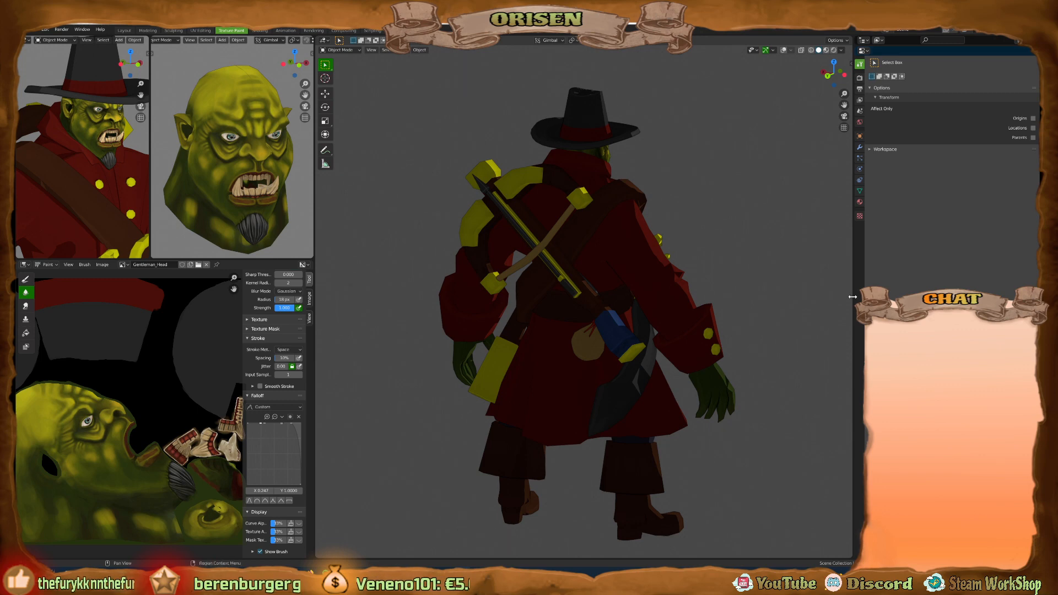
Widen the large 3D viewport slightly, turn the character a little and save the Blender file.
drag(853, 296, 857, 297)
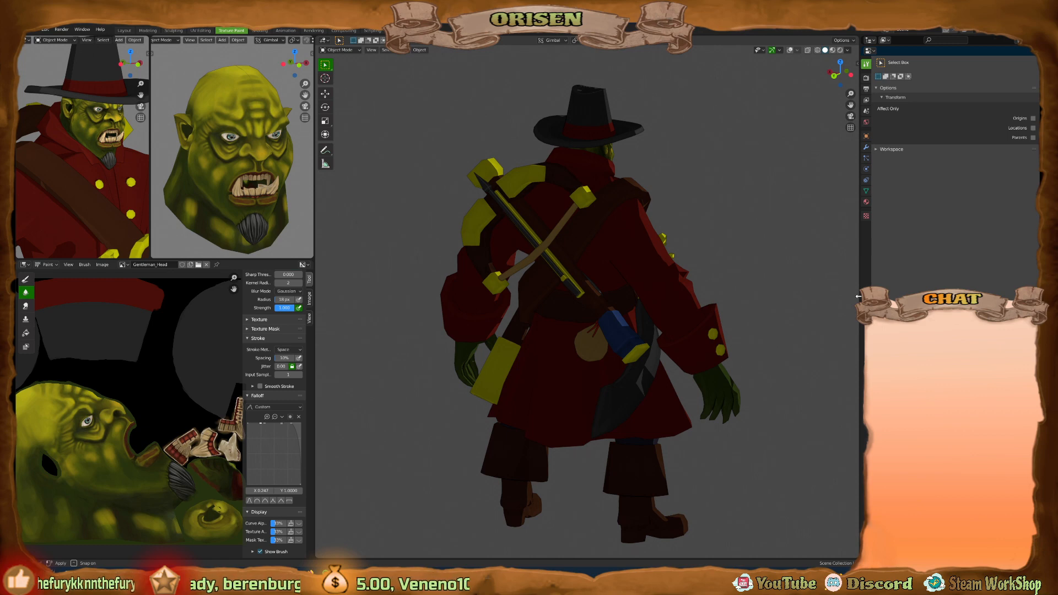
drag(858, 296, 860, 296)
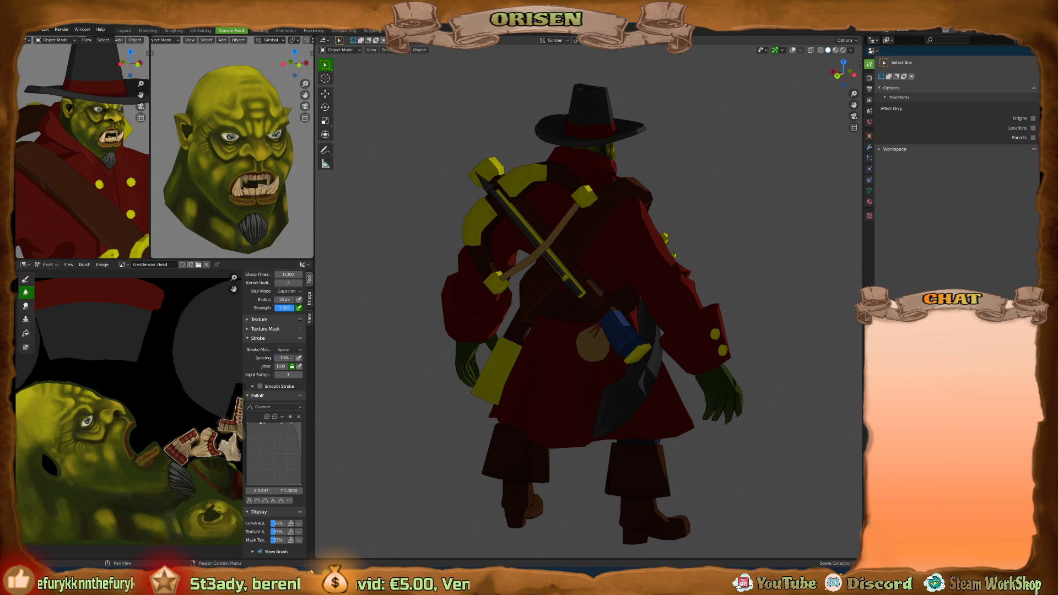
drag(861, 296, 863, 296)
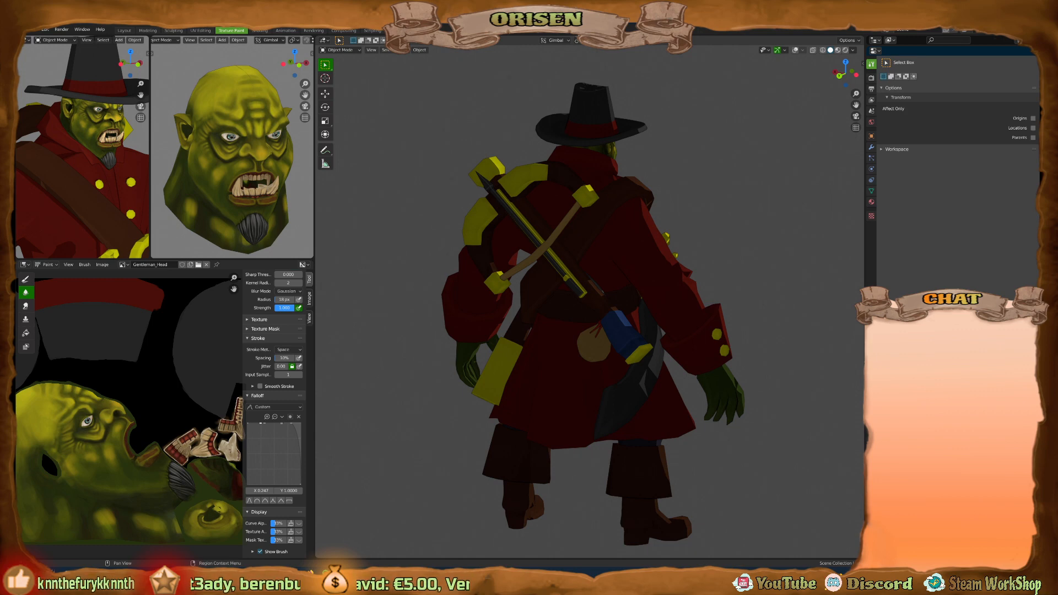
middle_drag(796, 282, 647, 292)
key(ctrl+s)
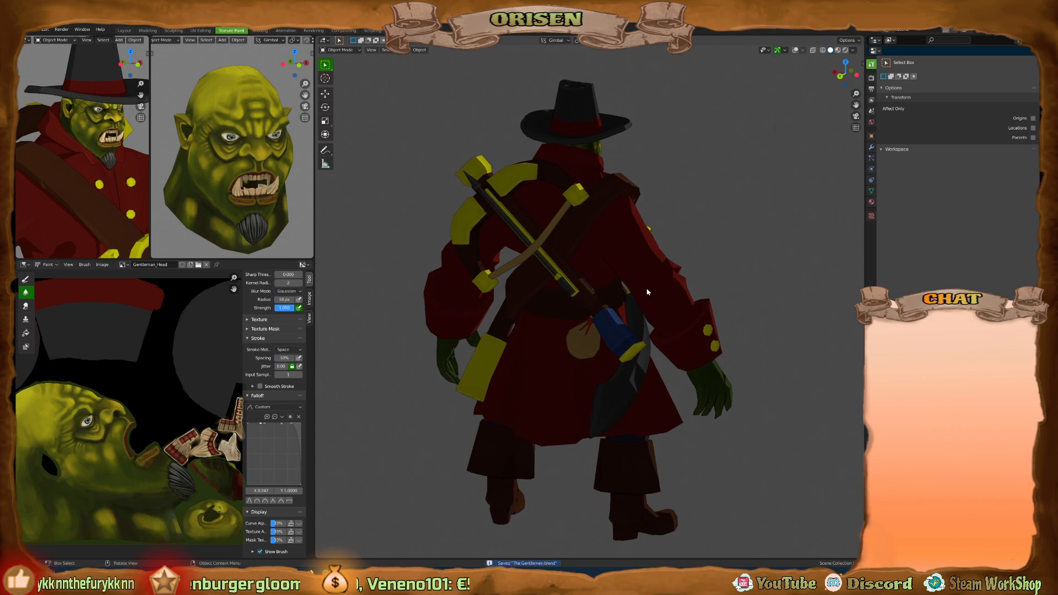
Inspect the character's face and hat up close from the front.
middle_drag(191, 389, 192, 396)
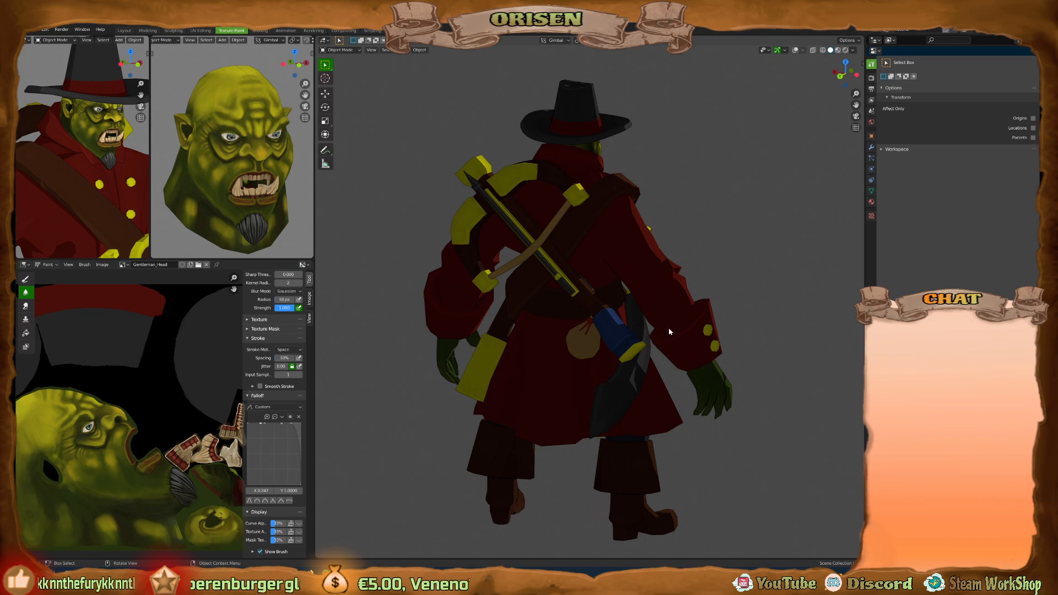
middle_drag(677, 331, 650, 380)
scroll(624, 282, up, 2)
scroll(650, 380, up, 3)
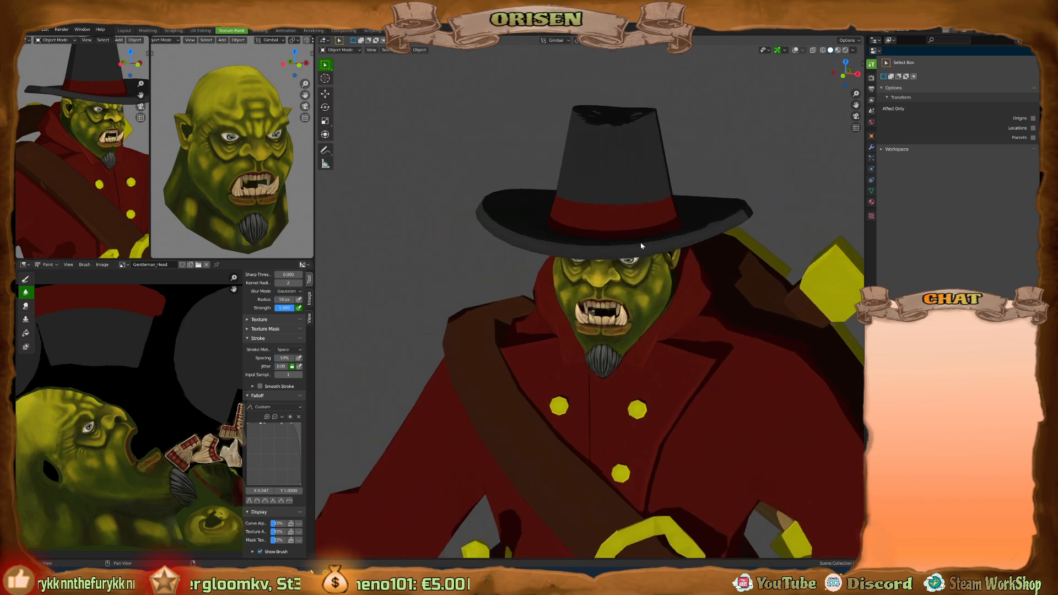
scroll(678, 280, up, 3)
middle_drag(708, 289, 633, 279)
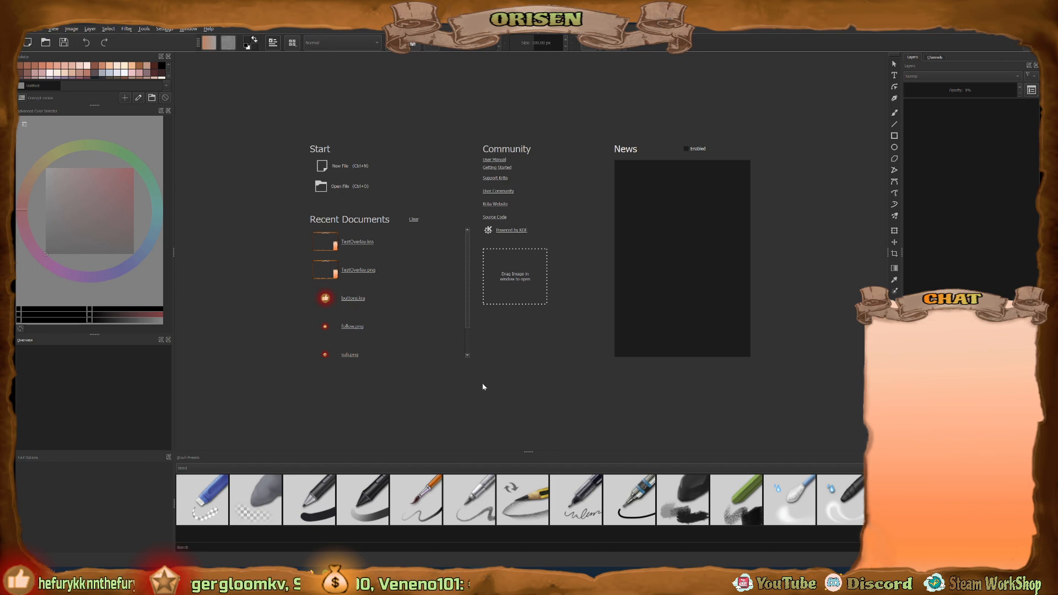
Switch to Krita and open the Gentleman_Head2 texture from New Unity Project2, Assets, My_Assets, Buildings_PS_Textures on the Samsung_T5 (D:) drive.
click(36, 29)
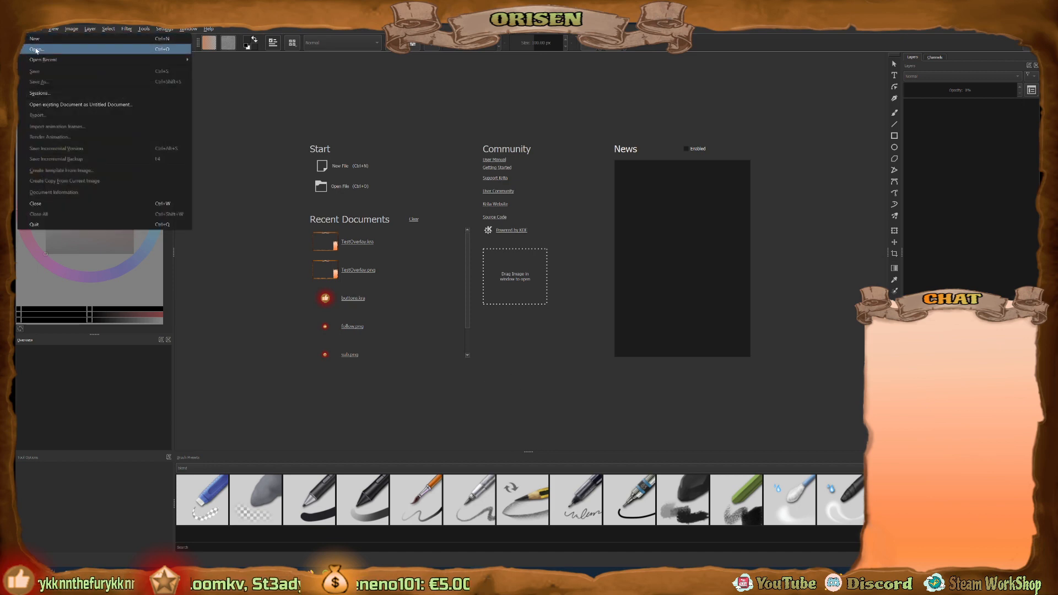
click(408, 194)
key(ctrl+o)
drag(452, 94, 492, 73)
click(334, 221)
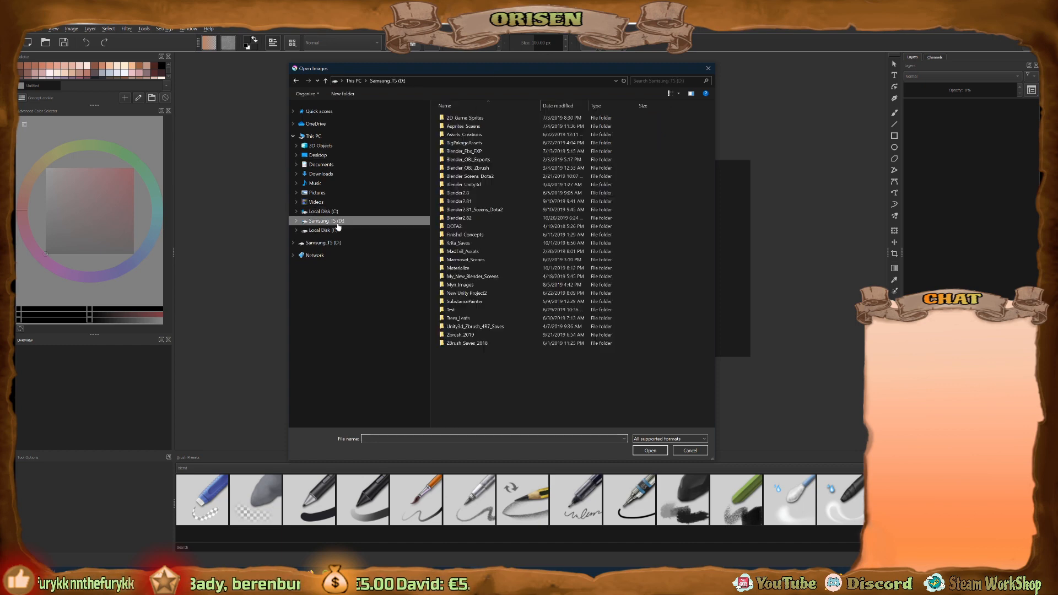
double_click(465, 293)
double_click(454, 118)
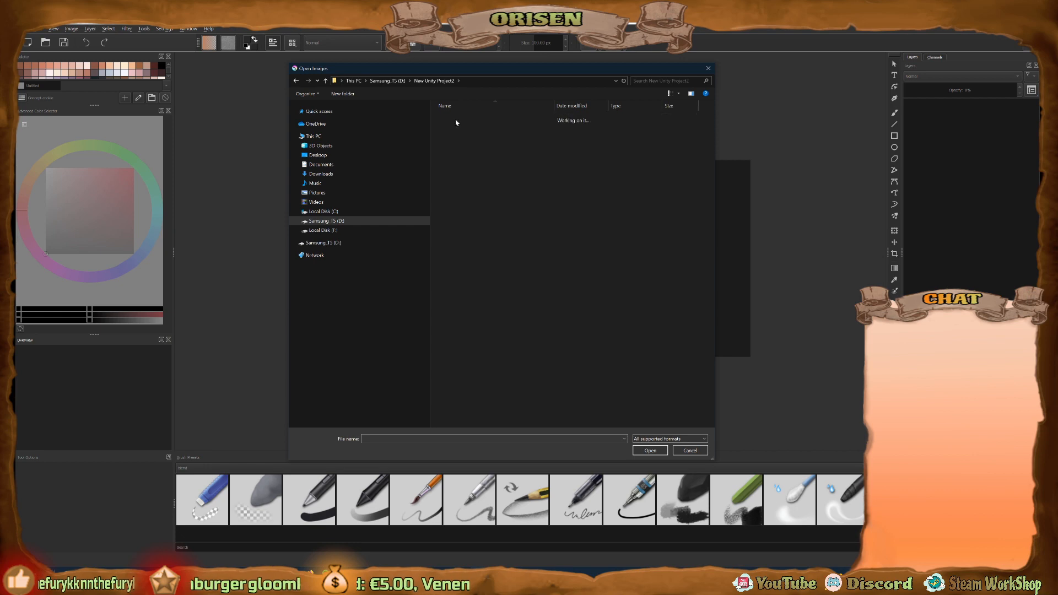
double_click(457, 268)
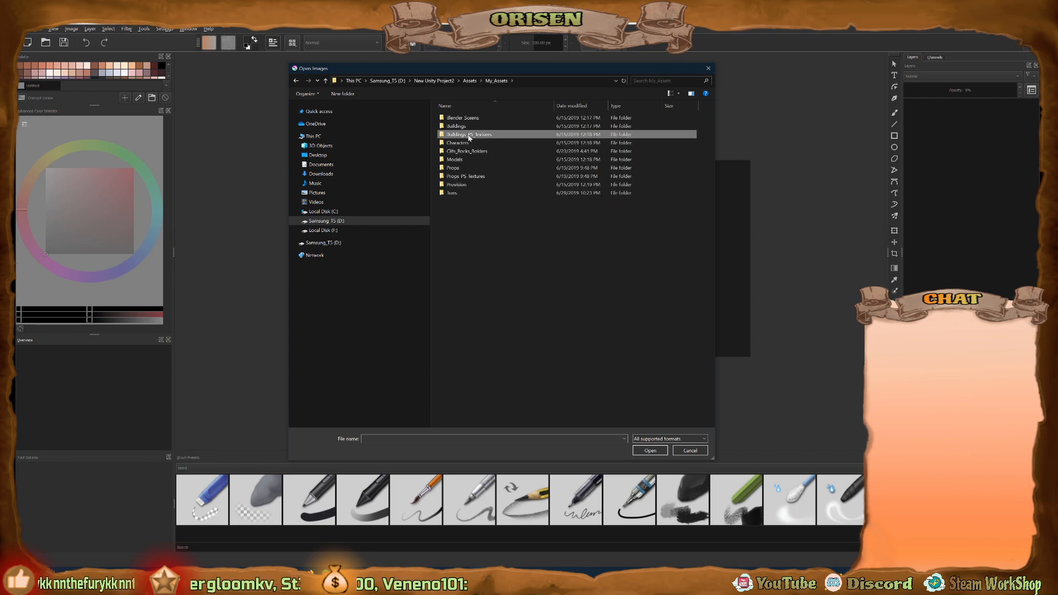
double_click(467, 135)
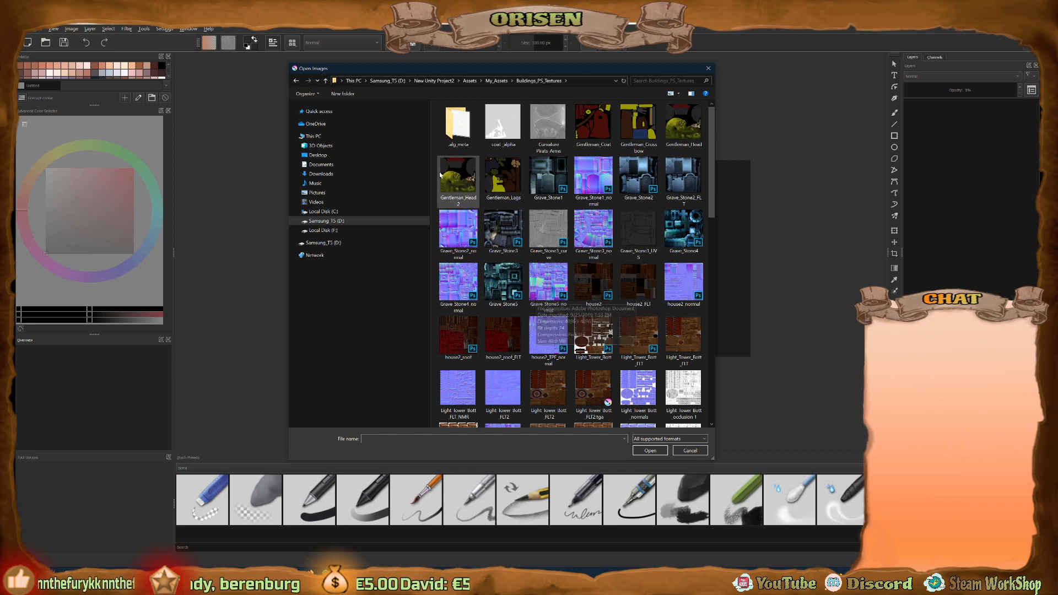
click(457, 182)
double_click(457, 182)
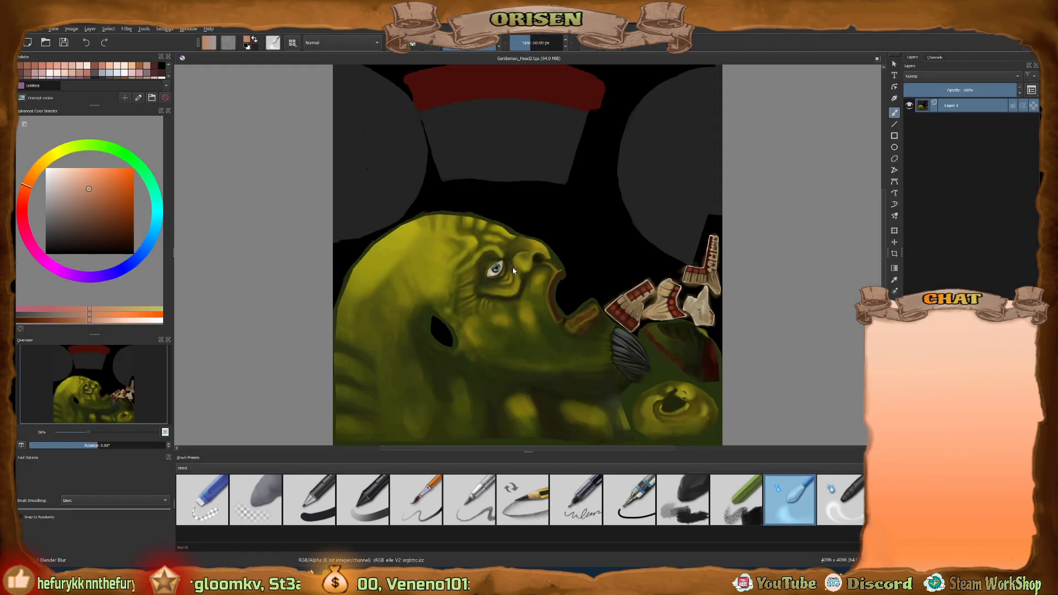
Rename the head texture's only layer as main.
double_click(955, 106)
text(m)
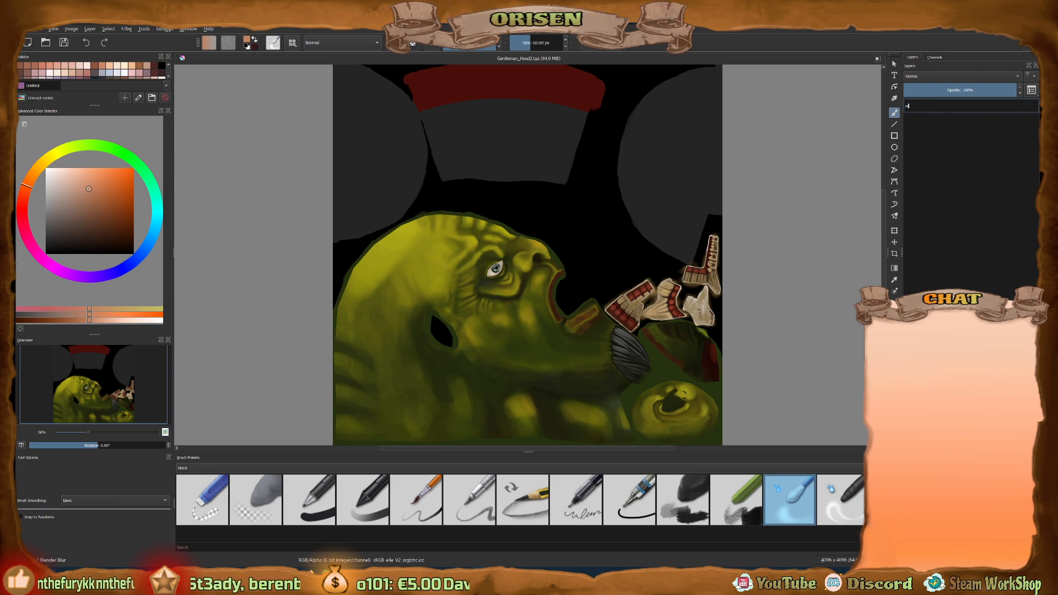
text(ain)
key(Return)
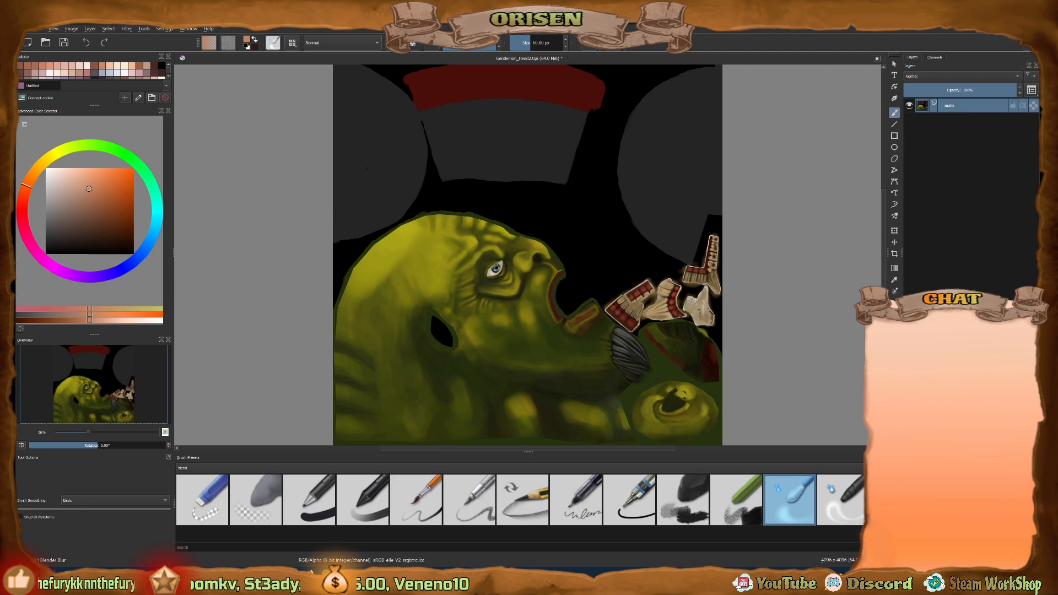
key(alt+Tab)
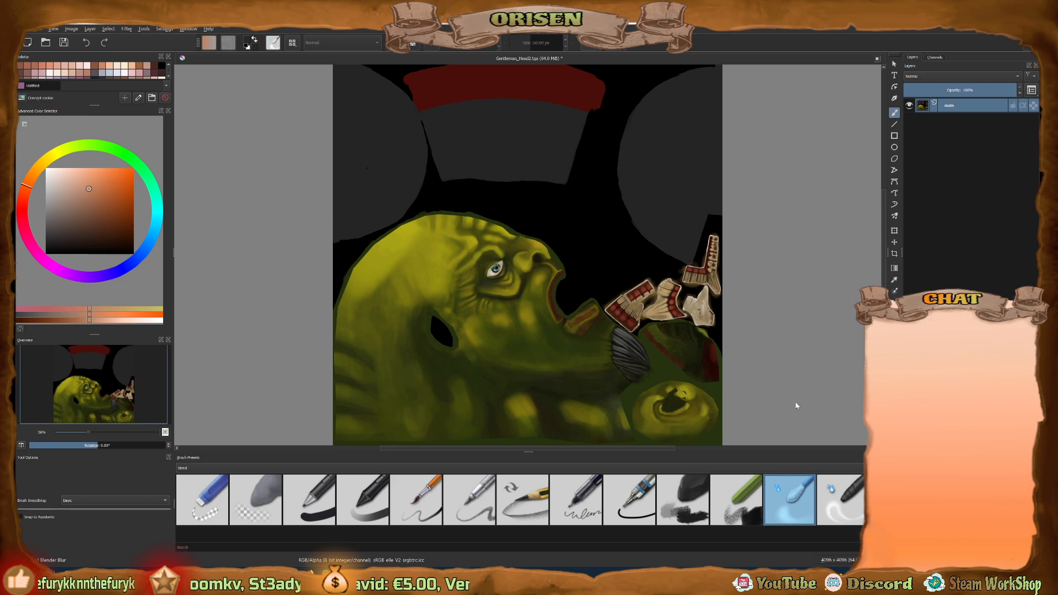
Add a new paint layer above the main layer for work on the eye.
ctrl+scroll(497, 273, up, 6)
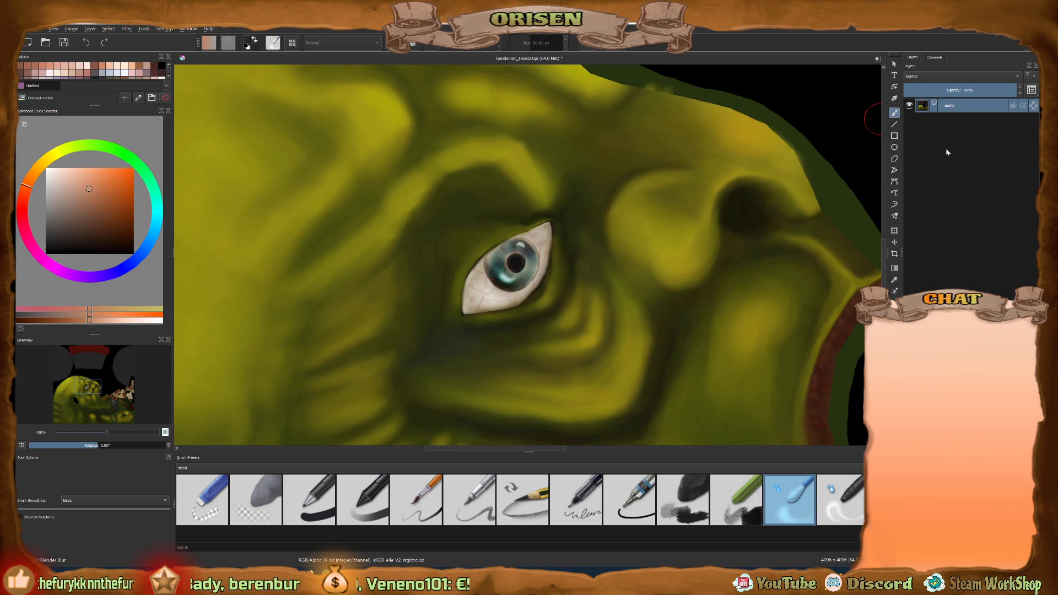
key(Insert)
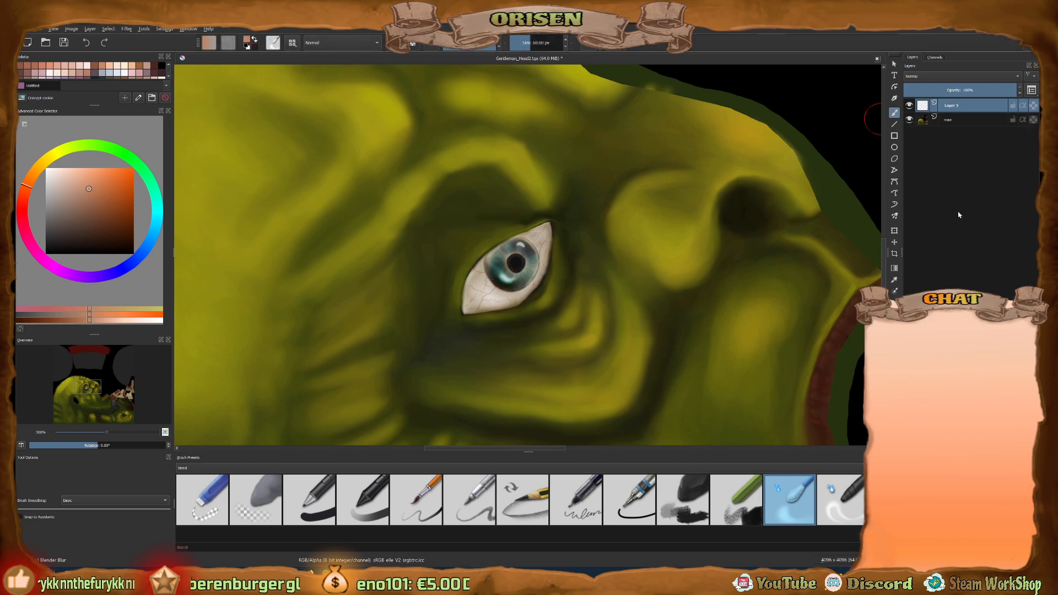
key(plus)
key(plus)
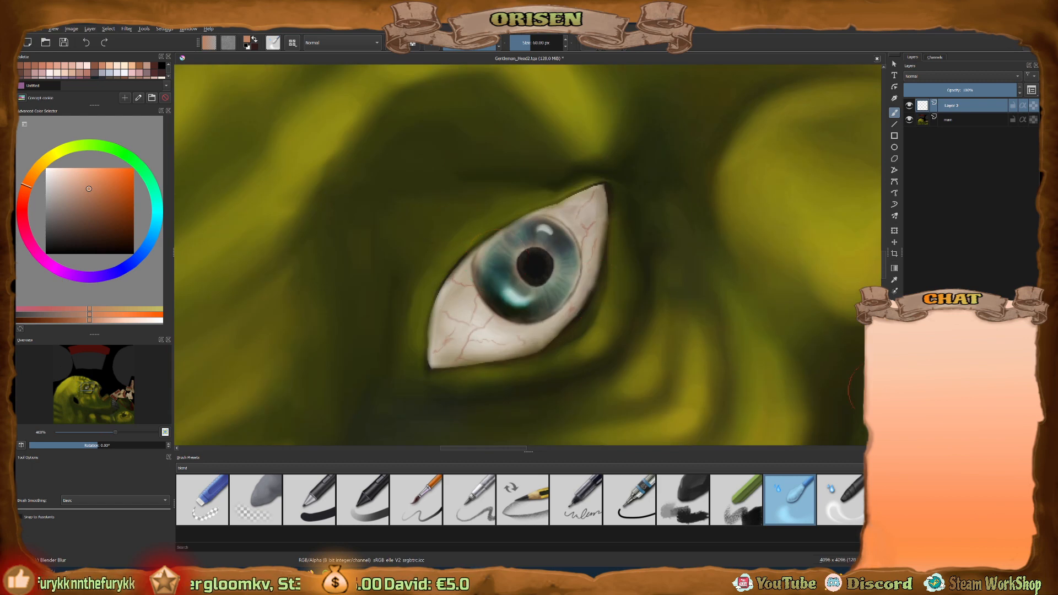
Outline the eyeball along the eyelid edges with a polygonal selection.
click(895, 400)
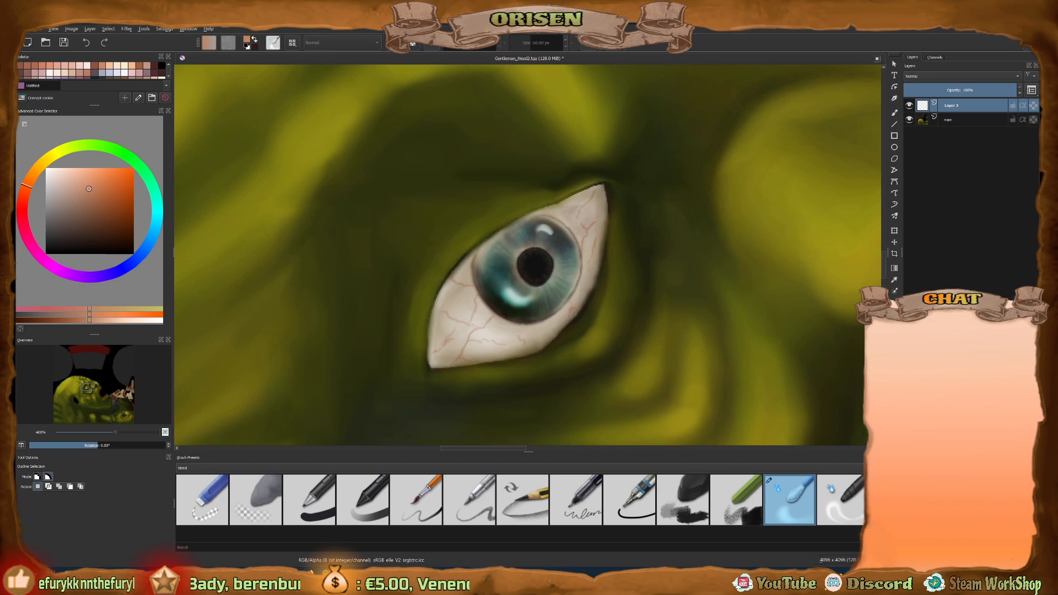
click(894, 389)
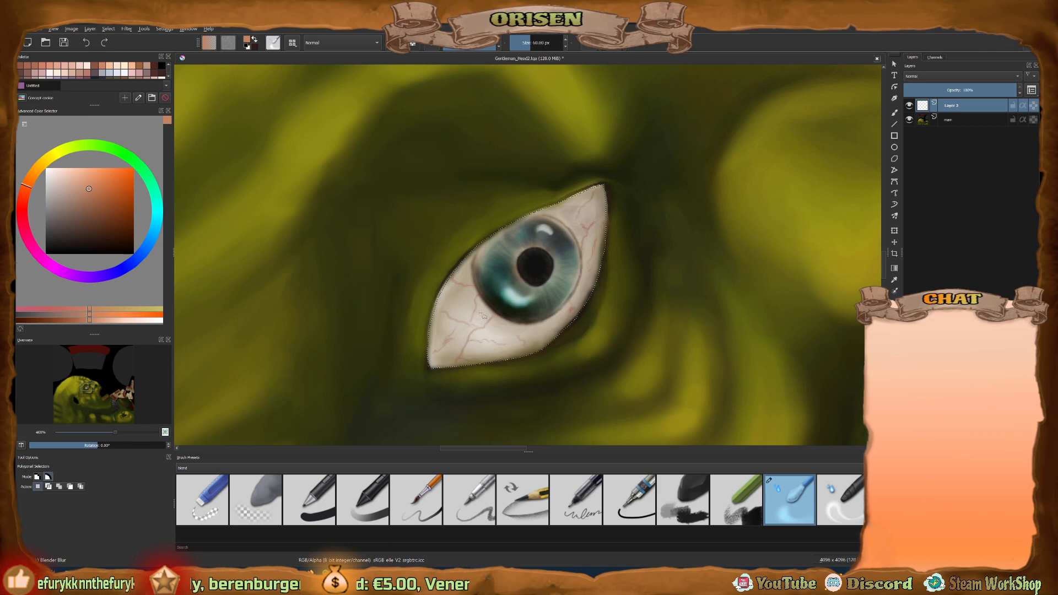
middle_drag(482, 315, 487, 325)
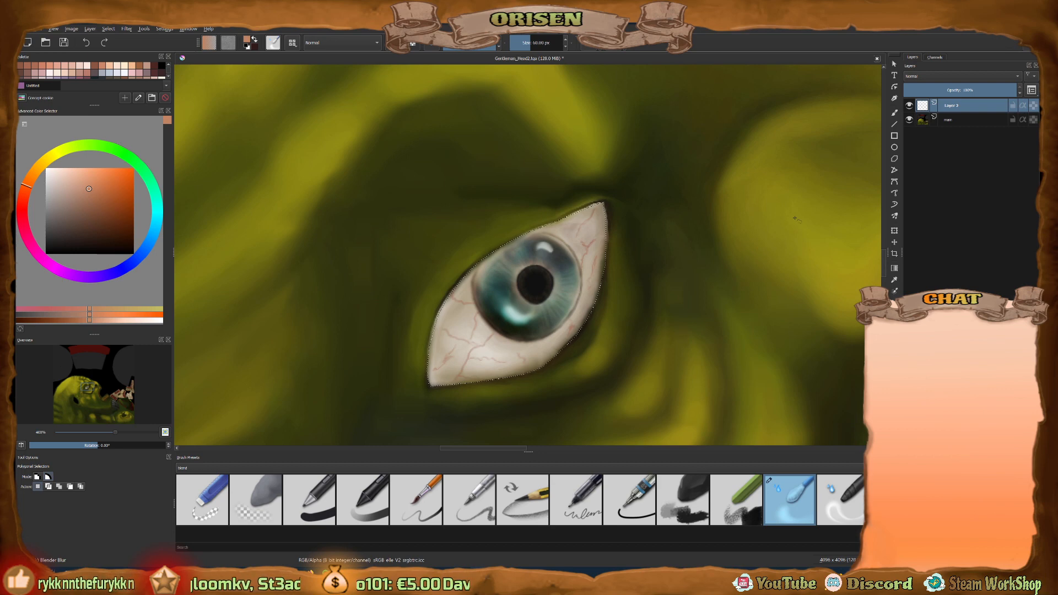
key(Insert)
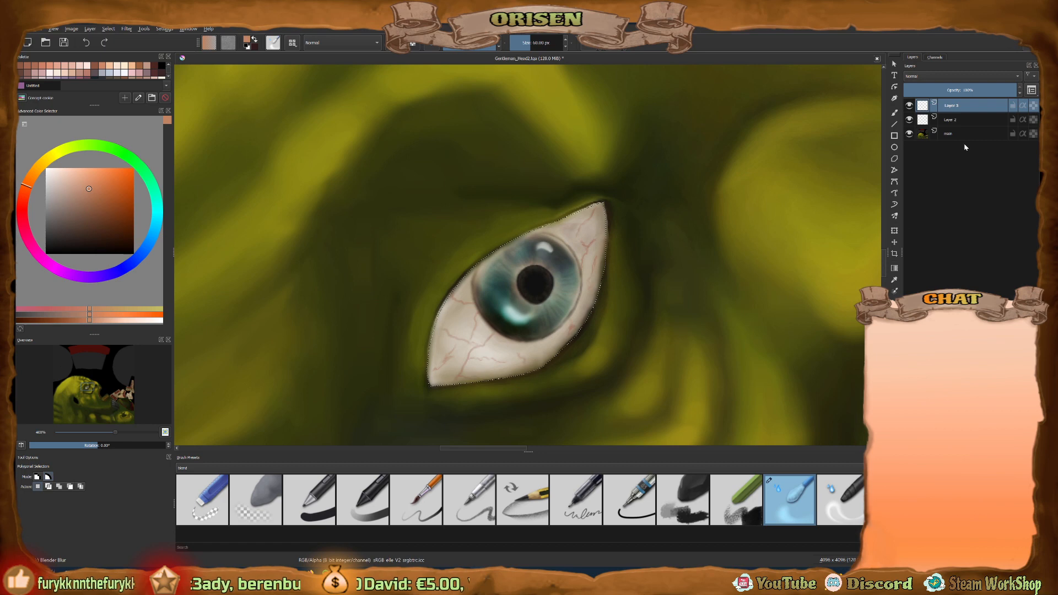
click(957, 122)
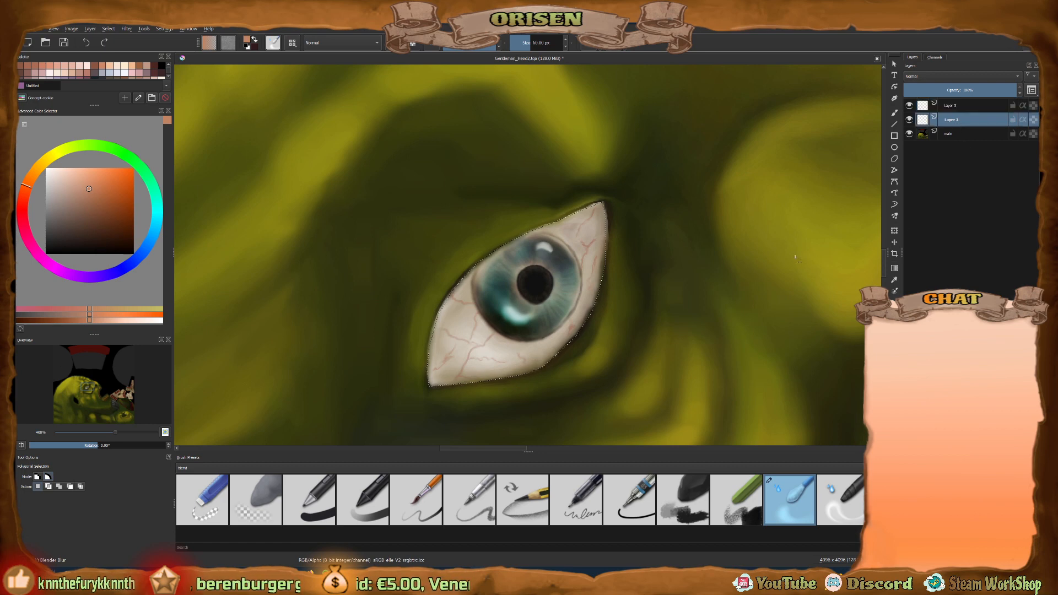
click(967, 106)
key(ctrl+e)
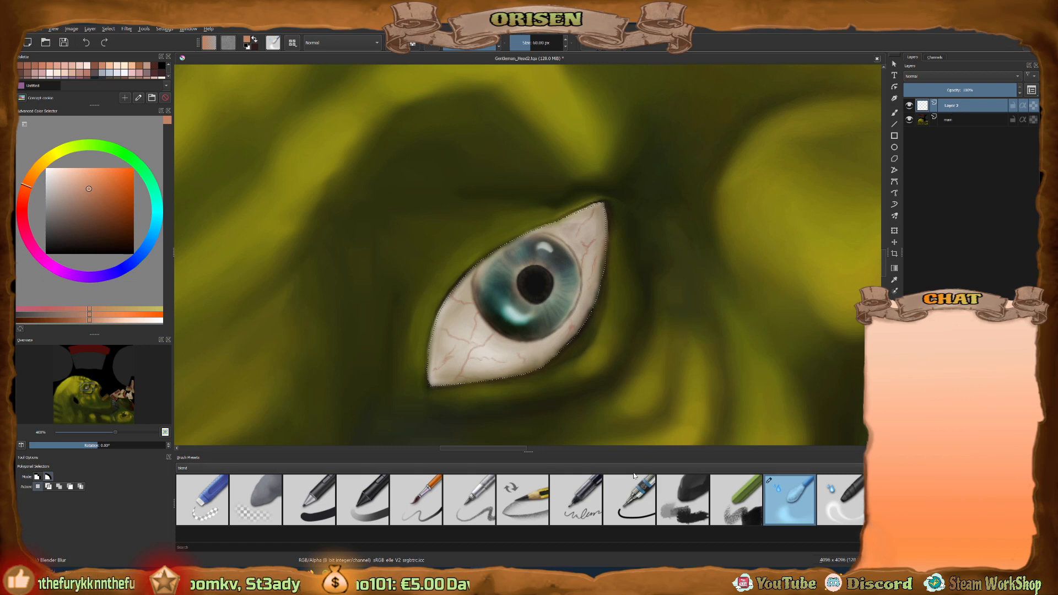
Fill the selected eye area with dark red on the new layer, painting with an enlarged Basic 2 Opacity brush.
click(385, 498)
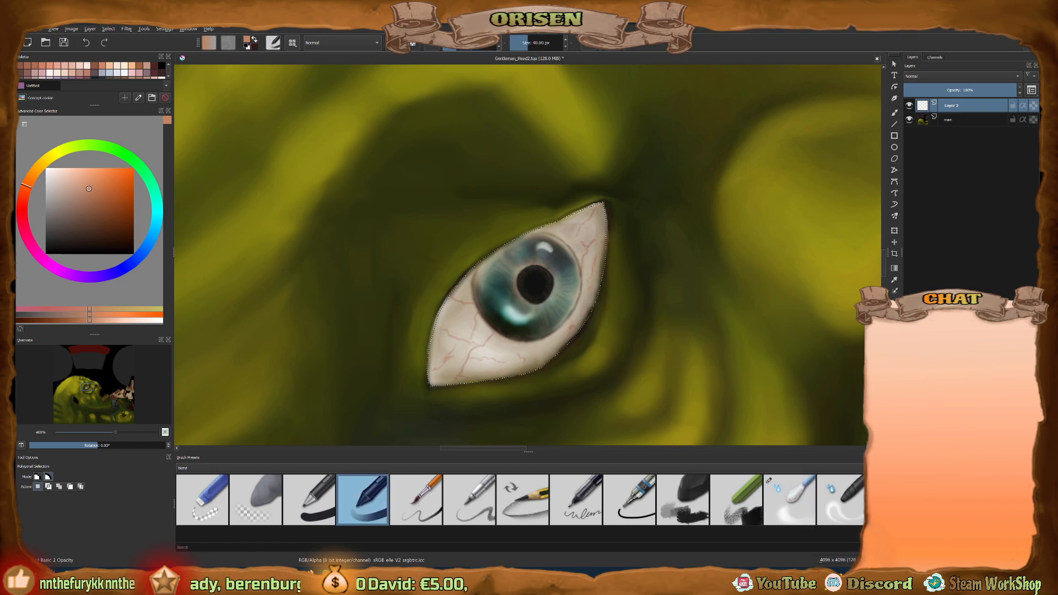
click(22, 214)
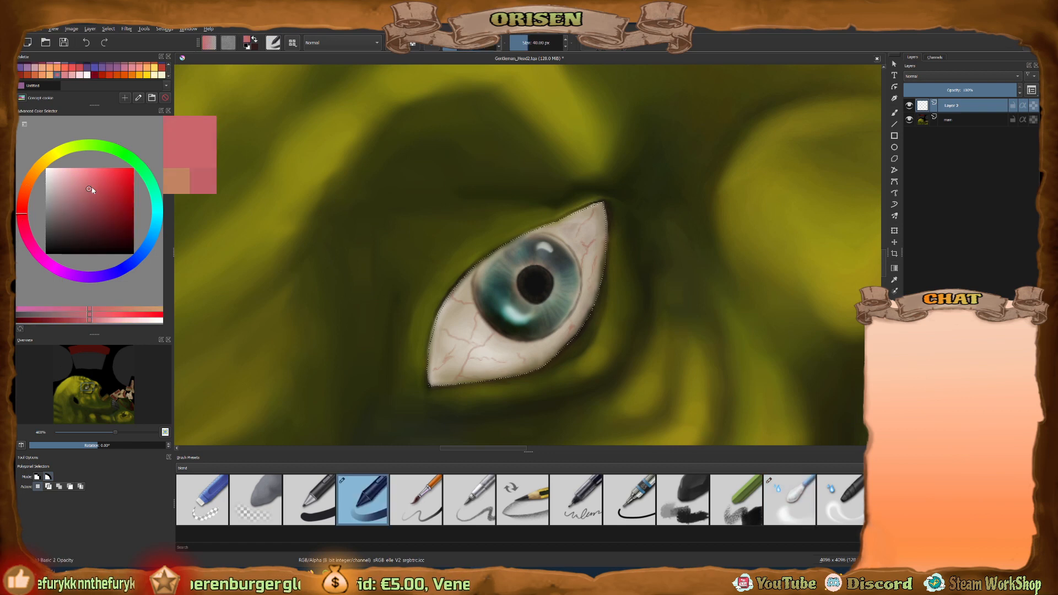
drag(95, 191, 110, 226)
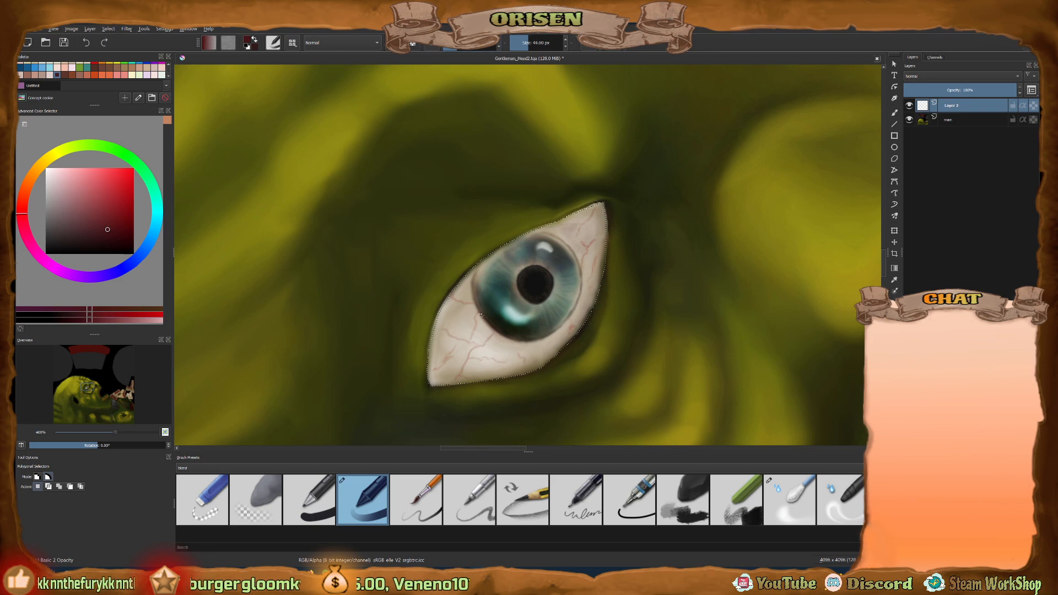
key(bracketright)
key(bracketright)
key(bracketright)
key(bracketright)
key(bracketright)
key(bracketright)
key(bracketright)
key(b)
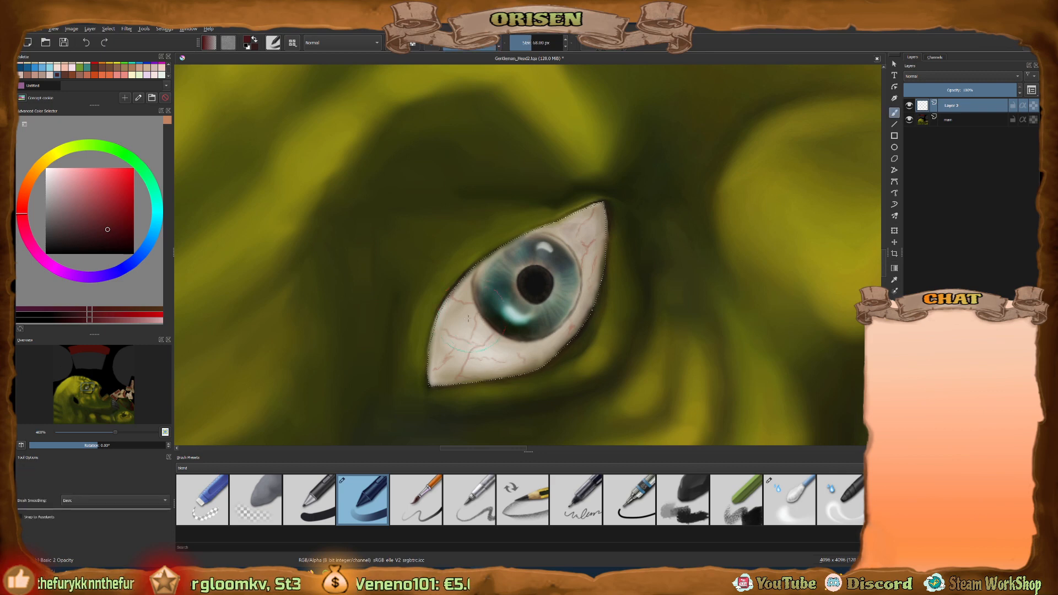
key(bracketright)
mouse_move(468, 318)
mouse_down()
mouse_move(452, 353)
mouse_move(498, 297)
mouse_move(530, 345)
mouse_up()
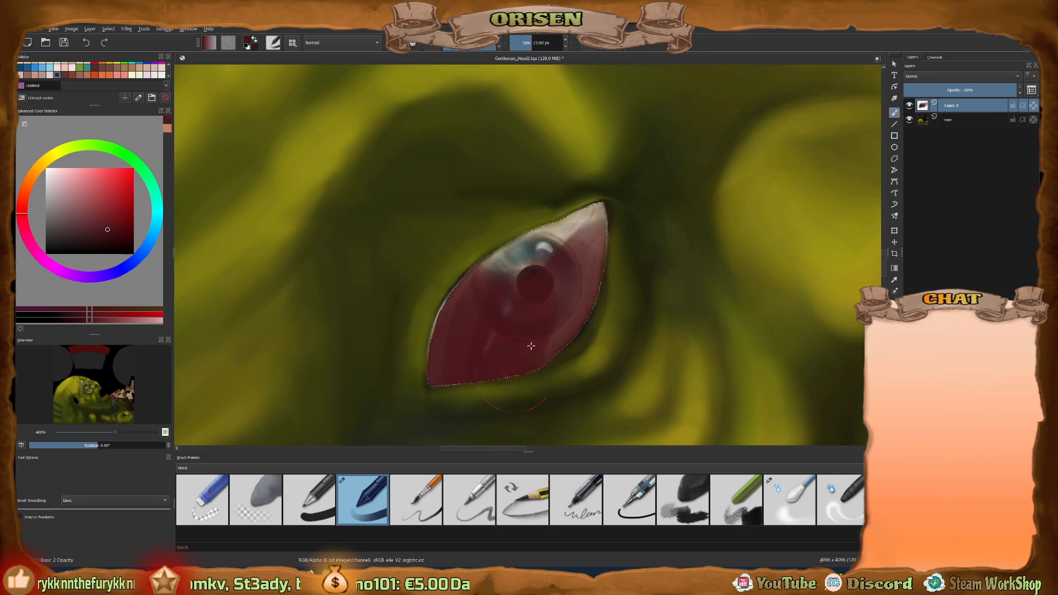
drag(555, 236, 510, 285)
drag(499, 364, 590, 290)
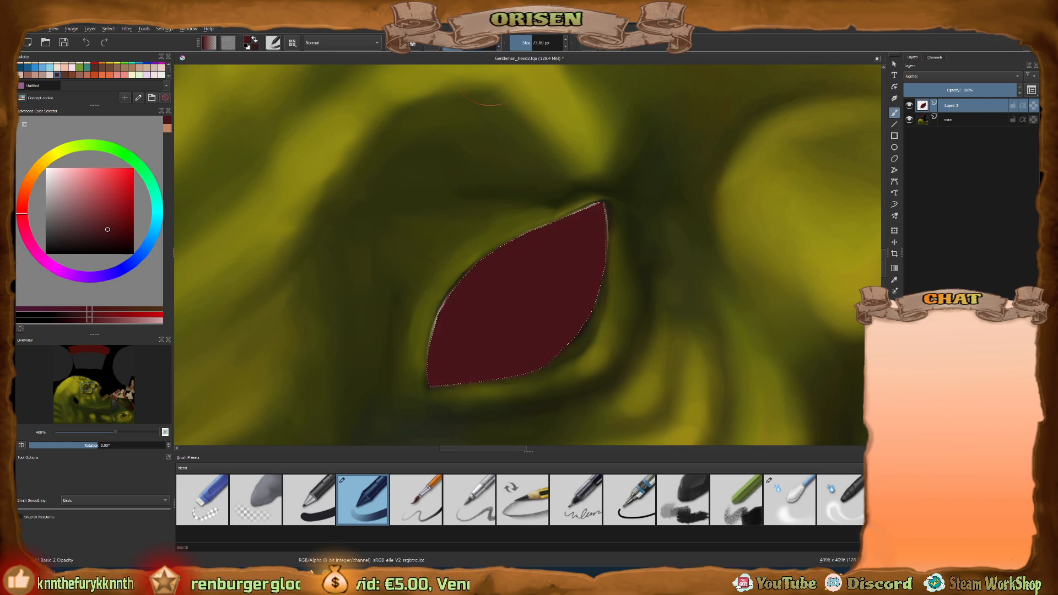
Paint a brighter red over the dark red eye area with the brush reduced to 55 px.
key(bracketleft)
key(bracketleft)
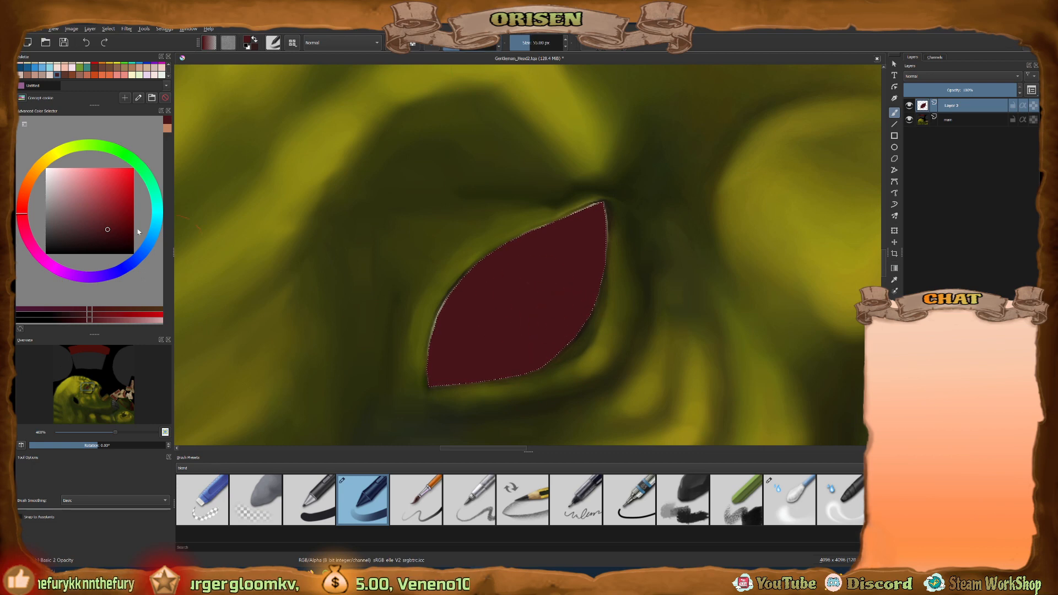
click(105, 211)
drag(506, 307, 461, 346)
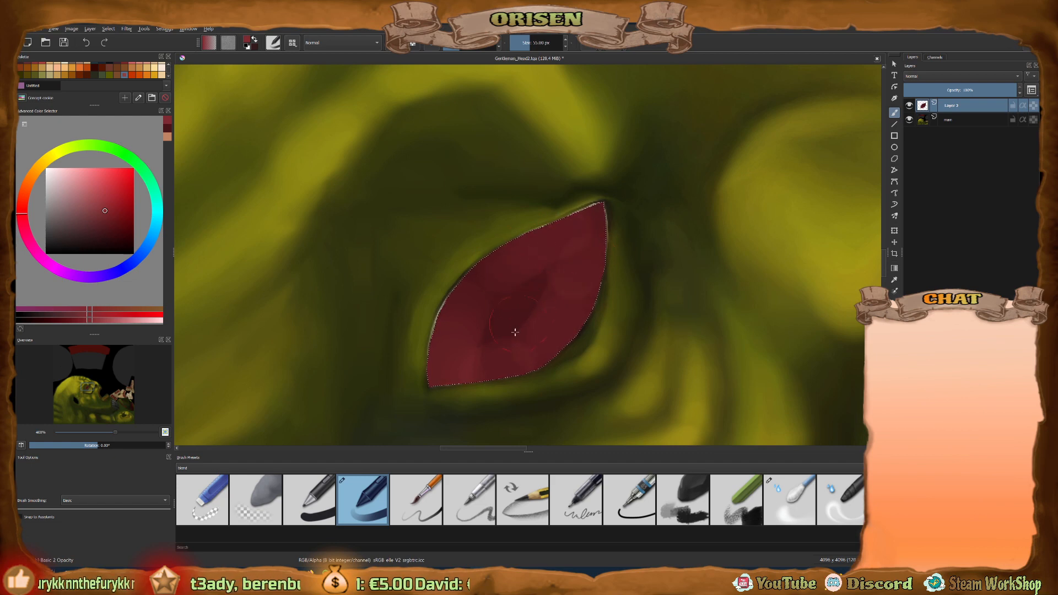
Erase the red over the iris and pupil with the soft eraser and set the red layer's blending mode to Overlay.
click(255, 499)
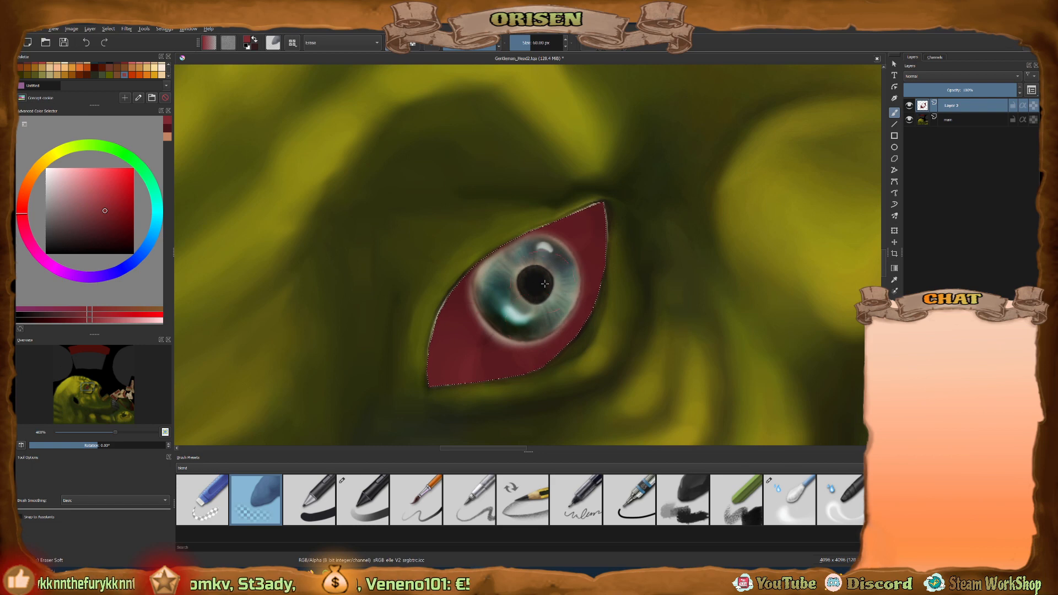
click(959, 76)
click(913, 148)
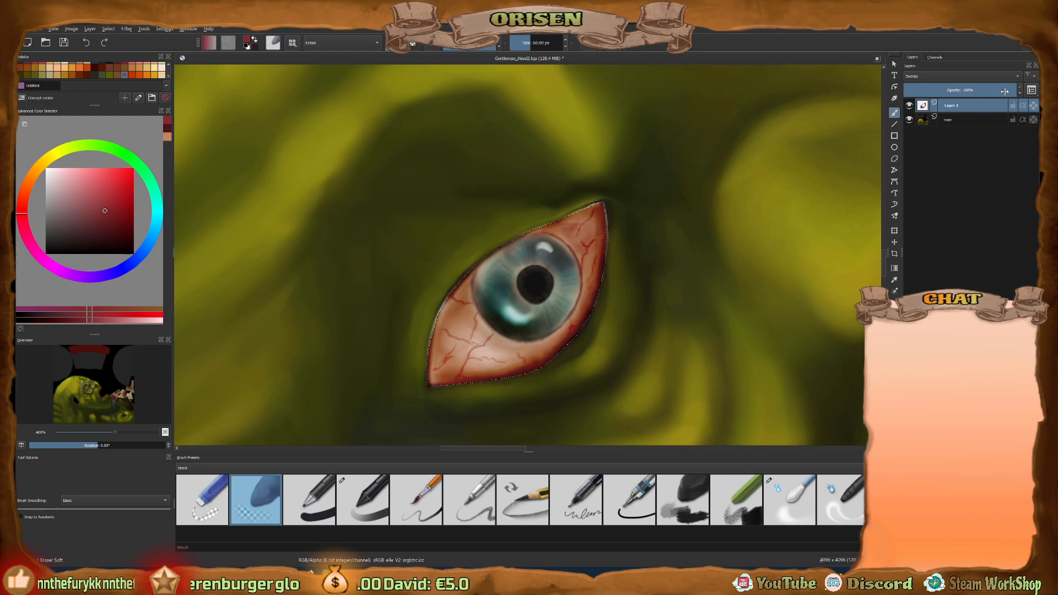
Lower the red eye layer's opacity to about 80%.
mouse_move(1001, 91)
mouse_down()
mouse_move(969, 93)
mouse_move(995, 94)
mouse_up()
scroll(555, 307, down, 5)
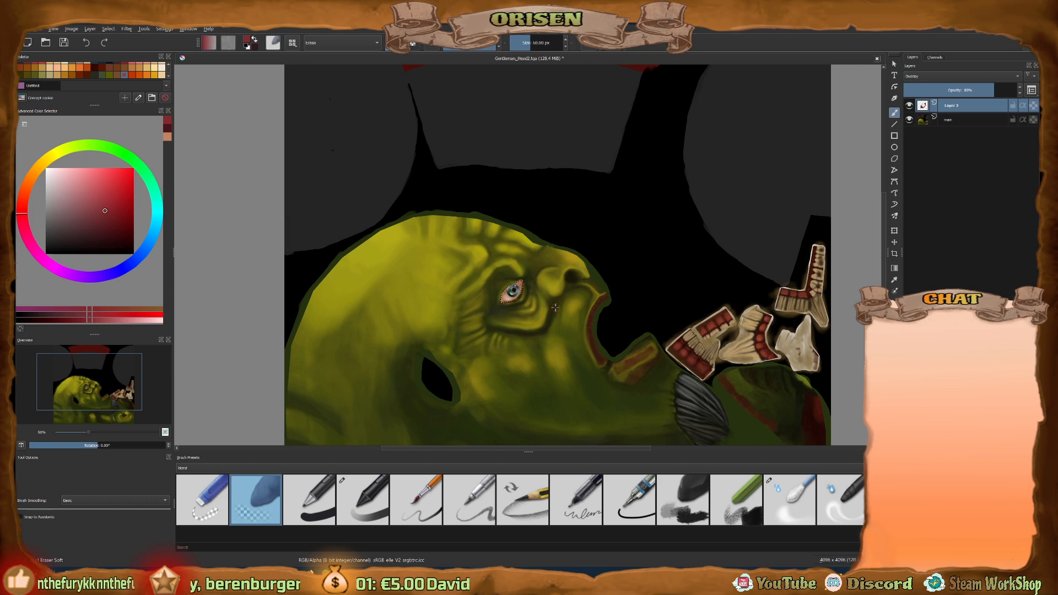
scroll(554, 307, up, 8)
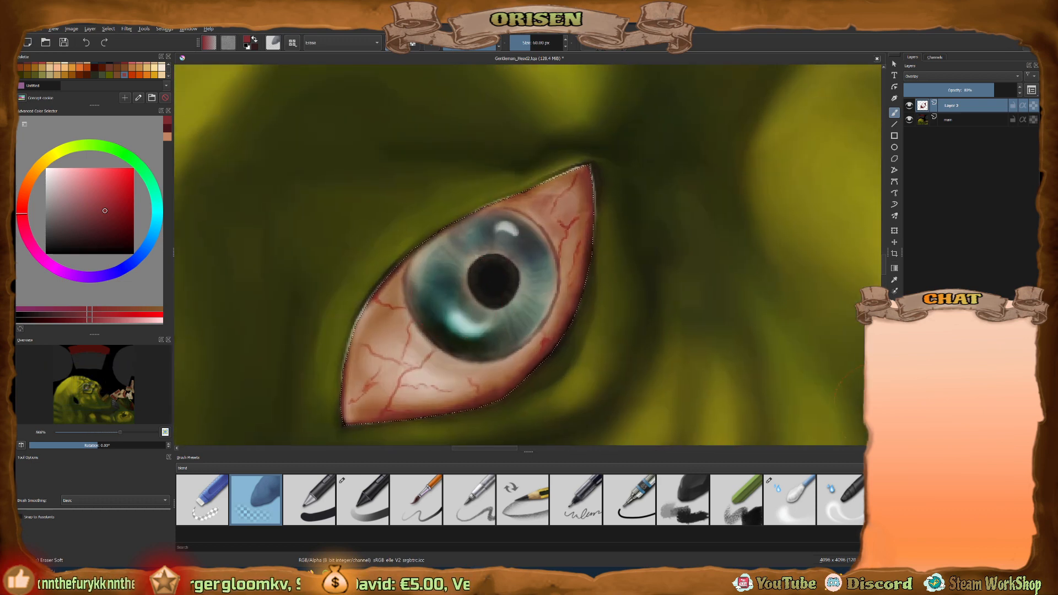
Draw an elliptical selection around the iris and undo the stray extra ellipse.
key(j)
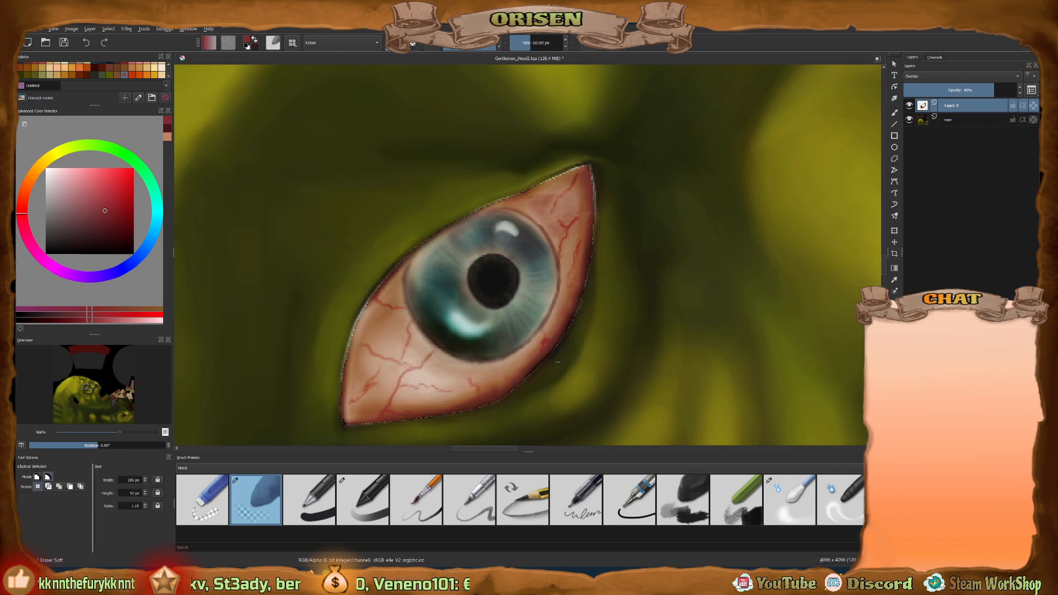
drag(552, 374, 551, 376)
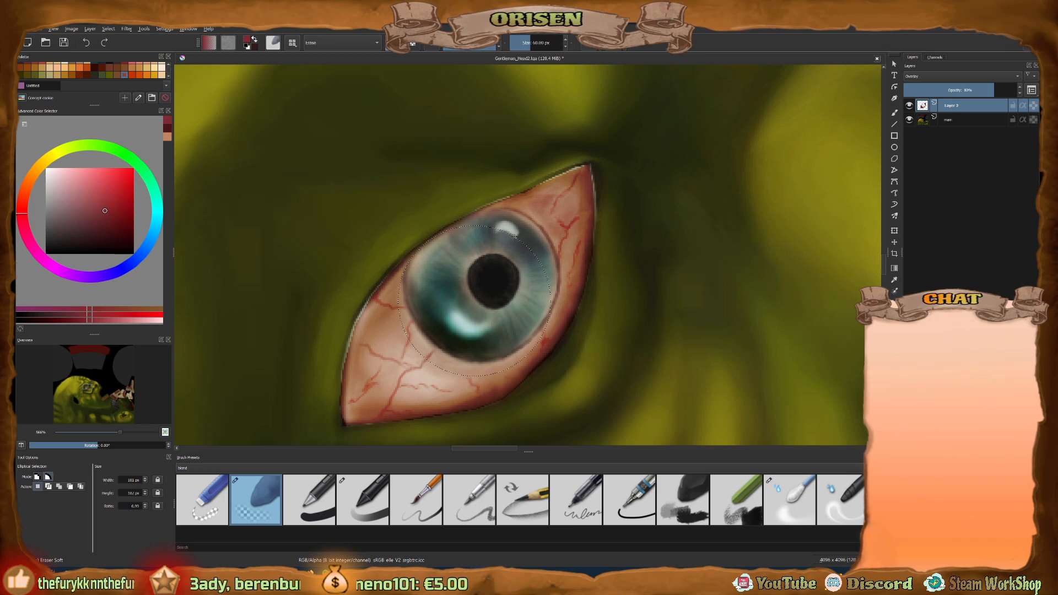
drag(515, 237, 524, 223)
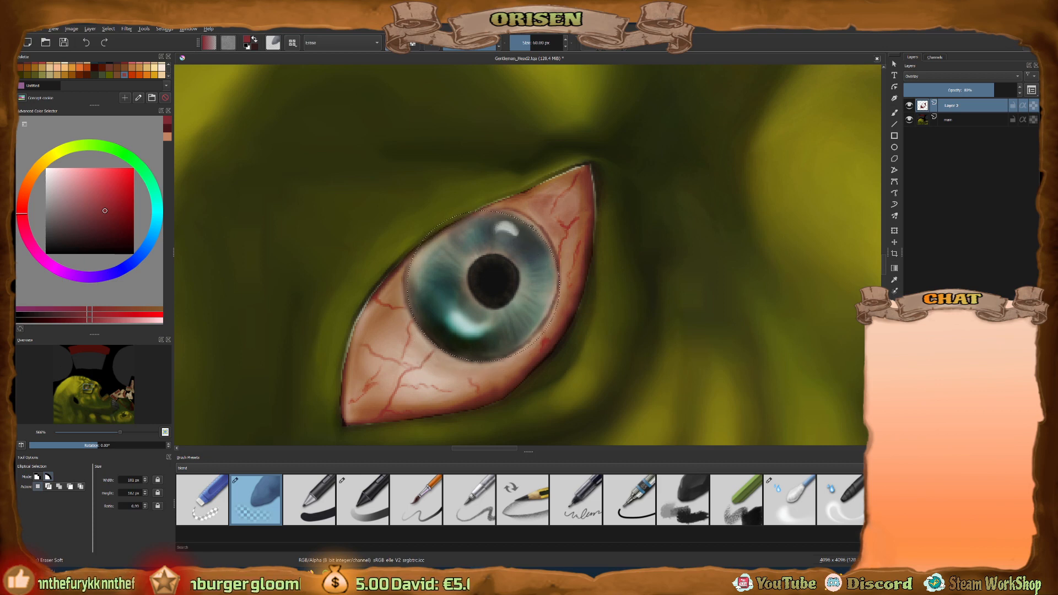
drag(536, 227, 583, 208)
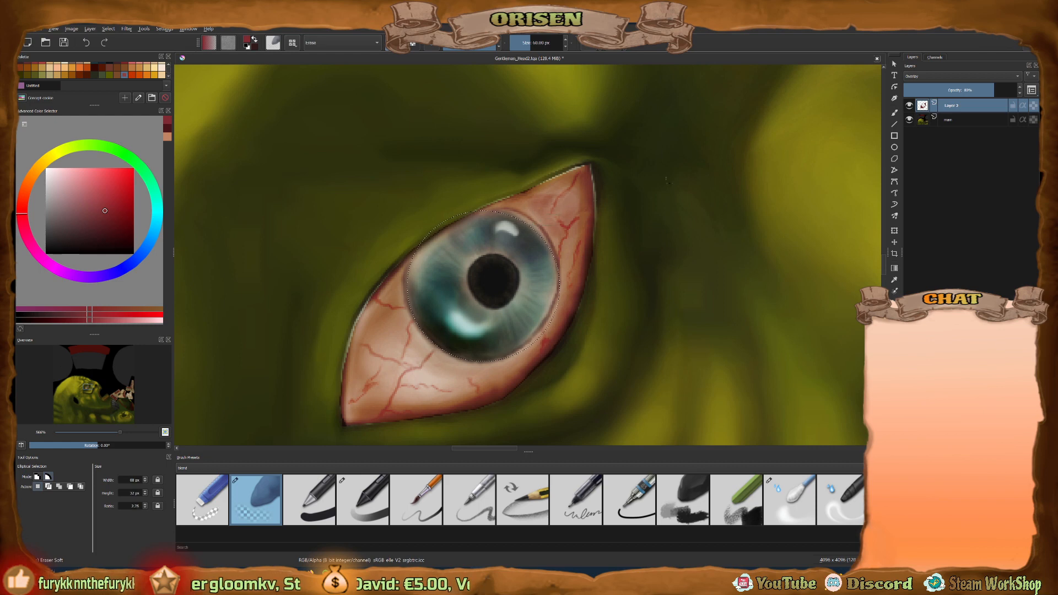
key(ctrl+z)
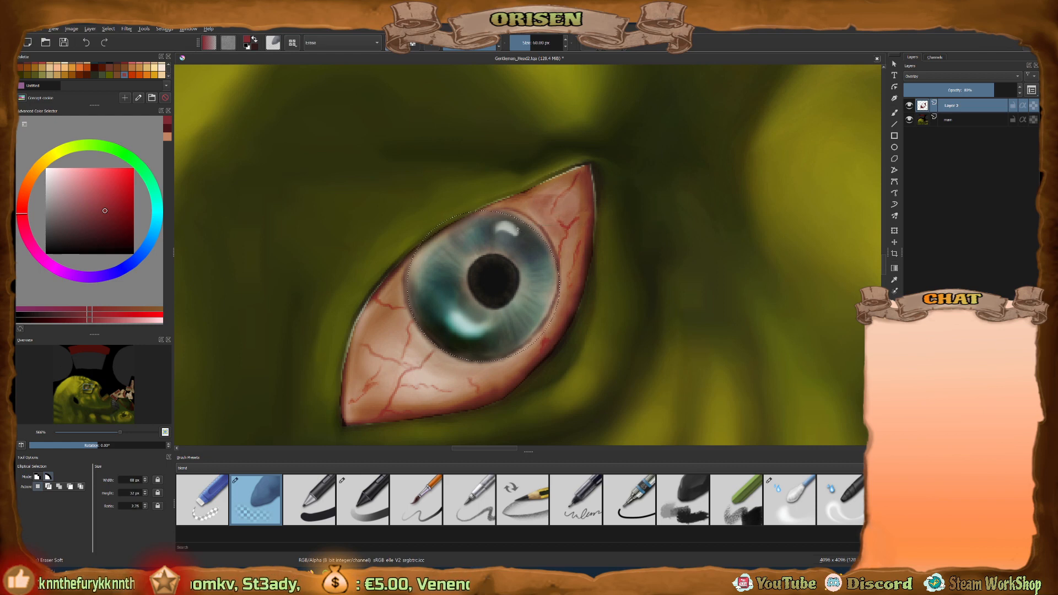
Transform the elliptical selection slightly so that it fits the iris outline.
key(ctrl+t)
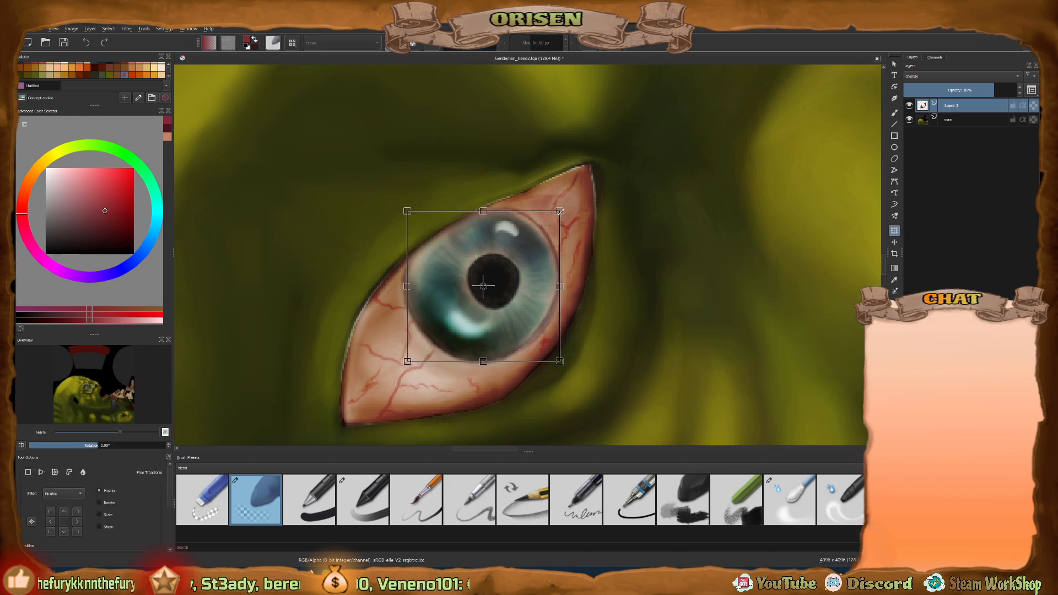
drag(560, 211, 558, 207)
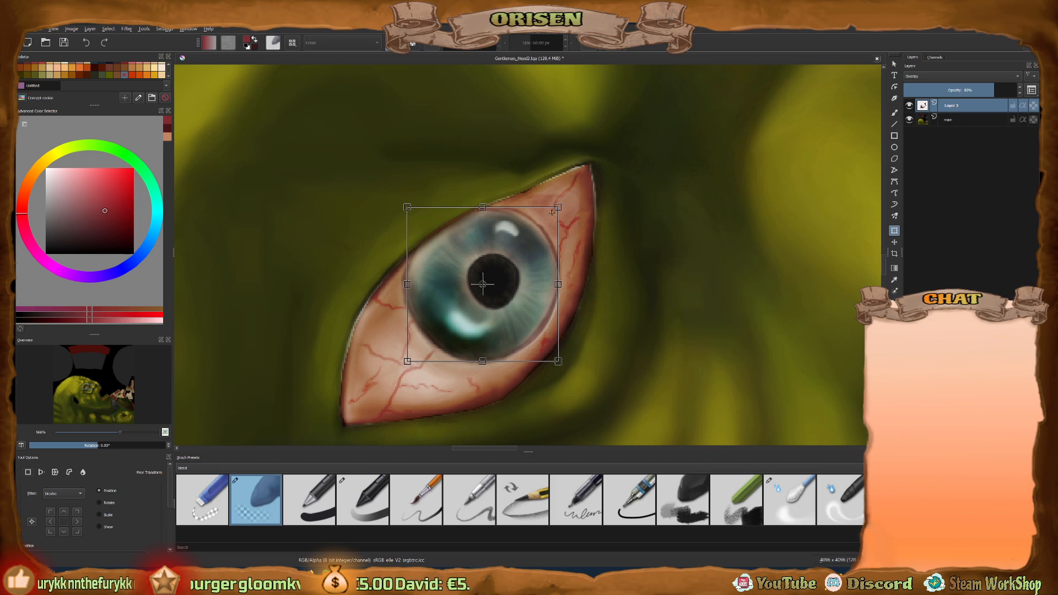
drag(407, 361, 405, 362)
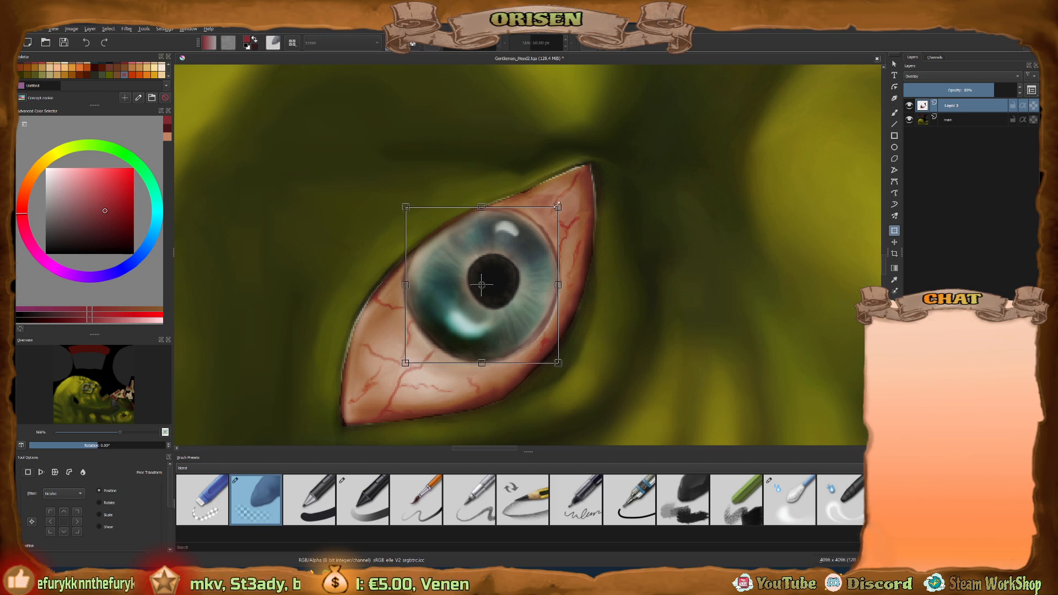
drag(557, 208, 557, 206)
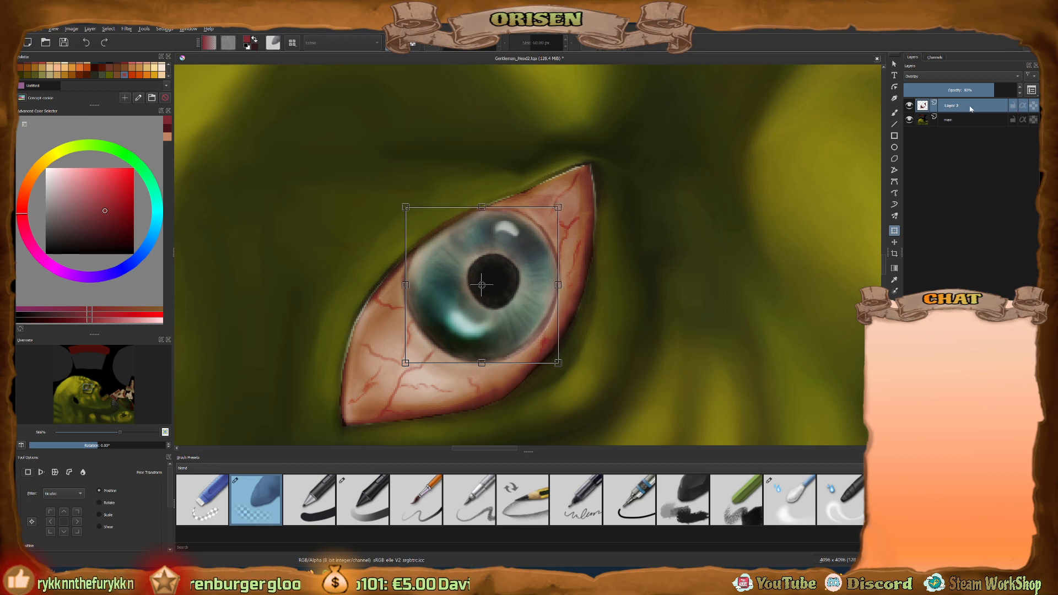
Add a new layer above the red one and fill the selected iris with orange using the Basic 2 Opacity brush.
mouse_move(971, 108)
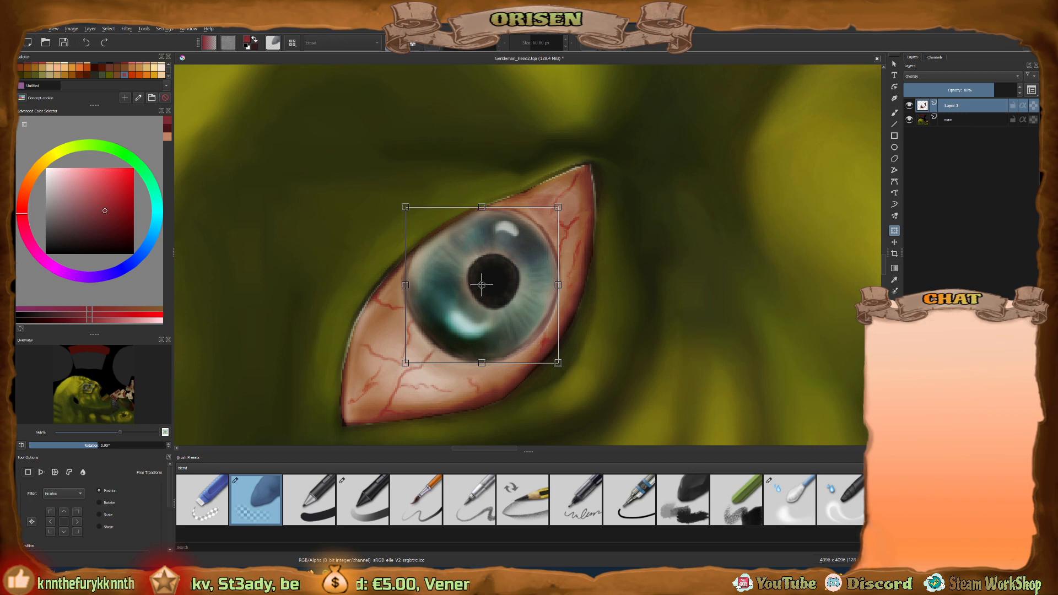
click(911, 547)
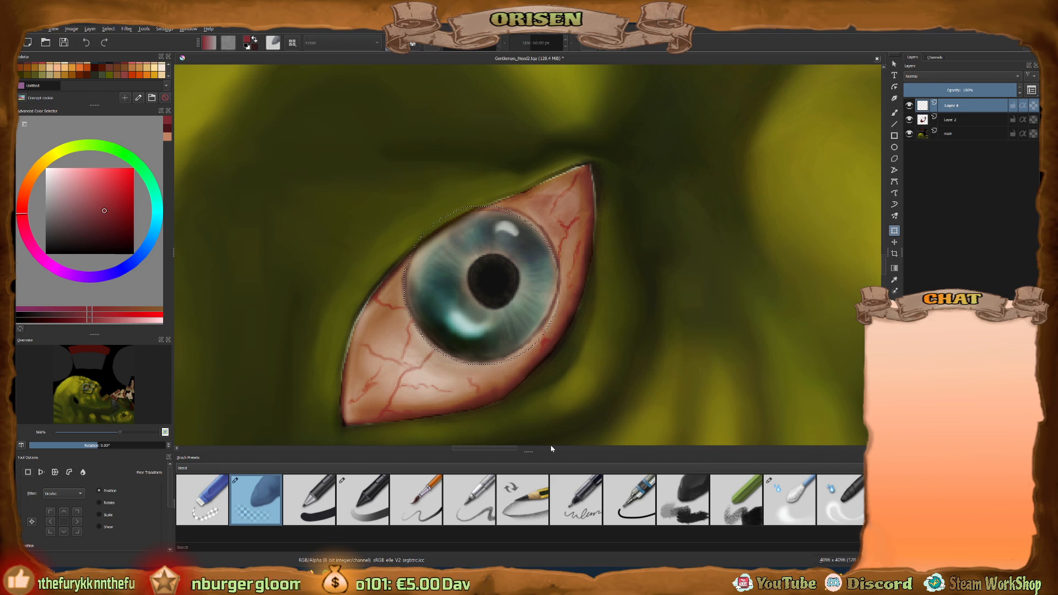
drag(40, 158, 33, 179)
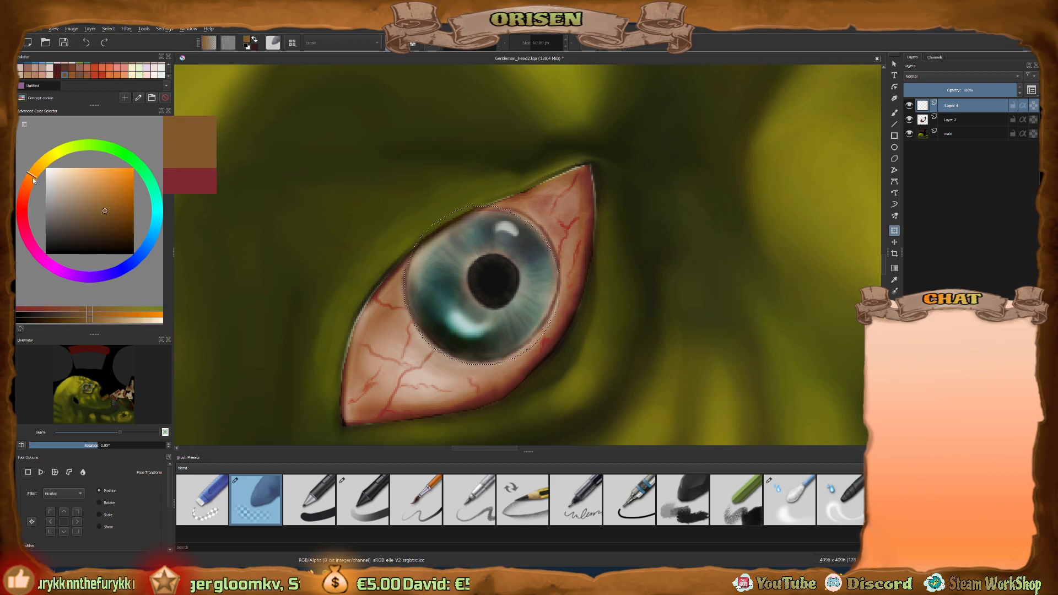
click(124, 193)
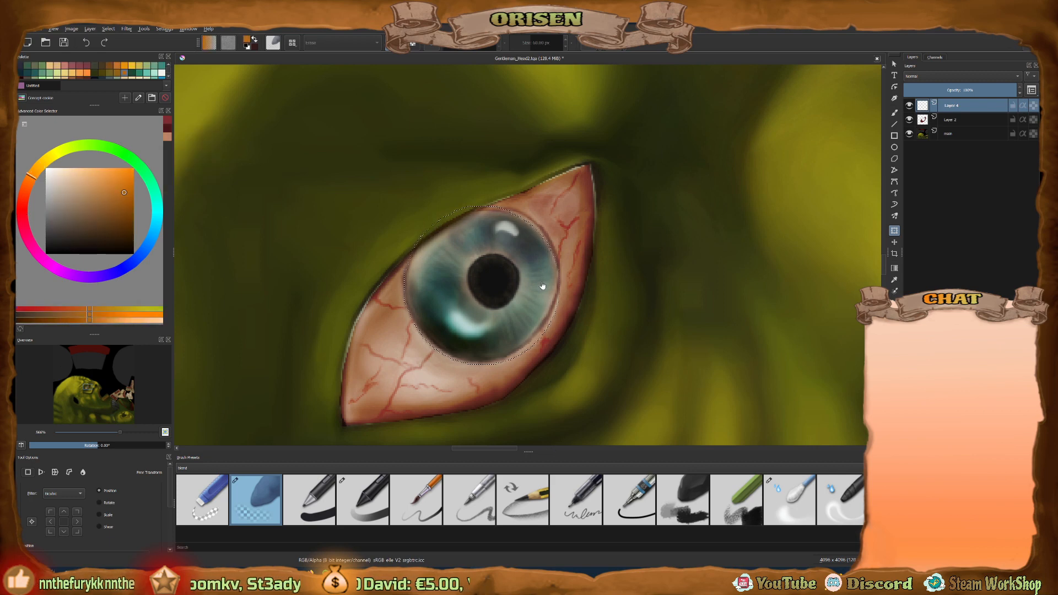
click(376, 502)
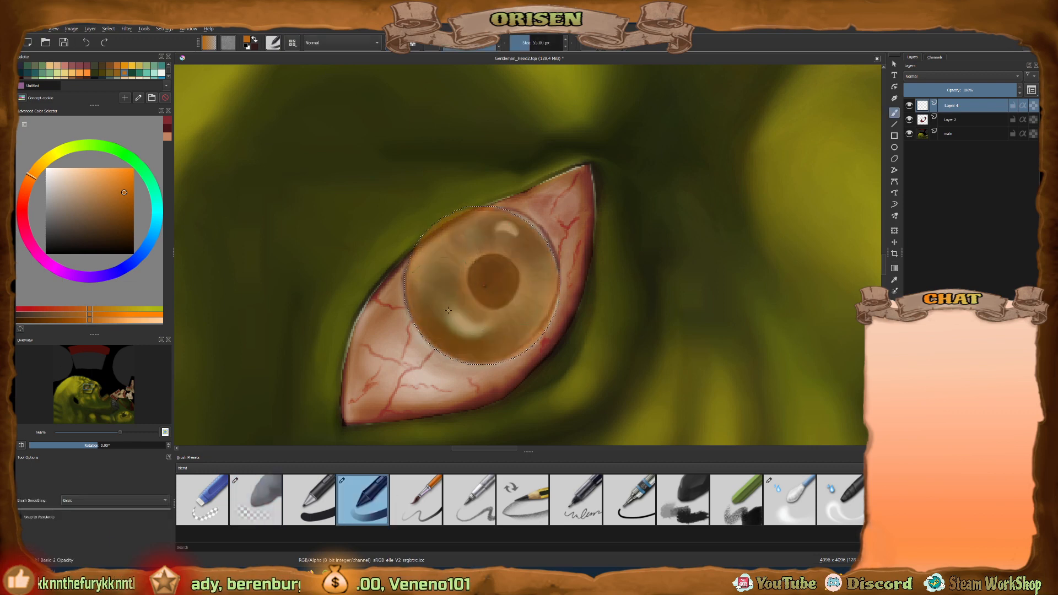
drag(448, 310, 490, 274)
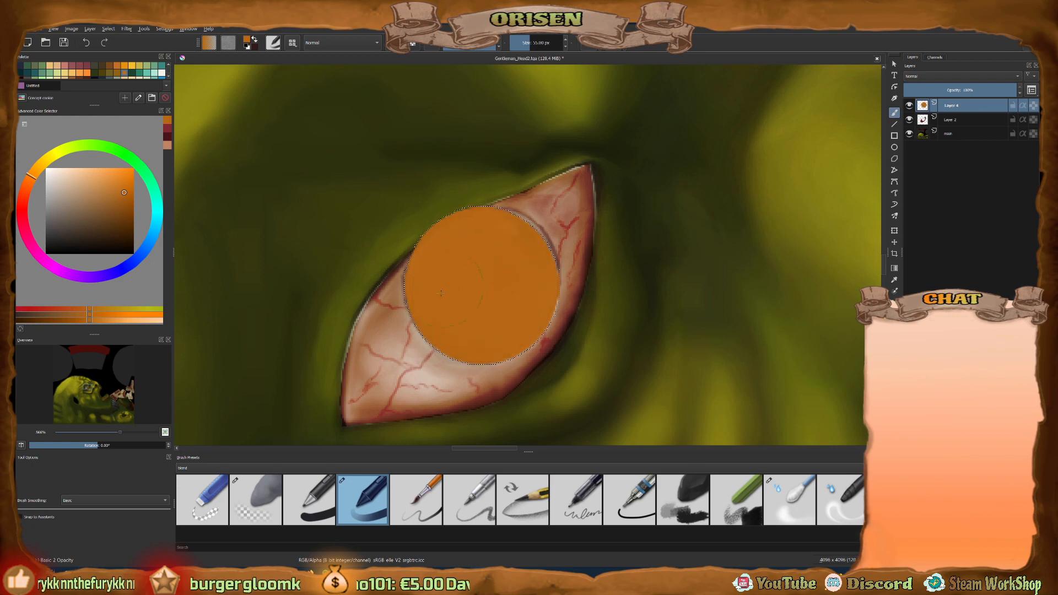
Try the Overlay blending mode on the orange iris layer, comparing 81% with 100% opacity.
click(929, 78)
click(917, 149)
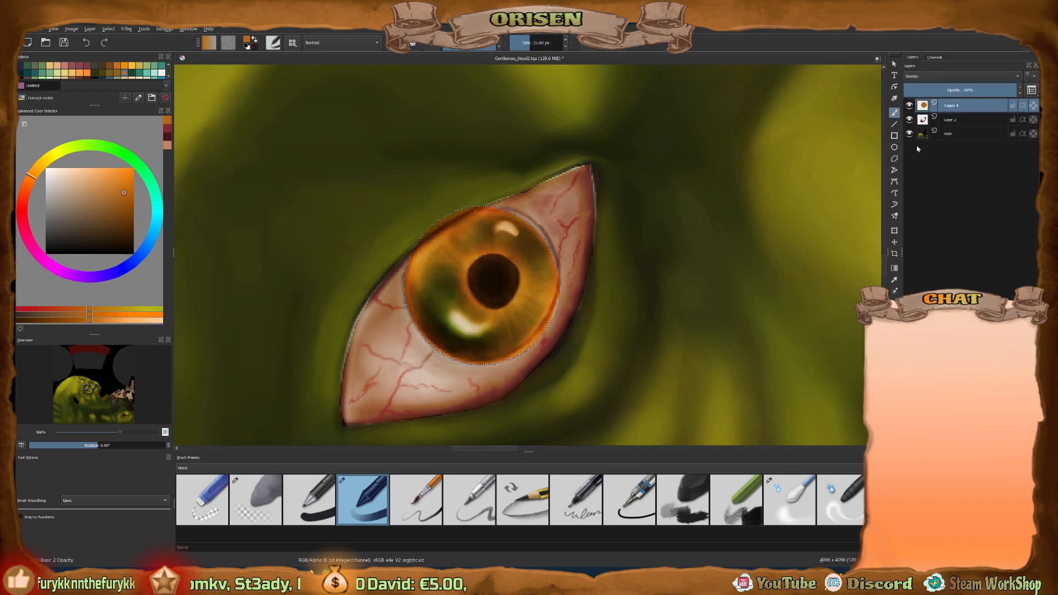
drag(1010, 93, 997, 92)
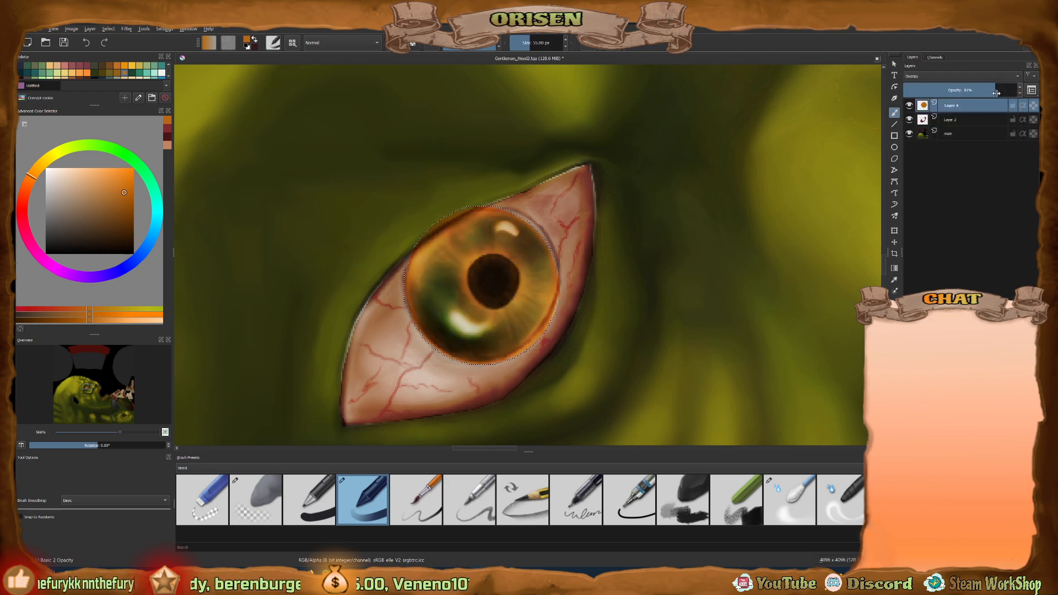
scroll(570, 282, down, 7)
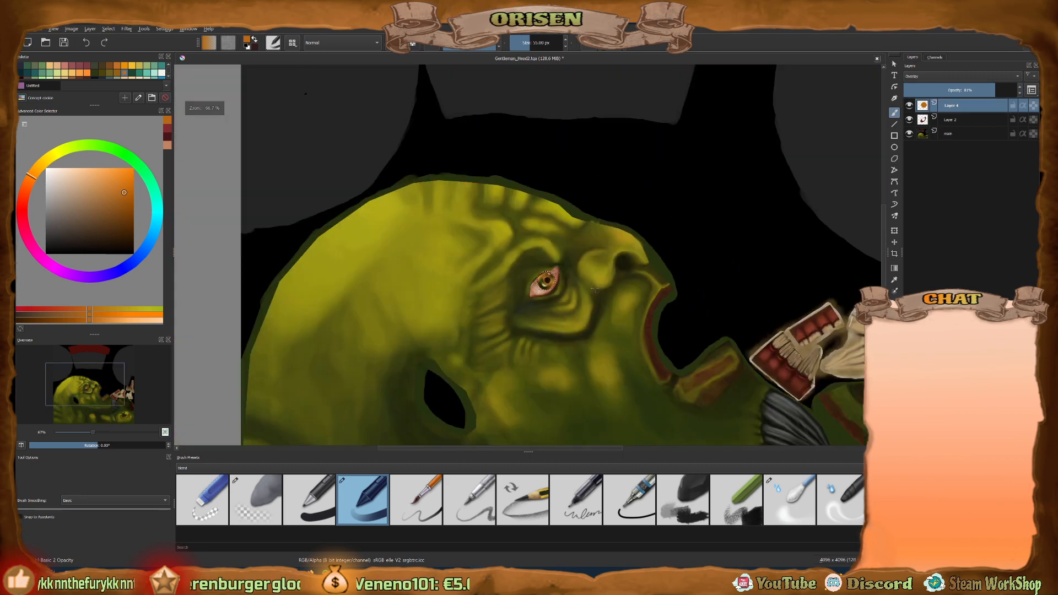
scroll(594, 289, up, 5)
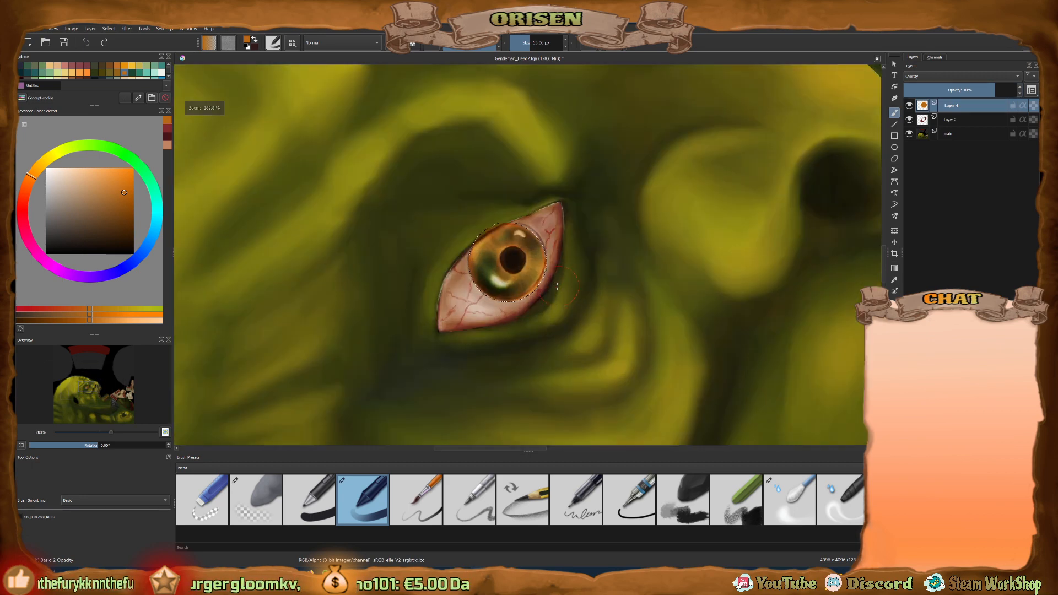
drag(990, 87, 1036, 89)
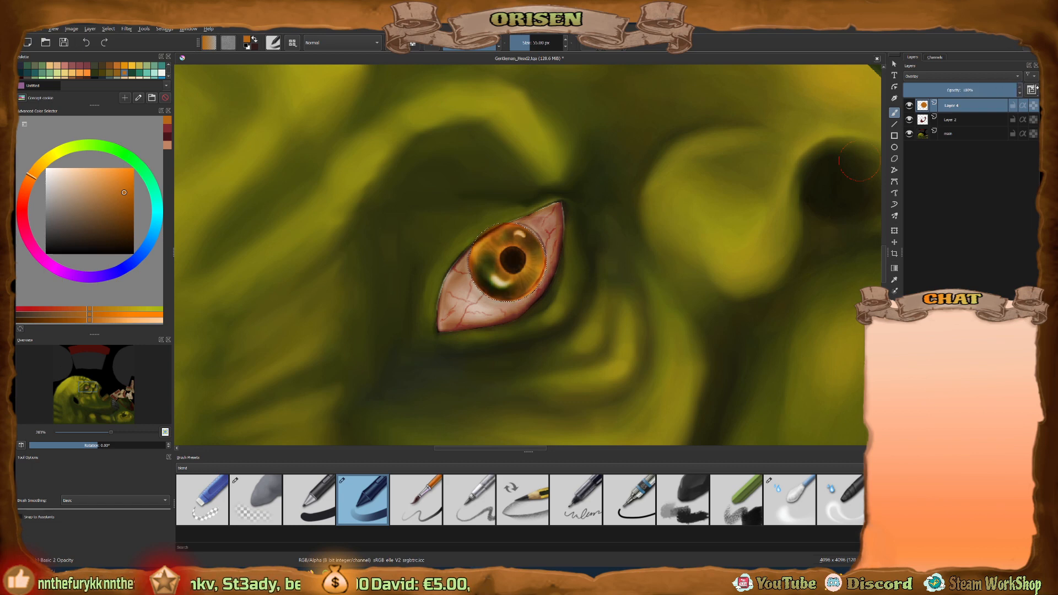
Try the Screen and Lighten blending modes on the orange iris layer at different opacities.
click(970, 76)
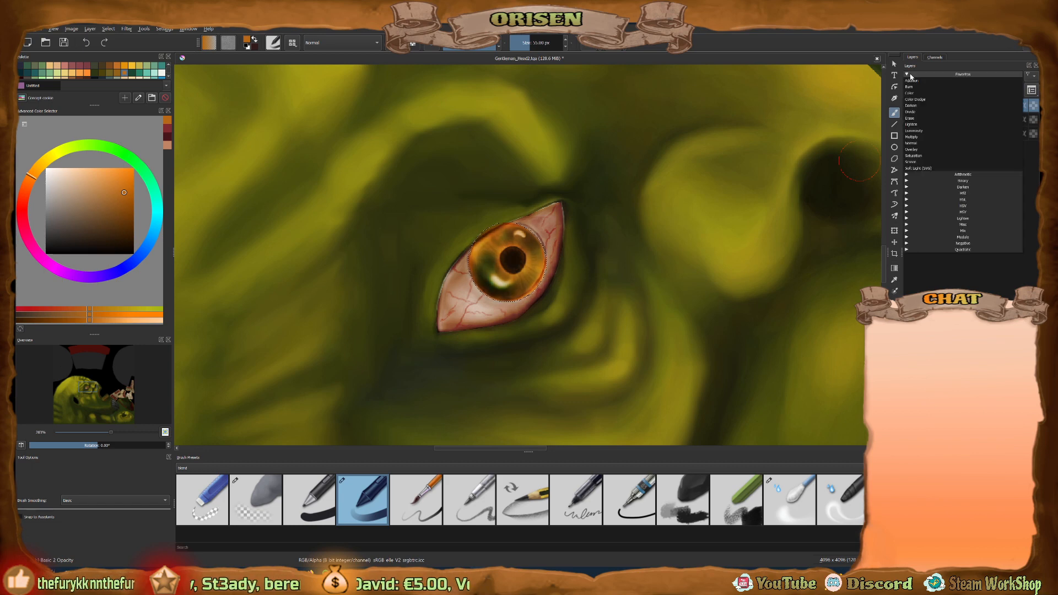
click(920, 162)
mouse_move(999, 90)
mouse_down()
mouse_move(964, 91)
mouse_move(1018, 90)
mouse_up()
click(967, 76)
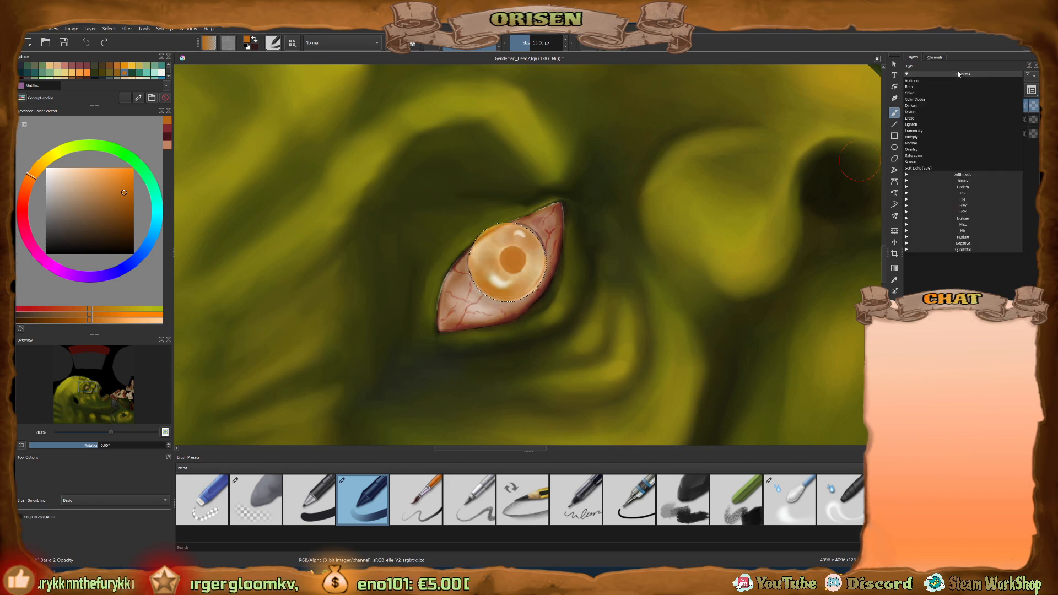
click(922, 125)
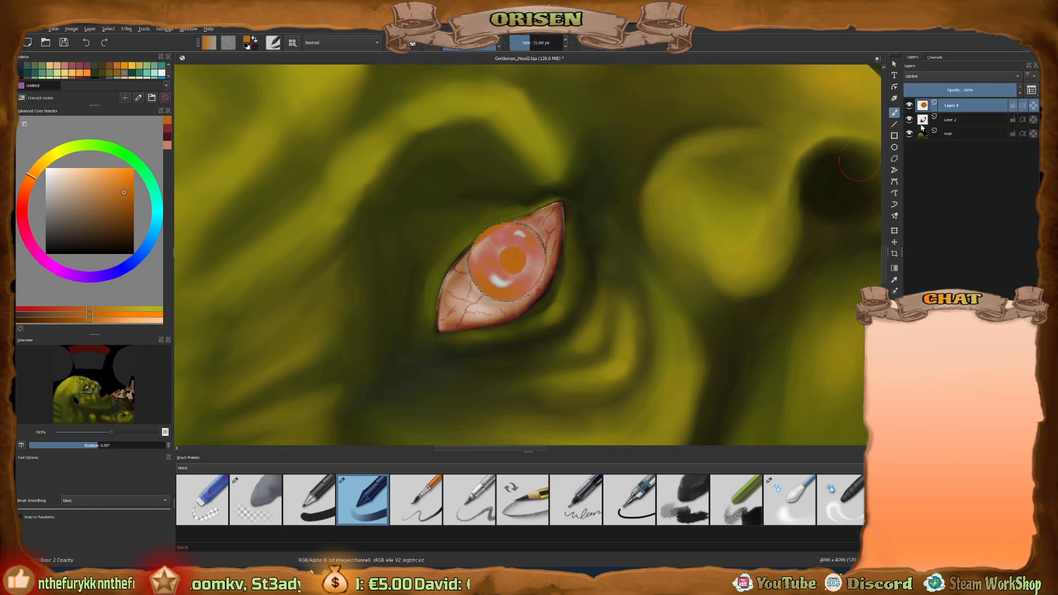
mouse_move(1000, 90)
mouse_down()
mouse_move(935, 91)
mouse_move(1007, 91)
mouse_move(967, 91)
mouse_move(987, 92)
mouse_up()
click(961, 76)
click(909, 160)
Set the orange iris layer's blending mode to Soft Light (SVG) and its opacity to 100%.
click(962, 76)
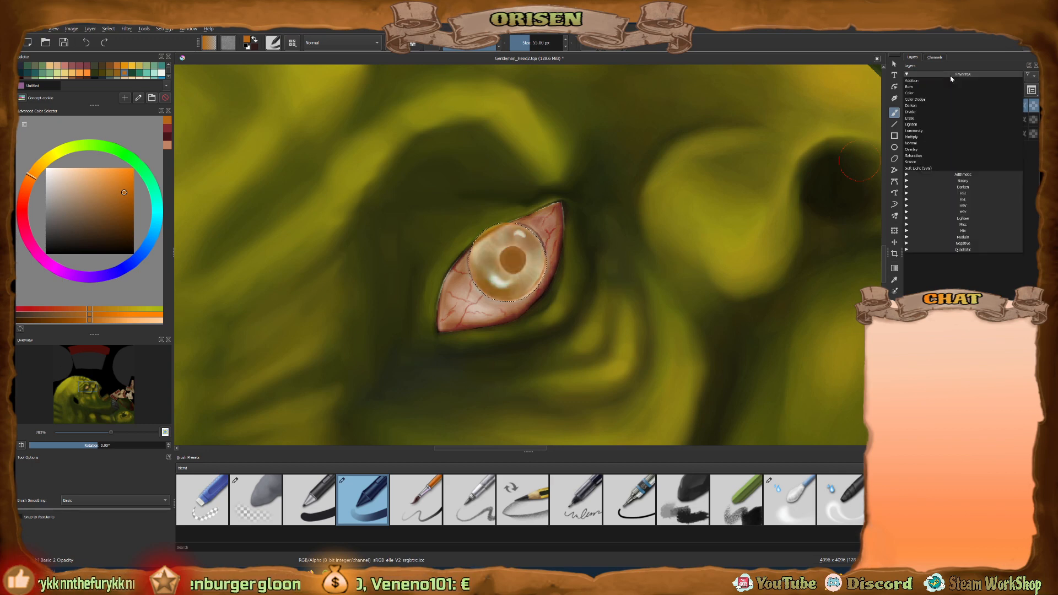
click(920, 170)
drag(957, 91, 1029, 91)
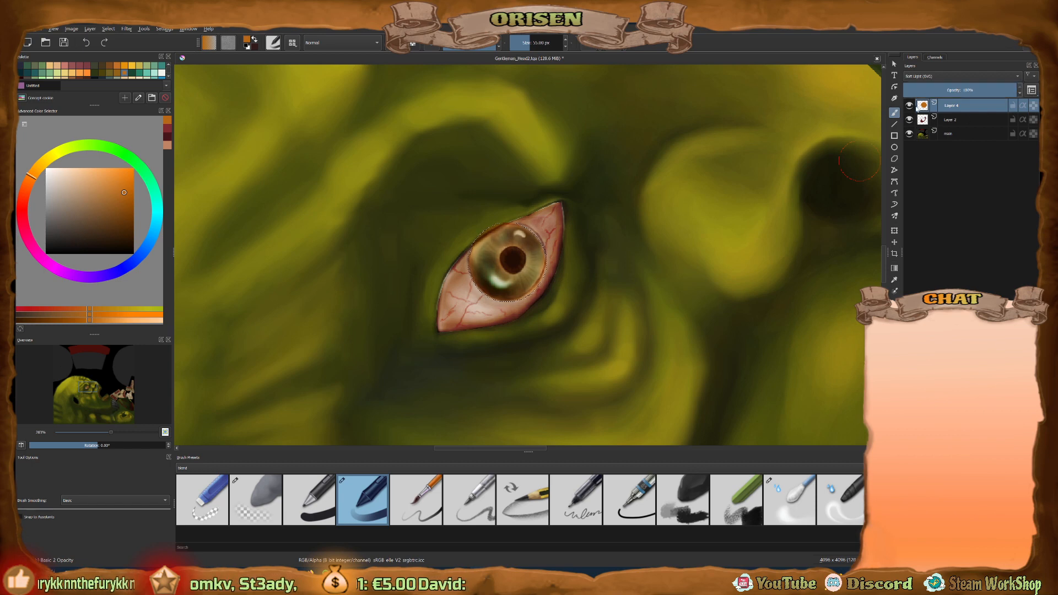
Compare the eye with and without the orange iris layer by toggling its visibility, leaving the layer shown.
click(909, 105)
click(909, 106)
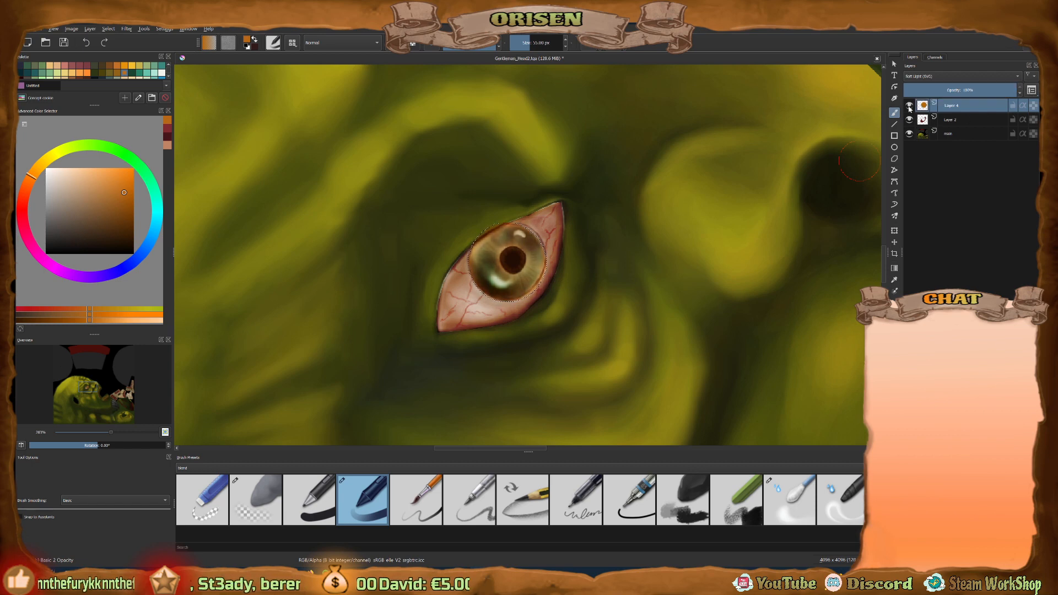
click(909, 106)
click(910, 105)
click(909, 106)
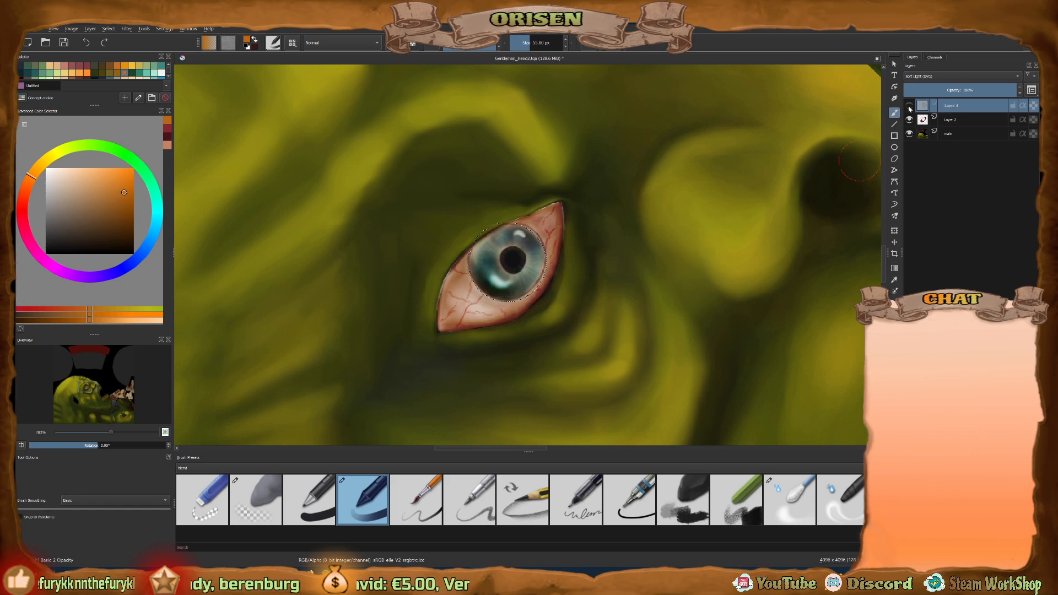
click(909, 106)
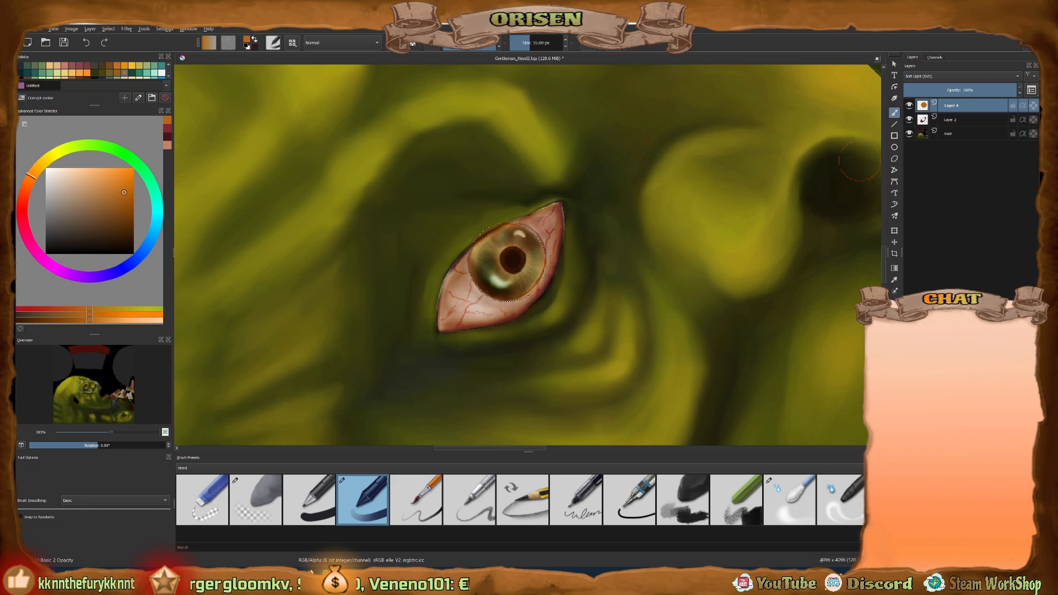
scroll(529, 309, down, 5)
scroll(542, 281, up, 3)
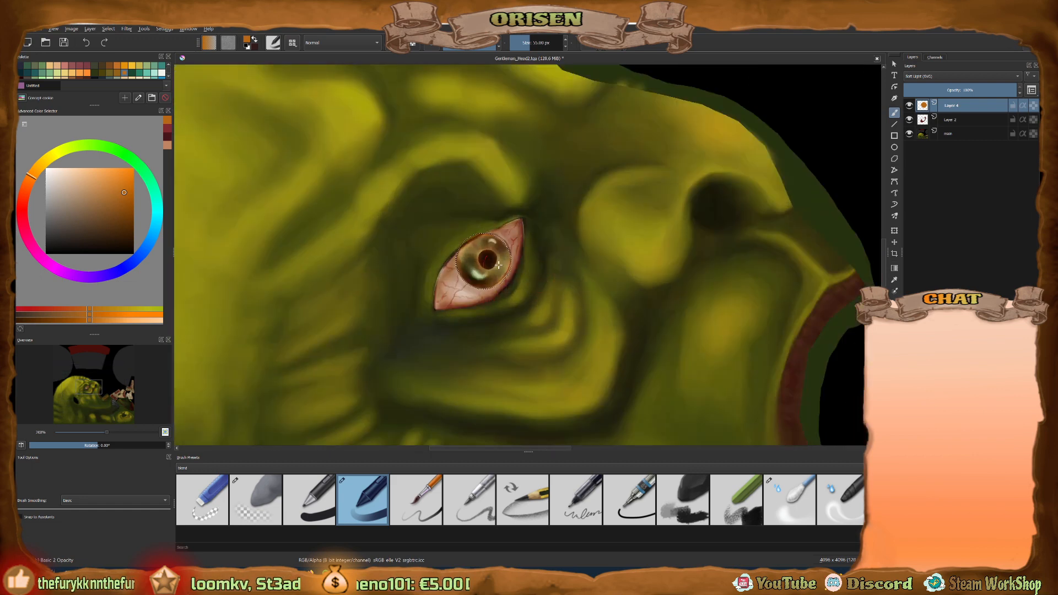
Switch to Blender, examine the orc's face and eyes from the front, and return to Krita.
mouse_move(511, 574)
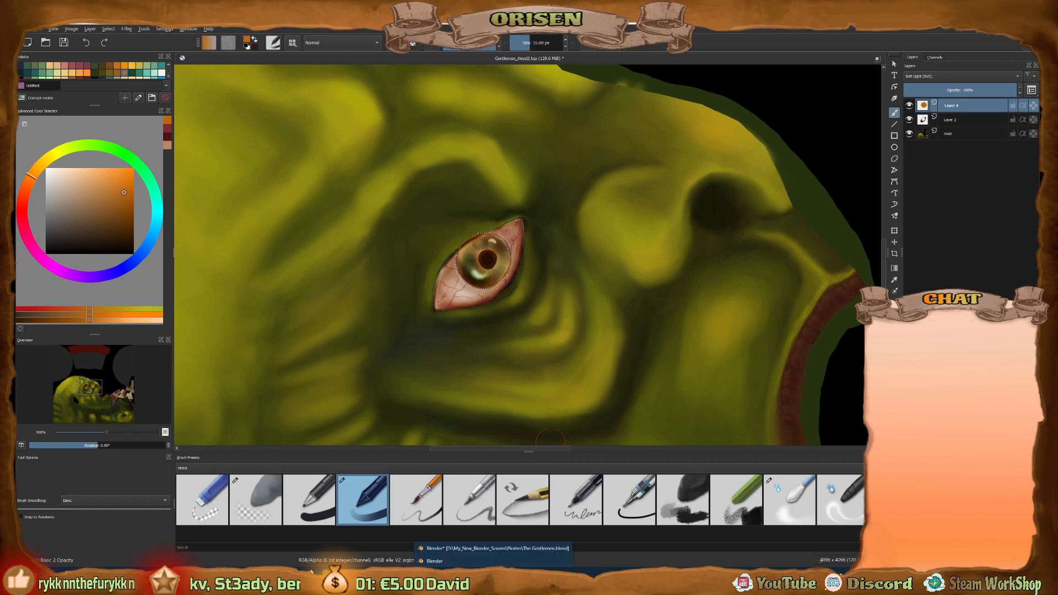
click(511, 550)
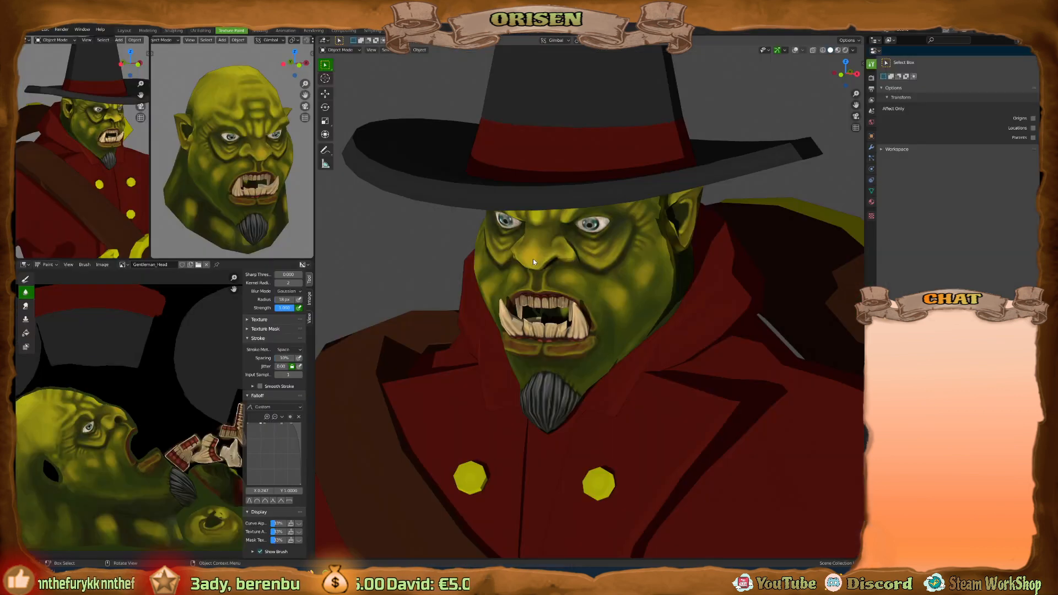
middle_drag(533, 259, 529, 228)
scroll(562, 227, up, 4)
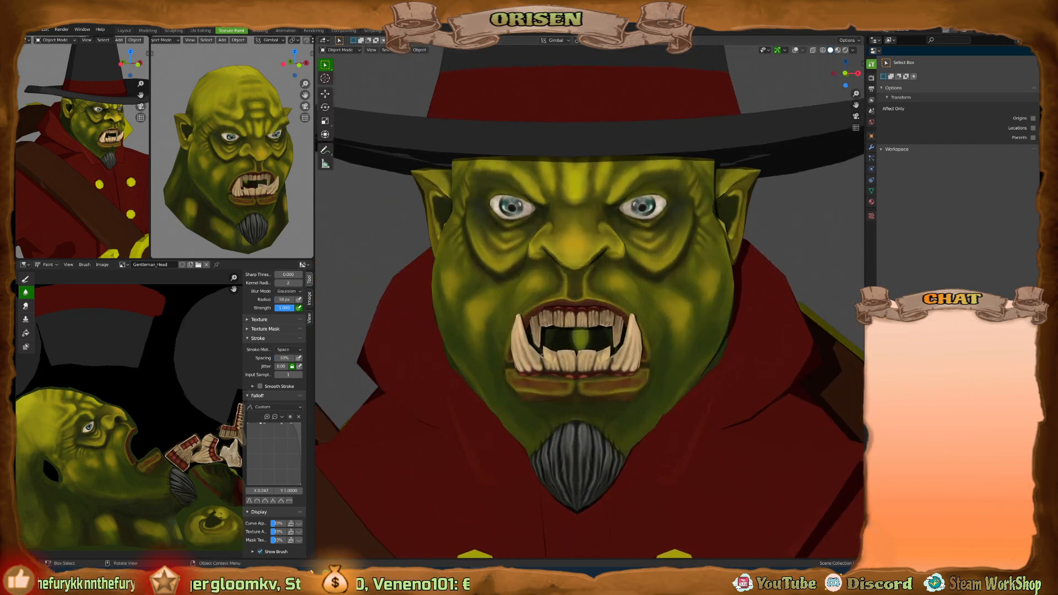
key(alt+Tab)
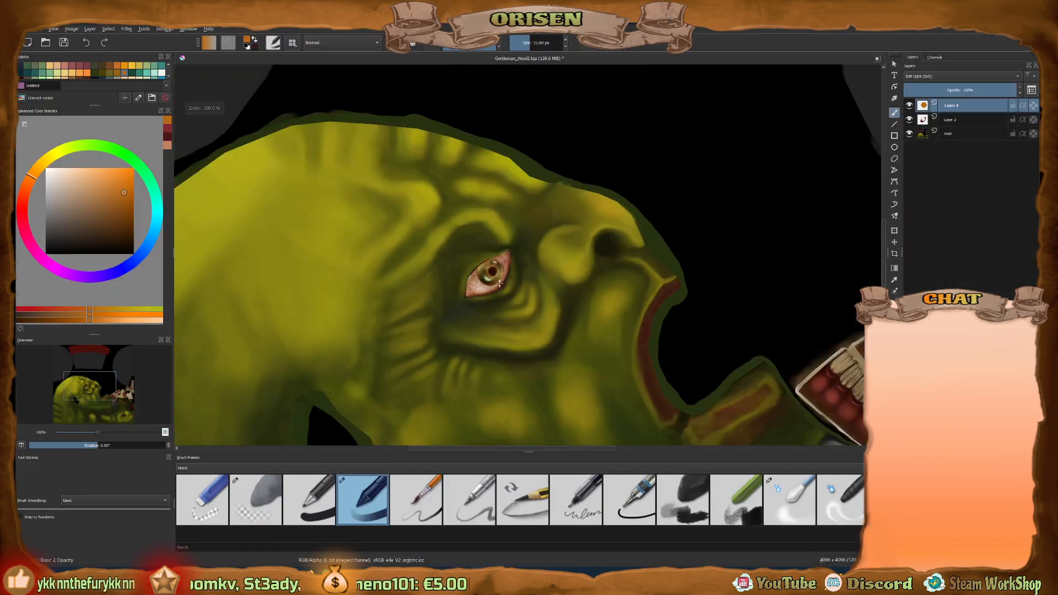
Save the texture as the TGA image Gentleman_Head2, also keeping a copy as a Krita file.
key(2)
click(37, 28)
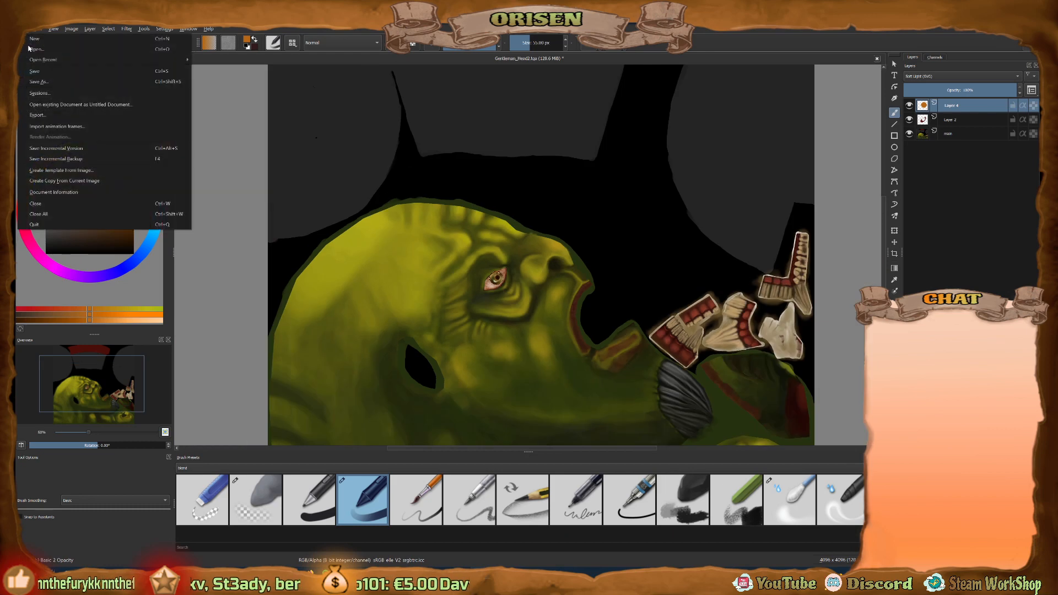
click(39, 82)
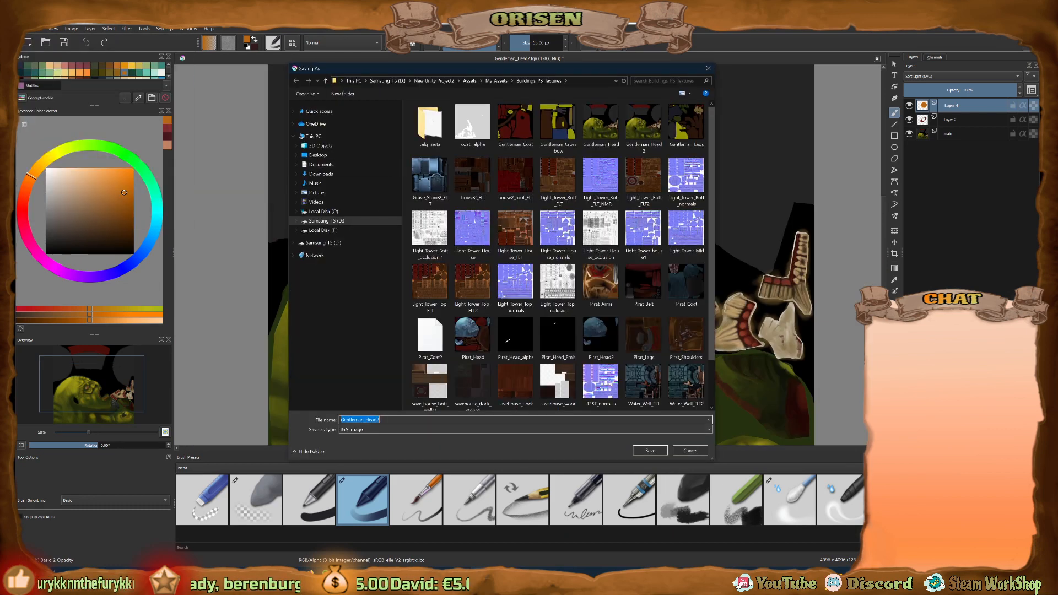
click(650, 450)
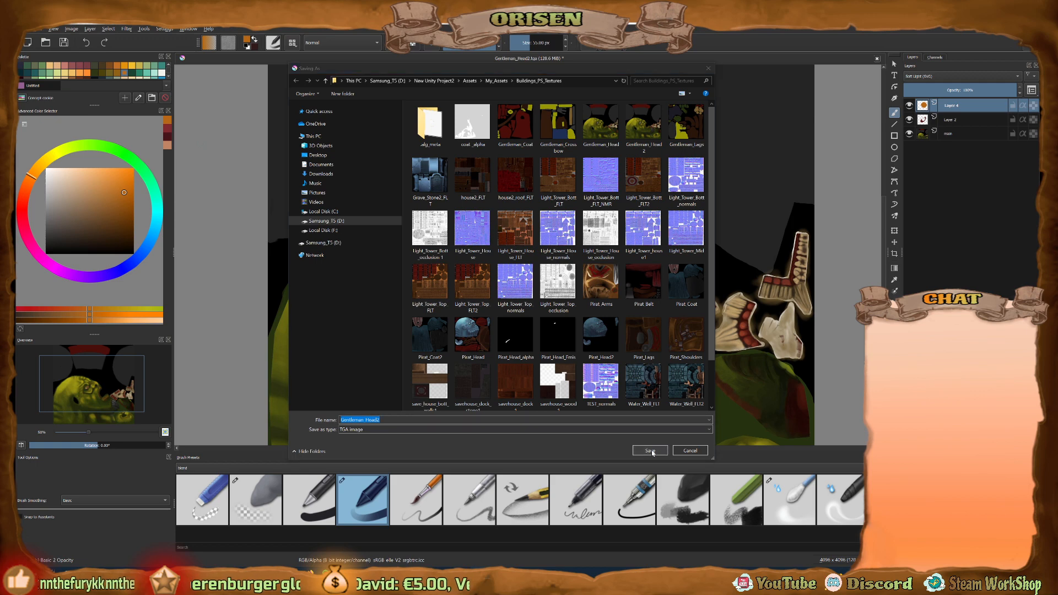
click(549, 303)
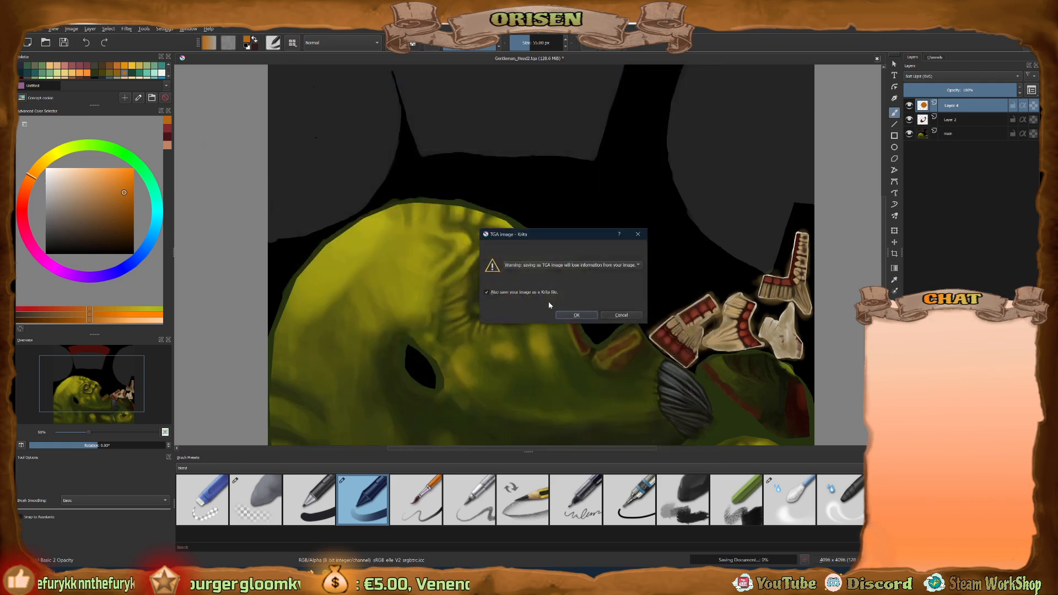
click(568, 315)
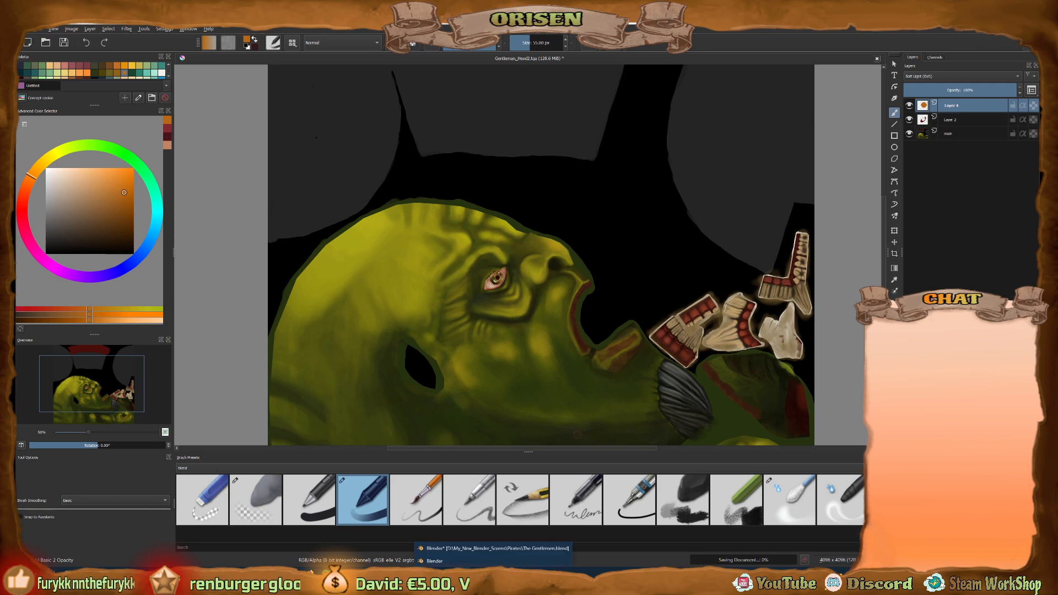
Switch to Blender and reload the Gentleman_Head texture in the image editor.
key(alt+Tab)
middle_drag(168, 434, 149, 435)
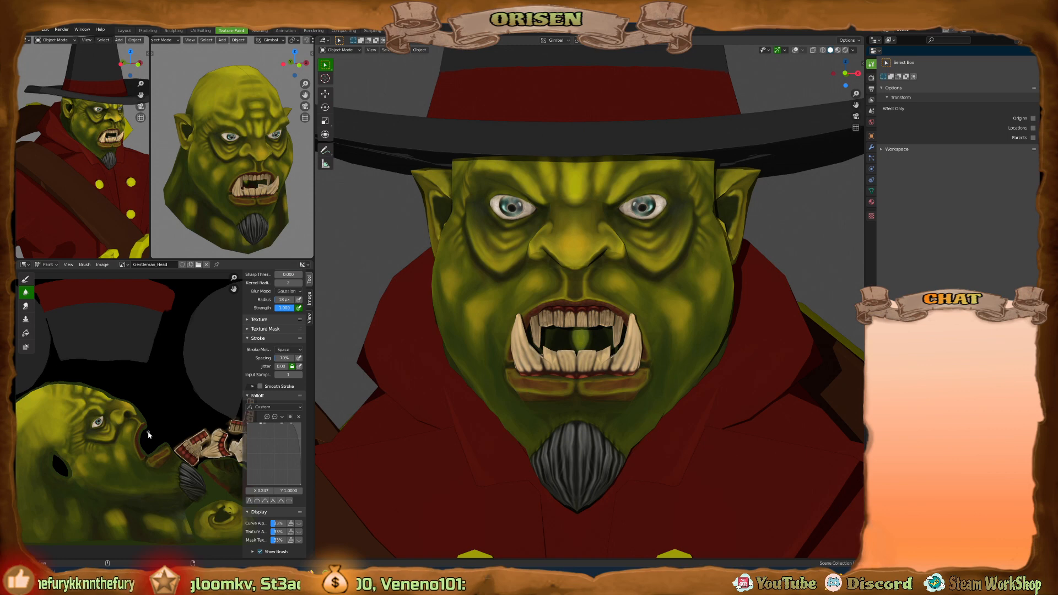
key(alt+r)
Examine the recoloured eyes on the orc character up close, from a distance and from both sides.
mouse_move(668, 230)
middle_down()
mouse_move(629, 229)
mouse_move(688, 258)
mouse_move(626, 254)
mouse_move(669, 257)
mouse_move(587, 231)
mouse_move(642, 230)
middle_up()
scroll(628, 208, up, 4)
scroll(629, 204, down, 3)
scroll(634, 235, down, 3)
scroll(669, 256, up, 5)
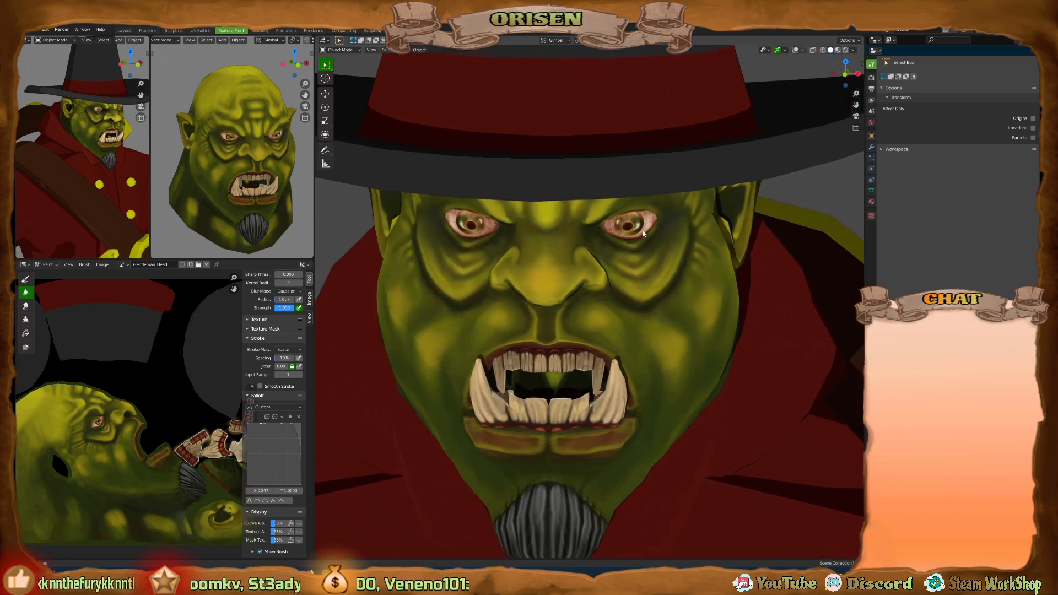
scroll(589, 272, down, 4)
middle_drag(591, 272, 605, 197)
scroll(601, 279, down, 4)
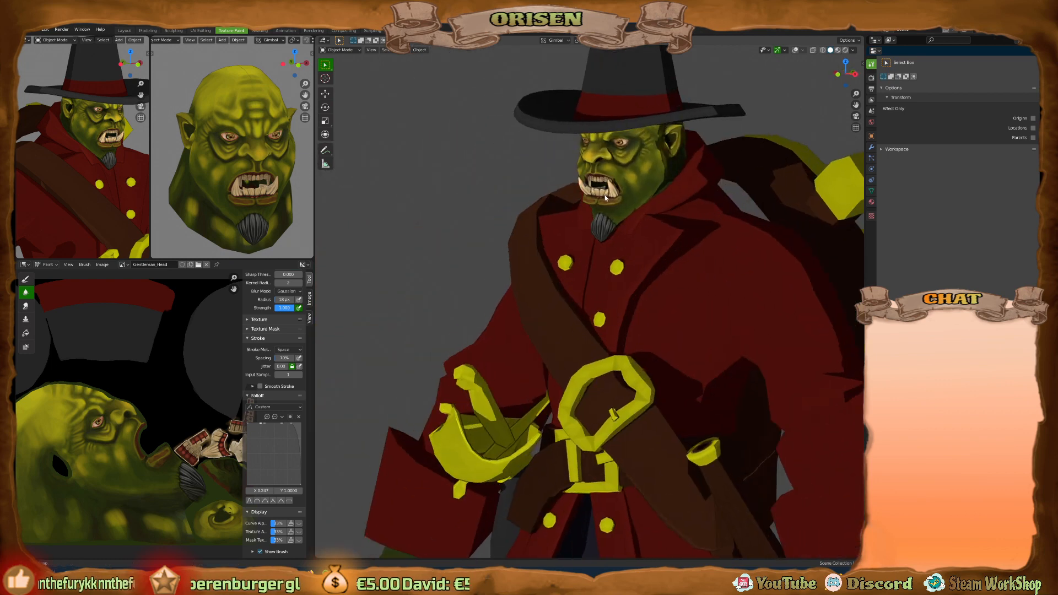
scroll(231, 160, down, 2)
middle_drag(232, 160, 243, 141)
scroll(665, 170, up, 5)
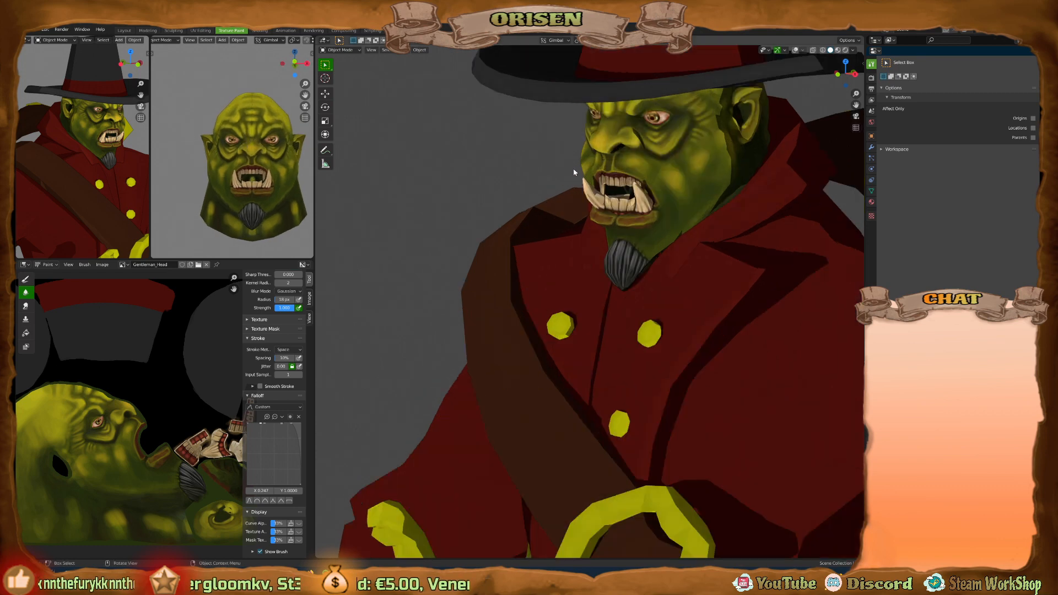
middle_drag(665, 170, 632, 201)
scroll(632, 202, down, 10)
shift+middle_drag(673, 297, 645, 222)
middle_drag(644, 222, 667, 230)
middle_drag(589, 209, 642, 208)
scroll(569, 138, up, 6)
scroll(569, 138, up, 3)
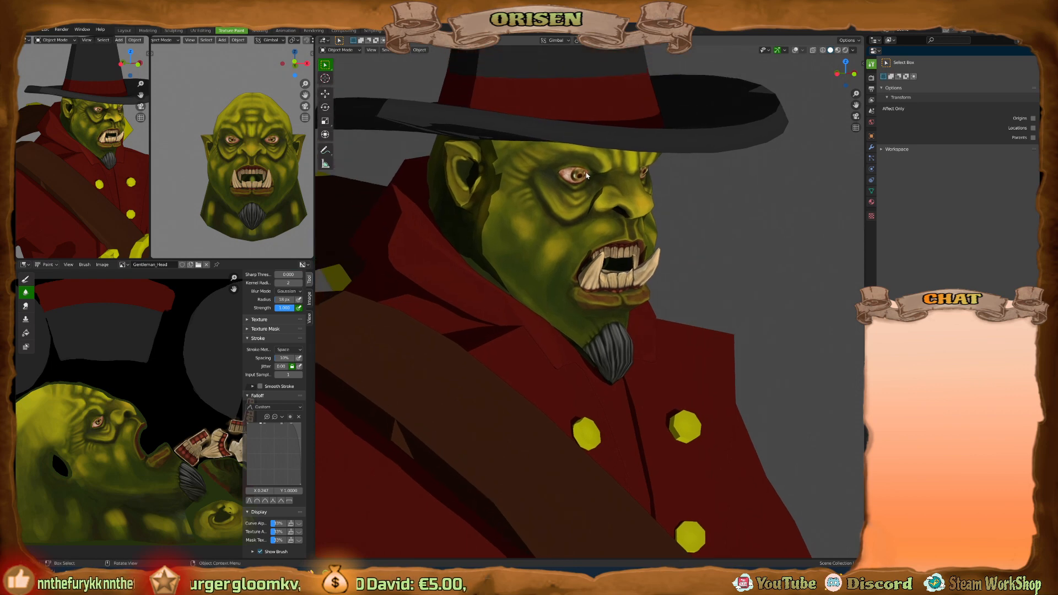
Isolate the head mesh in Local View and switch it to Texture Paint mode.
middle_drag(583, 170, 606, 150)
key(KP_Divide)
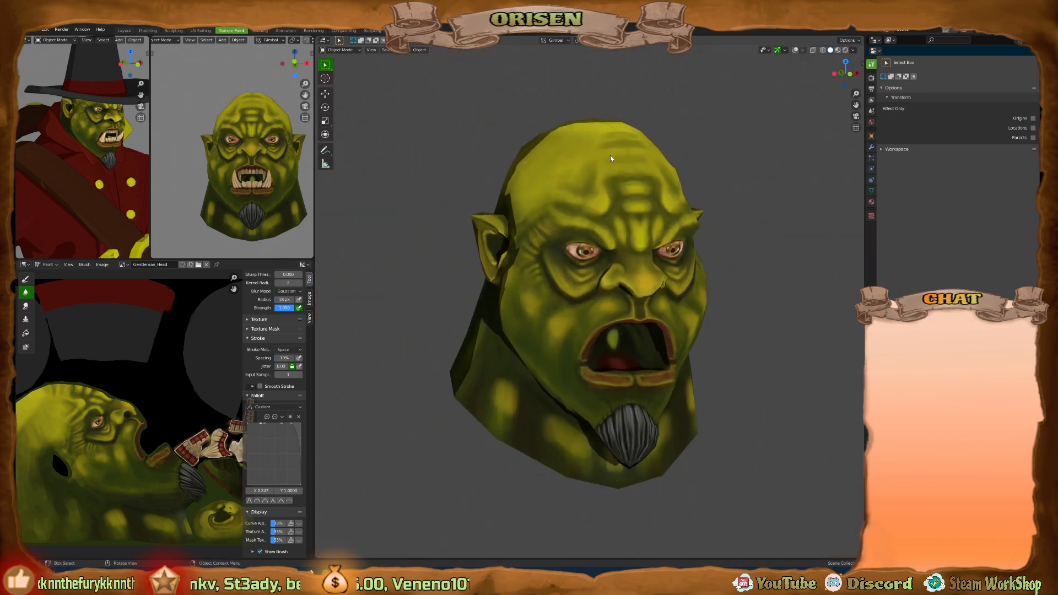
key(ctrl+Tab)
click(664, 131)
scroll(578, 251, up, 10)
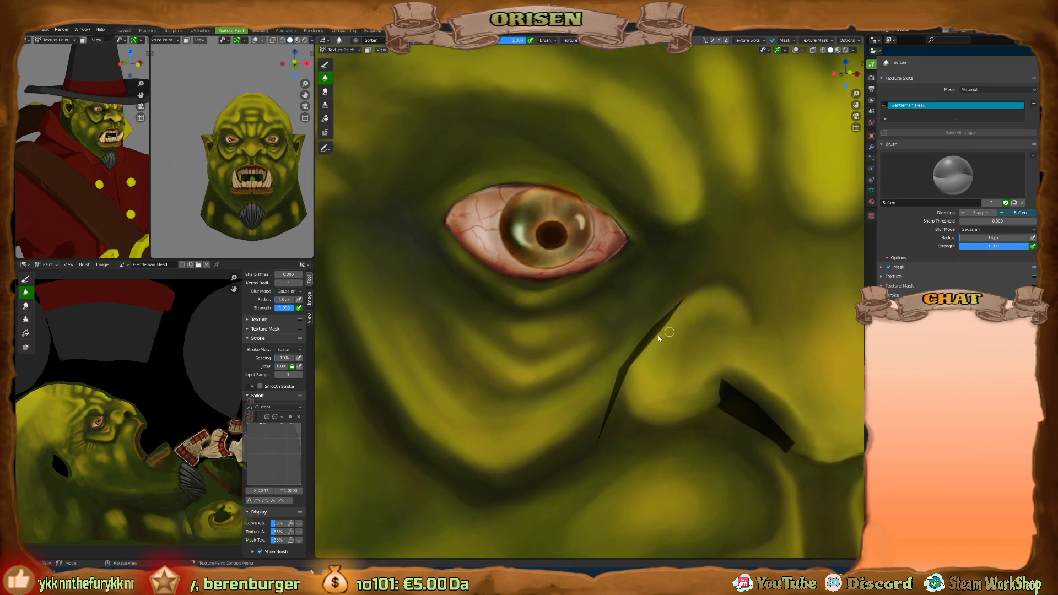
Touch up the eyelid edge with the Draw brush at about 0.55 strength and 14 px radius, using sampled yellow-green skin colours.
key(shift+space)
click(546, 169)
key(s)
click(554, 173)
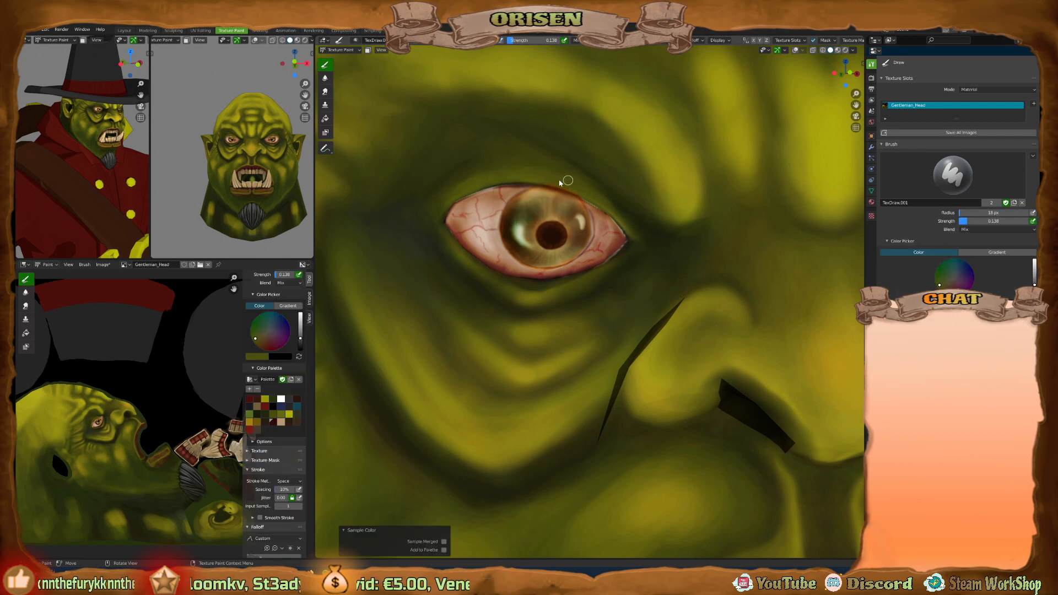
drag(515, 44, 538, 43)
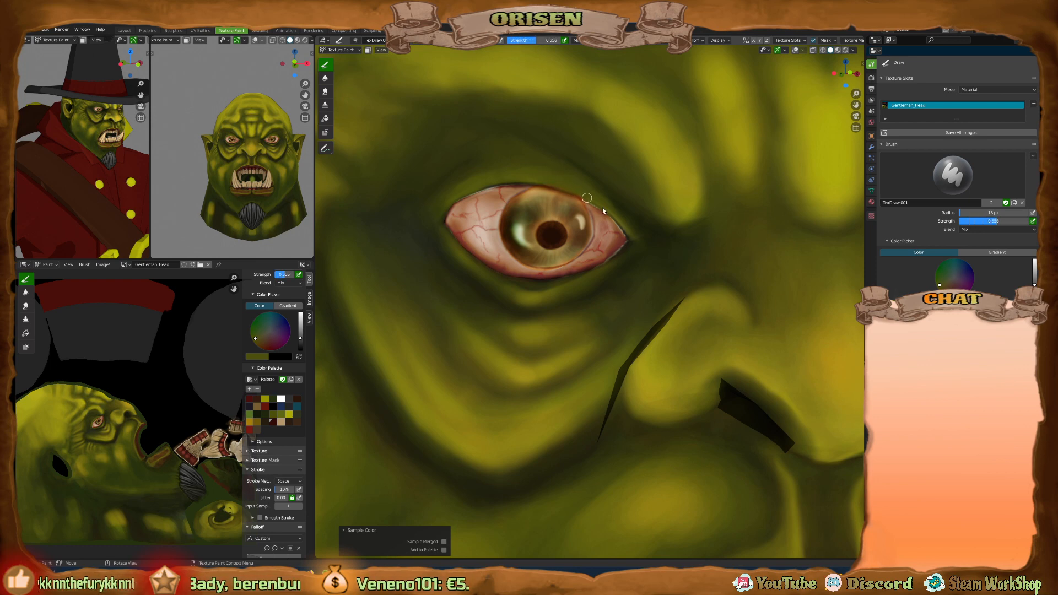
key(s)
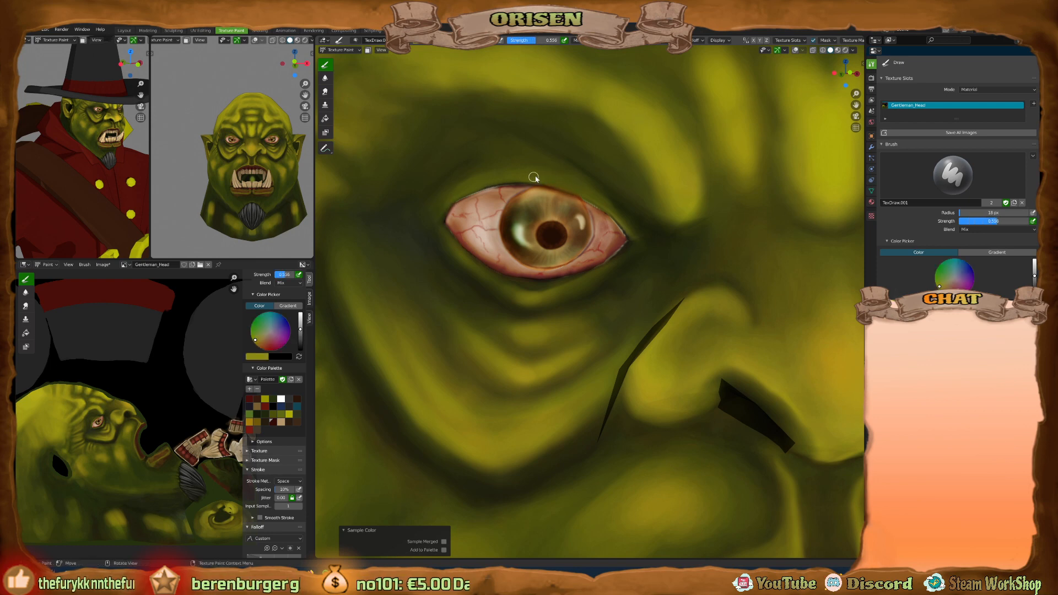
key(bracketleft)
key(bracketleft)
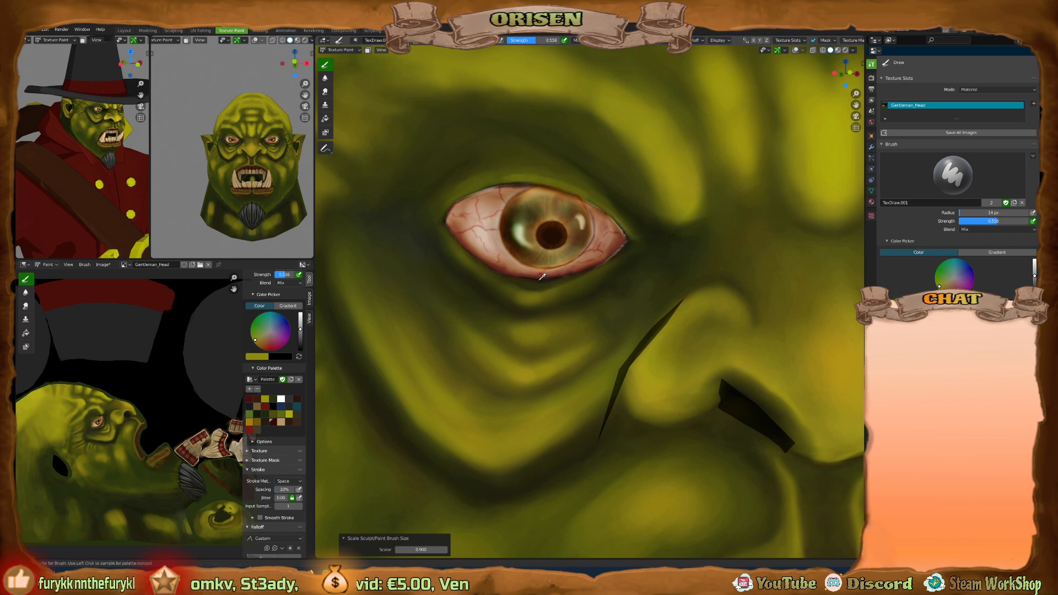
Sample the near-black line colour at the lower eyelid and set the brush radius to 10 px.
key(s)
key(bracketleft)
key(bracketleft)
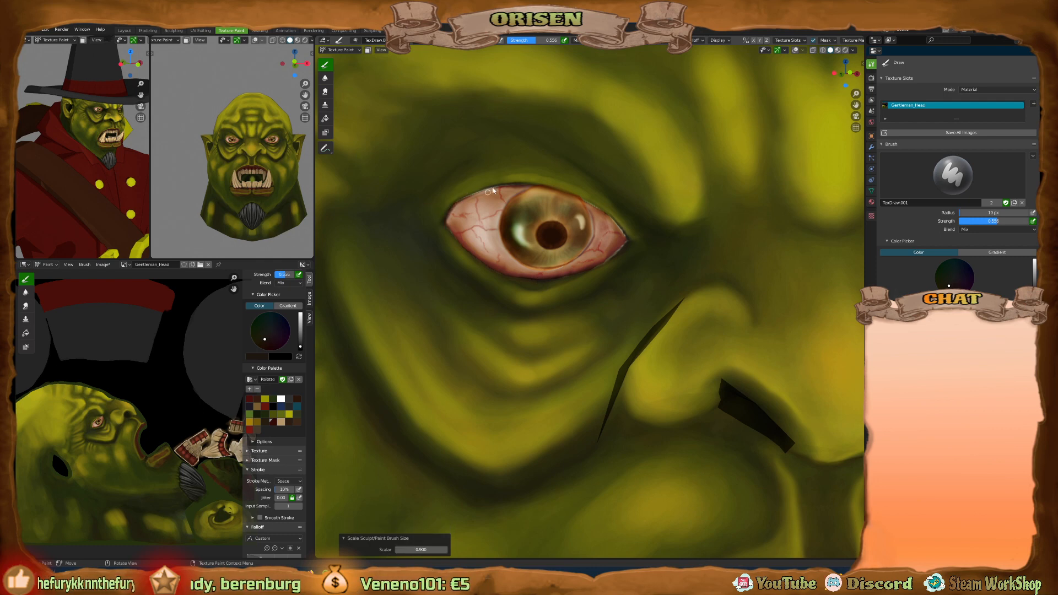
Set the viewport orbit method to Trackball in the Blender preferences.
mouse_move(494, 584)
click(500, 560)
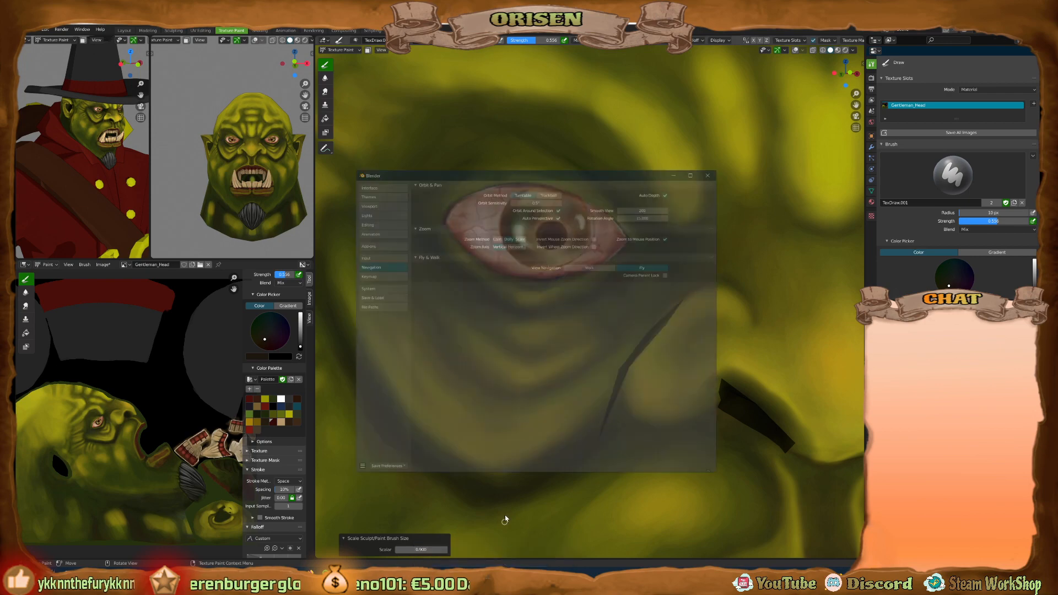
click(689, 133)
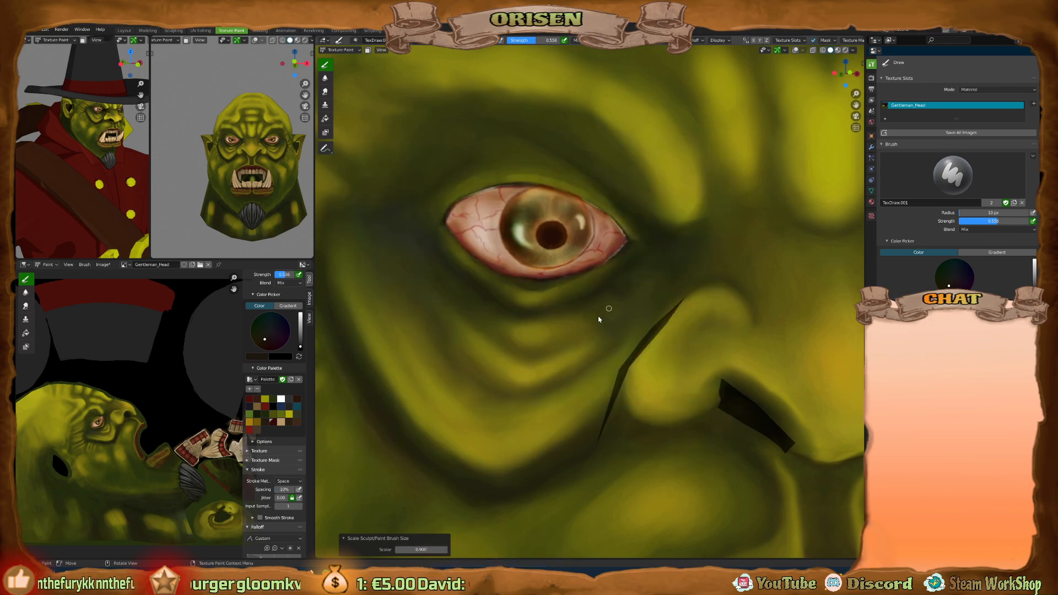
Paint a thin dark outline along the eyelid edges around the eye with a smaller Draw brush.
middle_drag(599, 319, 510, 205)
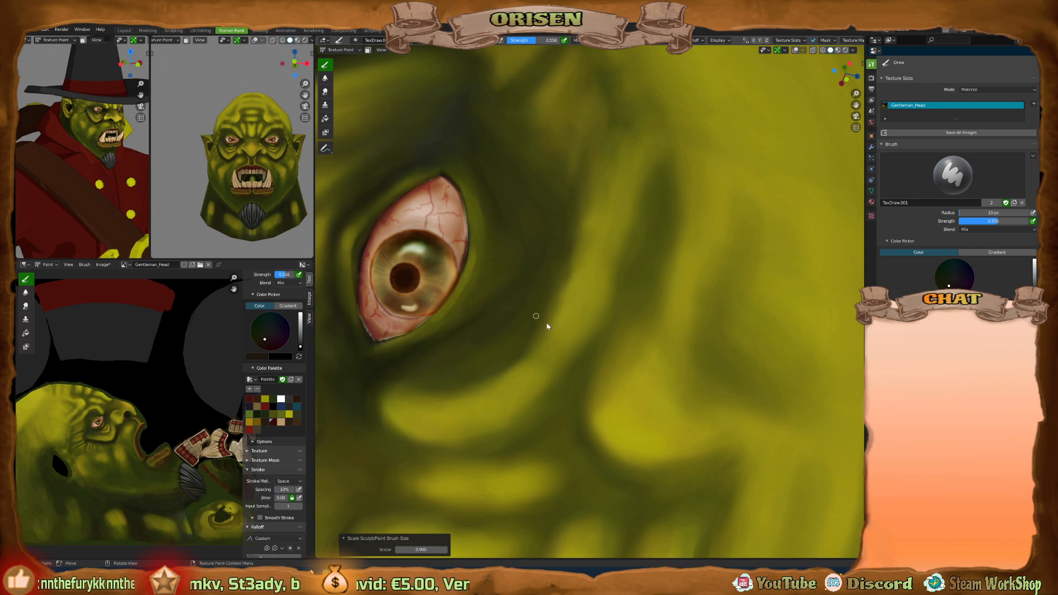
mouse_move(547, 326)
middle_down()
mouse_move(573, 342)
mouse_move(656, 347)
middle_up()
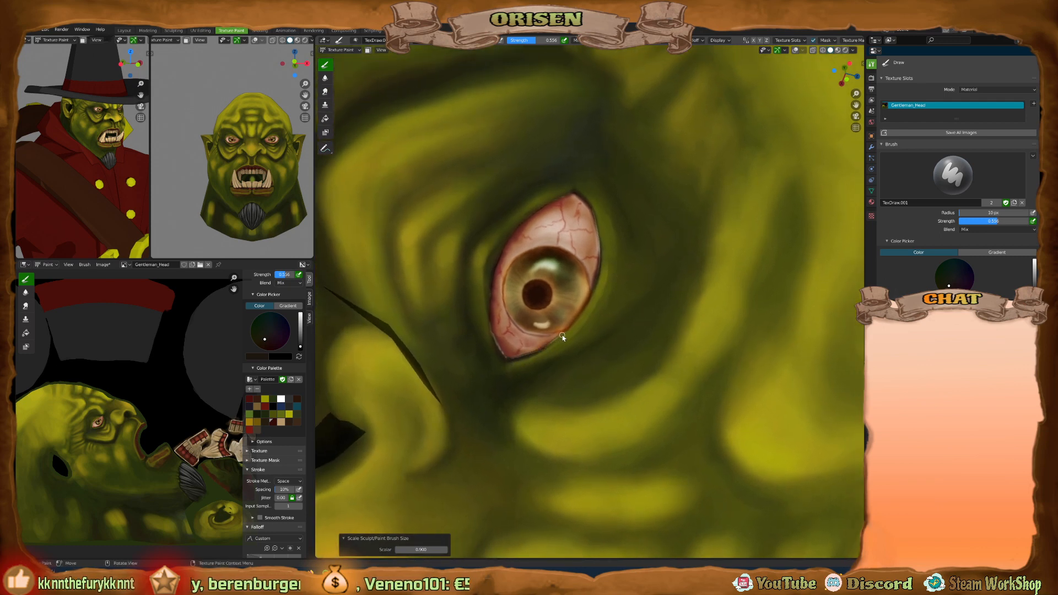
key(bracketleft)
key(bracketleft)
key(bracketleft)
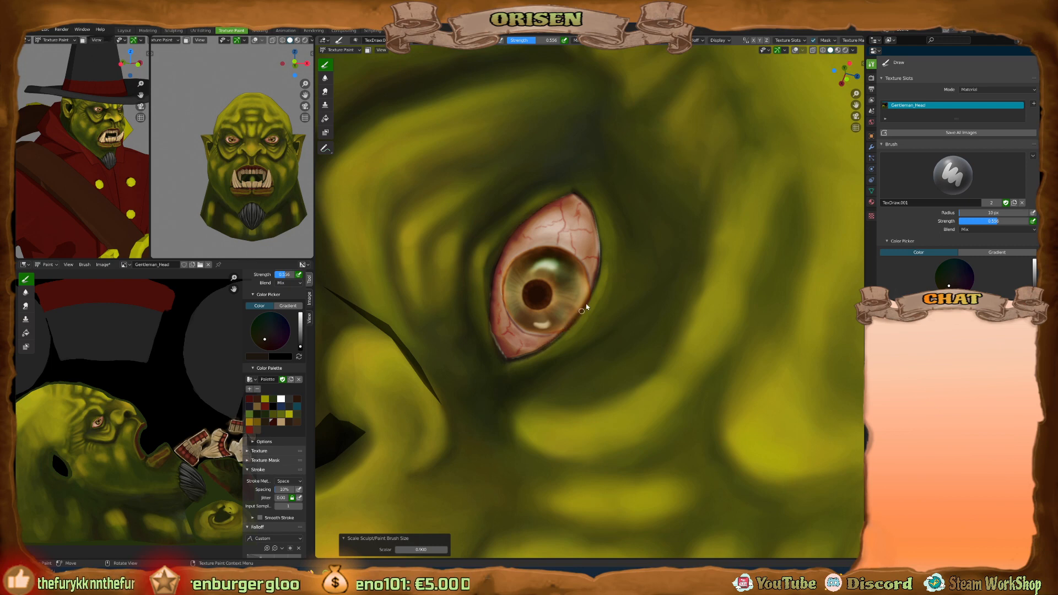
key(bracketleft)
key(bracketleft)
key(bracketleft)
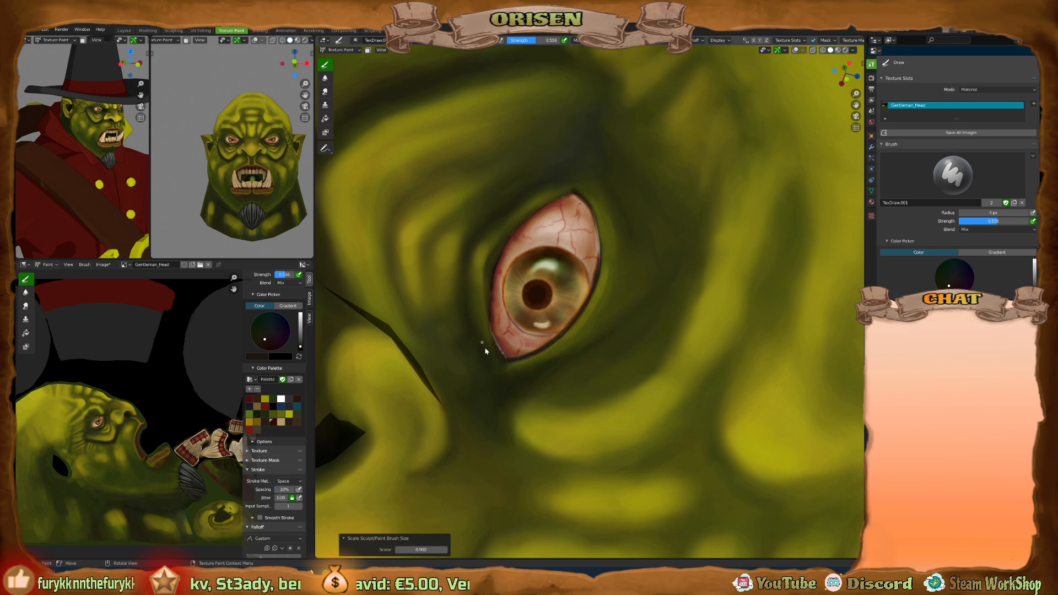
drag(508, 357, 498, 345)
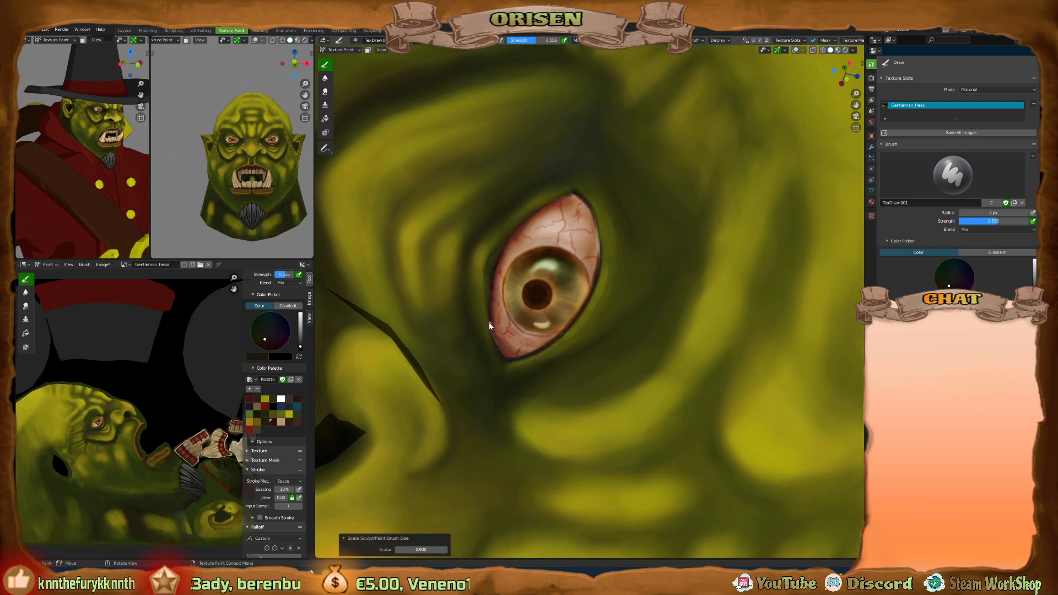
scroll(500, 329, down, 6)
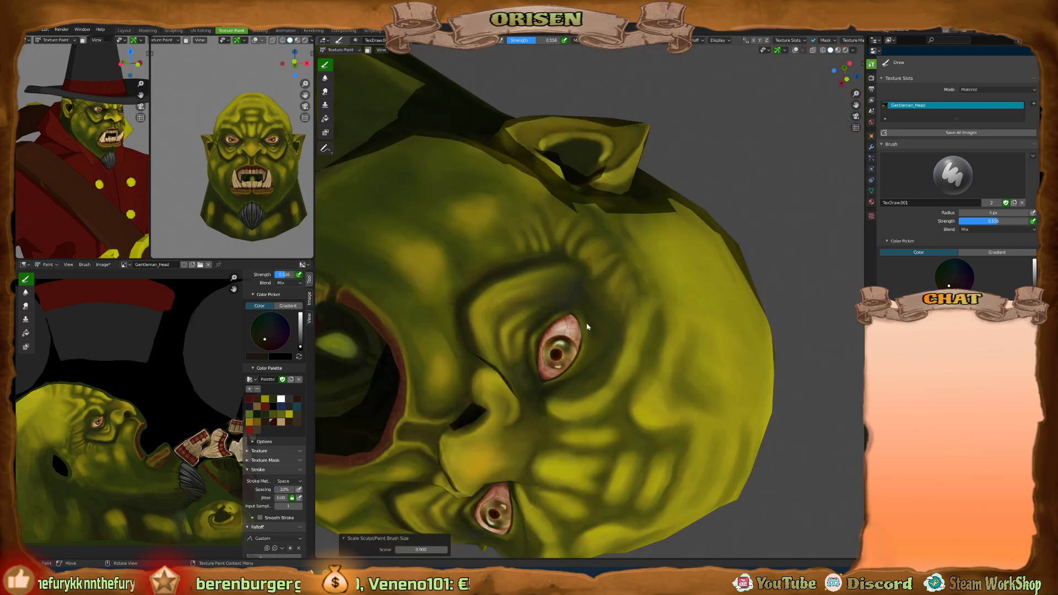
scroll(581, 323, up, 6)
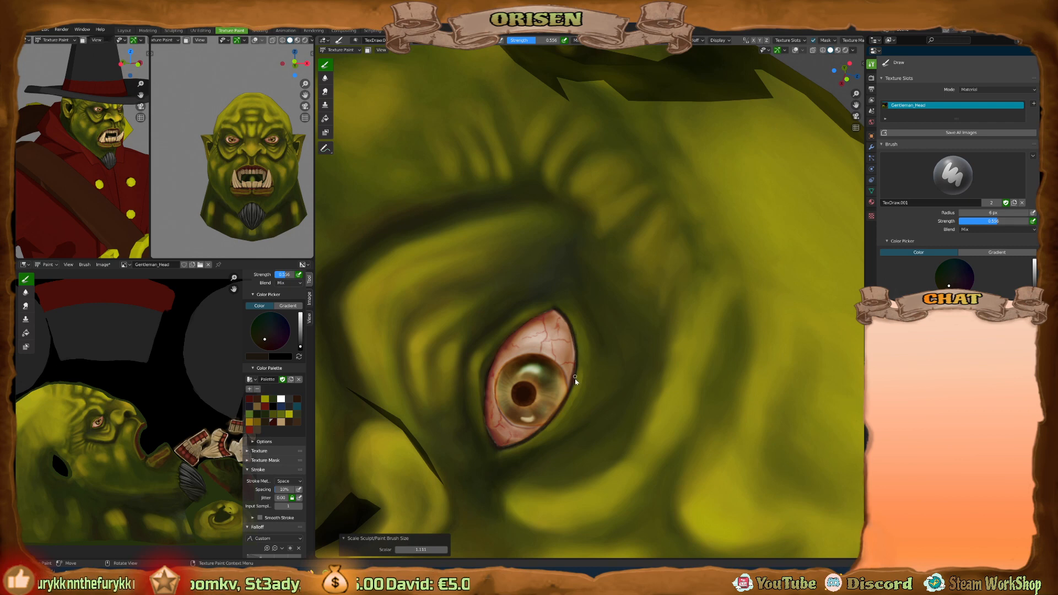
Examine the isolated head and its eyes from several angles, then leave Local View to show the whole character.
scroll(573, 369, down, 7)
mouse_move(611, 355)
middle_down()
mouse_move(468, 248)
mouse_move(612, 340)
mouse_move(724, 362)
mouse_move(484, 177)
mouse_move(561, 193)
mouse_move(551, 259)
mouse_move(573, 256)
middle_up()
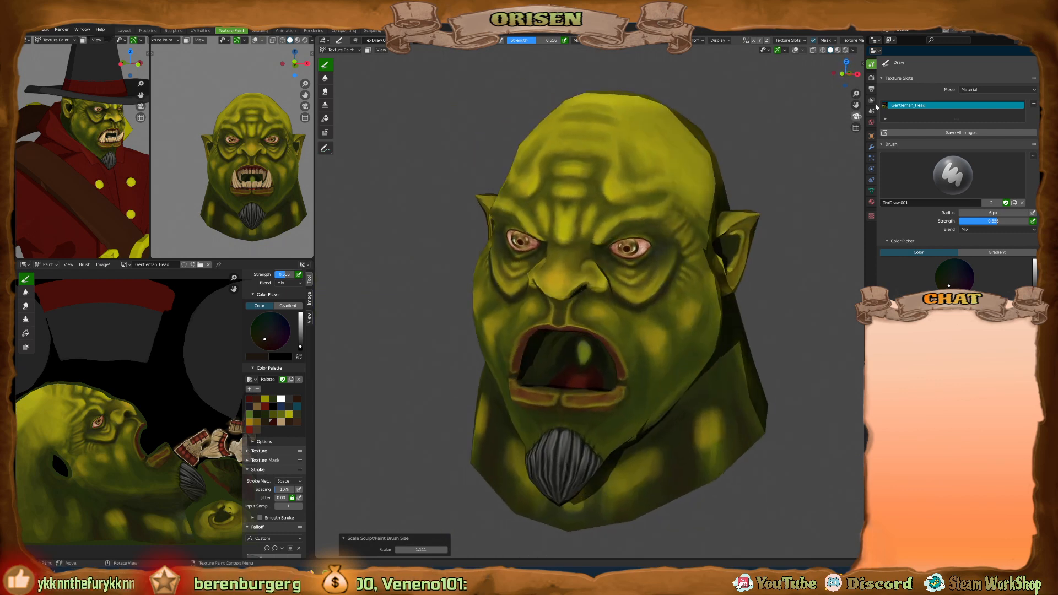
click(853, 50)
scroll(632, 248, up, 4)
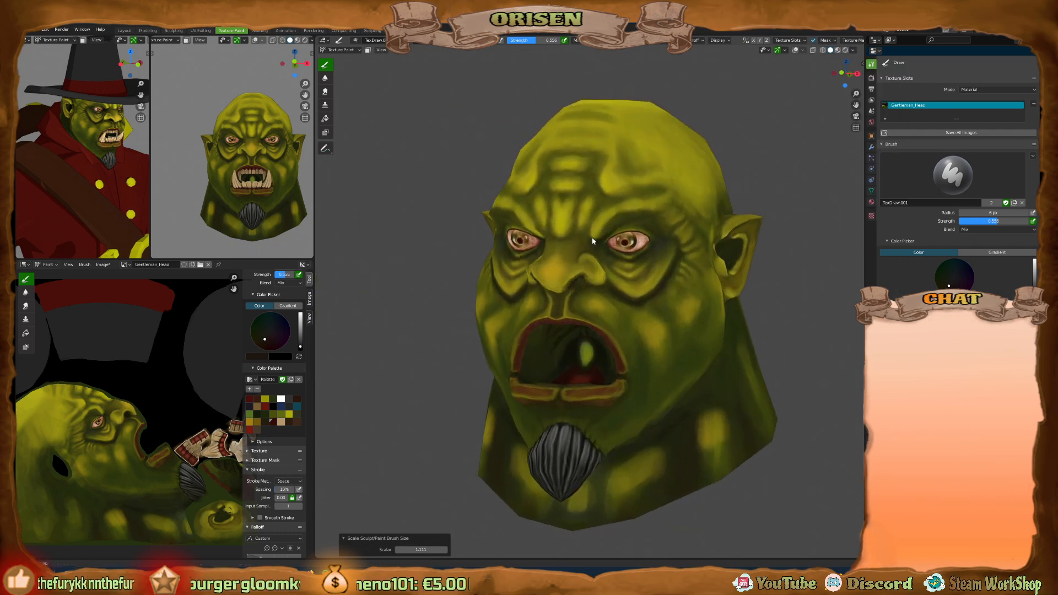
scroll(632, 248, down, 4)
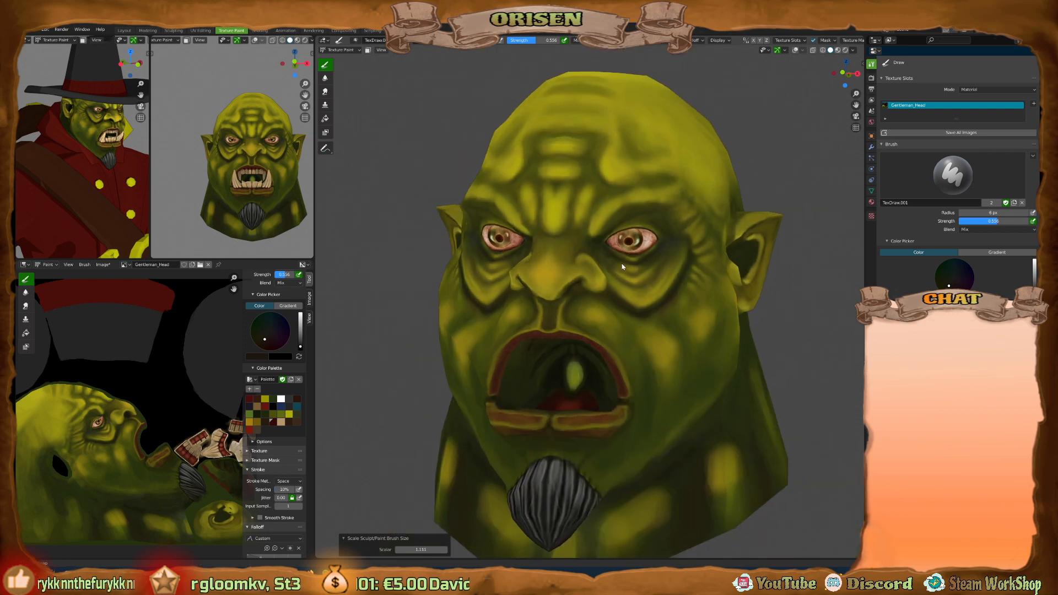
middle_drag(527, 233, 482, 258)
scroll(482, 258, down, 2)
key(KP_Divide)
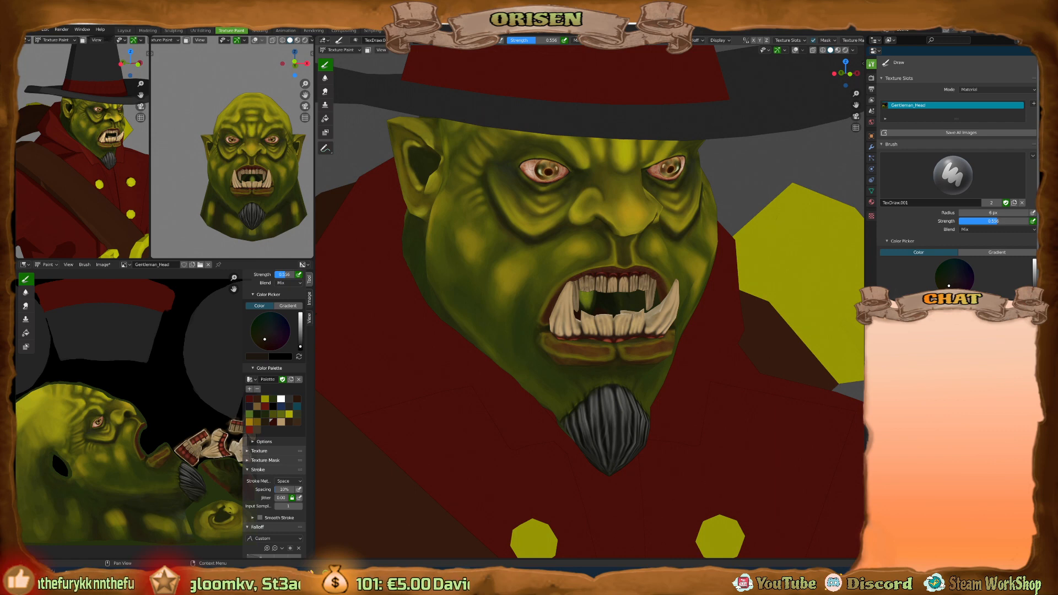
Set the orbit method to Turntable in the preferences and realign the head and character viewports upright.
middle_drag(231, 175, 263, 167)
click(283, 64)
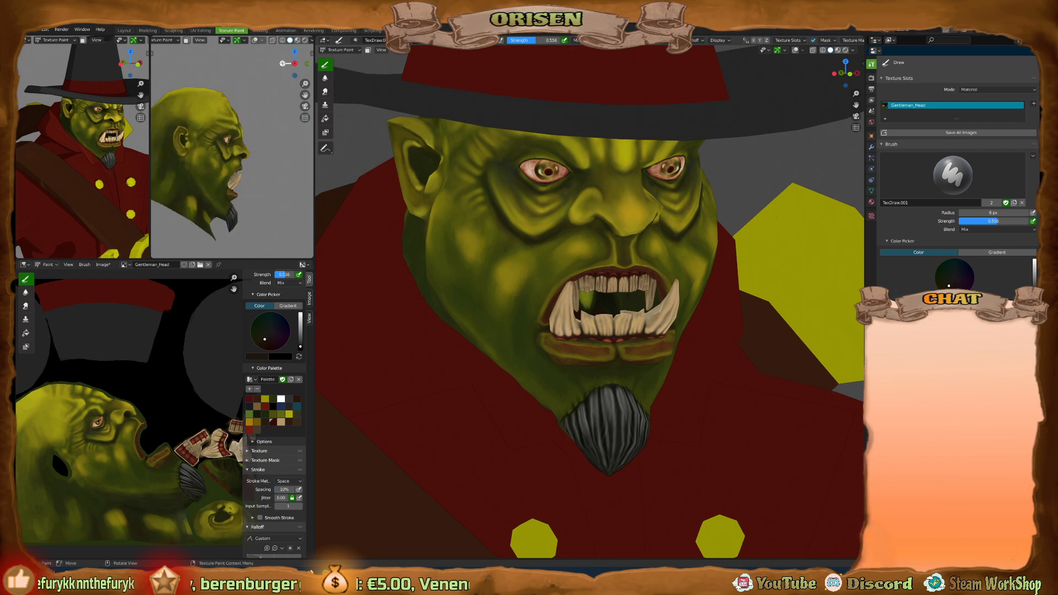
key(ctrl+comma)
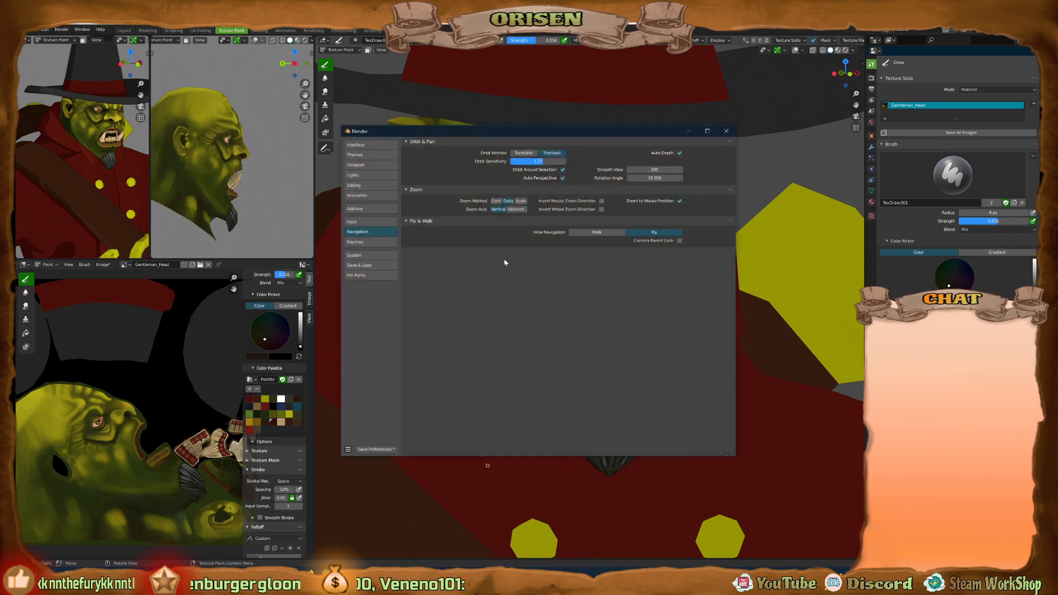
click(698, 131)
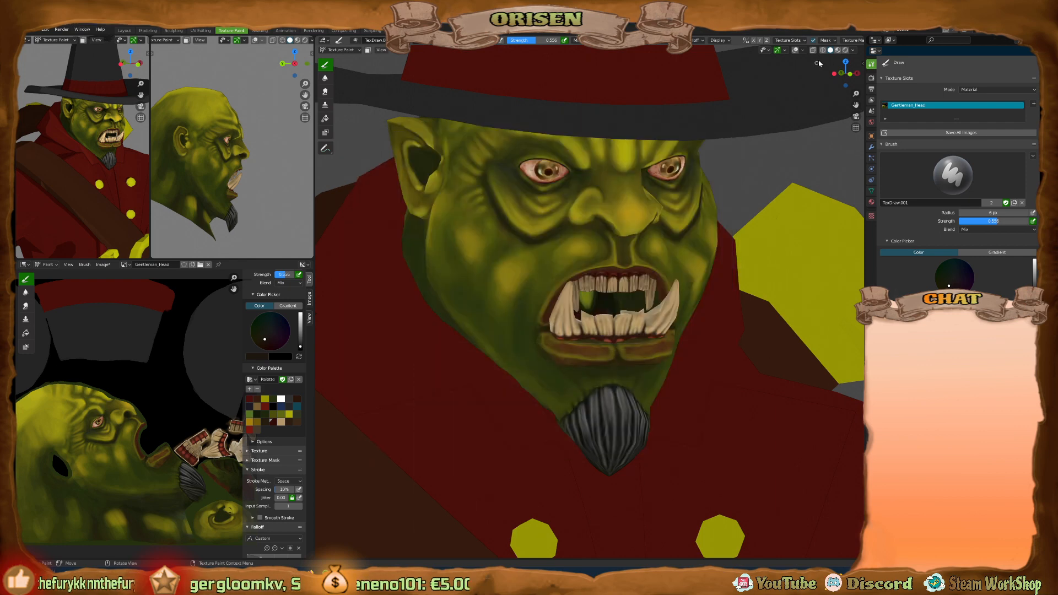
click(837, 73)
click(857, 73)
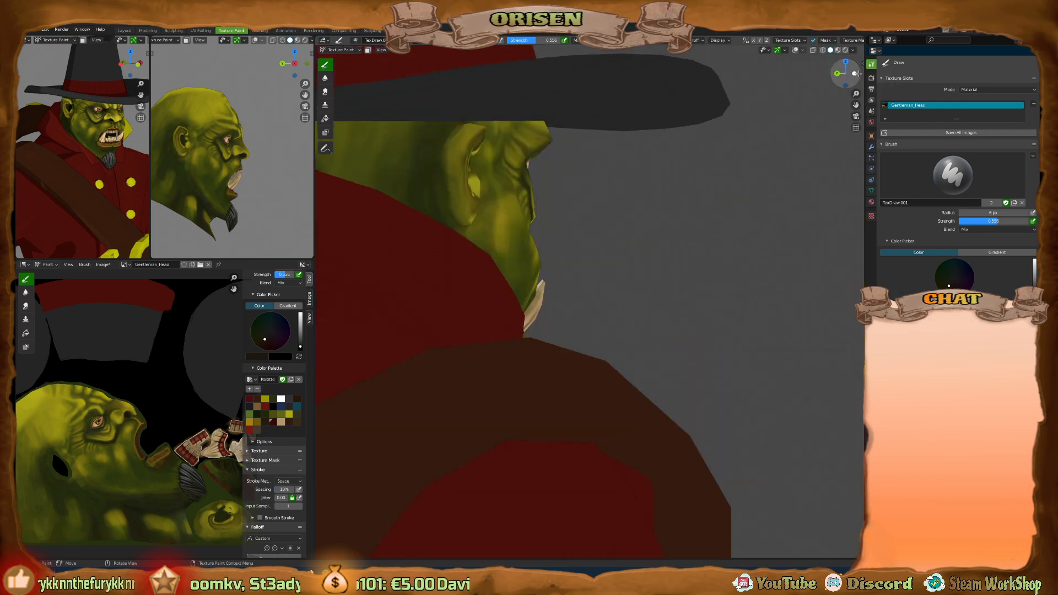
click(858, 73)
middle_drag(620, 250, 727, 187)
click(307, 64)
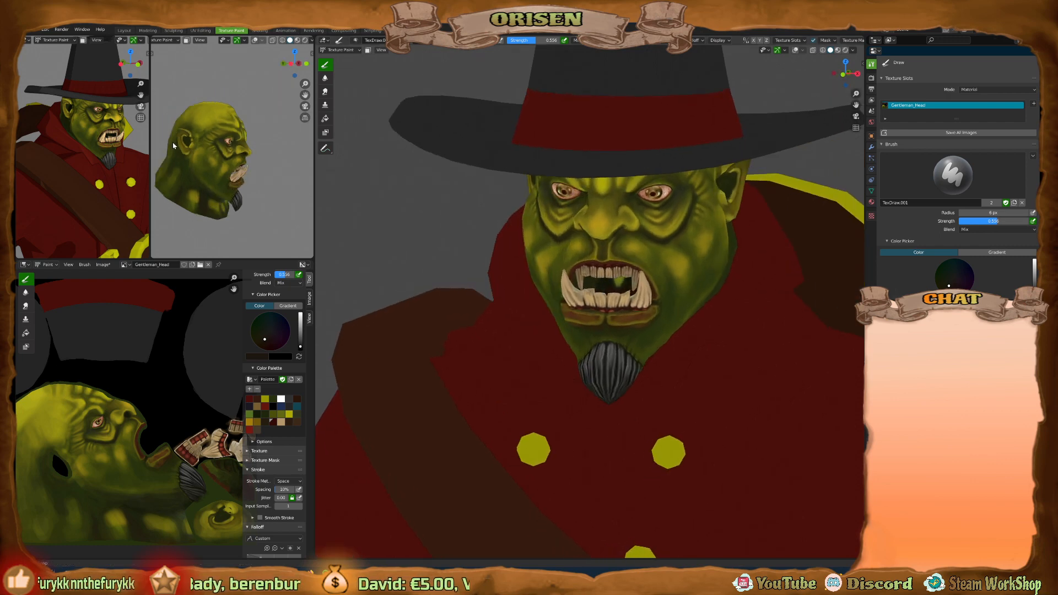
Switch the character to Object Mode and examine the eyes on the head model and on its texture.
scroll(244, 155, up, 6)
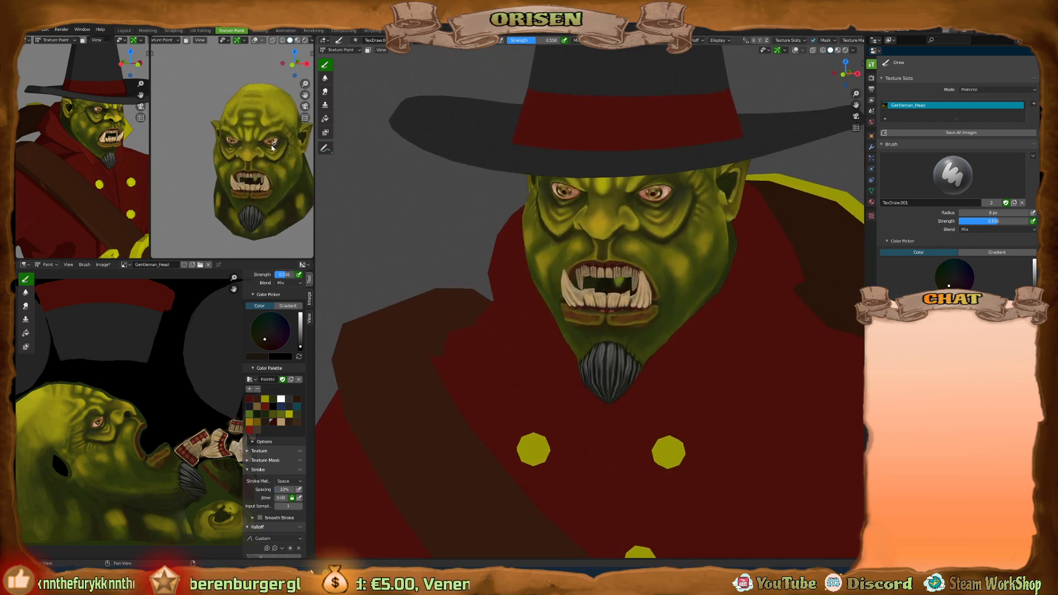
scroll(245, 155, down, 2)
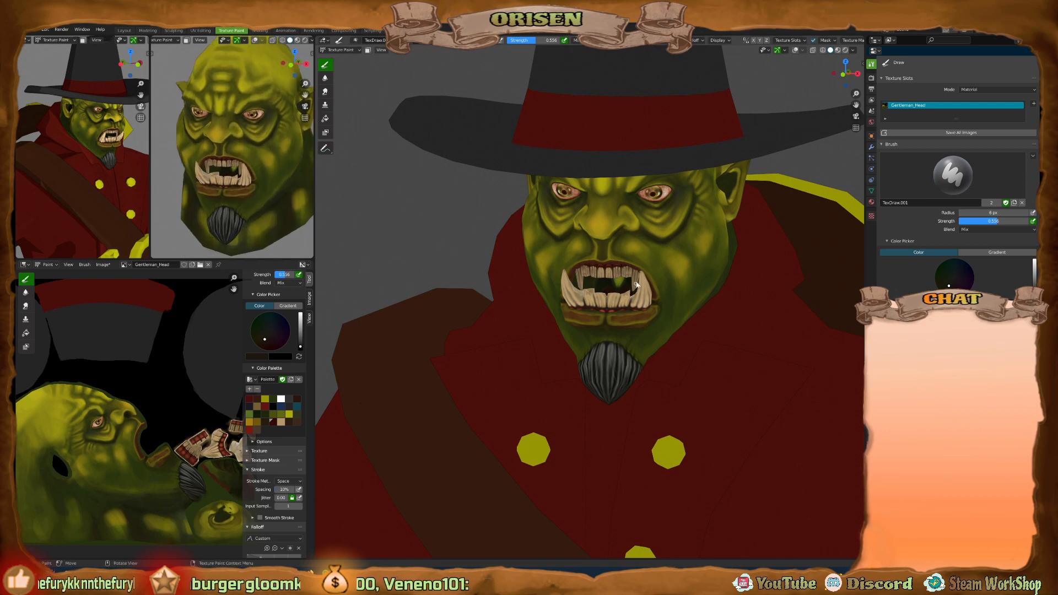
key(ctrl+Tab)
click(599, 306)
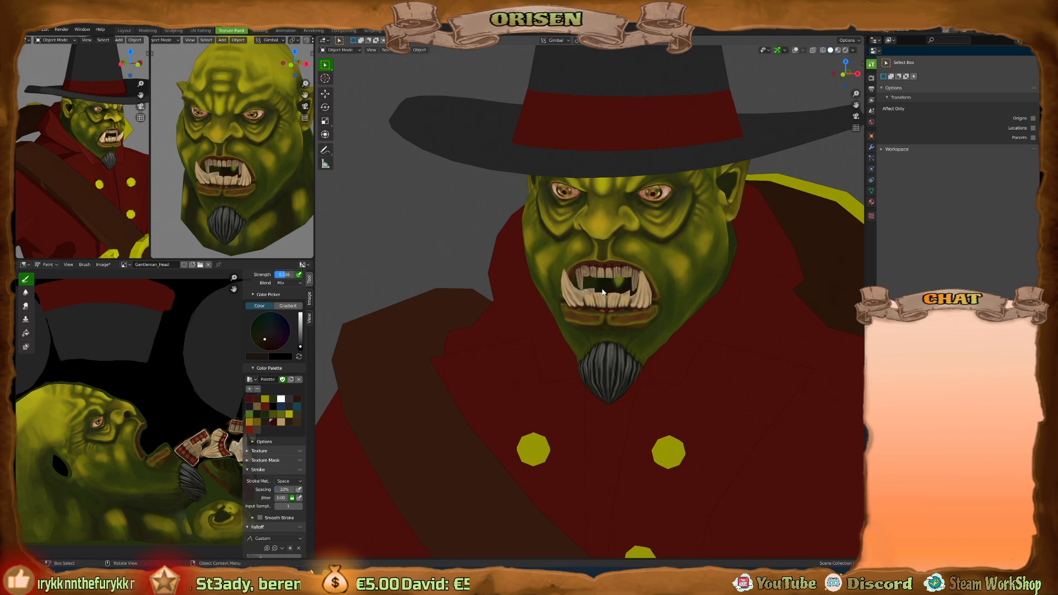
mouse_move(605, 277)
middle_down()
mouse_move(642, 289)
mouse_move(598, 294)
middle_up()
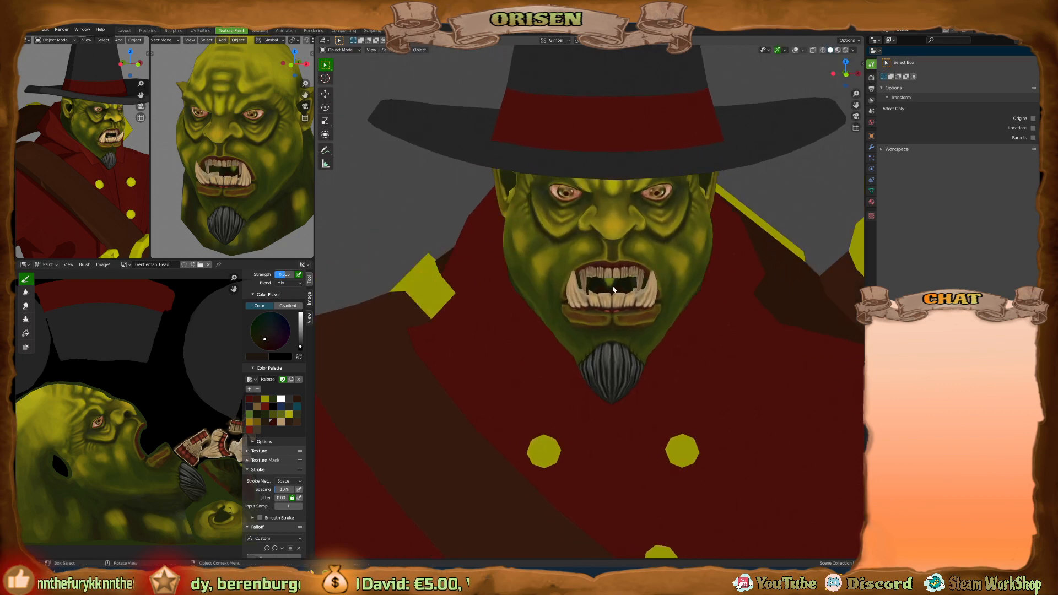
scroll(112, 431, up, 6)
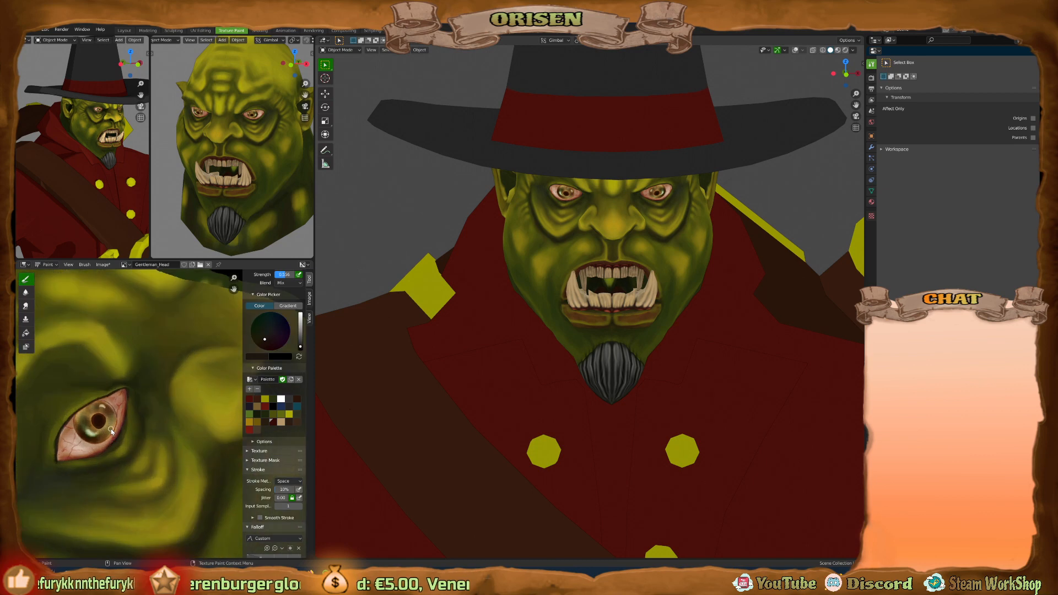
scroll(111, 431, down, 5)
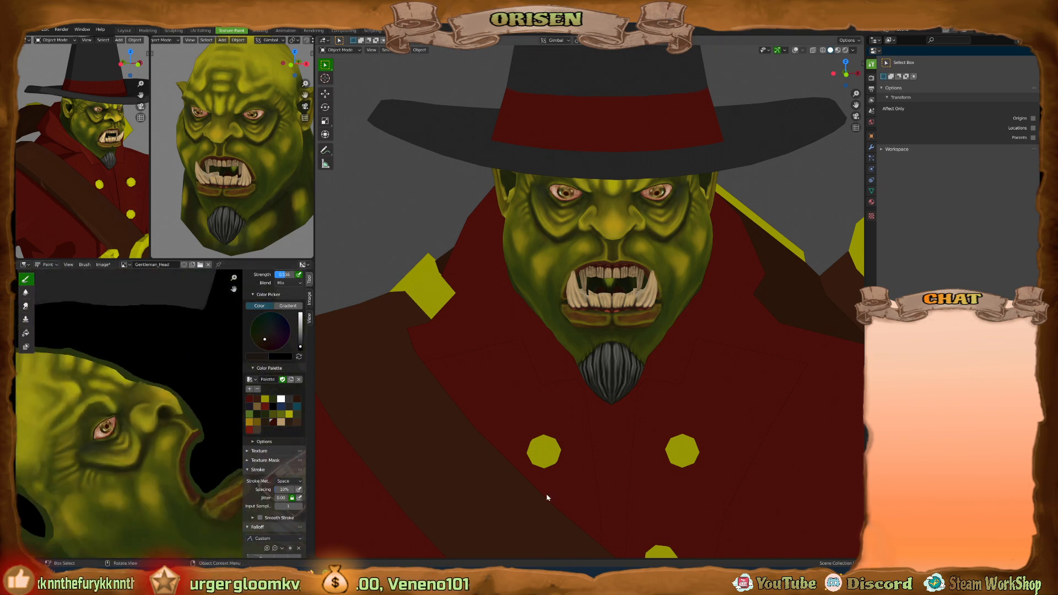
Switch to Krita and set the orange iris layer's blending mode to Overlay.
key(alt+Tab)
scroll(517, 299, up, 4)
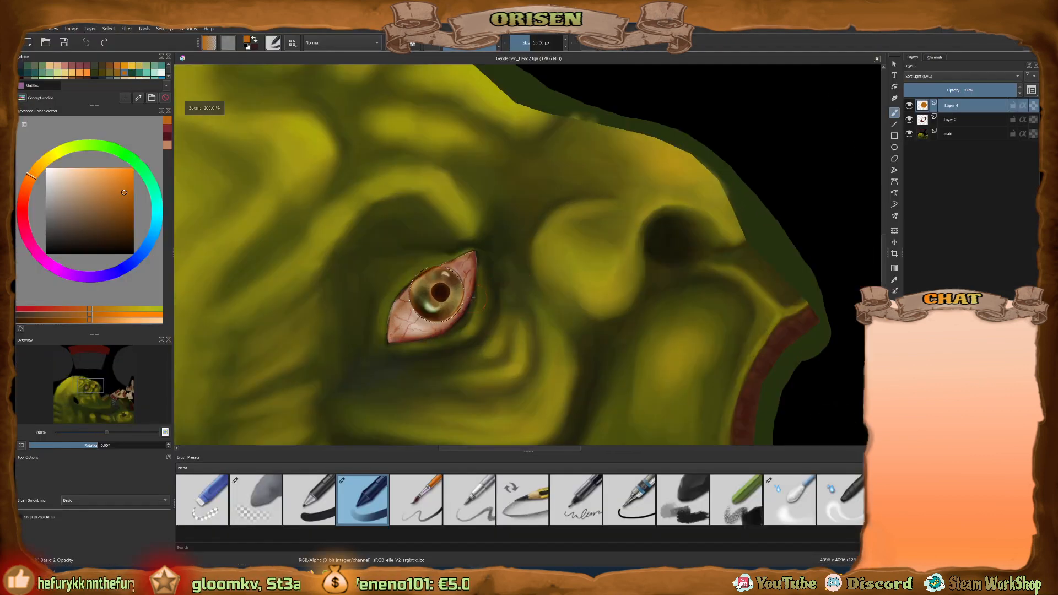
scroll(490, 295, up, 1)
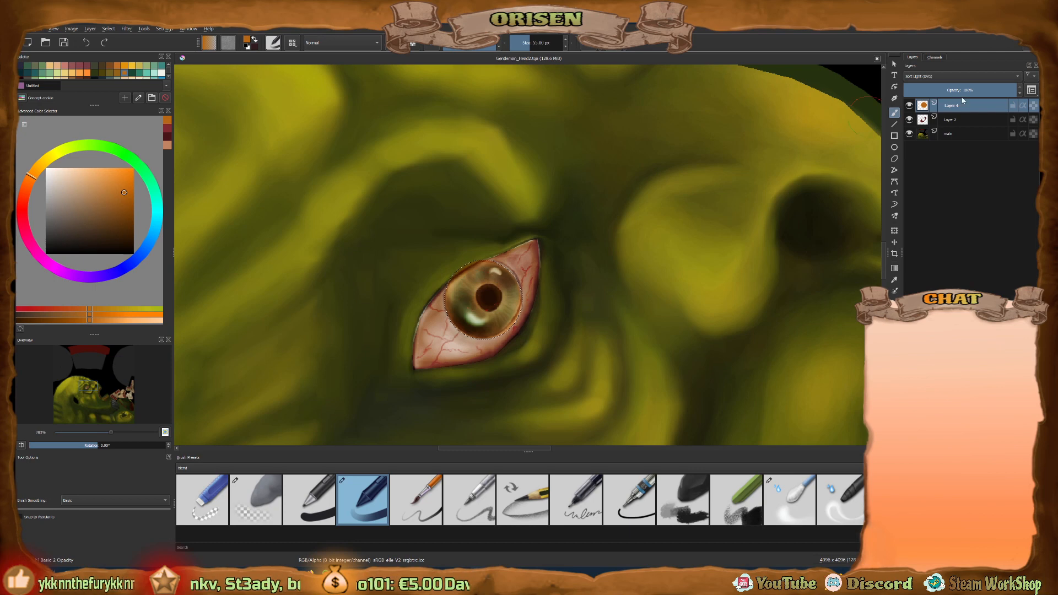
drag(988, 92, 1017, 91)
click(934, 77)
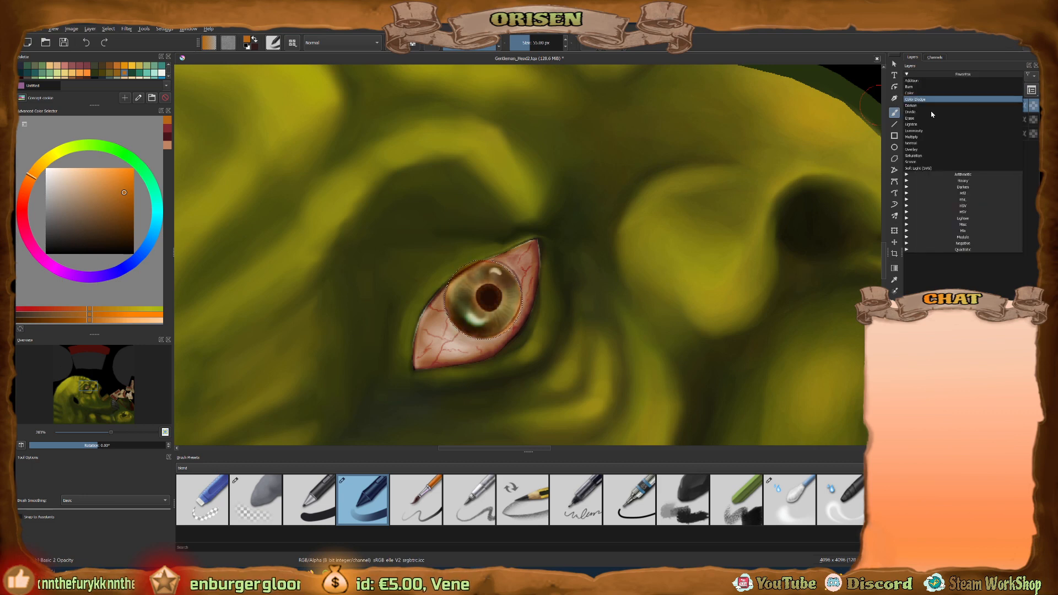
click(917, 151)
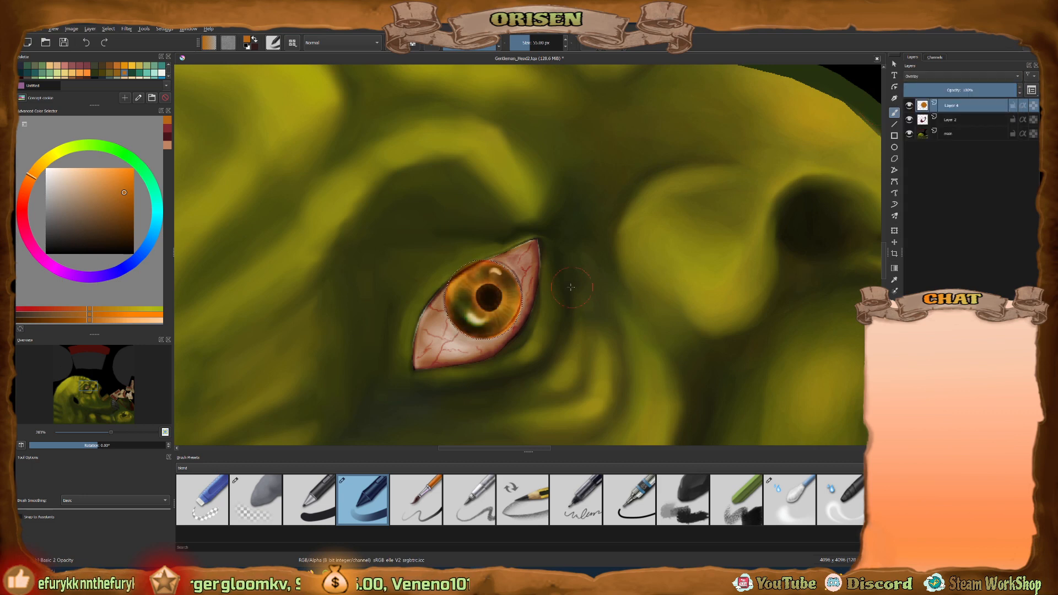
scroll(571, 286, down, 5)
scroll(551, 286, up, 5)
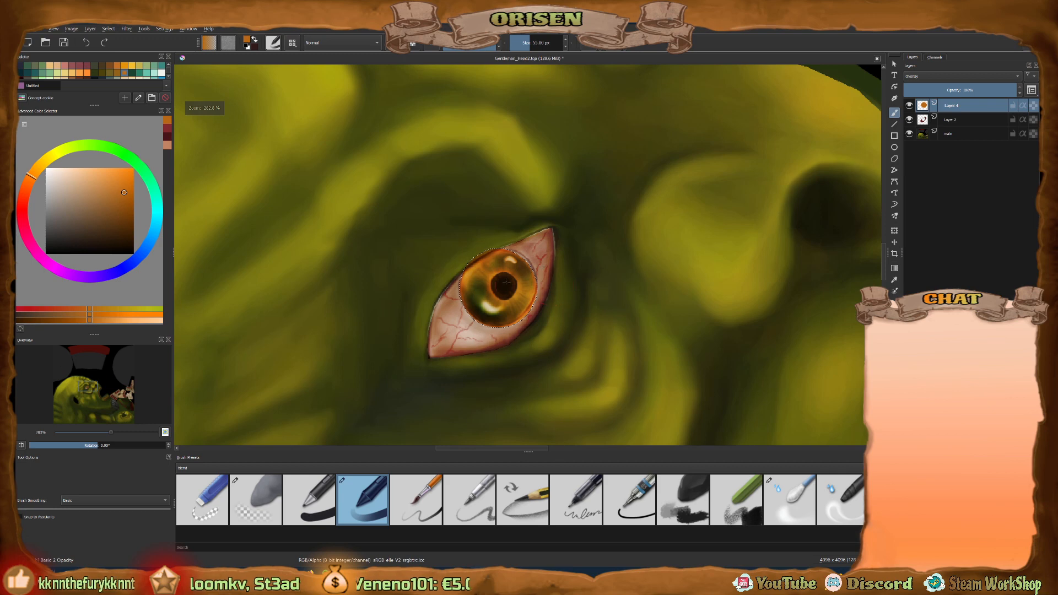
Clear the iris selection and touch up the upper eyelid edge in sampled skin green with a small Pencil-4 Soft brush.
scroll(506, 282, up, 2)
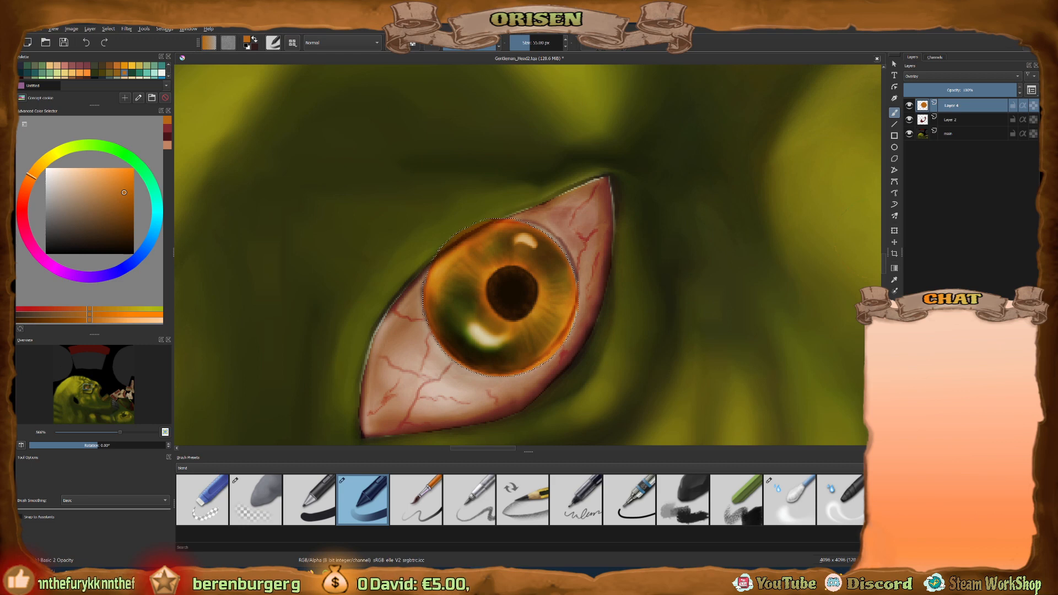
key(j)
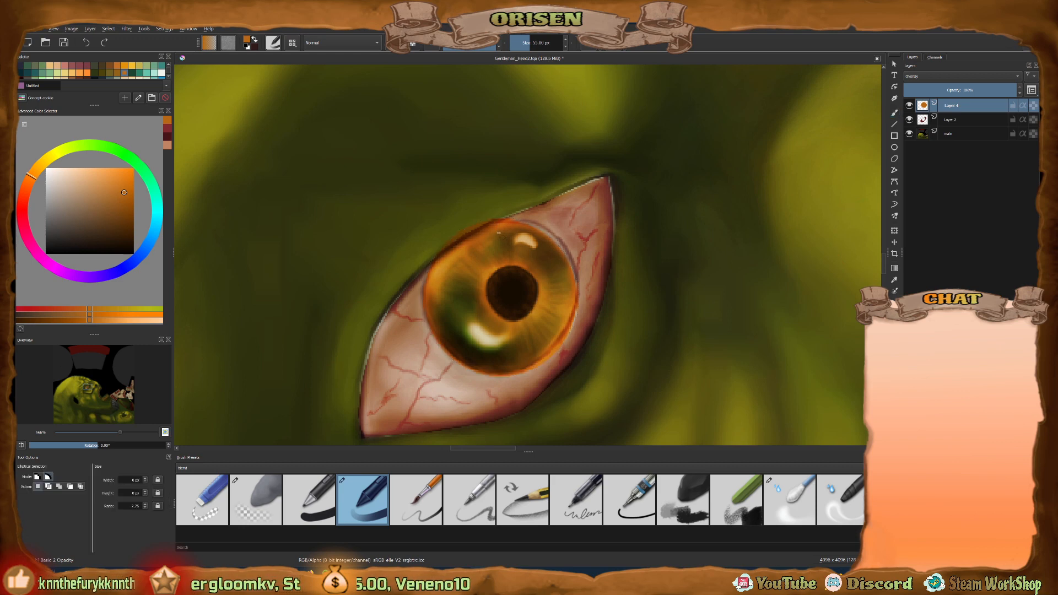
key(b)
key(bracketleft)
key(bracketleft)
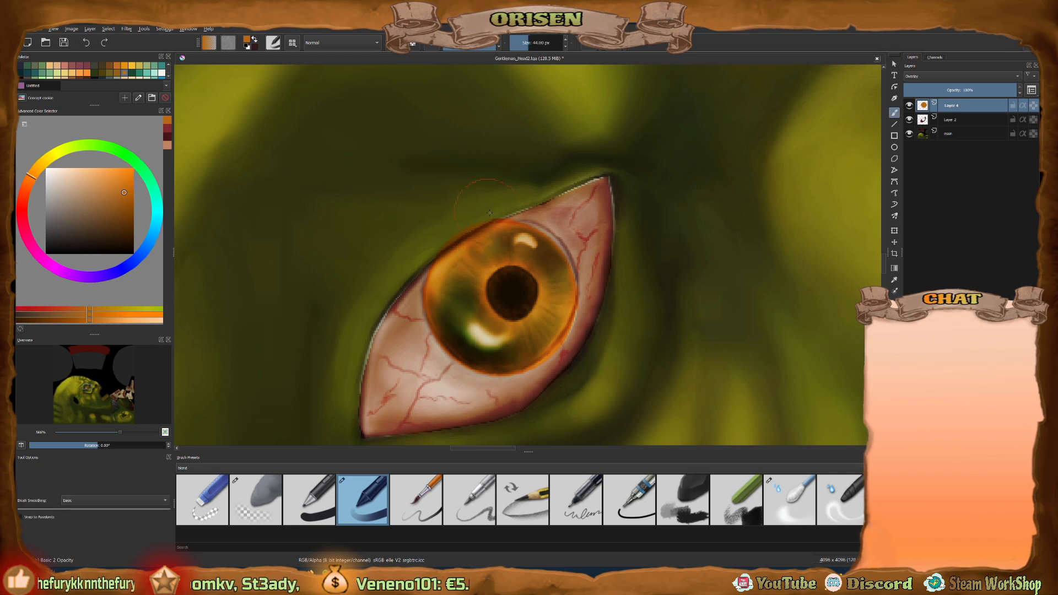
key(bracketleft)
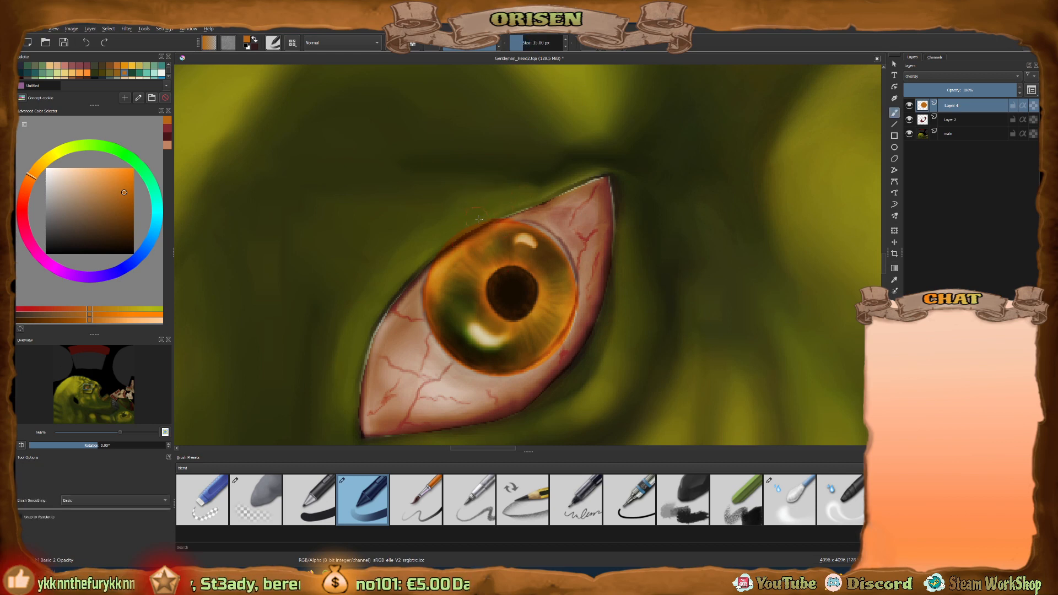
key(bracketleft)
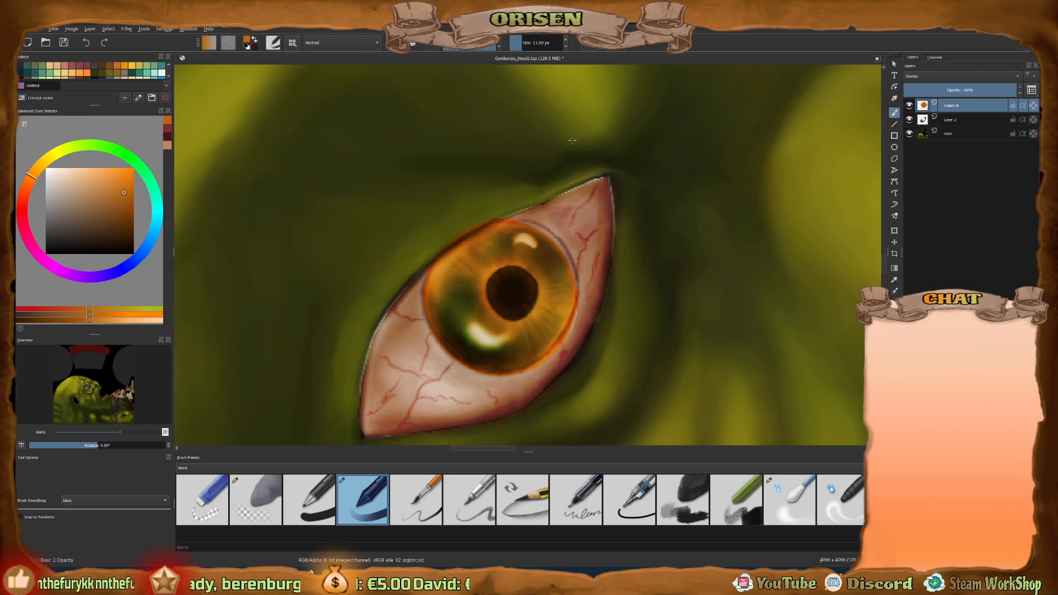
click(479, 502)
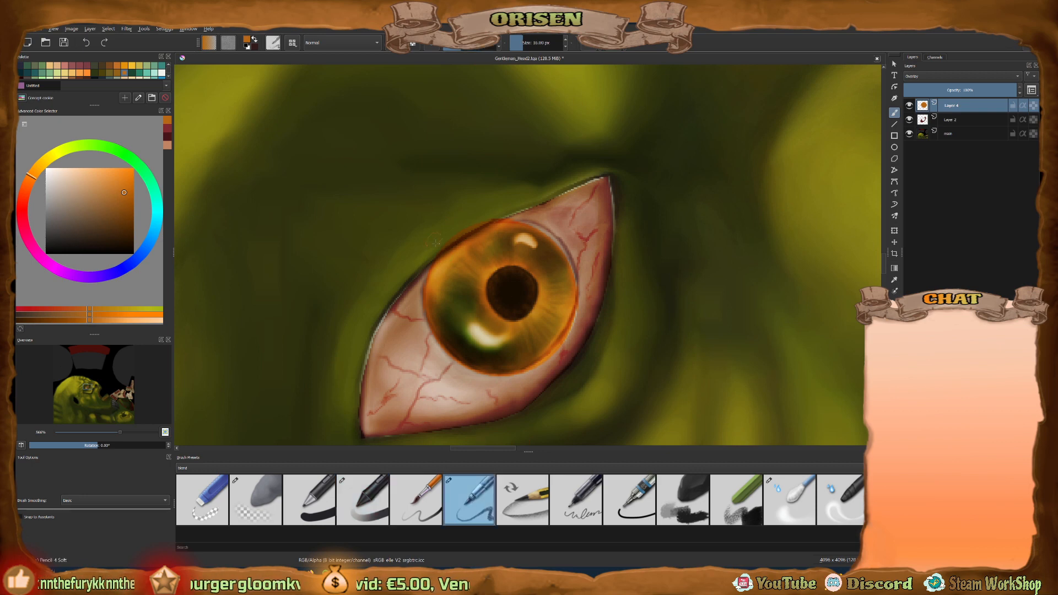
ctrl+click(433, 245)
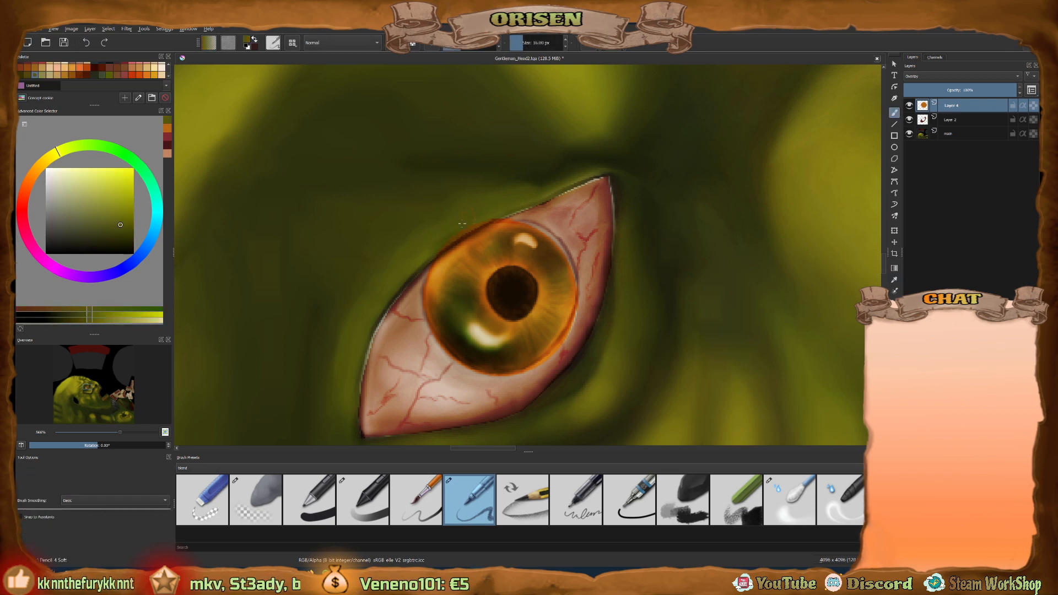
ctrl+click(484, 241)
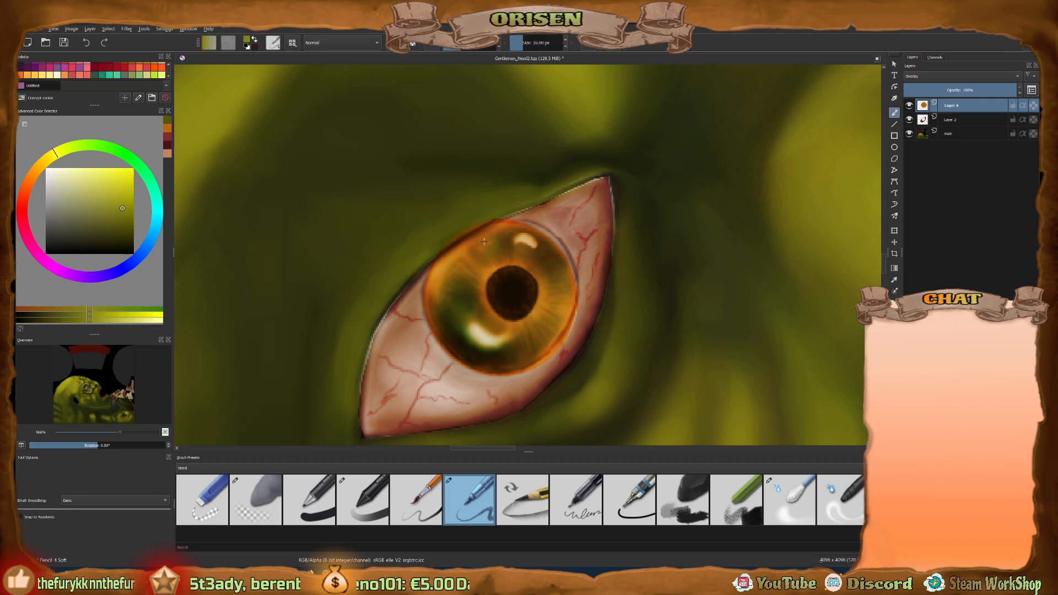
drag(435, 248, 437, 254)
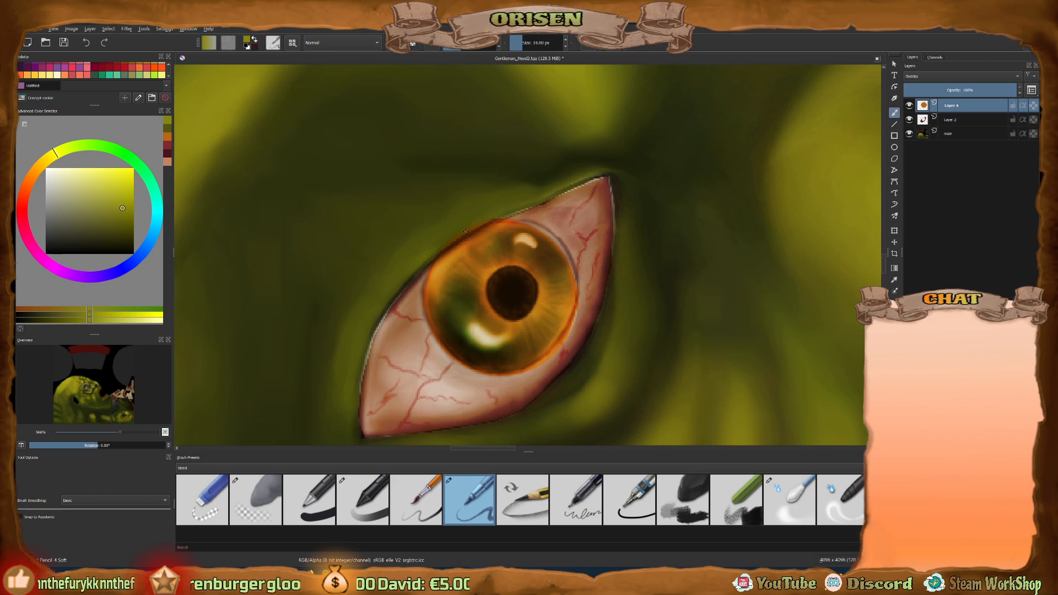
Soften the outer edges of the eye on Layer 2 with the Blender Blur brush at about 8 px.
click(781, 476)
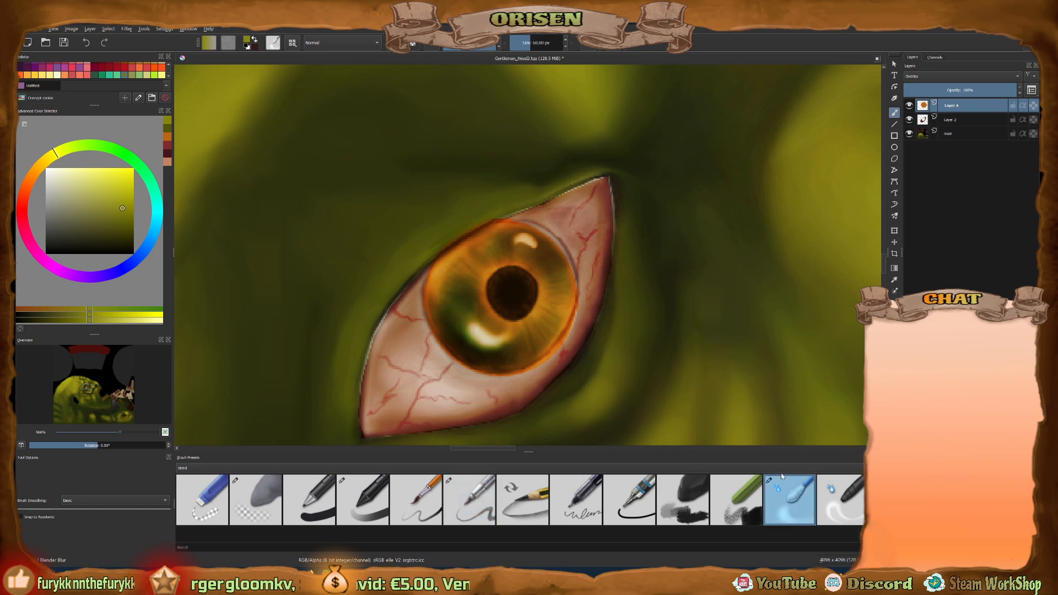
shift+drag(470, 231, 403, 278)
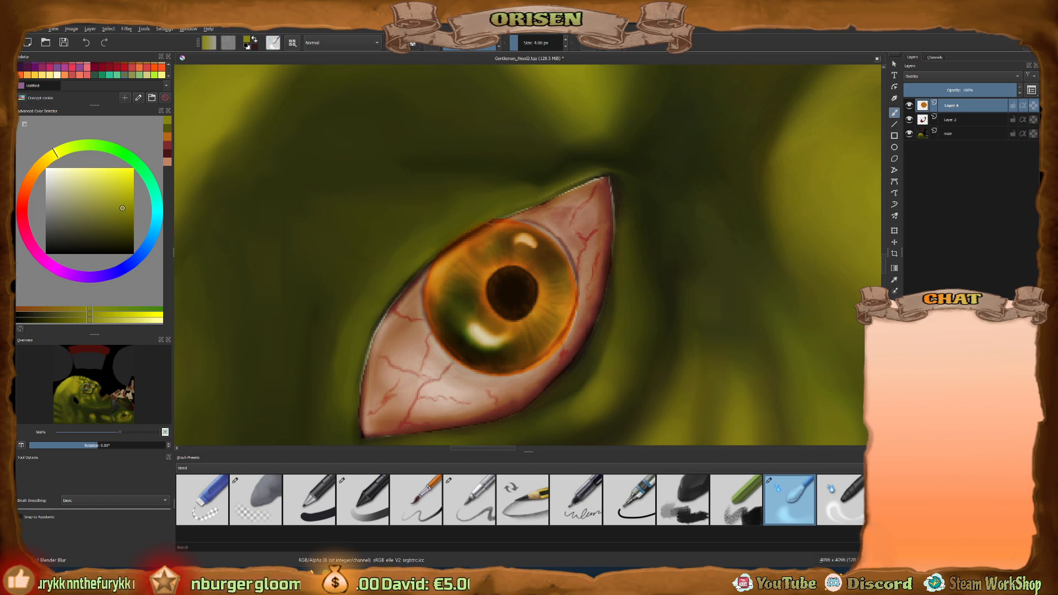
click(946, 137)
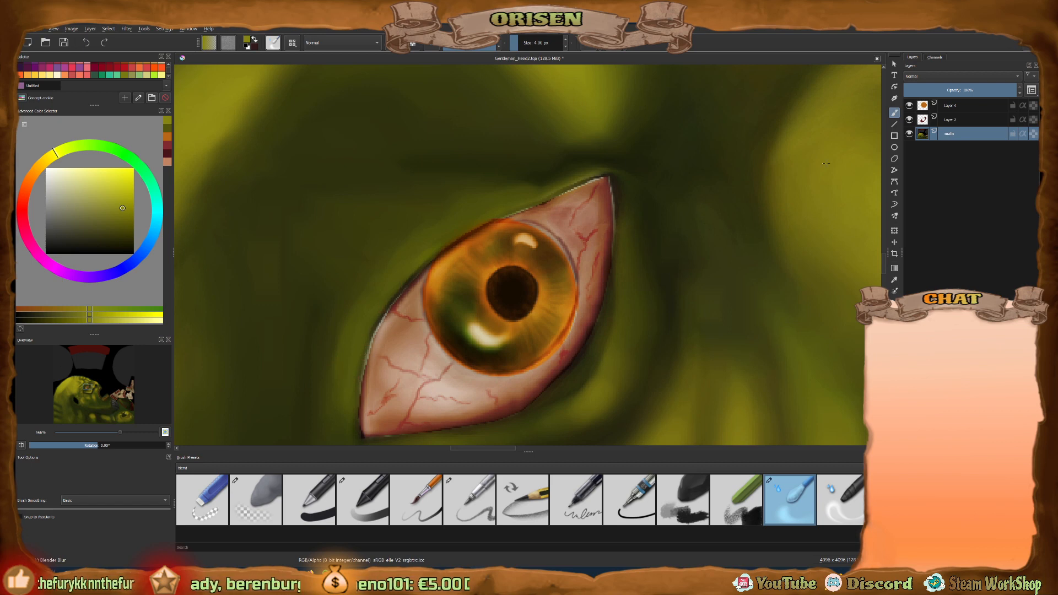
click(957, 121)
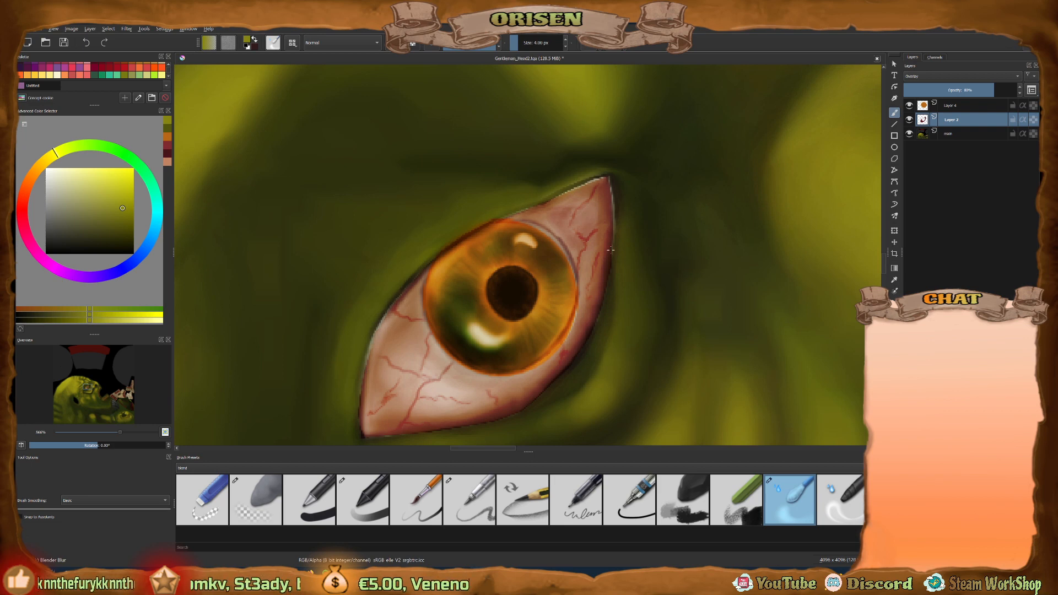
scroll(592, 260, down, 3)
scroll(570, 316, up, 2)
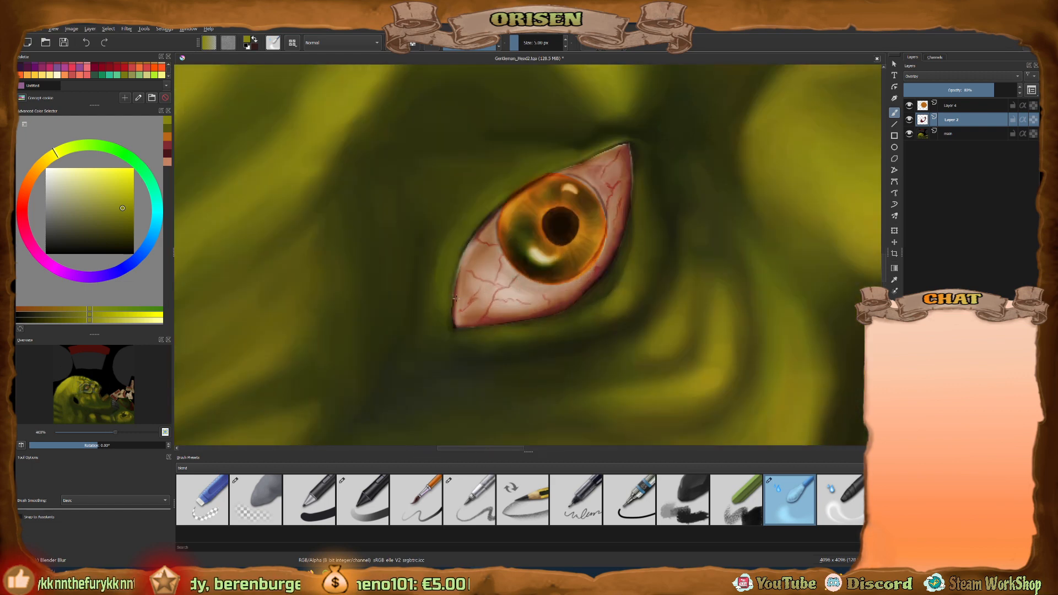
key(bracketright)
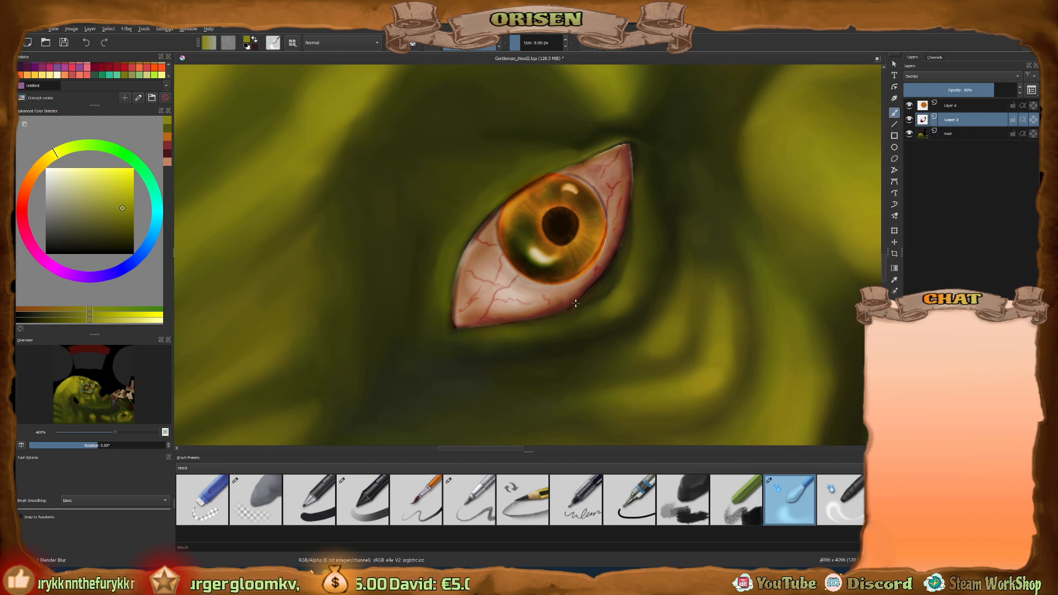
drag(634, 162, 602, 155)
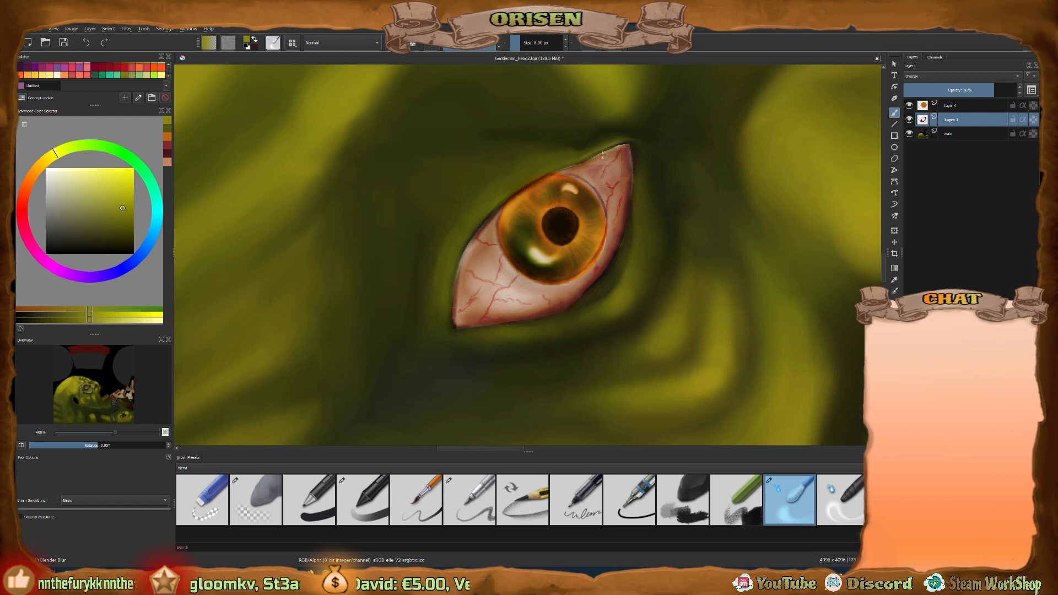
Paint along the upper eyelid edge on the orange iris layer in sampled dark green with the 6 px Pencil-4 Soft brush.
click(962, 108)
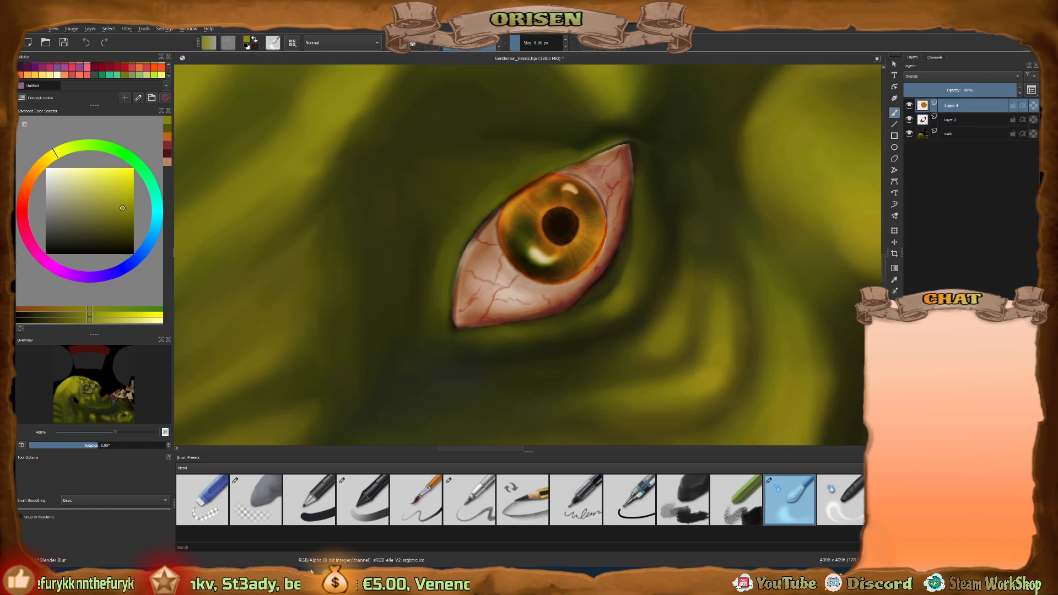
key(slash)
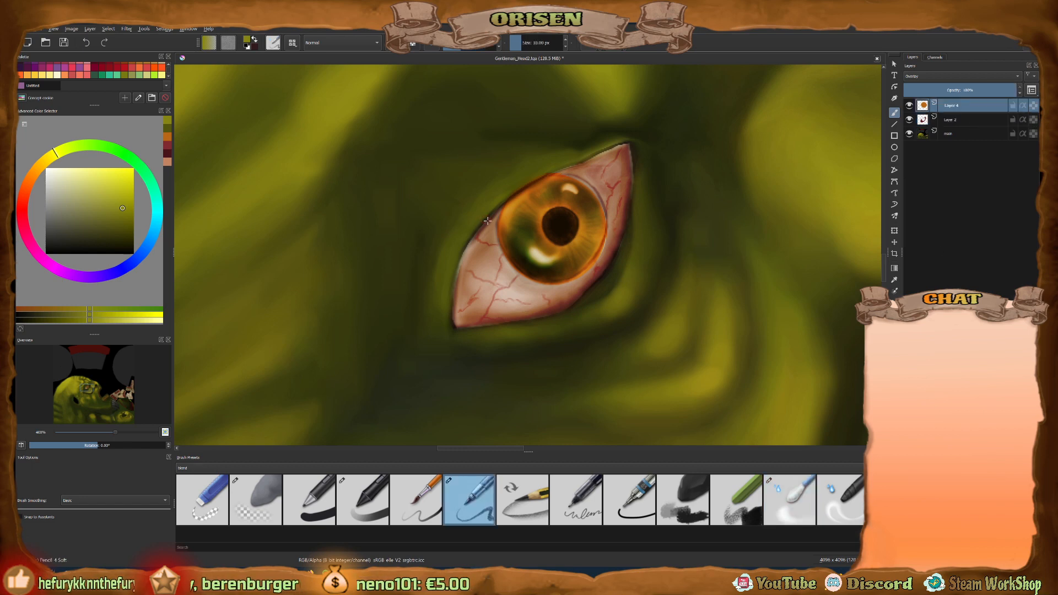
key(bracketleft)
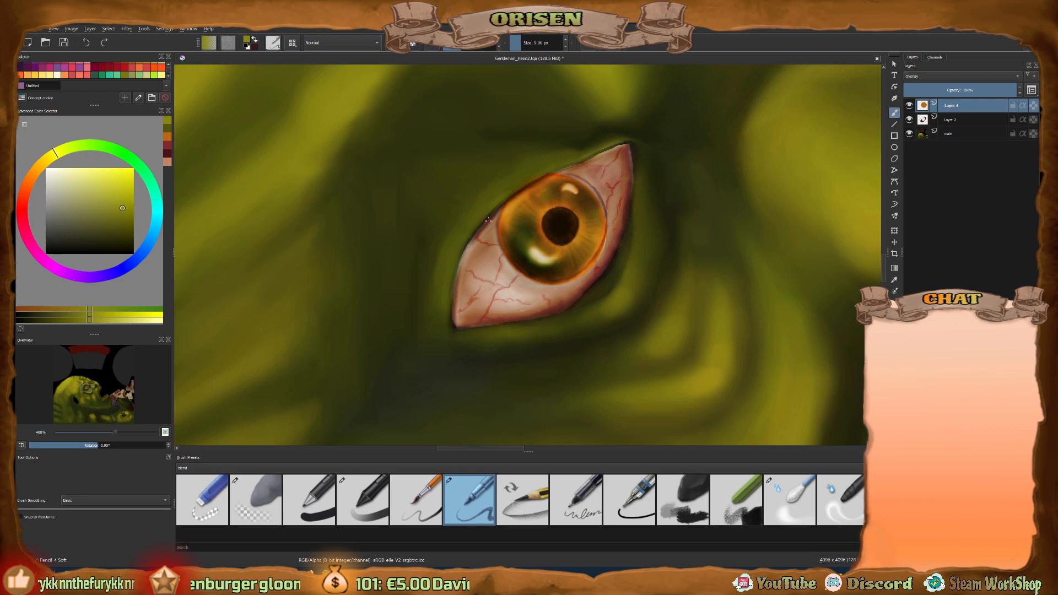
ctrl+click(489, 218)
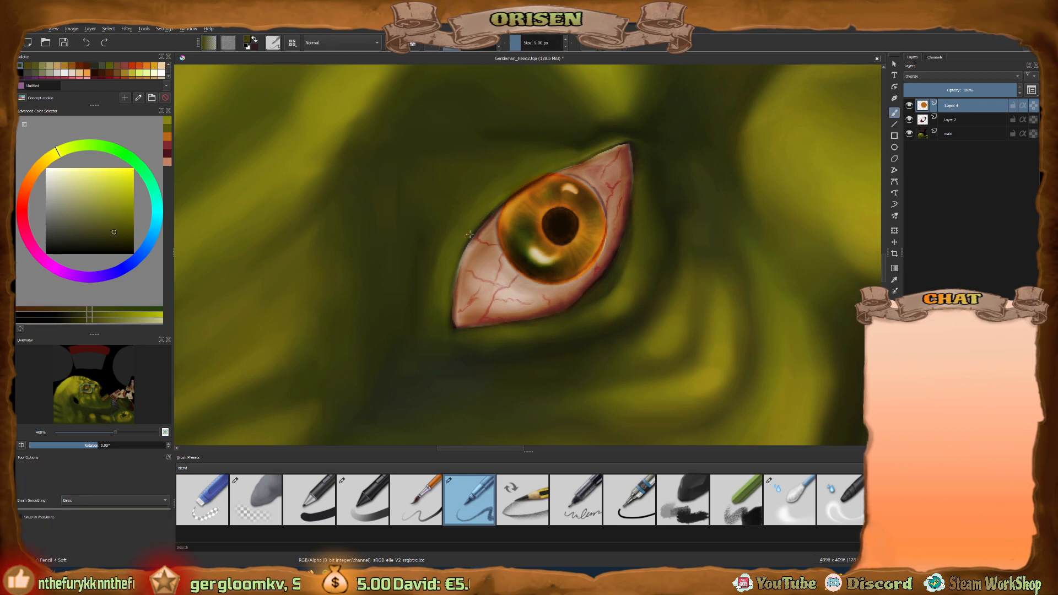
key(bracketleft)
key(bracketleft)
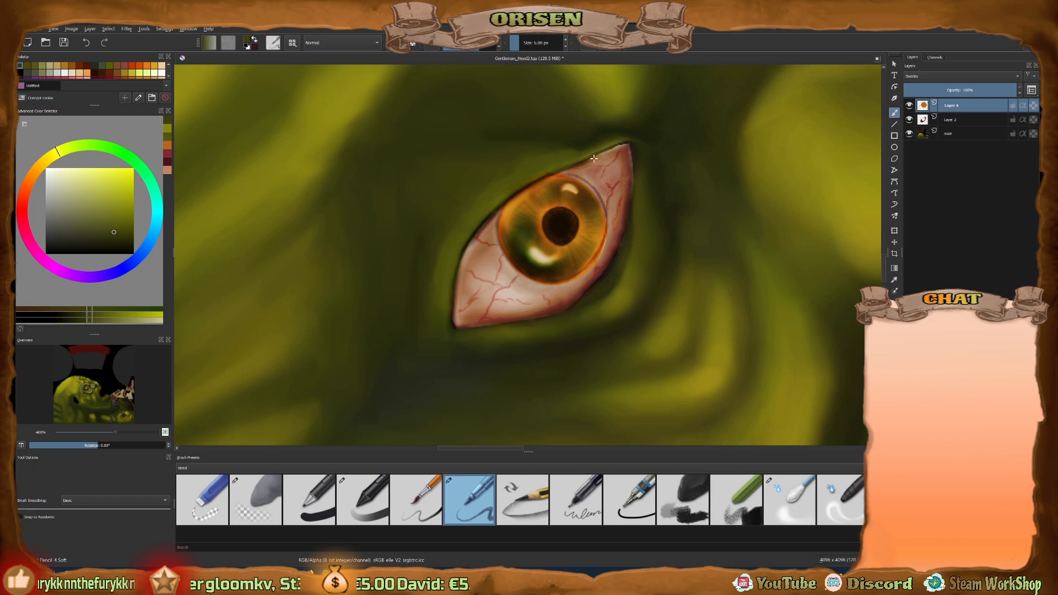
drag(608, 153, 630, 145)
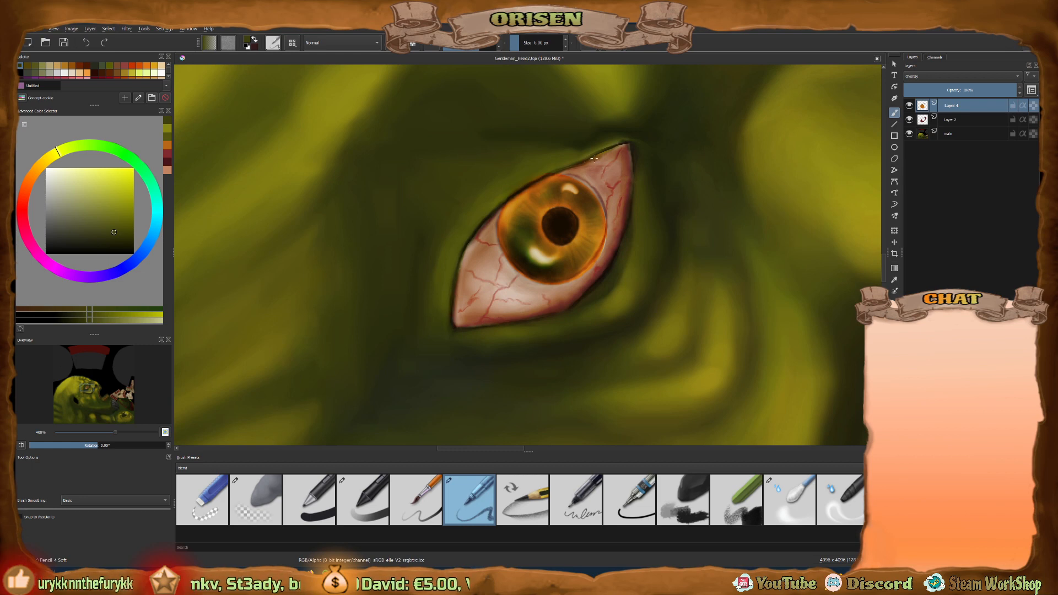
Toggle the visibility of Layer 4, Layer 2 and the base head layer to compare their contributions to the eye.
click(910, 119)
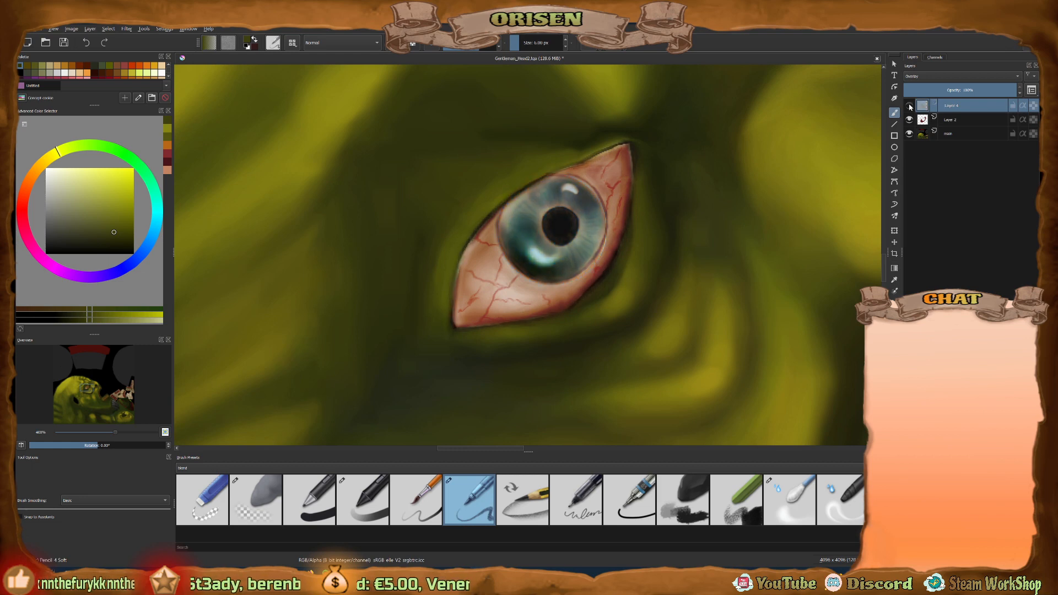
click(910, 120)
click(909, 119)
click(909, 120)
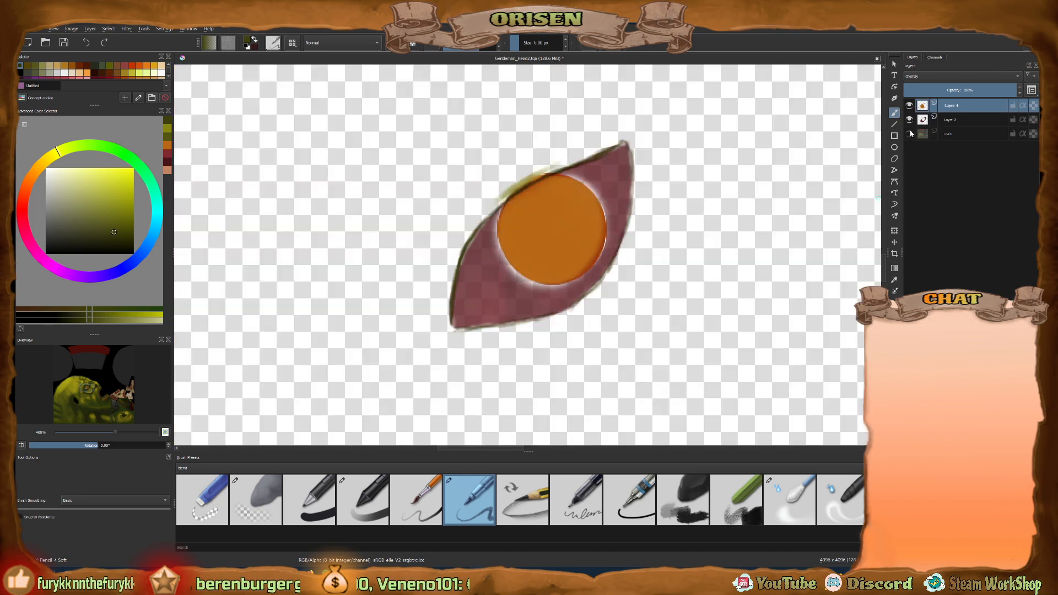
click(909, 134)
click(909, 133)
Soften the eyelid edge around the eye on the base head layer with the Blender Blur brush at 6 px.
click(959, 134)
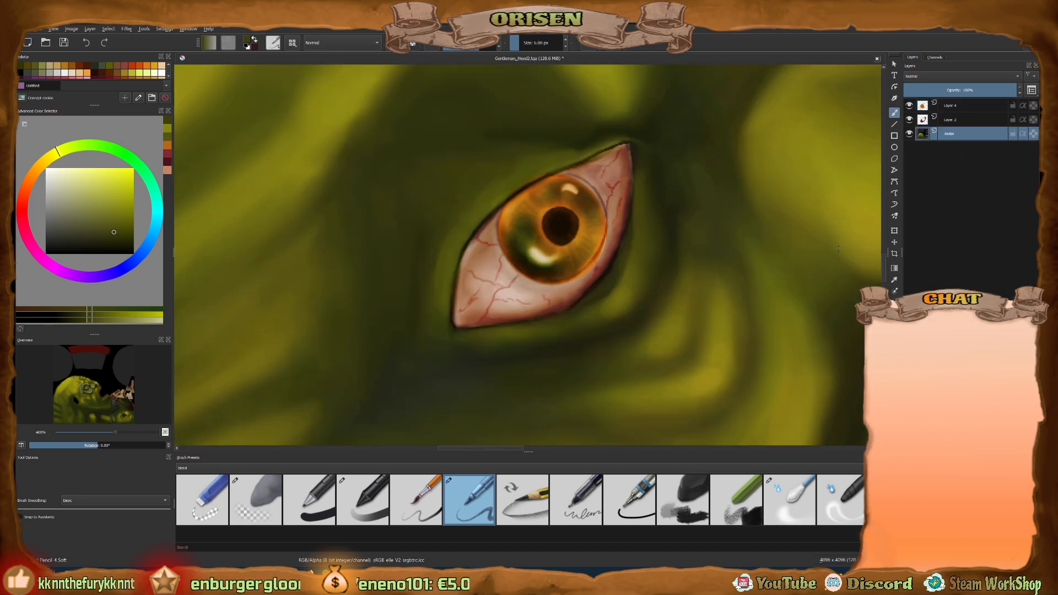
click(790, 497)
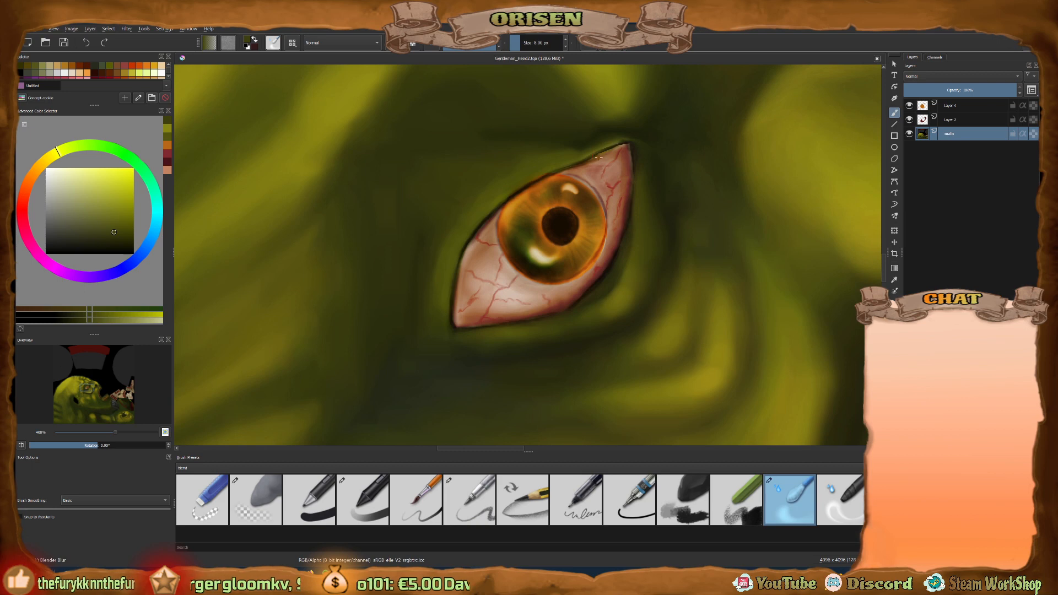
key(bracketleft)
key(bracketleft)
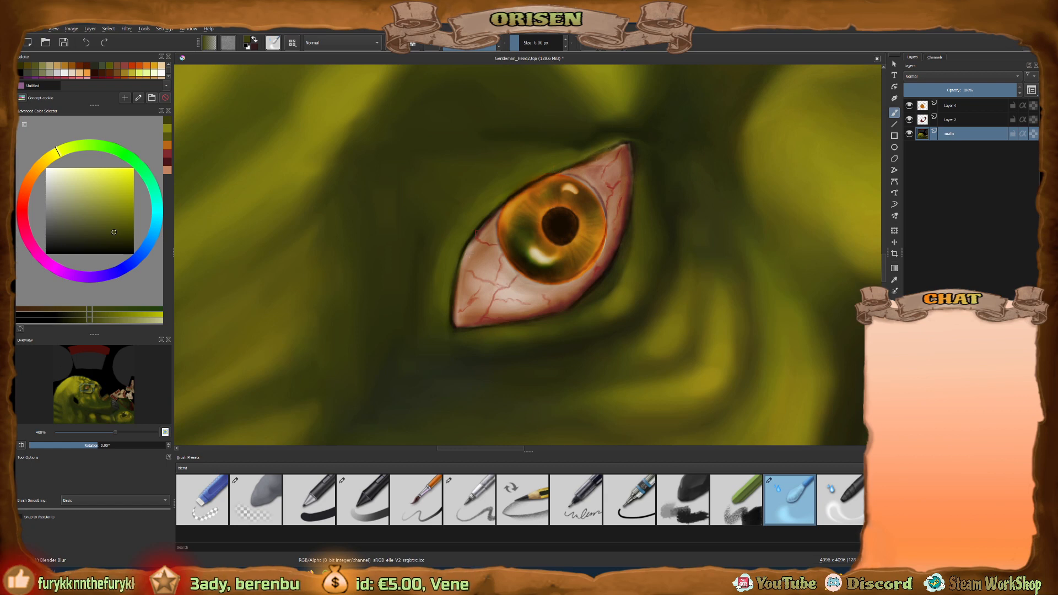
drag(475, 232, 452, 302)
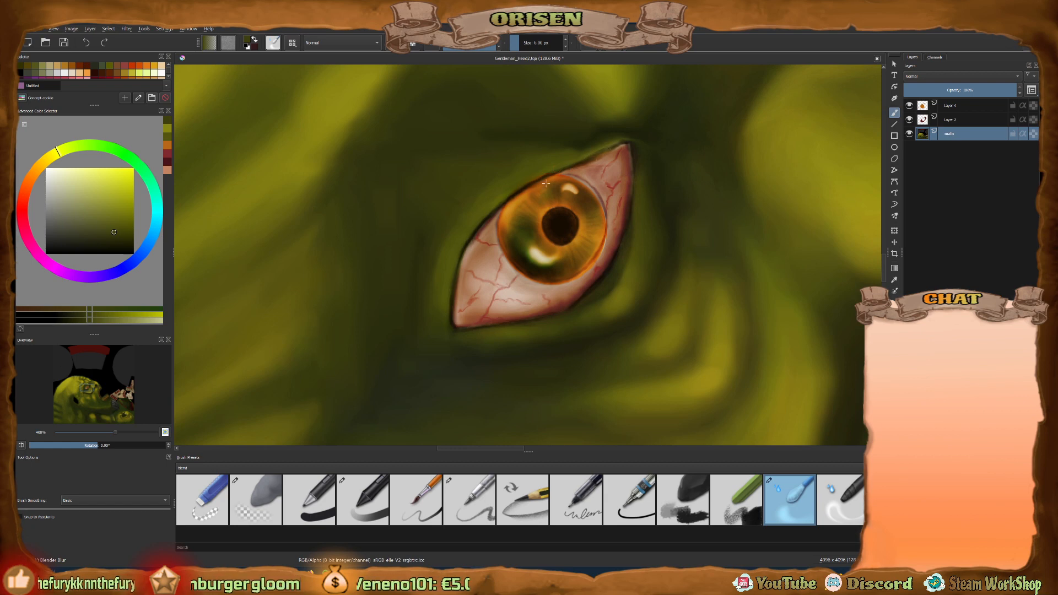
Hide and show Layer 2 at closer range to check its eyelid edges, leaving that layer active.
scroll(545, 183, up, 1)
click(909, 120)
click(909, 119)
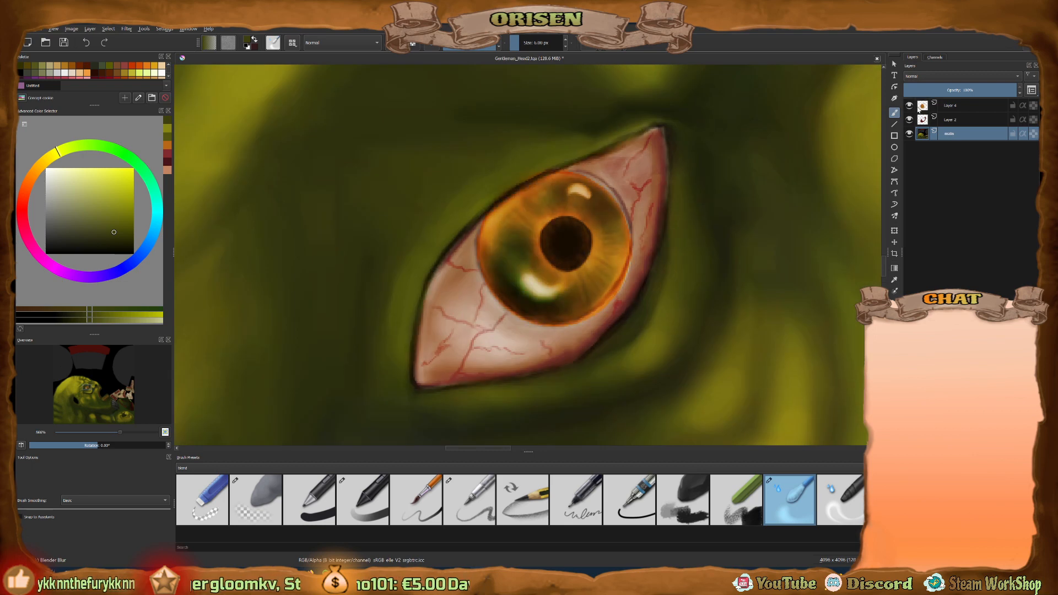
click(909, 120)
click(909, 119)
click(950, 119)
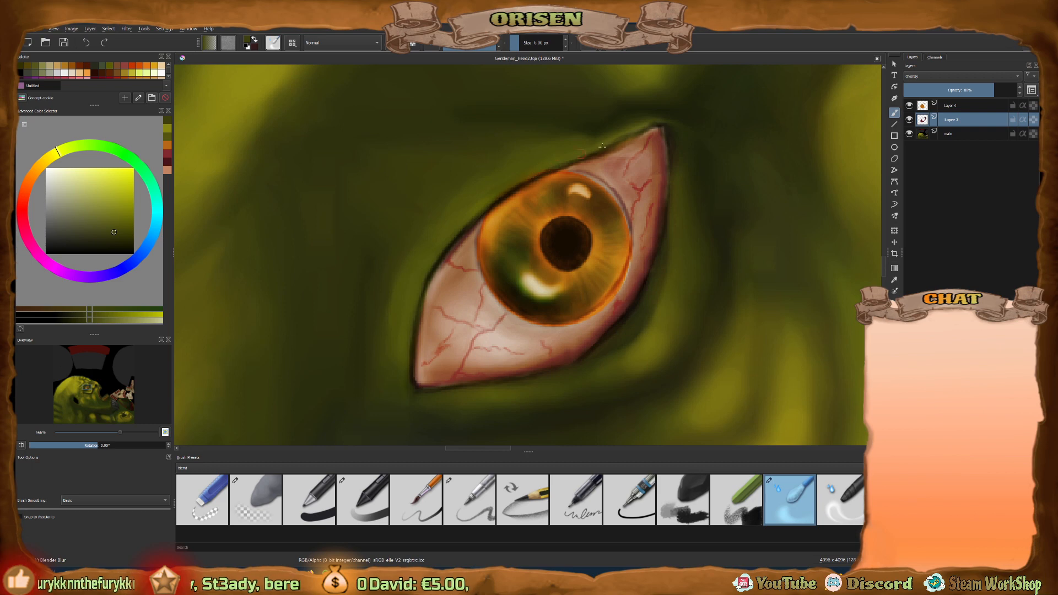
Paint a bright yellow-green highlight along the upper and outer eyelid edge on Layer 4 with the Pencil-4 Soft brush at 10 px.
click(951, 106)
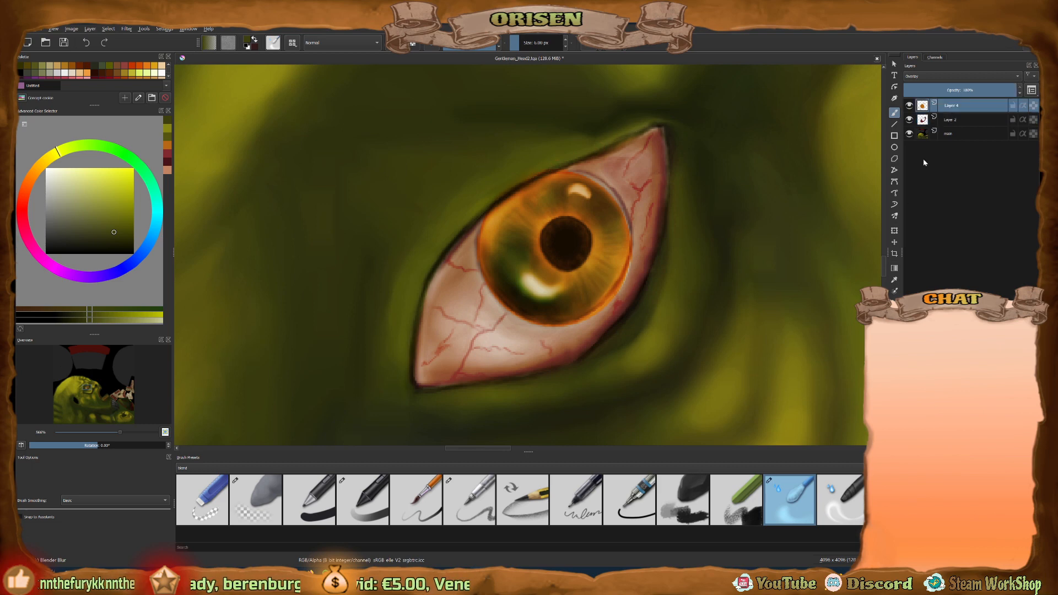
click(450, 518)
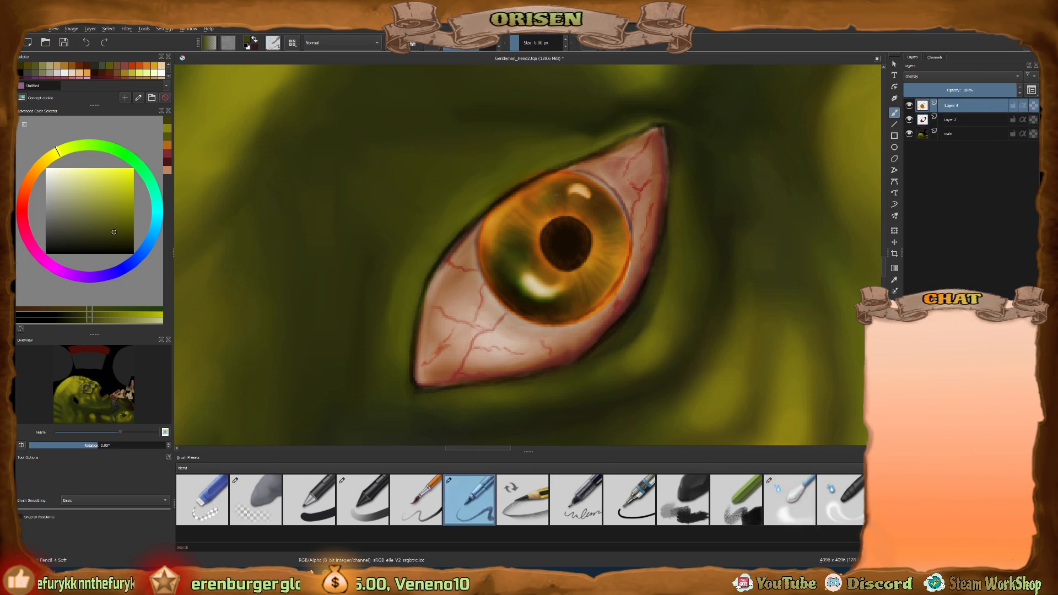
key(bracketright)
key(bracketright)
key(bracketright)
ctrl+click(475, 193)
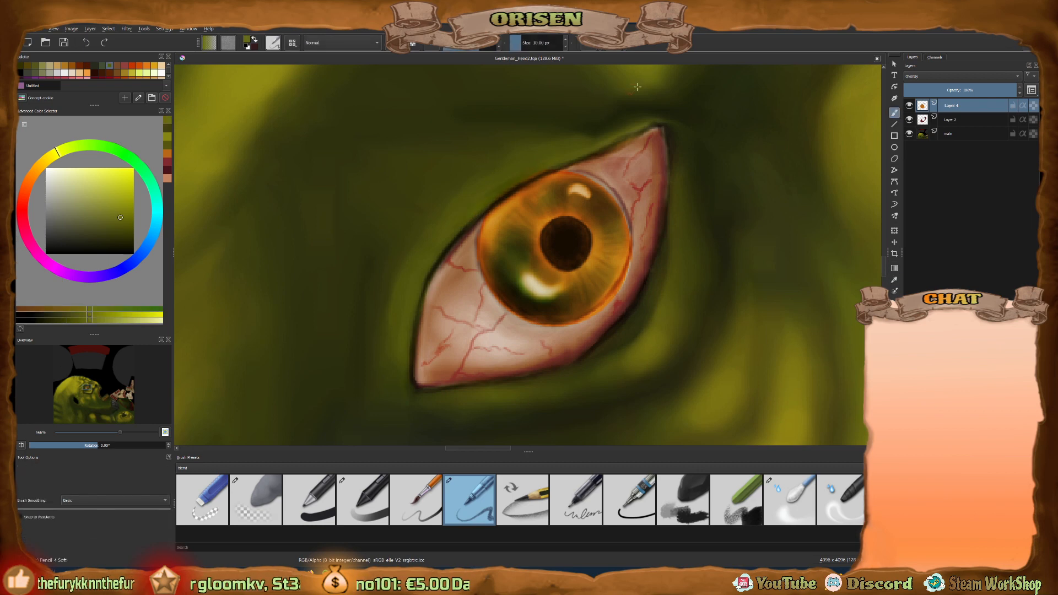
key(p)
click(654, 71)
key(b)
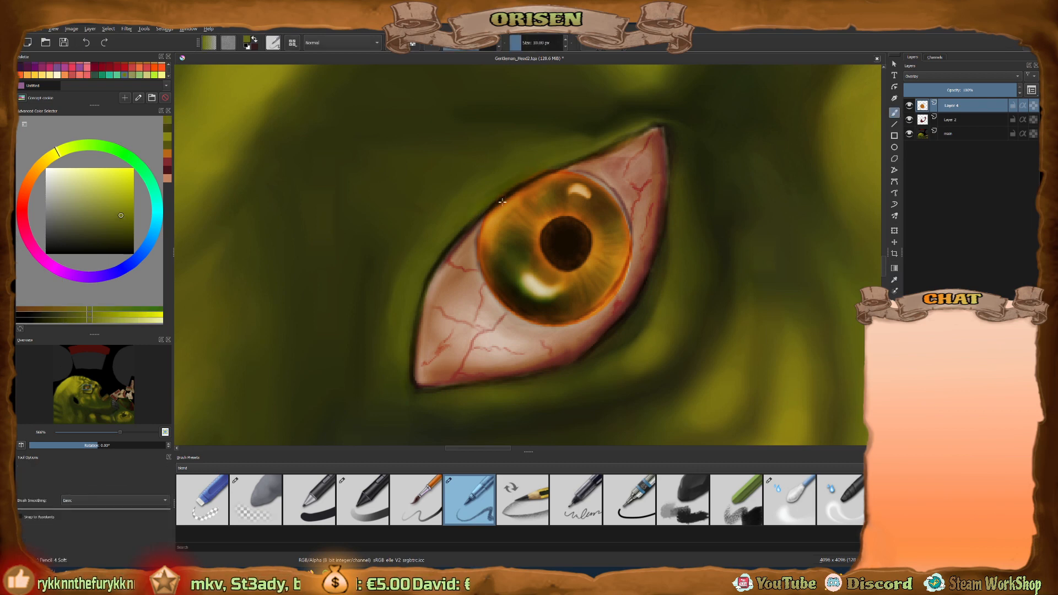
click(116, 193)
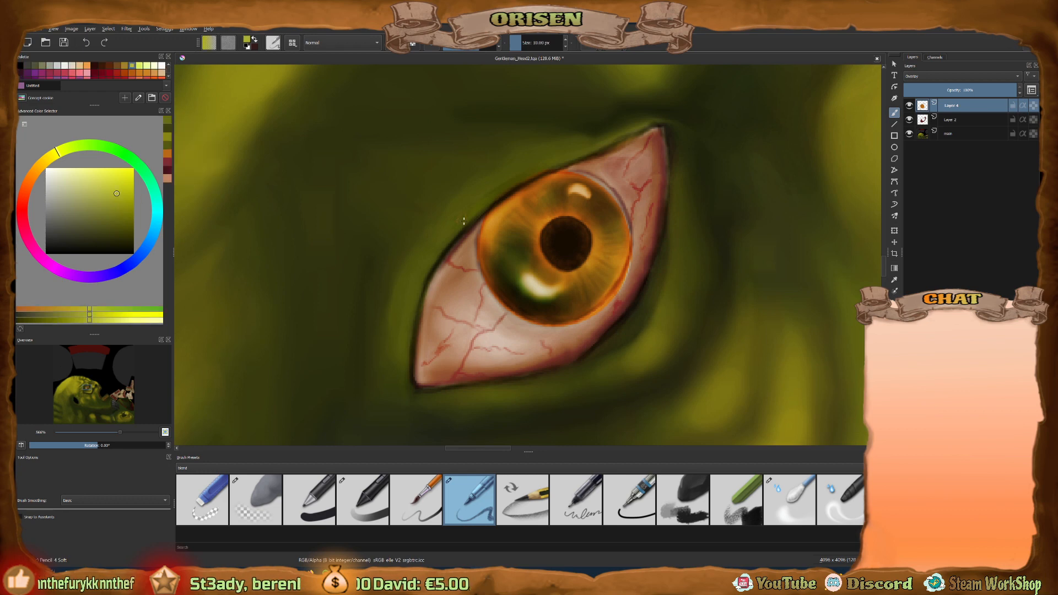
mouse_move(494, 200)
mouse_down()
mouse_move(461, 231)
mouse_move(524, 177)
mouse_move(574, 157)
mouse_up()
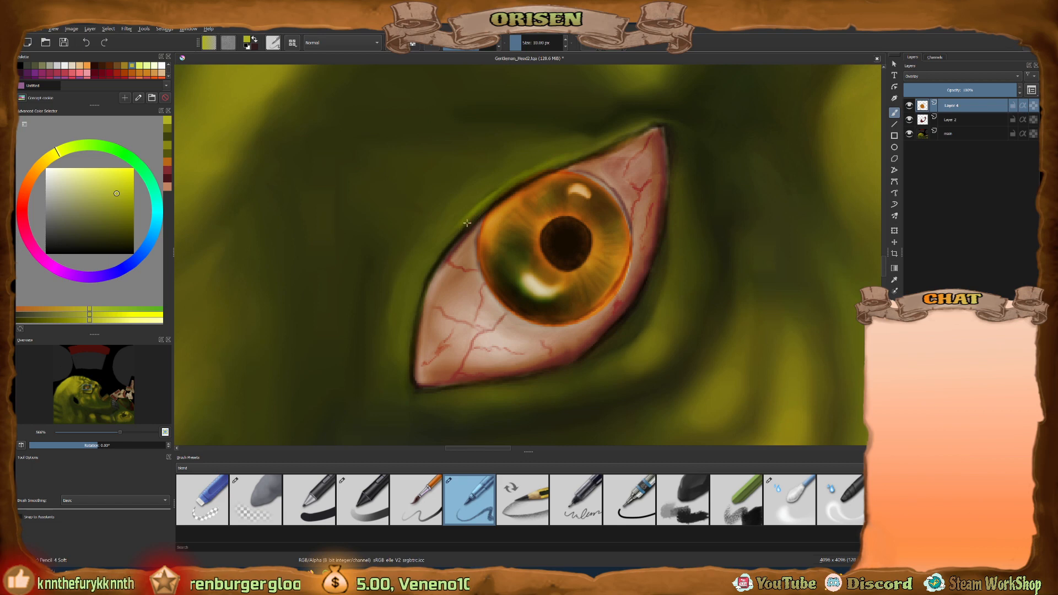
drag(427, 270, 404, 354)
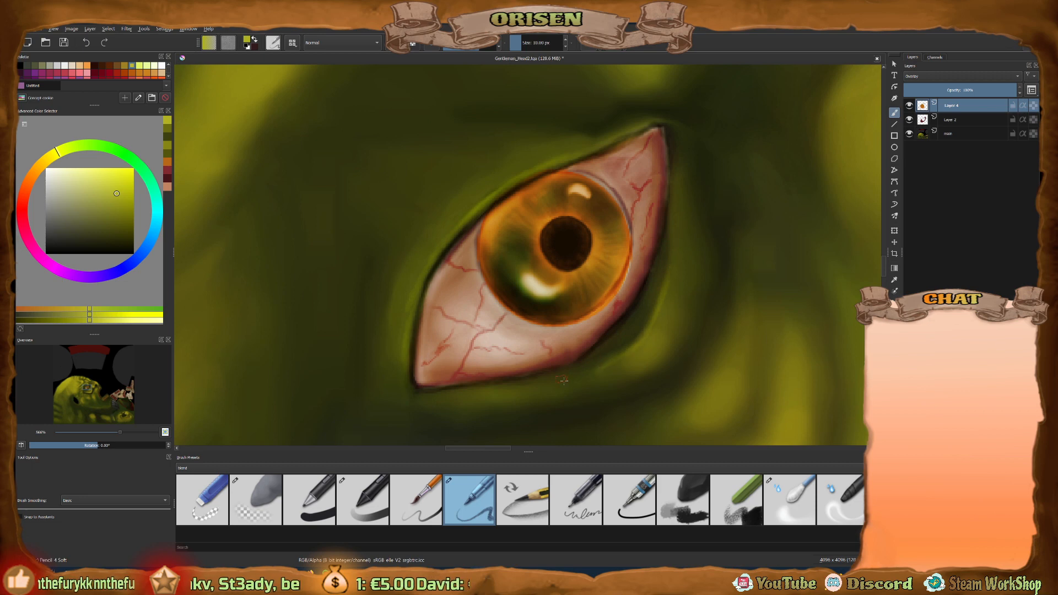
Save the head texture as a TGA image, keeping the additional Krita file copy.
scroll(566, 199, down, 2)
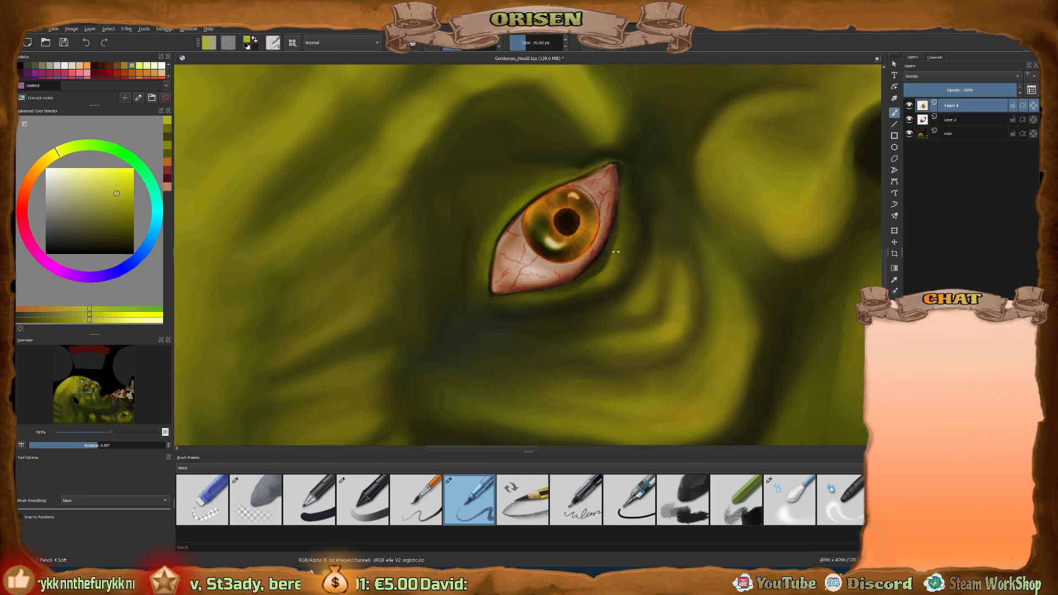
scroll(578, 281, down, 4)
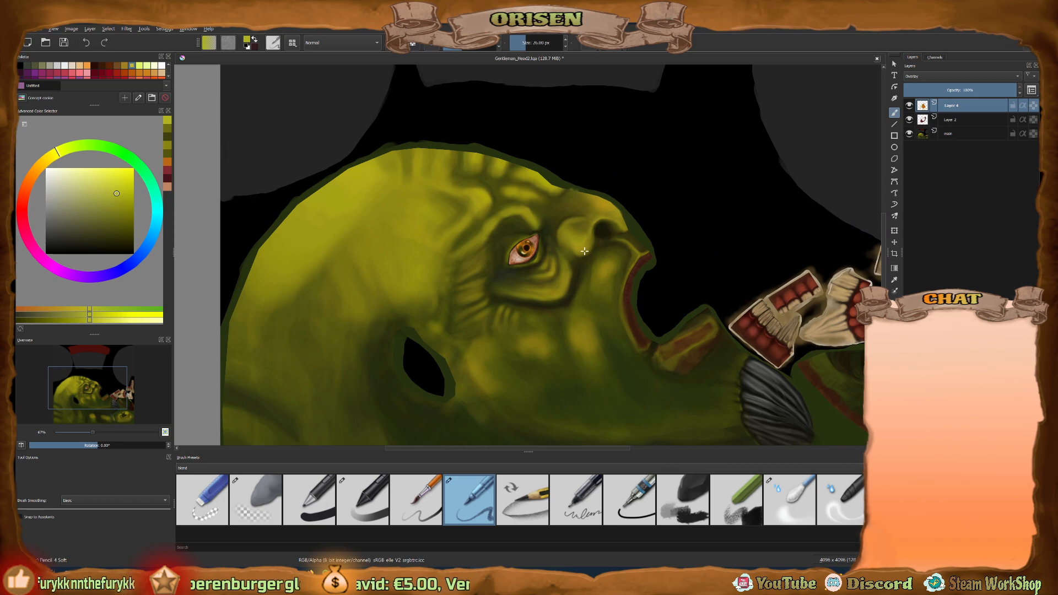
key(ctrl)
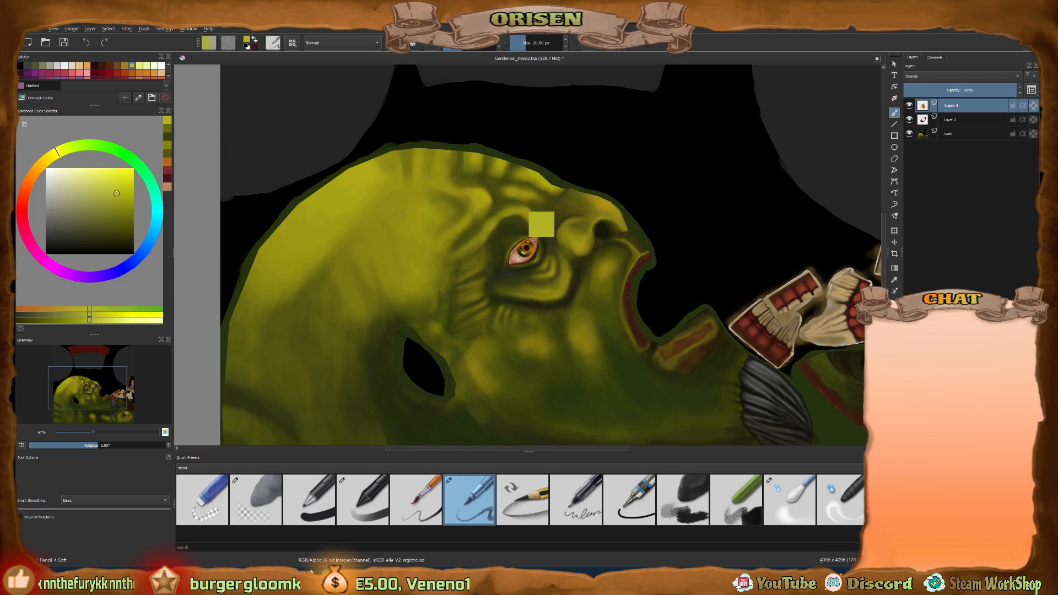
key(ctrl+s)
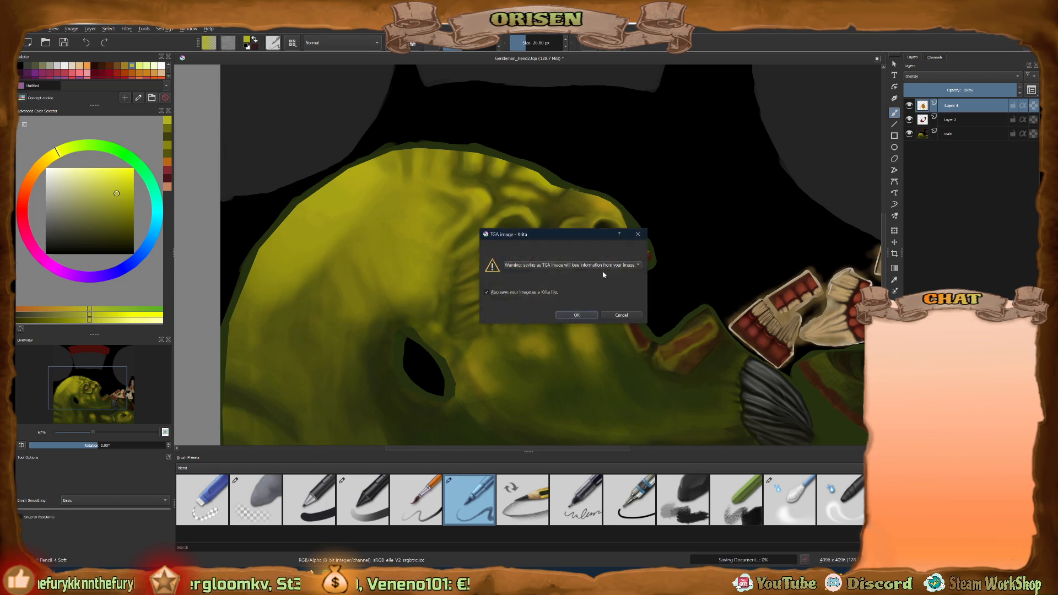
click(532, 264)
click(550, 274)
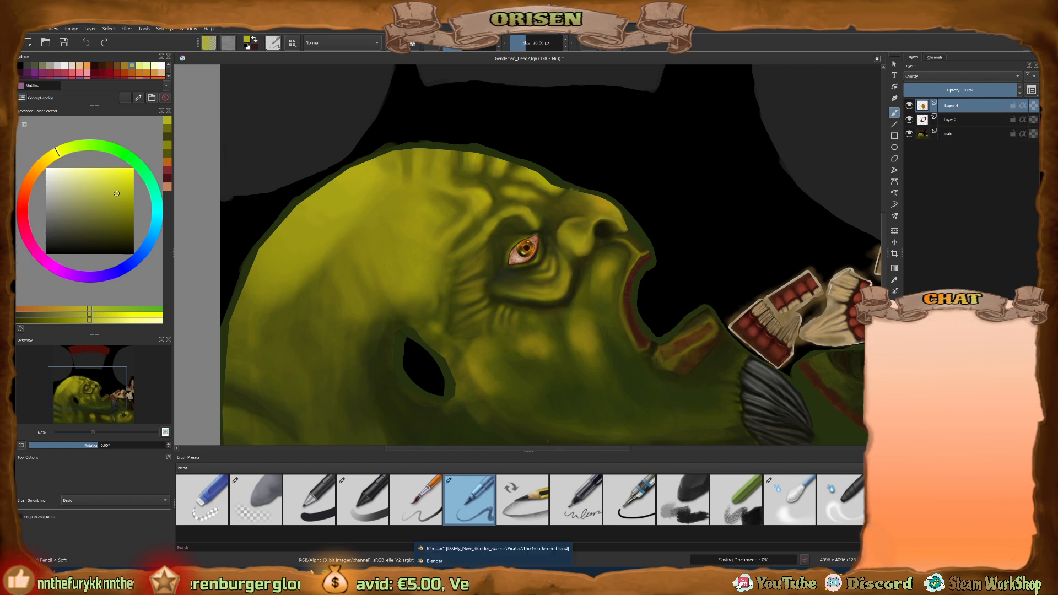
Switch to the Blender gentleman scene and reload the head texture image on the model.
mouse_move(493, 584)
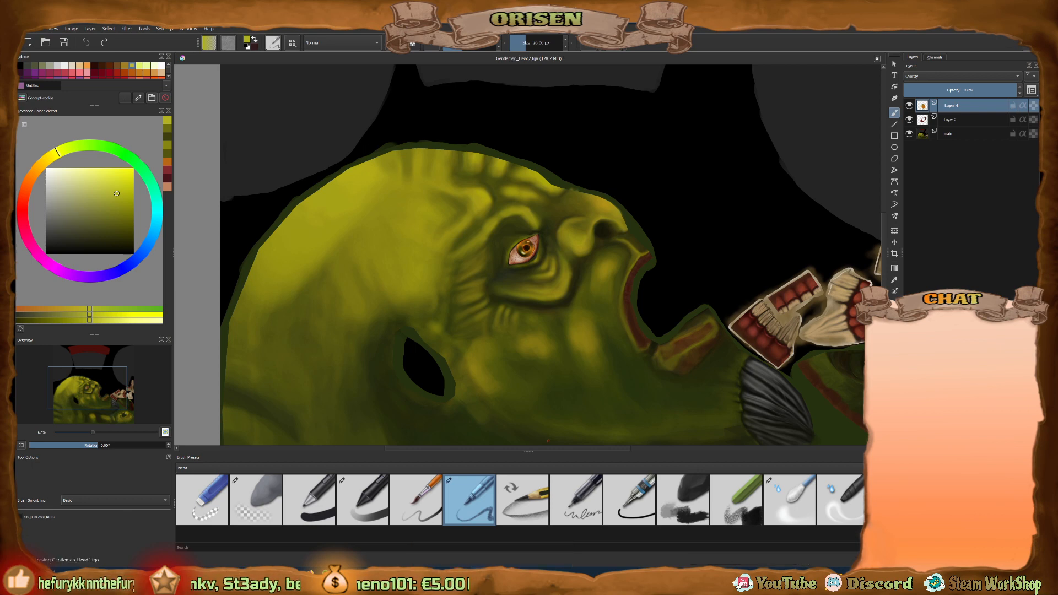
click(491, 549)
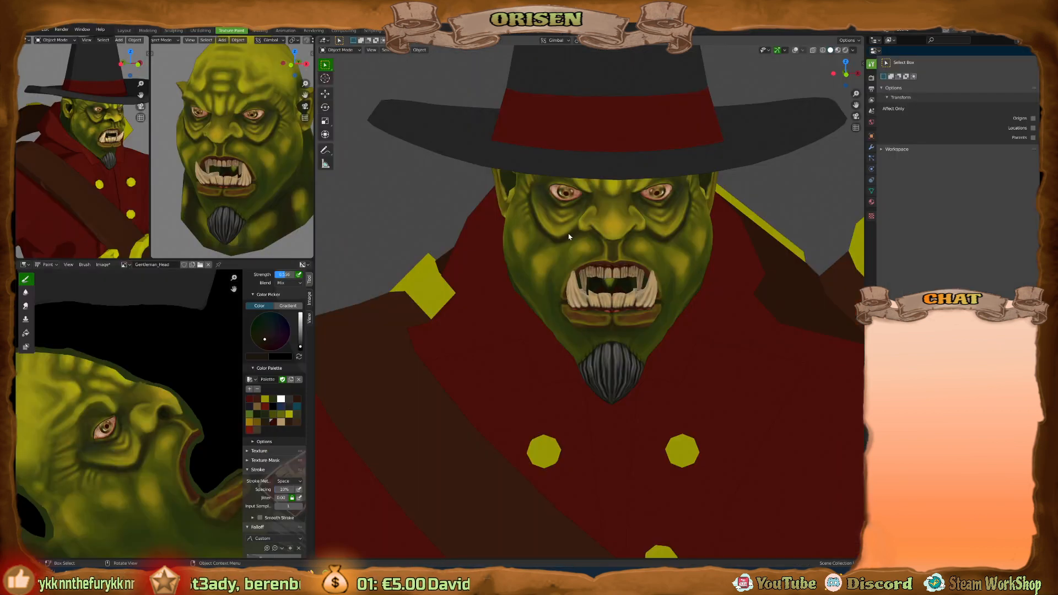
middle_drag(569, 233, 571, 190)
scroll(572, 190, up, 3)
key(alt+r)
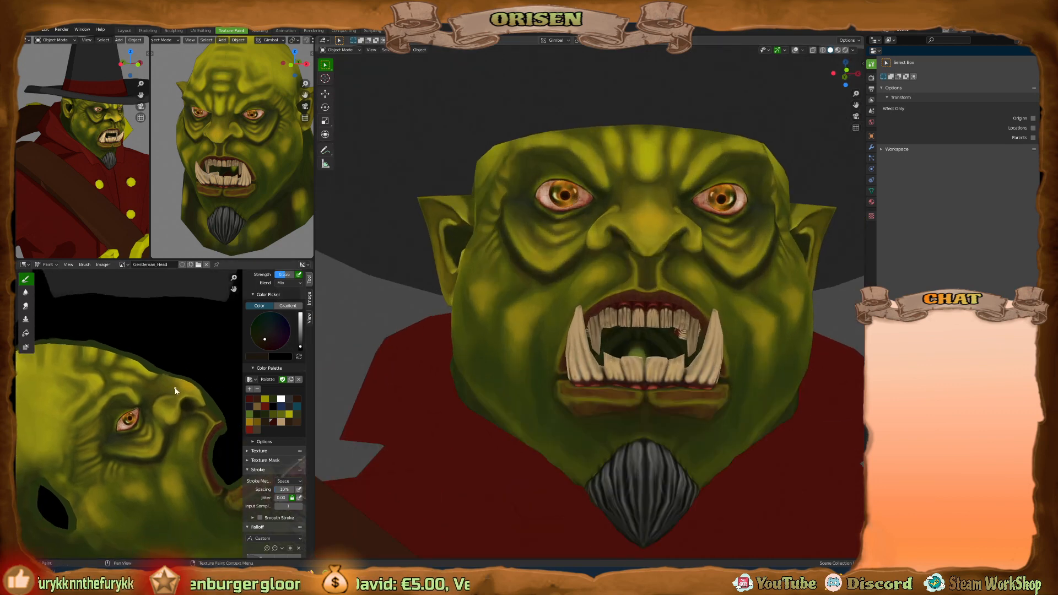
Examine the orange irises and eyelid edges on the orc's head from the front, both sides and close up.
middle_drag(663, 235, 625, 245)
scroll(692, 210, down, 3)
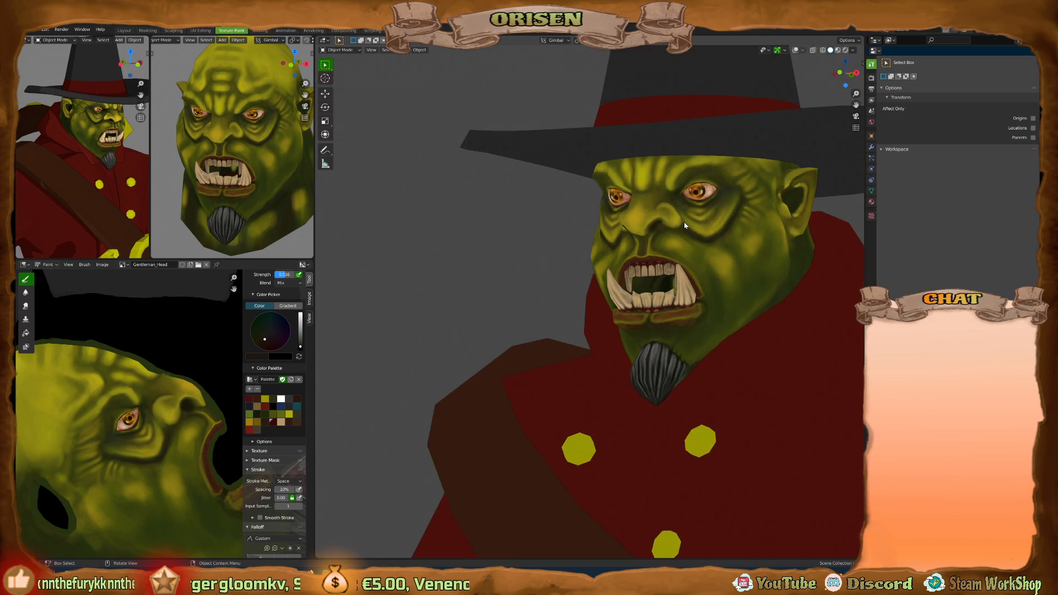
scroll(696, 189, up, 3)
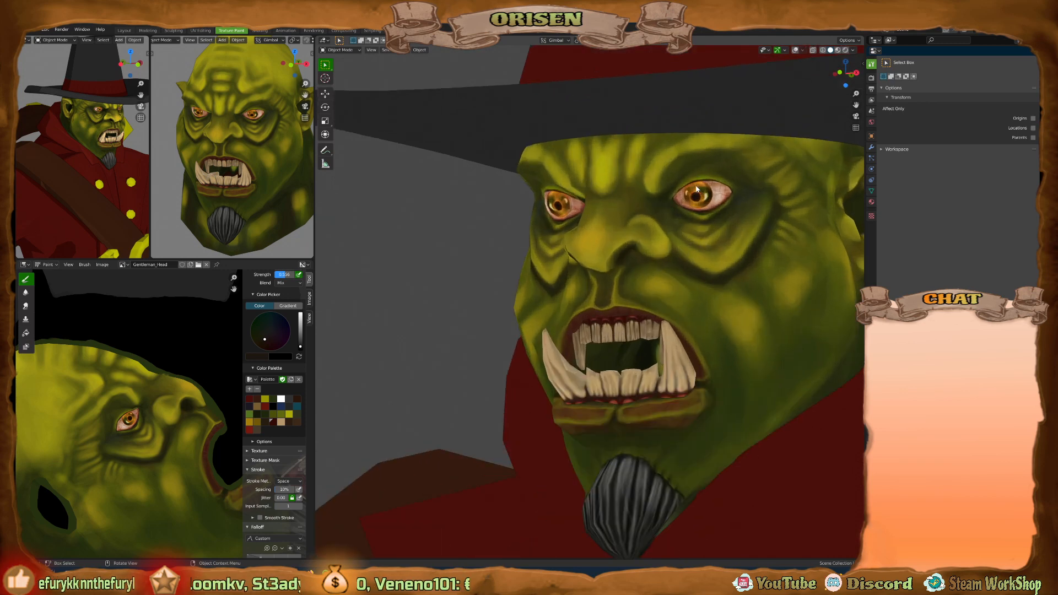
scroll(240, 135, up, 4)
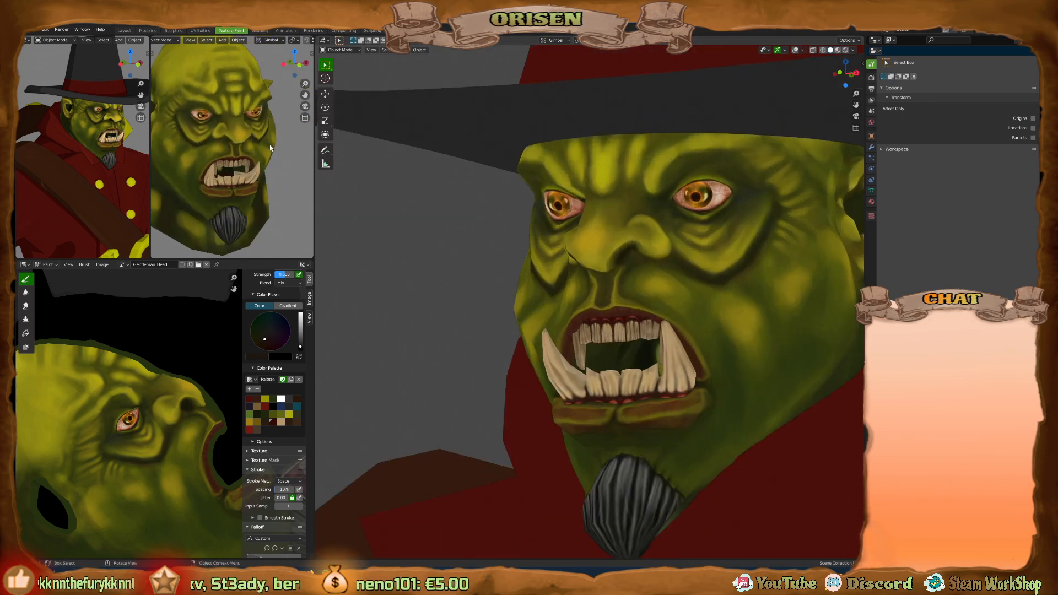
middle_drag(259, 179, 243, 168)
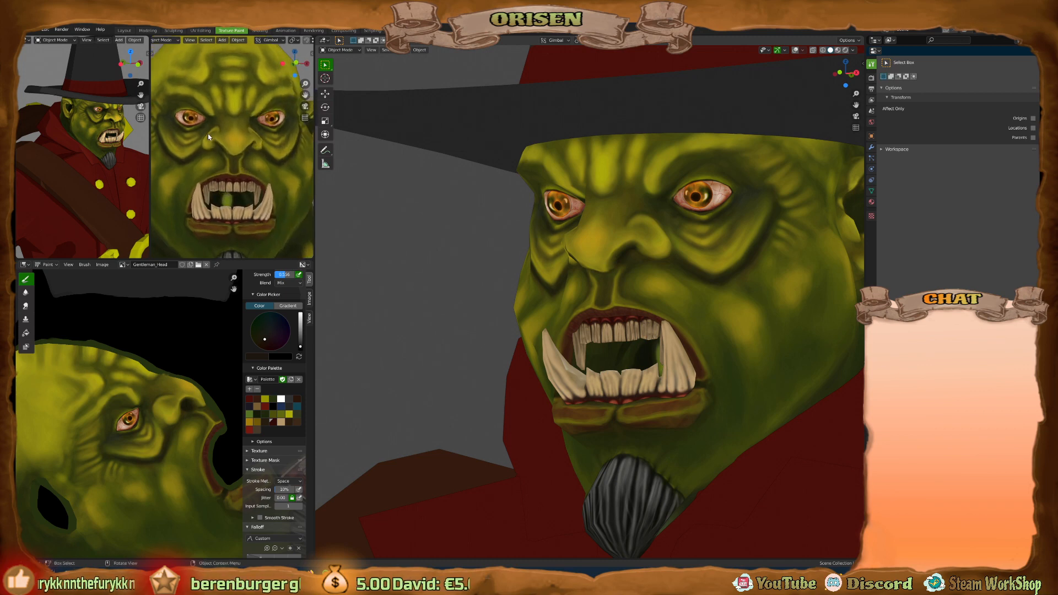
scroll(207, 133, up, 3)
mouse_move(205, 136)
middle_down()
mouse_move(237, 137)
mouse_move(221, 144)
middle_up()
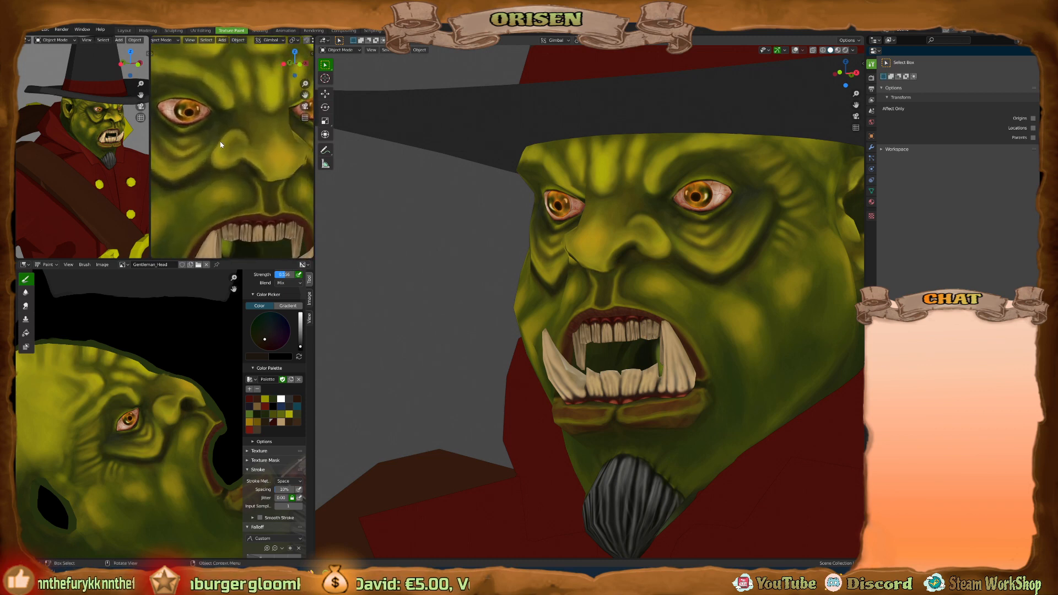
middle_drag(634, 221, 547, 213)
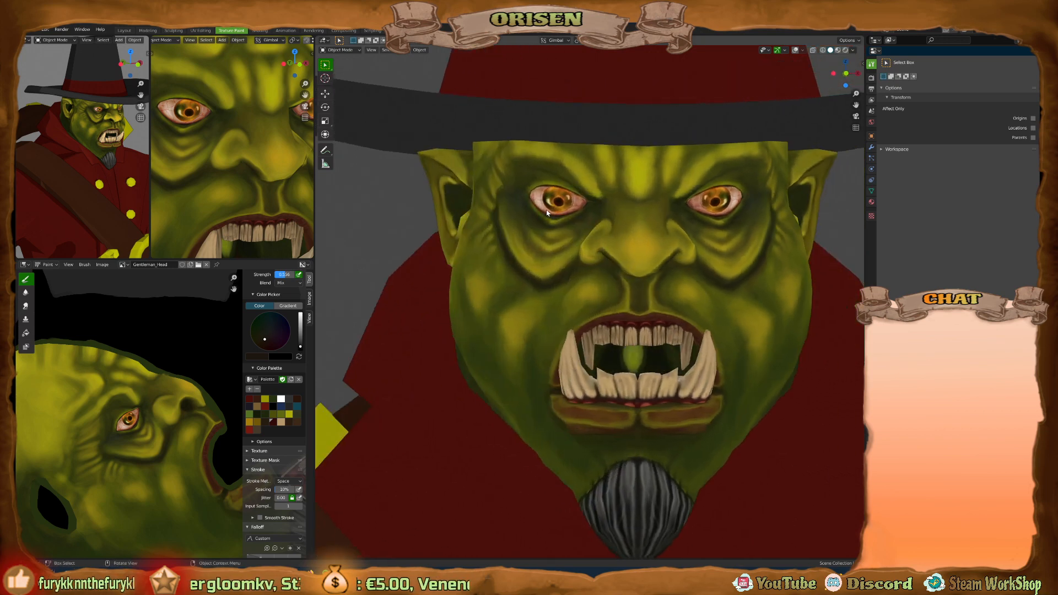
scroll(548, 212, up, 5)
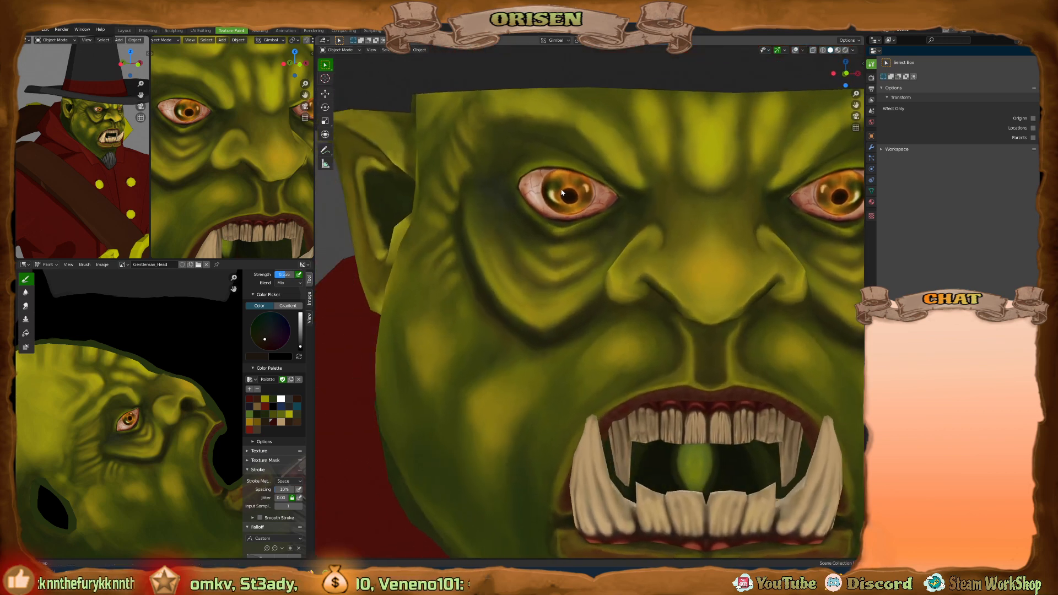
scroll(562, 192, up, 3)
scroll(614, 194, down, 2)
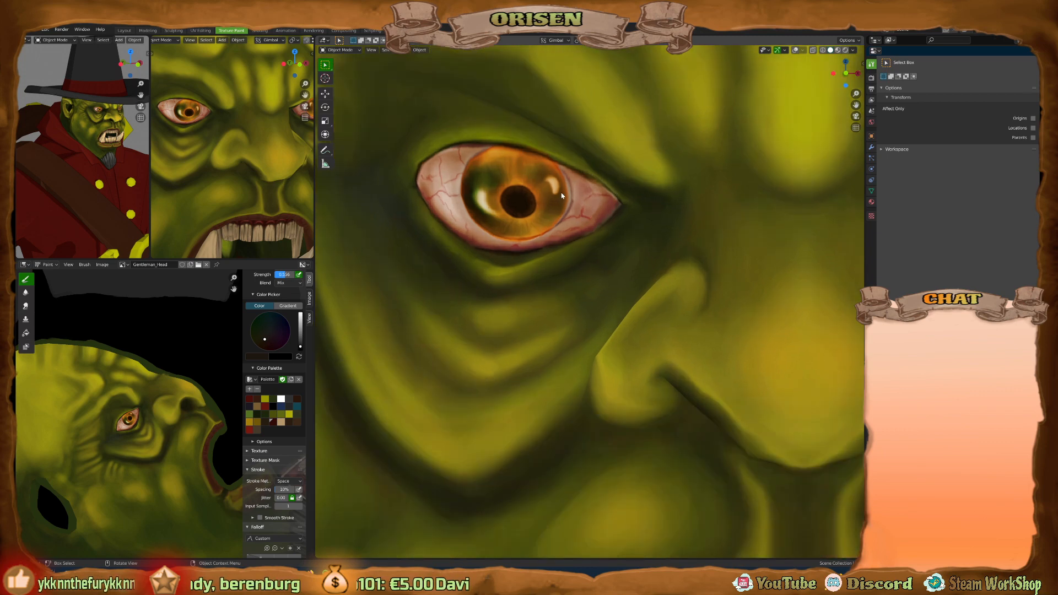
scroll(589, 196, down, 4)
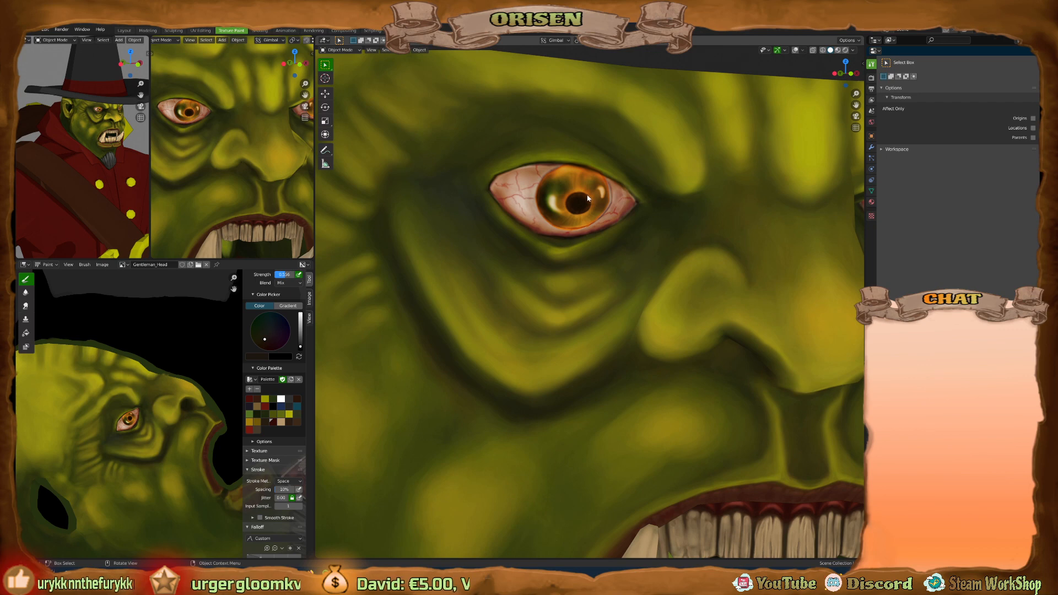
scroll(590, 196, down, 6)
middle_drag(601, 203, 599, 207)
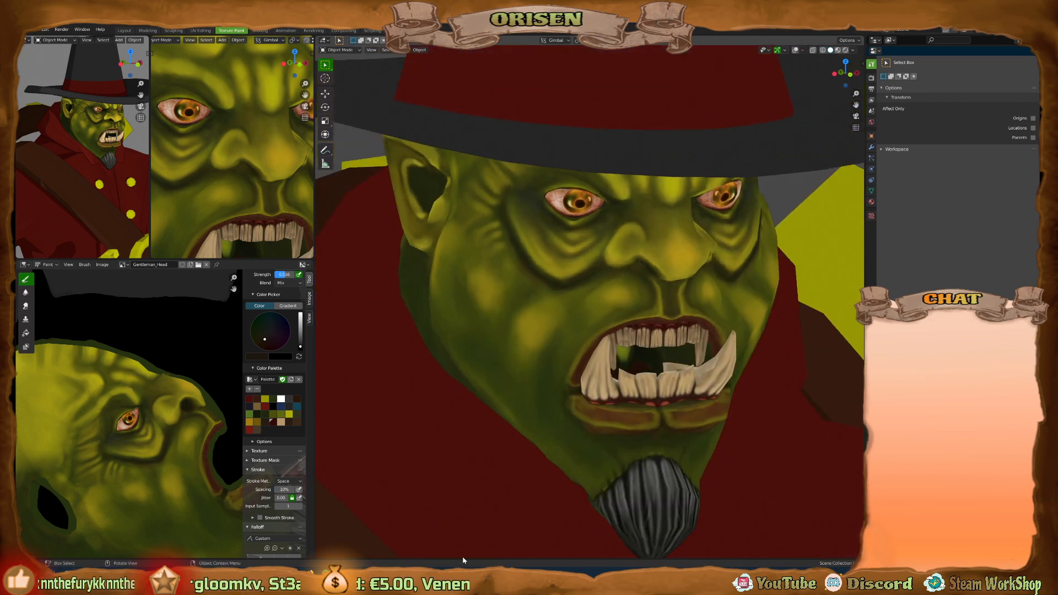
Switch back to Krita and reduce the opacity of the overlay layer directly beneath Layer 4.
key(alt+Tab)
click(956, 122)
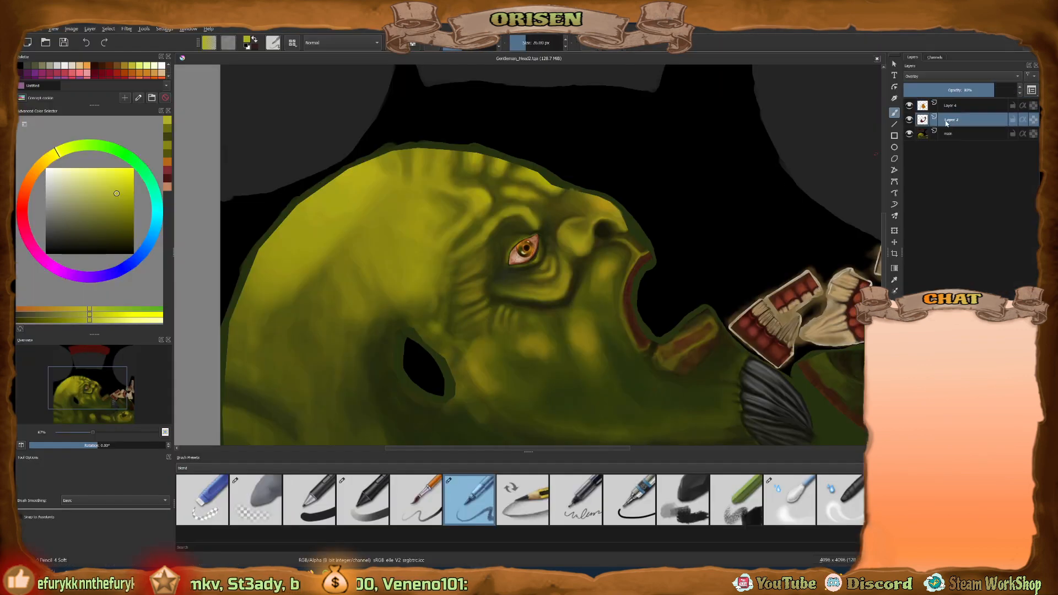
ctrl+scroll(526, 248, up, 4)
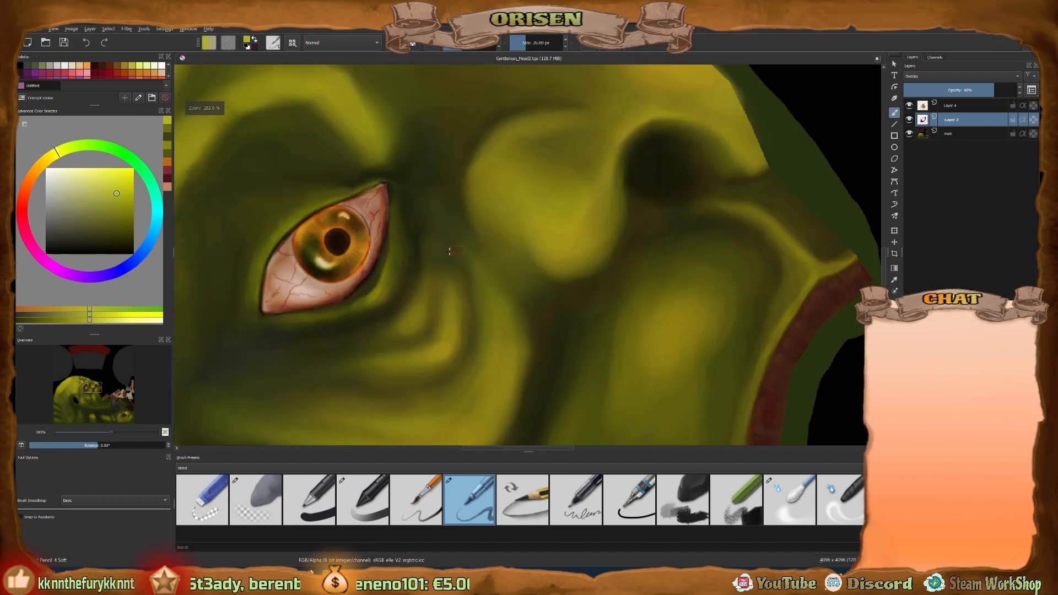
drag(987, 91, 977, 91)
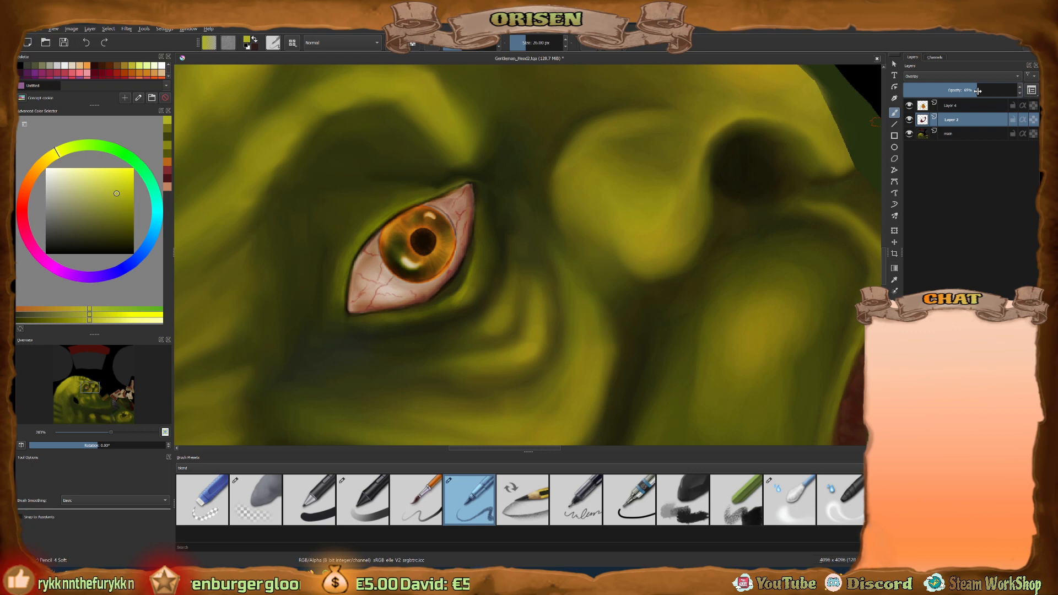
Compare the eye with and without Layer 4's orange iris and eyelid colouring by repeatedly hiding and showing the layer.
click(956, 108)
click(909, 106)
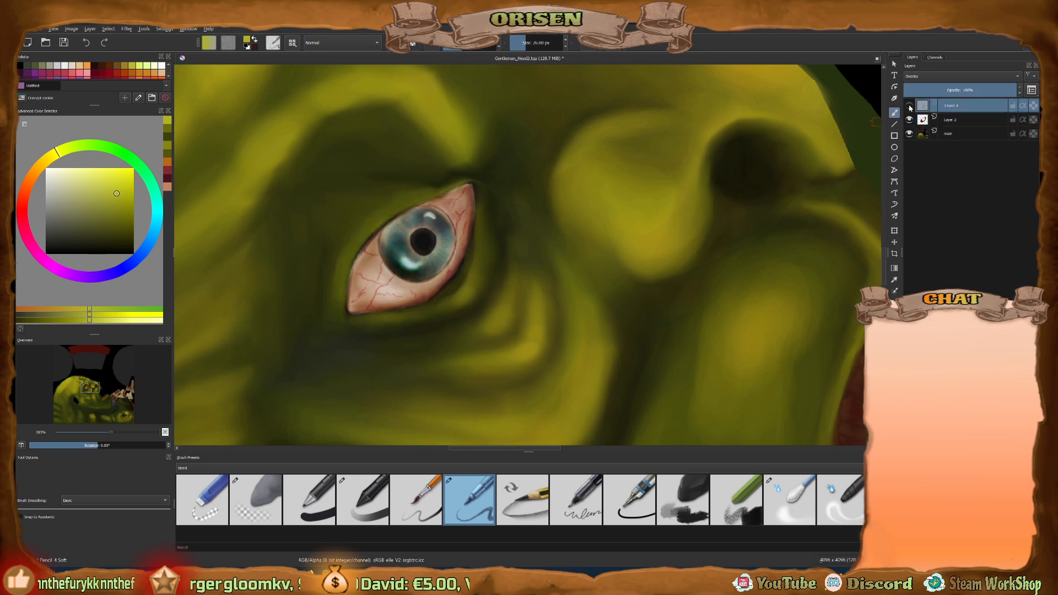
click(909, 105)
click(909, 105)
click(909, 105)
click(909, 106)
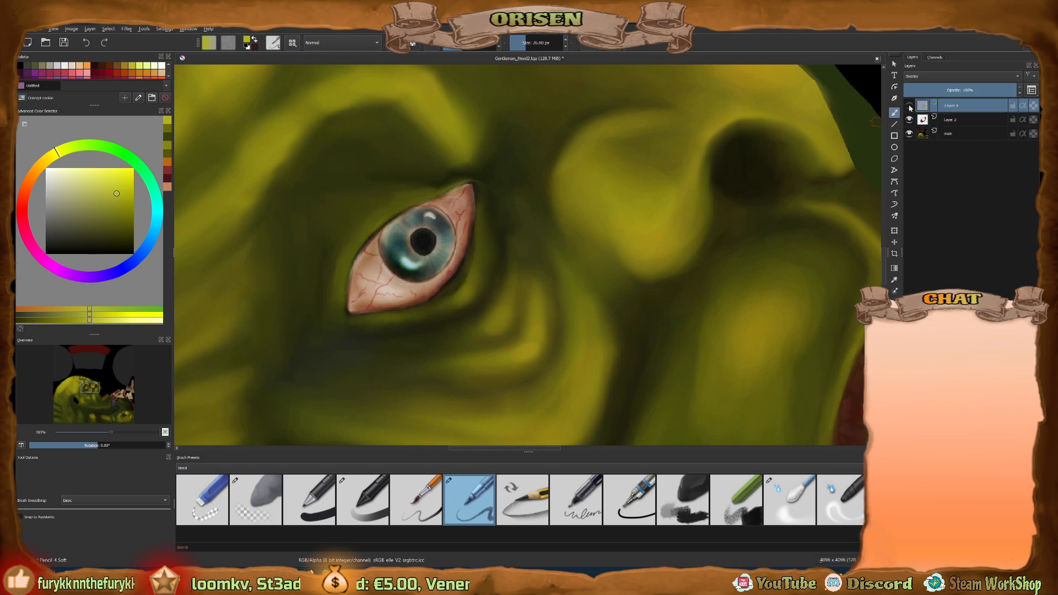
click(909, 105)
click(909, 105)
click(909, 105)
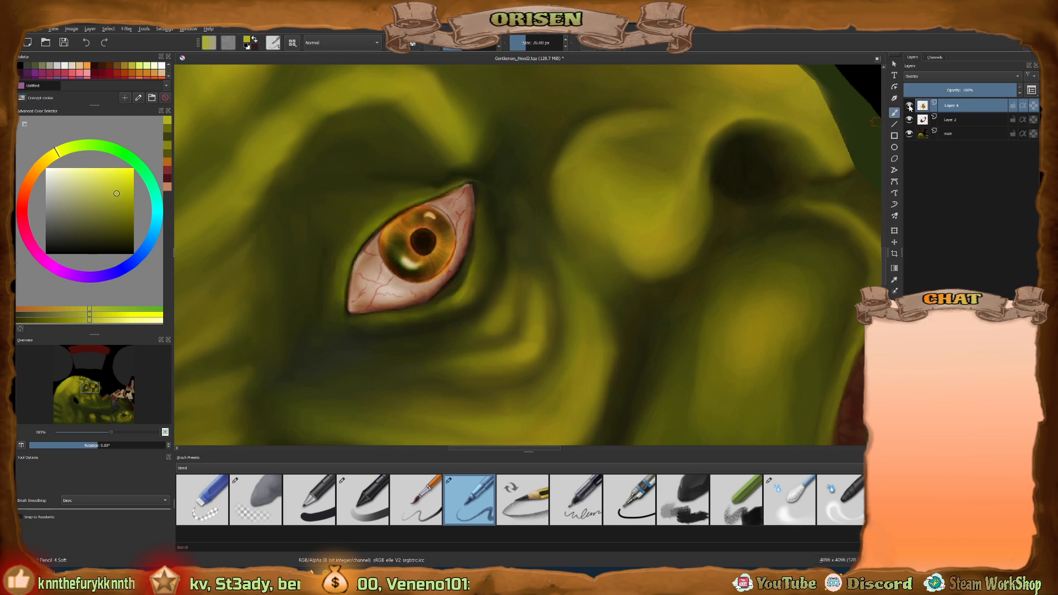
click(909, 105)
click(909, 106)
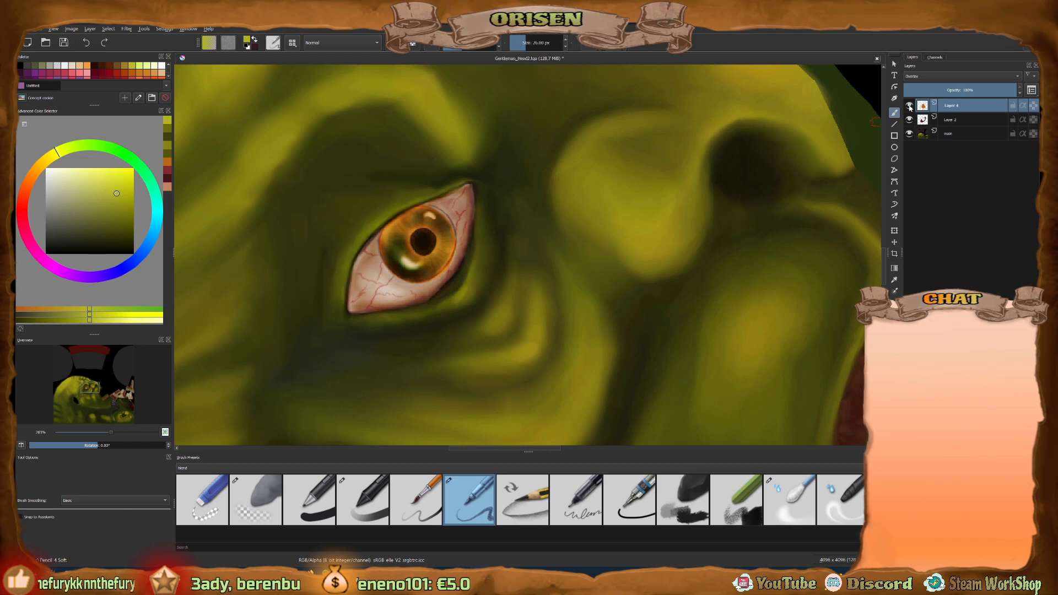
click(909, 106)
click(909, 105)
click(909, 105)
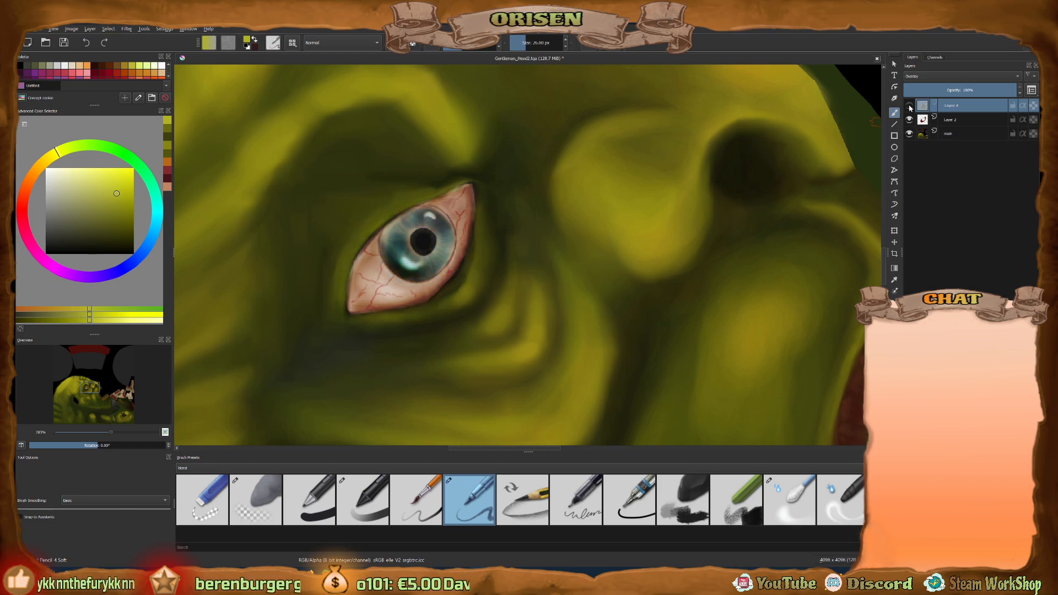
click(909, 105)
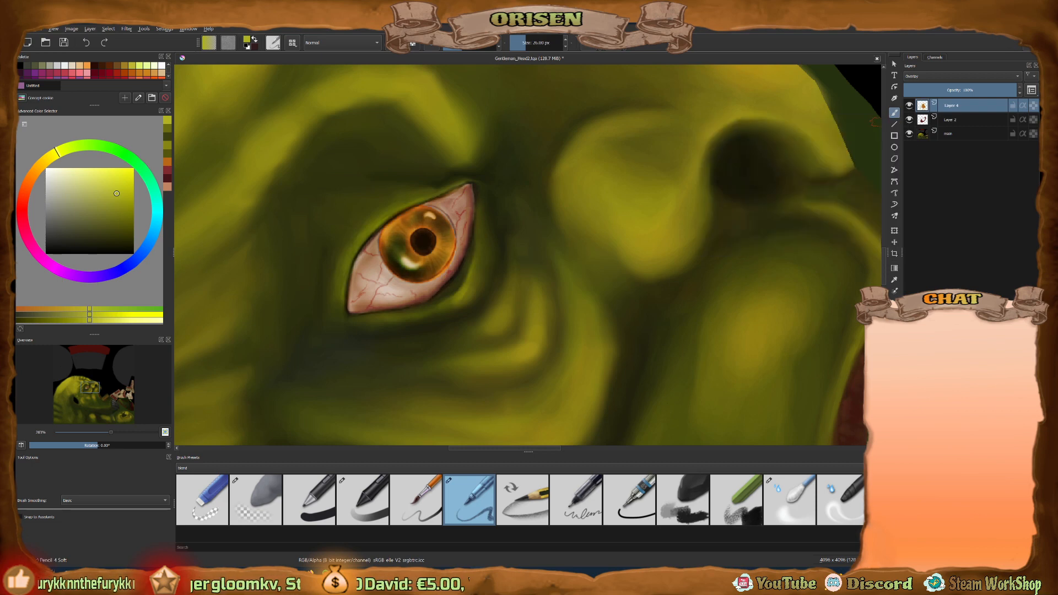
Duplicate Layer 4 by copying and pasting it within the layer stack.
right_click(946, 107)
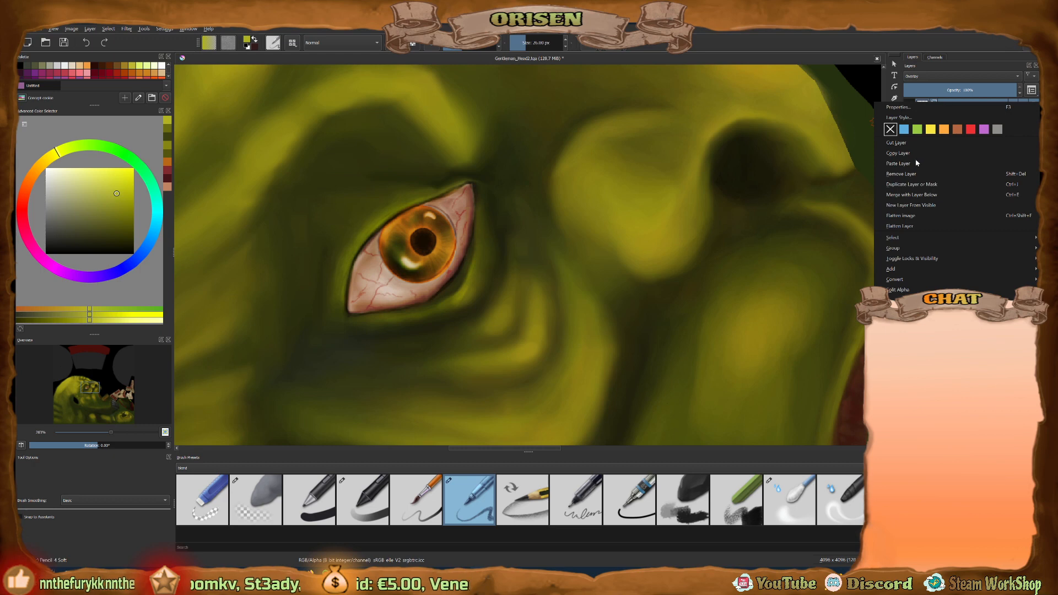
click(911, 155)
right_click(931, 104)
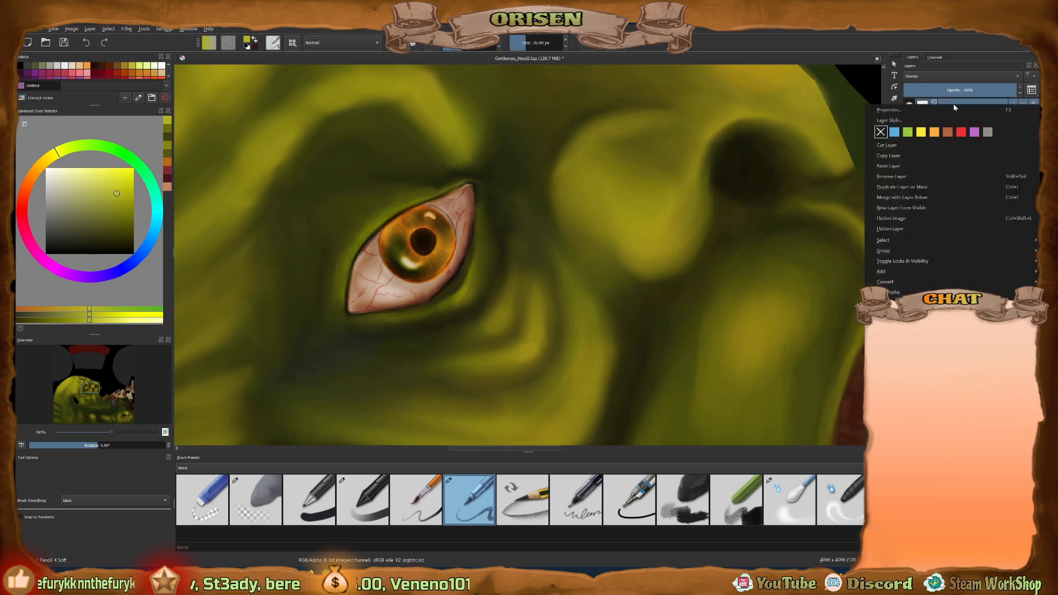
click(900, 165)
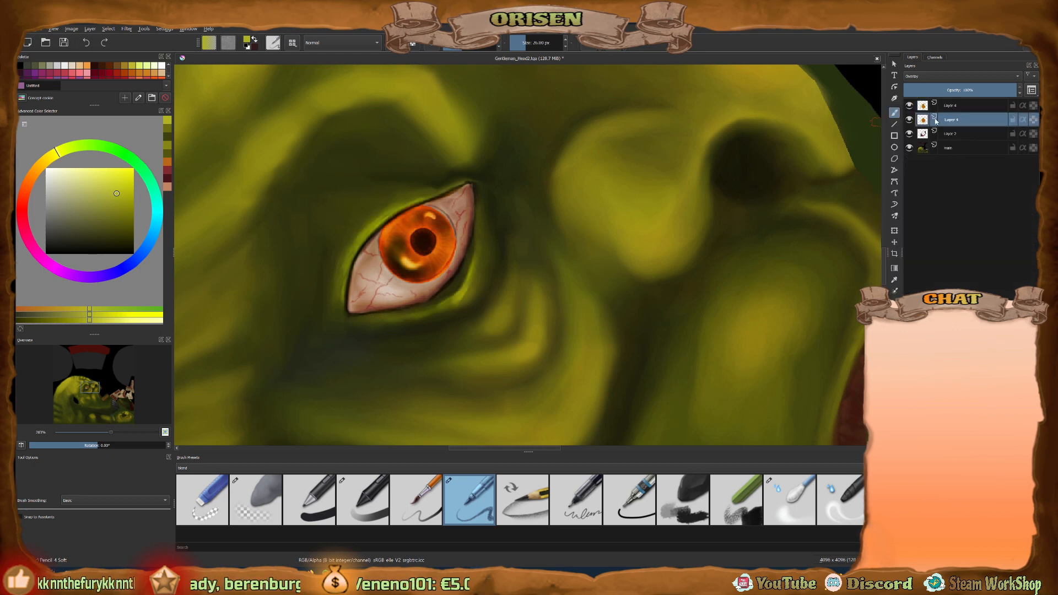
Hide the upper Layer 4 copy and erase the eyelid highlights around the eye on the lower copy with the Eraser Small brush.
click(909, 105)
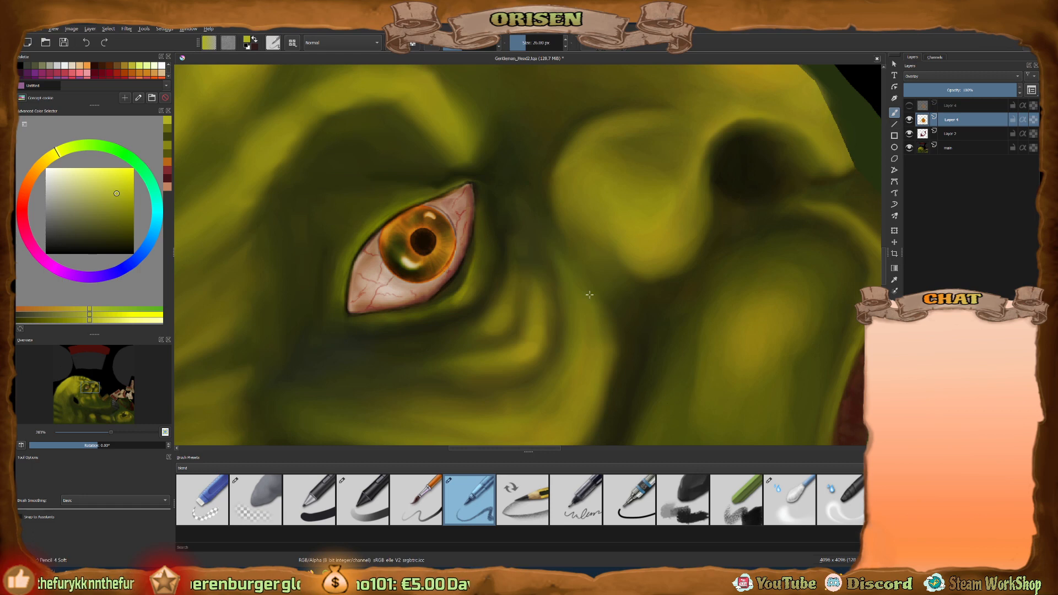
click(209, 499)
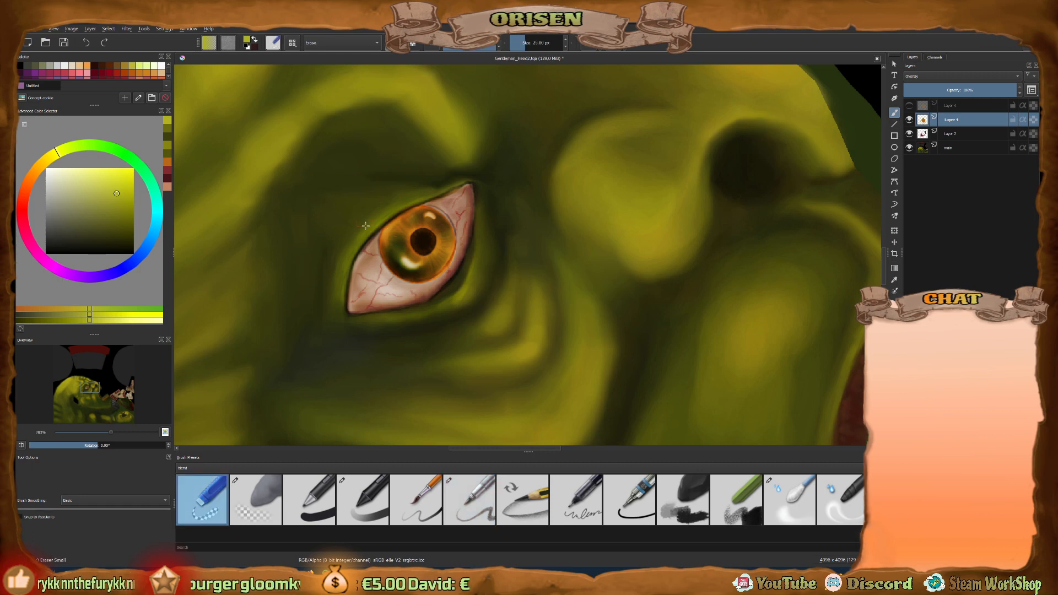
mouse_move(333, 277)
mouse_down()
mouse_move(342, 249)
mouse_move(337, 279)
mouse_move(386, 205)
mouse_move(386, 216)
mouse_move(413, 201)
mouse_up()
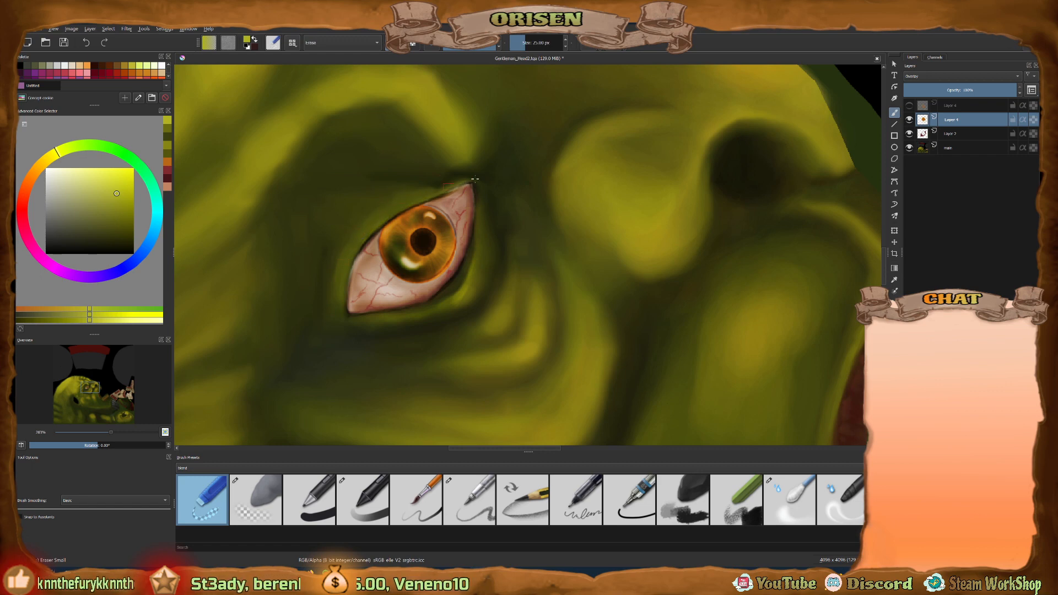
drag(480, 177, 467, 285)
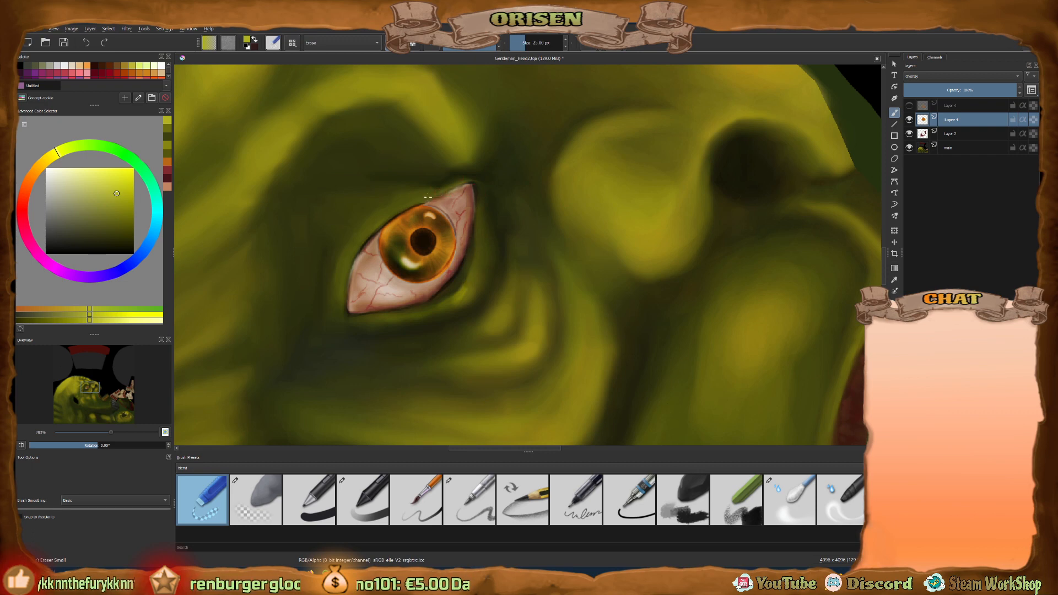
drag(462, 290, 439, 309)
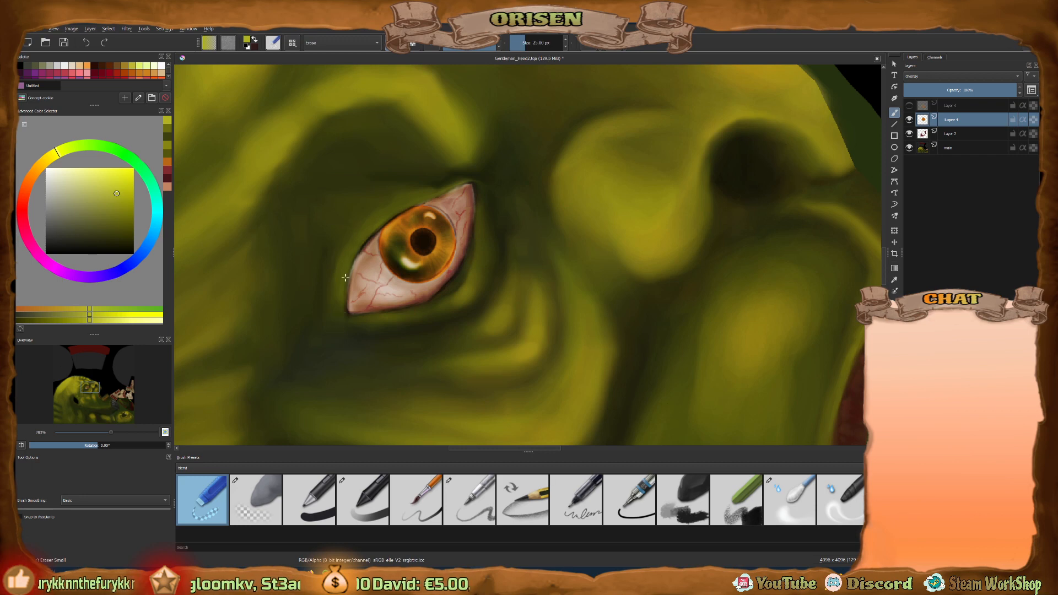
Erase the orange iris from the upper Layer 4 copy while the lower copy is hidden, and show both copies again.
click(945, 106)
click(909, 119)
click(909, 105)
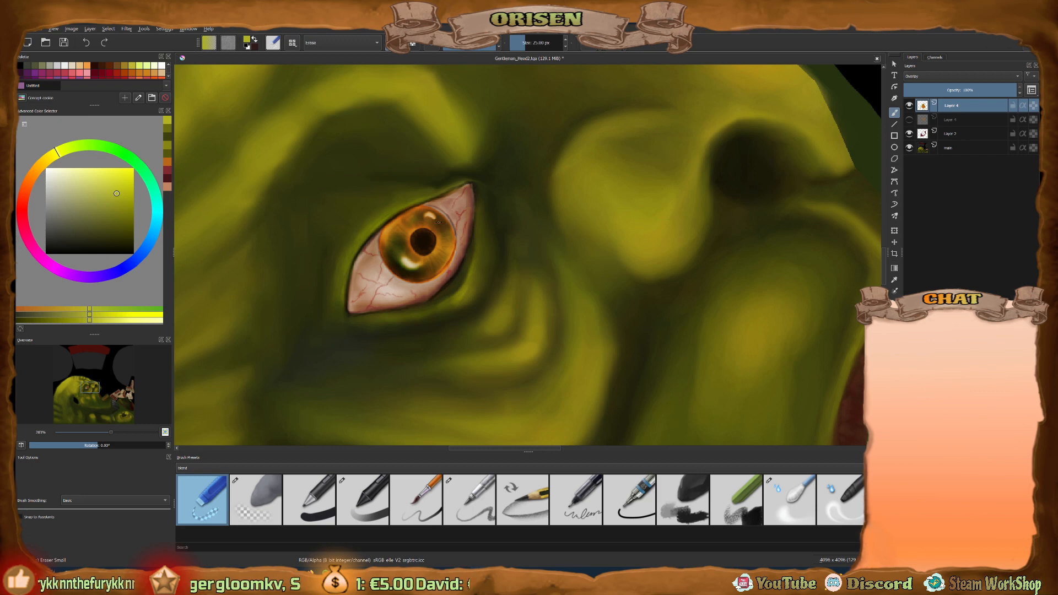
mouse_move(428, 232)
mouse_down()
mouse_move(398, 250)
mouse_move(394, 231)
mouse_move(391, 257)
mouse_move(416, 277)
mouse_move(450, 248)
mouse_move(435, 221)
mouse_move(396, 237)
mouse_up()
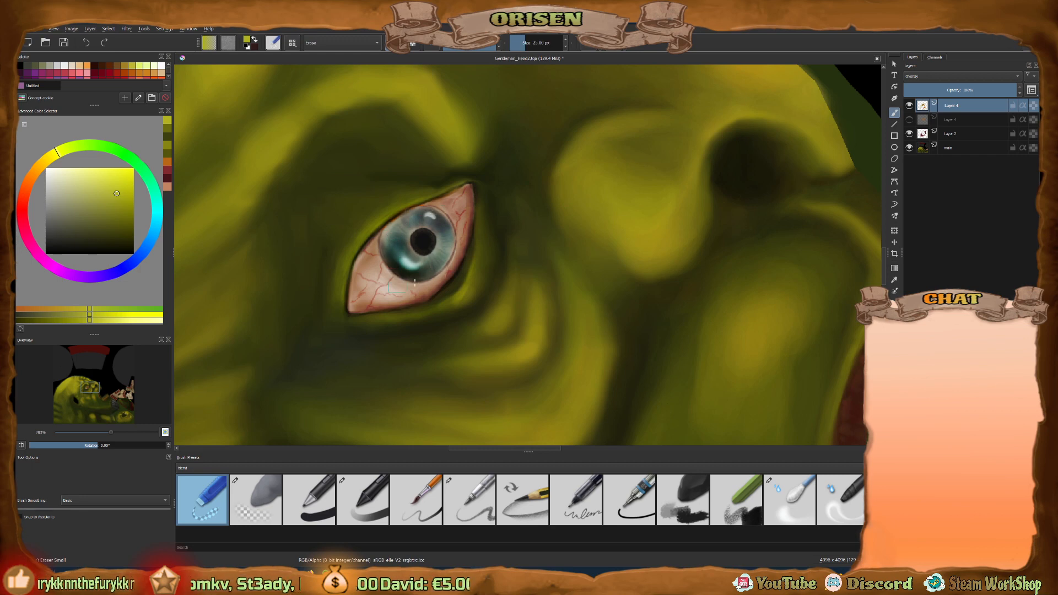
click(909, 119)
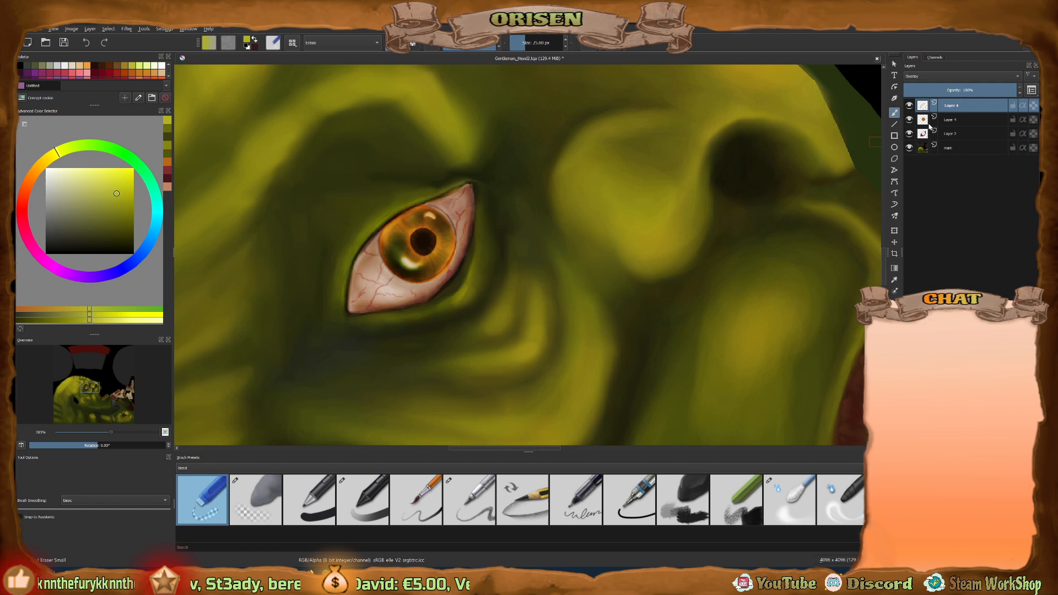
Add an HSV/HSL Adjustment filter mask with Colorize enabled to the lower Layer 4 copy holding the iris colour.
click(967, 118)
right_click(974, 126)
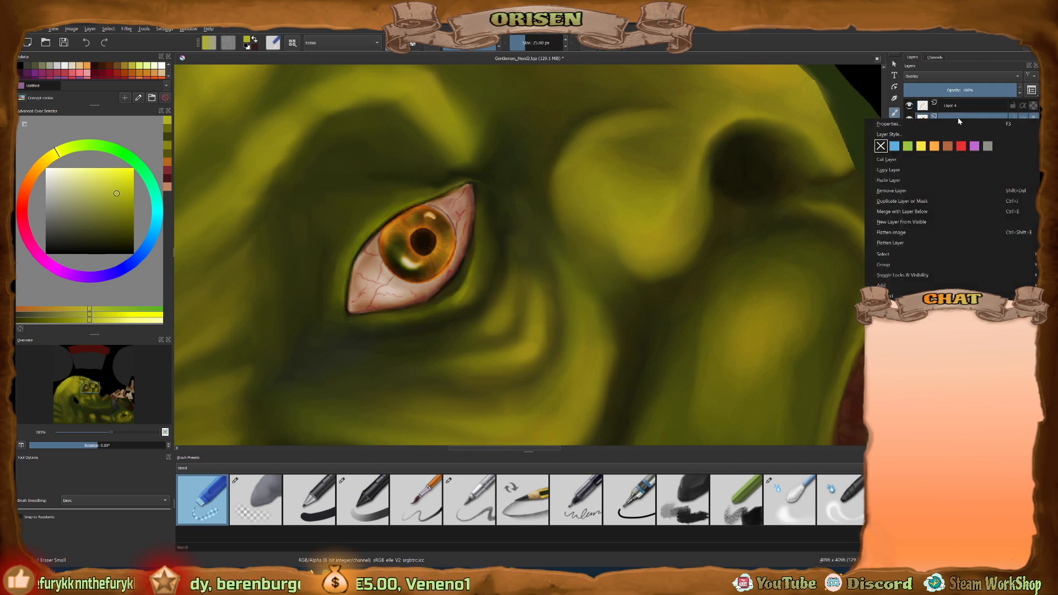
mouse_move(891, 285)
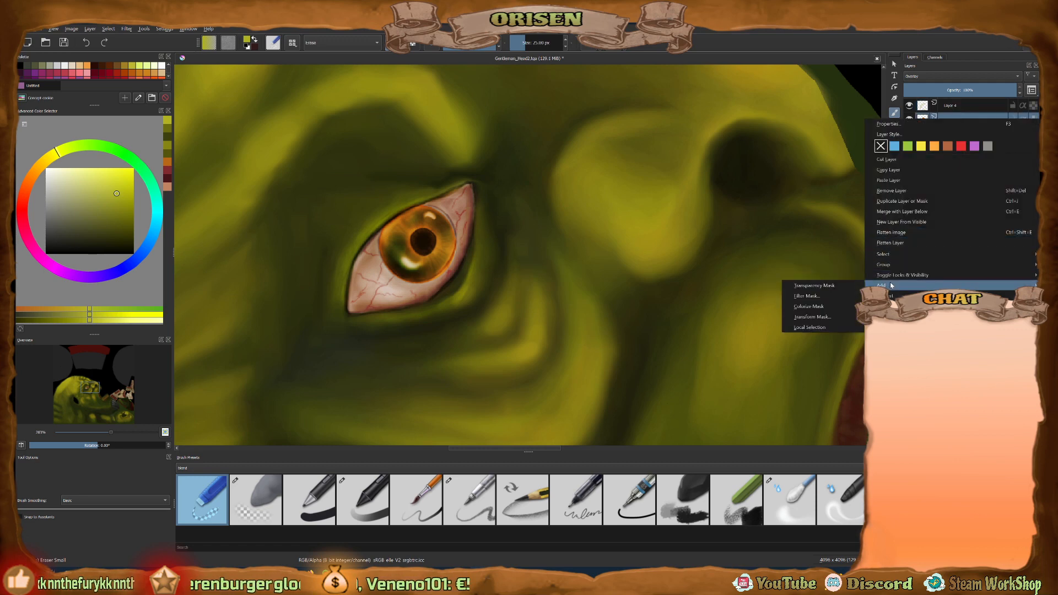
click(810, 296)
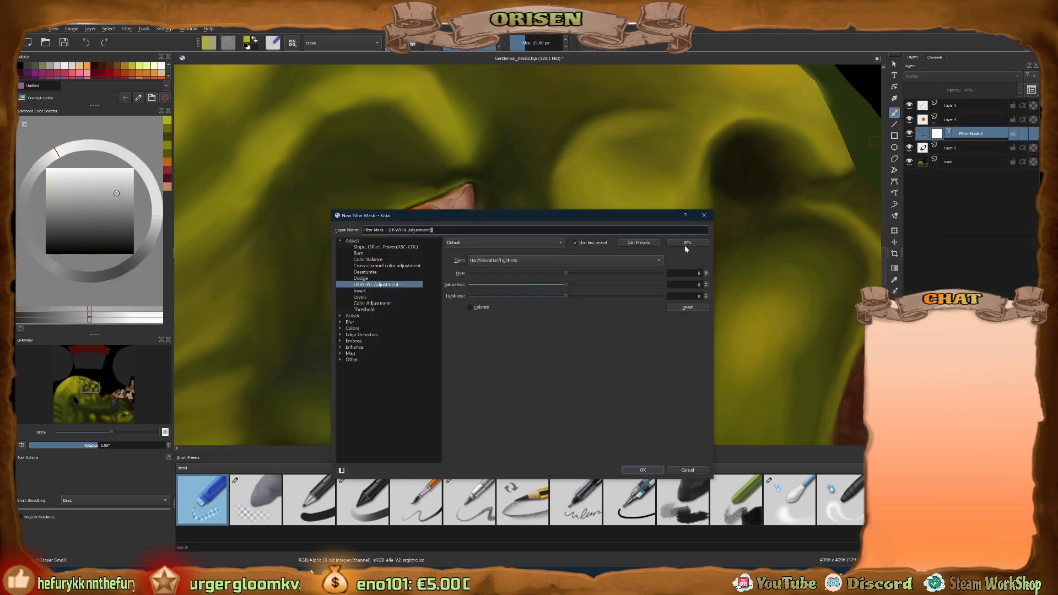
drag(586, 223, 811, 246)
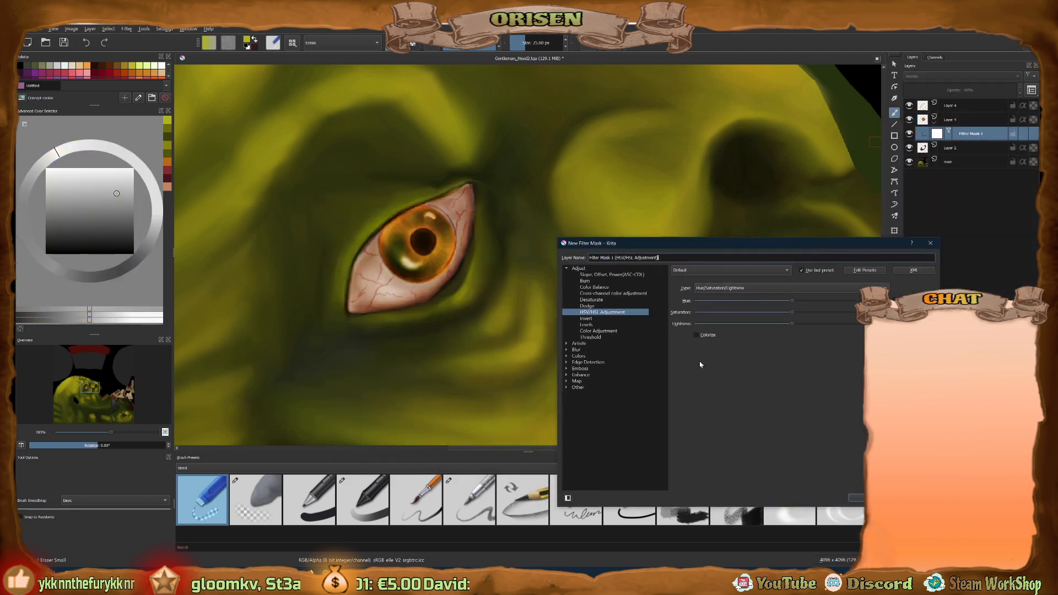
click(695, 335)
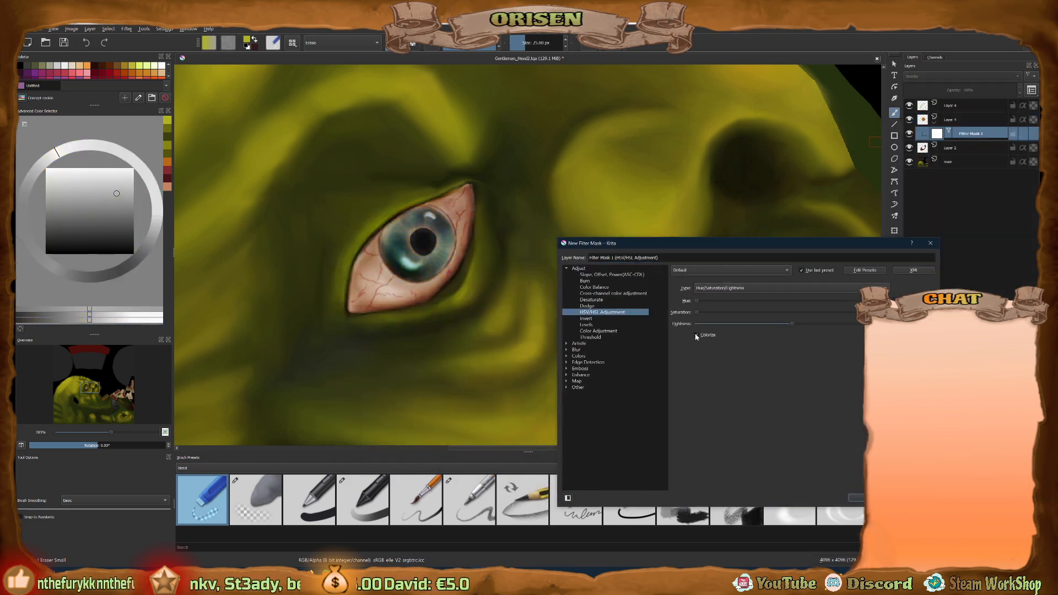
Try a bright golden-yellow iris by raising the filter mask's saturation, hue and lightness.
drag(696, 302, 865, 312)
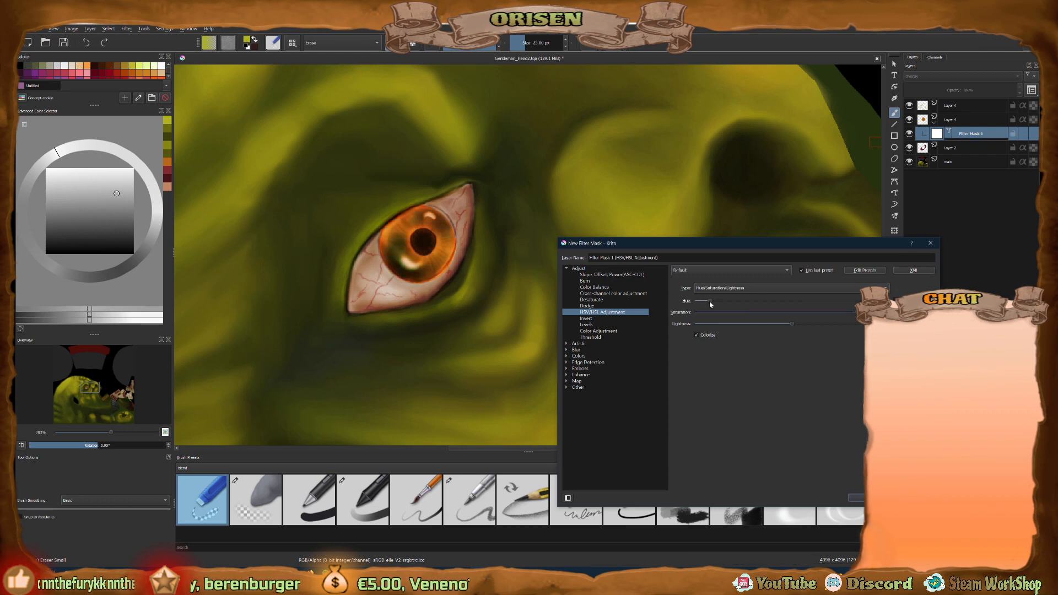
mouse_move(710, 301)
mouse_down()
mouse_move(732, 301)
mouse_move(719, 302)
mouse_up()
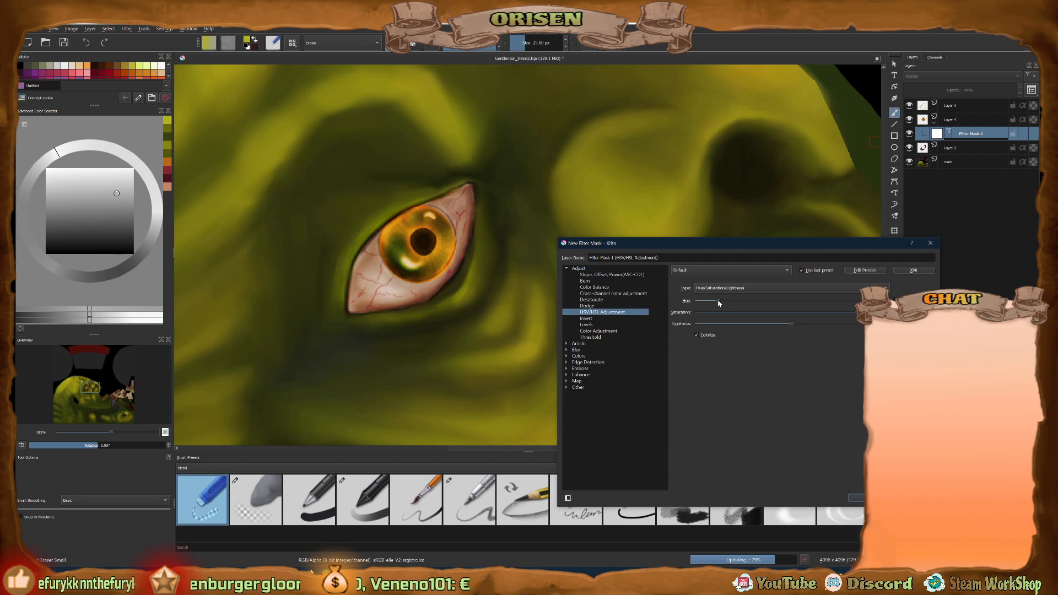
drag(791, 324, 838, 325)
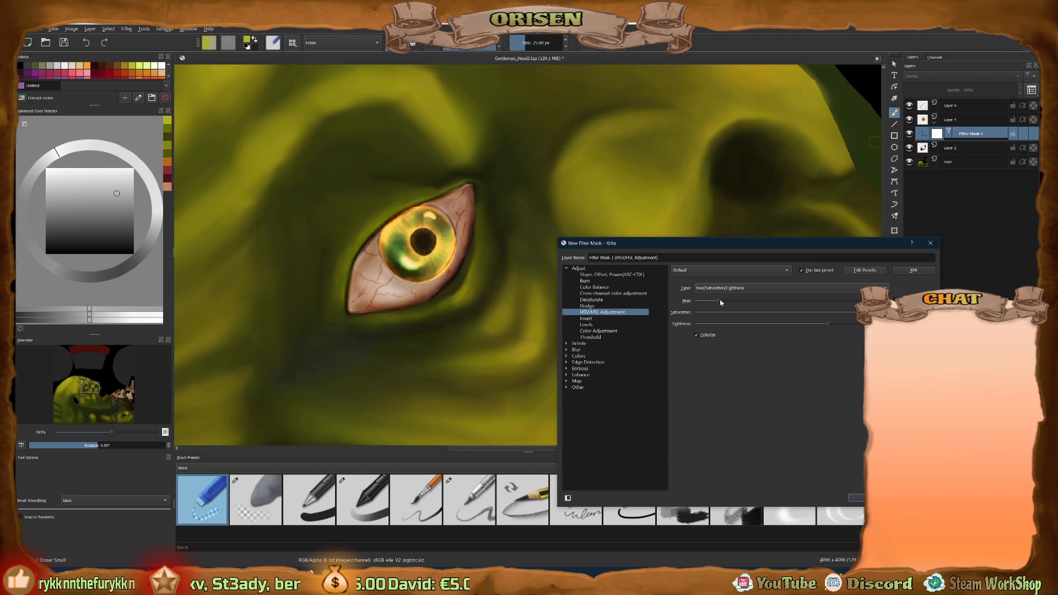
Turn the iris deep red by lowering the filter's hue, lightness and saturation, and apply the filter mask.
drag(720, 301, 700, 305)
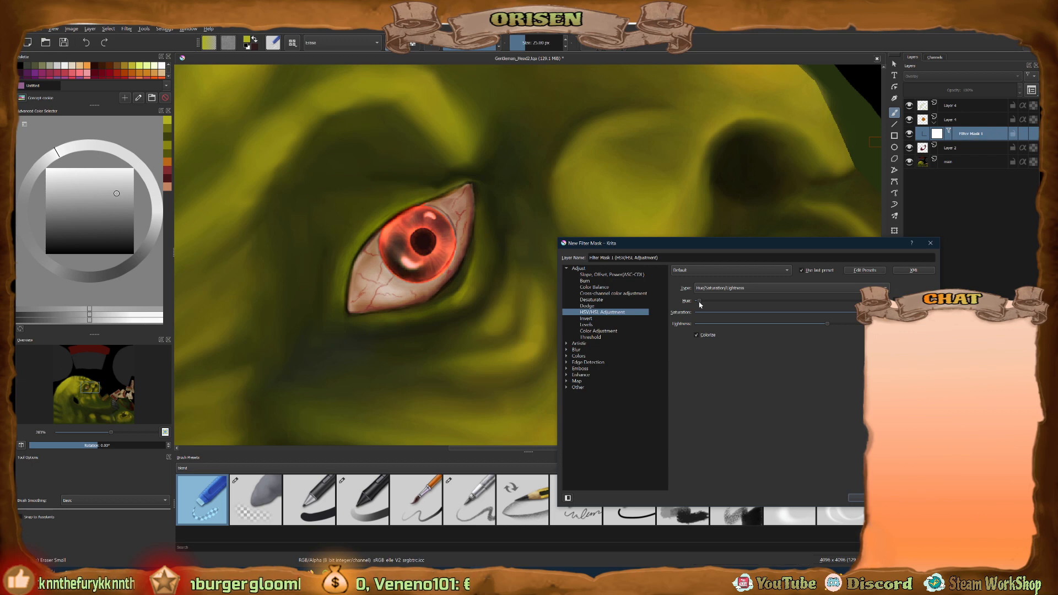
drag(700, 305, 696, 303)
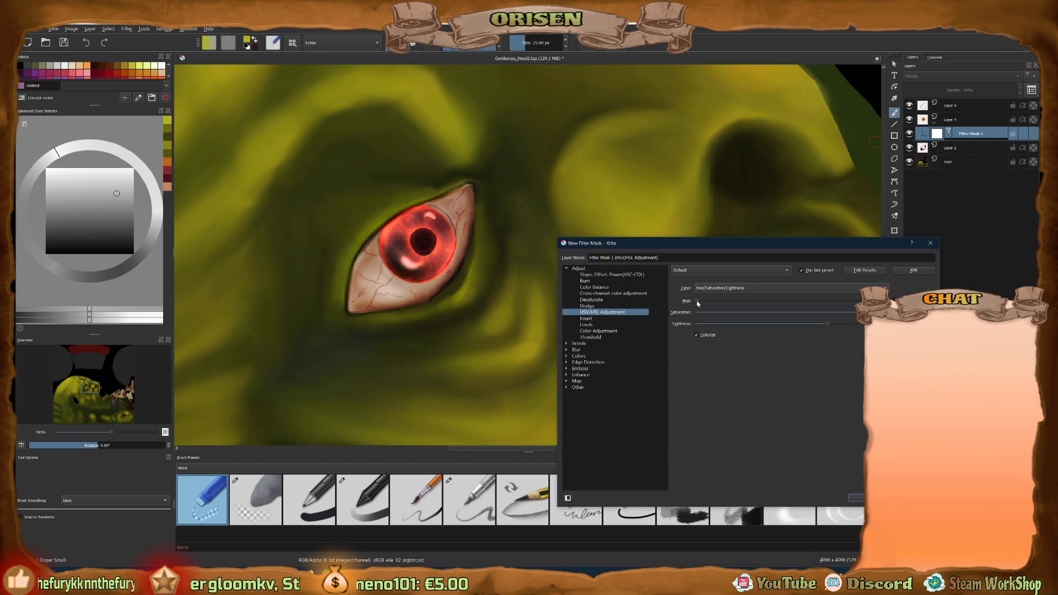
drag(827, 324, 780, 326)
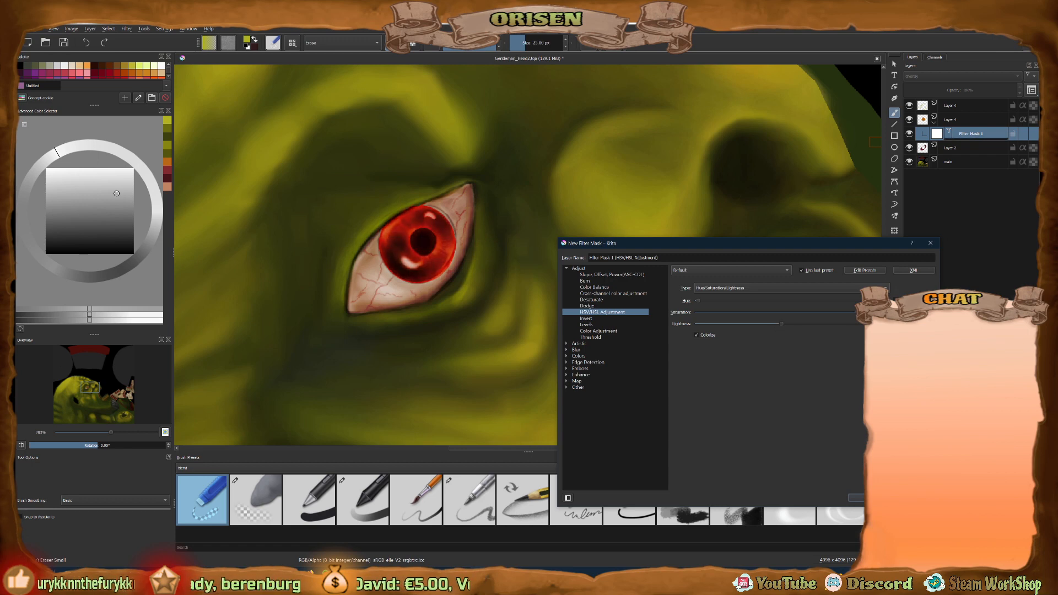
drag(857, 313, 805, 313)
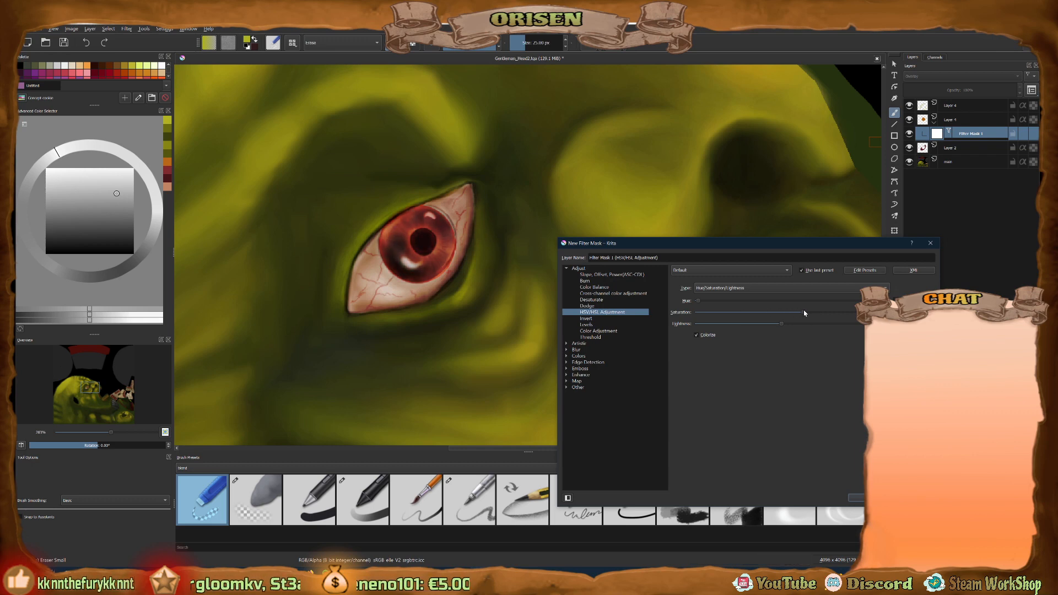
click(857, 498)
Save the head texture as a TGA image together with a Krita file copy.
ctrl+scroll(532, 269, down, 3)
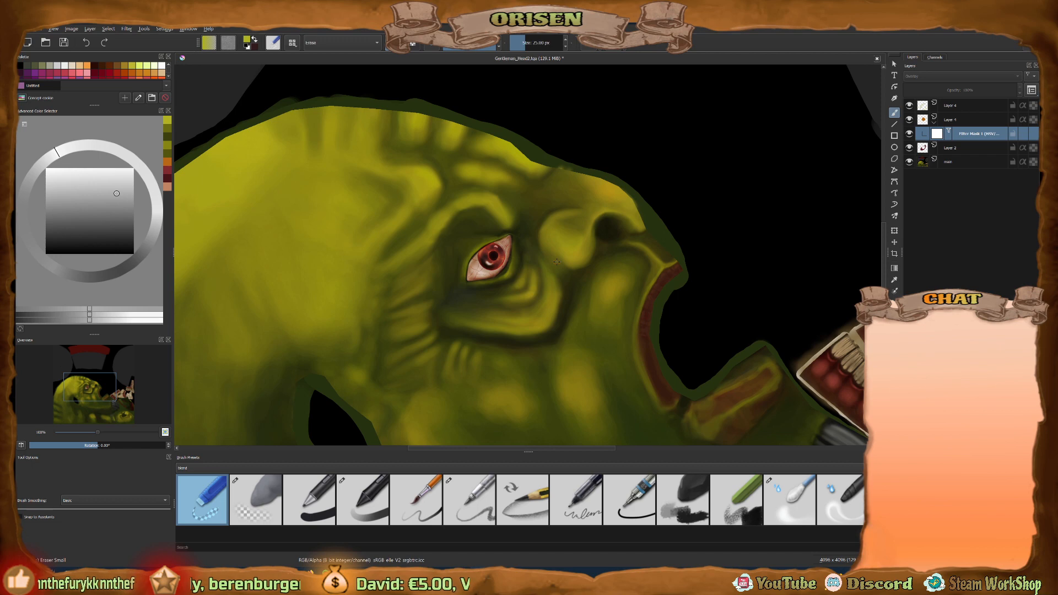
key(ctrl)
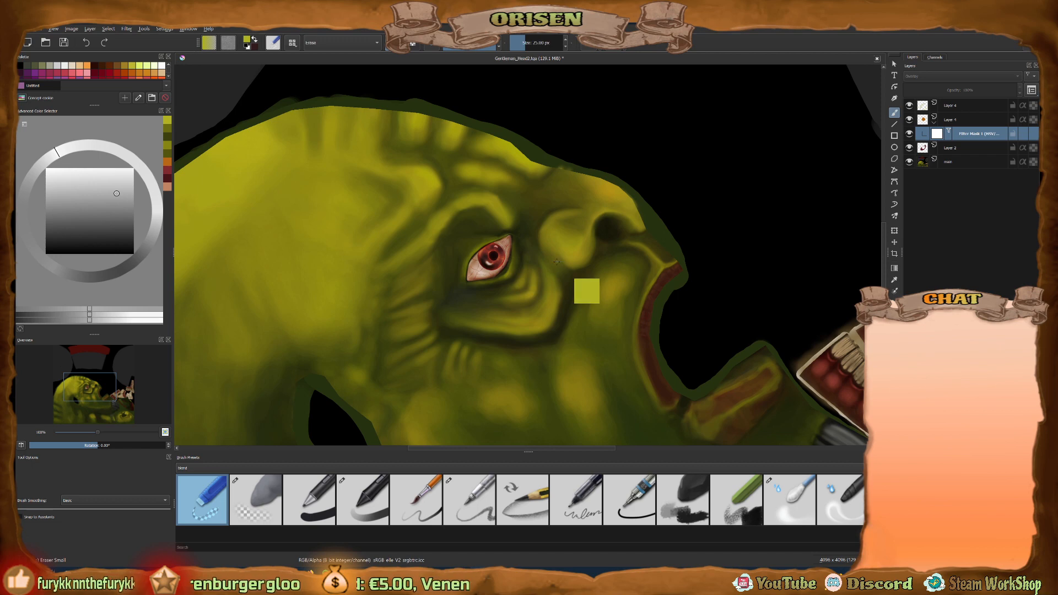
key(ctrl+s)
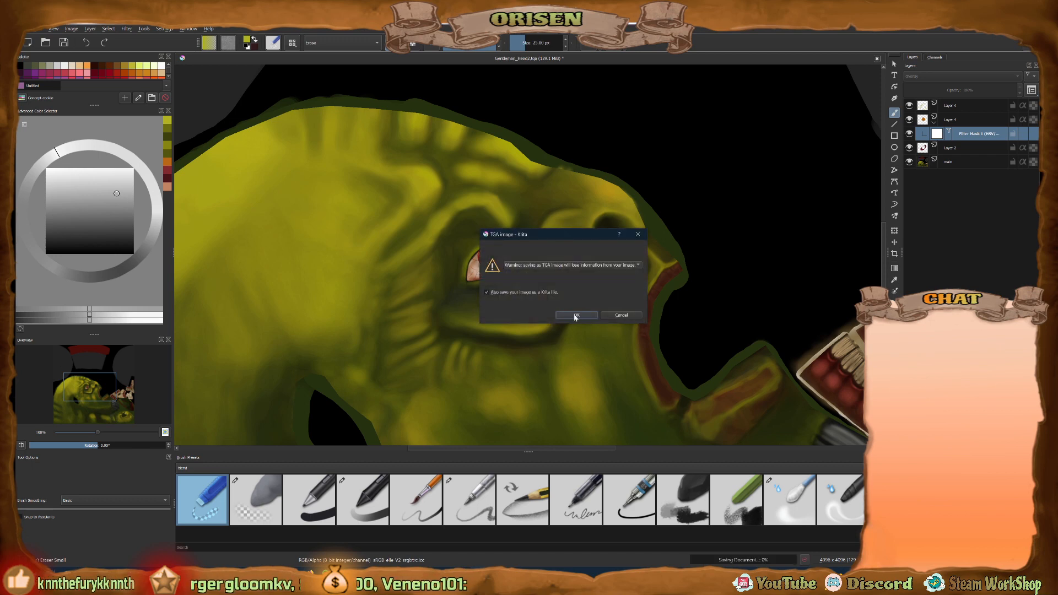
click(576, 315)
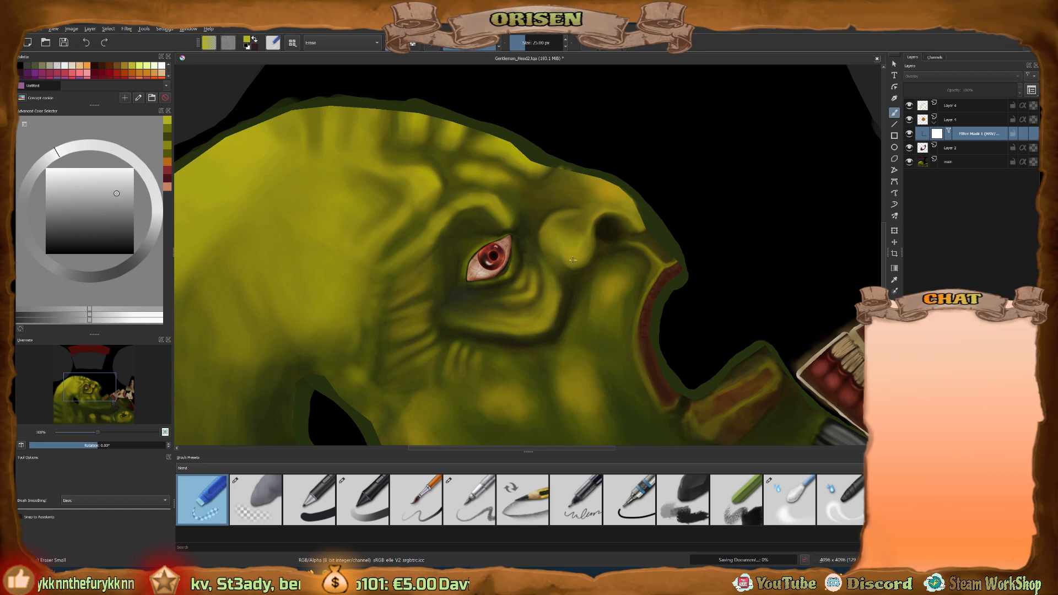
ctrl+scroll(493, 259, up, 3)
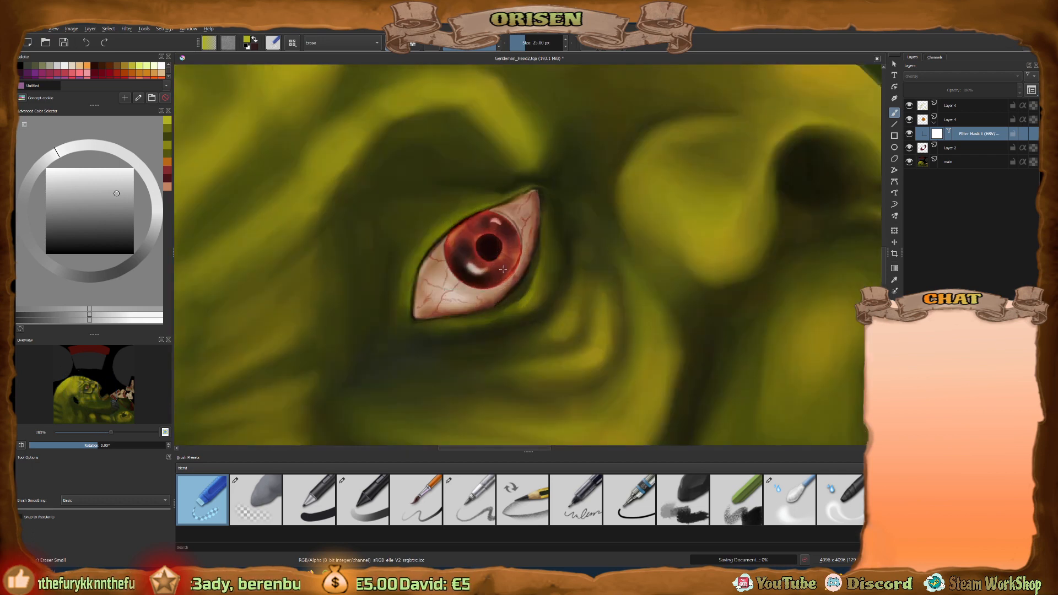
ctrl+scroll(505, 237, down, 2)
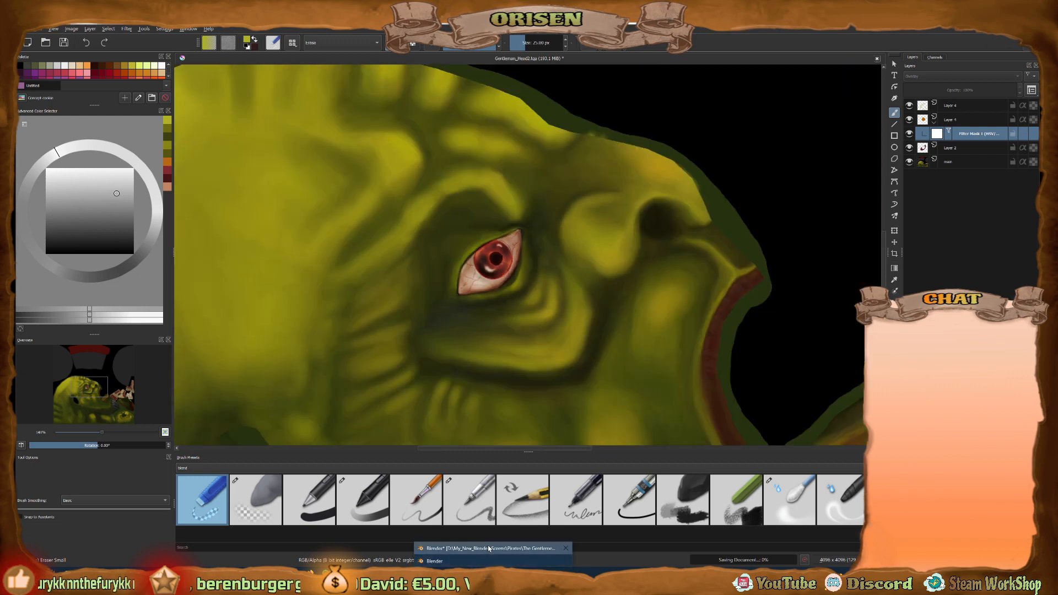
Switch to Blender and reload the saved head texture in the image editor.
key(alt+Tab)
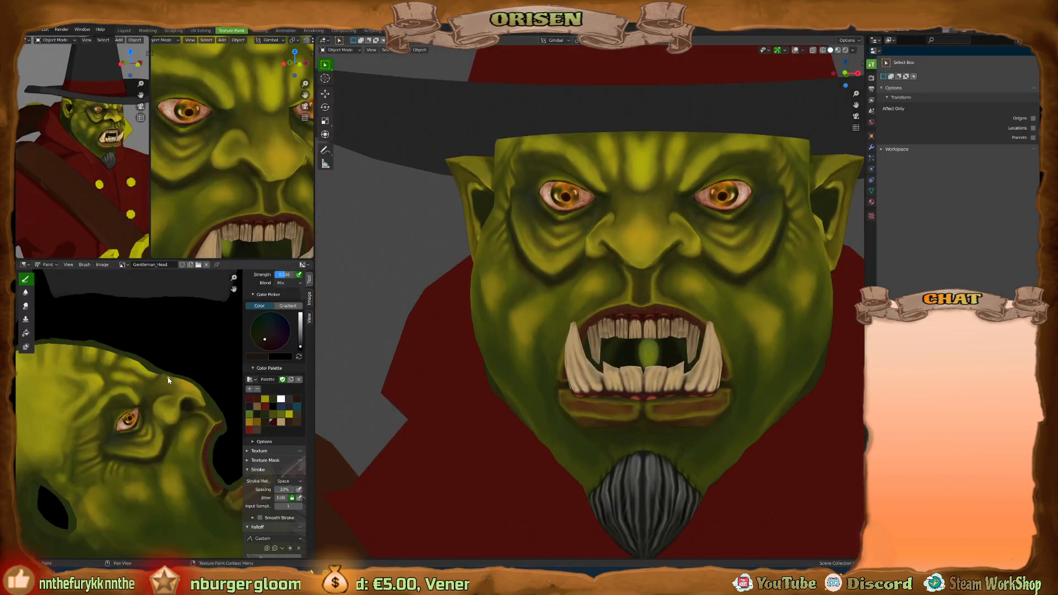
middle_drag(168, 376, 174, 368)
key(alt+r)
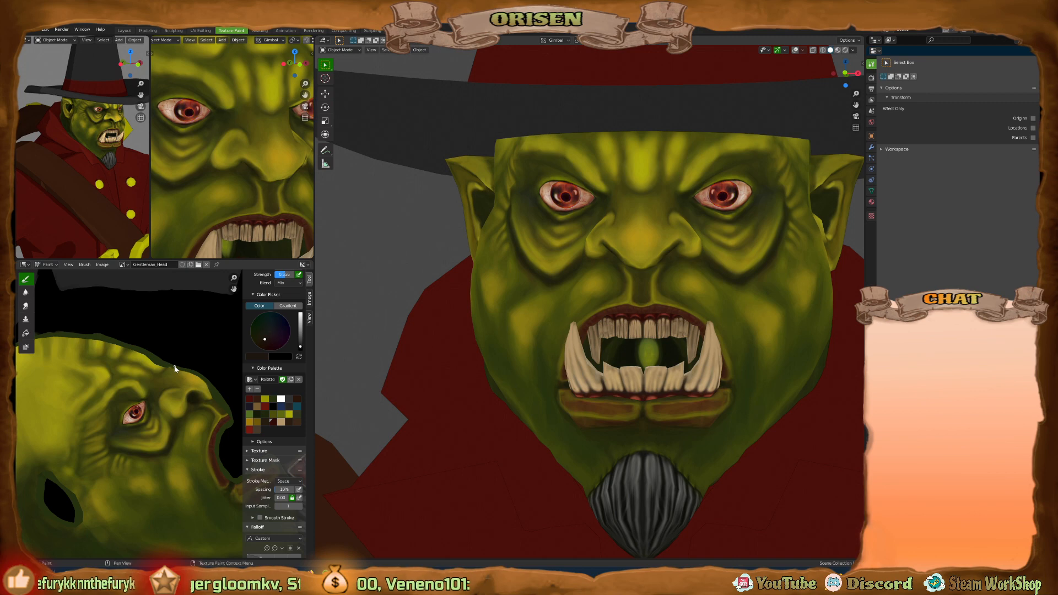
Examine the red irises on the hatted character and the bare head from the front, from the sides and at a distance.
scroll(701, 254, down, 3)
middle_drag(701, 254, 681, 264)
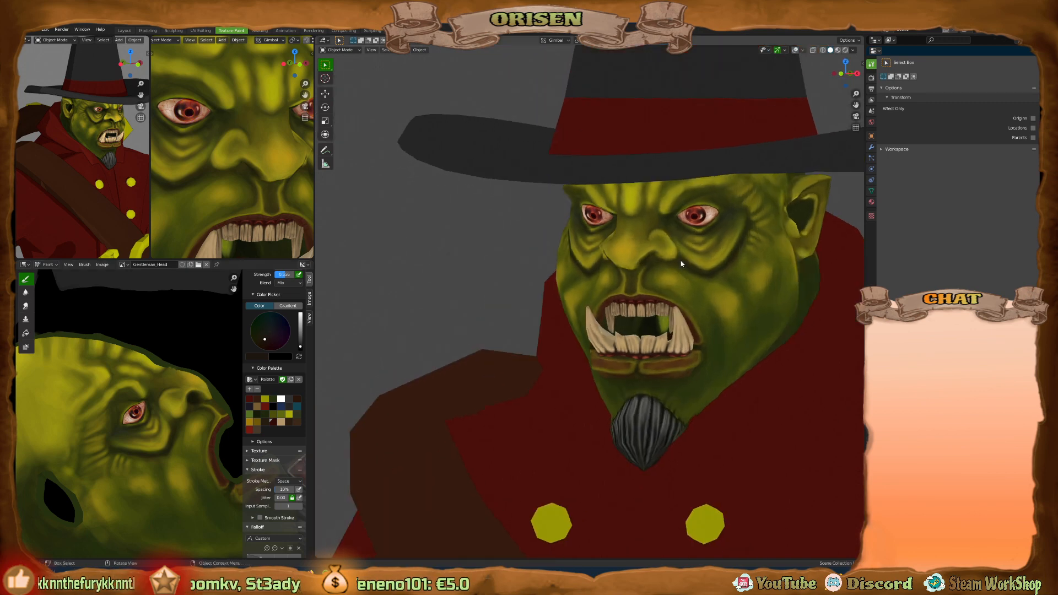
scroll(221, 166, down, 5)
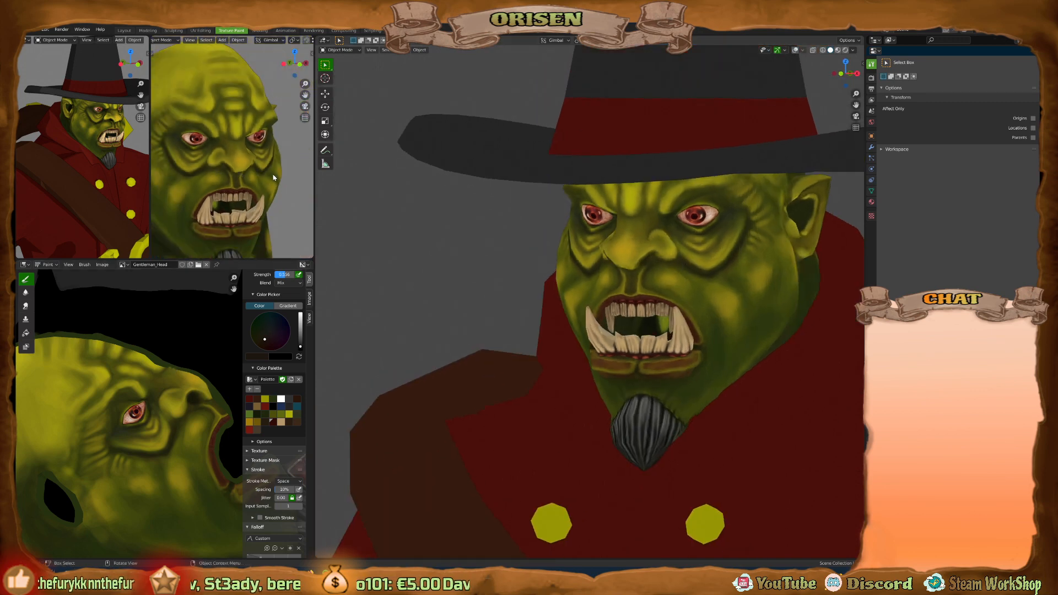
mouse_move(241, 172)
middle_down()
mouse_move(230, 175)
mouse_move(253, 173)
mouse_move(238, 174)
middle_up()
scroll(230, 175, down, 3)
middle_drag(441, 214, 659, 218)
scroll(660, 243, down, 5)
scroll(654, 204, up, 5)
scroll(650, 200, up, 3)
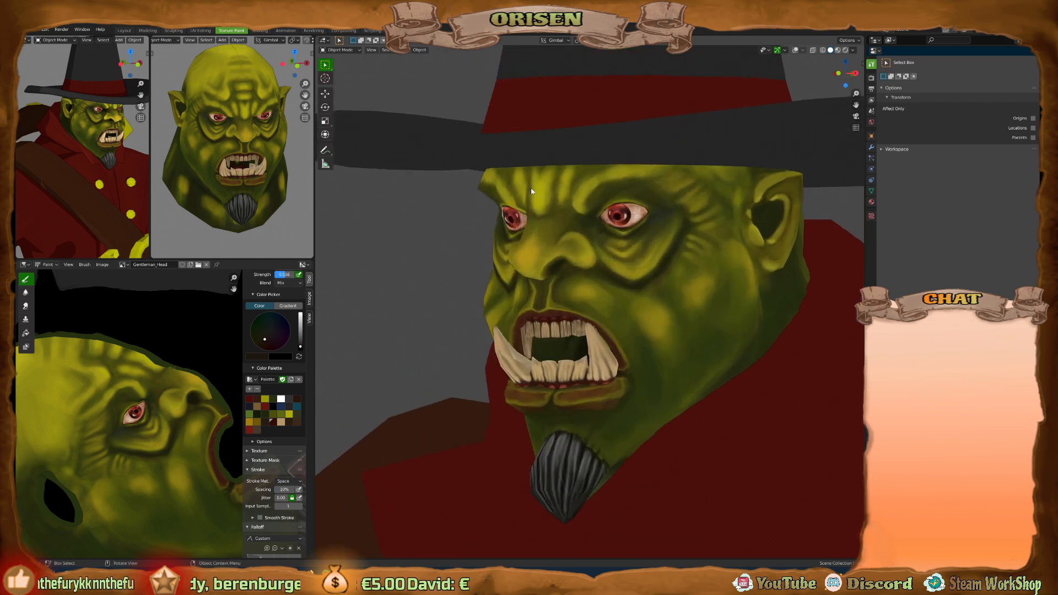
middle_drag(531, 191, 652, 298)
middle_drag(681, 207, 515, 214)
scroll(525, 215, up, 5)
scroll(514, 209, down, 2)
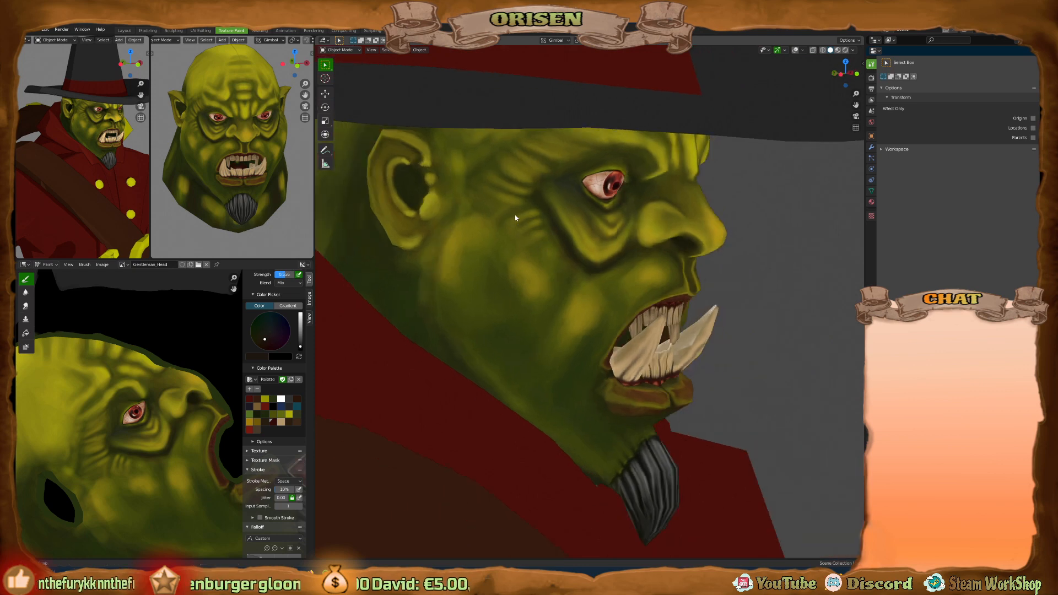
scroll(550, 260, down, 2)
middle_drag(550, 263, 573, 259)
scroll(573, 259, down, 3)
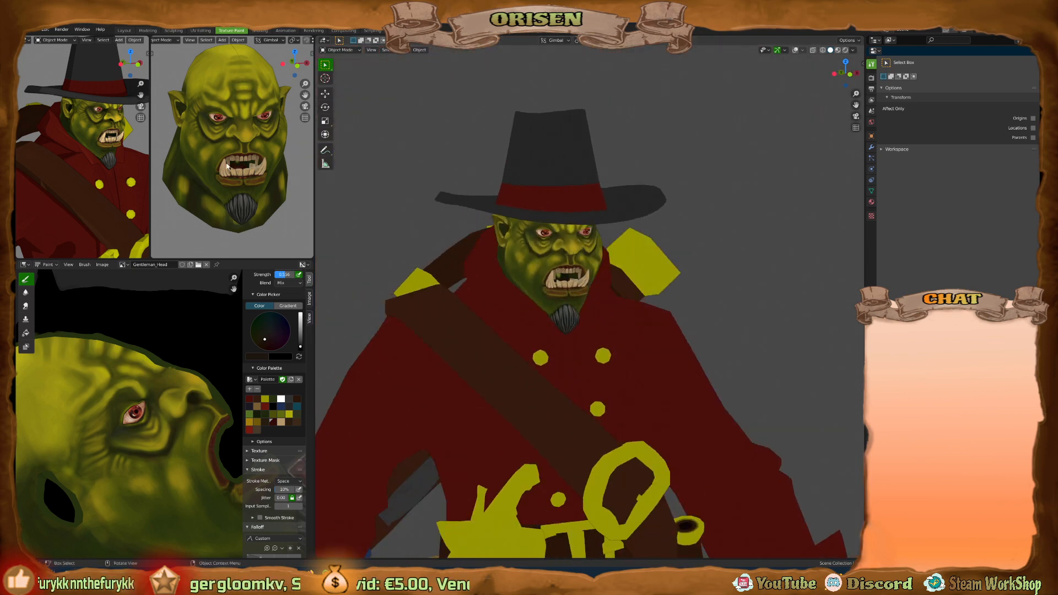
scroll(248, 163, down, 2)
middle_drag(248, 163, 281, 147)
scroll(254, 120, up, 4)
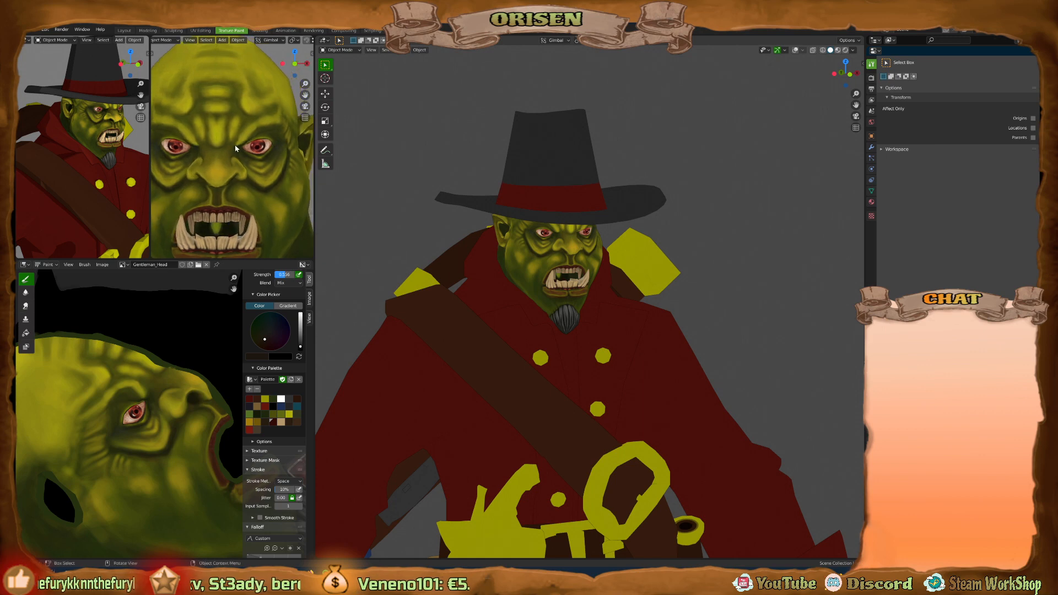
scroll(231, 154, down, 5)
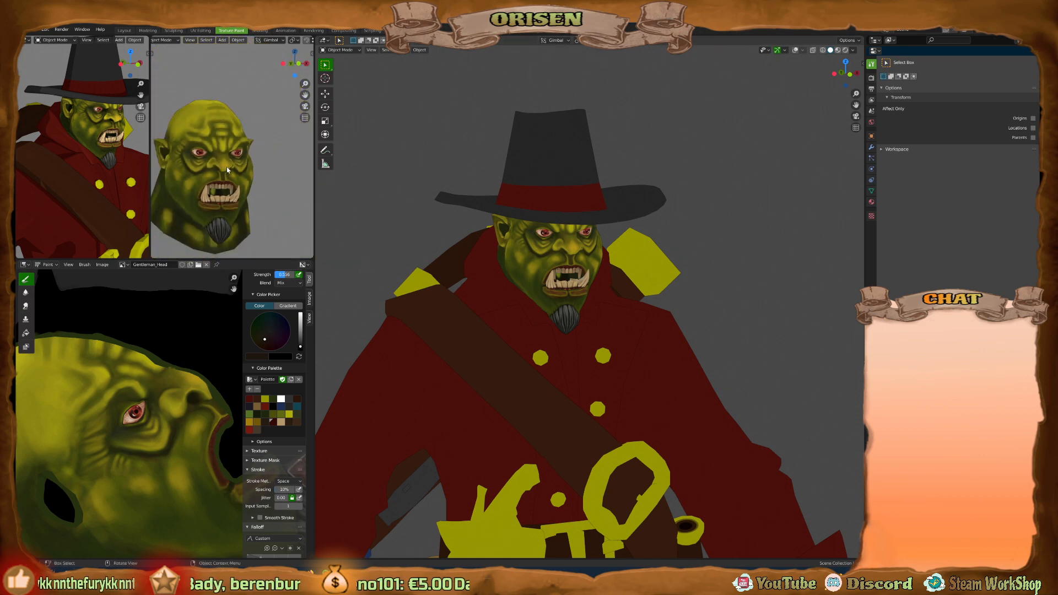
mouse_move(228, 170)
middle_down()
mouse_move(259, 169)
mouse_move(215, 182)
middle_up()
scroll(418, 229, down, 2)
Enable Shadow in the main viewport's shading options for the full character.
shift+middle_drag(569, 309, 625, 215)
click(853, 51)
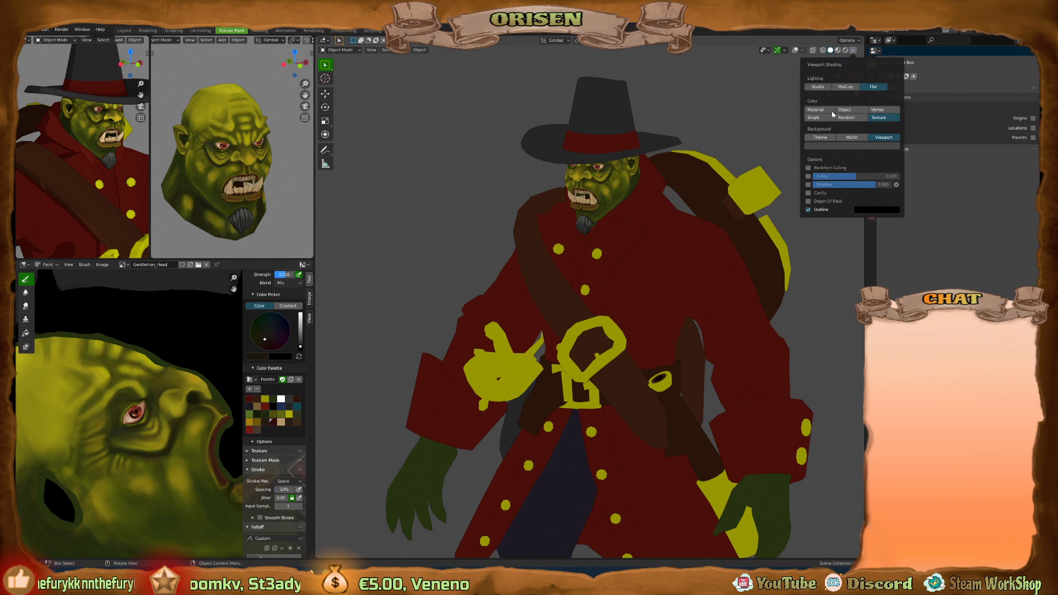
click(808, 184)
Inspect the shadowed character's face and red eyes, both at body distance and close up.
scroll(586, 186, up, 3)
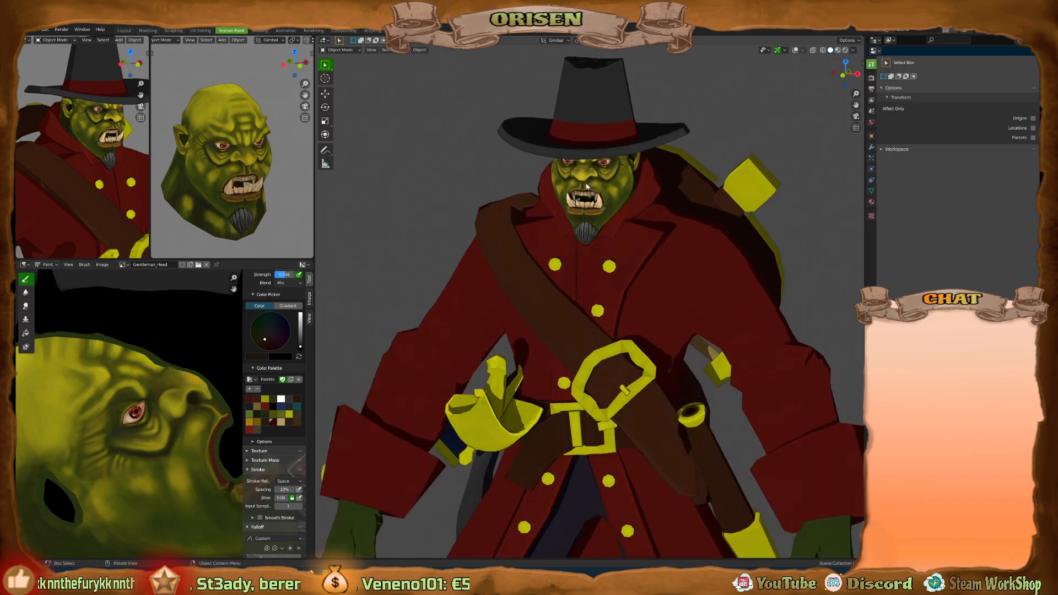
scroll(587, 186, up, 3)
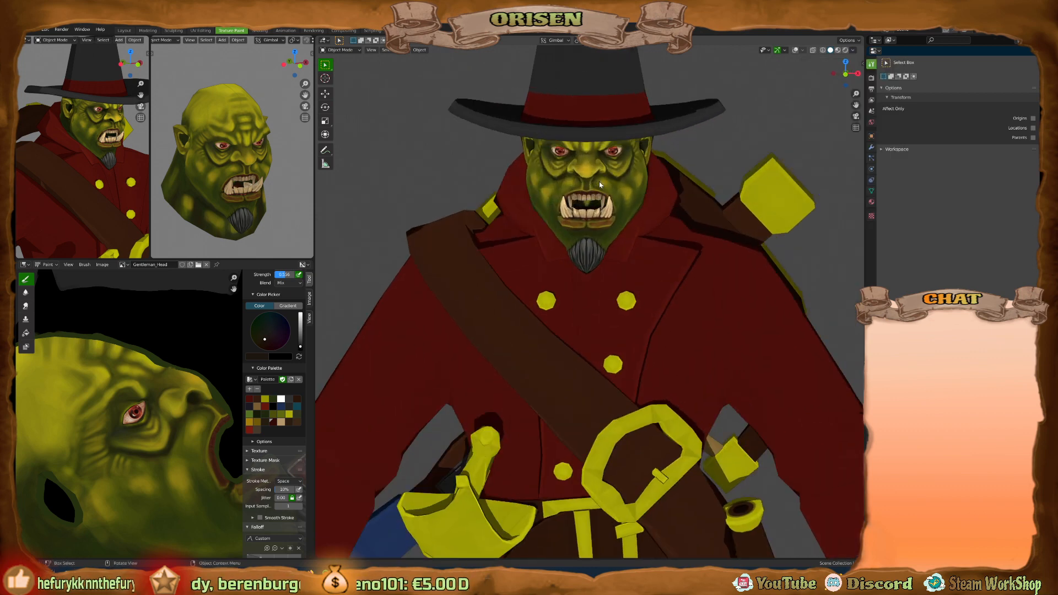
scroll(599, 184, down, 3)
middle_drag(643, 184, 619, 241)
scroll(648, 265, down, 2)
scroll(620, 240, up, 10)
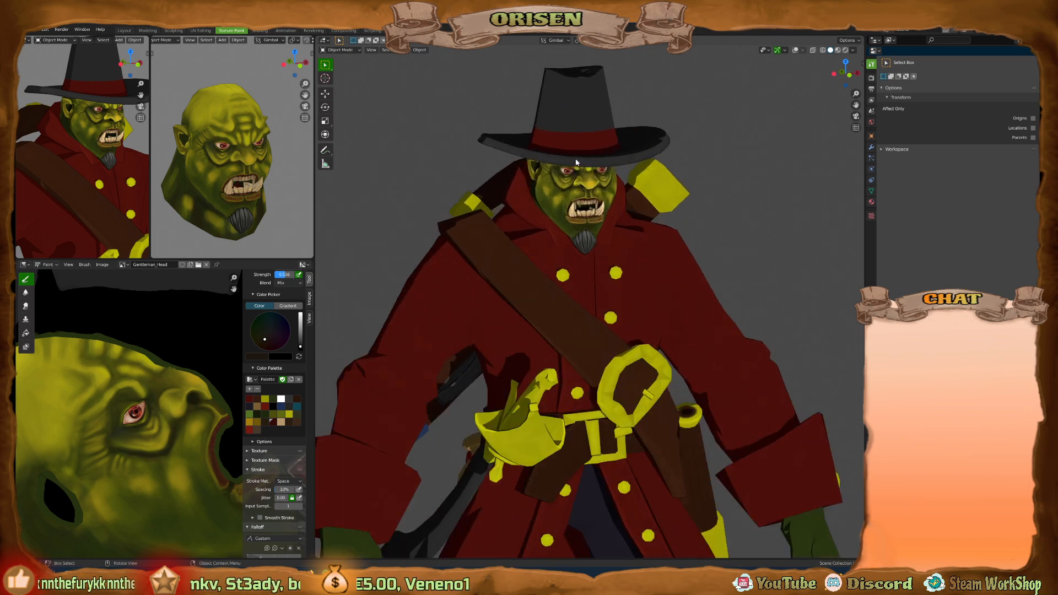
scroll(561, 191, up, 3)
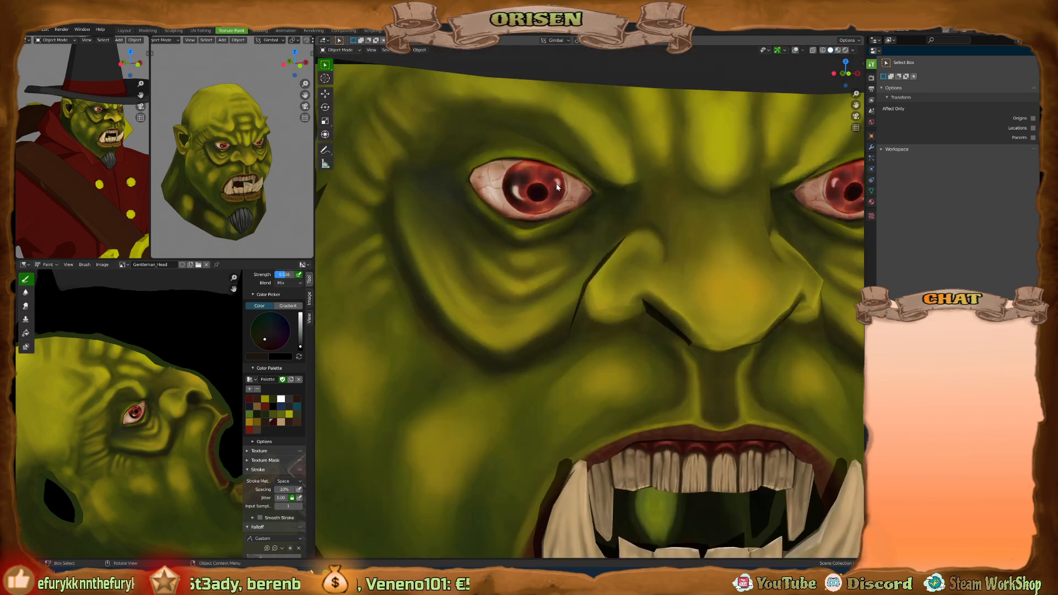
mouse_move(574, 190)
middle_down()
mouse_move(566, 180)
mouse_move(642, 184)
mouse_move(598, 201)
mouse_move(650, 197)
mouse_move(543, 205)
mouse_move(568, 207)
middle_up()
scroll(567, 180, down, 5)
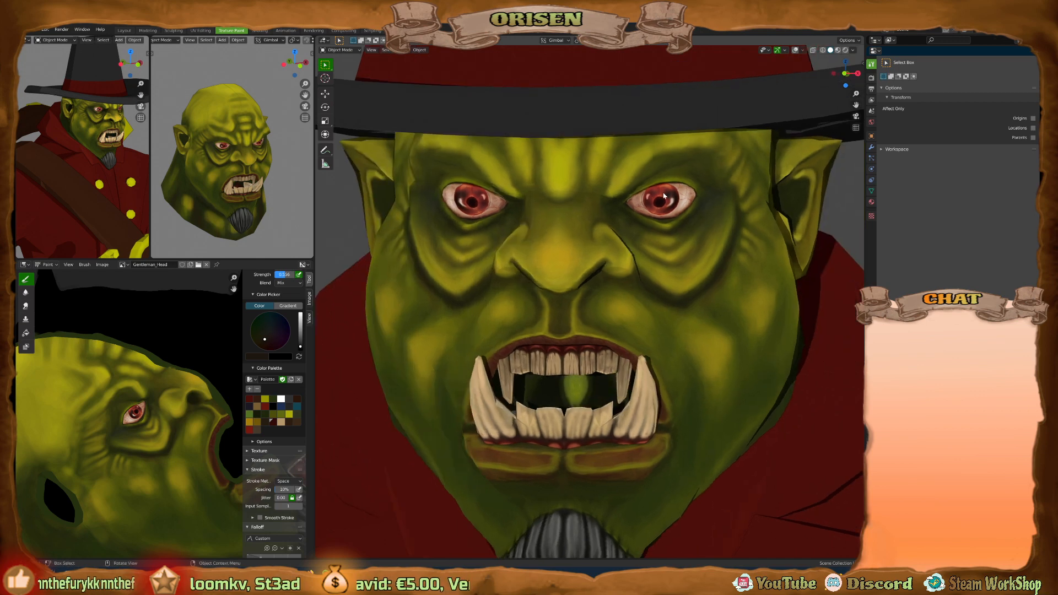
scroll(664, 196, down, 6)
middle_drag(664, 199, 595, 233)
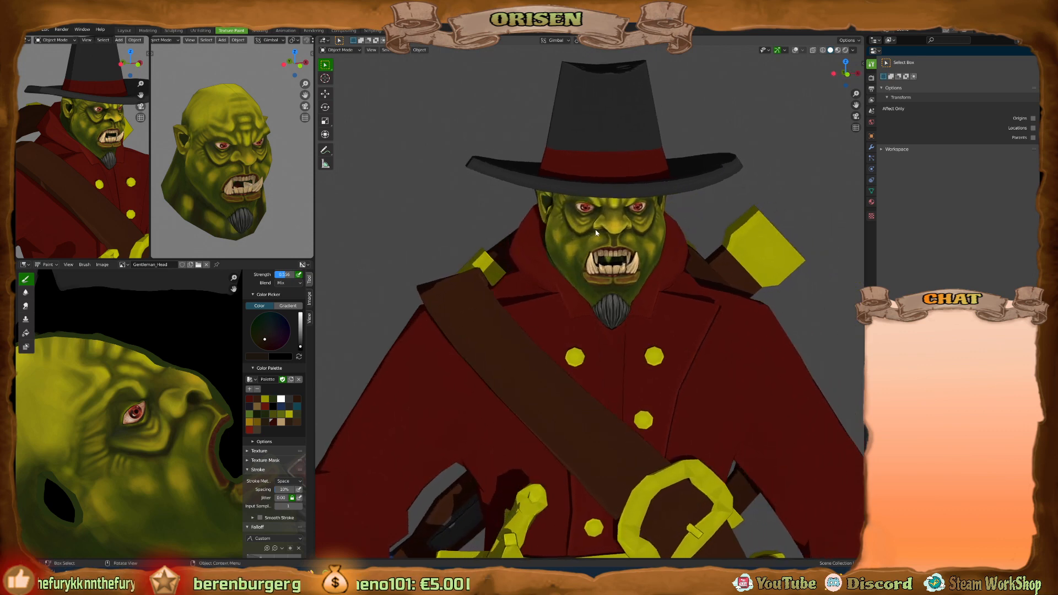
scroll(226, 133, up, 4)
mouse_move(243, 135)
middle_down()
mouse_move(226, 133)
mouse_move(227, 147)
middle_up()
middle_drag(651, 254, 661, 257)
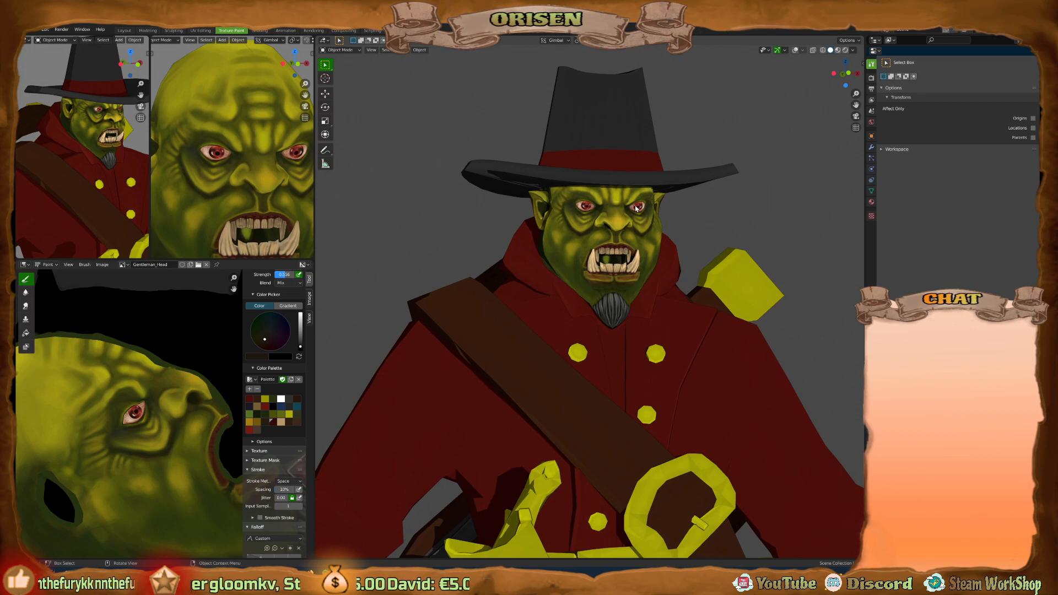
Examine the iris colour and eye highlights up close, and compare them with the look of the whole upper body.
scroll(636, 208, up, 3)
middle_drag(637, 208, 609, 221)
scroll(552, 221, up, 3)
scroll(552, 220, down, 3)
scroll(609, 210, up, 4)
scroll(610, 210, down, 3)
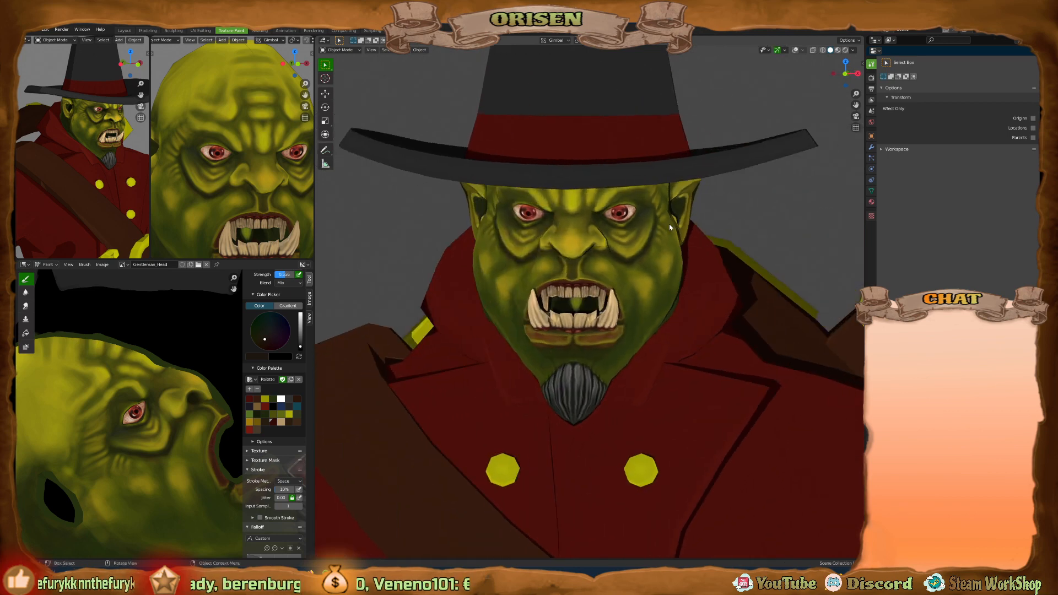
scroll(609, 221, up, 4)
scroll(609, 220, up, 5)
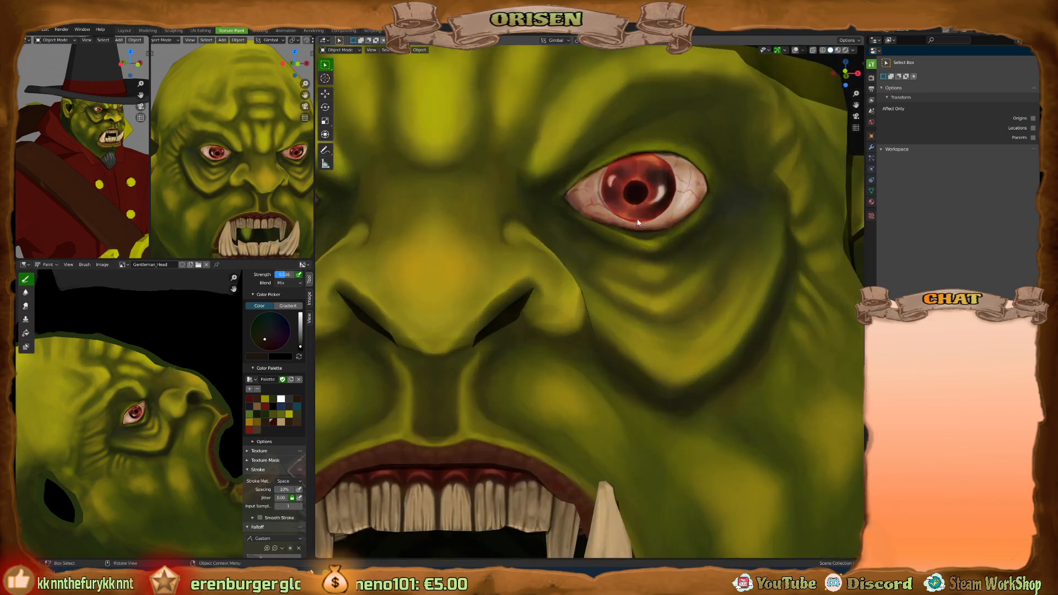
middle_drag(638, 222, 611, 185)
scroll(608, 183, up, 2)
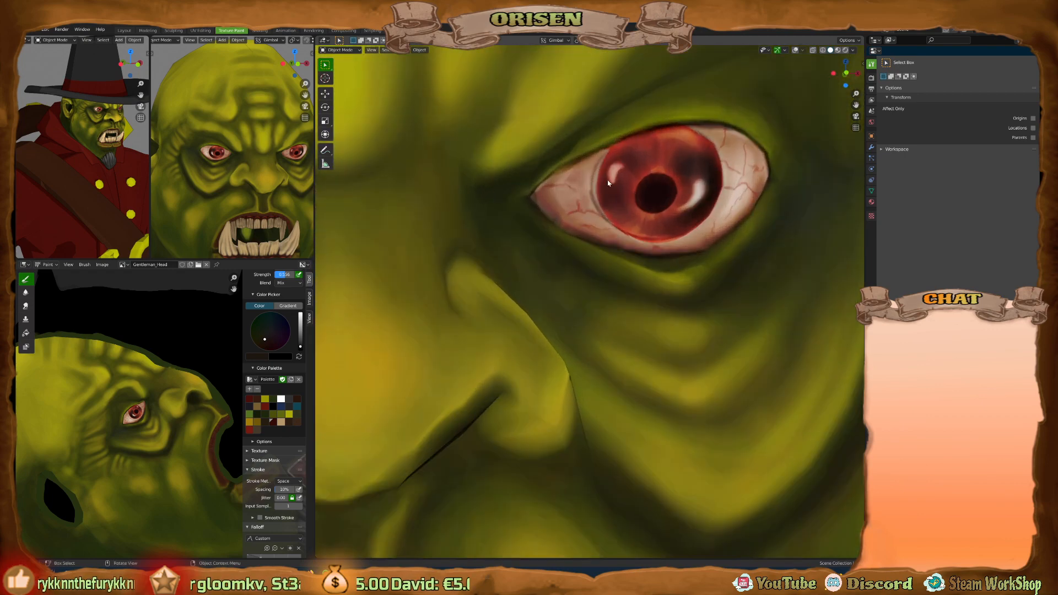
scroll(649, 220, down, 7)
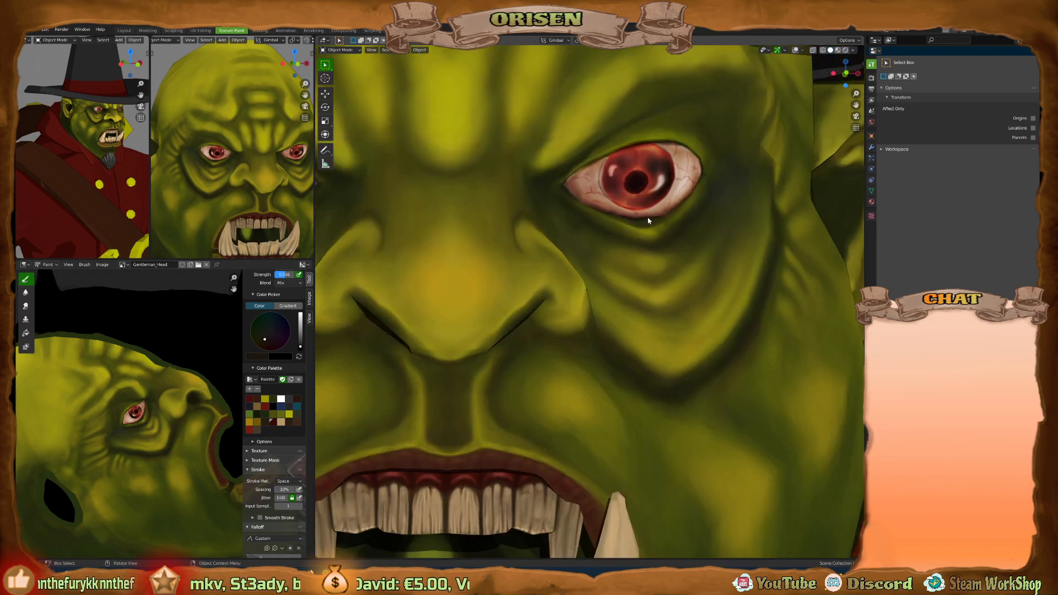
middle_drag(629, 218, 617, 278)
scroll(654, 223, up, 1)
scroll(654, 222, down, 3)
scroll(647, 261, down, 3)
scroll(601, 251, down, 3)
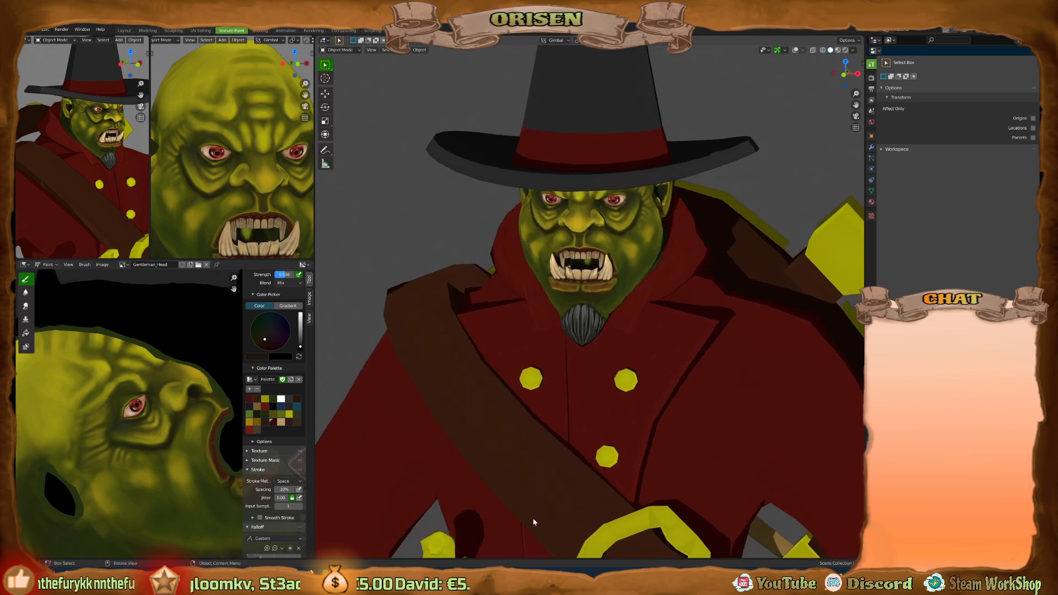
Return to Krita and compare the original eye with the recoloured one by hiding and reshowing the layers above the base painting.
key(alt+Tab)
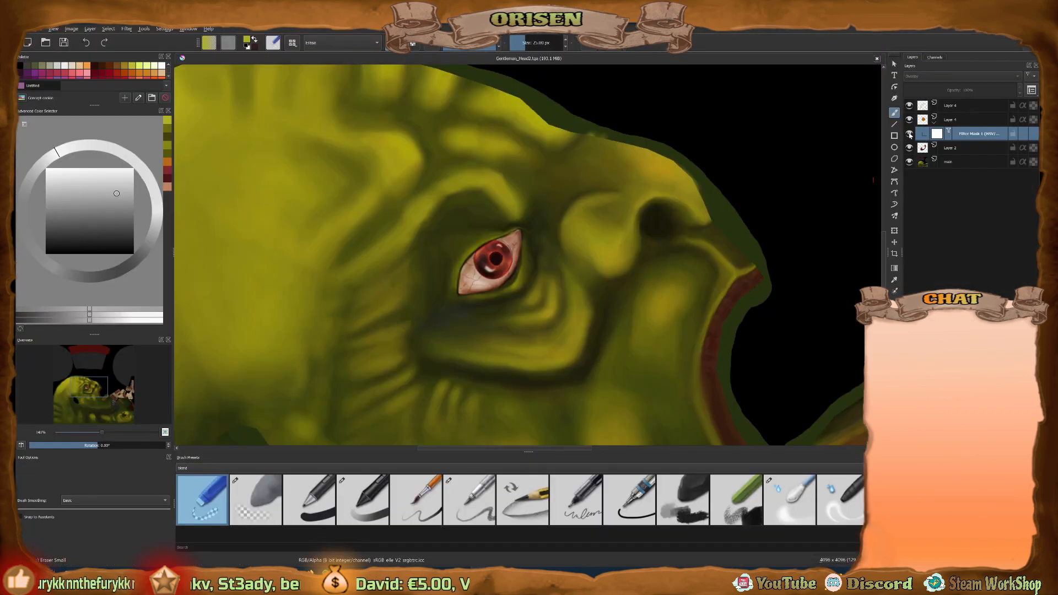
drag(910, 135, 911, 107)
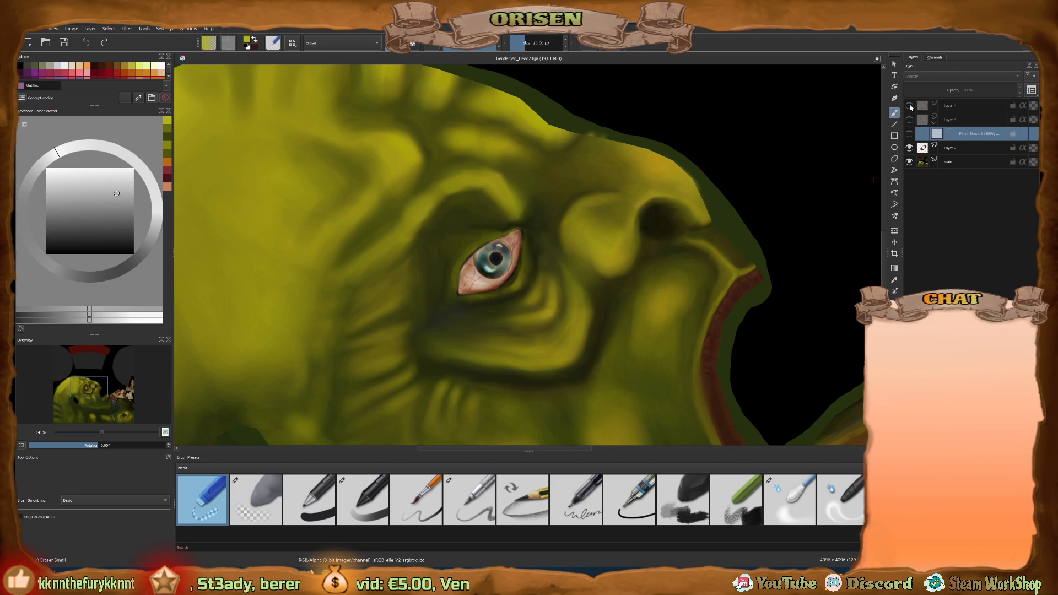
click(909, 147)
scroll(480, 280, up, 4)
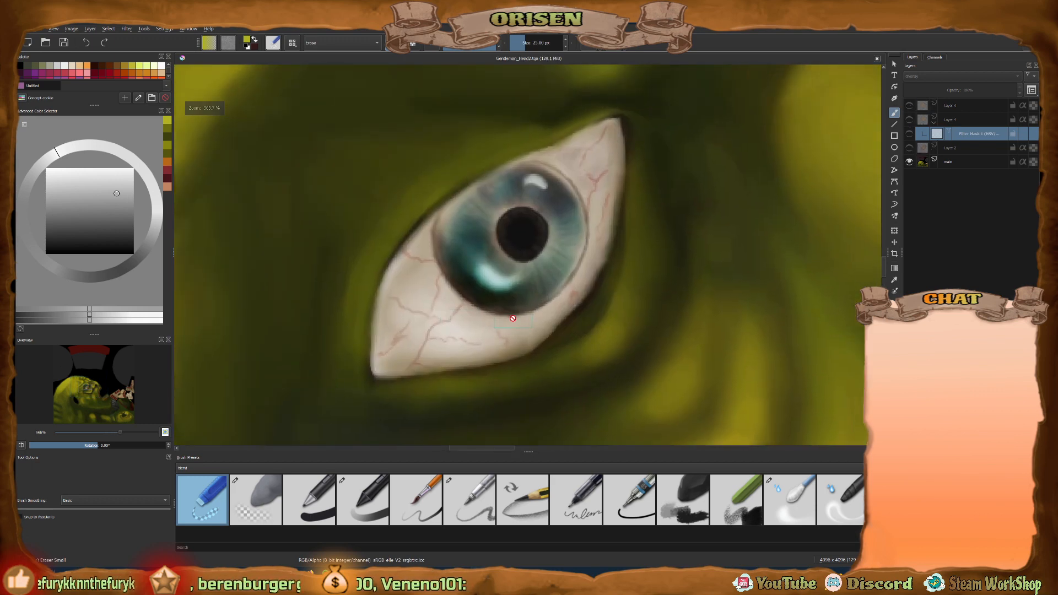
click(909, 148)
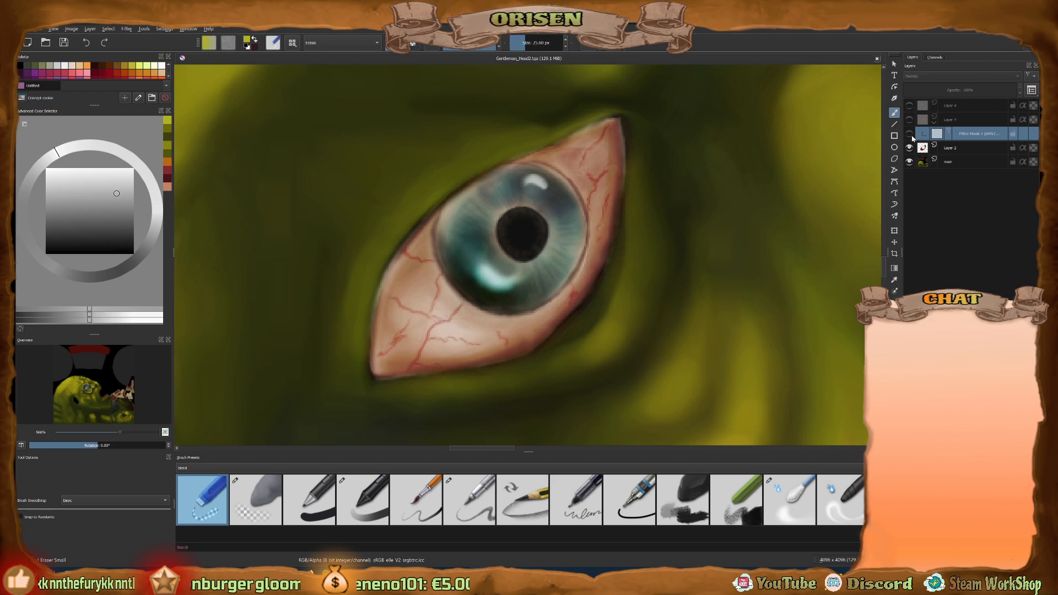
click(909, 120)
click(910, 105)
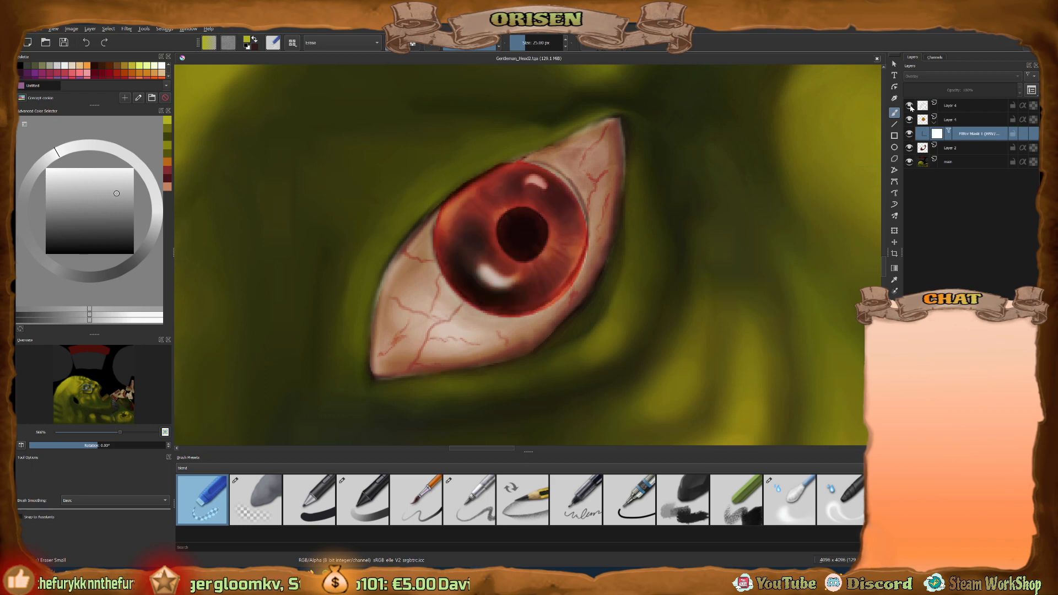
Select the overlay layer holding the iris colour and toggle its visibility to compare the eye with and without it.
click(961, 121)
click(910, 120)
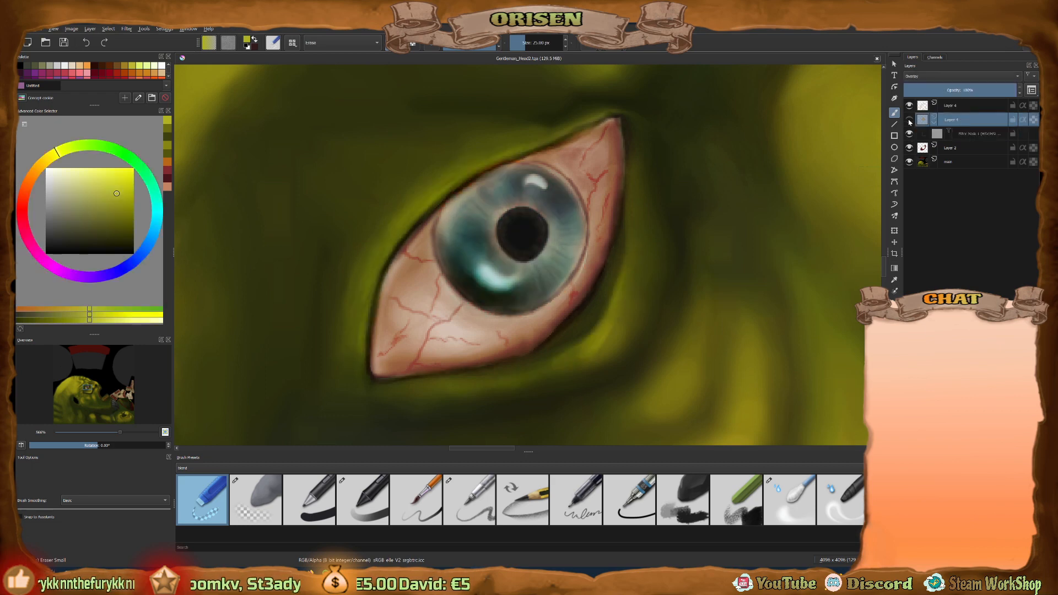
click(910, 120)
scroll(556, 214, up, 1)
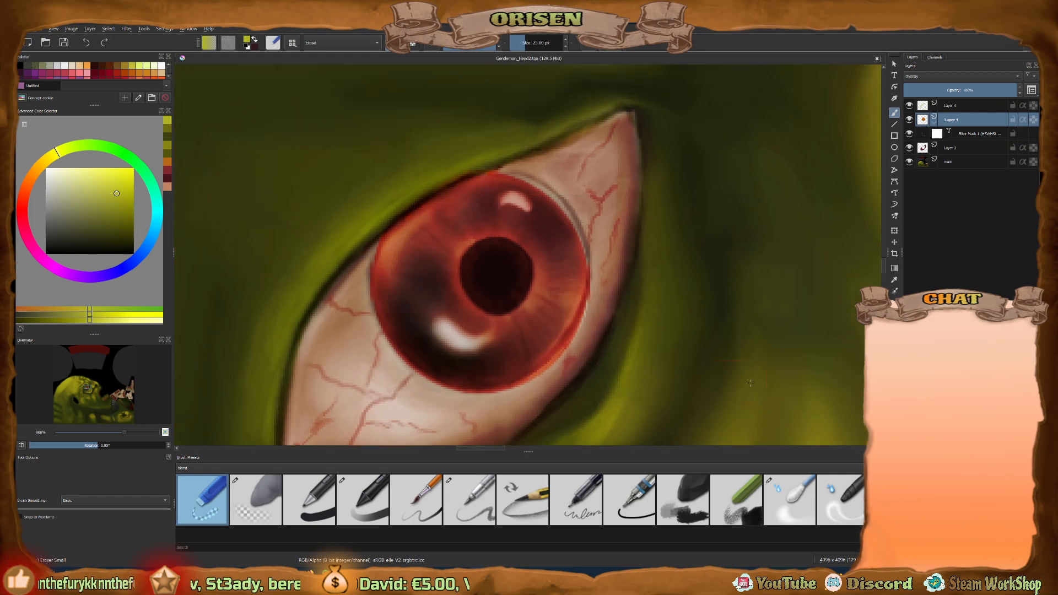
Smear the upper edge of the iris colour on the overlay layer using the Blender Smear brush at about 8 px.
click(859, 502)
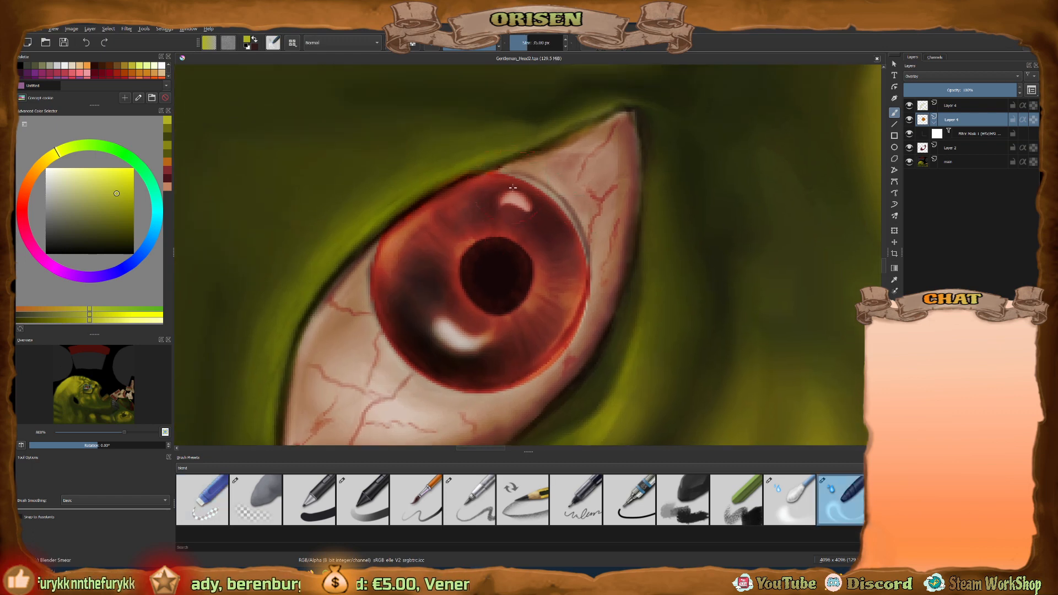
key(bracketleft)
key(bracketleft)
key(bracketleft)
key(bracketleft)
key(bracketleft)
key(bracketleft)
key(bracketleft)
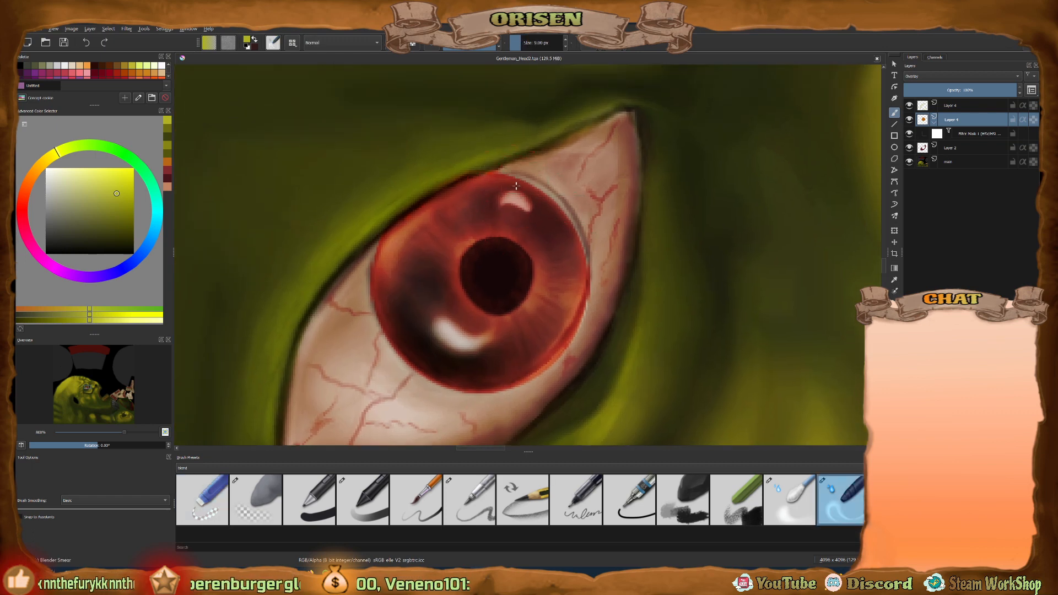
drag(512, 180, 521, 182)
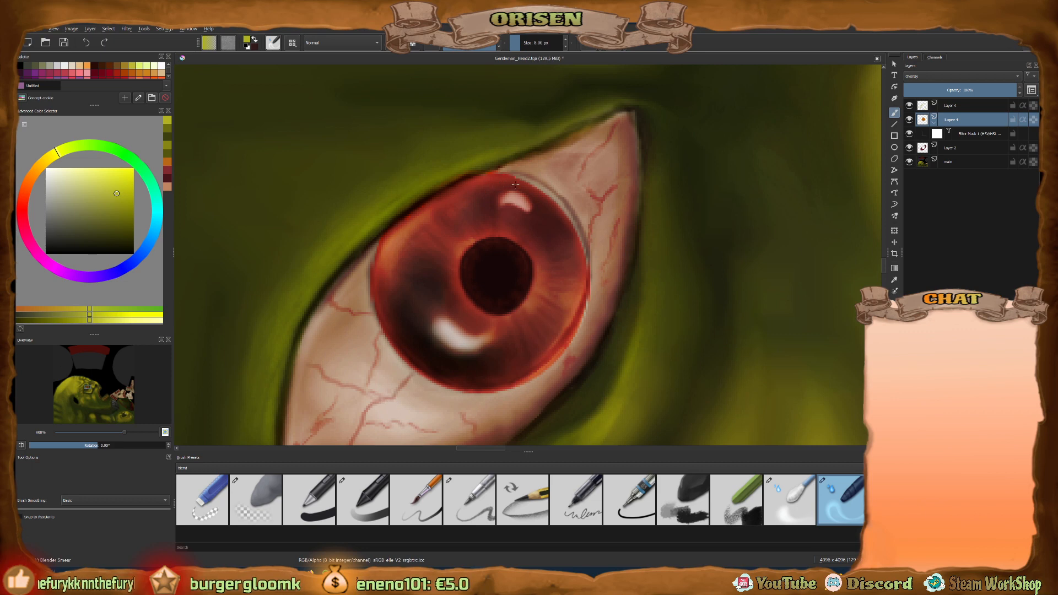
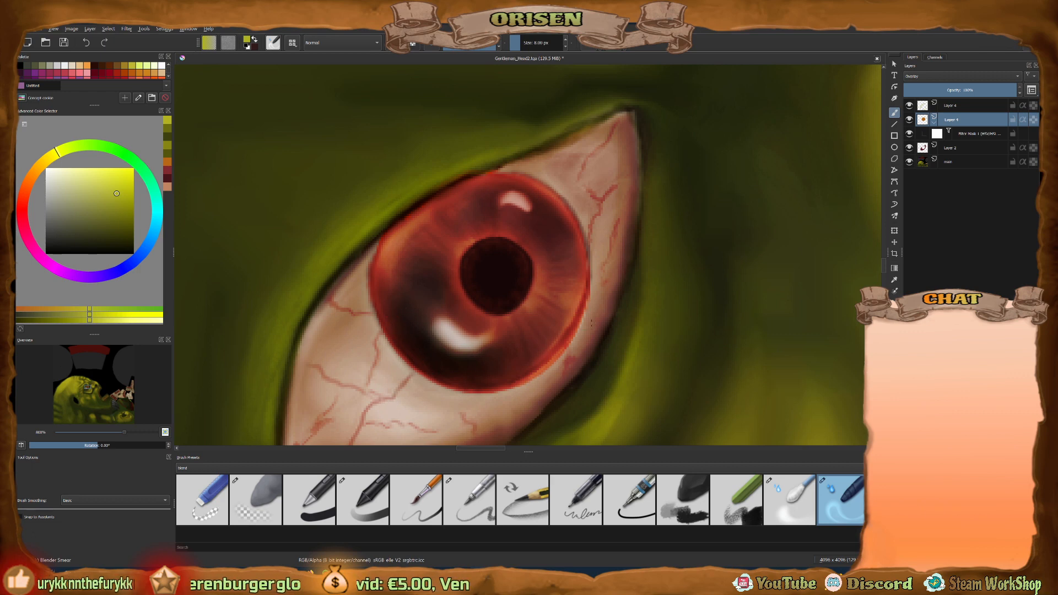
scroll(595, 313, down, 1)
scroll(558, 276, up, 1)
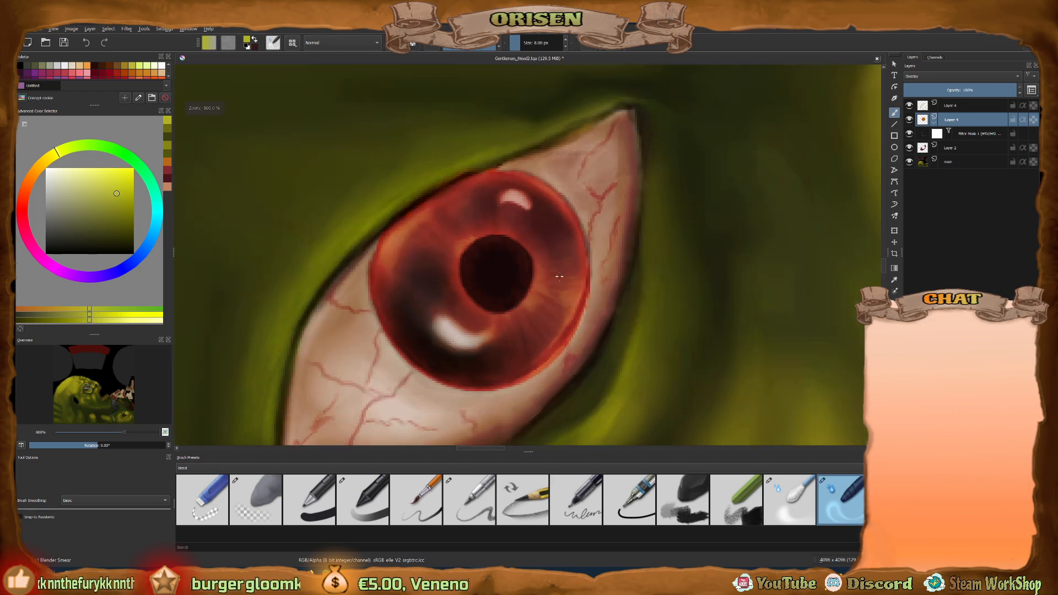
Add a new paint layer above the topmost overlay layer, name it "light" and make it the active layer.
click(916, 165)
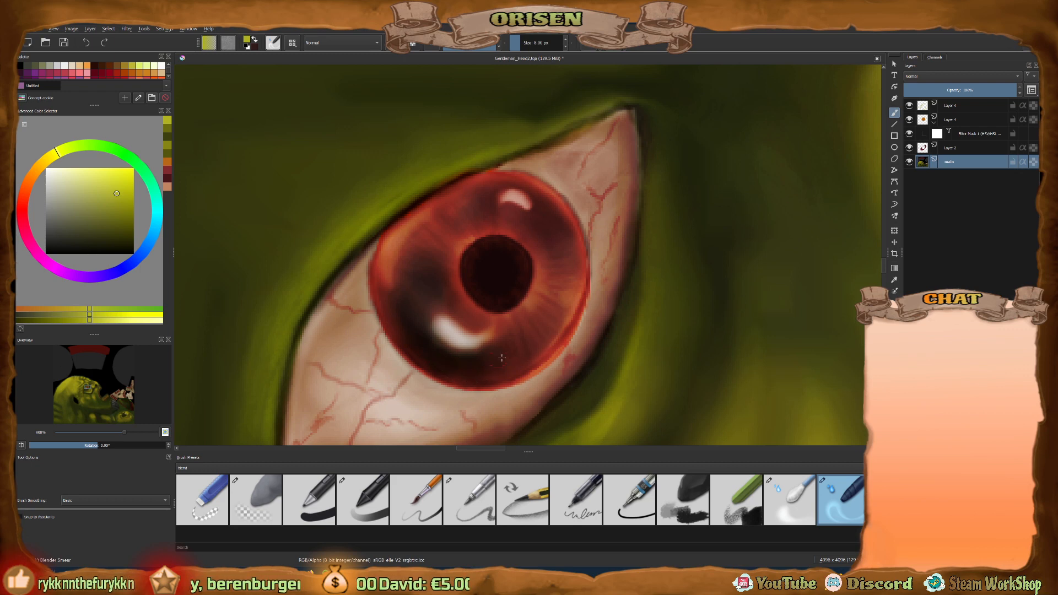
scroll(654, 239, down, 8)
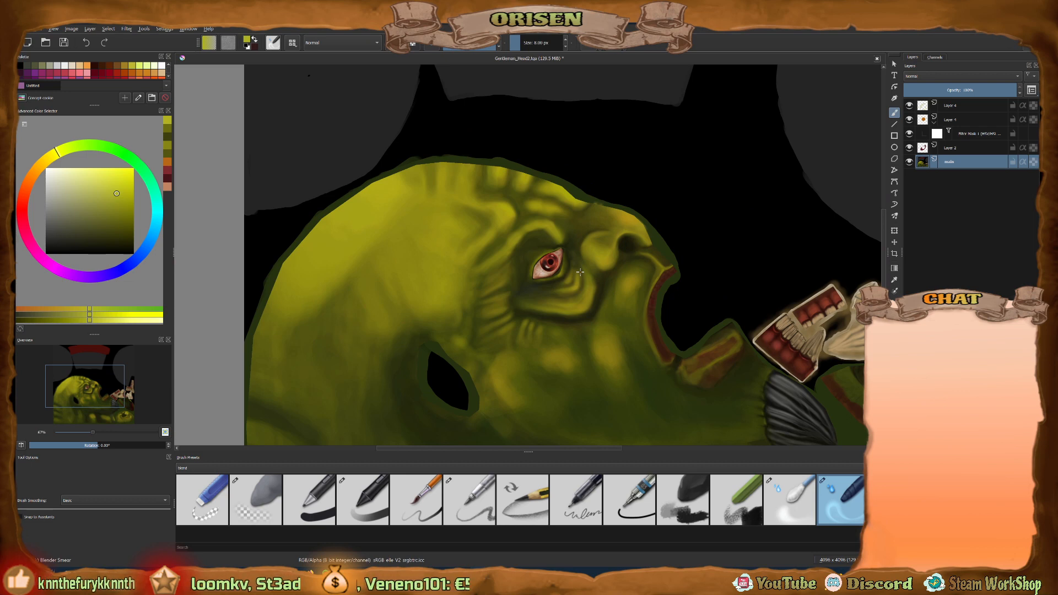
scroll(549, 279, up, 3)
click(946, 108)
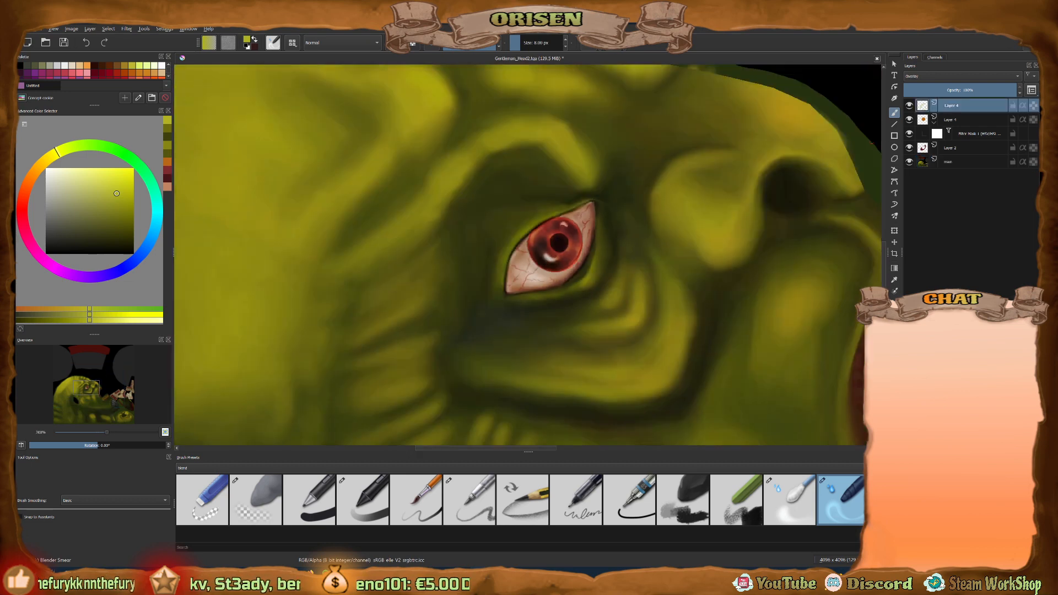
key(Insert)
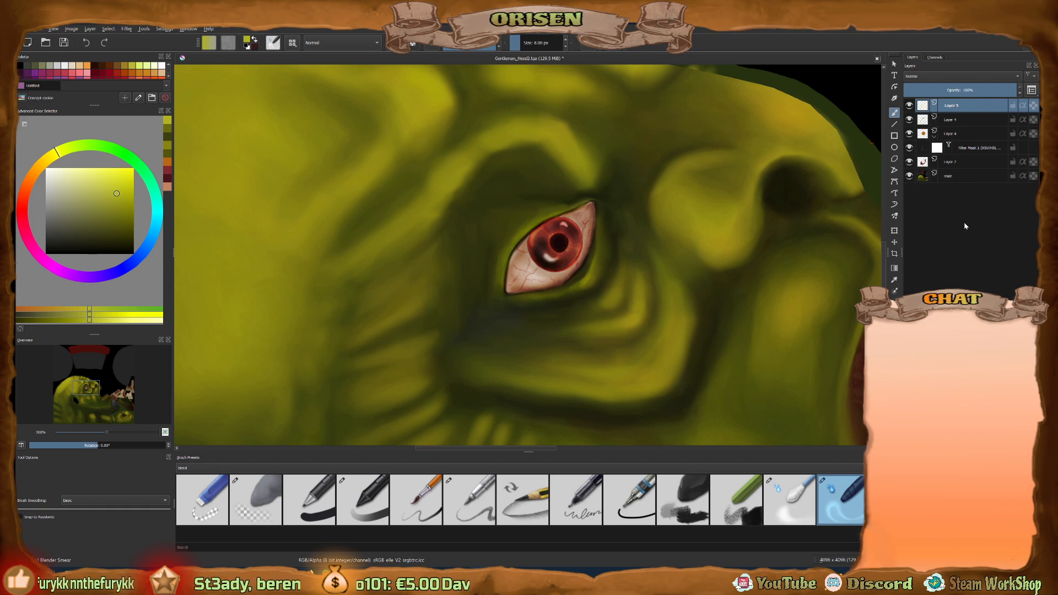
double_click(953, 105)
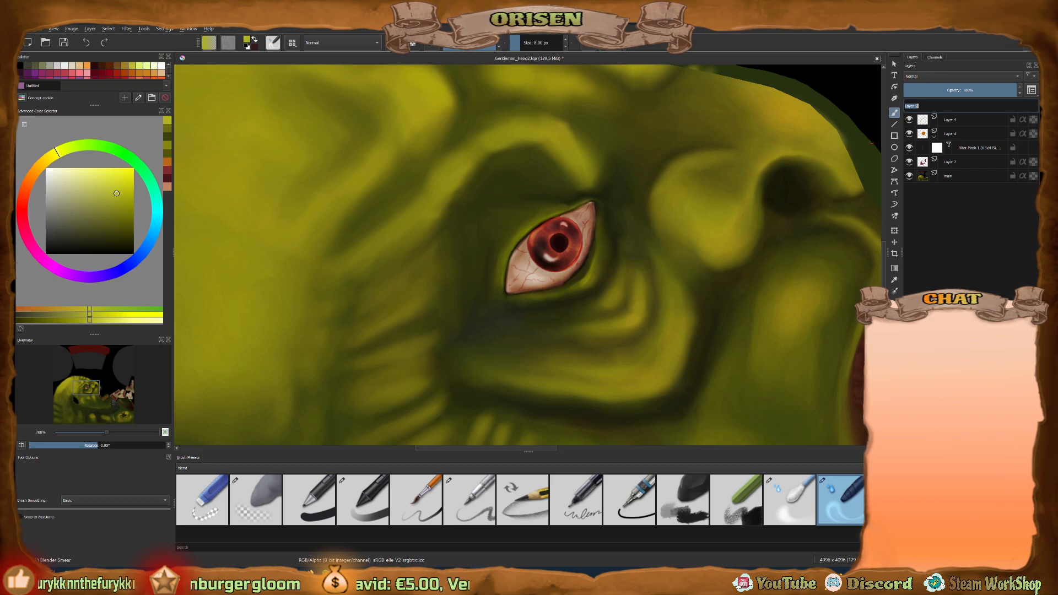
key(BackSpace)
text(light)
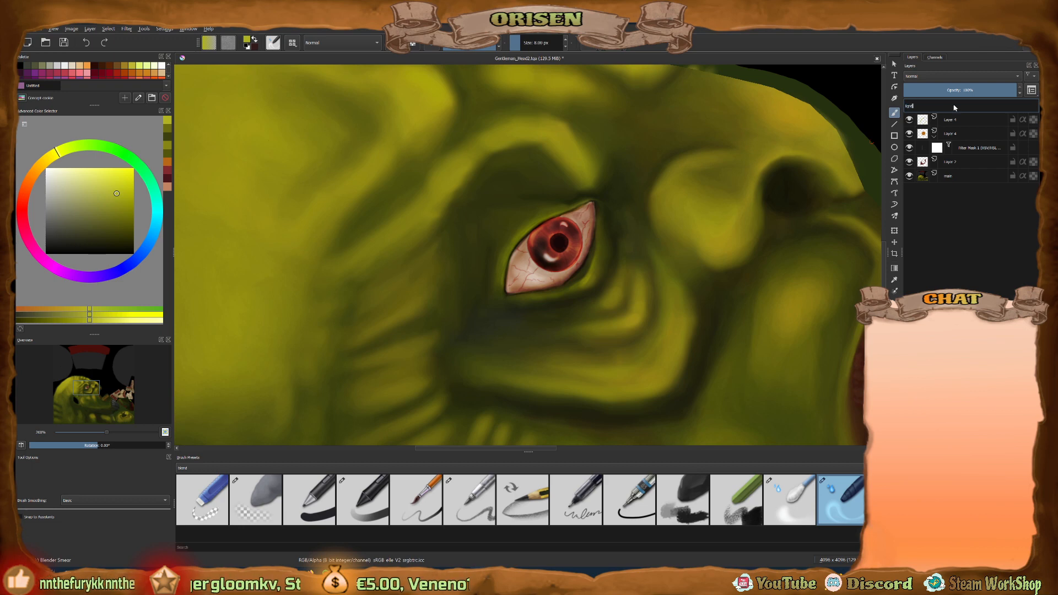
key(Return)
click(950, 121)
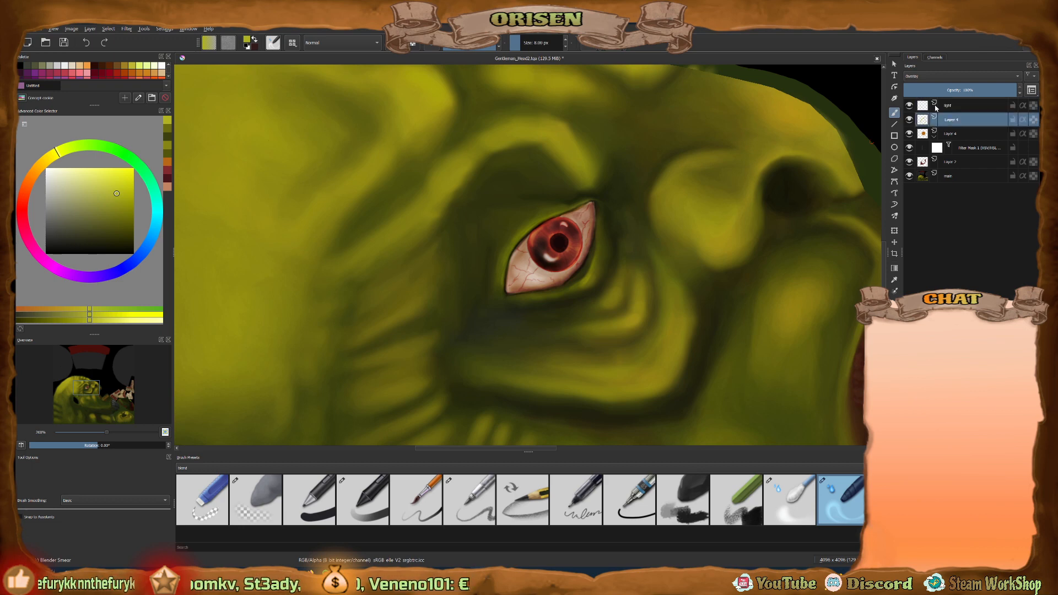
click(954, 106)
Try brushing yellow light over the eye with a smaller Adjust Lighten brush, and undo the strokes.
scroll(588, 199, down, 2)
scroll(561, 235, up, 2)
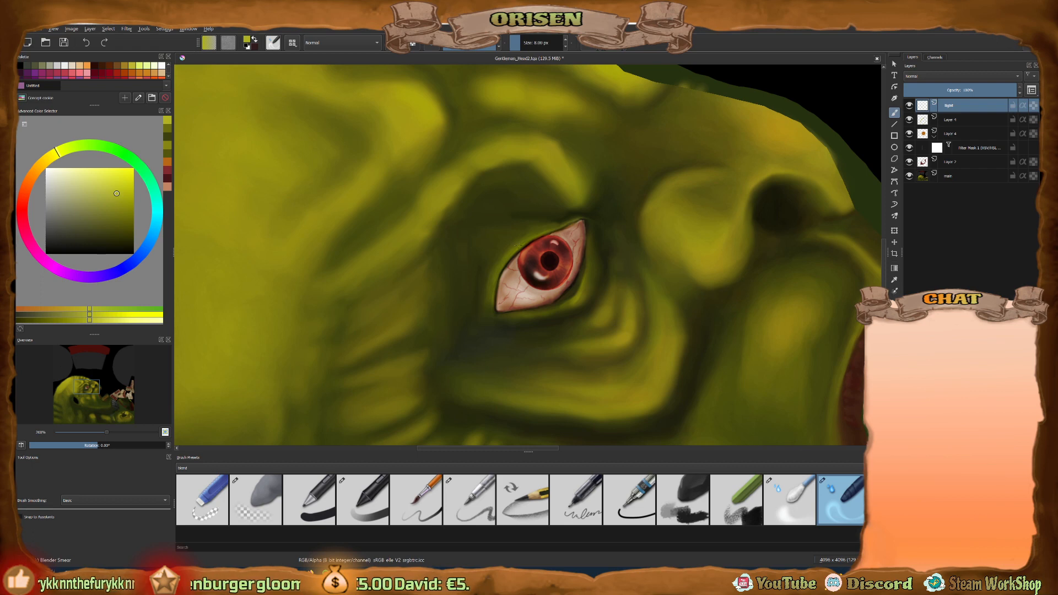
key(slash)
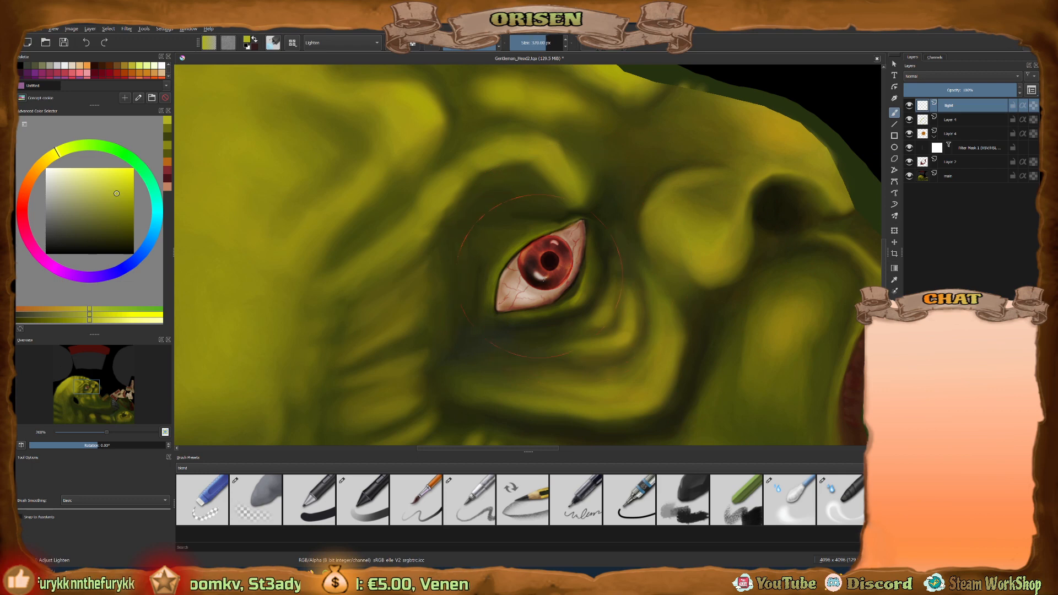
key(bracketleft)
key(bracketleft)
key(bracketleft)
click(575, 248)
mouse_move(574, 248)
mouse_down()
mouse_move(546, 270)
mouse_move(529, 309)
mouse_up()
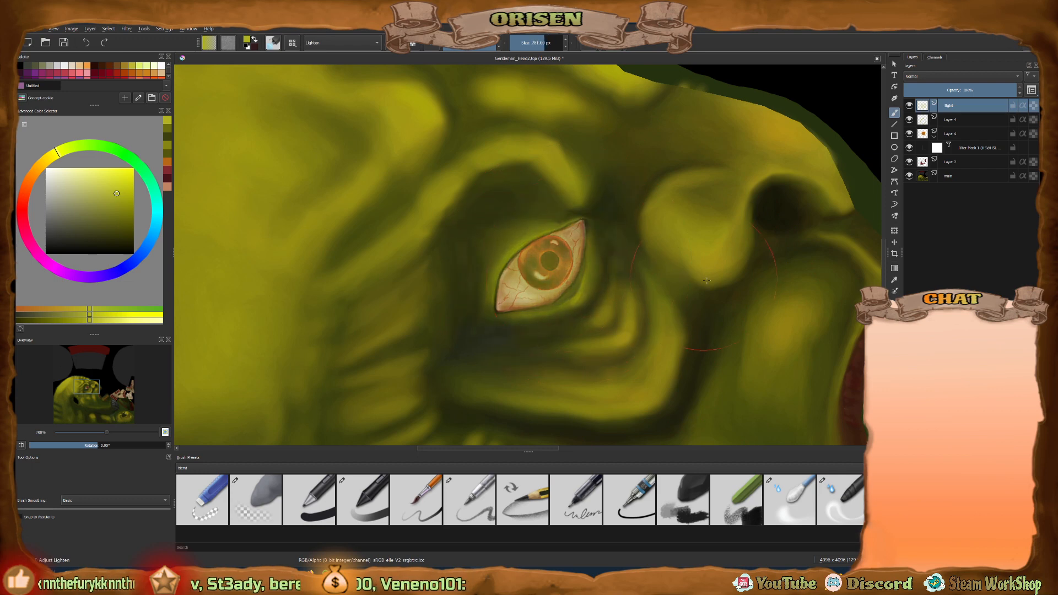
key(ctrl+z)
key(ctrl+z)
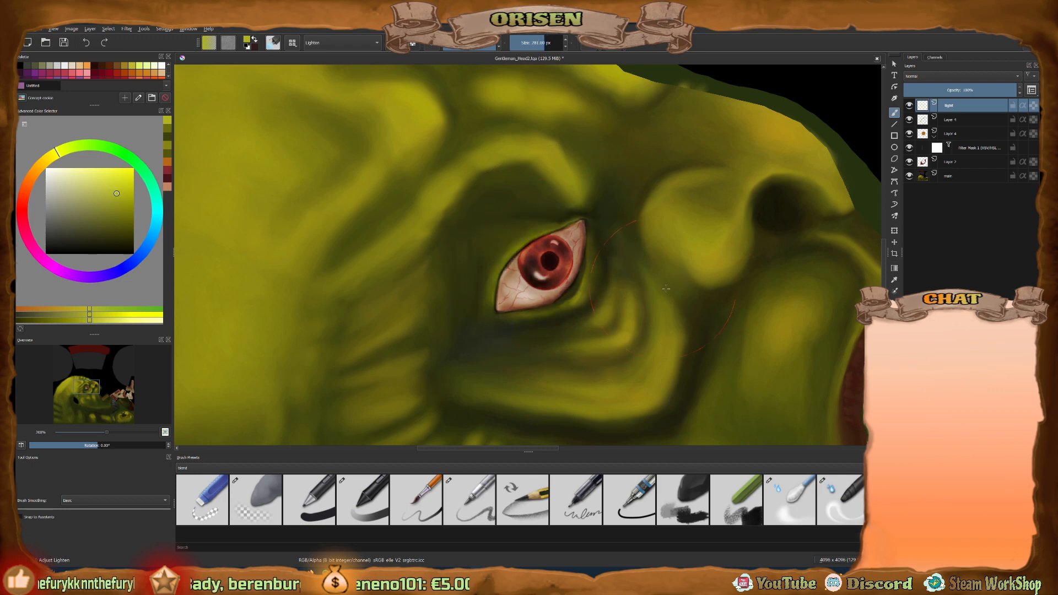
Set the painting colour to white and reduce the Adjust Lighten brush size further.
drag(72, 193, 46, 167)
key(bracketleft)
key(bracketleft)
key(bracketleft)
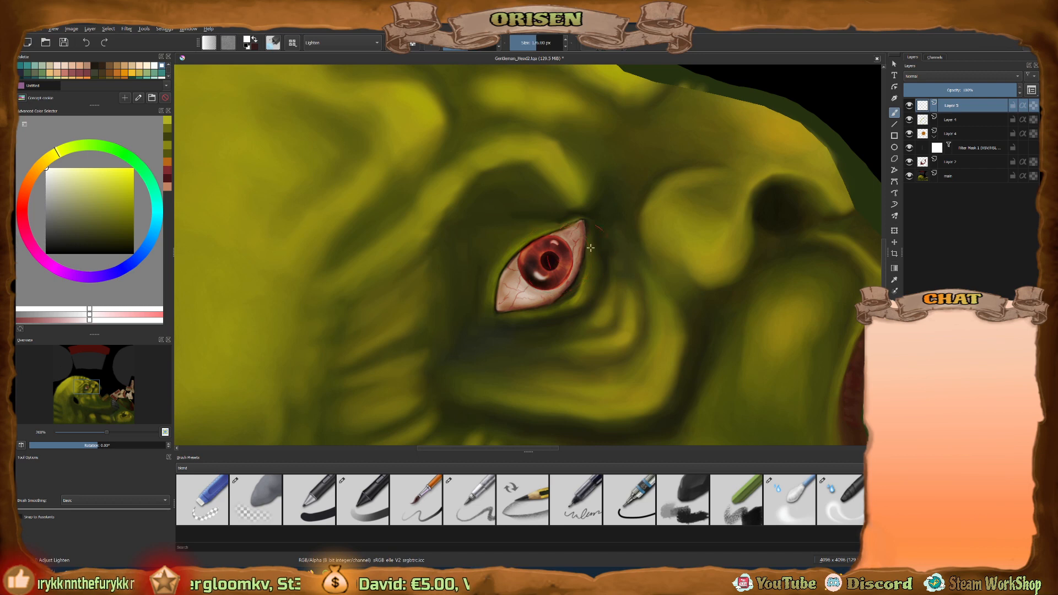
Toggle the visibility of the eye's overlay layers one after another to compare the eye with and without each.
click(925, 119)
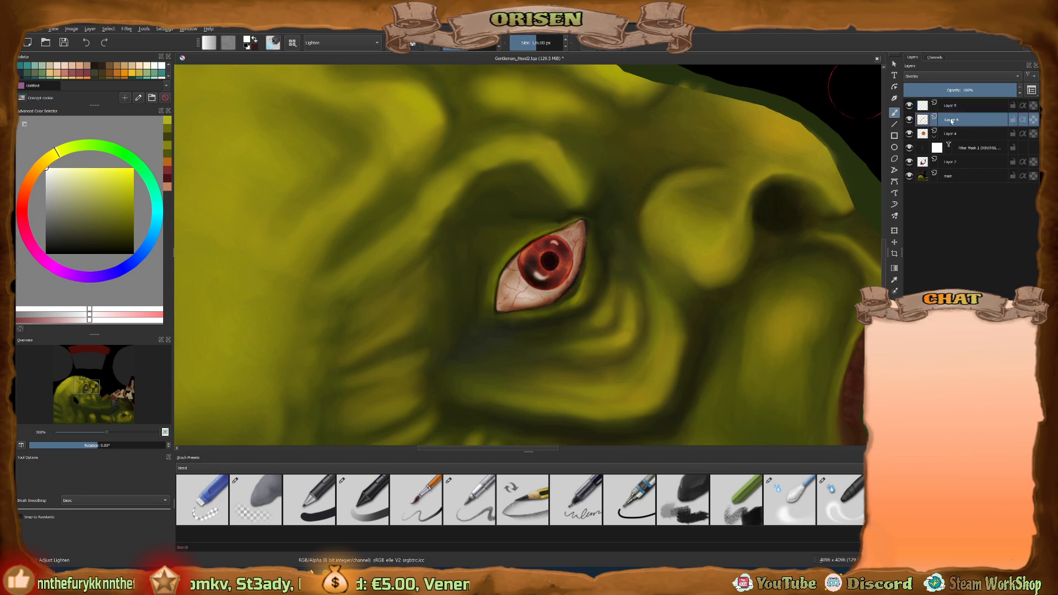
click(909, 119)
click(908, 120)
click(909, 147)
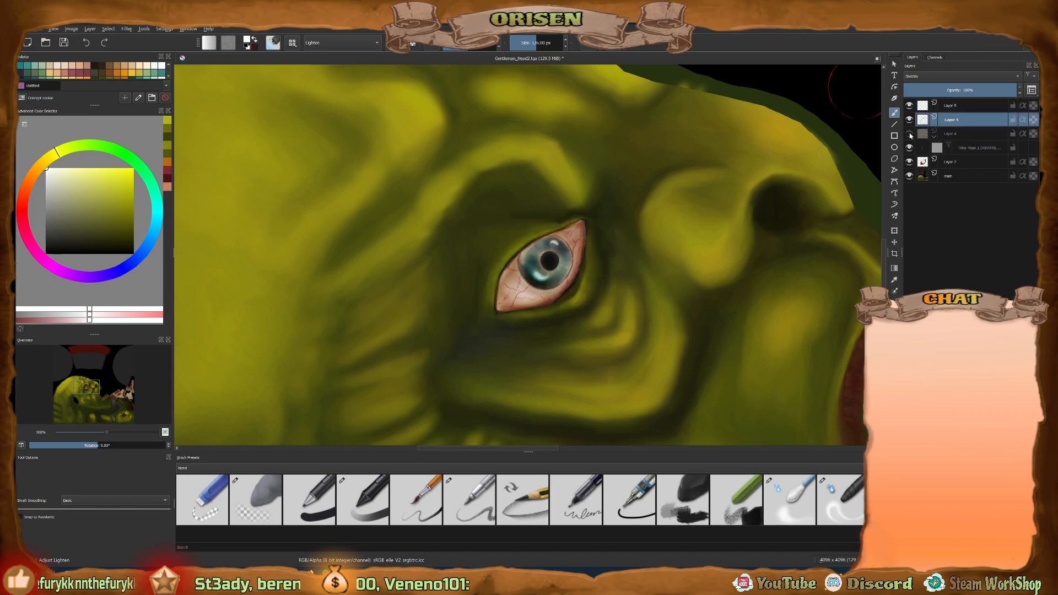
click(909, 147)
click(909, 148)
click(910, 148)
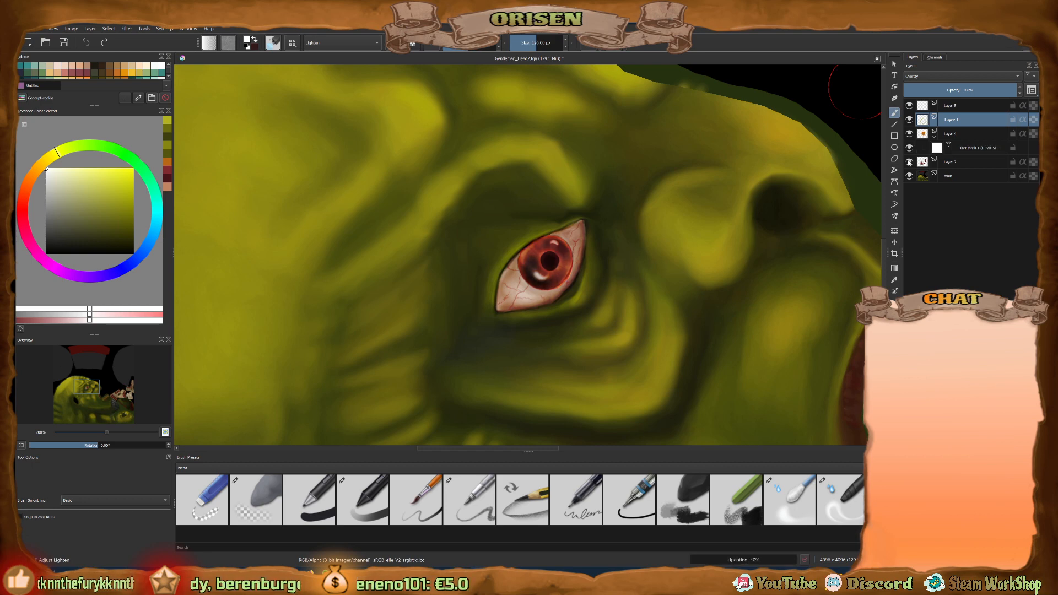
click(909, 147)
click(909, 147)
Isolate the eye-white overlay layer, select the empty area around the eye shape with Contiguous Area Selection, and reshow all layers.
click(952, 166)
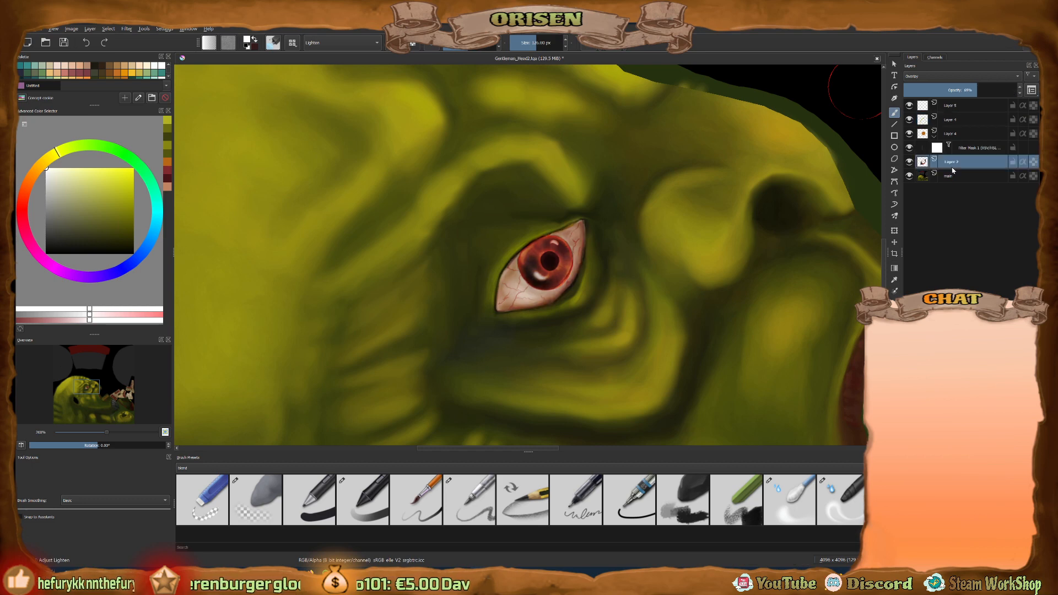
drag(909, 105, 909, 176)
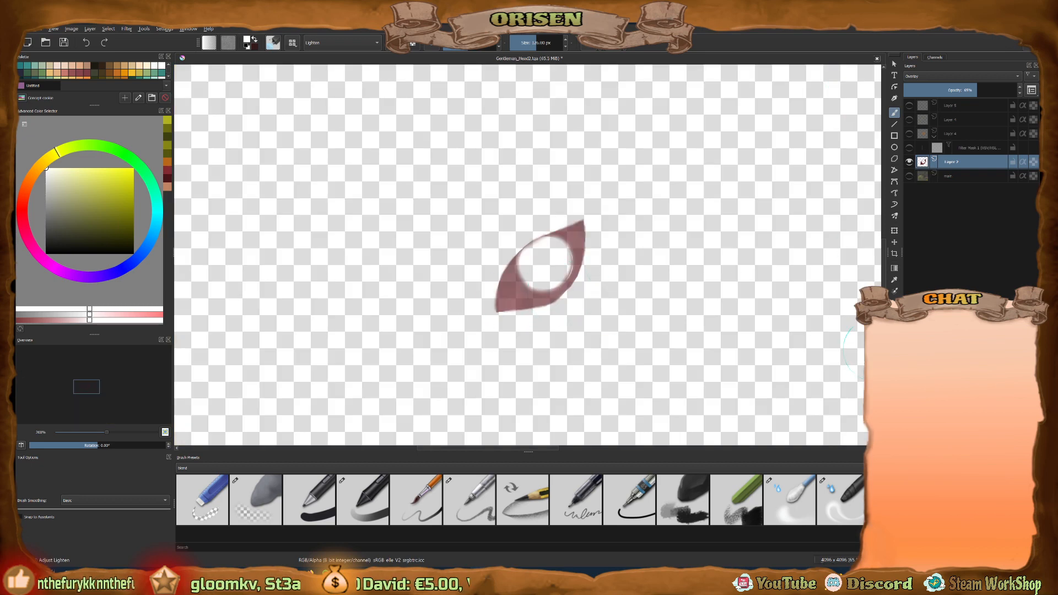
key(ctrl+w)
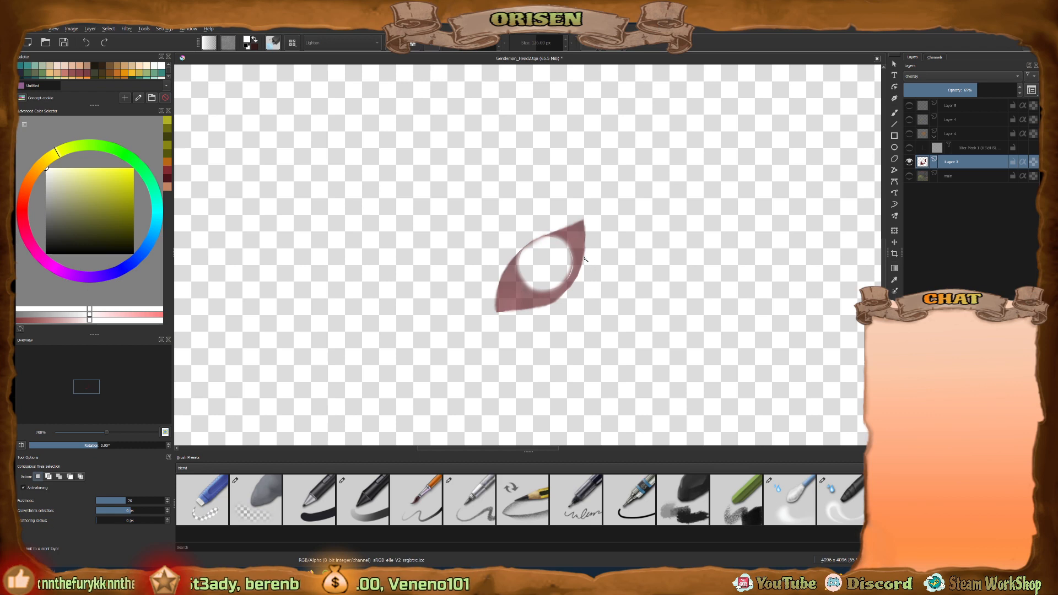
click(572, 243)
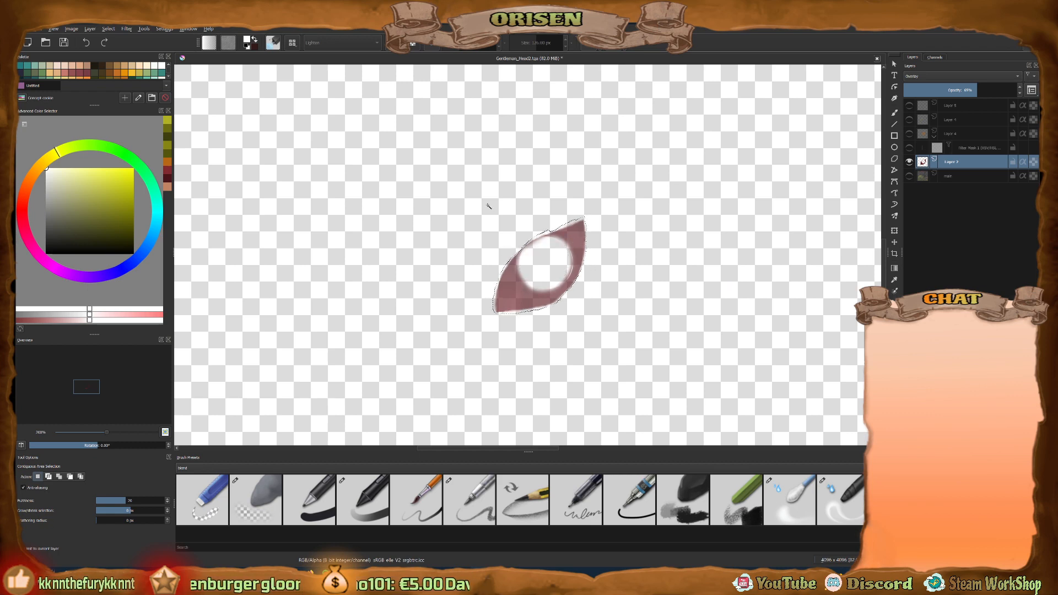
drag(910, 105, 909, 176)
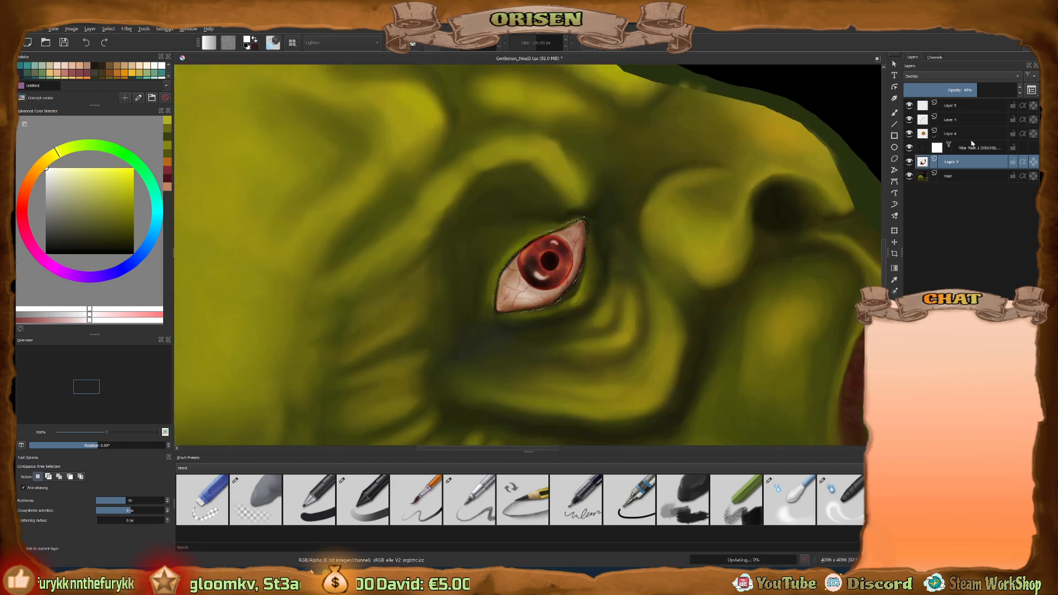
On the top layer, undo a trial brush stroke over the eye and invert the selection.
click(962, 105)
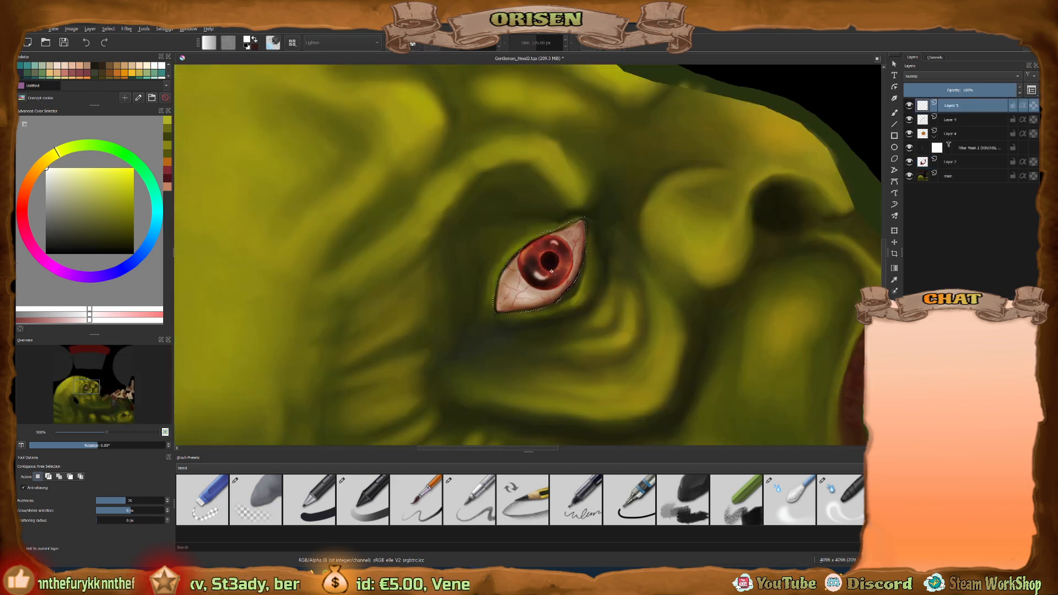
key(b)
mouse_move(525, 286)
mouse_down()
mouse_move(590, 229)
mouse_move(496, 278)
mouse_move(565, 279)
mouse_up()
key(ctrl+z)
key(ctrl+z)
key(ctrl+z)
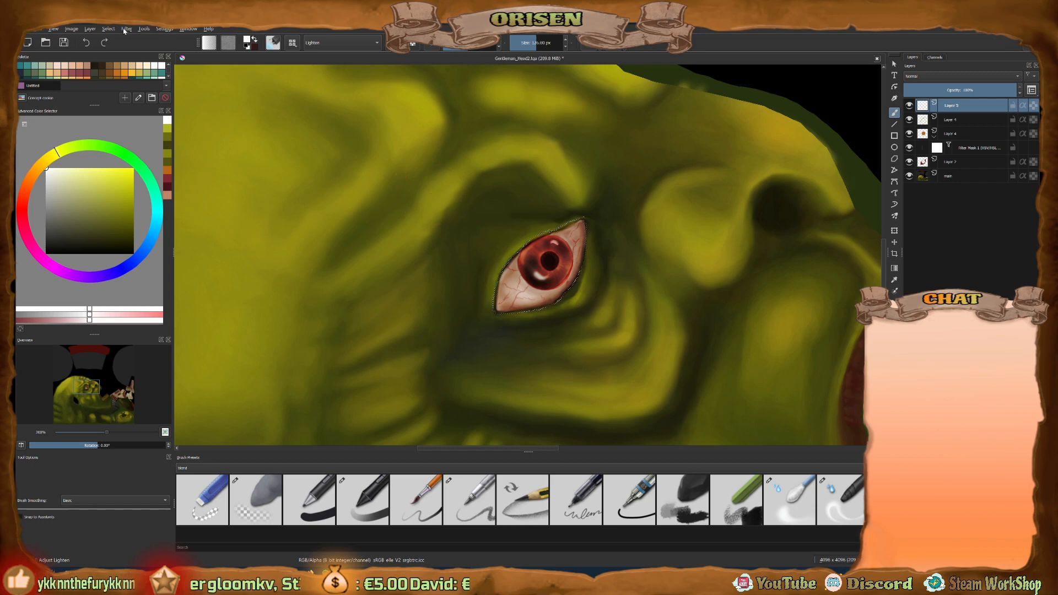
click(109, 28)
click(128, 71)
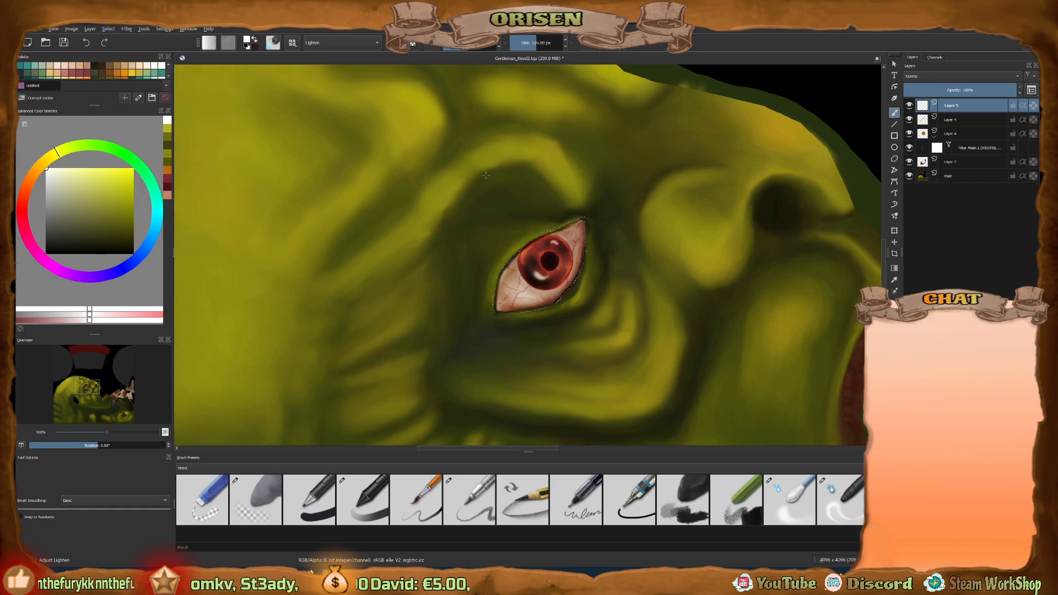
Try painting white light over the whole eye inside the selection, and undo the strokes.
mouse_move(524, 287)
mouse_down()
mouse_move(573, 243)
mouse_move(529, 287)
mouse_move(571, 251)
mouse_up()
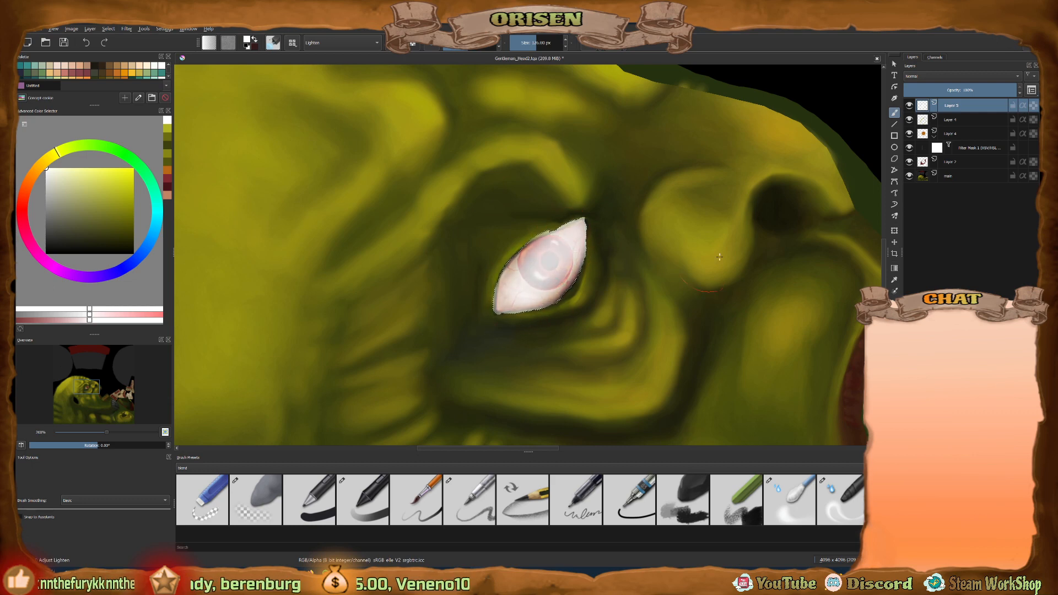
key(ctrl+z)
key(ctrl+z)
key(ctrl+z)
key(ctrl+z)
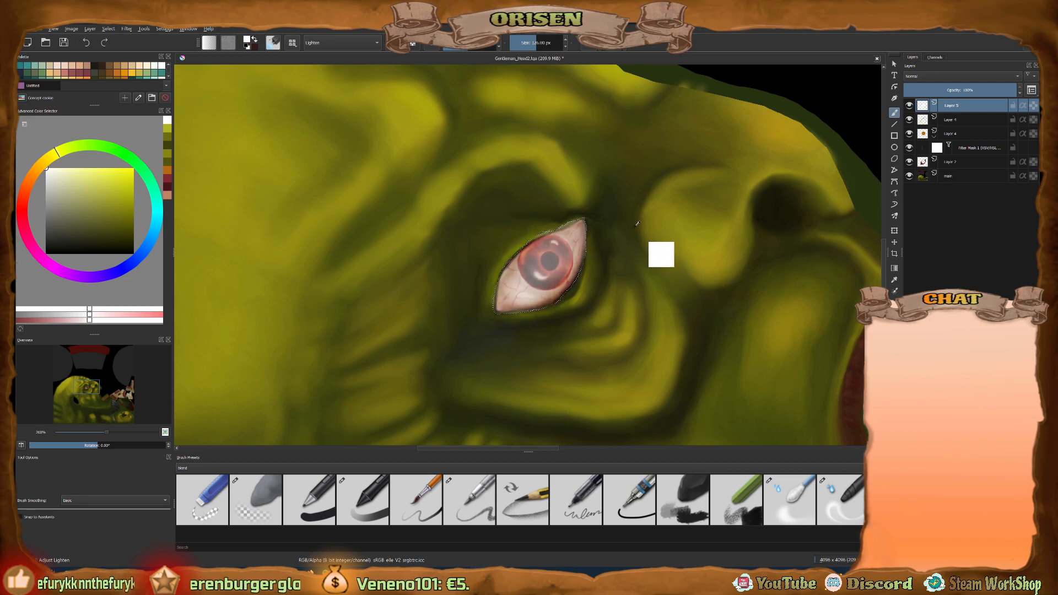
key(ctrl+z)
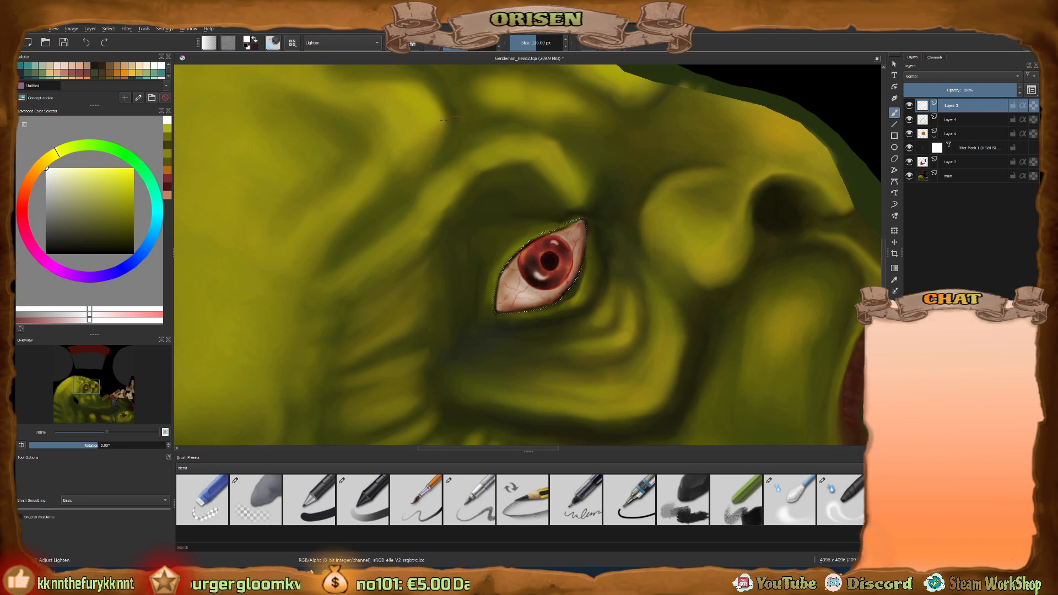
Enlarge the brush slightly and paint a soft white glow along the eye's edges and over the iris within the selection.
key(bracketright)
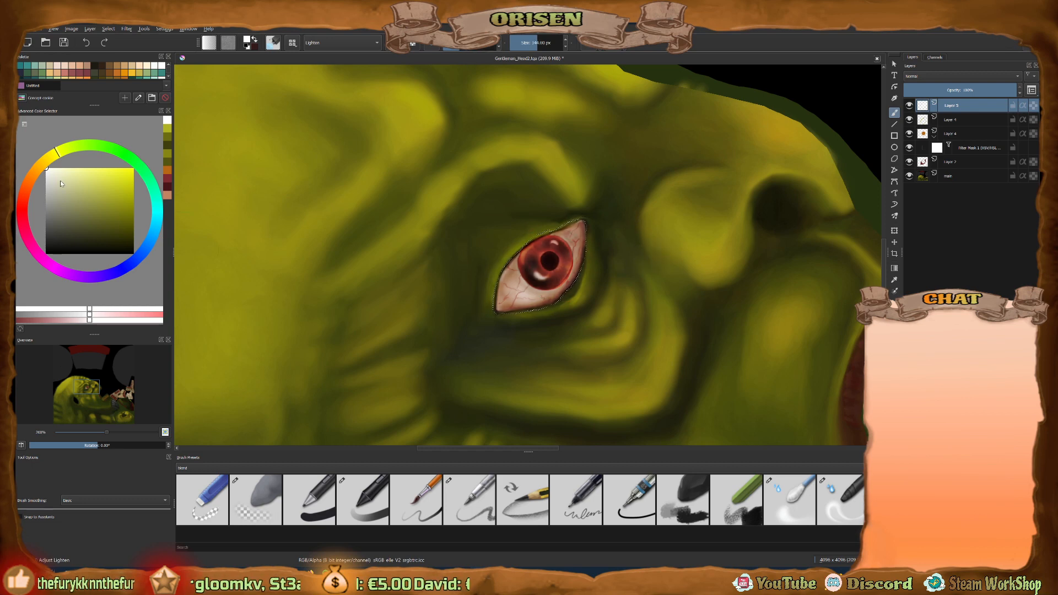
drag(591, 225, 583, 248)
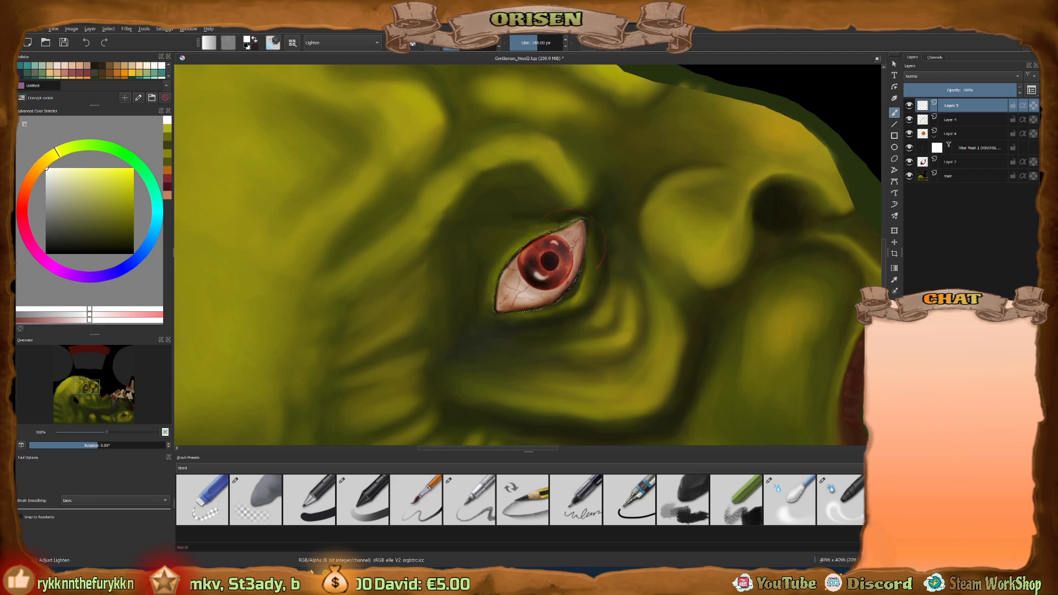
drag(524, 303, 495, 321)
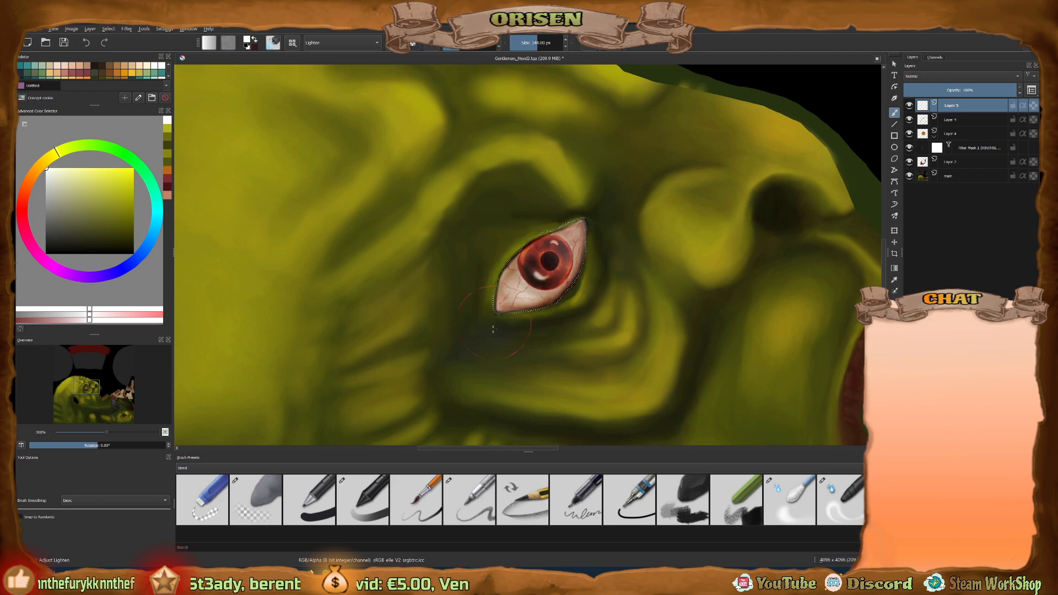
mouse_move(590, 225)
mouse_down()
mouse_move(546, 281)
mouse_move(516, 271)
mouse_move(543, 267)
mouse_up()
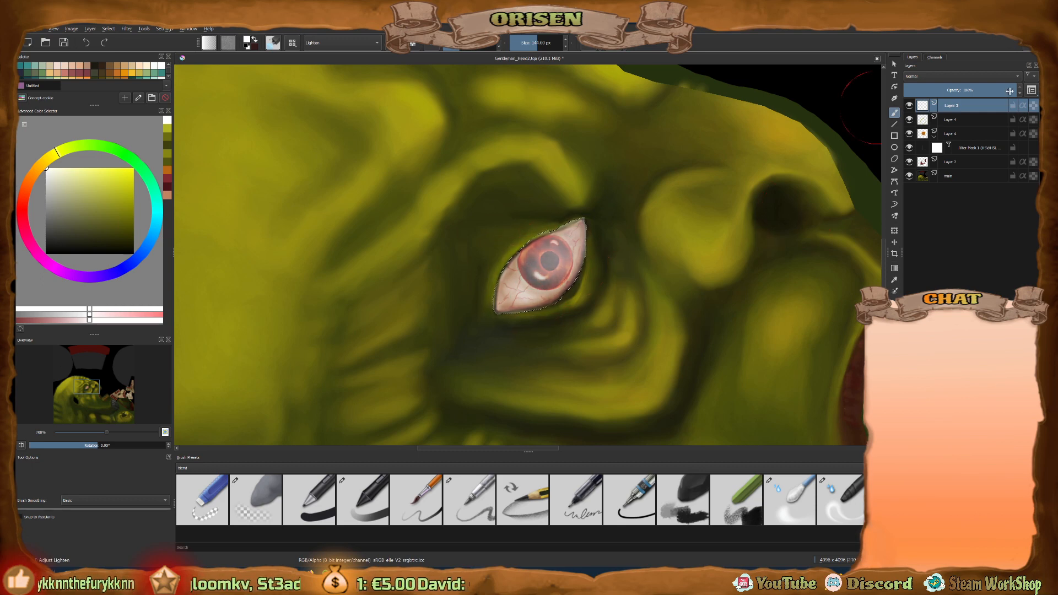
Try the Soft Light, Overlay and Lighten blending modes on the white glow layer at varying opacities.
mouse_move(1009, 89)
mouse_down()
mouse_move(907, 89)
mouse_move(972, 90)
mouse_up()
click(961, 76)
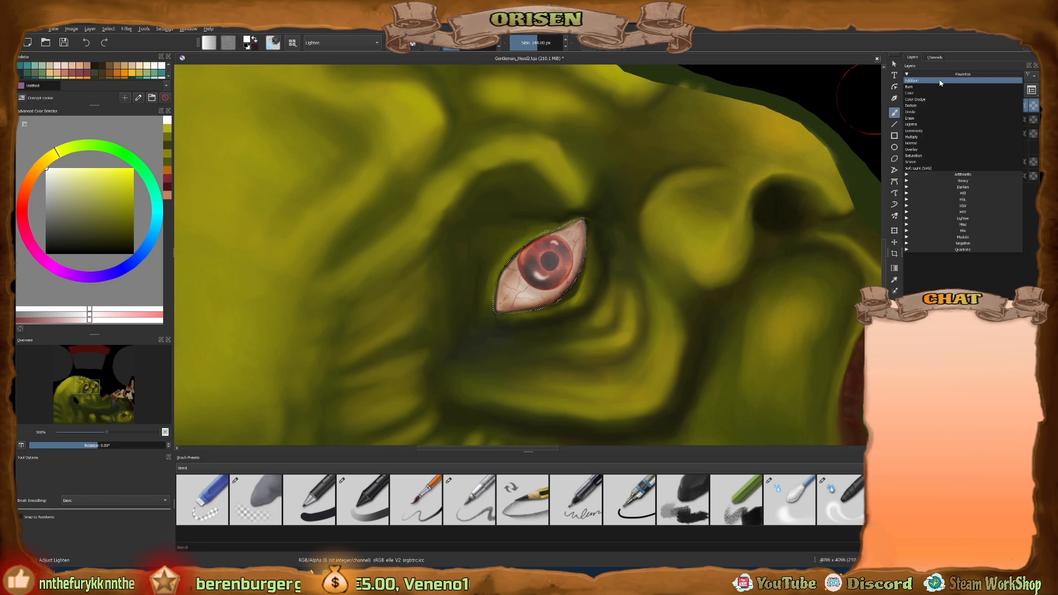
click(923, 168)
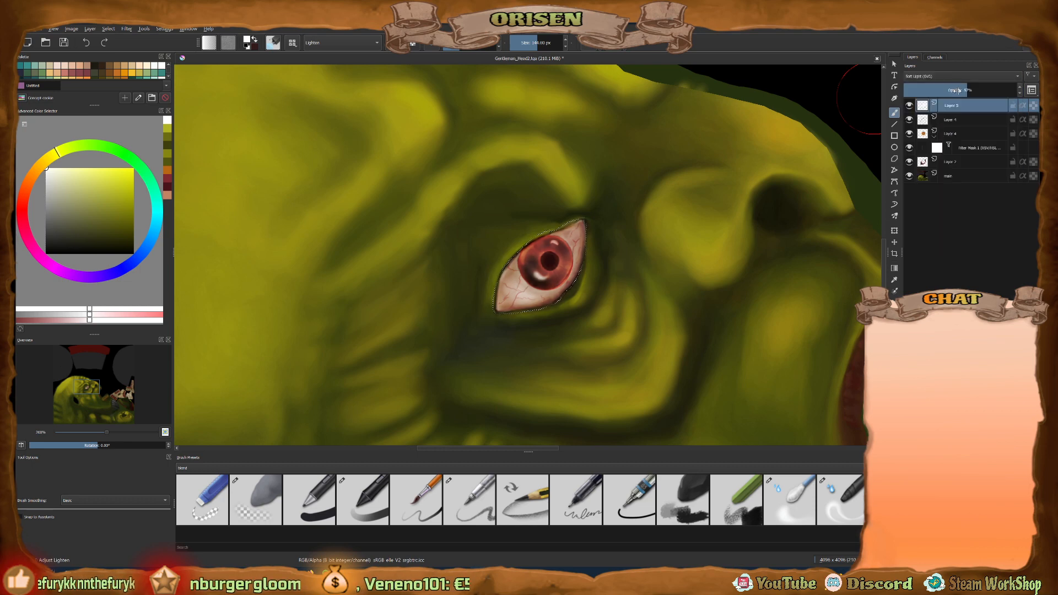
drag(958, 91, 1017, 89)
click(939, 78)
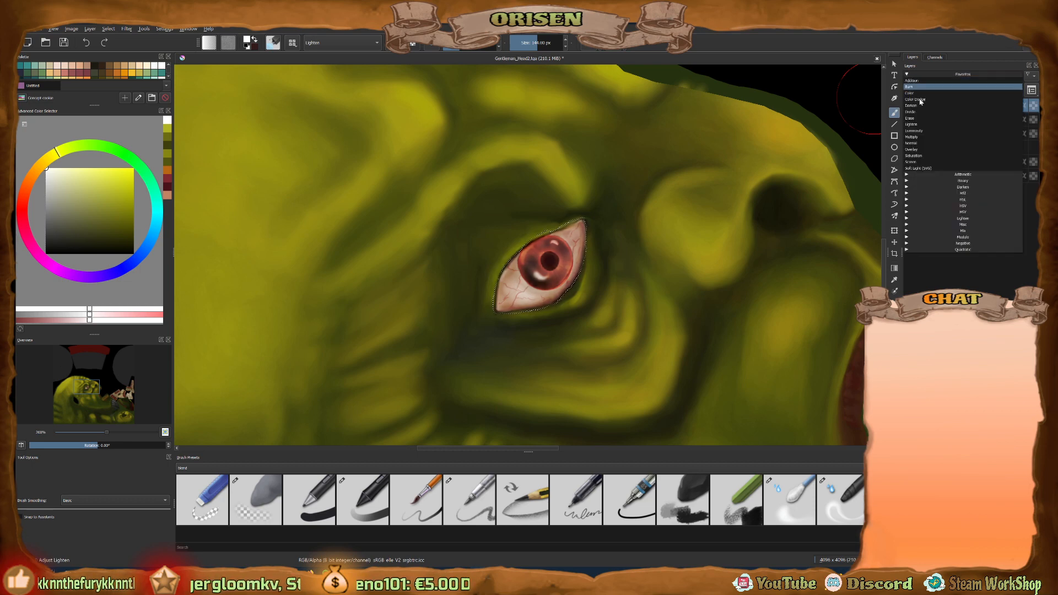
click(912, 149)
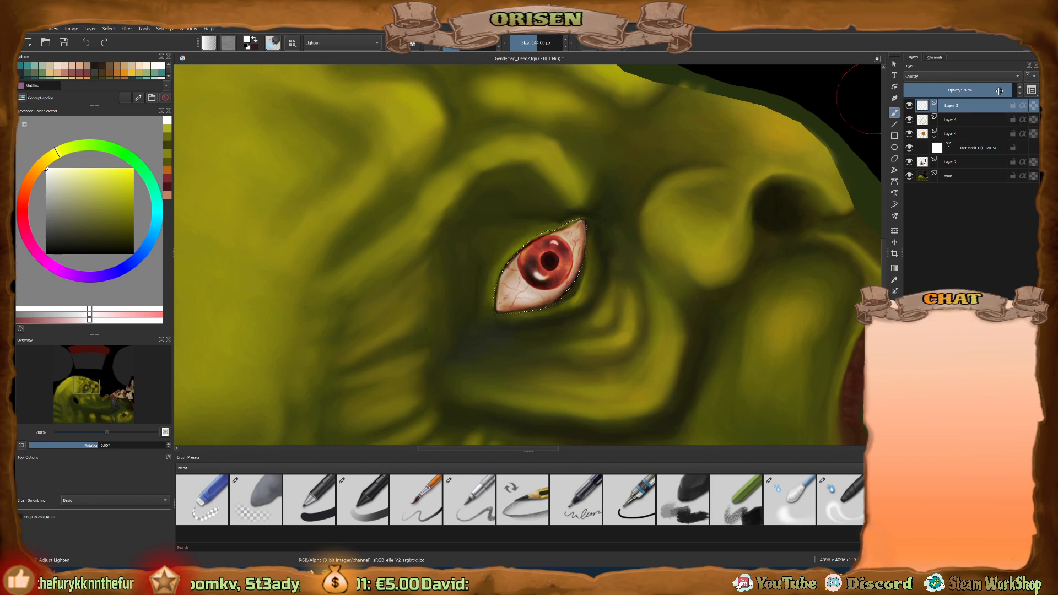
mouse_move(999, 91)
mouse_down()
mouse_move(909, 91)
mouse_move(1019, 94)
mouse_up()
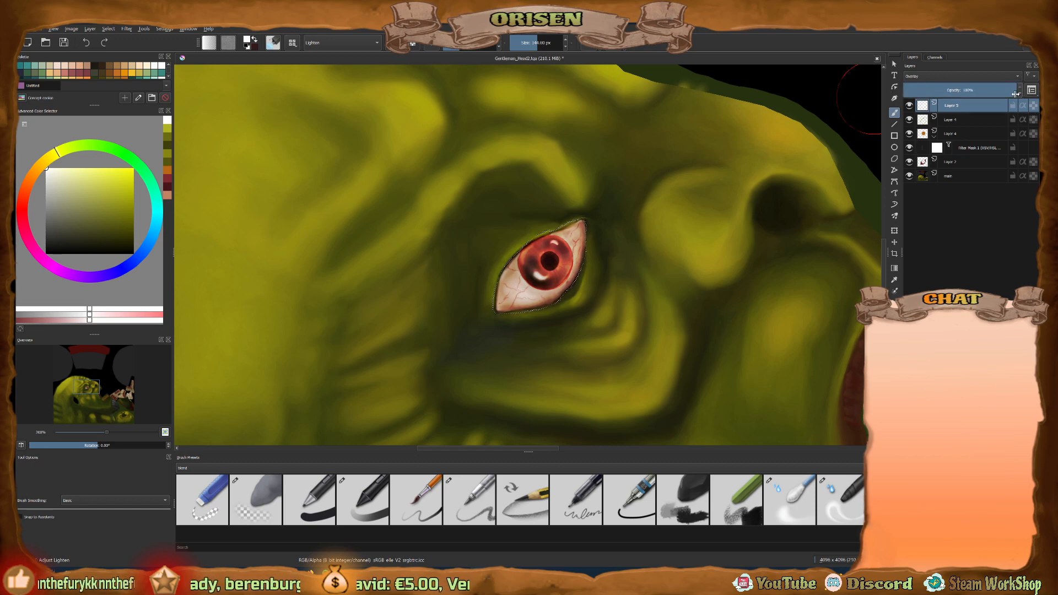
click(926, 76)
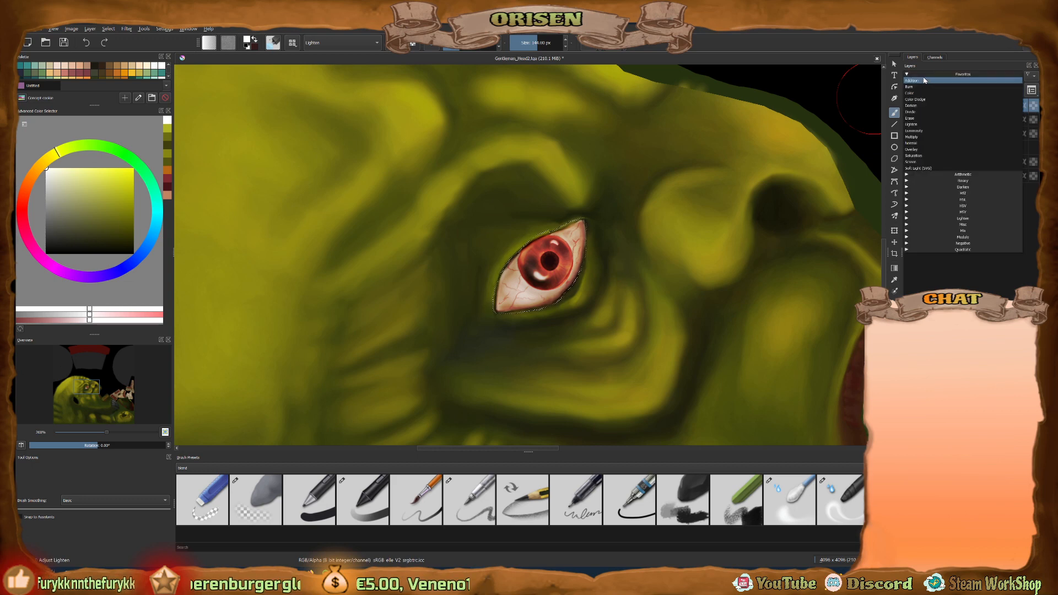
click(918, 125)
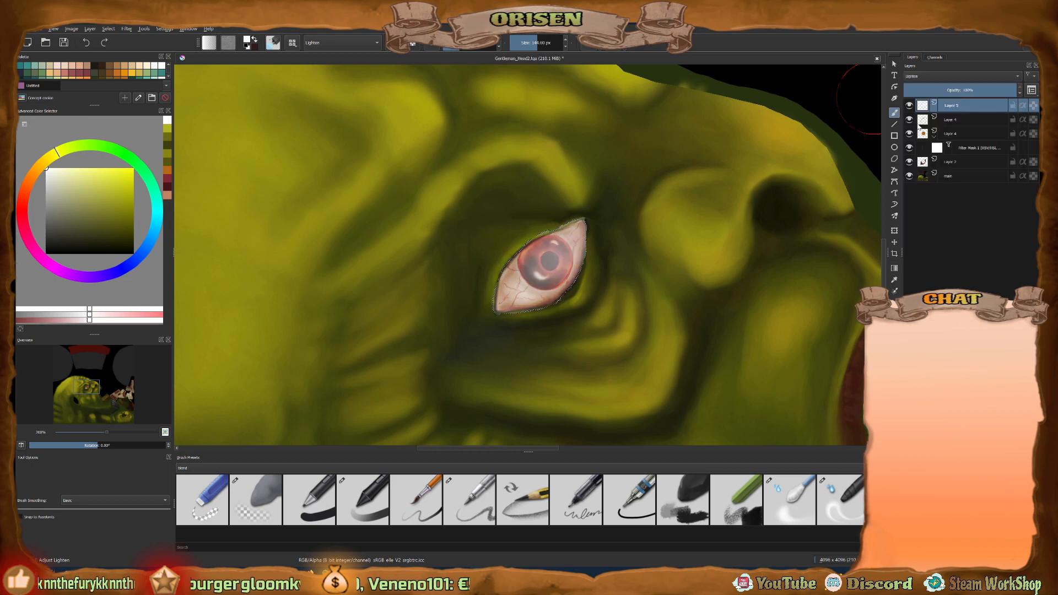
drag(983, 89, 1020, 88)
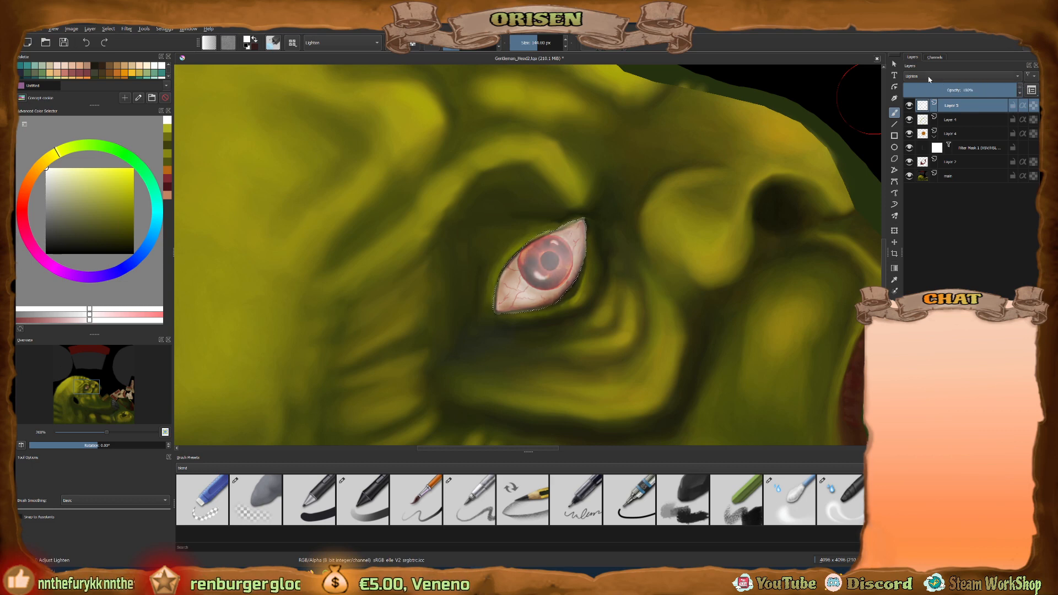
Set the white glow layer's blending mode to Overlay and compare the eye with and without it.
click(929, 79)
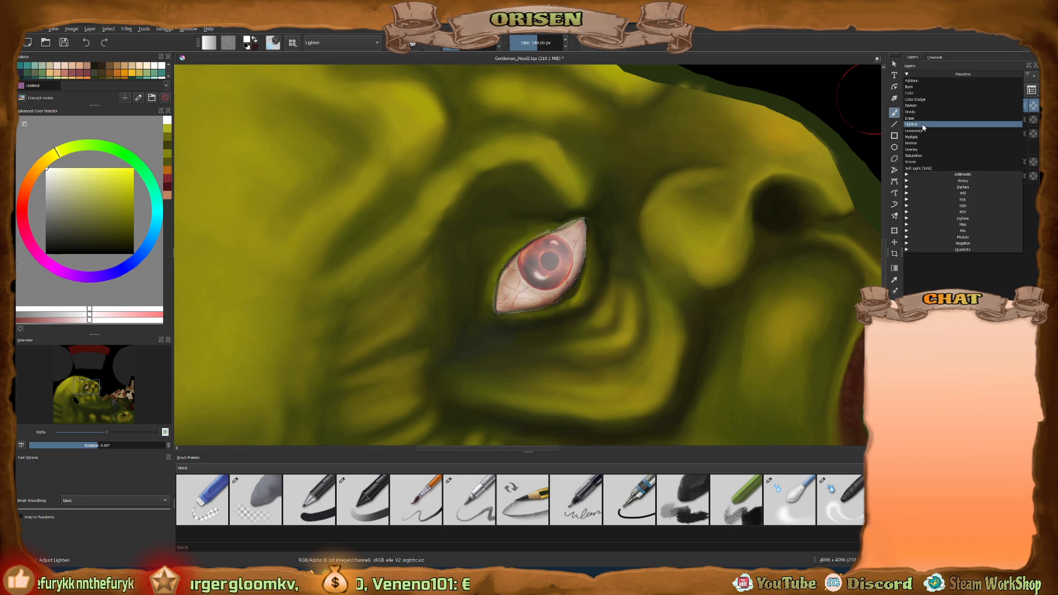
click(917, 150)
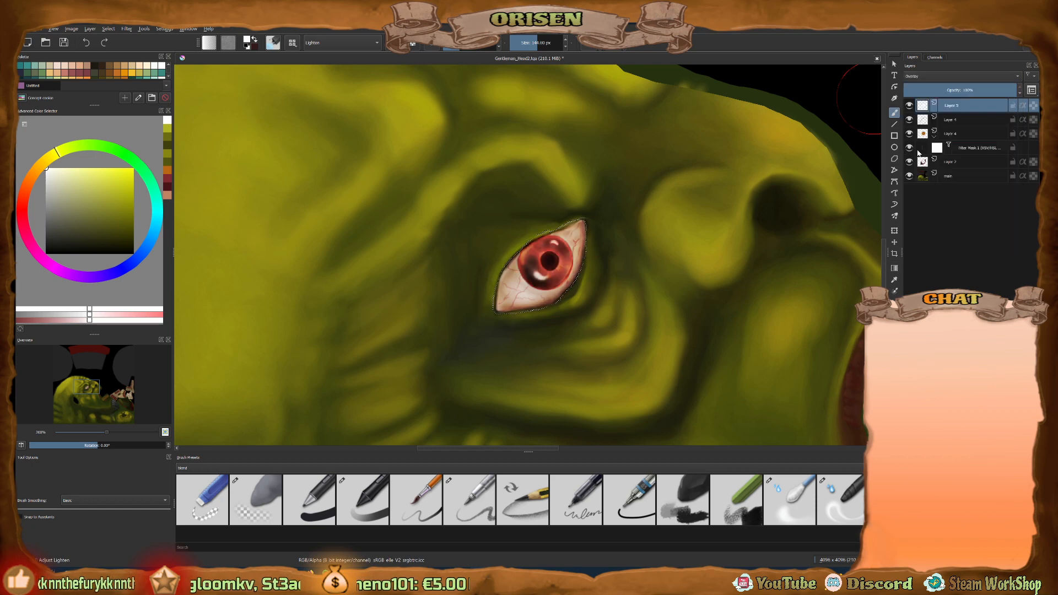
click(910, 108)
click(909, 107)
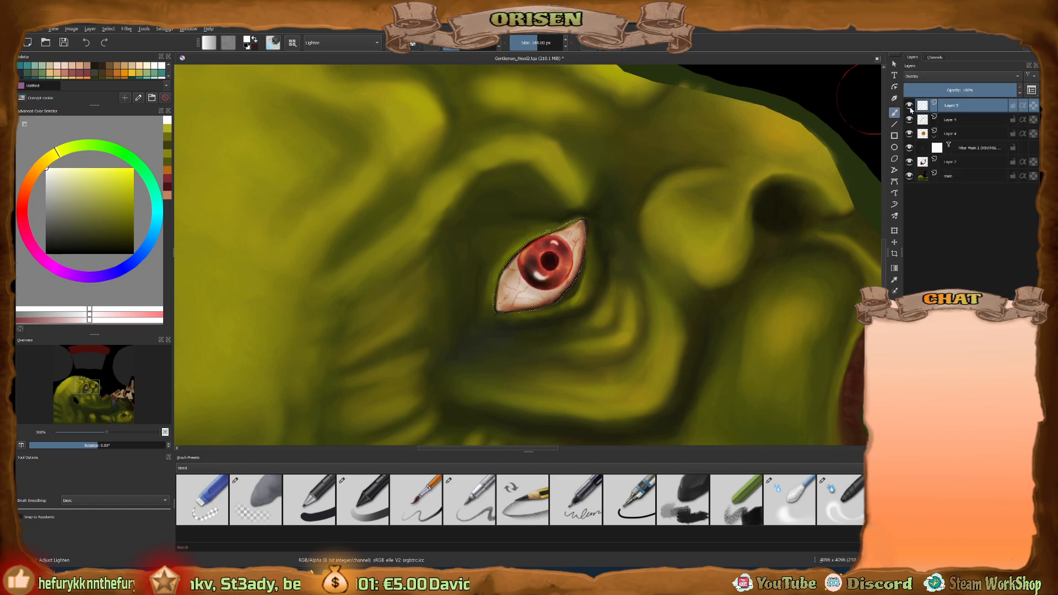
click(909, 108)
click(910, 108)
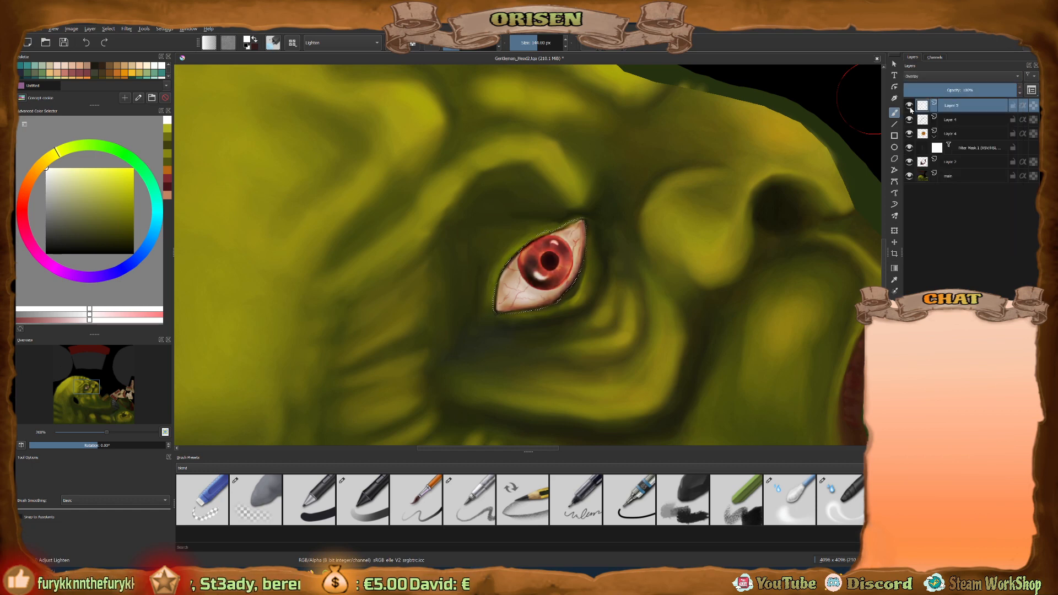
Copy the Overlay glow layer, paste it above the original, and compare the eye with and without the copy.
right_click(951, 108)
click(895, 165)
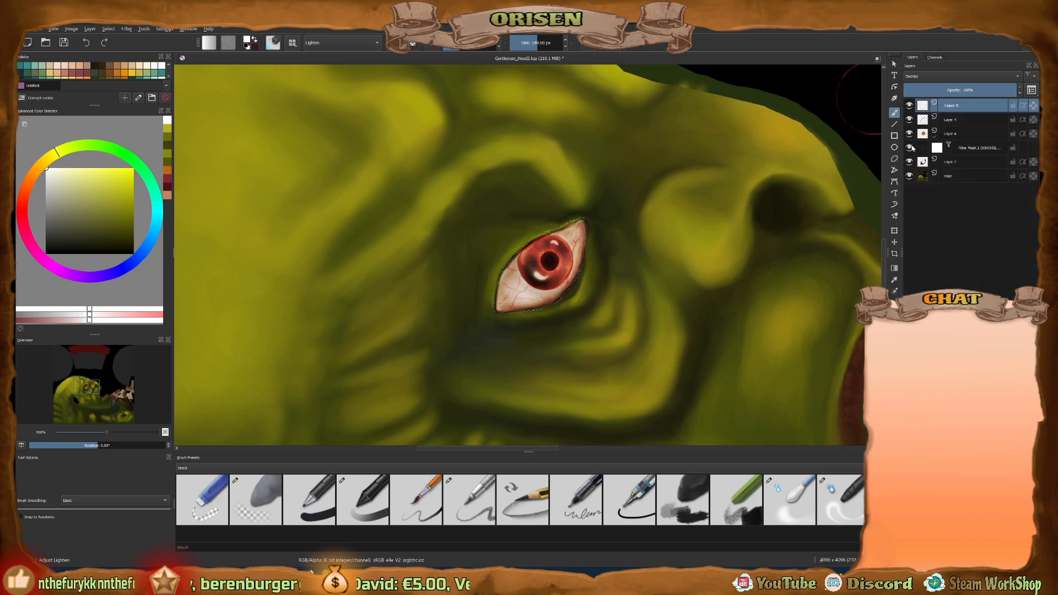
right_click(937, 109)
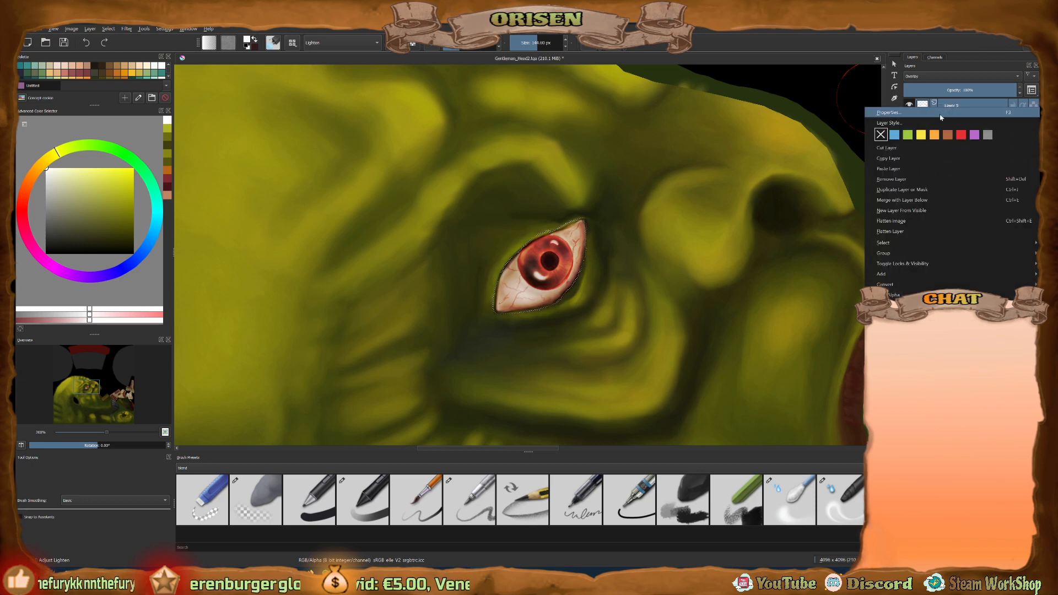
click(904, 164)
click(910, 106)
click(910, 105)
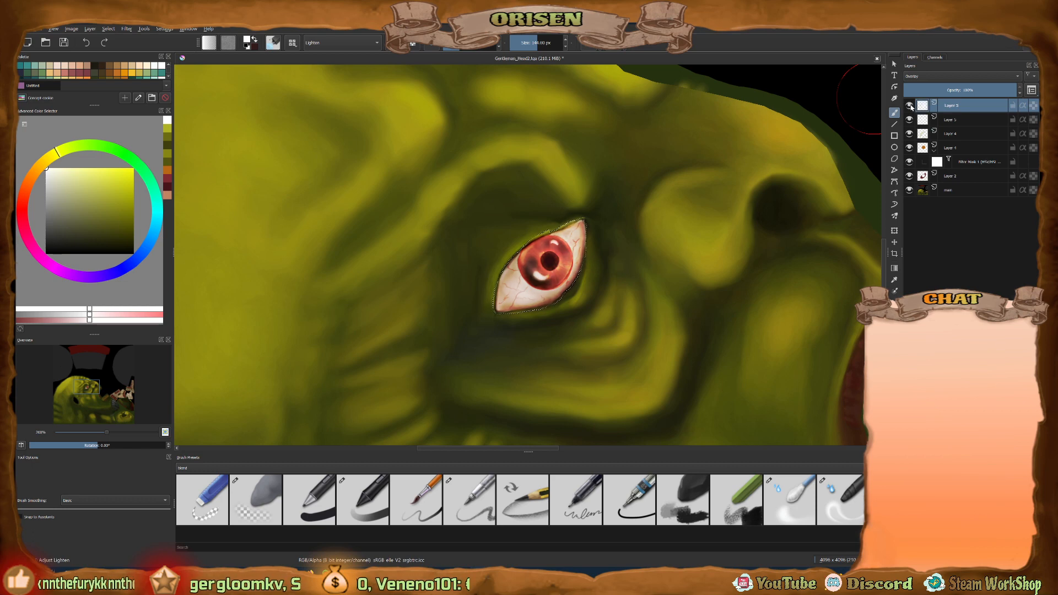
click(909, 106)
click(910, 106)
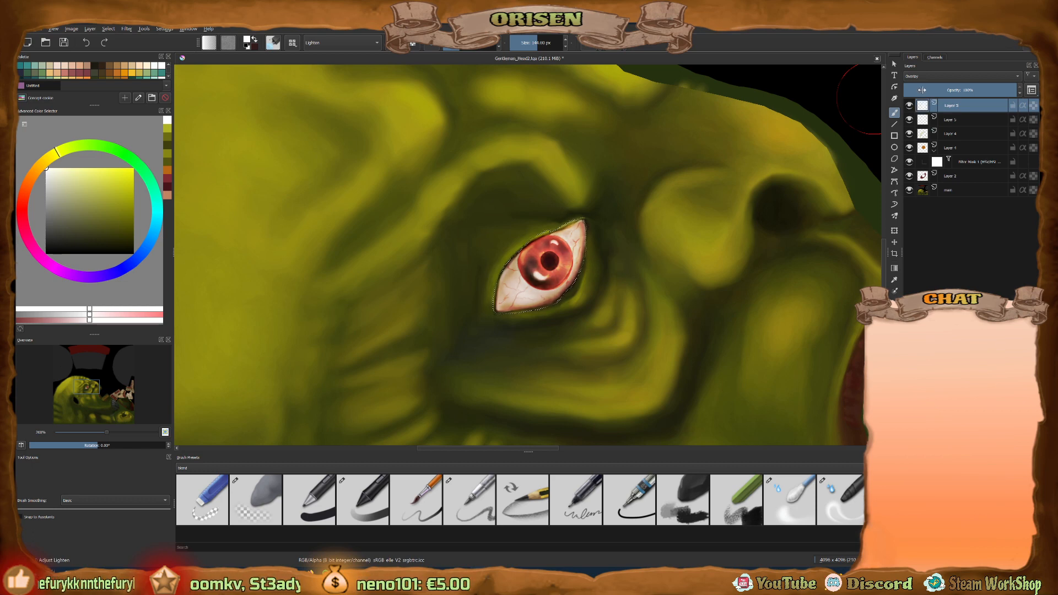
Try the copied glow layer in Screen mode at 37% opacity and in Soft Light mode at 100%.
click(937, 76)
click(920, 164)
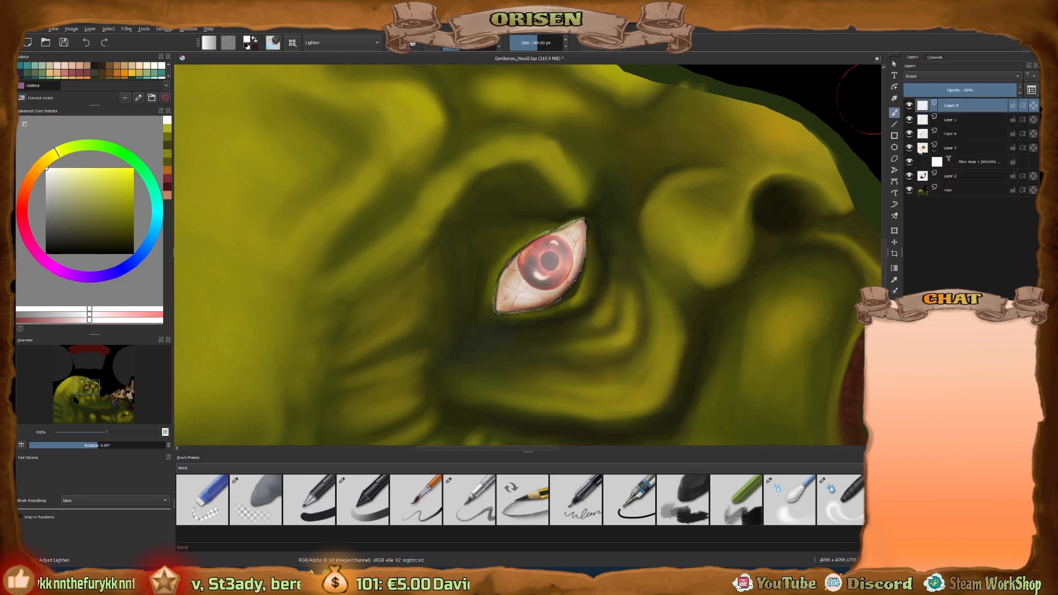
click(973, 92)
drag(973, 92, 944, 92)
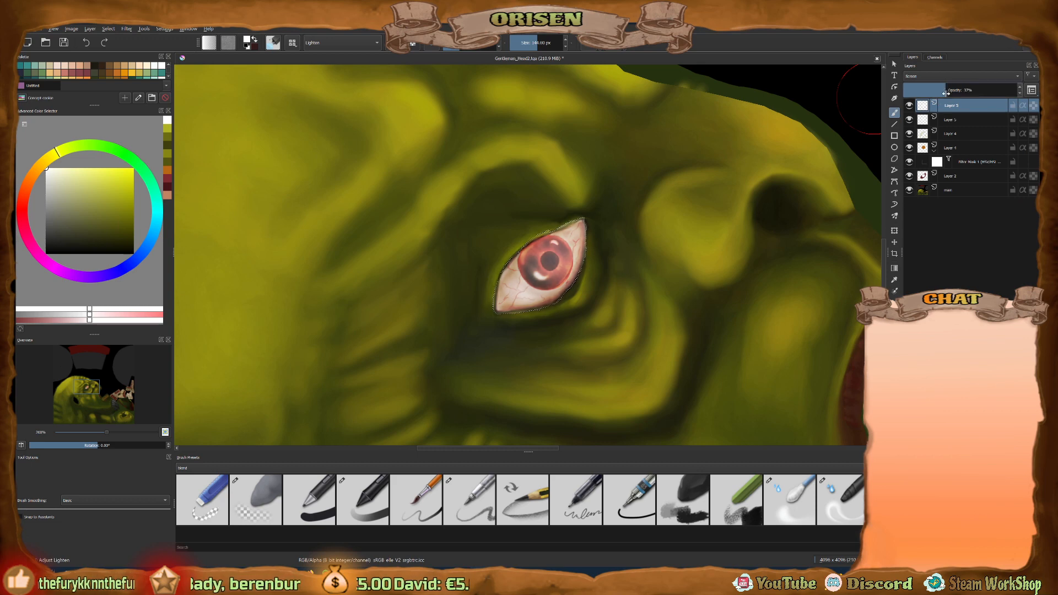
click(929, 78)
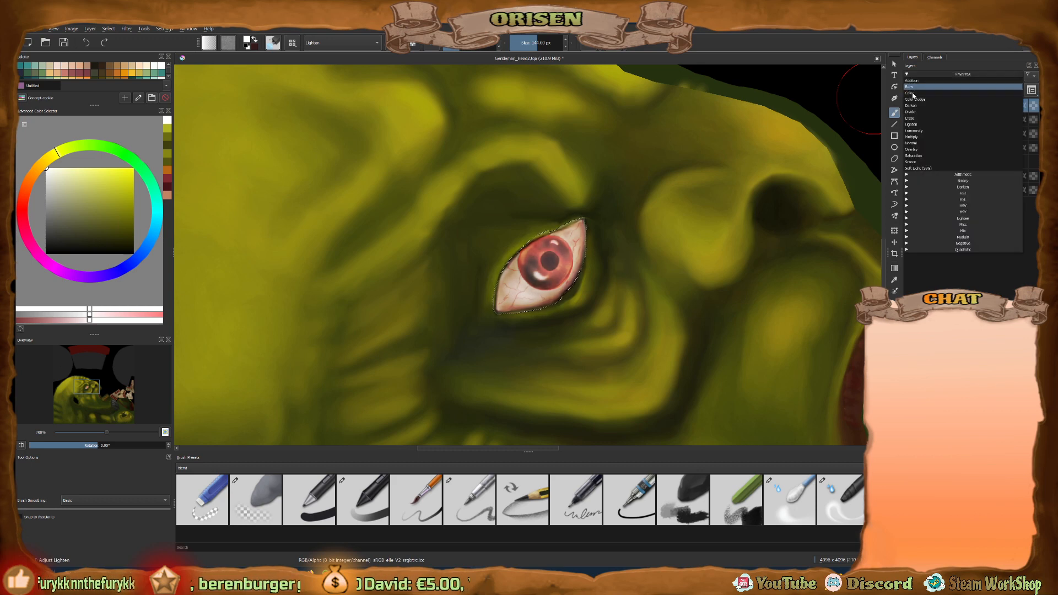
click(918, 168)
drag(932, 96, 1034, 88)
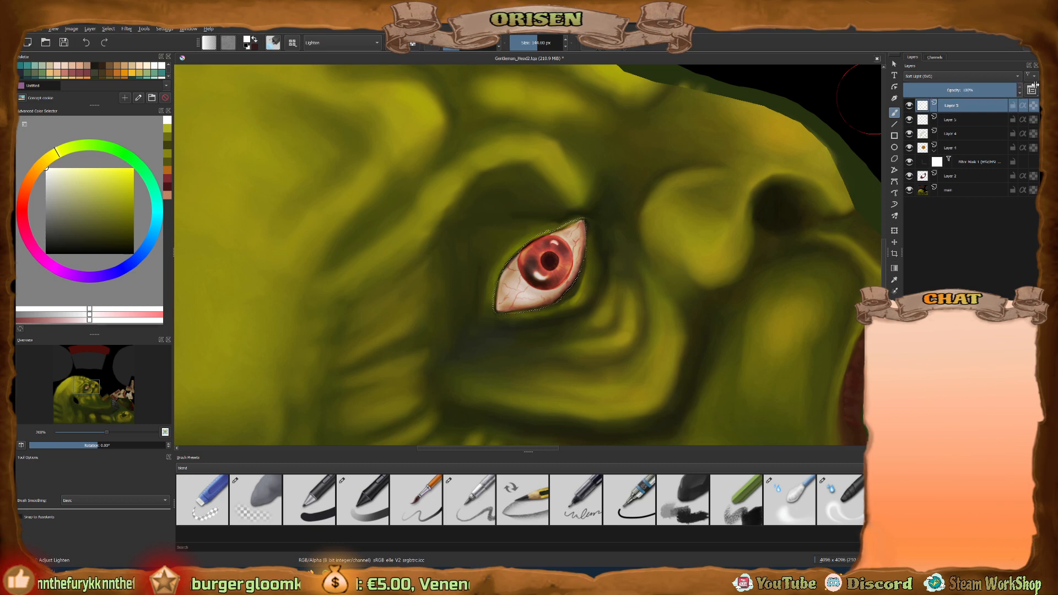
Try the Normal, Multiply and Burn blending modes on the copied glow layer, toggling its visibility to compare.
click(948, 78)
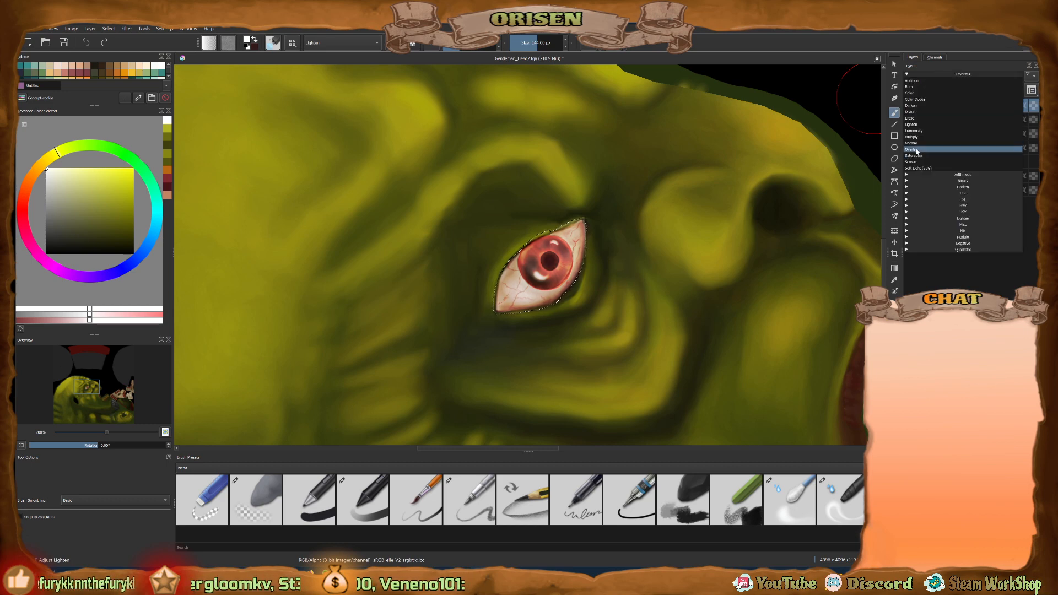
click(917, 146)
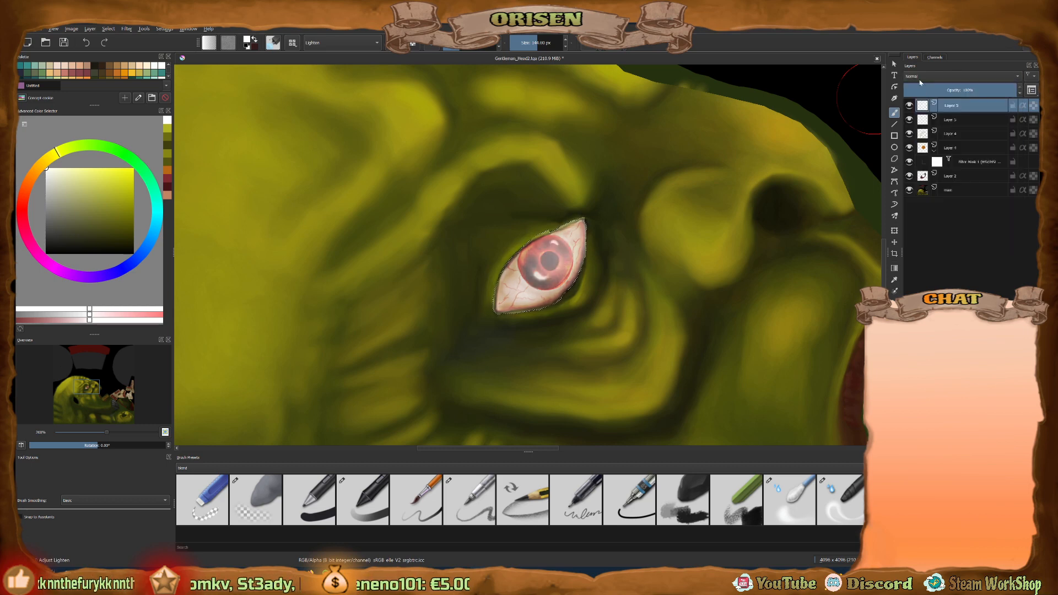
click(920, 76)
click(919, 137)
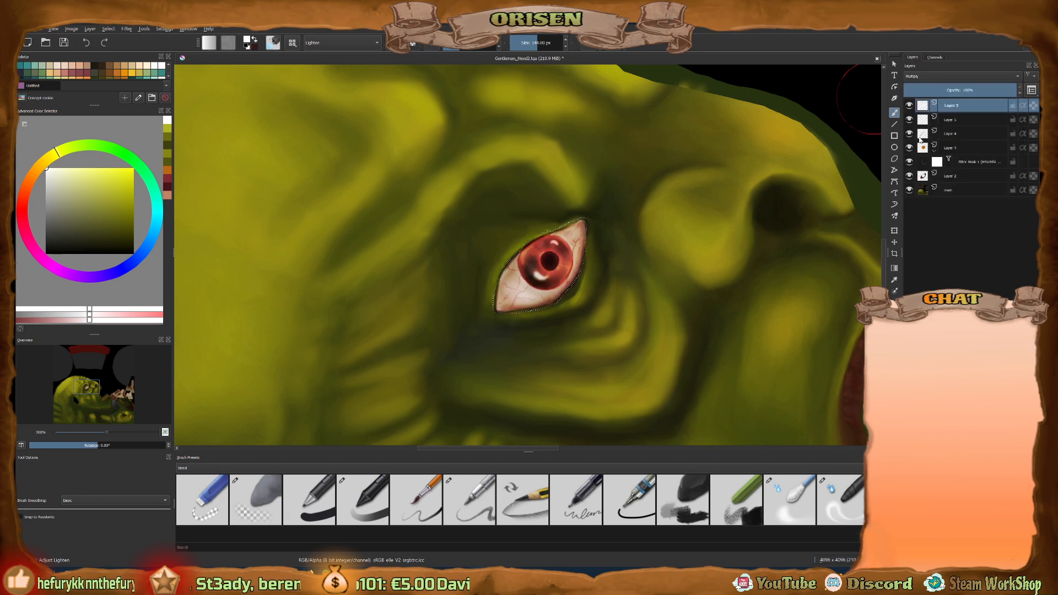
click(909, 107)
click(909, 106)
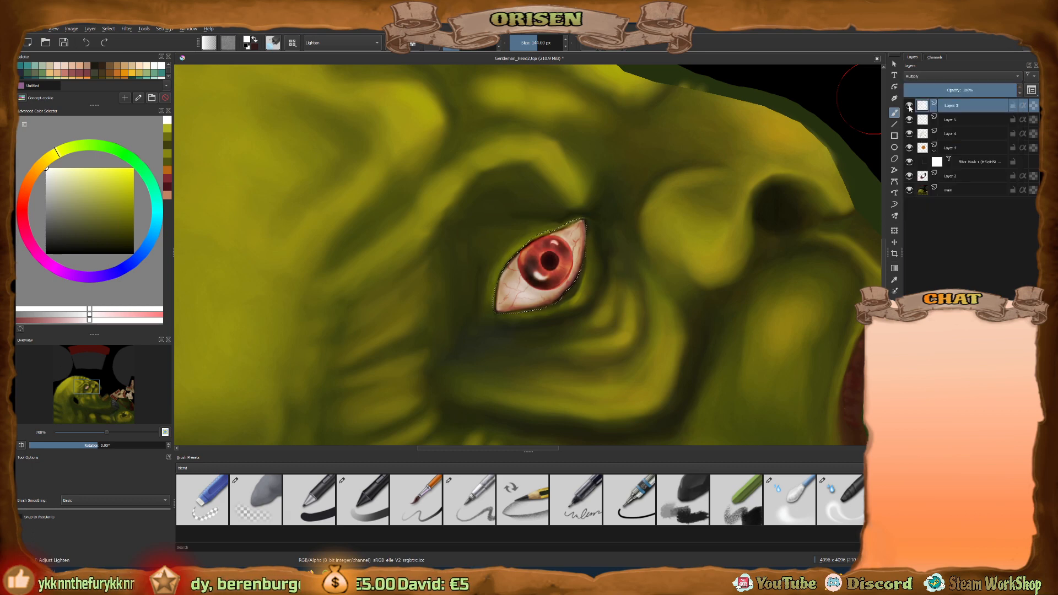
click(913, 75)
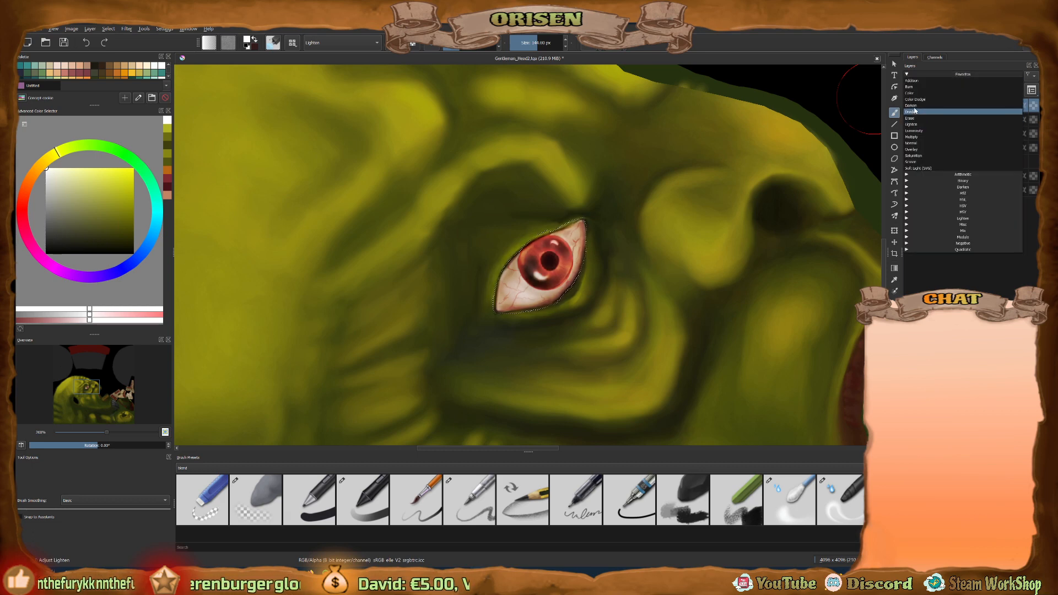
click(916, 87)
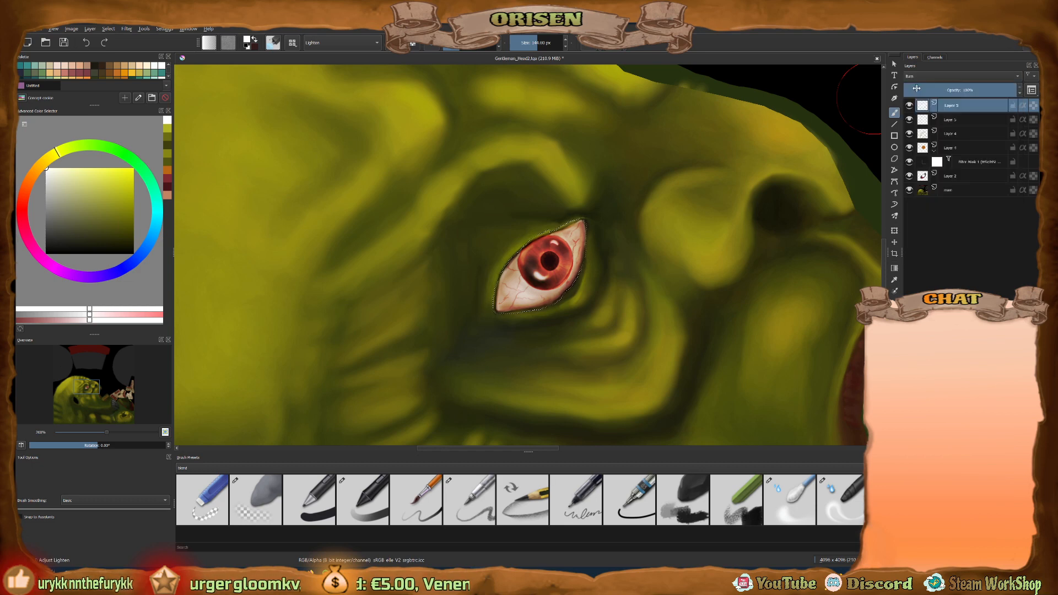
Set the copied glow layer's blending mode to Addition and reduce its opacity to about 67%.
click(918, 77)
click(918, 81)
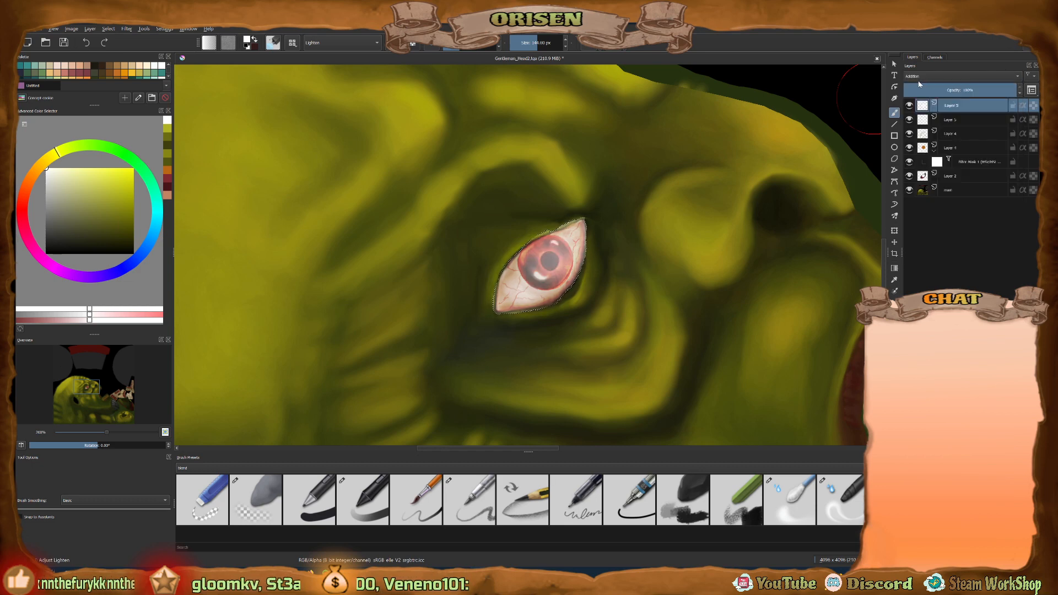
drag(990, 90, 912, 94)
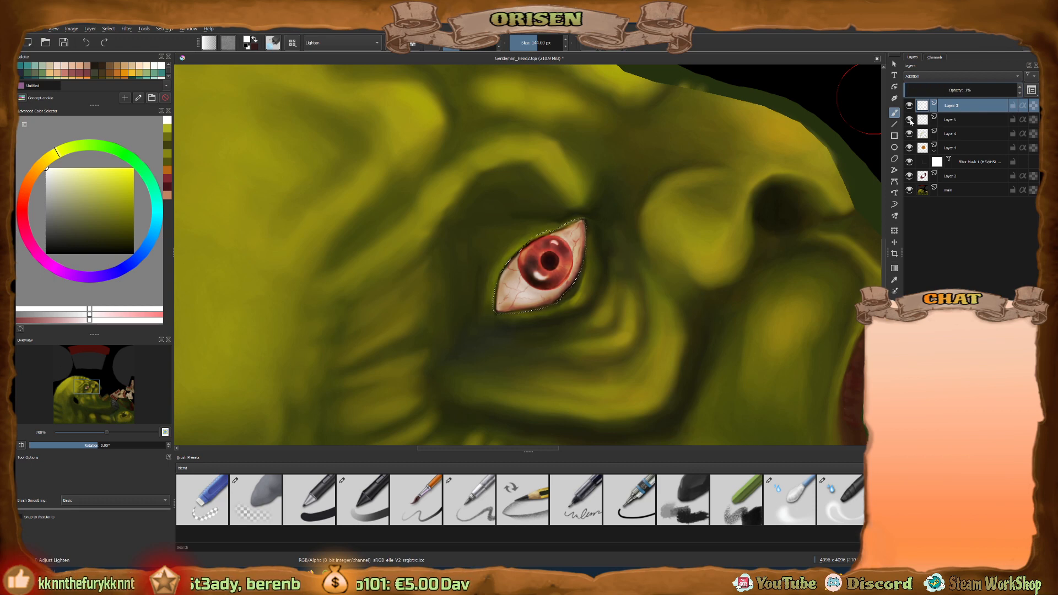
click(909, 119)
click(910, 119)
drag(912, 92, 980, 91)
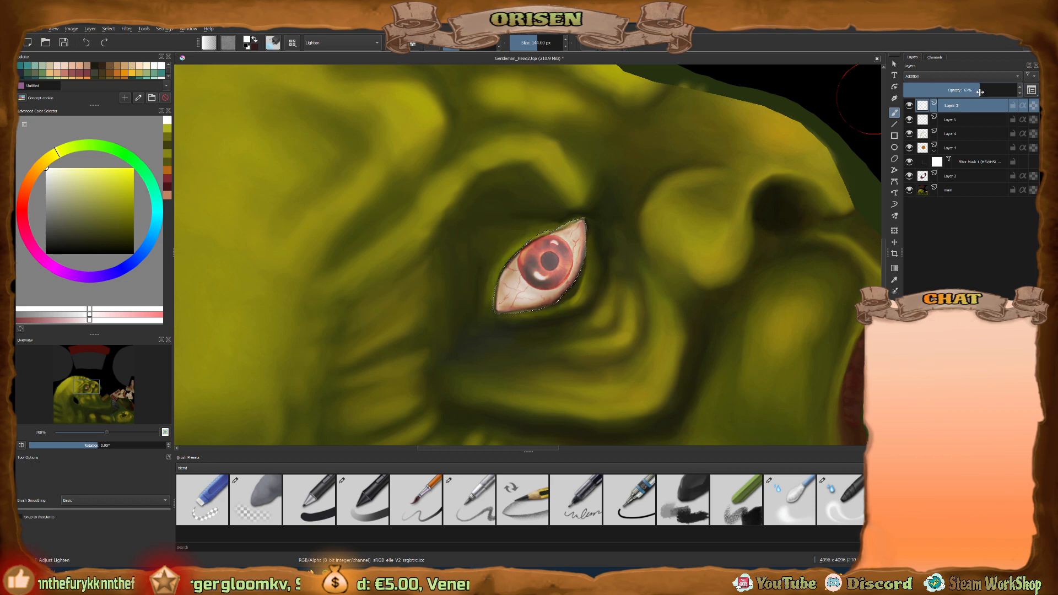
Erase glow over the iris and pupil with Eraser Soft, and lower the layer's opacity to about 51%.
click(273, 499)
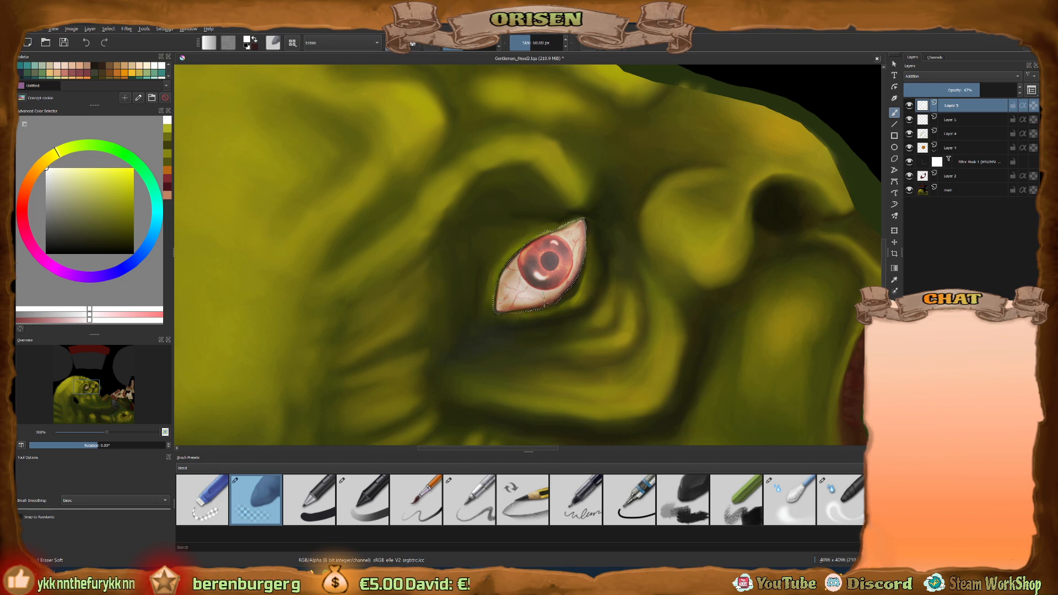
mouse_move(533, 288)
mouse_down()
mouse_move(532, 302)
mouse_move(582, 241)
mouse_move(576, 223)
mouse_up()
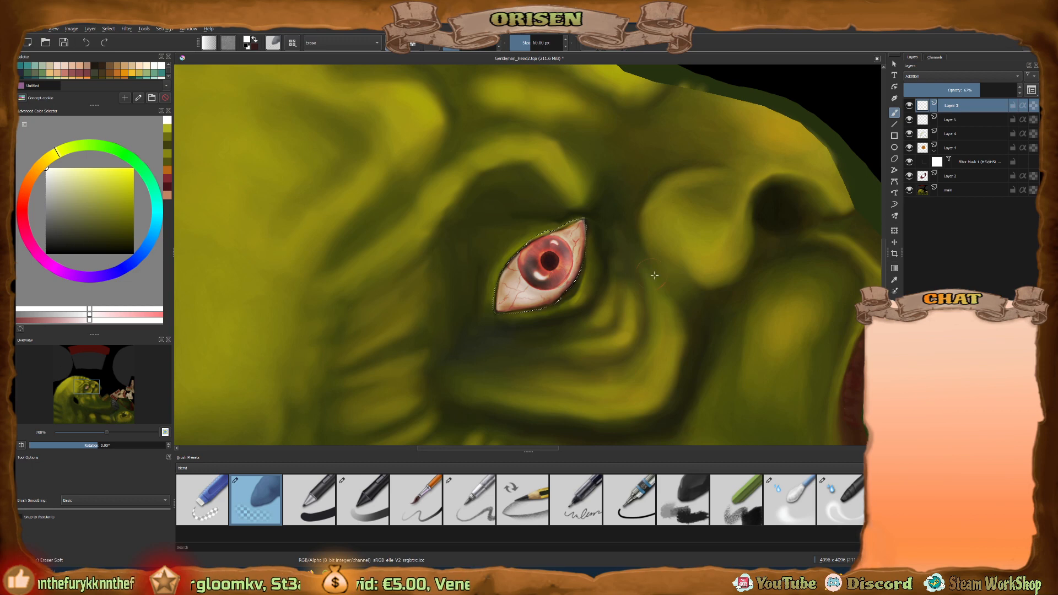
drag(972, 91, 963, 90)
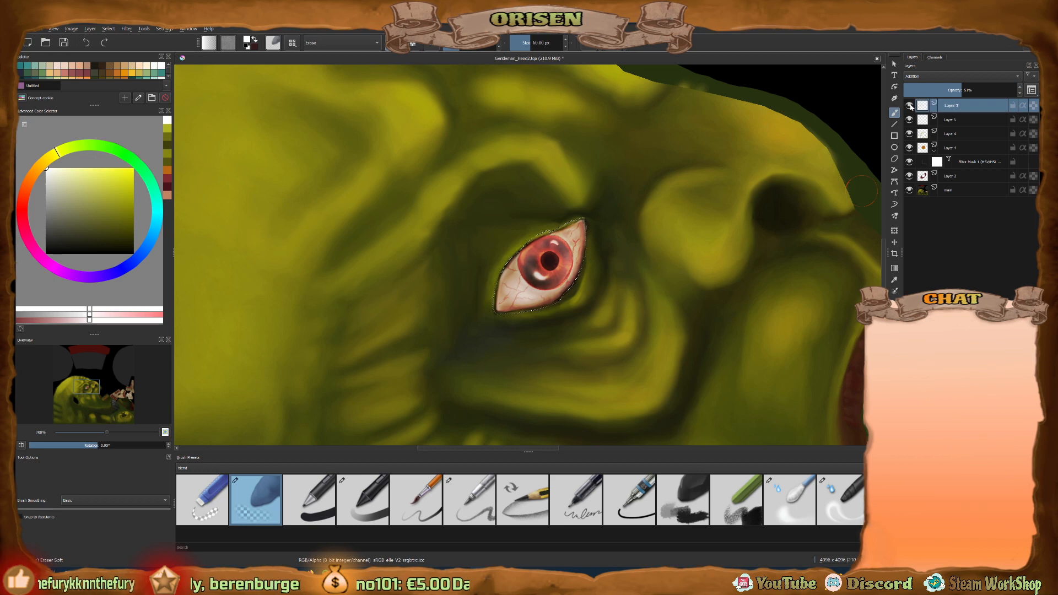
click(910, 105)
click(909, 105)
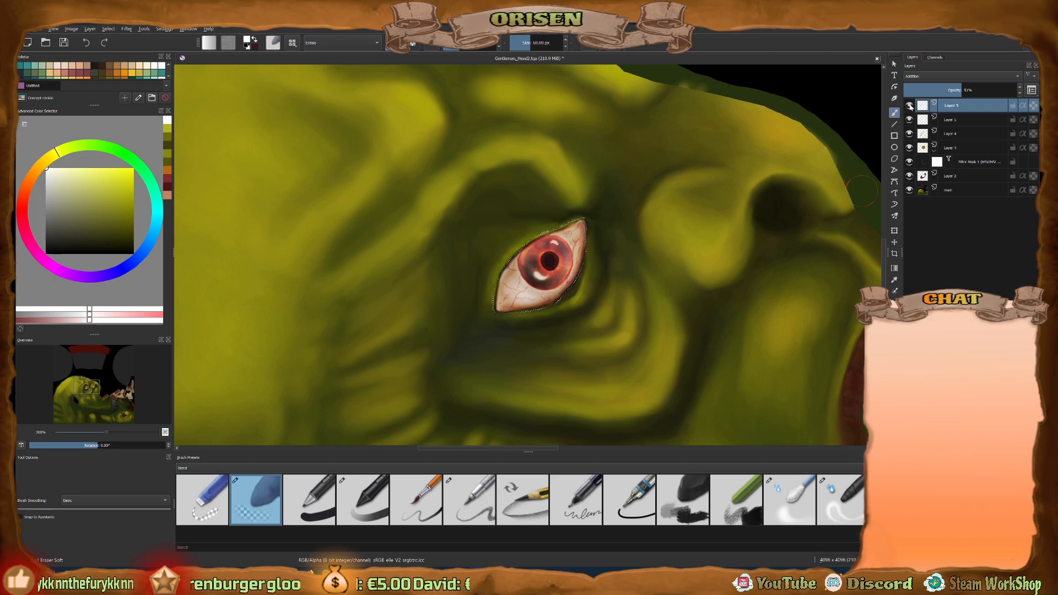
Softly erase the glow along the eye's upper edge toward its pointed corner.
drag(554, 219, 581, 226)
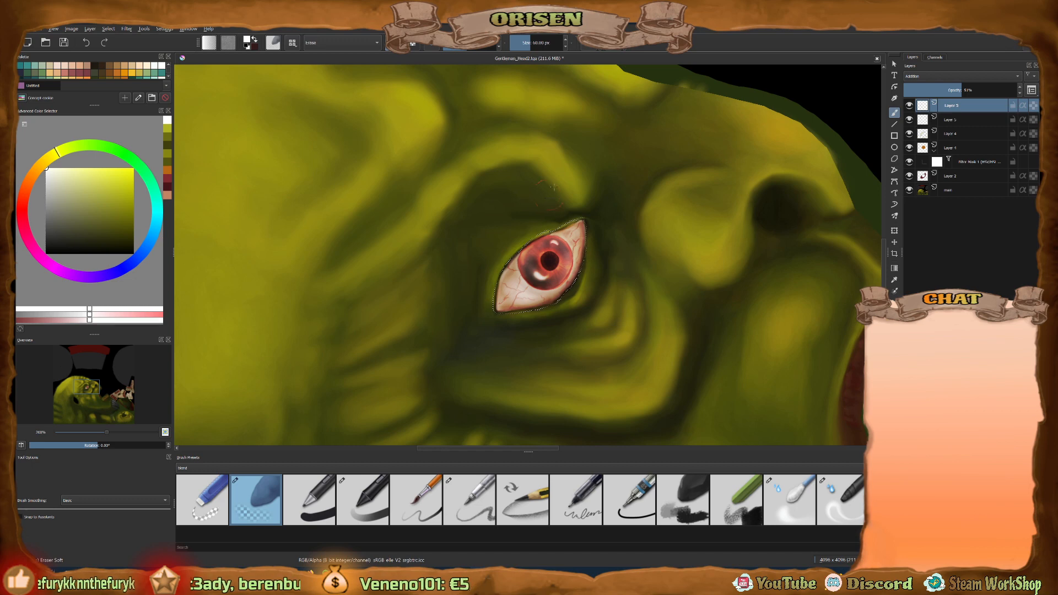
scroll(511, 242, down, 5)
scroll(553, 277, up, 3)
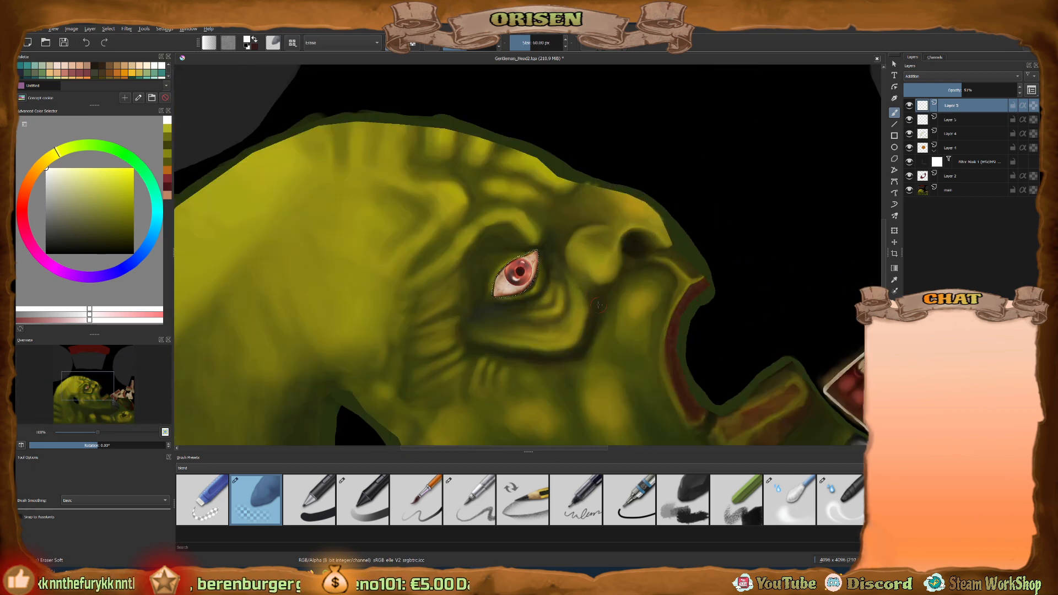
Save the head texture as a TGA image and also as a Krita file.
key(ctrl)
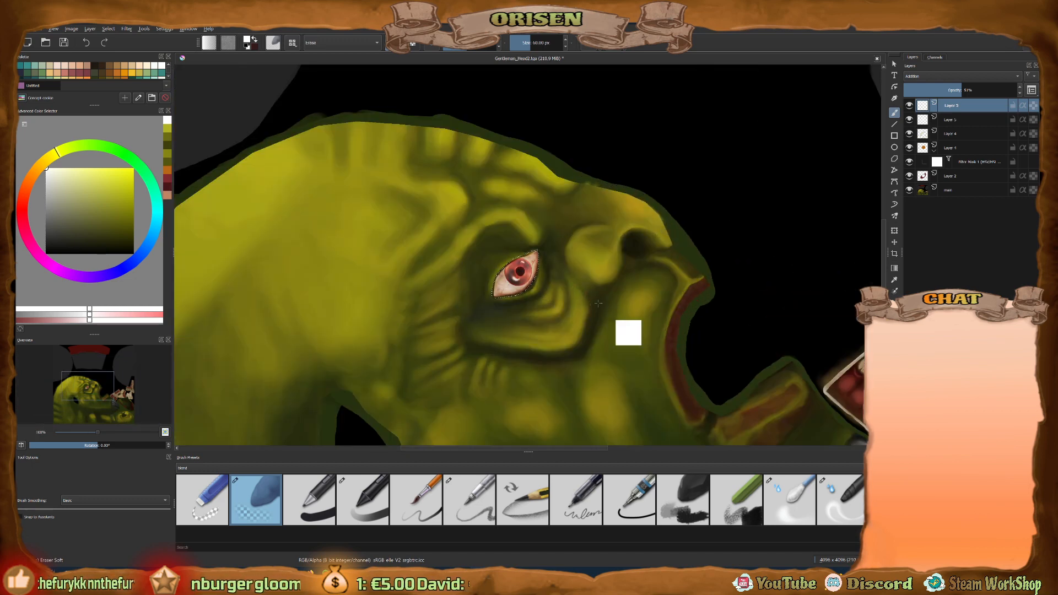
key(ctrl+s)
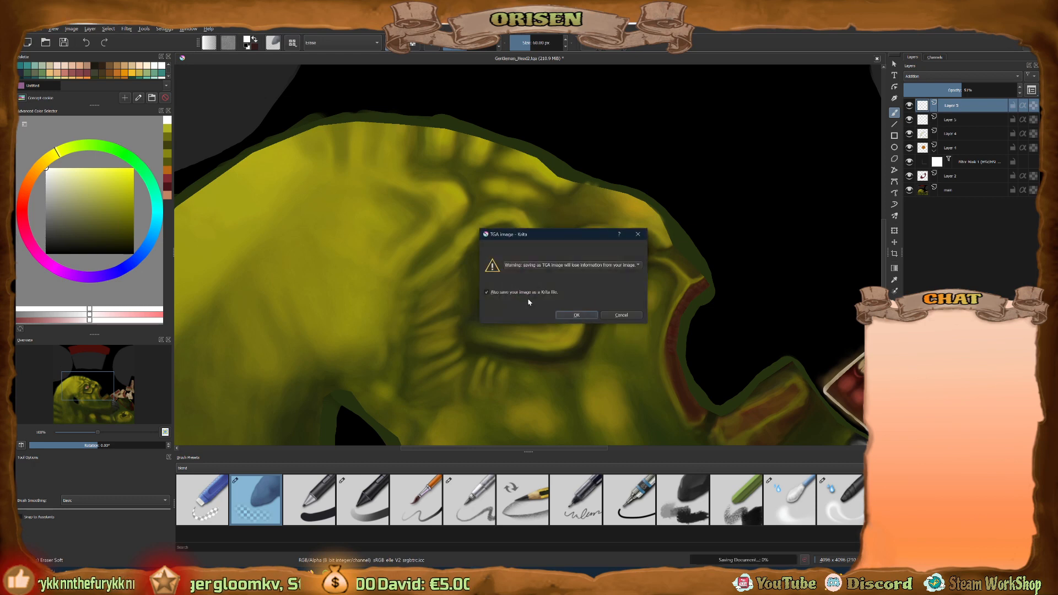
click(576, 315)
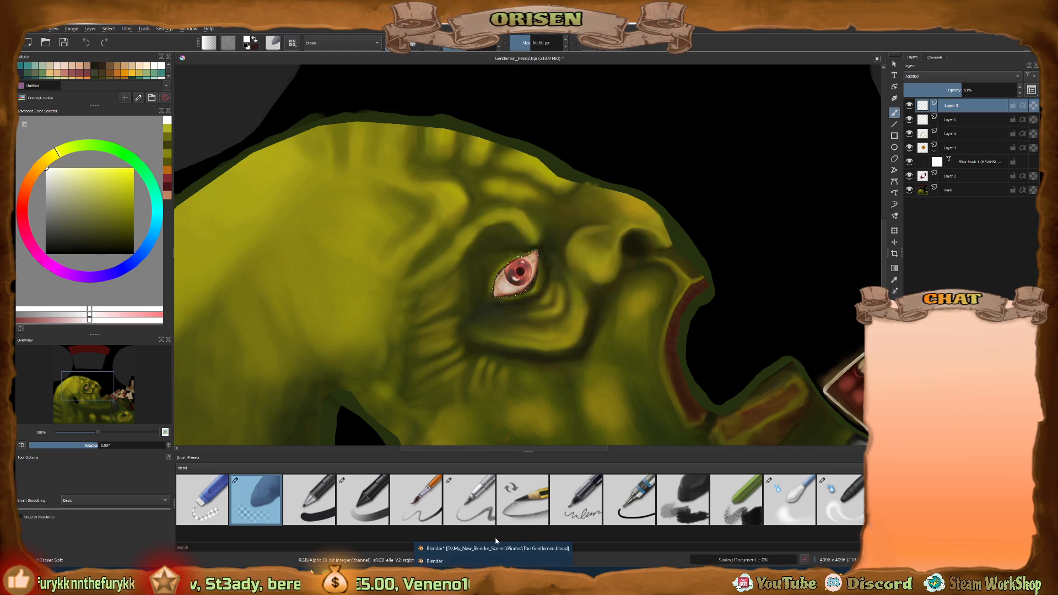
Switch to Blender and examine the red eyes on the orc's textured head from several angles and distances.
key(alt+Tab)
scroll(613, 216, up, 2)
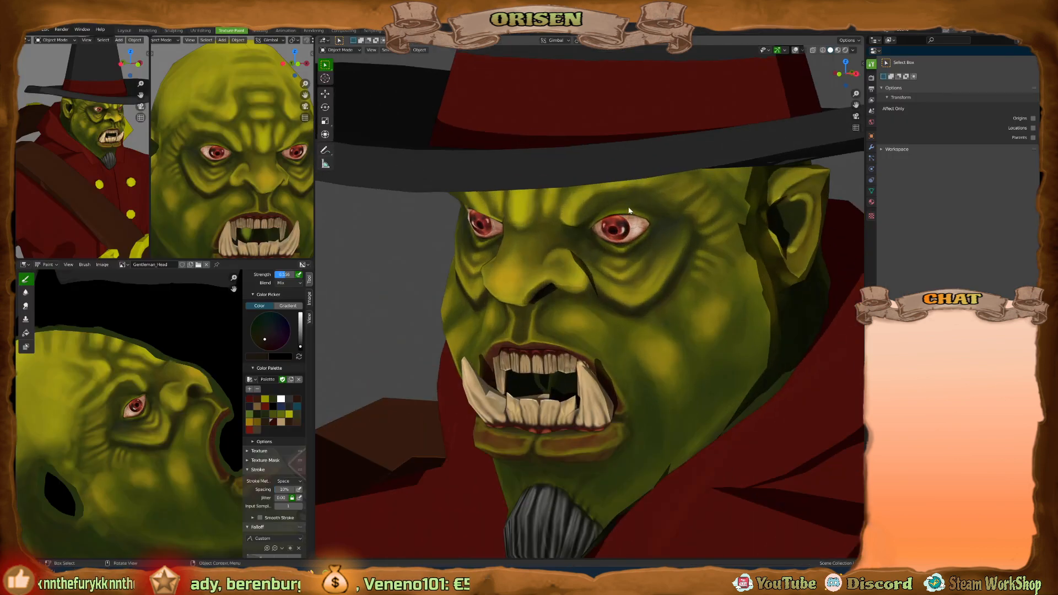
scroll(613, 216, up, 1)
middle_drag(232, 169, 241, 166)
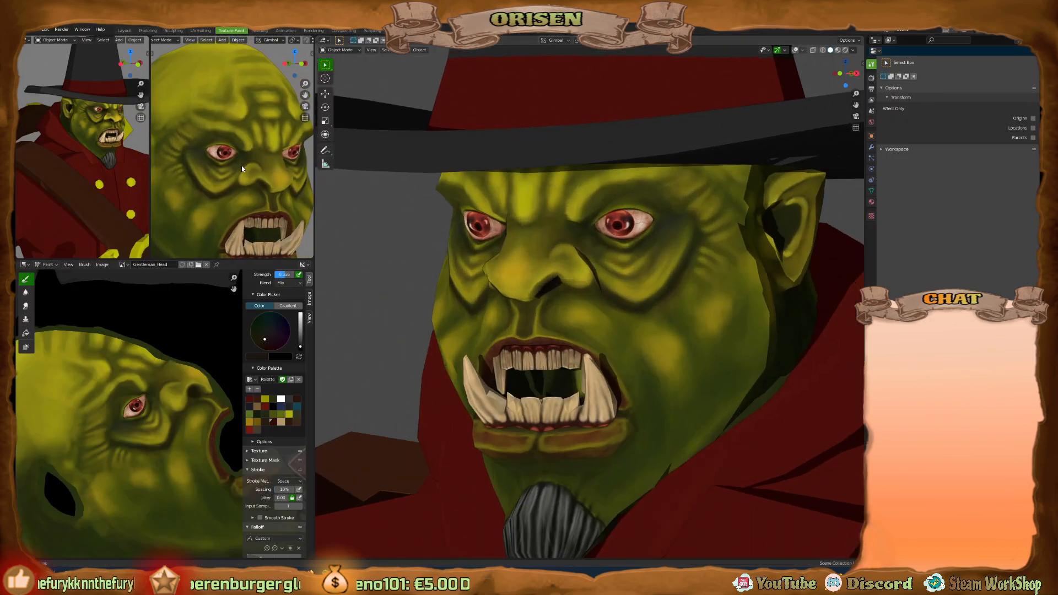
scroll(119, 172, down, 3)
middle_drag(120, 172, 108, 158)
middle_drag(171, 399, 178, 388)
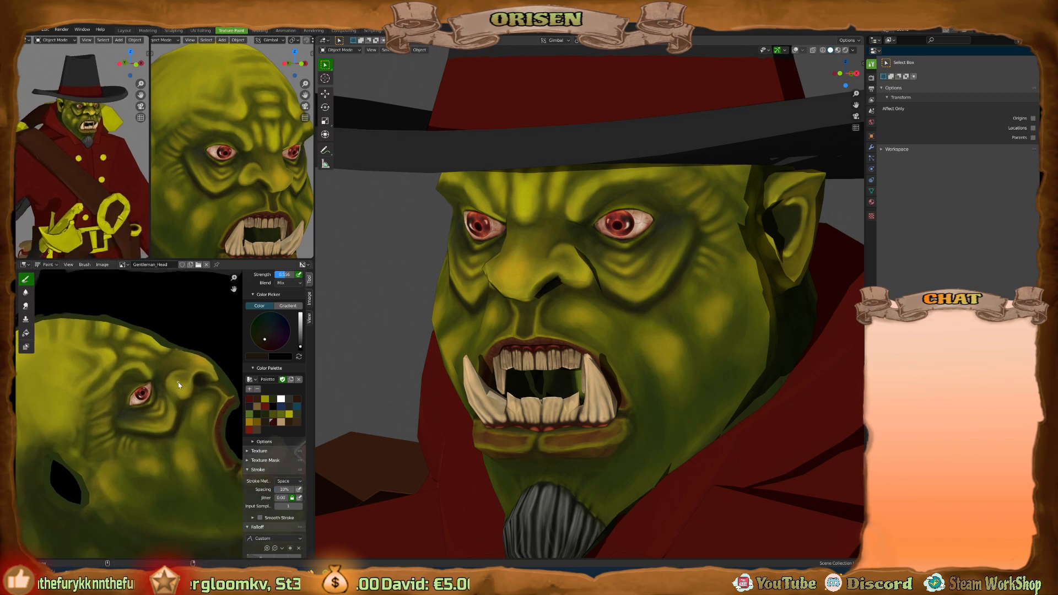
scroll(678, 233, down, 3)
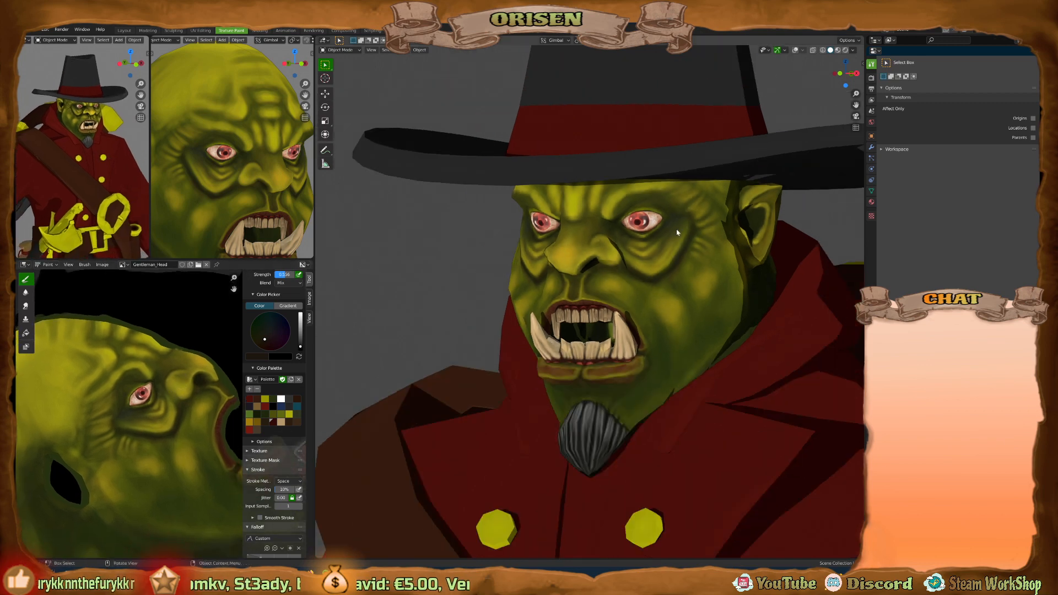
middle_drag(678, 233, 644, 234)
Return to Krita and softly erase the glow over the iris, reducing the eraser size to 44 px.
key(alt+Tab)
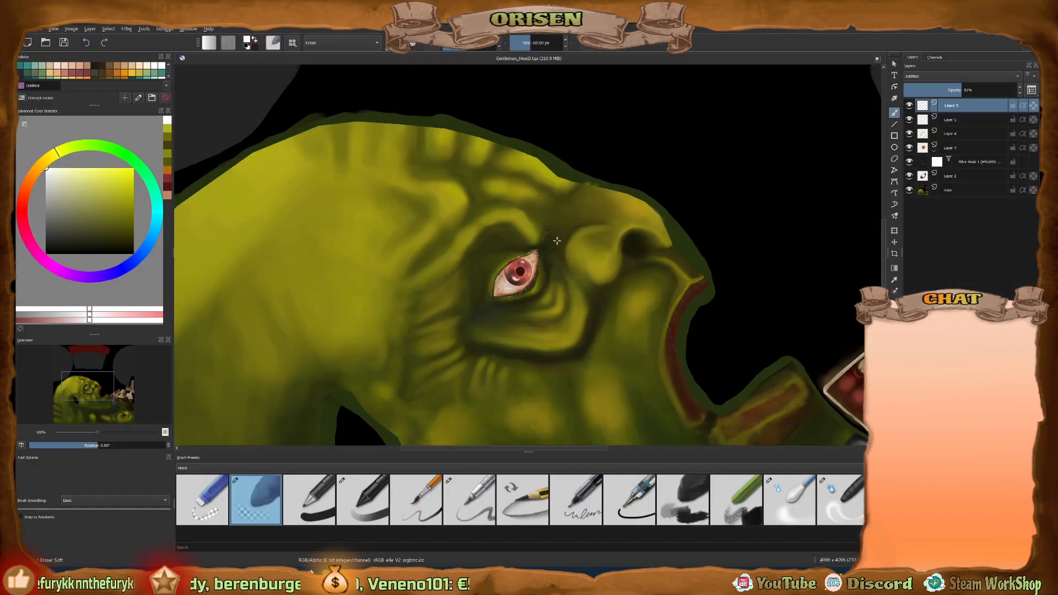
ctrl+scroll(608, 298, up, 5)
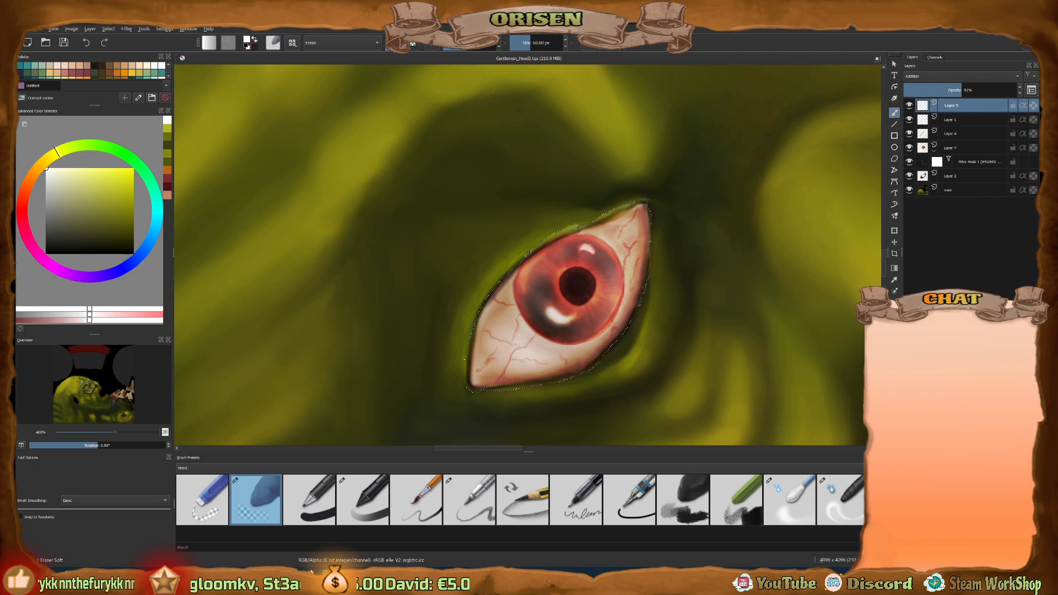
click(568, 300)
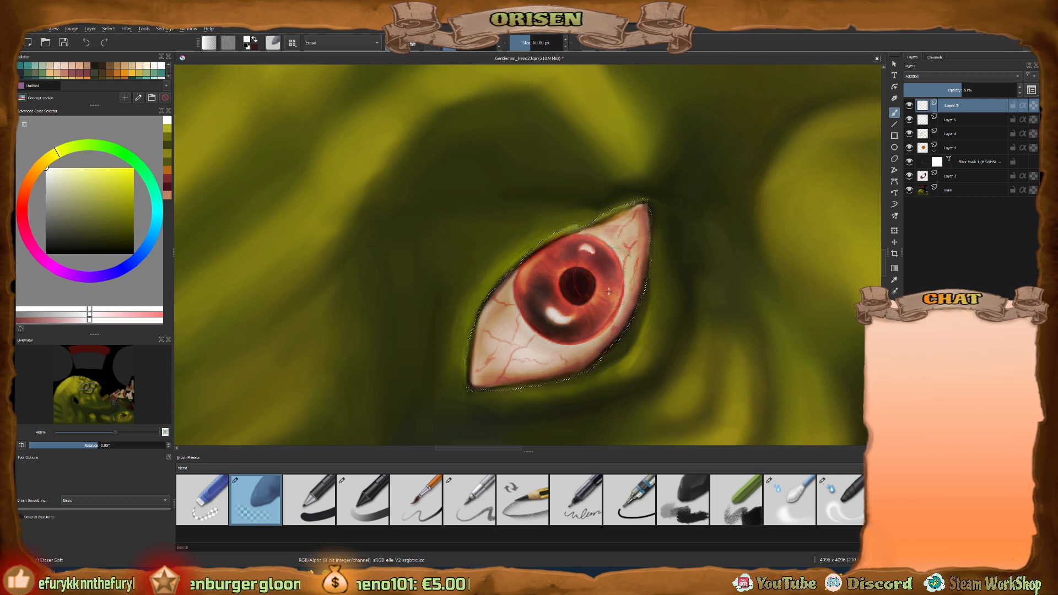
key(bracketleft)
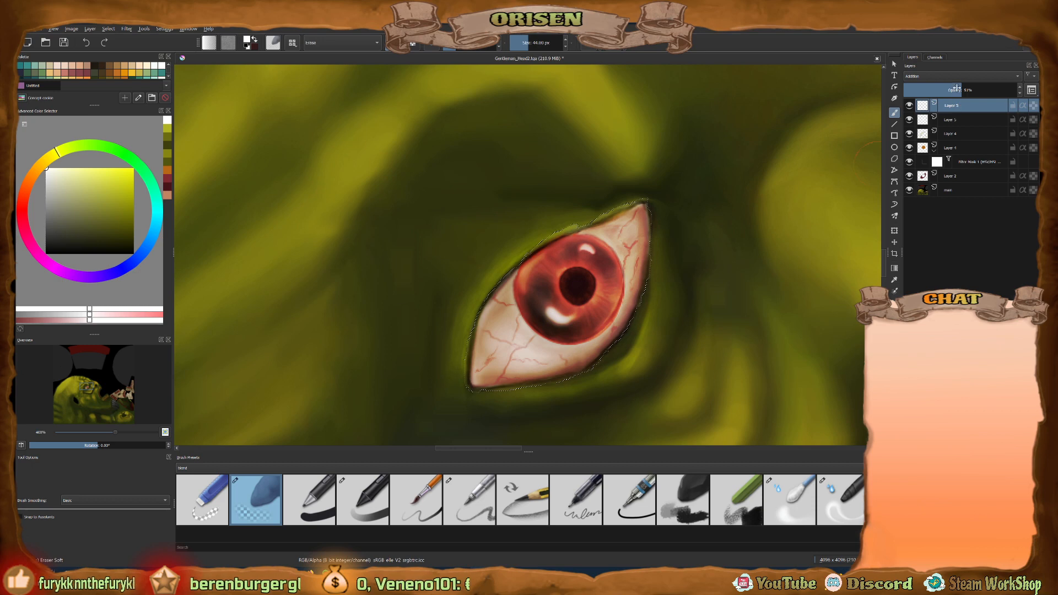
Raise the glow layer's opacity to 100% and erase along the eye's outer edge with a 28 px soft eraser.
drag(956, 88, 1018, 88)
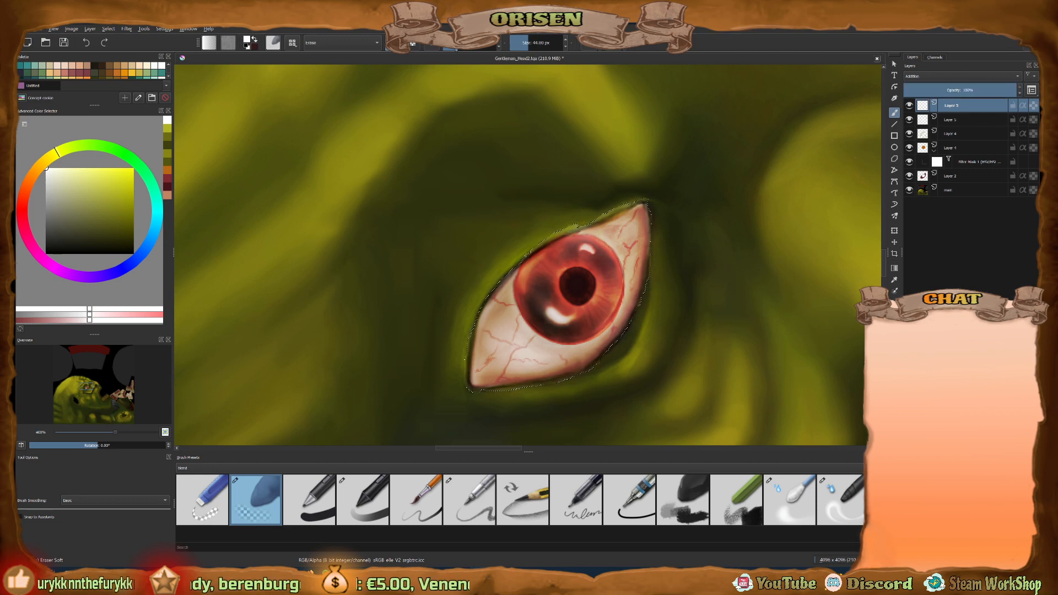
key(bracketleft)
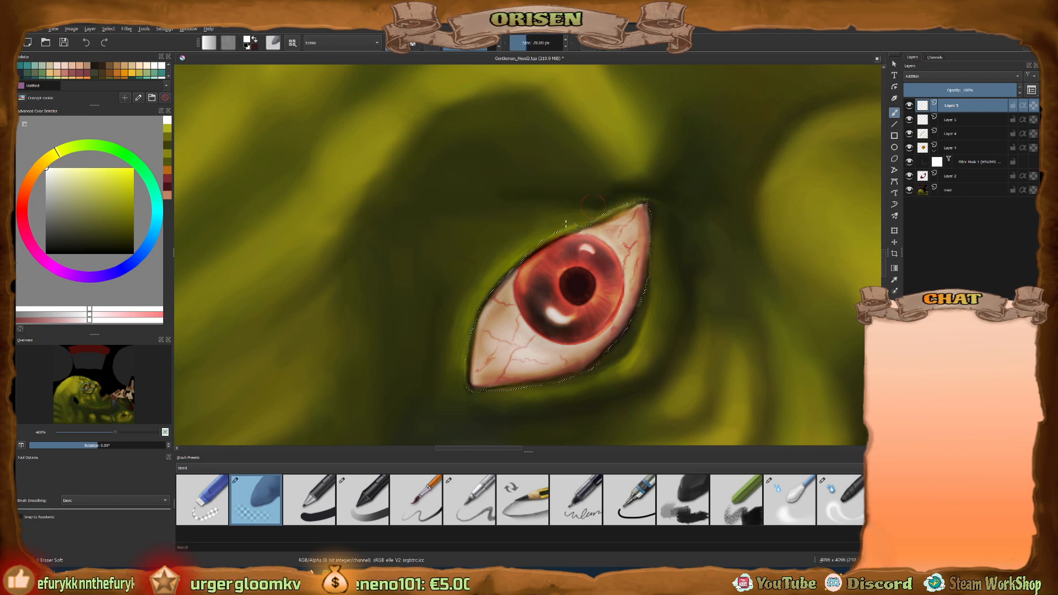
drag(496, 275, 463, 373)
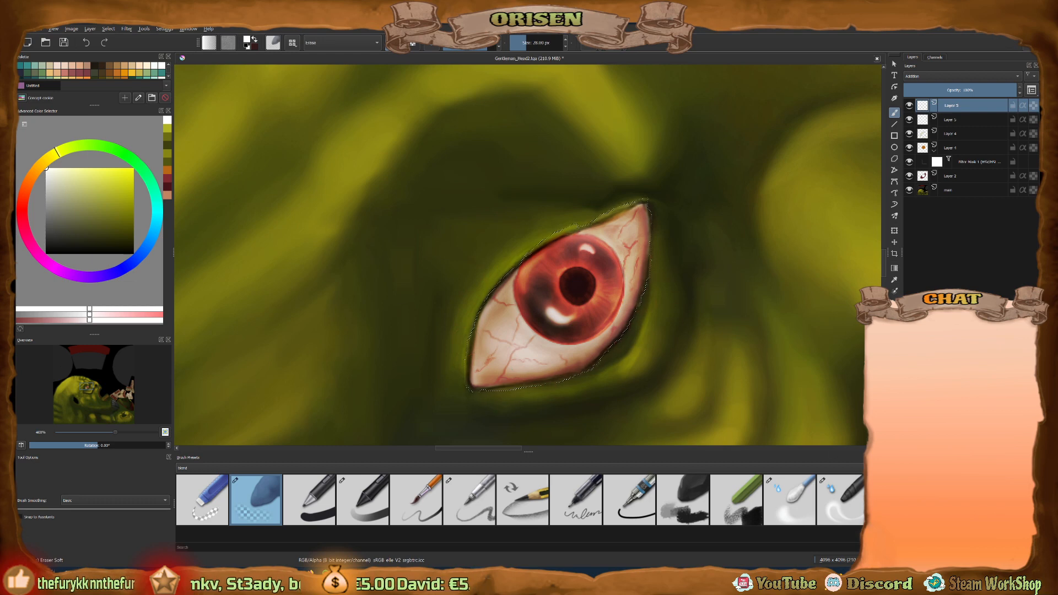
Brighten the iris's upper and lower reflections with the Adjust Lighten brush at about 24 px.
key(slash)
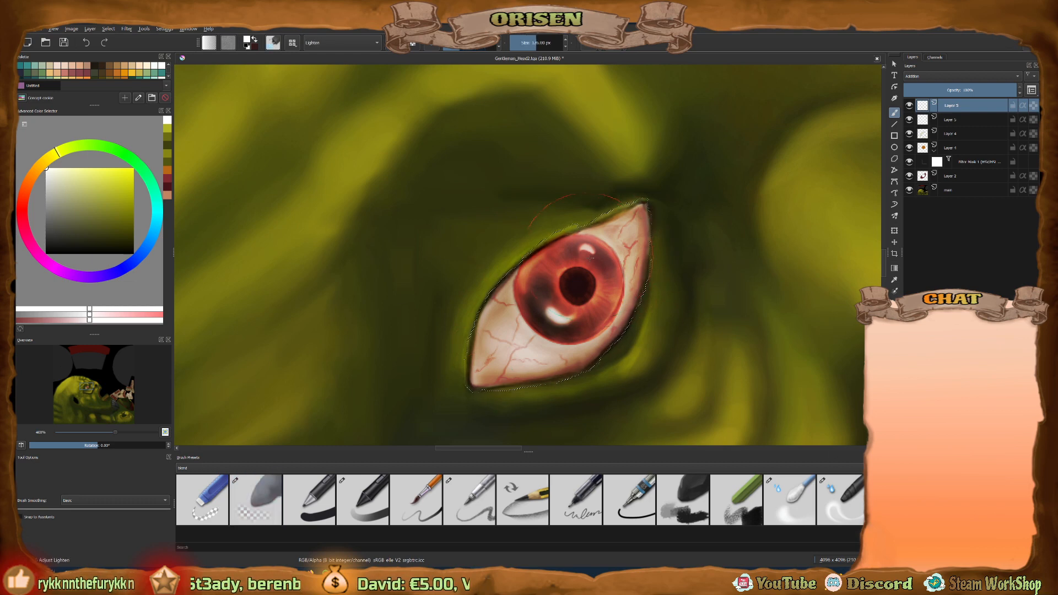
key(bracketleft)
key(bracketleft)
key(bracketleft)
key(bracketleft)
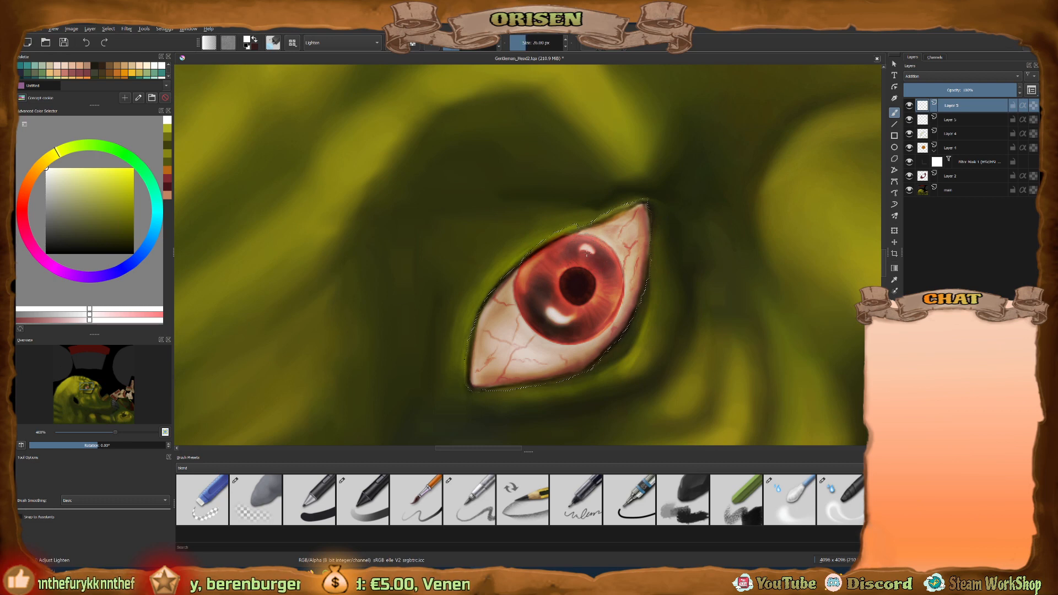
drag(595, 261, 591, 246)
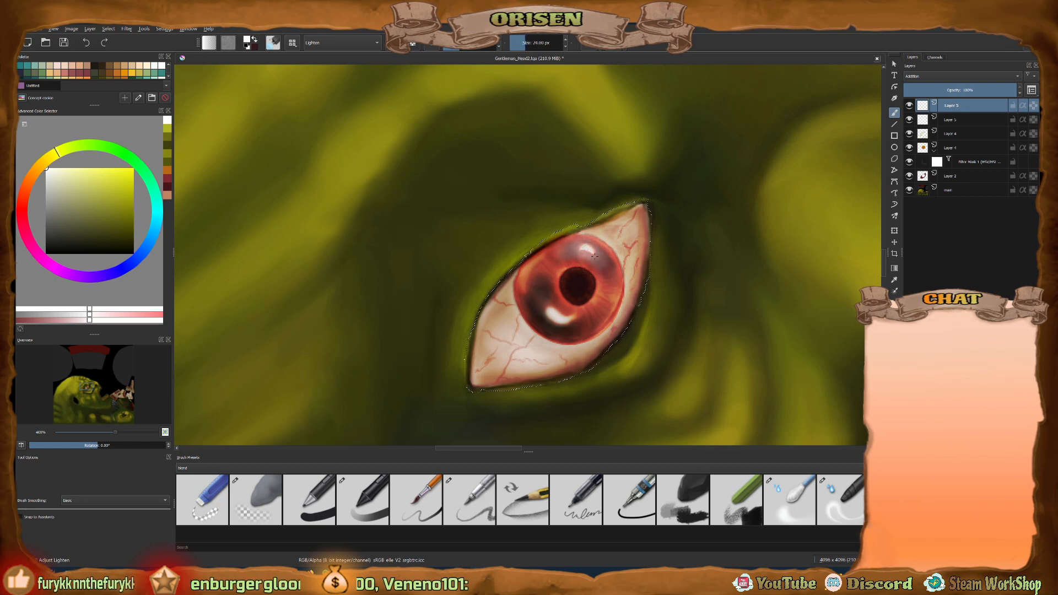
mouse_move(546, 310)
mouse_down()
mouse_move(552, 328)
mouse_move(565, 326)
mouse_move(555, 322)
mouse_up()
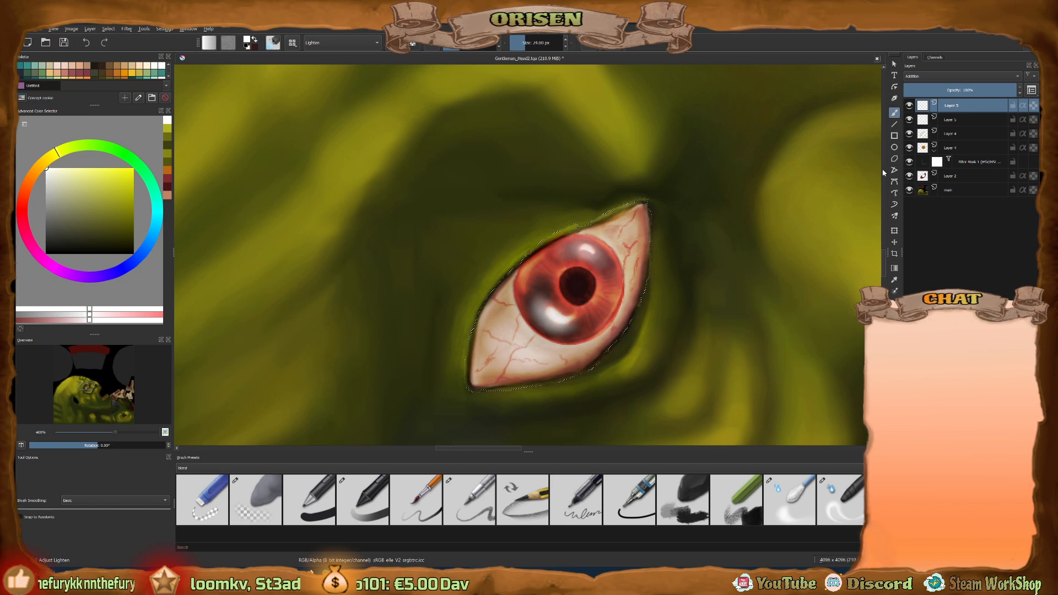
Try Overlay on the glow layer, then set its blending mode to Screen and its opacity to about 40%.
drag(995, 89, 962, 91)
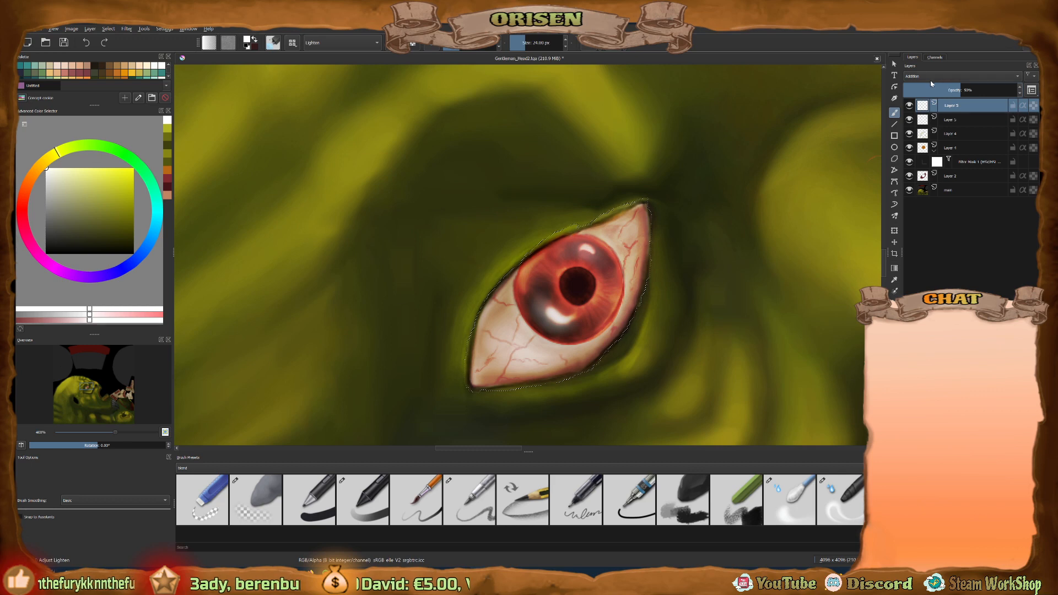
click(931, 76)
click(924, 151)
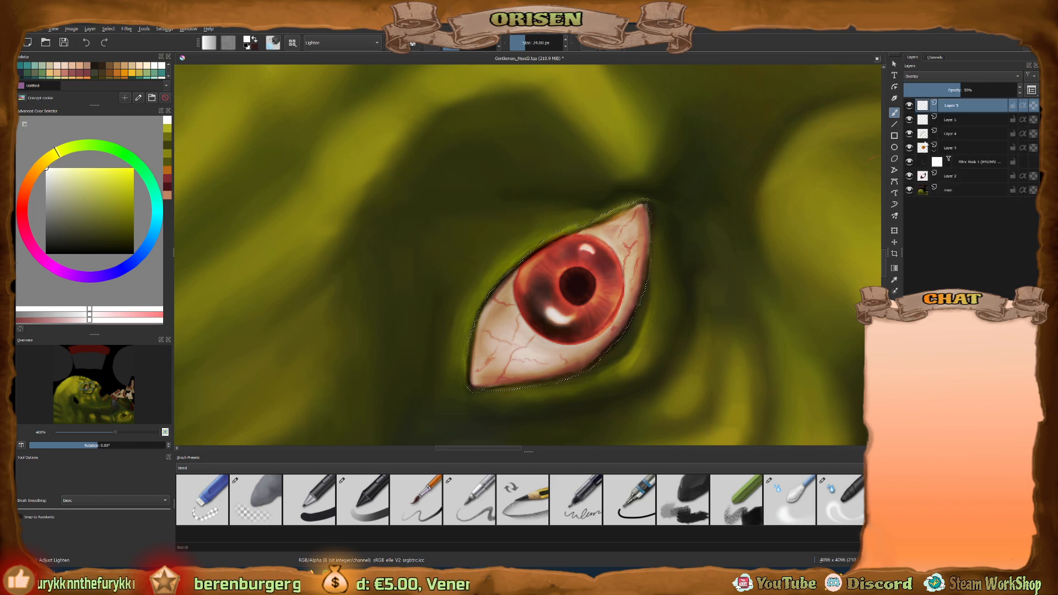
click(937, 78)
click(916, 162)
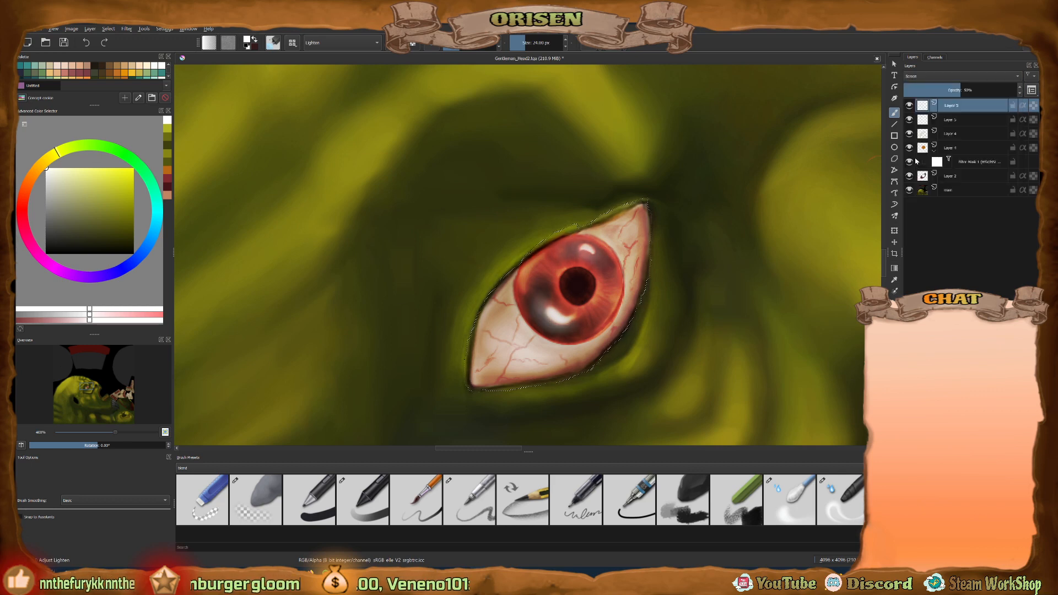
click(949, 90)
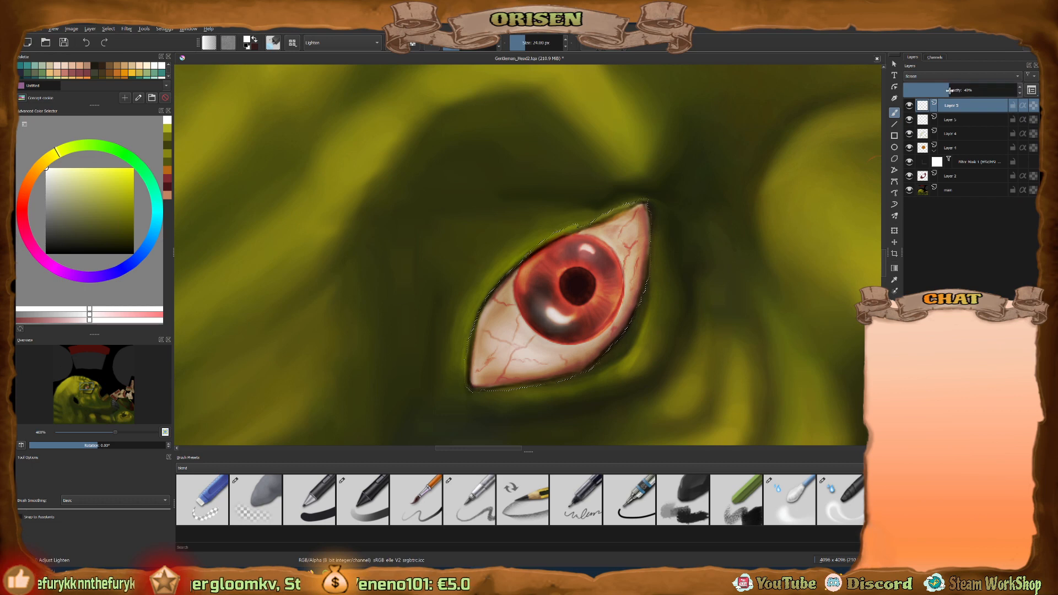
Save the retouched head texture as TGA together with its Krita copy.
scroll(585, 247, down, 7)
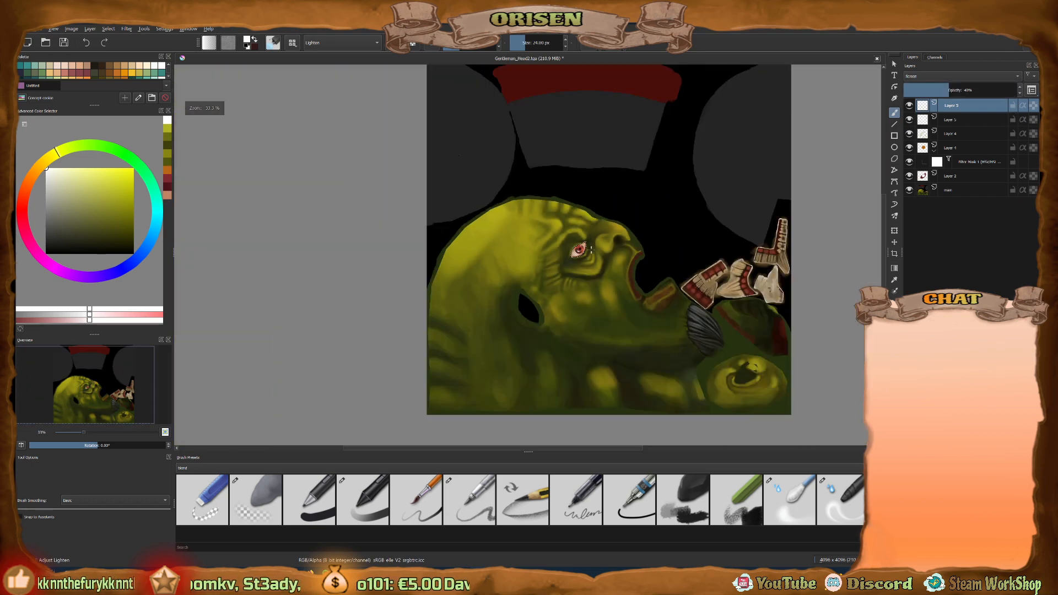
scroll(590, 249, up, 1)
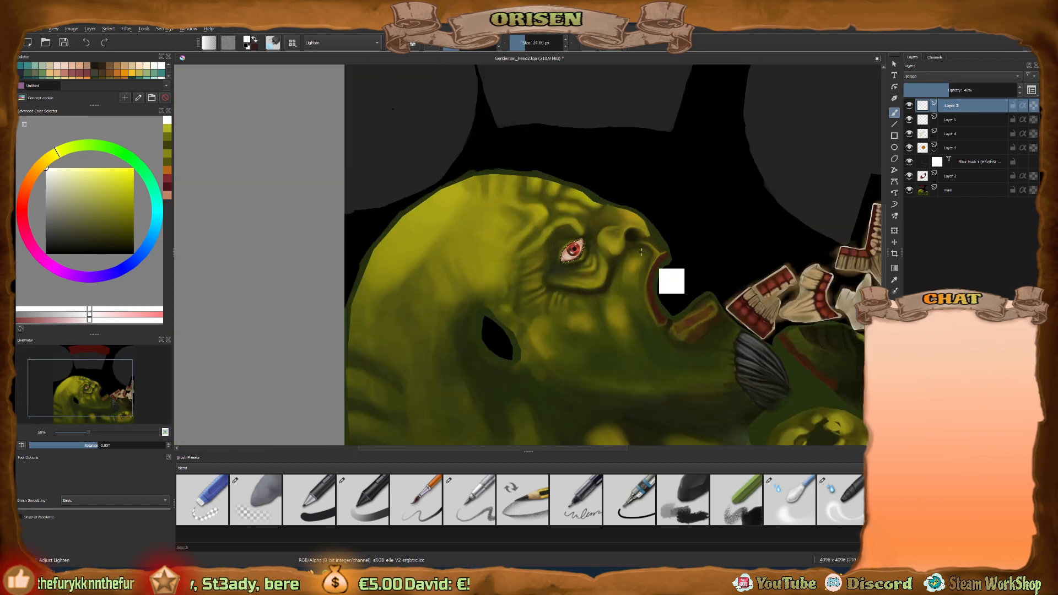
key(ctrl+s)
click(571, 312)
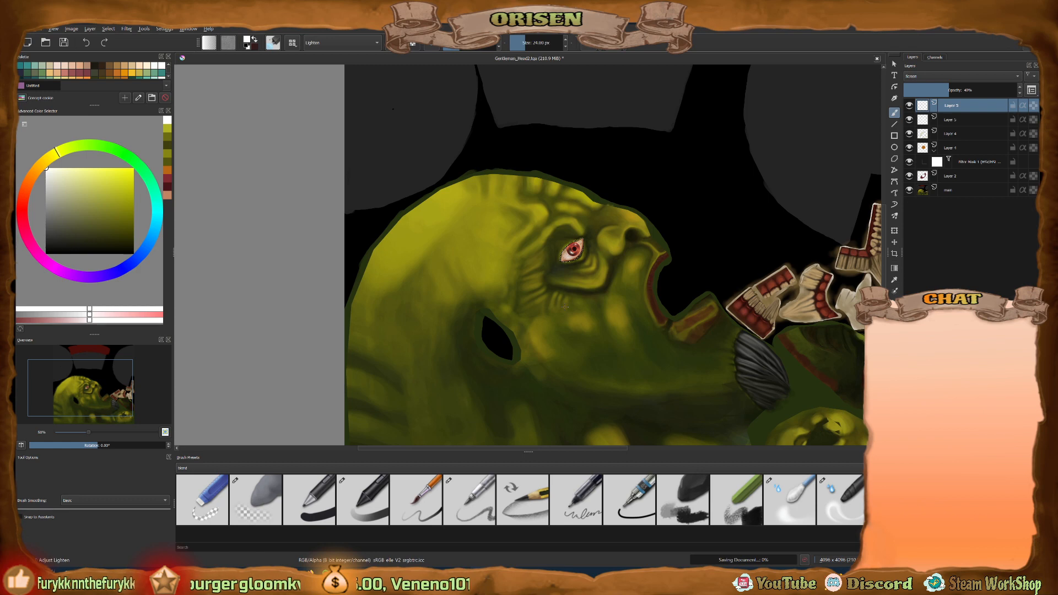
key(XF86AudioLowerVolume)
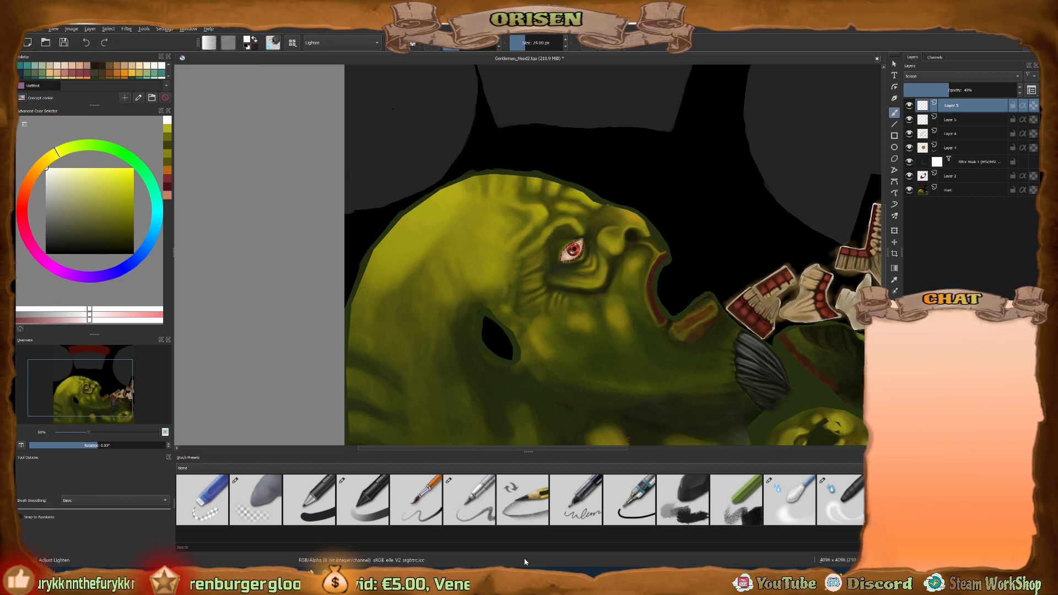
Switch to Blender and examine the updated eye glow and reflections on the orc's face, close up and from afar.
mouse_move(493, 577)
click(492, 549)
middle_drag(555, 242, 546, 243)
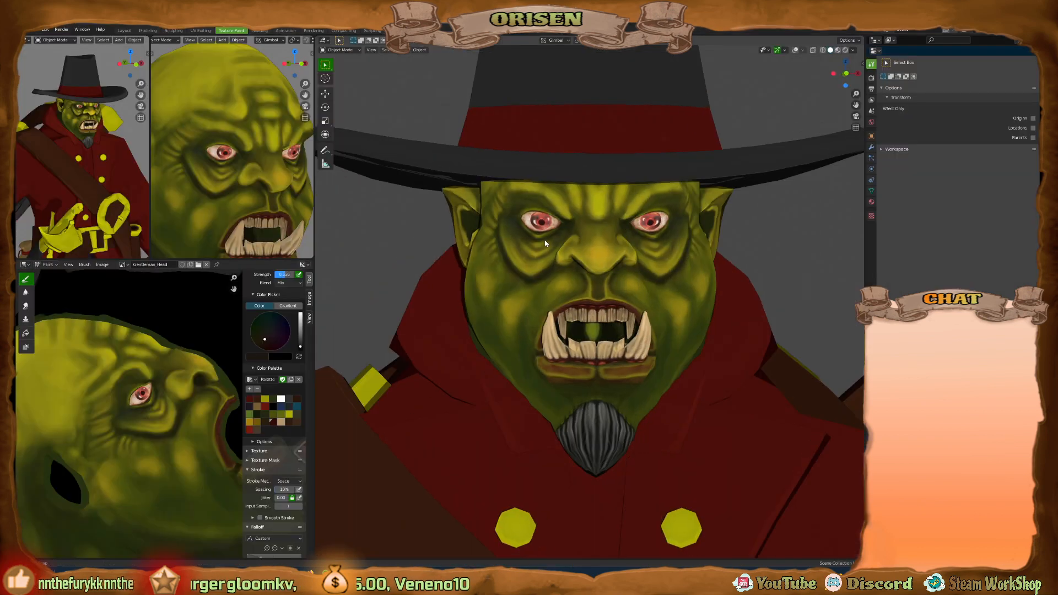
mouse_move(683, 235)
middle_down()
mouse_move(637, 220)
mouse_move(664, 234)
middle_up()
scroll(638, 220, up, 2)
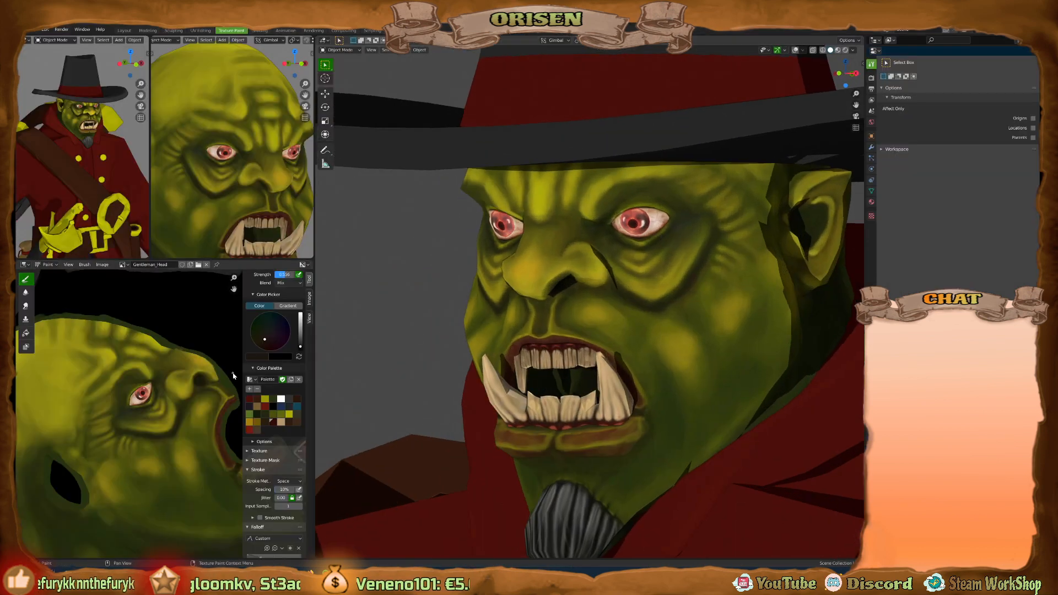
middle_drag(187, 360, 182, 360)
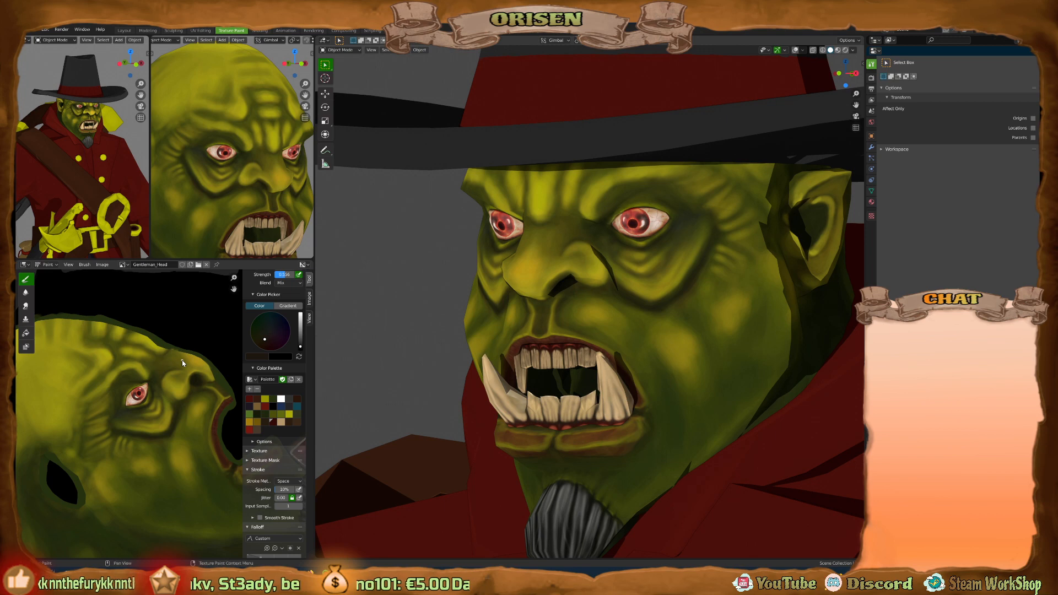
scroll(719, 301, down, 3)
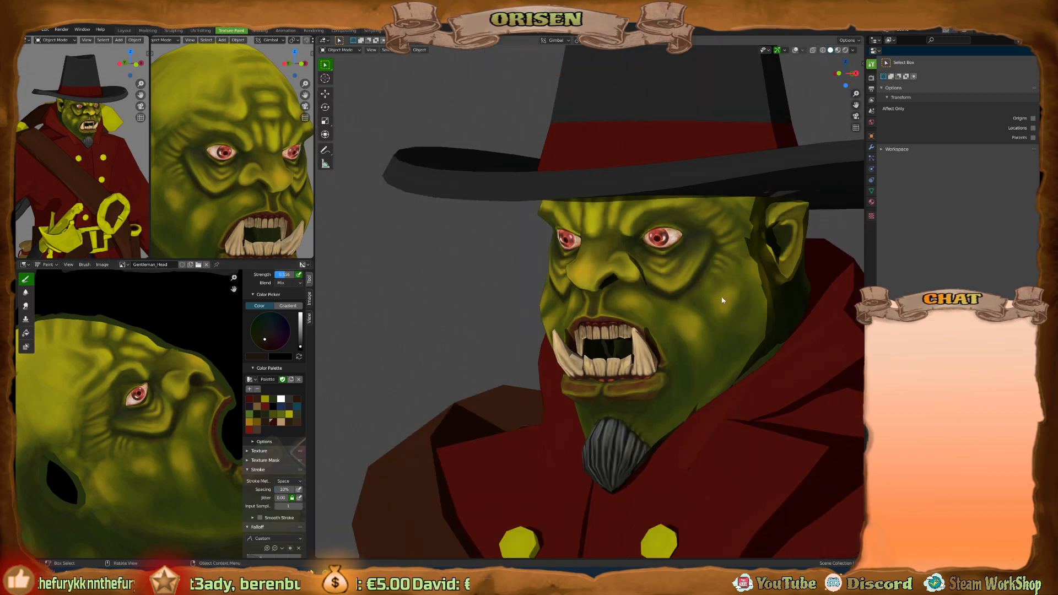
middle_drag(722, 300, 585, 282)
scroll(606, 282, down, 2)
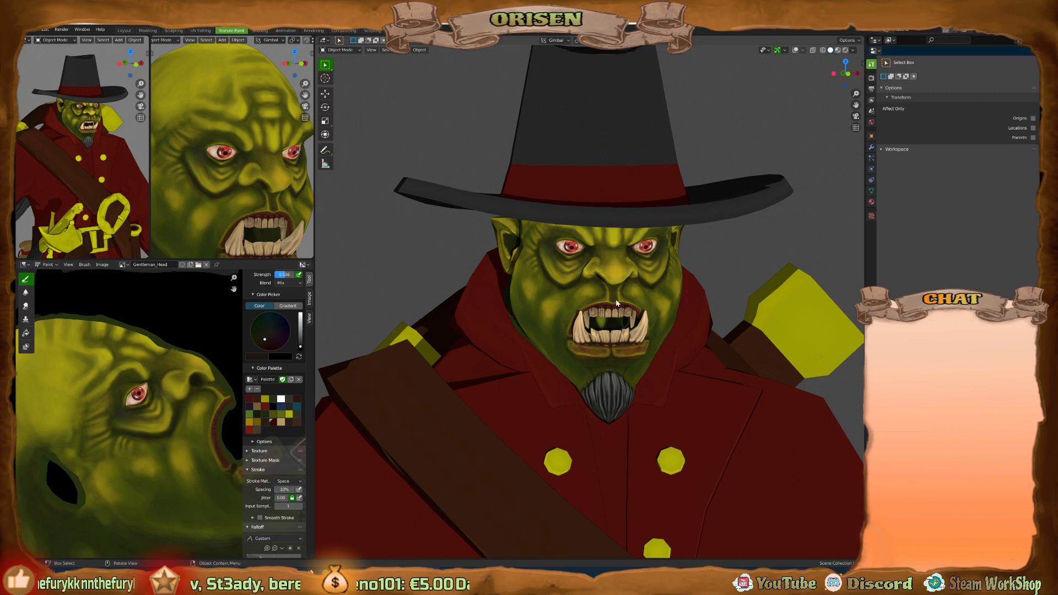
scroll(617, 302, up, 3)
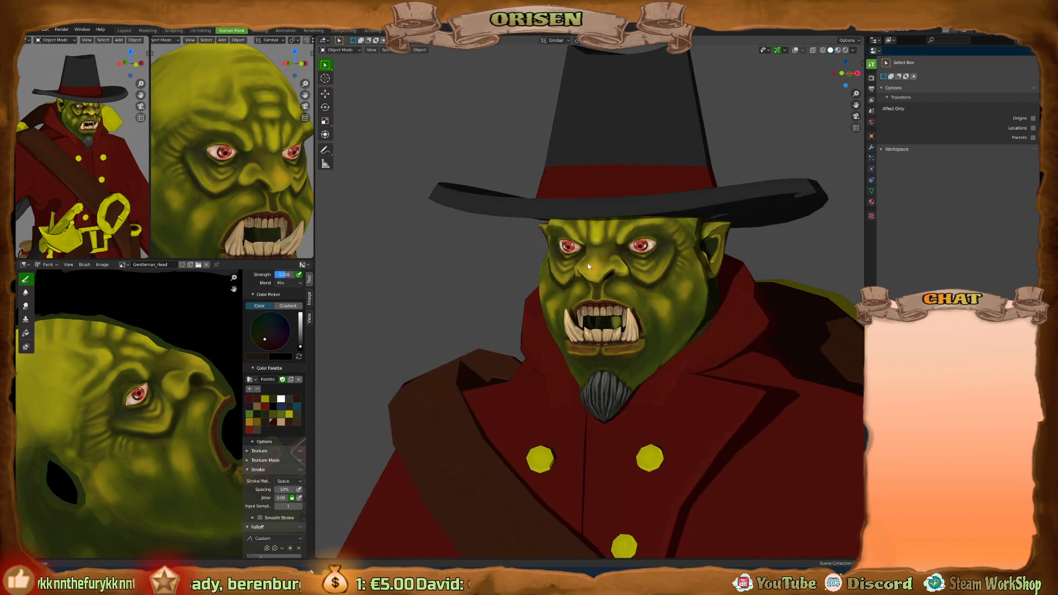
scroll(630, 254, up, 4)
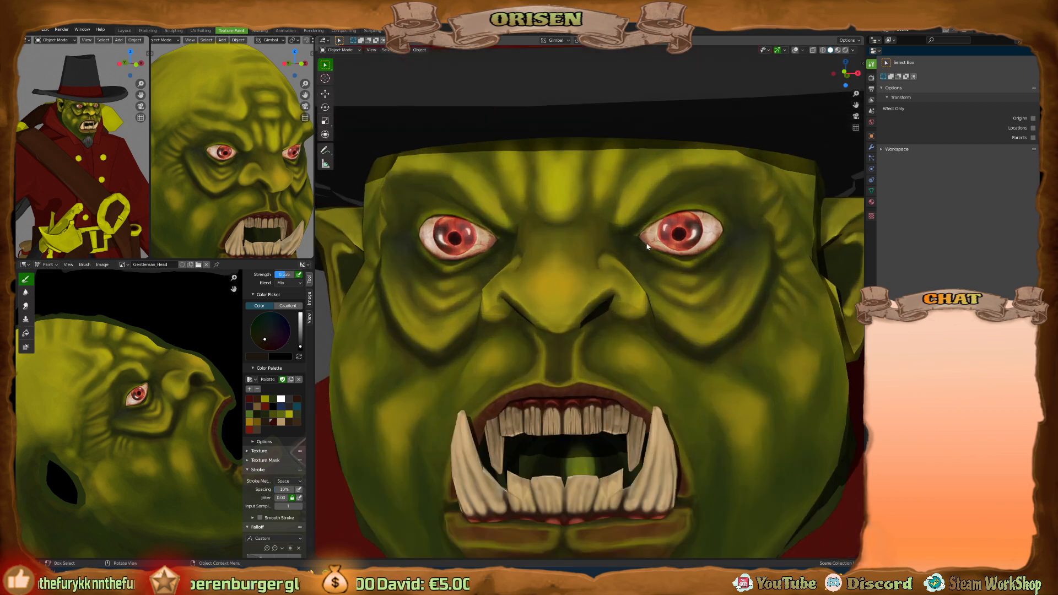
scroll(584, 248, down, 2)
middle_drag(557, 252, 566, 263)
middle_drag(515, 226, 512, 256)
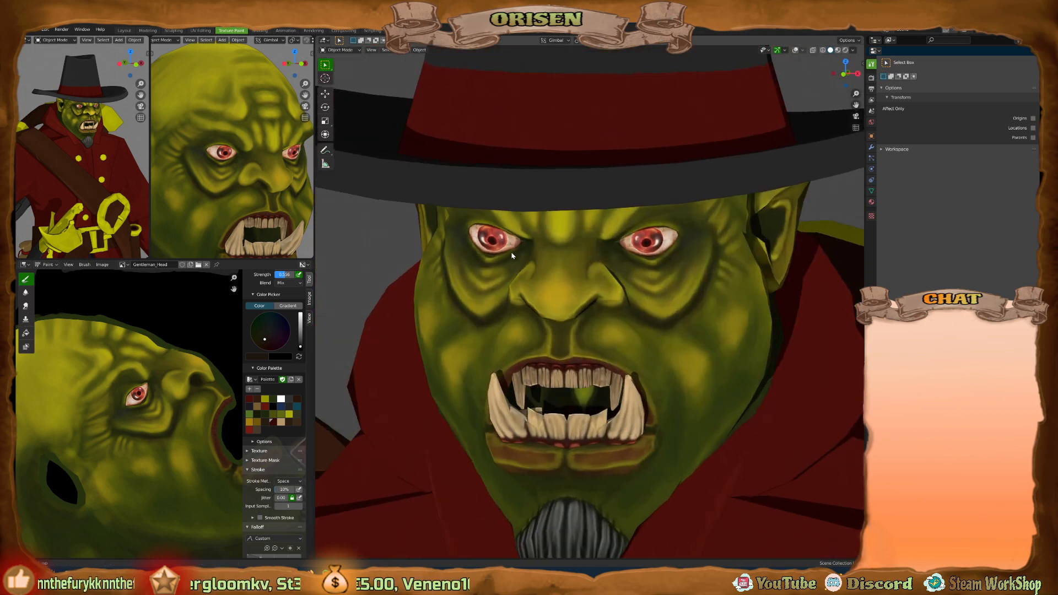
scroll(625, 253, down, 2)
middle_drag(688, 261, 612, 271)
scroll(650, 259, down, 2)
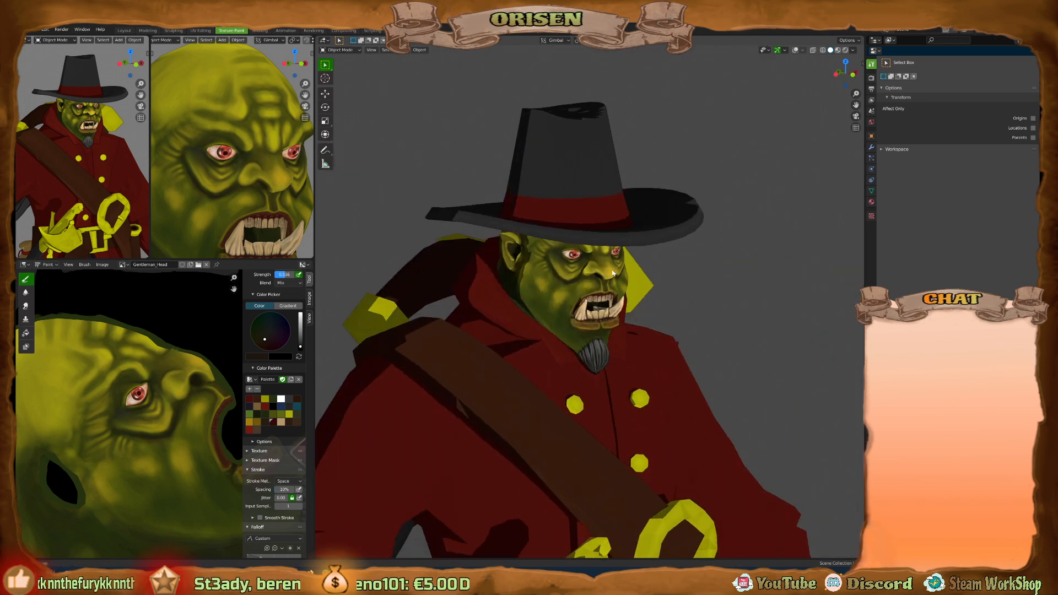
Check the orc's face from the front in Blender, then switch back to Krita with the whole head texture in view.
scroll(270, 186, down, 1)
middle_drag(270, 187, 243, 188)
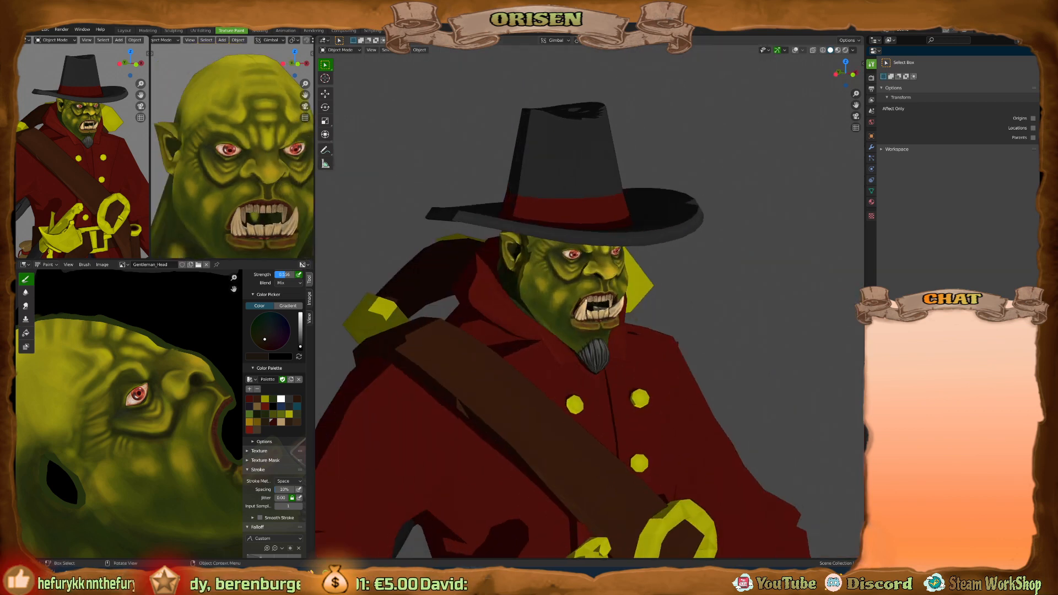
key(alt+Tab)
scroll(584, 270, down, 3)
middle_drag(630, 254, 497, 287)
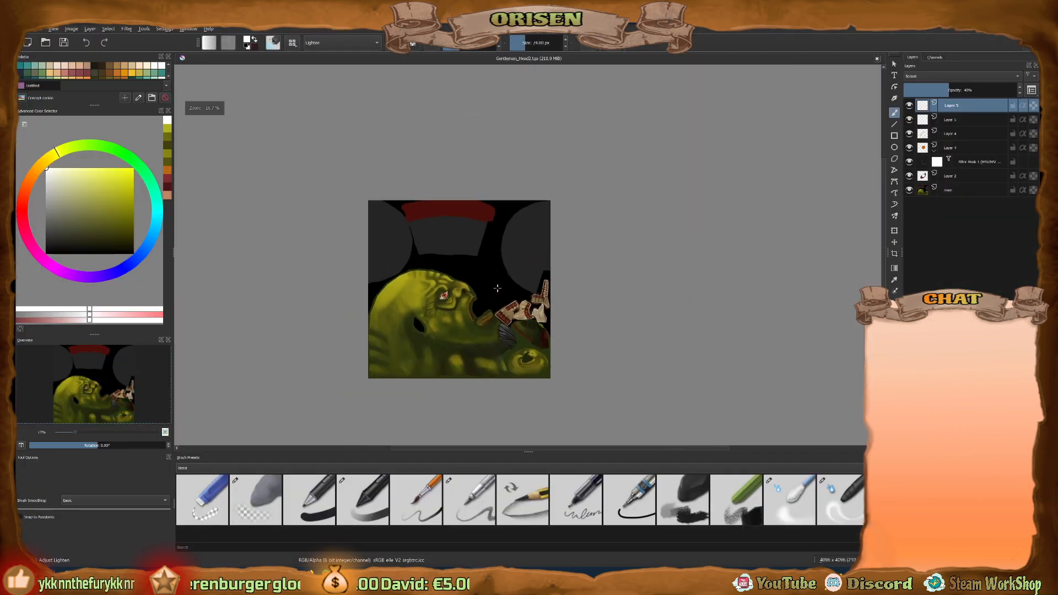
scroll(497, 287, up, 1)
Start opening an image and browse on drive D: to the Disruptor folder inside DOTA2/Dota2_Heros.
click(27, 29)
click(39, 49)
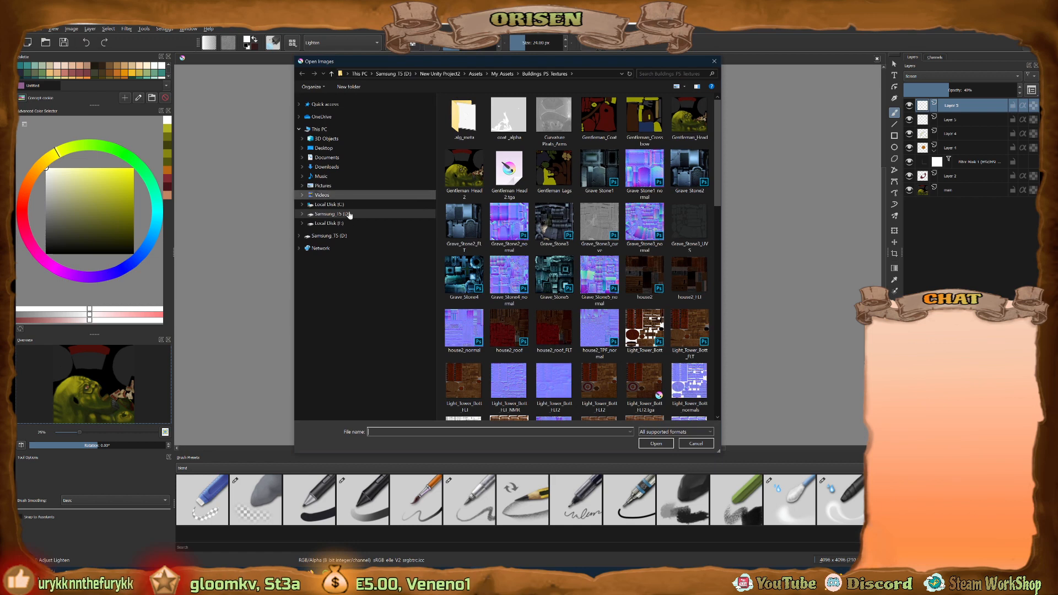
click(332, 214)
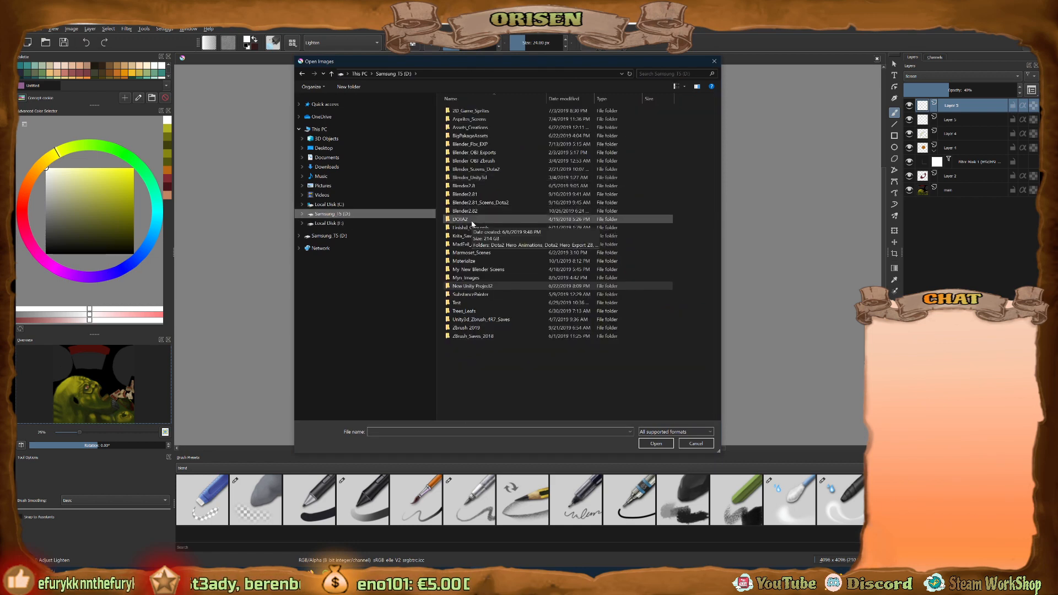
double_click(462, 219)
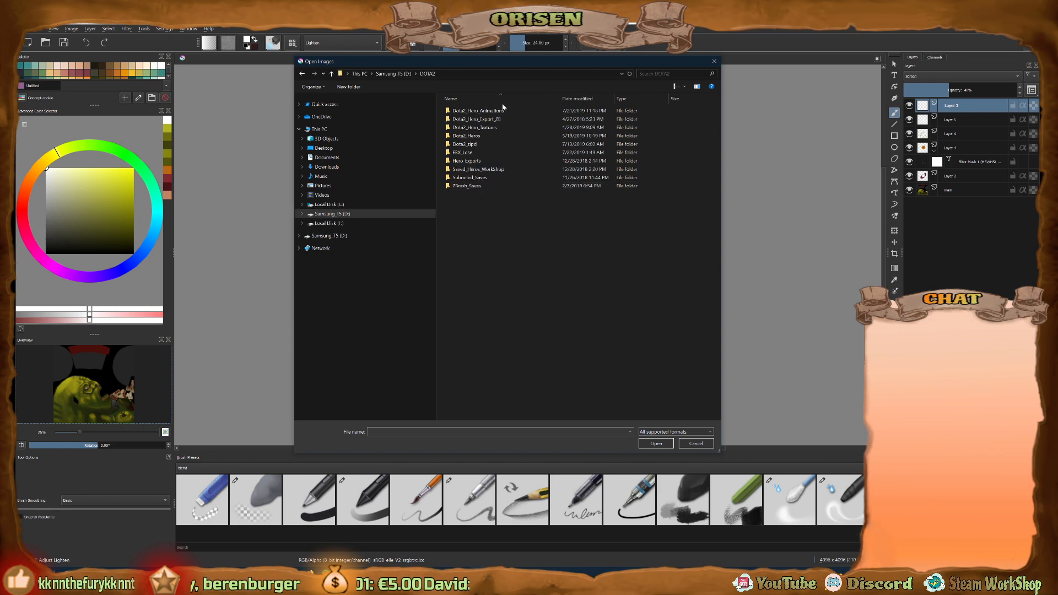
double_click(467, 136)
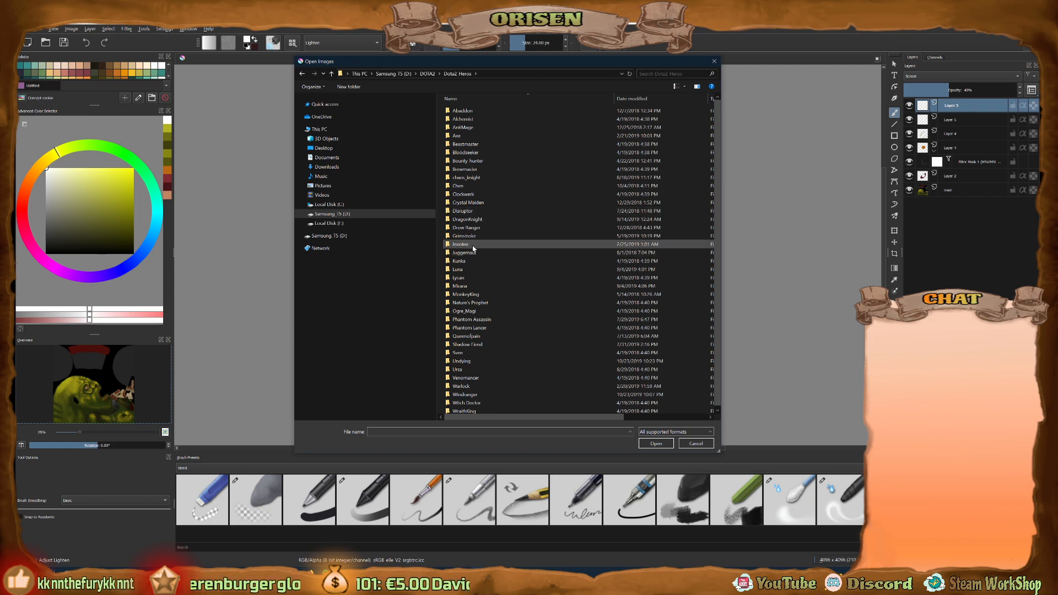
double_click(470, 211)
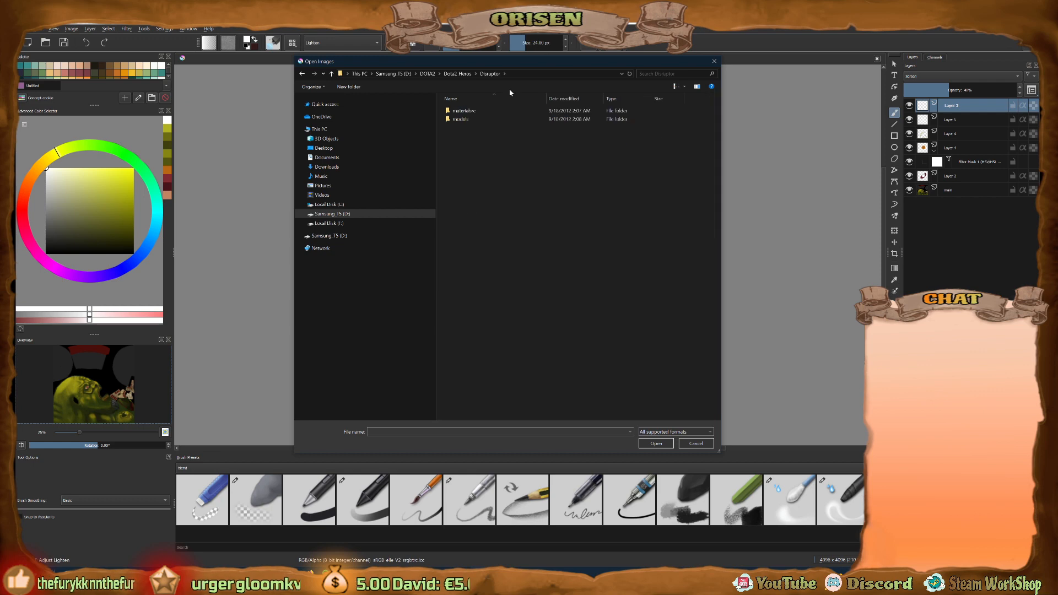
Open the disruptor_color texture from Disruptor's materials/models/heroes/disruptor folder.
double_click(460, 119)
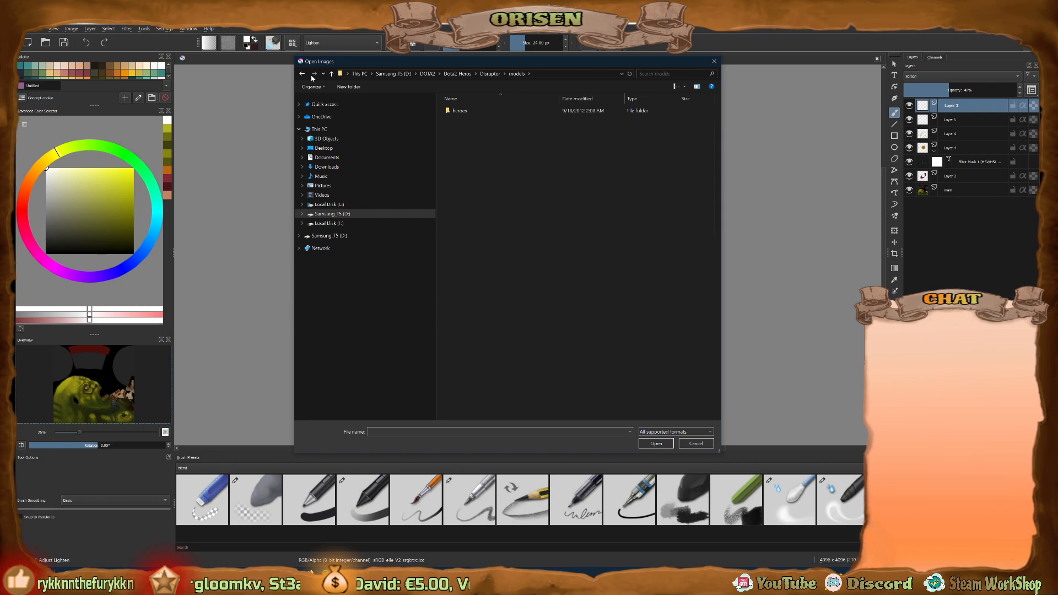
key(alt+Left)
double_click(461, 112)
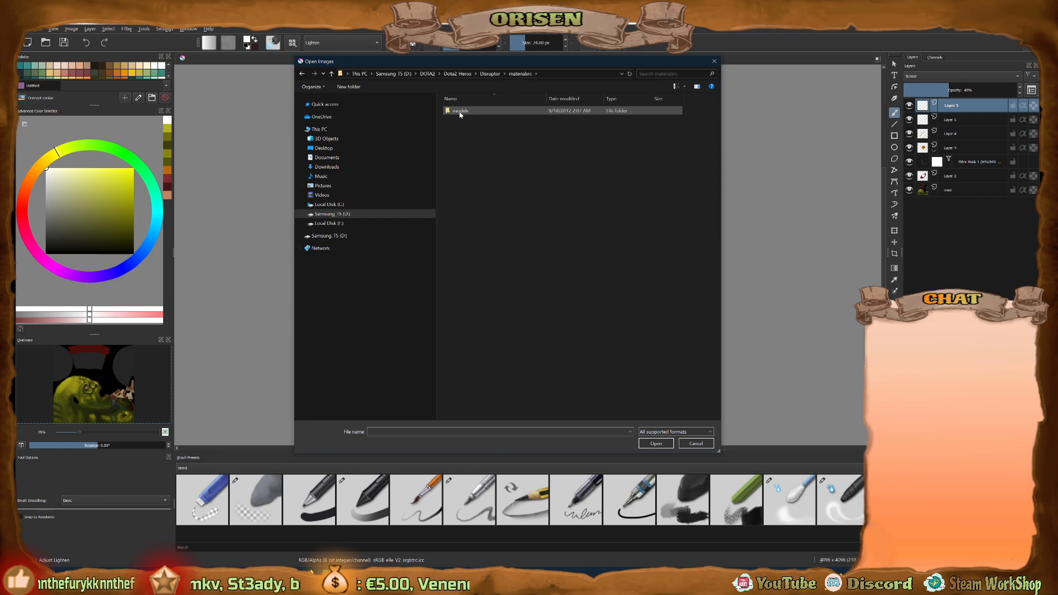
double_click(460, 111)
double_click(461, 112)
double_click(461, 112)
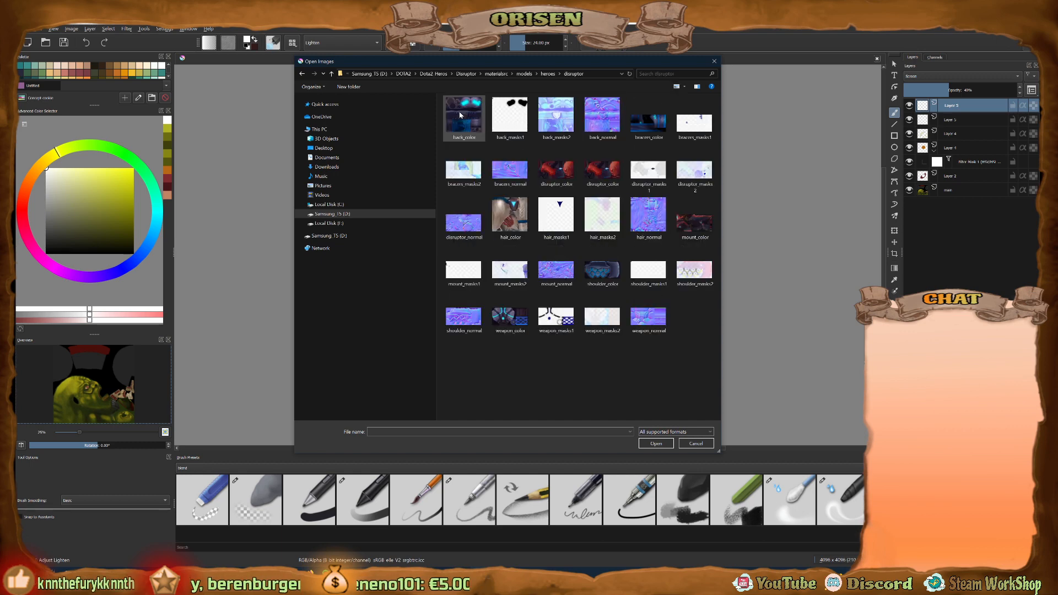
double_click(607, 175)
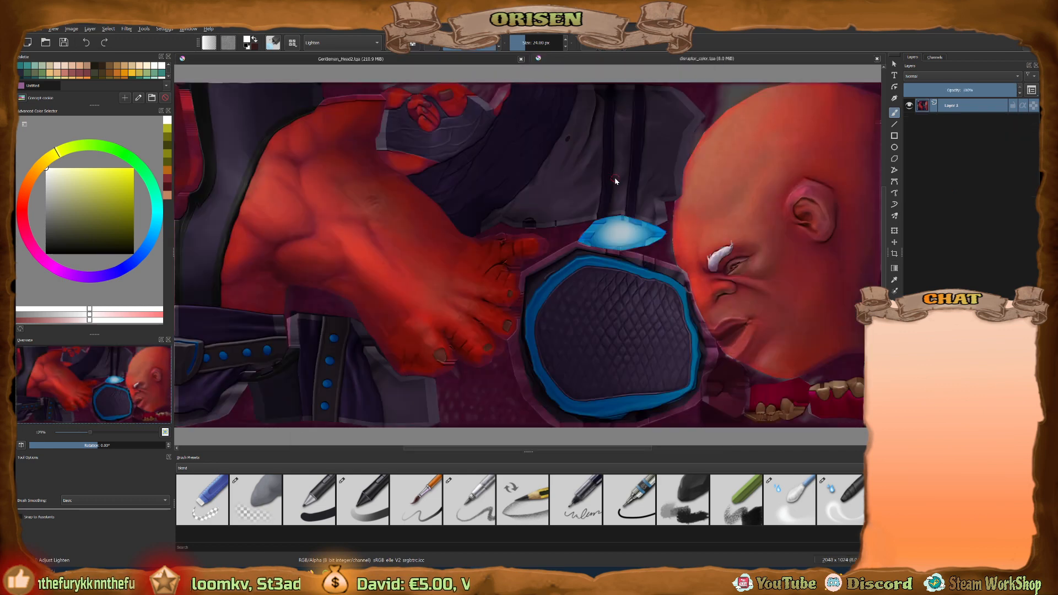
Examine the Disruptor texture's painted face and blue gem as a reference, then close that image.
key(1)
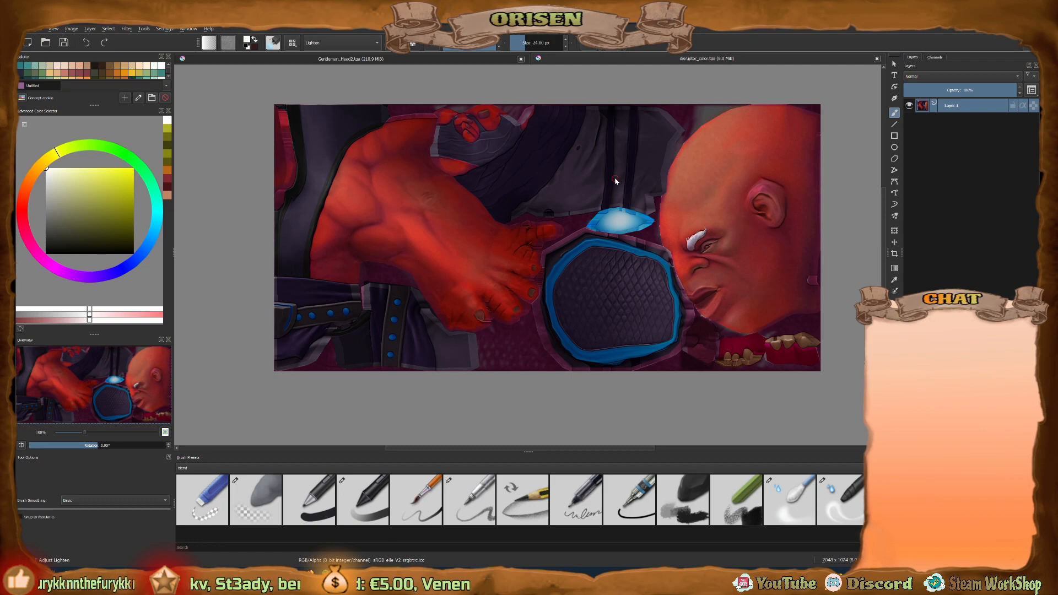
scroll(616, 181, right, 3)
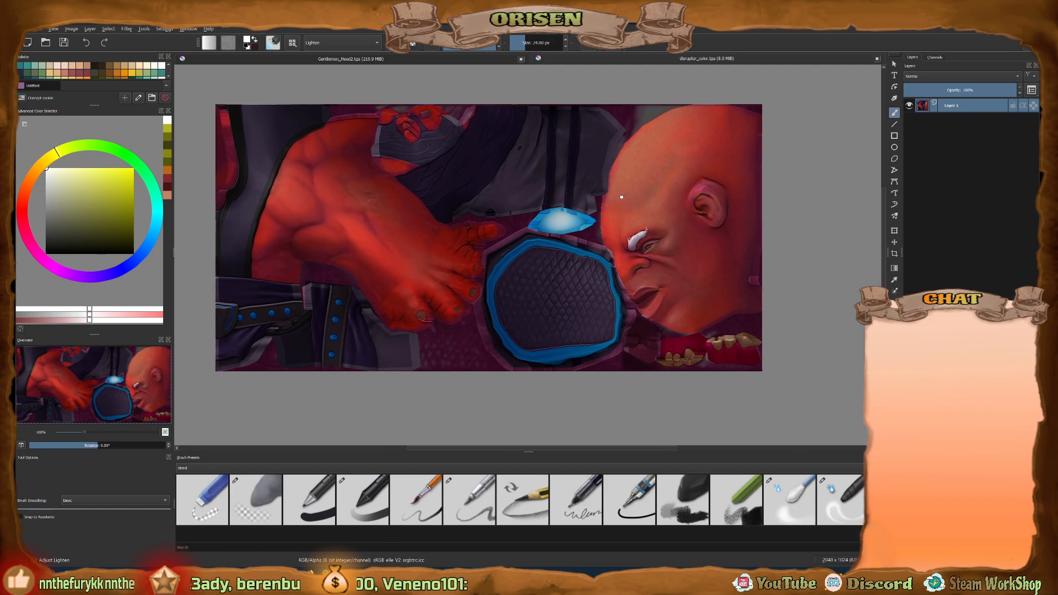
scroll(616, 195, up, 5)
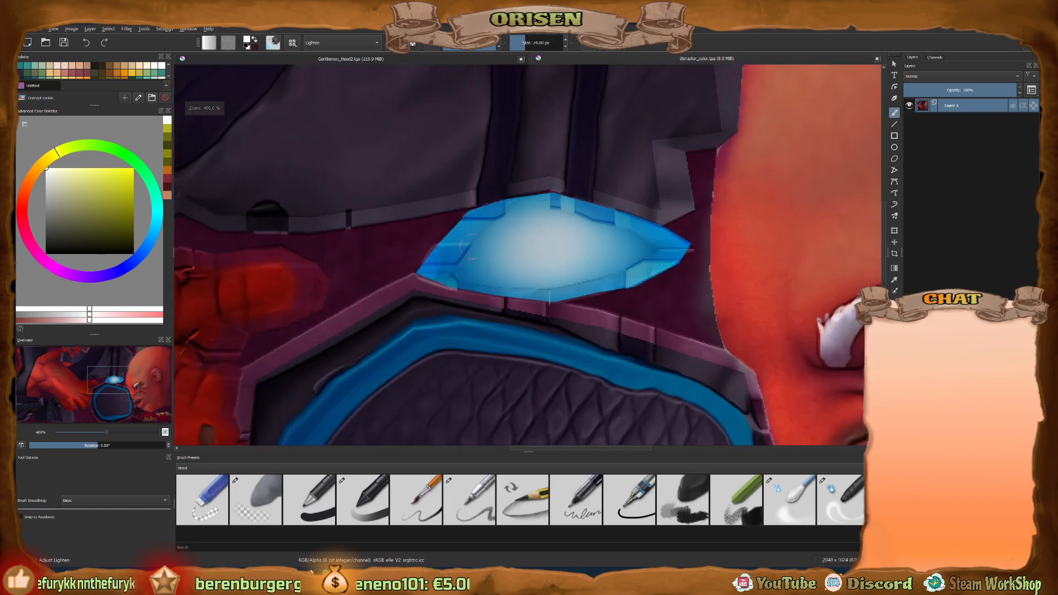
scroll(418, 130, down, 7)
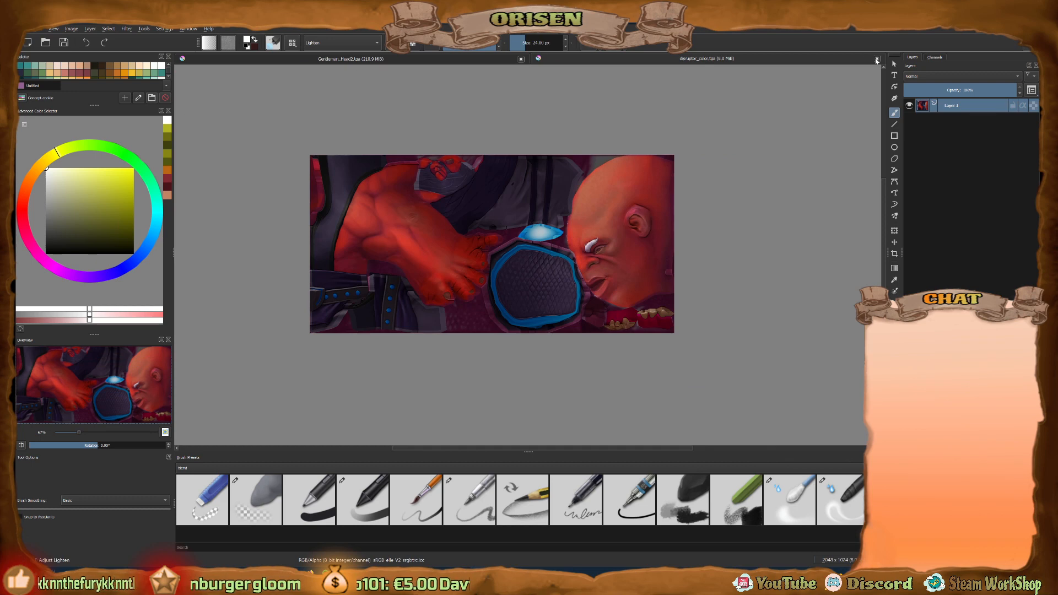
key(ctrl+w)
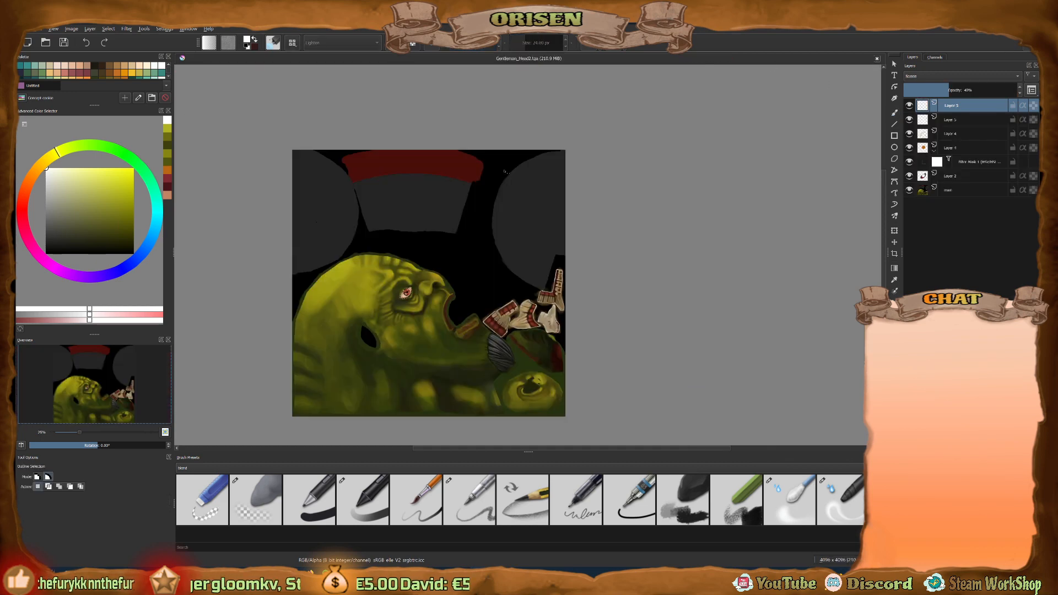
click(28, 30)
click(42, 49)
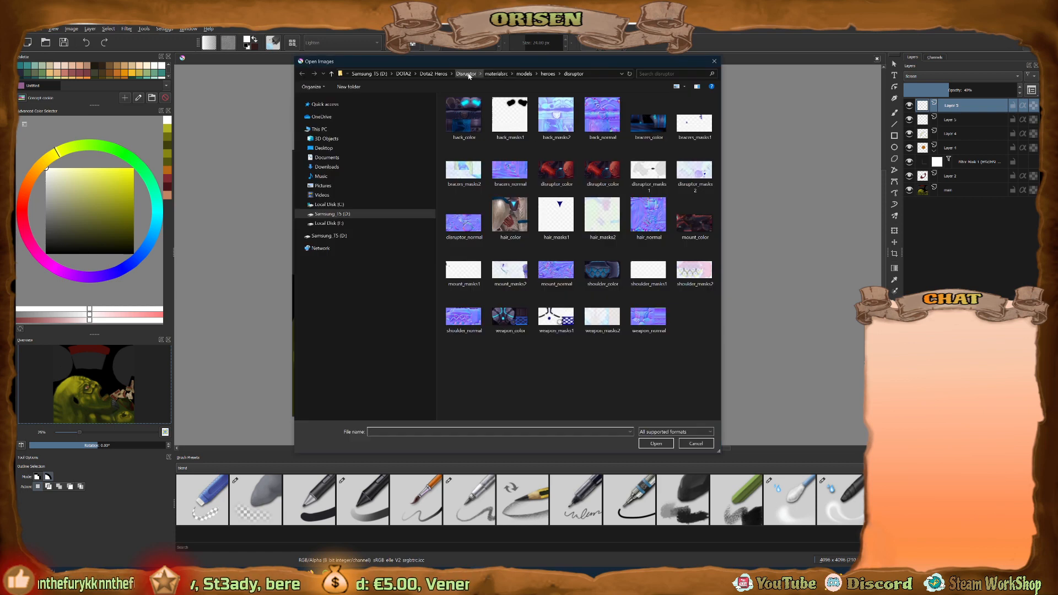
click(436, 74)
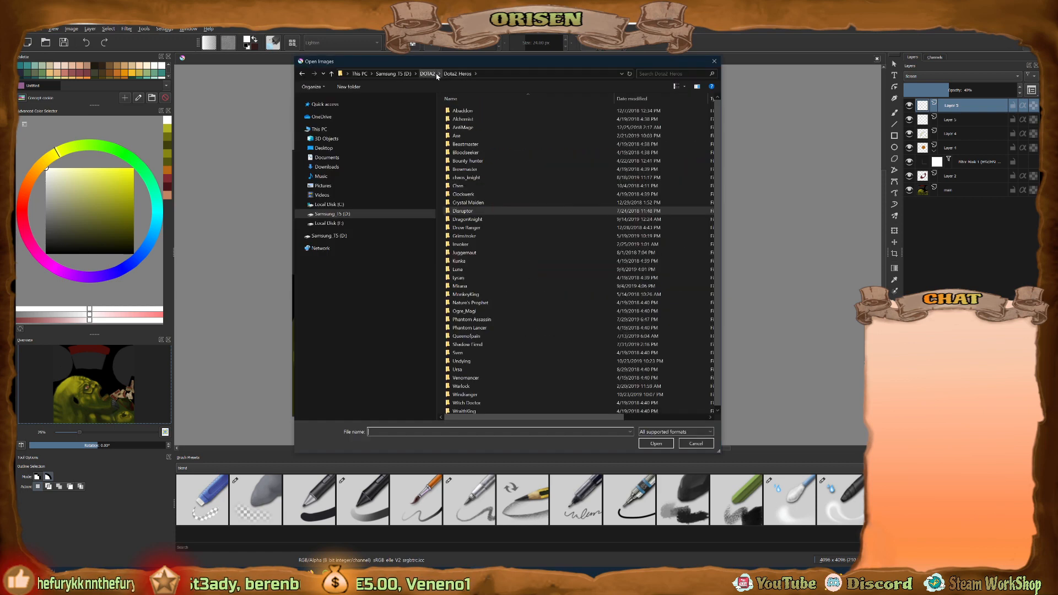
double_click(461, 136)
double_click(466, 113)
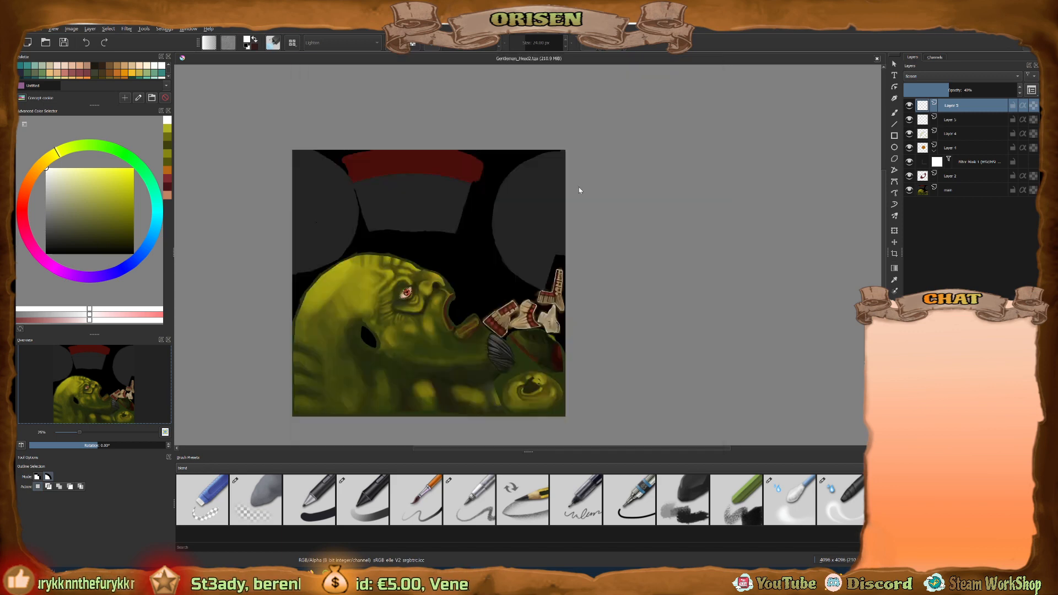
Browse from the Dota2_Heros folder to Brewmaster's materials/base textures to find another reference image.
drag(625, 82, 506, 82)
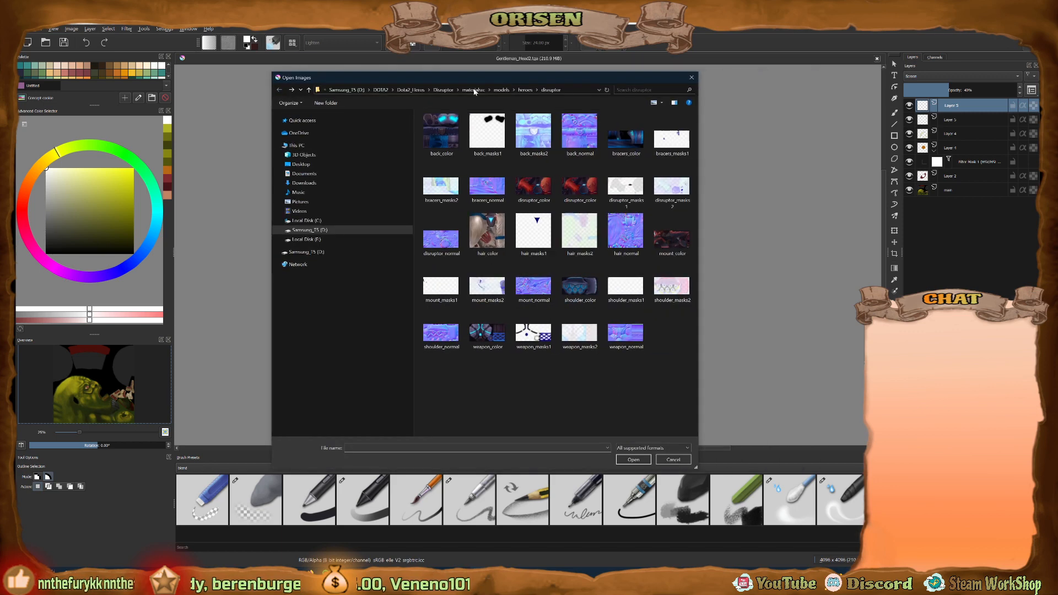
click(426, 90)
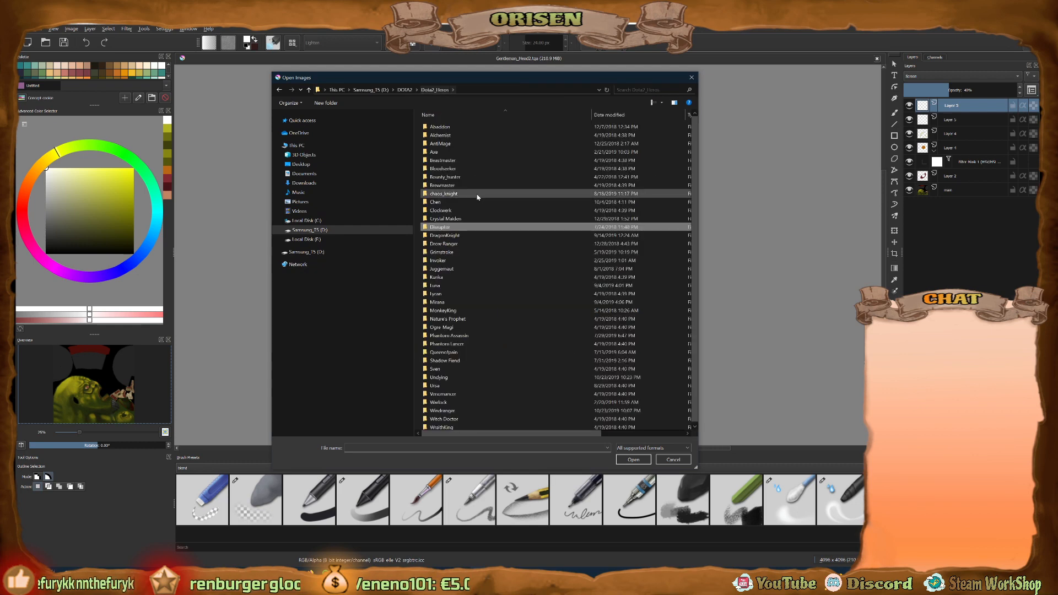
double_click(447, 185)
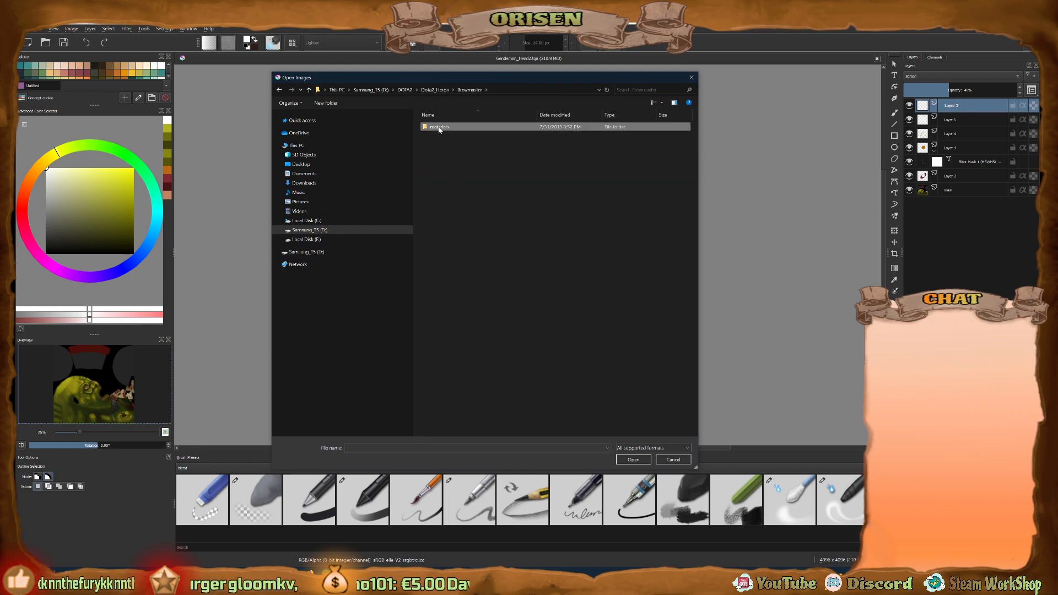
double_click(438, 129)
double_click(444, 139)
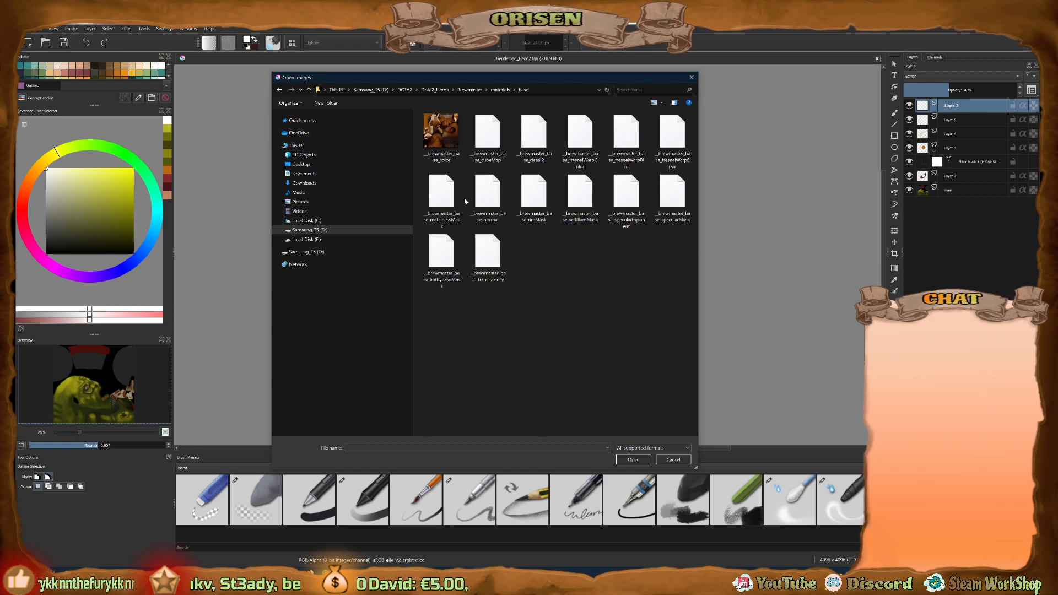
Open the __brewmaster_base_color texture and examine how its blue eye is painted within the whole sheet.
double_click(441, 135)
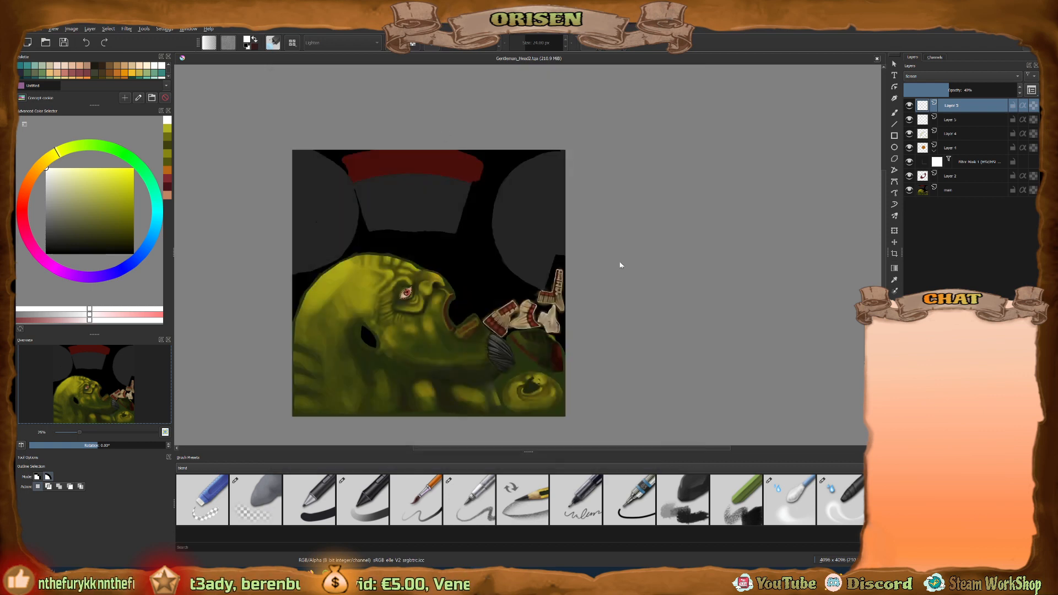
scroll(501, 215, up, 10)
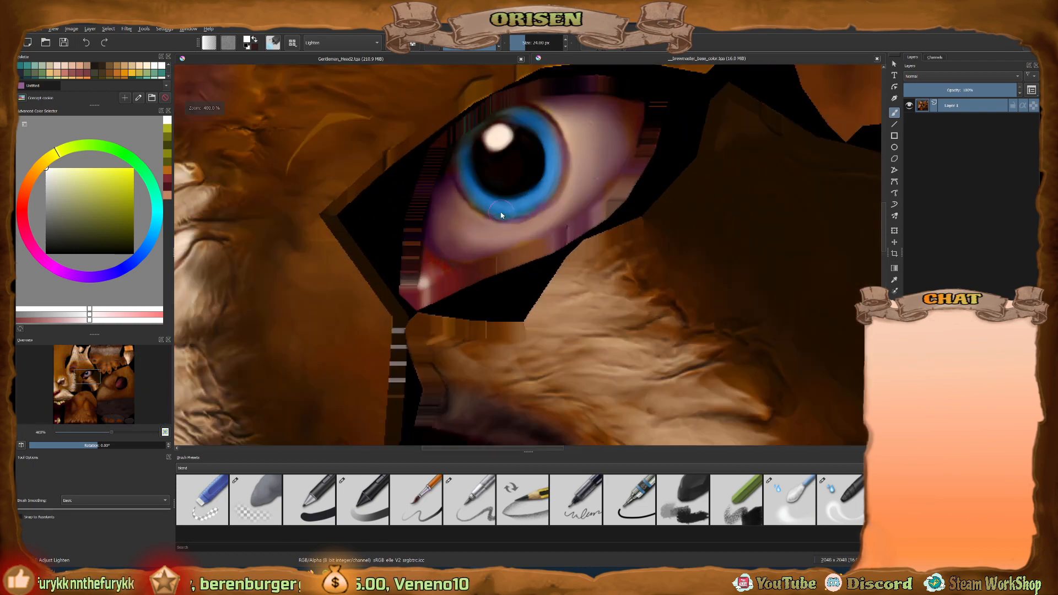
middle_drag(526, 196, 515, 244)
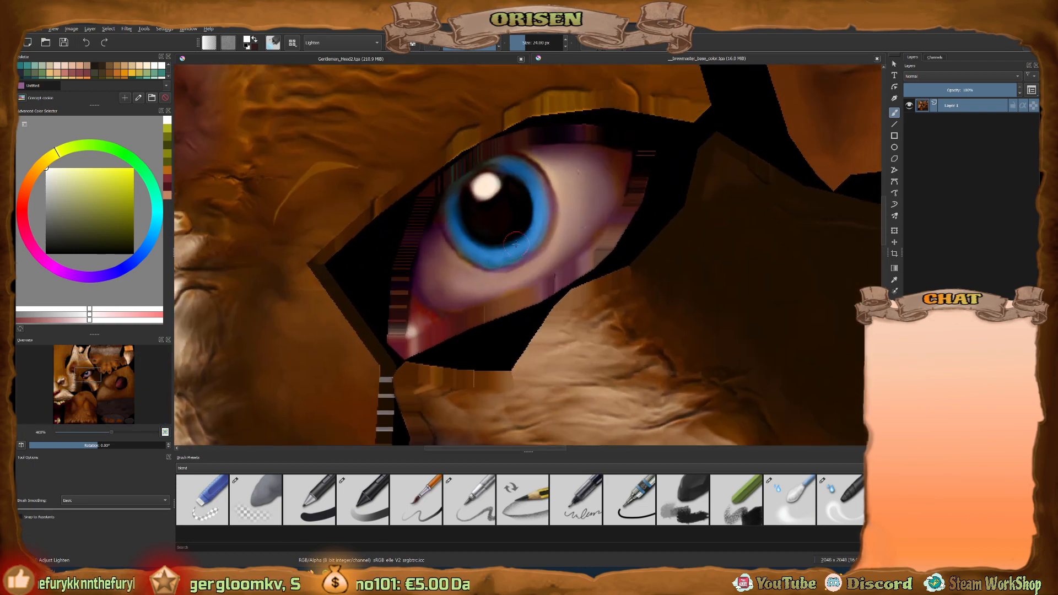
scroll(515, 244, down, 5)
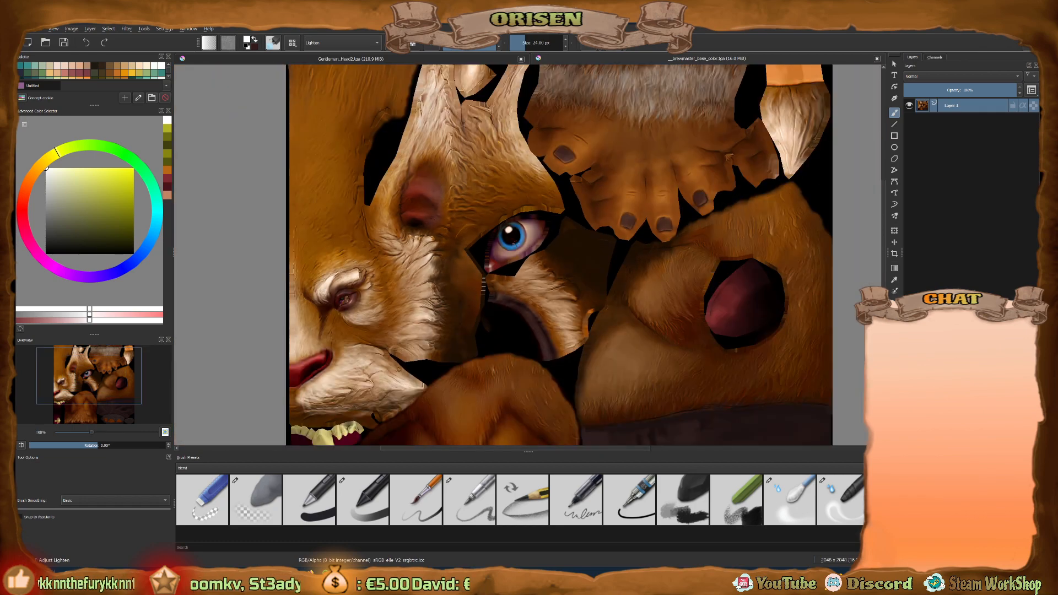
scroll(526, 243, up, 5)
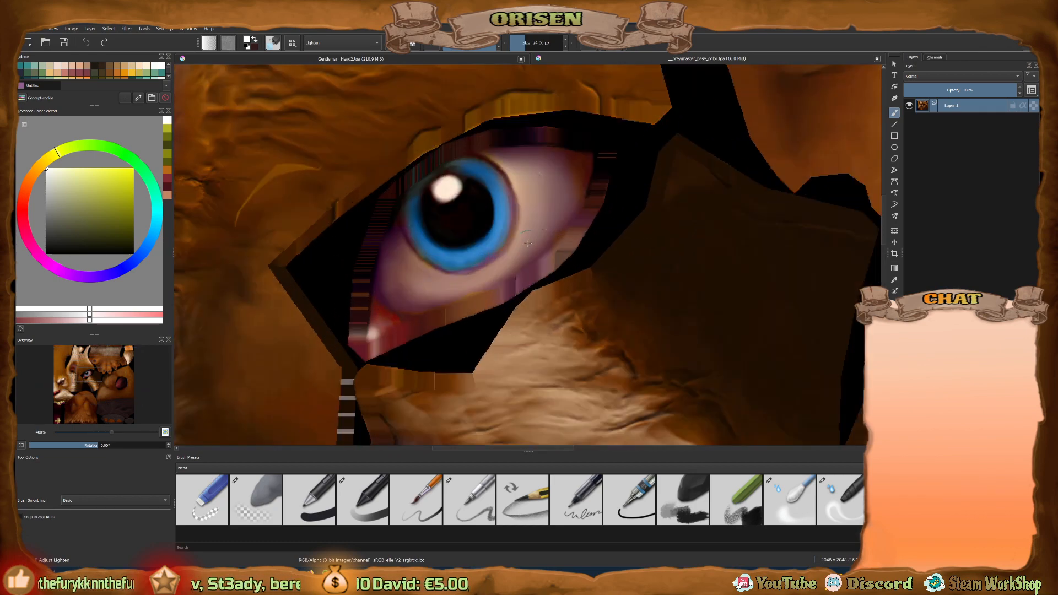
scroll(527, 242, down, 5)
scroll(531, 244, down, 1)
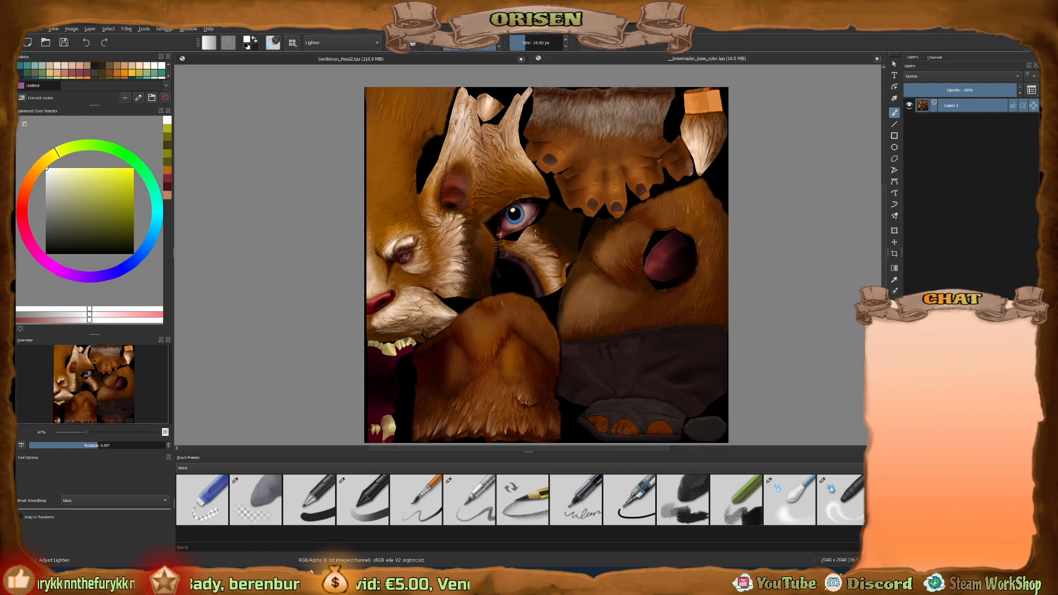
Inspect the Brewmaster texture's teeth and the shading of its blue eye up close, and close the texture.
scroll(394, 347, up, 4)
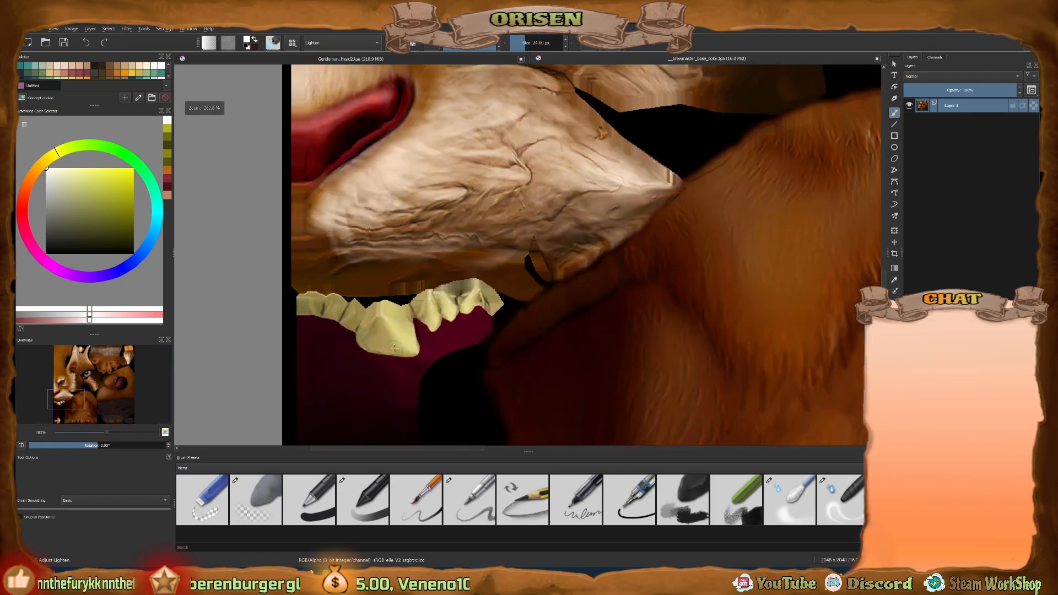
scroll(401, 346, down, 3)
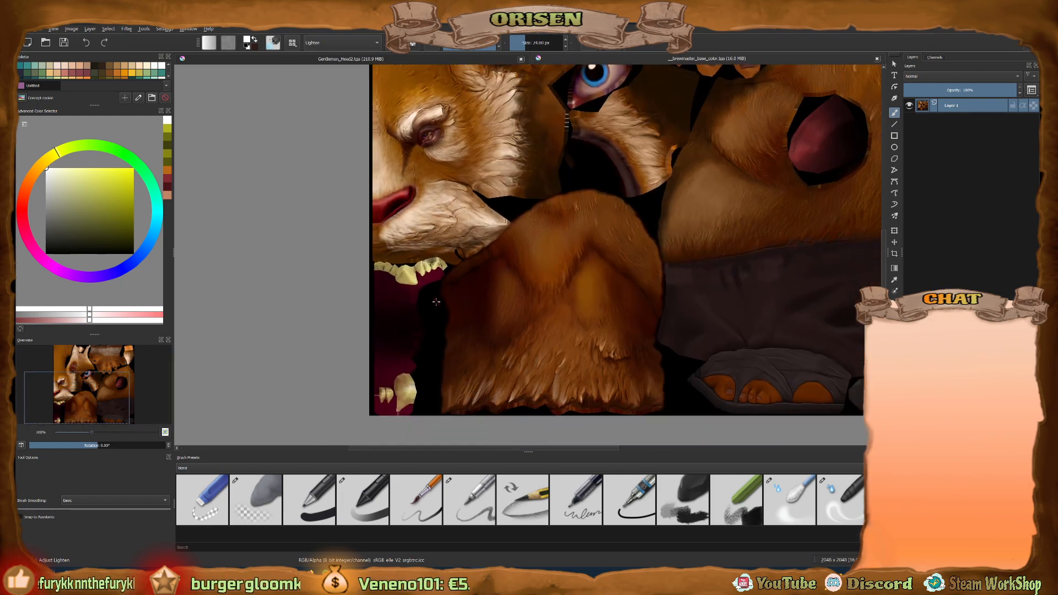
scroll(537, 218, up, 3)
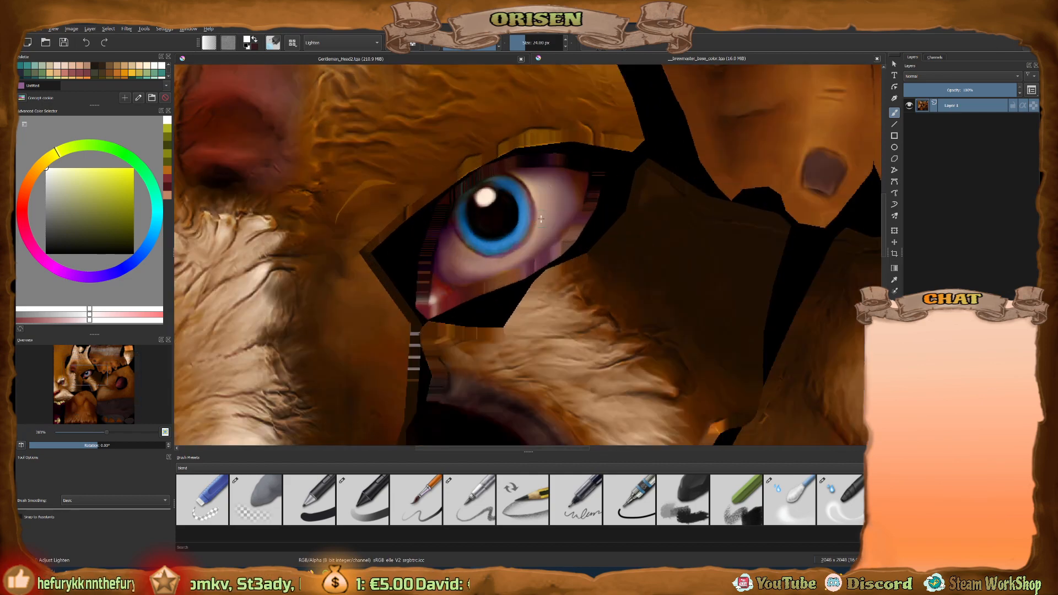
scroll(537, 217, down, 2)
scroll(547, 252, up, 5)
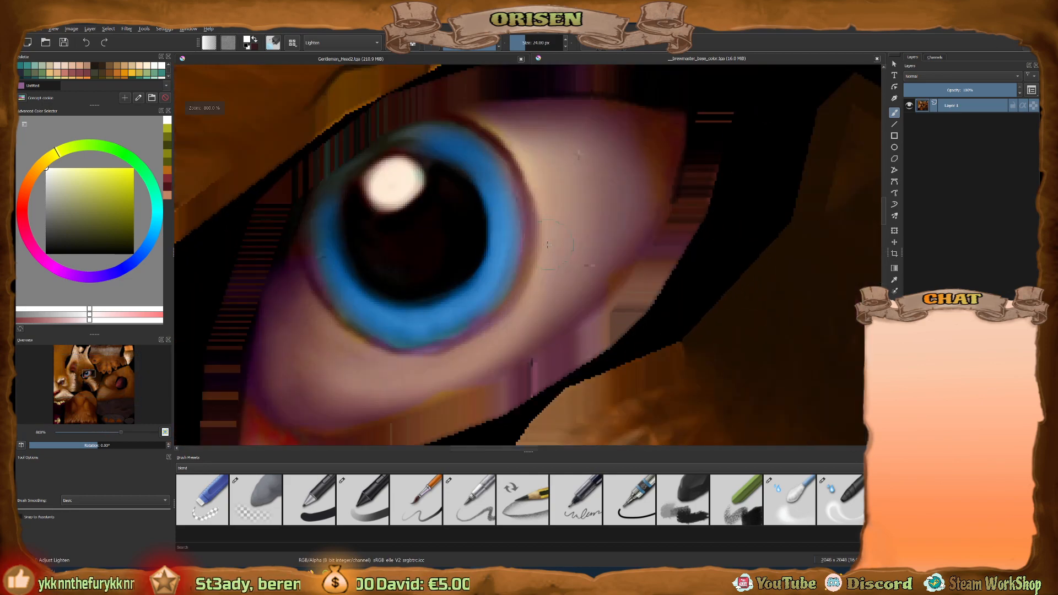
scroll(616, 255, down, 1)
scroll(616, 253, down, 4)
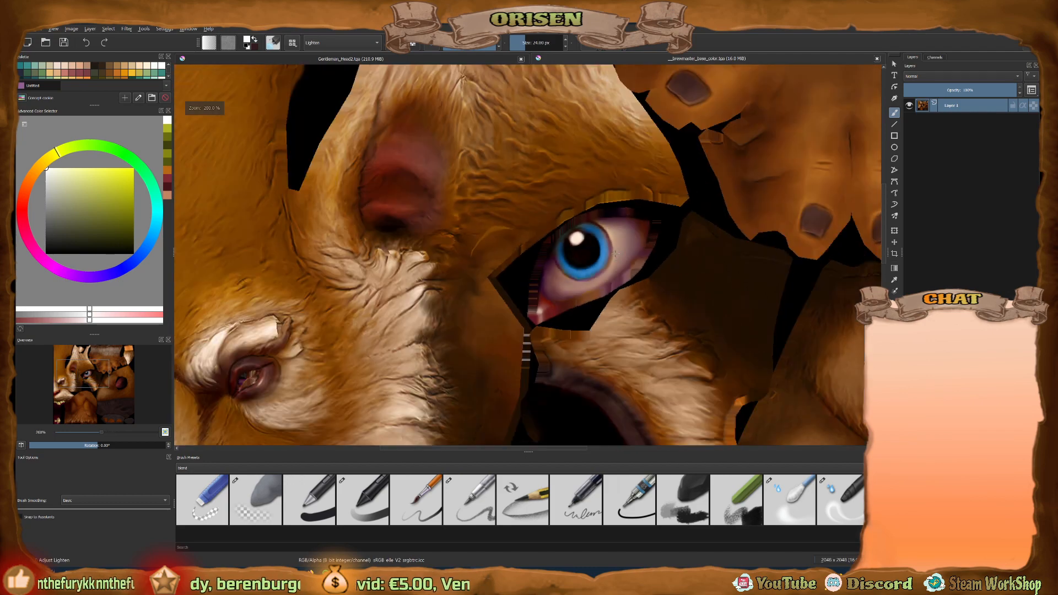
click(877, 59)
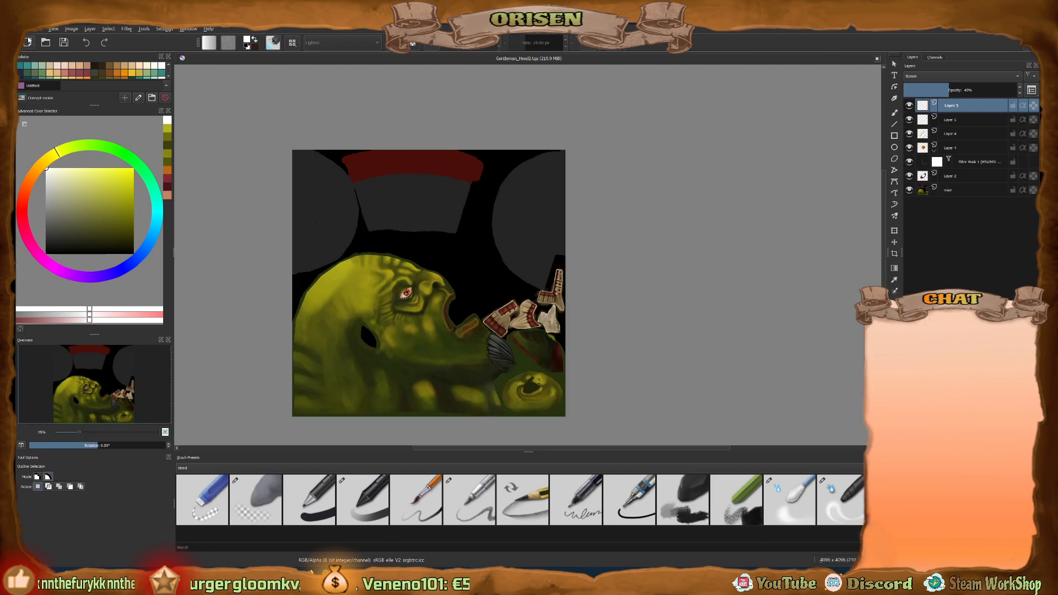
Open the __chen_base_color texture from the materials/base folder of Chen in Dota2_Heros.
click(26, 28)
click(37, 49)
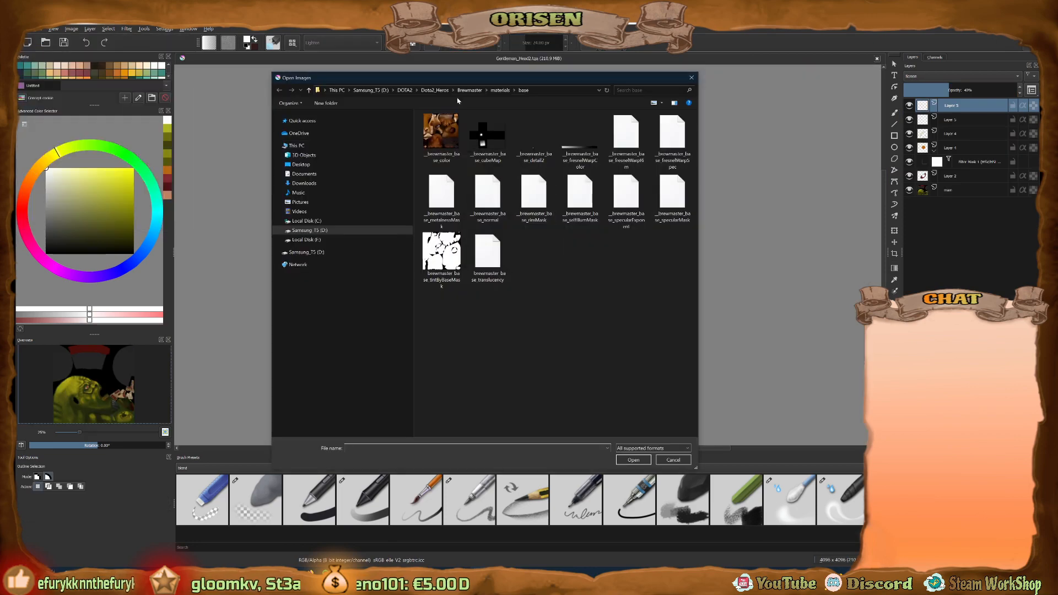
click(433, 90)
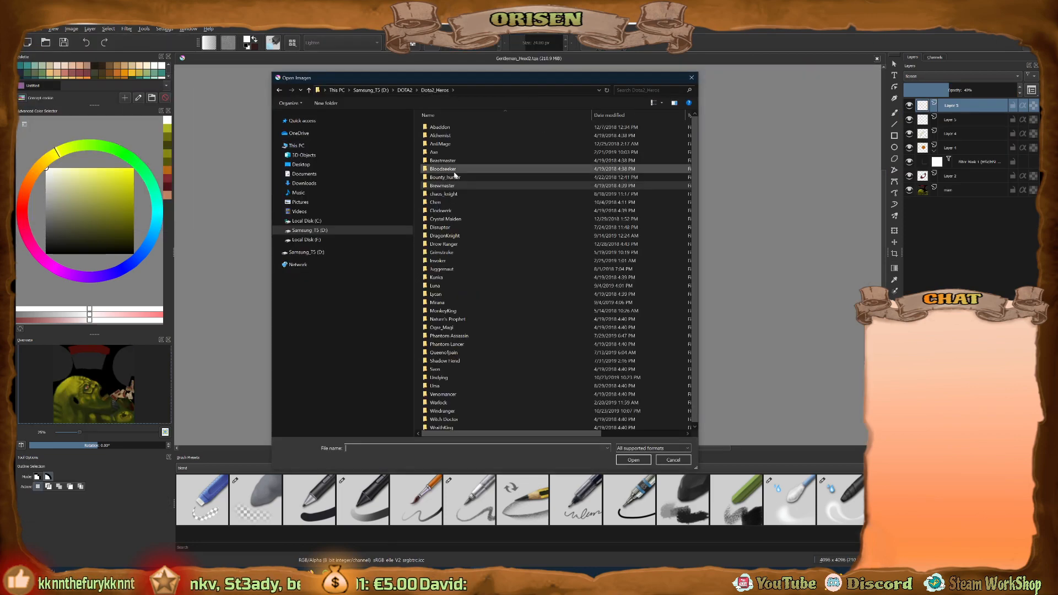
double_click(447, 203)
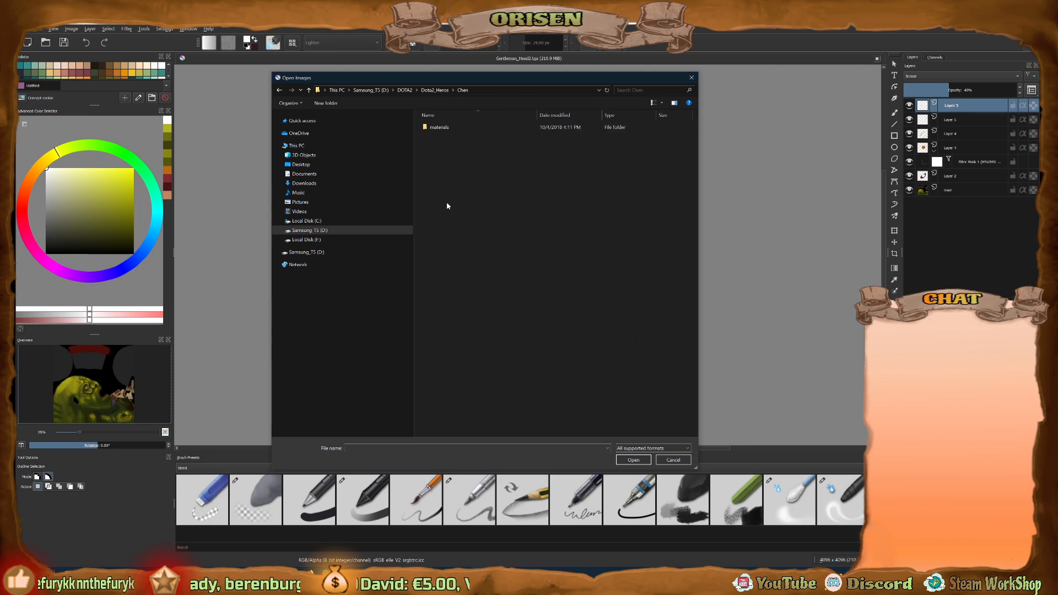
double_click(440, 127)
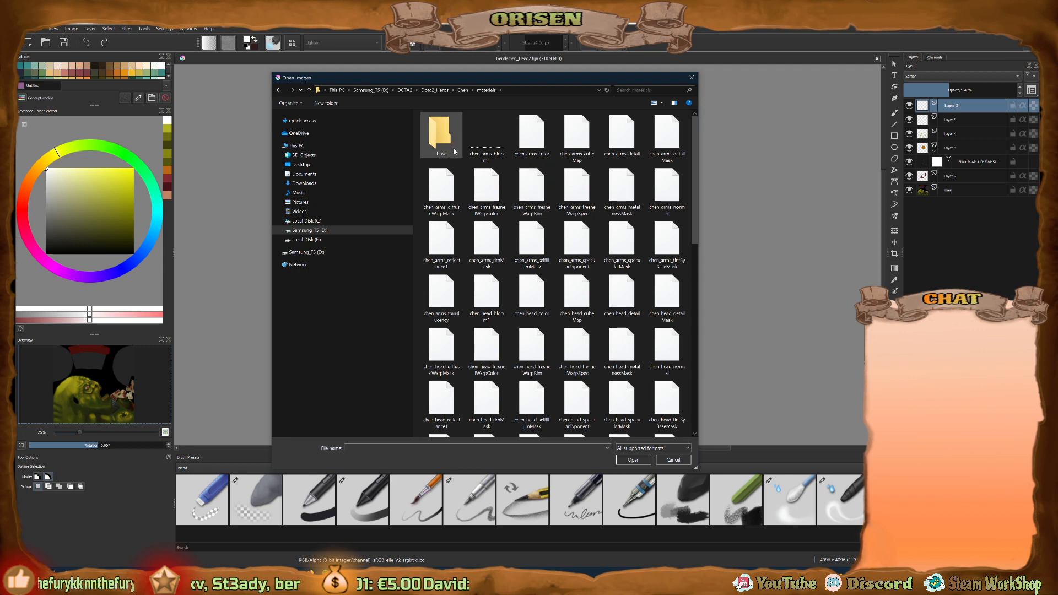
double_click(443, 136)
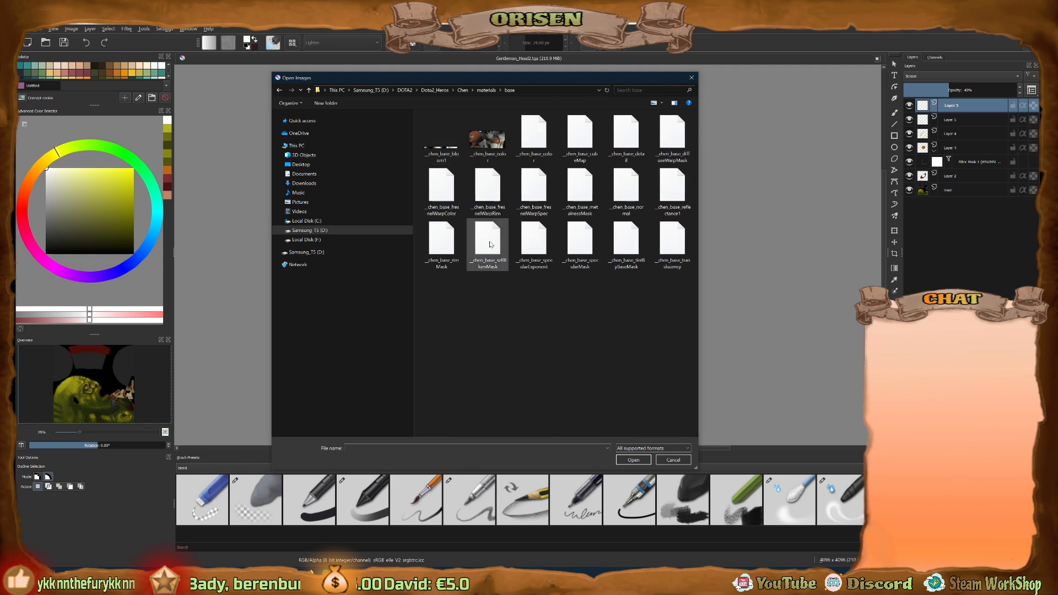
double_click(487, 139)
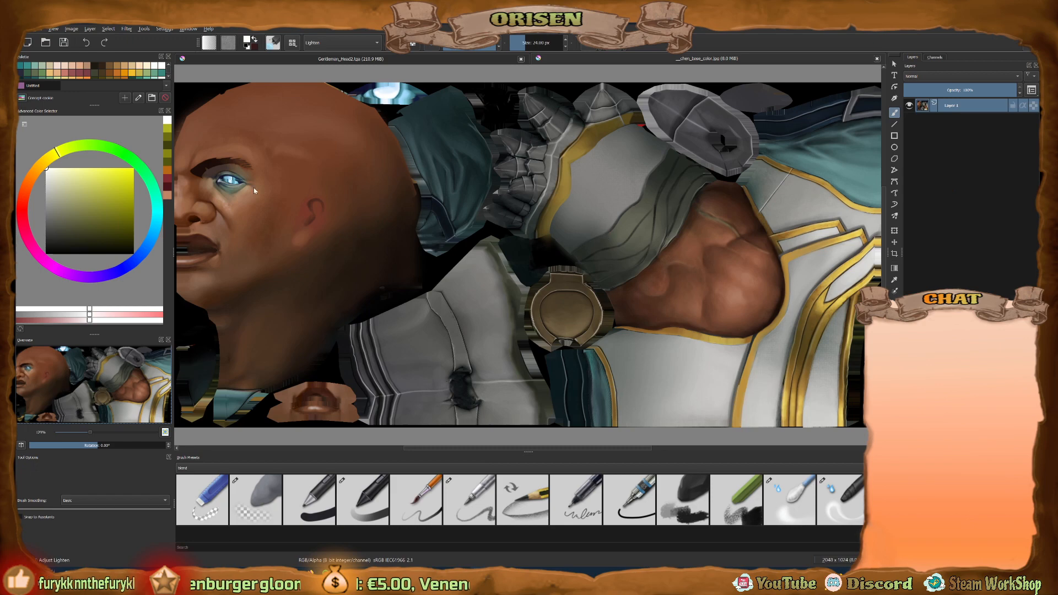
Examine the painted face and glowing blue eye on the Chen texture, and close it.
middle_drag(264, 190, 395, 193)
middle_drag(550, 259, 410, 236)
scroll(410, 235, down, 5)
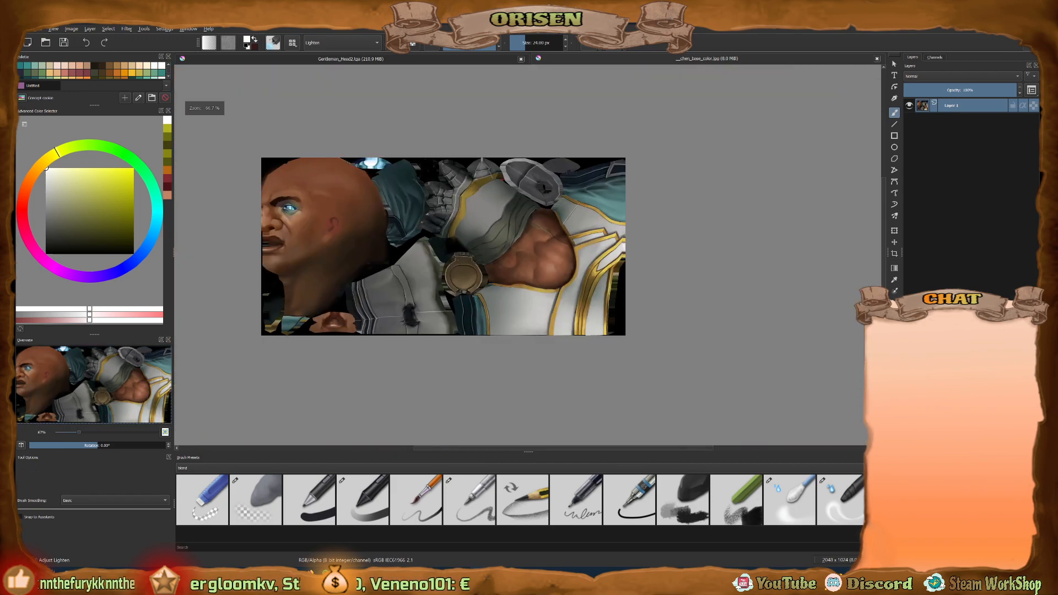
scroll(448, 247, up, 10)
scroll(448, 247, down, 3)
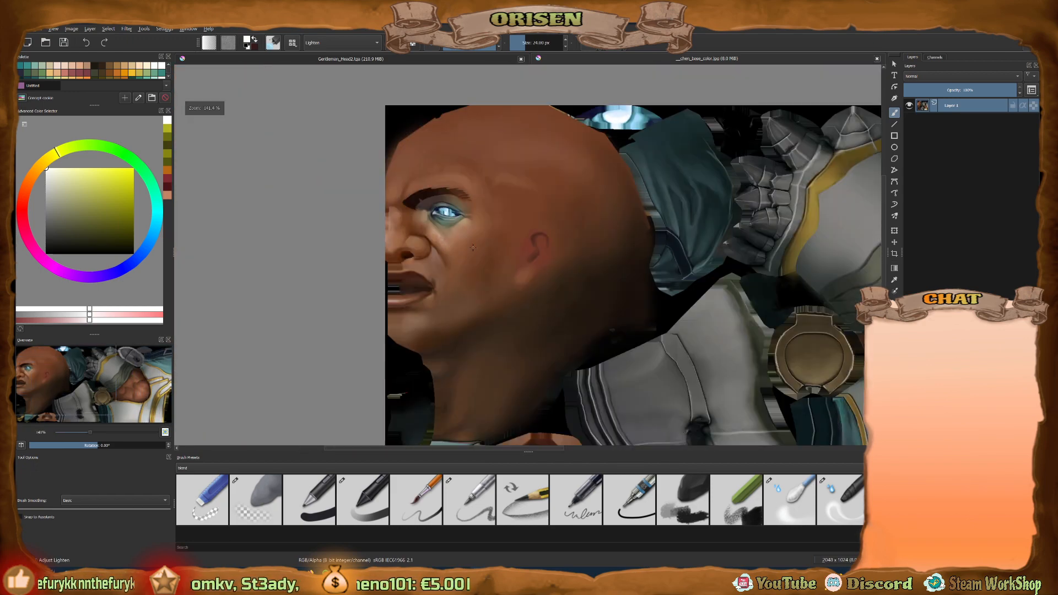
scroll(448, 247, up, 6)
scroll(542, 228, down, 4)
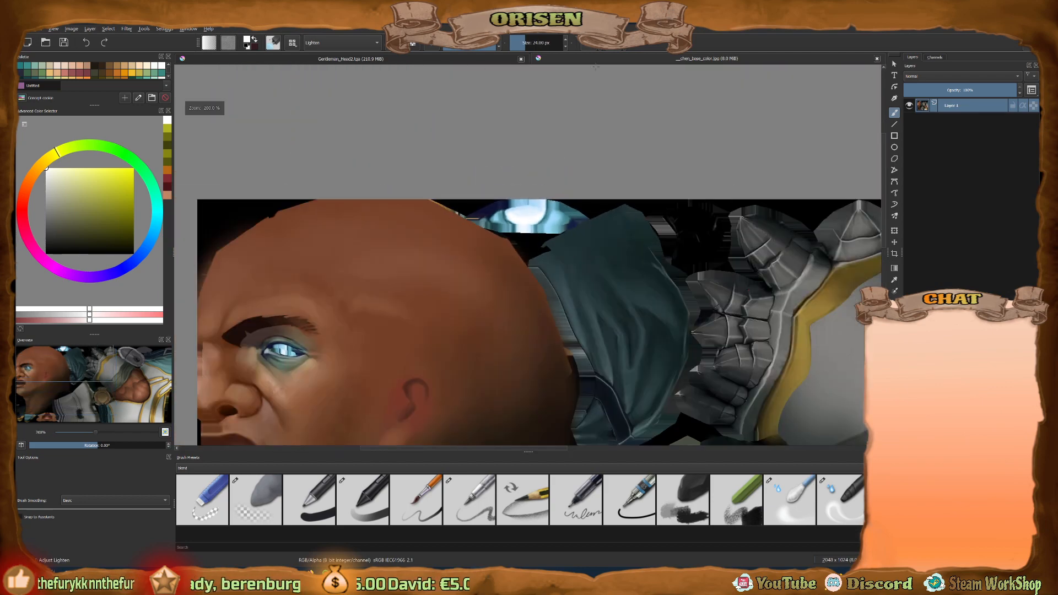
click(877, 59)
Open the lycan_head_color texture from Lycan's models/heroes/lycan materials folder in Dota2_Heros.
click(23, 28)
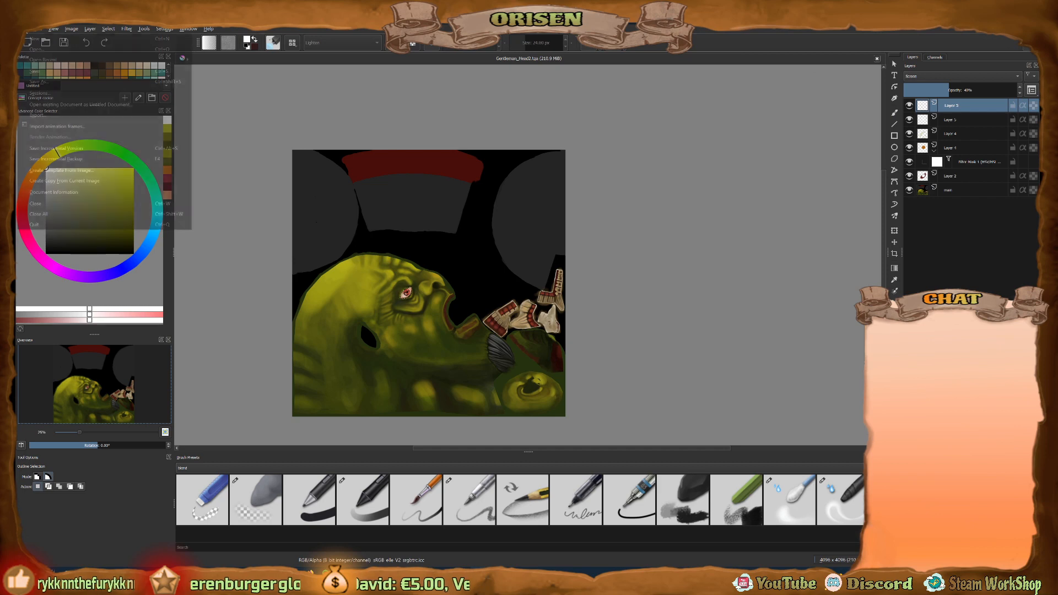
click(39, 49)
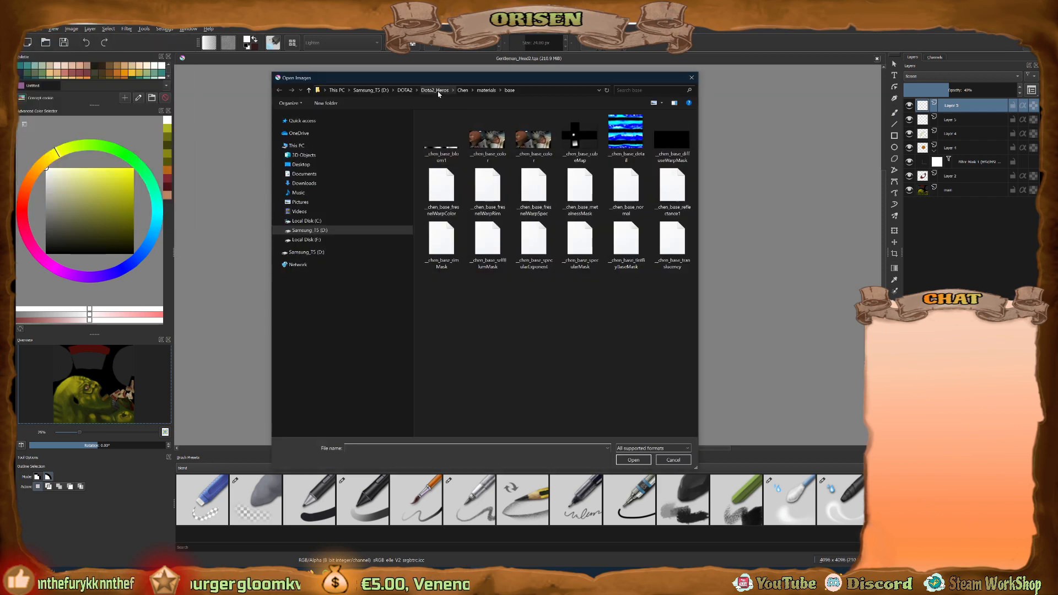
click(435, 90)
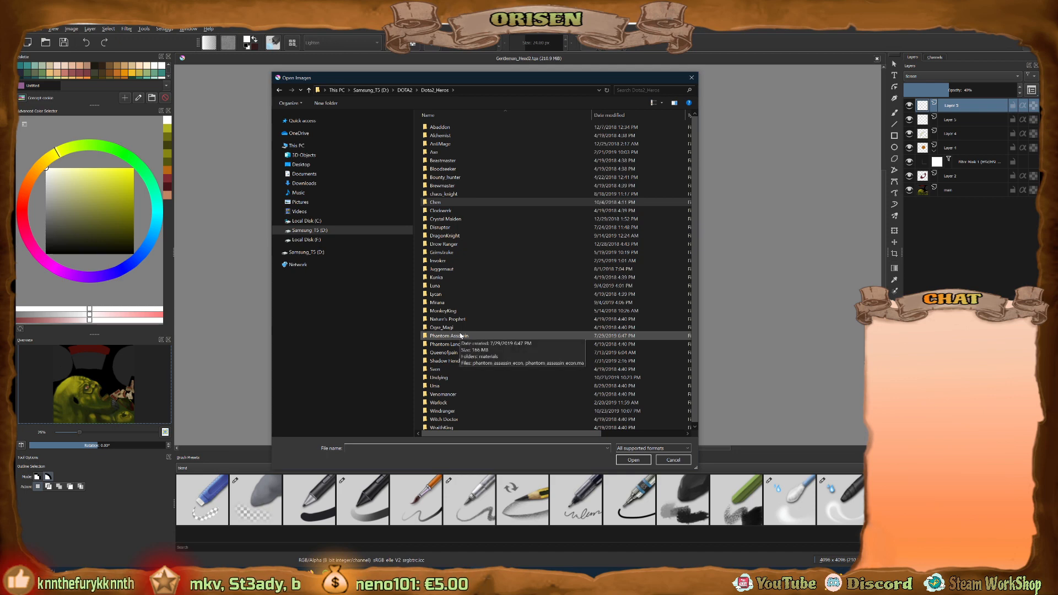
double_click(439, 295)
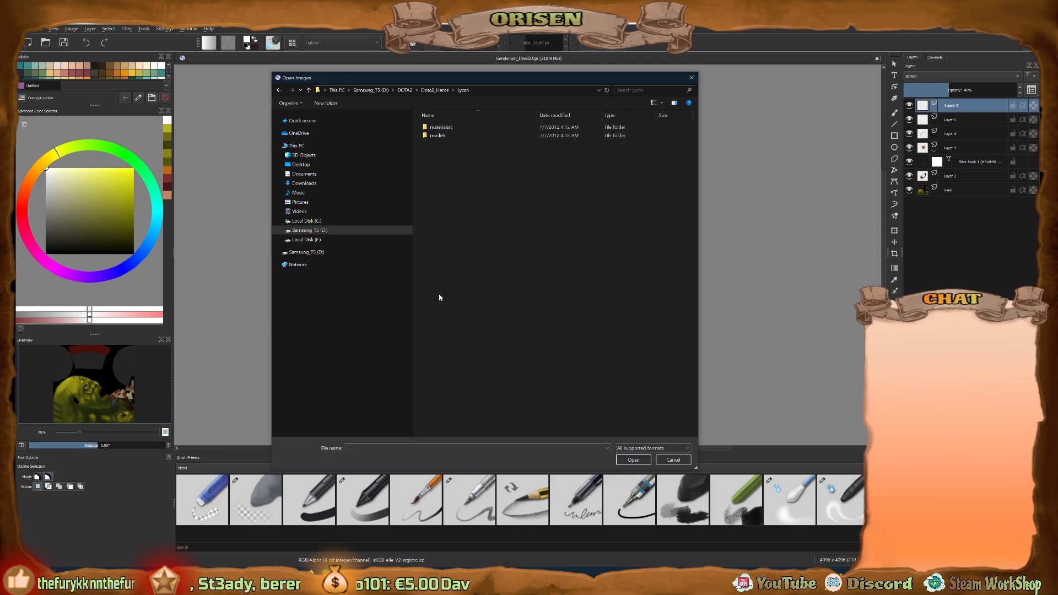
double_click(439, 128)
double_click(443, 127)
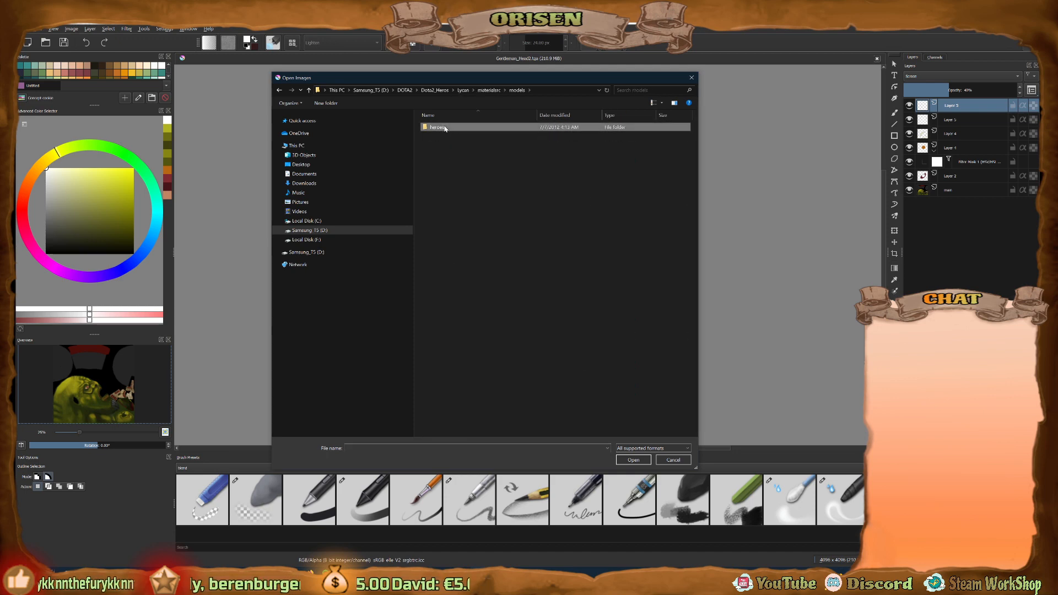
double_click(438, 127)
double_click(438, 127)
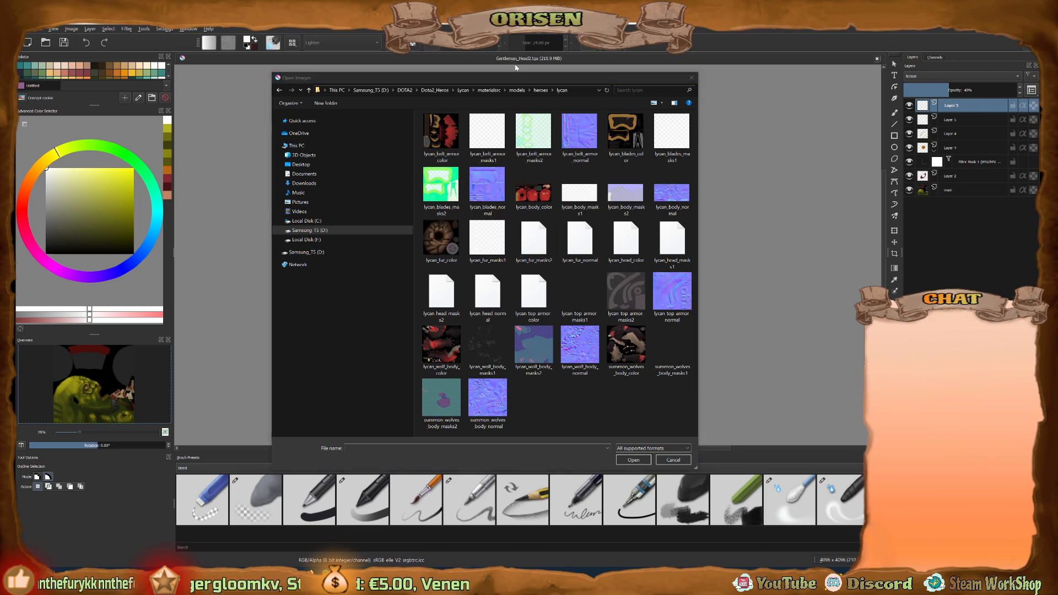
mouse_move(520, 79)
mouse_down()
mouse_move(544, 66)
mouse_move(517, 63)
mouse_up()
click(623, 226)
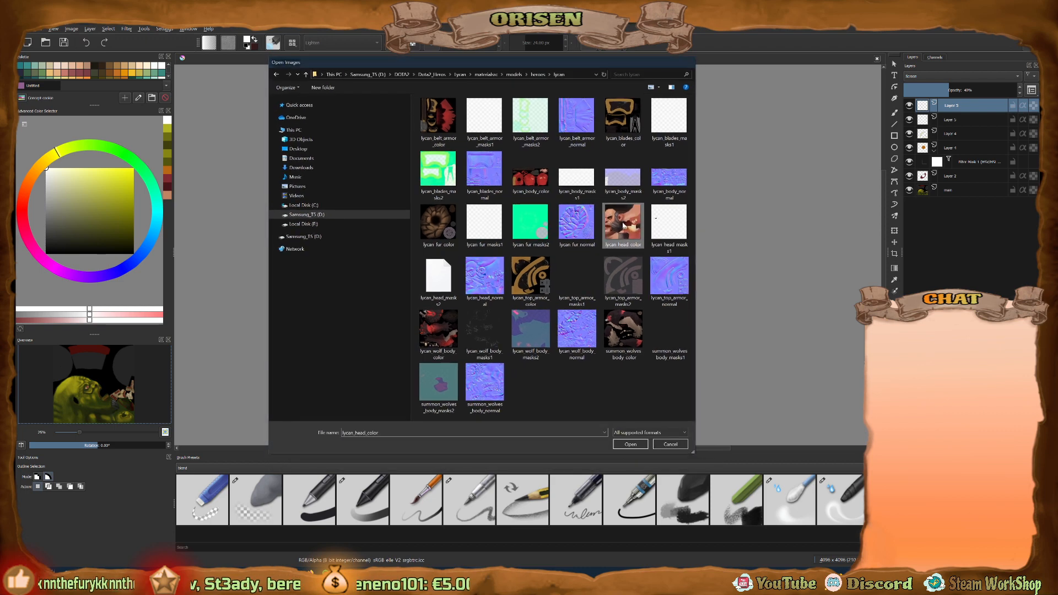
double_click(623, 226)
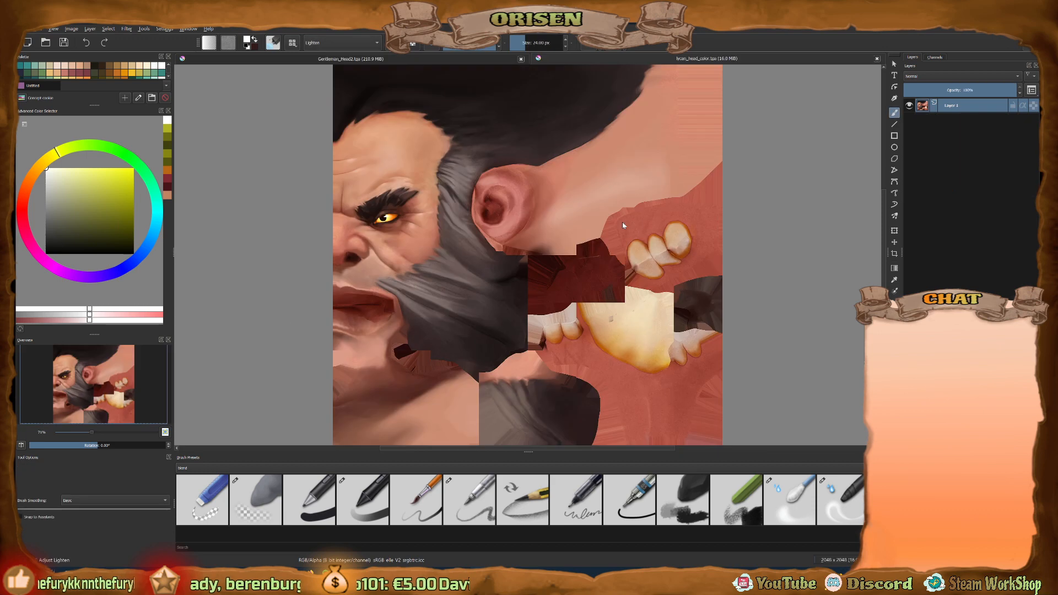
Examine the yellow eye on the Lycan head texture, both up close and in relation to the surrounding face.
scroll(386, 218, up, 3)
scroll(385, 218, up, 2)
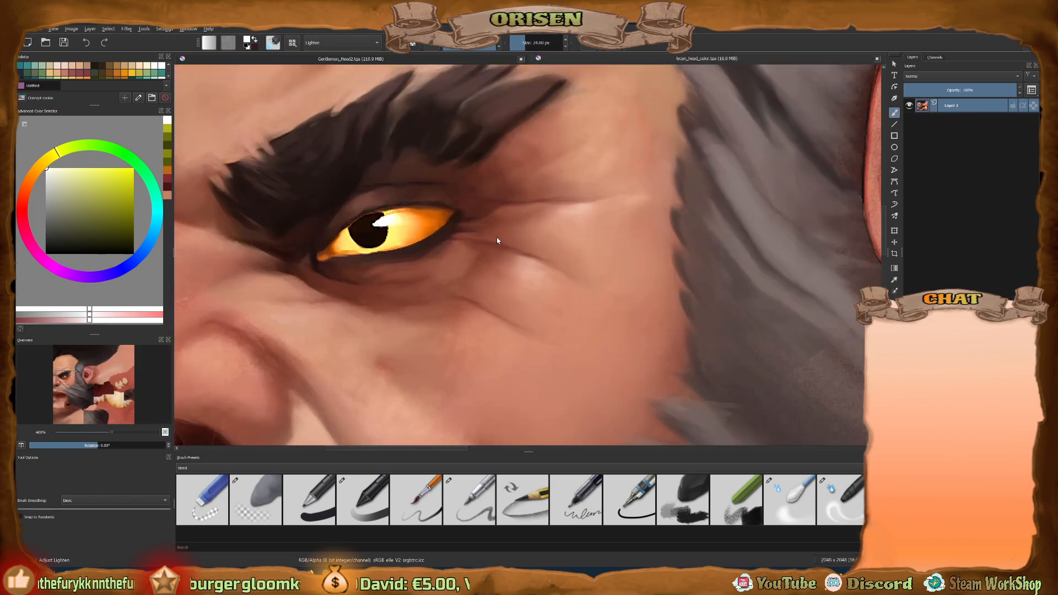
scroll(497, 237, down, 4)
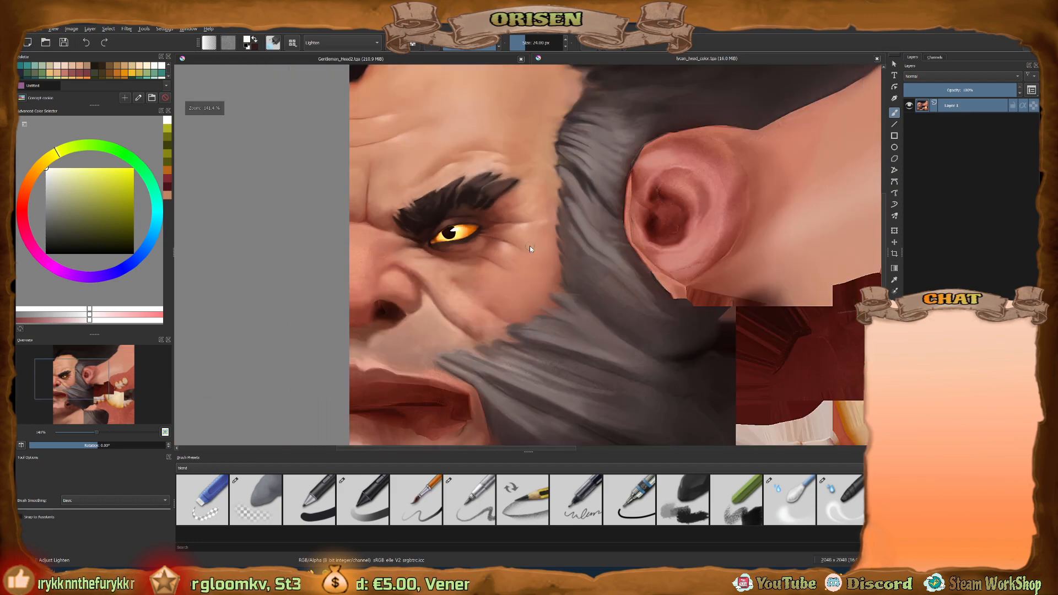
middle_drag(530, 248, 482, 243)
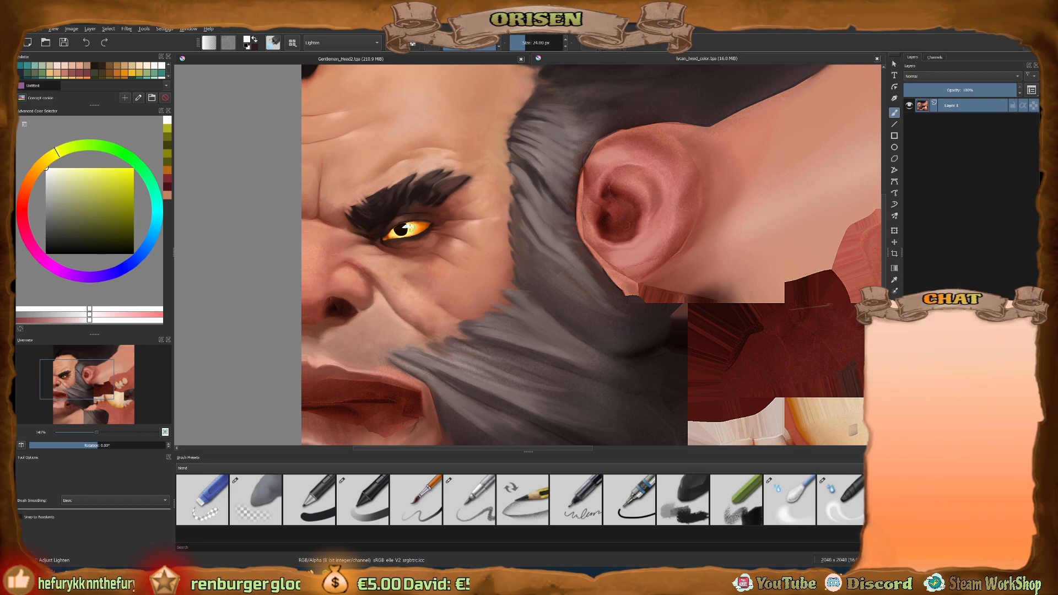
scroll(410, 228, up, 4)
scroll(413, 229, down, 4)
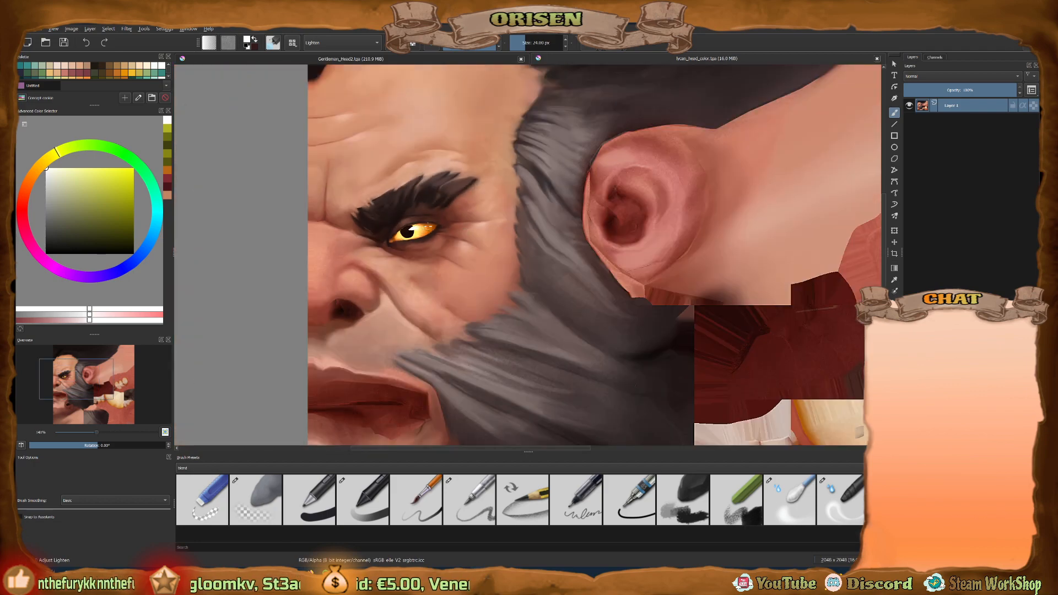
scroll(464, 234, up, 1)
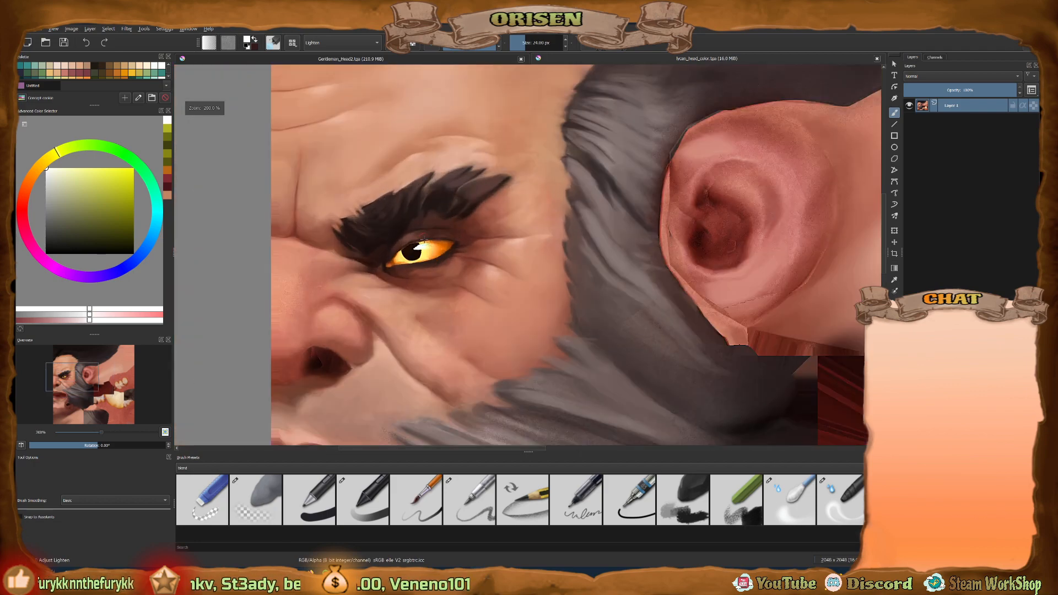
scroll(423, 241, up, 3)
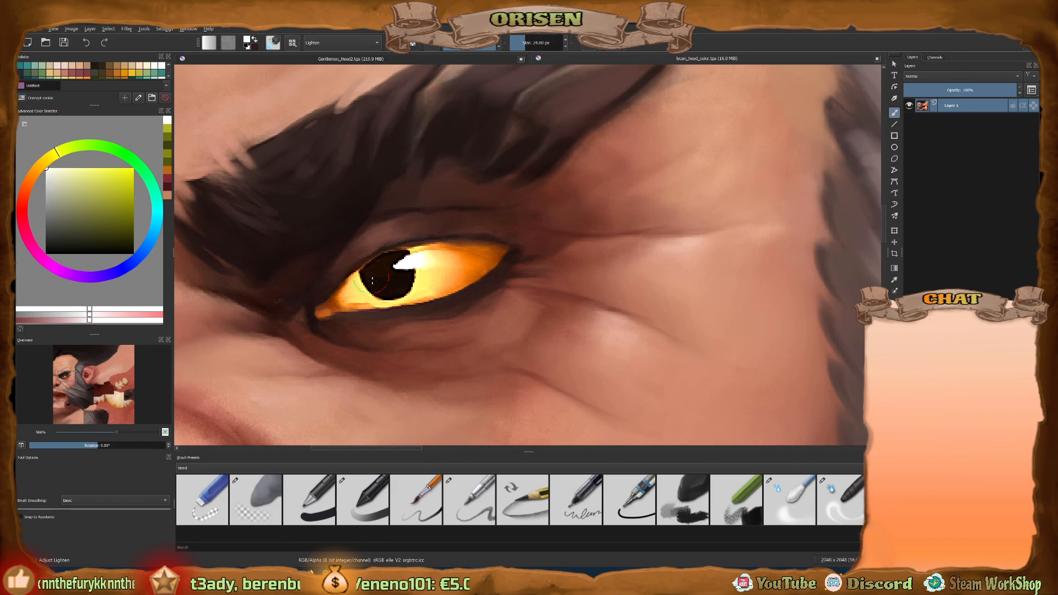
Compare the Lycan eye at whole-texture scale with the red eye on the Gentleman_Head2 texture, up close and zoomed out.
scroll(412, 274, down, 2)
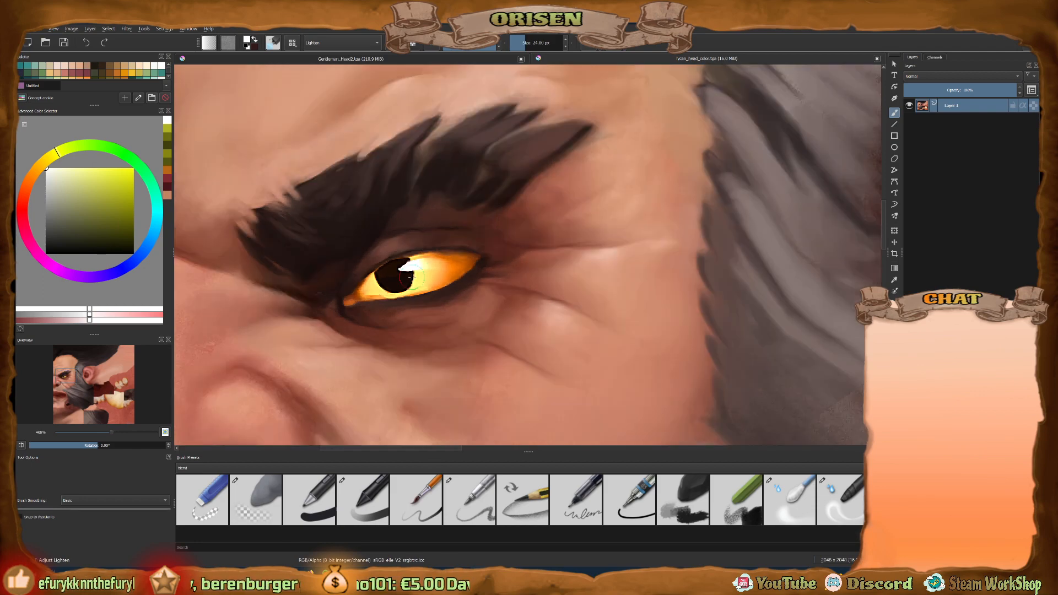
scroll(412, 274, down, 2)
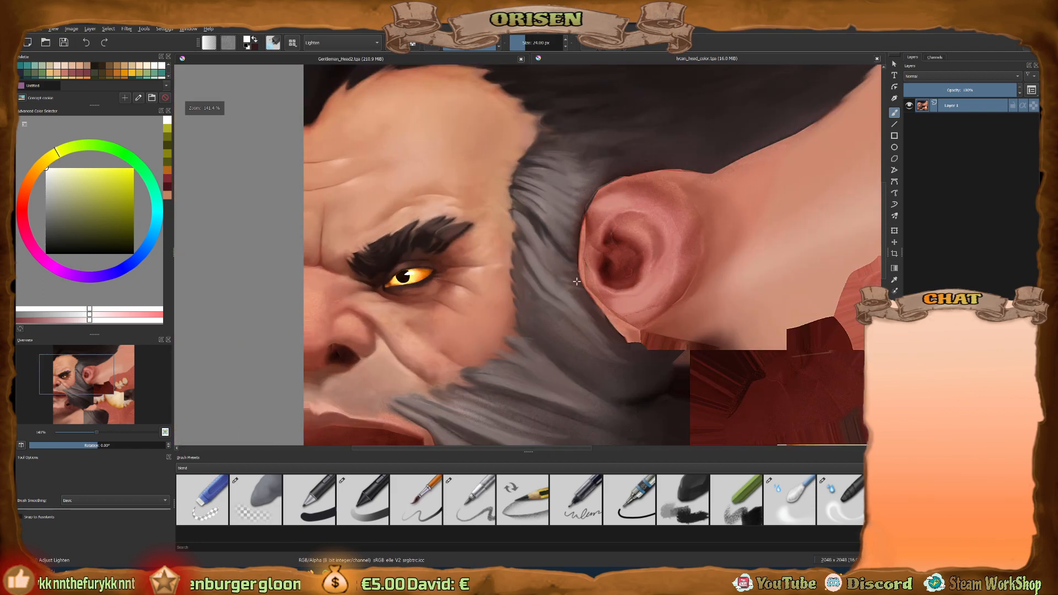
scroll(457, 288, down, 1)
scroll(456, 288, down, 1)
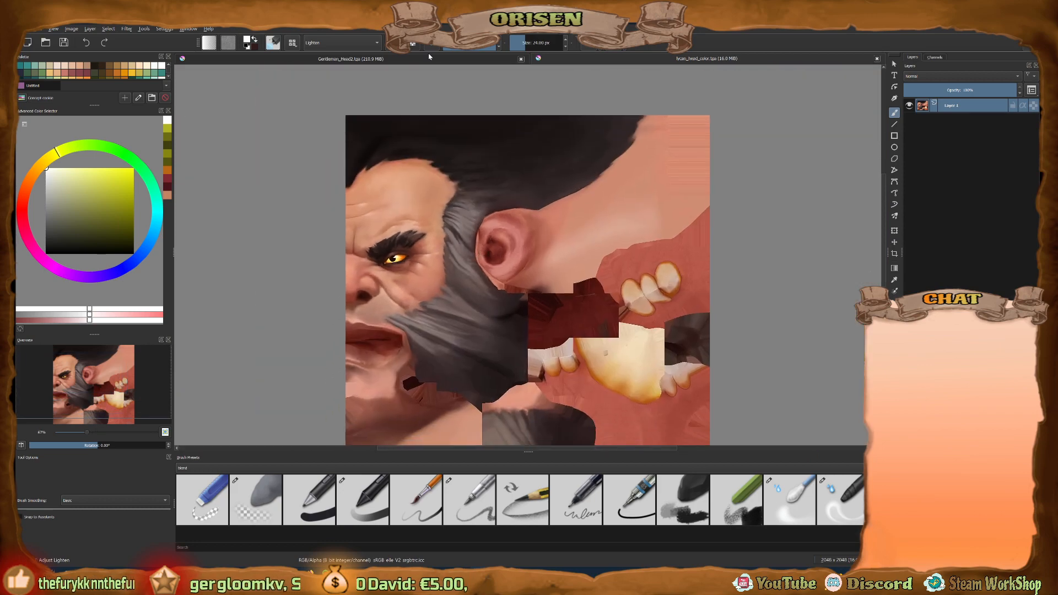
click(427, 58)
scroll(417, 289, up, 5)
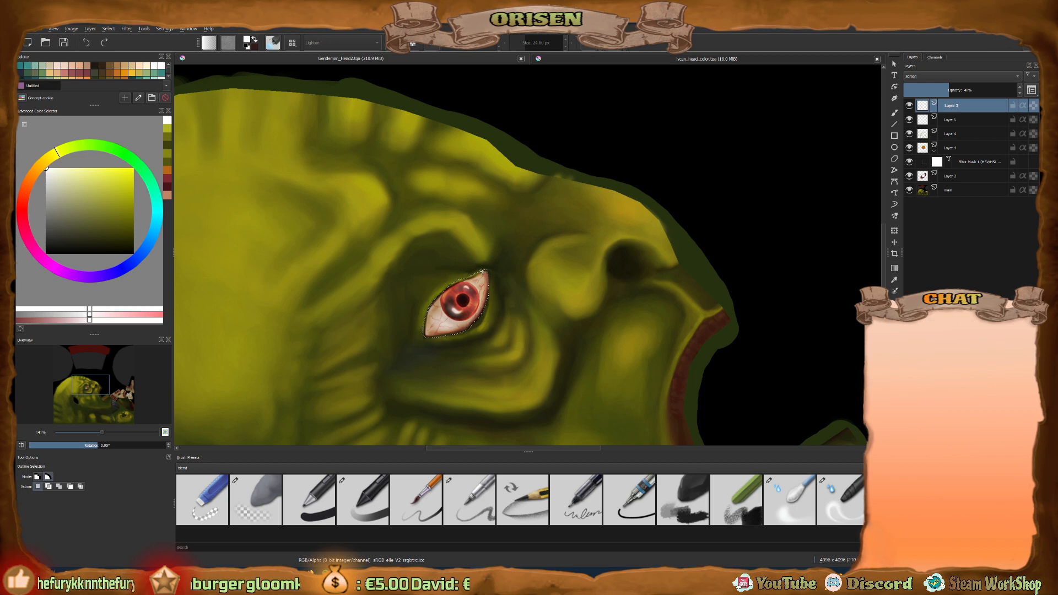
scroll(513, 270, down, 4)
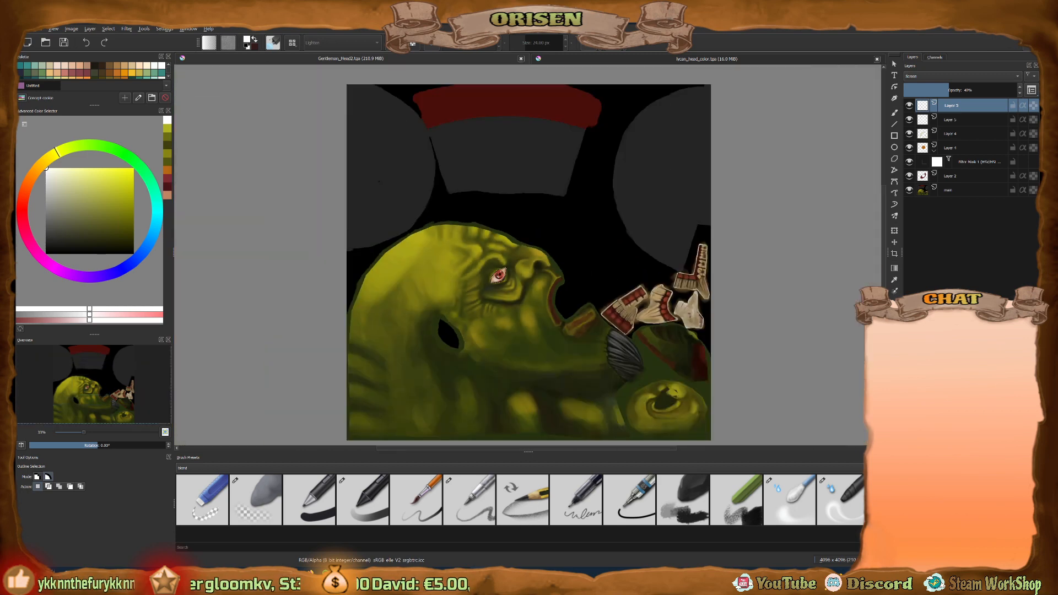
Switch to the Blender scene of the Gentleman and examine the red eyes on the 3D character from near, far and different angles.
mouse_move(493, 583)
click(486, 549)
middle_drag(647, 300, 593, 303)
scroll(592, 304, down, 1)
scroll(302, 173, down, 2)
middle_drag(302, 173, 243, 172)
scroll(170, 422, down, 2)
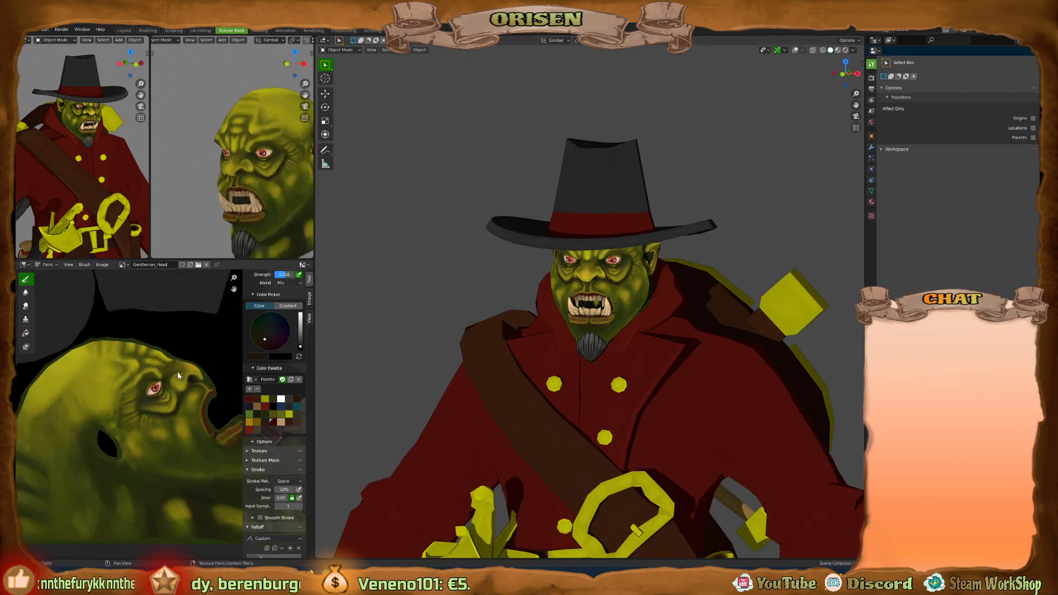
mouse_move(609, 270)
middle_down()
mouse_move(565, 271)
mouse_move(605, 275)
middle_up()
scroll(597, 266, up, 3)
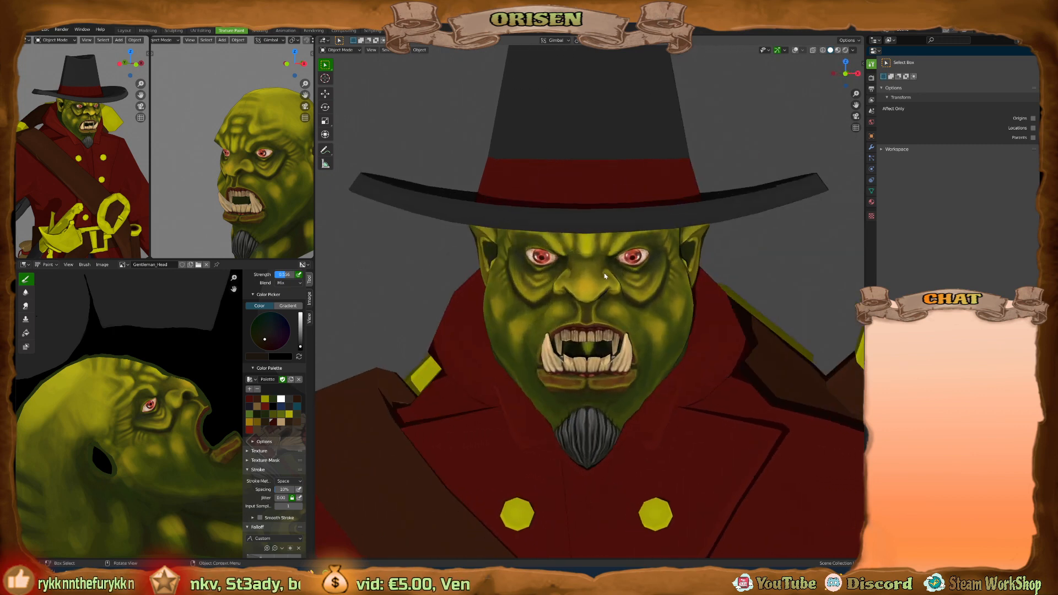
scroll(605, 276, down, 5)
middle_drag(620, 224, 573, 246)
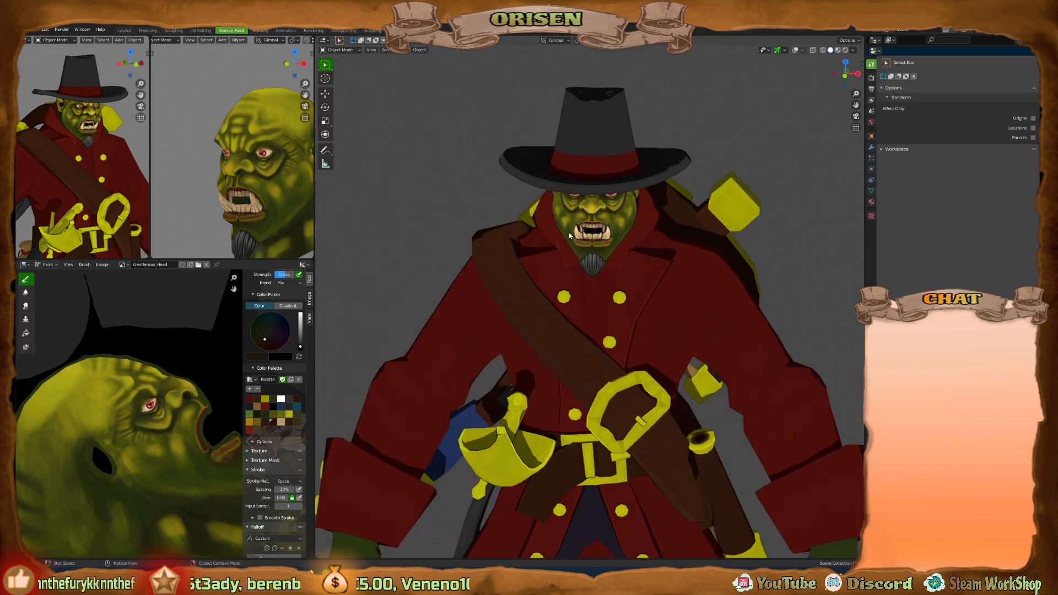
middle_drag(240, 165, 281, 167)
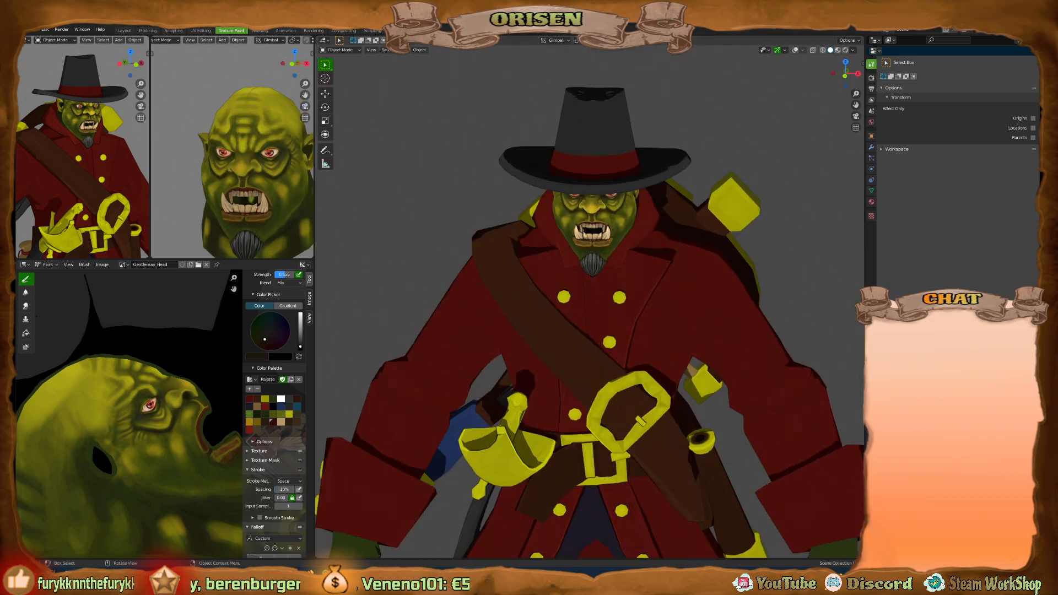
Return to the head texture in Krita, raise Layer 2's opacity to 100%, and save the file.
key(alt+Tab)
scroll(496, 267, up, 3)
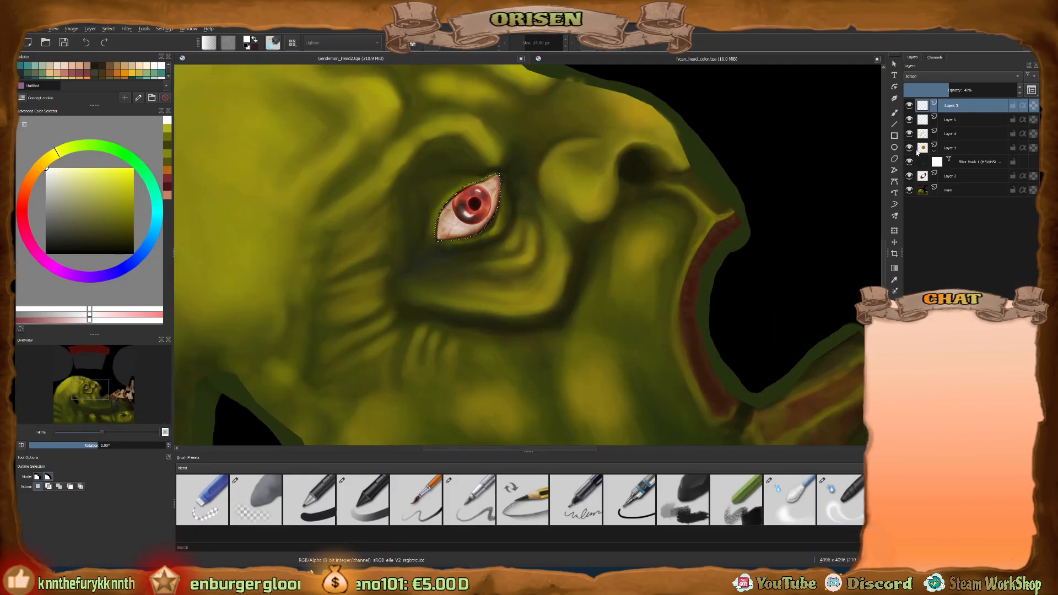
click(910, 176)
click(910, 175)
click(956, 176)
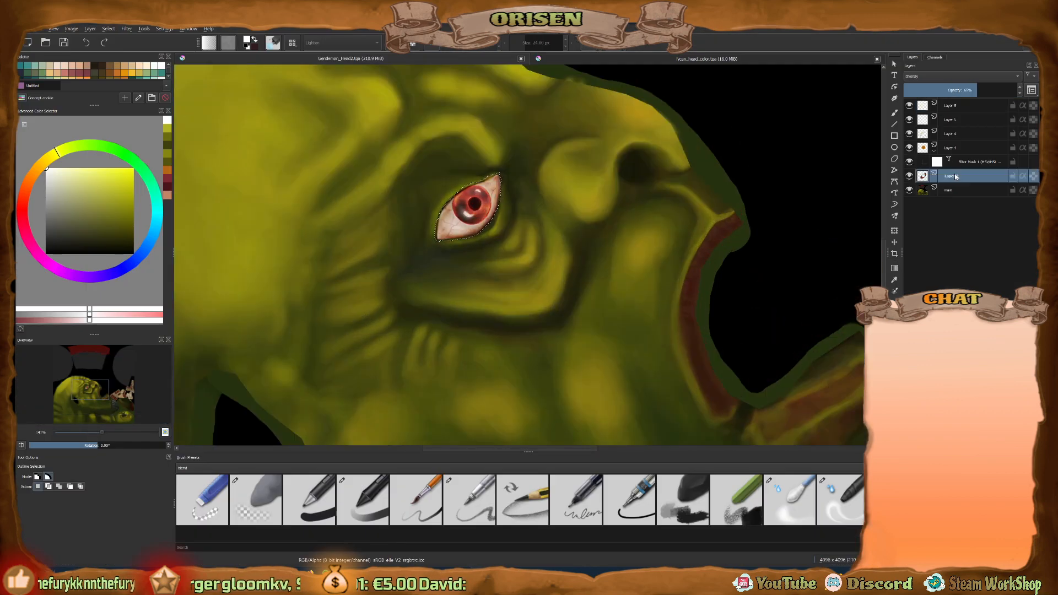
drag(977, 91, 1033, 95)
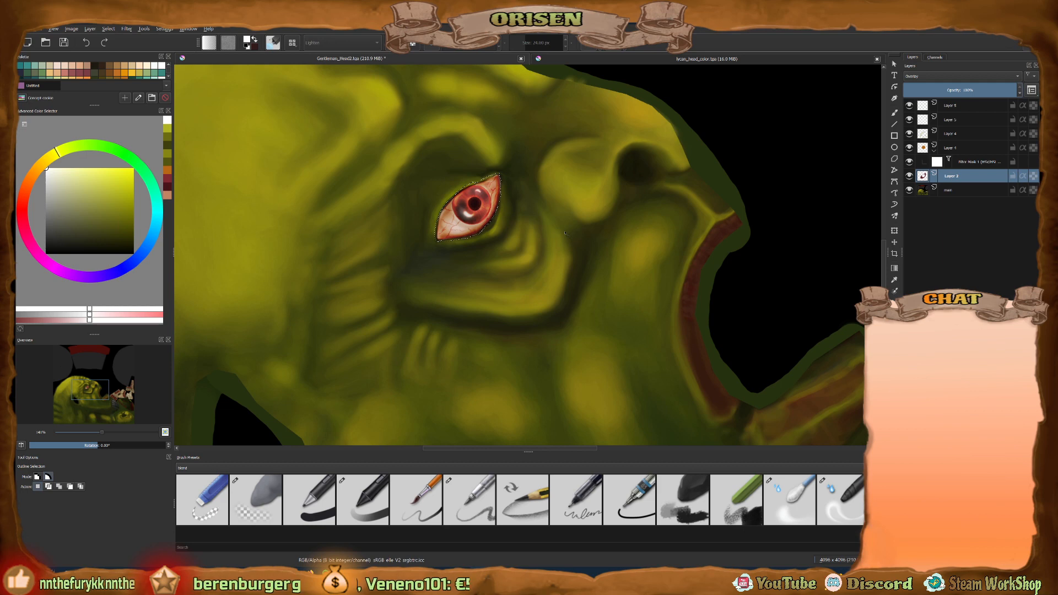
key(ctrl+s)
click(583, 314)
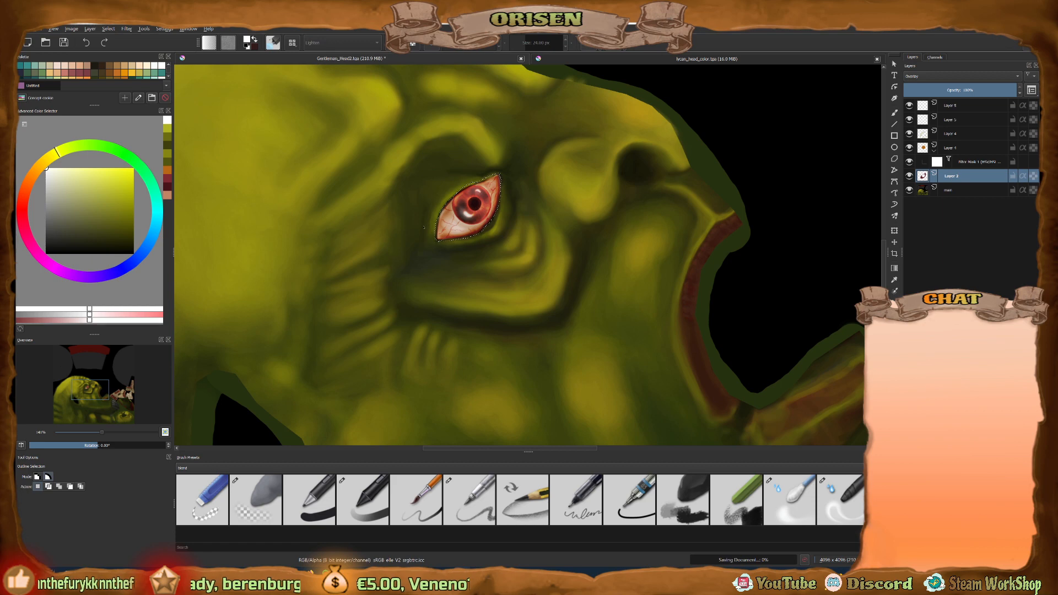
Switch to Blender and inspect the character's face and eyes in all three 3D views, close up and from a distance.
mouse_move(492, 583)
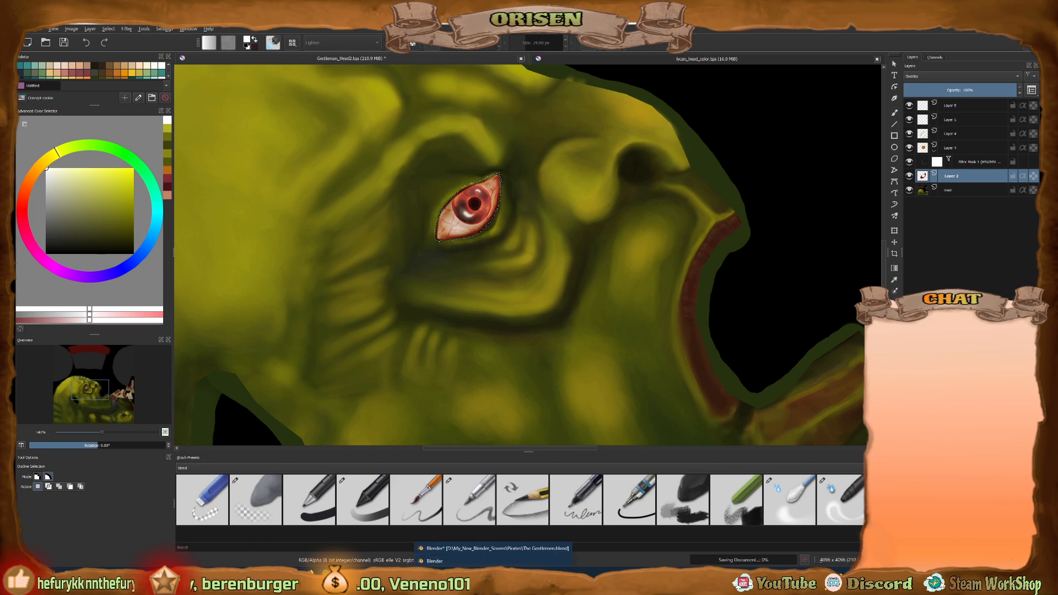
click(495, 550)
scroll(619, 227, up, 4)
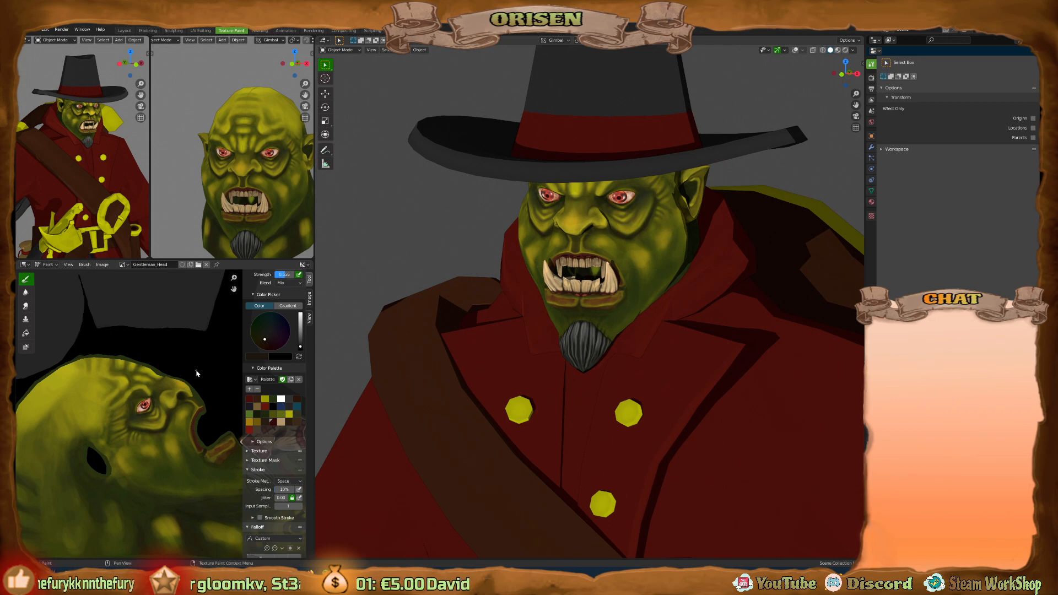
middle_drag(634, 264, 643, 236)
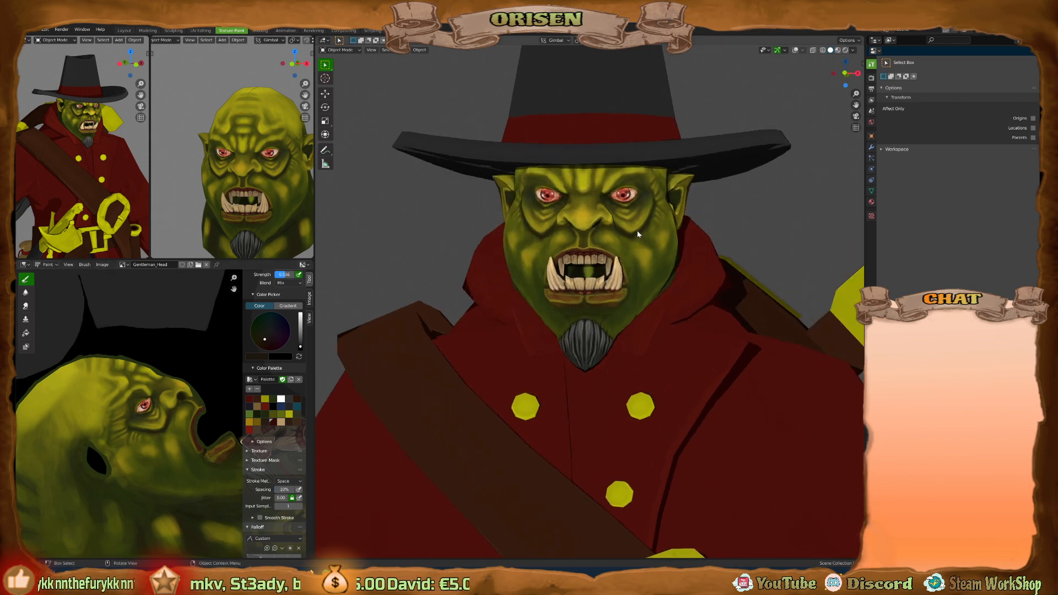
middle_drag(265, 164, 274, 164)
scroll(643, 204, up, 3)
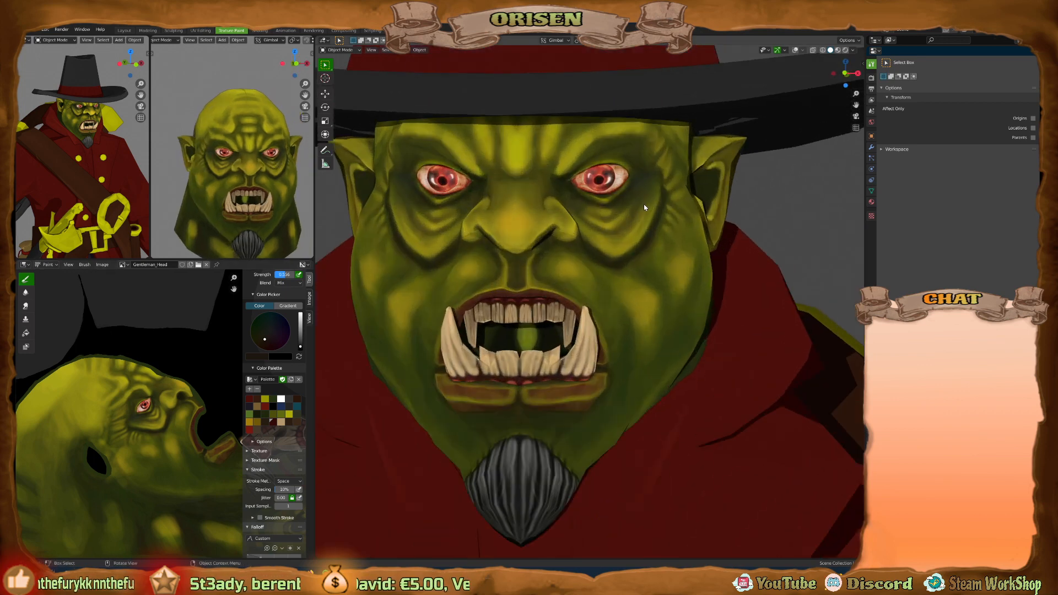
scroll(627, 210, up, 3)
scroll(627, 211, down, 3)
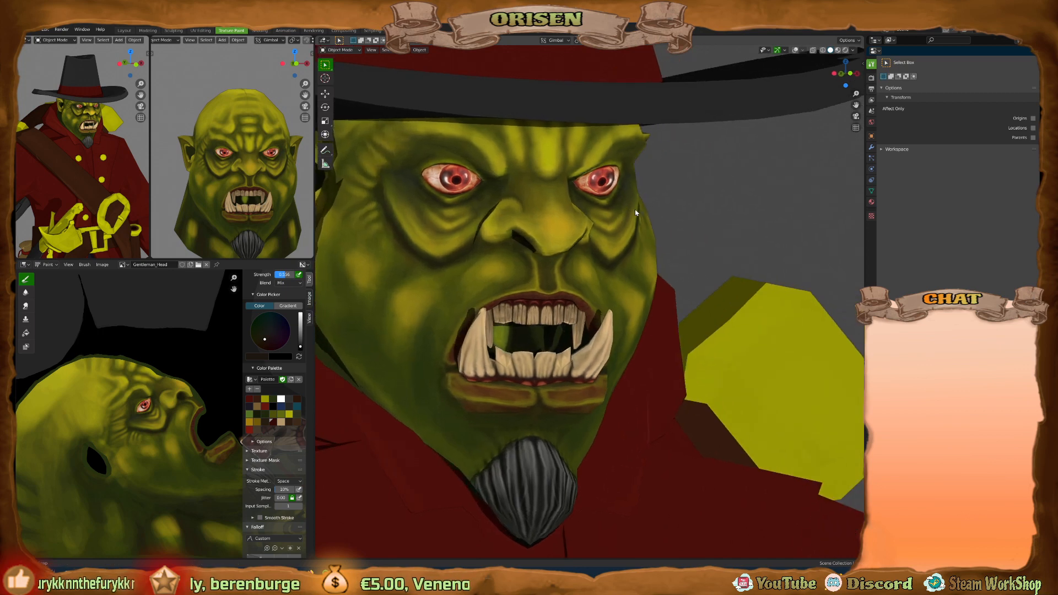
scroll(617, 211, down, 2)
scroll(604, 223, down, 3)
mouse_move(602, 225)
middle_down()
mouse_move(573, 223)
mouse_move(605, 221)
middle_up()
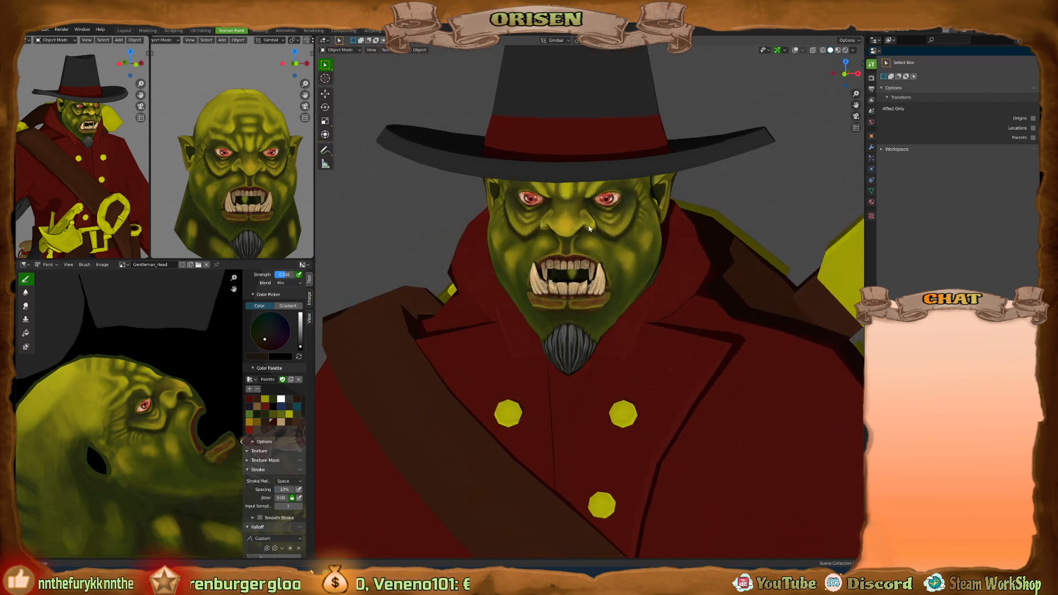
middle_drag(307, 179, 276, 178)
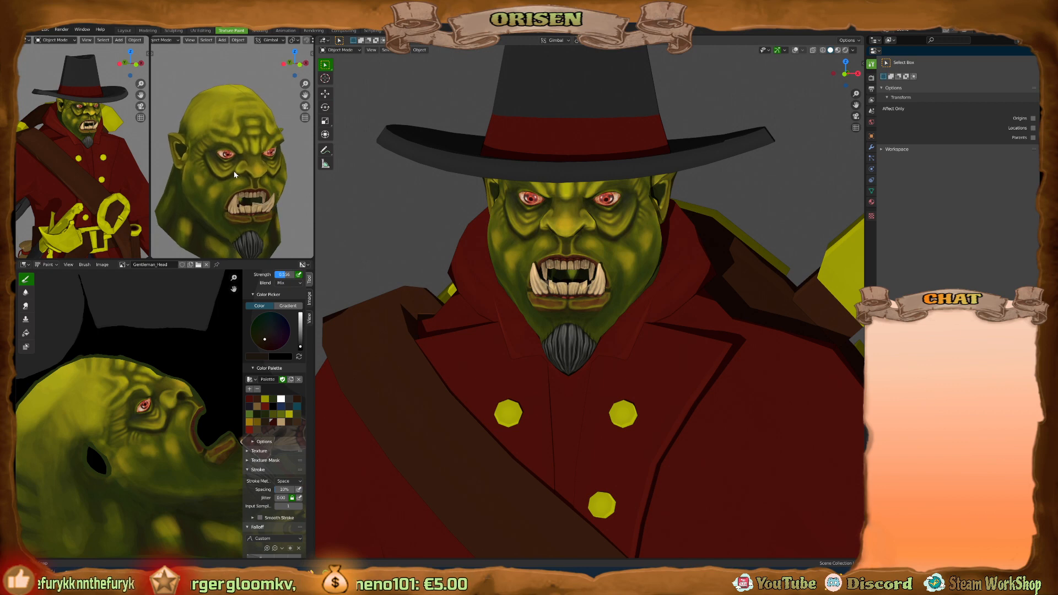
middle_drag(88, 119, 97, 113)
scroll(102, 107, up, 3)
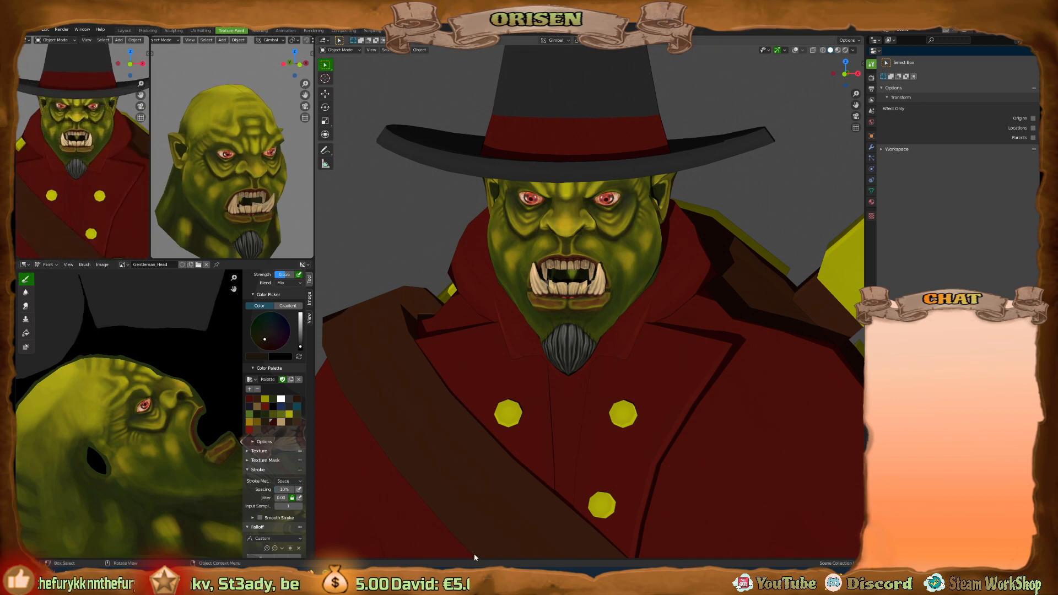
Back in Krita, reduce Layer 2's opacity to about 65% and set the topmost layer's opacity to about 50%.
key(alt+Tab)
drag(1016, 90, 1000, 90)
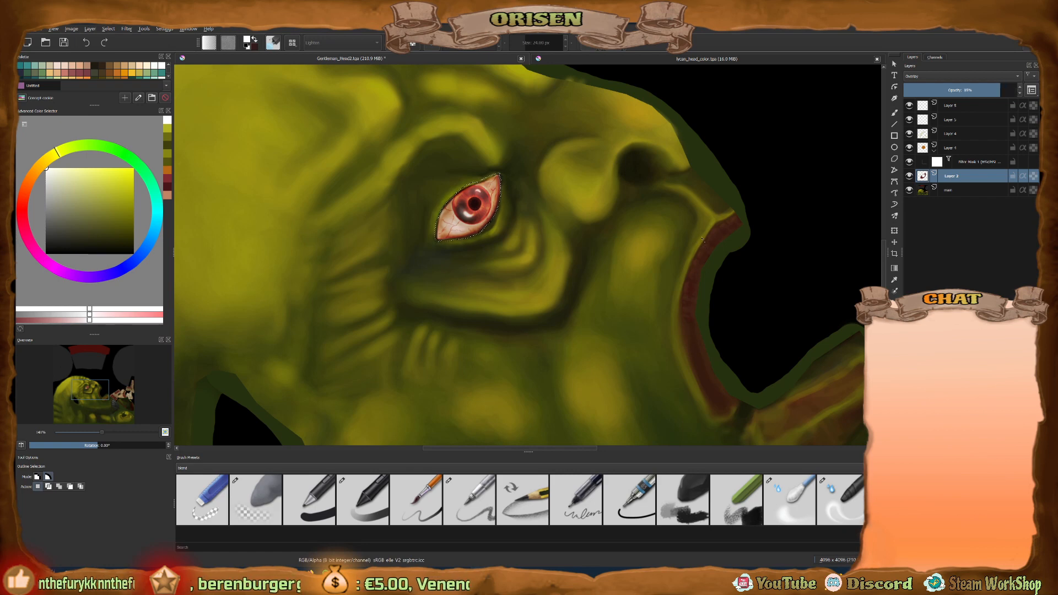
drag(998, 90, 977, 90)
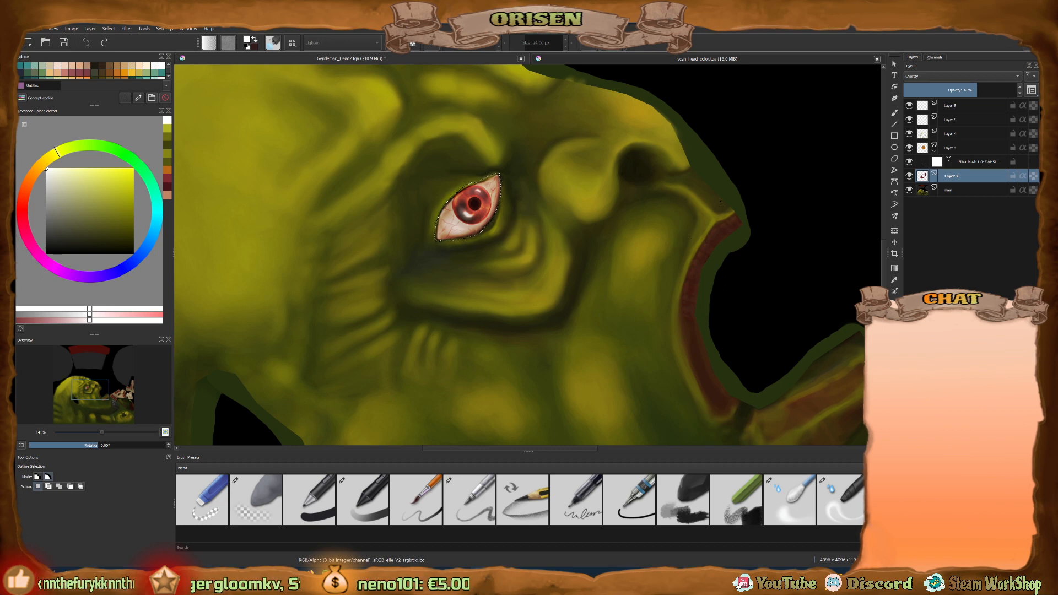
click(974, 107)
Check what each of the four upper layers contributes to the eye by temporarily hiding and showing them one by one.
click(909, 105)
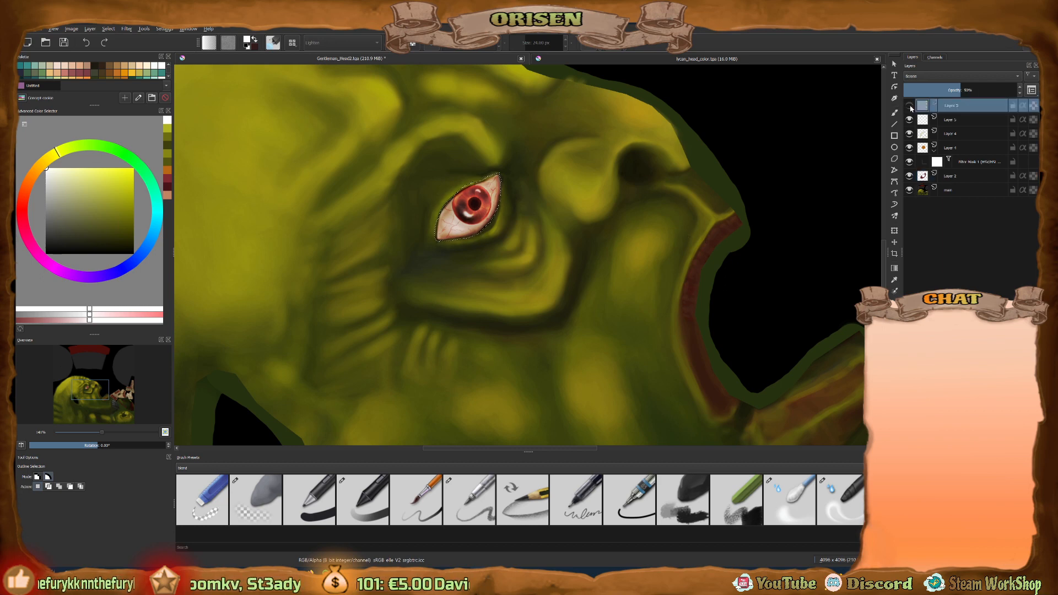
click(910, 105)
click(909, 119)
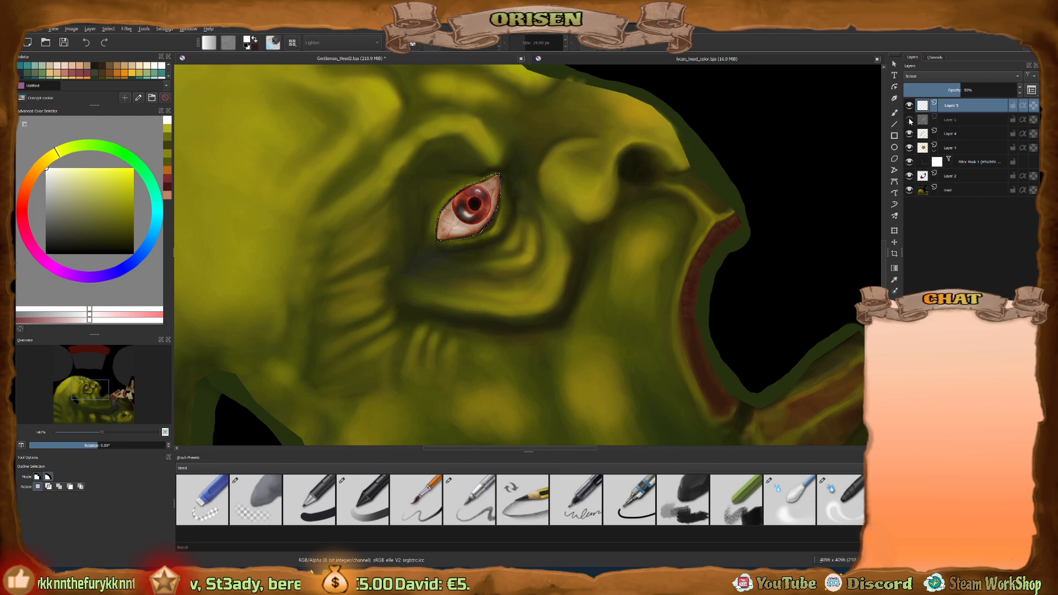
click(909, 120)
click(910, 120)
click(910, 120)
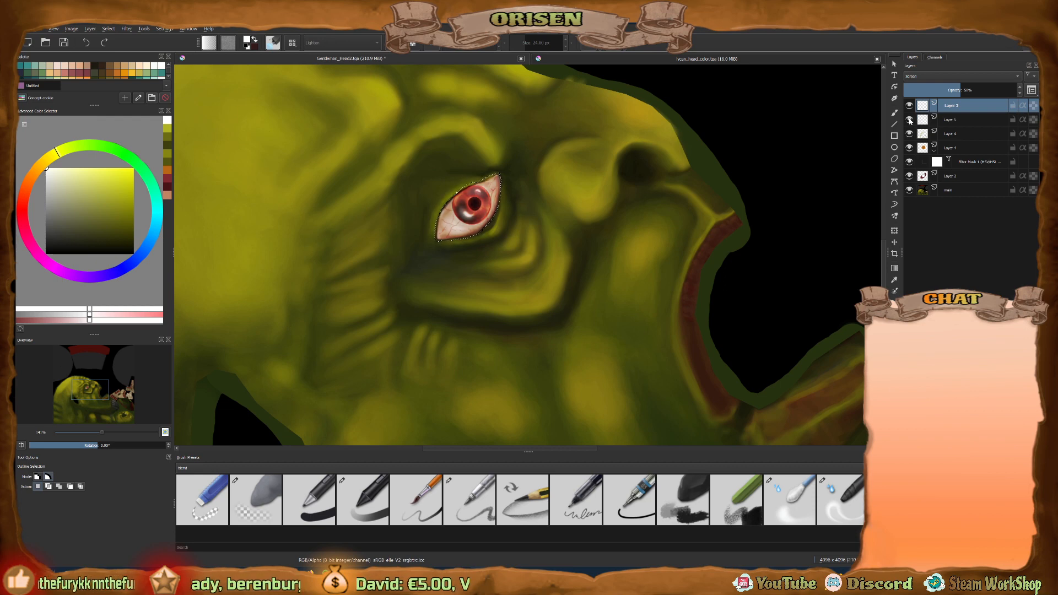
click(910, 134)
click(910, 134)
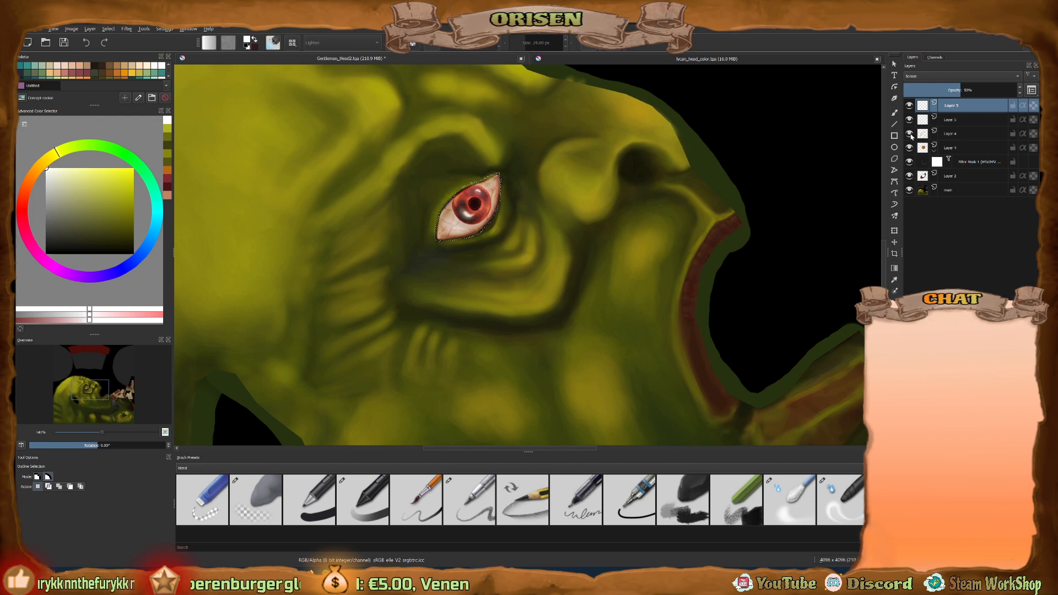
click(911, 148)
click(910, 148)
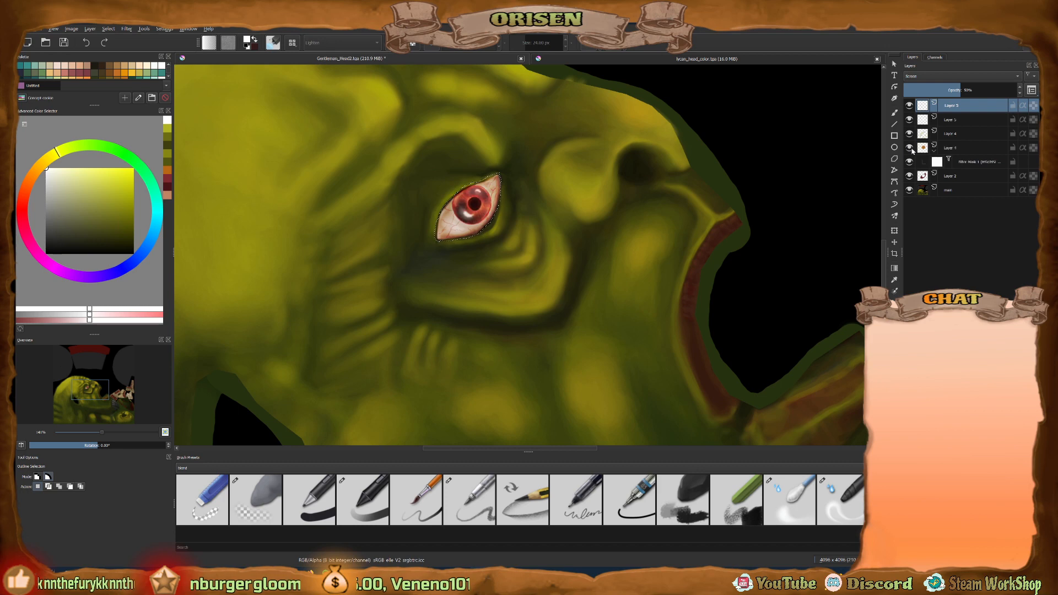
Recolour the iris to golden orange by setting its HSV/HSL filter mask to hue about 28, saturation 100 and lightness about 1.
click(962, 150)
click(970, 163)
right_click(961, 163)
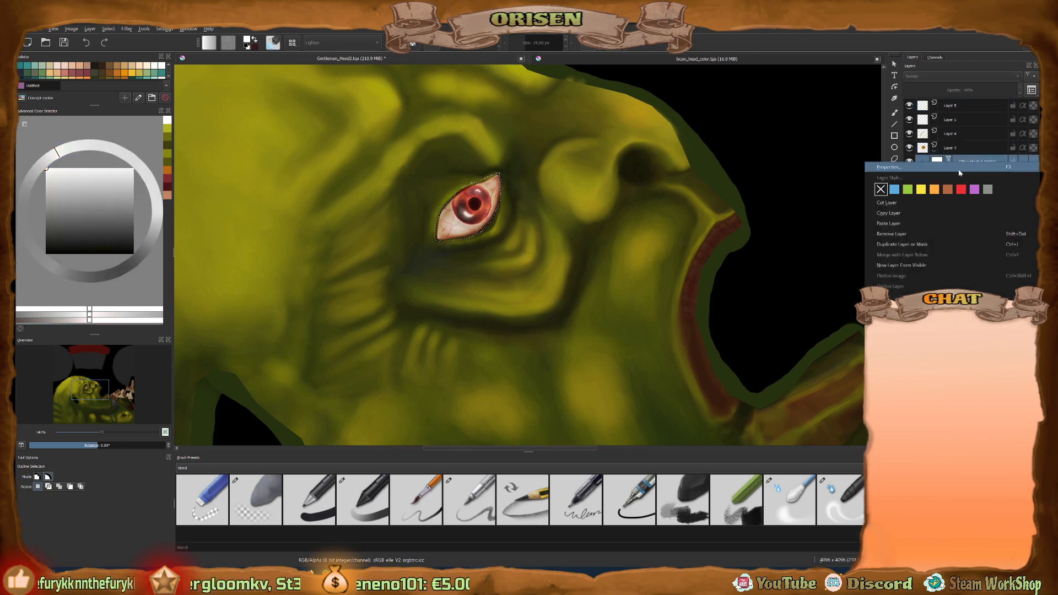
mouse_move(941, 535)
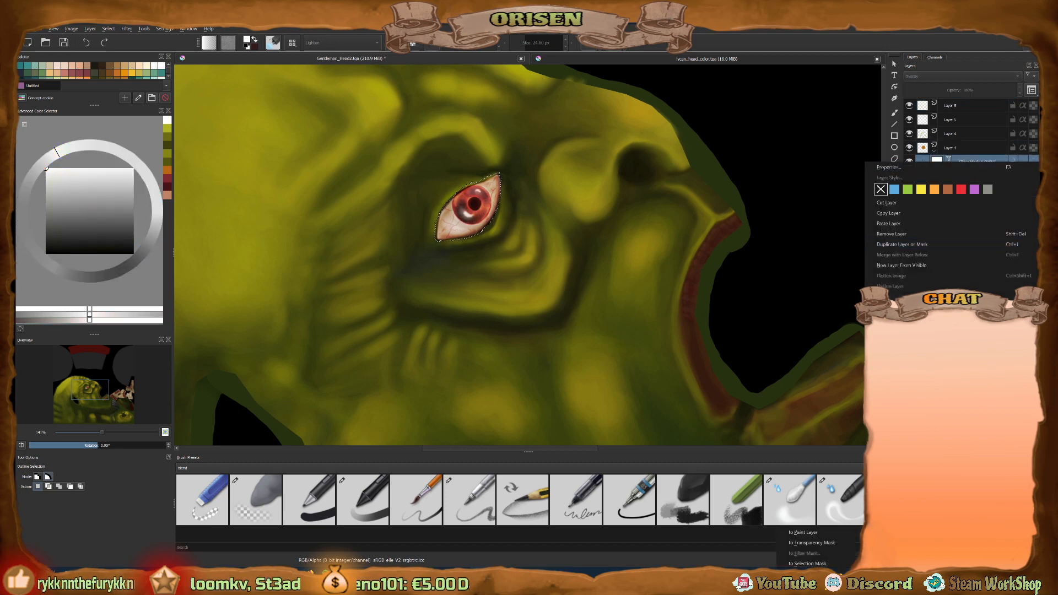
click(892, 168)
drag(538, 232, 667, 256)
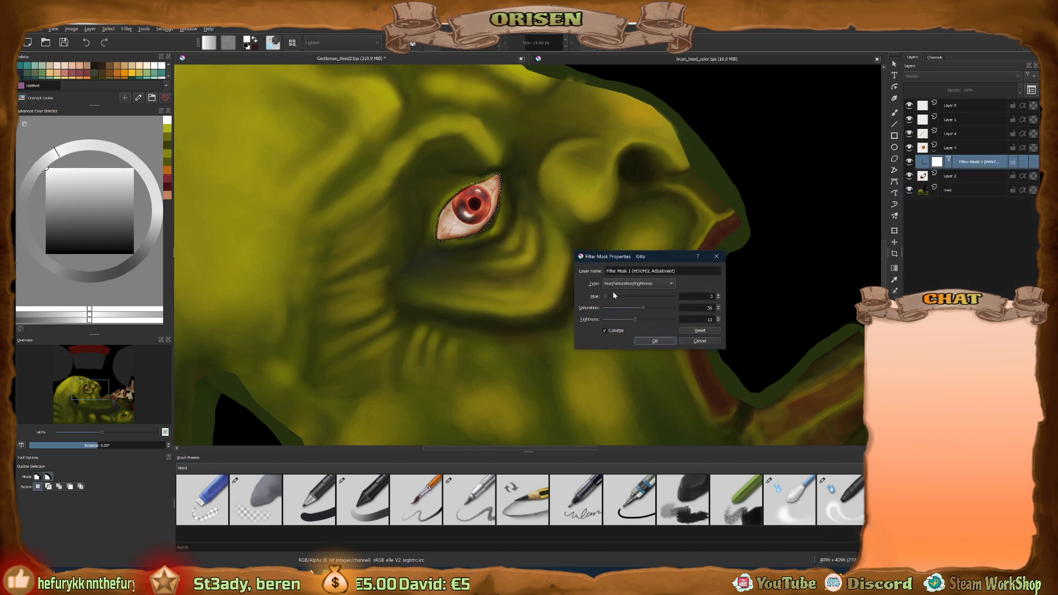
drag(605, 300, 610, 299)
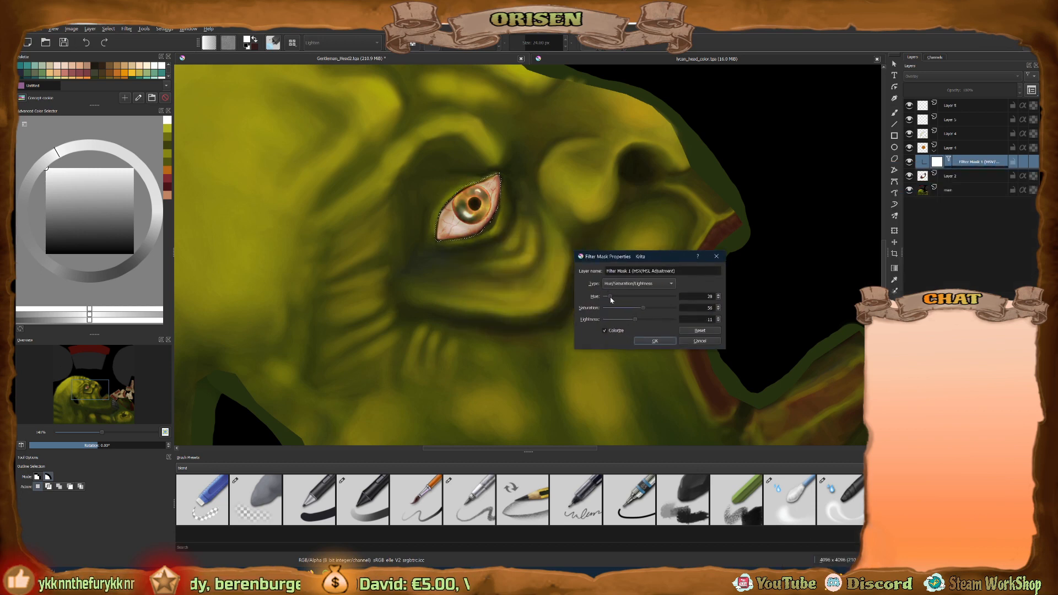
drag(641, 312, 679, 312)
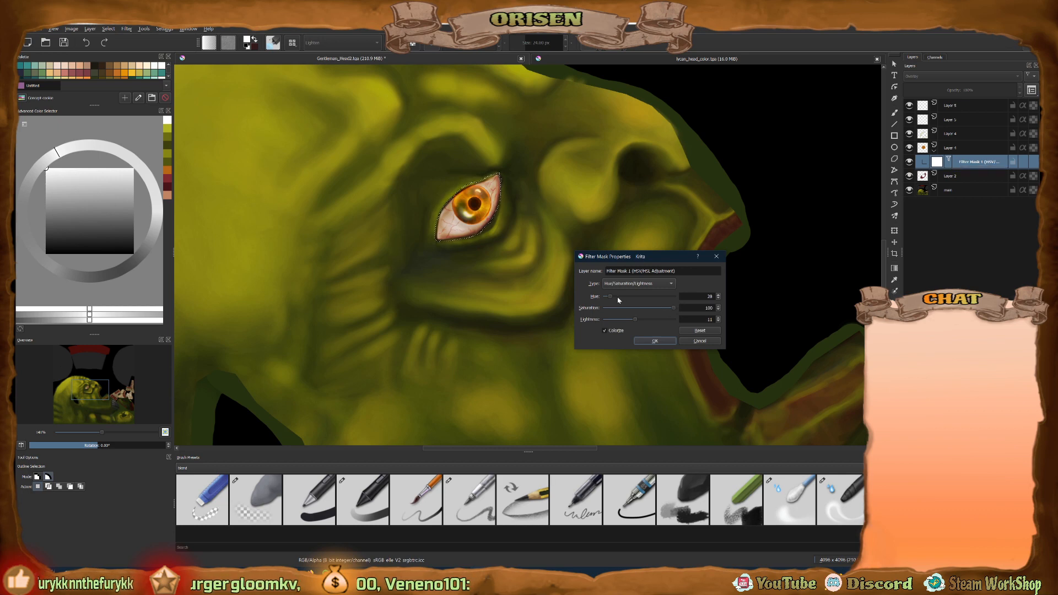
mouse_move(635, 320)
mouse_down()
mouse_move(618, 324)
mouse_move(653, 325)
mouse_move(642, 323)
mouse_up()
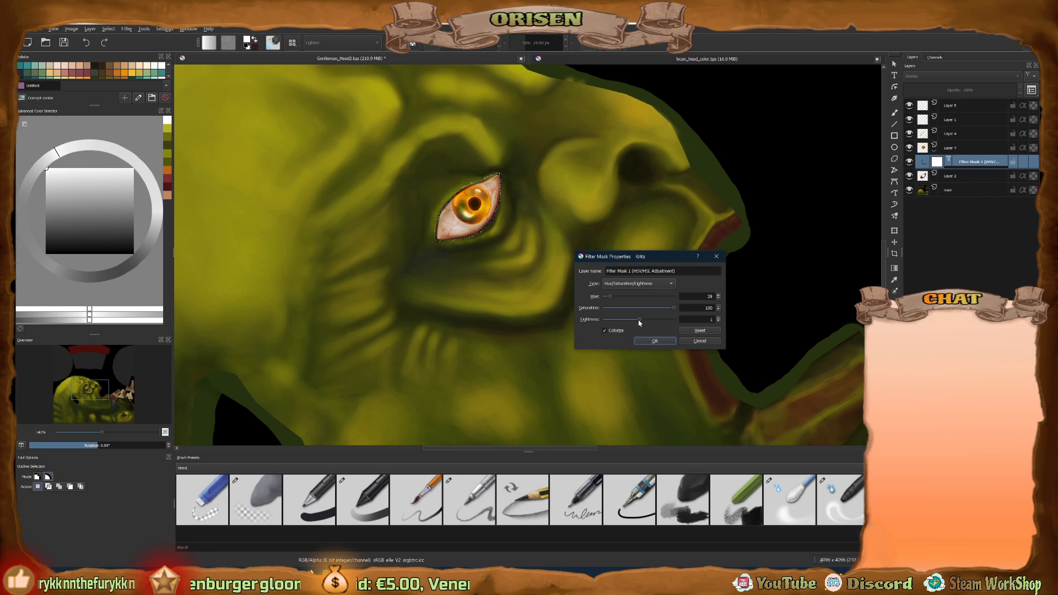
click(654, 341)
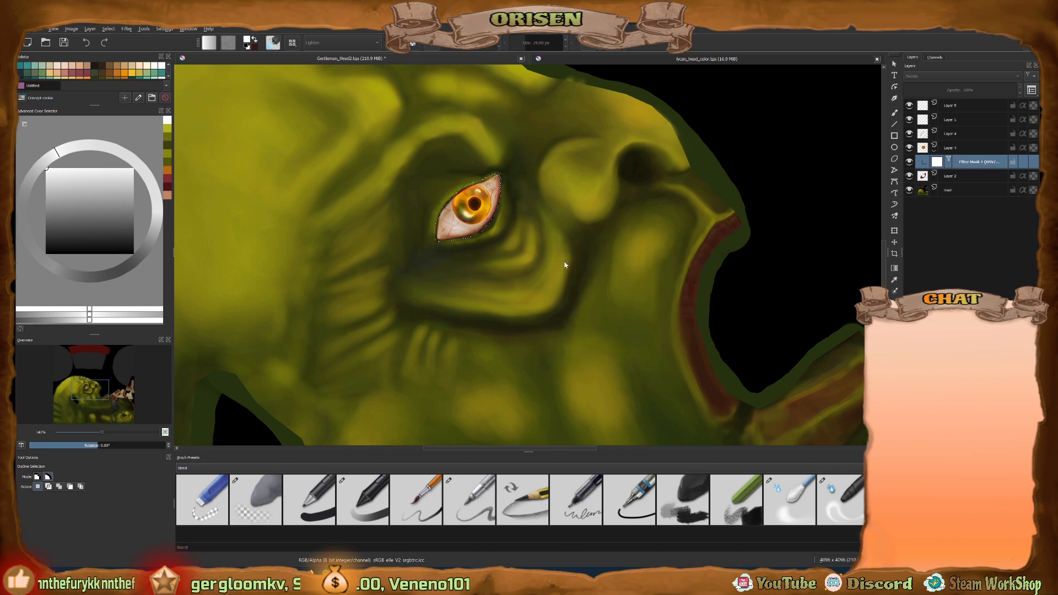
Save the head texture with the golden iris as a TGA image along with a Krita file copy.
scroll(566, 261, down, 4)
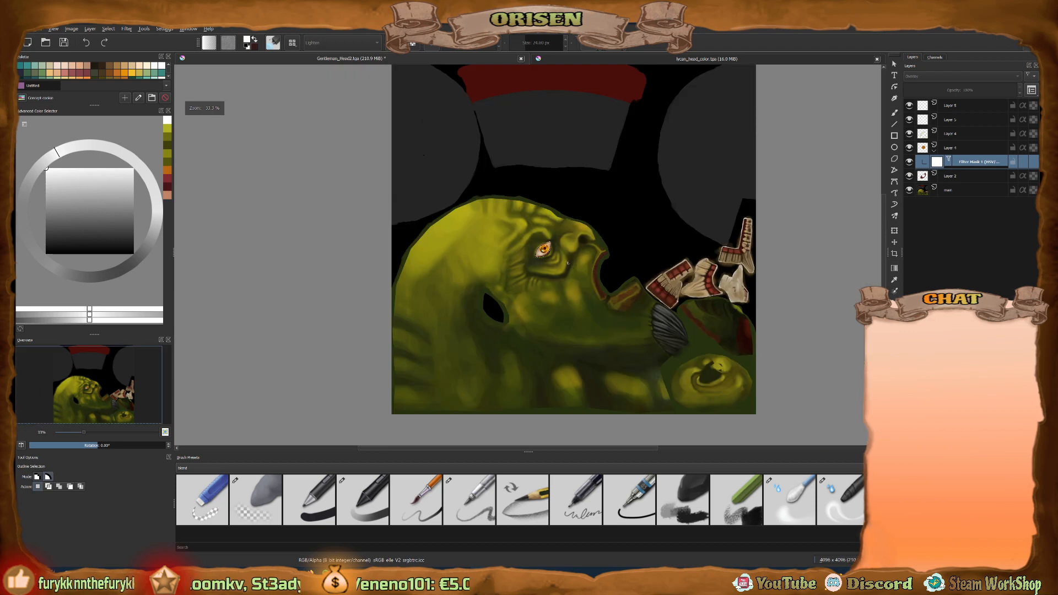
scroll(567, 264, up, 2)
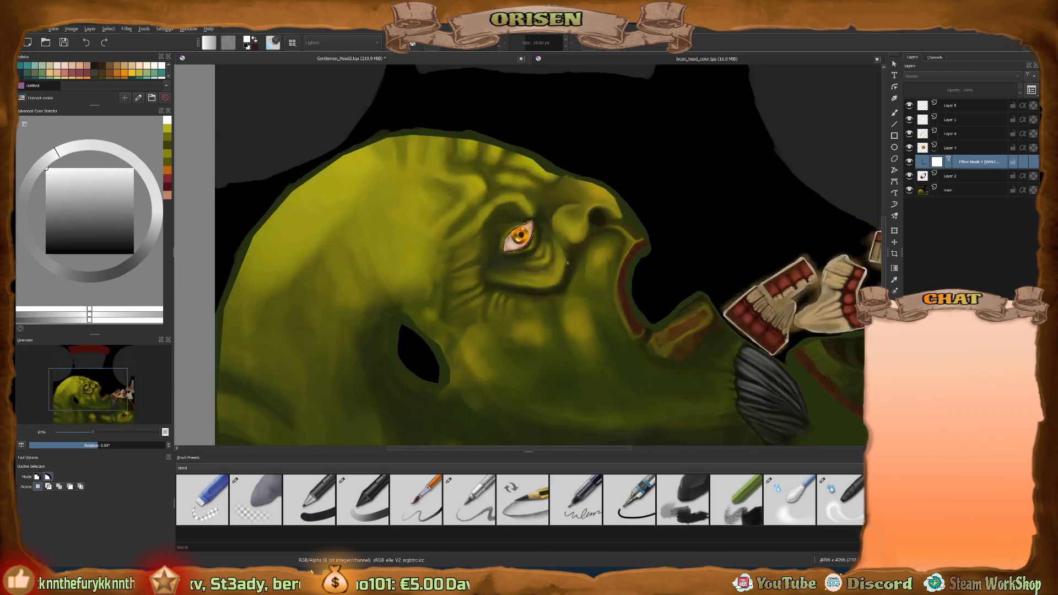
key(ctrl+s)
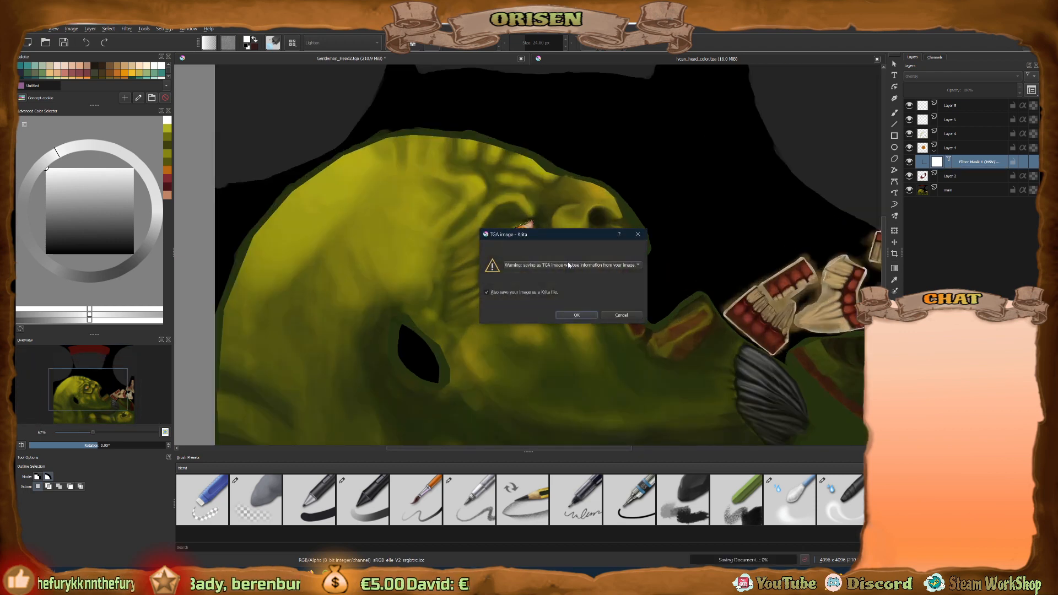
click(576, 314)
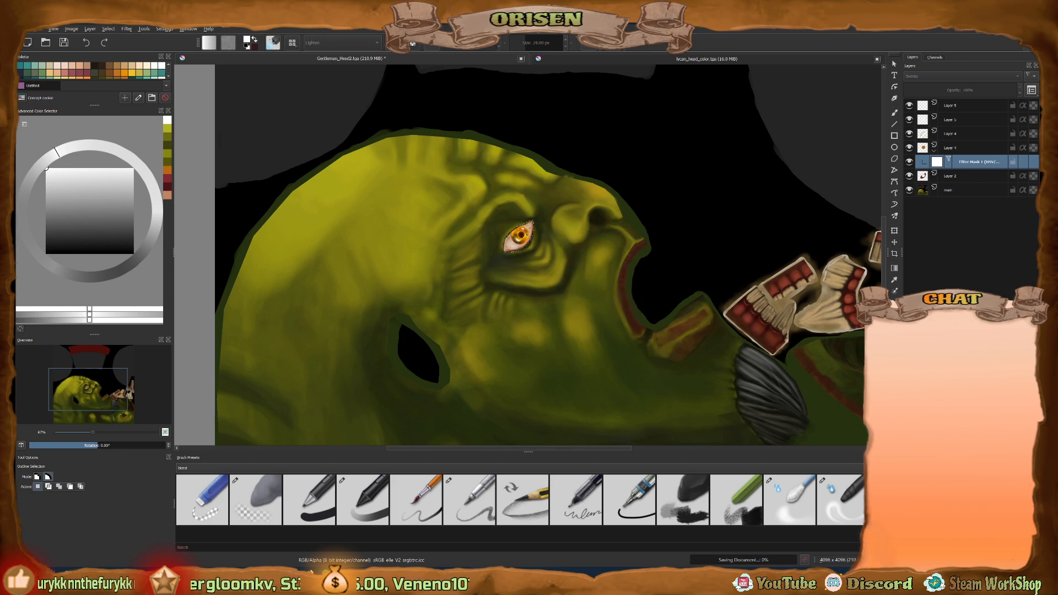
key(alt+Tab)
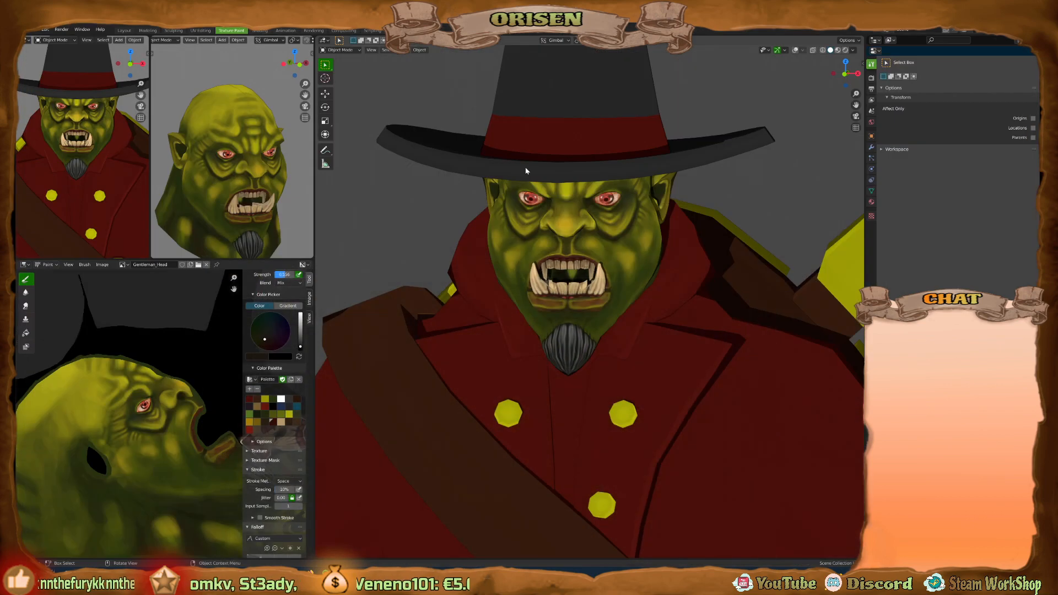
key(alt+Tab)
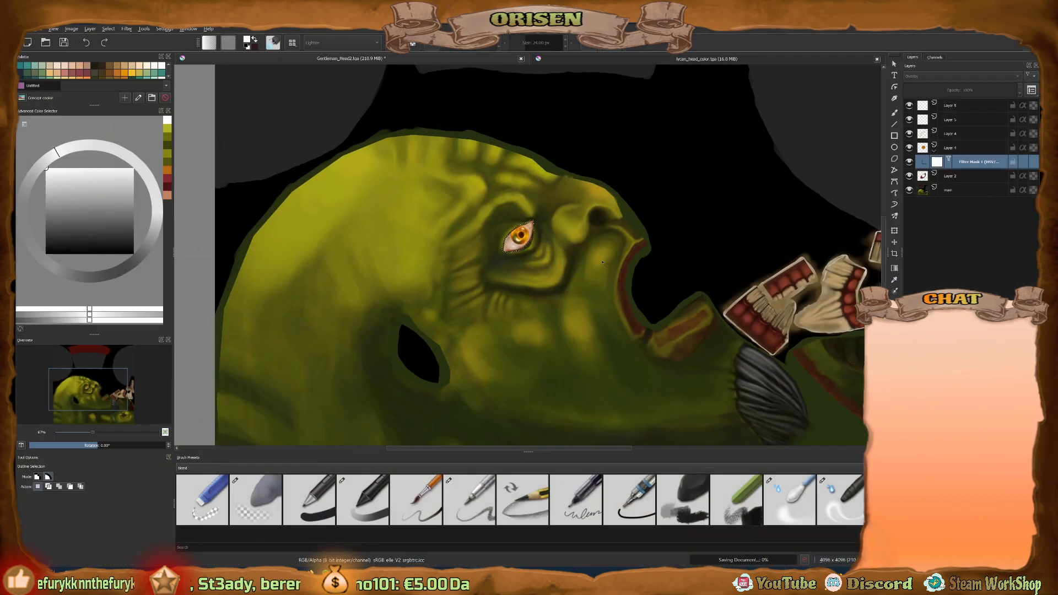
Examine the glowing eye, brow and skin shading on the bearded man's reference head texture, and close that reference document.
click(559, 61)
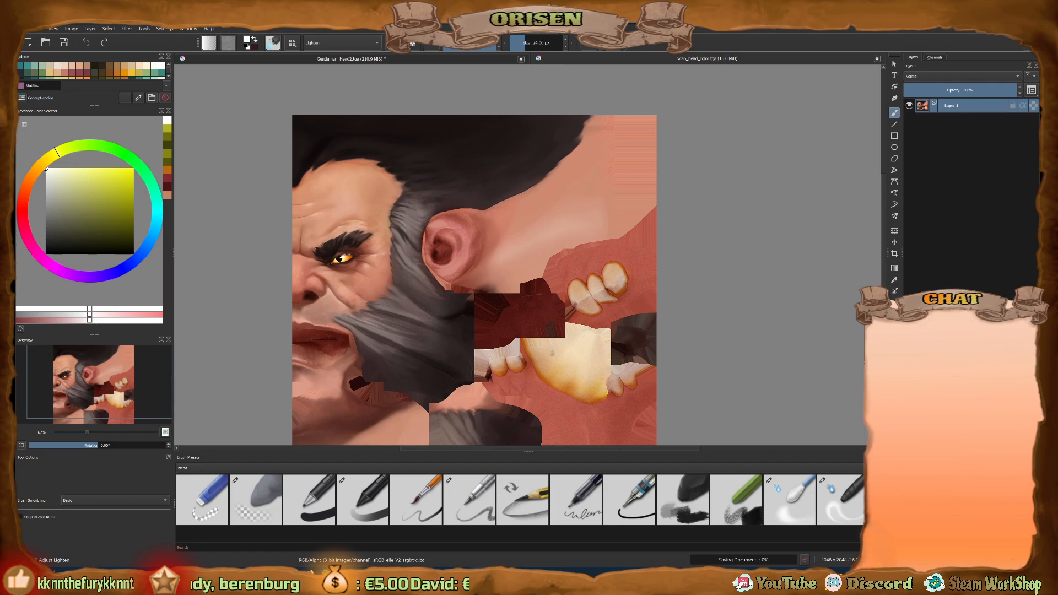
scroll(347, 256, up, 4)
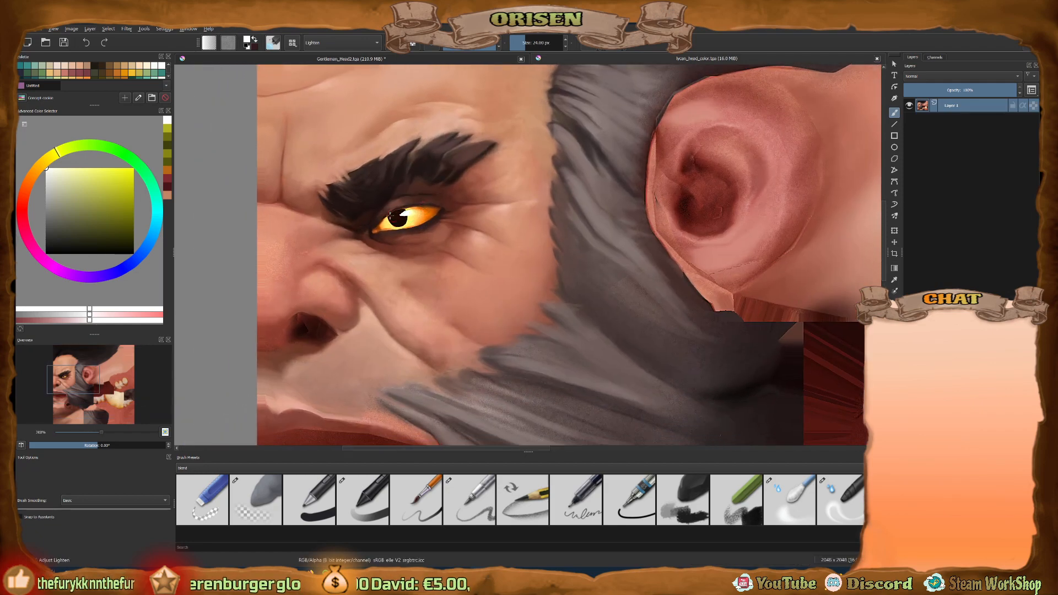
scroll(393, 218, down, 2)
scroll(457, 241, down, 1)
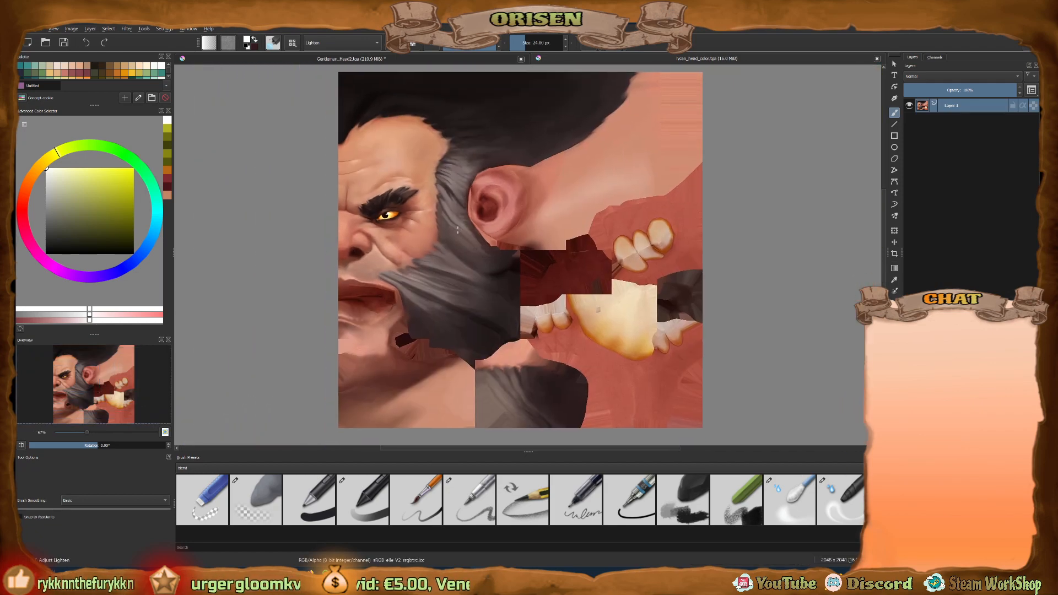
middle_drag(395, 212, 412, 224)
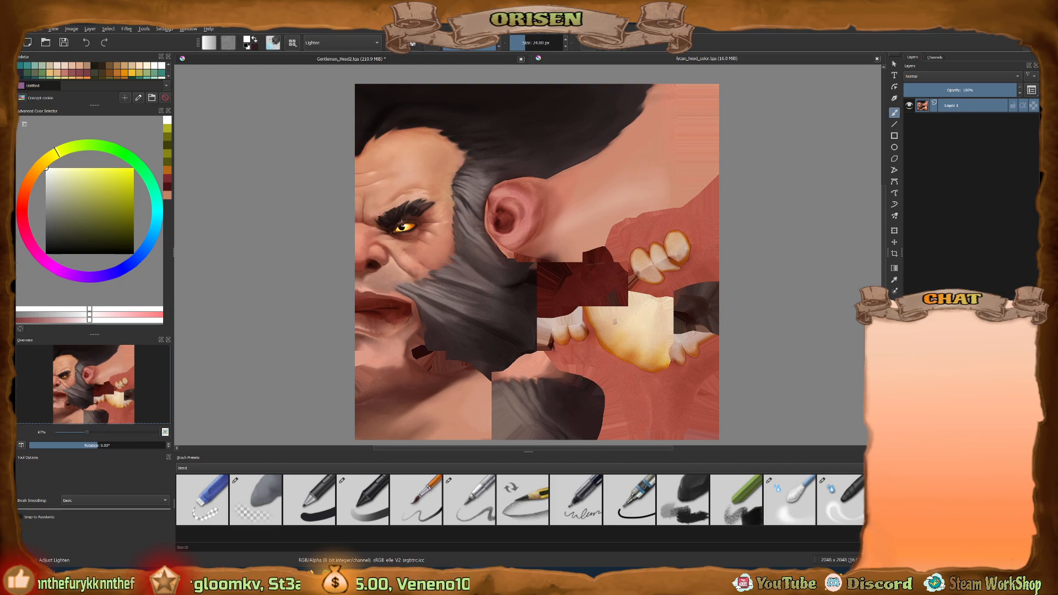
scroll(403, 226, up, 4)
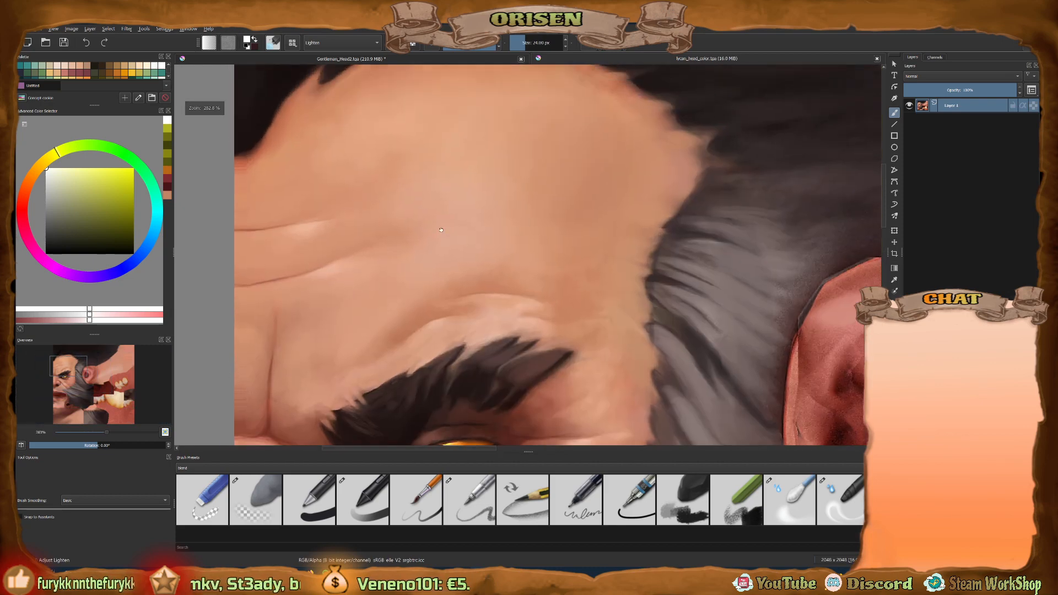
scroll(441, 229, down, 1)
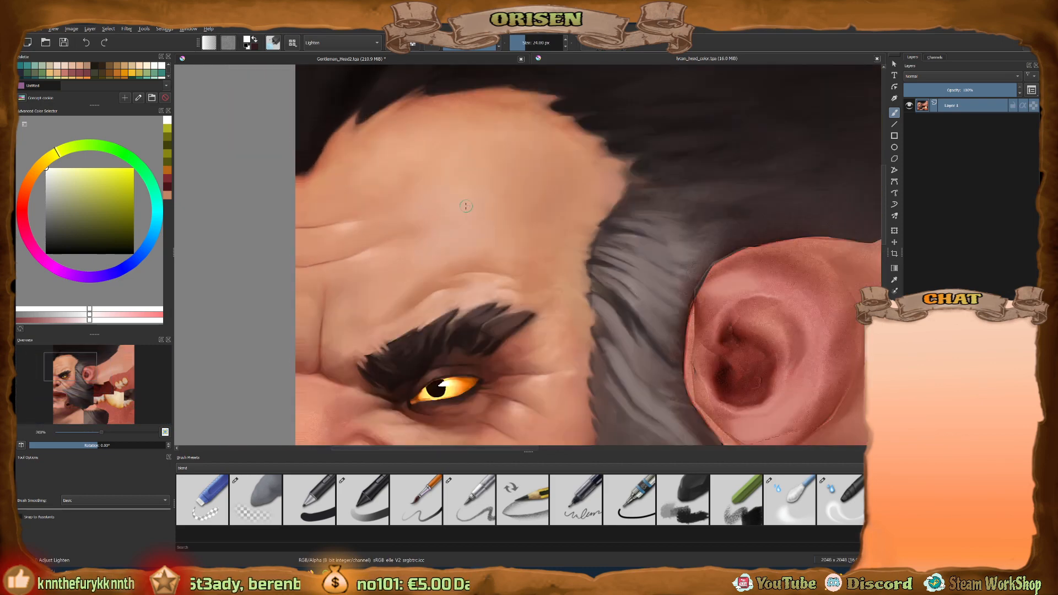
middle_drag(466, 206, 513, 188)
middle_drag(468, 236, 475, 207)
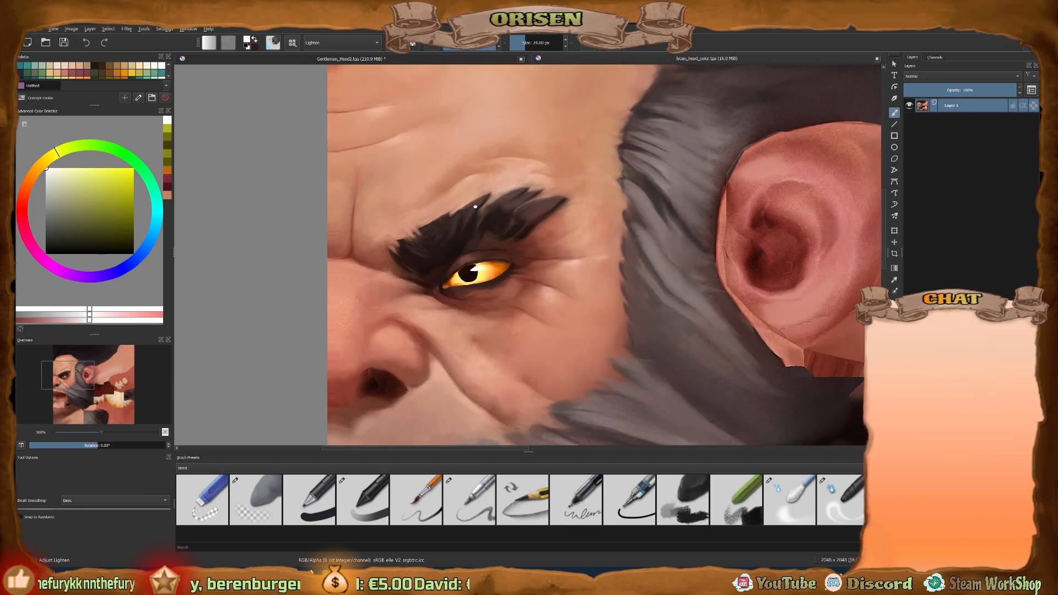
scroll(475, 207, down, 1)
middle_drag(500, 252, 454, 233)
scroll(655, 210, up, 2)
scroll(659, 206, down, 2)
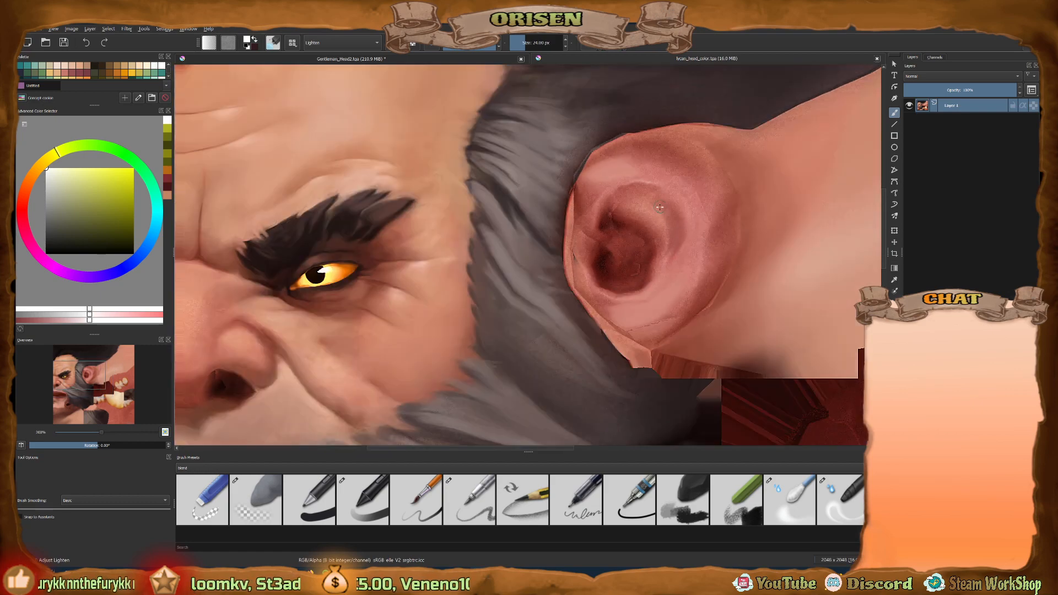
middle_drag(389, 292, 524, 186)
scroll(524, 187, down, 4)
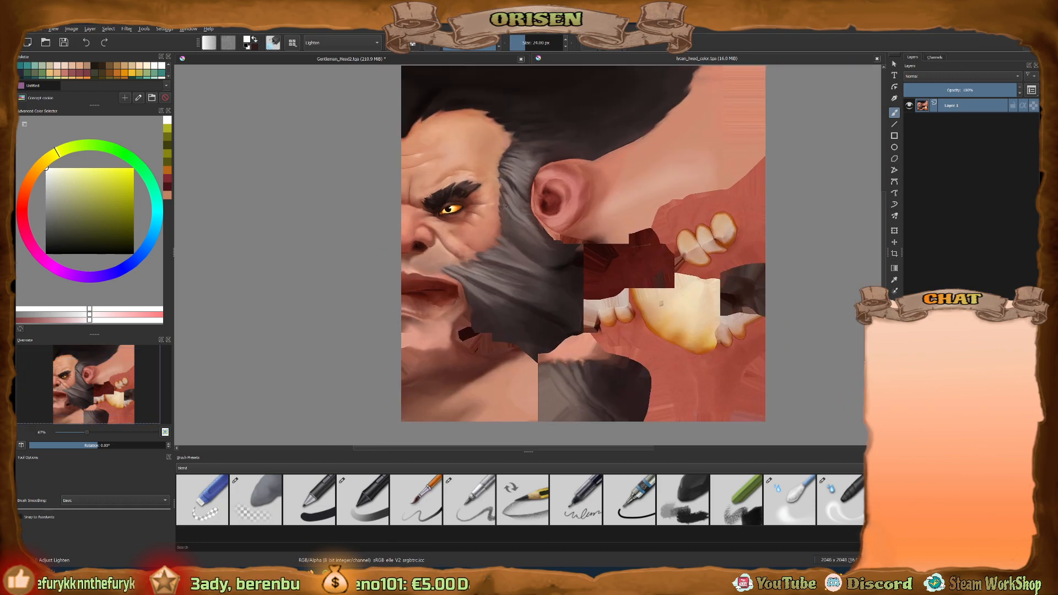
scroll(401, 241, up, 1)
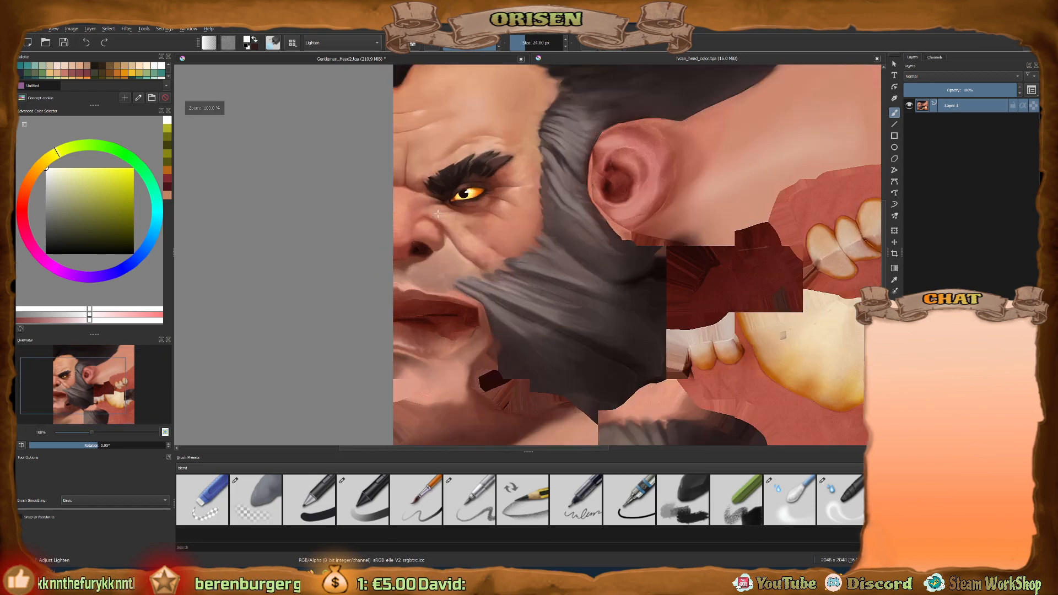
scroll(441, 220, down, 1)
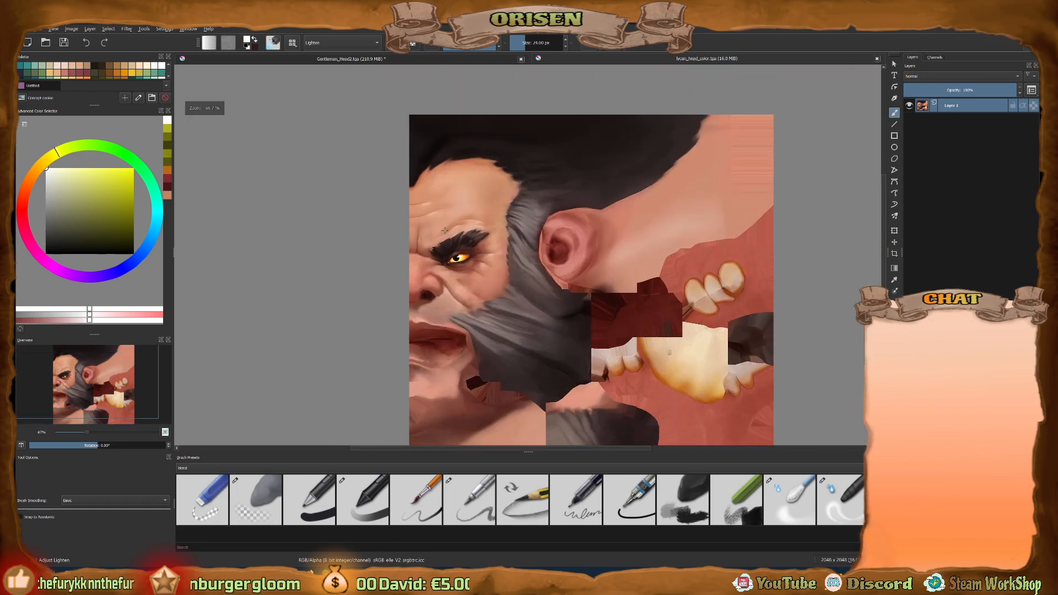
click(876, 59)
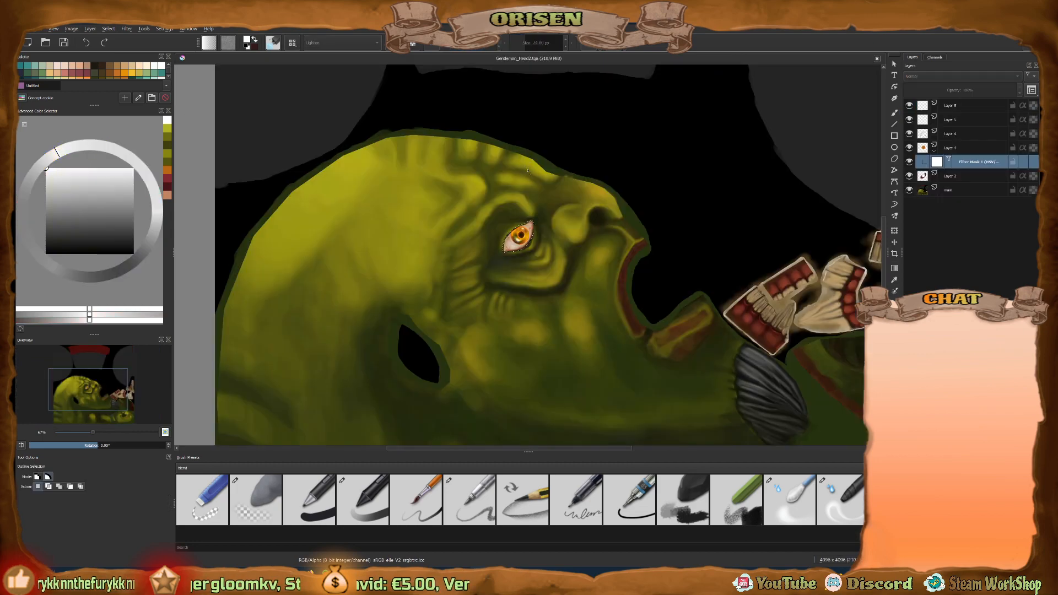
Switch to Blender and reload the Gentleman_Head image from disk so the model uses the saved texture.
key(alt+Tab)
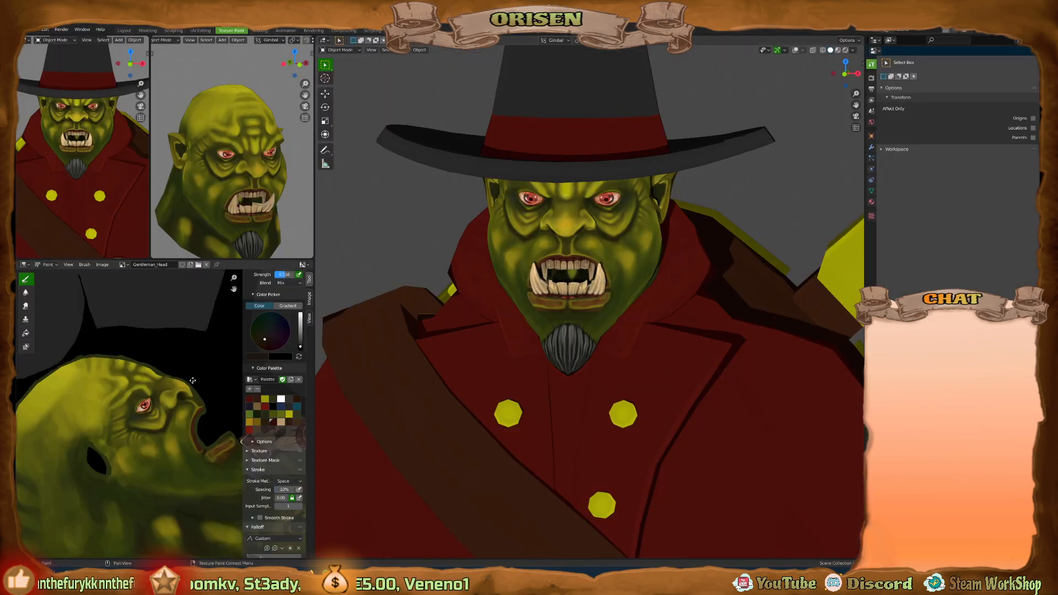
middle_drag(193, 380, 189, 375)
key(alt+r)
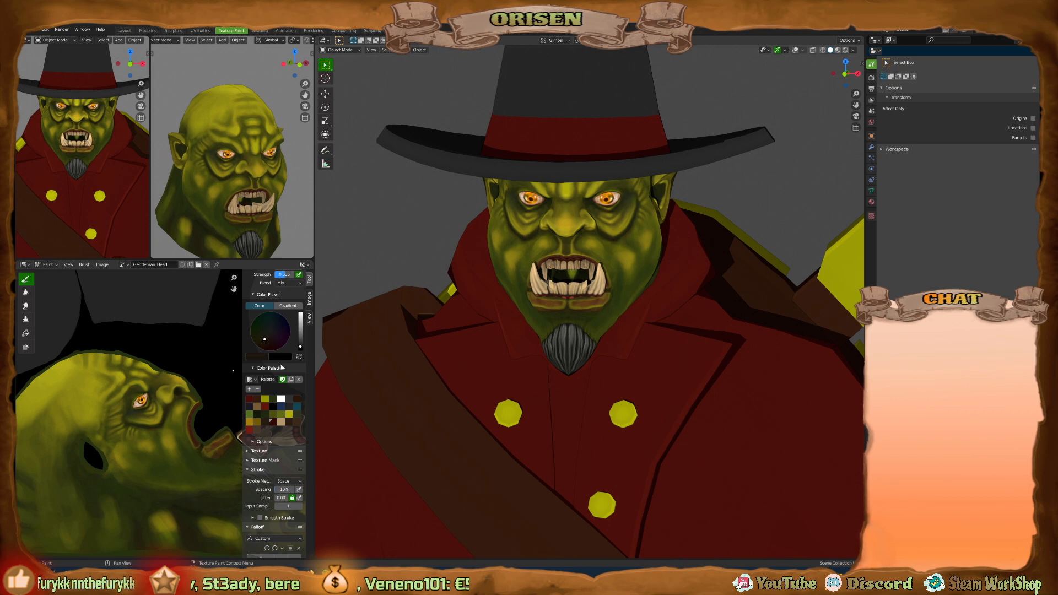
Inspect the golden eyes on the 3D character up close, from a distance and from a higher angle.
middle_drag(665, 238, 692, 225)
scroll(551, 199, up, 3)
middle_drag(550, 201, 510, 201)
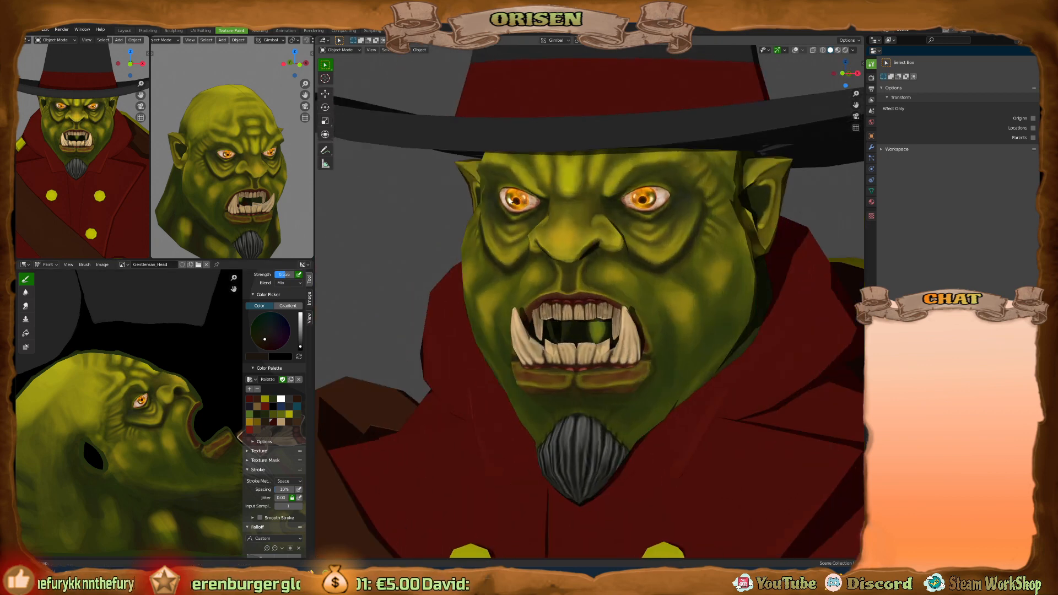
mouse_move(656, 238)
middle_down()
mouse_move(622, 236)
mouse_move(665, 247)
middle_up()
scroll(622, 229, down, 3)
middle_drag(294, 166, 289, 170)
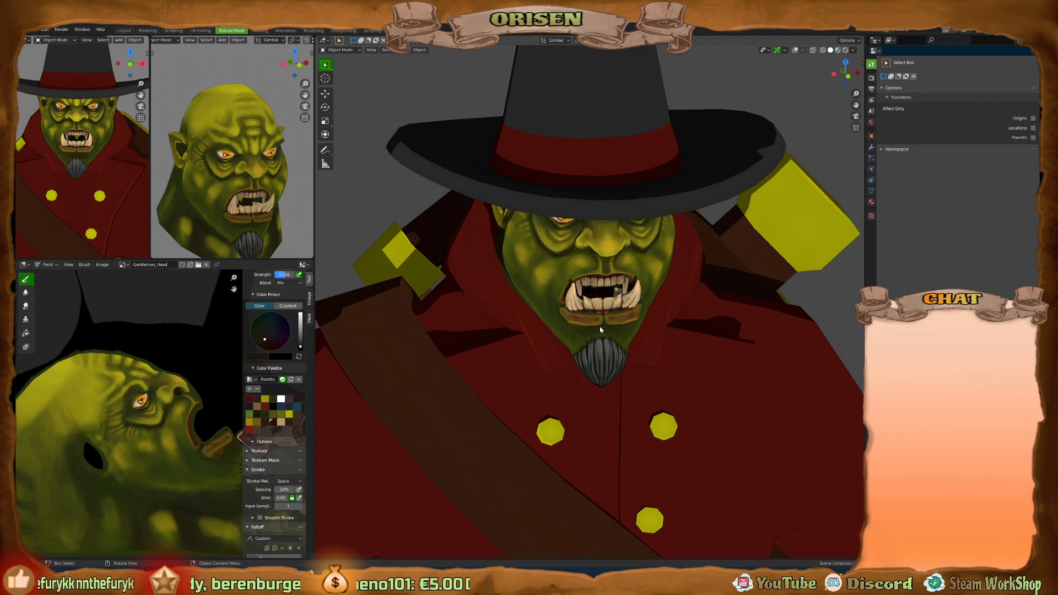
middle_drag(655, 302, 657, 286)
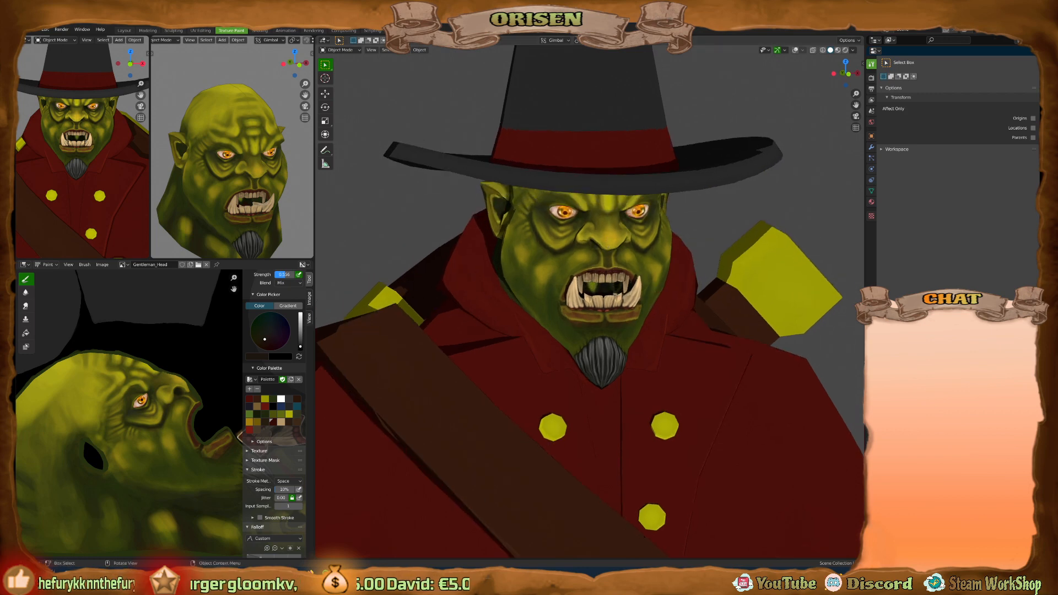
Back in Krita, darken the iris by setting its HSV/HSL filter mask's lightness to about -32.
key(alt+Tab)
ctrl+scroll(526, 232, up, 3)
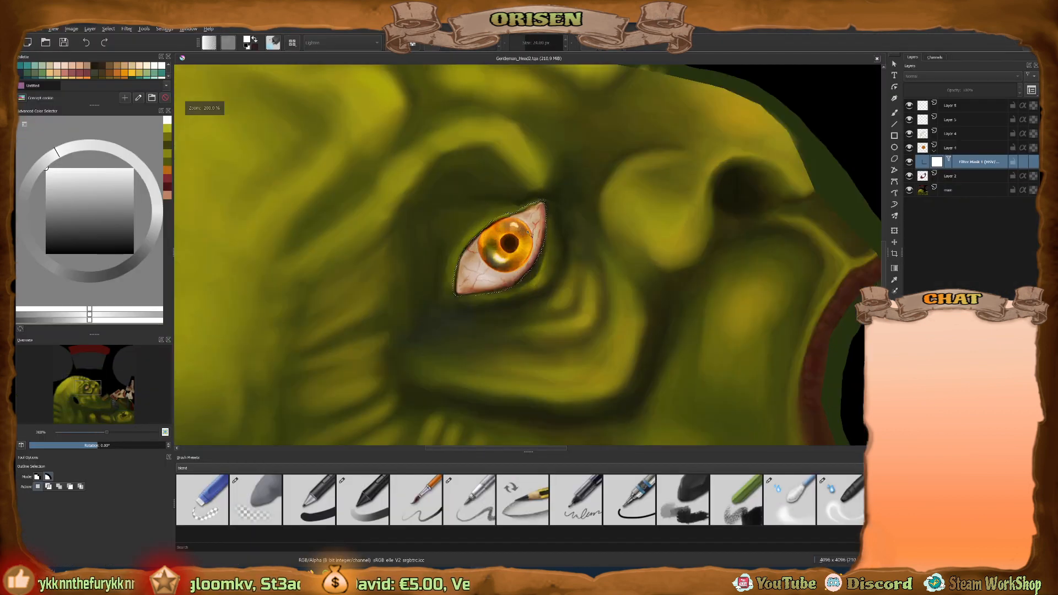
right_click(966, 164)
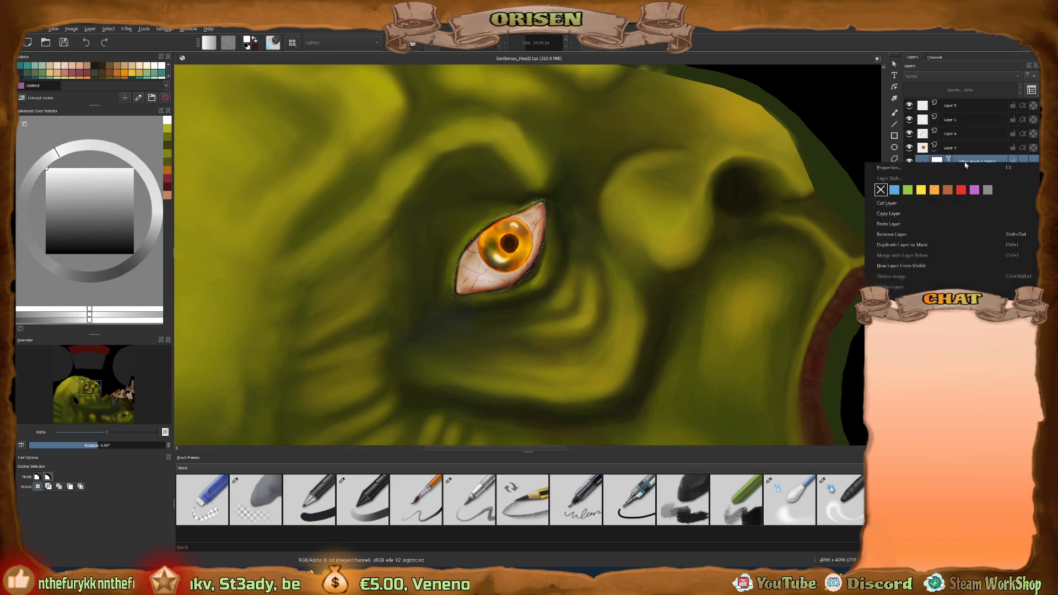
click(917, 169)
drag(693, 295, 717, 304)
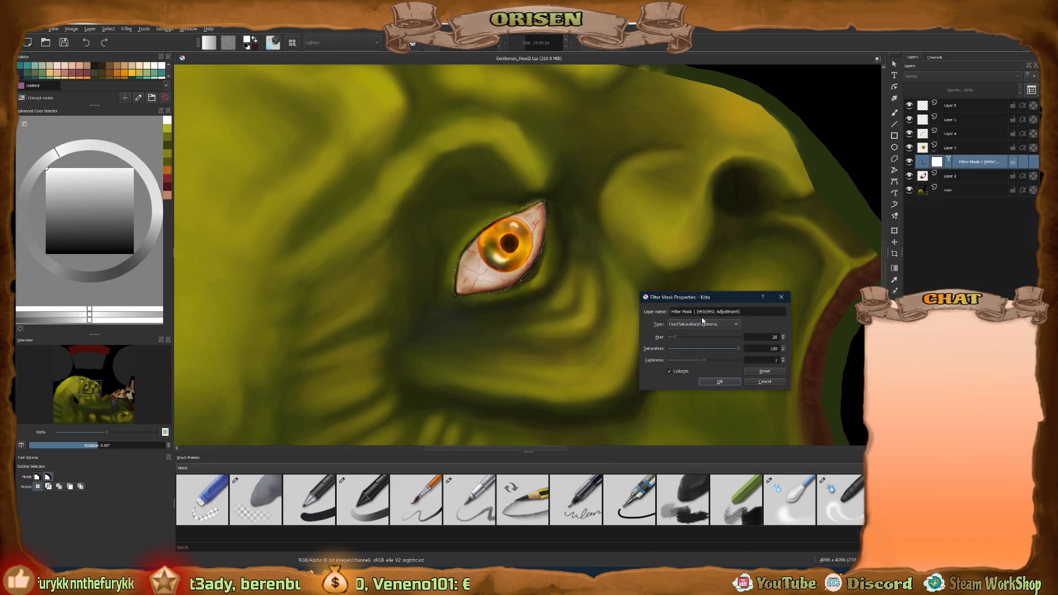
drag(704, 360, 695, 364)
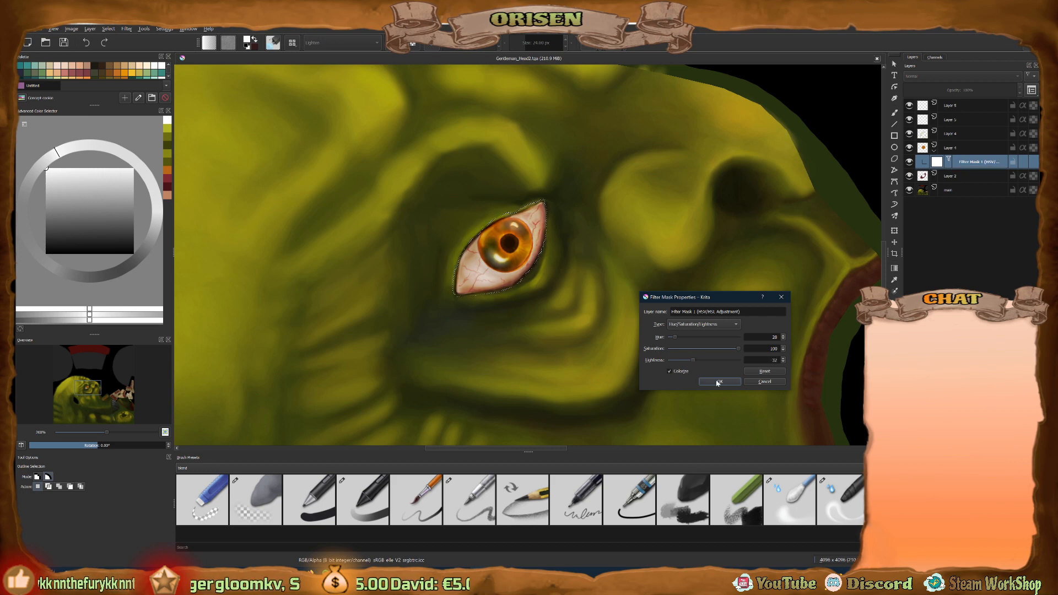
key(Return)
Check the darker iris against the whole head and save the texture as TGA with a Krita file copy.
scroll(581, 281, down, 5)
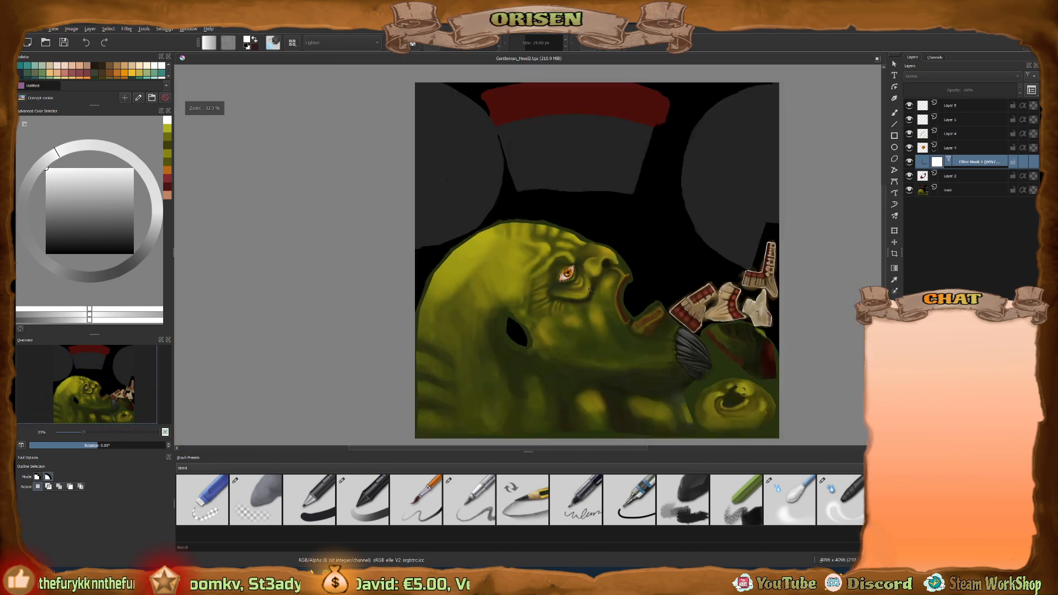
scroll(584, 283, up, 3)
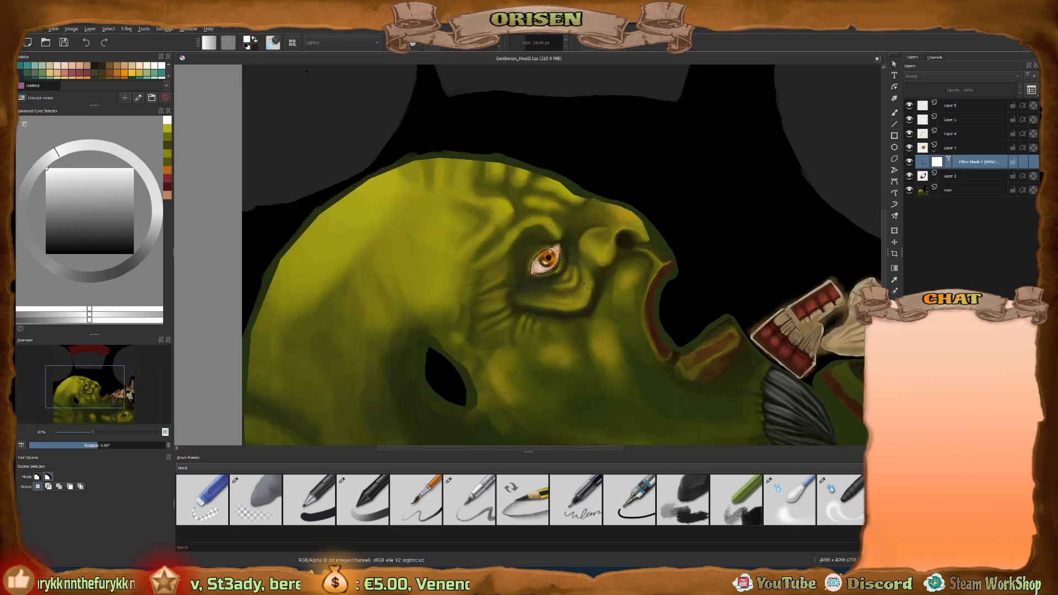
key(ctrl+s)
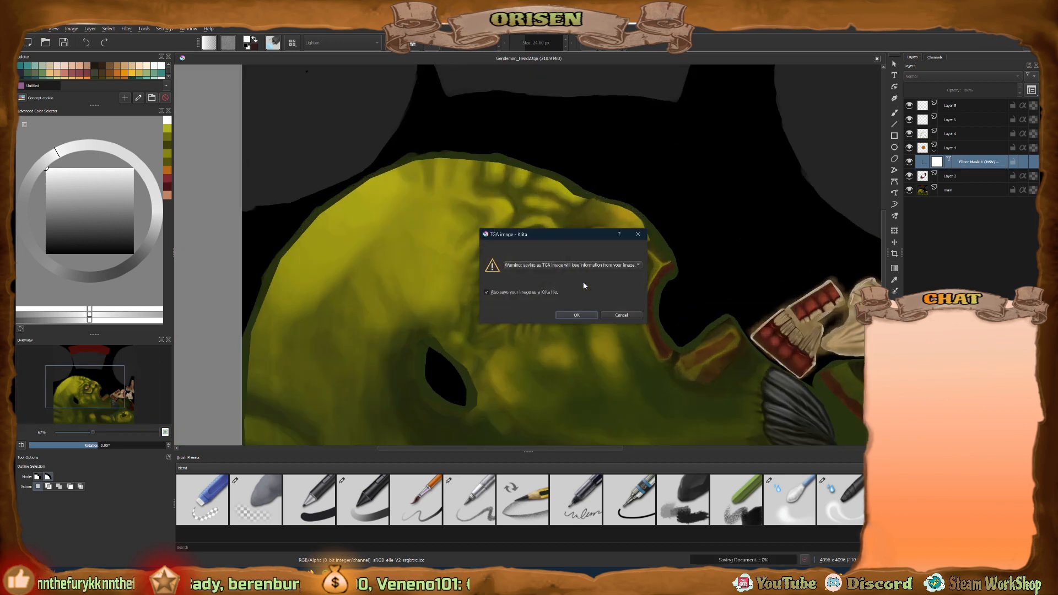
key(Return)
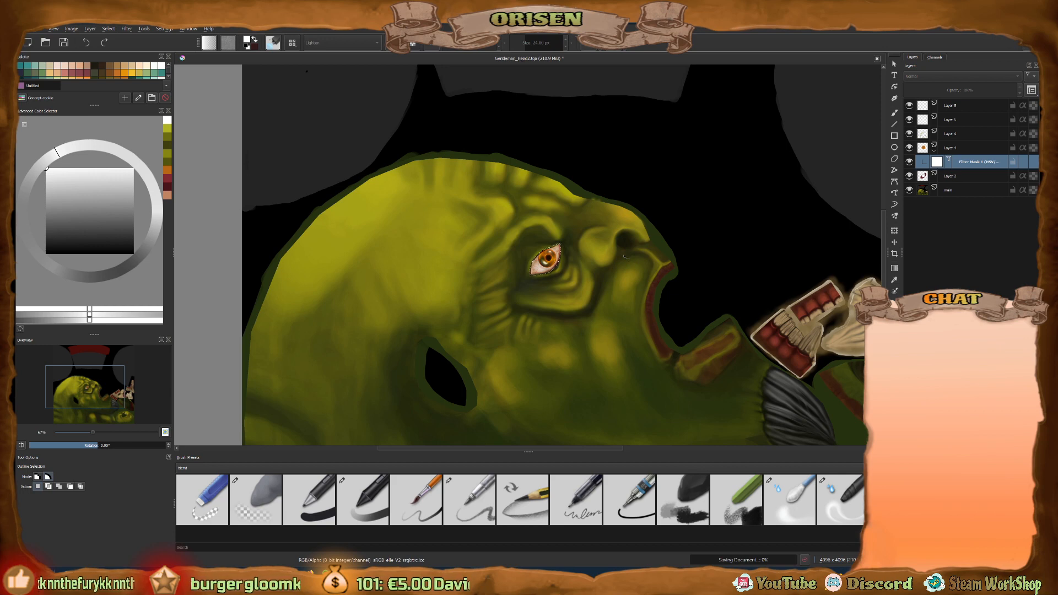
middle_drag(581, 282, 555, 236)
middle_drag(747, 362, 617, 386)
scroll(623, 331, down, 2)
middle_drag(508, 242, 508, 286)
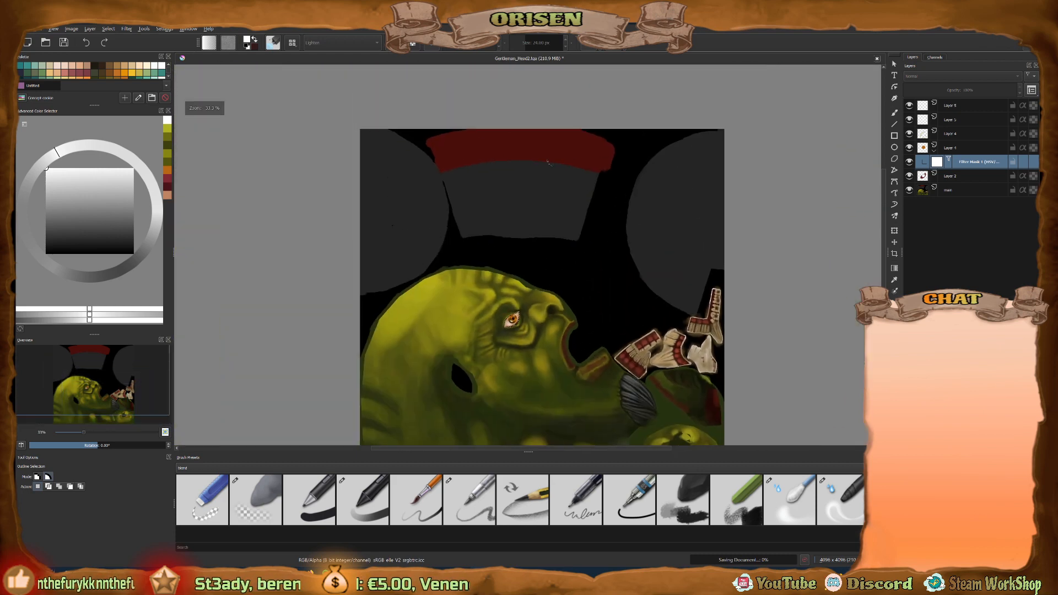
scroll(513, 345, up, 4)
scroll(542, 285, down, 3)
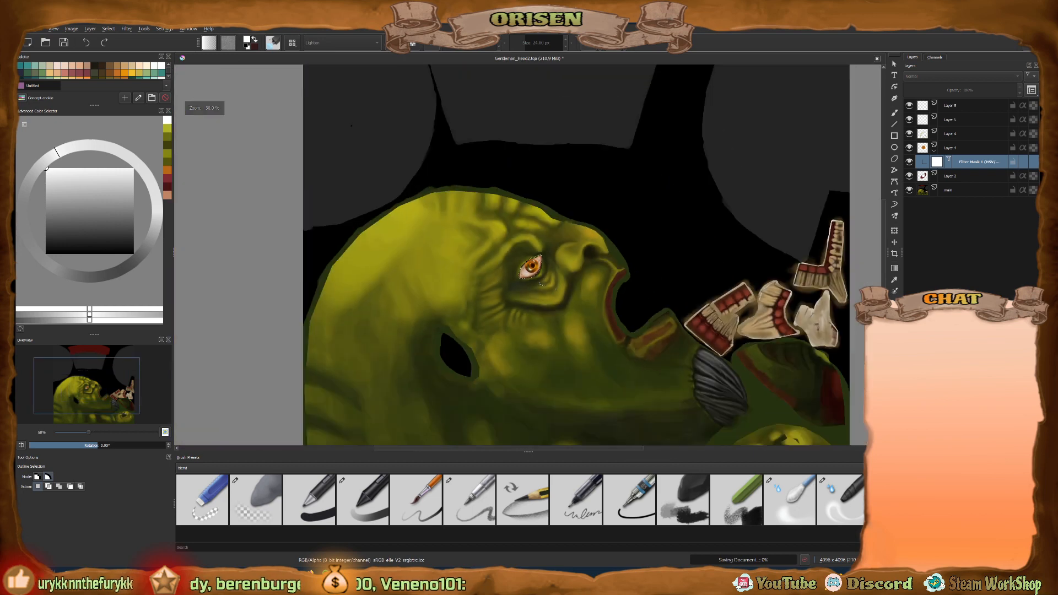
middle_drag(652, 332, 594, 253)
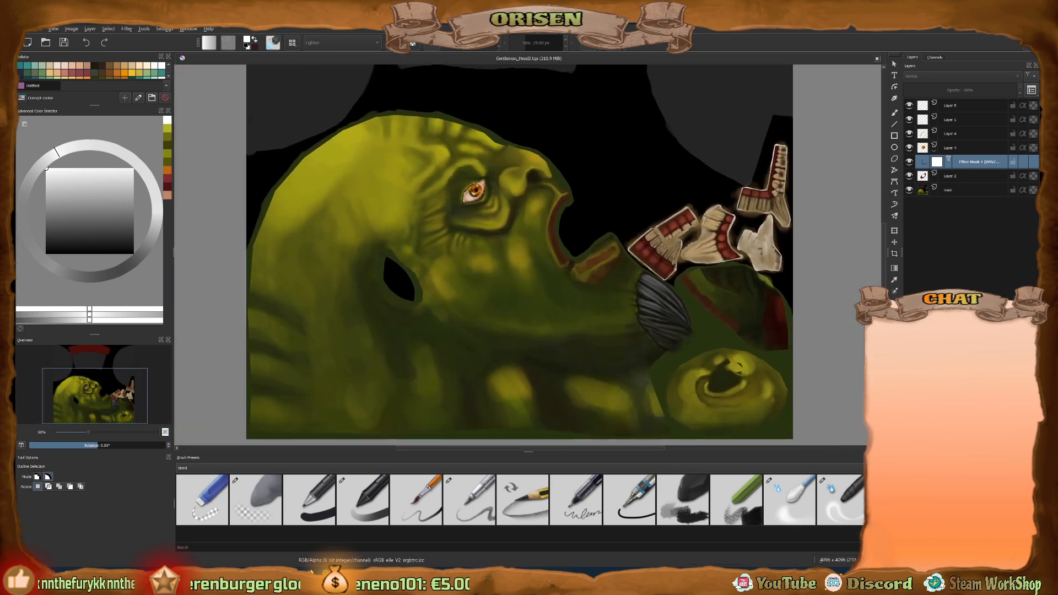
Switch to Blender, minimize its preferences window and inspect the darker golden irises on the character from both sides and up close.
click(490, 559)
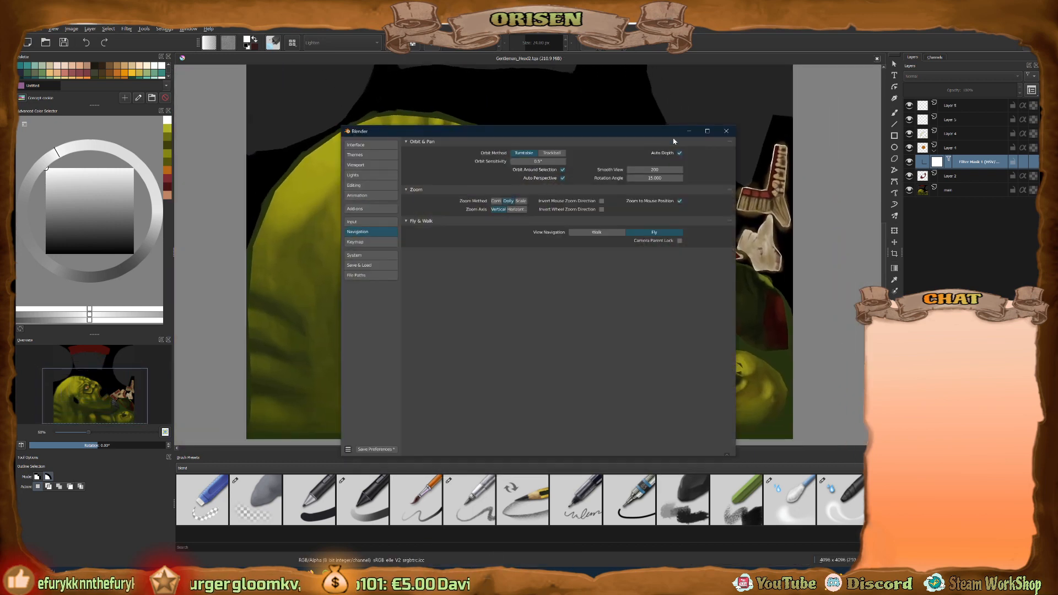
click(689, 131)
click(537, 560)
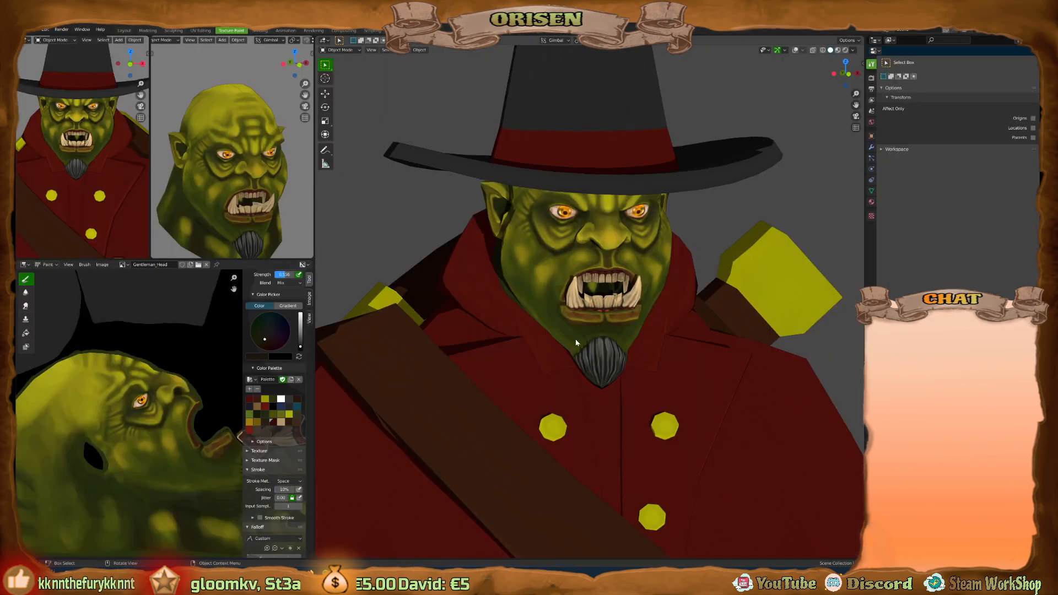
middle_drag(576, 342, 546, 336)
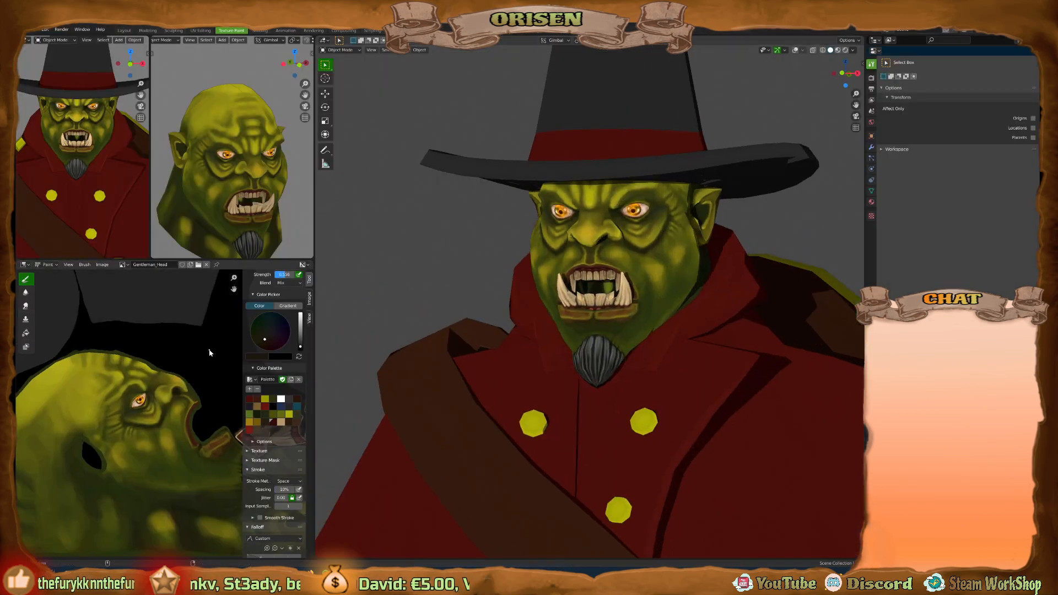
middle_drag(551, 242, 604, 235)
scroll(574, 206, up, 3)
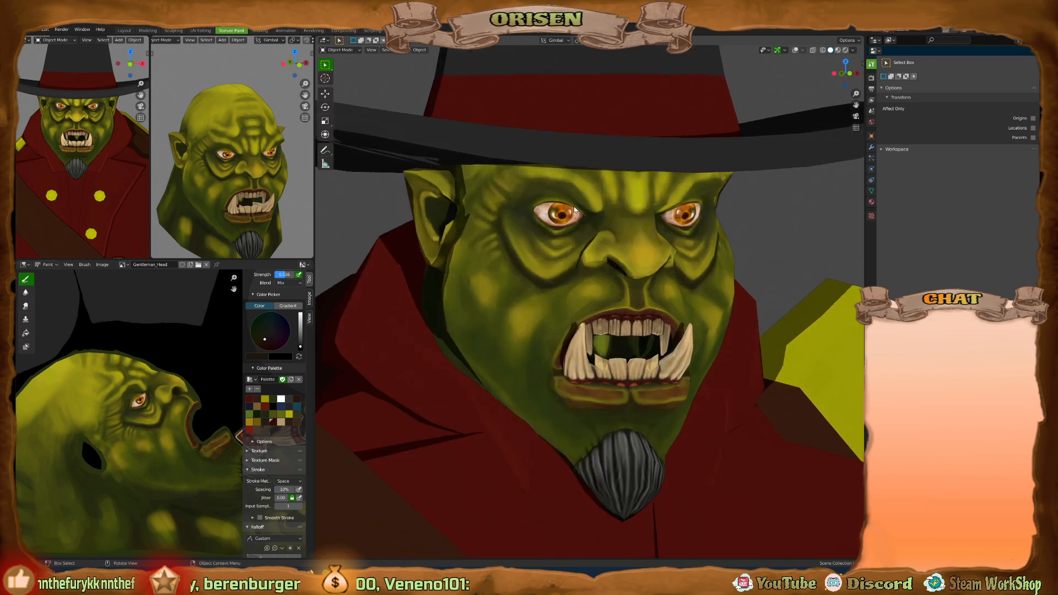
middle_drag(574, 206, 596, 228)
middle_drag(630, 228, 648, 243)
scroll(669, 248, down, 3)
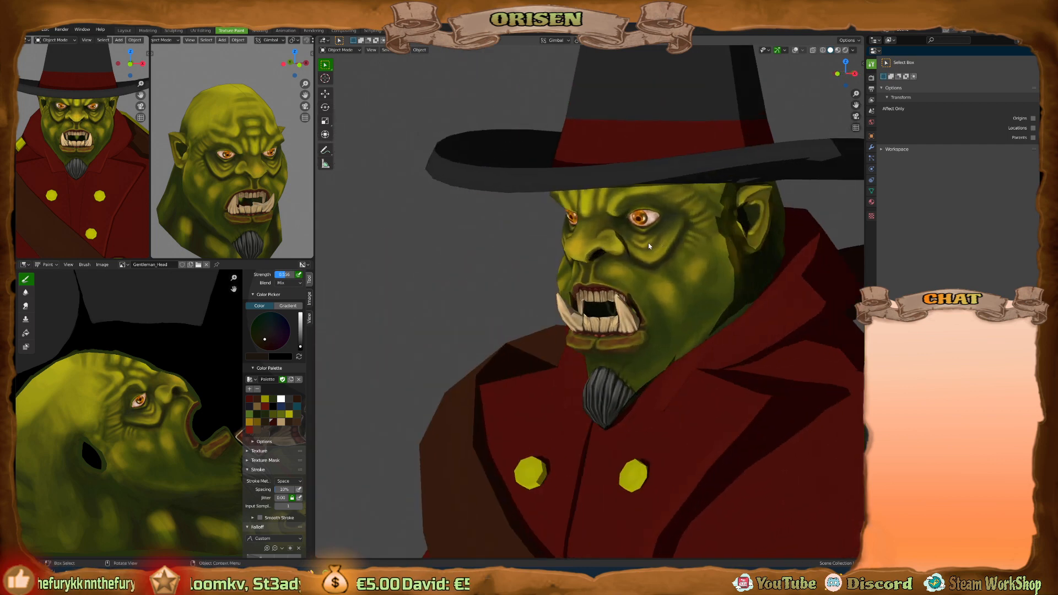
Examine the golden eyes on the bare head and on the full-body character at different distances.
middle_drag(232, 166, 219, 175)
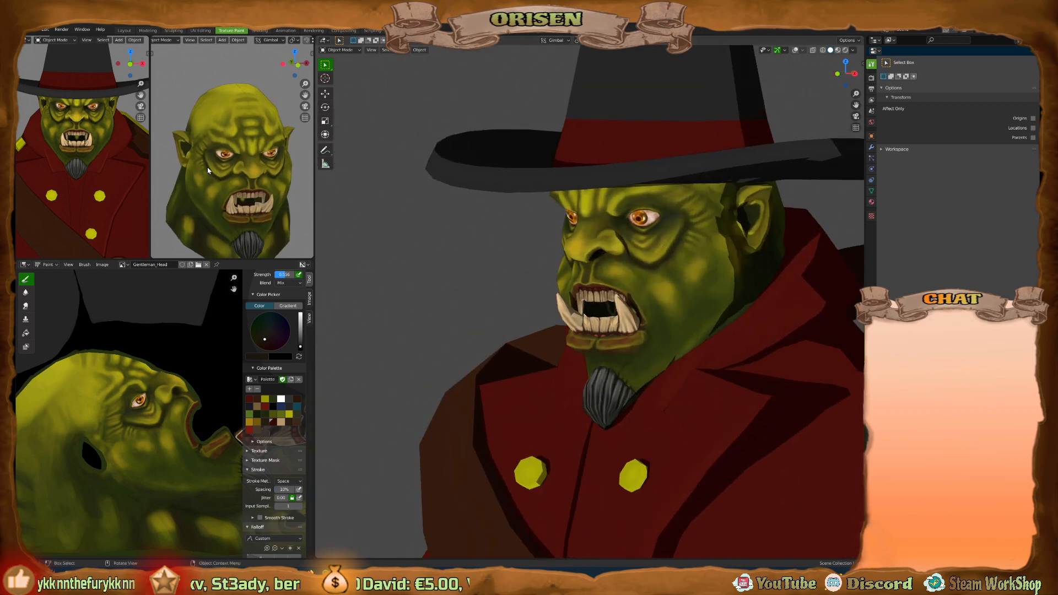
scroll(110, 170, down, 8)
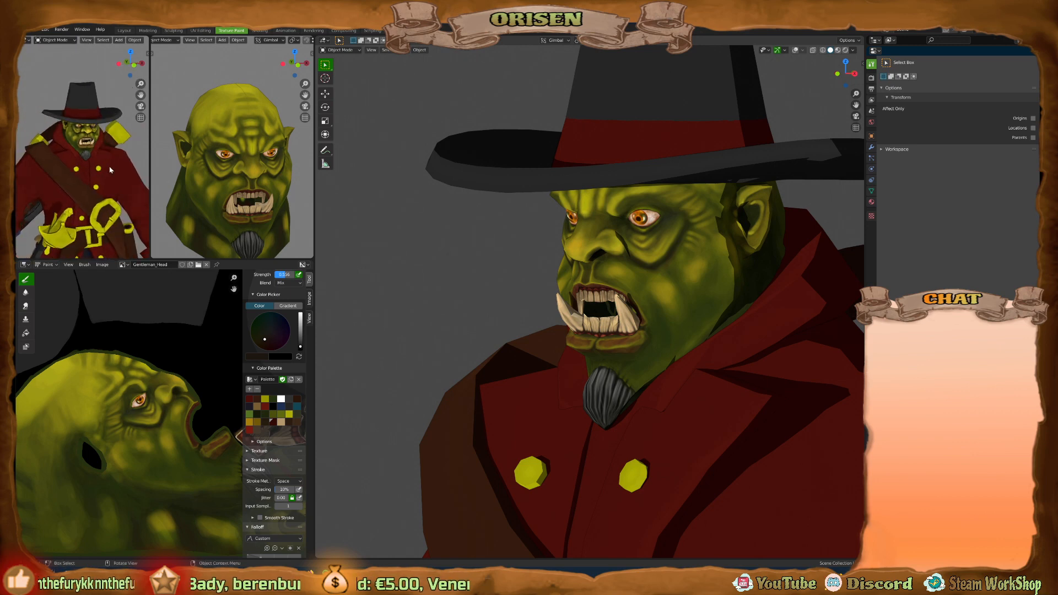
scroll(88, 121, up, 5)
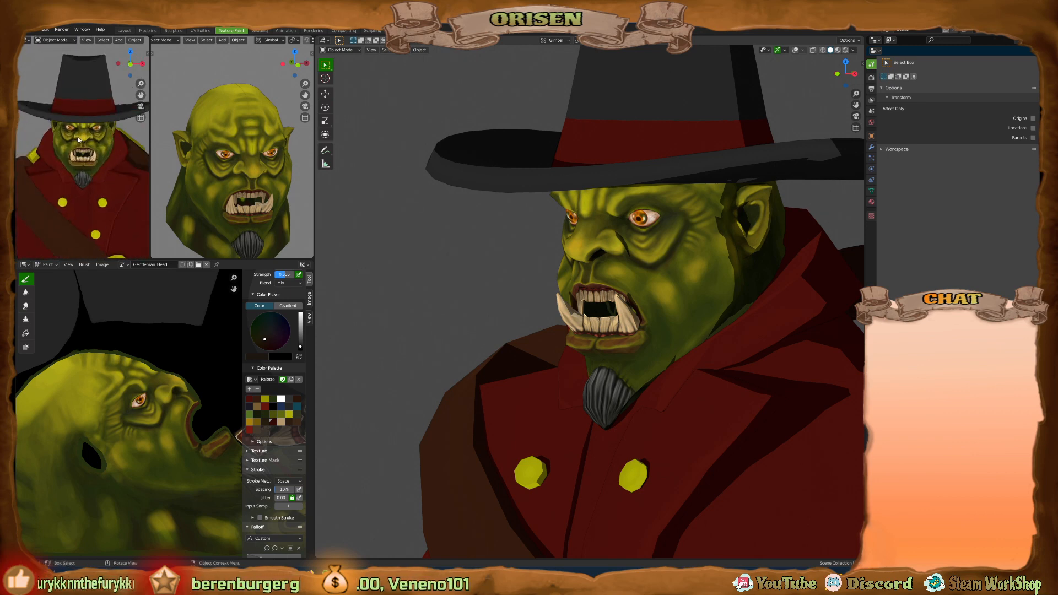
scroll(79, 140, down, 4)
scroll(237, 166, down, 4)
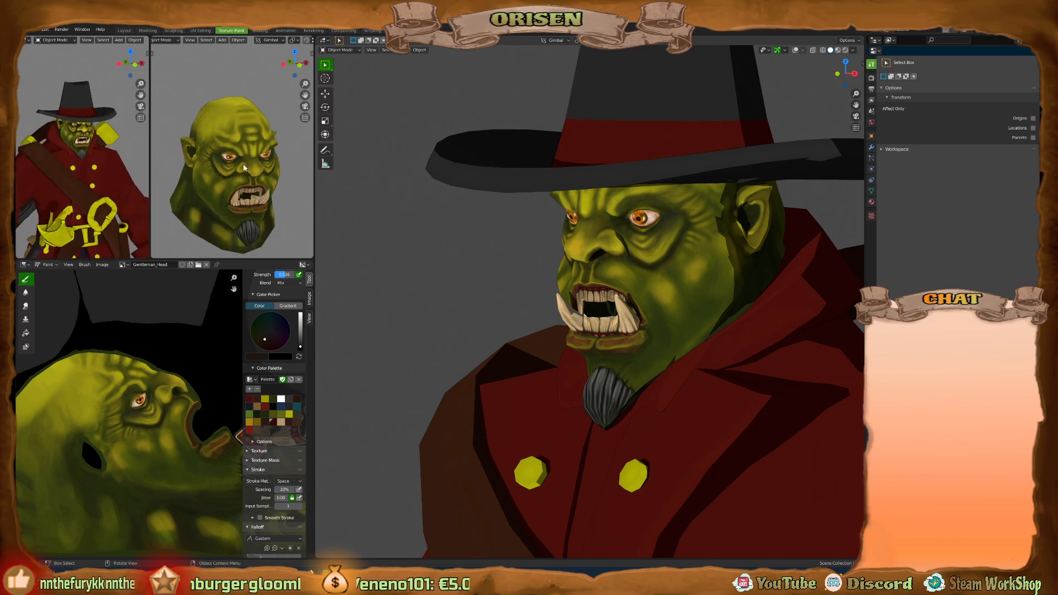
middle_drag(268, 170, 241, 178)
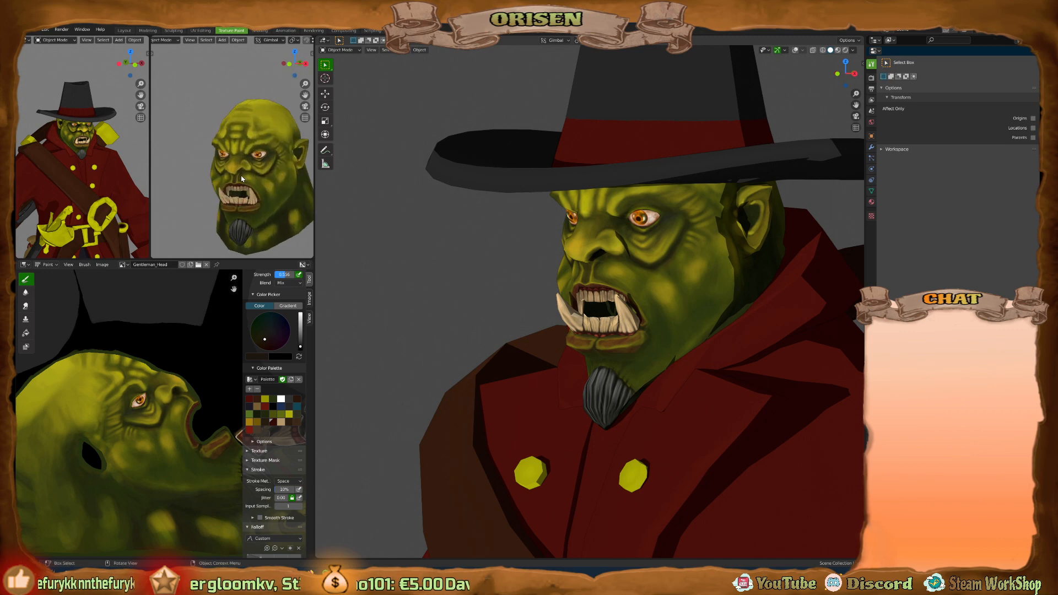
scroll(662, 277, down, 6)
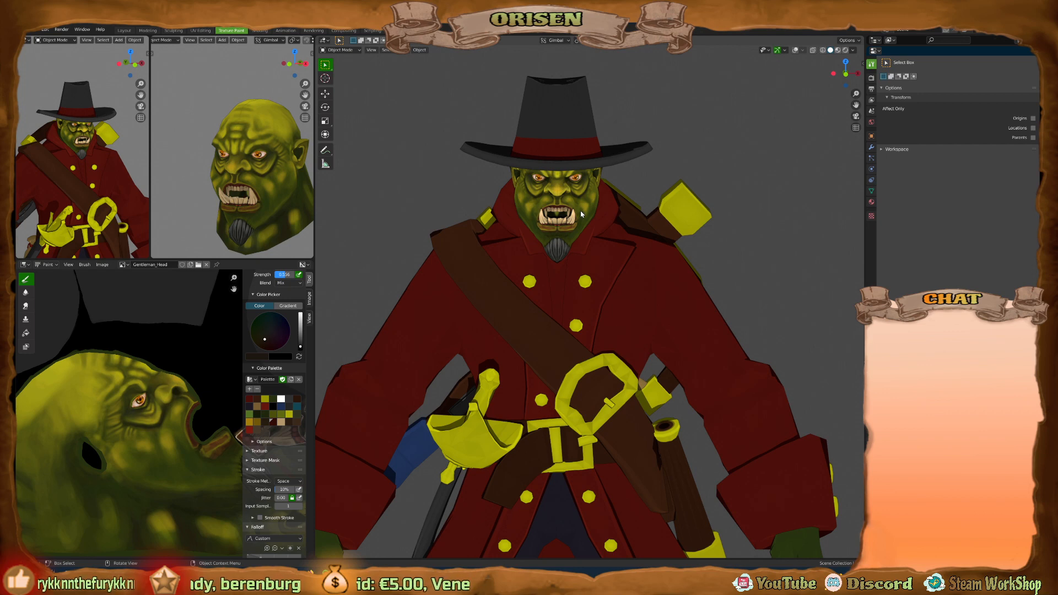
middle_drag(581, 214, 559, 187)
scroll(567, 169, up, 3)
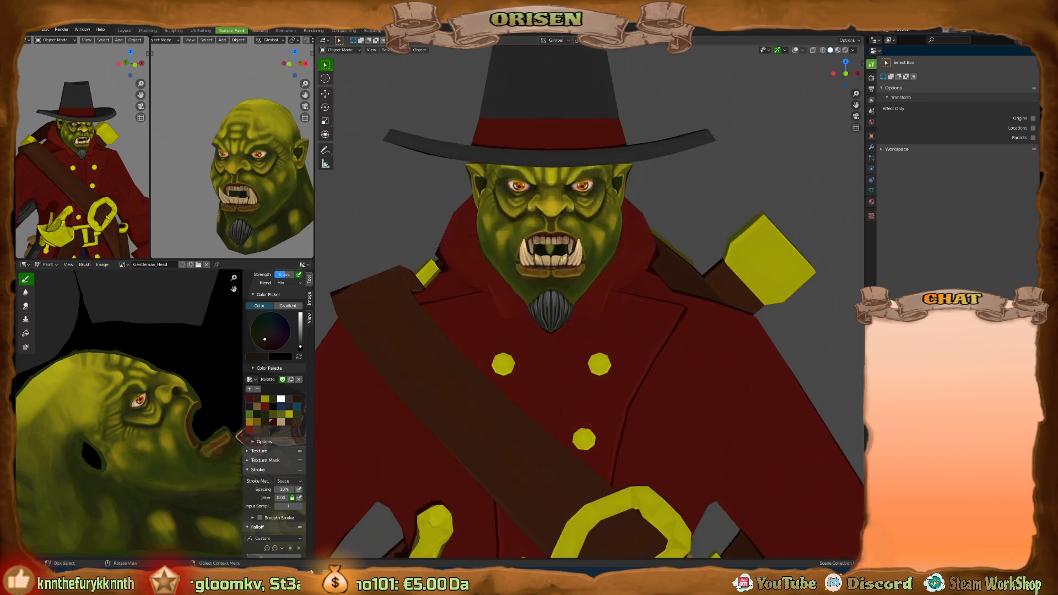
Back in Krita, toggle the golden iris layer's visibility to compare it with the original iris colour underneath.
key(alt+Tab)
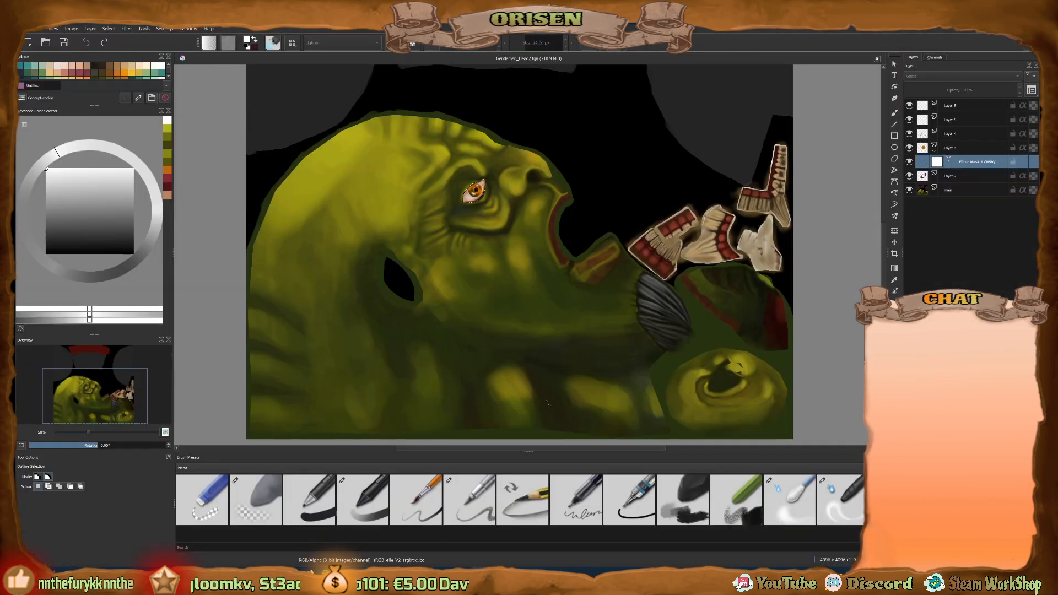
click(909, 147)
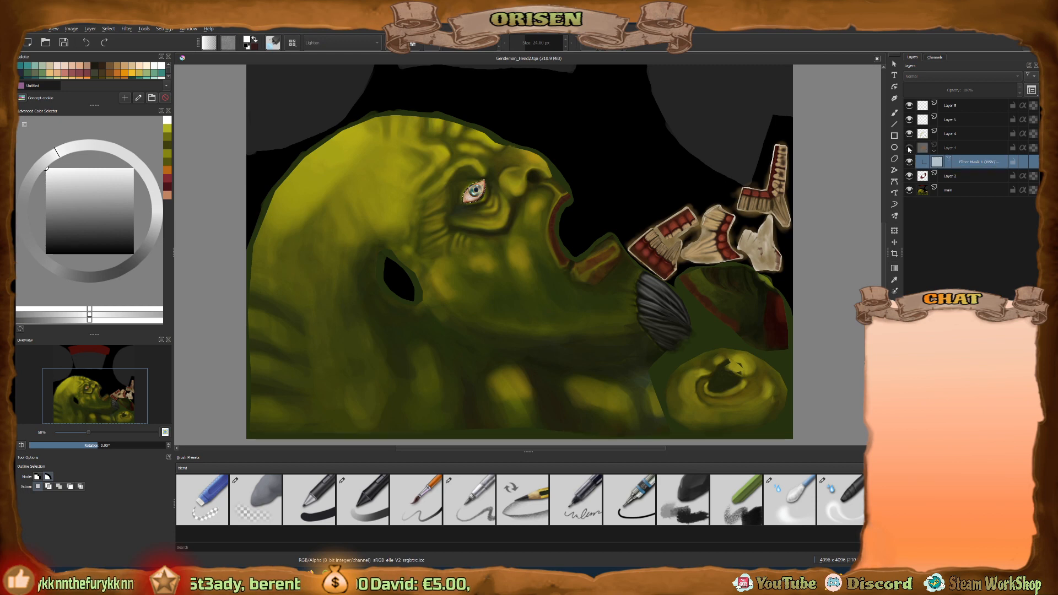
scroll(483, 214, up, 2)
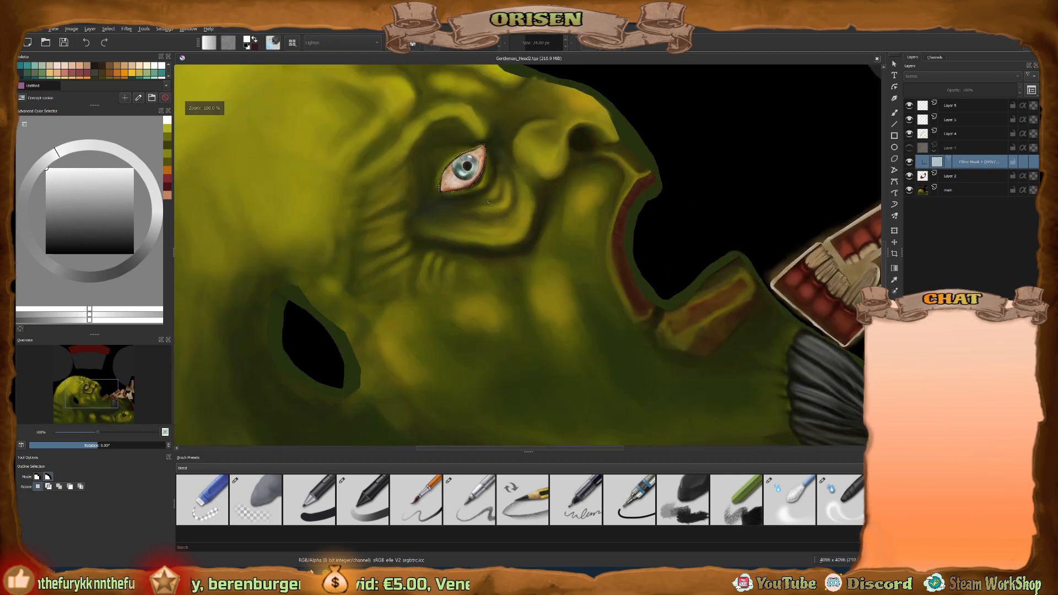
click(909, 148)
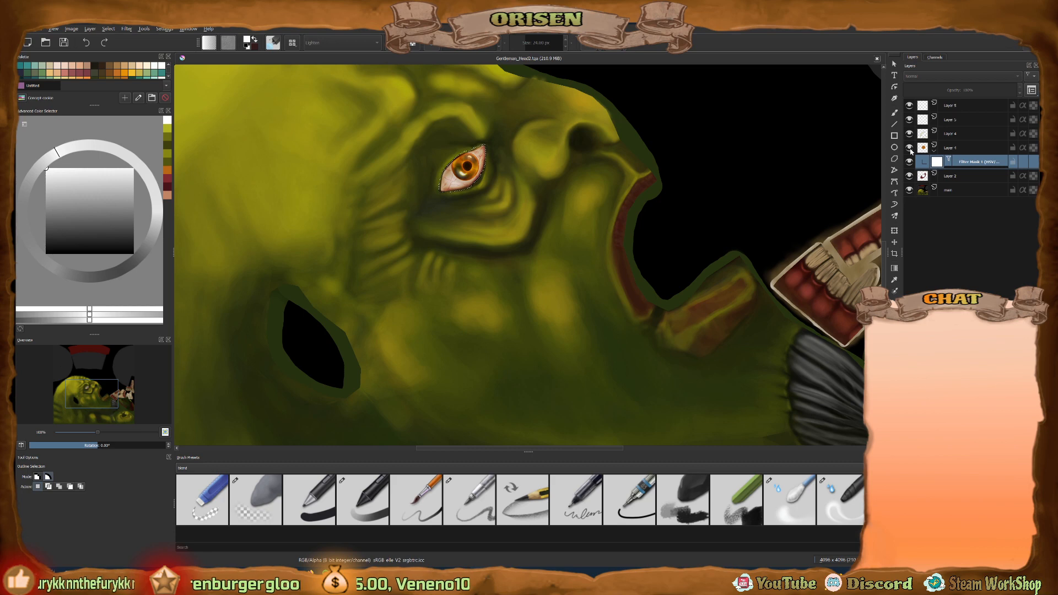
click(910, 149)
click(910, 149)
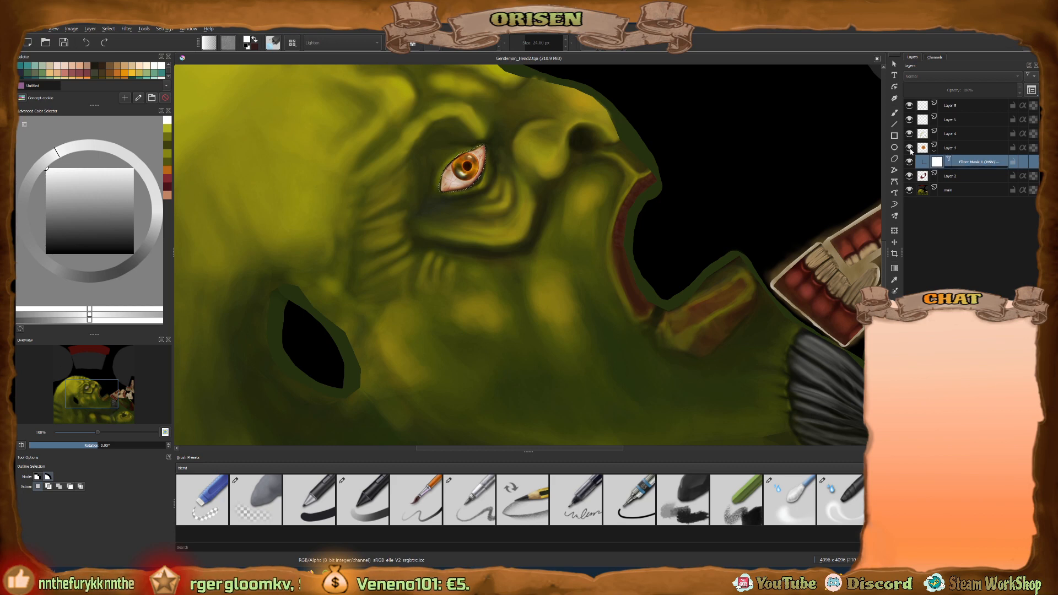
click(909, 149)
click(910, 150)
Recolour the iris green by setting its HSV/HSL filter mask's hue to 84 and lowering the lightness, and save the texture.
right_click(958, 162)
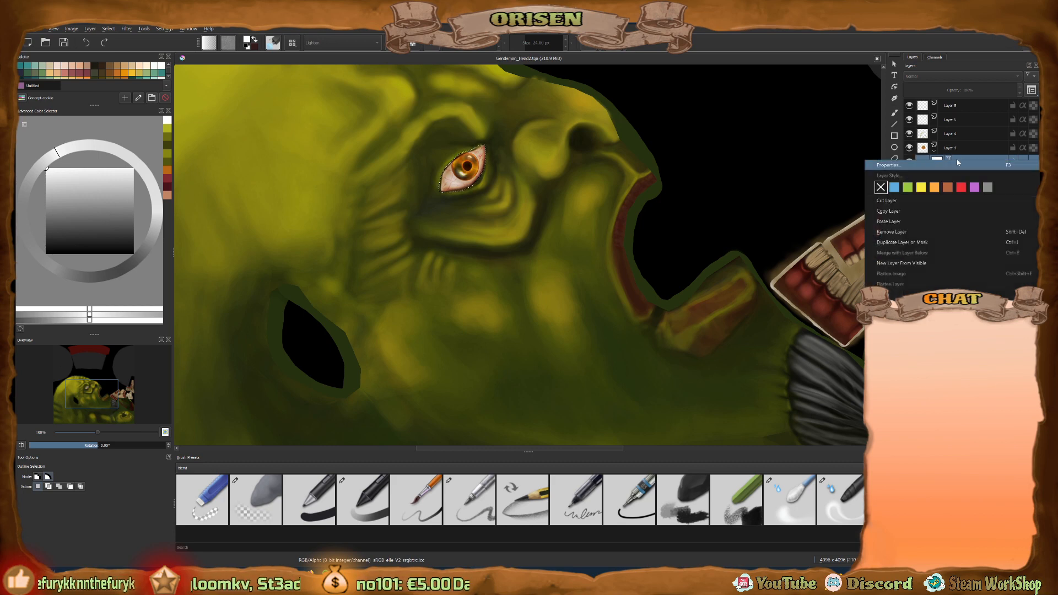
click(958, 163)
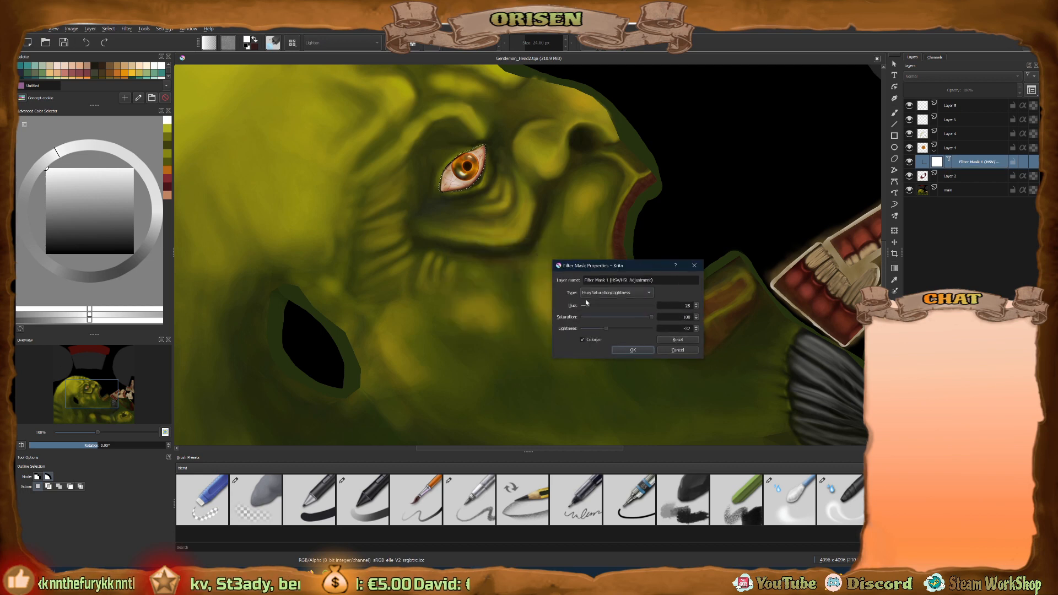
drag(586, 301, 597, 333)
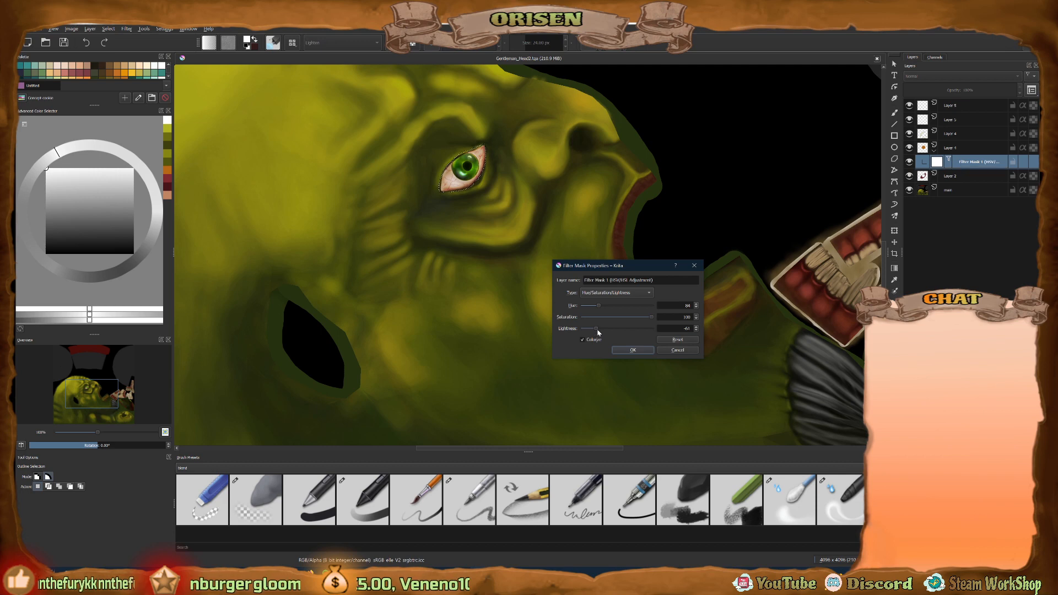
click(633, 350)
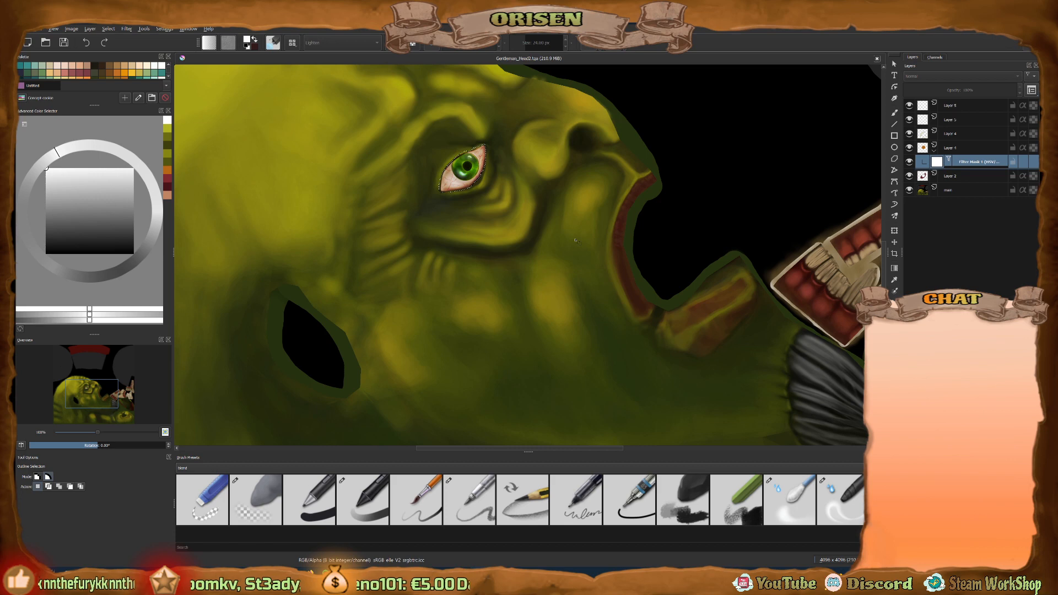
key(ctrl+s)
click(576, 316)
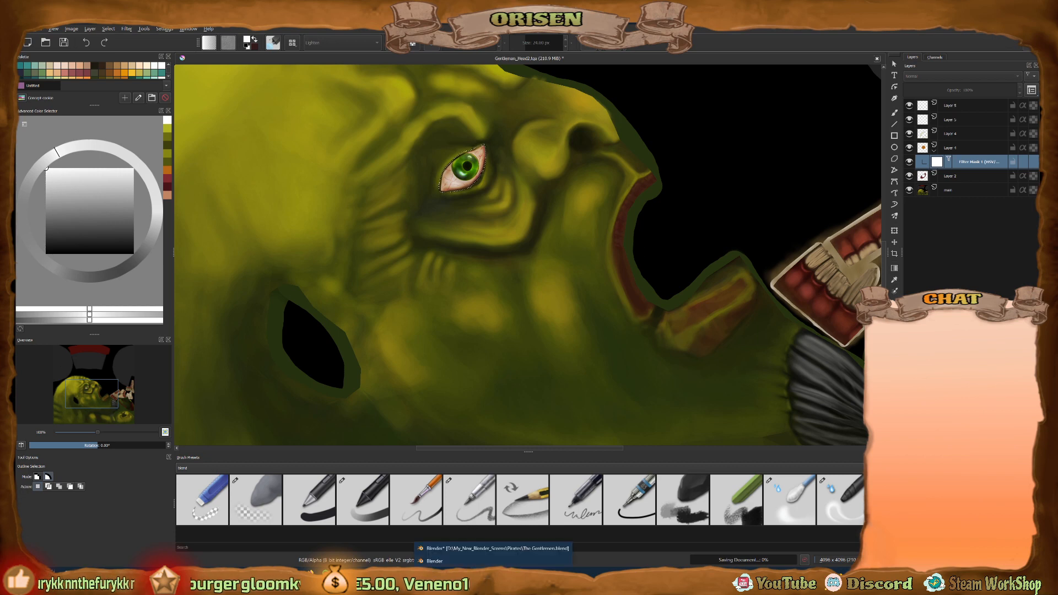
Switch to Blender, reload the Gentleman_Head image from disk and inspect the green eyes on the character.
key(alt+Tab)
scroll(552, 313, down, 5)
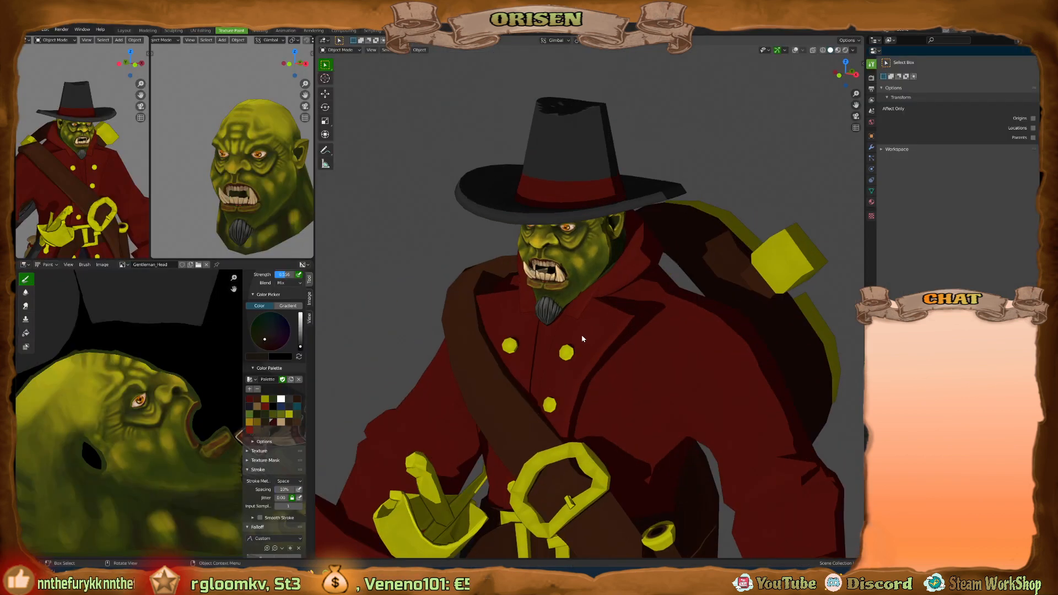
middle_drag(552, 313, 600, 171)
scroll(599, 171, up, 4)
scroll(597, 186, up, 3)
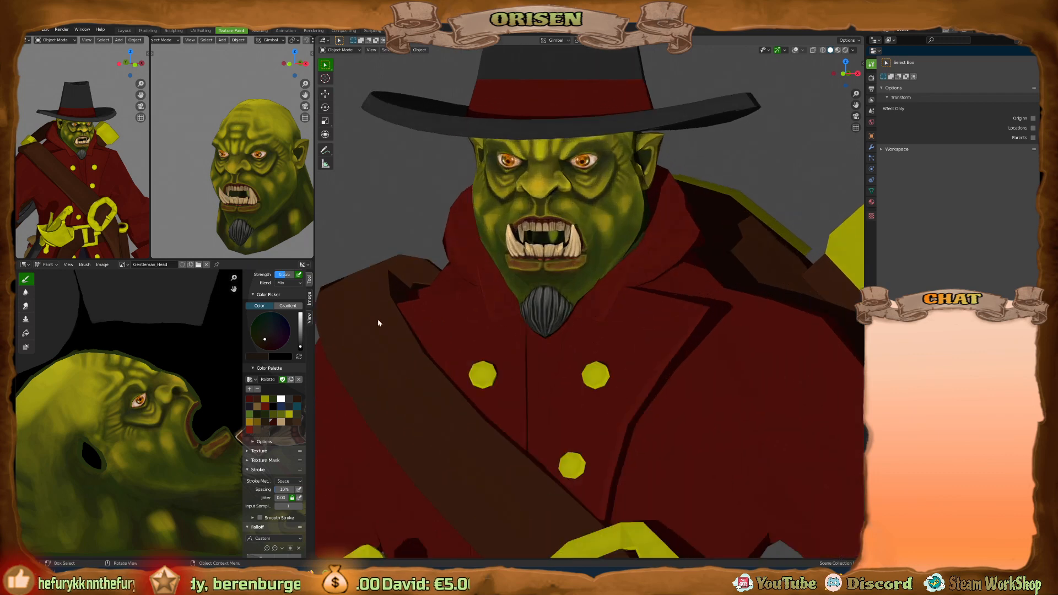
key(ctrl+z)
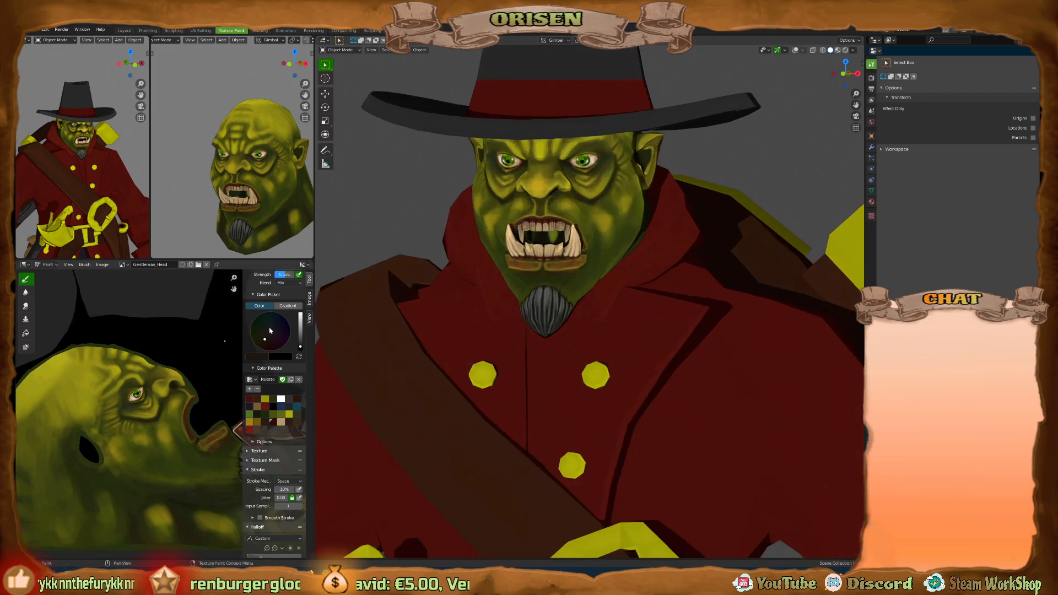
middle_drag(474, 182, 513, 182)
mouse_move(246, 182)
middle_down()
mouse_move(279, 183)
mouse_move(213, 176)
mouse_move(250, 177)
mouse_move(246, 186)
middle_up()
middle_drag(518, 186, 529, 253)
Back in Krita, duplicate the second-highest layer, set to Overlay, by copying and pasting it.
key(alt+Tab)
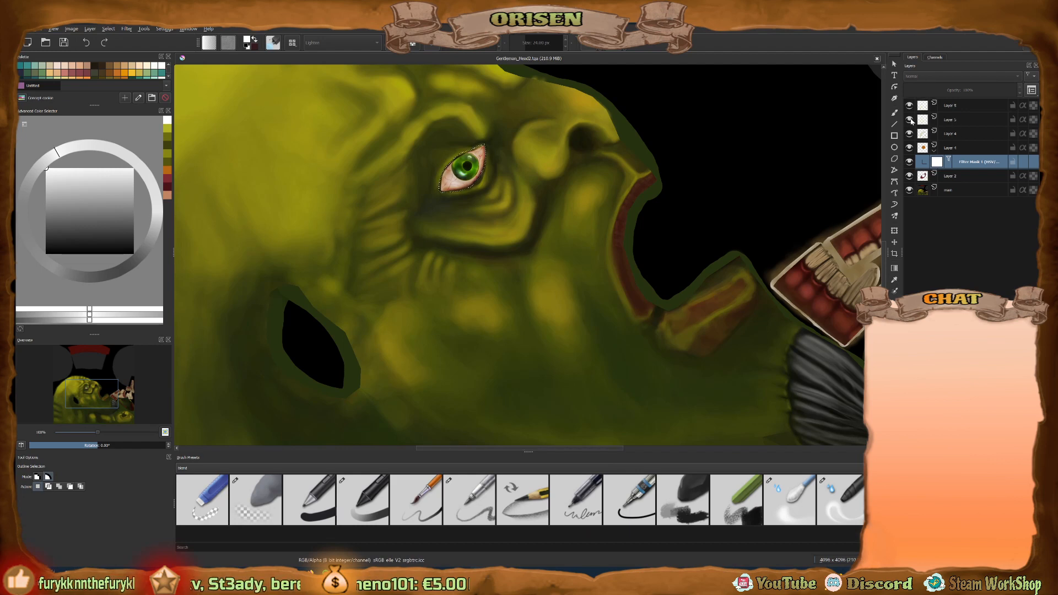
click(950, 122)
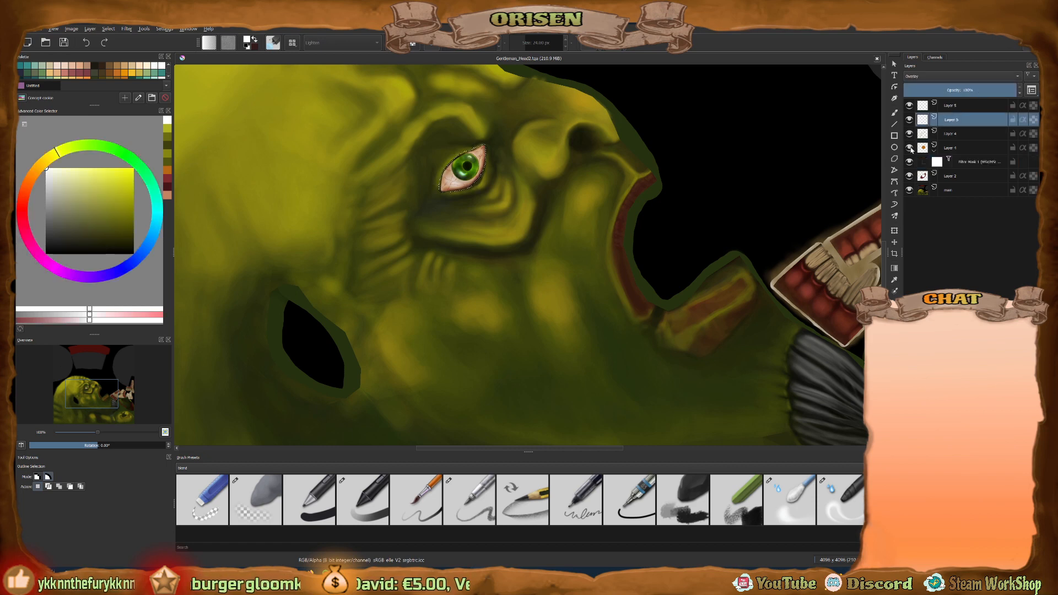
right_click(948, 121)
click(909, 163)
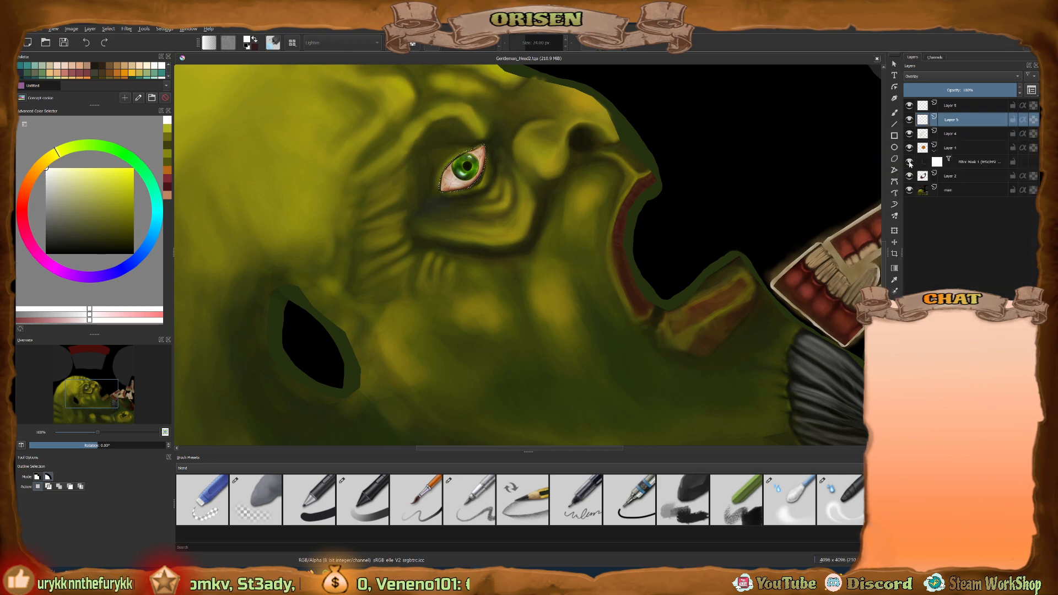
right_click(952, 122)
click(899, 184)
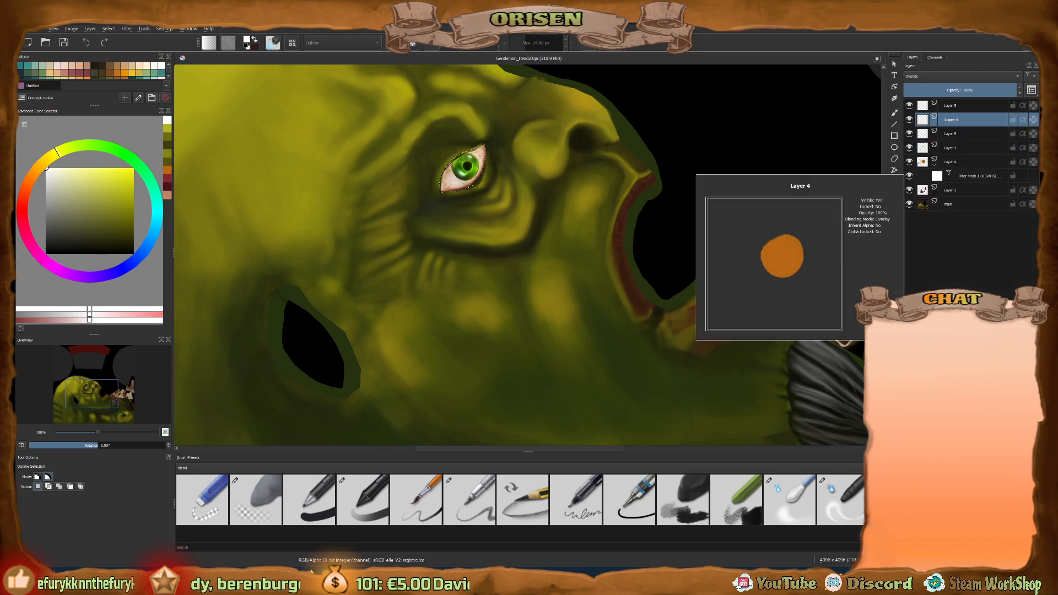
Erase part of the duplicated overlay layer over the eye white with the Eraser Soft brush and check the eye up close.
scroll(469, 176, up, 2)
middle_drag(469, 176, 486, 216)
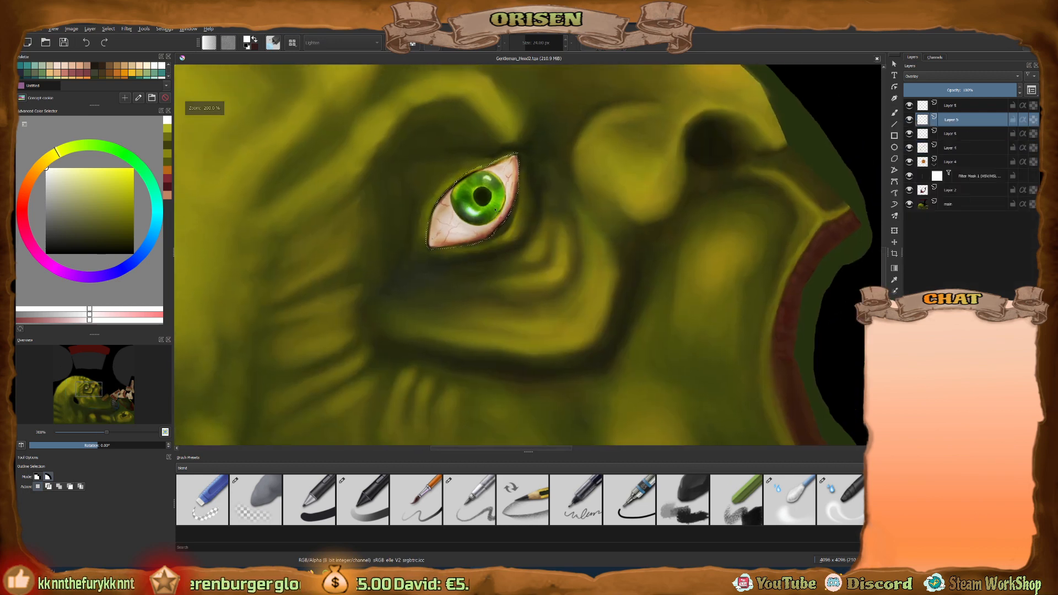
key(b)
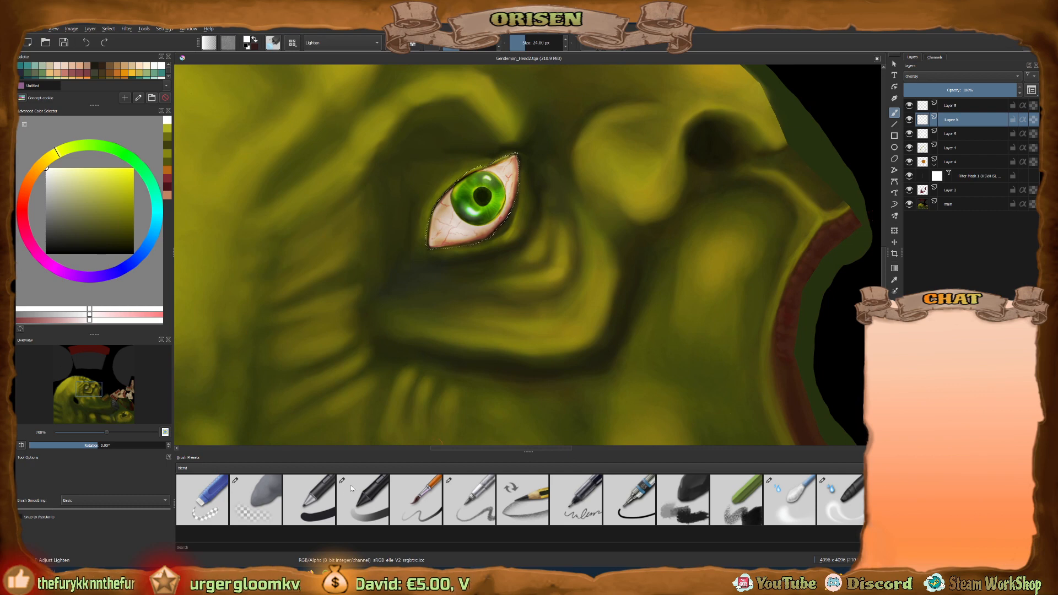
click(255, 498)
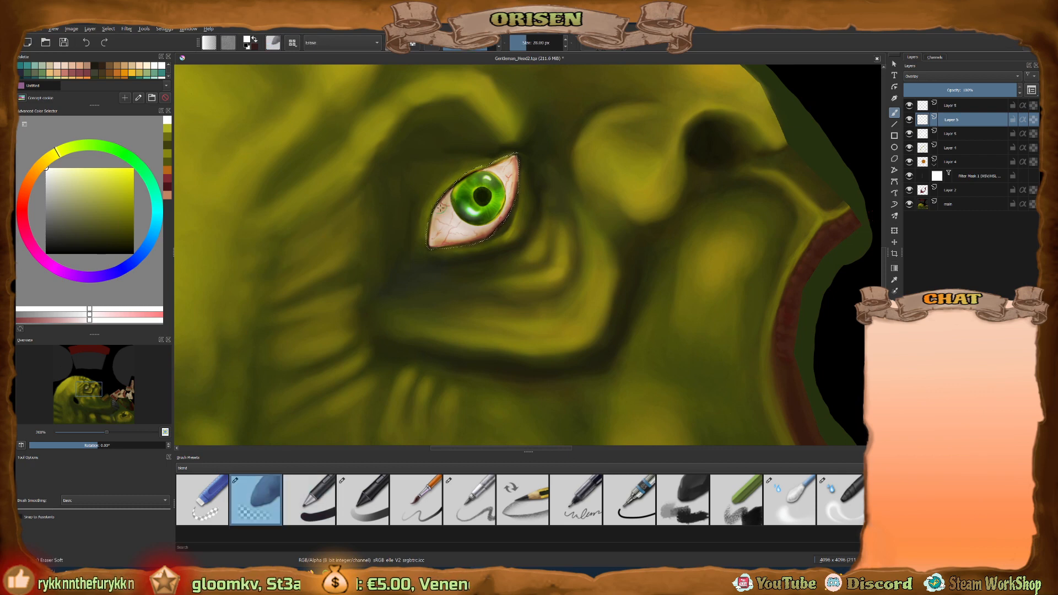
mouse_move(440, 208)
mouse_down()
mouse_move(434, 232)
mouse_move(457, 236)
mouse_up()
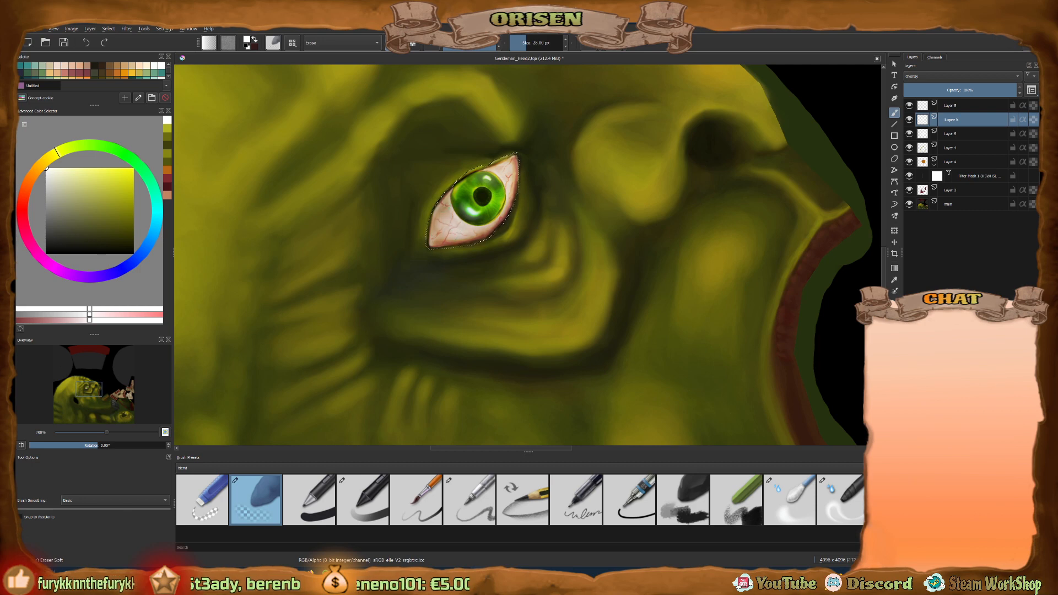
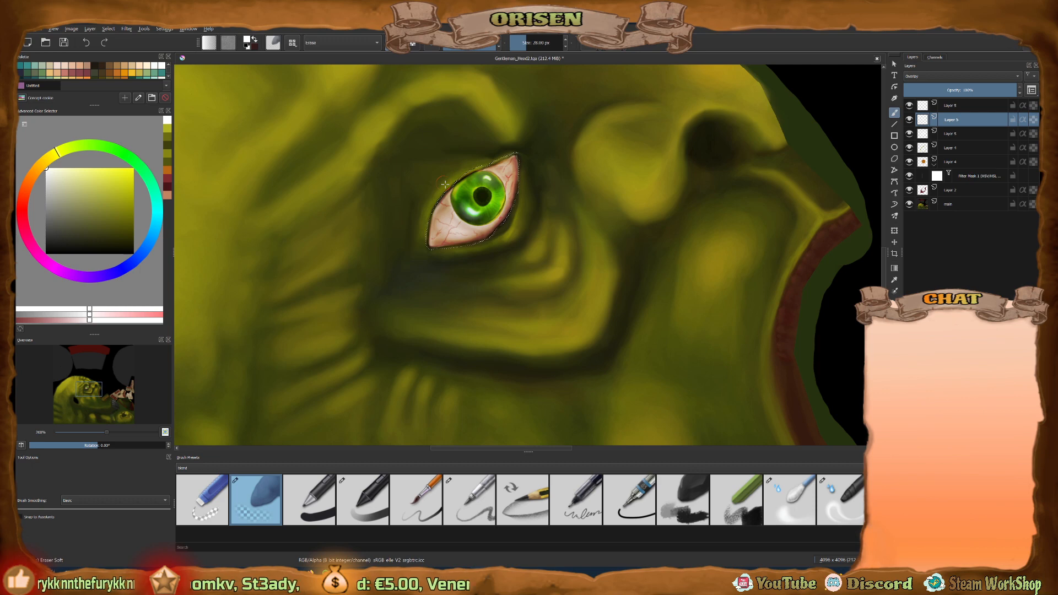
scroll(489, 159, up, 4)
scroll(536, 216, down, 2)
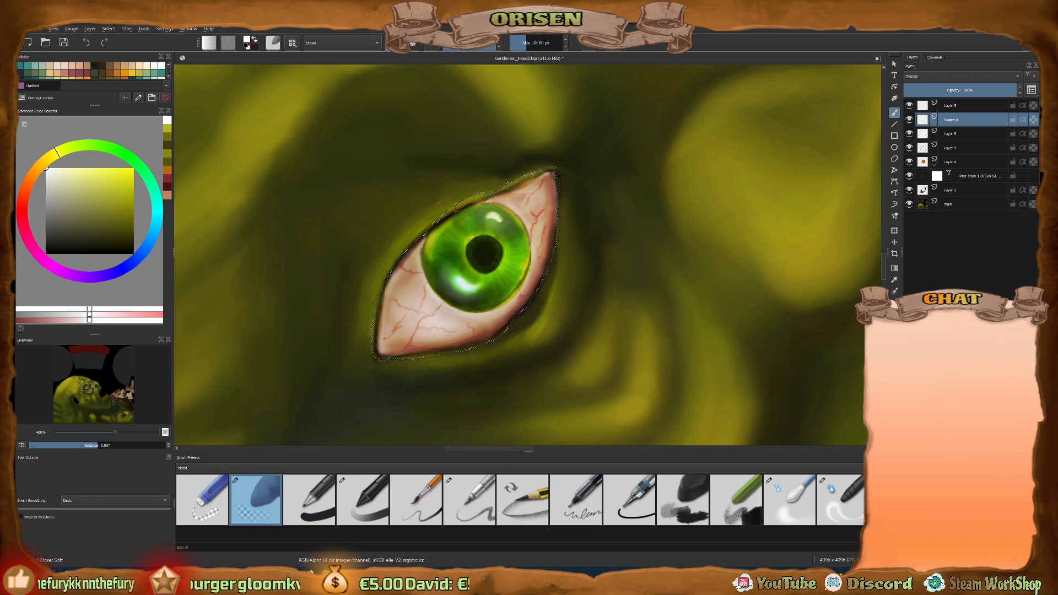
Save the head texture as a TGA image, also keeping a Krita file copy, and look over the eye area.
scroll(507, 226, down, 6)
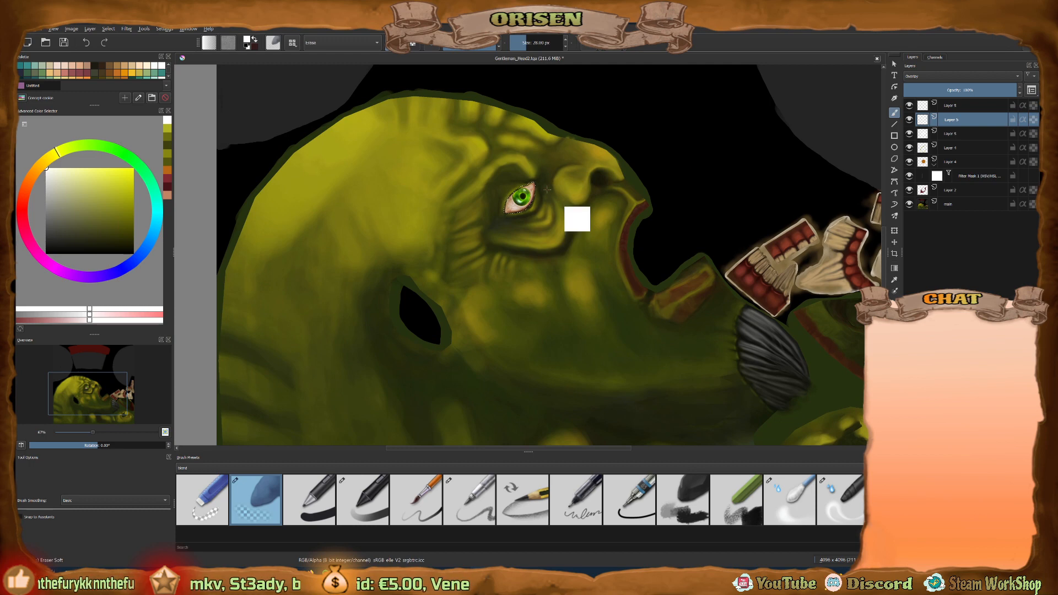
key(ctrl+s)
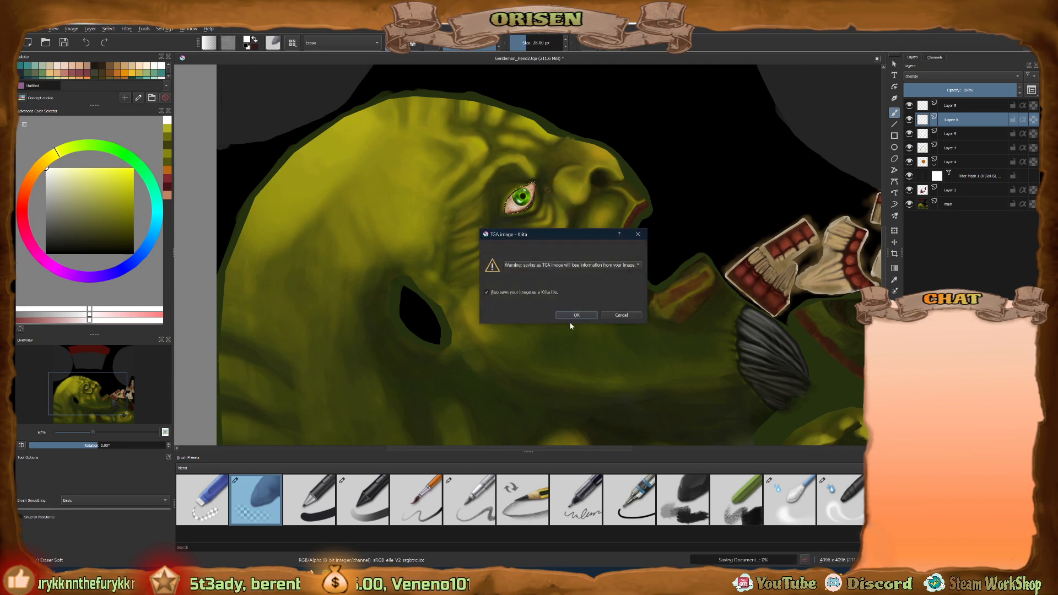
key(Return)
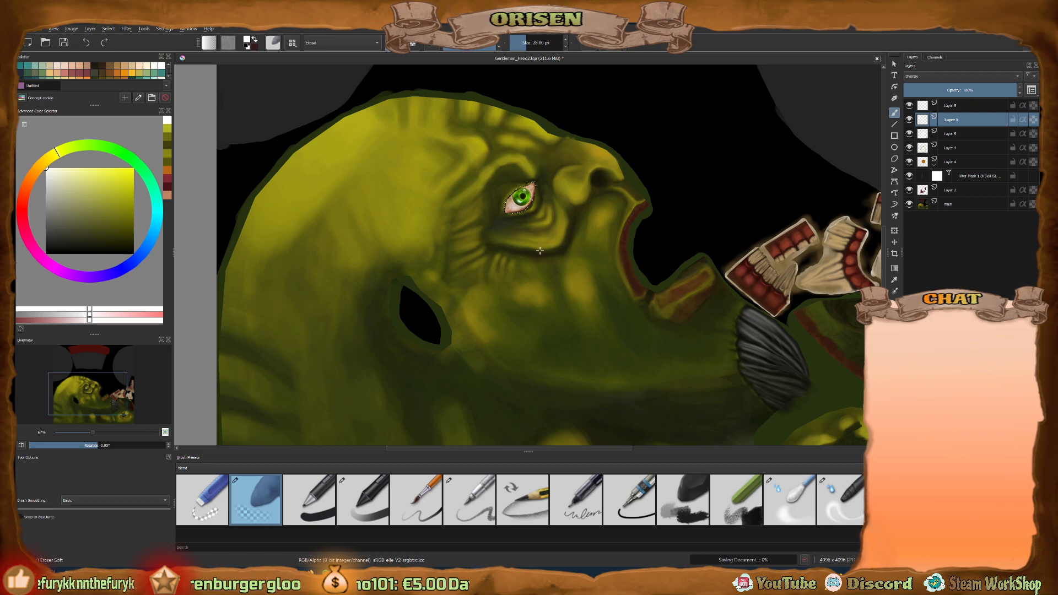
scroll(524, 197, up, 3)
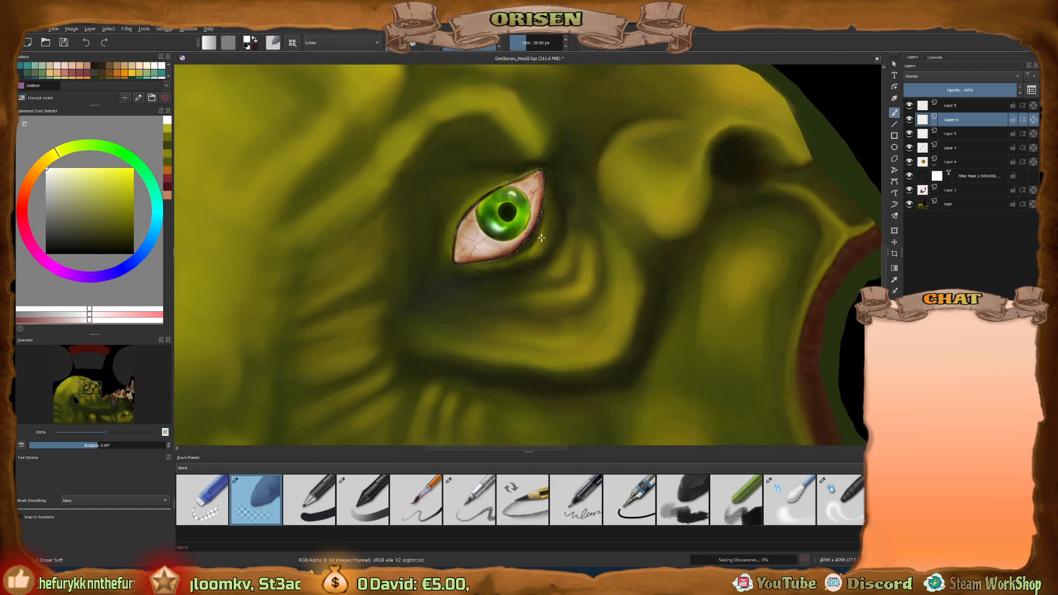
scroll(541, 238, down, 1)
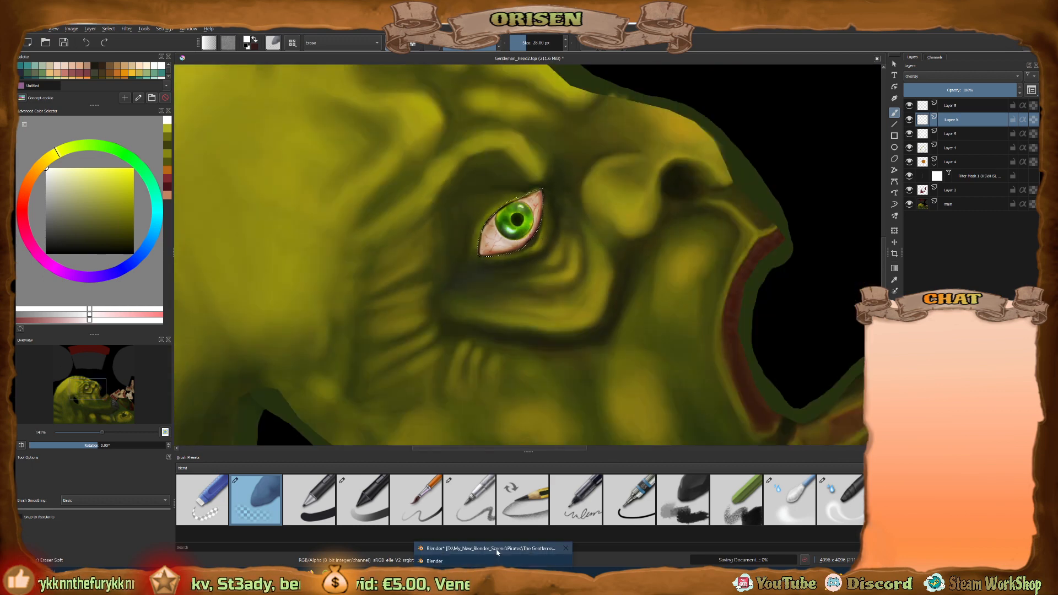
Switch to Blender and inspect the character's green eyes and face from the front, both sides and a distance.
key(alt+Tab)
middle_drag(574, 224, 565, 225)
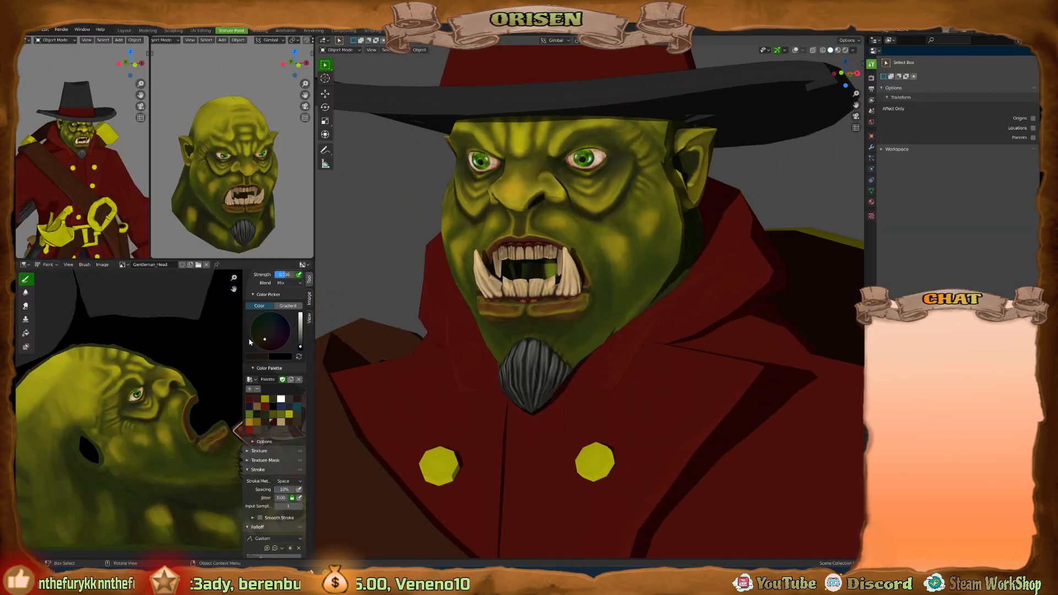
middle_drag(149, 361, 147, 357)
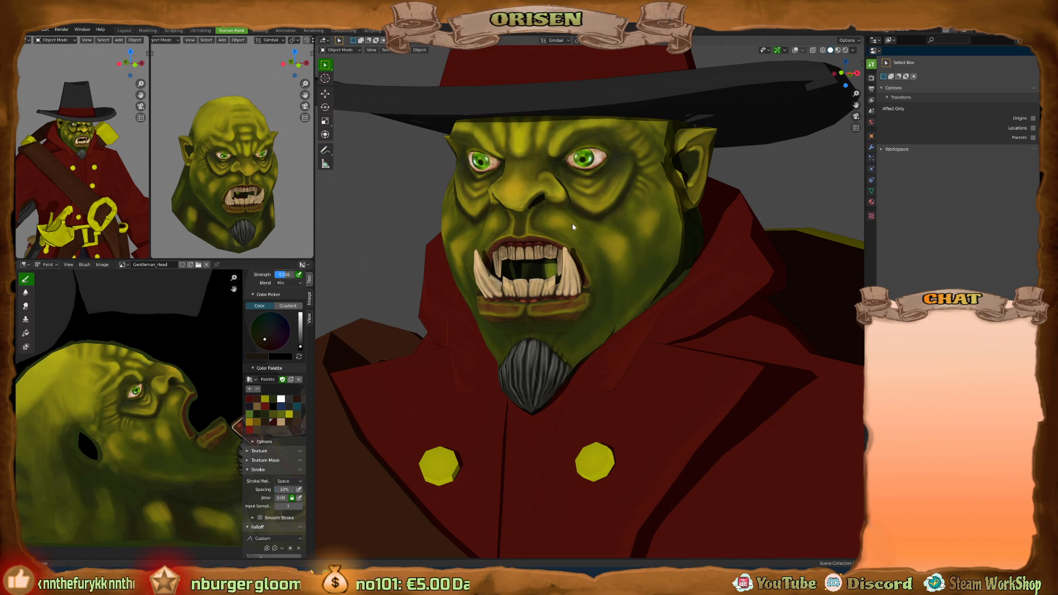
middle_drag(572, 226, 428, 222)
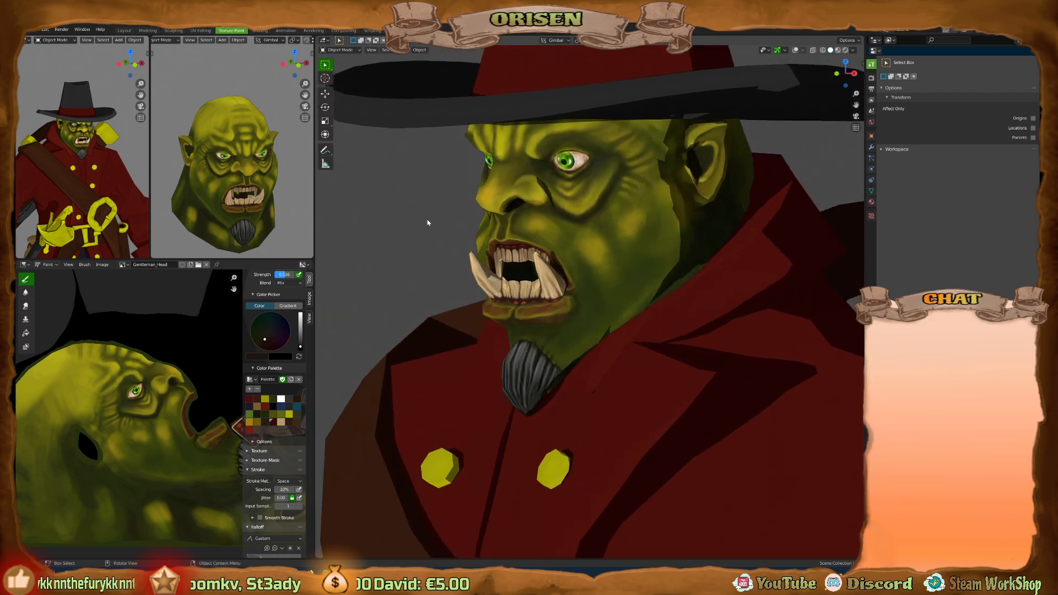
scroll(240, 178, down, 1)
middle_drag(245, 180, 240, 180)
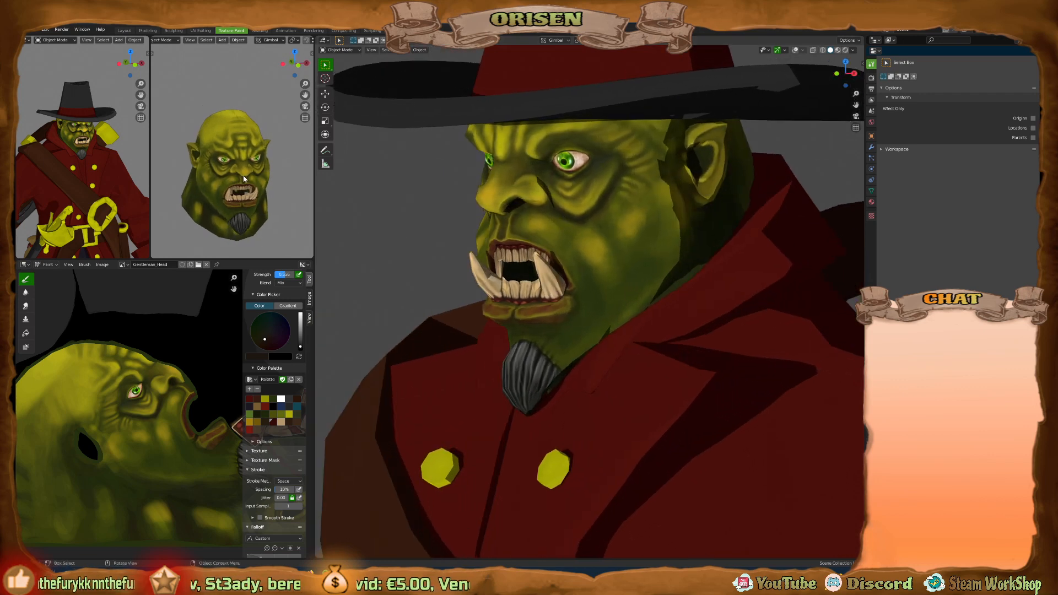
middle_drag(695, 253, 653, 209)
scroll(673, 251, down, 6)
scroll(632, 171, up, 6)
mouse_move(629, 169)
middle_down()
mouse_move(577, 140)
mouse_move(615, 166)
middle_up()
middle_drag(678, 161, 699, 206)
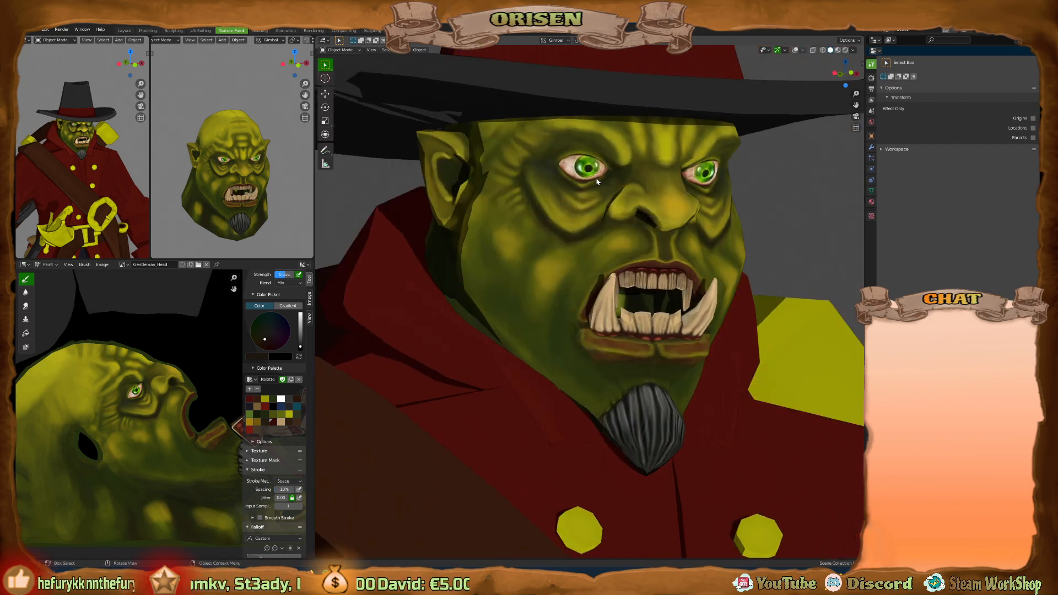
scroll(597, 182, down, 2)
middle_drag(598, 182, 576, 203)
mouse_move(709, 223)
middle_down()
mouse_move(652, 226)
mouse_move(689, 223)
middle_up()
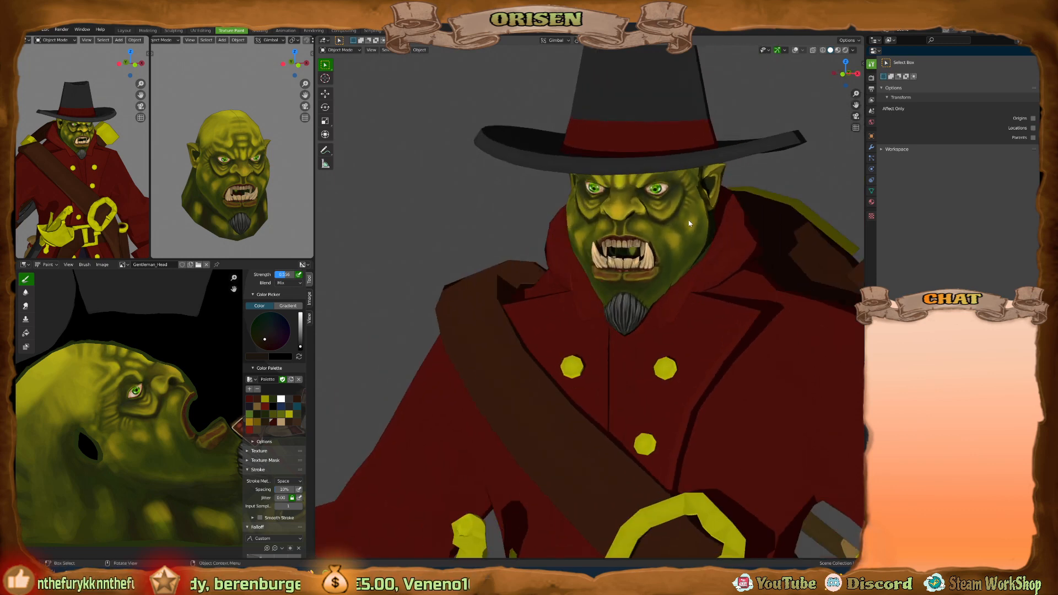
scroll(689, 223, up, 1)
Isolate the head in local view and turn off shadows in the viewport shading.
key(KP_Divide)
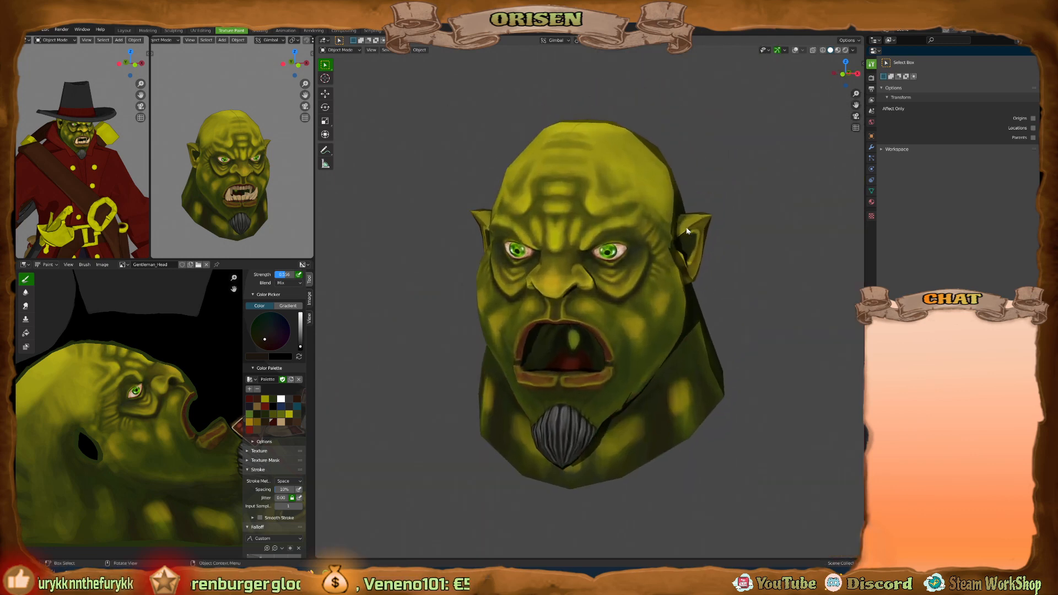
middle_drag(667, 164, 590, 187)
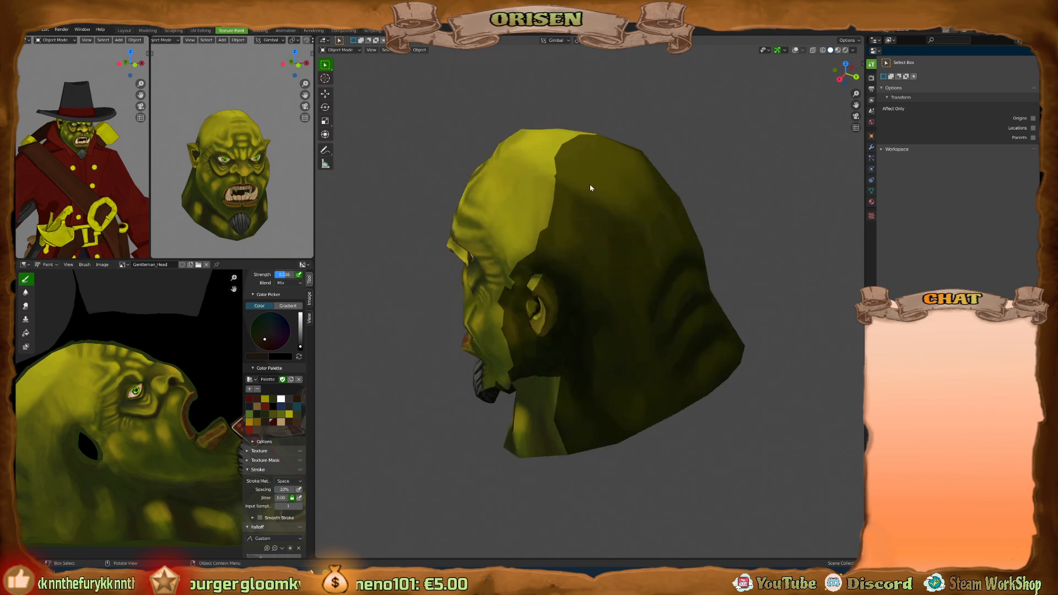
click(853, 51)
click(809, 185)
middle_drag(660, 215, 600, 222)
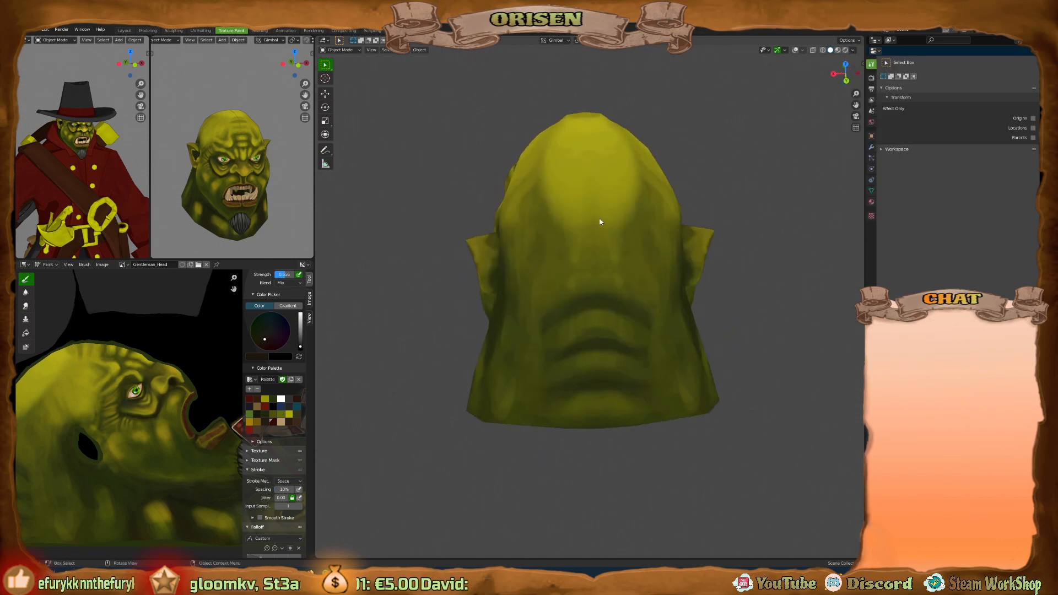
Examine the isolated head's texture around the eye, ear, back of the neck and inside the open mouth.
scroll(600, 222, up, 4)
middle_drag(526, 246, 688, 231)
scroll(688, 236, up, 4)
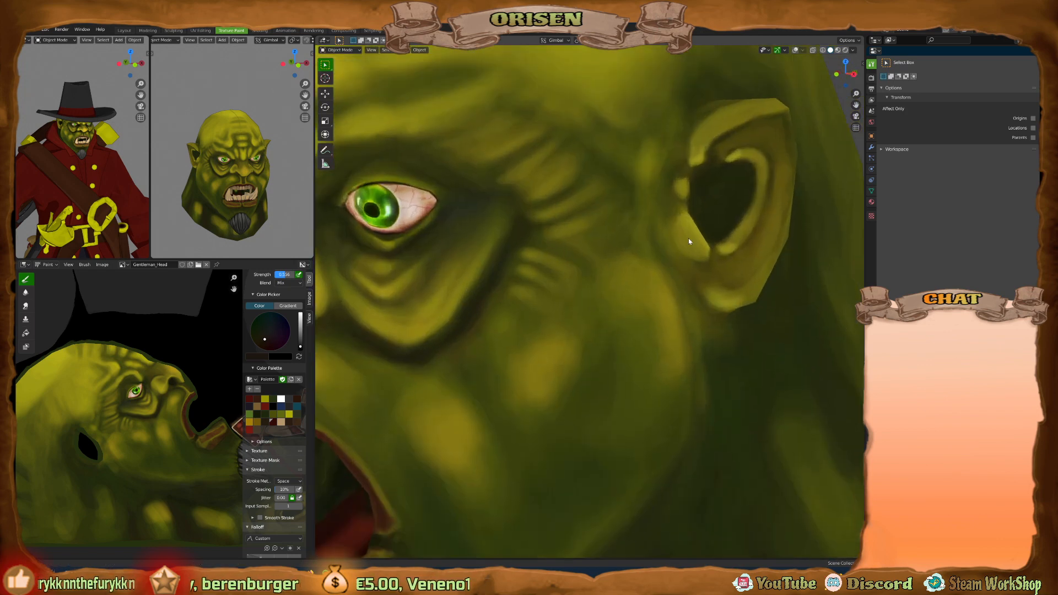
scroll(689, 239, up, 2)
shift+middle_drag(700, 135, 682, 231)
middle_drag(653, 144, 579, 153)
scroll(513, 193, down, 5)
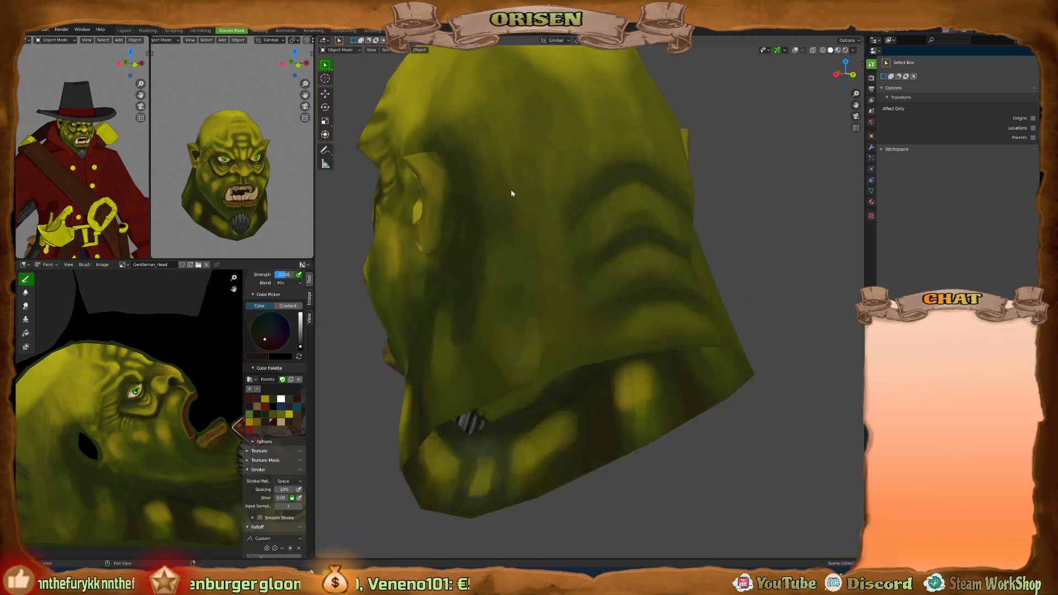
middle_drag(513, 194, 635, 187)
scroll(613, 366, up, 5)
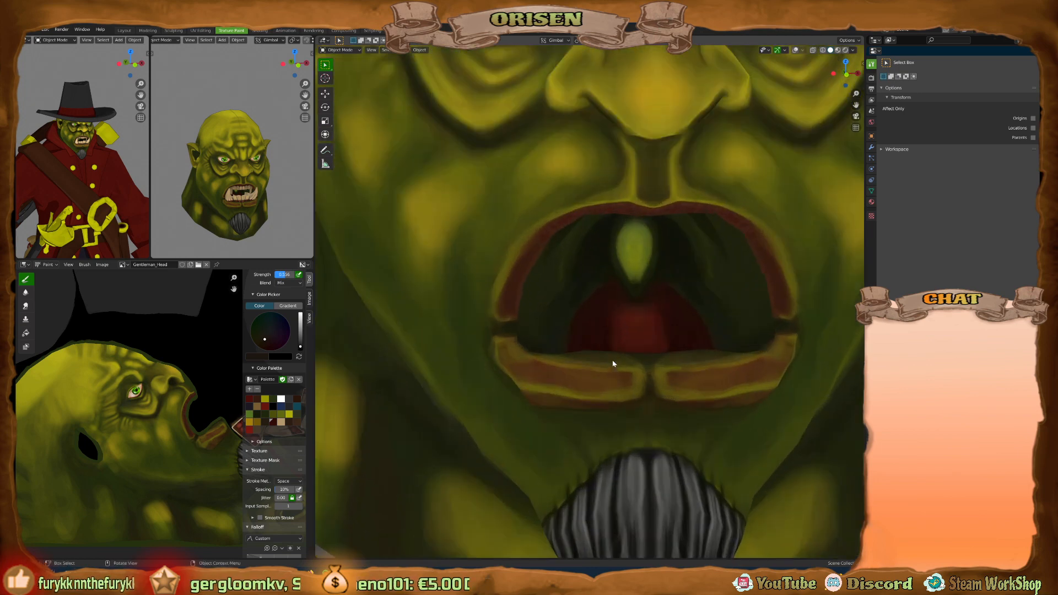
scroll(606, 292, down, 1)
middle_drag(605, 293, 572, 281)
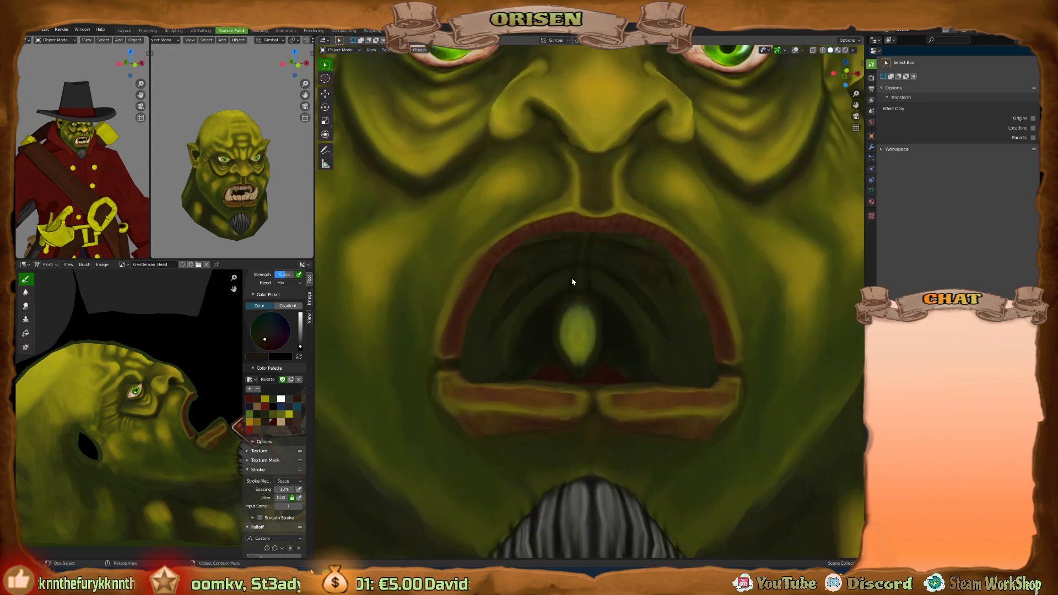
scroll(487, 221, up, 2)
scroll(495, 272, down, 3)
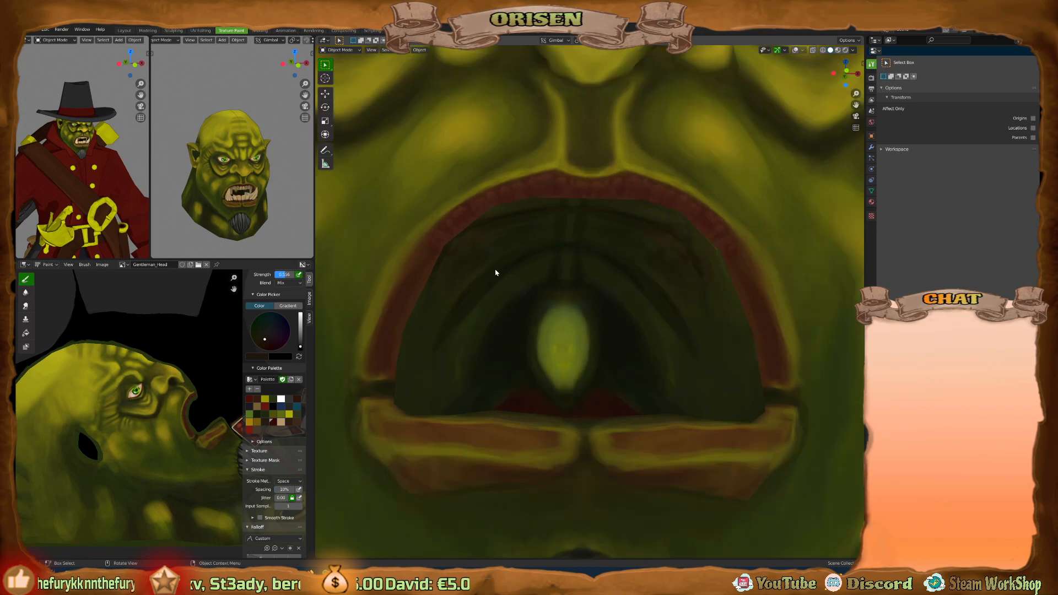
scroll(543, 183, up, 2)
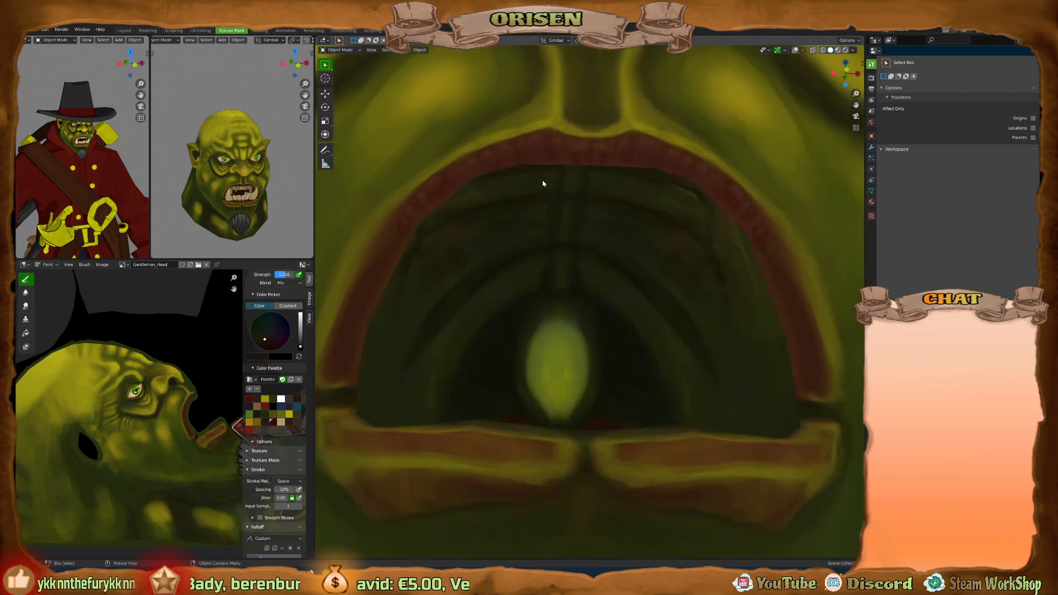
scroll(532, 192, down, 7)
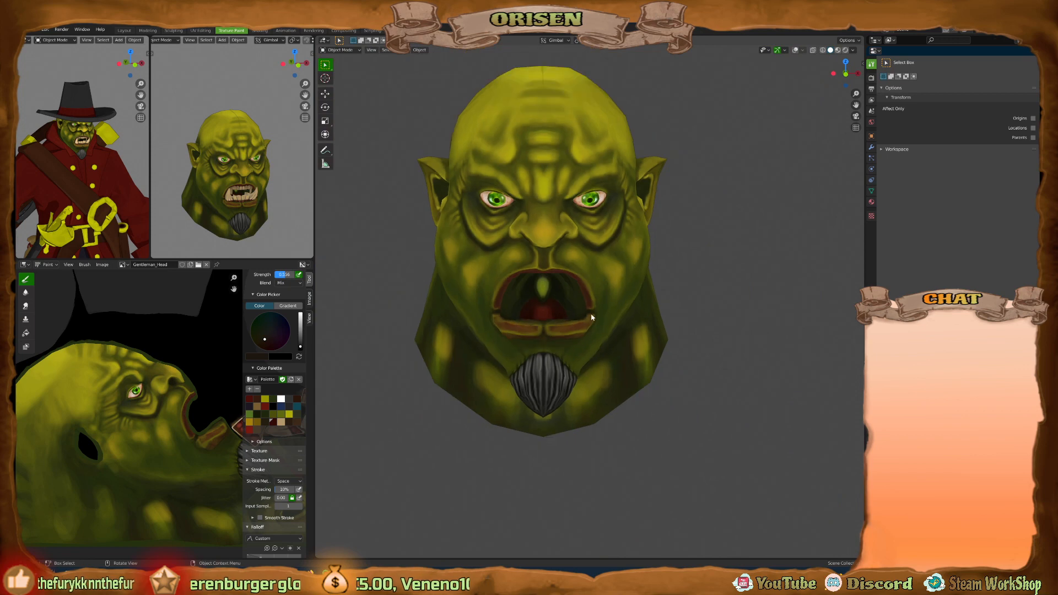
middle_drag(591, 317, 621, 310)
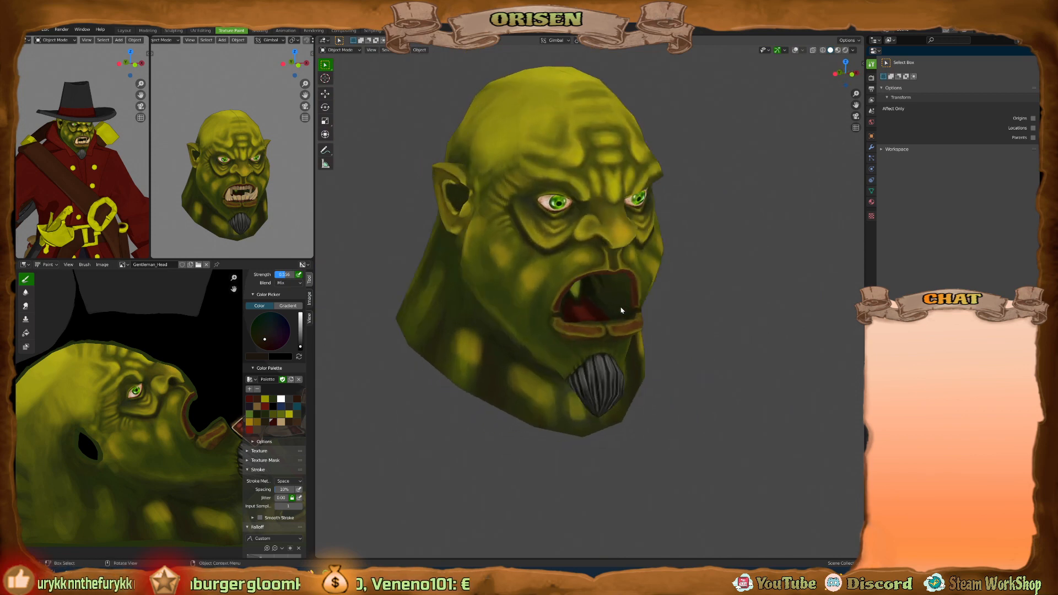
Leave local view and check the head together with the hat, coat and teeth.
key(KP_Divide)
middle_drag(663, 258, 587, 256)
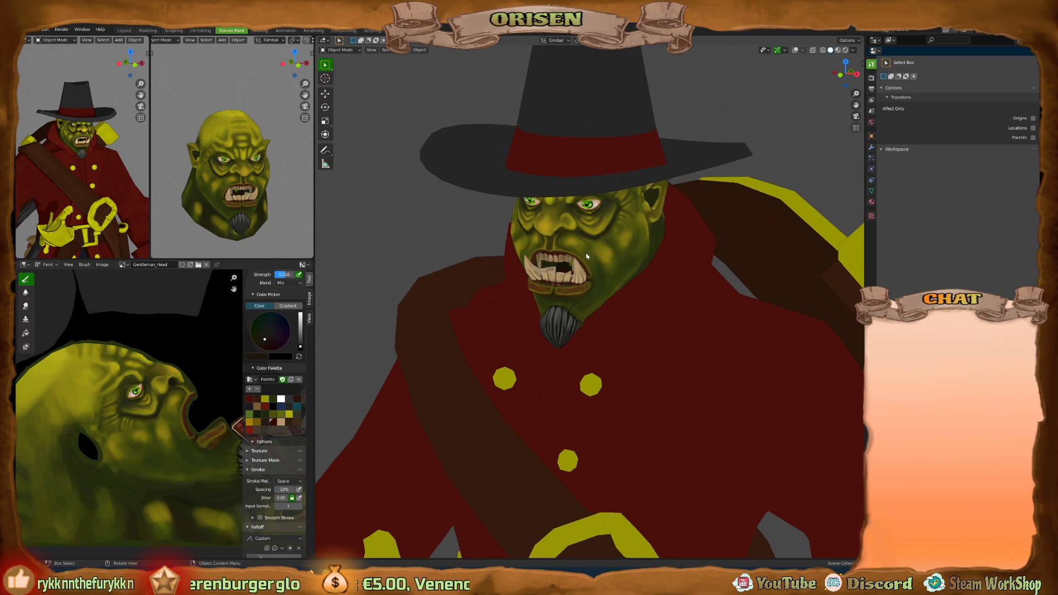
middle_drag(205, 199, 203, 193)
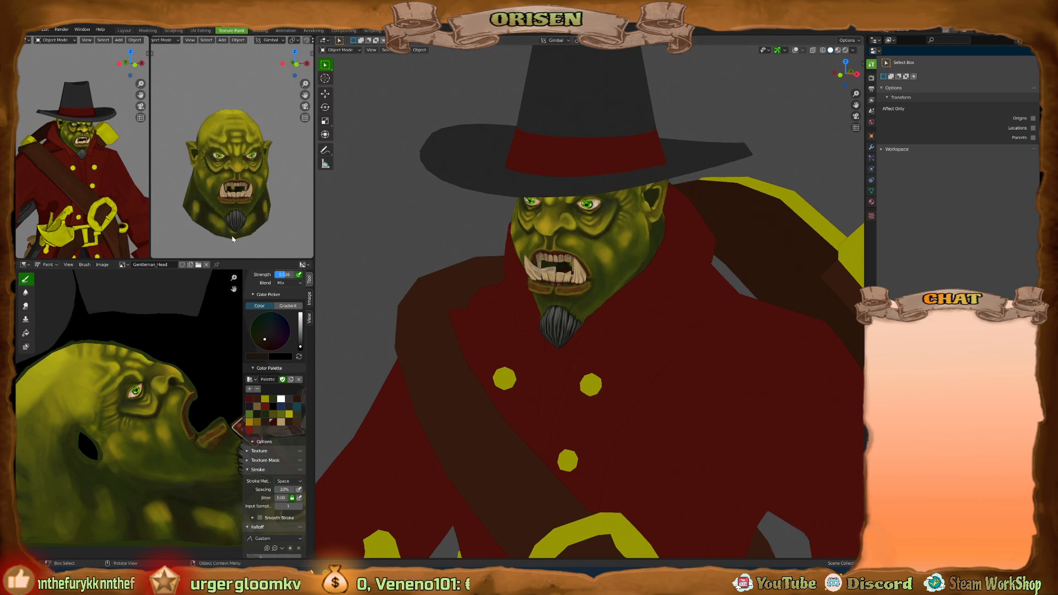
View the whole flat texture in Krita, return to Blender and examine the eyes and face up close.
key(alt+Tab)
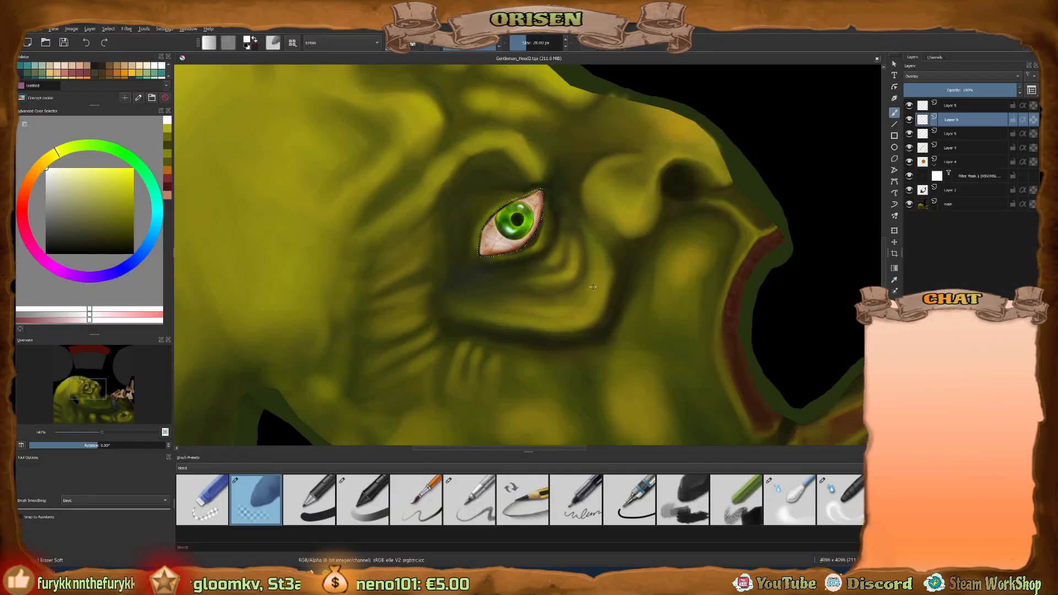
scroll(592, 287, down, 6)
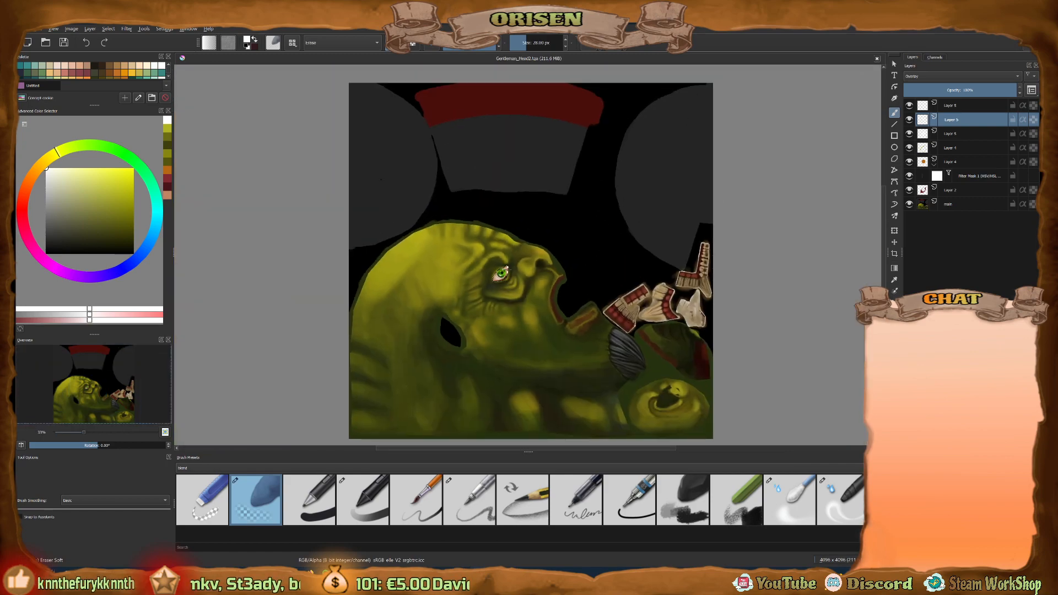
key(alt+Tab)
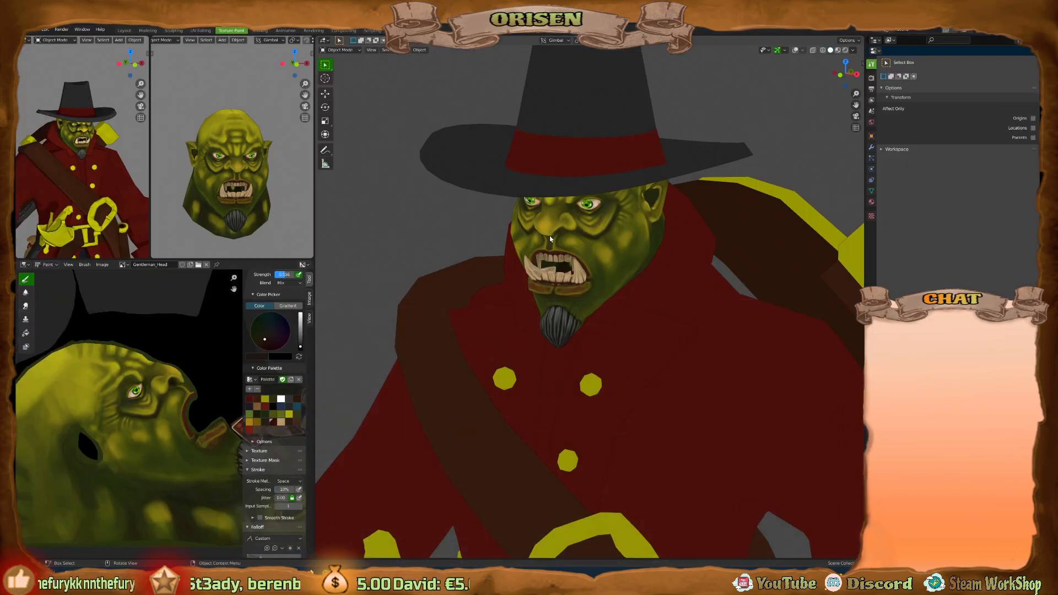
scroll(596, 220, up, 2)
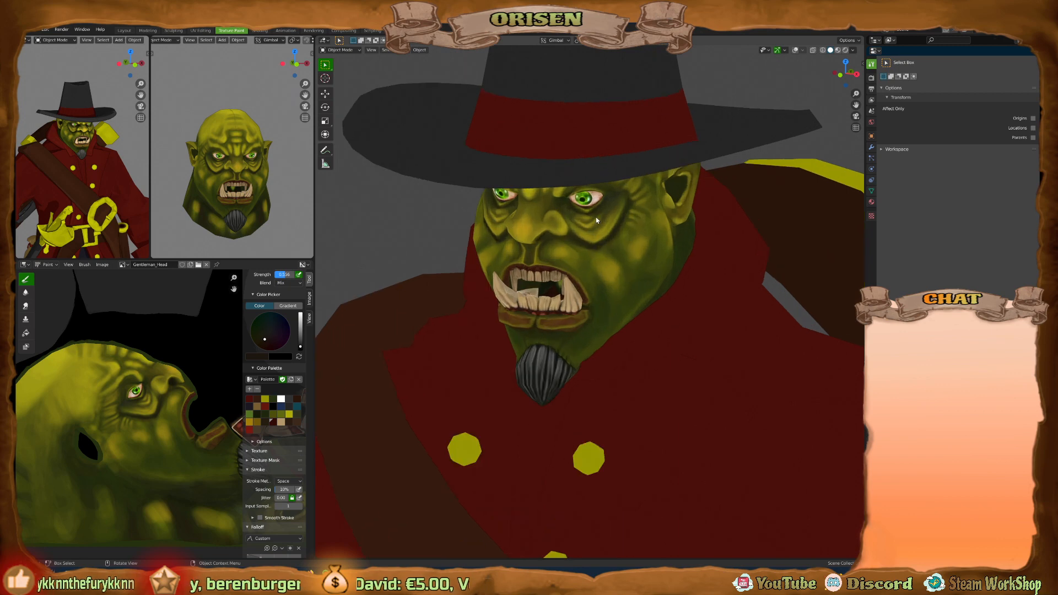
scroll(599, 223, up, 4)
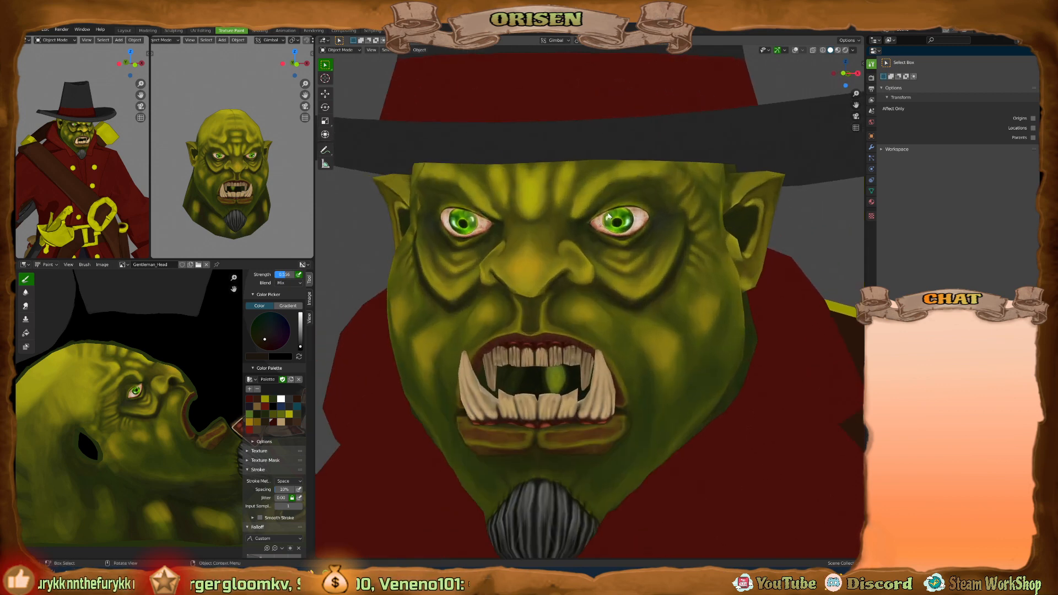
middle_drag(581, 218, 598, 218)
middle_drag(528, 220, 595, 220)
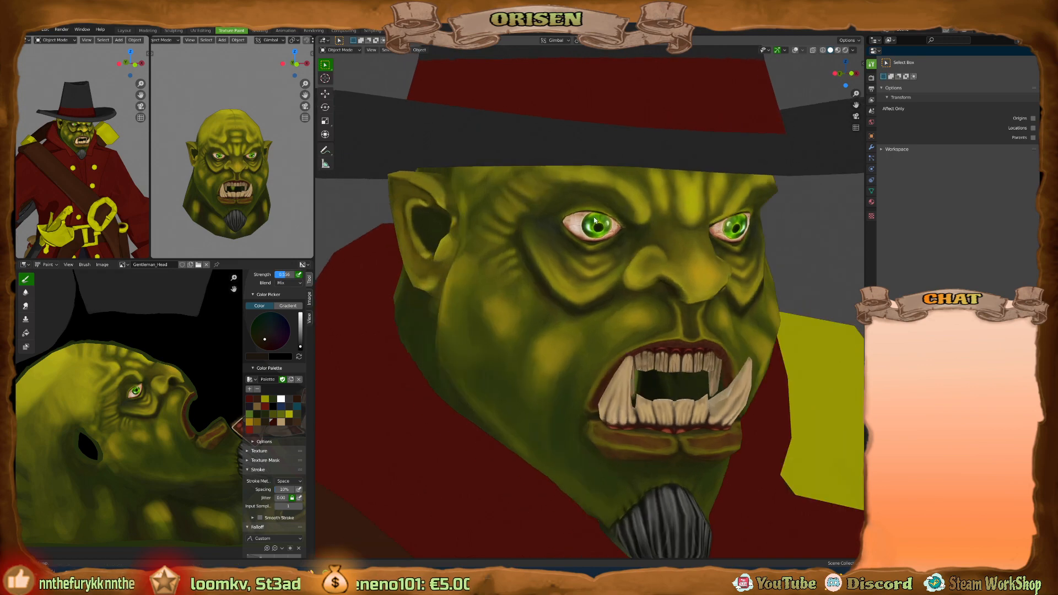
Review the eye and full head texture in Krita again, and check the face from the front in Blender.
key(alt+Tab)
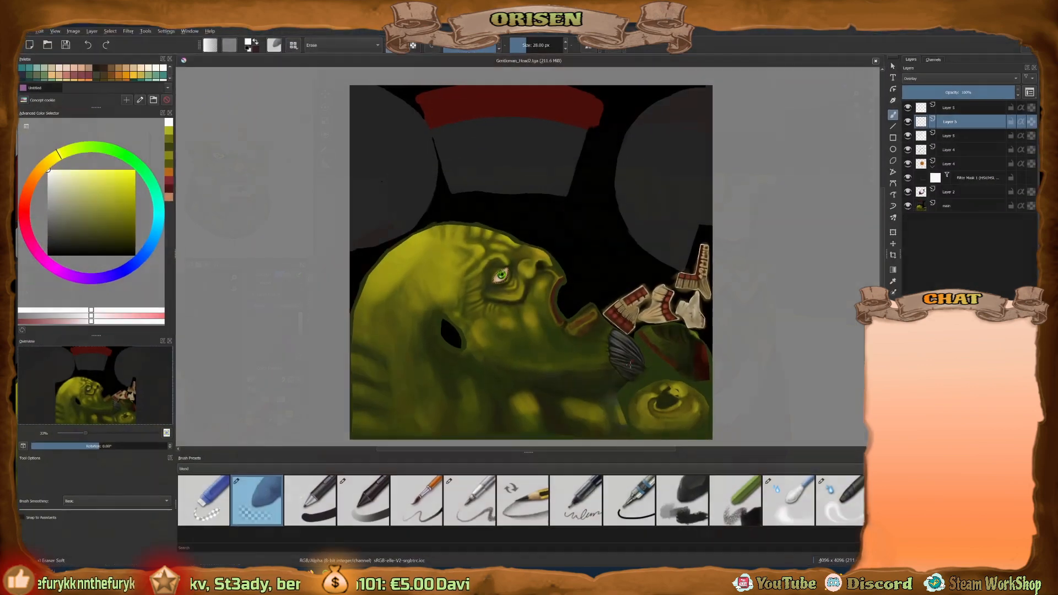
scroll(511, 280, up, 4)
scroll(510, 280, down, 3)
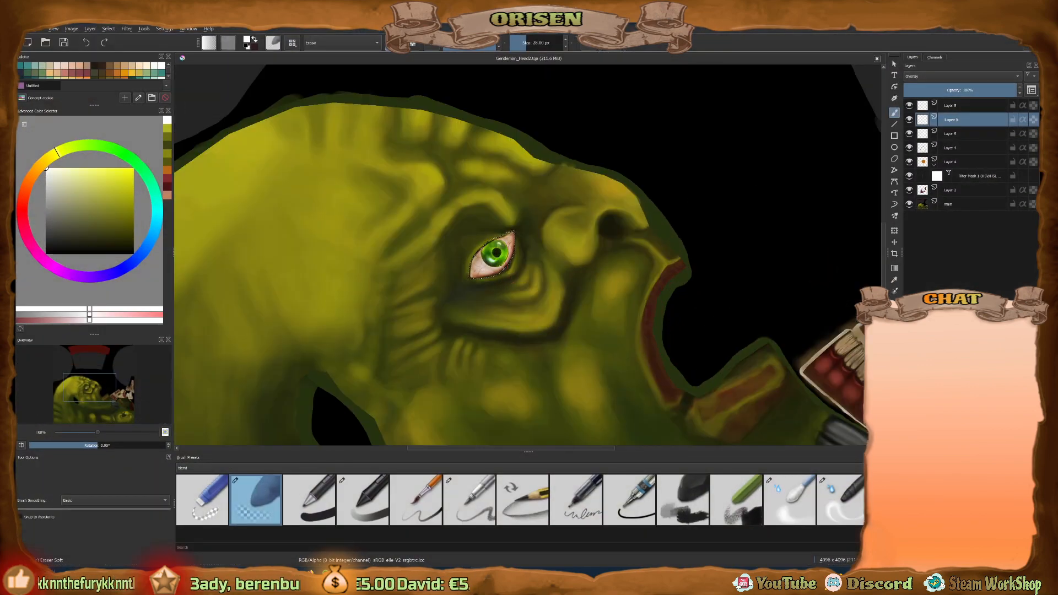
scroll(511, 280, up, 3)
scroll(579, 277, down, 6)
scroll(547, 275, up, 1)
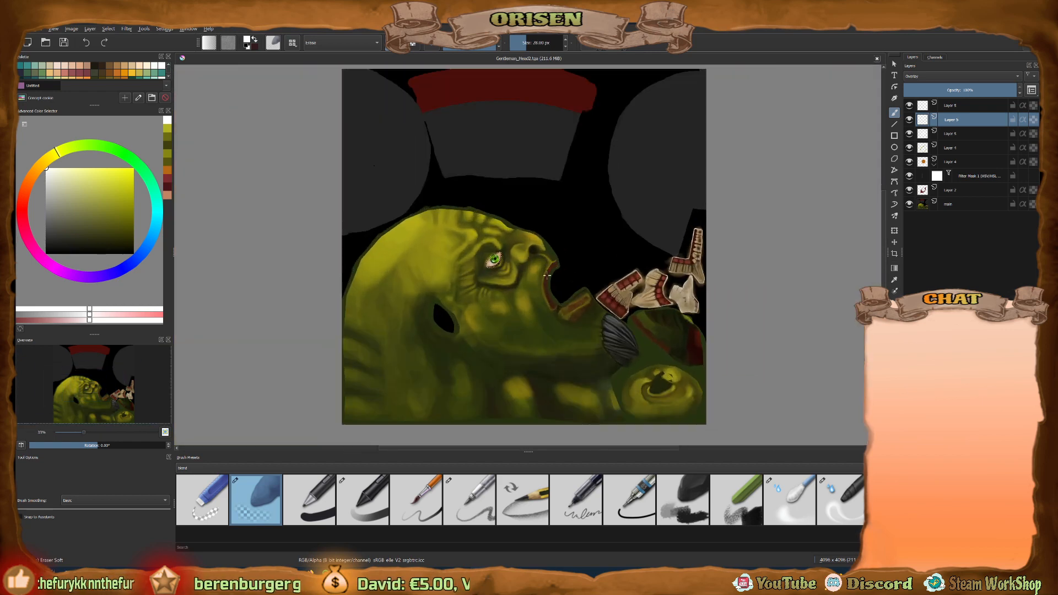
middle_drag(621, 207, 612, 218)
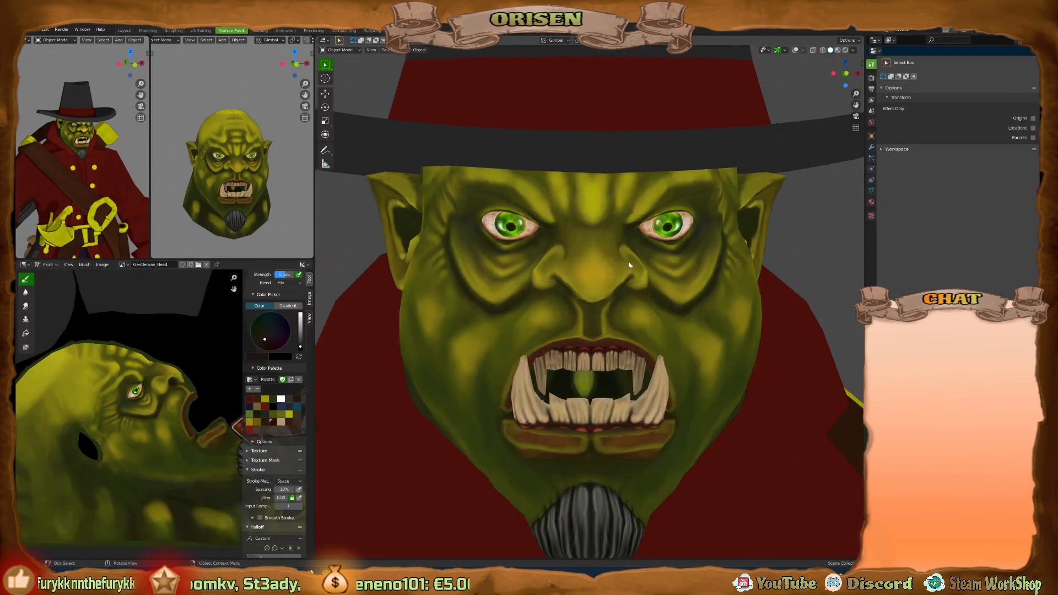
scroll(623, 216, down, 2)
middle_drag(660, 209, 635, 215)
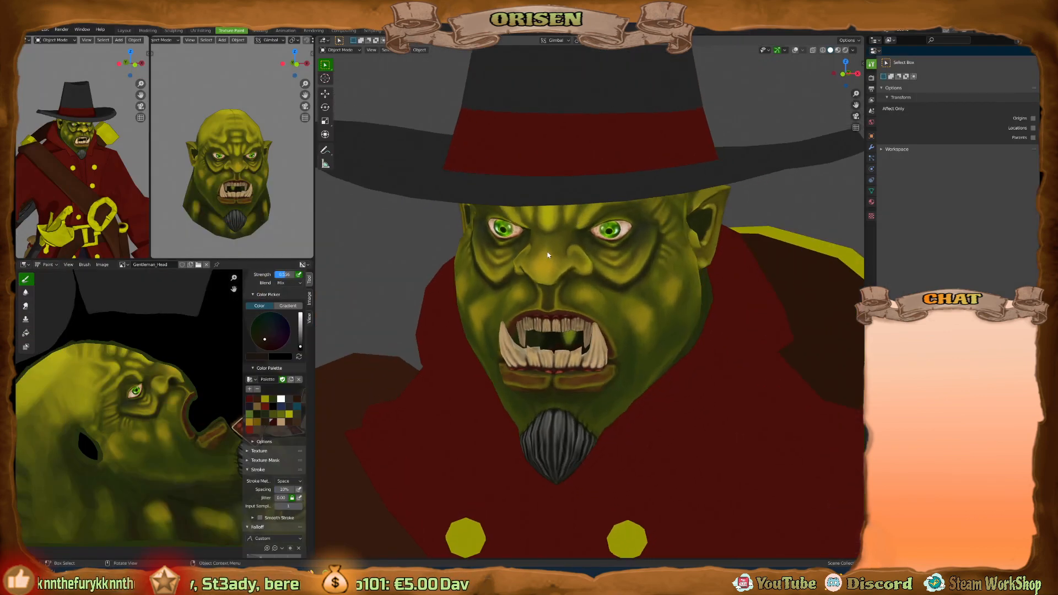
Review the painted face together with the hat and coat from the front and both sides.
middle_drag(548, 254, 534, 249)
middle_drag(581, 310, 572, 318)
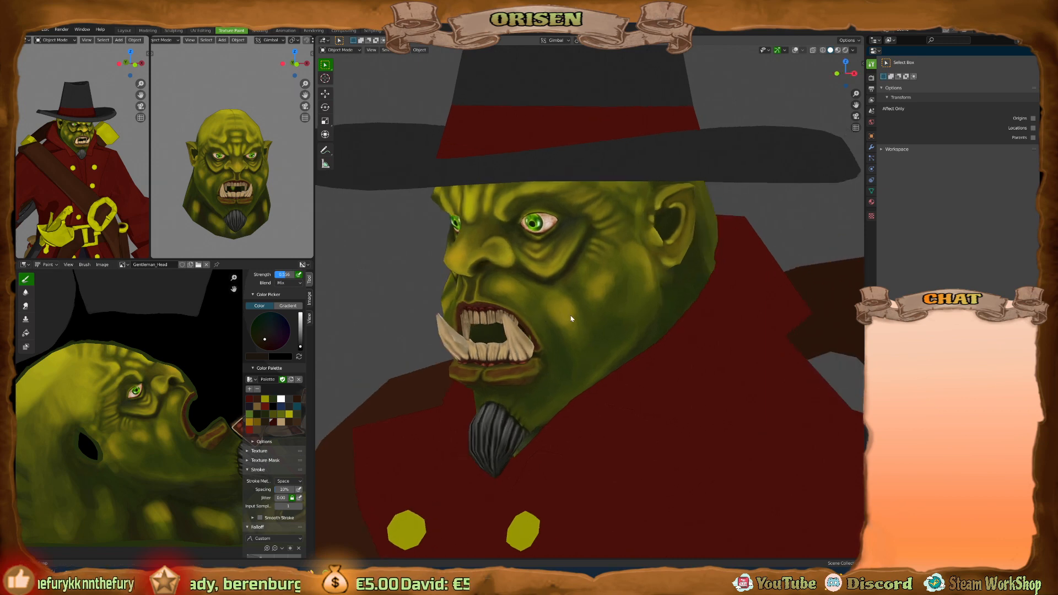
scroll(606, 309, down, 3)
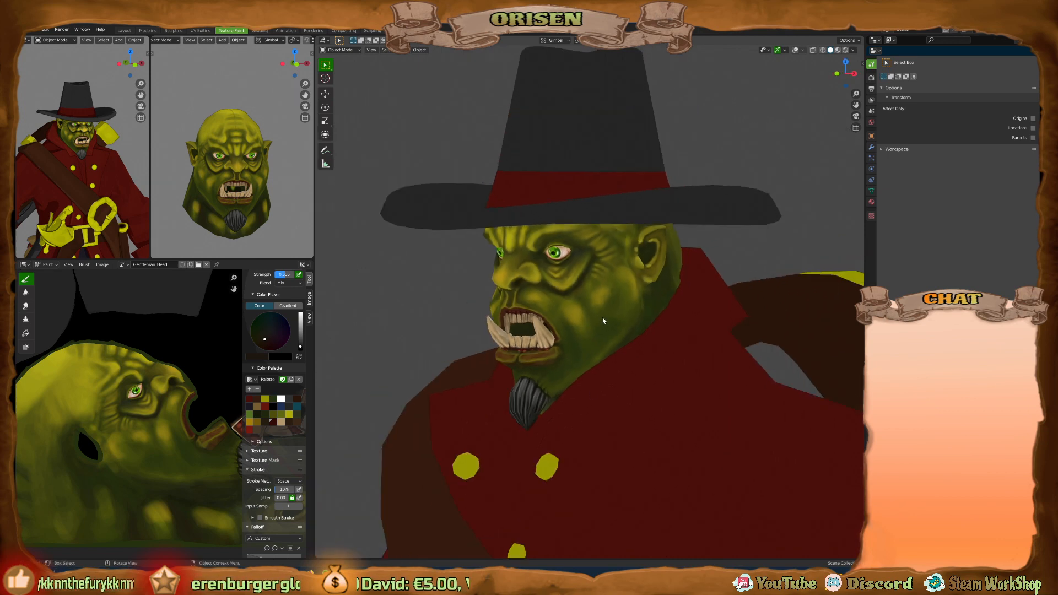
middle_drag(582, 323, 640, 318)
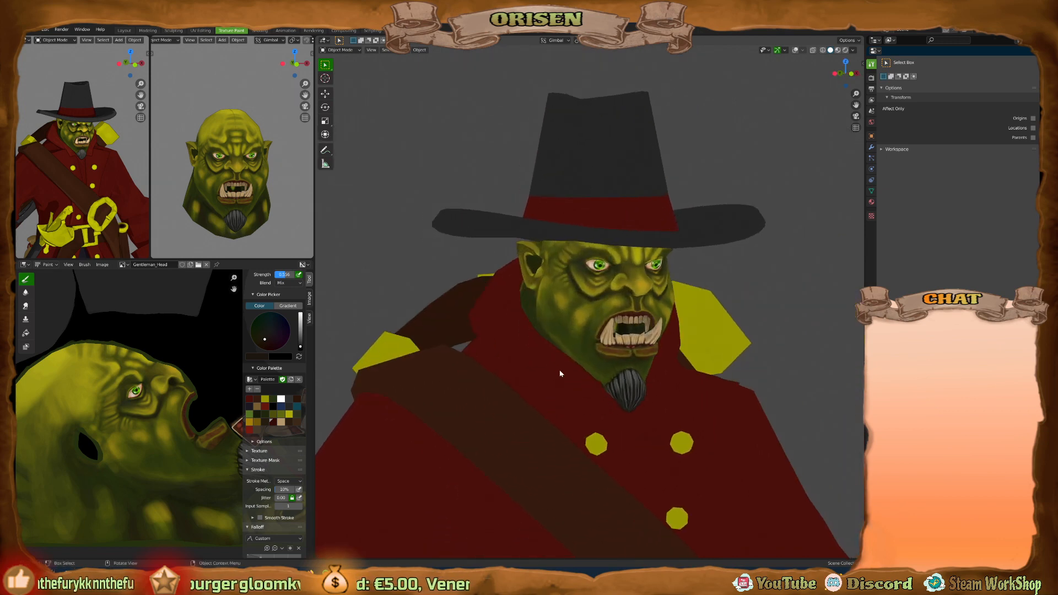
middle_drag(560, 371, 579, 290)
middle_drag(132, 392, 128, 406)
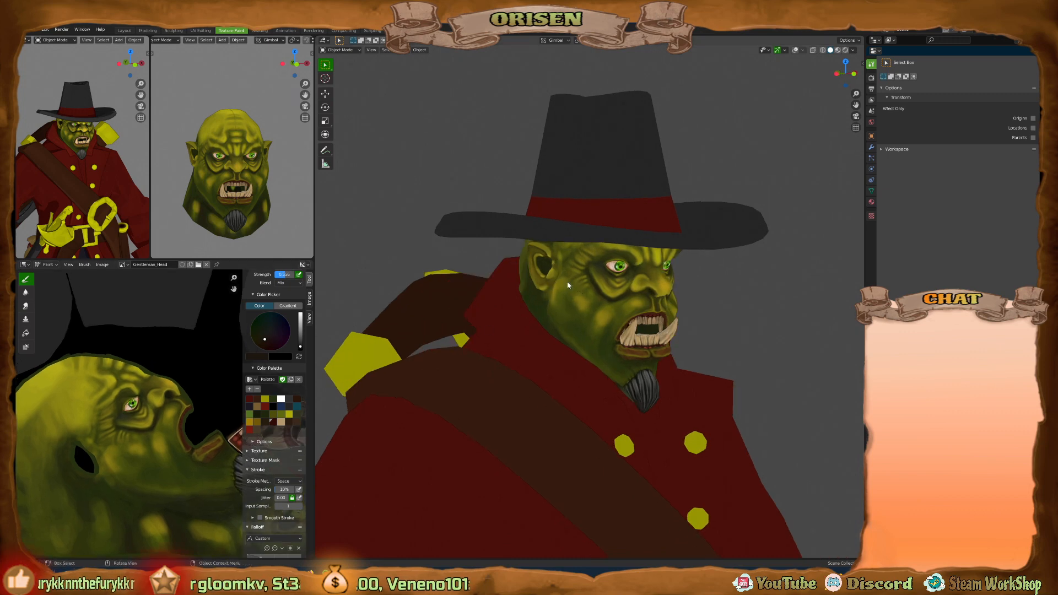
scroll(587, 294, up, 2)
Compare the viewport with and without Cavity shading, leave Cavity enabled, and check the character's face from several angles.
click(854, 50)
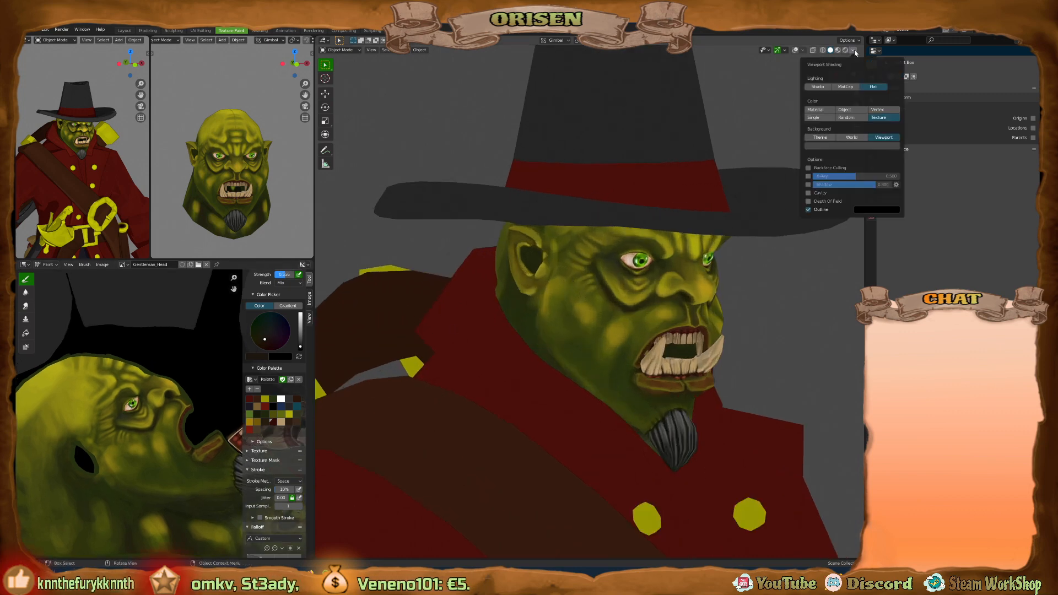
click(808, 194)
click(808, 194)
click(808, 194)
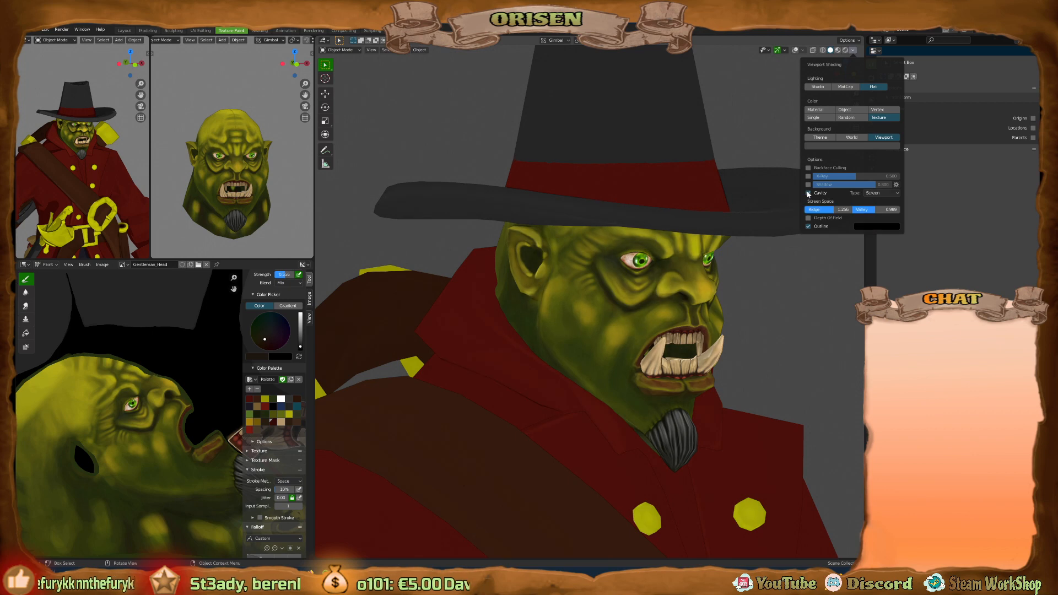
click(808, 194)
click(808, 194)
click(809, 194)
click(809, 194)
click(808, 194)
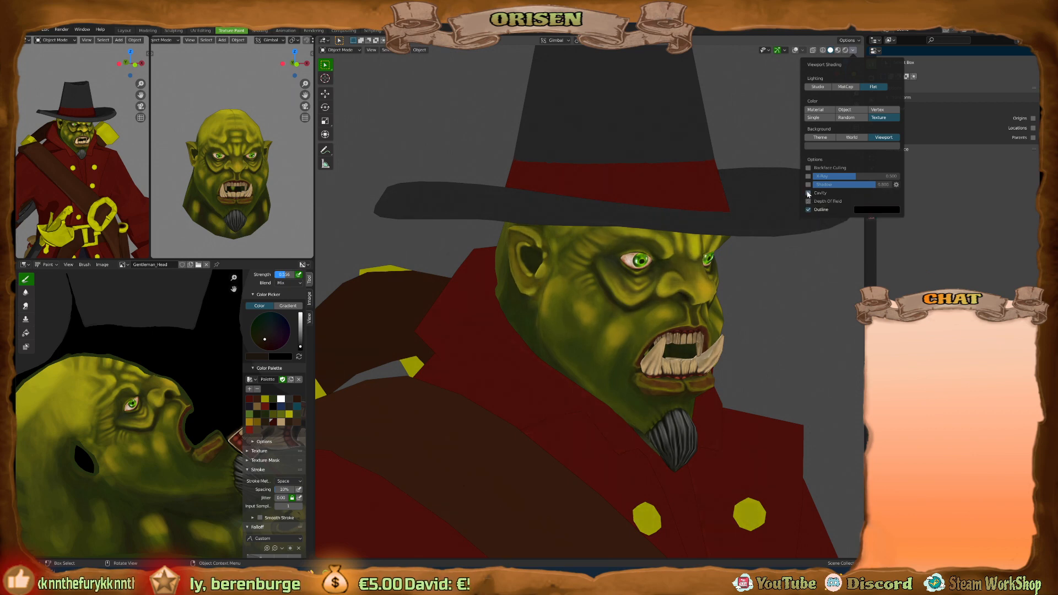
click(809, 194)
mouse_move(557, 297)
middle_down()
mouse_move(542, 290)
mouse_move(596, 268)
mouse_move(515, 313)
mouse_move(630, 283)
mouse_move(642, 242)
mouse_move(564, 260)
mouse_move(573, 268)
middle_up()
scroll(566, 320, up, 3)
scroll(566, 320, up, 2)
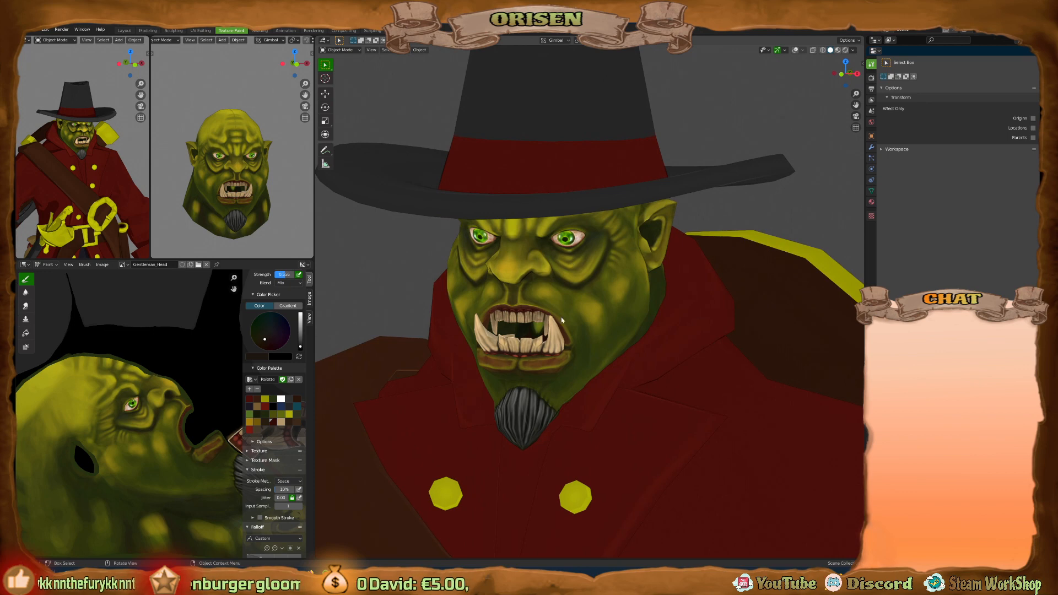
middle_drag(562, 320, 574, 265)
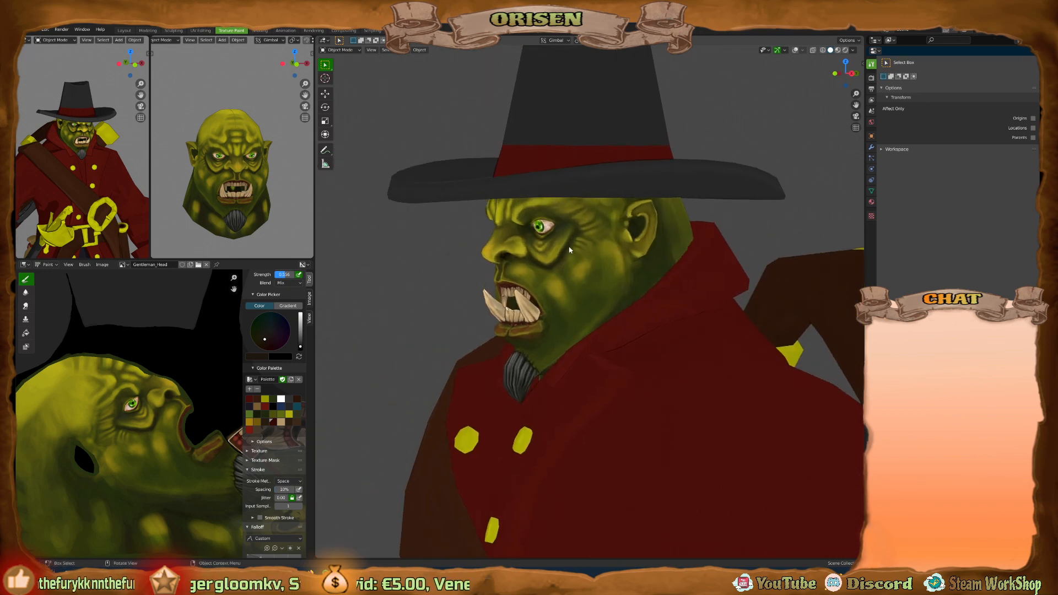
Switch to Krita and review the Buildings_PS_Textures folder's Krita document and TGA image files while saving as, then cancel.
key(alt+Tab)
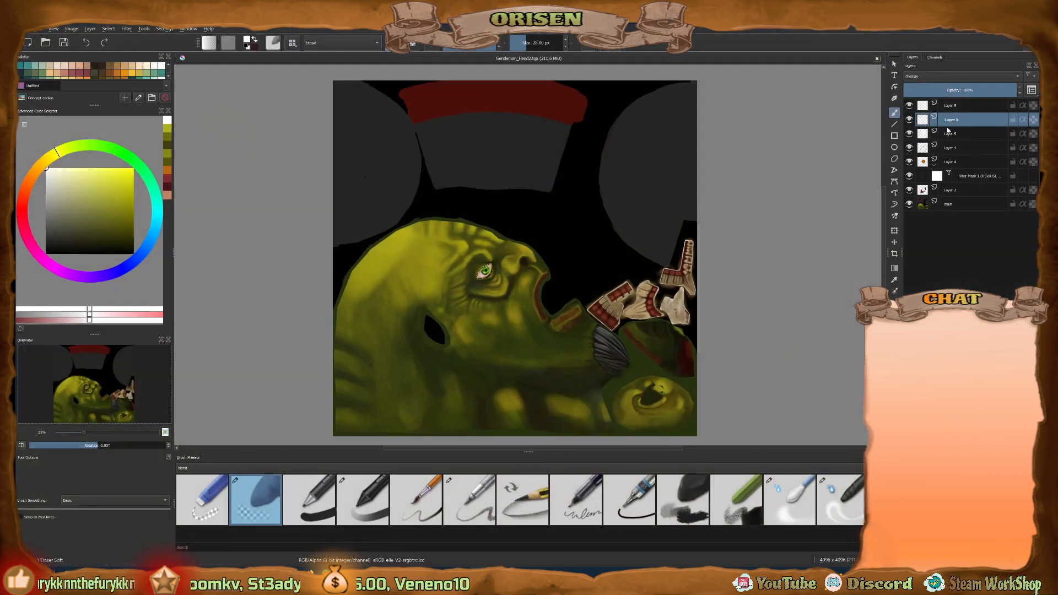
click(36, 29)
click(49, 83)
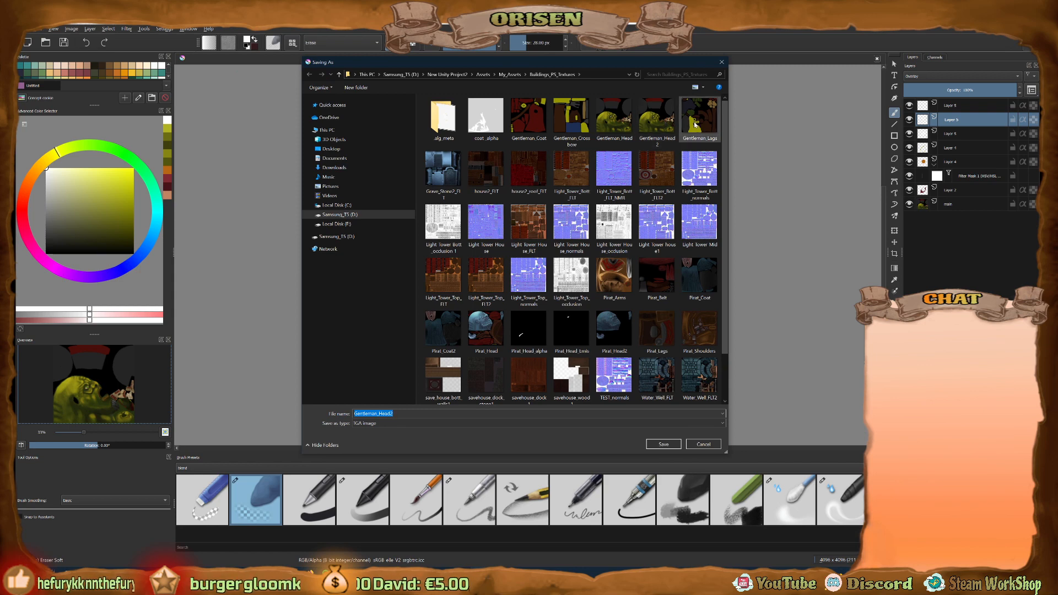
click(375, 423)
click(369, 246)
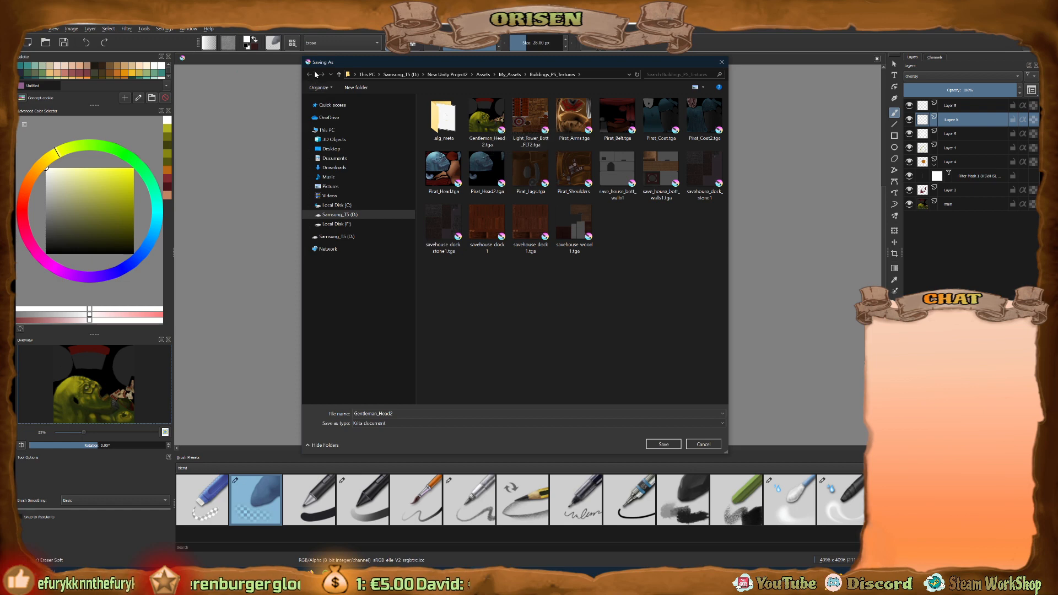
click(371, 423)
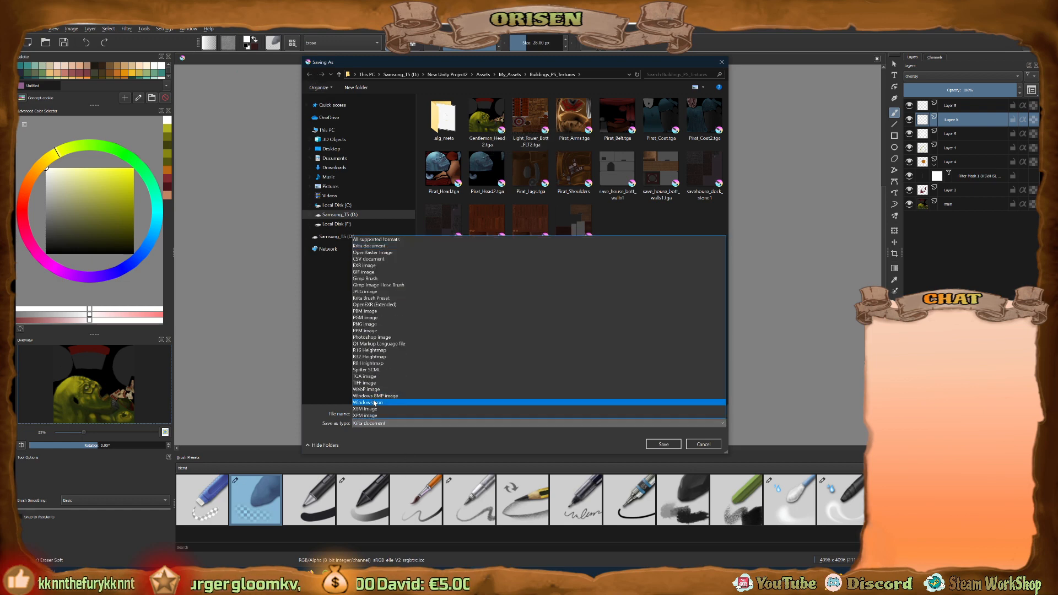
click(364, 376)
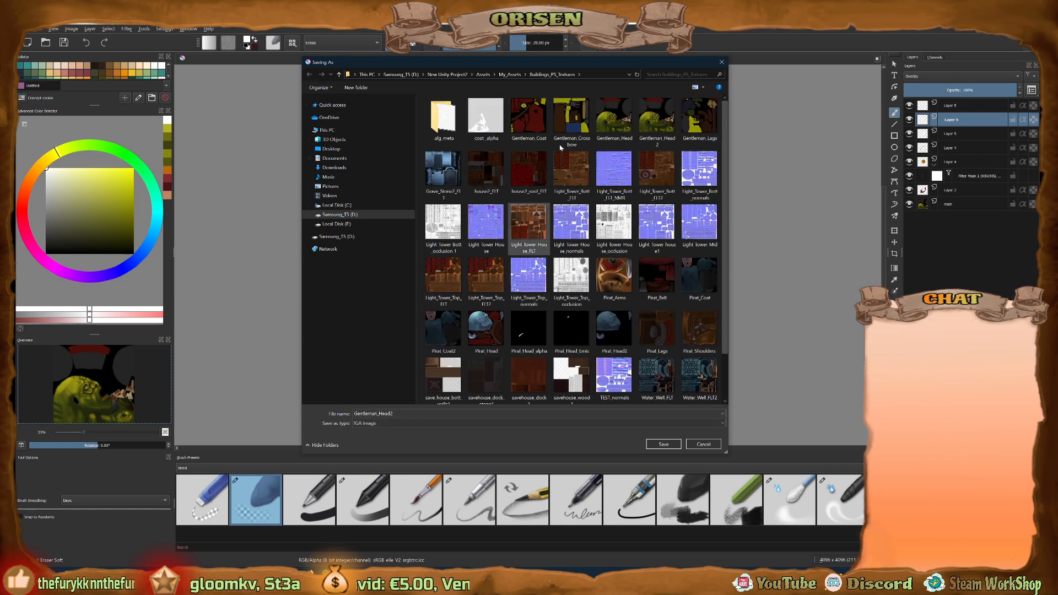
drag(627, 67, 636, 78)
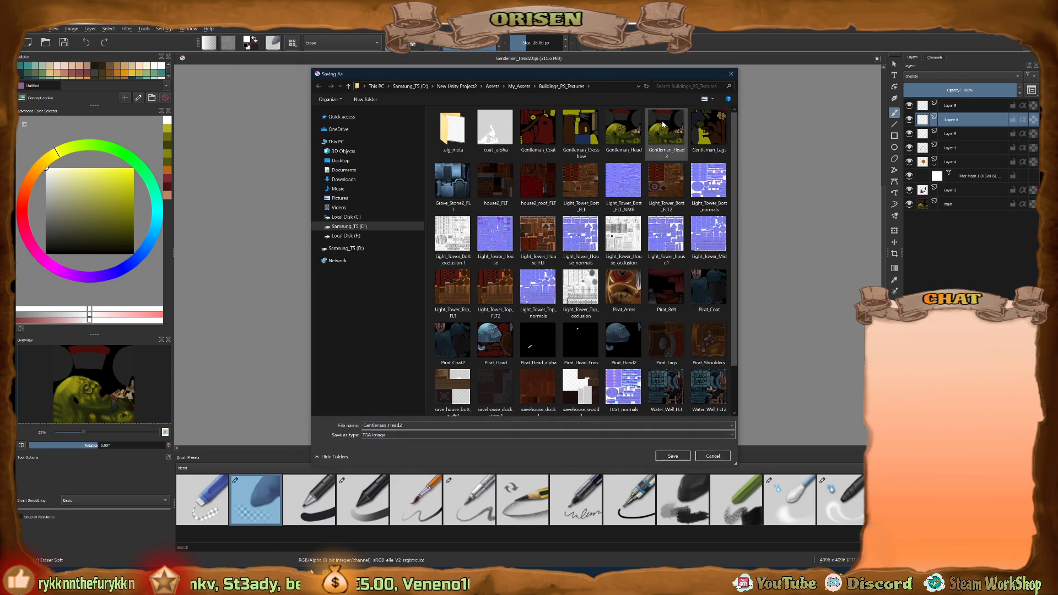
click(731, 74)
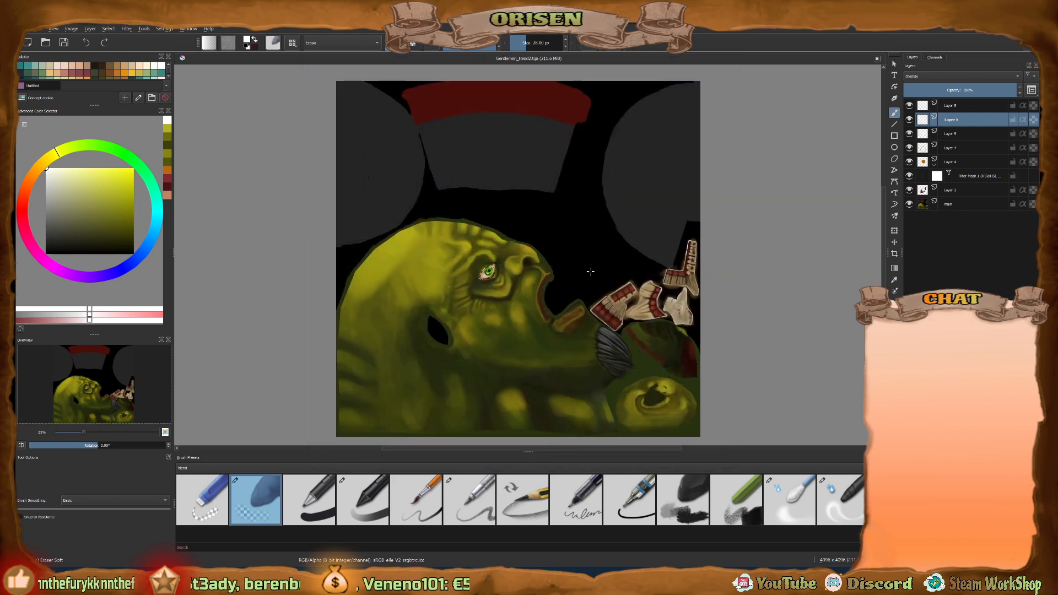
Examine the painted eye up close in Krita and view the whole flat head texture again.
scroll(499, 282, up, 6)
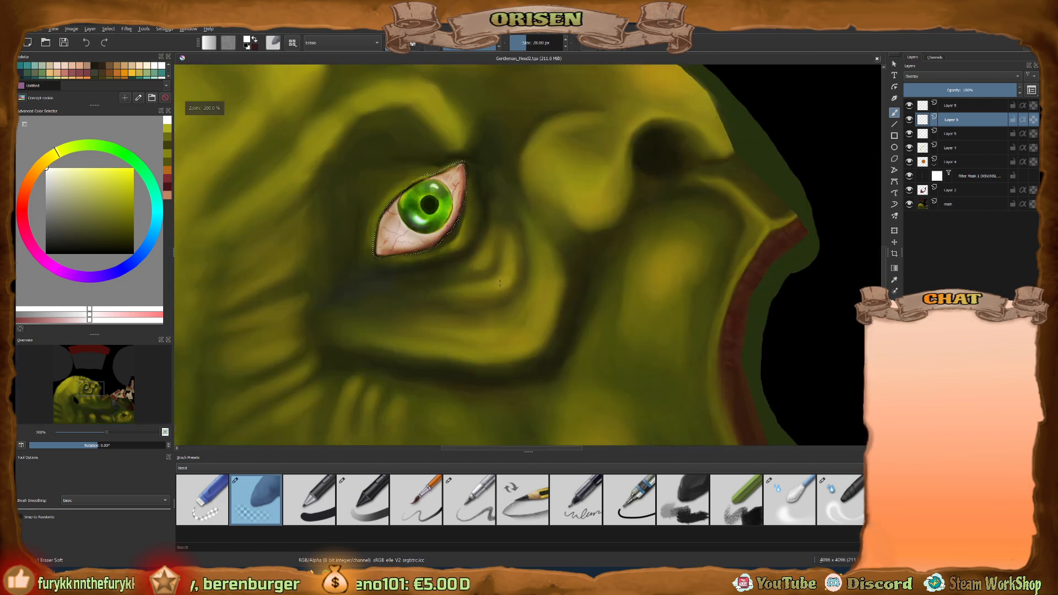
scroll(519, 286, down, 6)
scroll(507, 289, up, 2)
scroll(500, 293, down, 1)
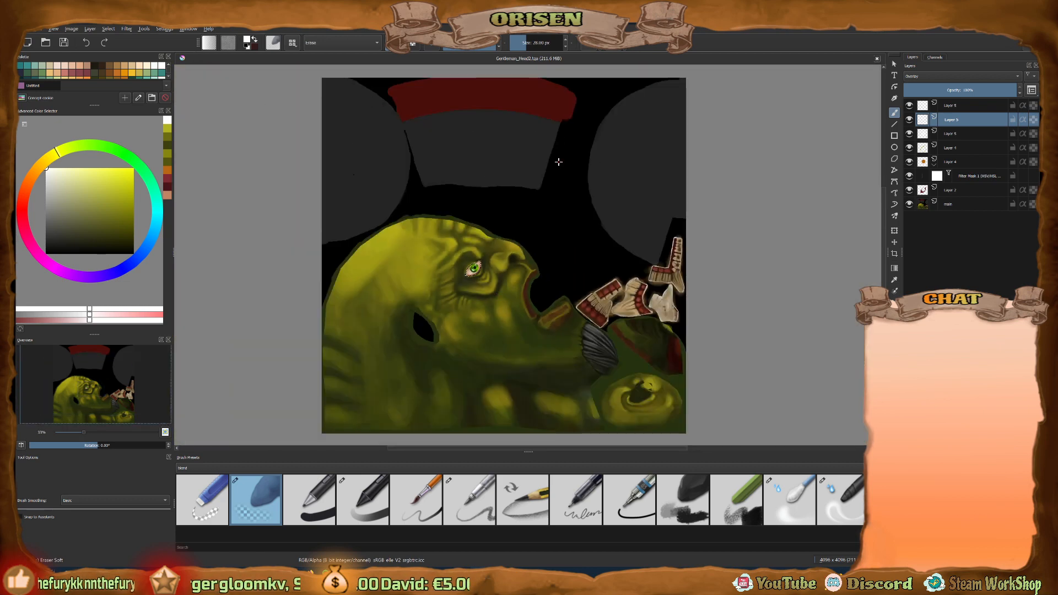
middle_drag(558, 162, 567, 161)
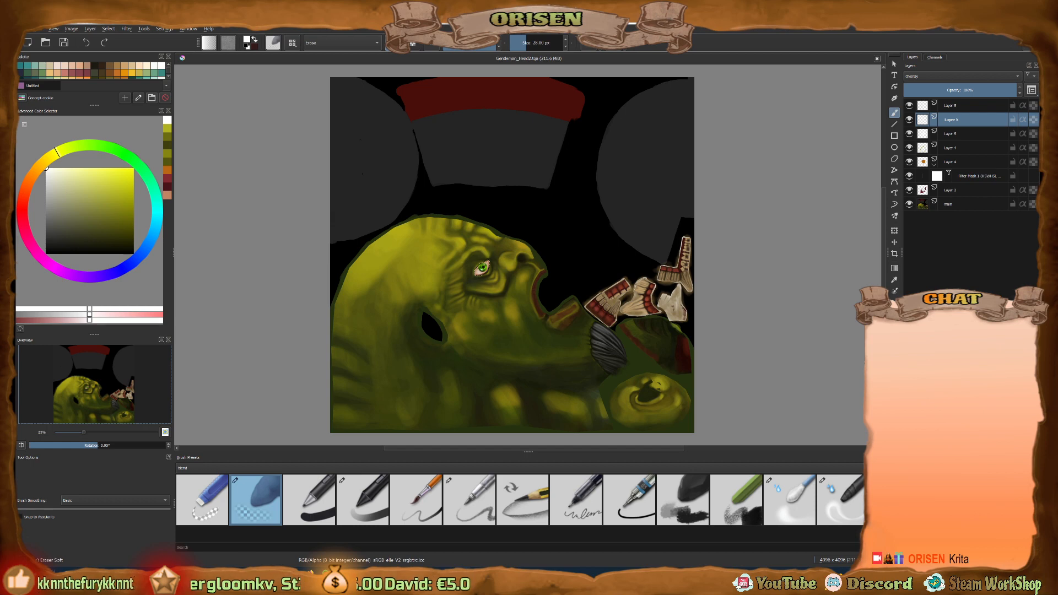
middle_drag(535, 287, 537, 291)
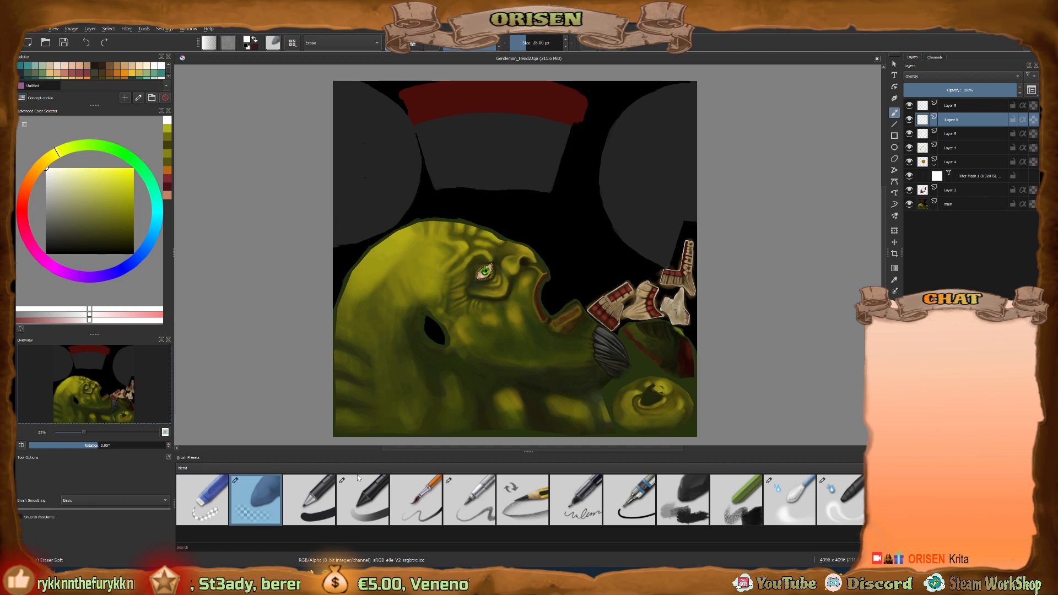
Browse the brush presets under All and Textures, and return to the original preset group.
click(184, 468)
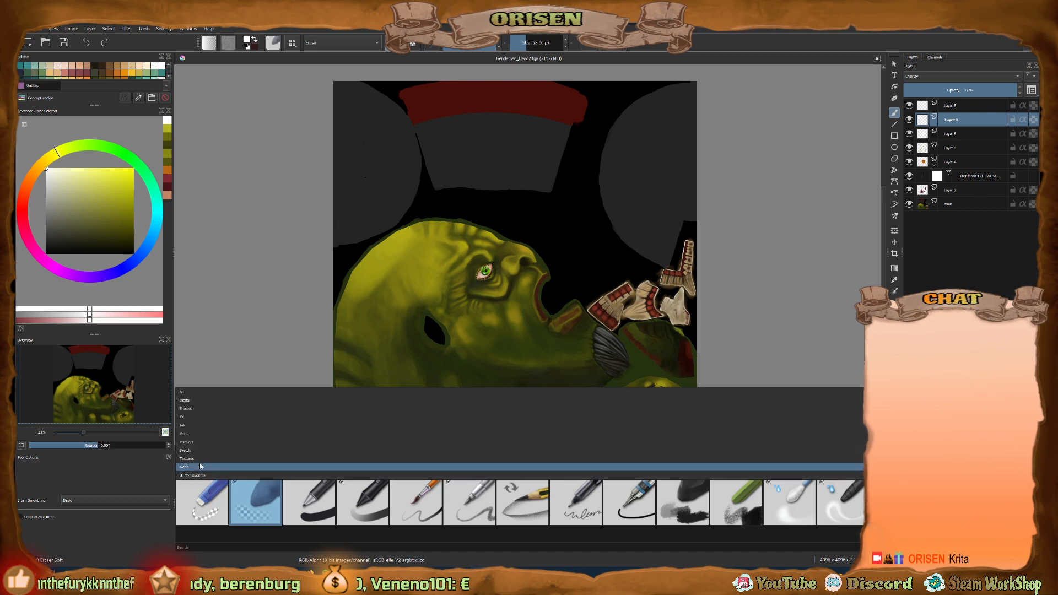
click(191, 392)
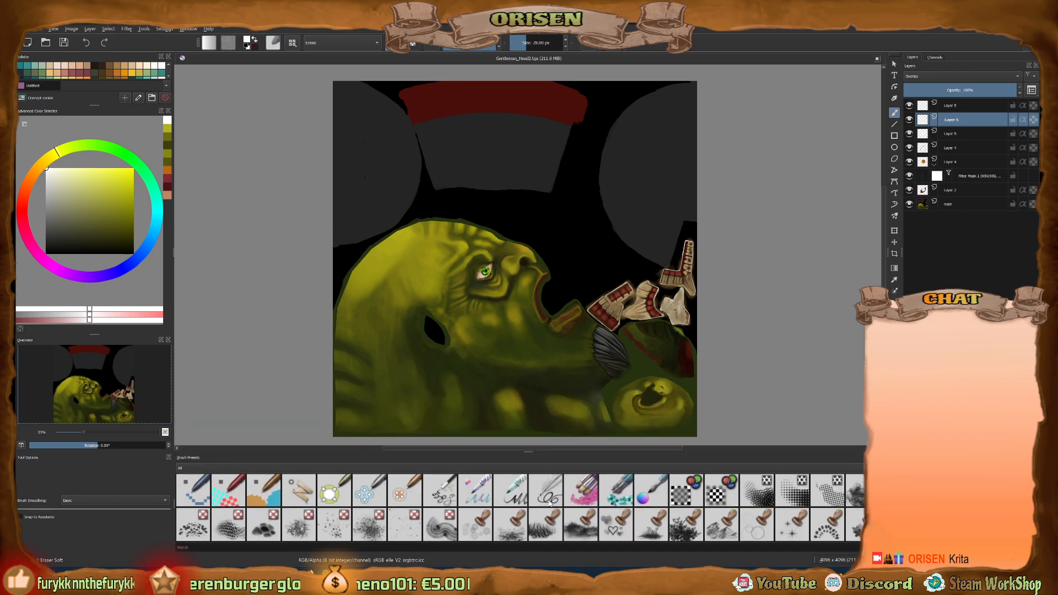
click(201, 466)
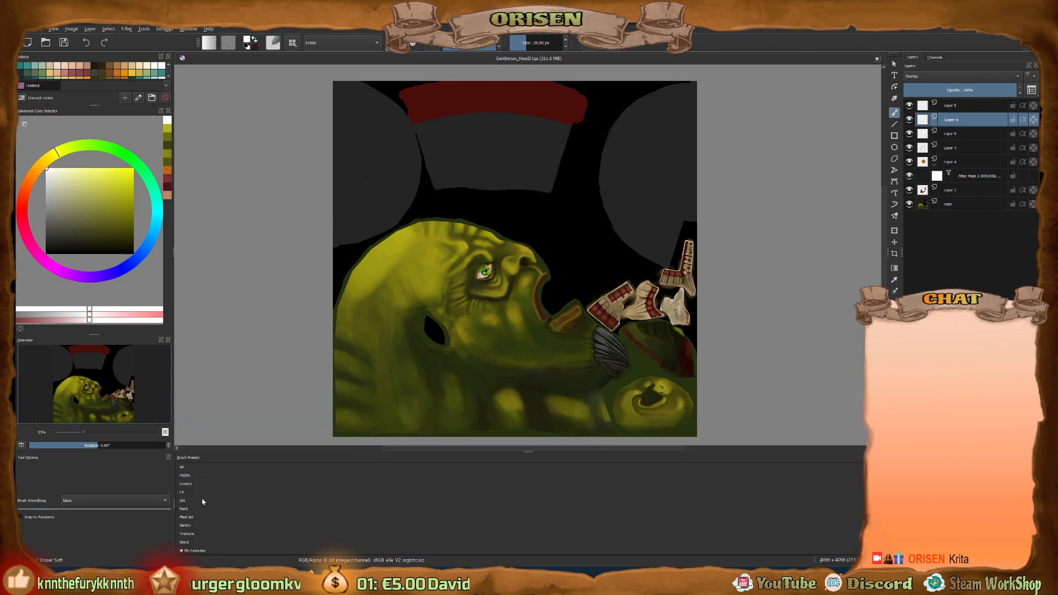
click(202, 537)
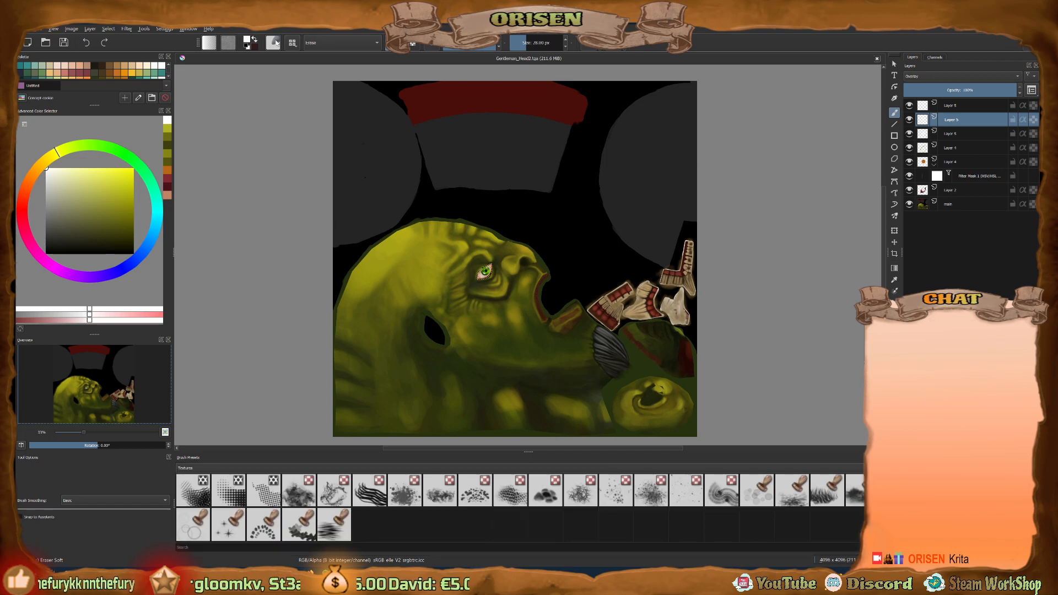
click(199, 468)
click(202, 474)
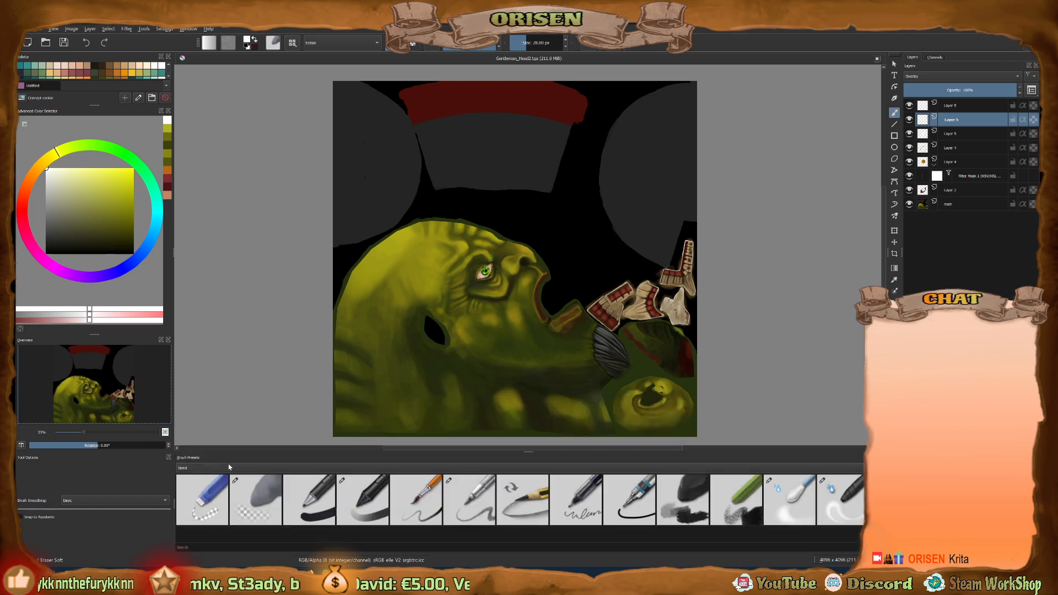
Select the Basic-2 Opacity brush and examine its auto and predefined brush tips in the brush editor.
click(363, 498)
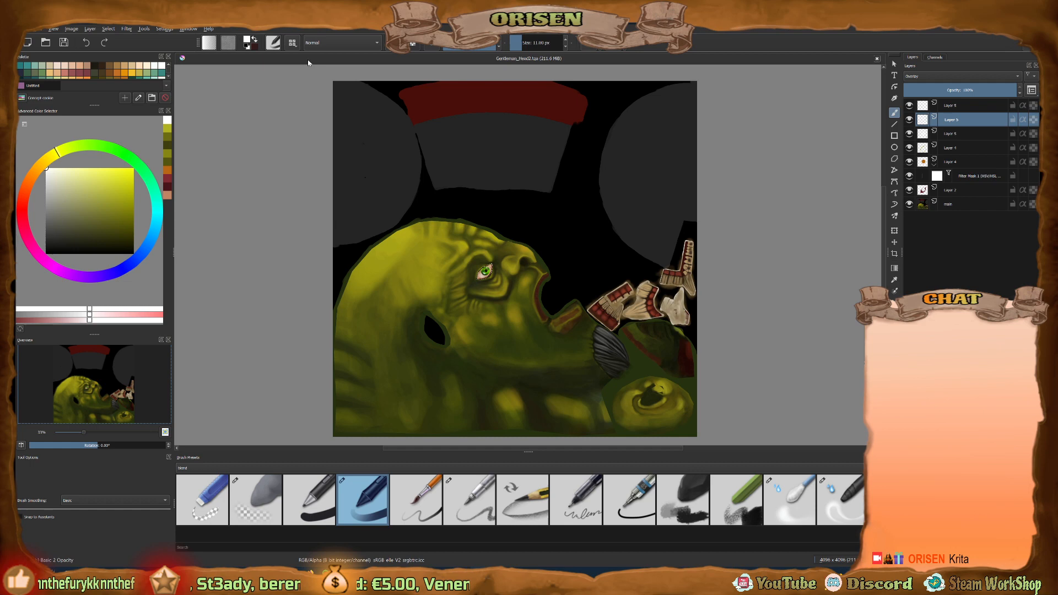
click(273, 44)
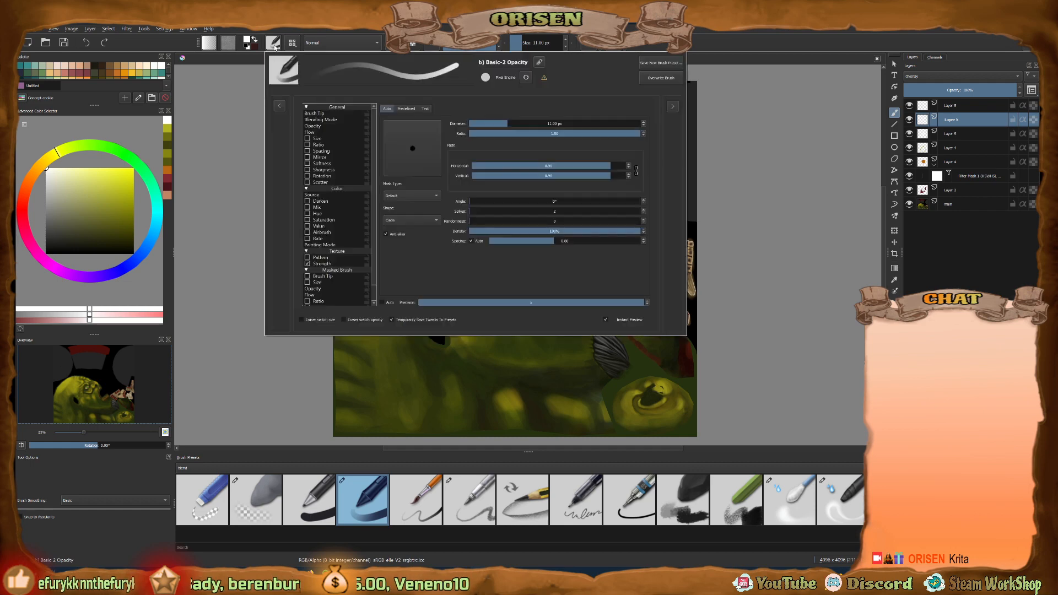
click(407, 109)
scroll(434, 168, down, 7)
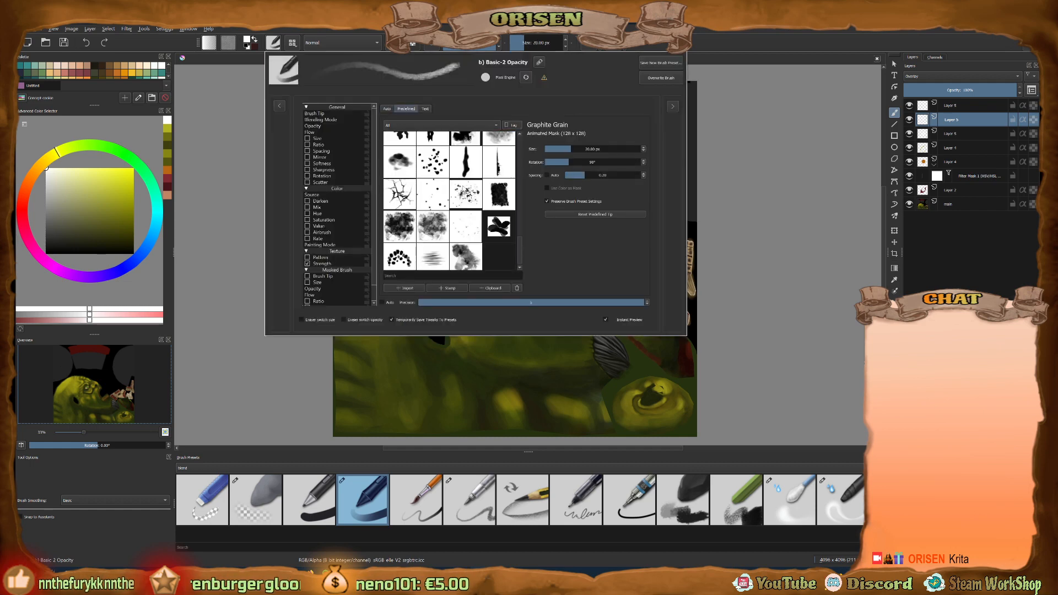
scroll(434, 168, up, 10)
scroll(483, 202, up, 4)
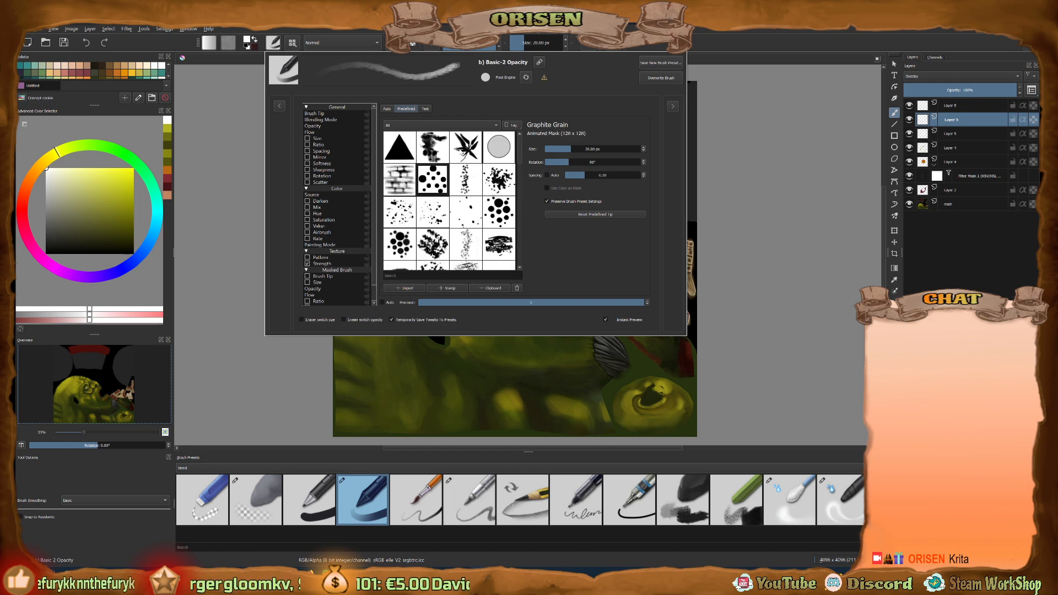
click(387, 109)
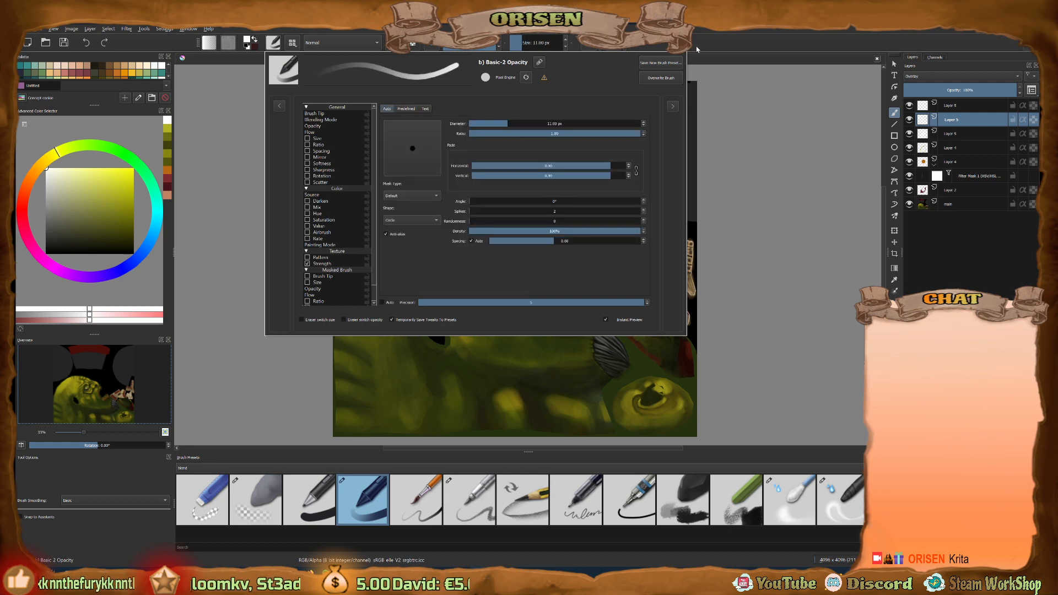
click(771, 136)
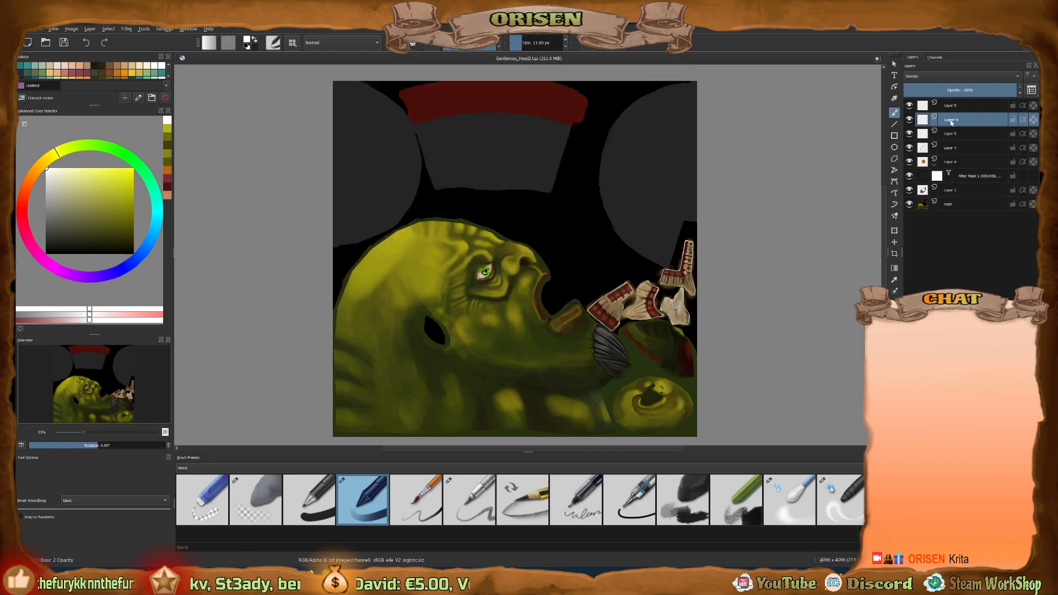
click(127, 28)
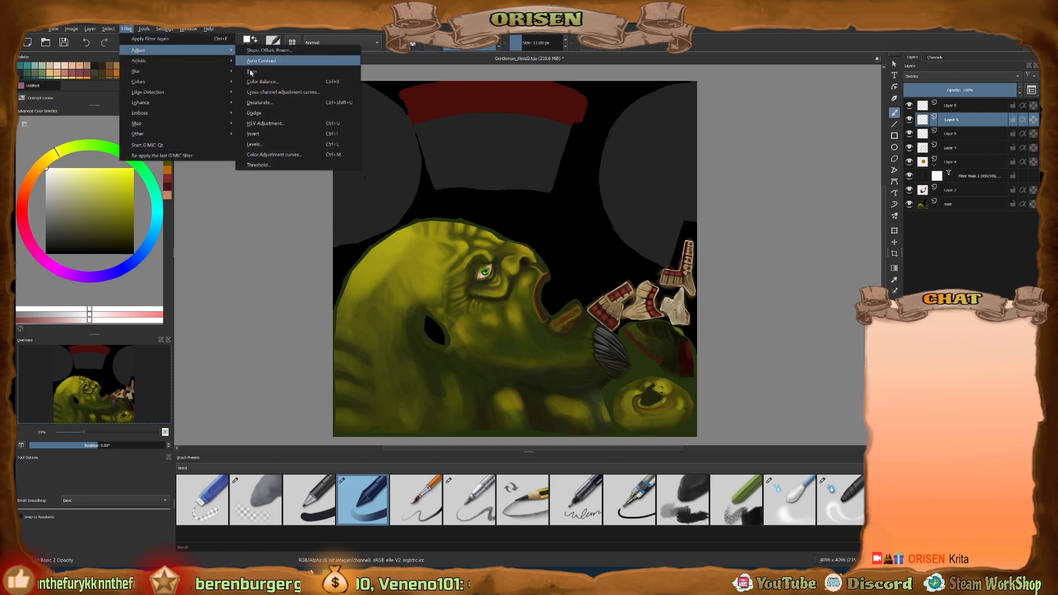
click(748, 180)
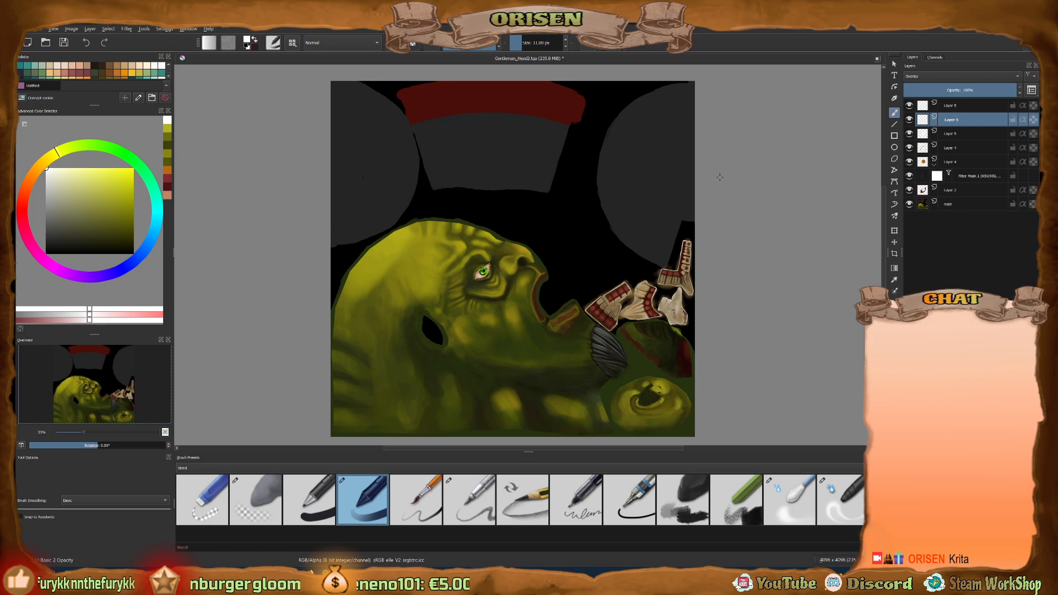
middle_drag(720, 177, 727, 177)
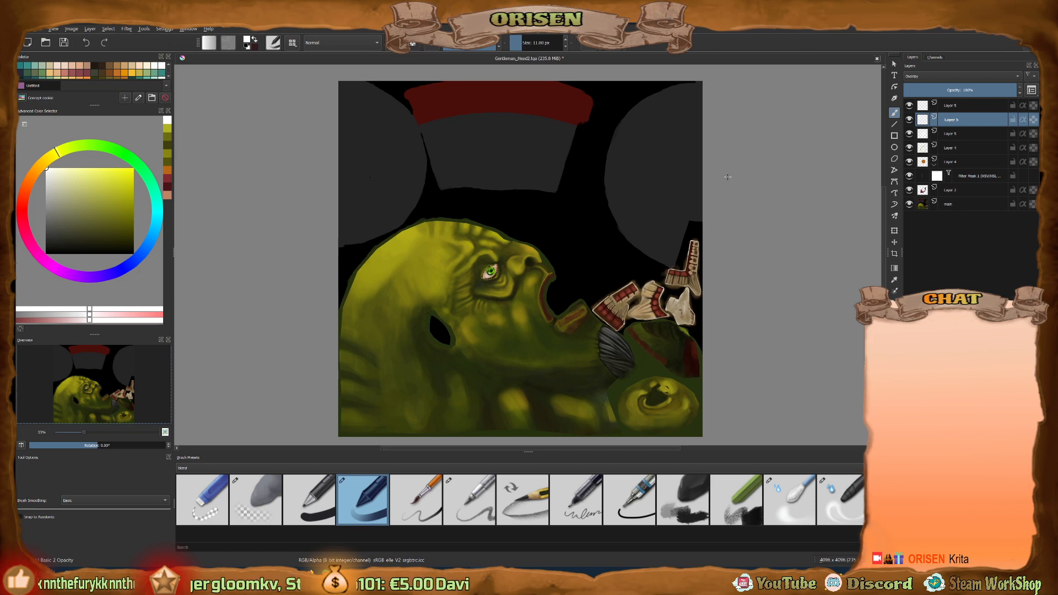
Close the Gentleman_Head2.tga document without saving and return to Blender to face the character's head.
key(ctrl+w)
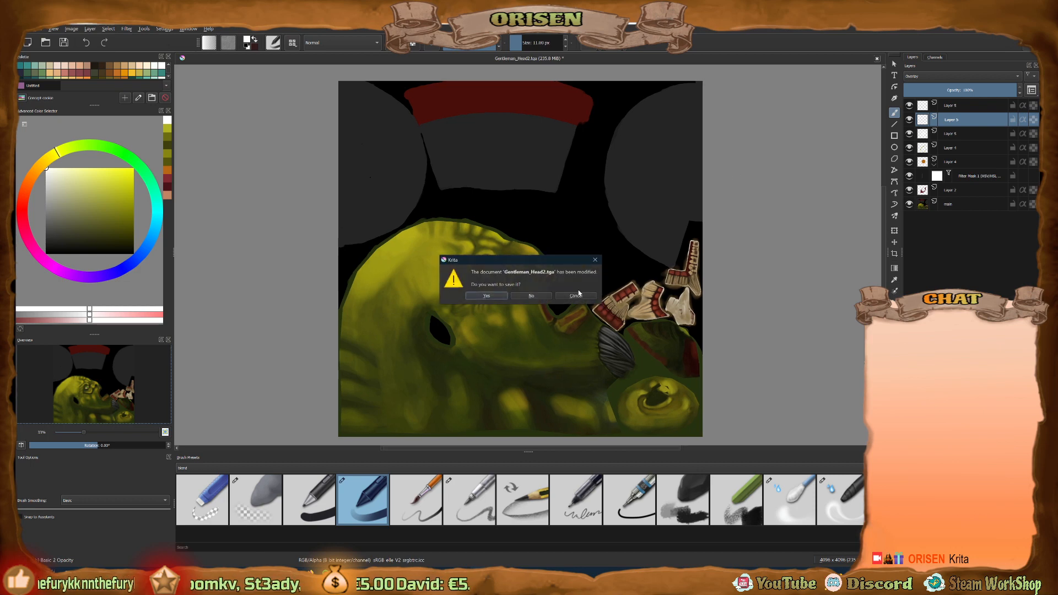
click(529, 296)
middle_drag(541, 276, 689, 259)
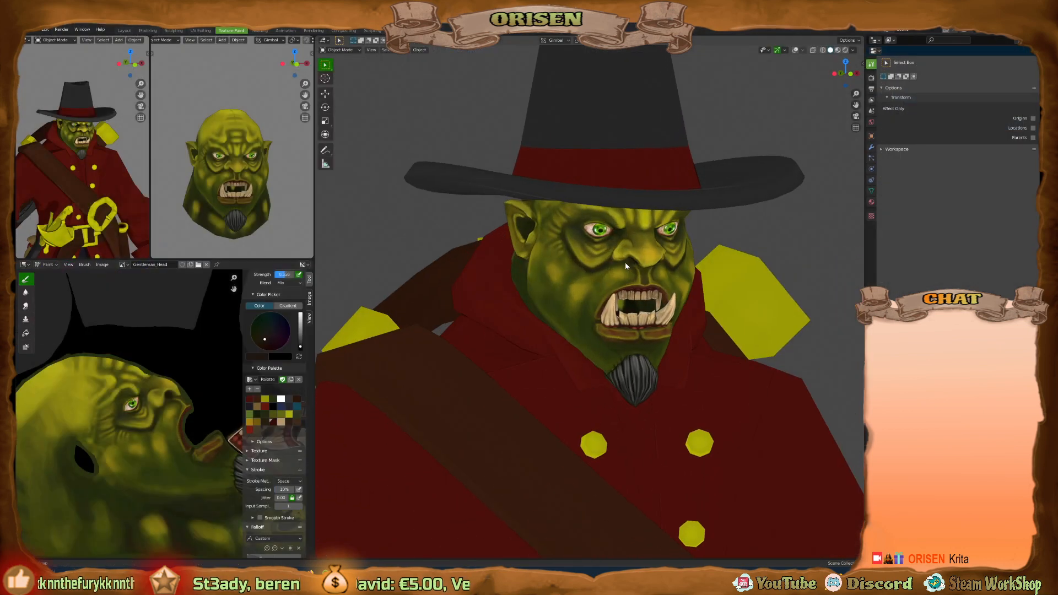
scroll(601, 358, up, 5)
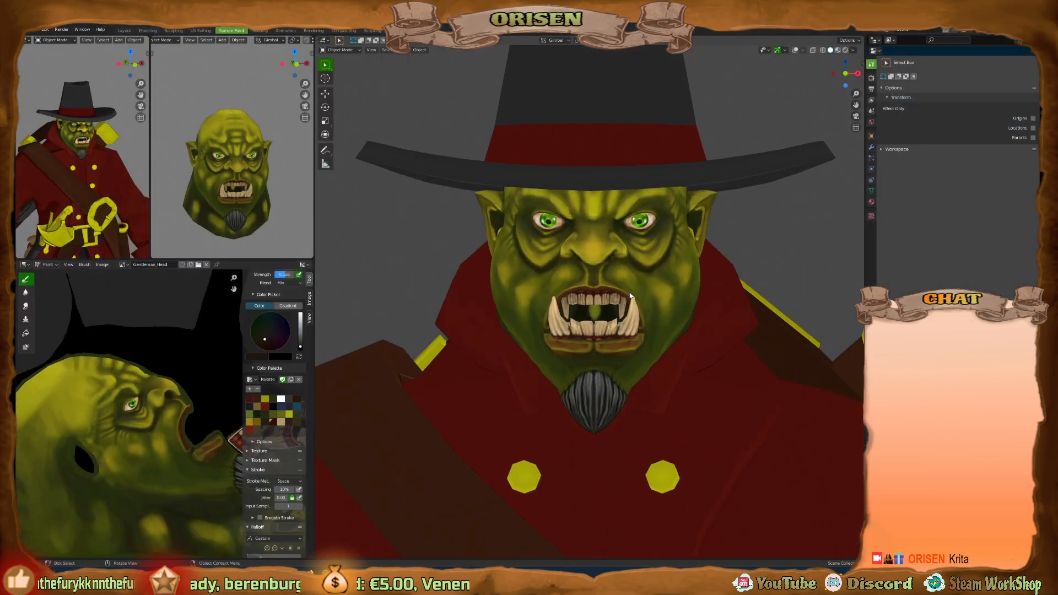
Isolate the lower teeth in local view and examine them from the front and above.
click(586, 309)
key(KP_Divide)
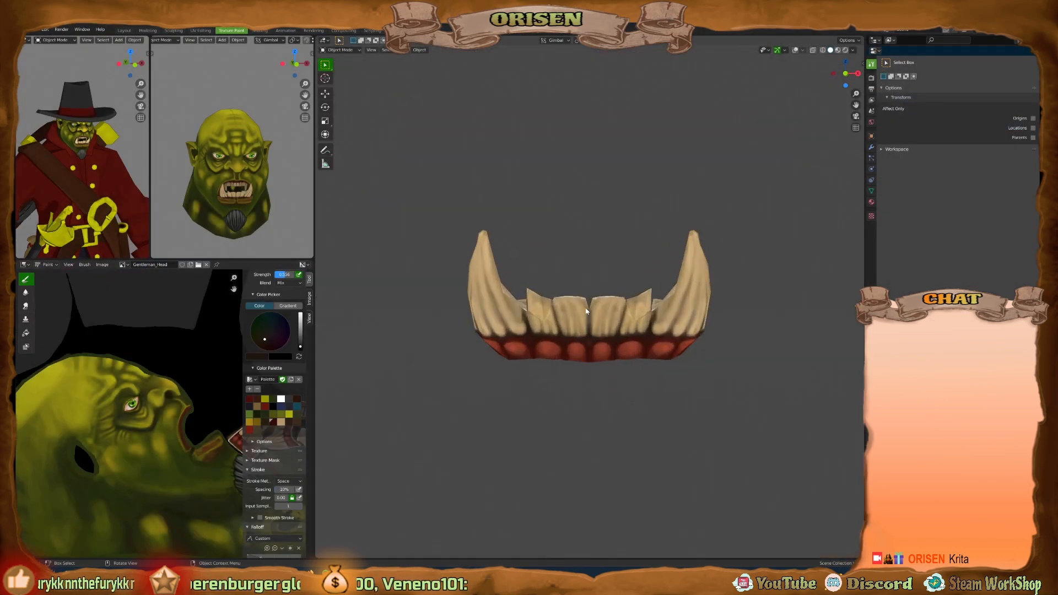
middle_drag(557, 285, 574, 297)
click(852, 50)
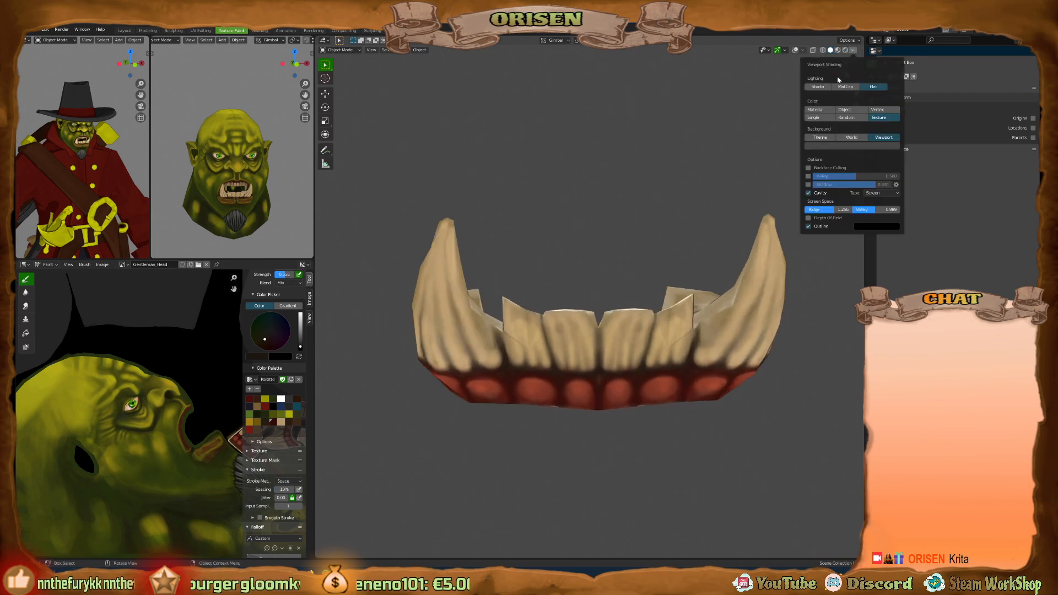
mouse_move(567, 246)
middle_down()
mouse_move(529, 274)
mouse_move(545, 276)
middle_up()
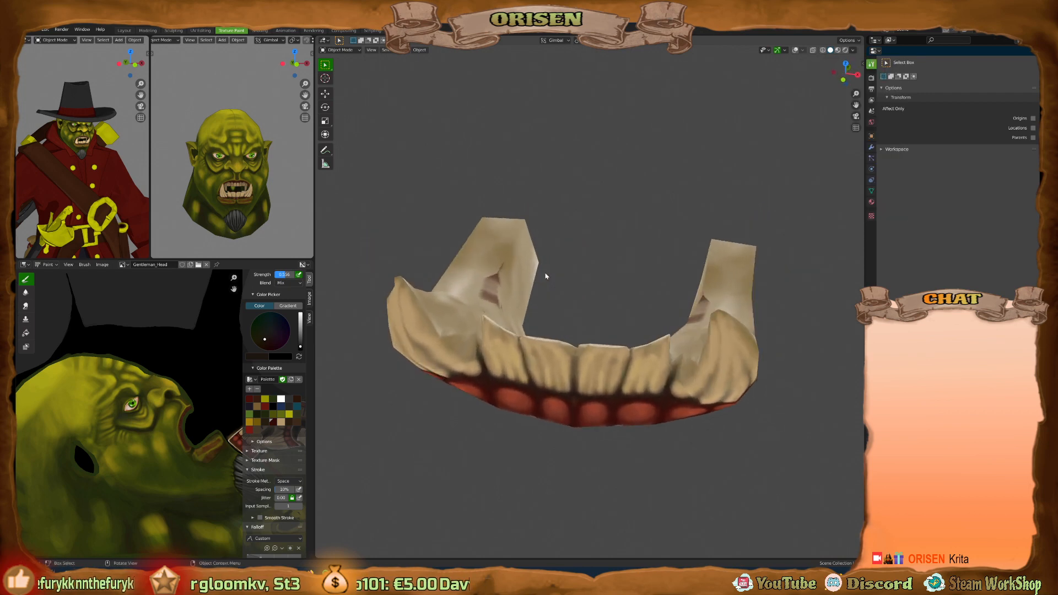
Examine the head and full character in the small viewports and the painted teeth islands in the Gentleman_Head texture.
middle_drag(259, 175, 286, 174)
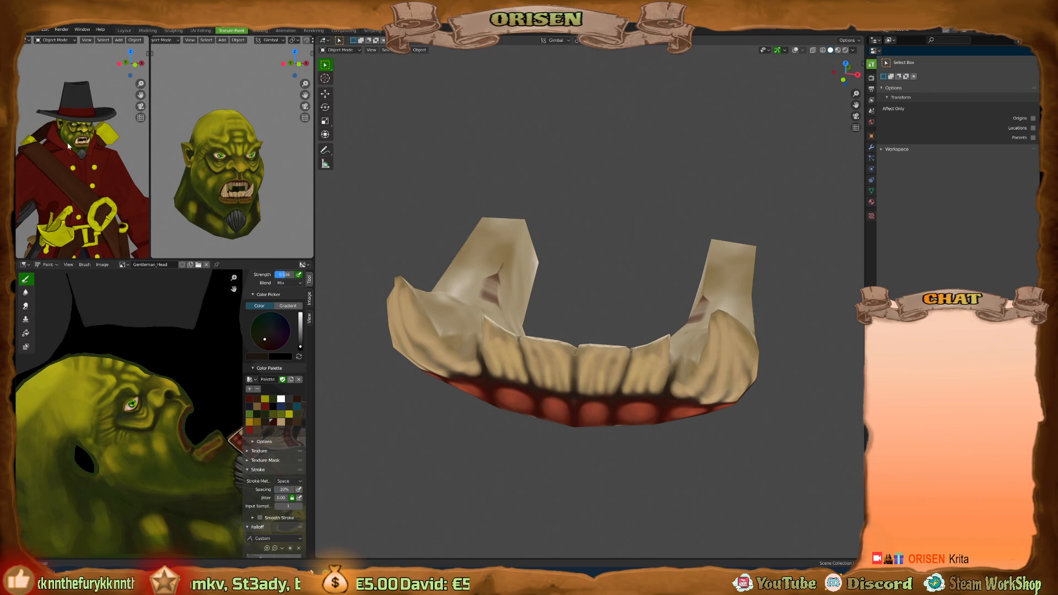
scroll(69, 146, up, 4)
middle_drag(84, 128, 125, 145)
scroll(113, 140, down, 1)
scroll(141, 404, down, 2)
middle_drag(141, 404, 50, 405)
scroll(169, 439, up, 4)
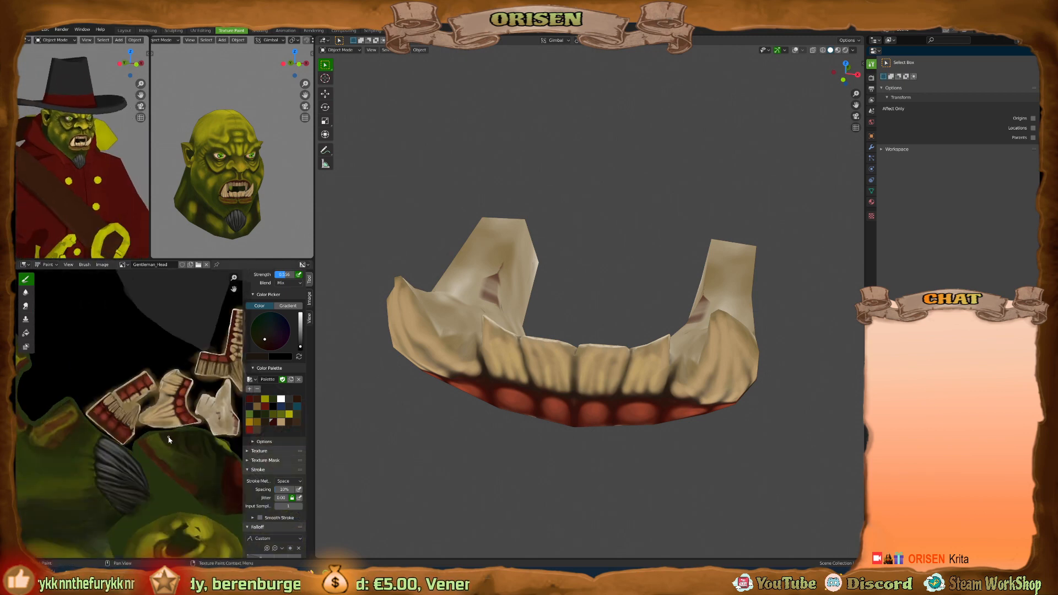
middle_drag(170, 437, 146, 454)
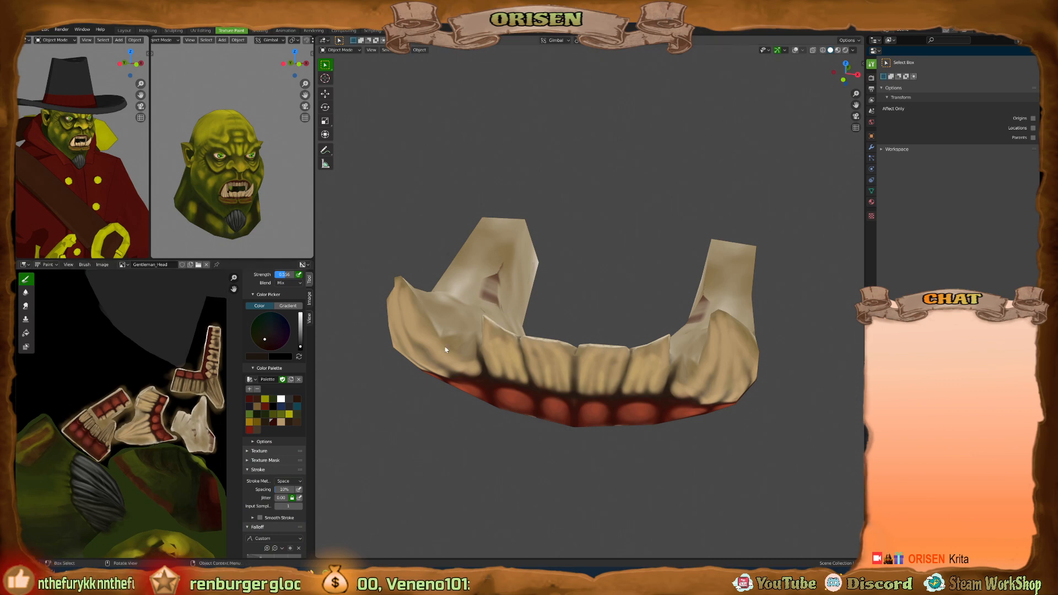
Compare the isolated lower teeth with how they sit inside the mouth on the head model.
middle_drag(585, 311, 592, 366)
middle_drag(543, 333, 574, 356)
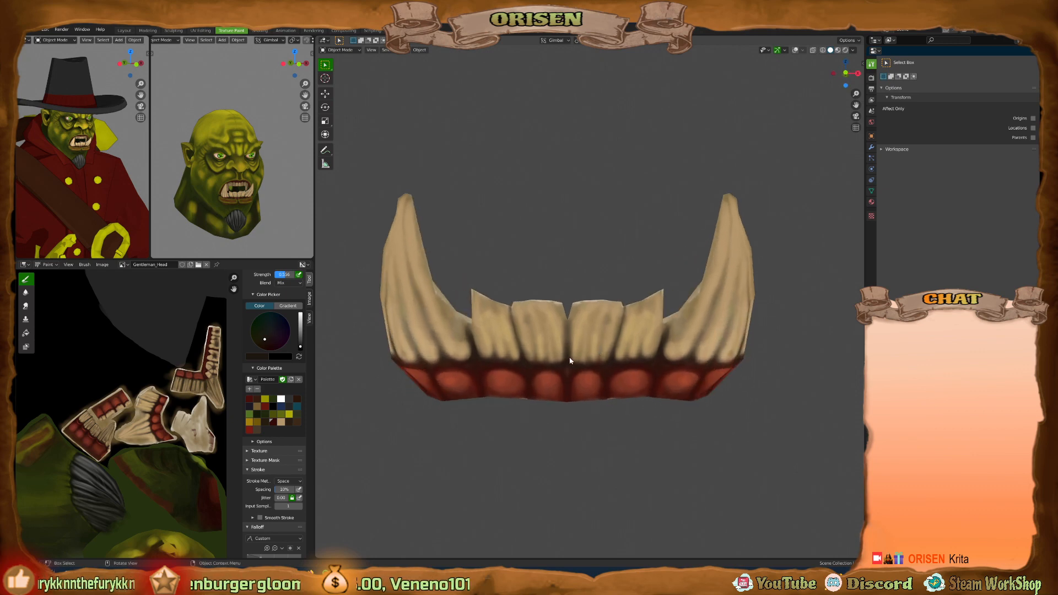
scroll(240, 193, up, 3)
middle_drag(240, 193, 207, 199)
scroll(229, 198, up, 5)
scroll(231, 193, down, 3)
middle_drag(192, 198, 210, 184)
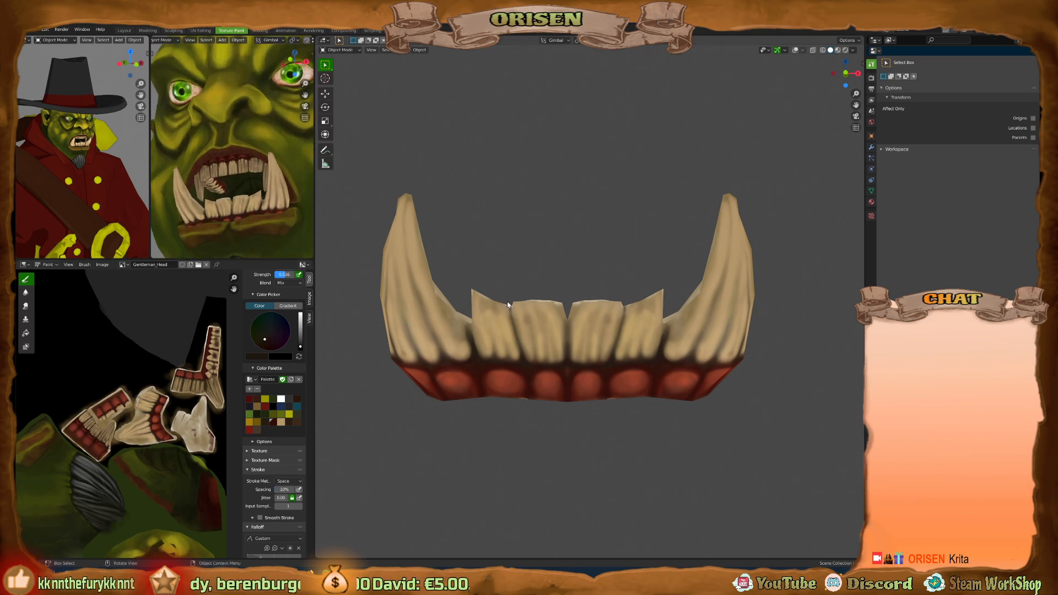
middle_drag(507, 302, 478, 279)
middle_drag(232, 190, 266, 225)
scroll(290, 216, down, 3)
scroll(256, 214, up, 3)
Show the overlays, enter Edit Mode on the lower teeth, and move a vertex of the outer front tooth along Y.
middle_drag(576, 320, 540, 406)
key(shift+alt+z)
middle_drag(567, 331, 612, 272)
key(ctrl+Tab)
click(664, 272)
scroll(528, 355, up, 3)
middle_drag(574, 320, 508, 341)
click(510, 364)
key(g)
key(y)
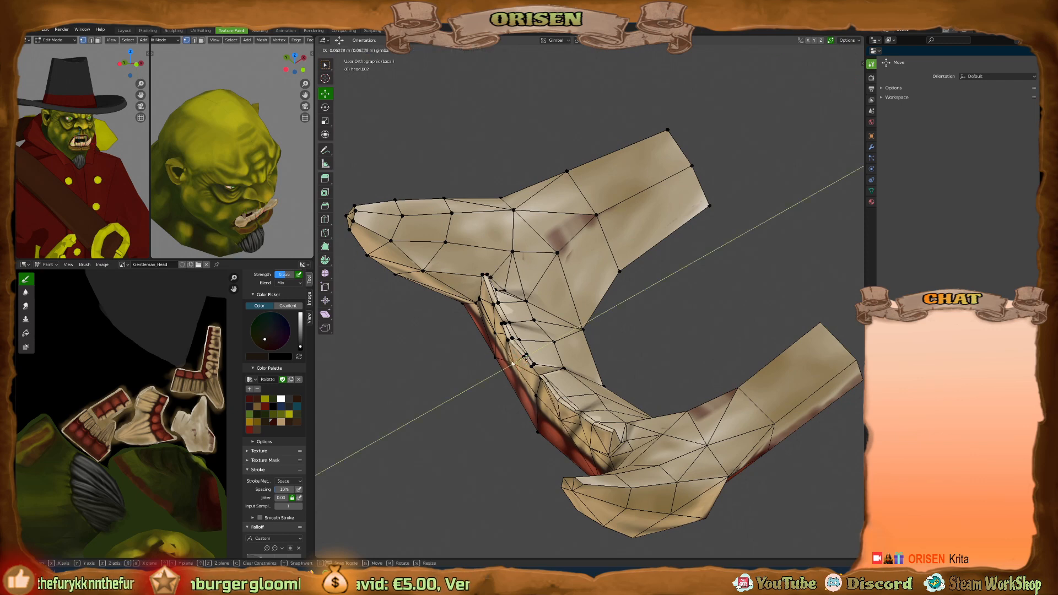
click(508, 340)
Move the neighbouring front-tooth vertex outward from the tooth row, and hide the overlays.
click(497, 334)
key(g)
key(y)
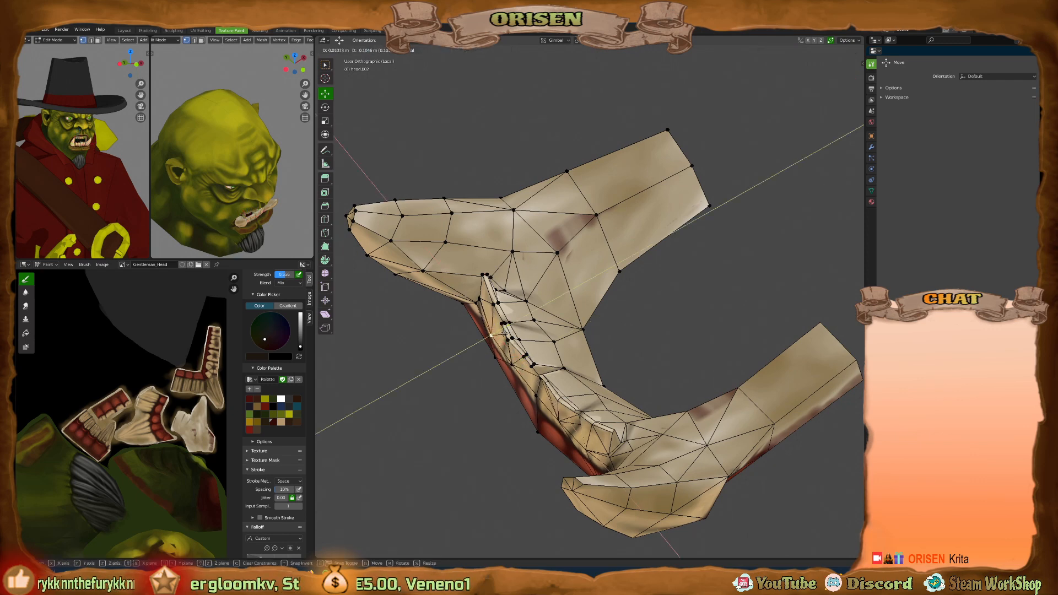
click(488, 339)
middle_drag(488, 339, 604, 290)
key(shift+alt+z)
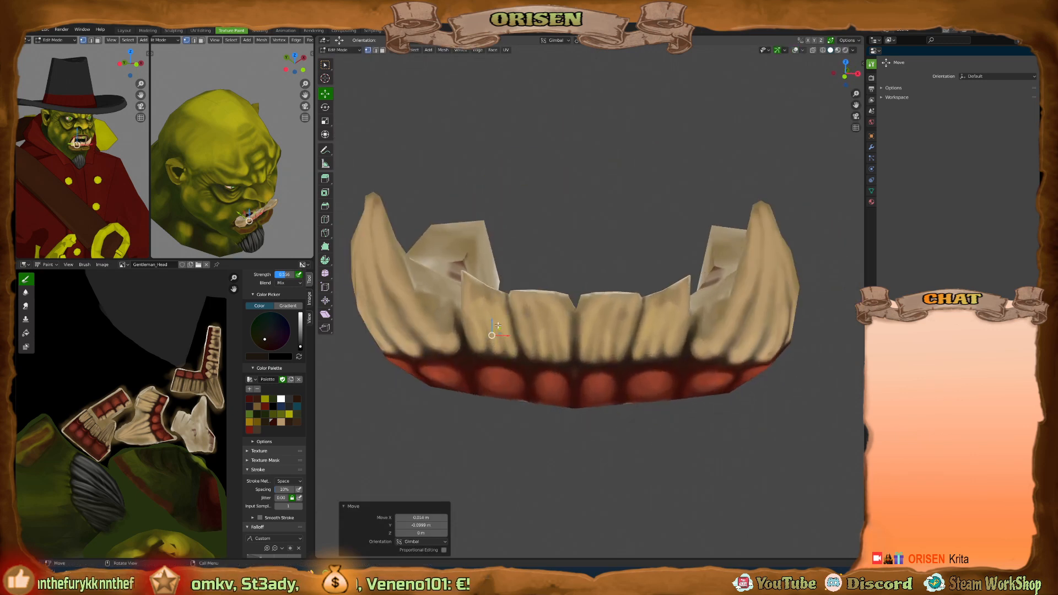
Raise the whole lower teeth set along Z in the mouth.
click(459, 293)
middle_drag(254, 253, 256, 221)
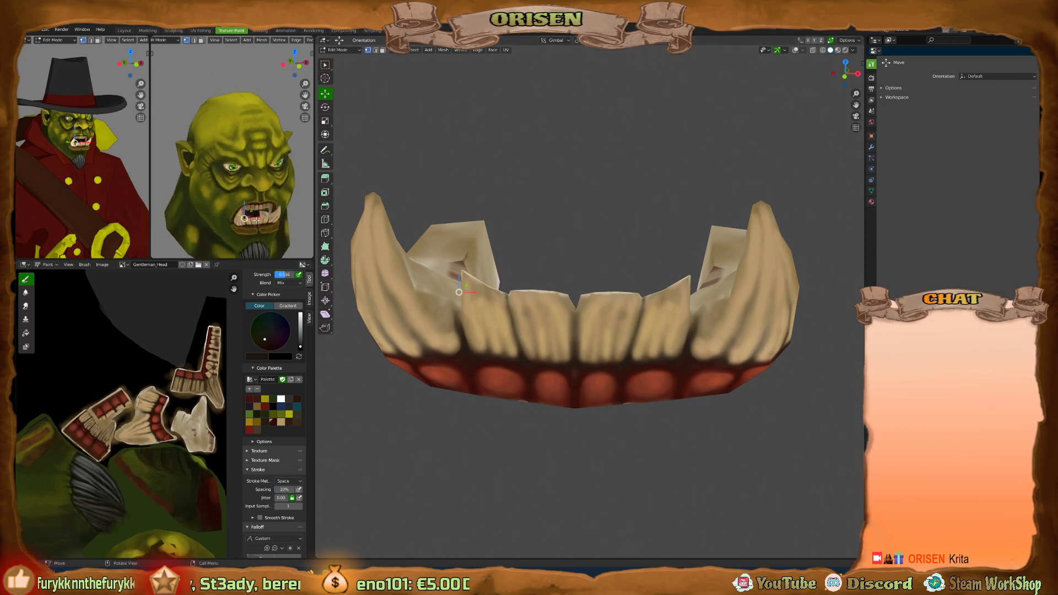
scroll(245, 198, up, 3)
key(g)
key(z)
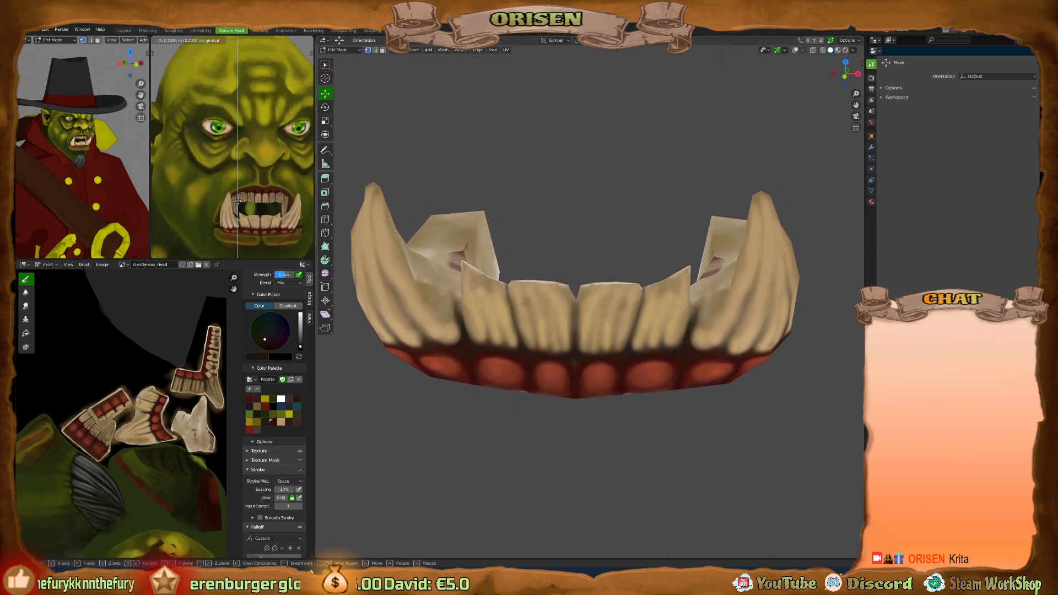
click(238, 202)
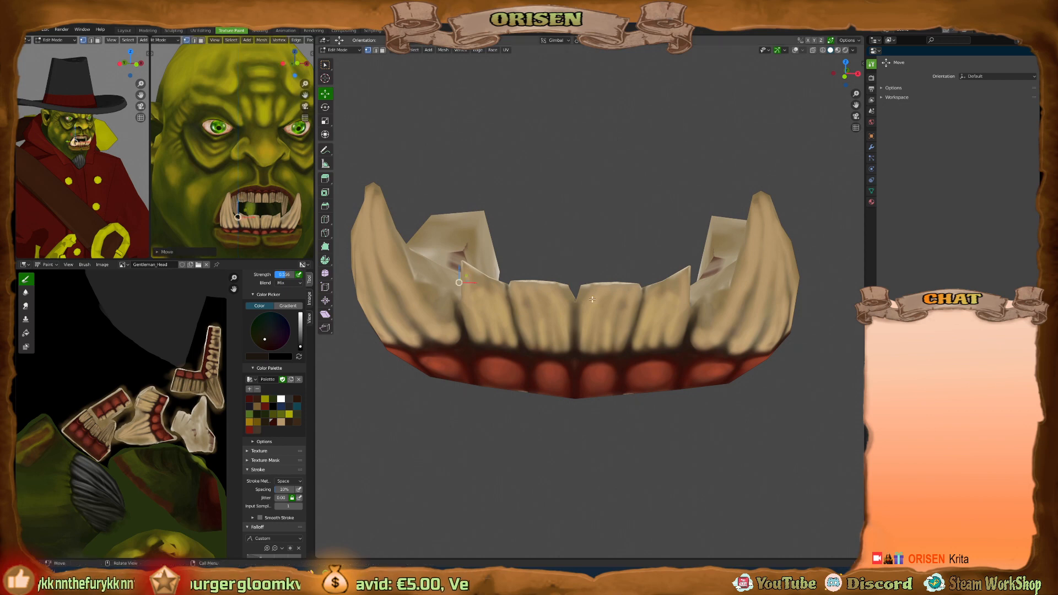
Fine-tune the lower teeth's height by moving them back down along Z so they fit the lip.
scroll(264, 196, up, 2)
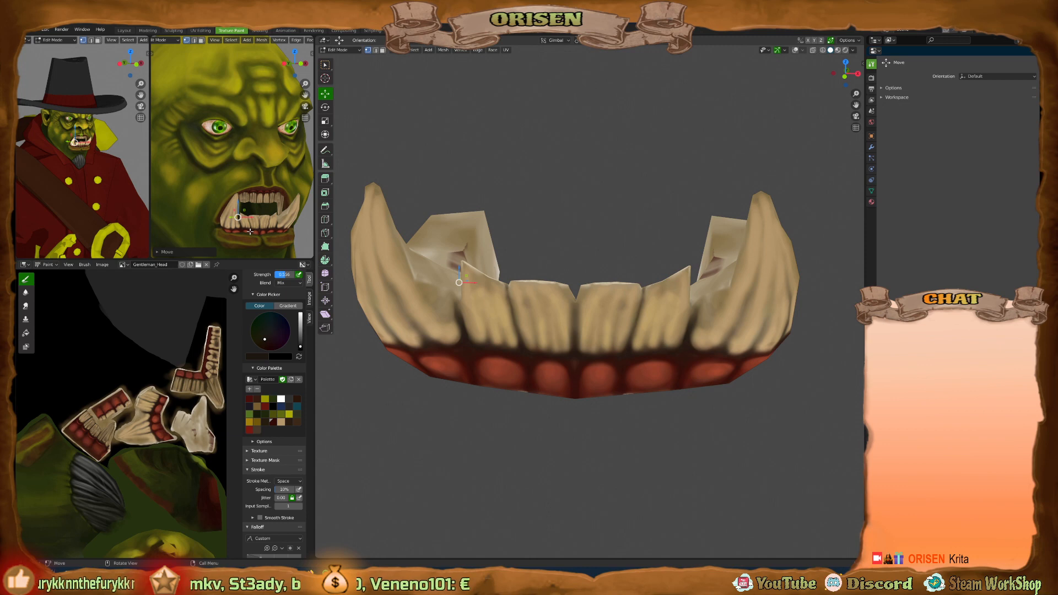
middle_drag(250, 231, 225, 196)
key(g)
key(z)
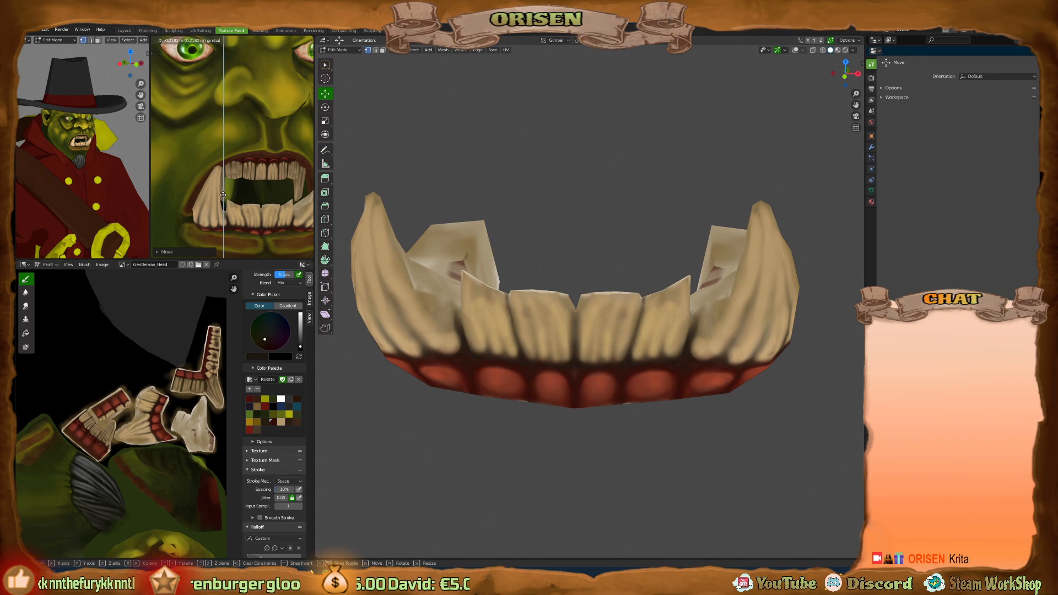
click(223, 194)
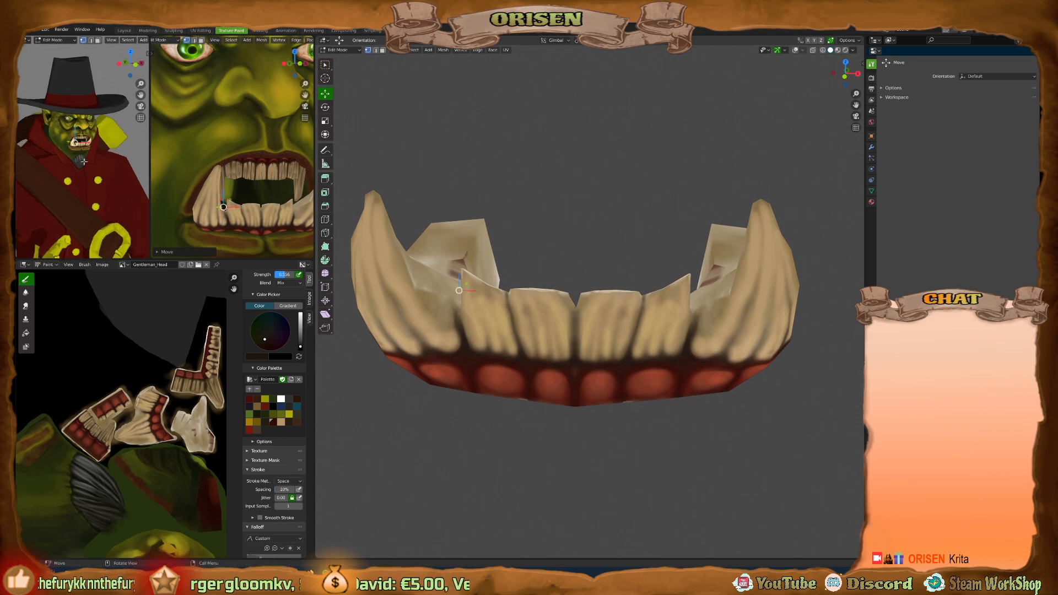
Switch to editing the upper teeth, lower them slightly along Z, and return to Object Mode.
middle_drag(245, 225, 231, 197)
key(ctrl+Tab)
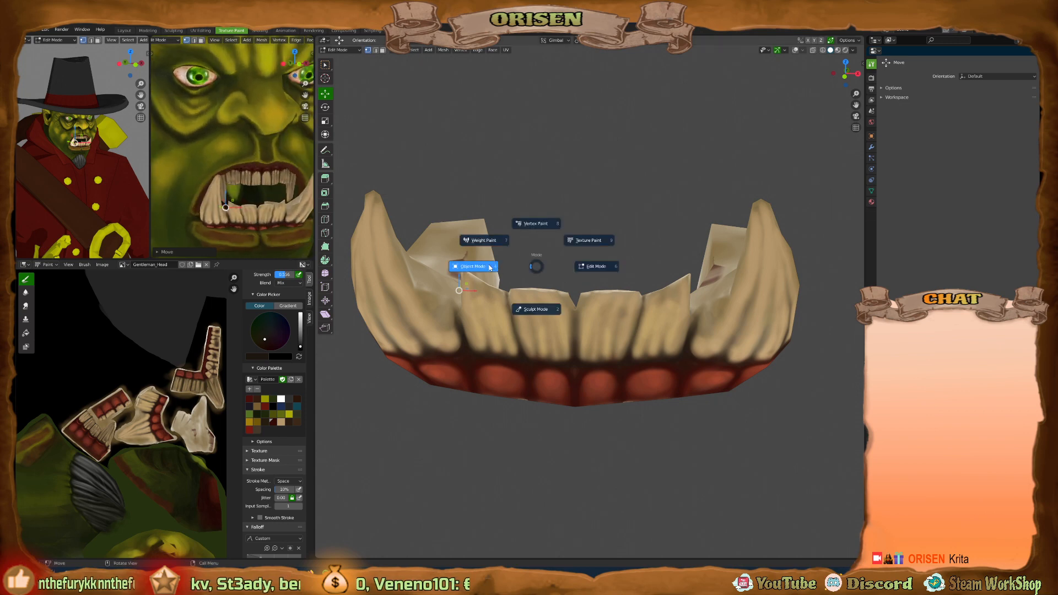
click(488, 267)
key(ctrl+Tab)
click(397, 170)
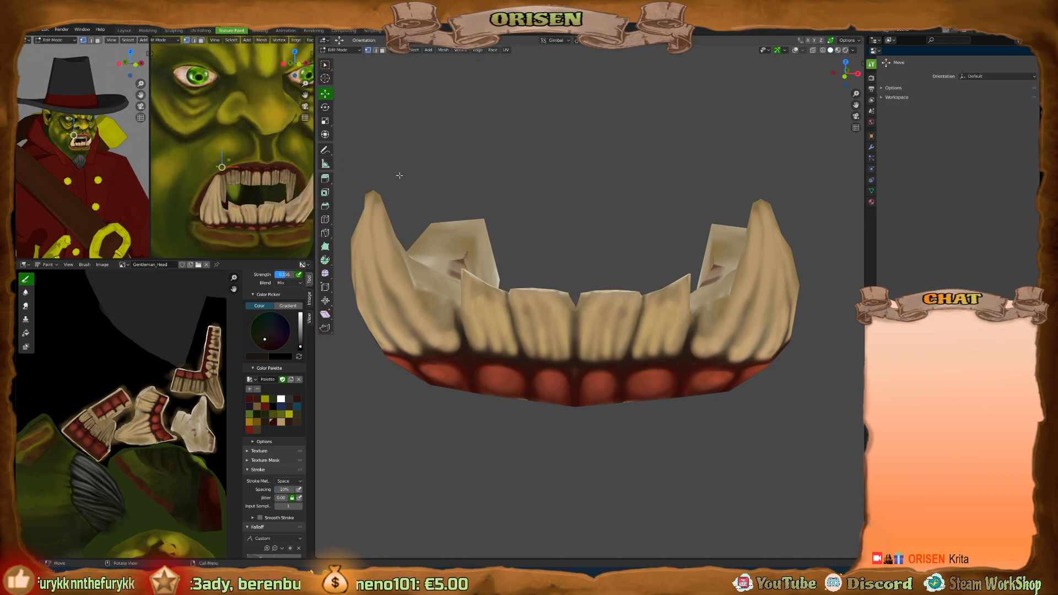
drag(231, 157, 231, 163)
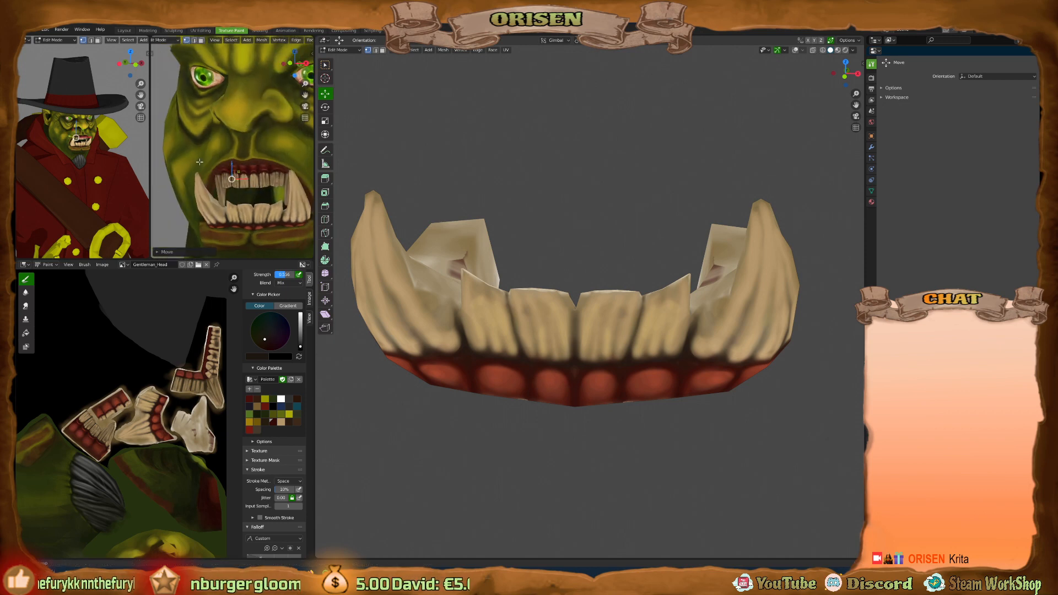
mouse_move(232, 163)
middle_down()
mouse_move(182, 161)
mouse_move(236, 165)
middle_up()
click(229, 162)
key(ctrl+Tab)
click(411, 184)
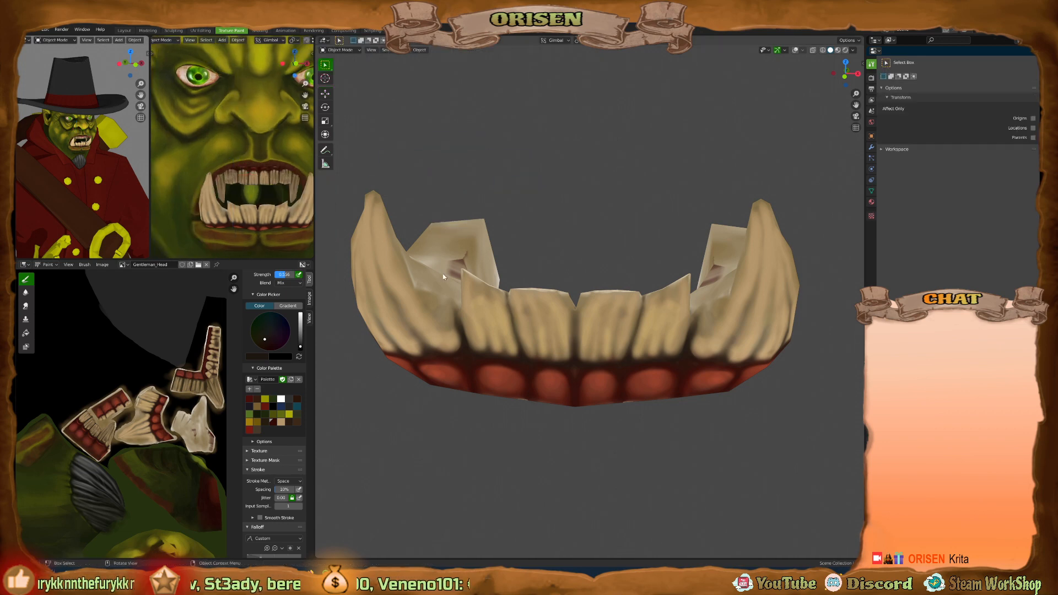
Put the lower teeth in Texture Paint mode and inspect the gums from the front and side.
key(ctrl+Tab)
click(560, 256)
mouse_move(555, 279)
middle_down()
mouse_move(590, 306)
mouse_move(576, 304)
middle_up()
scroll(595, 325, up, 1)
scroll(601, 325, down, 2)
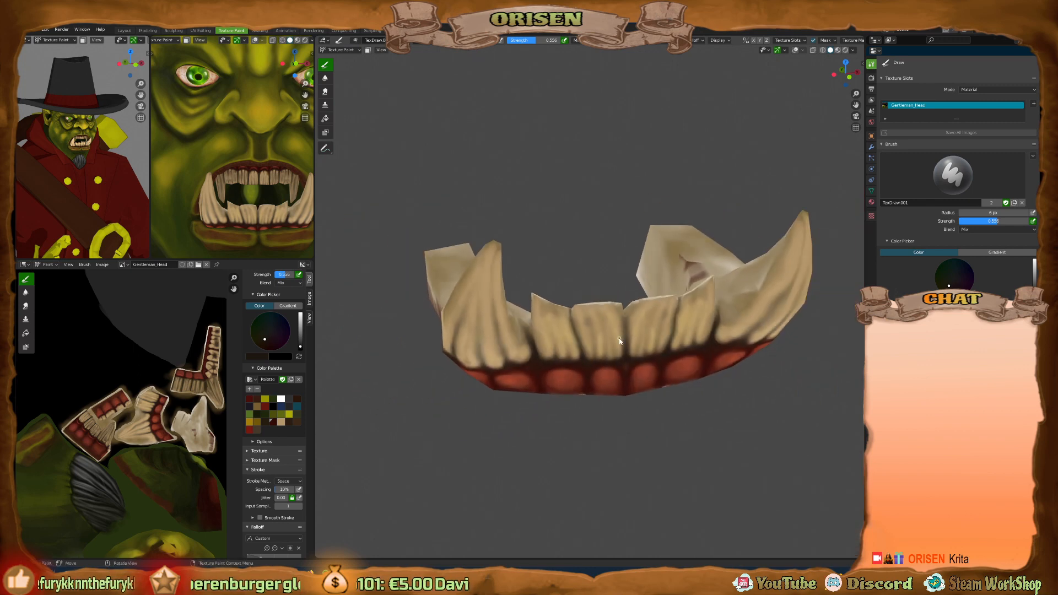
key(KP_1)
shift+middle_drag(485, 94, 615, 289)
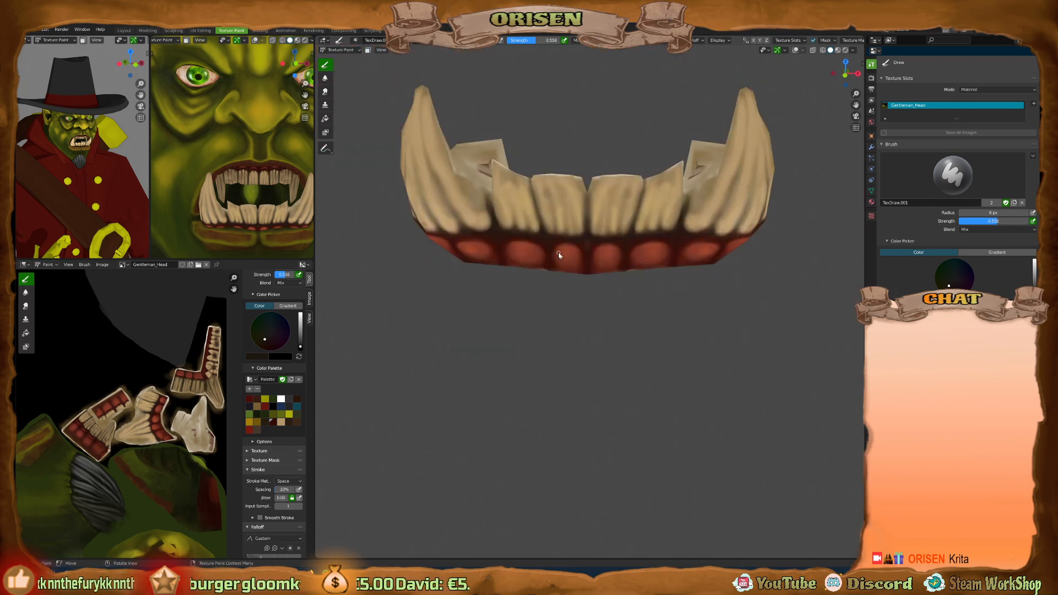
mouse_move(559, 254)
middle_down()
mouse_move(555, 230)
mouse_move(442, 224)
mouse_move(522, 232)
mouse_move(560, 273)
mouse_move(558, 254)
middle_up()
scroll(523, 231, up, 2)
shift+middle_drag(558, 255, 560, 280)
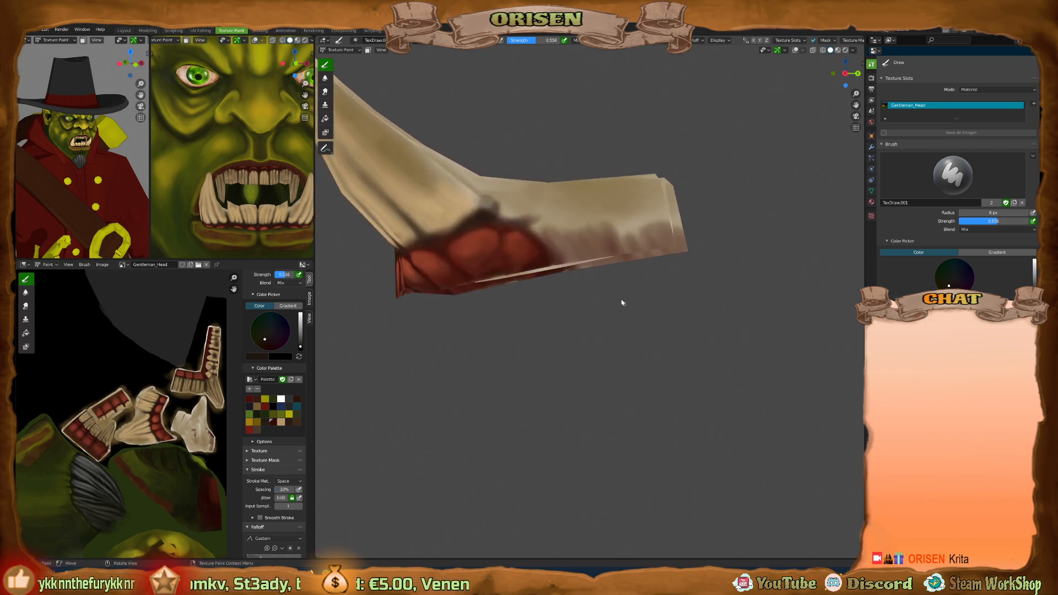
Sample the dark red gum colour from the side of the lower jaw and enlarge the paint brush.
key(ctrl+Tab)
click(667, 216)
middle_drag(639, 223, 633, 248)
key(s)
key(bracketright)
key(bracketright)
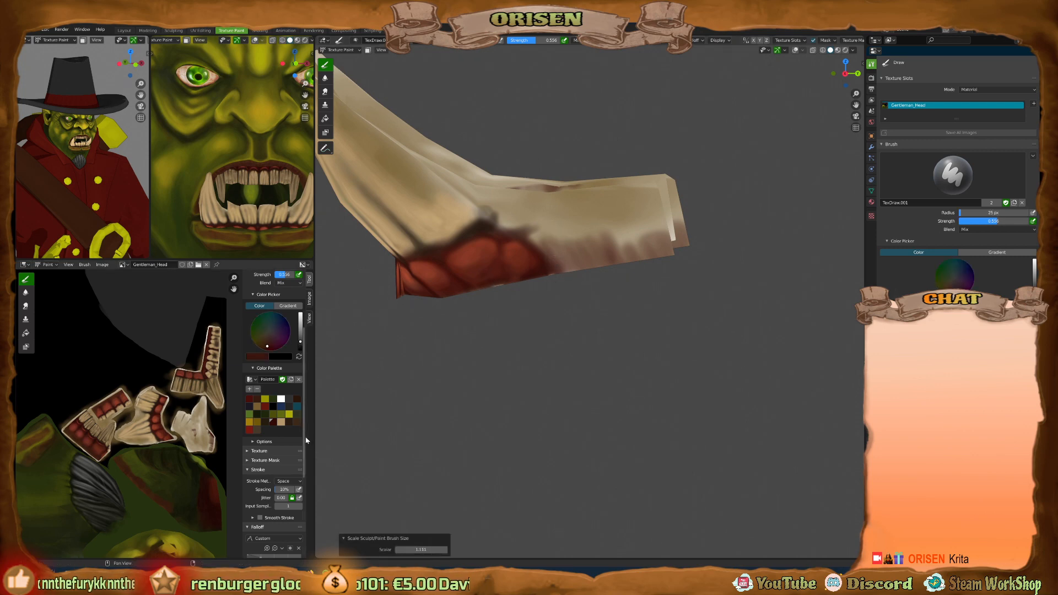
Reshape the brush's custom falloff curve to a softer fade and enlarge the brush radius to 44 px.
scroll(265, 480, down, 5)
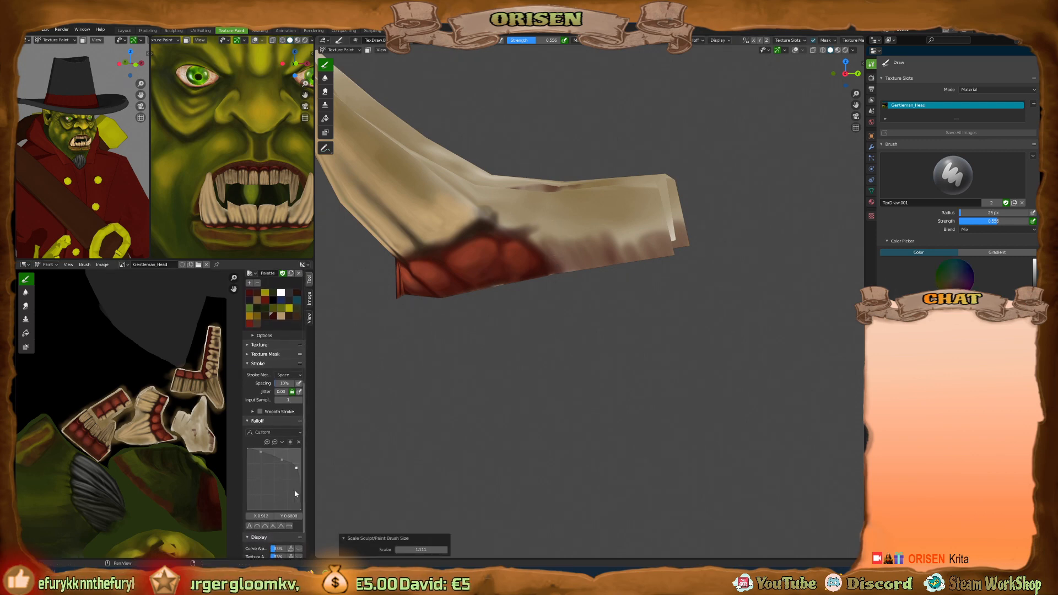
click(256, 528)
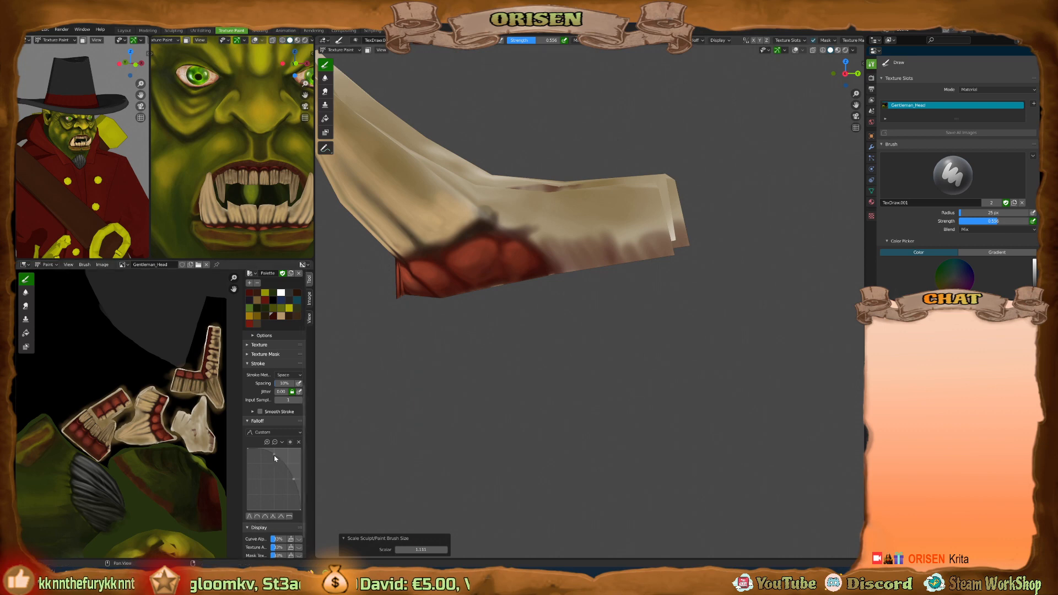
drag(274, 455, 292, 483)
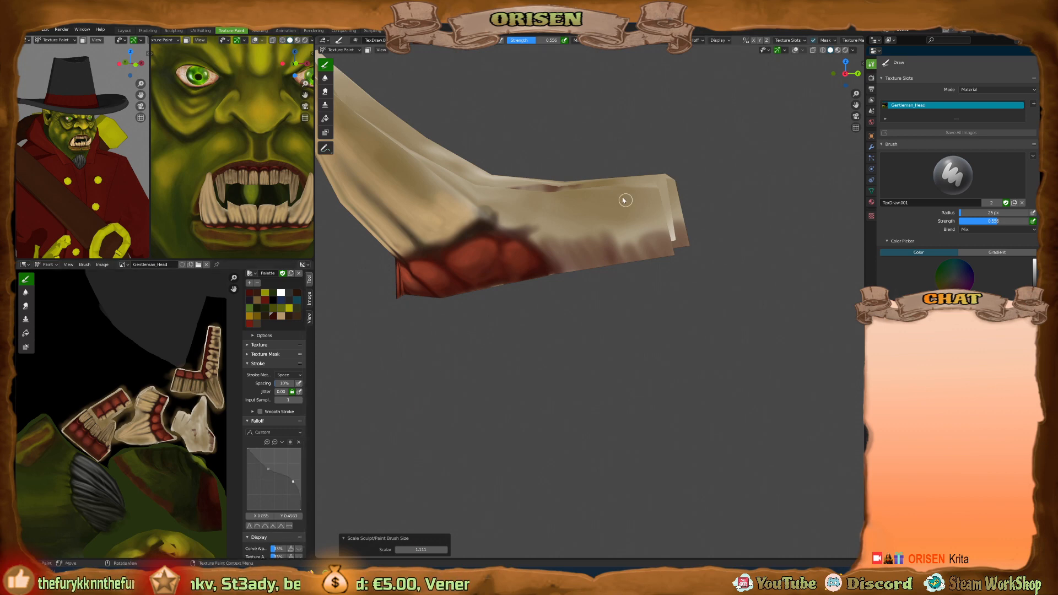
key(bracketright)
Paint dark red gum along the lower edge of the jaw's rear side section.
mouse_move(552, 235)
mouse_down()
mouse_move(589, 258)
mouse_move(574, 238)
mouse_move(555, 253)
mouse_move(588, 258)
mouse_move(622, 234)
mouse_move(633, 247)
mouse_move(626, 233)
mouse_move(664, 265)
mouse_up()
mouse_move(663, 264)
middle_down()
mouse_move(605, 225)
mouse_move(637, 255)
mouse_move(661, 236)
mouse_move(653, 245)
middle_up()
mouse_move(652, 244)
mouse_down()
mouse_move(647, 231)
mouse_move(590, 236)
mouse_move(609, 264)
mouse_up()
mouse_move(609, 265)
middle_down()
mouse_move(547, 239)
mouse_move(584, 287)
mouse_move(574, 240)
middle_up()
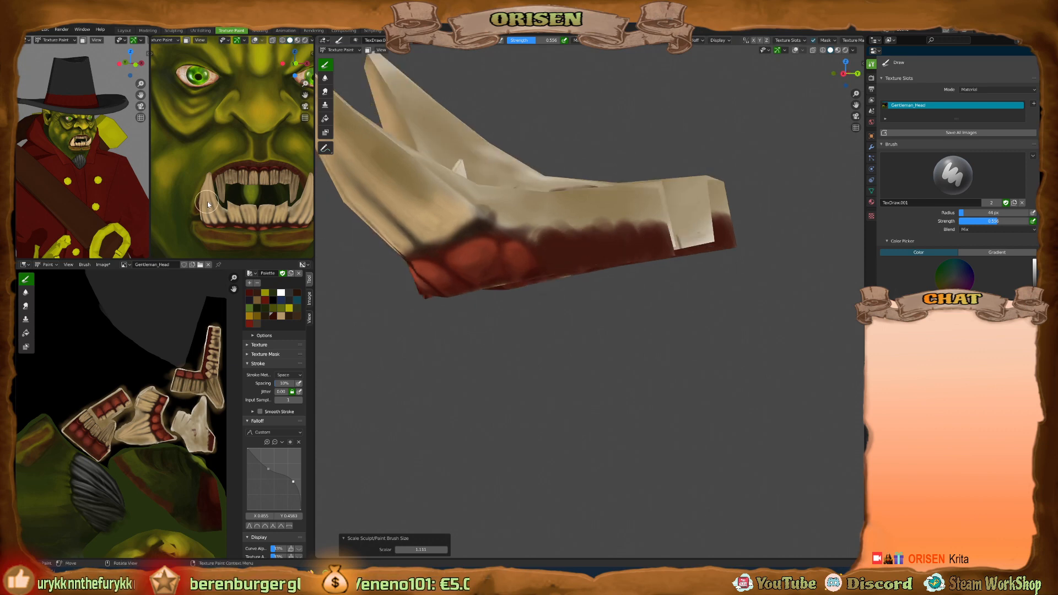
Check the painted rear gum on the isolated teeth and in the mouth of the head model.
middle_drag(207, 201, 255, 204)
middle_drag(577, 235, 604, 236)
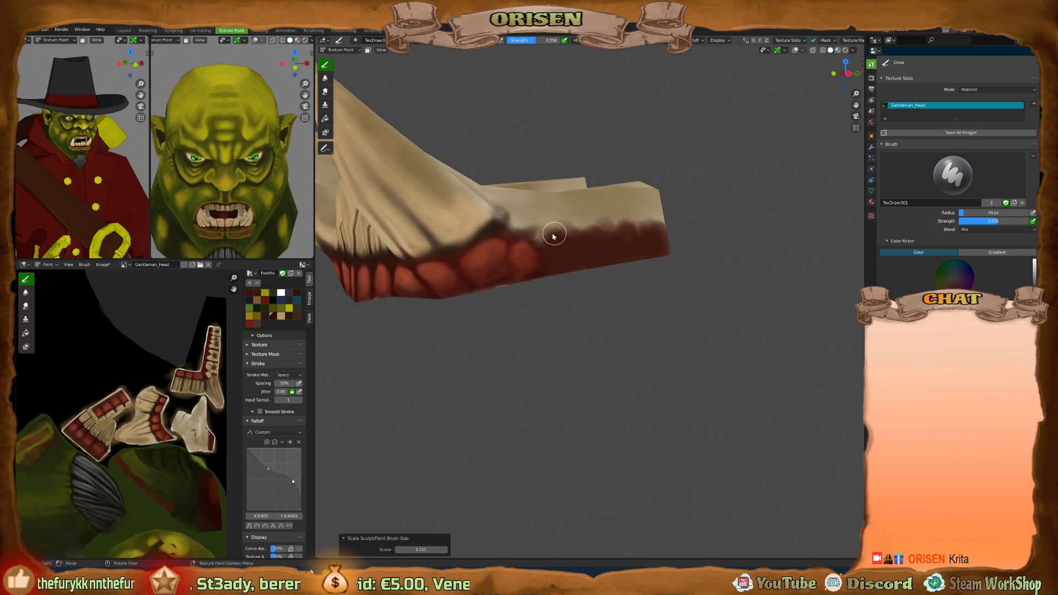
middle_drag(264, 212, 237, 202)
scroll(231, 214, up, 4)
scroll(235, 214, down, 6)
scroll(228, 212, down, 3)
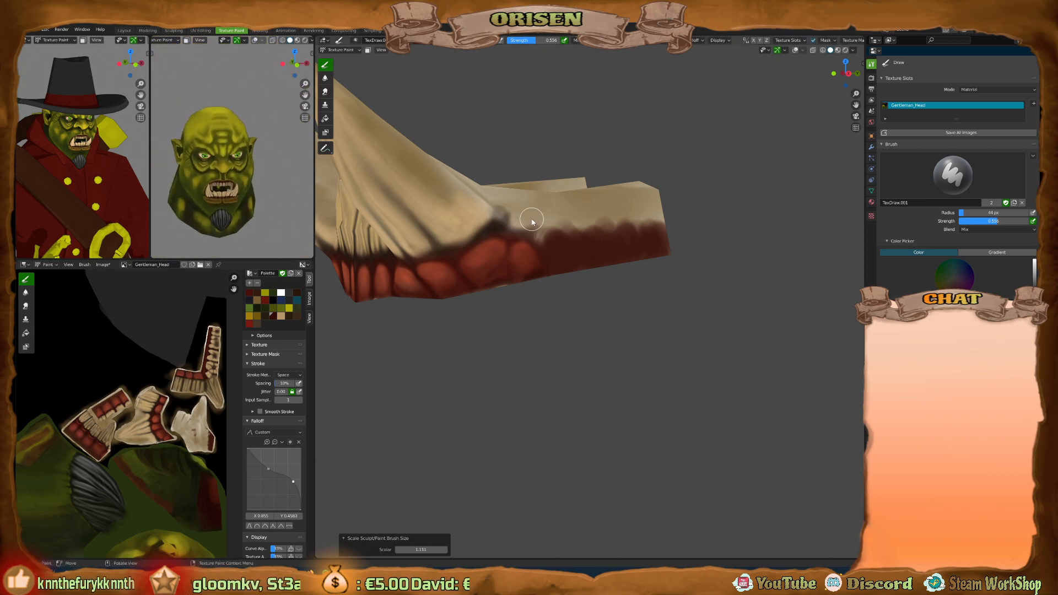
middle_drag(532, 222, 618, 308)
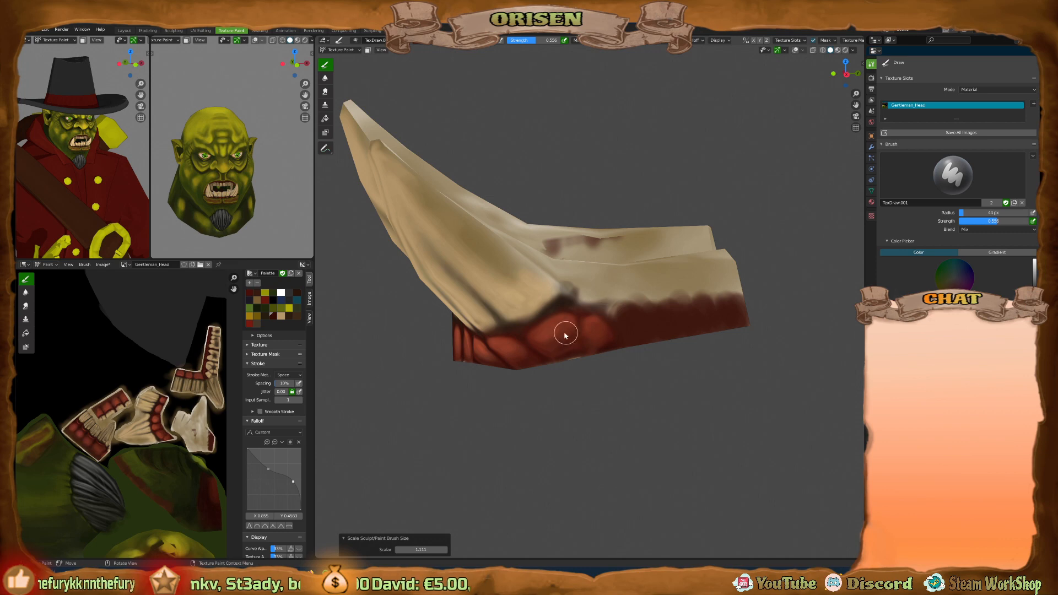
Paint rounded lighter red bulges along the jaw's rear side gum and shade the dark gaps between them with a 27 px brush.
key(s)
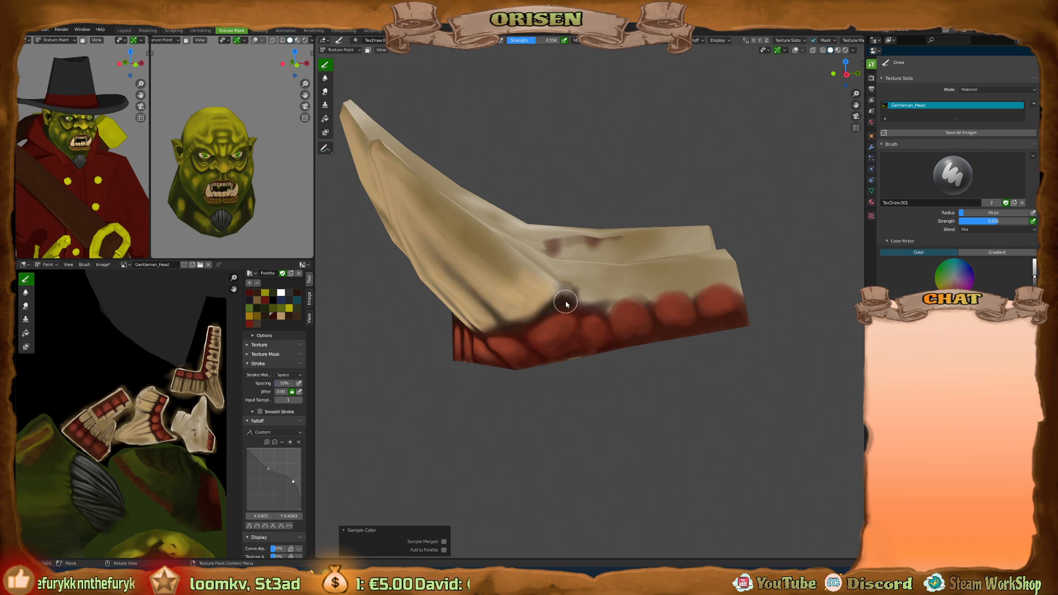
key(s)
key(bracketleft)
key(bracketleft)
key(bracketleft)
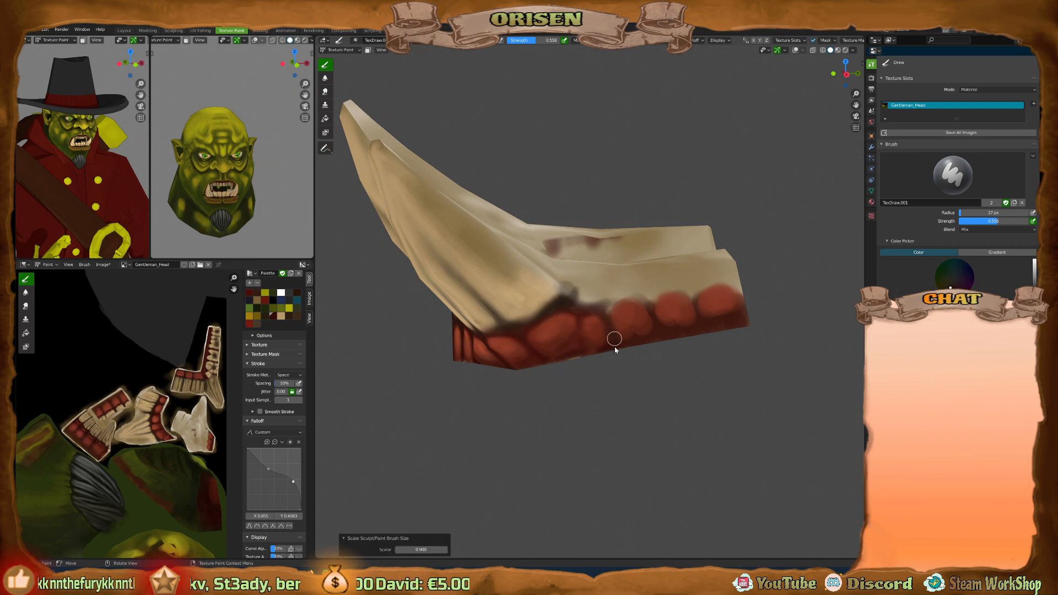
middle_drag(612, 341, 626, 348)
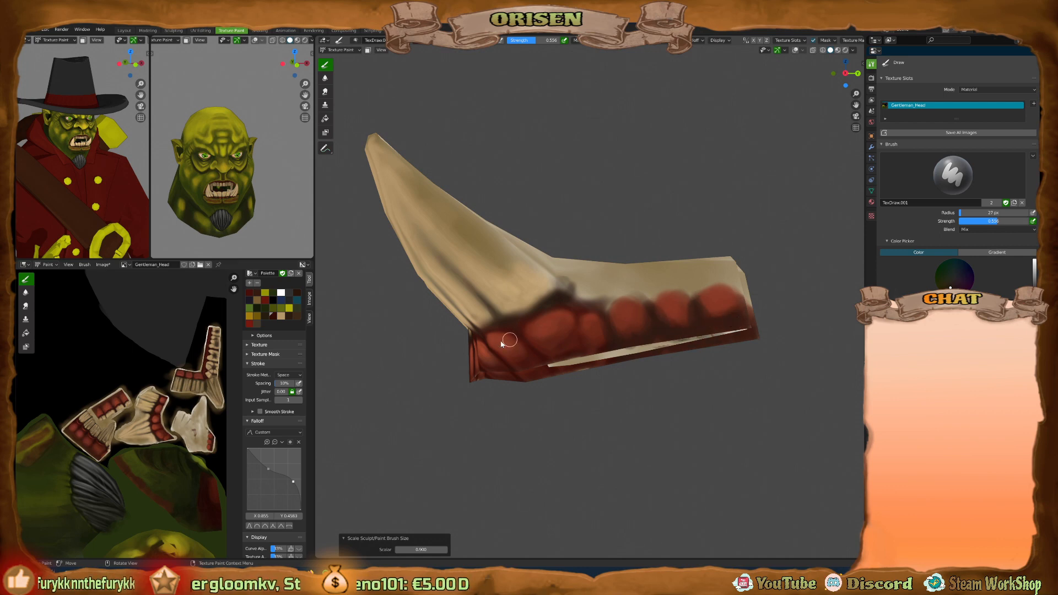
Reduce the brush radius to 21 px and paint brighter red highlights on the rear gum bulges.
key(bracketleft)
key(bracketleft)
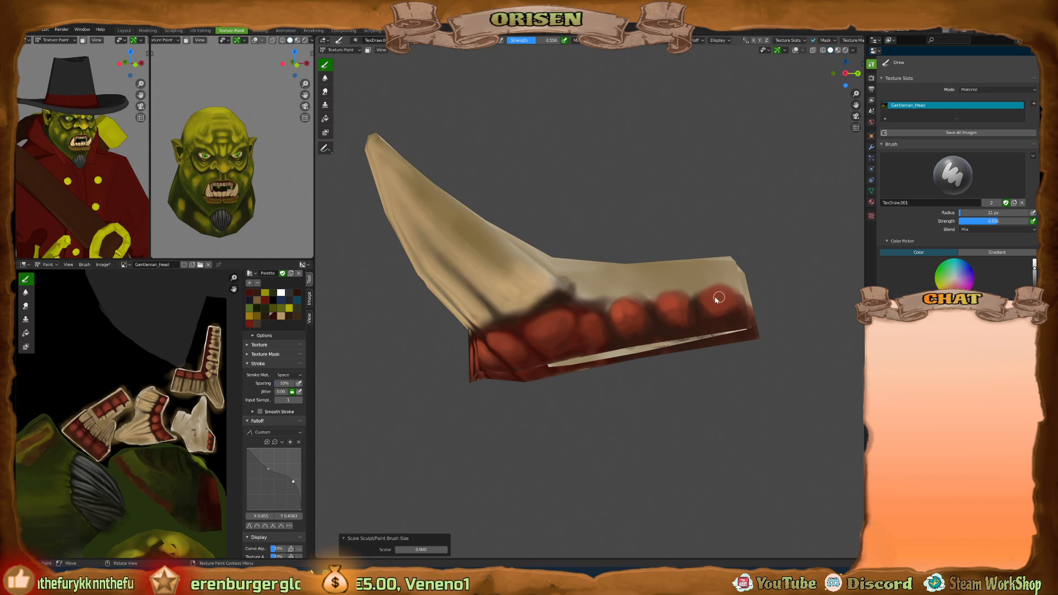
middle_drag(719, 284, 611, 319)
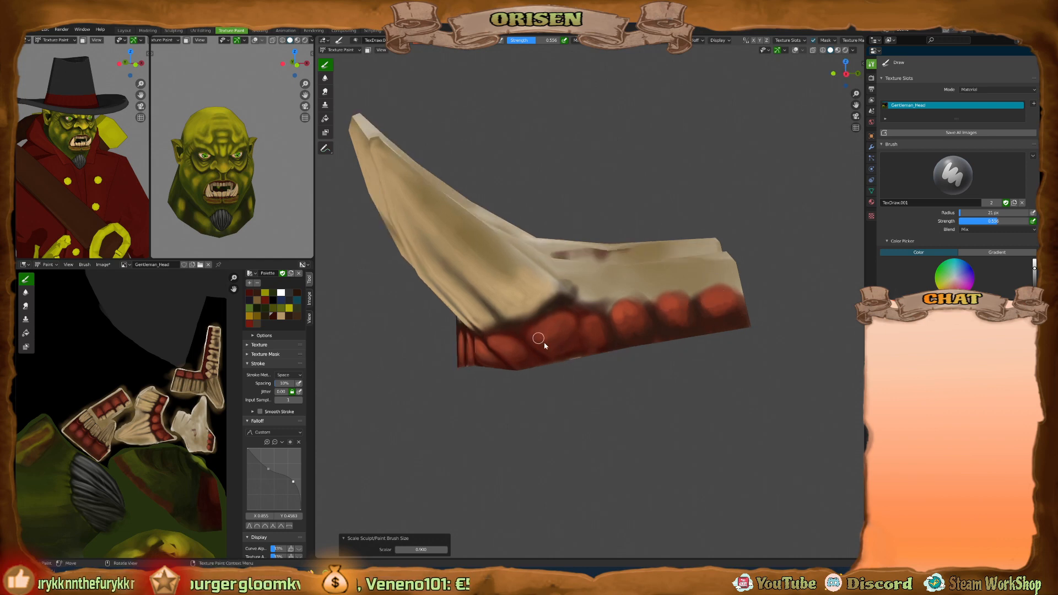
mouse_move(584, 370)
middle_down()
mouse_move(642, 309)
mouse_move(661, 309)
mouse_move(587, 356)
mouse_move(635, 336)
middle_up()
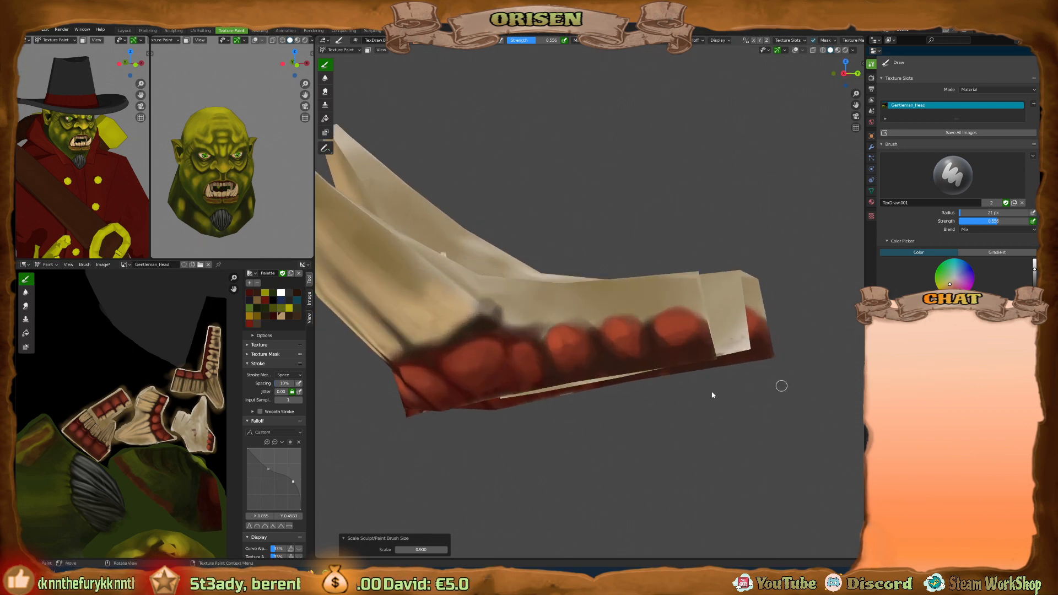
middle_drag(607, 219, 617, 216)
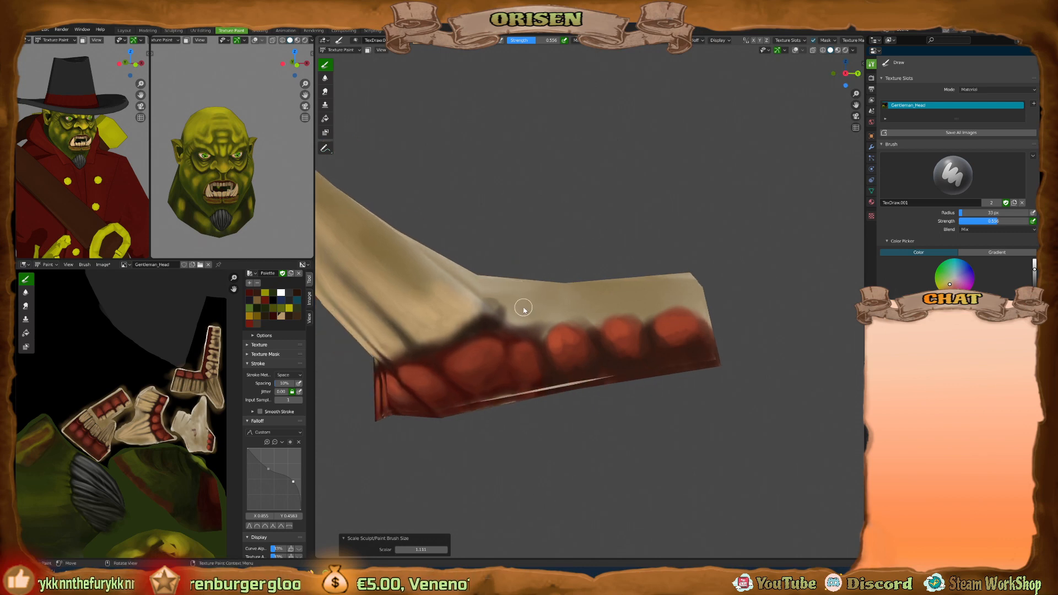
Darken the brush colour and paint a row of four dark oval pits along the upper surface of the rear teeth.
mouse_move(524, 310)
middle_down()
mouse_move(581, 237)
mouse_move(537, 290)
mouse_move(751, 386)
middle_up()
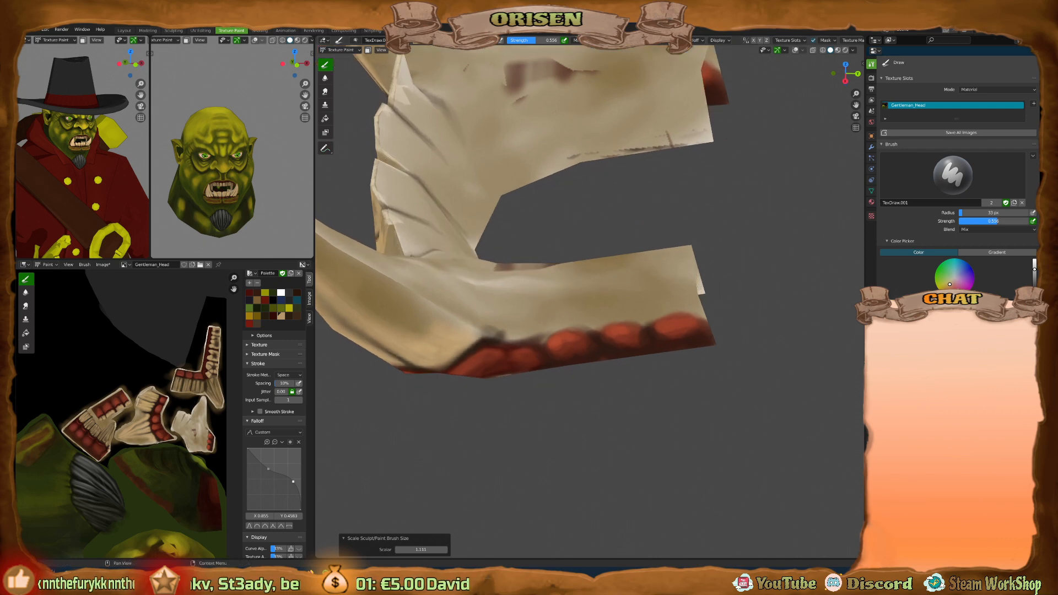
drag(1032, 272, 1033, 286)
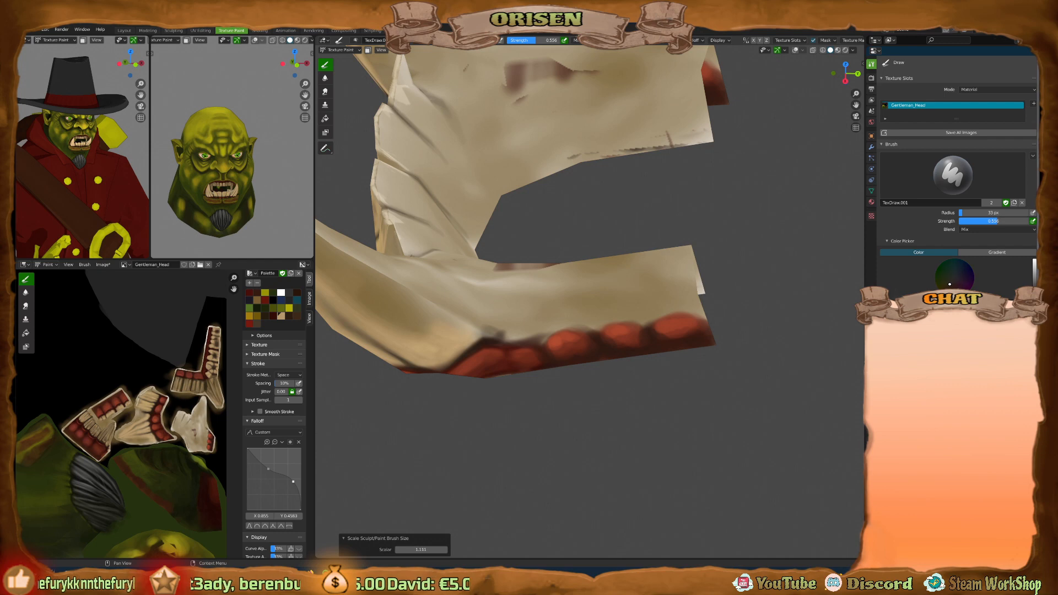
middle_drag(530, 372, 522, 377)
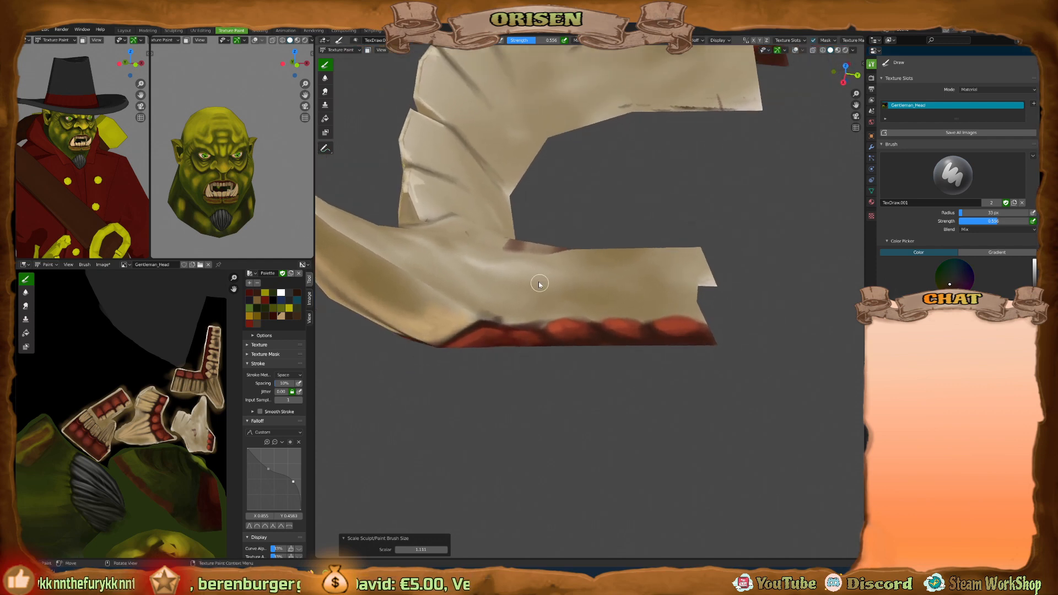
drag(533, 286, 529, 294)
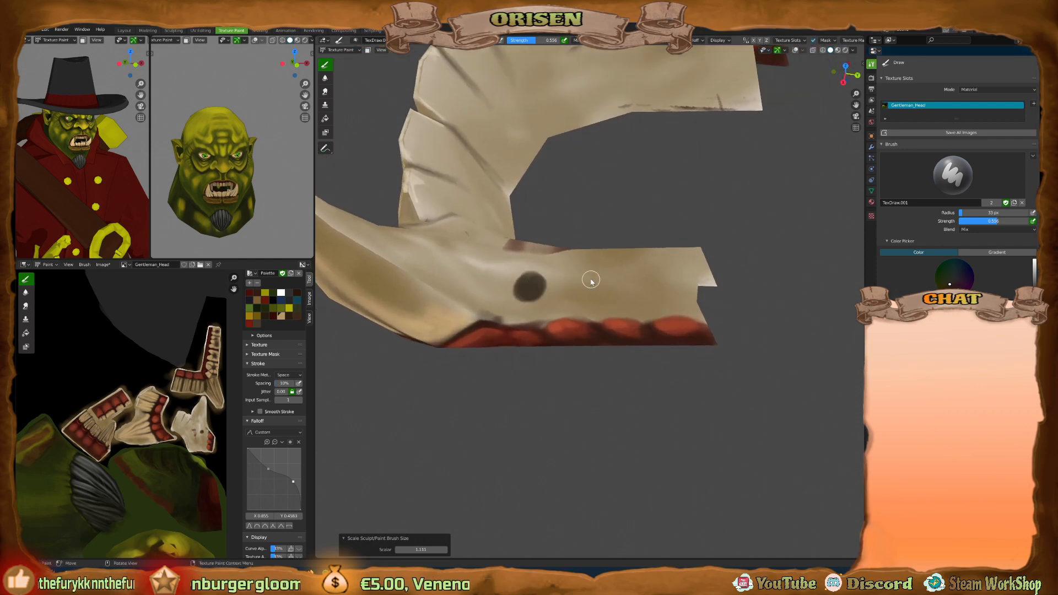
mouse_move(591, 281)
middle_down()
mouse_move(581, 241)
mouse_move(585, 306)
mouse_move(573, 288)
middle_up()
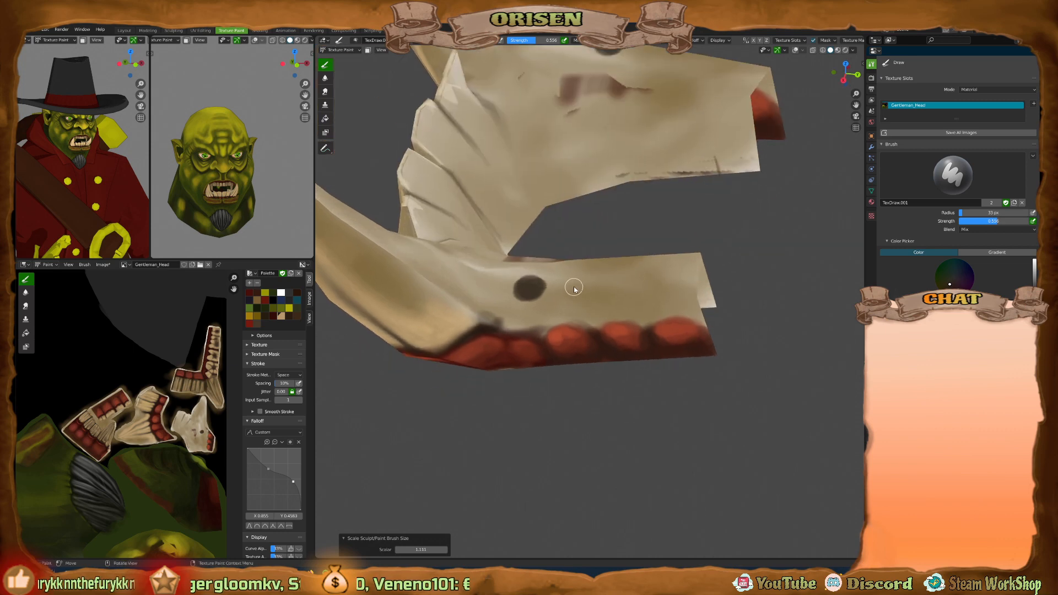
mouse_move(573, 285)
mouse_down()
mouse_move(637, 296)
mouse_move(674, 285)
mouse_move(664, 292)
mouse_up()
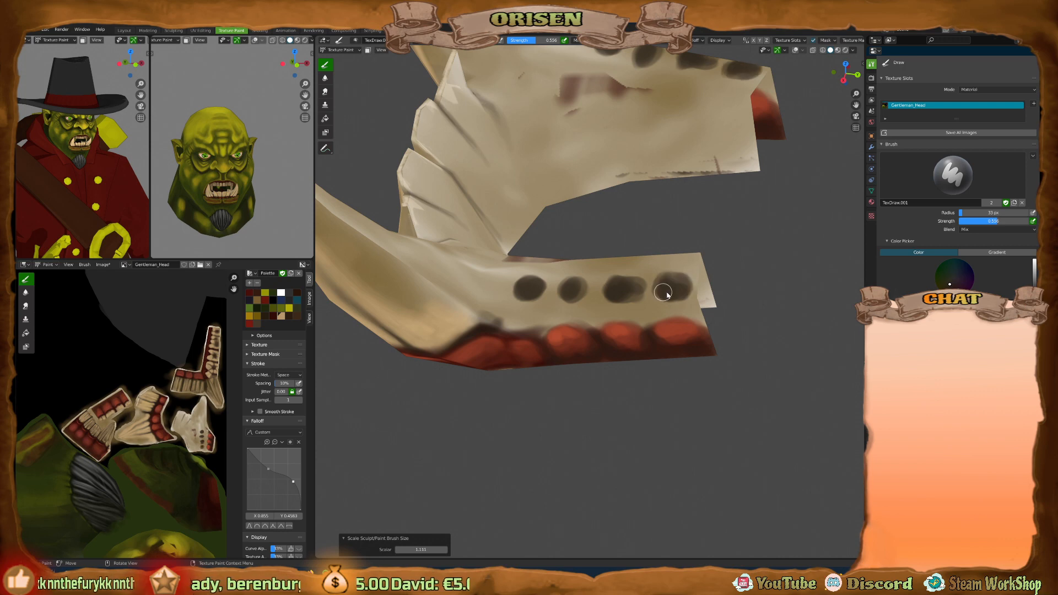
mouse_move(667, 295)
middle_down()
mouse_move(680, 256)
mouse_move(627, 258)
middle_up()
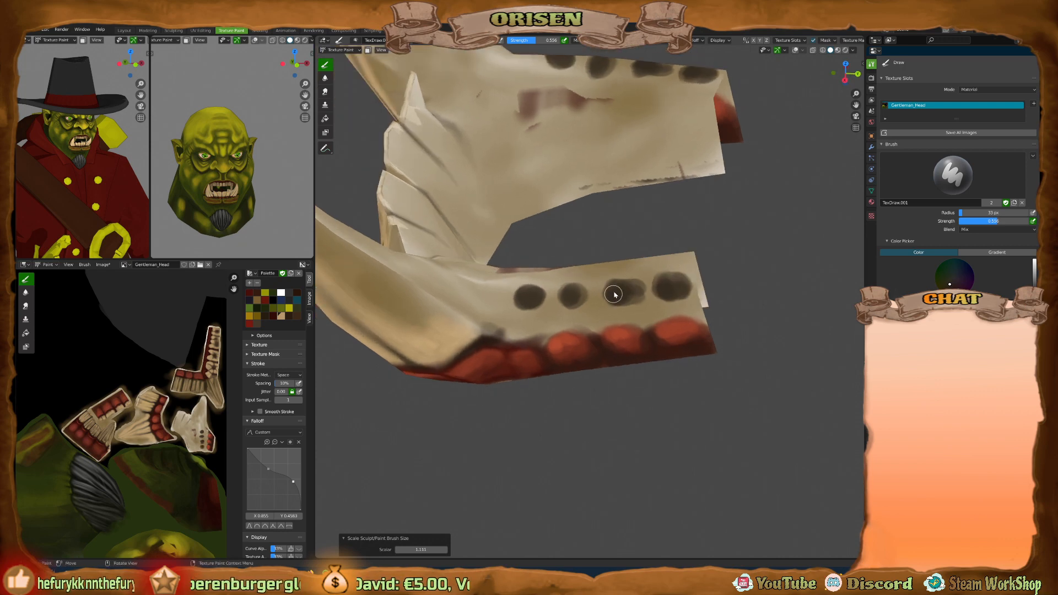
mouse_move(614, 295)
mouse_down()
mouse_move(530, 294)
mouse_move(548, 301)
mouse_up()
Paint dark vertical gaps between the rear teeth, from the pits down to the gum bulges, using a 16 px brush.
mouse_move(549, 300)
middle_down()
mouse_move(570, 300)
mouse_move(548, 310)
mouse_move(549, 348)
mouse_move(562, 286)
mouse_move(563, 296)
middle_up()
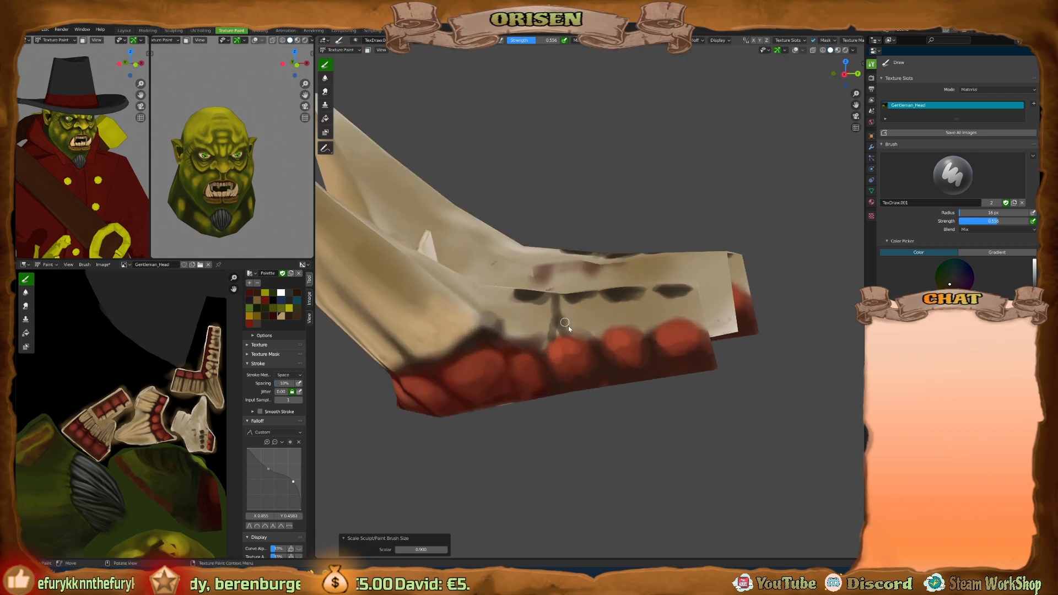
middle_drag(589, 334, 598, 332)
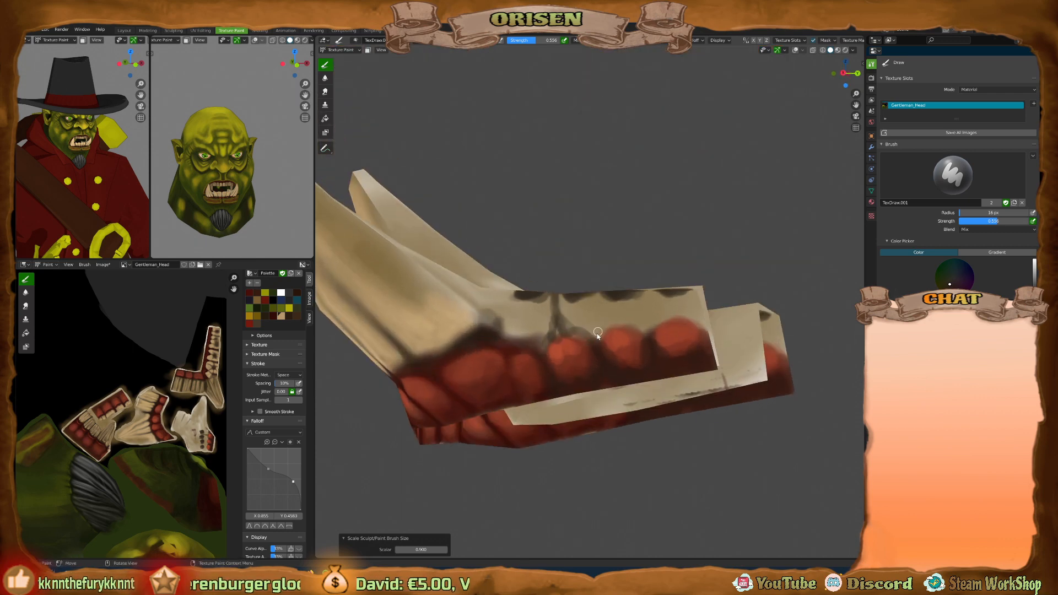
drag(597, 332, 603, 335)
mouse_move(599, 295)
mouse_down()
mouse_move(600, 332)
mouse_move(607, 313)
mouse_move(646, 315)
mouse_move(648, 330)
mouse_up()
mouse_move(646, 298)
alt+mouse_down()
mouse_move(649, 324)
mouse_move(650, 298)
mouse_move(650, 311)
alt+mouse_up()
mouse_move(663, 352)
alt+mouse_down()
mouse_move(669, 333)
mouse_move(502, 326)
alt+mouse_up()
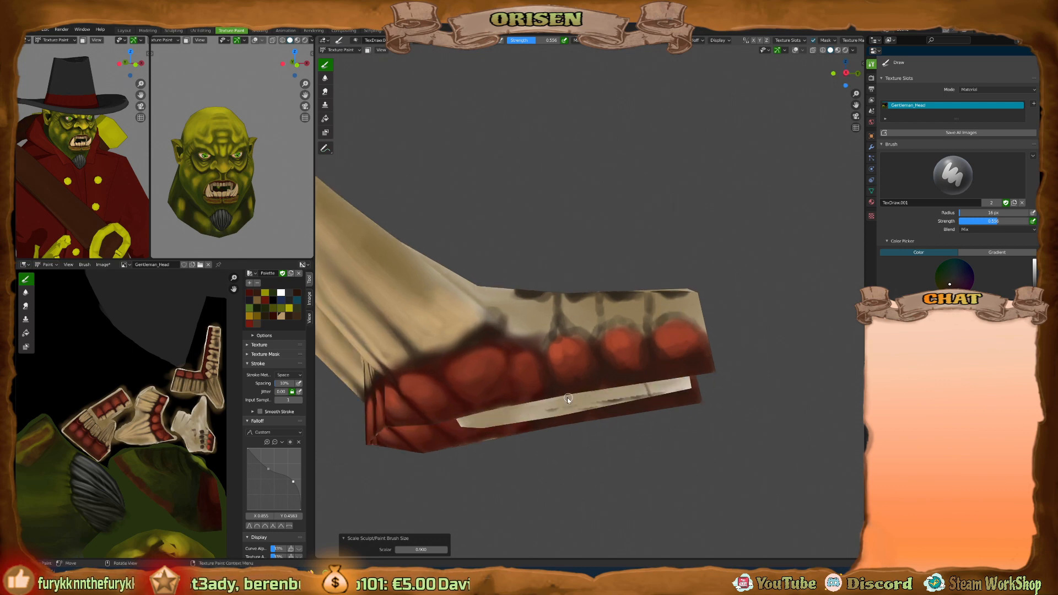
Sample a dark colour, lower the brush strength to 0.315 and shade the seam where the rear teeth meet the gum bulges.
key(s)
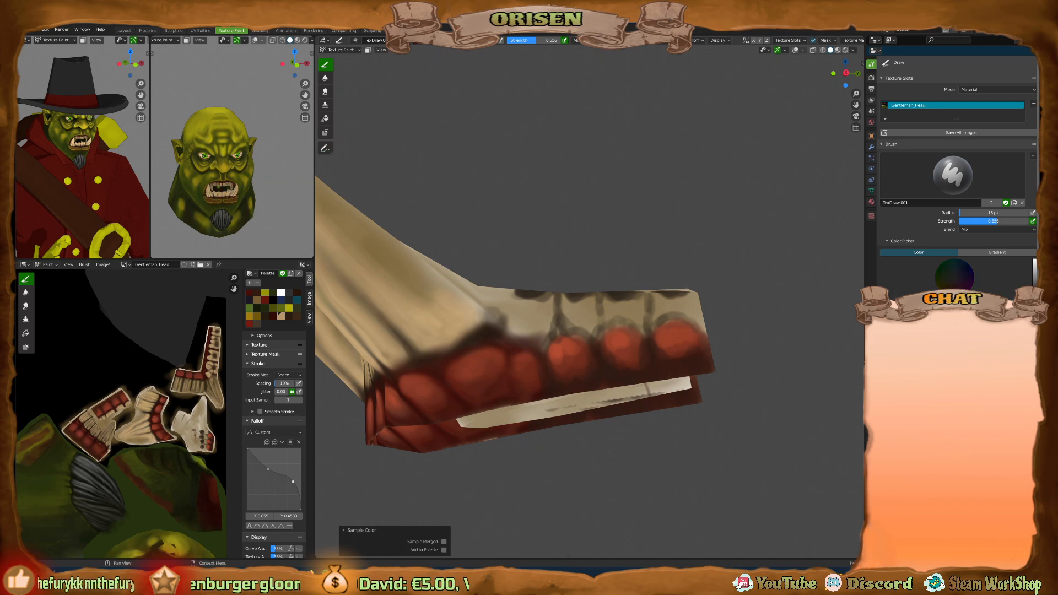
alt+drag(608, 263, 569, 299)
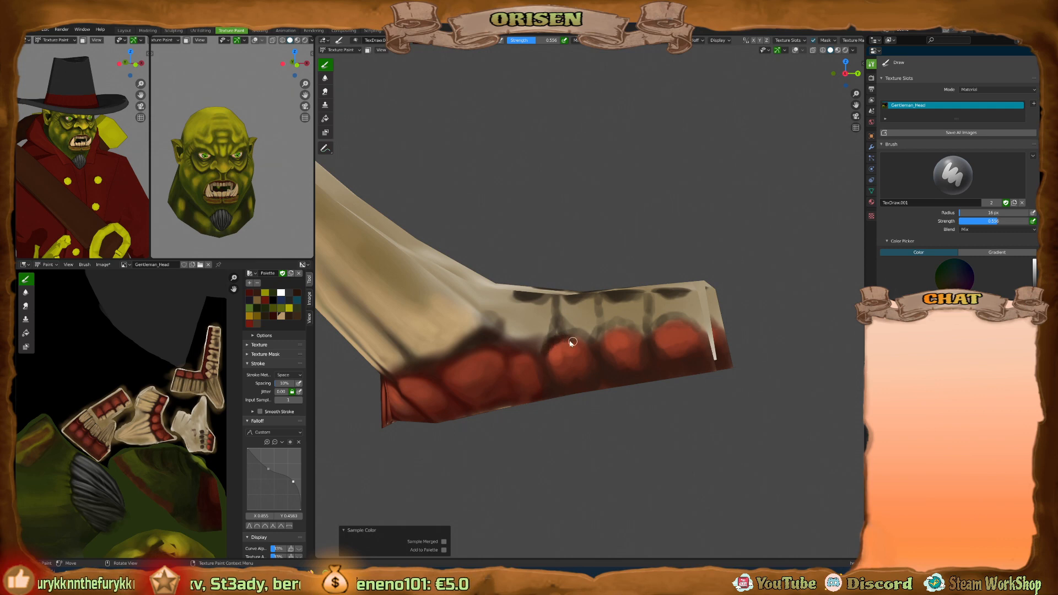
drag(543, 40, 521, 42)
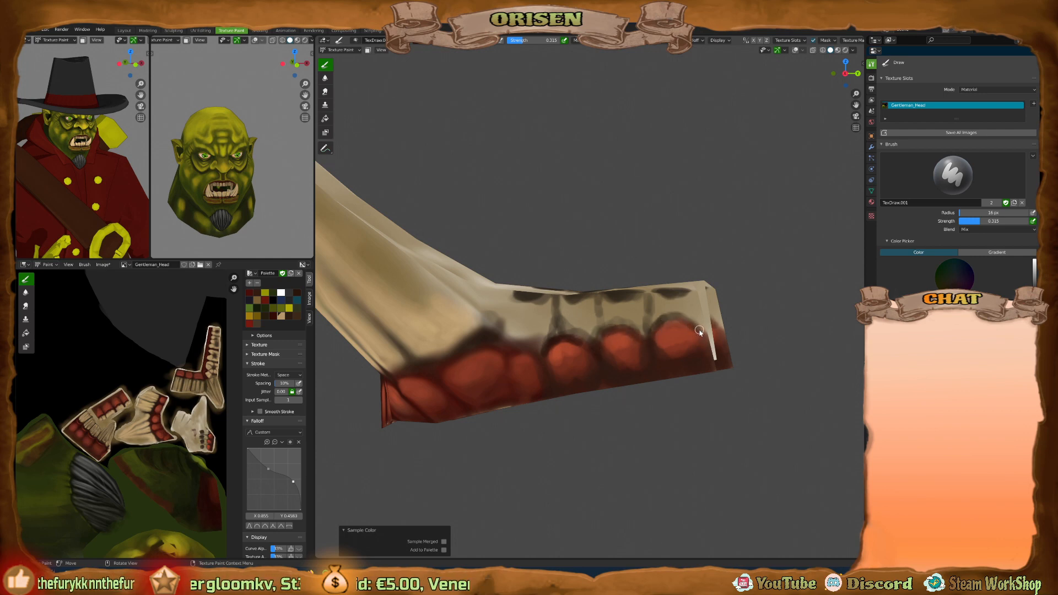
middle_drag(699, 330, 666, 310)
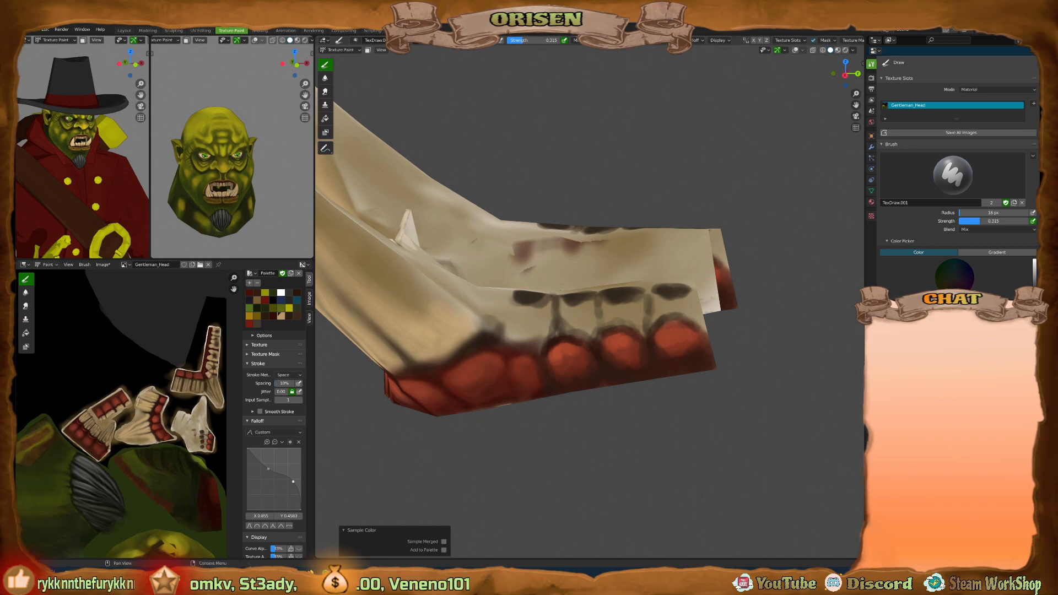
Lighten the brush colour and paint cream highlights on the side faces of the rear teeth, enlarging the brush.
drag(1035, 278, 1034, 267)
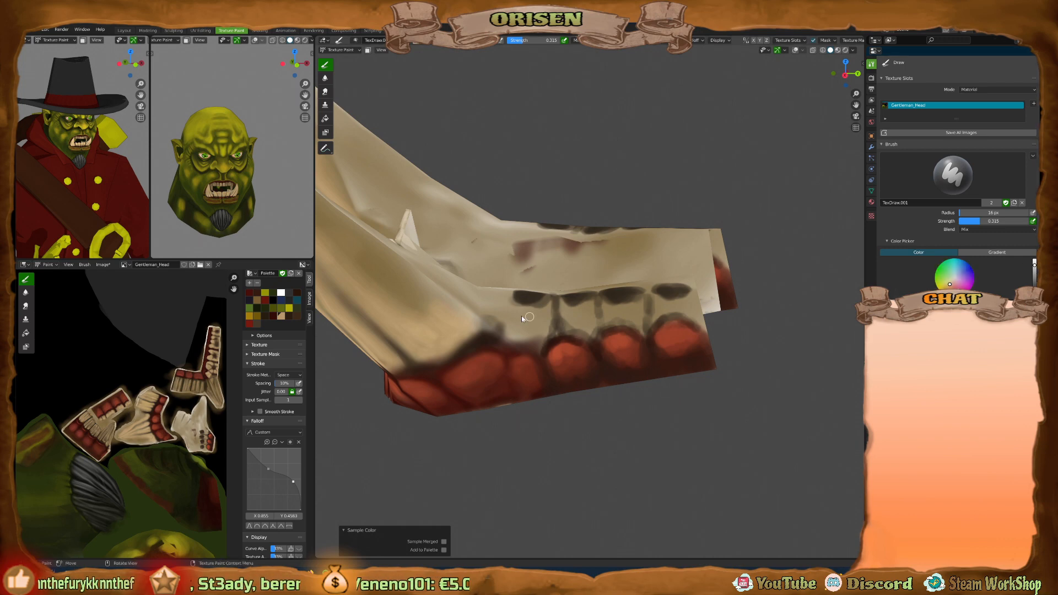
drag(522, 319, 535, 328)
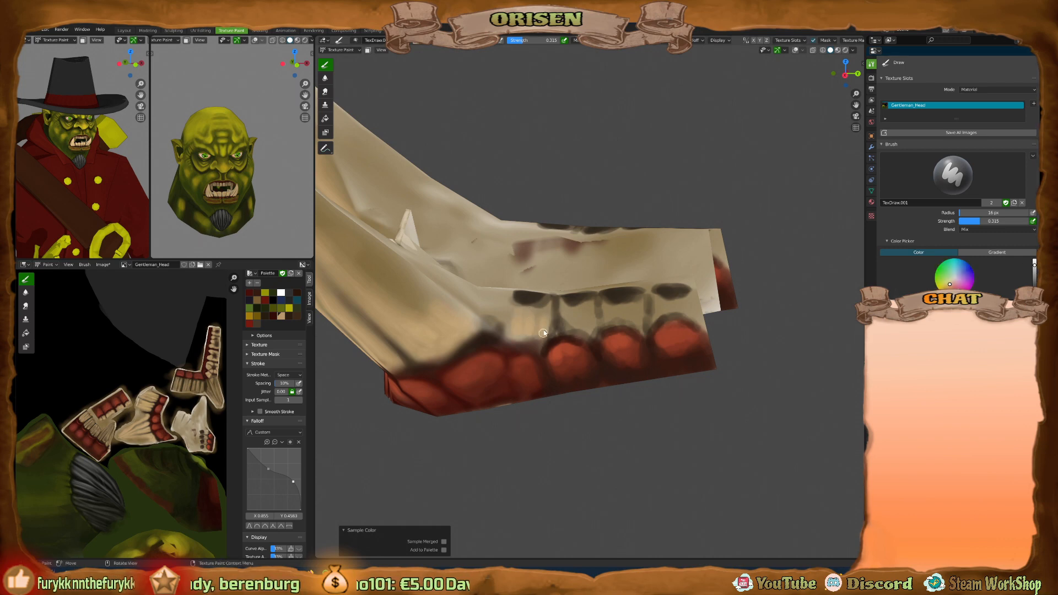
mouse_move(543, 333)
middle_down()
mouse_move(525, 321)
mouse_move(552, 286)
mouse_move(542, 250)
mouse_move(524, 265)
mouse_move(600, 283)
mouse_move(574, 324)
mouse_move(604, 306)
mouse_move(602, 290)
mouse_move(637, 242)
middle_up()
key(bracketright)
middle_drag(620, 295, 644, 270)
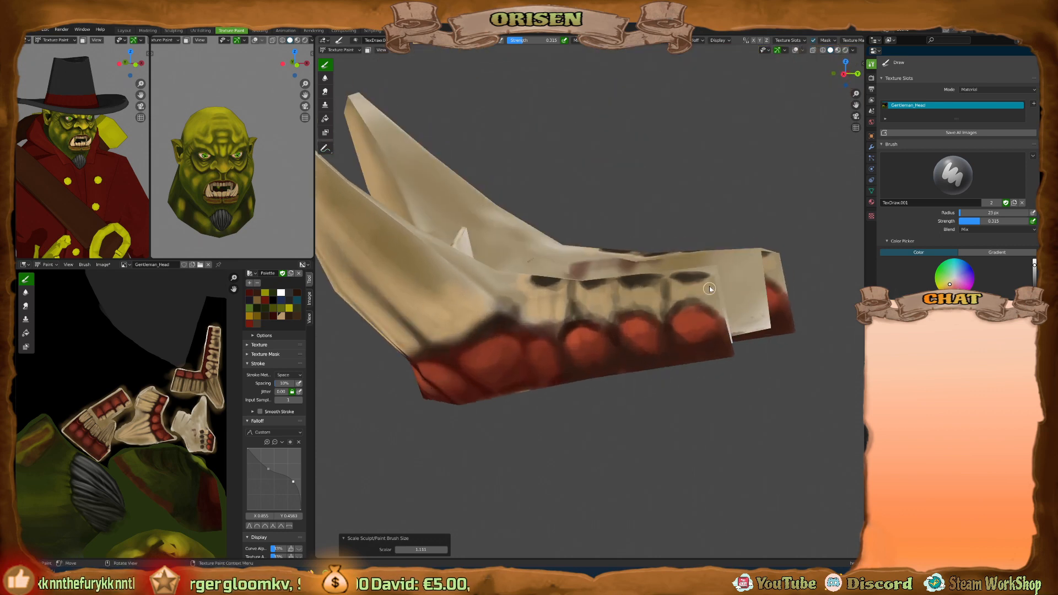
Paint soft cream rims around the dark pits on the upper surface of the rear teeth.
middle_drag(709, 286, 495, 293)
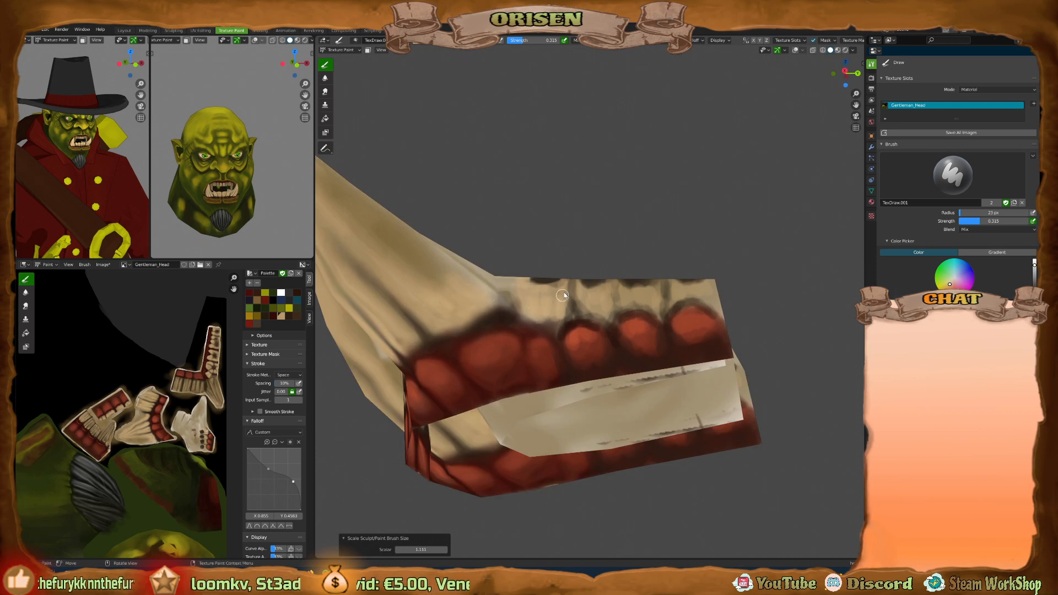
middle_drag(563, 296, 692, 364)
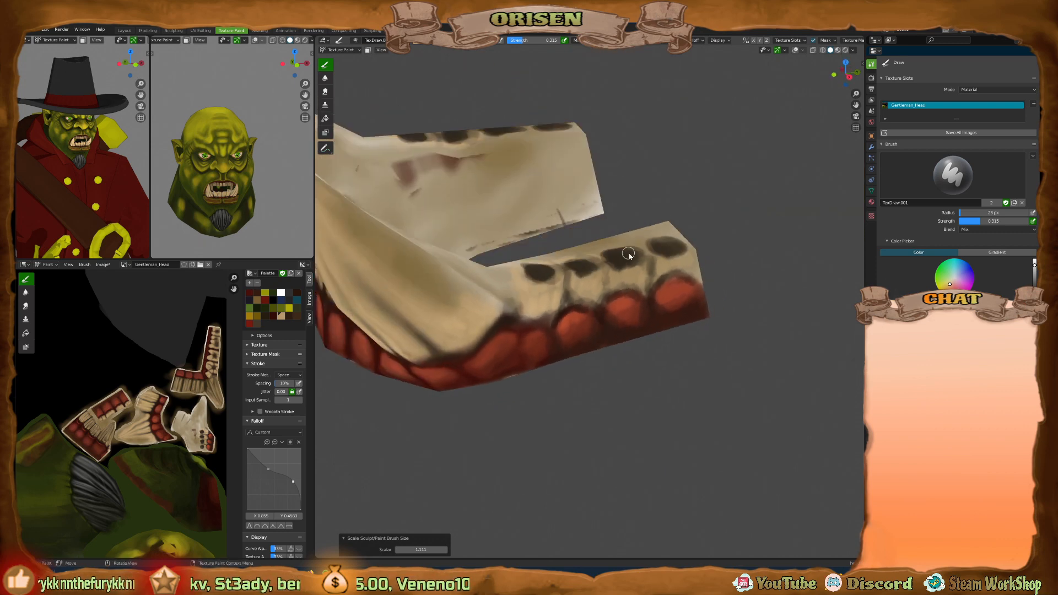
middle_drag(628, 254, 602, 314)
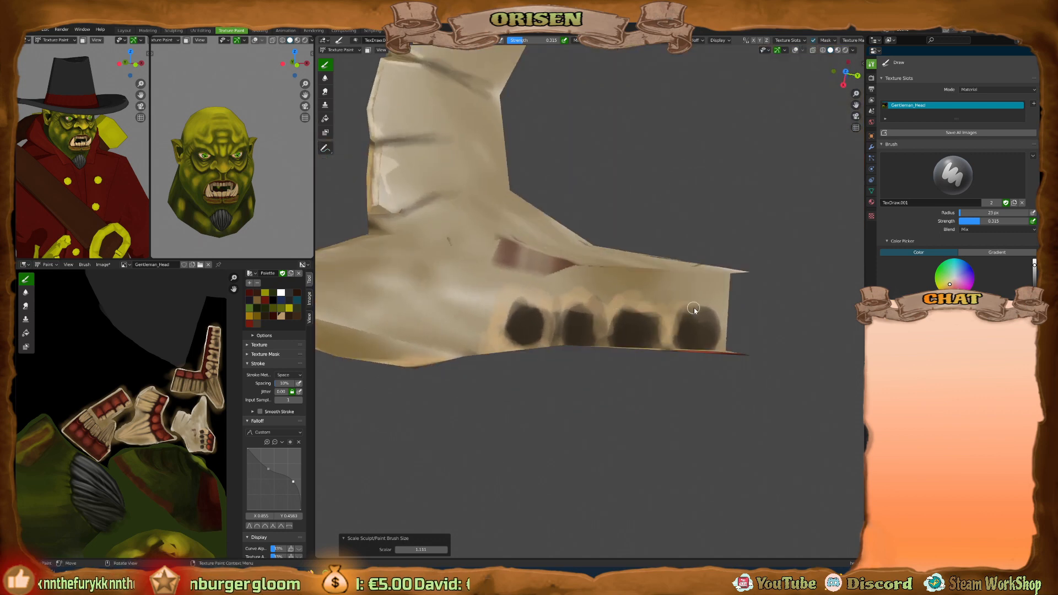
middle_drag(700, 317, 631, 301)
mouse_move(552, 344)
middle_down()
mouse_move(544, 325)
mouse_move(548, 364)
mouse_move(525, 404)
middle_up()
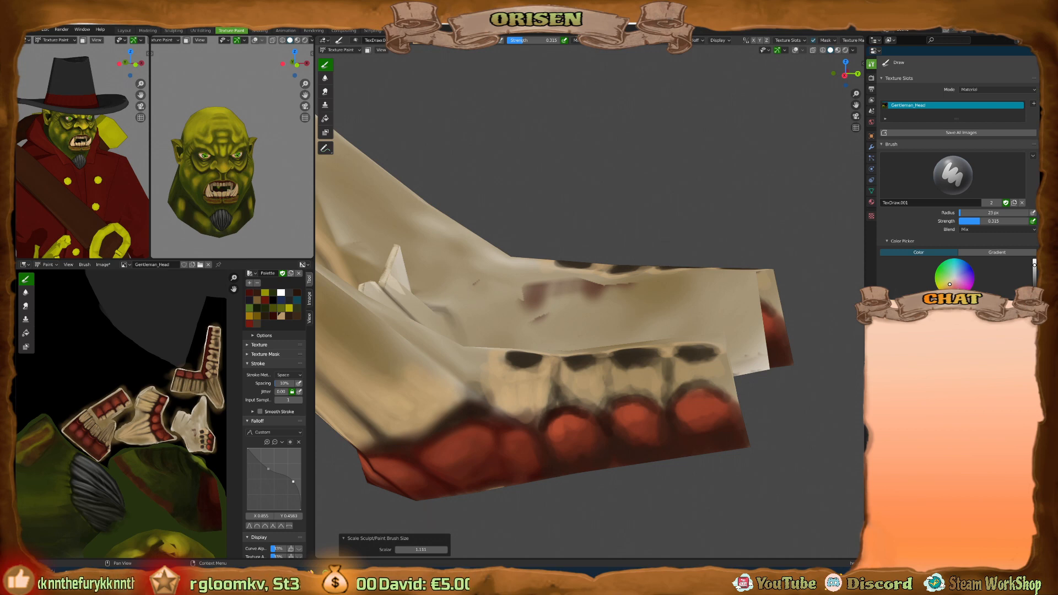
key(XF86AudioLowerVolume)
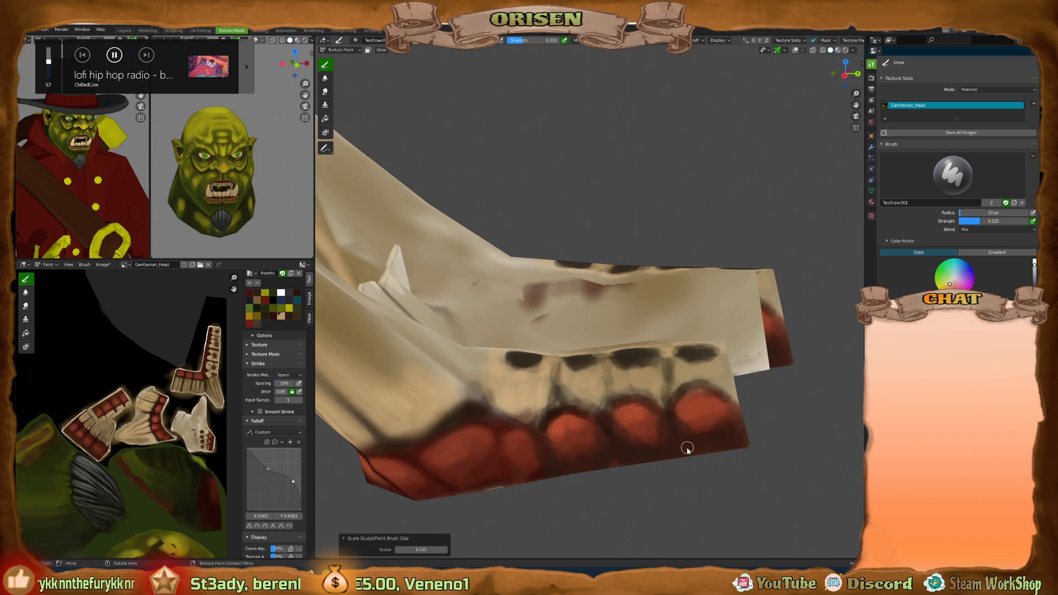
Sample a dark colour and deepen the gaps between the rear teeth and their roots at the gum line.
middle_drag(557, 359, 574, 342)
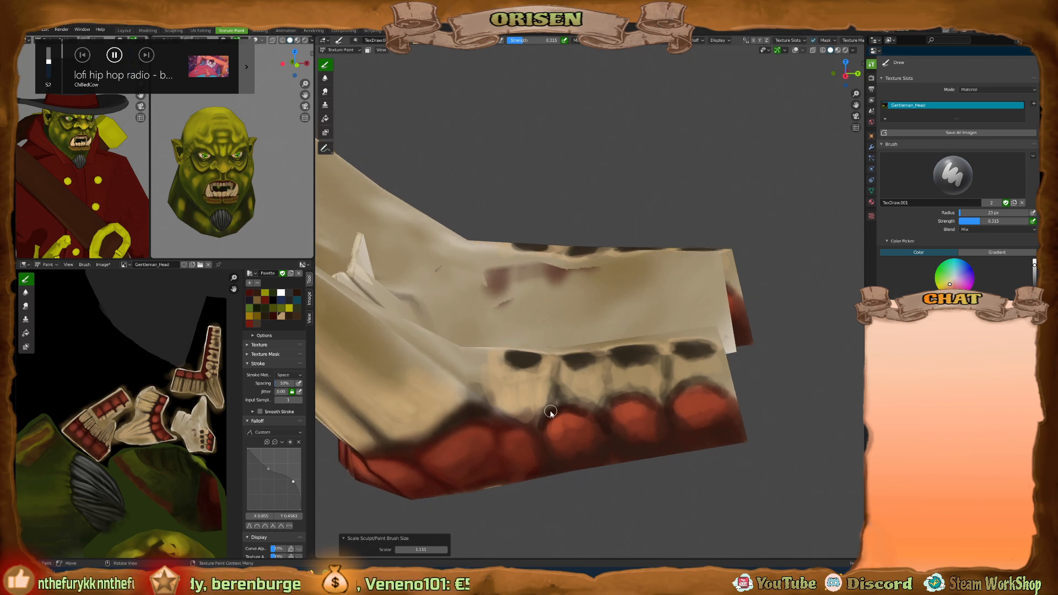
key(s)
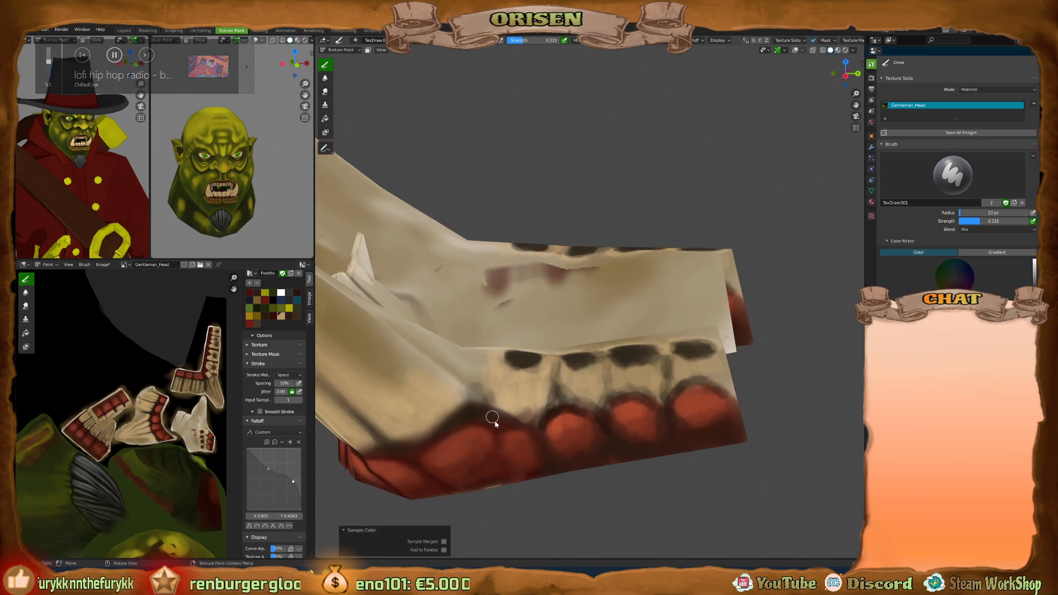
mouse_move(545, 447)
middle_down()
mouse_move(539, 426)
mouse_move(574, 385)
mouse_move(557, 402)
middle_up()
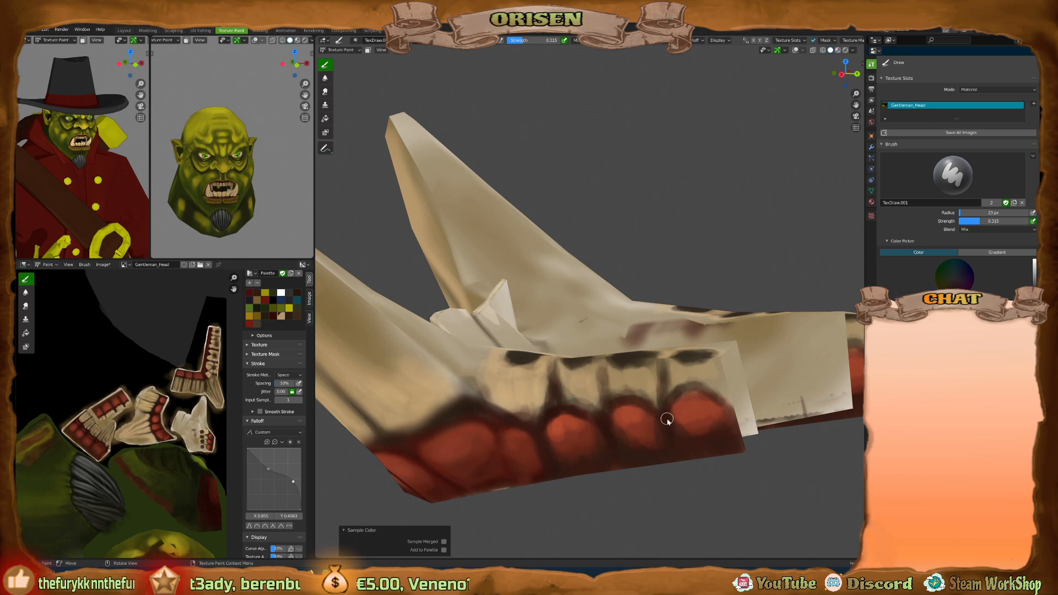
middle_drag(695, 388, 689, 397)
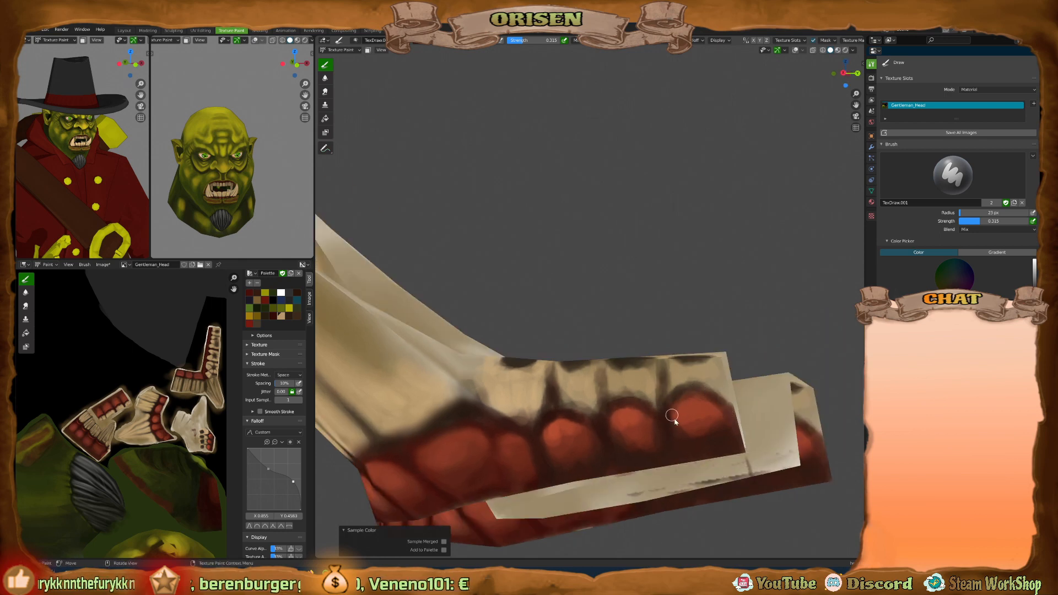
Sample red tones from the rear gum and touch up the highlights on the gum bulges.
key(s)
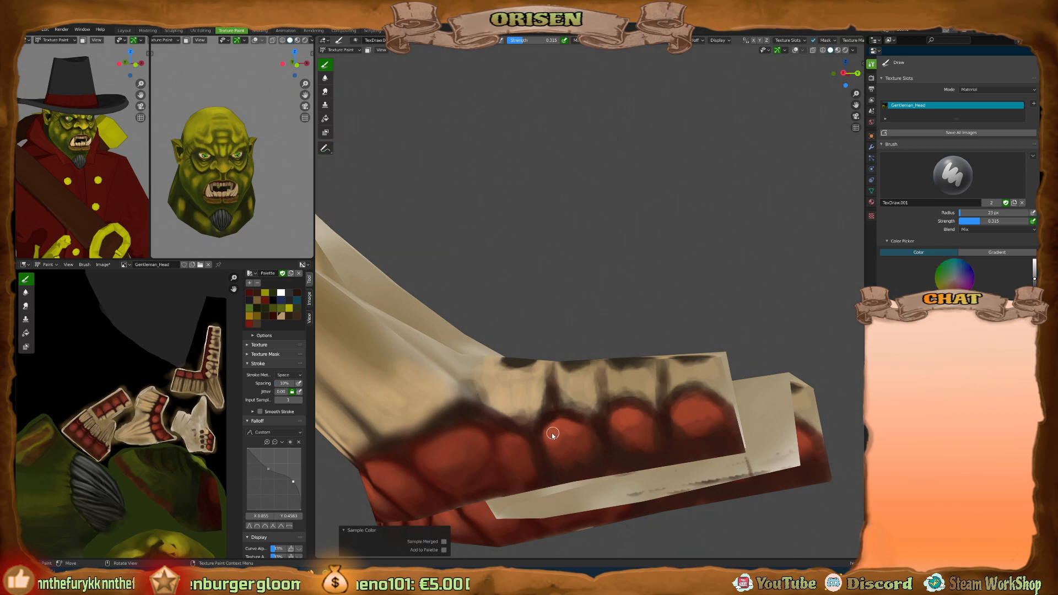
key(s)
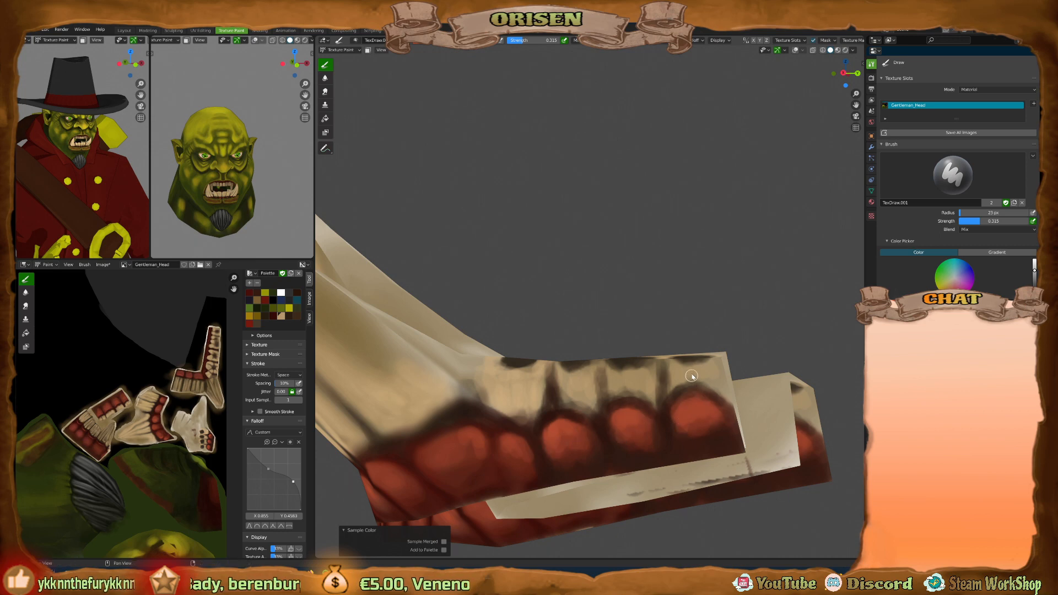
Sample a cream tone and repaint the rims around the dark pits of the rear teeth, using brush radii from 18 to 26 px.
middle_drag(692, 376, 651, 392)
key(s)
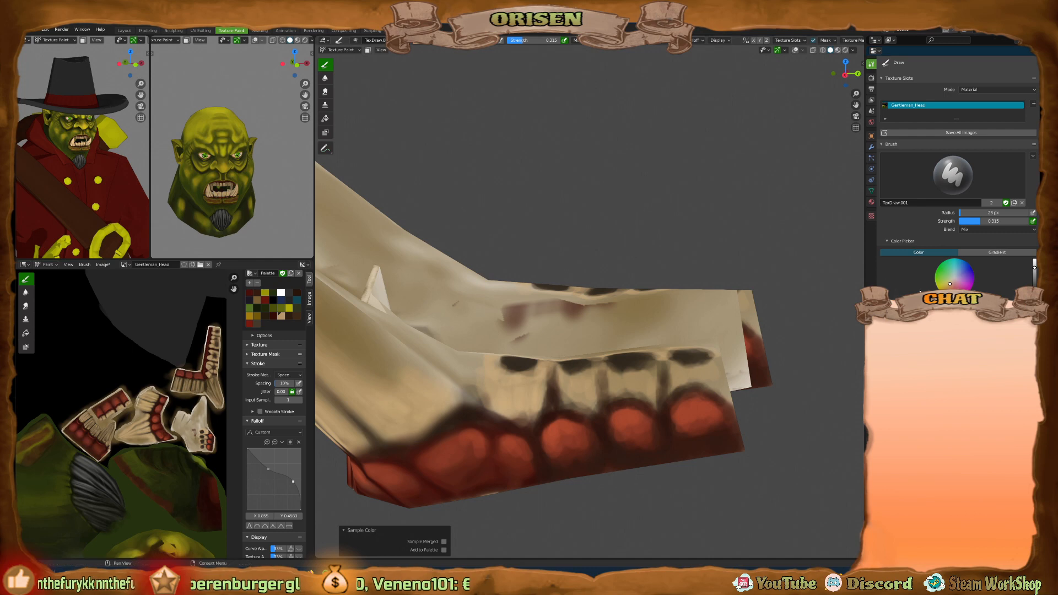
key(bracketleft)
key(bracketleft)
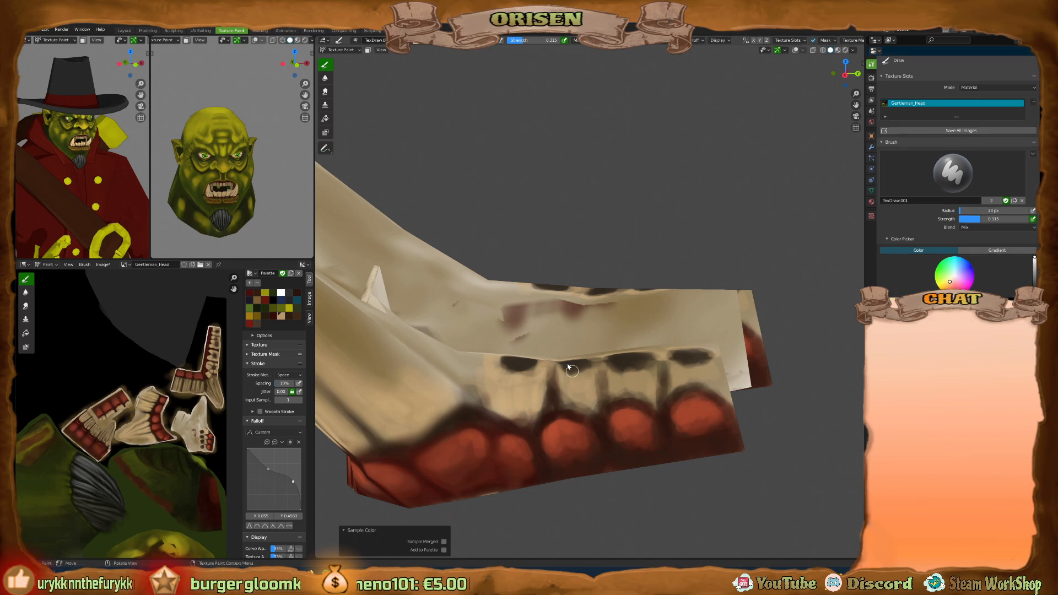
drag(557, 373, 576, 377)
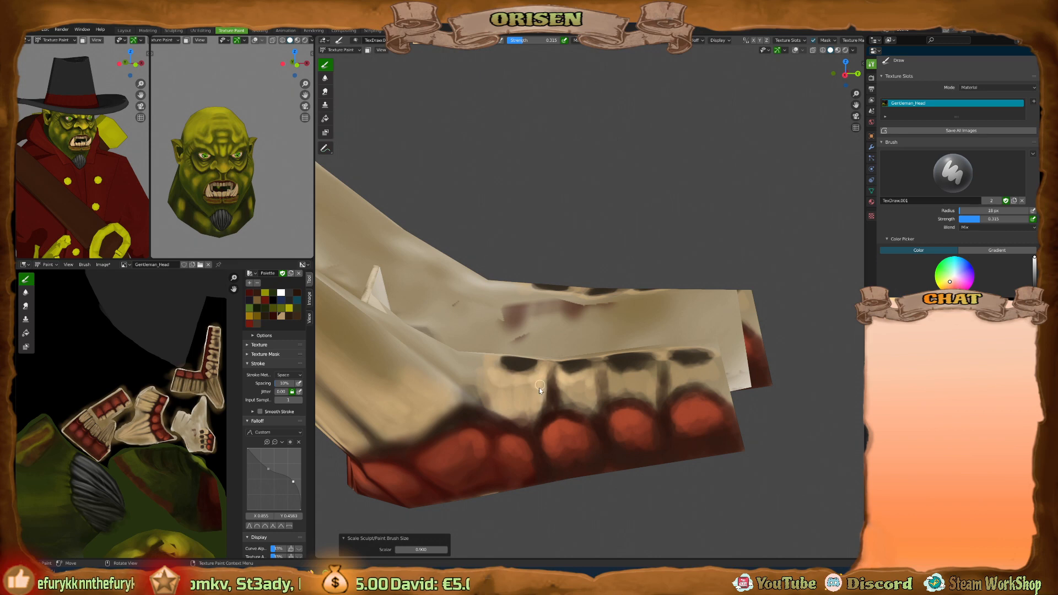
mouse_move(614, 348)
middle_down()
mouse_move(610, 377)
mouse_move(675, 368)
mouse_move(694, 349)
mouse_move(675, 322)
middle_up()
key(bracketright)
key(bracketright)
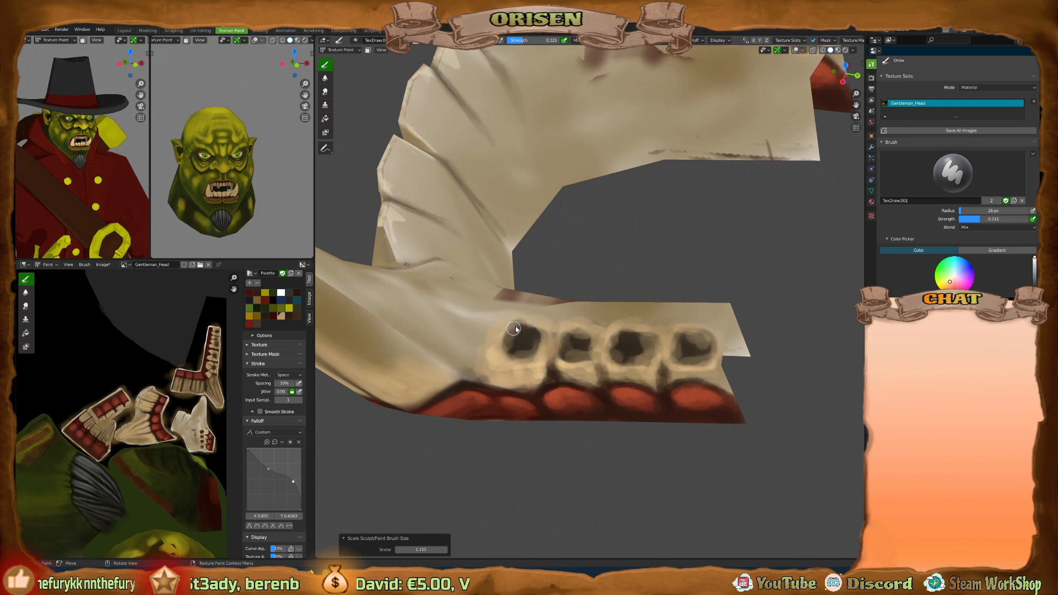
Sample a dark tone from the first pit, shrink the brush to 10 px and darken the gaps between the rear teeth.
middle_drag(540, 358, 537, 333)
key(s)
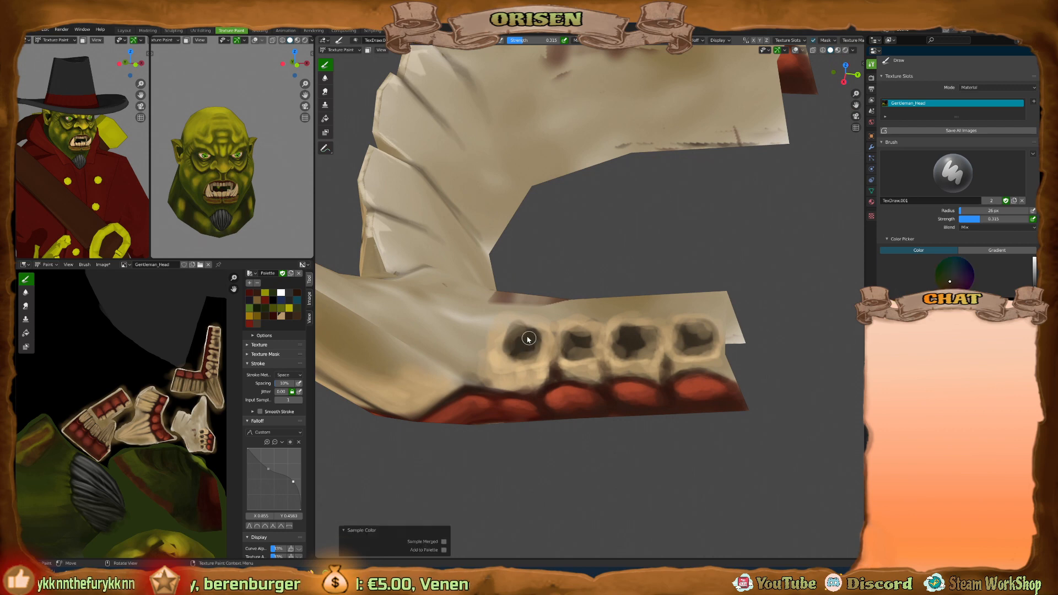
key(bracketleft)
key(bracketleft)
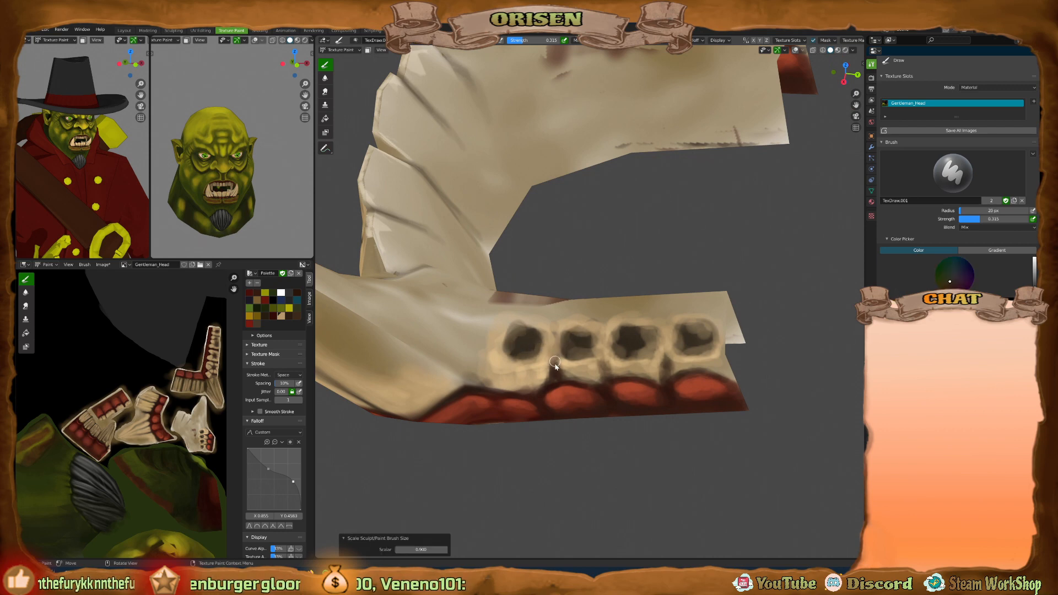
middle_drag(554, 322, 462, 196)
Set the viewport orbit method to Trackball in the navigation preferences and put the preferences window away.
mouse_move(493, 578)
click(434, 561)
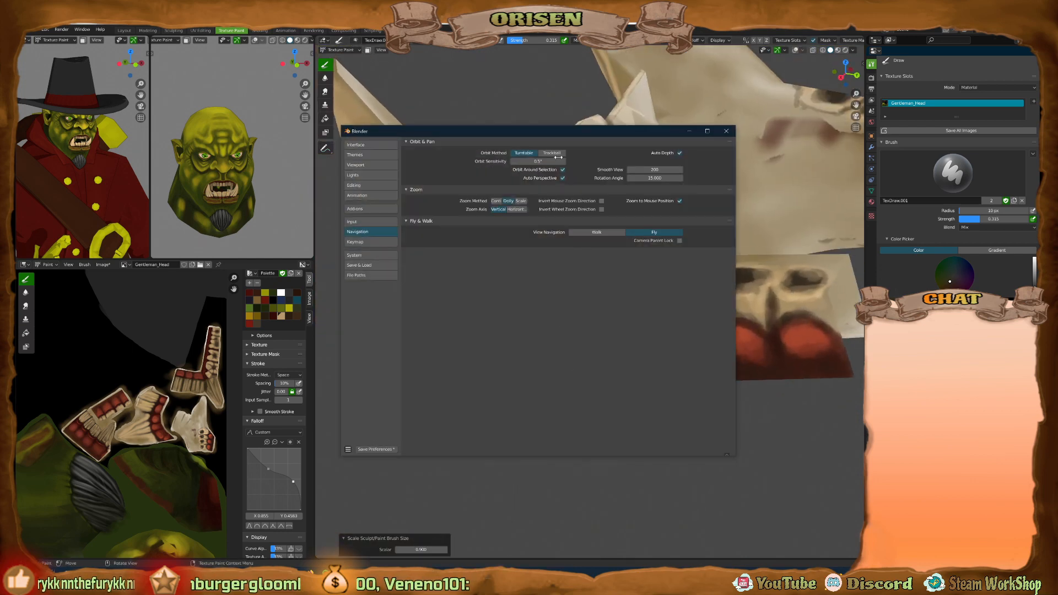
drag(557, 133, 552, 122)
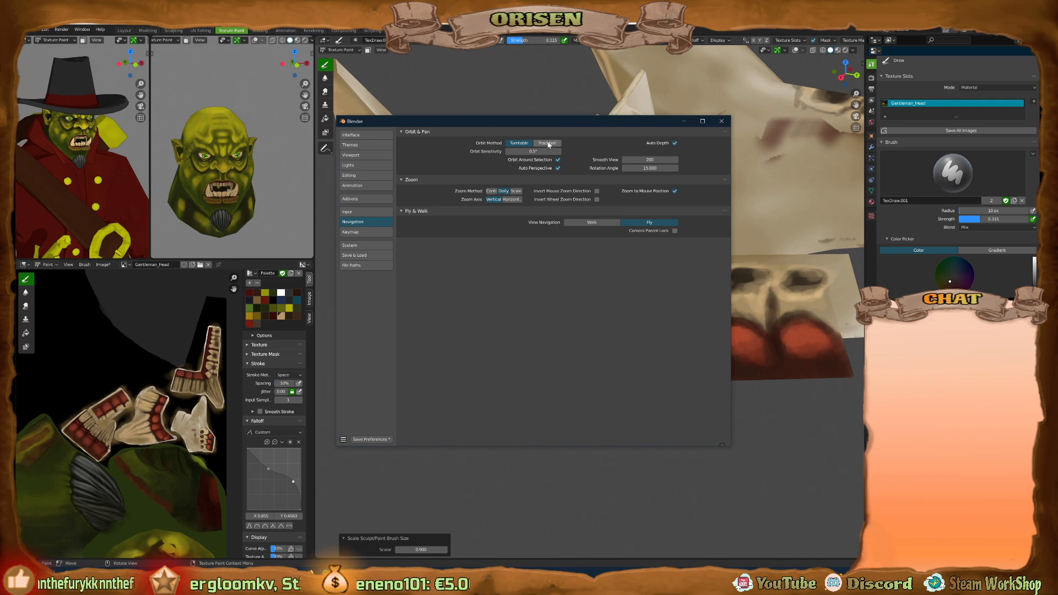
click(548, 144)
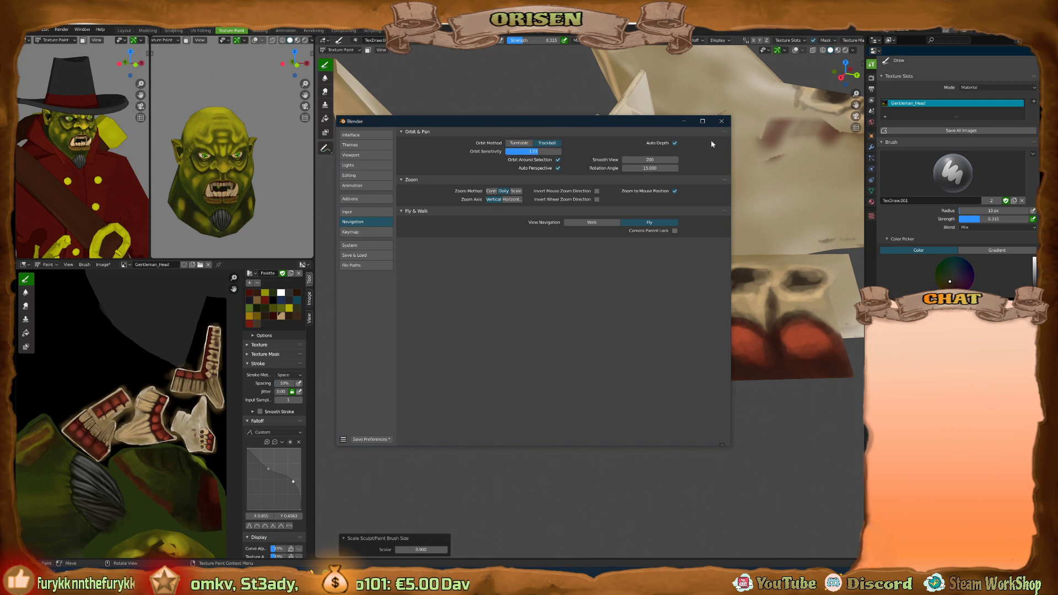
click(684, 121)
Outline the first rear tooth with a thin dark line where it meets the large tusk and the inner jaw.
middle_drag(621, 346, 659, 266)
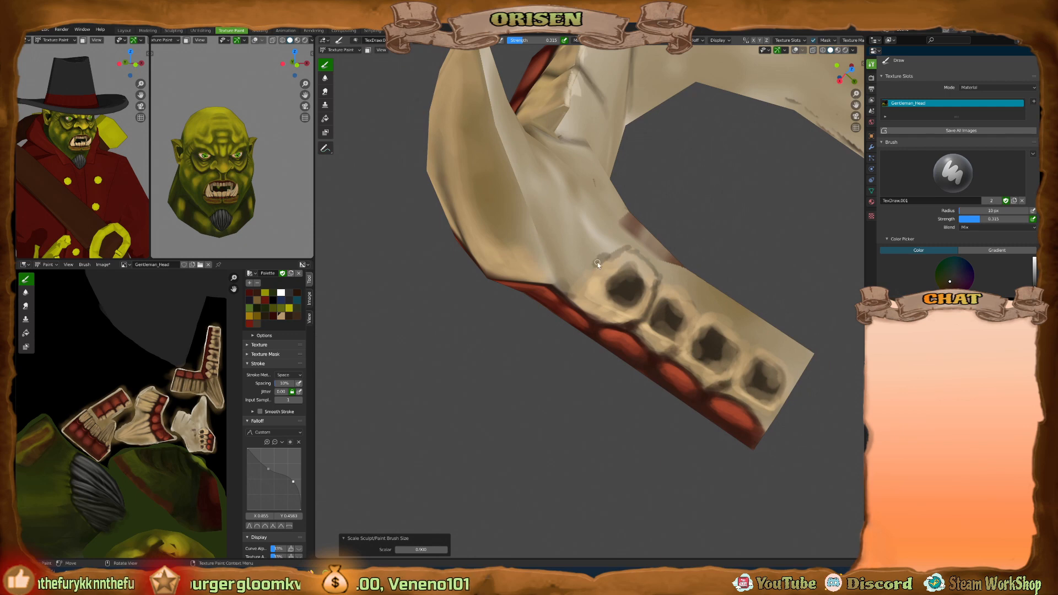
middle_drag(578, 286, 591, 264)
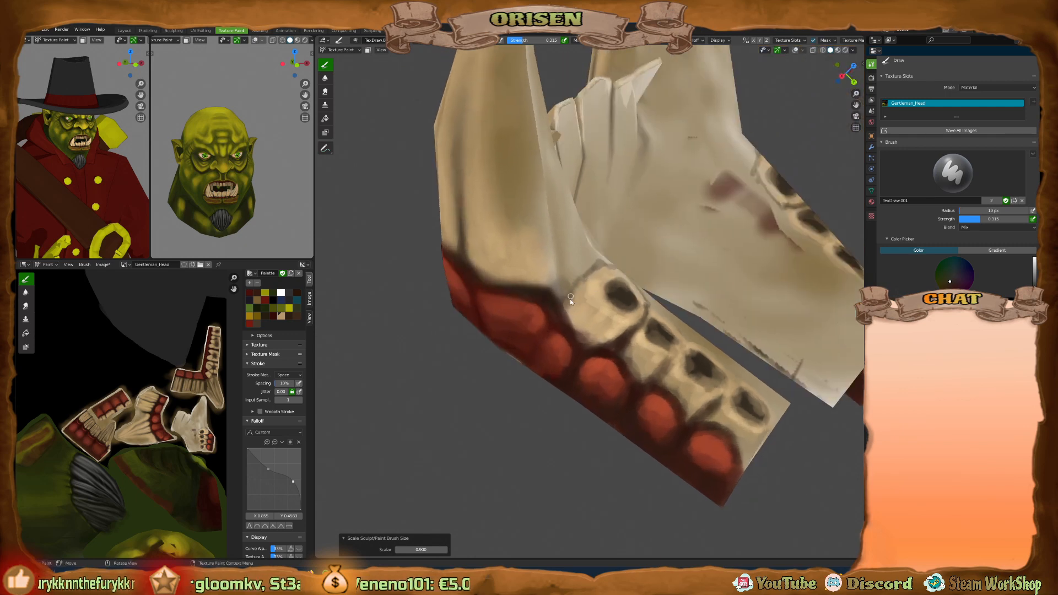
middle_drag(570, 298, 616, 325)
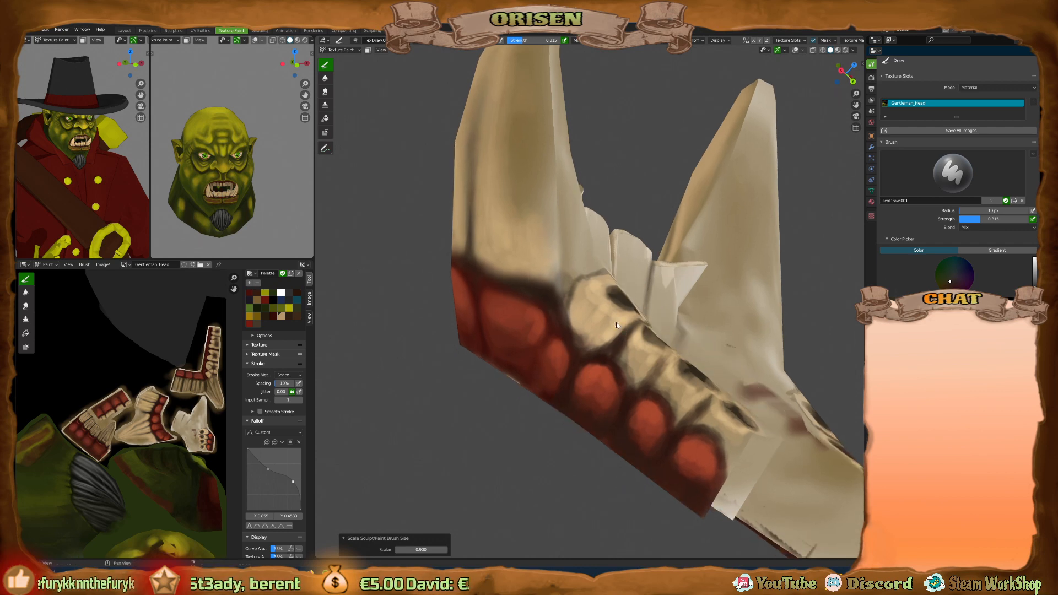
Sample cream from the first rear tooth, enlarge the brush to 25 px and brighten the tooth's outer side.
key(s)
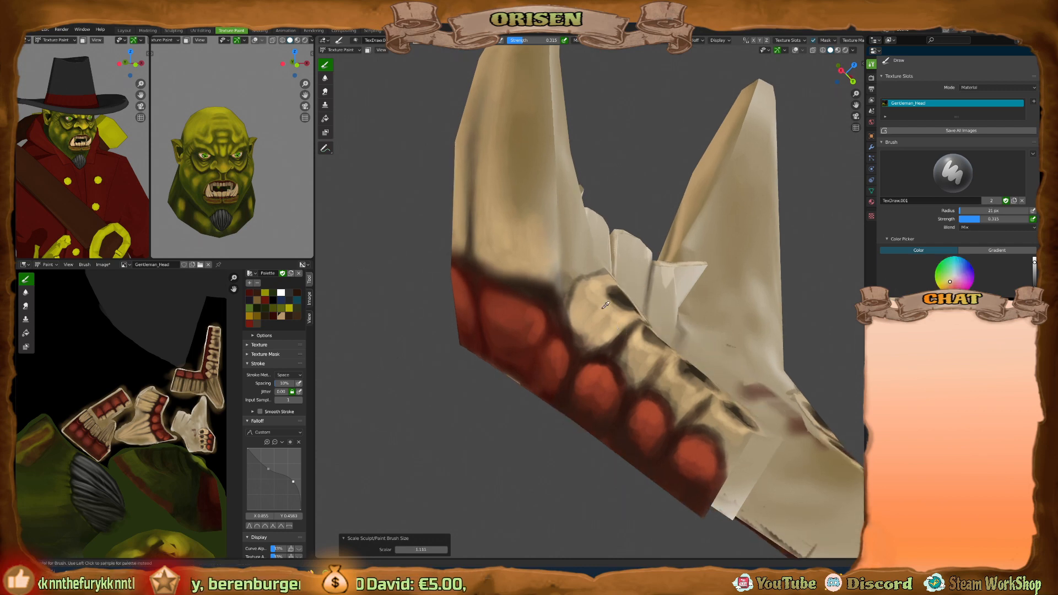
key(s)
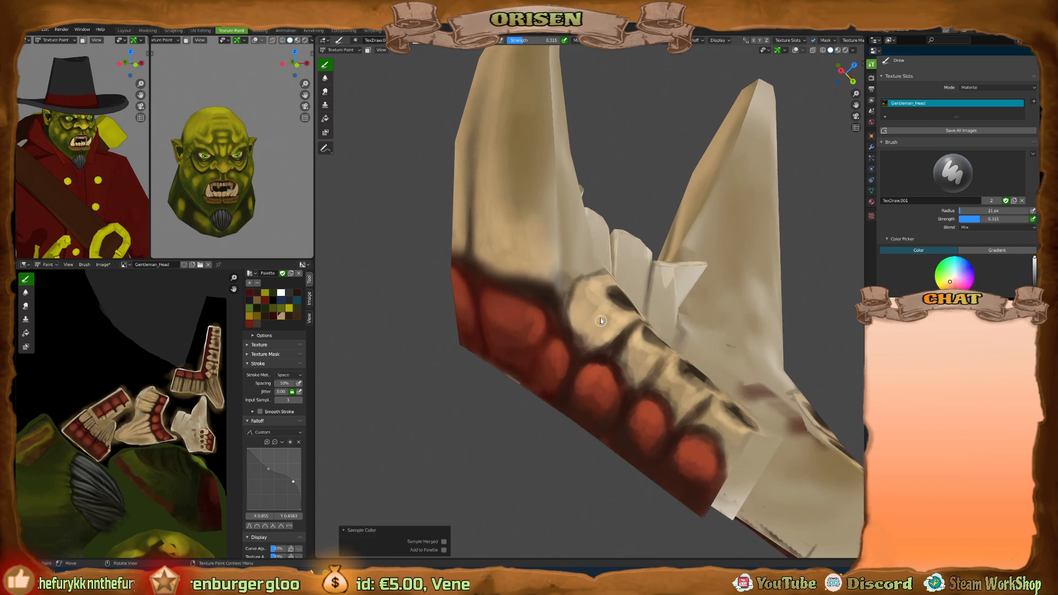
key(bracketright)
key(bracketright)
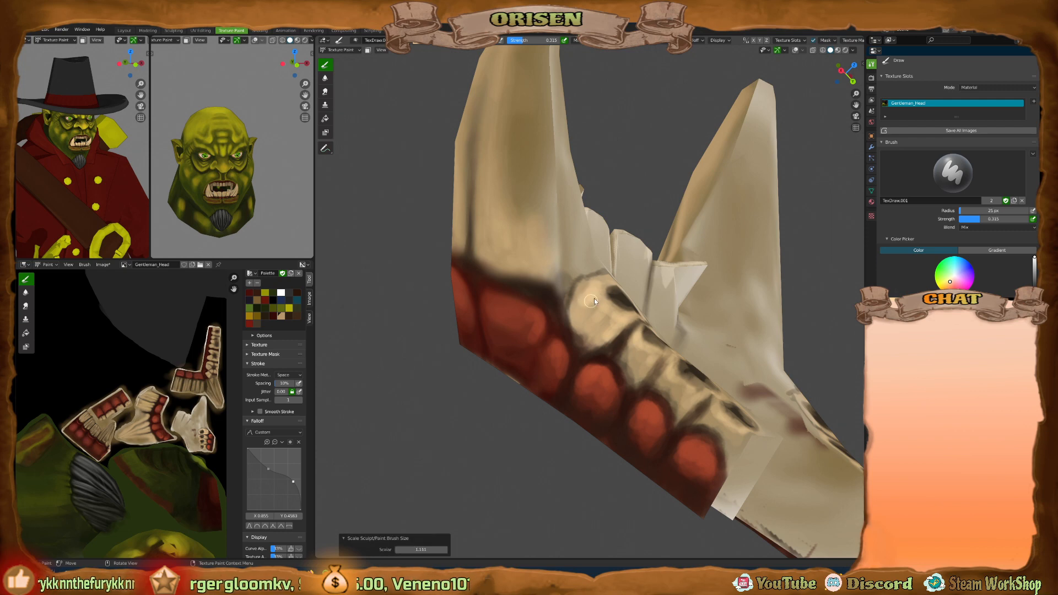
Examine the mouth close up on the full head and the painted rear teeth from several angles.
mouse_move(619, 335)
middle_down()
mouse_move(711, 407)
mouse_move(689, 380)
mouse_move(614, 350)
mouse_move(816, 319)
middle_up()
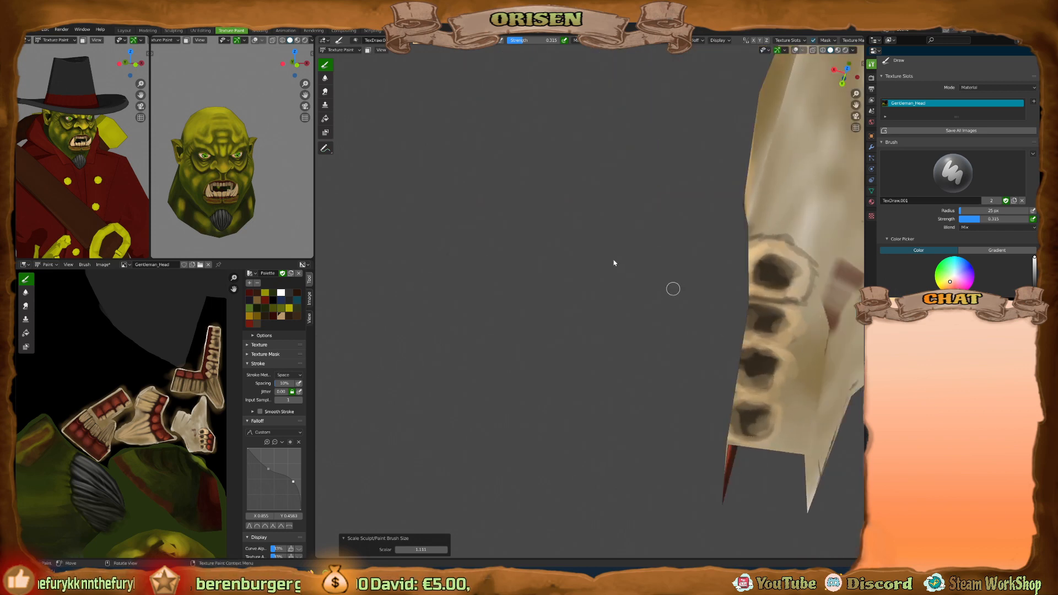
scroll(210, 171, up, 5)
mouse_move(212, 166)
middle_down()
mouse_move(259, 205)
mouse_move(270, 186)
mouse_move(224, 181)
mouse_move(270, 189)
middle_up()
scroll(261, 195, up, 4)
drag(270, 187, 242, 176)
middle_drag(242, 176, 259, 173)
scroll(685, 280, down, 2)
middle_drag(685, 283, 617, 318)
scroll(649, 331, up, 2)
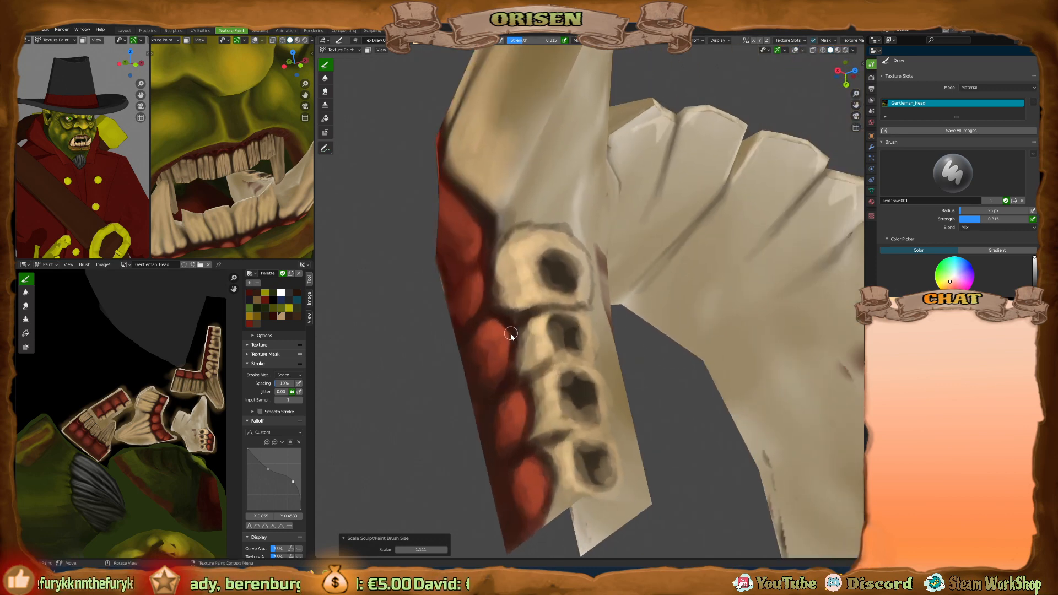
middle_drag(551, 344, 502, 354)
middle_drag(611, 321, 583, 356)
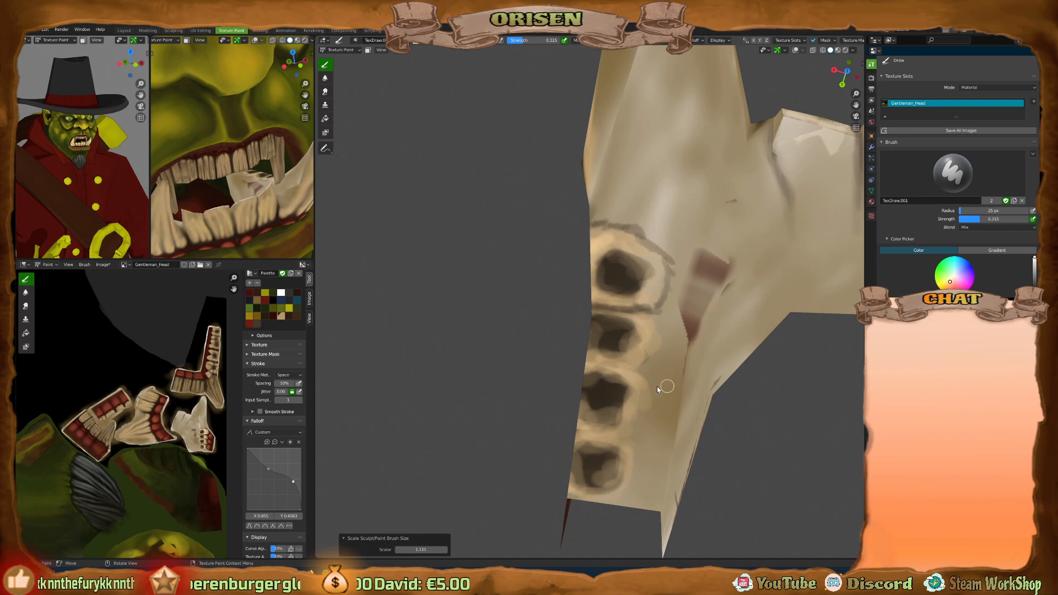
scroll(659, 385, down, 4)
middle_drag(642, 375, 686, 361)
scroll(651, 347, up, 2)
middle_drag(551, 352, 589, 367)
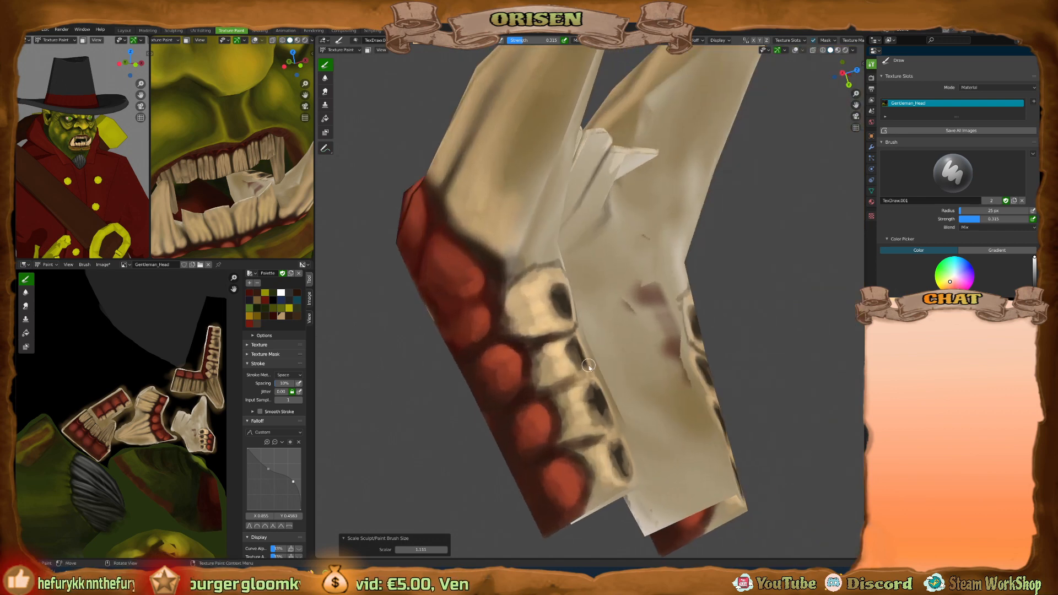
Blur the paint on the rear teeth and gum bulges with the Soften brush at 25 px.
key(shift+space)
click(444, 301)
middle_drag(444, 301, 481, 325)
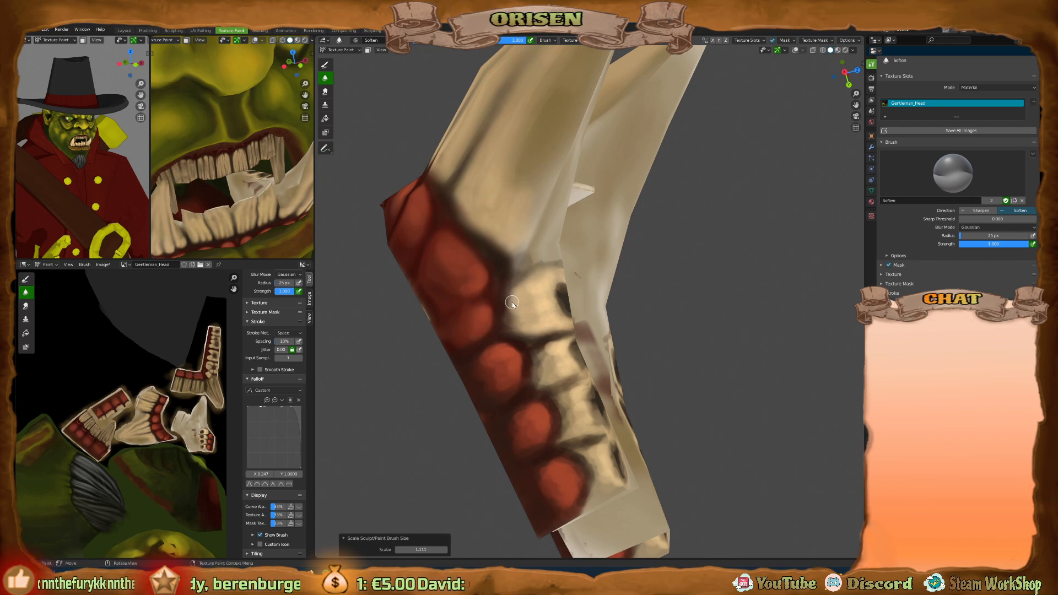
mouse_move(533, 320)
middle_down()
mouse_move(697, 259)
mouse_move(518, 317)
mouse_move(551, 336)
middle_up()
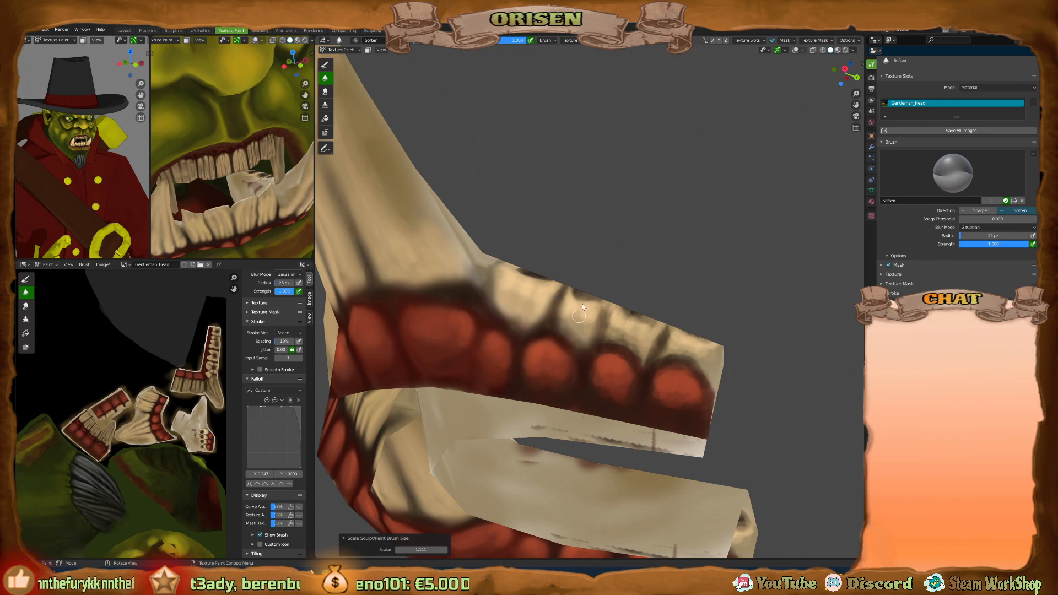
middle_drag(606, 321, 604, 359)
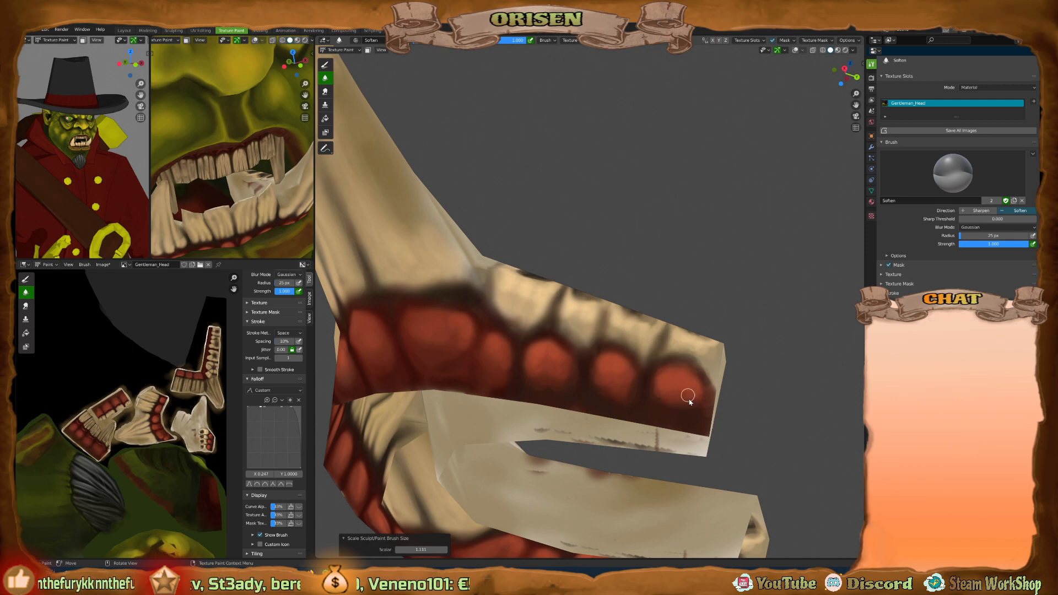
Return to the Draw brush, sample cream and paint streaked vertical highlights down the outer sides of the four rear teeth.
shift+middle_drag(661, 333, 611, 307)
scroll(622, 289, up, 2)
scroll(611, 308, up, 1)
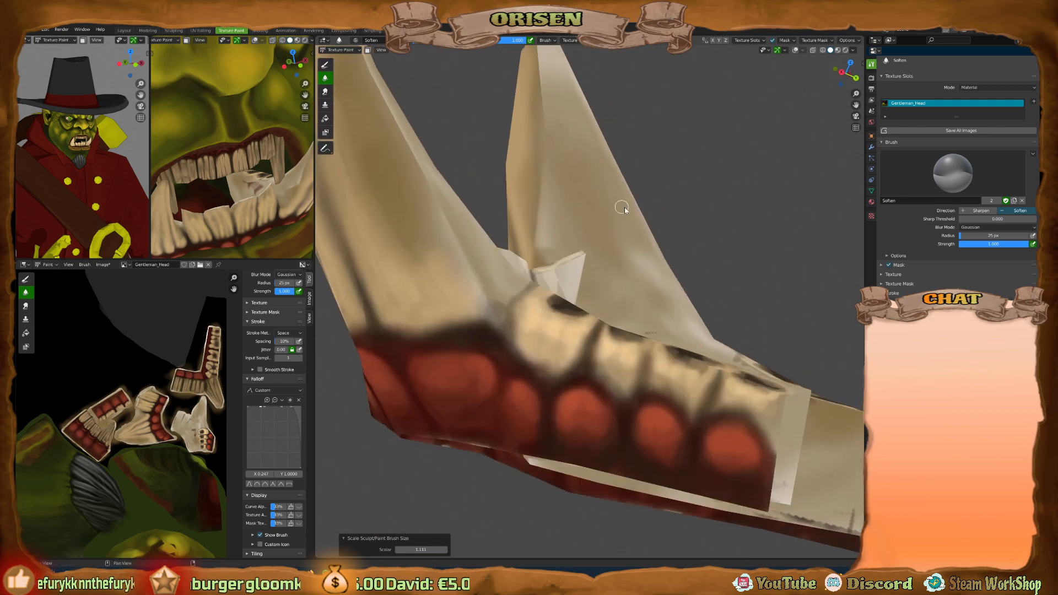
middle_drag(621, 206, 673, 177)
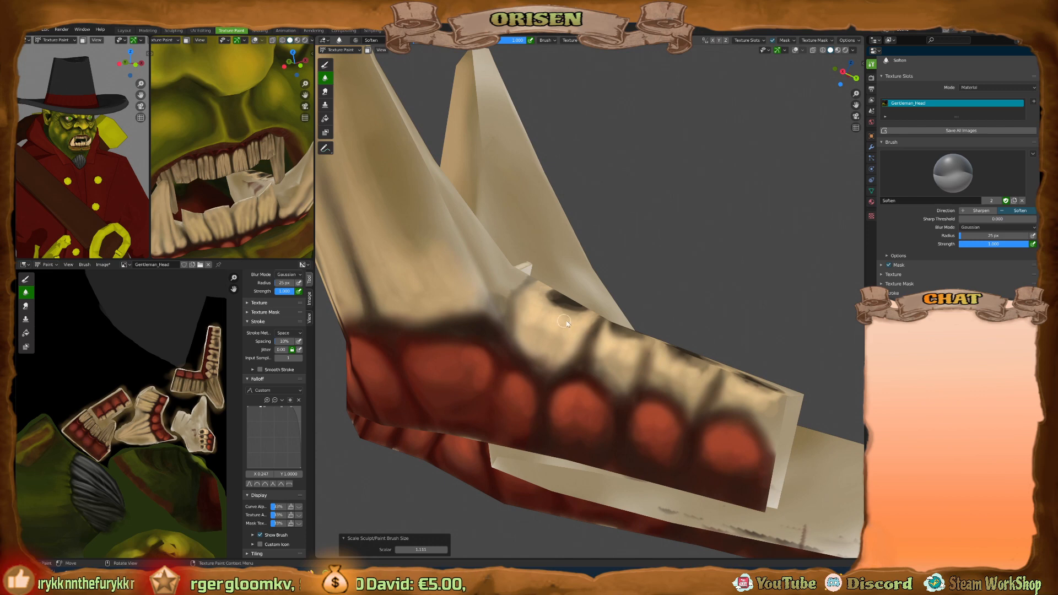
key(shift+space)
click(543, 267)
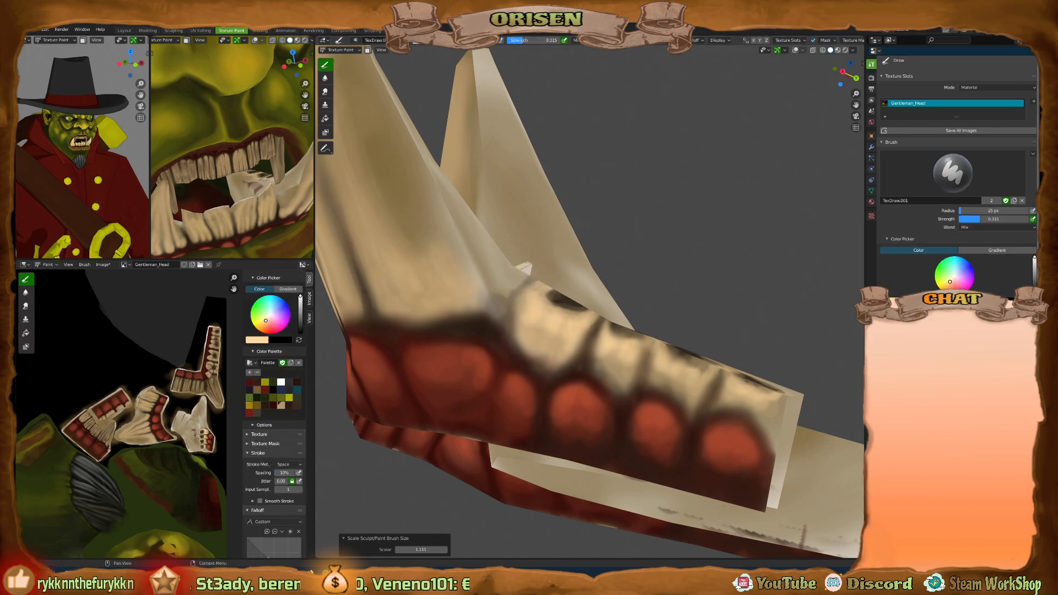
key(s)
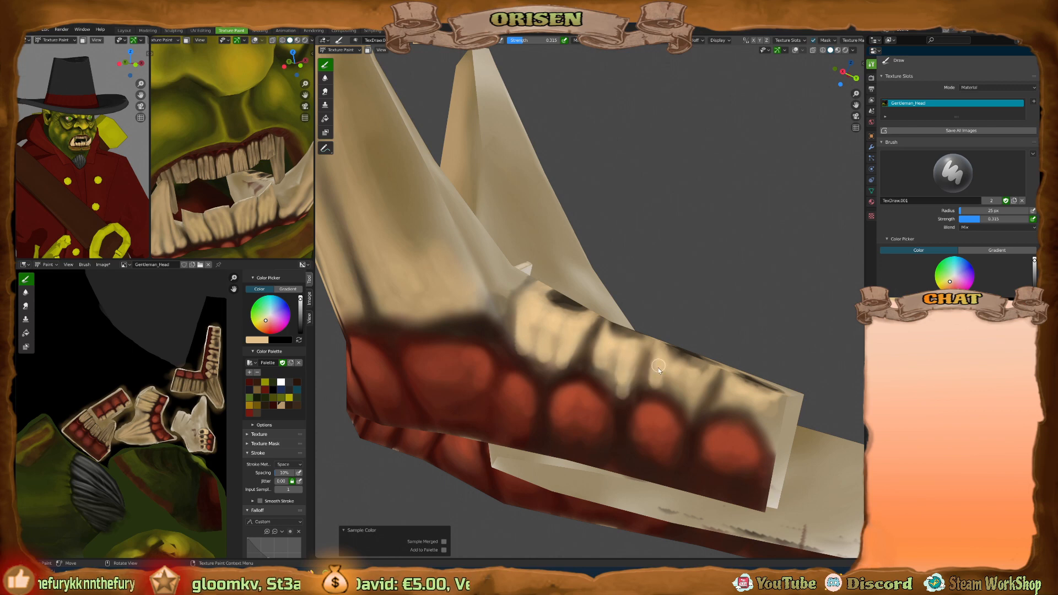
mouse_move(728, 377)
mouse_down()
mouse_move(733, 397)
mouse_move(772, 413)
mouse_up()
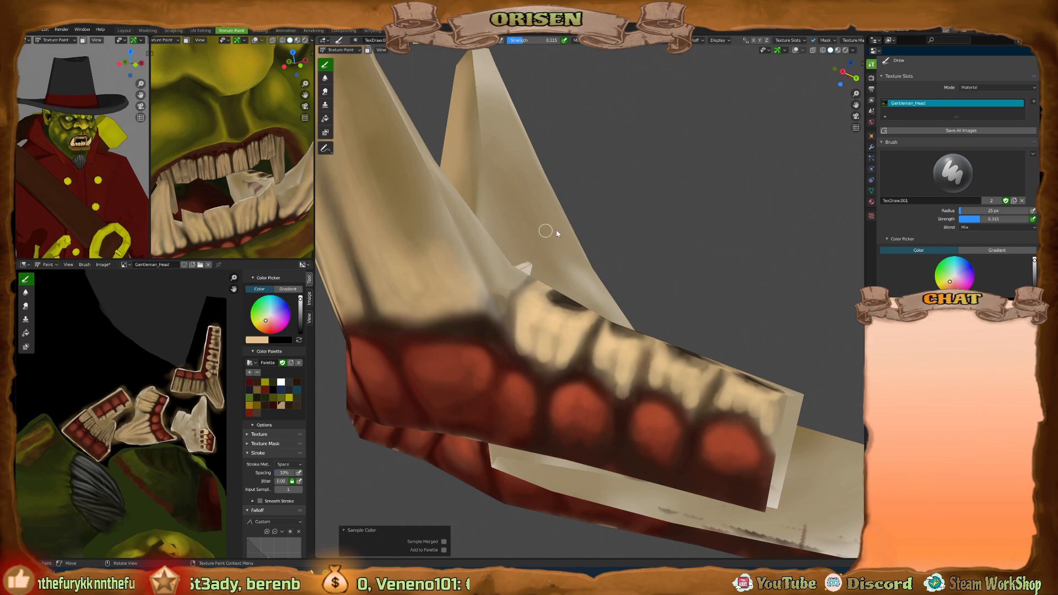
Sample a dark reddish brown from the gum and deepen the shadows around the gum bulges below the teeth.
mouse_move(645, 314)
middle_down()
mouse_move(645, 299)
mouse_move(633, 328)
middle_up()
scroll(623, 326, up, 2)
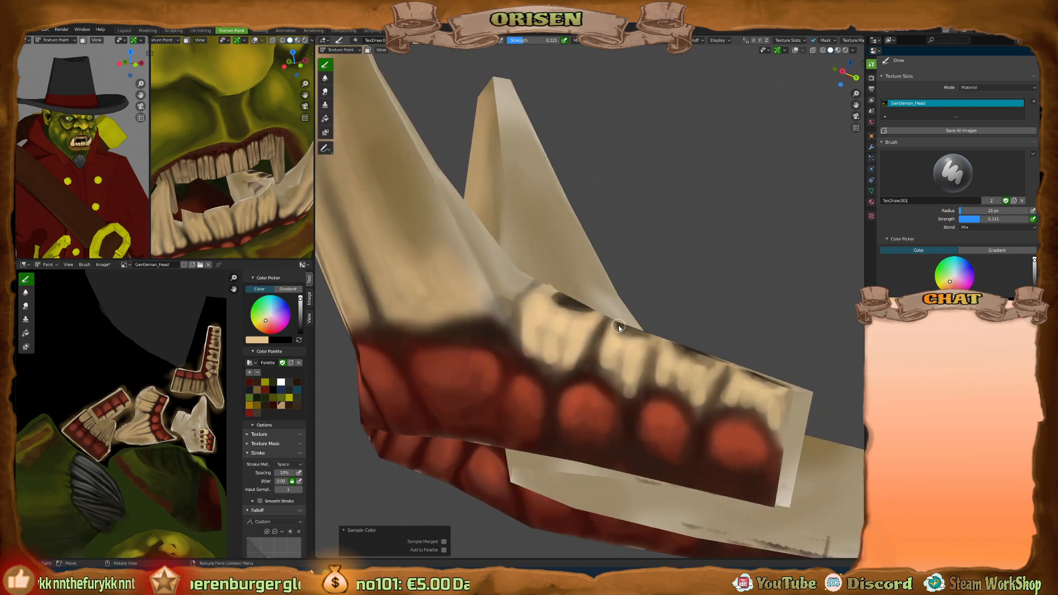
click(532, 362)
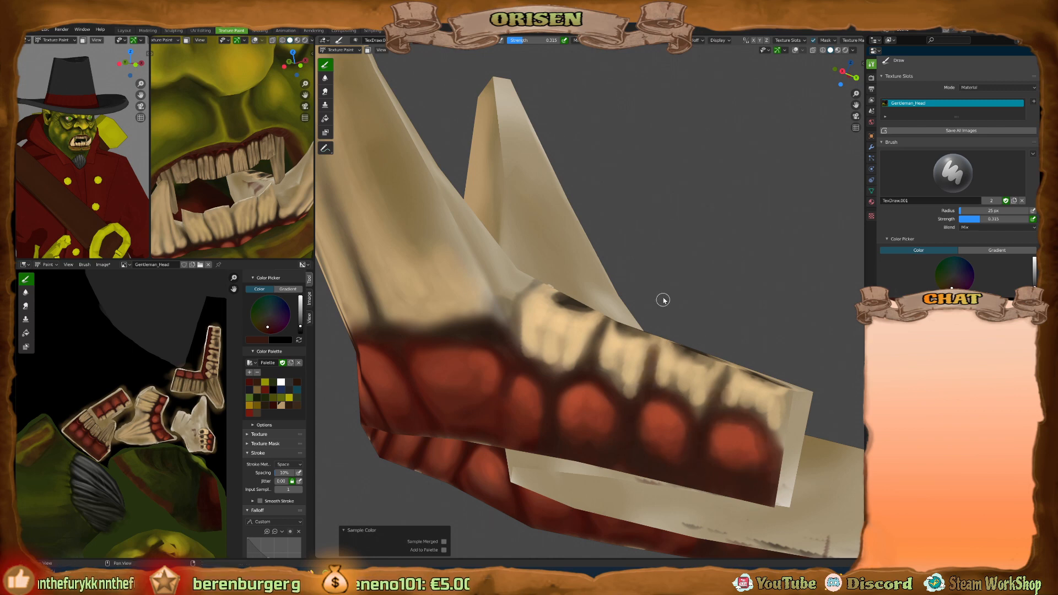
mouse_move(663, 299)
middle_down()
mouse_move(676, 292)
mouse_move(662, 298)
middle_up()
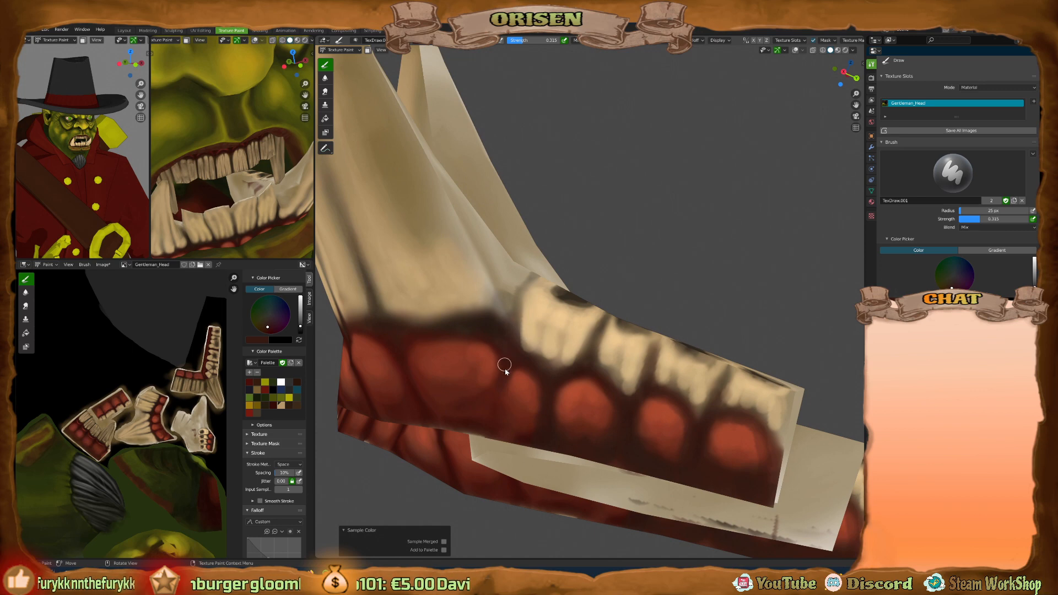
middle_drag(500, 381, 515, 373)
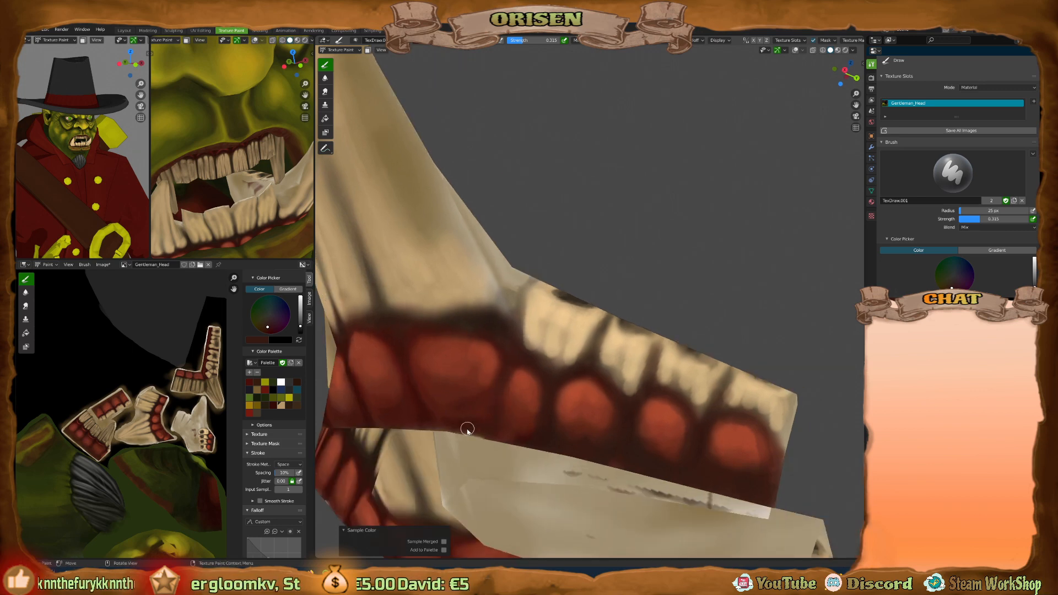
middle_drag(465, 427, 435, 397)
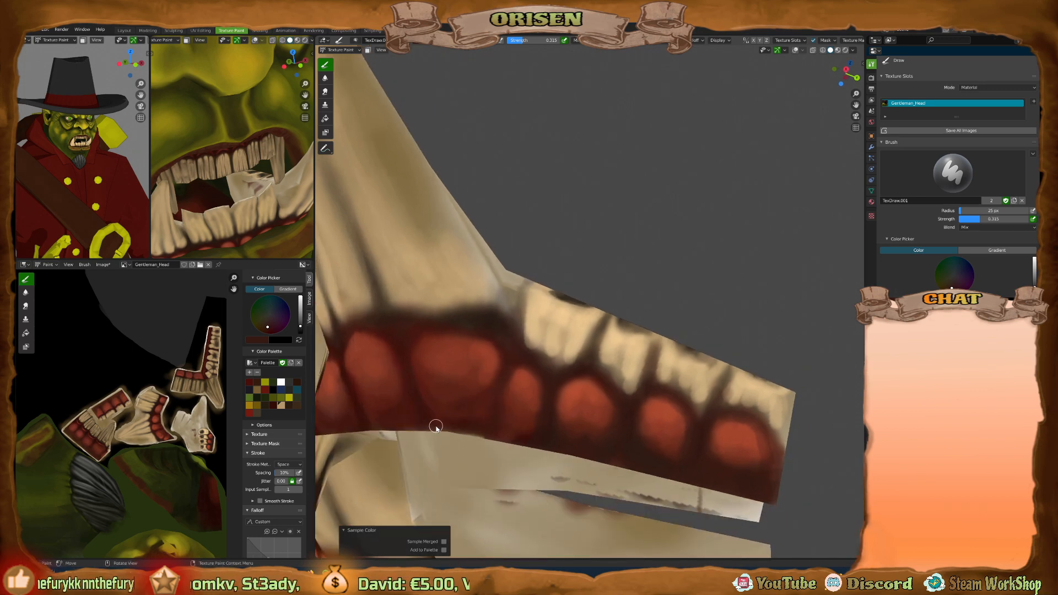
Blur the outer sides of the rear teeth, their gum bulges and the two front dark pits with the Soften brush at 25 px.
scroll(686, 245, down, 5)
middle_drag(687, 245, 576, 315)
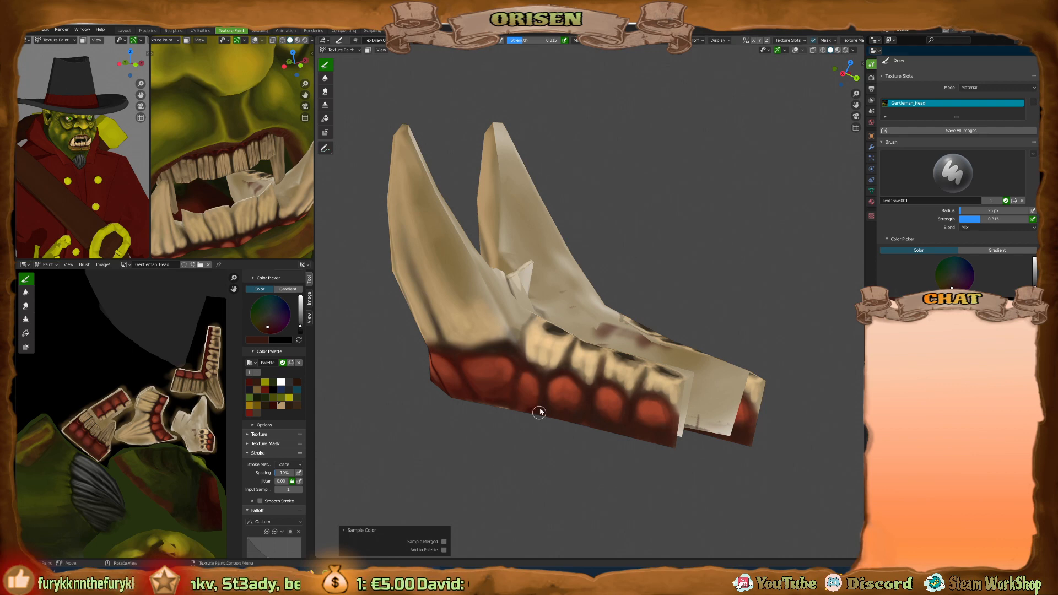
scroll(564, 356, up, 3)
key(shift+space)
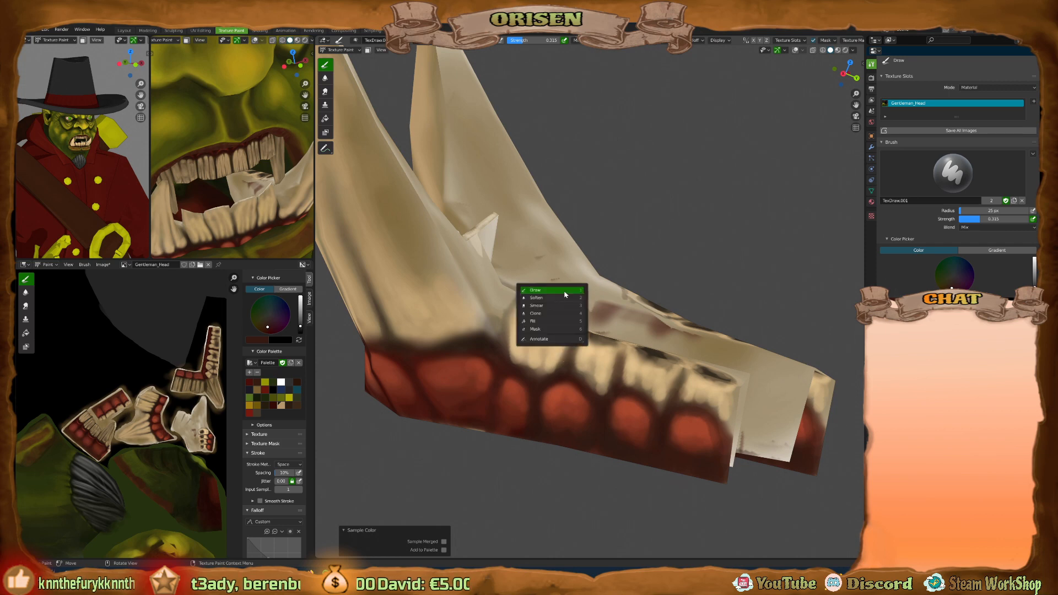
click(553, 297)
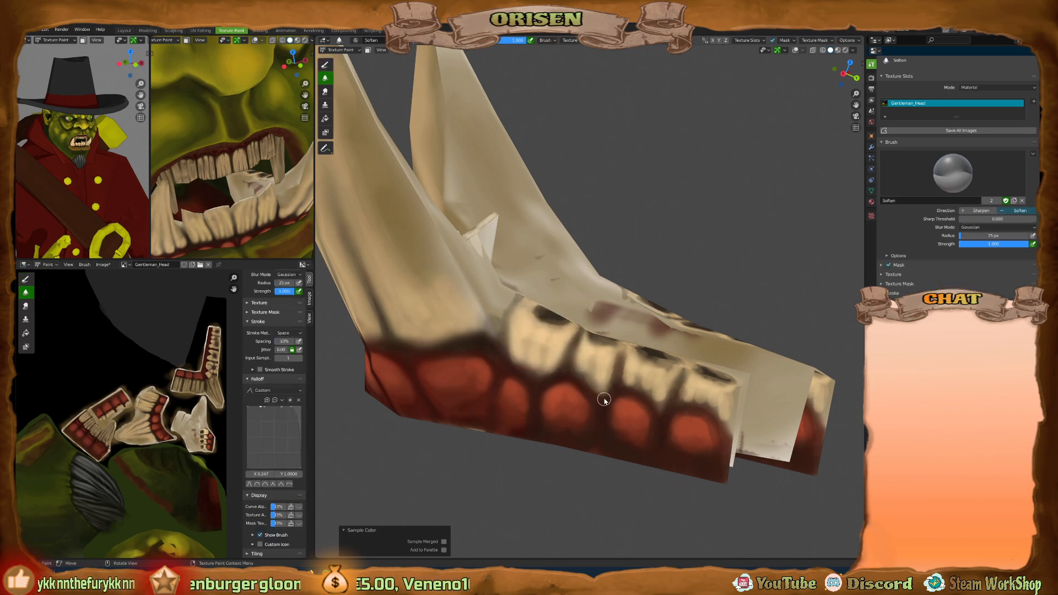
scroll(606, 394, up, 2)
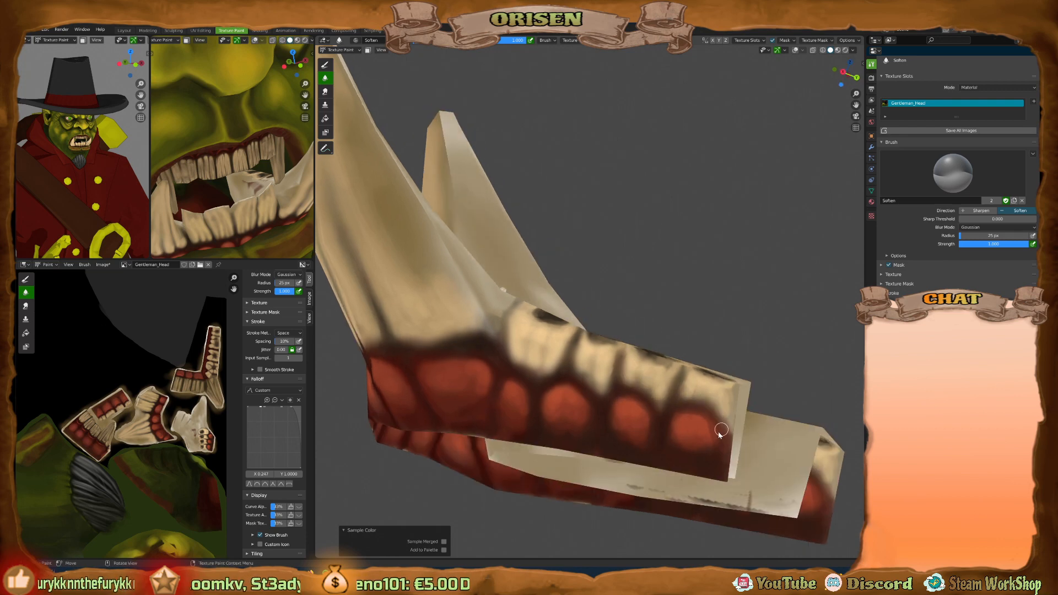
middle_drag(599, 383, 575, 404)
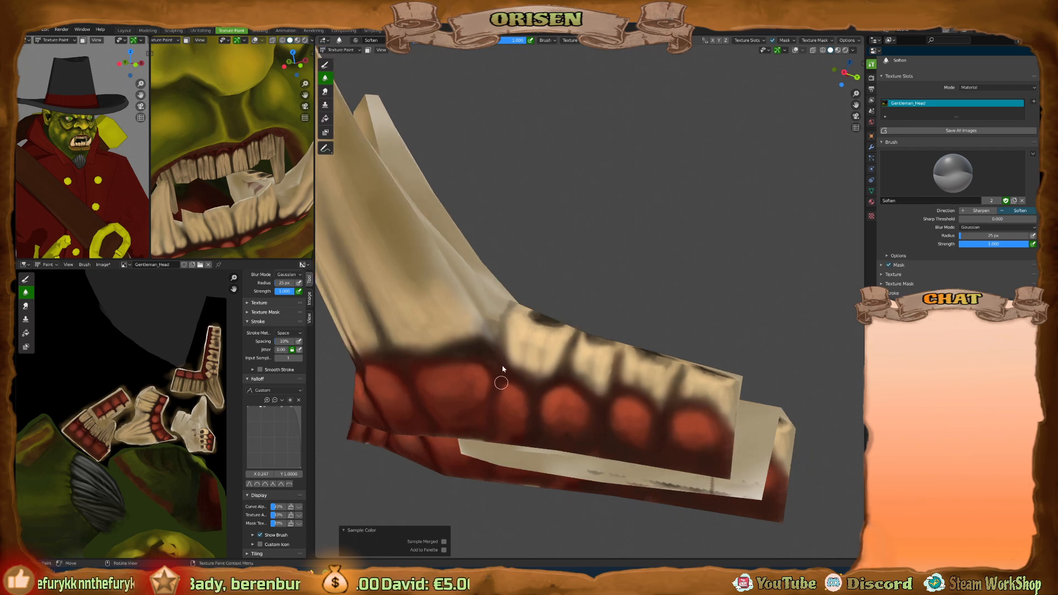
middle_drag(503, 368, 485, 343)
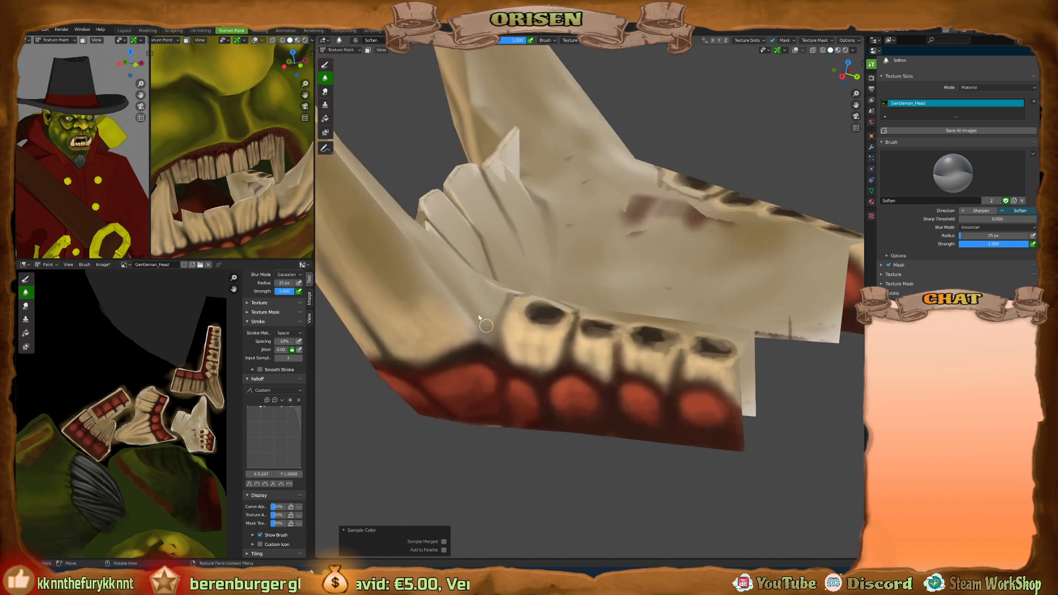
middle_drag(450, 306, 437, 273)
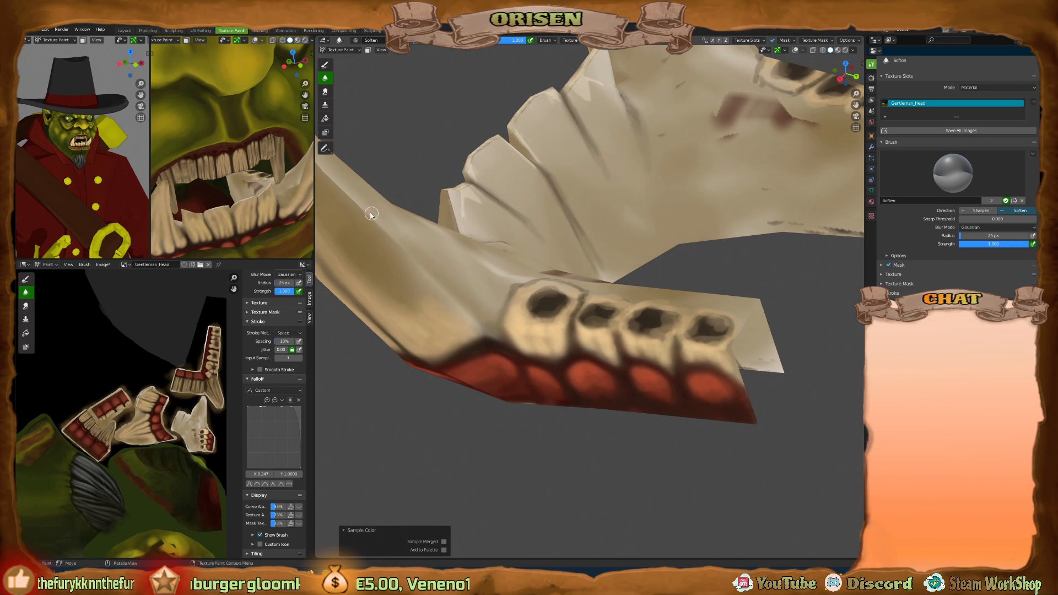
middle_drag(510, 320, 584, 303)
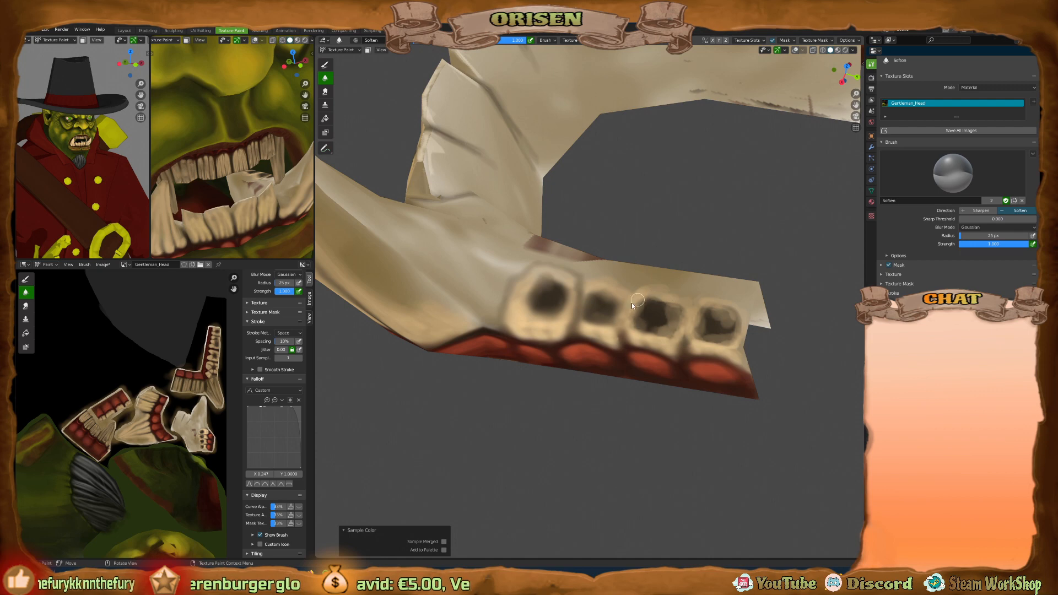
middle_drag(619, 324, 643, 280)
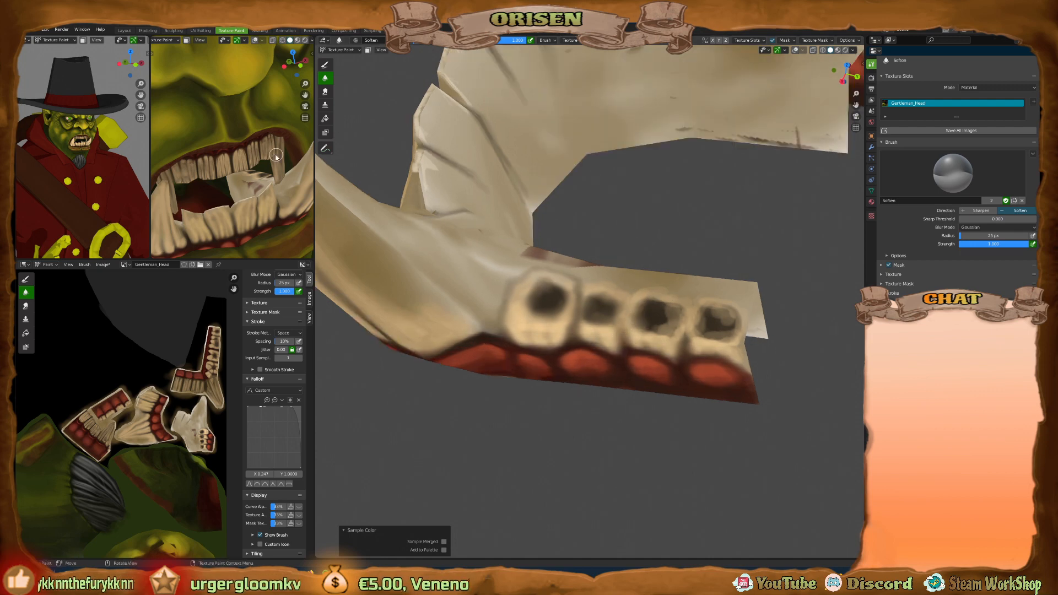
Examine the painted mouth on the full head from the side, front and three-quarter angles.
scroll(275, 155, down, 6)
mouse_move(275, 154)
middle_down()
mouse_move(255, 161)
mouse_move(290, 159)
middle_up()
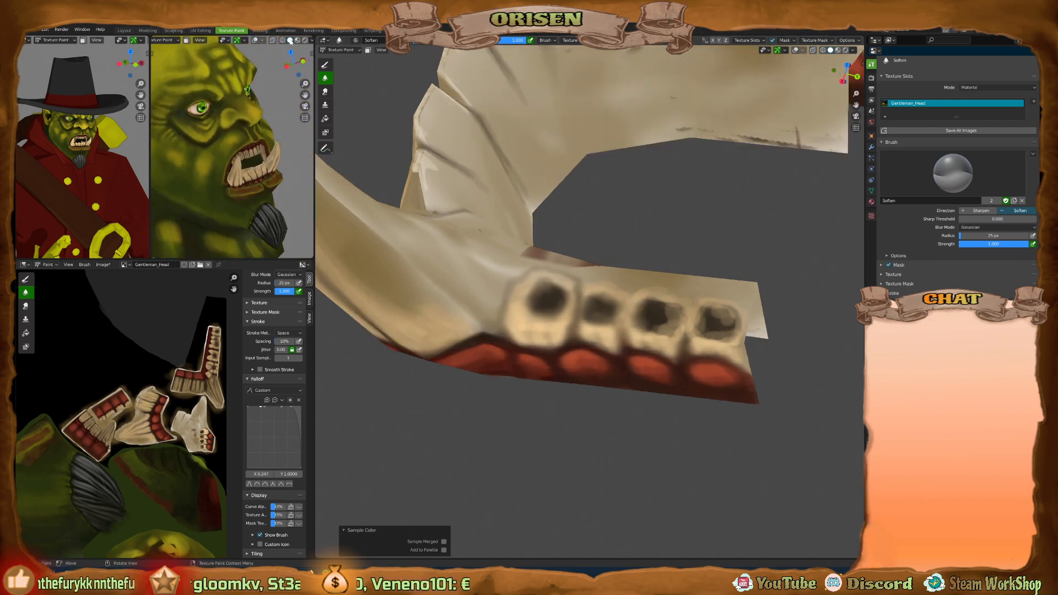
click(287, 65)
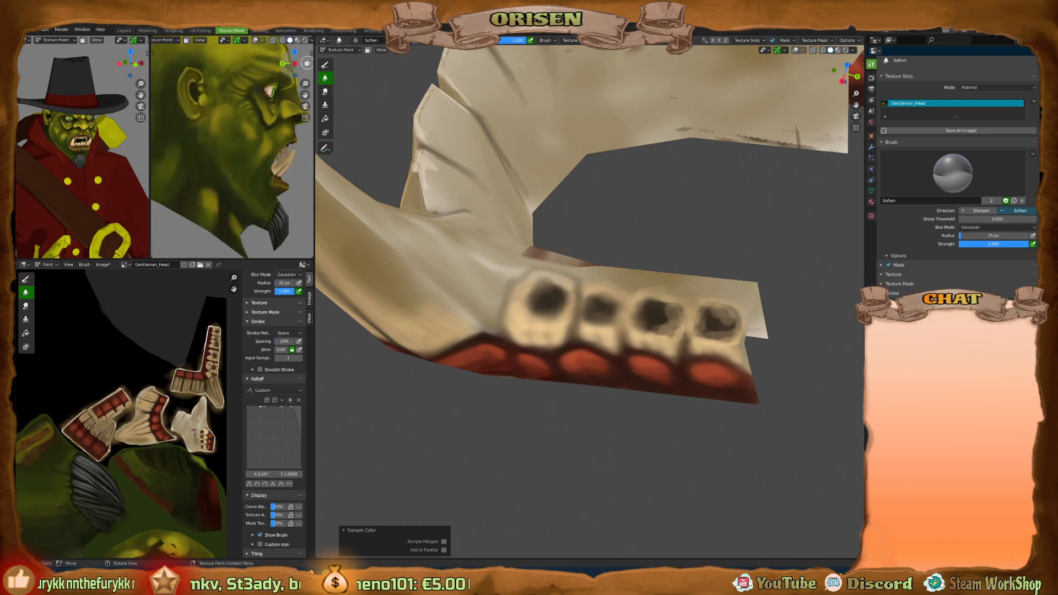
click(306, 63)
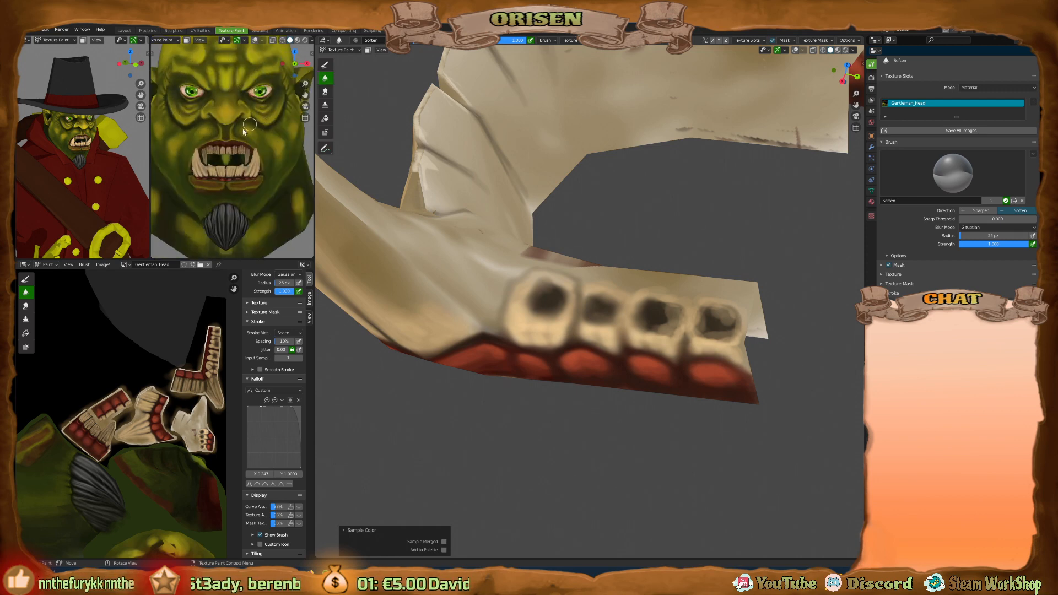
middle_drag(215, 143, 292, 117)
click(305, 117)
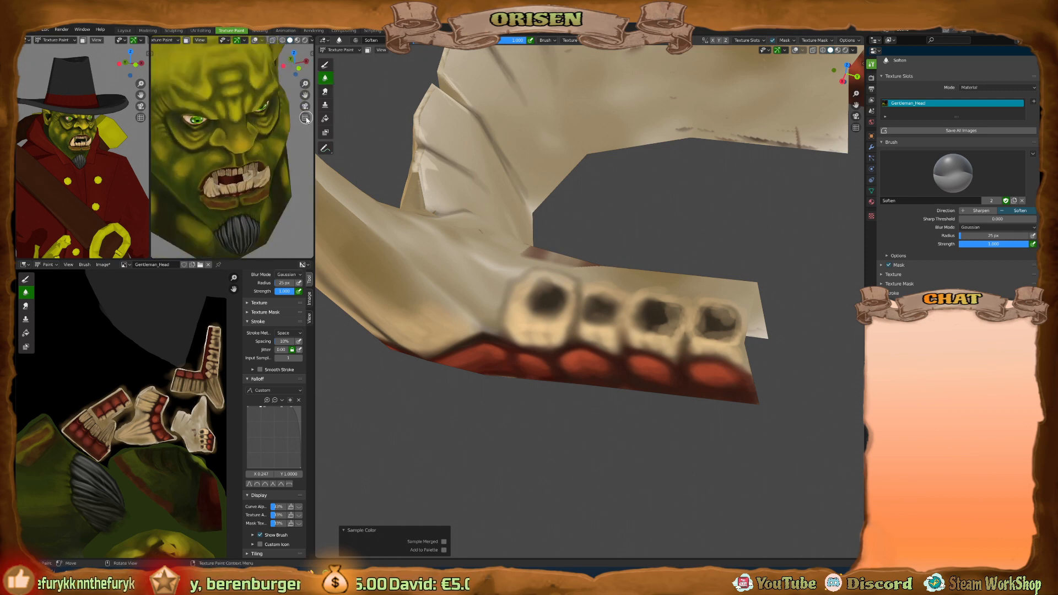
middle_drag(249, 148, 175, 121)
scroll(244, 166, down, 2)
middle_drag(202, 209, 200, 212)
mouse_move(178, 178)
middle_down()
mouse_move(185, 172)
mouse_move(177, 181)
middle_up()
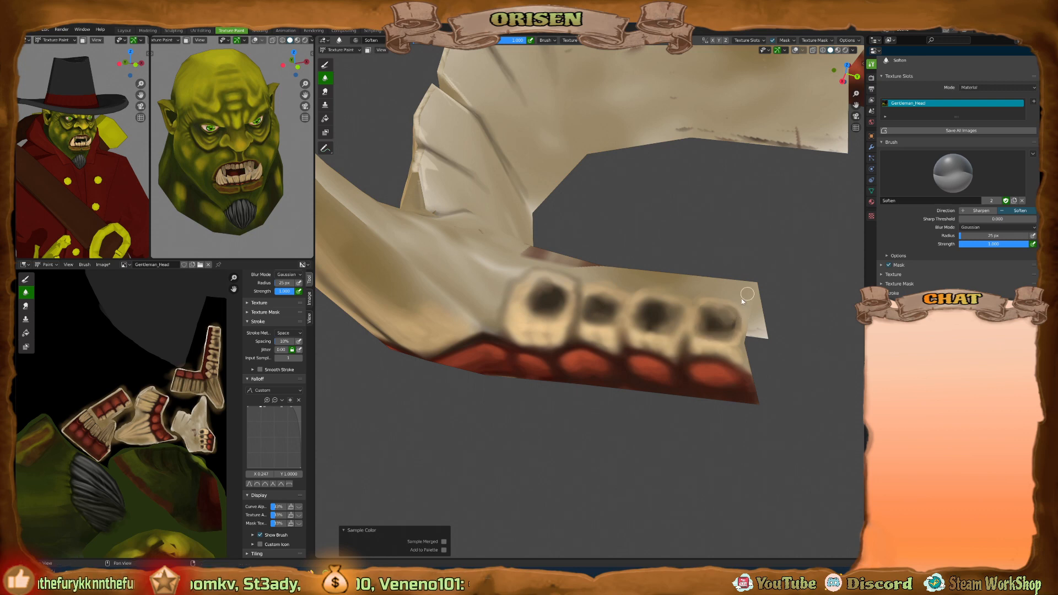
Blur the two rearmost dark pits on the chewing surfaces of the rear teeth with the Soften brush.
mouse_move(730, 307)
middle_down()
mouse_move(739, 248)
mouse_move(745, 338)
mouse_move(701, 307)
middle_up()
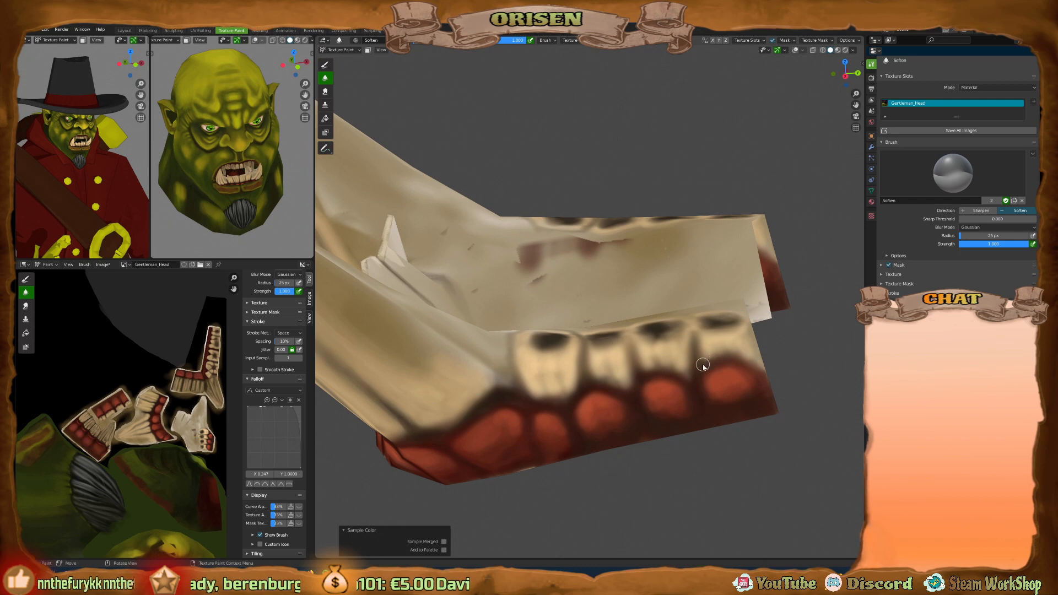
mouse_move(617, 359)
middle_down()
mouse_move(549, 367)
mouse_move(505, 333)
mouse_move(667, 274)
mouse_move(621, 311)
mouse_move(629, 342)
middle_up()
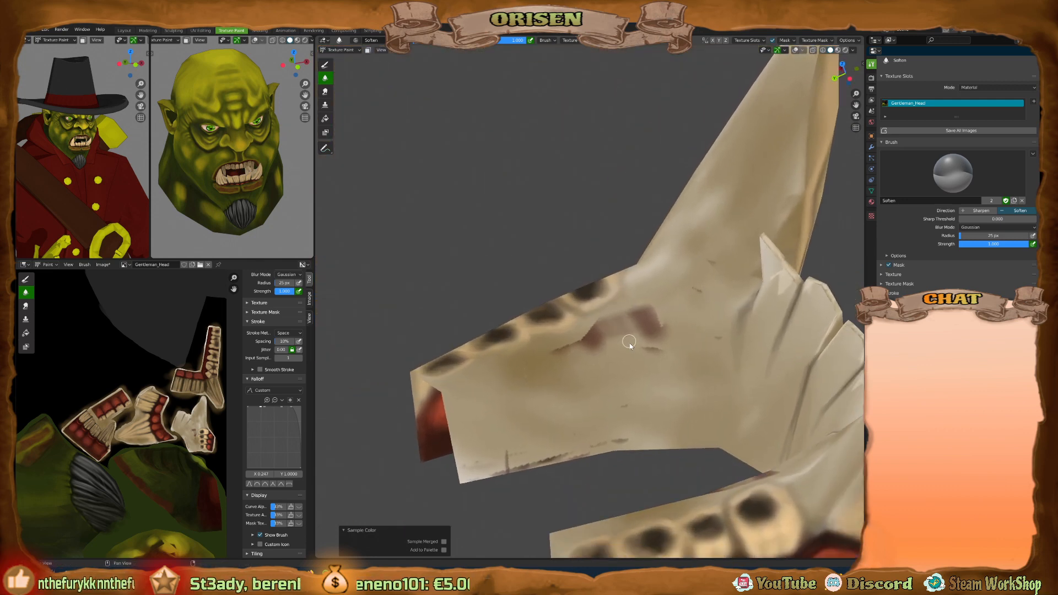
Return to the Draw brush, enlarge it to 40 px and paint dark reddish-brown gum strokes along the lower edge of the inner rear jaw.
key(shift+space)
click(594, 273)
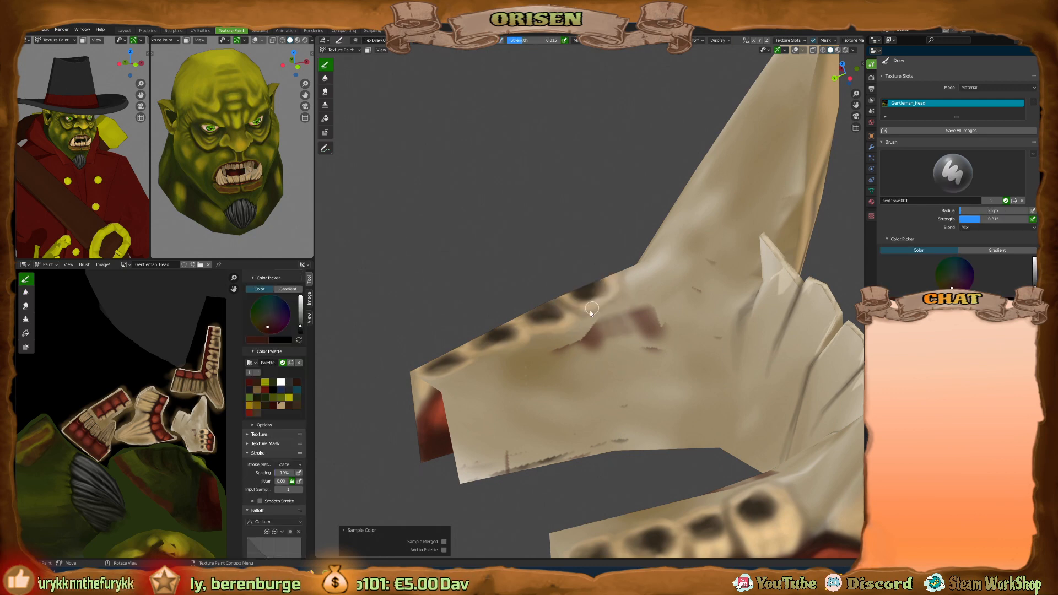
middle_drag(586, 307, 706, 351)
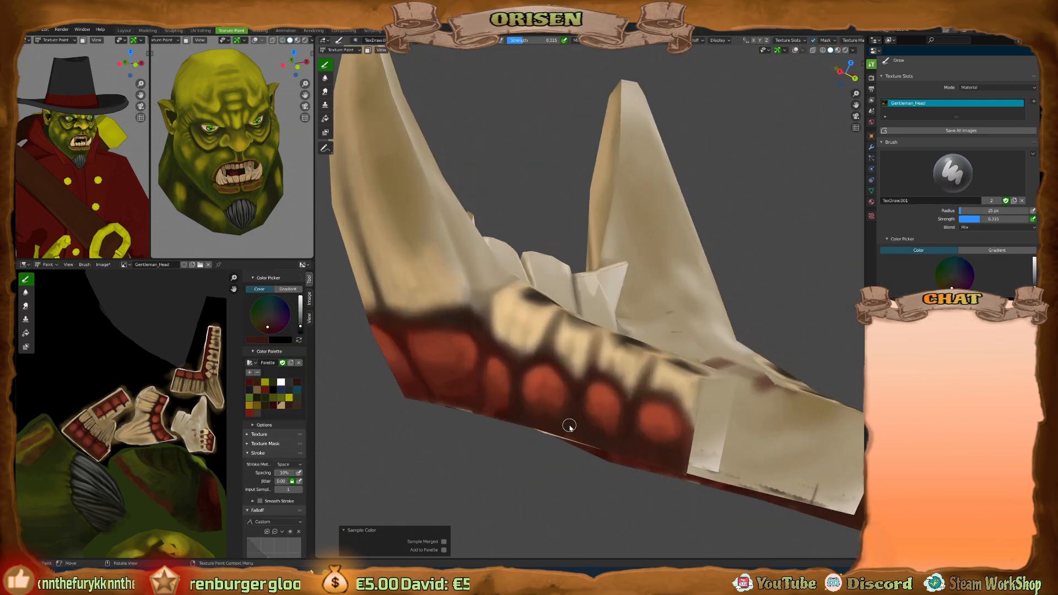
middle_drag(541, 401, 510, 346)
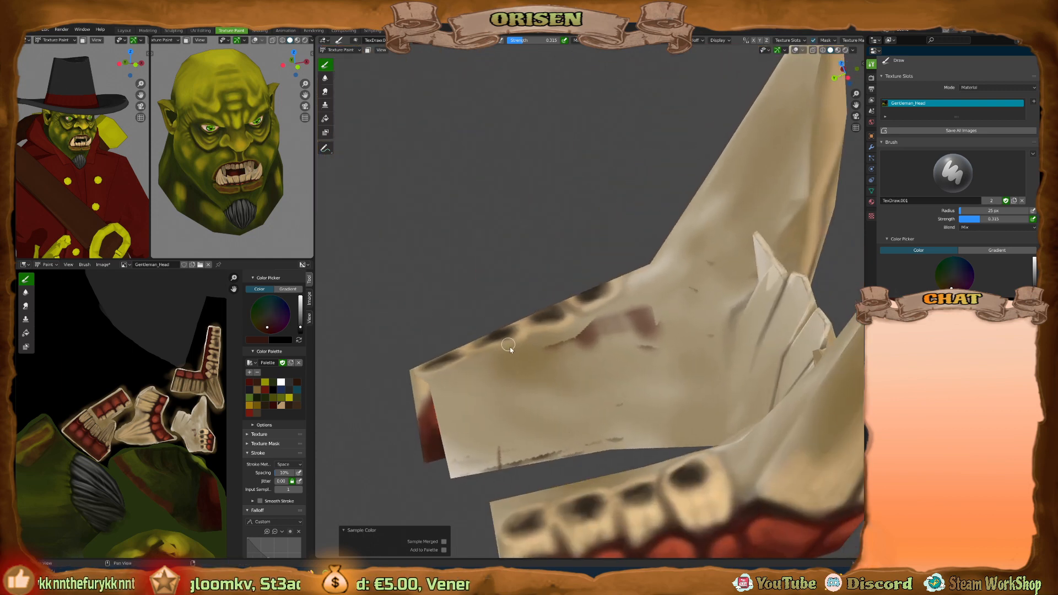
key(bracketright)
key(bracketright)
key(bracketright)
key(bracketright)
key(bracketright)
drag(459, 420, 472, 468)
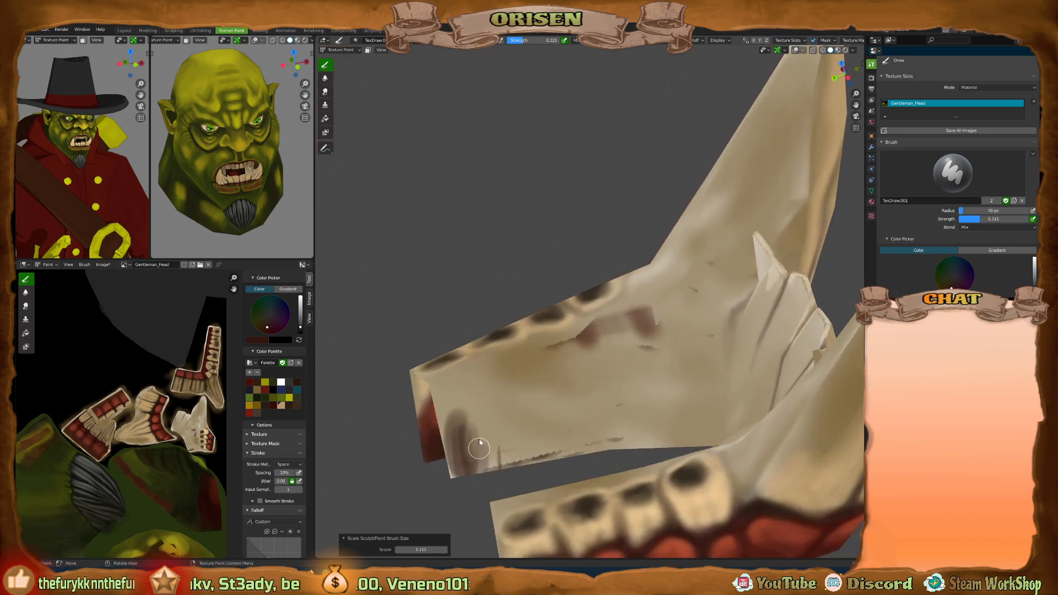
middle_drag(479, 441, 479, 455)
mouse_move(480, 464)
mouse_down()
mouse_move(696, 431)
mouse_move(618, 445)
mouse_up()
drag(540, 401, 533, 449)
drag(512, 410, 509, 459)
mouse_move(486, 420)
mouse_down()
mouse_move(478, 462)
mouse_move(456, 469)
mouse_up()
mouse_move(458, 431)
mouse_down()
mouse_move(470, 461)
mouse_move(483, 462)
mouse_up()
drag(492, 423, 509, 455)
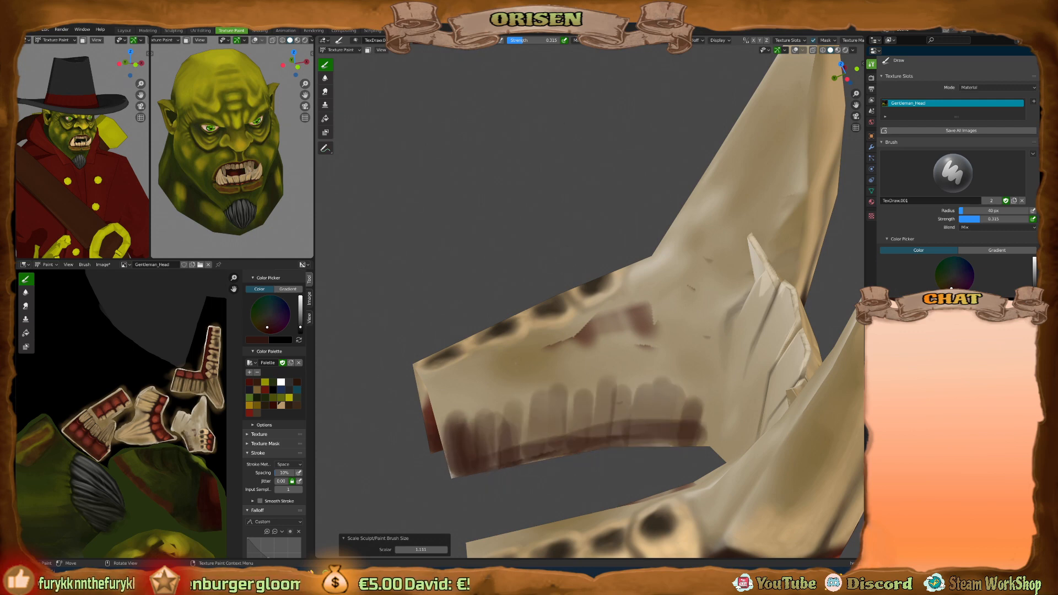
Fill four rounded gum bulges on the inner jaw in dark brown at about 0.5 strength and paint arches inside them in sampled bright red.
drag(525, 43, 540, 47)
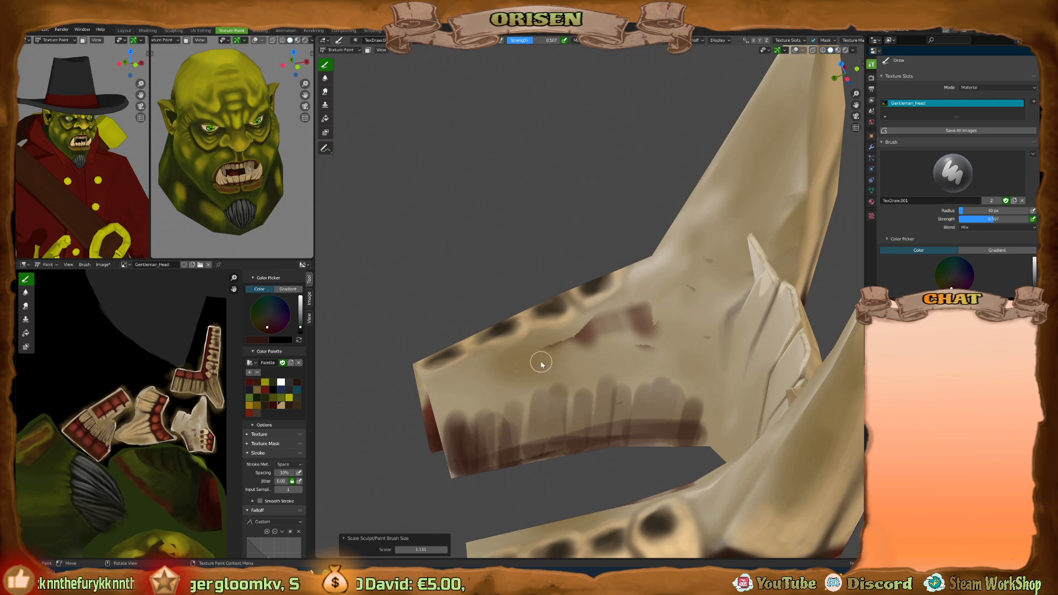
mouse_move(493, 455)
mouse_down()
mouse_move(491, 427)
mouse_move(498, 434)
mouse_move(449, 433)
mouse_move(488, 420)
mouse_move(459, 460)
mouse_move(488, 432)
mouse_move(480, 425)
mouse_move(466, 485)
mouse_move(540, 412)
mouse_move(570, 423)
mouse_move(534, 431)
mouse_move(573, 447)
mouse_move(524, 424)
mouse_move(562, 450)
mouse_move(600, 396)
mouse_move(636, 437)
mouse_move(593, 440)
mouse_move(602, 394)
mouse_move(621, 432)
mouse_move(633, 435)
mouse_move(617, 403)
mouse_move(604, 417)
mouse_move(685, 406)
mouse_move(703, 441)
mouse_move(668, 416)
mouse_move(680, 427)
mouse_move(675, 394)
mouse_move(693, 437)
mouse_move(621, 428)
mouse_up()
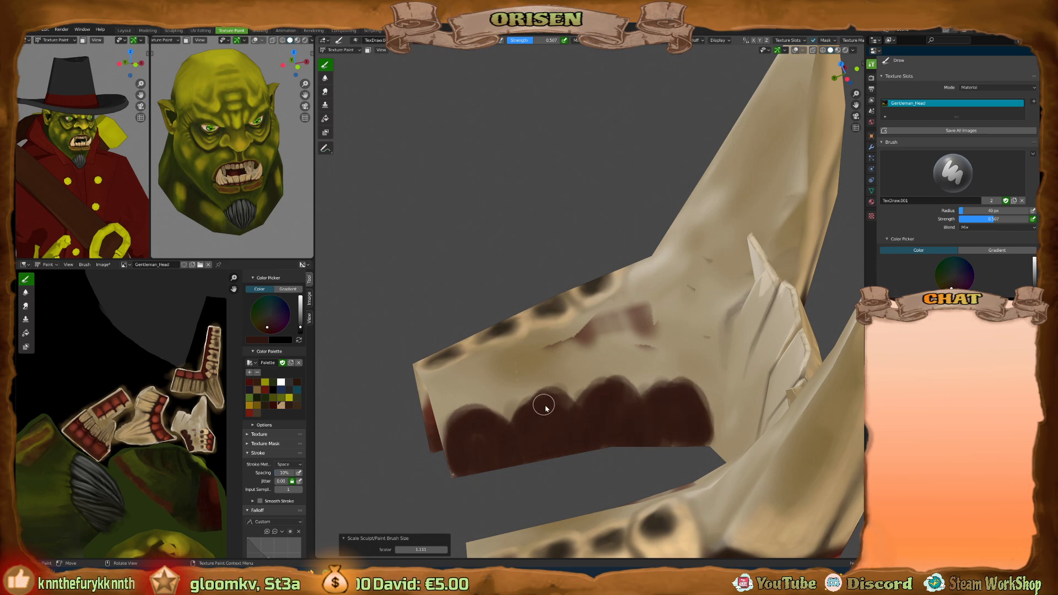
mouse_move(524, 434)
middle_down()
mouse_move(545, 359)
mouse_move(587, 364)
mouse_move(561, 334)
mouse_move(573, 337)
middle_up()
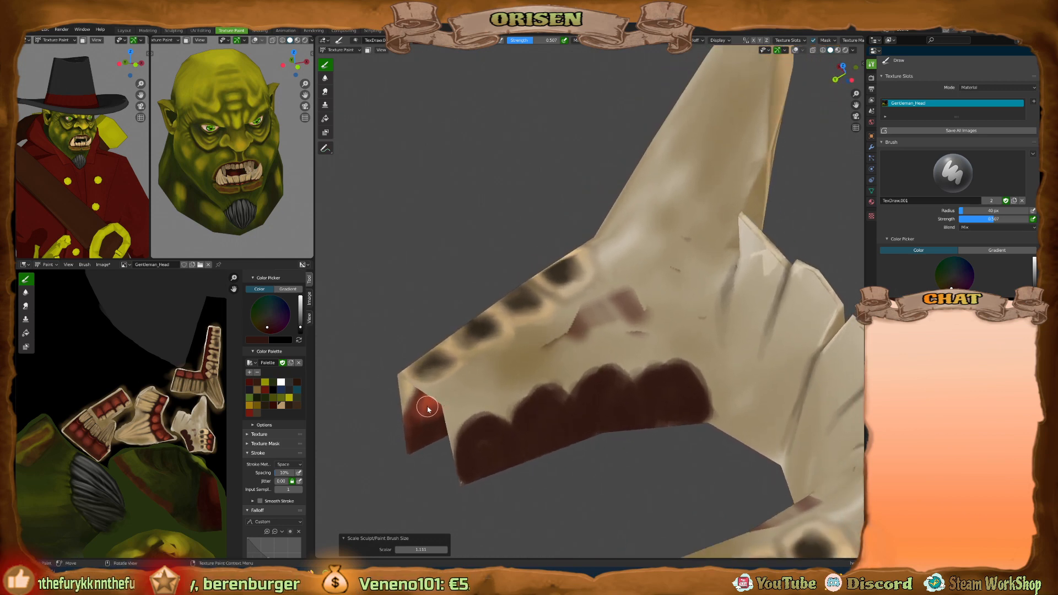
key(s)
mouse_move(474, 427)
mouse_down()
mouse_move(501, 440)
mouse_move(529, 405)
mouse_move(600, 380)
mouse_move(621, 392)
mouse_move(686, 376)
mouse_up()
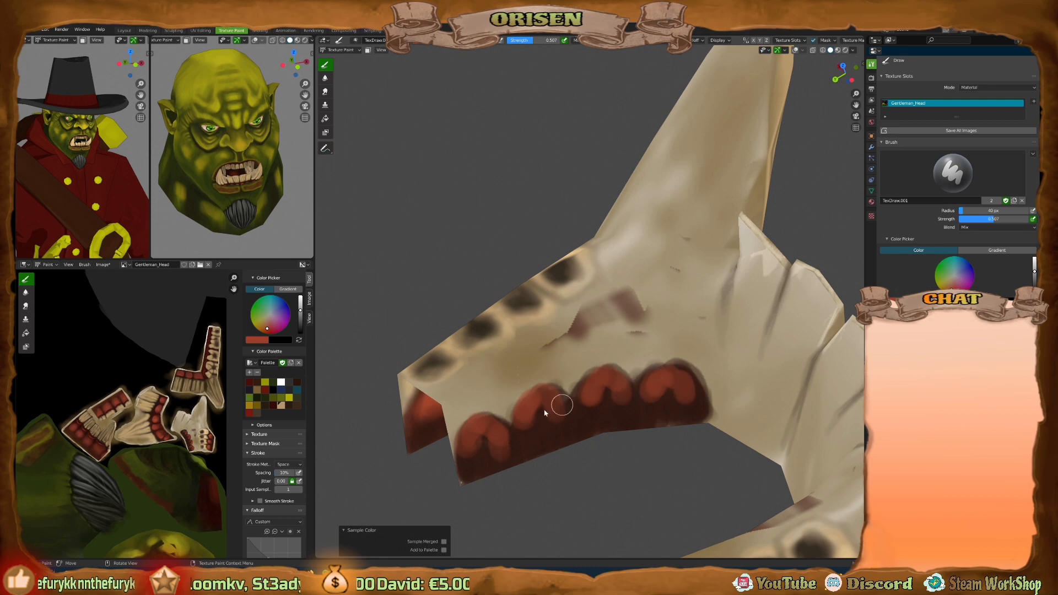
Shrink the brush, switch to a dark reddish brown and outline the upper rims and gaps of the inner gum bulges.
key(bracketleft)
key(bracketleft)
key(bracketleft)
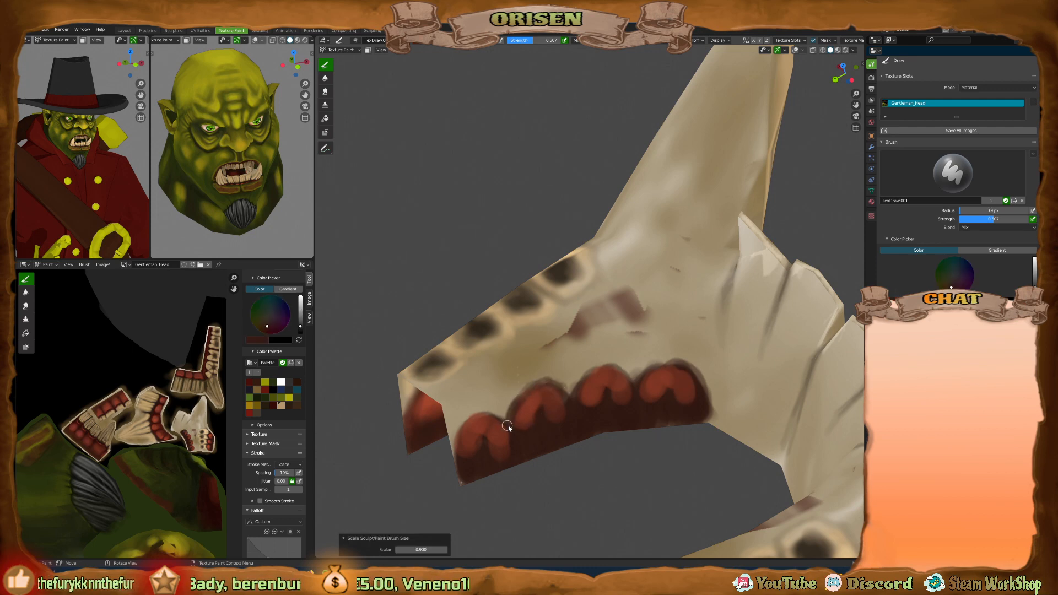
mouse_move(507, 426)
mouse_down()
mouse_move(474, 417)
mouse_move(462, 428)
mouse_up()
middle_drag(461, 428, 550, 417)
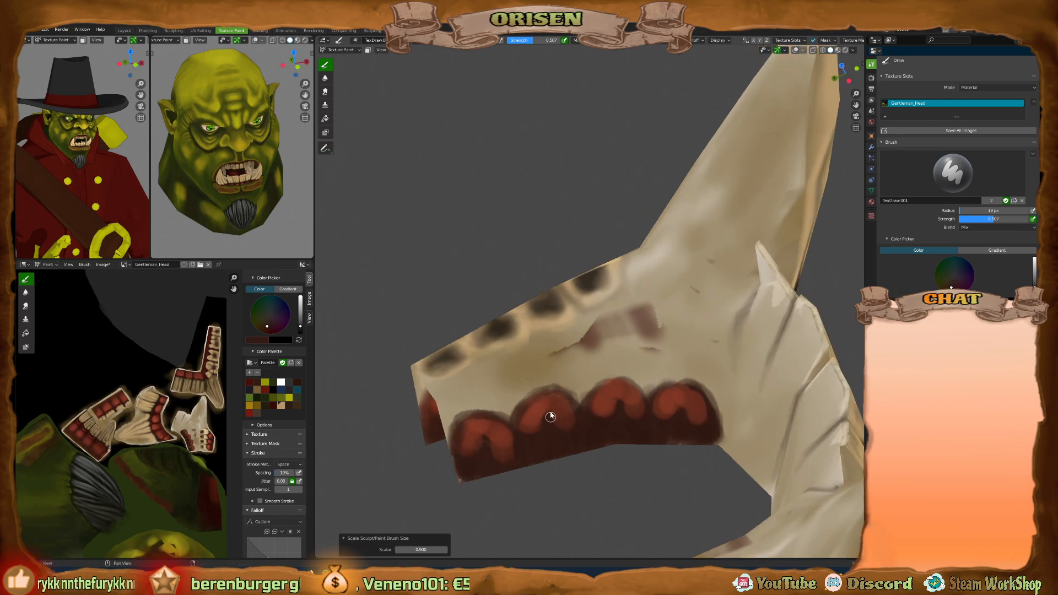
drag(603, 383, 707, 377)
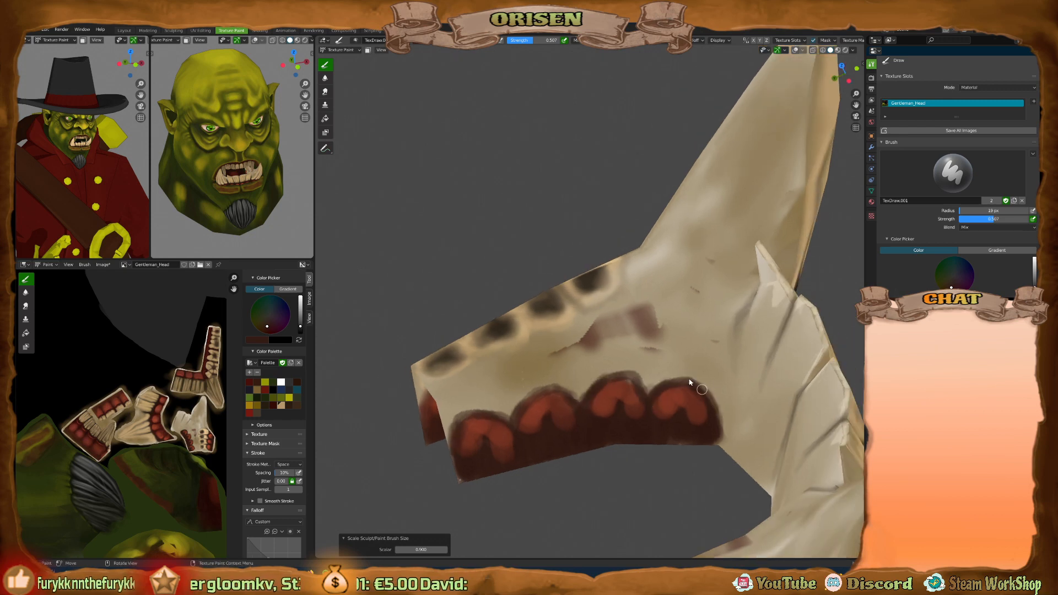
Sample red from a bulge, lower the strength to 0.226, enlarge the brush and fill the four inner gum bulges down to the jaw edge.
middle_drag(690, 381, 743, 361)
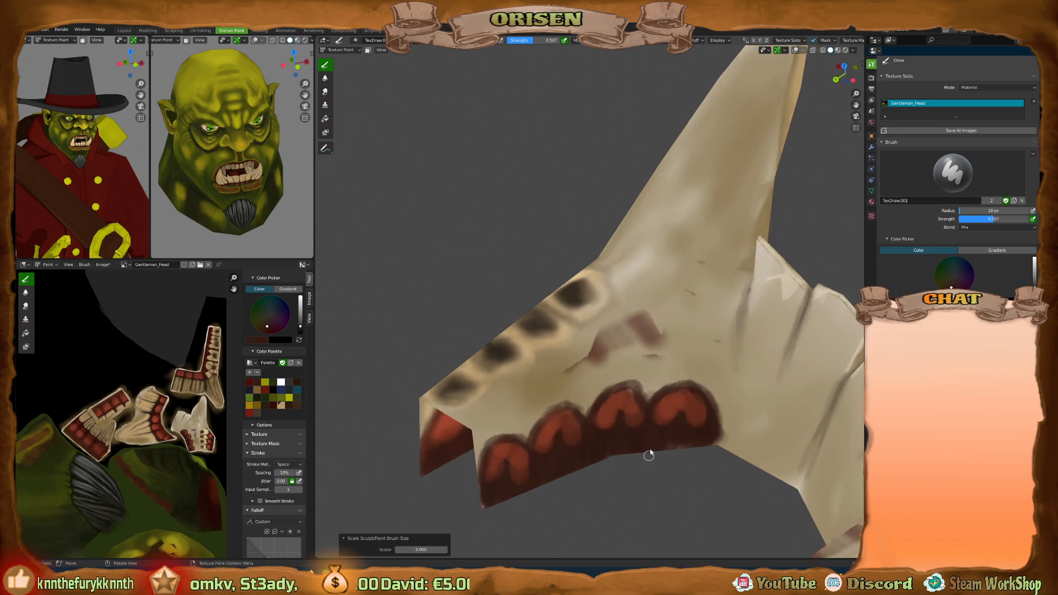
middle_drag(649, 454, 620, 408)
key(s)
key(bracketright)
key(bracketright)
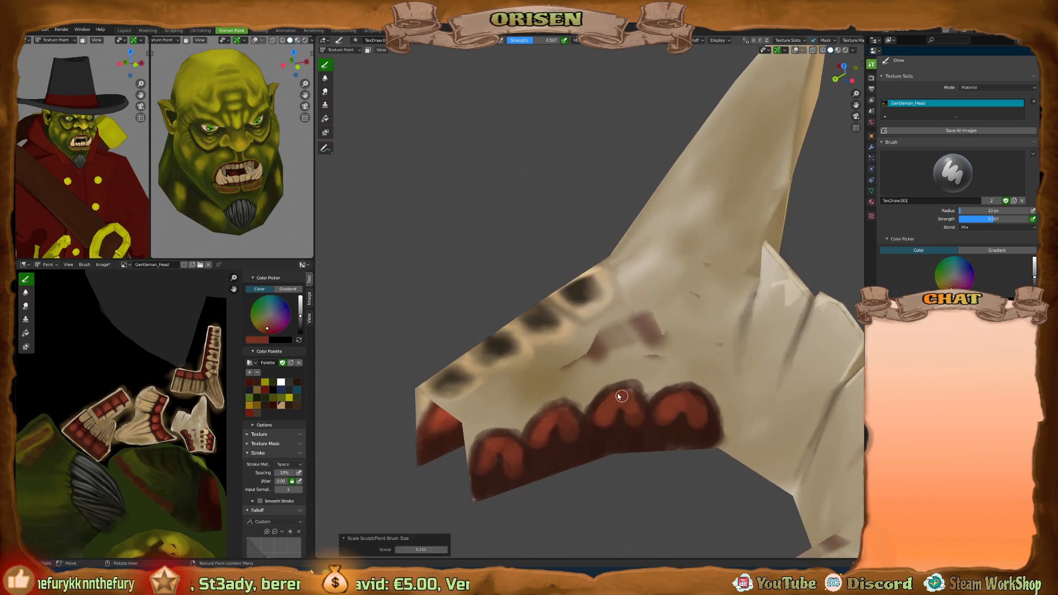
drag(529, 41, 514, 41)
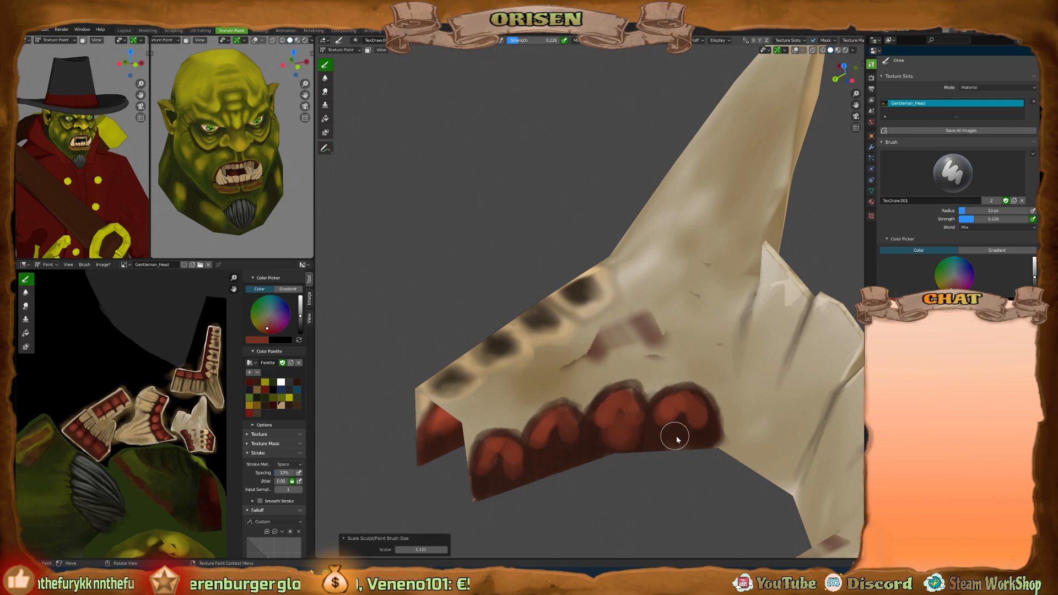
key(bracketright)
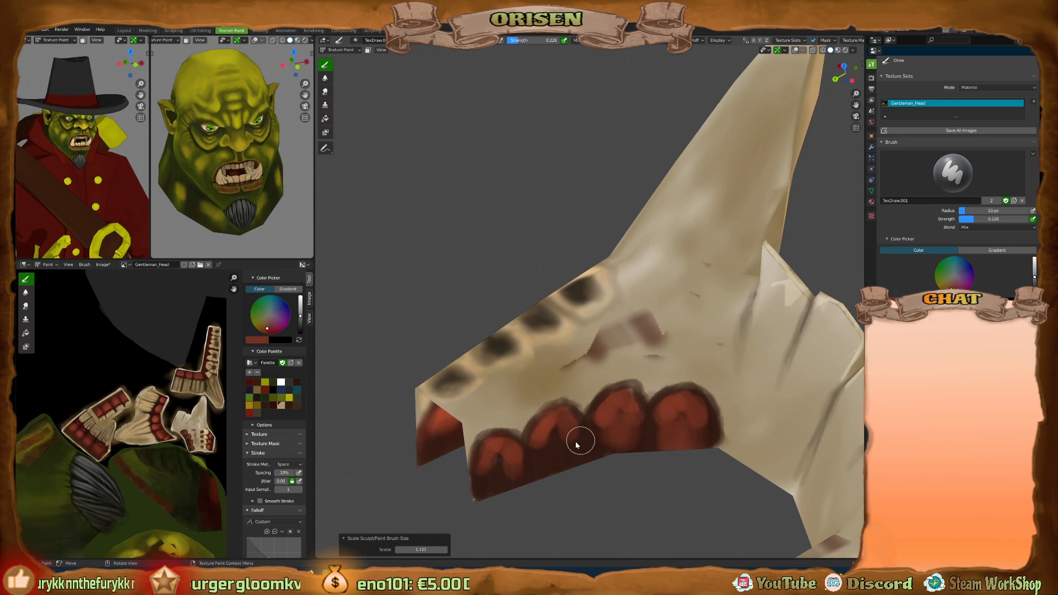
mouse_move(575, 441)
mouse_down()
mouse_move(548, 432)
mouse_move(577, 450)
mouse_move(533, 453)
mouse_move(566, 456)
mouse_up()
middle_drag(567, 455, 503, 482)
mouse_move(503, 481)
mouse_down()
mouse_move(487, 477)
mouse_move(503, 465)
mouse_up()
mouse_move(503, 465)
middle_down()
mouse_move(613, 454)
mouse_move(614, 429)
middle_up()
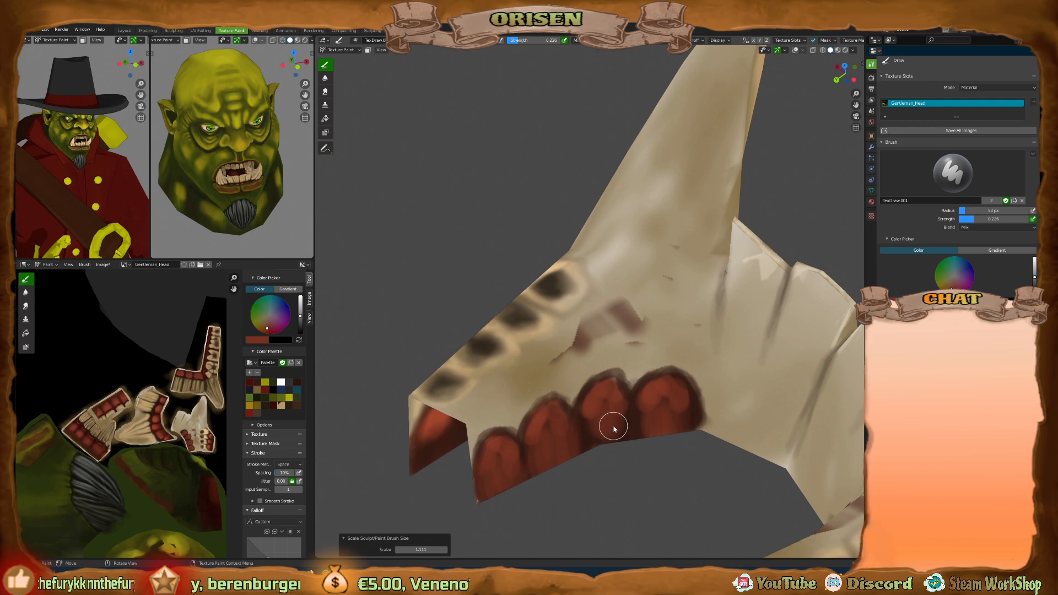
Sample a tan tone from the inner jaw and paint over the reddish-brown patch above the gum bulges with the Draw brush.
drag(571, 299, 562, 283)
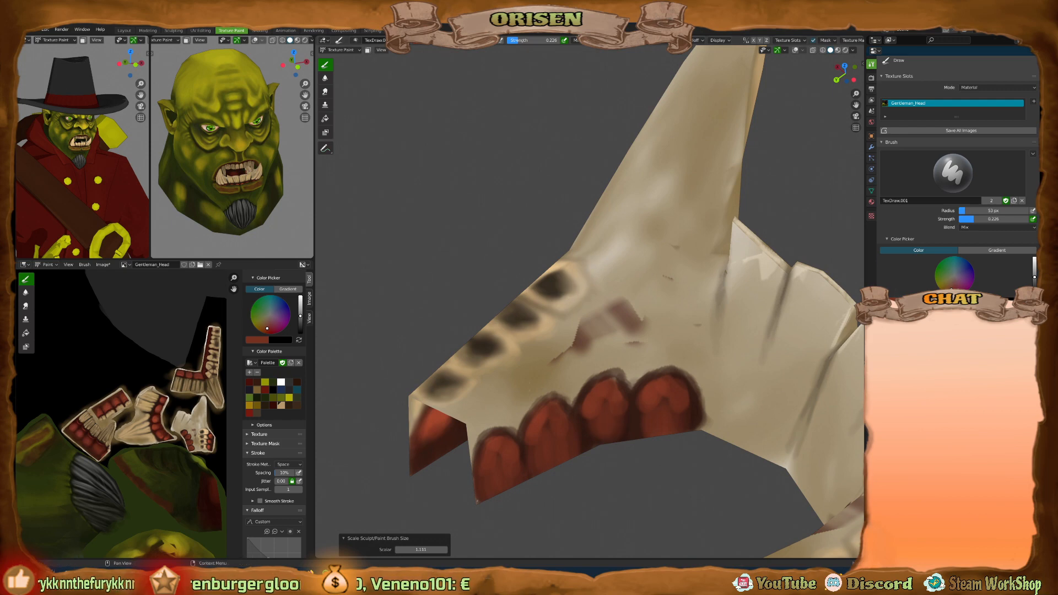
key(s)
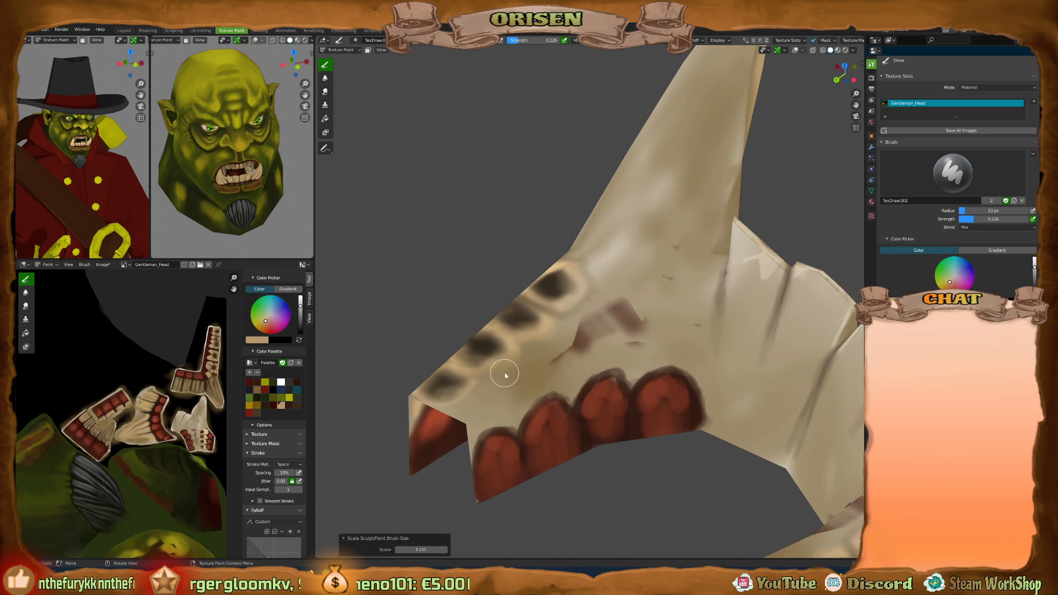
mouse_move(484, 407)
middle_down()
mouse_move(479, 381)
mouse_move(524, 382)
mouse_move(501, 353)
middle_up()
key(shift+space)
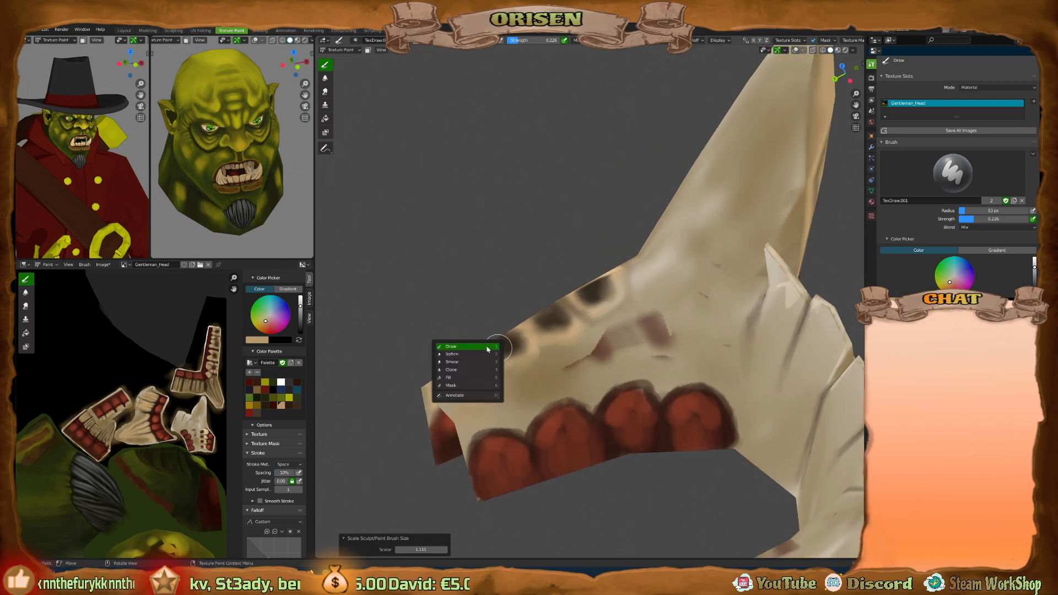
click(488, 347)
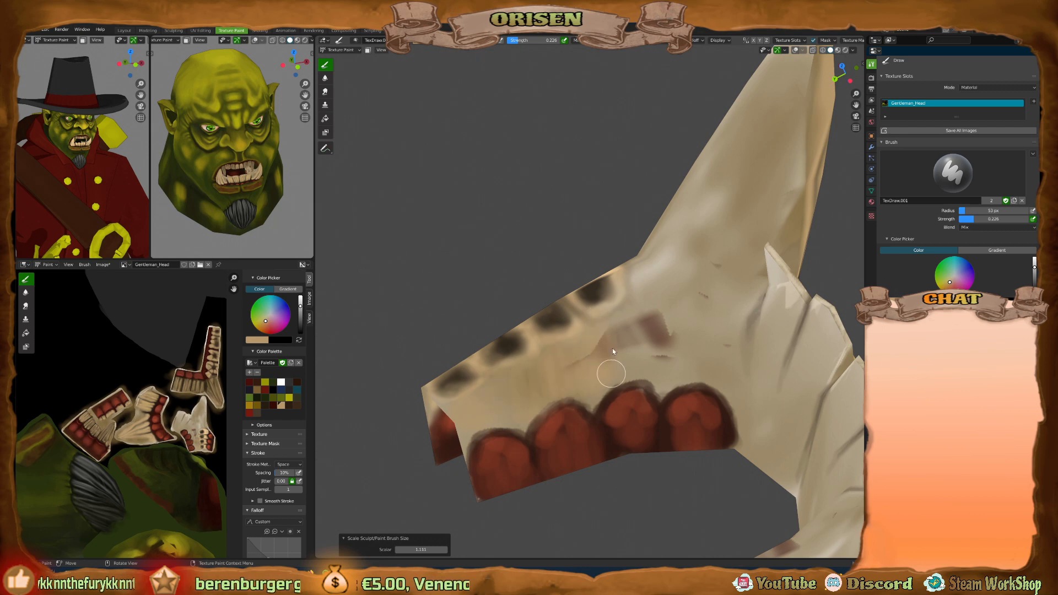
drag(632, 333, 698, 317)
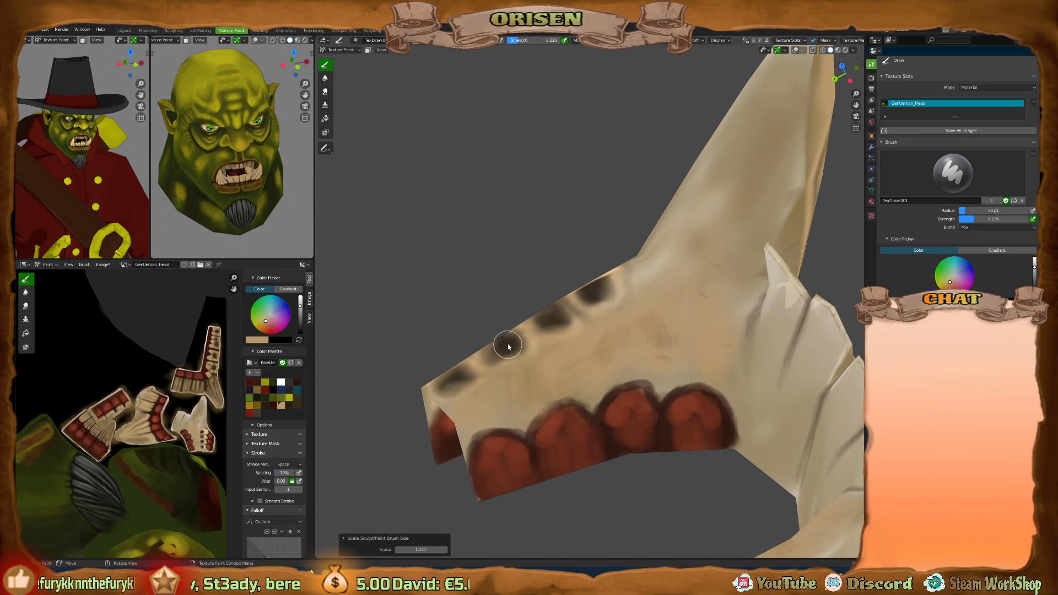
Sample dark brown from a pit, shrink the brush to 20 px and paint dividing lines between the rear teeth down to the gum bulges.
key(s)
key(bracketleft)
key(bracketleft)
key(bracketleft)
drag(484, 369, 515, 422)
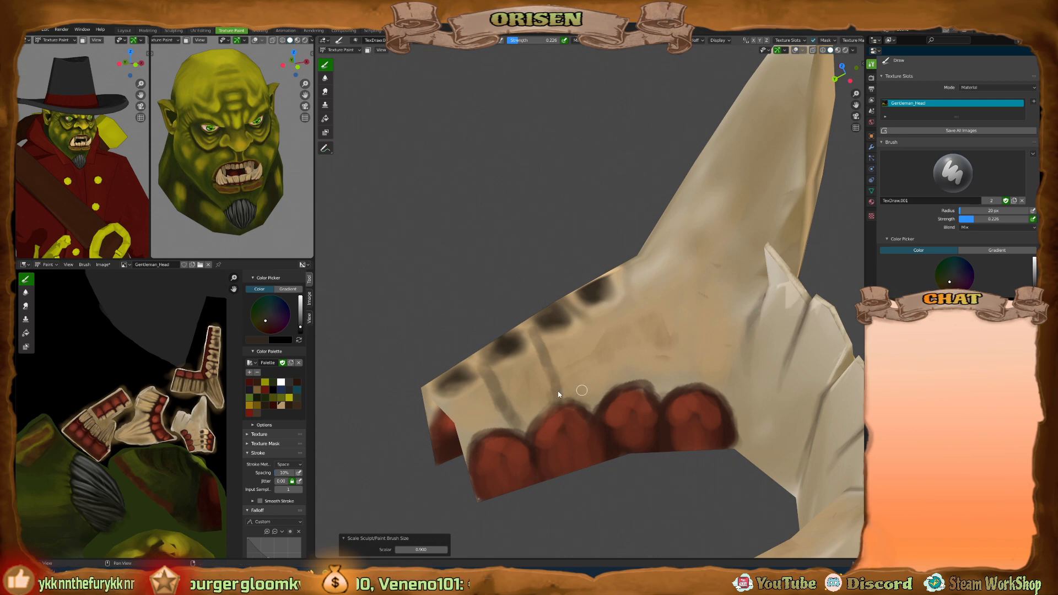
middle_drag(558, 394, 553, 395)
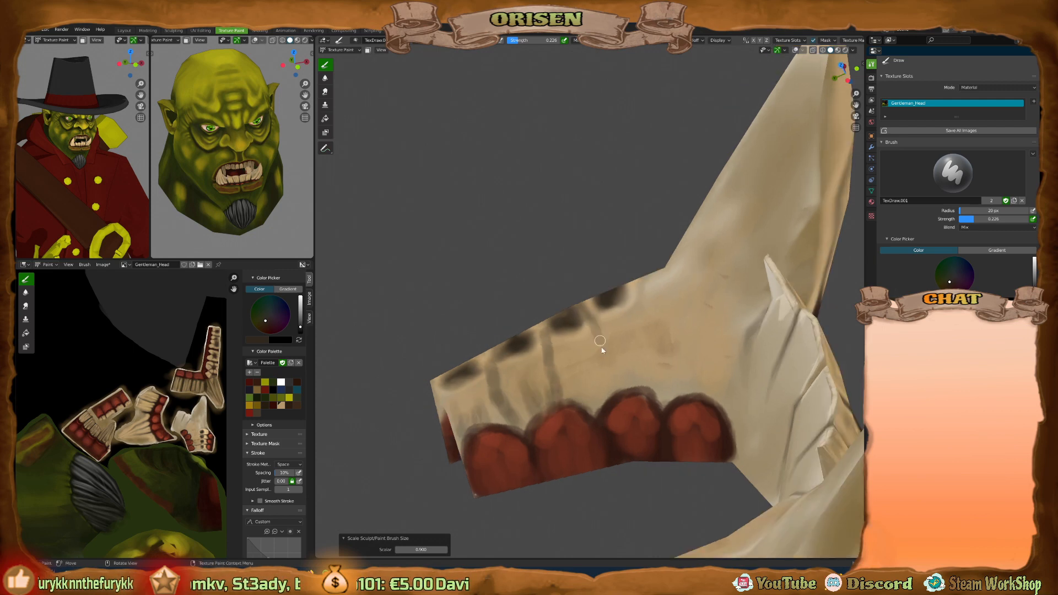
drag(600, 341, 608, 369)
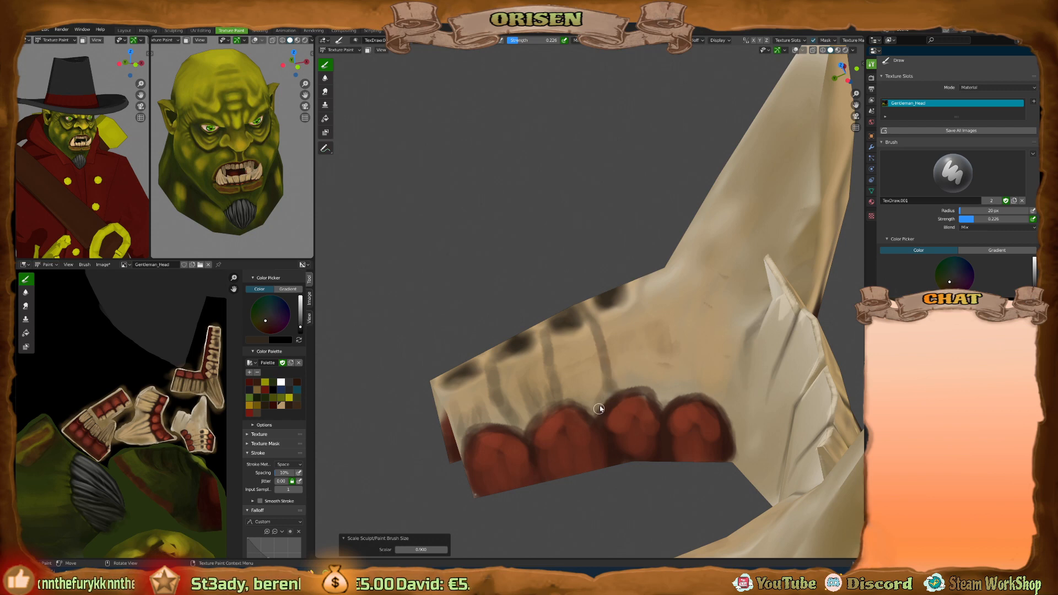
mouse_move(659, 382)
mouse_down()
mouse_move(652, 329)
mouse_move(659, 358)
mouse_up()
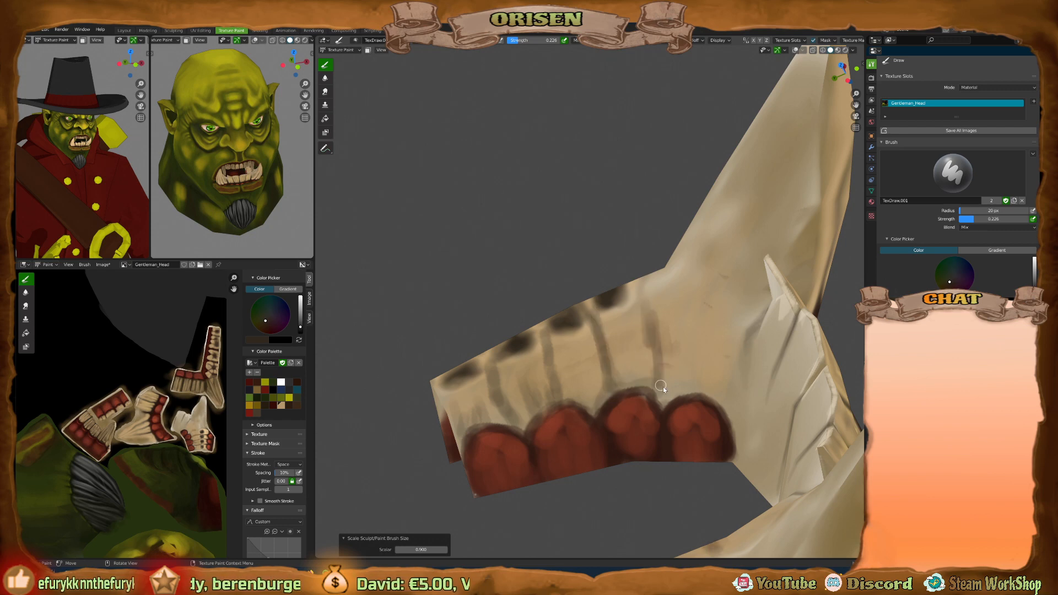
middle_drag(662, 387, 668, 372)
mouse_move(676, 329)
middle_down()
mouse_move(731, 352)
mouse_move(689, 290)
mouse_move(656, 285)
mouse_move(684, 322)
middle_up()
Paint dark brown scalloped outlines around the base of the inner tusk and long grooves running up its inner face.
mouse_move(685, 321)
mouse_down()
mouse_move(729, 283)
mouse_move(803, 177)
mouse_up()
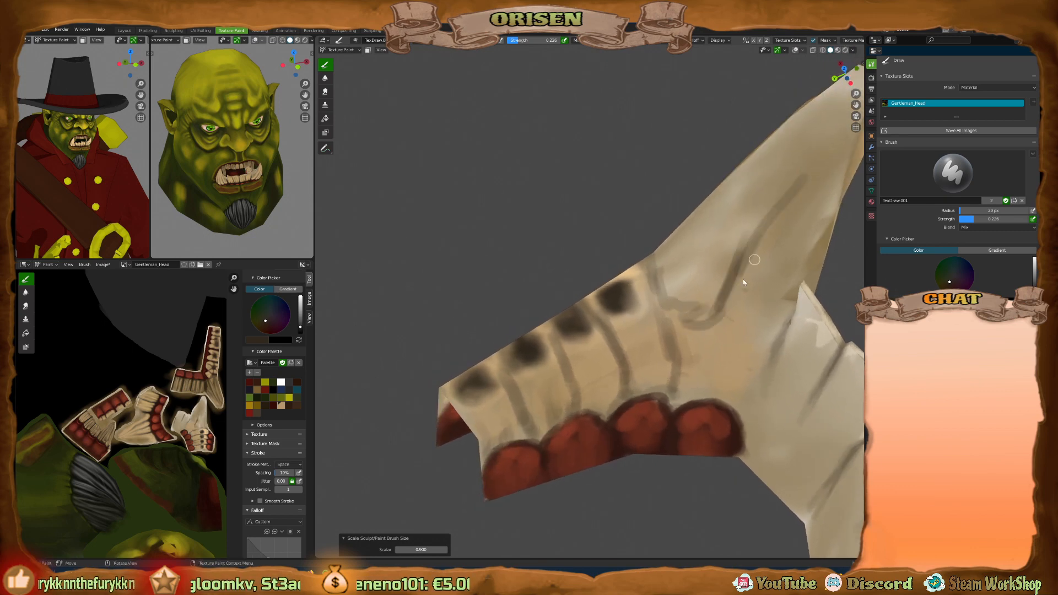
middle_drag(755, 292, 731, 314)
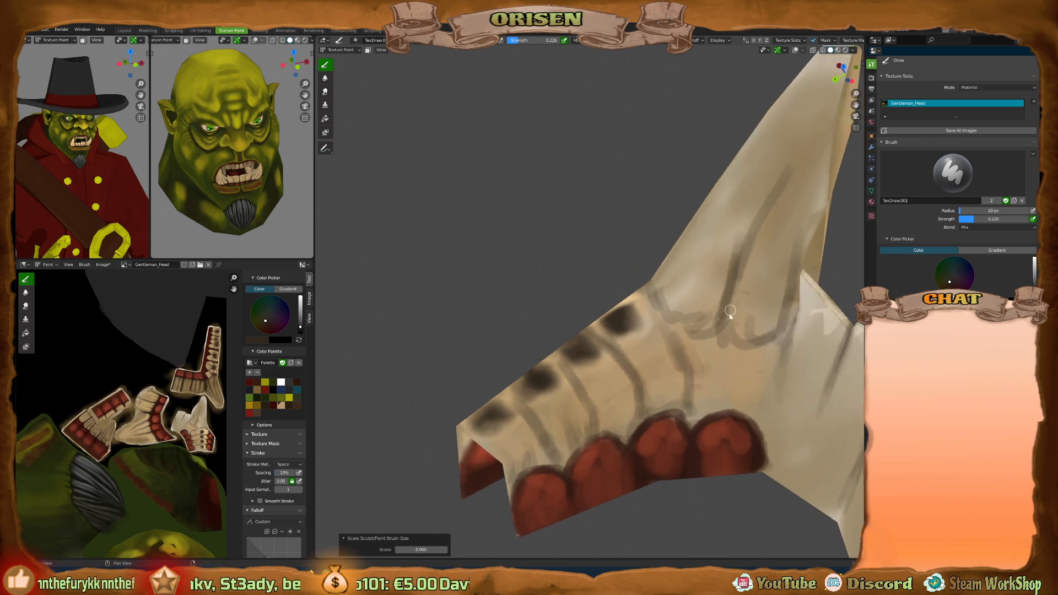
drag(726, 330, 764, 236)
drag(733, 304, 774, 200)
drag(736, 288, 748, 248)
middle_drag(708, 284, 694, 304)
drag(694, 302, 732, 205)
middle_drag(672, 303, 678, 344)
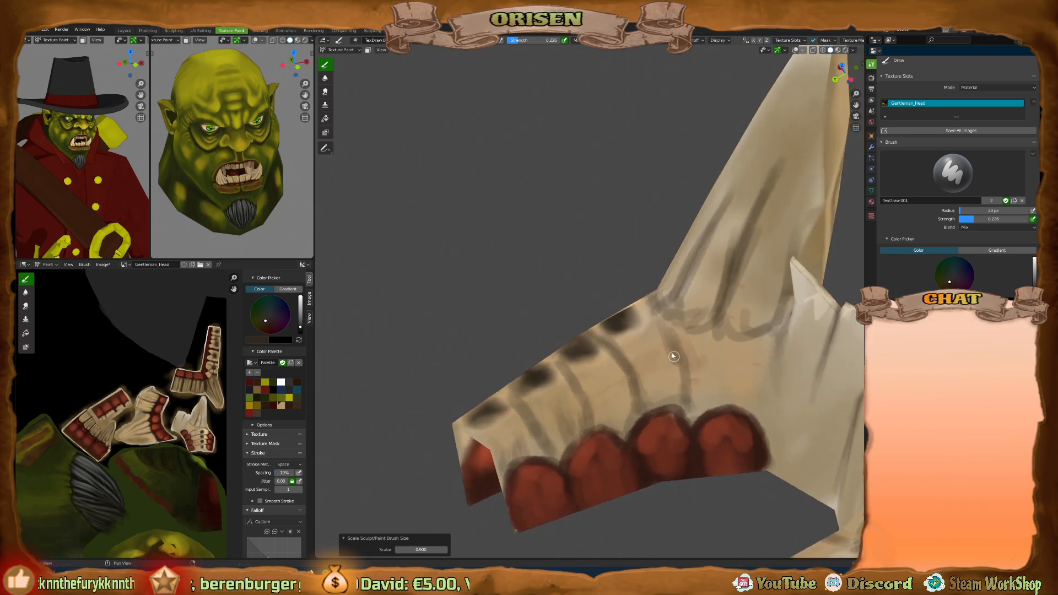
Darken the gaps beside the tusk and between the inner front teeth, and extend the tusk's grooves toward its tip.
middle_drag(764, 399, 774, 389)
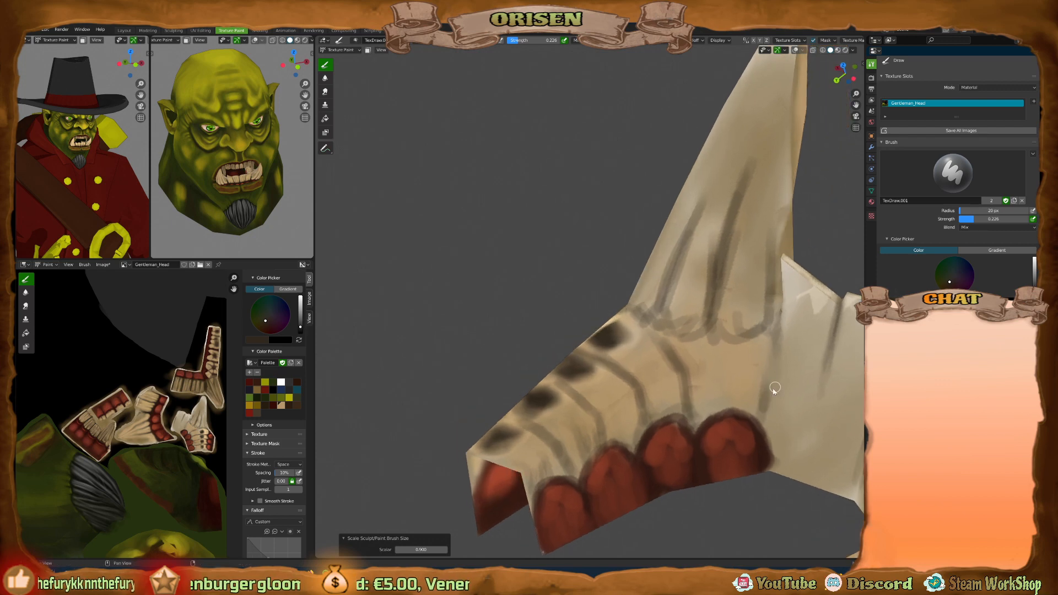
drag(766, 401, 766, 388)
mouse_move(777, 364)
middle_down()
mouse_move(799, 331)
mouse_move(838, 340)
middle_up()
mouse_move(836, 392)
mouse_down()
mouse_move(835, 338)
mouse_move(836, 356)
mouse_up()
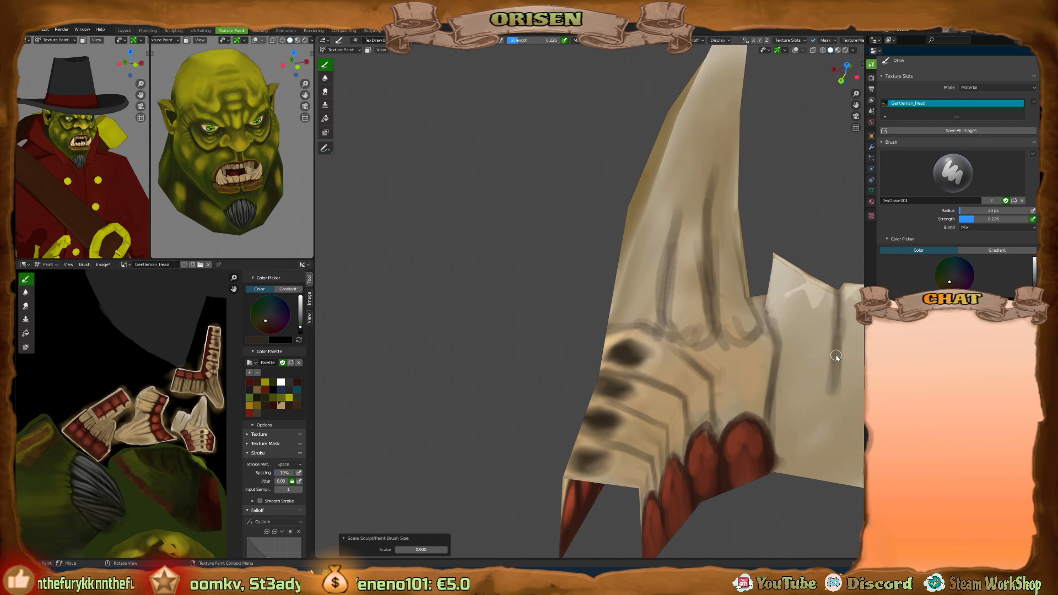
middle_drag(762, 327, 679, 347)
drag(636, 135, 624, 195)
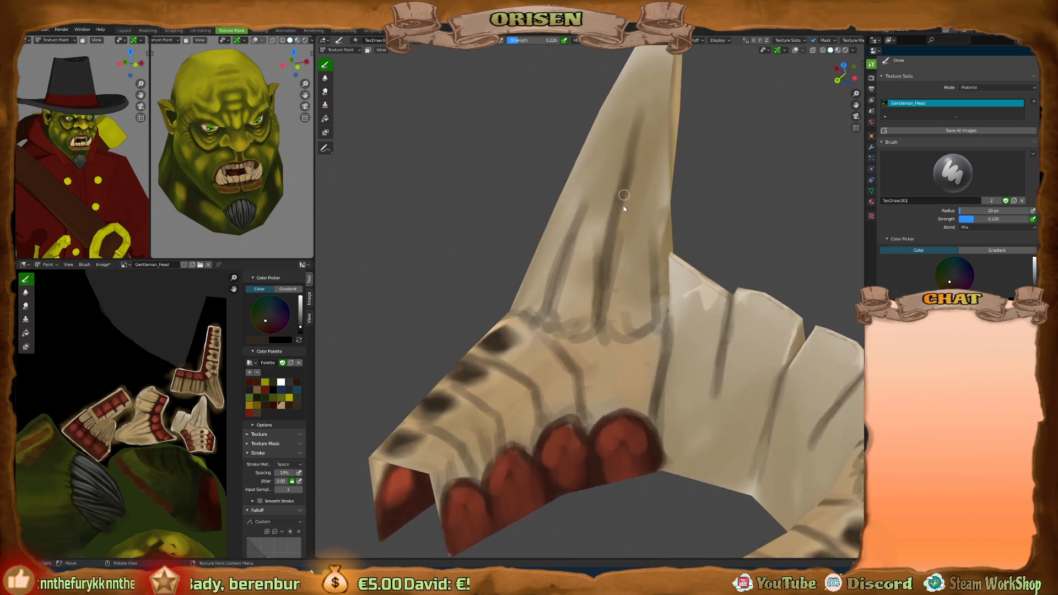
drag(617, 131, 571, 257)
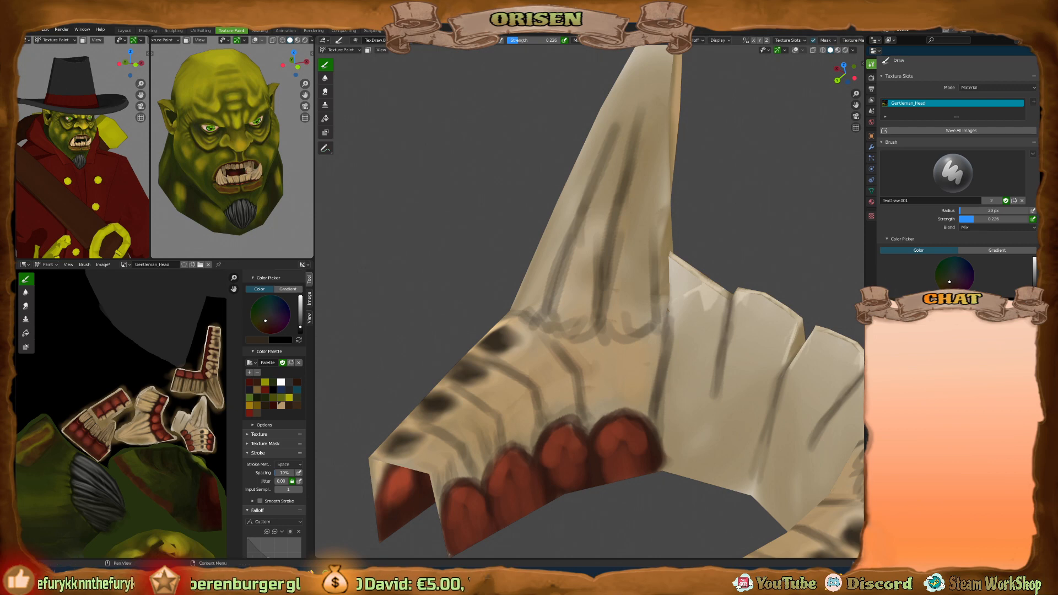
Pick tan from the palette, brighten it and paint light strokes between the dividing lines of the inner rear teeth.
click(281, 406)
drag(1035, 269, 1034, 257)
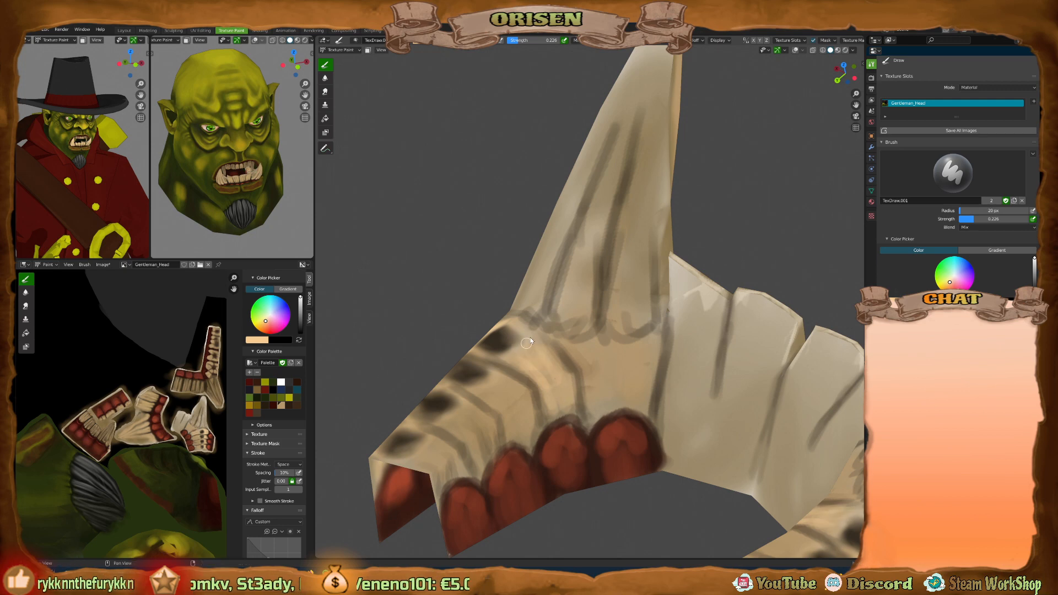
middle_drag(530, 338, 512, 343)
drag(478, 392, 500, 418)
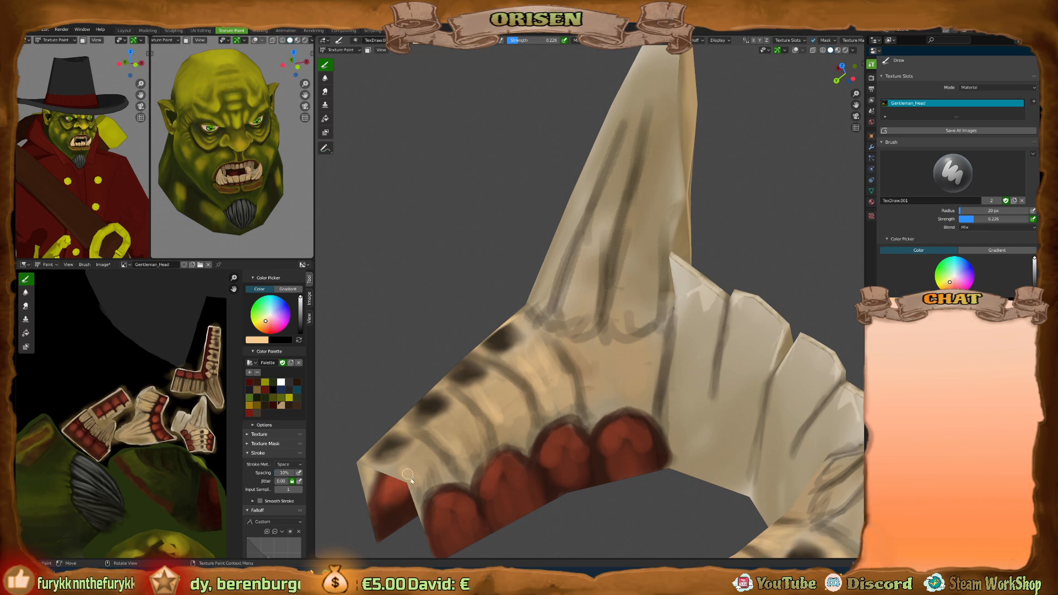
Enlarge the brush to 28 px and paint light tan ridges between the dark grooves on the tusk's inner face.
key(bracketright)
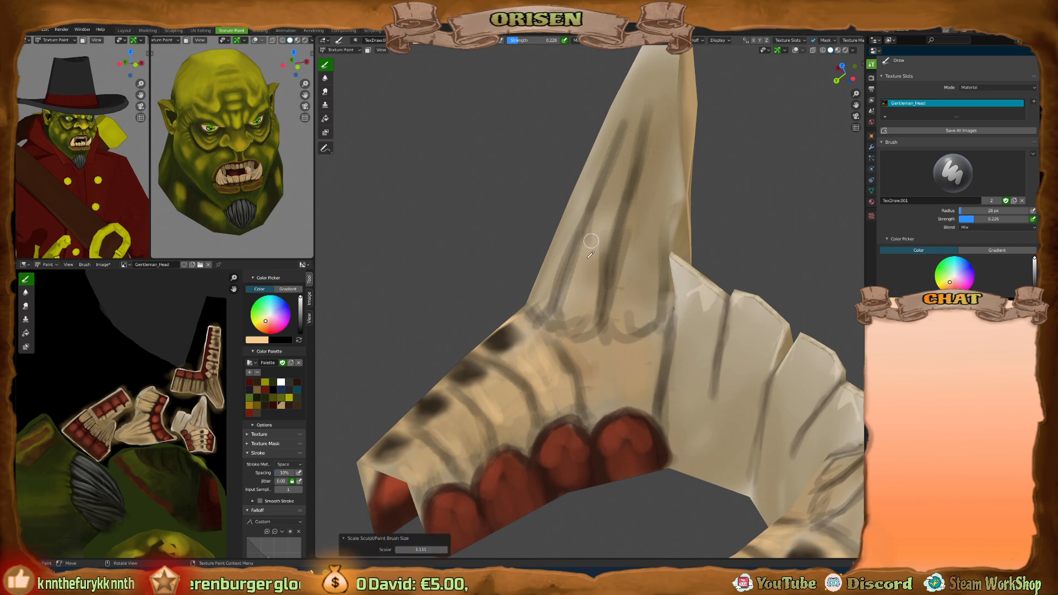
mouse_move(636, 134)
mouse_down()
mouse_move(595, 269)
mouse_move(589, 255)
mouse_up()
drag(640, 95, 613, 195)
drag(665, 109, 638, 284)
drag(655, 137, 636, 305)
mouse_move(625, 317)
middle_down()
mouse_move(632, 260)
mouse_move(598, 267)
middle_up()
drag(545, 303, 583, 174)
drag(556, 259, 604, 133)
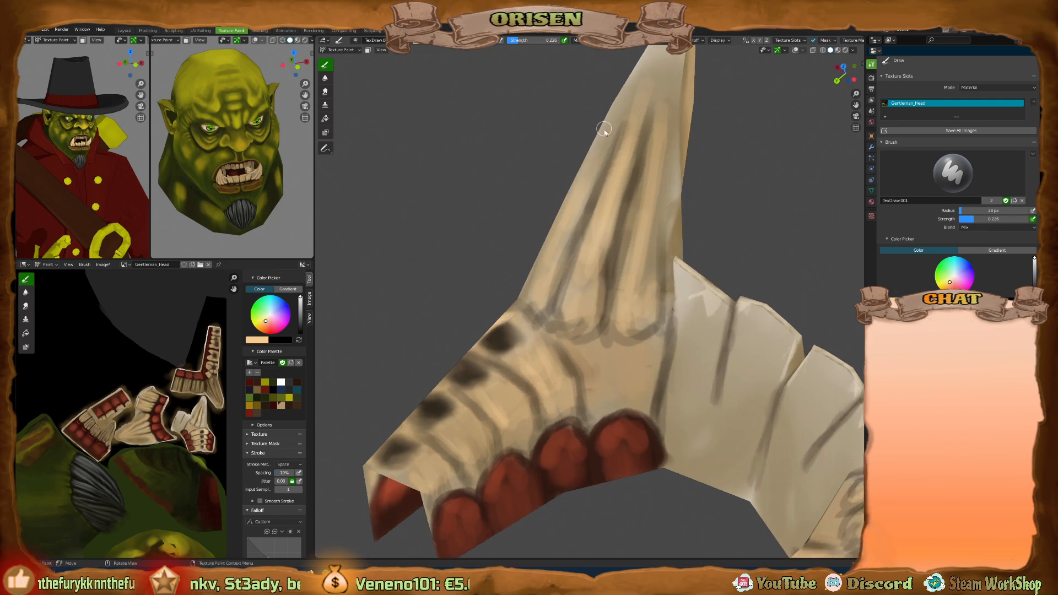
middle_drag(653, 279, 643, 285)
middle_drag(655, 239, 637, 242)
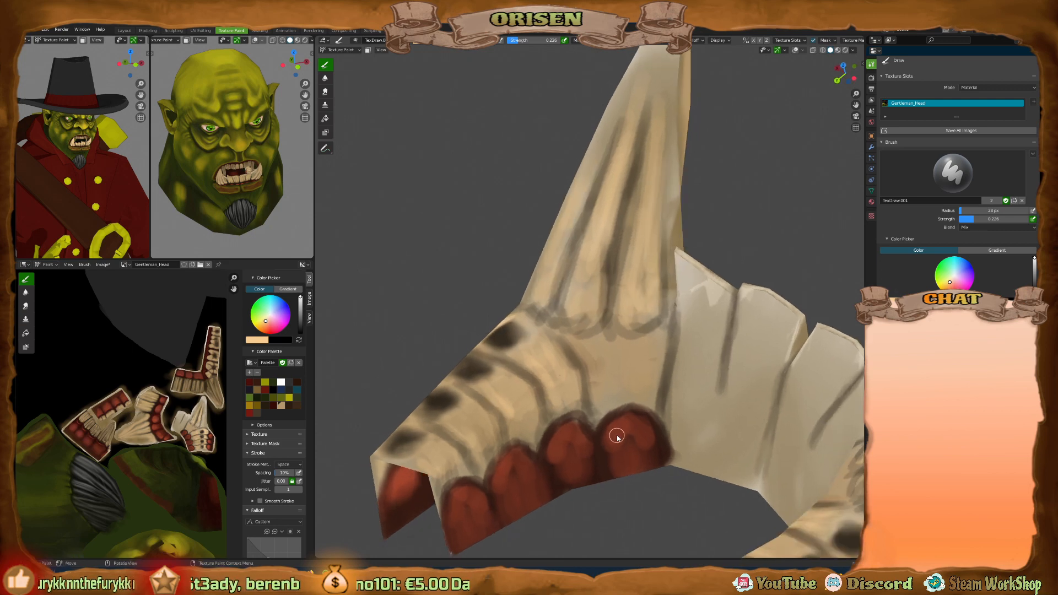
Sample red from a gum bulge and paint vertical red strokes below the tusk base and along the neighbouring front tooth.
key(s)
mouse_move(609, 389)
mouse_down()
mouse_move(603, 423)
mouse_move(652, 423)
mouse_move(610, 383)
mouse_move(647, 382)
mouse_move(650, 397)
mouse_up()
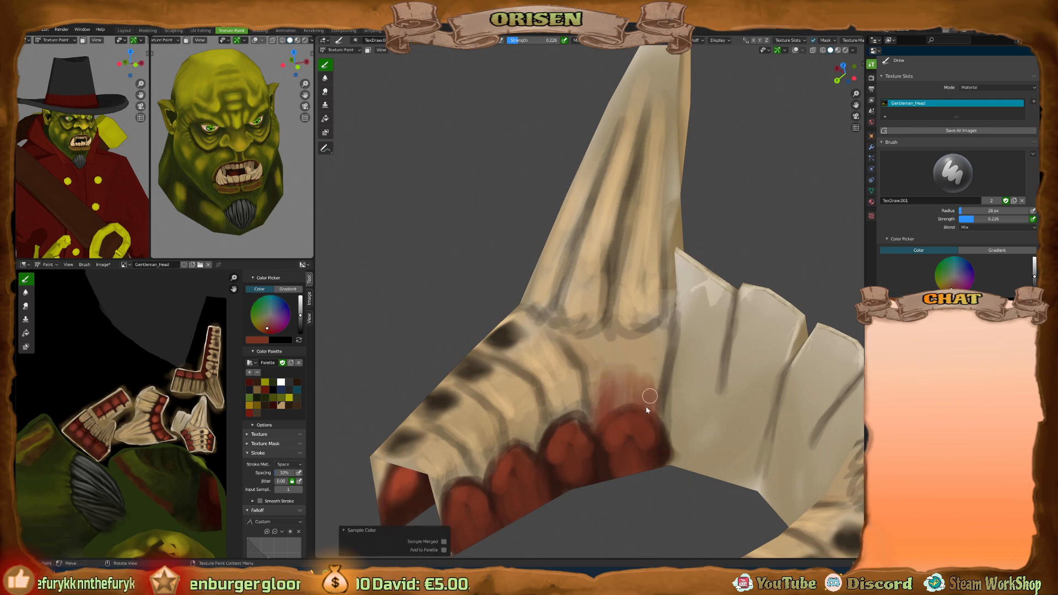
middle_drag(611, 396, 625, 397)
drag(681, 398, 687, 463)
middle_drag(697, 444, 709, 457)
Sample a darker red, raise the strength to about 0.5 and paint rounded gum bulges along the lower edge of the inner front teeth.
key(s)
mouse_move(675, 429)
mouse_down()
mouse_move(675, 465)
mouse_move(688, 469)
mouse_up()
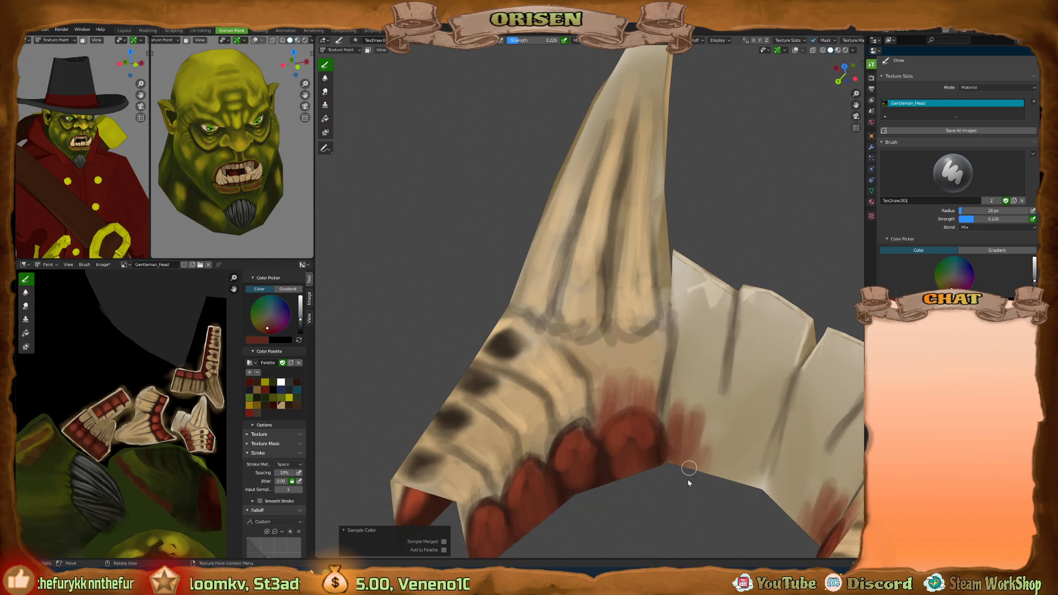
middle_drag(690, 479, 711, 434)
mouse_move(684, 410)
mouse_down()
mouse_move(738, 423)
mouse_move(755, 456)
mouse_move(668, 472)
mouse_move(697, 441)
mouse_move(725, 436)
mouse_move(755, 441)
mouse_move(769, 461)
mouse_move(743, 421)
mouse_move(722, 417)
mouse_move(749, 441)
mouse_move(725, 435)
mouse_move(719, 457)
mouse_move(746, 419)
mouse_move(725, 456)
mouse_move(672, 437)
mouse_up()
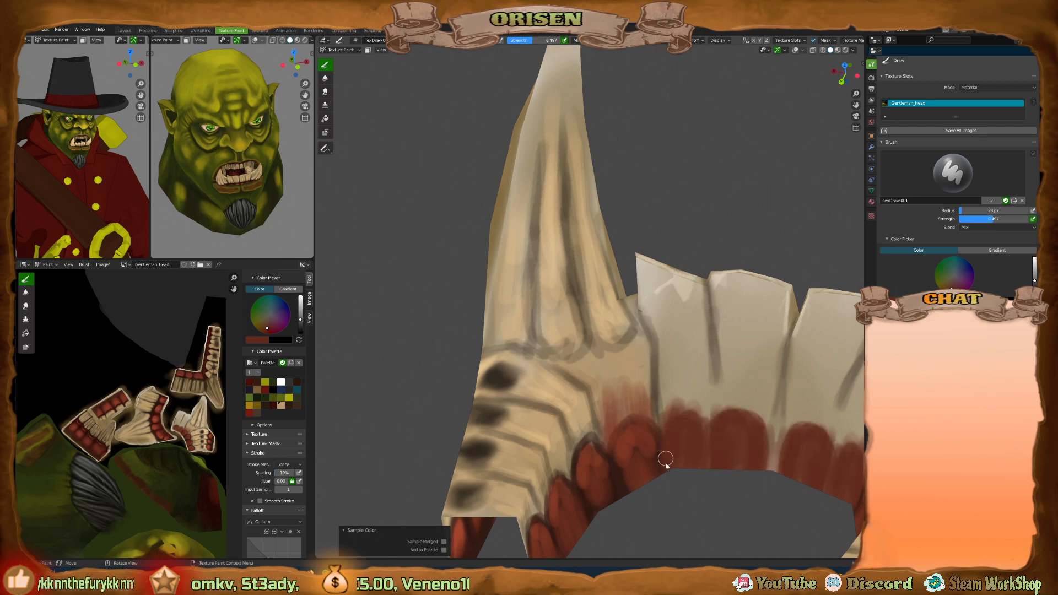
Extend the red gum beneath the tusk and repaint the tusk's base with sampled brown creases and tan ridges.
middle_drag(675, 457, 614, 406)
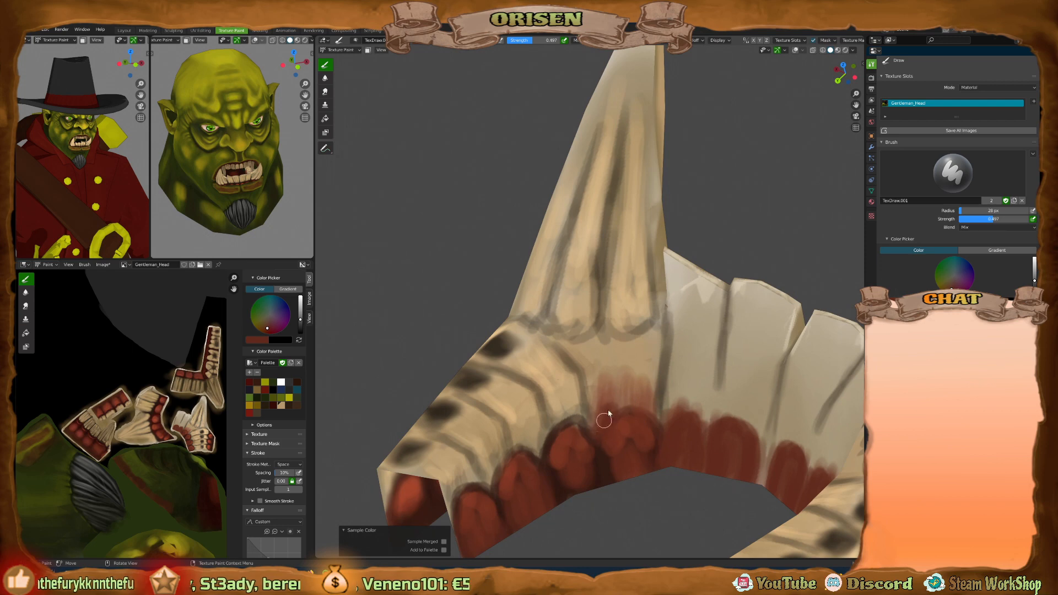
mouse_move(616, 415)
mouse_down()
mouse_move(650, 440)
mouse_move(637, 395)
mouse_move(657, 415)
mouse_up()
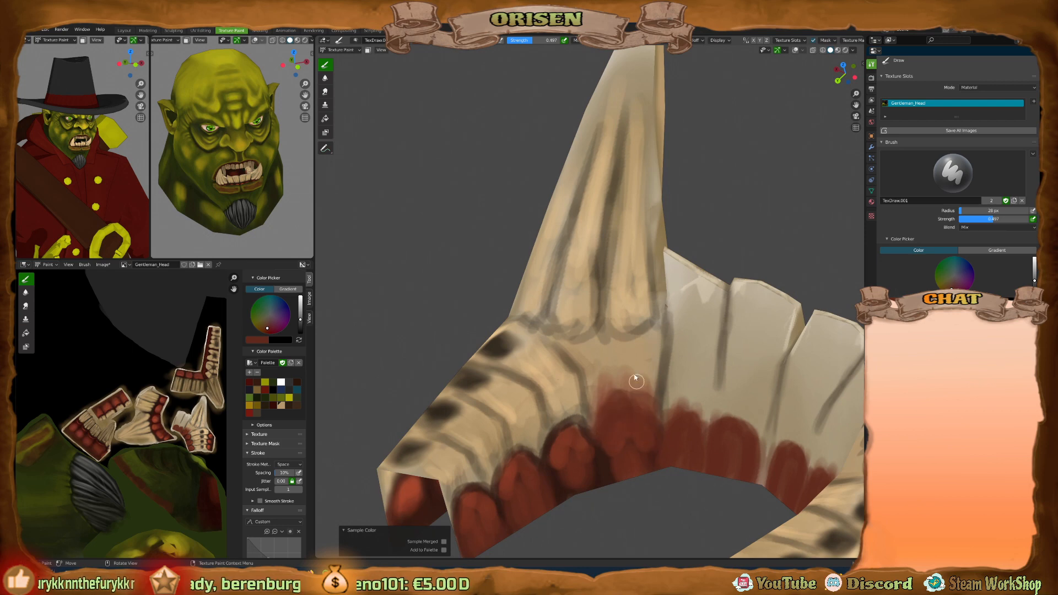
middle_drag(568, 365, 576, 366)
key(s)
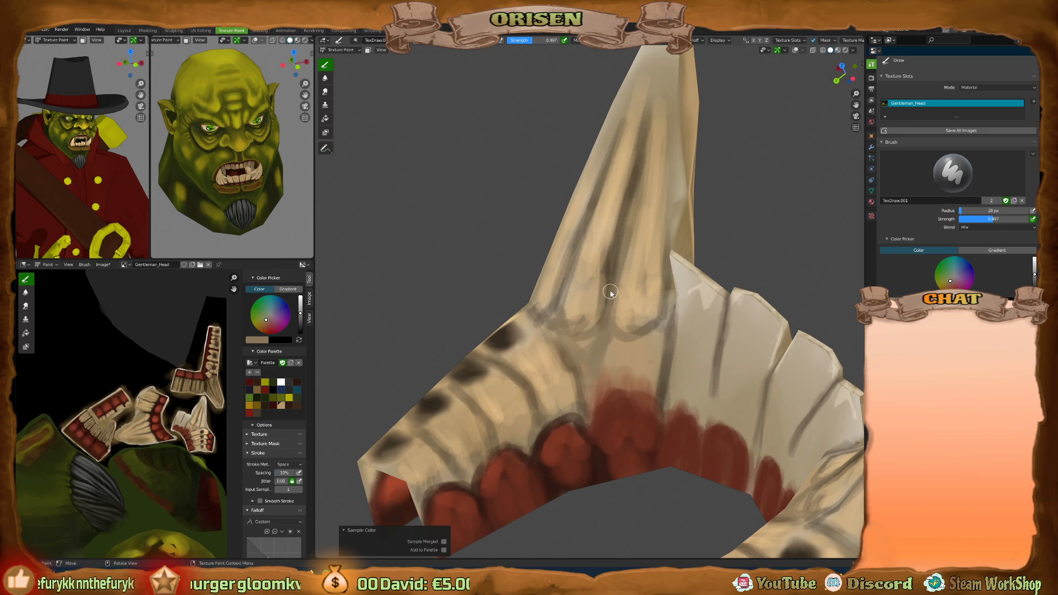
key(s)
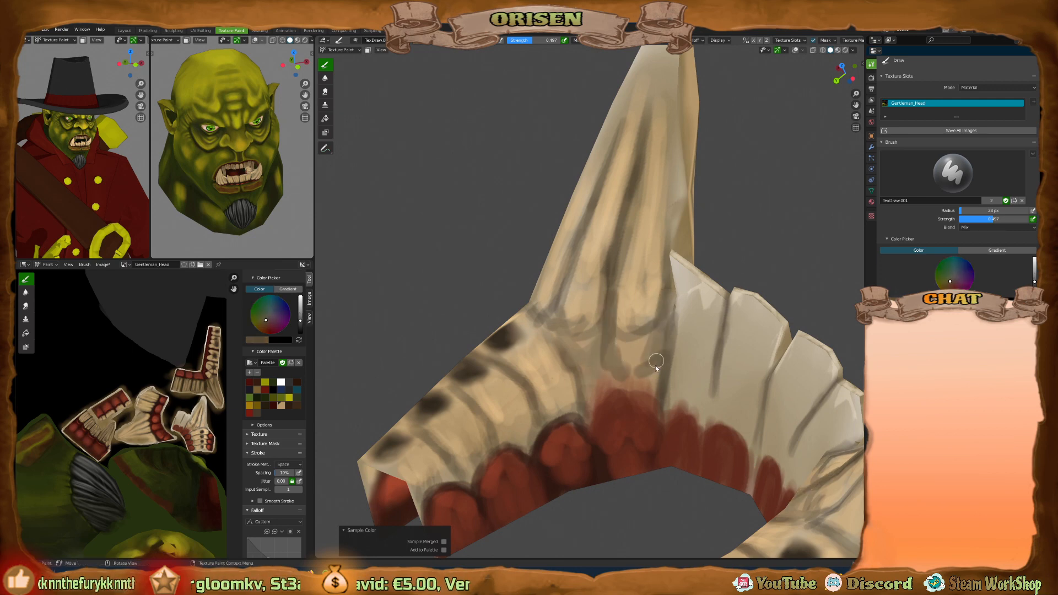
key(s)
mouse_move(629, 326)
mouse_down()
mouse_move(622, 359)
mouse_move(651, 358)
mouse_move(618, 319)
mouse_move(626, 366)
mouse_up()
mouse_move(590, 309)
mouse_down()
mouse_move(592, 359)
mouse_move(557, 308)
mouse_move(573, 348)
mouse_move(588, 352)
mouse_up()
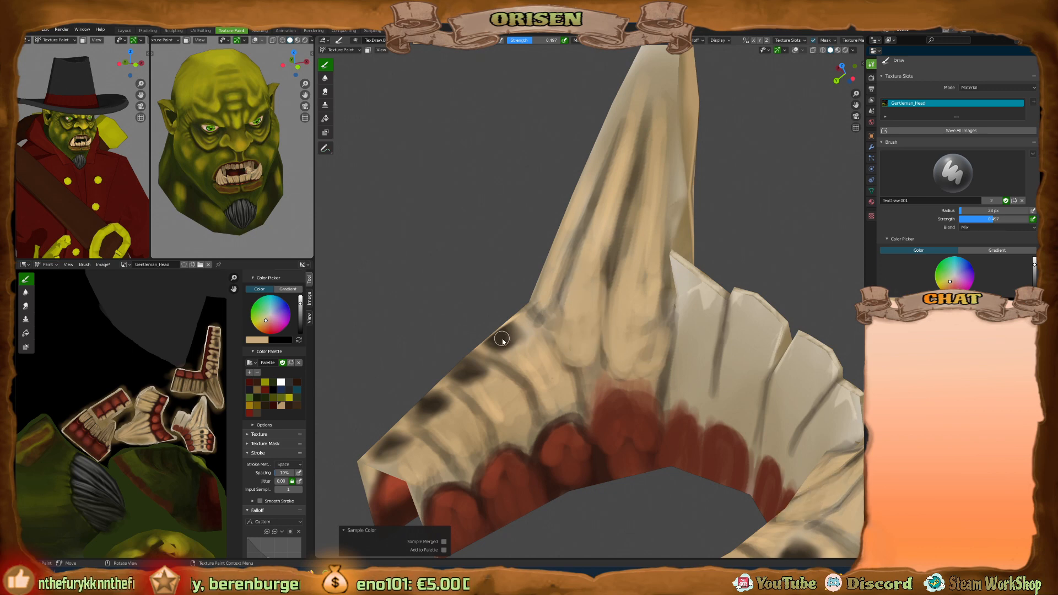
Paint rounded dark brown pits on the chewing surfaces of the molars behind the tusk.
key(s)
drag(515, 323, 523, 338)
drag(474, 371, 475, 380)
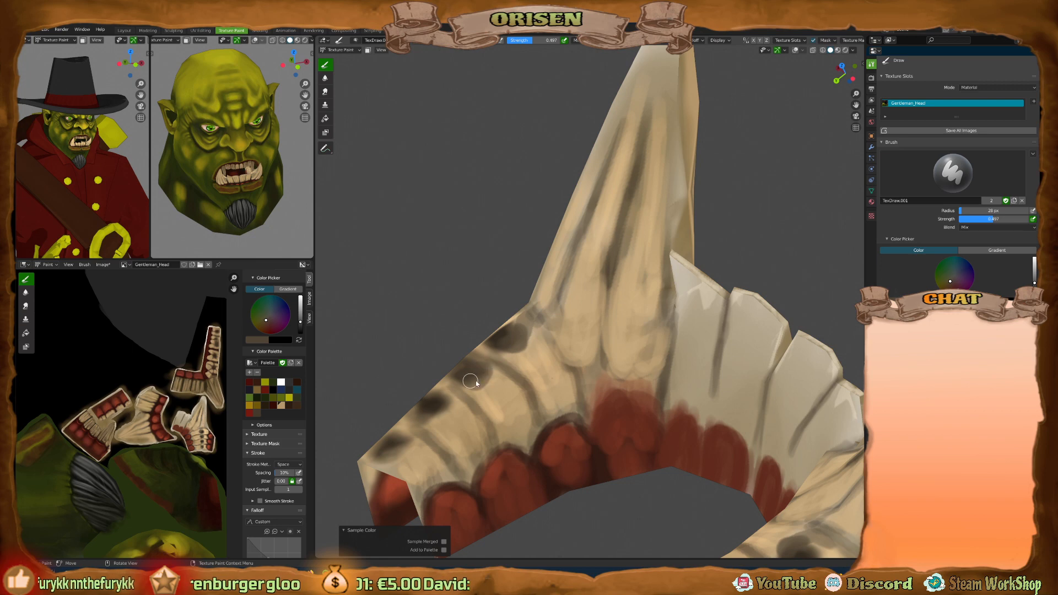
mouse_move(510, 353)
middle_down()
mouse_move(642, 299)
mouse_move(633, 335)
mouse_move(543, 387)
middle_up()
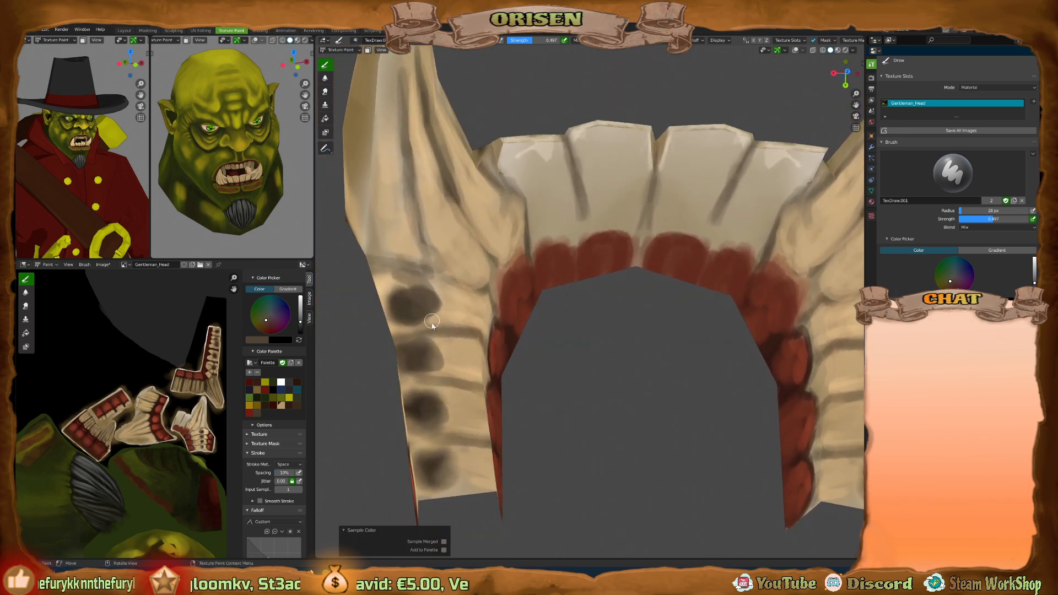
drag(433, 367, 436, 350)
drag(442, 416, 435, 408)
drag(449, 468, 442, 465)
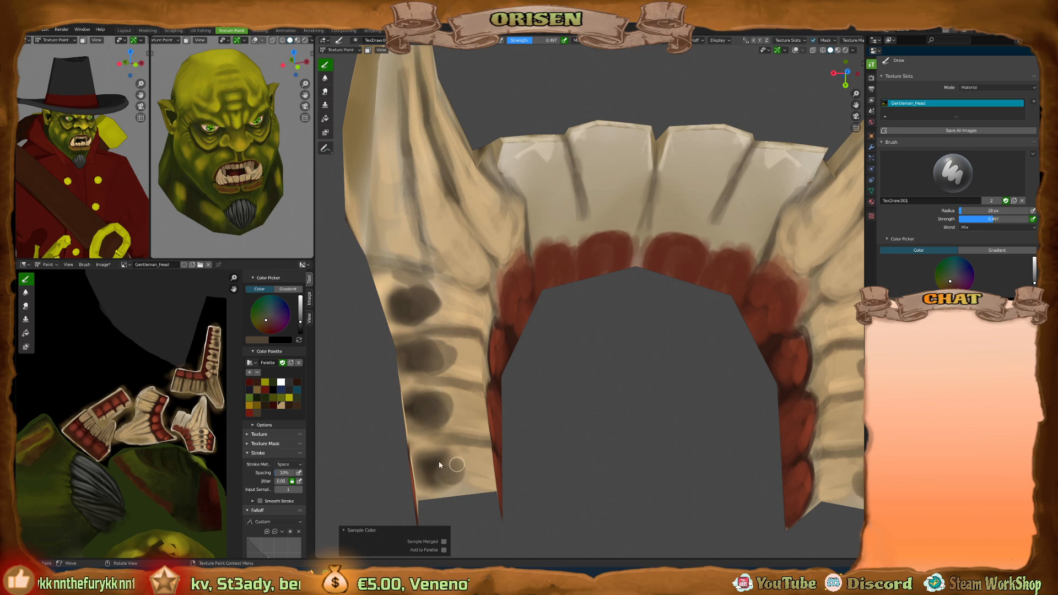
Cover the inner gum beneath the molars and tusk with dark red using a larger brush, reaching into the gaps between molars.
mouse_move(533, 407)
middle_down()
mouse_move(461, 384)
mouse_move(513, 412)
middle_up()
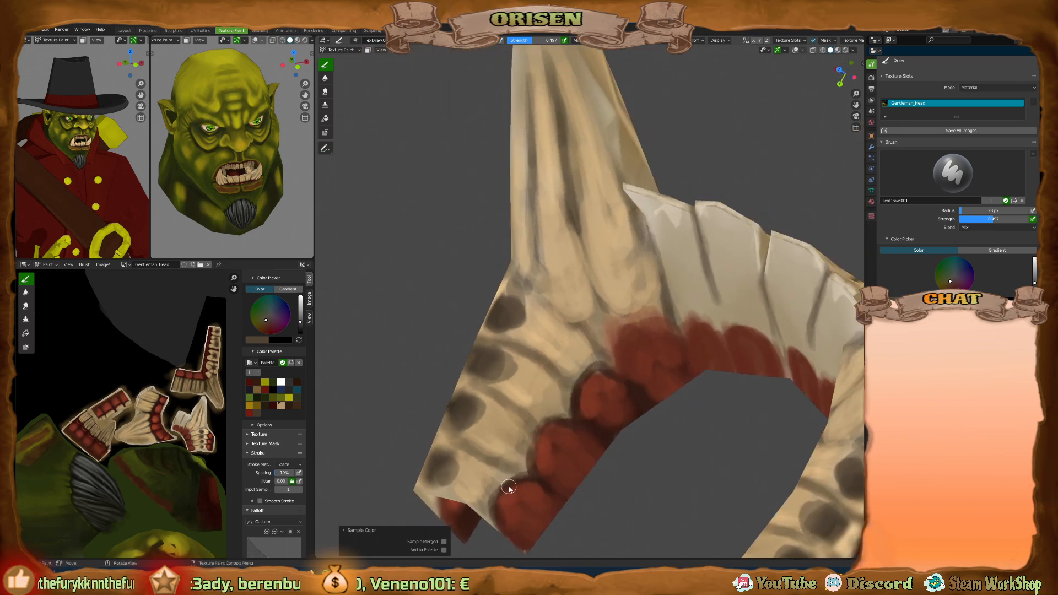
key(bracketright)
key(bracketright)
mouse_move(488, 493)
mouse_down()
mouse_move(514, 512)
mouse_move(494, 499)
mouse_move(494, 478)
mouse_move(529, 484)
mouse_move(550, 500)
mouse_move(536, 528)
mouse_move(545, 455)
mouse_move(525, 453)
mouse_move(571, 459)
mouse_move(583, 447)
mouse_move(550, 453)
mouse_up()
mouse_move(532, 462)
mouse_down()
mouse_move(496, 507)
mouse_move(519, 465)
mouse_move(581, 454)
mouse_move(573, 399)
mouse_move(548, 394)
mouse_move(560, 371)
mouse_move(628, 414)
mouse_move(618, 338)
mouse_up()
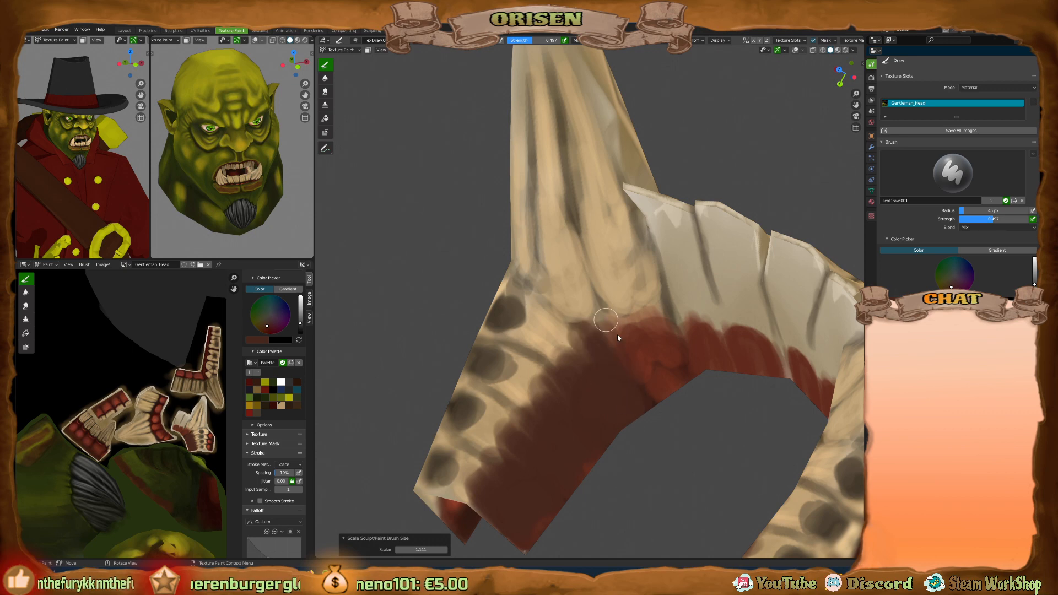
mouse_move(618, 338)
middle_down()
mouse_move(656, 358)
mouse_move(609, 357)
middle_up()
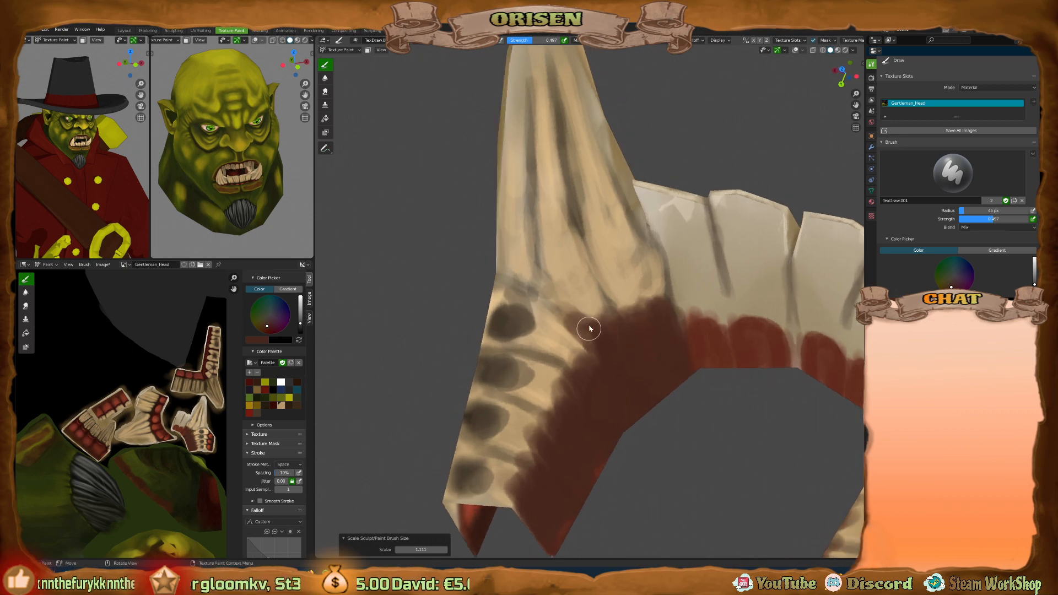
mouse_move(589, 329)
mouse_down()
mouse_move(551, 284)
mouse_move(576, 359)
mouse_move(554, 366)
mouse_move(544, 482)
mouse_up()
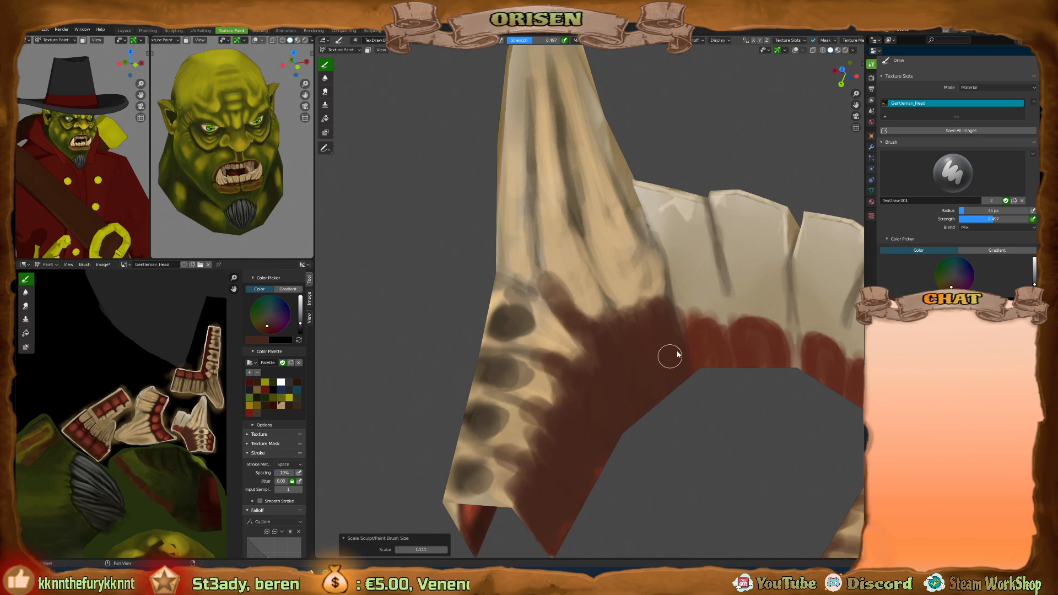
Continue the dark red gum layer below the front teeth and add darker vertical creases between them.
middle_drag(669, 355, 664, 297)
mouse_move(664, 297)
mouse_down()
mouse_move(681, 362)
mouse_move(706, 366)
mouse_move(699, 321)
mouse_move(702, 354)
mouse_up()
middle_drag(702, 355, 711, 341)
mouse_move(710, 342)
mouse_down()
mouse_move(739, 302)
mouse_move(768, 346)
mouse_move(778, 292)
mouse_move(720, 328)
mouse_move(720, 373)
mouse_up()
Outline the gum edge along the tusk base and molars in a darker red-brown with a smaller brush.
key(bracketleft)
key(bracketleft)
key(bracketleft)
key(bracketleft)
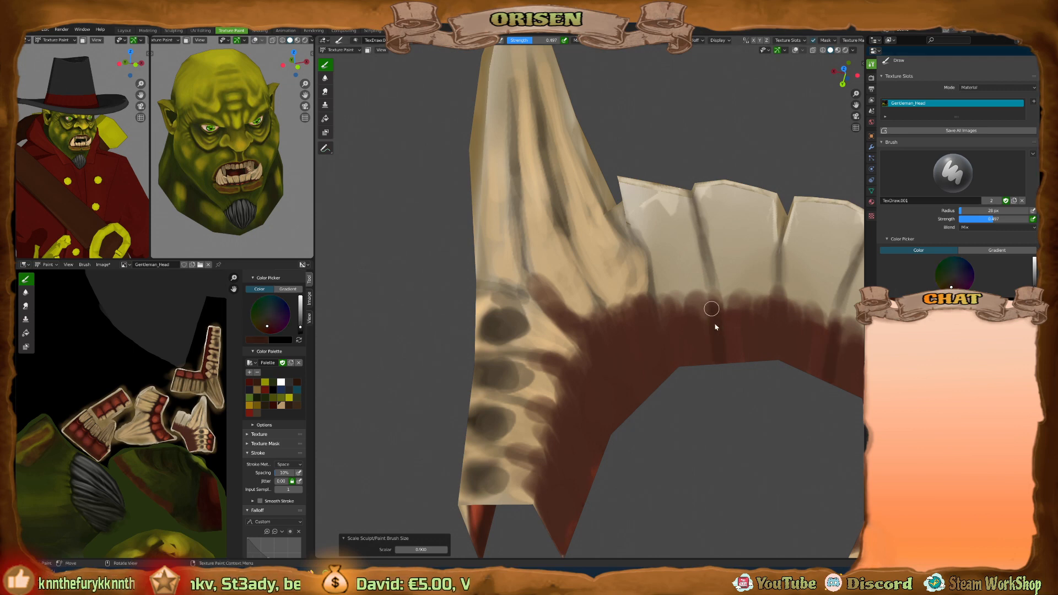
mouse_move(772, 371)
middle_down()
mouse_move(670, 319)
mouse_move(610, 347)
middle_up()
mouse_move(581, 303)
mouse_down()
mouse_move(600, 303)
mouse_move(569, 300)
mouse_move(541, 260)
mouse_up()
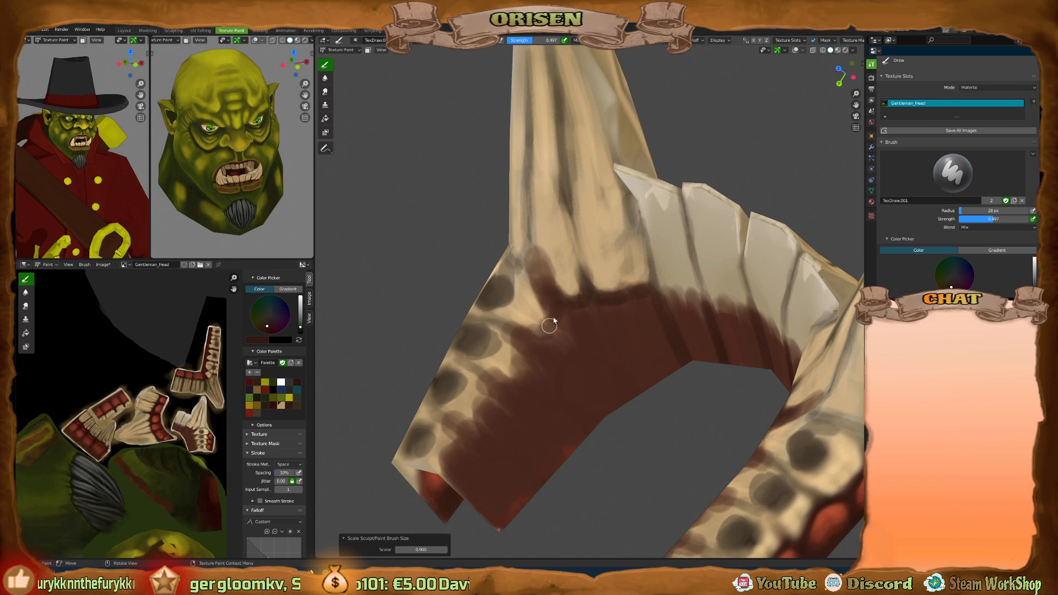
drag(550, 325, 449, 461)
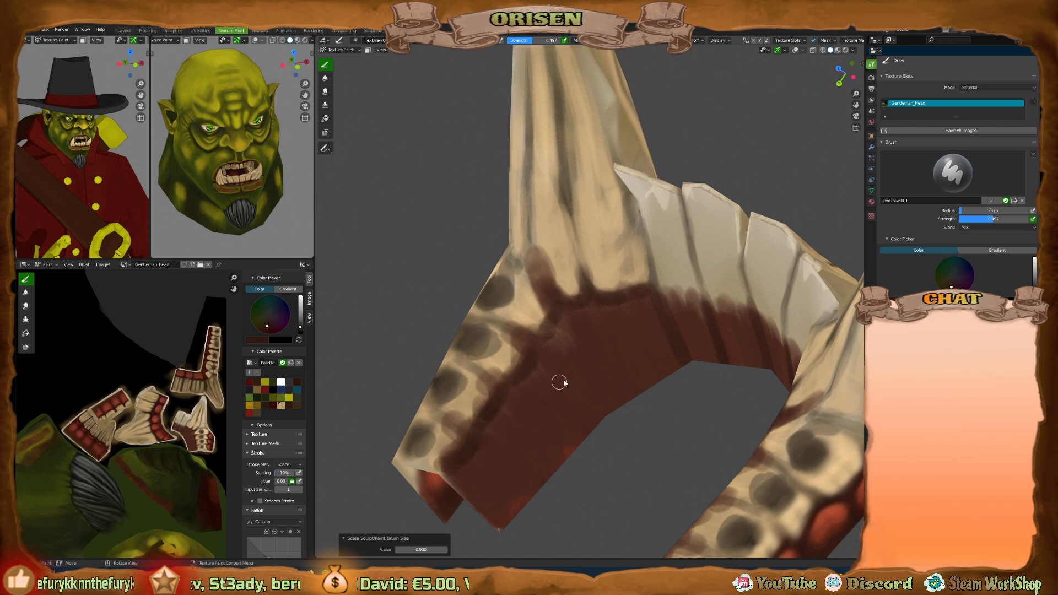
Darken the creases between the molars, tusk ridges and front teeth, and outline the front gum edge with a 17 px brush.
key(bracketleft)
key(bracketleft)
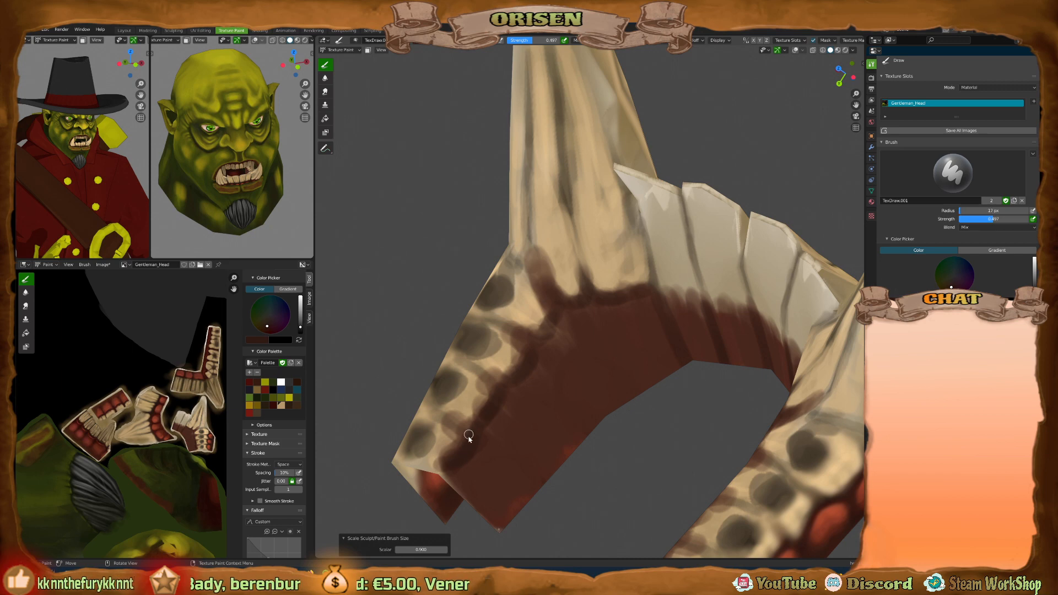
drag(522, 366, 481, 377)
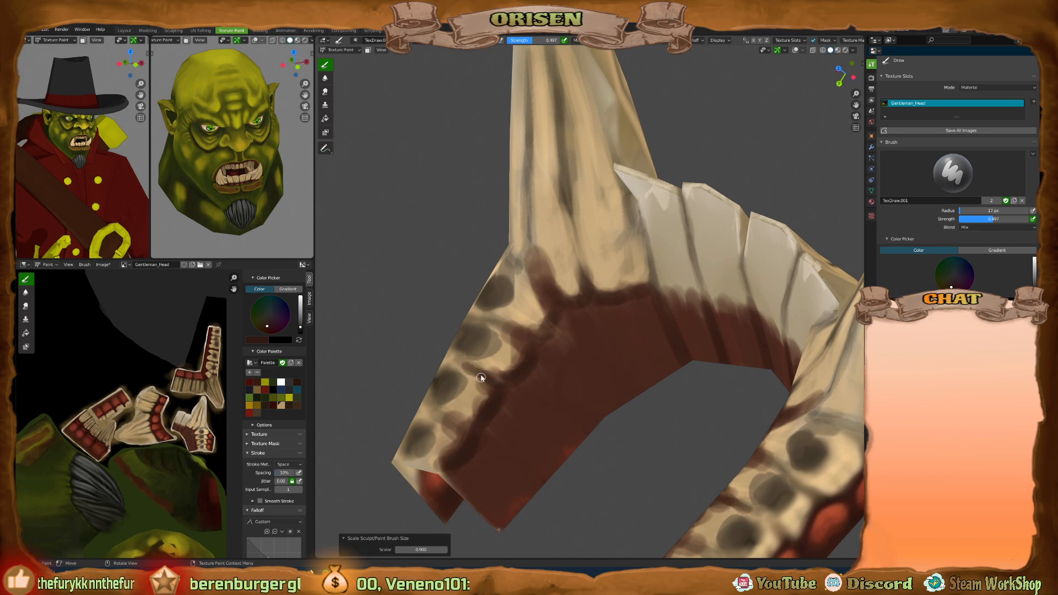
mouse_move(455, 456)
middle_down()
mouse_move(529, 416)
mouse_move(515, 349)
middle_up()
mouse_move(514, 348)
mouse_down()
mouse_move(509, 333)
mouse_move(489, 333)
mouse_move(503, 276)
mouse_move(493, 253)
mouse_up()
mouse_move(508, 289)
mouse_down()
mouse_move(544, 268)
mouse_move(540, 238)
mouse_move(568, 289)
mouse_up()
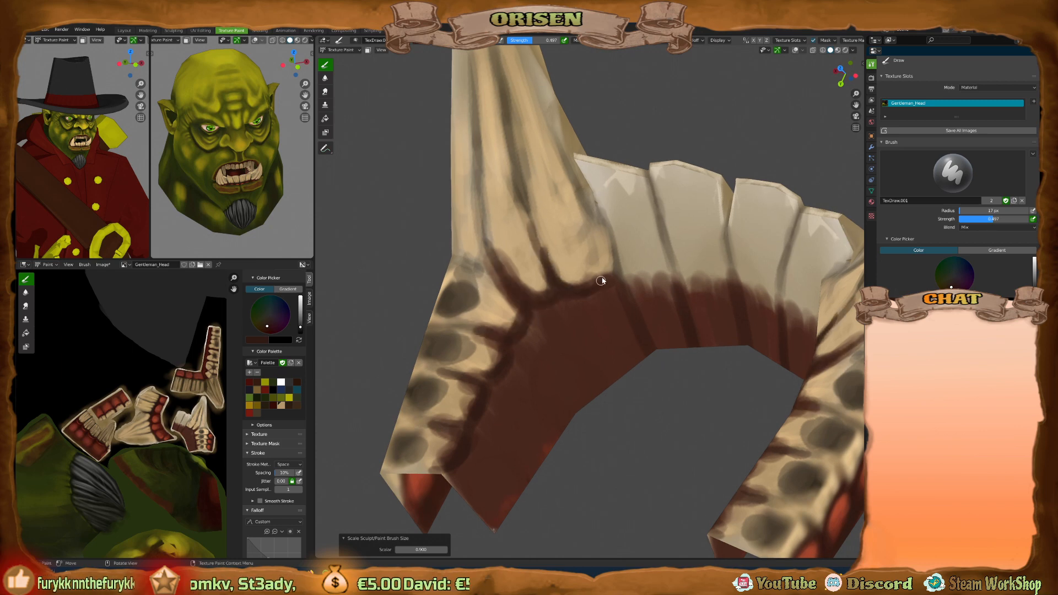
middle_drag(601, 280, 616, 260)
mouse_move(617, 262)
mouse_down()
mouse_move(618, 287)
mouse_move(733, 281)
mouse_up()
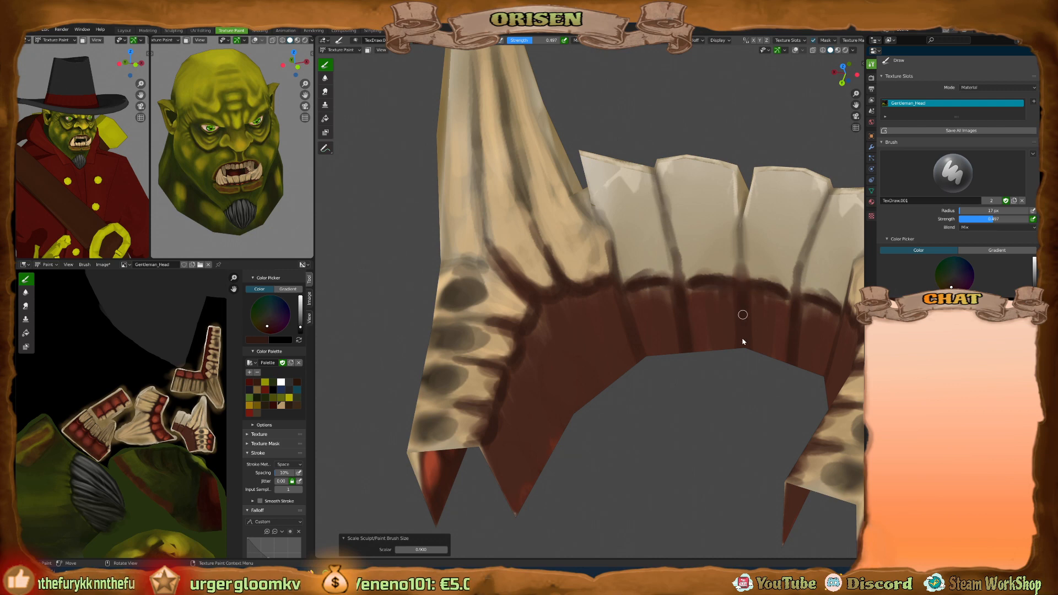
Sample the tusk's tan colour and paint it over the grey front teeth with a larger brush.
scroll(650, 281, down, 3)
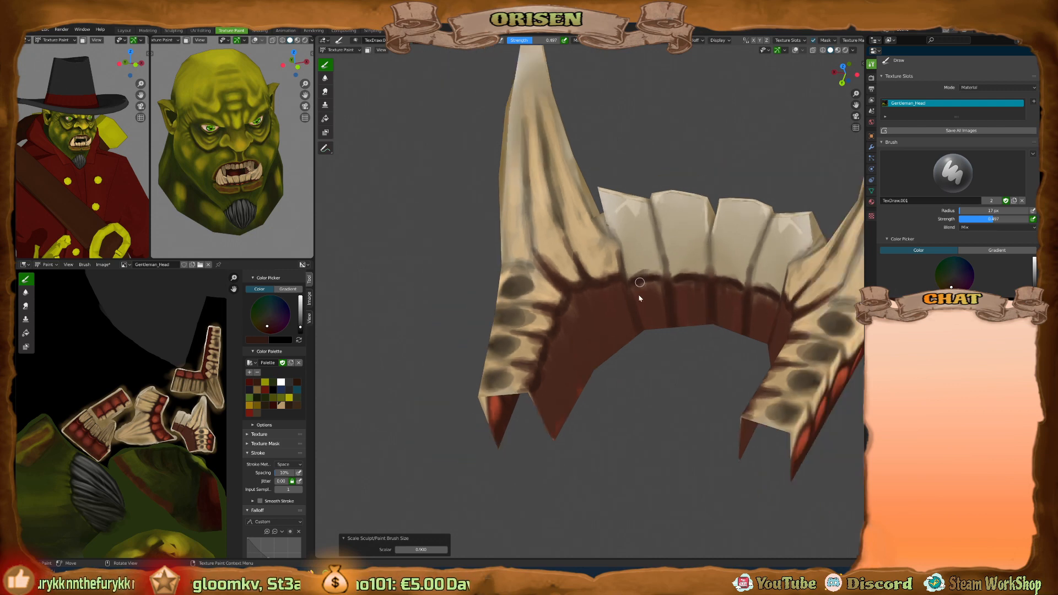
shift+middle_drag(637, 291, 633, 340)
middle_drag(634, 340, 638, 344)
scroll(630, 333, up, 2)
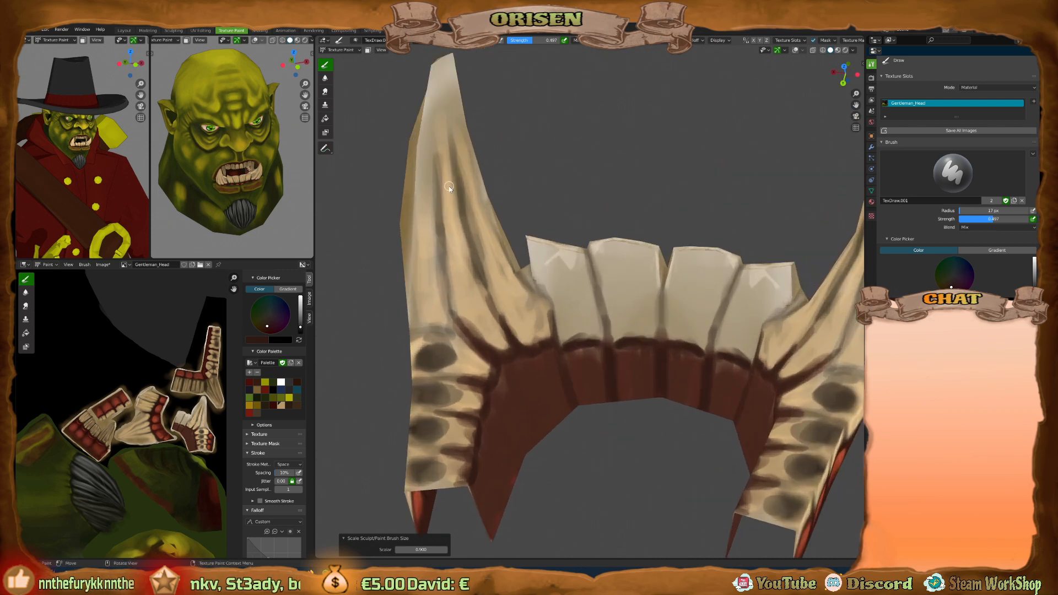
key(s)
key(f)
click(538, 259)
mouse_move(538, 259)
mouse_down()
mouse_move(558, 300)
mouse_move(584, 300)
mouse_move(572, 278)
mouse_move(614, 296)
mouse_move(617, 316)
mouse_move(637, 330)
mouse_move(630, 255)
mouse_up()
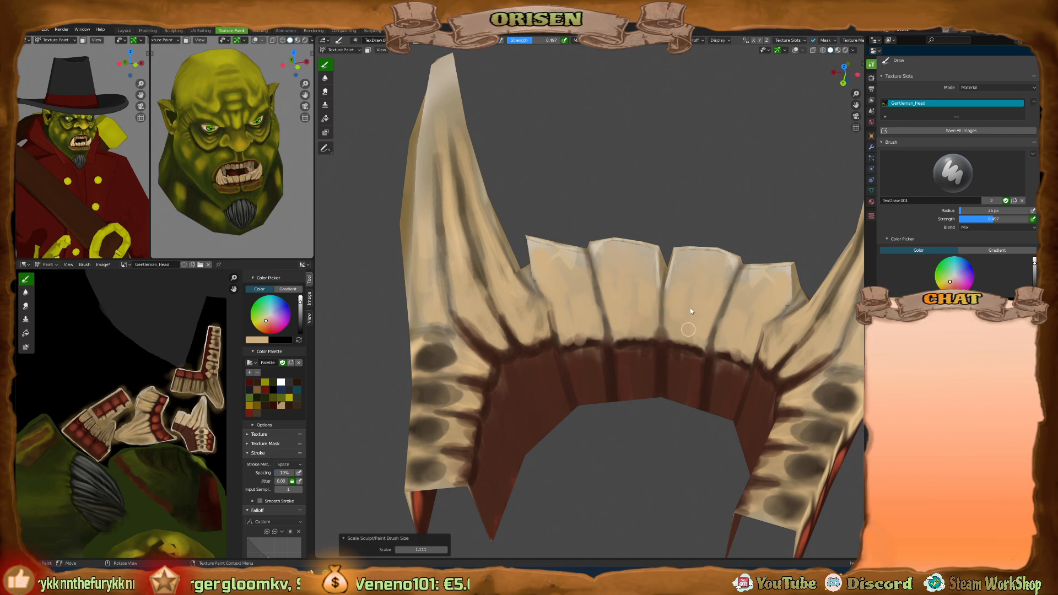
Paint thin brown vertical streaks up the front teeth from the gum line with a smaller brush.
key(s)
key(bracketleft)
key(bracketleft)
mouse_move(633, 347)
mouse_down()
mouse_move(637, 300)
mouse_move(628, 345)
mouse_move(611, 314)
mouse_move(581, 342)
mouse_move(569, 295)
mouse_move(581, 319)
mouse_move(570, 351)
mouse_move(556, 276)
mouse_move(606, 346)
mouse_up()
key(bracketleft)
key(bracketleft)
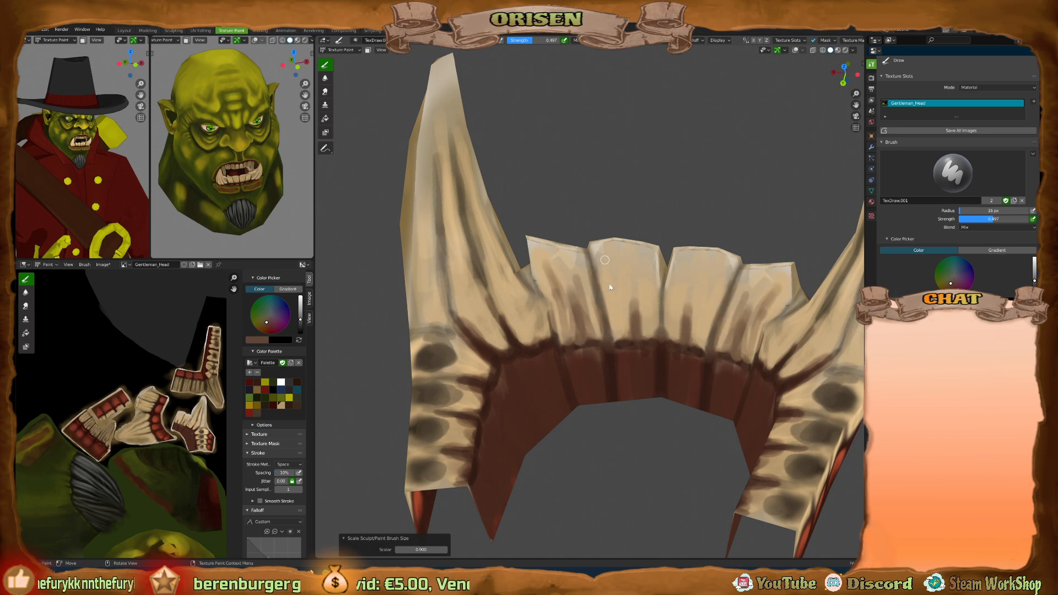
drag(610, 287, 653, 333)
shift+middle_drag(674, 289, 684, 289)
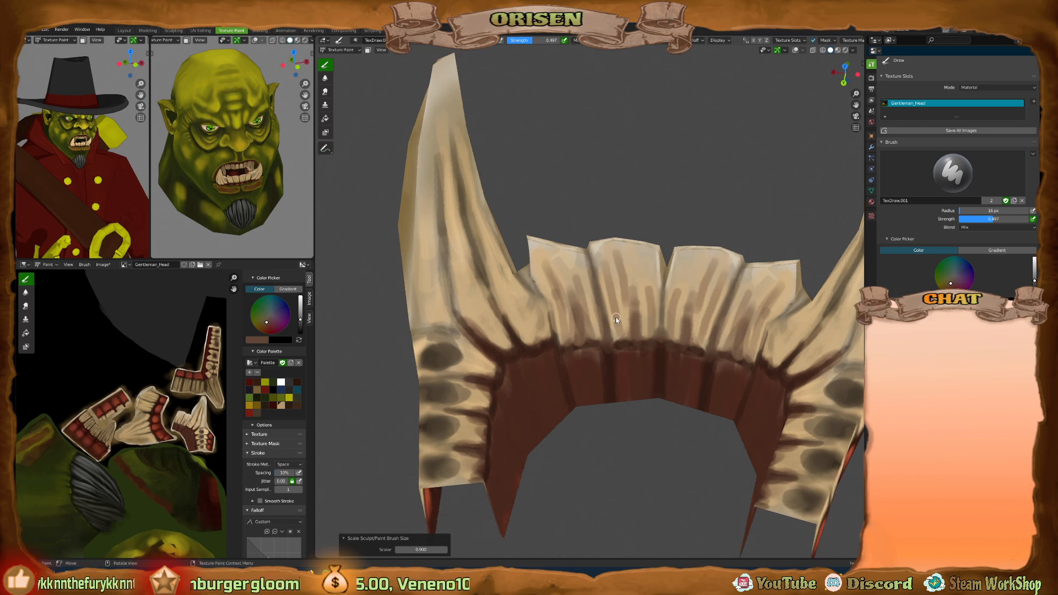
Blend the brown streaks and gum line of the front teeth with the Soften brush.
key(shift+space)
click(597, 336)
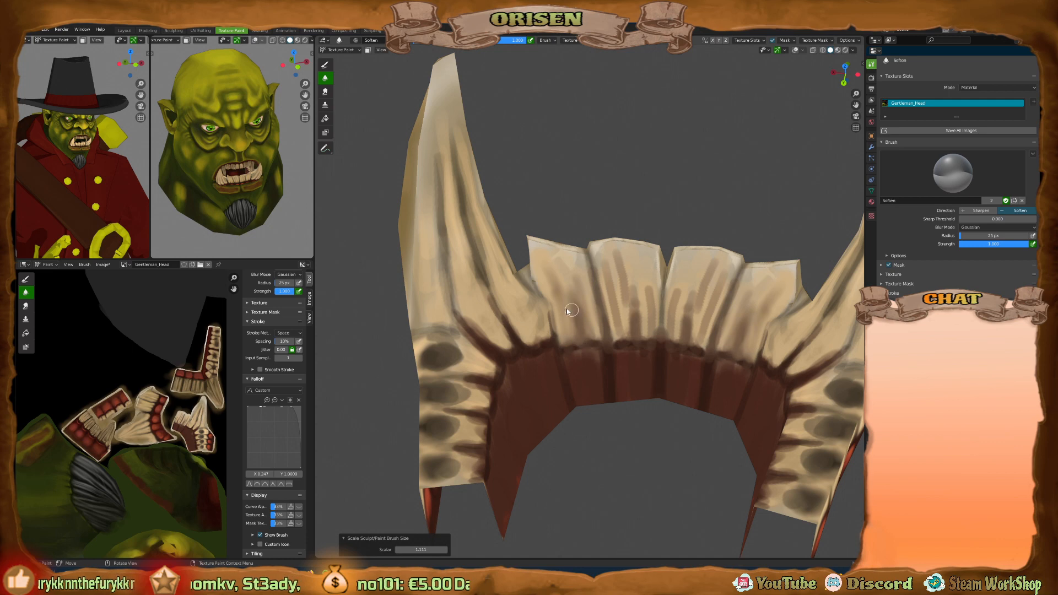
drag(613, 262, 625, 288)
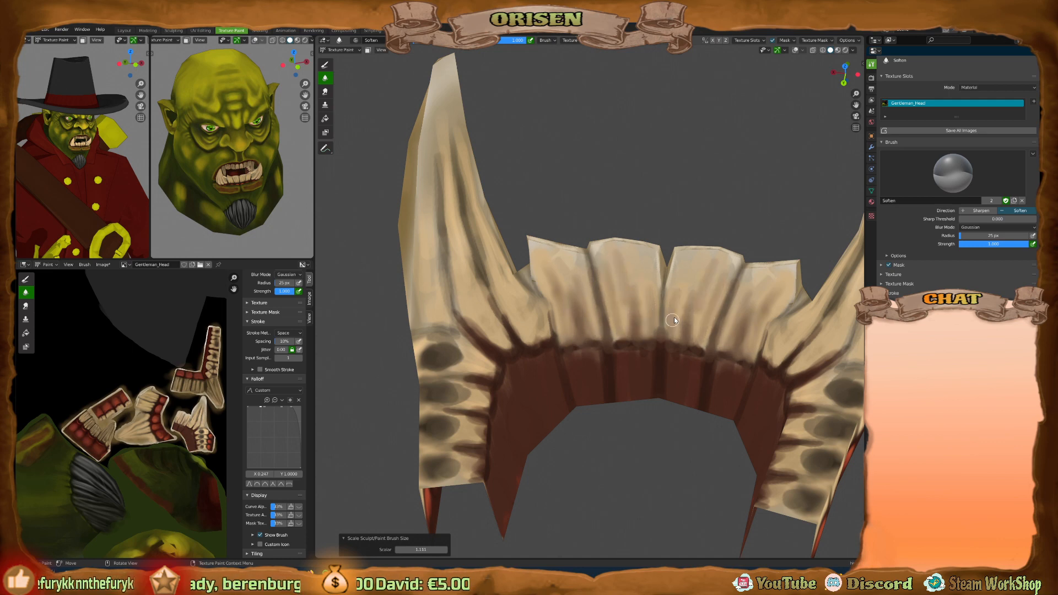
middle_drag(674, 320, 634, 353)
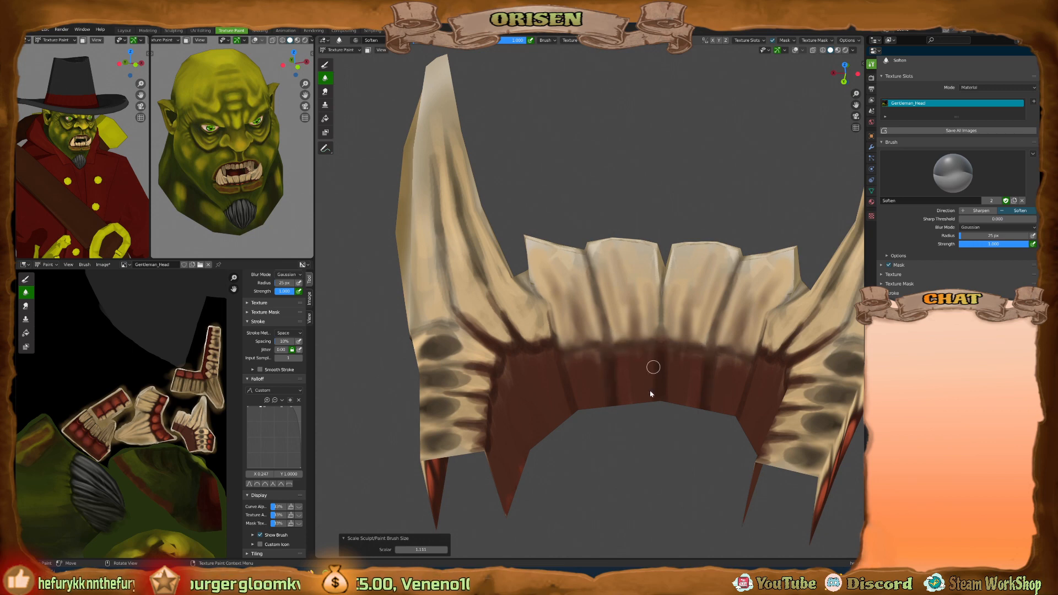
Soften the tusk's ridges and base shading, plus the dark gum edge and creases along the inner jaw.
mouse_move(651, 394)
middle_down()
mouse_move(578, 314)
mouse_move(499, 313)
middle_up()
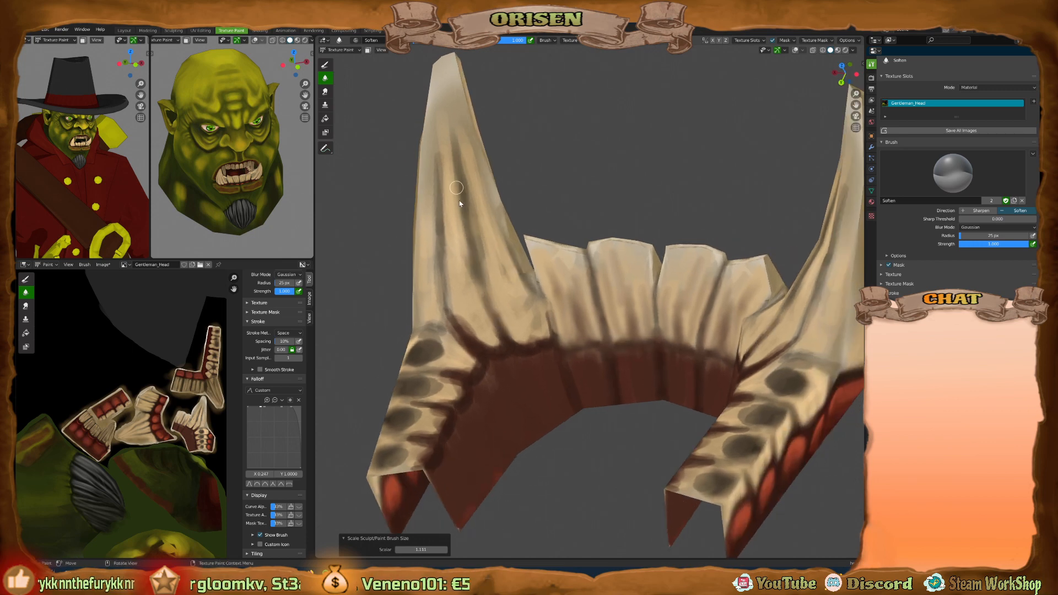
middle_drag(460, 204, 463, 192)
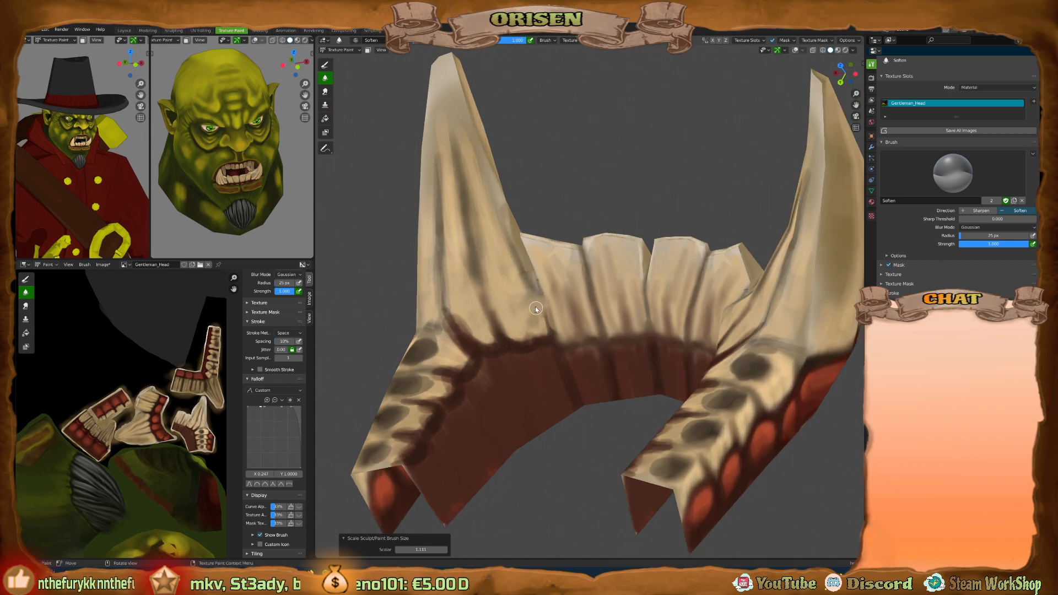
middle_drag(543, 318, 480, 310)
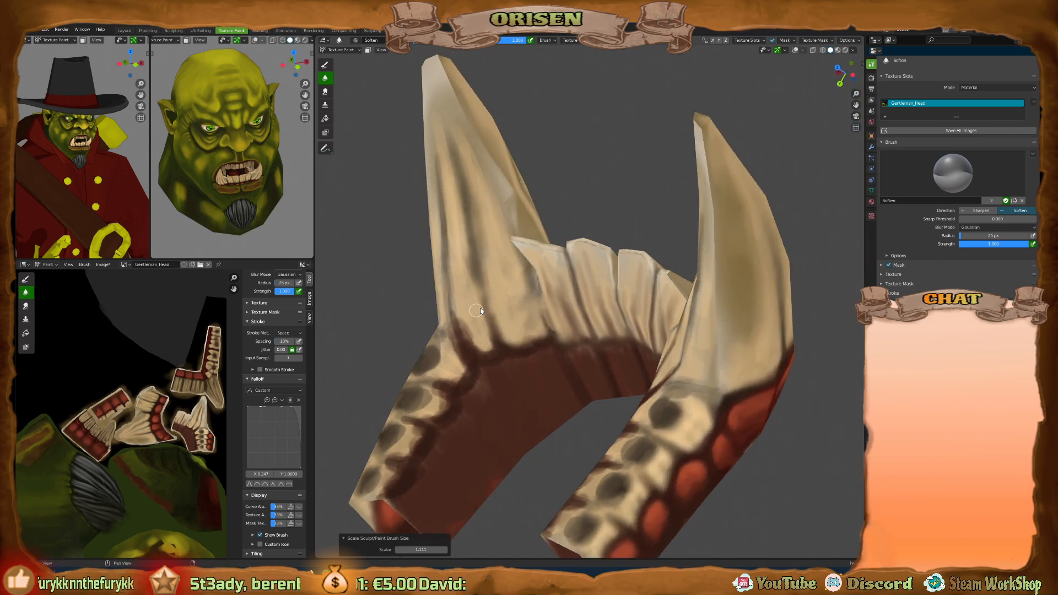
middle_drag(536, 274, 496, 310)
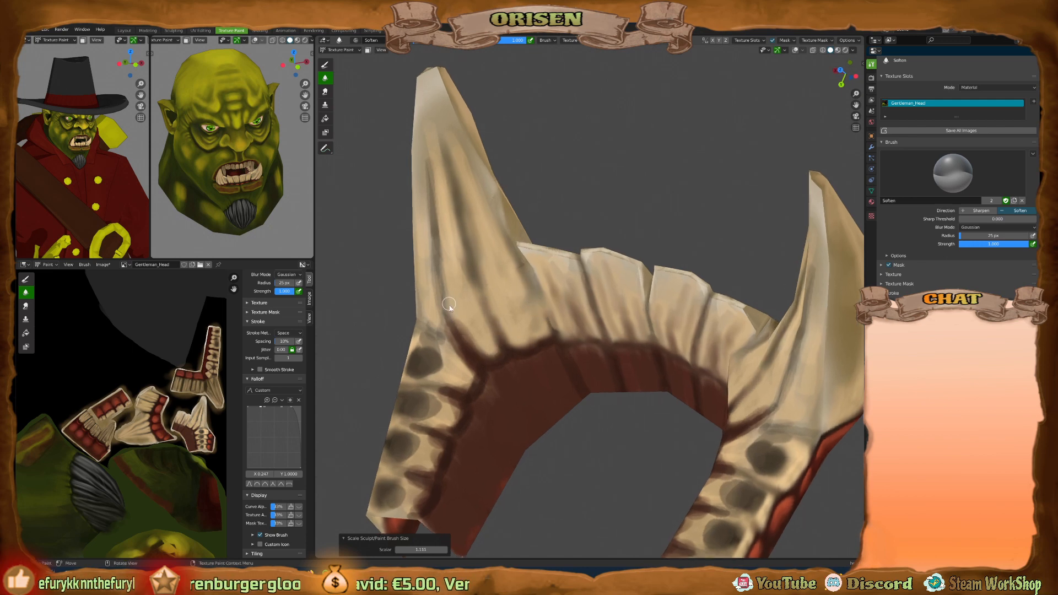
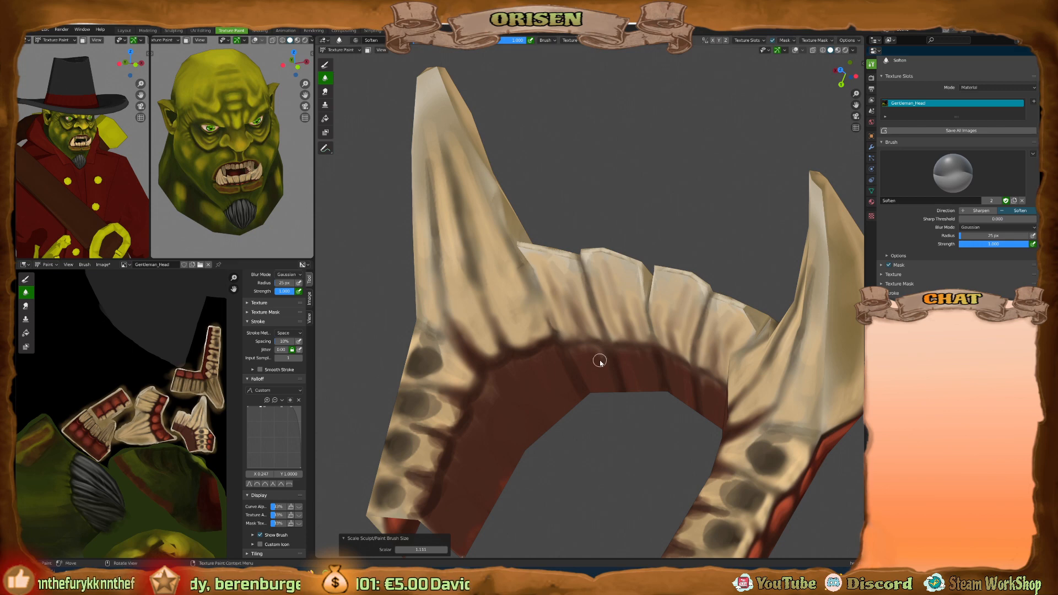
scroll(599, 360, down, 1)
middle_drag(599, 360, 615, 342)
scroll(616, 342, up, 1)
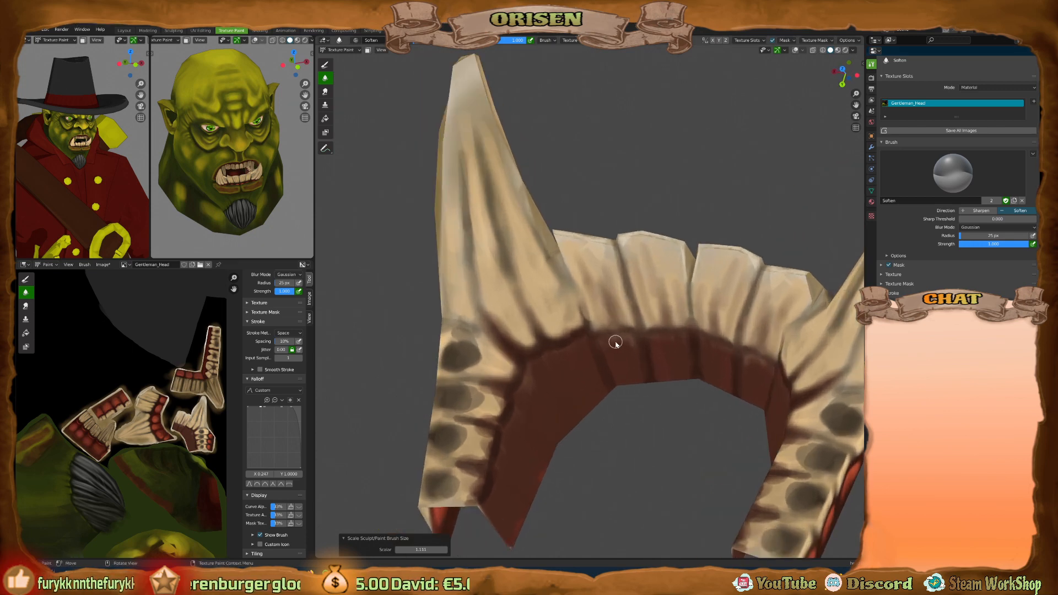
middle_drag(553, 270, 534, 263)
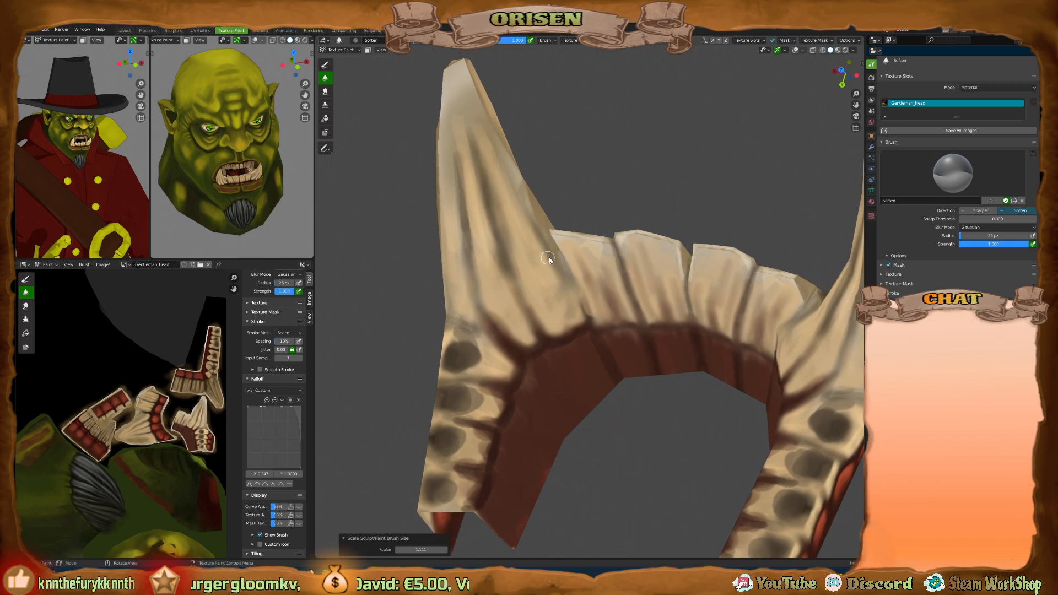
middle_drag(477, 131, 467, 152)
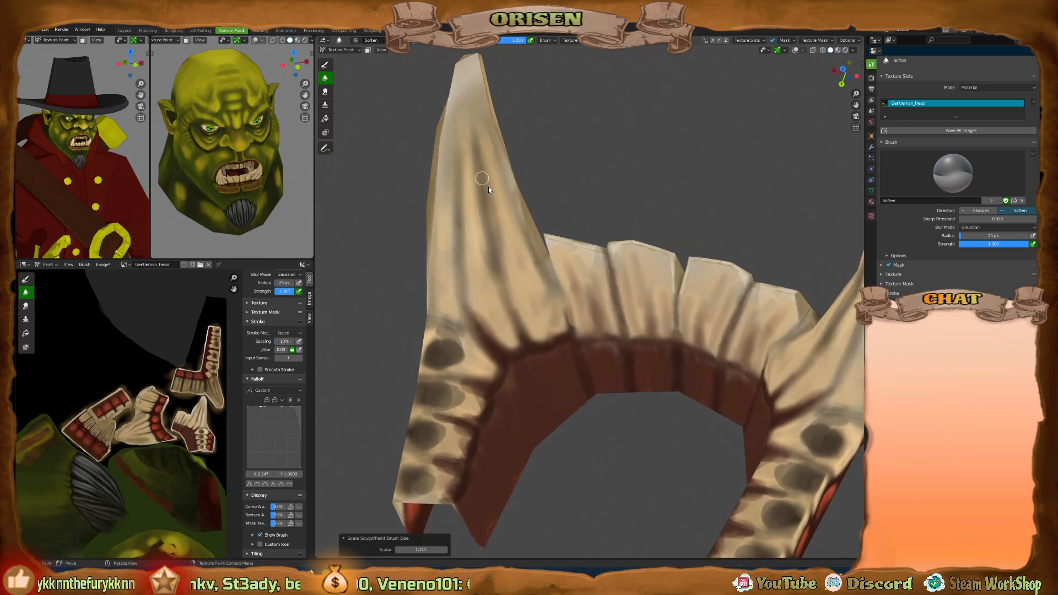
Soften the tusk shading and the dark gum line below the tusk, back teeth and front teeth on the inner jaw.
middle_drag(494, 190, 480, 263)
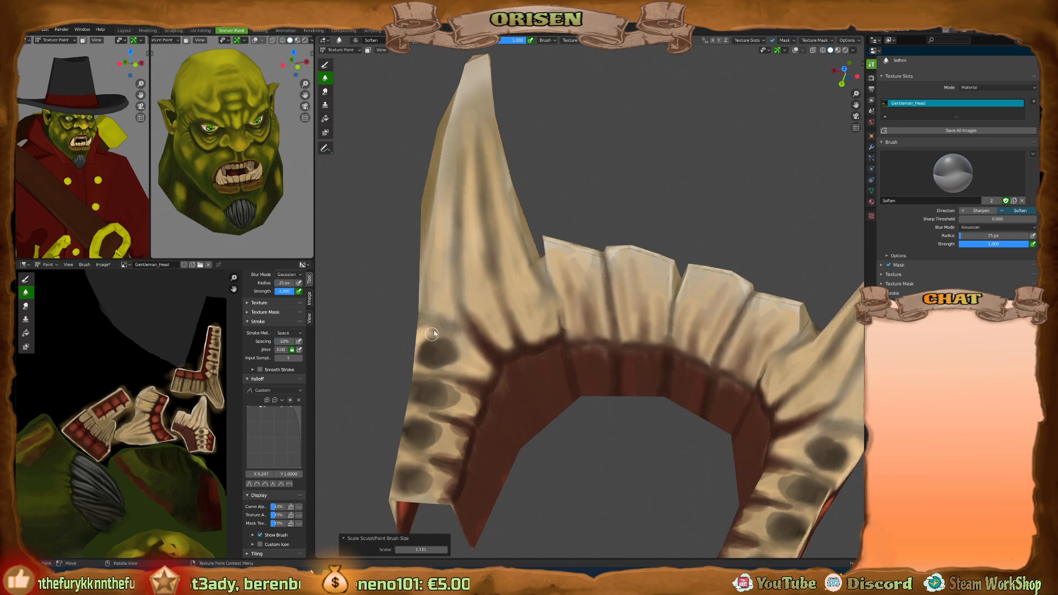
middle_drag(432, 334, 417, 252)
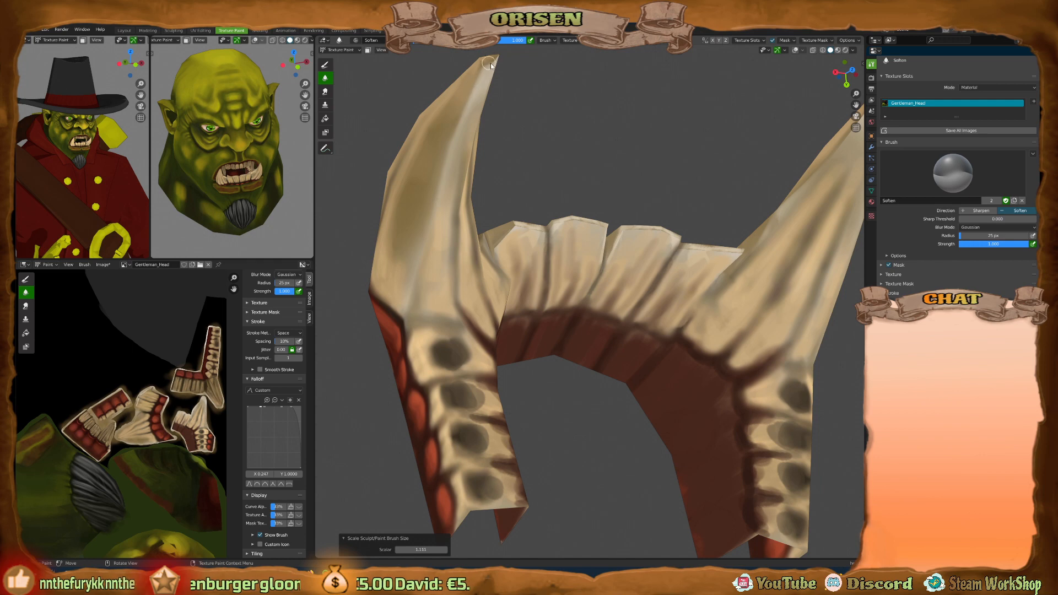
mouse_move(450, 329)
middle_down()
mouse_move(471, 385)
mouse_move(444, 368)
mouse_move(466, 383)
mouse_move(472, 422)
mouse_move(496, 421)
mouse_move(495, 408)
mouse_move(519, 420)
middle_up()
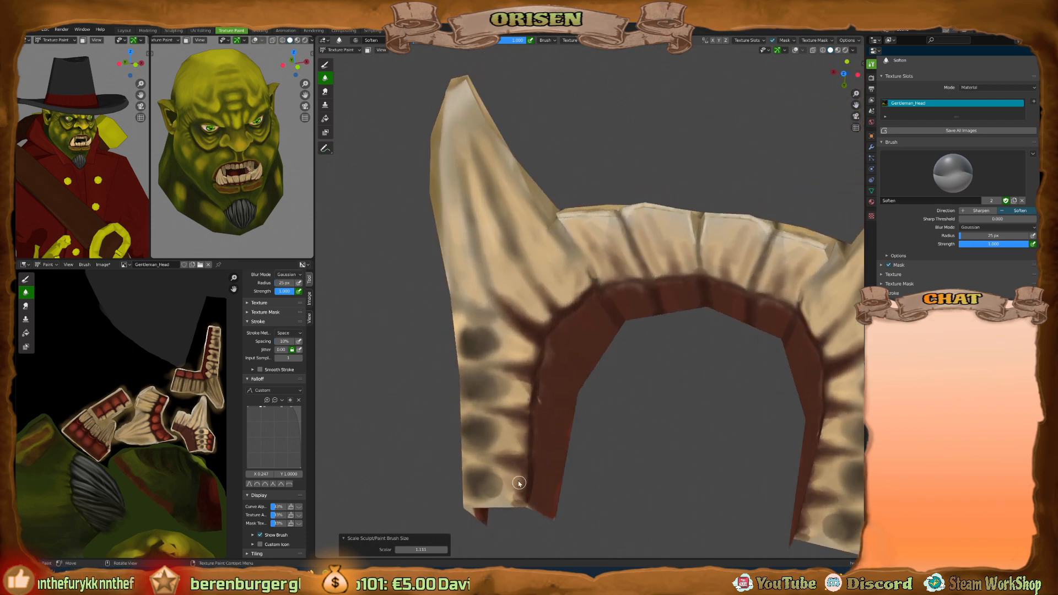
middle_drag(498, 458, 479, 487)
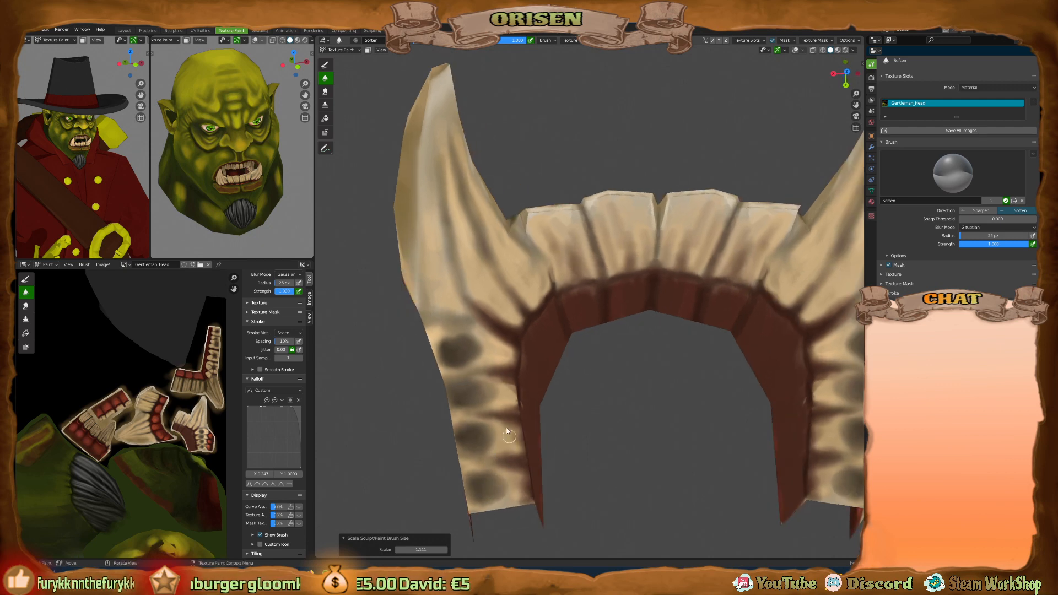
middle_drag(508, 432, 483, 414)
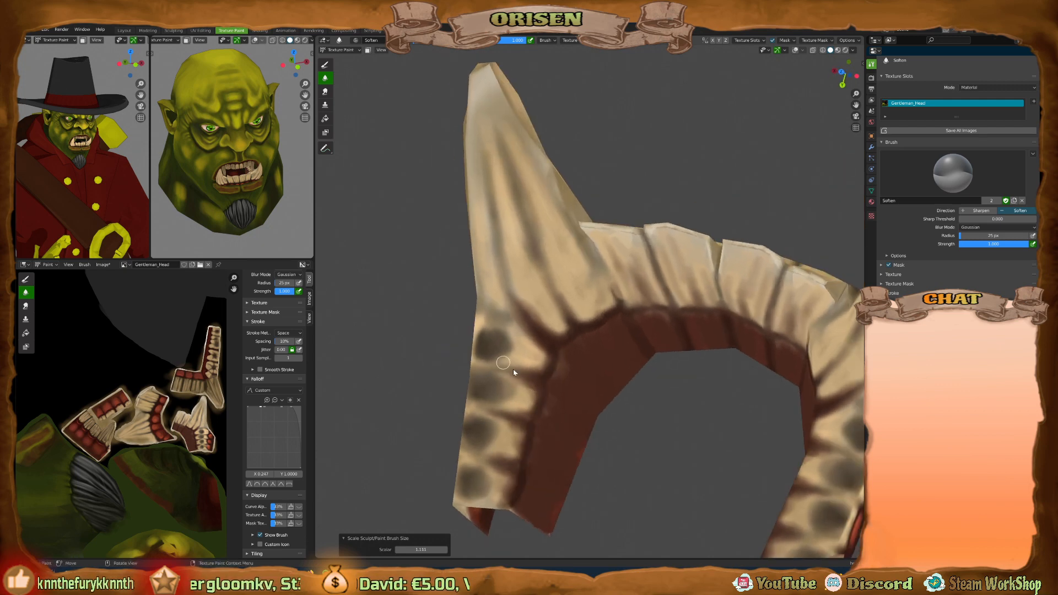
middle_drag(552, 388, 564, 338)
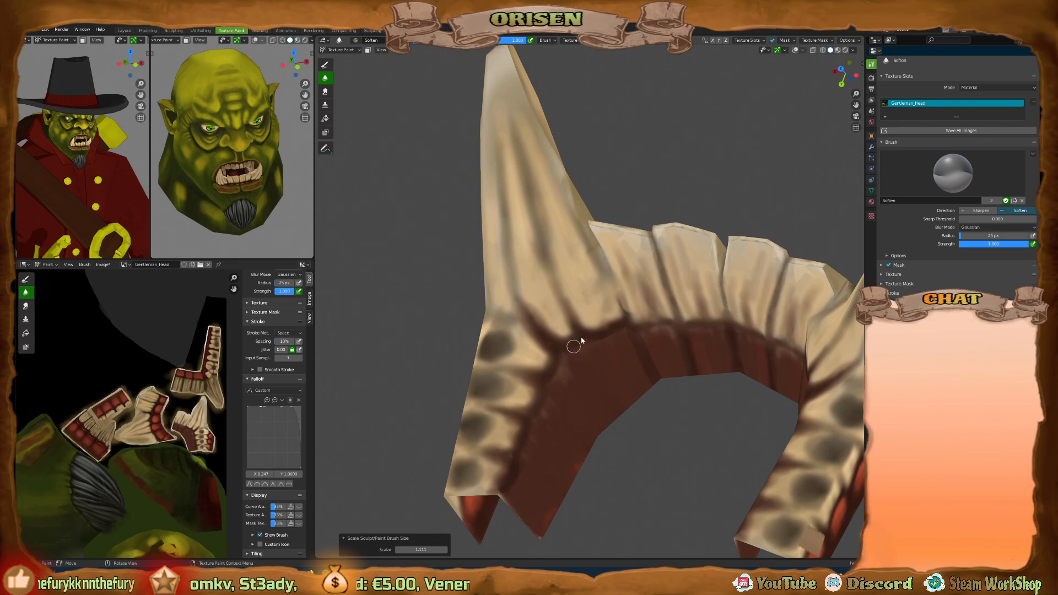
middle_drag(625, 326, 621, 326)
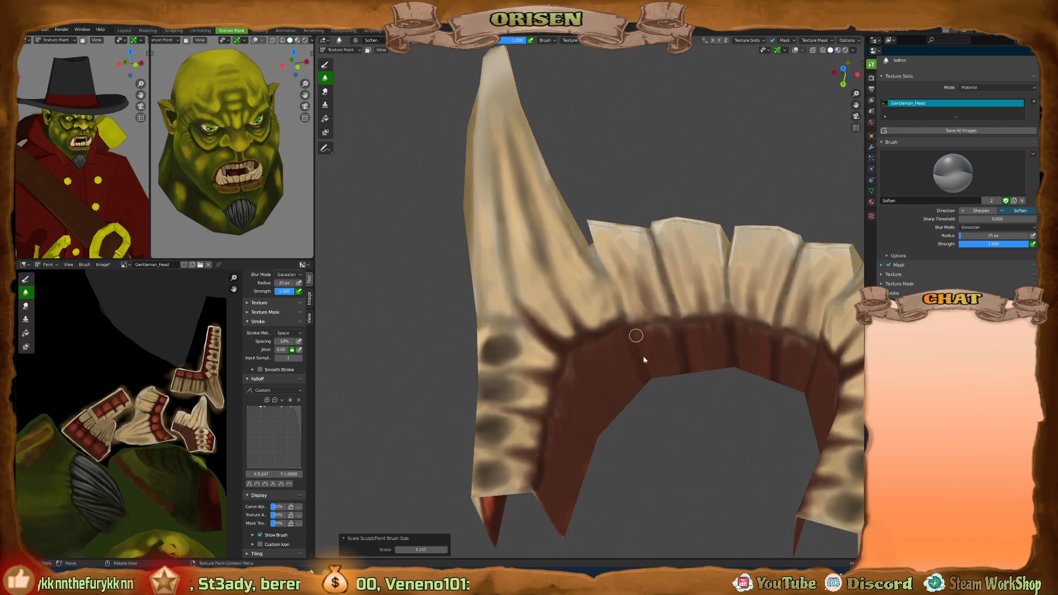
middle_drag(677, 361, 689, 344)
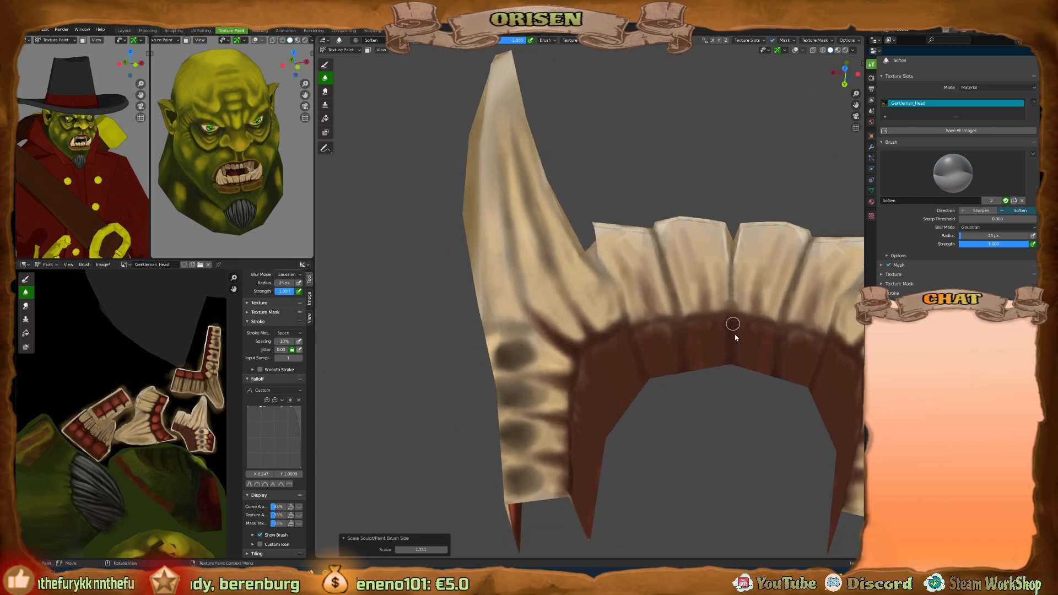
middle_drag(729, 294, 564, 359)
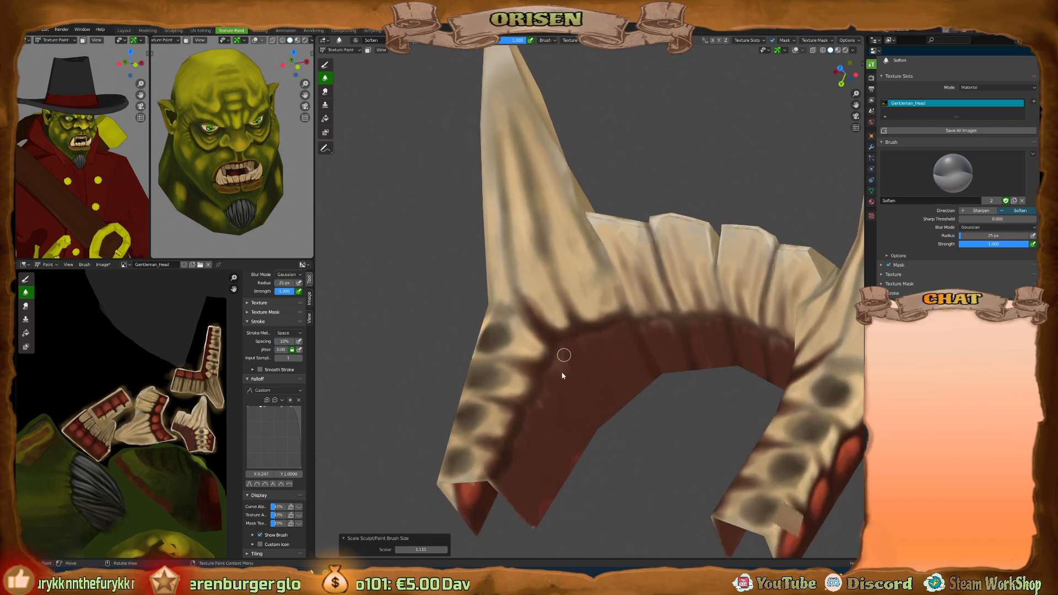
Sample the dark brown gum colour and paint thin creases across the inner gum beside the back teeth with a smaller Draw brush.
key(shift+space)
click(650, 334)
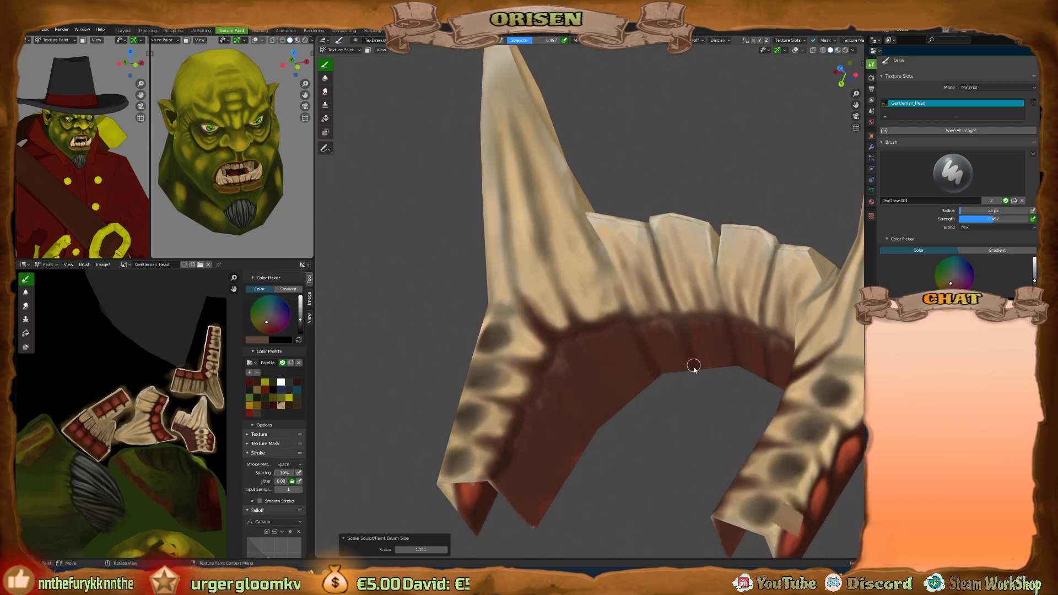
key(s)
key(bracketleft)
key(bracketleft)
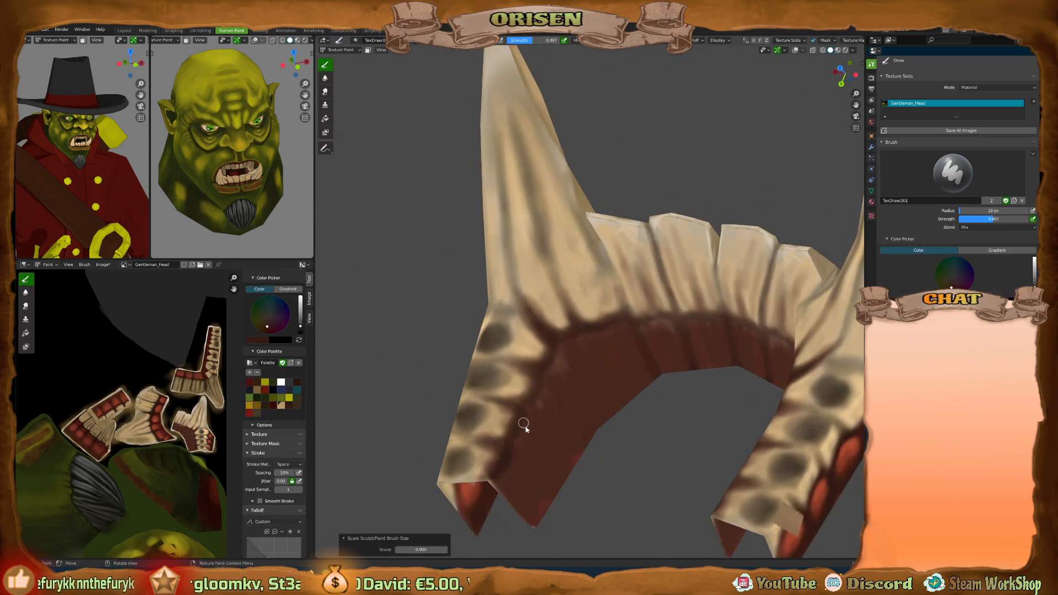
mouse_move(524, 428)
middle_down()
mouse_move(503, 446)
mouse_move(513, 450)
middle_up()
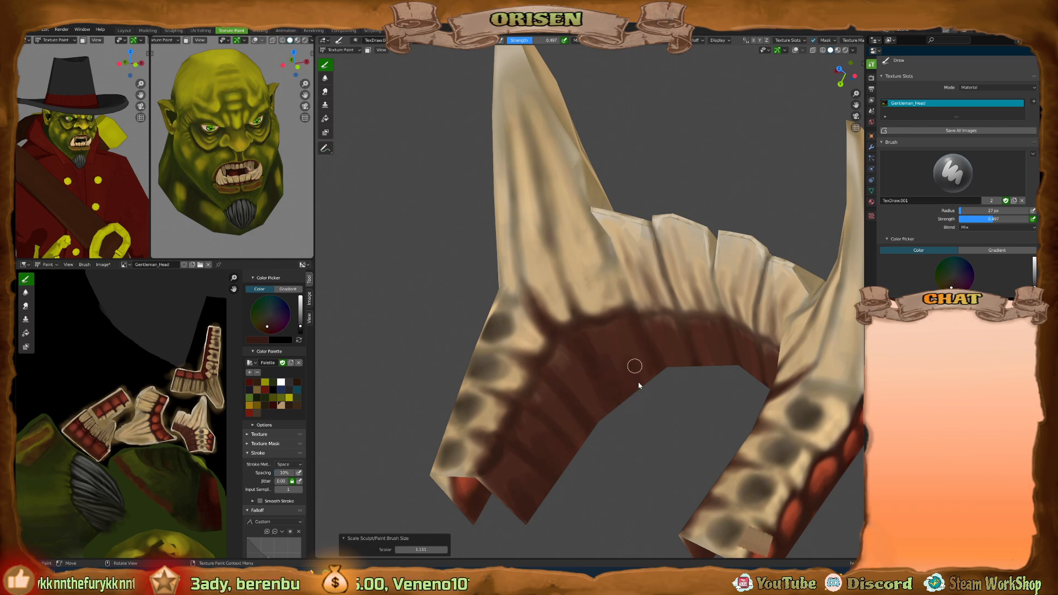
Darken the lower part of the inner gum with dark brown using a larger brush, continuing around below the front teeth.
key(bracketright)
key(bracketright)
key(bracketright)
key(bracketright)
key(bracketright)
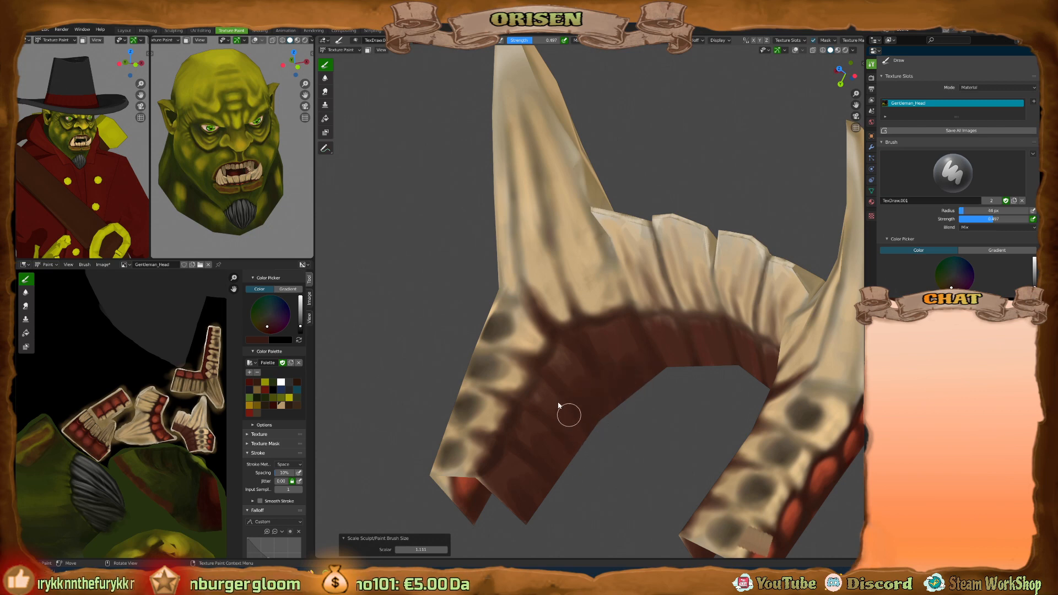
mouse_move(529, 489)
middle_down()
mouse_move(573, 489)
mouse_move(533, 484)
mouse_move(586, 463)
mouse_move(687, 337)
mouse_move(609, 349)
middle_up()
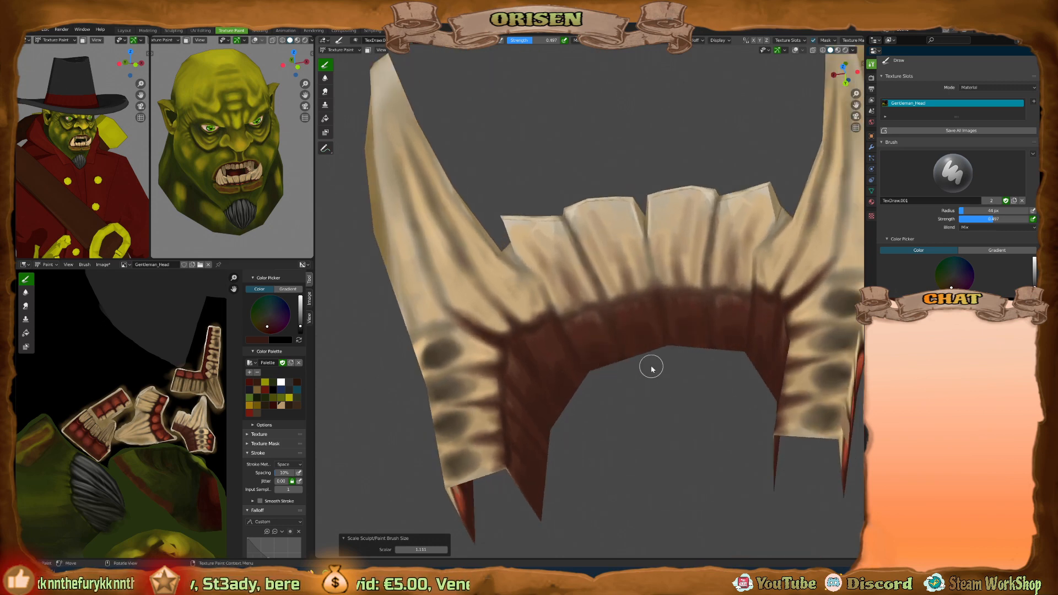
middle_drag(635, 326, 634, 365)
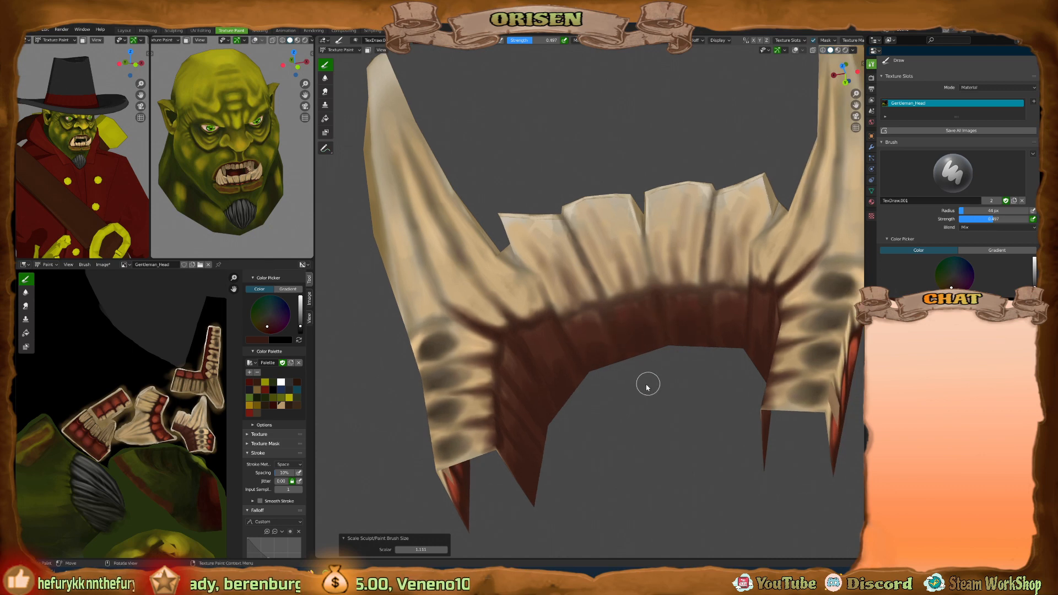
Deepen the dark gum line and the creases beneath the front teeth and tusk with a smaller brush.
key(bracketleft)
key(bracketleft)
key(bracketleft)
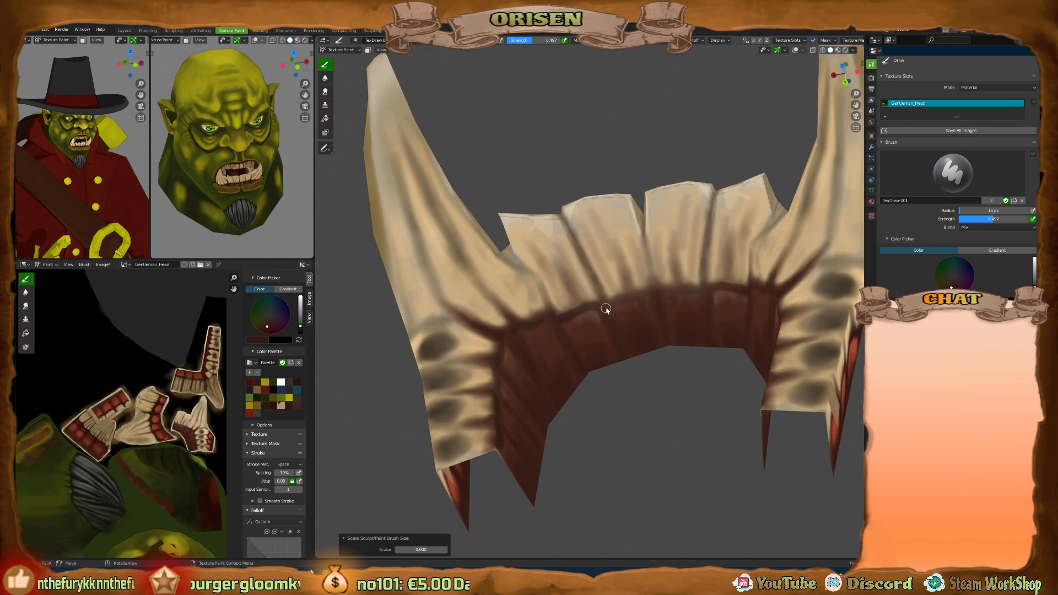
middle_drag(663, 311, 649, 300)
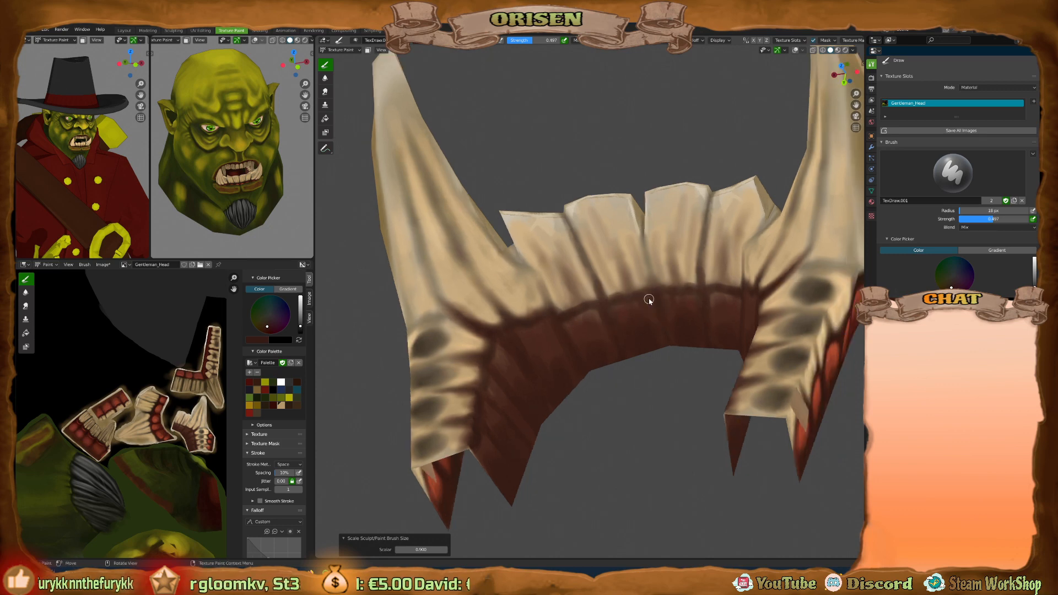
middle_drag(666, 347, 534, 356)
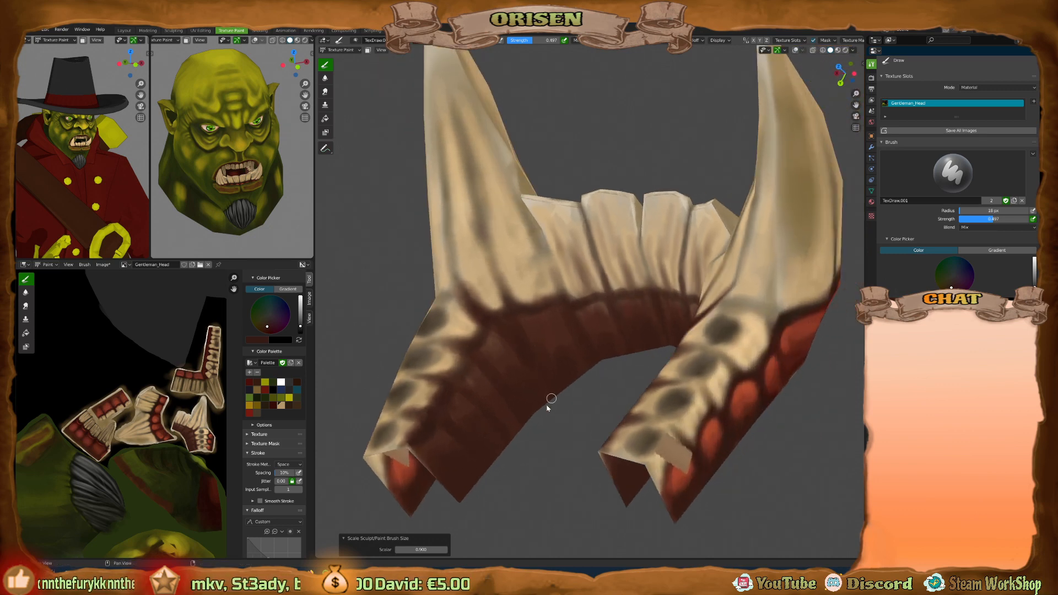
middle_drag(548, 408, 481, 363)
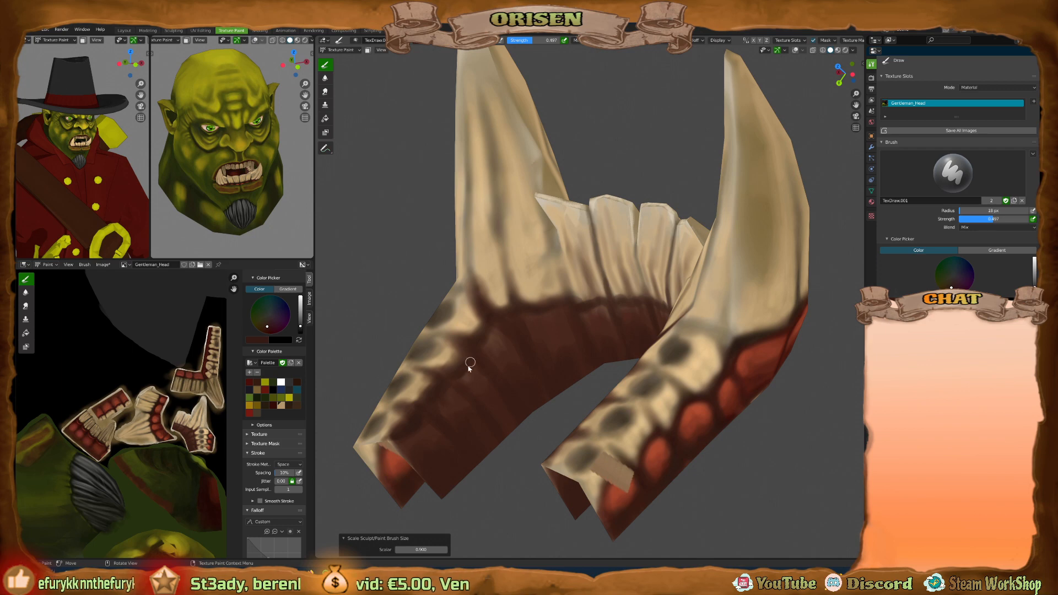
Sample the outer gum's red and paint rounded patches between the inner gum creases beside the back teeth at reduced brush strength.
middle_drag(457, 449, 633, 409)
key(s)
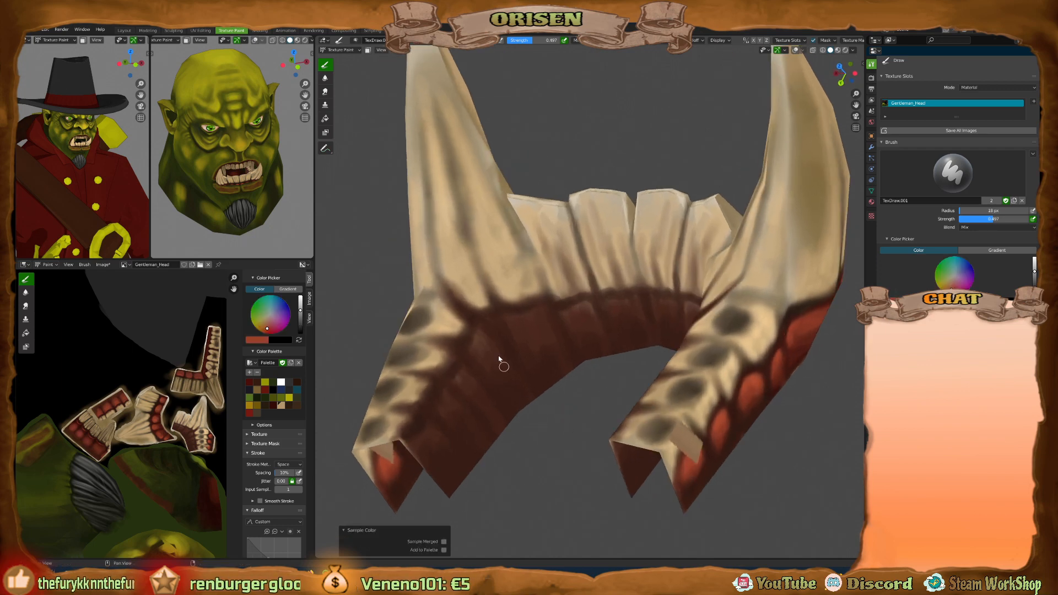
mouse_move(498, 358)
middle_down()
mouse_move(694, 289)
mouse_move(637, 331)
mouse_move(488, 380)
mouse_move(448, 380)
mouse_move(442, 444)
middle_up()
key(bracketright)
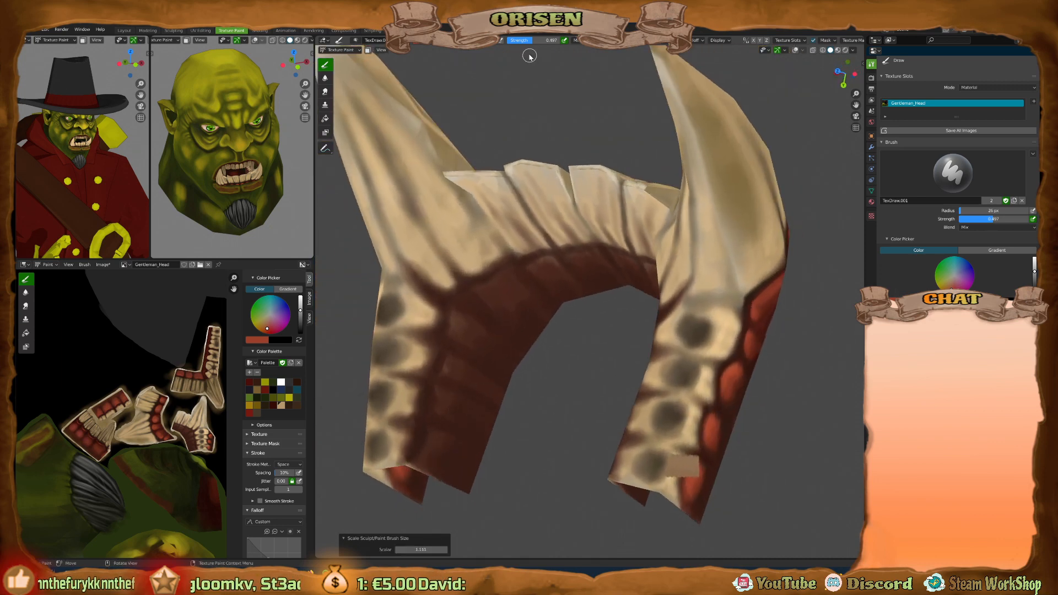
drag(528, 40, 524, 41)
mouse_move(425, 465)
mouse_down()
mouse_move(437, 461)
mouse_move(432, 449)
mouse_move(448, 455)
mouse_move(437, 455)
mouse_move(468, 439)
mouse_move(448, 420)
mouse_move(452, 366)
mouse_move(461, 373)
mouse_move(456, 326)
mouse_move(482, 331)
mouse_move(488, 291)
mouse_move(508, 300)
mouse_up()
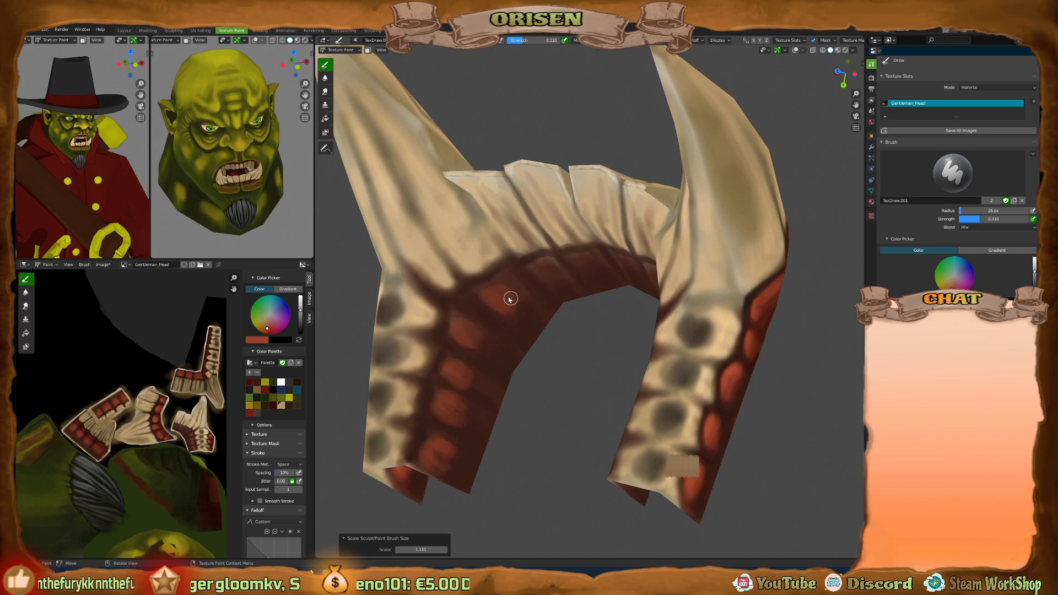
middle_drag(508, 300, 501, 291)
drag(501, 290, 517, 295)
Paint red patches between the creases of the inner gum below the front teeth, filling out the row around the arch.
mouse_move(516, 295)
middle_down()
mouse_move(540, 295)
mouse_move(539, 276)
middle_up()
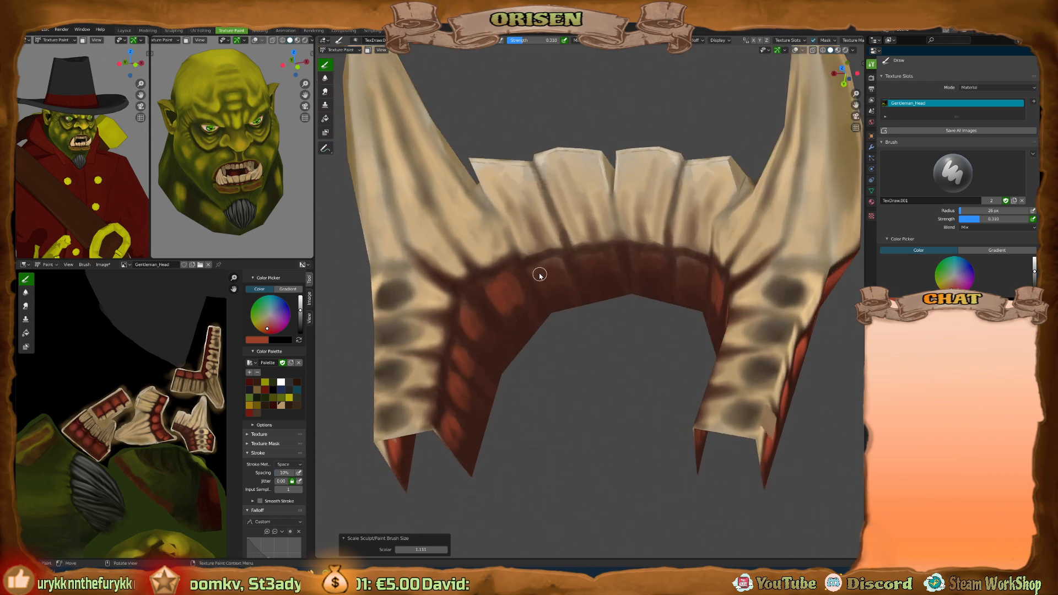
drag(538, 276, 559, 271)
middle_drag(560, 271, 603, 260)
mouse_move(602, 259)
mouse_down()
mouse_move(588, 274)
mouse_move(602, 262)
mouse_move(614, 270)
mouse_up()
middle_drag(615, 270, 607, 259)
mouse_move(606, 259)
mouse_down()
mouse_move(590, 267)
mouse_move(612, 271)
mouse_up()
middle_drag(612, 272, 579, 276)
mouse_move(577, 278)
mouse_down()
mouse_move(547, 292)
mouse_move(555, 276)
mouse_move(562, 283)
mouse_up()
mouse_move(562, 283)
middle_down()
mouse_move(489, 283)
mouse_move(415, 375)
middle_up()
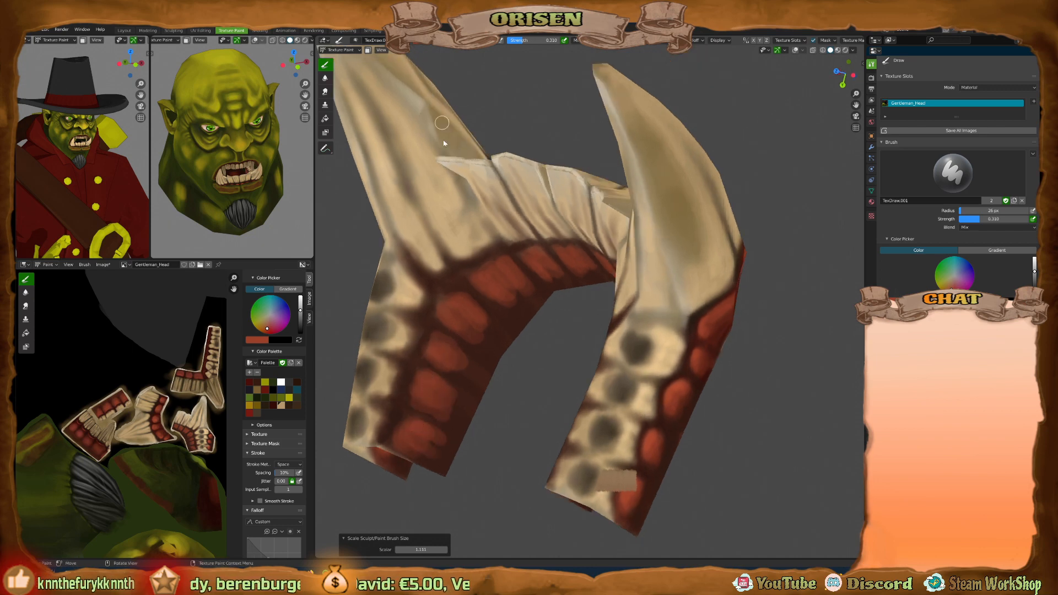
Blend the red patches and dark creases along the whole inner gum with an enlarged Soften brush.
key(shift+space)
click(408, 357)
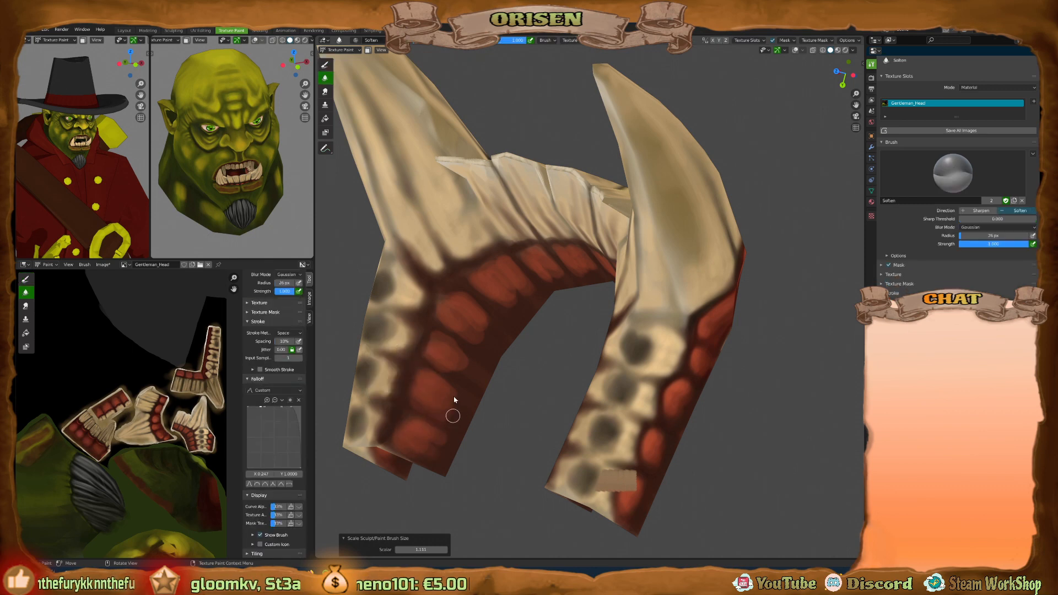
middle_drag(414, 446, 471, 406)
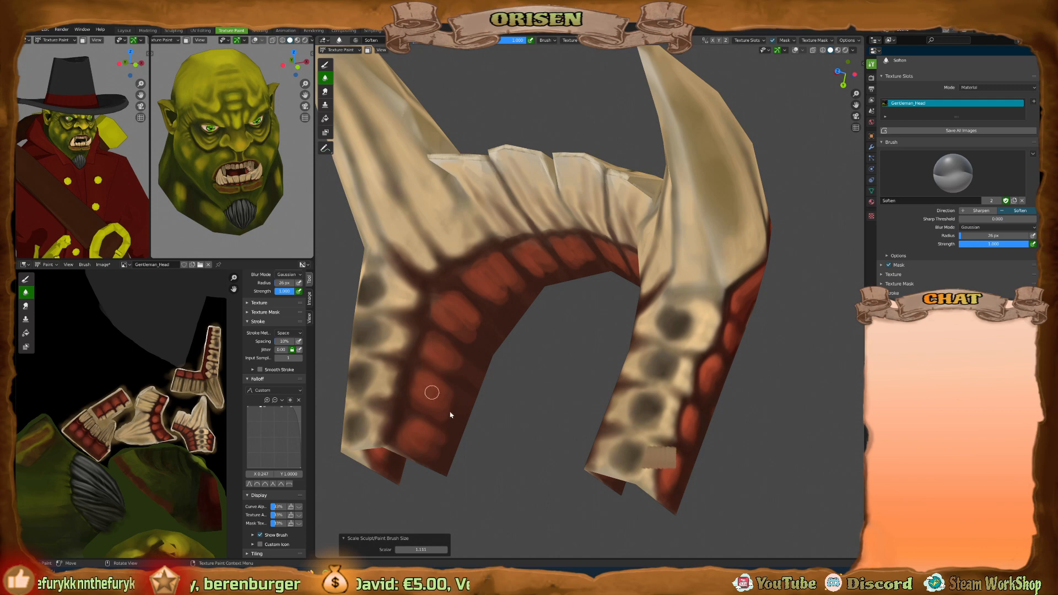
key(bracketright)
key(bracketright)
key(bracketright)
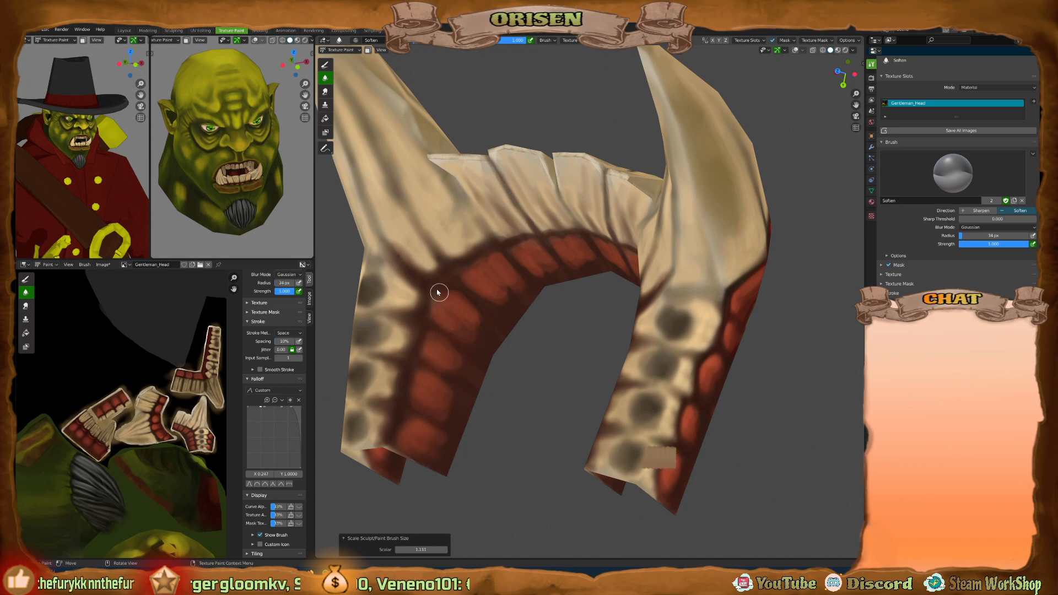
middle_drag(477, 331, 488, 259)
middle_drag(533, 300, 540, 281)
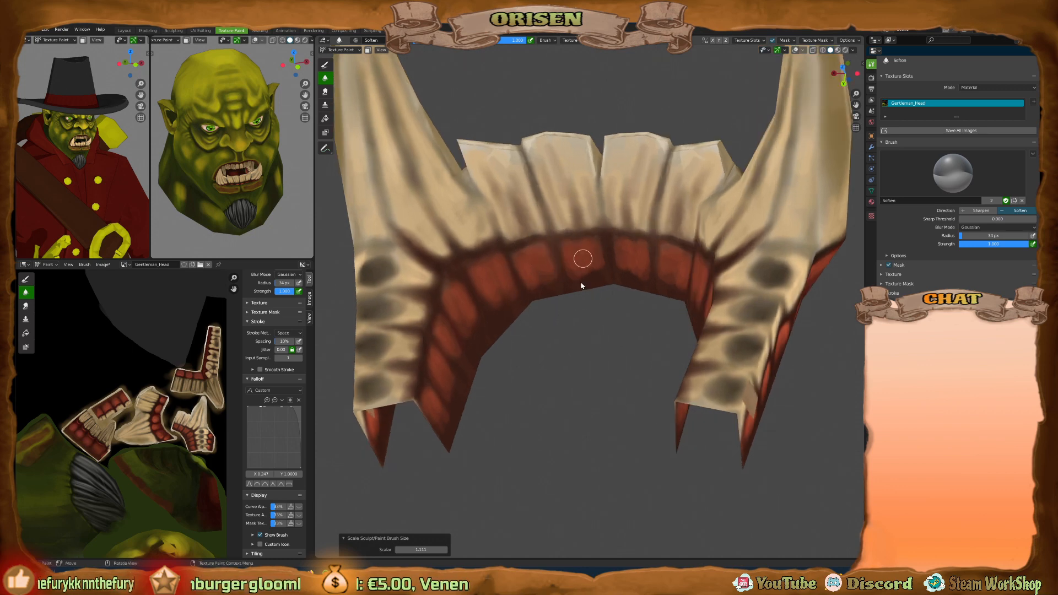
middle_drag(578, 286, 565, 241)
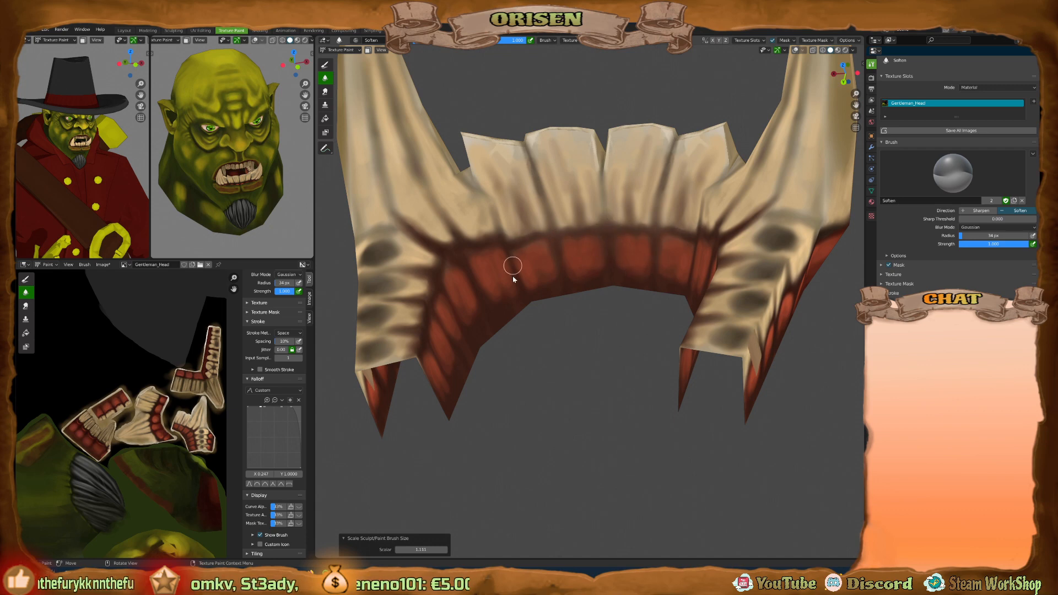
middle_drag(514, 274, 466, 266)
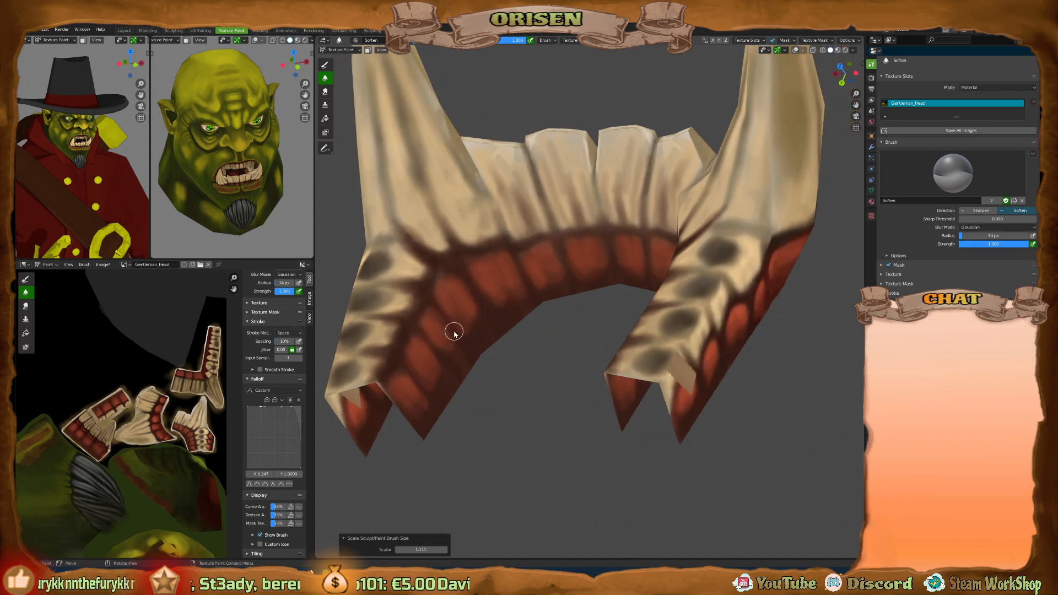
Cover the flat brown patch on the outer side of the last back tooth with sampled gum red and tooth tan.
middle_drag(486, 421, 679, 320)
scroll(661, 331, up, 2)
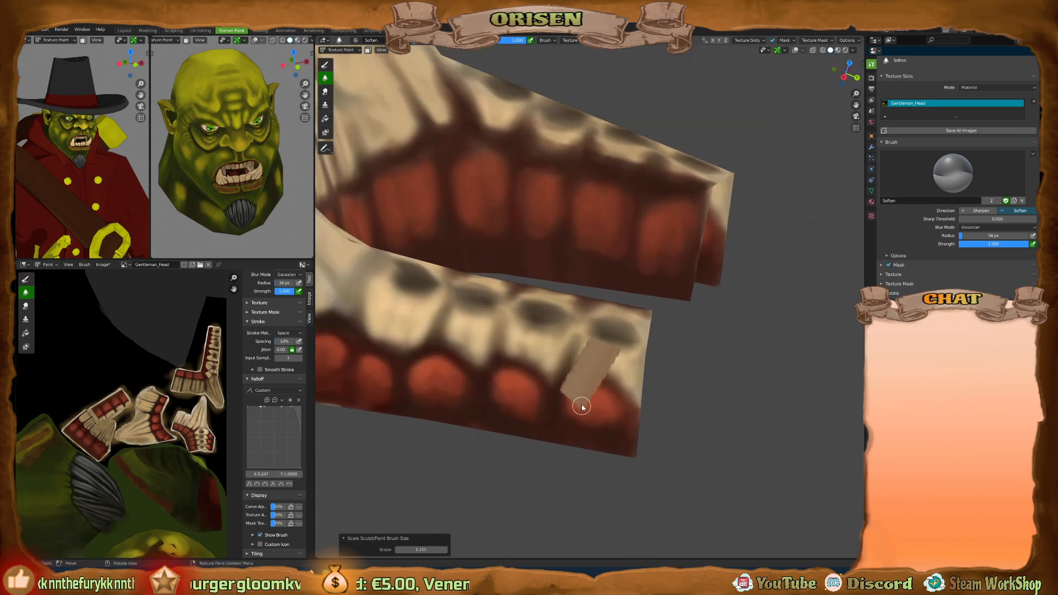
middle_drag(598, 408, 605, 397)
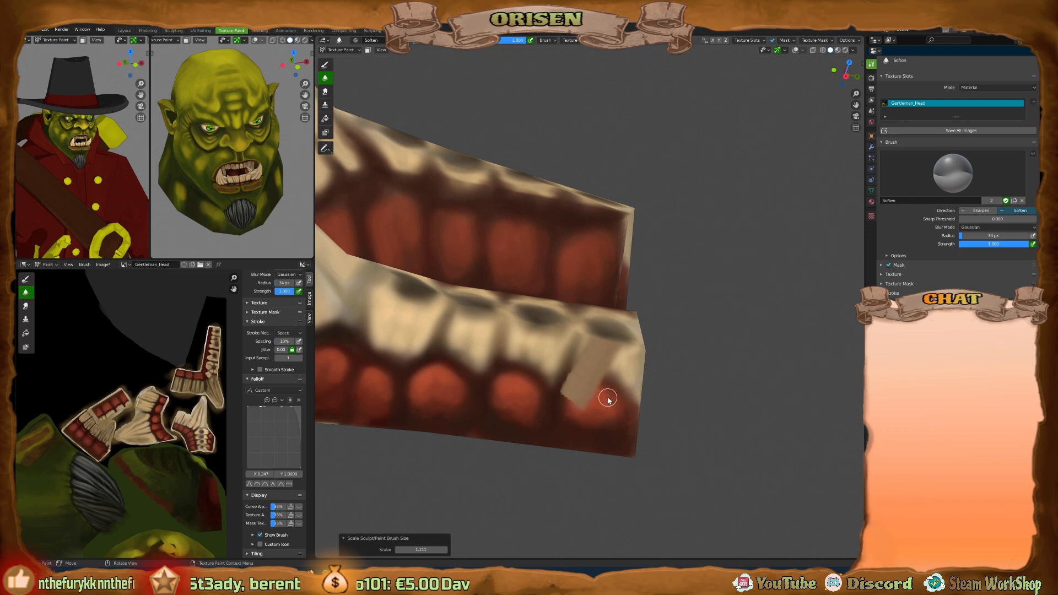
key(shift+space)
click(573, 391)
key(s)
mouse_move(599, 406)
mouse_down()
mouse_move(576, 411)
mouse_move(602, 354)
mouse_move(589, 353)
mouse_move(616, 351)
mouse_move(595, 355)
mouse_up()
key(s)
middle_drag(595, 356, 589, 365)
Repaint the dark brown gum edge and red gum below the last back tooth with a smaller brush, and soften the transitions.
key(s)
key(bracketleft)
key(bracketleft)
key(bracketleft)
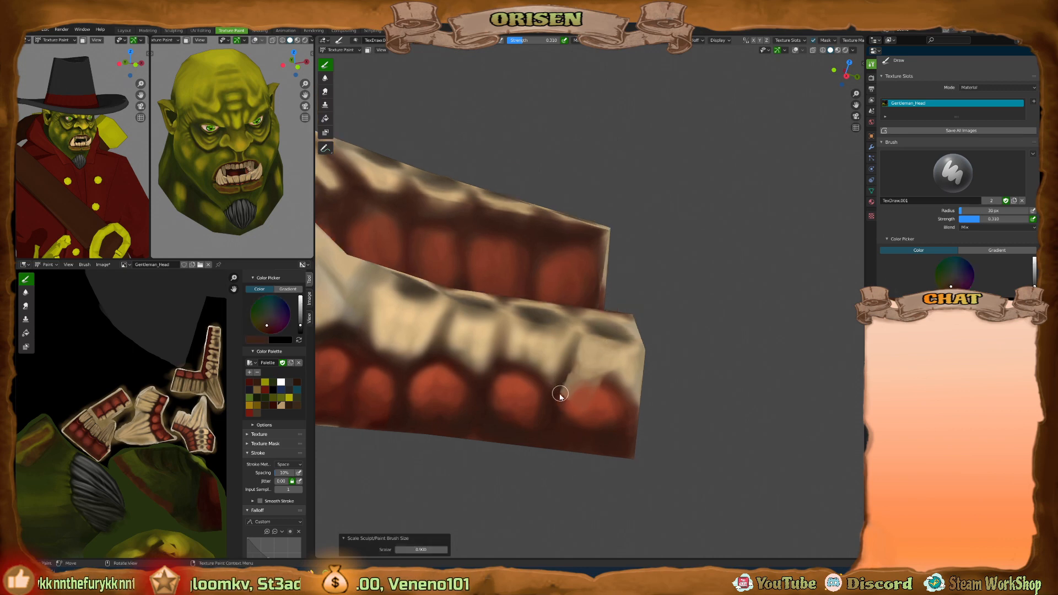
mouse_move(581, 382)
mouse_down()
mouse_move(619, 402)
mouse_move(571, 384)
mouse_up()
key(s)
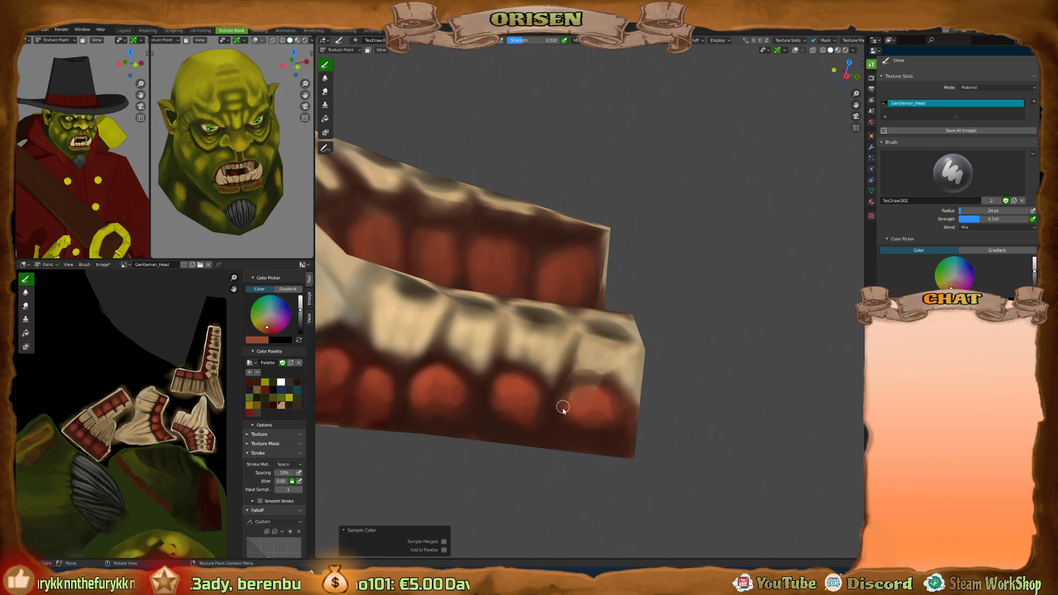
key(shift+space)
click(551, 353)
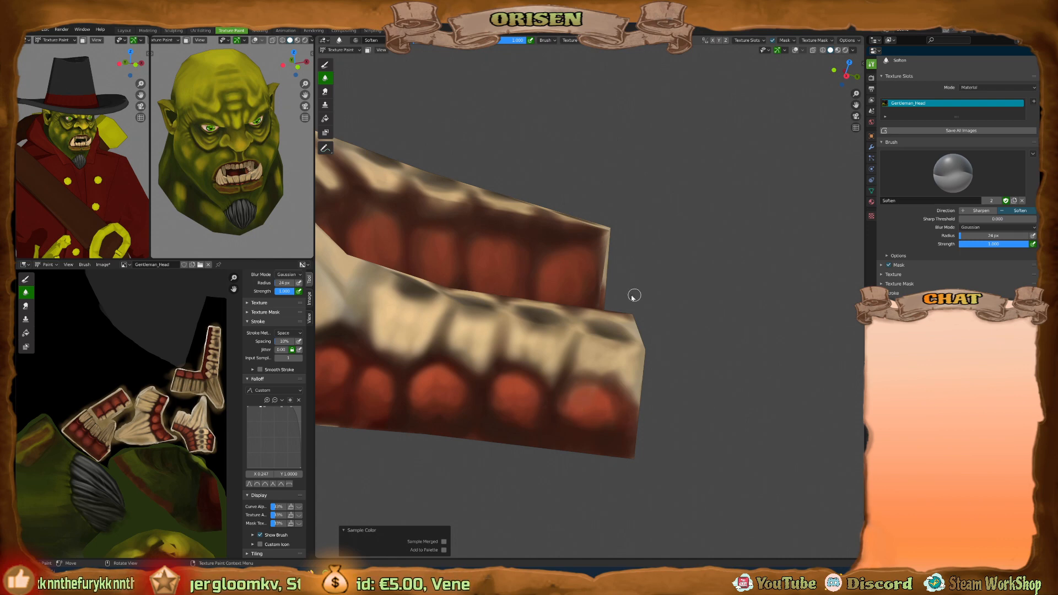
Return from the isolated jaw to the whole orc to check the teeth in the mouth, and save the Gentleman_Head texture image.
middle_drag(633, 296, 680, 312)
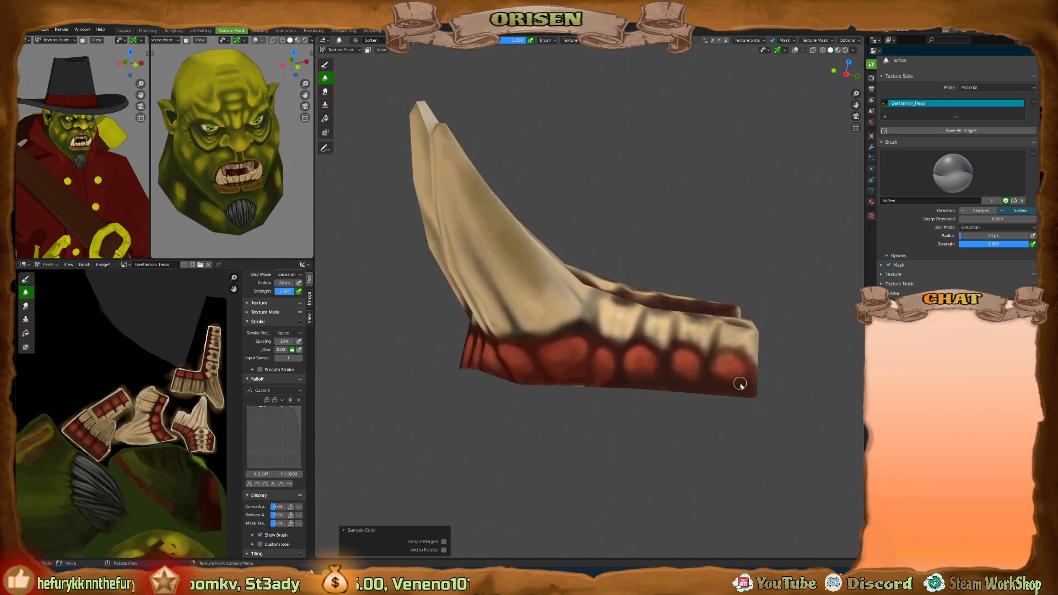
middle_drag(740, 384, 689, 397)
key(KP_Divide)
scroll(622, 379, down, 4)
scroll(656, 378, up, 4)
scroll(654, 375, up, 4)
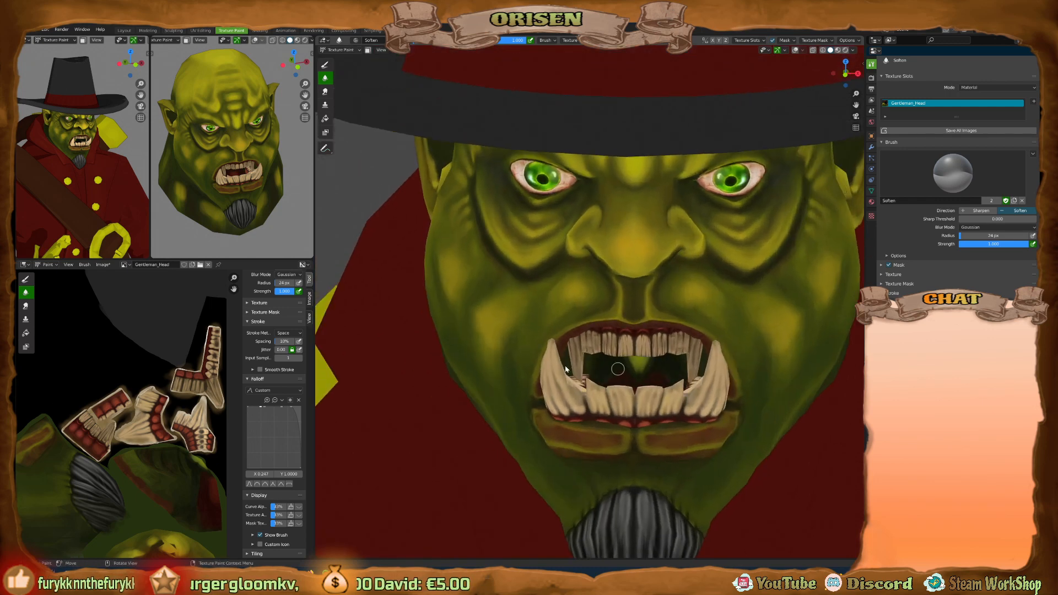
middle_drag(136, 432, 138, 414)
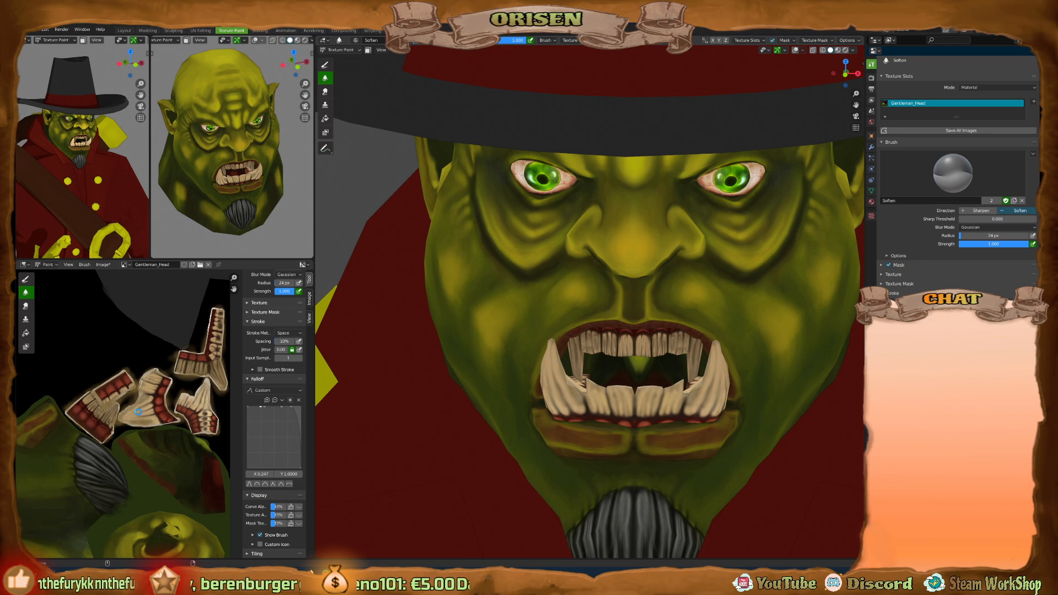
key(alt+s)
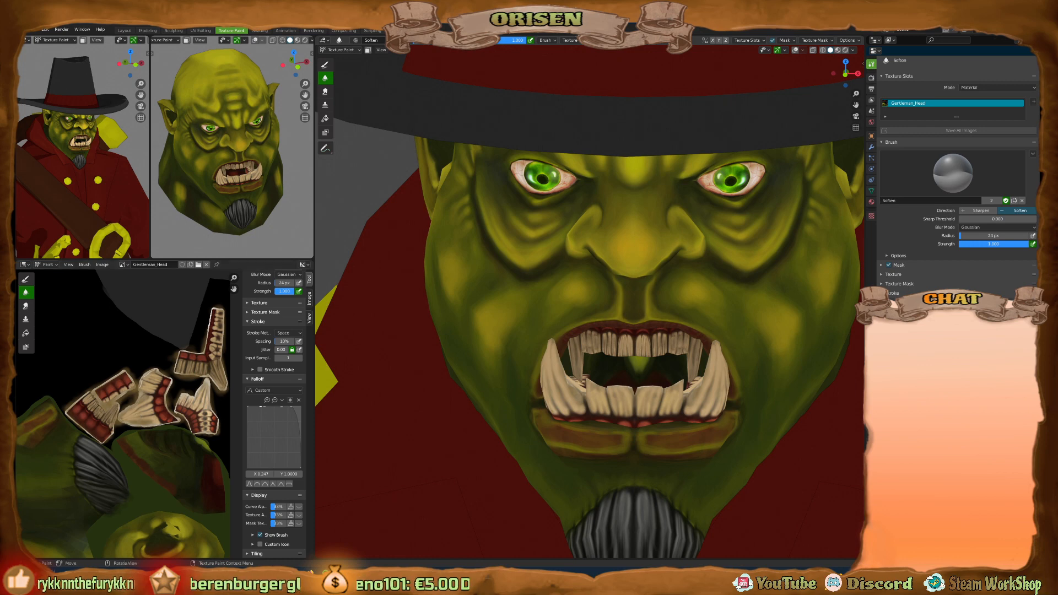
Examine the painted teeth, tusks and gums in the orc's open mouth from the front.
middle_drag(604, 427, 635, 347)
scroll(646, 366, down, 4)
scroll(635, 348, up, 5)
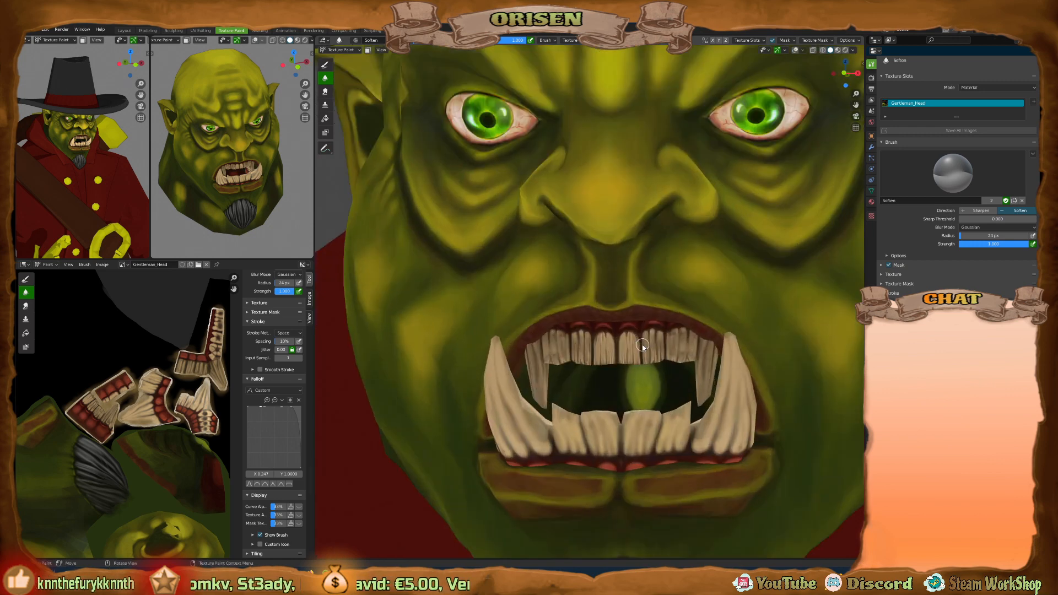
scroll(642, 345, up, 2)
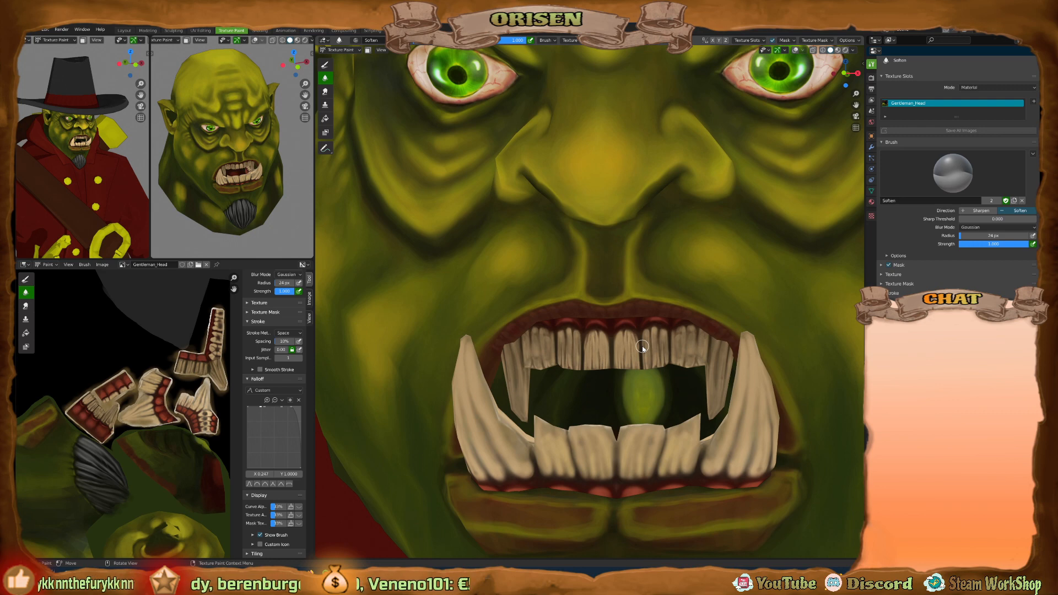
scroll(640, 345, up, 1)
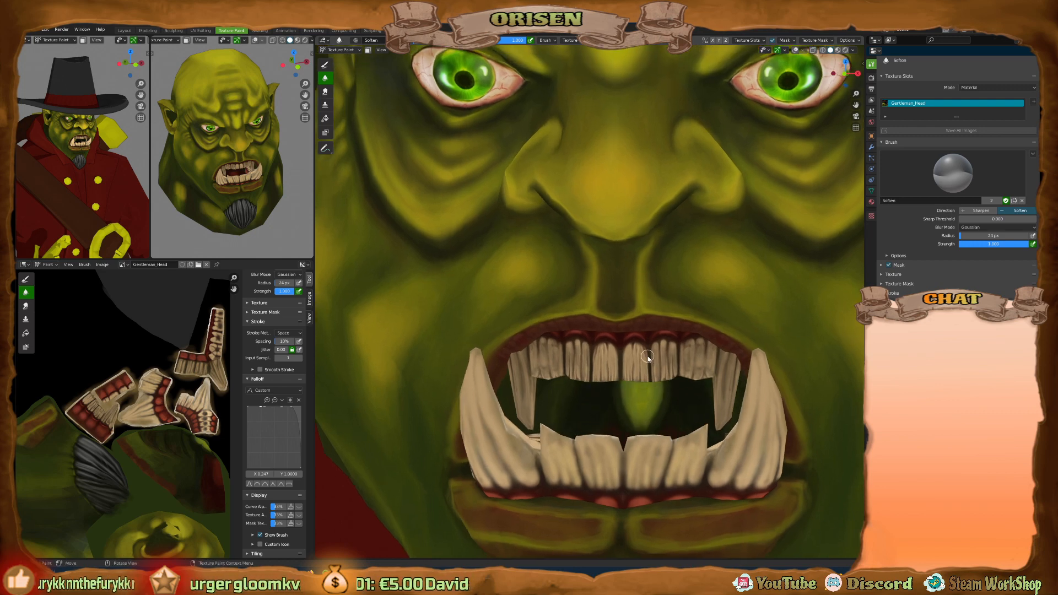
Isolate the lower jaw and set up the Draw brush with a sampled dark gum colour at strength 0.2.
key(KP_Divide)
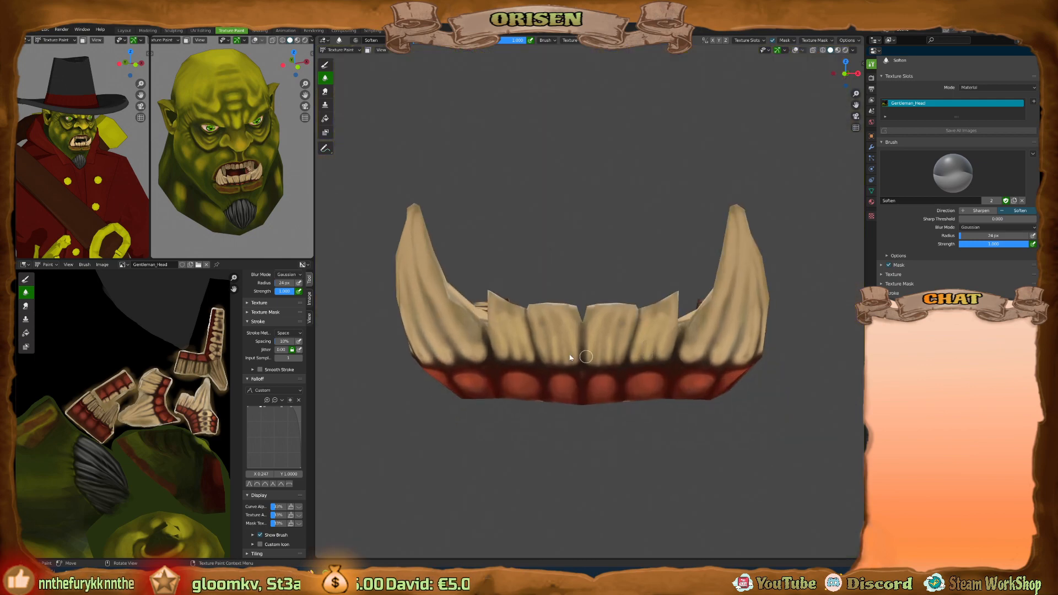
scroll(571, 357, up, 5)
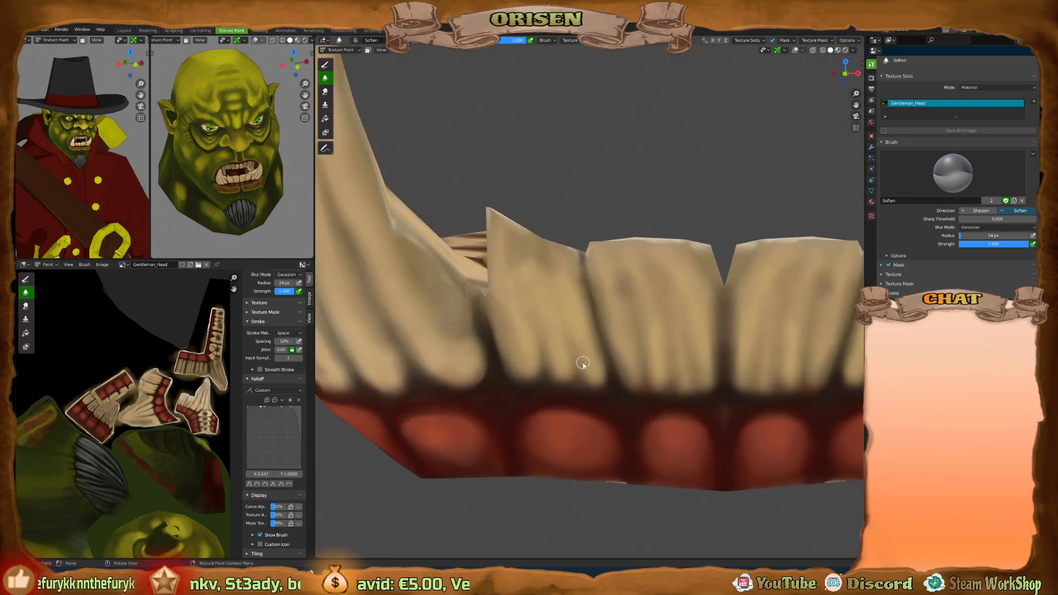
middle_drag(583, 365, 551, 363)
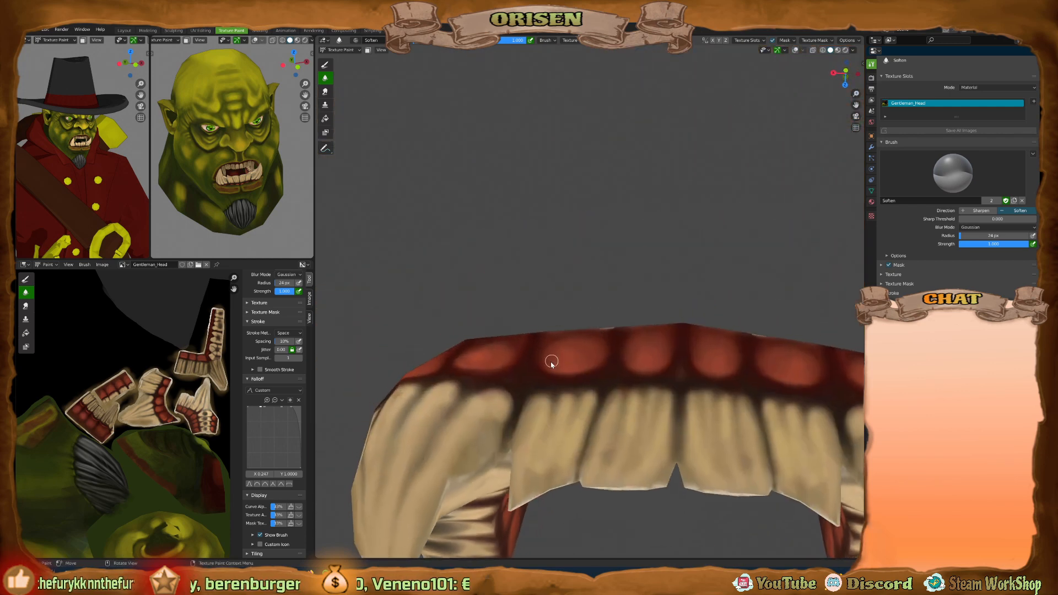
scroll(551, 363, up, 5)
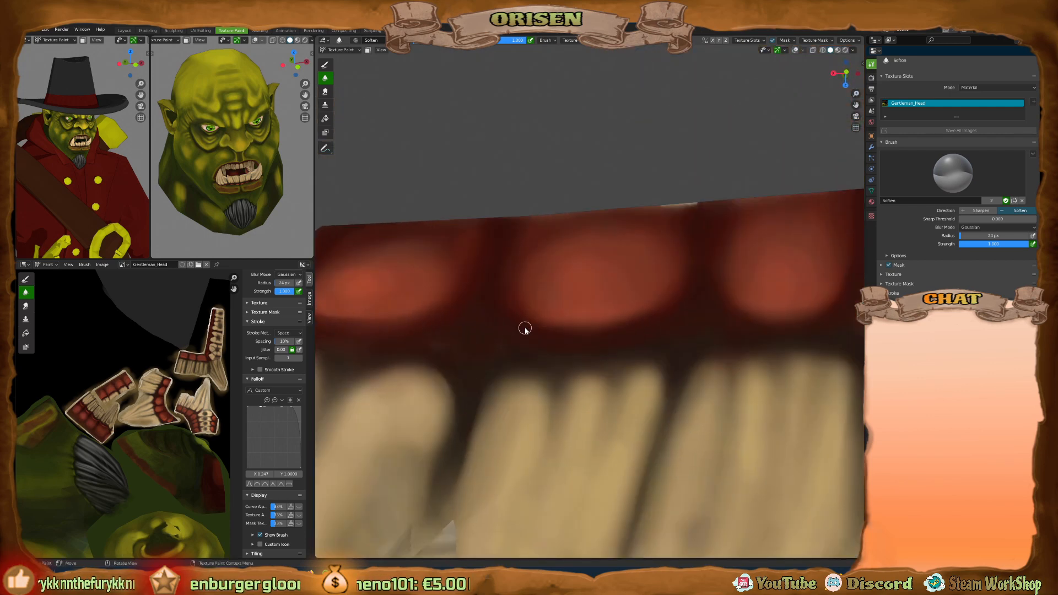
key(s)
key(shift+space)
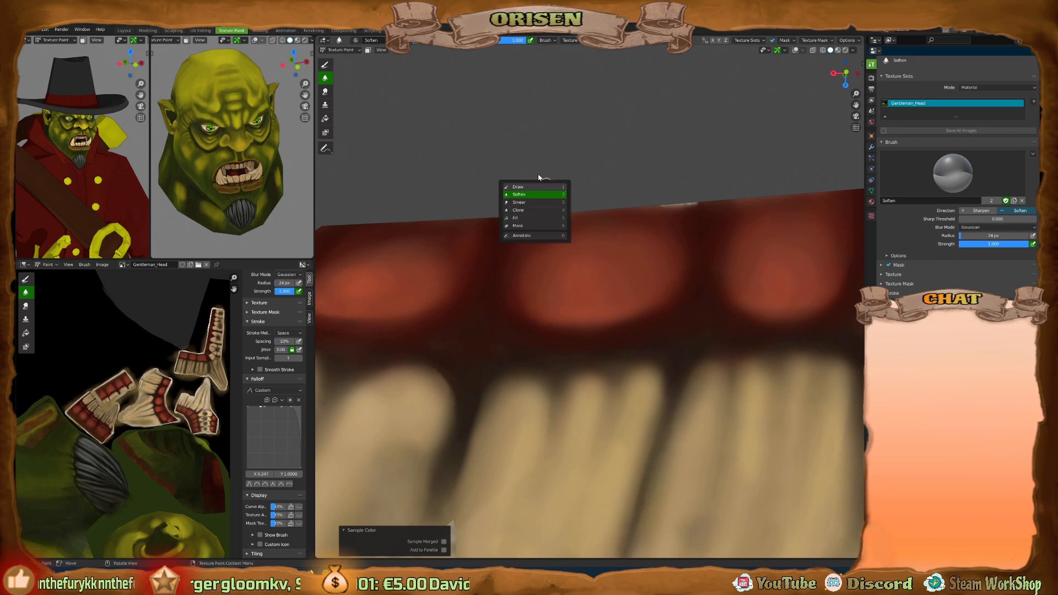
click(539, 188)
key(s)
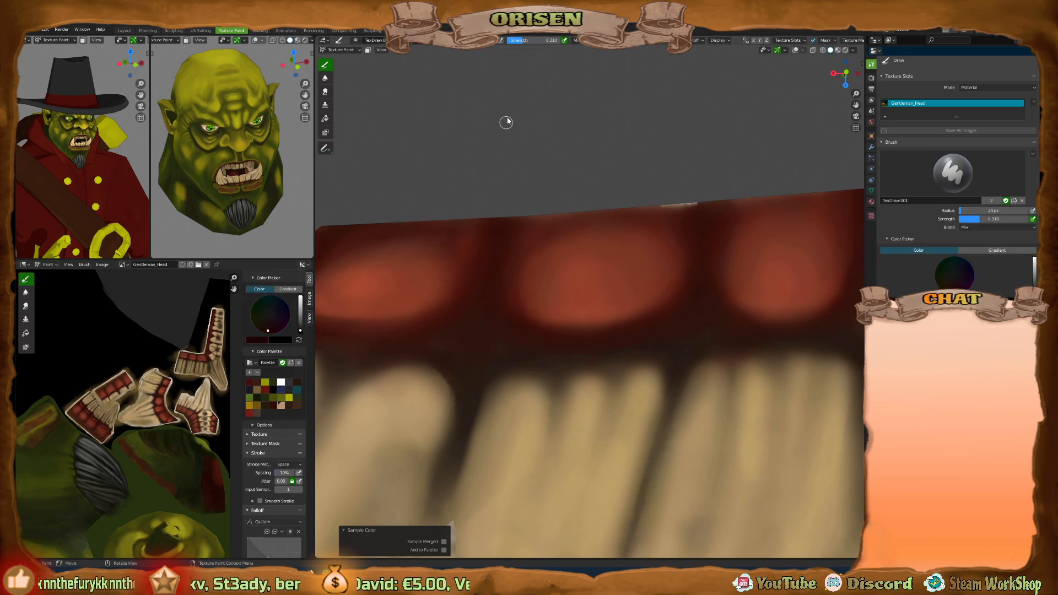
click(518, 40)
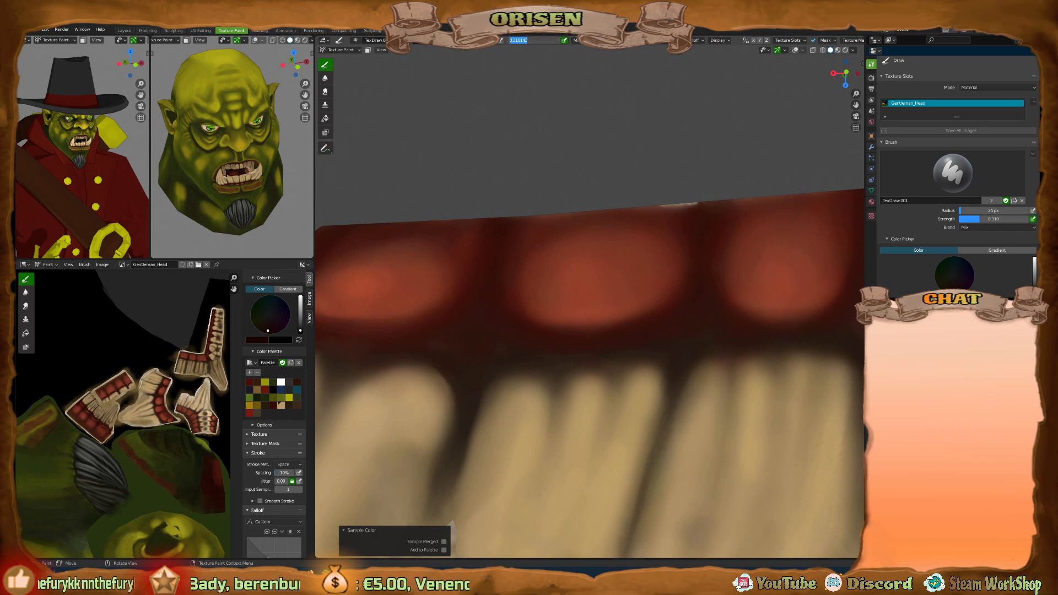
text(0.2)
key(Return)
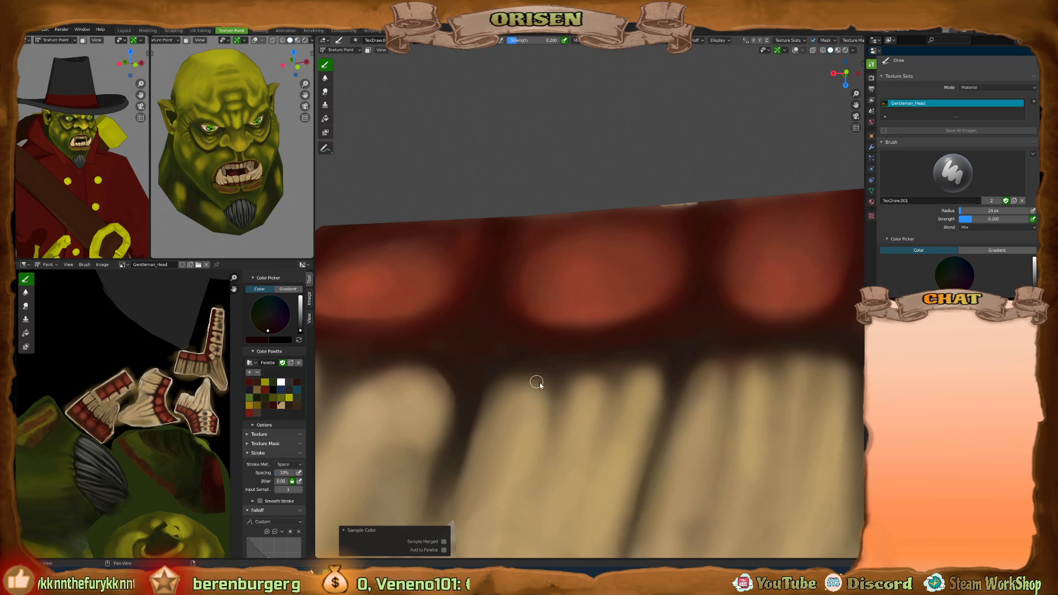
Paint dark outlines around the red patches of the outer gum between the tusk and the front teeth.
middle_drag(540, 382, 548, 389)
drag(552, 357, 547, 349)
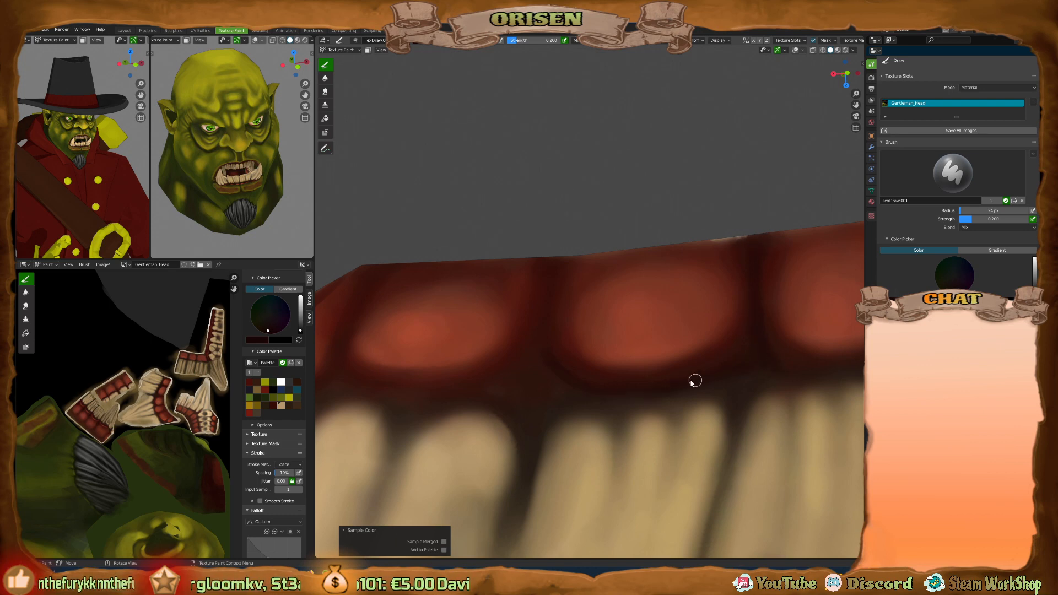
shift+middle_drag(584, 381, 574, 350)
shift+middle_drag(549, 358, 541, 338)
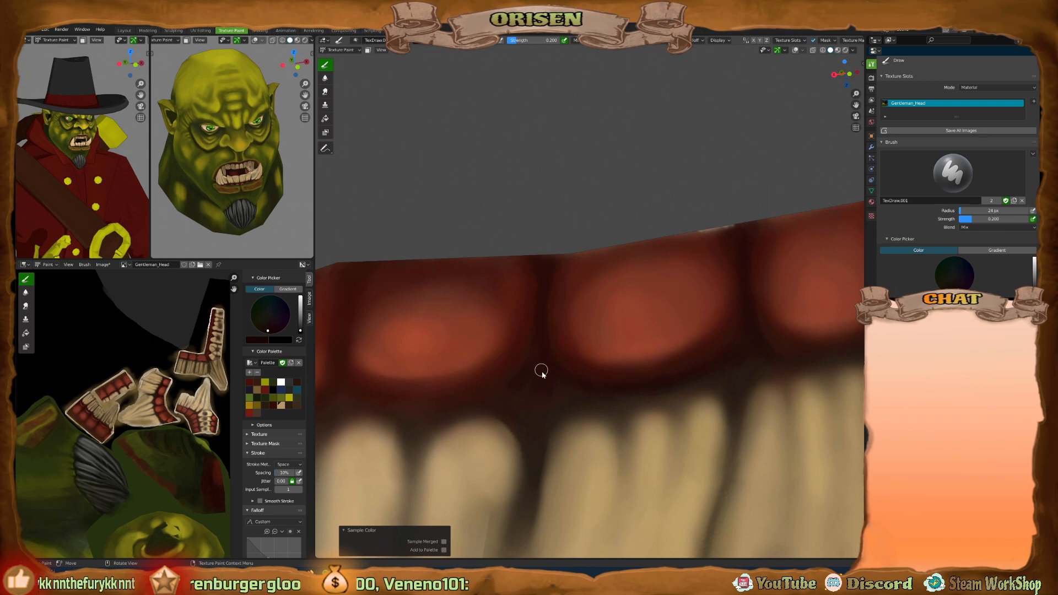
middle_drag(576, 371, 558, 389)
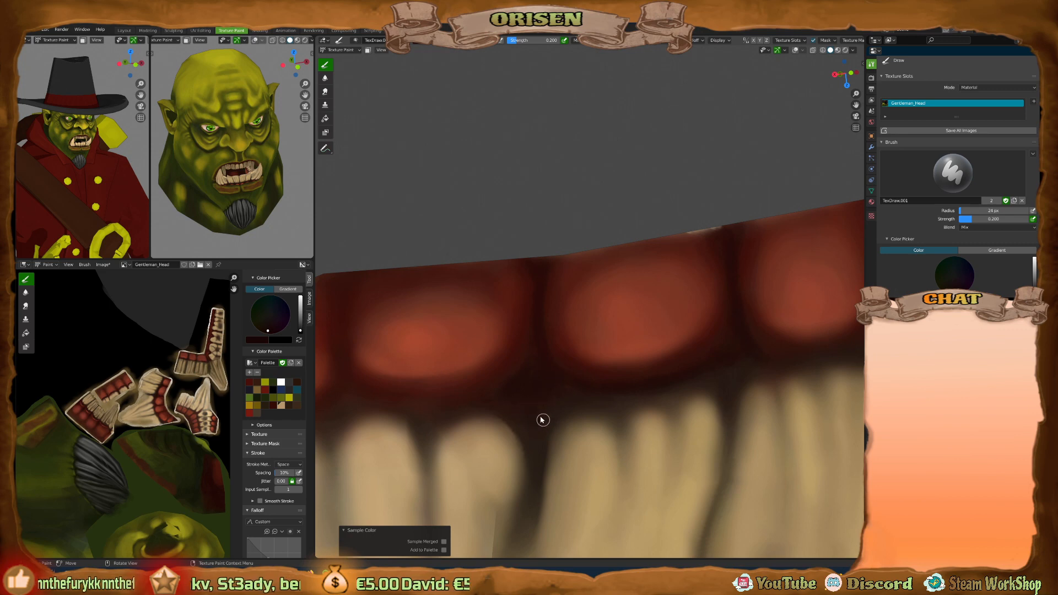
mouse_move(550, 318)
middle_down()
mouse_move(727, 279)
mouse_move(628, 321)
middle_up()
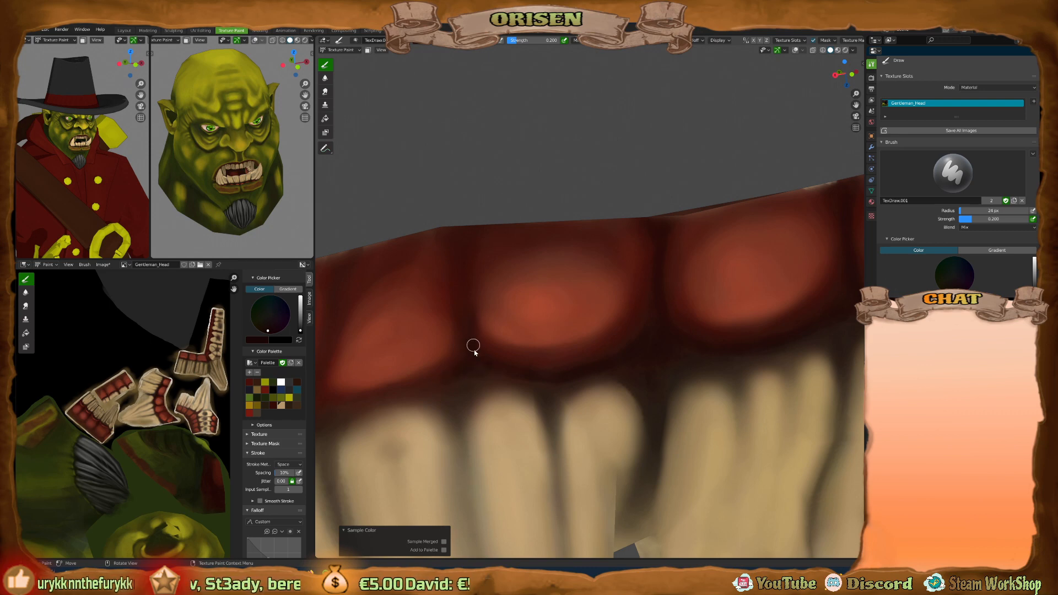
Deepen the dark creases between the red gum patches at the base of the tusk and round off their tooth-side edges.
middle_drag(473, 242, 463, 335)
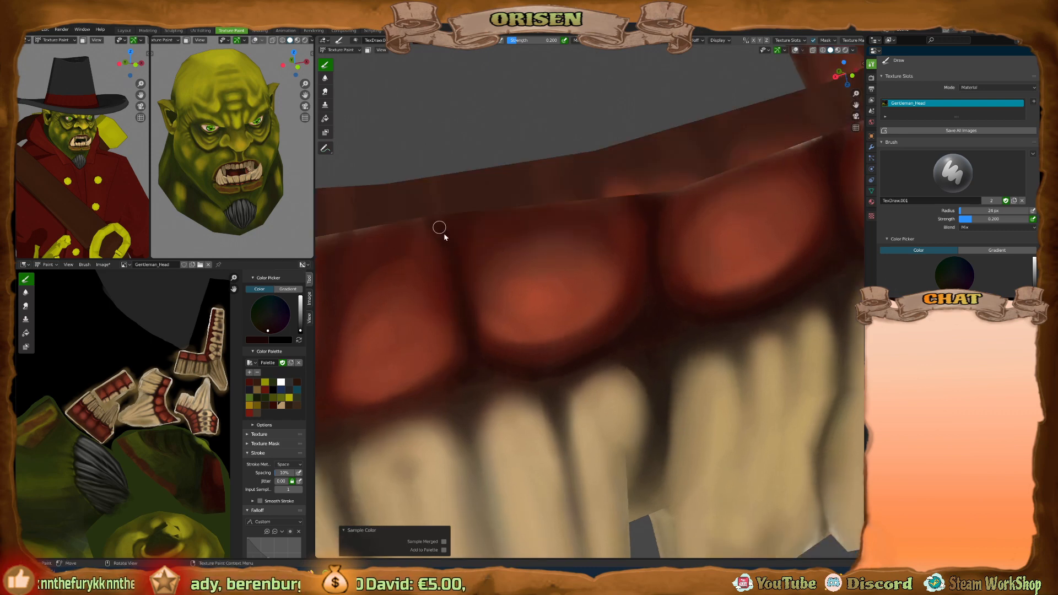
middle_drag(468, 237, 447, 229)
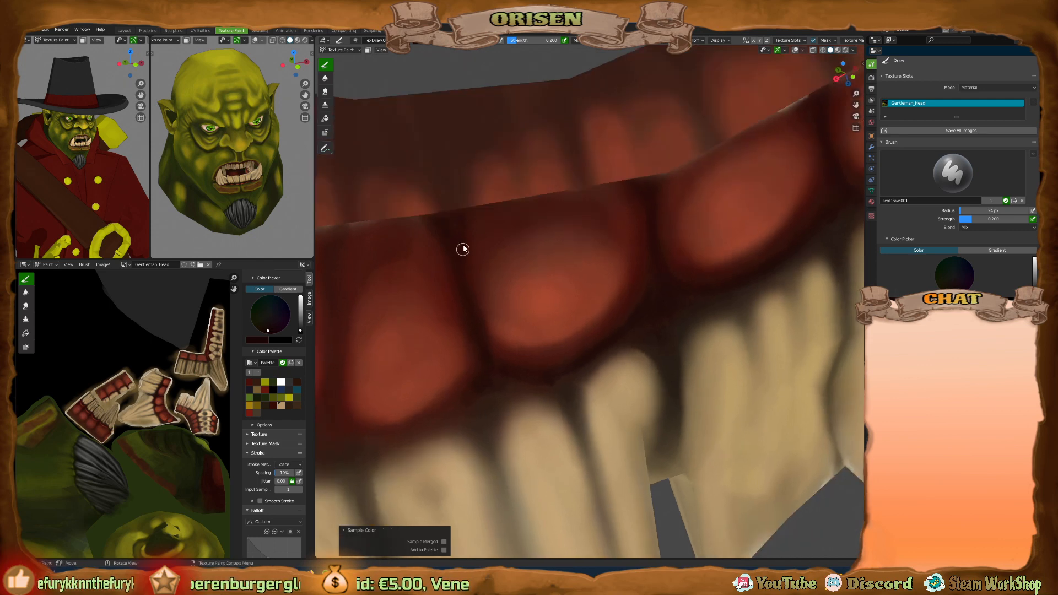
middle_drag(553, 292, 472, 317)
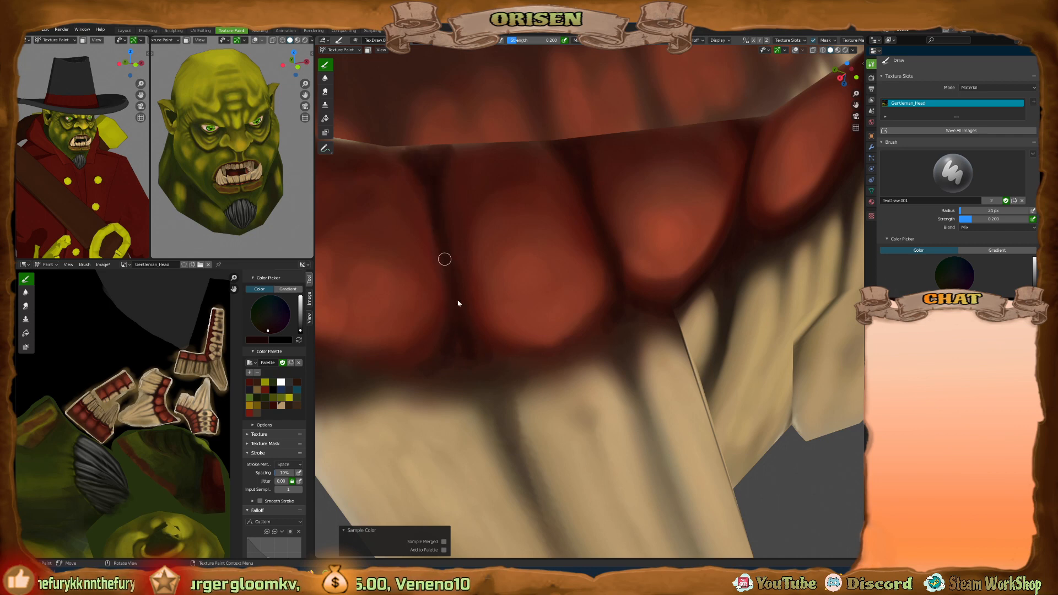
middle_drag(487, 333, 442, 291)
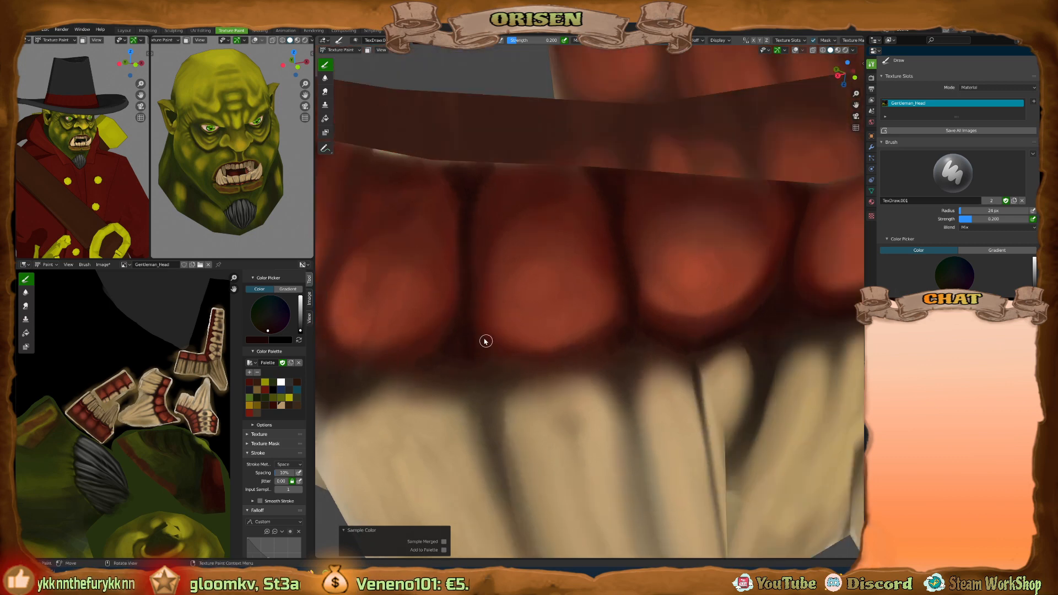
shift+middle_drag(533, 369, 529, 378)
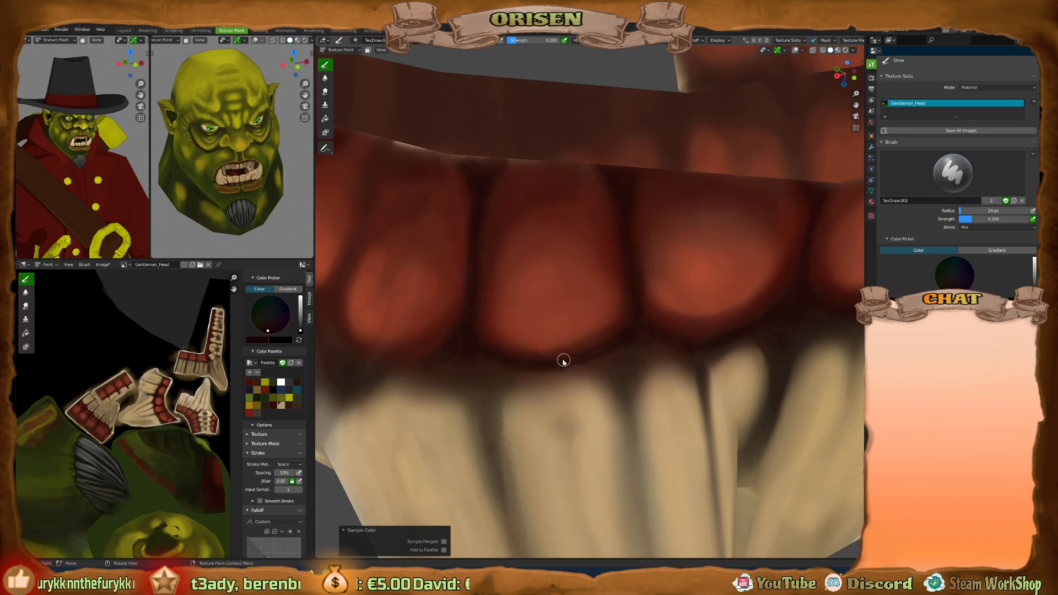
Darken the creases and edges around the red gum patches at the base of the middle front teeth.
scroll(572, 348, down, 5)
middle_drag(633, 285, 575, 361)
scroll(573, 358, up, 4)
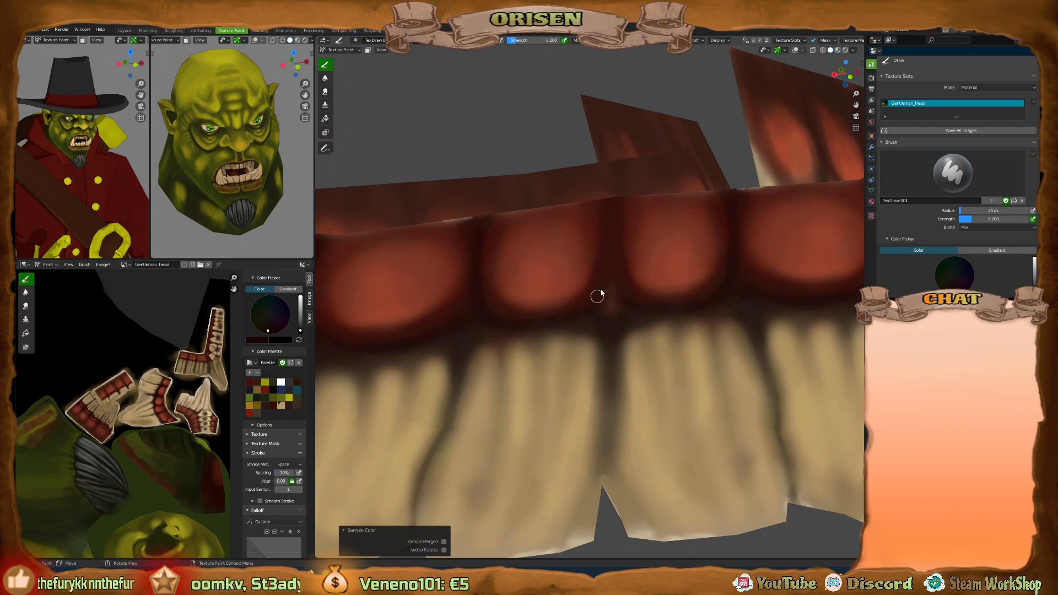
middle_drag(608, 270, 604, 230)
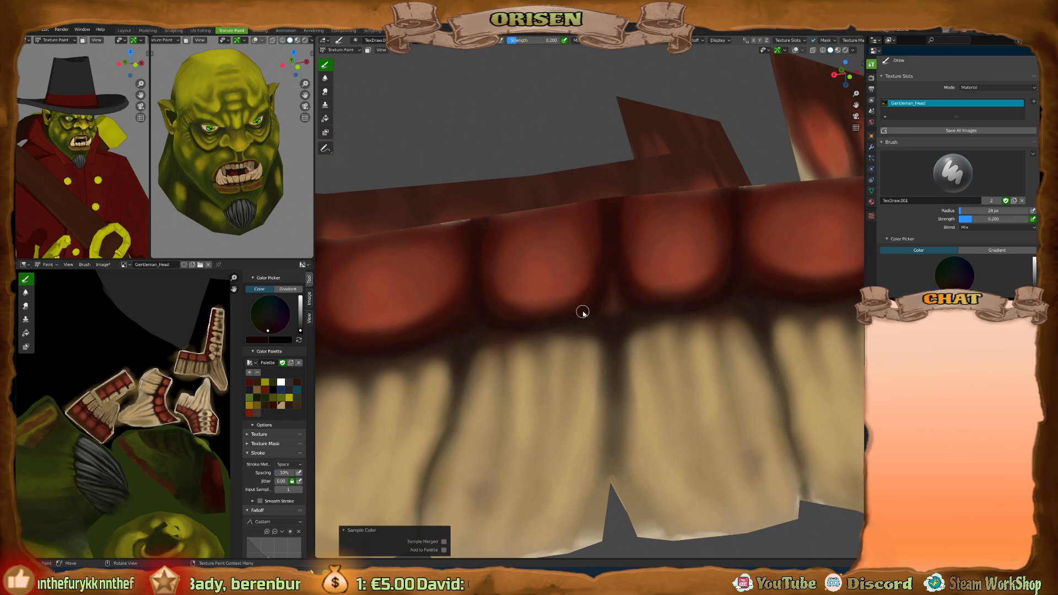
middle_drag(541, 312, 494, 318)
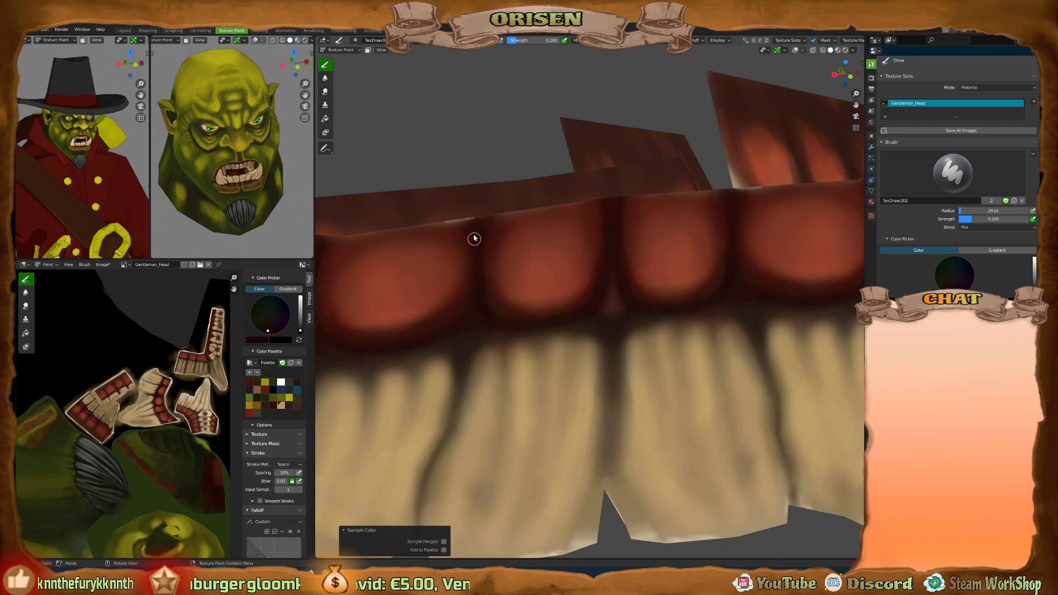
middle_drag(693, 167, 595, 244)
Soften the edges between the red gum patches and dark creases around the tusk base using the Soften brush at reduced strength.
click(325, 78)
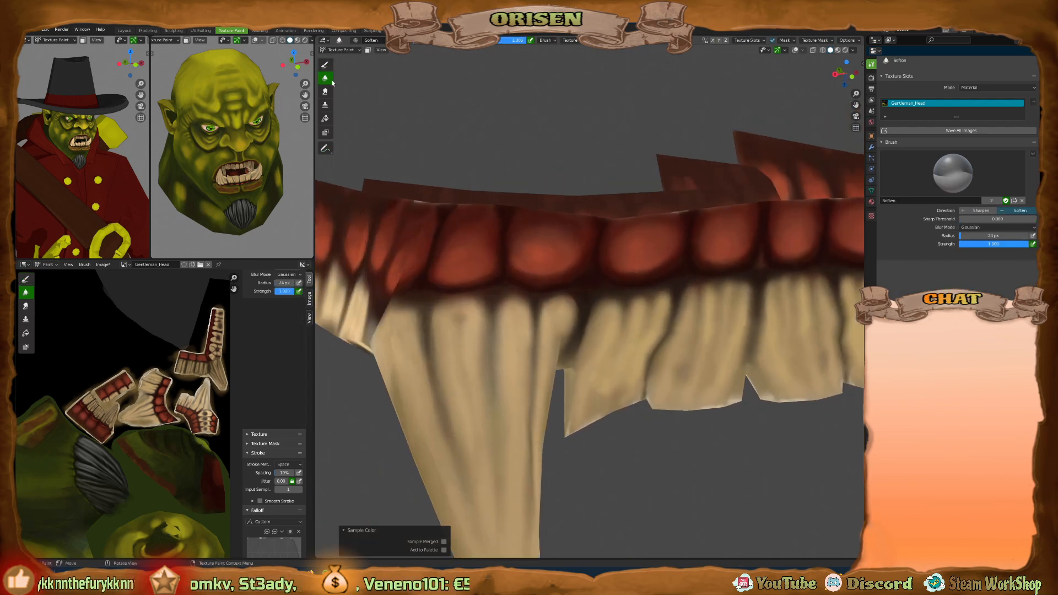
scroll(490, 292, up, 4)
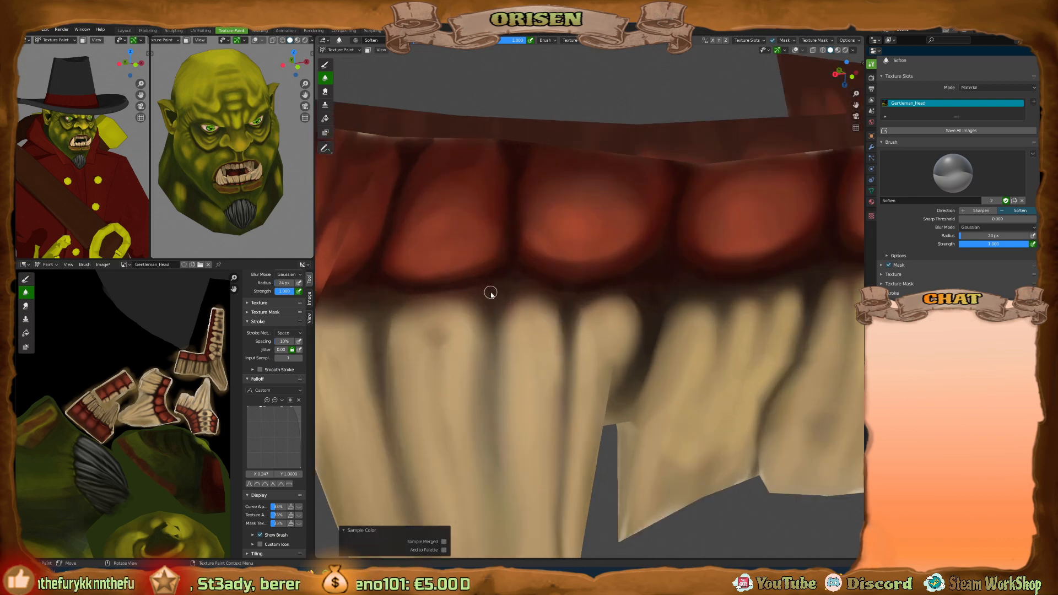
drag(521, 41, 497, 44)
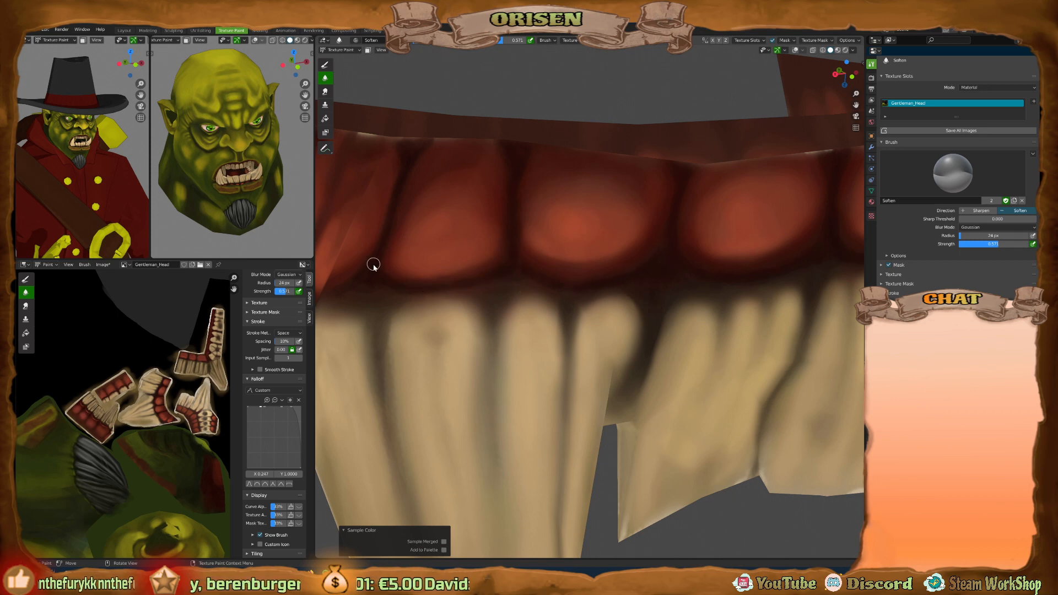
middle_drag(526, 164, 545, 177)
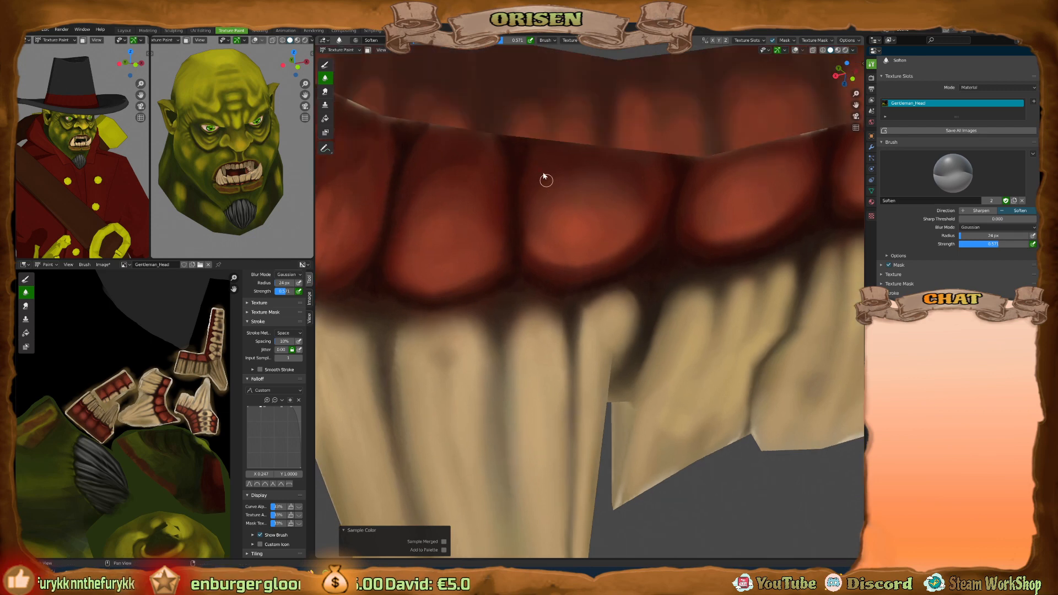
mouse_move(504, 141)
middle_down()
mouse_move(550, 130)
mouse_move(385, 159)
middle_up()
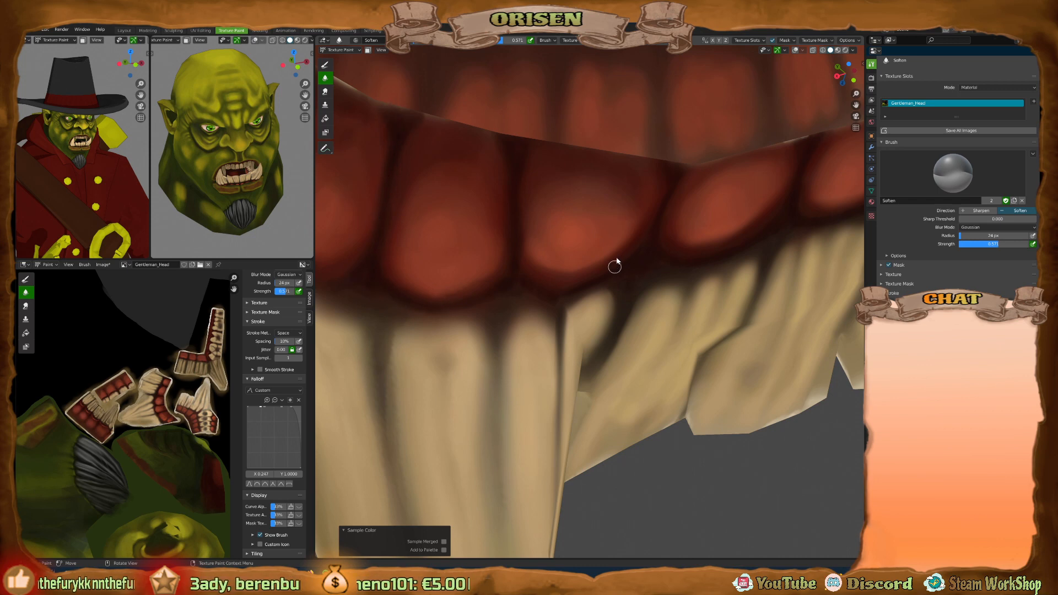
mouse_move(616, 263)
middle_down()
mouse_move(737, 302)
mouse_move(597, 289)
mouse_move(571, 267)
mouse_move(573, 374)
middle_up()
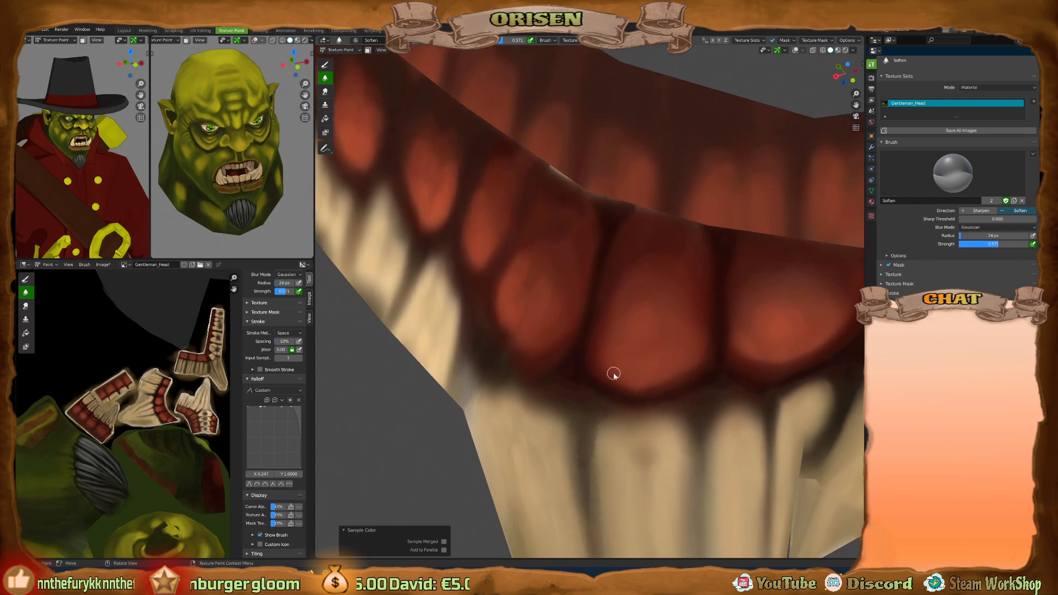
Smooth the dark transitions around the red gum patches above the front teeth with the Soften brush and review the whole lower jaw.
scroll(609, 373, down, 4)
mouse_move(605, 373)
middle_down()
mouse_move(607, 317)
mouse_move(657, 328)
mouse_move(594, 335)
middle_up()
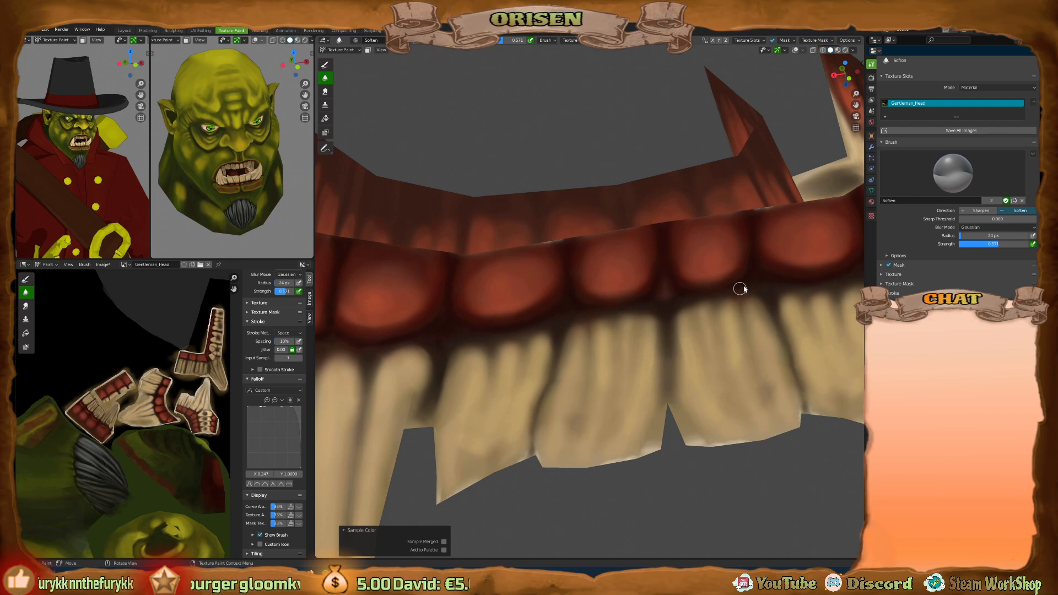
shift+scroll(676, 281, down, 2)
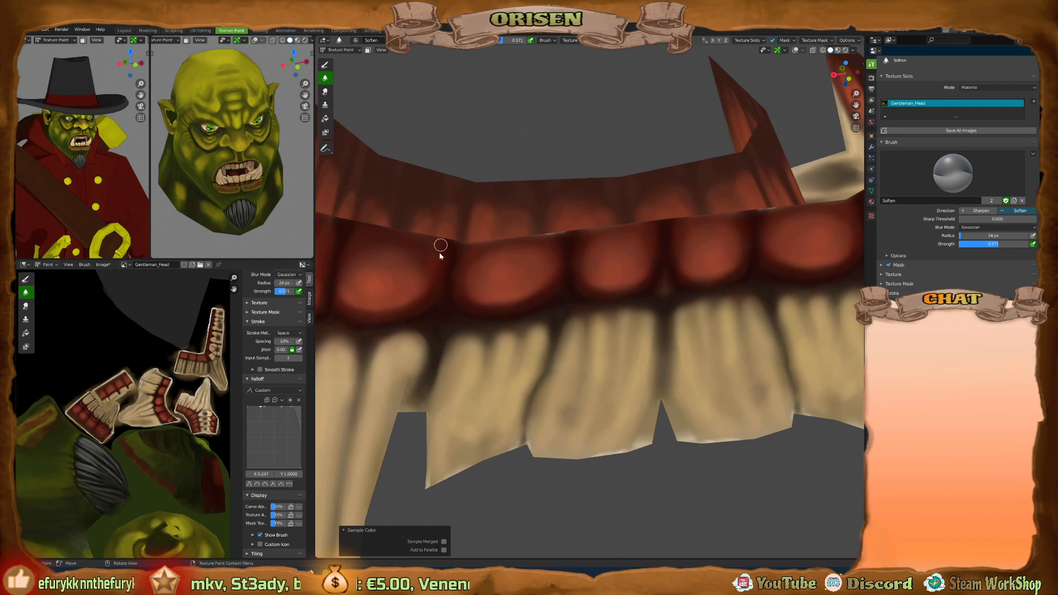
scroll(621, 282, down, 5)
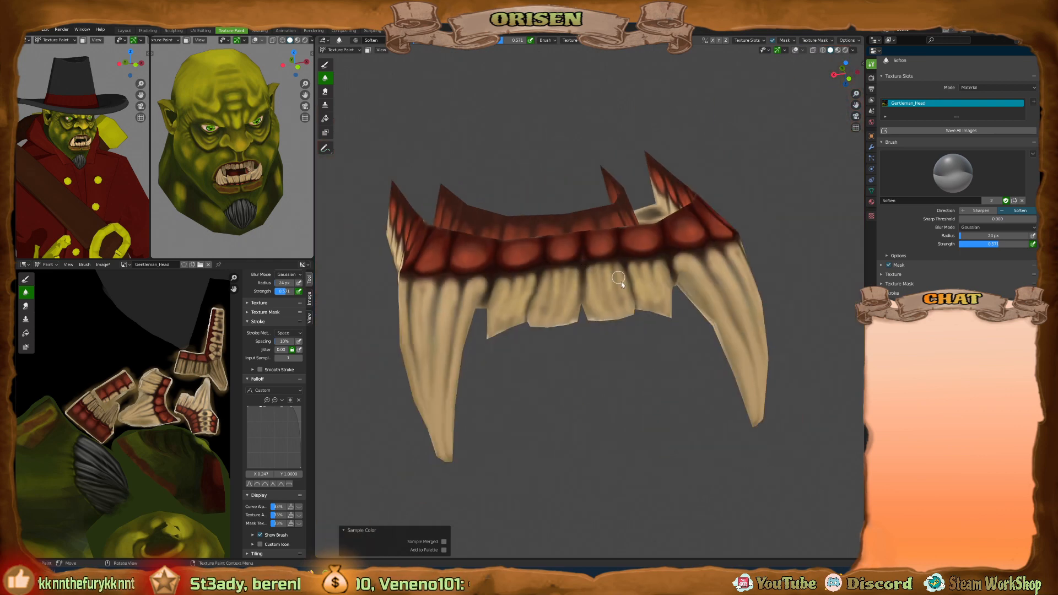
mouse_move(620, 282)
middle_down()
mouse_move(682, 174)
mouse_move(700, 317)
mouse_move(534, 276)
mouse_move(618, 307)
mouse_move(551, 242)
mouse_move(650, 281)
mouse_move(641, 267)
mouse_move(649, 283)
mouse_move(639, 280)
middle_up()
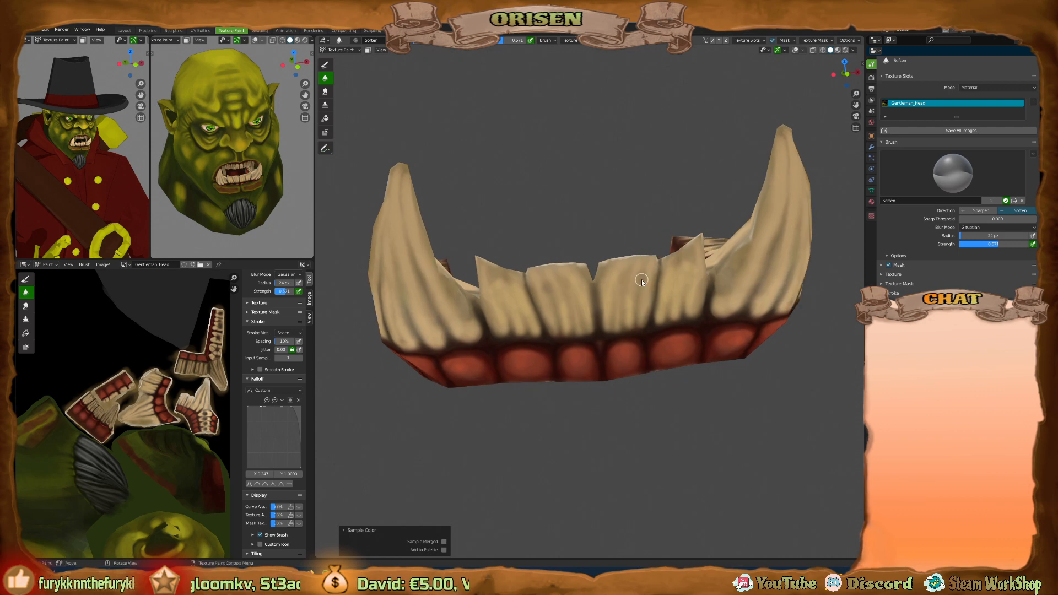
Leave the isolated jaw view and examine the painted teeth and gums on the full character's face.
key(KP_Divide)
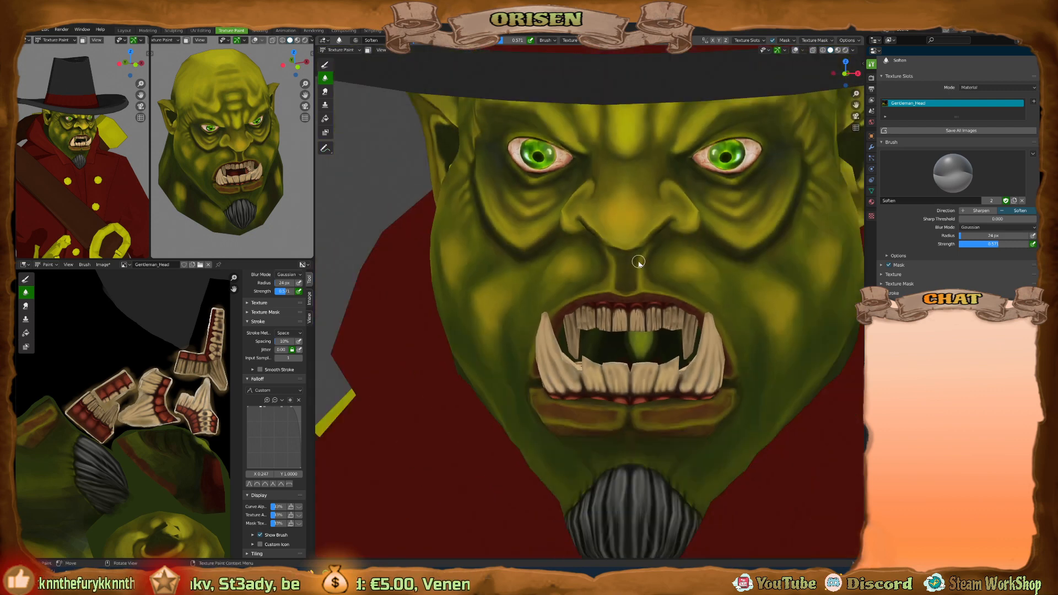
middle_drag(636, 262, 599, 283)
shift+middle_drag(682, 282, 632, 282)
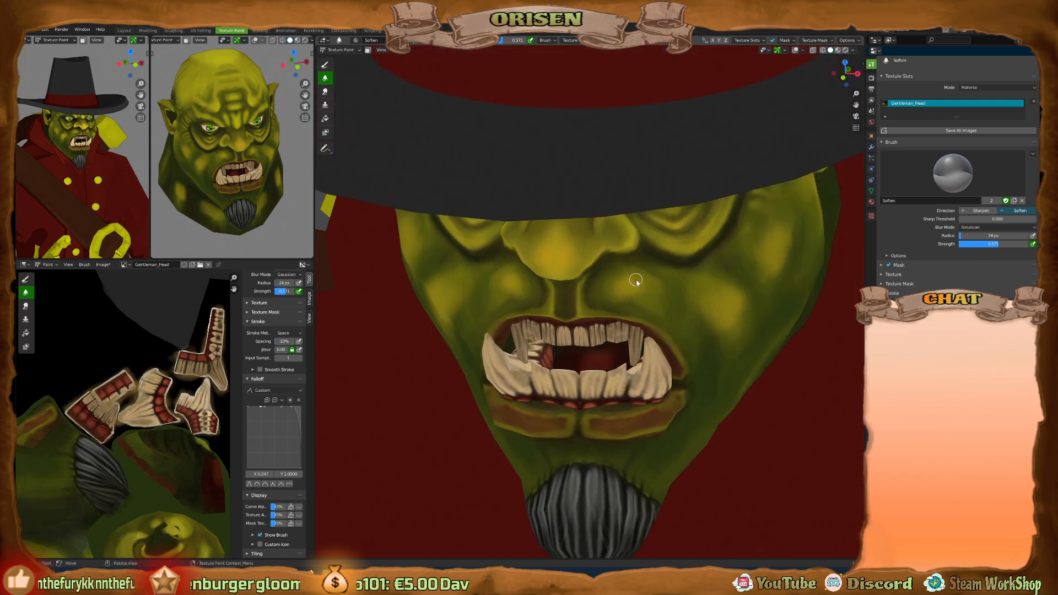
scroll(639, 283, down, 3)
middle_drag(641, 284, 691, 249)
Save the Gentleman_Head texture image and the project file.
middle_drag(135, 399, 142, 381)
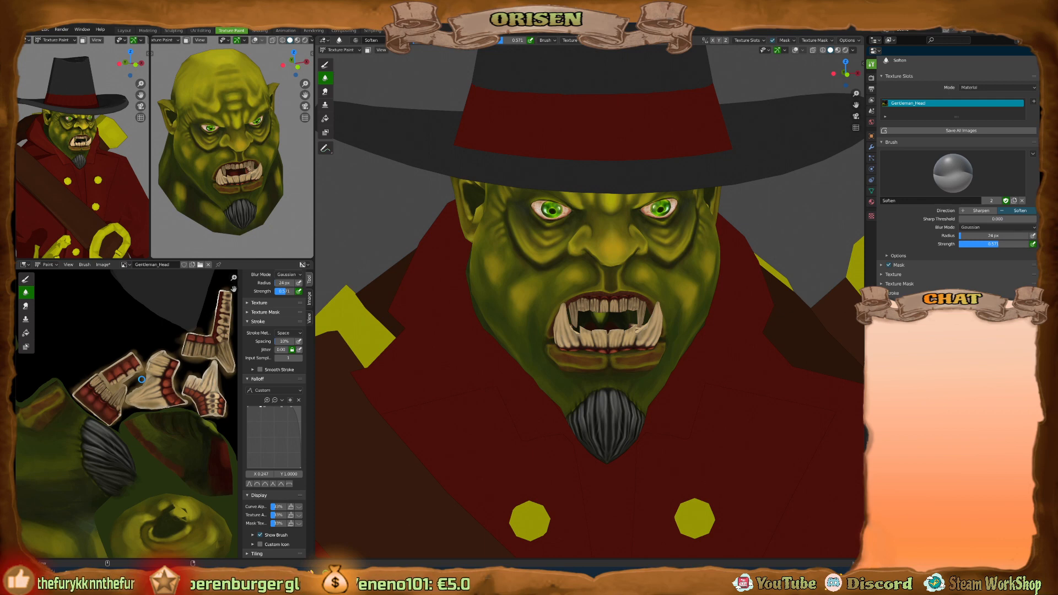
key(alt+s)
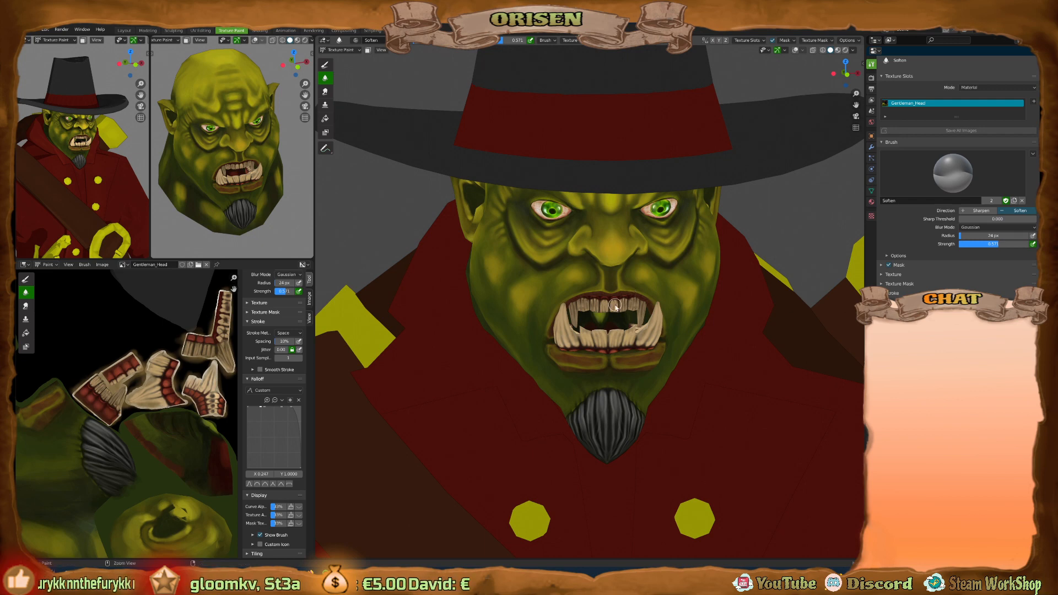
key(ctrl+s)
scroll(616, 307, down, 5)
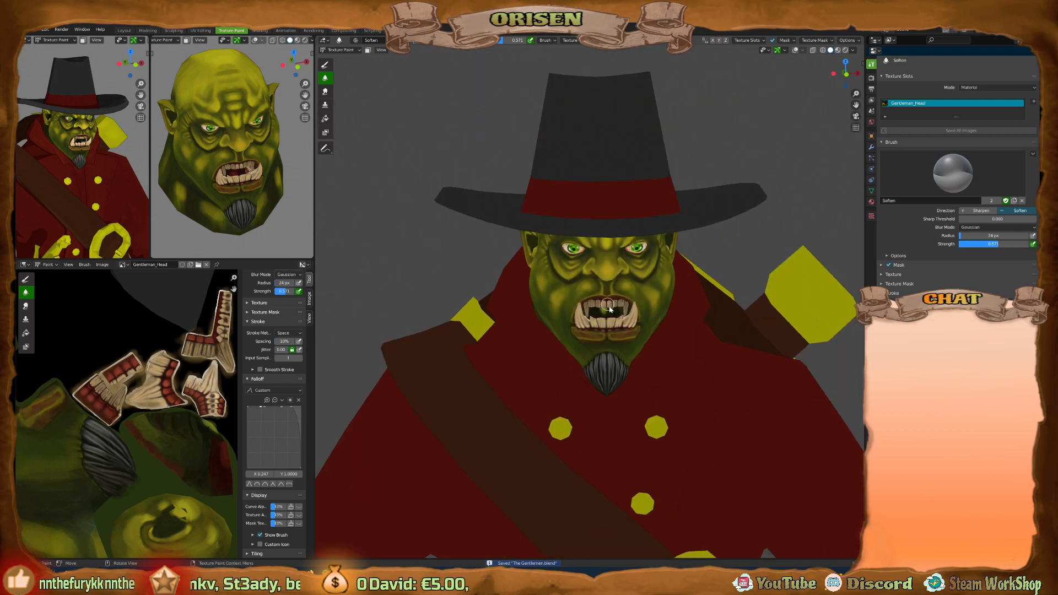
Switch to Object Mode and enable Shadow and Cavity in the main viewport's shading.
key(ctrl+Tab)
click(533, 314)
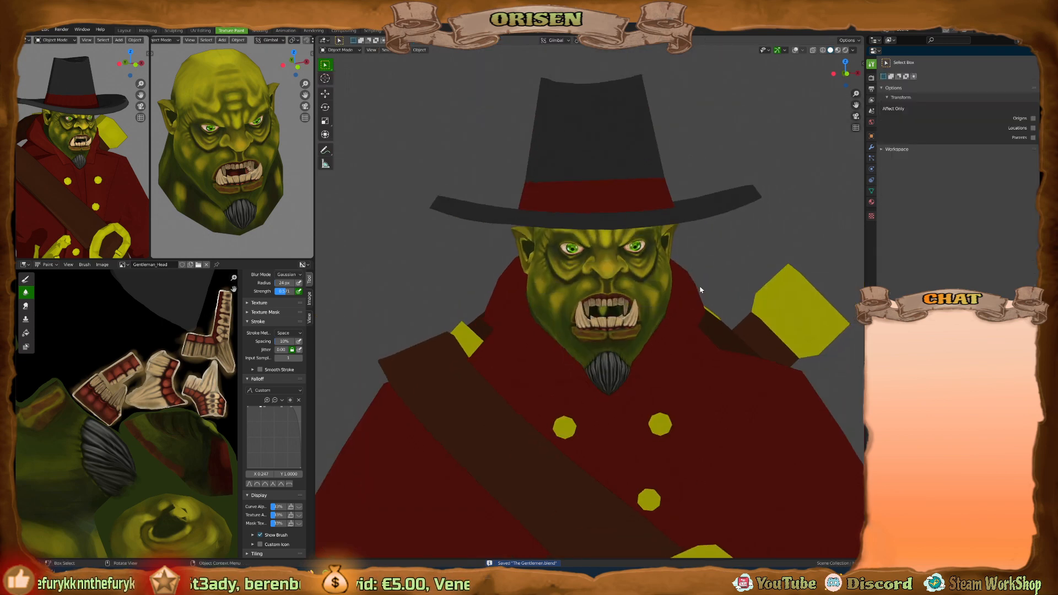
middle_drag(711, 300, 734, 293)
click(853, 50)
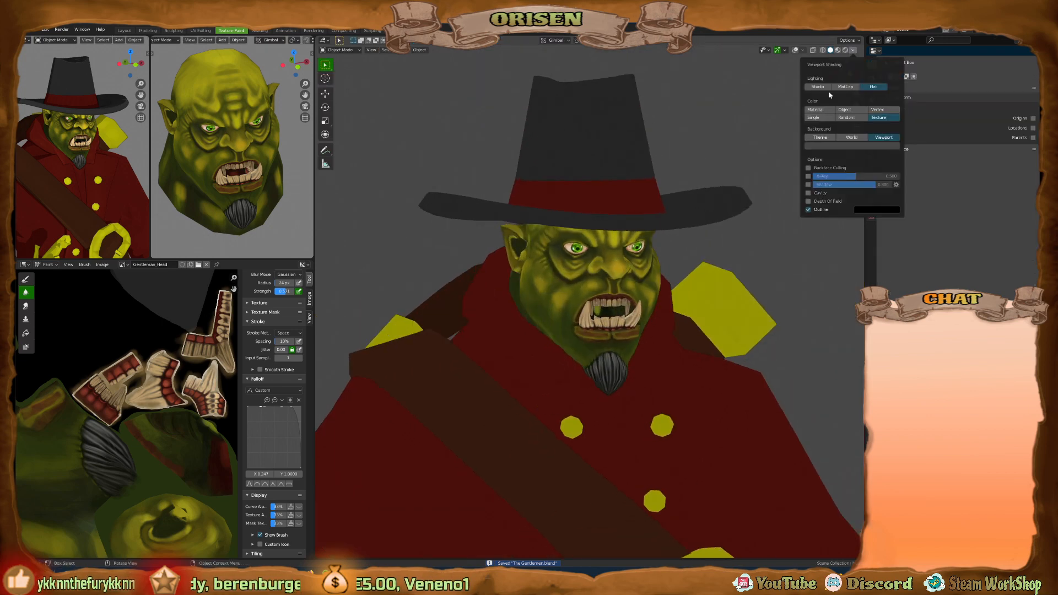
click(808, 184)
click(808, 193)
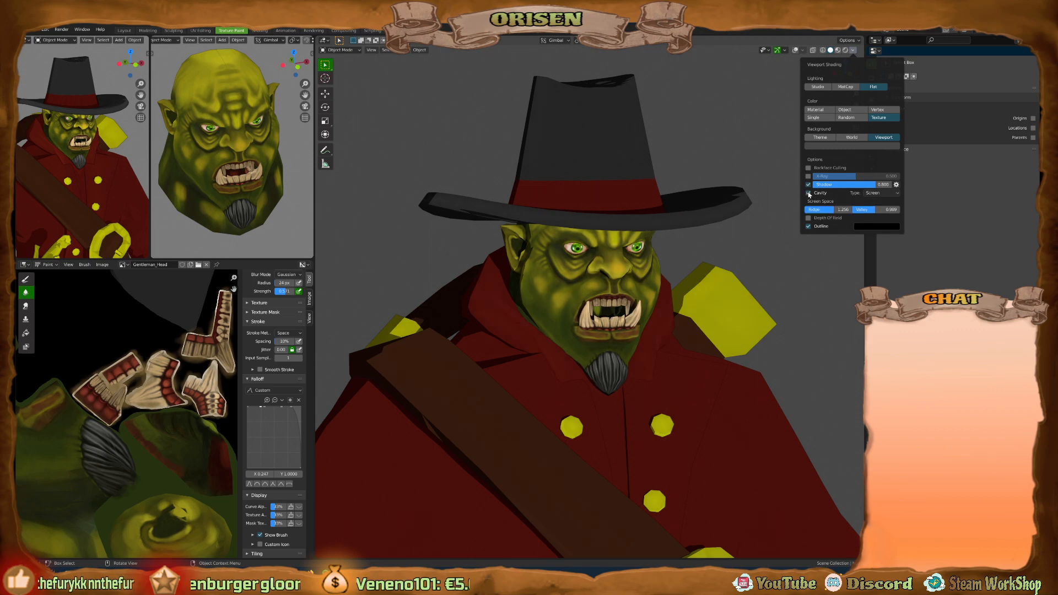
Examine the mouth, teeth and hat up close and from several angles with the shaded display.
scroll(597, 319, up, 5)
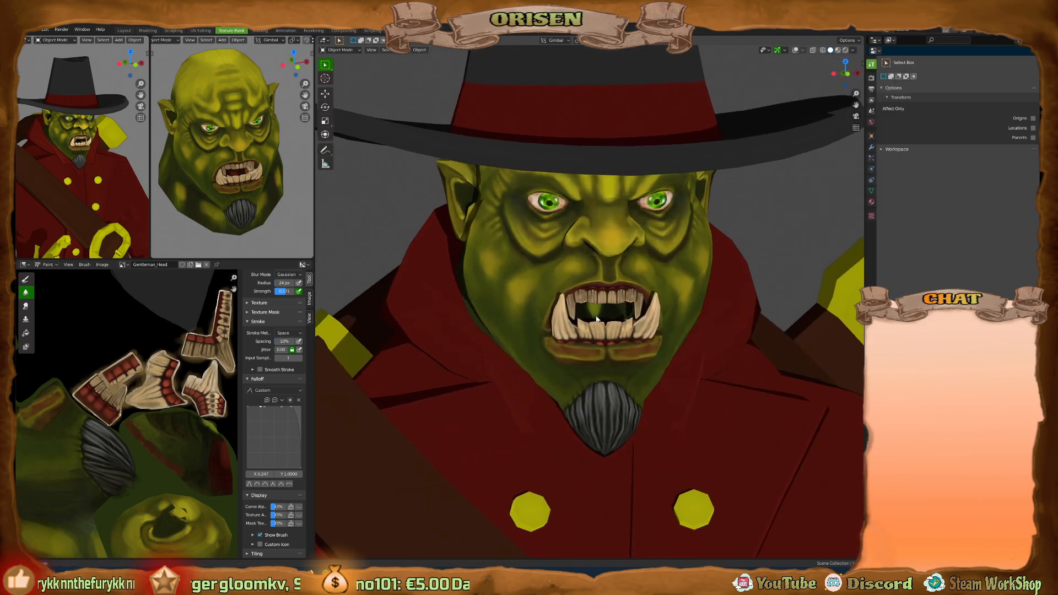
middle_drag(597, 319, 582, 319)
scroll(641, 331, up, 8)
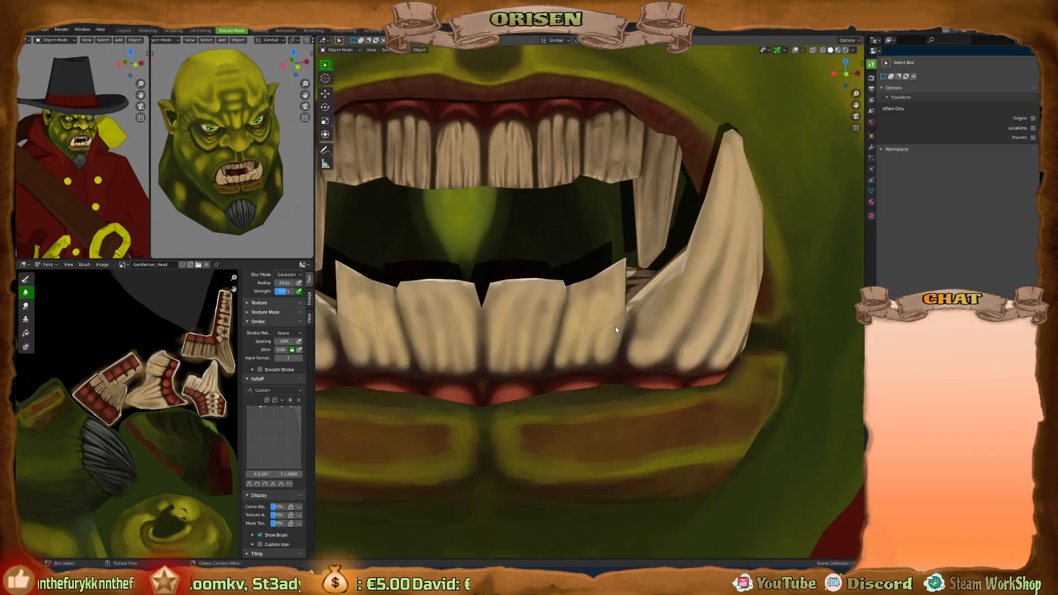
scroll(594, 392, down, 10)
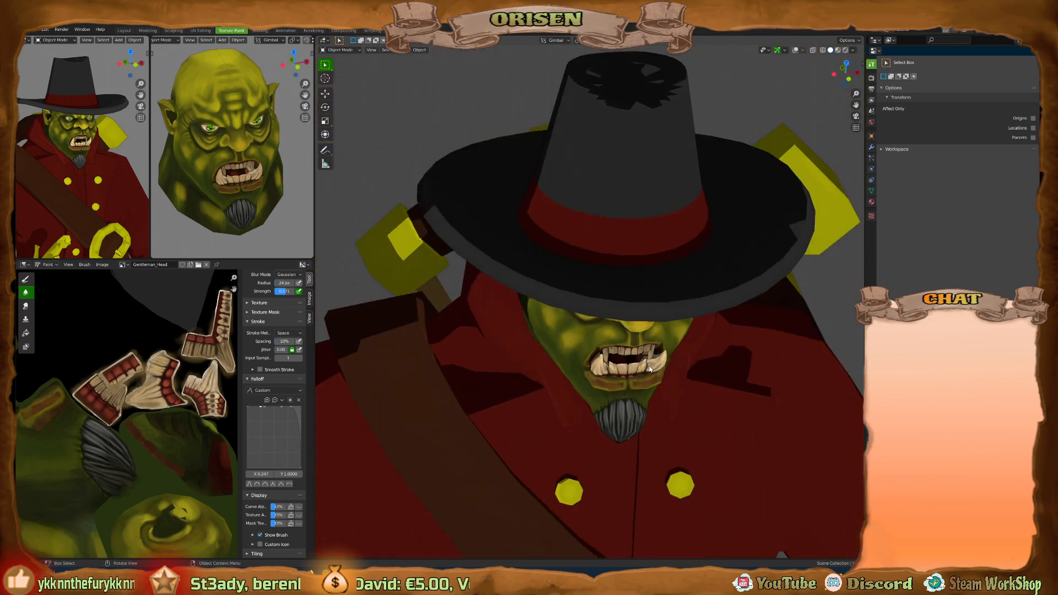
scroll(661, 371, down, 2)
scroll(690, 373, up, 1)
mouse_move(690, 373)
middle_down()
mouse_move(699, 347)
mouse_move(628, 327)
mouse_move(642, 308)
middle_up()
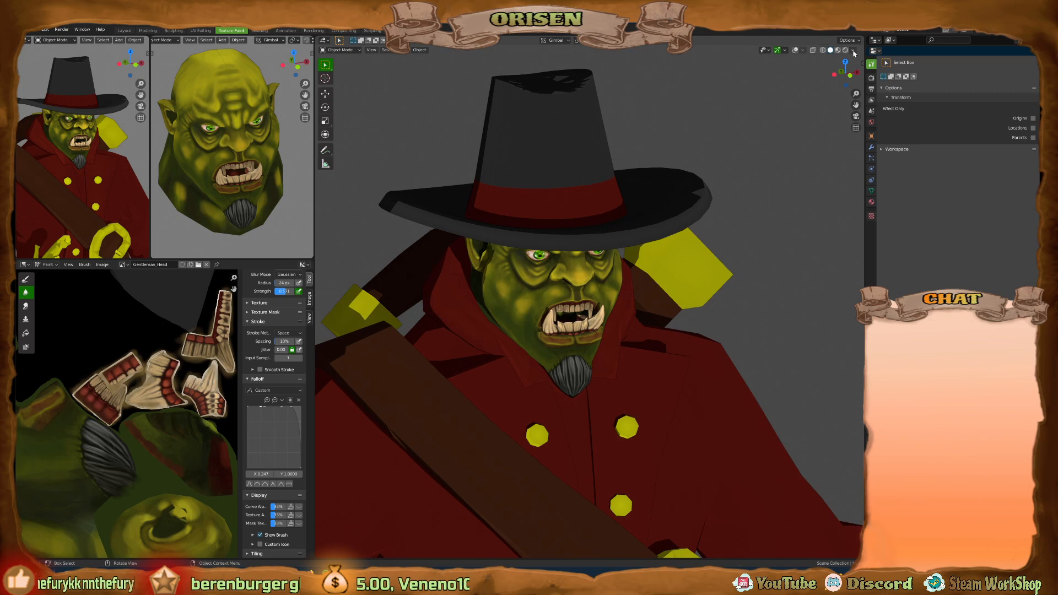
Adjust the viewport shadow settings so the light falls on the character from a different direction.
click(853, 50)
mouse_move(875, 186)
mouse_down()
mouse_move(866, 185)
mouse_move(916, 205)
mouse_move(913, 224)
mouse_move(959, 223)
mouse_up()
click(896, 185)
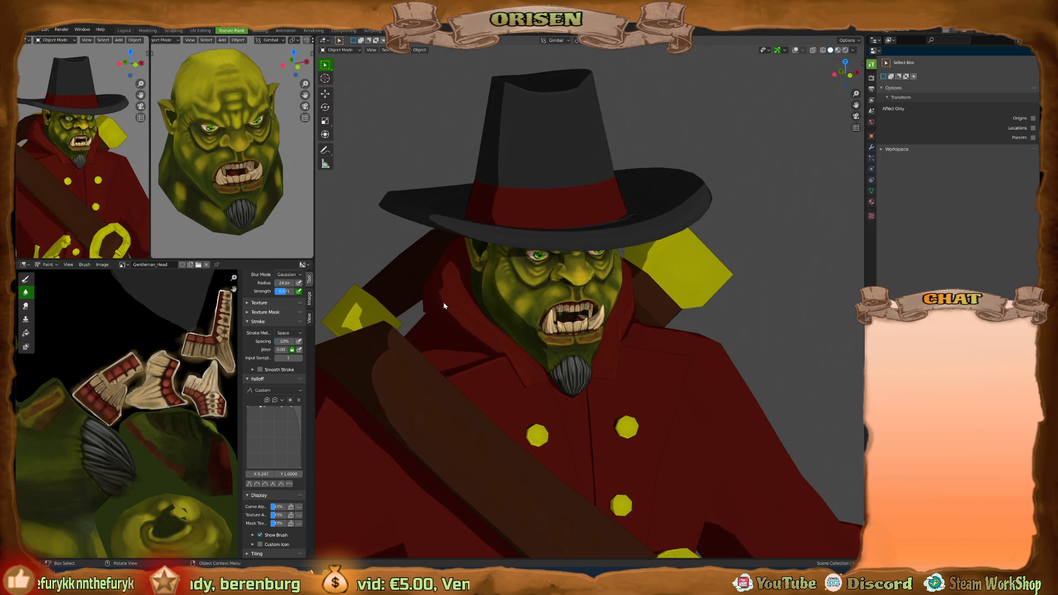
Frame the full character from the front and save the project file.
scroll(474, 293, down, 3)
middle_drag(573, 307, 627, 317)
scroll(623, 375, down, 3)
shift+middle_drag(628, 386, 630, 214)
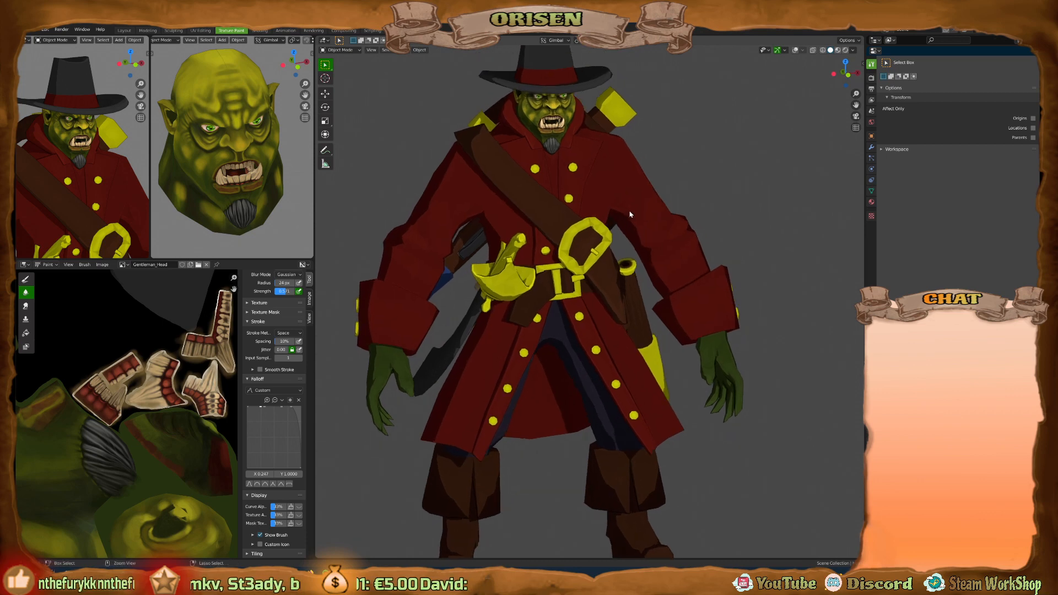
key(ctrl+s)
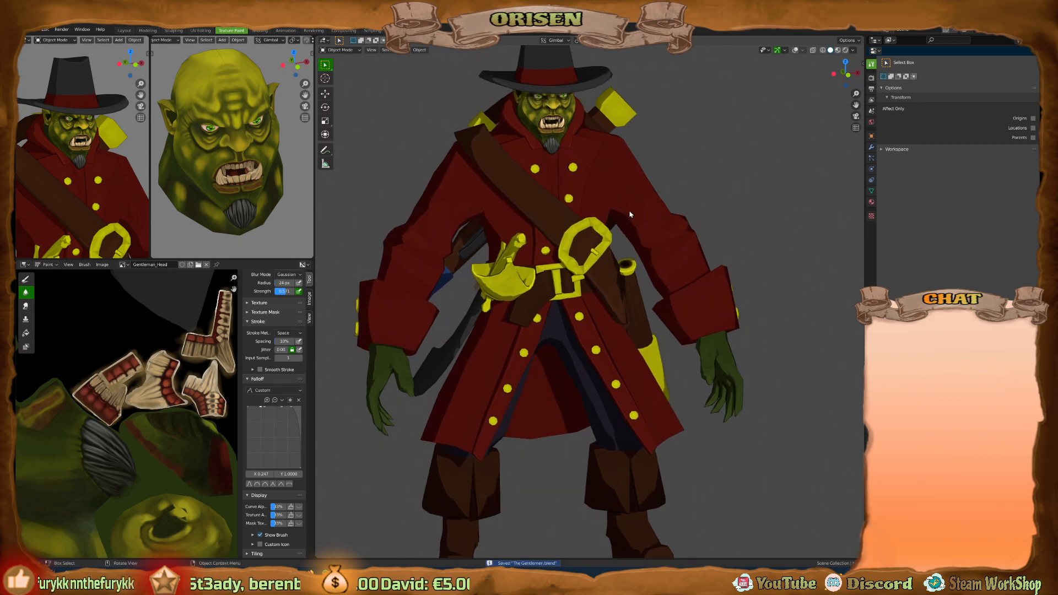
Set the viewport orbit method to Turntable in the navigation preferences and close the preferences.
middle_drag(300, 179, 243, 160)
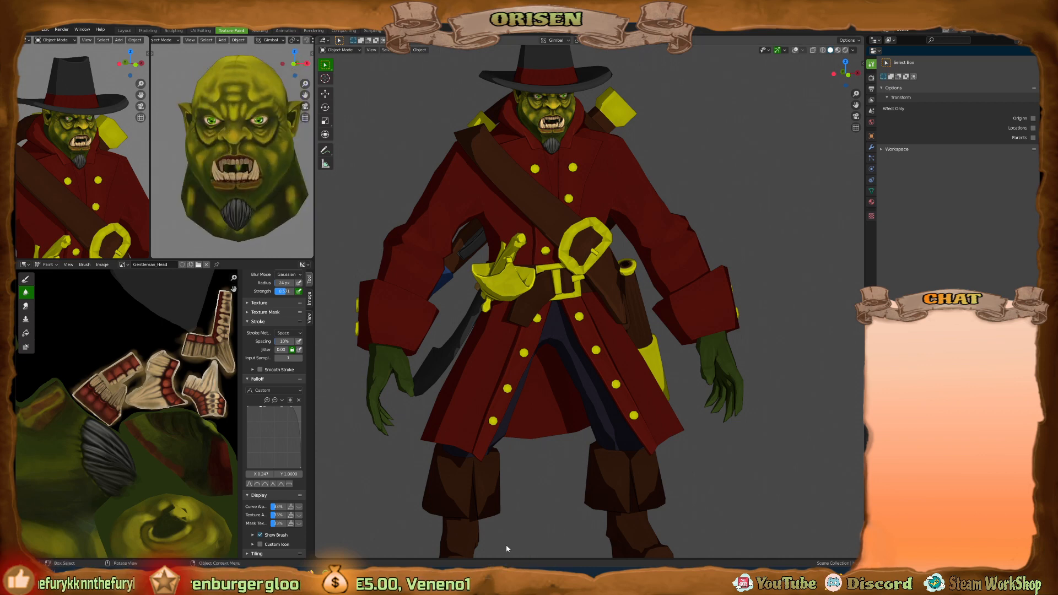
click(496, 583)
click(496, 561)
click(527, 143)
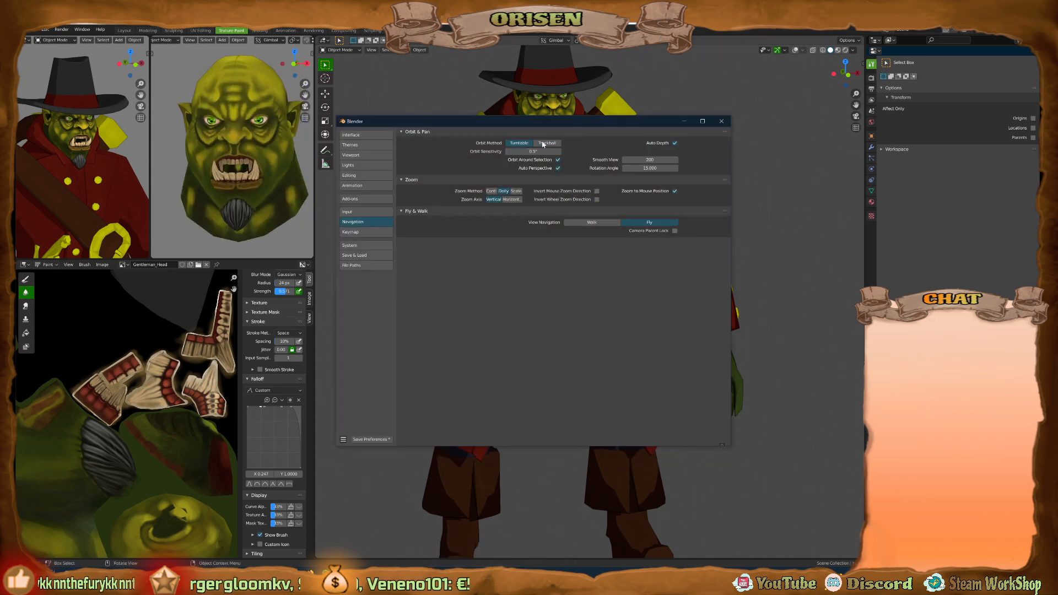
click(686, 123)
Examine the full character from the side, front and three-quarter angles, toggling between perspective and orthographic projection.
click(834, 74)
click(856, 128)
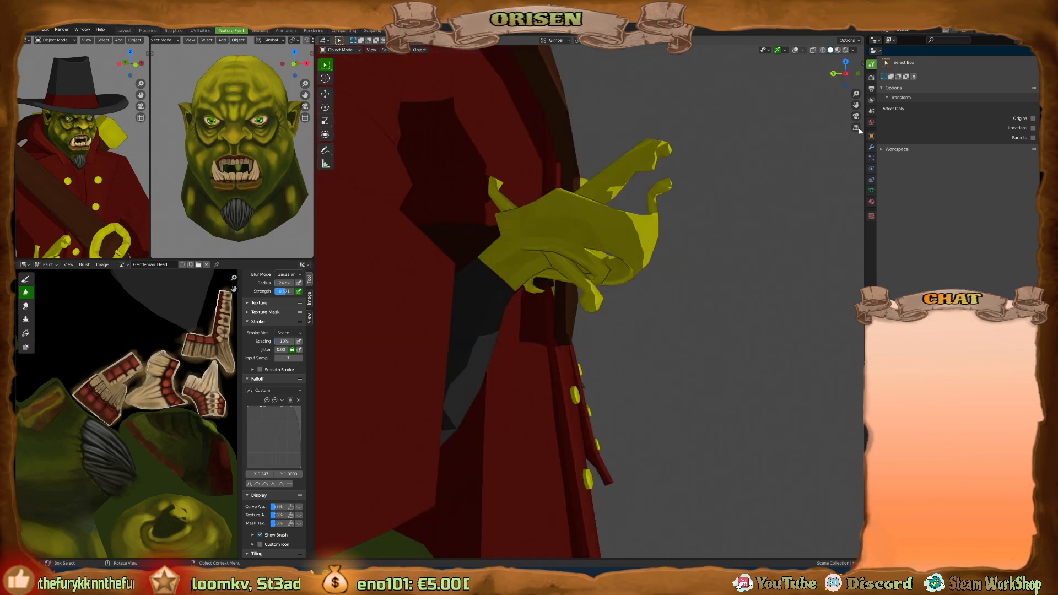
click(856, 128)
middle_drag(848, 133, 855, 106)
scroll(553, 177, up, 4)
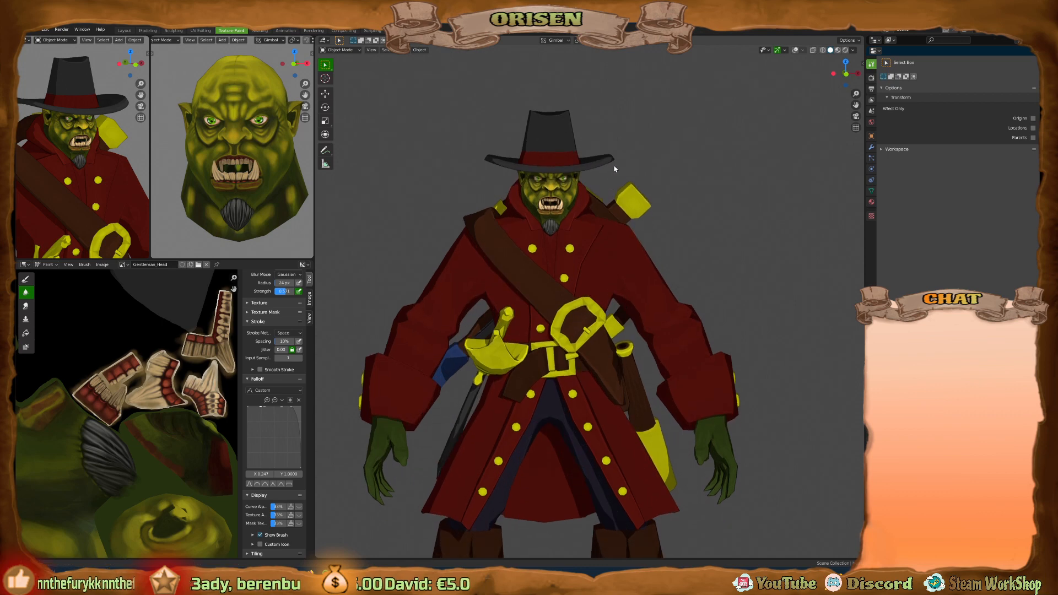
scroll(553, 177, down, 4)
middle_drag(553, 178, 582, 203)
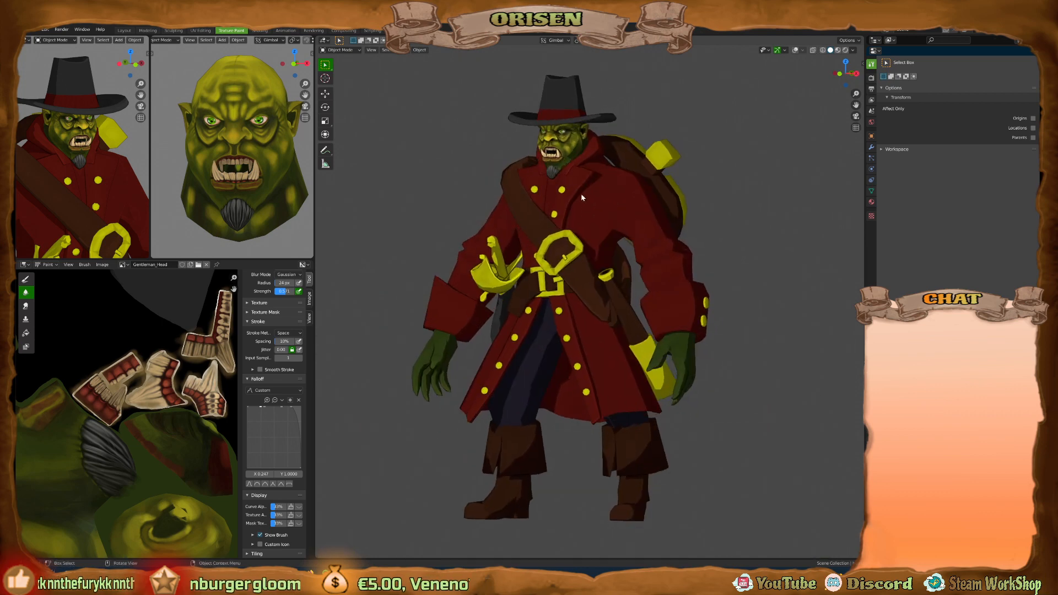
Turn the head reference view to a three-quarter angle and reframe the body reference view to include the belt and sword.
middle_drag(231, 182, 208, 186)
scroll(247, 166, up, 1)
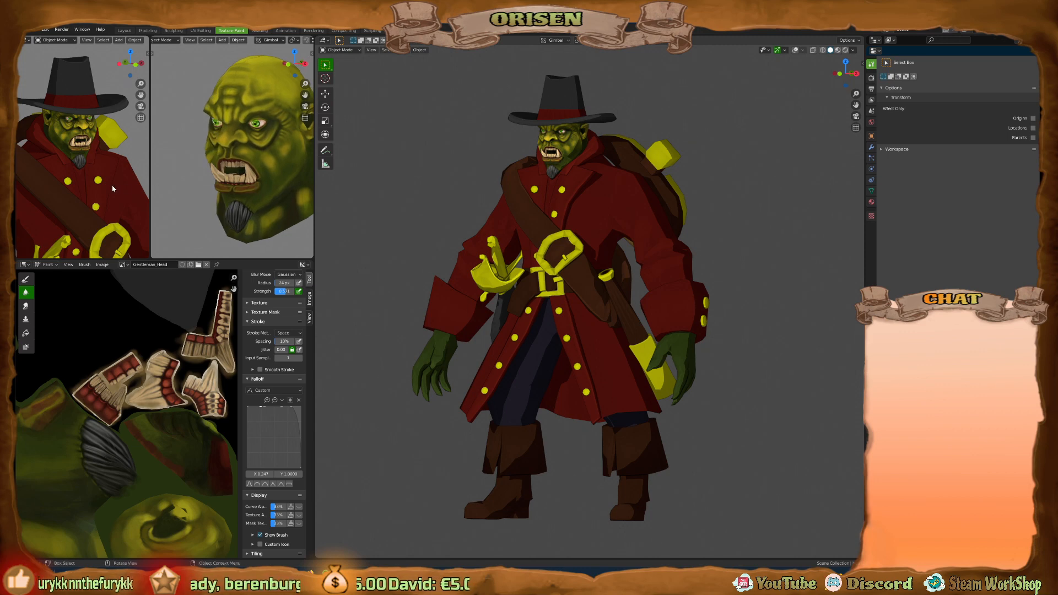
scroll(112, 189, down, 1)
shift+middle_drag(112, 189, 110, 159)
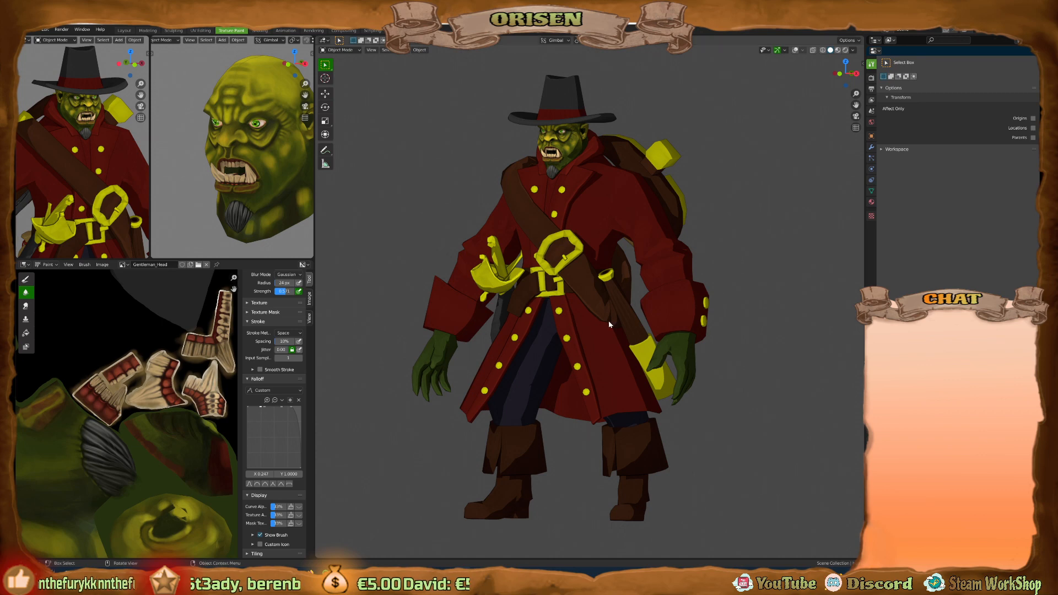
Toggle the main viewport's projection and inspect the whole character from a raised front angle.
mouse_move(633, 312)
middle_down()
mouse_move(601, 319)
mouse_move(620, 315)
middle_up()
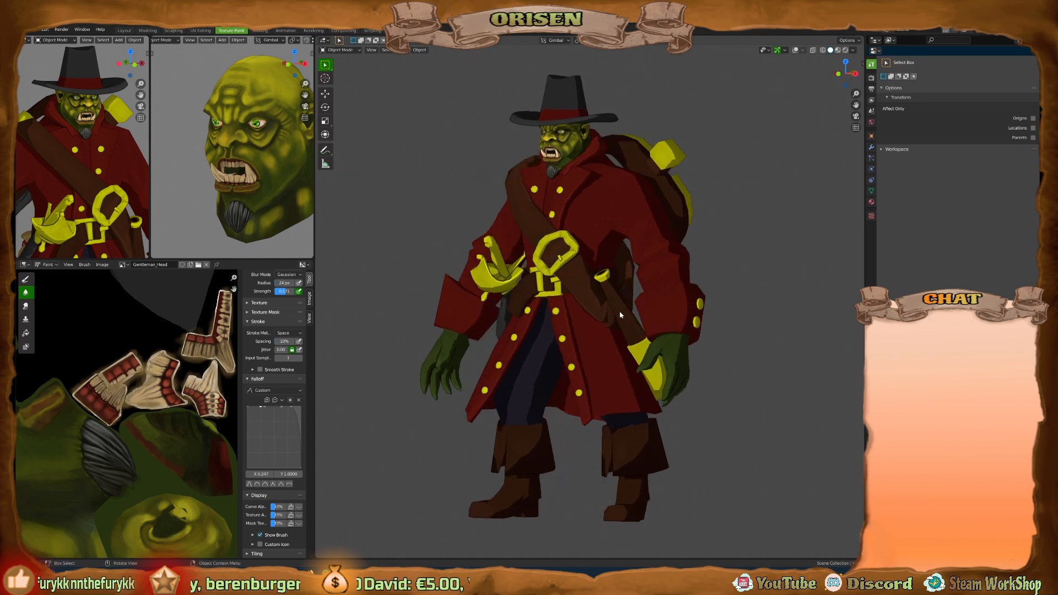
shift+middle_drag(589, 282, 653, 305)
middle_drag(625, 203, 632, 200)
scroll(632, 201, up, 2)
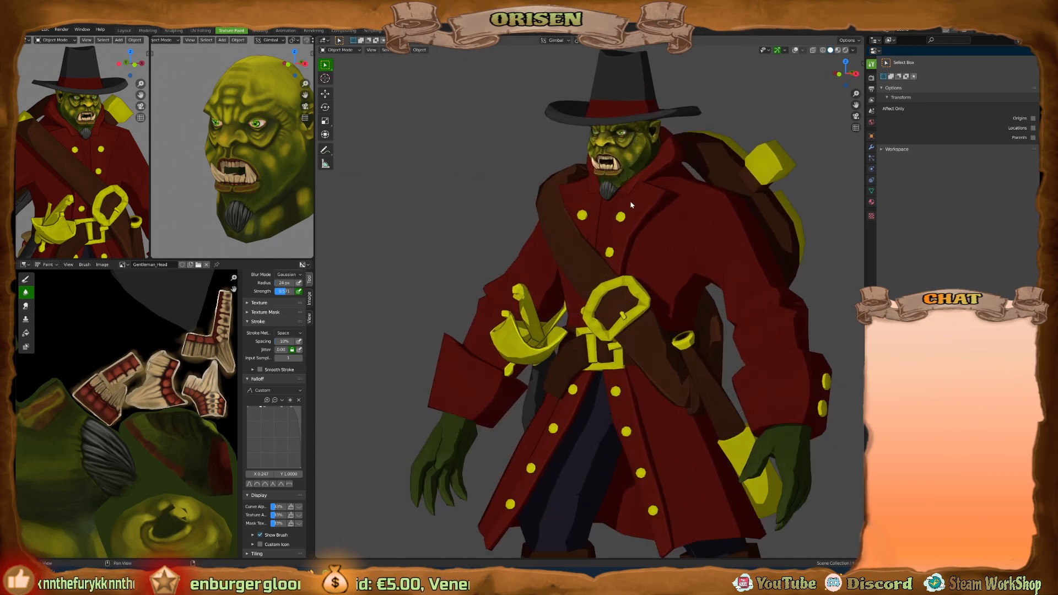
click(857, 127)
middle_drag(685, 170, 717, 194)
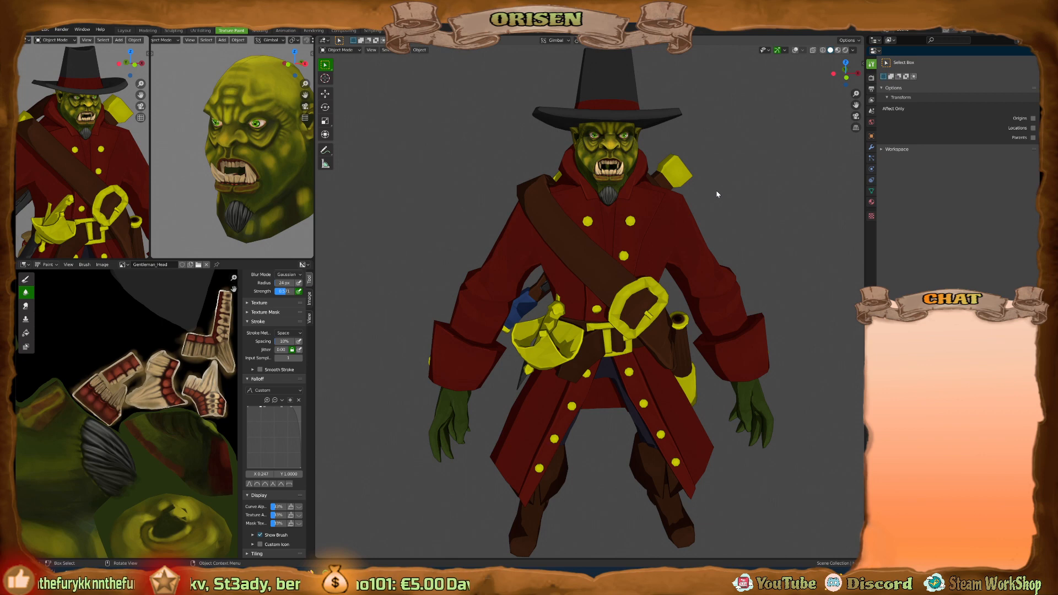
Save the painted head texture image and the scene file.
middle_drag(717, 194, 710, 200)
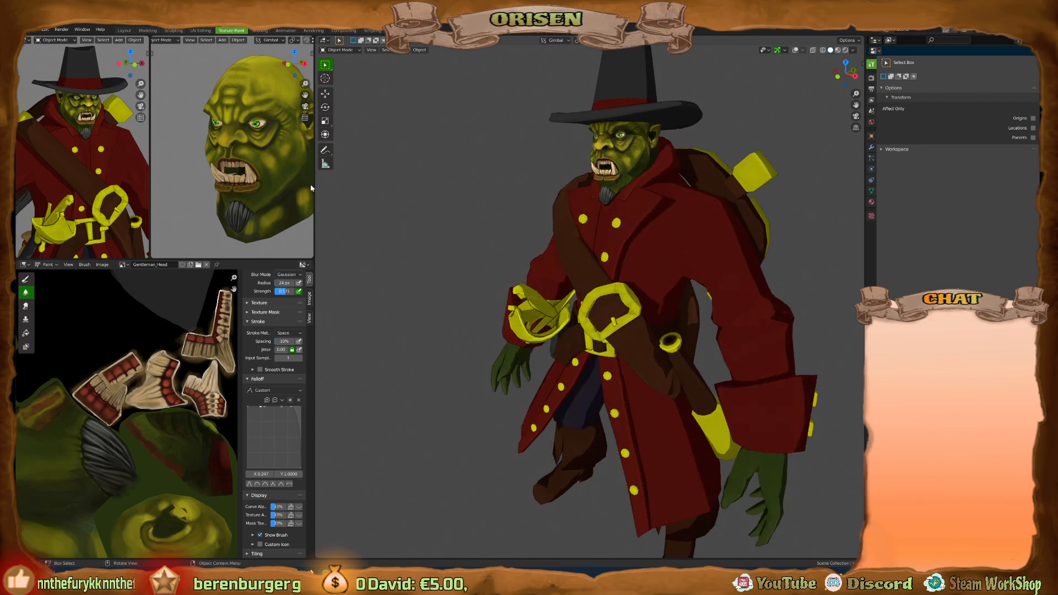
middle_drag(312, 188, 239, 193)
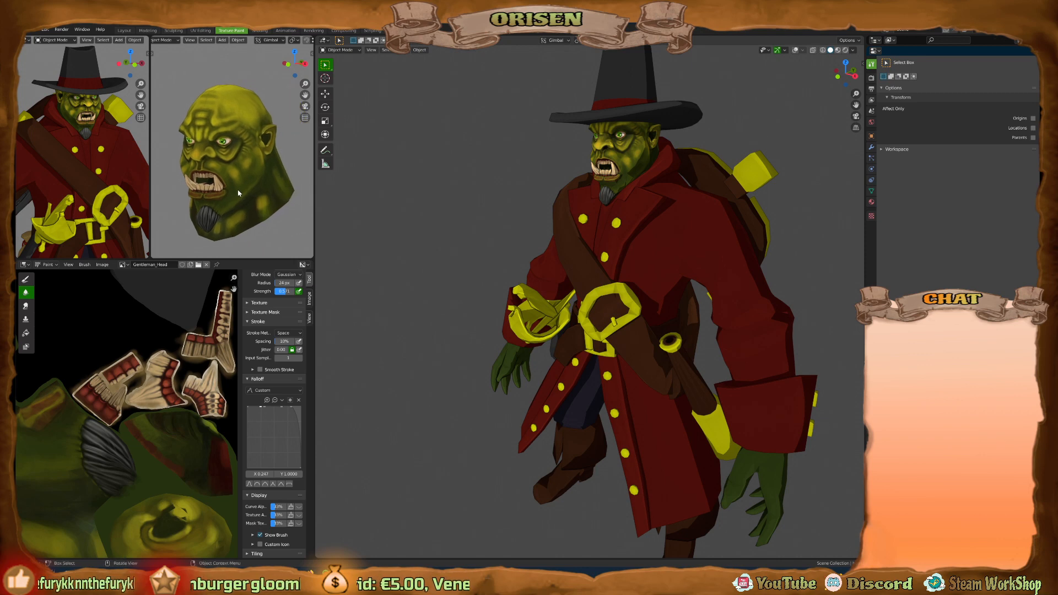
middle_drag(158, 402, 157, 398)
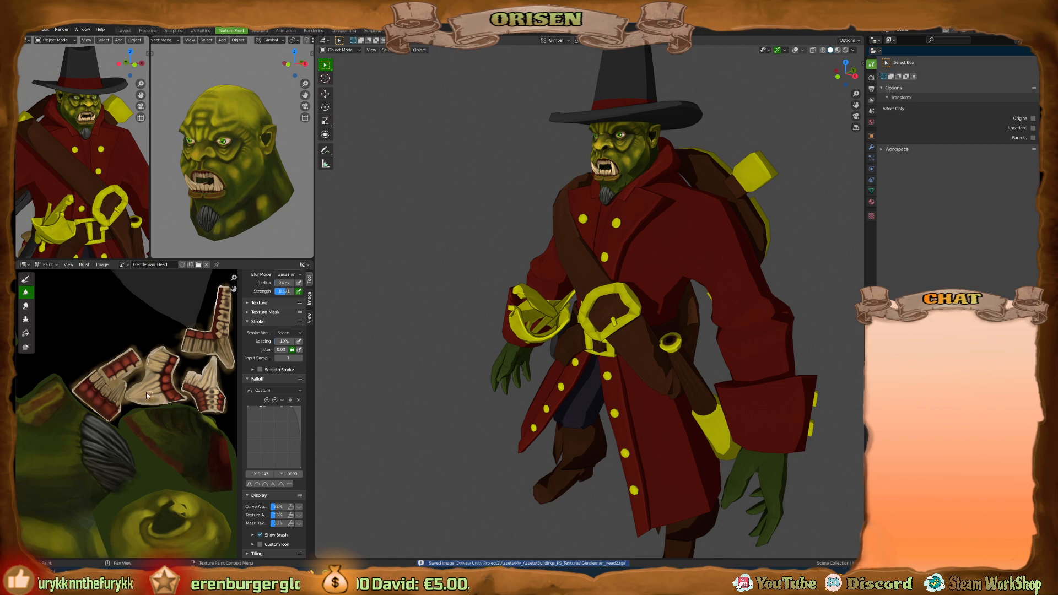
middle_drag(579, 392, 585, 392)
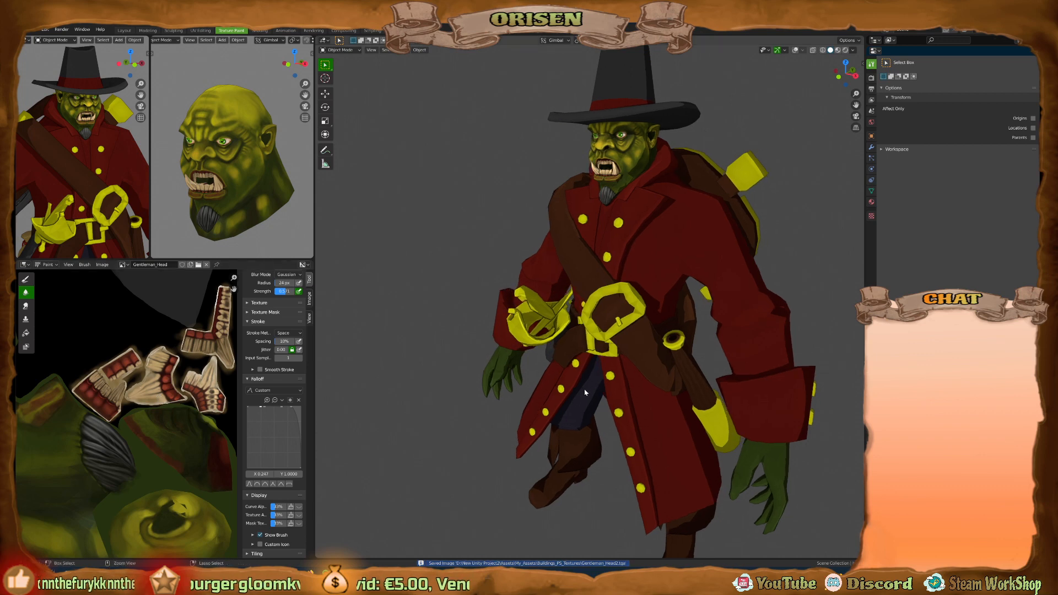
key(ctrl+s)
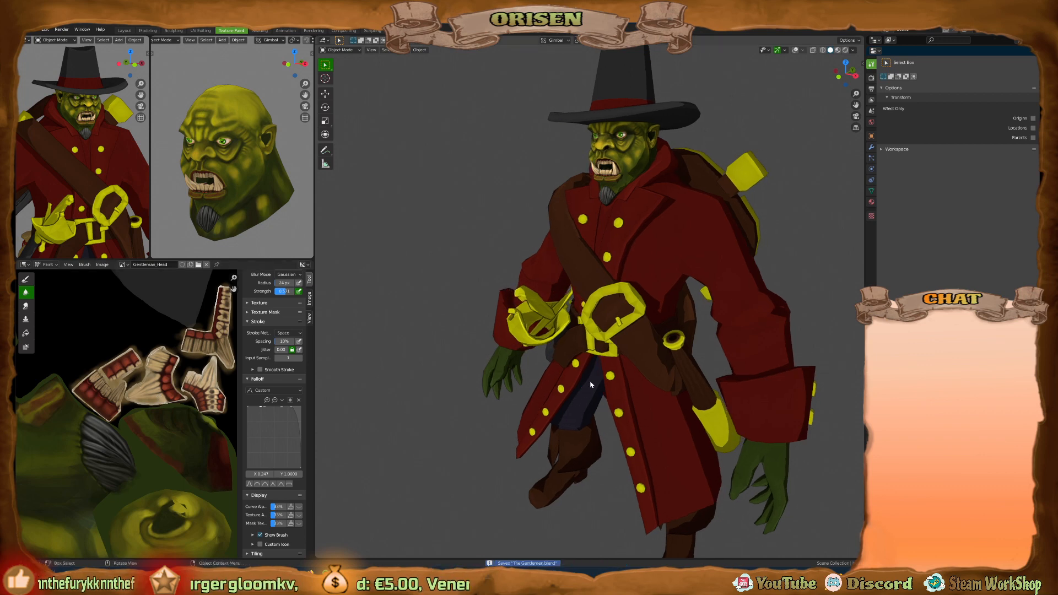
Save the scene over the existing The Gentlemen2.blend in the Pirates folder, listing the files with details.
click(34, 31)
click(49, 86)
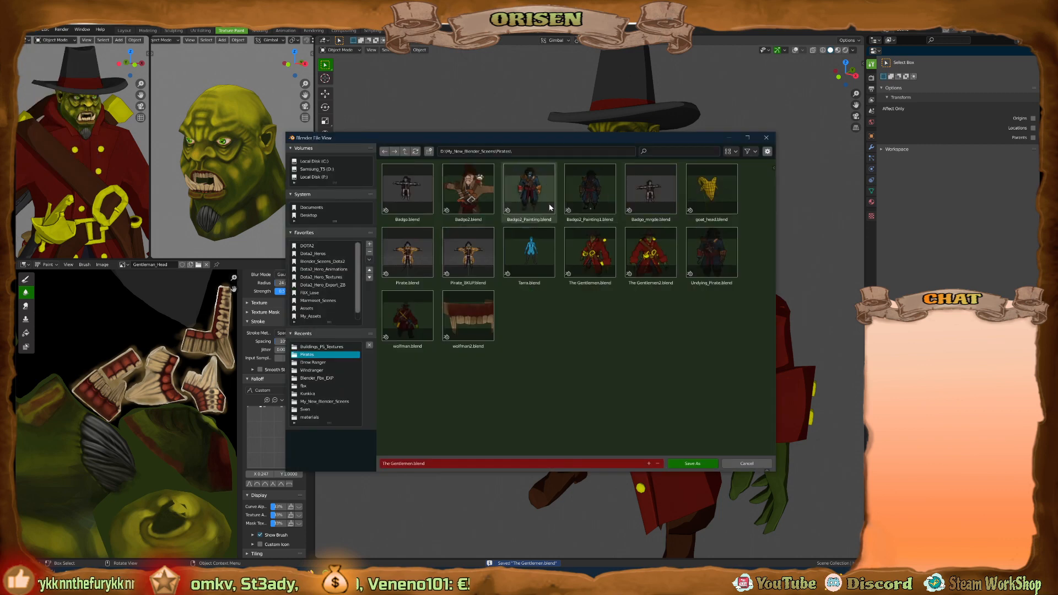
click(730, 151)
click(711, 185)
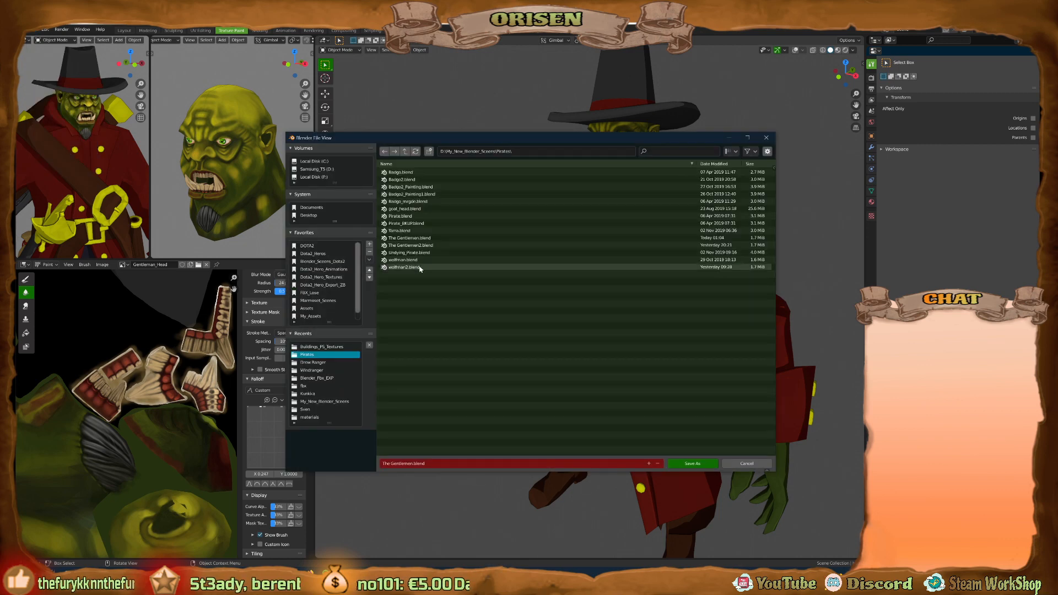
double_click(419, 248)
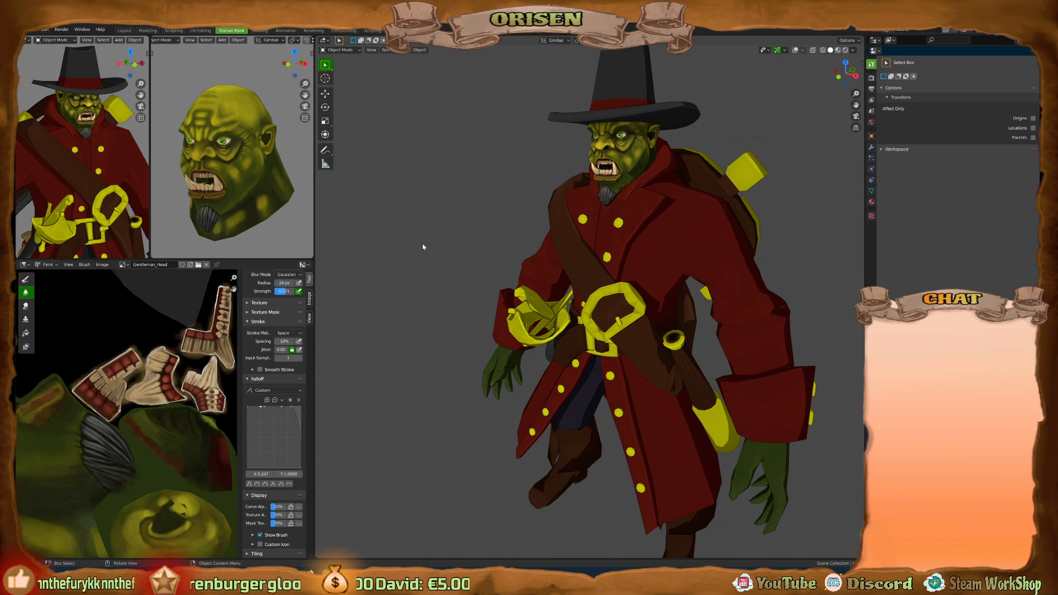
Examine the whole character from the front, above and three-quarter angles, toggling the main viewport's projection.
mouse_move(709, 283)
middle_down()
mouse_move(696, 274)
mouse_move(708, 270)
middle_up()
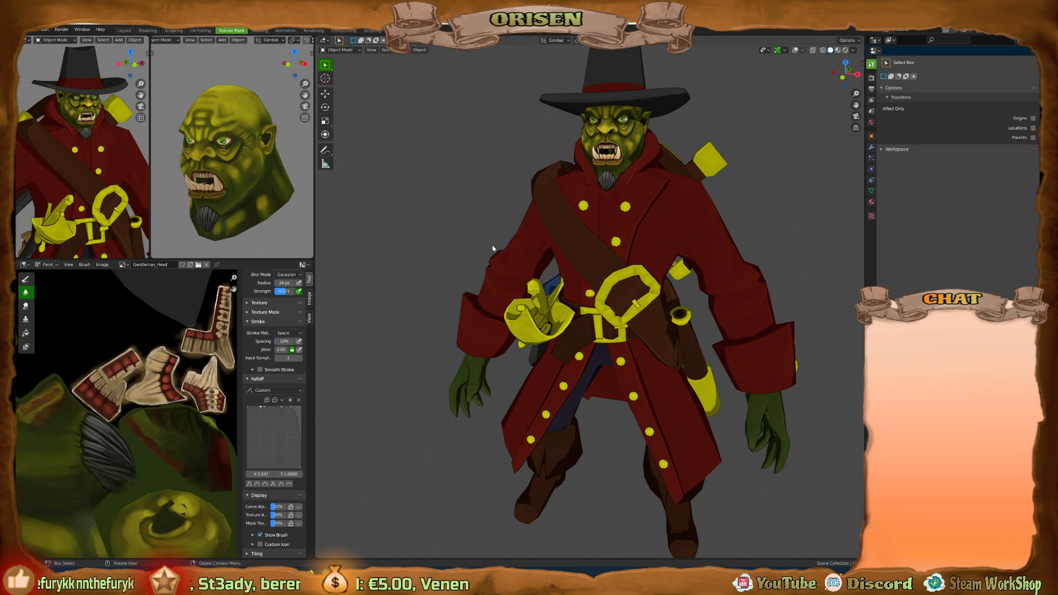
middle_drag(493, 249, 603, 257)
scroll(683, 173, up, 2)
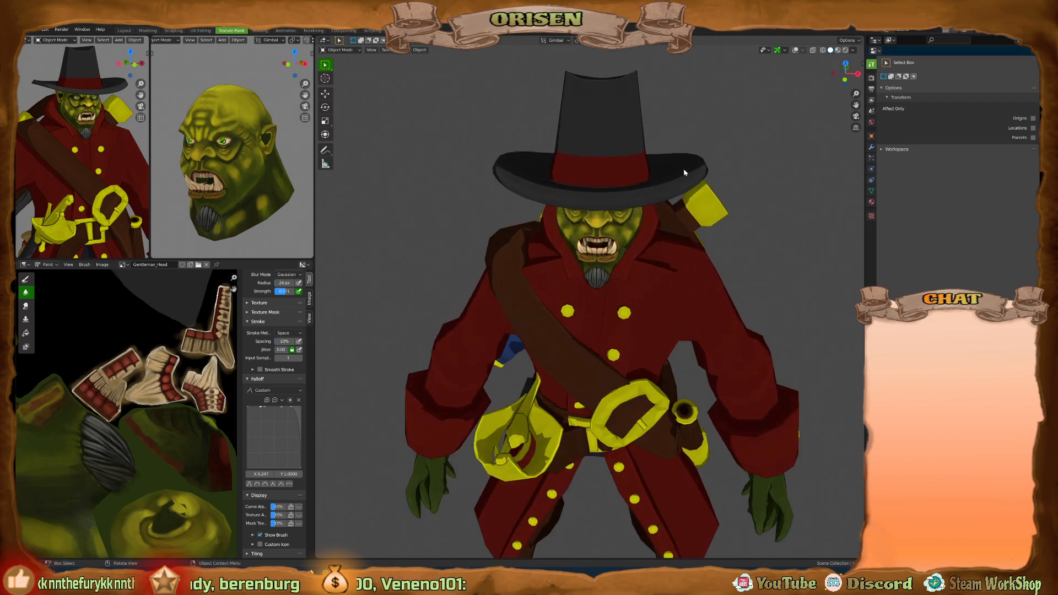
middle_drag(684, 172, 662, 221)
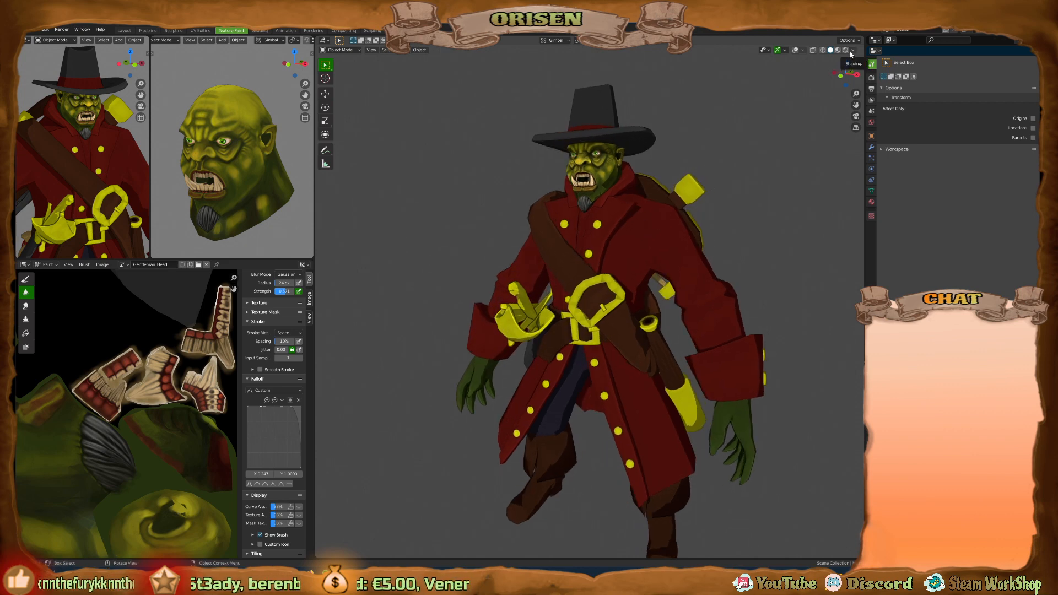
click(857, 129)
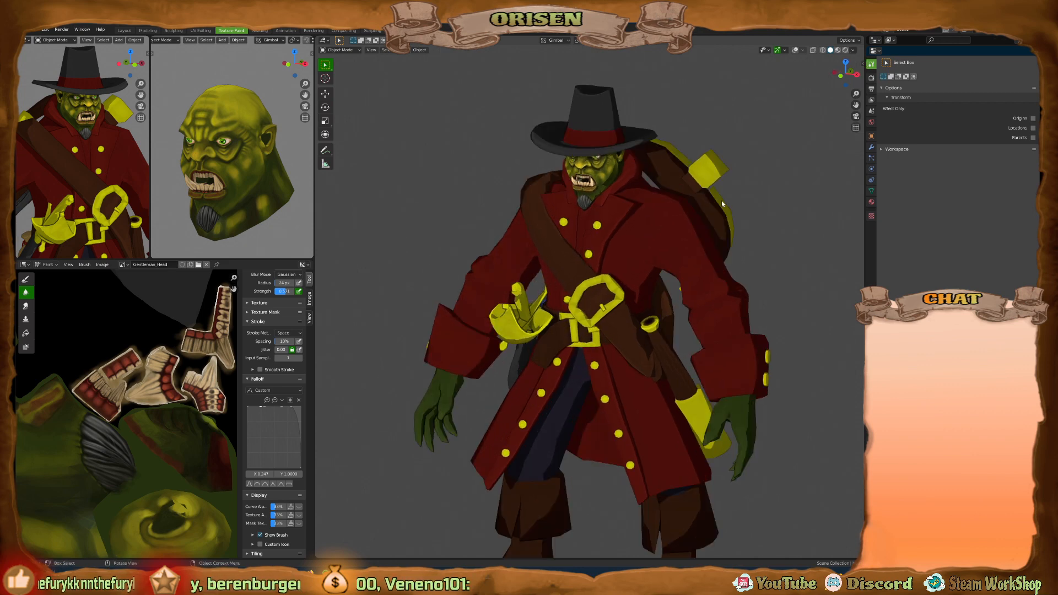
middle_drag(685, 175, 732, 173)
scroll(621, 135, up, 3)
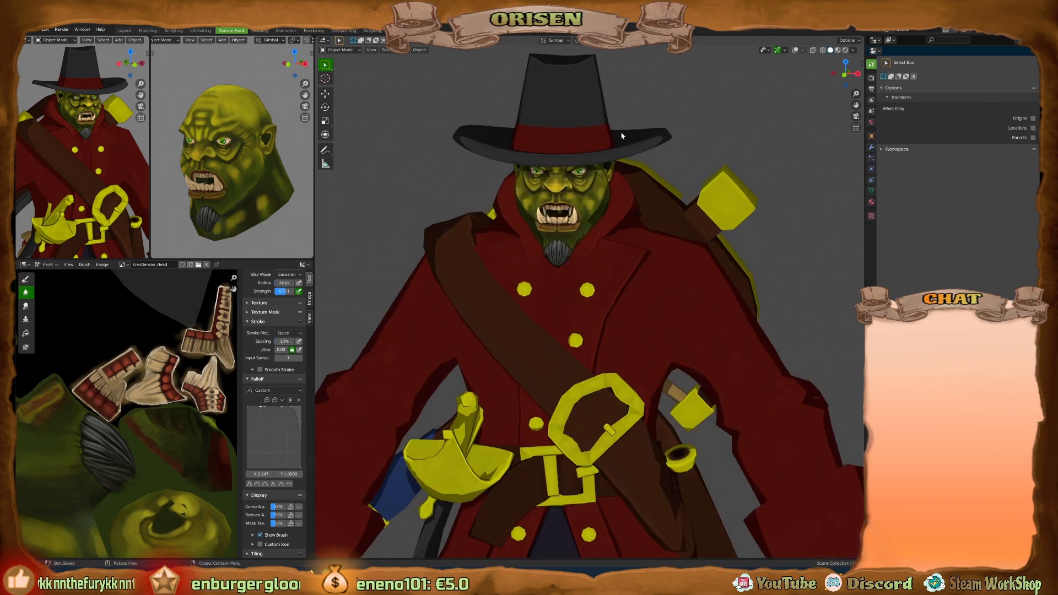
shift+middle_drag(621, 136, 656, 128)
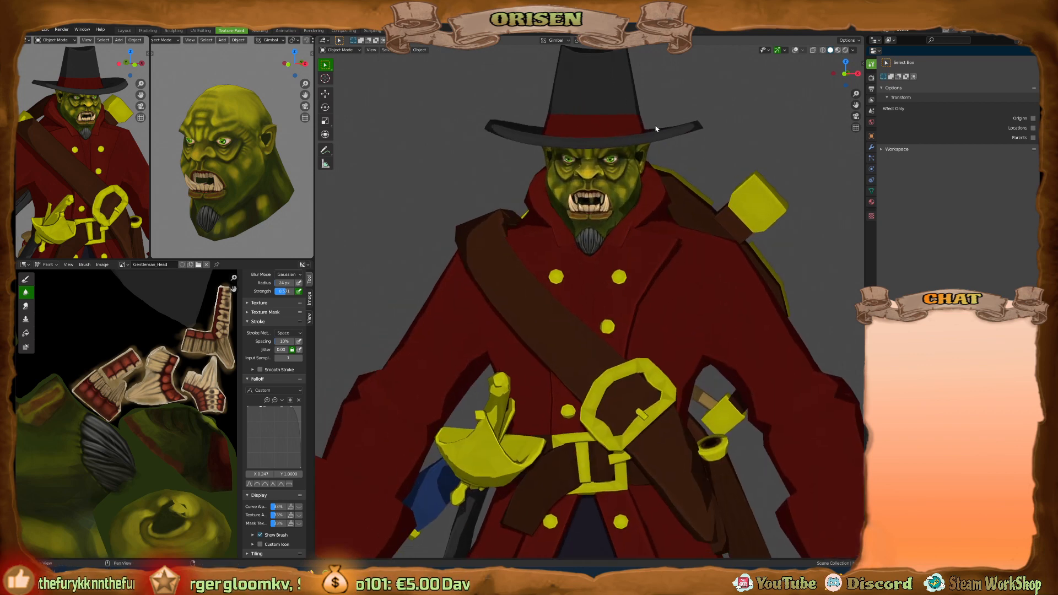
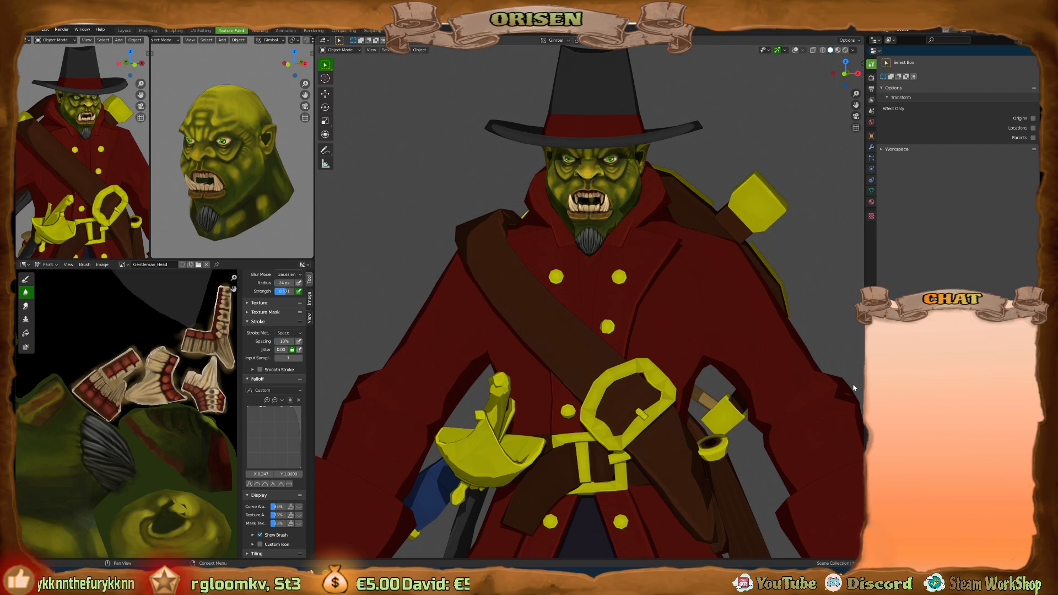
Inspect the orc's painted face beneath the hat up close from the front, including the eyes and teeth.
middle_drag(854, 388, 594, 269)
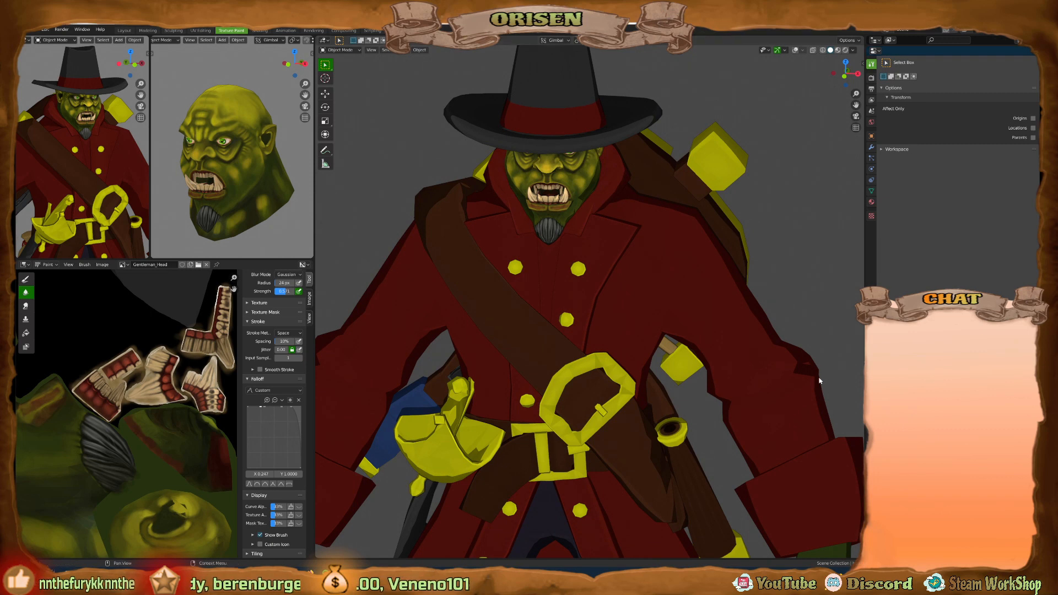
middle_drag(538, 253, 499, 255)
shift+middle_drag(595, 253, 613, 380)
scroll(602, 232, up, 4)
middle_drag(602, 224, 638, 218)
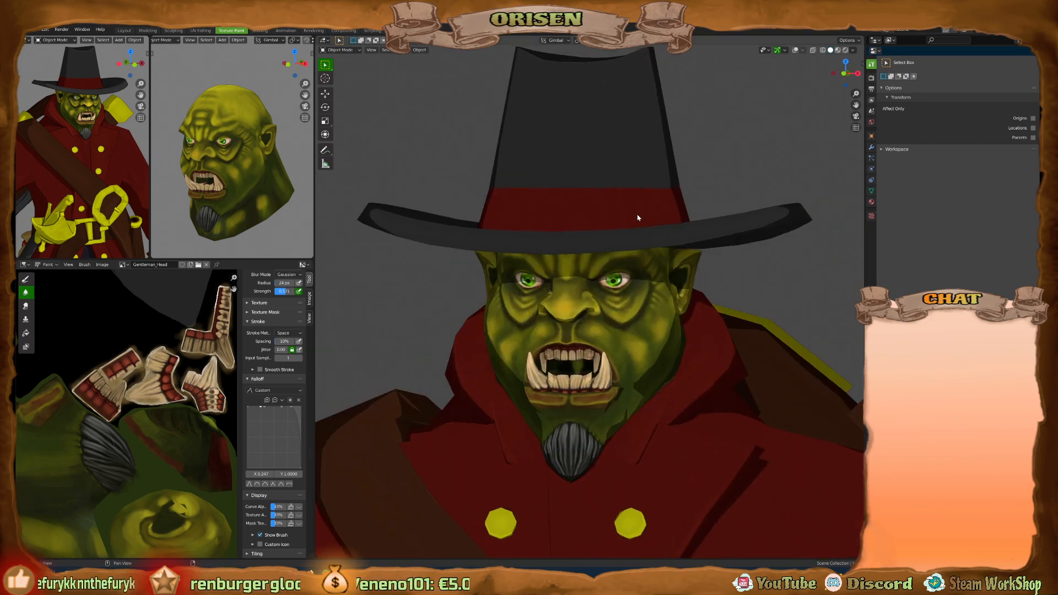
middle_drag(499, 248, 524, 270)
scroll(524, 259, up, 5)
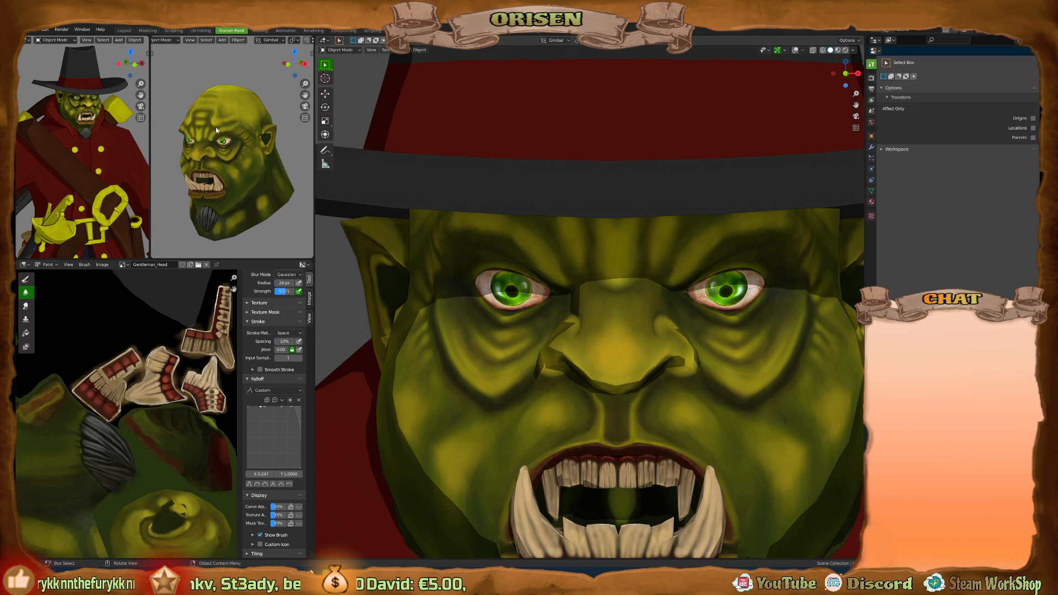
Turn the head reference to a front close-up and examine the character's head and shoulders from front and three-quarter angles.
mouse_move(216, 127)
middle_down()
mouse_move(249, 127)
mouse_move(229, 128)
middle_up()
scroll(221, 133, up, 2)
scroll(575, 283, down, 1)
scroll(576, 283, down, 3)
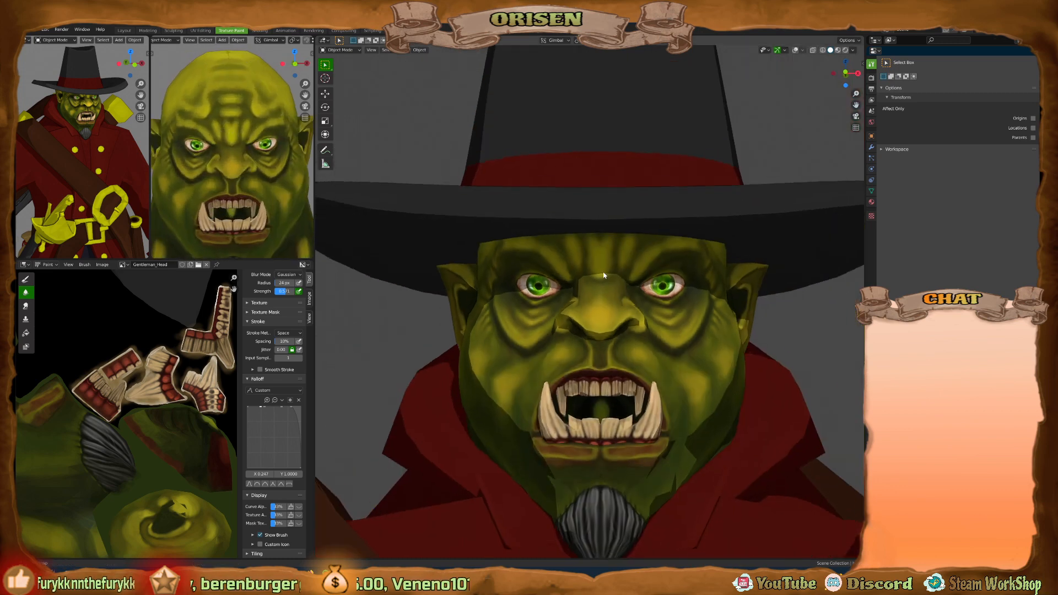
middle_drag(575, 283, 667, 278)
scroll(602, 270, down, 2)
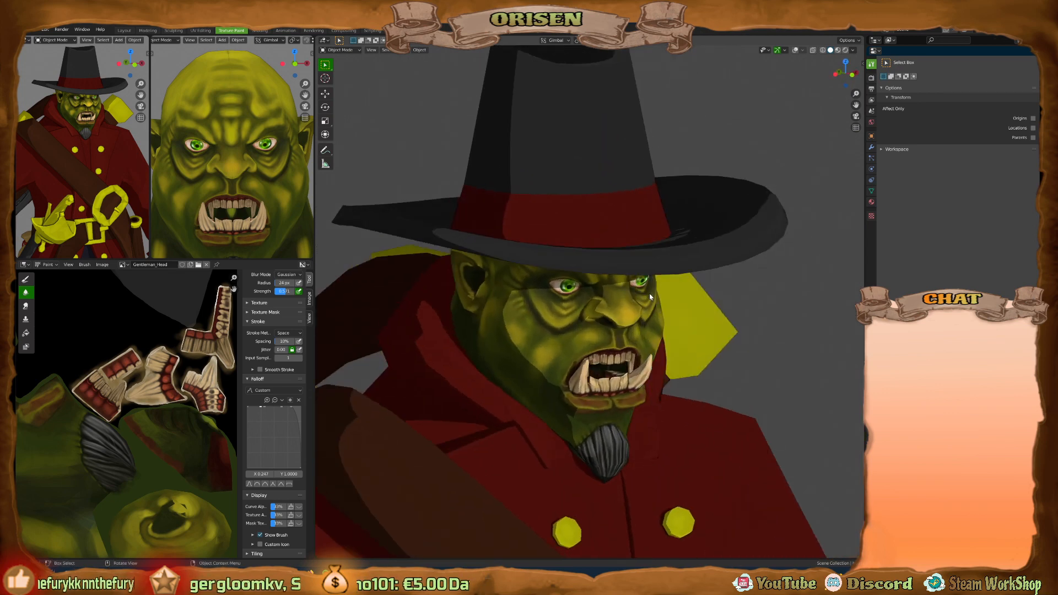
scroll(649, 293, down, 2)
middle_drag(744, 319, 694, 271)
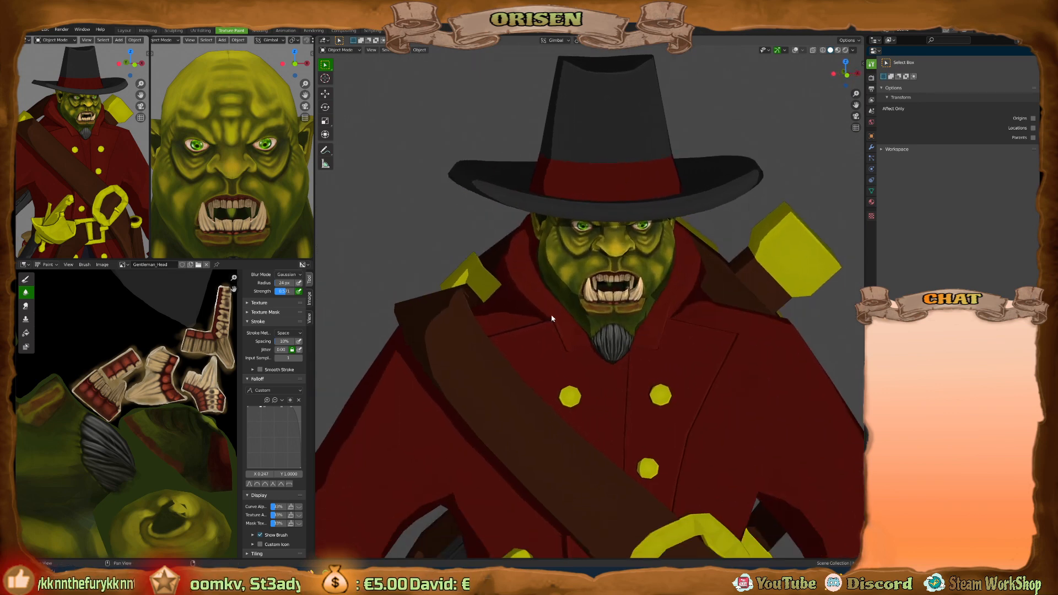
Examine the painted eye up close in the head texture image.
middle_drag(141, 407, 290, 473)
scroll(84, 405, up, 2)
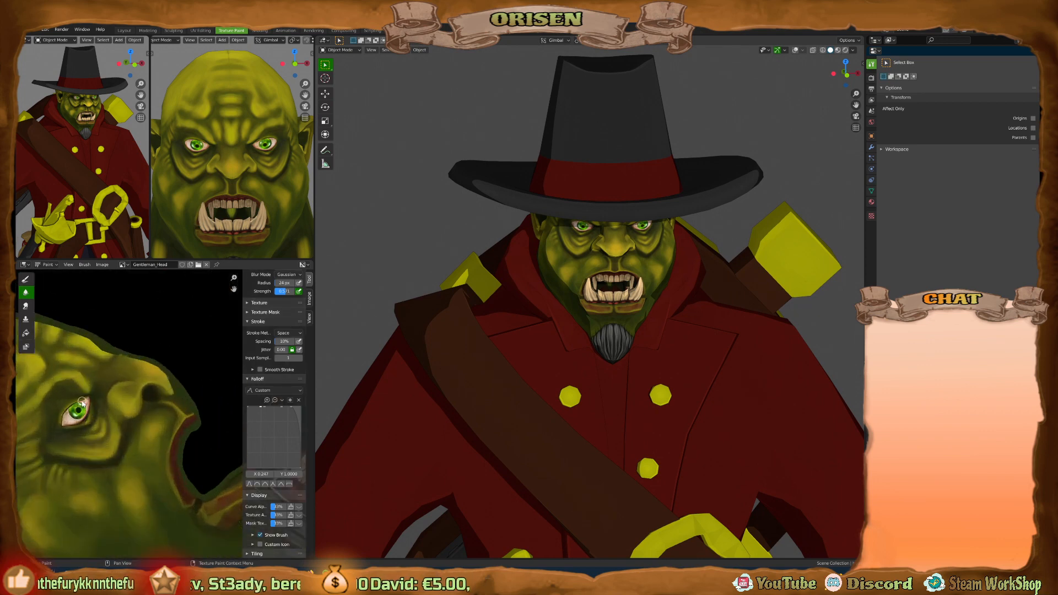
scroll(83, 405, up, 1)
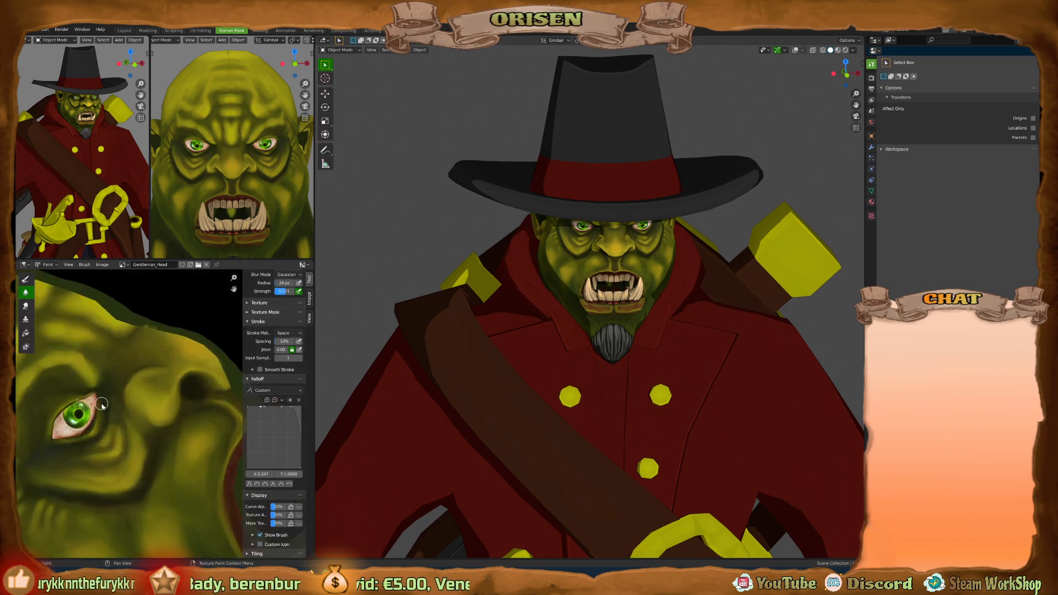
Turn off shadows in the main viewport's shading options.
middle_drag(631, 284, 615, 282)
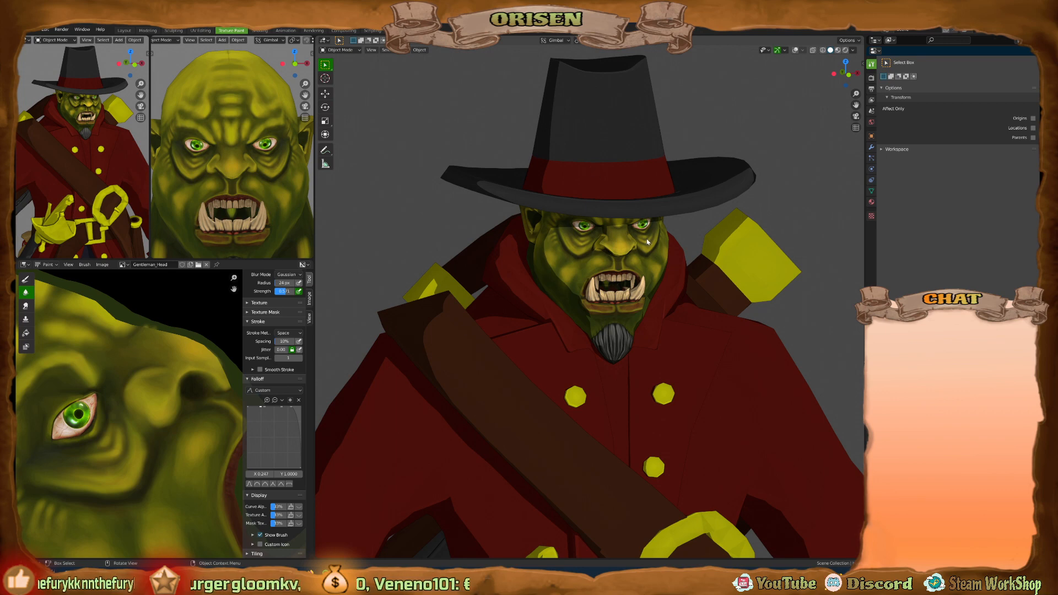
click(853, 50)
click(808, 193)
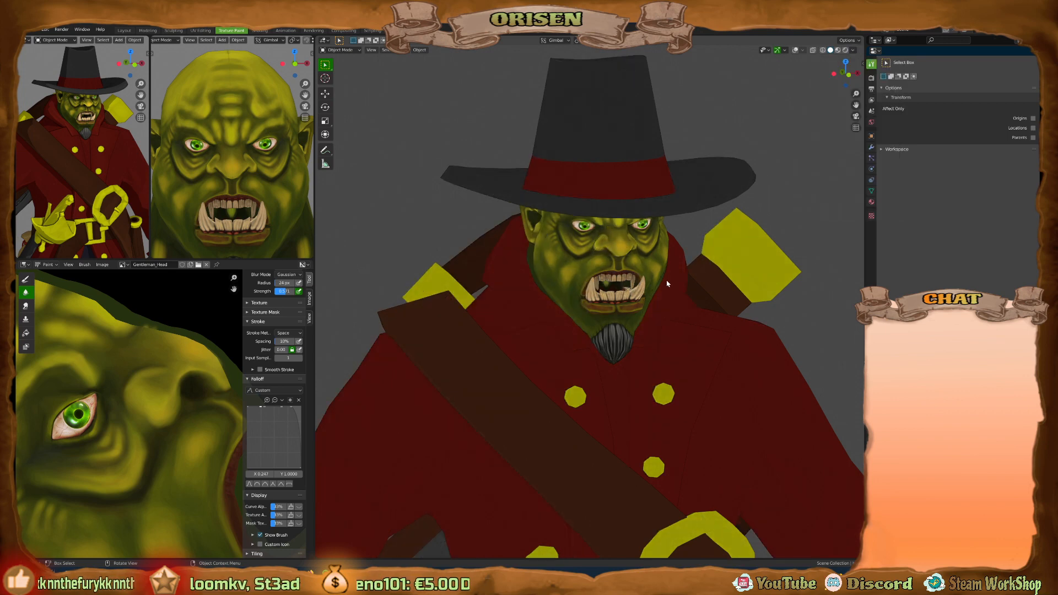
Isolate the lower jaw in local view and switch it to Texture Paint mode, framed on the side teeth and gums.
key(KP_Divide)
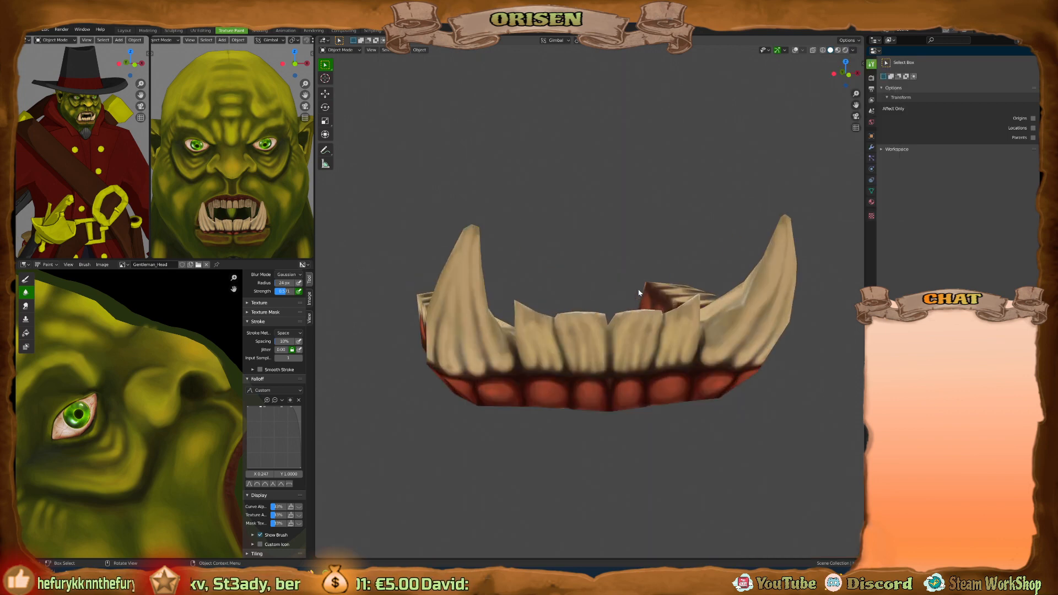
middle_drag(639, 293, 640, 354)
scroll(578, 349, up, 6)
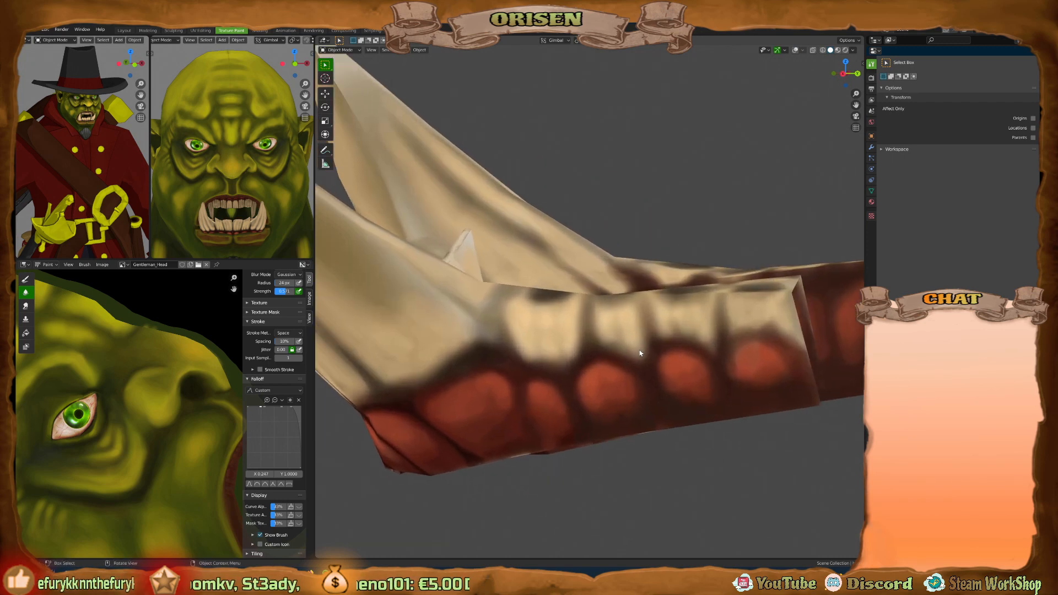
key(ctrl+Tab)
click(687, 338)
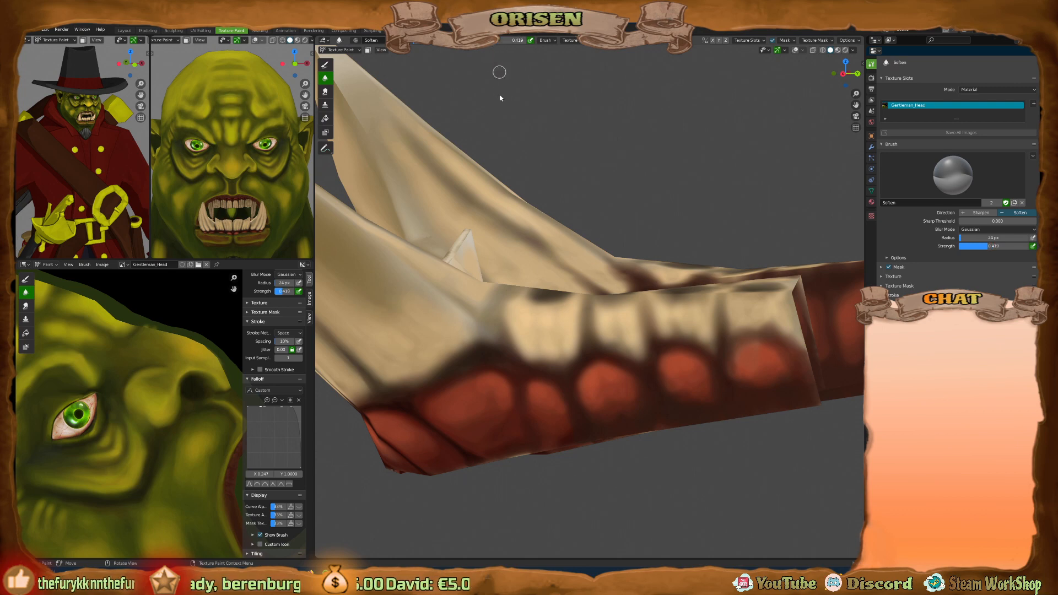
Paint dark shading around the rounded gum bumps on the jaw's outer side with the Draw brush at 16 px and strength 0.284.
click(325, 65)
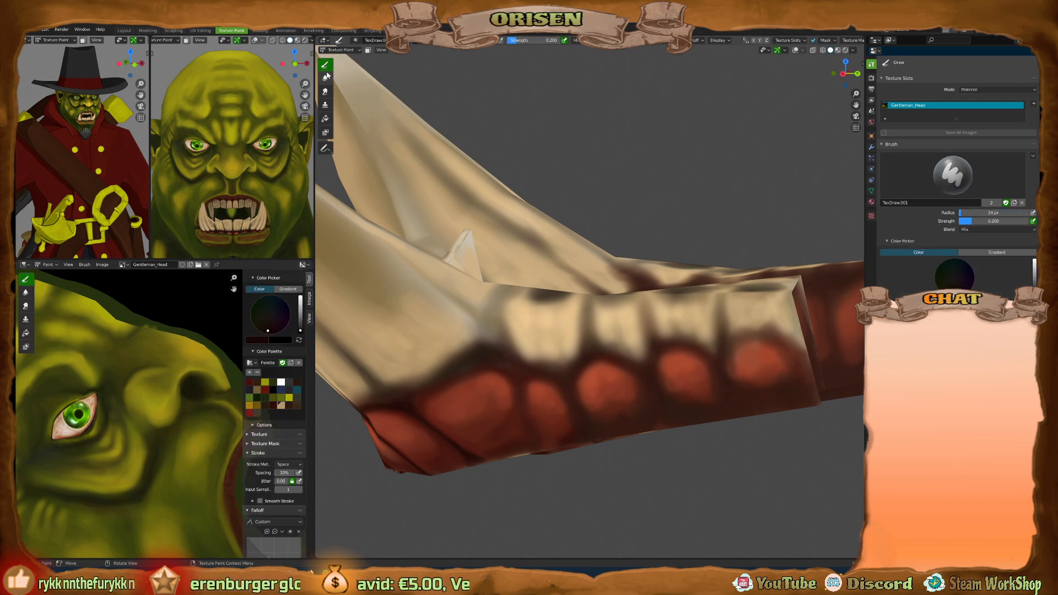
click(326, 77)
click(325, 65)
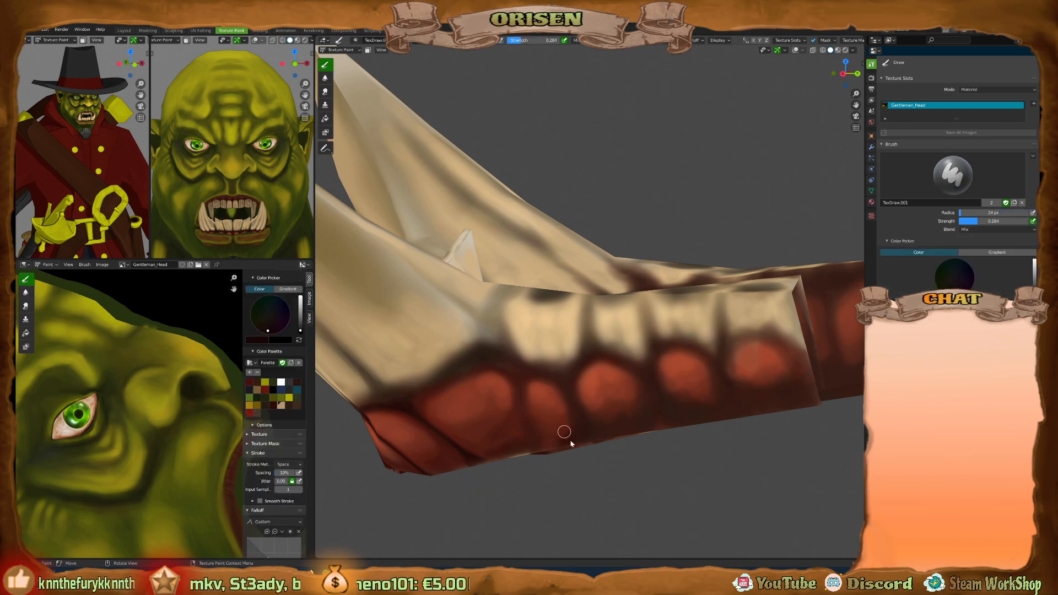
middle_drag(562, 432, 602, 368)
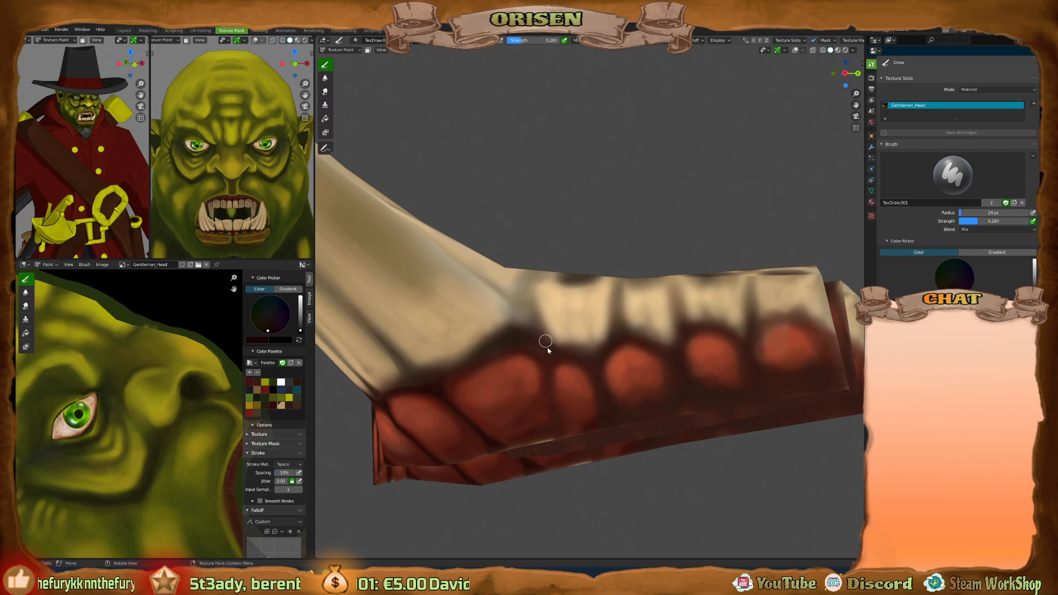
key(bracketleft)
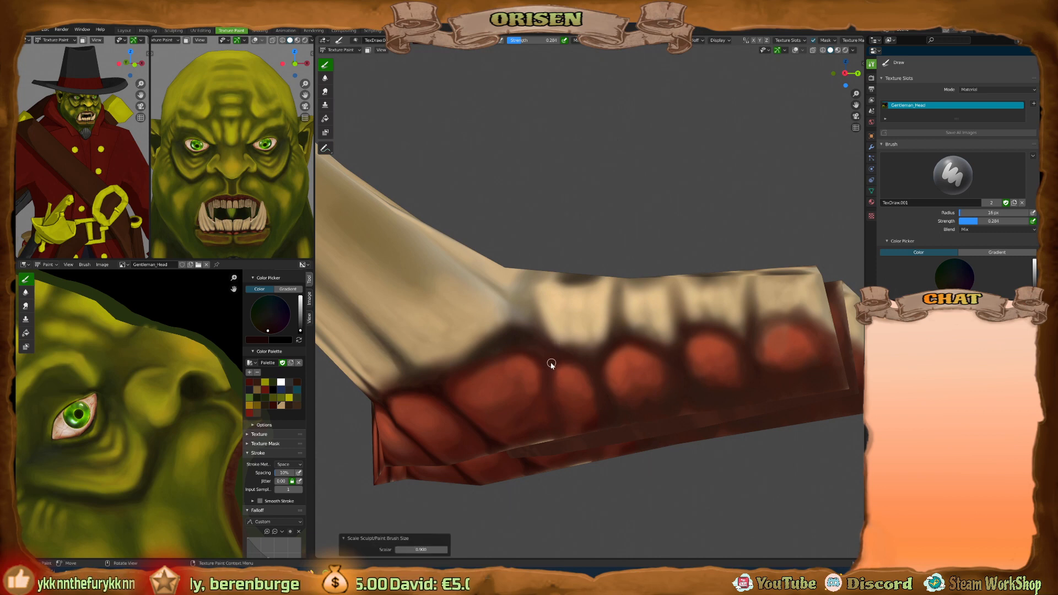
click(551, 365)
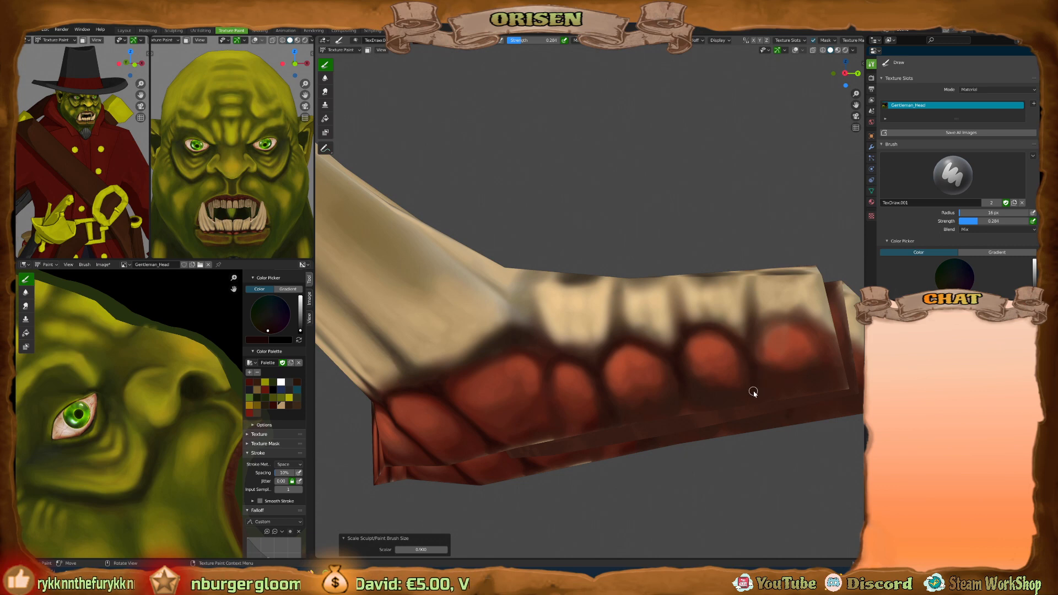
middle_drag(754, 392, 689, 398)
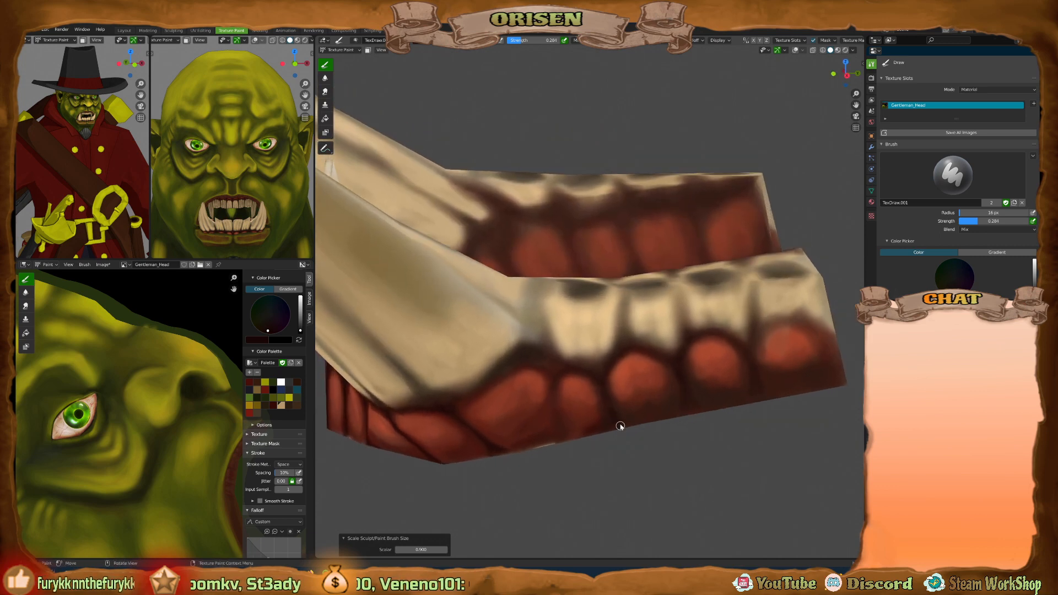
middle_drag(601, 435, 571, 393)
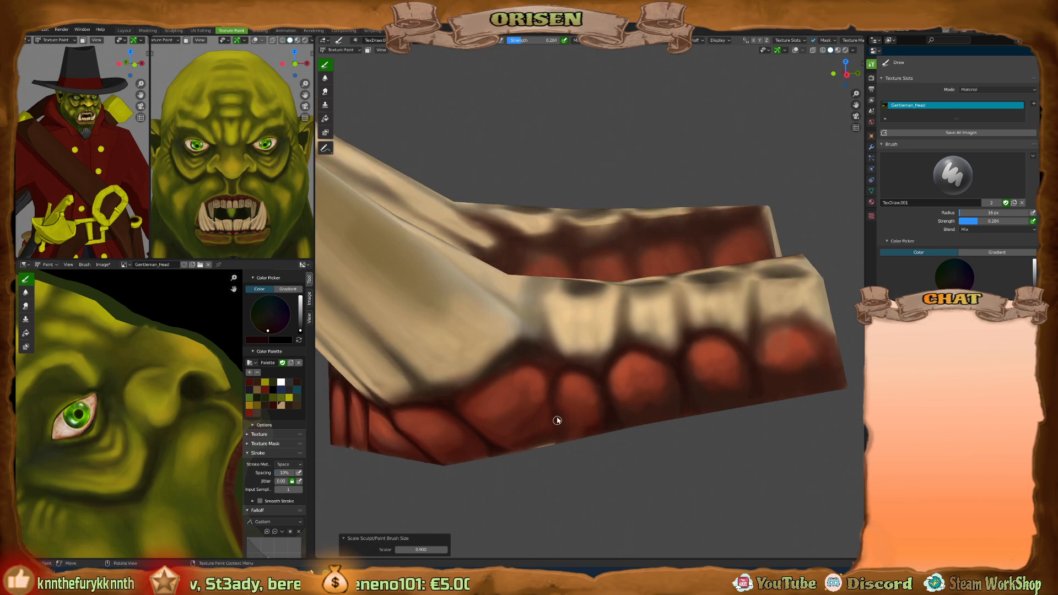
middle_drag(521, 453, 504, 428)
Lower the Draw brush strength to 0.082 and blend the outer gum shading with the Soften brush.
drag(518, 41, 506, 43)
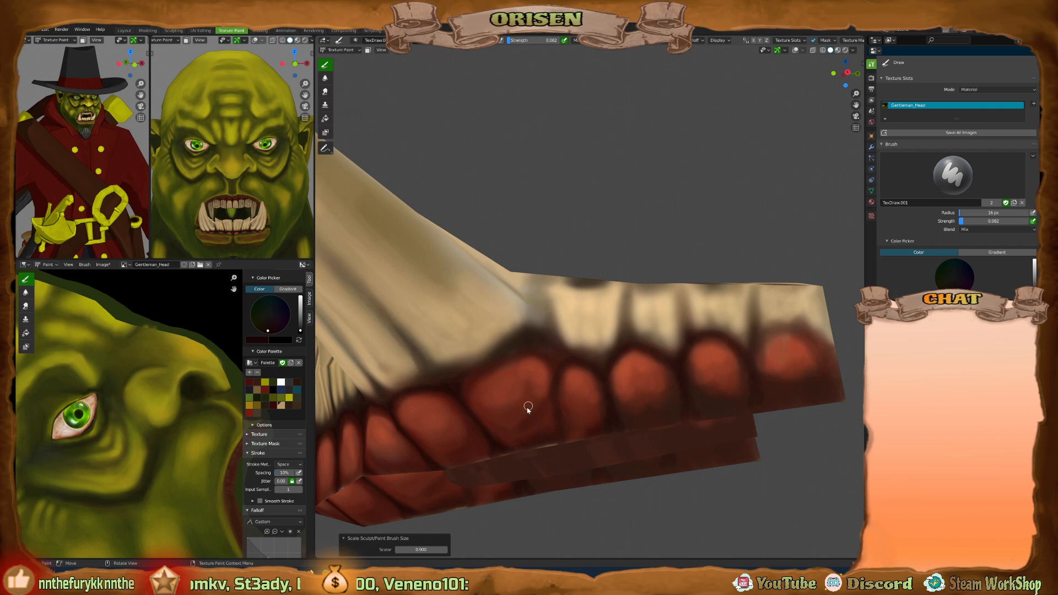
middle_drag(533, 424, 519, 422)
key(shift+space)
click(519, 421)
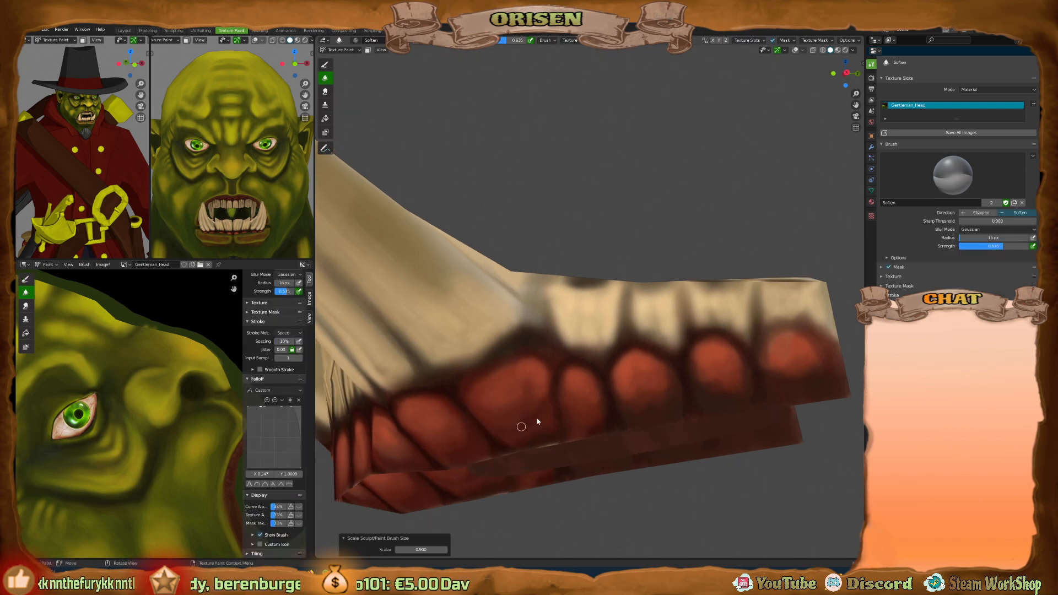
middle_drag(531, 424, 539, 411)
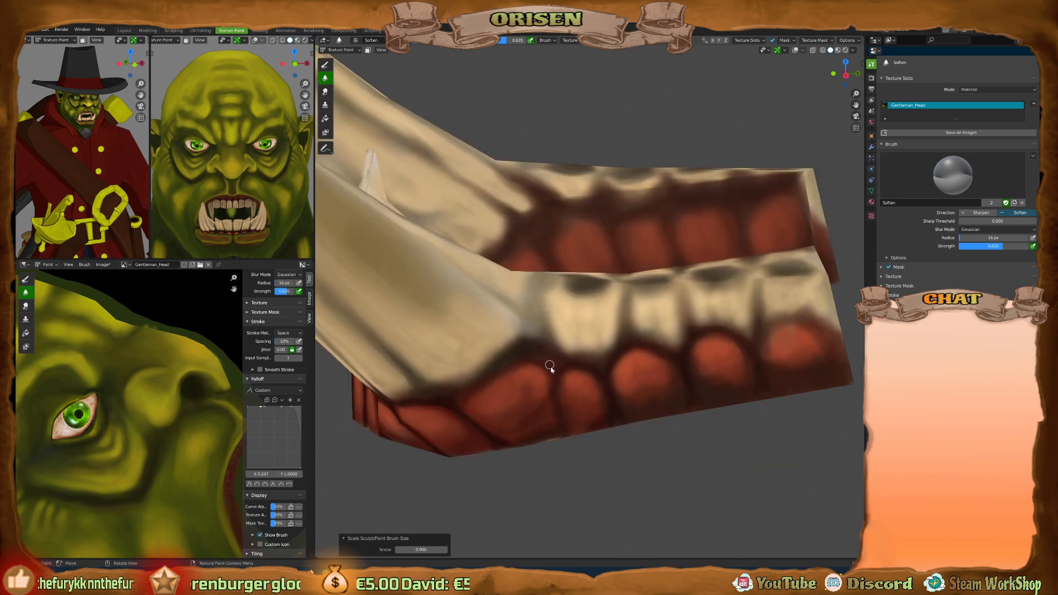
middle_drag(601, 388, 623, 380)
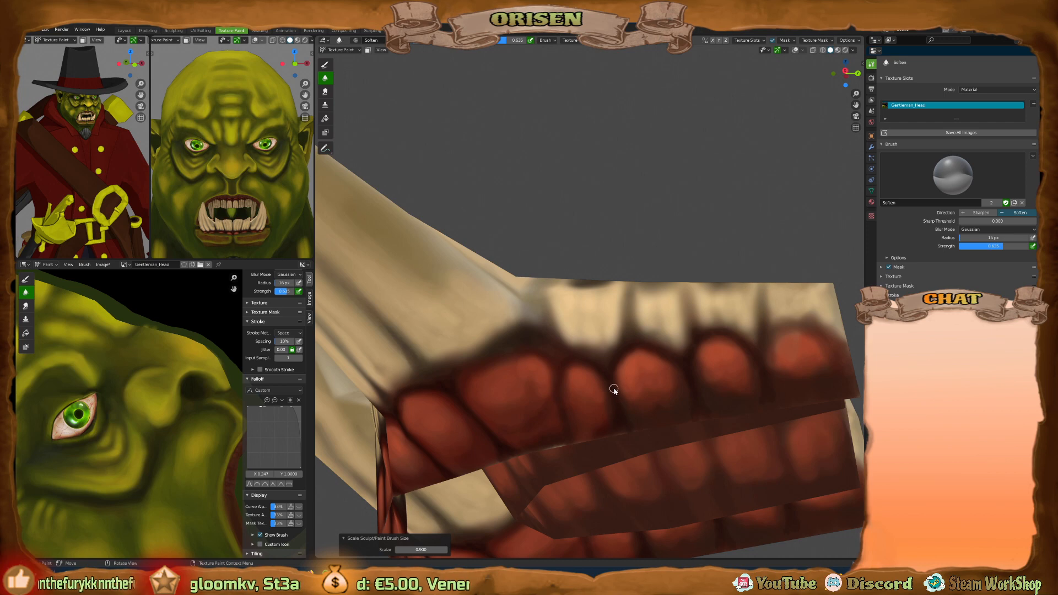
middle_drag(632, 350, 632, 349)
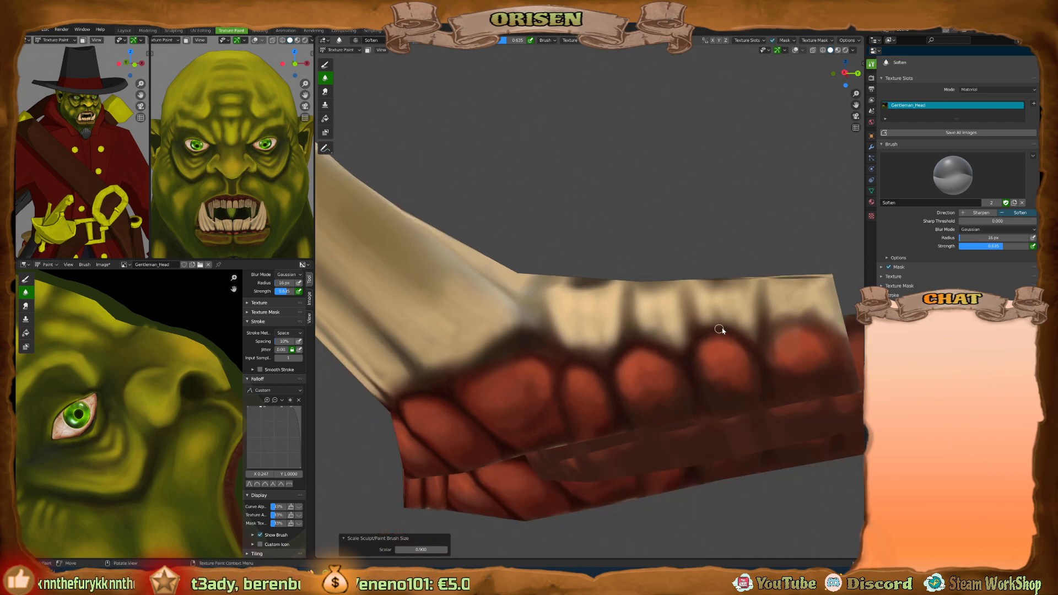
mouse_move(744, 302)
middle_down()
mouse_move(748, 322)
mouse_move(709, 314)
mouse_move(573, 372)
mouse_move(590, 378)
mouse_move(577, 339)
middle_up()
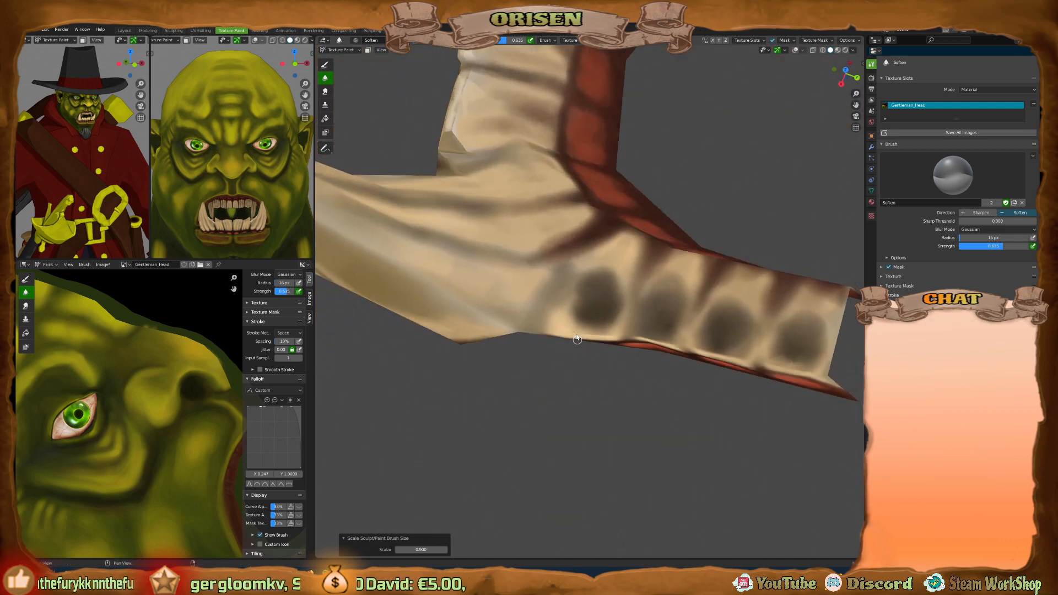
Sample a dark brown and paint a seam between the tusk base and first molar with the Draw brush at strength 0.500.
key(shift+space)
click(552, 241)
key(s)
mouse_move(590, 239)
middle_down()
mouse_move(550, 244)
mouse_move(529, 347)
middle_up()
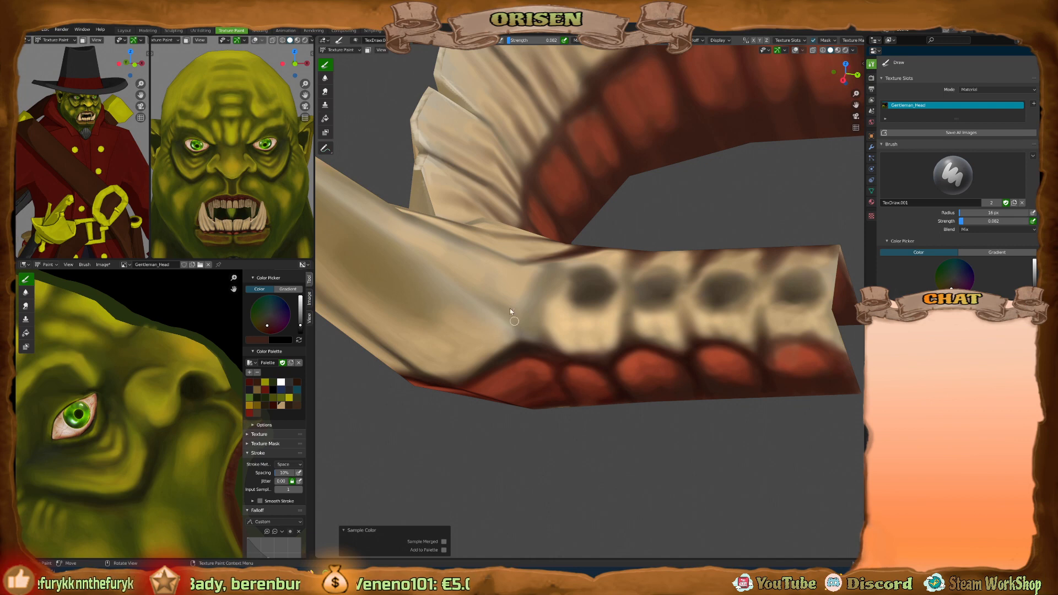
drag(529, 41, 550, 41)
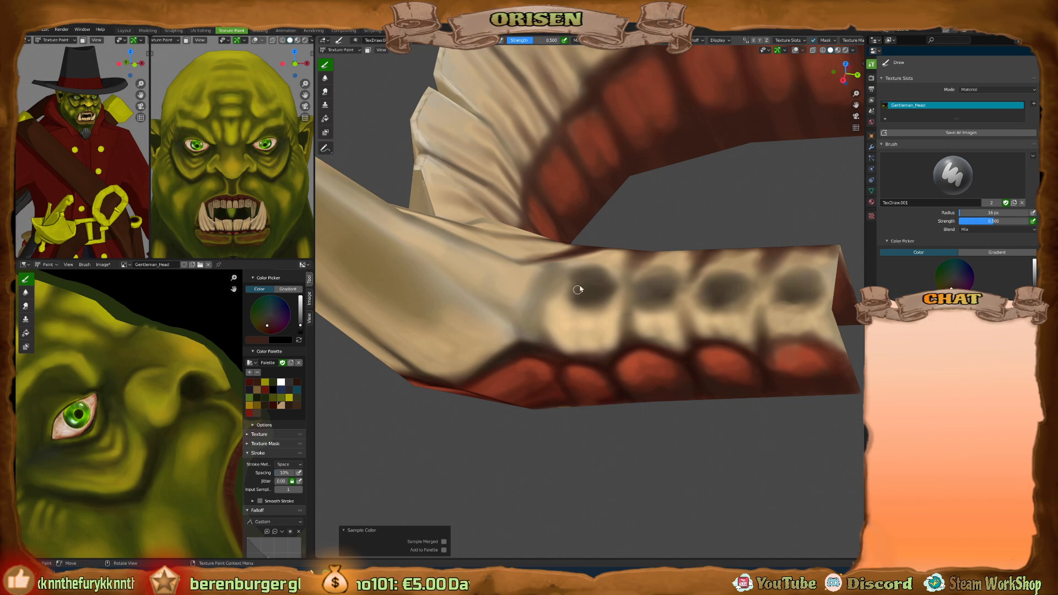
key(s)
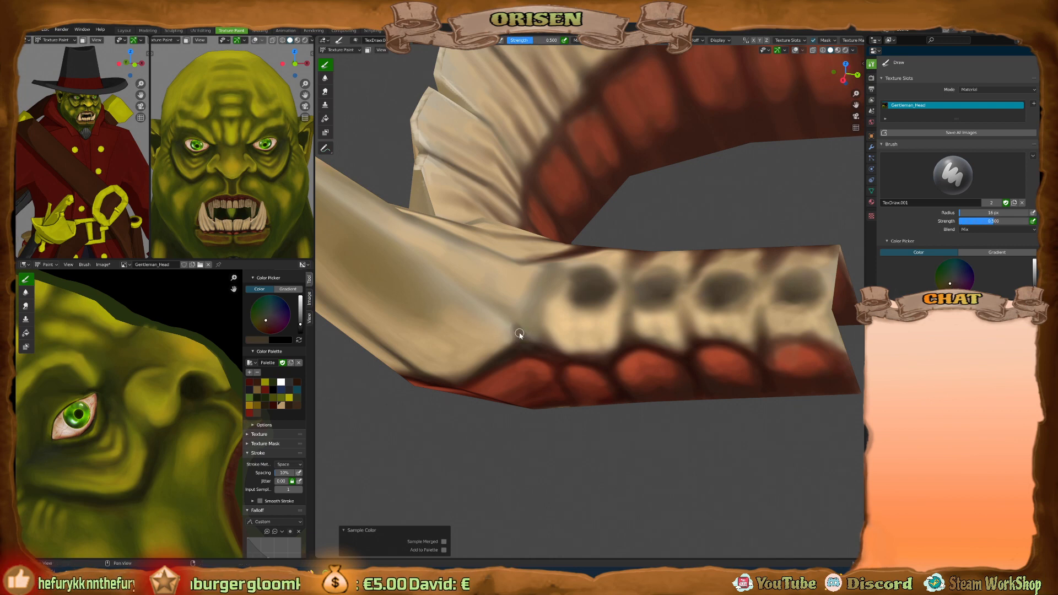
mouse_move(518, 335)
middle_down()
mouse_move(521, 356)
mouse_move(515, 311)
mouse_move(613, 287)
mouse_move(540, 305)
mouse_move(580, 298)
middle_up()
key(s)
drag(515, 319, 574, 351)
Set the viewport orbit method to Trackball in the navigation preferences.
middle_drag(574, 351, 479, 539)
click(494, 583)
click(498, 561)
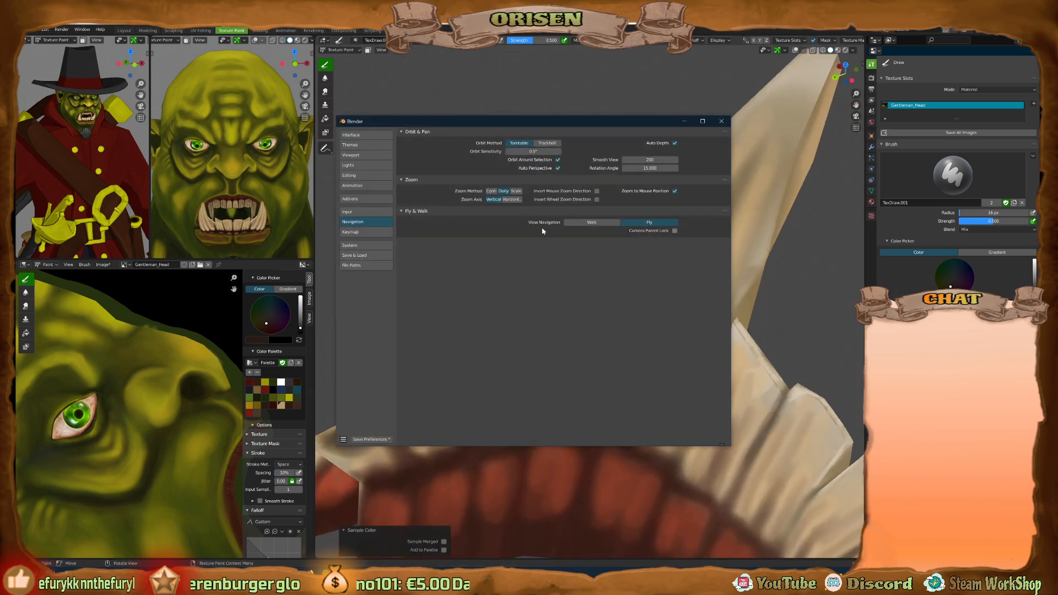
click(546, 144)
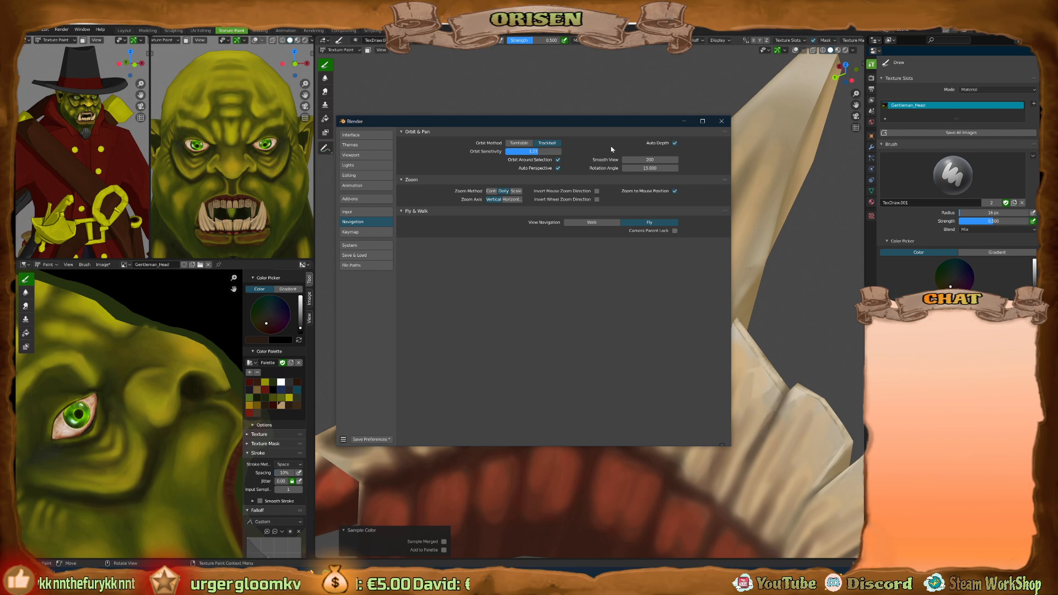
click(688, 121)
Darken the creases at the tusk's inner base and the gap between the tusk and the neighbouring front tooth.
middle_drag(623, 385, 594, 370)
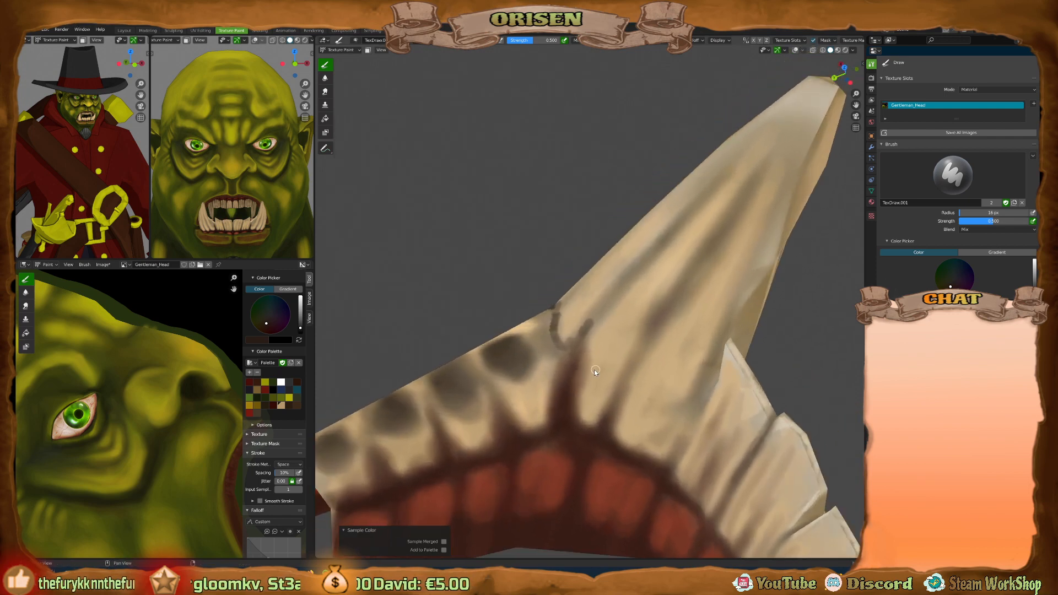
drag(574, 358, 562, 416)
drag(623, 380, 606, 442)
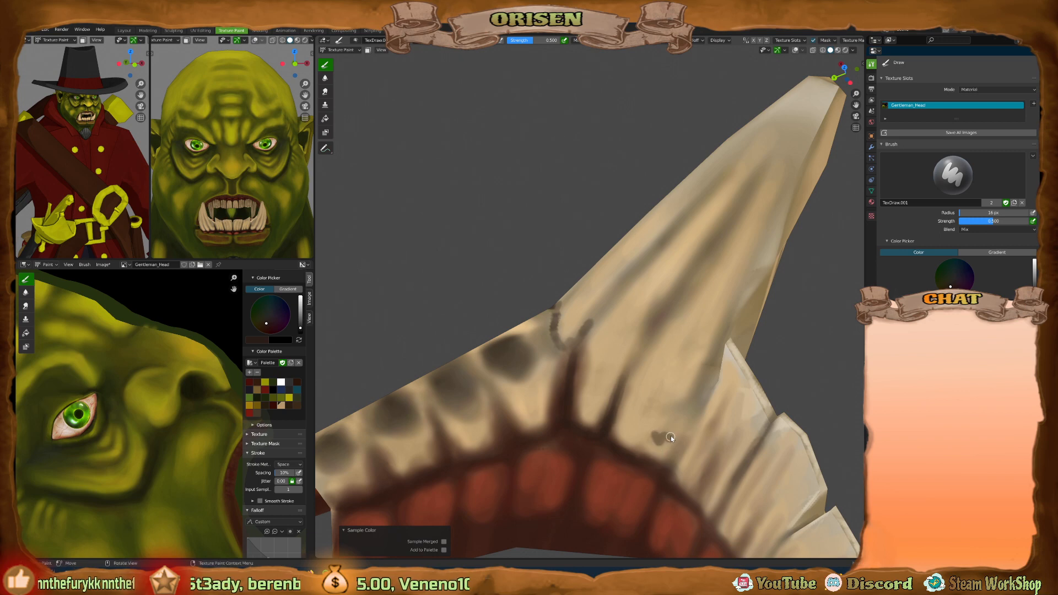
middle_drag(708, 384, 741, 403)
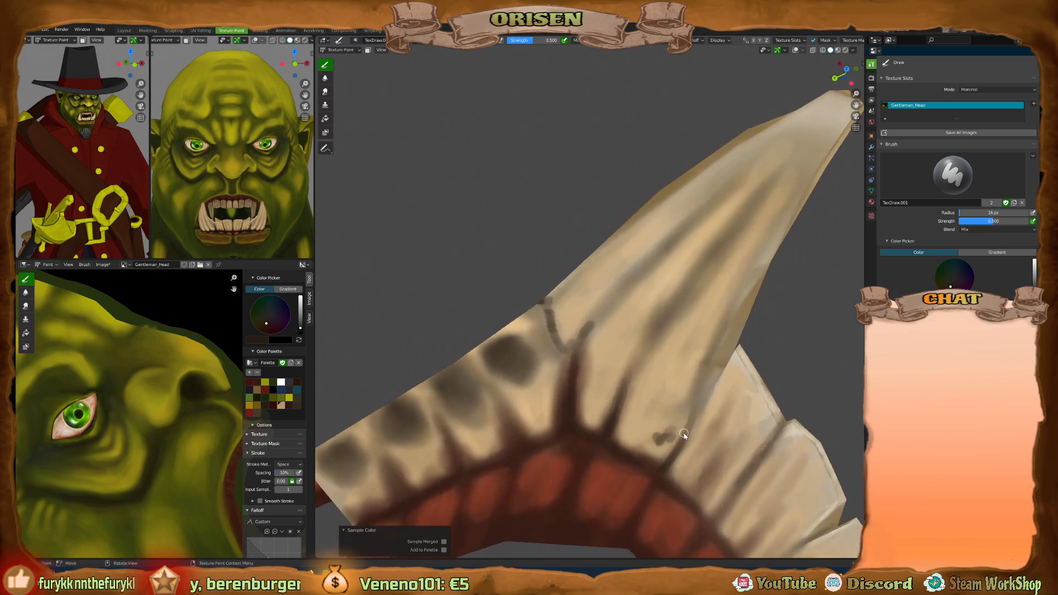
drag(682, 435, 710, 385)
Pick a dark red from the palette and paint the separations between the inner gum bumps below the molars.
mouse_move(694, 381)
middle_down()
mouse_move(653, 358)
mouse_move(634, 371)
middle_up()
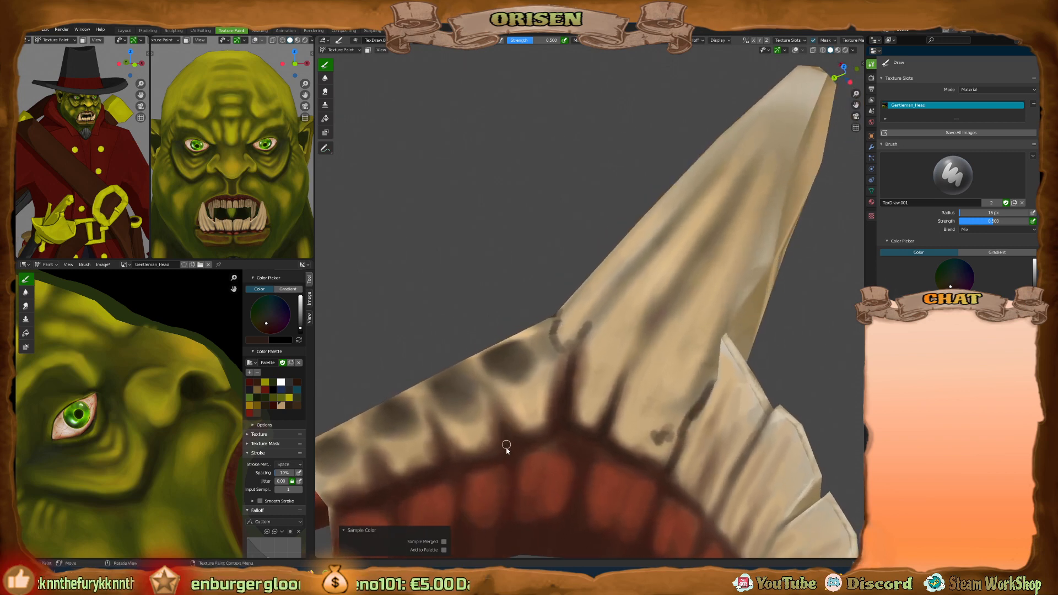
middle_drag(519, 445, 487, 390)
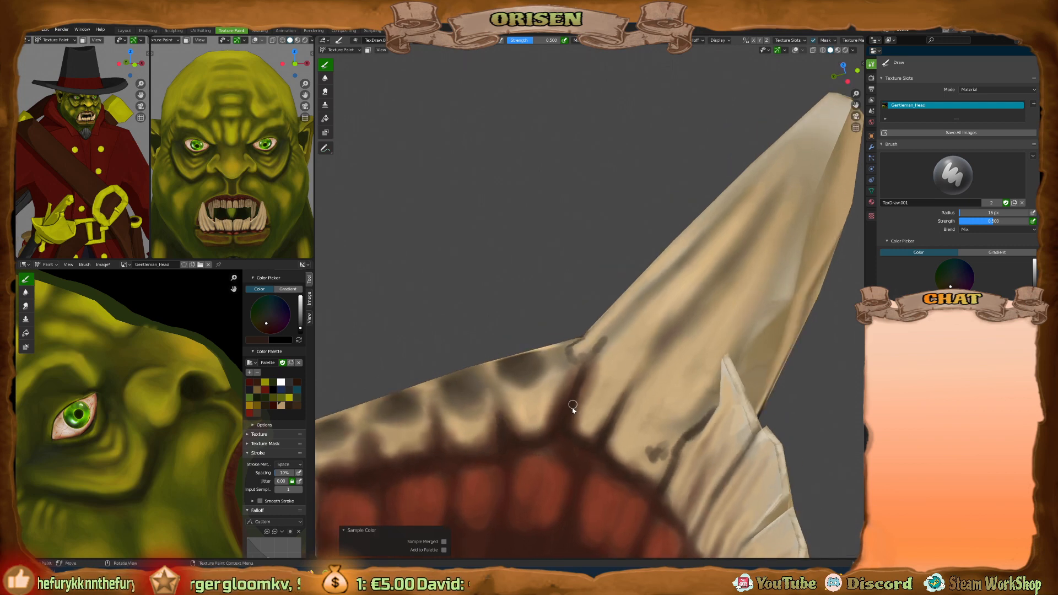
middle_drag(570, 406, 487, 419)
middle_drag(486, 458, 650, 351)
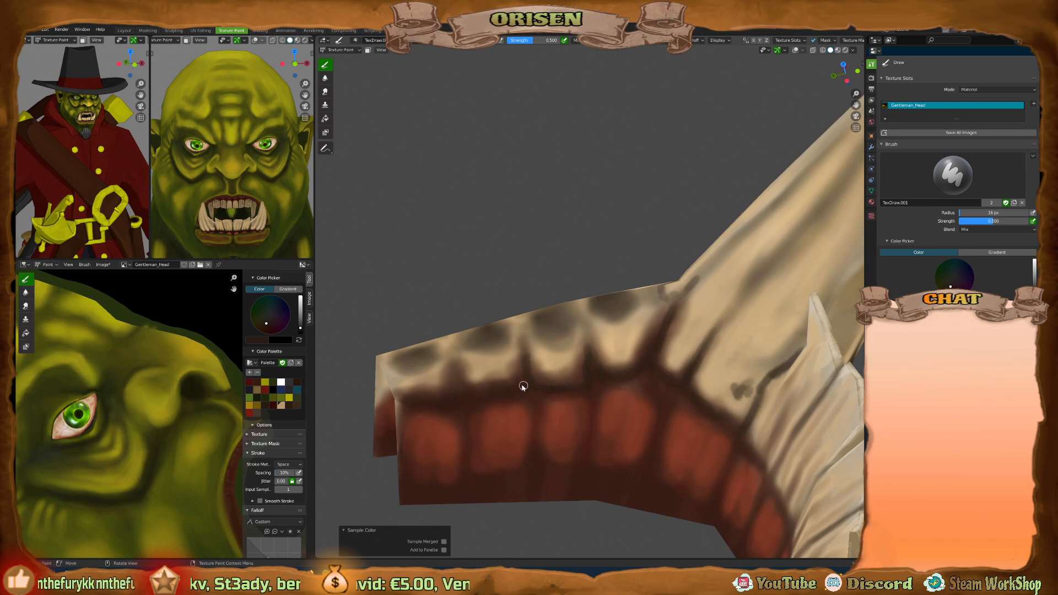
middle_drag(523, 385, 521, 384)
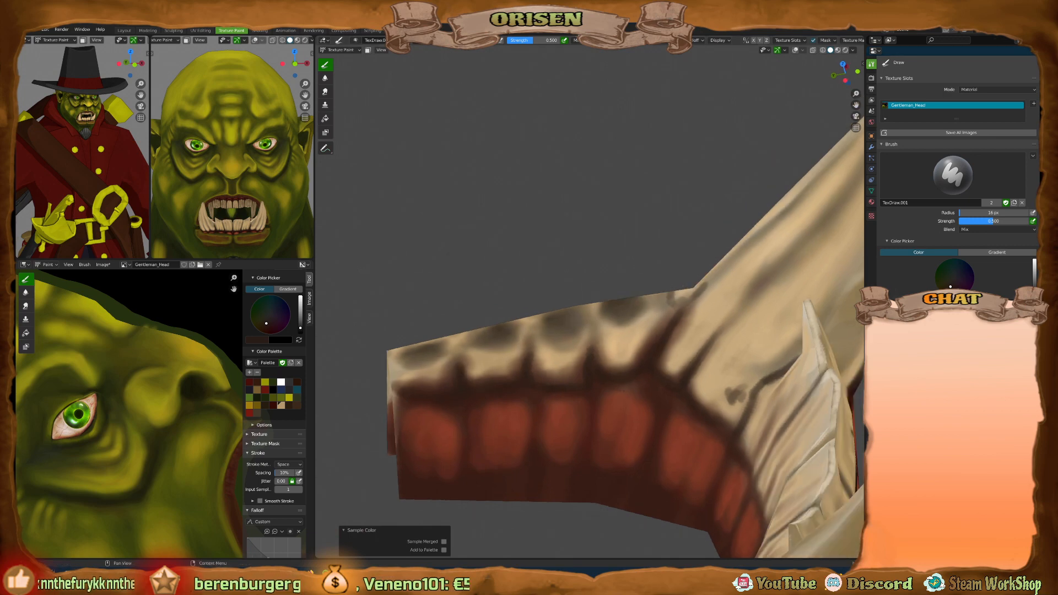
click(273, 405)
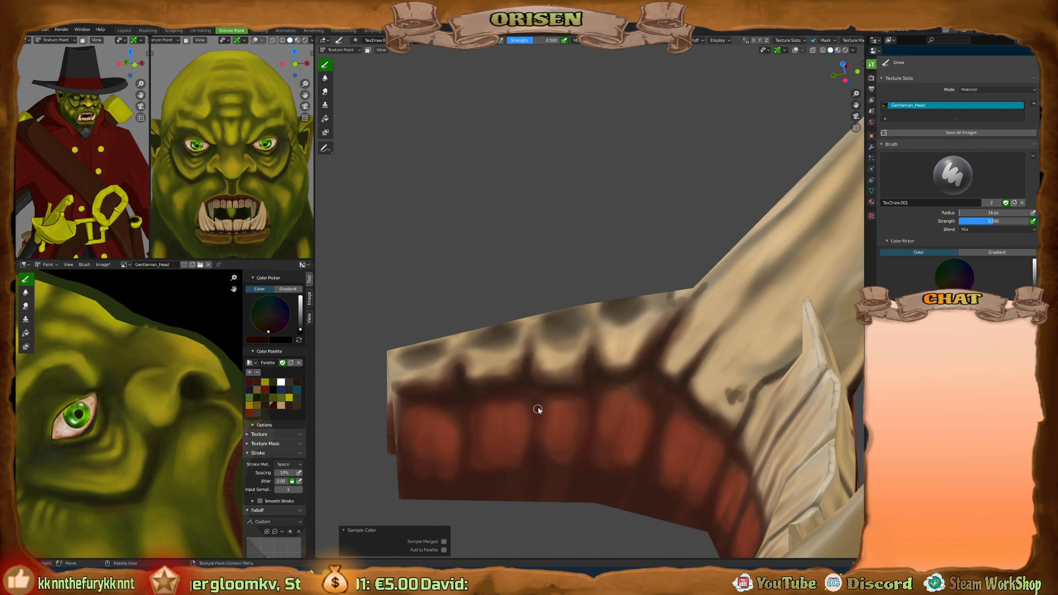
mouse_move(537, 398)
mouse_down()
mouse_move(534, 418)
mouse_move(529, 395)
mouse_move(591, 401)
mouse_move(594, 462)
mouse_up()
drag(590, 416, 578, 465)
middle_drag(590, 459, 544, 437)
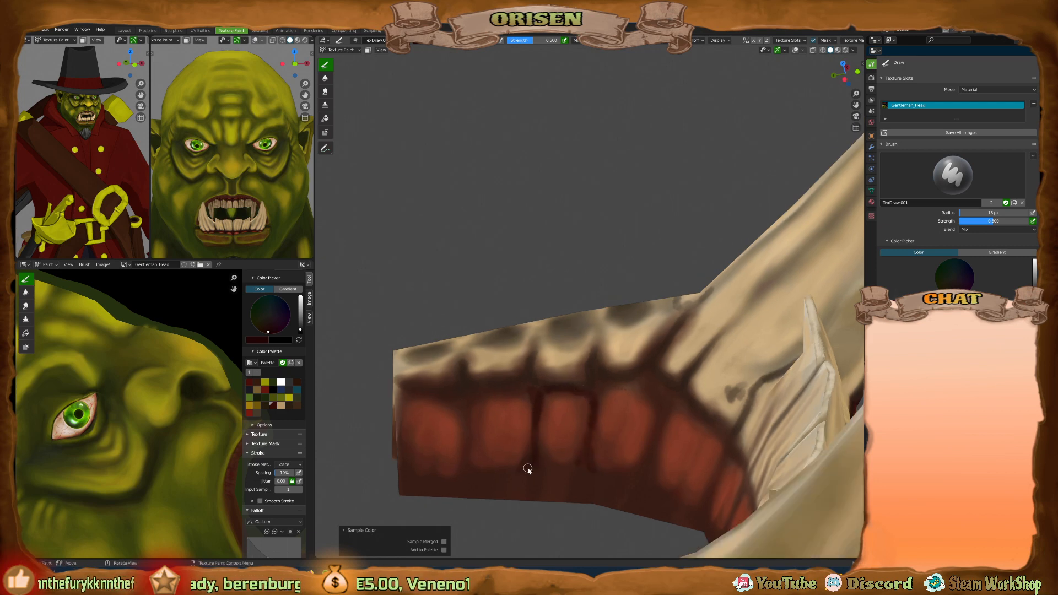
drag(538, 454, 529, 466)
mouse_move(466, 426)
mouse_down()
mouse_move(463, 470)
mouse_move(480, 476)
mouse_move(466, 402)
mouse_move(405, 416)
mouse_move(427, 400)
mouse_move(460, 422)
mouse_move(457, 404)
mouse_move(467, 420)
mouse_up()
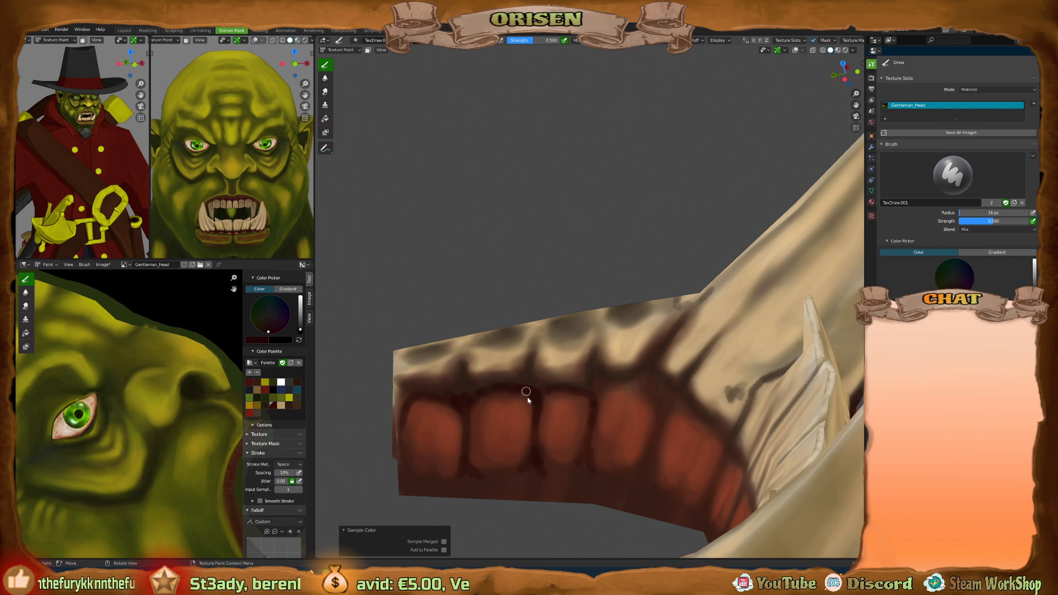
Continue the dark red outlines around the inner gum bumps below the base of the tusk.
middle_drag(604, 389, 600, 397)
mouse_move(593, 409)
mouse_down()
mouse_move(635, 389)
mouse_move(656, 402)
mouse_move(643, 468)
mouse_up()
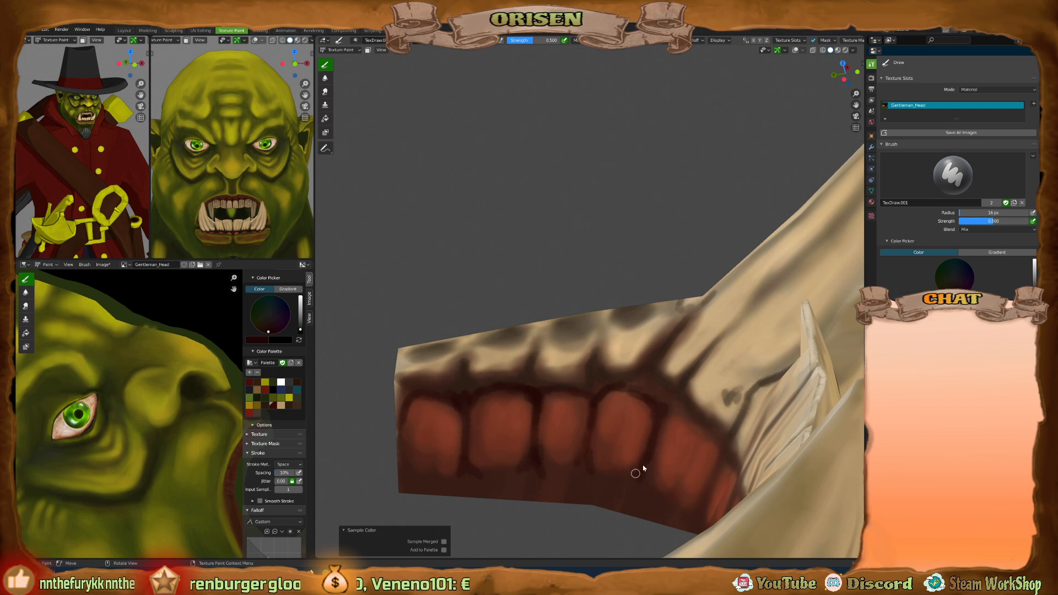
mouse_move(620, 363)
middle_down()
mouse_move(653, 405)
mouse_move(577, 327)
mouse_move(534, 347)
middle_up()
mouse_move(551, 344)
mouse_down()
mouse_move(599, 376)
mouse_move(587, 407)
mouse_up()
mouse_move(547, 423)
middle_down()
mouse_move(593, 386)
mouse_move(555, 437)
middle_up()
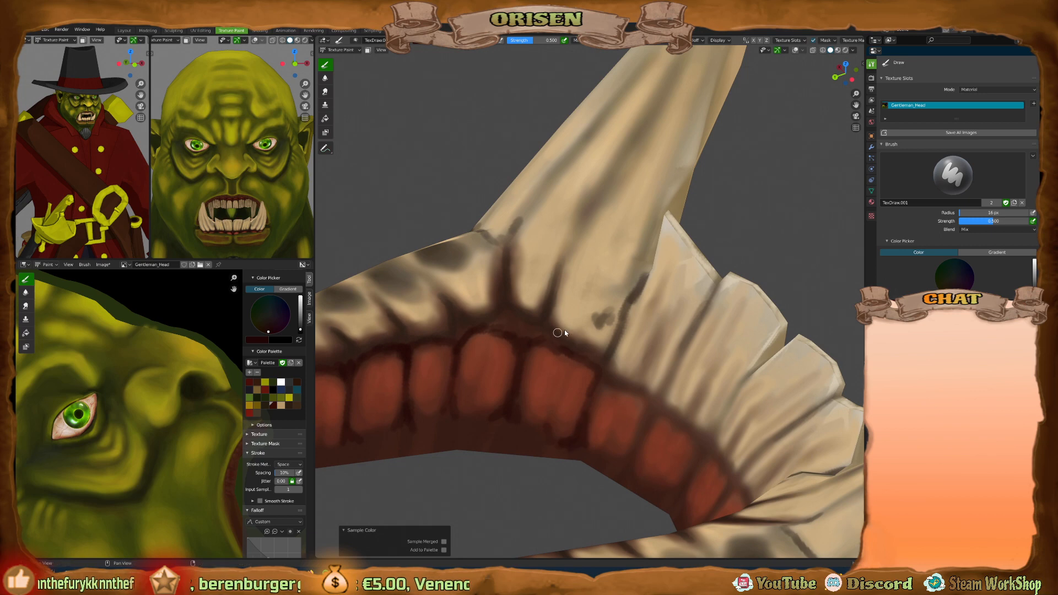
Paint dark red outlines between and along the tops of the inner gum bumps below the front teeth.
middle_drag(560, 330, 654, 357)
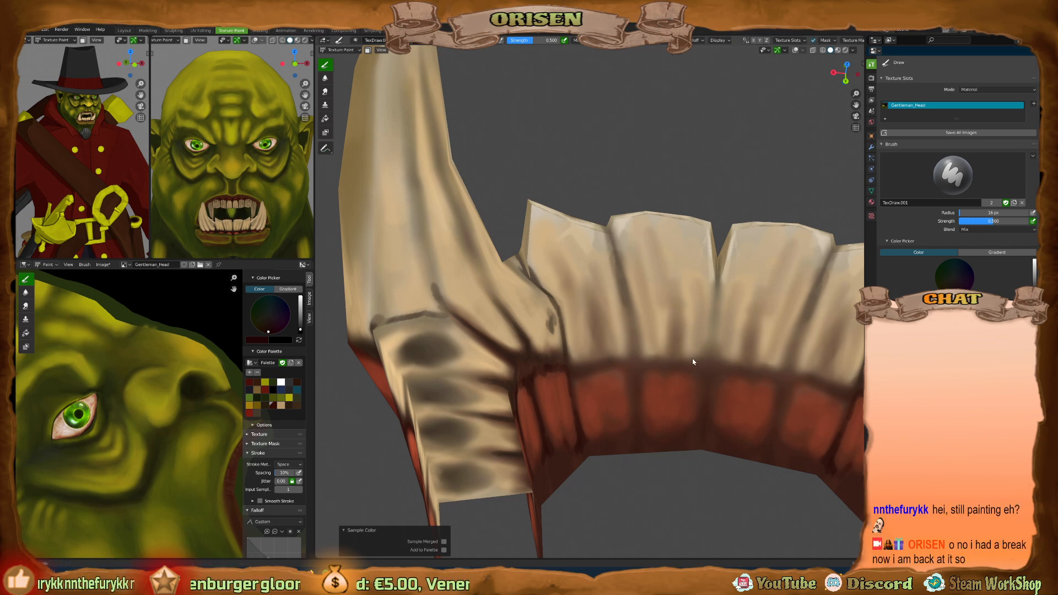
scroll(654, 366, up, 4)
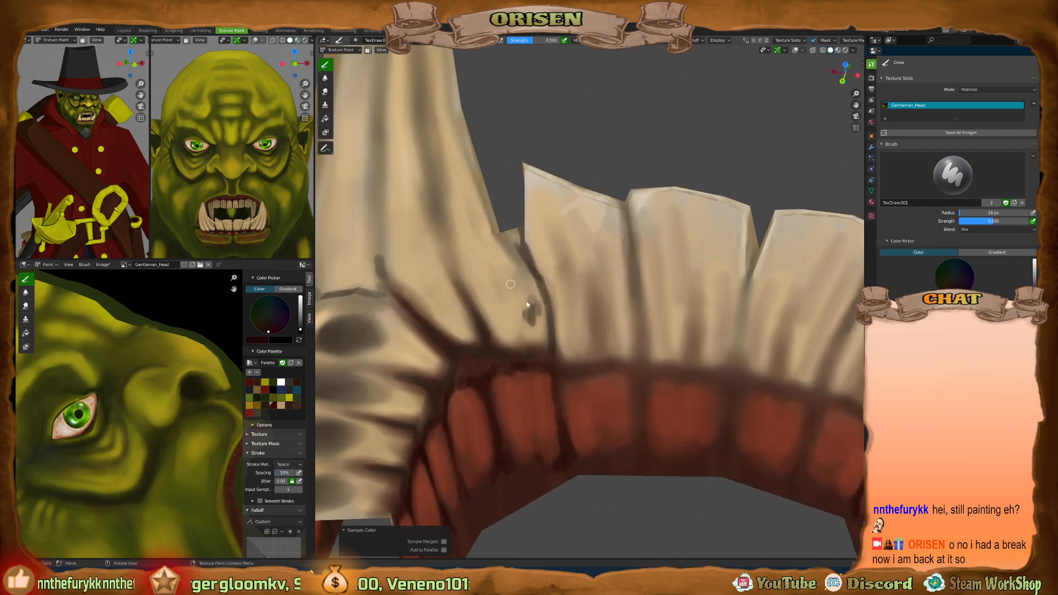
middle_drag(578, 372, 585, 390)
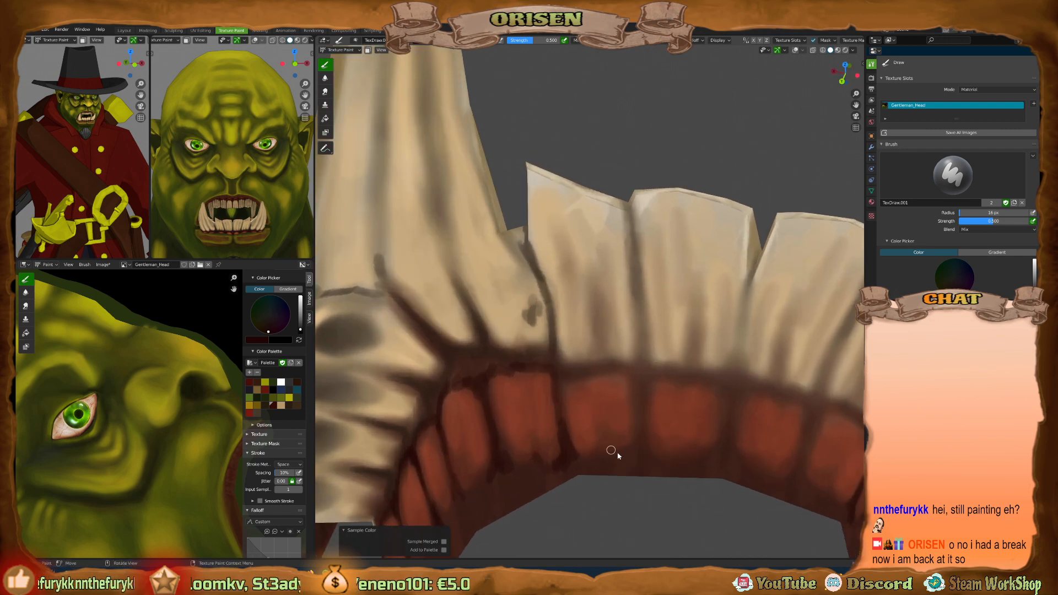
mouse_move(641, 413)
mouse_down()
mouse_move(634, 380)
mouse_move(647, 378)
mouse_move(560, 378)
mouse_move(565, 443)
mouse_up()
middle_drag(580, 420, 597, 407)
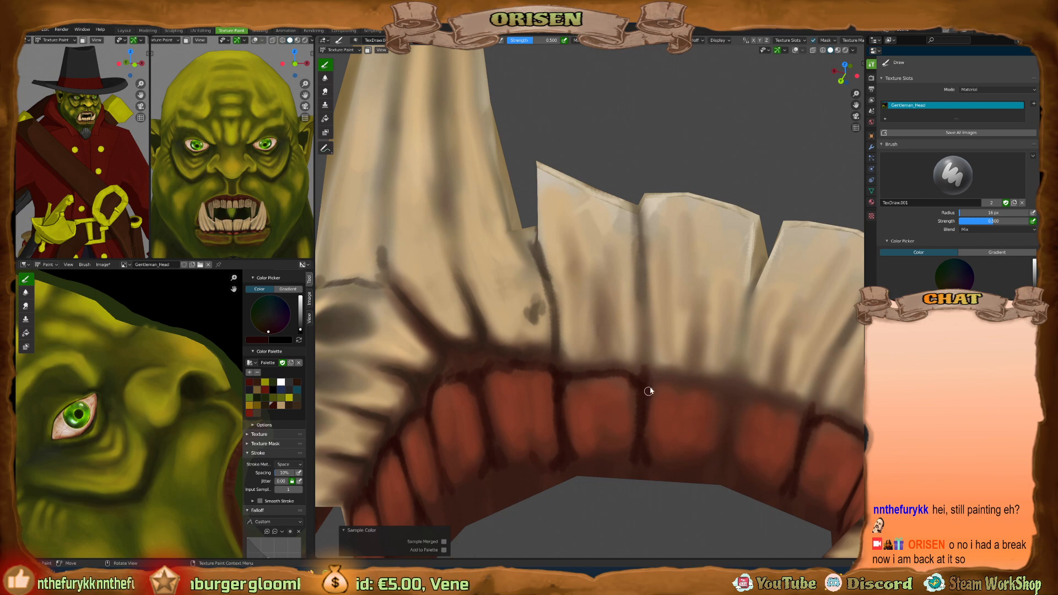
middle_drag(650, 386, 673, 380)
drag(673, 380, 716, 394)
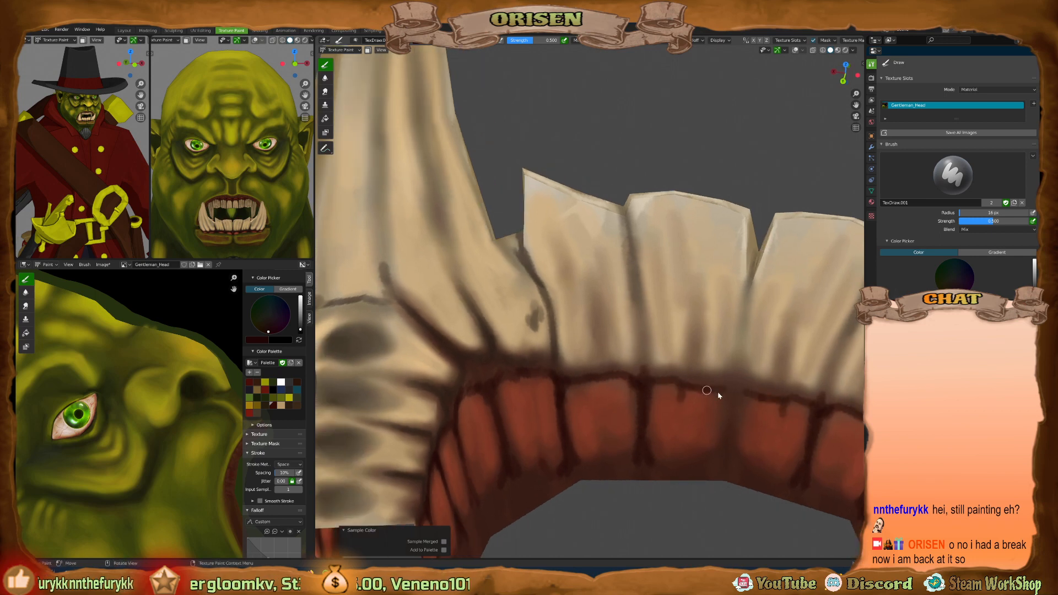
middle_drag(715, 394, 725, 401)
drag(725, 402, 725, 442)
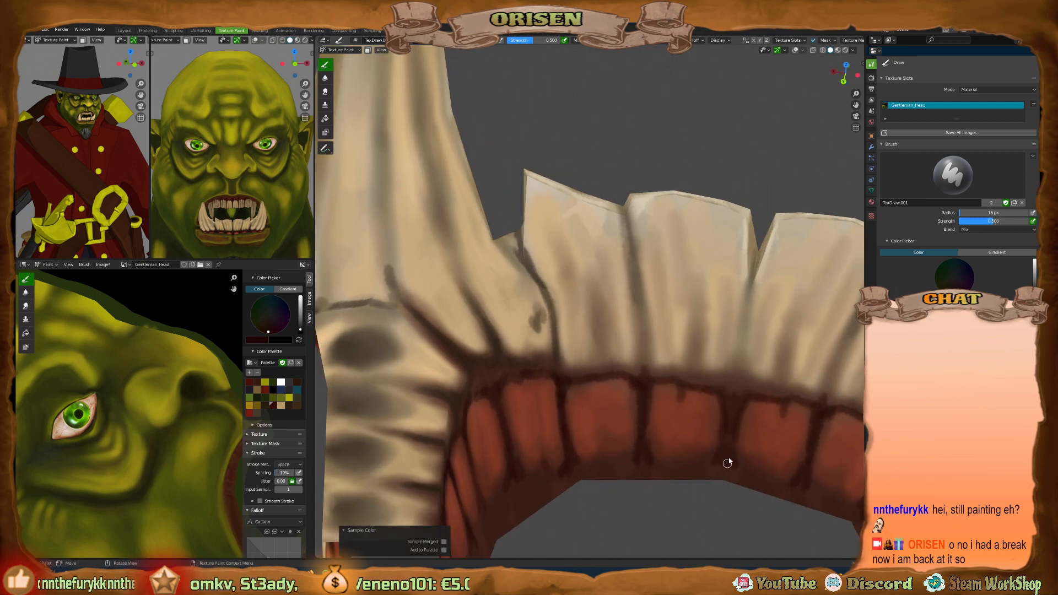
Switch to the Soften brush with a 25 px radius and soften the dark separations between the inner gum bumps below the front teeth.
key(shift+space)
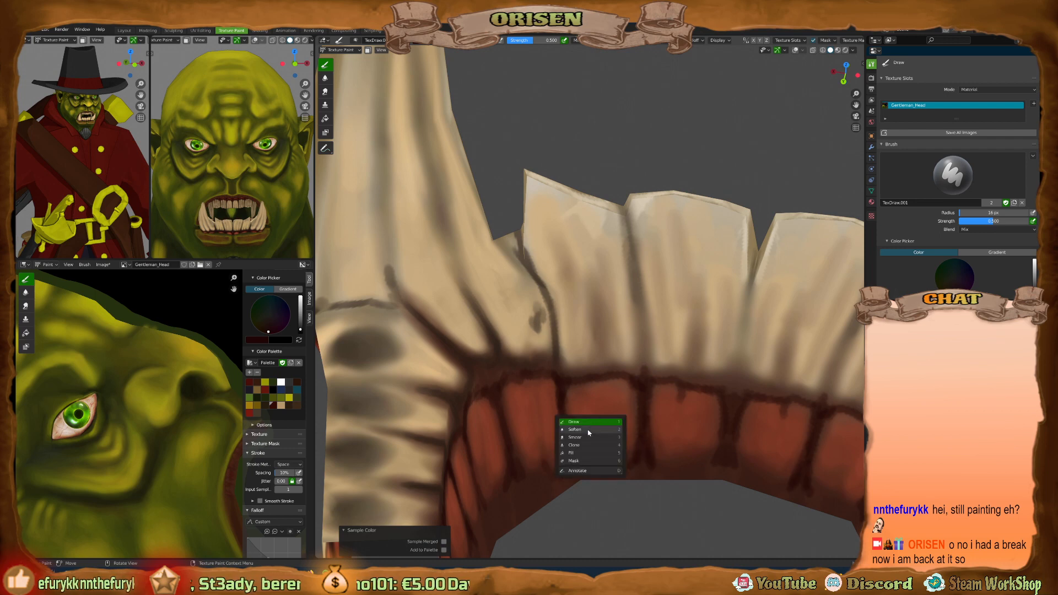
click(601, 429)
key(bracketright)
key(bracketright)
key(bracketright)
key(bracketright)
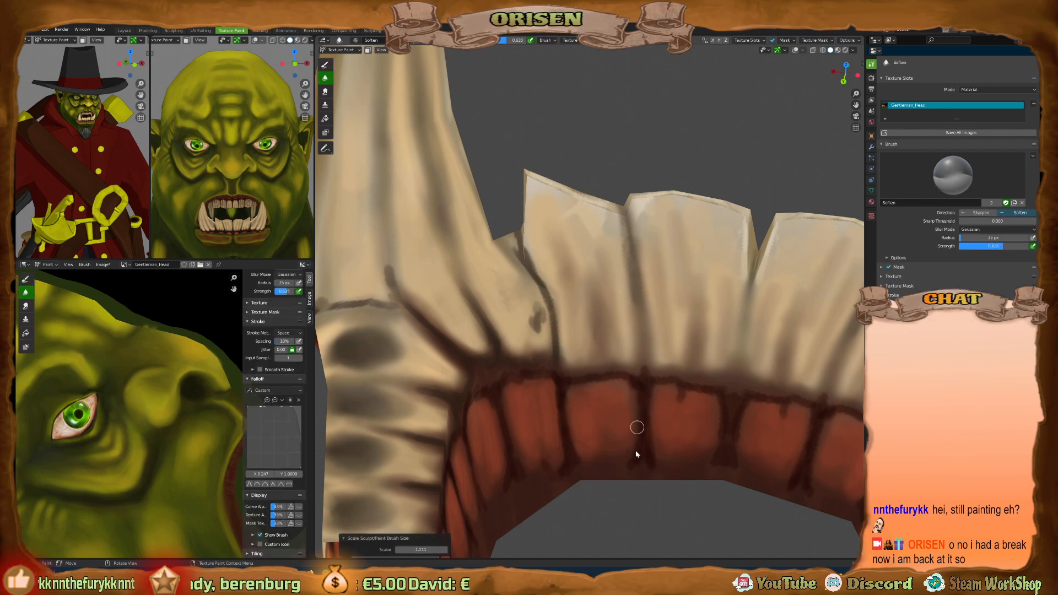
mouse_move(625, 381)
mouse_down()
mouse_move(578, 382)
mouse_move(644, 369)
mouse_up()
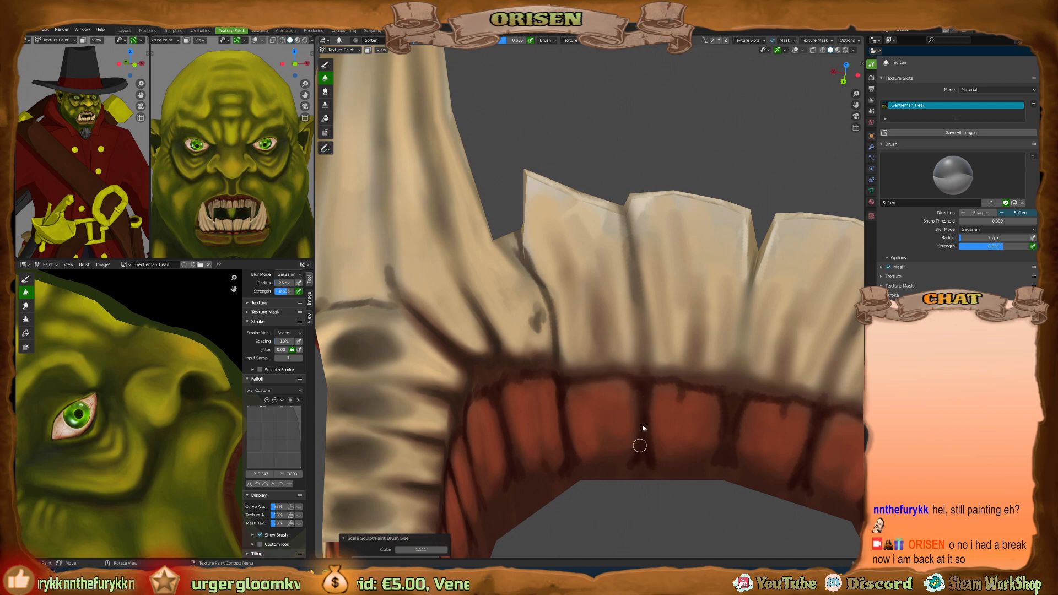
Set the Soften strength to about 0.55 and blend the dark outlines where the front teeth meet the inner gum.
drag(495, 46, 490, 48)
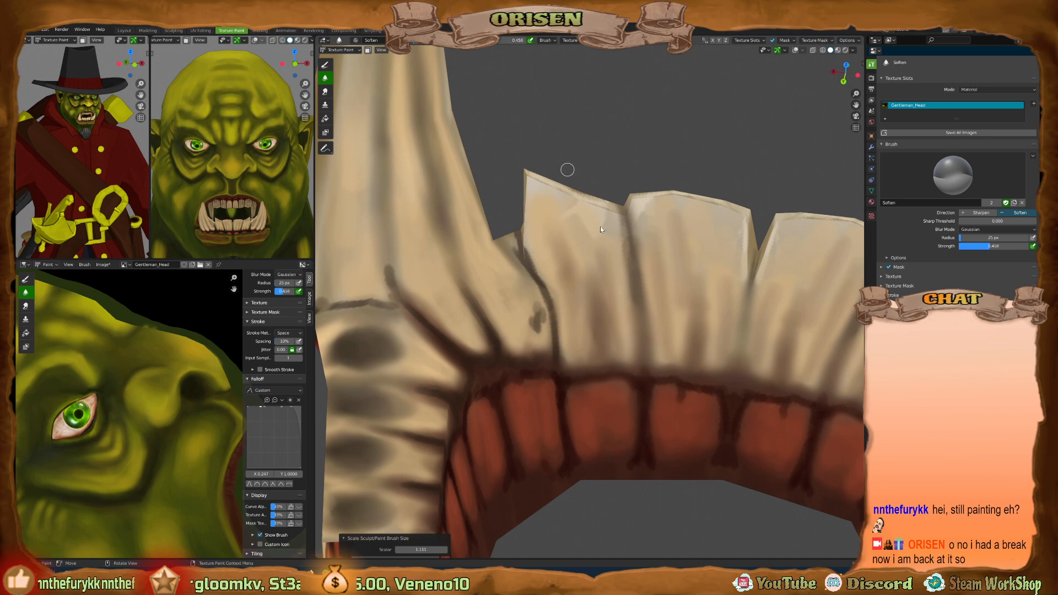
middle_drag(641, 407, 635, 409)
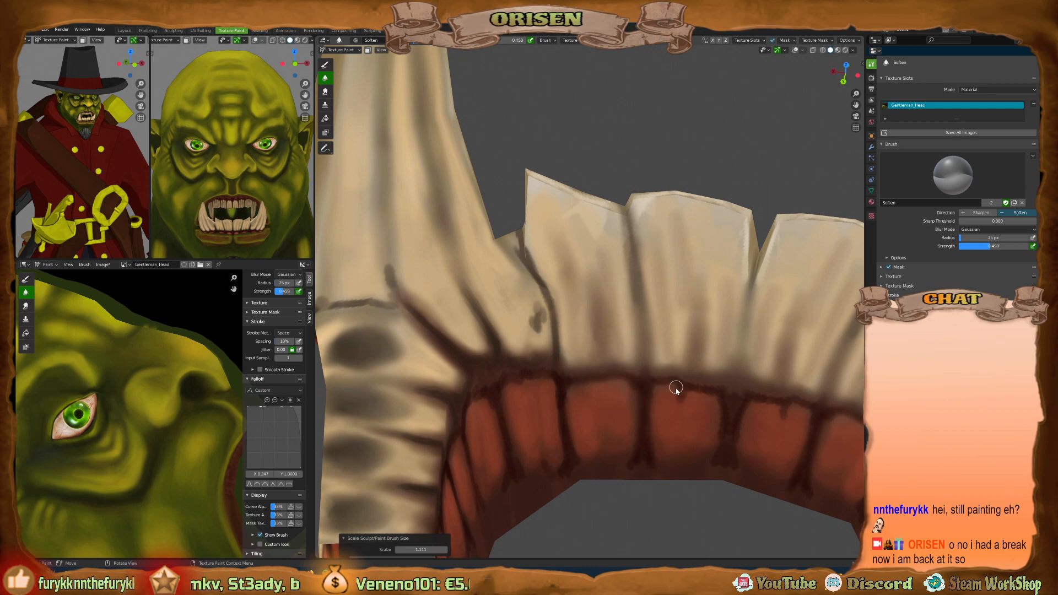
drag(505, 55, 518, 51)
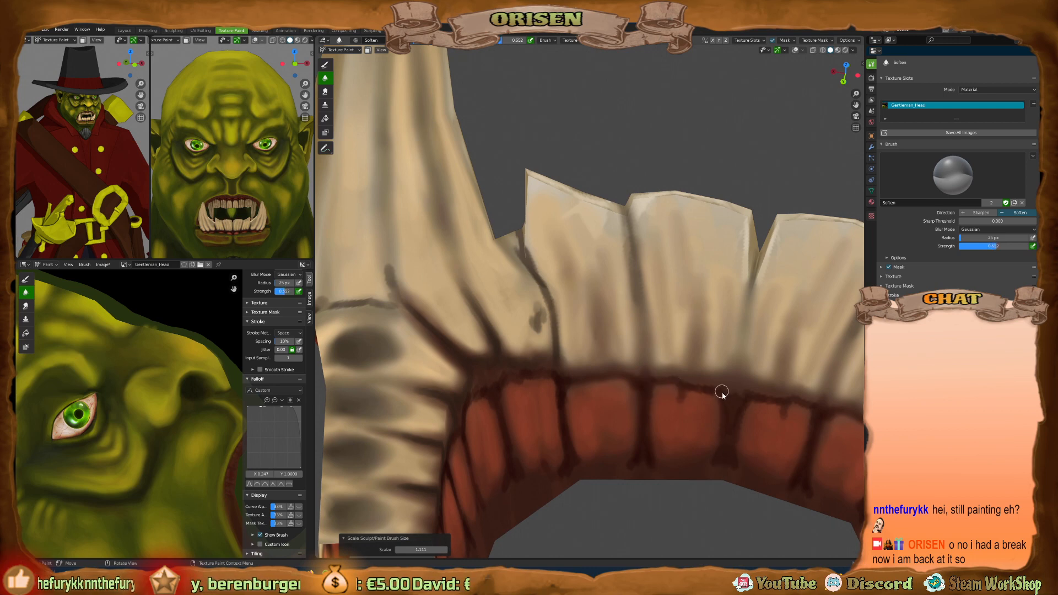
key(ctrl+z)
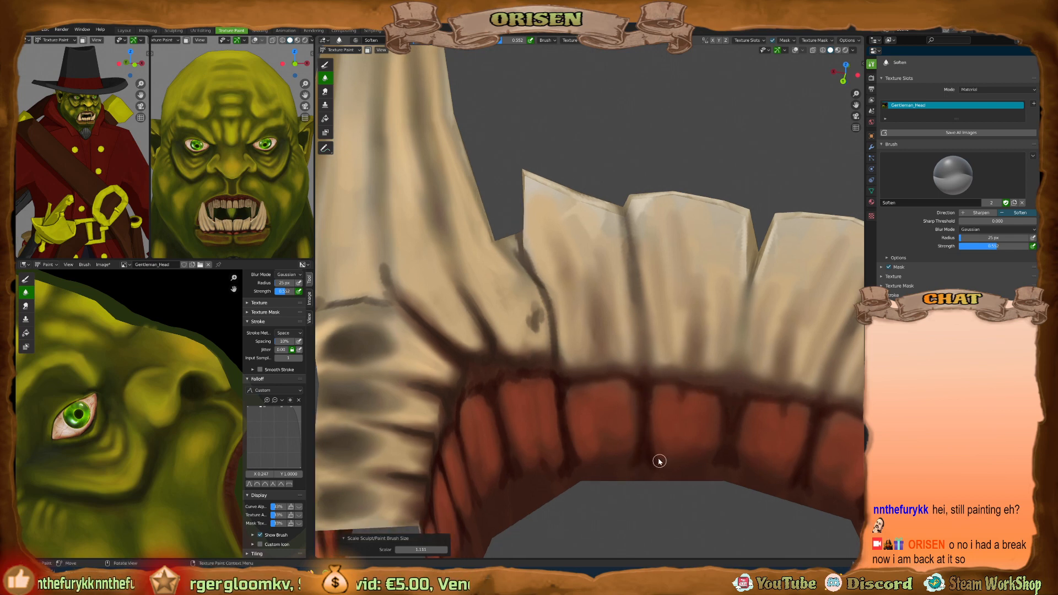
key(ctrl+z)
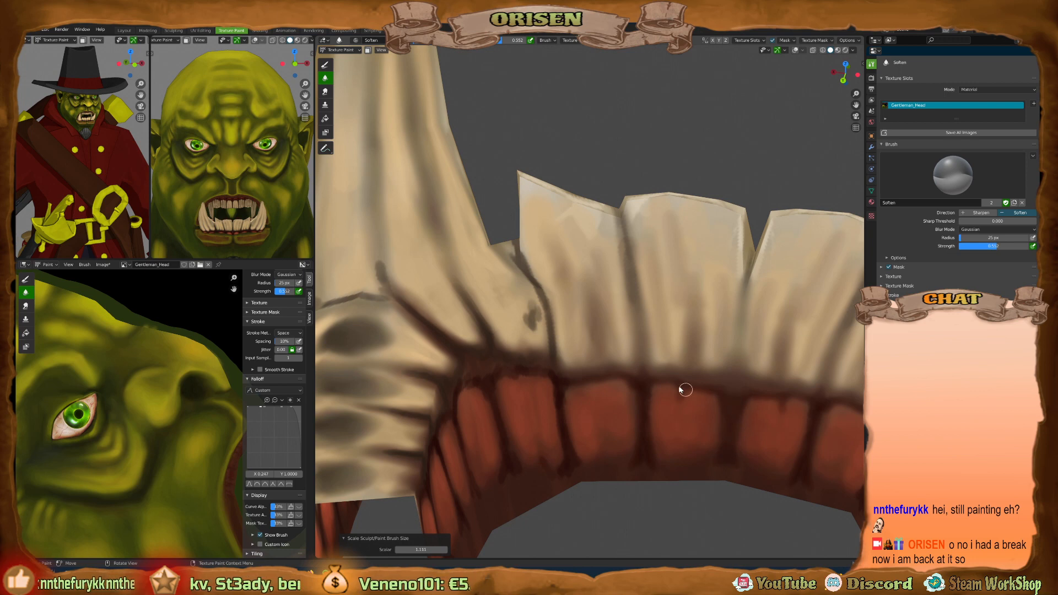
Soften the dark red outlines around the inner gum bumps below the base of the tusk.
middle_drag(601, 405, 541, 380)
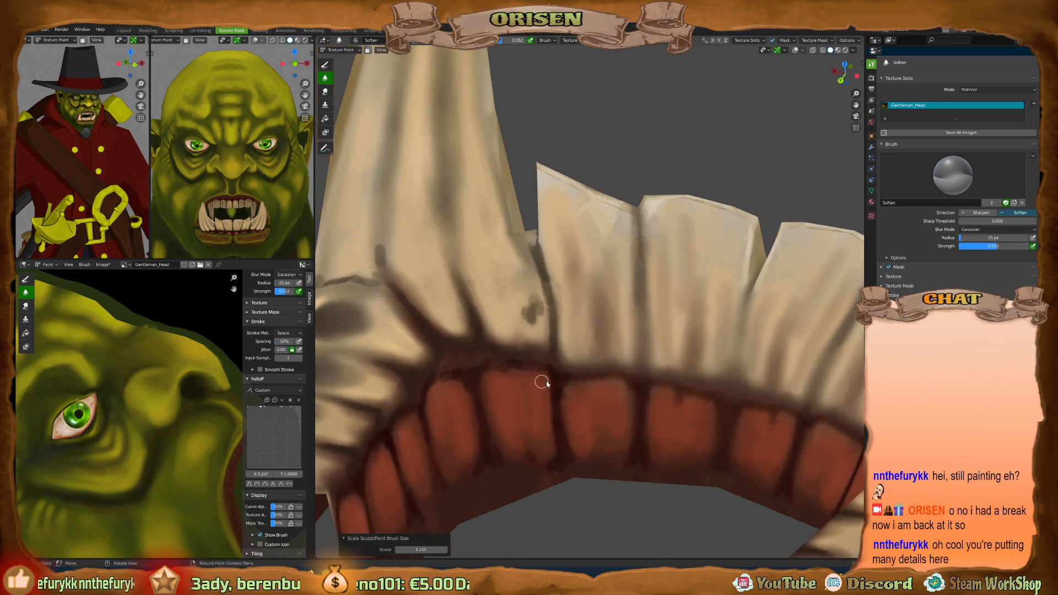
scroll(551, 441, up, 2)
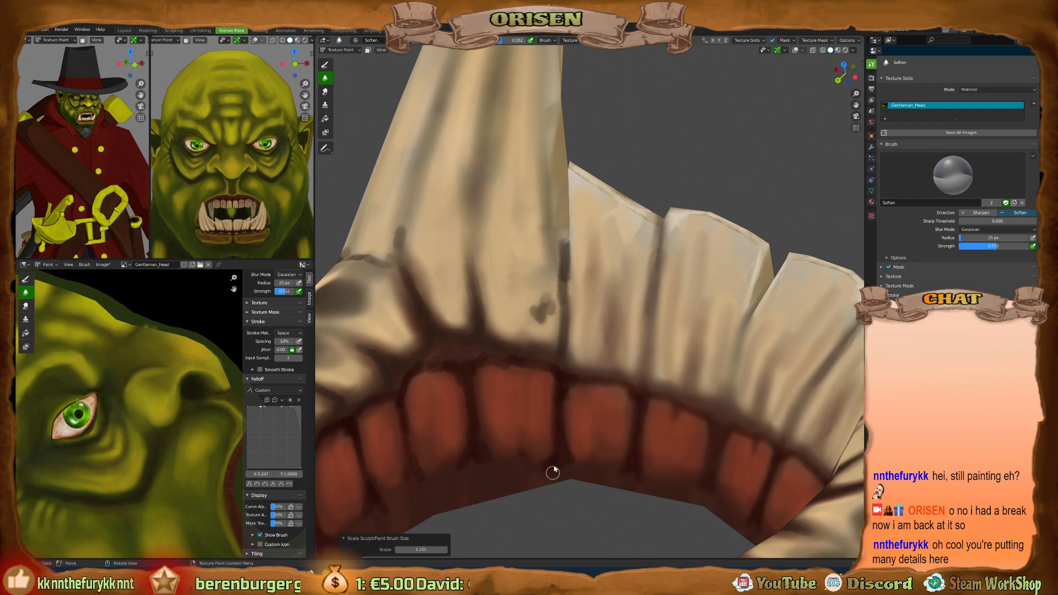
mouse_move(550, 470)
middle_down()
mouse_move(537, 449)
mouse_move(562, 444)
middle_up()
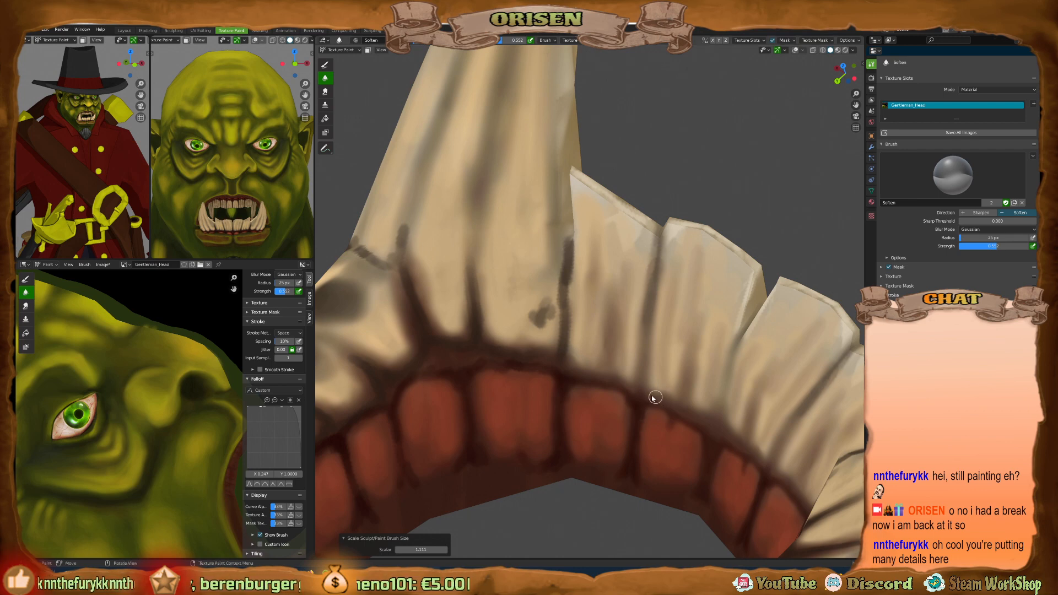
shift+middle_drag(609, 354, 658, 368)
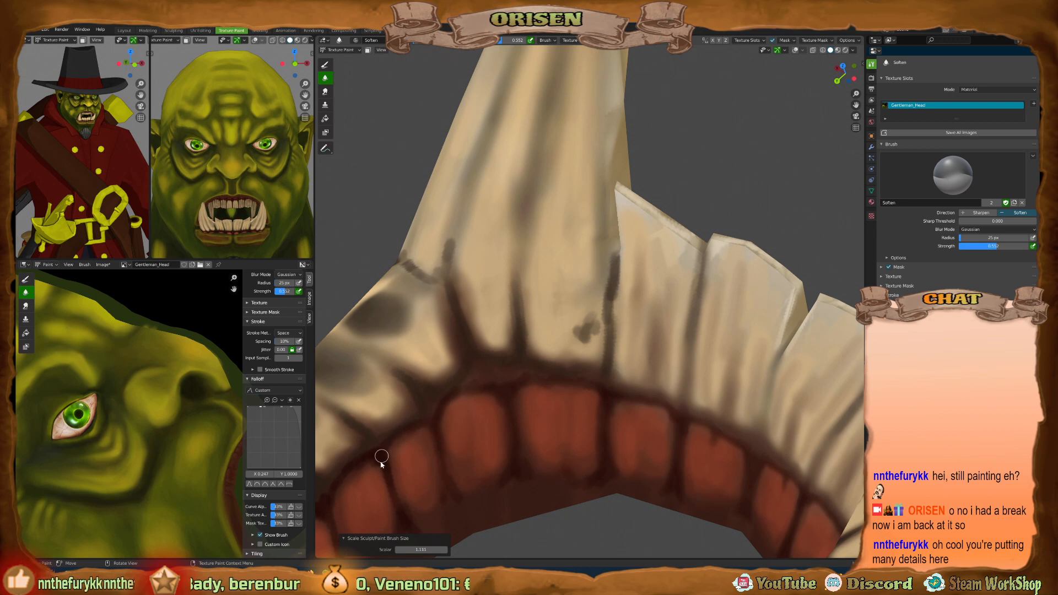
shift+middle_drag(529, 360, 612, 260)
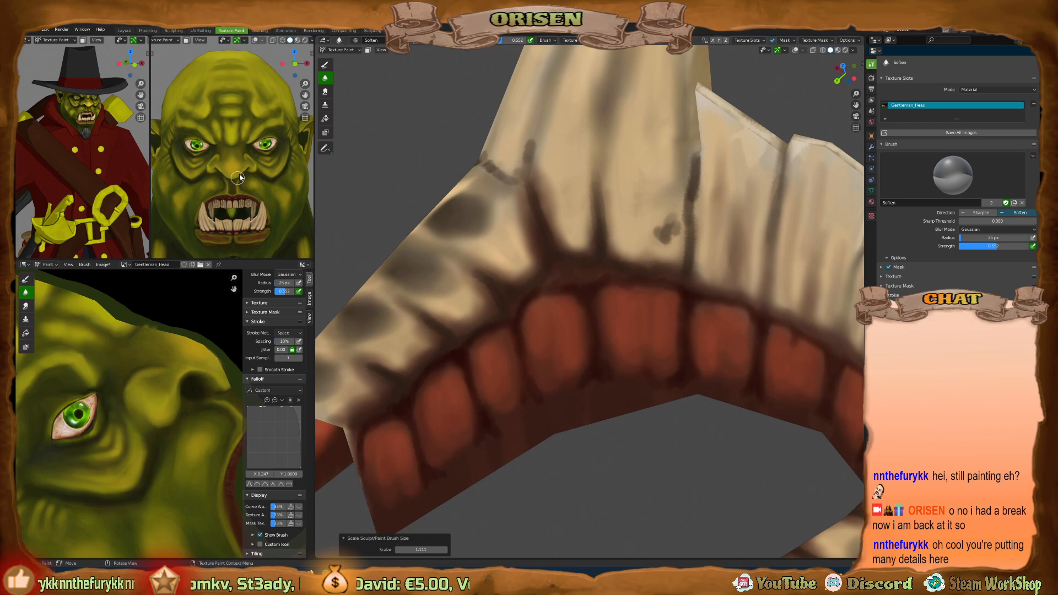
Inspect the head up close and from a three-quarter angle in the head preview.
scroll(262, 148, up, 6)
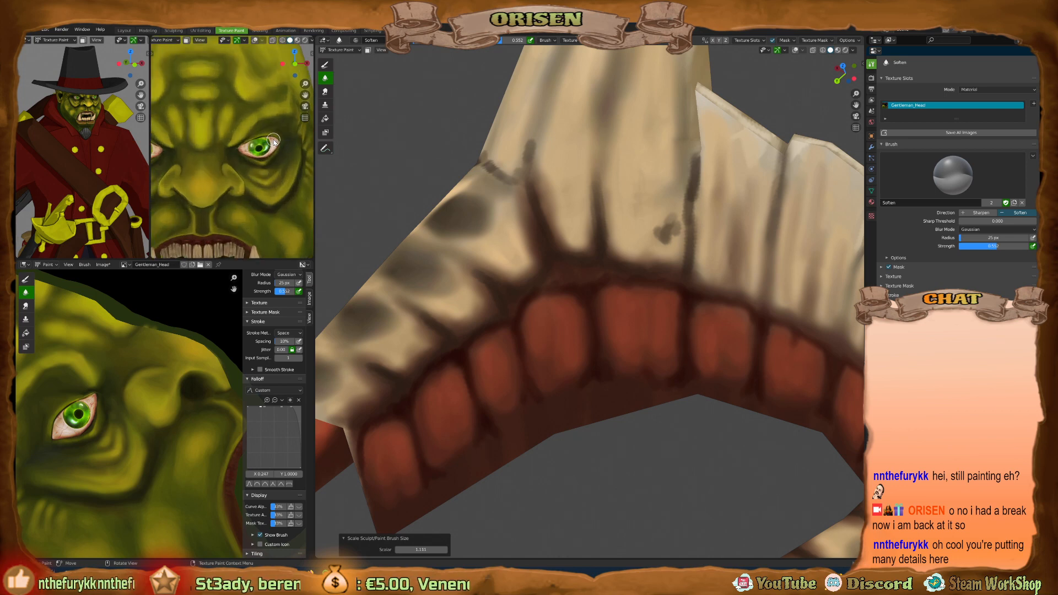
shift+middle_drag(264, 161, 230, 172)
scroll(241, 124, down, 1)
scroll(231, 171, down, 5)
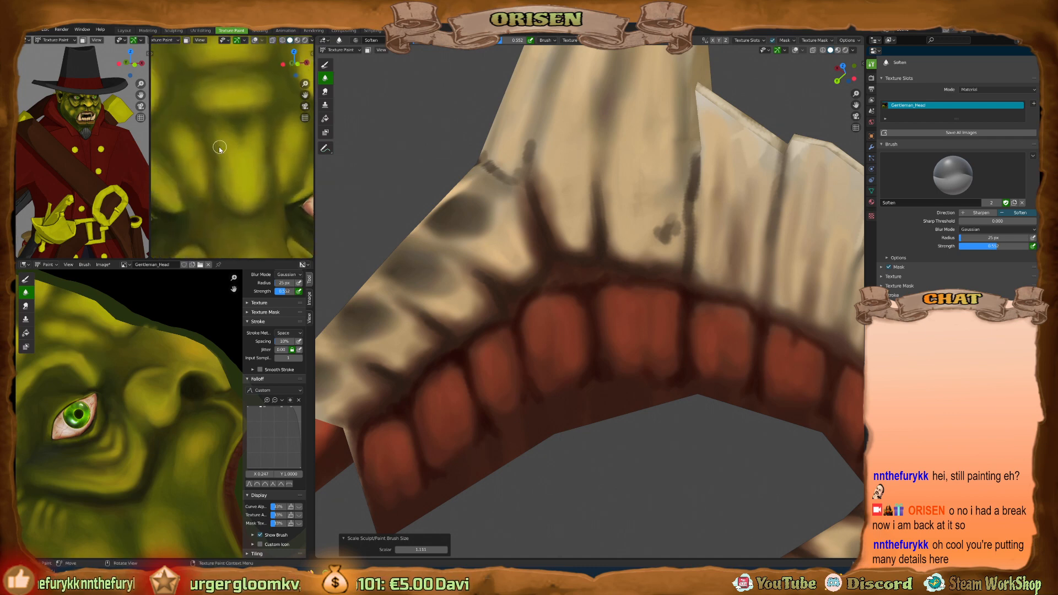
scroll(245, 183, down, 2)
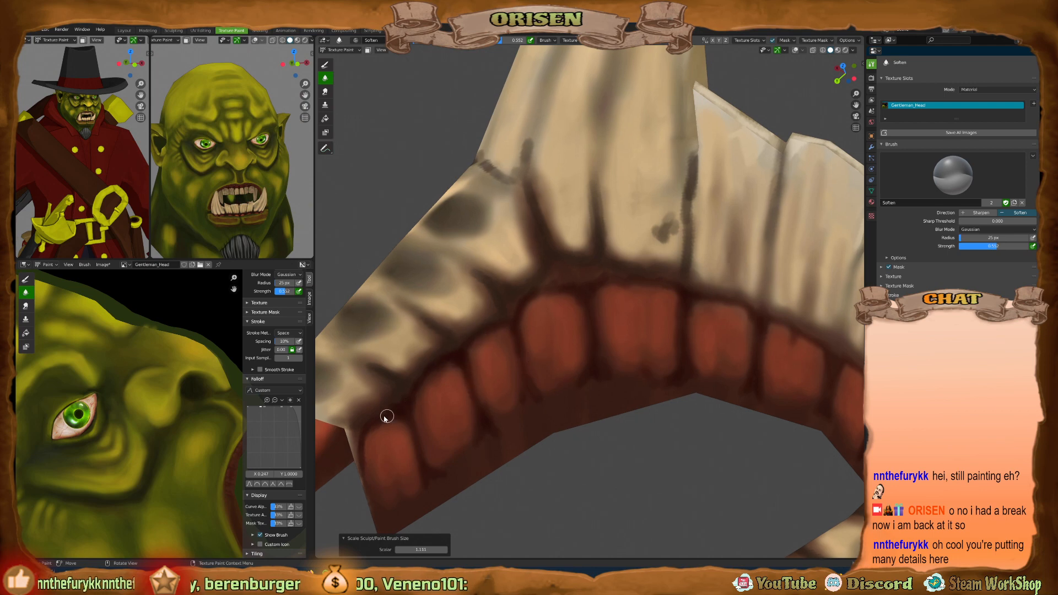
Soften the separations between the inner gum bumps below the molars.
mouse_move(363, 467)
middle_down()
mouse_move(389, 412)
mouse_move(366, 428)
middle_up()
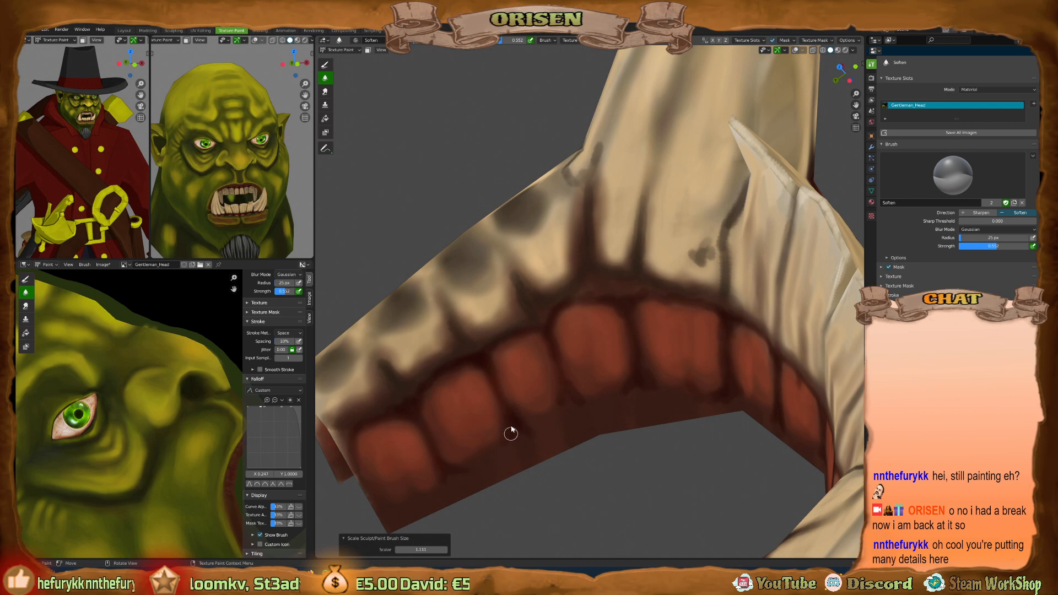
middle_drag(511, 432, 480, 356)
middle_drag(440, 385, 562, 353)
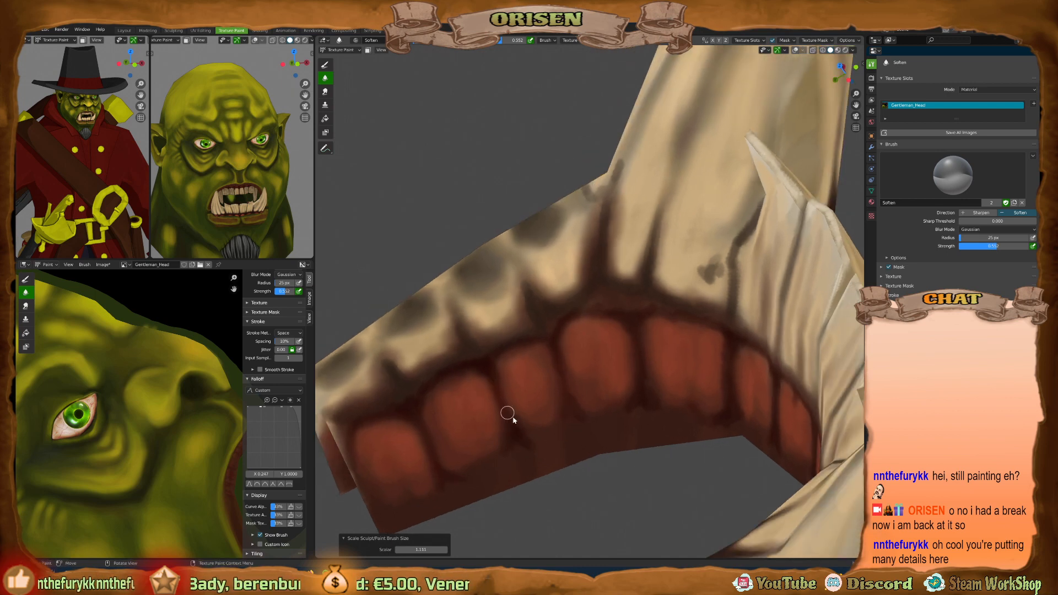
middle_drag(561, 368, 559, 333)
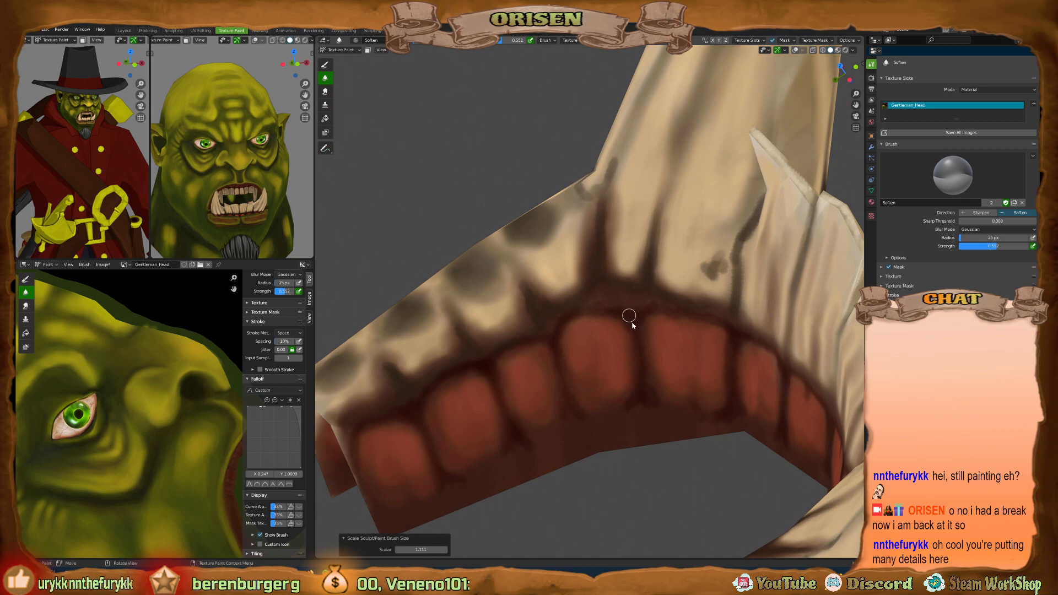
Blend the hard dark marks at the tusk's inner base, the small spot on it and the gap beside the front tooth.
middle_drag(637, 297, 593, 191)
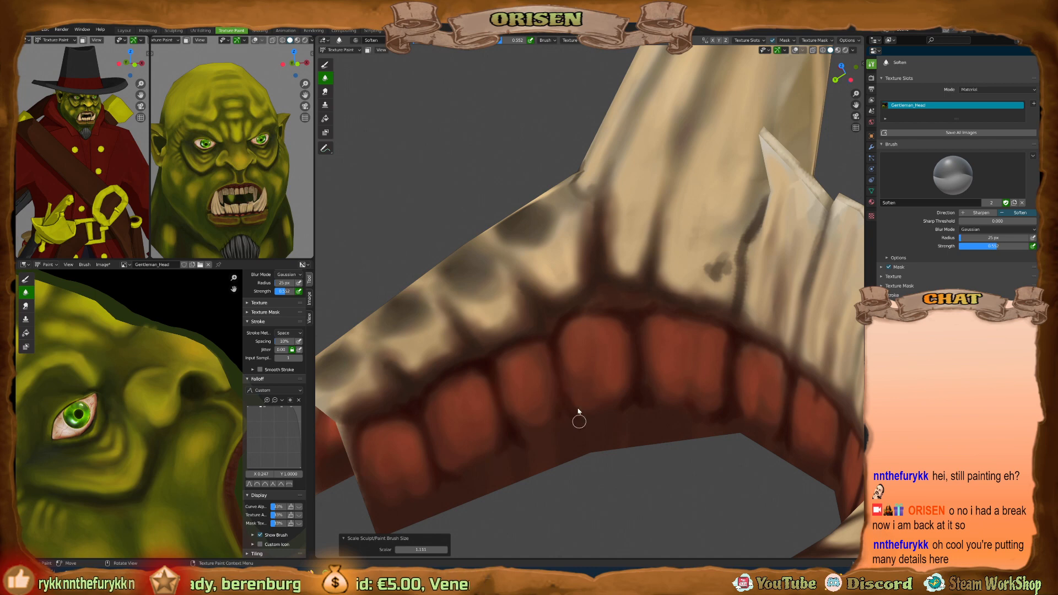
middle_drag(622, 410, 644, 395)
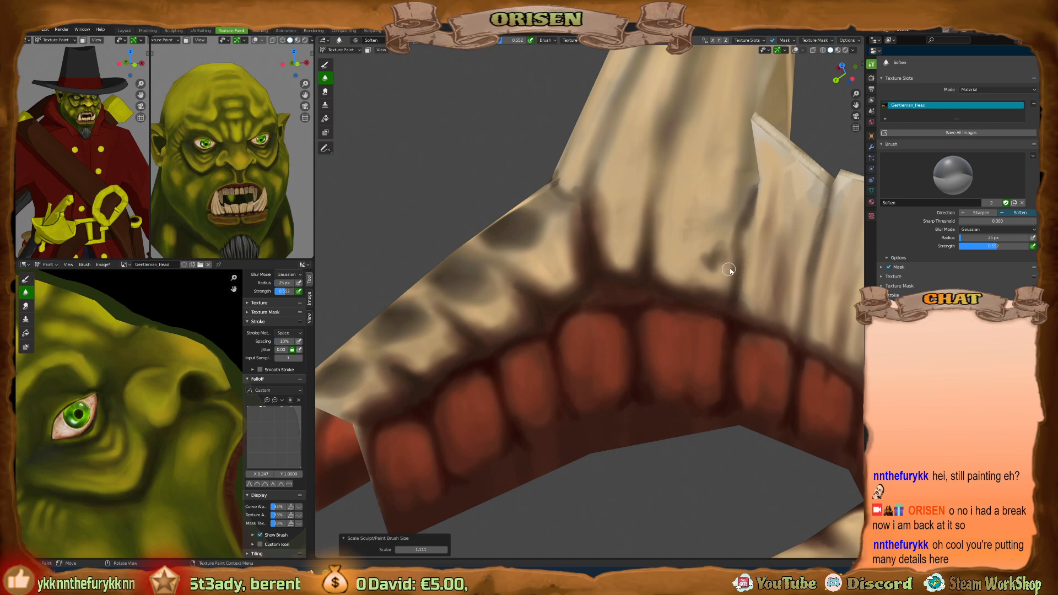
middle_drag(579, 284, 596, 276)
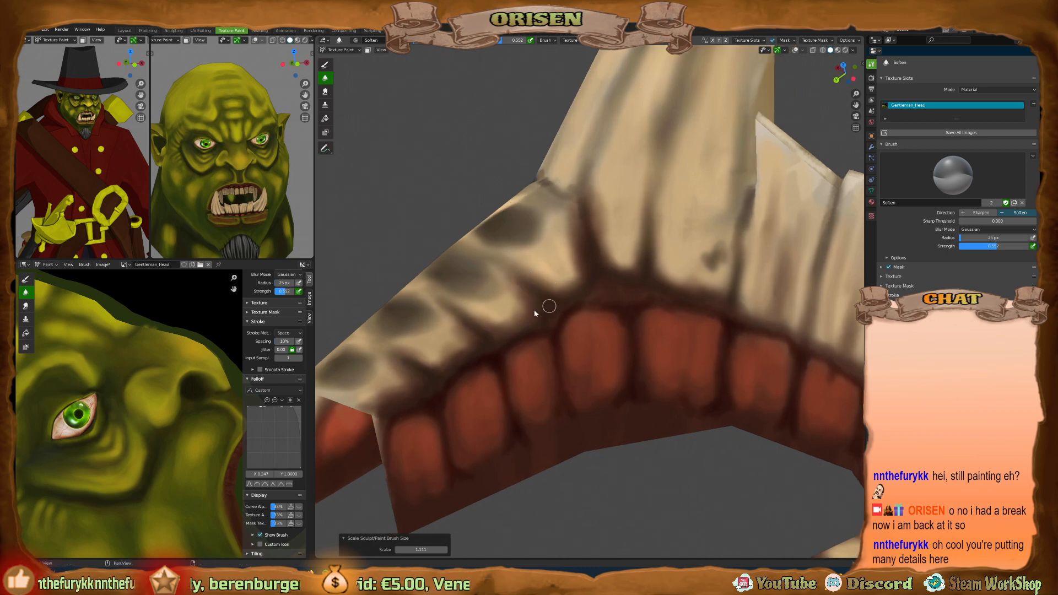
middle_drag(534, 313, 496, 330)
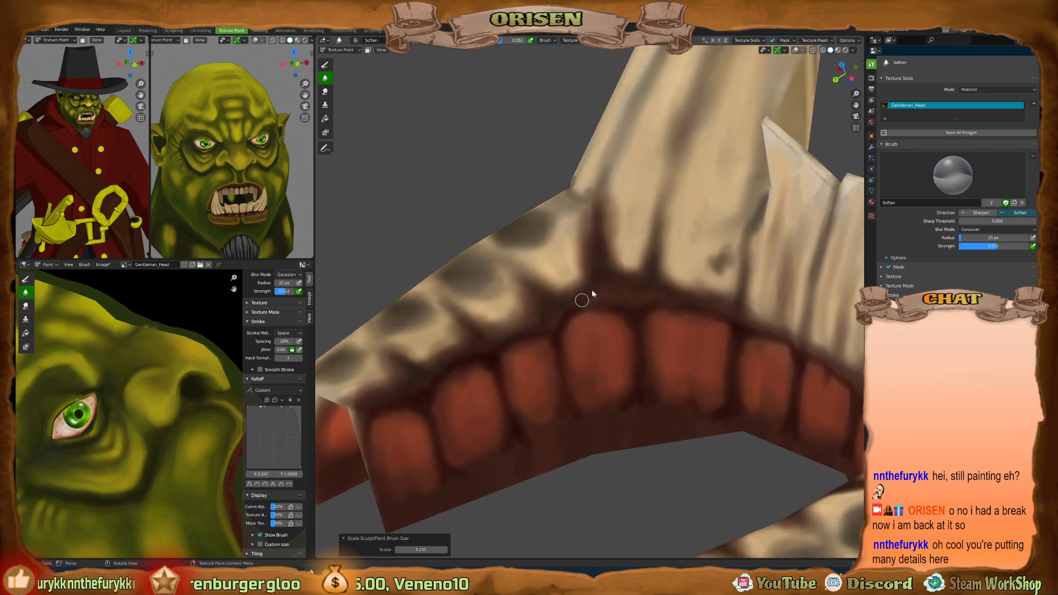
mouse_move(574, 208)
middle_down()
mouse_move(648, 259)
mouse_move(574, 213)
middle_up()
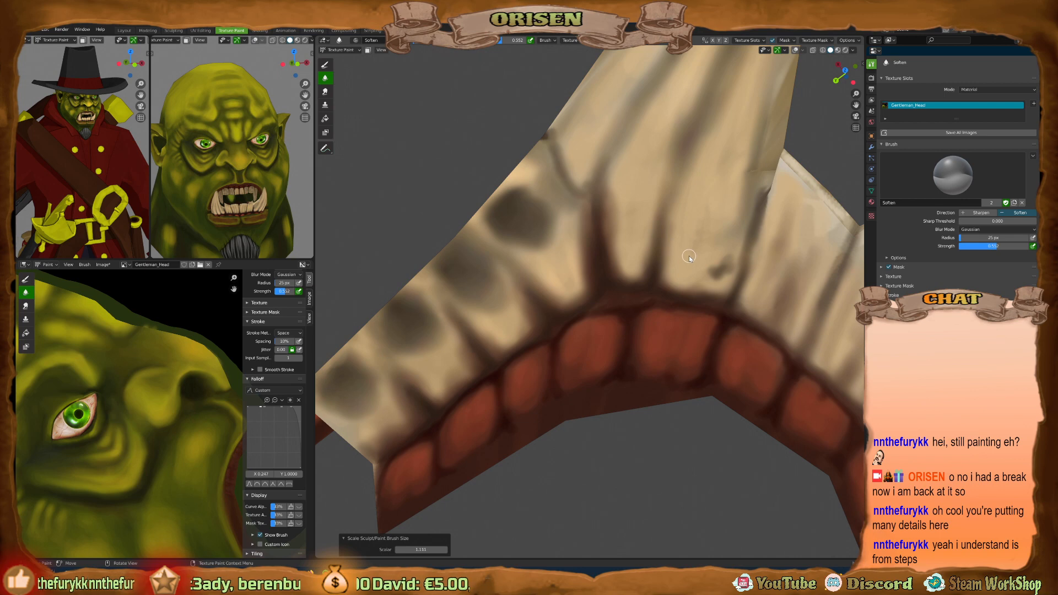
Switch to the Draw brush, enlarge its radius and reshape its falloff curve for painting the inner gum bumps.
scroll(676, 257, up, 4)
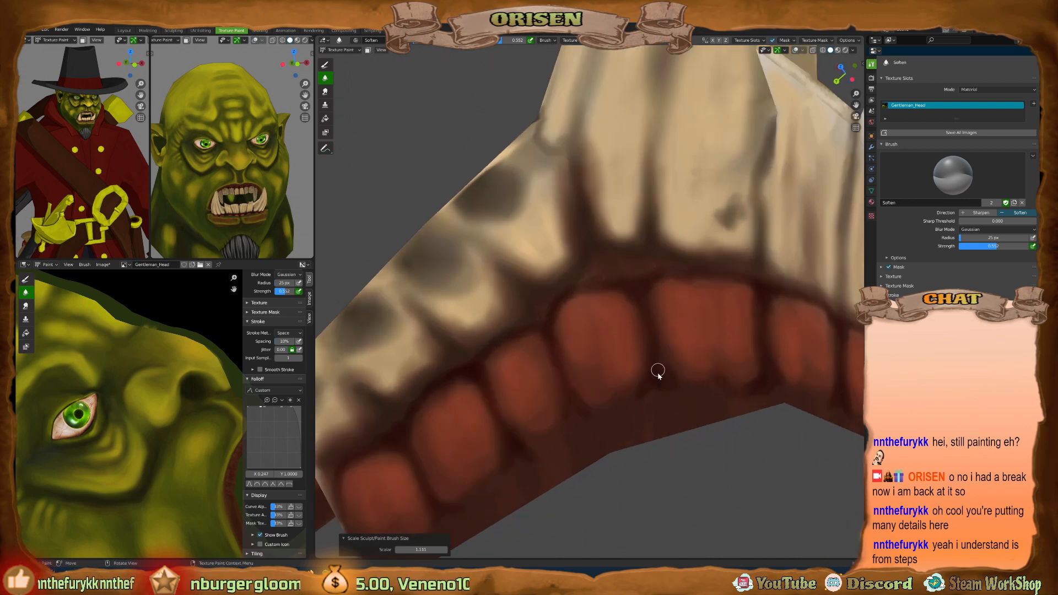
mouse_move(658, 374)
middle_down()
mouse_move(605, 388)
mouse_move(557, 359)
middle_up()
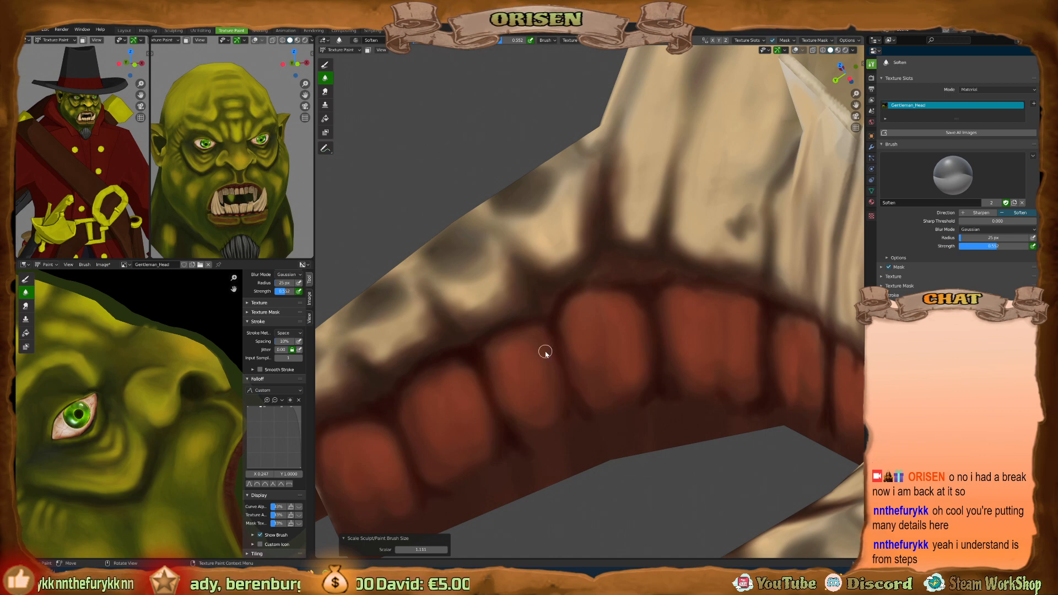
mouse_move(492, 392)
middle_down()
mouse_move(564, 342)
mouse_move(600, 349)
mouse_move(595, 314)
mouse_move(598, 331)
middle_up()
scroll(482, 331, up, 3)
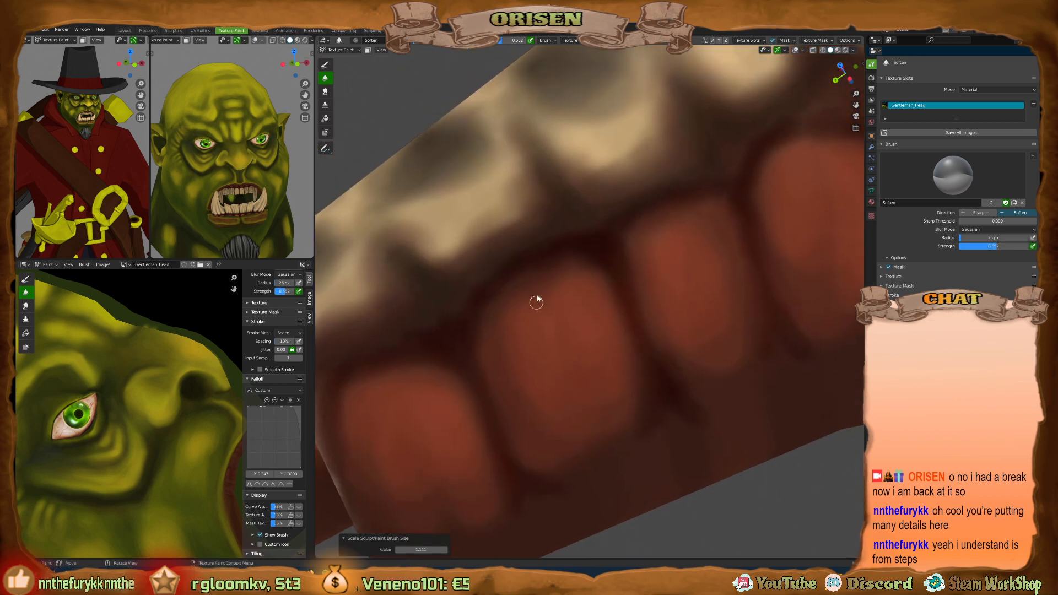
click(325, 64)
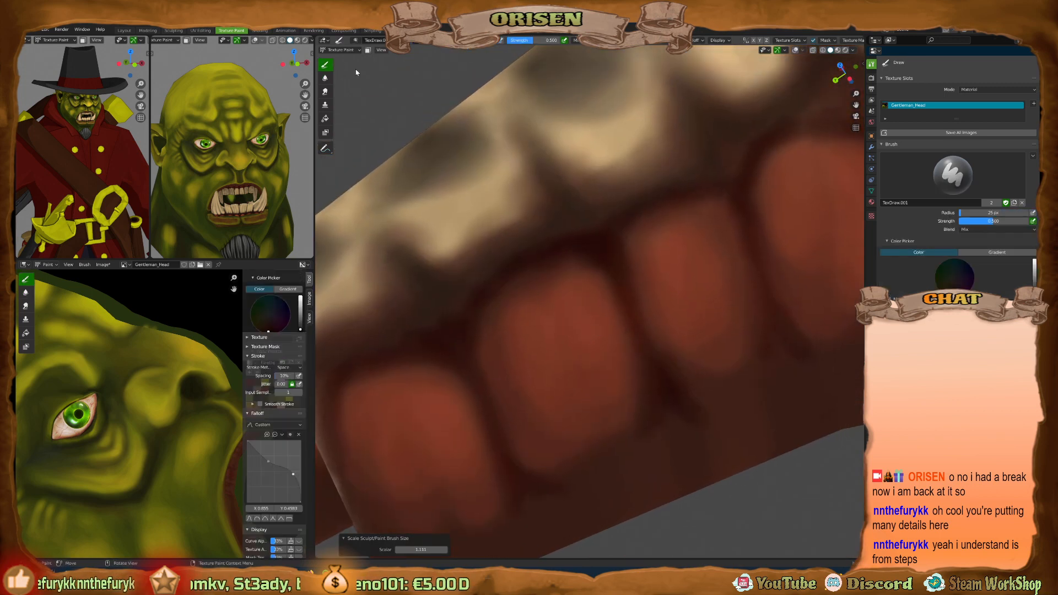
right_click(562, 328)
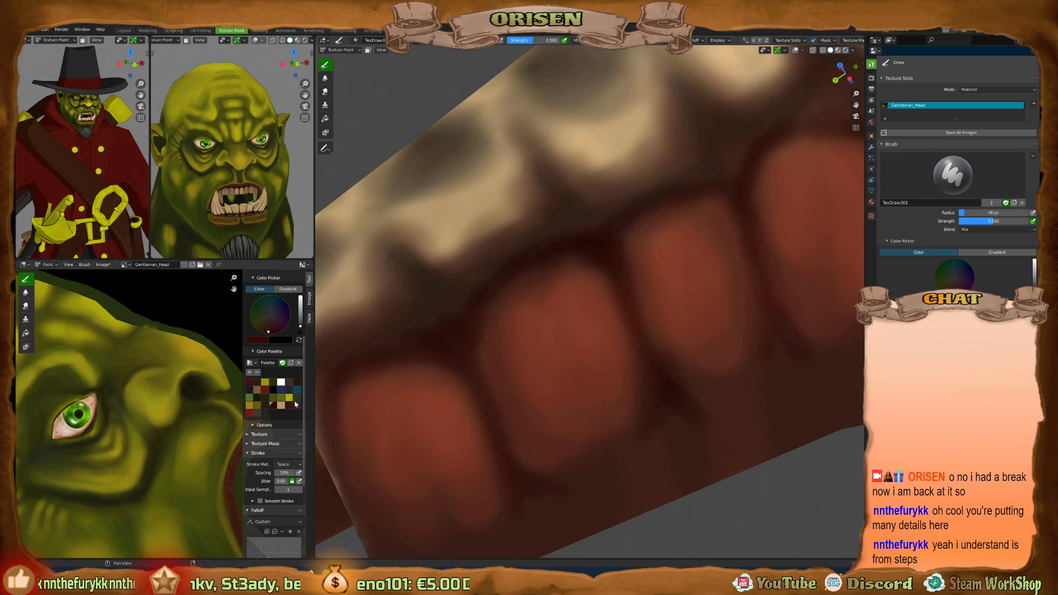
scroll(276, 468, down, 5)
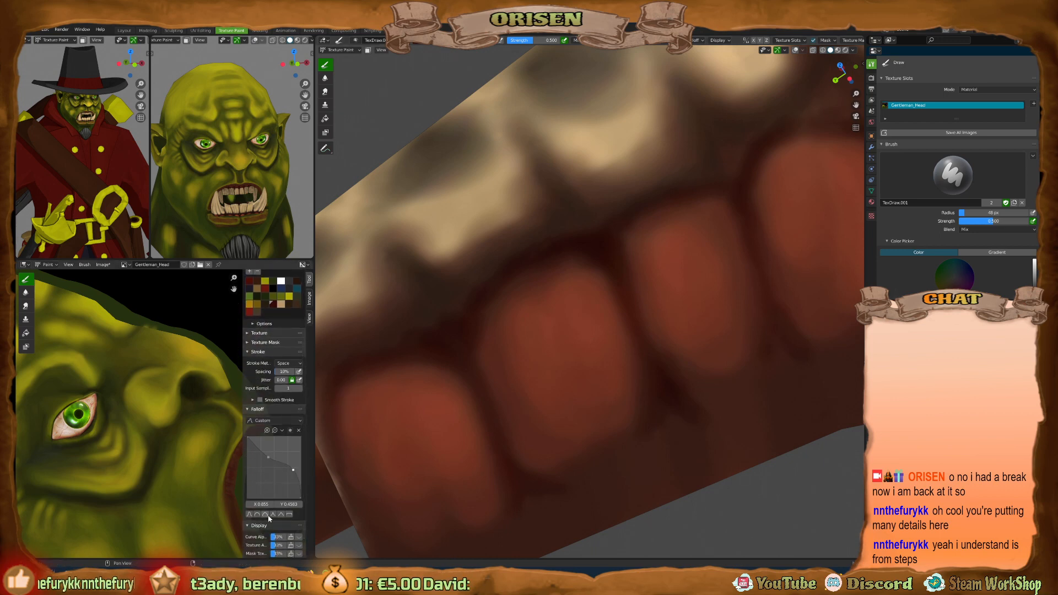
click(273, 514)
drag(272, 486, 293, 492)
drag(256, 455, 257, 453)
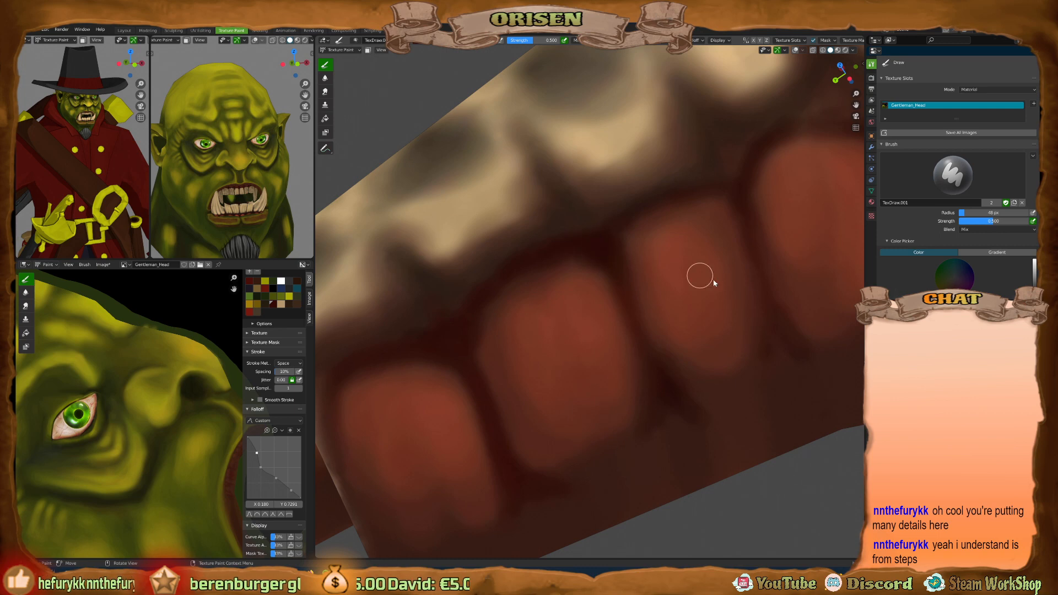
Paint highlights in a brightened, sampled gum red along the upper edges of the inner gum bumps below the molars.
key(s)
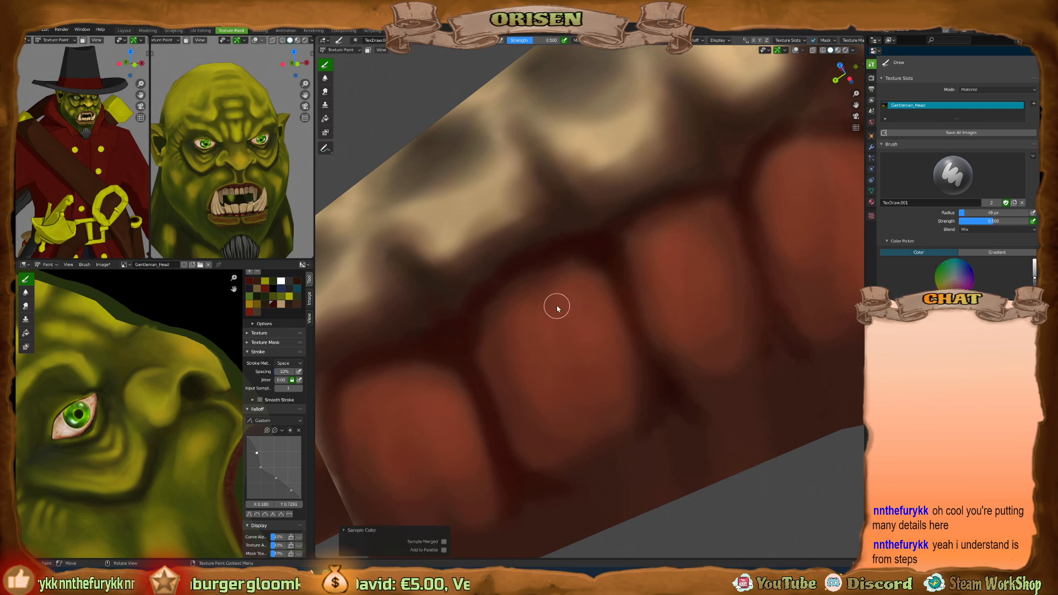
drag(1030, 281, 1034, 267)
mouse_move(506, 322)
mouse_down()
mouse_move(545, 283)
mouse_move(579, 276)
mouse_move(599, 309)
mouse_move(533, 300)
mouse_move(595, 295)
mouse_up()
mouse_move(653, 258)
mouse_down()
mouse_move(706, 210)
mouse_move(675, 236)
mouse_up()
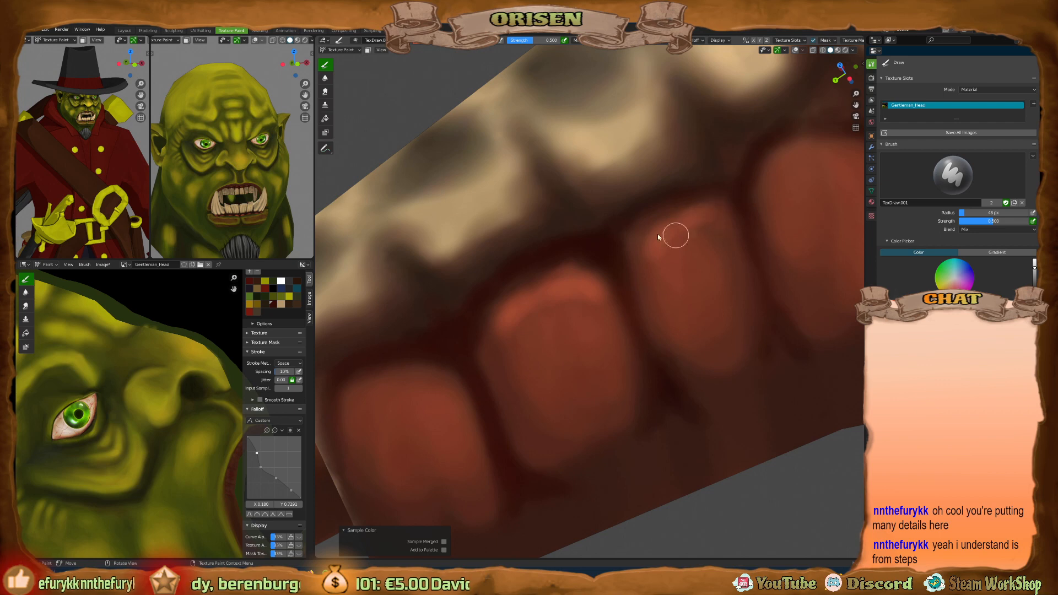
mouse_move(357, 396)
mouse_down()
mouse_move(395, 378)
mouse_move(448, 402)
mouse_move(472, 433)
mouse_up()
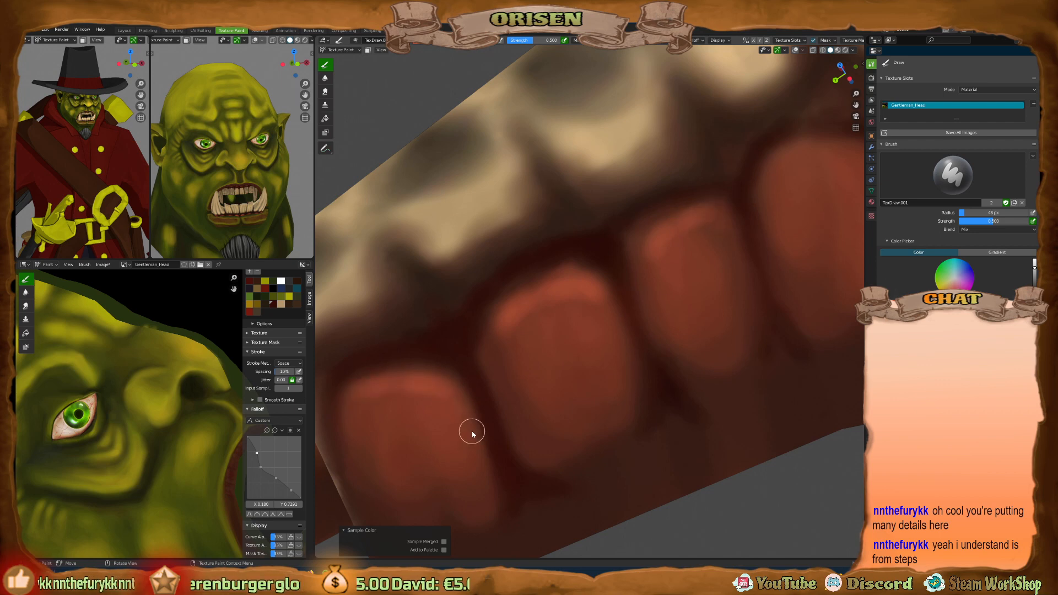
Blend the new gum highlights with the Soften brush and set its strength to 0.685.
key(shift+space)
click(461, 320)
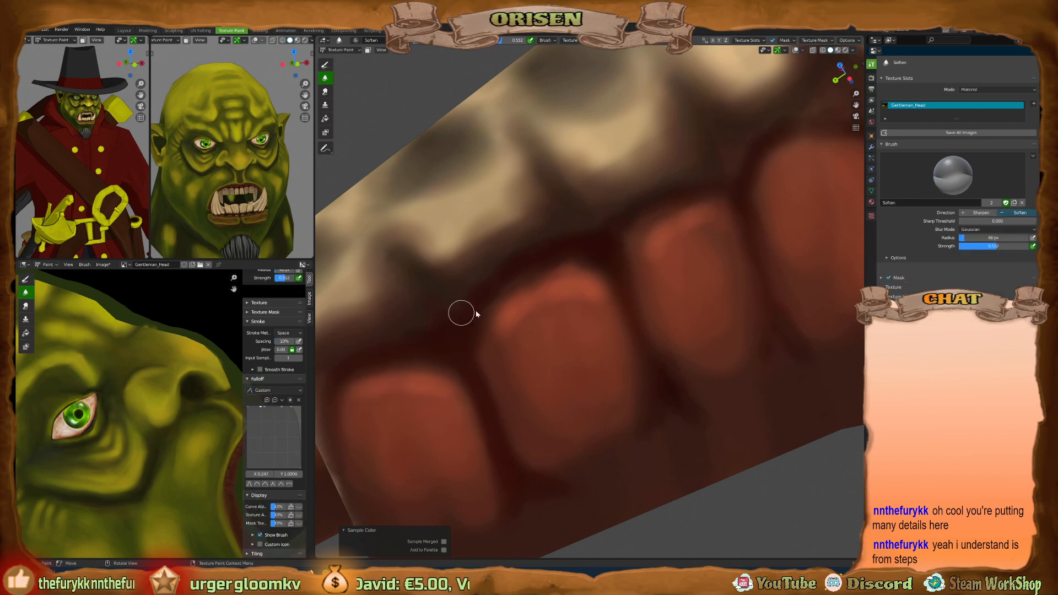
mouse_move(510, 376)
mouse_down()
mouse_move(505, 349)
mouse_move(569, 305)
mouse_move(600, 302)
mouse_move(553, 330)
mouse_up()
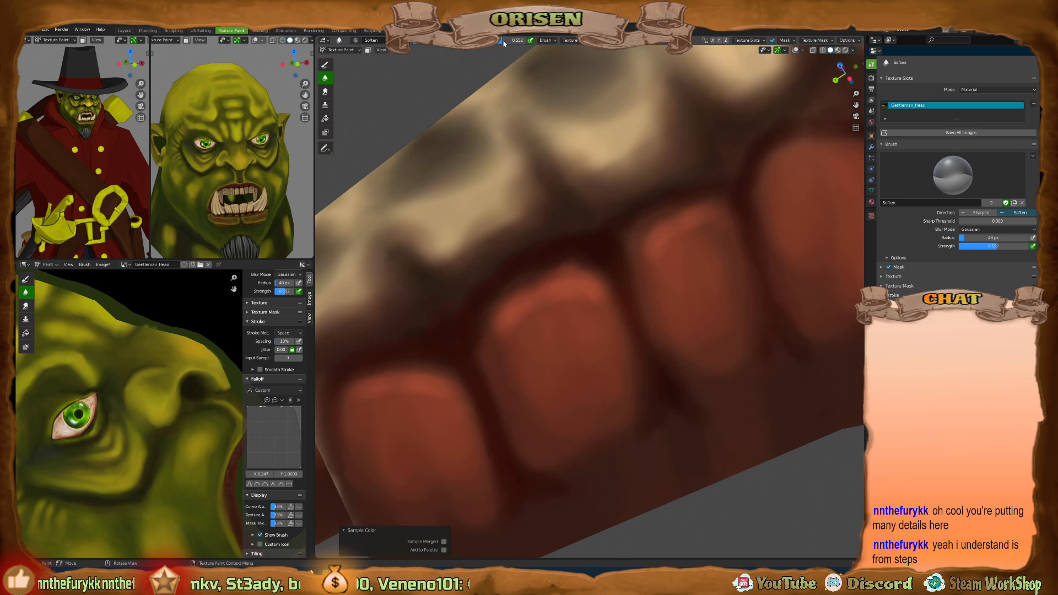
drag(504, 43, 508, 44)
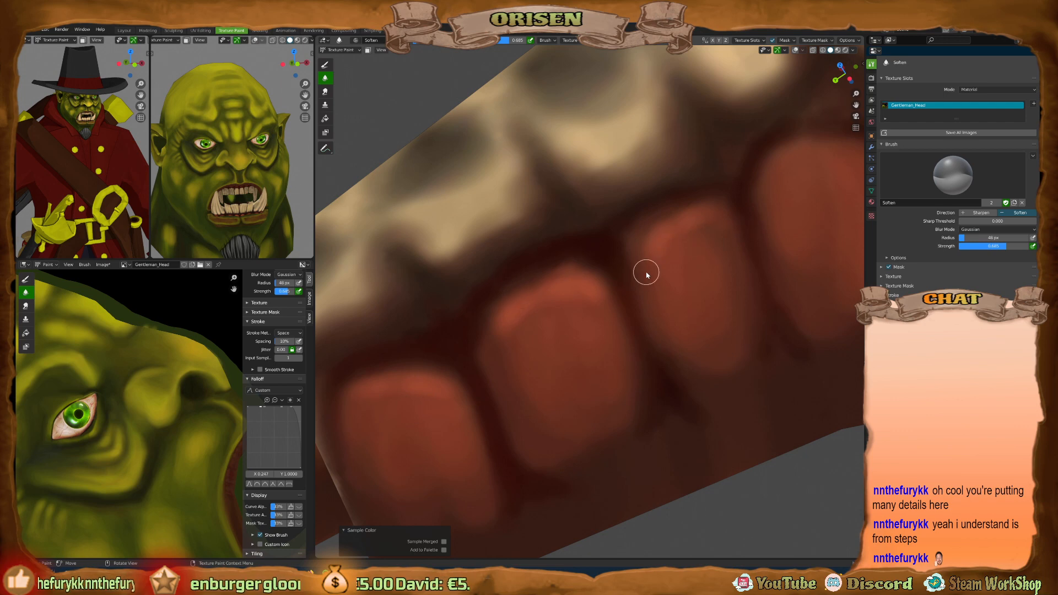
scroll(638, 267, down, 4)
middle_drag(610, 263, 591, 315)
scroll(510, 381, up, 3)
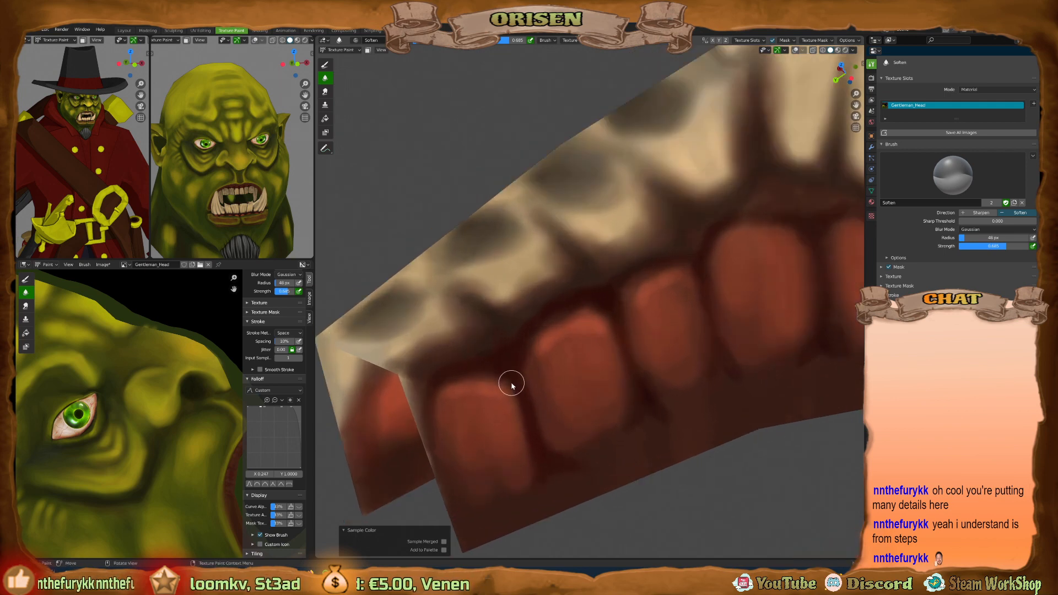
Examine the painted jaw's outer and inner gums from several angles and check the mouth in the head preview.
mouse_move(613, 356)
middle_down()
mouse_move(579, 354)
mouse_move(619, 323)
mouse_move(626, 346)
mouse_move(669, 345)
mouse_move(626, 345)
mouse_move(711, 255)
mouse_move(642, 373)
mouse_move(678, 361)
mouse_move(672, 329)
mouse_move(563, 324)
mouse_move(600, 334)
middle_up()
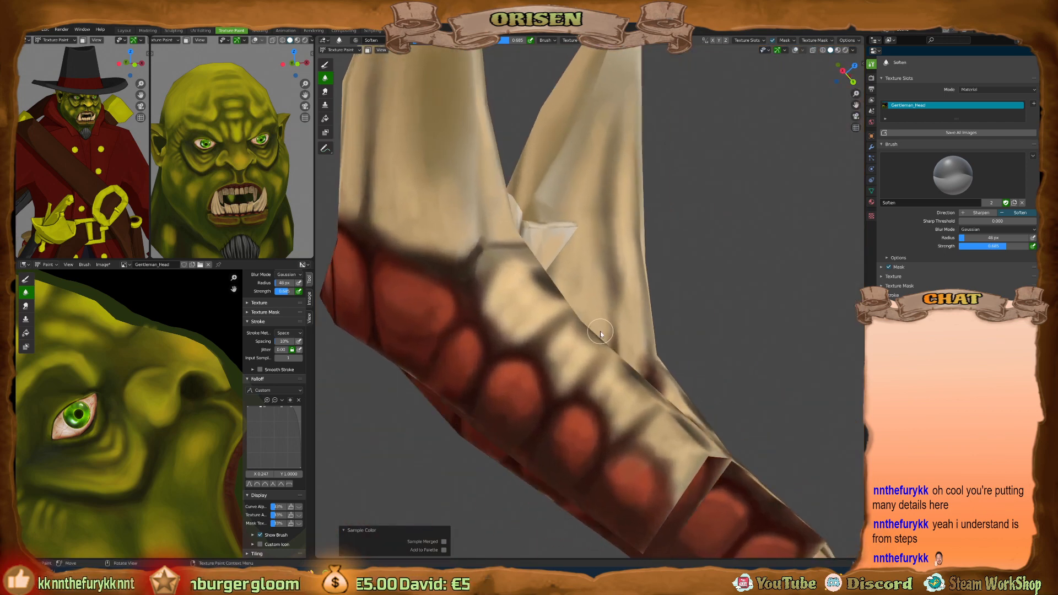
mouse_move(512, 321)
middle_down()
mouse_move(521, 361)
mouse_move(557, 373)
mouse_move(595, 419)
middle_up()
mouse_move(190, 177)
middle_down()
mouse_move(244, 216)
mouse_move(254, 190)
mouse_move(282, 189)
mouse_move(264, 191)
middle_up()
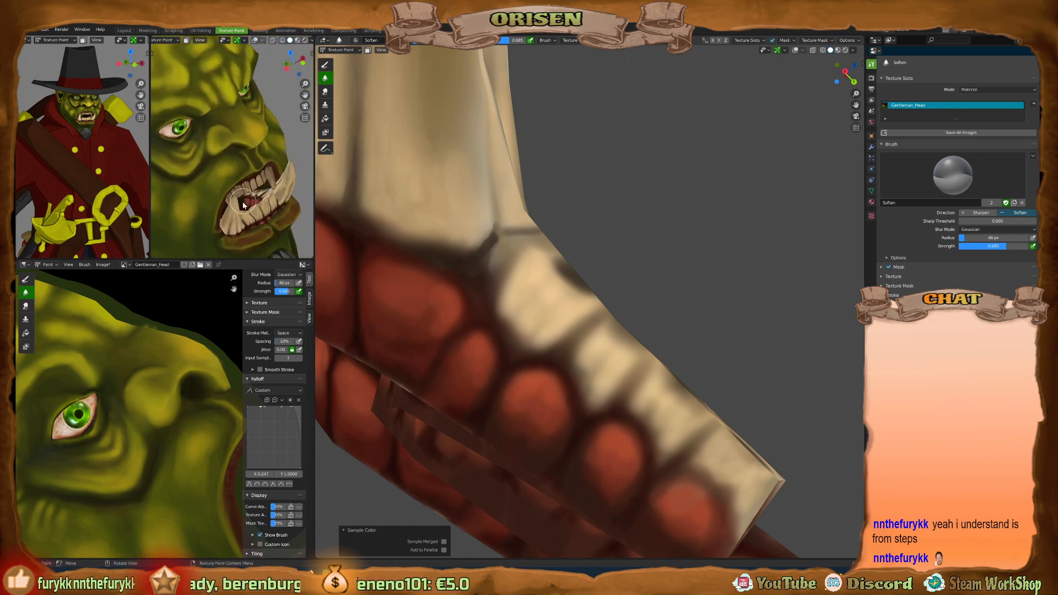
scroll(495, 288, down, 8)
middle_drag(496, 288, 563, 385)
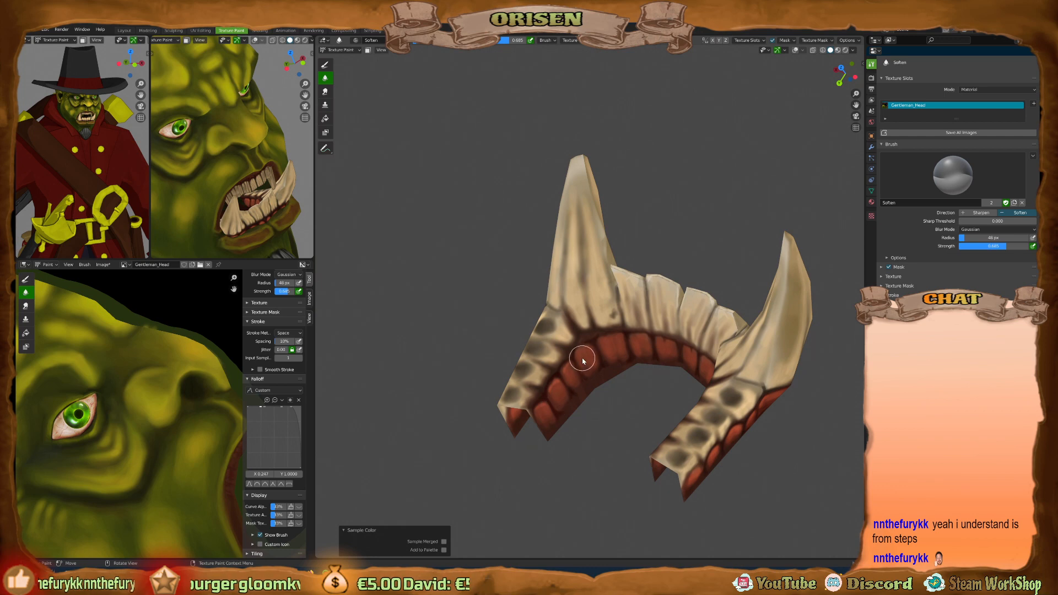
scroll(582, 360, up, 5)
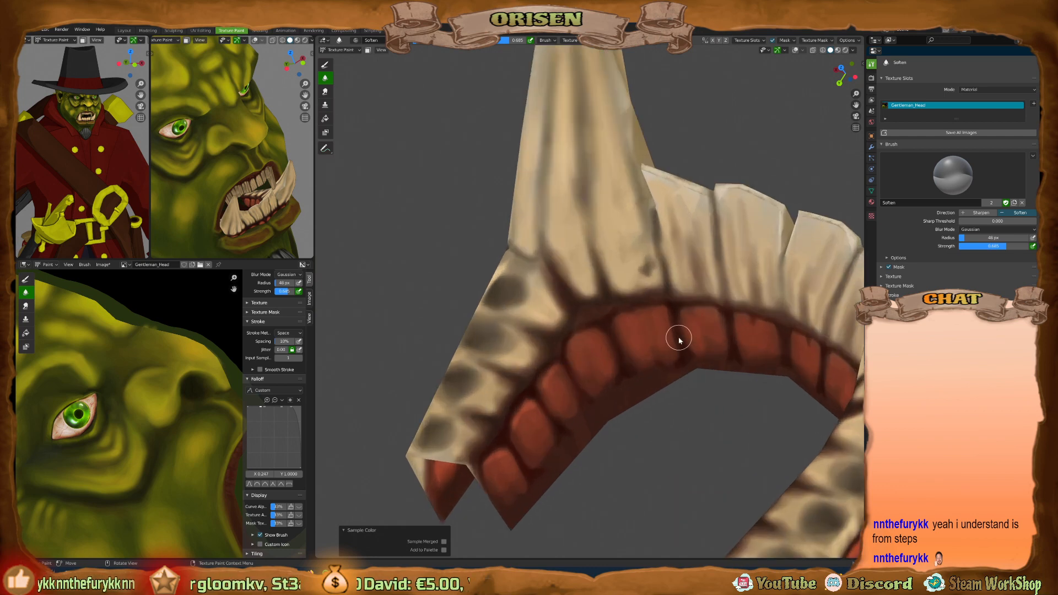
middle_drag(574, 362, 599, 337)
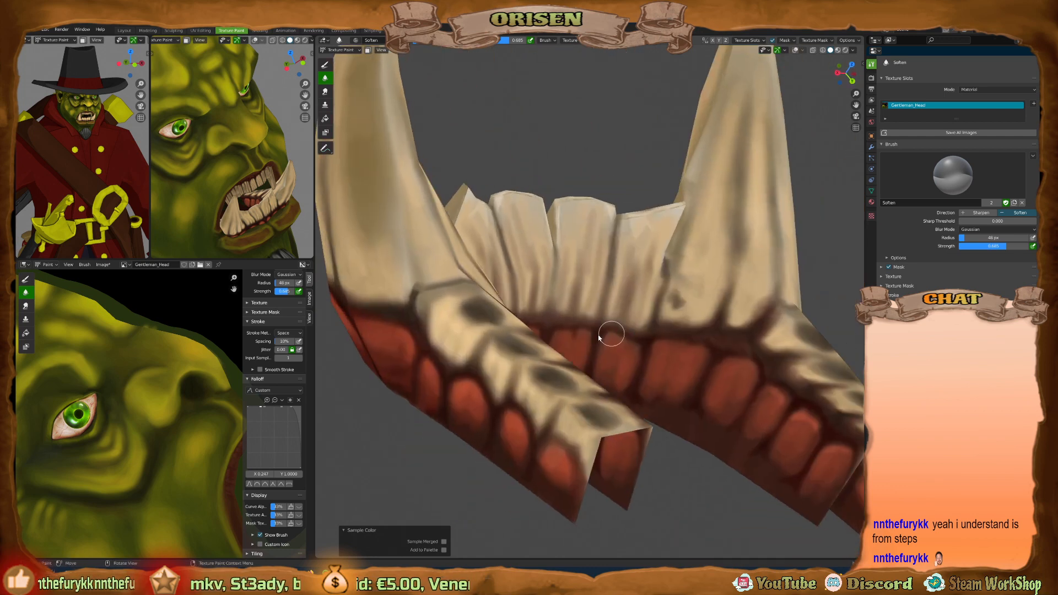
scroll(599, 337, down, 6)
middle_drag(513, 385, 586, 375)
Return to the full character and set the orbit method to Turntable in the preferences.
key(KP_Divide)
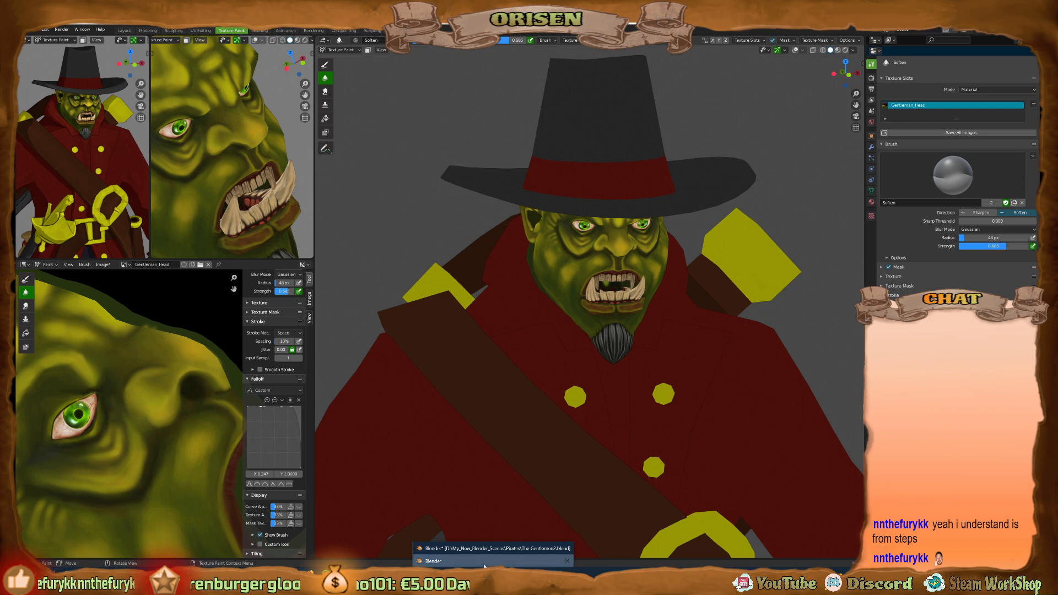
key(ctrl+comma)
click(518, 143)
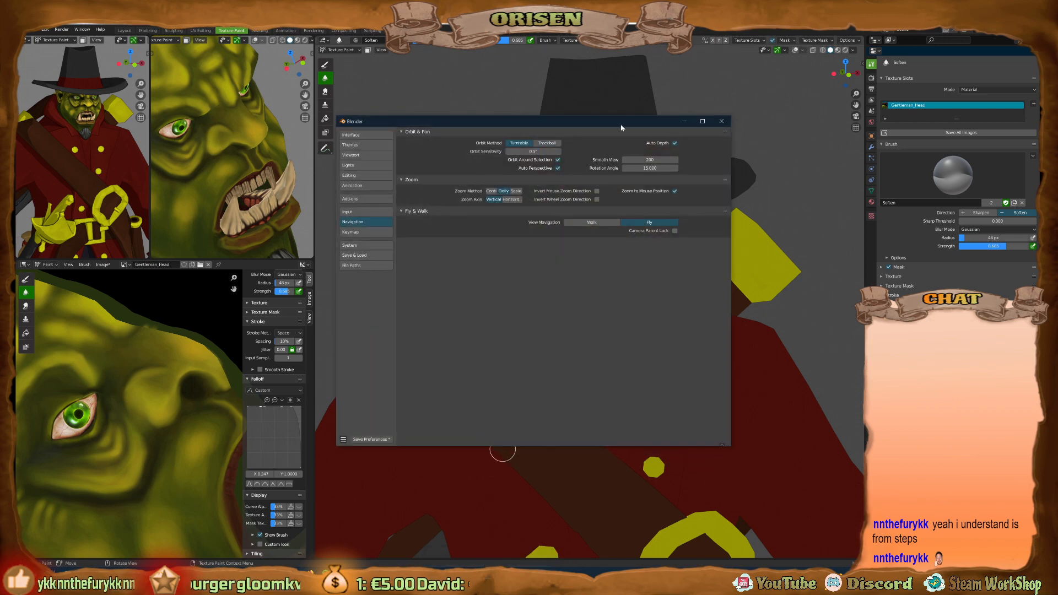
click(683, 121)
Inspect the teeth and tusks inside the orc's mouth from the front and from a three-quarter angle.
drag(287, 64, 294, 64)
middle_drag(250, 174, 220, 176)
click(306, 119)
scroll(260, 194, up, 3)
middle_drag(700, 278, 629, 272)
scroll(629, 271, up, 3)
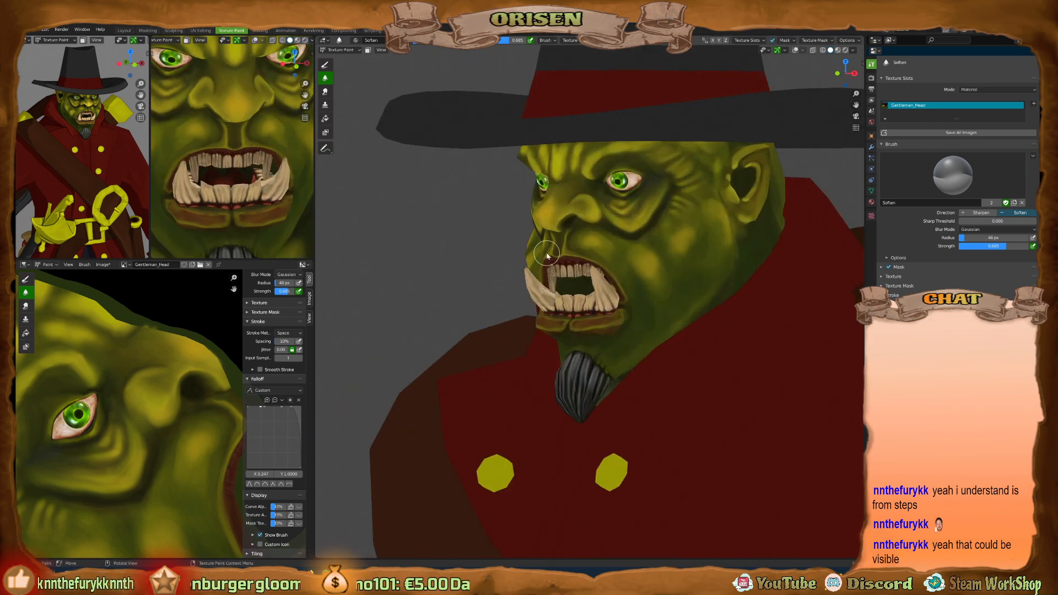
middle_drag(546, 254, 602, 259)
middle_drag(600, 329, 625, 316)
Switch to Object Mode, select the lower jaw teeth and isolate them.
key(ctrl+Tab)
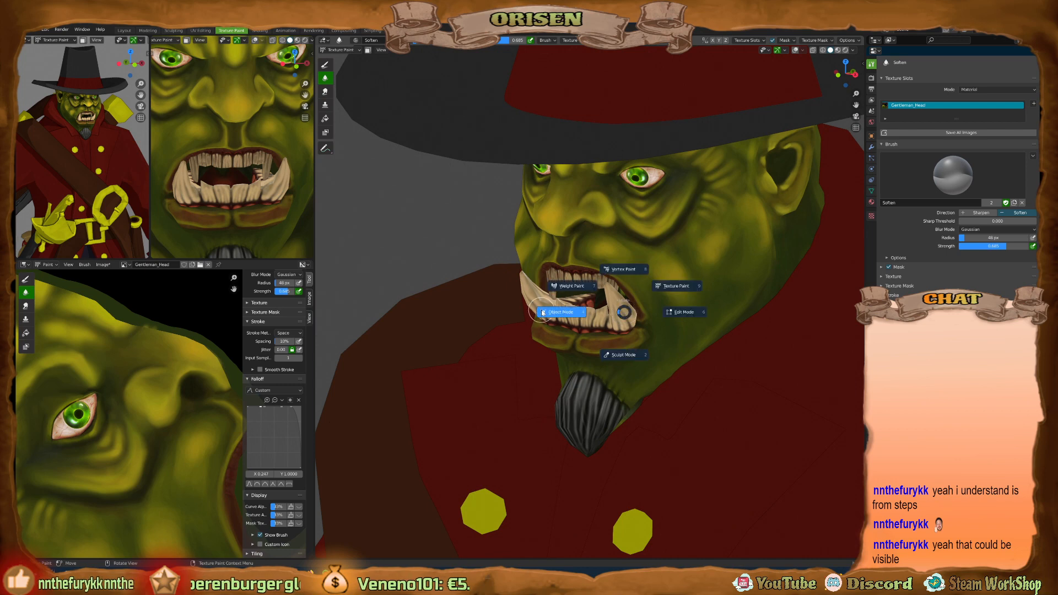
click(600, 316)
click(618, 314)
key(KP_Divide)
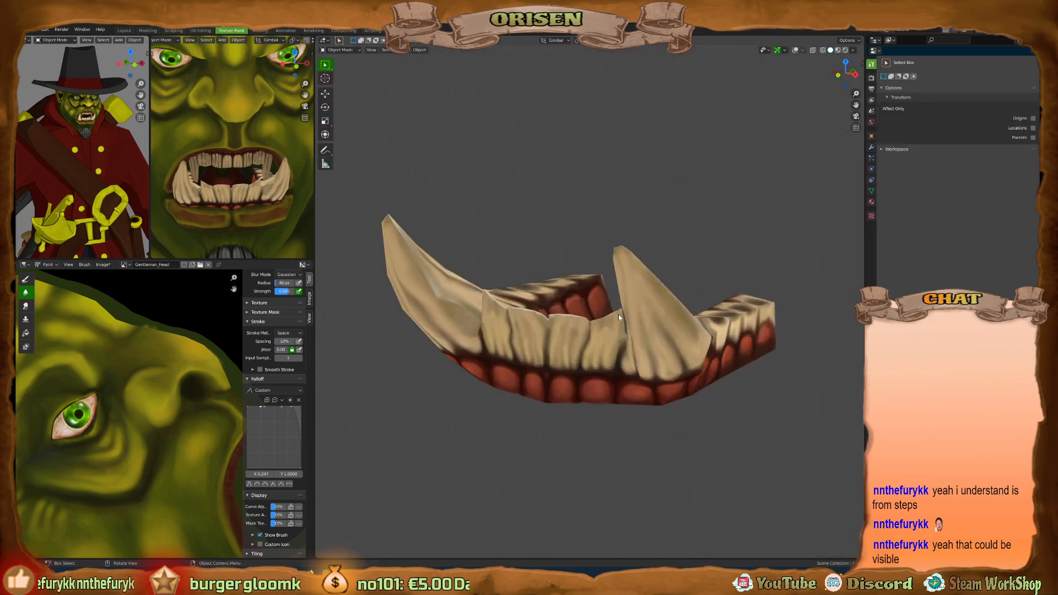
Check the isolated jaw from the side, the wider head texture and the head preview at a three-quarter angle.
middle_drag(703, 343, 651, 377)
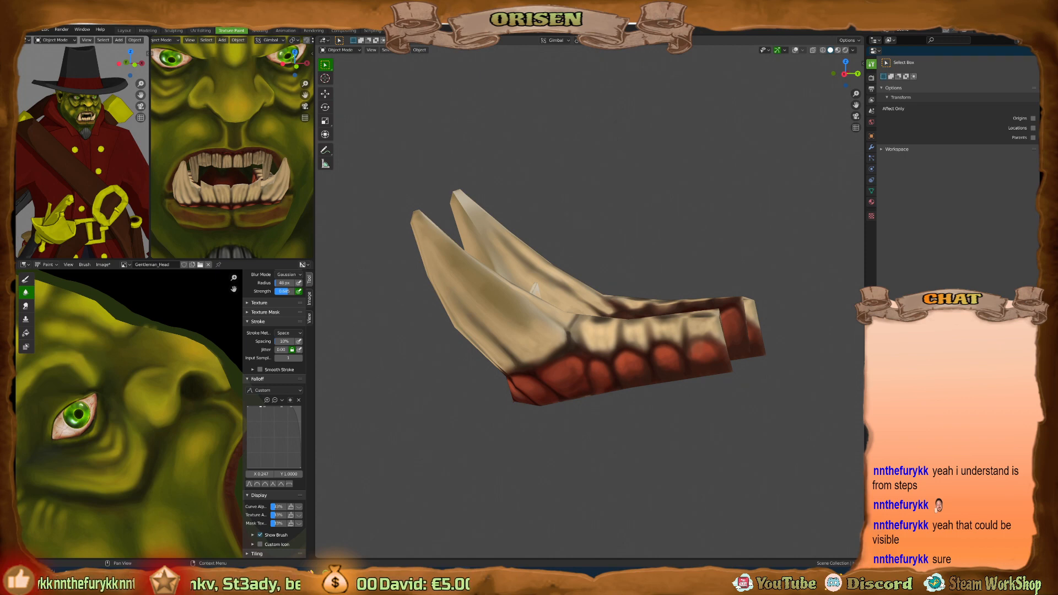
scroll(173, 409, down, 3)
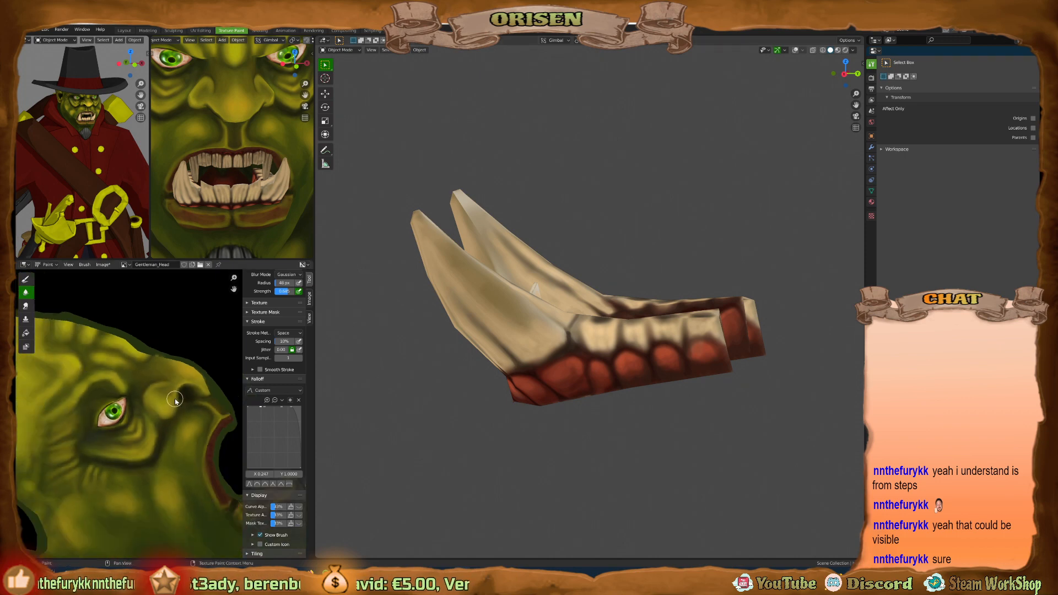
middle_drag(174, 409, 172, 378)
scroll(171, 379, down, 1)
scroll(240, 118, down, 5)
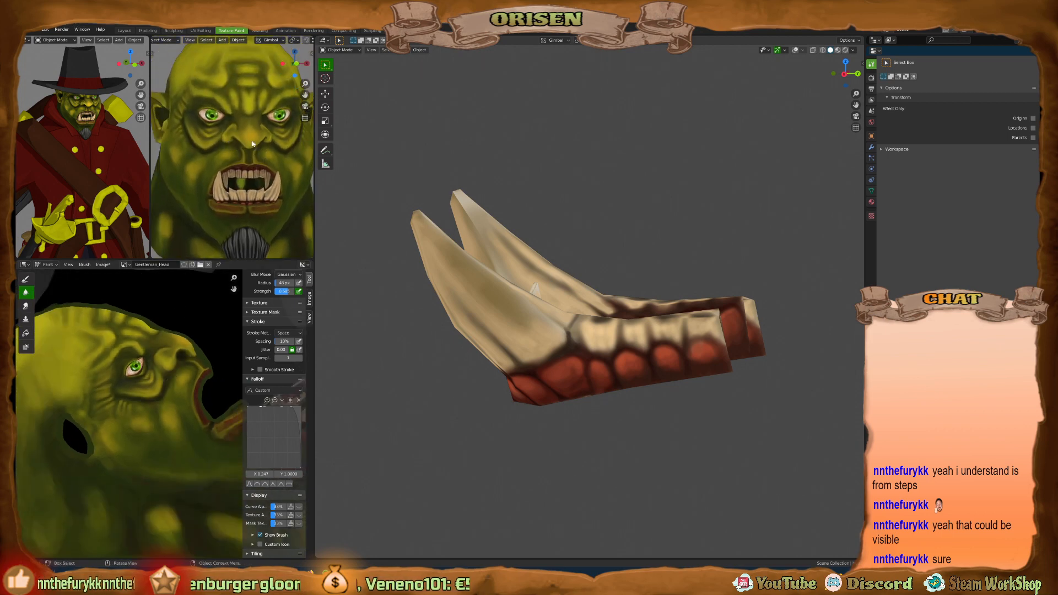
middle_drag(252, 144, 231, 174)
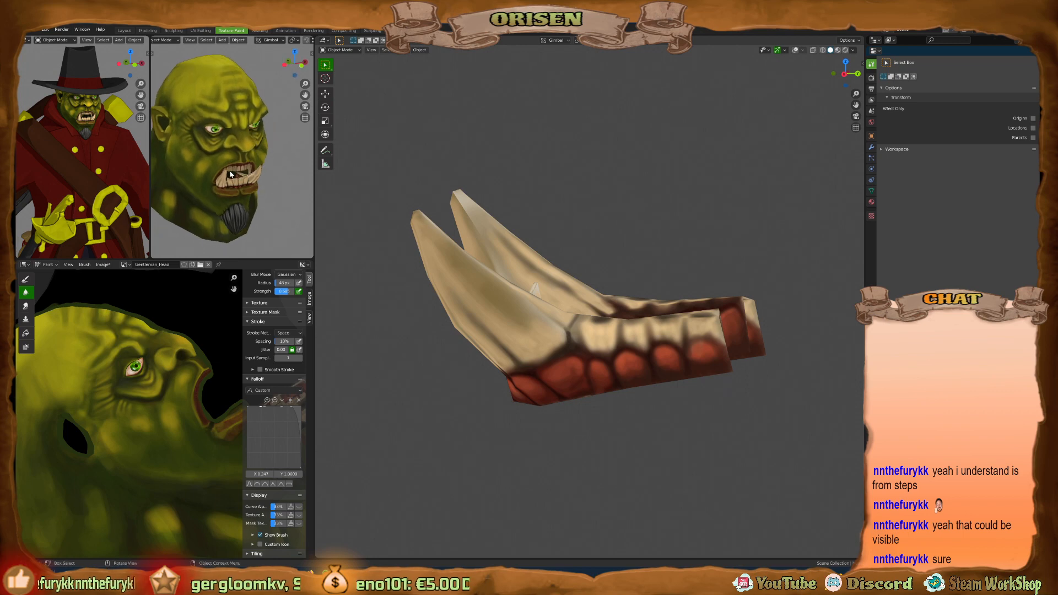
middle_drag(645, 229, 637, 298)
In Edit Mode, shift the outer-face vertices of the lower front teeth next to the tusk slightly outward.
key(ctrl+Tab)
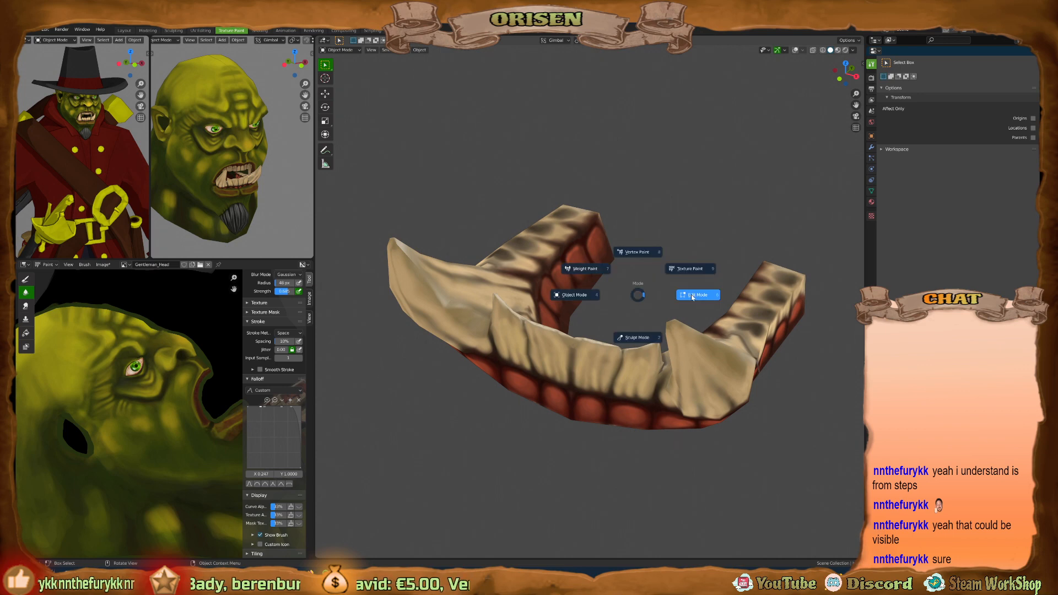
click(693, 296)
scroll(507, 342, up, 5)
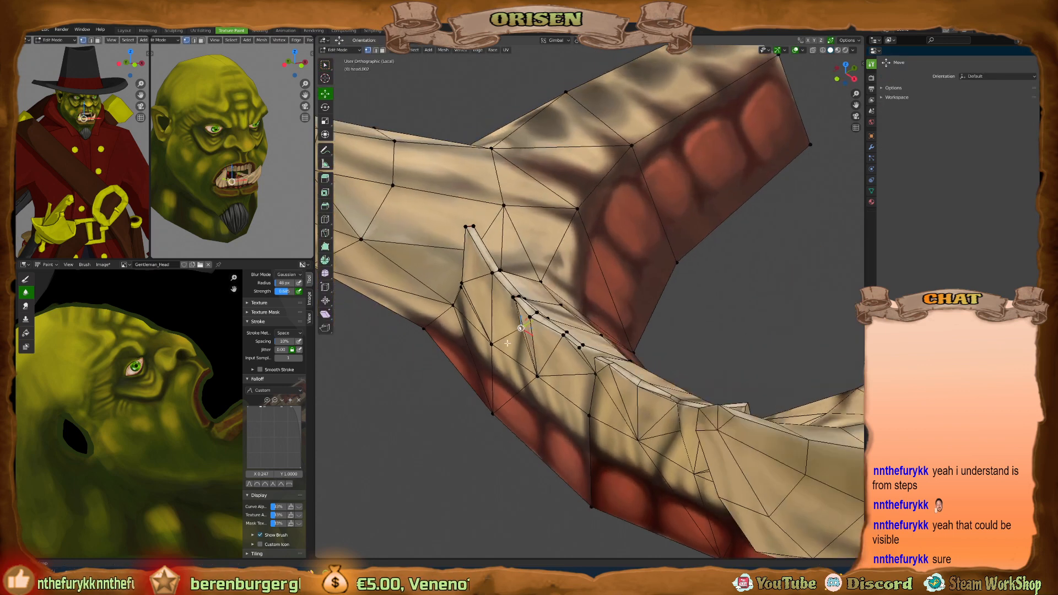
middle_drag(507, 343, 494, 344)
drag(530, 324, 525, 327)
click(532, 378)
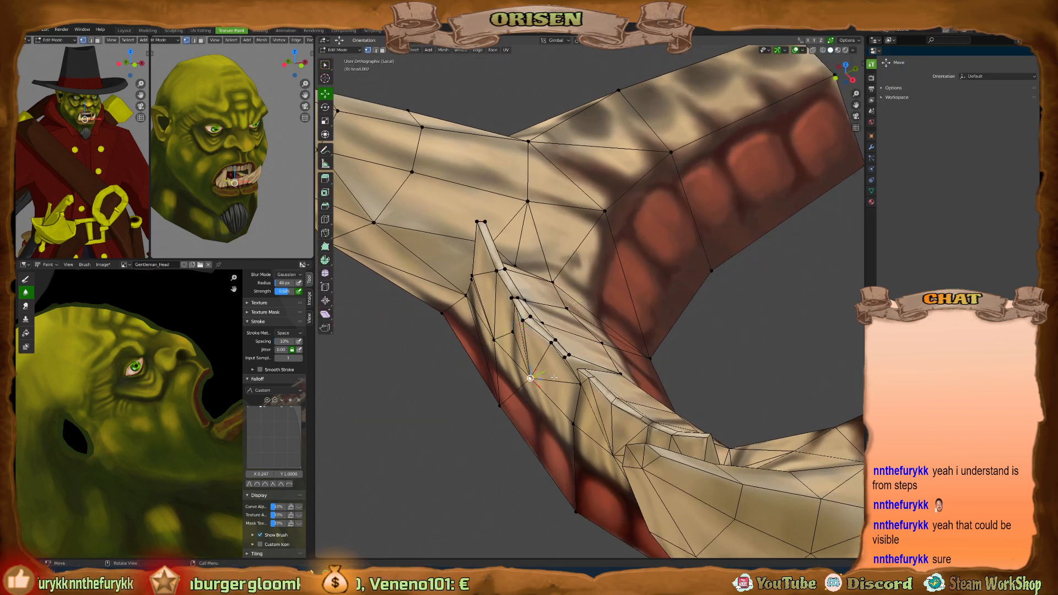
middle_drag(554, 378, 543, 376)
drag(544, 370, 540, 372)
click(483, 339)
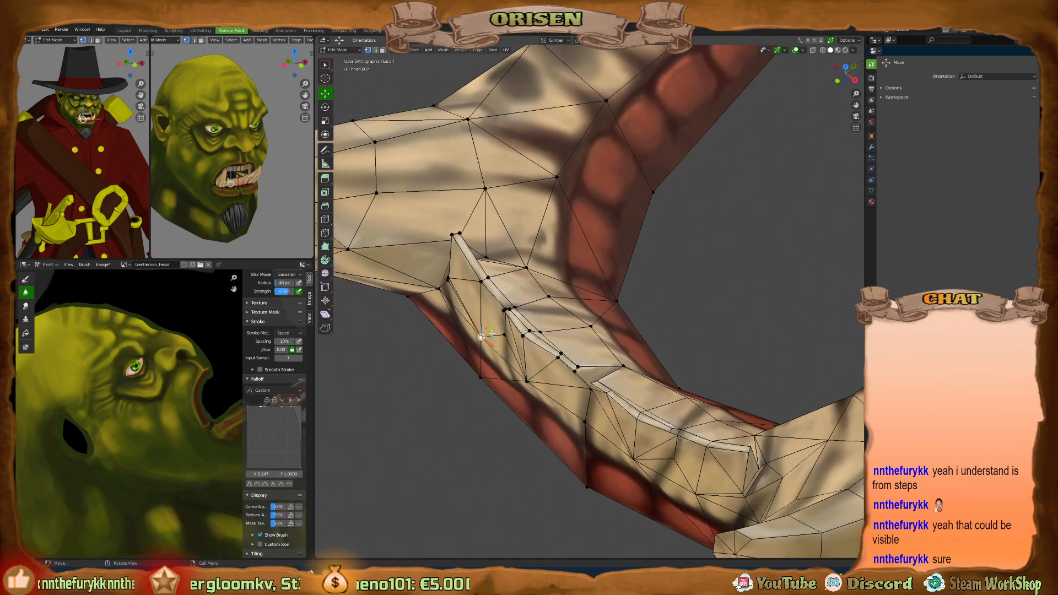
drag(487, 337, 484, 340)
Adjust the outer-face vertex at the middle of the lower front teeth and return to Object Mode.
middle_drag(486, 340, 551, 314)
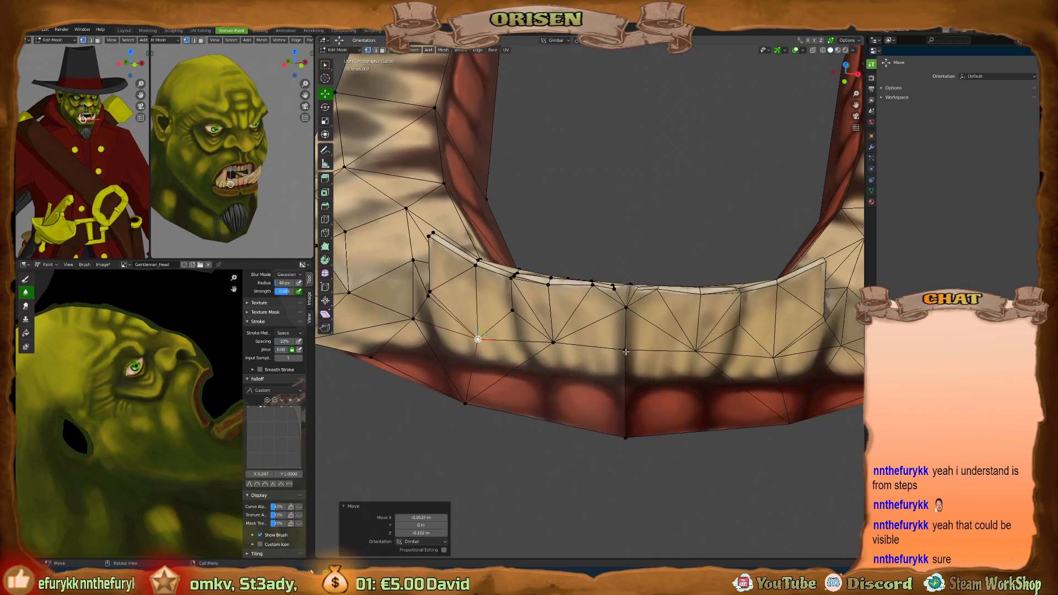
click(624, 351)
middle_drag(626, 354, 595, 371)
drag(642, 345, 640, 348)
middle_drag(640, 348, 613, 334)
drag(635, 313, 628, 319)
middle_drag(628, 318, 591, 346)
key(ctrl+Tab)
click(522, 318)
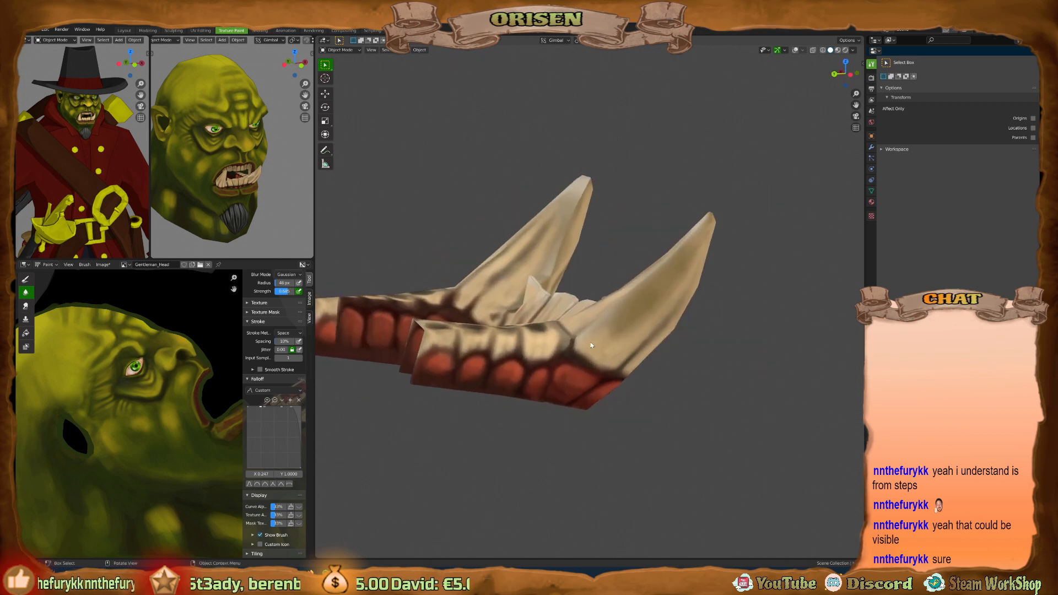
scroll(147, 278, down, 4)
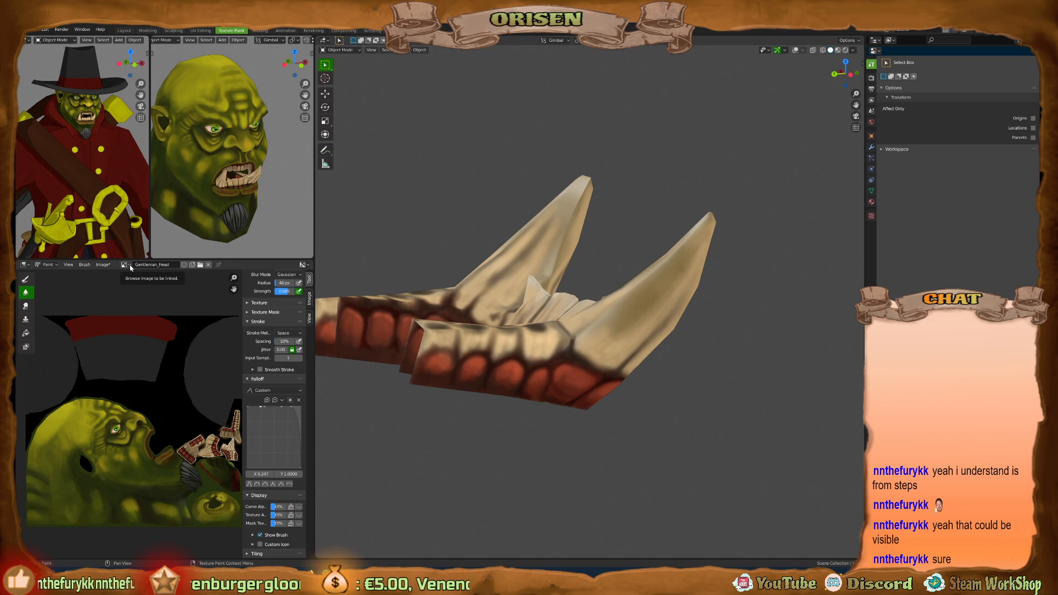
Switch the file browser to thumbnail display and load Gentleman_Head2.tga into the image editor.
click(200, 265)
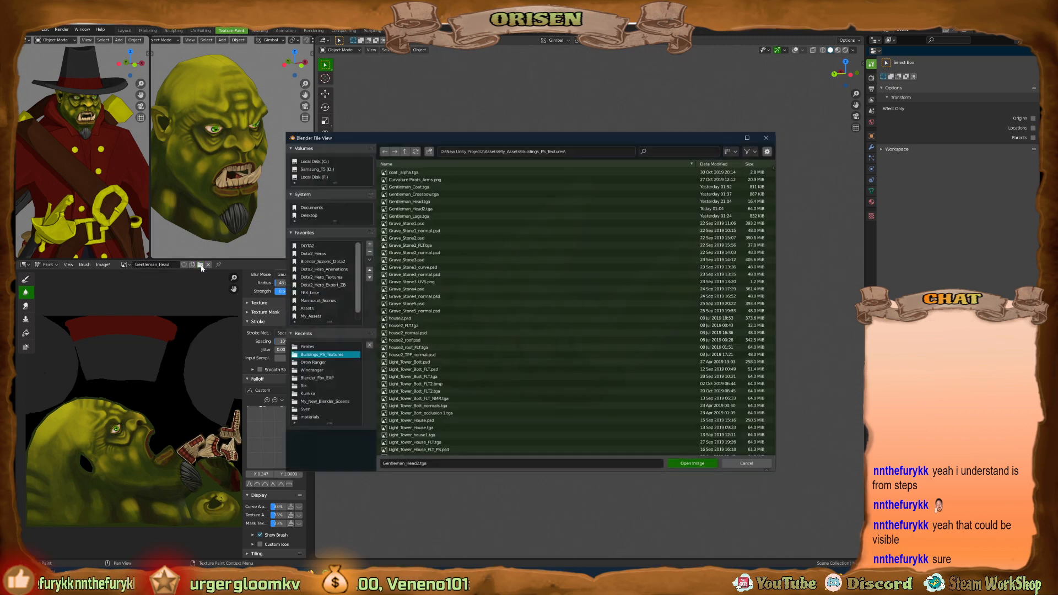
click(731, 152)
click(710, 192)
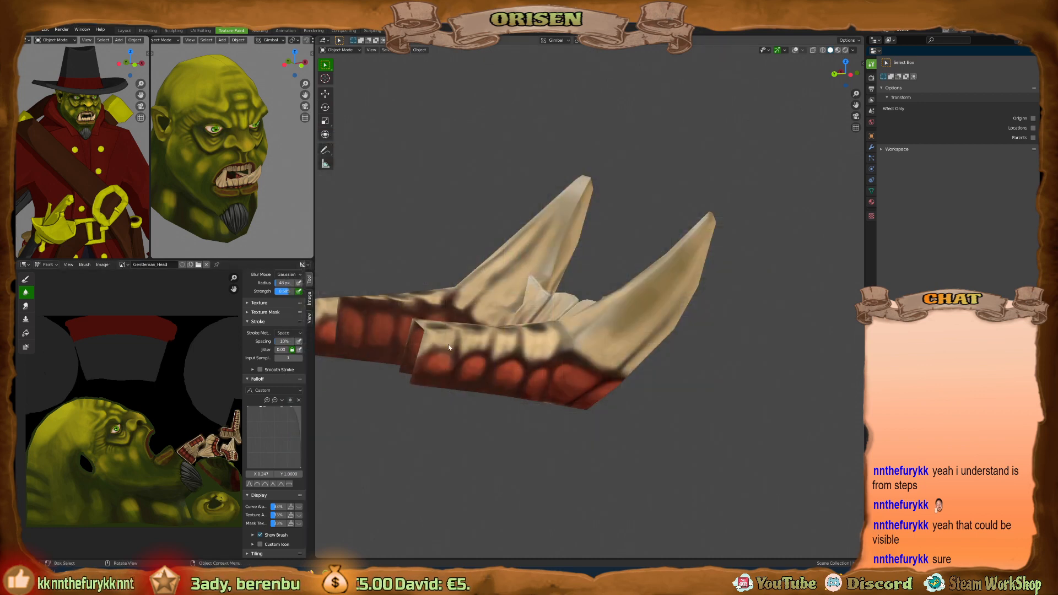
Load the other head texture, Gentleman_Head.tga, into the image editor for comparison.
middle_drag(632, 327, 396, 326)
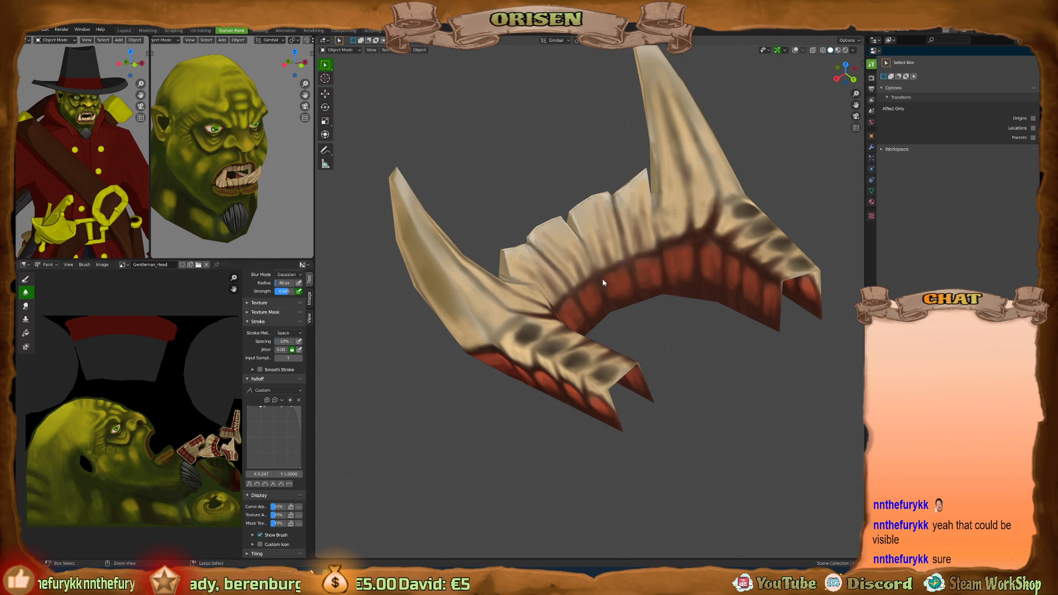
middle_drag(604, 282, 686, 281)
scroll(686, 284, up, 5)
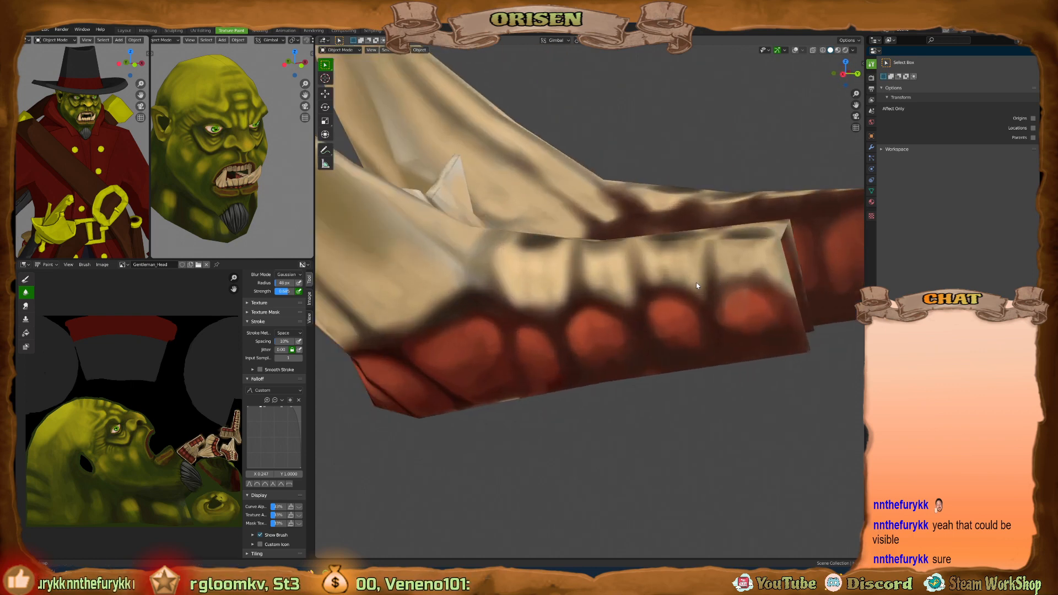
scroll(696, 284, down, 4)
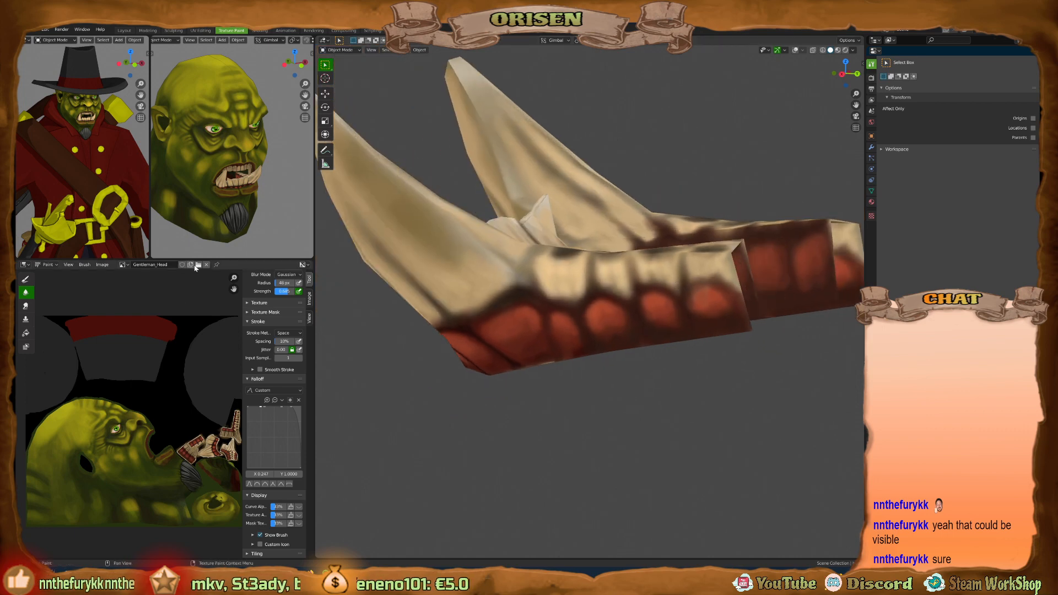
click(198, 265)
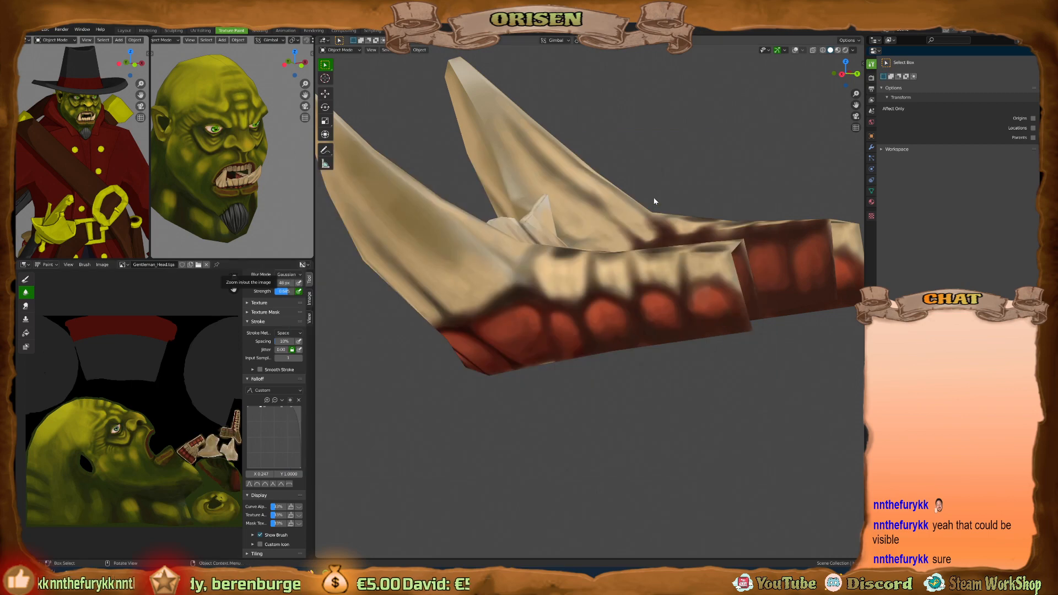
Check the isolated lower jaw from the front, the head preview face-on, and the inner gums up close.
middle_drag(643, 257, 699, 241)
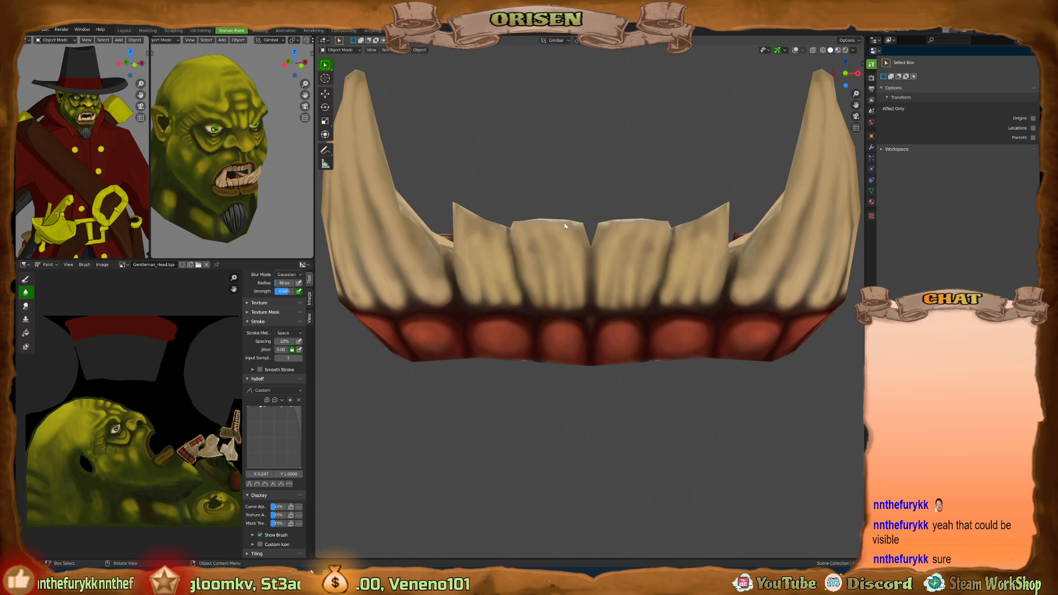
middle_drag(273, 169, 242, 155)
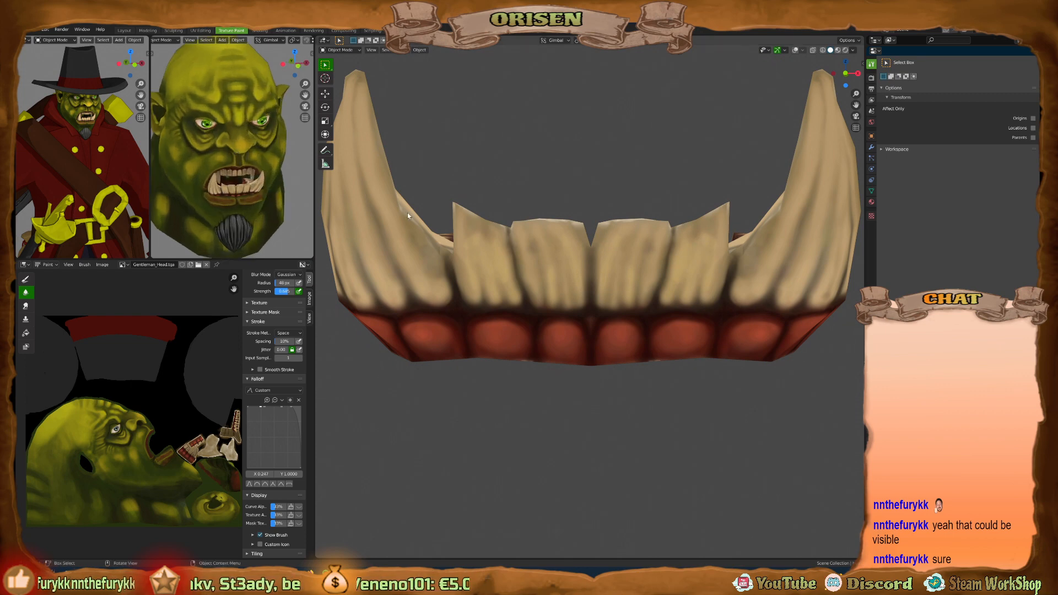
middle_drag(408, 213, 466, 259)
scroll(438, 248, up, 4)
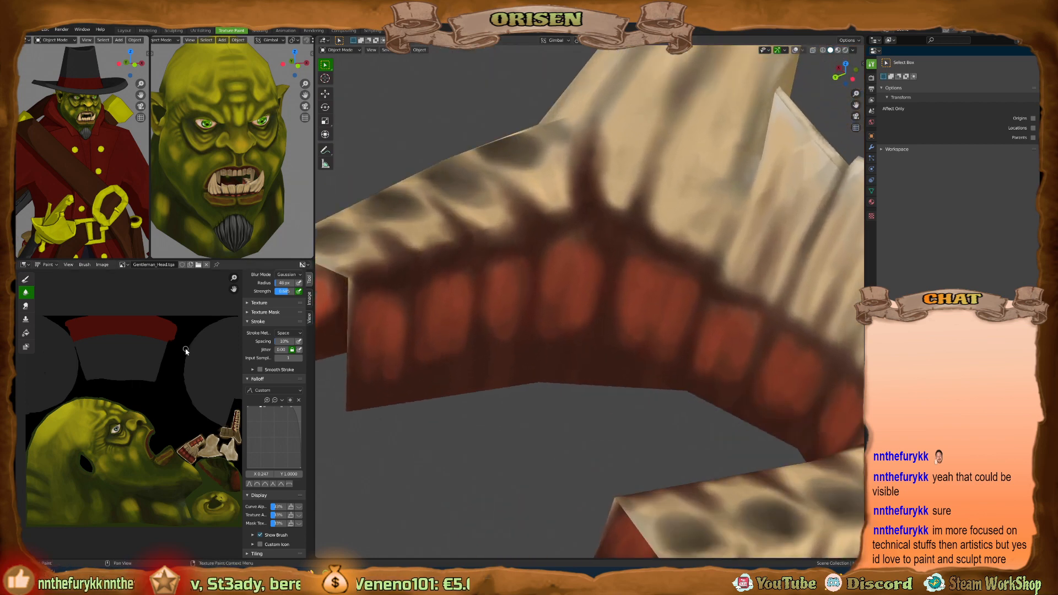
Reopen the Gentleman_Head2.tga texture in the image editor.
click(198, 265)
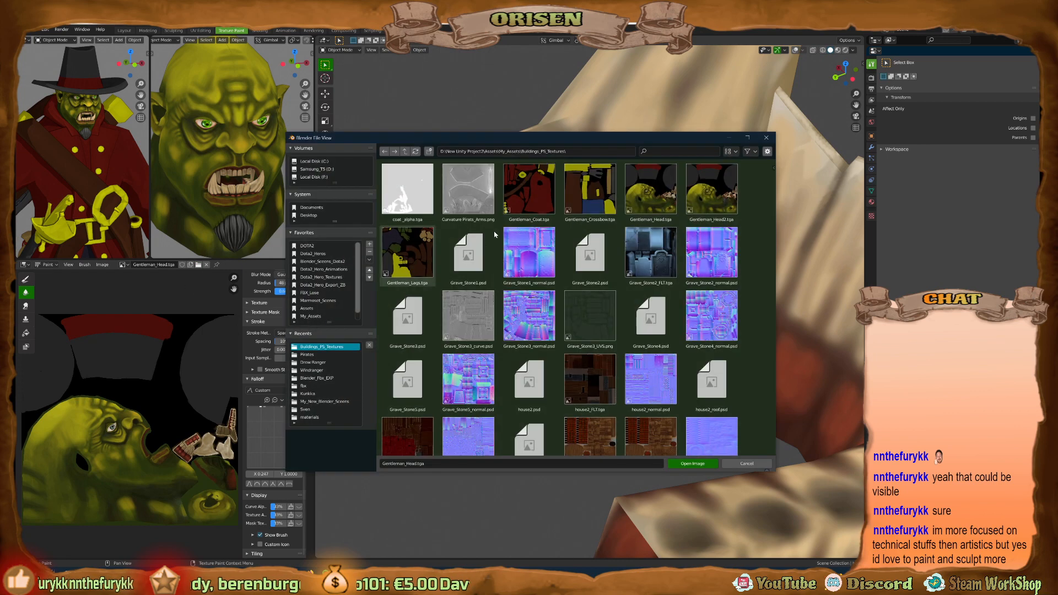
click(703, 200)
double_click(703, 200)
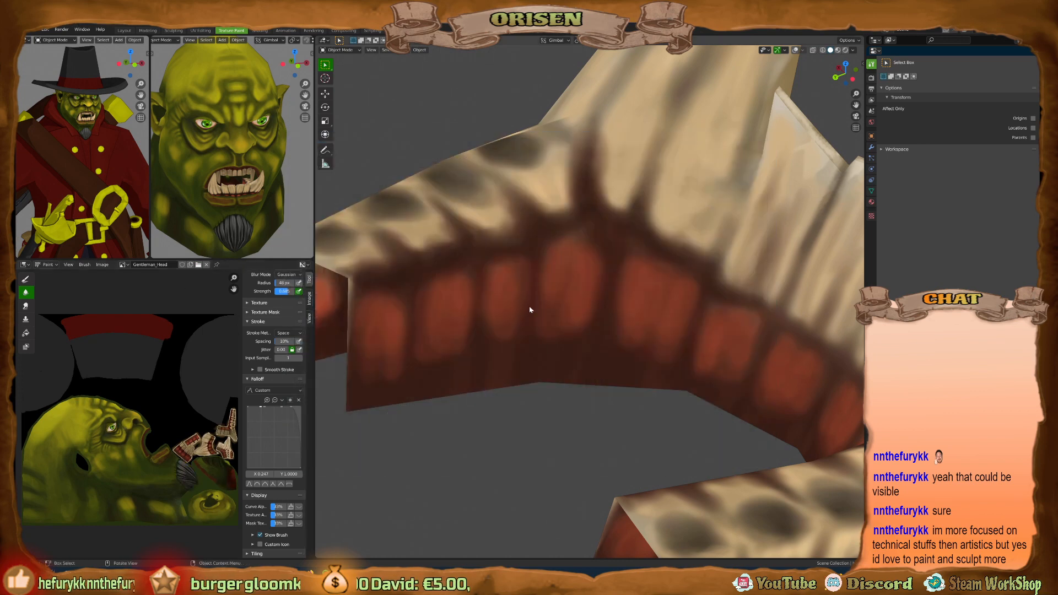
Leave the isolated jaw view to bring back the full character, framing the orc's face from the front.
scroll(529, 310, down, 5)
middle_drag(529, 309, 610, 380)
scroll(563, 360, up, 4)
scroll(563, 360, down, 5)
key(slash)
scroll(584, 300, up, 6)
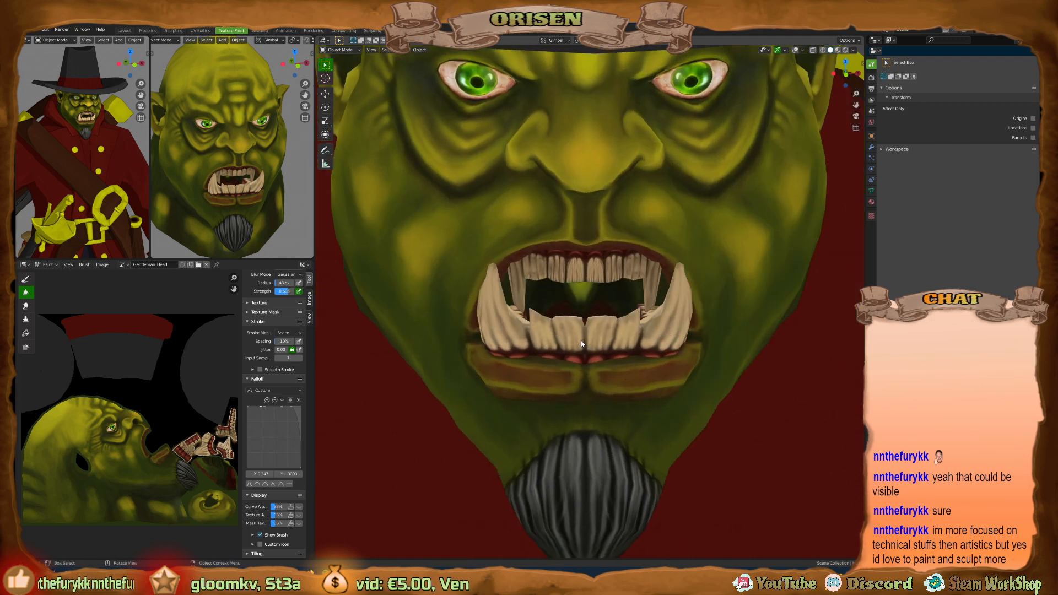
Examine the teeth and mouth on the full head from front and three-quarter angles, near and far, also in the head preview.
middle_drag(583, 343, 524, 338)
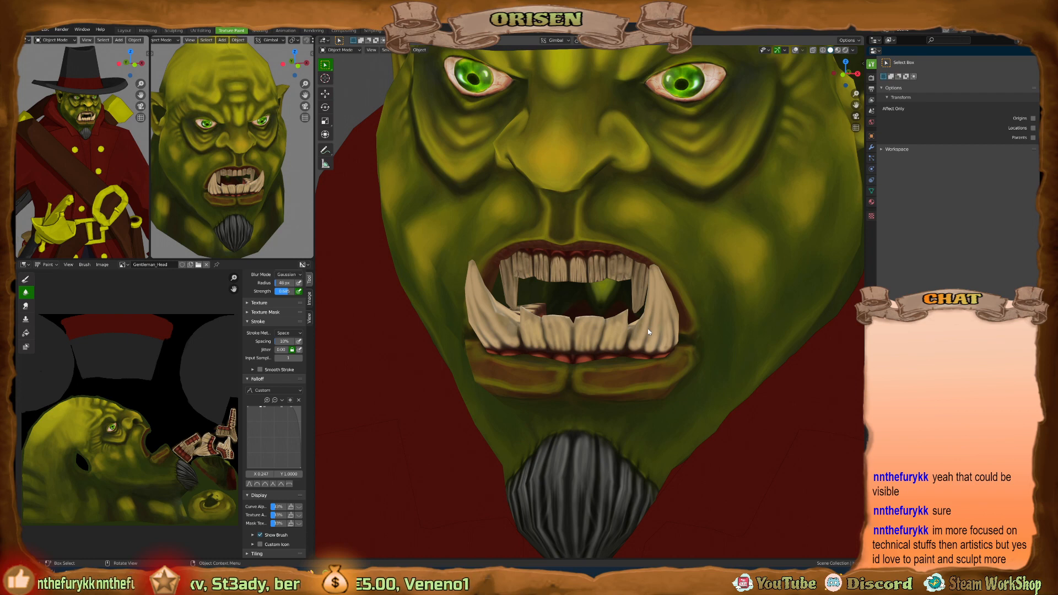
scroll(647, 328, down, 5)
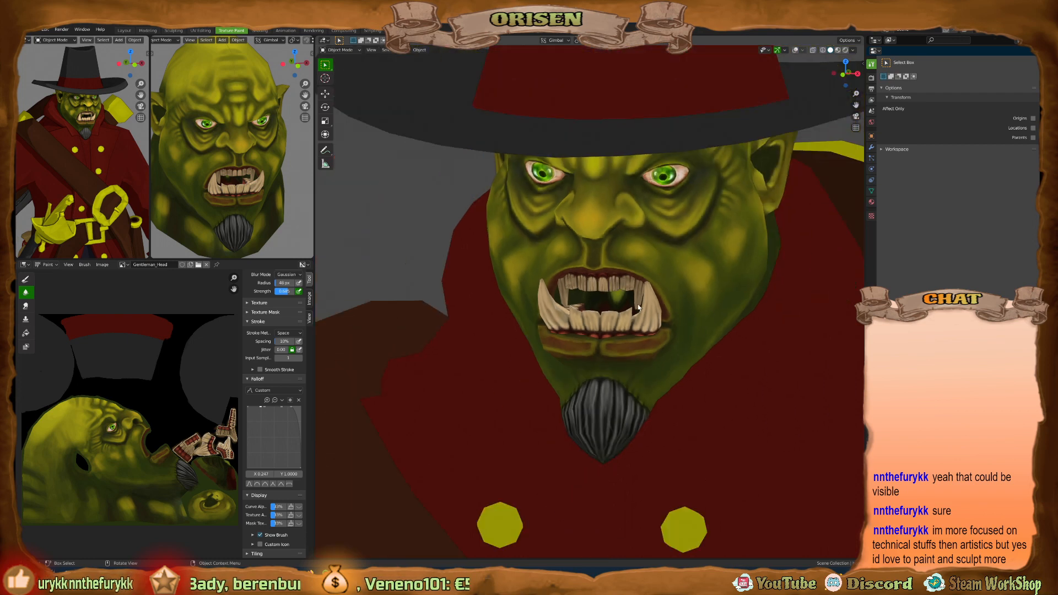
middle_drag(679, 317, 654, 294)
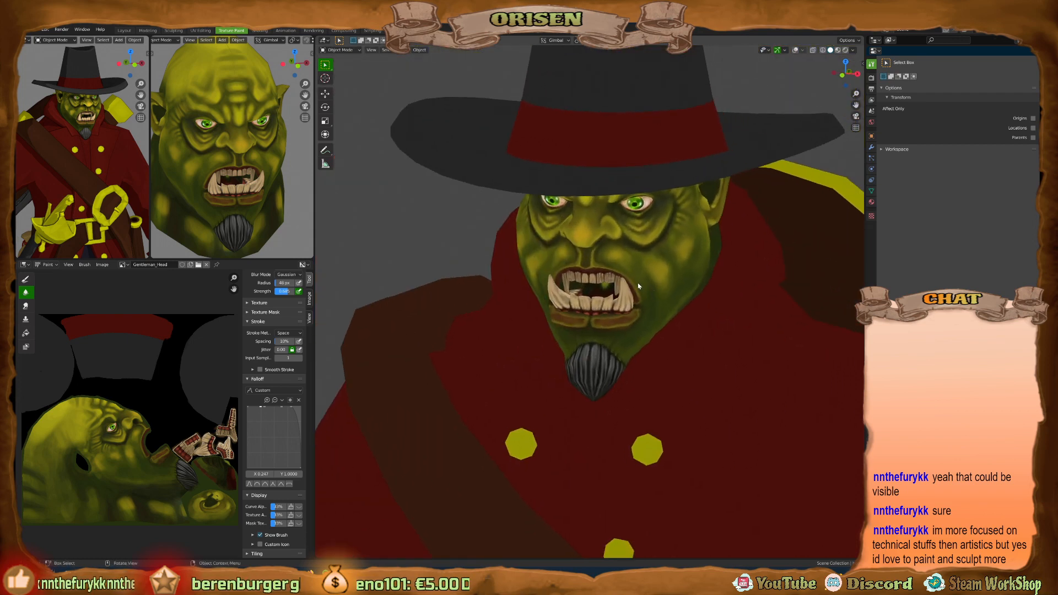
middle_drag(278, 210, 259, 182)
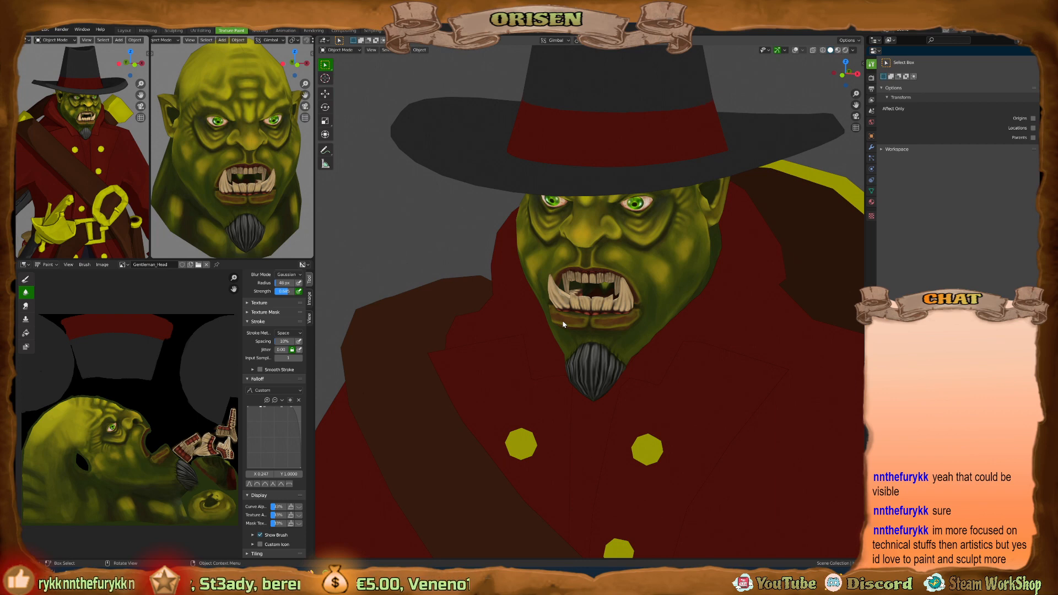
middle_drag(563, 319, 563, 318)
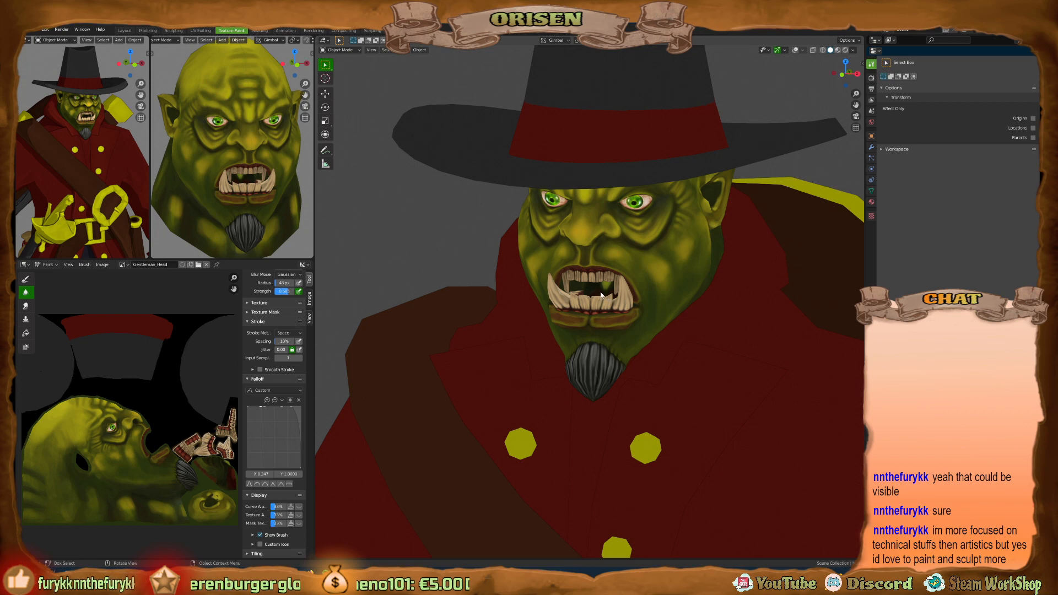
scroll(594, 287, up, 2)
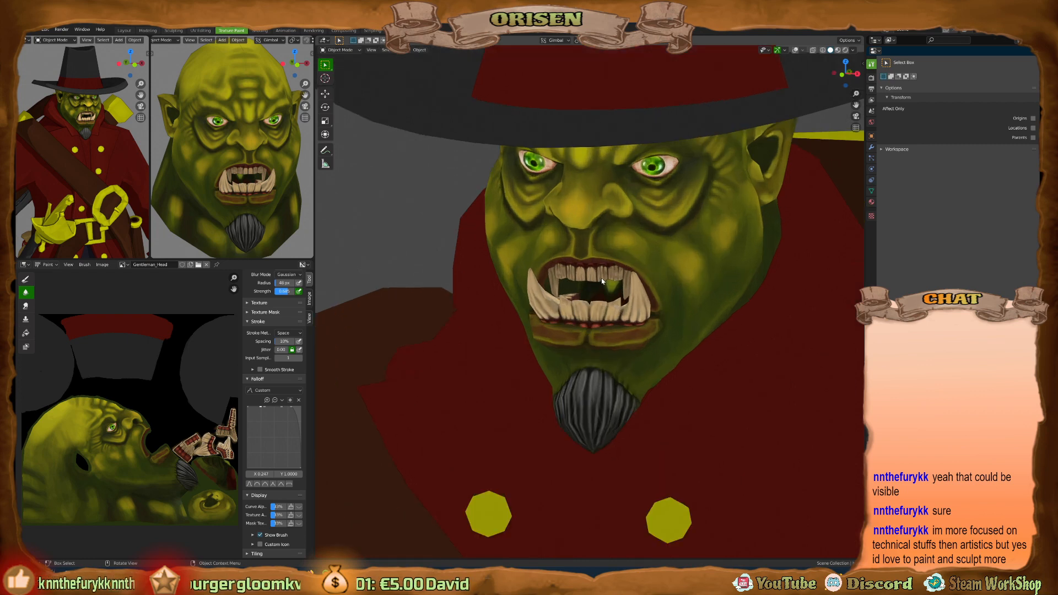
scroll(602, 281, down, 2)
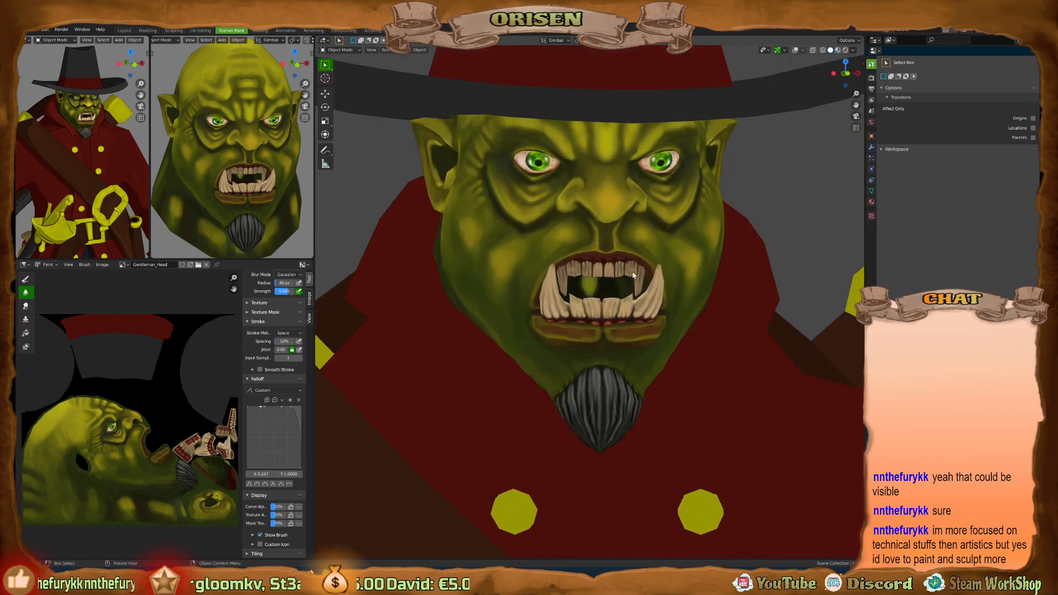
middle_drag(611, 270, 575, 254)
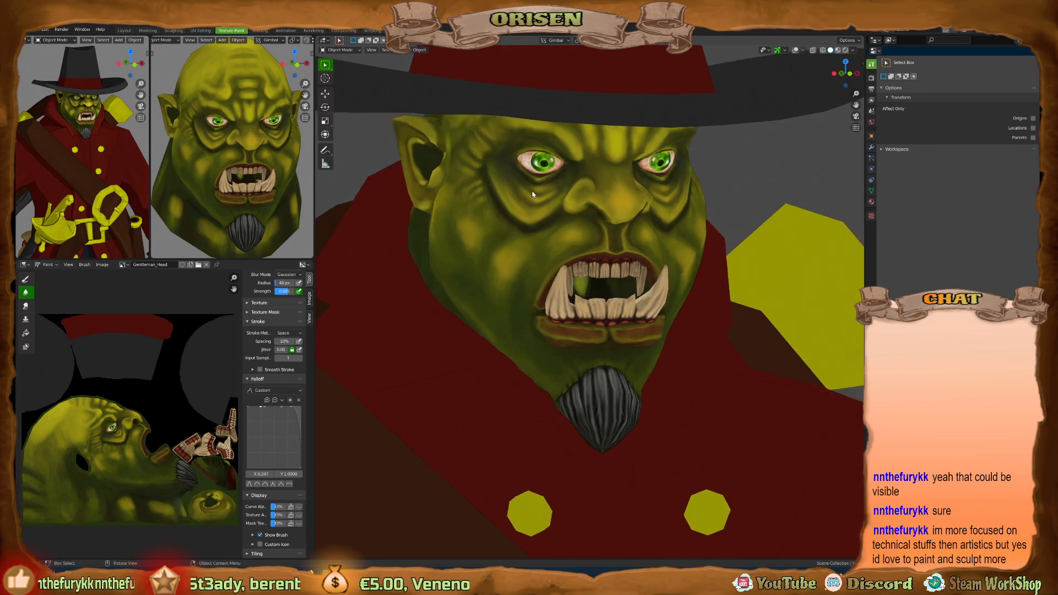
mouse_move(531, 190)
middle_down()
mouse_move(543, 198)
mouse_move(533, 195)
middle_up()
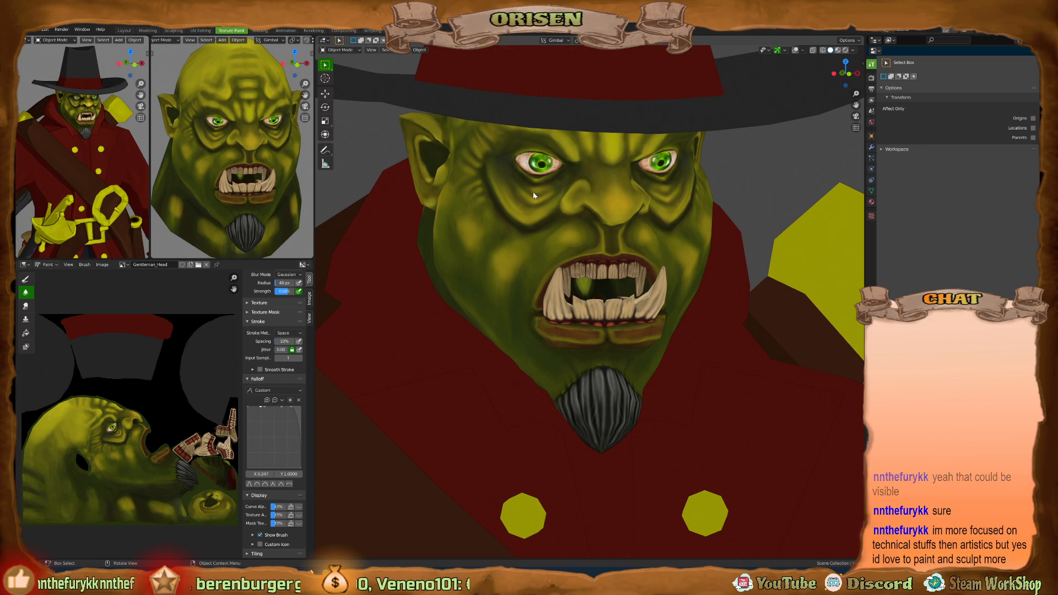
middle_drag(503, 225, 527, 223)
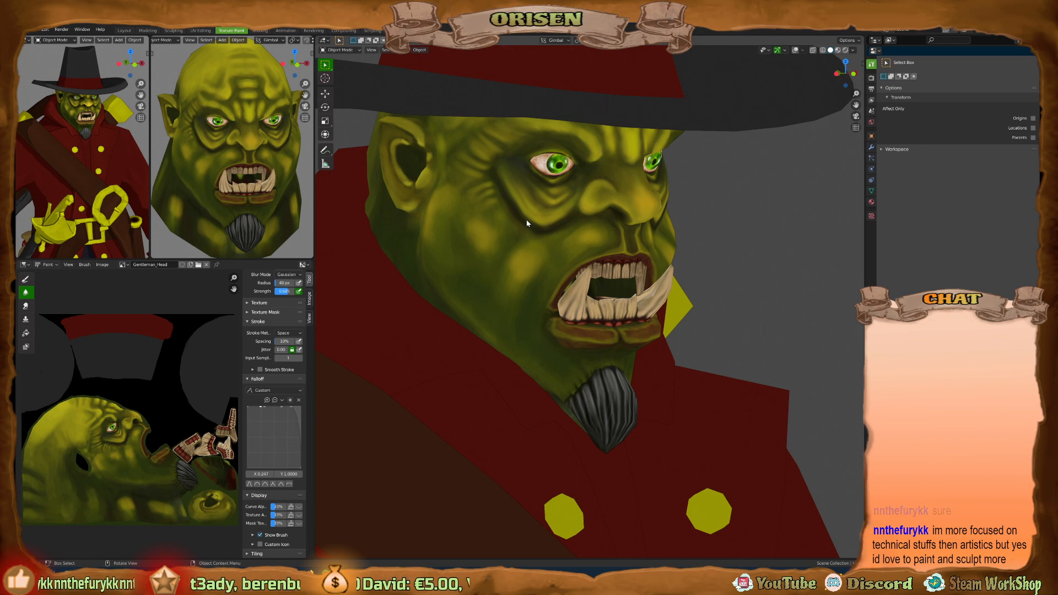
Inspect the painted face under the hat straight from the front and from three-quarter angles on both sides.
key(KP_1)
middle_drag(532, 254, 480, 246)
scroll(584, 266, up, 3)
scroll(655, 269, down, 4)
mouse_move(669, 269)
middle_down()
mouse_move(634, 268)
mouse_move(688, 270)
mouse_move(677, 271)
middle_up()
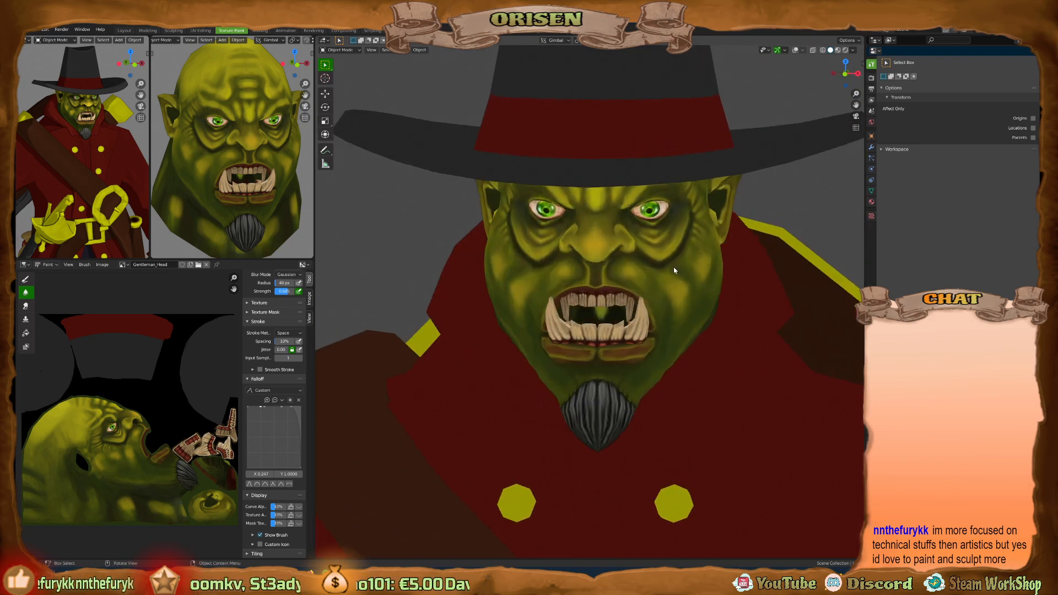
middle_drag(675, 270, 598, 262)
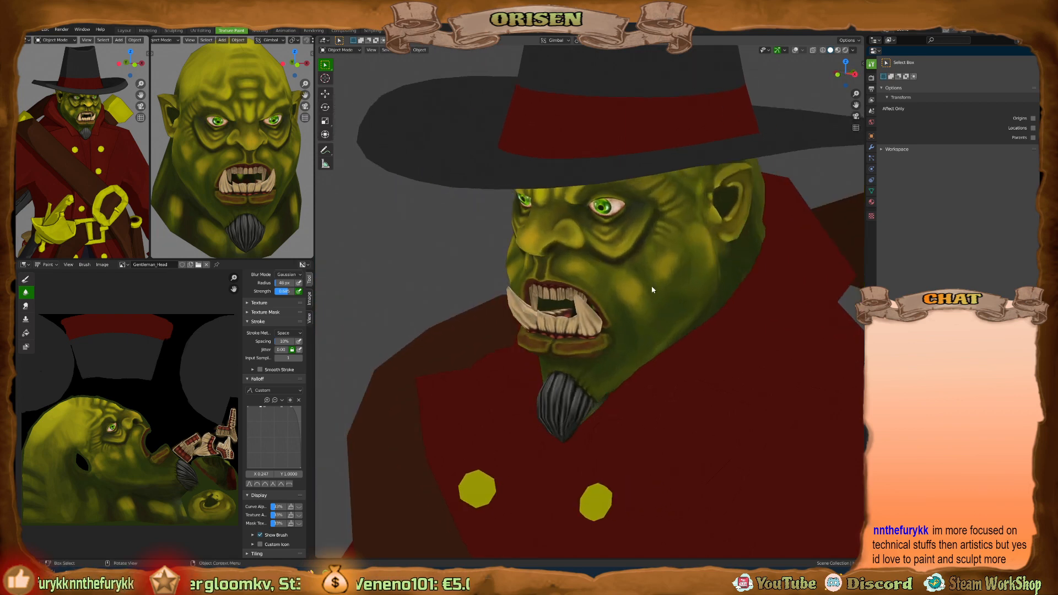
middle_drag(651, 289, 679, 259)
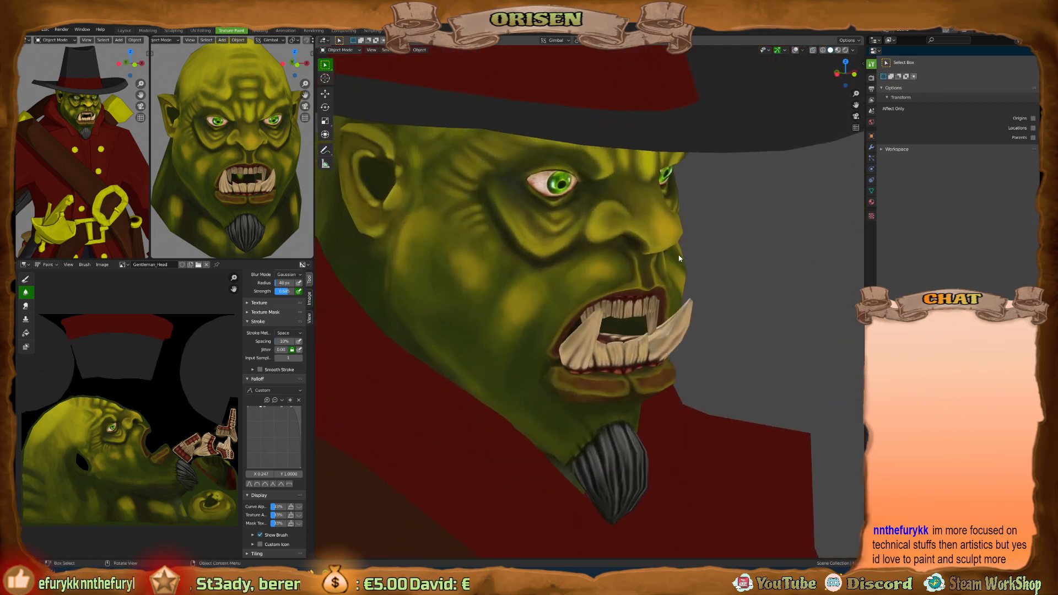
Set the viewport color to Object with the wireframe overlay shown, and select the head.
click(853, 50)
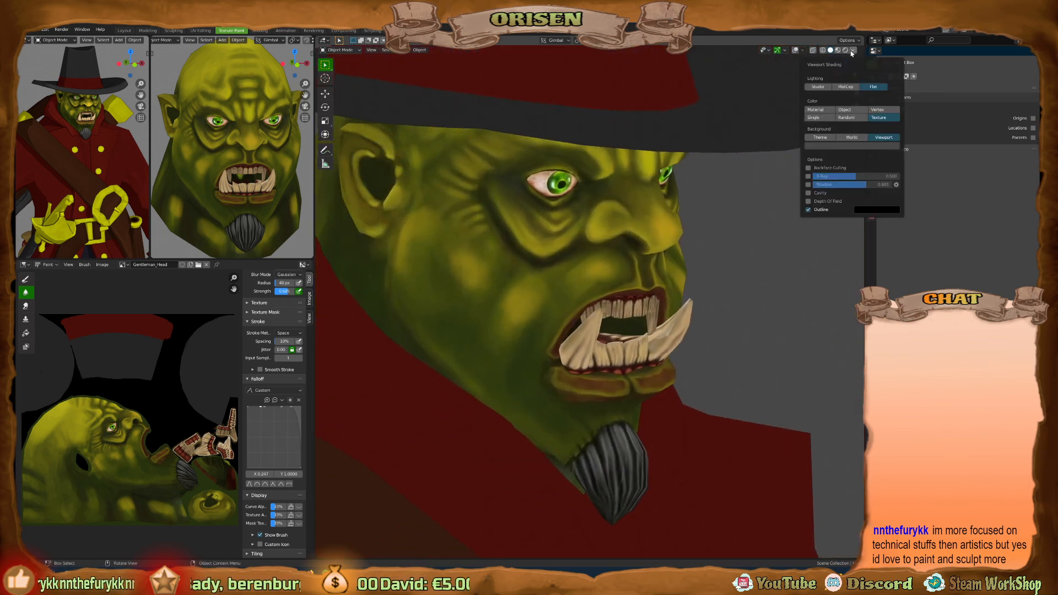
click(852, 110)
scroll(632, 228, down, 10)
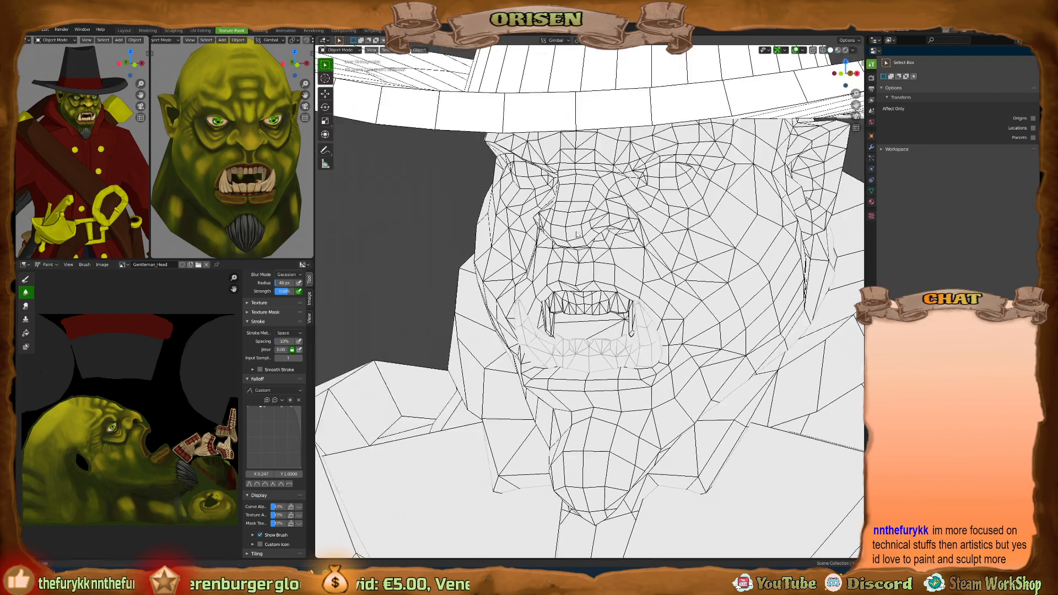
click(650, 244)
Examine the whole character's mesh topology from three-quarter and front angles, also showing the head's transform properties.
middle_drag(576, 251, 589, 220)
scroll(607, 259, down, 2)
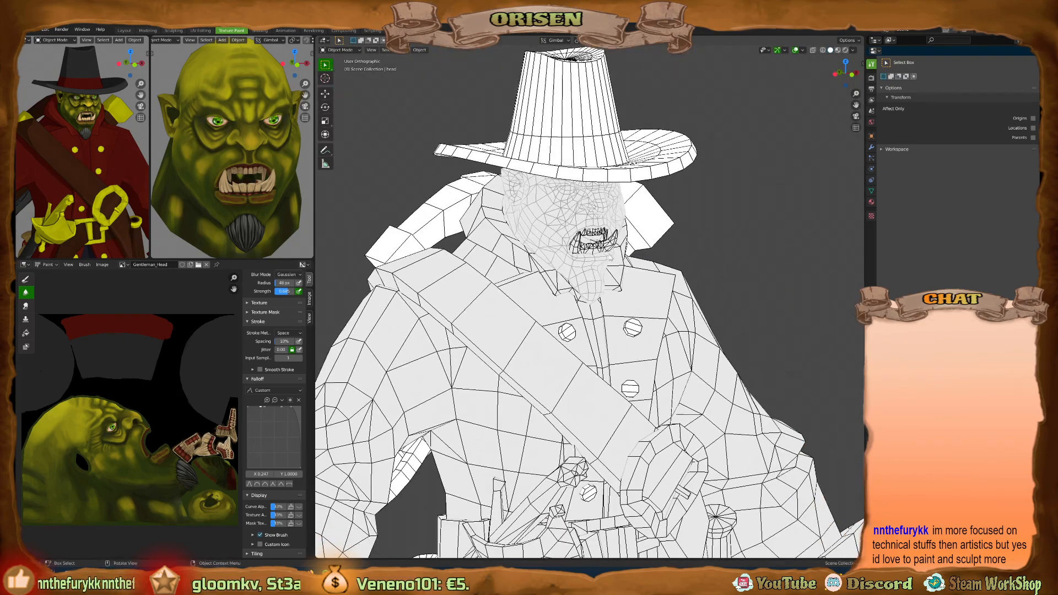
scroll(610, 259, down, 2)
shift+middle_drag(611, 353, 595, 226)
scroll(606, 242, down, 1)
middle_drag(653, 256, 618, 255)
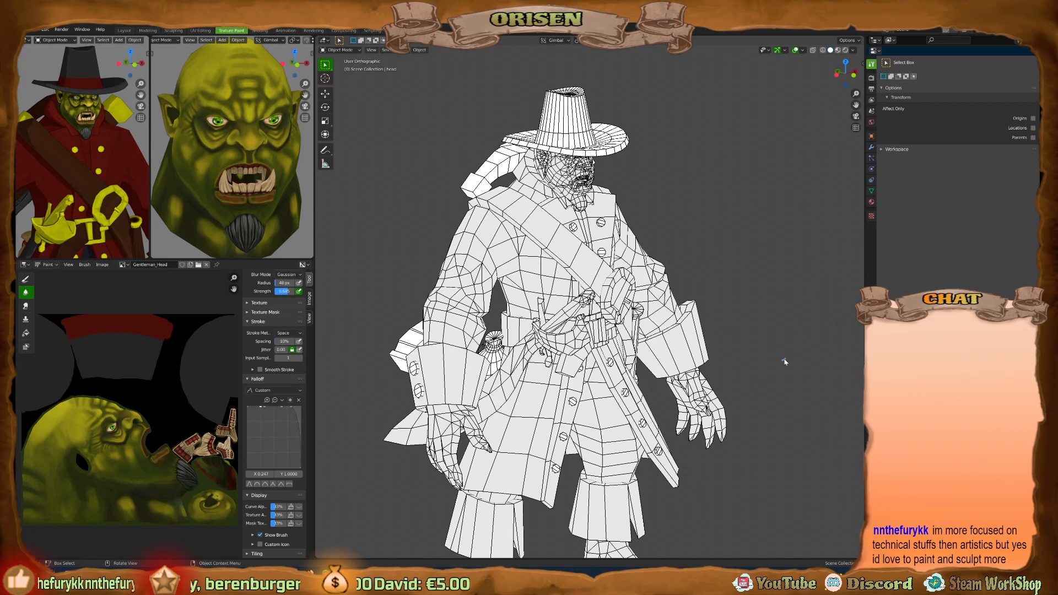
click(862, 67)
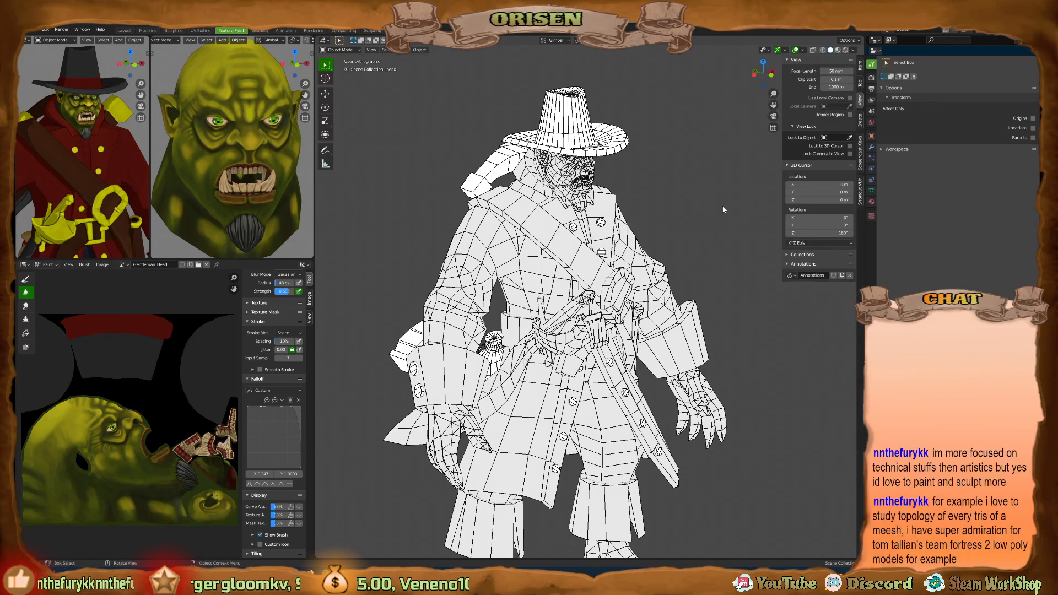
click(860, 66)
middle_drag(716, 153, 667, 152)
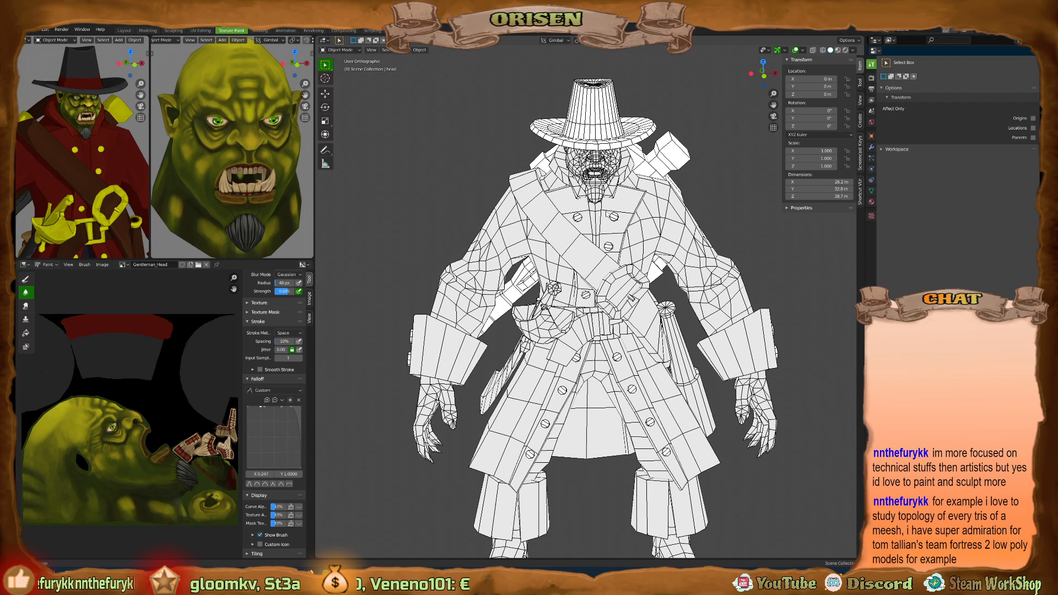
Return the viewport color to Texture, and hide the overlays and the transform sidebar around the head view.
click(852, 50)
click(878, 110)
scroll(584, 248, up, 4)
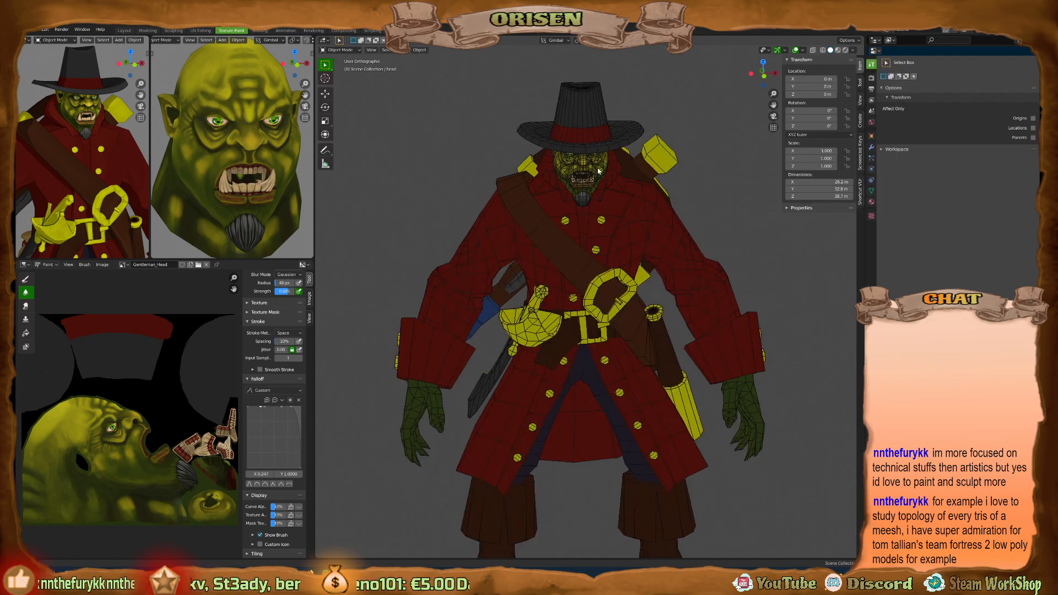
middle_drag(193, 412, 191, 431)
key(shift+alt+z)
scroll(511, 195, up, 5)
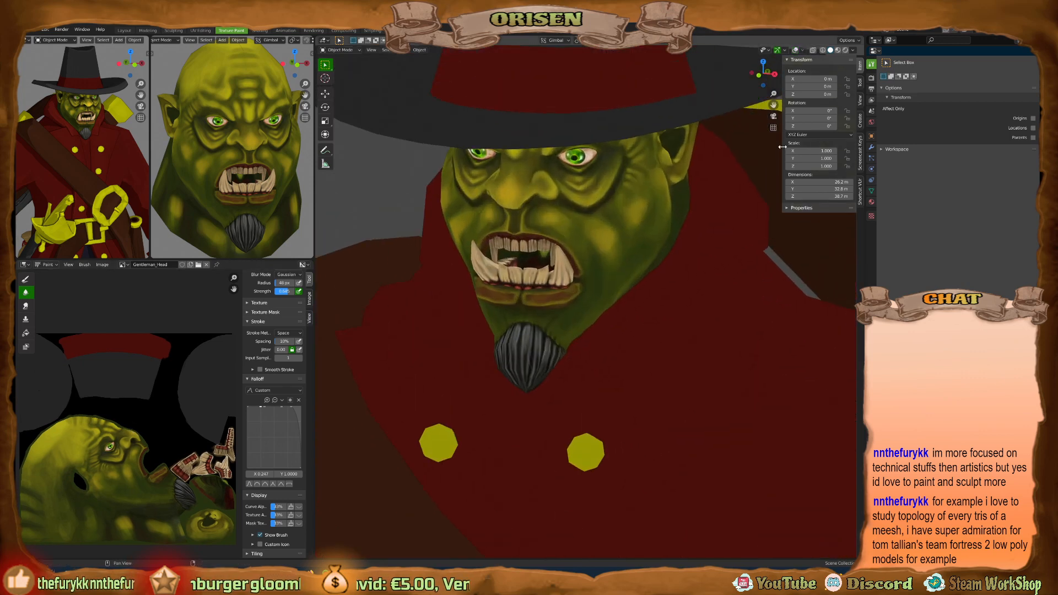
drag(782, 150, 882, 148)
Review the textured face and tusks from near-front and three-quarter angles.
middle_drag(483, 188, 631, 192)
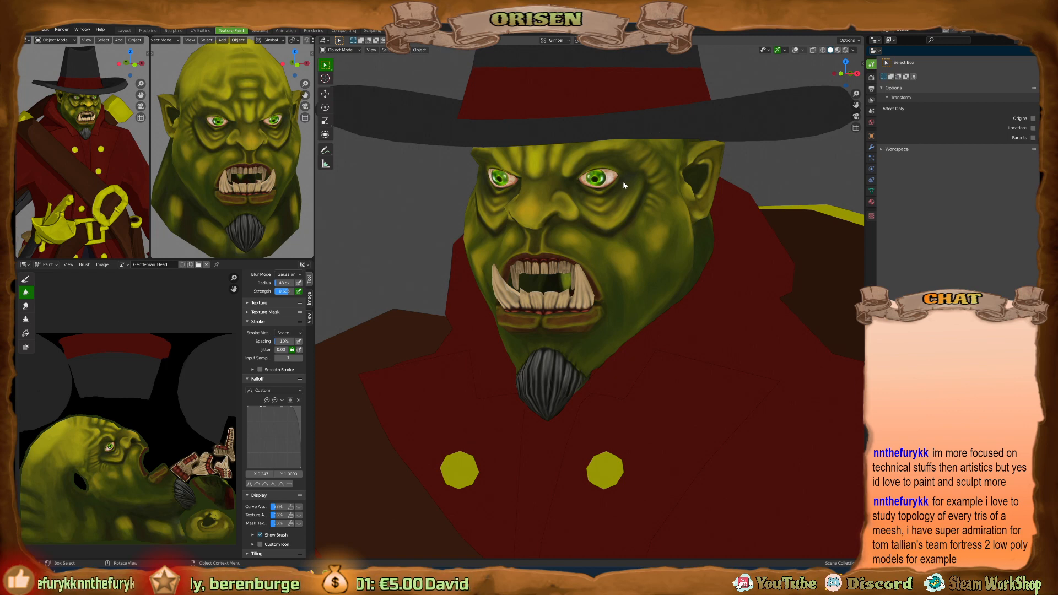
middle_drag(633, 187, 691, 197)
scroll(661, 192, up, 3)
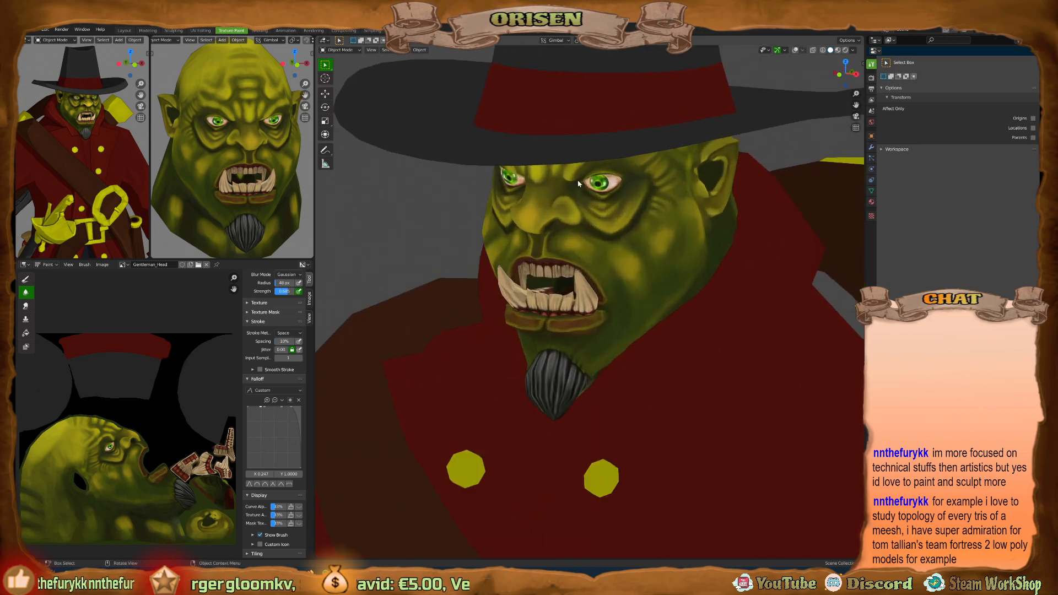
Turn on Cavity and Shadow in the viewport shading with the orc's hat and upper body in view.
middle_drag(557, 182, 616, 175)
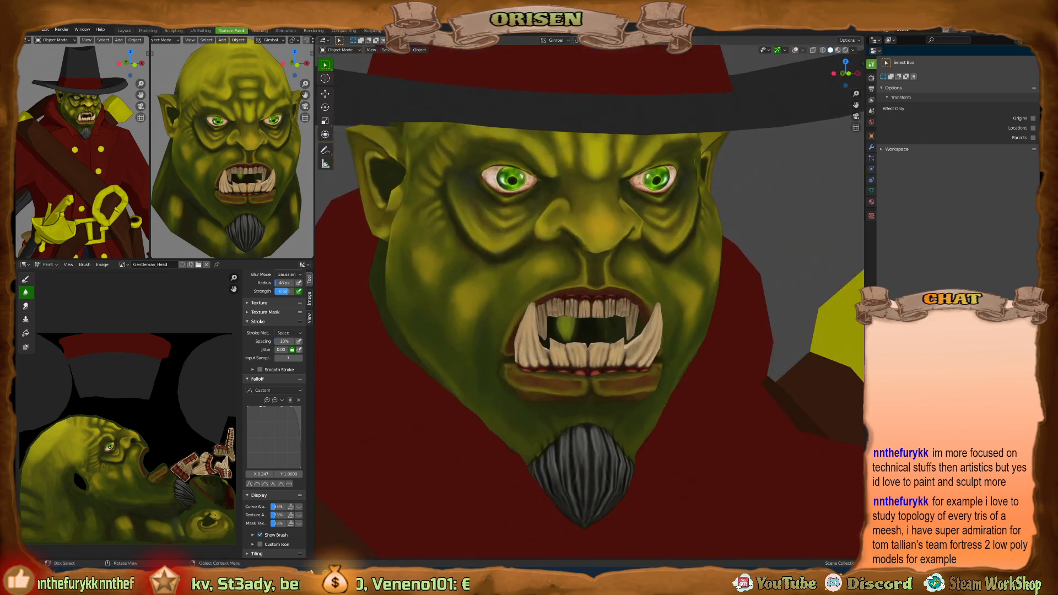
middle_drag(609, 326, 550, 273)
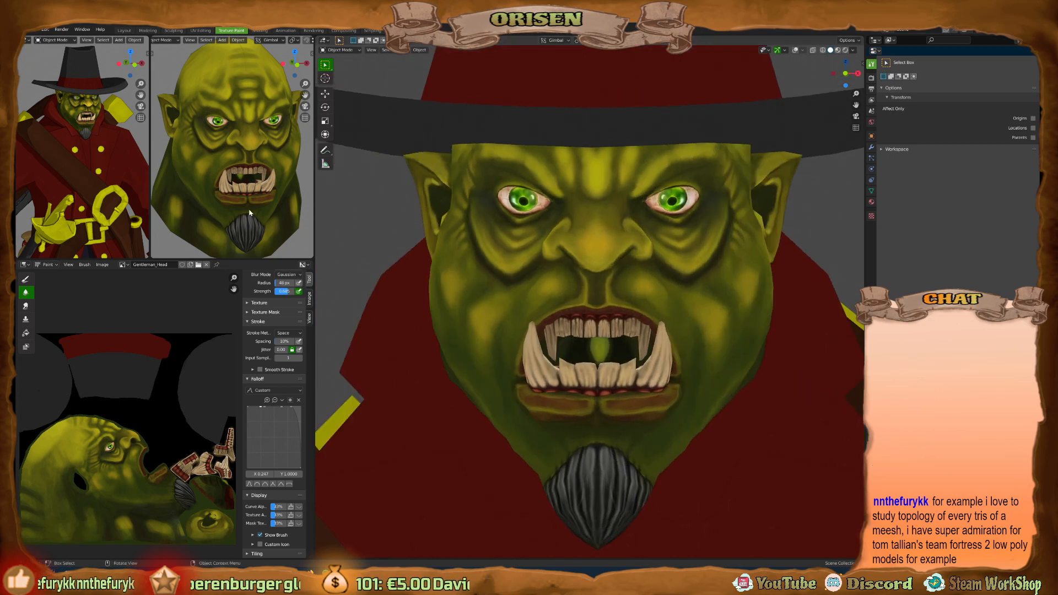
scroll(554, 365, down, 5)
middle_drag(556, 358, 659, 263)
click(854, 51)
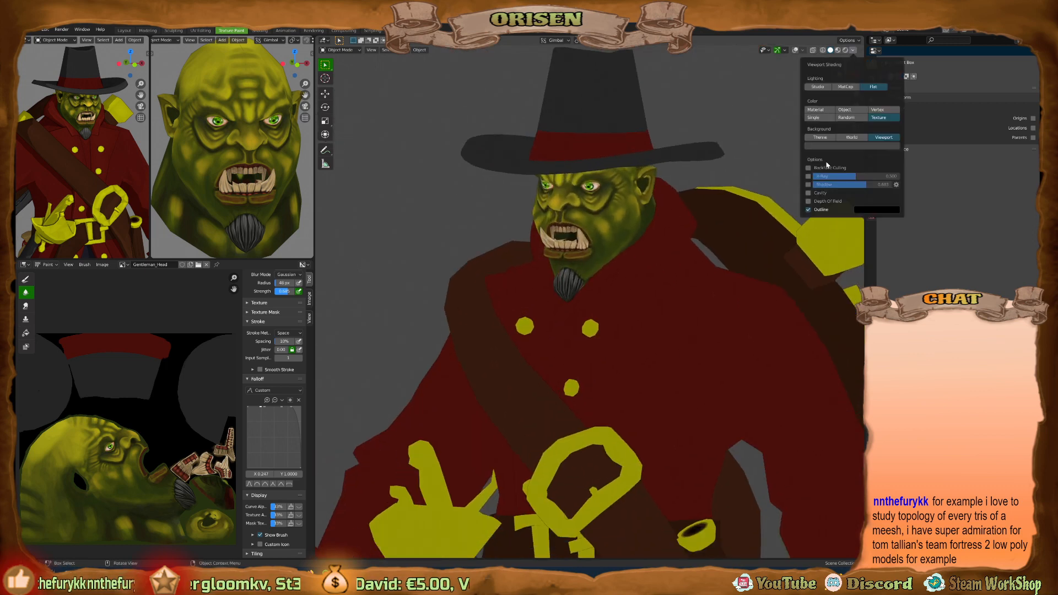
click(808, 193)
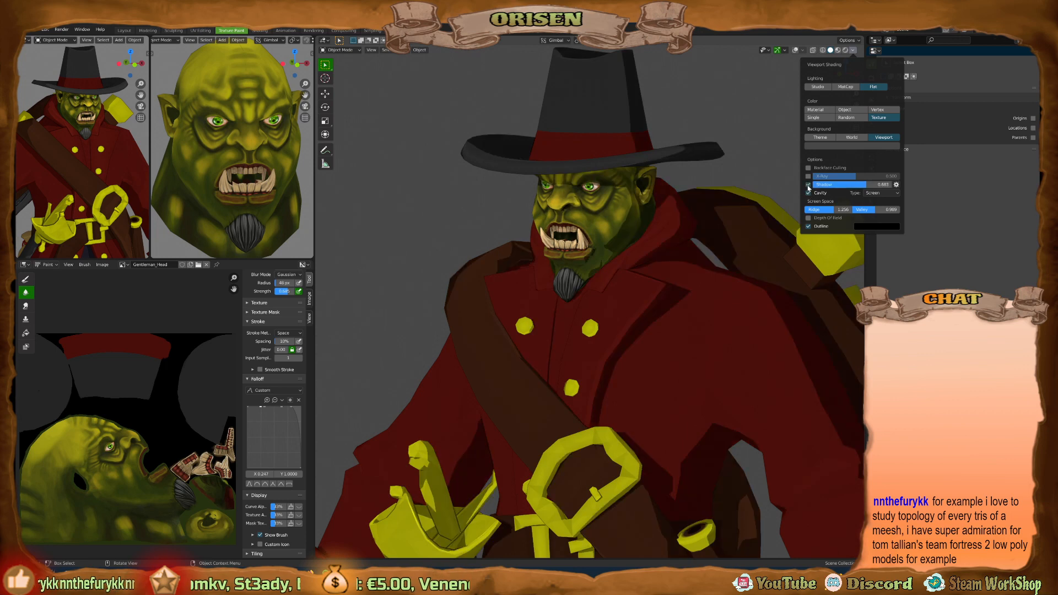
Examine the orc's face, hat and coat with shadow and cavity shading from front and three-quarter angles.
middle_drag(573, 215, 497, 192)
scroll(533, 207, up, 2)
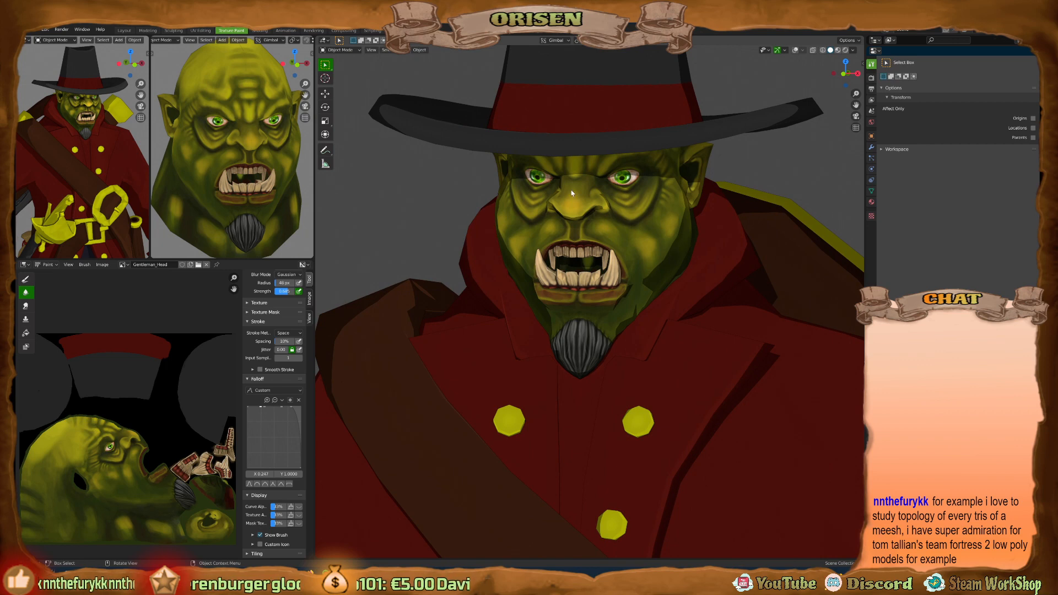
middle_drag(571, 193, 587, 222)
middle_drag(698, 235, 693, 236)
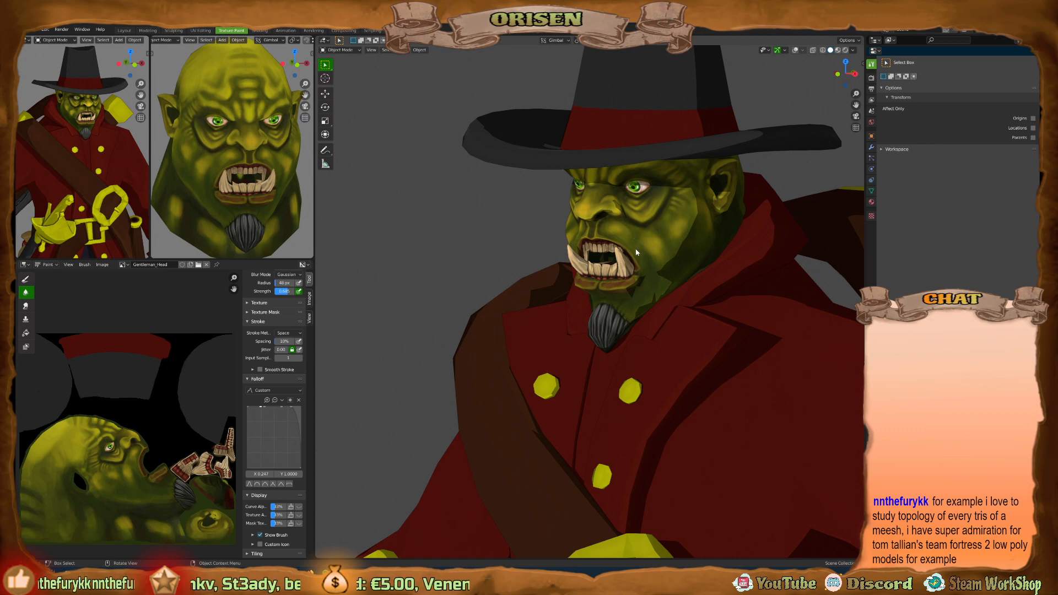
mouse_move(627, 225)
middle_down()
mouse_move(648, 225)
mouse_move(623, 222)
middle_up()
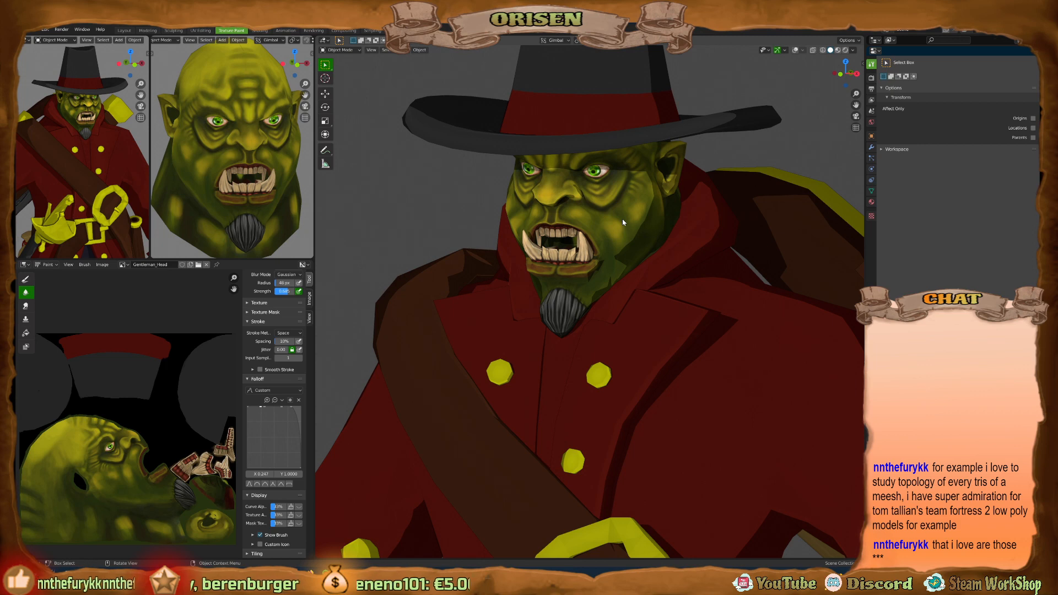
scroll(249, 194, down, 1)
mouse_move(250, 194)
middle_down()
mouse_move(266, 195)
mouse_move(248, 188)
middle_up()
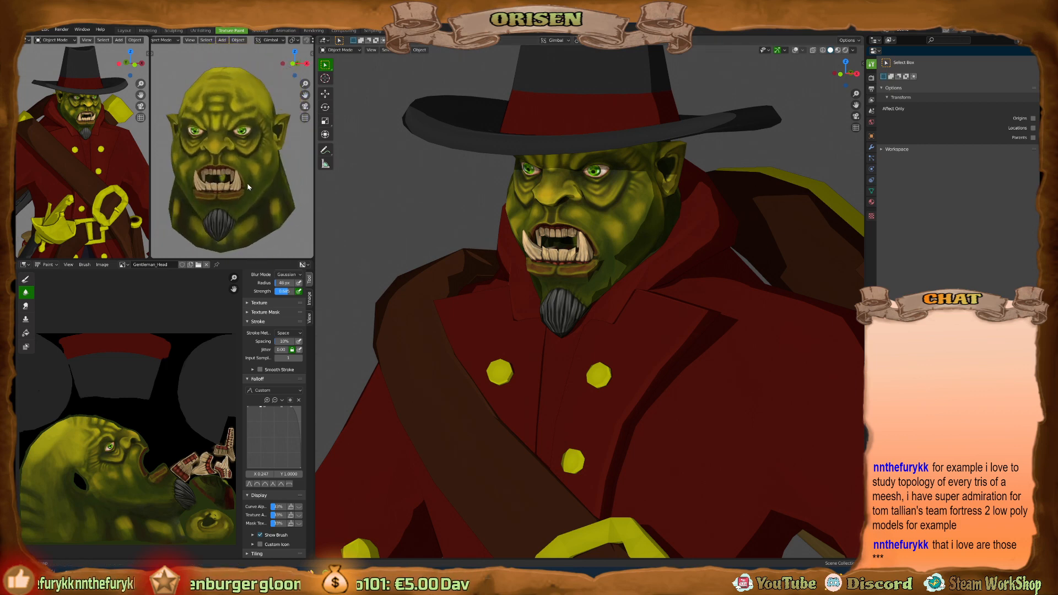
middle_drag(633, 269, 630, 268)
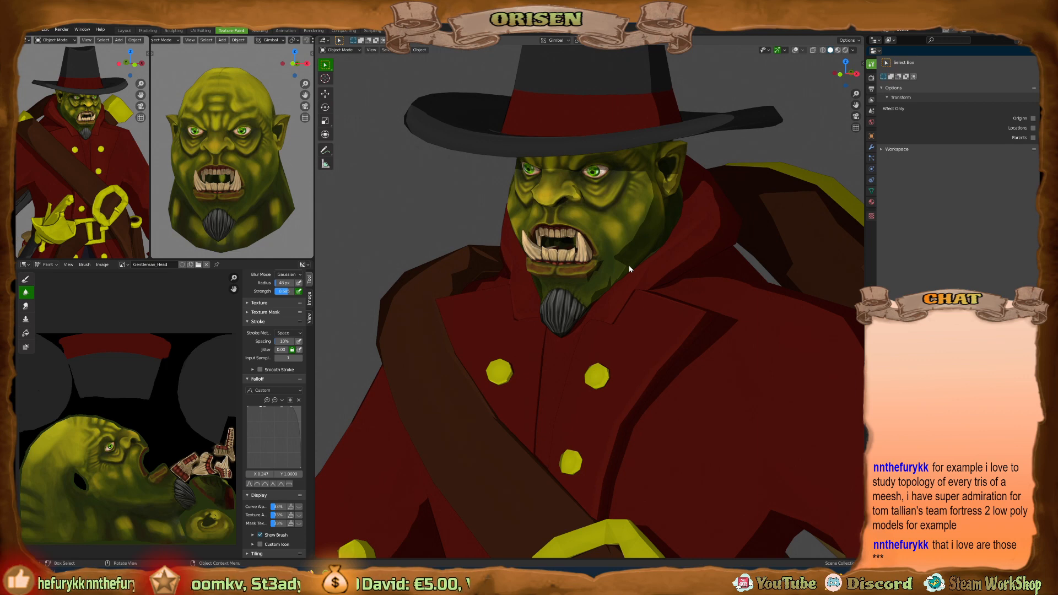
middle_drag(630, 268, 636, 257)
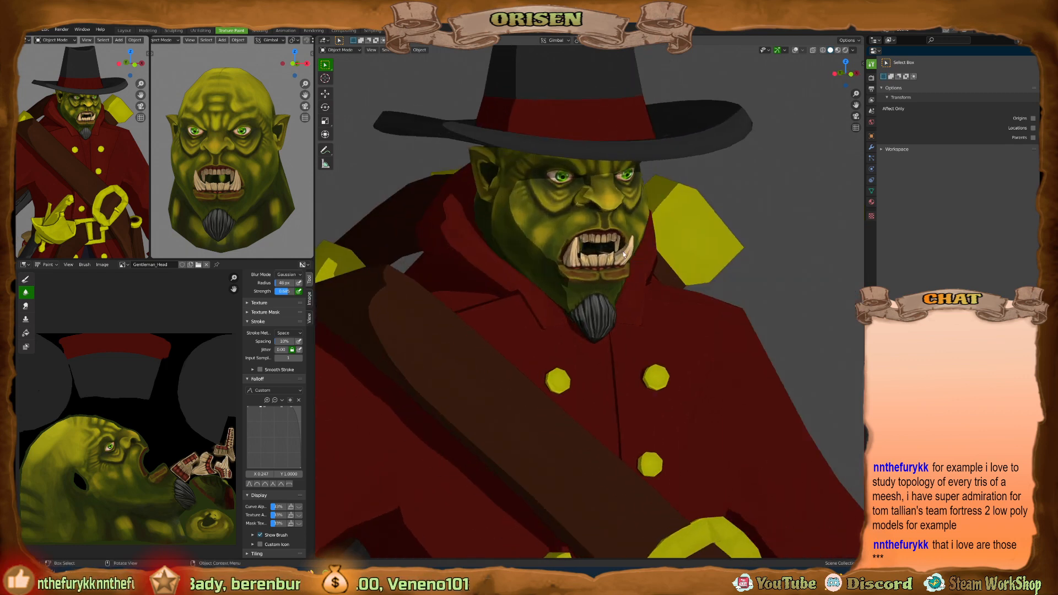
scroll(625, 255, up, 6)
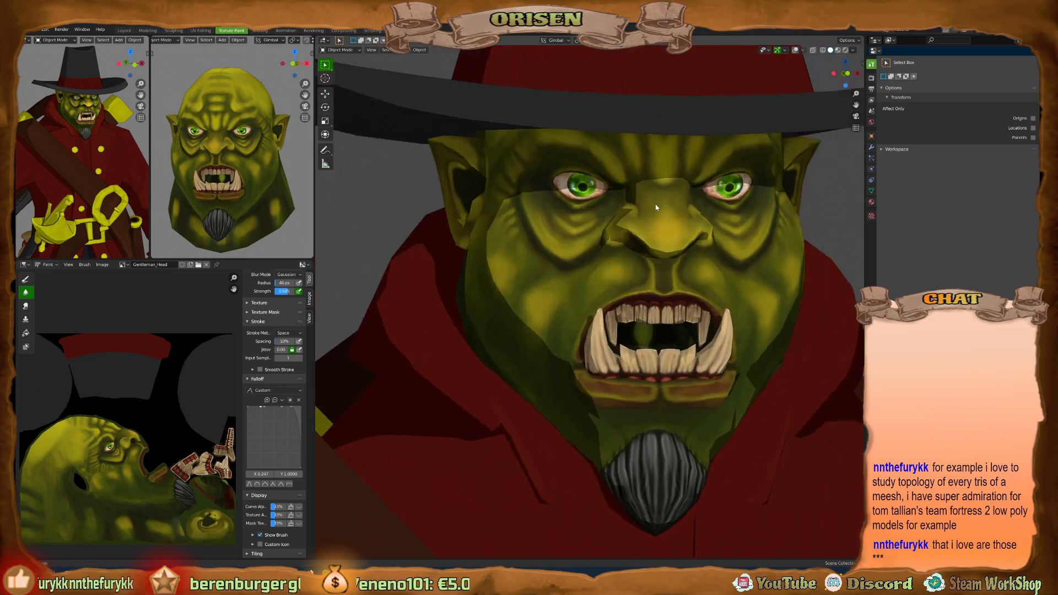
middle_drag(656, 207, 632, 232)
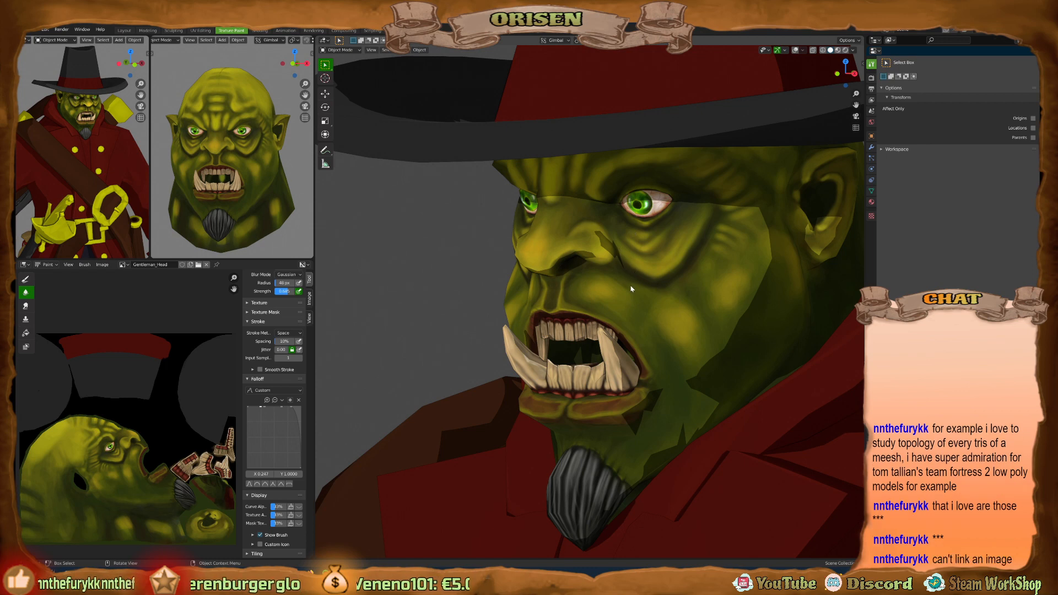
Turn off Cavity and Shadow in the viewport shading to show the flat painted texture on the face.
click(853, 50)
click(808, 193)
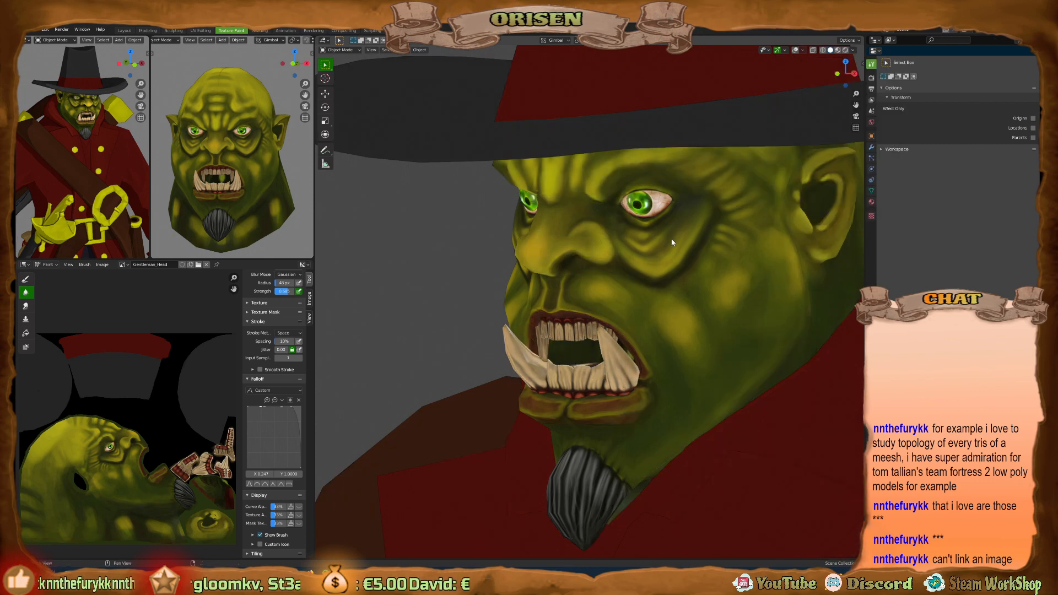
scroll(650, 299, up, 5)
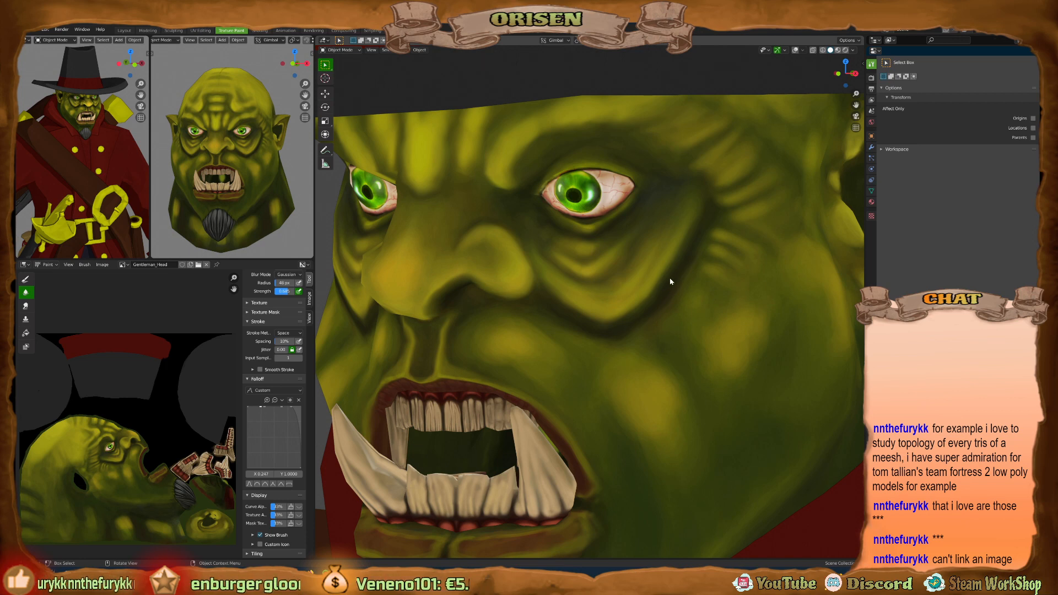
Examine the painted eye, nose, cheek and teeth close up from front and three-quarter angles.
middle_drag(670, 300, 671, 271)
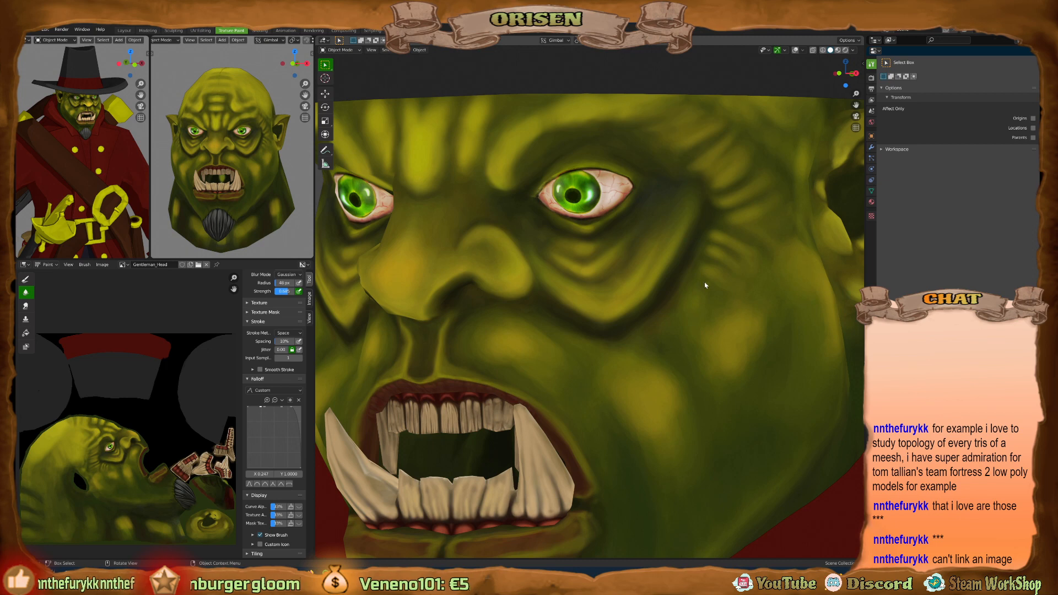
middle_drag(729, 310, 684, 278)
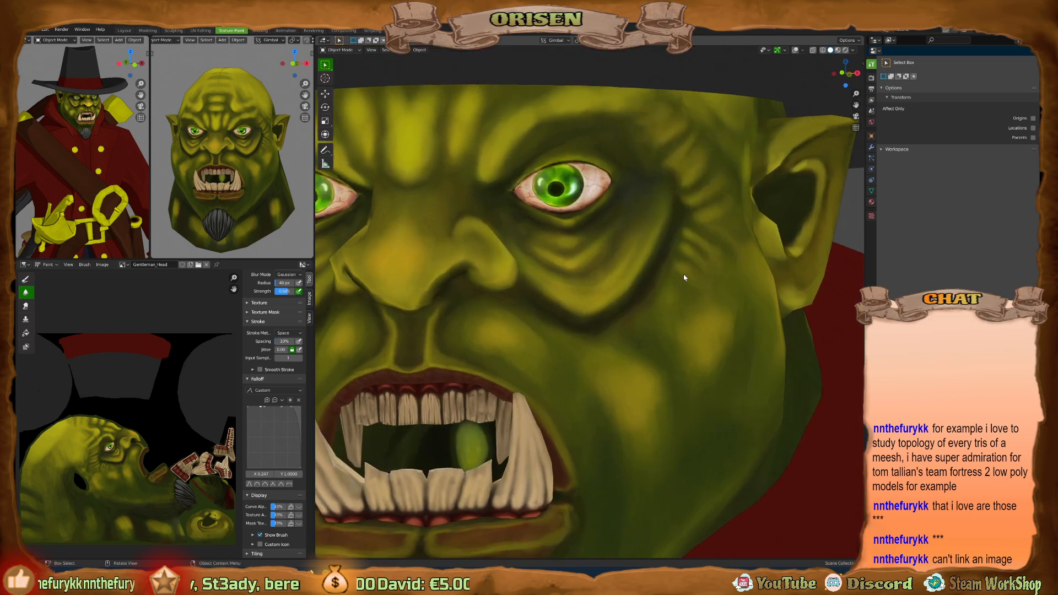
middle_drag(596, 344, 525, 289)
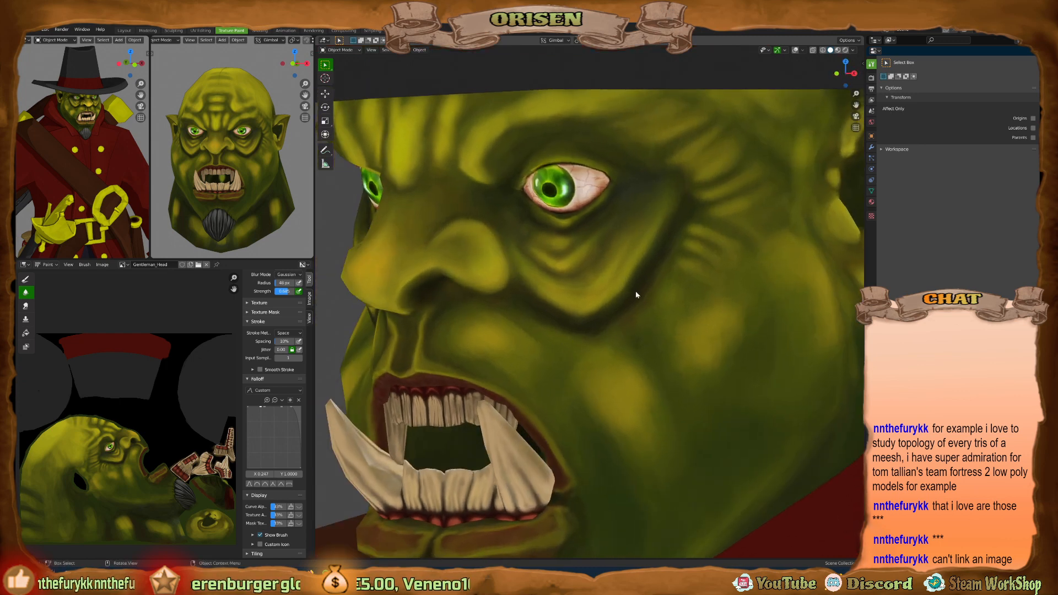
middle_drag(675, 240, 577, 287)
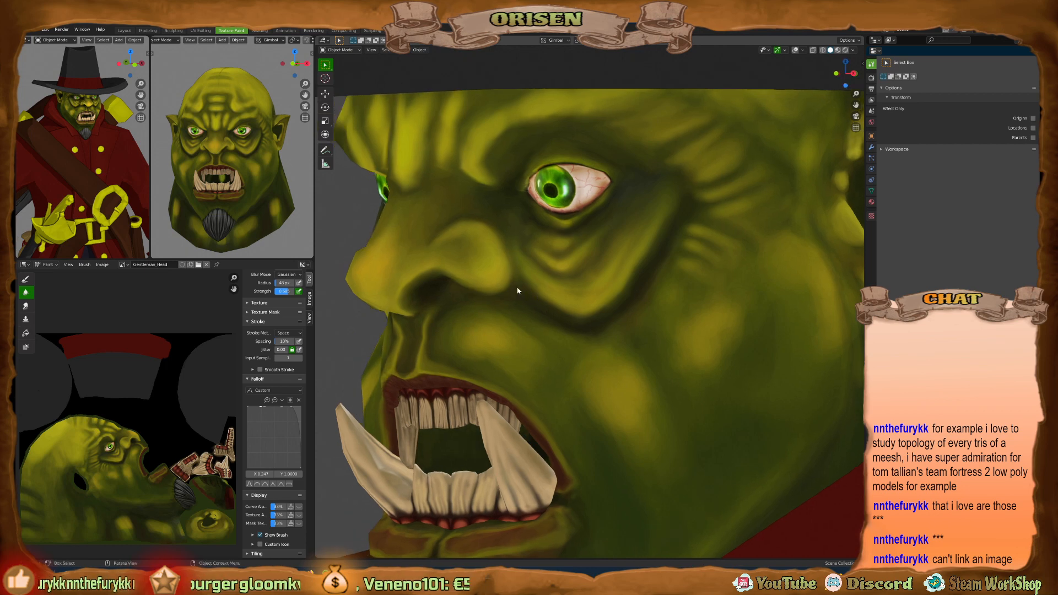
middle_drag(656, 268, 577, 298)
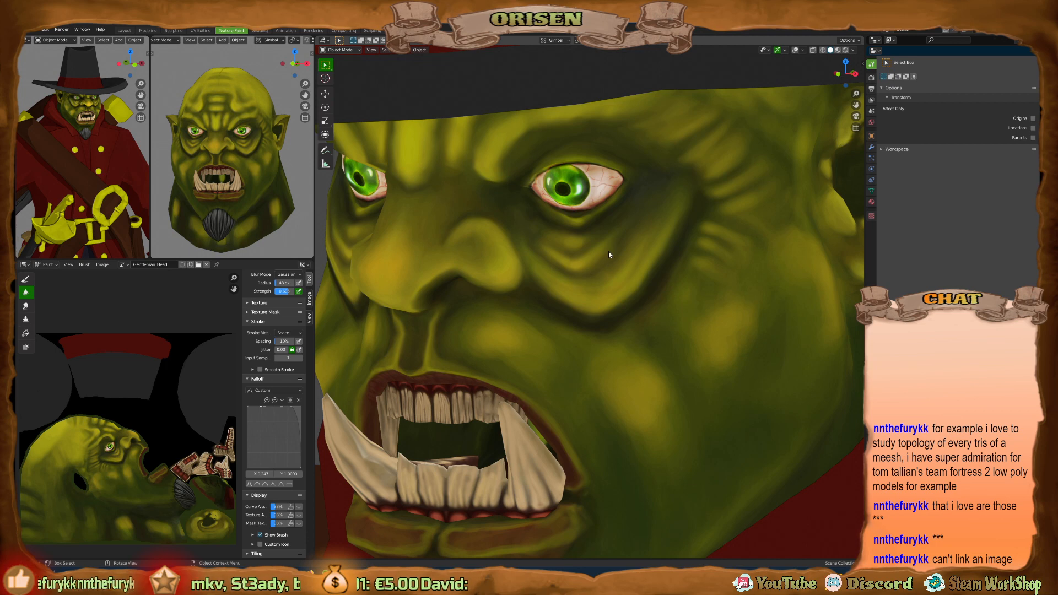
scroll(608, 252, down, 3)
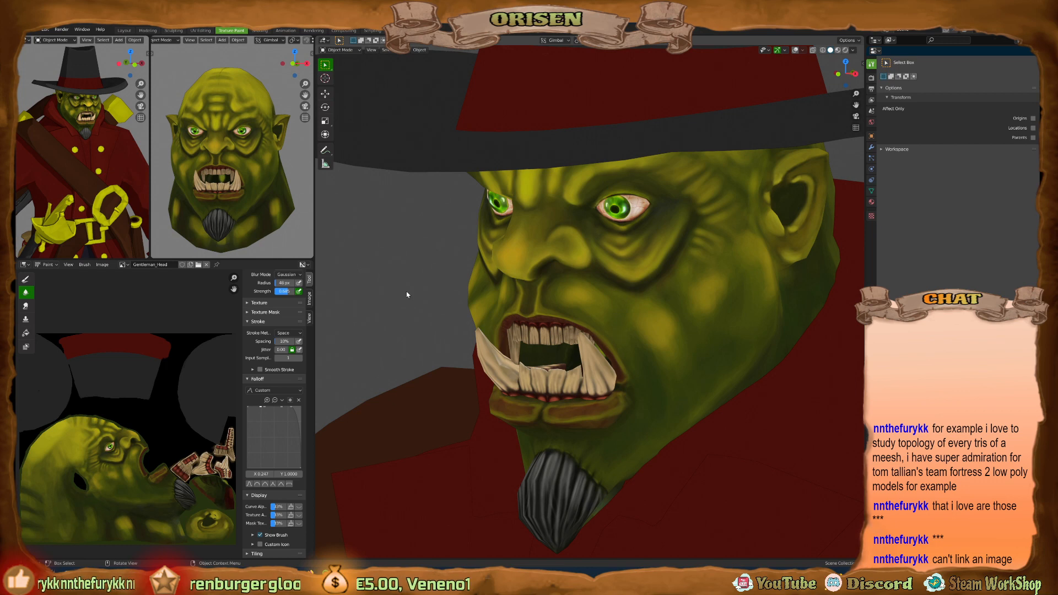
middle_drag(235, 176, 267, 178)
middle_drag(632, 250, 659, 247)
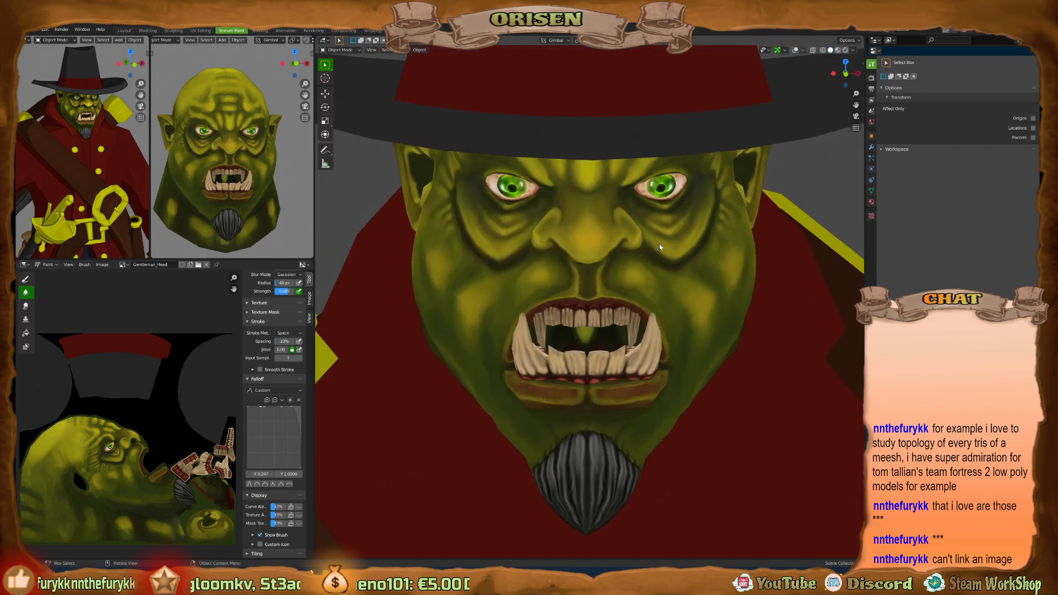
middle_drag(659, 244, 679, 280)
scroll(536, 187, up, 3)
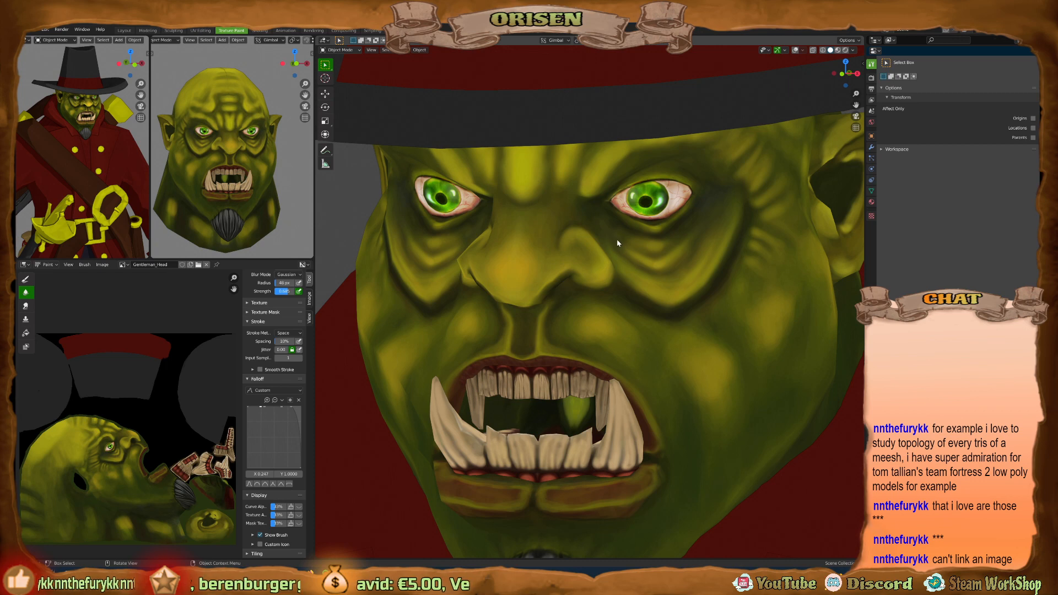
middle_drag(617, 243, 649, 243)
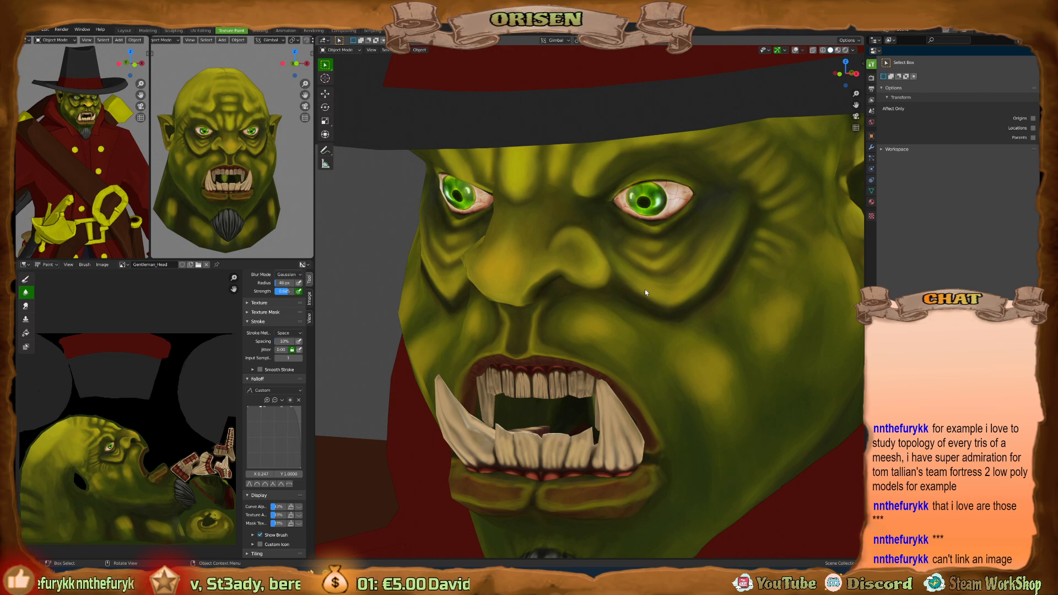
Compare how the painted face reads from upper-body distance and close up, from front, three-quarter and near-side angles.
middle_drag(710, 246, 685, 248)
scroll(702, 276, down, 3)
mouse_move(664, 282)
middle_down()
mouse_move(710, 289)
mouse_move(662, 292)
middle_up()
scroll(672, 288, down, 1)
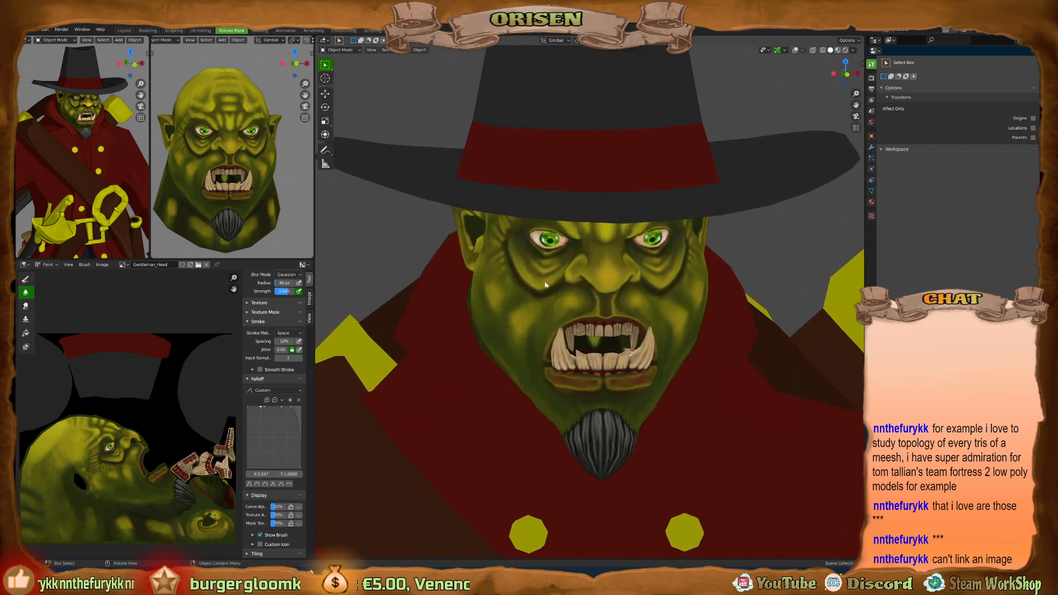
scroll(614, 271, down, 3)
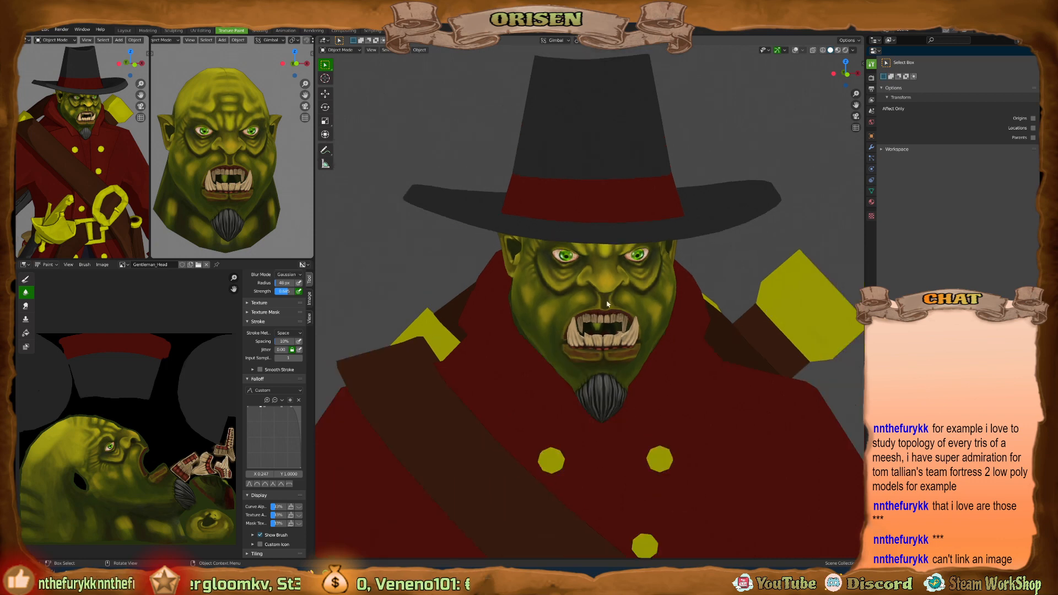
mouse_move(614, 271)
middle_down()
mouse_move(668, 216)
mouse_move(606, 194)
mouse_move(603, 267)
middle_up()
scroll(668, 216, up, 3)
scroll(602, 267, up, 2)
scroll(569, 270, up, 2)
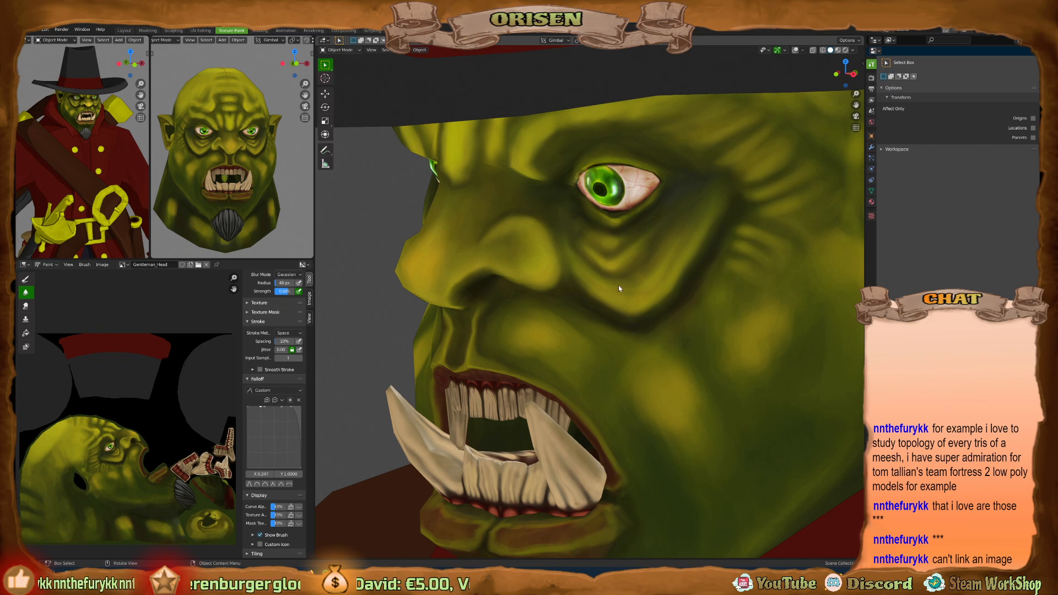
scroll(628, 243, down, 6)
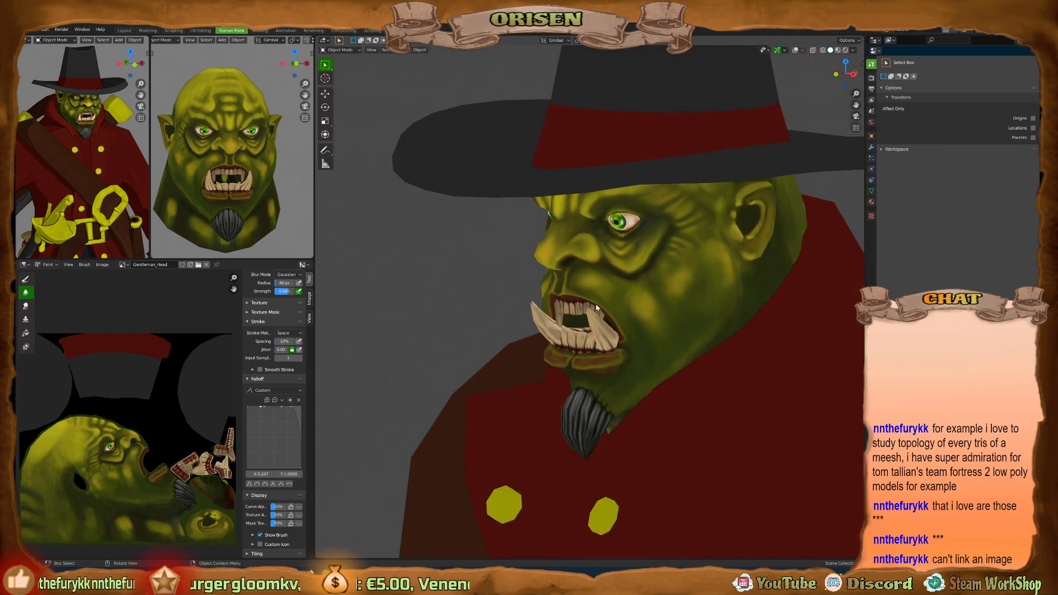
middle_drag(611, 281, 655, 296)
shift+middle_drag(656, 296, 615, 314)
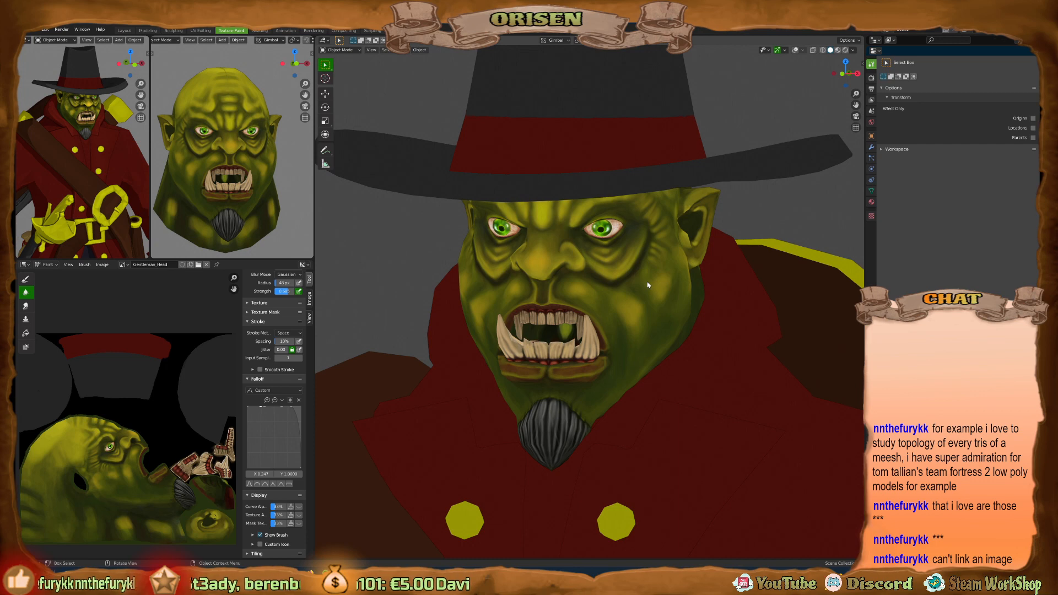
scroll(648, 285, up, 4)
mouse_move(646, 285)
middle_down()
mouse_move(607, 291)
mouse_move(632, 295)
middle_up()
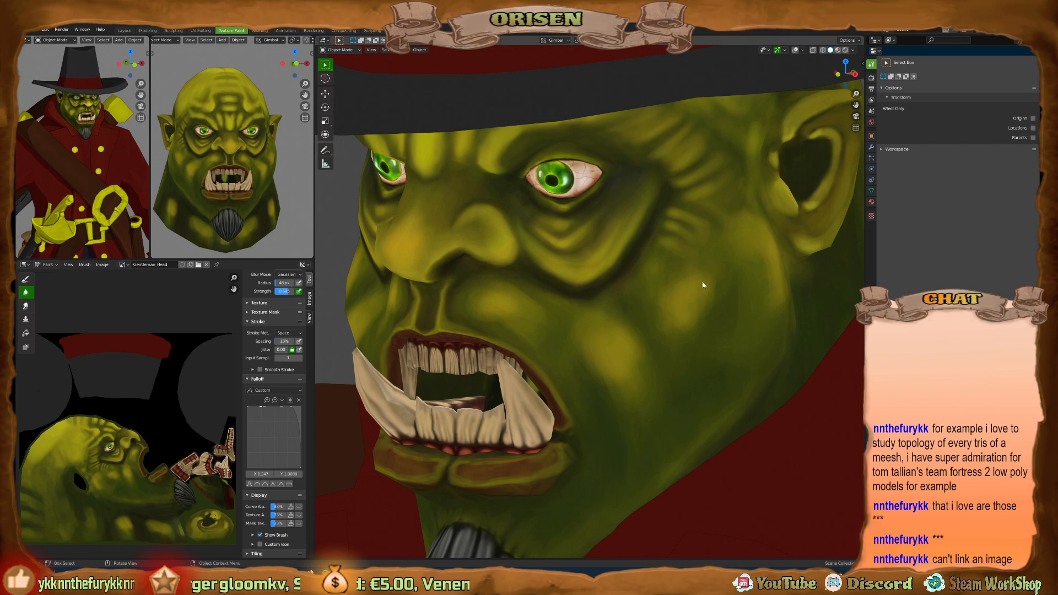
middle_drag(657, 286, 689, 308)
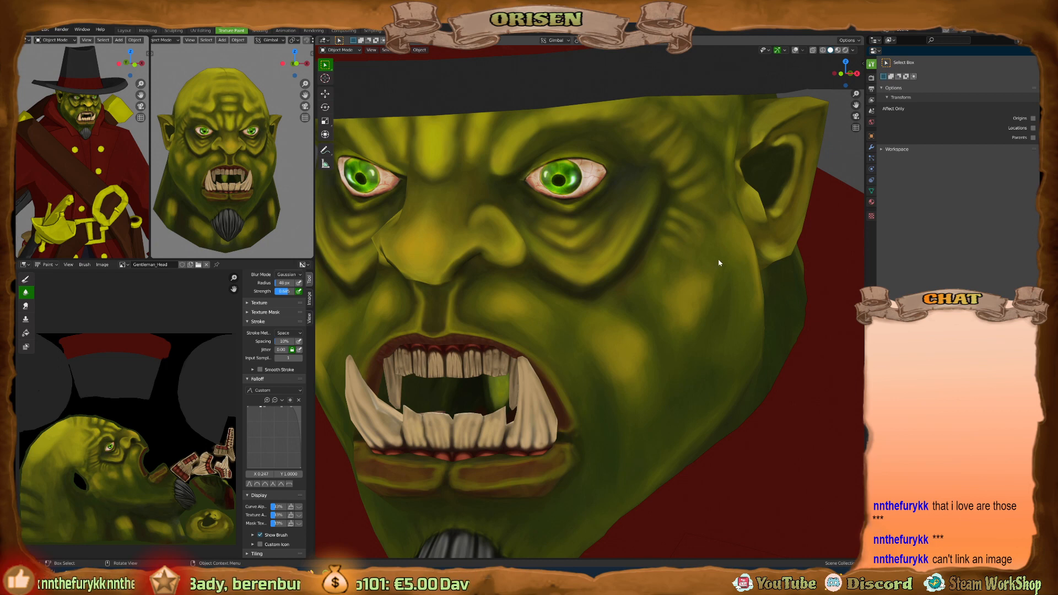
scroll(639, 325, down, 3)
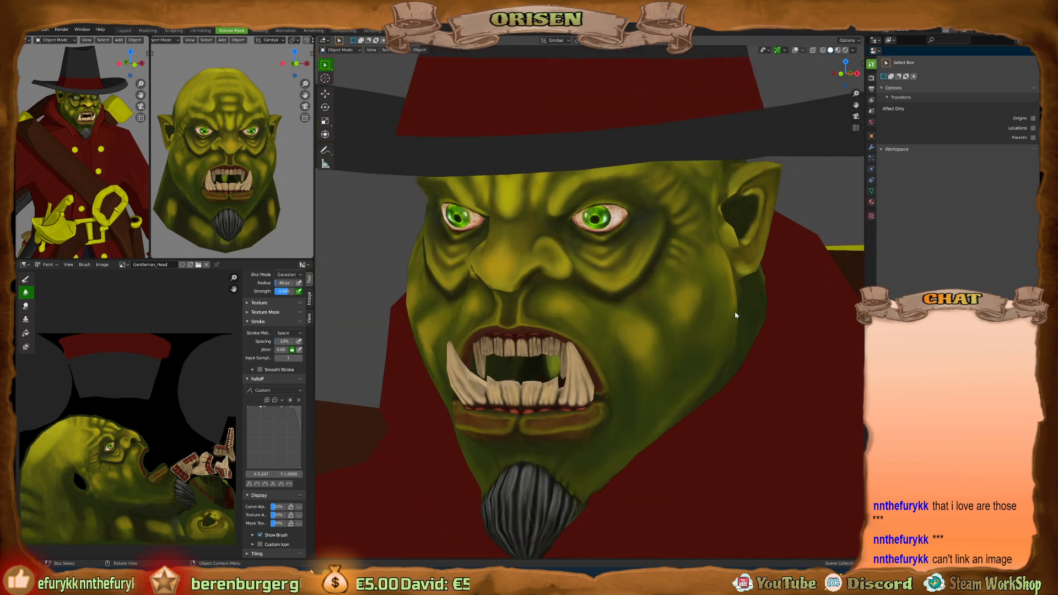
Switch the head to Texture Paint with the Draw brush, sample dark green skin beside the nose, and reduce the brush radius to 27 px.
middle_drag(650, 326, 719, 318)
scroll(600, 296, up, 4)
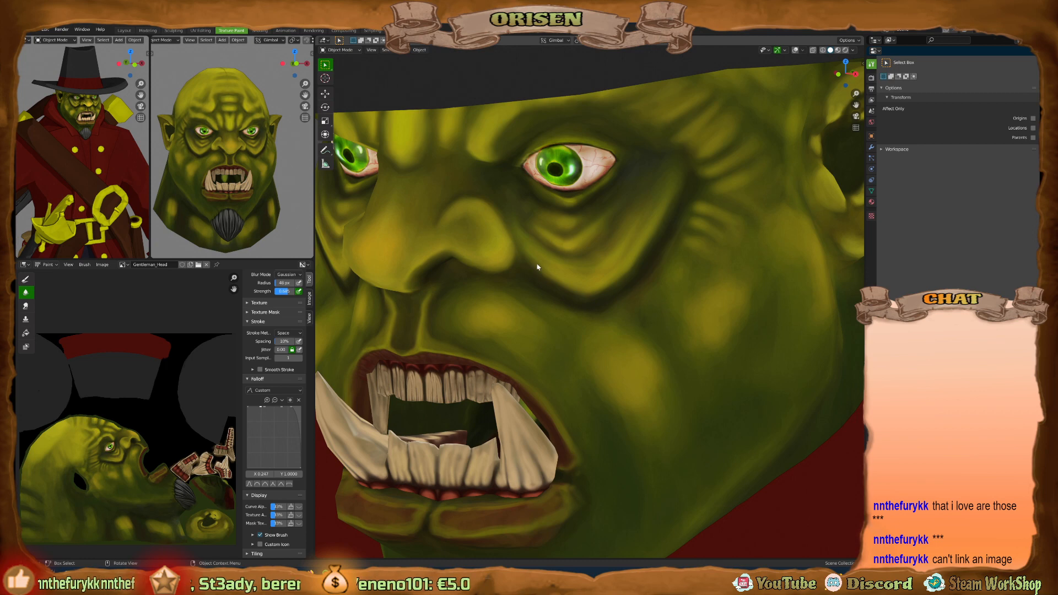
key(ctrl+Tab)
click(712, 214)
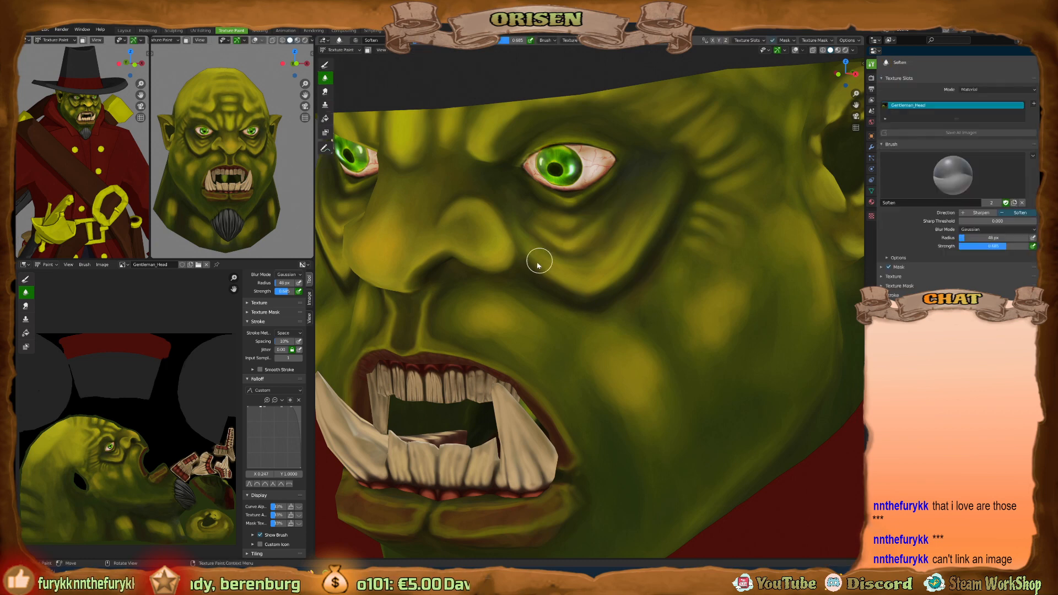
click(325, 64)
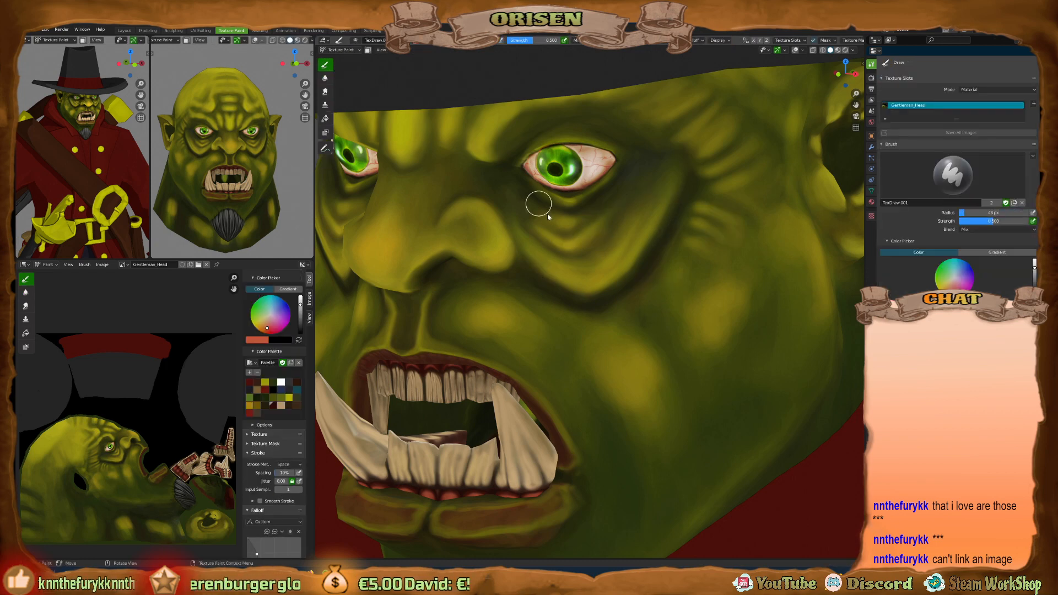
key(s)
key(bracketleft)
key(bracketleft)
key(bracketleft)
key(bracketleft)
key(bracketleft)
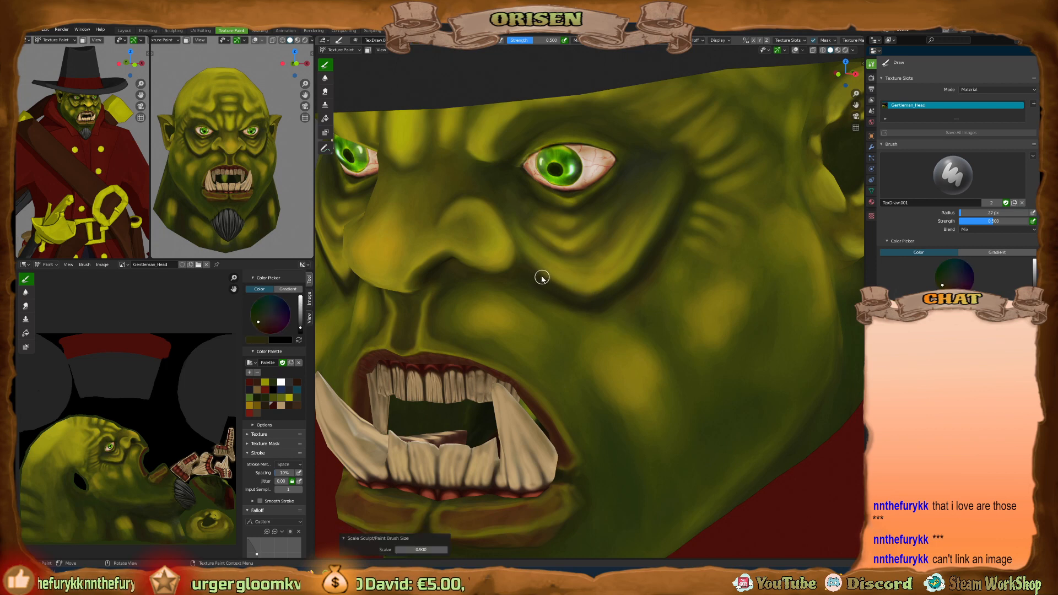
Touch up the skin folds beside the nose and under the eye with dark green and a sampled yellow-green.
click(532, 272)
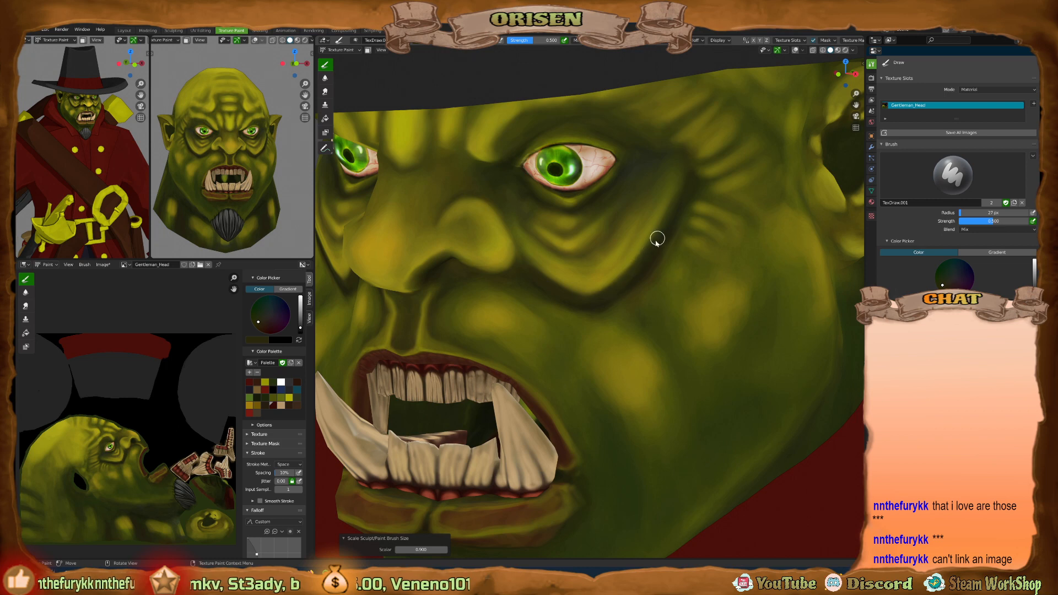
key(s)
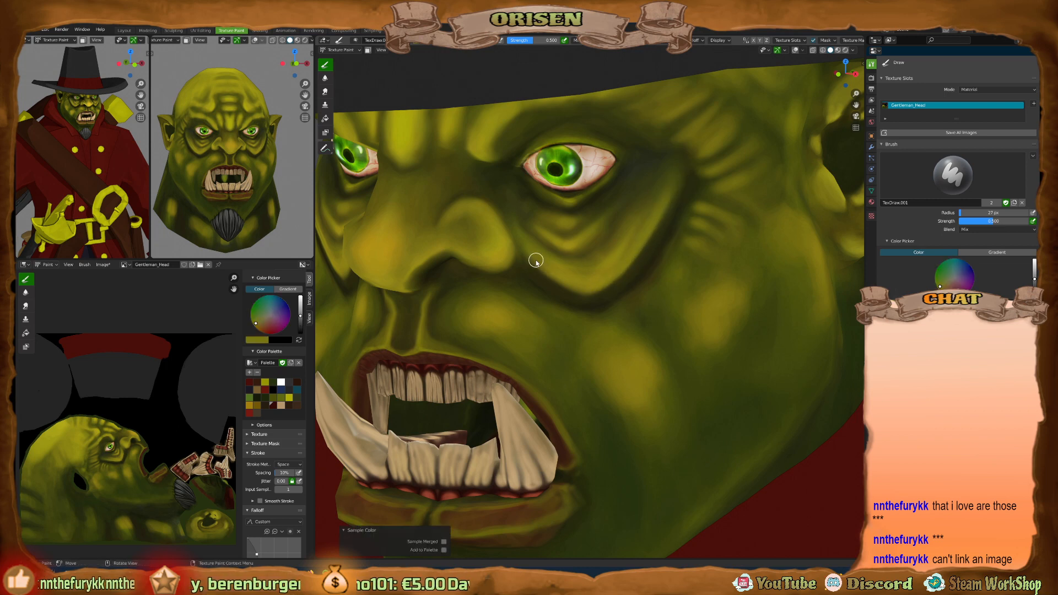
key(s)
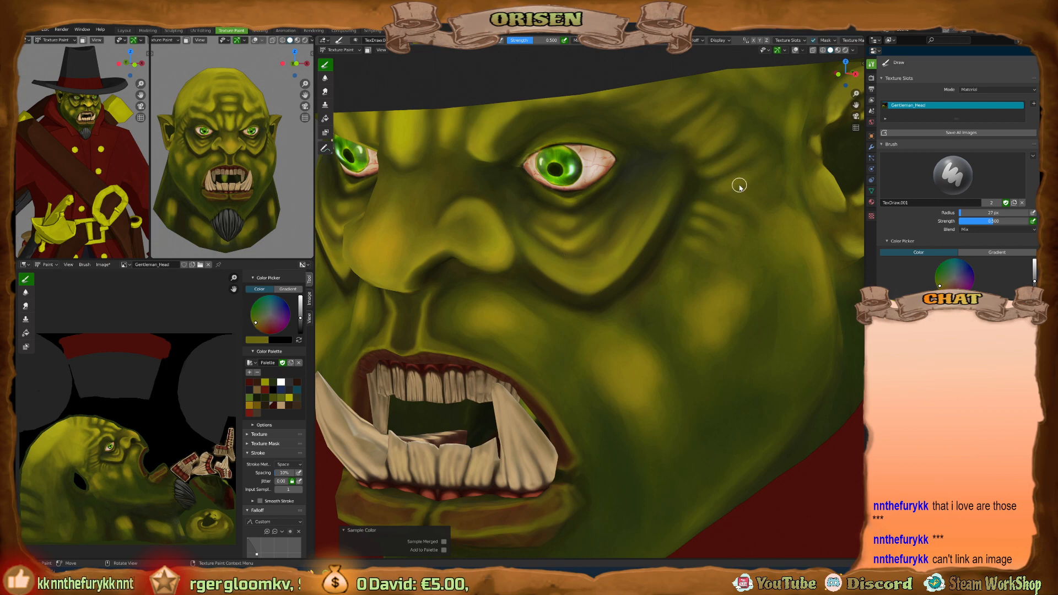
scroll(739, 184, down, 2)
scroll(696, 255, up, 2)
mouse_move(695, 255)
middle_down()
mouse_move(654, 256)
mouse_move(712, 252)
middle_up()
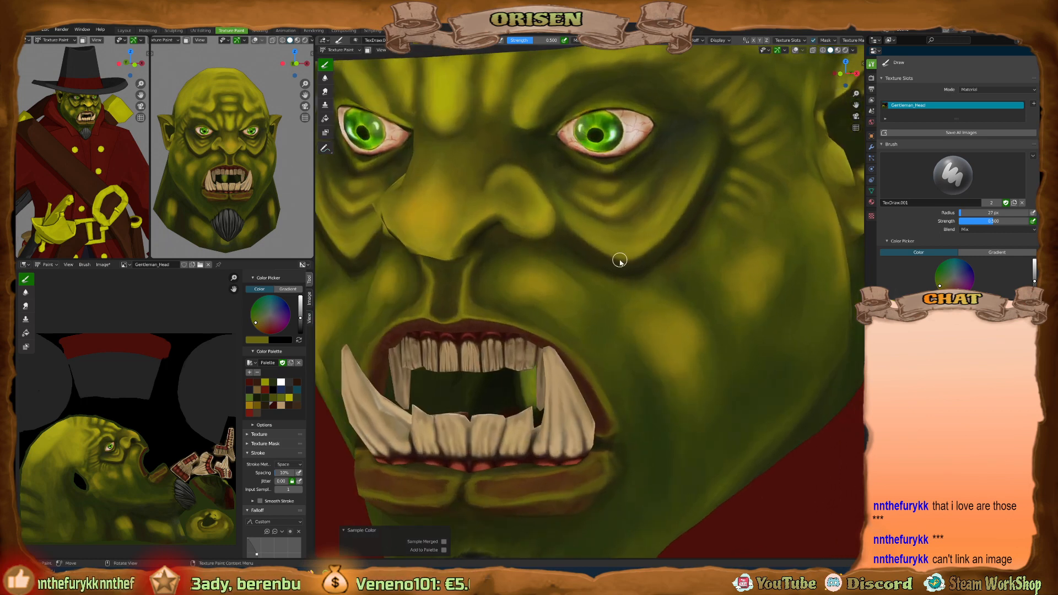
middle_drag(629, 253, 656, 253)
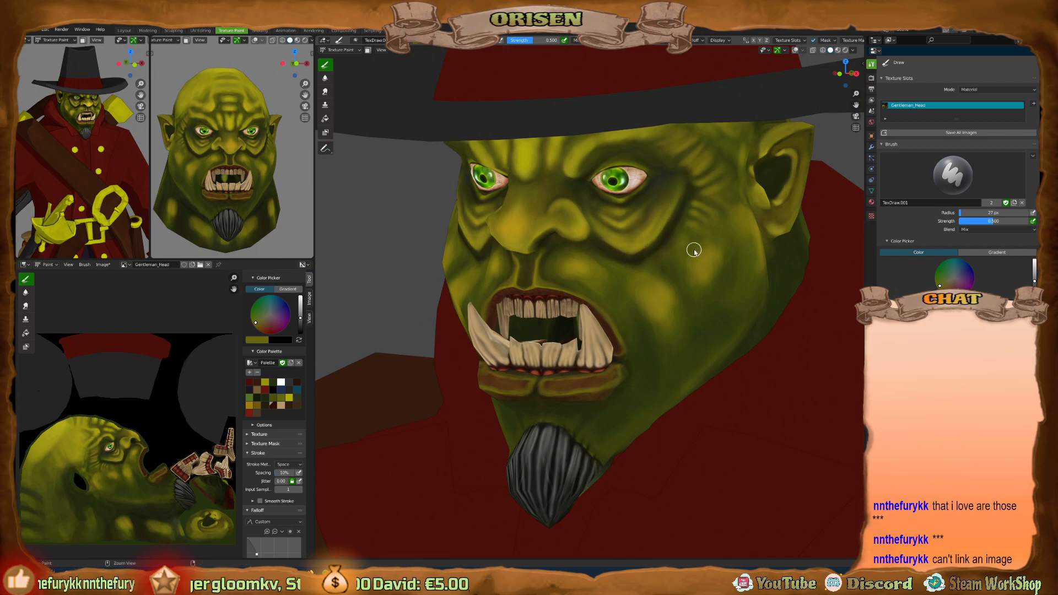
Leave painting on the head, isolate the lower teeth in local view, and put them in Texture Paint mode.
key(ctrl+Tab)
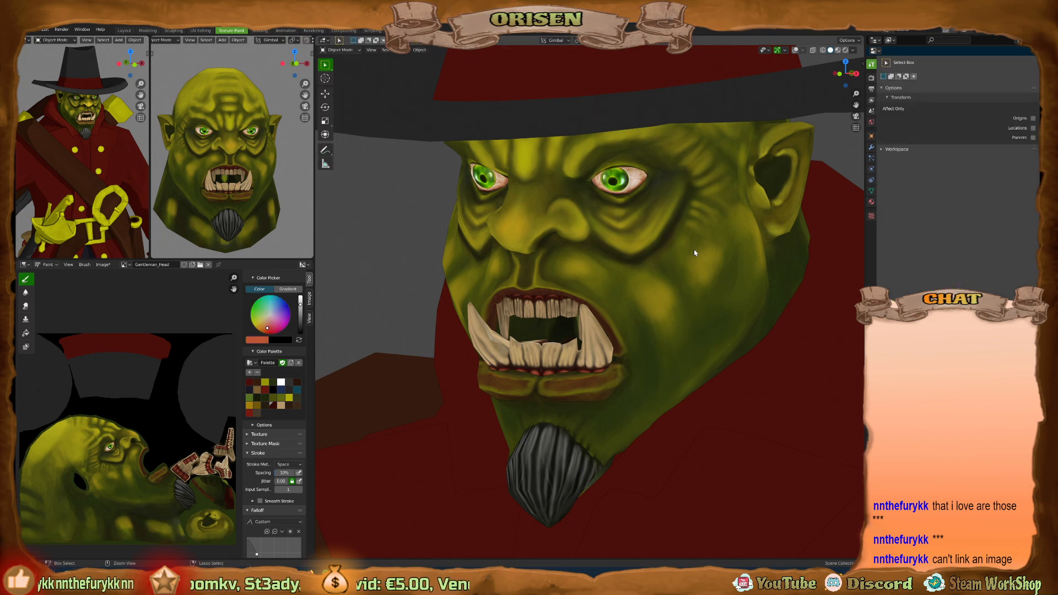
key(ctrl+Tab)
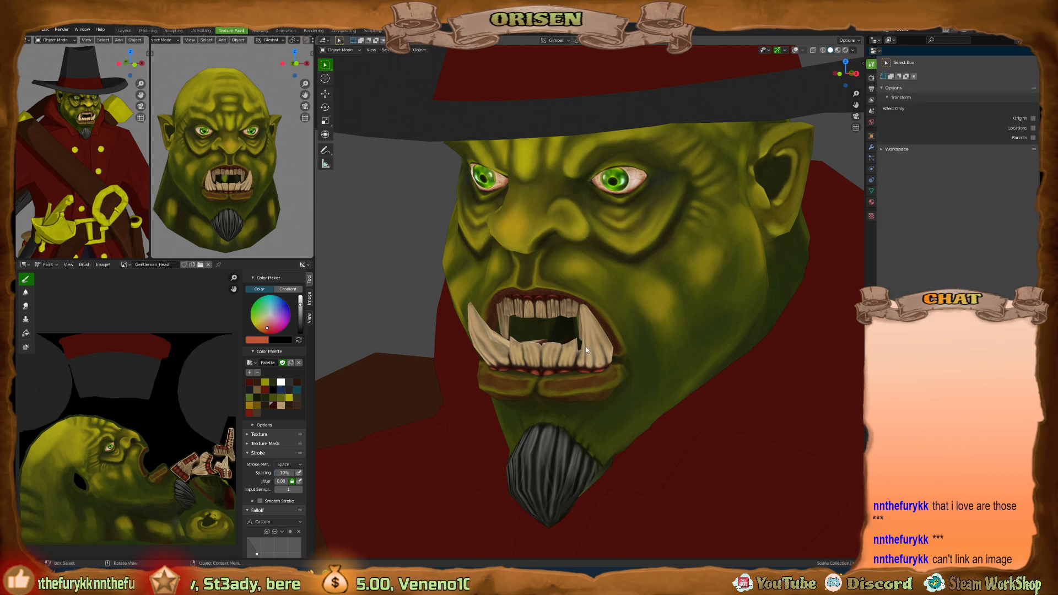
key(KP_Divide)
middle_drag(594, 348, 565, 343)
key(ctrl+Tab)
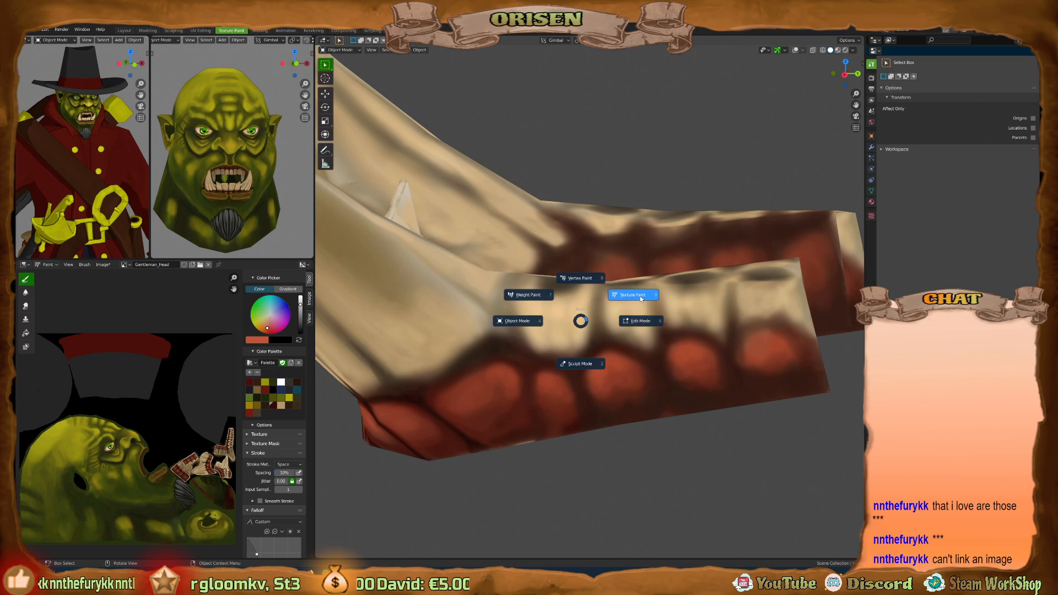
click(661, 294)
scroll(593, 369, up, 2)
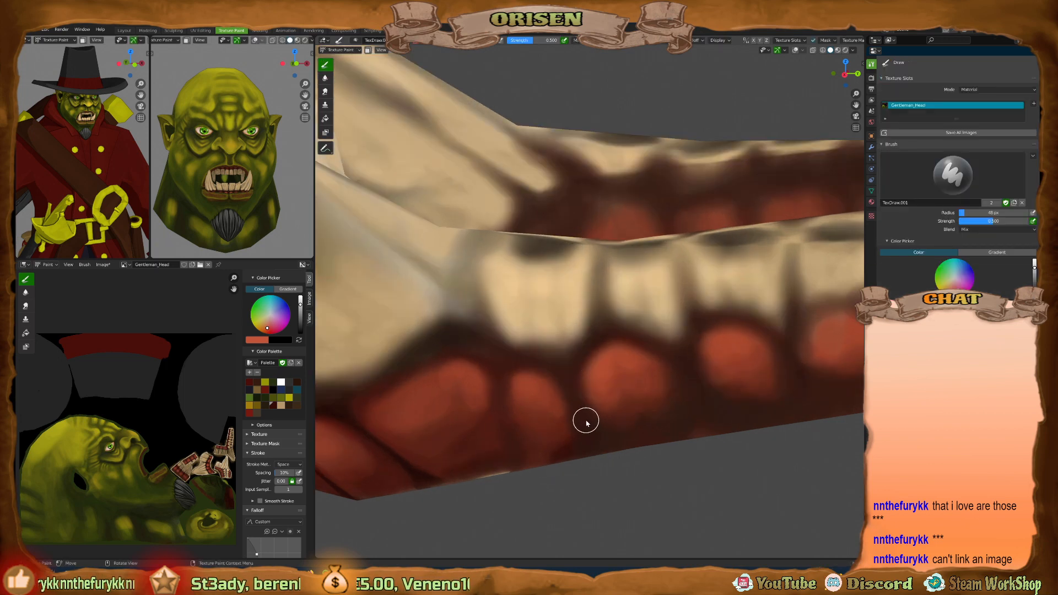
Sample the dark red-brown gum color, reduce the brush radius to 30 px, and darken the gaps between the gum bumps.
key(s)
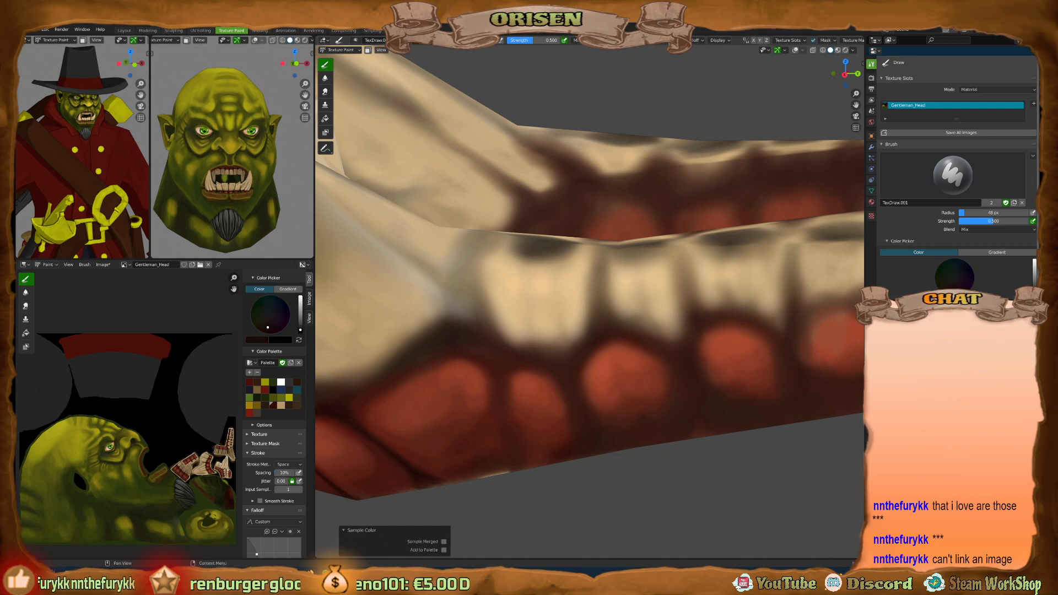
scroll(306, 512, down, 5)
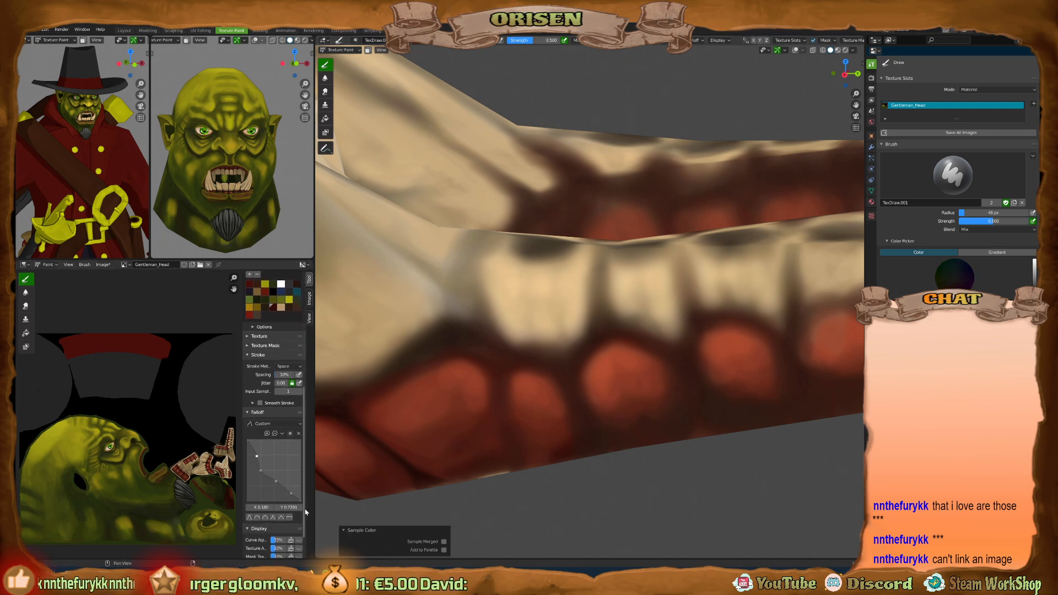
key(bracketleft)
key(bracketleft)
key(bracketleft)
key(bracketleft)
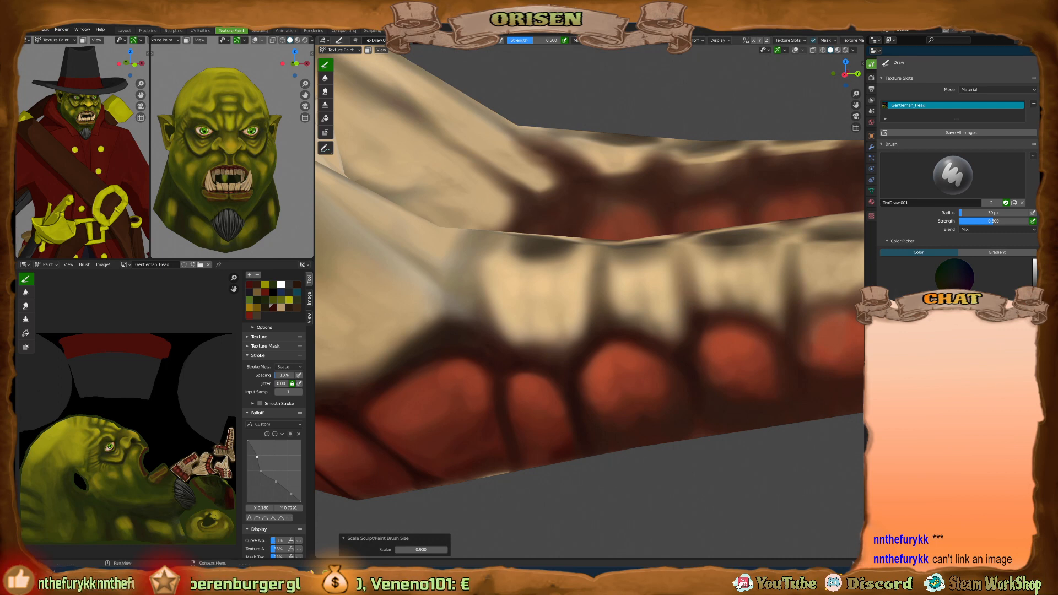
Switch to Discord, look through the sharing_art, post_link and blender channels for the viewer's image, and return to Blender.
key(alt+Tab)
drag(571, 88, 579, 79)
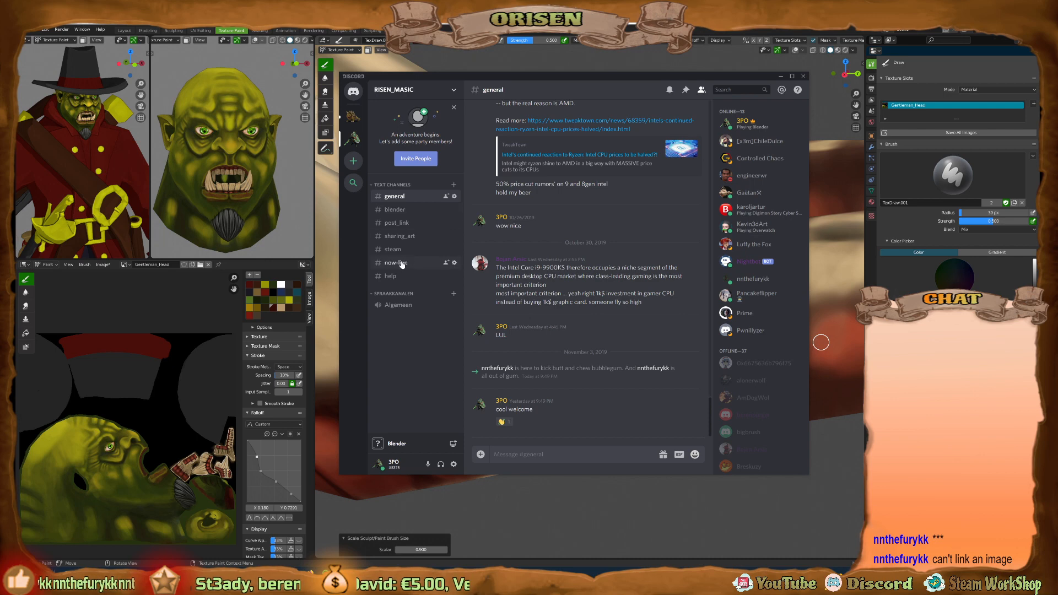
click(395, 239)
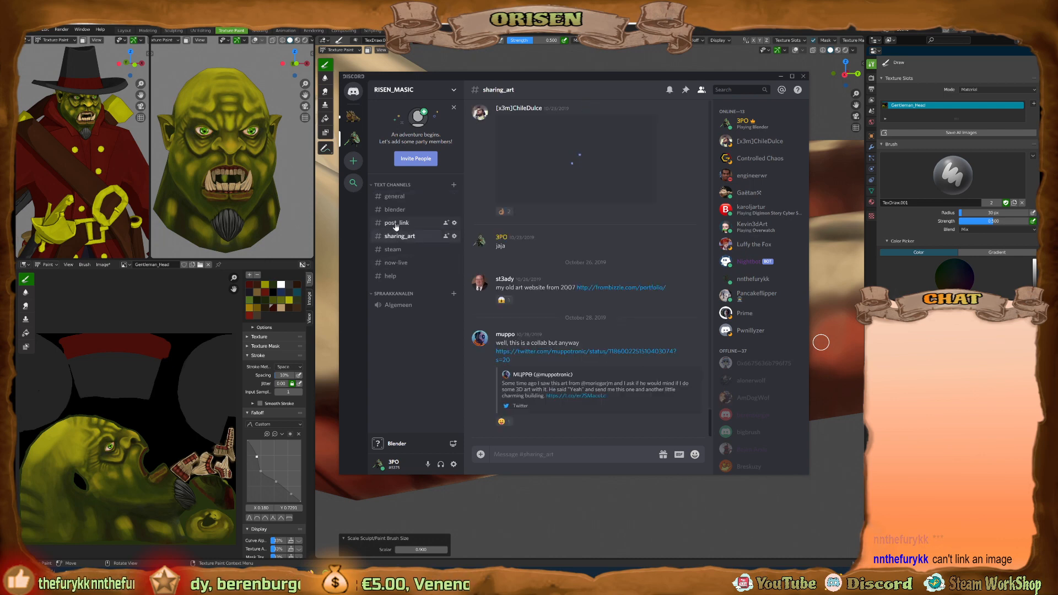
click(397, 227)
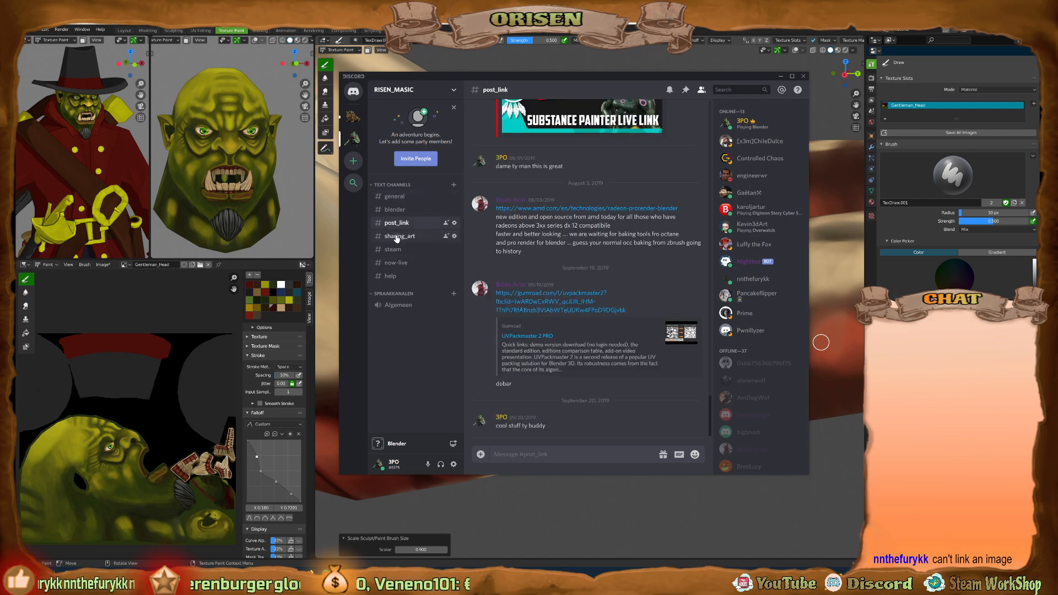
click(396, 237)
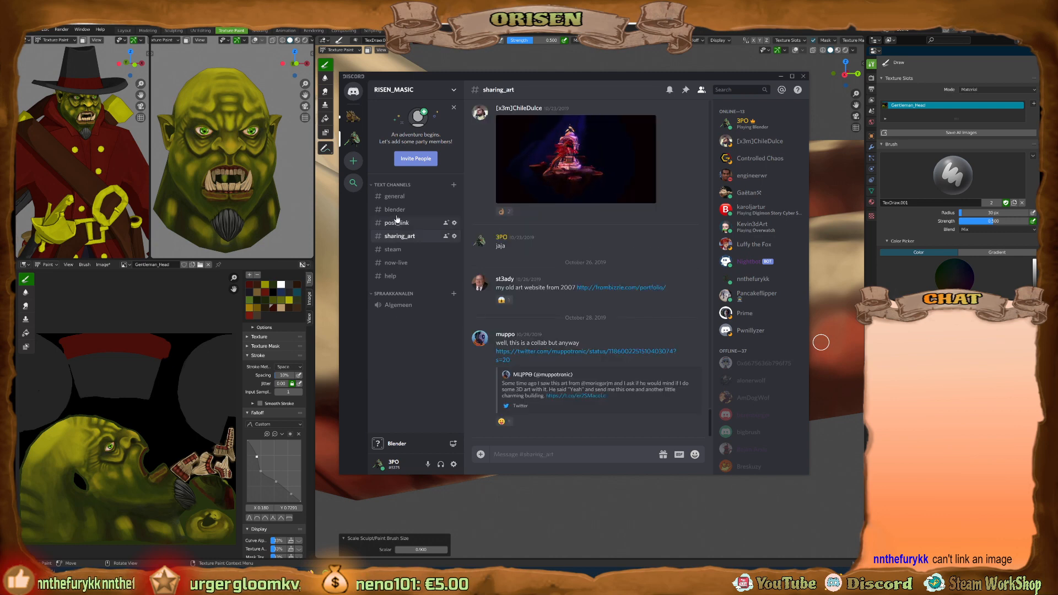
click(395, 210)
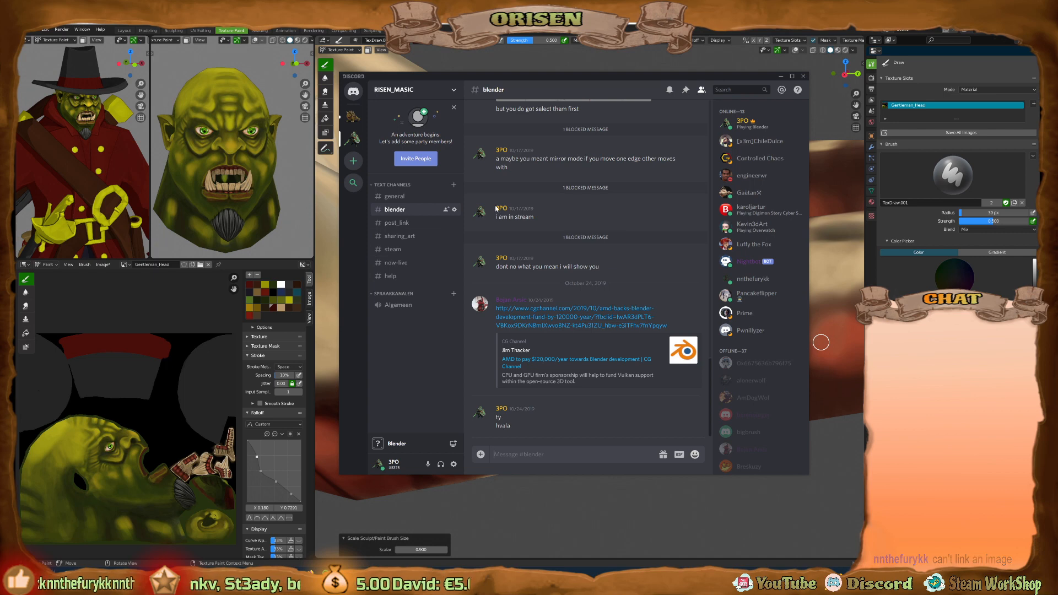
drag(627, 85, 633, 93)
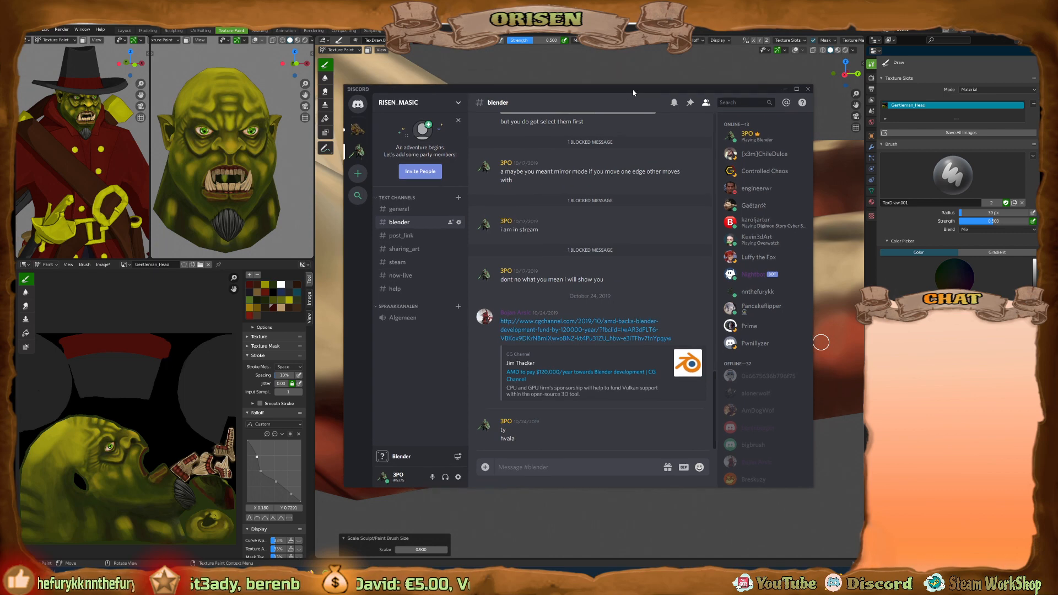
click(785, 89)
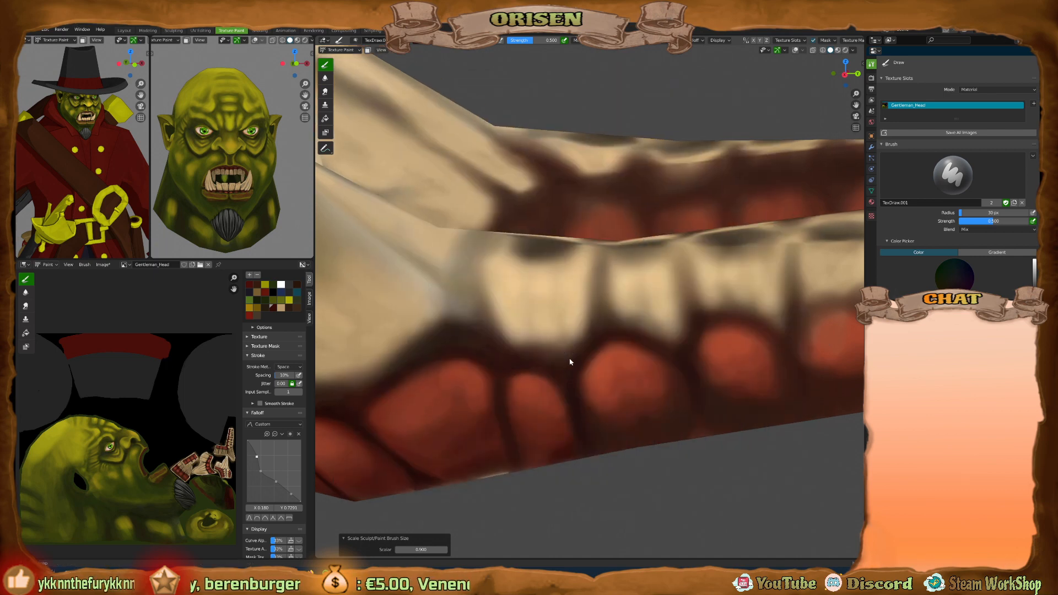
Paint dark red-brown outlines around the rounded gums and up into the gaps between the lower teeth.
middle_drag(570, 362, 621, 375)
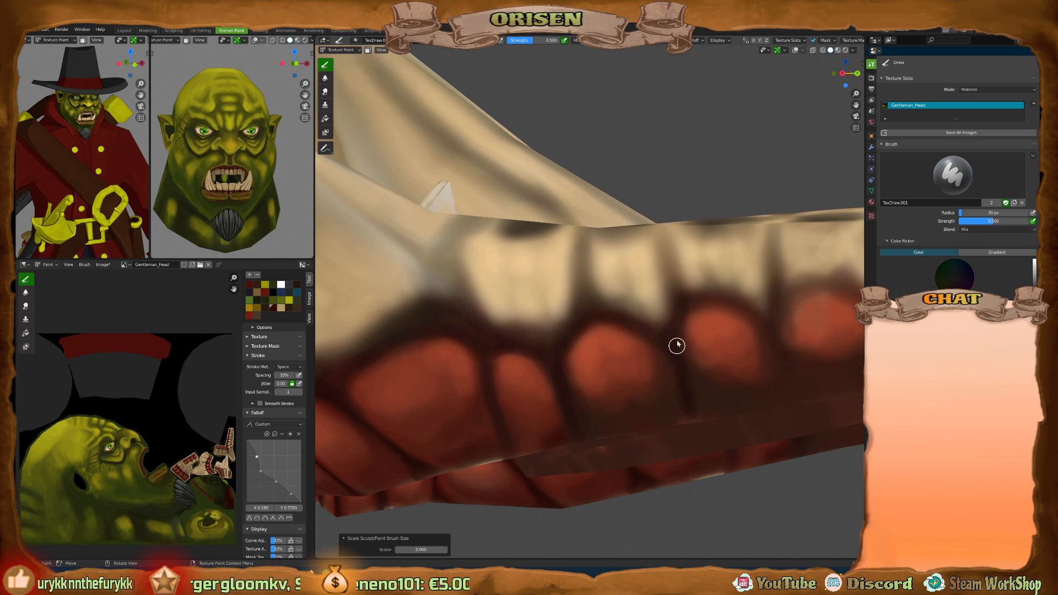
middle_drag(630, 322, 703, 297)
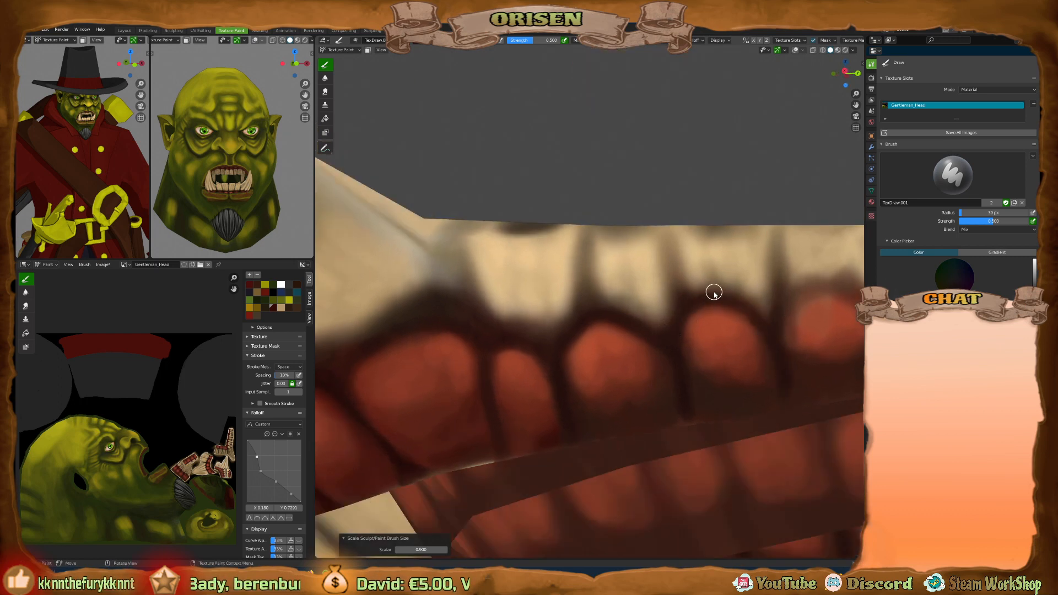
mouse_move(711, 276)
middle_down()
mouse_move(746, 267)
mouse_move(664, 290)
mouse_move(669, 298)
middle_up()
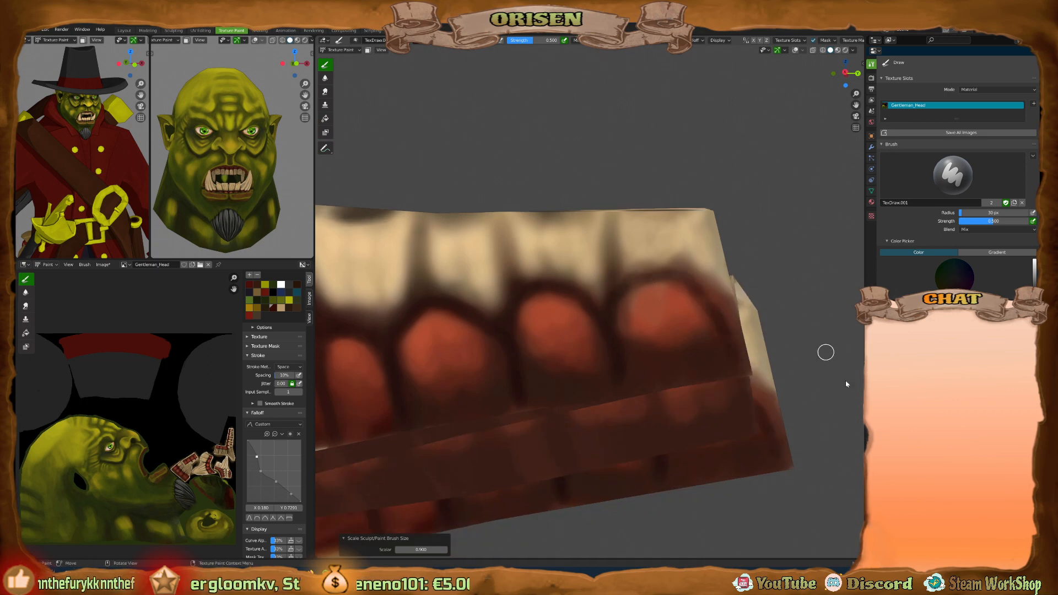
Switch to Discord, examine the Team Fortress 2 Medic low-poly sheet in the post_link channel, and return to Blender.
click(915, 577)
click(402, 235)
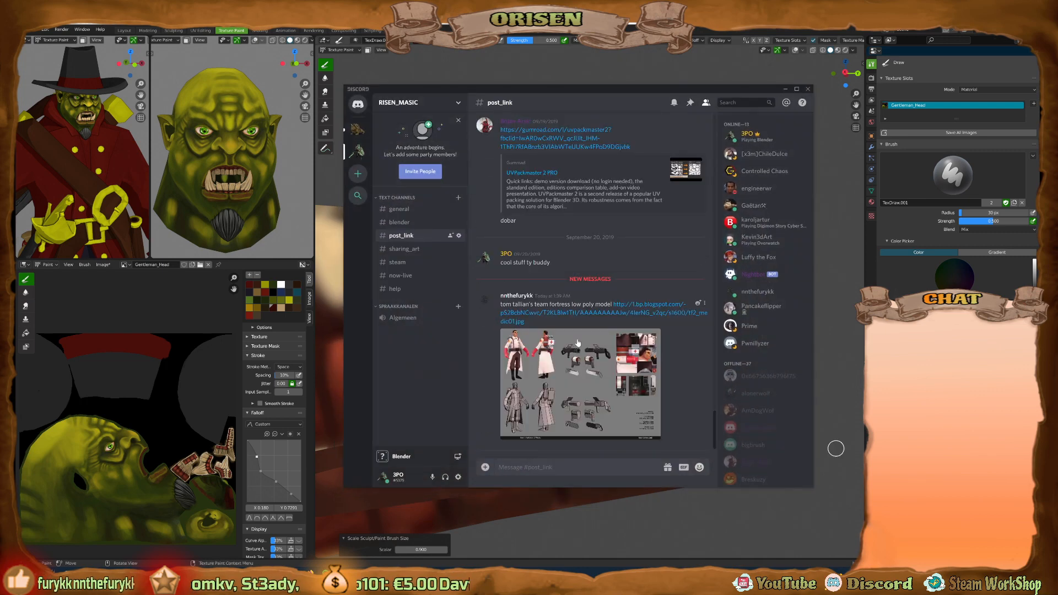
click(578, 374)
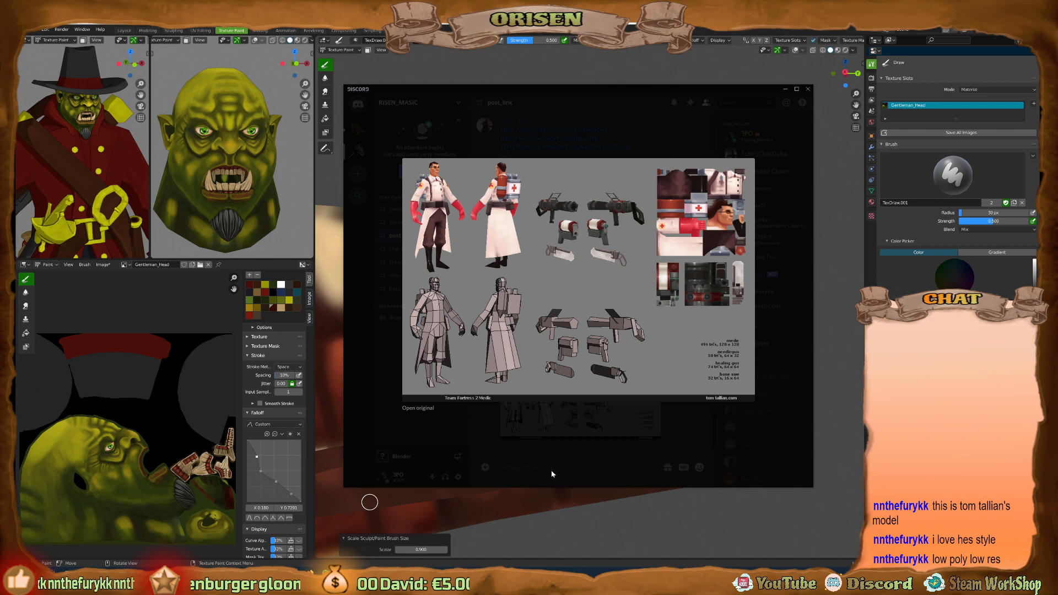
click(472, 441)
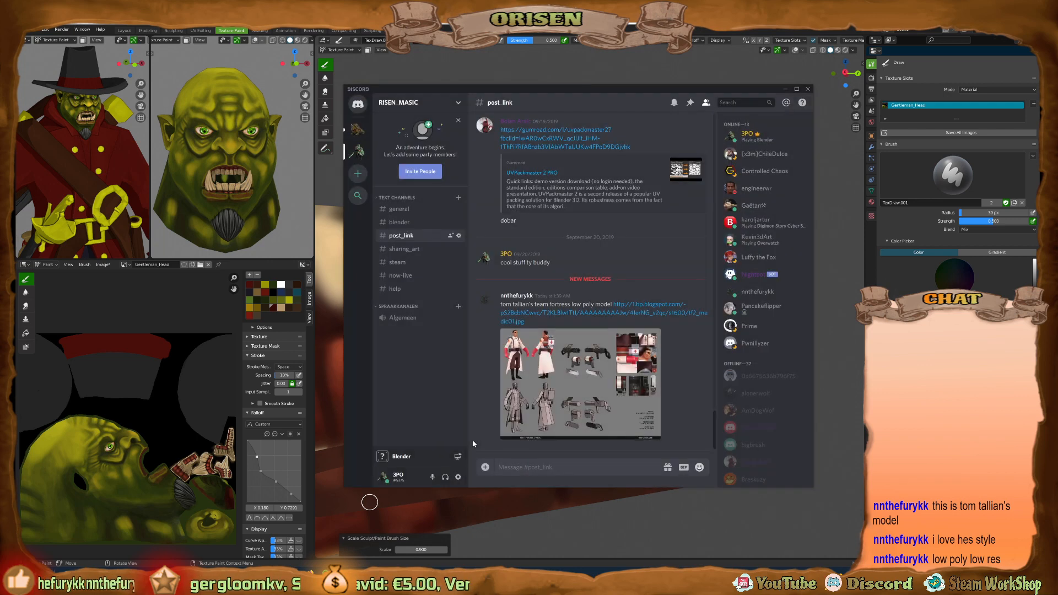
click(582, 362)
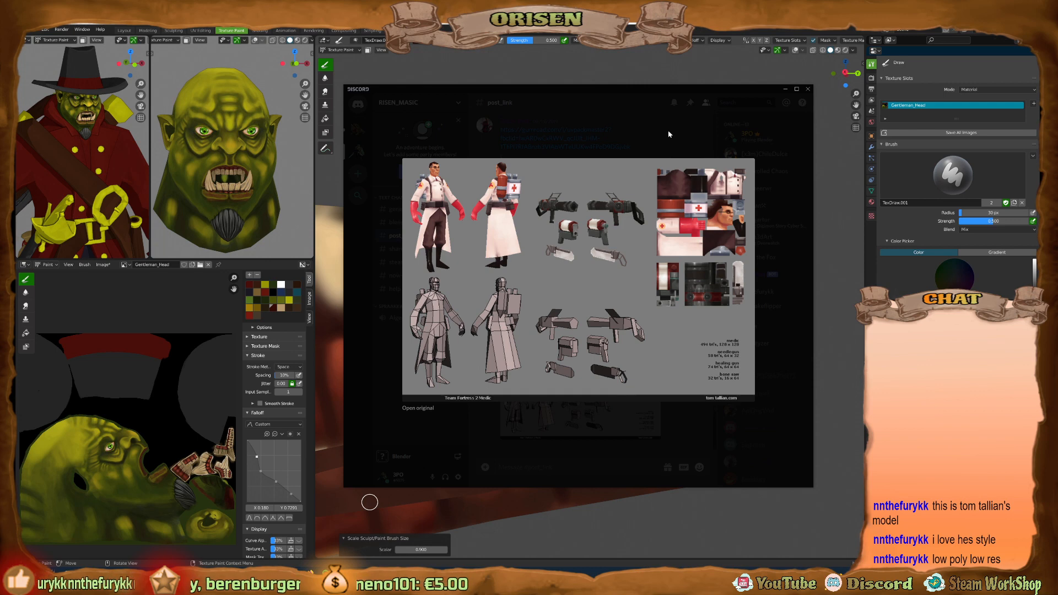
click(467, 428)
click(785, 88)
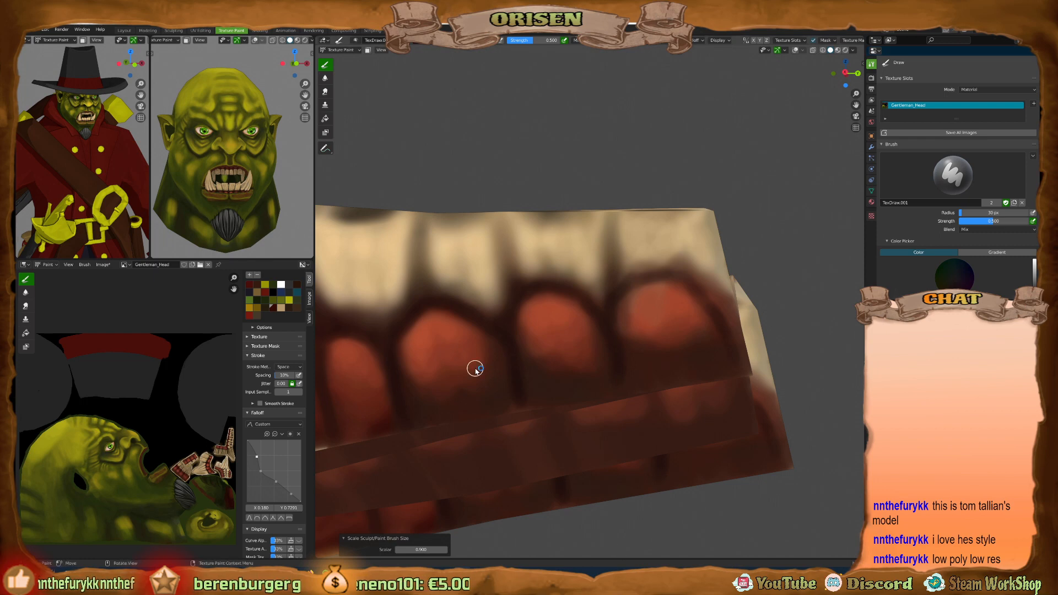
Deepen the dark gum outlines from the rearmost molar forward to the base of the tusk.
mouse_move(501, 371)
middle_down()
mouse_move(557, 333)
mouse_move(541, 352)
mouse_move(567, 334)
mouse_move(605, 371)
mouse_move(597, 362)
mouse_move(643, 375)
middle_up()
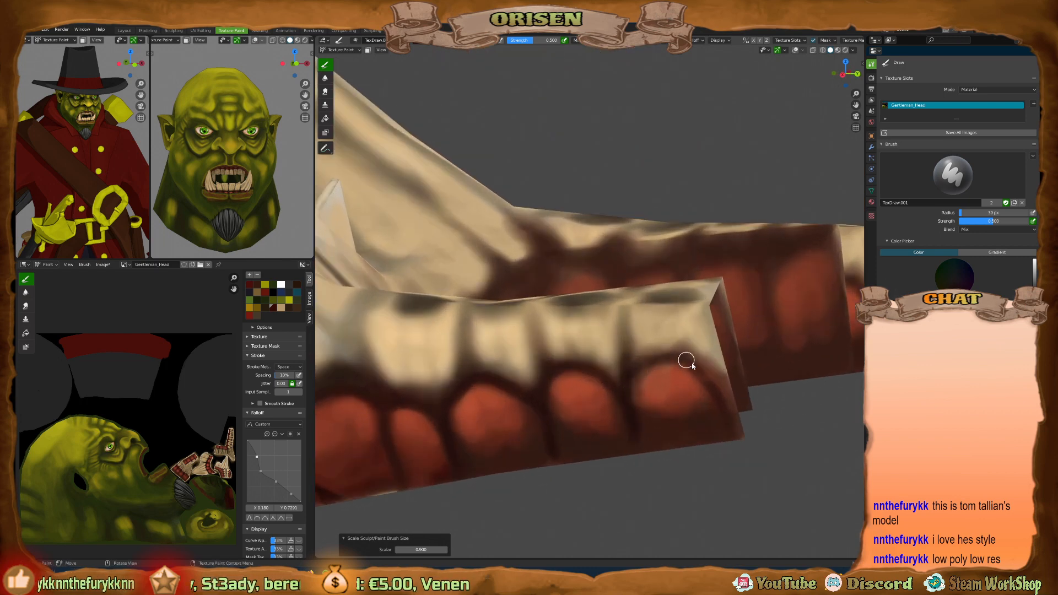
middle_drag(732, 425, 654, 391)
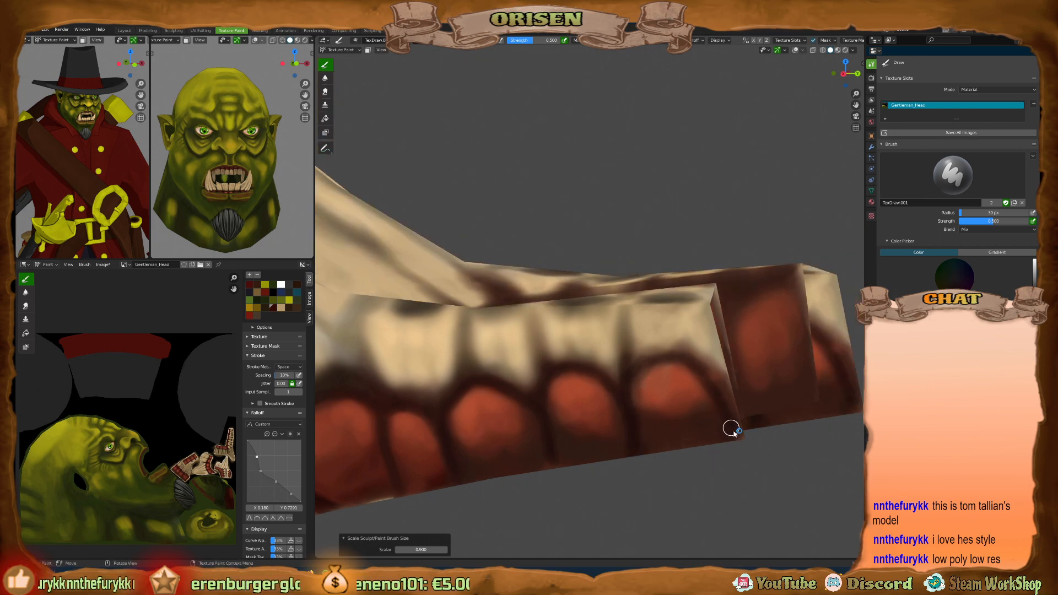
mouse_move(551, 461)
middle_down()
mouse_move(467, 414)
mouse_move(523, 408)
mouse_move(621, 357)
middle_up()
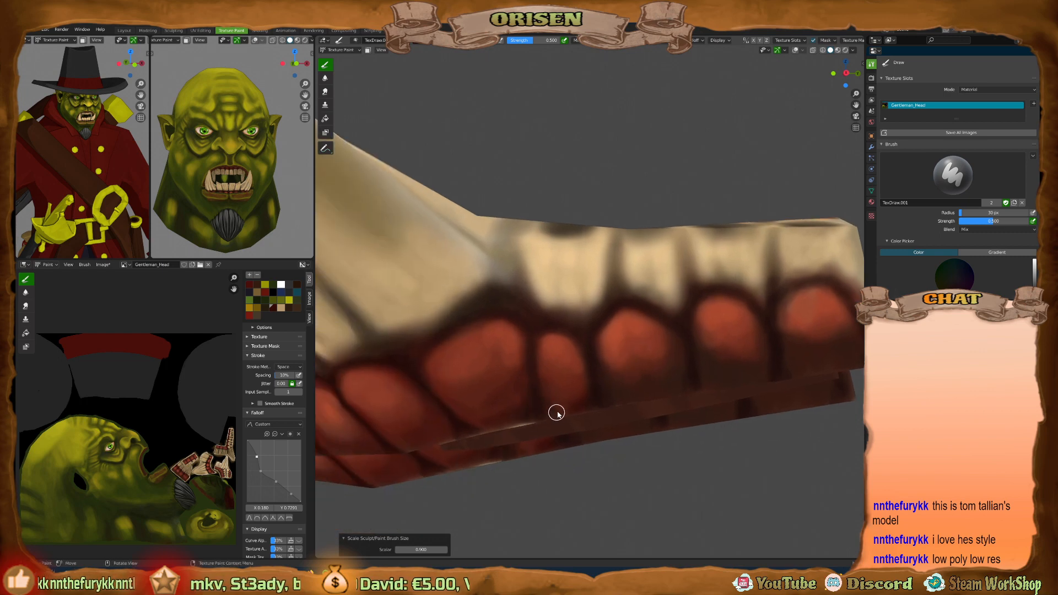
middle_drag(493, 402, 446, 420)
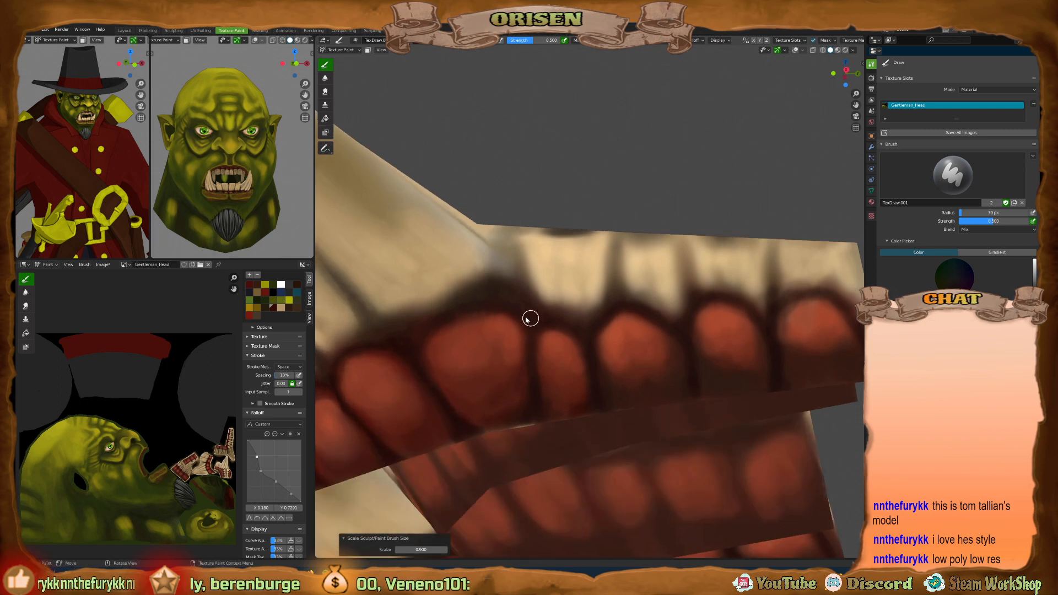
Switch to the Soften brush and blend the dark gum outlines into the red gums along the lower teeth.
key(shift+space)
click(412, 363)
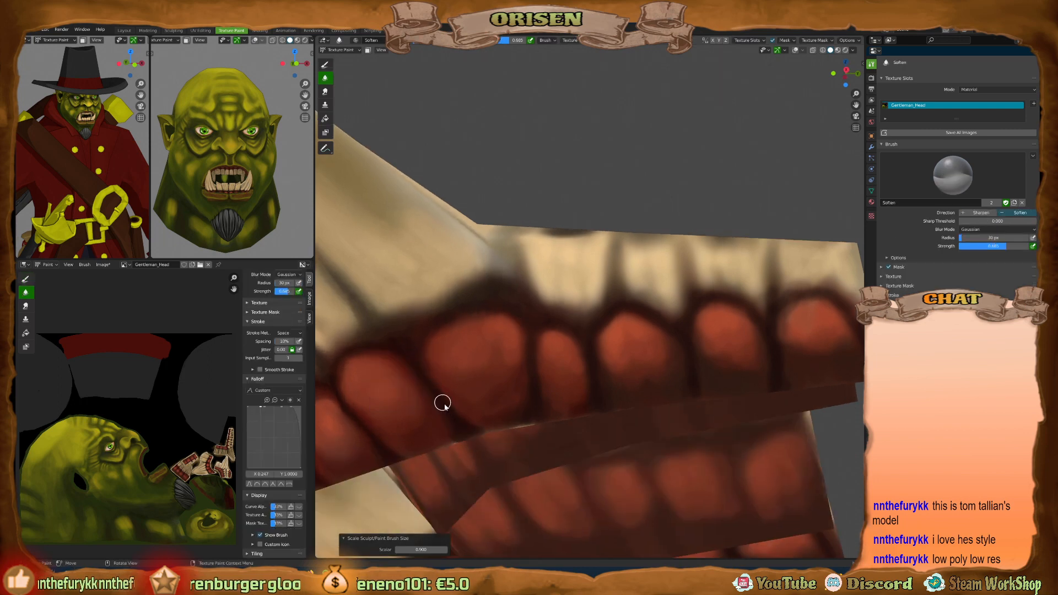
mouse_move(426, 337)
middle_down()
mouse_move(499, 328)
mouse_move(444, 326)
middle_up()
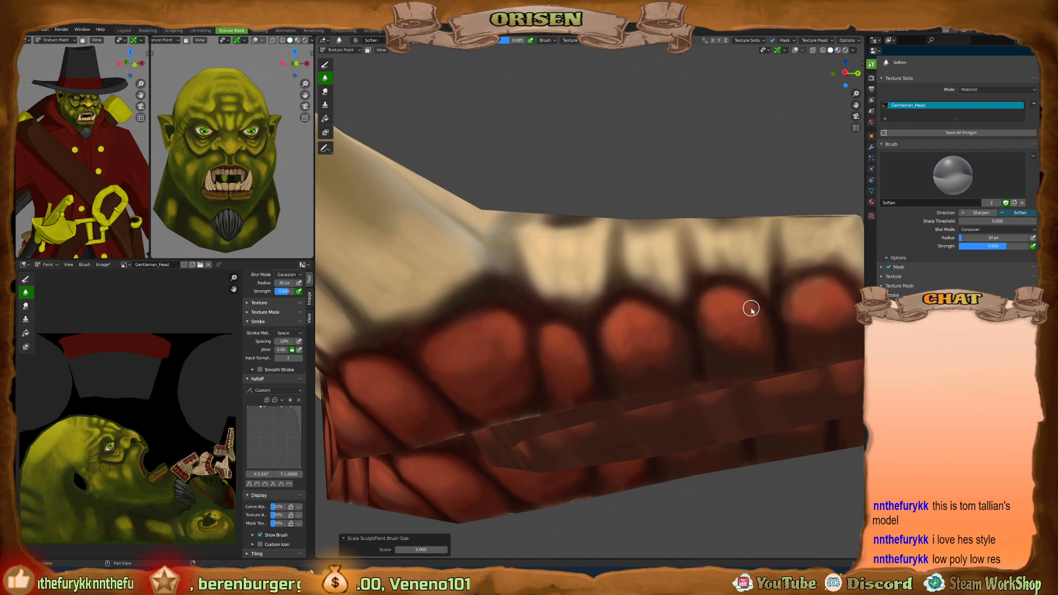
middle_drag(746, 307, 504, 298)
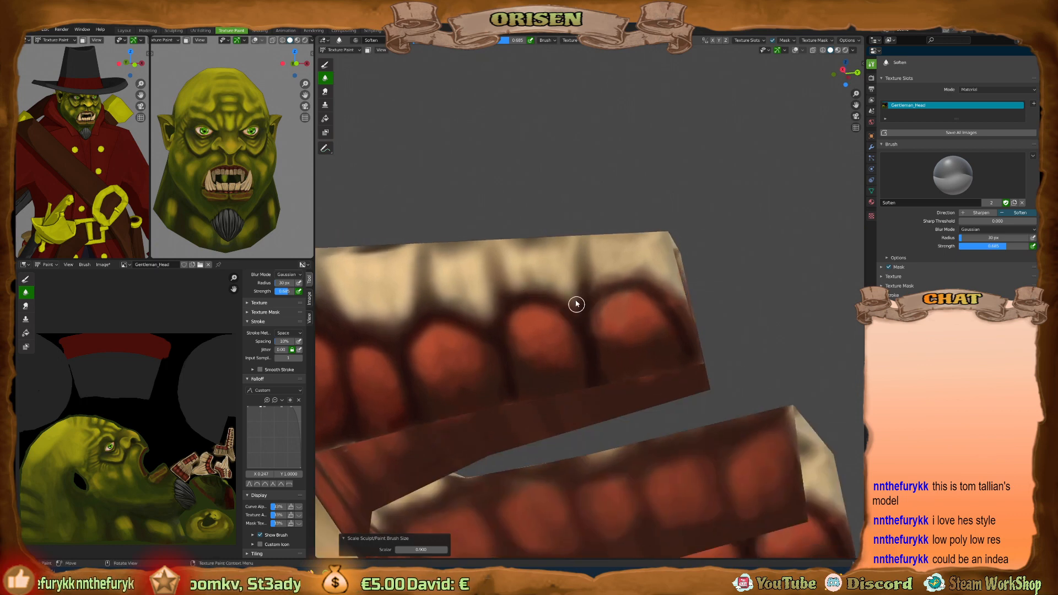
middle_drag(631, 271, 665, 307)
scroll(661, 307, up, 2)
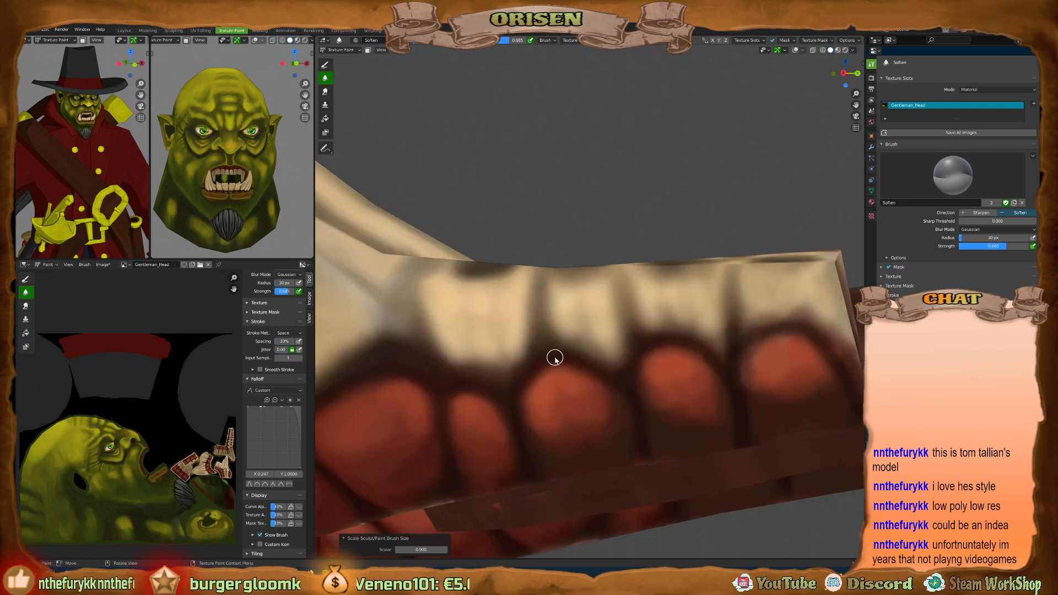
With a smaller Draw brush and a sampled dark brown, paint thin root grooves on the lower teeth and sharpen the gaps between them.
key(bracketleft)
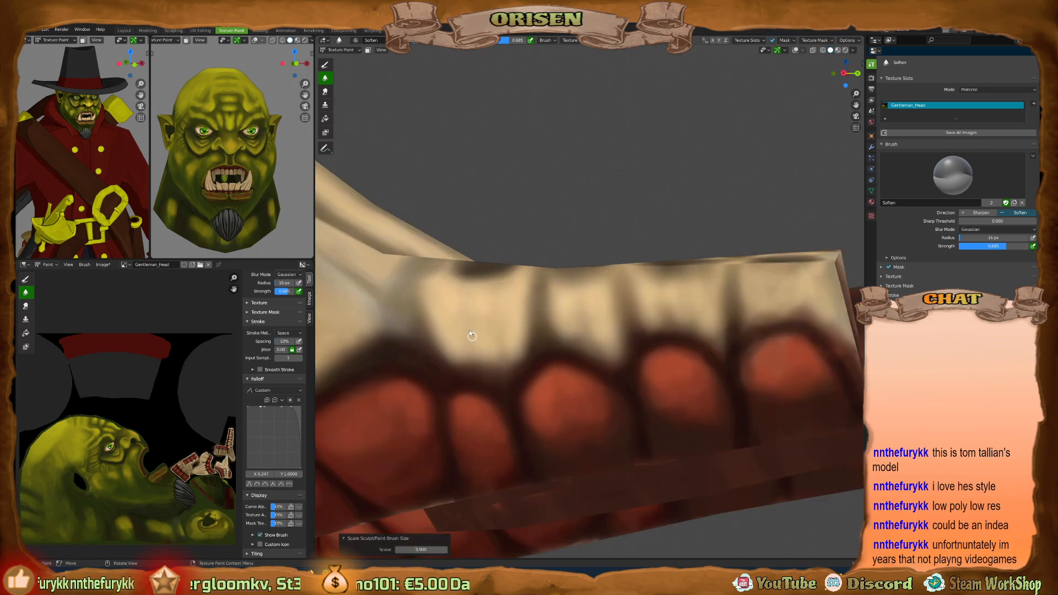
key(shift+space)
click(459, 323)
key(s)
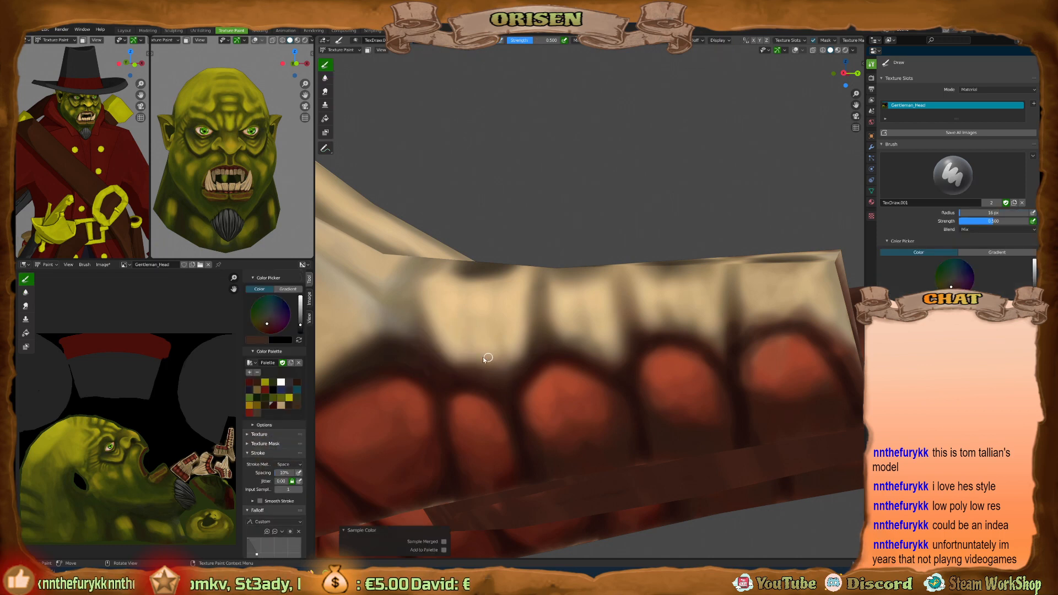
mouse_move(468, 325)
mouse_down()
mouse_move(465, 371)
mouse_move(496, 330)
mouse_move(496, 361)
mouse_move(464, 364)
mouse_up()
mouse_move(545, 346)
mouse_down()
mouse_move(536, 279)
mouse_move(538, 302)
mouse_up()
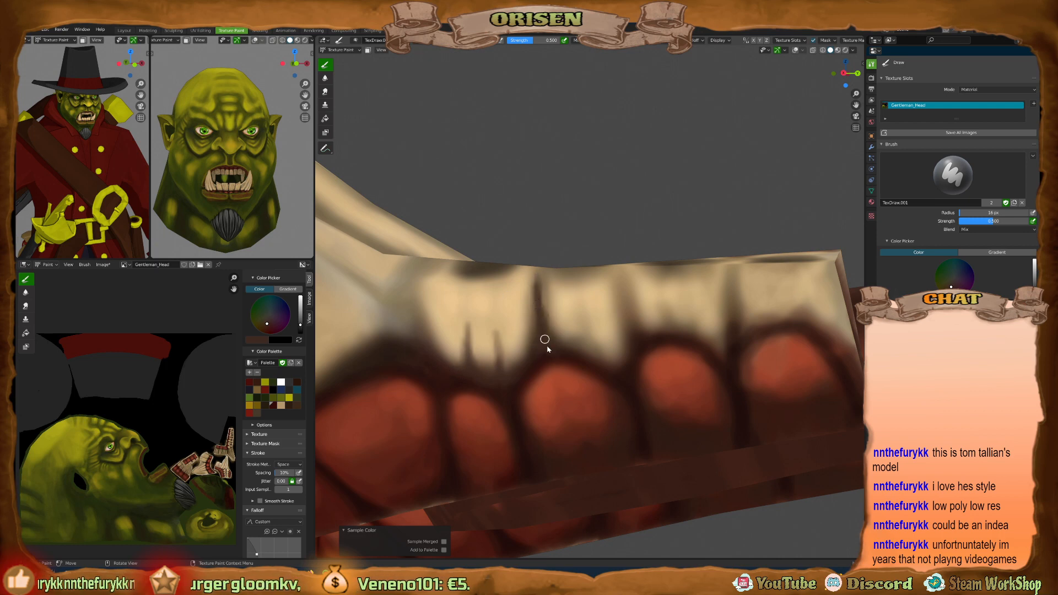
mouse_move(579, 350)
mouse_down()
mouse_move(582, 332)
mouse_move(583, 342)
mouse_up()
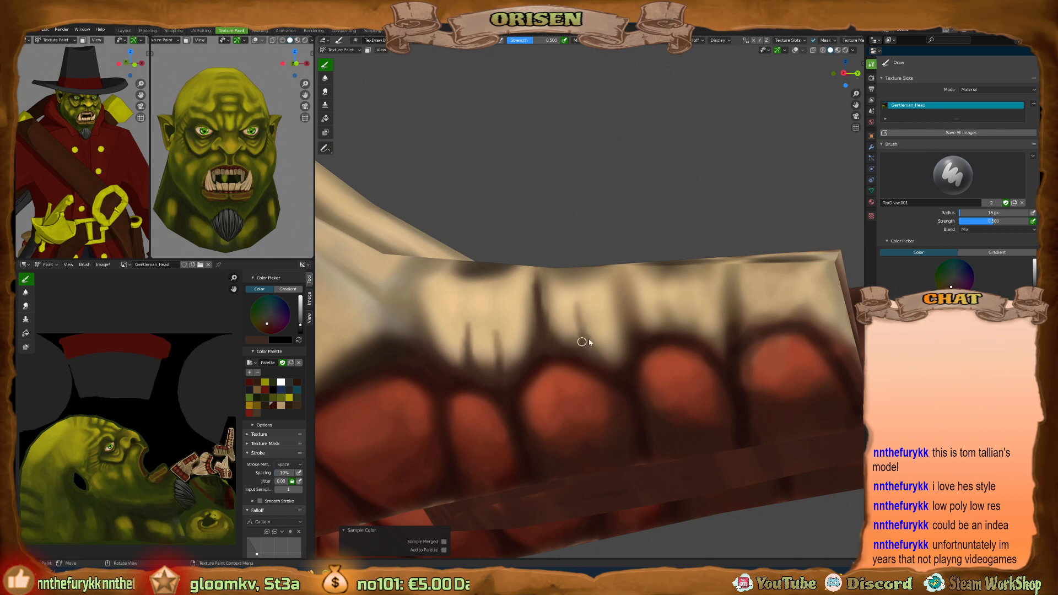
middle_drag(602, 351, 604, 365)
mouse_move(628, 344)
mouse_down()
mouse_move(628, 315)
mouse_move(673, 331)
mouse_move(726, 280)
mouse_up()
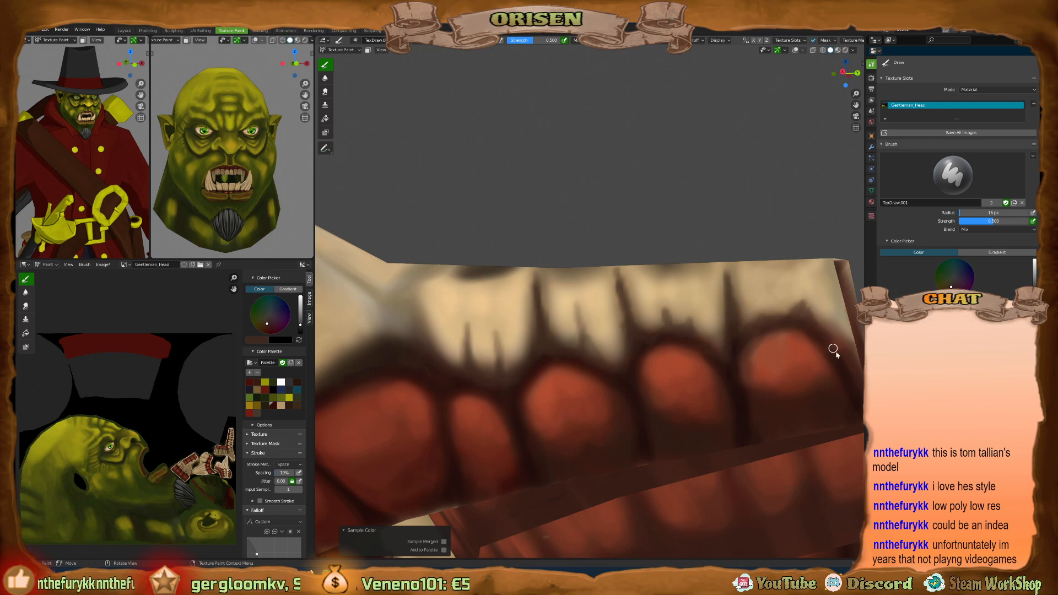
Open the list of paint tools for a brush change.
key(shift+space)
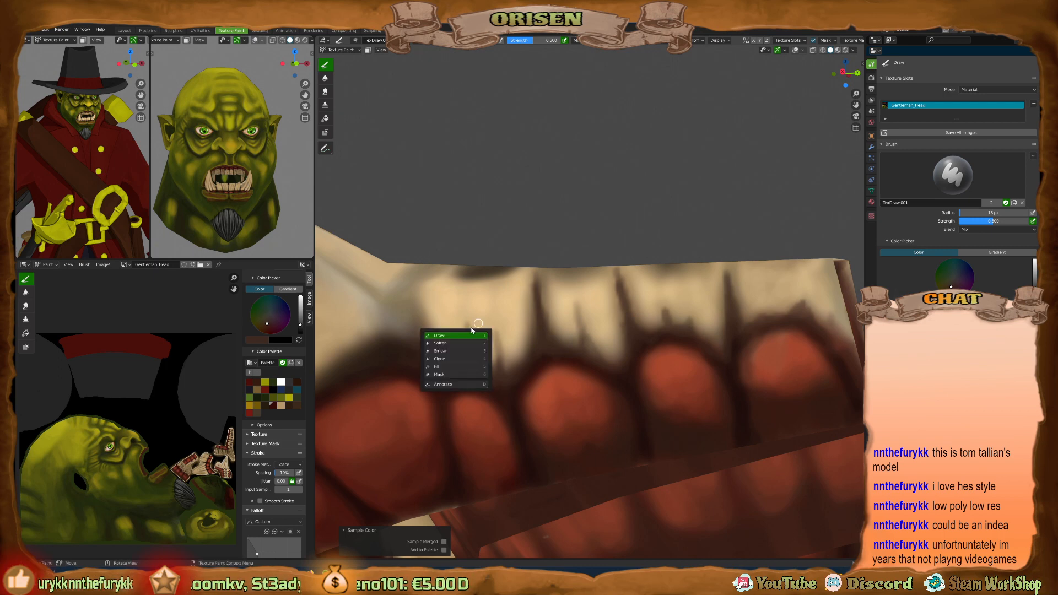
Blend the painted edges between the lower teeth and gums with the Soften brush.
click(469, 345)
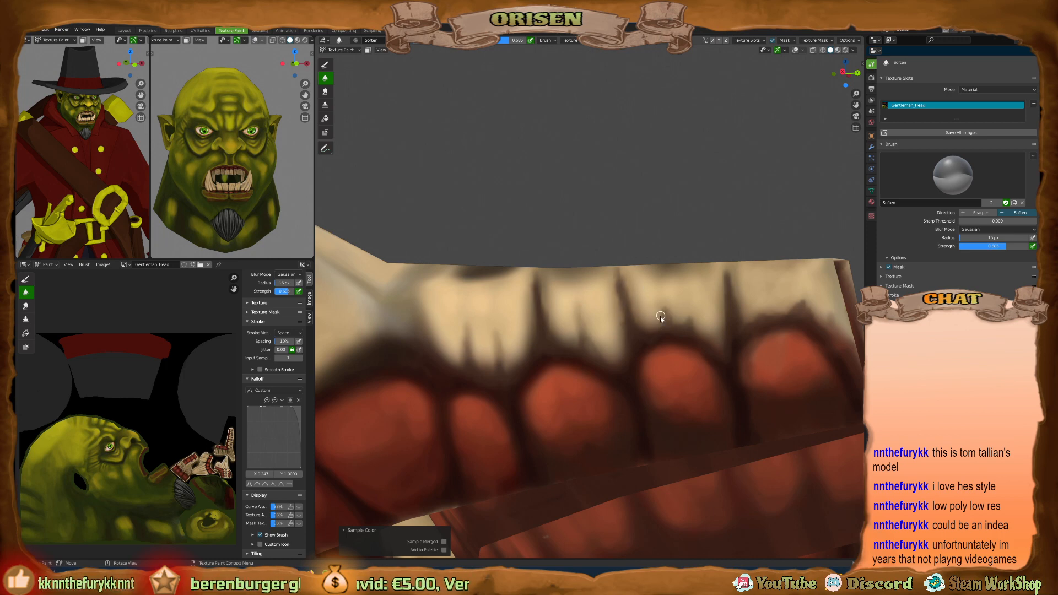
mouse_move(665, 280)
middle_down()
mouse_move(677, 295)
mouse_move(609, 296)
mouse_move(640, 306)
middle_up()
scroll(641, 307, down, 6)
scroll(628, 296, up, 7)
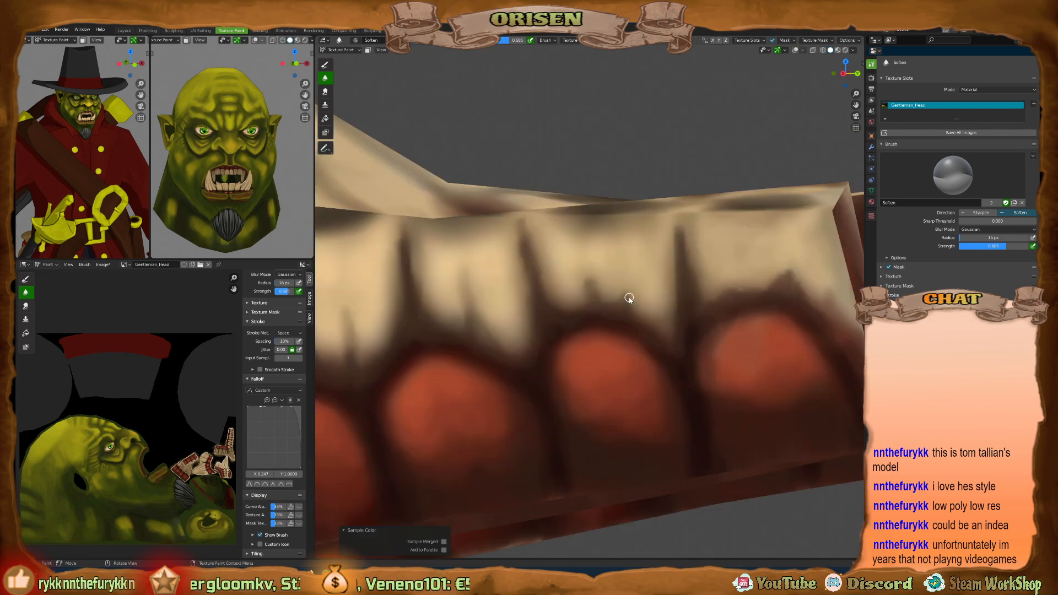
scroll(624, 291, down, 4)
shift+middle_drag(586, 288, 599, 306)
scroll(508, 324, up, 4)
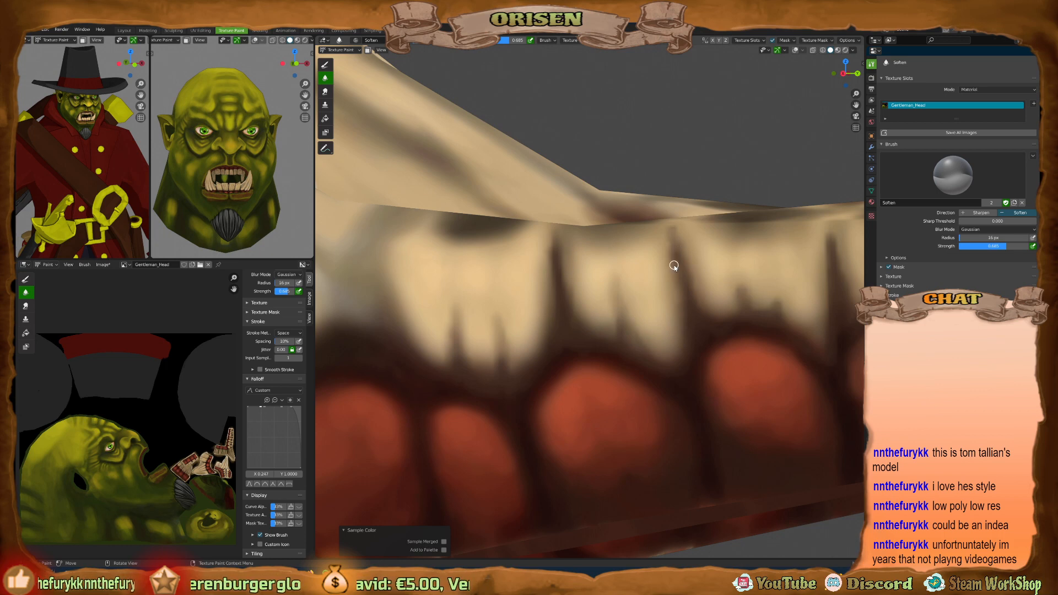
scroll(484, 330, down, 2)
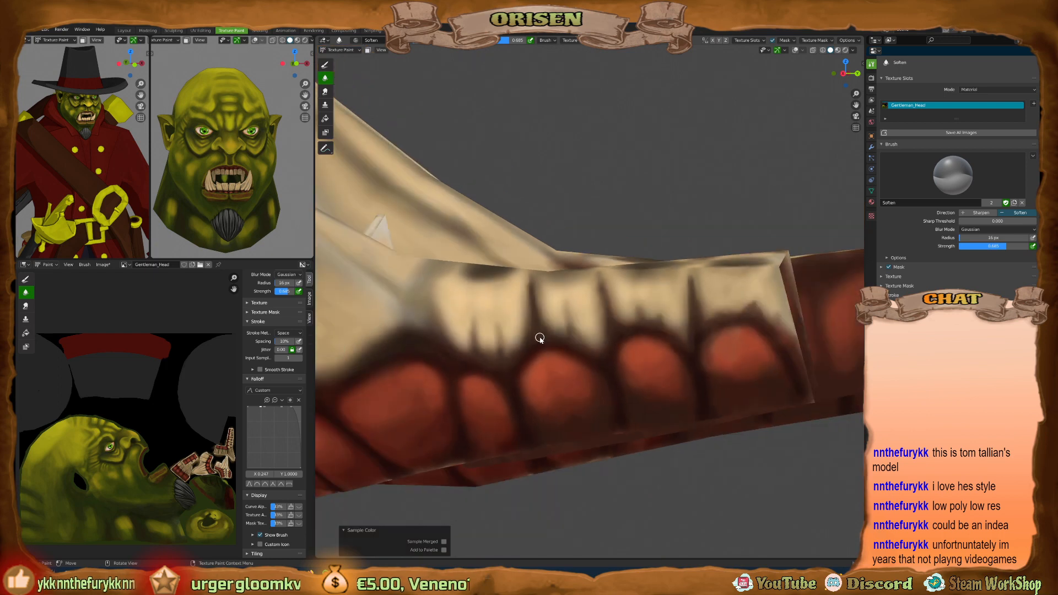
scroll(626, 332, up, 4)
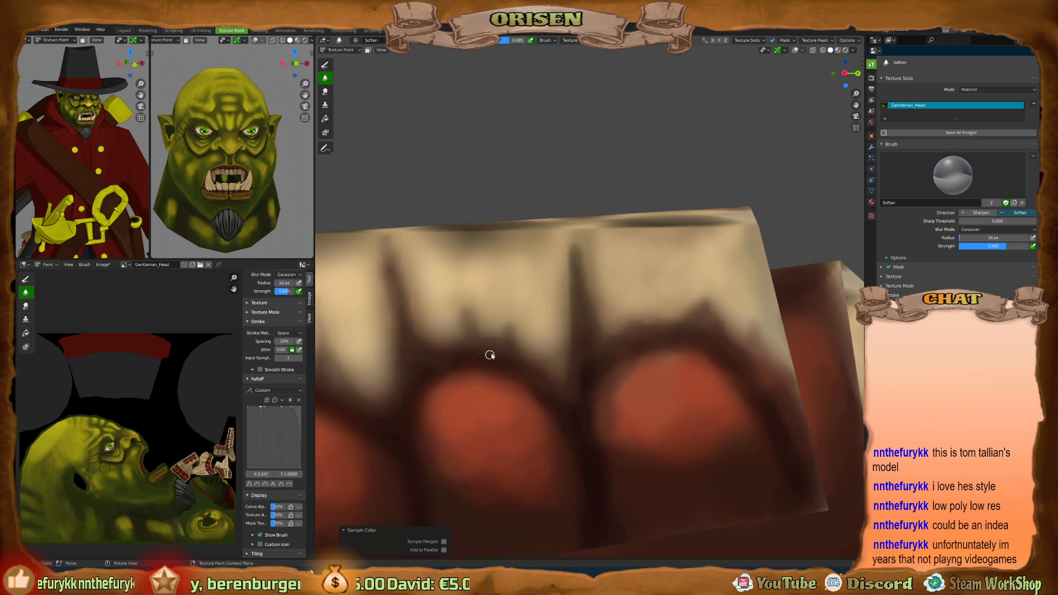
With the Draw brush, sample a gum red, darken it to near-black, and paint dark outlines around the two rear gum bulges.
key(shift+space)
click(567, 419)
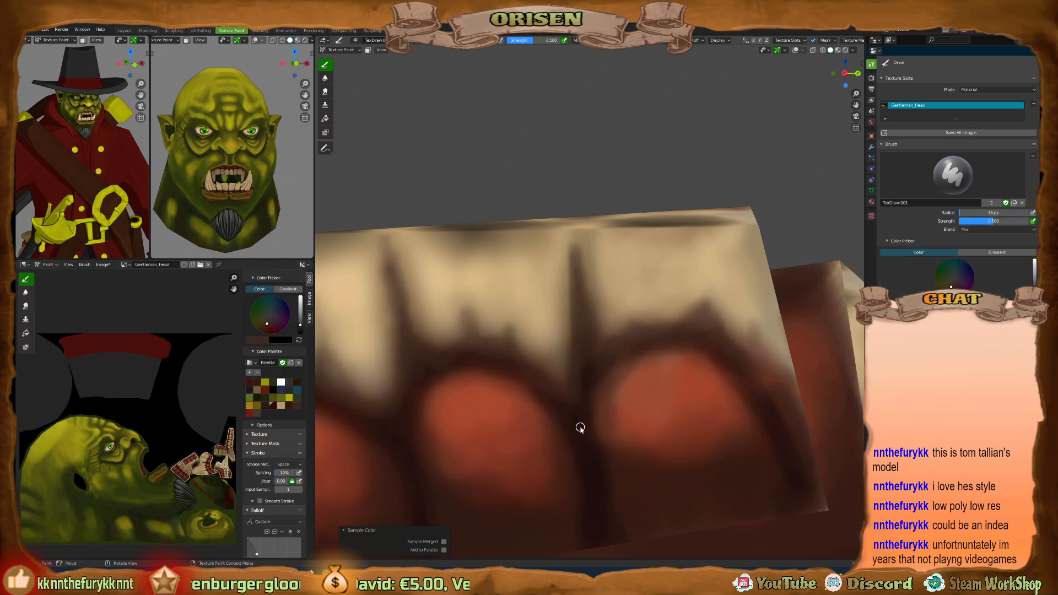
key(s)
key(bracketright)
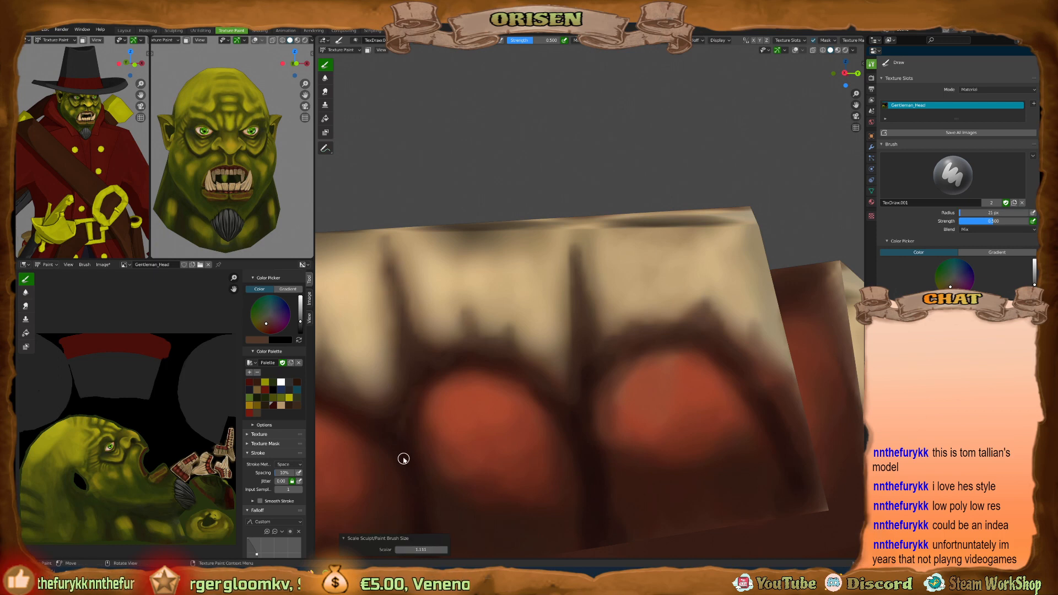
key(s)
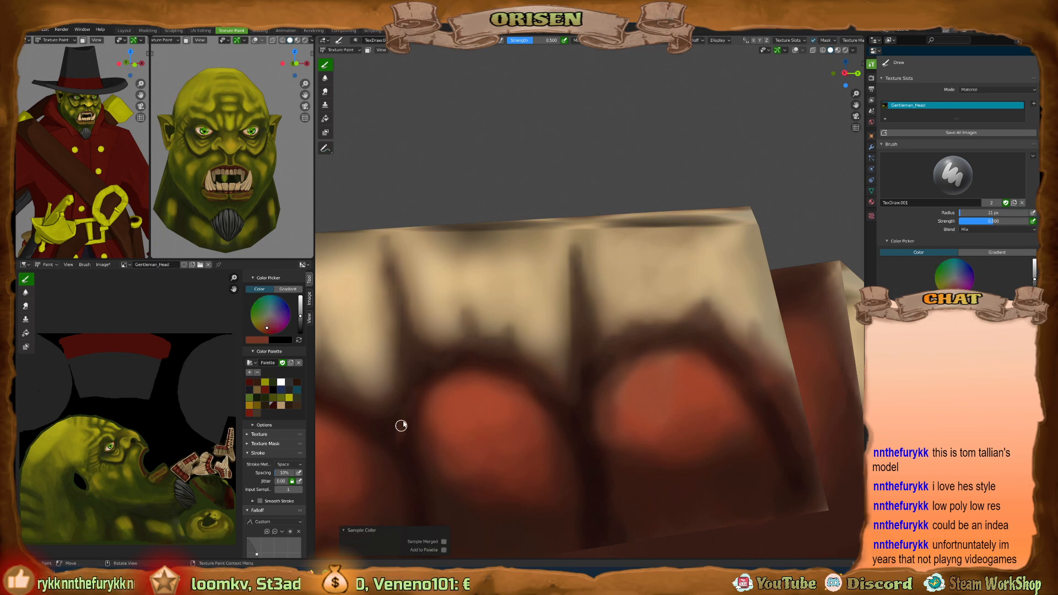
key(ctrl+z)
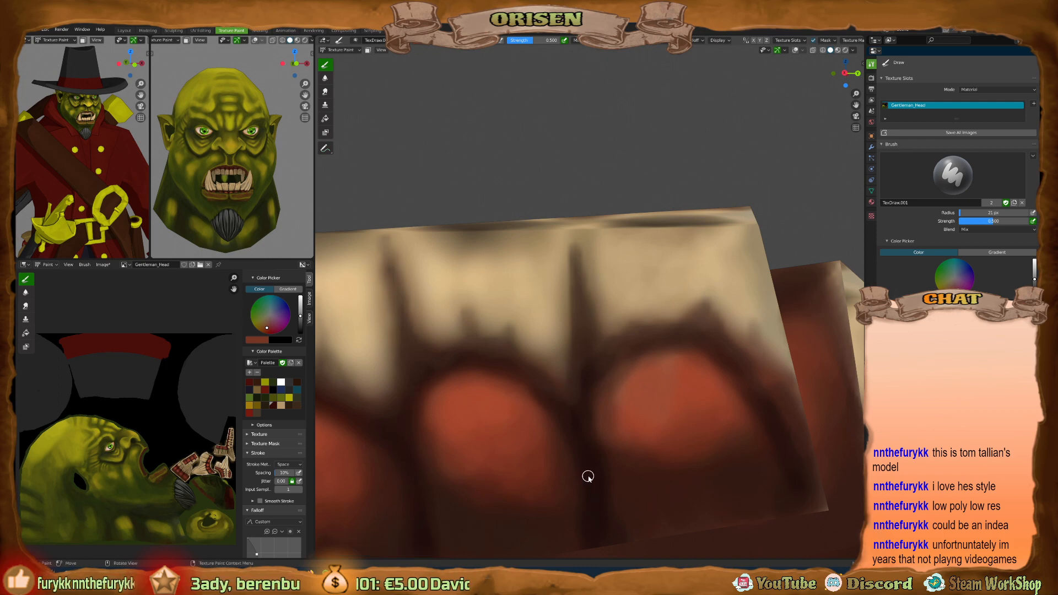
key(s)
key(s)
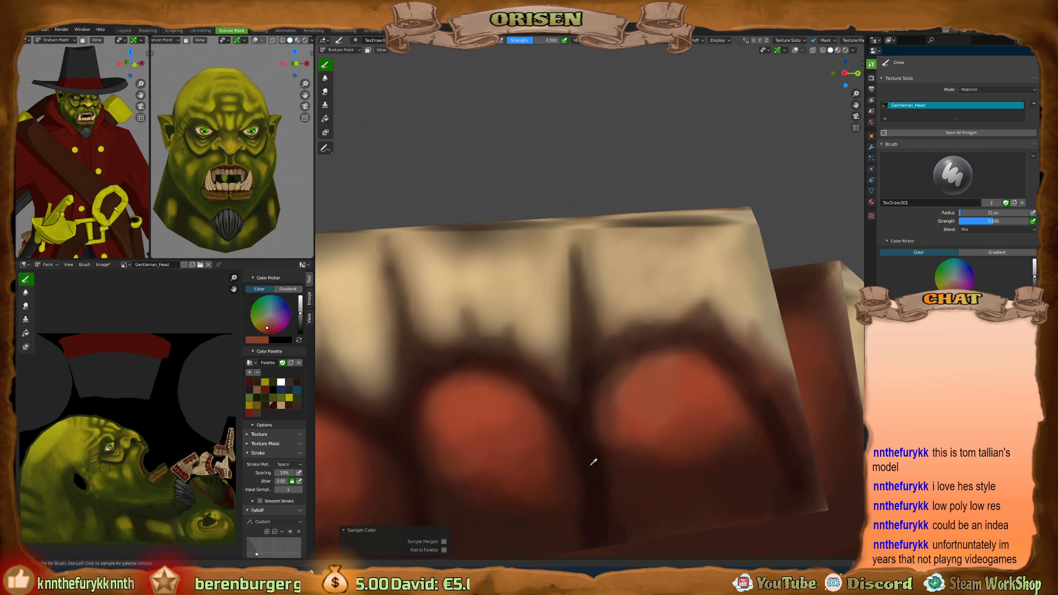
click(300, 324)
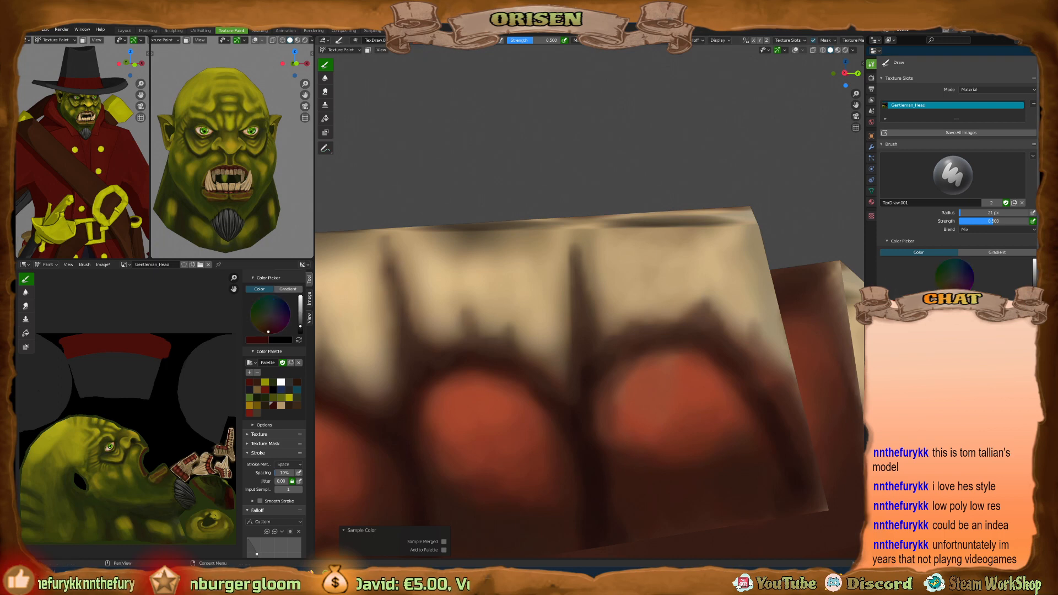
click(300, 330)
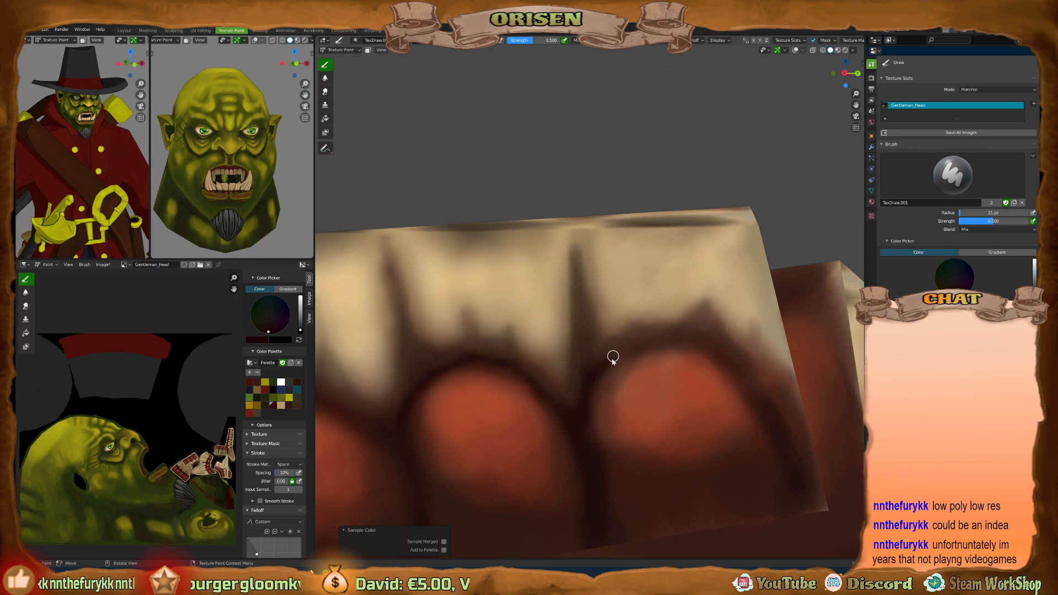
key(bracketleft)
key(bracketleft)
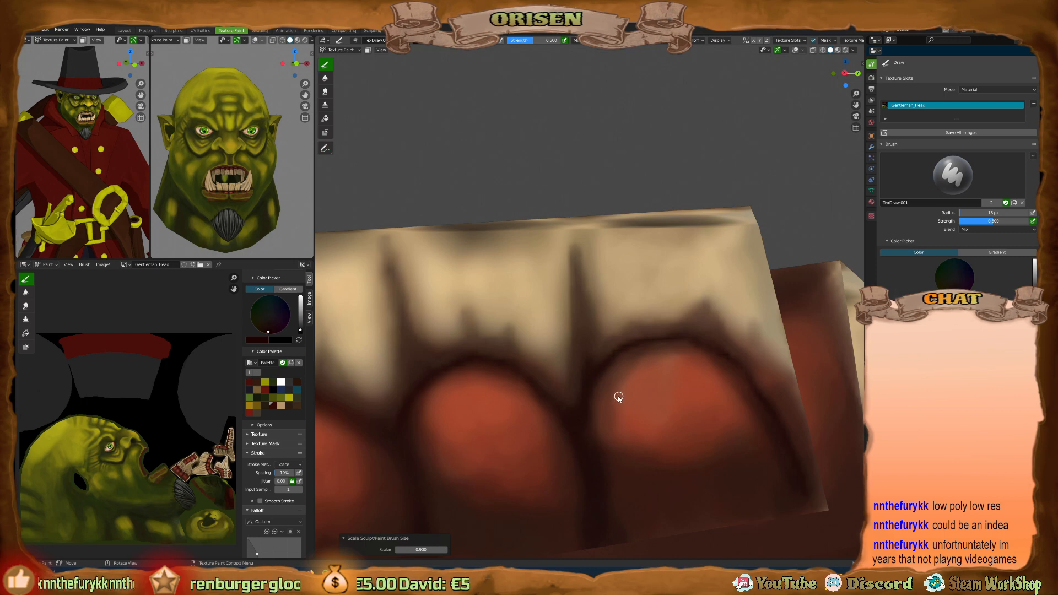
With a light beige, a 23 px radius and 0.185 strength, paint small highlights on the front sides of the two rear gum bulges.
key(bracketright)
key(bracketright)
key(bracketright)
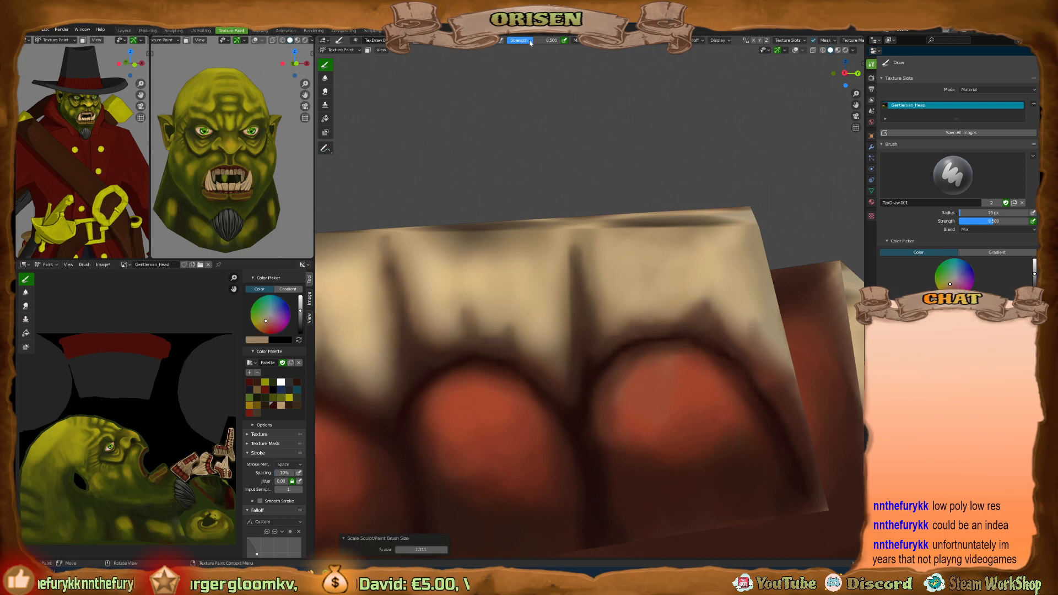
drag(529, 42, 511, 44)
scroll(286, 474, down, 5)
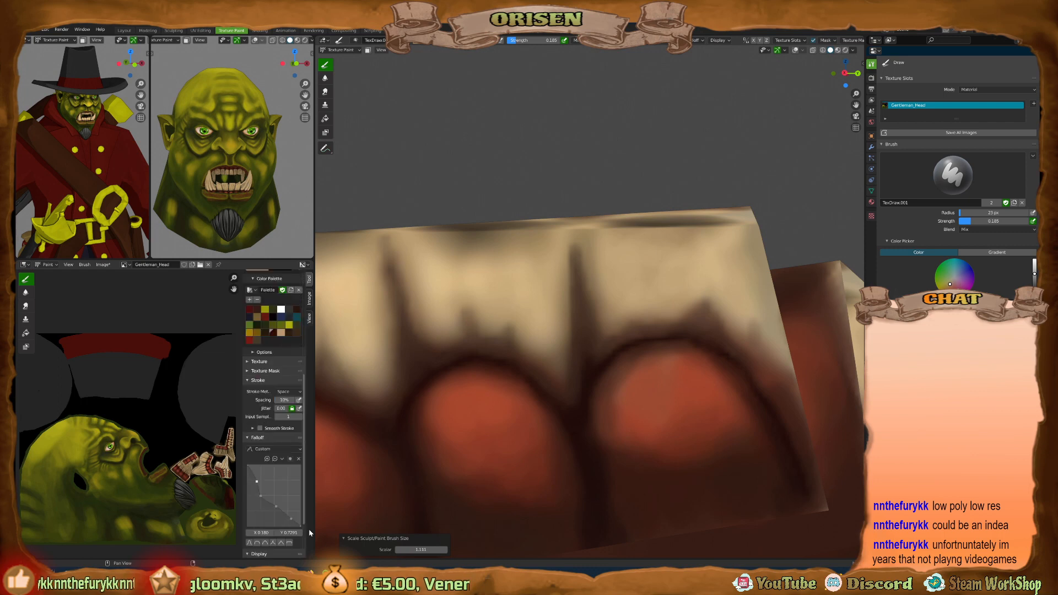
click(281, 491)
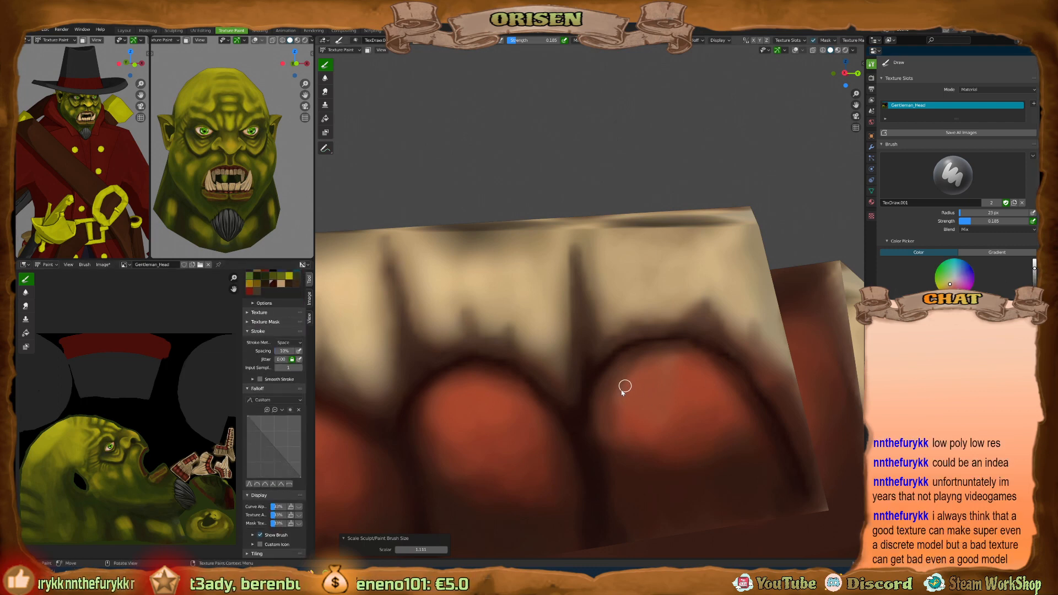
drag(622, 397, 636, 382)
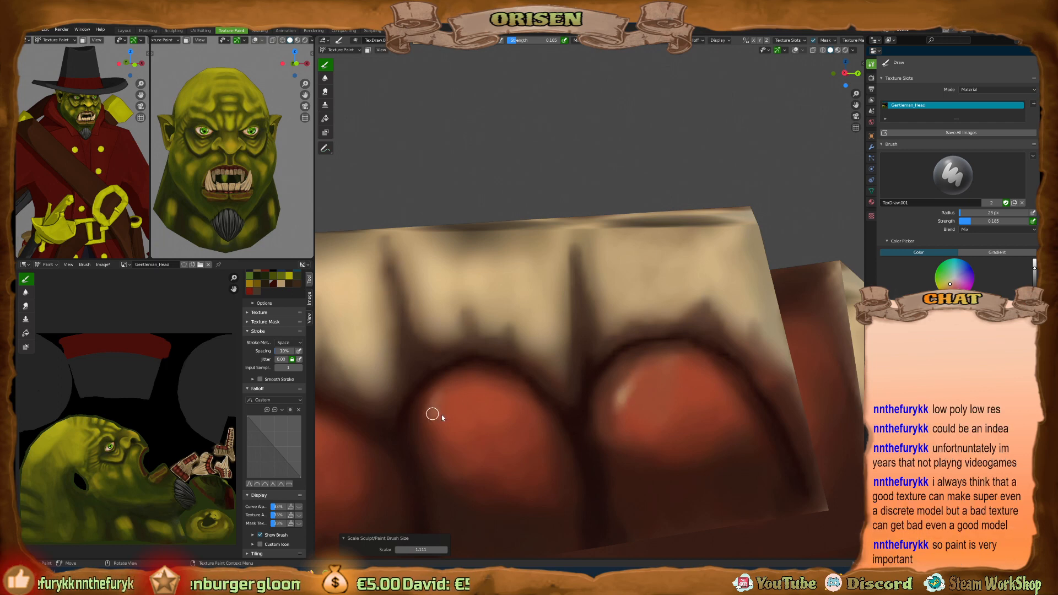
drag(444, 399, 456, 387)
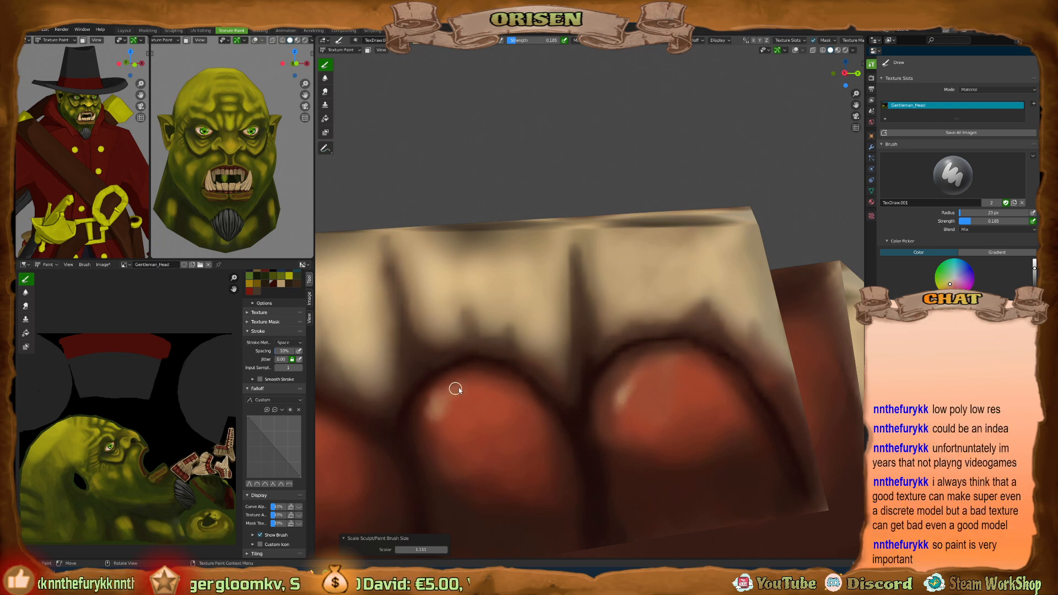
Enlarge the brush radius to 49 px and paint broader, faint beige highlights across the tops of the two rear gum bulges.
key(bracketright)
key(bracketright)
key(bracketright)
key(bracketright)
key(bracketright)
key(bracketright)
key(bracketright)
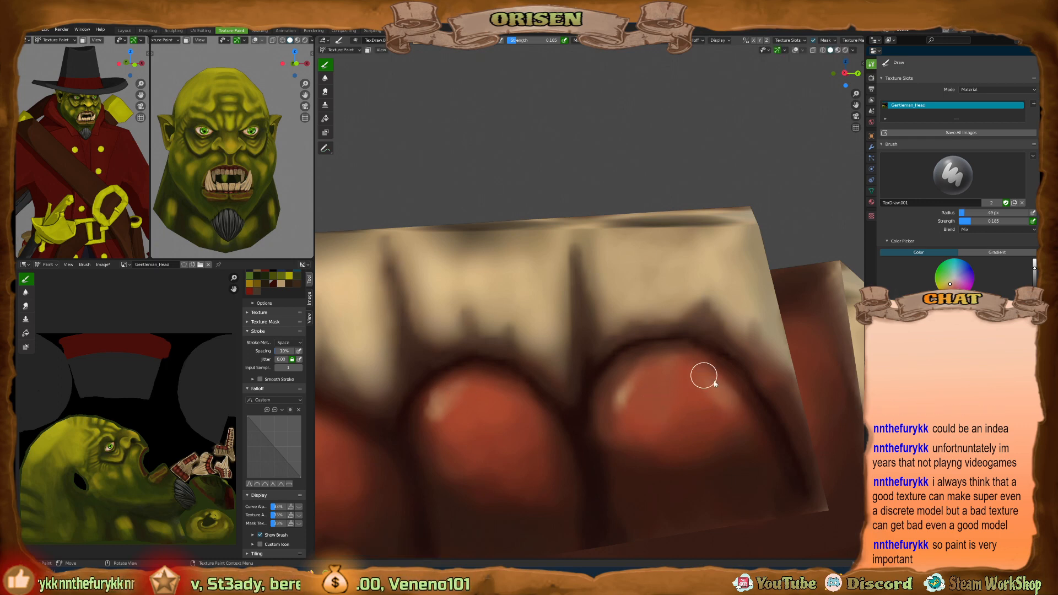
drag(448, 408, 429, 417)
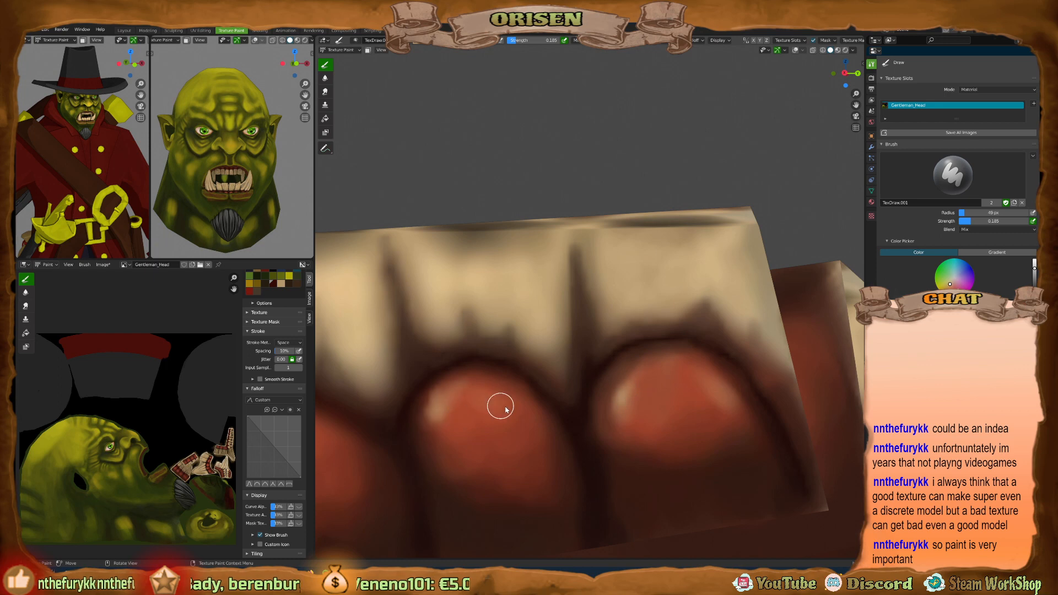
drag(500, 407, 528, 419)
Blend the new highlights on the two rear gum bulges with the Soften brush.
scroll(527, 420, down, 3)
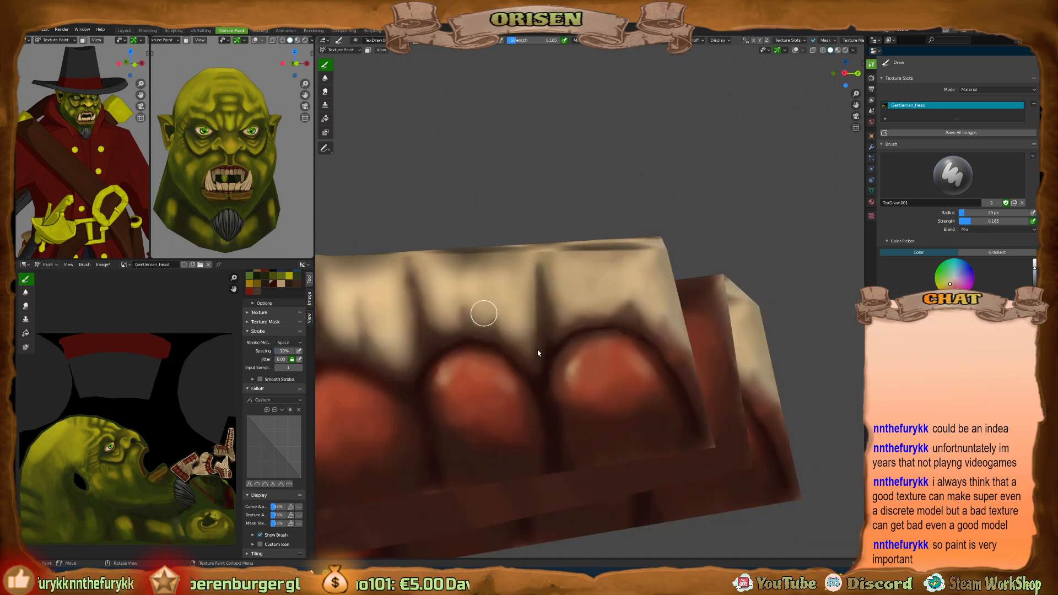
middle_drag(481, 309, 563, 369)
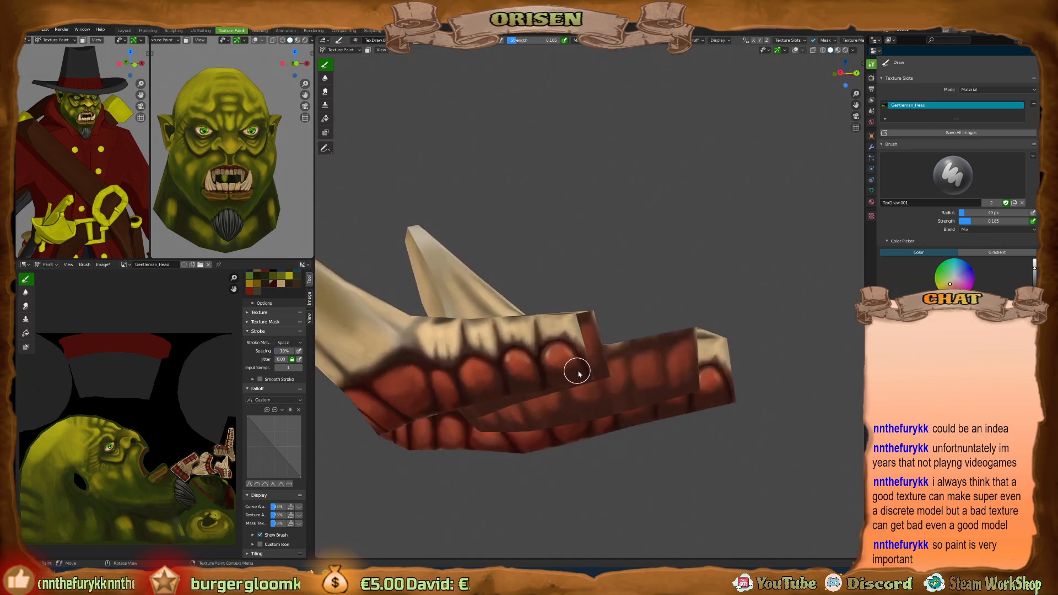
scroll(530, 359, up, 4)
scroll(529, 359, up, 3)
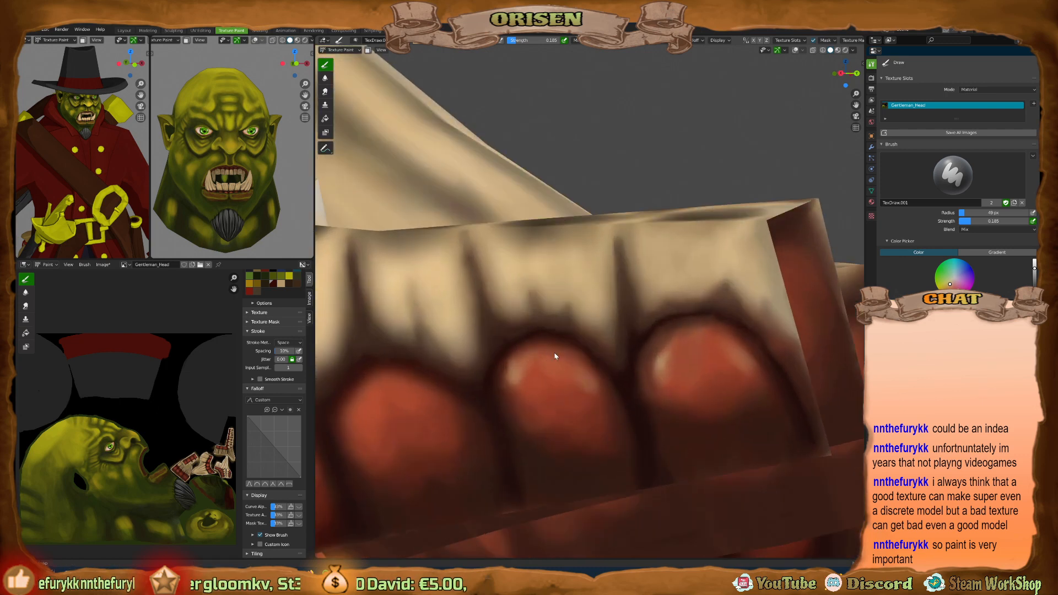
key(shift+space)
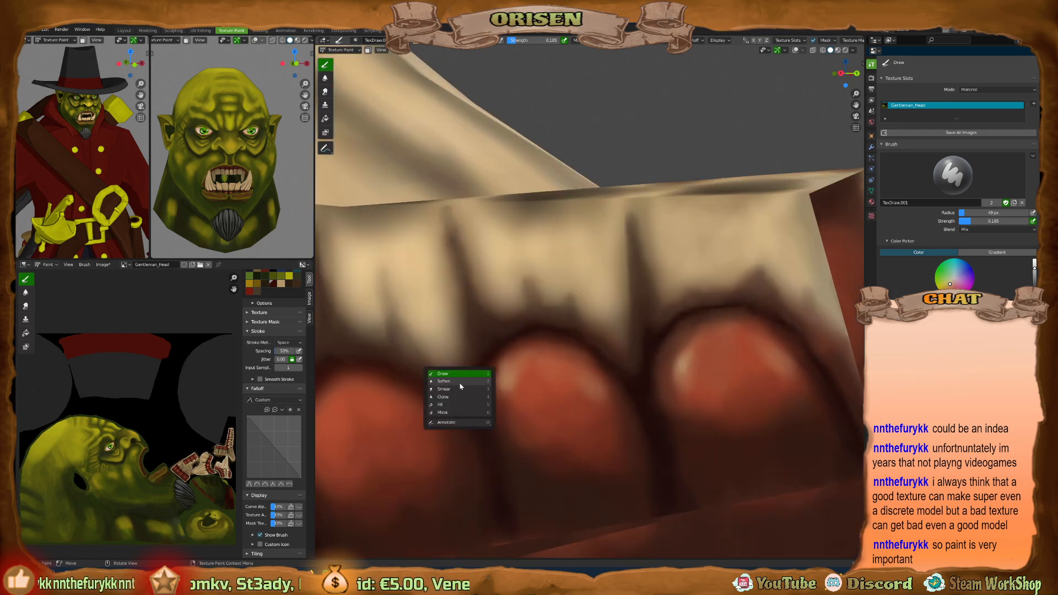
click(474, 382)
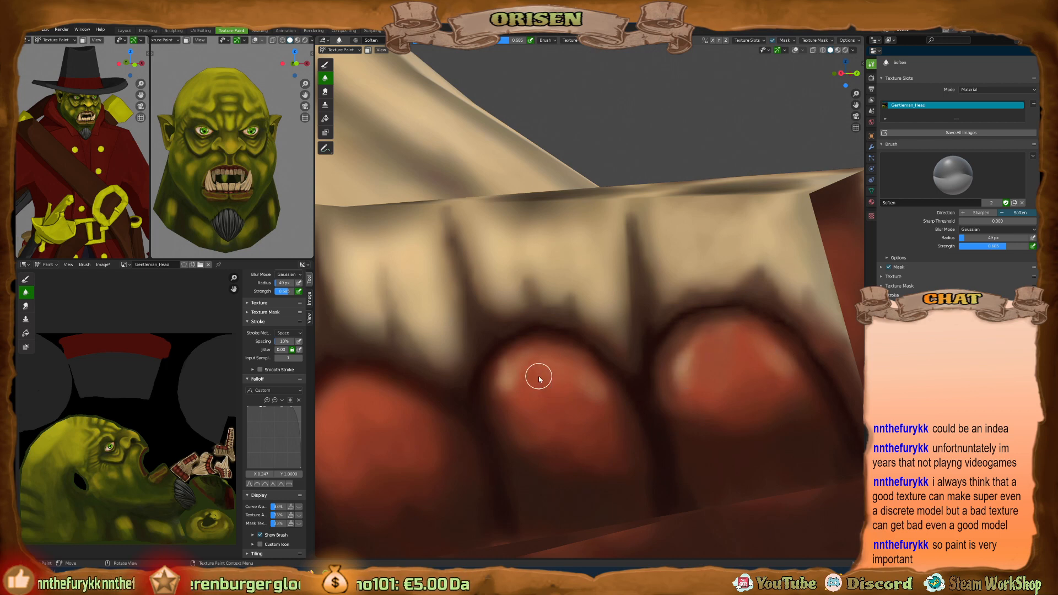
With a smaller Draw brush and a sampled dark red-brown, sharpen the dark gum line and gaps between the rear lower teeth.
key(shift+space)
click(522, 332)
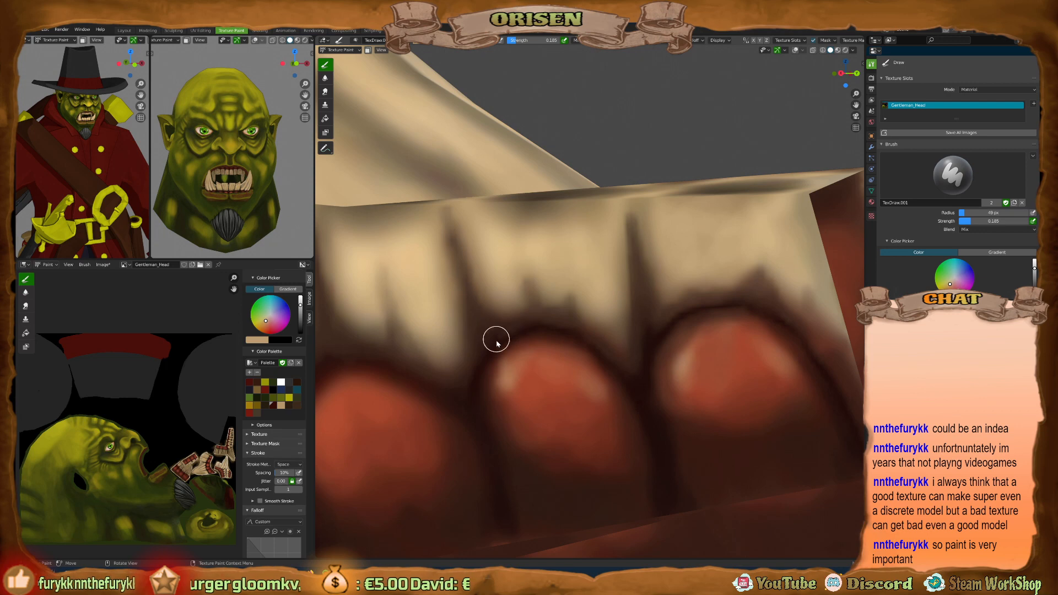
key(s)
key(bracketleft)
key(bracketleft)
key(bracketleft)
key(bracketleft)
key(bracketleft)
key(bracketleft)
key(bracketleft)
key(bracketleft)
key(bracketleft)
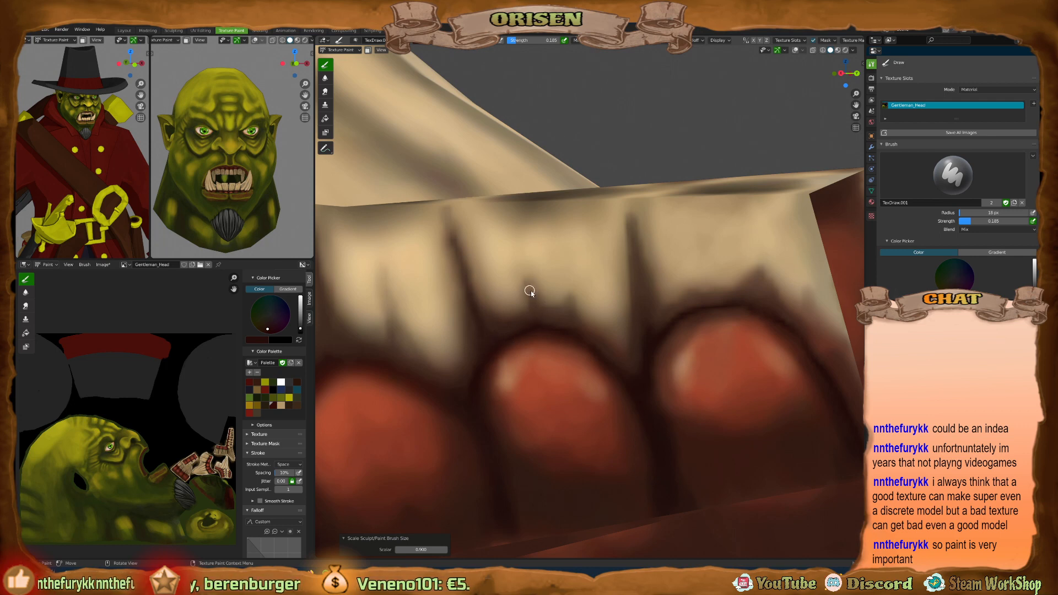
Sample the beige tooth colour, brighten it, and paint light edges along the bases of the rear lower teeth.
key(s)
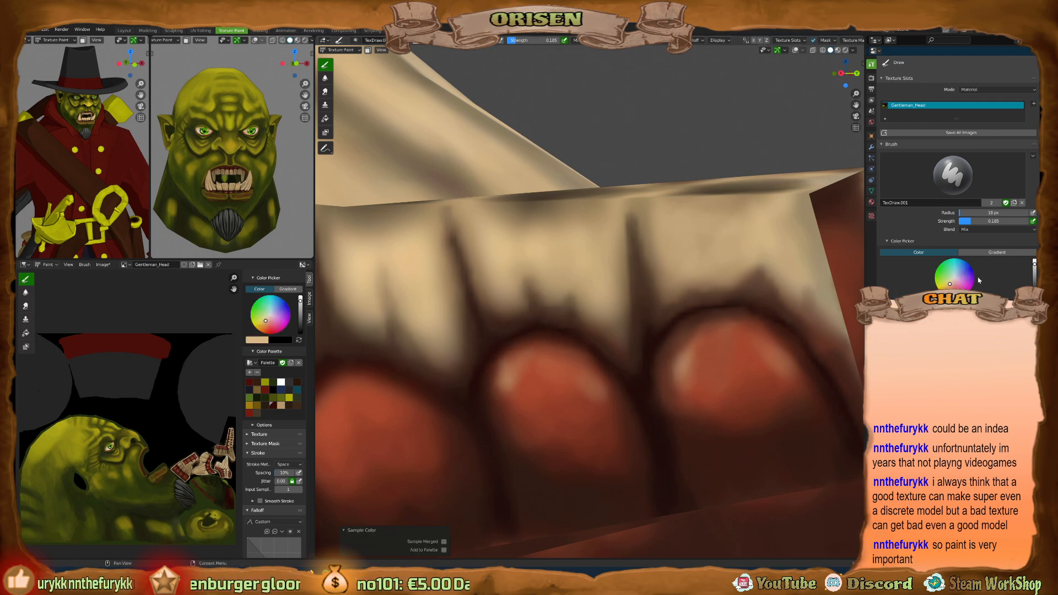
drag(300, 302, 301, 296)
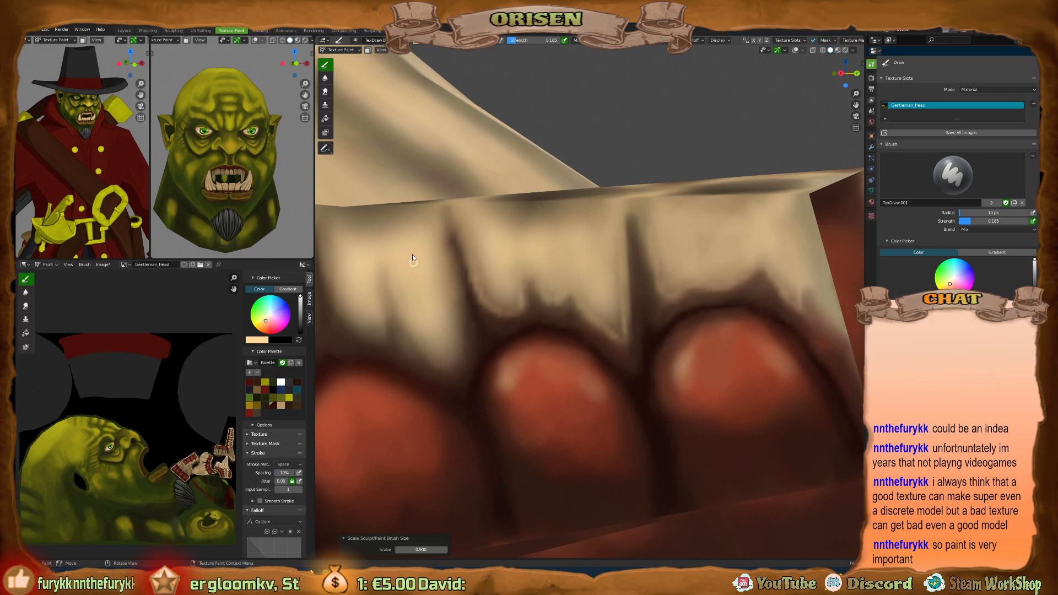
mouse_move(457, 342)
mouse_down()
mouse_move(441, 372)
mouse_move(405, 308)
mouse_up()
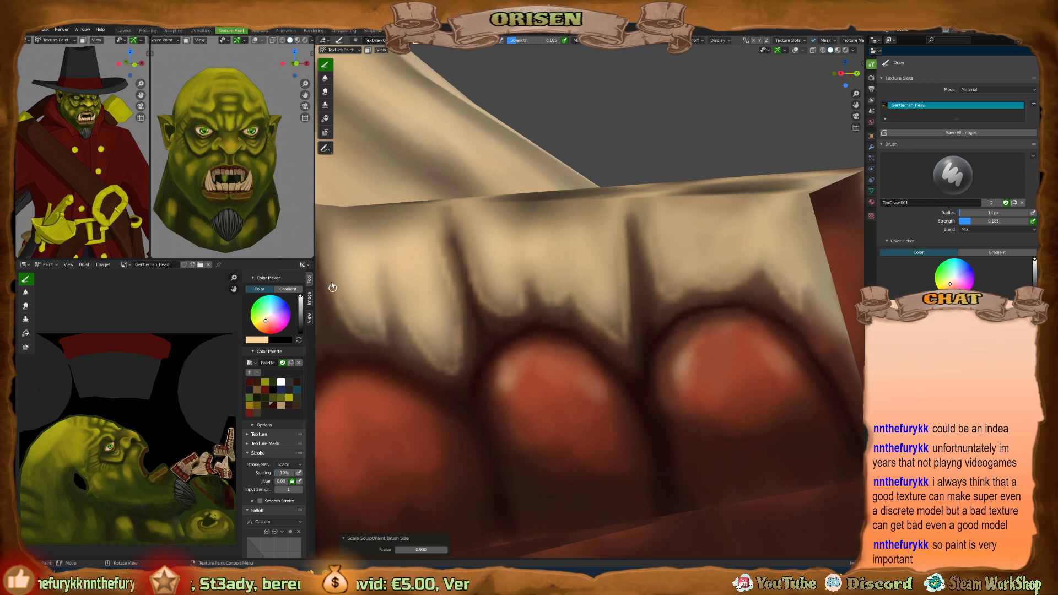
Blend the light edges on the rear lower teeth with the Soften brush at a 20 px radius.
middle_drag(466, 272, 606, 310)
scroll(601, 293, up, 1)
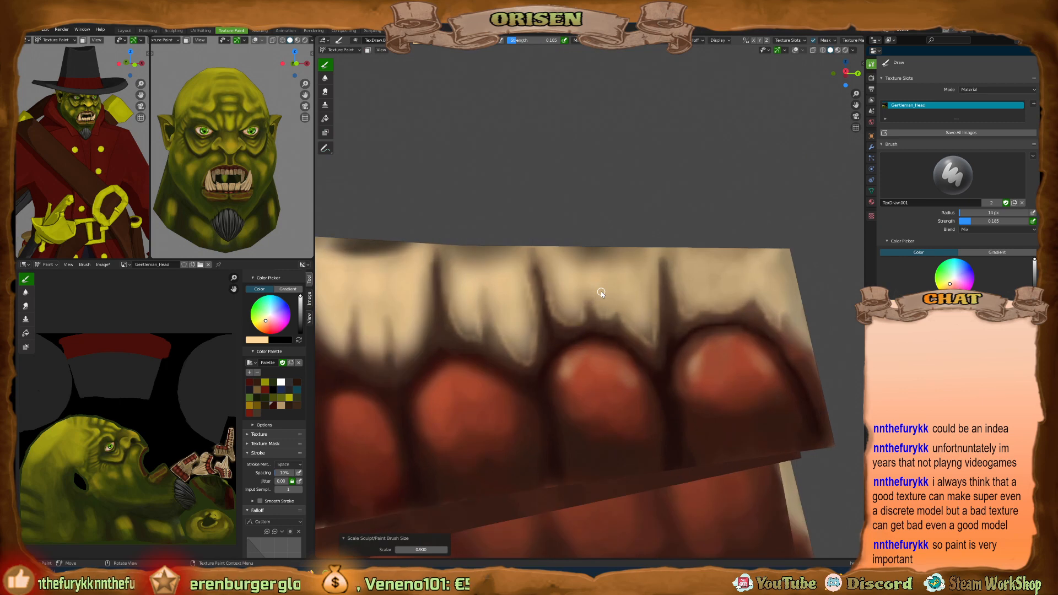
key(shift+space)
click(458, 301)
key(bracketright)
key(bracketright)
key(bracketright)
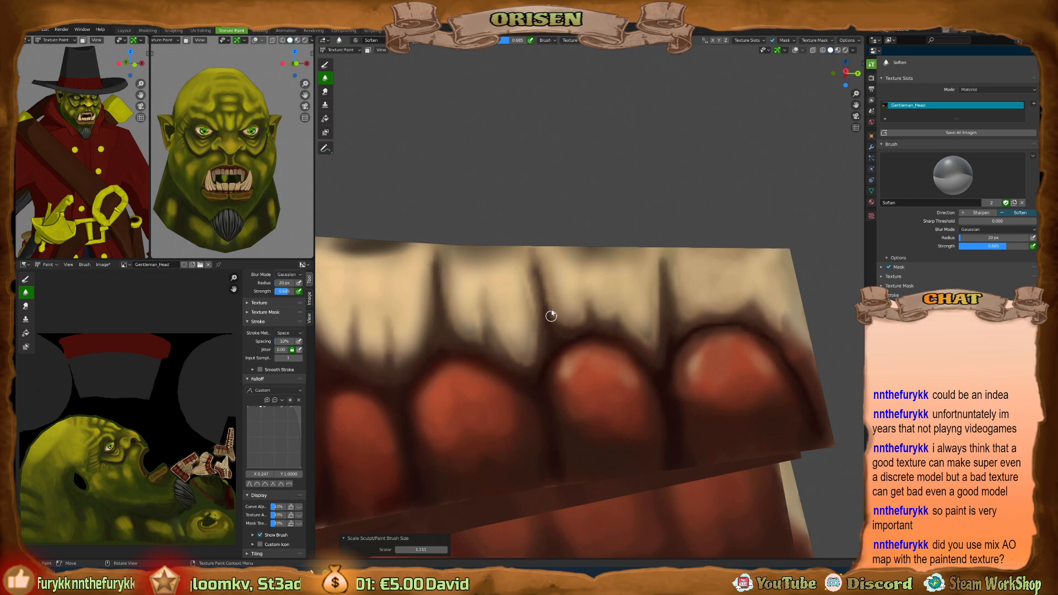
Examine the painted lower jaw from the side, leave local view, and check the teeth within the complete orc head.
scroll(601, 335, down, 5)
middle_drag(601, 336, 668, 406)
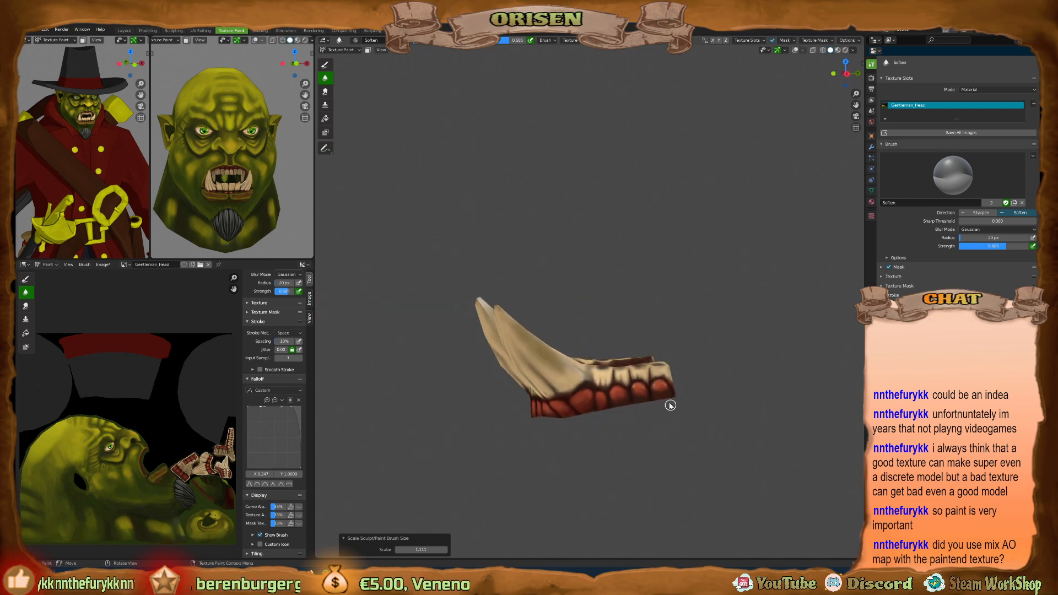
scroll(670, 394, up, 2)
scroll(649, 382, down, 2)
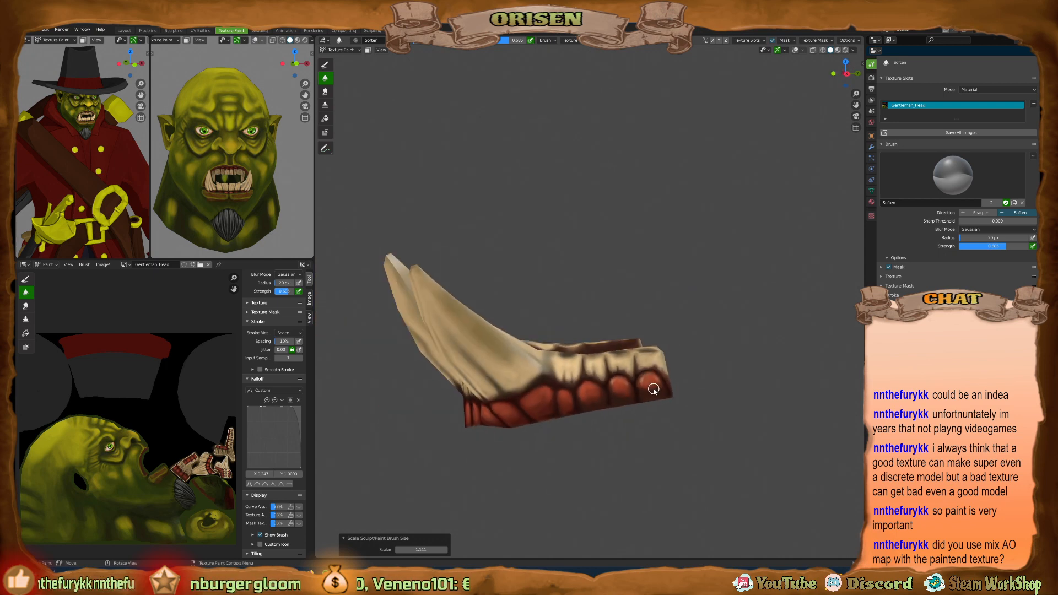
key(KP_Divide)
mouse_move(659, 373)
middle_down()
mouse_move(591, 370)
mouse_move(651, 374)
middle_up()
key(alt+z)
scroll(619, 362, up, 3)
key(alt+z)
key(alt+z)
key(alt+z)
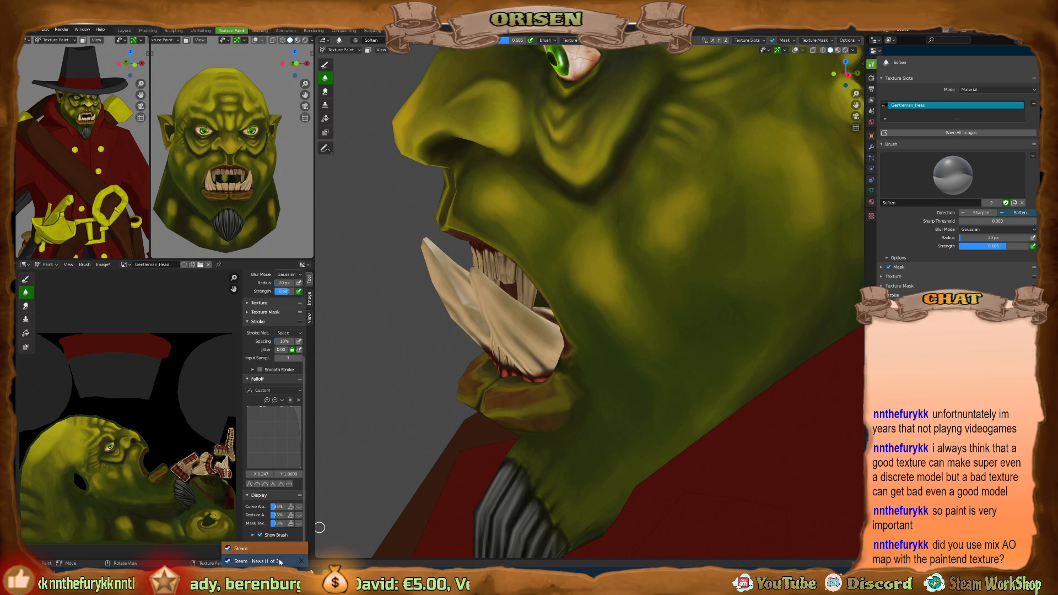
click(280, 561)
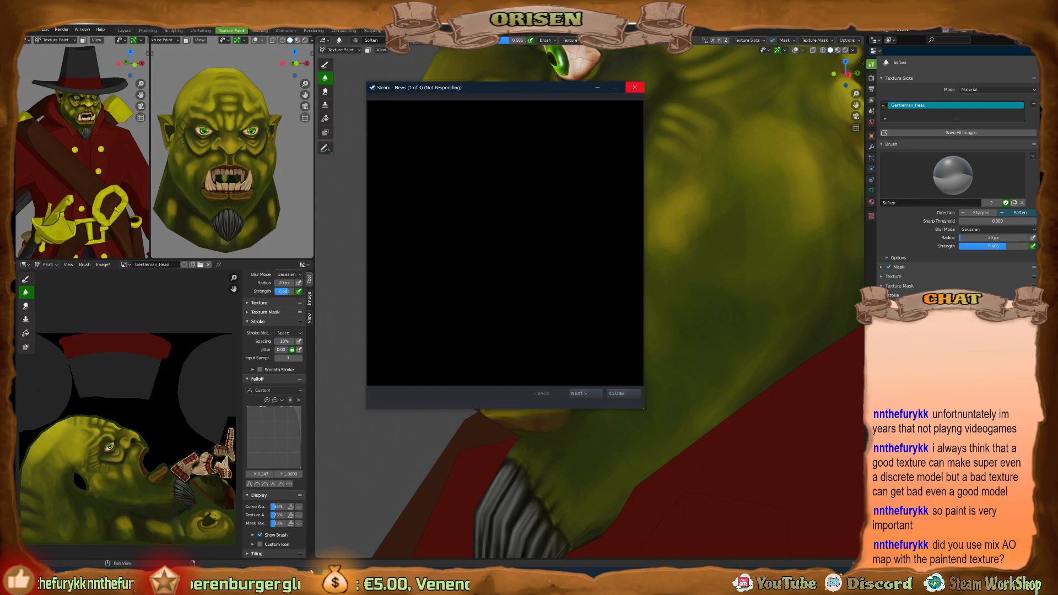
click(266, 576)
click(263, 549)
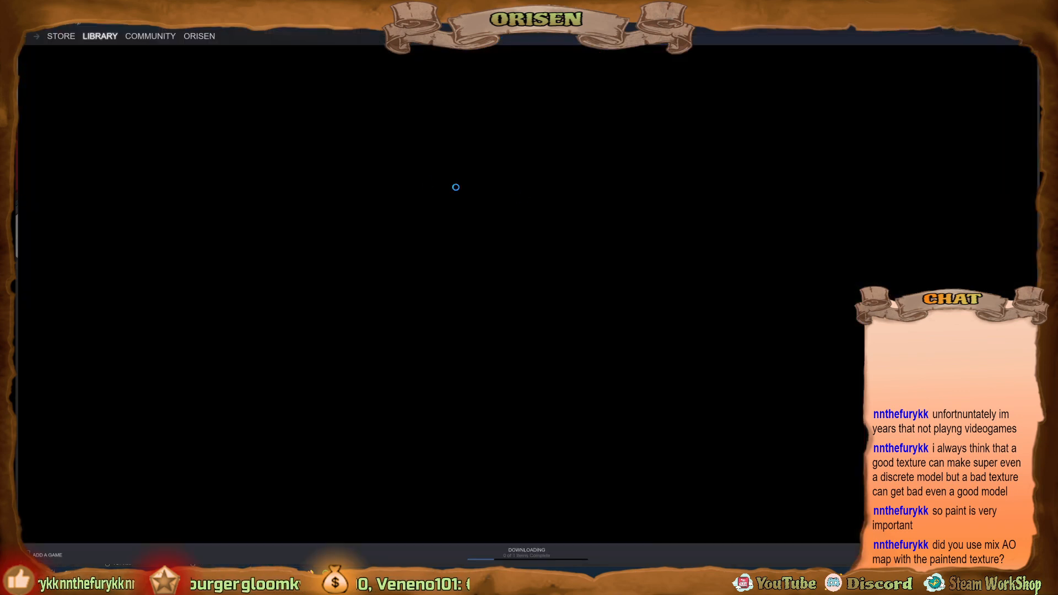
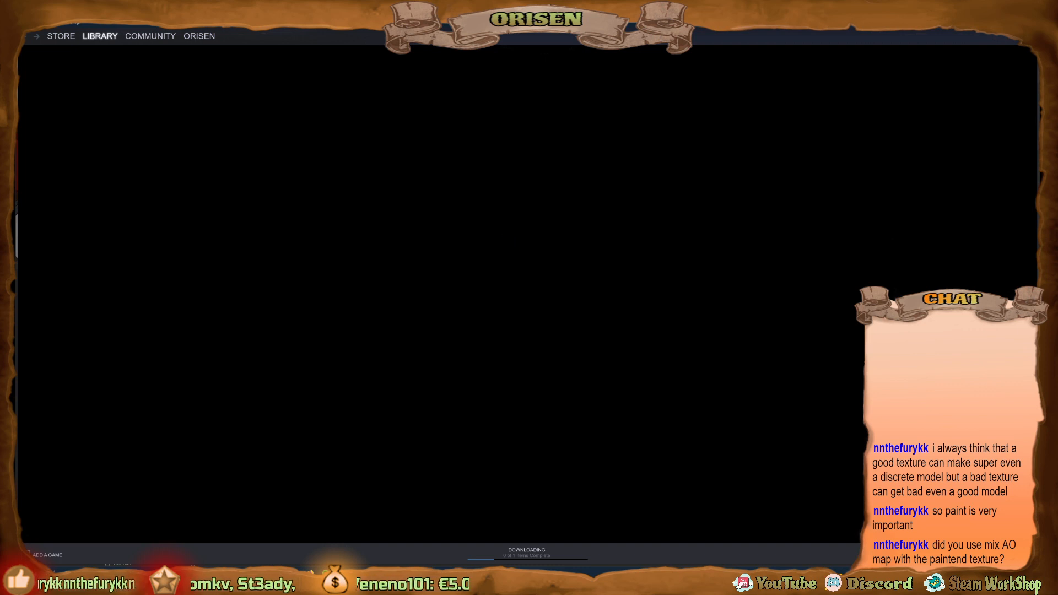
mouse_move(945, 24)
mouse_down()
mouse_move(937, 75)
mouse_move(955, 26)
mouse_up()
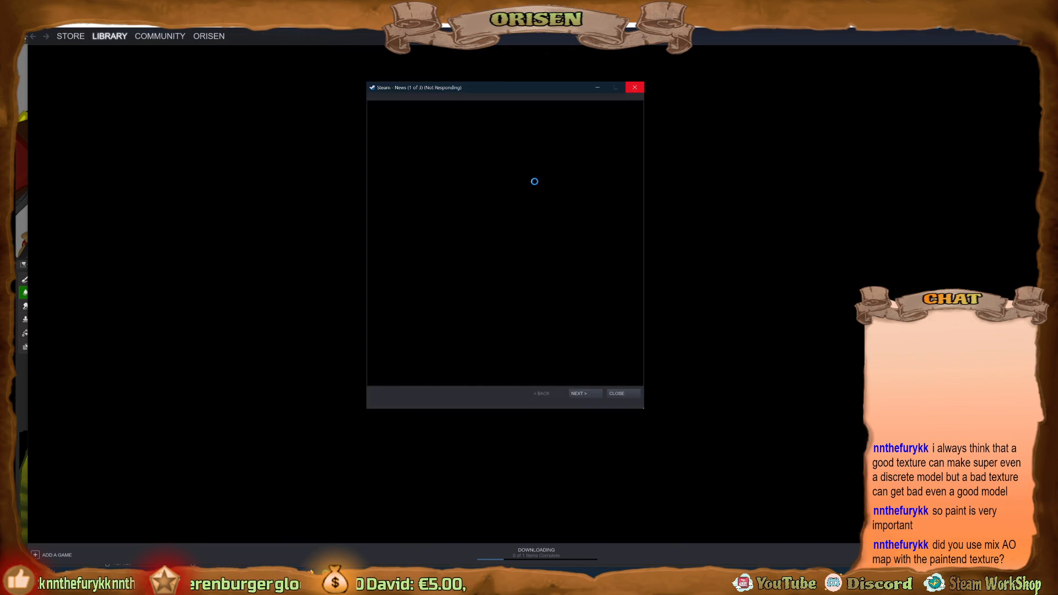
click(633, 92)
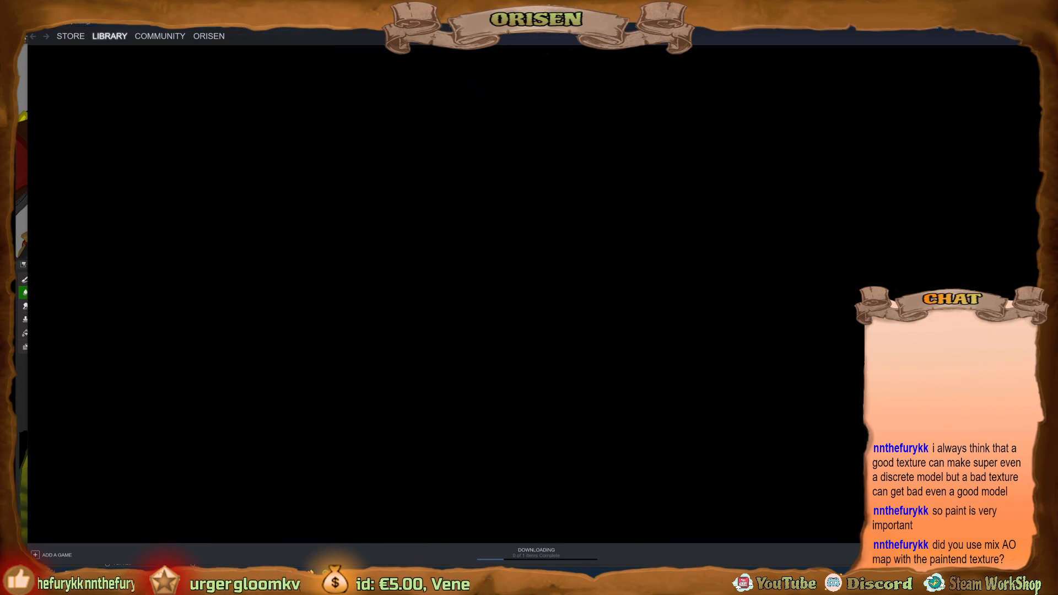
click(1012, 23)
mouse_move(265, 580)
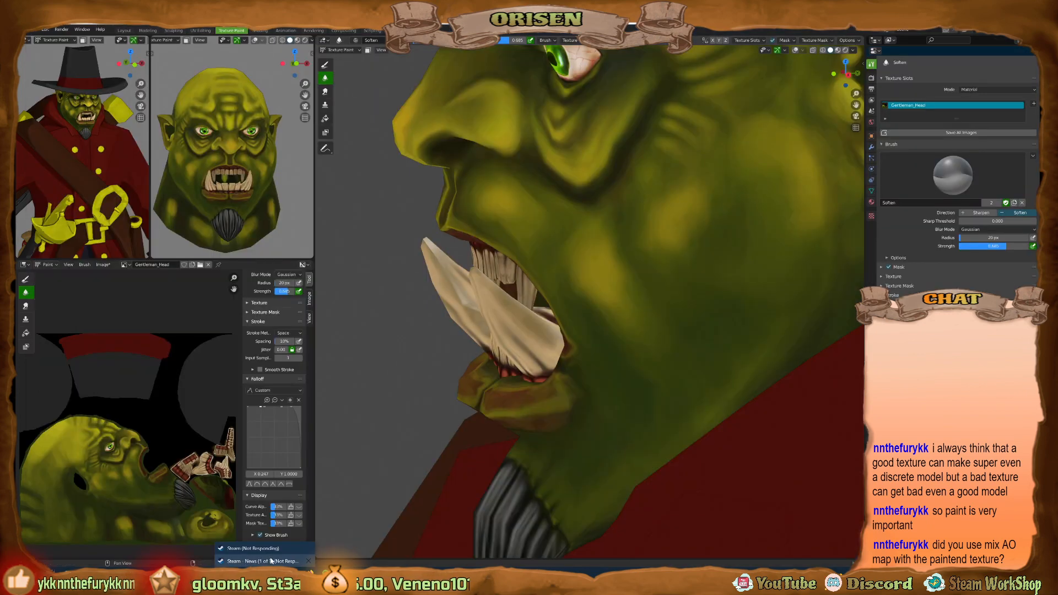
click(270, 561)
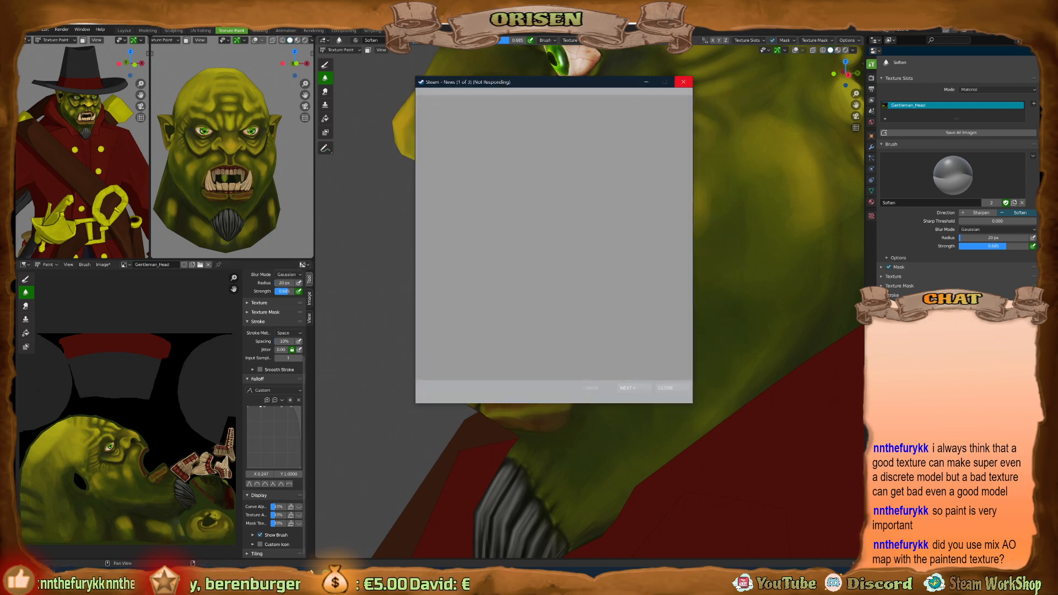
click(266, 579)
click(270, 562)
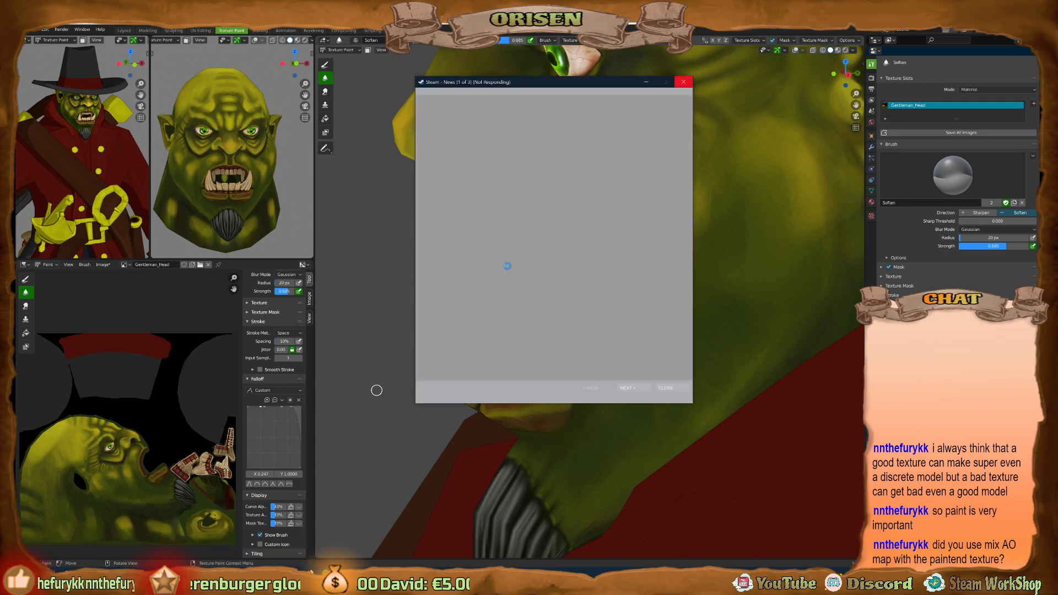
click(646, 82)
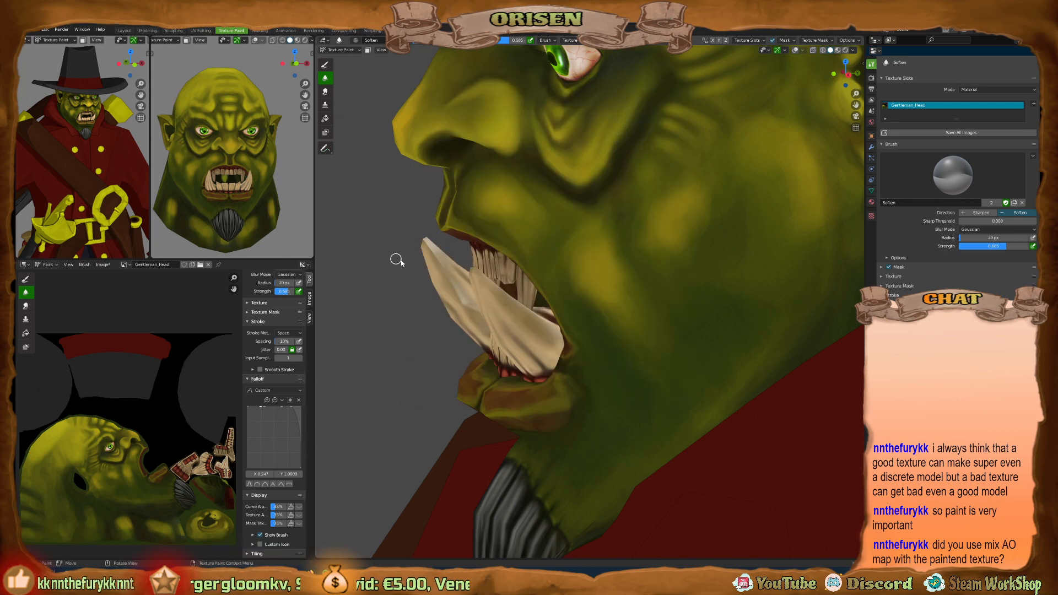
Examine the painted orc face within the complete character from the side, front and three-quarter views.
middle_drag(463, 274, 562, 291)
scroll(542, 293, down, 2)
mouse_move(485, 292)
middle_down()
mouse_move(567, 286)
mouse_move(530, 294)
mouse_move(528, 318)
mouse_move(531, 302)
mouse_move(588, 293)
mouse_move(480, 297)
middle_up()
scroll(531, 301, down, 3)
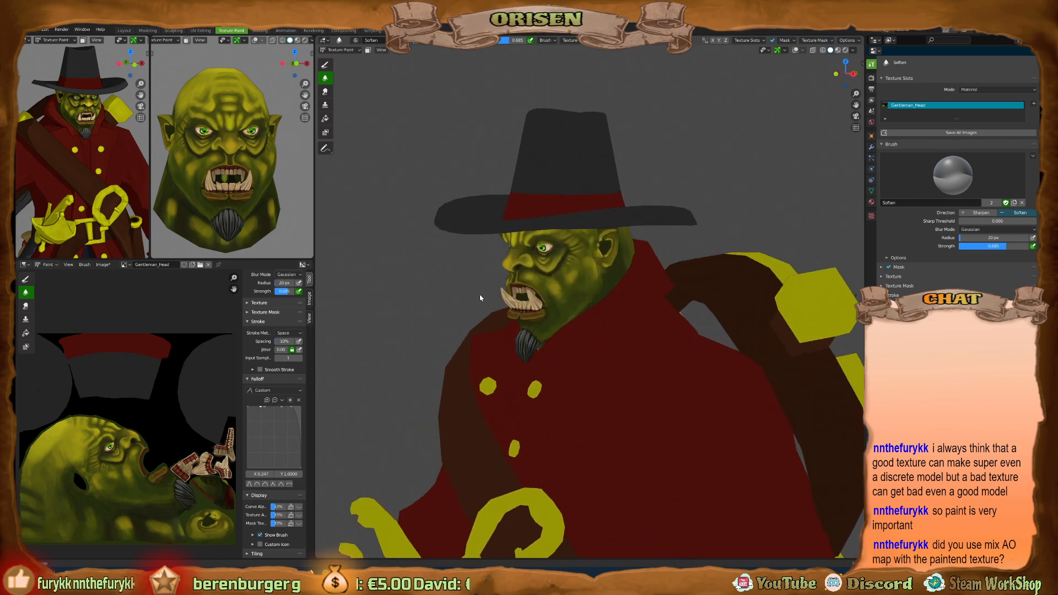
middle_drag(146, 394, 176, 390)
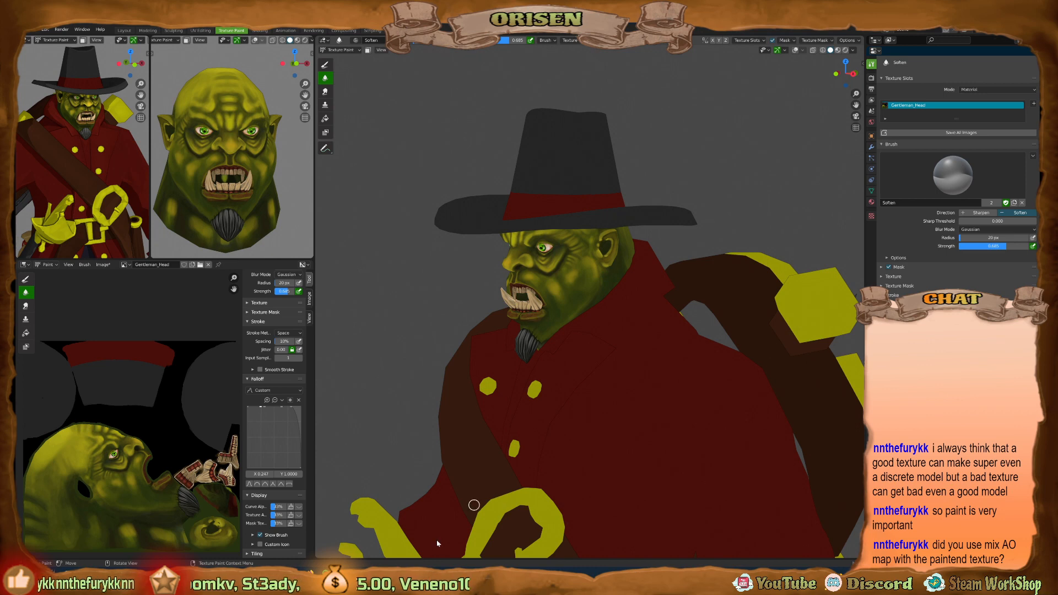
scroll(559, 297, up, 3)
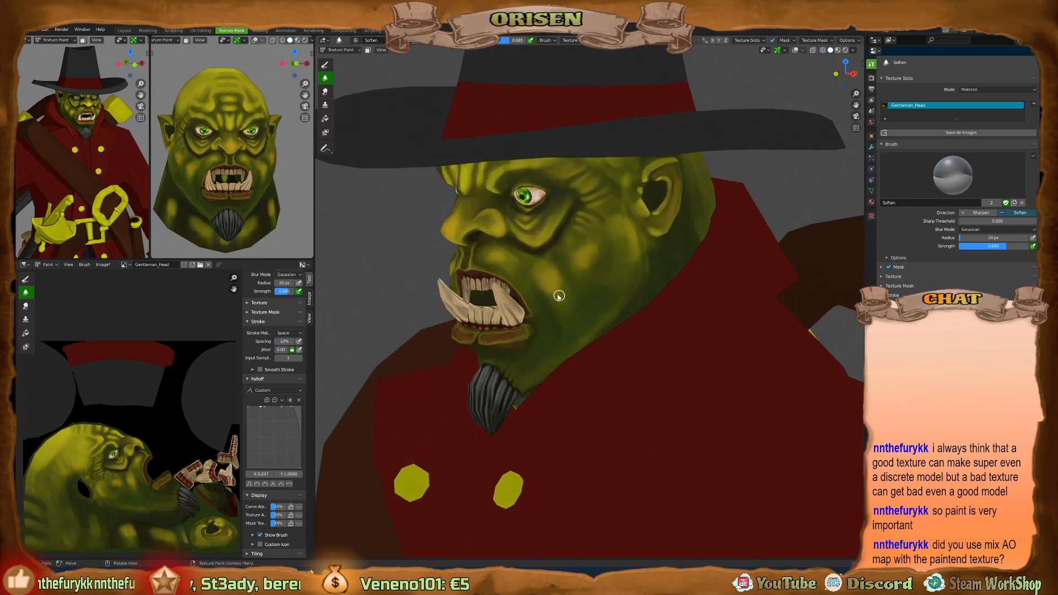
middle_drag(557, 298, 632, 290)
scroll(550, 304, up, 2)
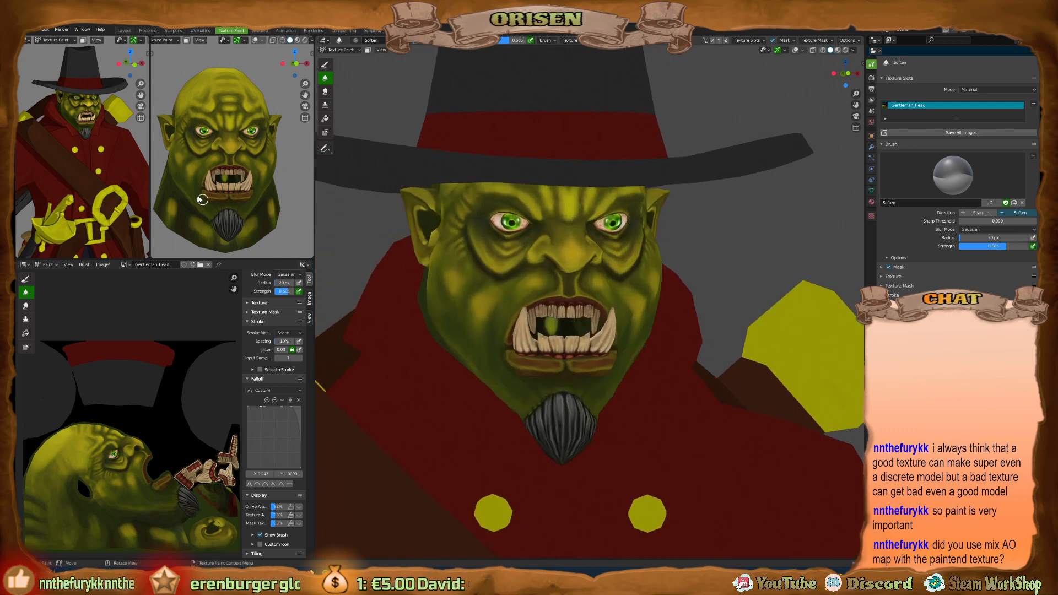
middle_drag(202, 199, 225, 203)
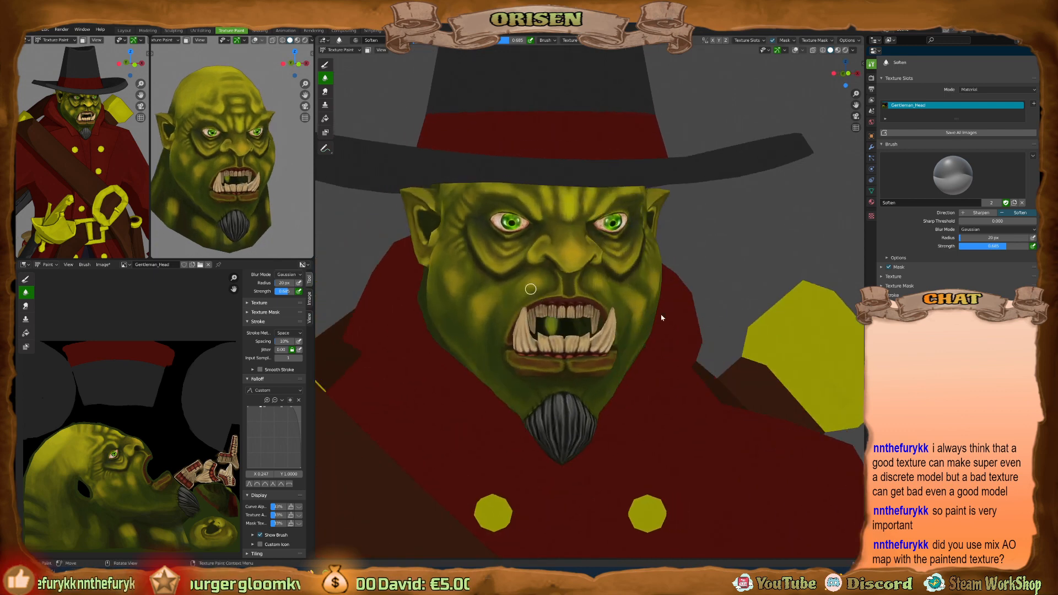
middle_drag(530, 290, 632, 280)
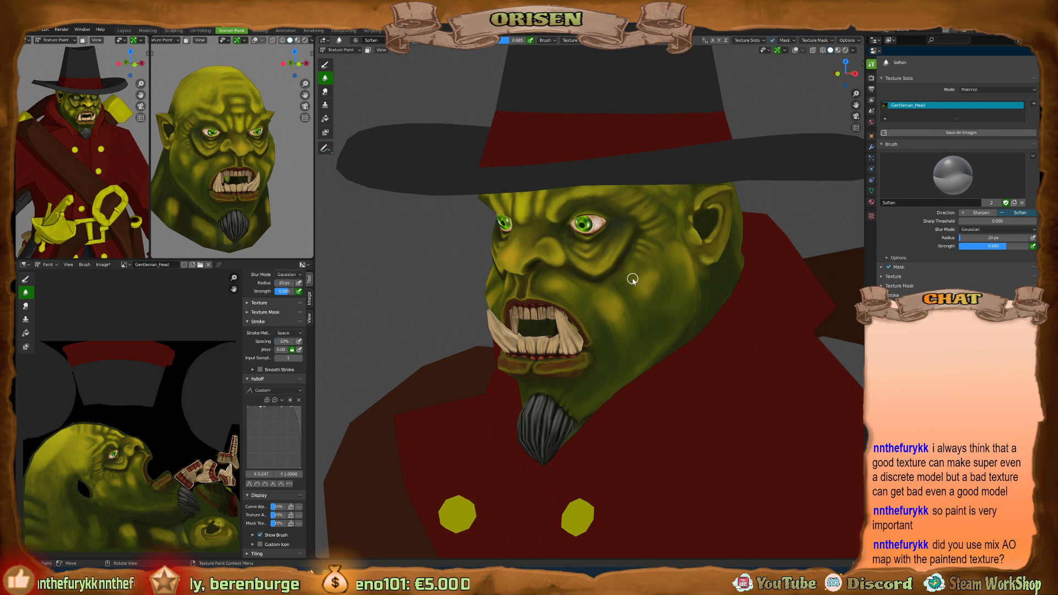
middle_drag(548, 234, 587, 265)
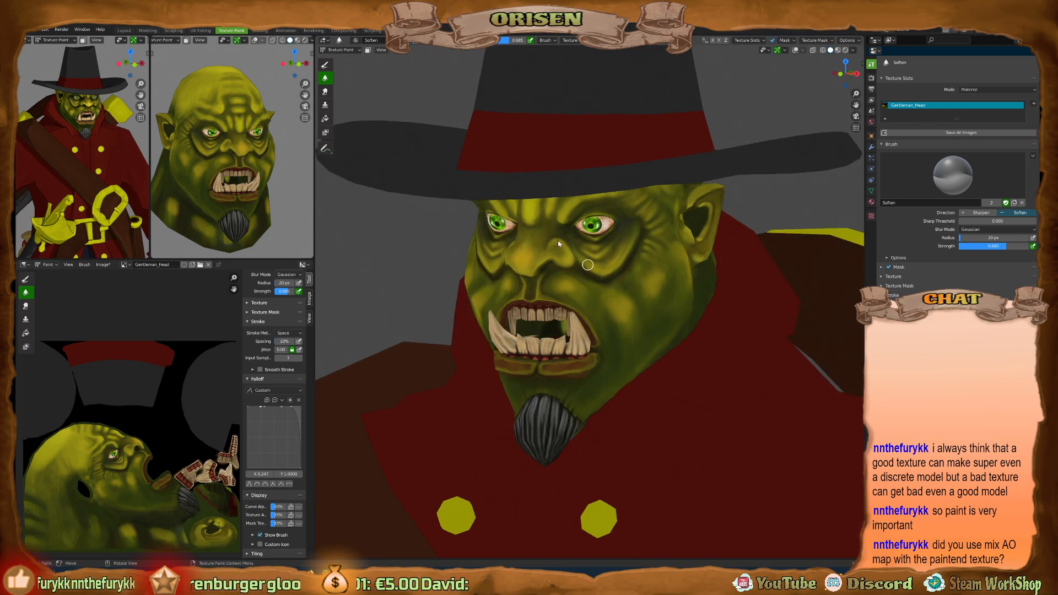
Switch from Texture Paint to Object Mode, select the hat and view the character from the front.
key(ctrl+Tab)
click(527, 272)
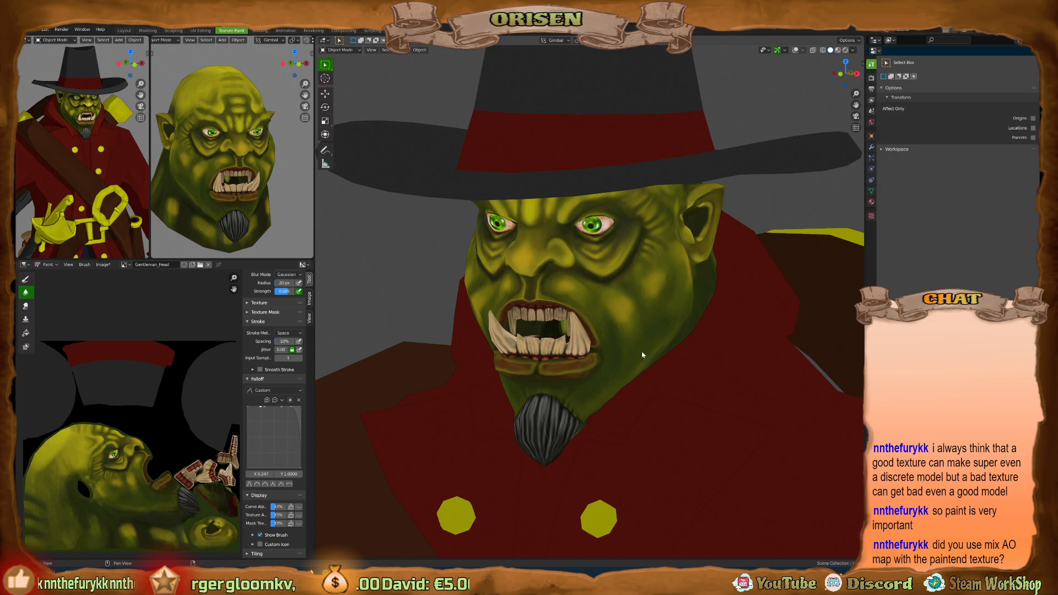
shift+middle_drag(642, 355, 653, 443)
click(590, 157)
key(Tab)
key(Tab)
key(KP_1)
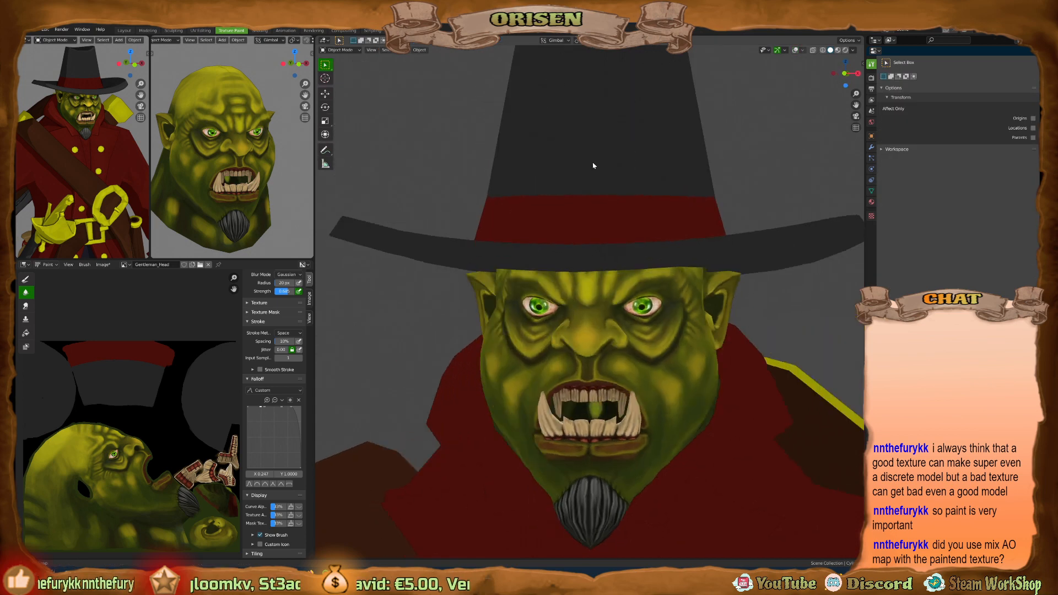
scroll(125, 369, down, 2)
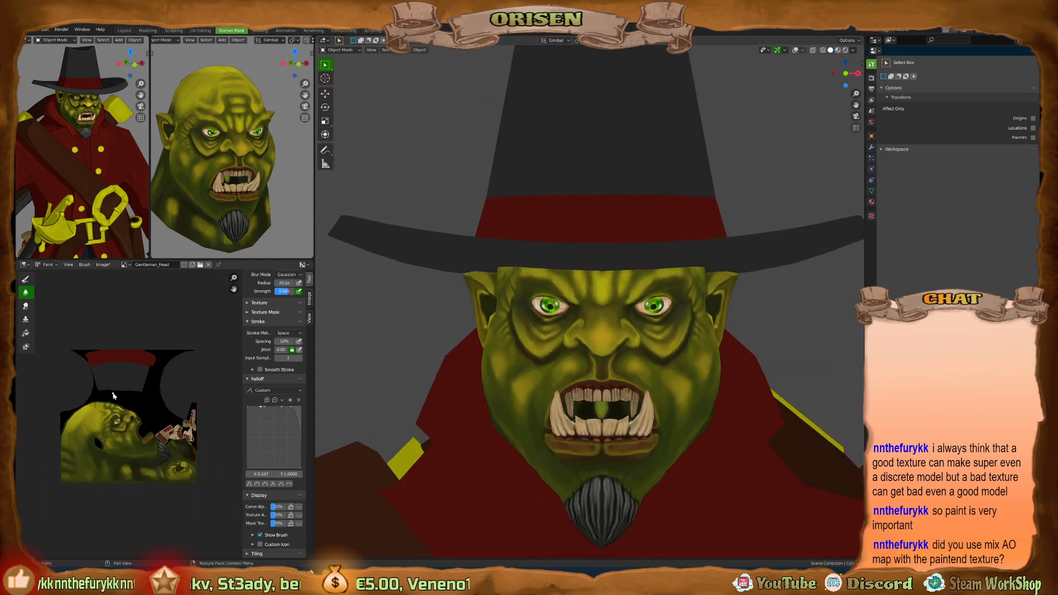
Add the head and the upper and lower teeth to the hat selection with overlays shown, and isolate them in local view.
key(shift+alt+z)
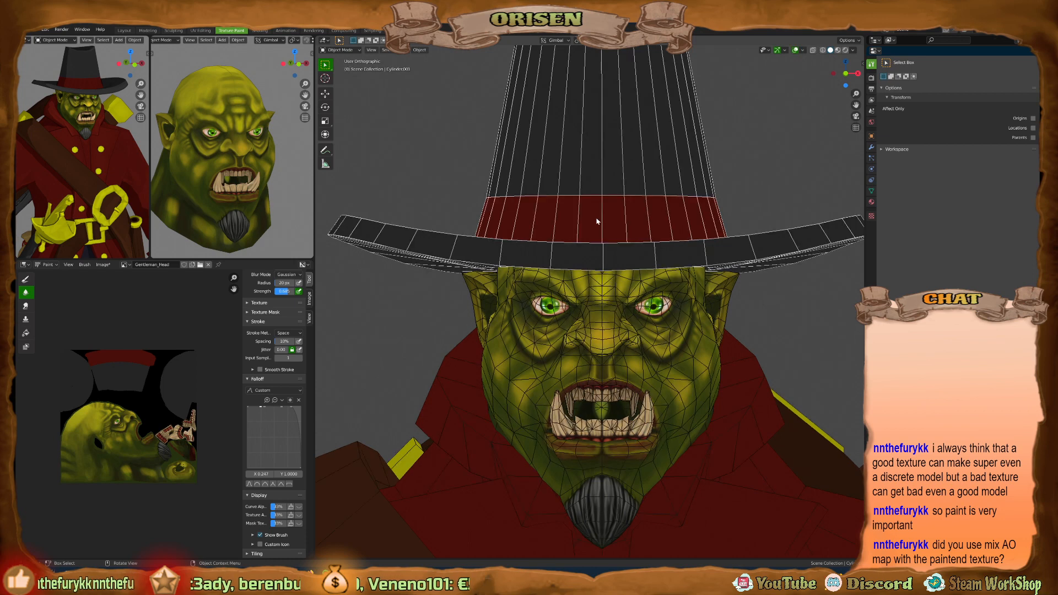
shift+click(584, 321)
shift+click(584, 403)
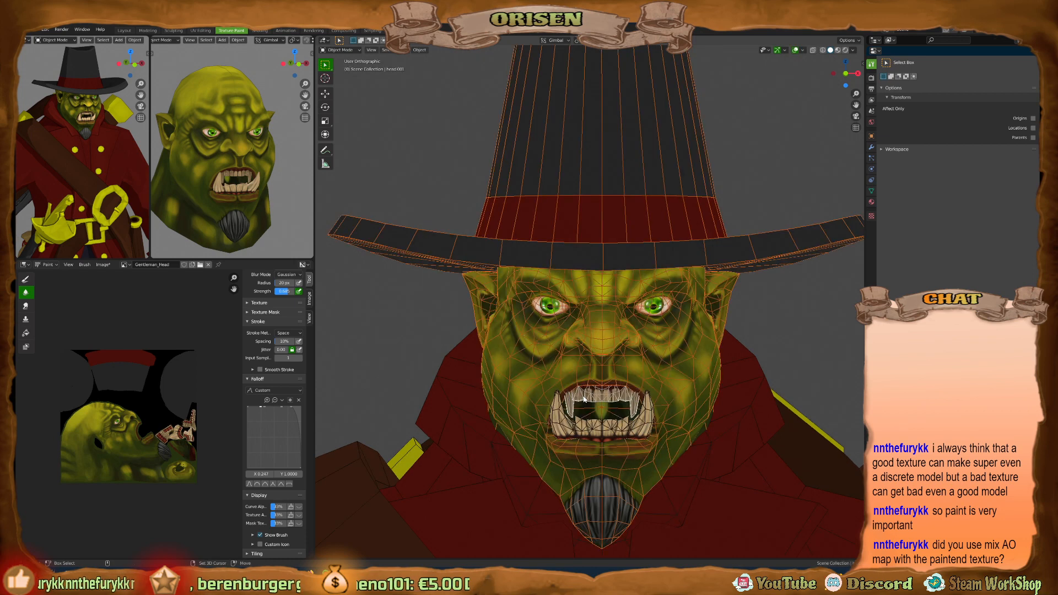
key(KP_Divide)
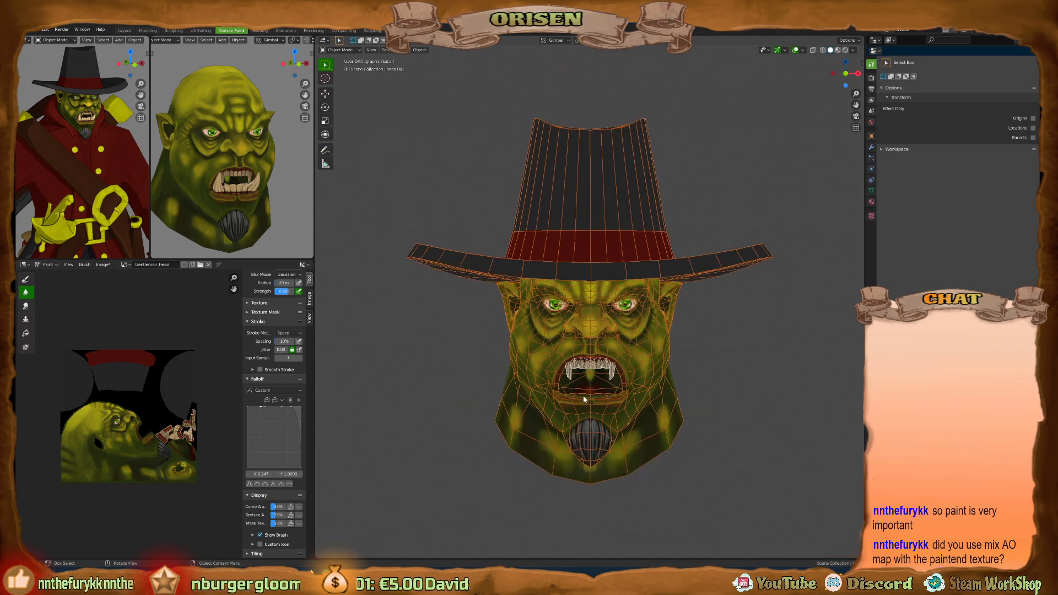
key(KP_Divide)
shift+click(578, 434)
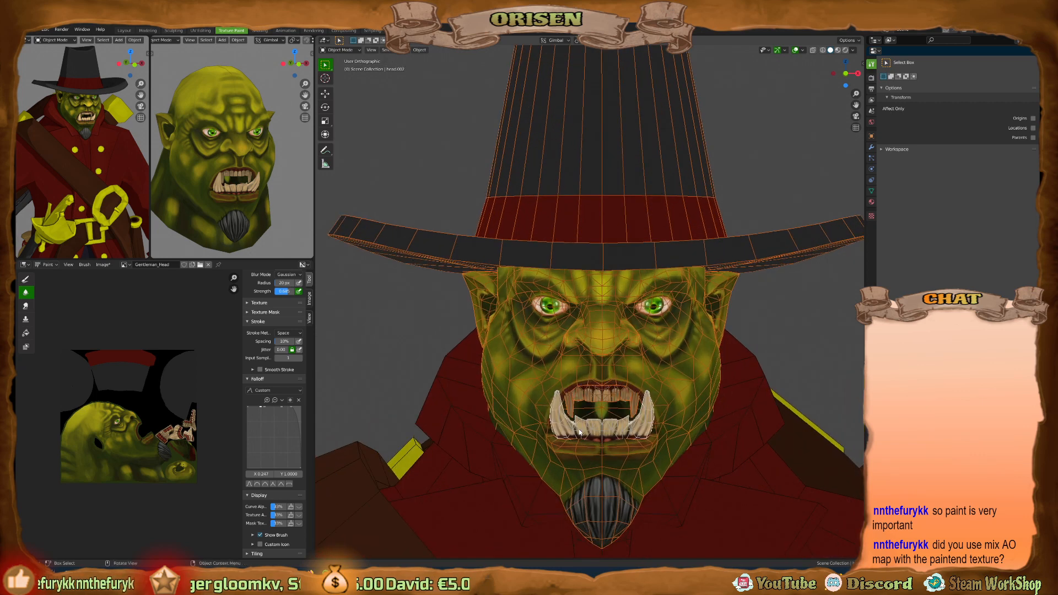
key(KP_Divide)
click(770, 357)
key(alt+shift+z)
scroll(607, 199, up, 2)
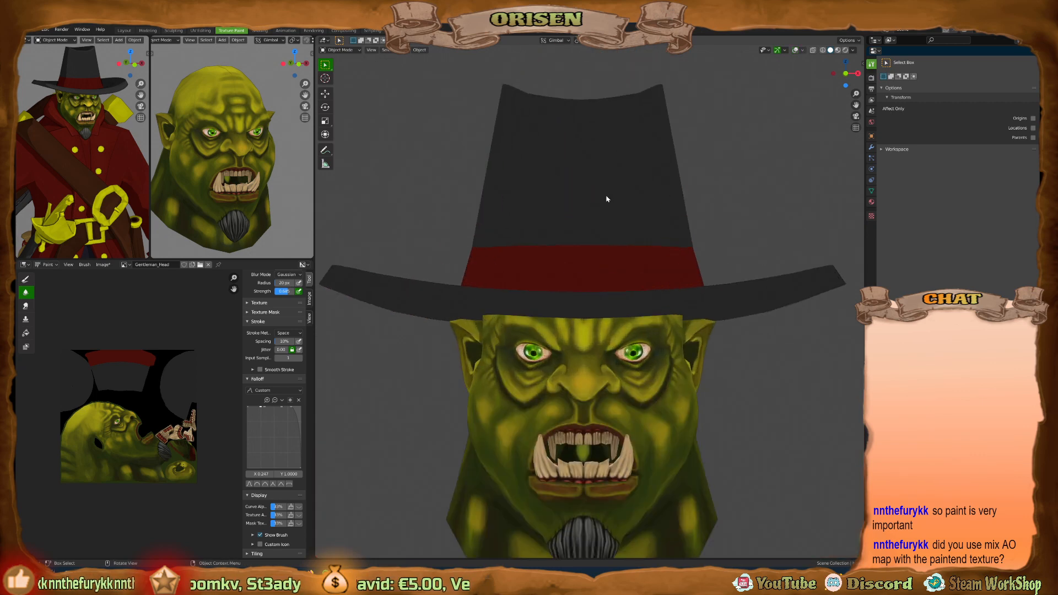
Select the hat and isolate it alone in local view.
click(606, 198)
key(KP_Divide)
key(KP_Divide)
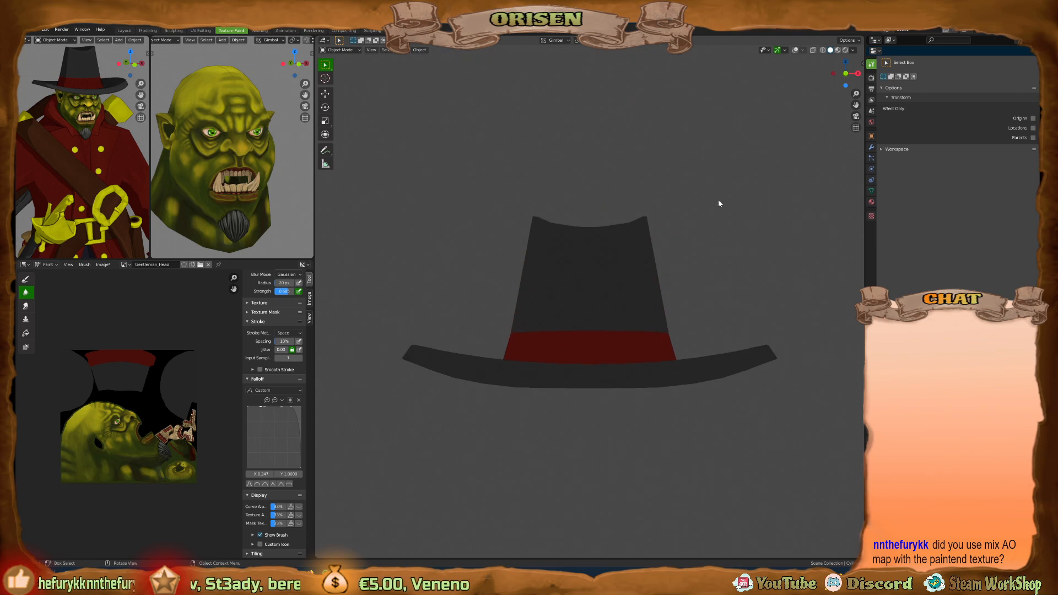
Examine the hat's crown, red band and brim with and without the wireframe, and its region on the Gentleman_Head texture.
middle_drag(719, 203, 626, 281)
scroll(594, 251, up, 3)
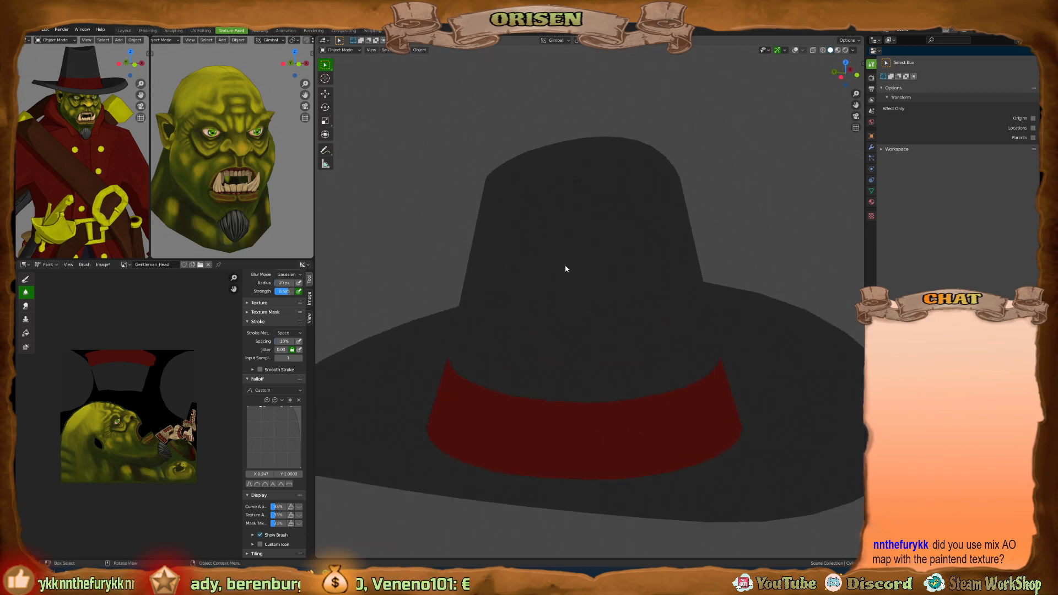
middle_drag(566, 269, 549, 314)
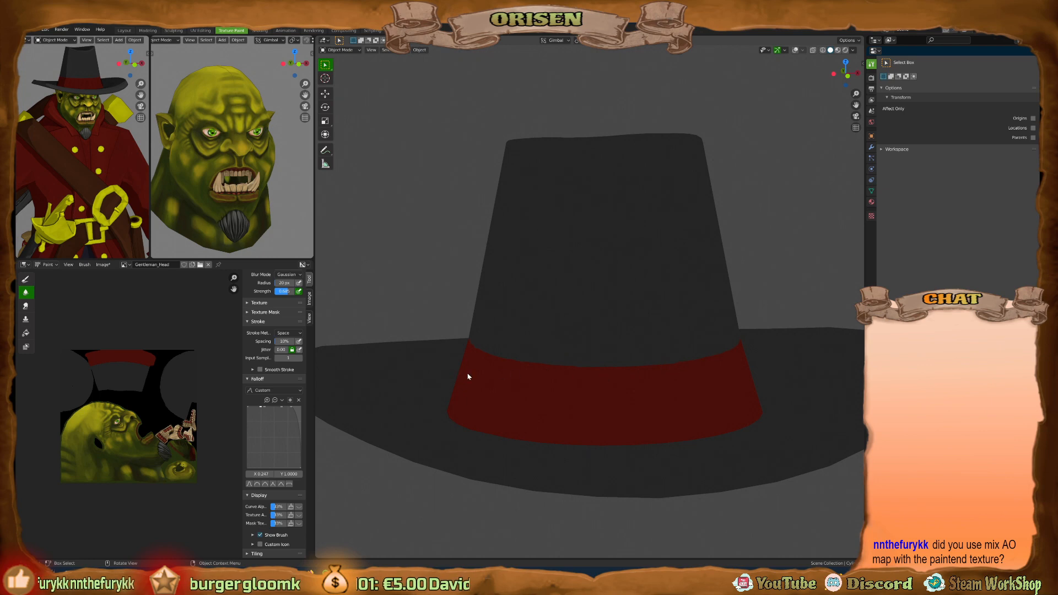
scroll(99, 379, up, 3)
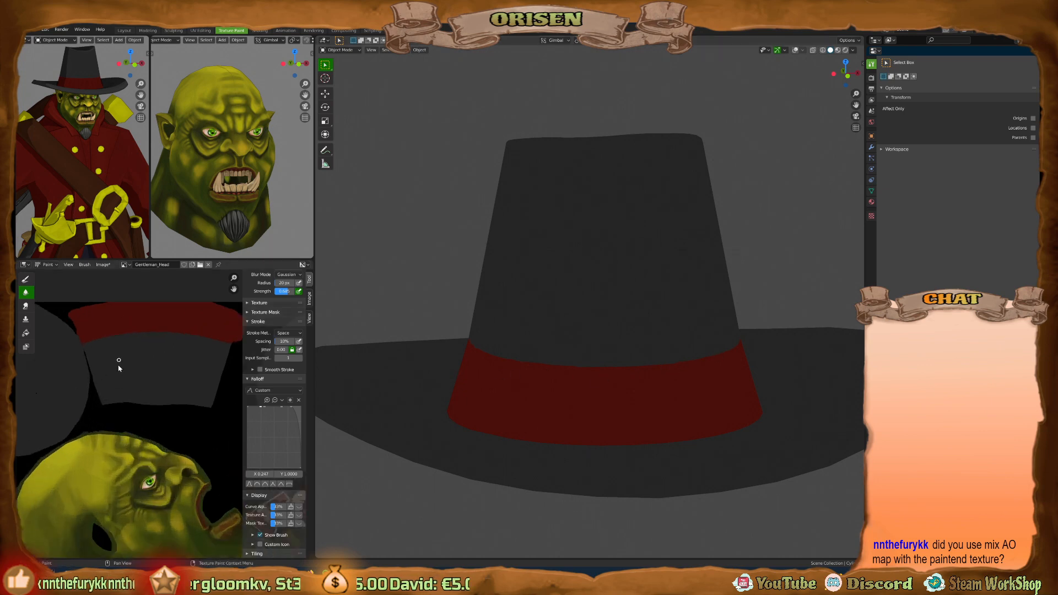
scroll(117, 366, up, 1)
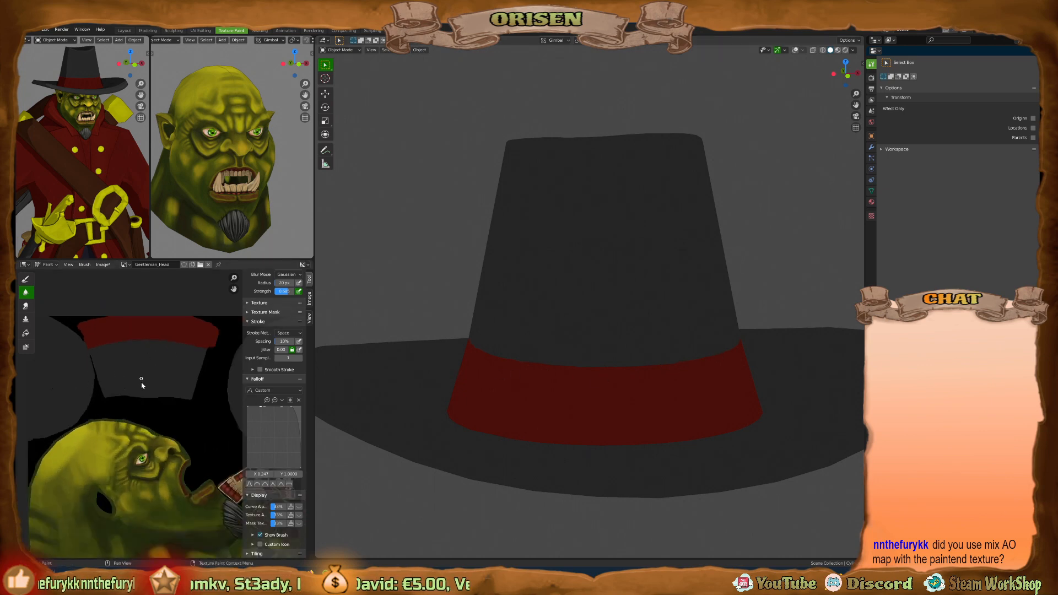
middle_drag(584, 336, 497, 423)
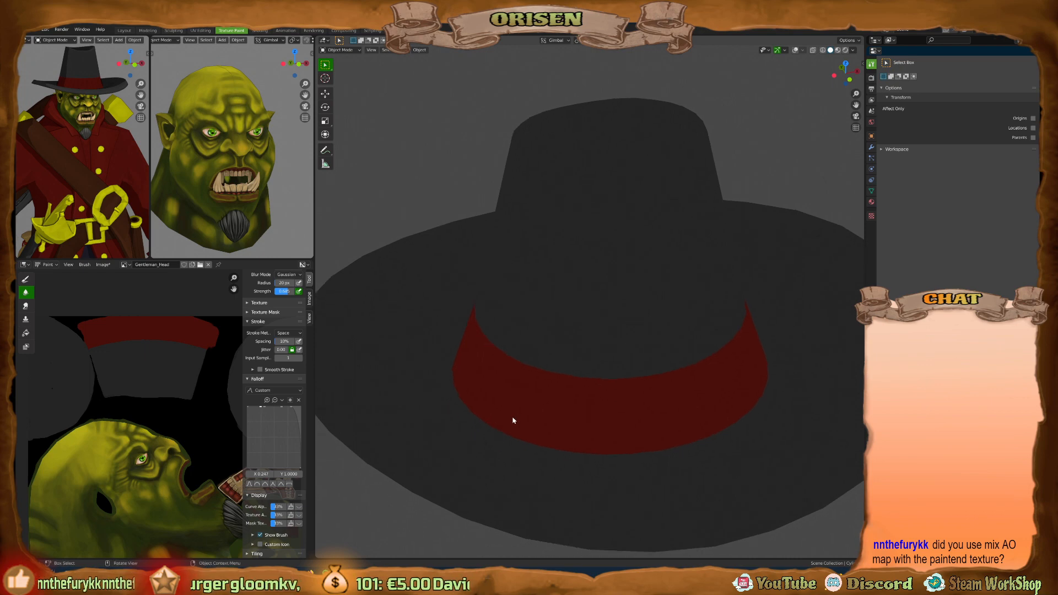
key(shift+alt+z)
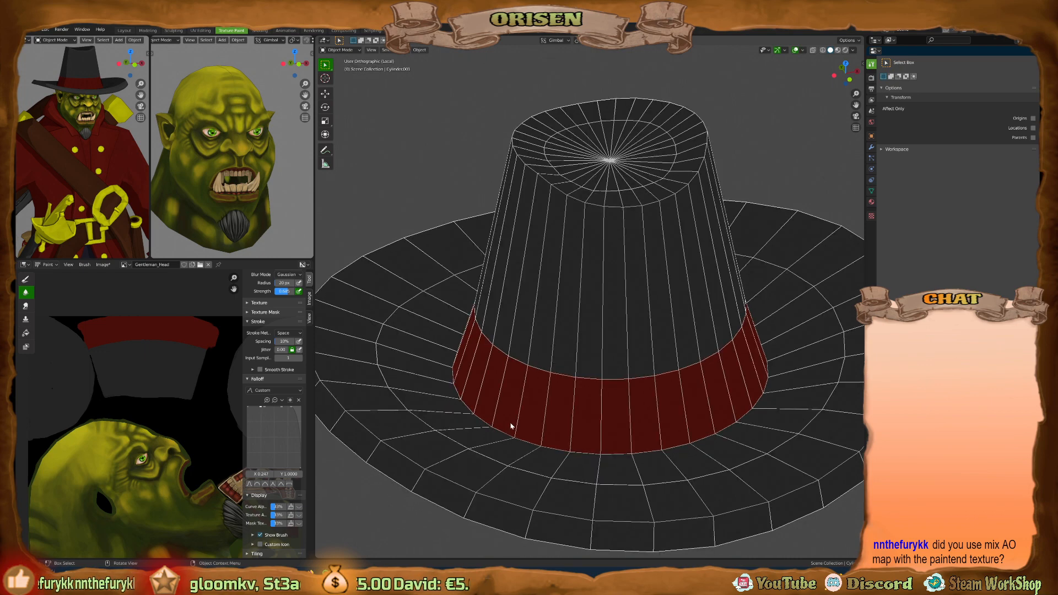
scroll(450, 380, up, 5)
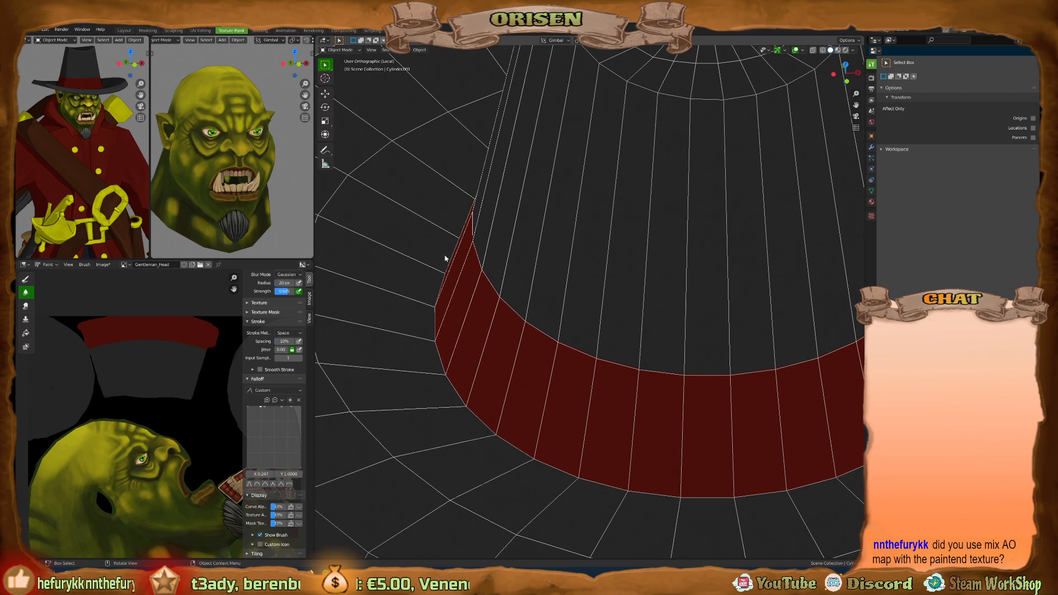
scroll(435, 364, down, 4)
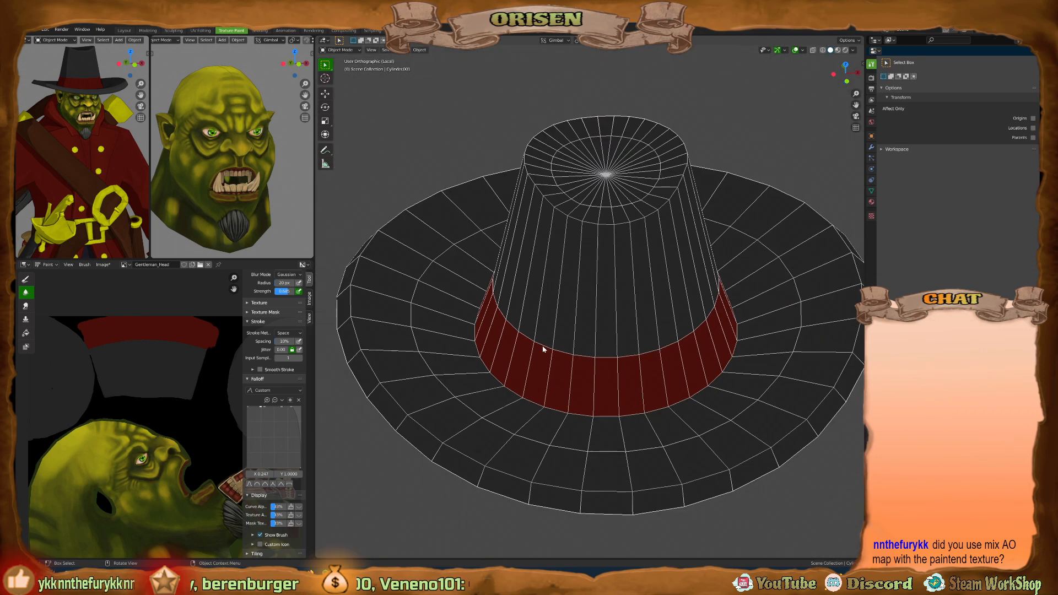
middle_drag(585, 272, 589, 251)
key(shift+alt+z)
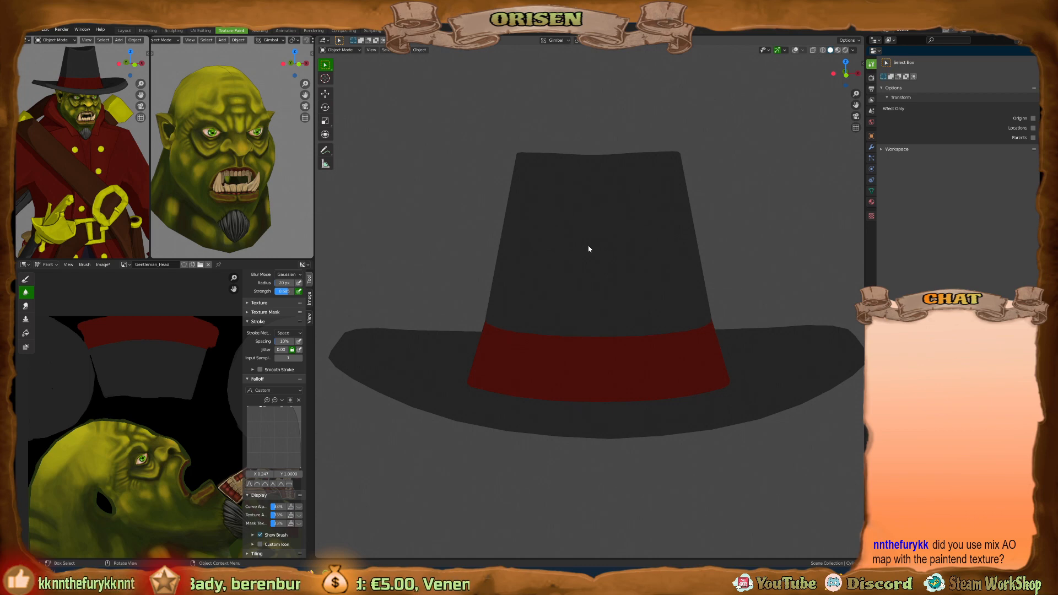
middle_drag(603, 261, 578, 265)
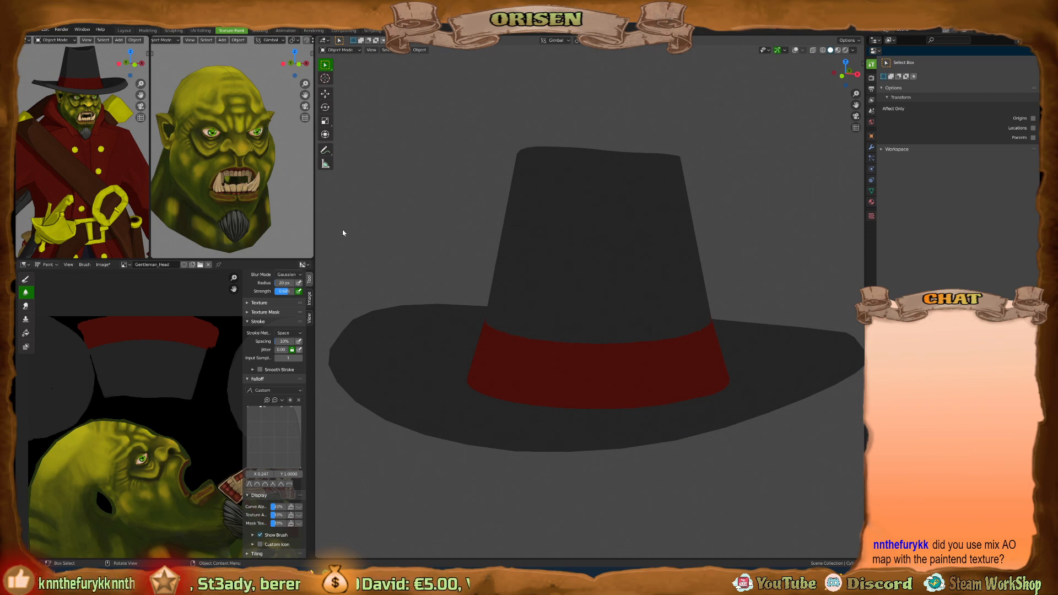
Exit the hat's local view and bring the whole character into view in the main and reference viewports.
scroll(65, 165, down, 4)
middle_drag(64, 166, 56, 176)
scroll(664, 241, down, 4)
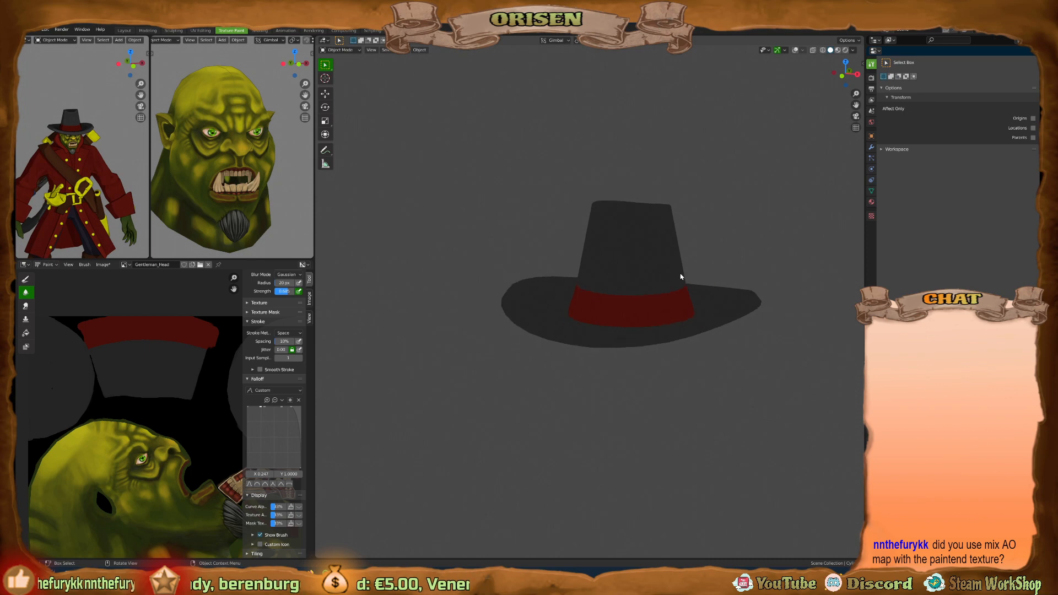
scroll(681, 276, up, 1)
key(KP_Divide)
scroll(683, 271, down, 3)
middle_drag(650, 269, 643, 237)
scroll(631, 256, down, 2)
scroll(617, 393, down, 3)
shift+middle_drag(617, 393, 664, 146)
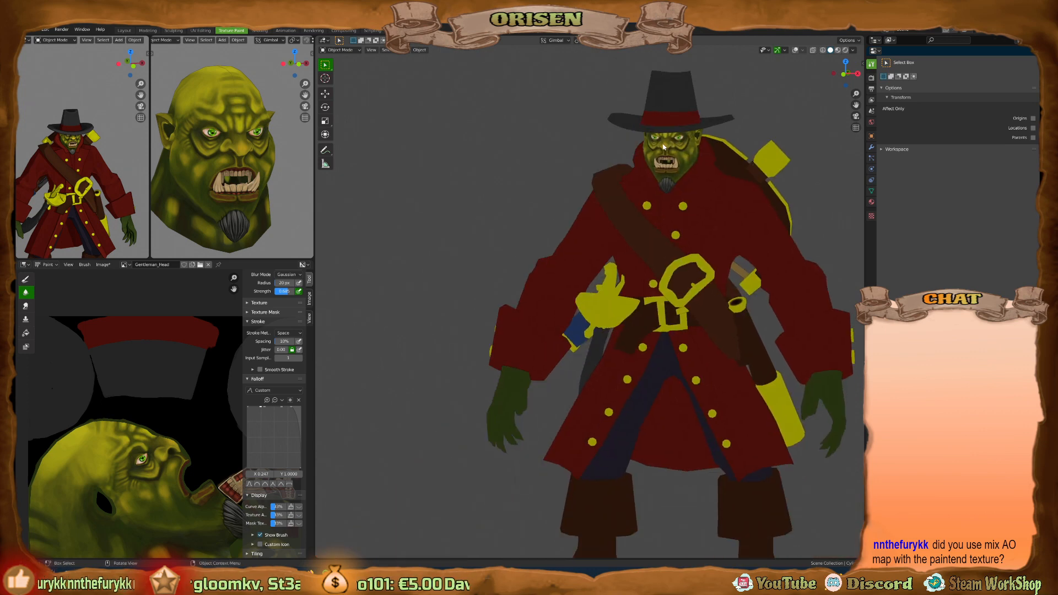
Examine the orc's hand below the coat cuff up close, with and without overlays.
scroll(520, 398, up, 5)
middle_drag(523, 379, 544, 373)
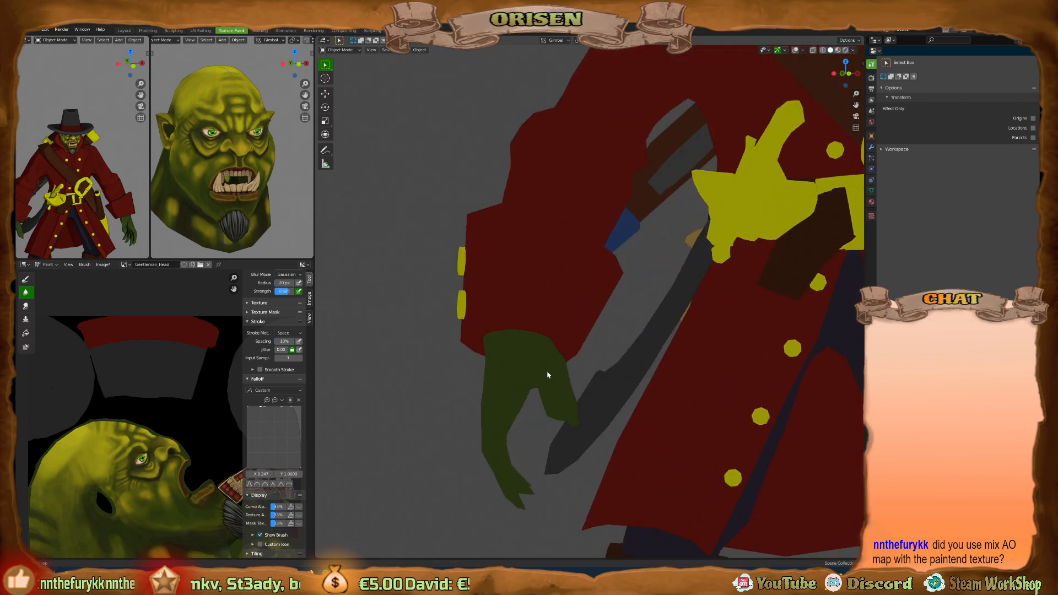
key(shift+alt+z)
key(shift+alt+z)
scroll(546, 381, up, 8)
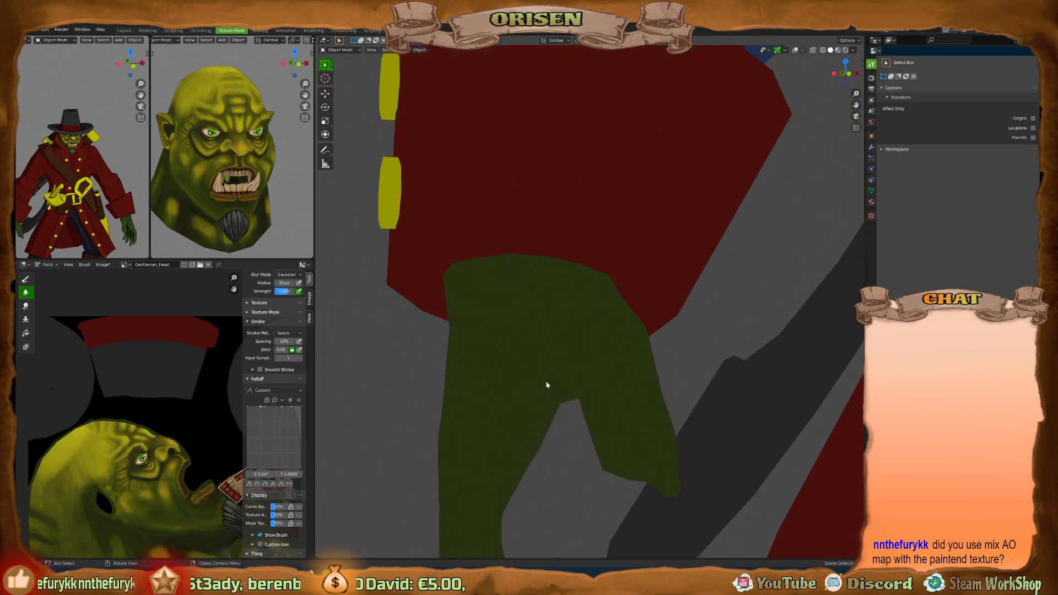
middle_drag(554, 381, 557, 382)
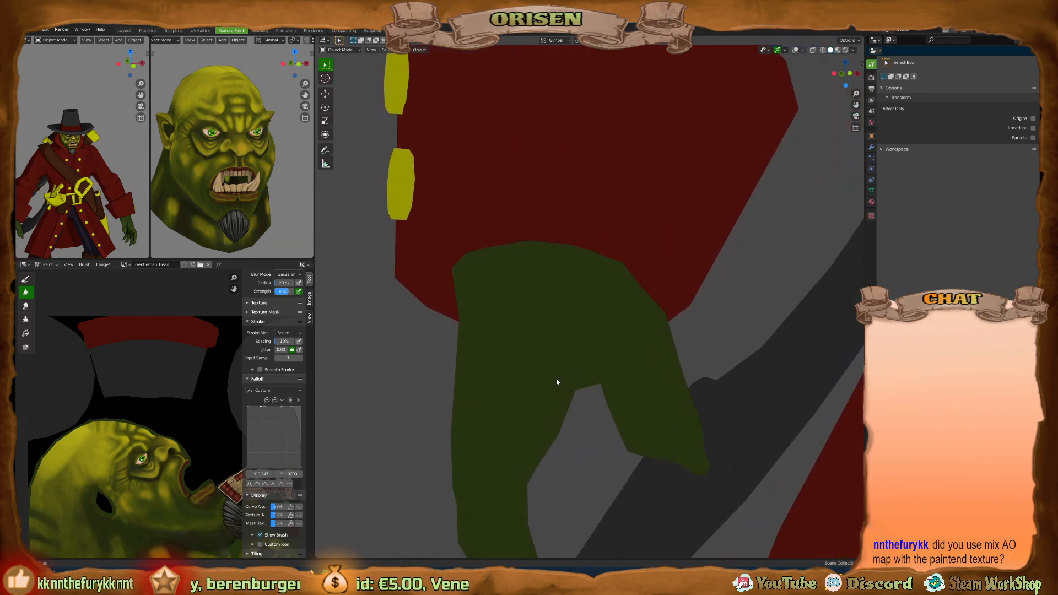
key(shift+alt+z)
key(shift+alt+z)
middle_drag(618, 371, 746, 127)
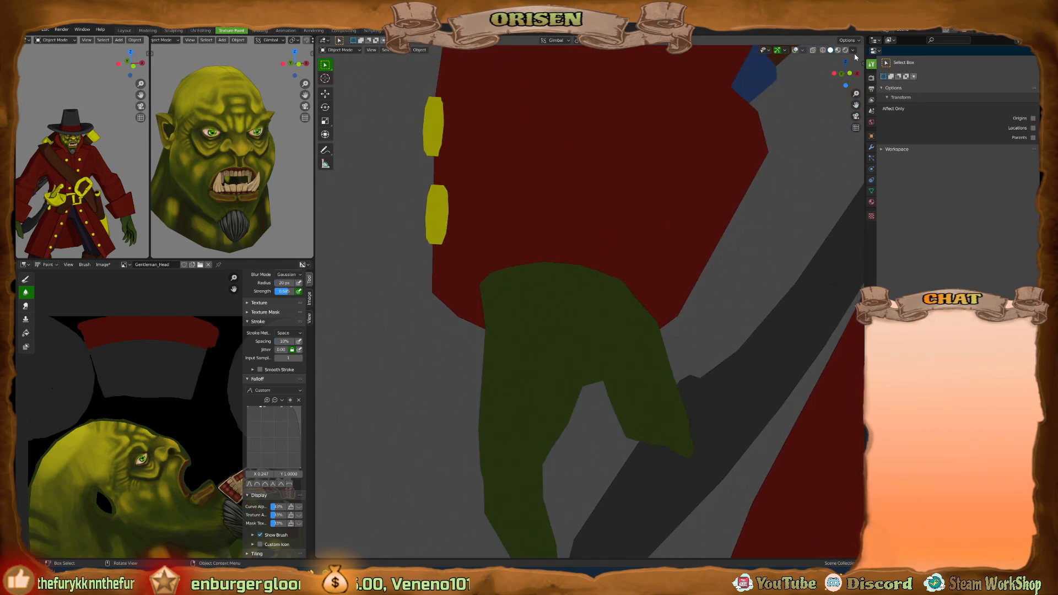
Enable Cavity in the viewport shading and view the back of the hand and its fingers.
click(853, 50)
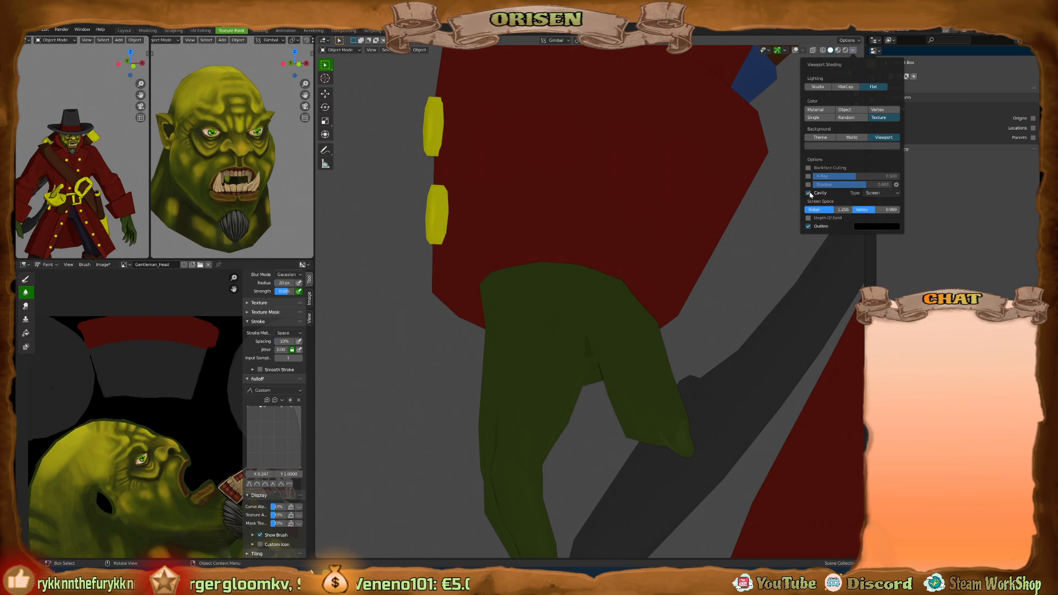
mouse_move(609, 311)
middle_down()
mouse_move(648, 318)
mouse_move(460, 303)
mouse_move(619, 310)
middle_up()
key(shift+alt+z)
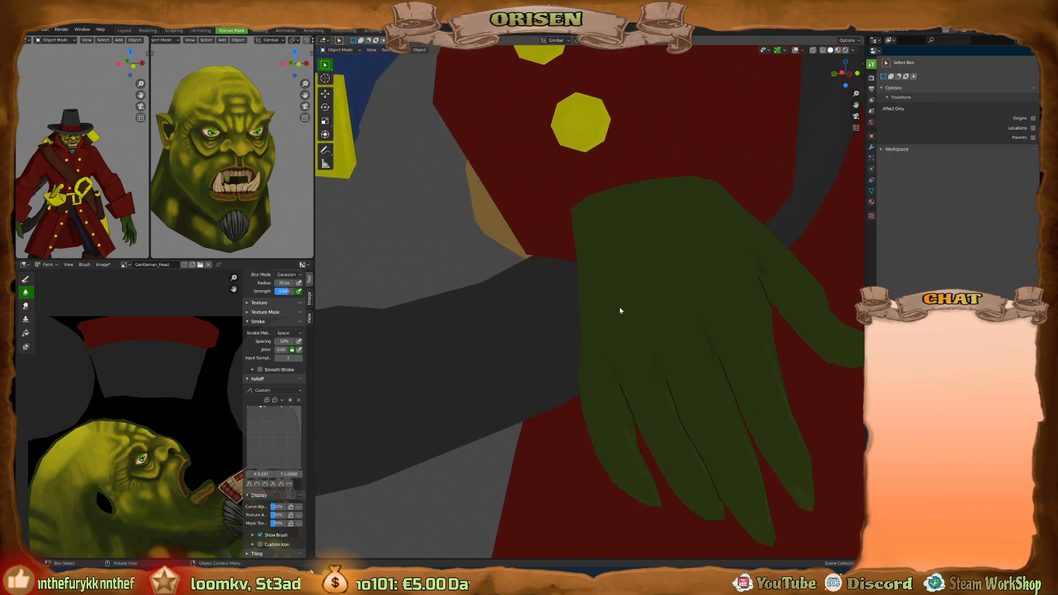
middle_drag(795, 432, 713, 314)
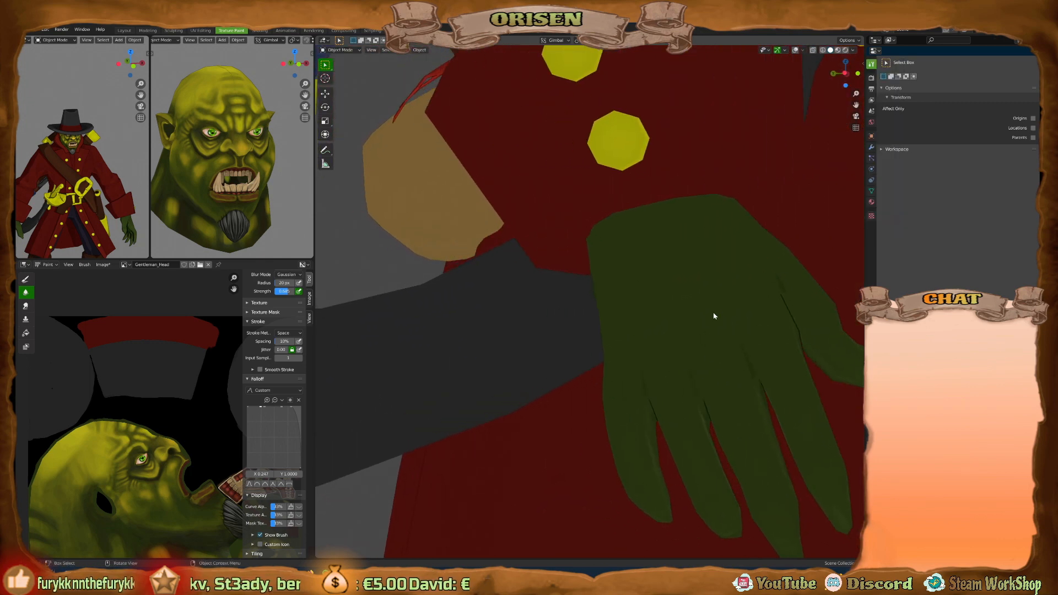
Isolate the two hands from the rest of the character and frame one of them.
key(shift+h)
scroll(619, 288, down, 4)
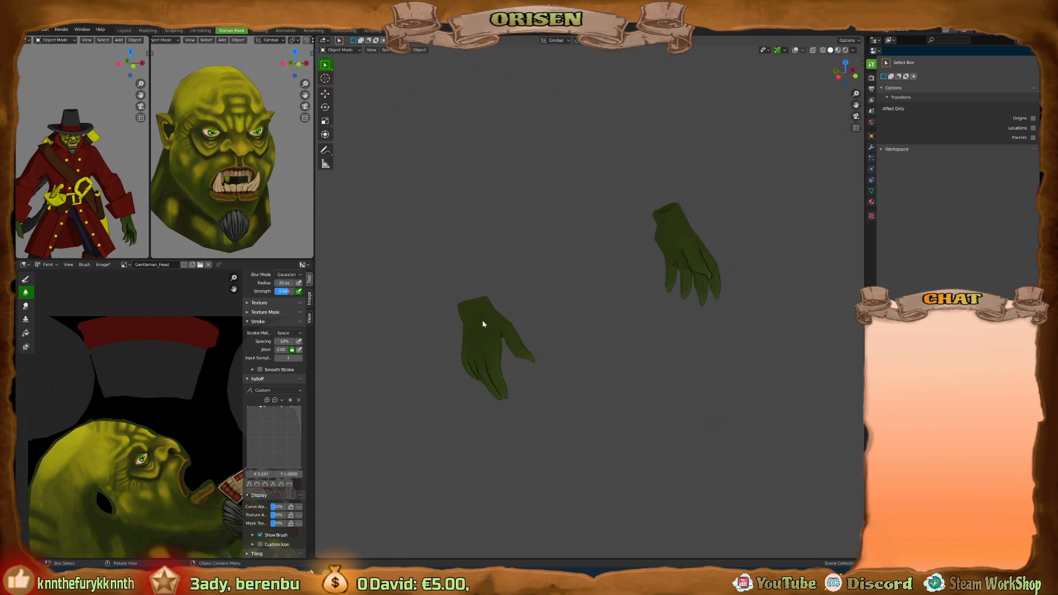
scroll(485, 314, up, 5)
shift+middle_drag(507, 335, 602, 316)
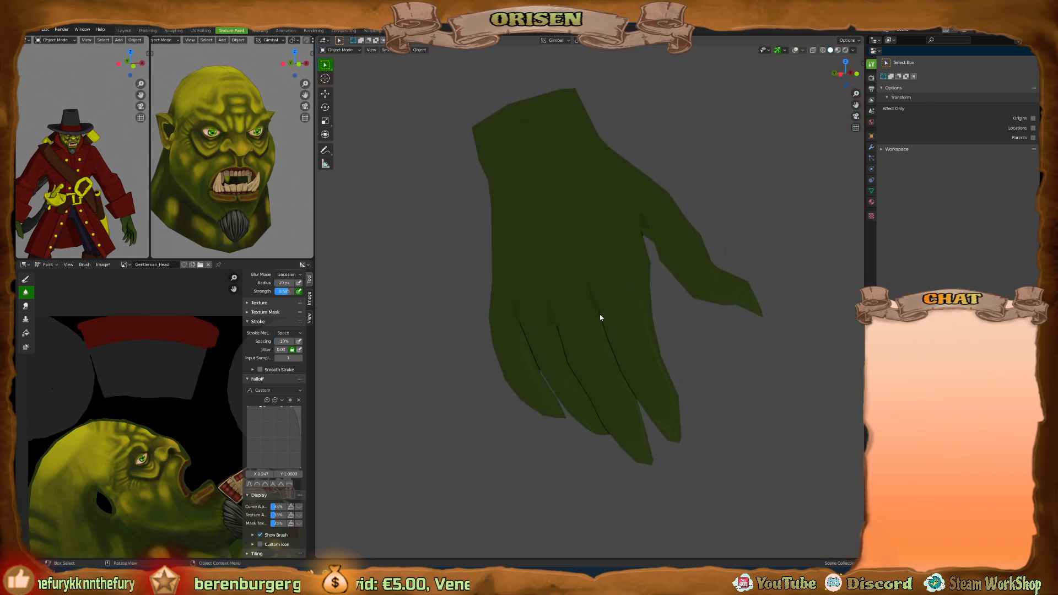
Examine the isolated hand's topology around the fingers, thumb and fingertips, with and without the wireframe.
key(shift+alt+z)
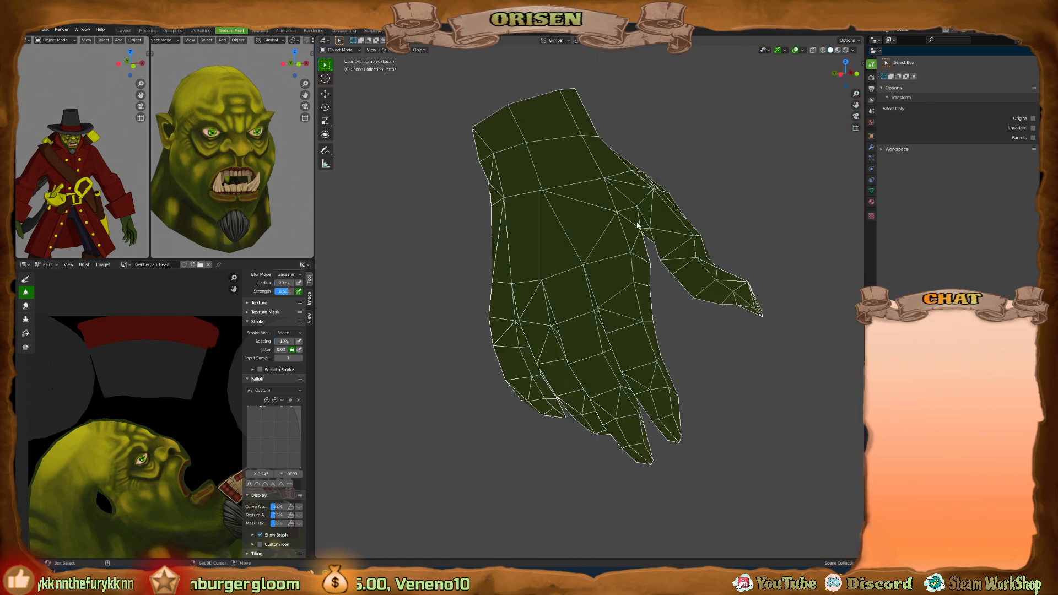
scroll(640, 391, up, 2)
scroll(640, 392, up, 2)
shift+middle_drag(692, 465, 592, 364)
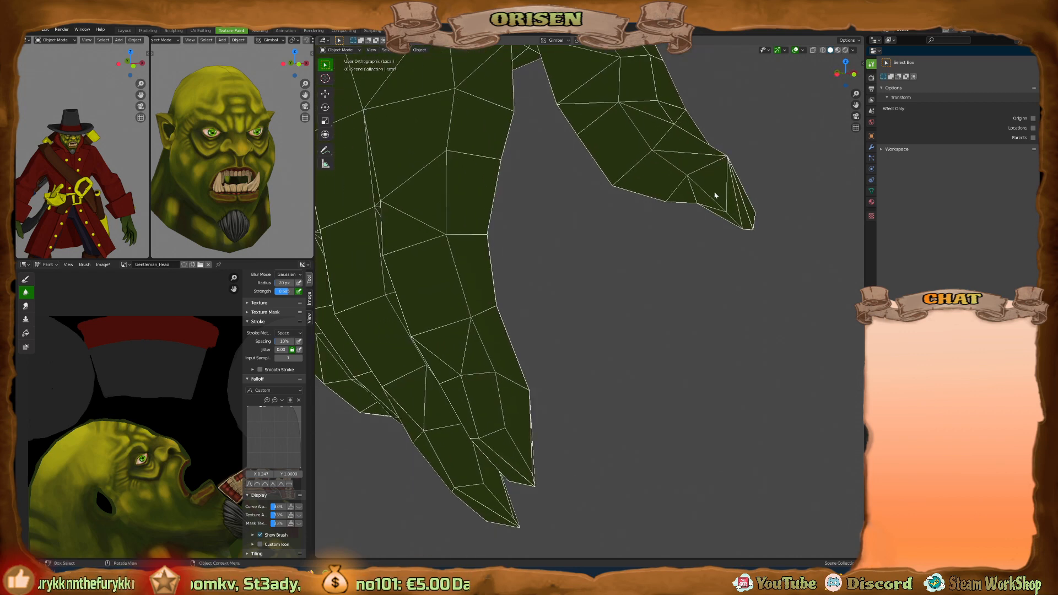
shift+middle_drag(511, 209, 587, 236)
scroll(565, 263, down, 3)
scroll(604, 253, down, 3)
key(shift+alt+z)
scroll(190, 432, down, 3)
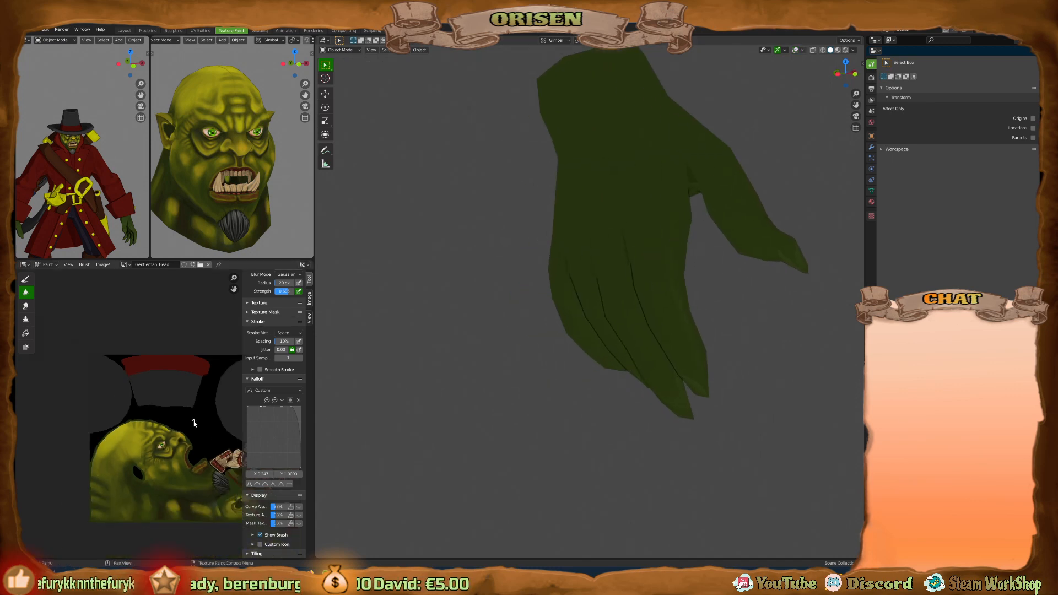
Examine the neck, beard and teeth areas of the Gentleman_Head texture.
scroll(188, 438, up, 5)
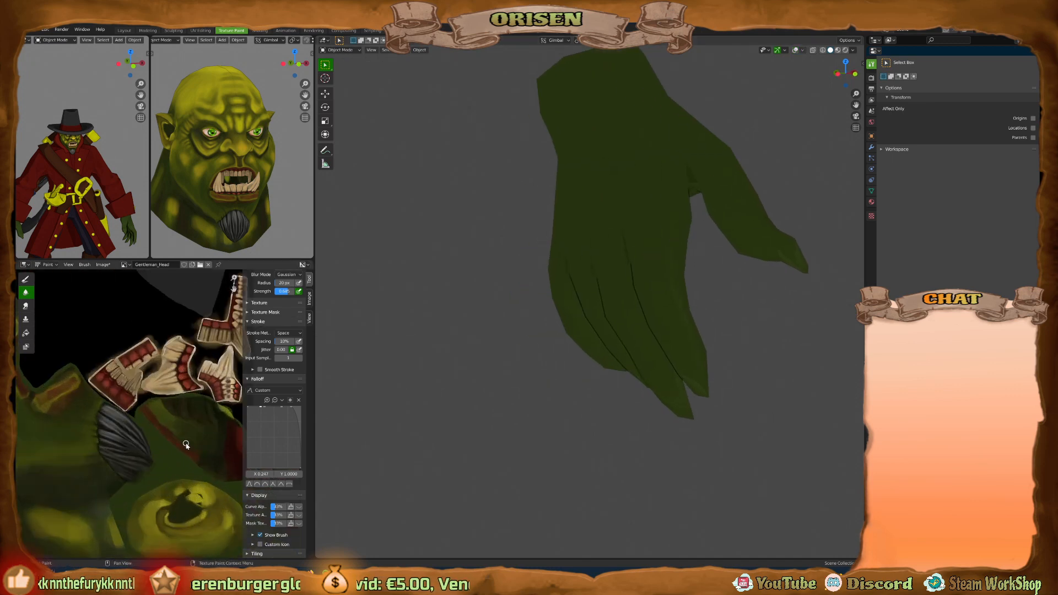
scroll(83, 461, up, 6)
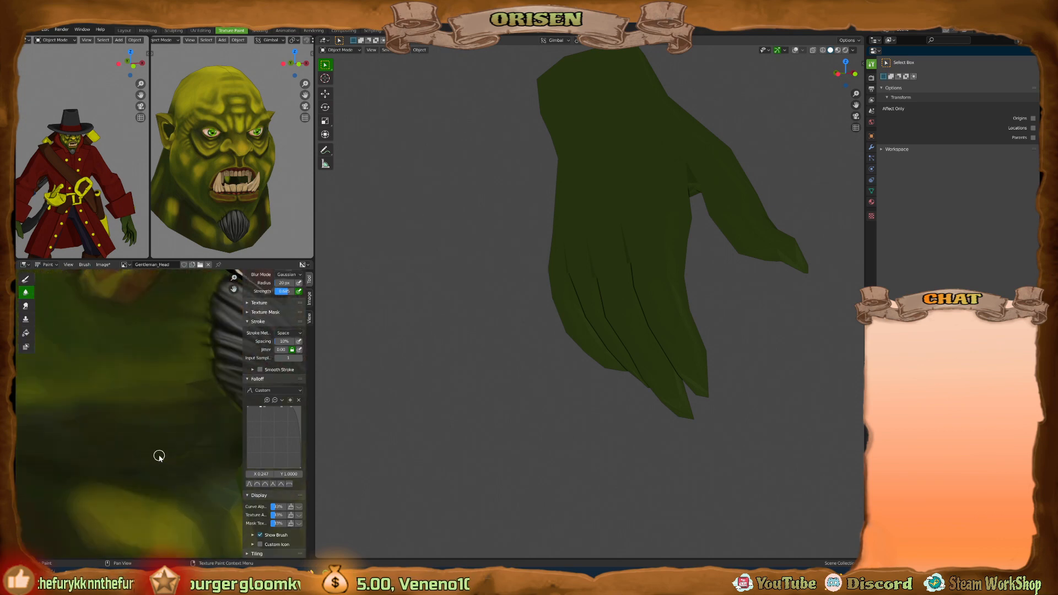
middle_drag(145, 432, 71, 378)
scroll(111, 413, down, 5)
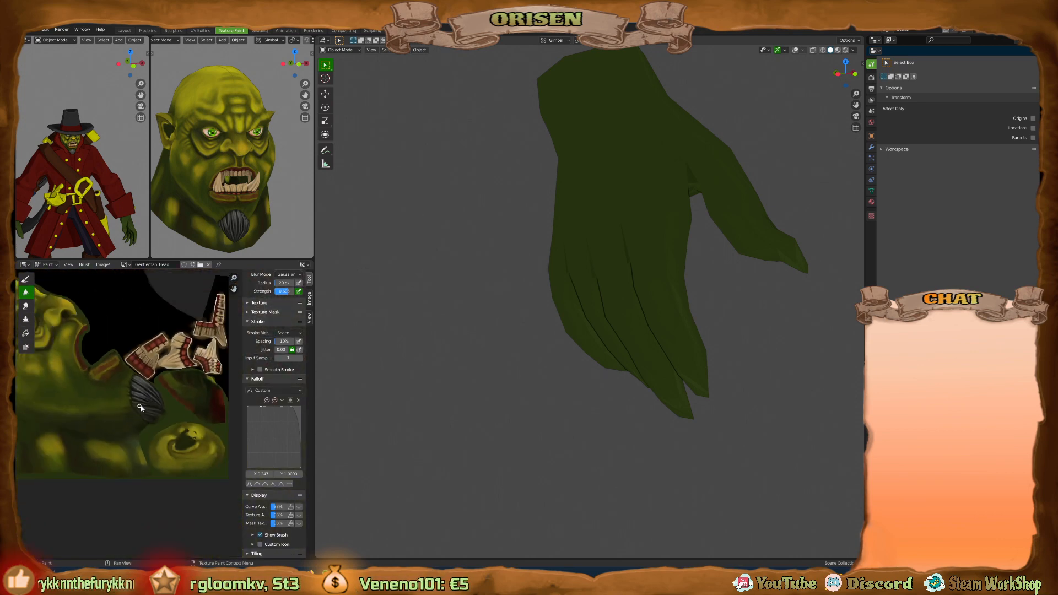
Exit the hands' local view to restore the full character and bring its face into close view.
shift+middle_drag(667, 305, 609, 277)
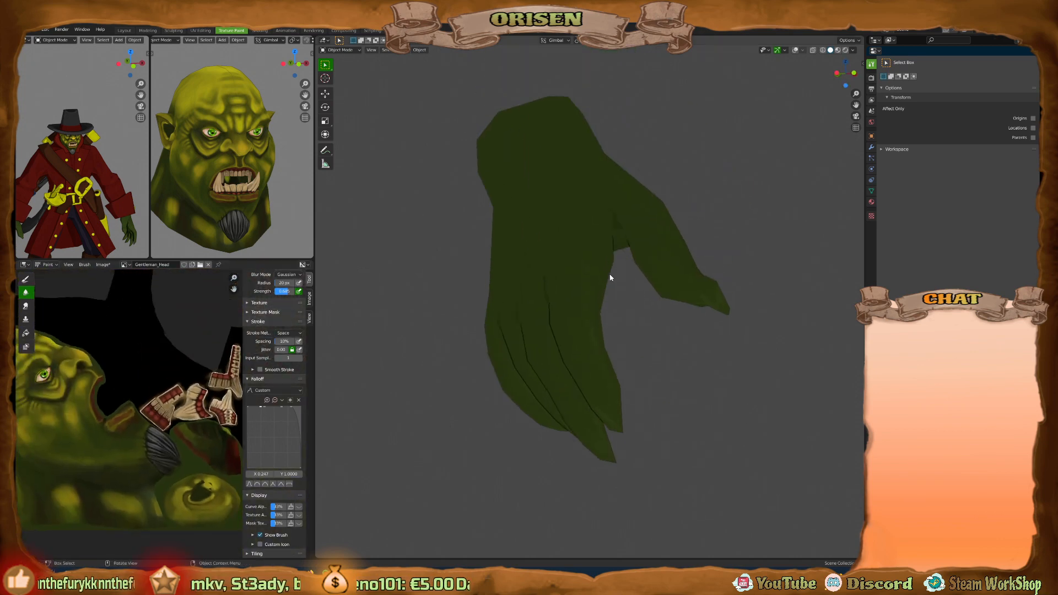
key(KP_Divide)
scroll(617, 319, down, 8)
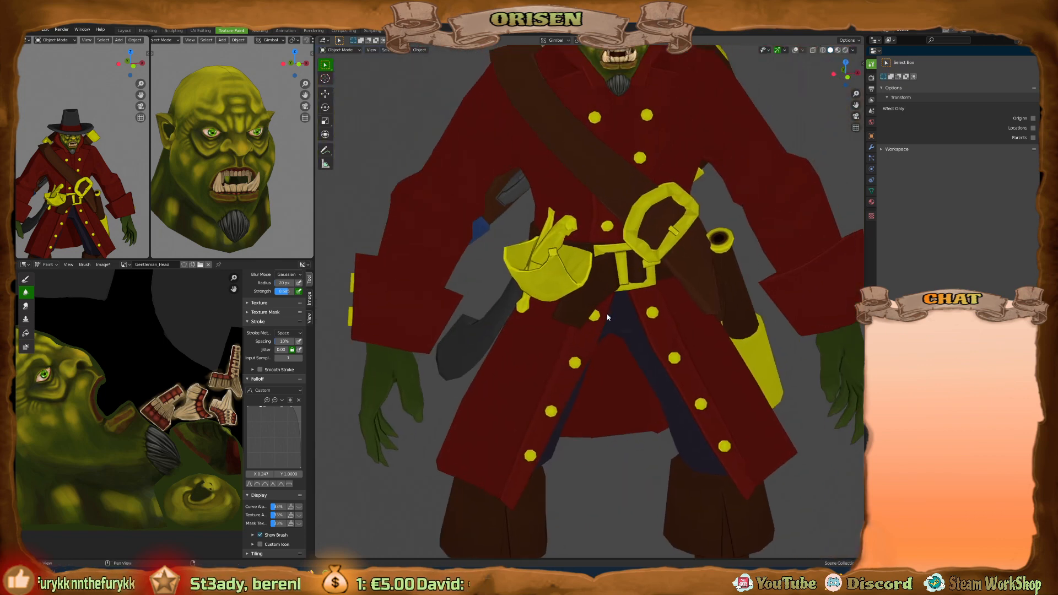
shift+scroll(625, 365, up, 1)
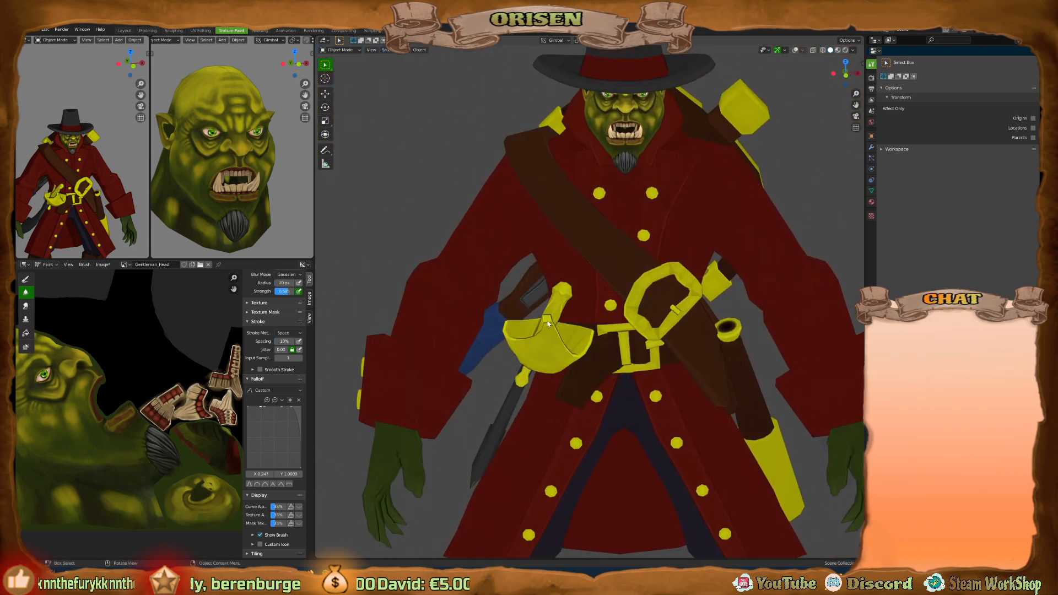
shift+scroll(596, 346, up, 5)
scroll(596, 346, up, 6)
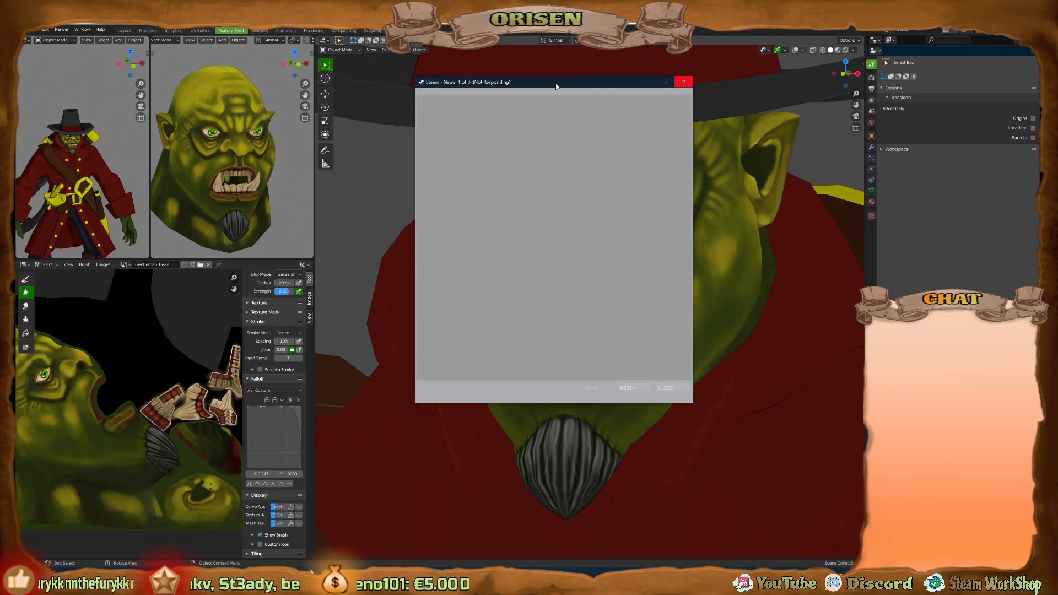
Dismiss the Steam News window and open the Dota 2 Workshop page in the browser.
drag(556, 86, 498, 87)
click(625, 83)
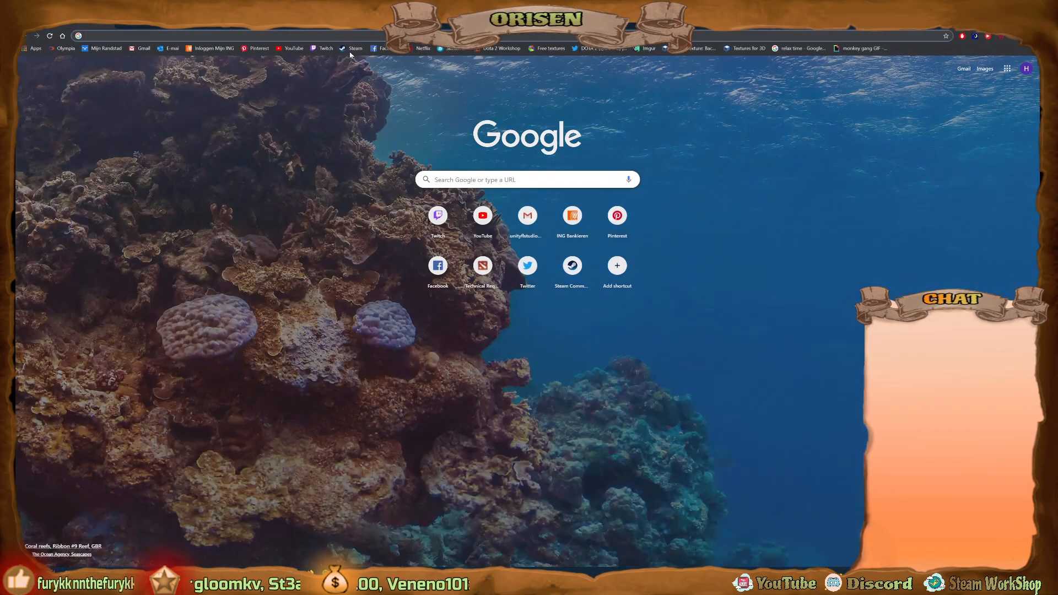
click(352, 48)
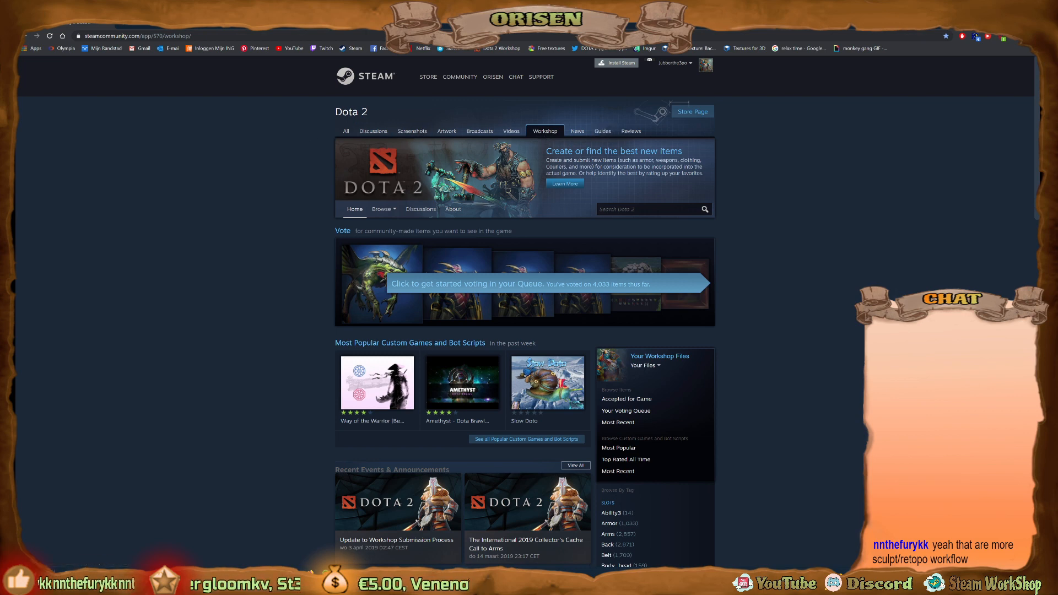
Switch to Discord and examine the Team Fortress 2 Medic low-poly image in the post_link channel at enlarged size.
key(alt+Tab)
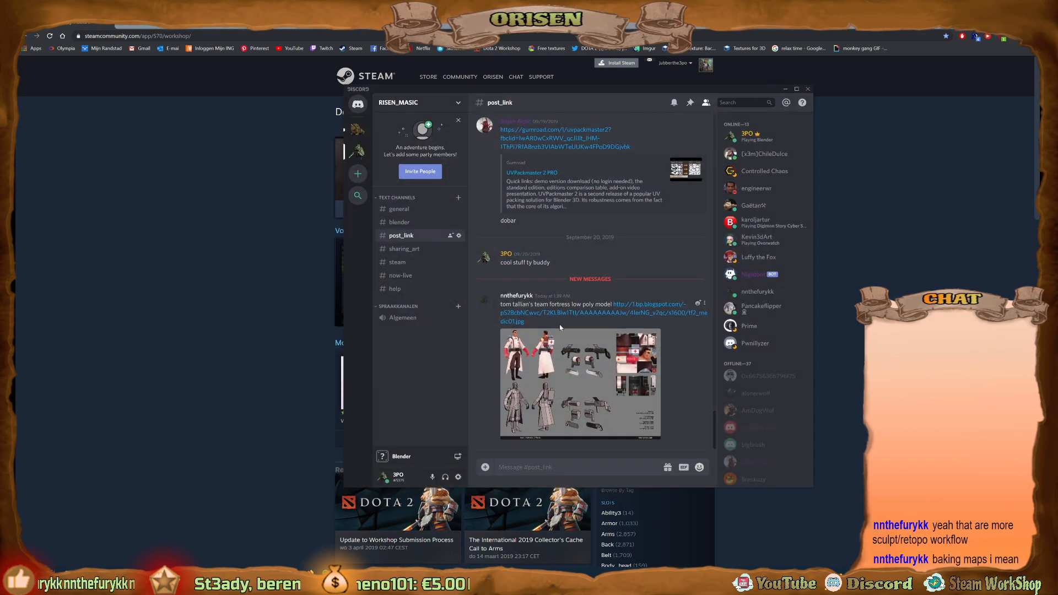
click(572, 372)
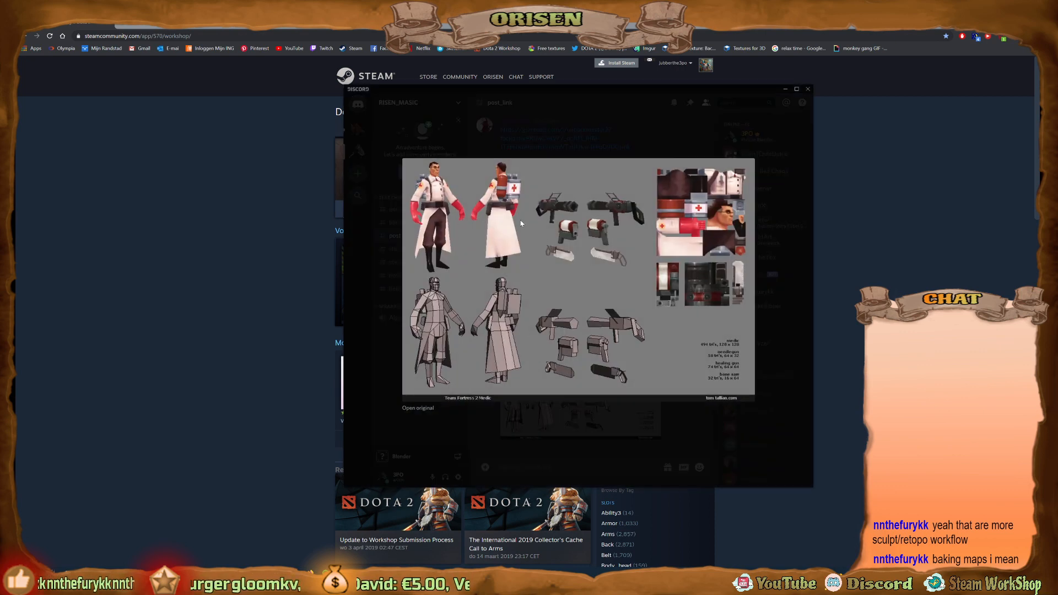
click(779, 439)
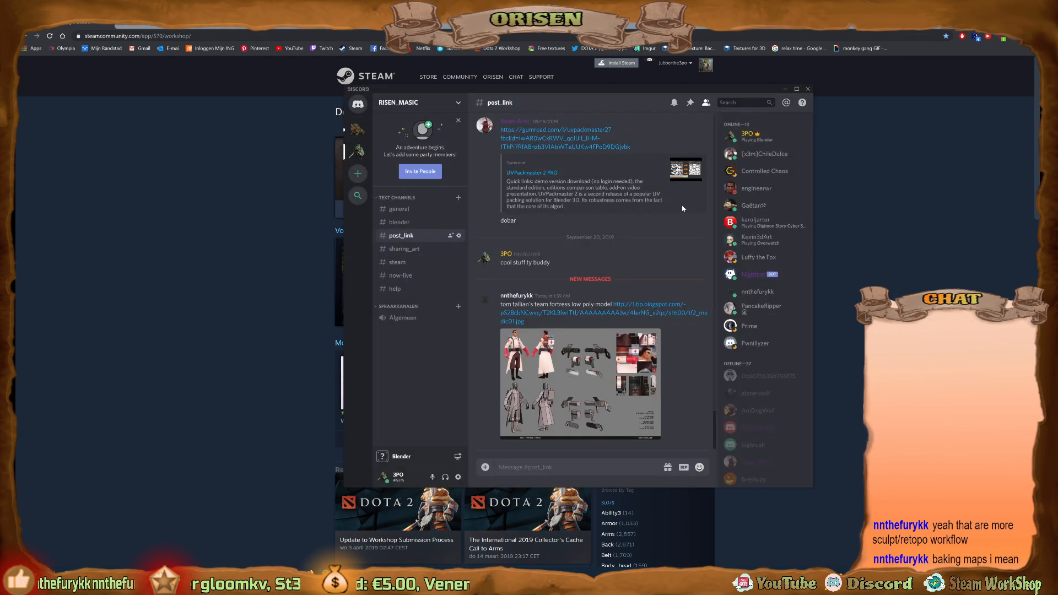
click(785, 88)
click(624, 209)
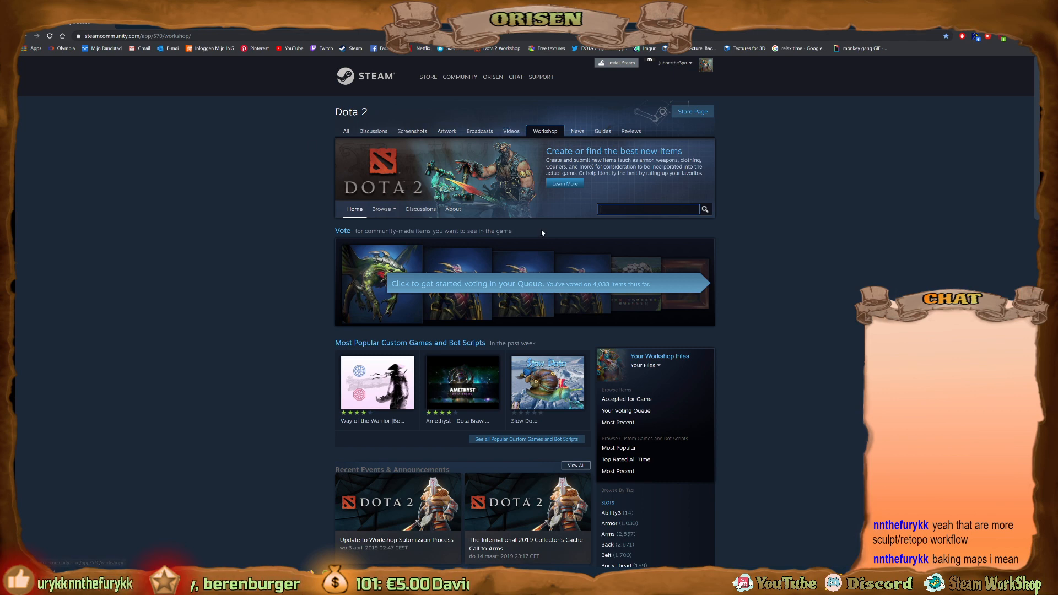
click(300, 576)
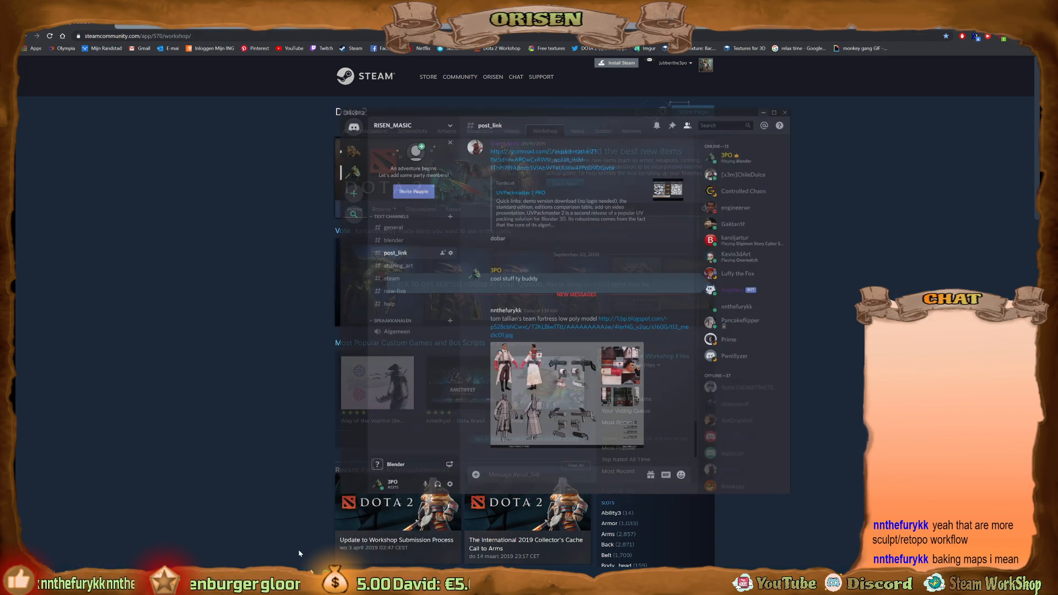
click(558, 368)
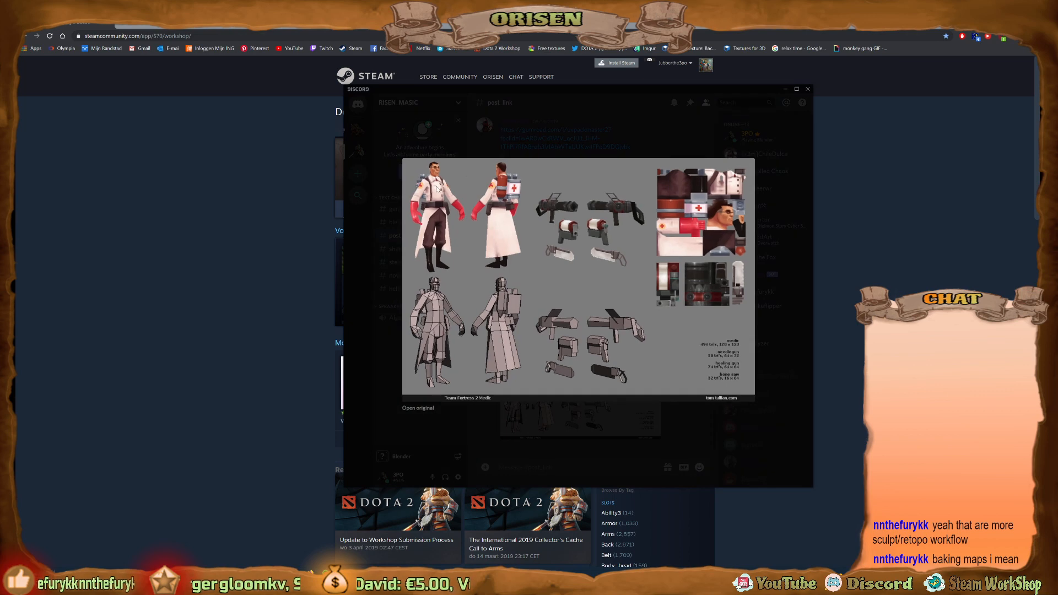
click(620, 461)
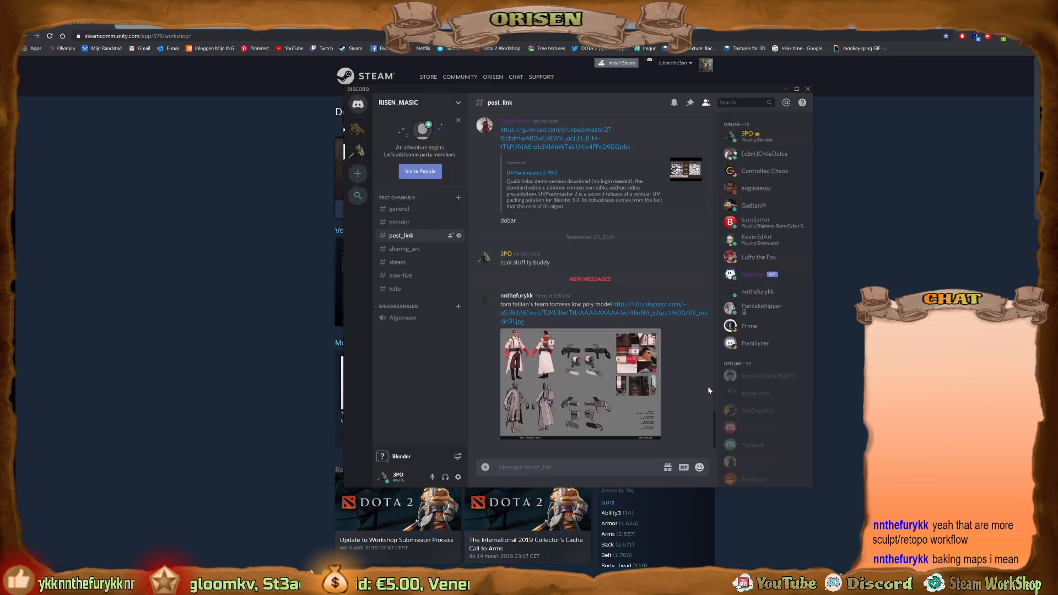
click(785, 88)
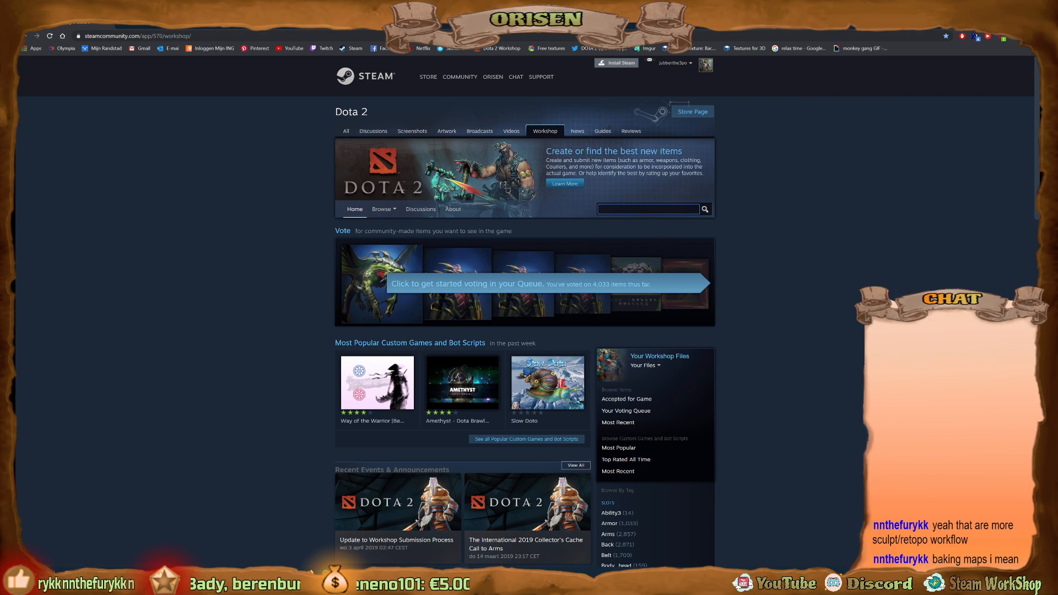
Switch back to Blender and review the character from the front, from the full figure to the upper body.
key(alt+Tab)
scroll(610, 256, down, 5)
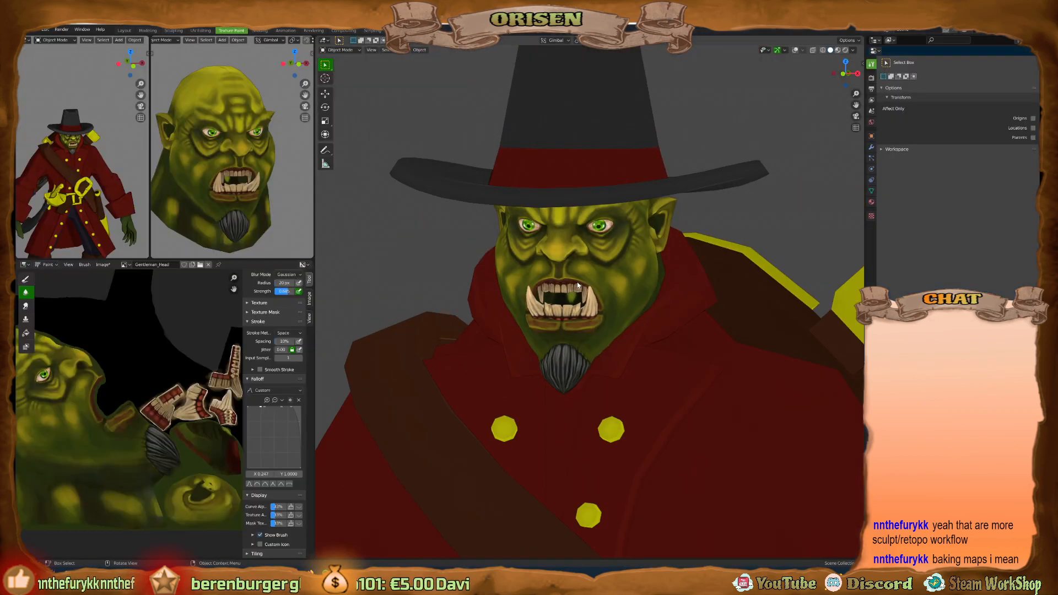
middle_drag(645, 297, 645, 243)
scroll(622, 260, down, 1)
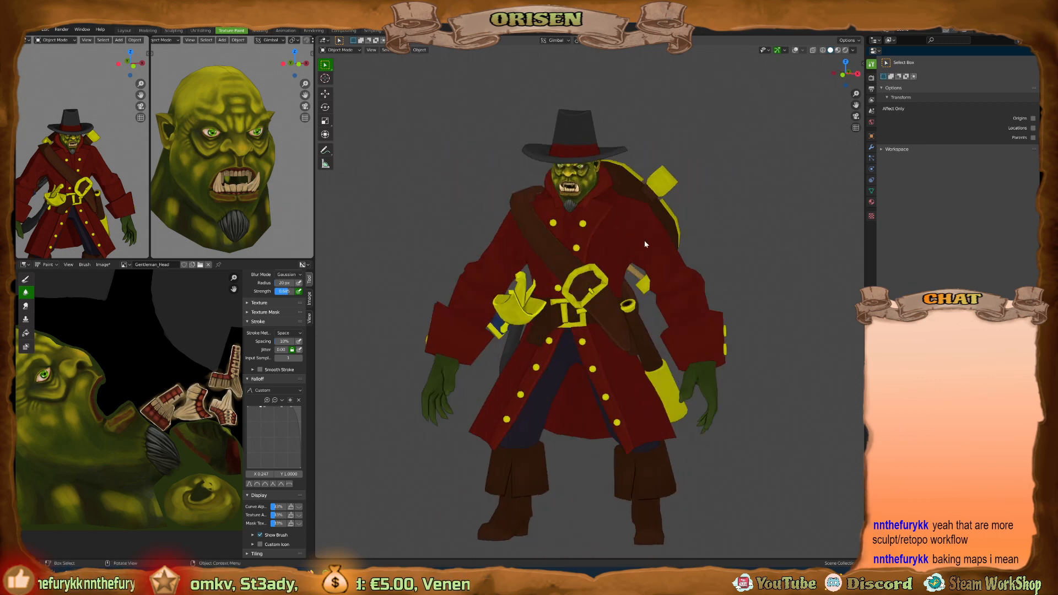
scroll(600, 196, up, 3)
middle_drag(581, 196, 592, 196)
shift+middle_drag(591, 196, 599, 206)
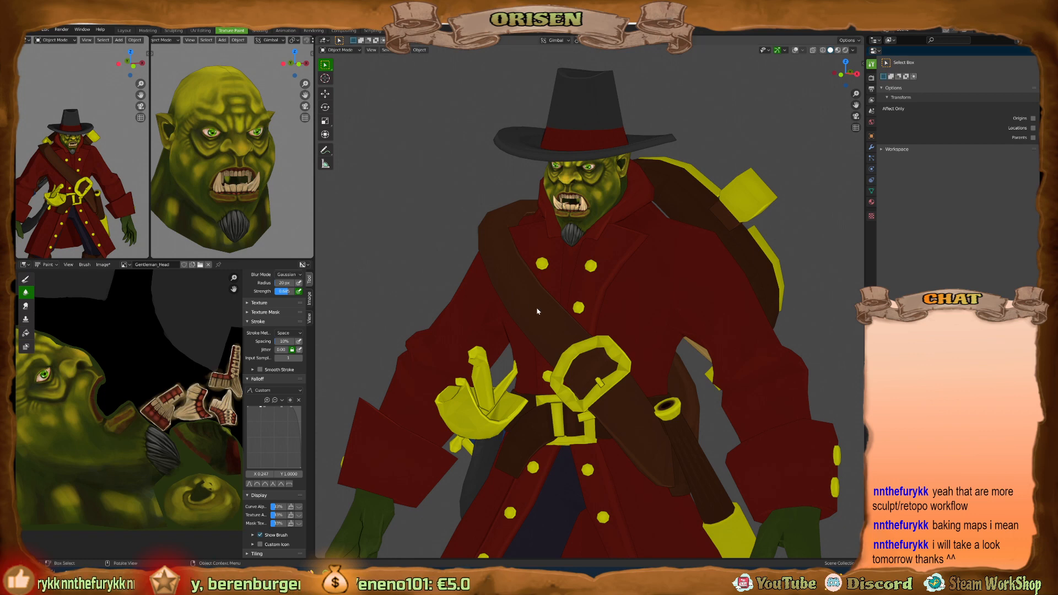
Show the overlays with the wireframe across the whole character.
middle_drag(537, 305, 599, 275)
scroll(572, 285, down, 1)
key(alt+shift+z)
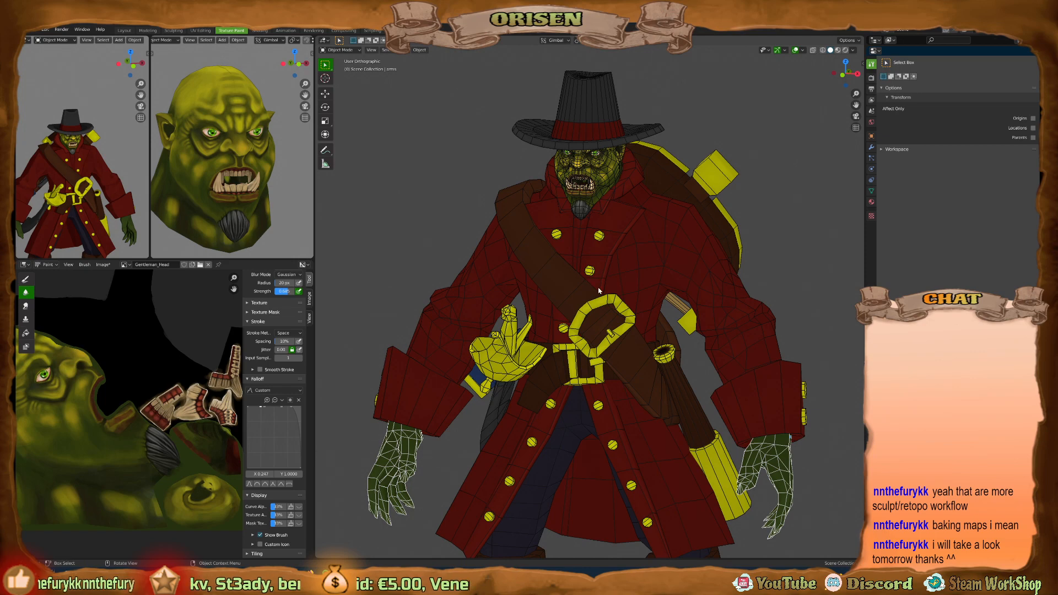
Hide the overlays and examine the textured head, hat and upper coat from the front.
shift+middle_drag(599, 291, 598, 284)
scroll(611, 275, up, 4)
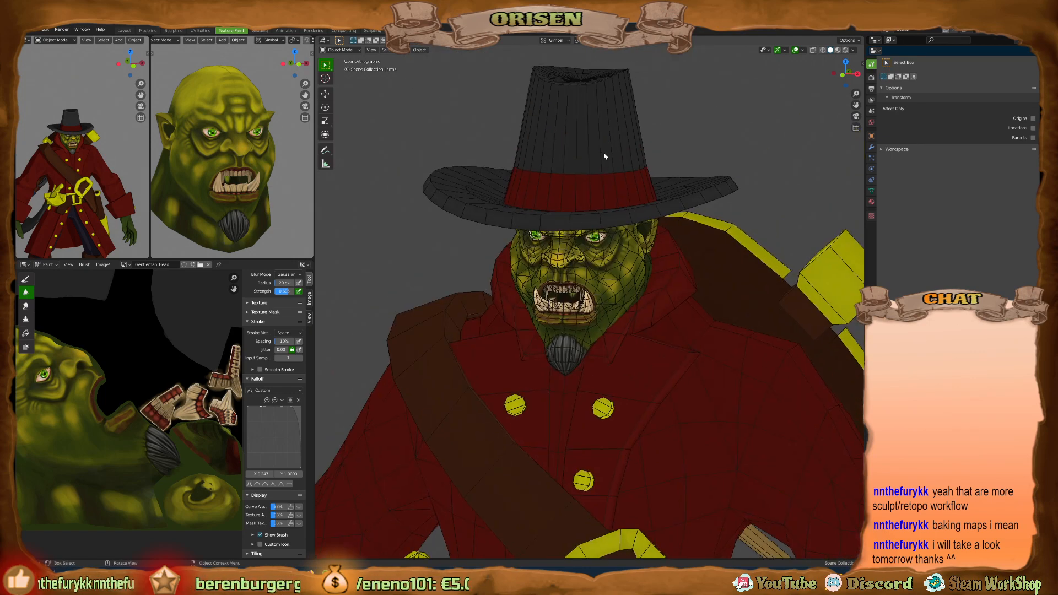
shift+middle_drag(605, 157, 594, 193)
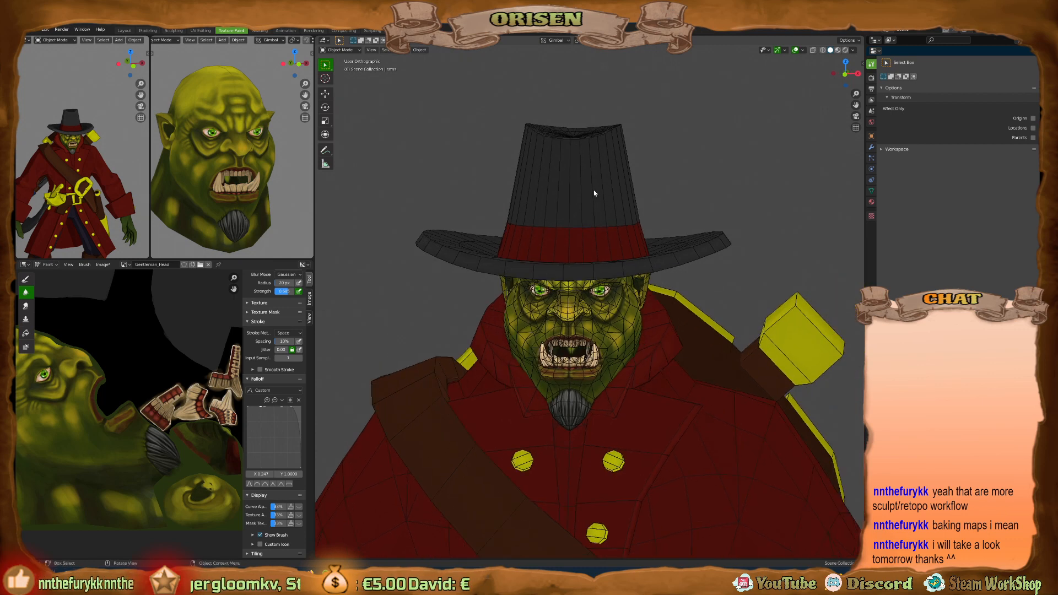
key(shift+alt+z)
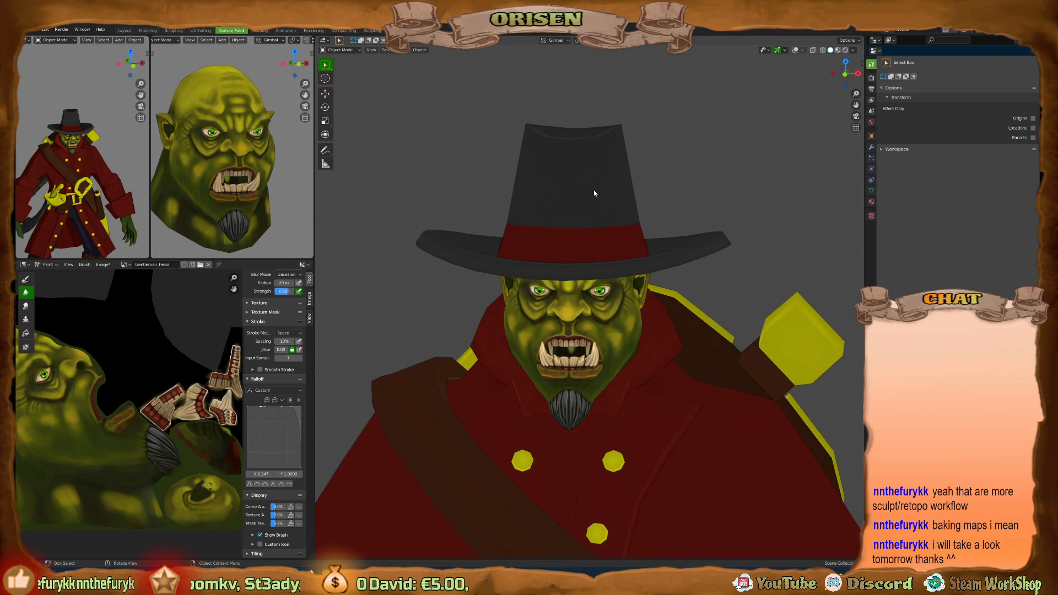
shift+middle_drag(594, 380, 597, 307)
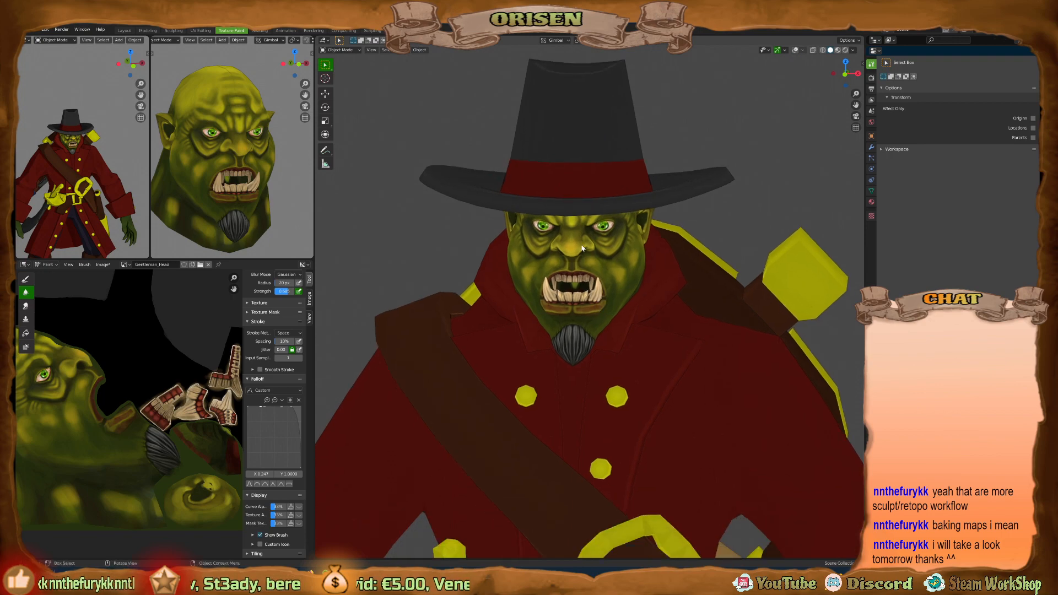
Show the wireframe overlays and set the viewport shading colour to Object for the whole character.
key(shift+alt+z)
click(853, 50)
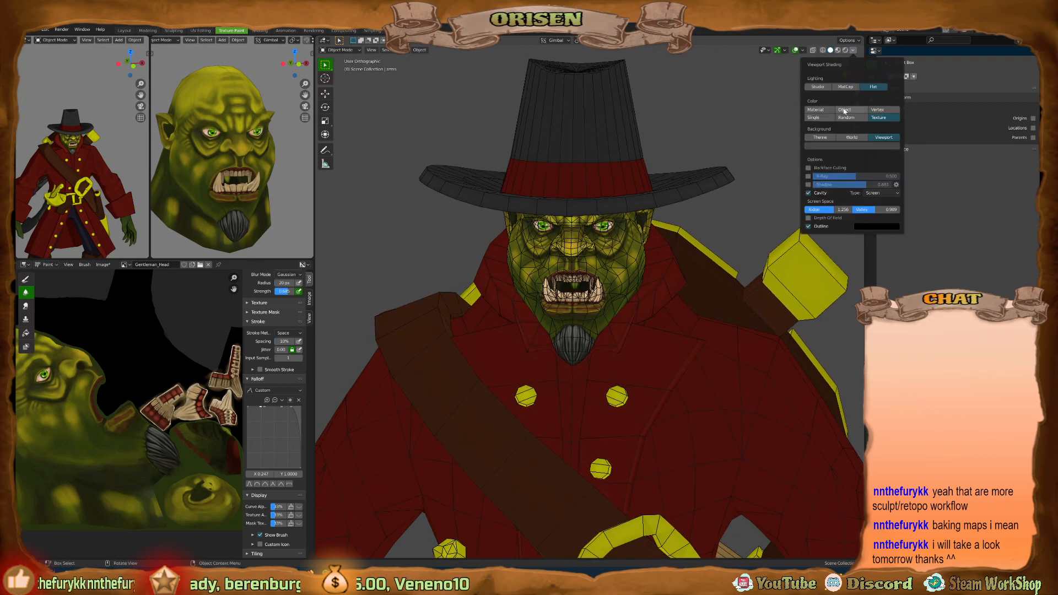
click(844, 110)
scroll(572, 296, down, 6)
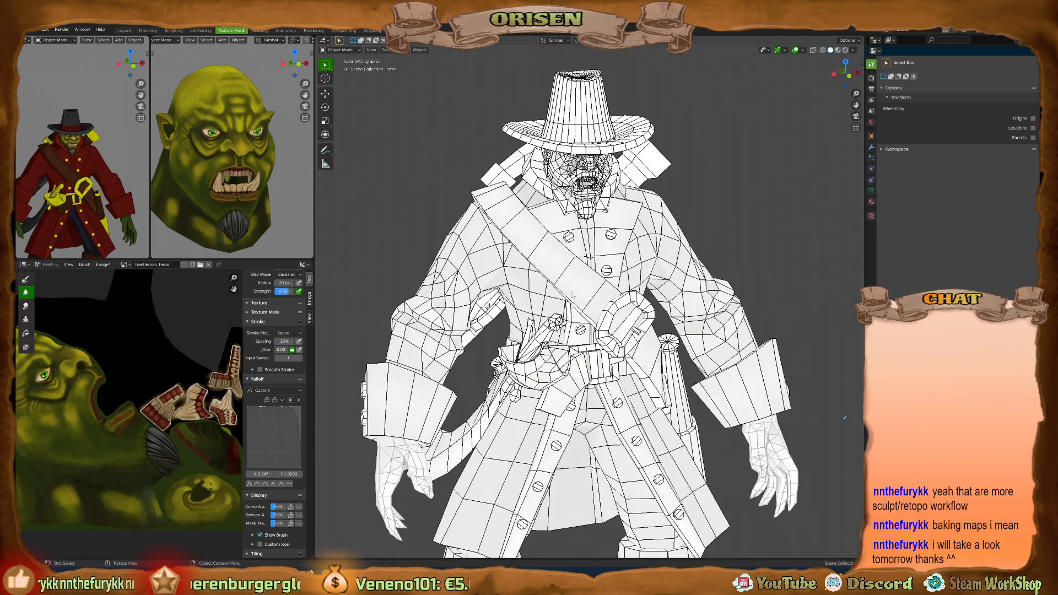
Examine the wireframe topology of the coat, belt gear and head from the front, selecting individual parts along the way.
click(587, 296)
mouse_move(632, 407)
middle_down()
mouse_move(589, 403)
mouse_move(612, 405)
middle_up()
click(594, 401)
shift+middle_drag(563, 537, 599, 336)
click(513, 408)
middle_drag(513, 407, 502, 385)
shift+middle_drag(506, 381, 507, 424)
click(546, 298)
shift+middle_drag(583, 144, 599, 364)
scroll(588, 221, up, 4)
click(593, 210)
scroll(594, 215, down, 2)
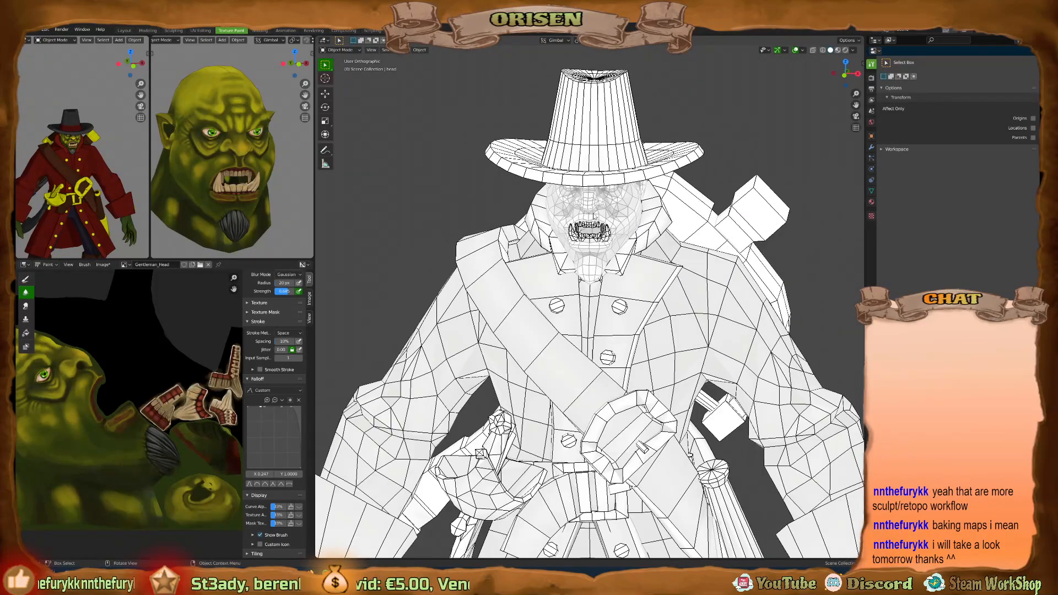
scroll(604, 199, up, 4)
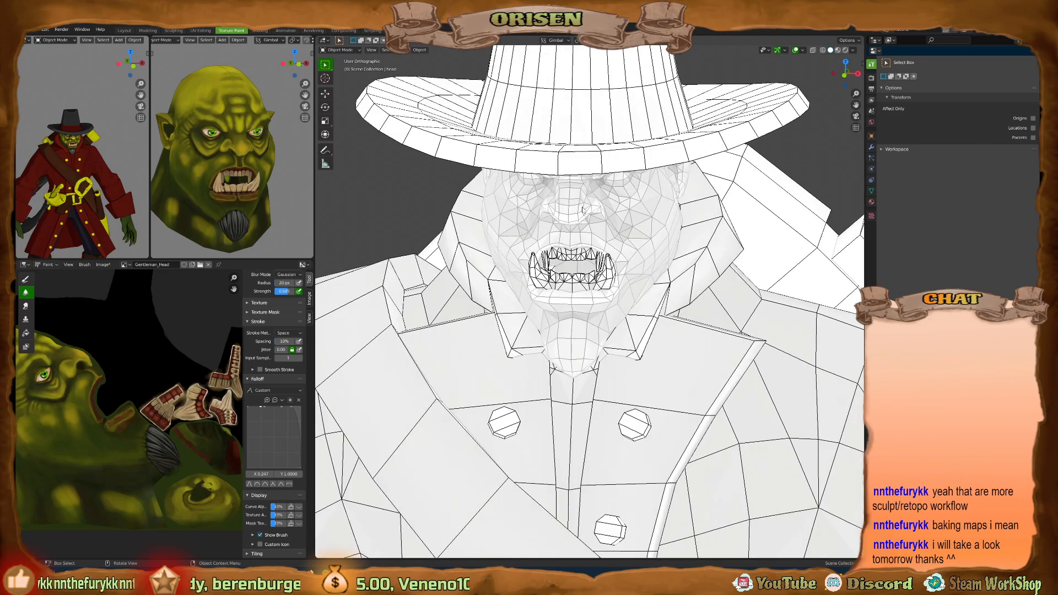
scroll(628, 204, down, 5)
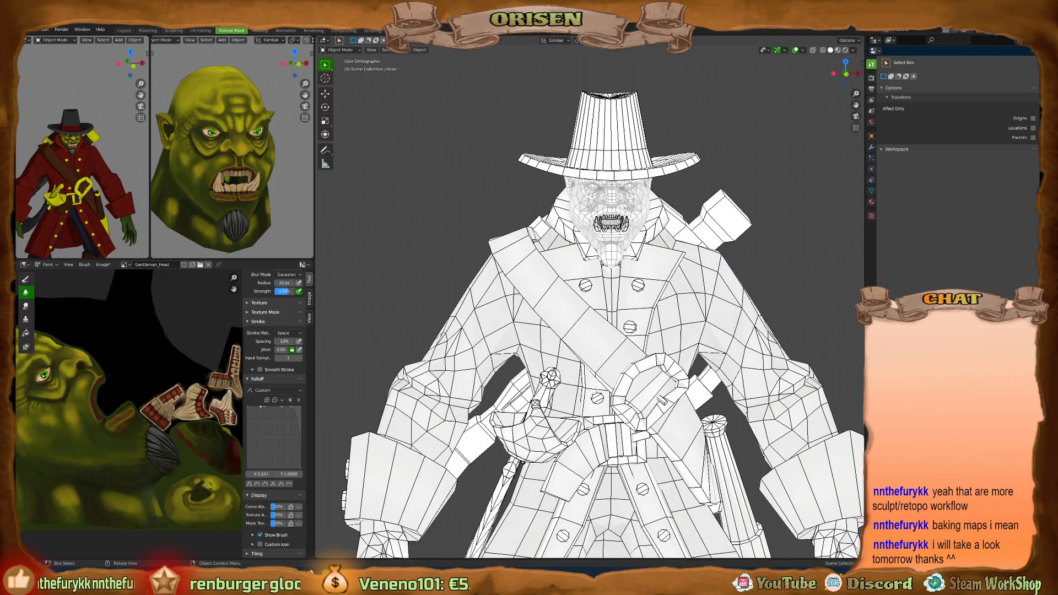
Delete the annotation layer from the 3D view's settings and close the sidebar.
middle_drag(628, 204, 384, 324)
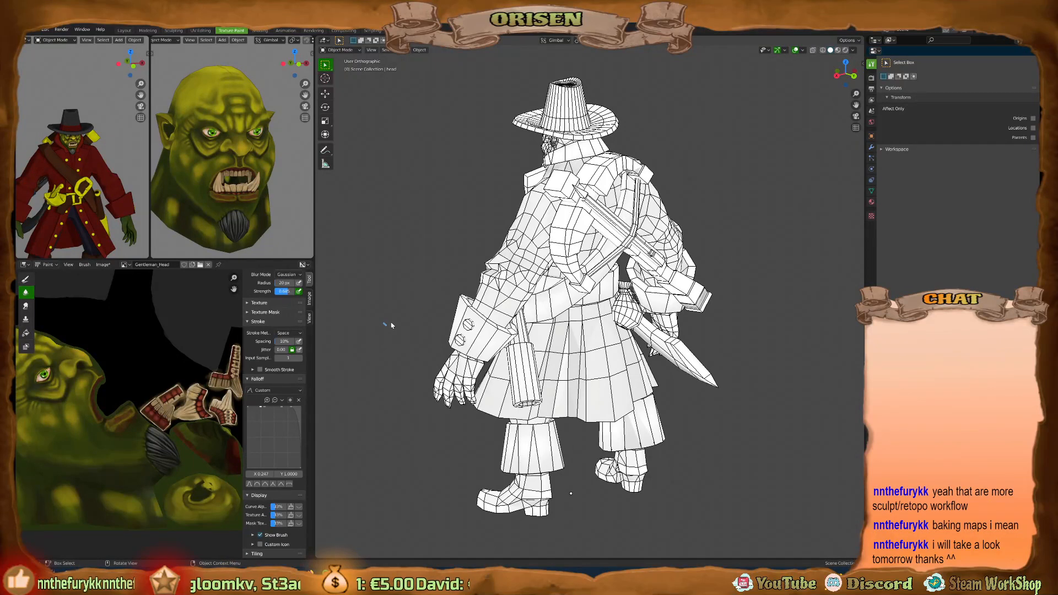
key(n)
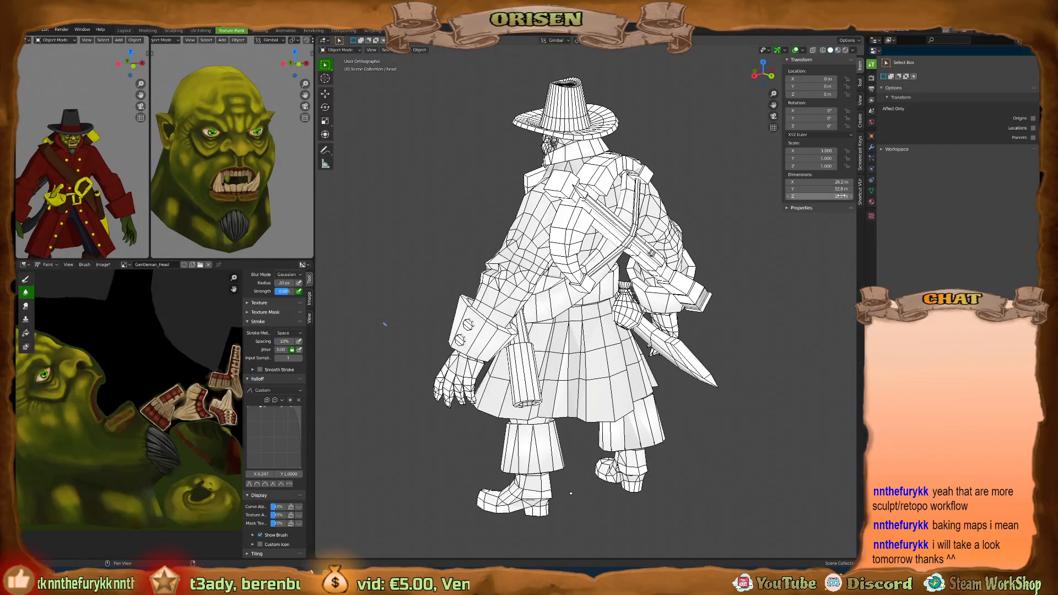
click(861, 99)
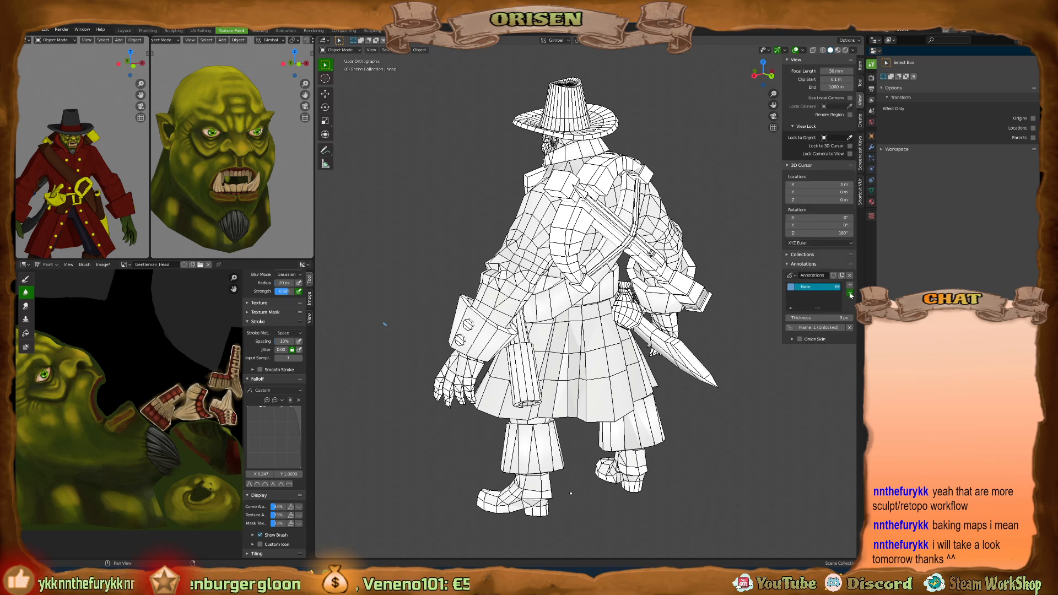
click(849, 293)
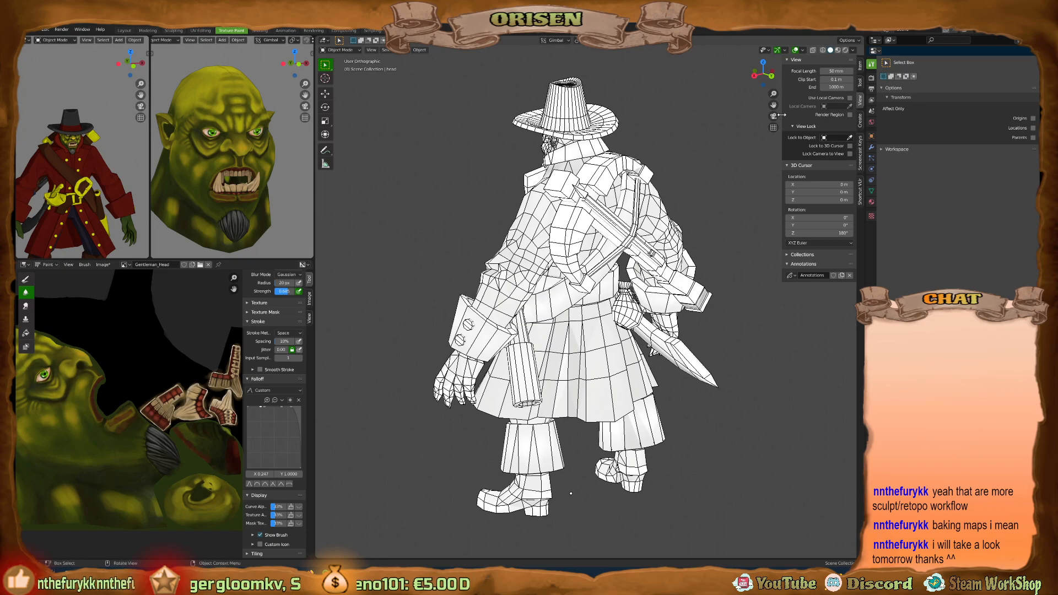
drag(782, 114, 902, 144)
Examine the full character's wireframe topology from the side, the back with its slung weapon, and around to the front.
middle_drag(548, 243, 688, 224)
shift+middle_drag(541, 263, 611, 230)
shift+middle_drag(611, 230, 624, 249)
middle_drag(555, 246, 628, 225)
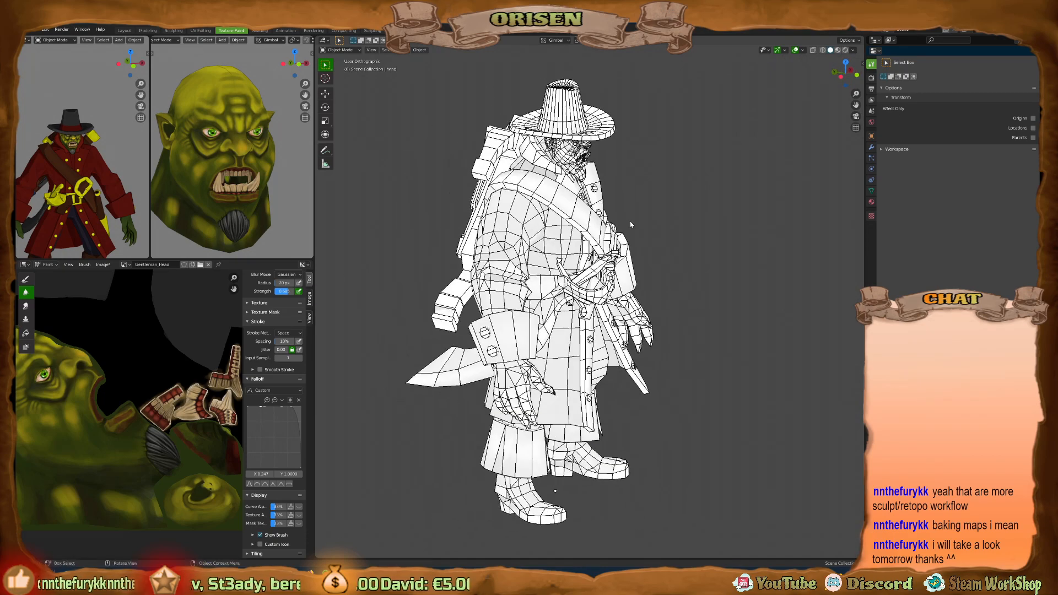
middle_drag(499, 212, 595, 219)
middle_drag(457, 189, 540, 223)
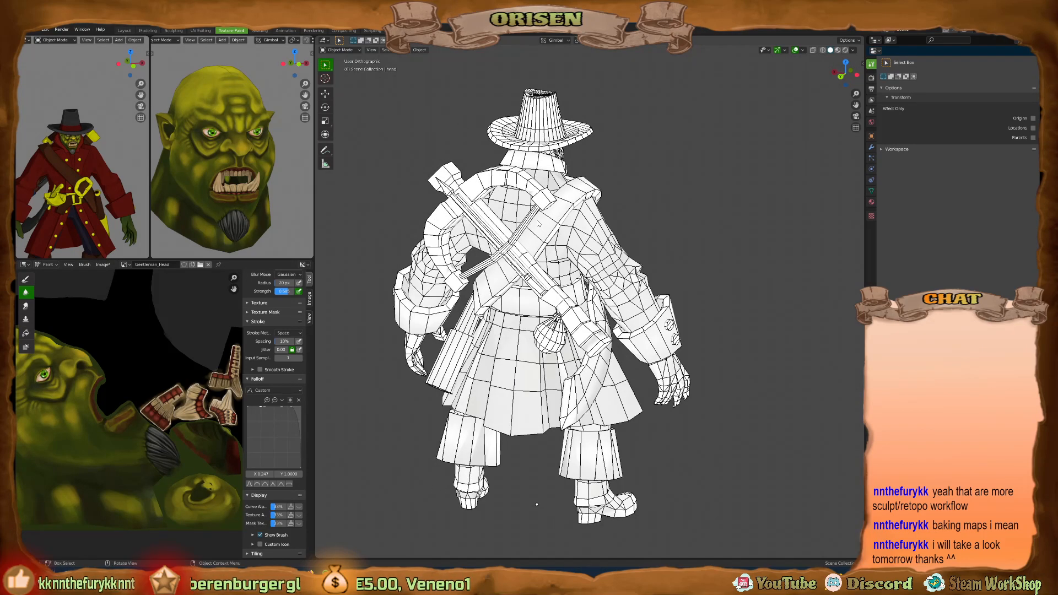
shift+middle_drag(537, 505, 586, 518)
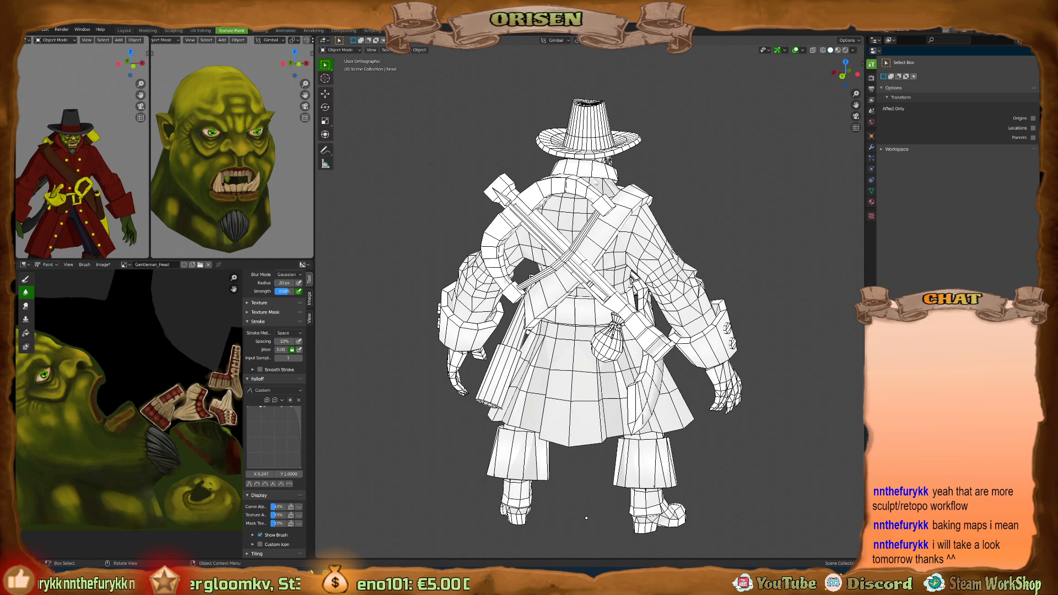
middle_drag(617, 241, 600, 237)
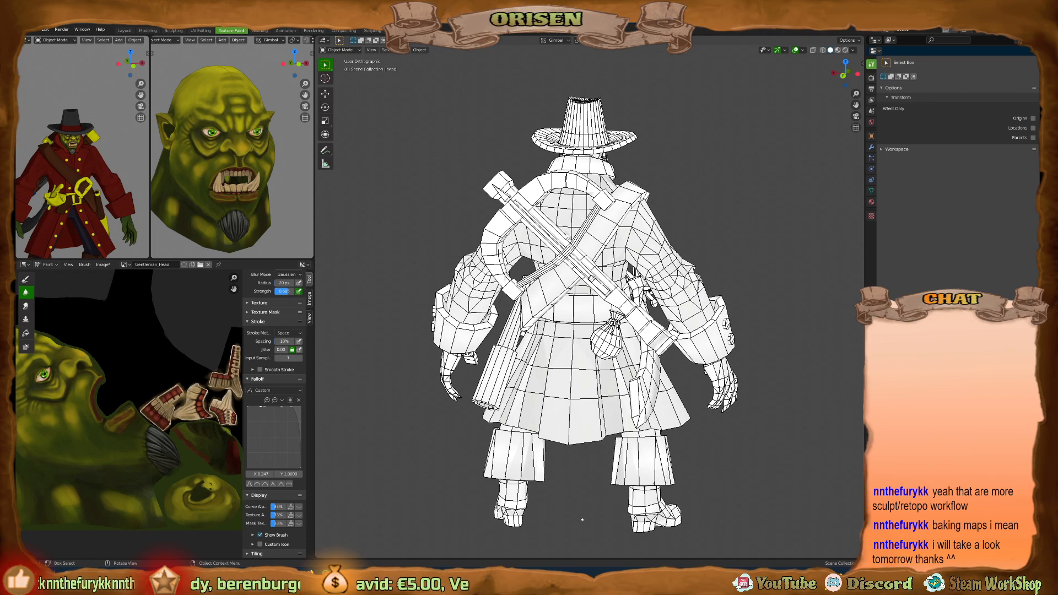
middle_drag(441, 248, 626, 257)
scroll(518, 240, up, 2)
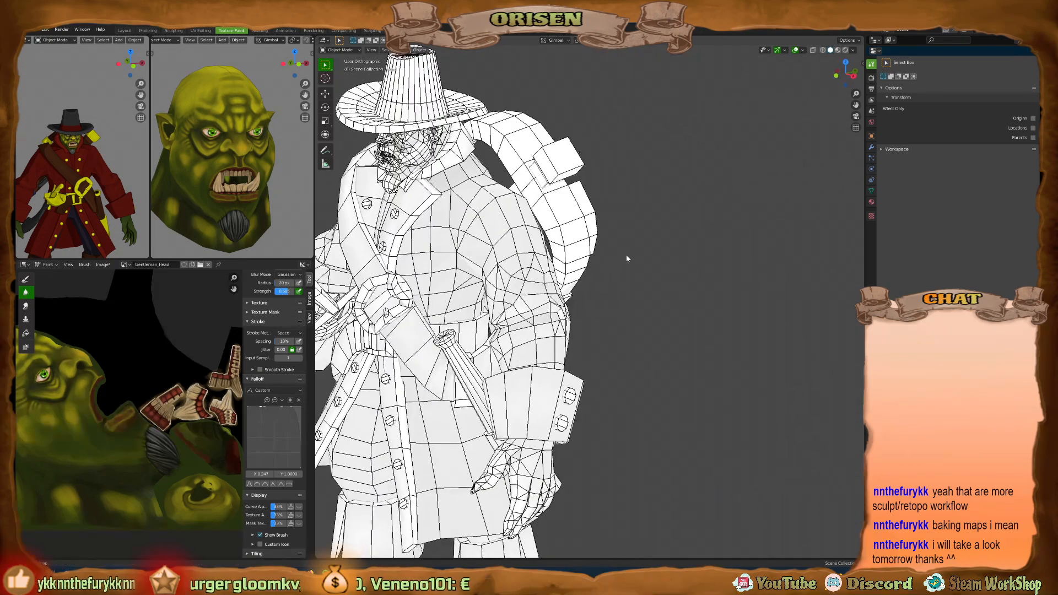
shift+middle_drag(512, 264, 723, 274)
shift+middle_drag(723, 275, 752, 253)
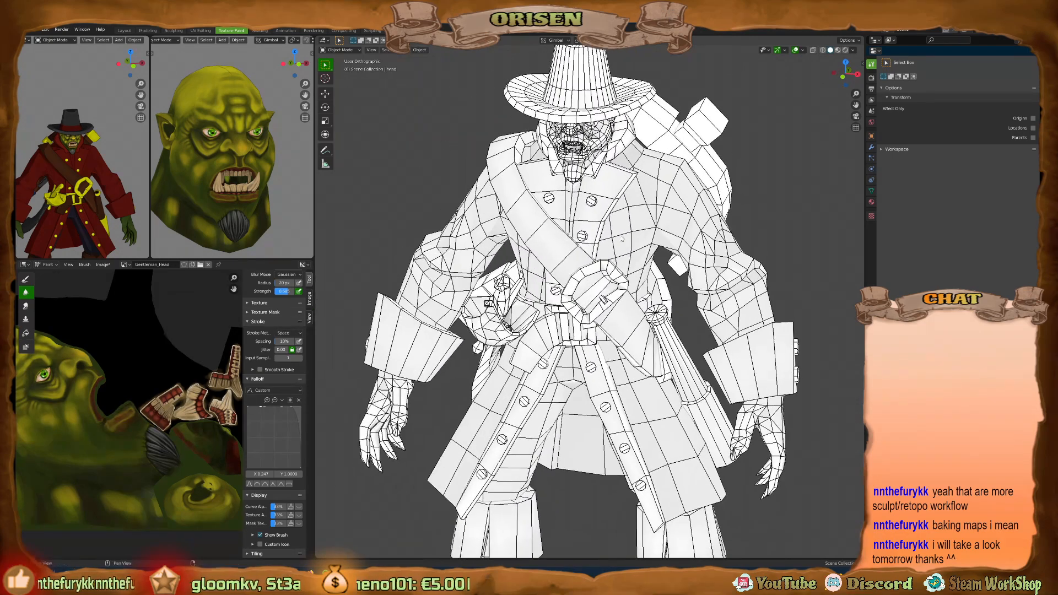
Select the hat and examine its mesh together with the head and collar from the front and side.
click(853, 51)
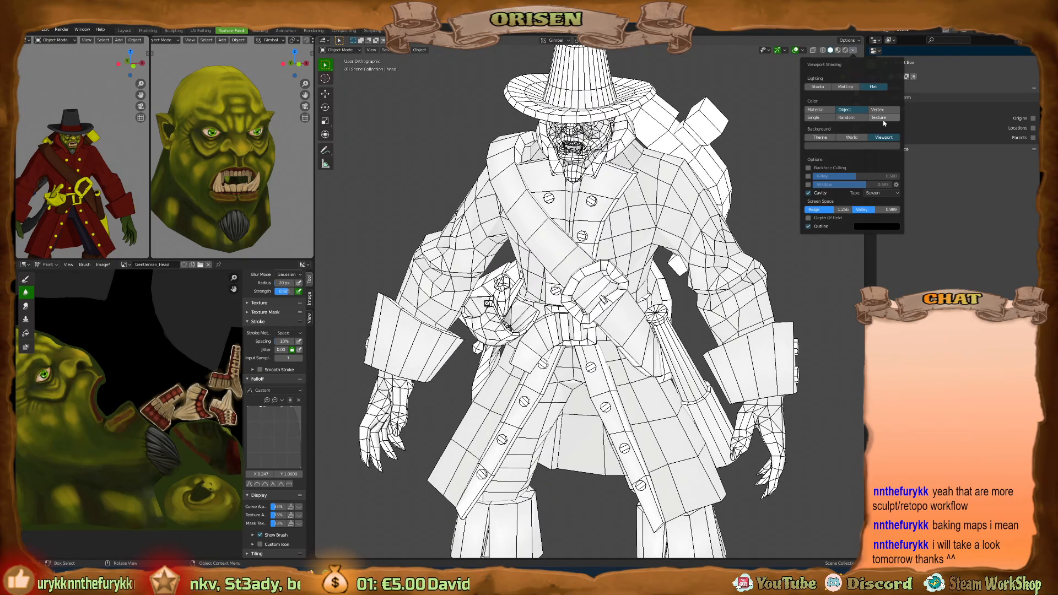
scroll(562, 110, up, 4)
shift+middle_drag(588, 174, 577, 240)
shift+middle_drag(629, 171, 576, 226)
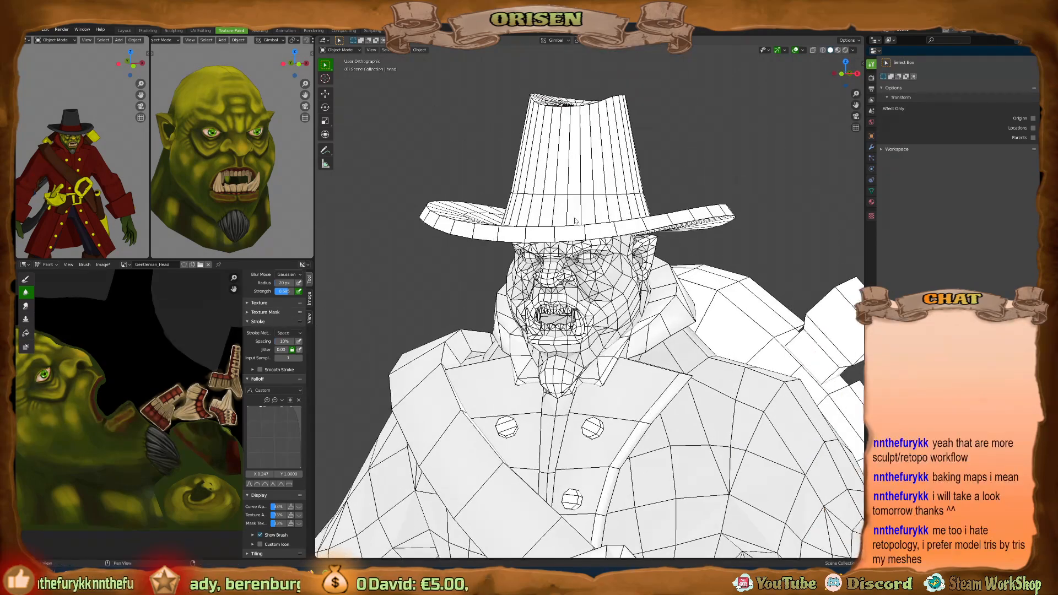
click(574, 189)
middle_drag(574, 188, 562, 190)
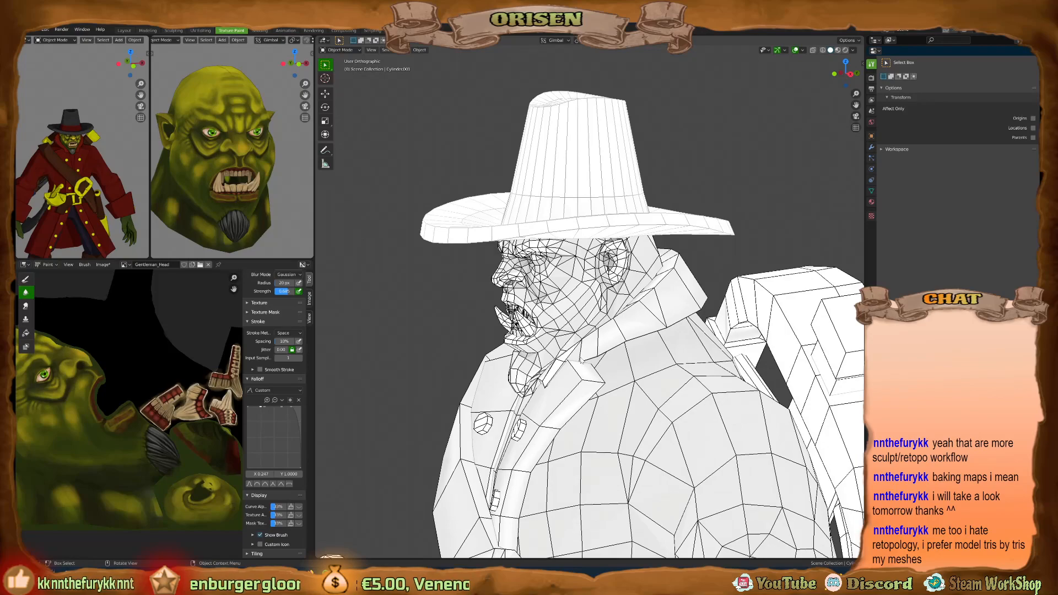
middle_drag(581, 360, 606, 311)
middle_drag(700, 262, 635, 301)
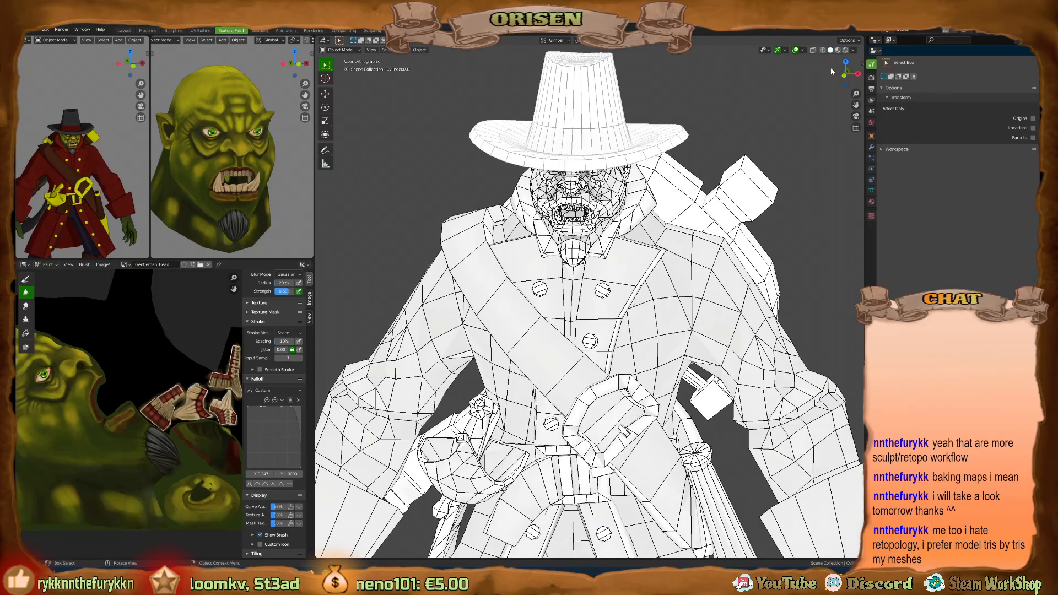
Enable Shadow in the viewport shading, set the colour back to Texture and hide the overlays.
click(853, 51)
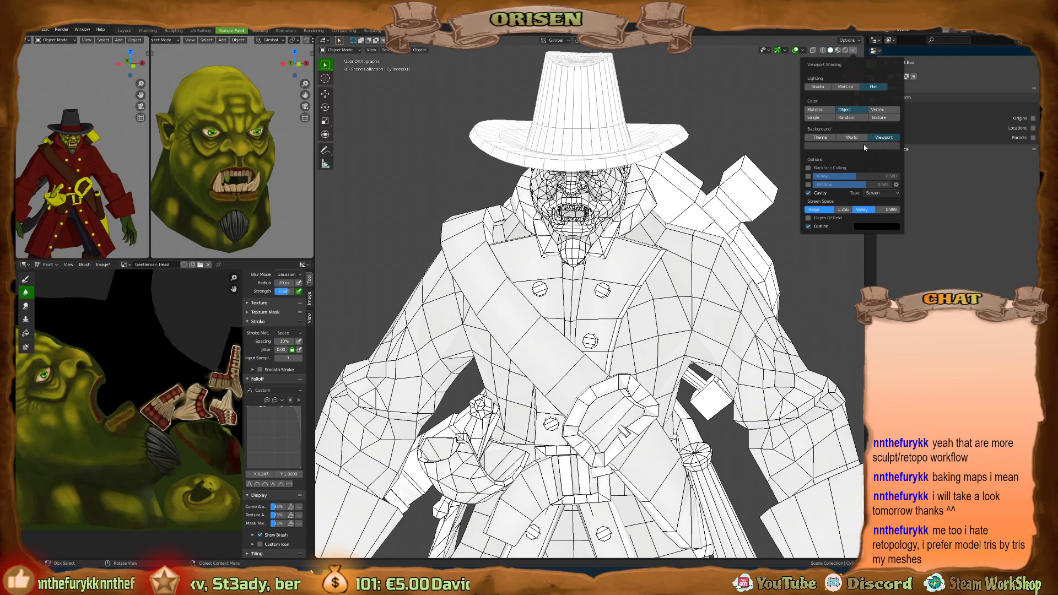
click(808, 187)
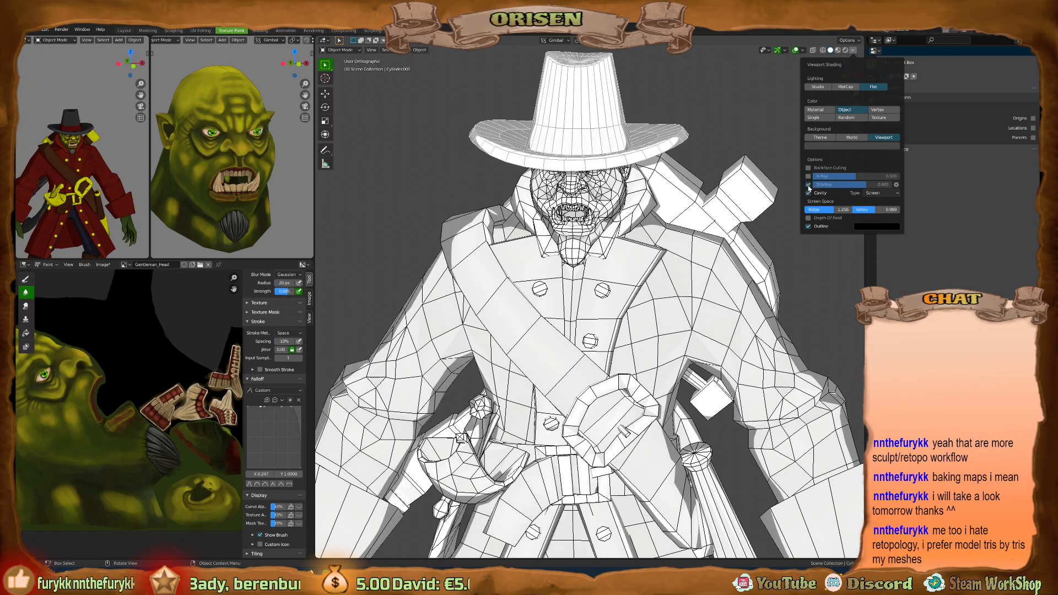
click(879, 117)
key(shift+alt+z)
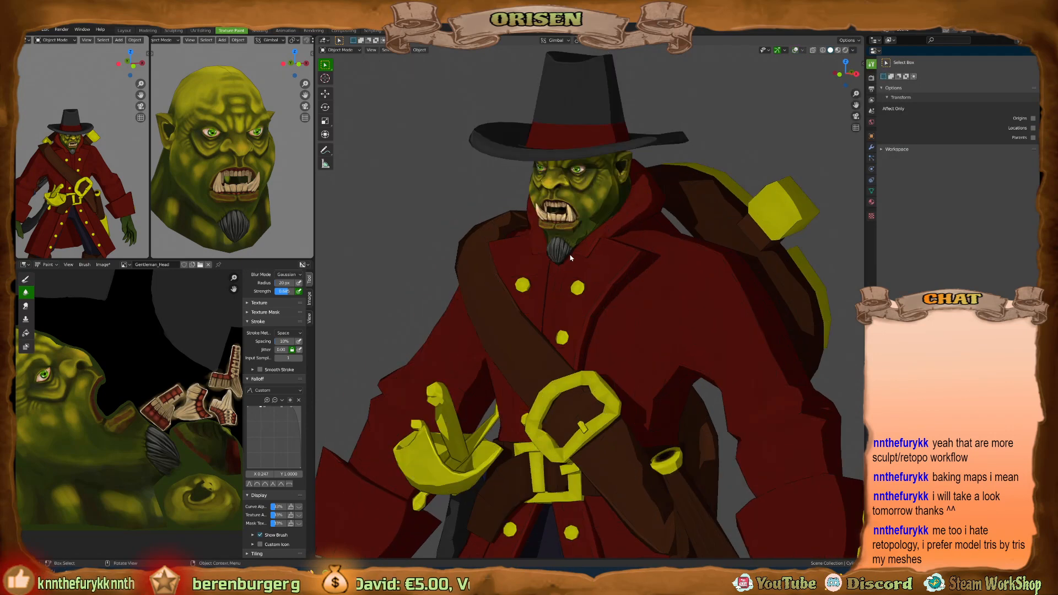
shift+middle_drag(596, 302, 593, 279)
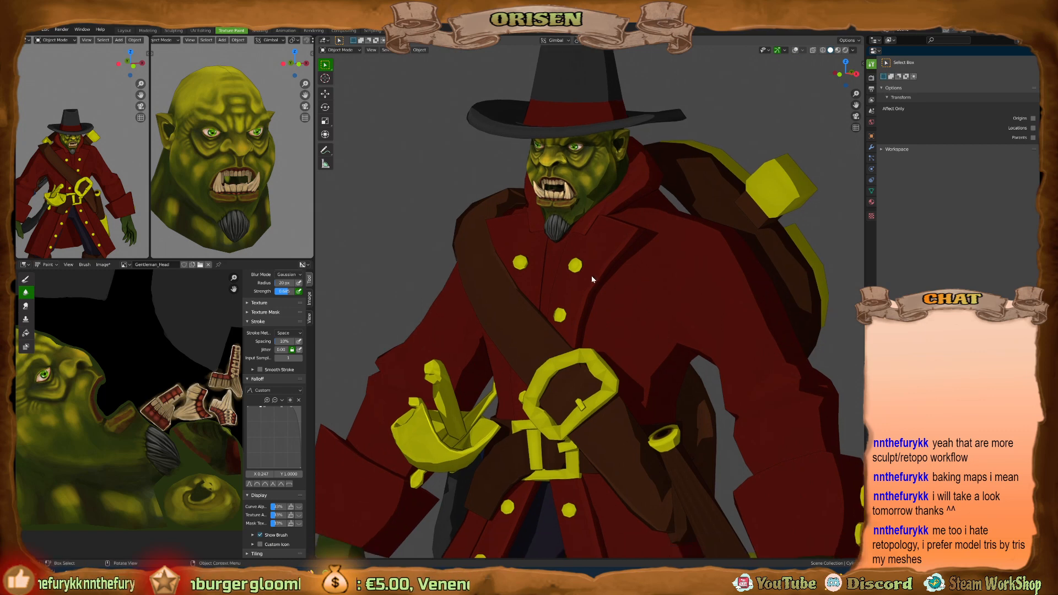
scroll(593, 280, down, 4)
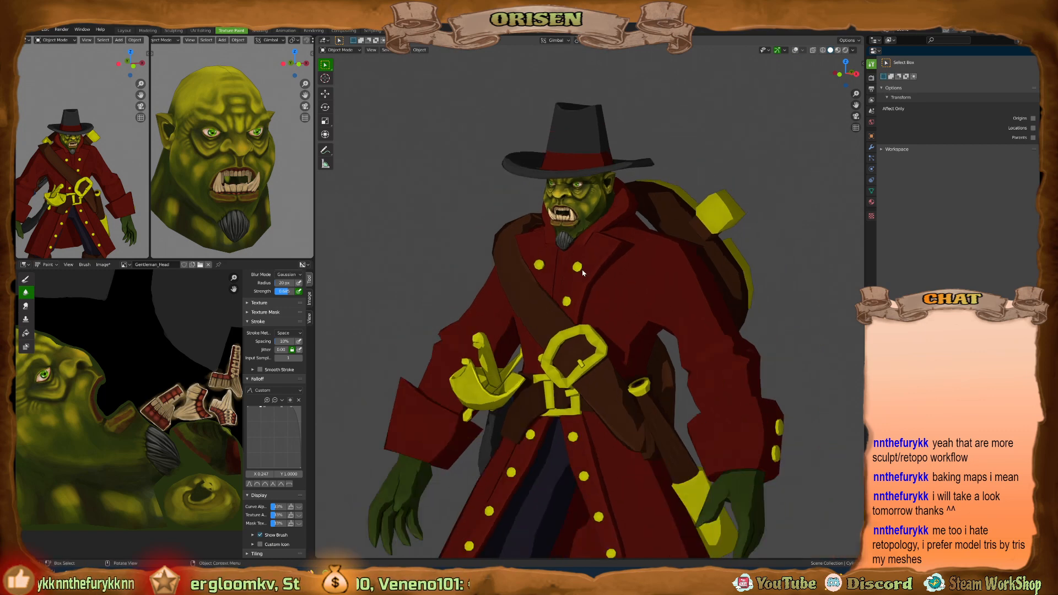
Add a 2 m cube at the world origin between the character's boots and scale it up uniformly.
click(407, 50)
mouse_move(415, 58)
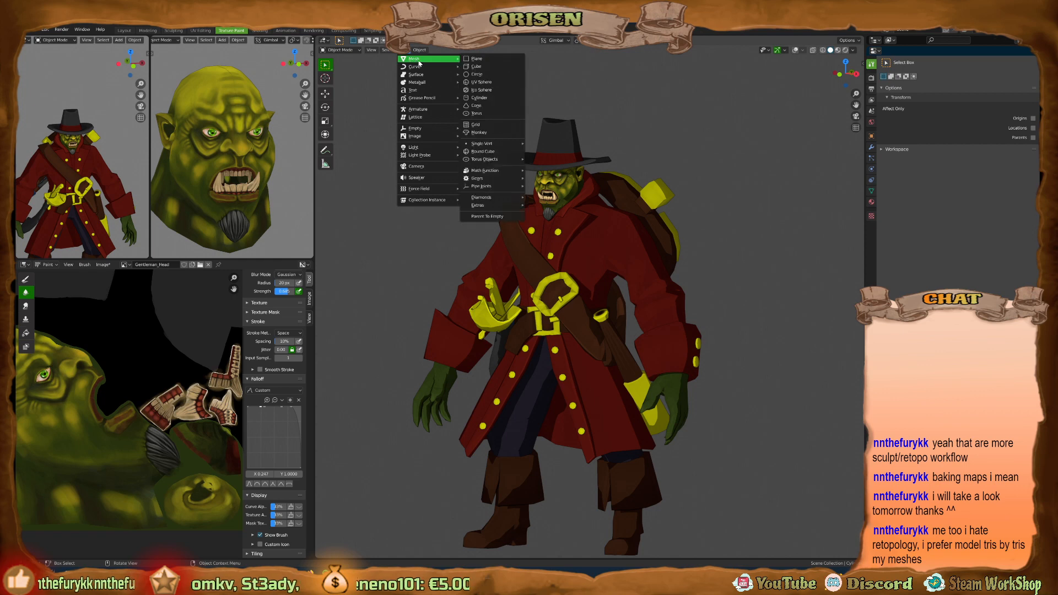
click(485, 67)
middle_drag(632, 355, 673, 358)
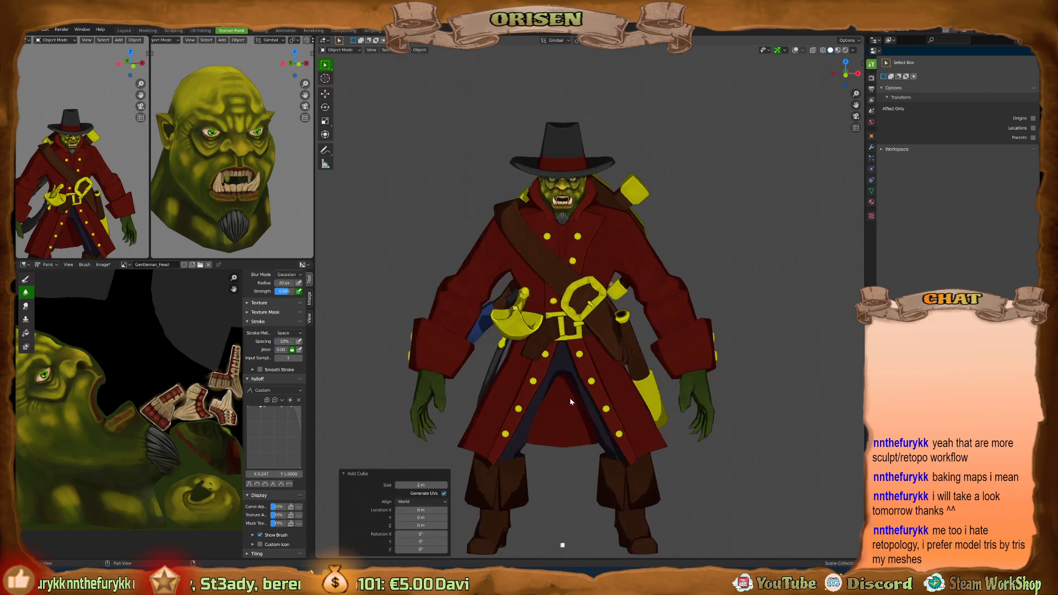
shift+middle_drag(622, 444, 634, 277)
scroll(595, 373, up, 12)
key(s)
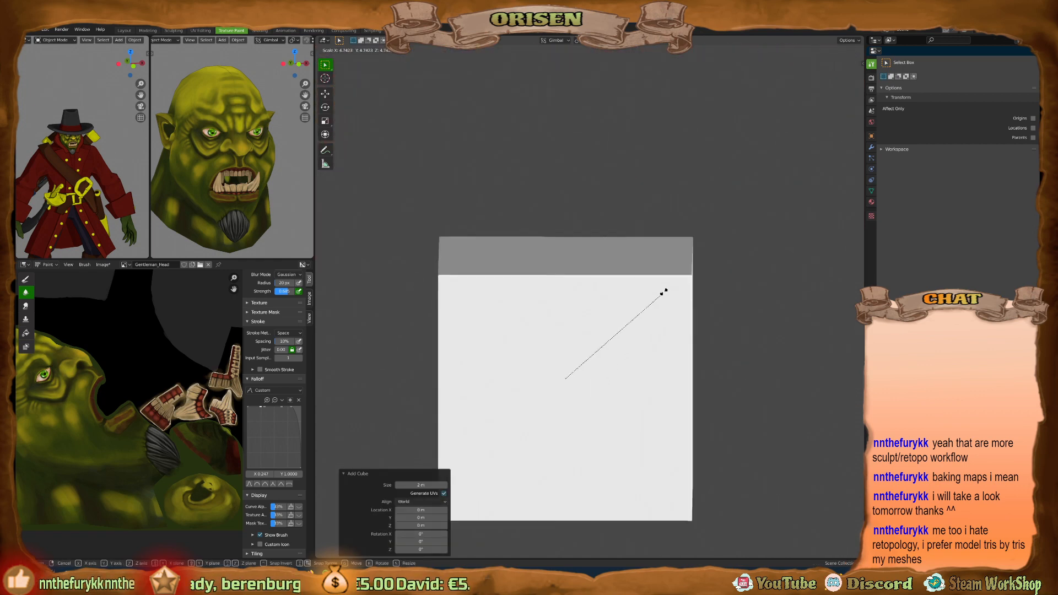
click(619, 290)
key(s)
click(612, 320)
scroll(612, 321, down, 4)
Enter Edit Mode on the cube and add a single vertical loop cut through the middle of its front face.
key(ctrl+Tab)
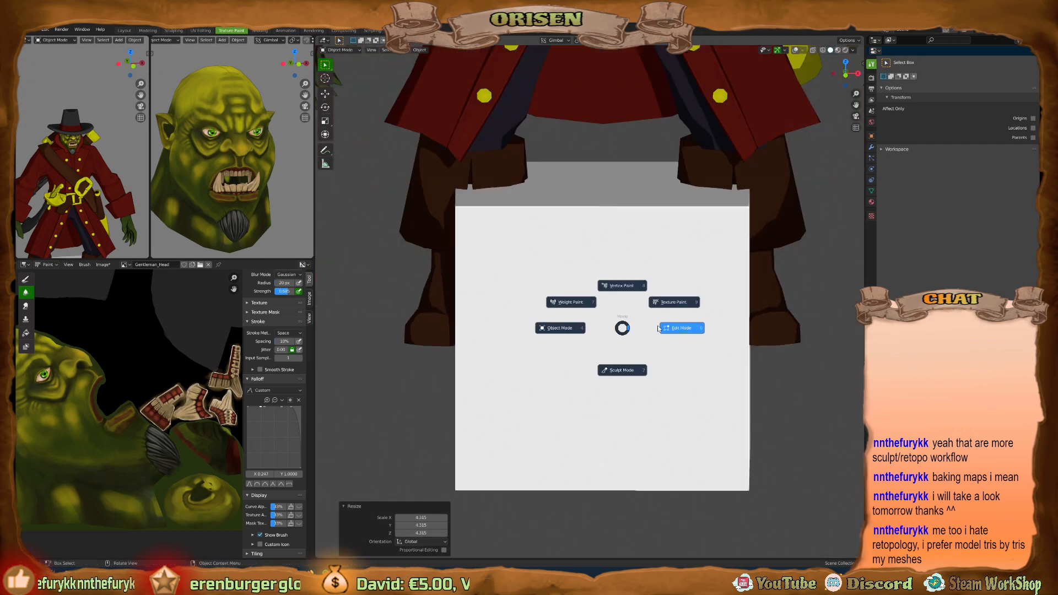
click(621, 329)
middle_drag(589, 318, 647, 292)
key(a)
click(325, 219)
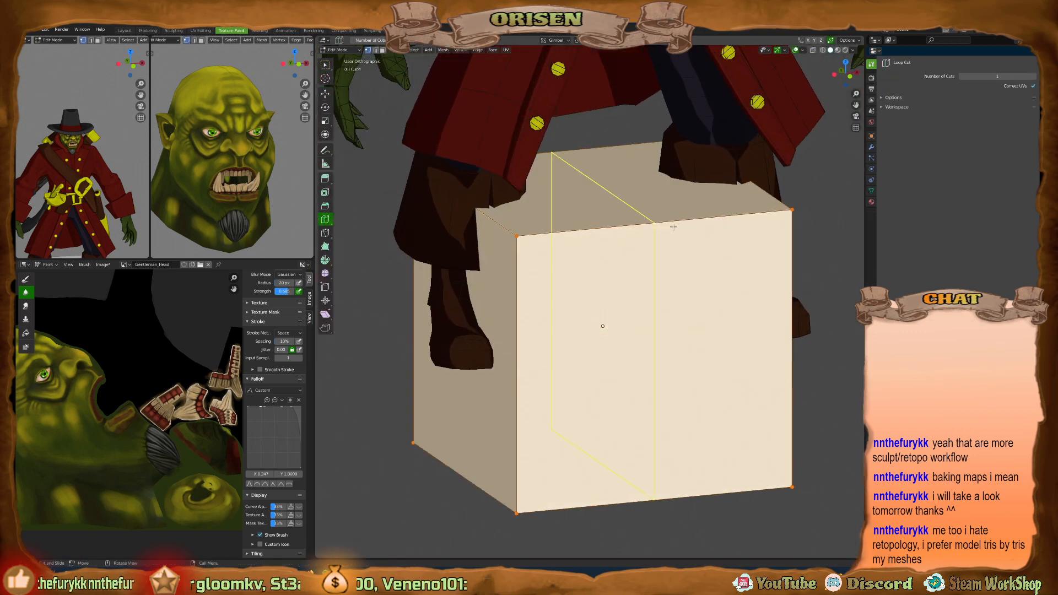
middle_drag(600, 226, 611, 215)
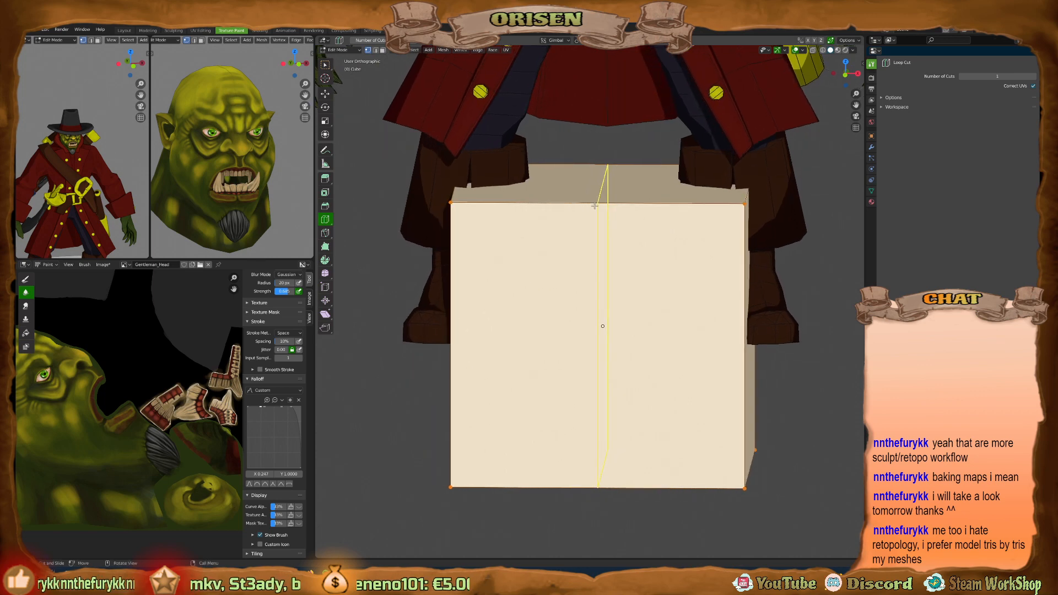
click(595, 206)
Select all faces of one half of the cube beside the centre loop in wireframe view and delete them.
key(shift+z)
key(ctrl+Tab)
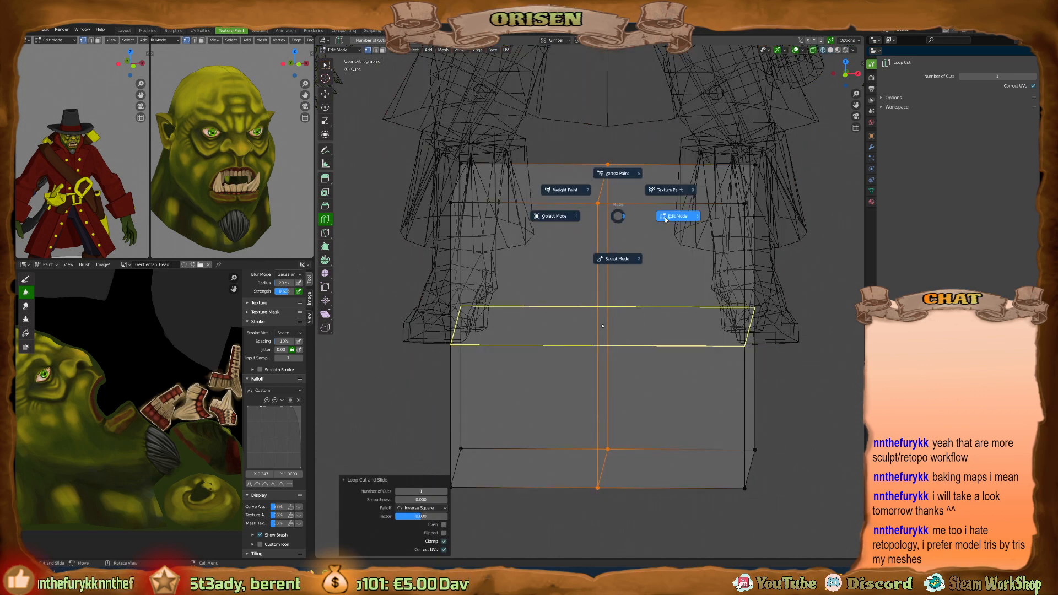
click(665, 218)
key(3)
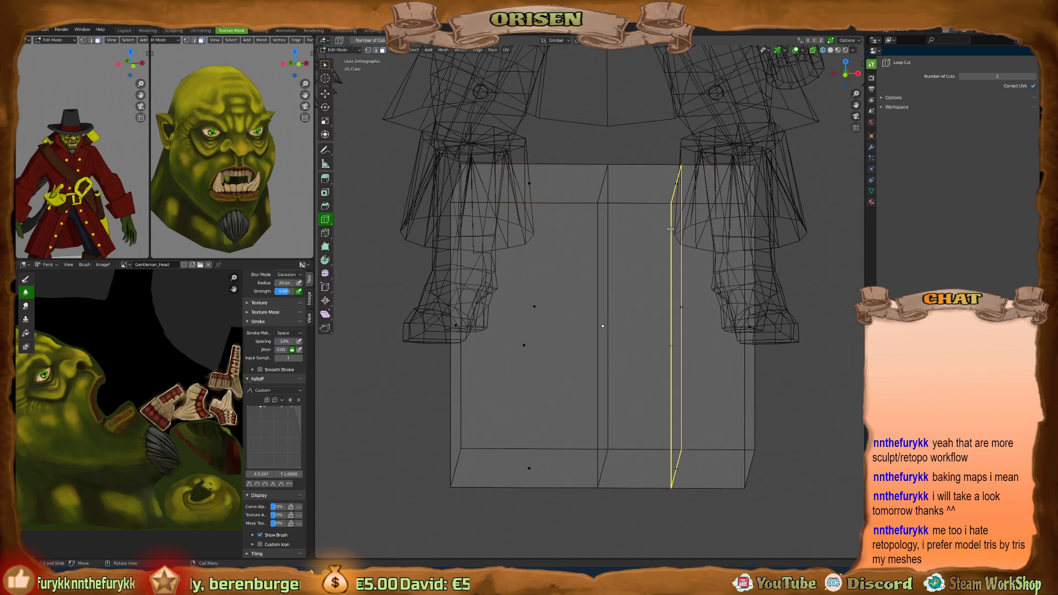
key(w)
right_click(733, 174)
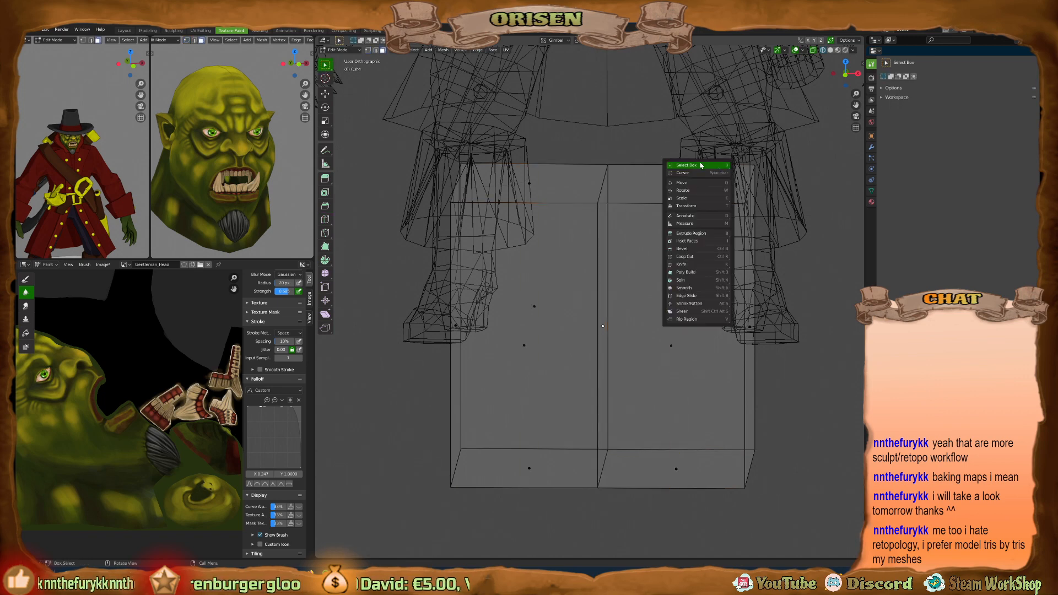
drag(818, 109, 630, 520)
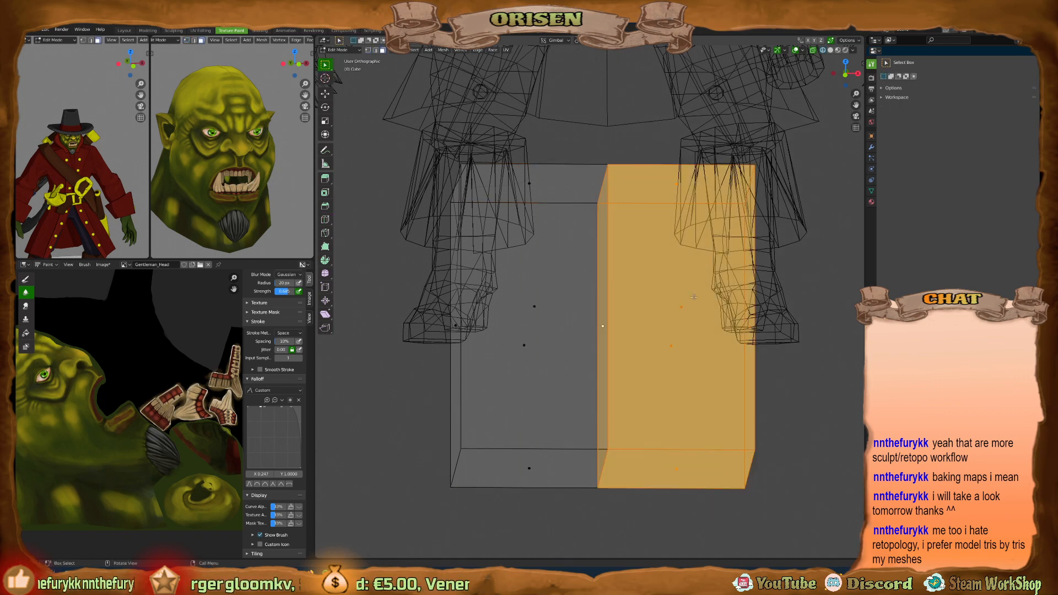
right_click(694, 297)
click(686, 307)
Return to Object Mode, add a Mirror modifier on the X axis to the half cube and restore solid shading.
key(ctrl+Tab)
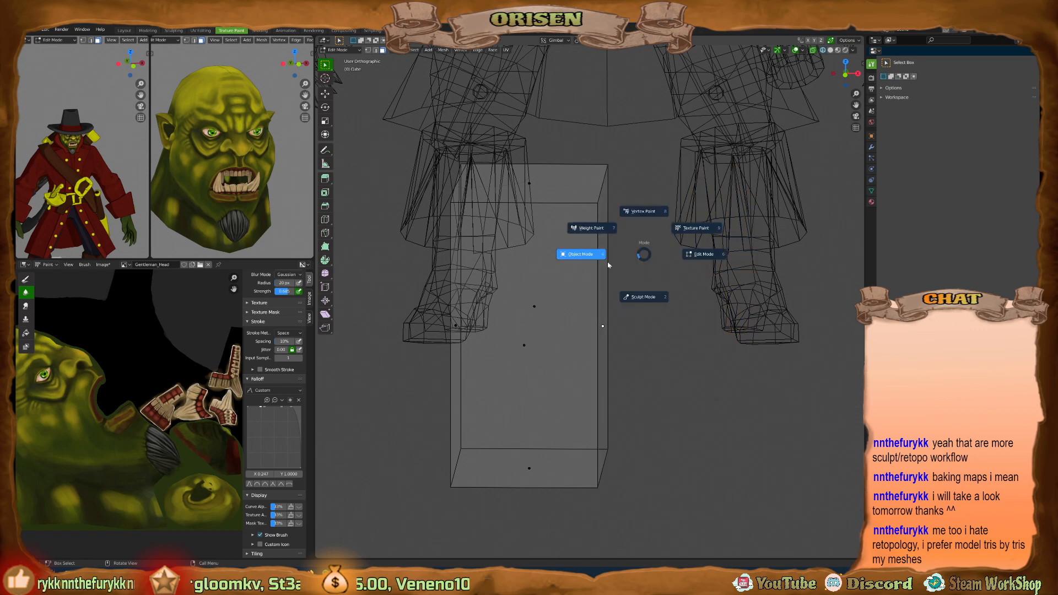
click(580, 256)
click(597, 304)
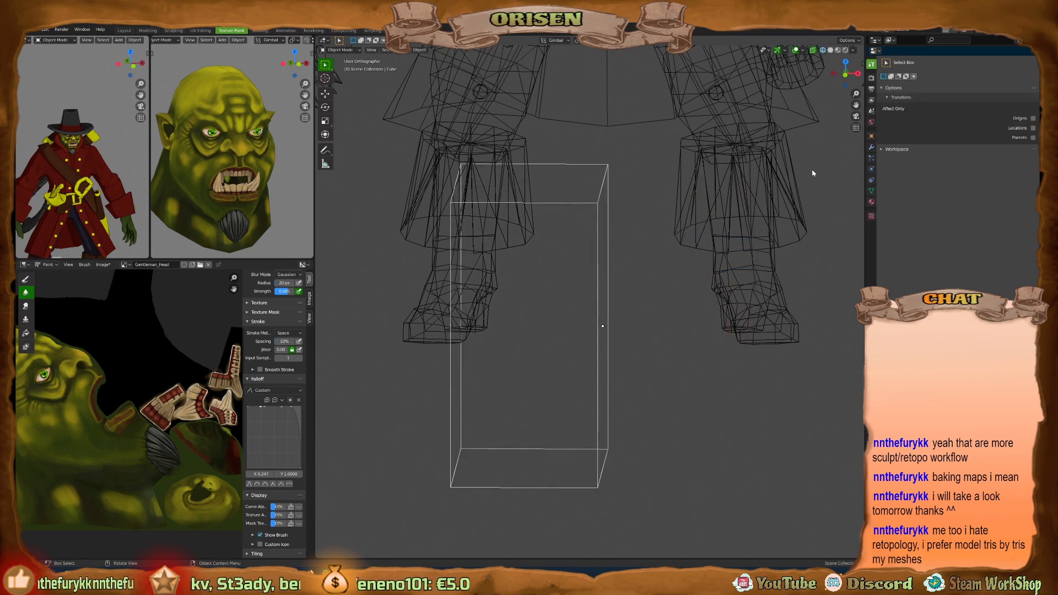
click(871, 136)
click(871, 146)
click(902, 62)
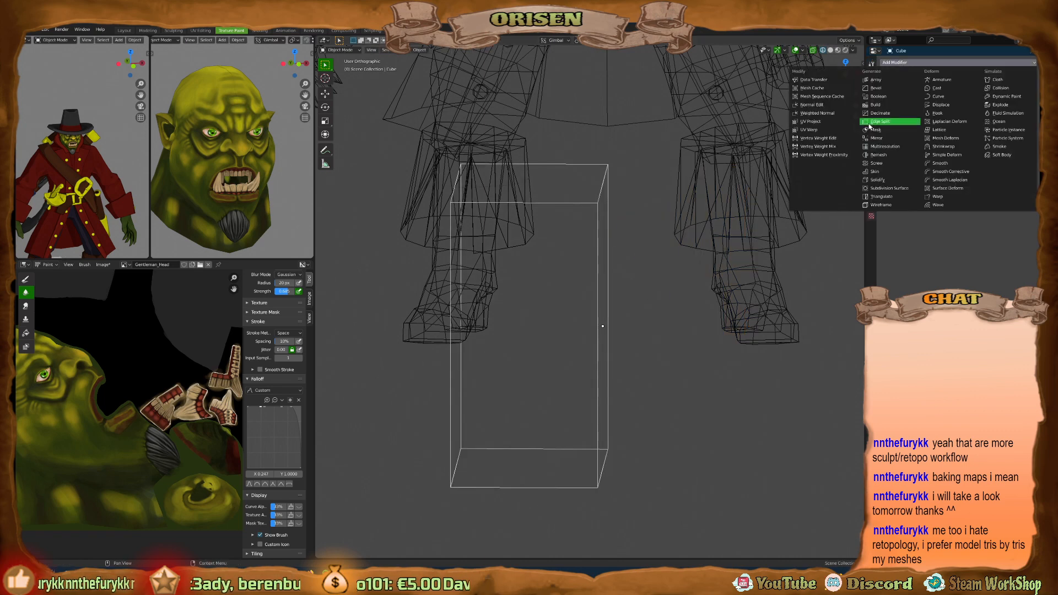
click(875, 138)
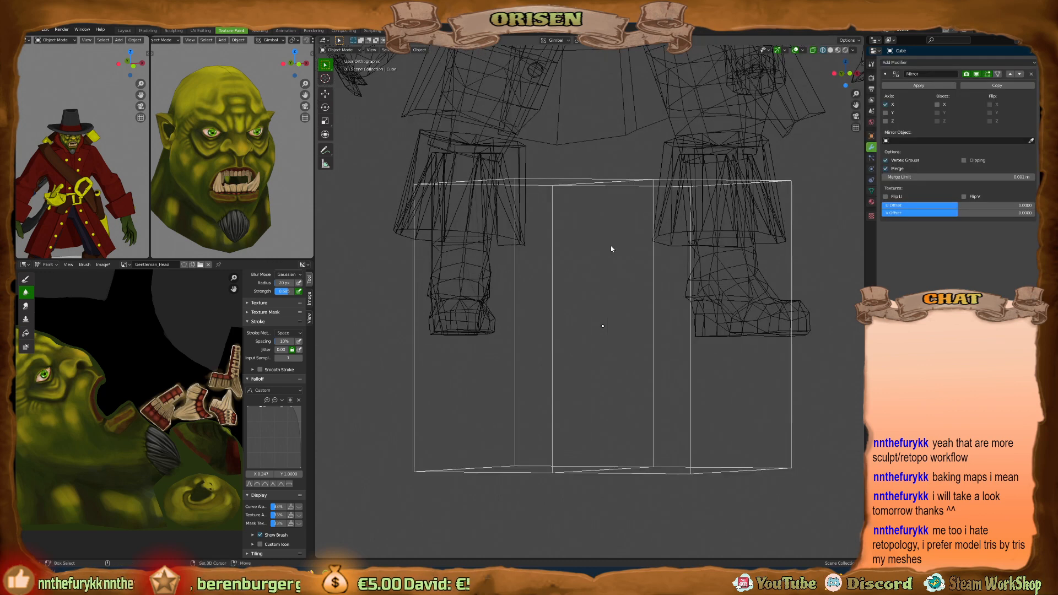
key(shift+z)
Add a horizontal loop cut at mid-height around the mirrored cube's real half in Edit Mode.
shift+middle_drag(602, 264, 597, 295)
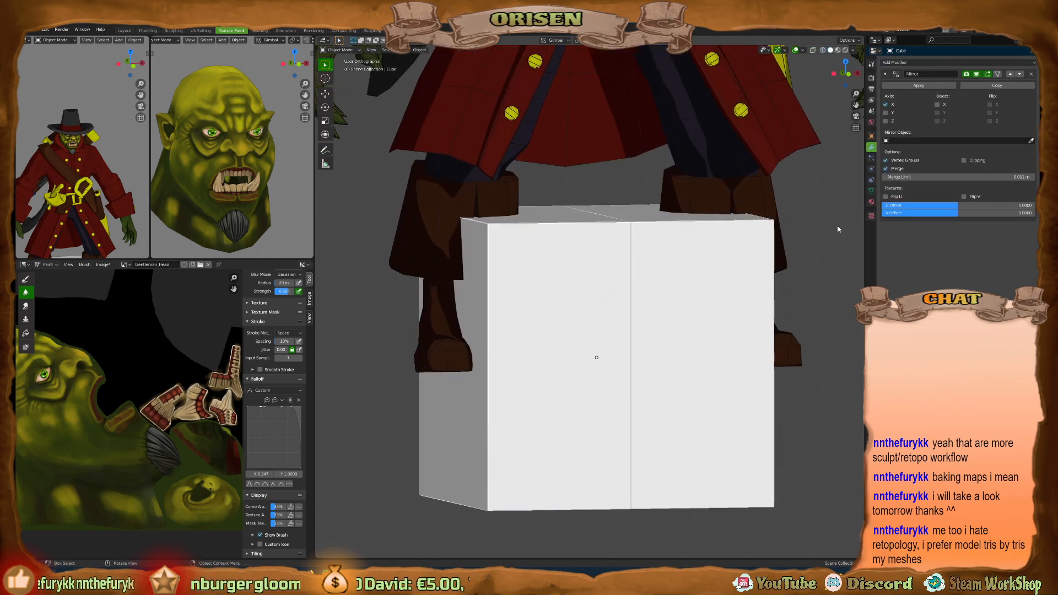
middle_drag(637, 258, 607, 288)
shift+middle_drag(449, 183, 460, 196)
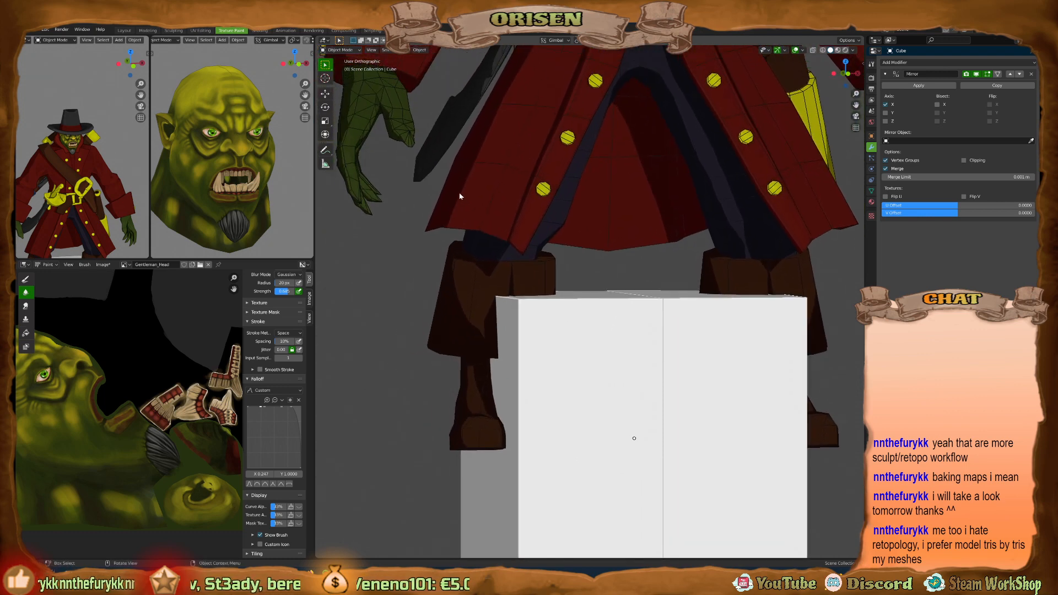
shift+middle_drag(545, 273, 528, 254)
shift+middle_drag(413, 129, 414, 138)
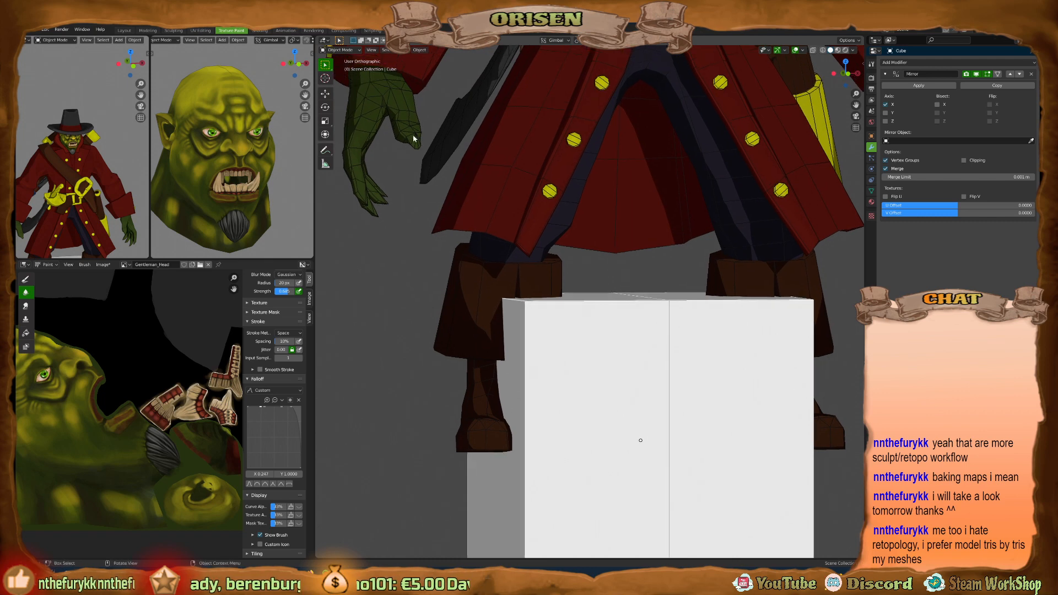
middle_drag(516, 183, 587, 280)
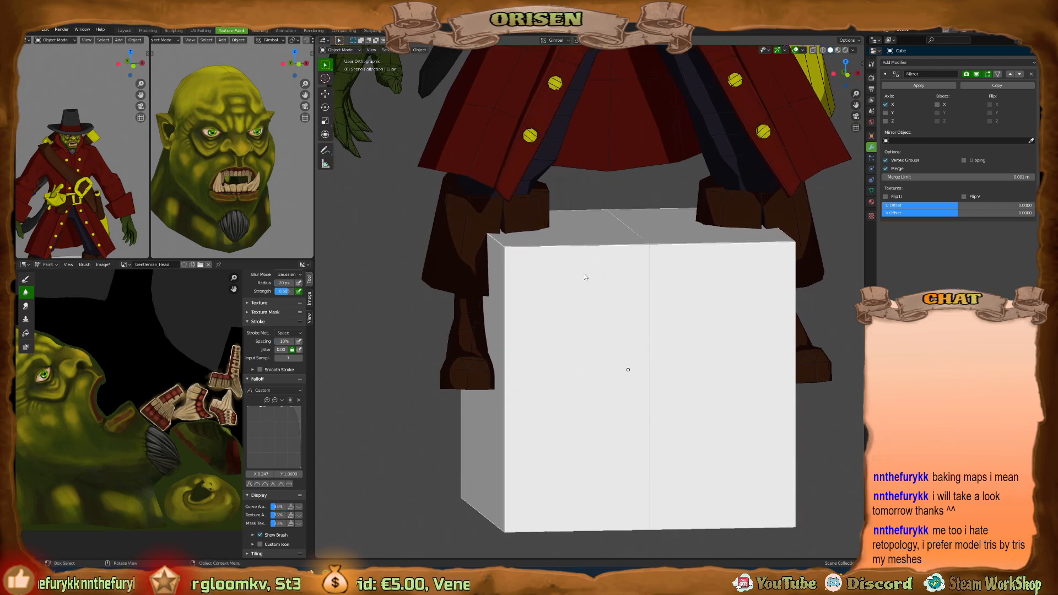
key(ctrl+Tab)
click(643, 274)
click(325, 219)
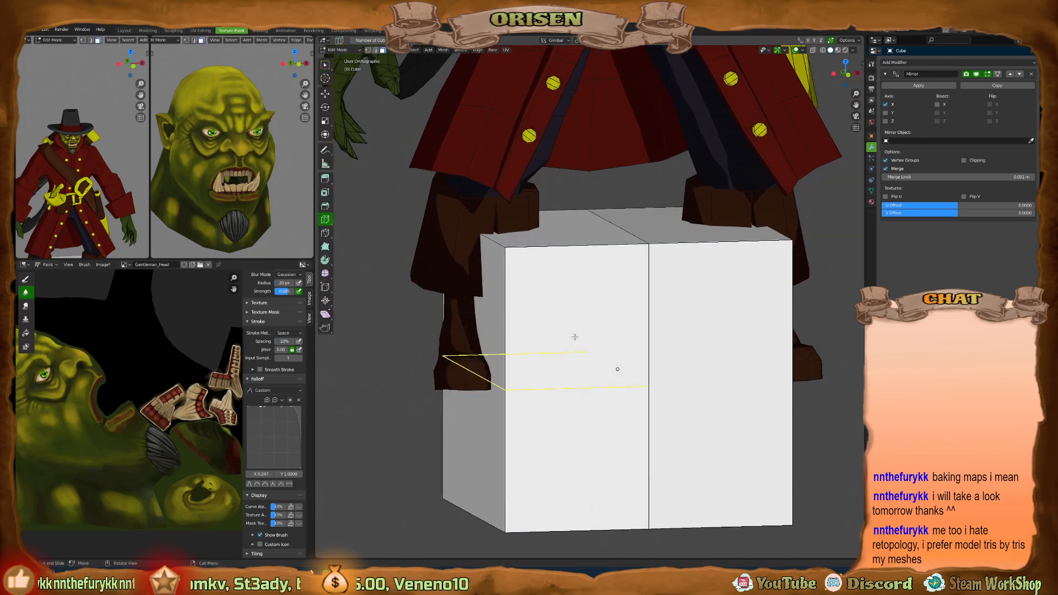
click(546, 356)
middle_drag(647, 367, 580, 331)
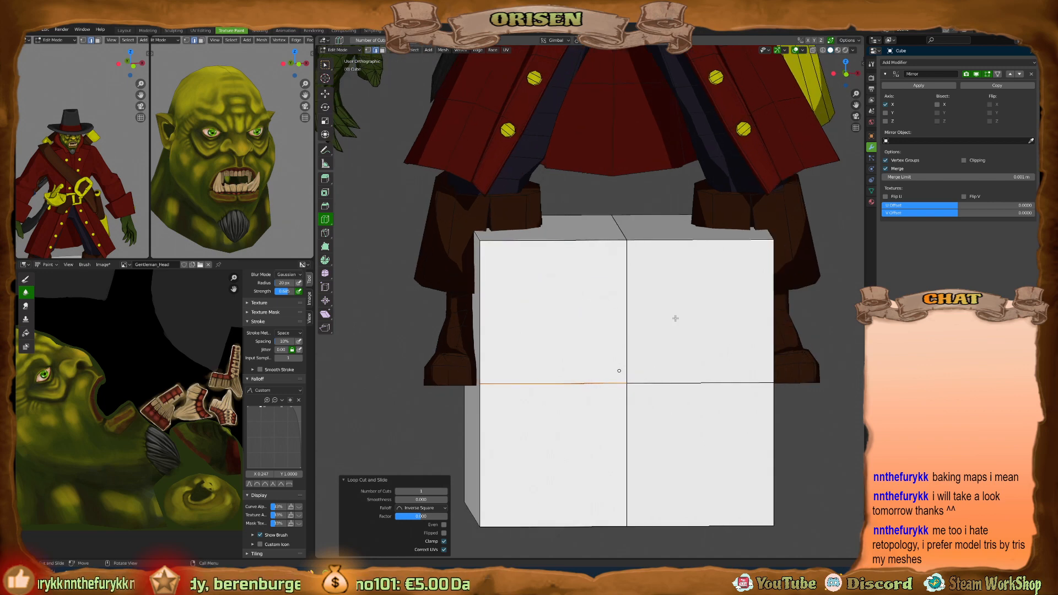
Delete the mirrored cube in Object Mode and frame the whole character from head to boots.
key(ctrl+Tab)
click(655, 298)
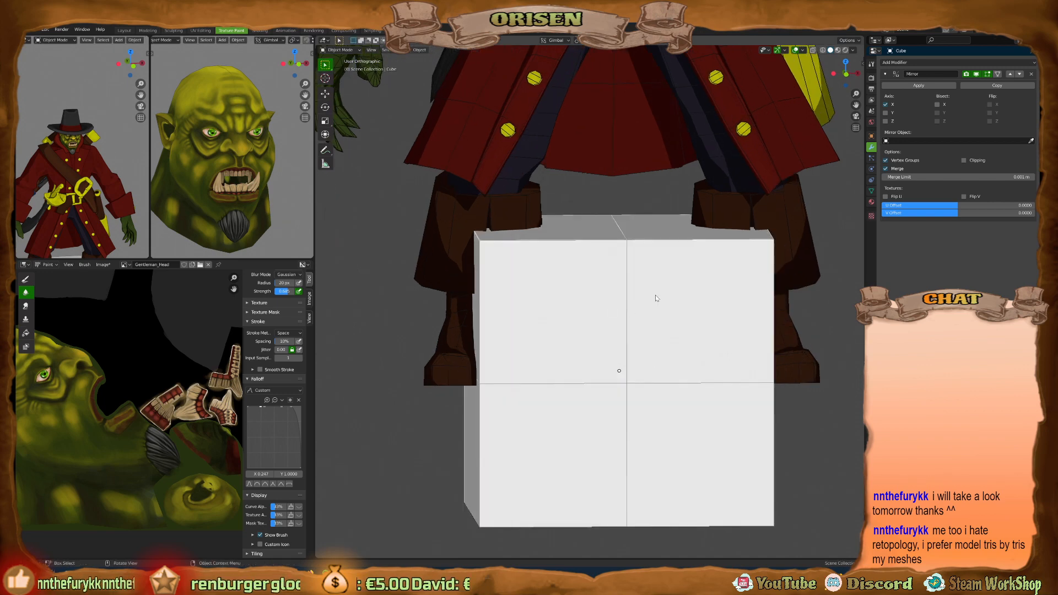
key(Delete)
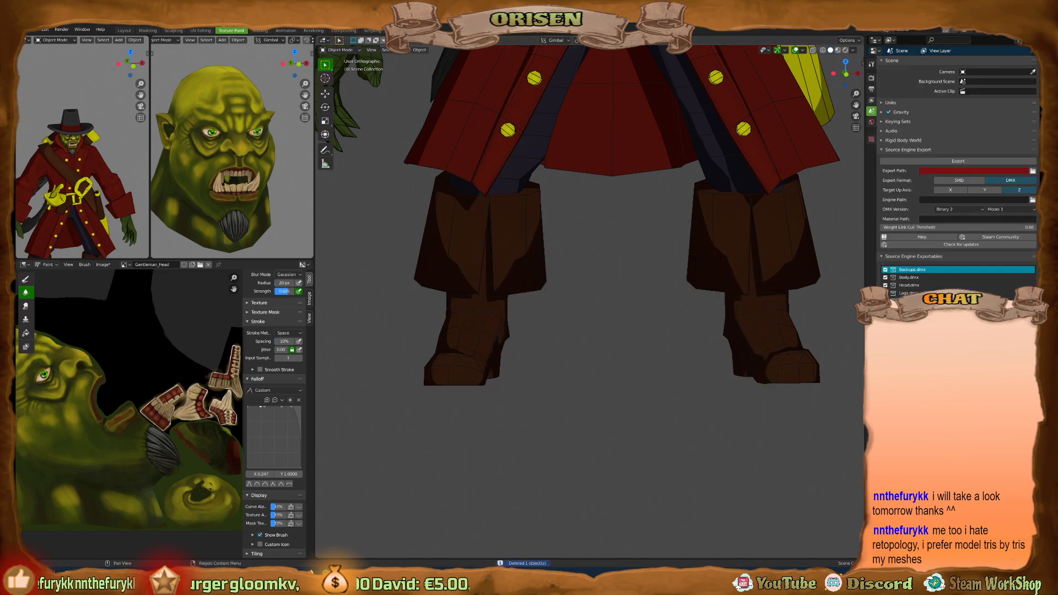
click(871, 122)
shift+middle_drag(634, 233, 621, 461)
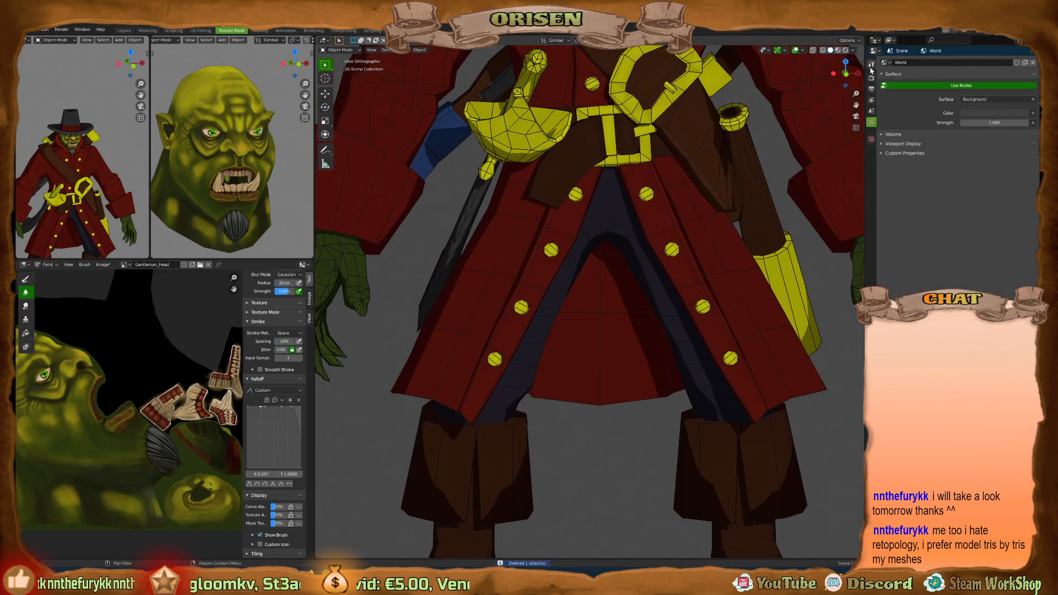
click(872, 65)
key(Home)
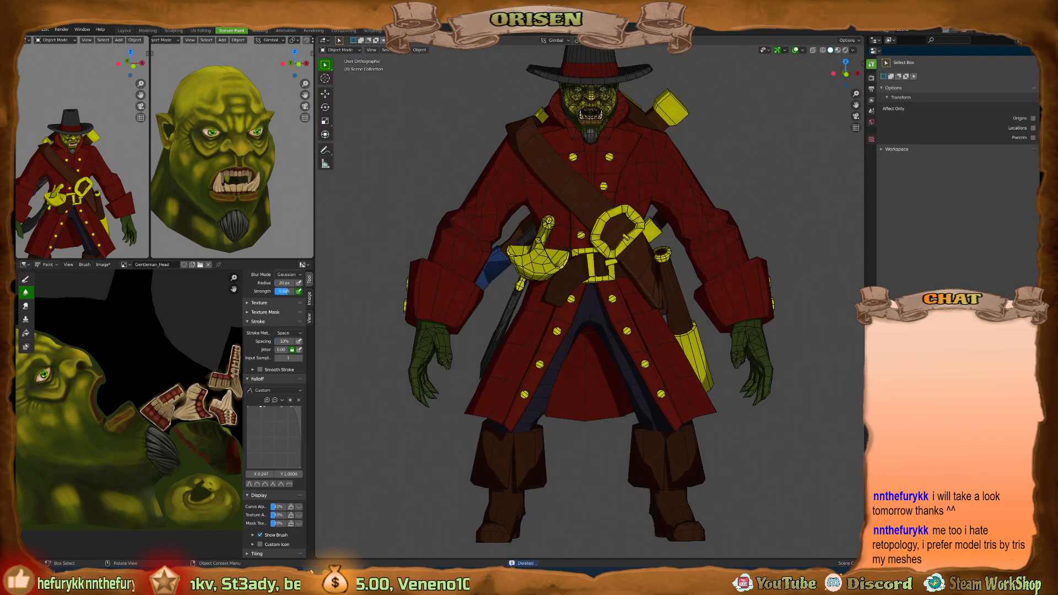
Switch to Discord, view the muscle sculpt image shared in the sharing_art channel and return to Blender.
key(alt+Tab)
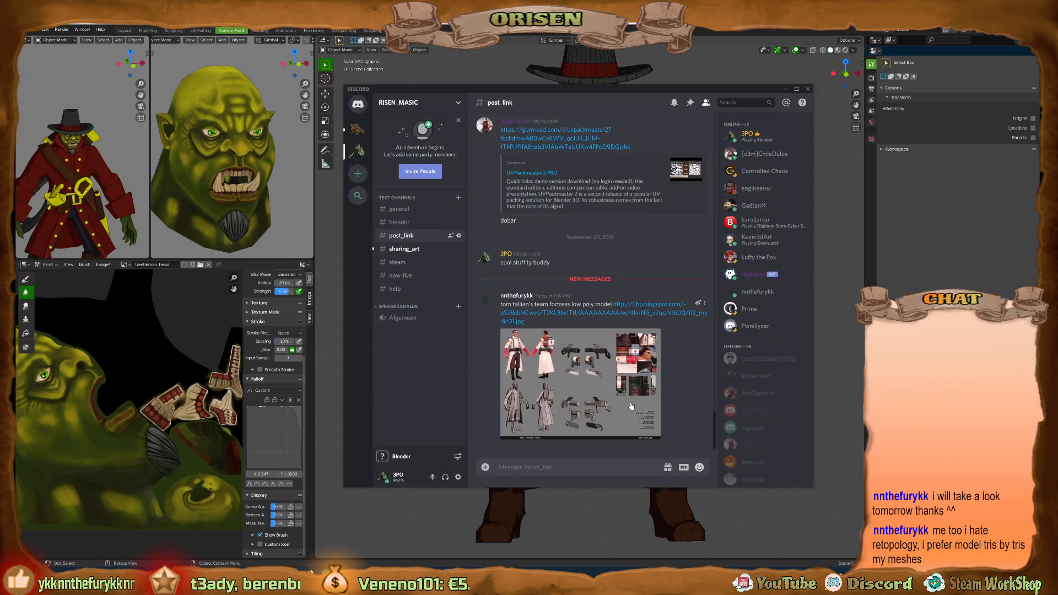
click(408, 249)
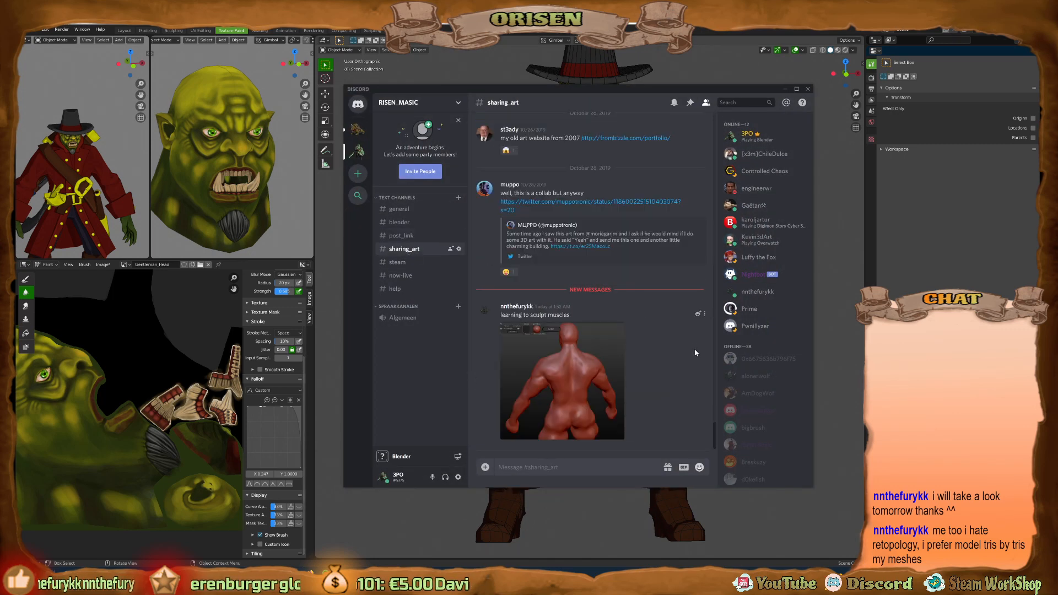
click(567, 379)
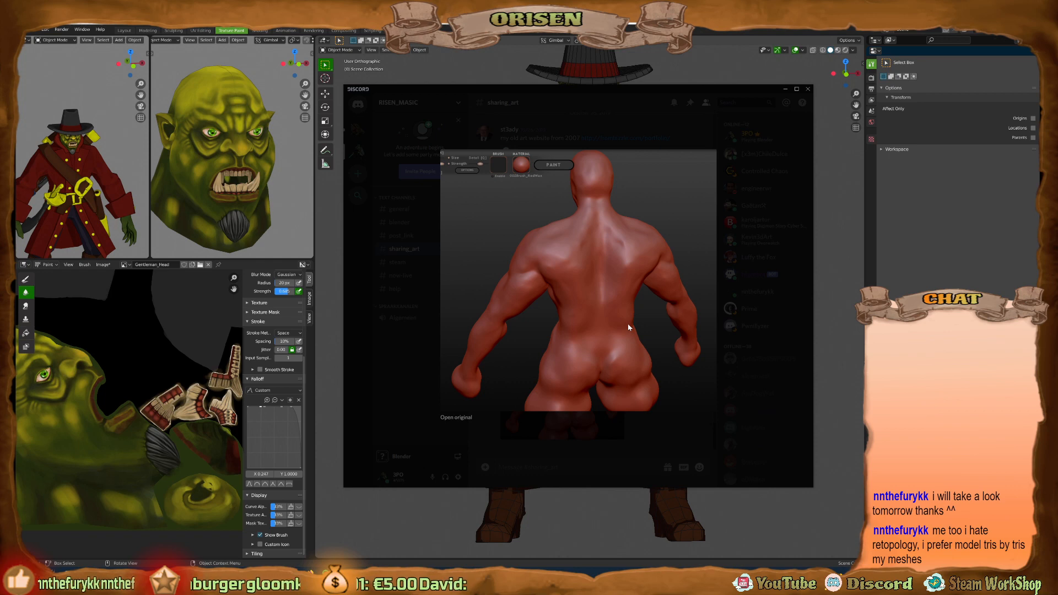
click(408, 365)
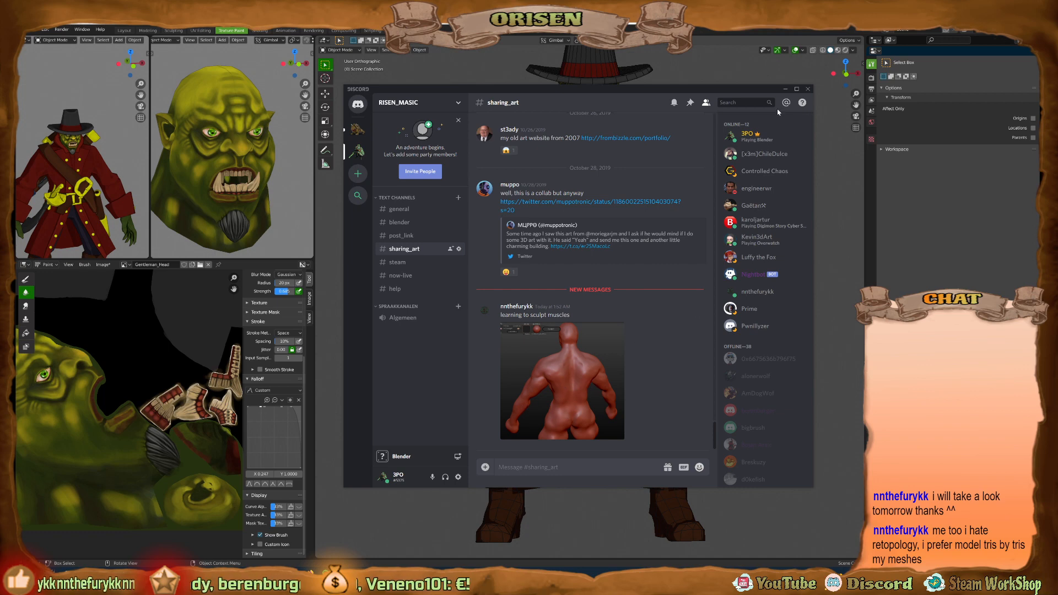
click(786, 89)
Inspect the orc's head in isolation from the front, and bring the full character back into view.
middle_drag(694, 297, 634, 299)
scroll(633, 298, up, 10)
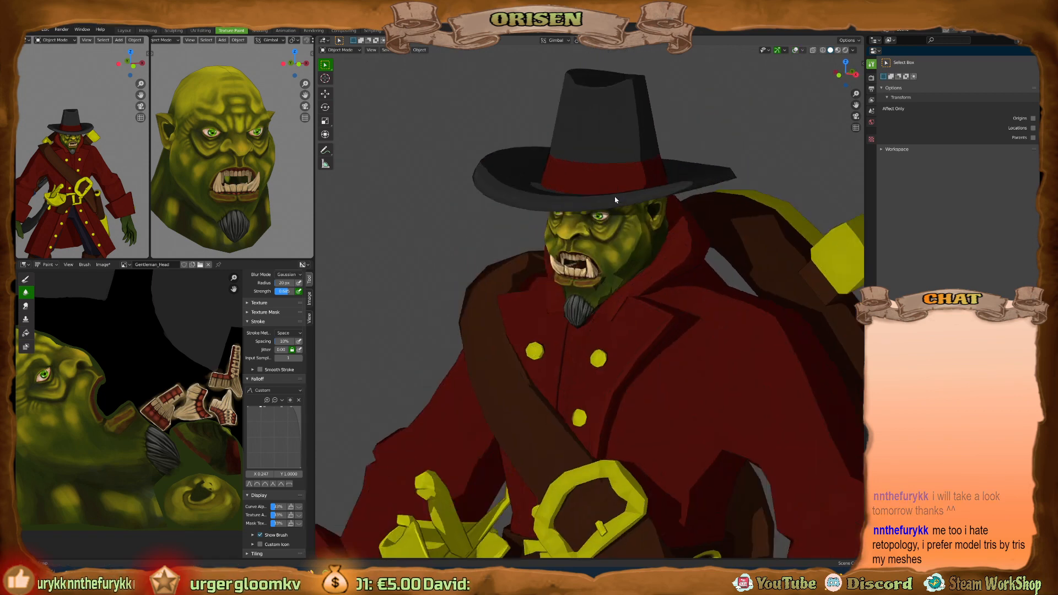
click(629, 265)
key(KP_Divide)
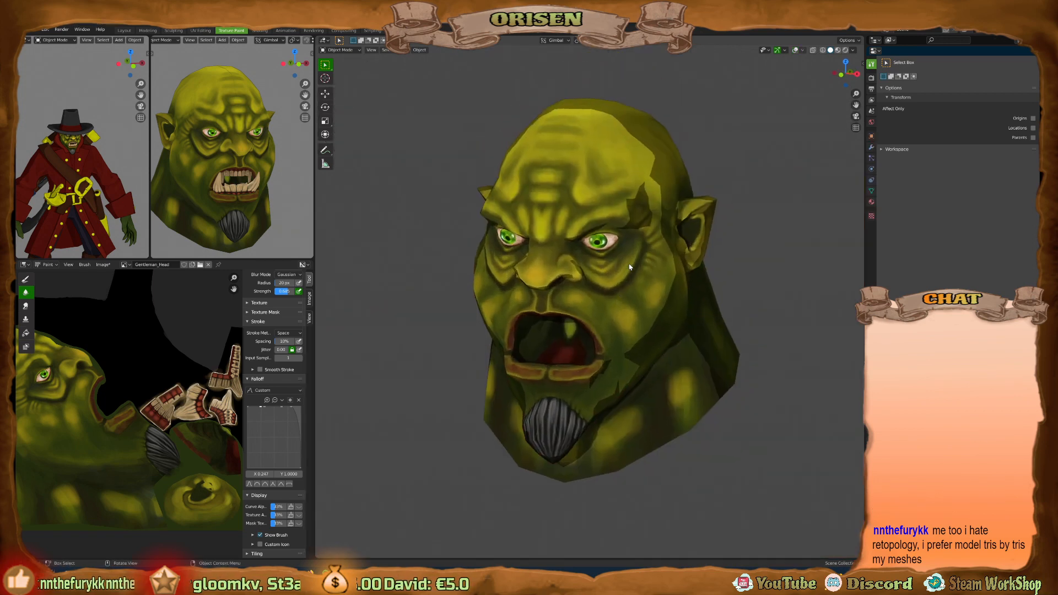
key(KP_1)
key(KP_Divide)
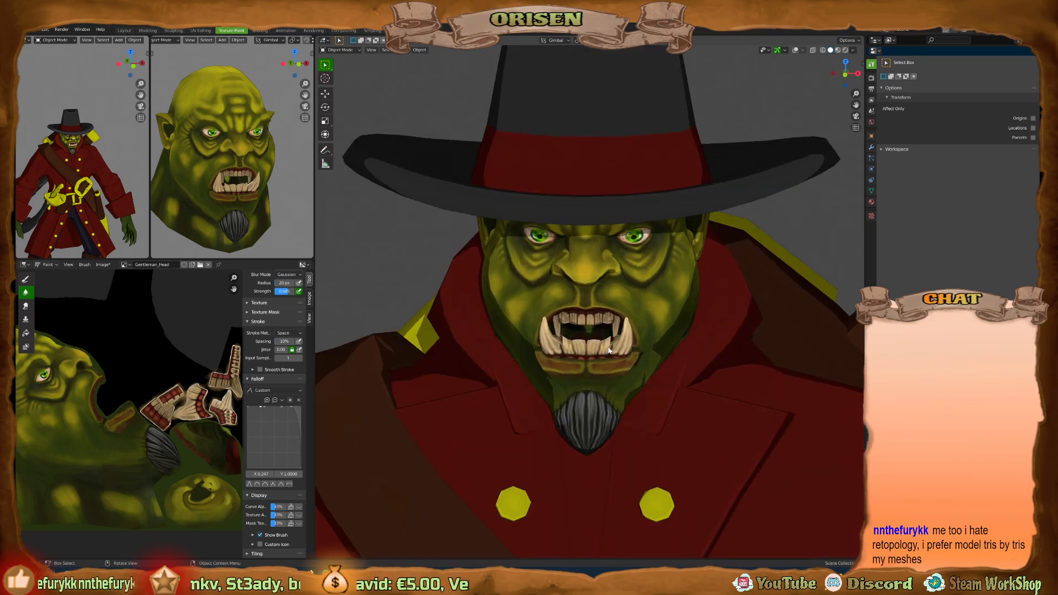
Isolate the lower teeth and turn off the overlays, Shadow and Cavity in the viewport display.
click(598, 324)
key(KP_Divide)
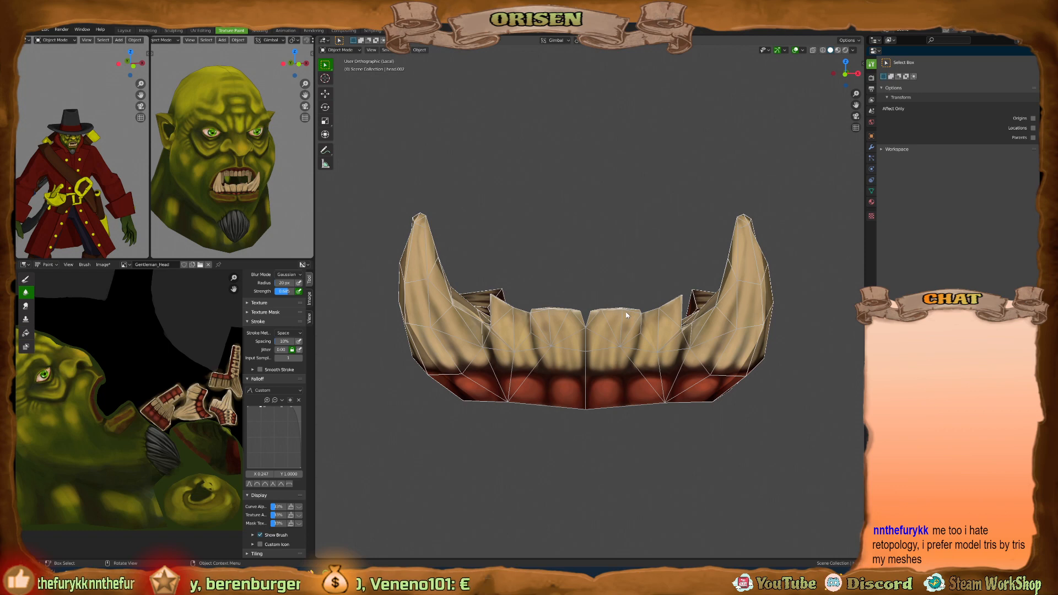
key(shift+alt+z)
click(853, 50)
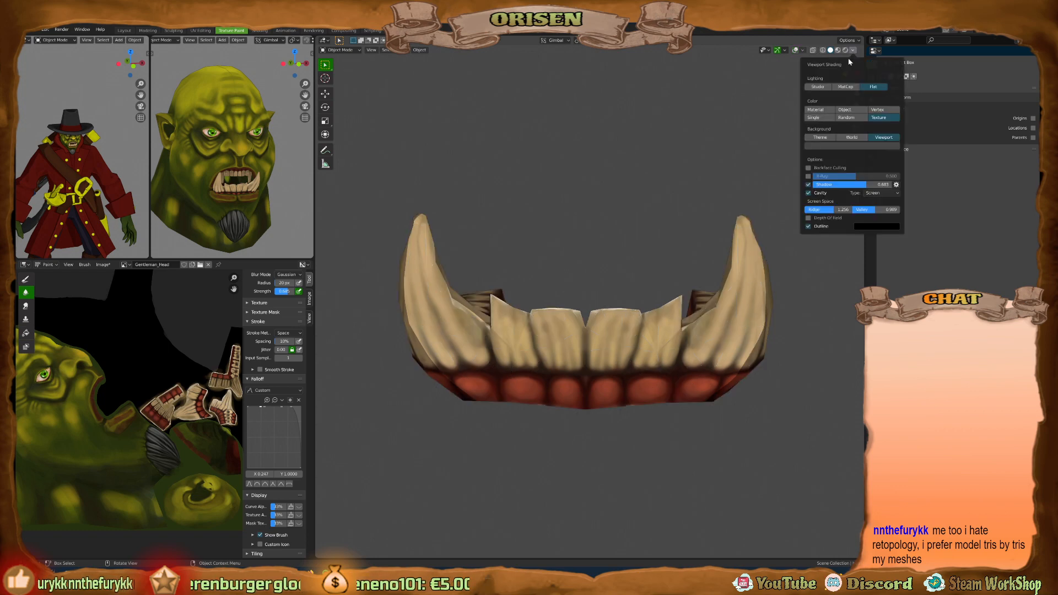
click(808, 185)
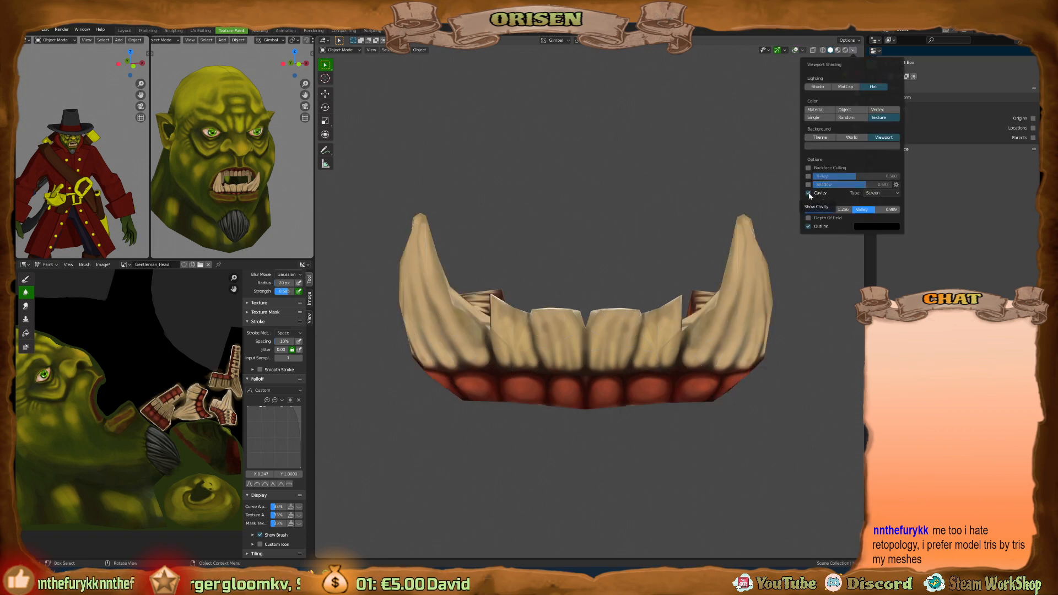
click(809, 193)
Switch the lower teeth to Texture Paint mode and examine the painted gums and tusks from the side.
key(ctrl+Tab)
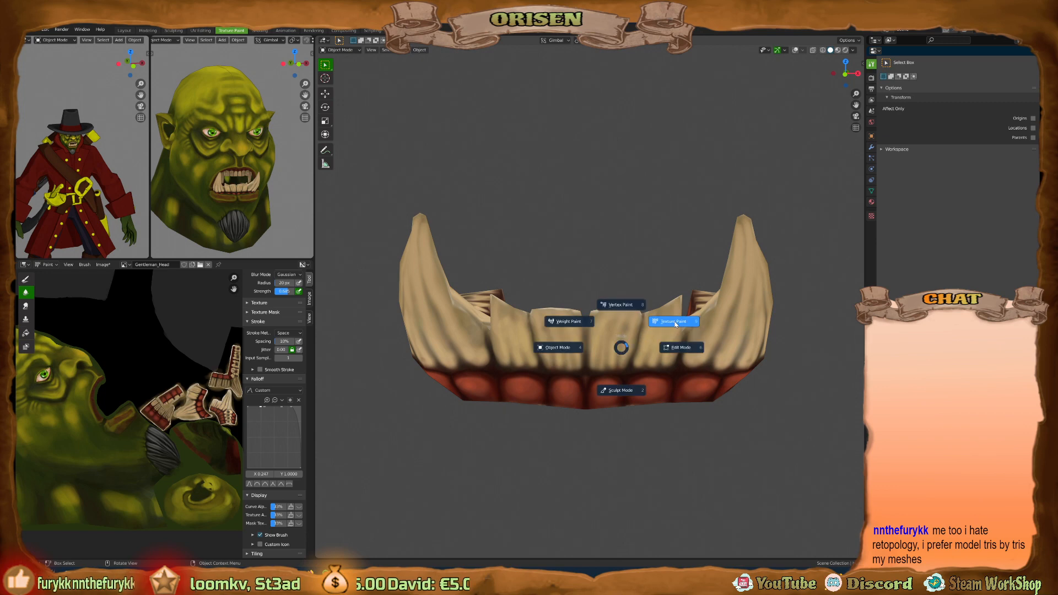
click(675, 324)
mouse_move(676, 324)
middle_down()
mouse_move(610, 348)
mouse_move(484, 347)
mouse_move(565, 335)
middle_up()
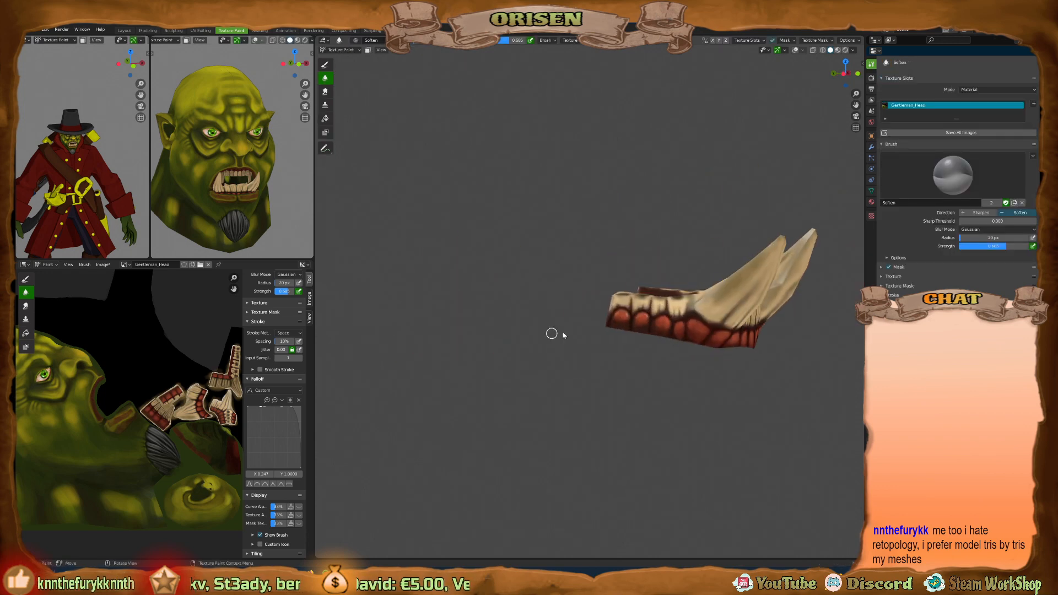
shift+middle_drag(716, 310, 600, 332)
scroll(601, 331, up, 4)
middle_drag(530, 316, 554, 323)
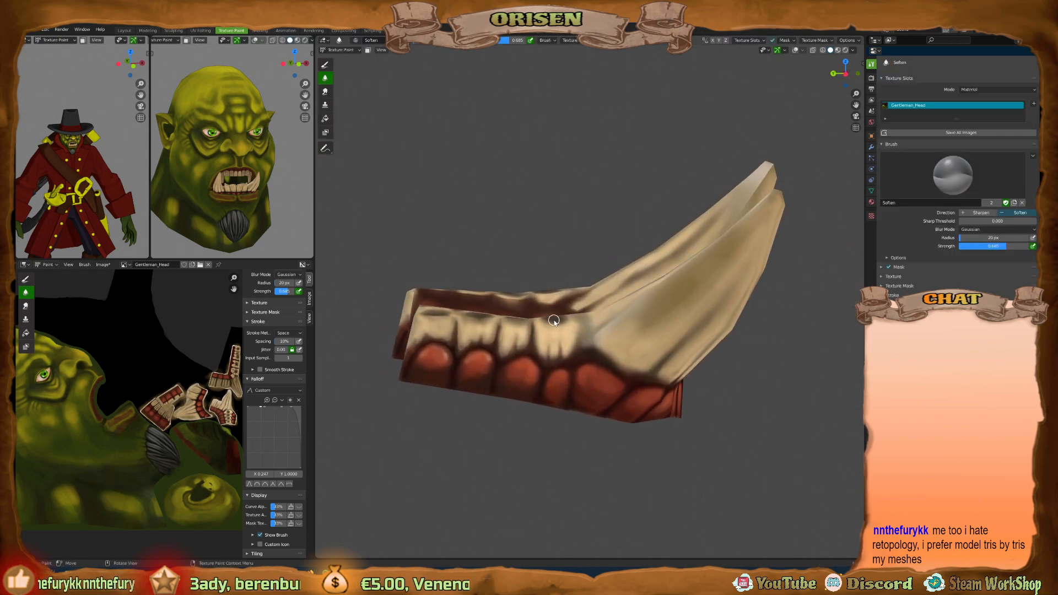
scroll(515, 371, up, 1)
middle_drag(490, 357, 571, 330)
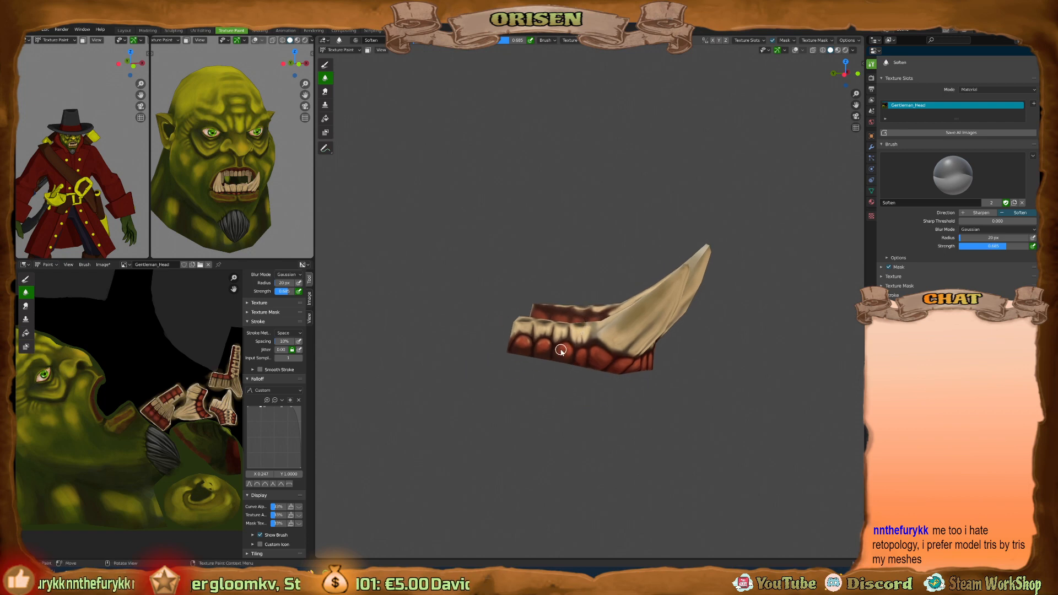
Examine the lower teeth from the side and front, and switch from the Soften brush to the Draw brush.
scroll(558, 349, up, 2)
middle_drag(157, 372, 167, 392)
scroll(167, 386, down, 1)
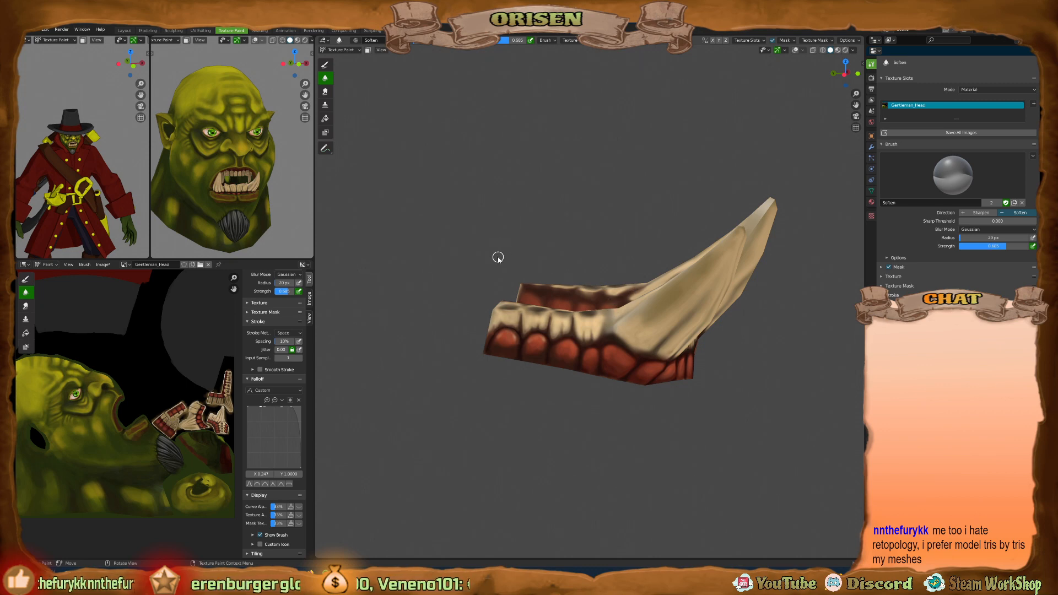
middle_drag(561, 242, 429, 281)
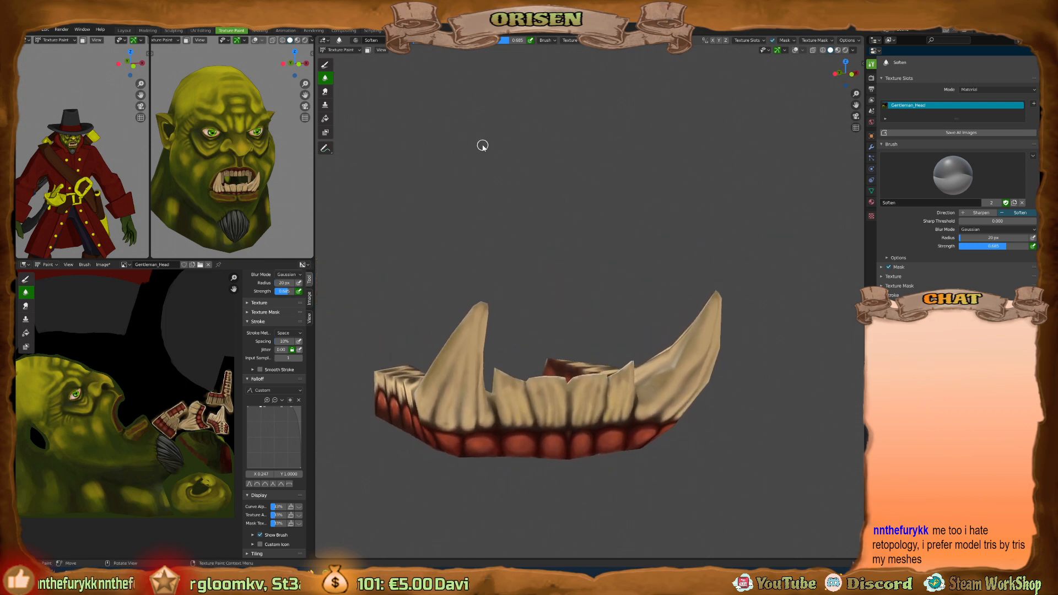
click(325, 65)
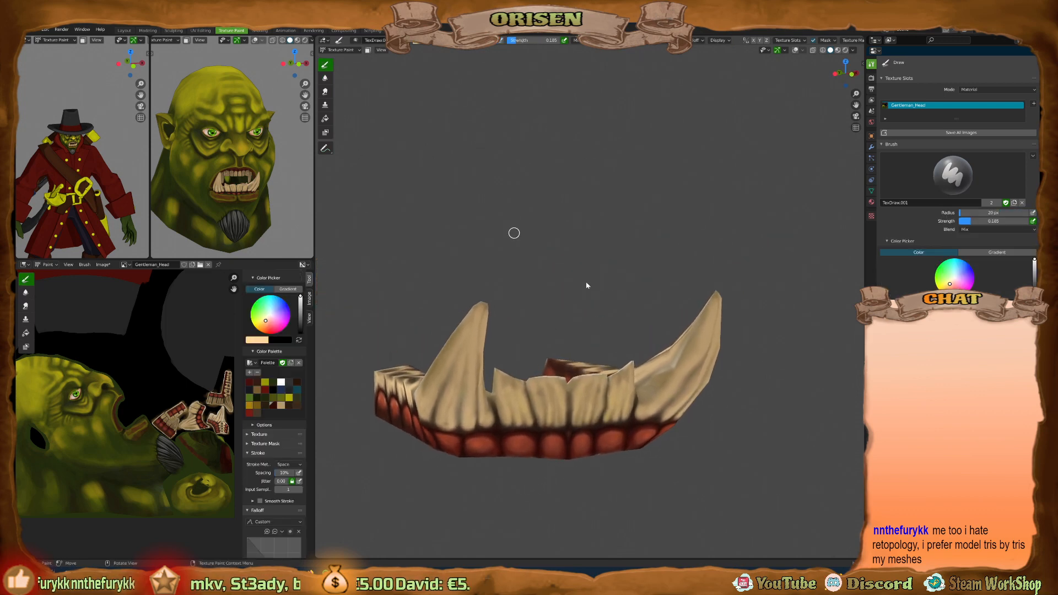
Examine the lower teeth's painting from the opposite side, the front and the inner back of the jaw.
mouse_move(513, 231)
middle_down()
mouse_move(610, 302)
mouse_move(633, 281)
mouse_move(527, 350)
middle_up()
shift+middle_drag(331, 326, 584, 381)
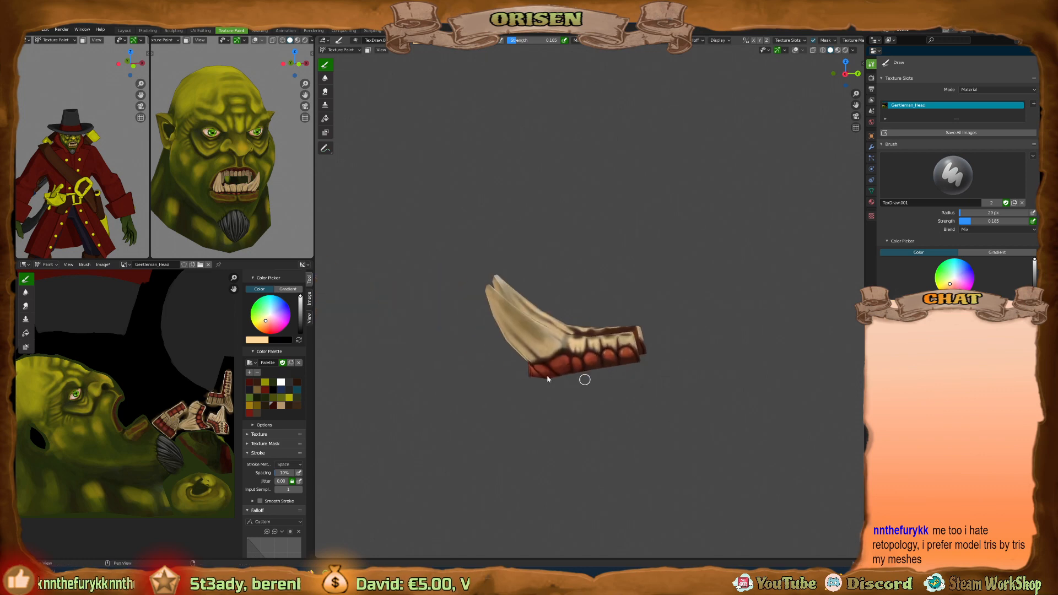
scroll(549, 377, up, 6)
shift+middle_drag(627, 324, 588, 356)
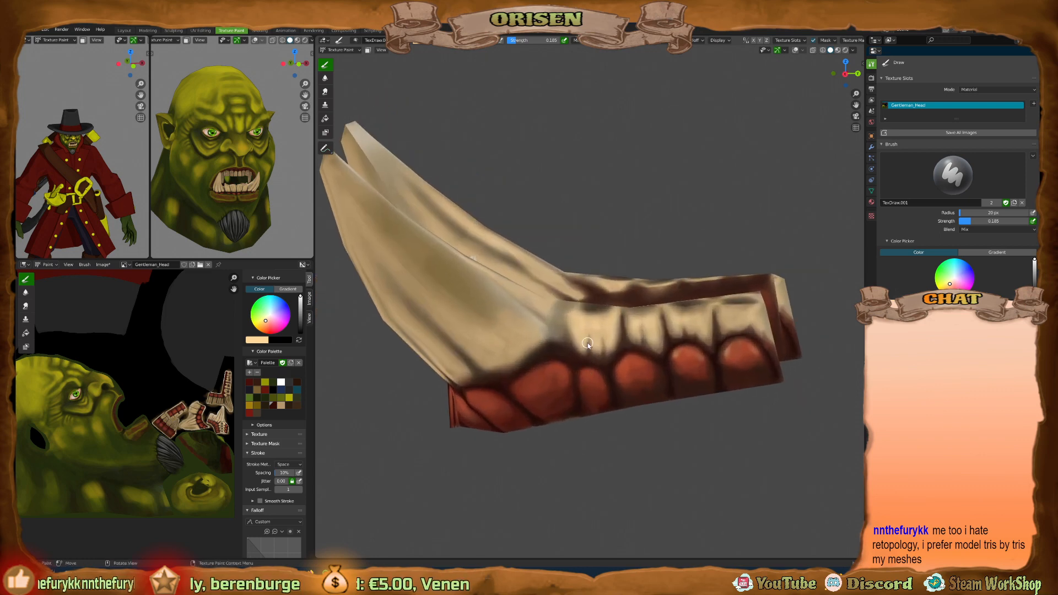
middle_drag(567, 240, 485, 273)
scroll(658, 295, down, 6)
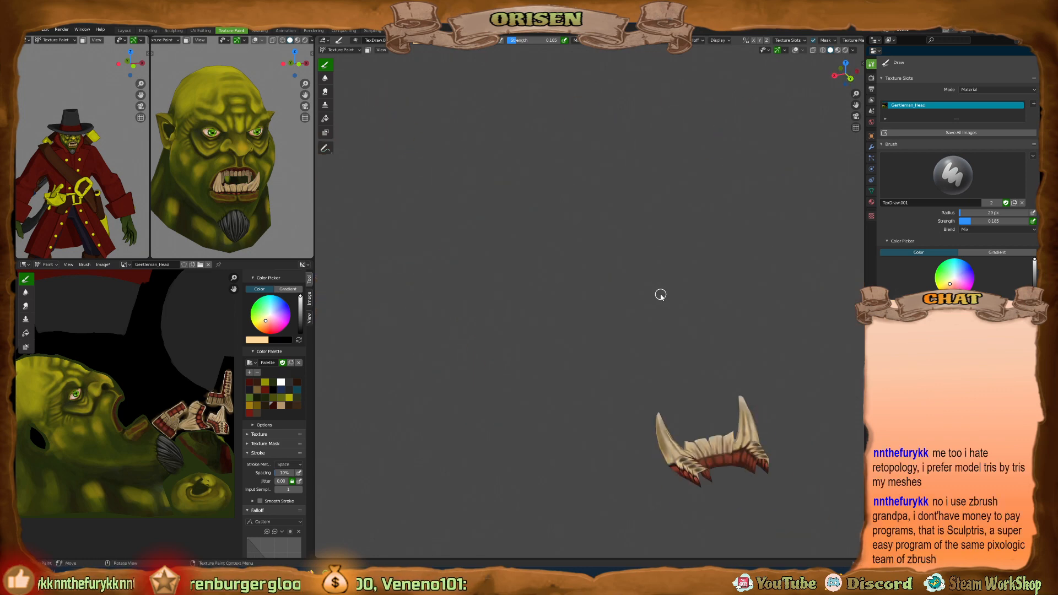
scroll(661, 296, down, 2)
shift+middle_drag(693, 365, 584, 285)
scroll(576, 329, up, 9)
middle_drag(567, 326, 597, 345)
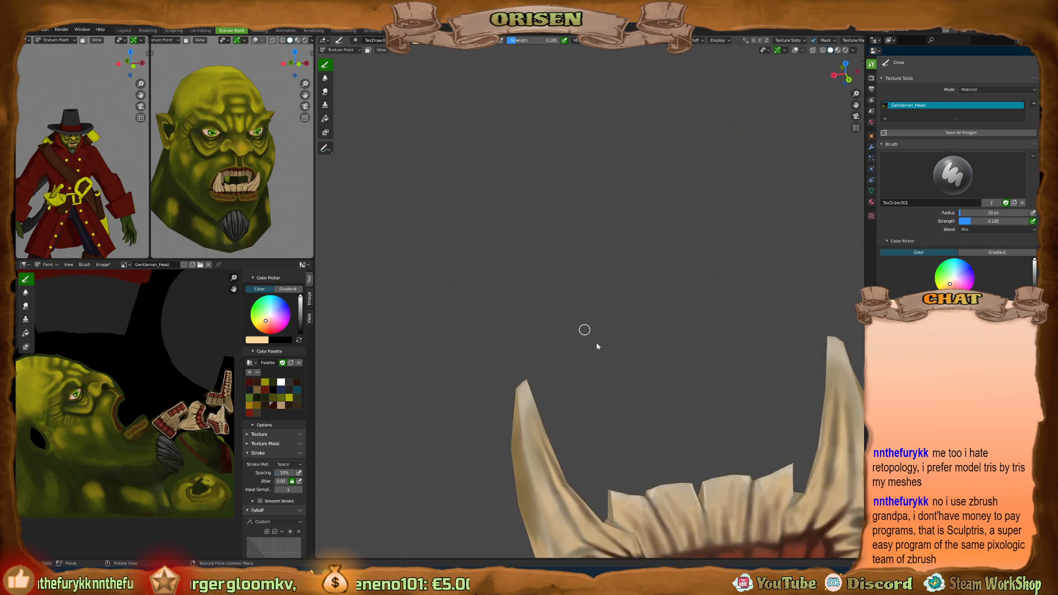
shift+middle_drag(673, 481, 540, 269)
scroll(562, 335, up, 2)
shift+middle_drag(595, 364, 610, 314)
shift+middle_drag(443, 309, 624, 338)
middle_drag(623, 337, 706, 388)
scroll(717, 373, down, 3)
shift+middle_drag(782, 392, 491, 276)
shift+middle_drag(610, 414, 539, 368)
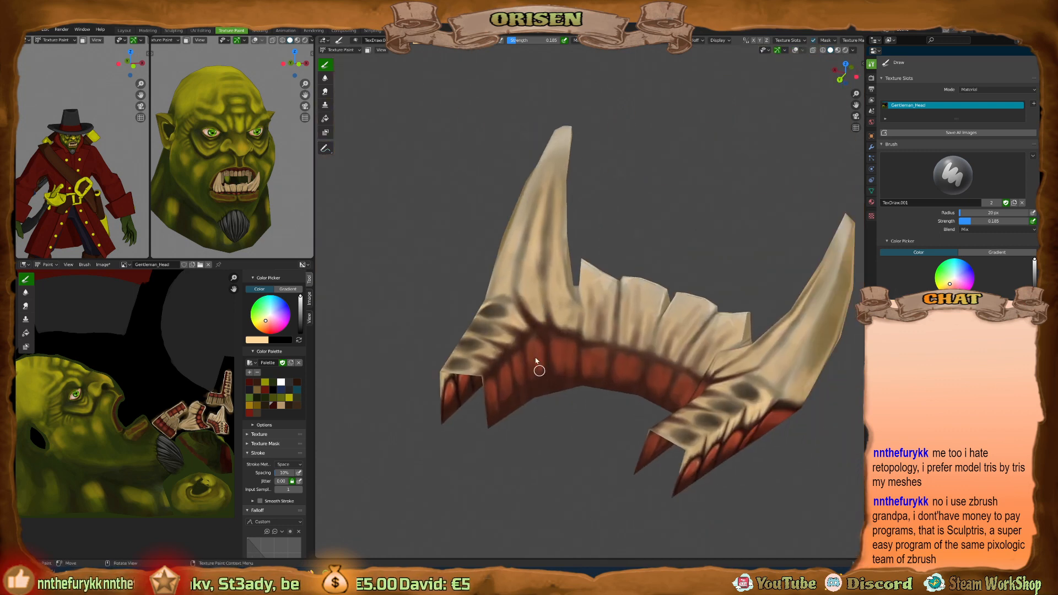
Sample the dark brown of the inner gums as the paint colour and enlarge the brush radius to 24 px.
scroll(539, 371, up, 6)
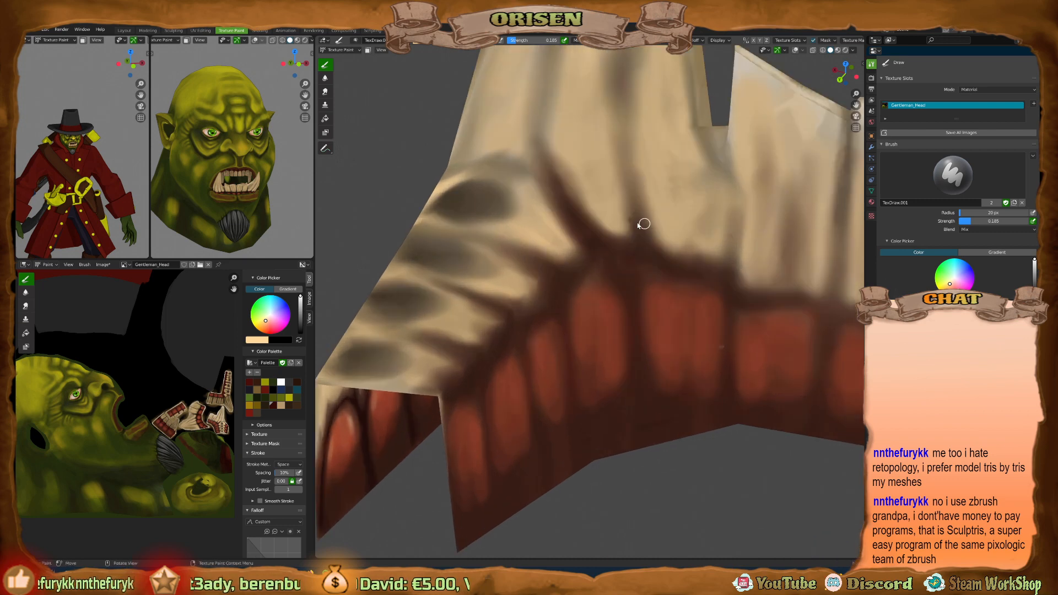
key(s)
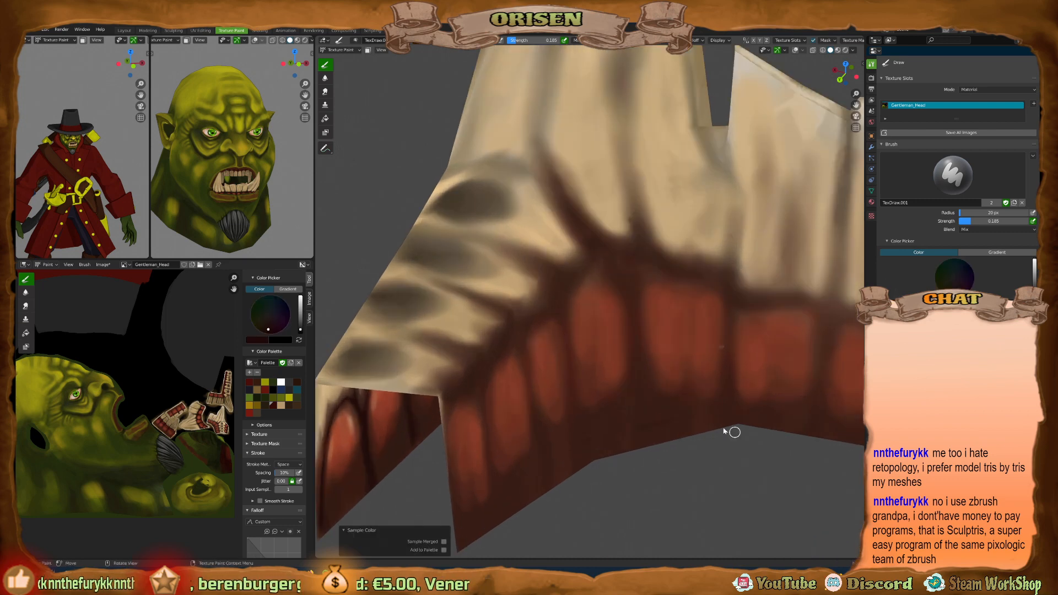
key(bracketright)
key(bracketright)
middle_drag(607, 342, 614, 296)
shift+middle_drag(627, 371, 579, 352)
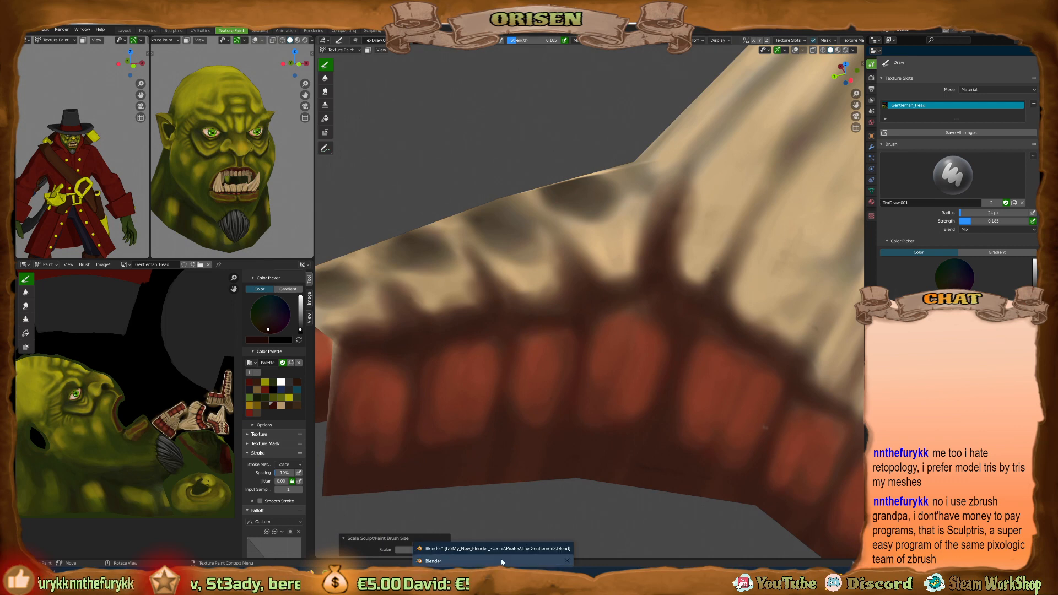
Bring up the Navigation preferences for a check and return to the texture painting.
click(501, 561)
click(676, 145)
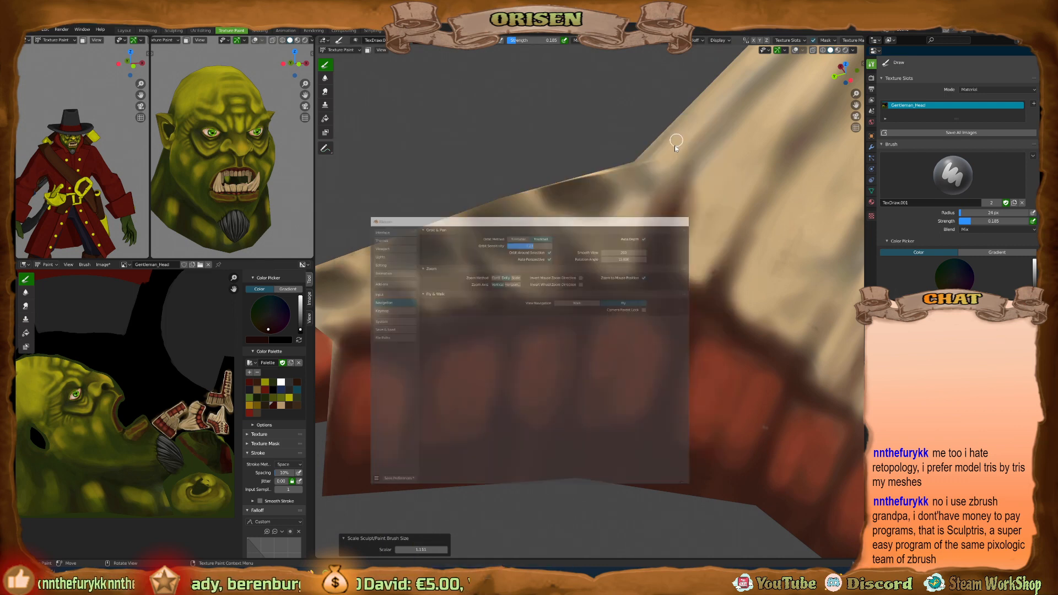
Paint dark dividing lines between the inner gum segments, raising the brush strength to 0.277.
middle_drag(576, 428, 569, 407)
drag(569, 406, 562, 452)
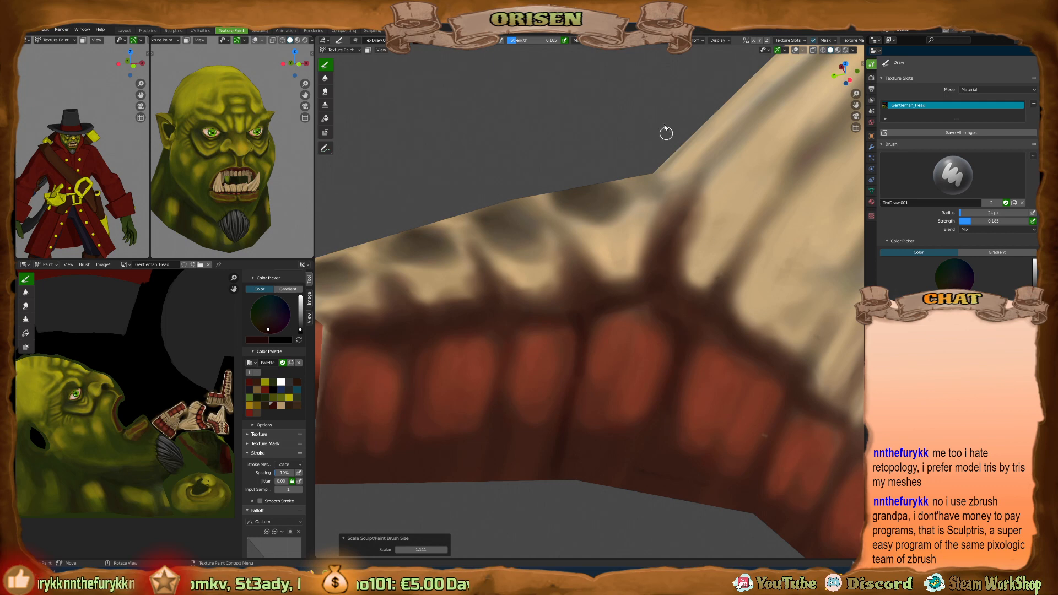
drag(524, 42, 536, 41)
middle_drag(592, 308, 563, 319)
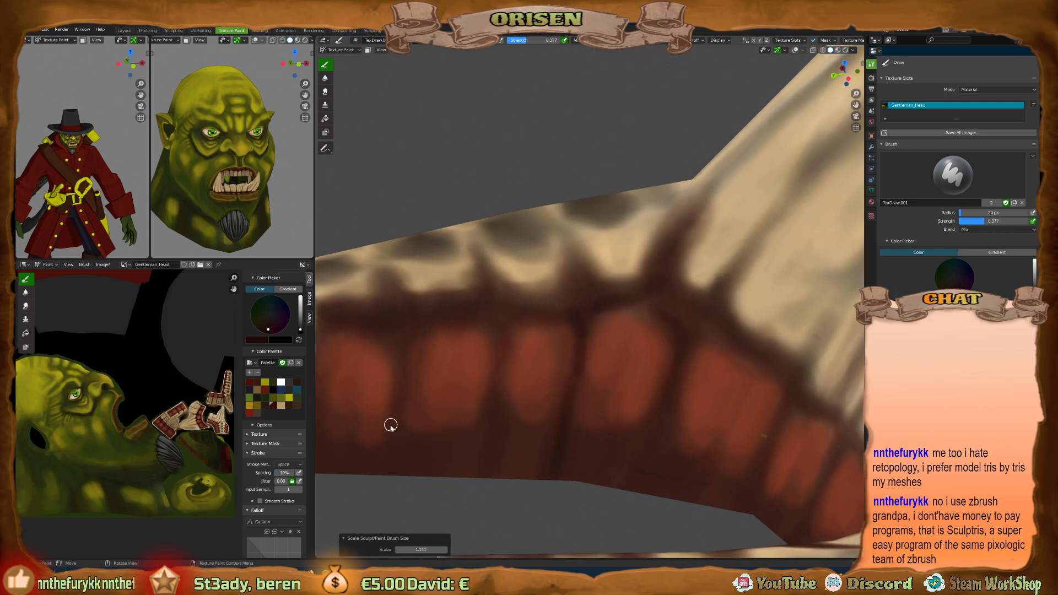
middle_drag(404, 465, 403, 381)
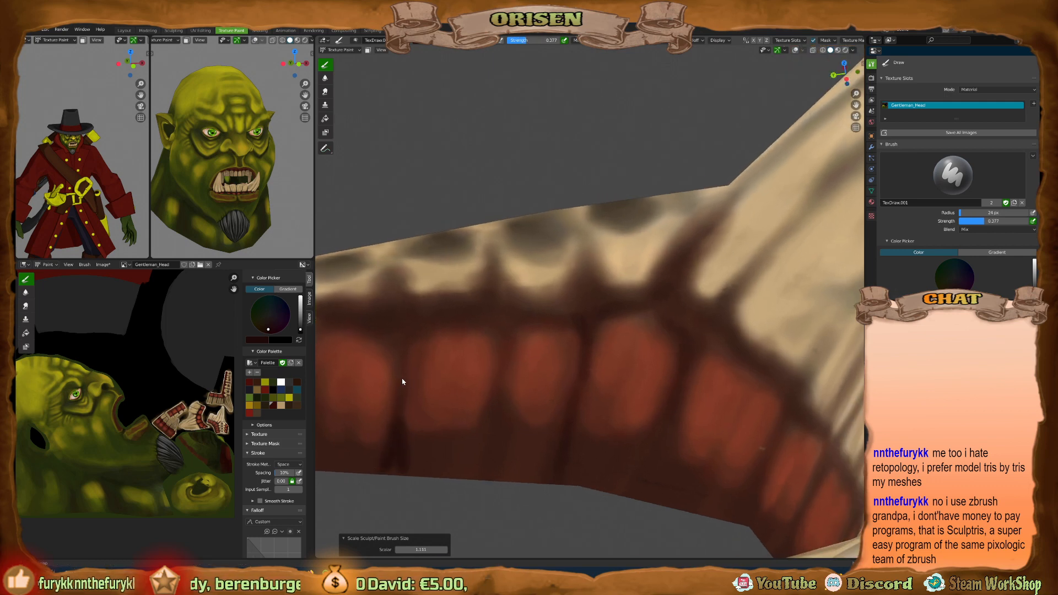
shift+middle_drag(633, 366, 714, 396)
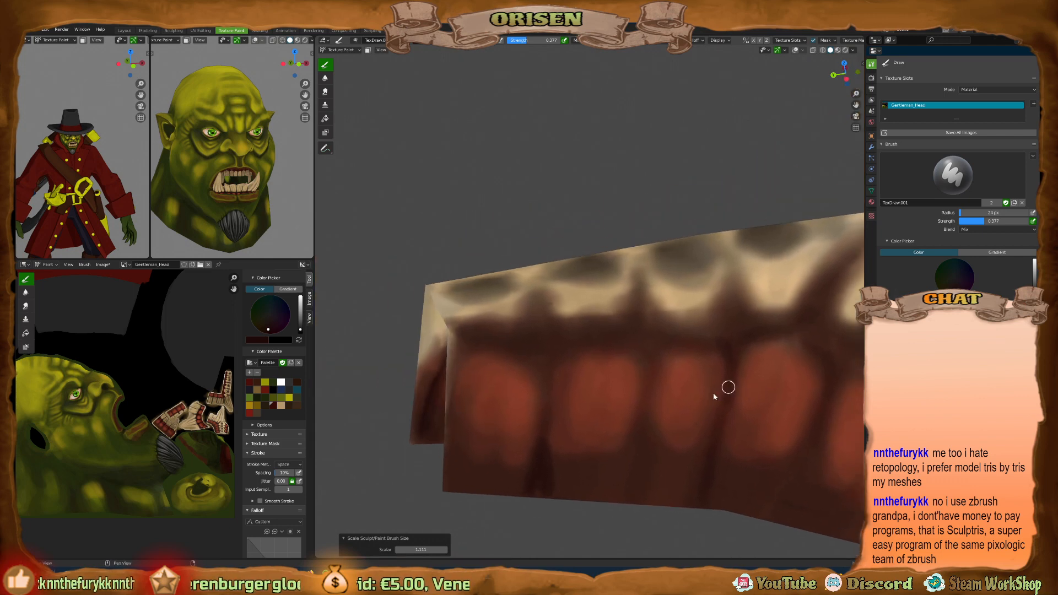
Outline the rearmost inner gum segments with dark brown arches and extend the dividing lines to the gum's lower edge.
middle_drag(522, 361, 500, 355)
mouse_move(500, 354)
mouse_down()
mouse_move(456, 376)
mouse_move(505, 349)
mouse_up()
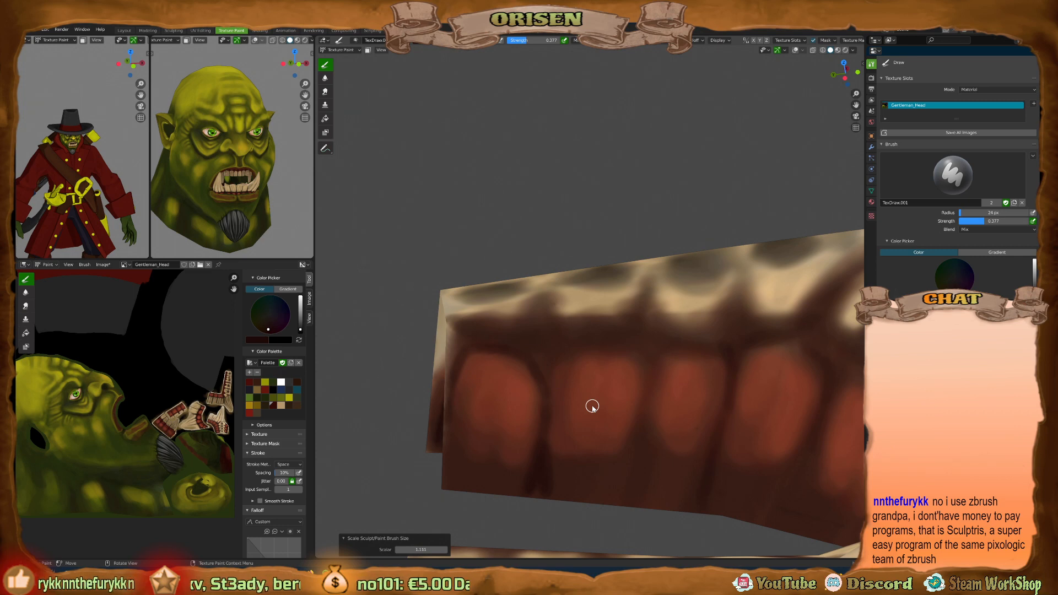
middle_drag(589, 405, 565, 404)
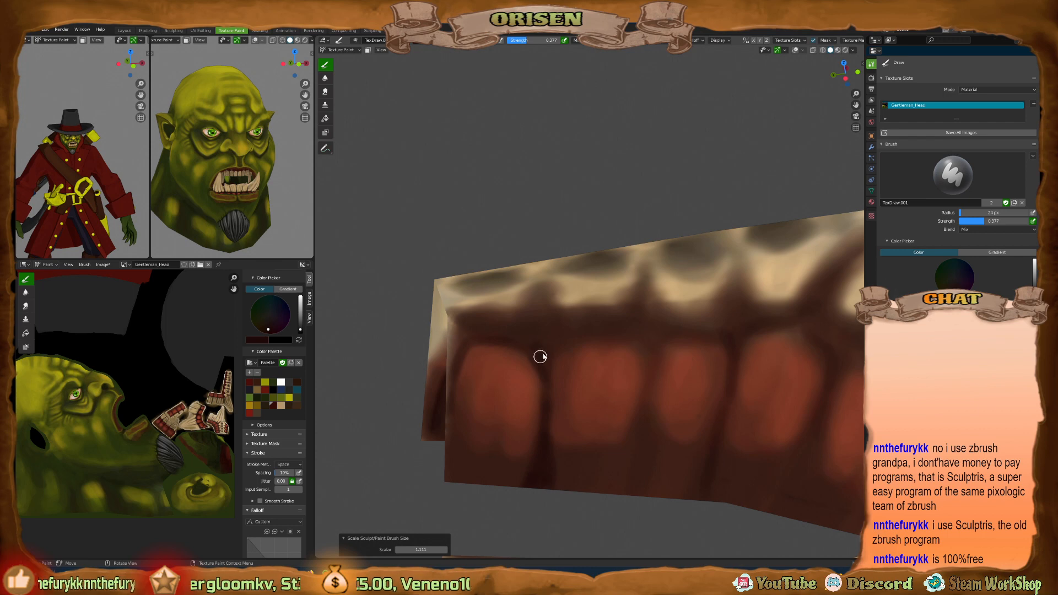
middle_drag(540, 357, 546, 353)
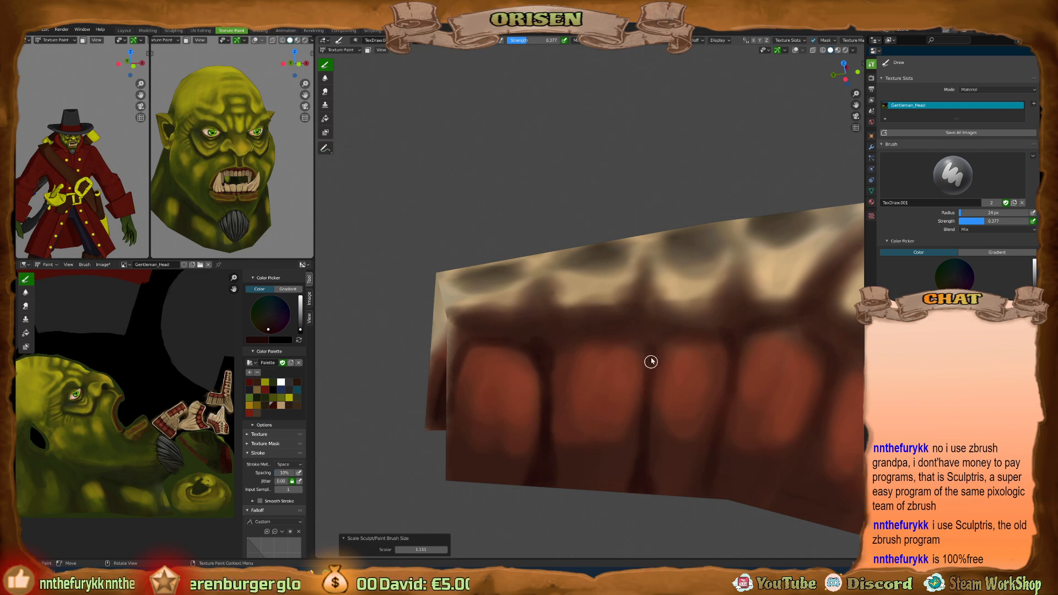
middle_drag(656, 326, 652, 345)
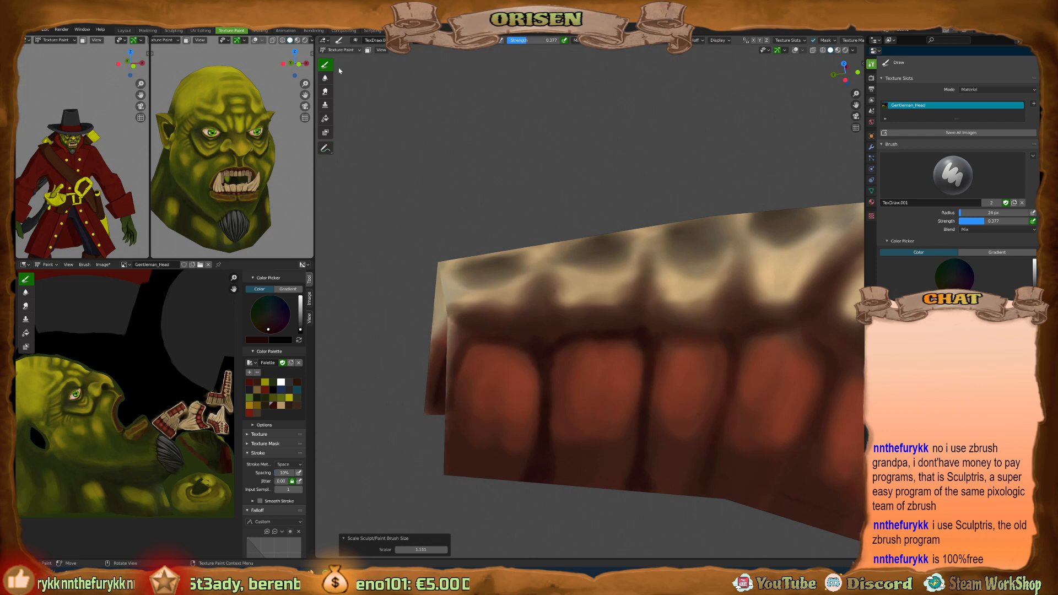
Switch to the Sculpting workspace and return to the Texture Paint workspace.
click(173, 31)
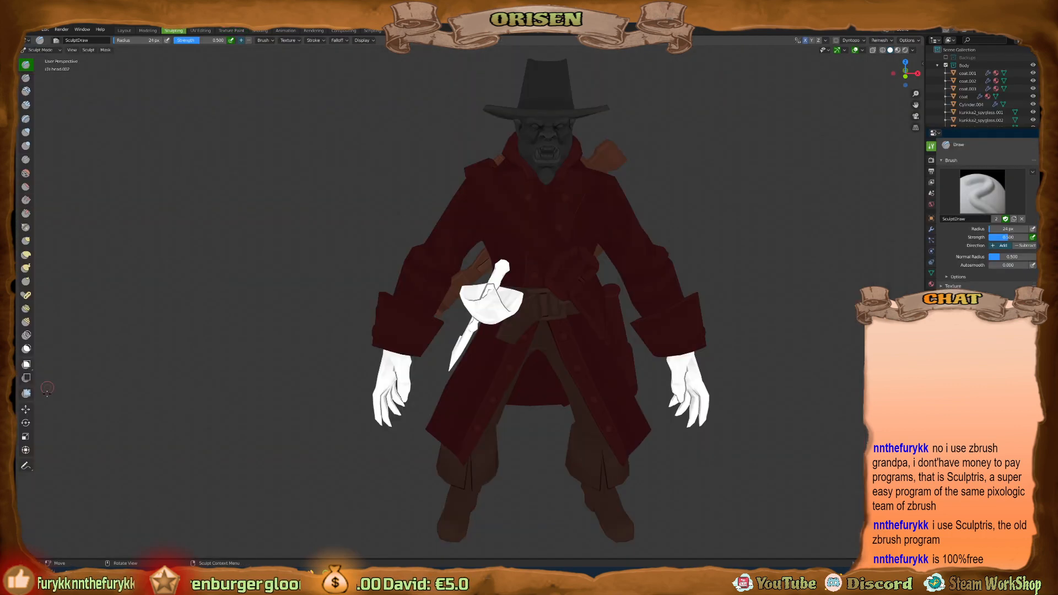
click(220, 31)
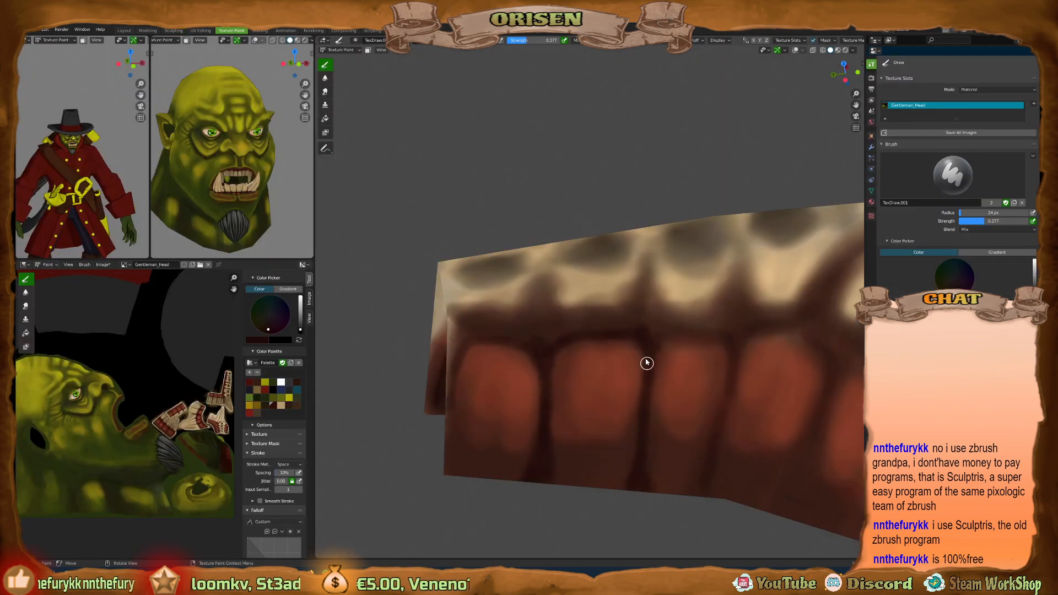
Darken the outlines along the outer edge of the rearmost gum segment and above the neighbouring inner segments.
middle_drag(664, 317, 682, 308)
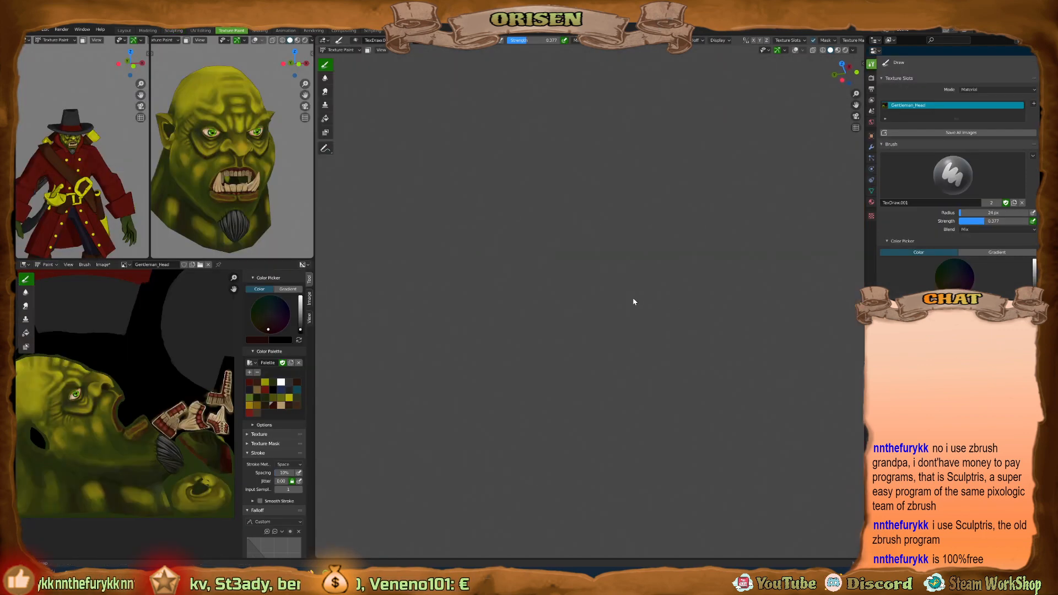
middle_drag(659, 415, 673, 271)
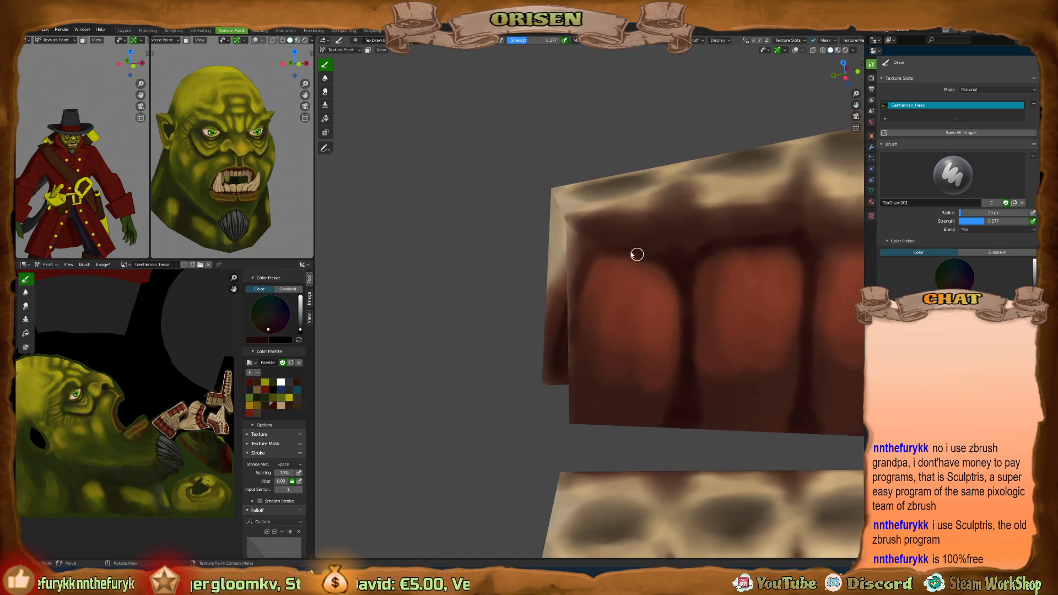
middle_drag(581, 328, 687, 314)
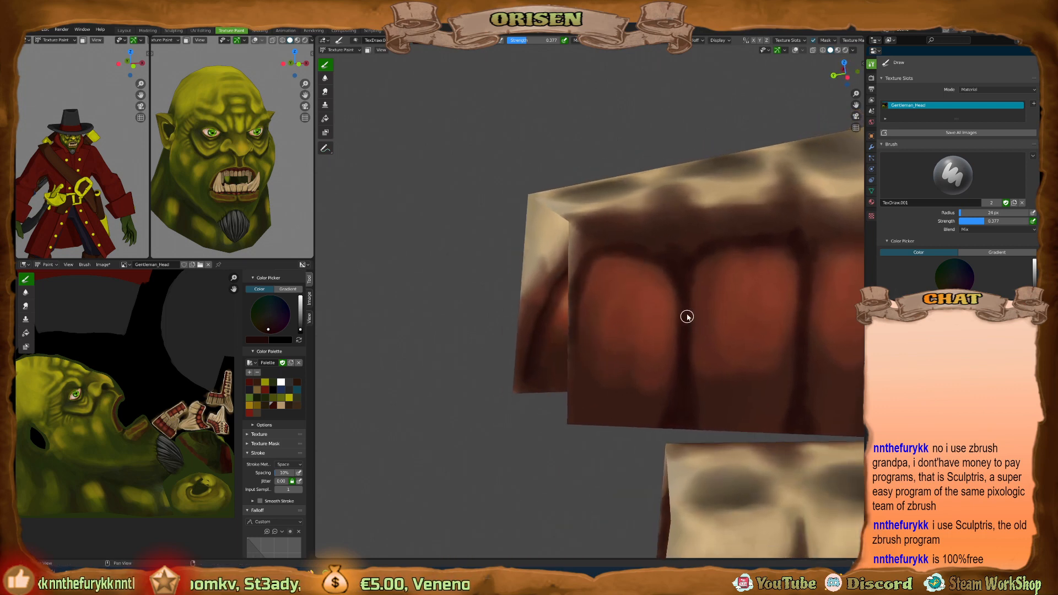
middle_drag(684, 278, 636, 299)
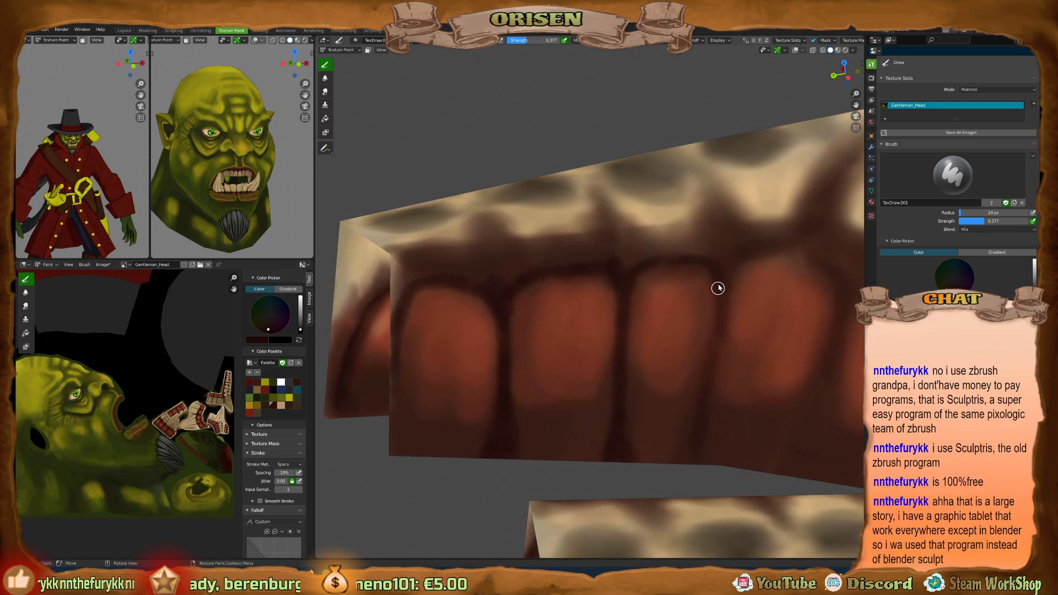
middle_drag(684, 469, 710, 415)
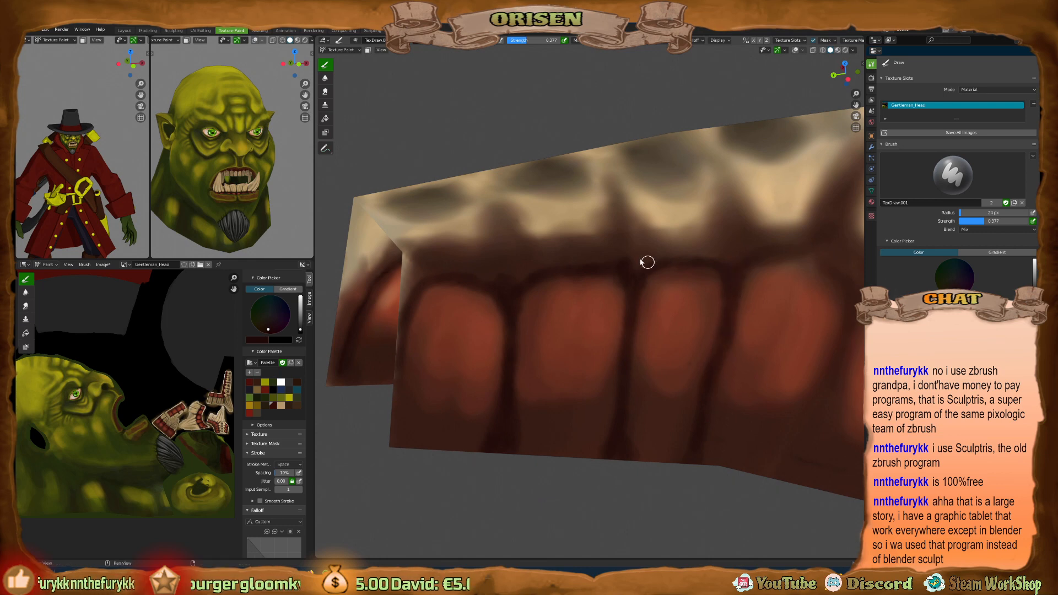
middle_drag(641, 261, 612, 269)
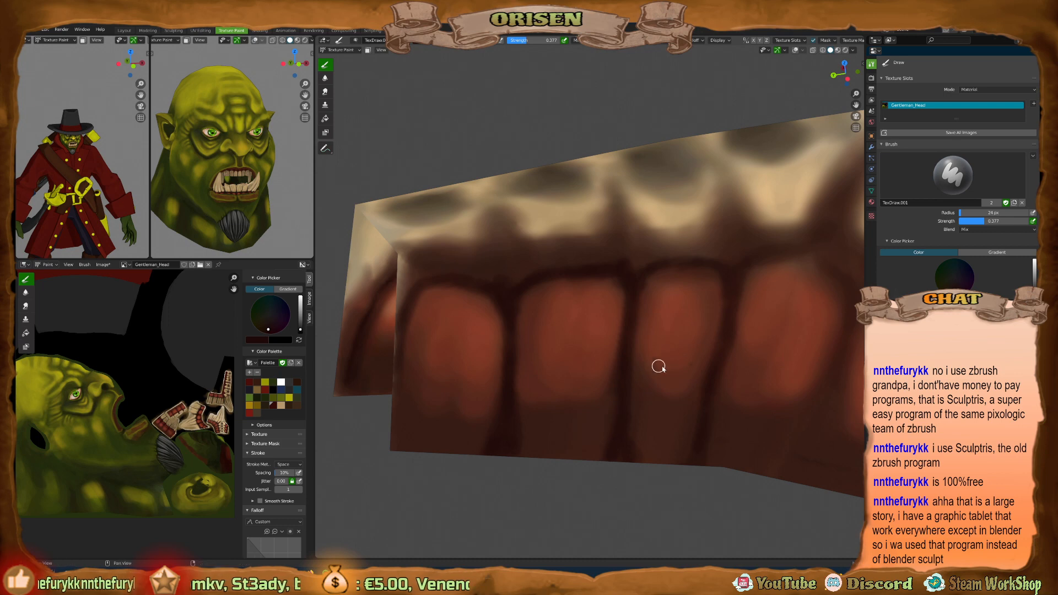
Outline the inner gum segments below the tusk in dark brown and deepen the creases between the teeth above them.
middle_drag(658, 366, 573, 305)
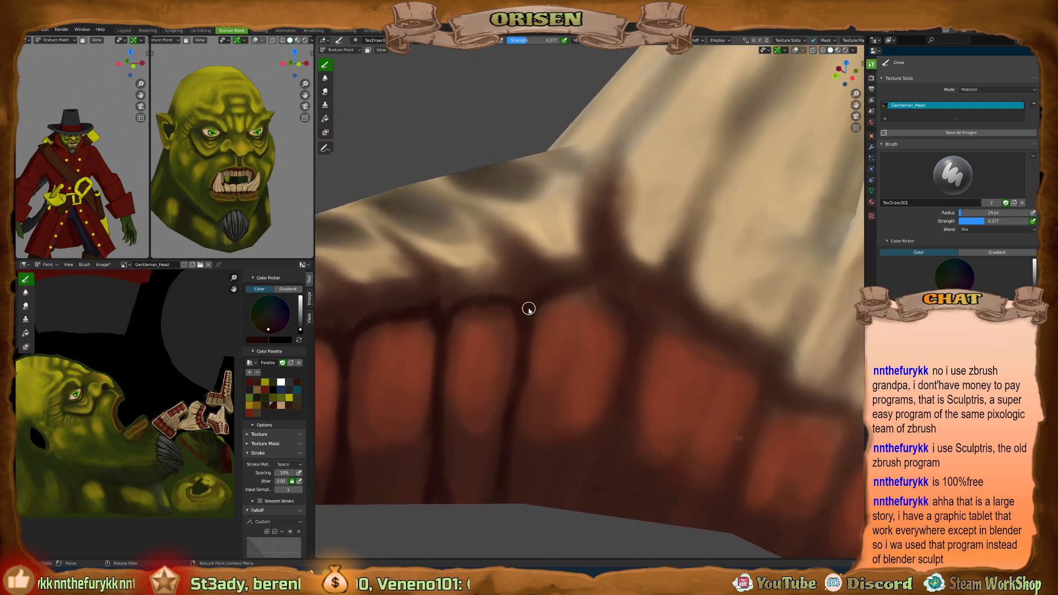
mouse_move(628, 358)
middle_down()
mouse_move(623, 346)
mouse_move(628, 426)
middle_up()
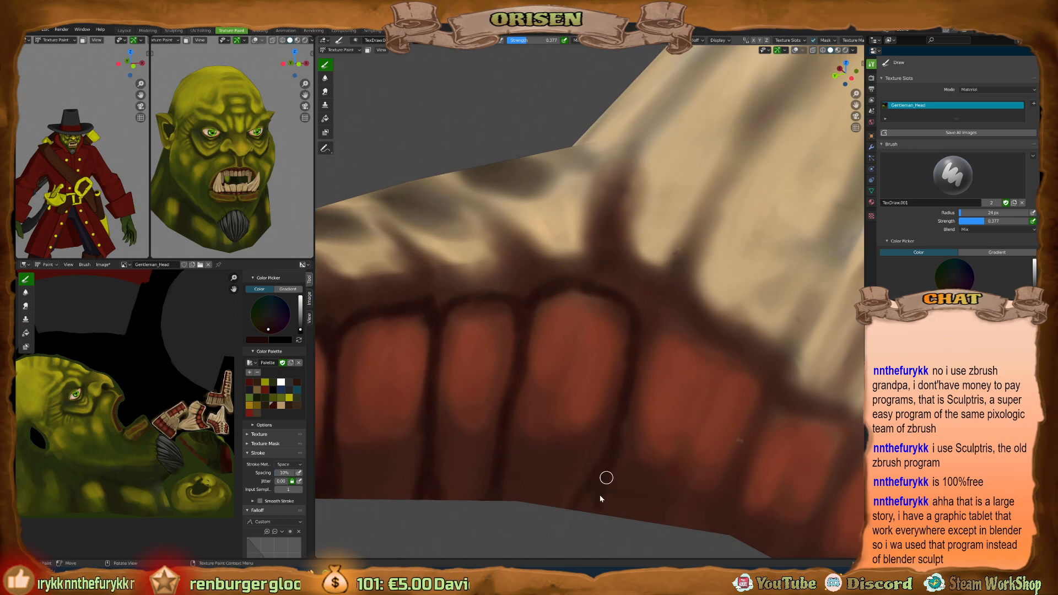
middle_drag(590, 497, 579, 451)
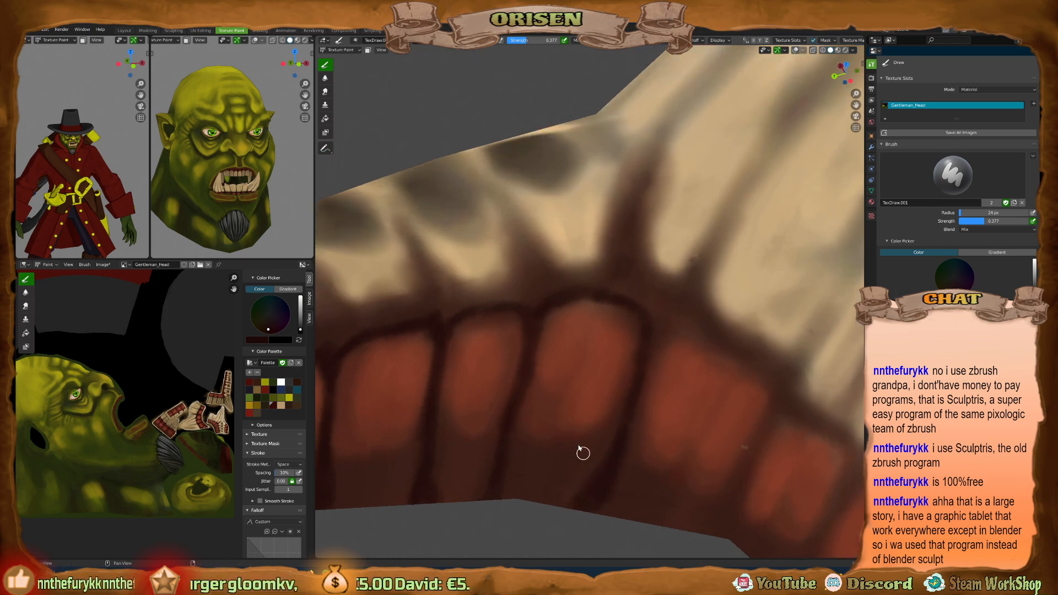
middle_drag(509, 441, 678, 309)
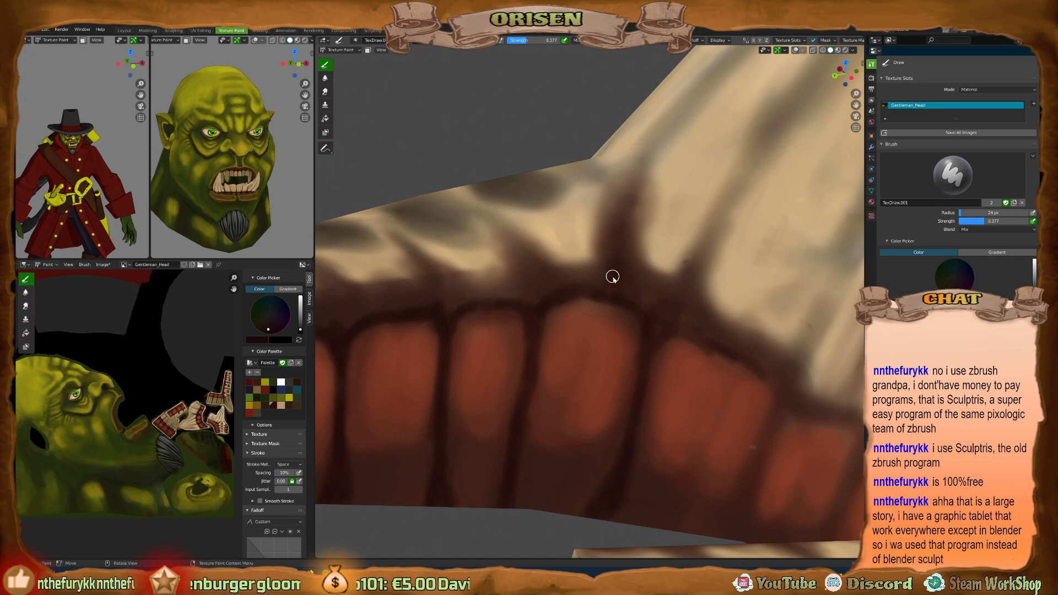
drag(531, 252, 547, 285)
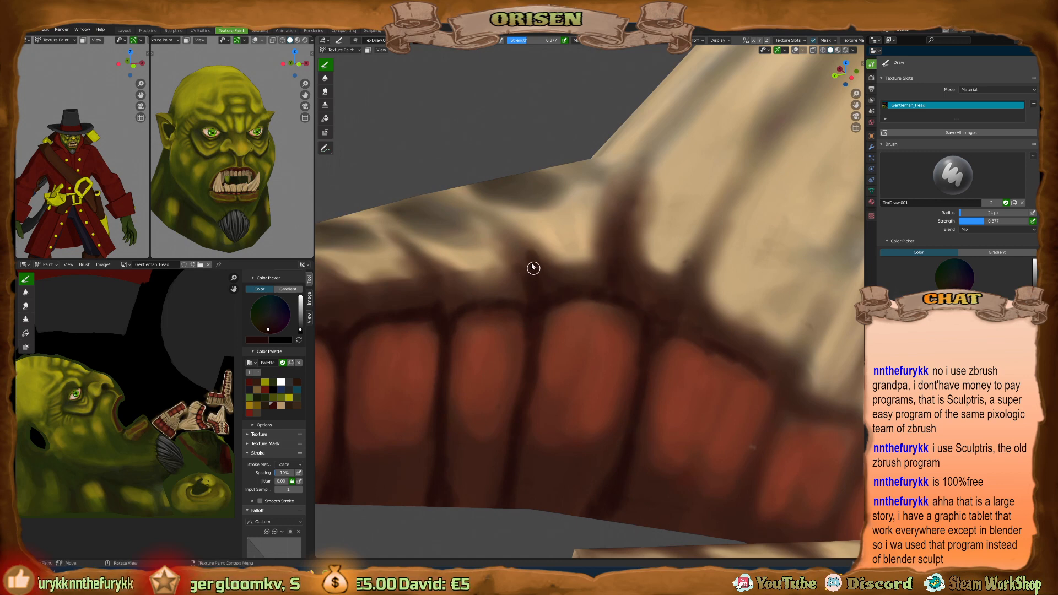
mouse_move(660, 292)
middle_down()
mouse_move(637, 354)
mouse_move(774, 378)
mouse_move(633, 321)
mouse_move(739, 293)
mouse_move(552, 365)
mouse_move(619, 335)
mouse_move(708, 376)
mouse_move(688, 359)
middle_up()
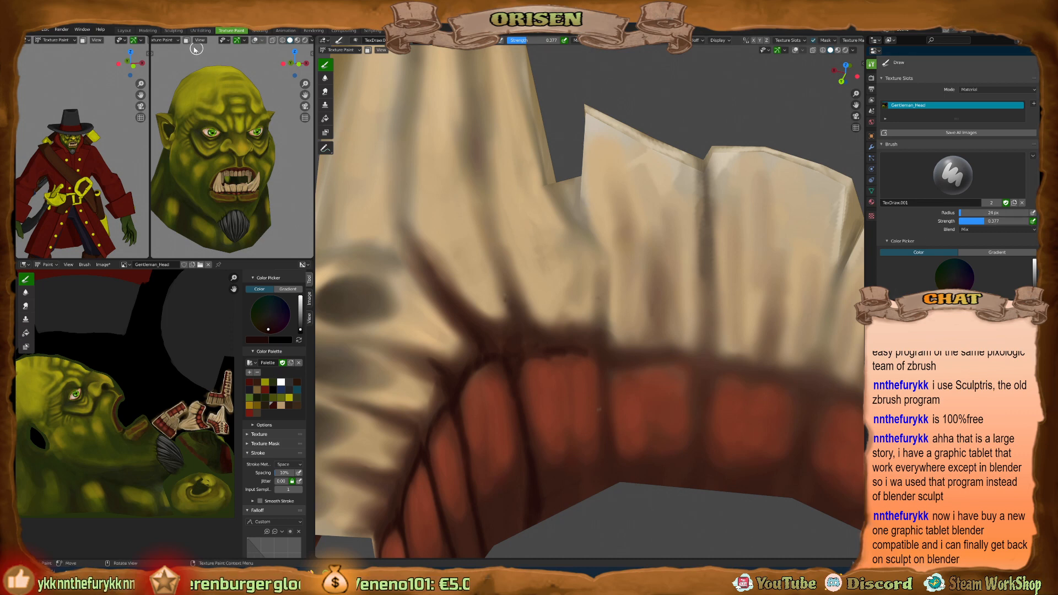
Bring up the Preferences window, inspect the Tablet API choices in the Input settings, and minimize the window.
mouse_move(499, 575)
click(474, 560)
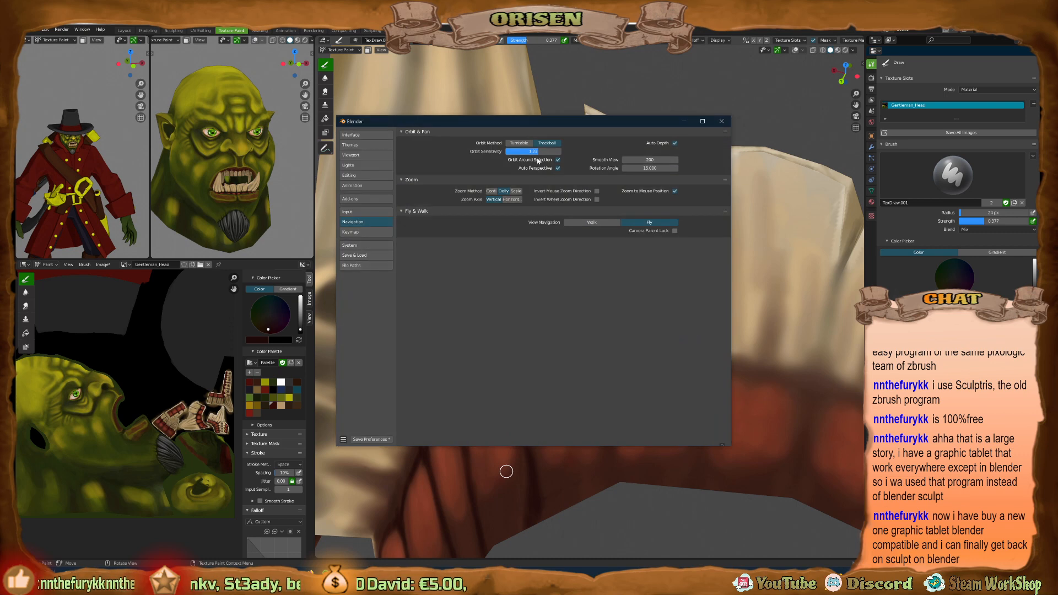
click(377, 214)
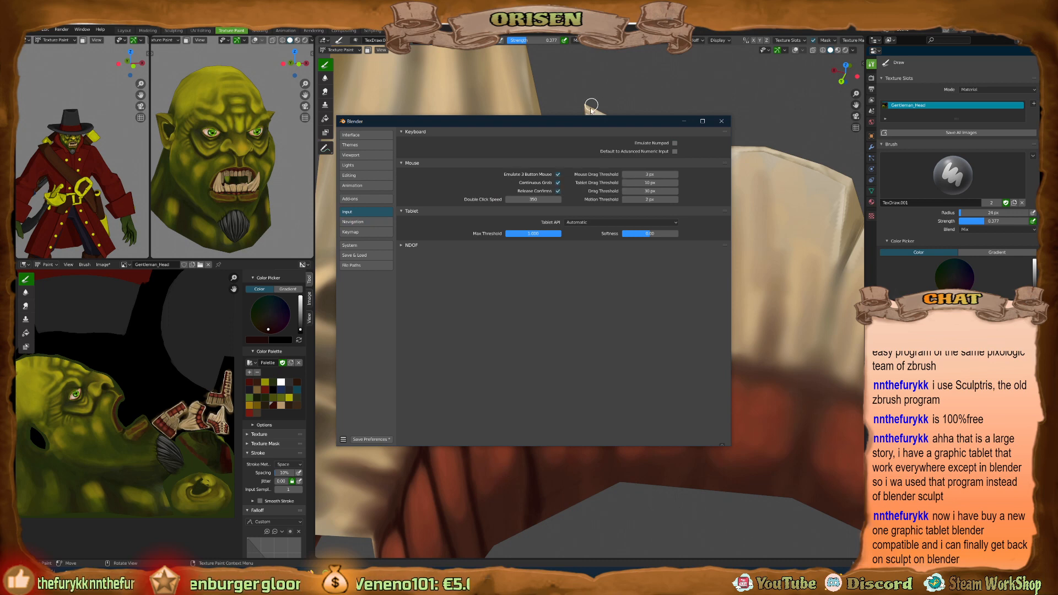
drag(586, 120, 583, 111)
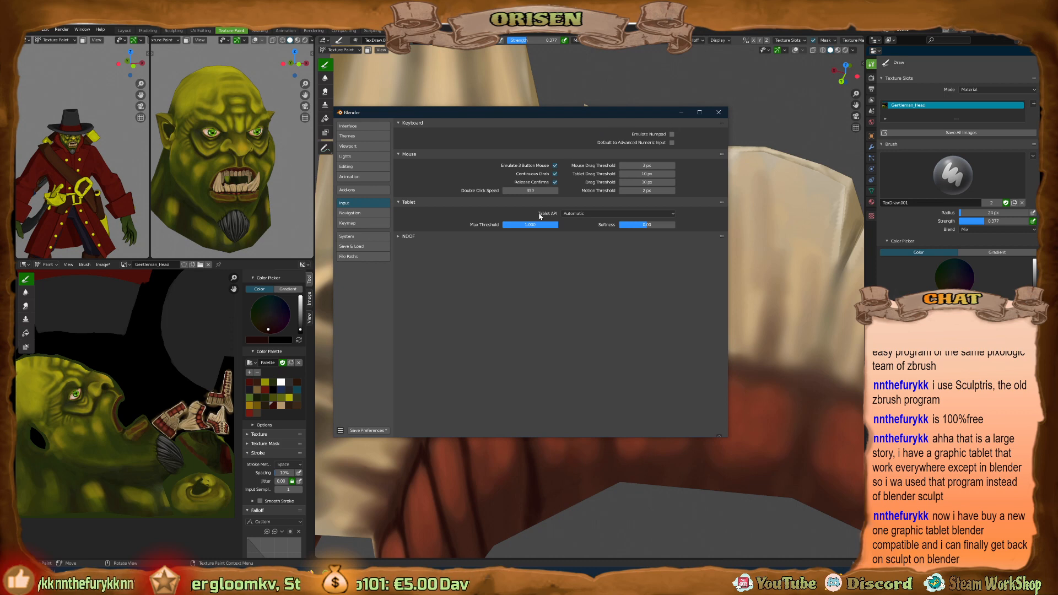
click(574, 214)
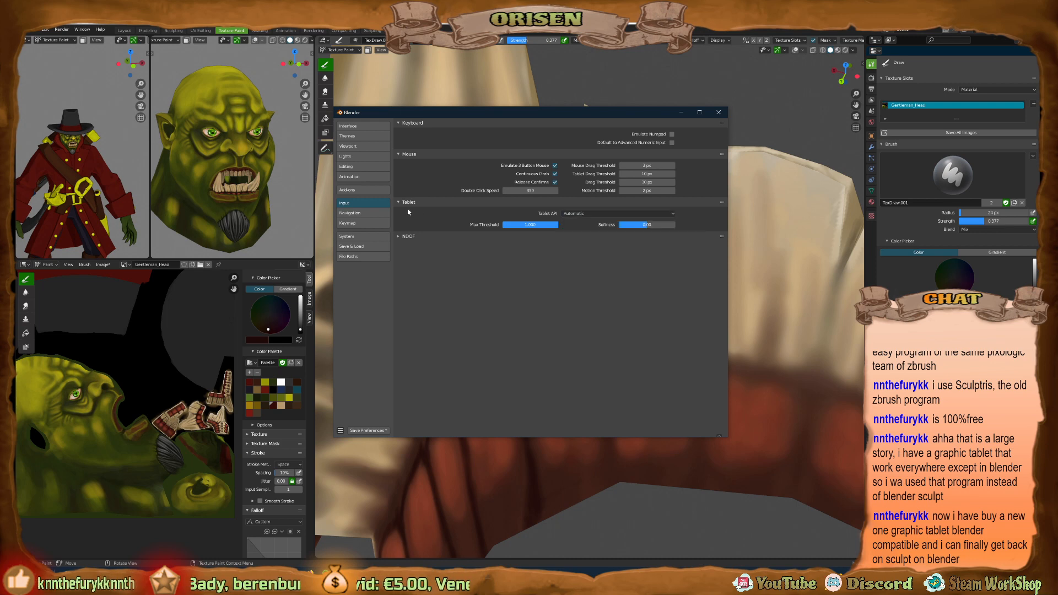
click(682, 113)
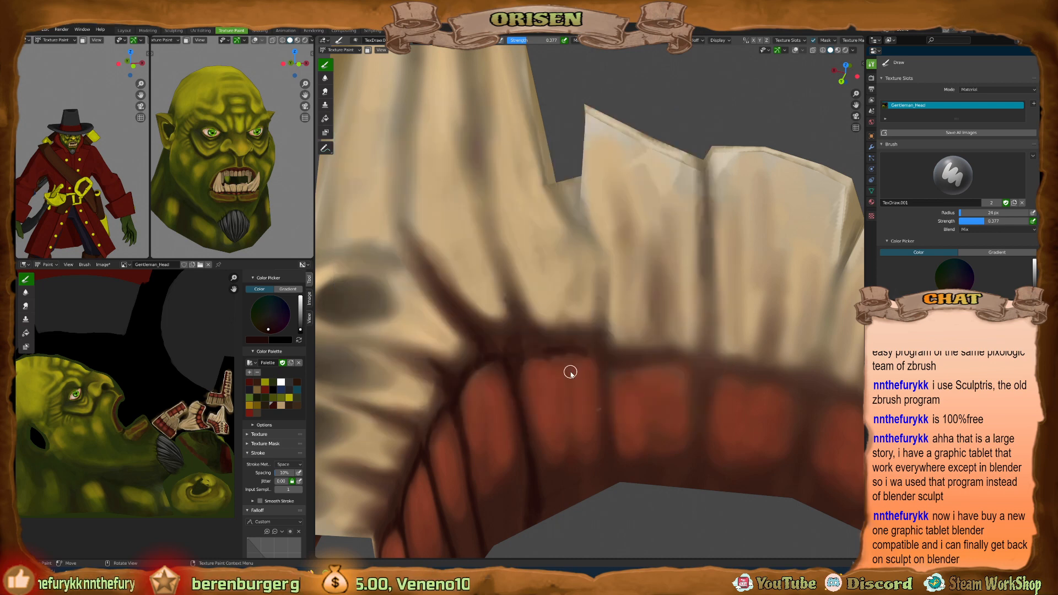
Paint dark brown dividing lines beside the tusk's gum segment and outline the neighbouring inner segment with an arch.
middle_drag(671, 396, 643, 371)
mouse_move(623, 386)
mouse_down()
mouse_move(630, 462)
mouse_move(618, 499)
mouse_up()
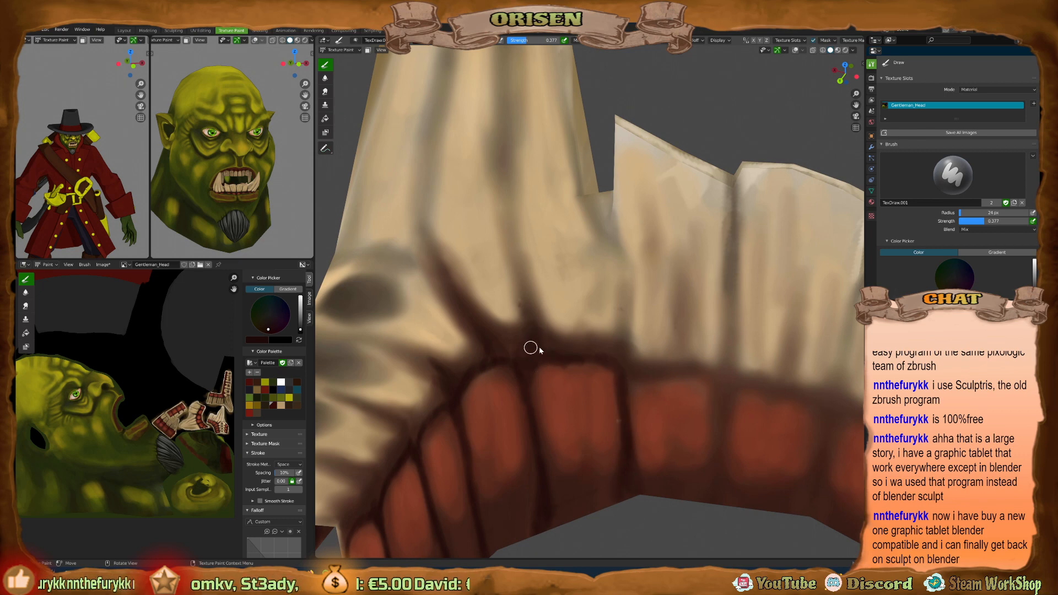
mouse_move(652, 388)
mouse_down()
mouse_move(640, 371)
mouse_move(720, 396)
mouse_move(715, 493)
mouse_up()
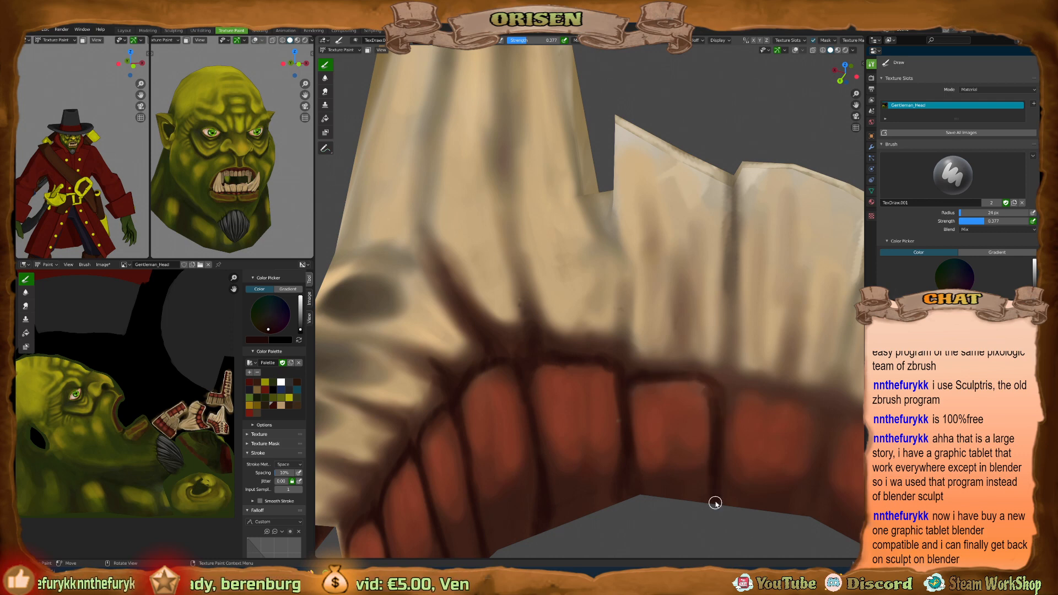
middle_drag(723, 402, 756, 397)
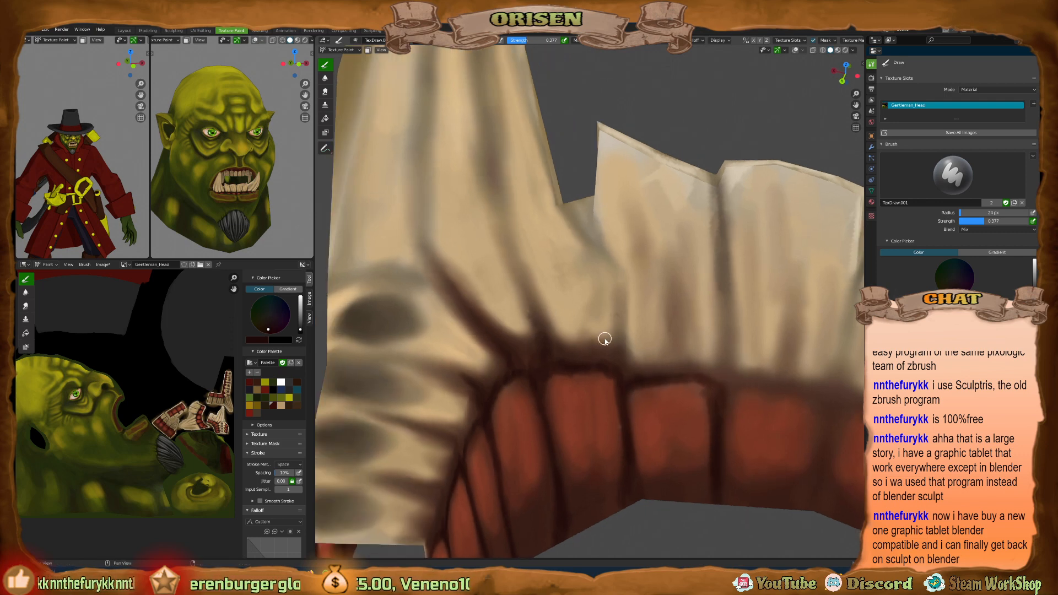
Outline the remaining inner gum segments below the front teeth with dark brown arches and dividing lines.
mouse_move(605, 341)
middle_down()
mouse_move(455, 354)
mouse_move(572, 359)
middle_up()
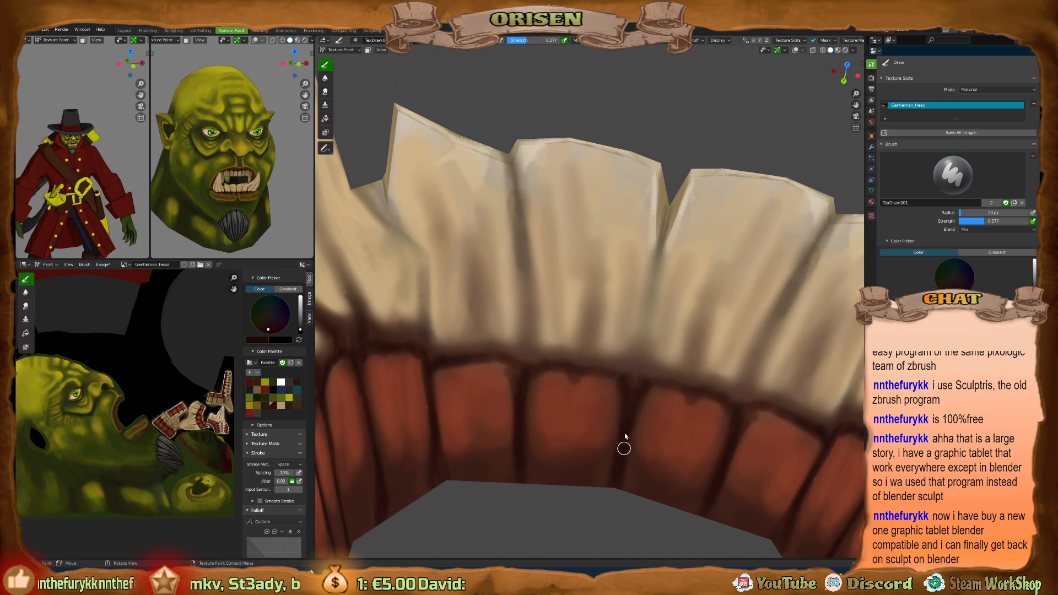
mouse_move(523, 376)
middle_down()
mouse_move(557, 350)
mouse_move(495, 374)
middle_up()
middle_drag(440, 442, 430, 439)
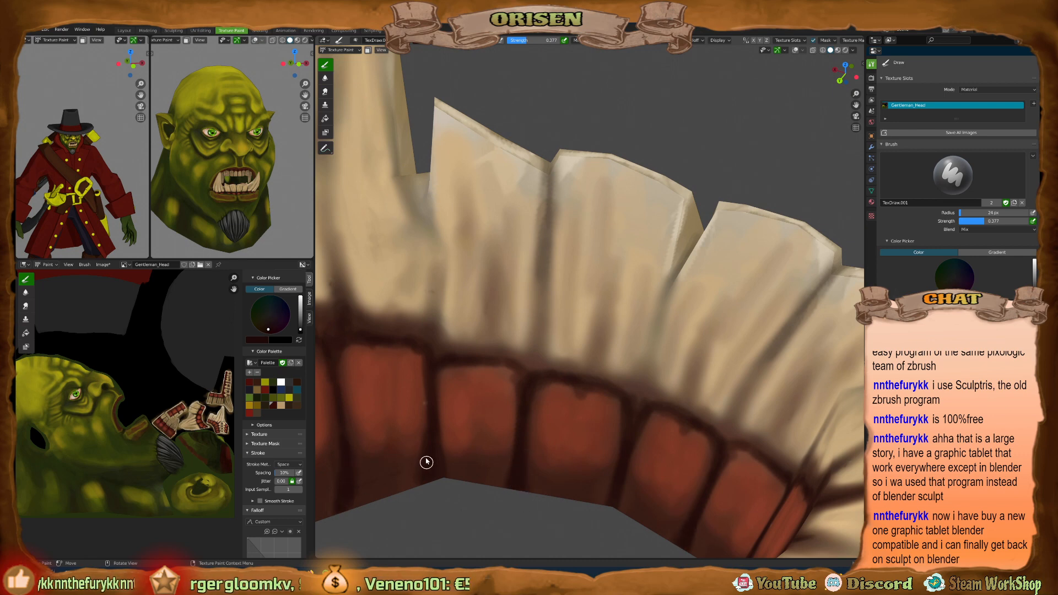
mouse_move(435, 467)
middle_down()
mouse_move(465, 397)
mouse_move(534, 371)
mouse_move(568, 396)
middle_up()
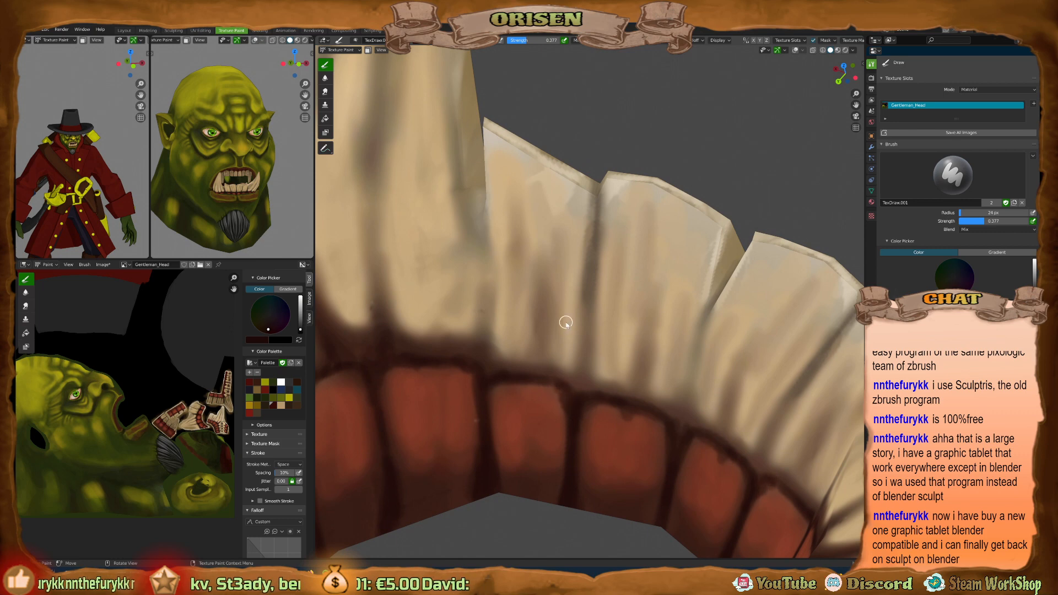
Darken the lower part and dividing lines of the rearmost inner gum segments with a slightly resized dark brown brush.
scroll(566, 324, down, 5)
scroll(593, 345, up, 3)
middle_drag(573, 335, 558, 338)
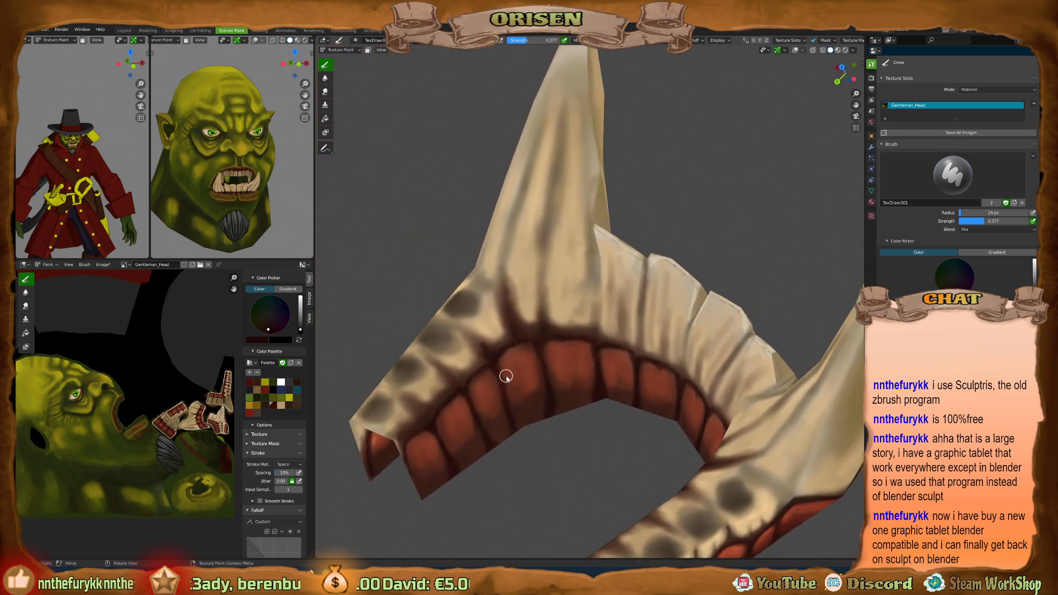
shift+middle_drag(505, 373, 593, 333)
scroll(593, 332, up, 2)
scroll(479, 375, up, 2)
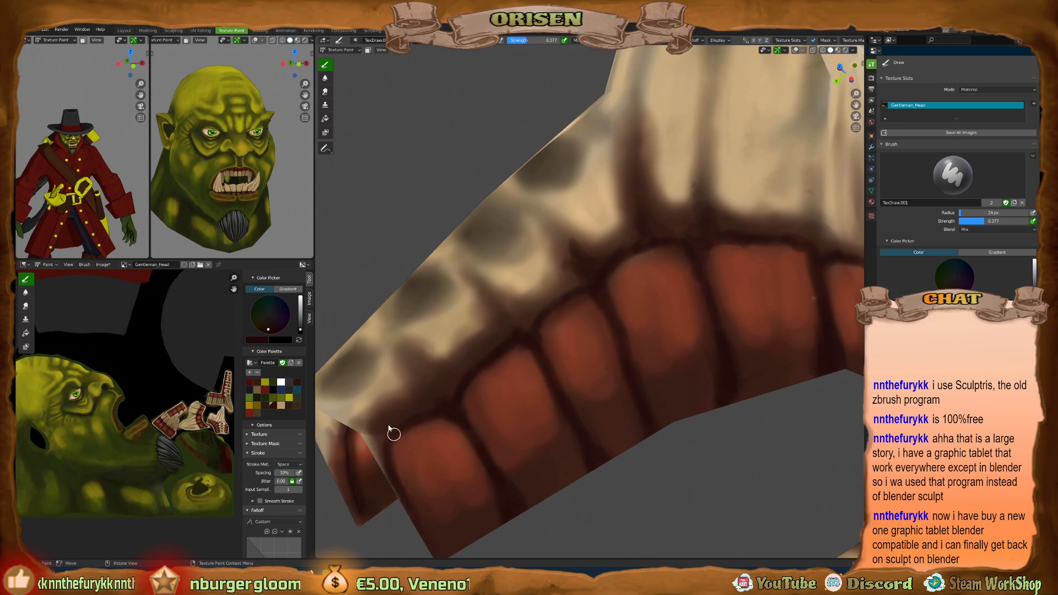
shift+middle_drag(543, 390, 583, 308)
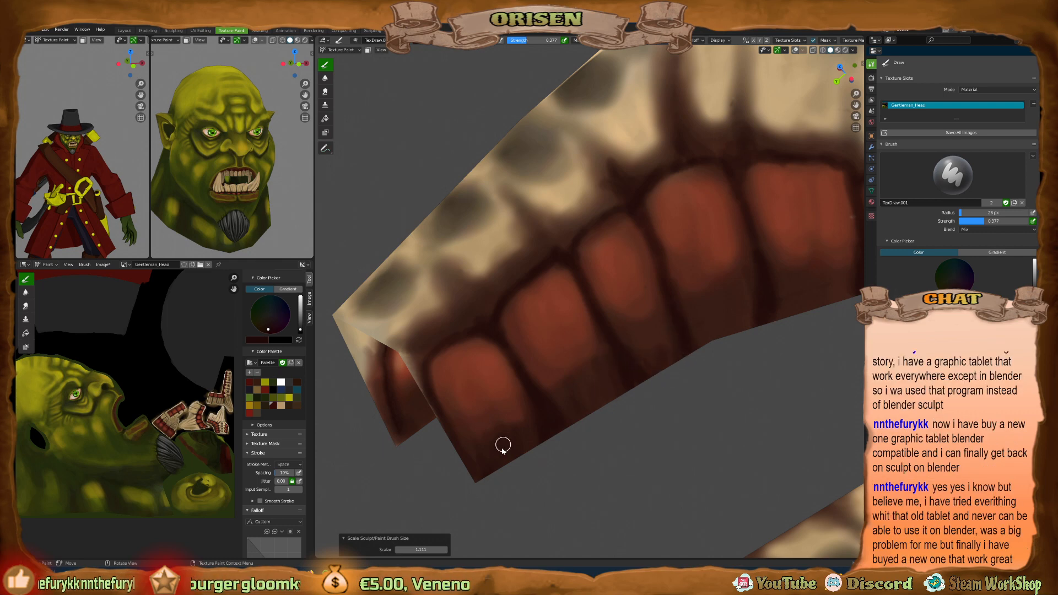
mouse_move(547, 449)
middle_down()
mouse_move(547, 408)
mouse_move(533, 385)
middle_up()
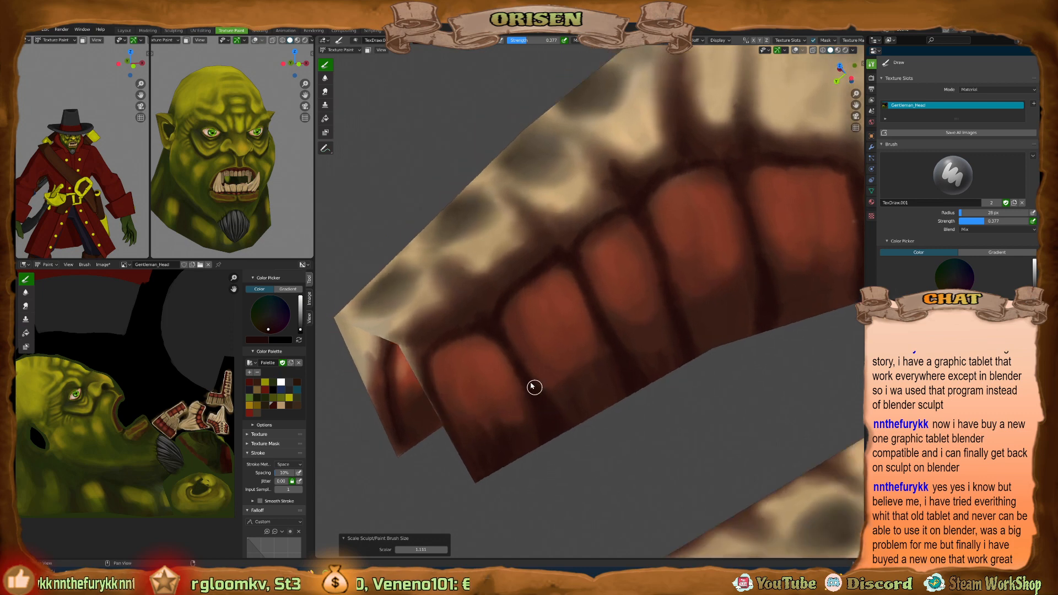
Switch to the Soften brush and blend the dark outlines around the rearmost inner gum segments.
right_click(447, 312)
click(447, 317)
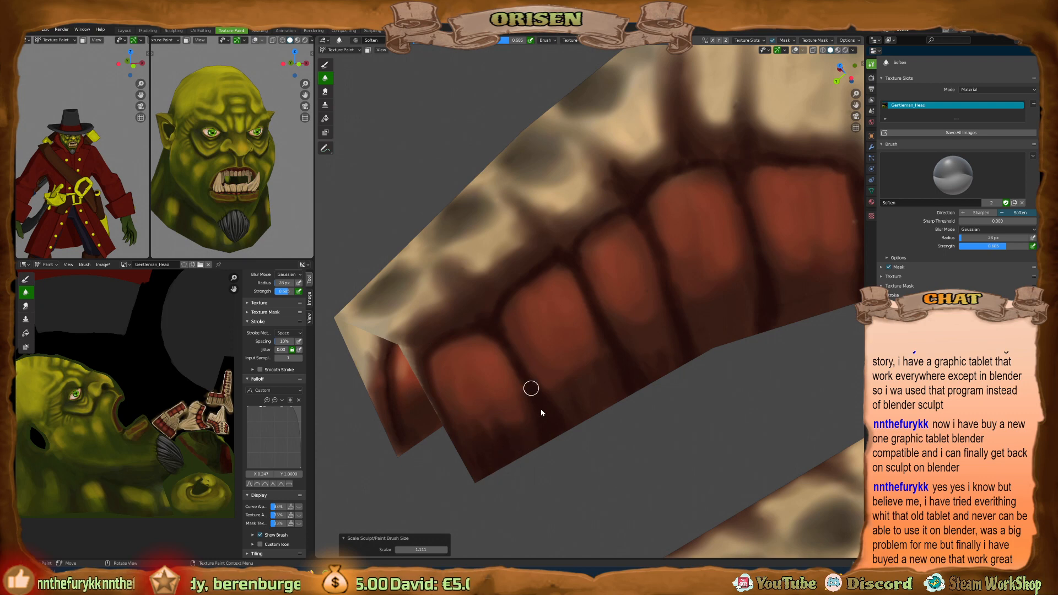
middle_drag(513, 302, 507, 314)
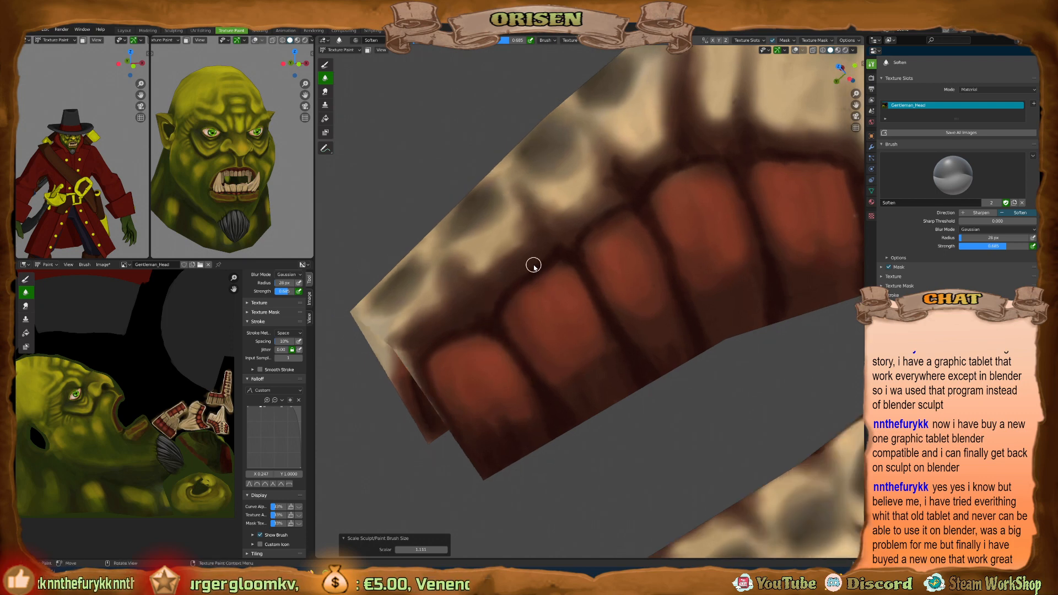
scroll(531, 265, up, 3)
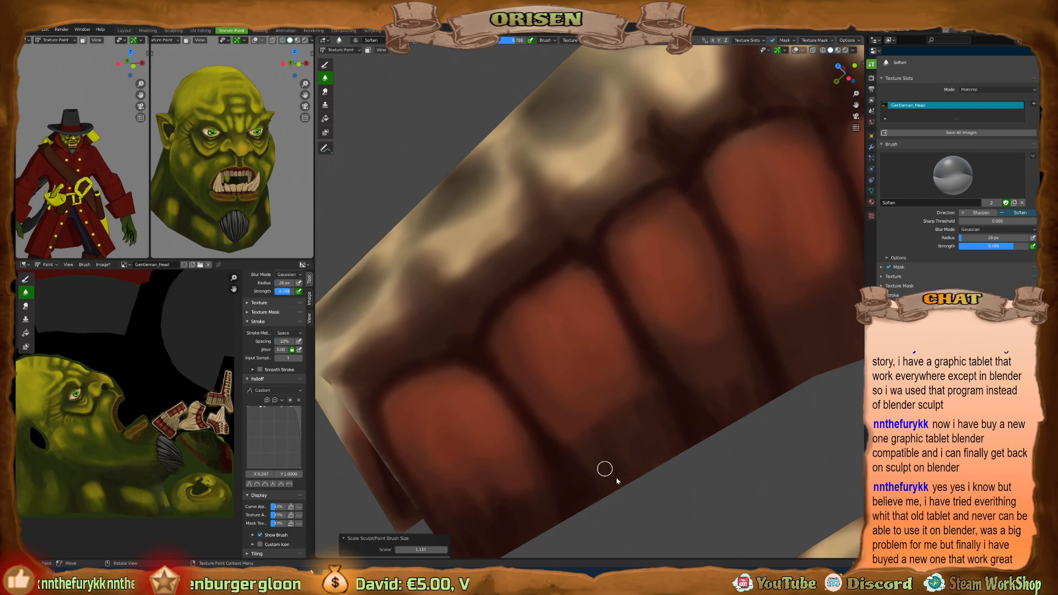
Enlarge the Soften brush to 34 px and smooth the transition between the rear teeth bases and the gum.
key(bracketright)
key(bracketright)
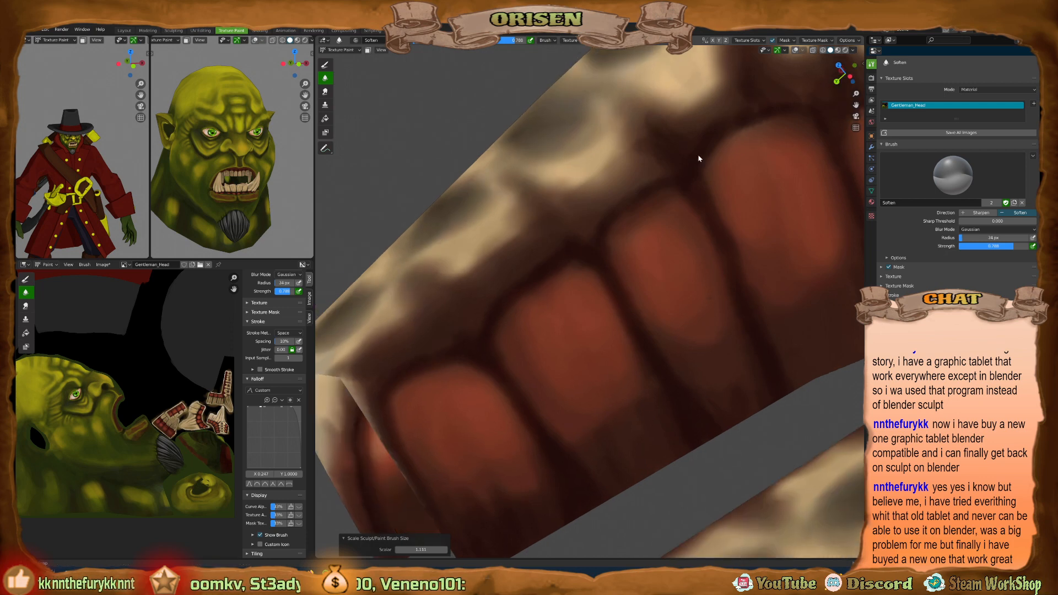
shift+middle_drag(673, 165, 688, 179)
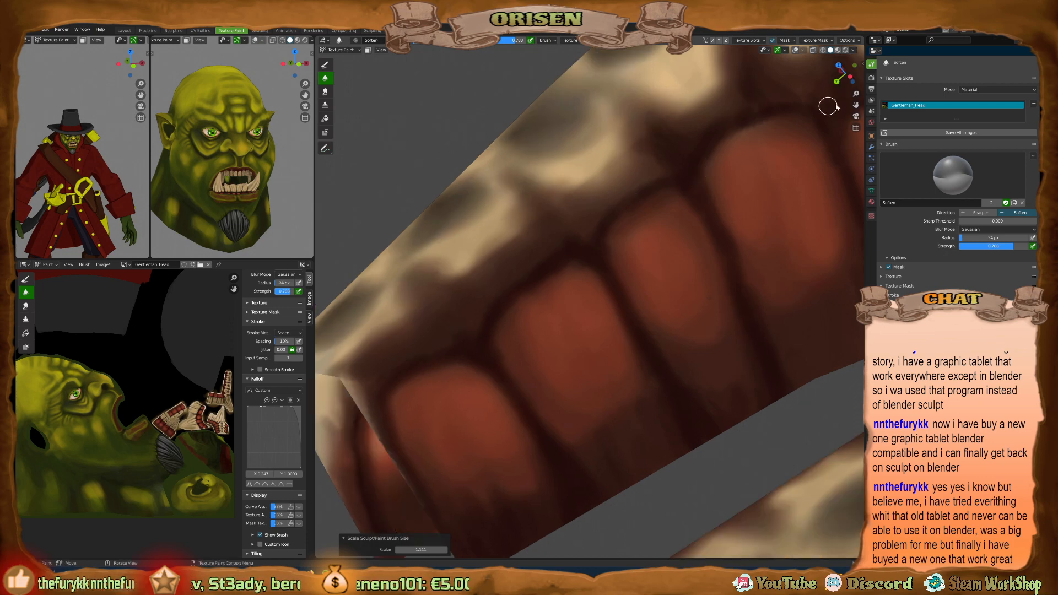
click(851, 51)
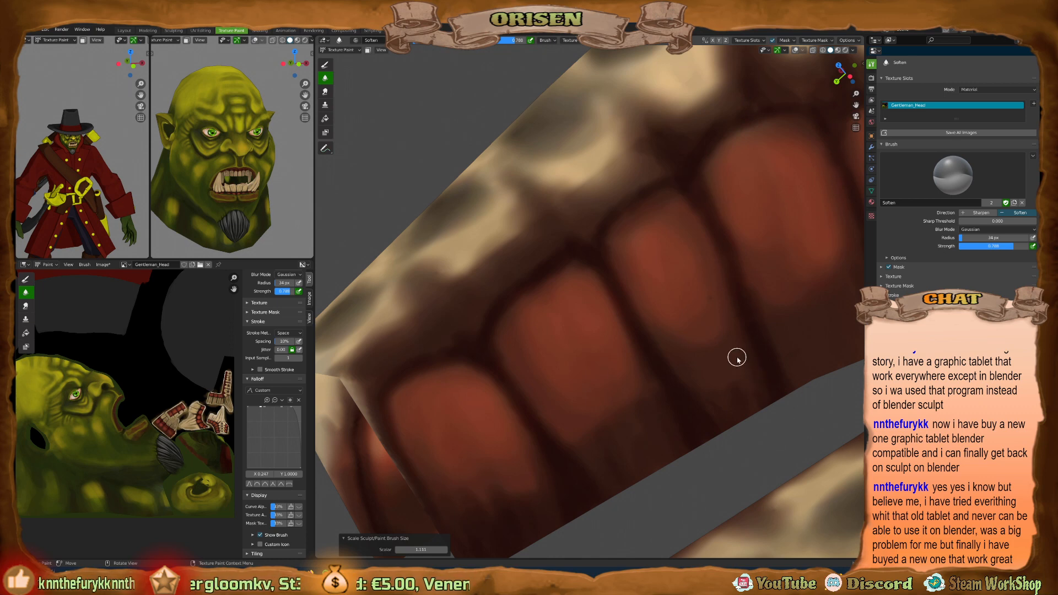
Soften the outlines and dark lower areas of the inner gum segments below the tusk.
middle_drag(737, 357, 531, 357)
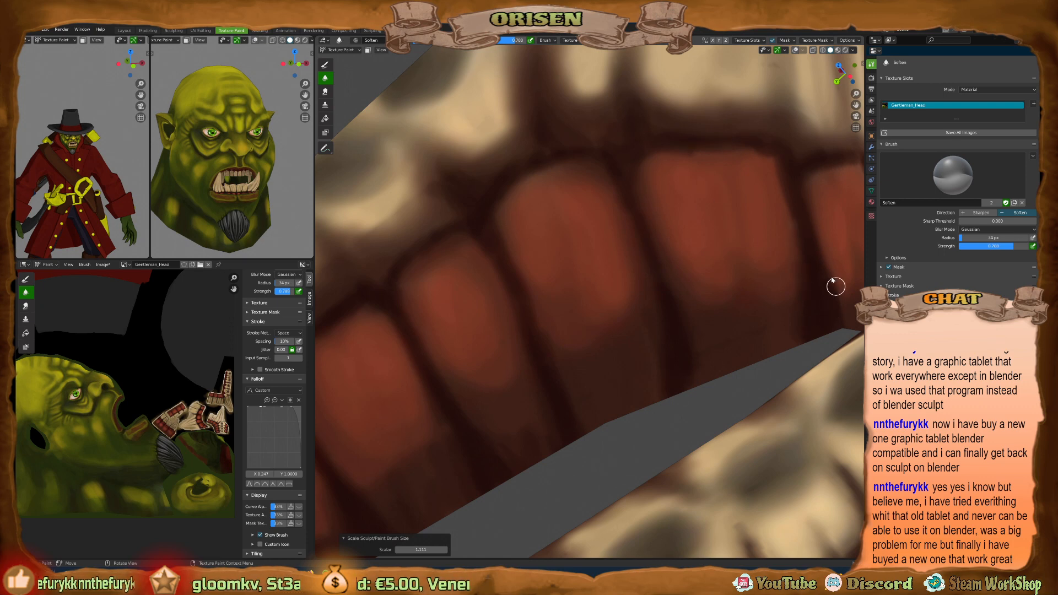
middle_drag(808, 279, 652, 336)
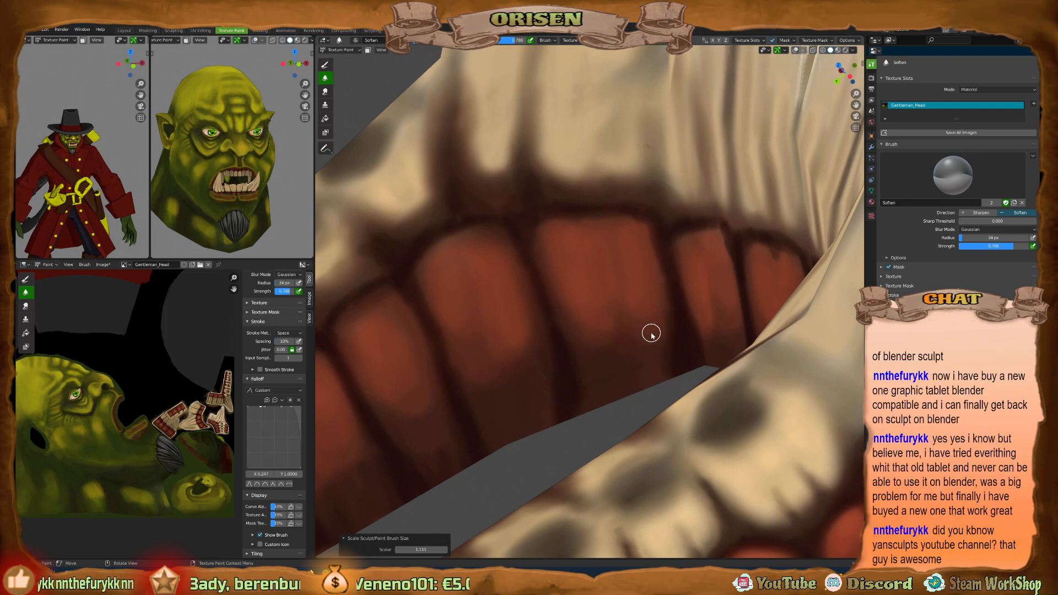
middle_drag(697, 270, 734, 275)
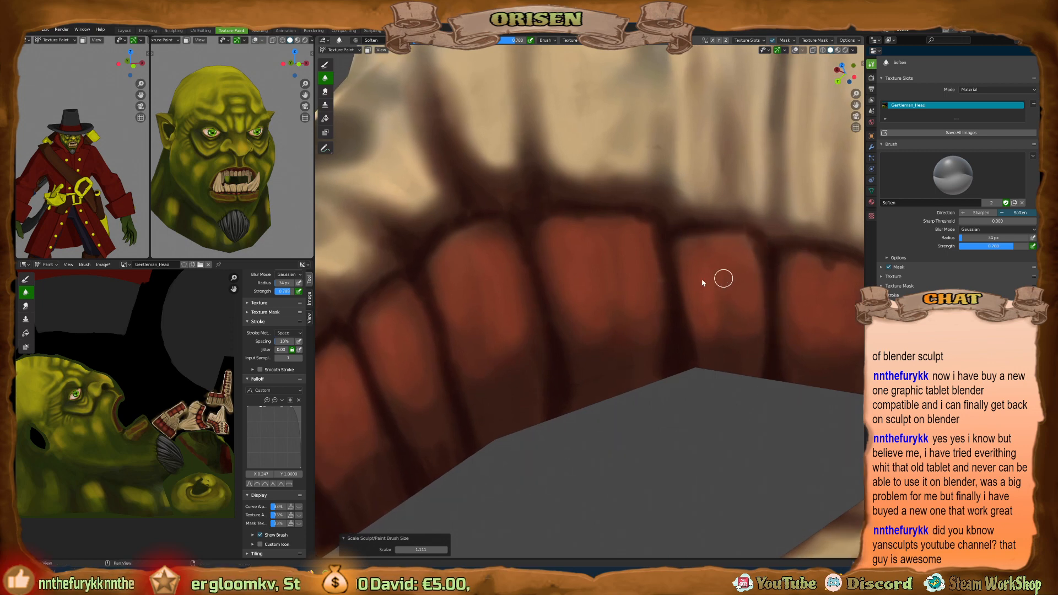
Soften the outlines of the inner gum segments below the front teeth and check the whole inner gum row.
middle_drag(495, 342, 520, 297)
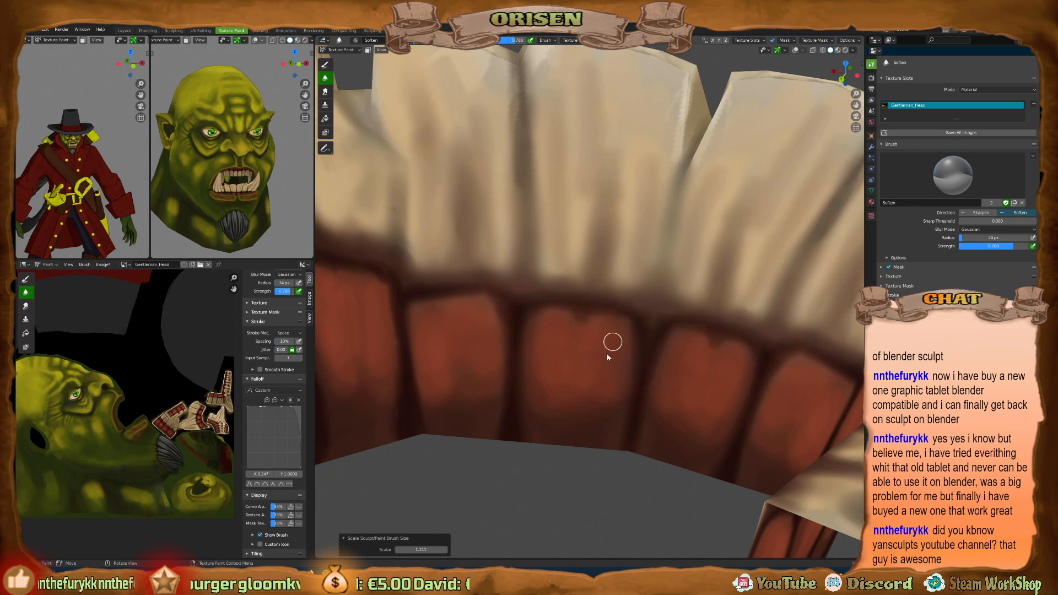
middle_drag(487, 373, 493, 297)
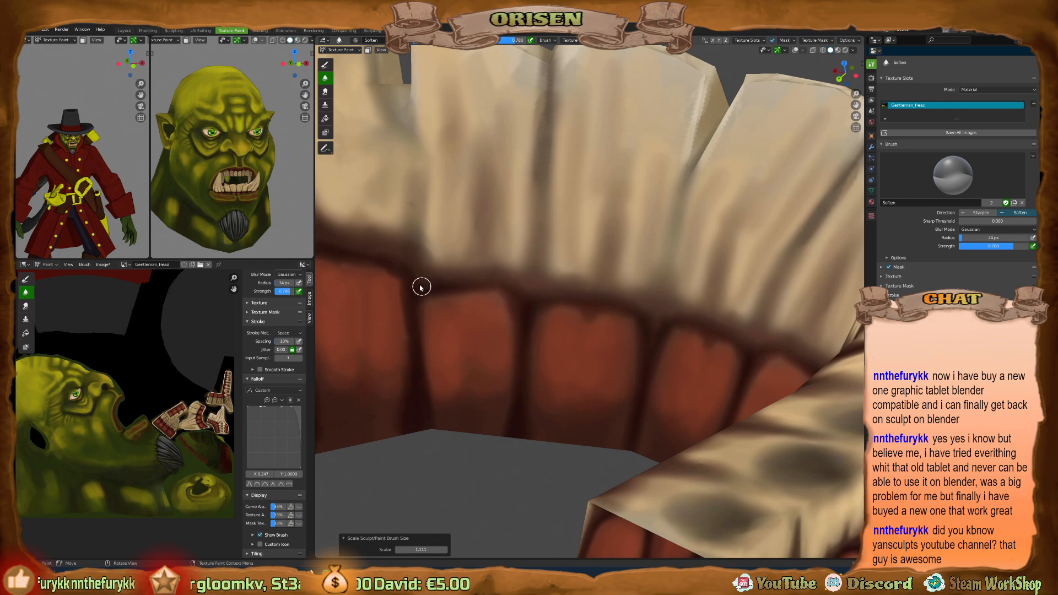
middle_drag(562, 238, 633, 304)
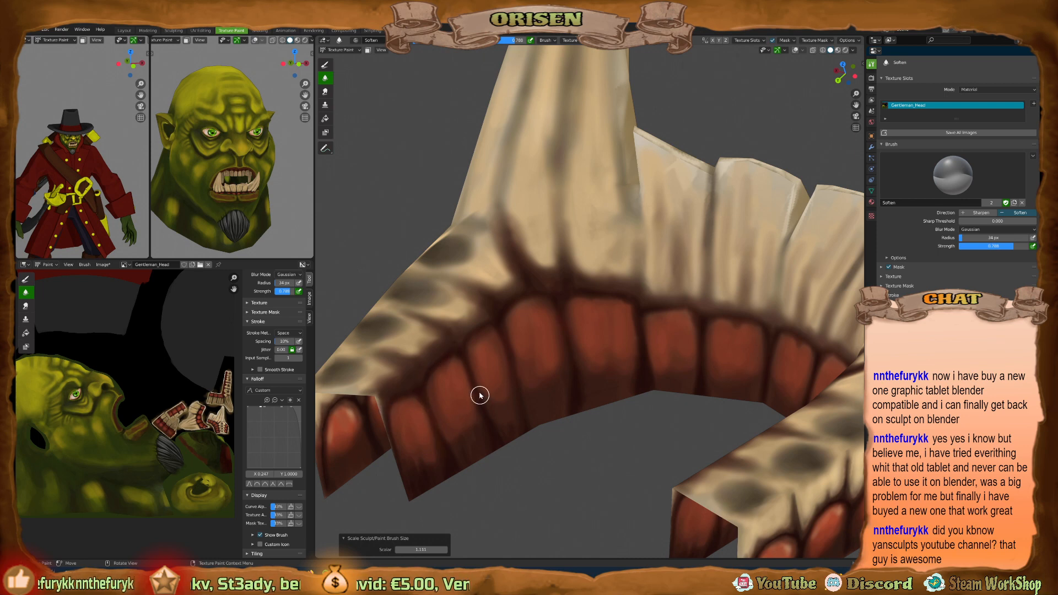
middle_drag(479, 395, 485, 314)
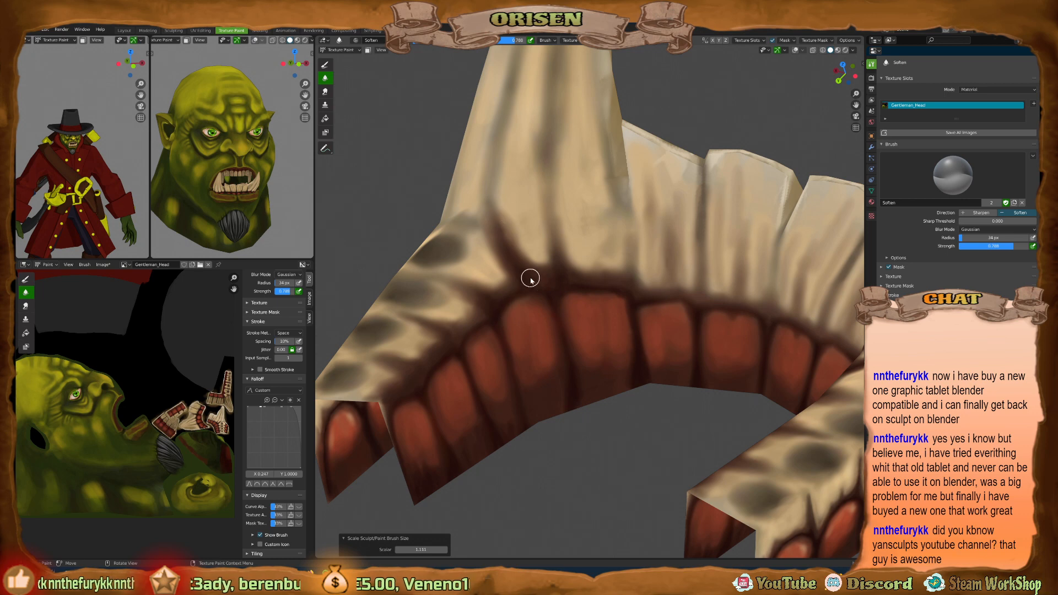
middle_drag(658, 264, 672, 267)
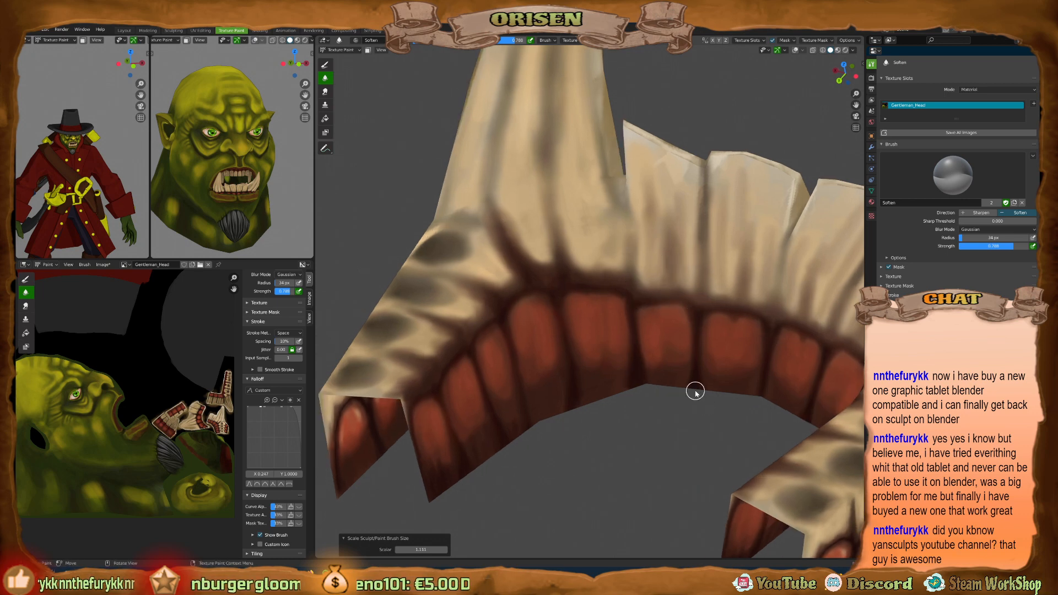
Switch to the Draw brush, sample light beige from the teeth, and brighten the bases of the rear teeth and tusk with a 24 px radius.
key(shift+space)
click(555, 252)
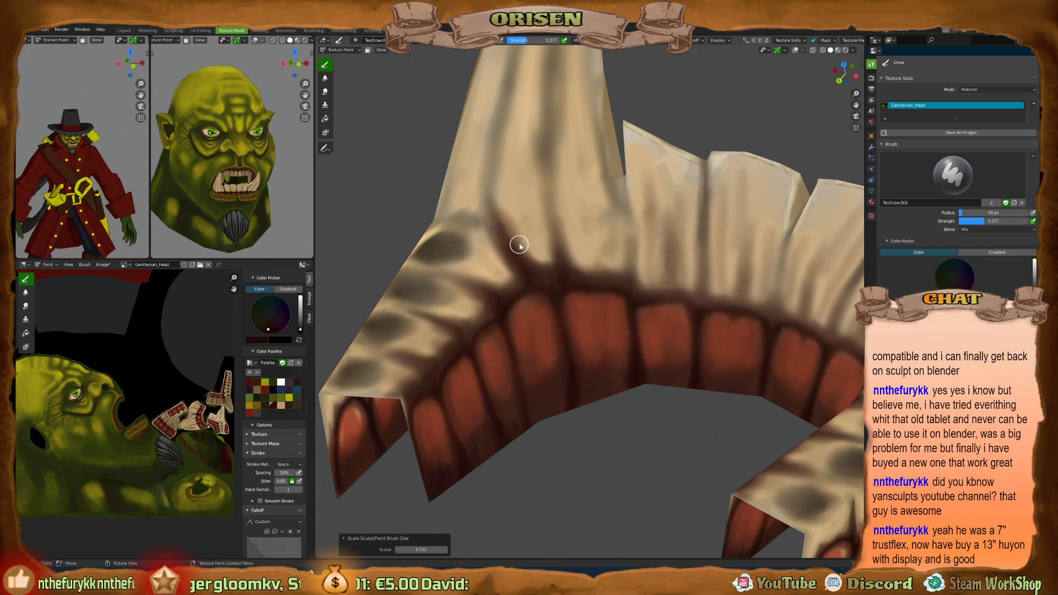
middle_drag(543, 273, 539, 267)
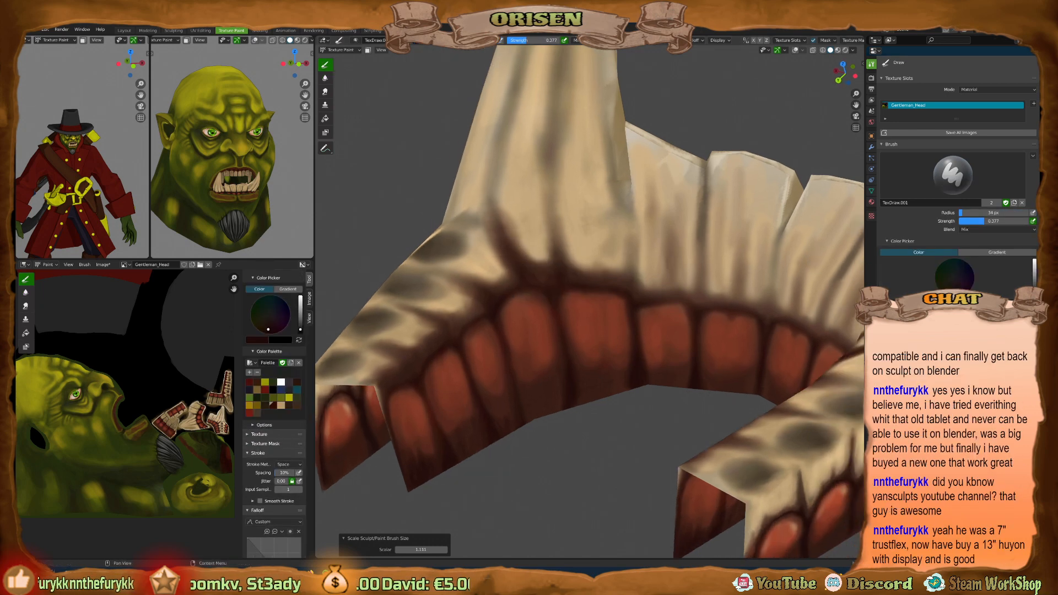
key(s)
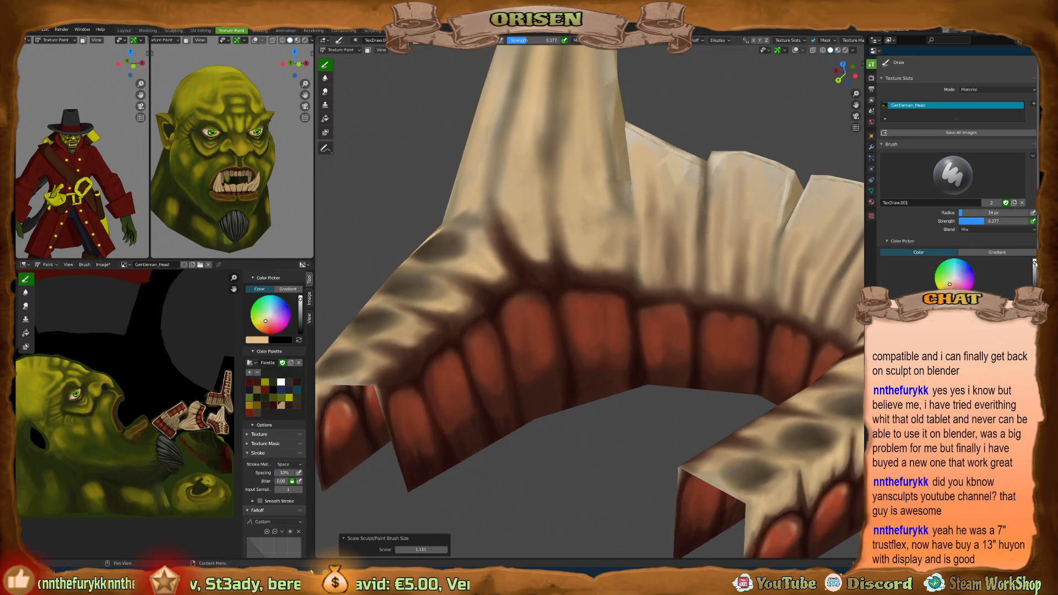
key(bracketleft)
key(bracketleft)
mouse_move(461, 345)
middle_down()
mouse_move(411, 362)
mouse_move(336, 365)
middle_up()
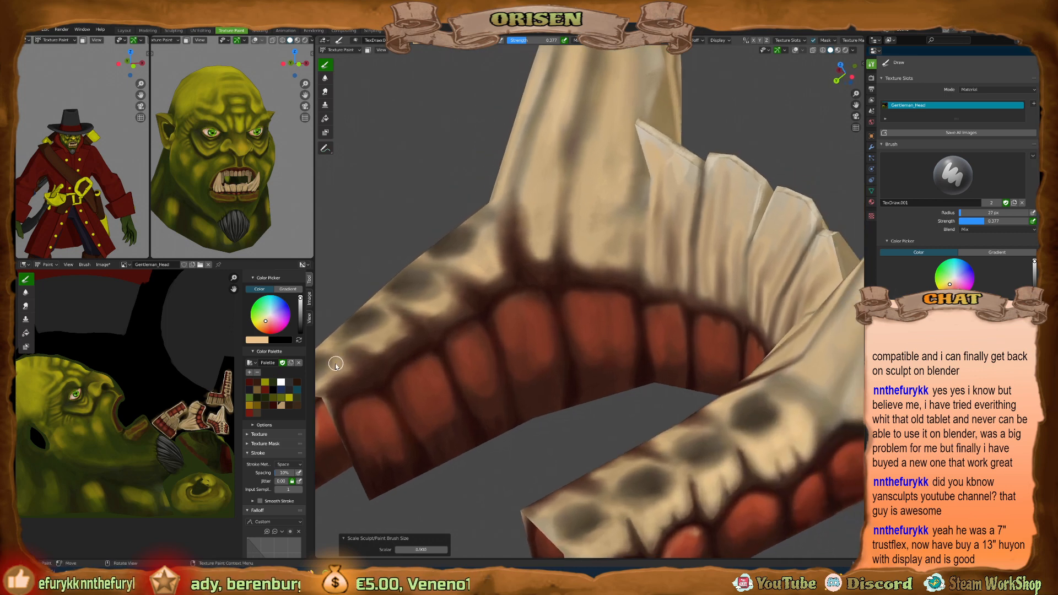
mouse_move(331, 387)
mouse_down()
mouse_move(393, 337)
mouse_move(395, 346)
mouse_up()
mouse_move(437, 318)
mouse_down()
mouse_move(490, 280)
mouse_move(521, 234)
mouse_move(534, 257)
mouse_up()
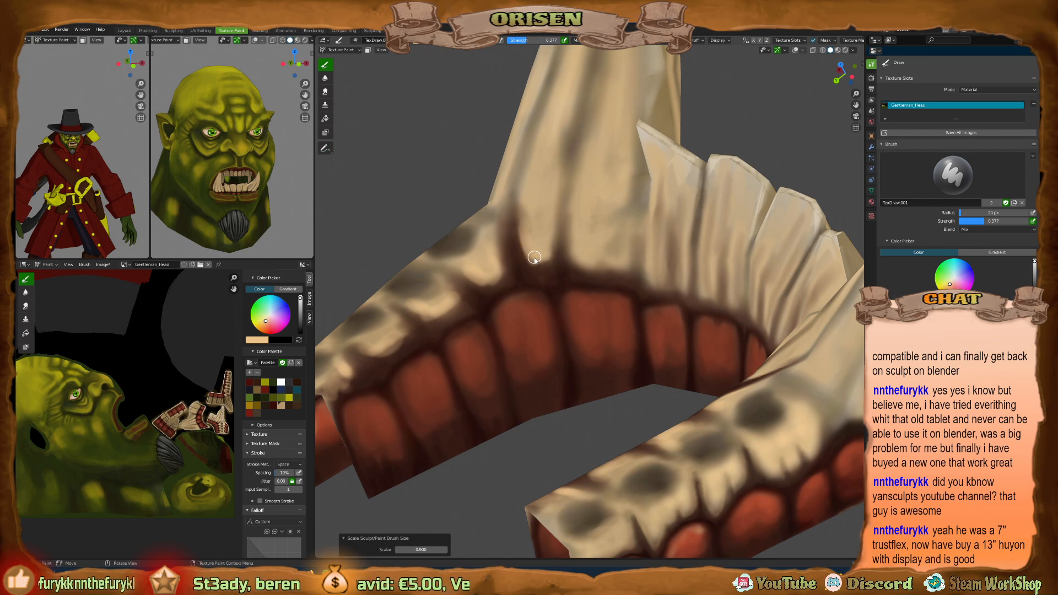
middle_drag(528, 203, 543, 260)
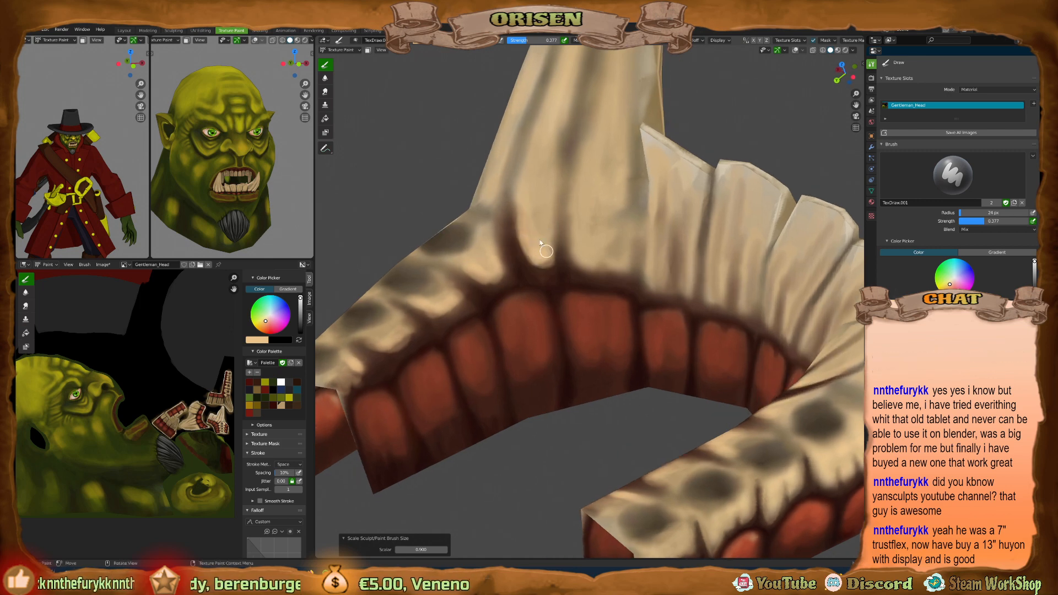
Brighten the bases of the front teeth just above the inner gum line with light beige strokes at a 24 px radius.
middle_drag(616, 265, 625, 213)
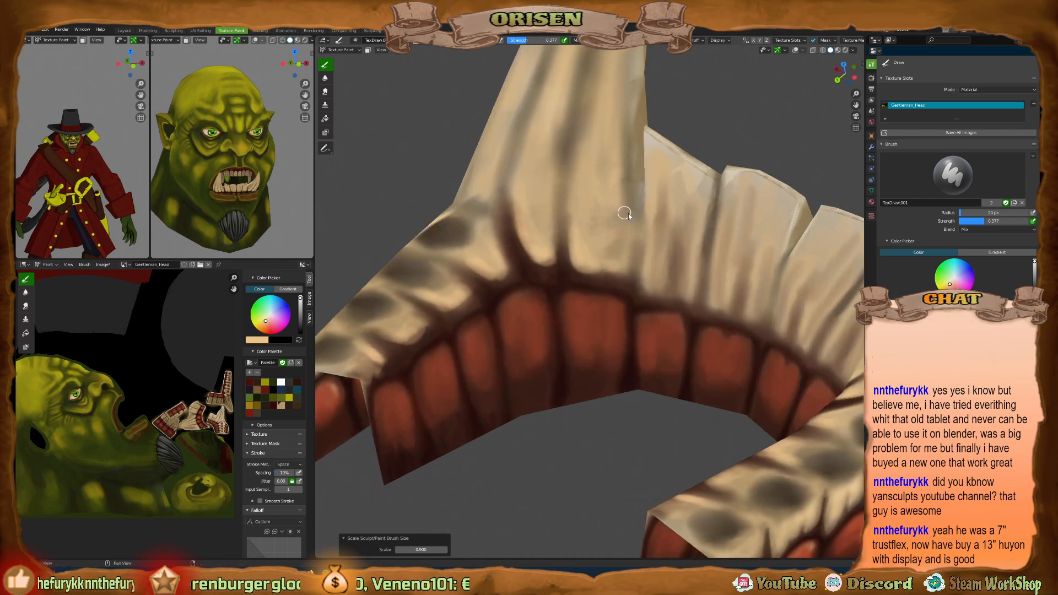
drag(644, 284, 661, 251)
middle_drag(661, 251, 673, 262)
drag(679, 287, 692, 264)
middle_drag(692, 265, 698, 213)
drag(717, 253, 727, 310)
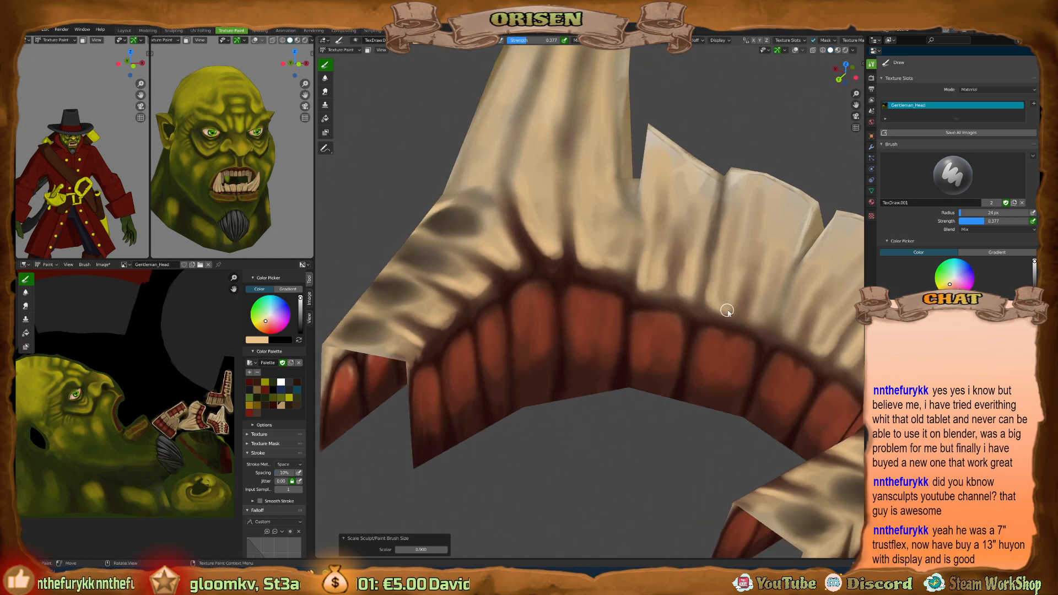
mouse_move(759, 276)
mouse_down()
mouse_move(800, 328)
mouse_move(770, 285)
mouse_up()
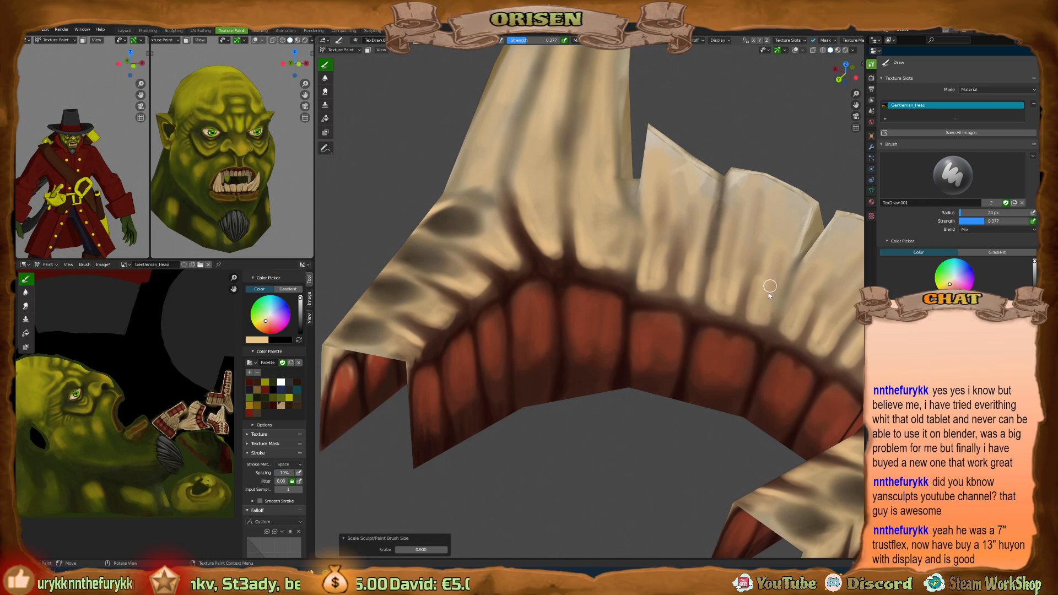
Sample a bright orange-red from the gums, enlarge the brush, and paint highlights on the inner gum segments below the tusk and front teeth.
mouse_move(763, 270)
middle_down()
mouse_move(557, 300)
mouse_move(572, 373)
middle_up()
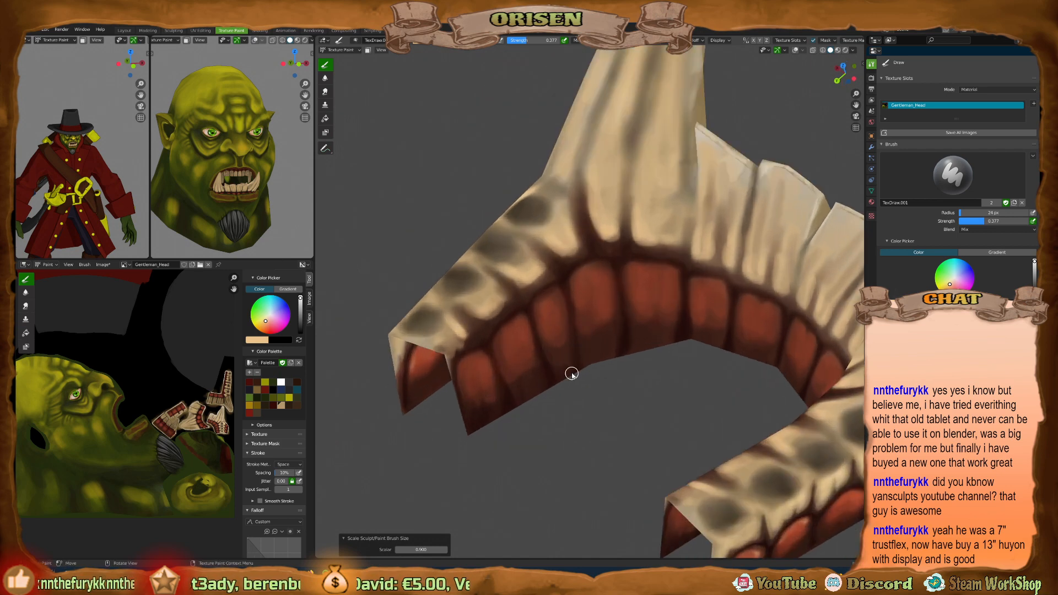
key(s)
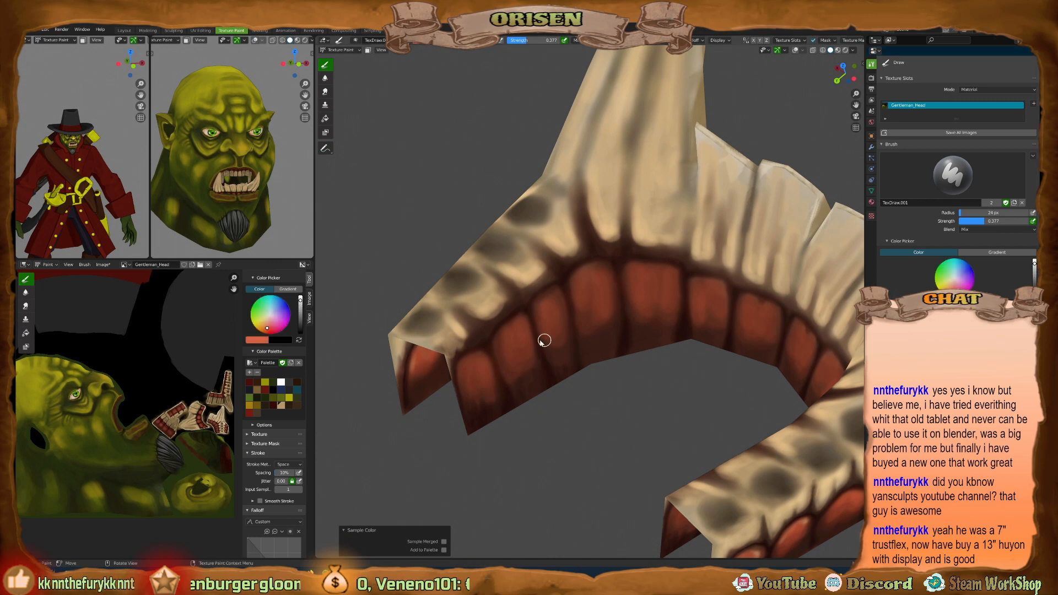
key(bracketleft)
key(bracketleft)
key(bracketleft)
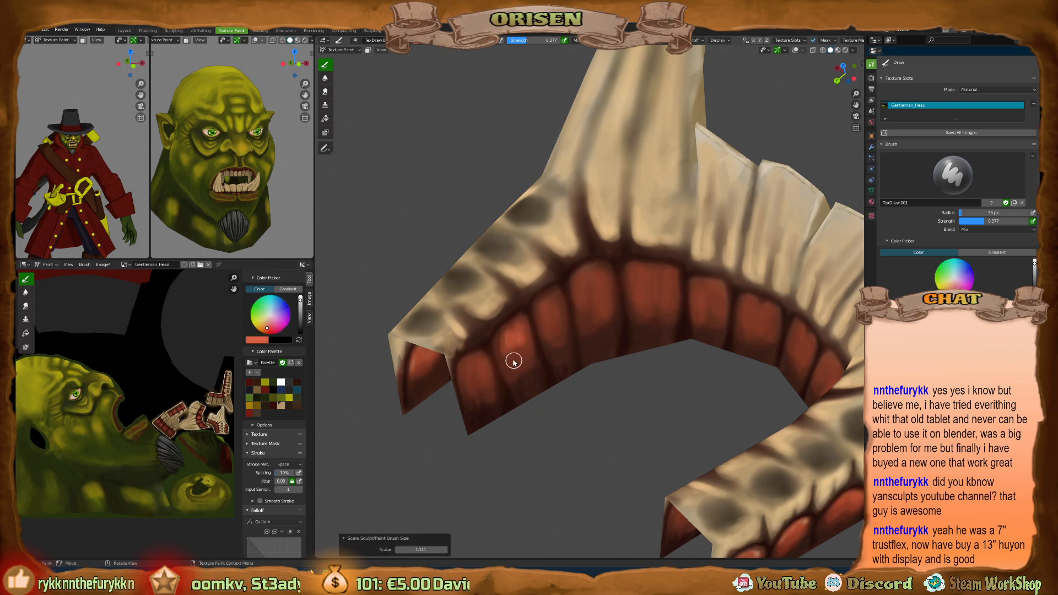
key(bracketright)
mouse_move(555, 340)
mouse_down()
mouse_move(553, 331)
mouse_move(560, 341)
mouse_move(652, 303)
mouse_move(644, 309)
mouse_move(678, 312)
mouse_up()
middle_drag(678, 312, 700, 304)
drag(700, 303, 727, 309)
middle_drag(727, 308, 746, 317)
mouse_move(746, 317)
mouse_down()
mouse_move(751, 309)
mouse_move(776, 333)
mouse_up()
middle_drag(776, 333, 487, 348)
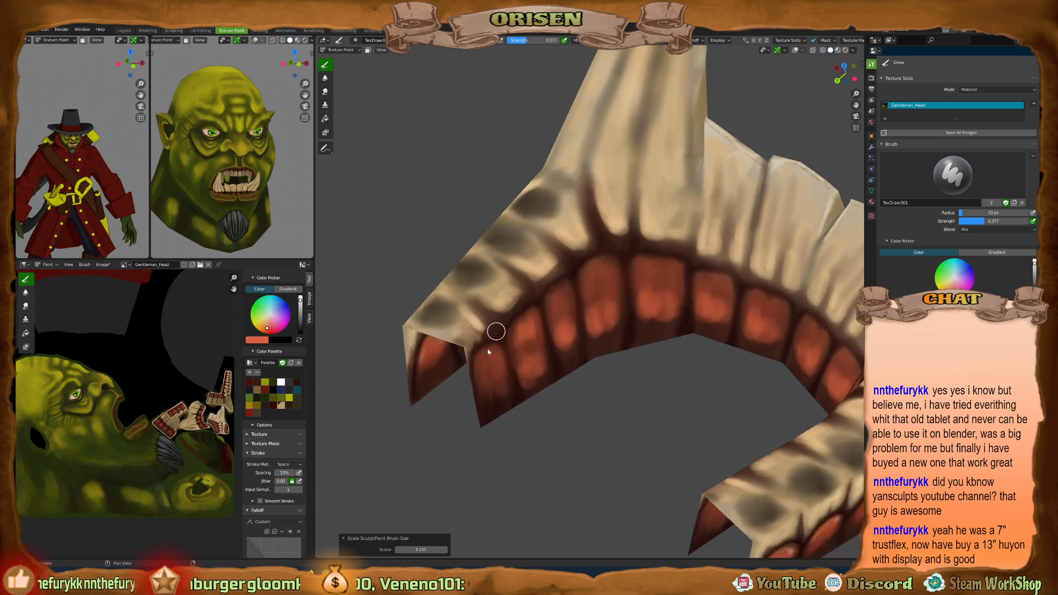
Highlight the rearmost inner gum segment and the upper parts of the neighbouring segments with a 26 px radius.
drag(485, 375, 503, 392)
middle_drag(503, 391, 484, 362)
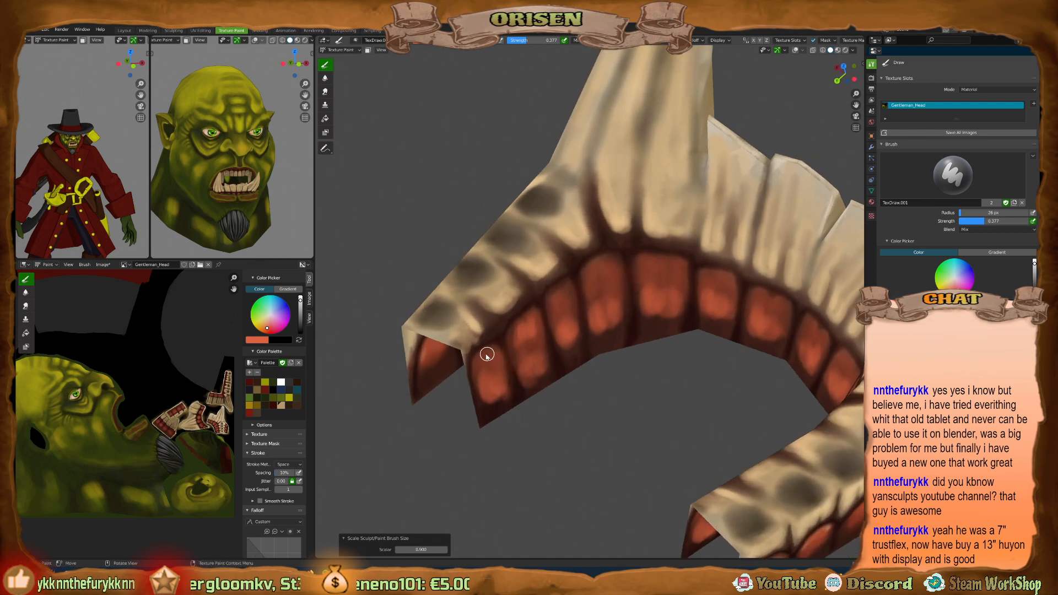
mouse_move(559, 295)
mouse_down()
mouse_move(602, 264)
mouse_move(598, 276)
mouse_move(677, 269)
mouse_up()
middle_drag(678, 269, 726, 298)
drag(708, 279, 731, 296)
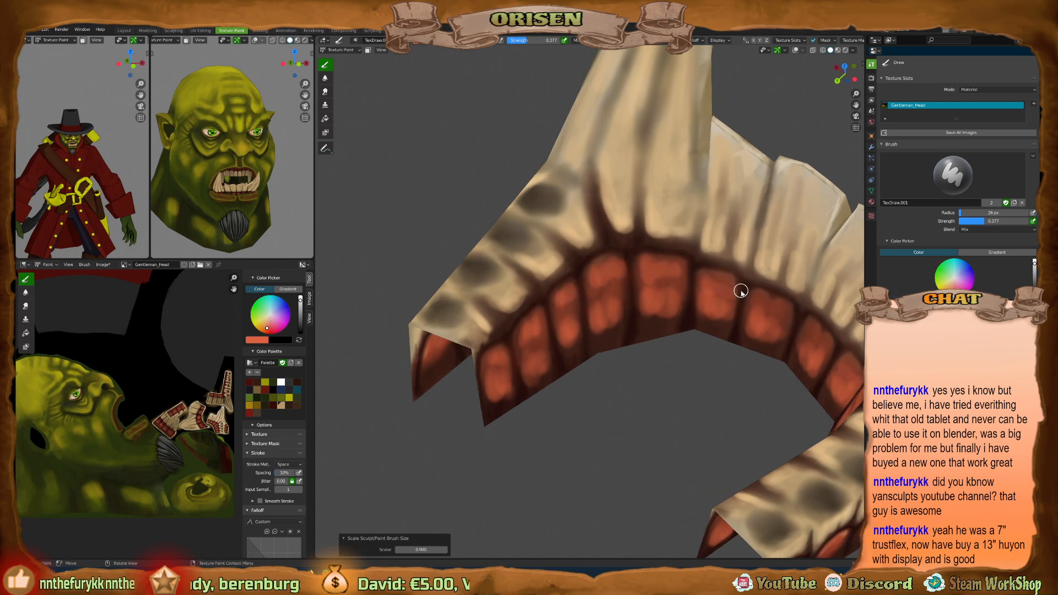
Undo the last two highlight strokes and repaint the upper highlights on the gum segments below the tusk and front teeth.
key(ctrl+z)
key(ctrl+z)
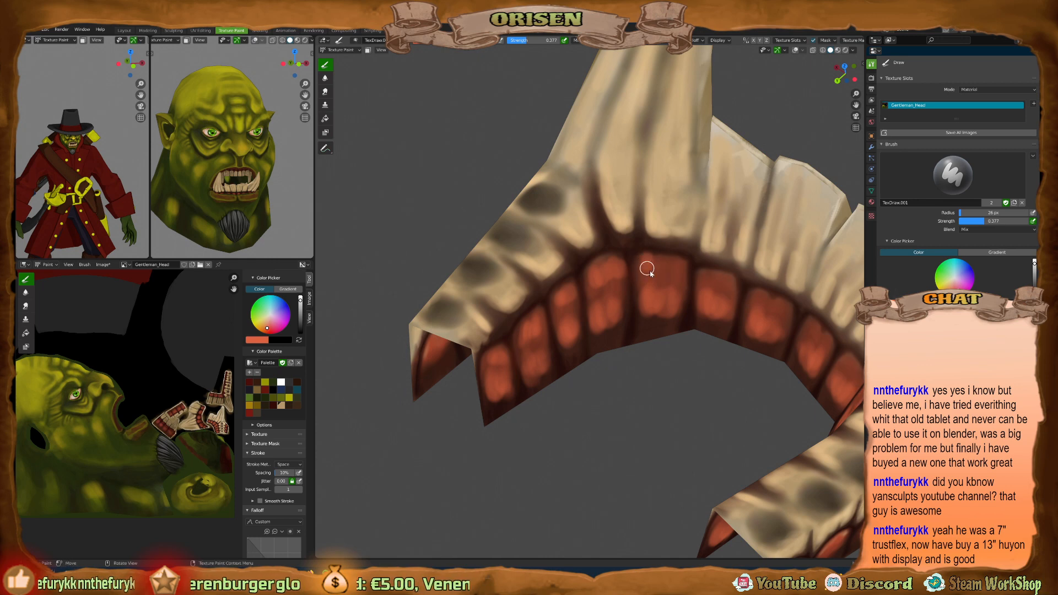
mouse_move(712, 280)
mouse_down()
mouse_move(746, 305)
mouse_move(759, 298)
mouse_up()
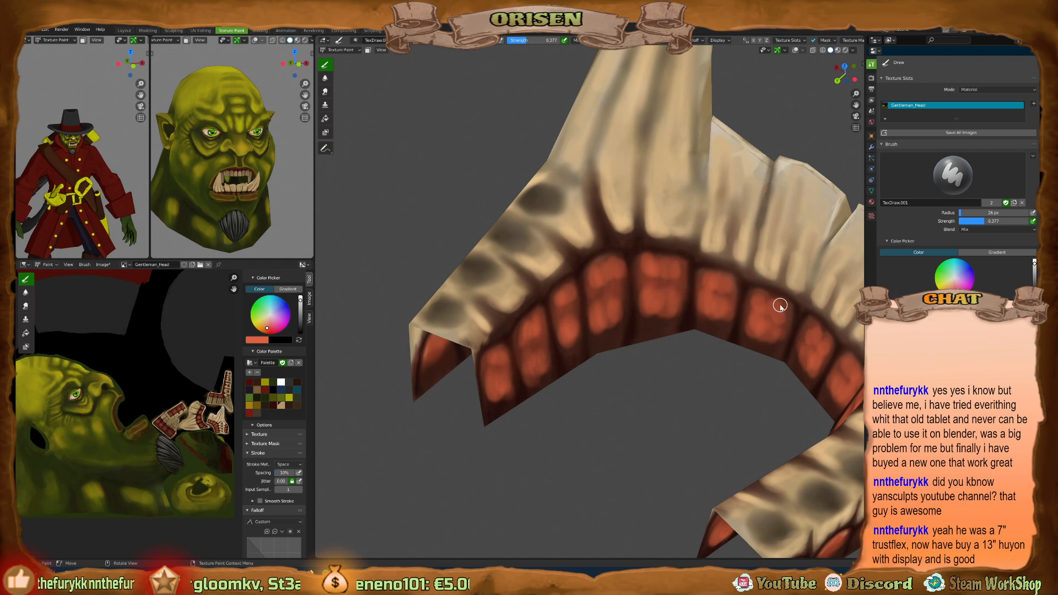
Switch to the Soften brush, enlarge it to 41 px, and blend the orange-red highlights on the inner gum segments.
mouse_move(781, 293)
middle_down()
mouse_move(582, 385)
mouse_move(587, 341)
middle_up()
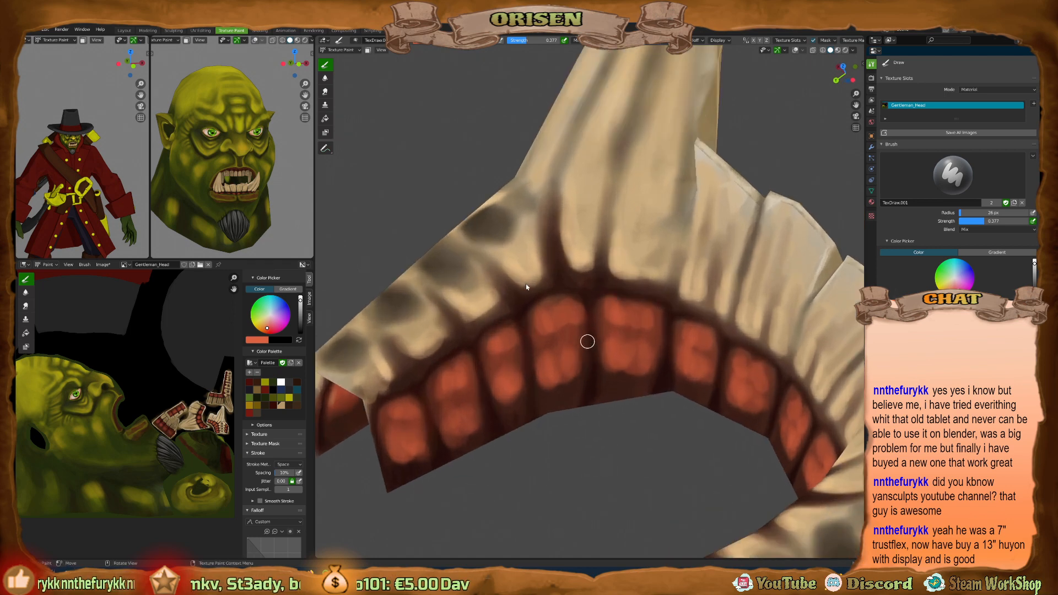
key(shift+space)
click(510, 308)
key(bracketright)
key(bracketright)
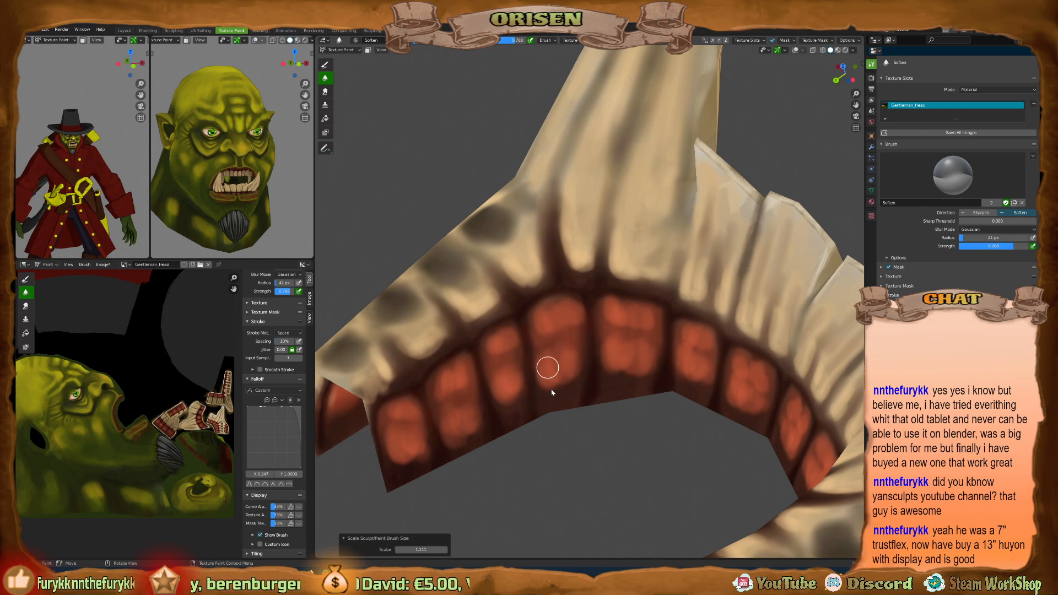
middle_drag(524, 361, 501, 368)
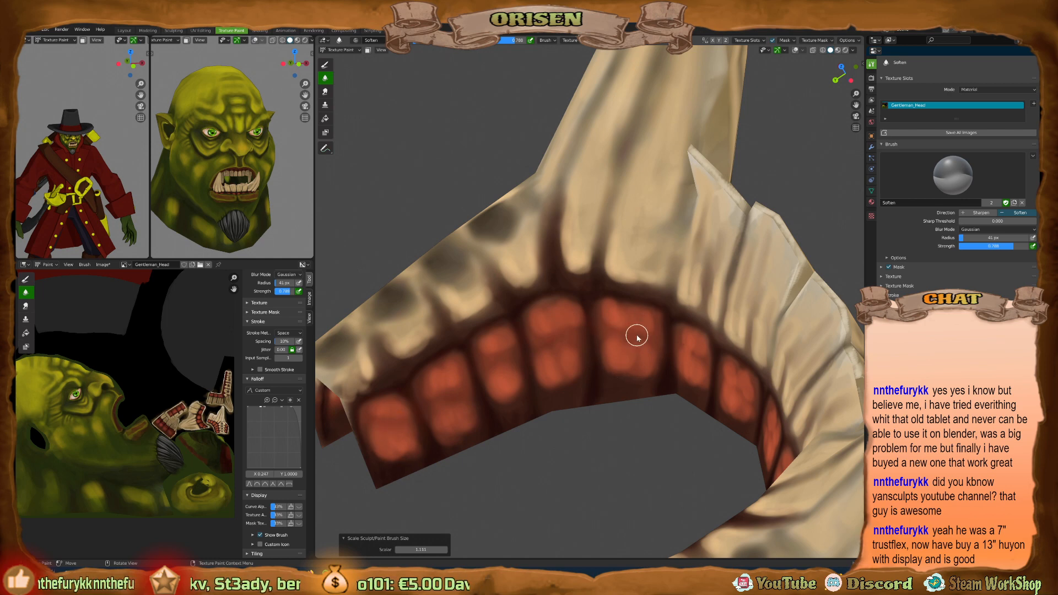
mouse_move(644, 352)
middle_down()
mouse_move(690, 346)
mouse_move(692, 375)
middle_up()
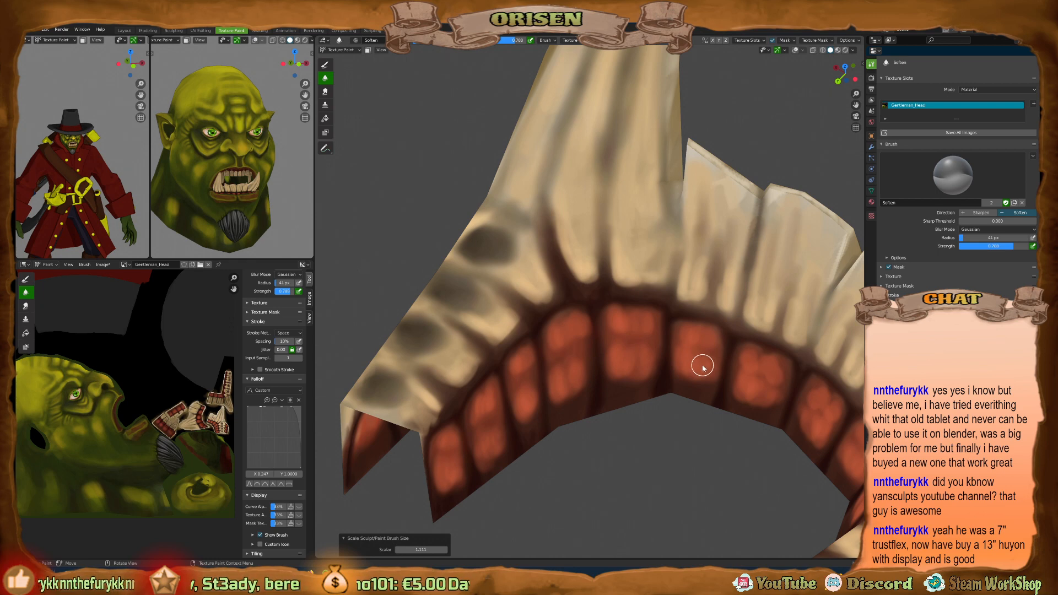
Soften the gum highlights and the transitions at the tooth bases from the tusk back to the rear teeth.
scroll(642, 333, up, 4)
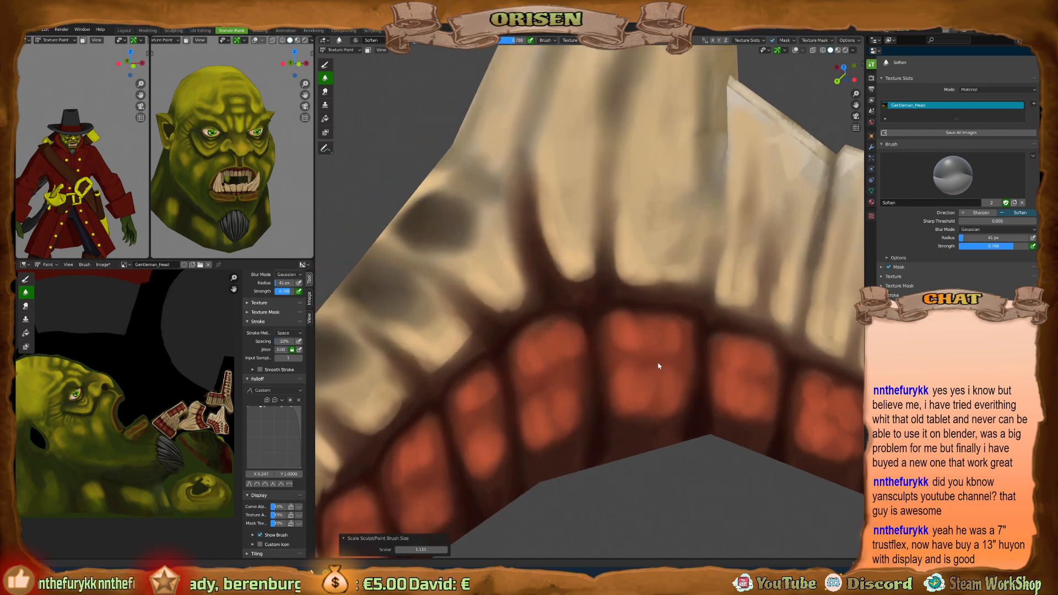
shift+middle_drag(636, 353, 658, 364)
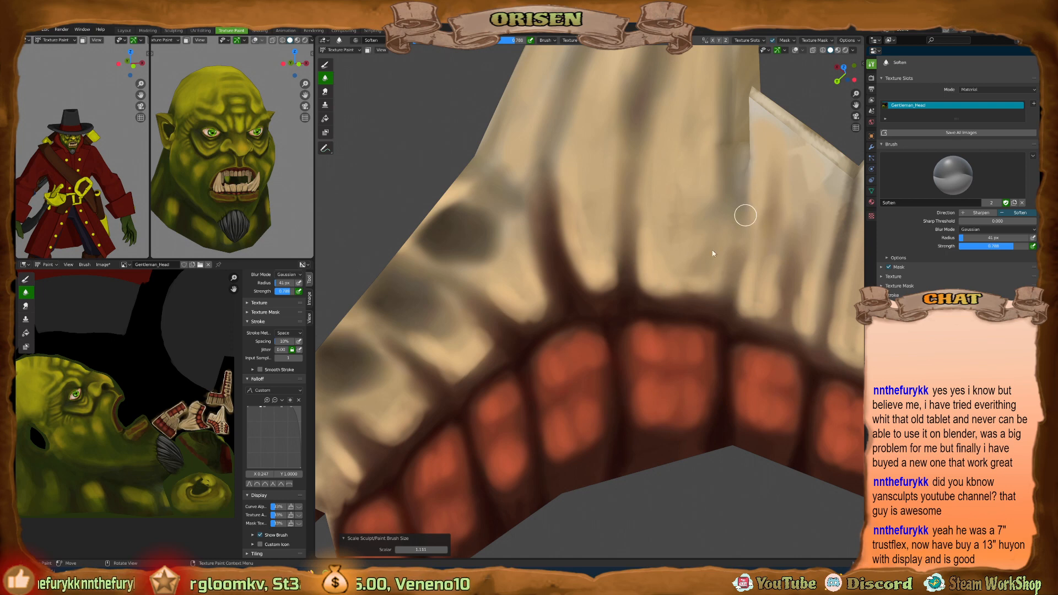
middle_drag(469, 334, 453, 341)
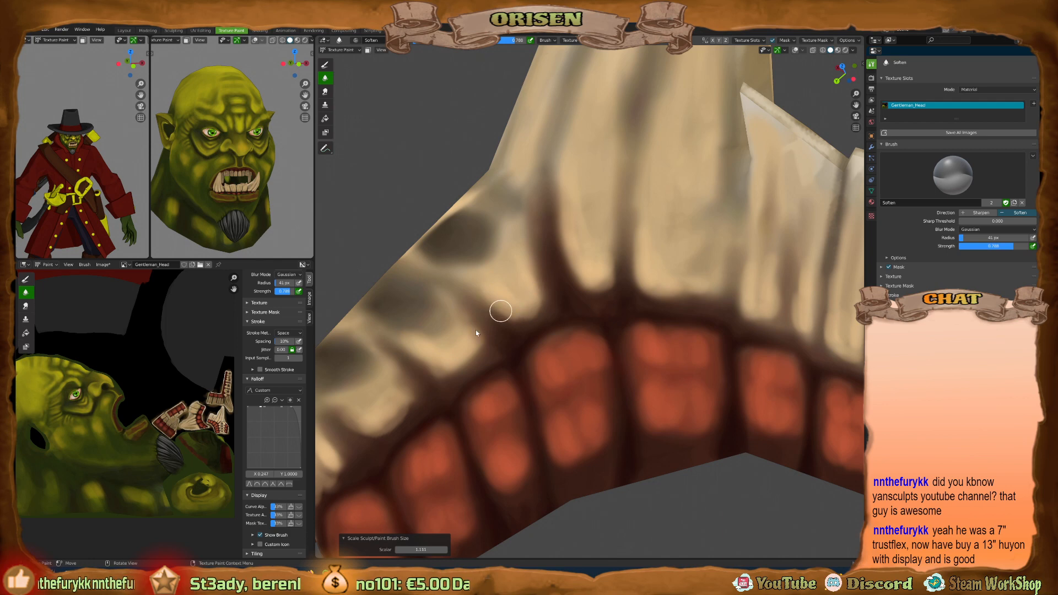
scroll(876, 279, down, 1)
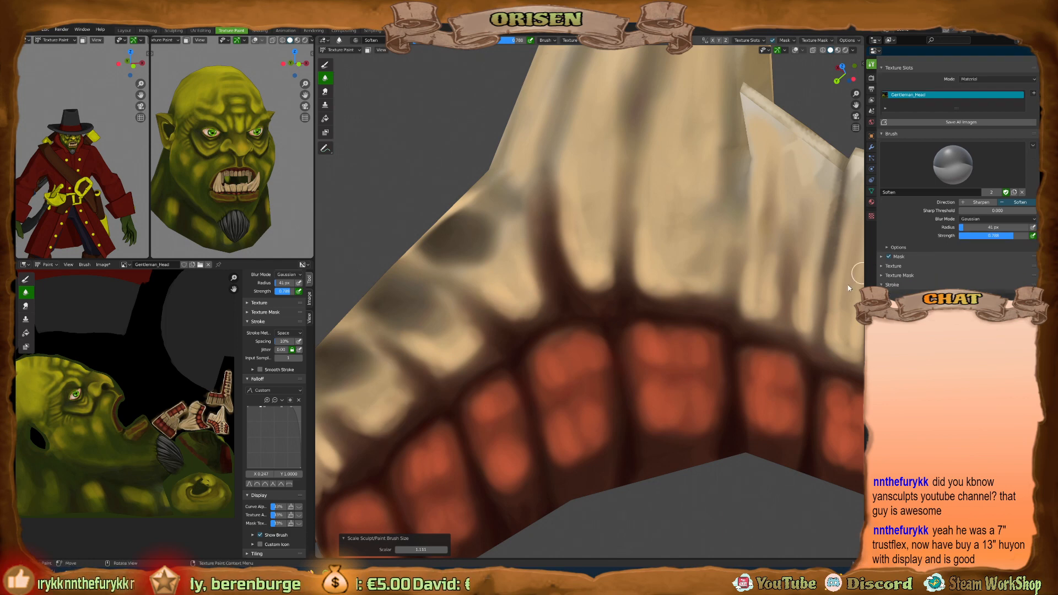
scroll(497, 309, down, 1)
mouse_move(497, 309)
shift+middle_down()
mouse_move(629, 302)
mouse_move(580, 310)
shift+middle_up()
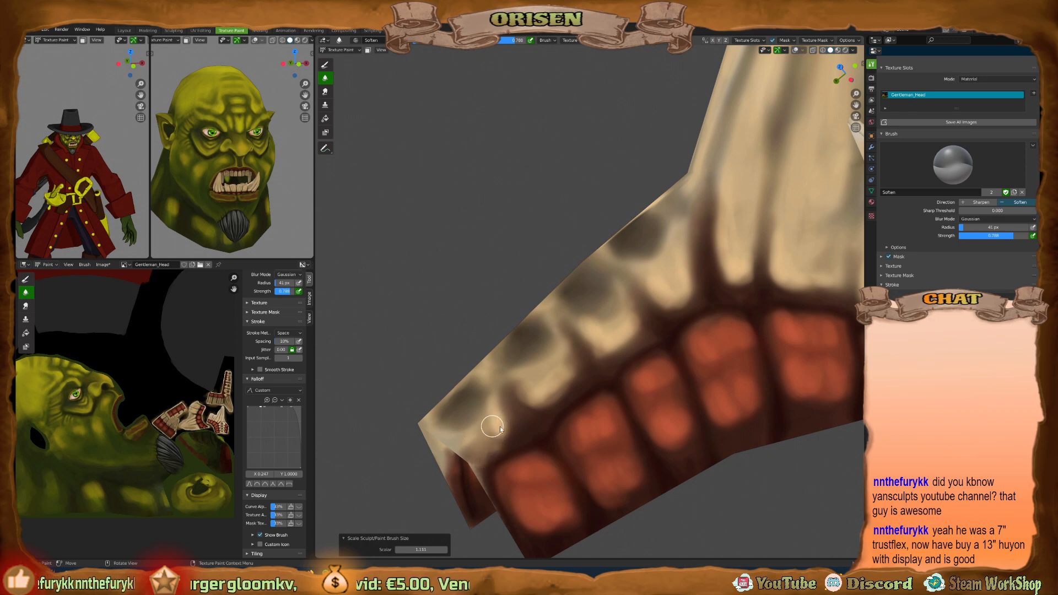
middle_drag(491, 425, 518, 382)
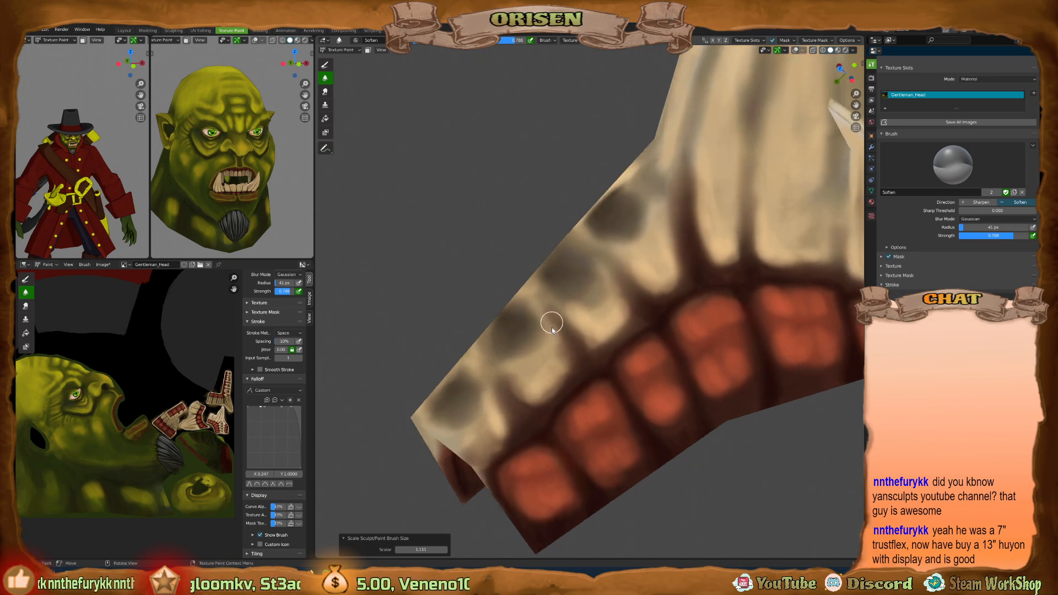
mouse_move(550, 320)
middle_down()
mouse_move(575, 323)
mouse_move(617, 272)
middle_up()
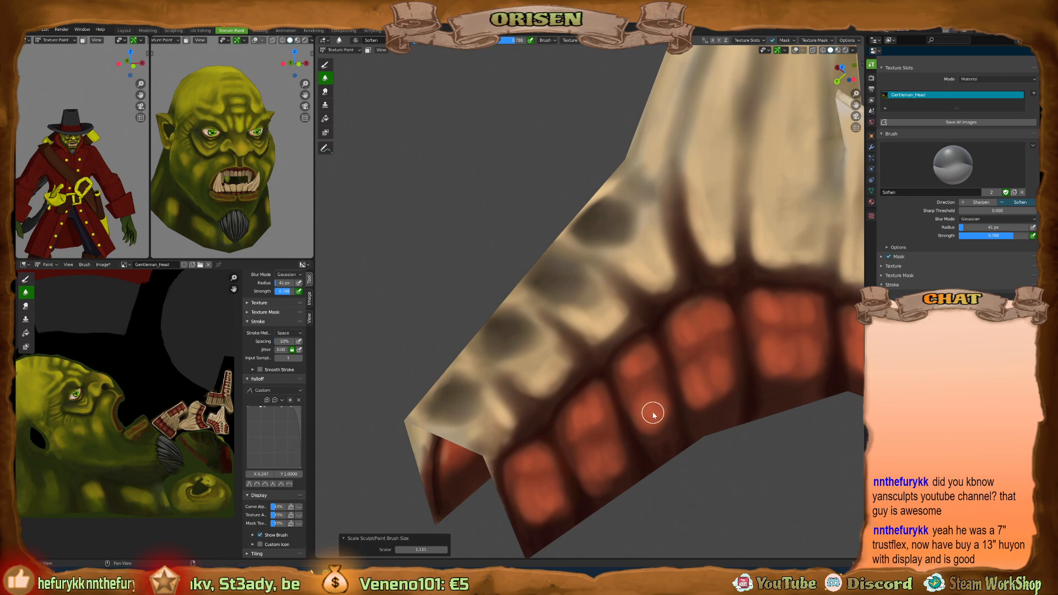
Switch to the Draw brush, sample dark red-brown, adjust the radius to about 43 px, and darken the gaps between the rear gum segments.
middle_drag(652, 414, 597, 428)
key(shift+space)
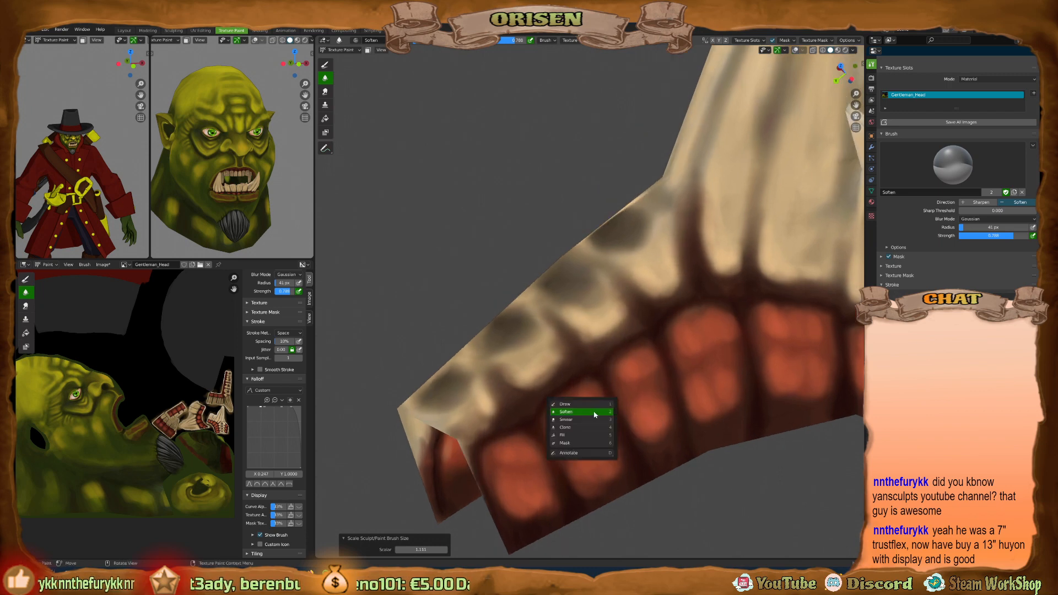
click(578, 406)
key(s)
key(bracketright)
key(bracketright)
key(bracketright)
key(bracketright)
key(bracketright)
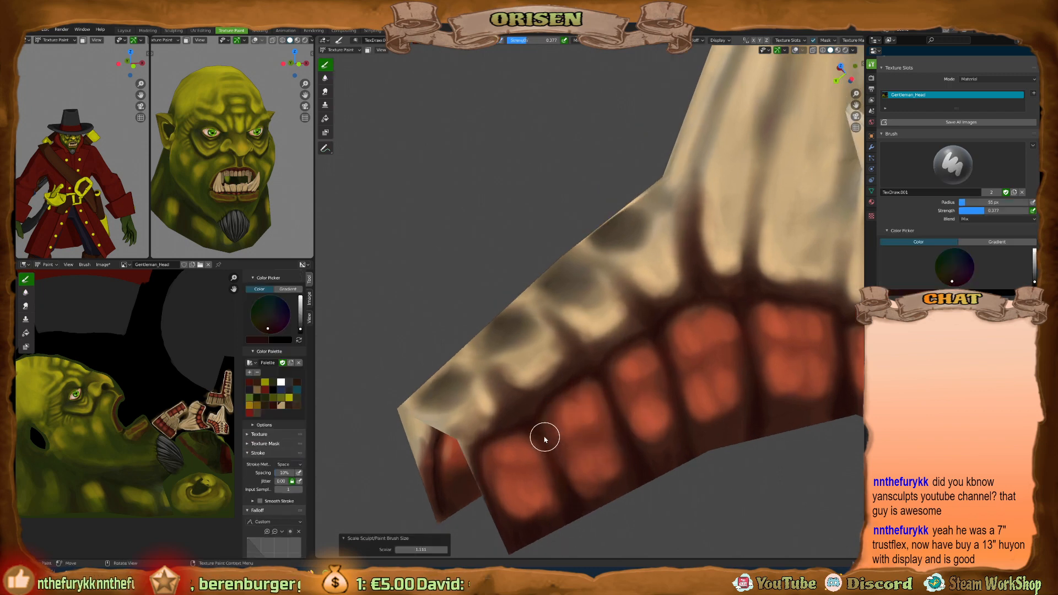
key(bracketleft)
key(bracketleft)
key(bracketleft)
key(bracketleft)
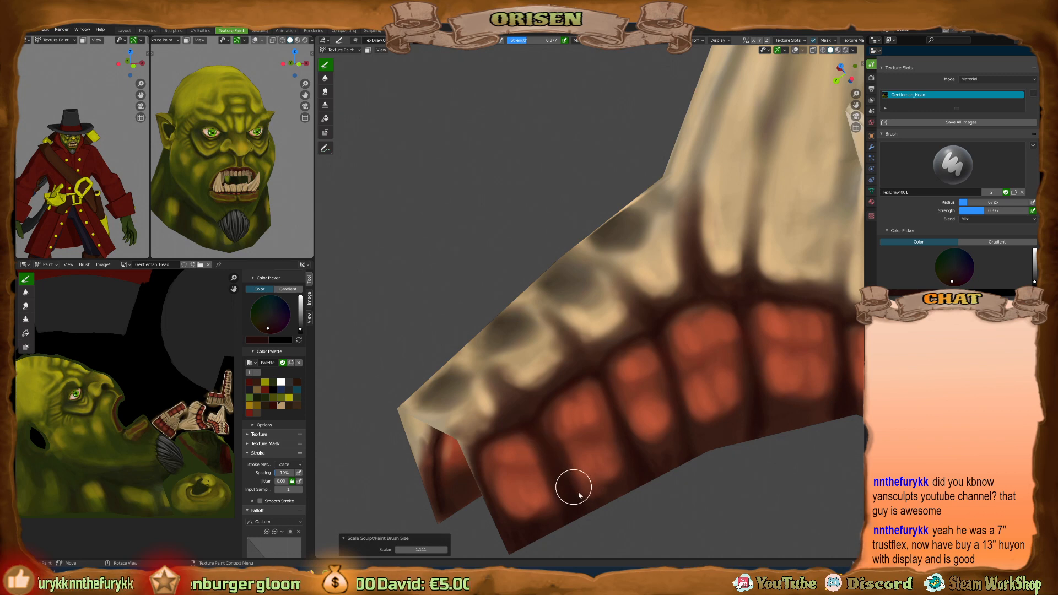
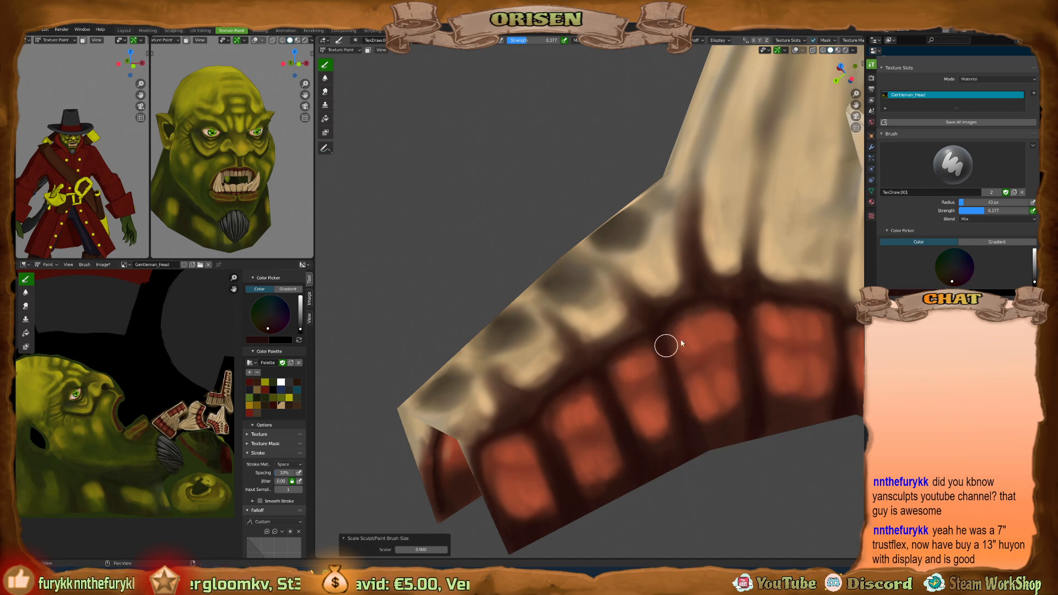
Darken the gaps and lower edges of the inner gum segments below the front teeth and reduce the brush radius to 24 px.
middle_drag(668, 342, 739, 359)
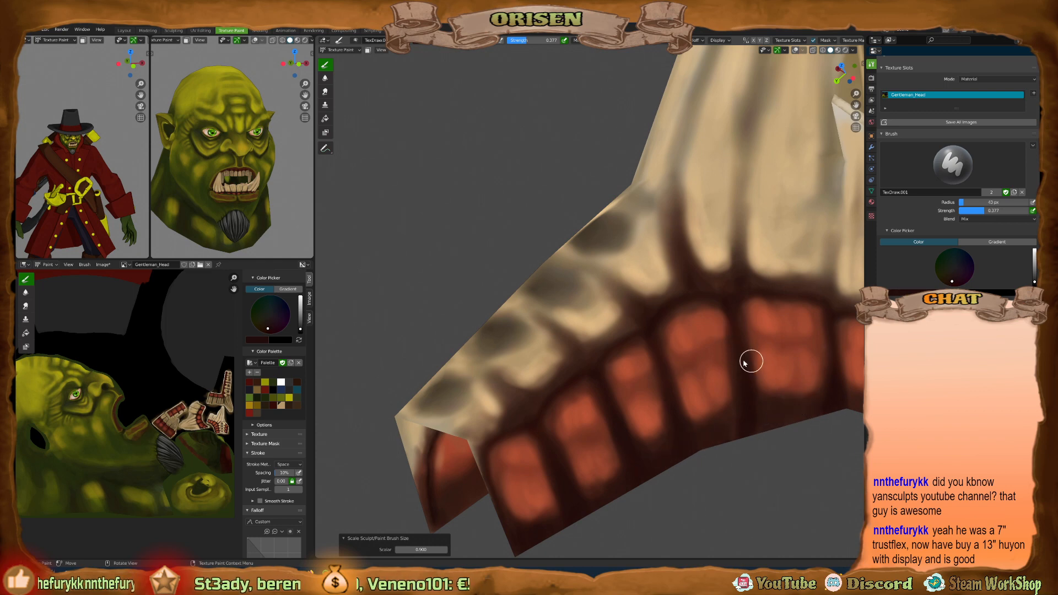
middle_drag(746, 361, 646, 382)
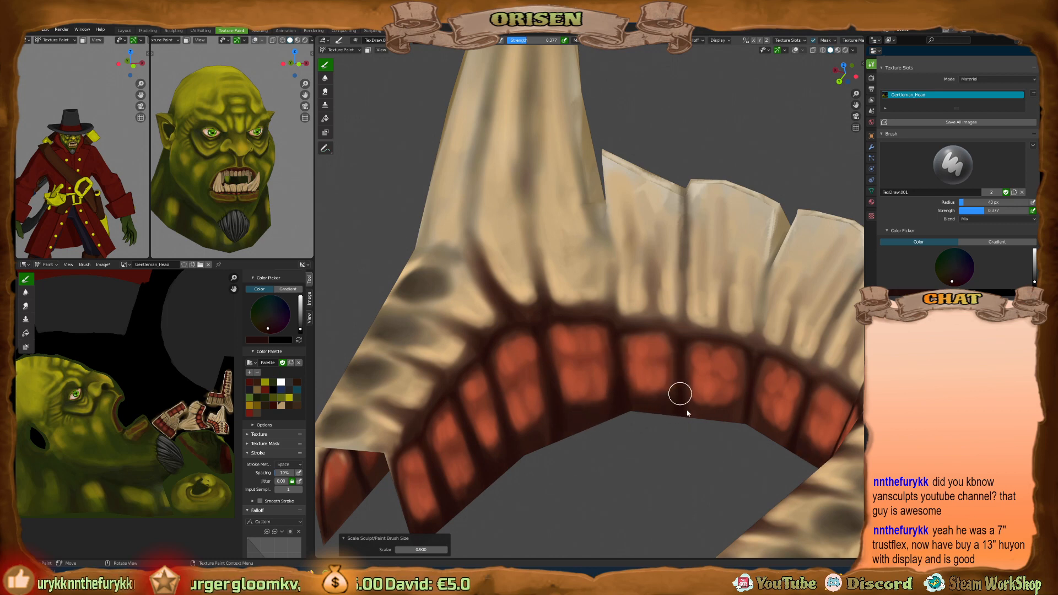
middle_drag(677, 392, 678, 366)
key(bracketleft)
key(bracketleft)
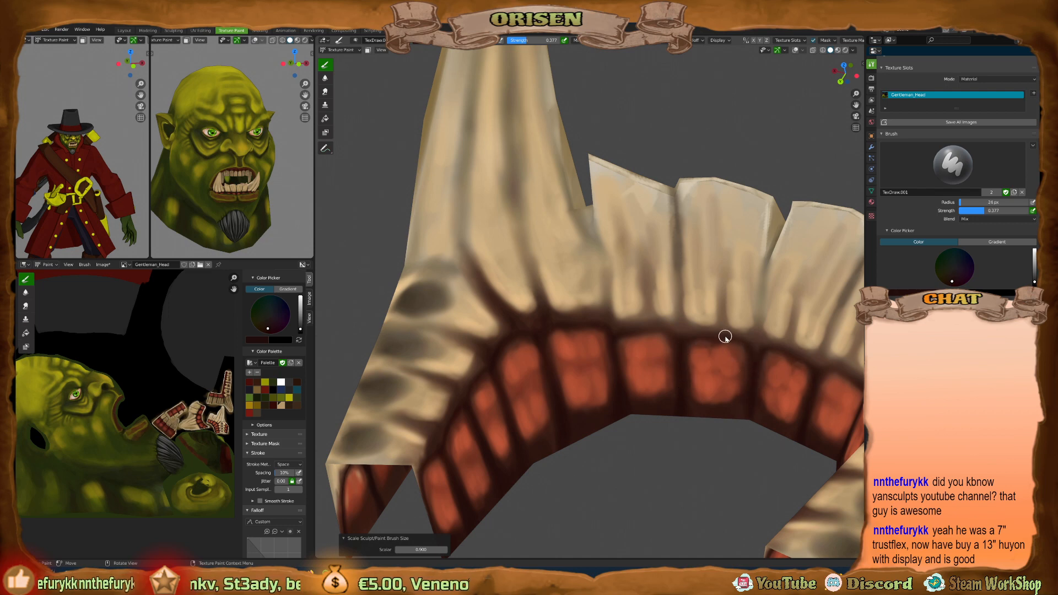
Examine the orc head from a front angle in the preview viewport and the whole lower jaw piece from outside.
middle_drag(193, 149, 308, 205)
scroll(239, 184, up, 4)
scroll(241, 188, down, 3)
scroll(242, 190, down, 3)
scroll(634, 259, down, 8)
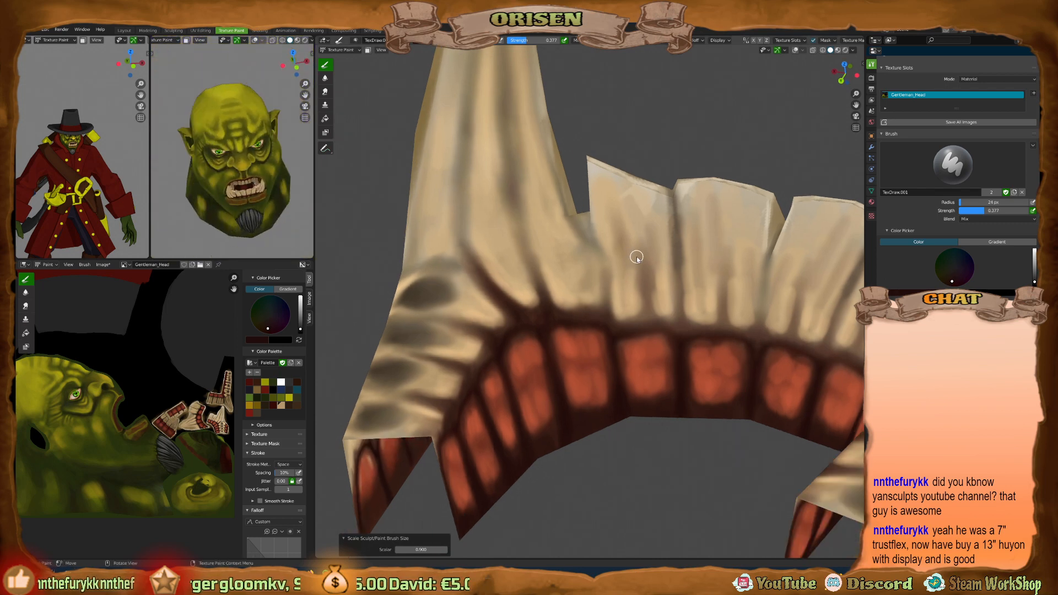
middle_drag(636, 274, 628, 299)
scroll(628, 299, up, 2)
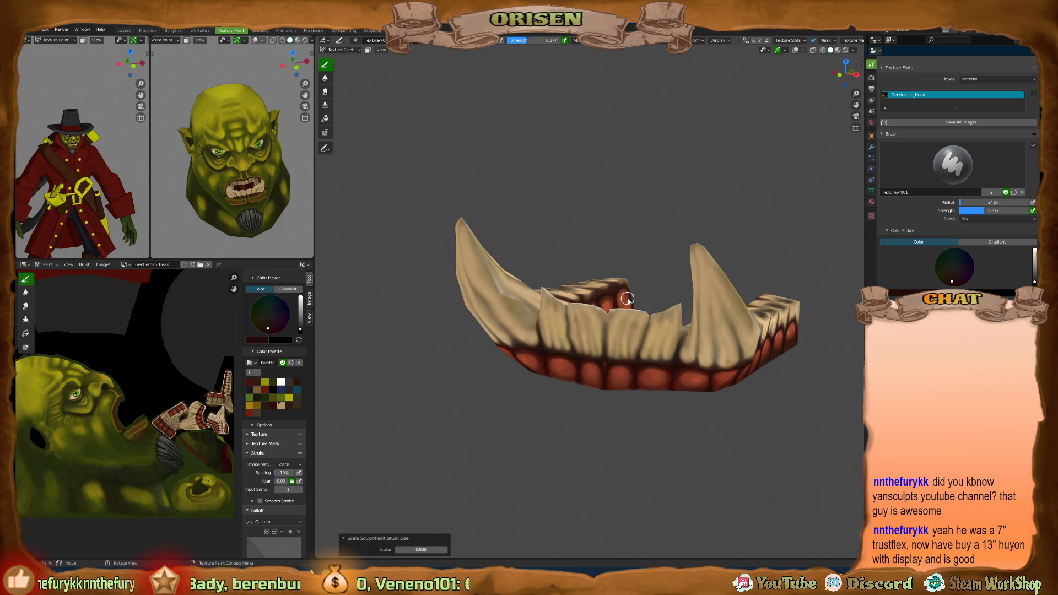
Exit the isolated view, switch to Object Mode, and examine the painted teeth and inner gums inside the character's mouth.
key(KP_Divide)
key(ctrl+Tab)
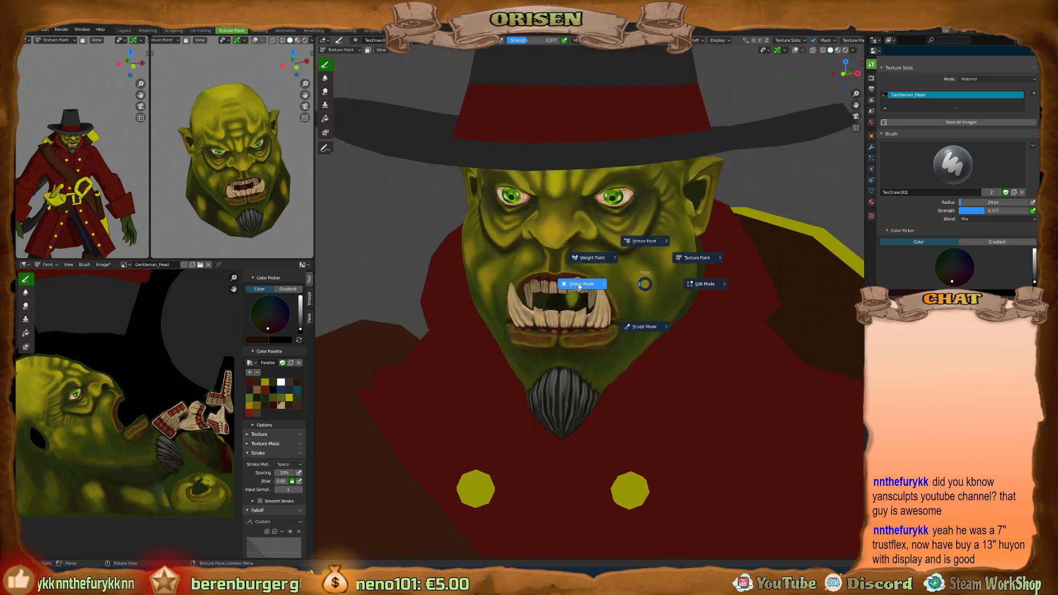
click(578, 285)
middle_drag(578, 286, 635, 303)
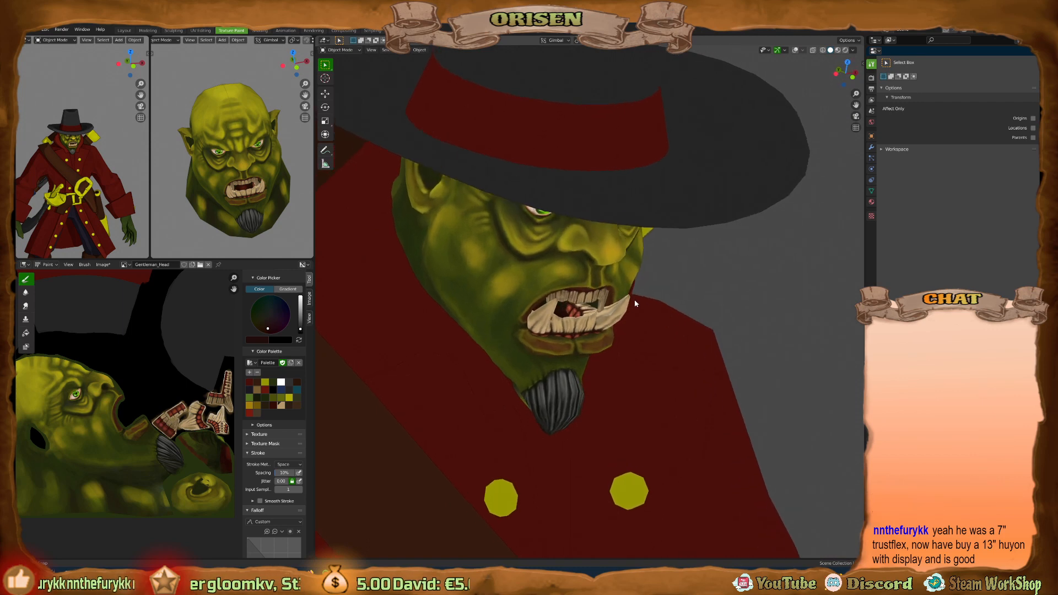
scroll(569, 312, up, 6)
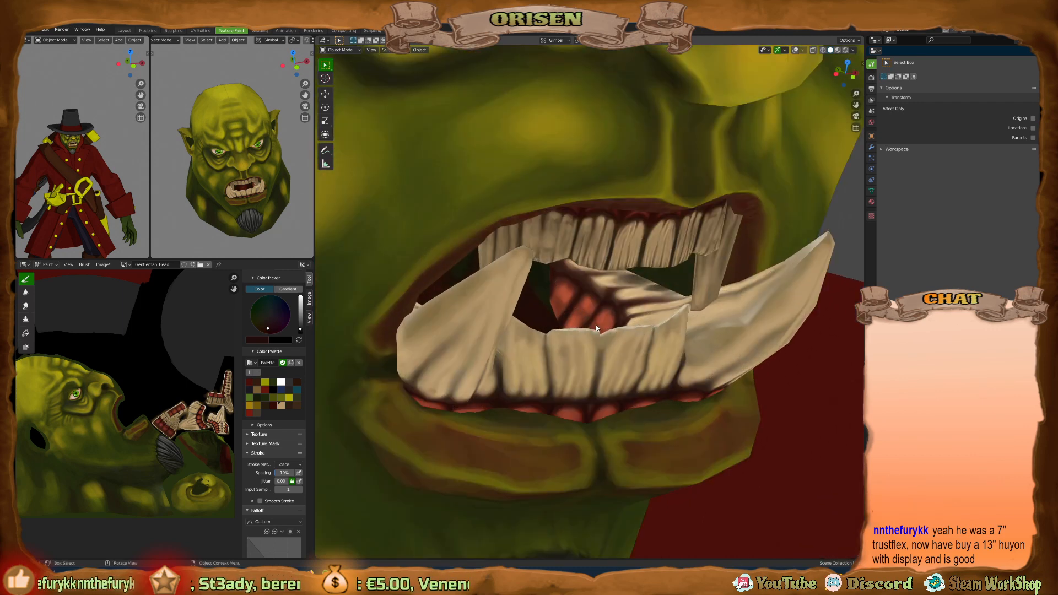
middle_drag(597, 328, 554, 283)
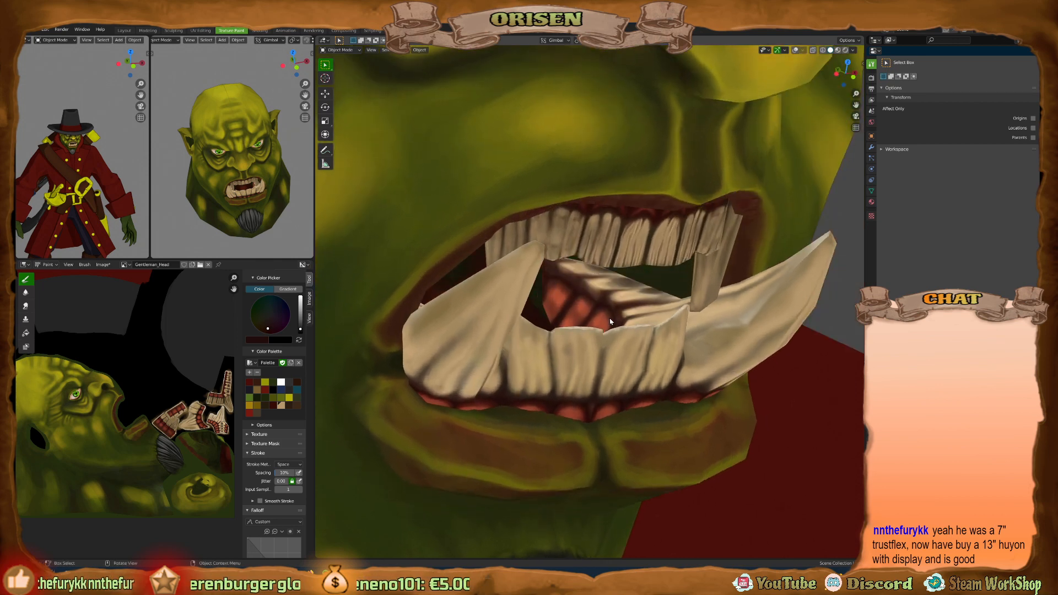
Show the wireframe overlay, enter Edit Mode on the lower jaw mesh, and isolate it.
middle_drag(610, 321, 573, 318)
key(shift+alt+z)
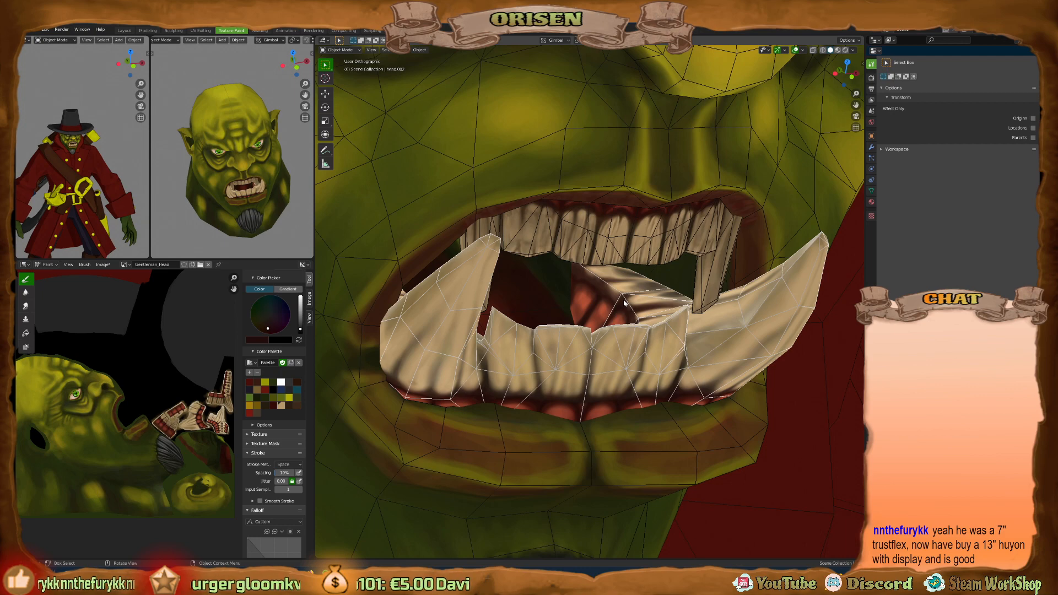
key(ctrl+Tab)
click(686, 299)
key(KP_Divide)
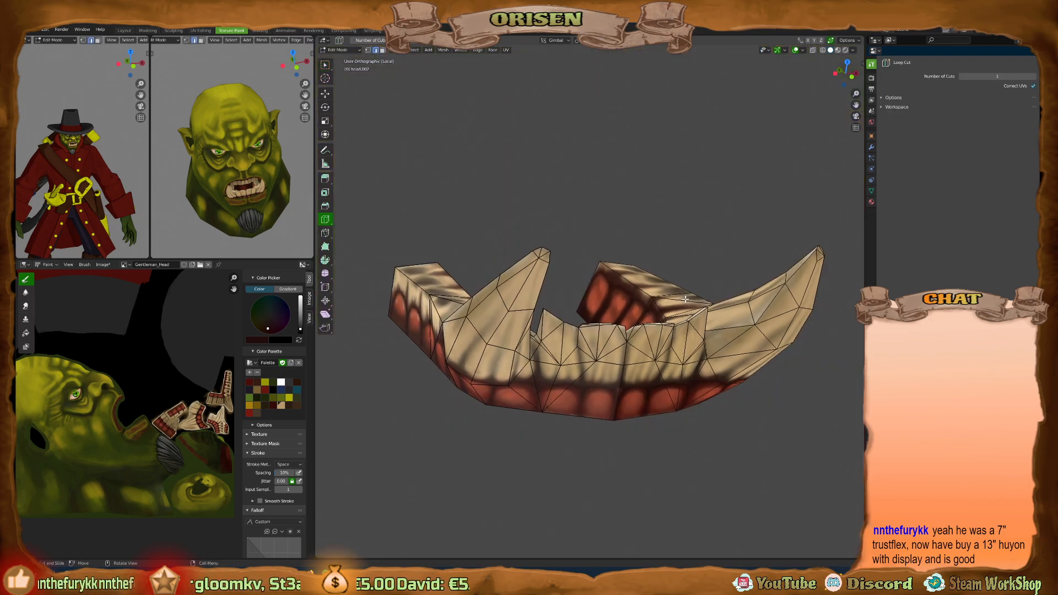
Add a single loop cut lengthwise through the inner gum strip behind the lower teeth.
middle_drag(685, 299, 593, 362)
scroll(594, 362, up, 2)
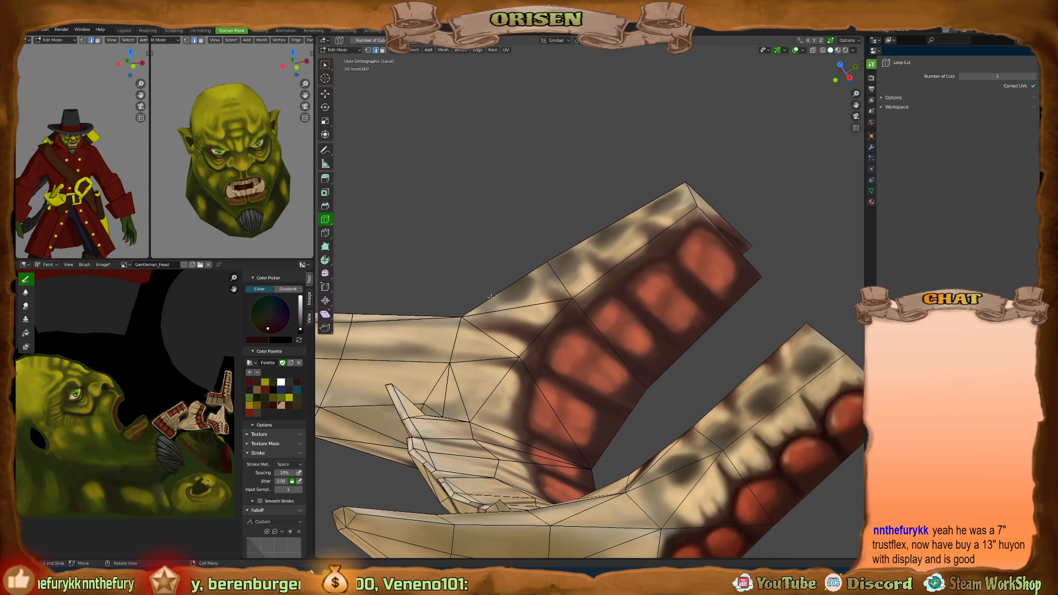
click(562, 403)
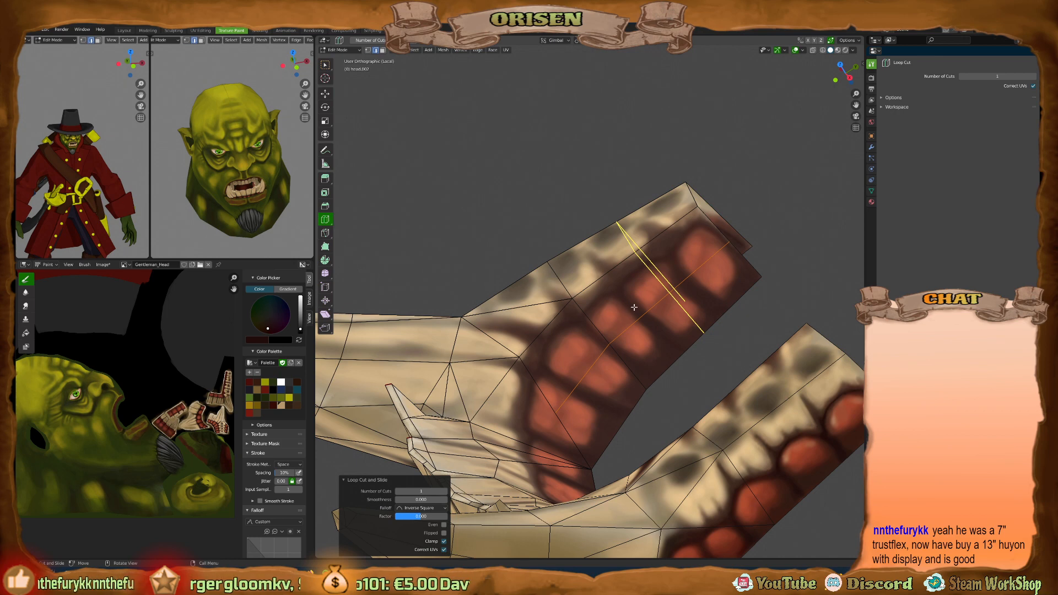
Try to move the vertices along the upper border of the rear inner gum.
click(325, 65)
middle_drag(577, 406, 465, 424)
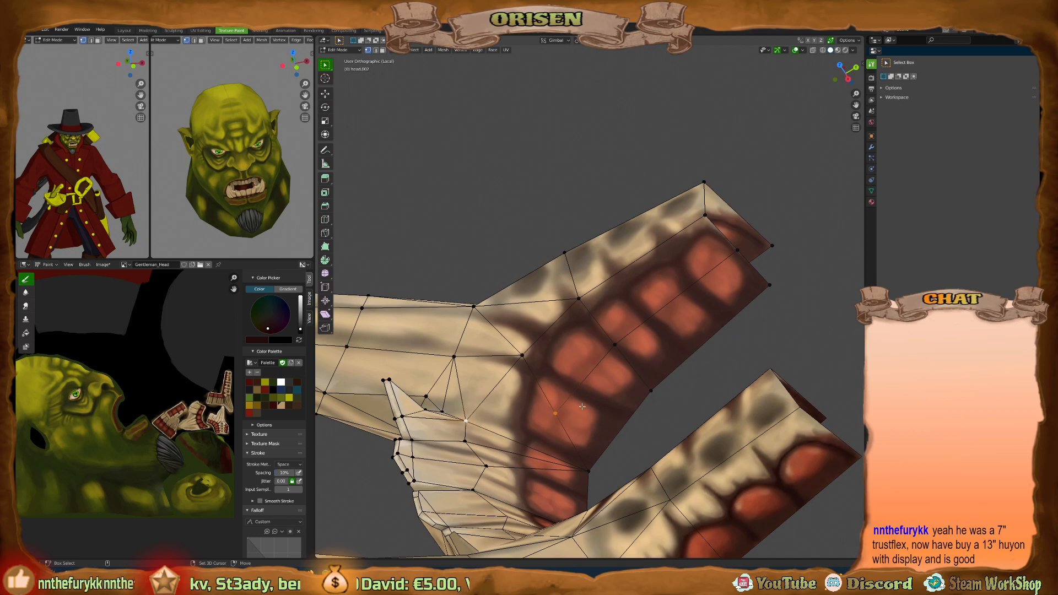
middle_drag(610, 395, 586, 351)
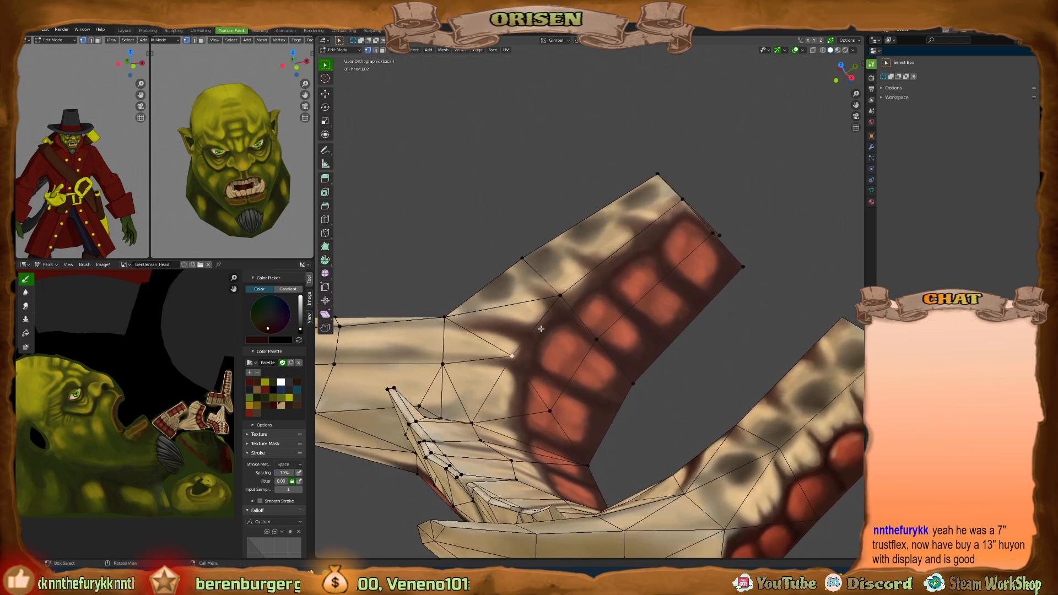
shift+click(681, 198)
middle_drag(681, 199, 586, 273)
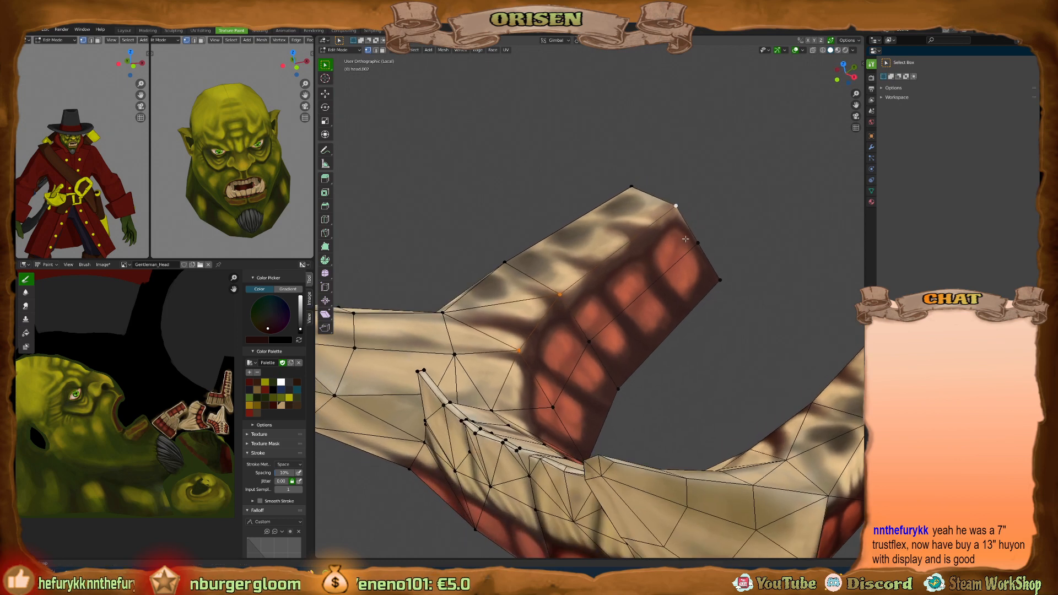
key(shift+space)
key(g)
mouse_move(584, 275)
mouse_down()
mouse_move(586, 284)
mouse_move(584, 259)
mouse_move(587, 272)
mouse_up()
right_click(587, 272)
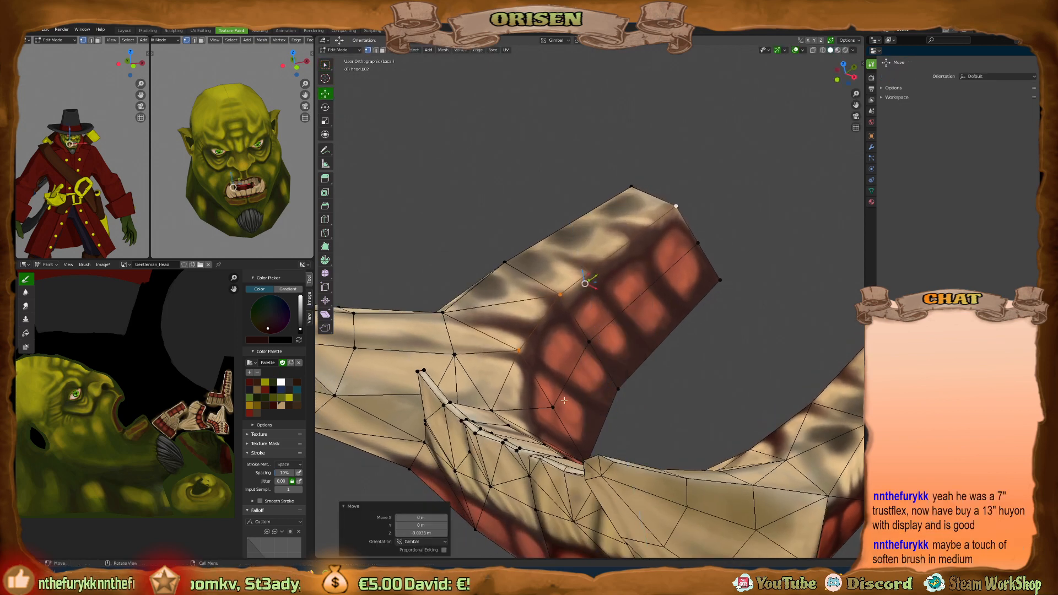
Select the middle vertices of the inner gum strip and activate the Edge Slide tool.
click(569, 389)
shift+click(589, 343)
shift+click(693, 245)
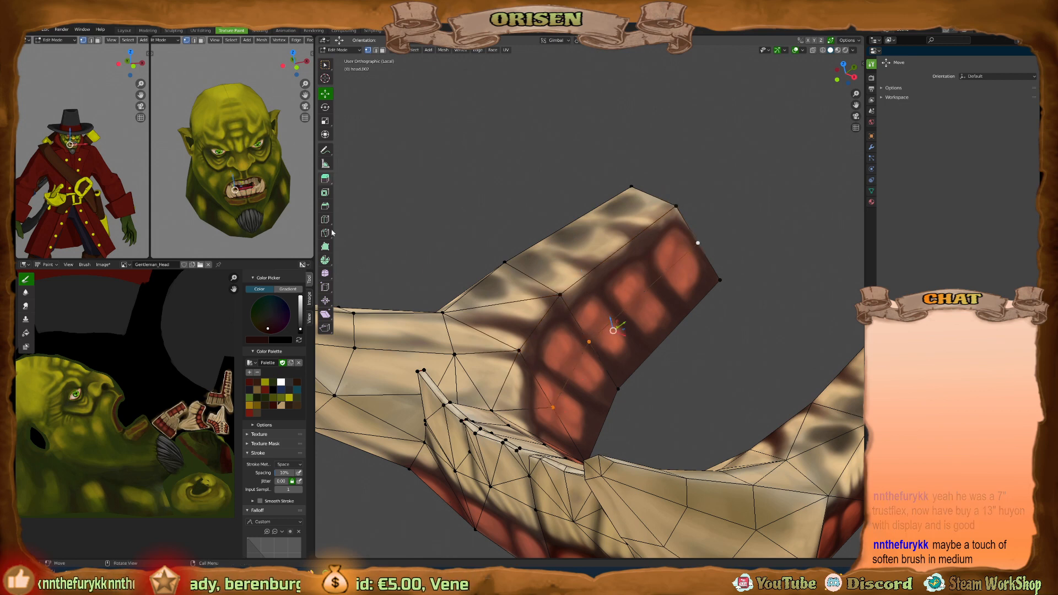
click(326, 287)
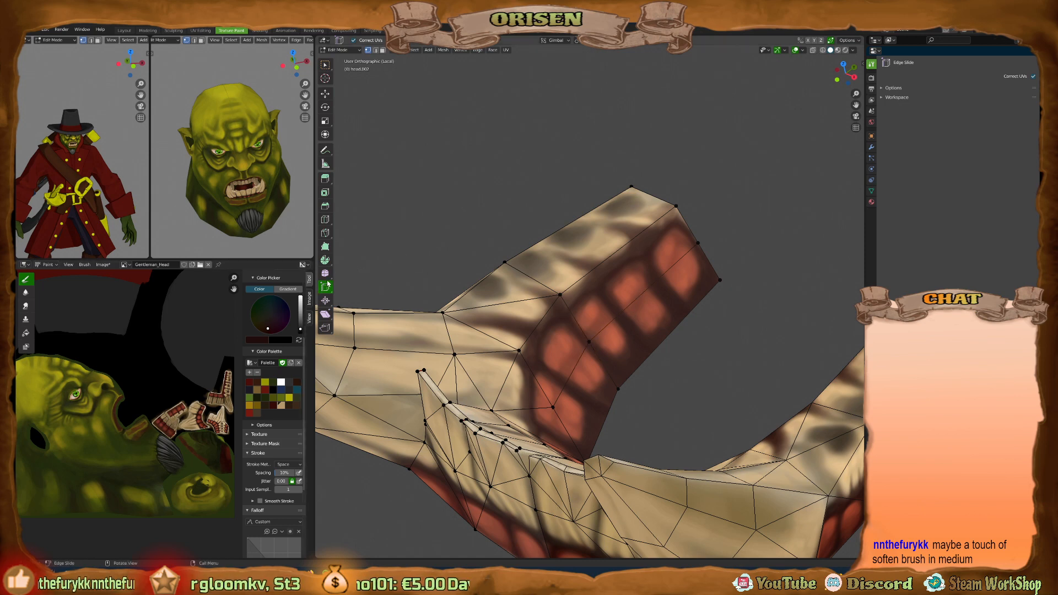
drag(326, 289, 369, 312)
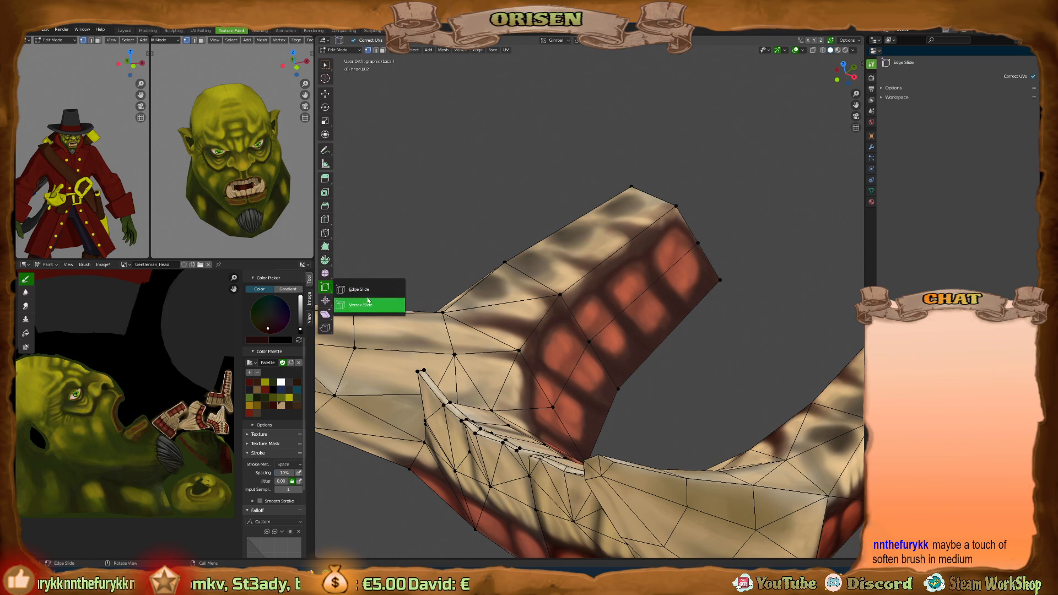
click(368, 292)
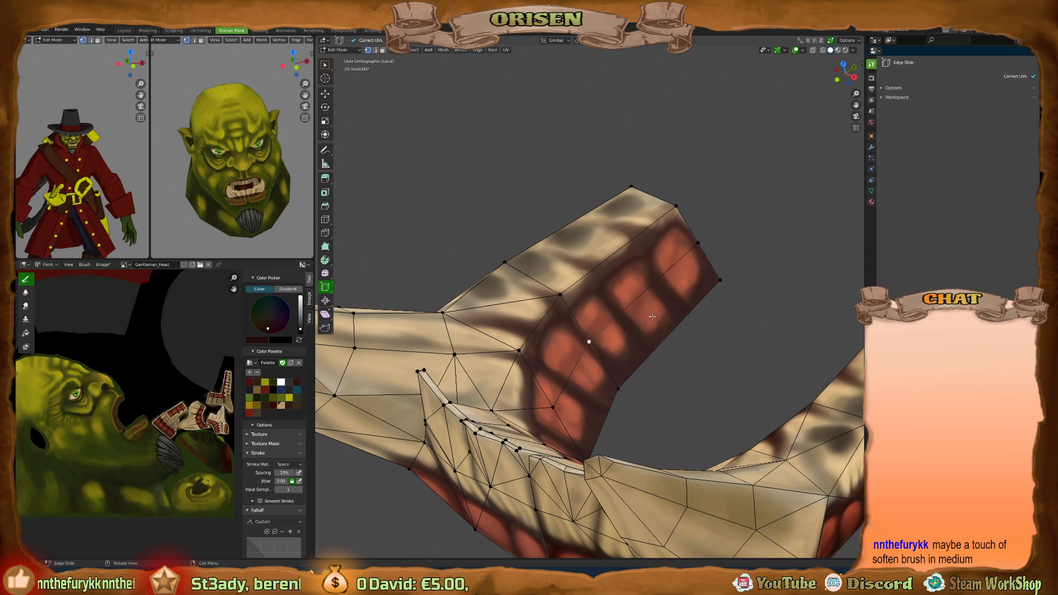
Switch to edge selection, select the new middle edges of the inner gum, and slide them up toward the teeth.
middle_drag(652, 316, 523, 245)
click(377, 50)
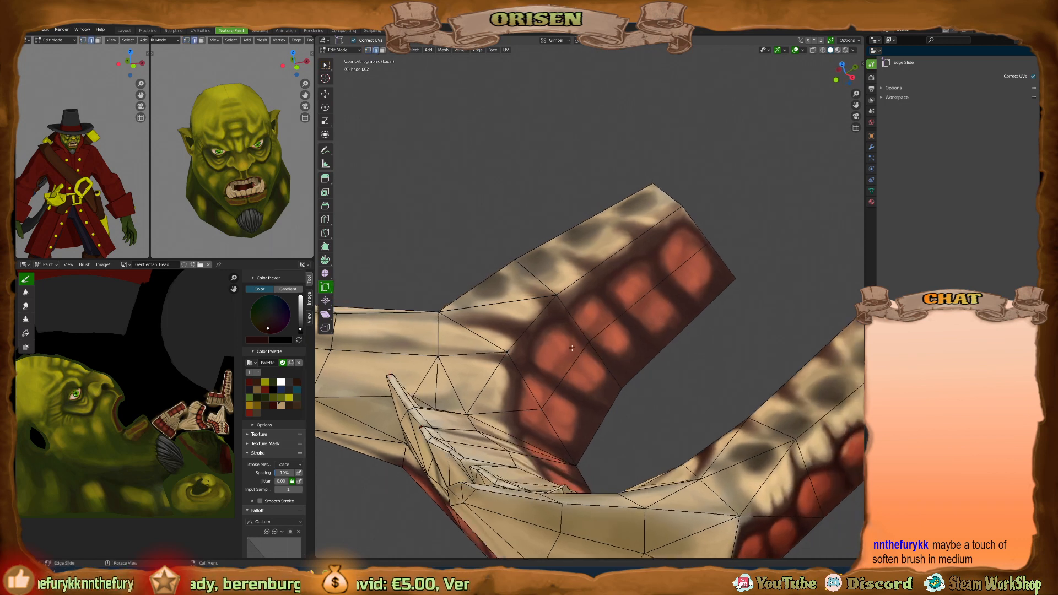
shift+click(641, 297)
middle_drag(633, 305, 557, 385)
shift+click(489, 408)
click(556, 383)
shift+click(626, 312)
middle_drag(627, 315, 638, 319)
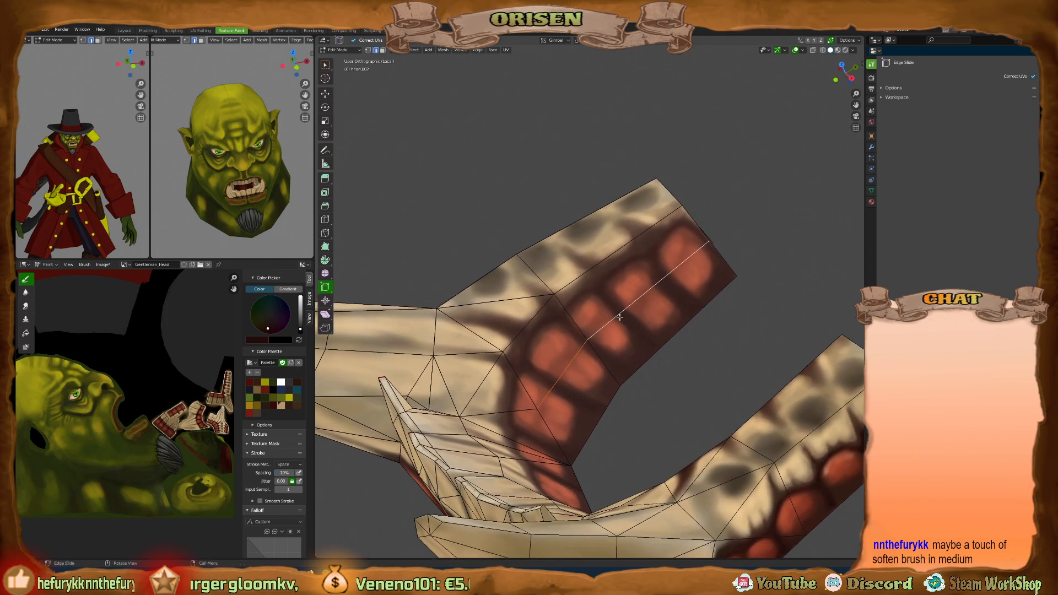
drag(620, 317, 604, 281)
middle_drag(603, 282, 556, 292)
key(g)
click(593, 362)
key(g)
click(633, 355)
Select the border edges between the rear teeth and inner gum and reposition them with the Move tool.
click(555, 290)
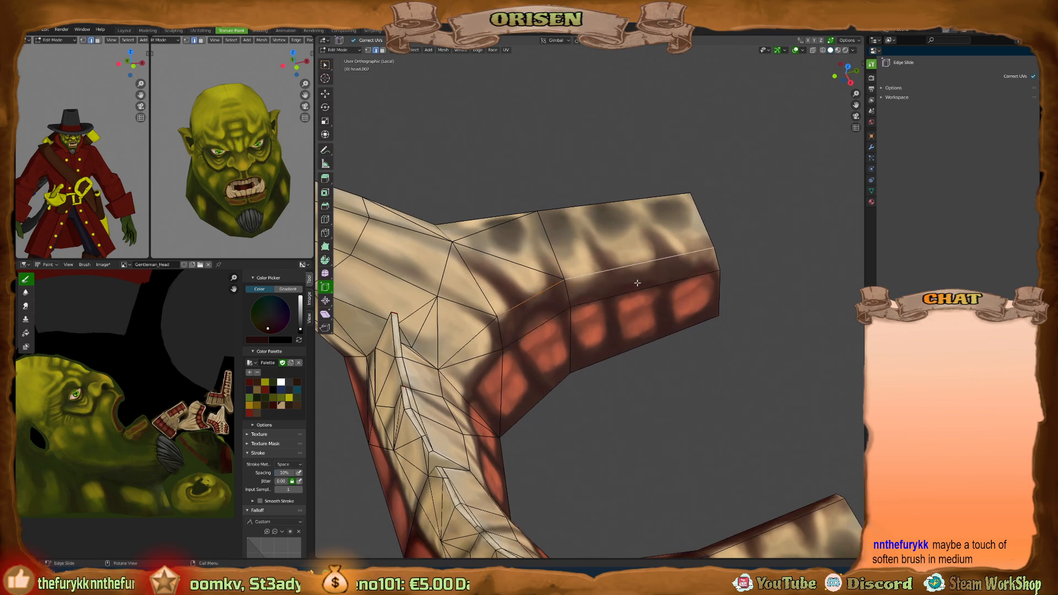
middle_drag(637, 283, 611, 264)
key(shift+space)
click(568, 177)
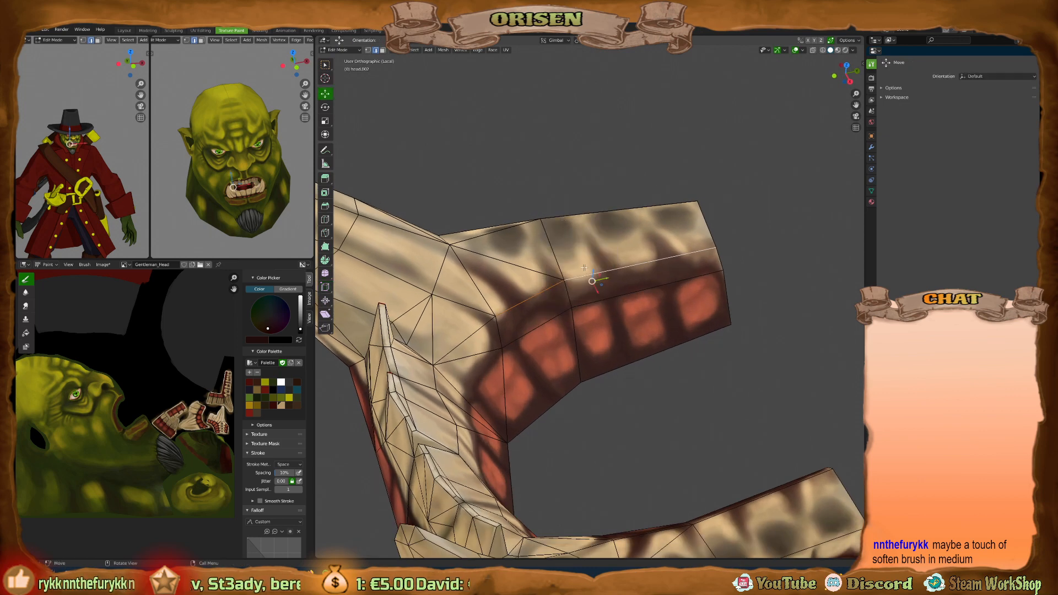
drag(590, 272, 718, 279)
Switch to vertex selection and reposition the border vertex beside the base of the tusk.
middle_drag(717, 279, 490, 306)
key(1)
click(504, 304)
key(g)
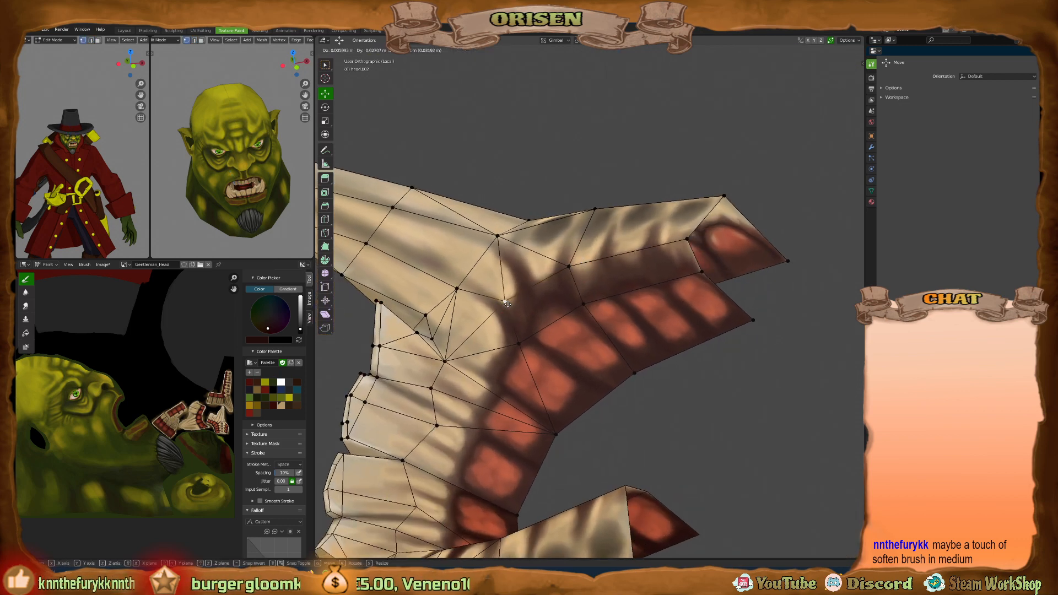
click(500, 305)
Exit the isolated view, examine the reshaped jaw on the full character, and return to Object Mode.
scroll(733, 316, down, 8)
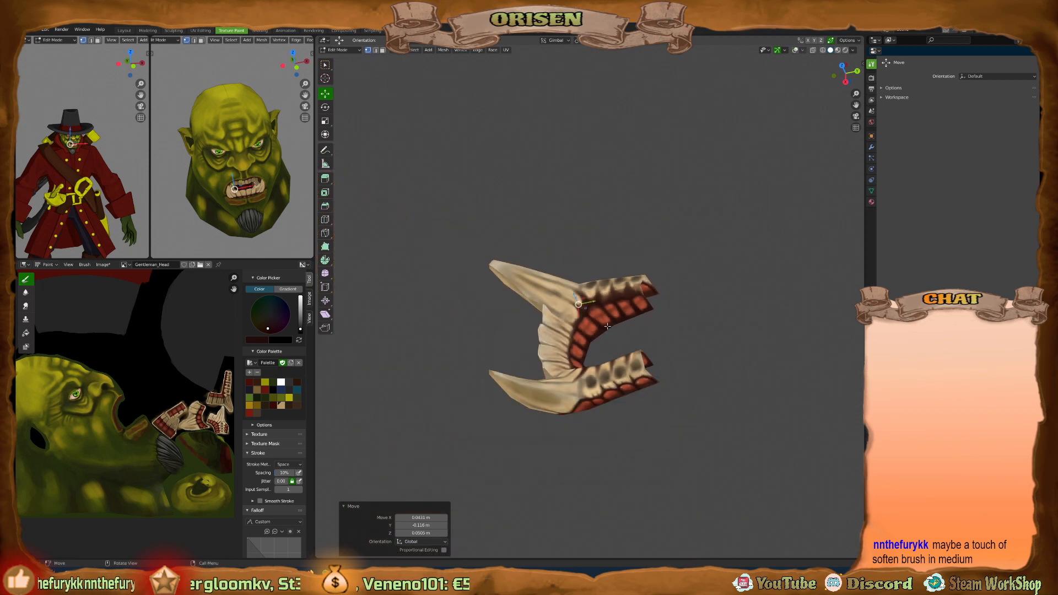
middle_drag(733, 315, 609, 320)
key(KP_Divide)
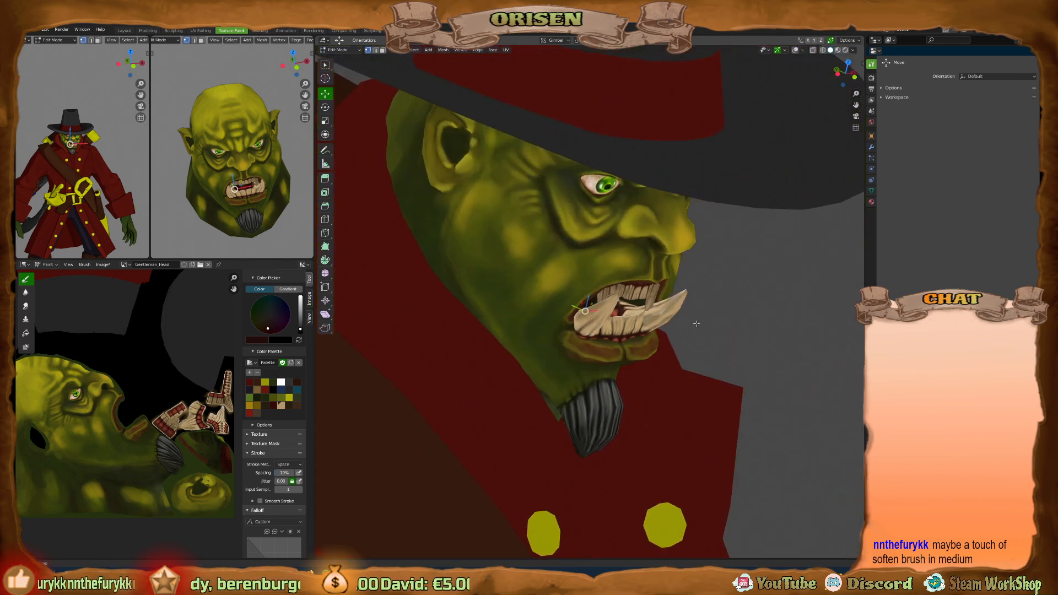
middle_drag(680, 325, 636, 340)
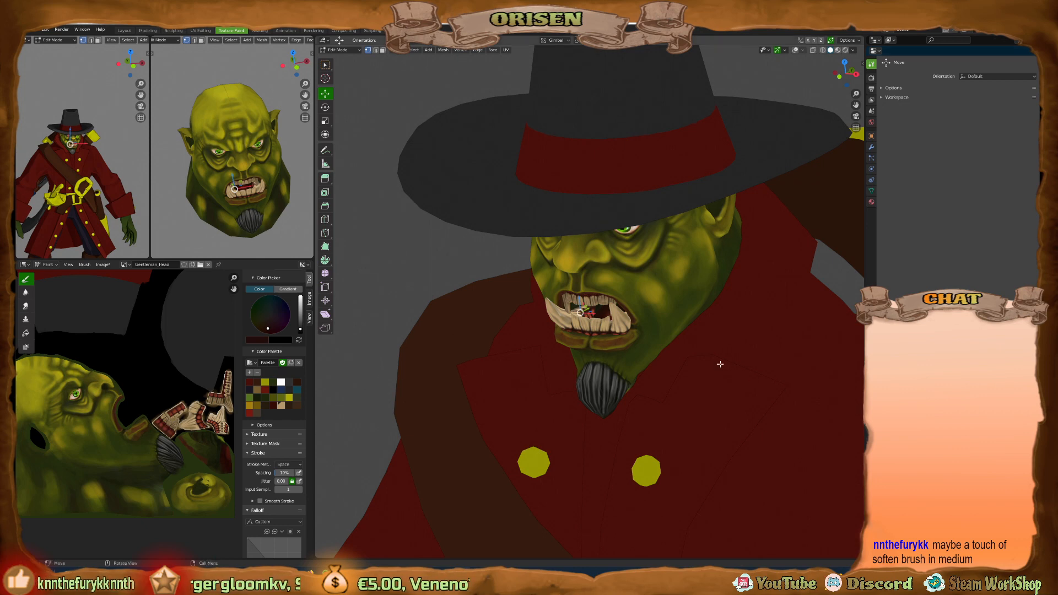
middle_drag(721, 363, 716, 367)
key(ctrl+Tab)
click(513, 336)
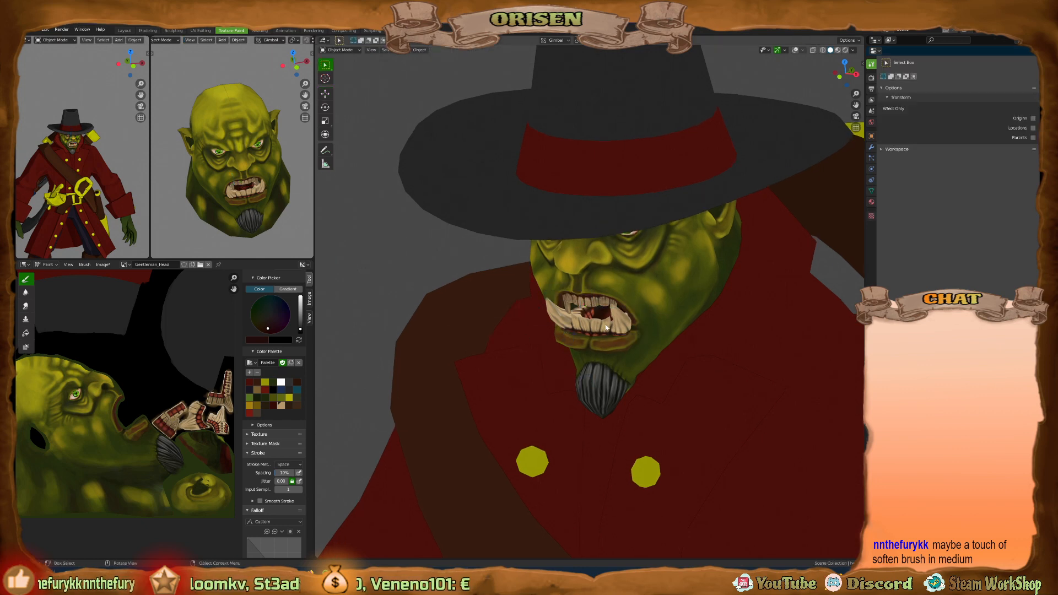
Isolate the lower jaw piece again and switch it to Texture Paint mode.
key(KP_Divide)
middle_drag(606, 327, 606, 248)
scroll(589, 337, up, 4)
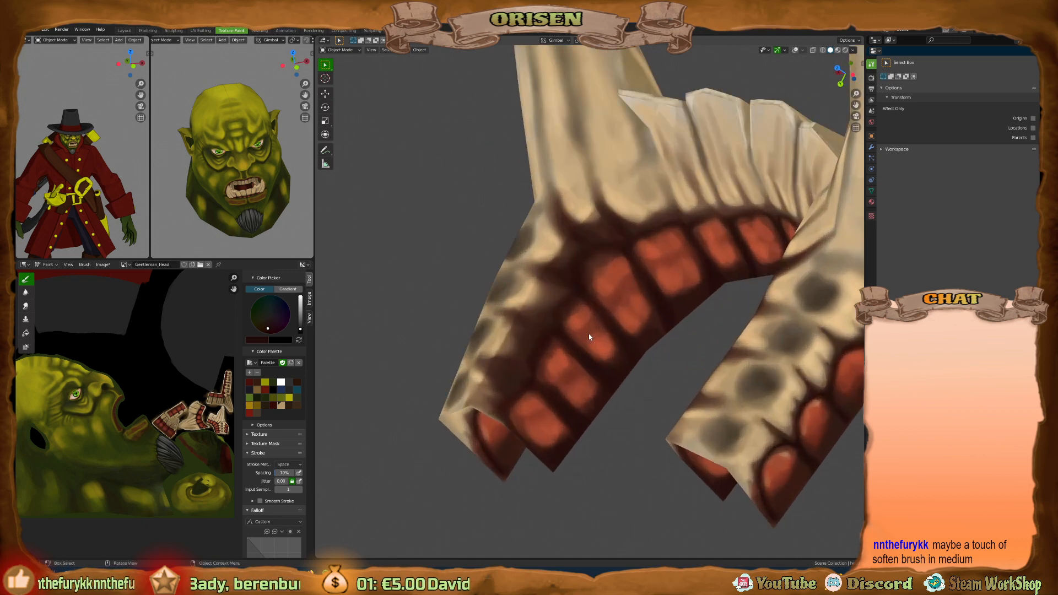
middle_drag(588, 337, 584, 321)
key(ctrl+Tab)
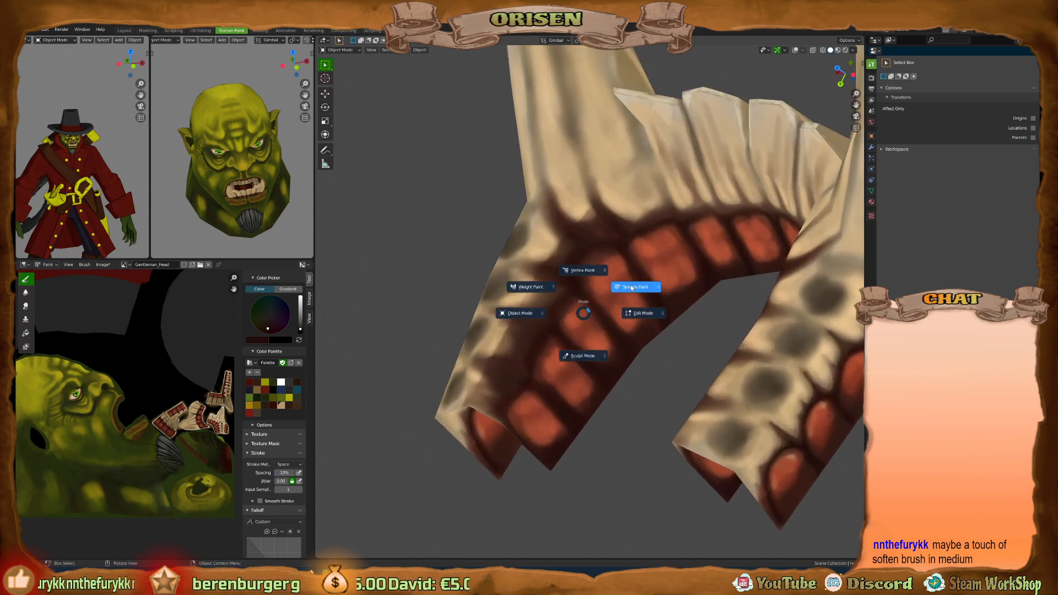
click(631, 287)
Sample a light bone color, enlarge the Draw brush to 45 px, and paint inner tooth faces above the rear gum segments.
scroll(551, 326, up, 5)
shift+middle_drag(740, 371, 558, 222)
key(s)
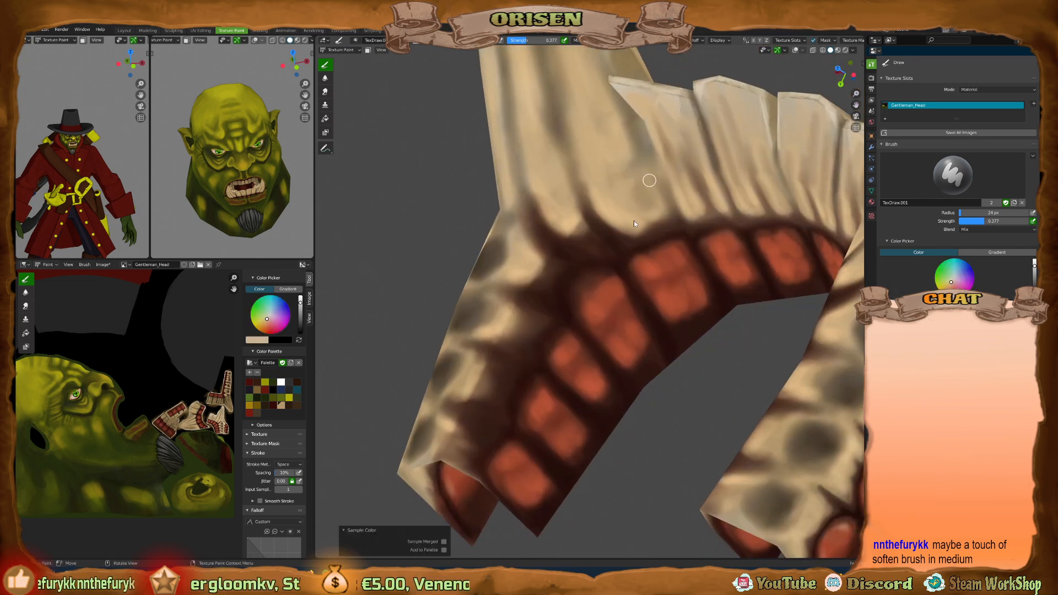
key(bracketright)
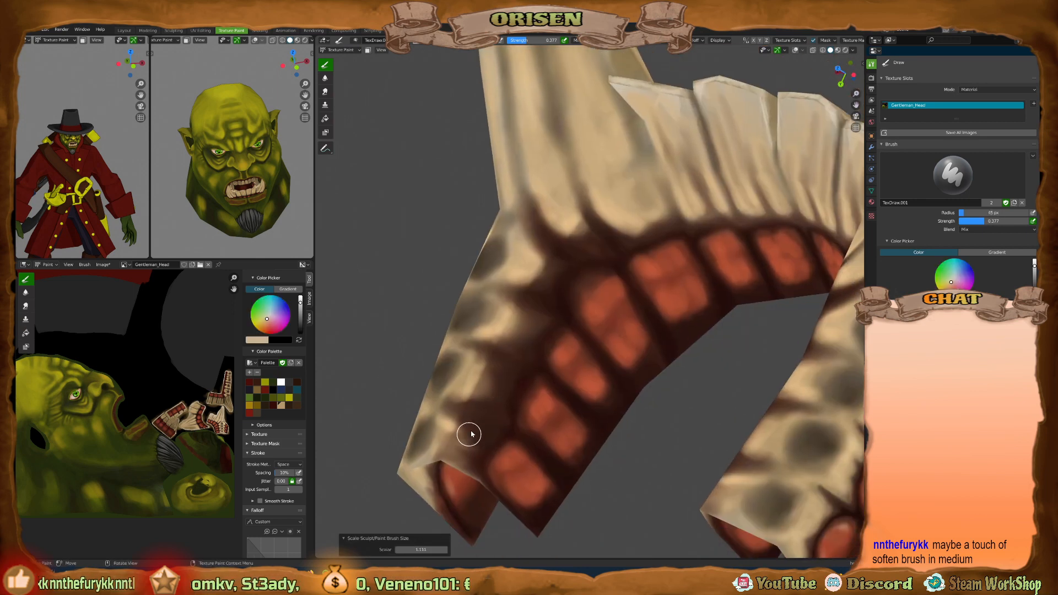
key(bracketright)
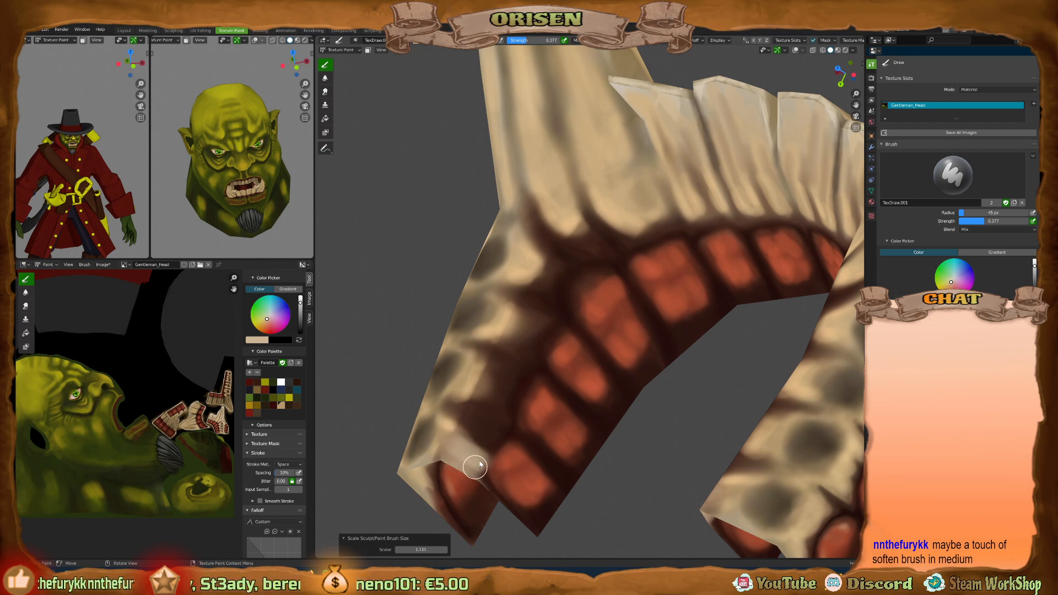
mouse_move(478, 407)
mouse_down()
mouse_move(481, 368)
mouse_move(498, 375)
mouse_move(521, 345)
mouse_move(551, 264)
mouse_move(575, 243)
mouse_move(664, 242)
mouse_up()
middle_drag(664, 243, 599, 304)
mouse_move(463, 386)
mouse_down()
mouse_move(492, 405)
mouse_move(479, 403)
mouse_move(472, 448)
mouse_move(441, 427)
mouse_move(492, 363)
mouse_up()
shift+middle_drag(492, 364, 464, 392)
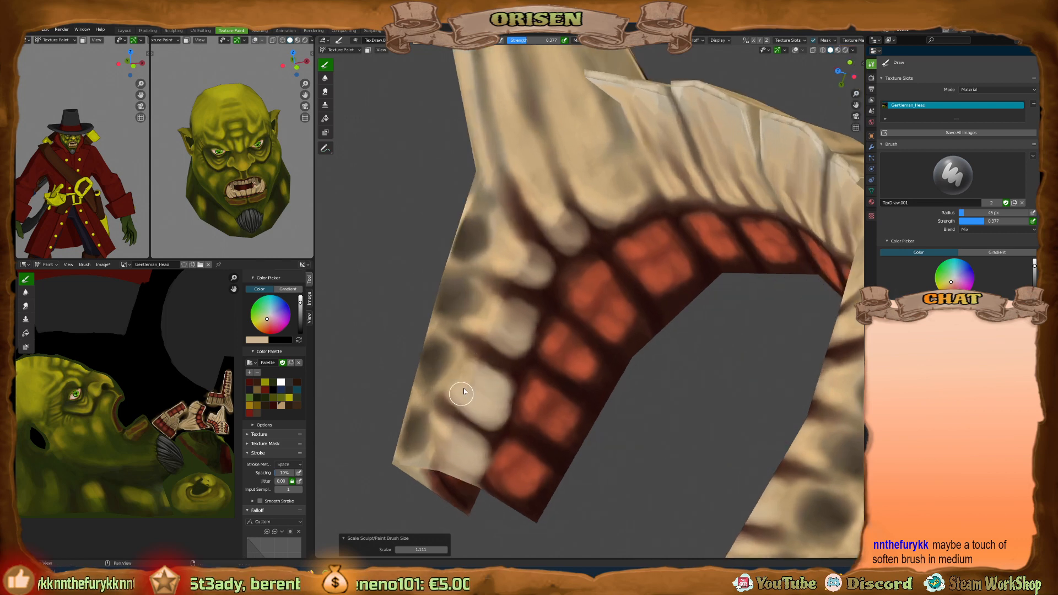
Build up the light bone color on the rear inner teeth and extend the two nearest the tusk.
middle_drag(504, 361, 497, 340)
drag(462, 365, 470, 394)
middle_drag(524, 361, 513, 345)
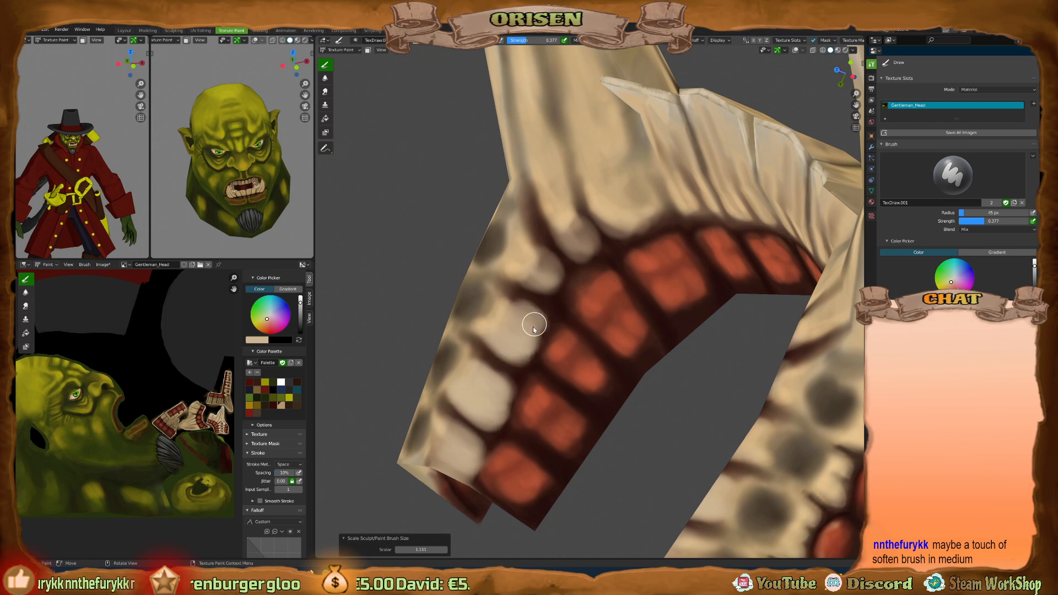
mouse_move(537, 251)
mouse_down()
mouse_move(529, 232)
mouse_move(543, 276)
mouse_up()
drag(566, 225, 585, 230)
Sample a darker tan, reduce the brush radius to 15 px, and shade the faces of the rear inner teeth.
key(s)
key(bracketleft)
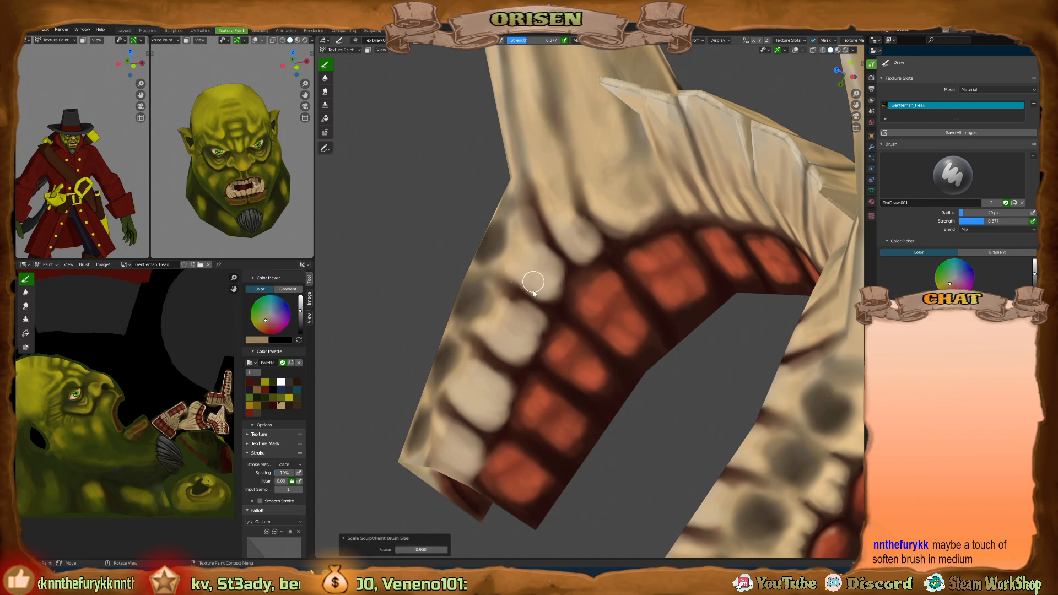
key(bracketleft)
key(bracketleft)
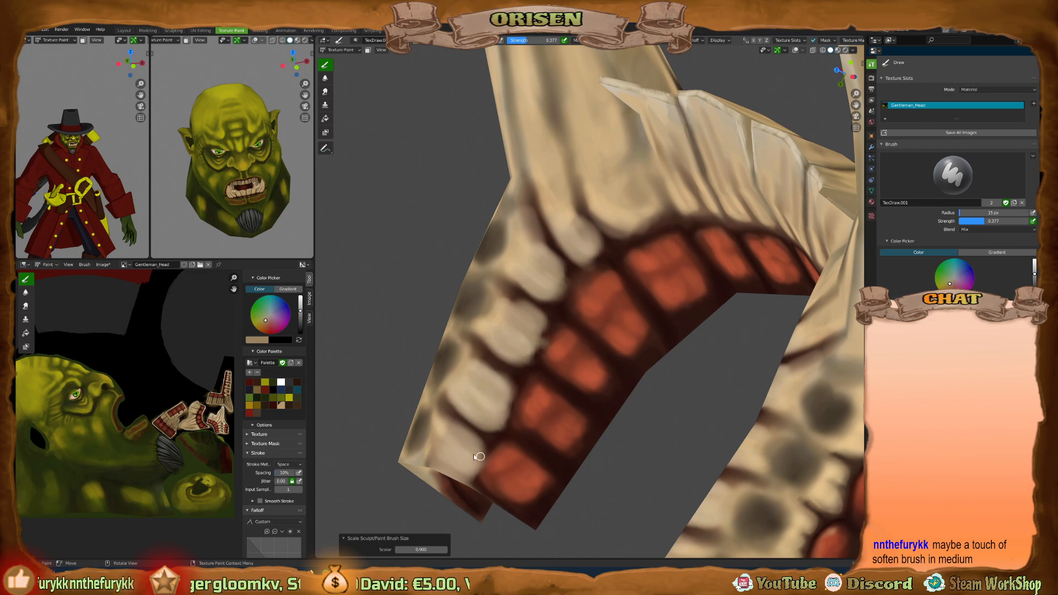
Sample dark red-brown and sharpen the gaps and gum line around the rear inner teeth.
key(s)
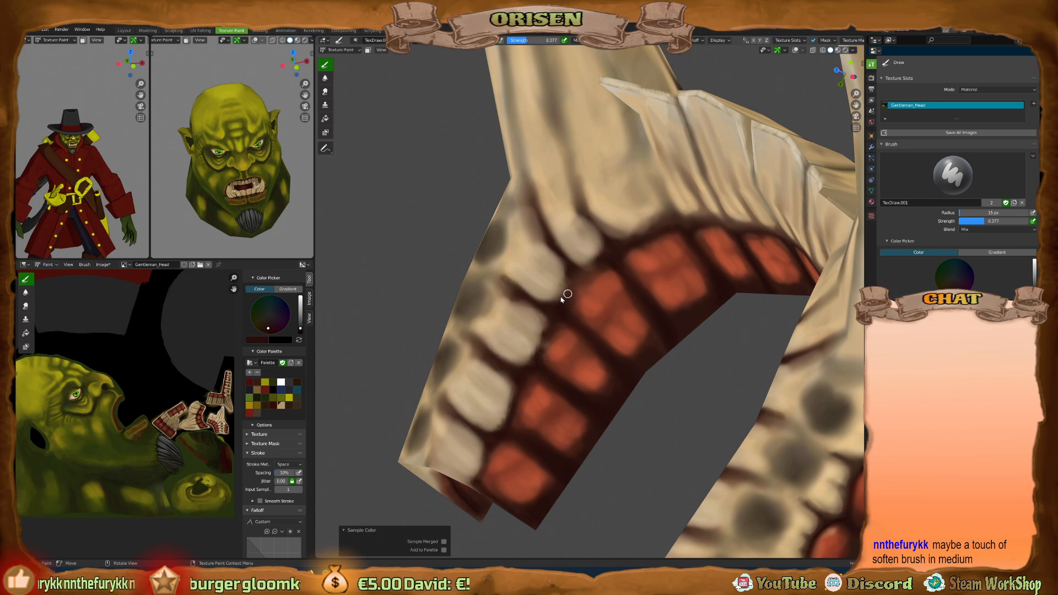
middle_drag(613, 235, 607, 238)
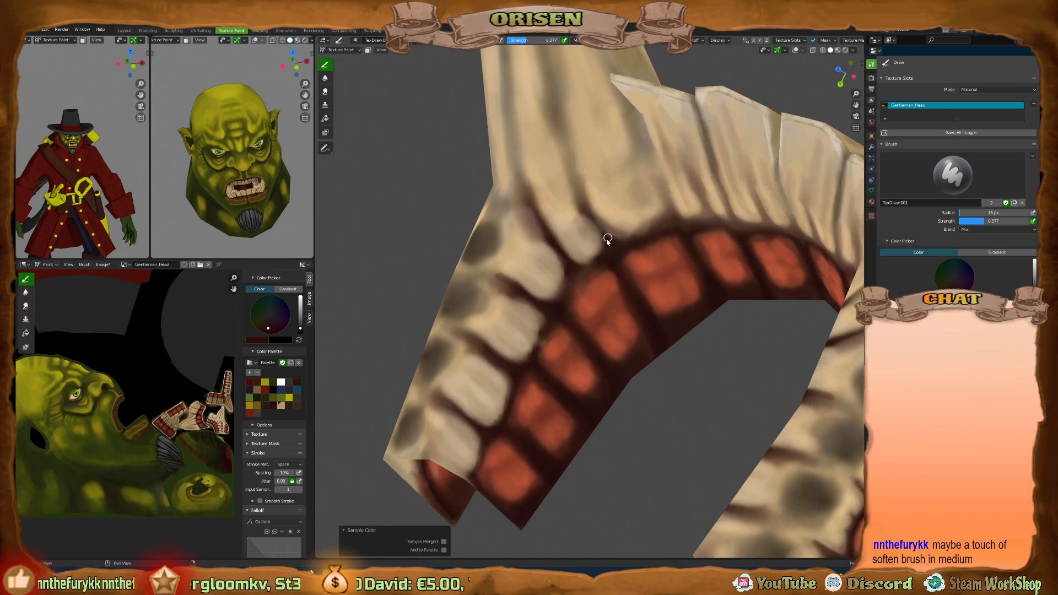
drag(605, 242, 583, 213)
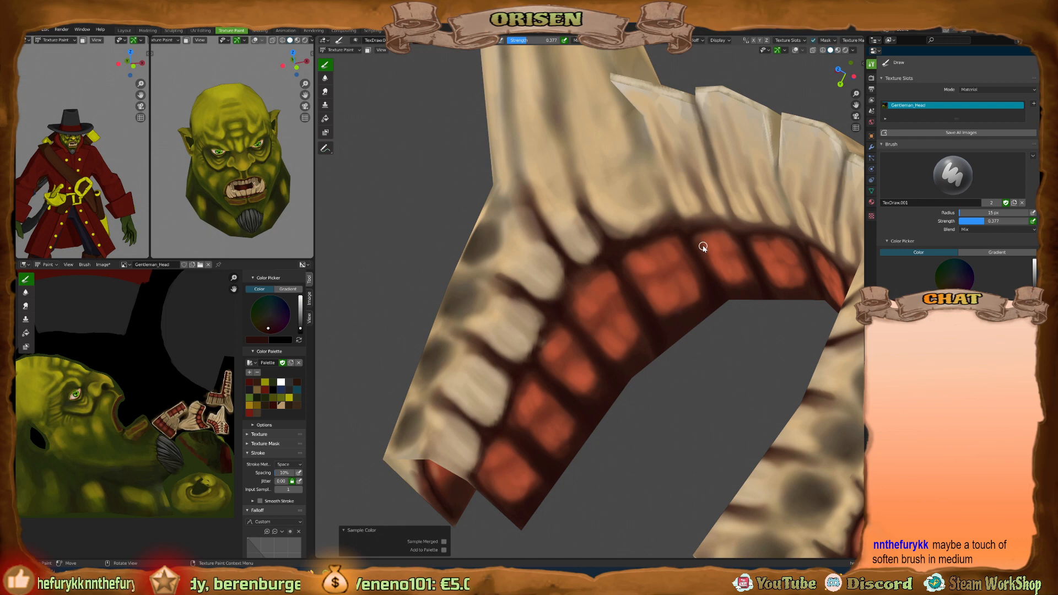
Switch to the Soften brush at 26 px and blend the edges and shading of the rear inner teeth.
click(326, 79)
key(bracketright)
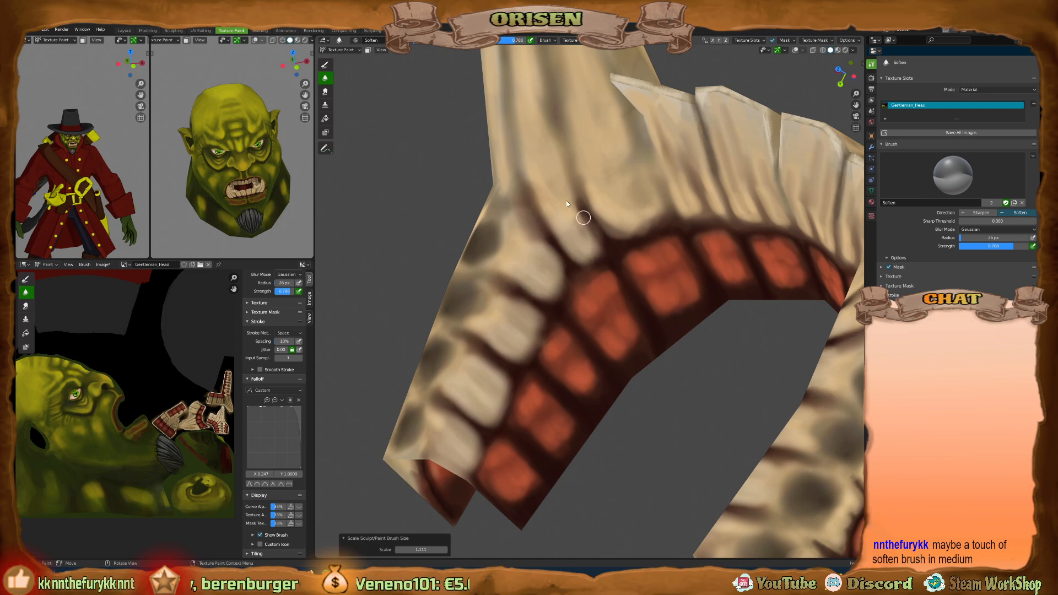
middle_drag(636, 236, 578, 263)
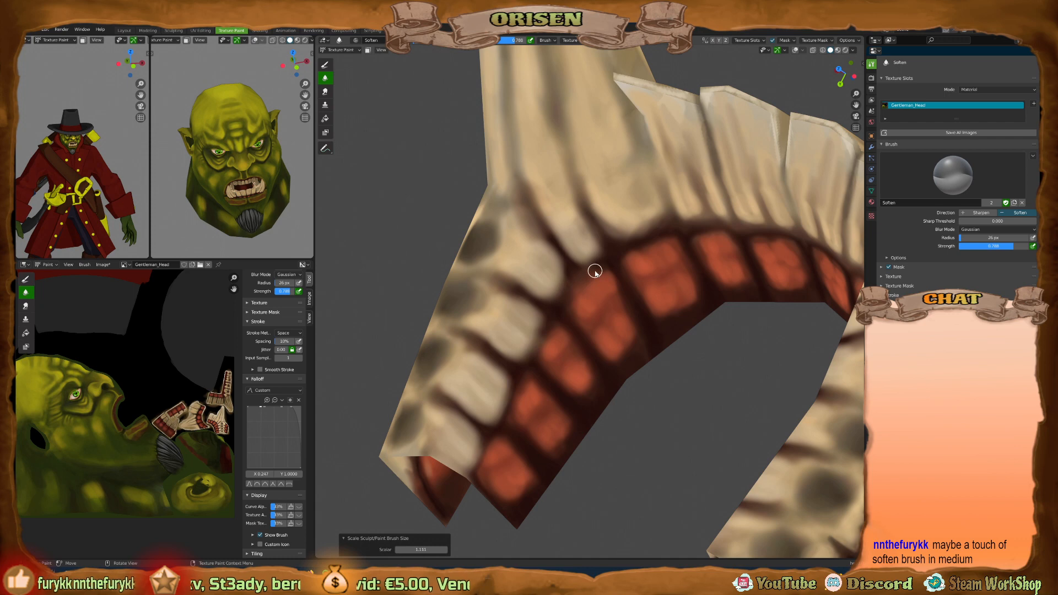
scroll(545, 304, up, 5)
middle_drag(545, 304, 672, 303)
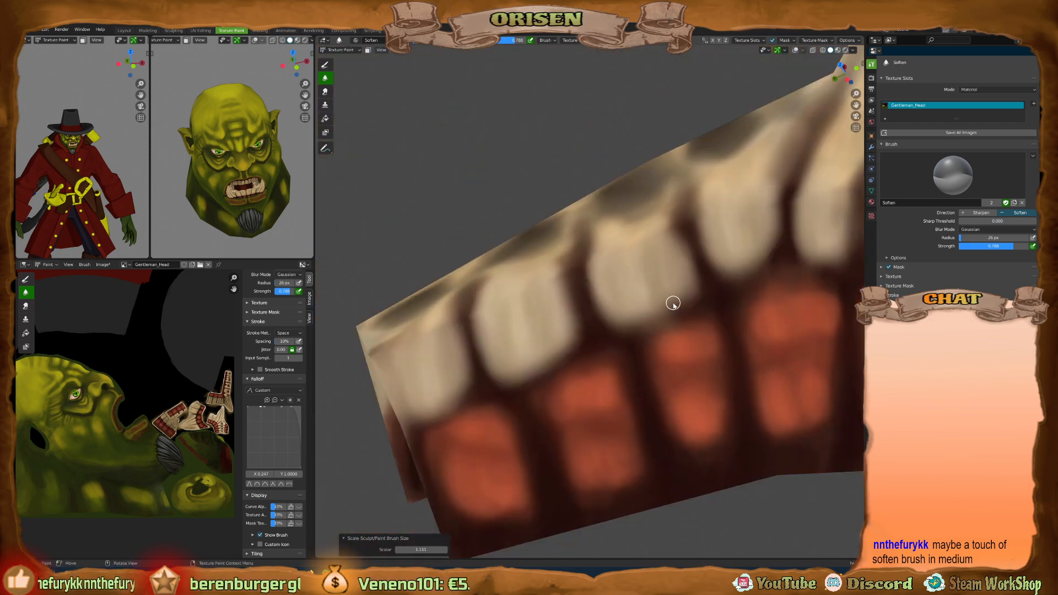
Return to the Draw brush, reduce its radius to 17 px, and darken the gaps and gum line around the rear inner teeth.
key(shift+space)
click(481, 367)
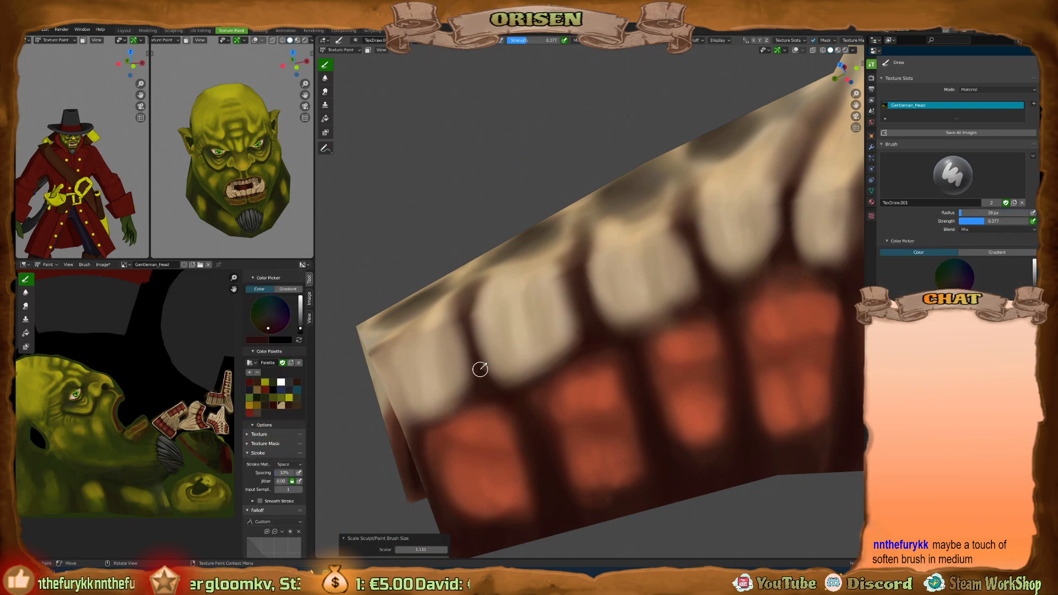
key(bracketleft)
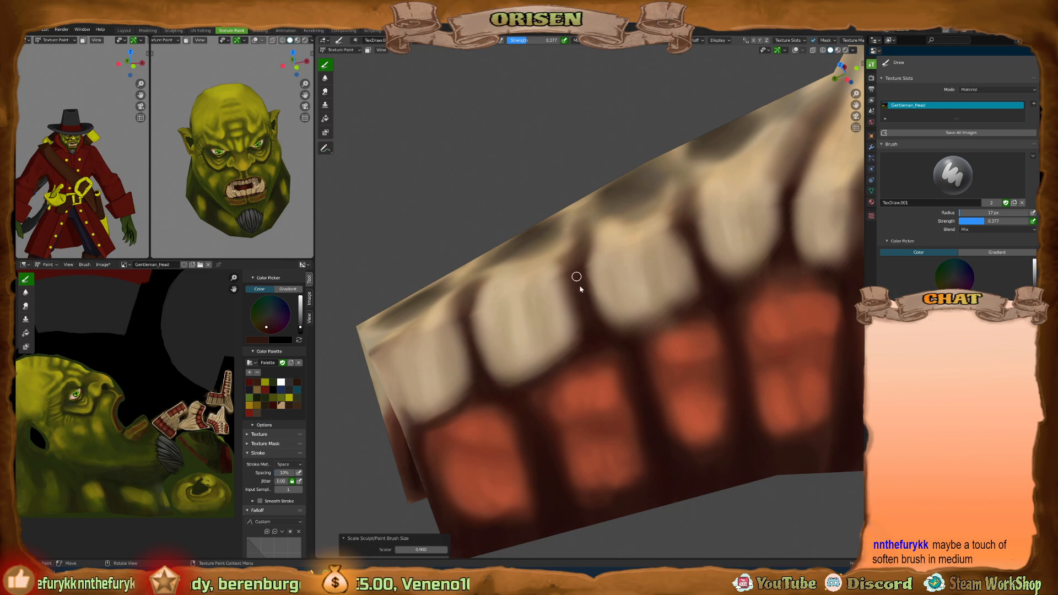
middle_drag(580, 289, 599, 303)
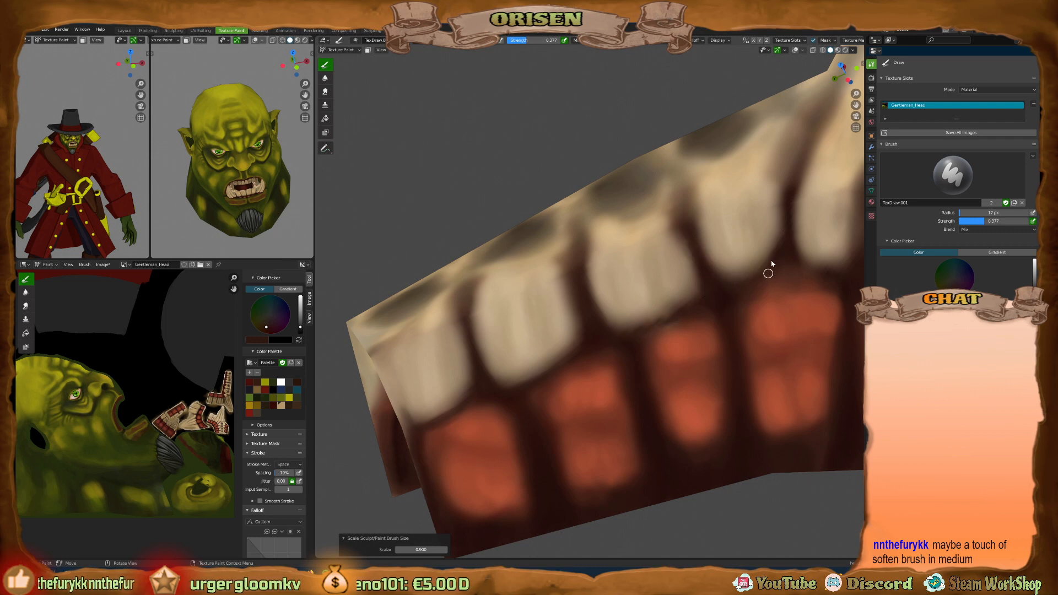
middle_drag(704, 289, 651, 286)
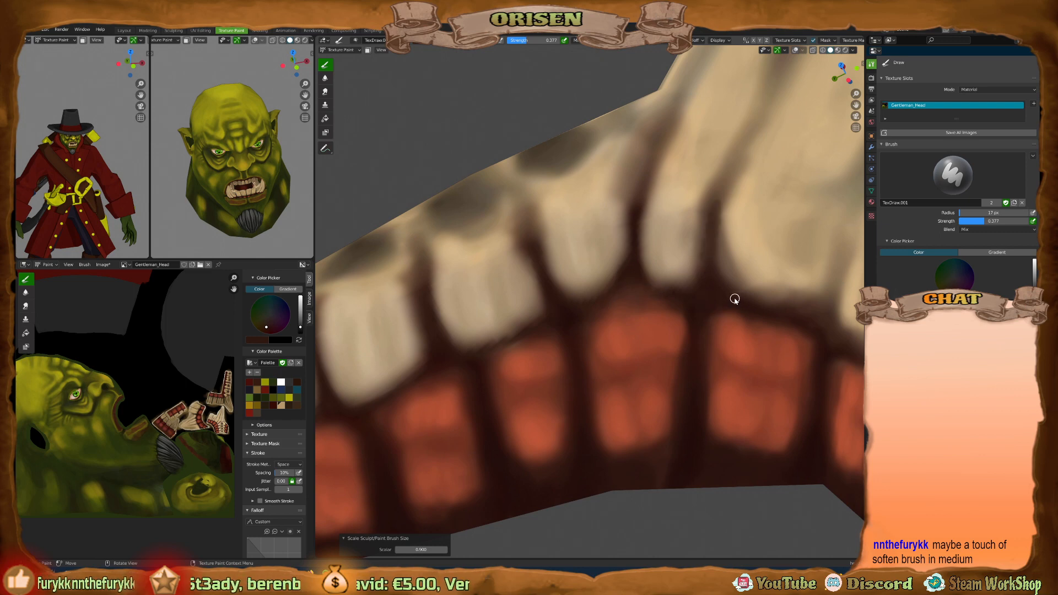
scroll(735, 298, down, 5)
middle_drag(654, 314, 720, 315)
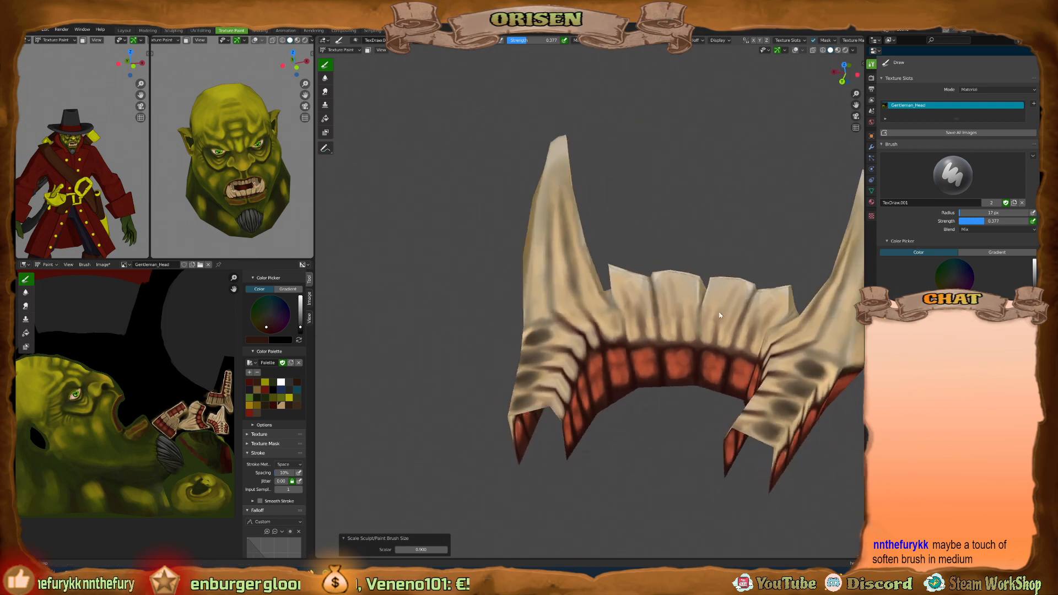
Enlarge the Draw brush, sample a light tan, and even out the inner faces of the front teeth.
scroll(720, 315, up, 5)
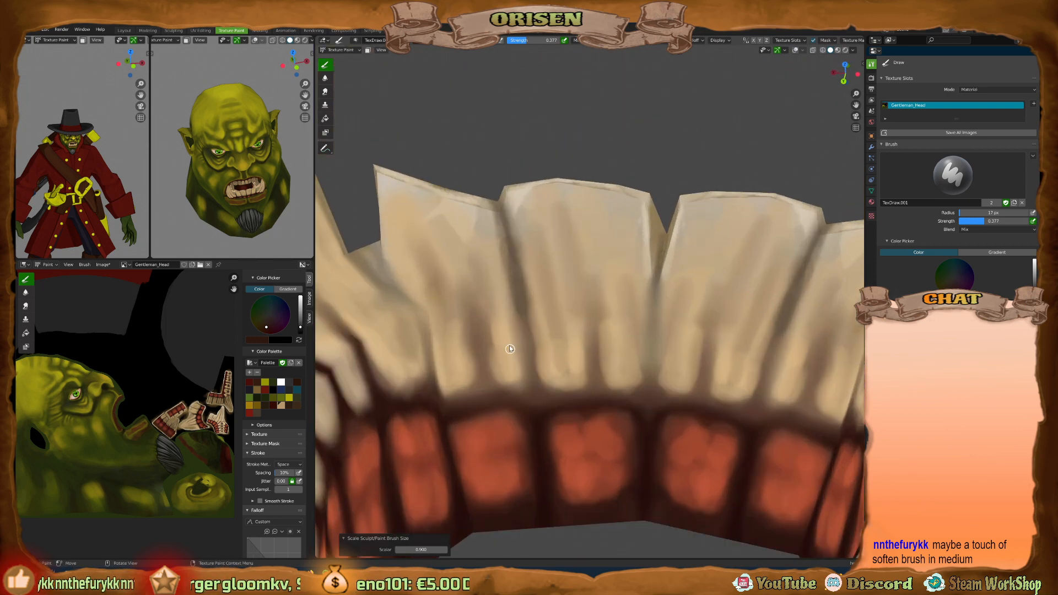
key(bracketright)
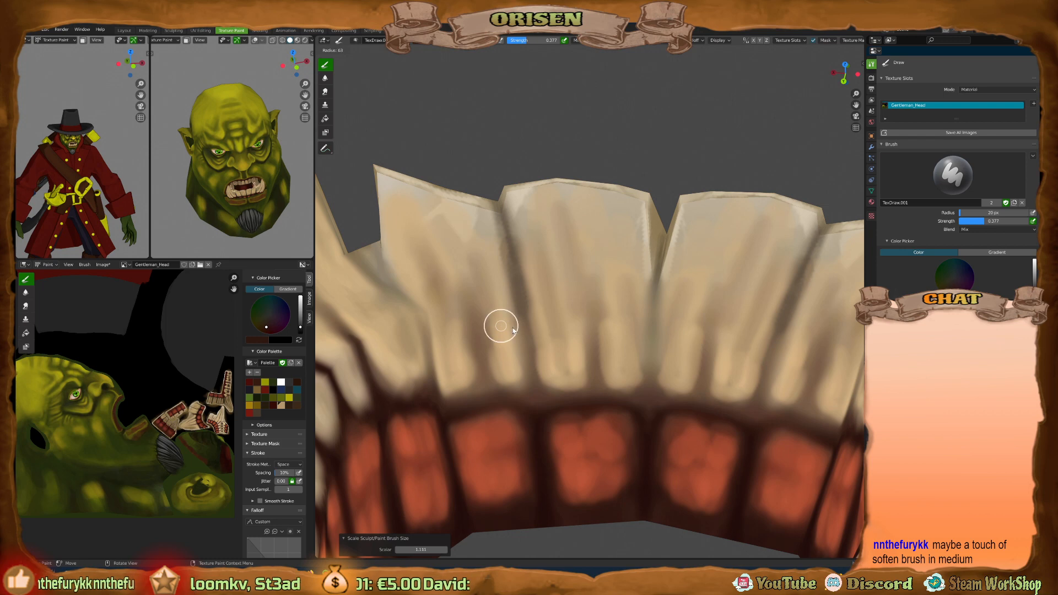
click(502, 299)
key(s)
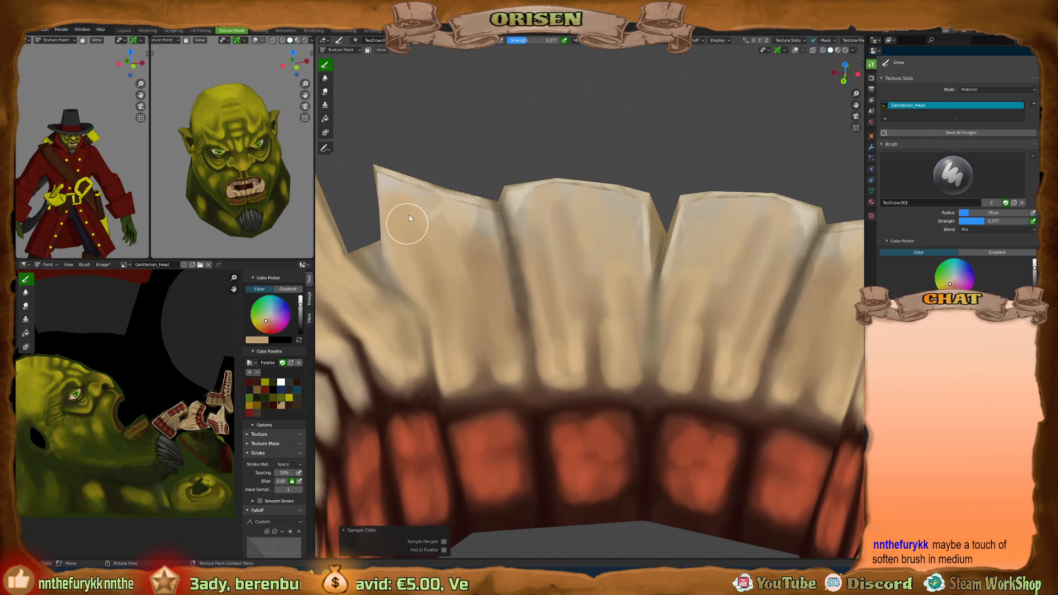
mouse_move(431, 205)
mouse_down()
mouse_move(493, 226)
mouse_move(513, 205)
mouse_move(556, 236)
mouse_move(628, 247)
mouse_up()
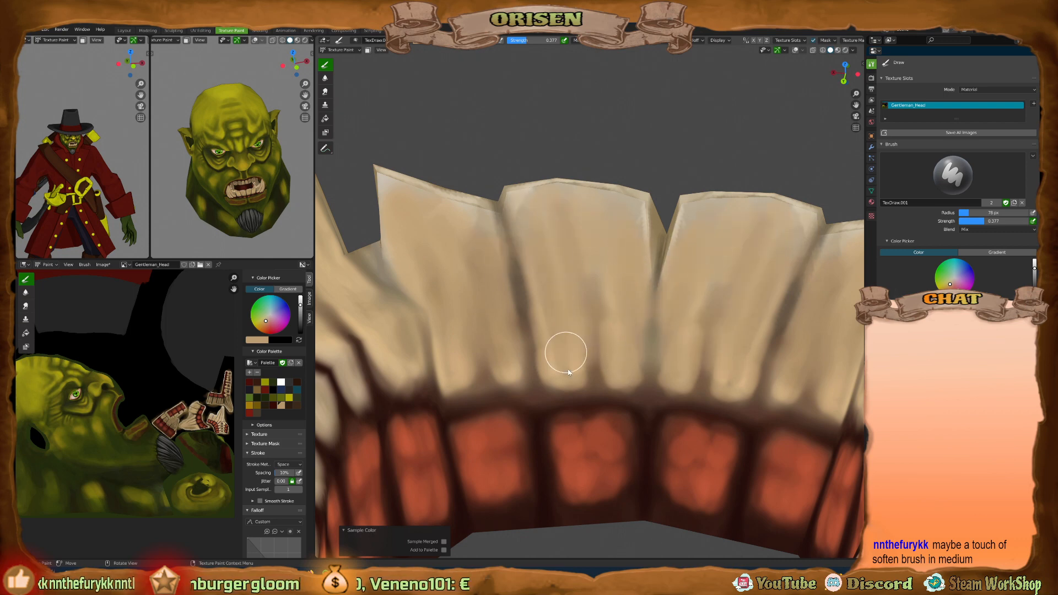
drag(513, 310, 489, 314)
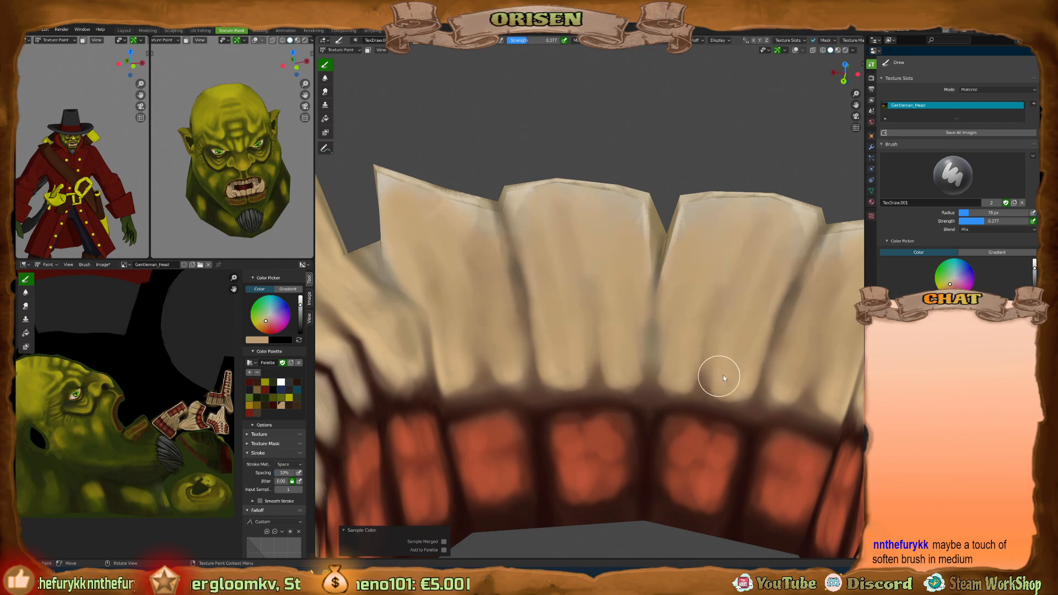
Sample dark red-brown, reduce the brush radius to 40 px, and darken the gum borders below the inner front teeth.
key(s)
key(bracketleft)
key(bracketleft)
key(bracketleft)
key(bracketleft)
key(bracketleft)
key(bracketleft)
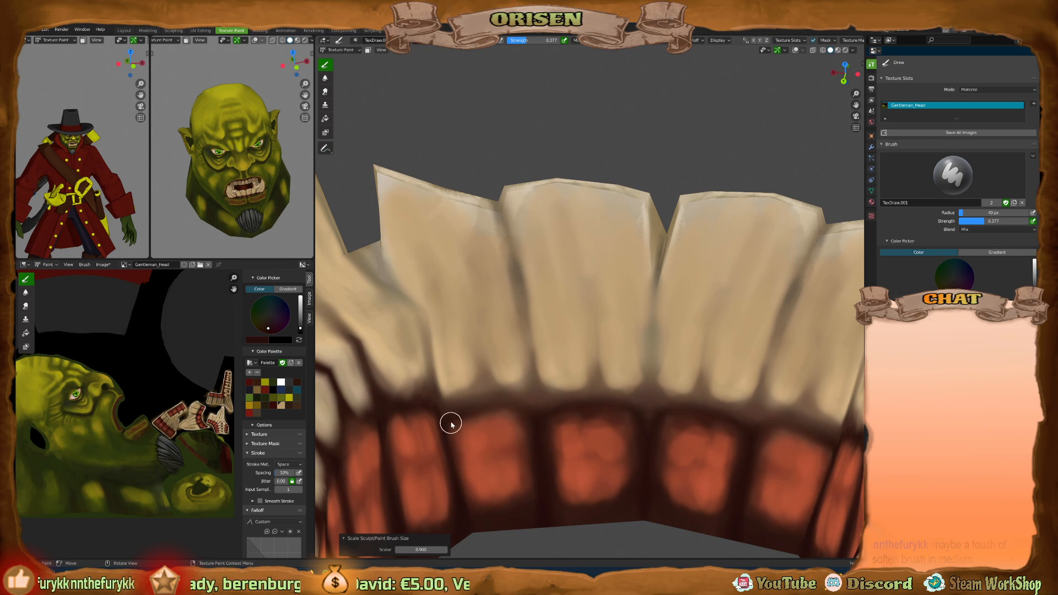
Sample the orange-red gum color, set the brush to 22 px and 0.878 strength, and brighten the inner front gum segments.
key(s)
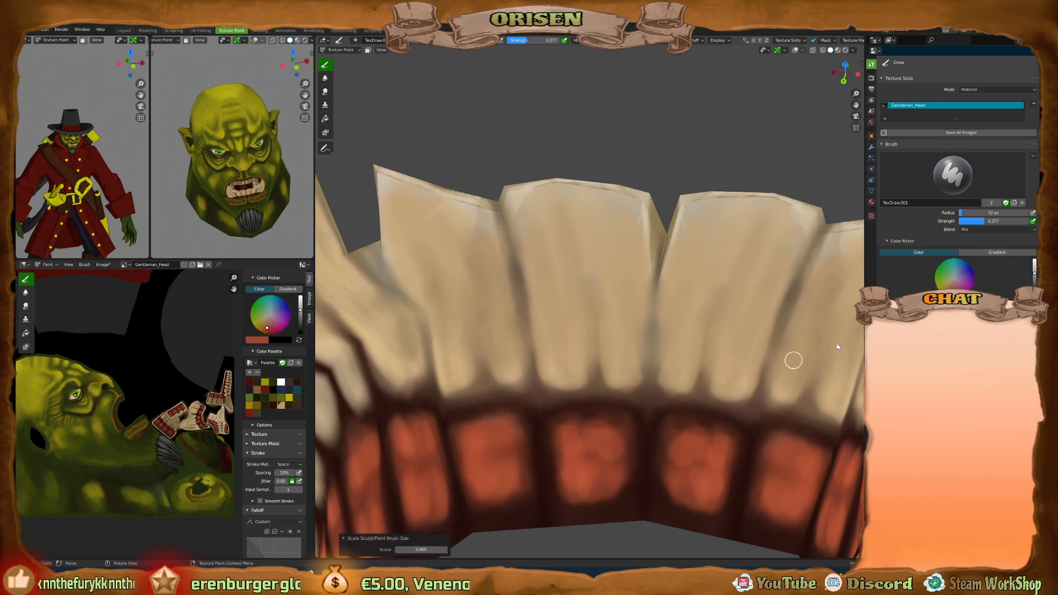
key(bracketleft)
key(bracketleft)
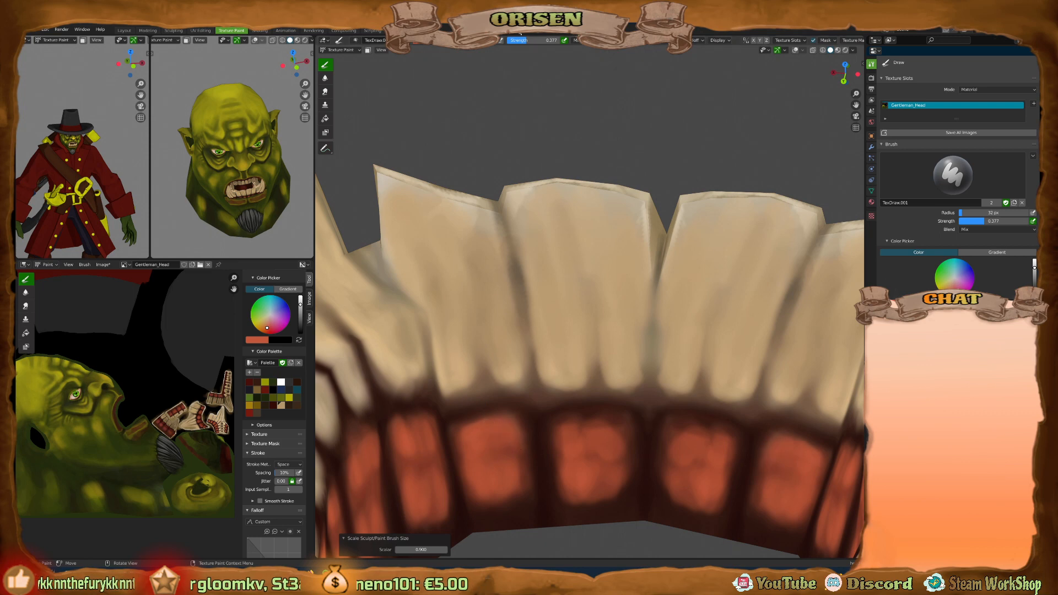
drag(532, 40, 559, 41)
key(bracketleft)
key(bracketleft)
key(bracketleft)
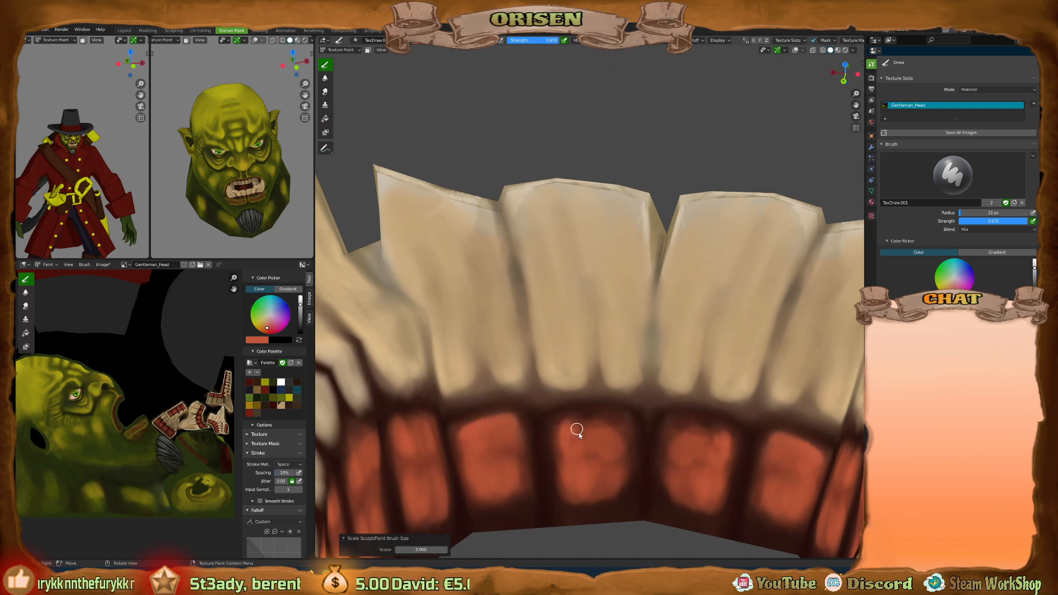
mouse_move(577, 429)
mouse_down()
mouse_move(602, 428)
mouse_move(625, 444)
mouse_up()
mouse_move(403, 442)
mouse_down()
mouse_move(397, 432)
mouse_move(415, 428)
mouse_move(354, 481)
mouse_up()
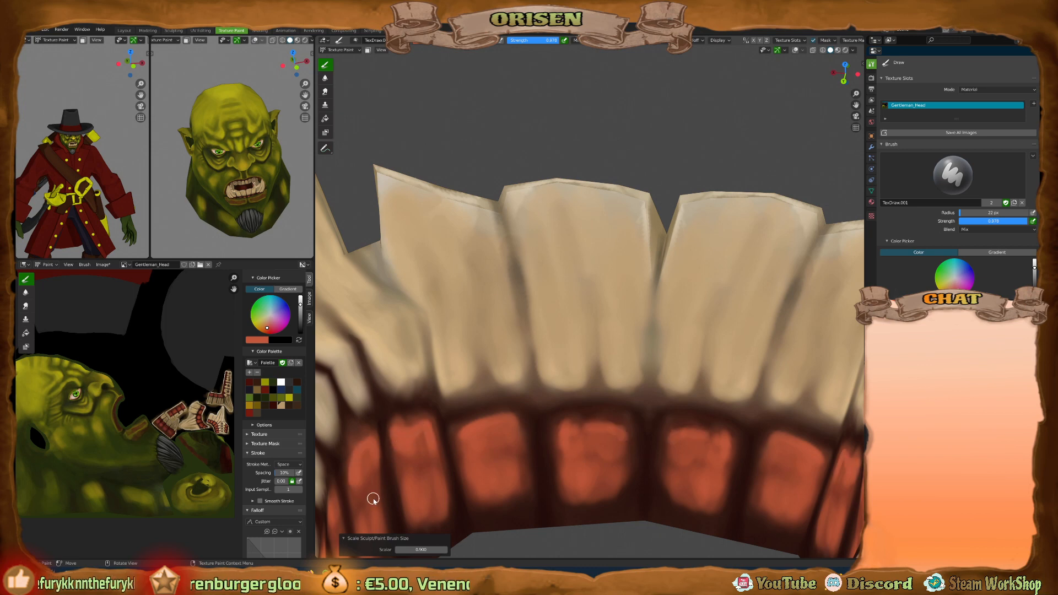
Use the Soften brush at 22 px to blend the brightened gum segments and the gum line behind the front teeth.
scroll(661, 363, down, 3)
middle_drag(612, 314, 640, 337)
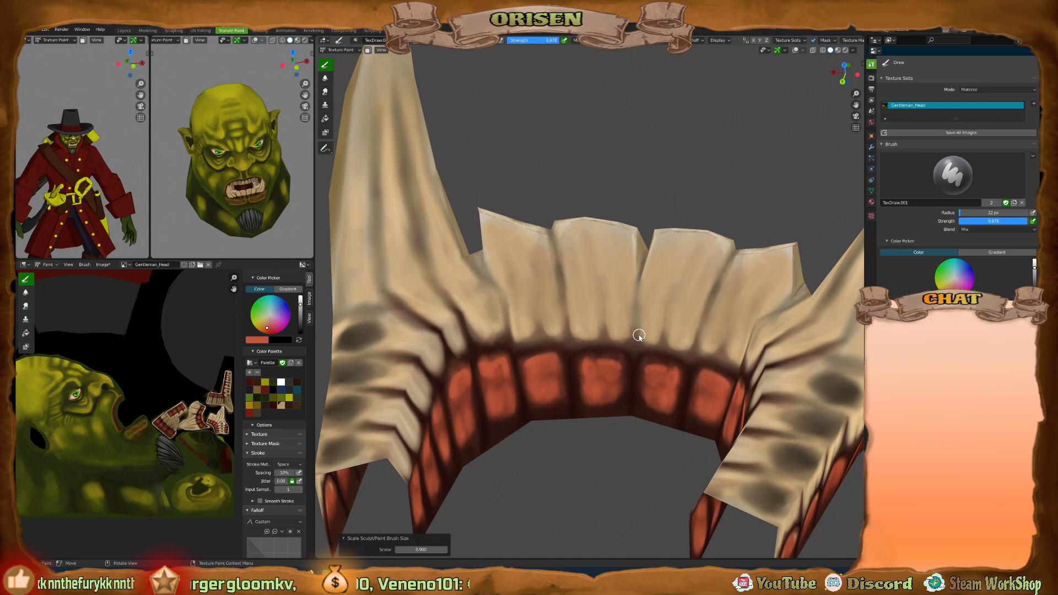
key(shift+space)
click(410, 329)
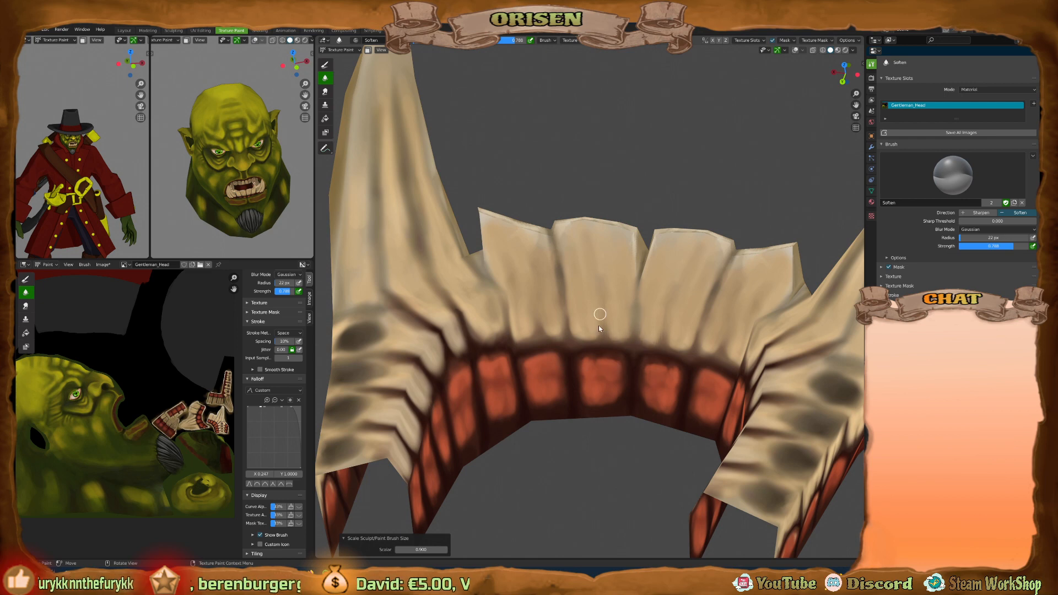
middle_drag(537, 331, 478, 348)
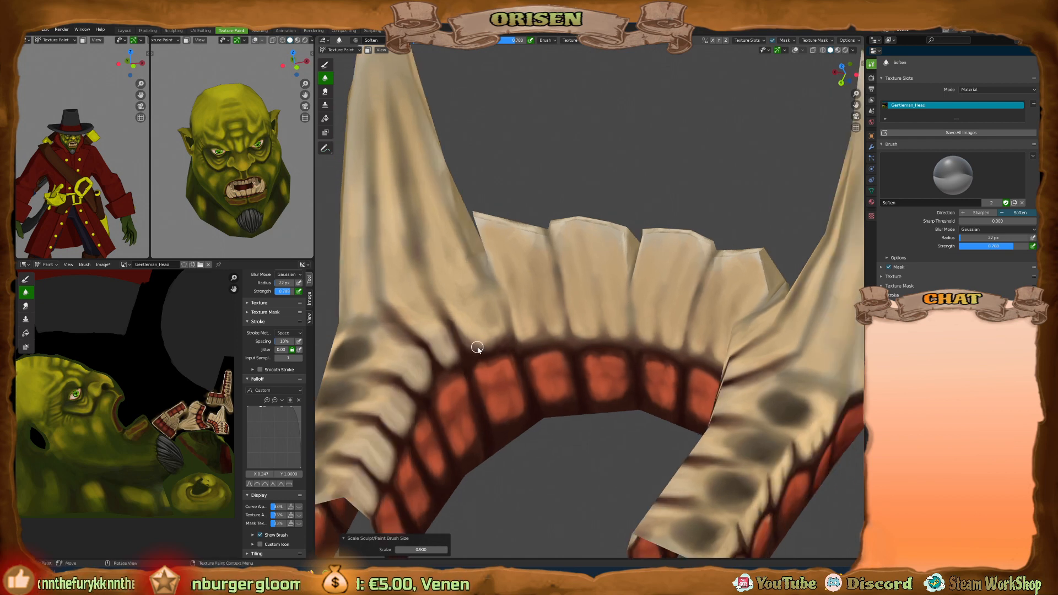
middle_drag(491, 298, 533, 259)
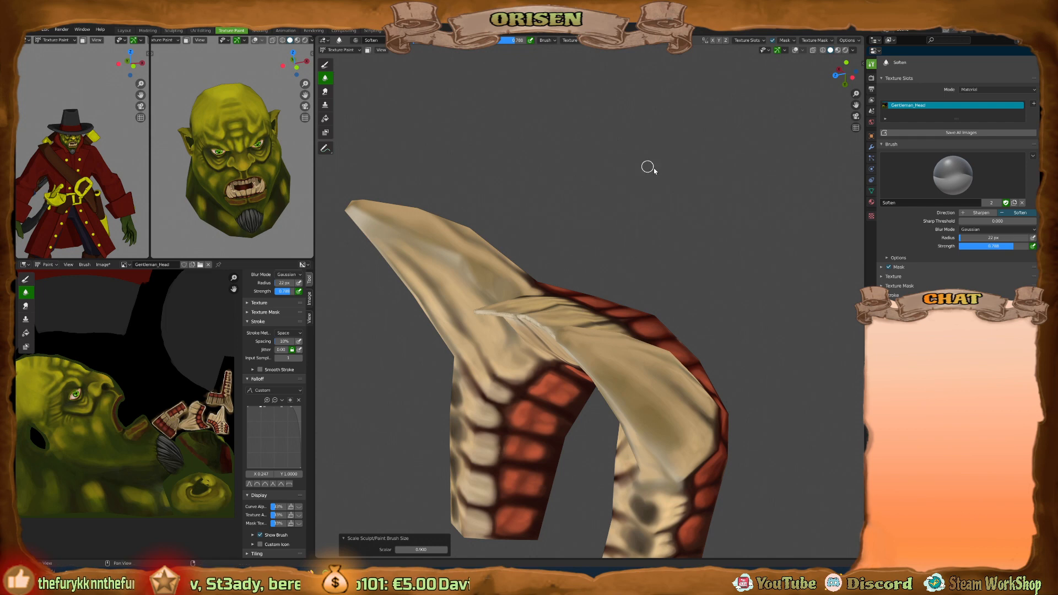
Switch to the Draw brush, pick the light tan palette color, brighten it, and paint highlights on the outer tusk tips.
mouse_move(648, 166)
middle_down()
mouse_move(567, 279)
mouse_move(555, 238)
mouse_move(739, 290)
mouse_move(573, 272)
mouse_move(585, 371)
mouse_move(569, 348)
mouse_move(603, 354)
mouse_move(640, 248)
mouse_move(602, 237)
mouse_move(626, 225)
mouse_move(633, 191)
mouse_move(590, 247)
mouse_move(606, 266)
middle_up()
scroll(613, 267, up, 3)
key(shift+space)
click(613, 186)
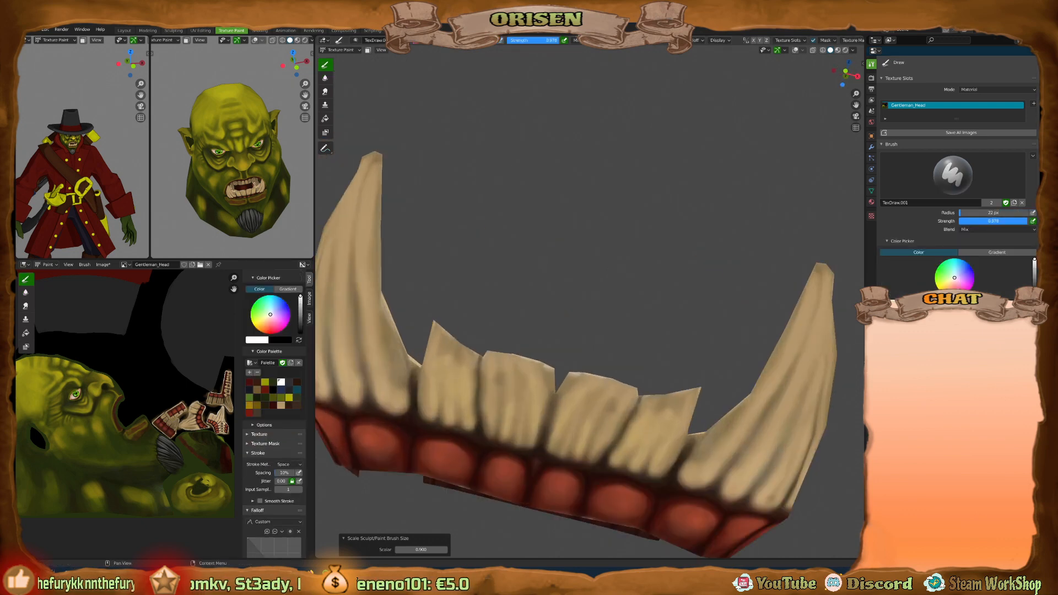
click(281, 405)
drag(1034, 270, 1035, 260)
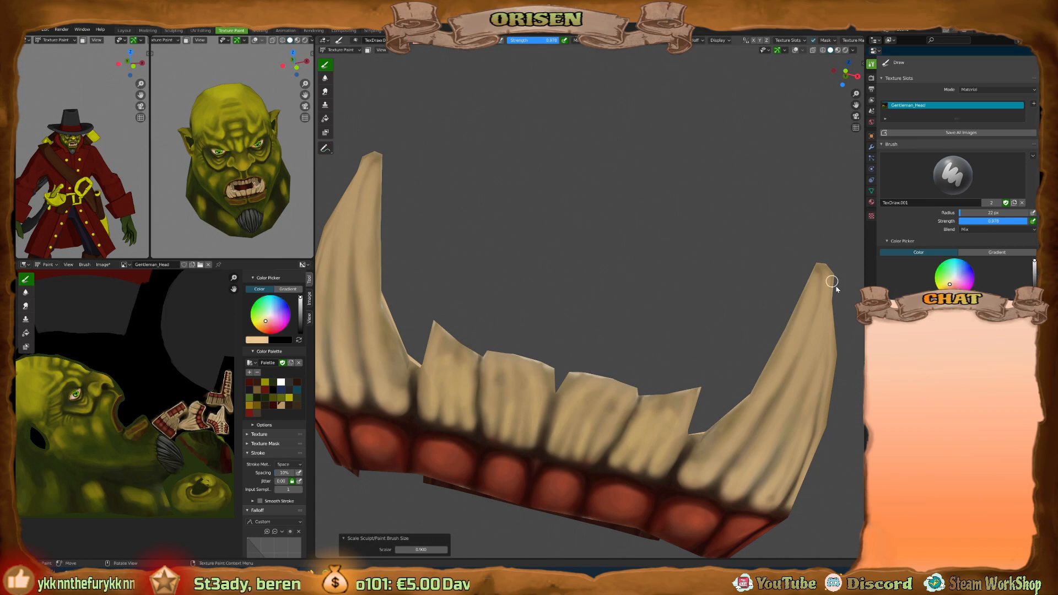
mouse_move(815, 280)
mouse_down()
mouse_move(801, 323)
mouse_move(829, 303)
mouse_up()
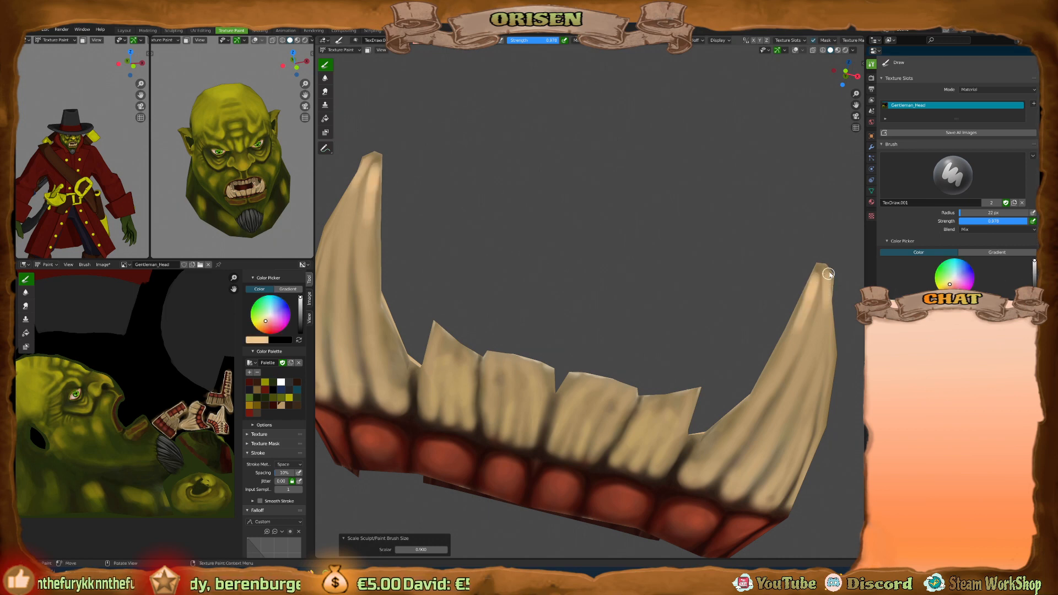
Reduce the brush radius to 17 px and extend light highlight streaks down the ridges of the tusk's front face.
mouse_move(812, 219)
middle_down()
mouse_move(802, 219)
mouse_move(825, 292)
middle_up()
drag(827, 273, 837, 316)
middle_drag(816, 231, 827, 230)
drag(825, 288, 805, 402)
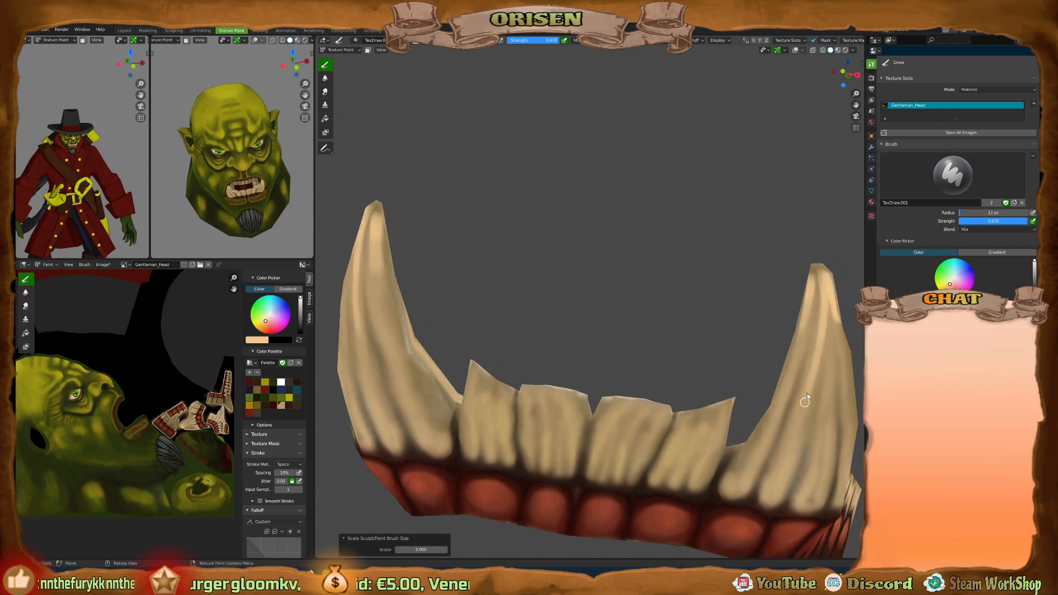
mouse_move(814, 303)
mouse_down()
mouse_move(802, 328)
mouse_move(830, 380)
mouse_up()
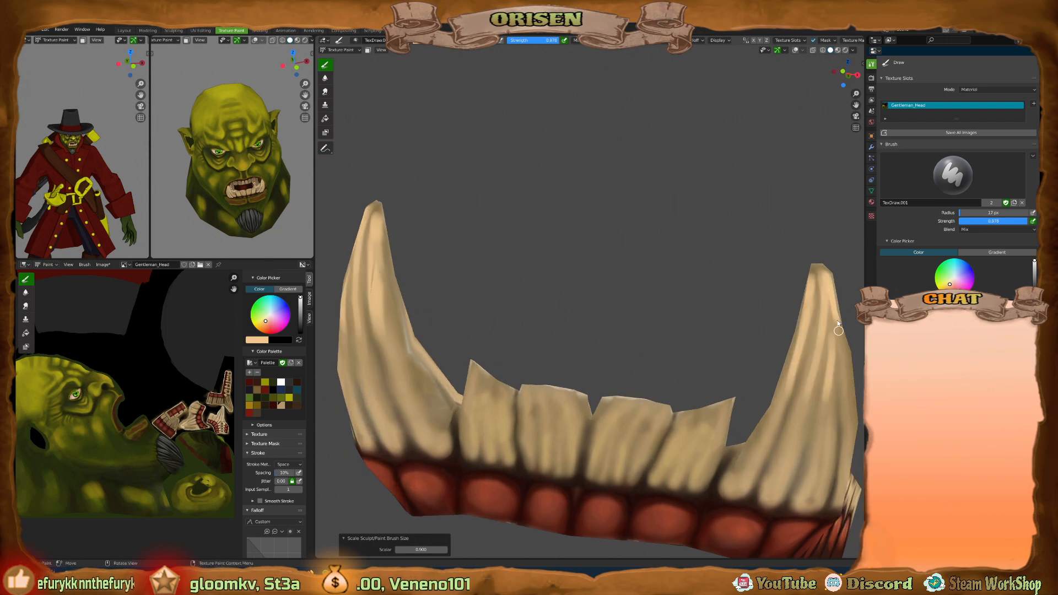
drag(839, 319, 841, 389)
Paint light highlight streaks down the front ridges of the opposite tusk.
middle_drag(536, 207, 561, 218)
shift+middle_drag(476, 226, 638, 298)
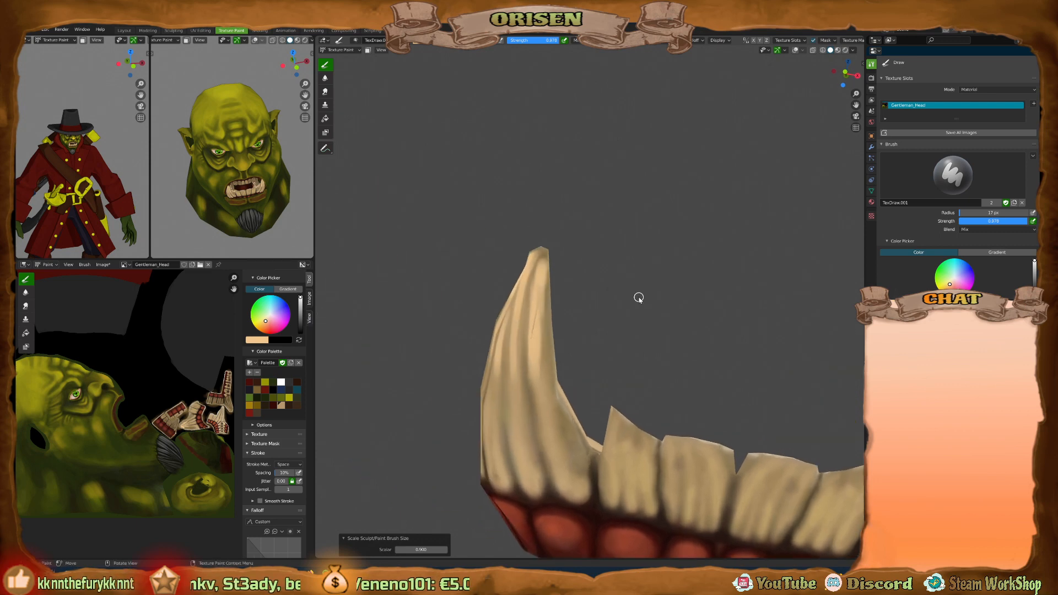
drag(533, 326, 529, 346)
drag(537, 273, 545, 387)
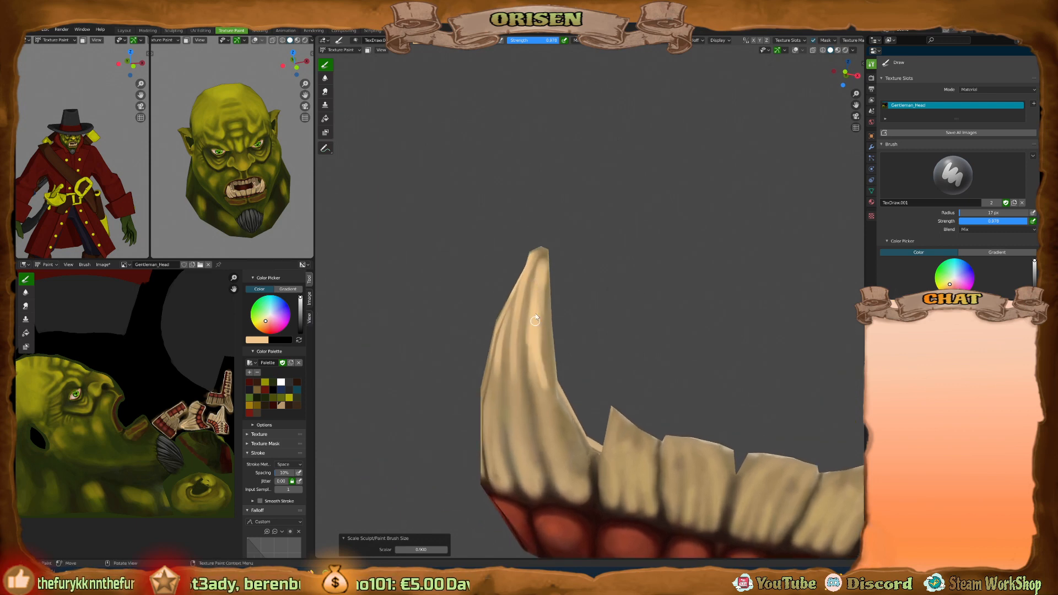
middle_drag(561, 271, 553, 272)
drag(526, 282, 521, 368)
Continue the light streaks along the outer side ridges of the same tusk, up to its tip.
middle_drag(522, 364, 508, 358)
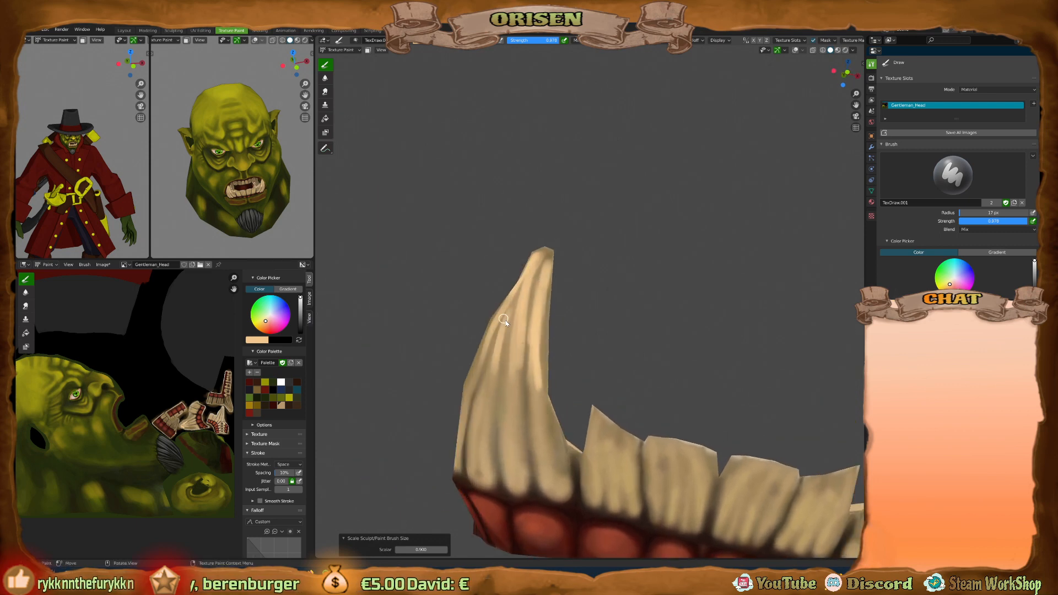
drag(504, 324, 496, 374)
middle_drag(514, 311, 486, 309)
drag(505, 302, 468, 349)
middle_drag(536, 261, 457, 315)
drag(457, 315, 539, 271)
mouse_move(539, 271)
middle_down()
mouse_move(507, 227)
mouse_move(550, 268)
middle_up()
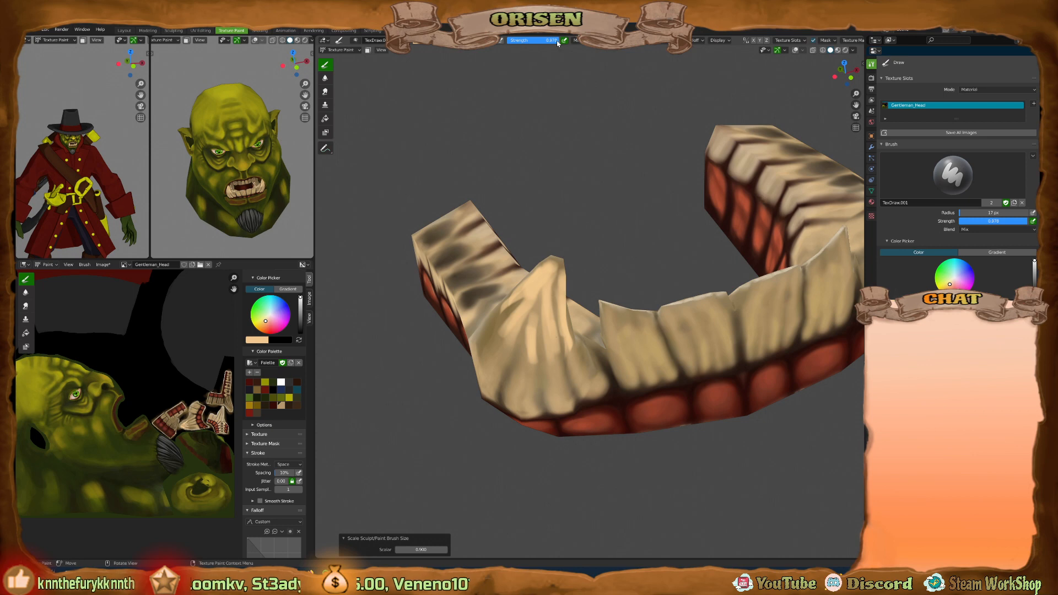
Lower the Draw brush strength to 0.560, sample a mid tan from the tusk, enlarge the radius to 24 px, and blend the front streaks.
drag(557, 41, 527, 45)
middle_drag(564, 242, 566, 202)
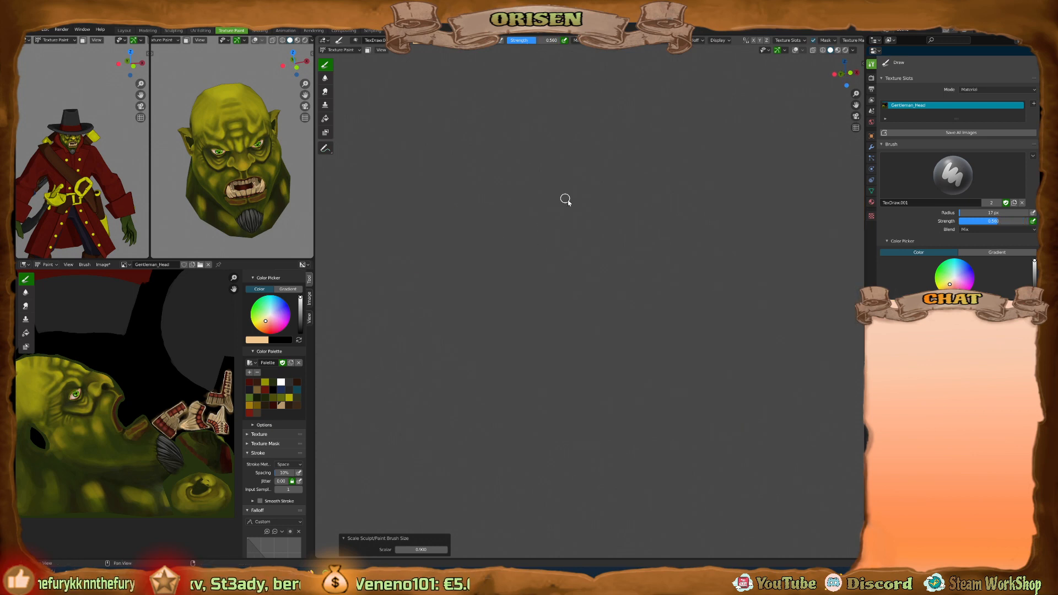
scroll(624, 172, down, 8)
shift+middle_drag(633, 219, 587, 273)
scroll(587, 272, up, 10)
key(s)
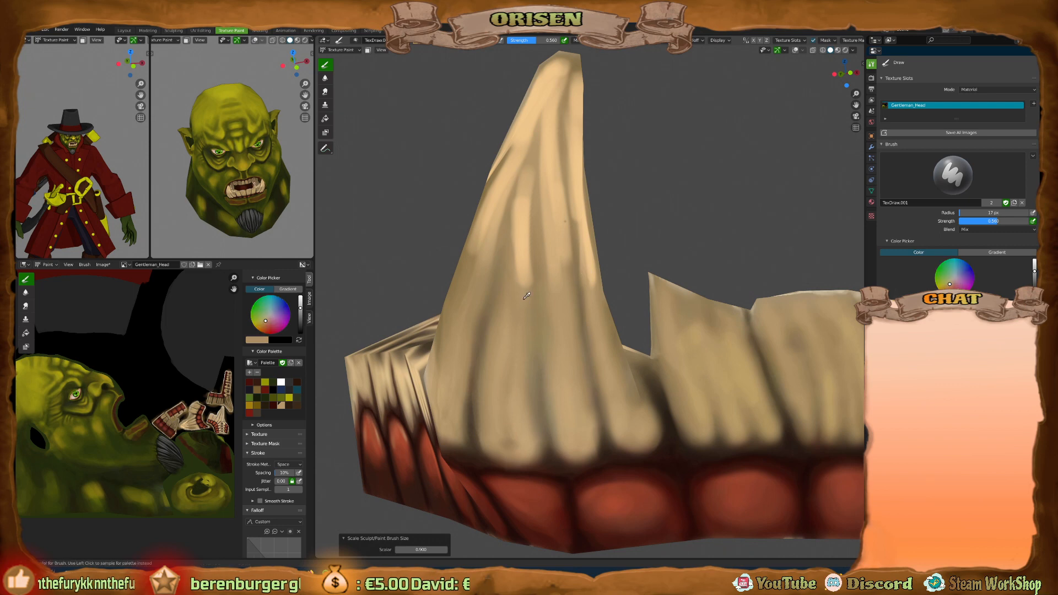
key(bracketright)
key(bracketright)
key(bracketright)
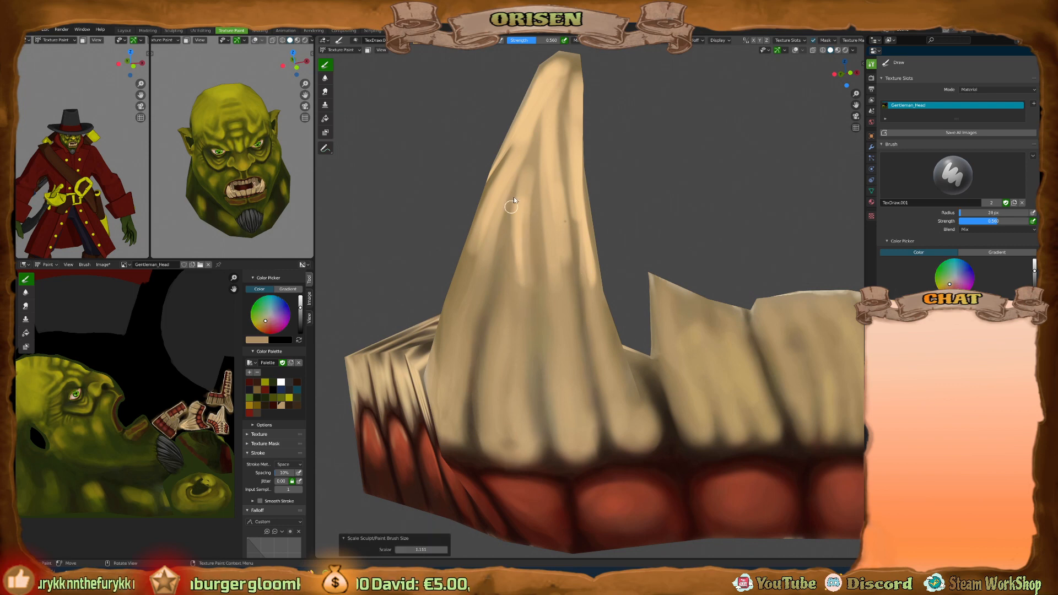
middle_drag(501, 289, 527, 262)
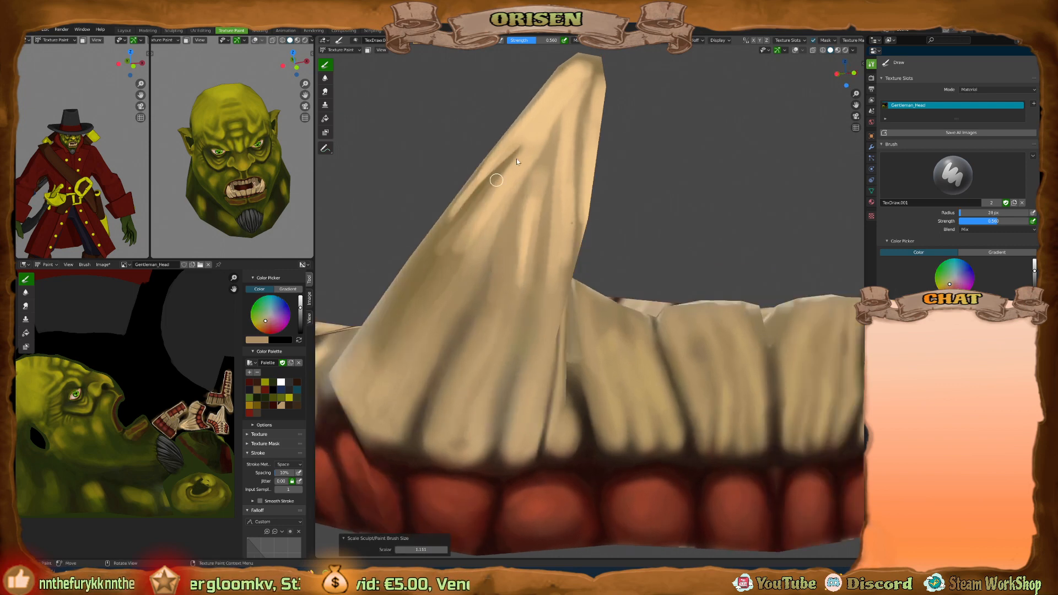
Sample a darker brown from the tusk's side, set strength to 0.097 and radius to 34 px, and lightly shade the upper tusk.
key(s)
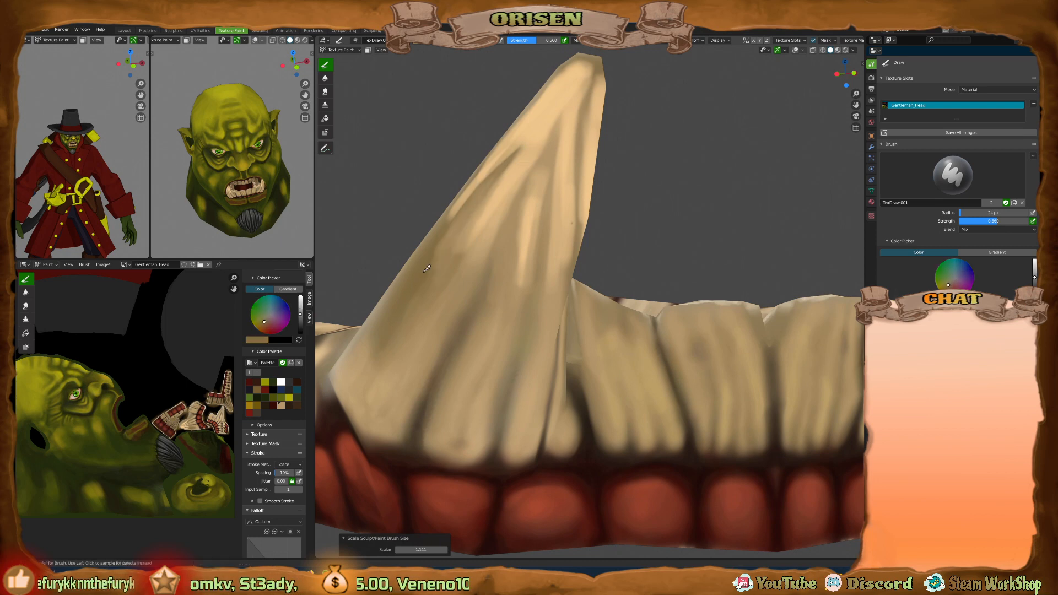
drag(526, 40, 507, 41)
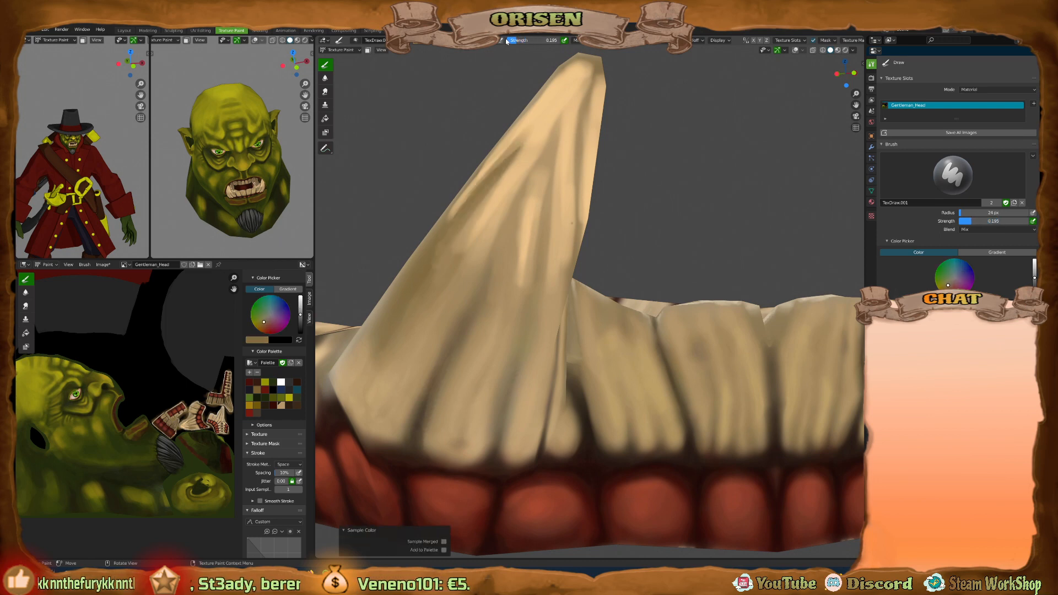
middle_drag(522, 207, 552, 158)
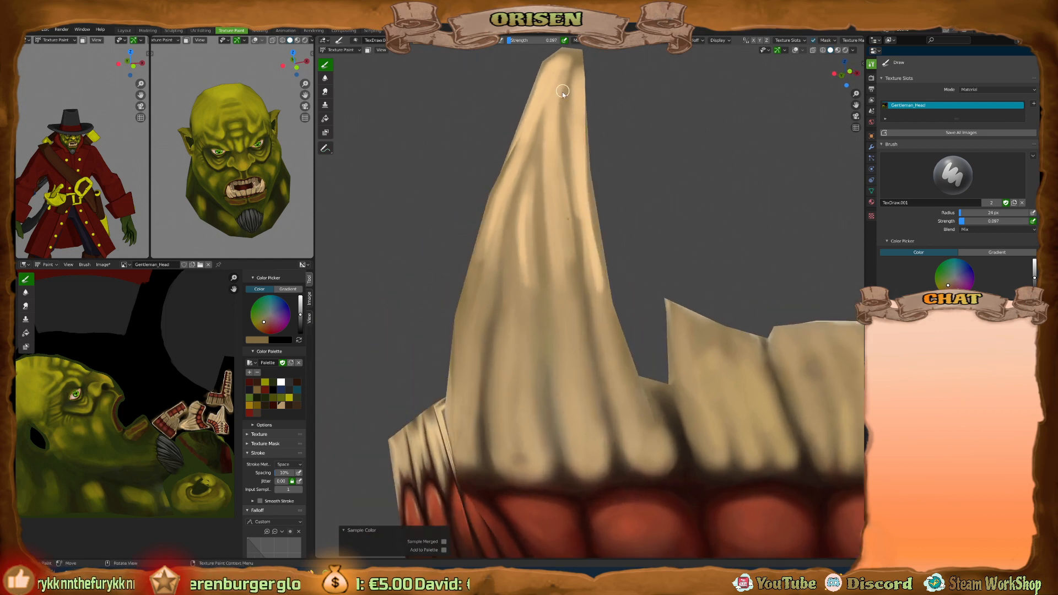
key(bracketright)
key(bracketright)
key(bracketright)
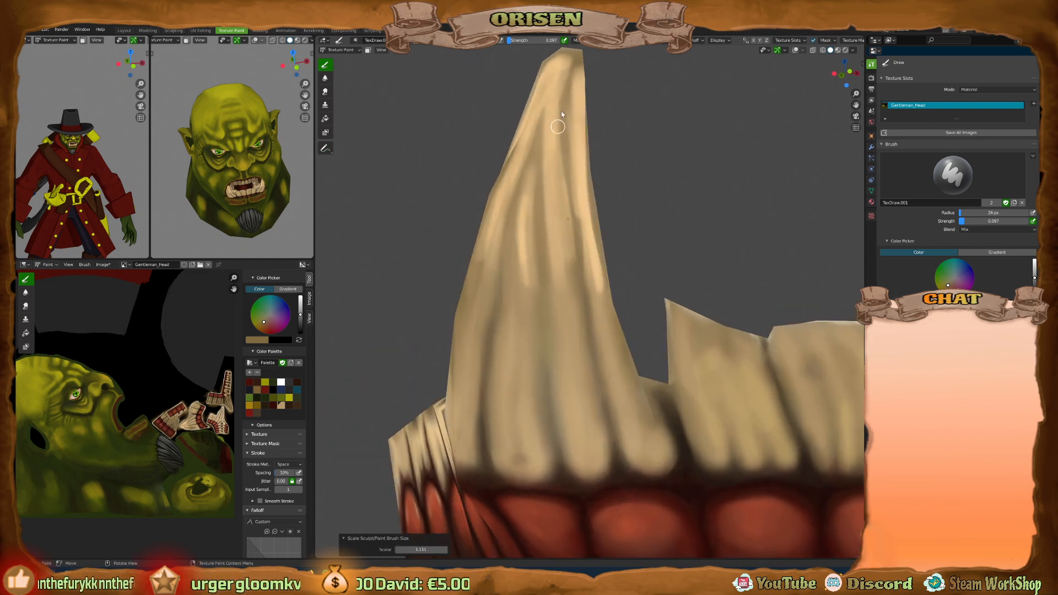
Glaze the darker brown over the grooves around the tusk's front, inner and outer faces to tone down the highlights.
middle_drag(585, 228, 564, 177)
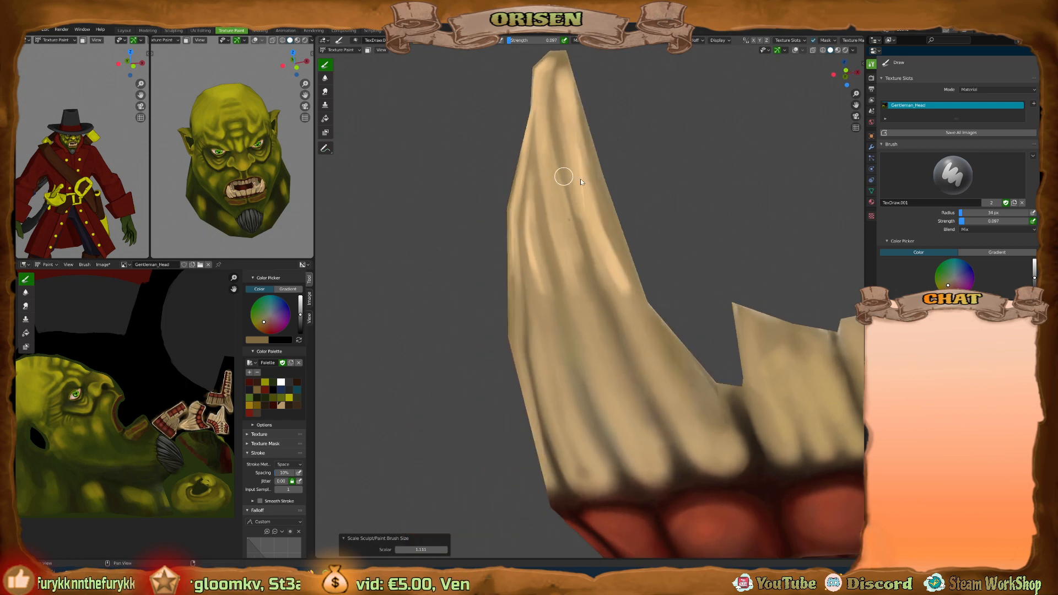
middle_drag(563, 118, 569, 172)
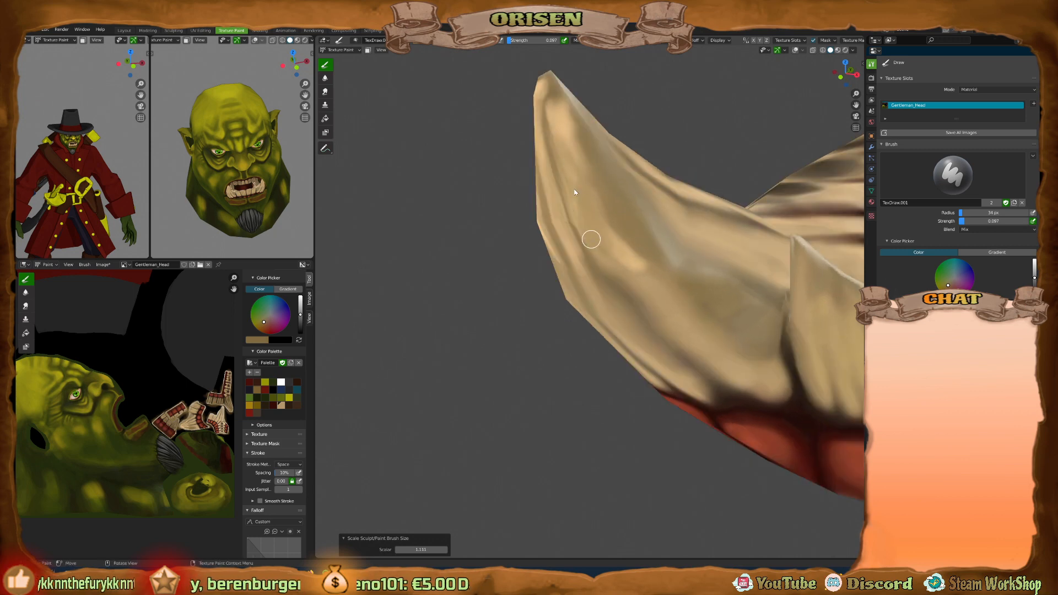
middle_drag(585, 236, 617, 192)
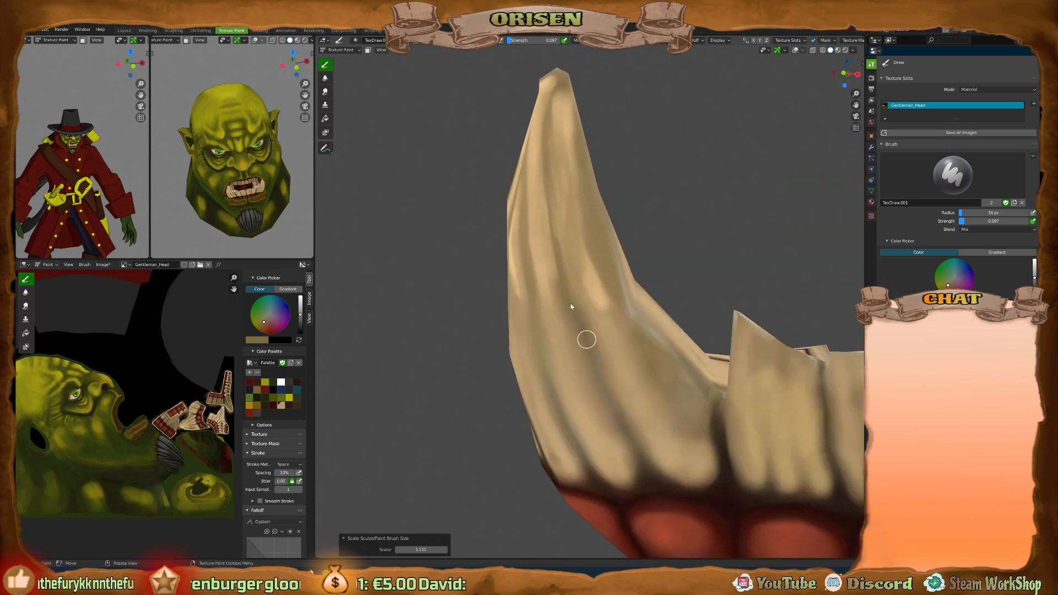
middle_drag(584, 333, 560, 138)
middle_drag(542, 266, 538, 194)
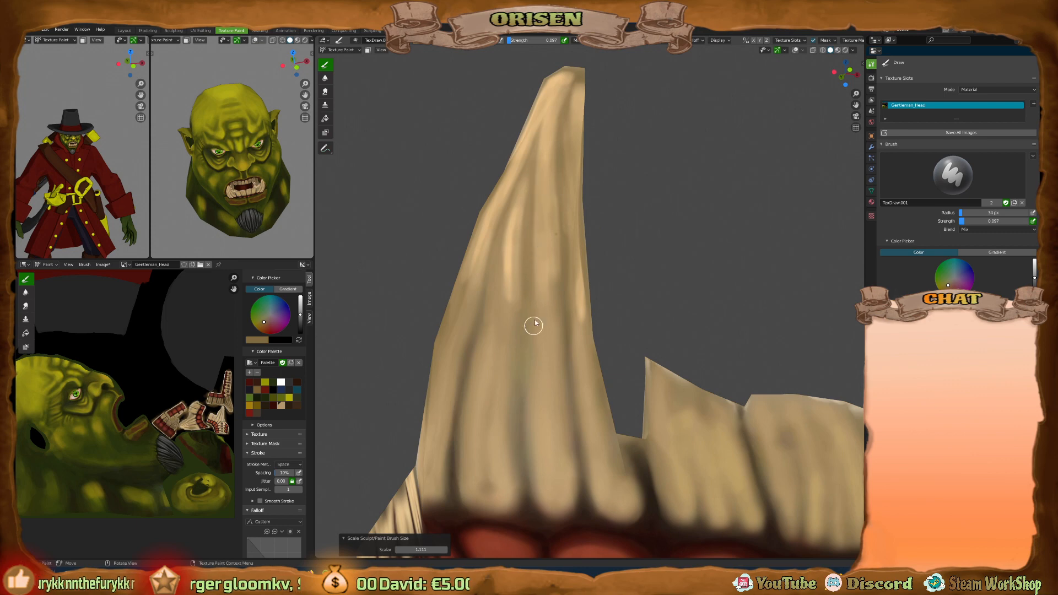
middle_drag(521, 298, 466, 197)
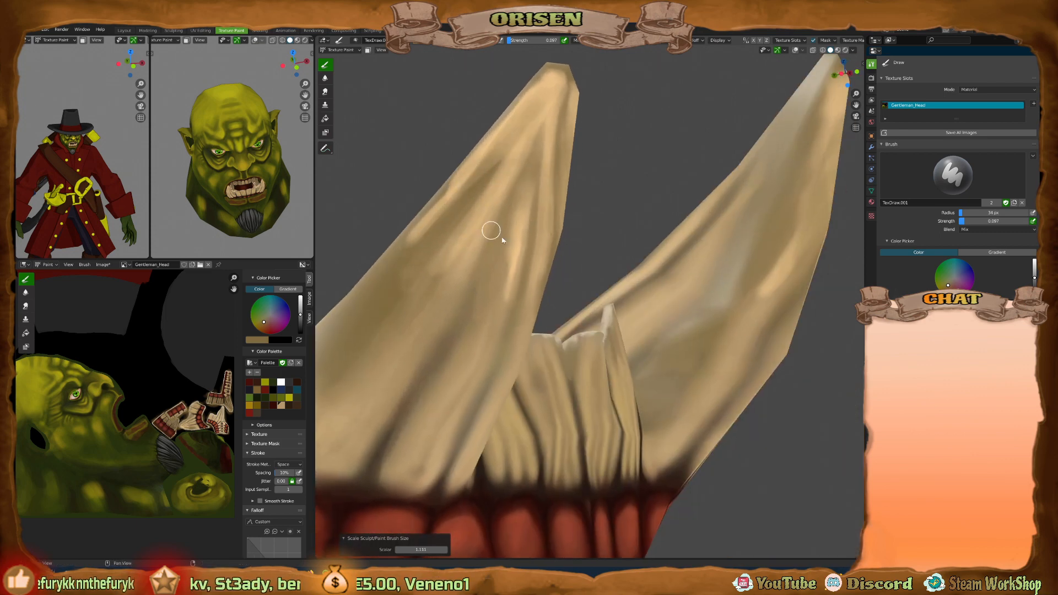
middle_drag(491, 231, 463, 226)
Sample light tan tones from the tusk and build faint highlights along its front ridges and broad outer side.
key(s)
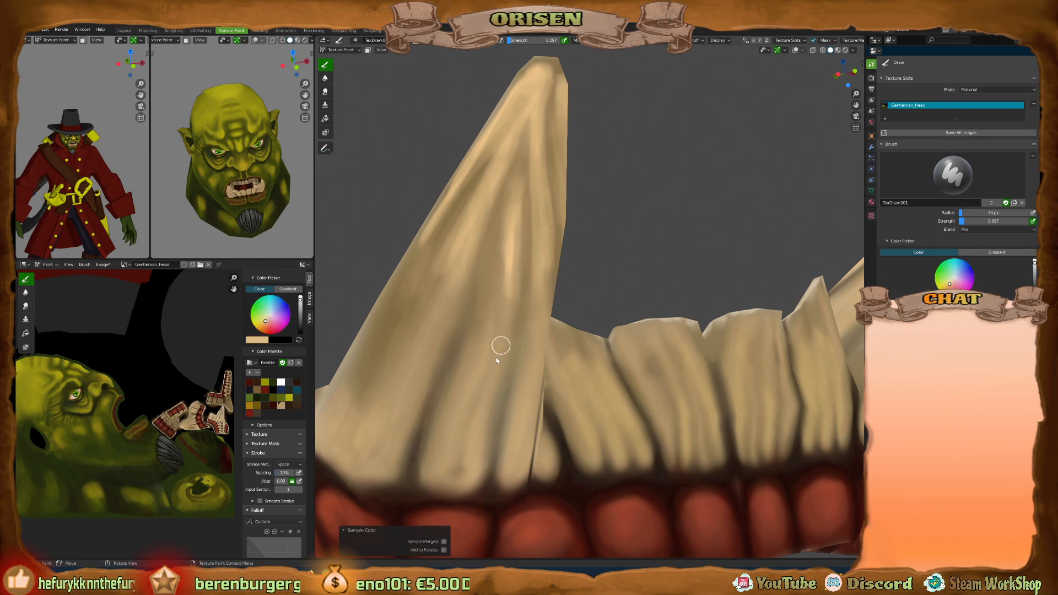
middle_drag(500, 347, 523, 181)
middle_drag(498, 271, 549, 220)
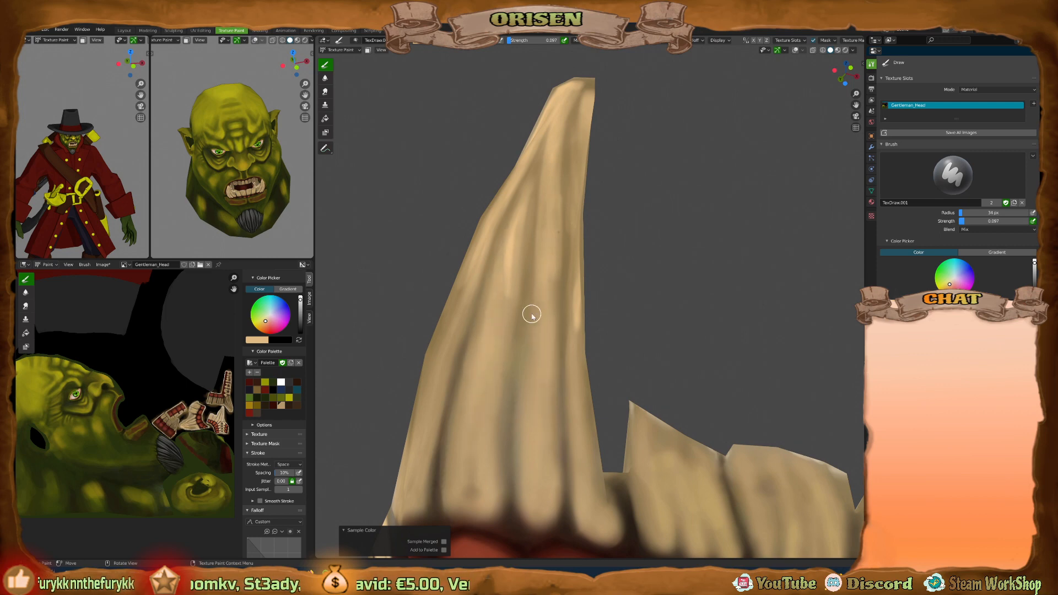
middle_drag(534, 307, 529, 257)
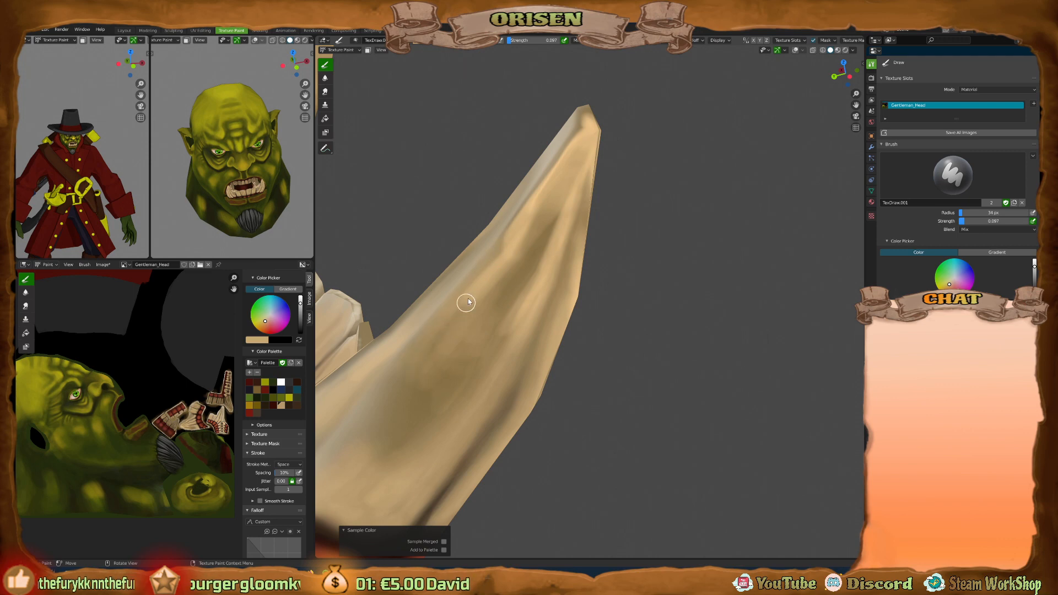
shift+middle_drag(465, 303, 517, 221)
middle_drag(502, 260, 459, 242)
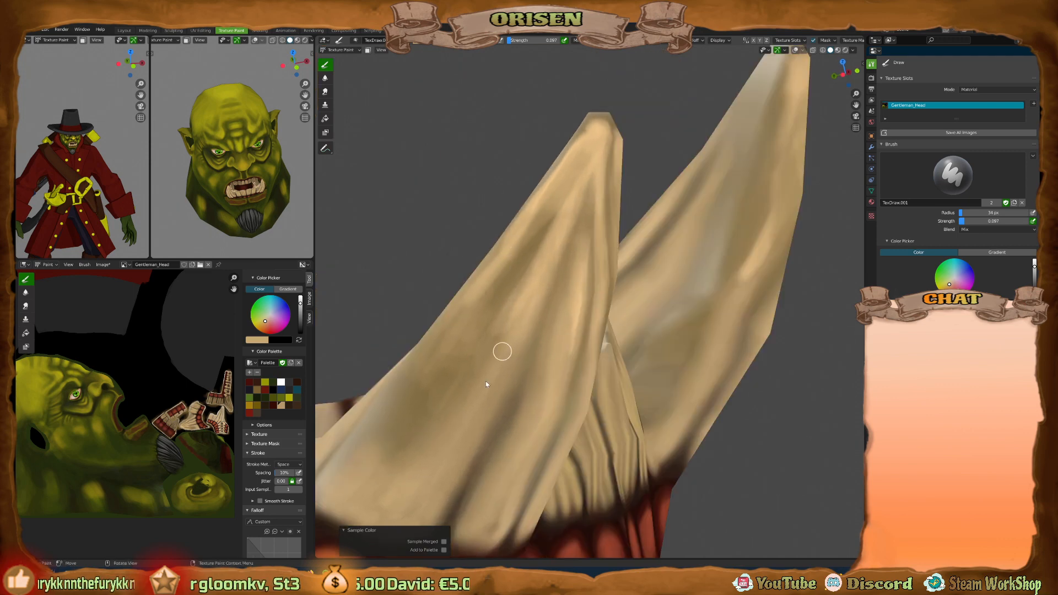
middle_drag(533, 347, 538, 297)
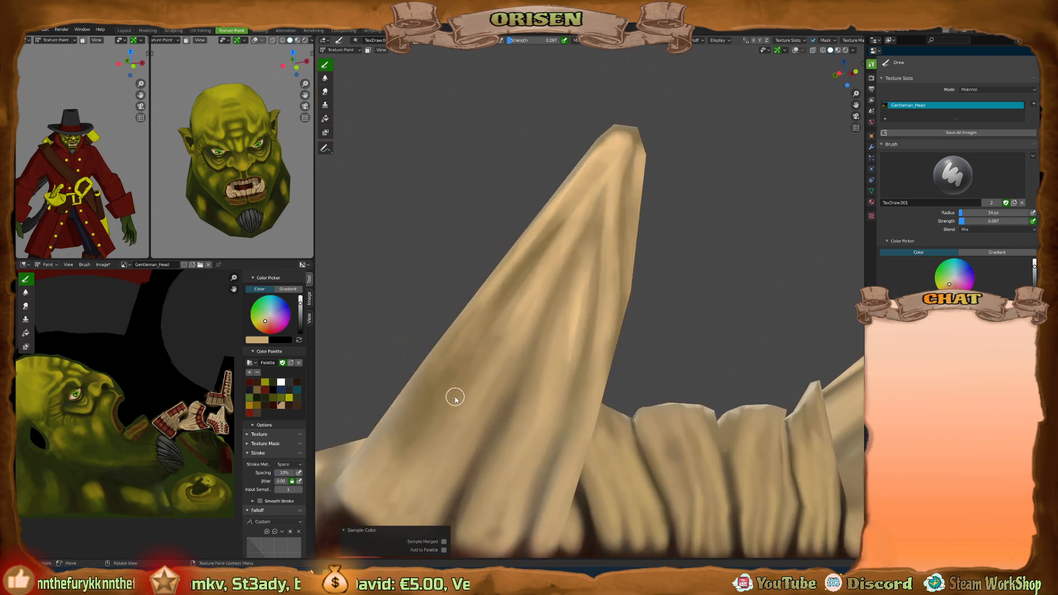
middle_drag(493, 365, 509, 380)
Switch to the Soften brush and smooth the painted streaks on the tusk's front and outer side from tip to base.
key(shift+space)
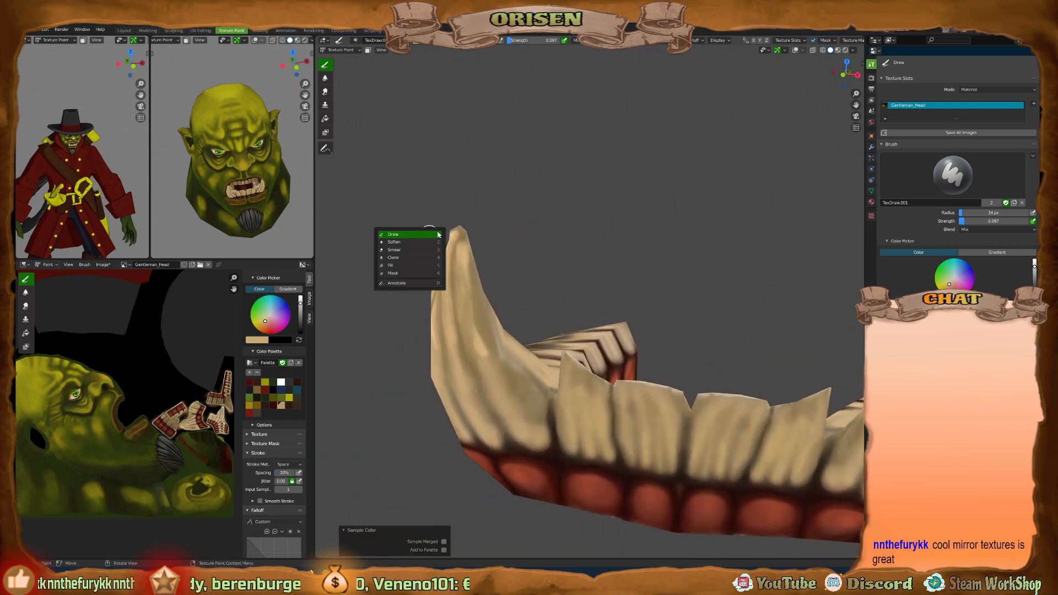
click(394, 242)
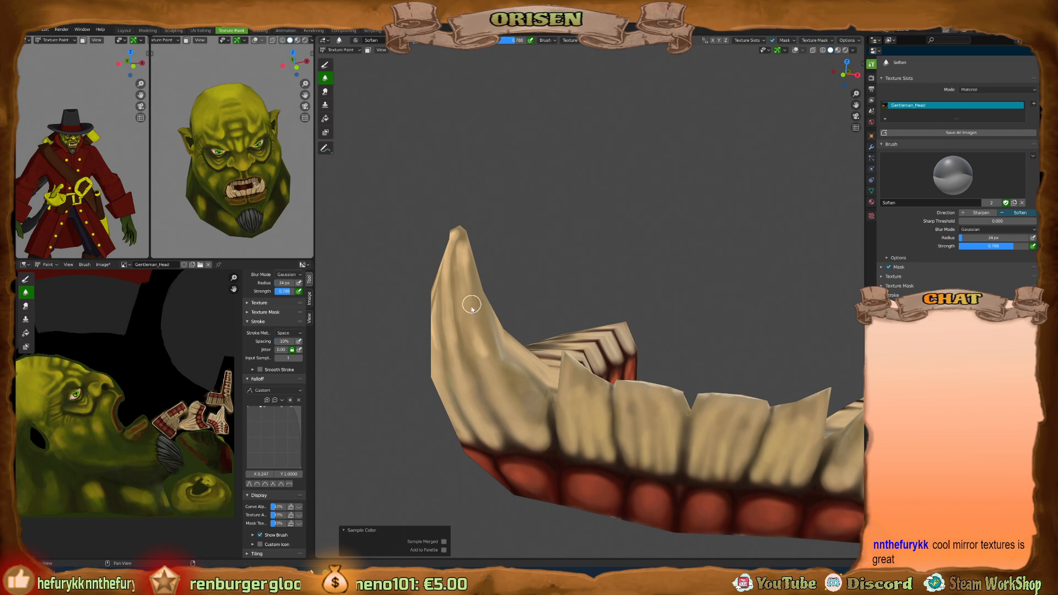
scroll(466, 298, up, 1)
middle_drag(467, 265, 444, 300)
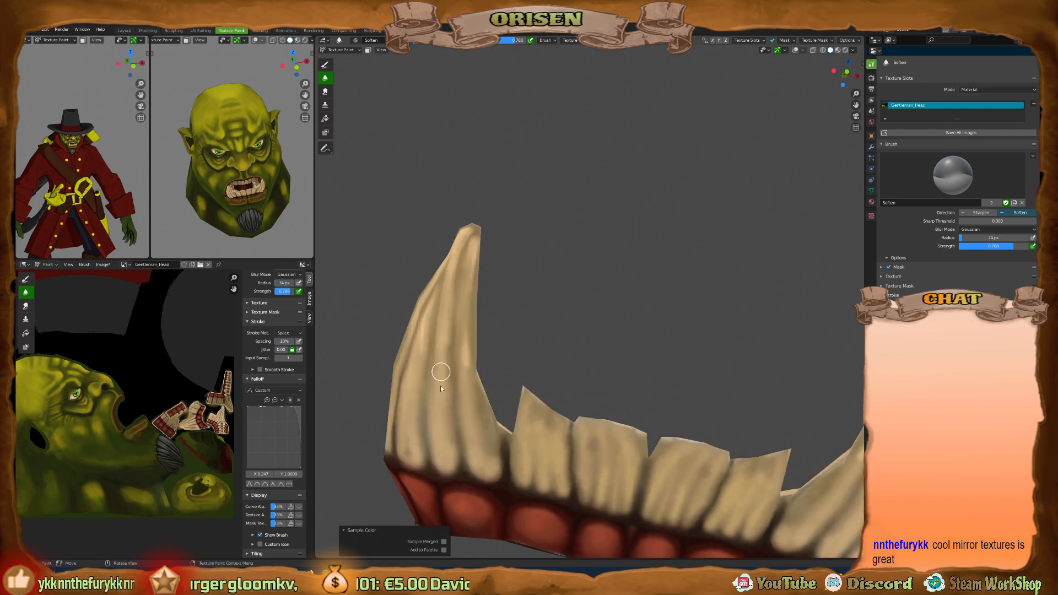
middle_drag(440, 373, 431, 299)
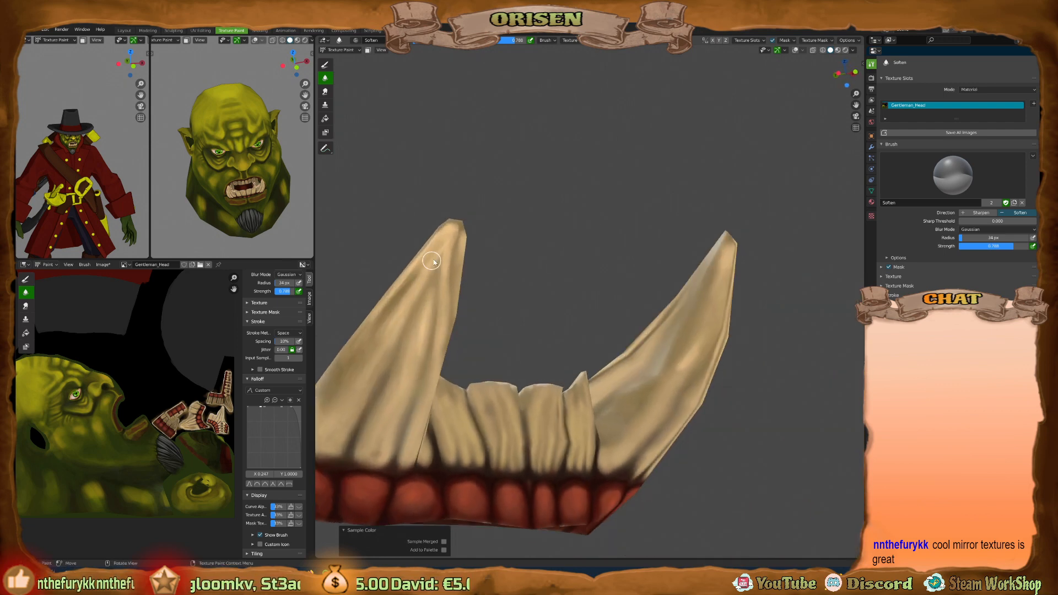
middle_drag(388, 338, 408, 333)
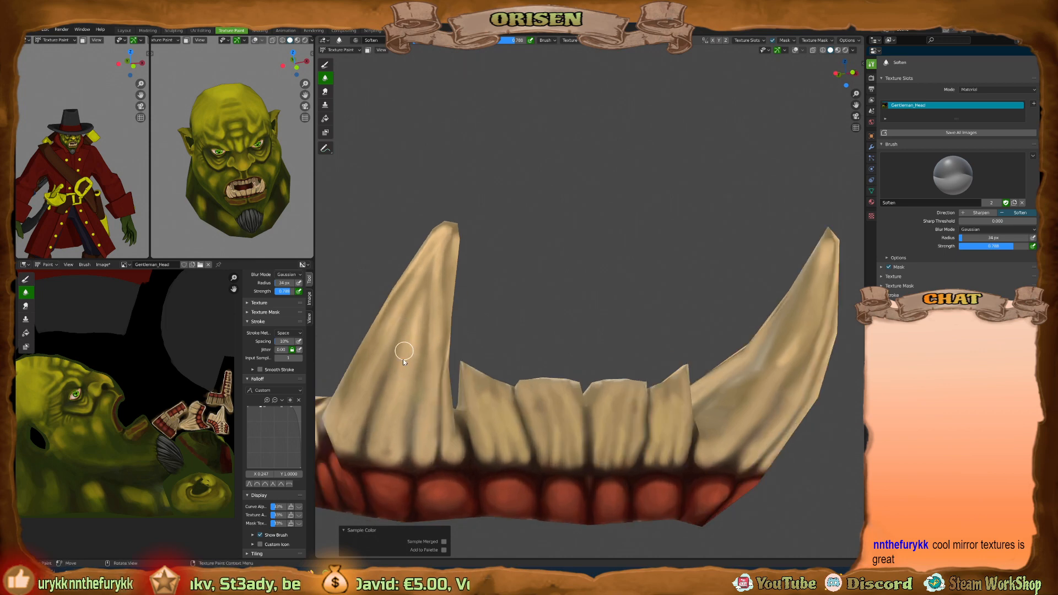
middle_drag(360, 371, 417, 316)
middle_drag(406, 368, 442, 331)
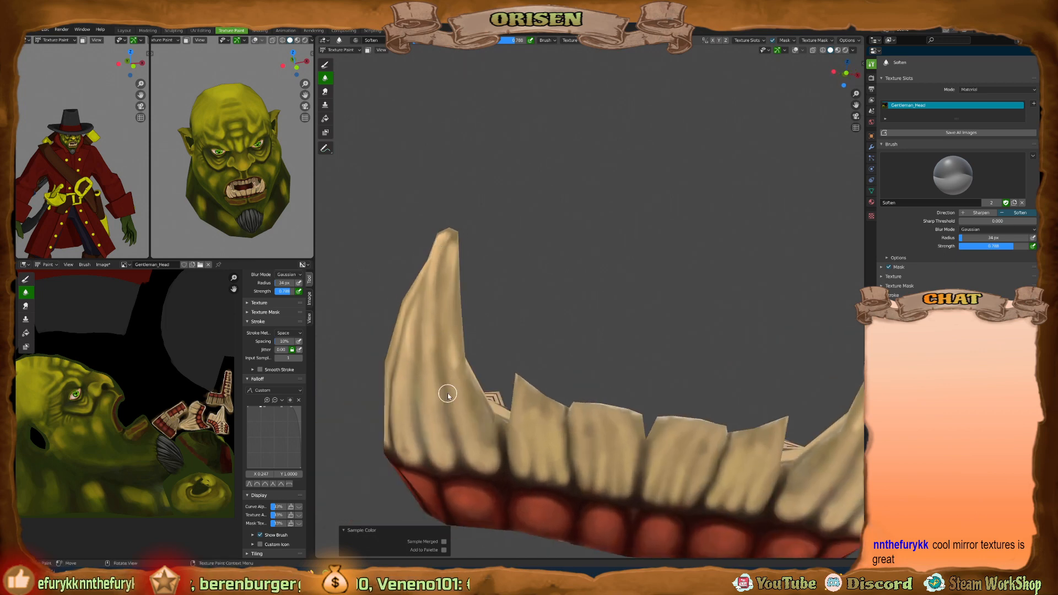
Reduce the Soften brush radius to 27 px and smooth the streaks on the opposite tusk's front and inner side.
scroll(527, 387, down, 3)
mouse_move(590, 384)
middle_down()
mouse_move(542, 360)
mouse_move(584, 380)
middle_up()
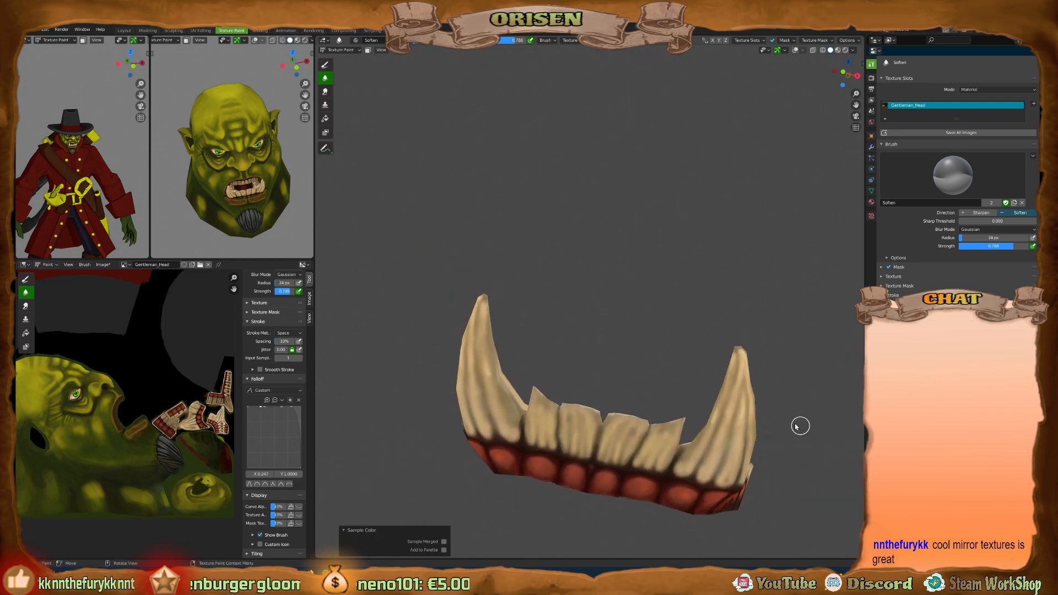
scroll(788, 425, up, 3)
key(bracketleft)
key(bracketleft)
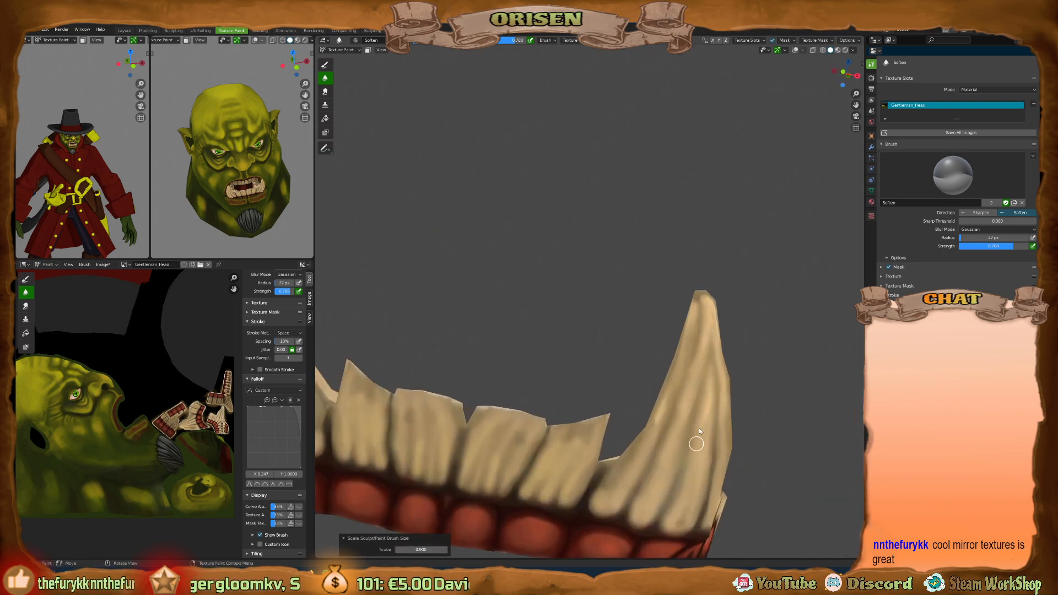
mouse_move(701, 427)
middle_down()
mouse_move(649, 413)
mouse_move(656, 432)
middle_up()
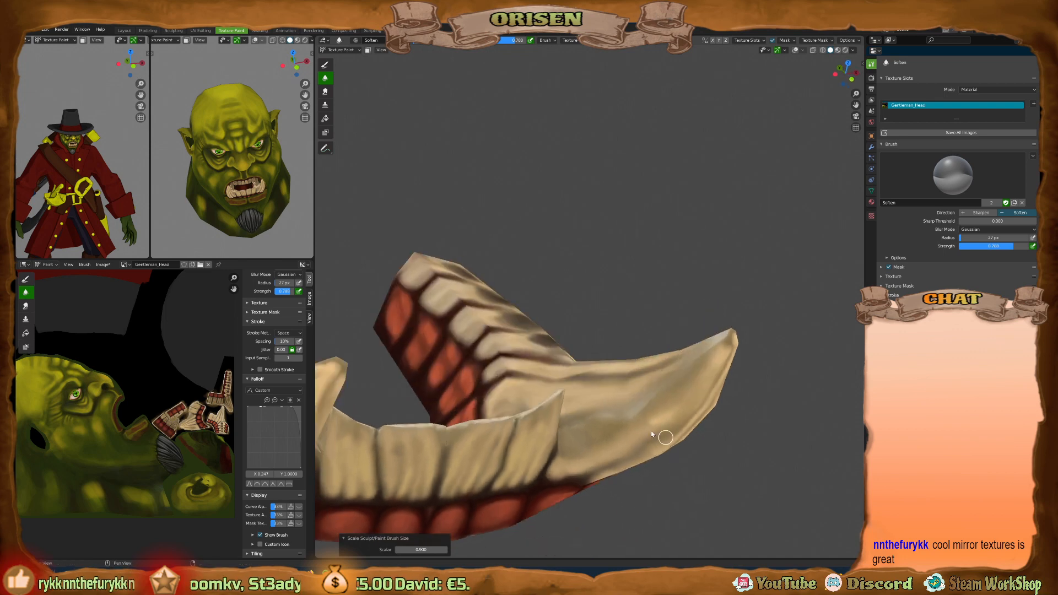
middle_drag(663, 338, 577, 340)
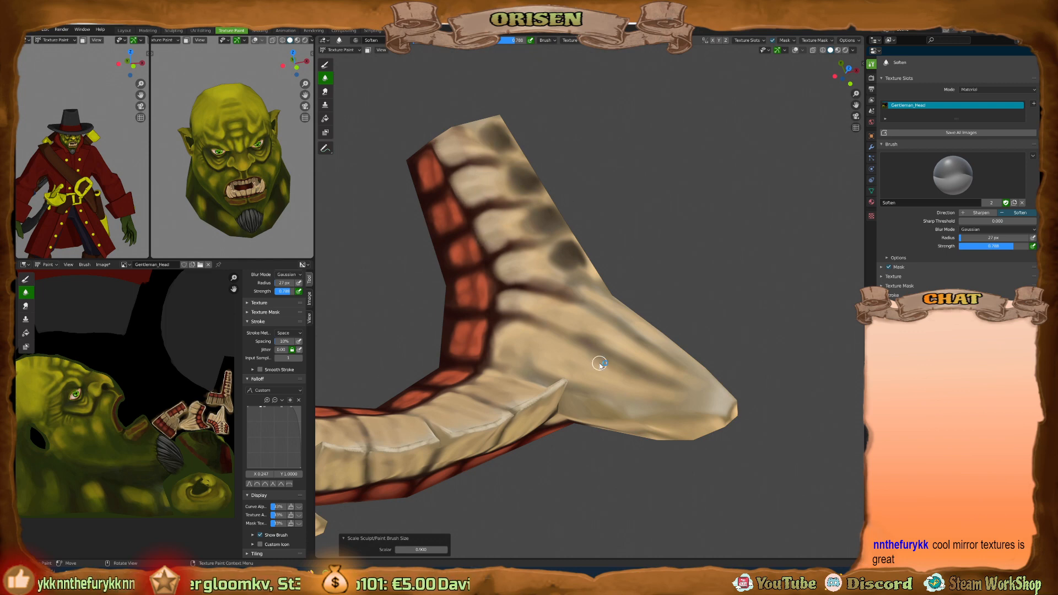
Examine the painted teeth and gums of the lower jaw from several angles and check them on the full head.
scroll(580, 346, down, 1)
scroll(580, 346, down, 1)
middle_drag(580, 346, 556, 372)
shift+middle_drag(557, 371, 624, 426)
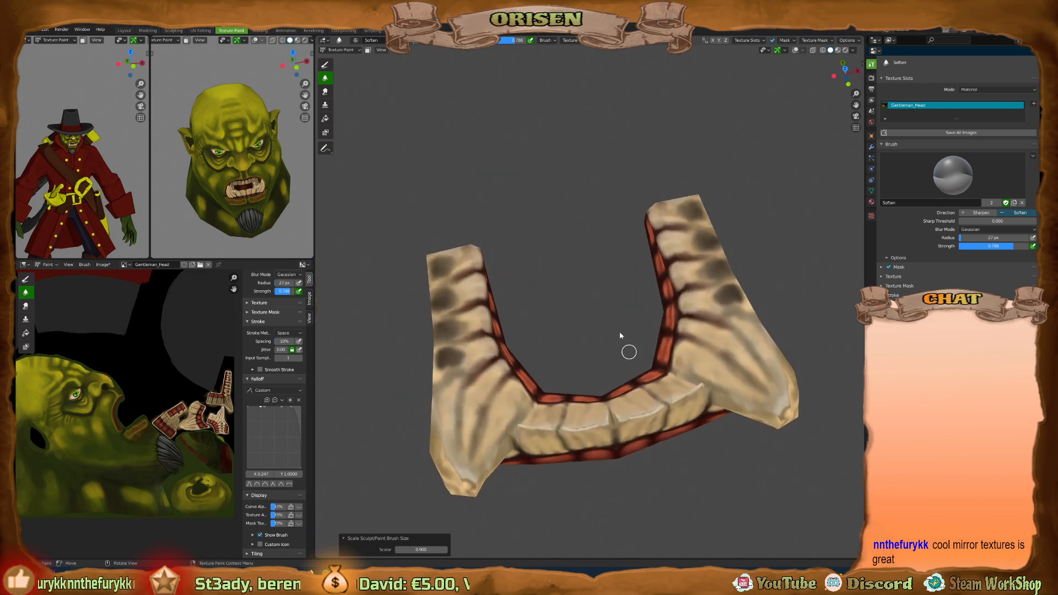
middle_drag(560, 424, 595, 263)
mouse_move(259, 181)
middle_down()
mouse_move(236, 178)
mouse_move(258, 199)
middle_up()
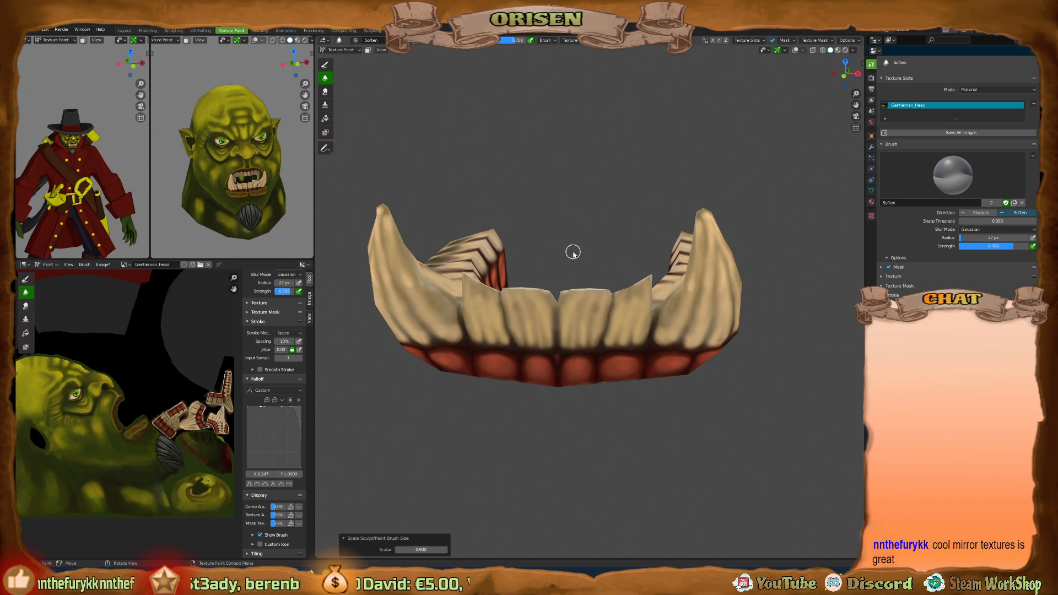
Switch to Krita and open the recent document Gentleman_Head2.tga.
key(alt+Tab)
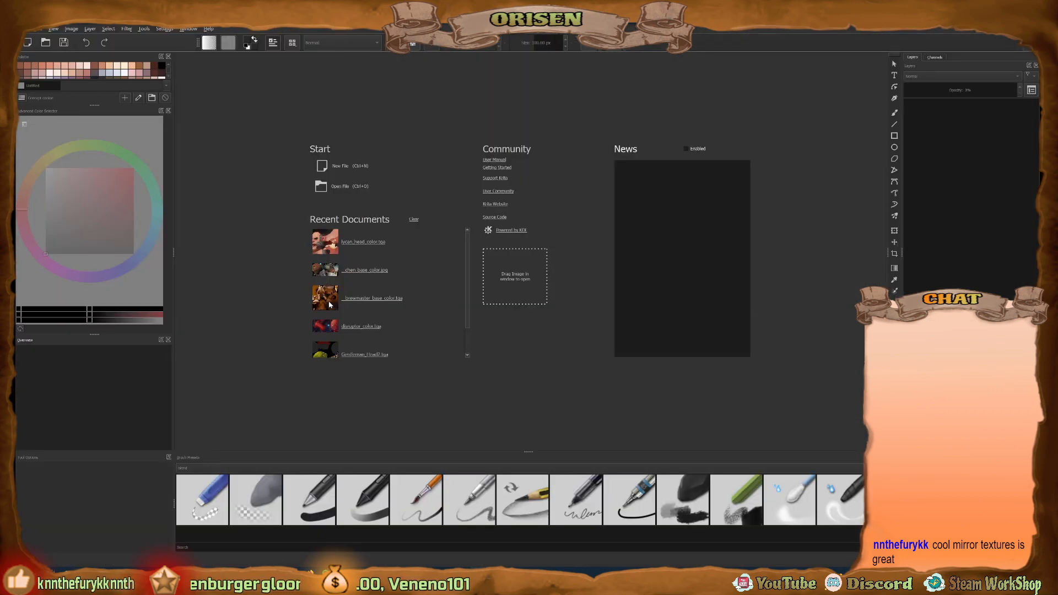
click(328, 353)
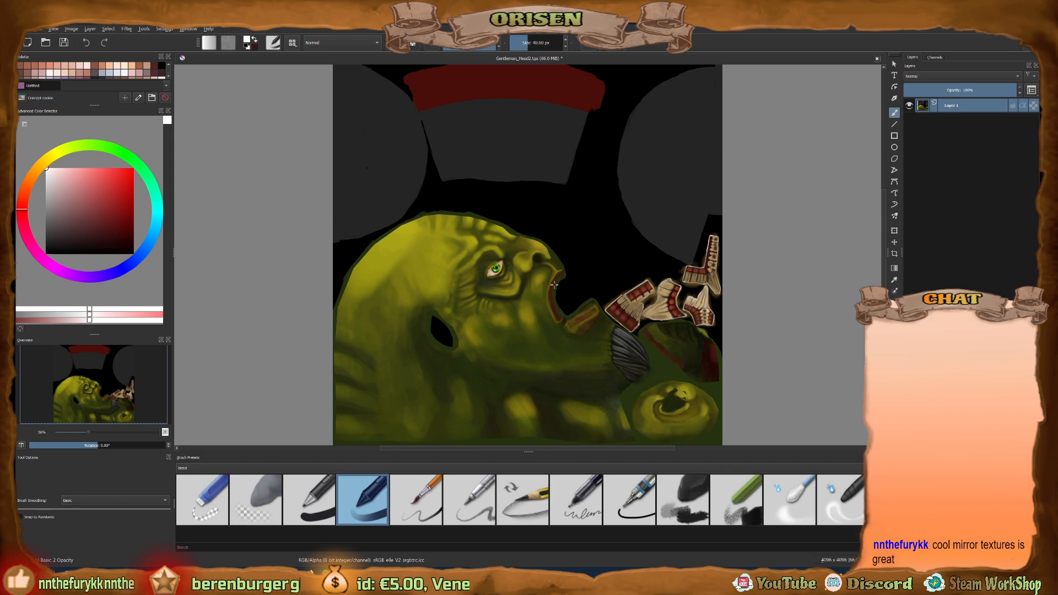
Open the layered Gentleman_Head2.tga.kra from New Unity Project2, Assets, My_Assets, Buildings_PS_Textures on the Samsung_T5 (D:) drive.
click(36, 29)
key(Escape)
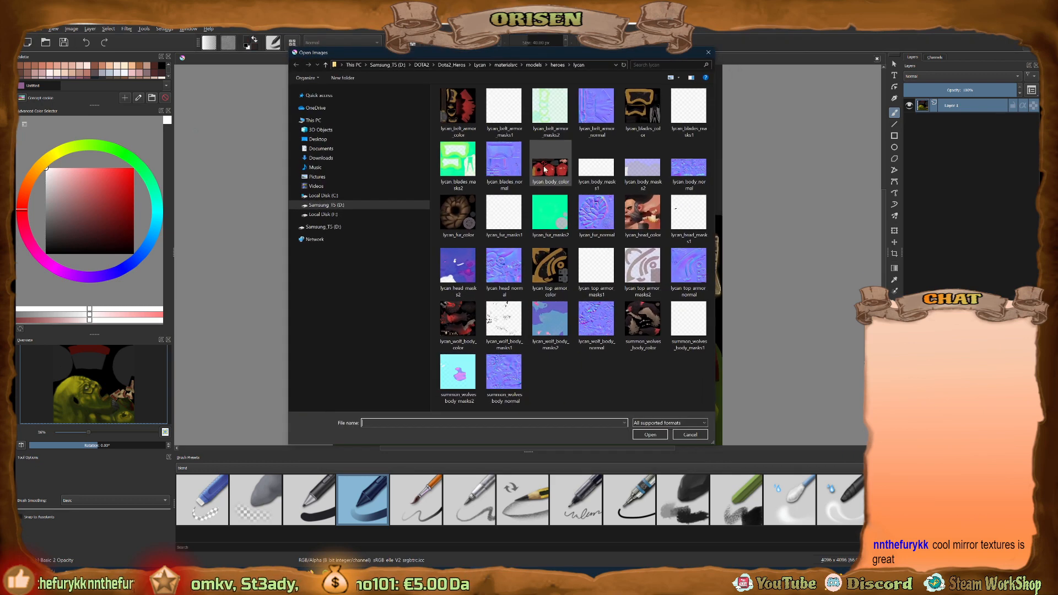
click(346, 206)
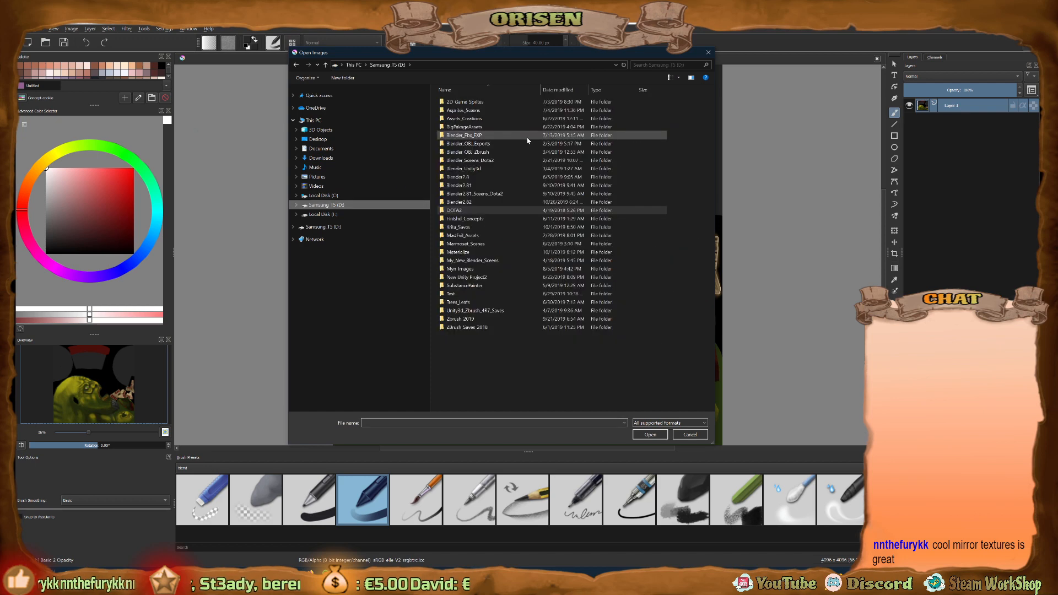
double_click(466, 270)
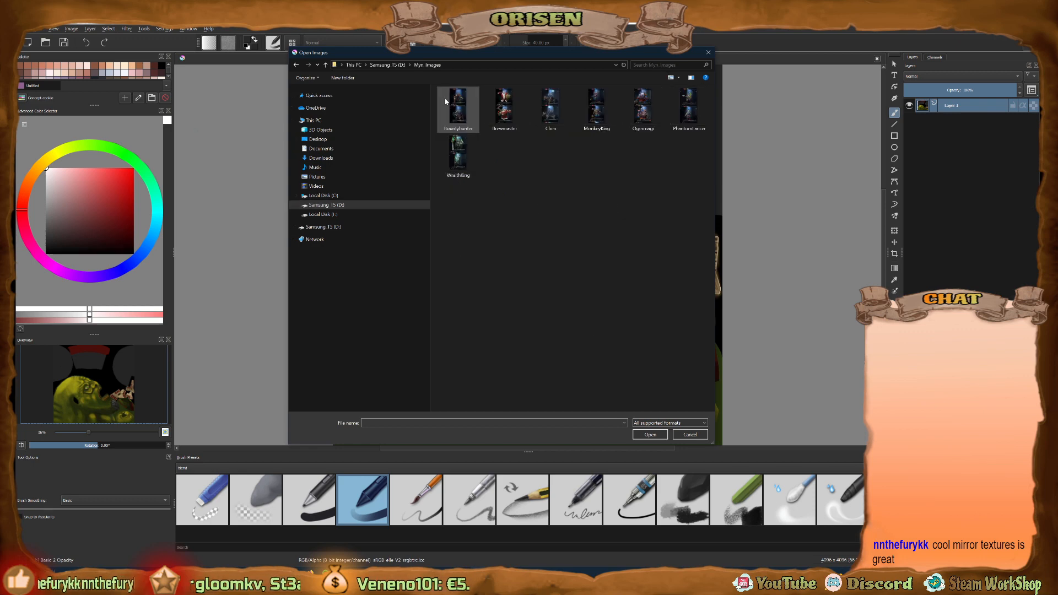
click(295, 64)
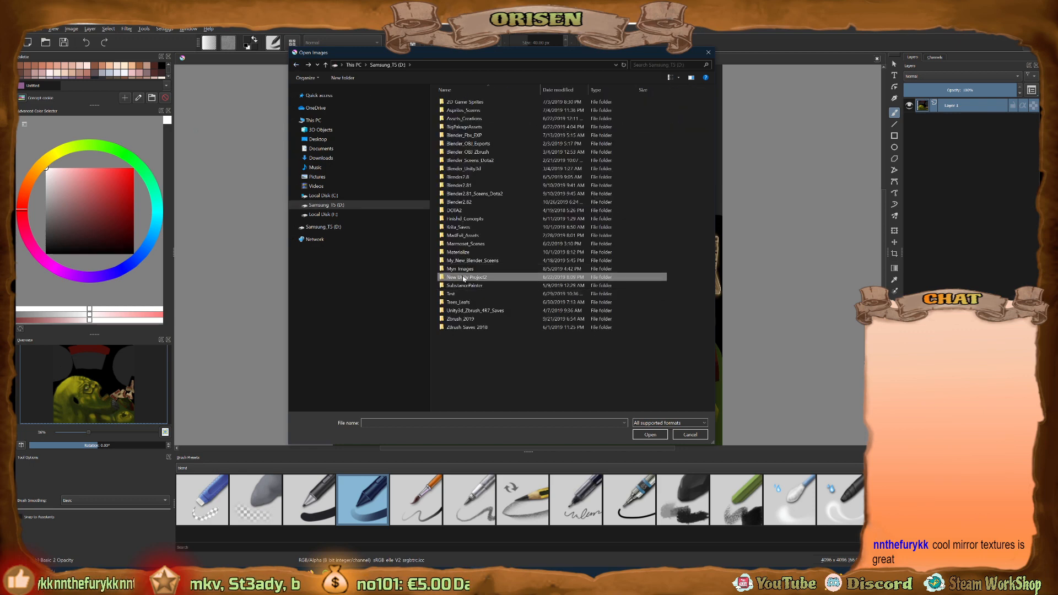
double_click(464, 275)
double_click(454, 101)
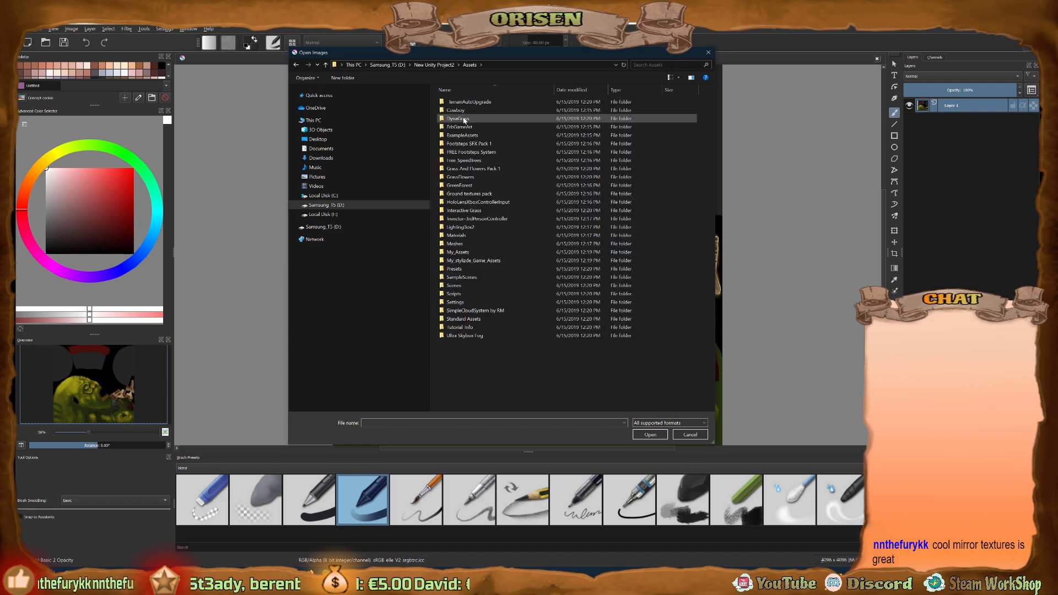
double_click(461, 252)
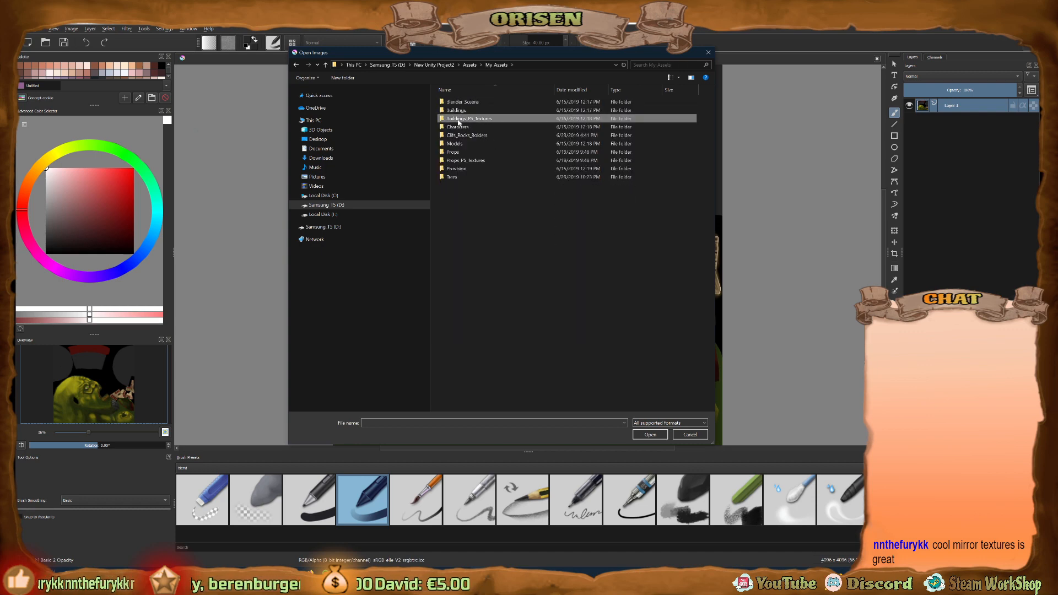
double_click(458, 120)
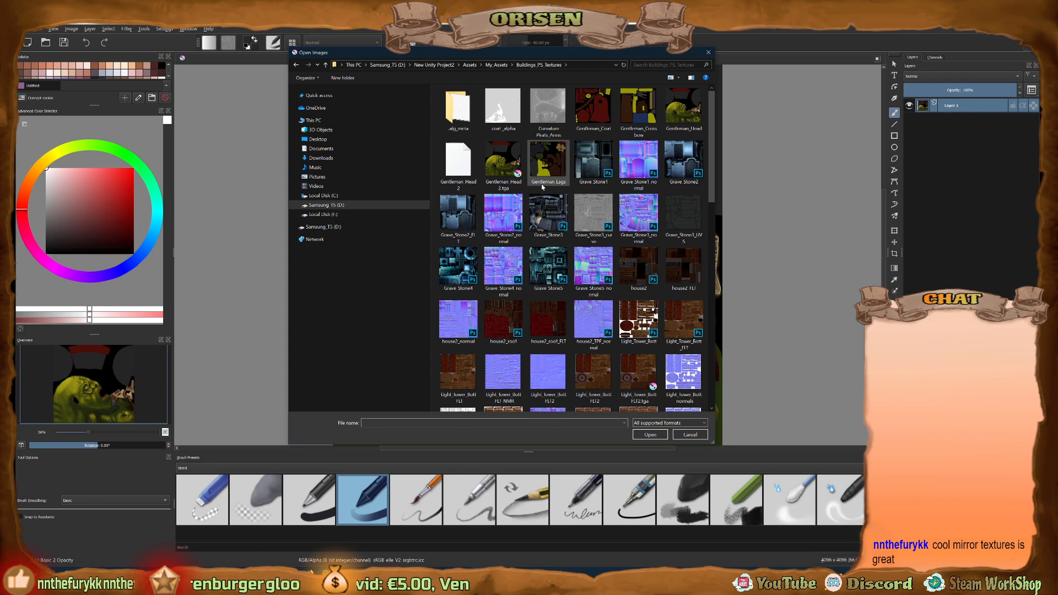
double_click(502, 165)
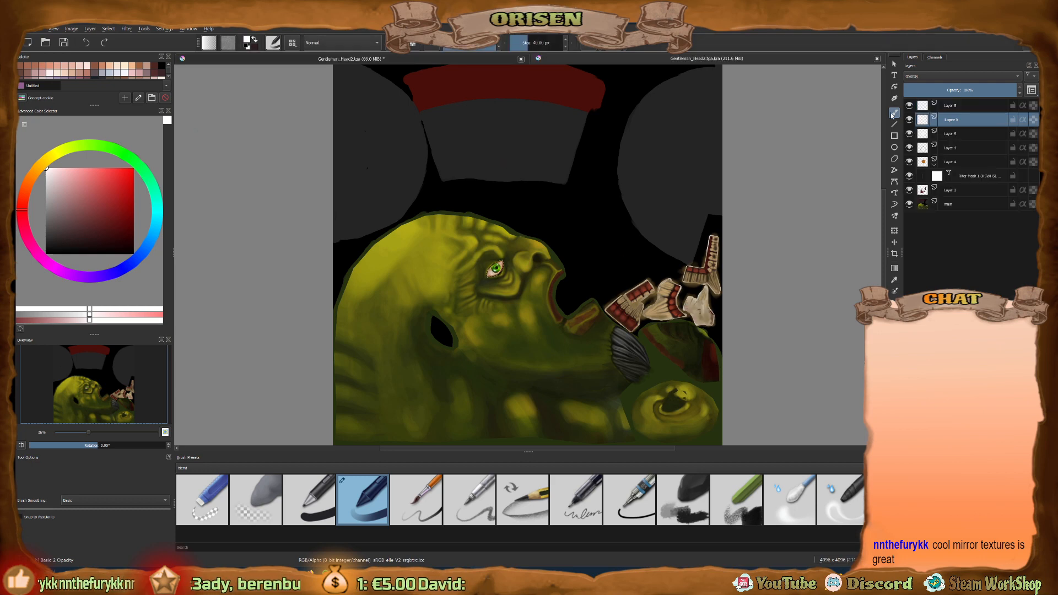
Hide every layer above the bottom layer to view the eye's base painting without its colour layers.
scroll(473, 282, up, 6)
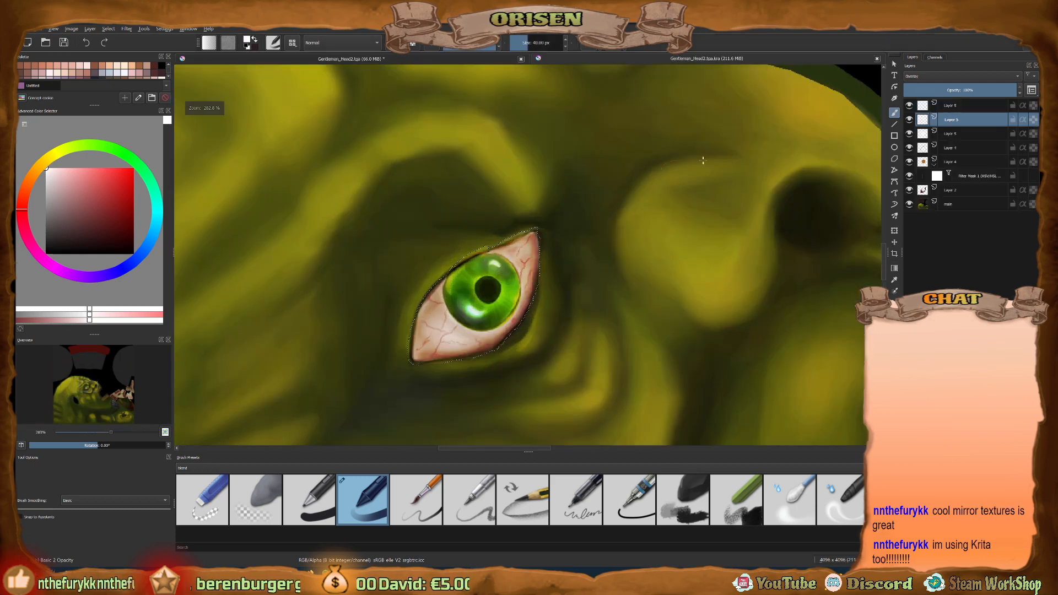
drag(908, 105, 909, 190)
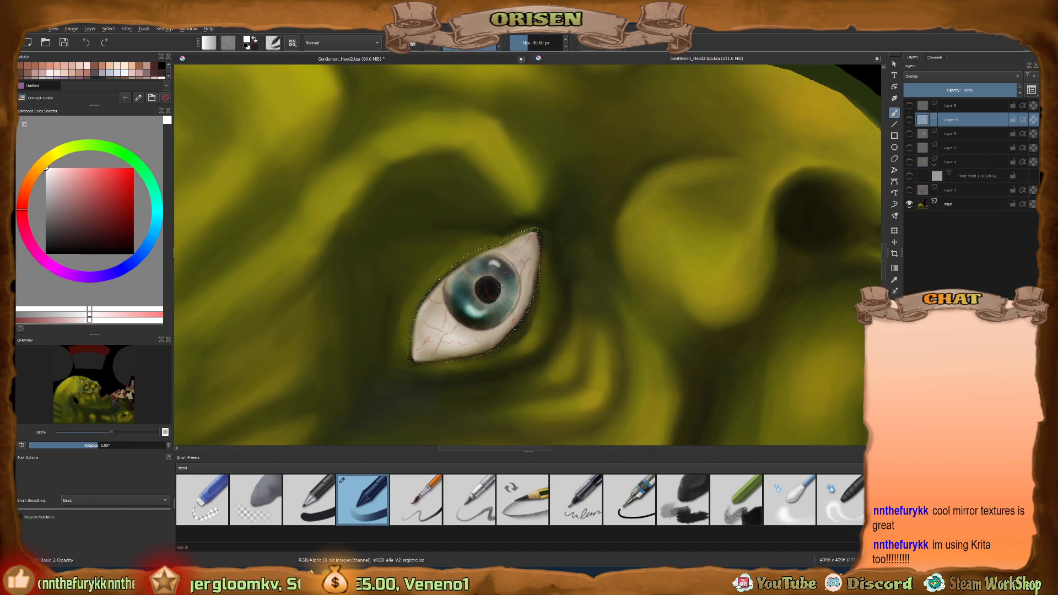
scroll(499, 286, down, 1)
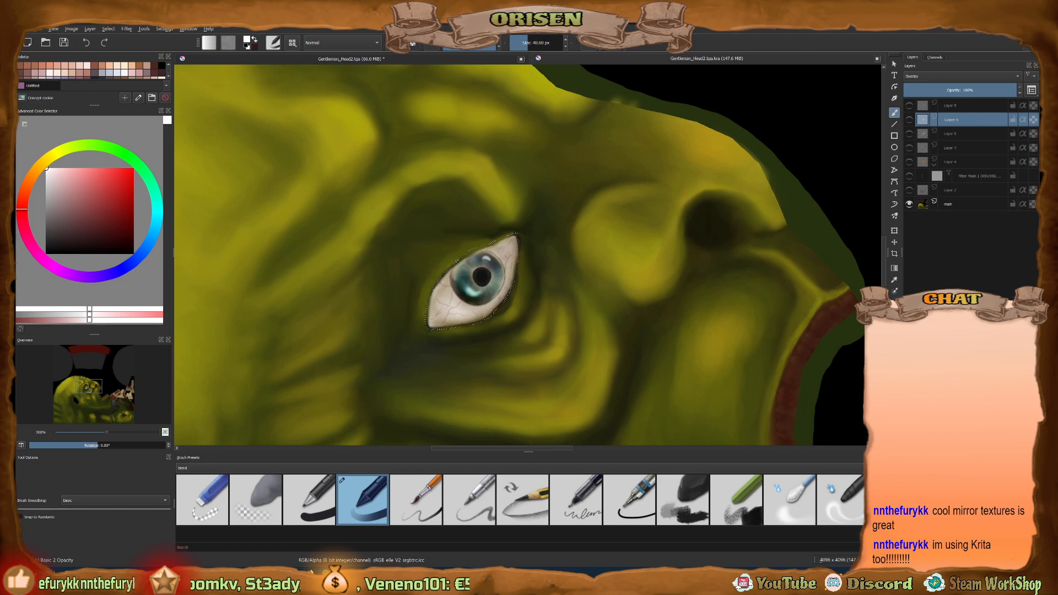
Switch to Blender to inspect the eye on the head model and in the head texture, then return to Krita.
key(alt+Tab)
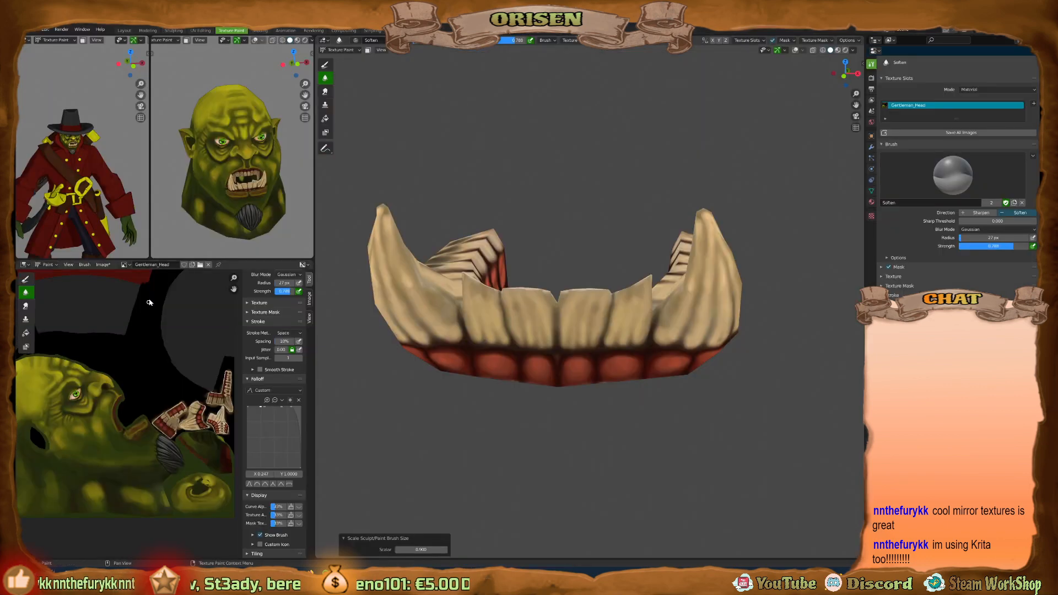
scroll(210, 182, up, 3)
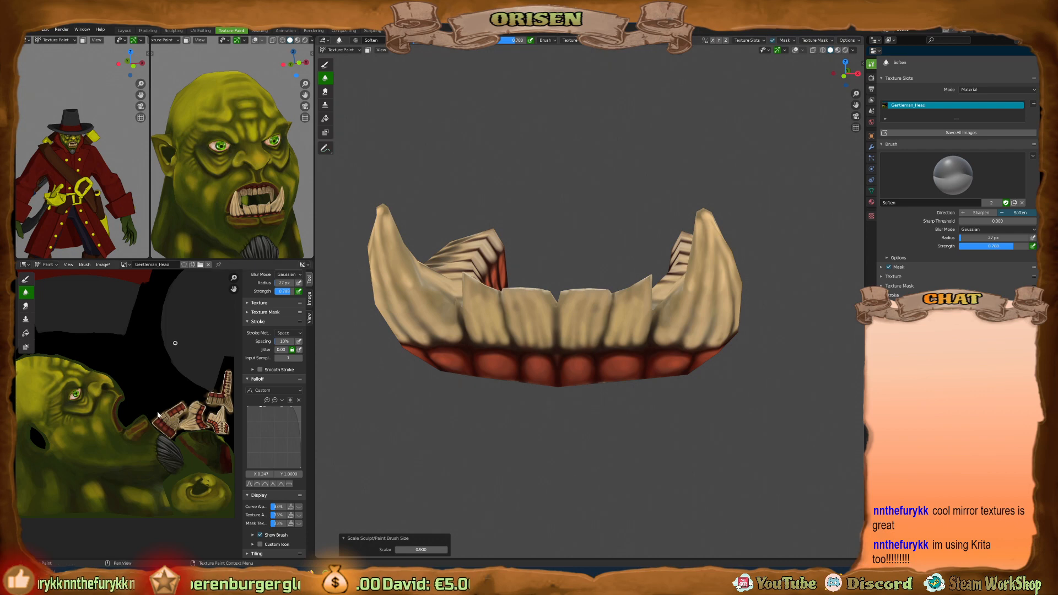
middle_drag(148, 414, 179, 413)
scroll(99, 393, up, 3)
scroll(95, 393, up, 3)
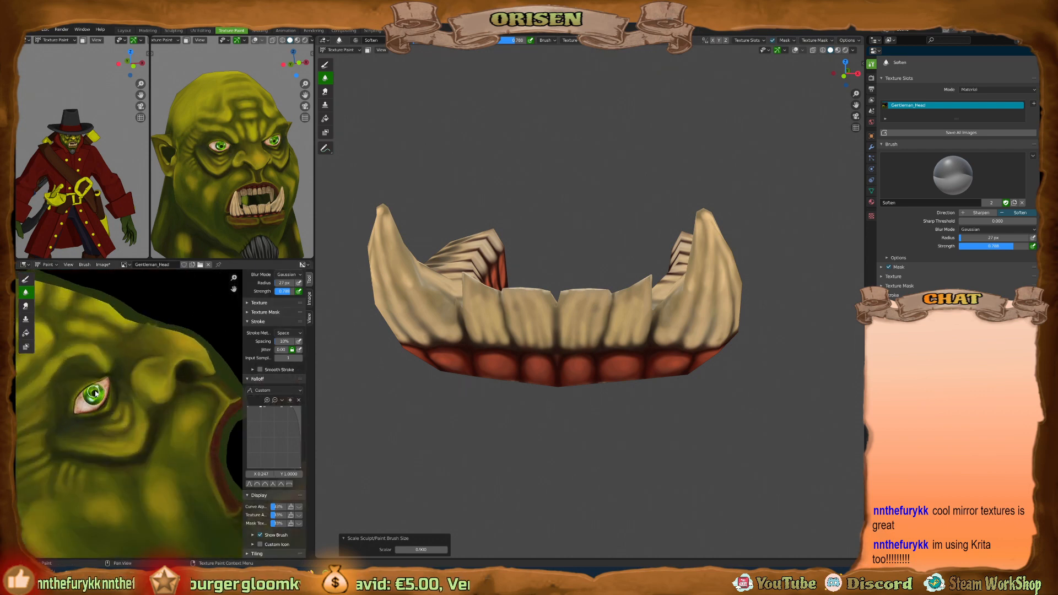
key(alt+Tab)
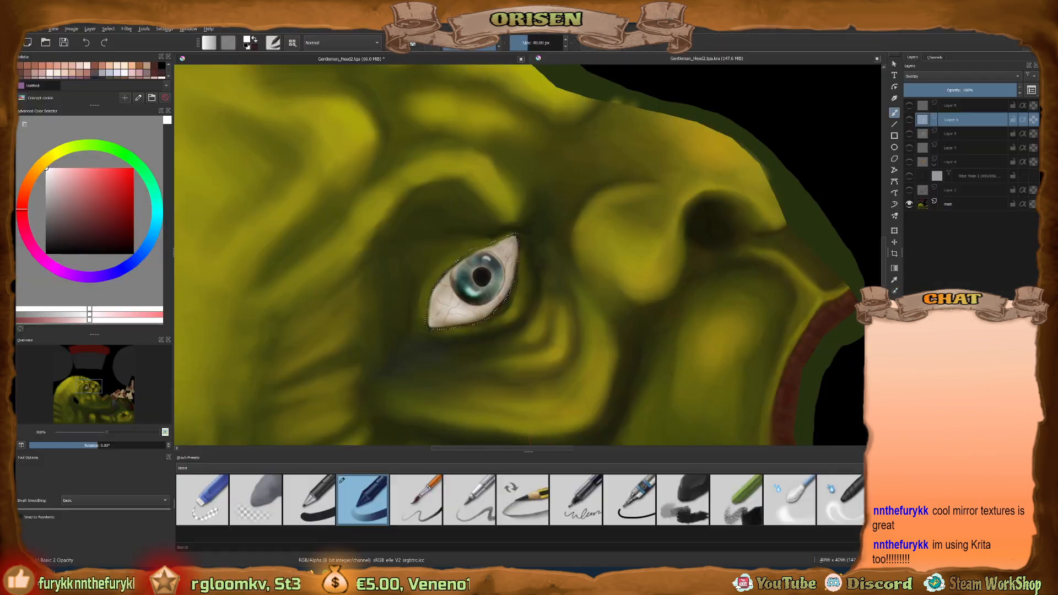
Show all the hidden layers again, one by one from the lowest to the topmost.
click(909, 190)
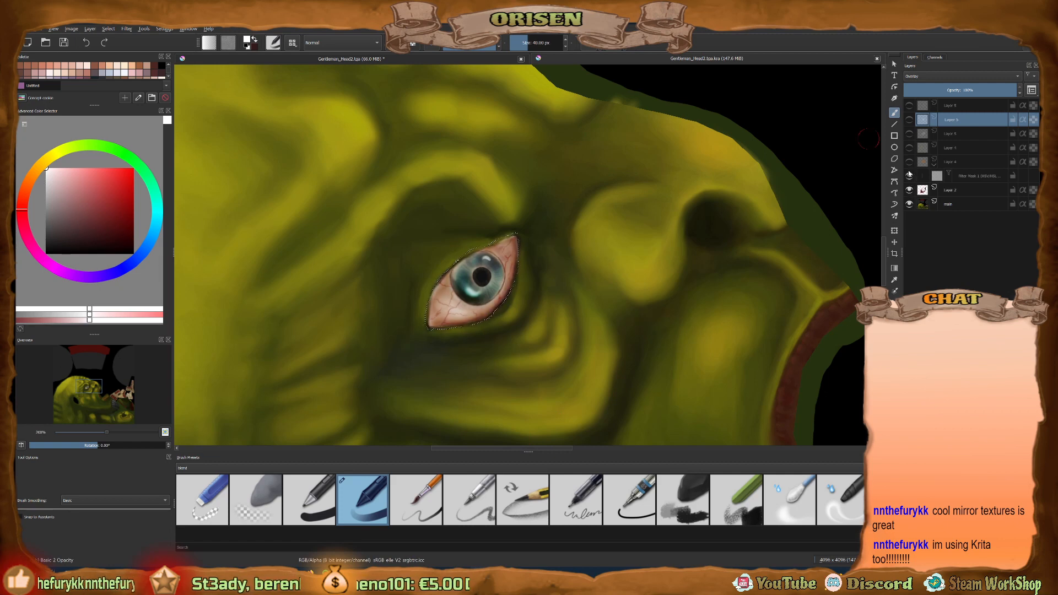
click(909, 161)
click(910, 148)
click(909, 134)
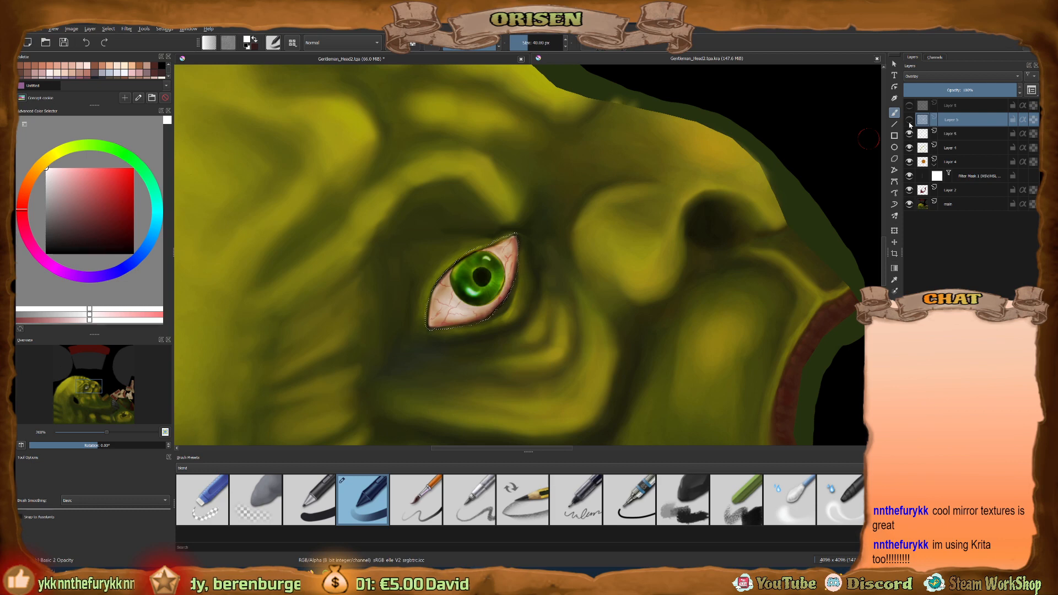
click(909, 120)
click(909, 106)
Examine the head texture as a whole and the green eye and surrounding skin in close-up.
ctrl+scroll(529, 253, down, 8)
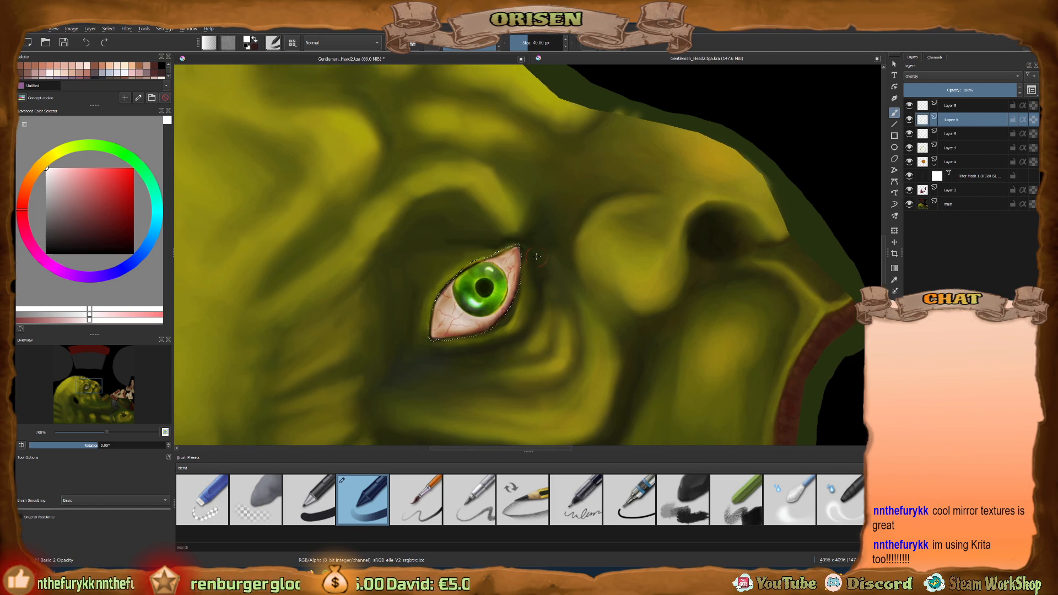
ctrl+scroll(560, 222, up, 3)
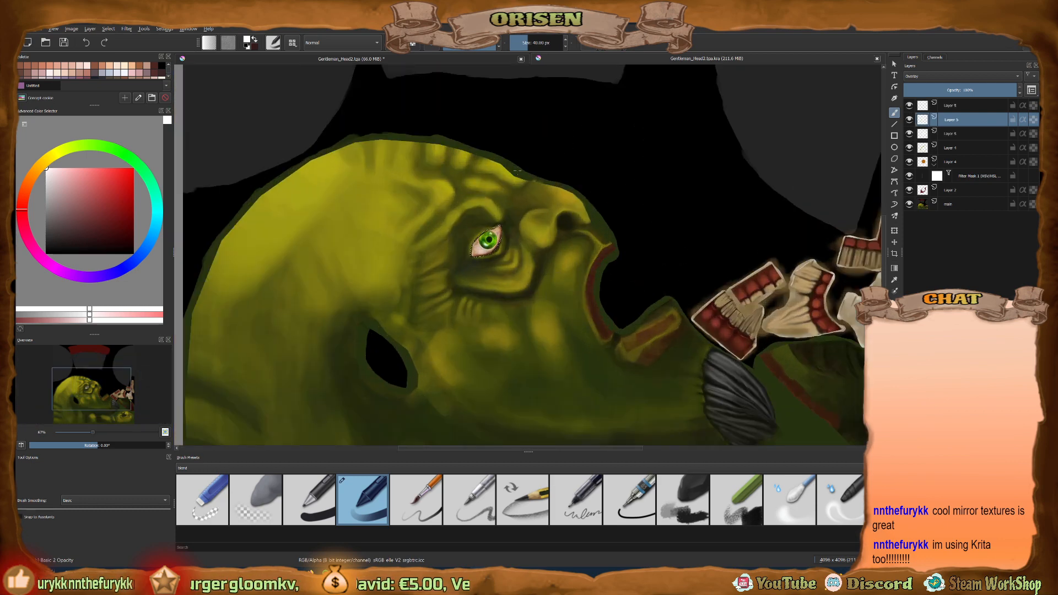
ctrl+scroll(560, 222, up, 4)
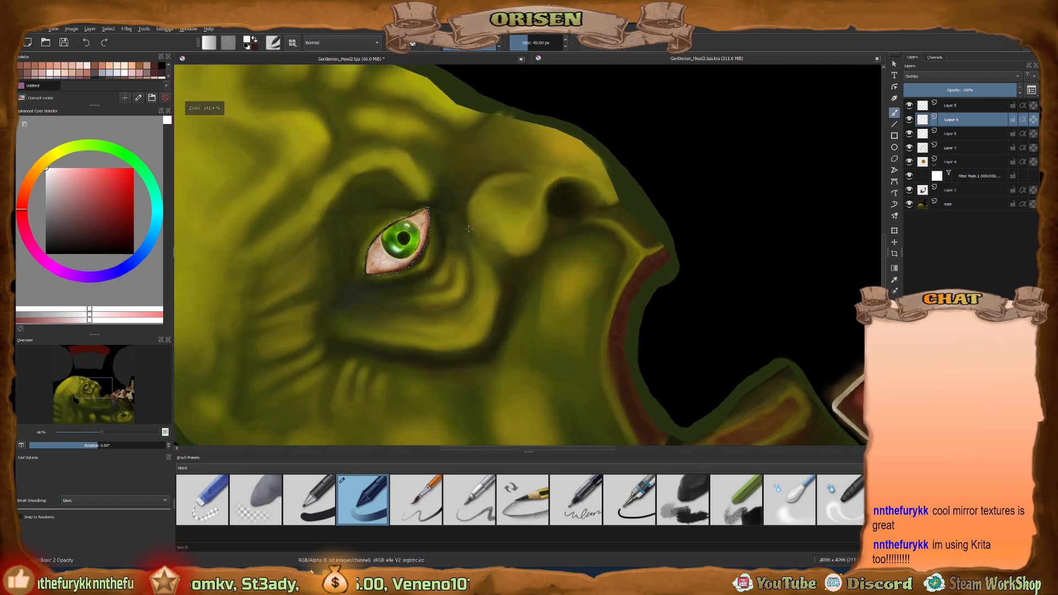
middle_drag(468, 230, 518, 230)
scroll(503, 220, down, 1)
ctrl+scroll(518, 229, down, 1)
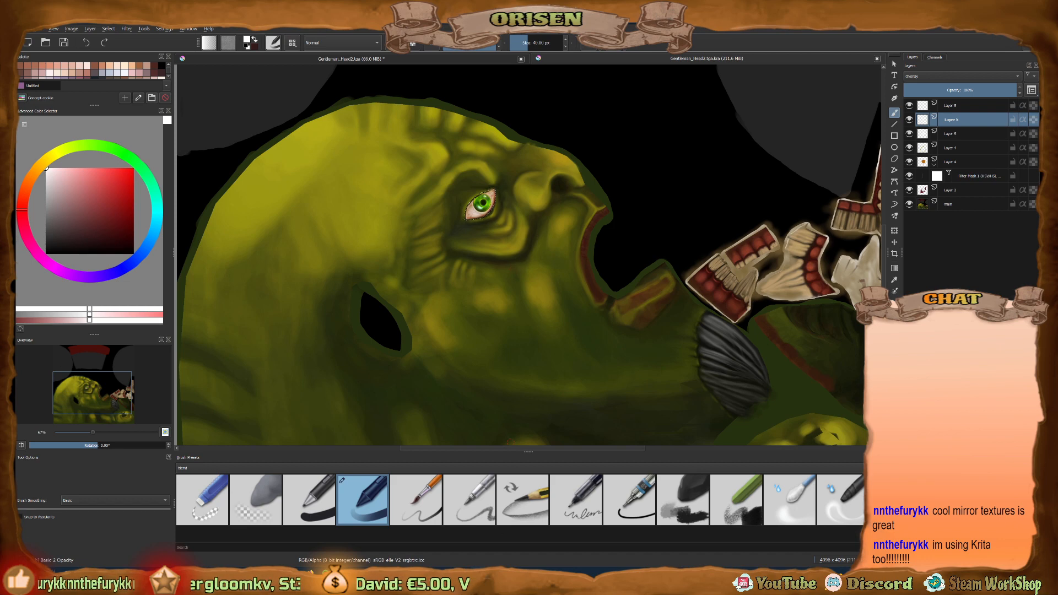
ctrl+scroll(537, 249, down, 1)
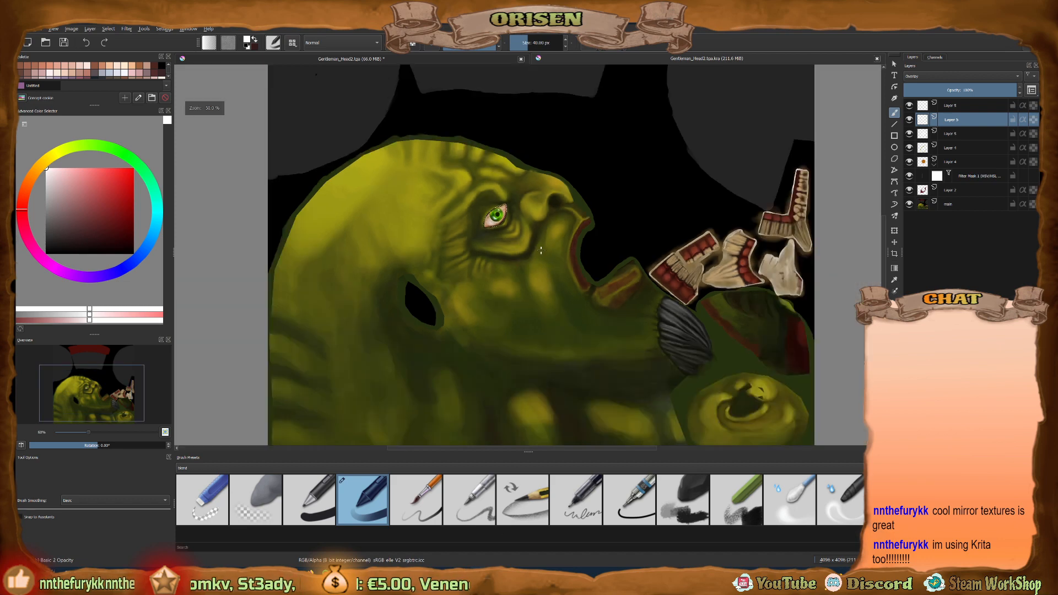
middle_drag(562, 232, 544, 245)
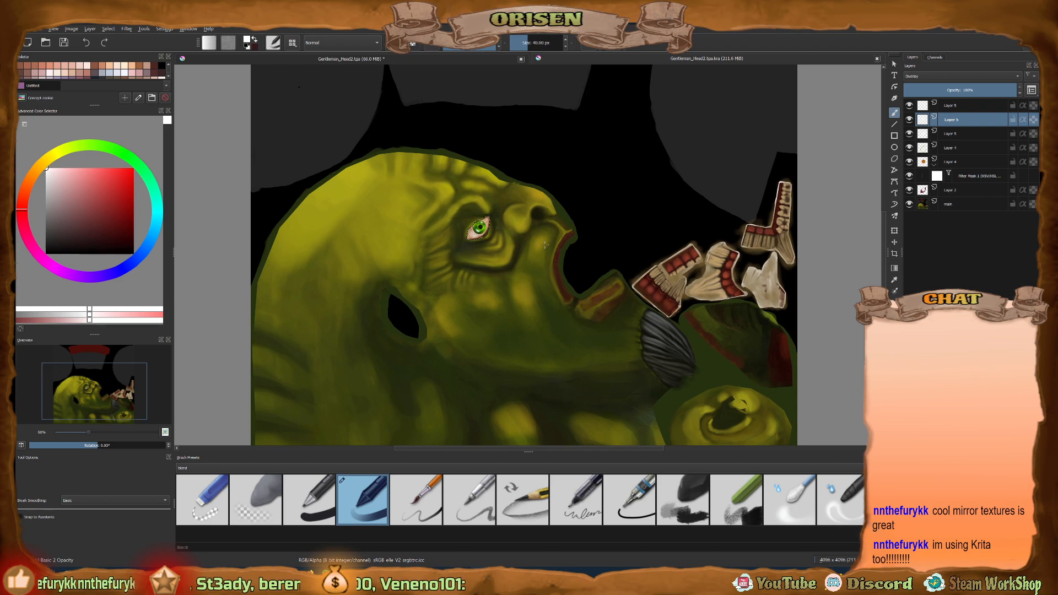
ctrl+scroll(484, 228, up, 5)
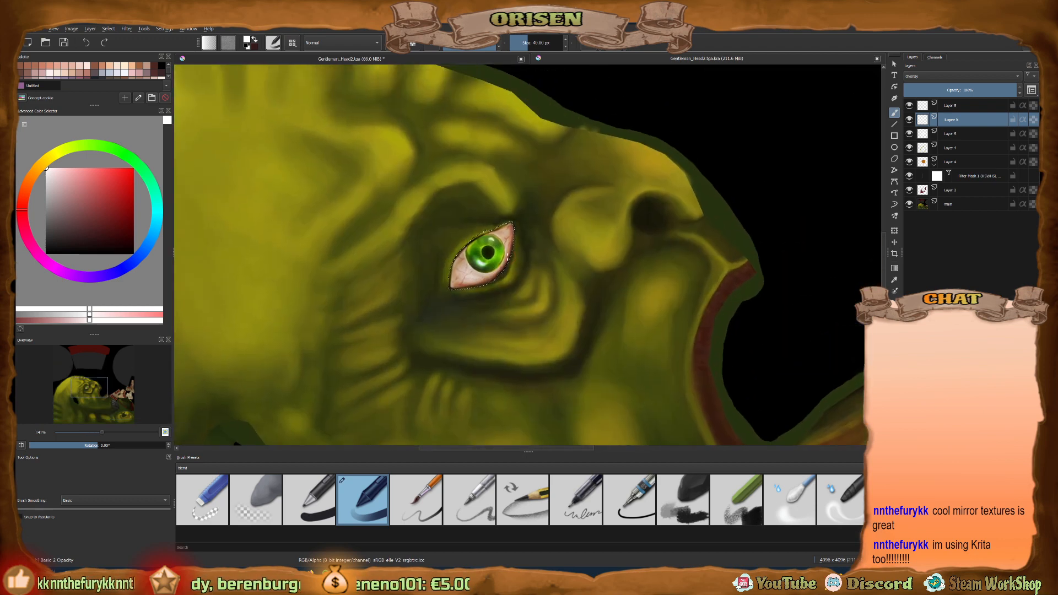
ctrl+scroll(503, 254, up, 1)
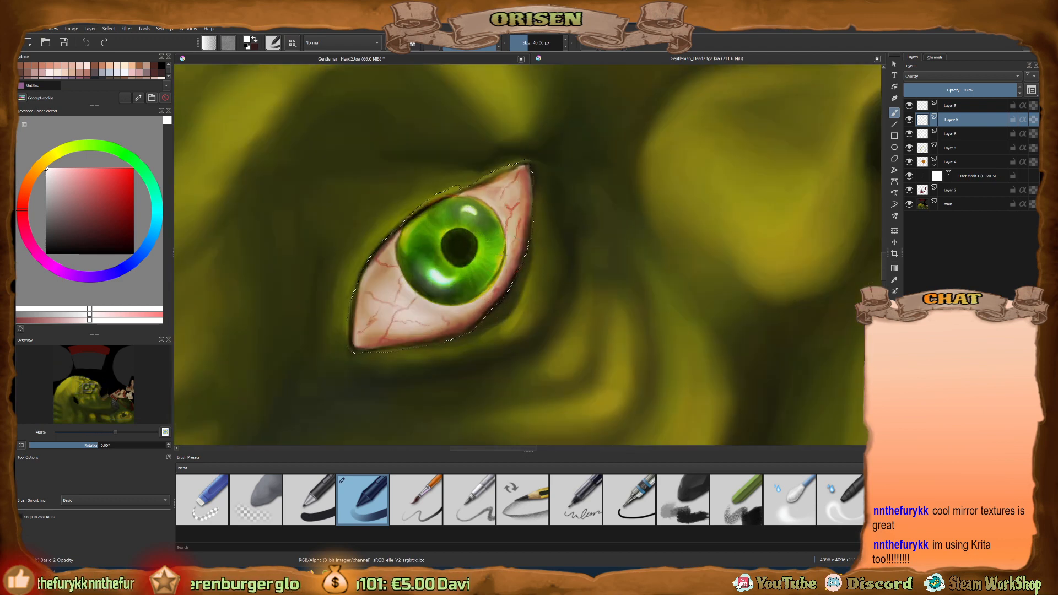
ctrl+scroll(540, 232, down, 8)
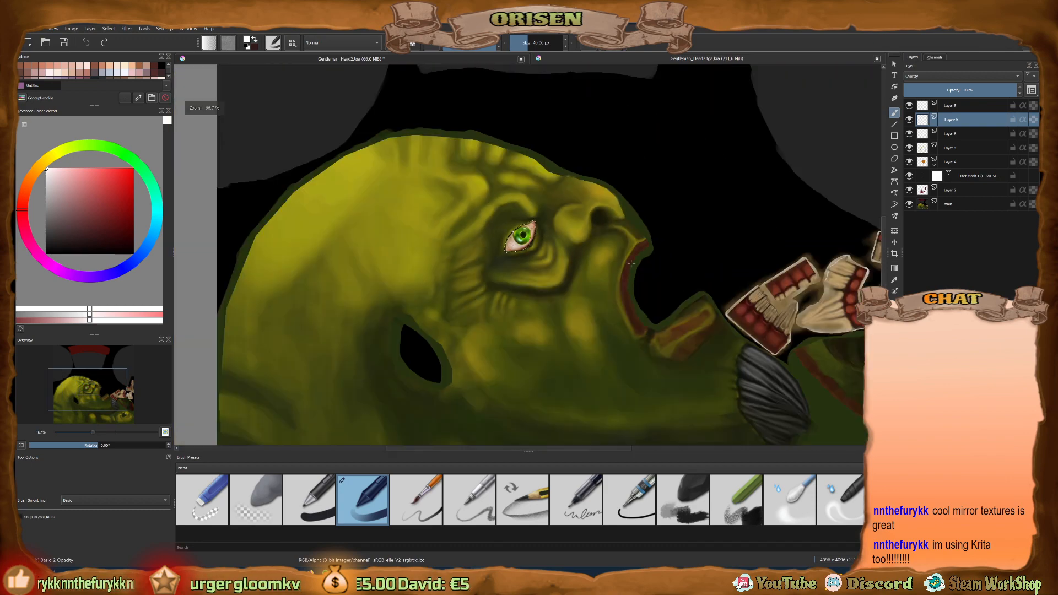
ctrl+scroll(588, 175, up, 2)
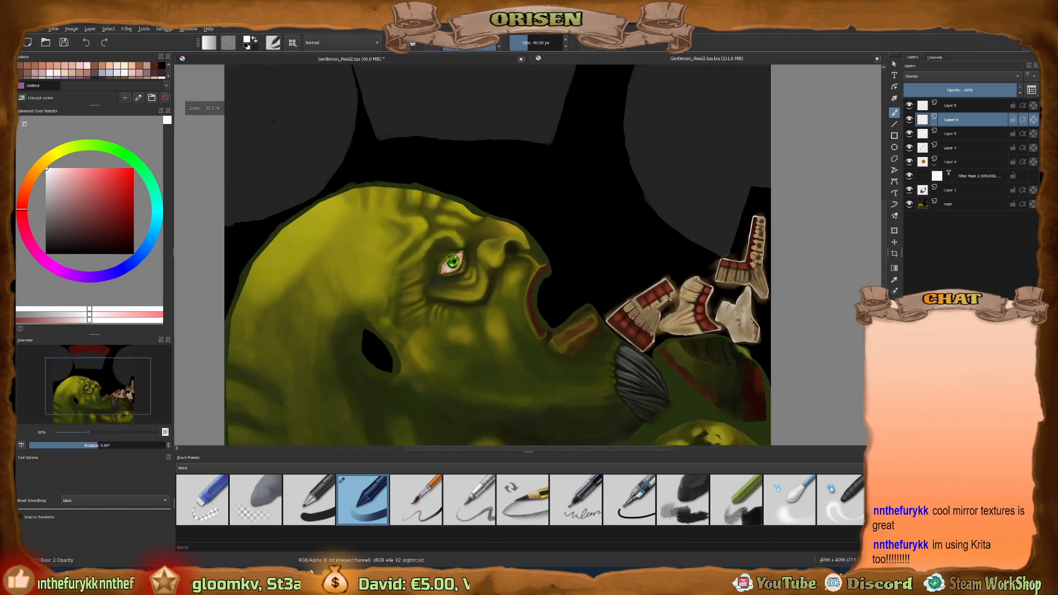
Draw a freehand outline selection around the middle teeth-and-gums texture piece and make the topmost layer active.
ctrl+scroll(669, 299, up, 4)
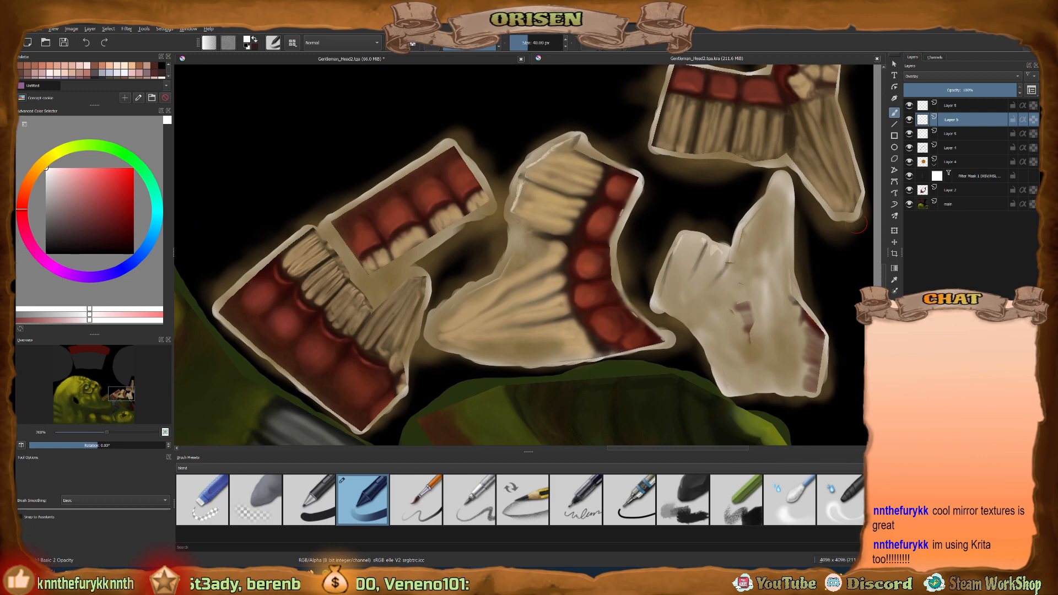
key(f)
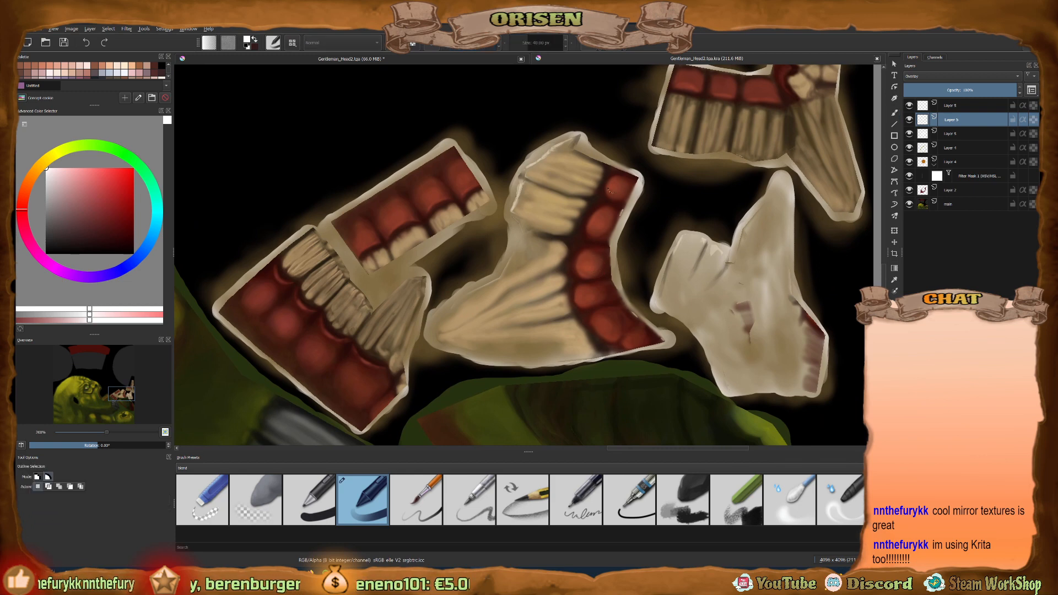
mouse_move(505, 219)
mouse_down()
mouse_move(458, 298)
mouse_move(507, 386)
mouse_up()
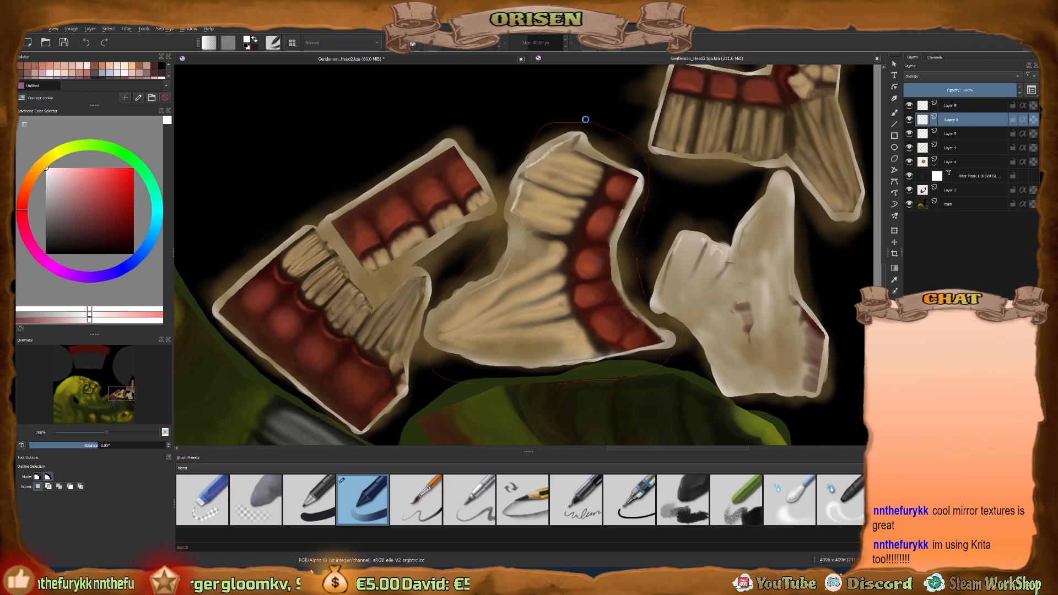
drag(585, 119, 587, 120)
click(964, 102)
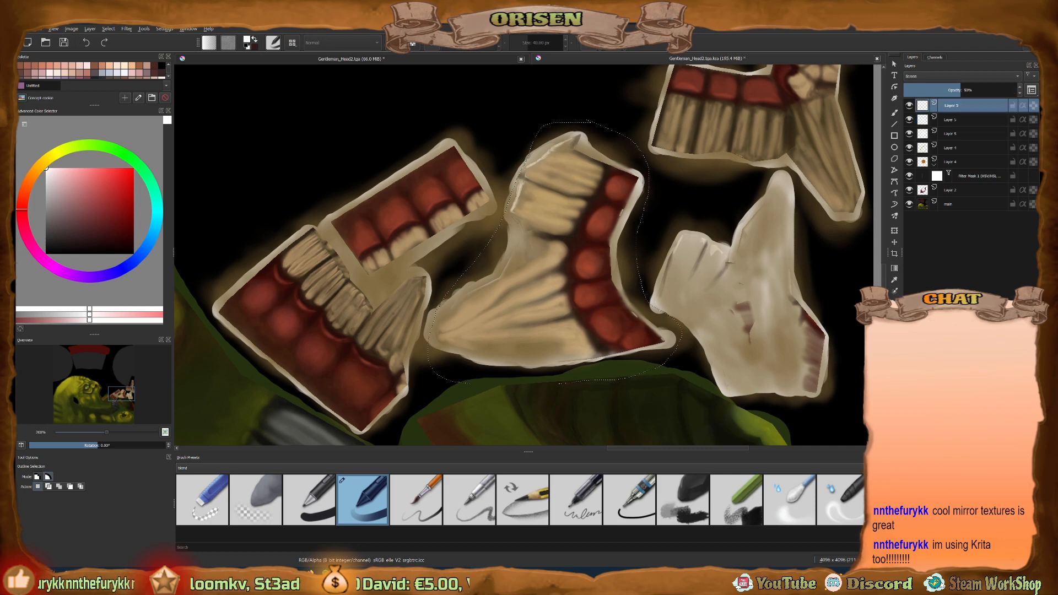
Add a new layer on top, choose the Gradient tool, undo the white gradient, and pick dark grey as the foreground colour.
key(Insert)
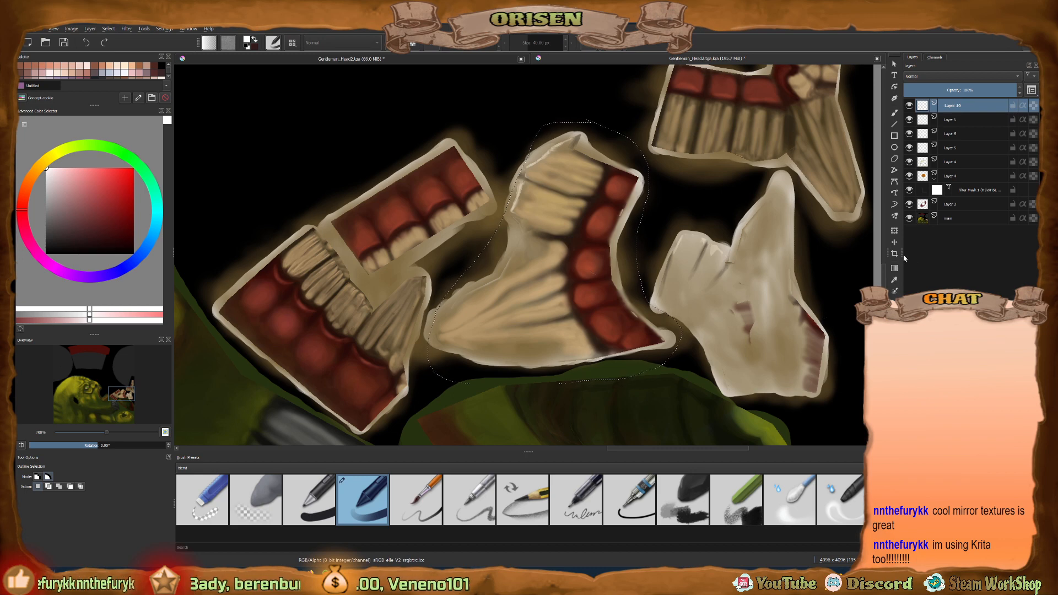
click(894, 268)
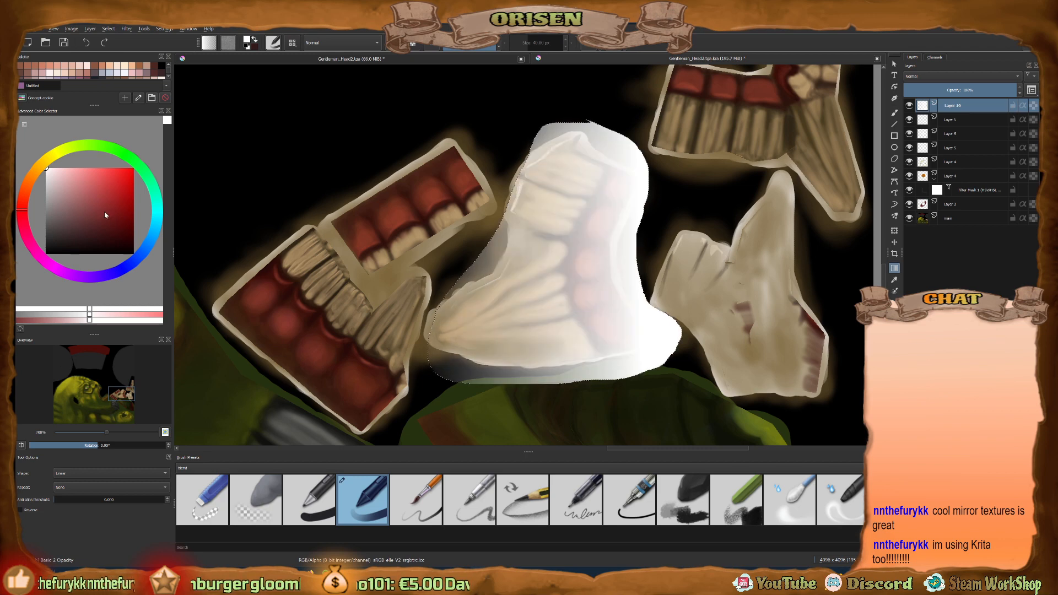
drag(61, 234, 45, 238)
key(ctrl+z)
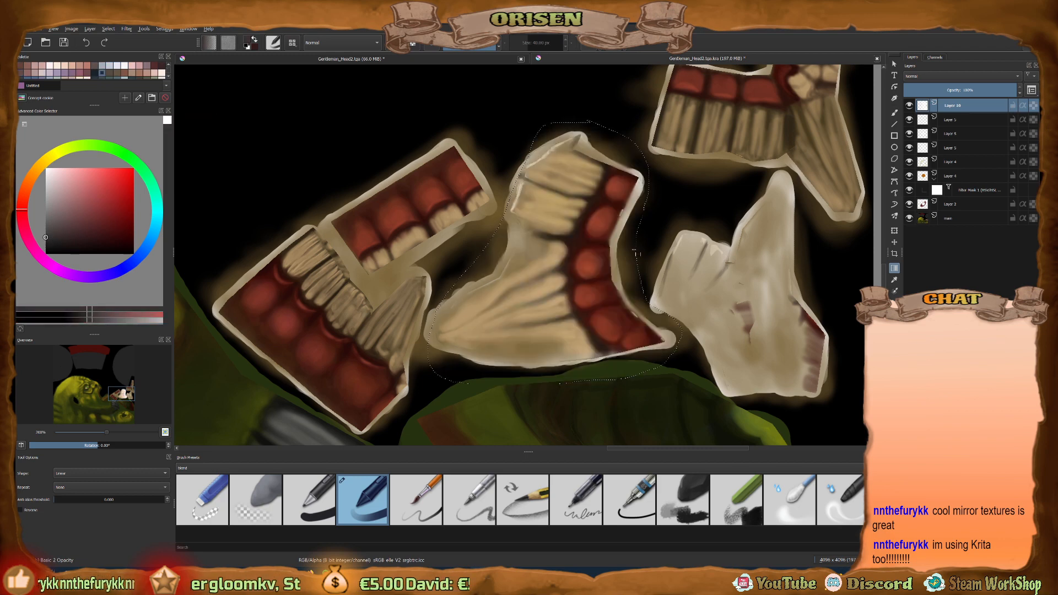
Try a dark grey gradient across the selected teeth-and-gums piece in Overlay mode at different reduced opacities.
drag(633, 253, 468, 259)
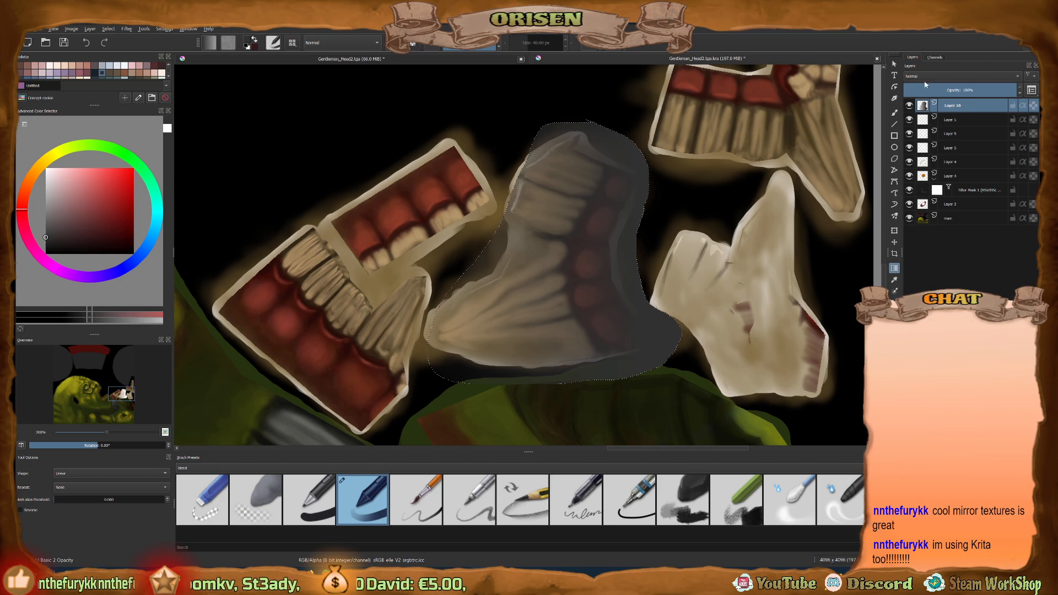
click(915, 77)
click(912, 150)
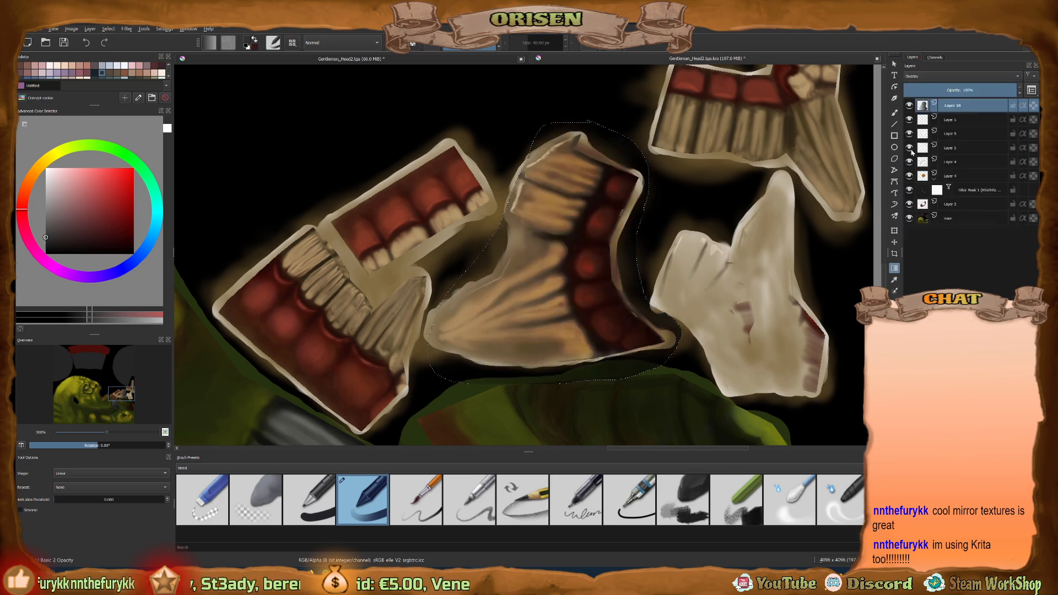
drag(992, 91, 958, 91)
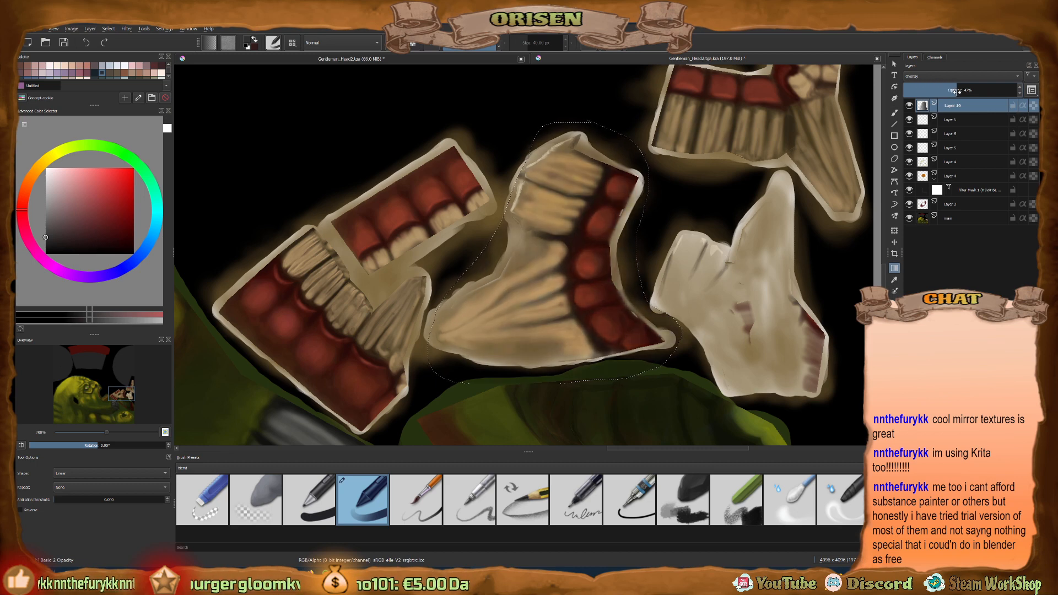
drag(957, 92, 981, 92)
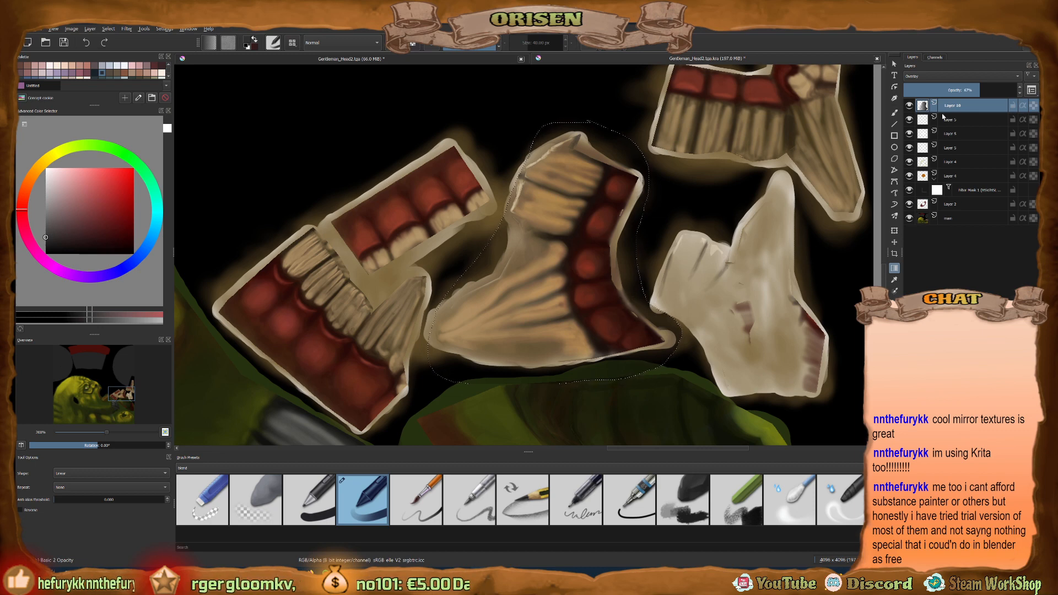
mouse_move(940, 91)
mouse_down()
mouse_move(923, 91)
mouse_move(1036, 92)
mouse_move(903, 91)
mouse_up()
Undo the Overlay and opacity changes, try a second gradient pass over the piece, and undo the gradients.
key(ctrl+z)
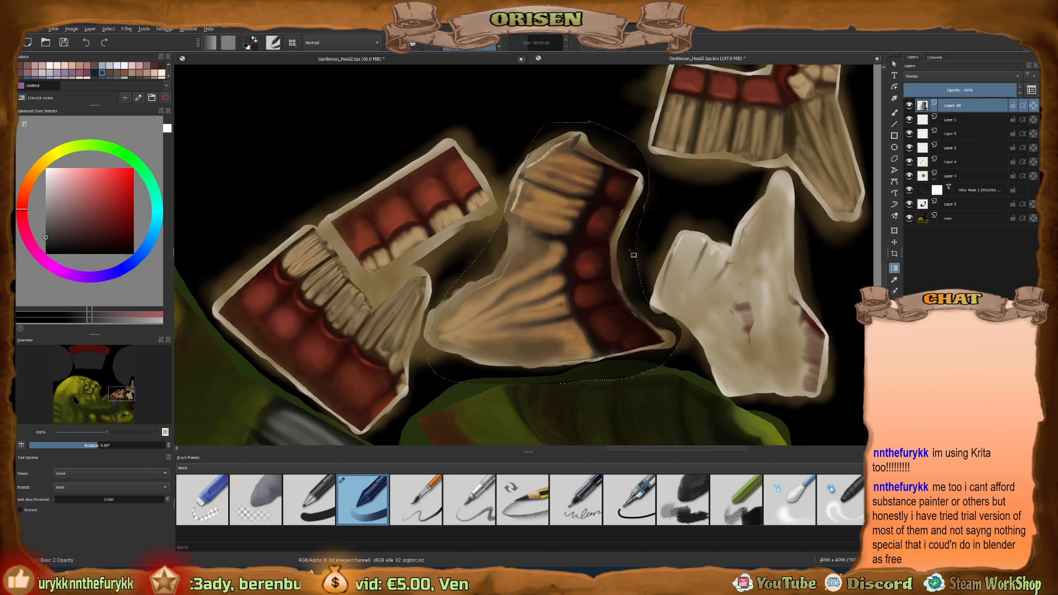
key(ctrl+z)
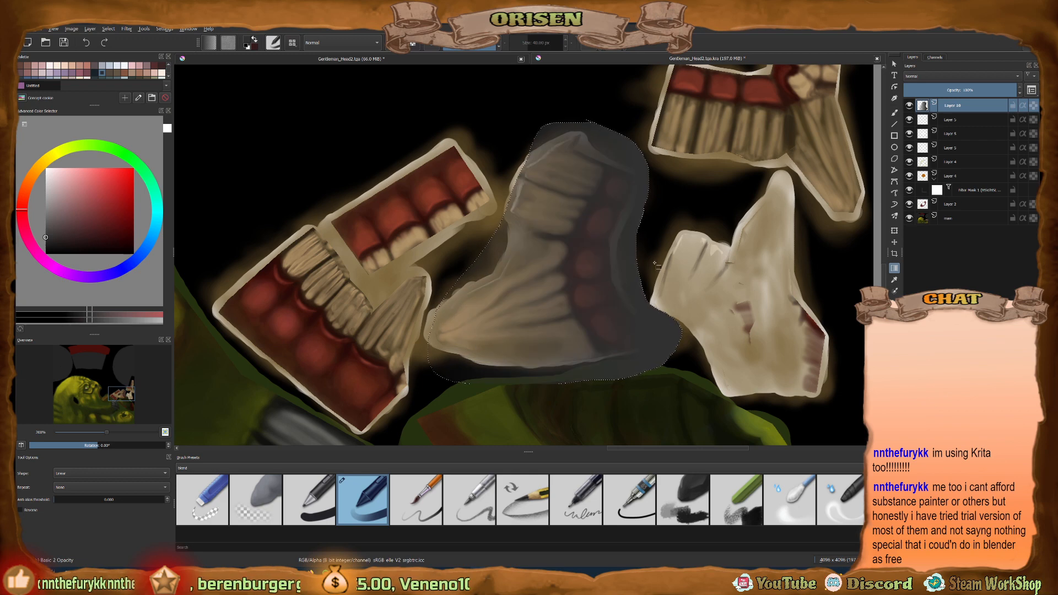
drag(655, 264, 463, 290)
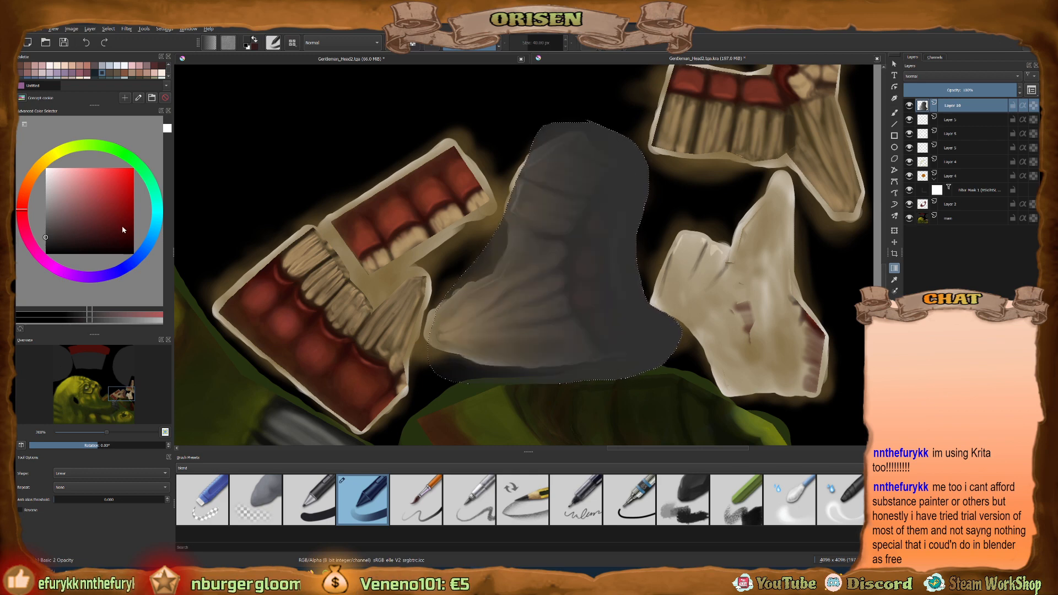
key(ctrl+z)
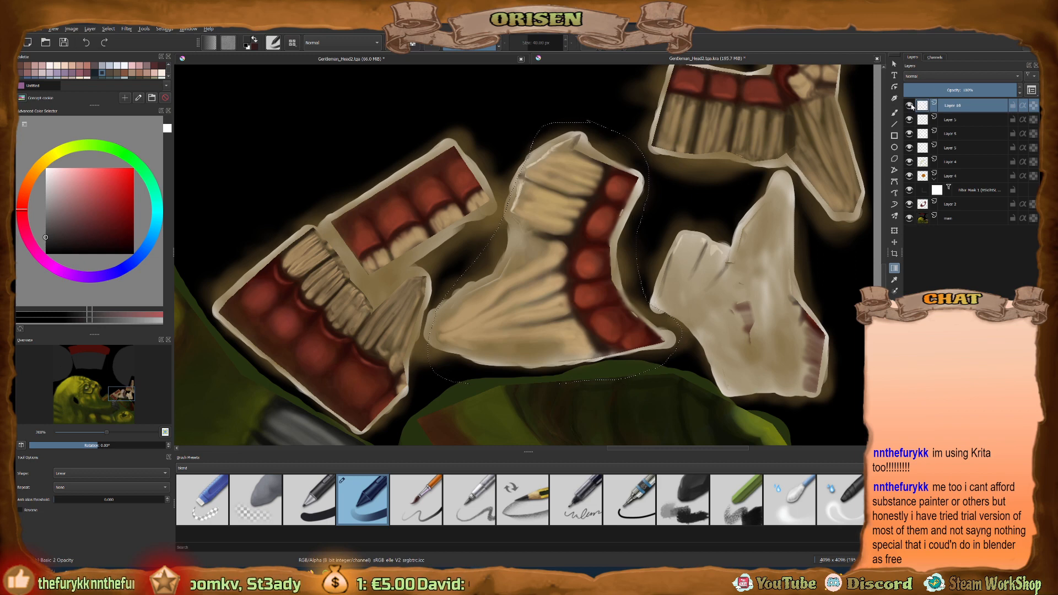
Apply a fresh dark grey gradient across the selected piece and compare it on and off in Lighten blending mode.
drag(679, 258, 686, 239)
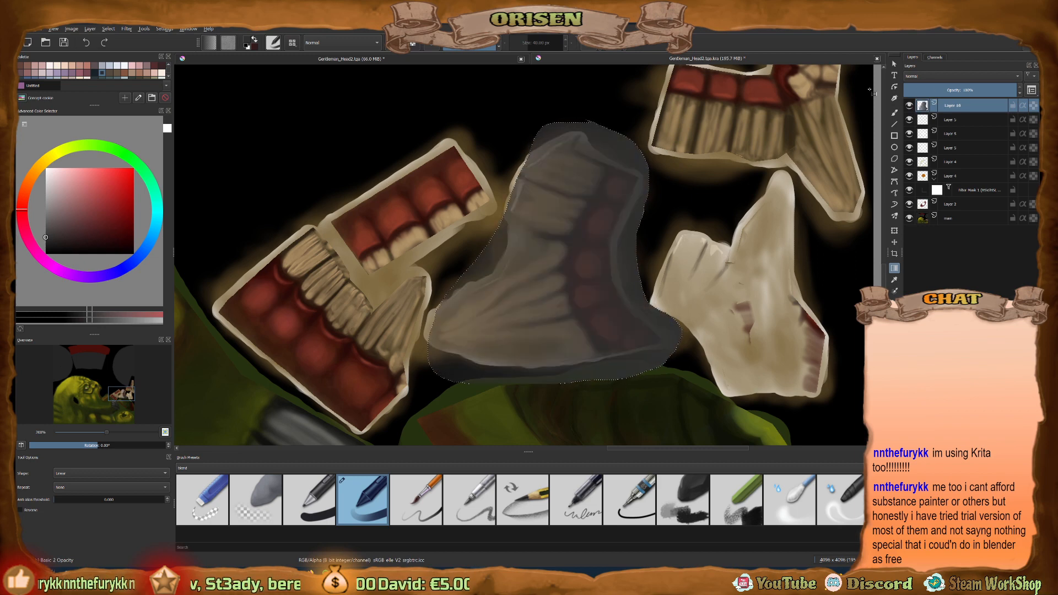
click(931, 76)
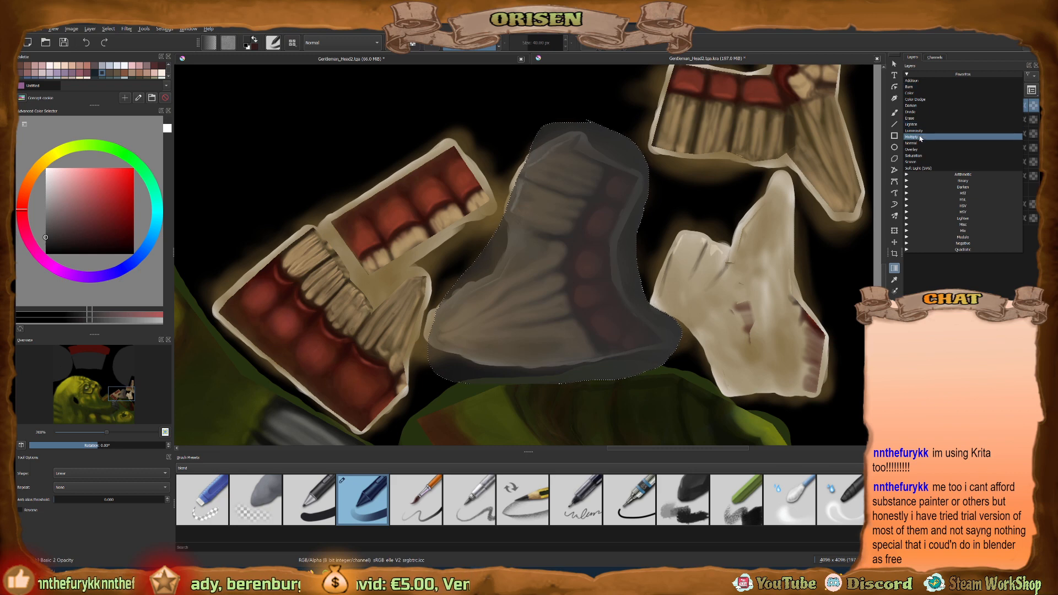
click(917, 125)
click(909, 106)
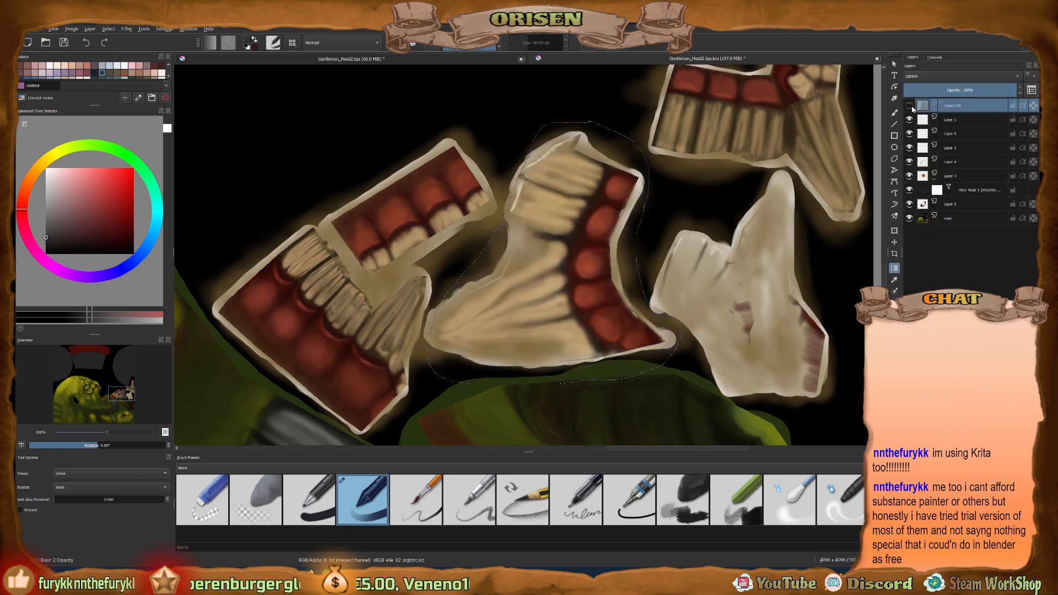
click(909, 105)
click(910, 105)
click(910, 106)
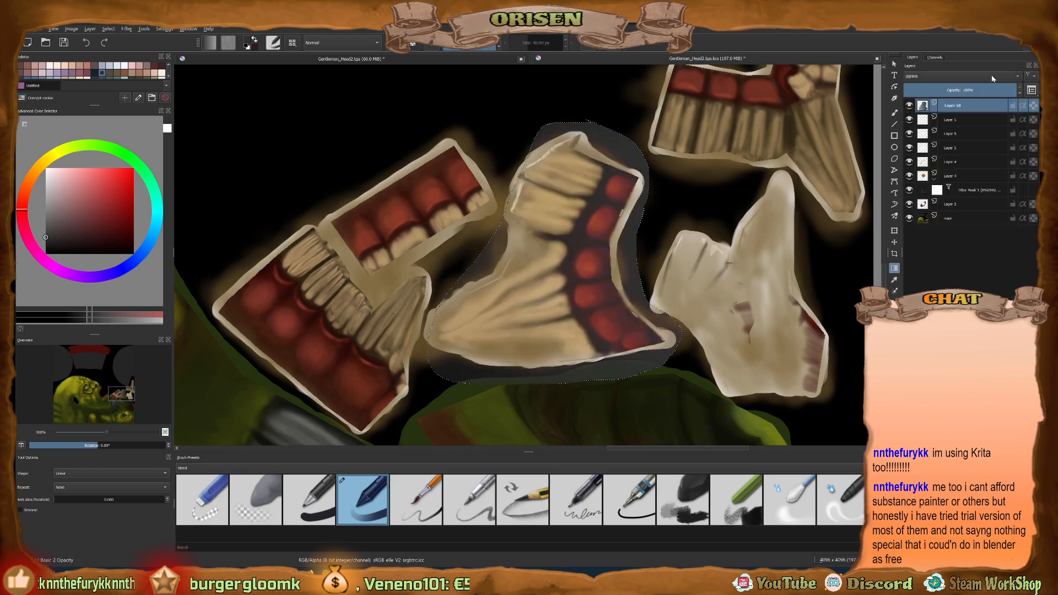
Try Screen blending on the gradient layer, and settle on Multiply at 79% opacity.
click(962, 91)
click(962, 76)
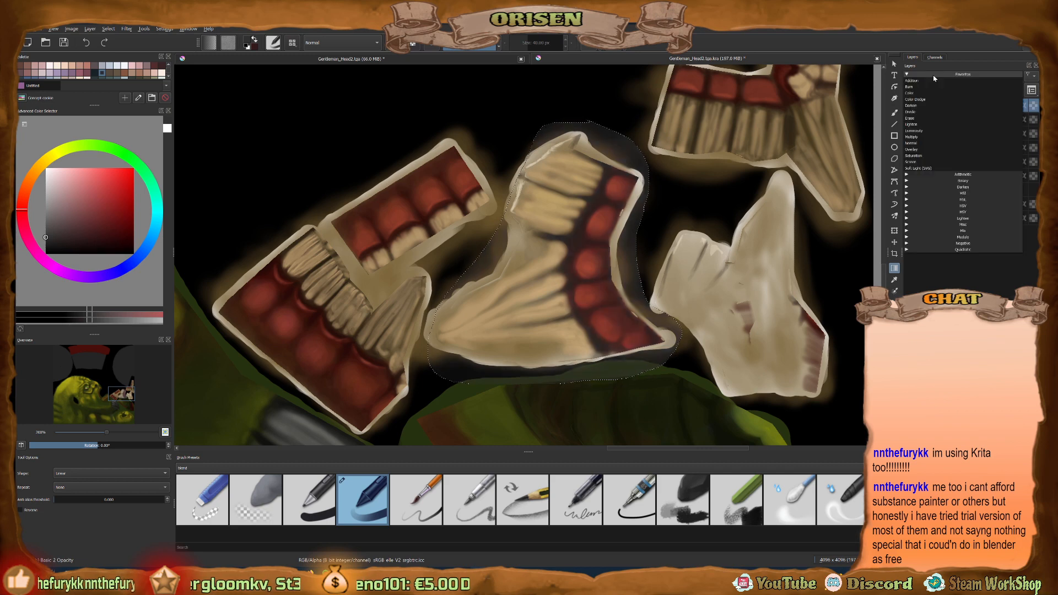
click(927, 148)
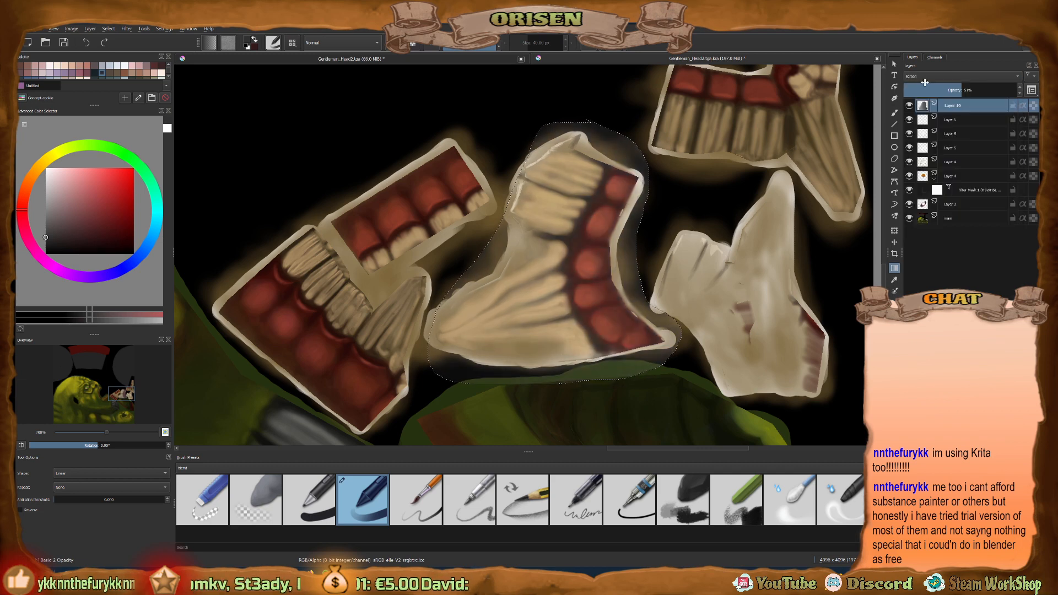
click(925, 78)
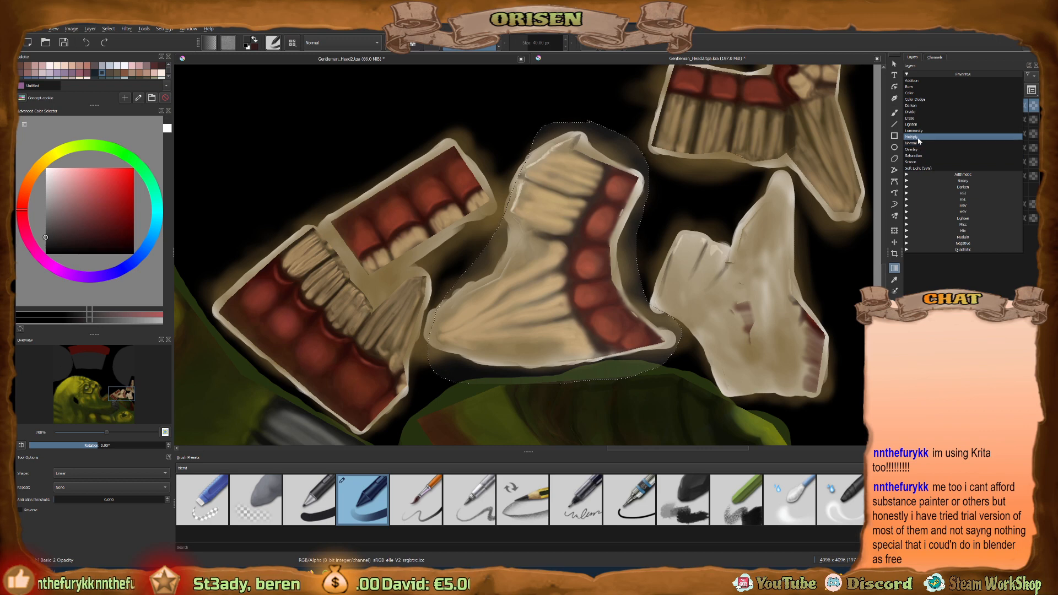
click(912, 137)
click(992, 88)
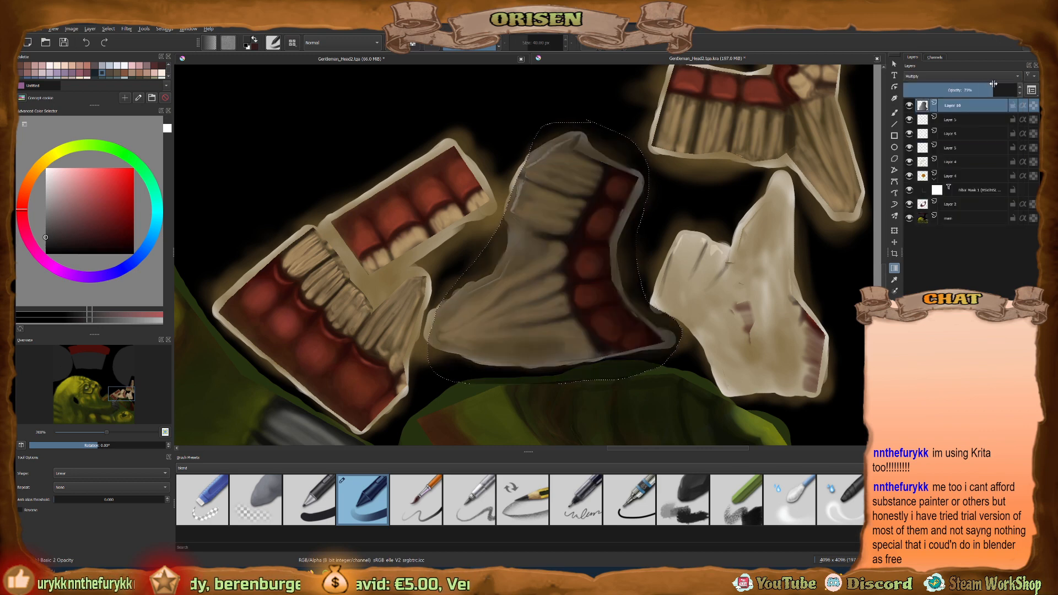
Softly erase the shading over the large tooth's tip, the upper teeth and the gums with the soft eraser, reducing its size to 44 px.
click(263, 491)
key(b)
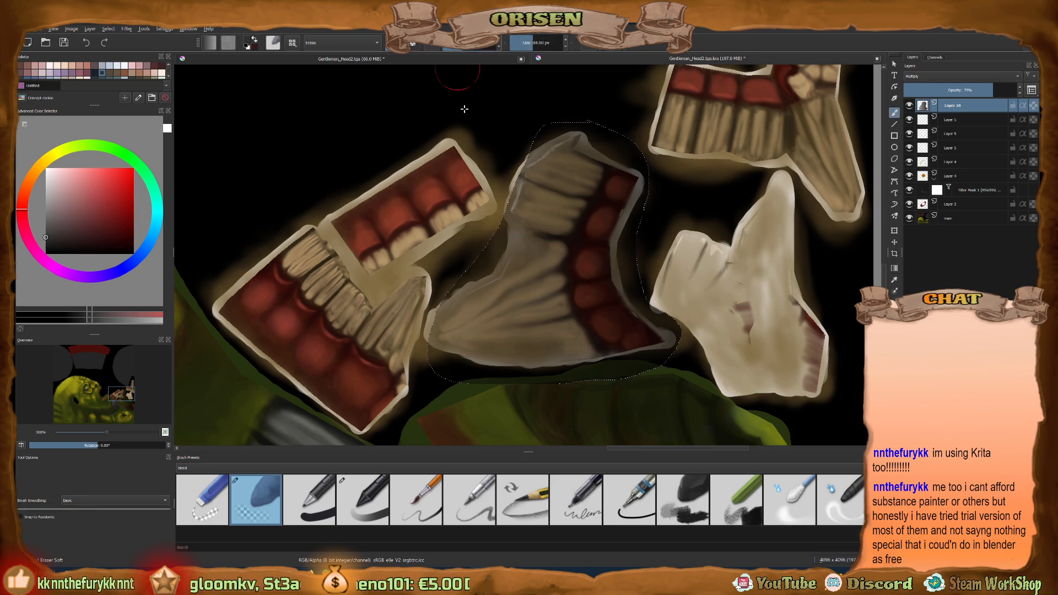
mouse_move(464, 335)
mouse_down()
mouse_move(521, 322)
mouse_move(507, 350)
mouse_move(518, 357)
mouse_move(439, 332)
mouse_move(495, 344)
mouse_move(460, 331)
mouse_up()
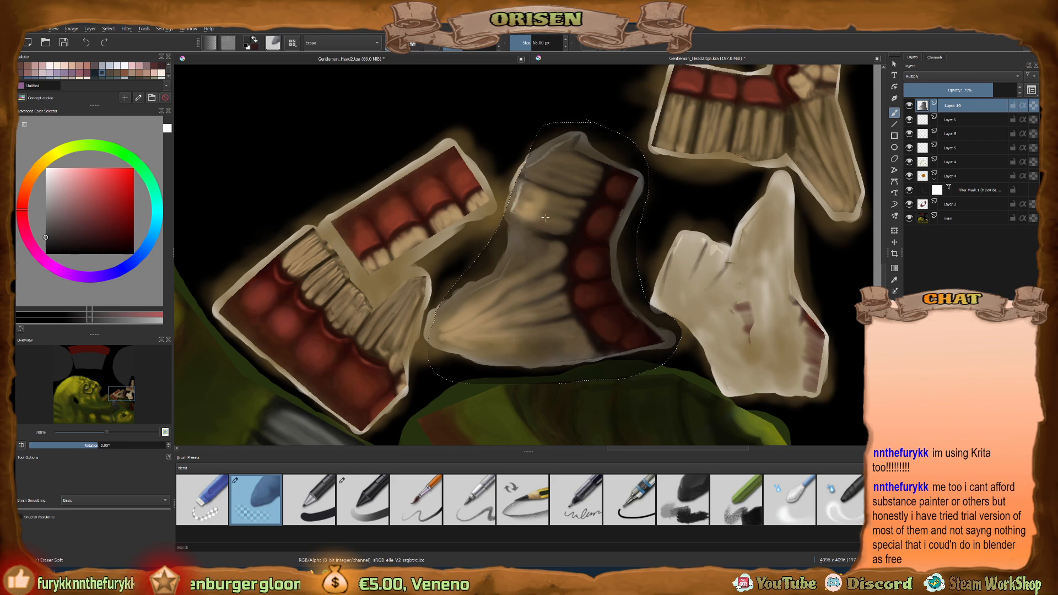
key(p)
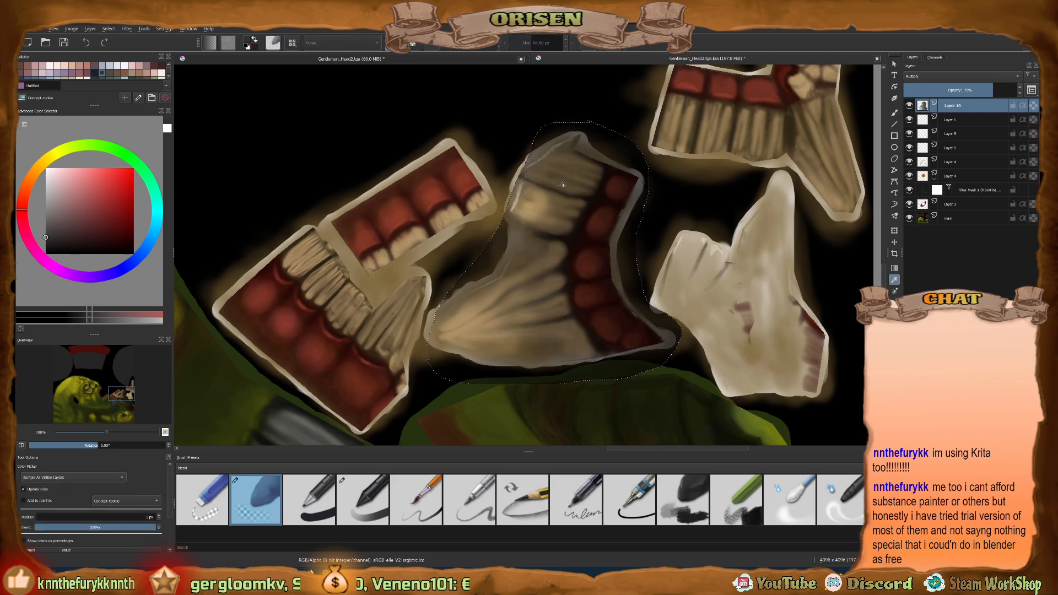
key(b)
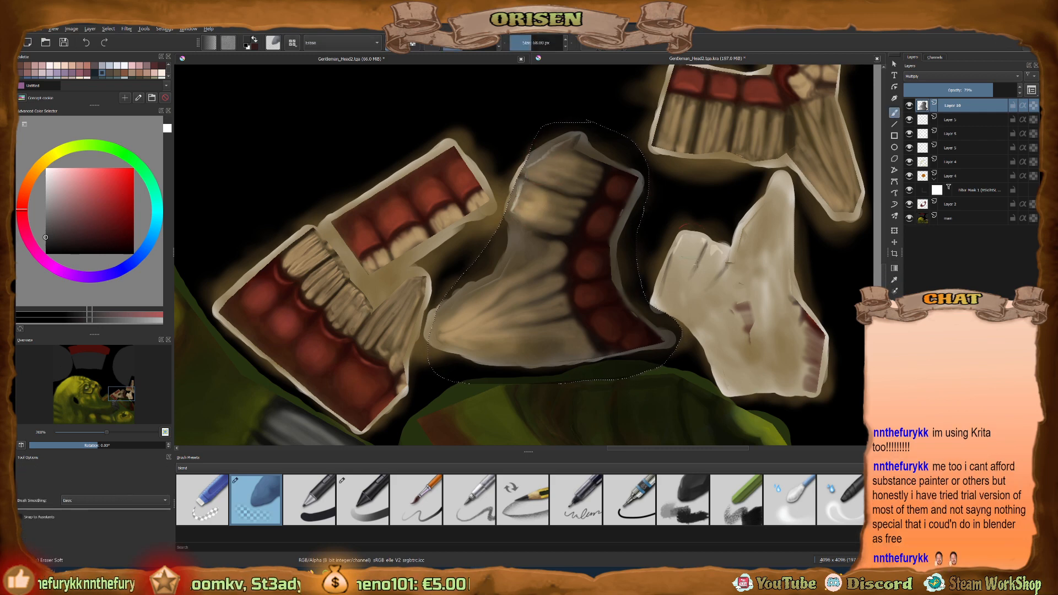
shift+drag(592, 273, 587, 267)
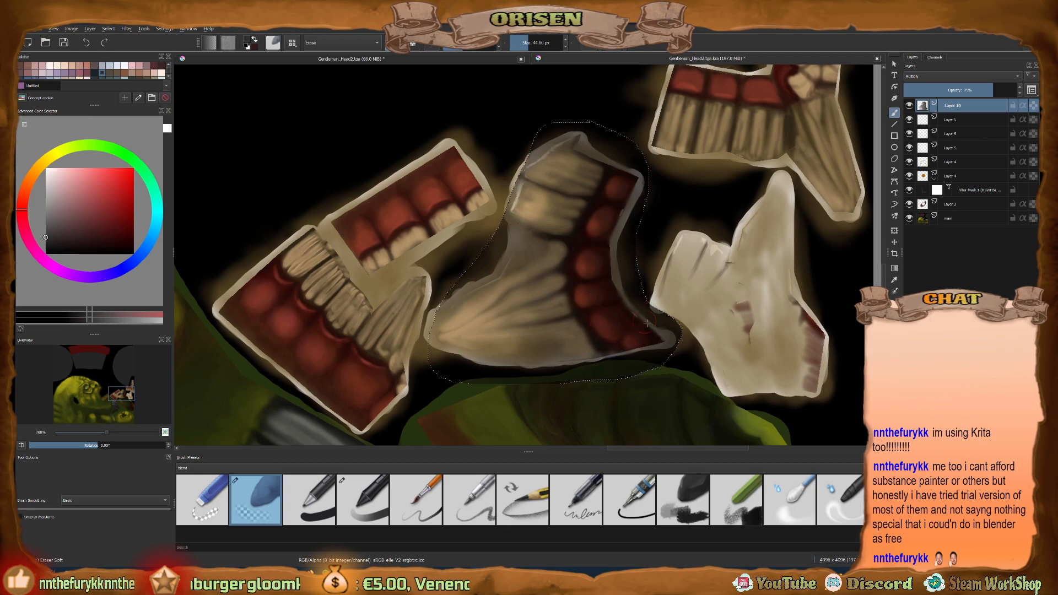
Hide the gradient shading layer and examine the painted teeth and gums pieces in close-up.
scroll(645, 322, down, 2)
scroll(582, 200, up, 1)
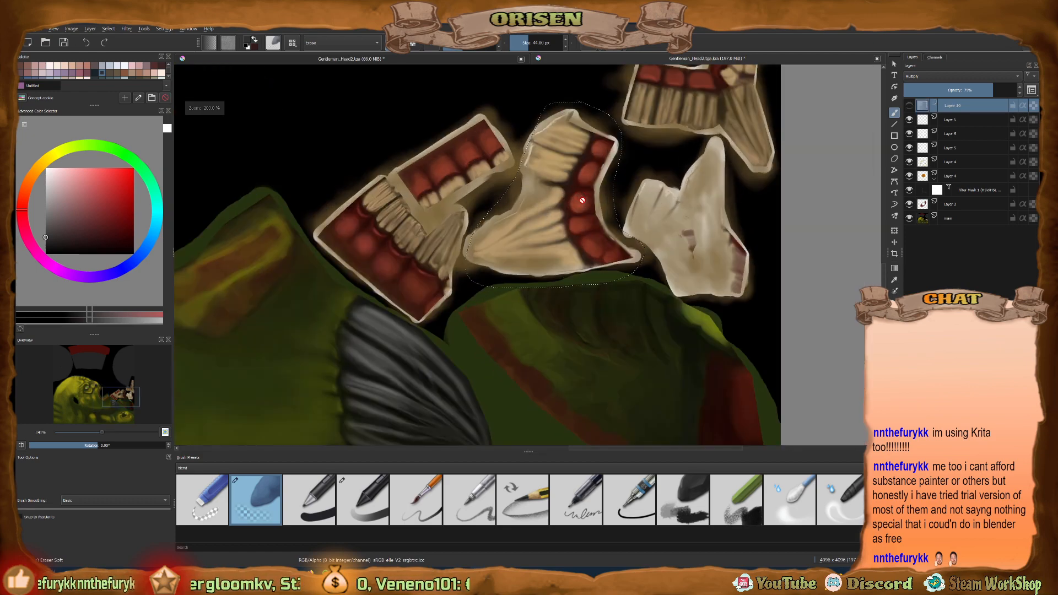
scroll(582, 200, up, 2)
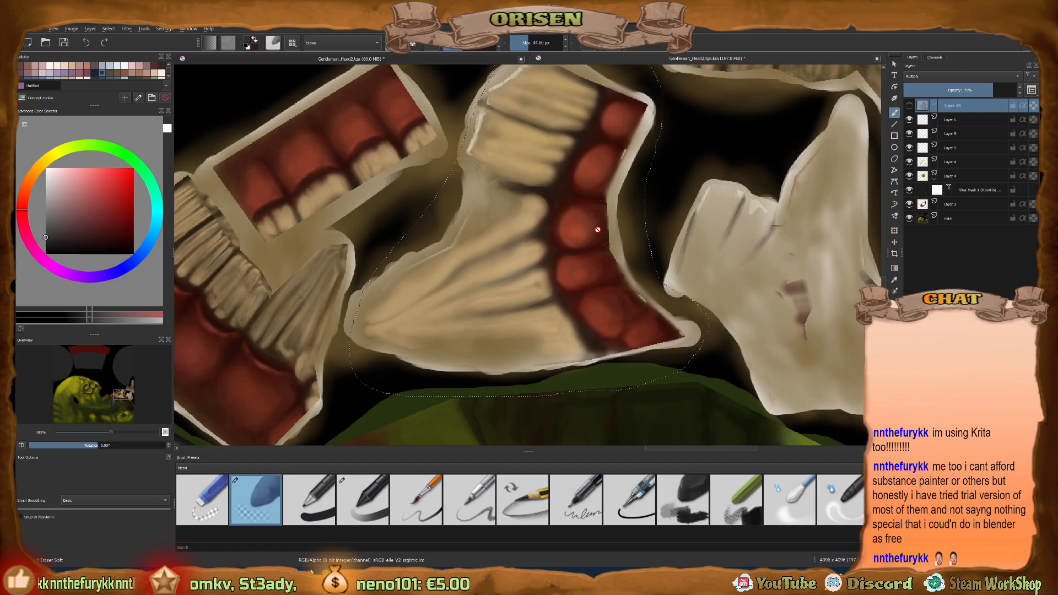
scroll(599, 216, down, 2)
scroll(330, 274, up, 2)
scroll(330, 274, up, 1)
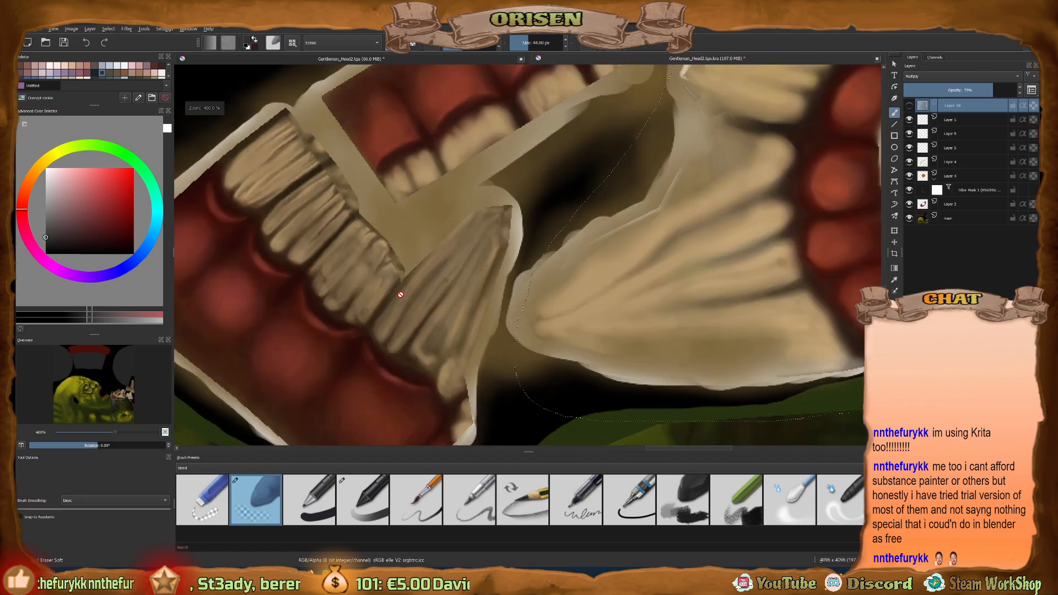
scroll(402, 384, down, 2)
scroll(428, 310, up, 3)
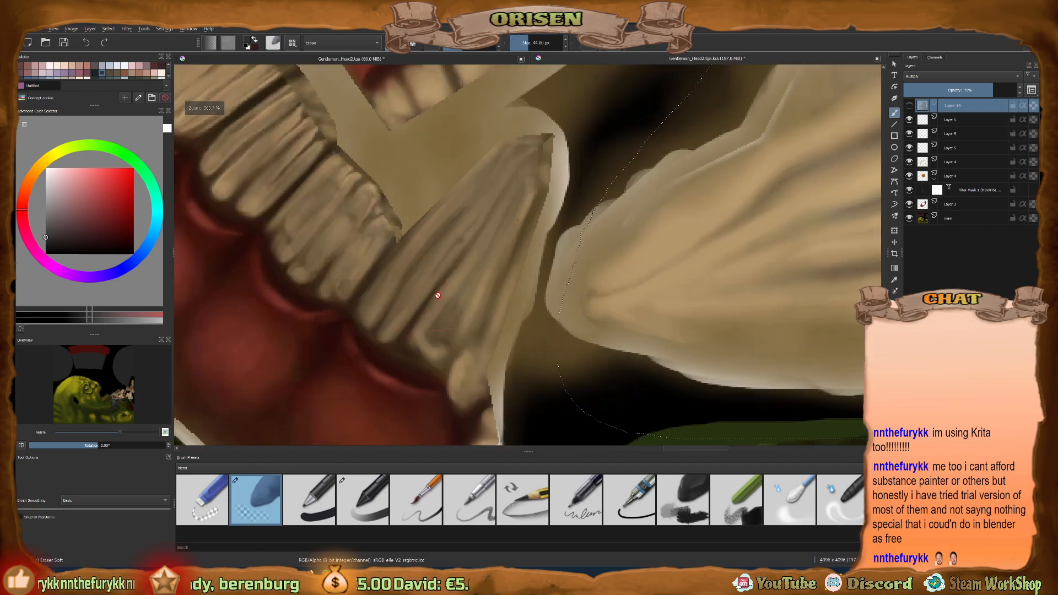
scroll(437, 295, down, 2)
scroll(379, 238, up, 1)
scroll(379, 238, up, 1)
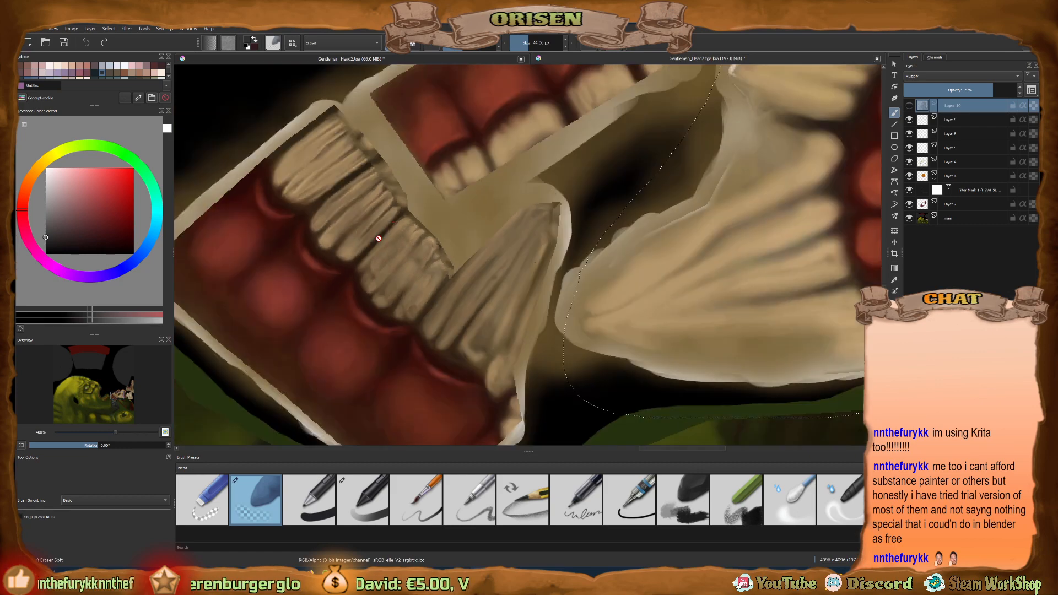
scroll(379, 238, up, 1)
scroll(354, 265, up, 1)
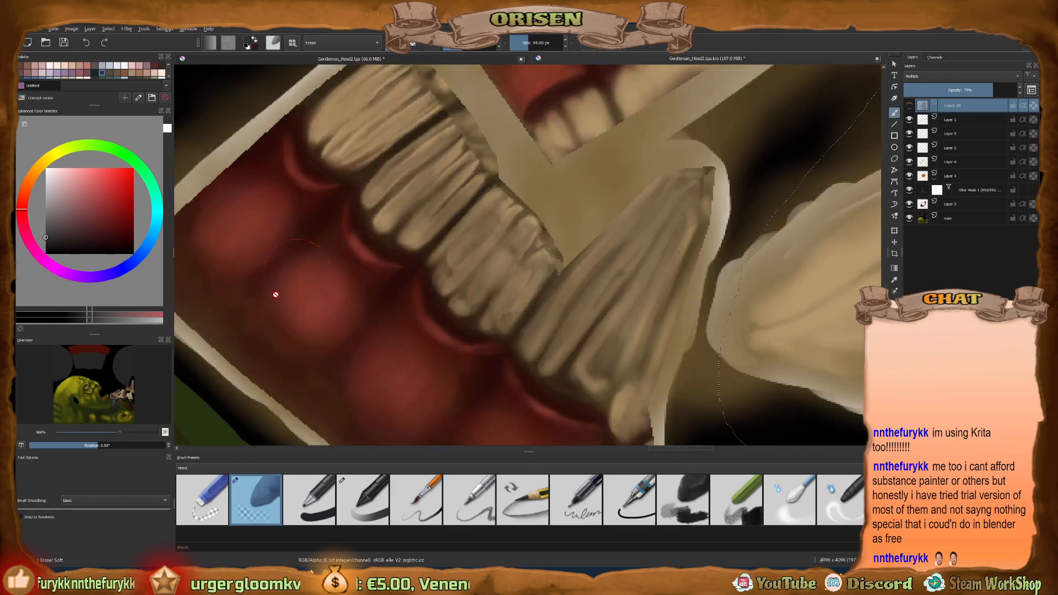
scroll(503, 283, down, 1)
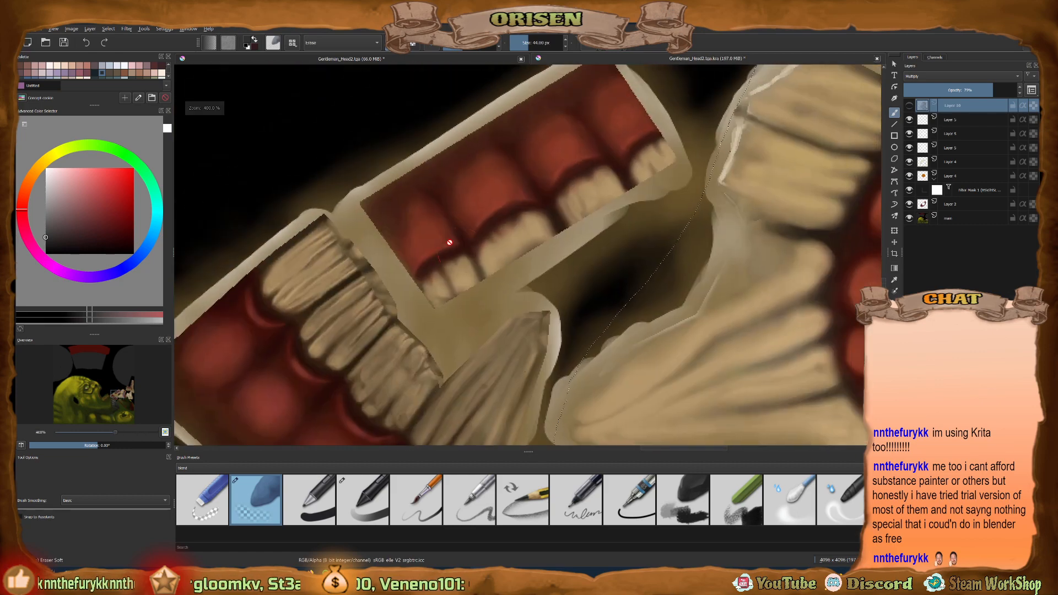
scroll(475, 283, down, 3)
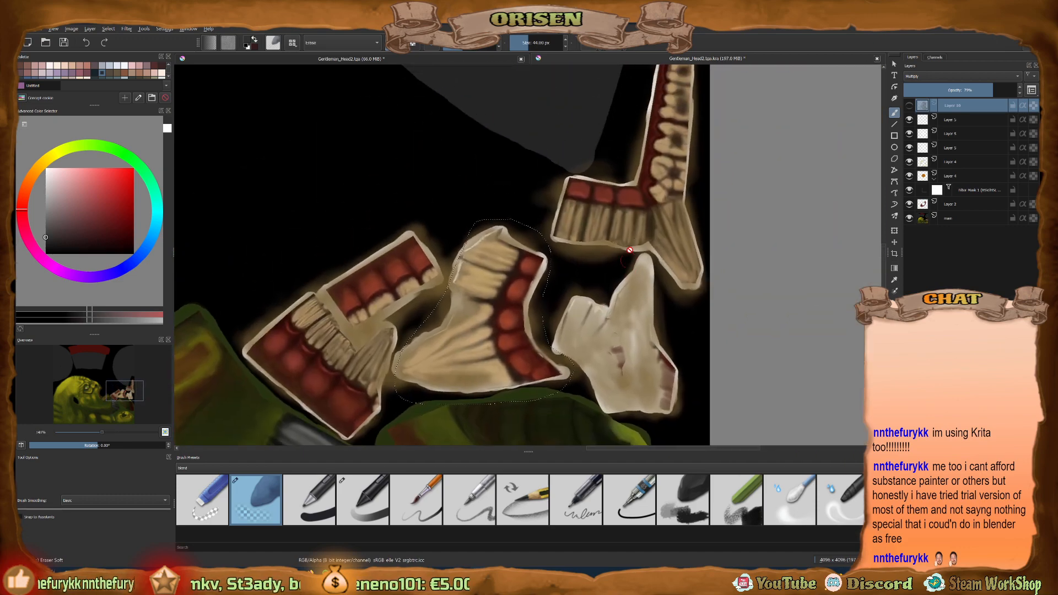
Compare the middle teeth piece with and without the gradient shading, leaving the layer shown.
click(908, 107)
click(908, 107)
click(909, 106)
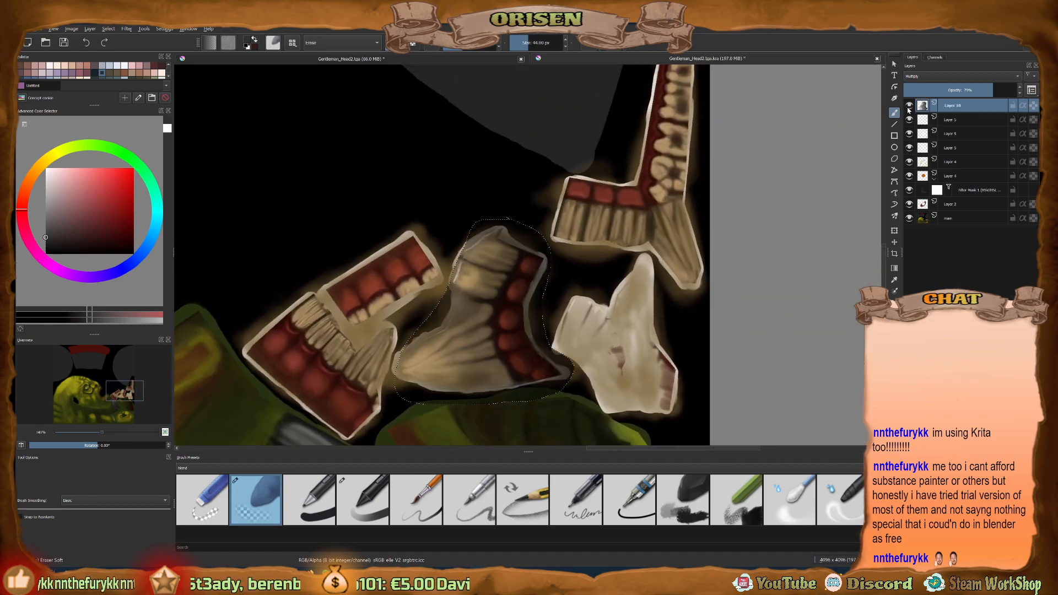
click(910, 108)
click(910, 108)
click(910, 108)
click(909, 108)
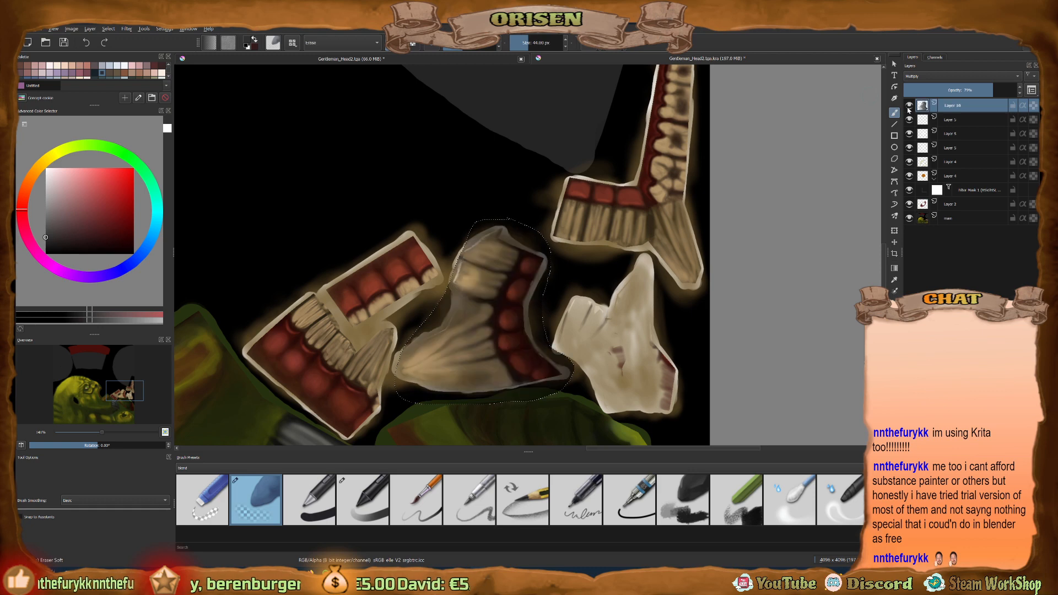
mouse_move(529, 349)
middle_down()
mouse_move(549, 312)
mouse_move(540, 285)
middle_up()
scroll(494, 313, down, 1)
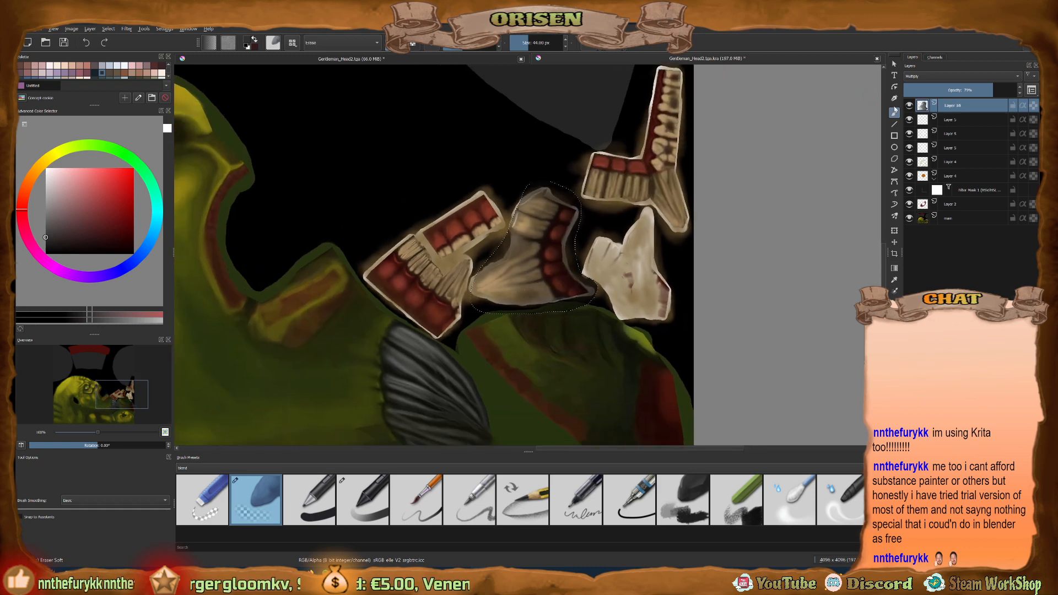
Switch the top Multiply layer off and on several times to judge its shading on the middle teeth piece.
click(908, 107)
click(908, 107)
click(909, 107)
click(909, 107)
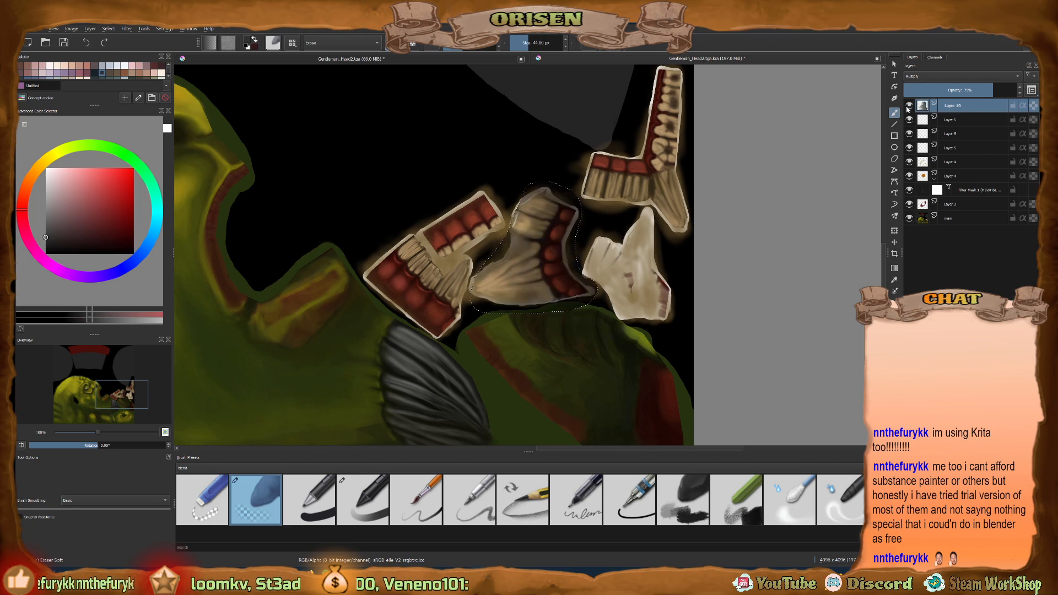
click(909, 106)
click(908, 107)
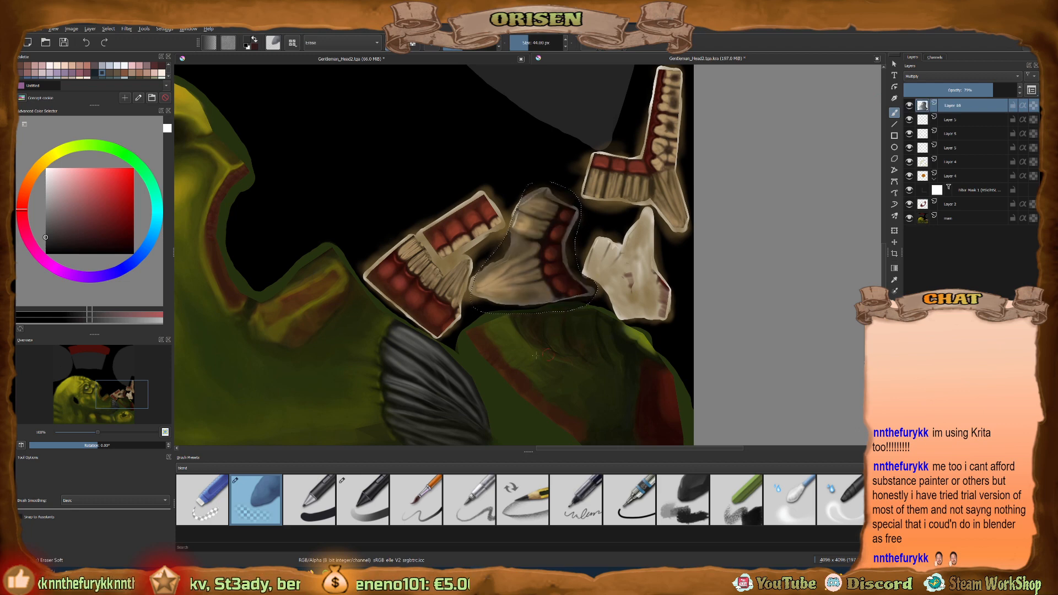
Switch to Blender to examine the lower teeth model from the front, and return to Krita for a close-up of the teeth texture pieces.
mouse_move(524, 576)
click(511, 550)
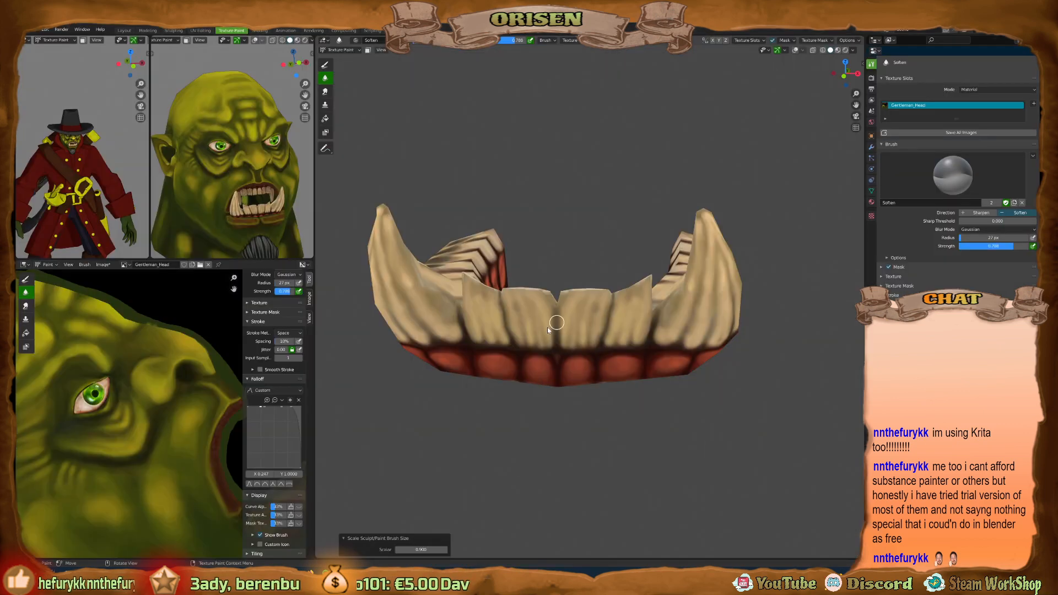
middle_drag(537, 333, 481, 323)
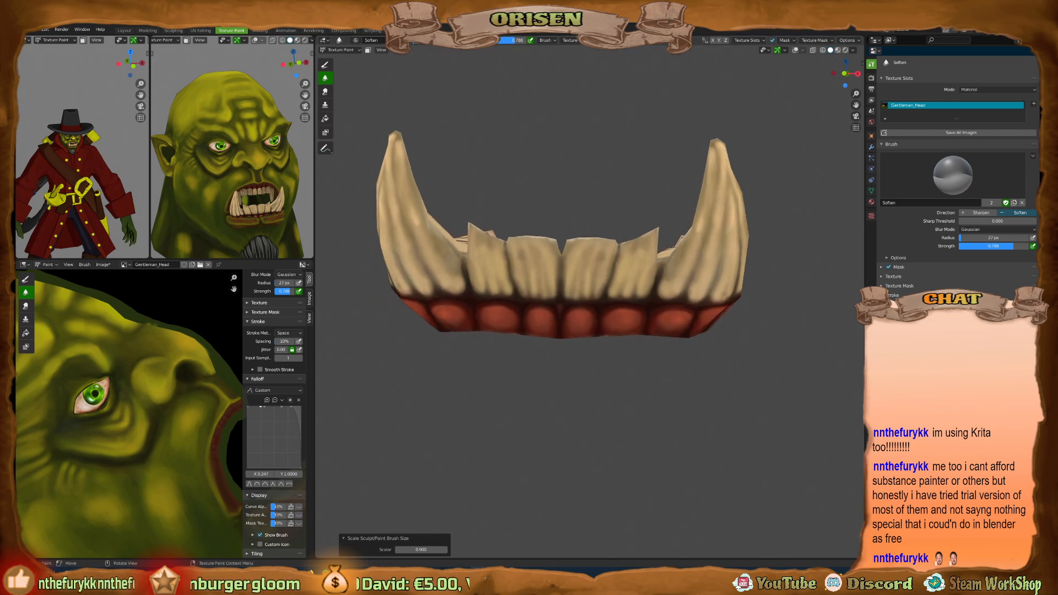
key(alt+Tab)
key(plus)
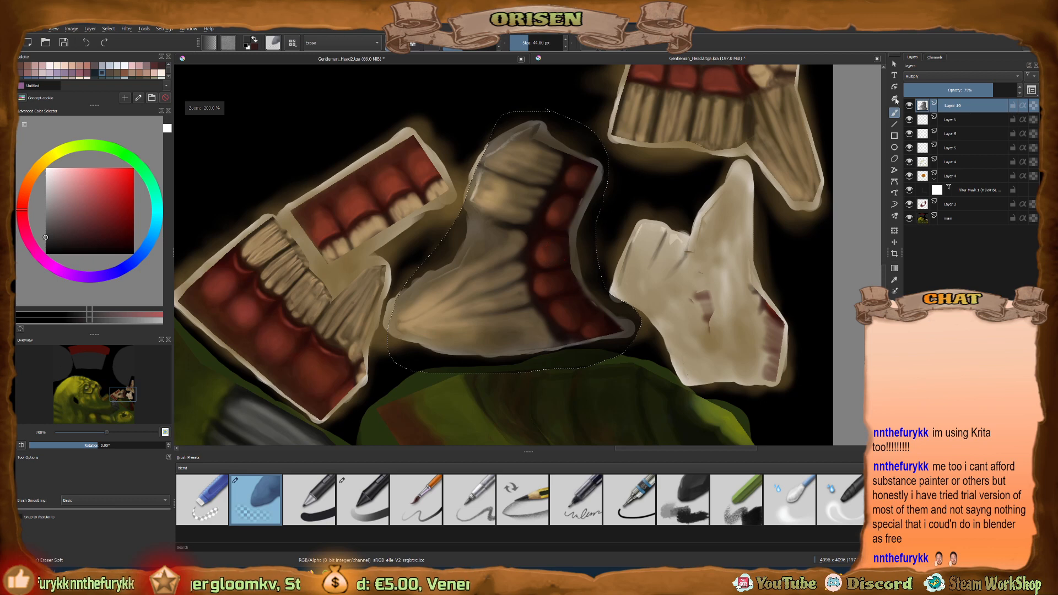
Hide the gradient shading layer, toggle the base layer's visibility for comparison, and show the gradient layer again.
click(909, 106)
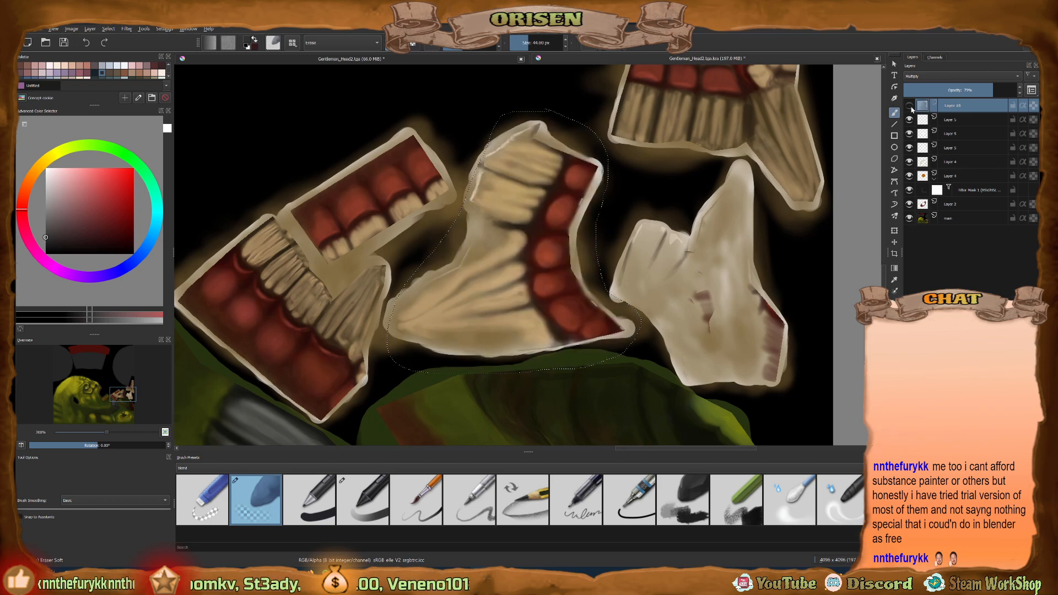
click(909, 219)
click(909, 219)
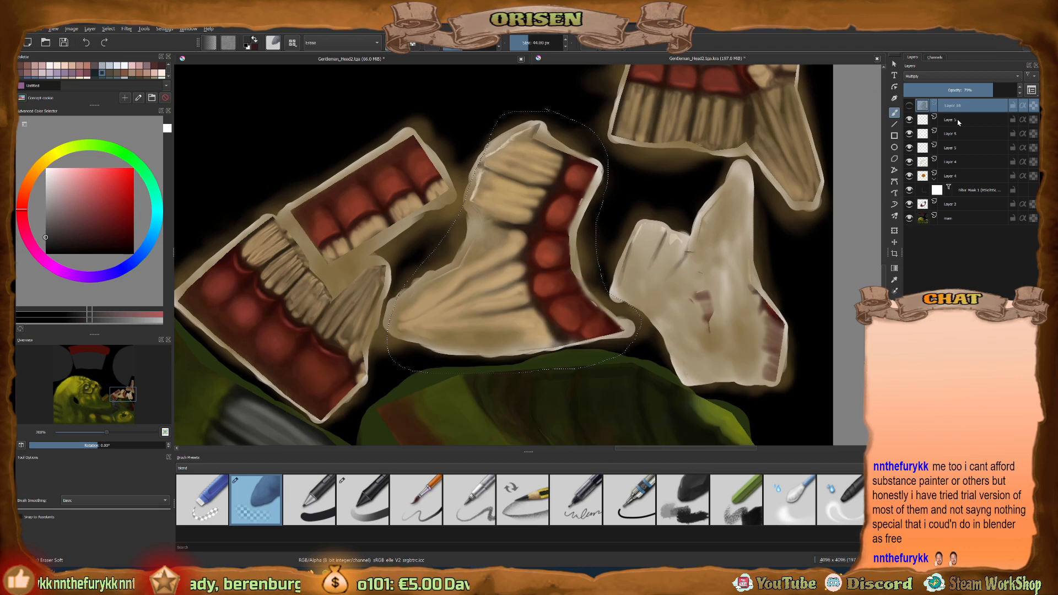
click(910, 106)
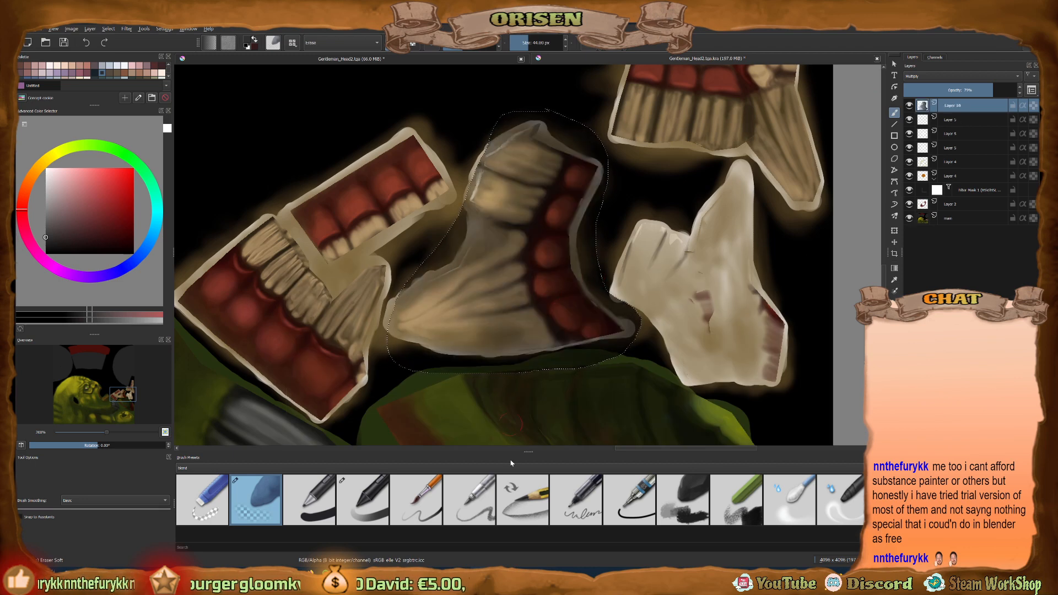
Switch to Blender and inspect the Gentleman_Head material nodes in the Shading workspace, comparing them briefly with the layered texture in Krita.
key(alt+Tab)
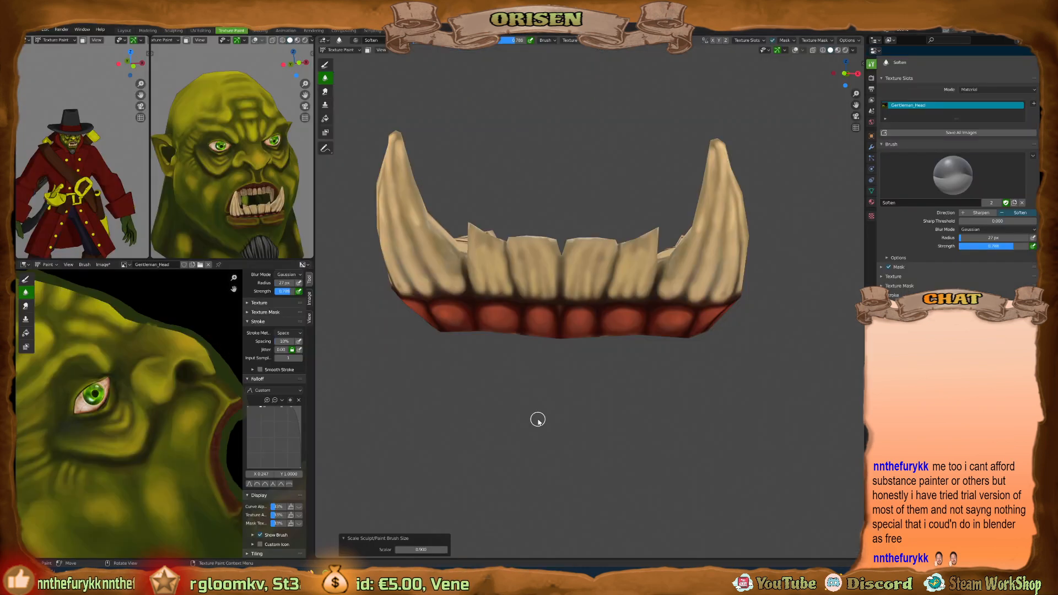
shift+middle_drag(555, 279, 557, 313)
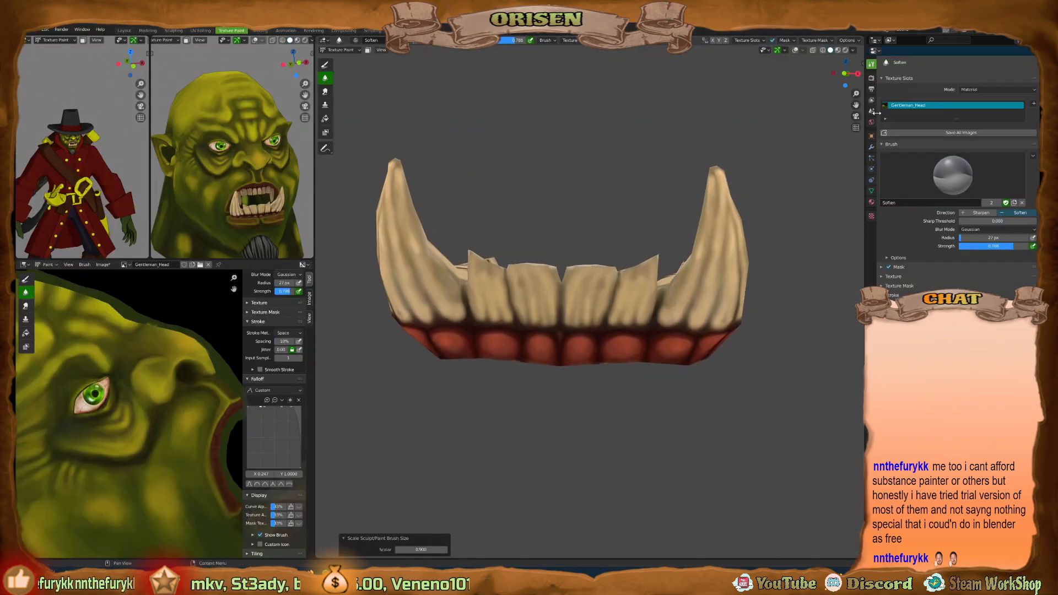
click(259, 31)
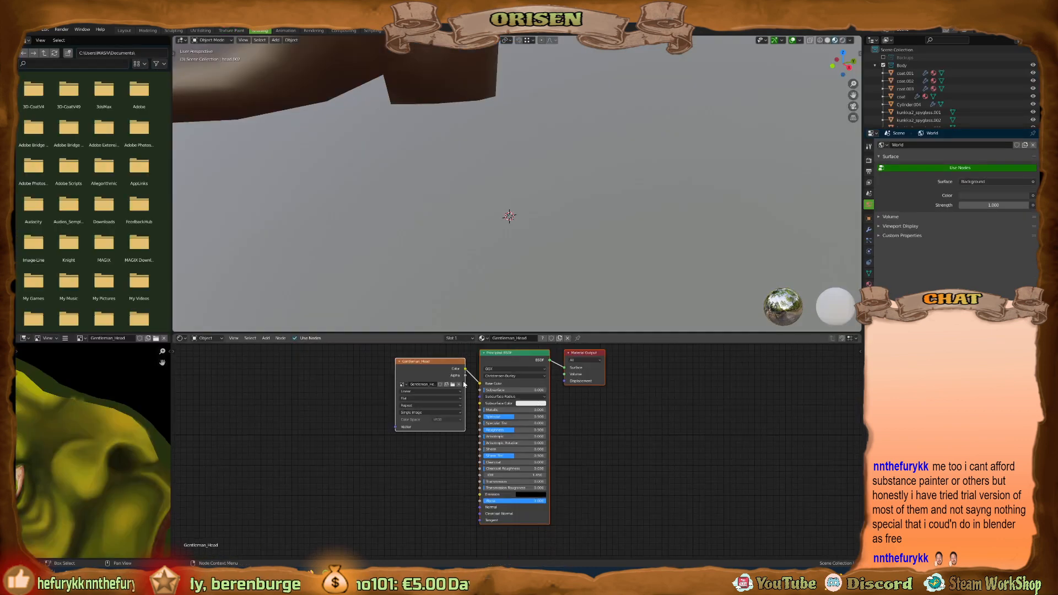
middle_drag(465, 384, 443, 399)
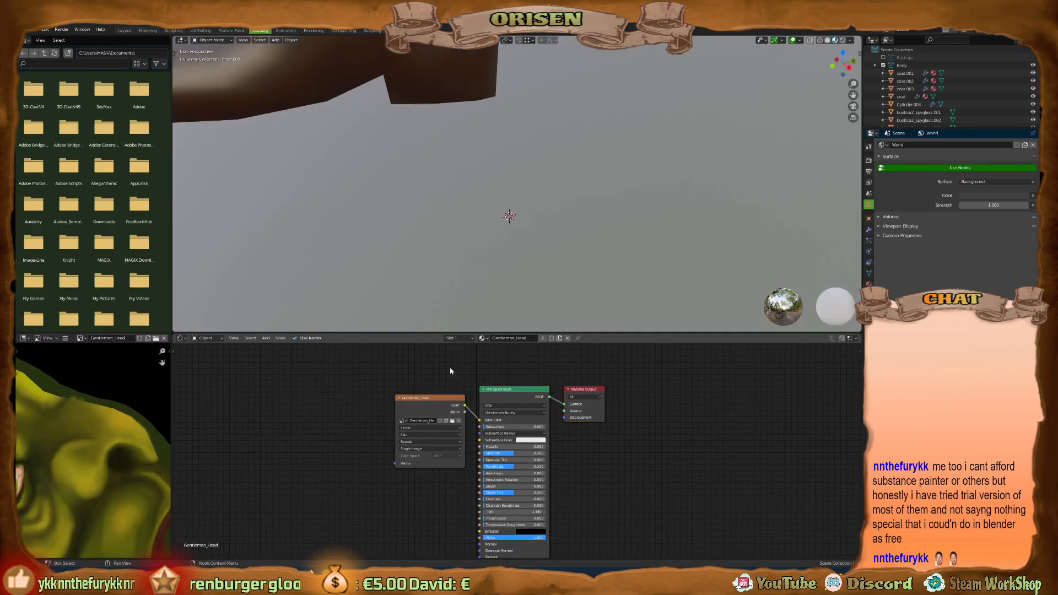
drag(445, 401, 447, 388)
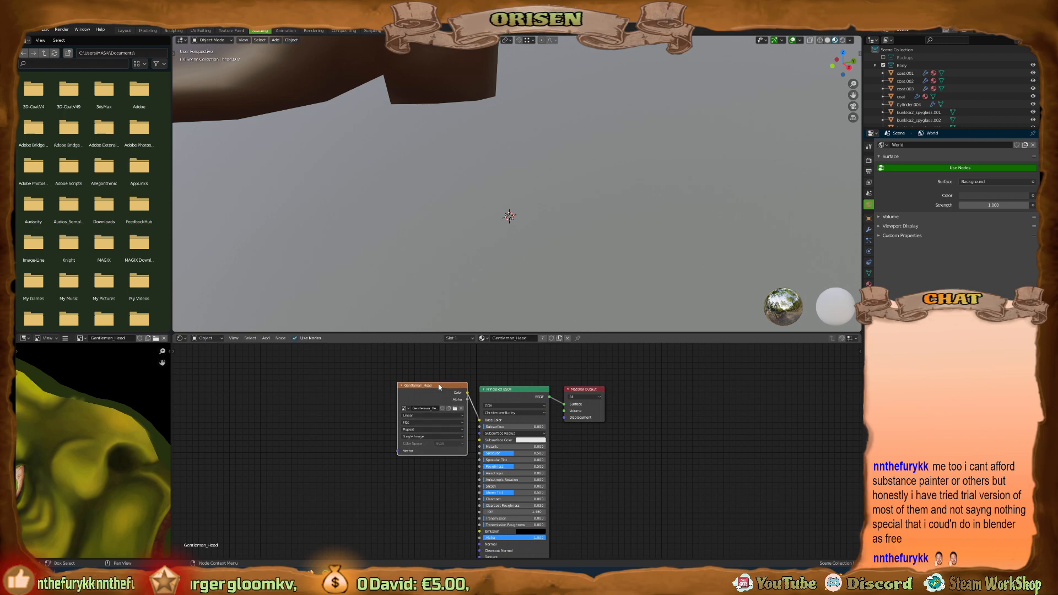
click(500, 579)
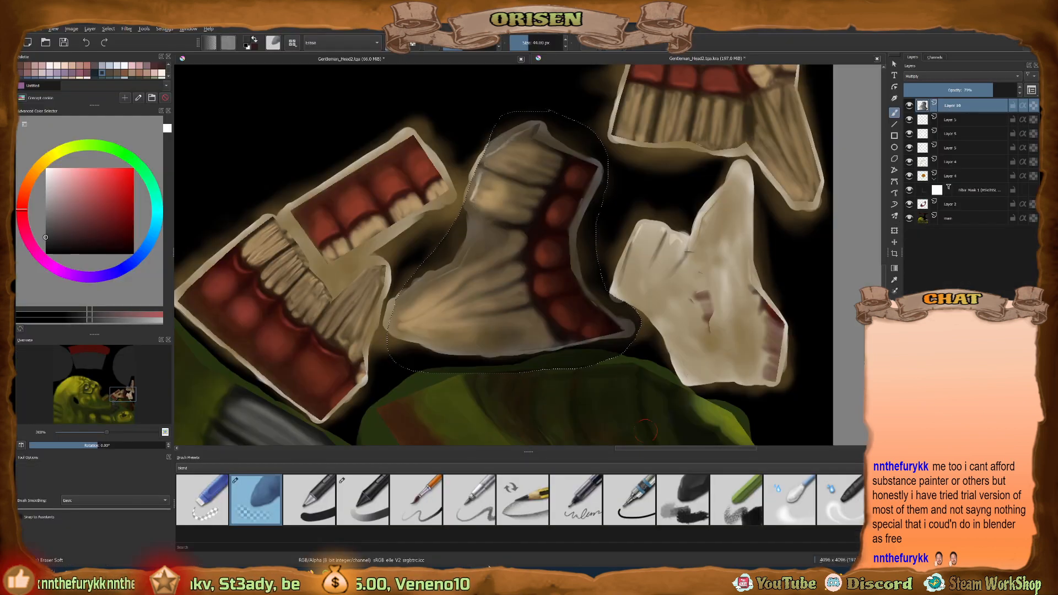
click(529, 579)
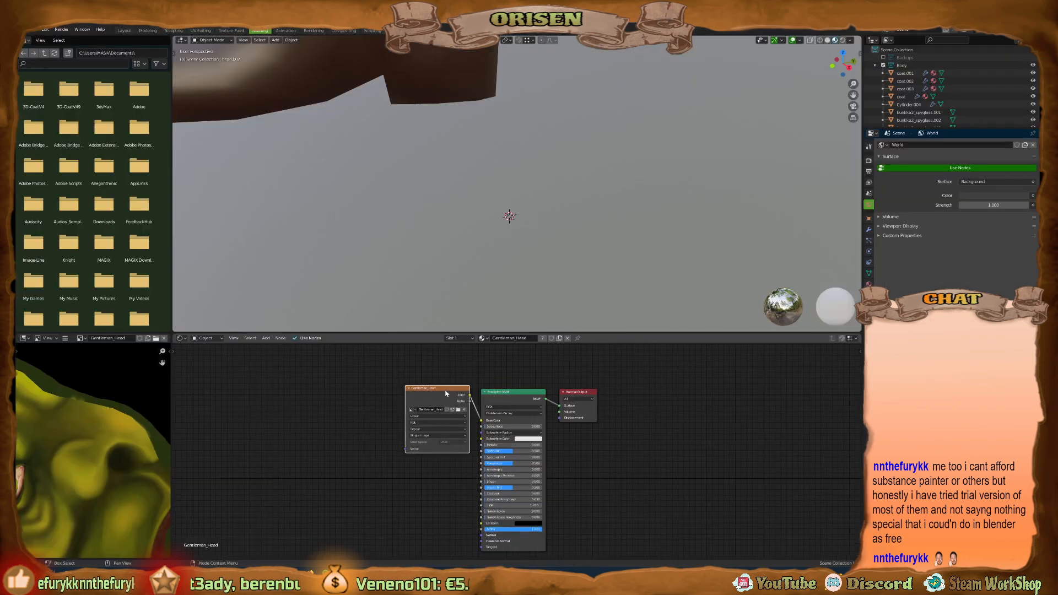
Add an Image Texture node to the Gentleman_Head material and place it below the existing texture node.
drag(445, 394, 411, 391)
click(265, 338)
mouse_move(281, 382)
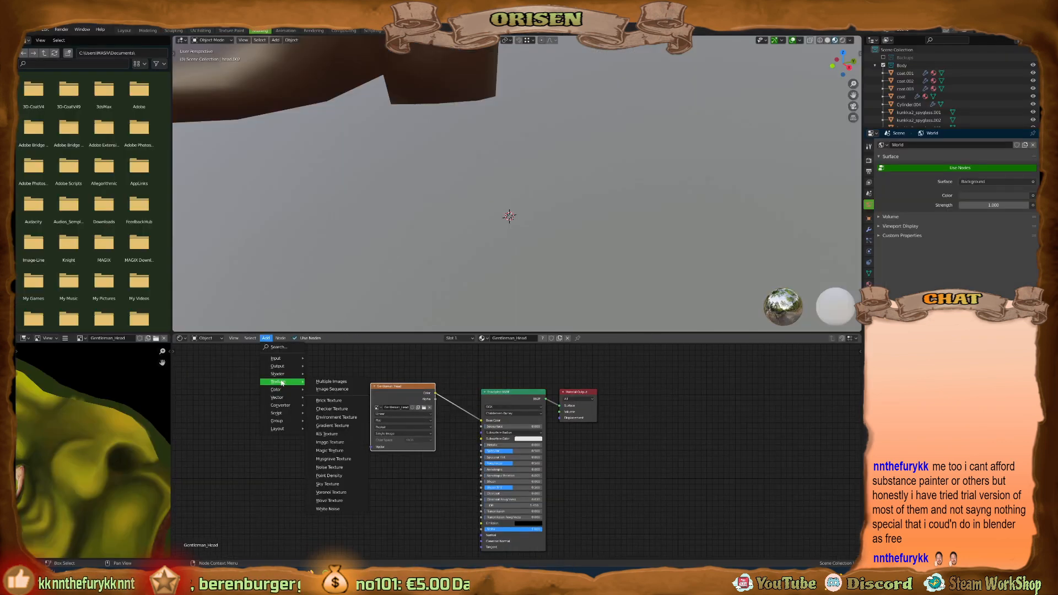
click(330, 442)
middle_drag(441, 501, 421, 465)
drag(417, 464, 436, 401)
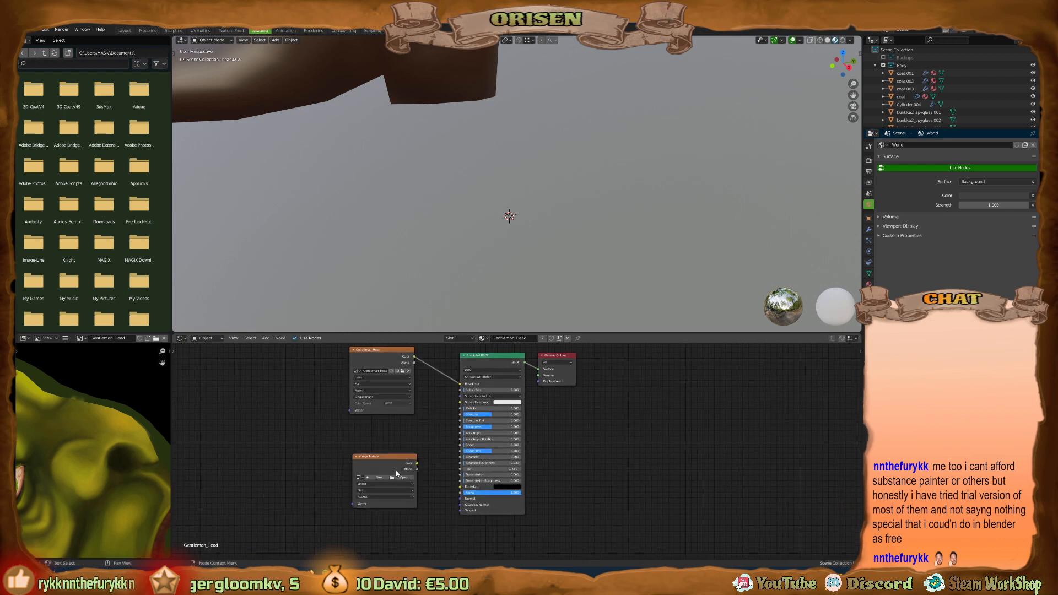
drag(381, 465, 329, 448)
middle_drag(380, 428, 402, 459)
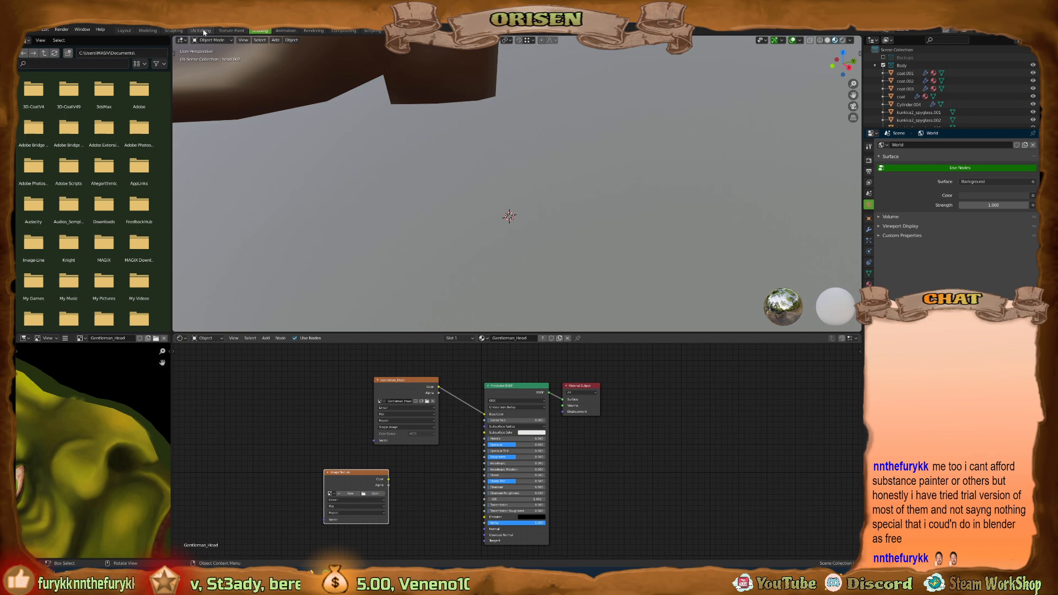
Check the teeth in the Texture Paint workspace, and delete the empty Image Texture node from the Gentleman_Head material.
click(231, 30)
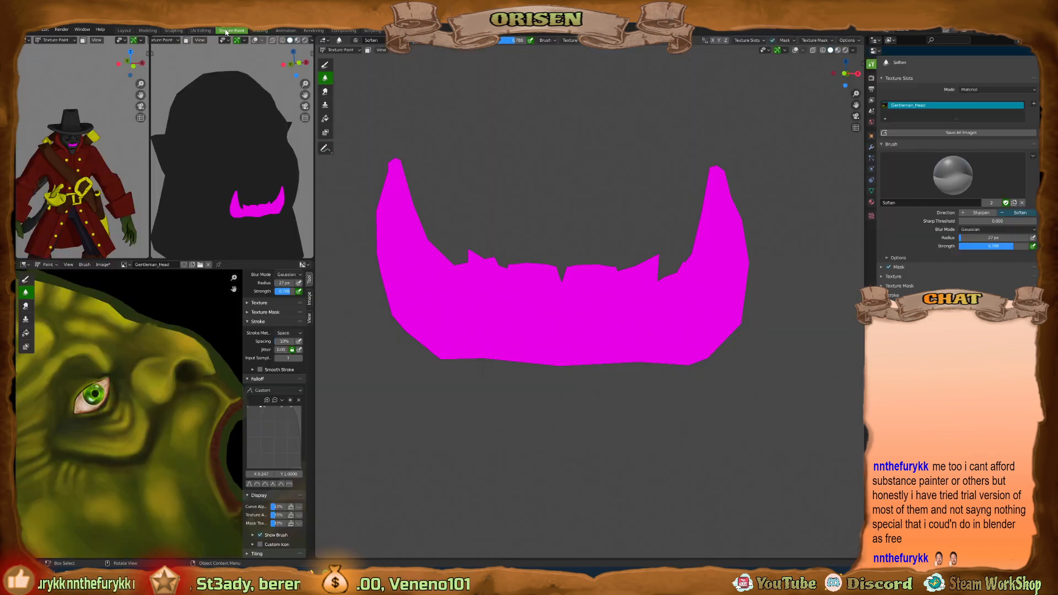
click(262, 31)
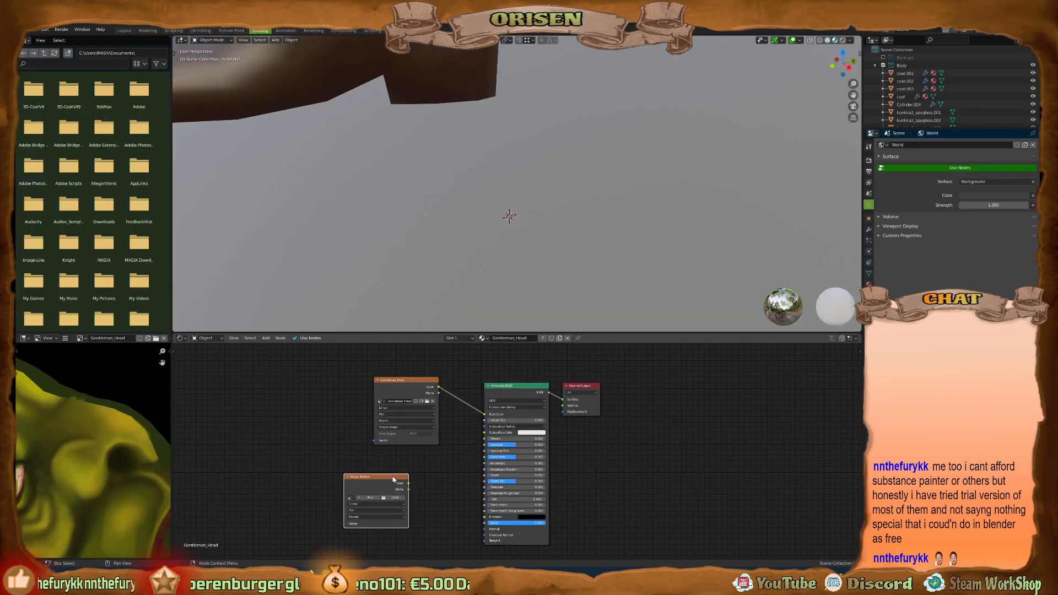
key(x)
mouse_move(425, 392)
mouse_down()
mouse_move(445, 385)
mouse_move(431, 402)
mouse_up()
Return to the Texture Paint workspace and inspect the lower teeth and gums from the front in close-up.
click(221, 31)
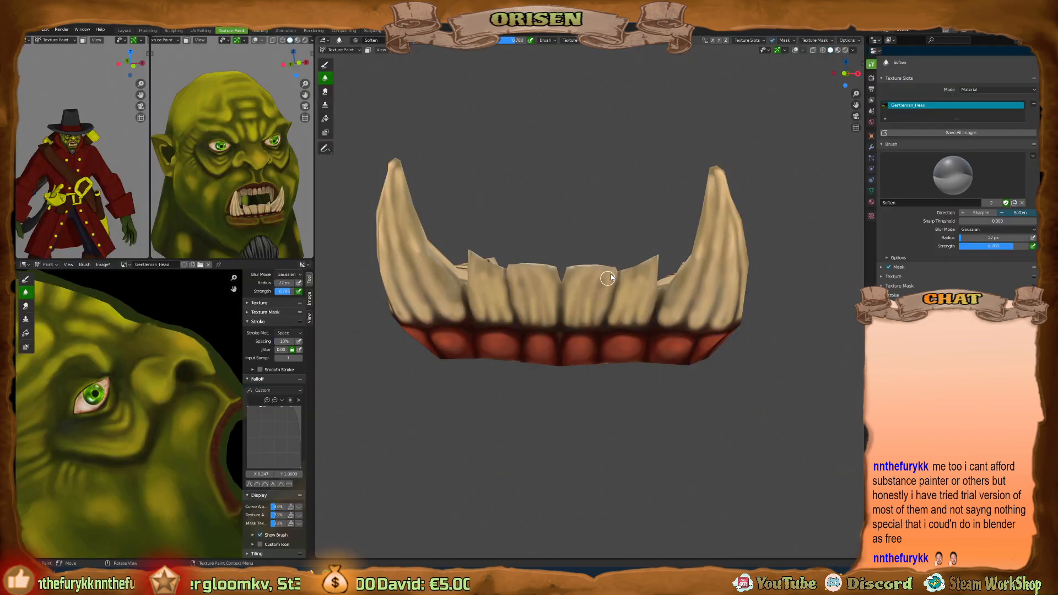
mouse_move(608, 276)
middle_down()
mouse_move(656, 276)
mouse_move(661, 298)
mouse_move(691, 316)
mouse_move(607, 346)
mouse_move(618, 406)
mouse_move(630, 385)
middle_up()
scroll(129, 380, down, 3)
scroll(630, 385, up, 5)
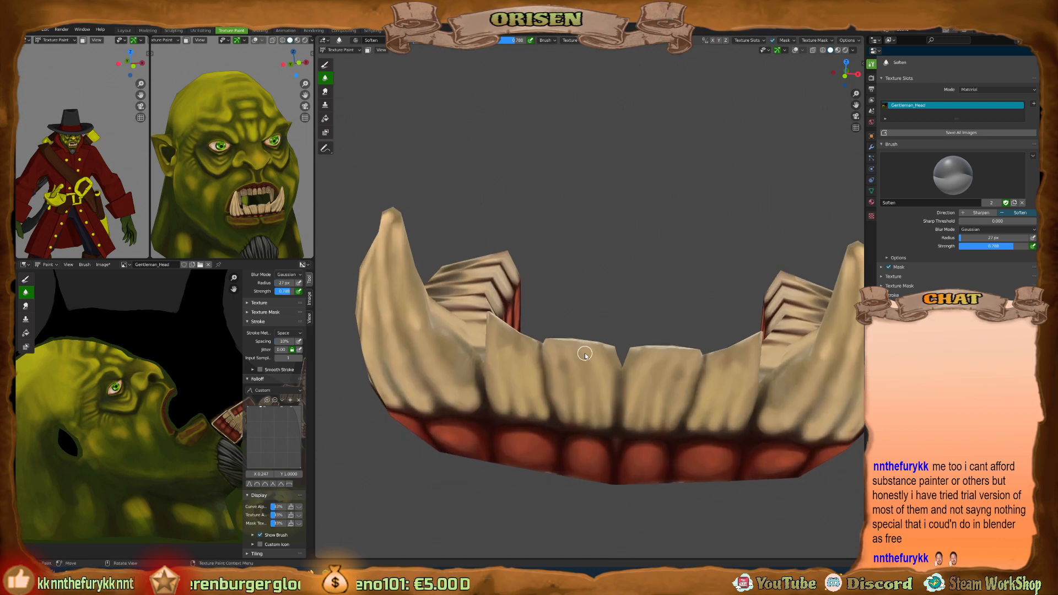
shift+middle_drag(582, 376, 583, 340)
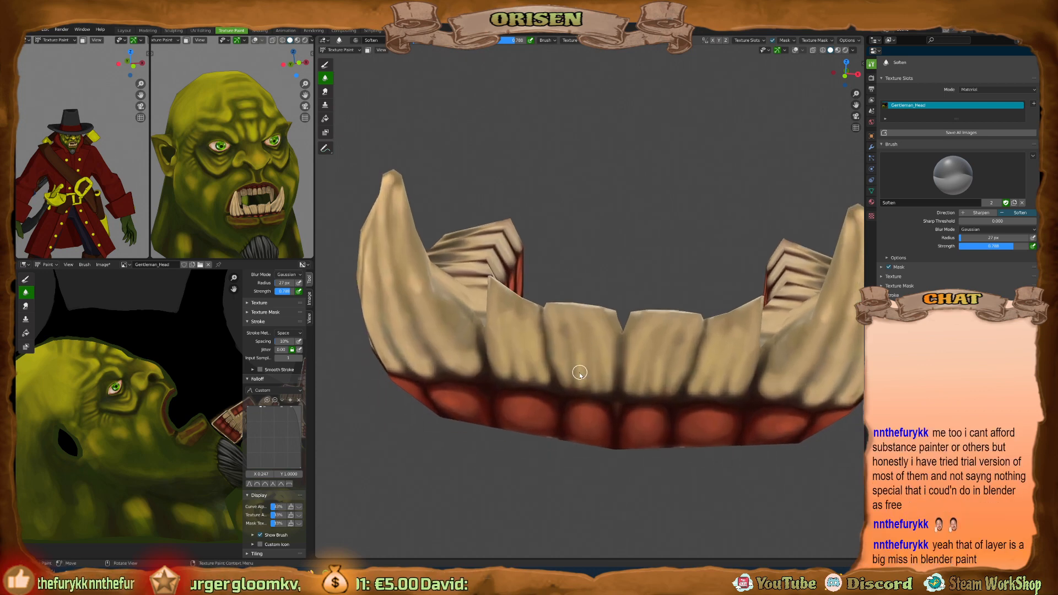
Activate the Draw brush, brighten its beige paint color, and reduce the brush radius to 16 px.
key(ctrl+Tab)
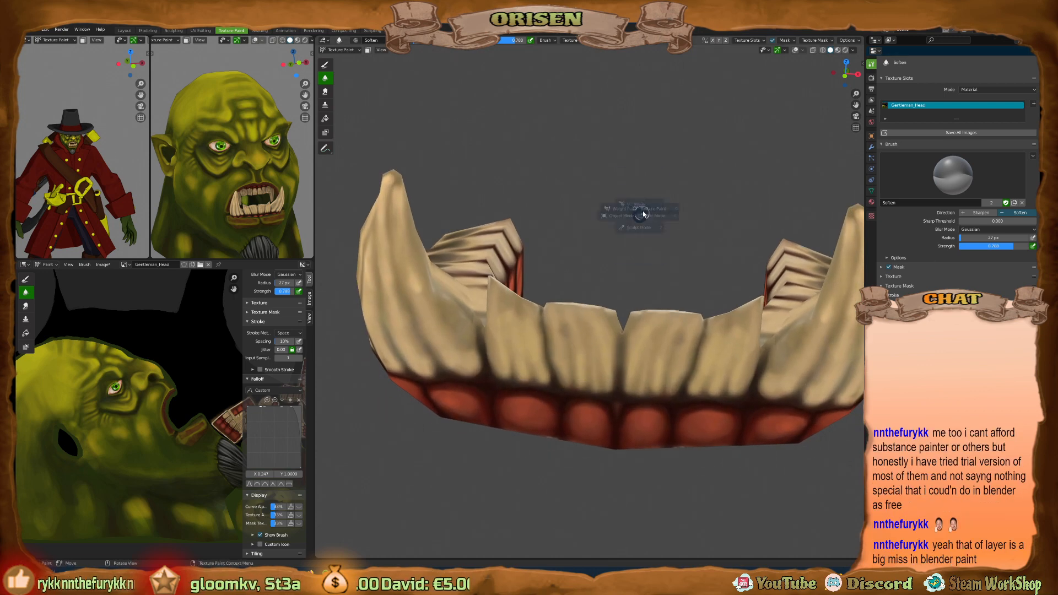
click(677, 202)
click(325, 64)
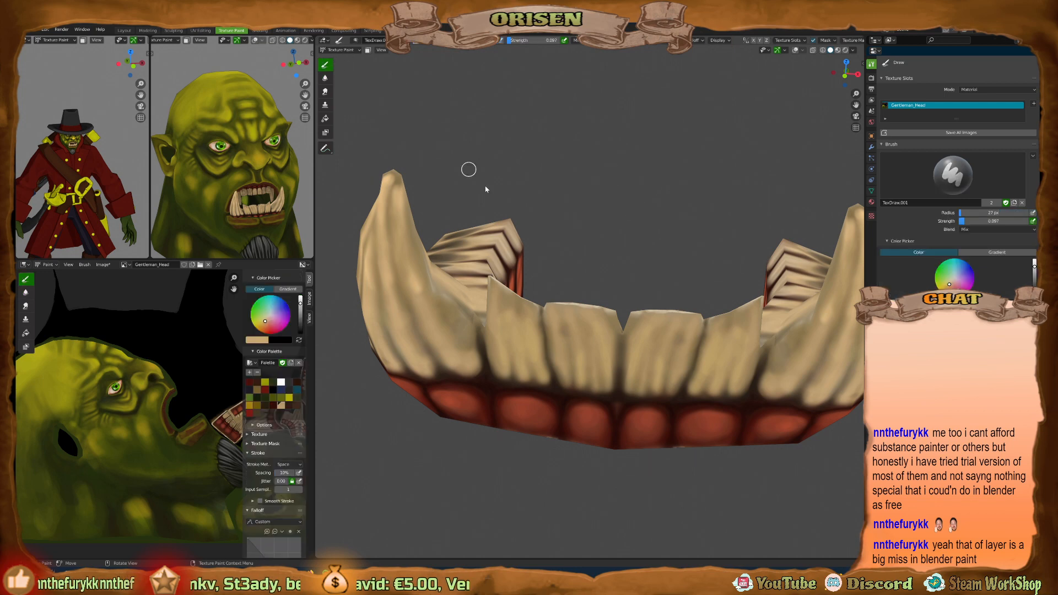
drag(1035, 267, 1034, 257)
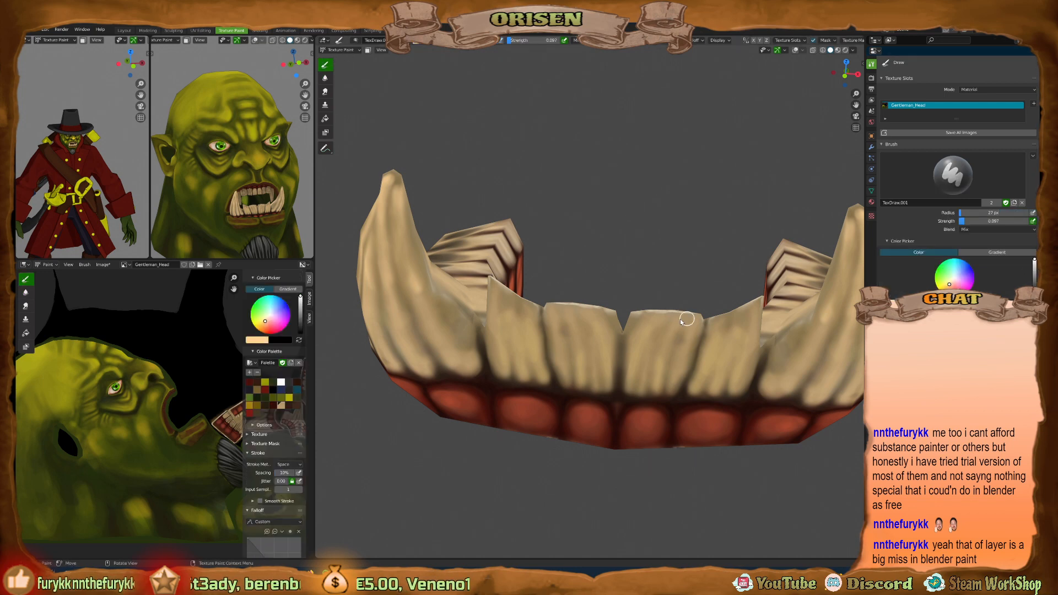
key(bracketleft)
key(bracketleft)
key(bracketleft)
key(bracketleft)
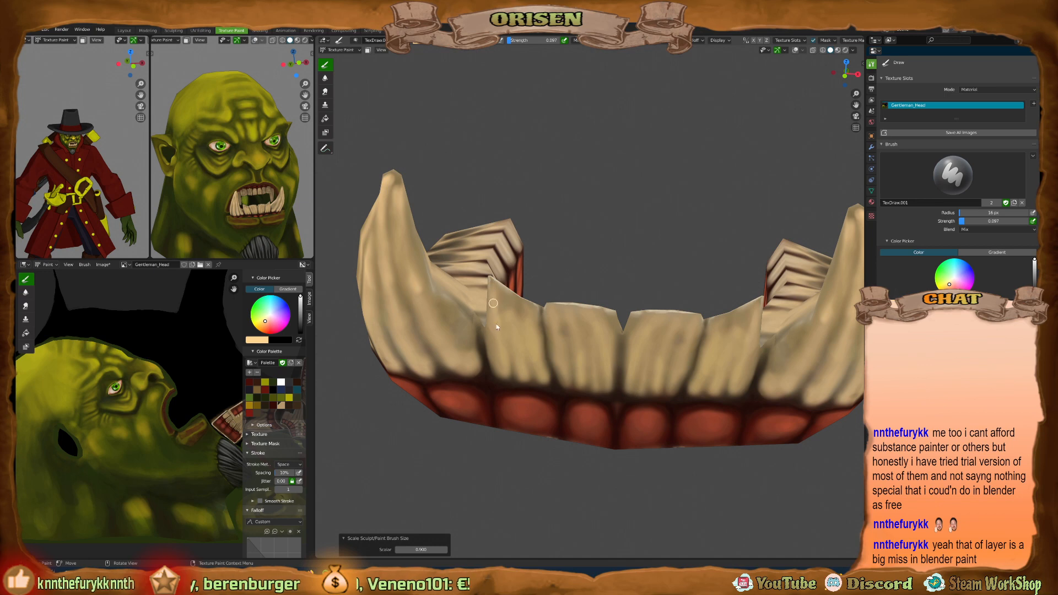
Reduce the Draw brush radius to 7 px for work on the large tusk.
middle_drag(515, 323, 524, 288)
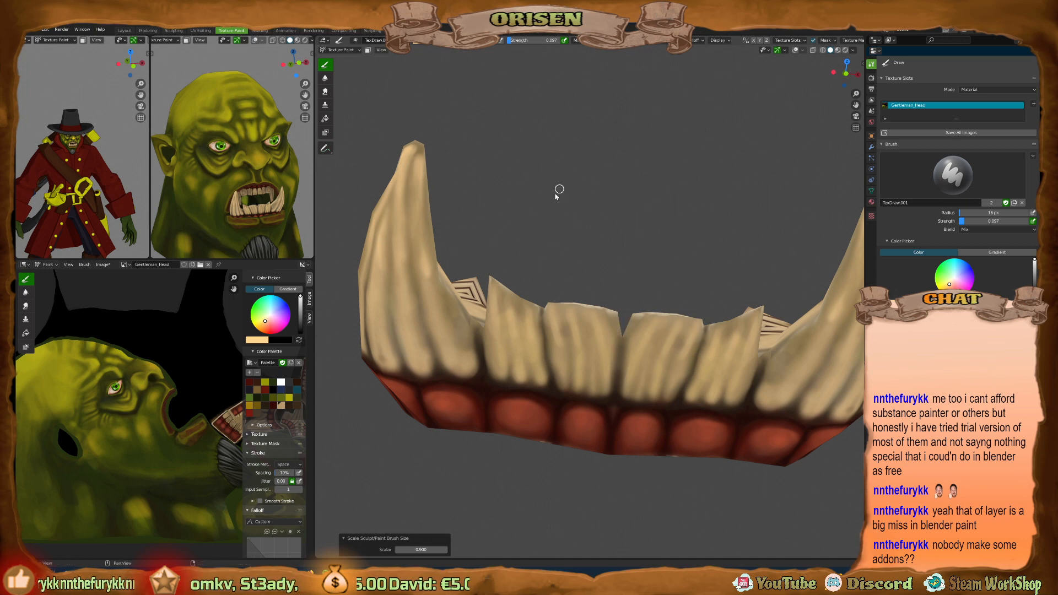
middle_drag(557, 189, 486, 154)
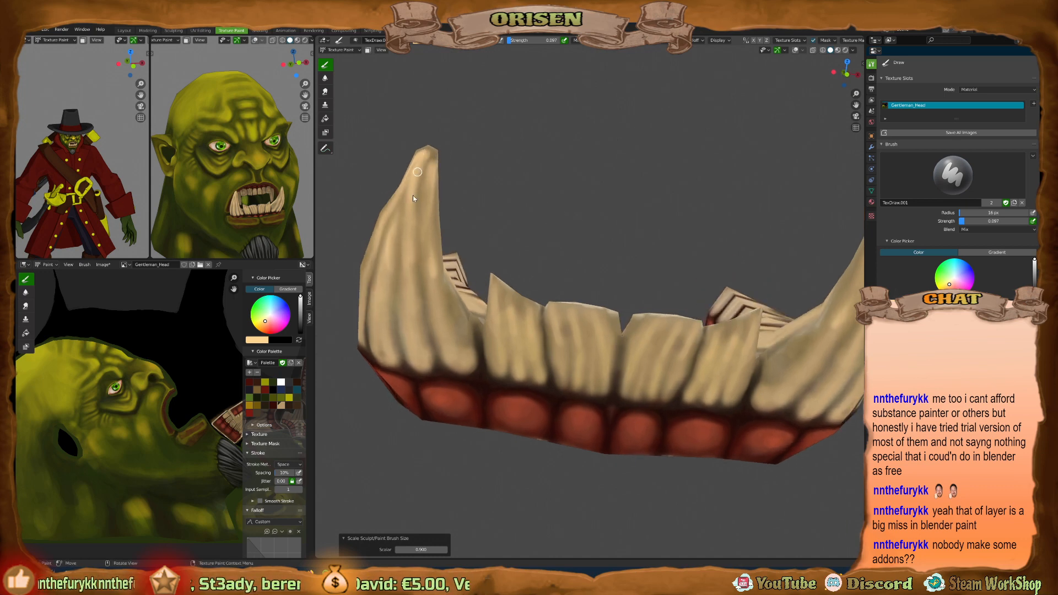
key(bracketleft)
key(bracketleft)
key(bracketleft)
key(bracketleft)
key(bracketleft)
key(bracketleft)
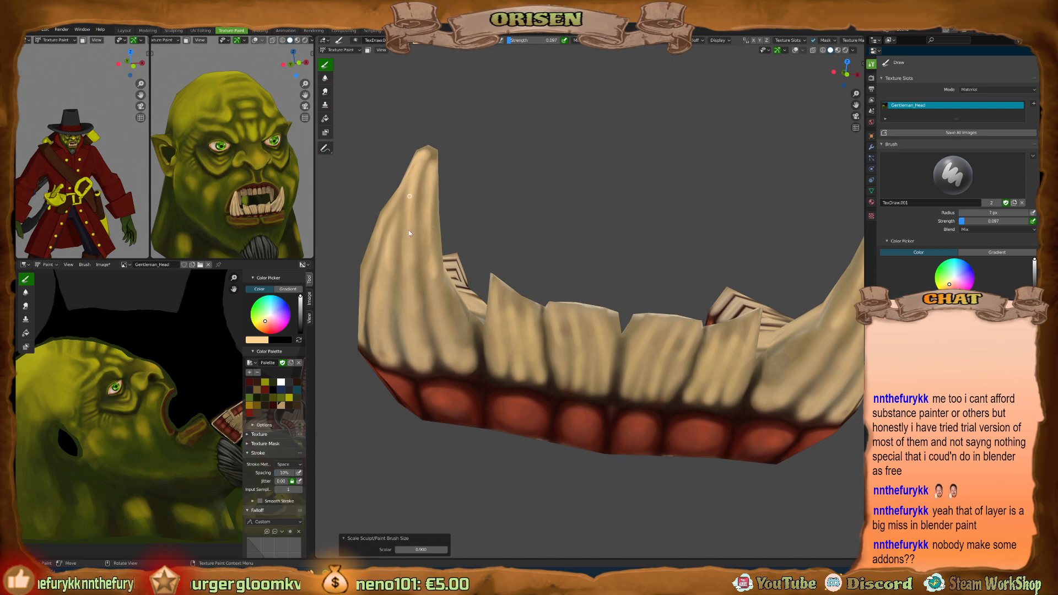
middle_drag(409, 230, 501, 236)
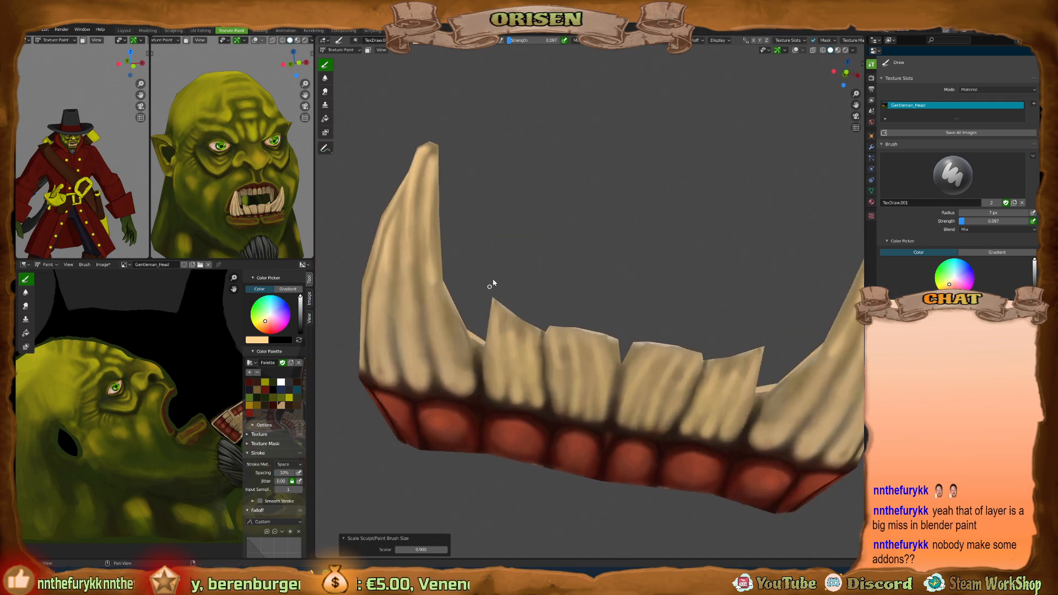
Enlarge the Draw brush radius to 15 px for work on the front teeth.
middle_drag(493, 283, 524, 347)
key(bracketright)
key(bracketright)
key(bracketright)
key(bracketright)
key(bracketright)
key(bracketright)
key(bracketright)
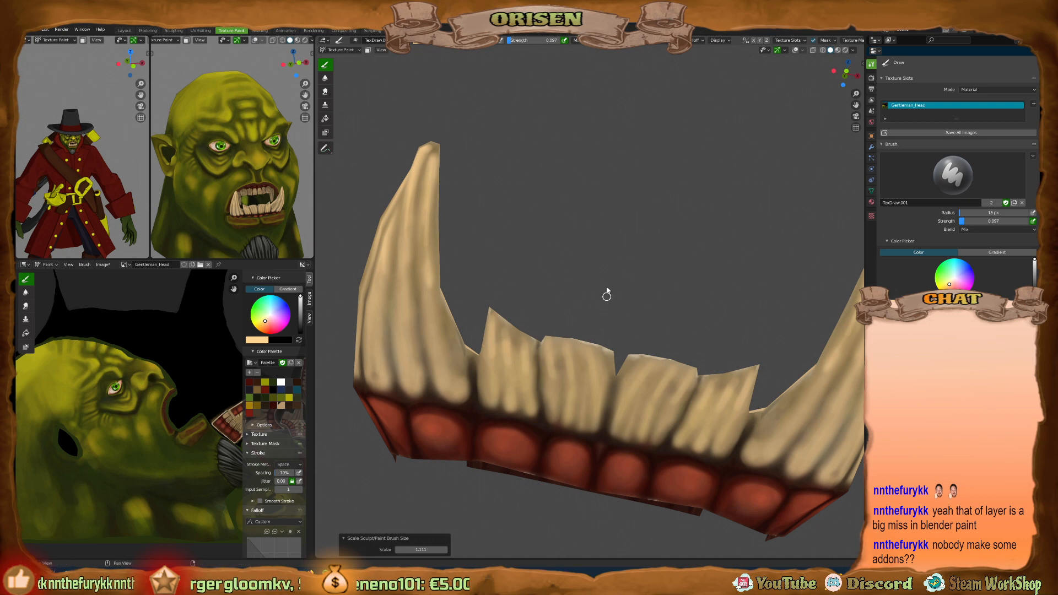
middle_drag(605, 296, 605, 341)
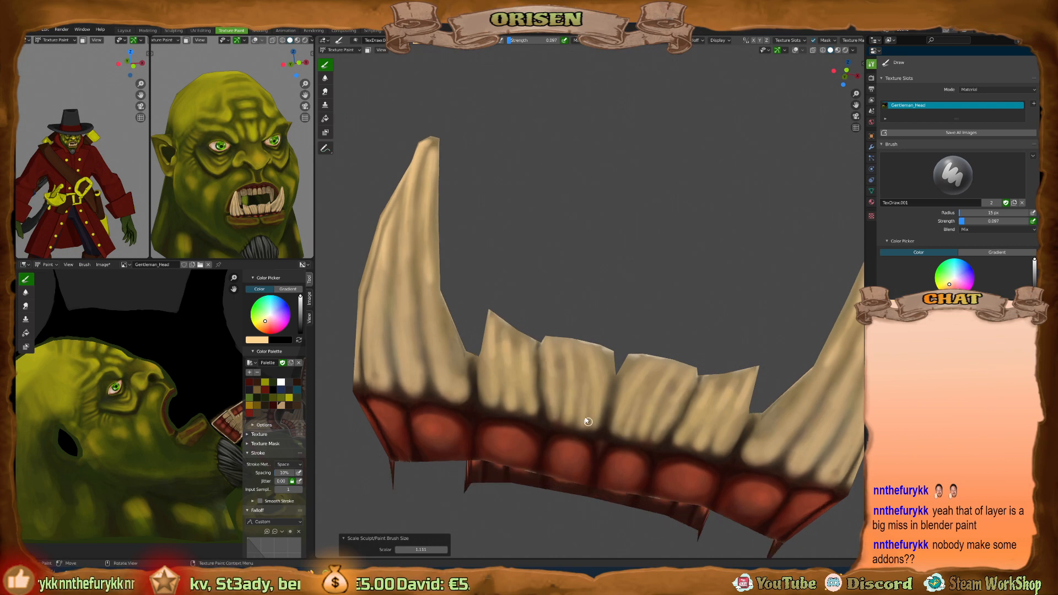
middle_drag(599, 322, 509, 363)
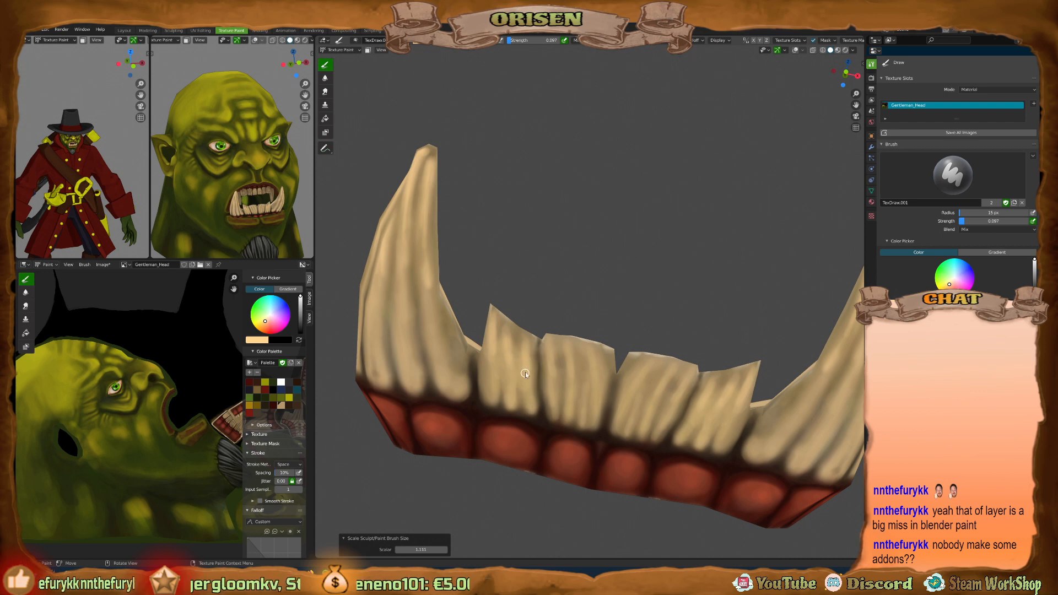
Open the Shading workspace, move the Gentleman_Head texture node closer to the Principled BSDF, and frame the whole character.
click(259, 31)
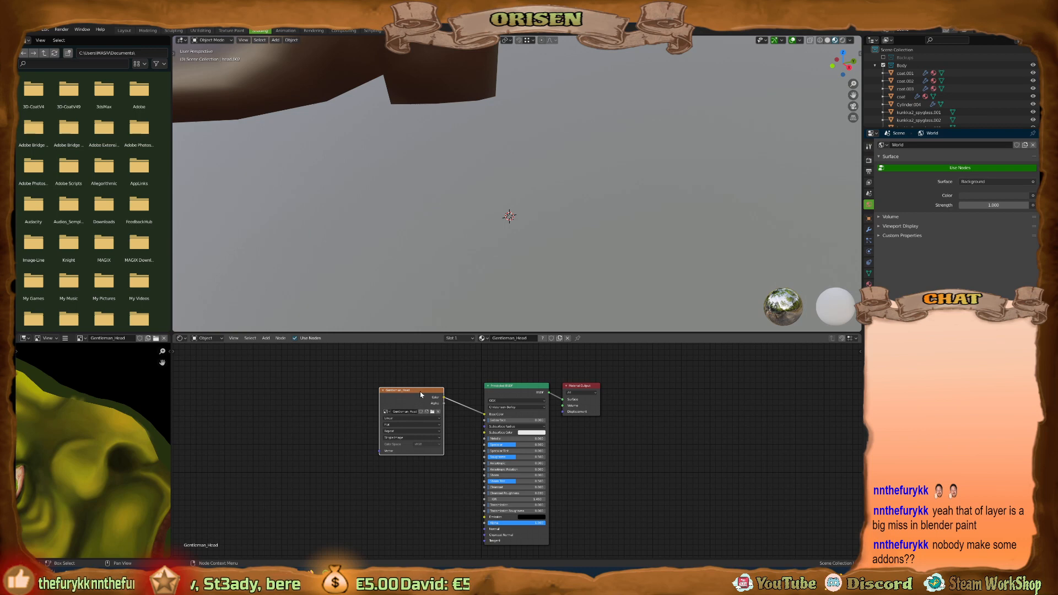
drag(421, 394, 436, 389)
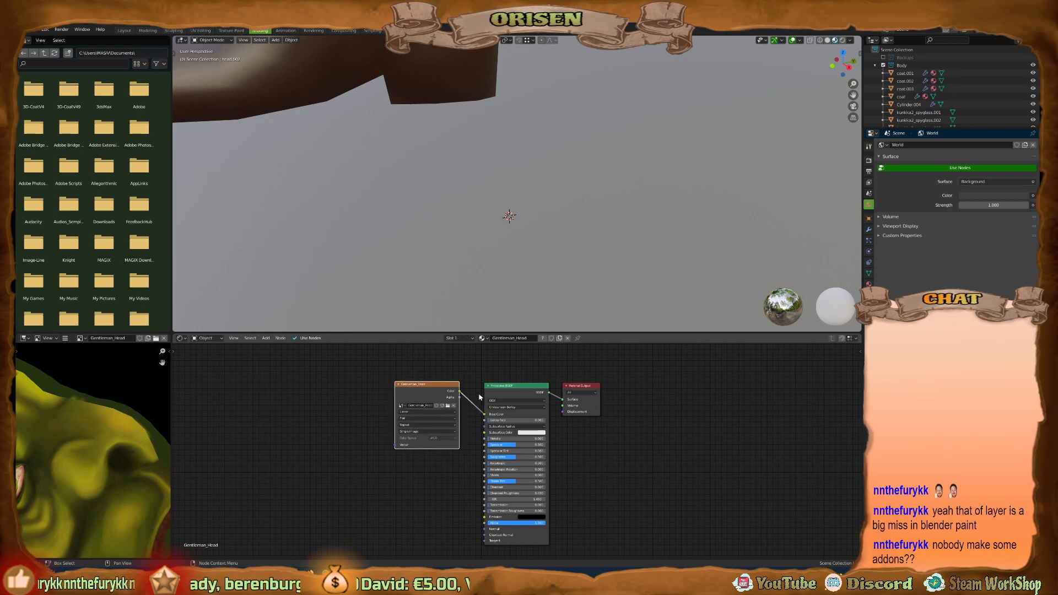
scroll(535, 227, down, 12)
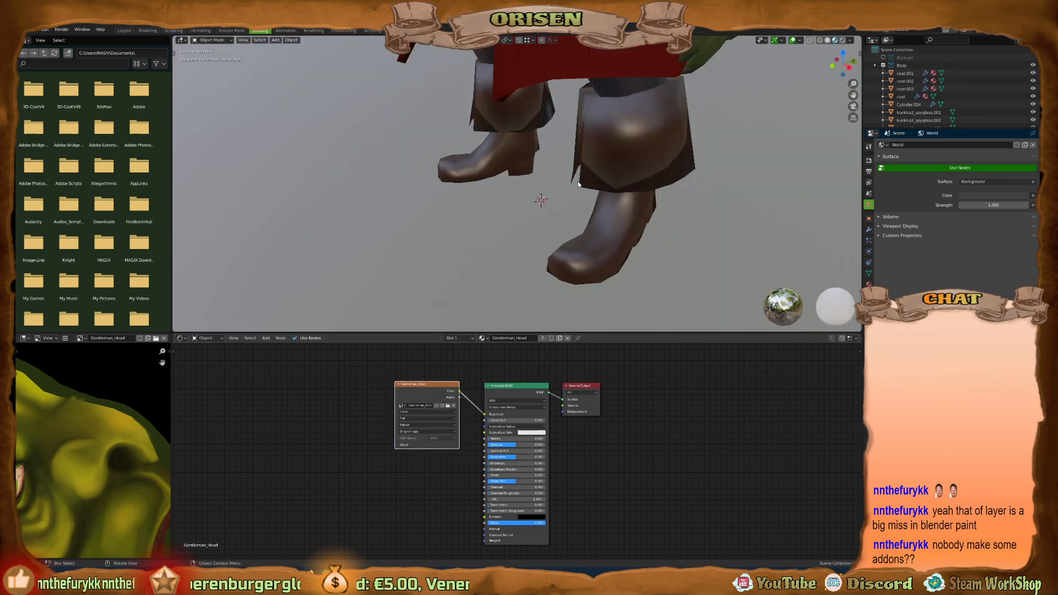
mouse_move(573, 83)
shift+middle_down()
mouse_move(557, 143)
mouse_move(626, 125)
shift+middle_up()
scroll(557, 135, up, 4)
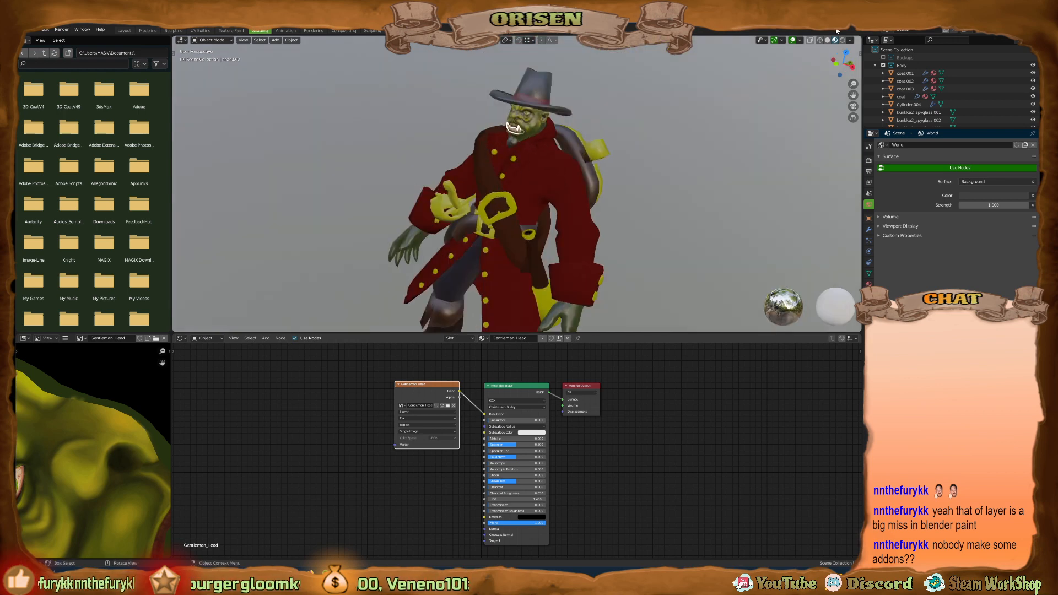
Set the viewport to Solid shading with Flat lighting and Texture color, and frame the orc's face from the front.
click(828, 40)
mouse_move(722, 103)
middle_down()
mouse_move(656, 109)
mouse_move(719, 113)
middle_up()
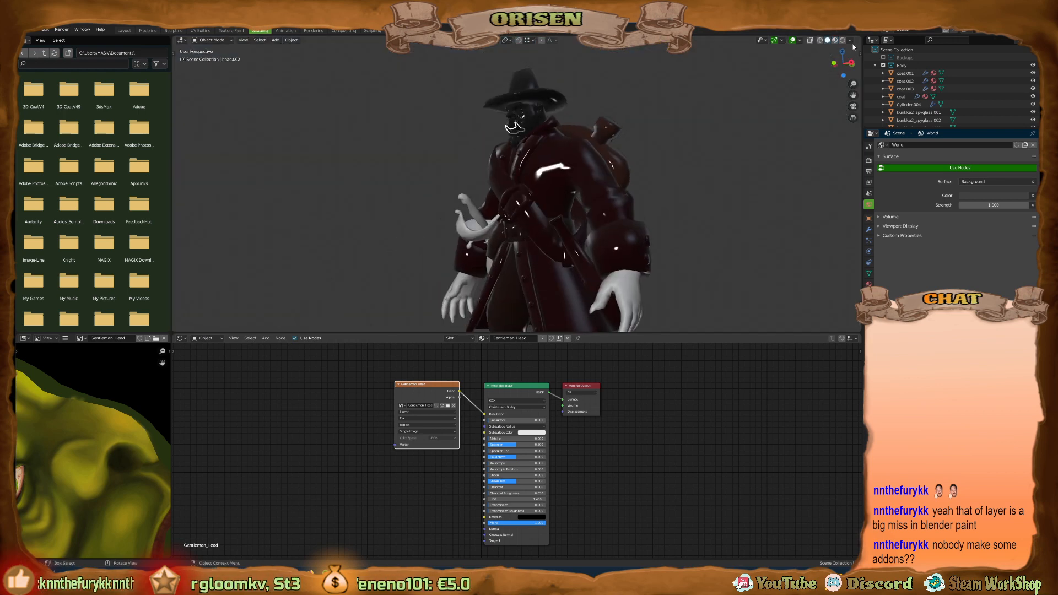
click(850, 40)
click(871, 77)
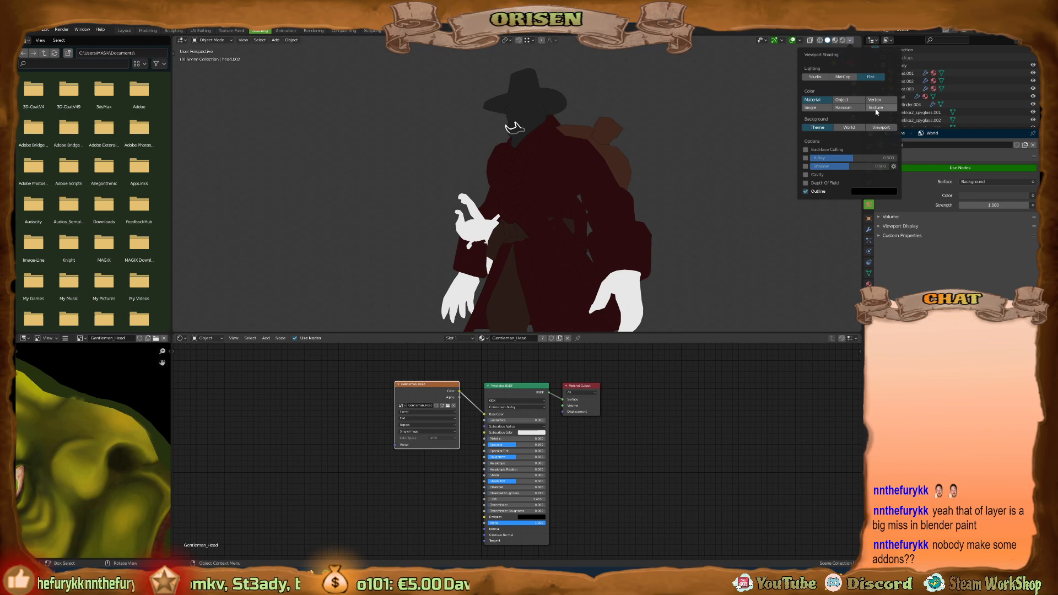
click(876, 108)
middle_drag(557, 121, 483, 124)
scroll(484, 123, up, 8)
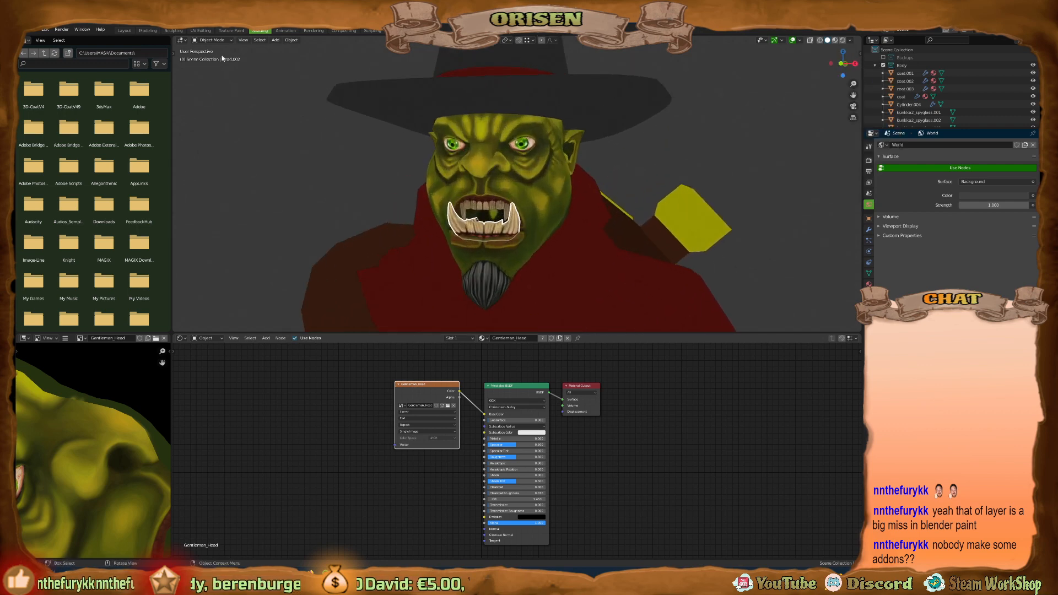
Return to the Texture Paint workspace and examine the shading on the lower teeth and both tusks from several front angles.
click(231, 31)
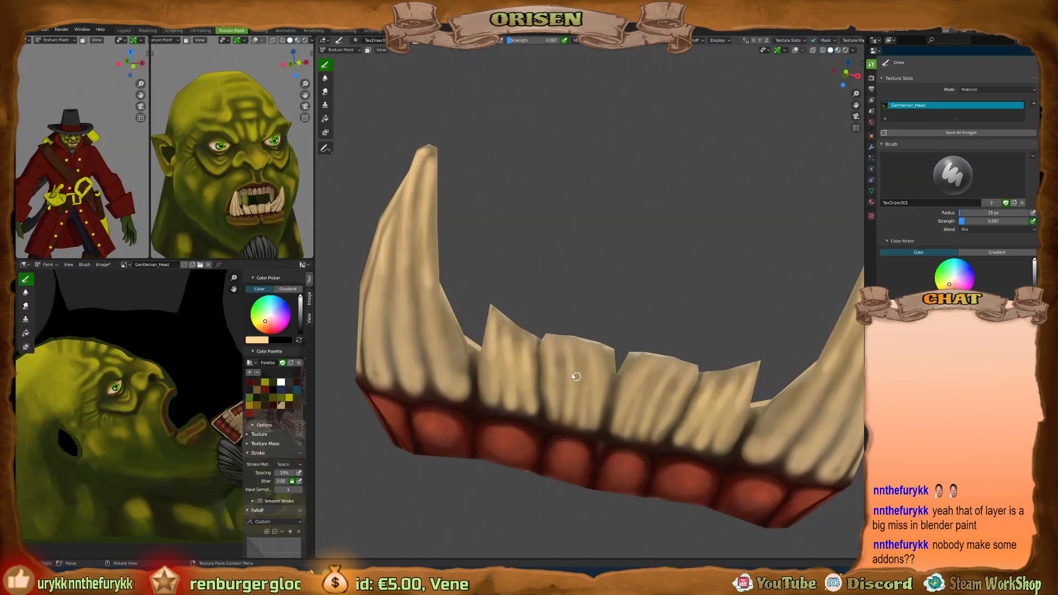
middle_drag(818, 232, 551, 354)
scroll(516, 368, down, 5)
scroll(550, 355, up, 3)
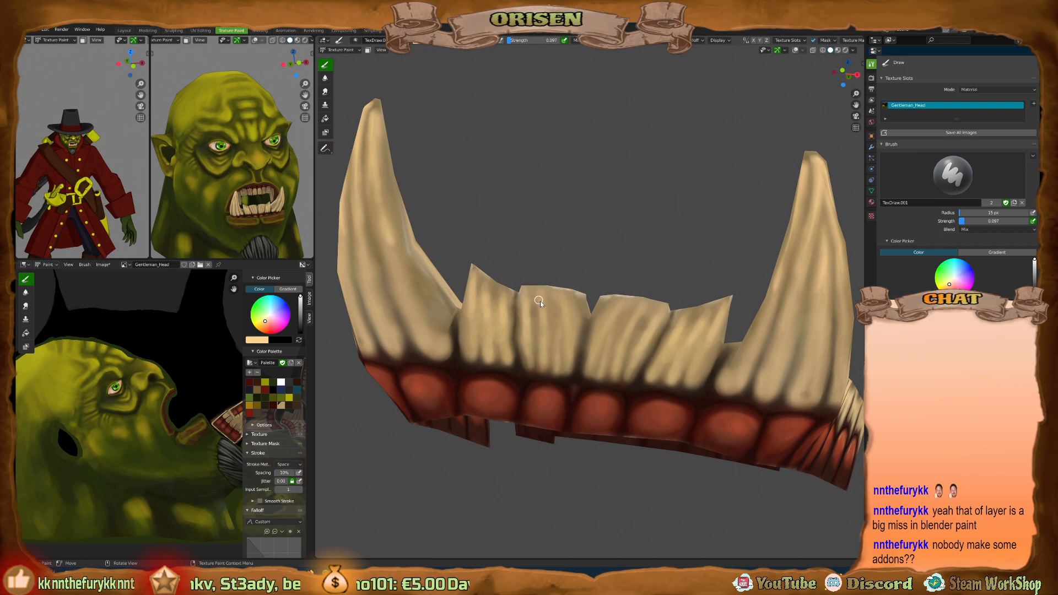
middle_drag(541, 303, 438, 159)
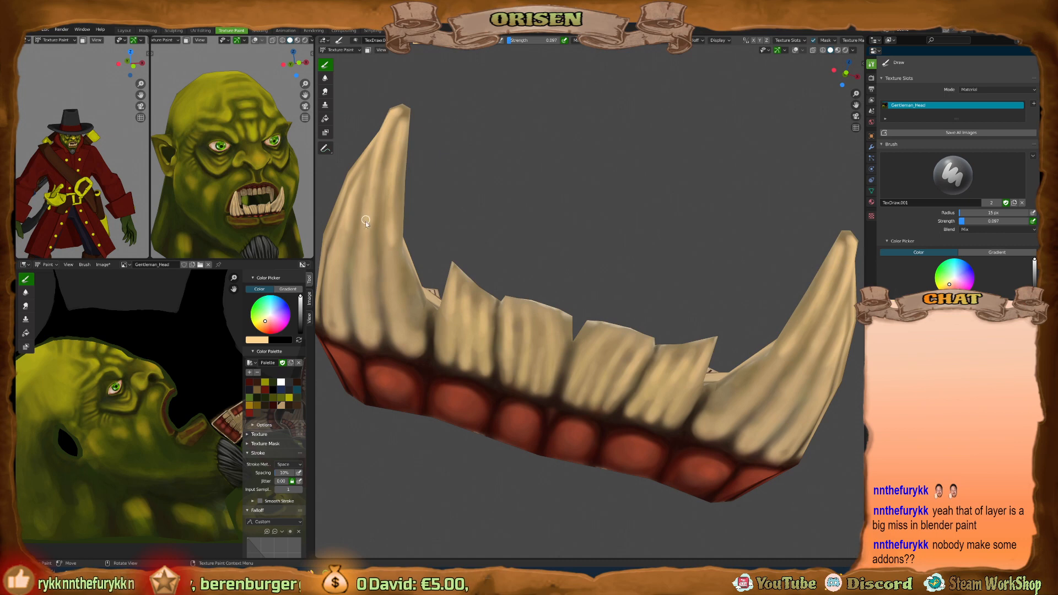
mouse_move(366, 226)
middle_down()
mouse_move(413, 197)
mouse_move(406, 160)
middle_up()
middle_drag(394, 230, 467, 196)
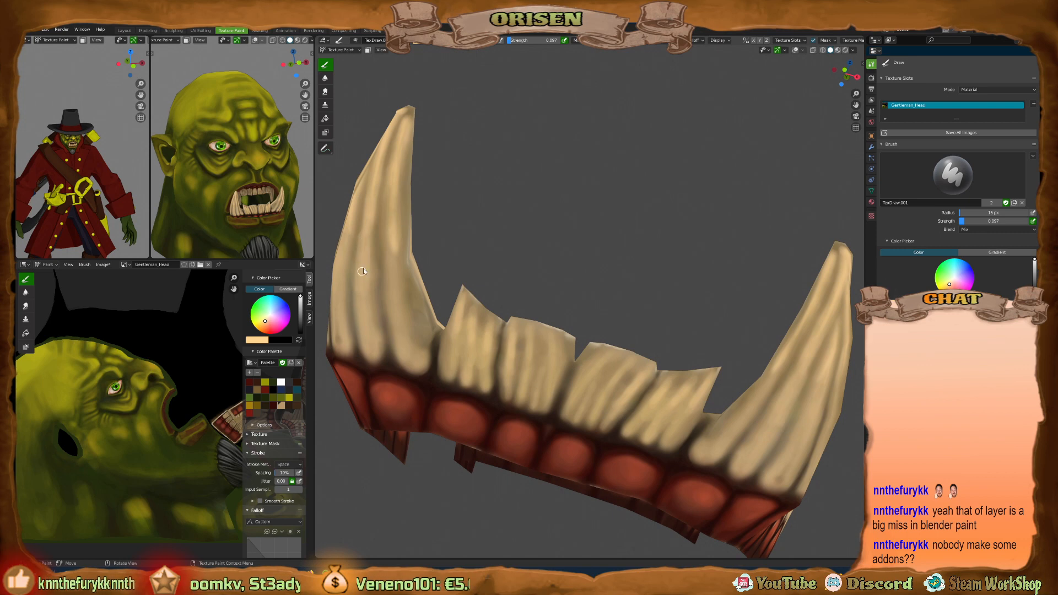
In the Shading workspace, reposition the Gentleman_Head texture, Principled BSDF and Material Output nodes in a row with tighter spacing.
click(259, 30)
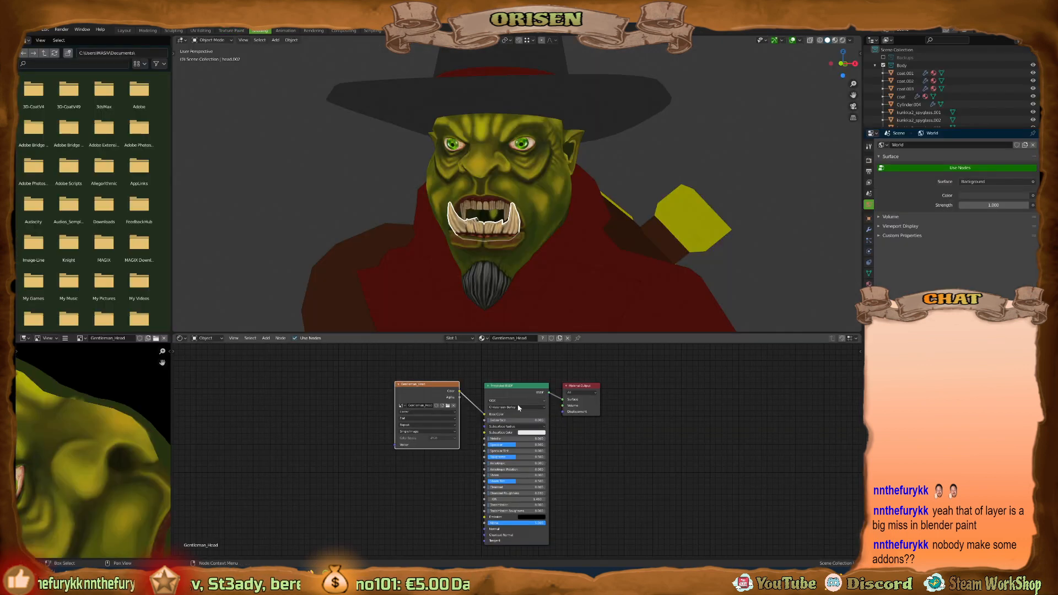
mouse_move(443, 380)
mouse_down()
mouse_move(421, 395)
mouse_move(434, 379)
mouse_up()
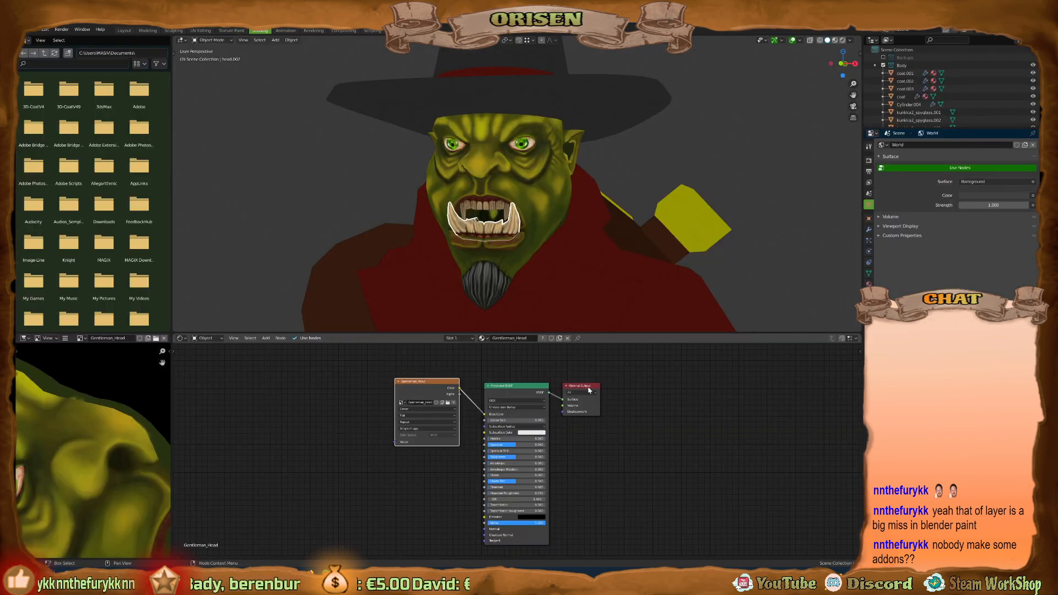
drag(581, 386, 624, 385)
drag(499, 385, 542, 384)
drag(446, 382, 498, 386)
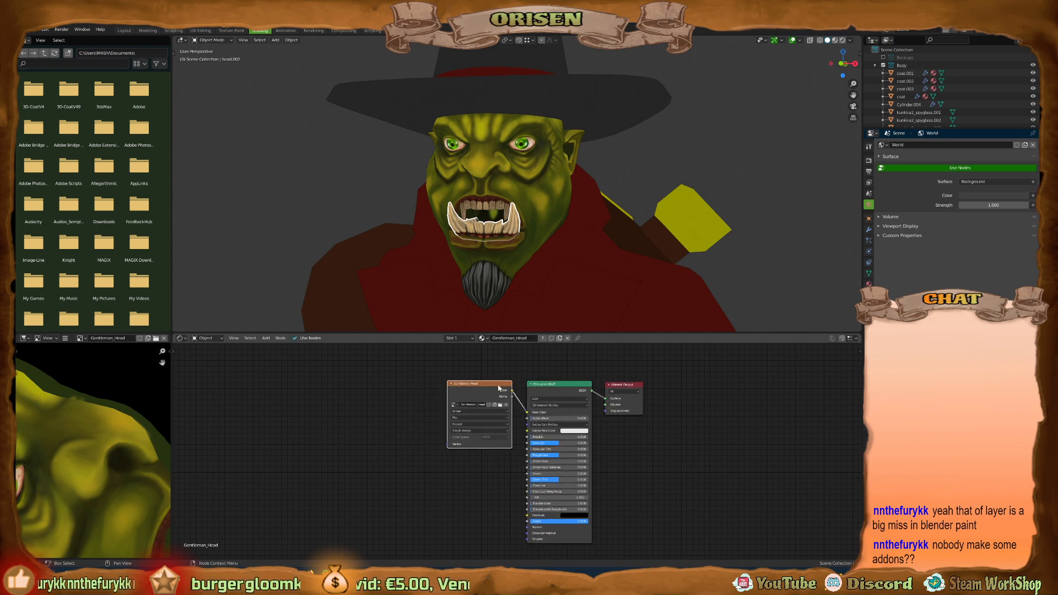
scroll(514, 389, up, 2)
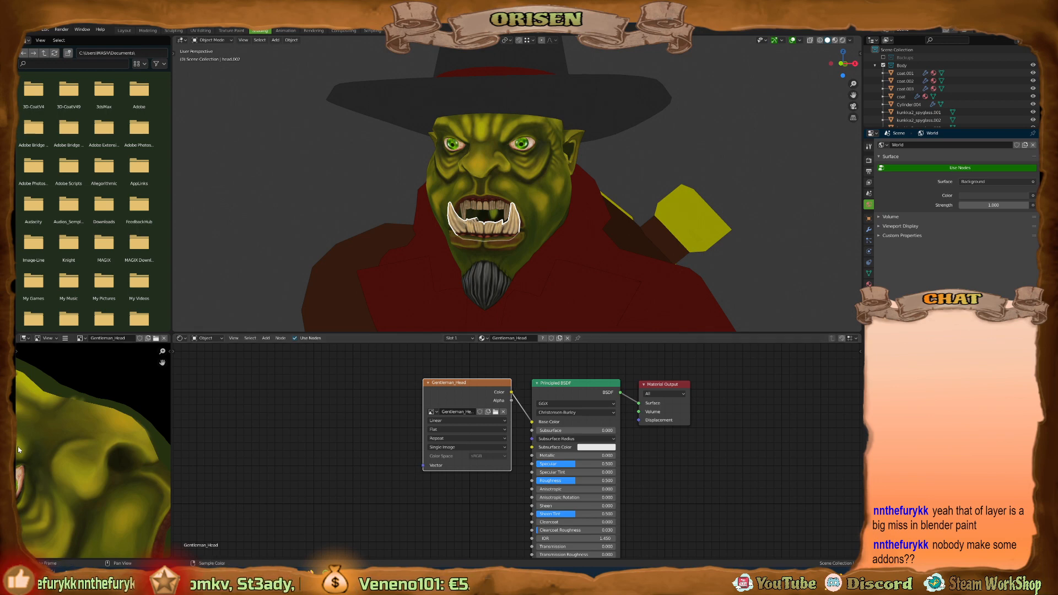
scroll(82, 446, down, 4)
middle_drag(522, 406, 533, 407)
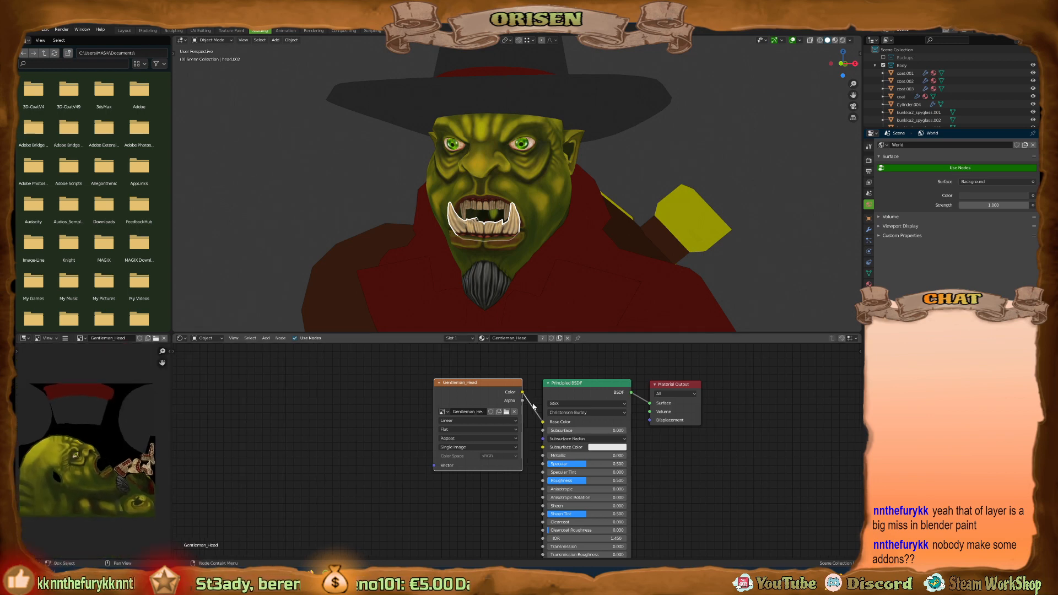
scroll(511, 359, down, 1)
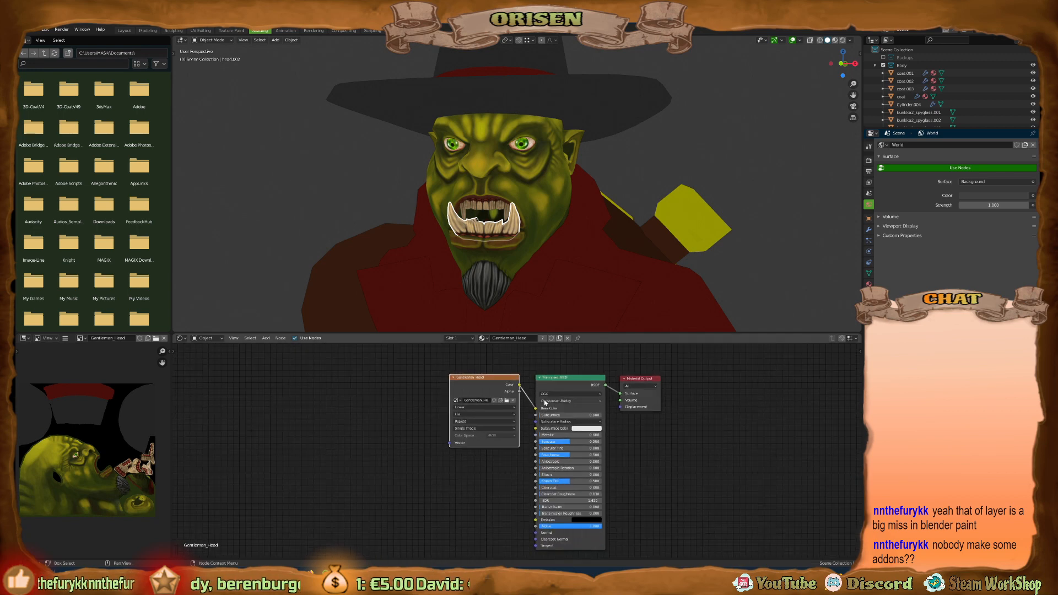
Go back to the Texture Paint workspace and examine the whole lower jaw's teeth and gums from the front and side.
click(231, 30)
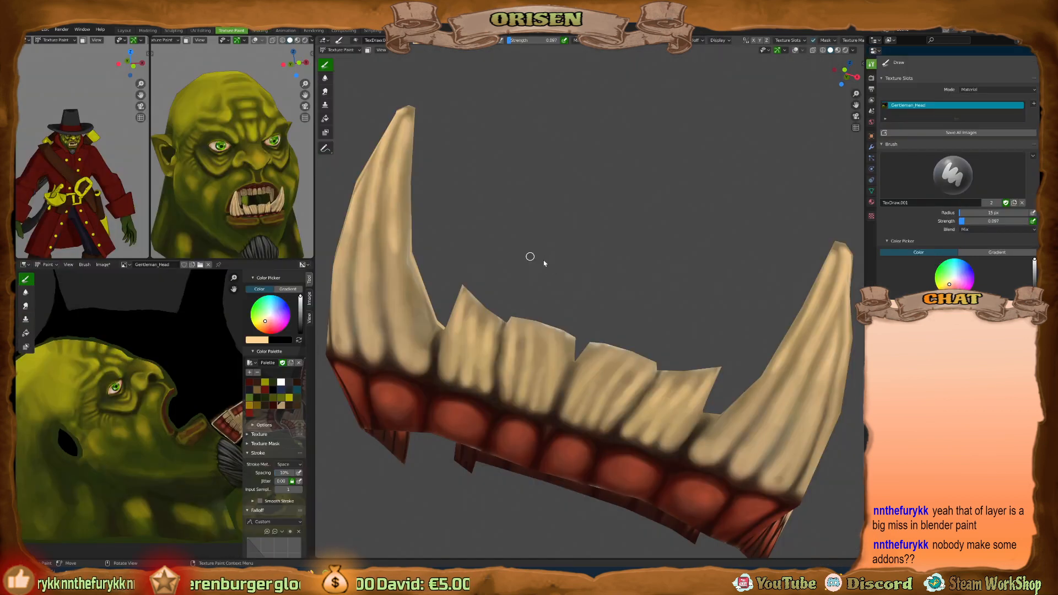
middle_drag(529, 256, 604, 297)
scroll(500, 276, down, 3)
shift+middle_drag(501, 276, 701, 401)
scroll(600, 302, up, 2)
scroll(600, 303, down, 3)
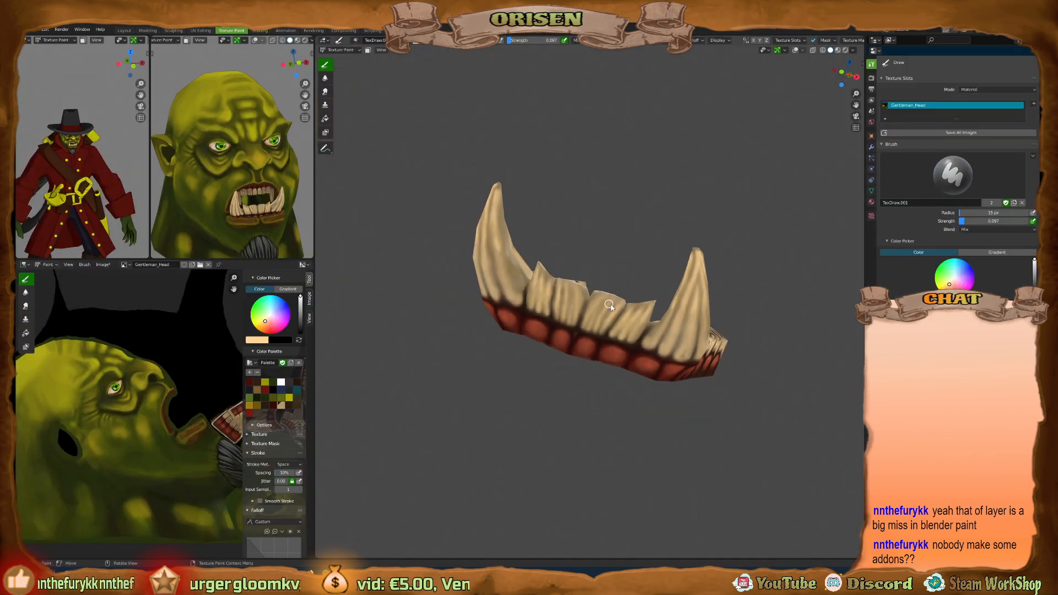
middle_drag(611, 303, 666, 290)
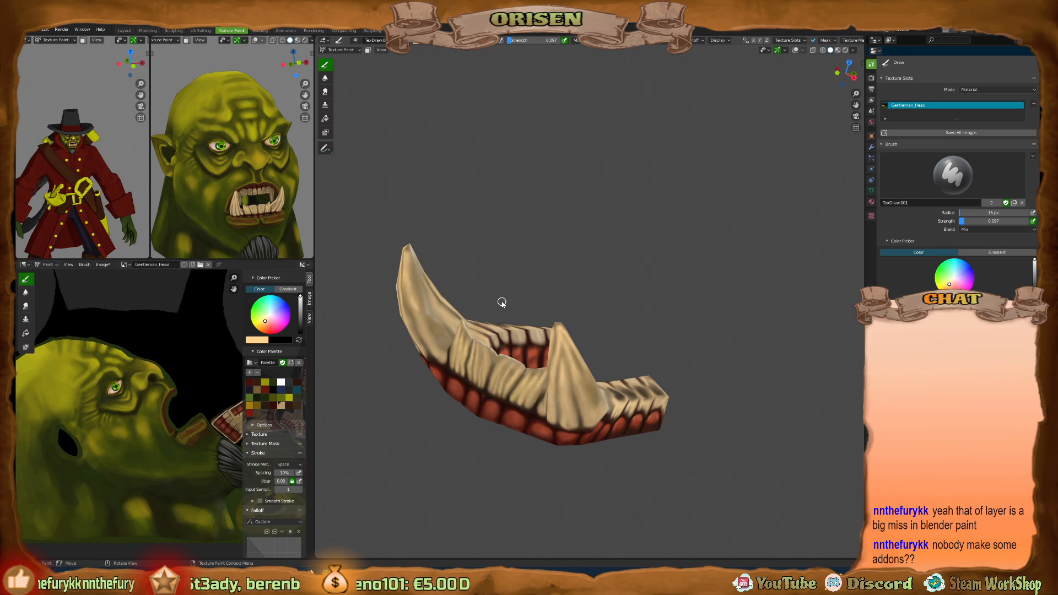
scroll(606, 338, down, 2)
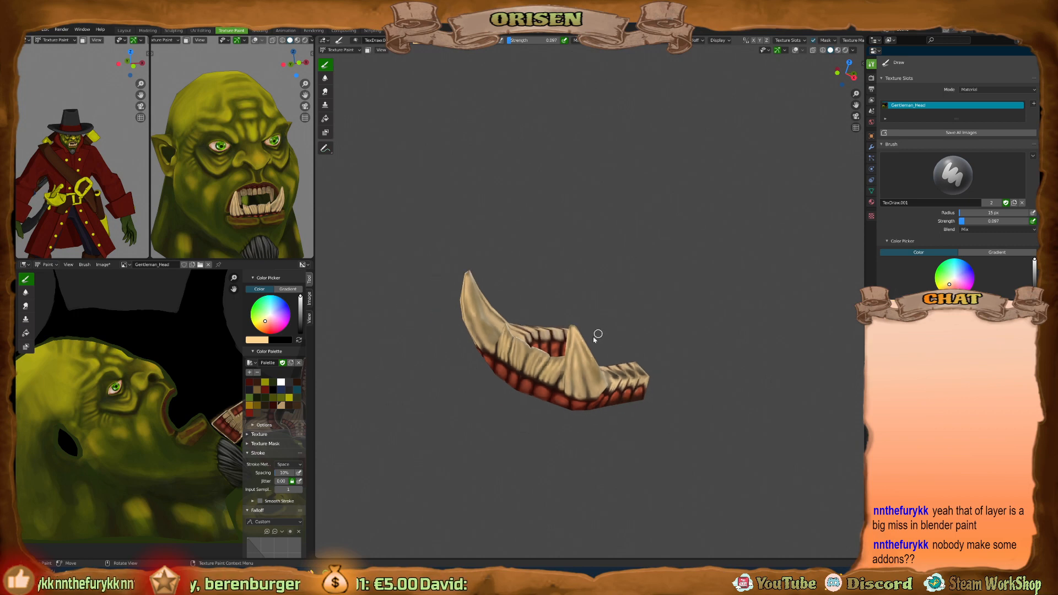
scroll(601, 333, up, 1)
middle_drag(608, 340, 614, 375)
Save the painted Gentleman_Head image, and display the Gentleman_Head.tga image in the image editor and save it too.
middle_drag(163, 402, 151, 414)
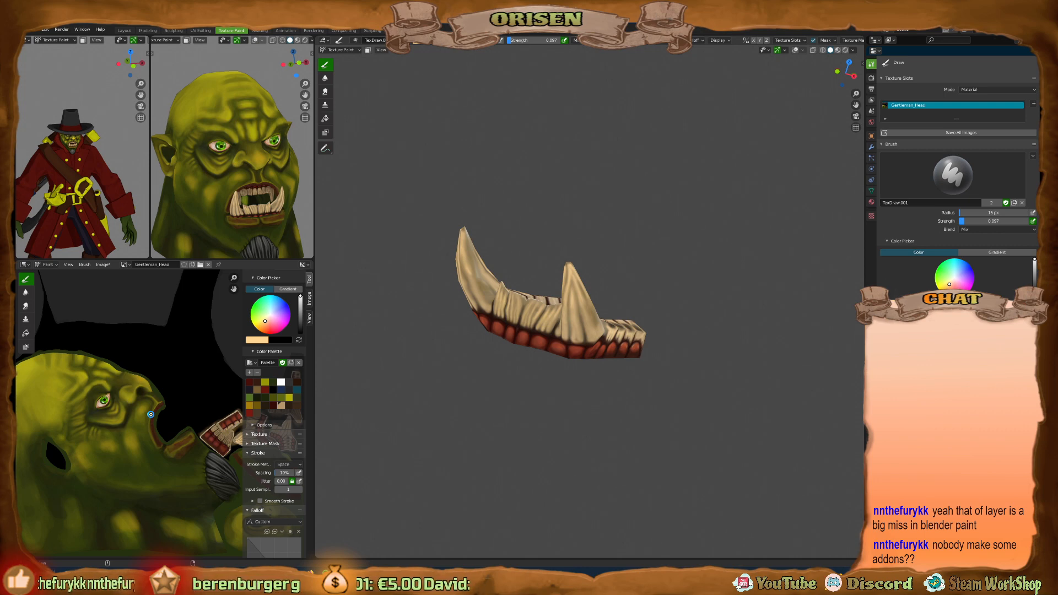
key(alt+s)
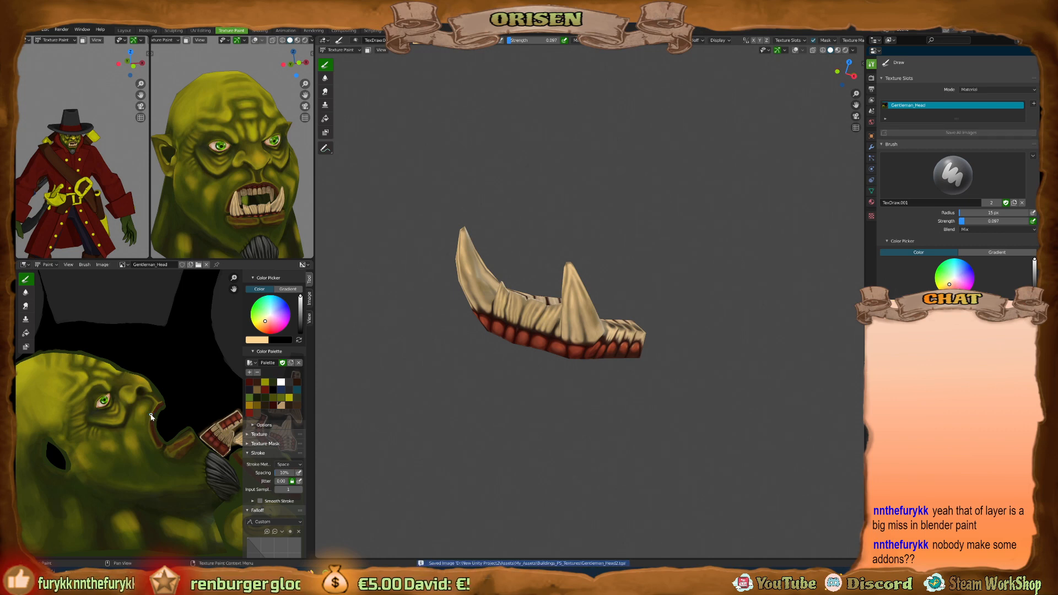
click(123, 265)
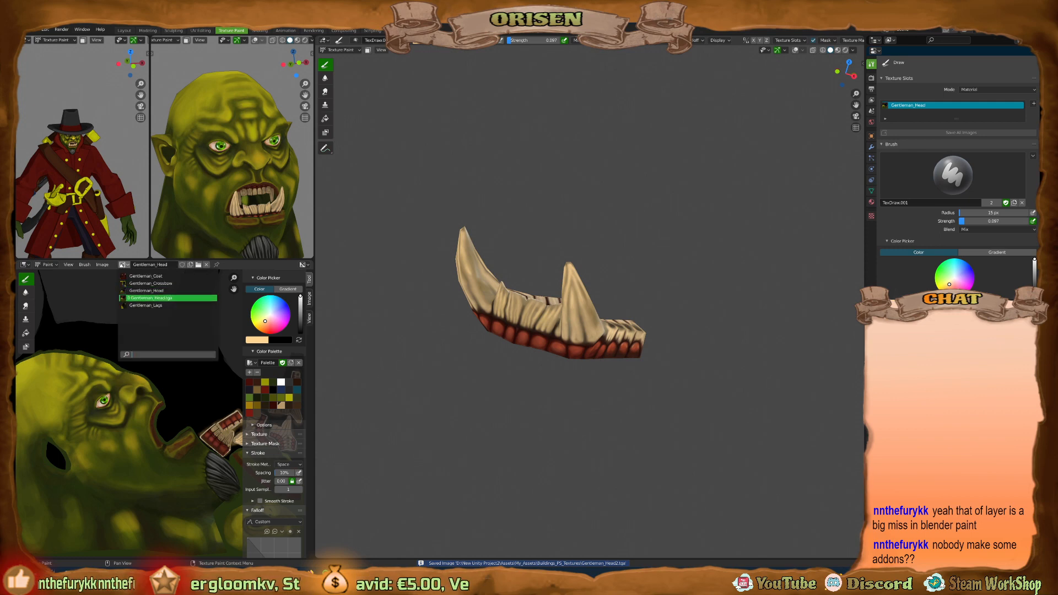
click(165, 298)
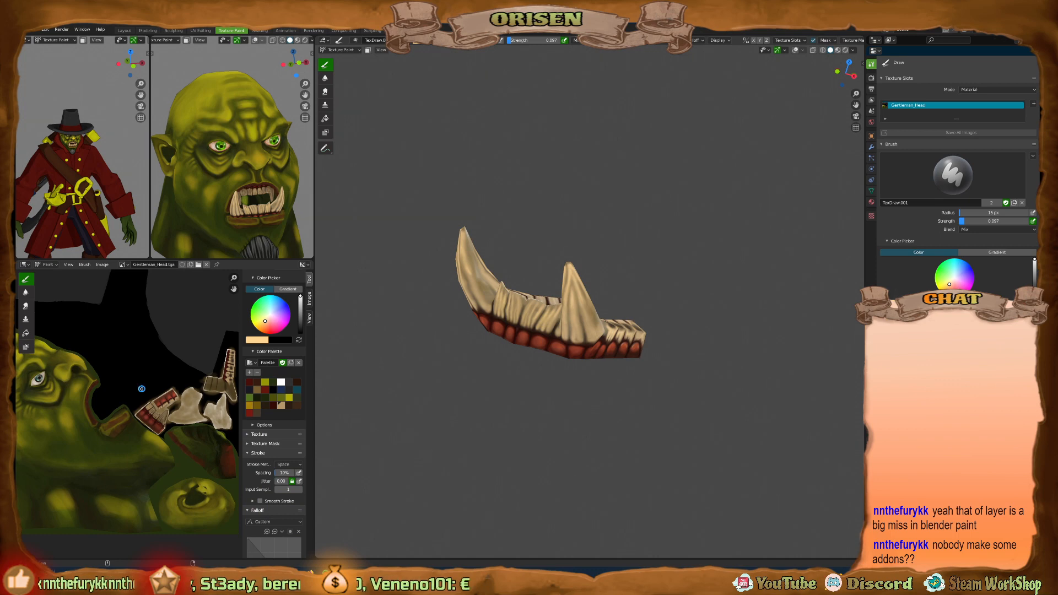
key(alt+s)
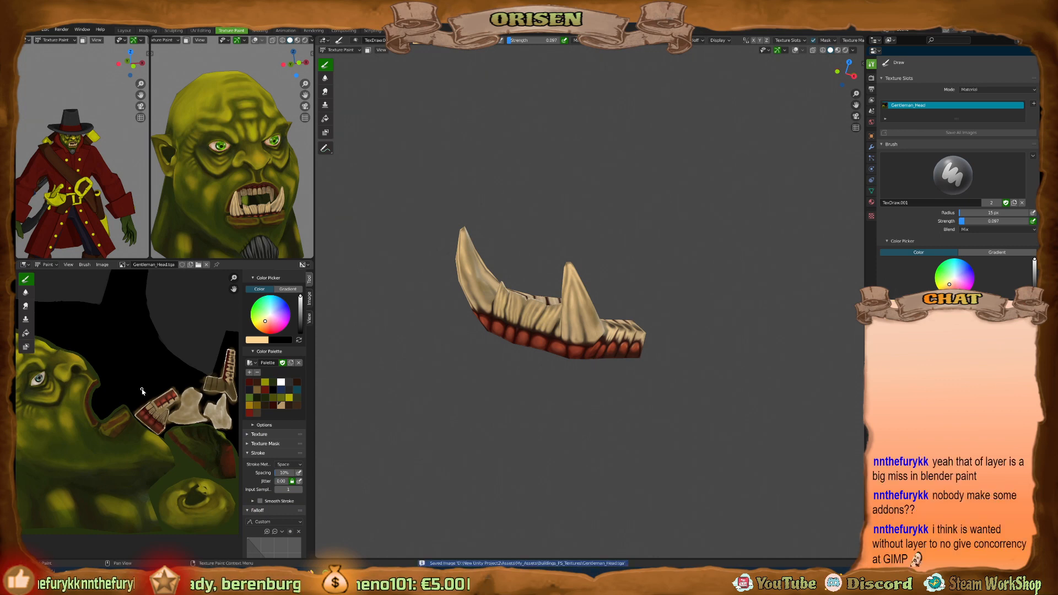
Compare the teeth and gum islands in Gentleman_Head.tga with those in the Gentleman_Head image, leaving Gentleman_Head displayed.
scroll(148, 408, up, 5)
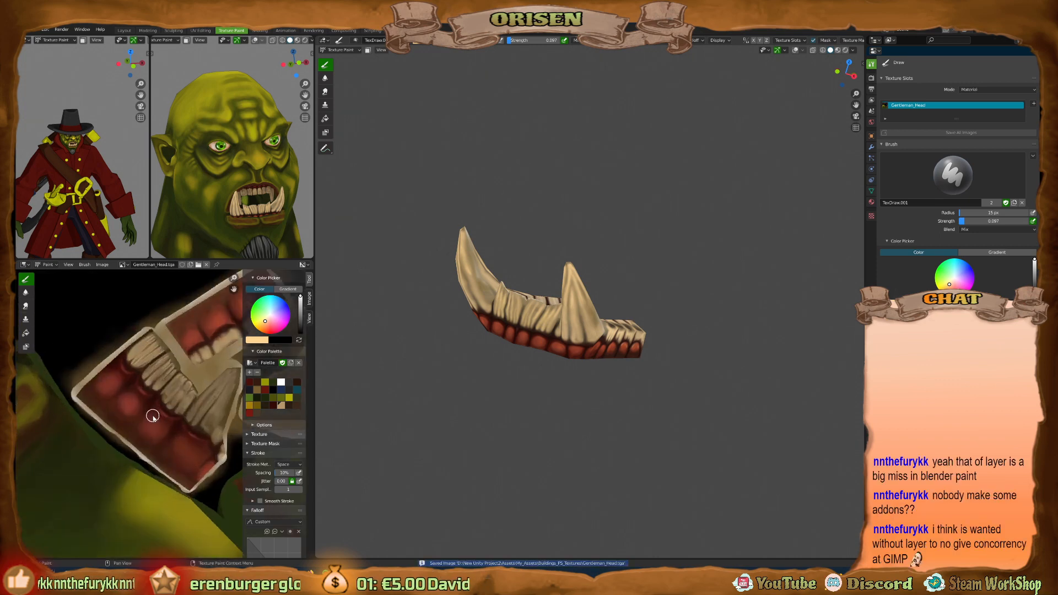
scroll(149, 419, down, 5)
middle_drag(141, 434, 159, 443)
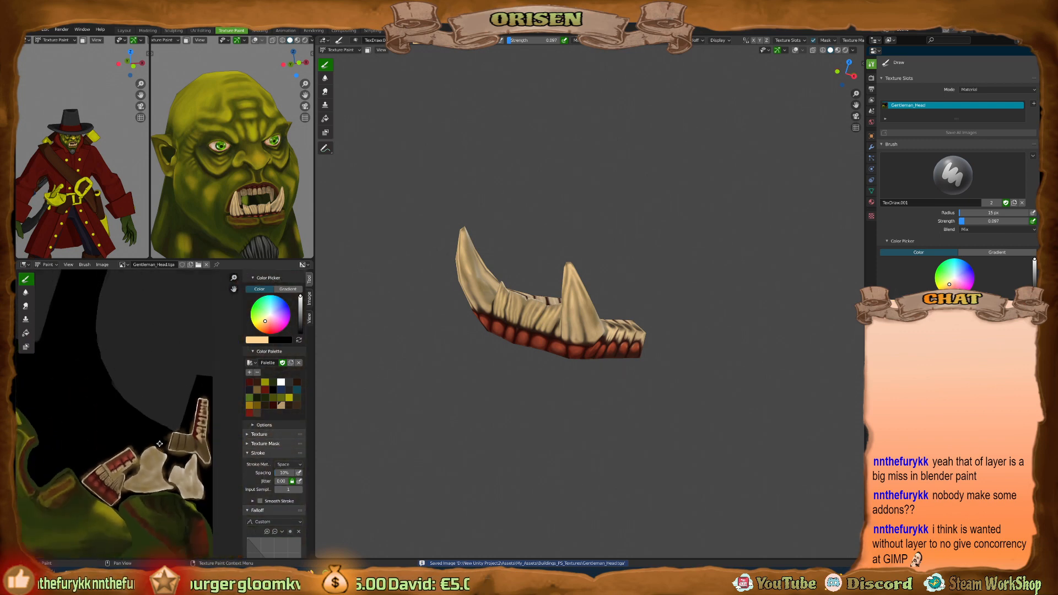
scroll(178, 439, up, 3)
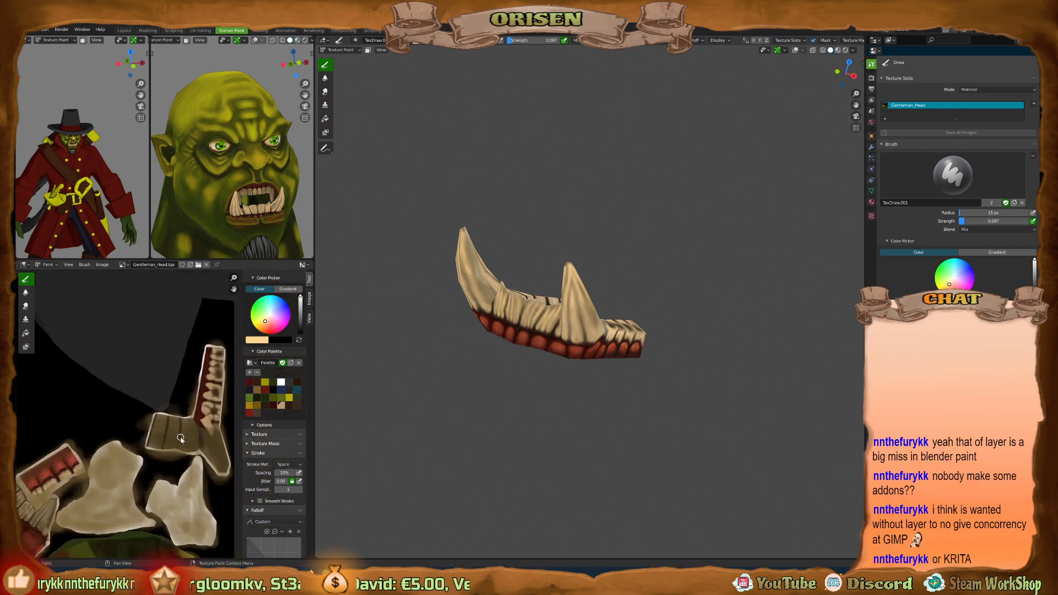
click(125, 265)
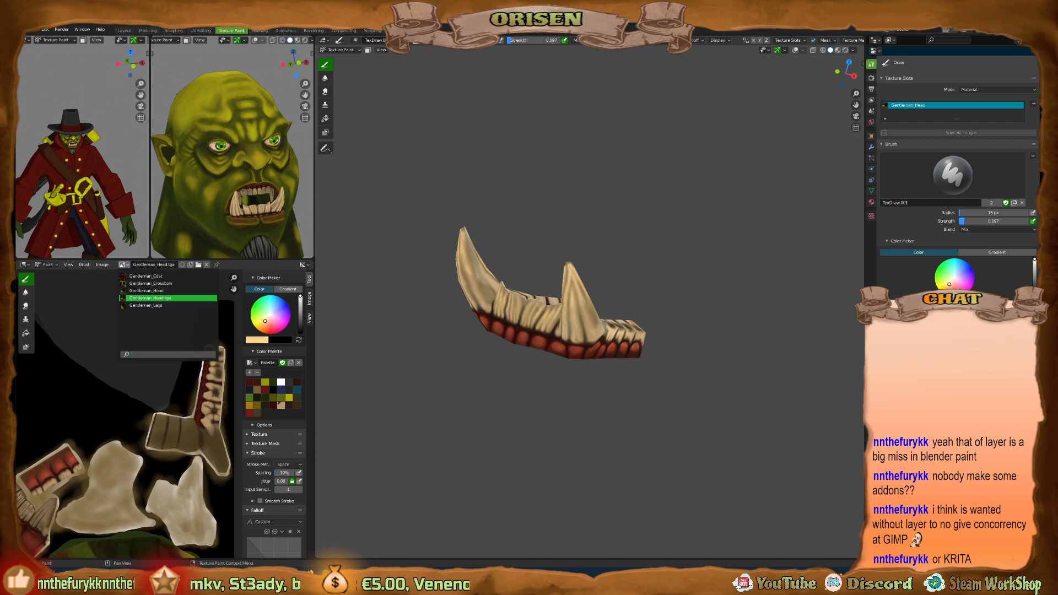
click(154, 291)
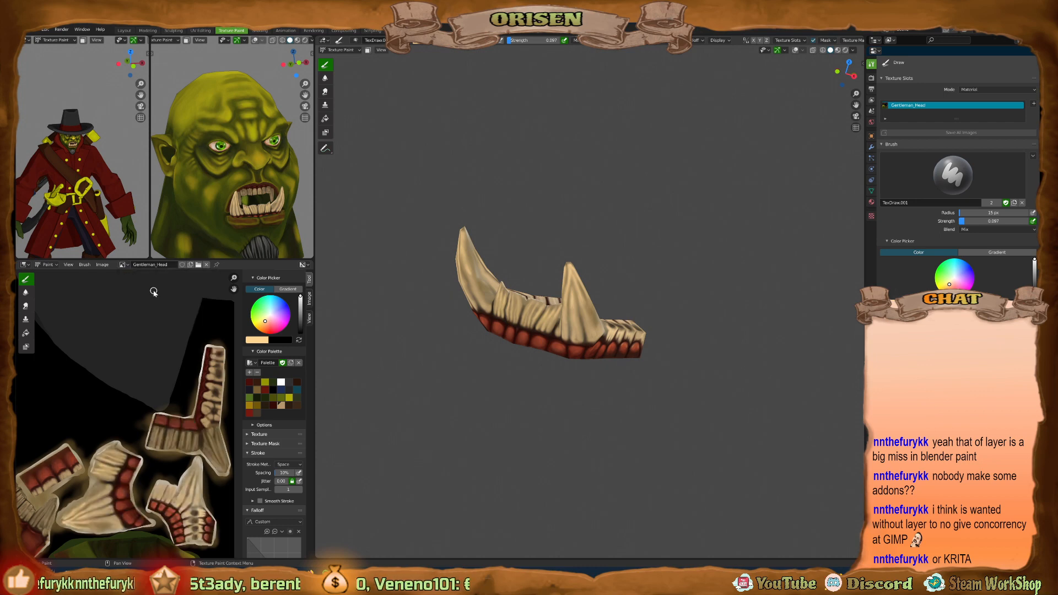
Save the Gentleman_Head image under the file name Gentleman_Head2.tga in the Buildings_PS_Textures folder.
click(102, 264)
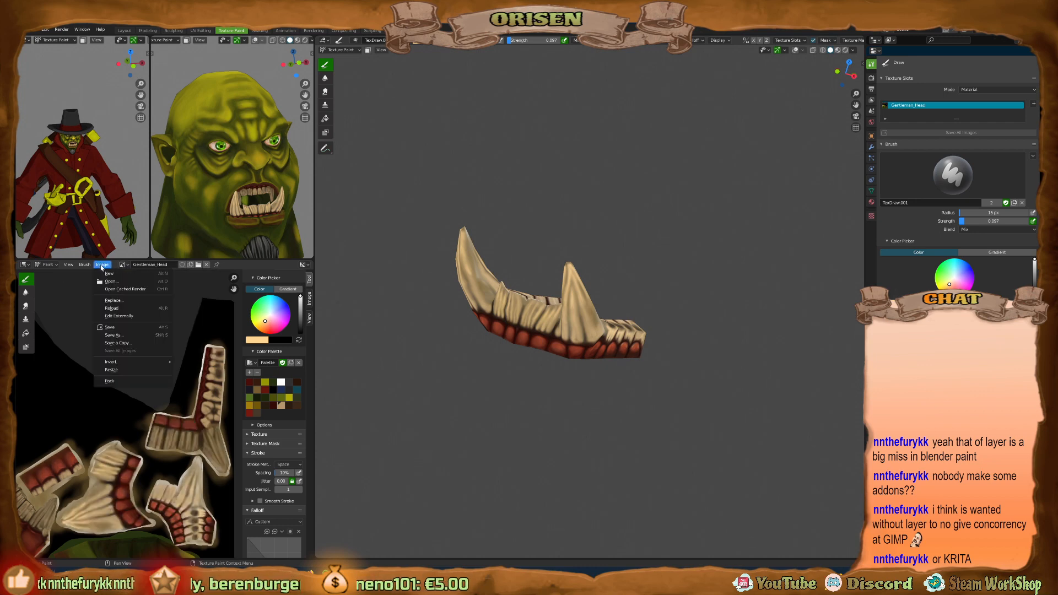
click(126, 335)
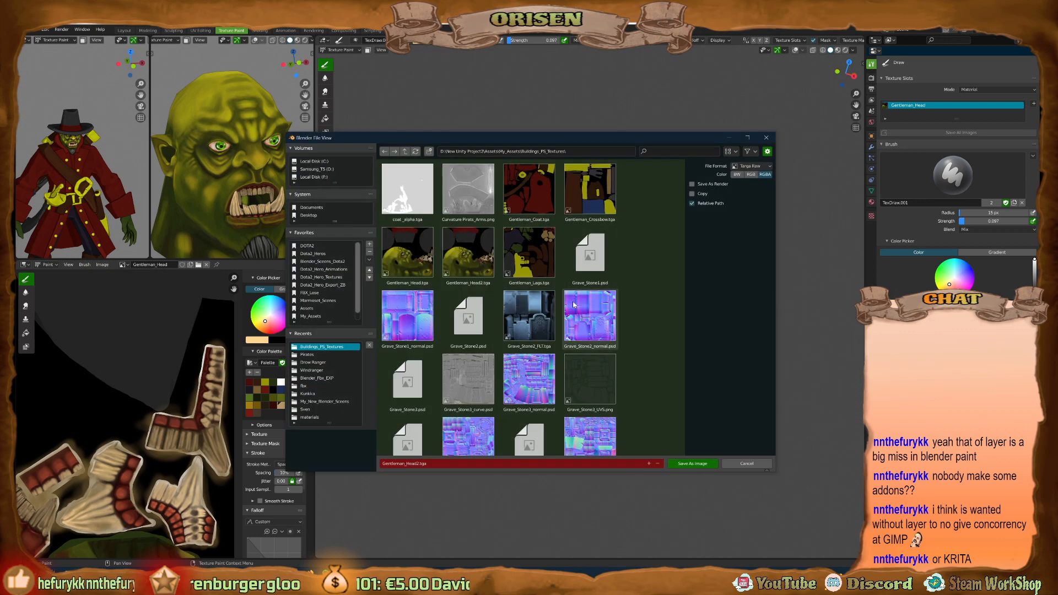
double_click(467, 259)
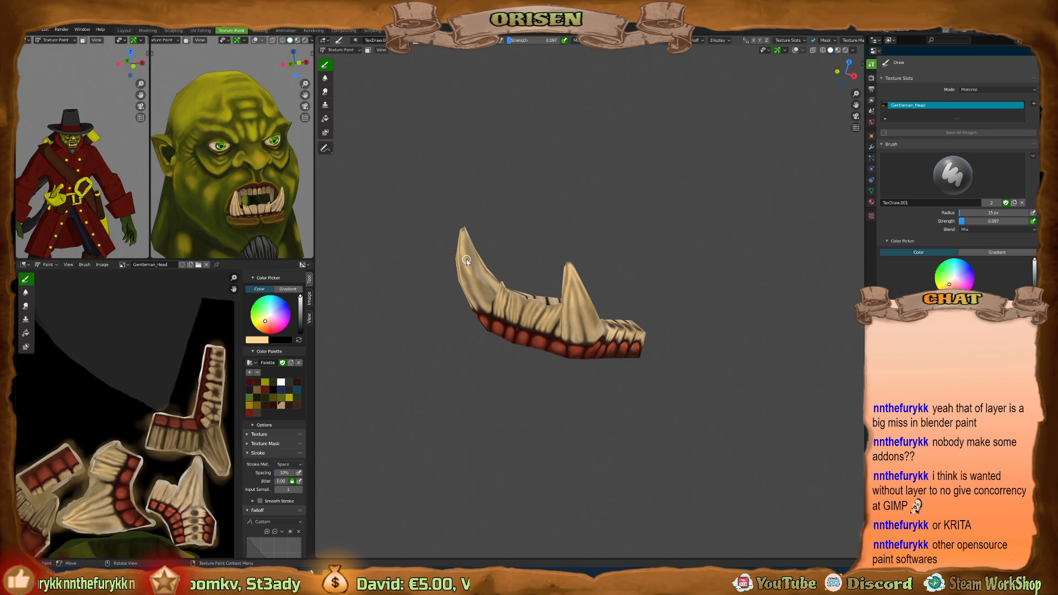
Examine the lower teeth from several angles, ending in a close-up of the front teeth beside the large tusk.
shift+middle_drag(466, 259, 468, 289)
scroll(664, 348, down, 3)
middle_drag(468, 289, 571, 298)
scroll(571, 298, up, 6)
middle_drag(604, 362, 560, 345)
scroll(609, 350, down, 6)
shift+middle_drag(559, 345, 705, 370)
scroll(554, 323, up, 8)
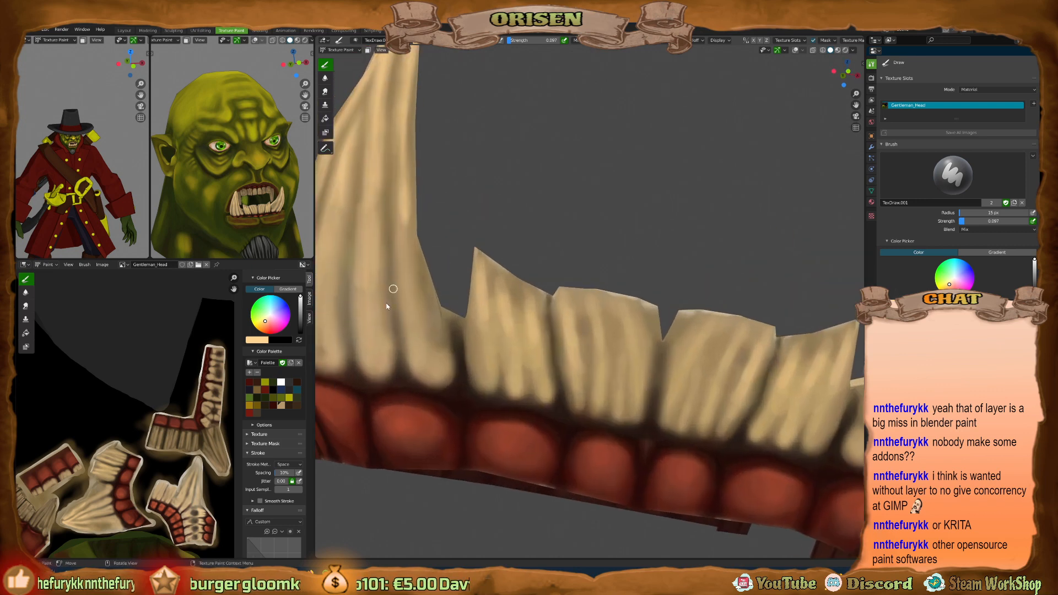
Enlarge the brush and paint light vertical ridges on the large tusk and the neighbouring lower front teeth.
key(bracketright)
key(bracketright)
key(bracketright)
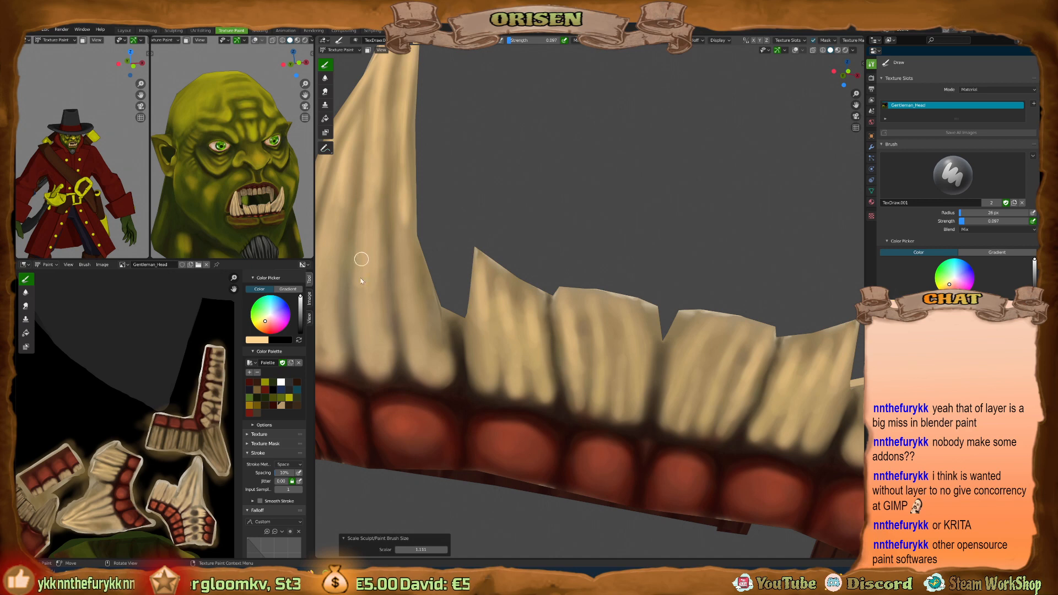
drag(366, 233, 378, 330)
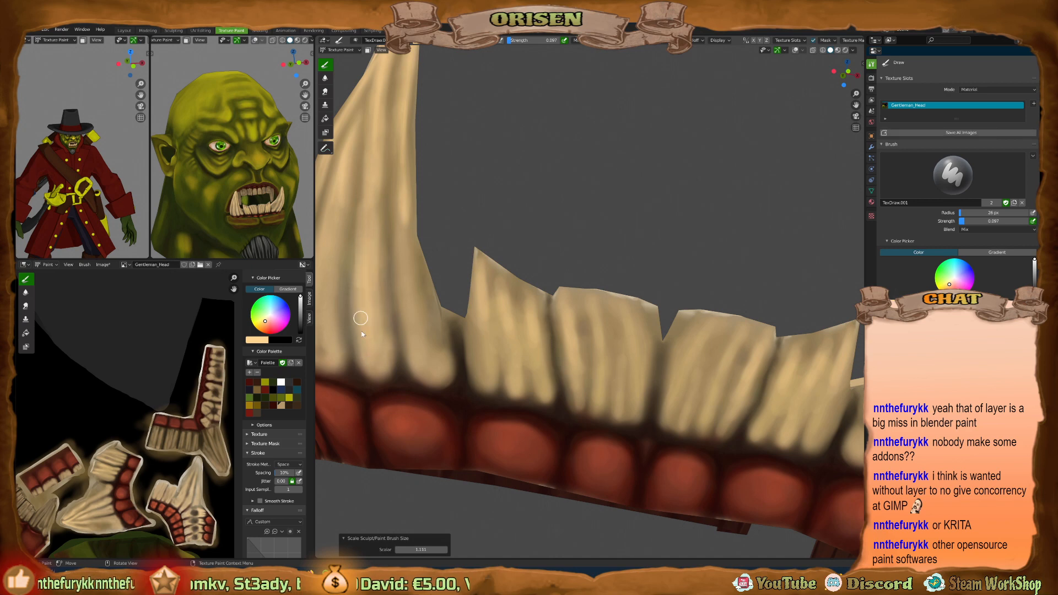
middle_drag(372, 353, 418, 340)
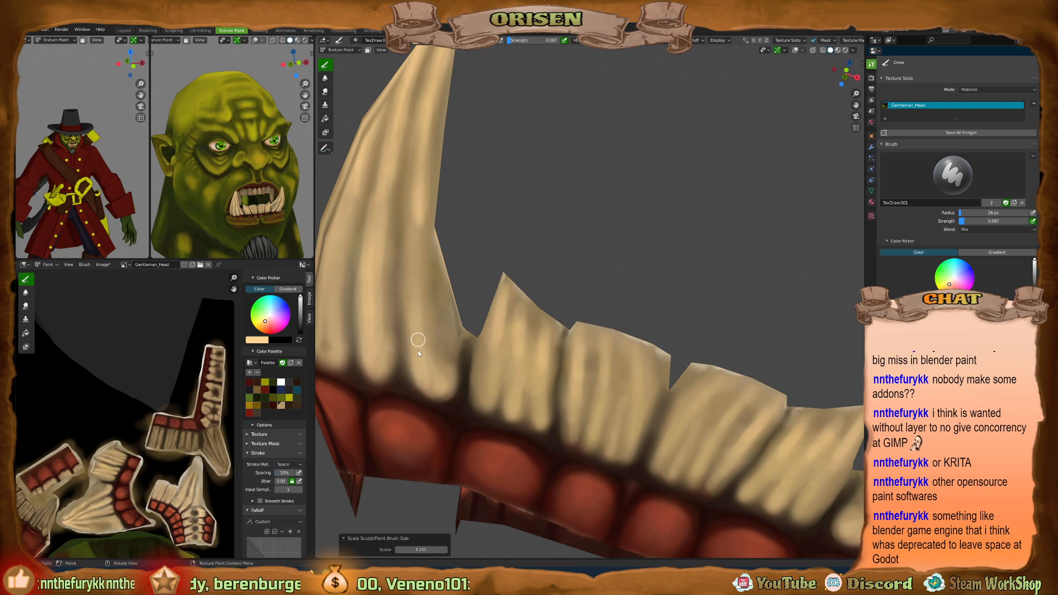
middle_drag(442, 200, 463, 188)
drag(418, 184, 412, 288)
mouse_move(444, 220)
middle_down()
mouse_move(407, 238)
mouse_move(493, 283)
middle_up()
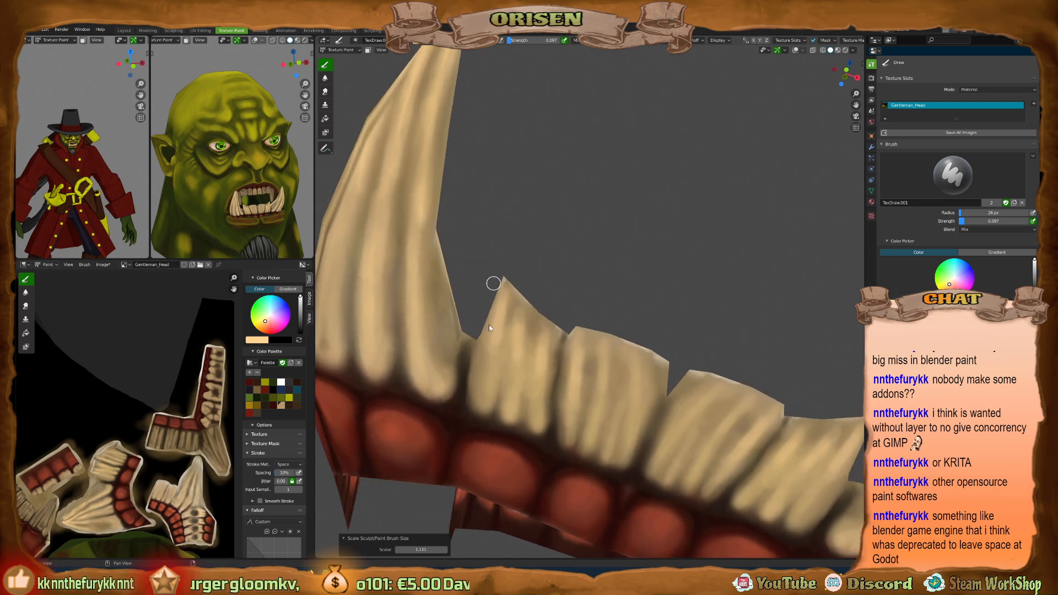
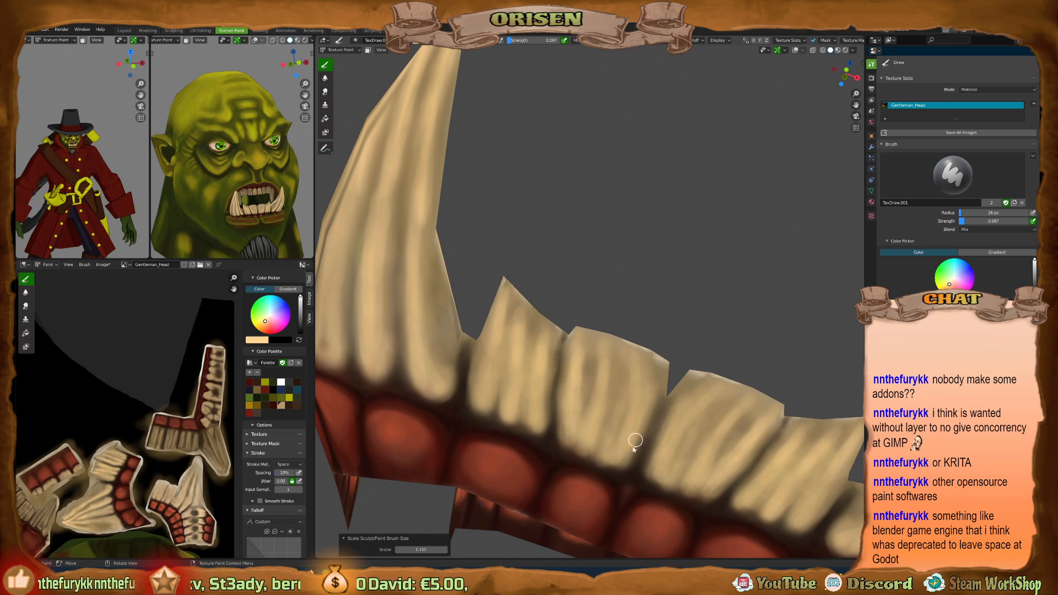
mouse_move(682, 283)
middle_down()
mouse_move(661, 295)
mouse_move(627, 275)
mouse_move(675, 259)
mouse_move(619, 309)
mouse_move(680, 262)
mouse_move(705, 281)
middle_up()
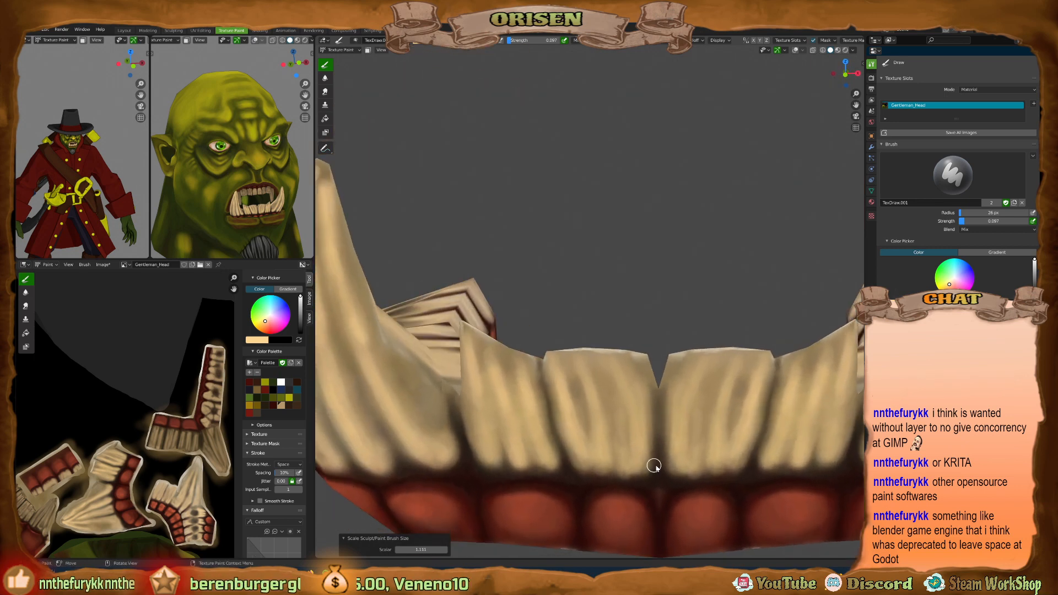
Sample the dark brown between the two middle front teeth, reduce the brush radius to 14 px and shade the gaps and tooth bases.
key(s)
key(bracketleft)
key(bracketleft)
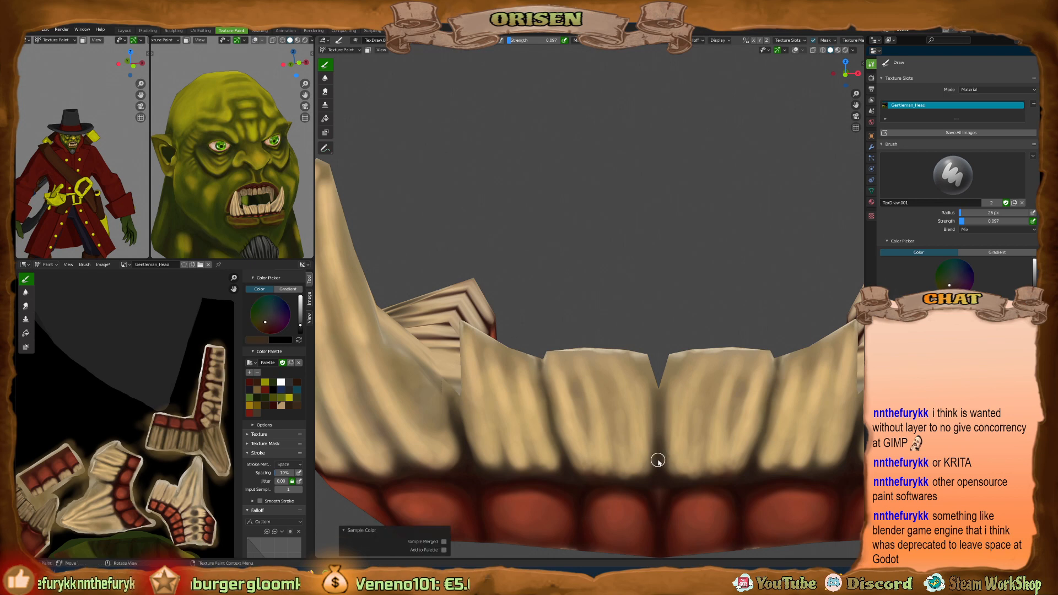
key(bracketleft)
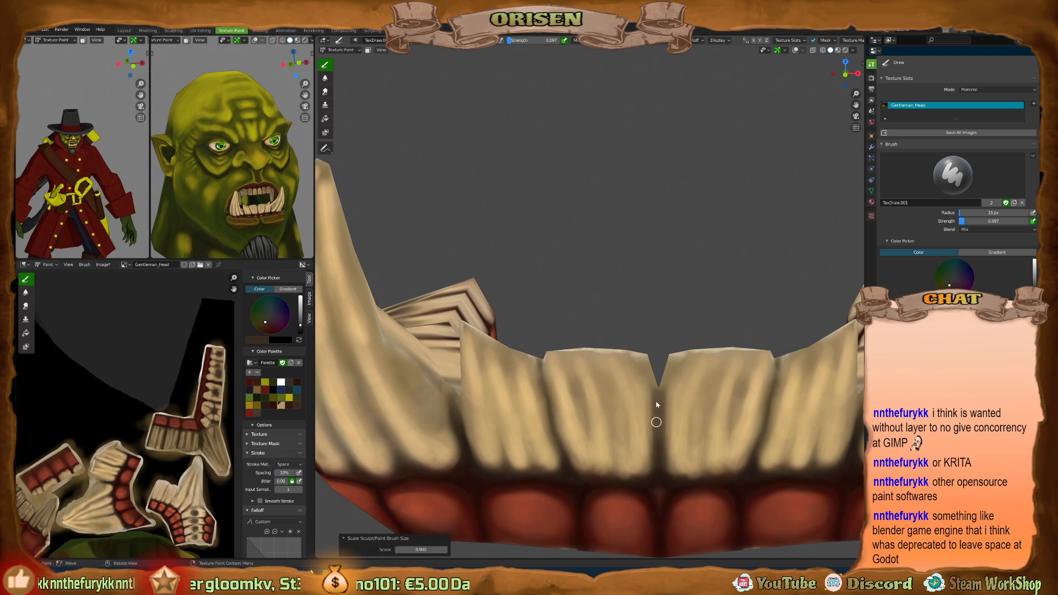
middle_drag(655, 395, 664, 408)
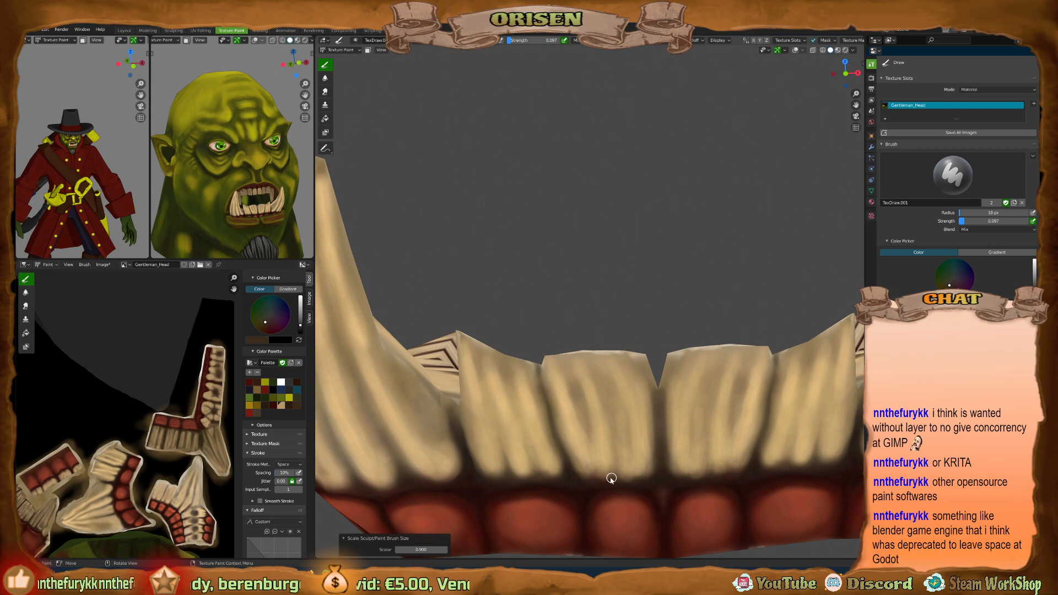
middle_drag(610, 477, 600, 472)
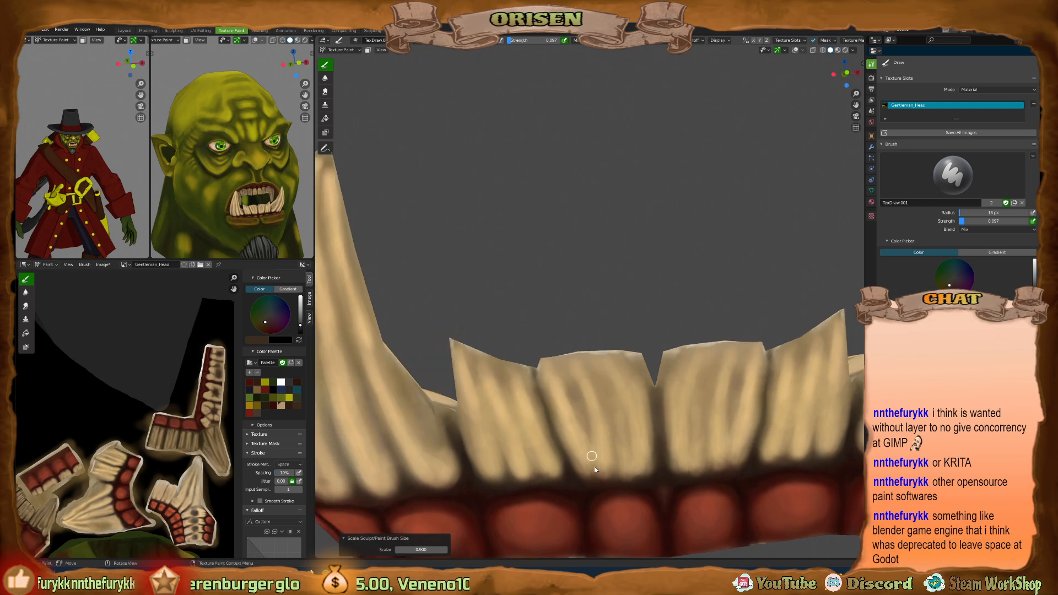
key(bracketleft)
key(bracketleft)
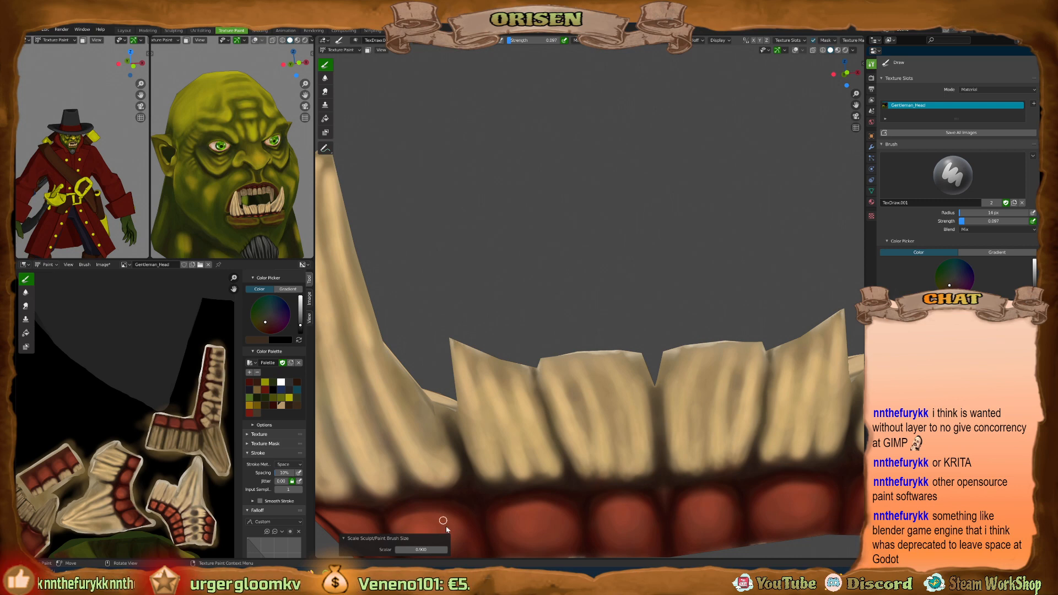
Switch to Krita with the layered Gentleman_Head2 document and look through its window, scripting and filter commands.
click(445, 582)
scroll(584, 306, down, 4)
scroll(584, 306, down, 1)
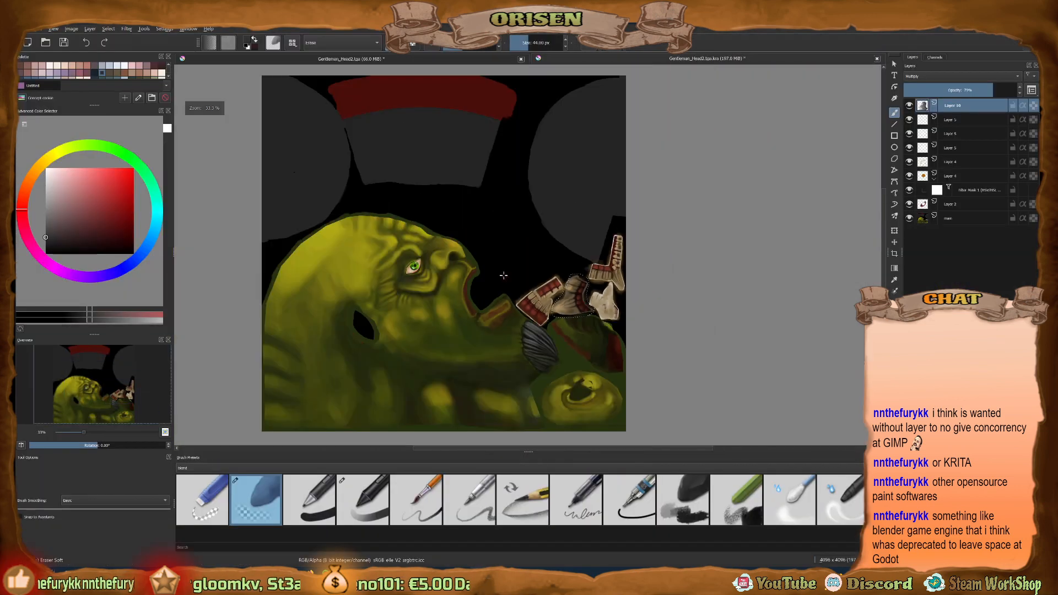
click(188, 29)
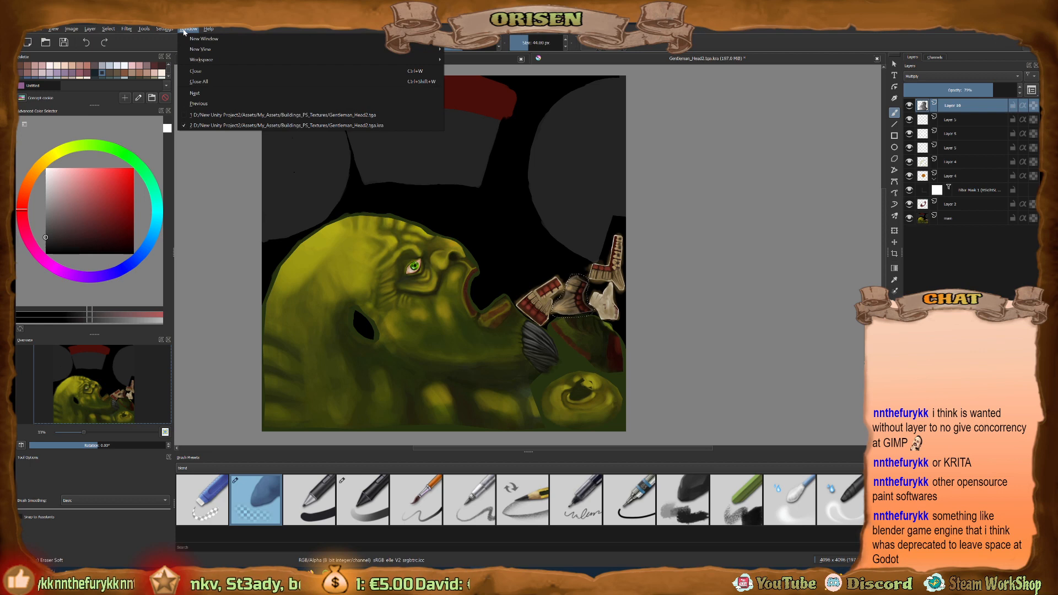
click(155, 29)
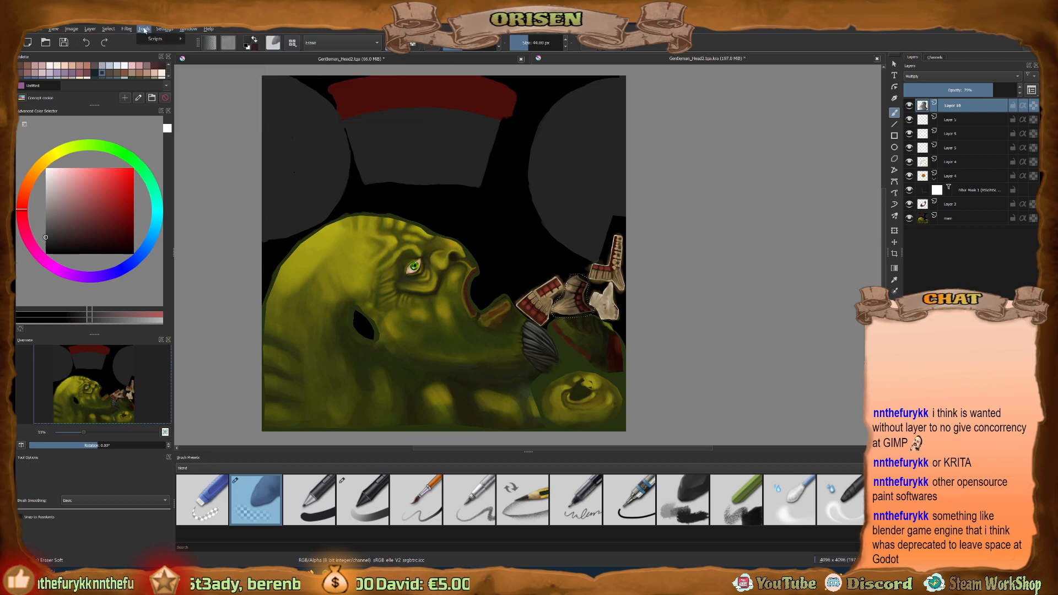
click(126, 29)
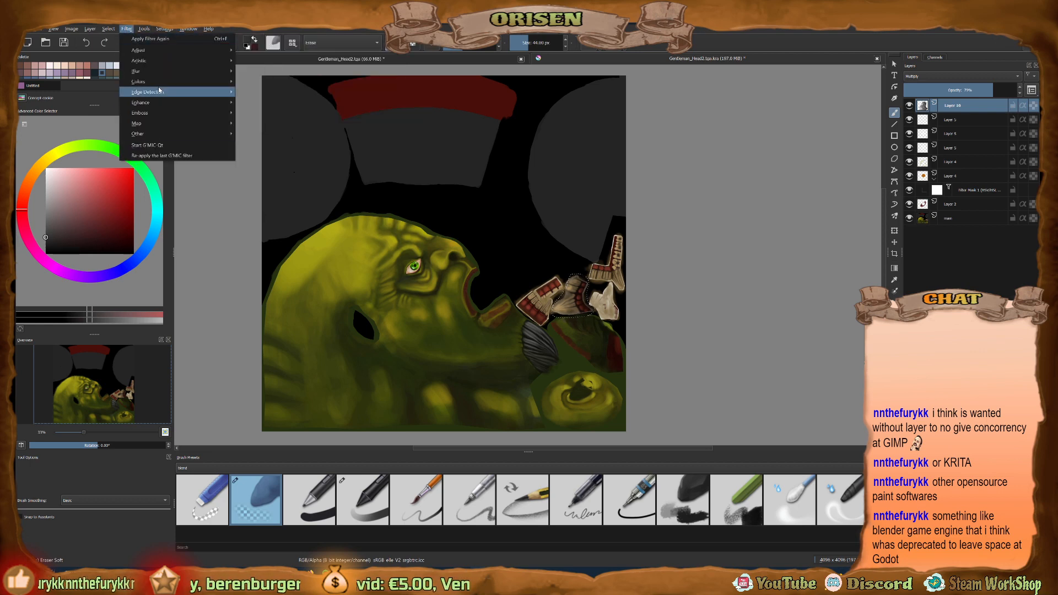
mouse_move(163, 138)
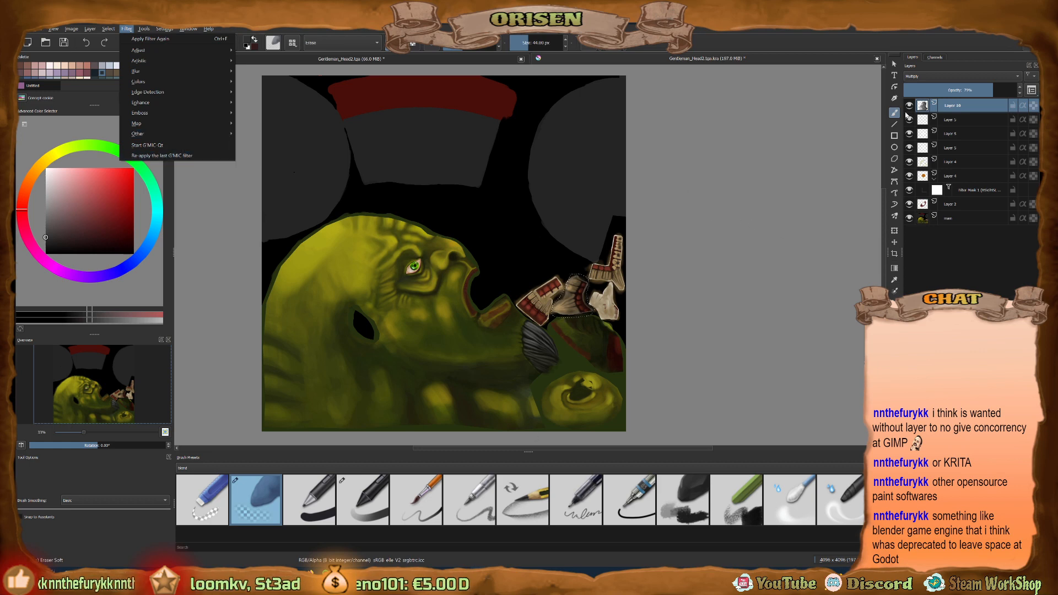
Select Filter Mask 1 in the layer stack and examine the painted head and teeth on the canvas.
click(964, 196)
click(966, 190)
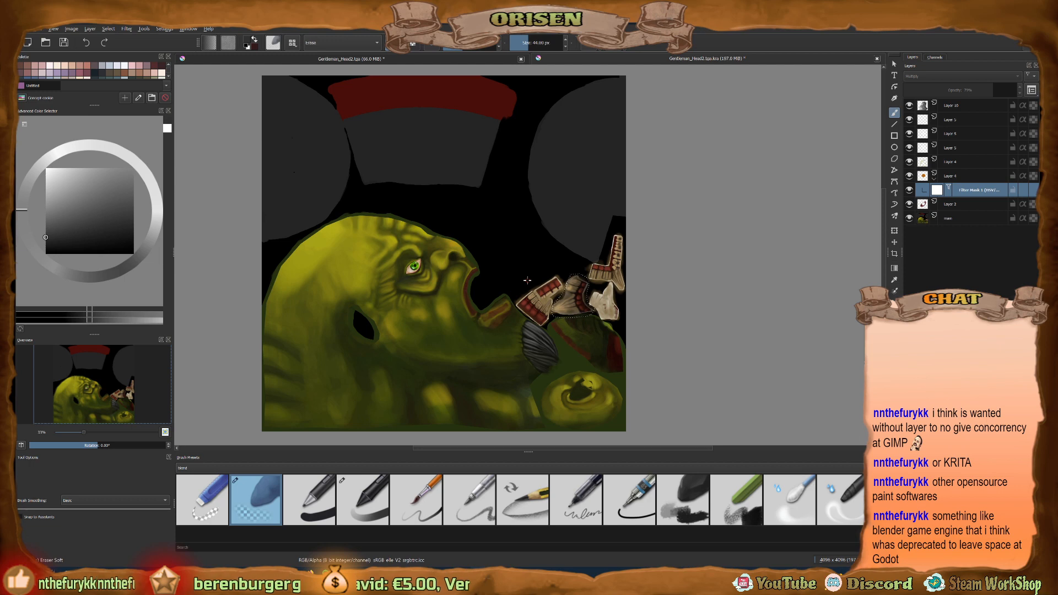
middle_drag(527, 280, 610, 281)
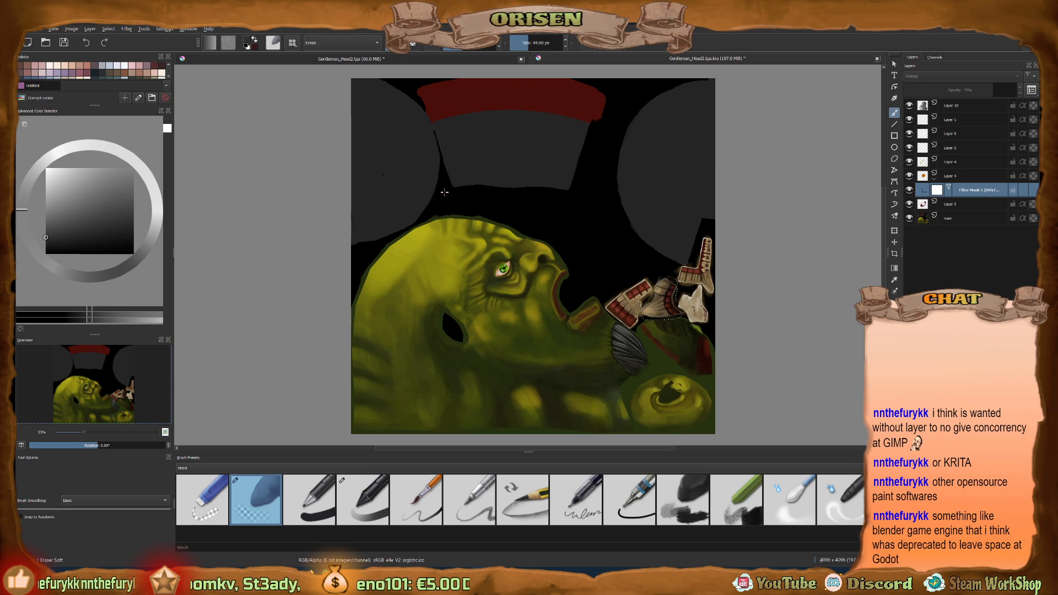
scroll(544, 306, up, 1)
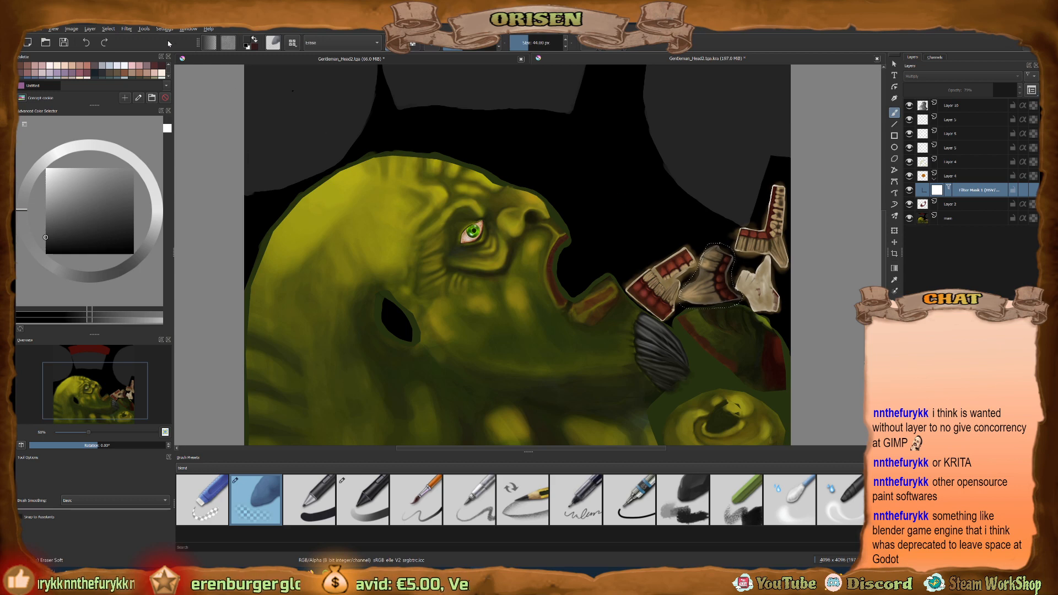
Review the available Colors, Artistic and other filters and the layer operations, and view the texture as a whole.
click(125, 29)
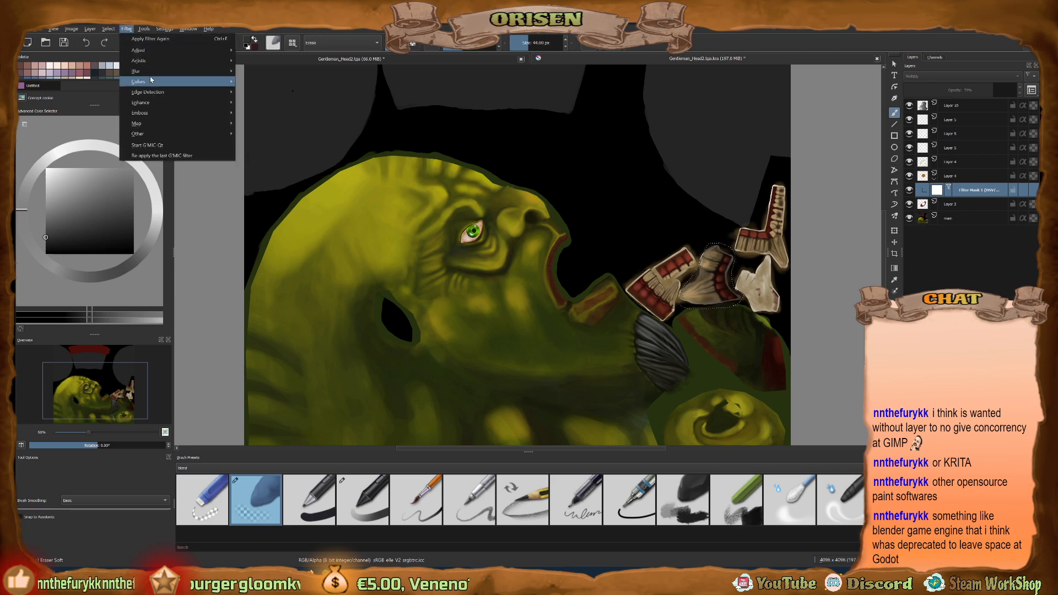
mouse_move(152, 82)
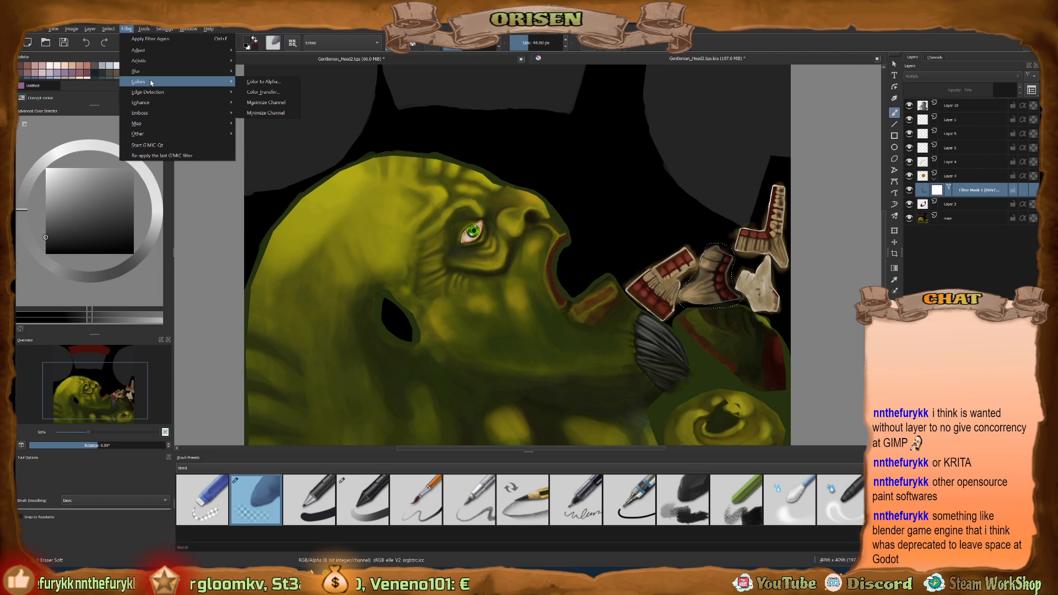
mouse_move(166, 121)
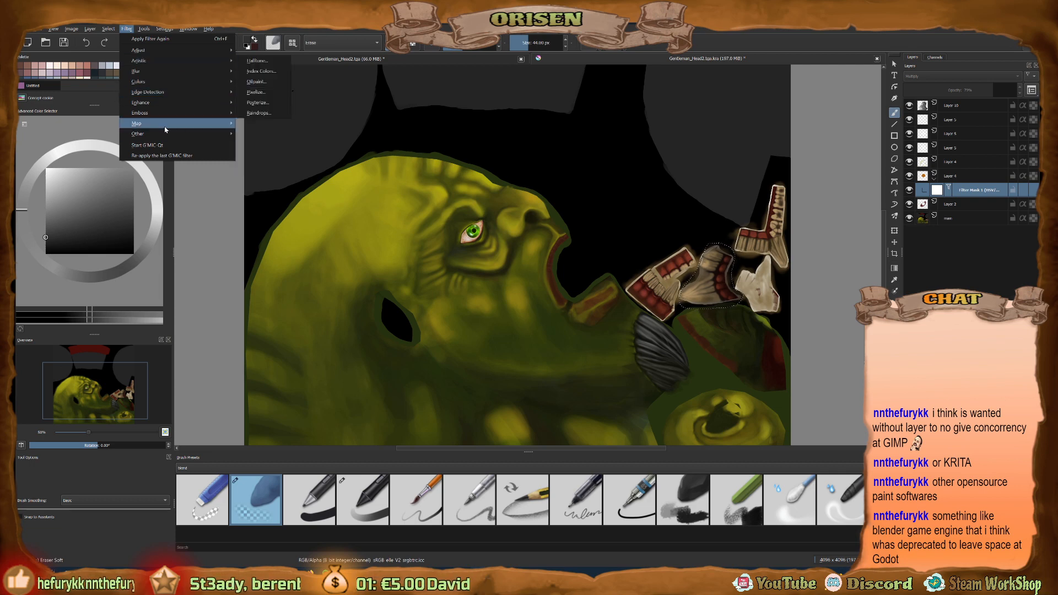
mouse_move(85, 32)
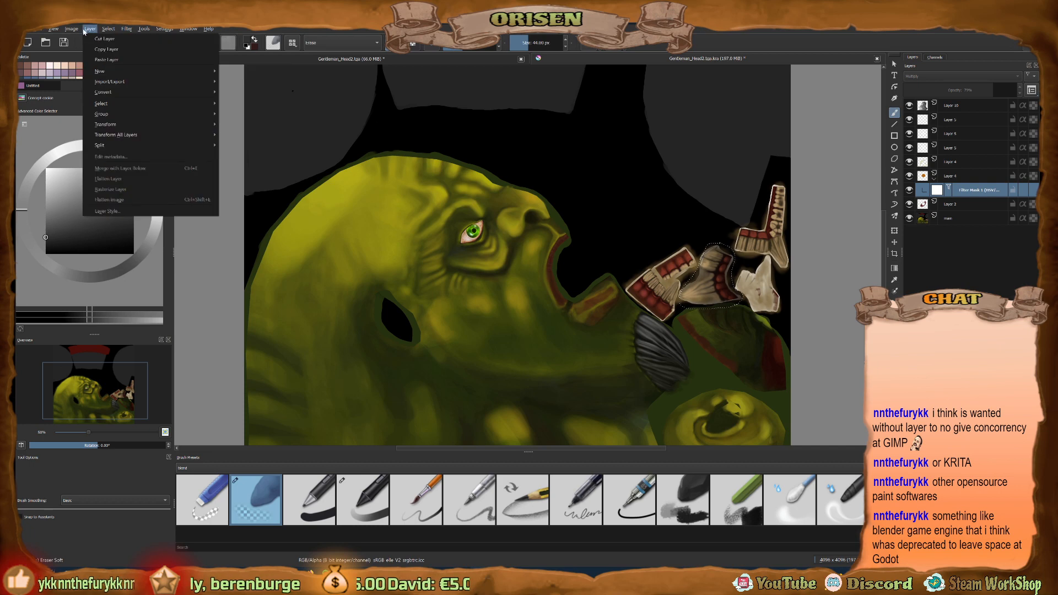
click(499, 210)
scroll(507, 215, down, 3)
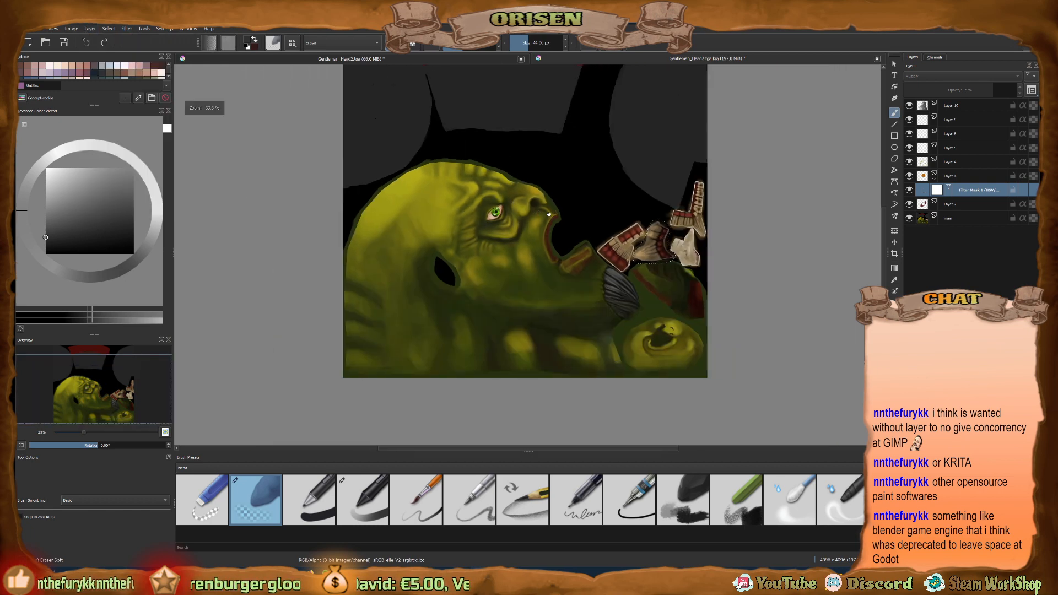
middle_drag(531, 221, 538, 229)
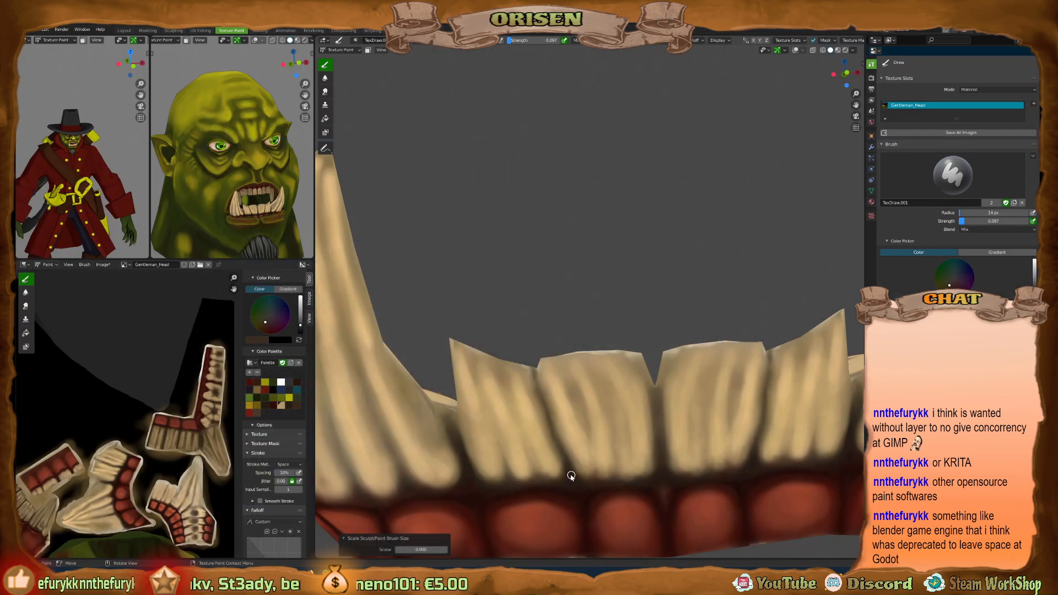
Back in Blender, sample dark brown from the tooth bases, set the brush radius to 22 px and shade the grooves of the large tusk.
key(s)
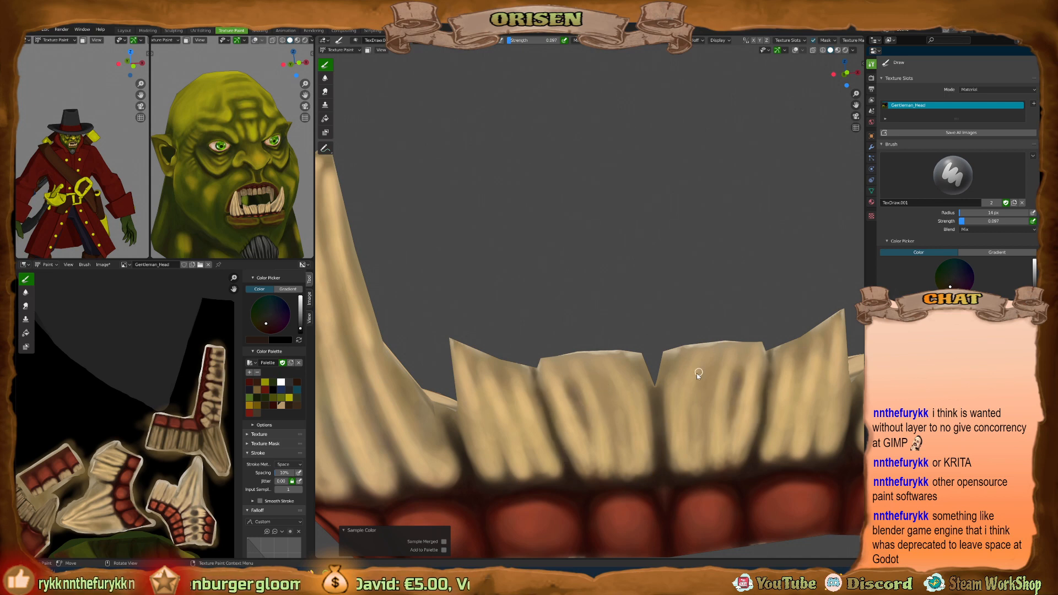
key(bracketright)
key(bracketright)
key(bracketright)
key(bracketright)
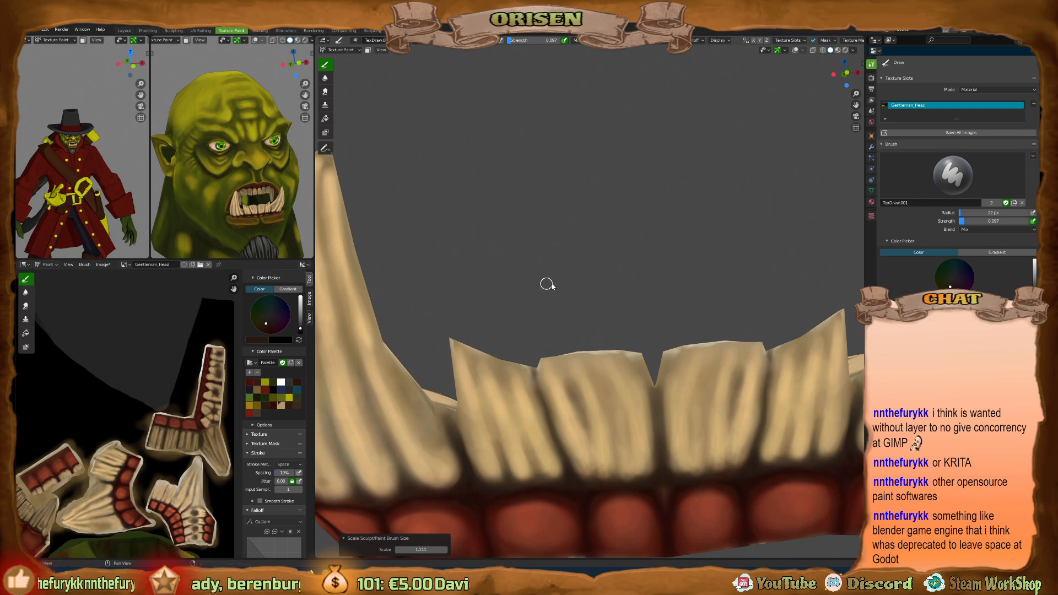
middle_drag(547, 284, 577, 272)
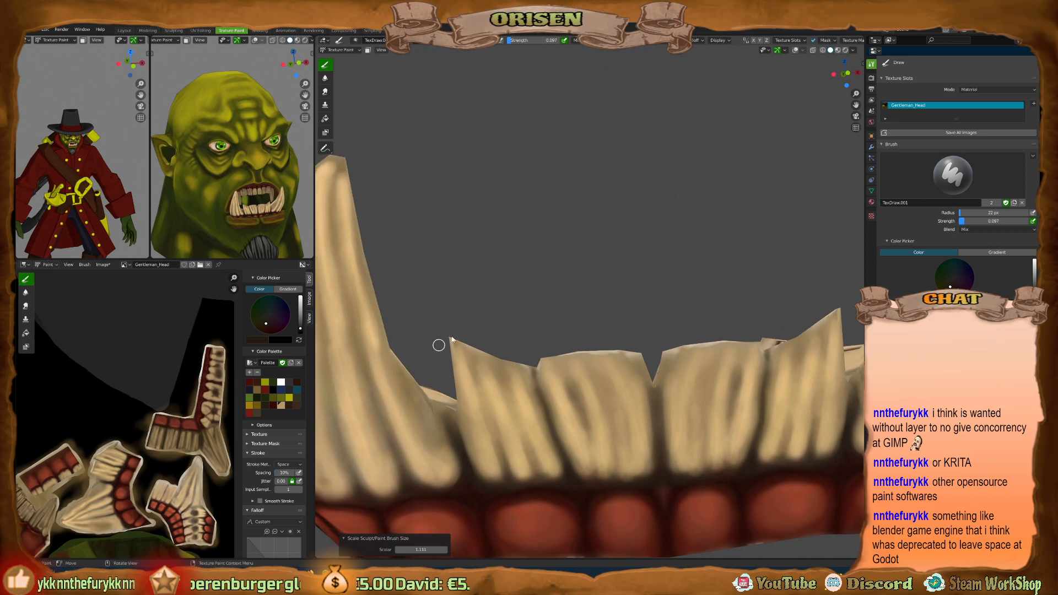
middle_drag(439, 344, 589, 284)
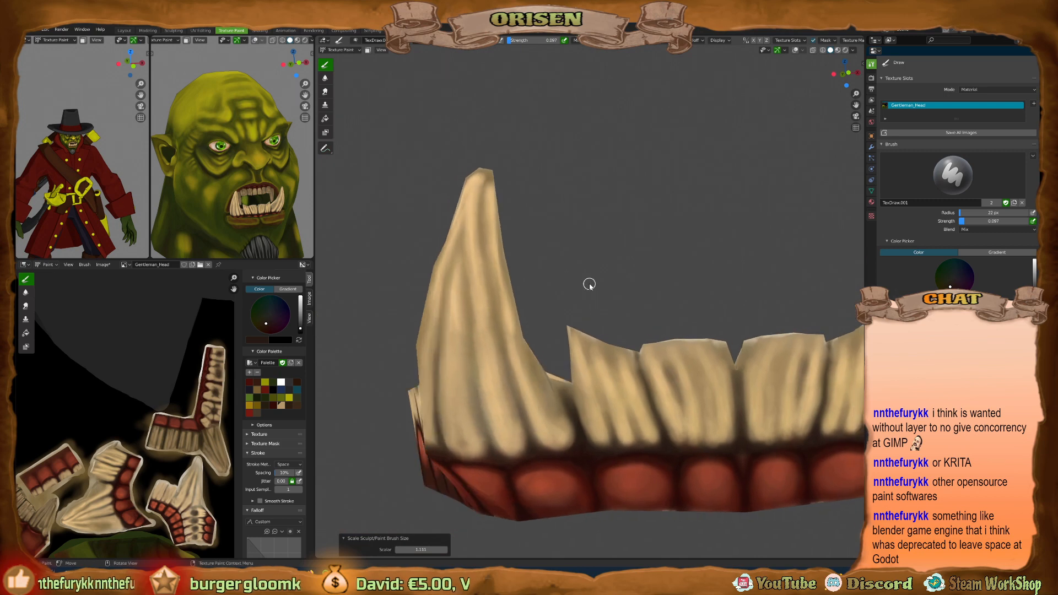
mouse_move(459, 340)
mouse_down()
mouse_move(474, 380)
mouse_move(461, 248)
mouse_up()
middle_drag(415, 369, 420, 421)
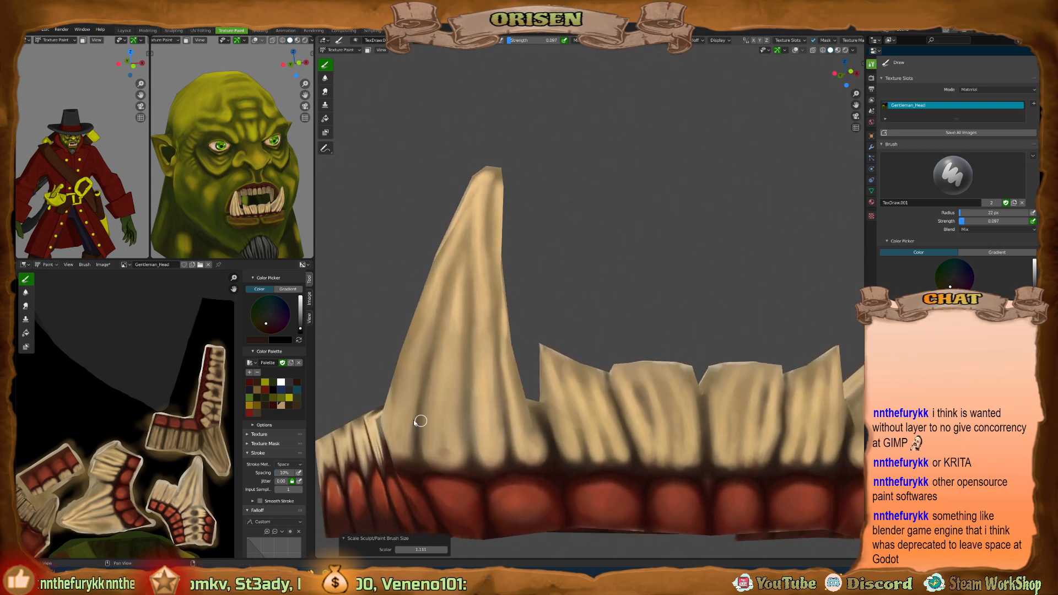
middle_drag(444, 454, 368, 446)
mouse_move(368, 445)
mouse_down()
mouse_move(364, 458)
mouse_move(394, 435)
mouse_up()
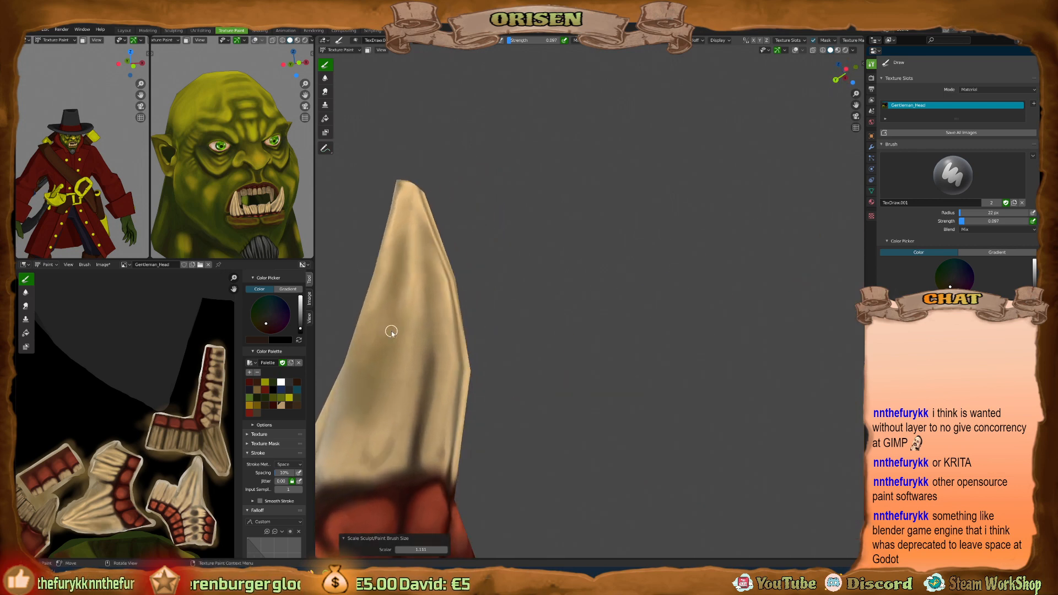
Bring the back of the large tusk into focus and activate the Soften brush.
middle_drag(512, 291, 630, 323)
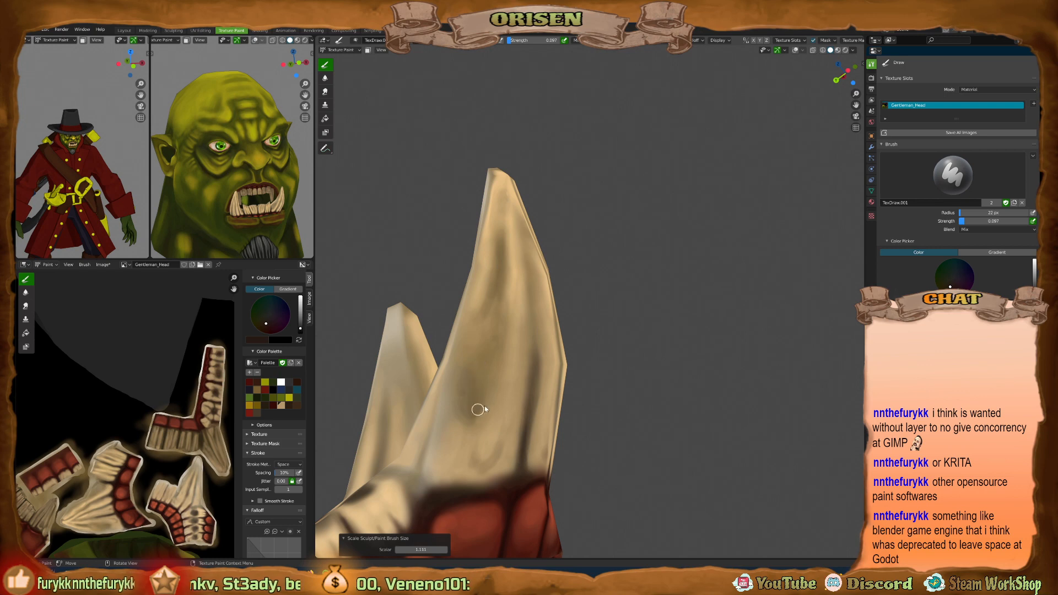
middle_drag(489, 317, 468, 364)
key(shift+space)
click(471, 366)
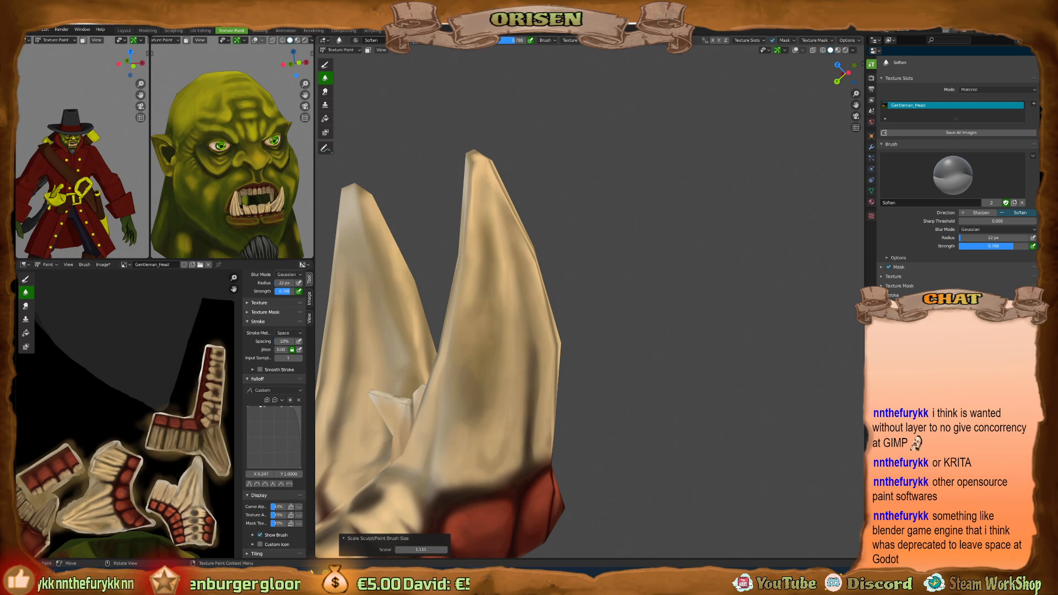
Switch to Krita and display the Textures group of brush presets.
key(alt+Tab)
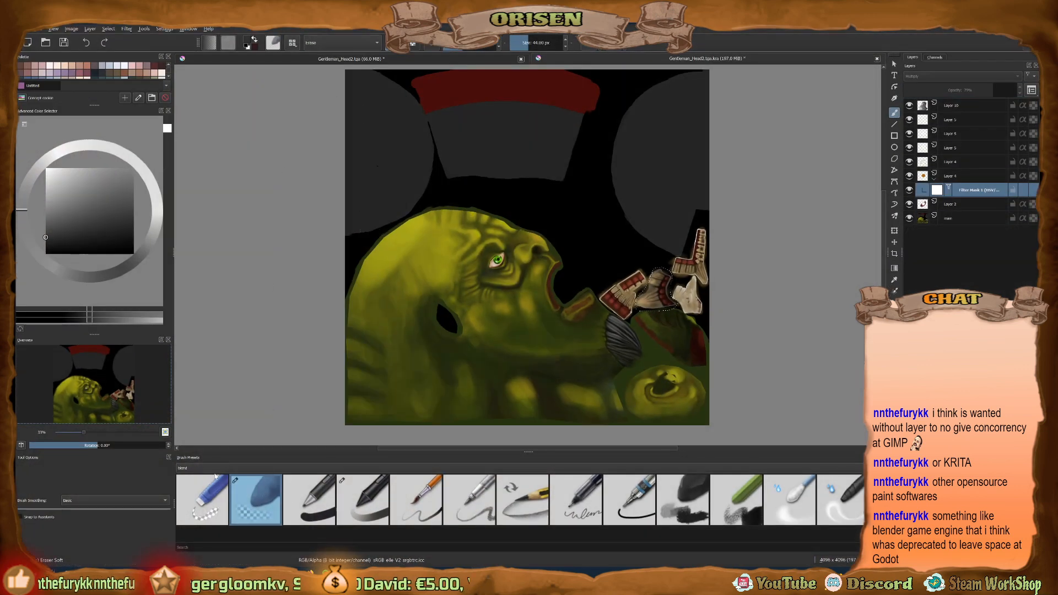
click(216, 467)
click(225, 464)
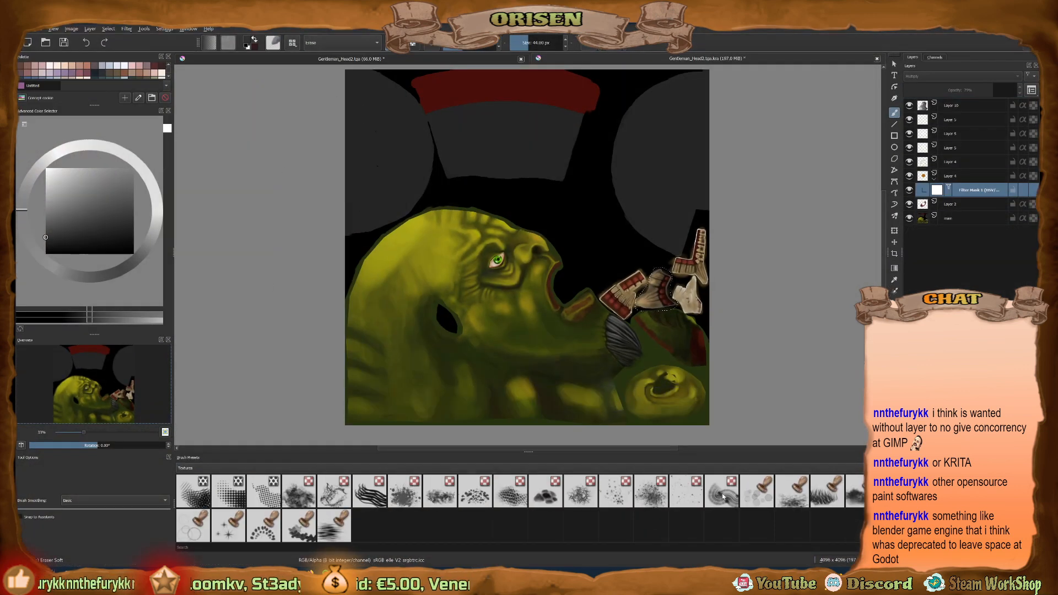
Display another group of brush presets, choose the Basic-2 Opacity brush and review its predefined brush tips.
click(236, 468)
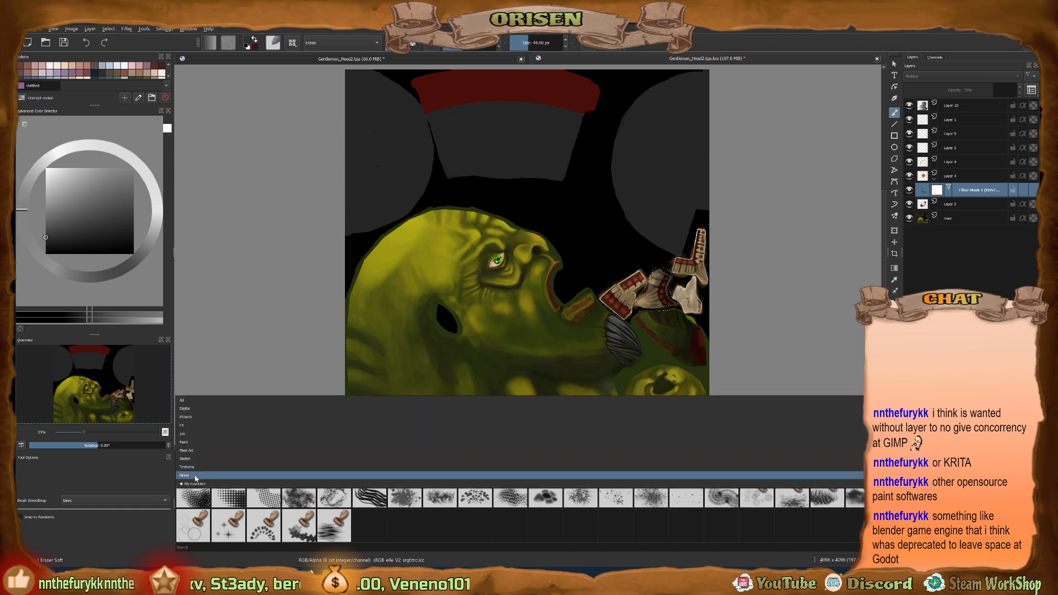
click(236, 481)
click(366, 498)
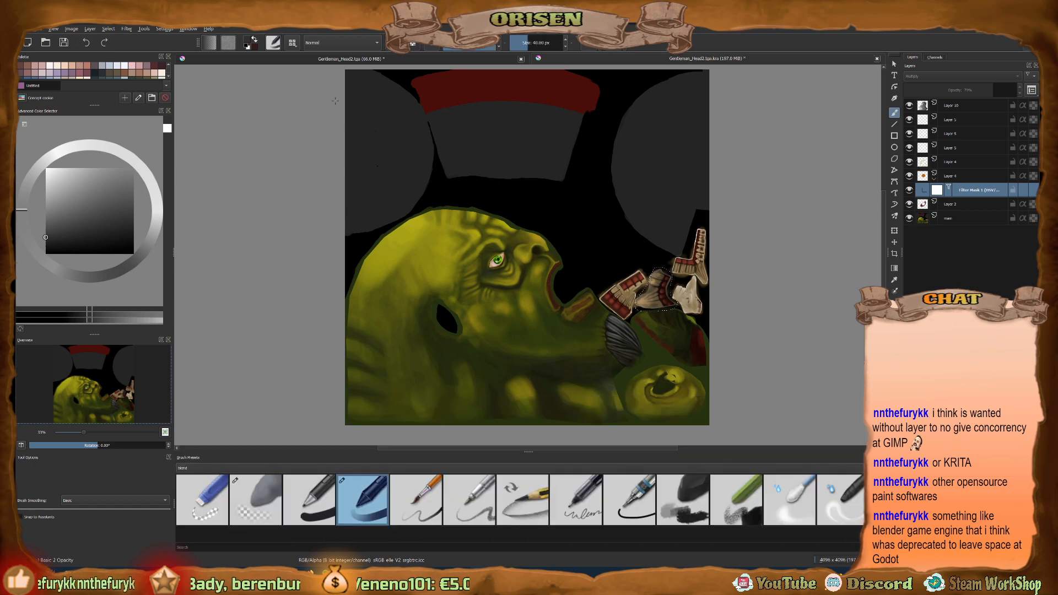
key(F5)
click(406, 109)
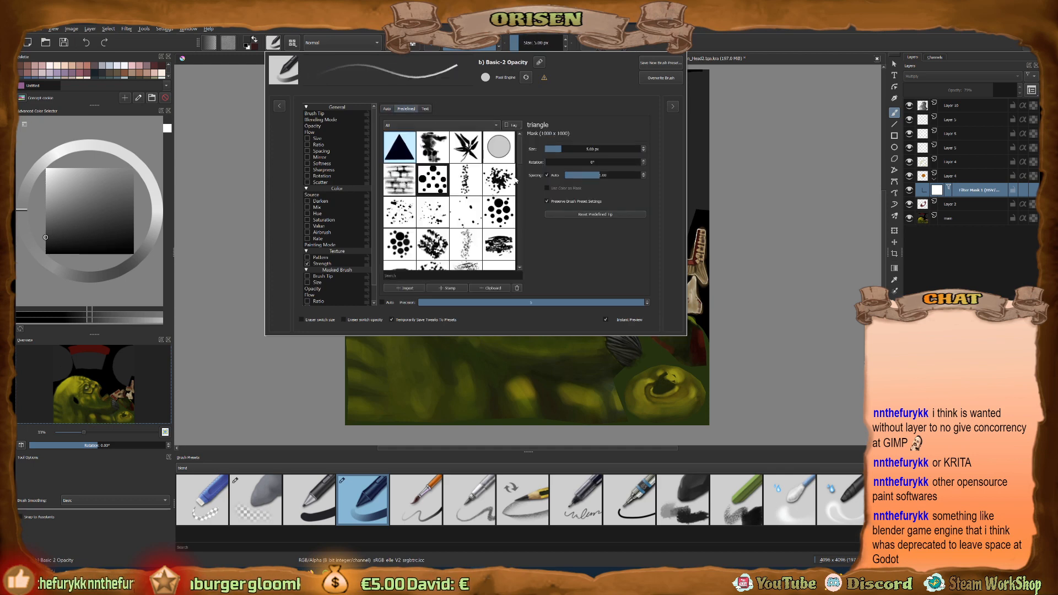
scroll(479, 134, down, 5)
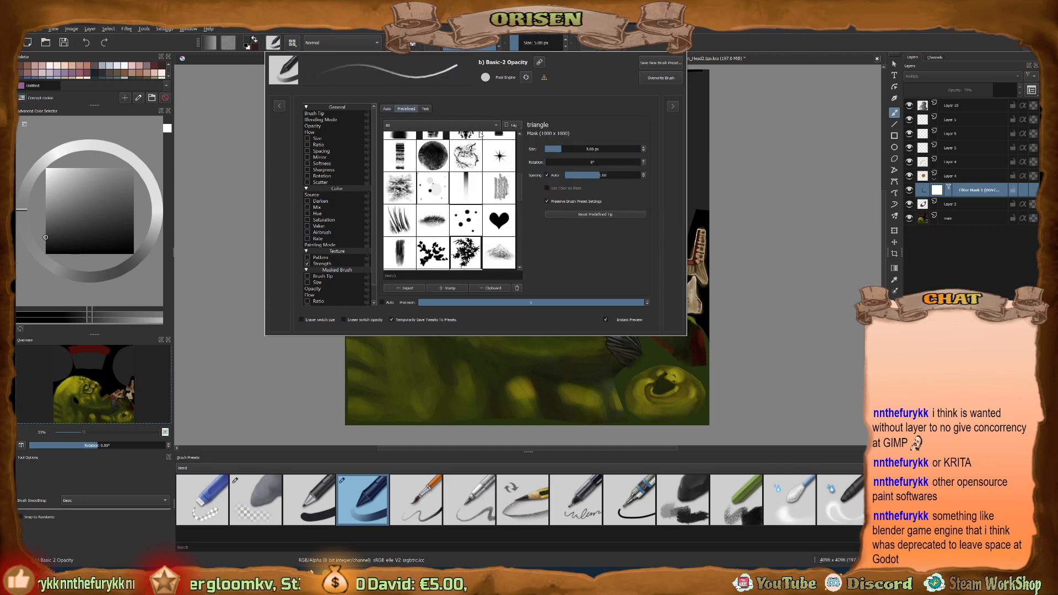
click(766, 173)
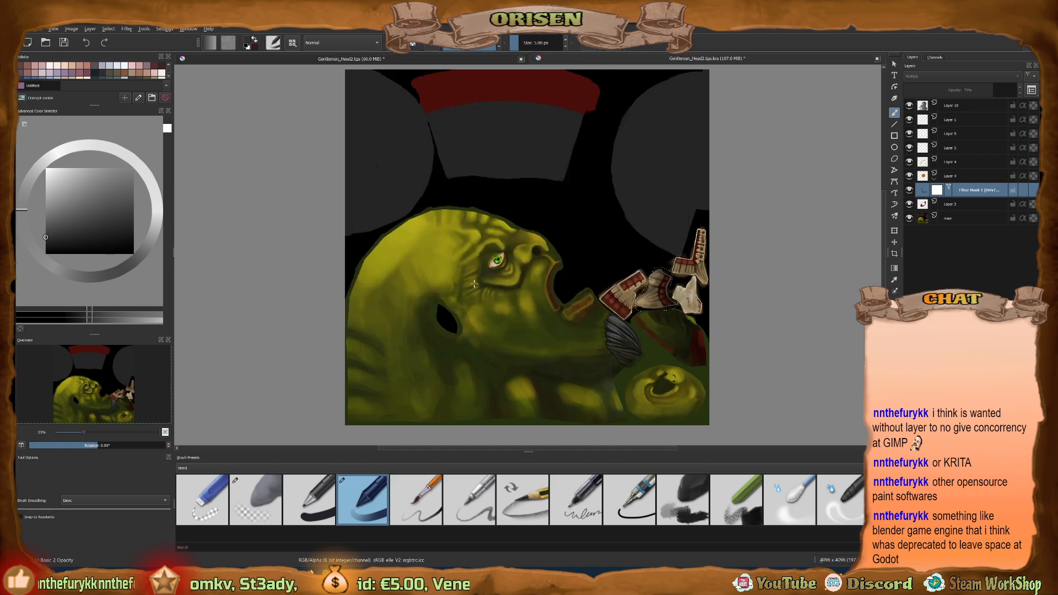
Close Gentleman_Head2.tga without saving it and return to the large tusks in Blender.
key(ctrl+w)
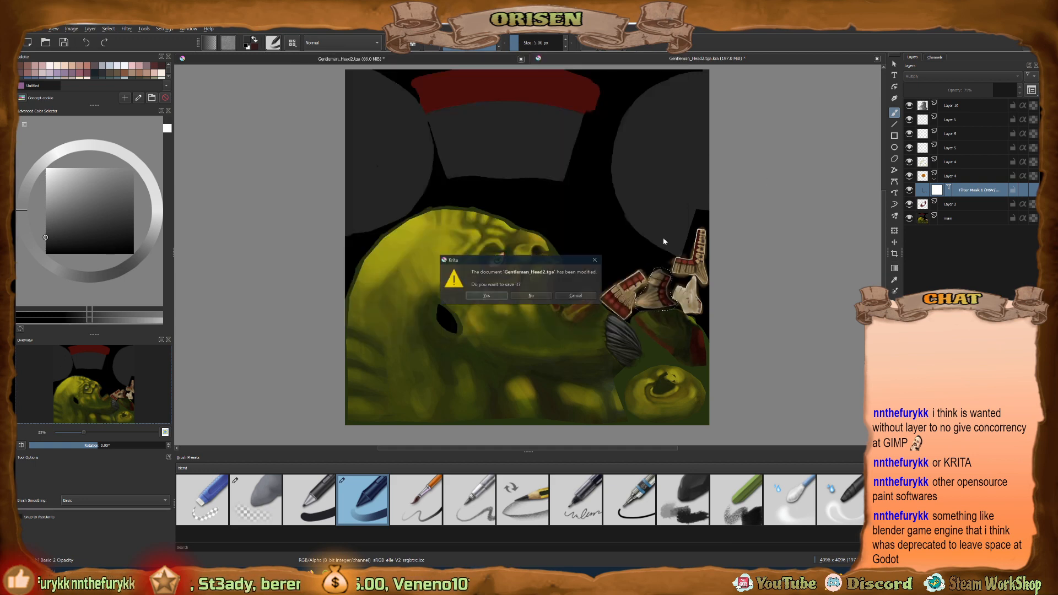
click(554, 298)
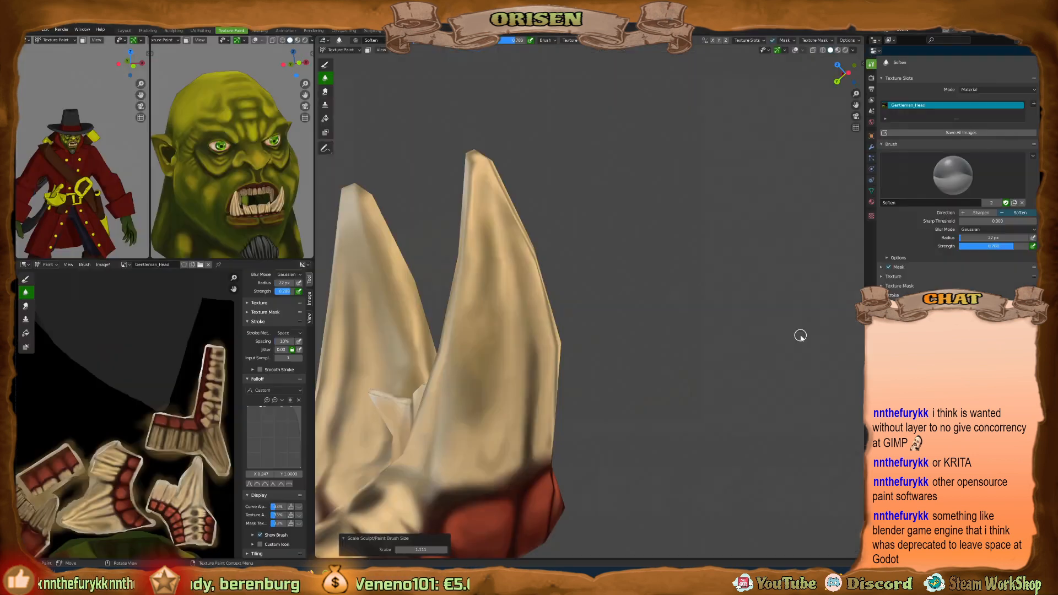
middle_drag(666, 343, 726, 364)
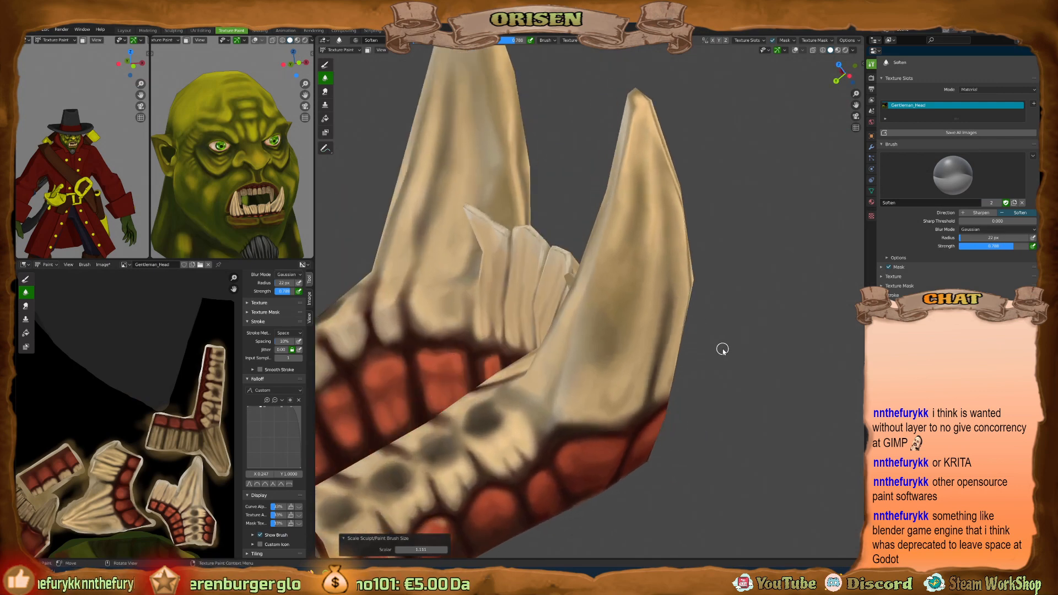
middle_drag(668, 432, 660, 427)
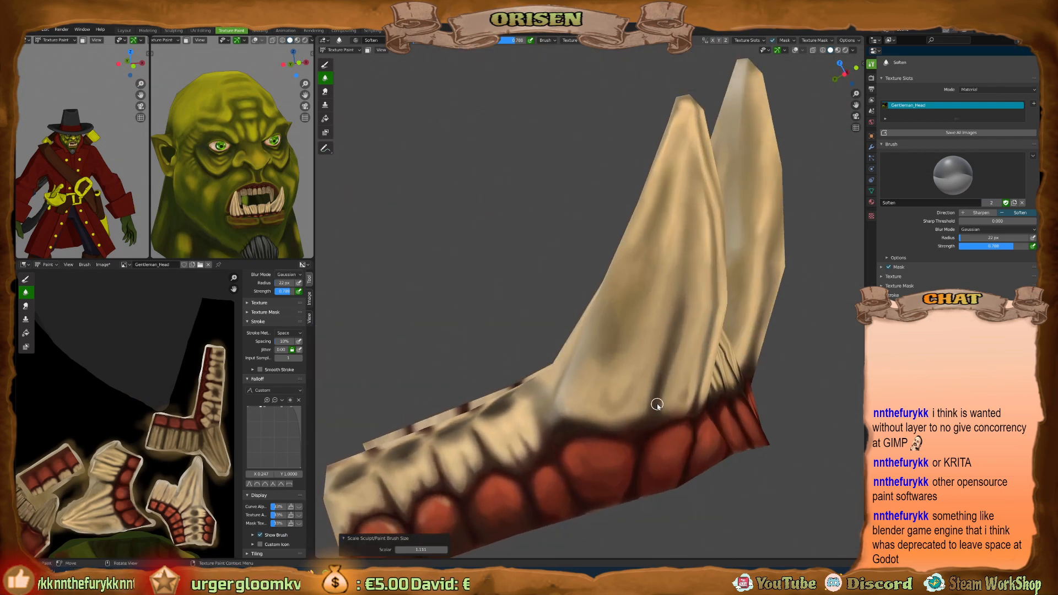
Activate the Draw brush and sample a dark brown near the base of the large tusk.
key(s)
middle_drag(616, 385, 543, 413)
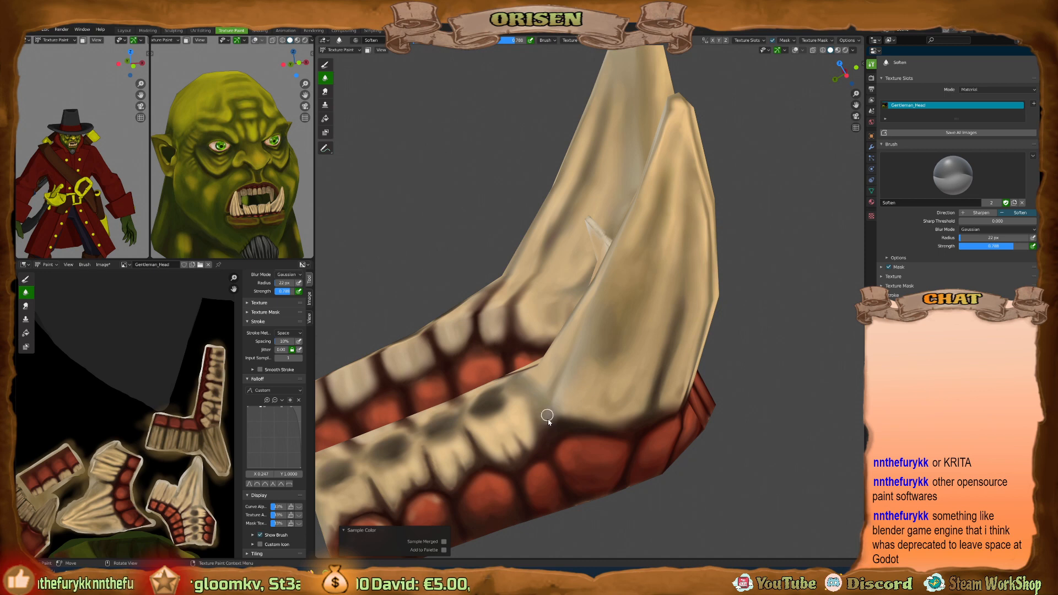
mouse_move(546, 416)
middle_down()
mouse_move(537, 358)
mouse_move(585, 385)
mouse_move(484, 402)
mouse_move(543, 420)
middle_up()
key(shift+space)
click(480, 282)
key(s)
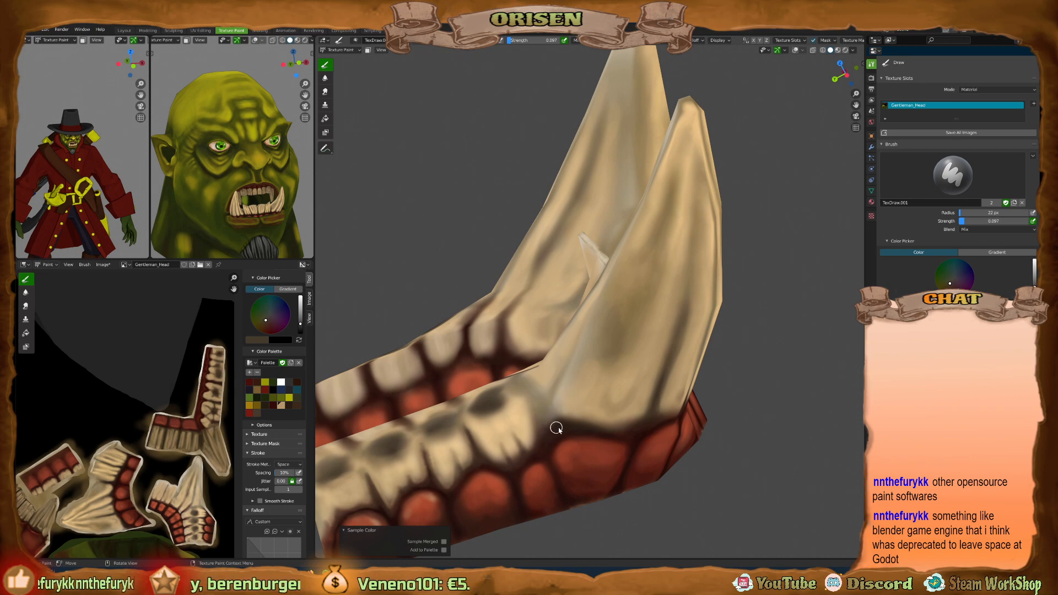
Set the brush strength to 0.387, sample a darker reddish brown from the gum line and reduce the radius to 17 px.
middle_drag(539, 376, 546, 361)
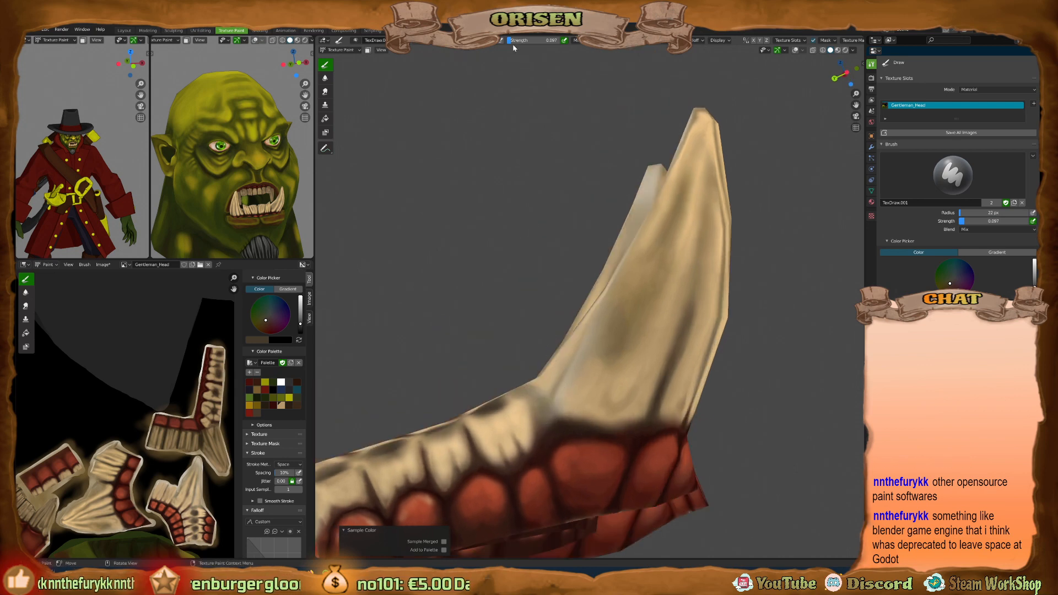
drag(516, 42, 532, 42)
key(s)
click(562, 428)
key(bracketleft)
key(bracketleft)
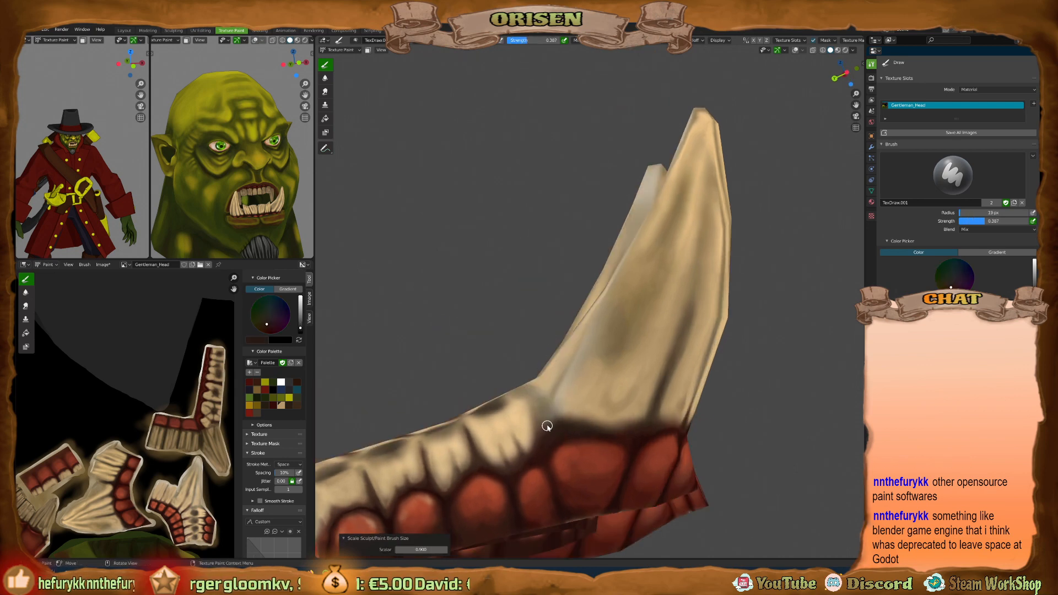
Paint dark separation lines across the back of the large tusk's base, extending them to its outer edge.
middle_drag(546, 409, 463, 421)
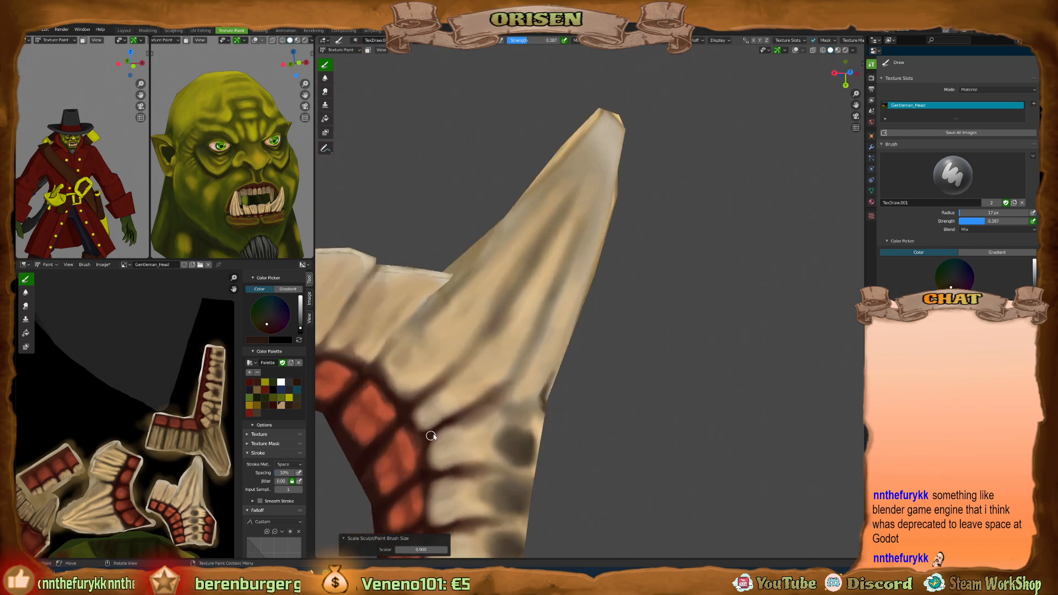
mouse_move(435, 431)
mouse_down()
mouse_move(499, 407)
mouse_move(511, 383)
mouse_up()
mouse_move(511, 383)
middle_down()
mouse_move(515, 405)
mouse_move(491, 399)
middle_up()
drag(491, 399, 535, 405)
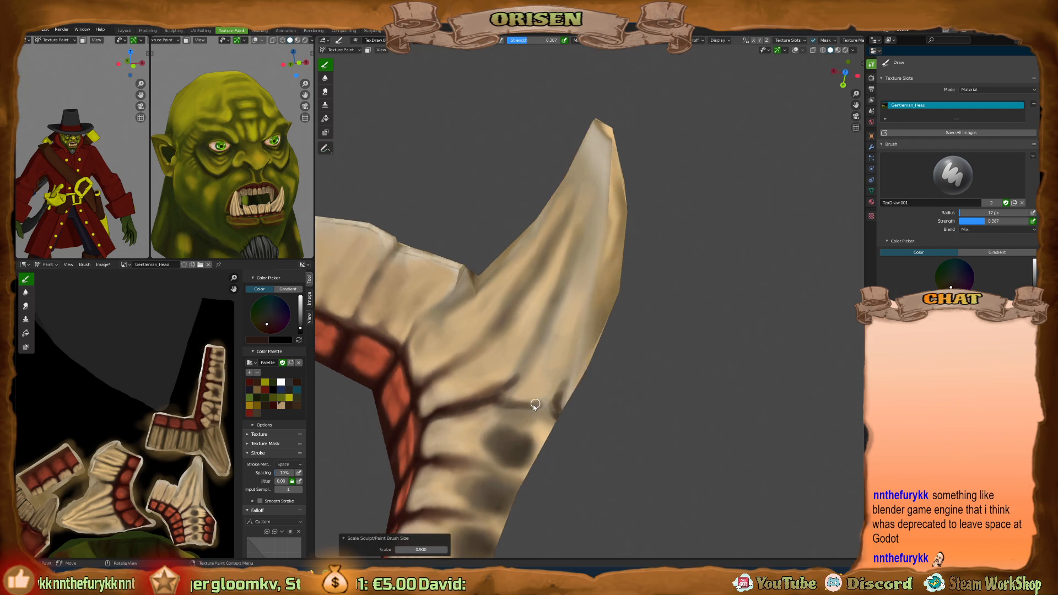
middle_drag(571, 412, 517, 391)
drag(534, 407, 555, 418)
middle_drag(568, 419, 538, 386)
mouse_move(541, 410)
mouse_down()
mouse_move(556, 420)
mouse_move(559, 408)
mouse_move(552, 420)
mouse_up()
mouse_move(553, 421)
middle_down()
mouse_move(557, 432)
mouse_move(503, 385)
mouse_move(524, 384)
mouse_move(549, 345)
mouse_move(510, 378)
middle_up()
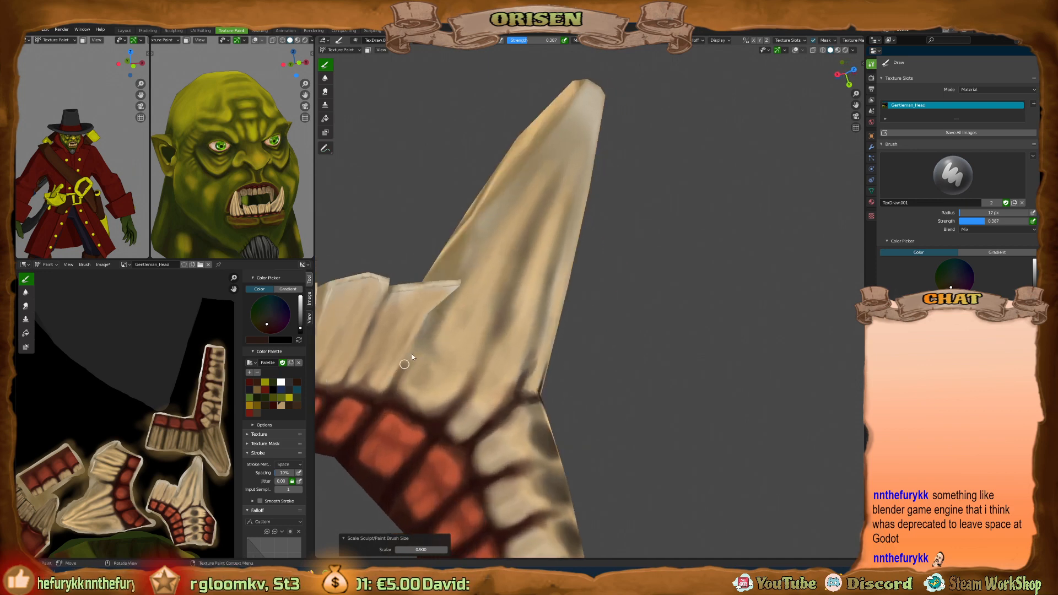
middle_drag(409, 414, 430, 421)
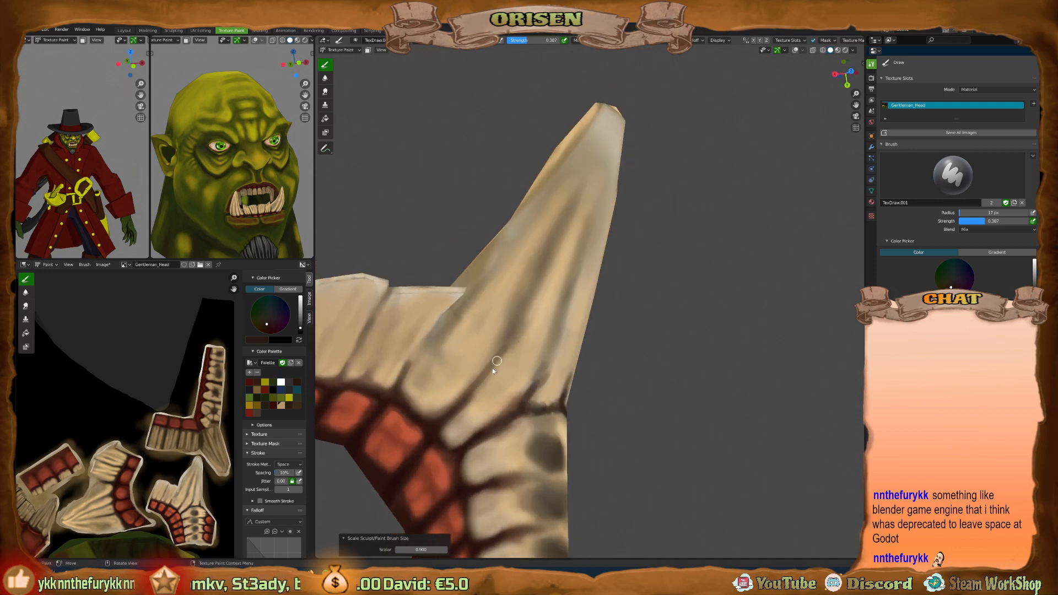
Activate the Soften brush and blend the dark lines at the back of the large tusk's base.
mouse_move(557, 310)
middle_down()
mouse_move(498, 268)
mouse_move(510, 303)
middle_up()
key(shift+space)
click(508, 356)
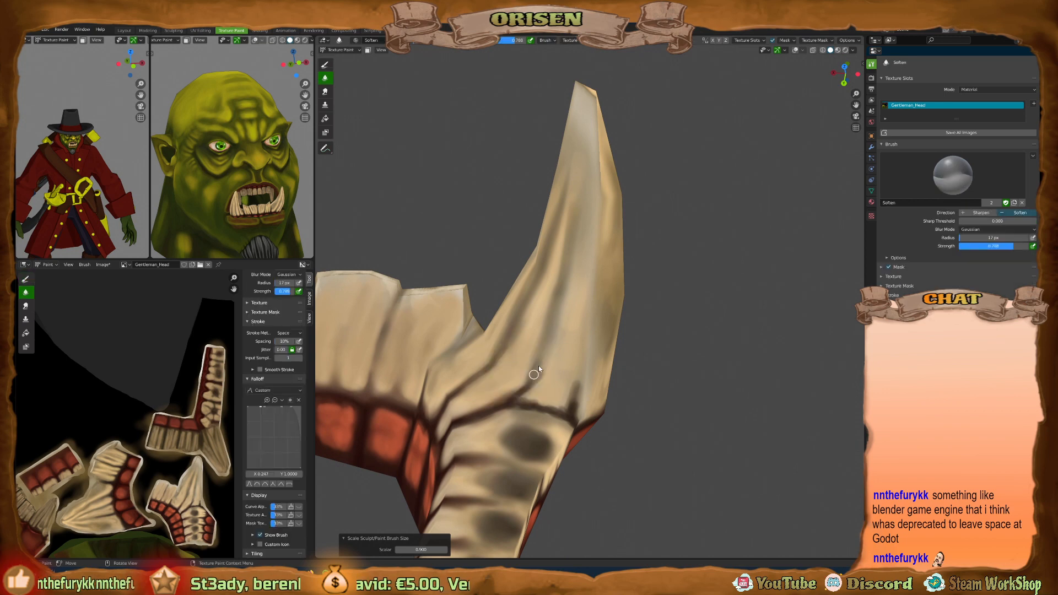
middle_drag(518, 391, 525, 358)
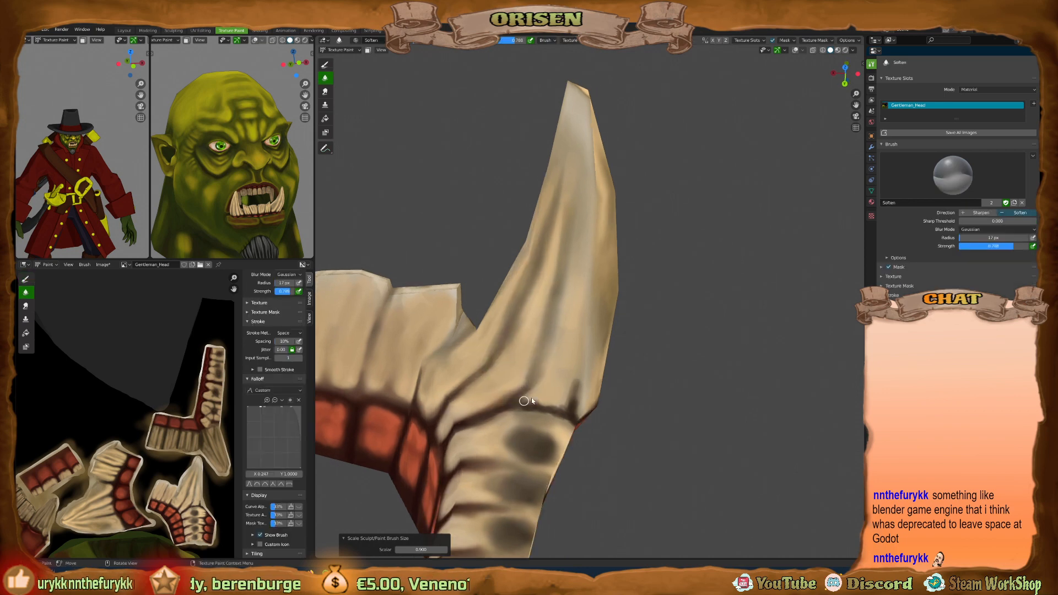
mouse_move(524, 401)
middle_down()
mouse_move(544, 417)
mouse_move(554, 410)
mouse_move(529, 395)
middle_up()
mouse_move(519, 358)
middle_down()
mouse_move(583, 387)
mouse_move(598, 410)
middle_up()
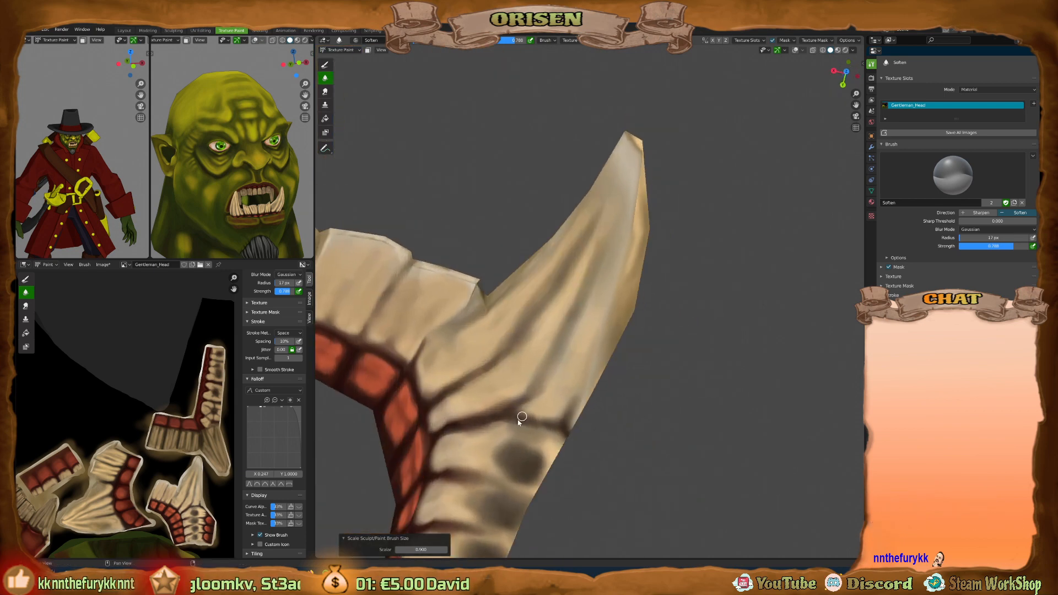
middle_drag(502, 407, 554, 390)
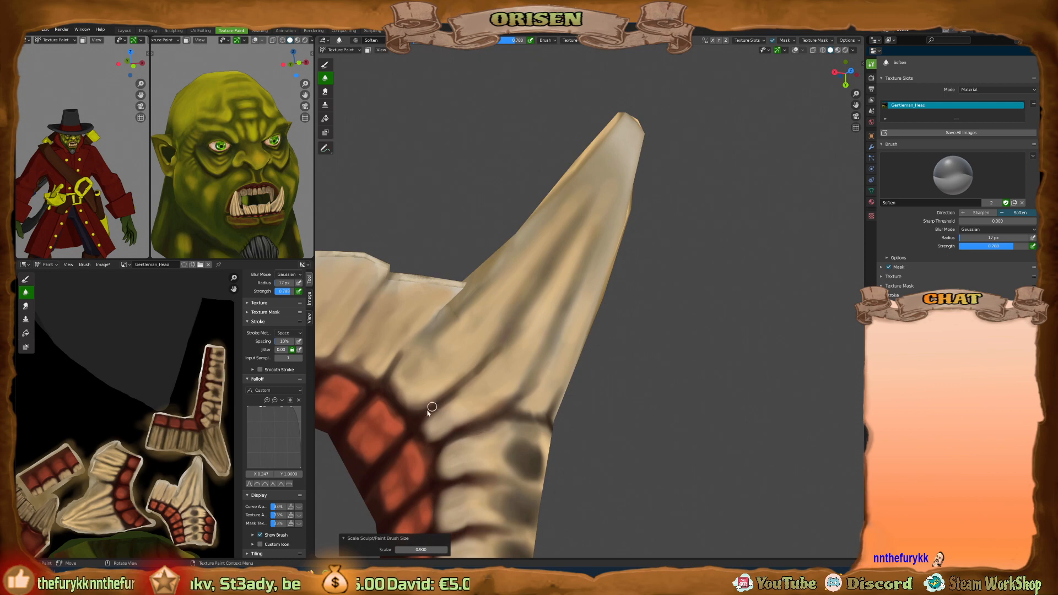
mouse_move(449, 319)
middle_down()
mouse_move(408, 336)
mouse_move(452, 319)
mouse_move(438, 298)
mouse_move(430, 366)
mouse_move(441, 382)
middle_up()
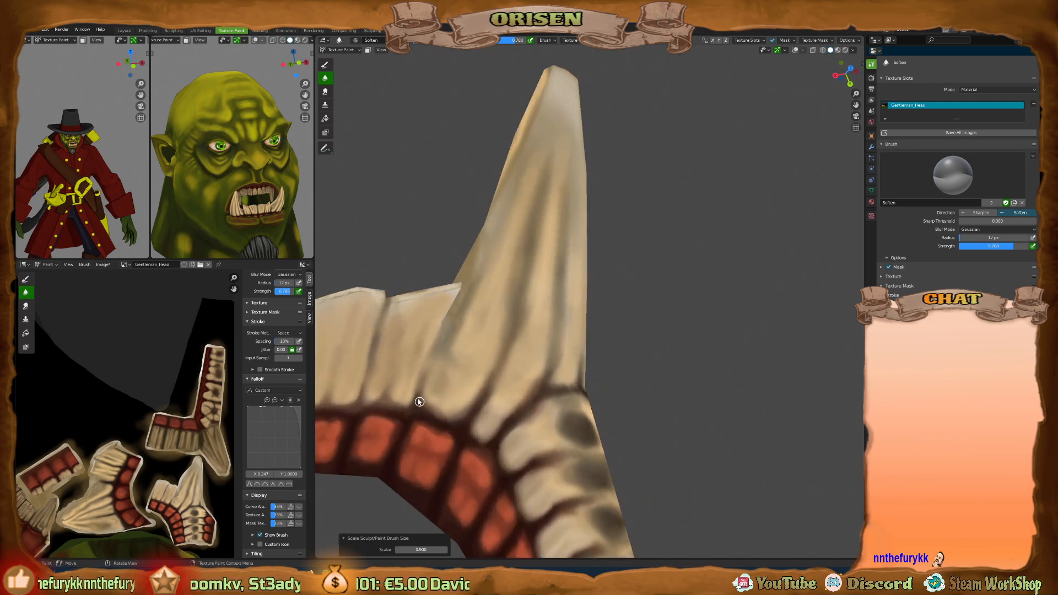
Inspect the tusk tips, the outer tusk surfaces and the surrounding gums from several angles.
mouse_move(494, 337)
middle_down()
mouse_move(518, 314)
mouse_move(514, 330)
mouse_move(646, 320)
mouse_move(664, 238)
mouse_move(648, 198)
mouse_move(656, 162)
middle_up()
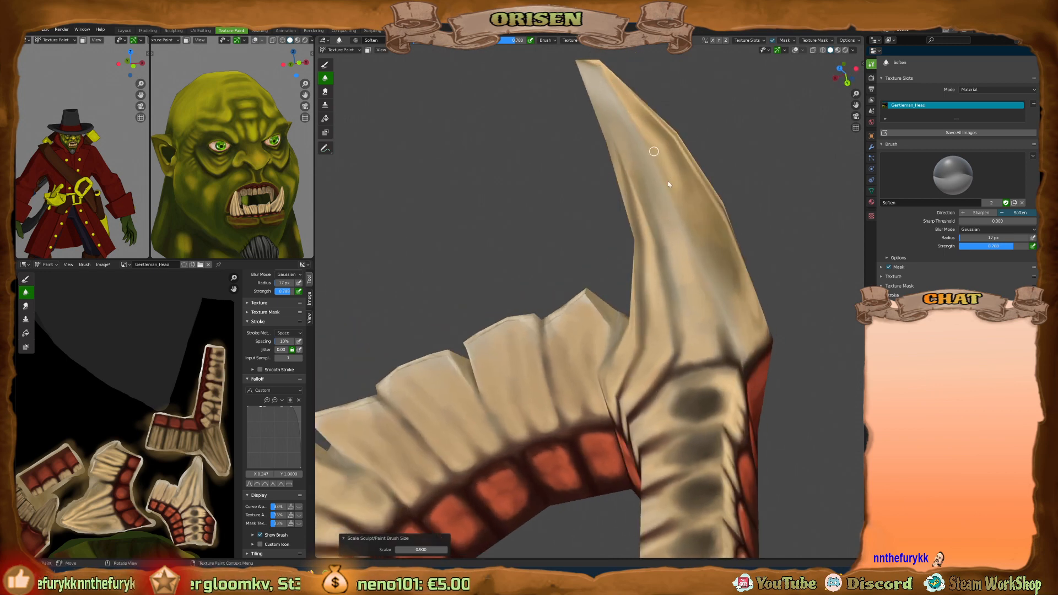
mouse_move(718, 219)
middle_down()
mouse_move(725, 330)
mouse_move(511, 315)
mouse_move(529, 319)
middle_up()
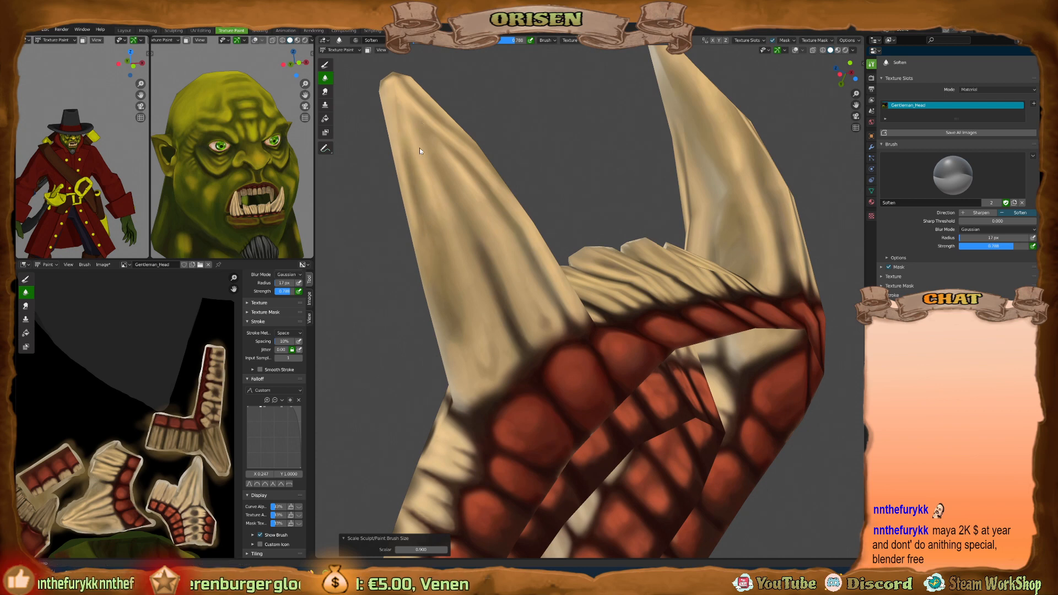
mouse_move(419, 147)
middle_down()
mouse_move(391, 135)
mouse_move(445, 191)
mouse_move(467, 160)
middle_up()
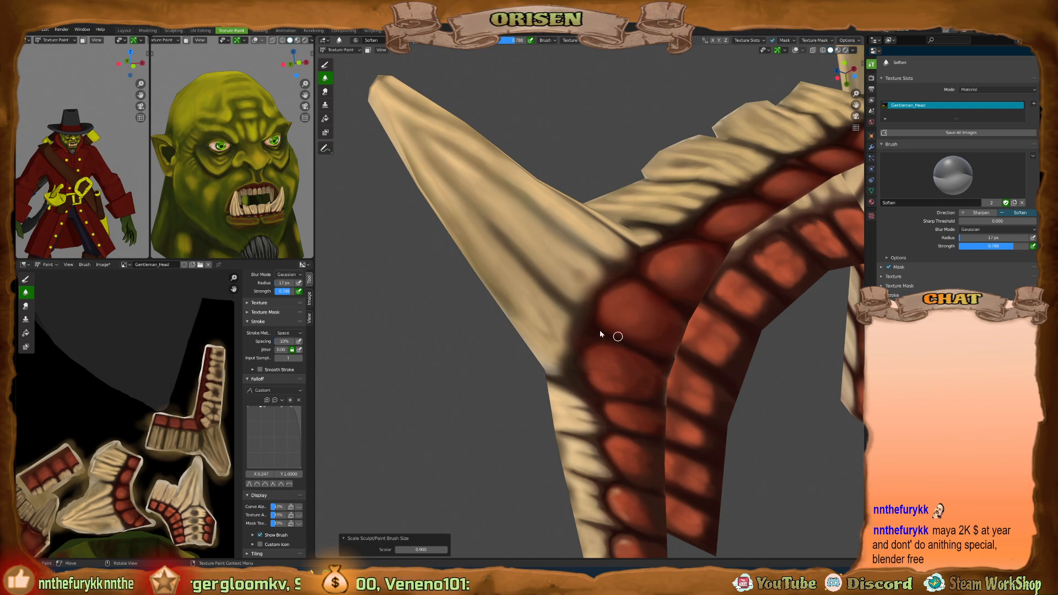
middle_drag(664, 354, 647, 306)
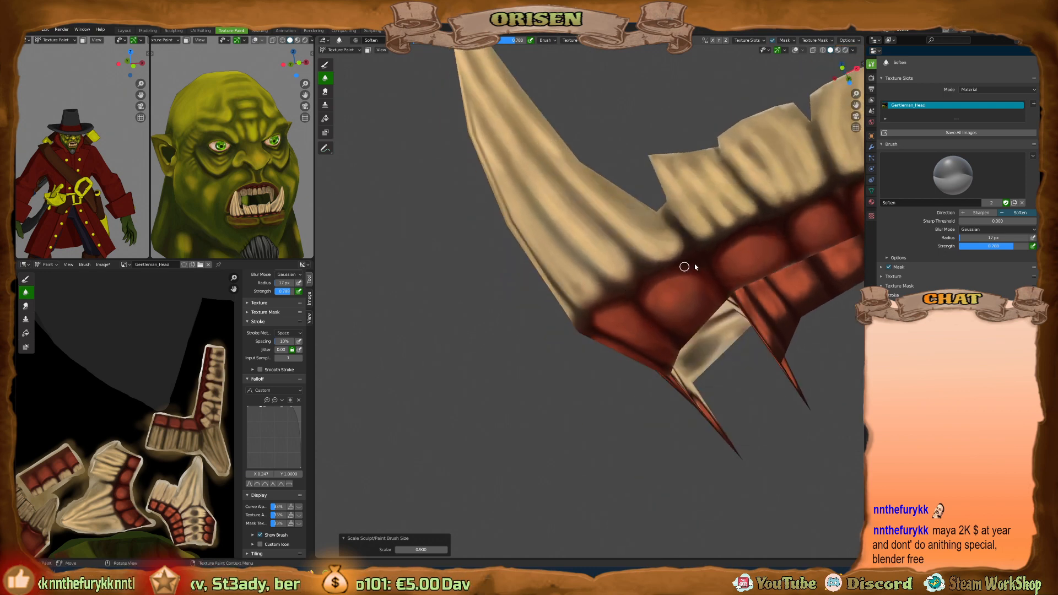
middle_drag(704, 262, 671, 323)
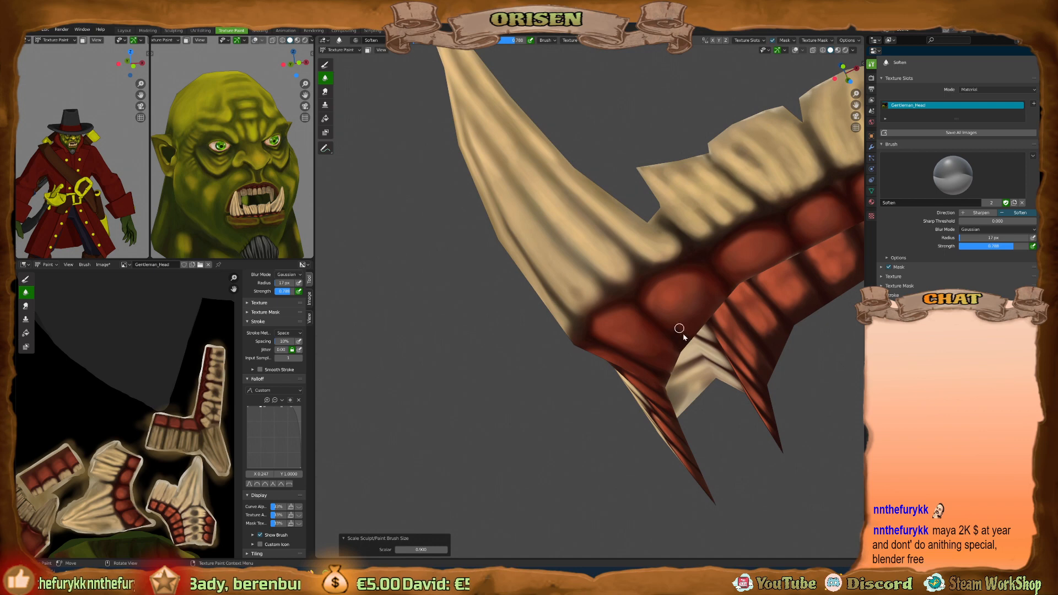
mouse_move(749, 286)
middle_down()
mouse_move(661, 289)
mouse_move(491, 370)
mouse_move(541, 302)
mouse_move(600, 355)
mouse_move(604, 396)
mouse_move(654, 326)
middle_up()
Soften the pale cutting edges of the front teeth and the grooves between them, and check the teeth on the full head.
scroll(654, 325, up, 3)
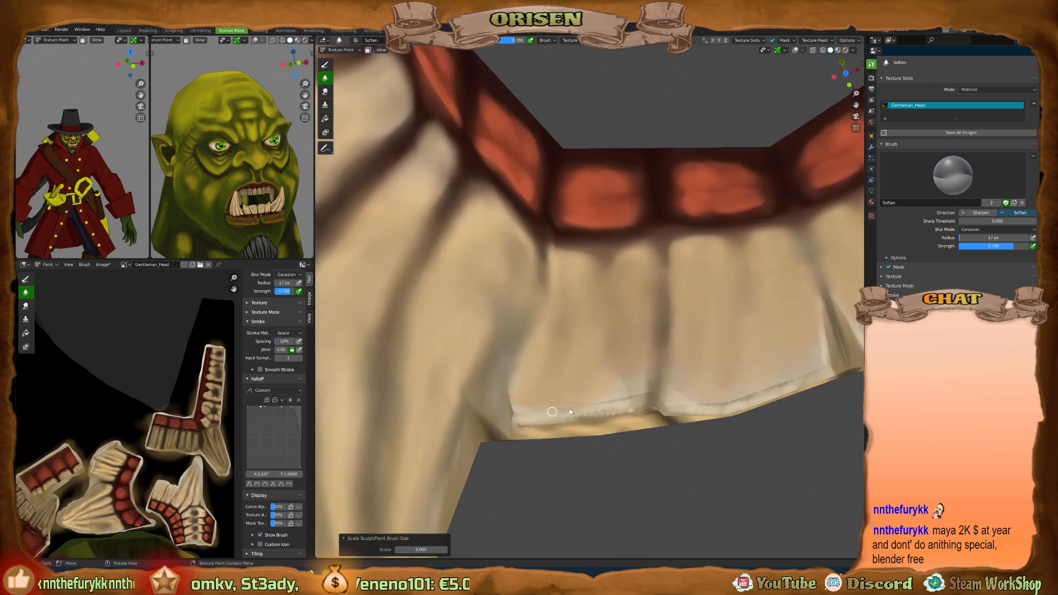
middle_drag(585, 350, 504, 388)
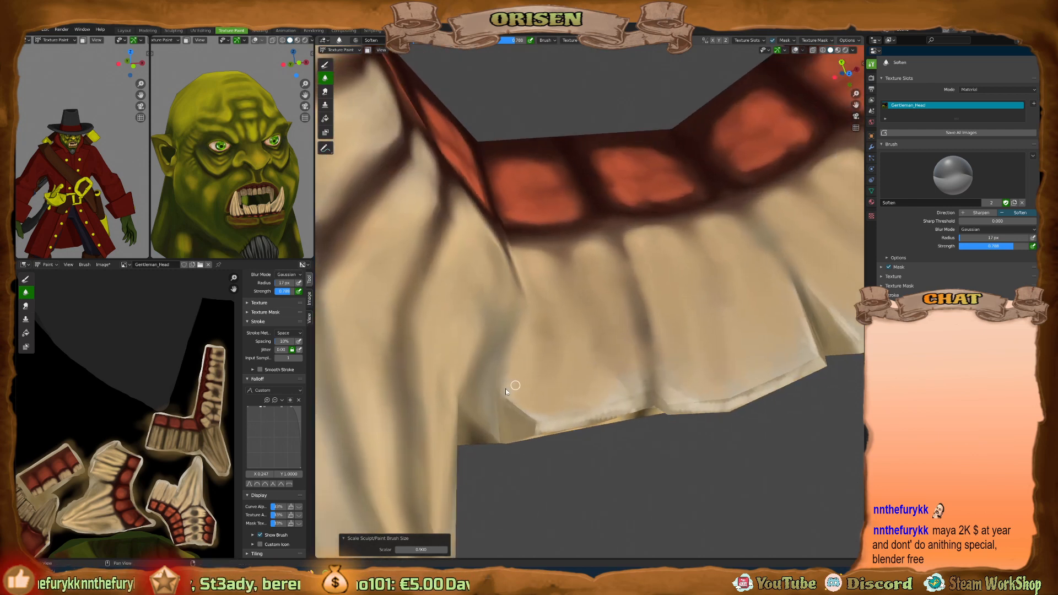
middle_drag(538, 423, 639, 436)
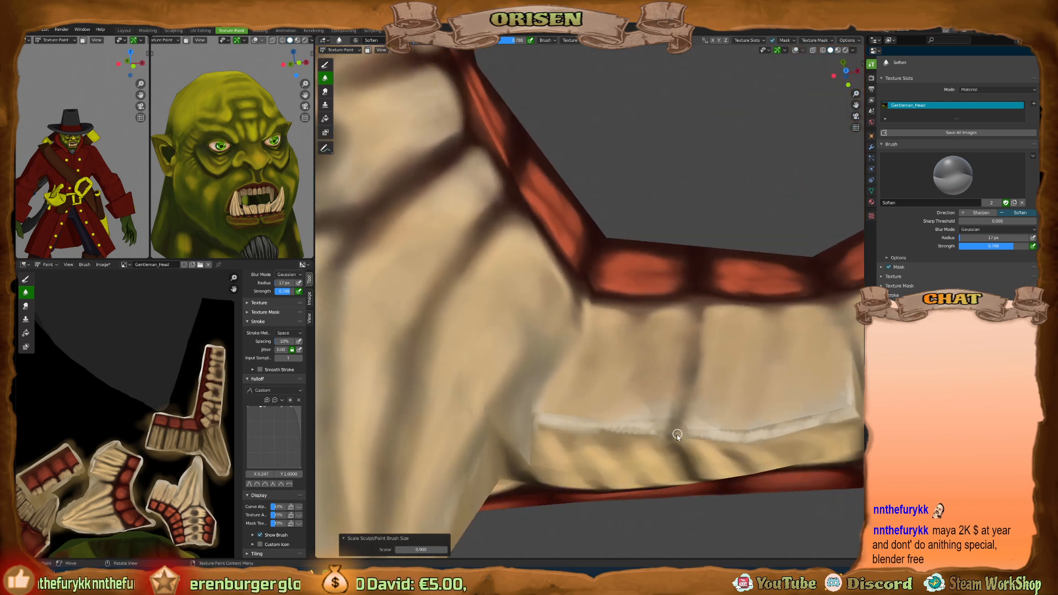
middle_drag(706, 343, 700, 432)
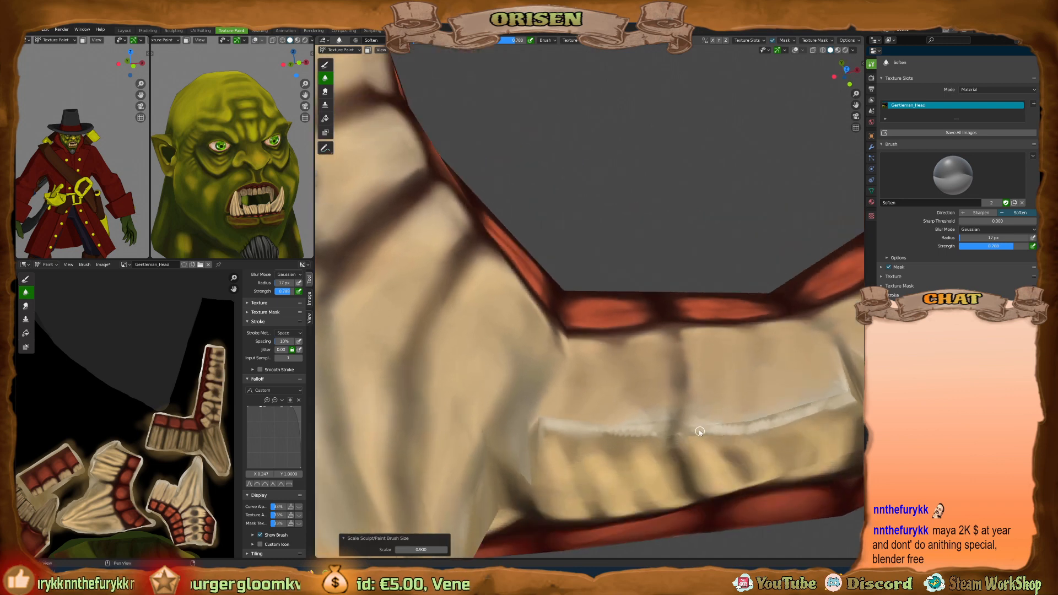
middle_drag(806, 401, 660, 383)
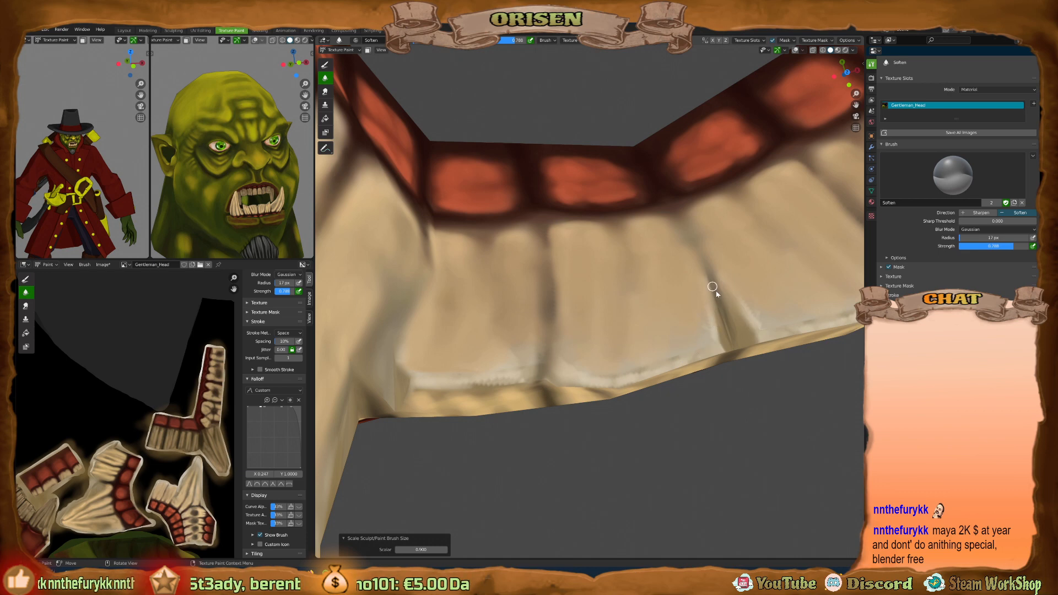
middle_drag(709, 288, 735, 319)
middle_drag(730, 340, 699, 336)
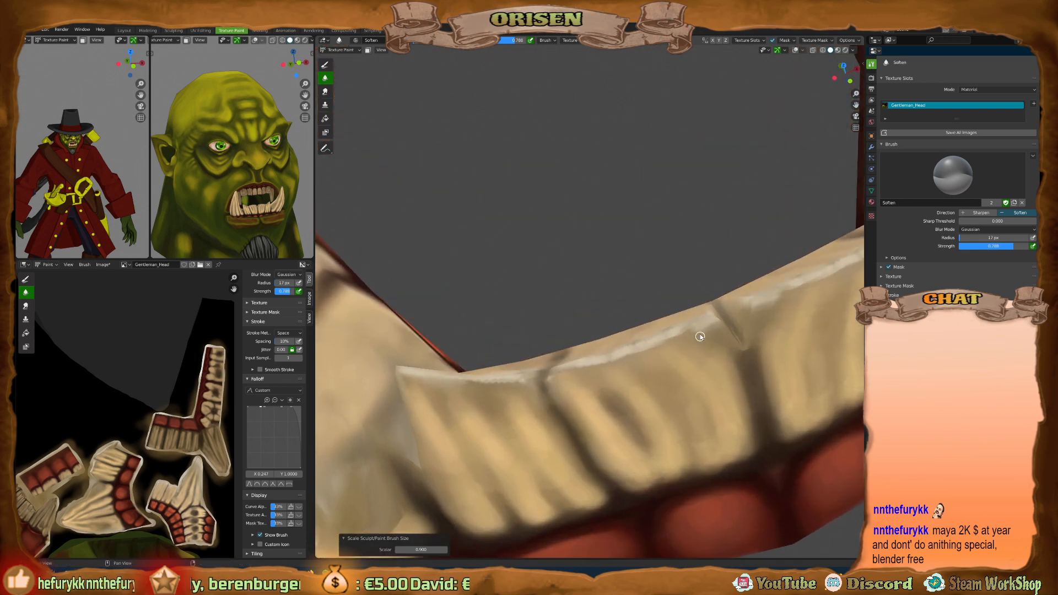
middle_drag(556, 376, 653, 370)
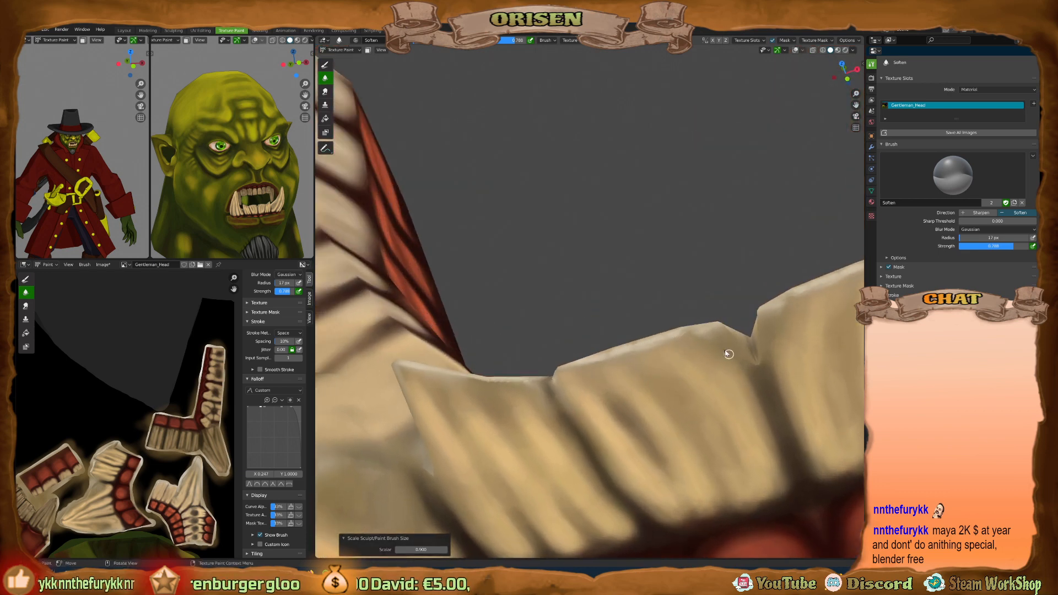
middle_drag(745, 349, 785, 288)
middle_drag(232, 189, 299, 203)
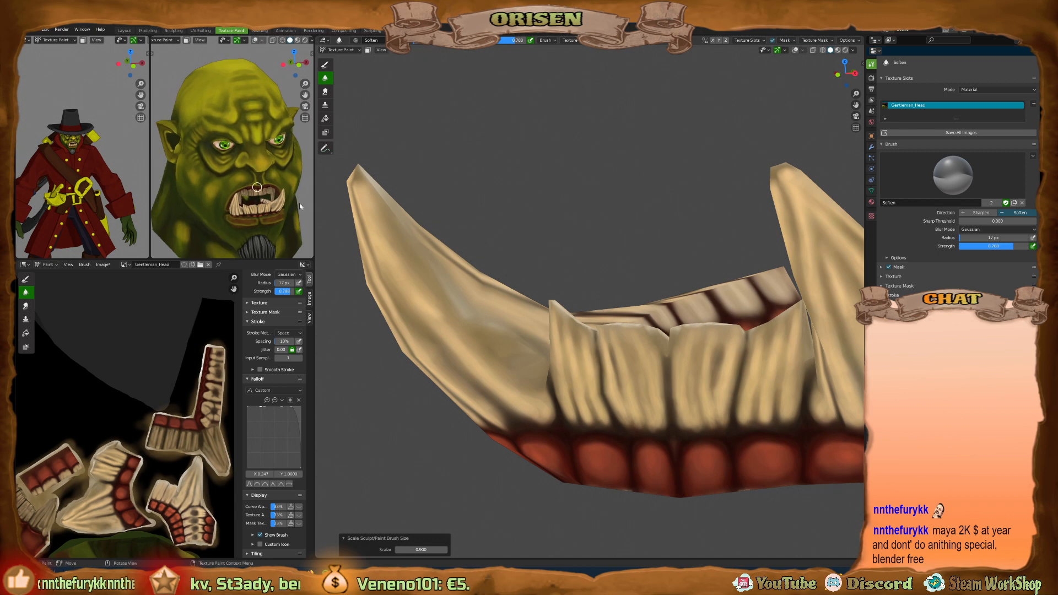
Paint light red highlights on the front gum bumps with the Draw brush, enlarging its radius to 22 px.
middle_drag(606, 331, 640, 300)
scroll(642, 309, up, 2)
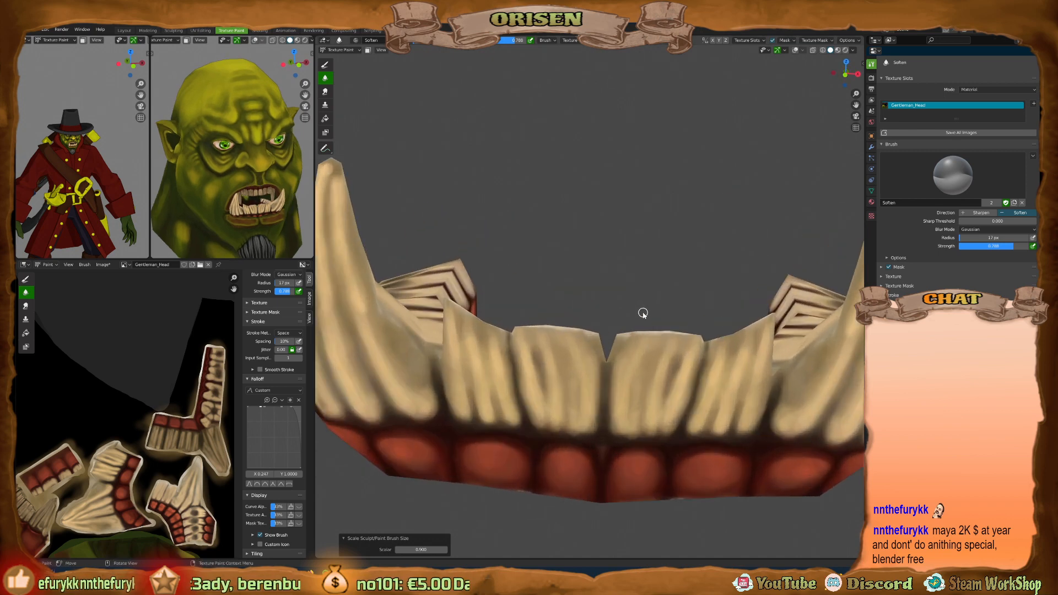
middle_drag(575, 389, 617, 260)
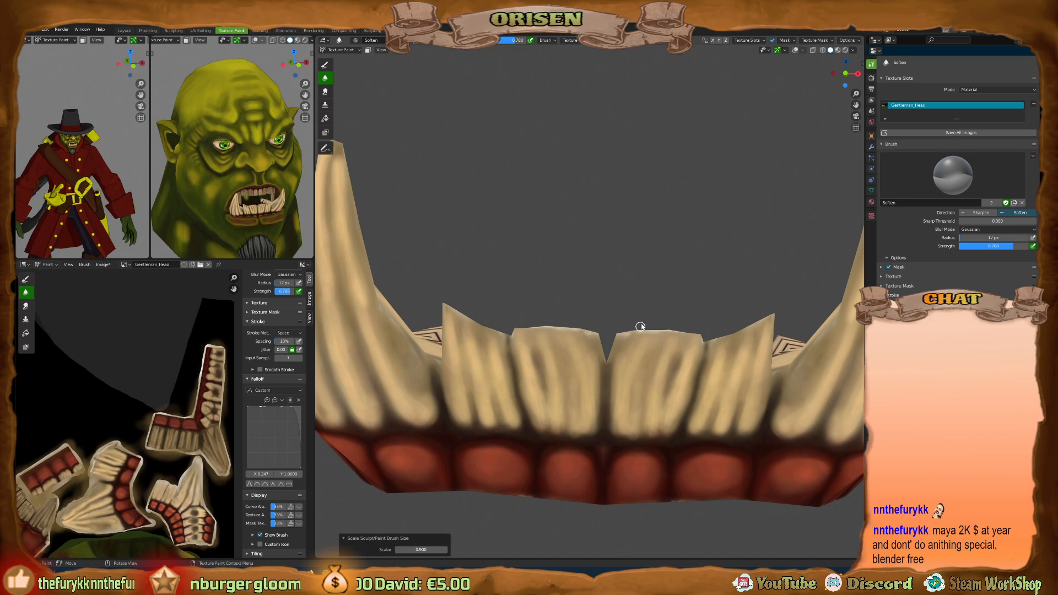
key(ctrl+Tab)
click(683, 298)
click(329, 67)
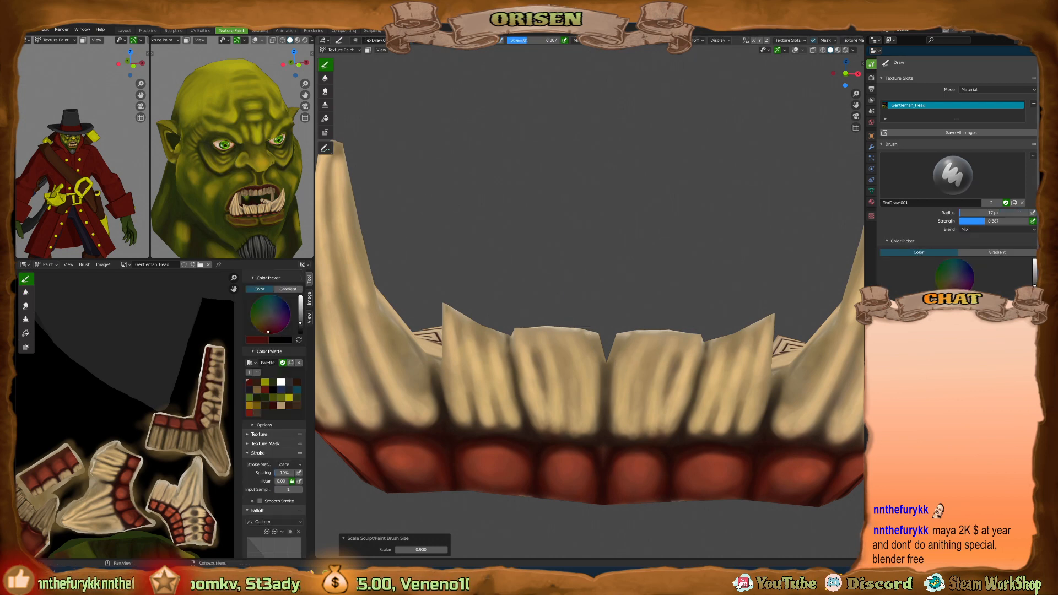
drag(300, 321, 269, 326)
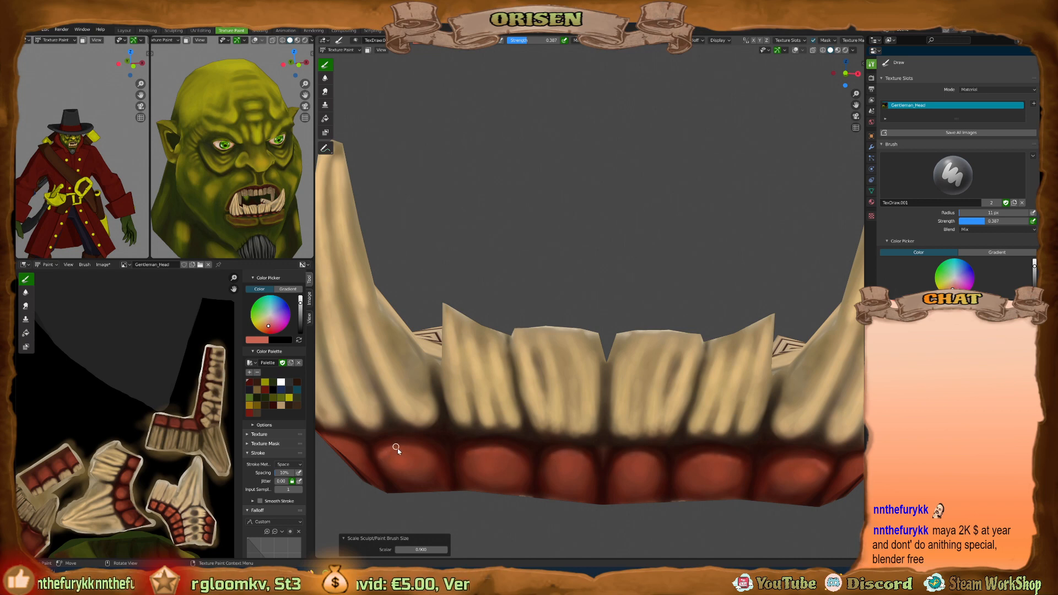
key(bracketright)
key(bracketright)
key(bracketright)
key(bracketright)
key(bracketright)
key(bracketright)
key(bracketright)
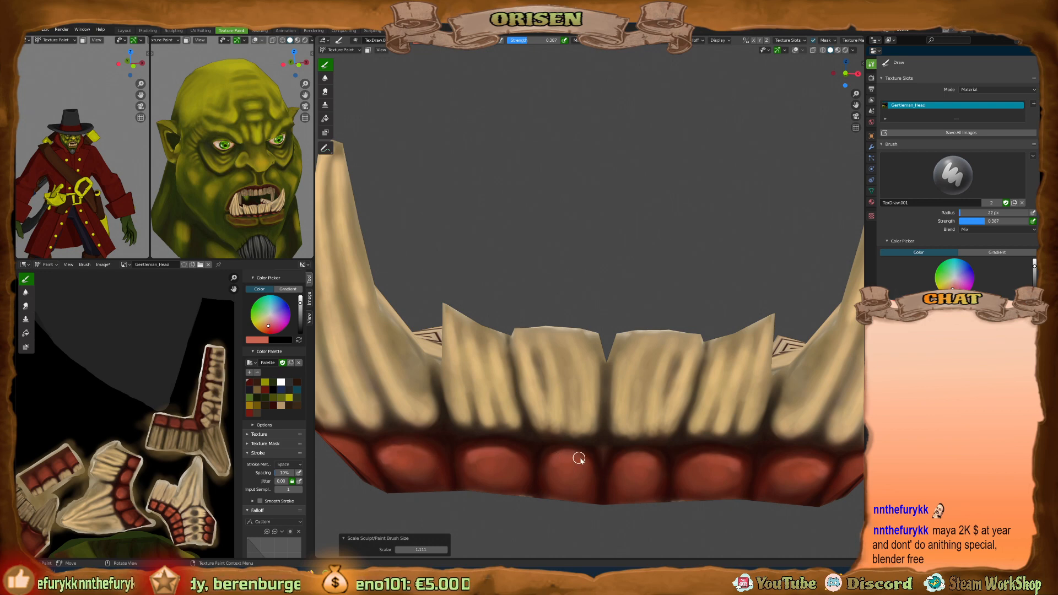
Soften the light red highlights on the front gum bumps.
key(shift+space)
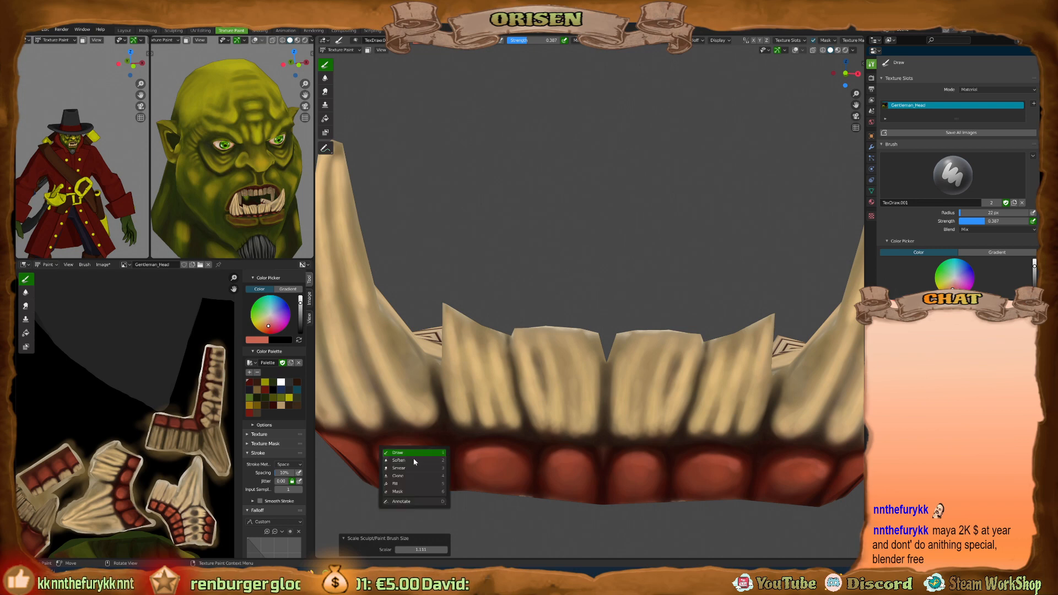
click(414, 461)
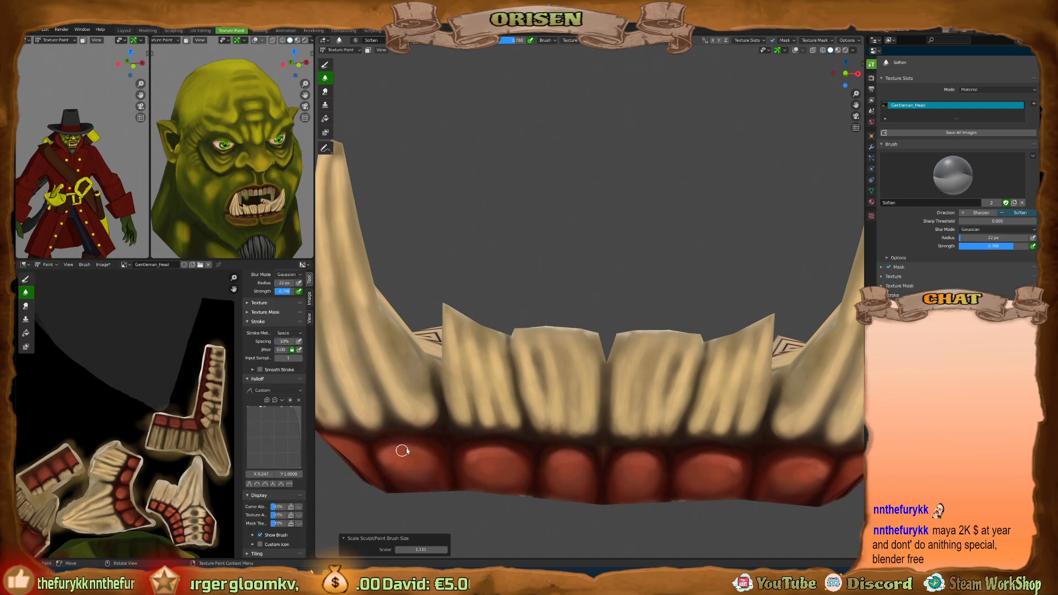
middle_drag(402, 450, 390, 463)
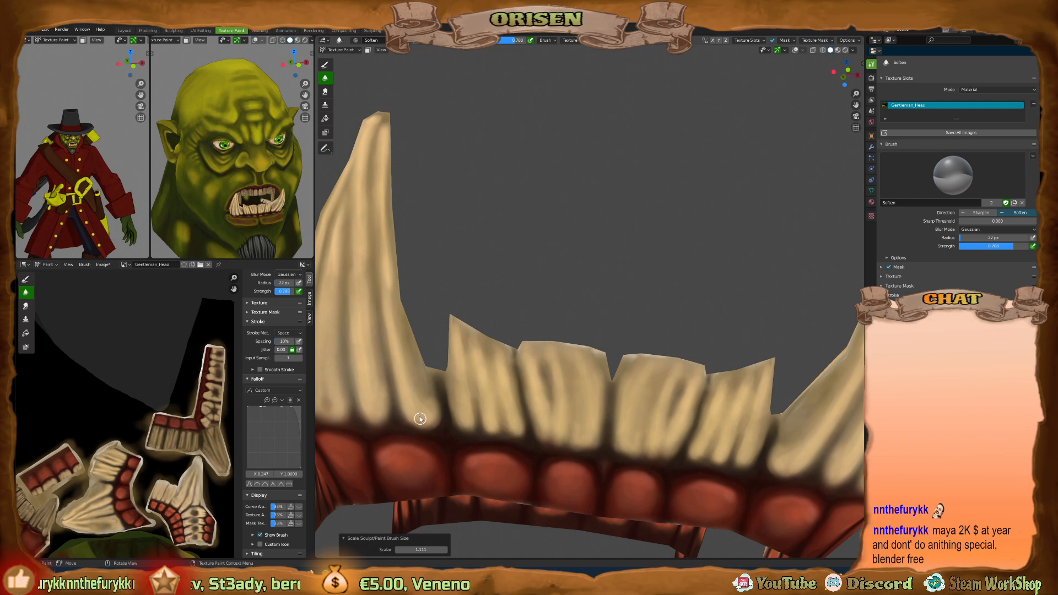
Examine the tusks, front teeth and gums of the jaw from the front, from above and at an angle.
middle_drag(437, 307, 610, 287)
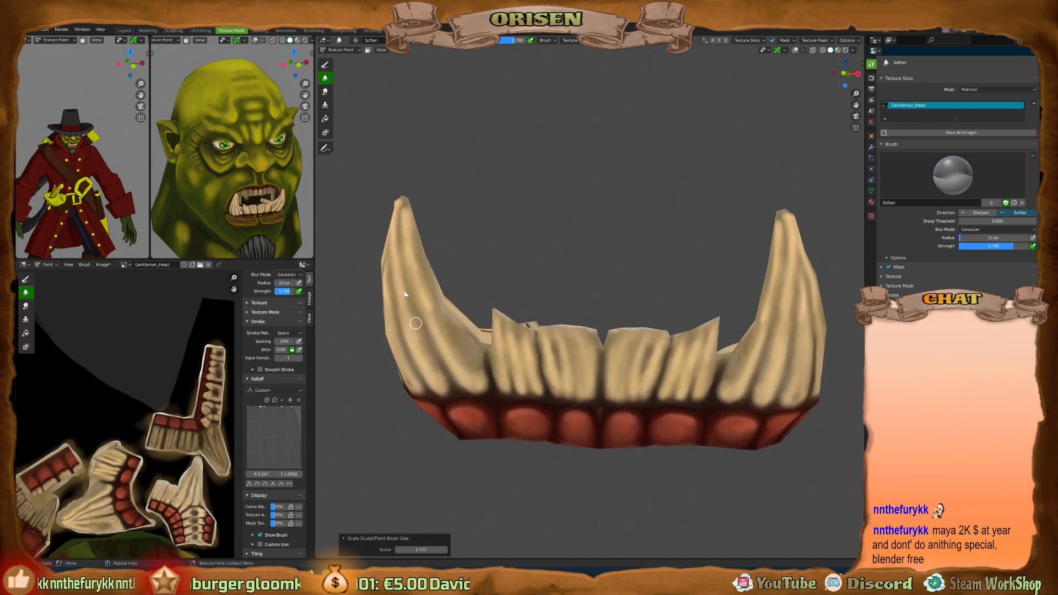
middle_drag(432, 275, 382, 284)
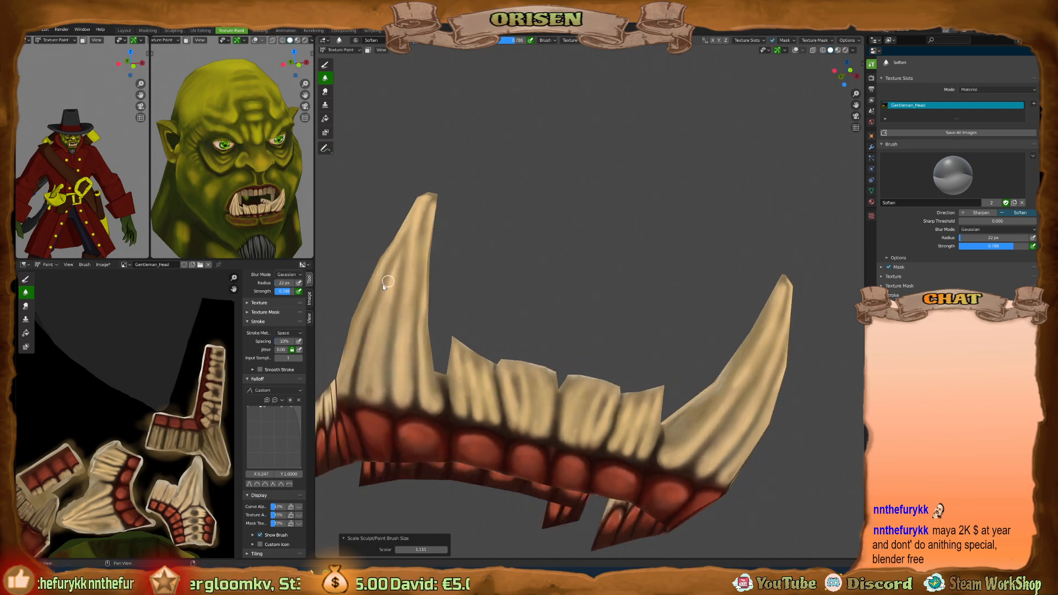
middle_drag(622, 189, 590, 278)
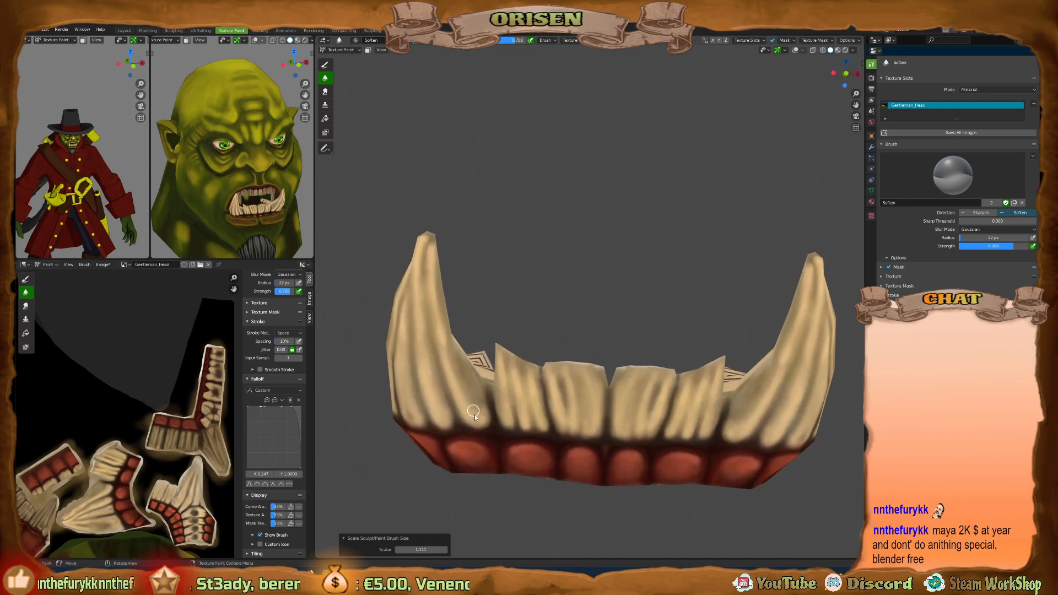
middle_drag(491, 330, 464, 384)
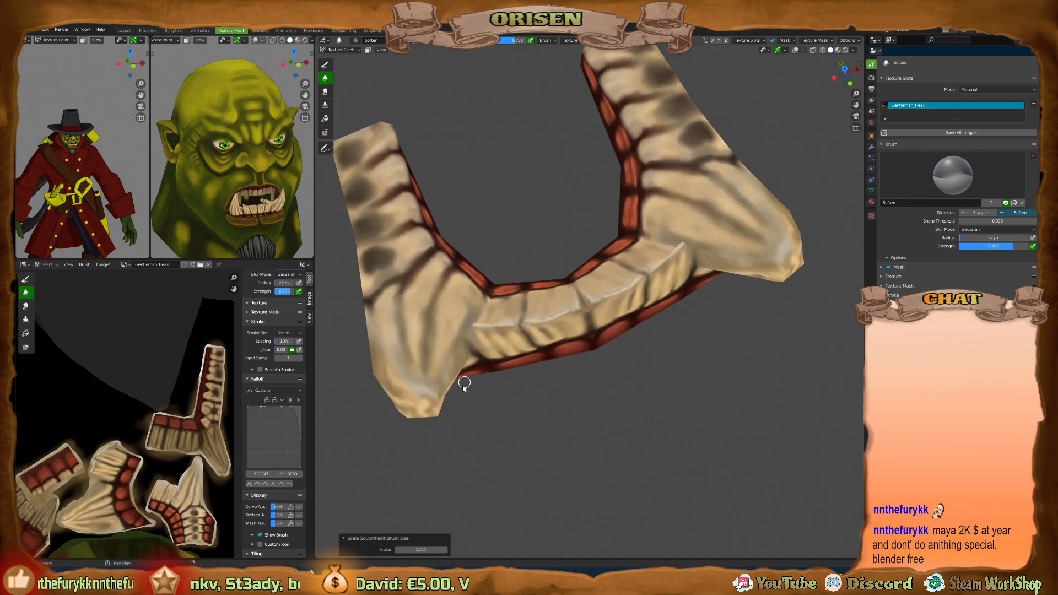
mouse_move(385, 349)
middle_down()
mouse_move(374, 338)
mouse_move(392, 335)
middle_up()
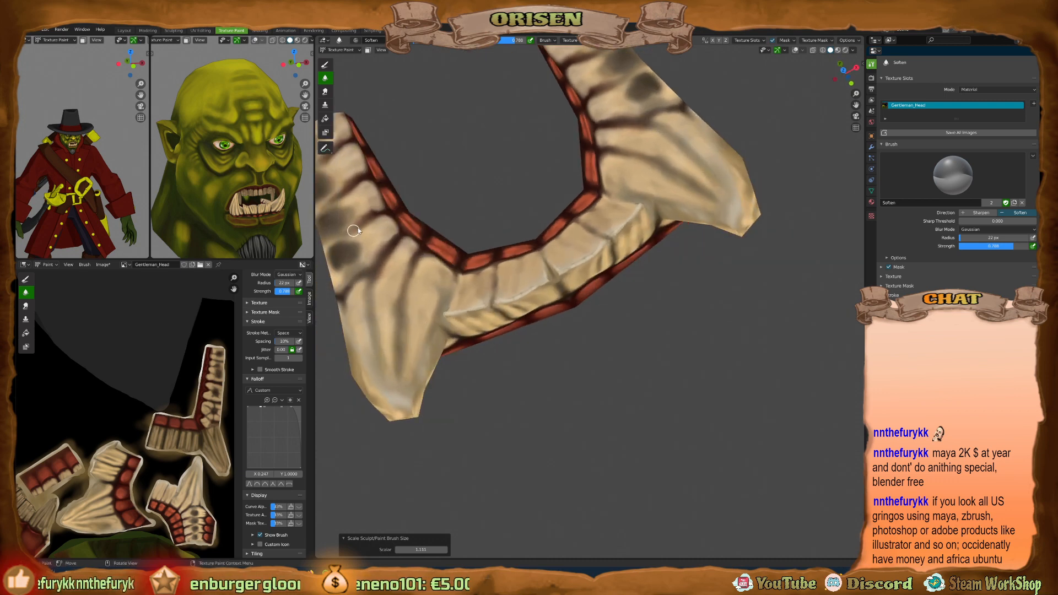
middle_drag(364, 225, 673, 345)
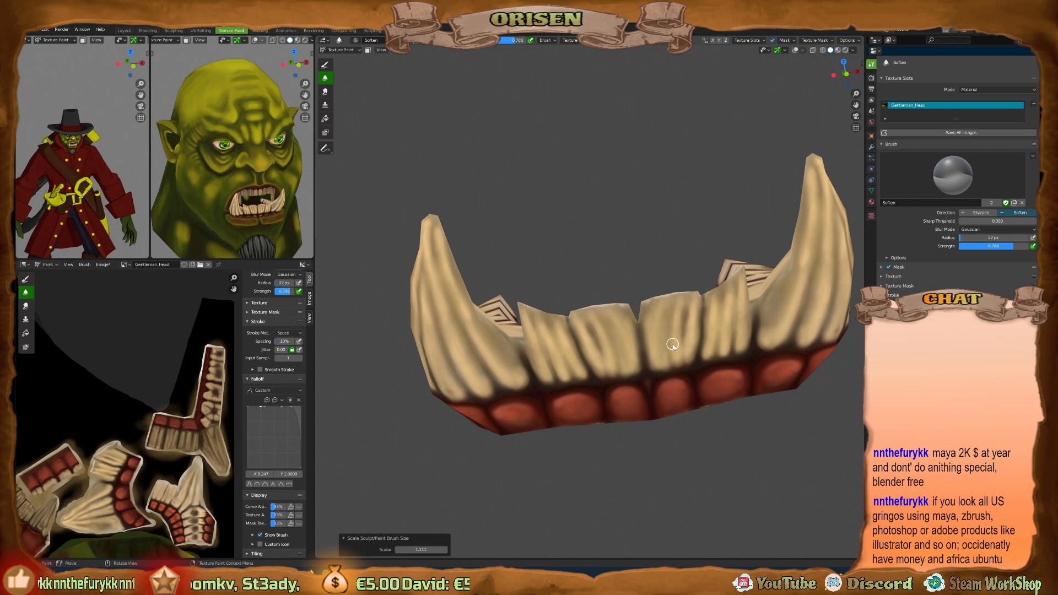
middle_drag(617, 295, 566, 358)
Soften the dark grooves between the back teeth on the outer side of the jaw.
scroll(565, 357, up, 6)
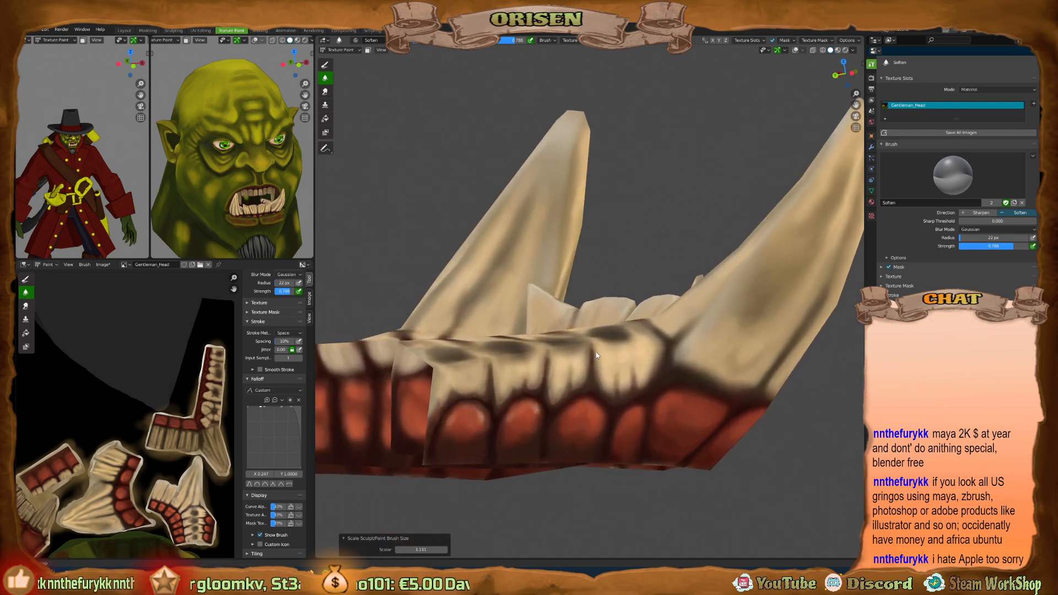
middle_drag(630, 331, 637, 328)
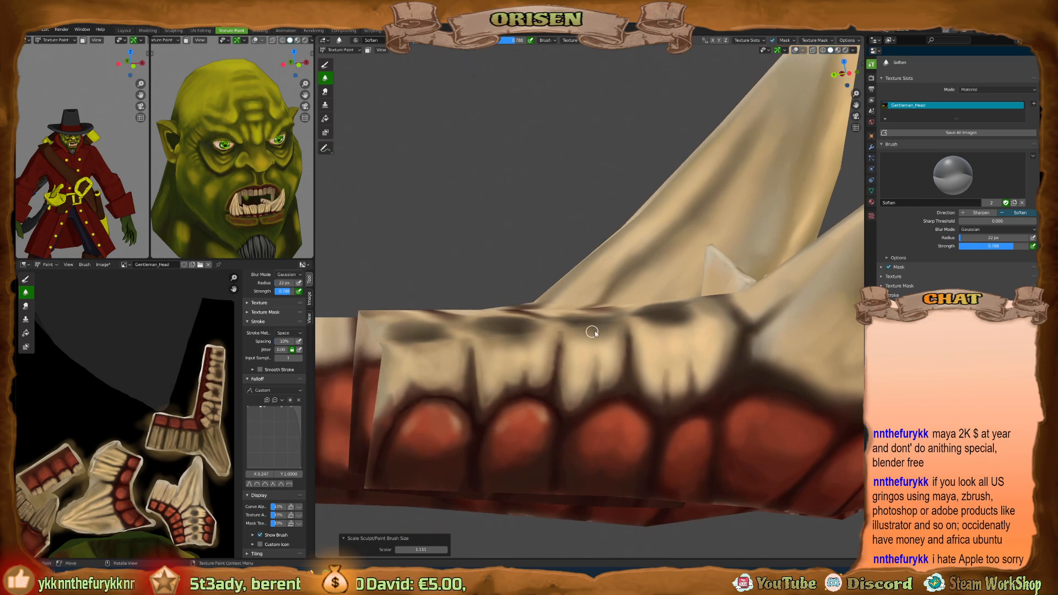
middle_drag(590, 330, 478, 353)
middle_drag(491, 397, 498, 346)
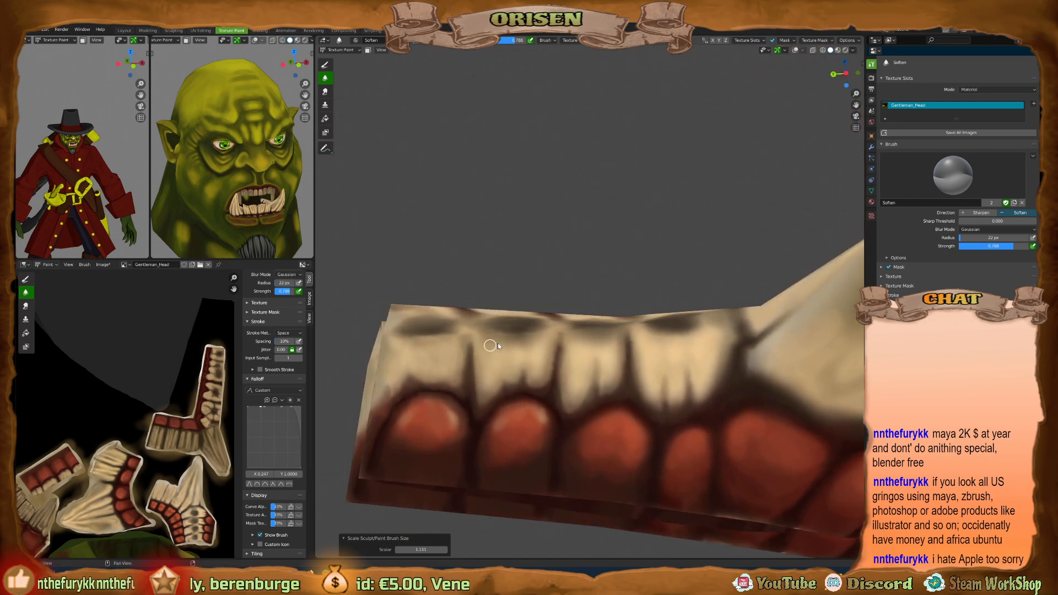
middle_drag(562, 352, 604, 353)
mouse_move(561, 357)
mouse_down()
mouse_move(557, 349)
mouse_move(558, 378)
mouse_up()
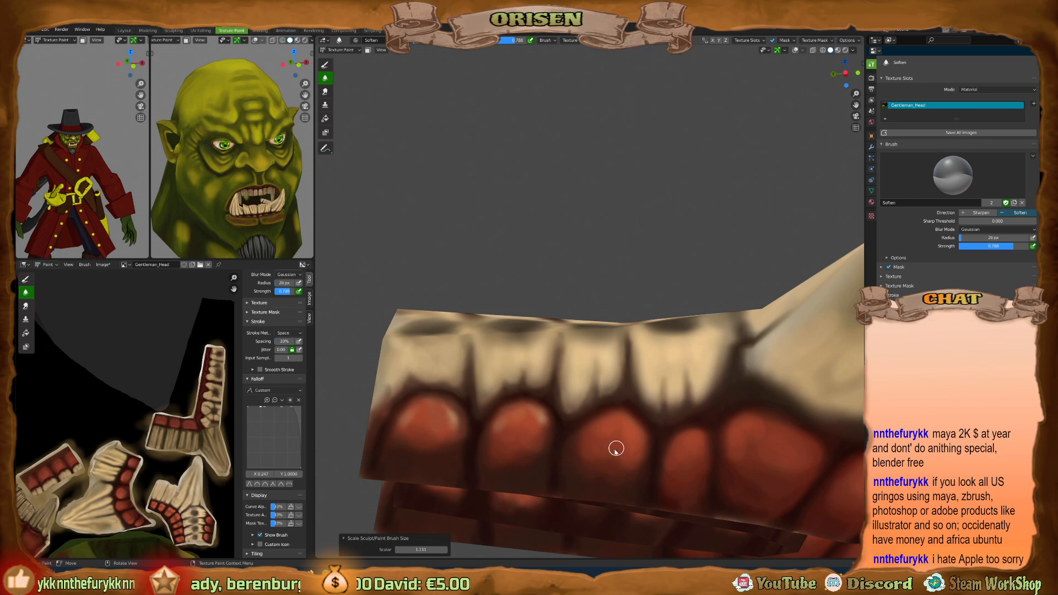
Enlarge the Soften brush to 37 px and blend the red gum bumps below the back teeth.
key(bracketright)
key(bracketright)
key(bracketright)
key(bracketright)
key(bracketright)
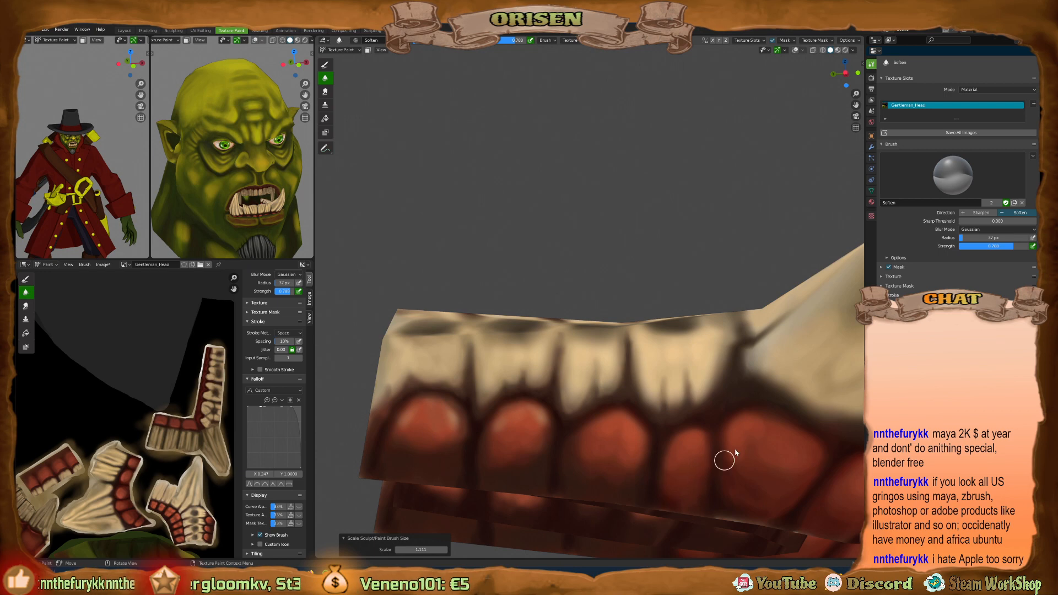
Reduce the Soften brush radius and blend the pale streaks and edges of the back teeth.
key(bracketleft)
key(bracketleft)
key(bracketleft)
key(bracketleft)
key(bracketleft)
key(bracketleft)
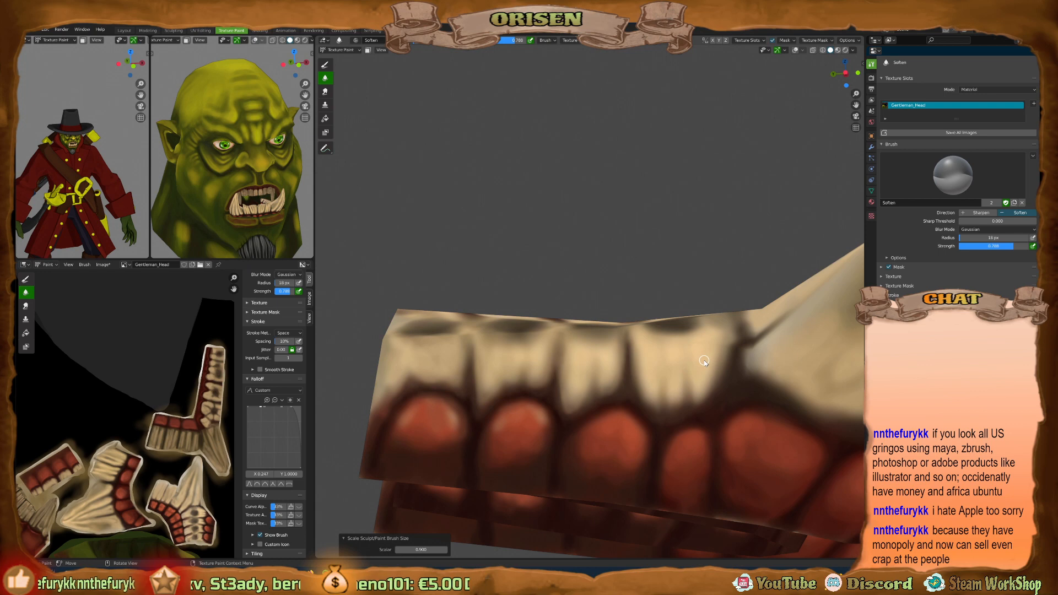
mouse_move(703, 361)
middle_down()
mouse_move(725, 385)
mouse_move(685, 388)
mouse_move(711, 373)
mouse_move(689, 384)
mouse_move(672, 371)
middle_up()
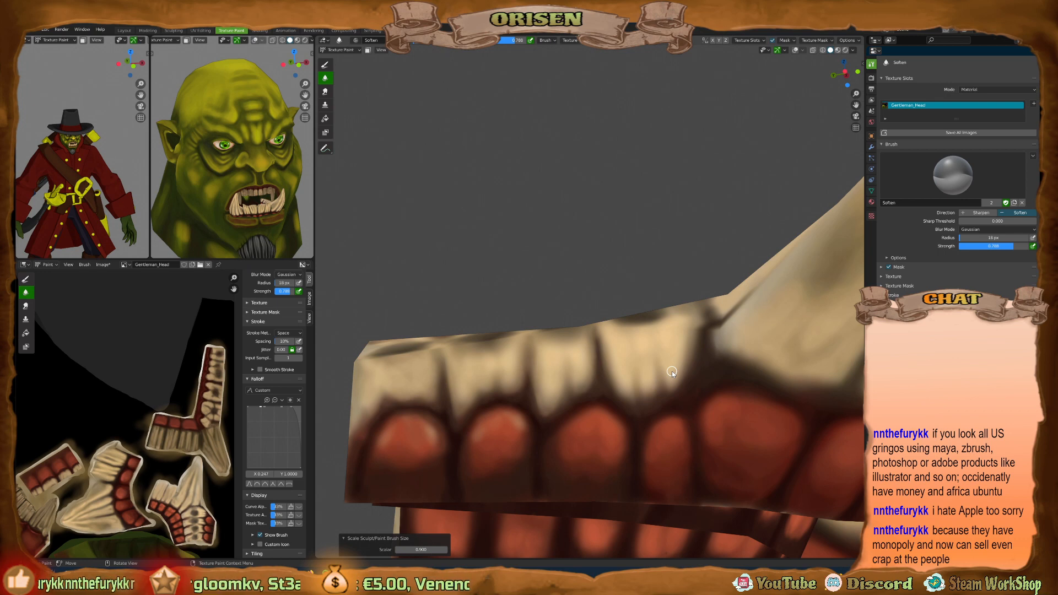
Paint highlights in a sampled light colour on the outer gum bumps beneath the tusk with the Draw brush.
middle_drag(672, 371, 615, 377)
key(shift+space)
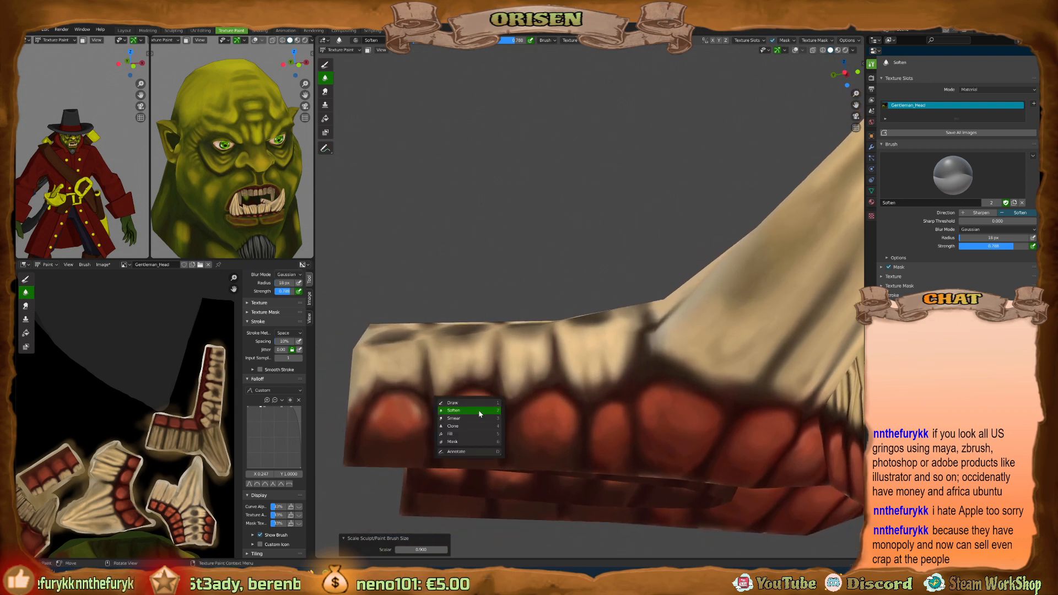
click(478, 405)
key(s)
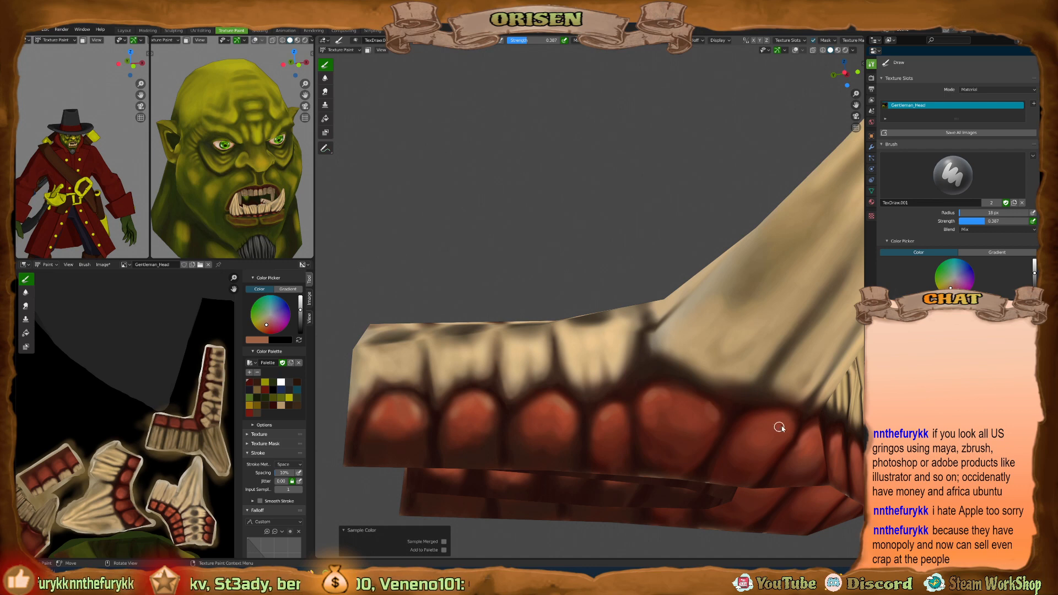
shift+middle_drag(784, 422, 796, 416)
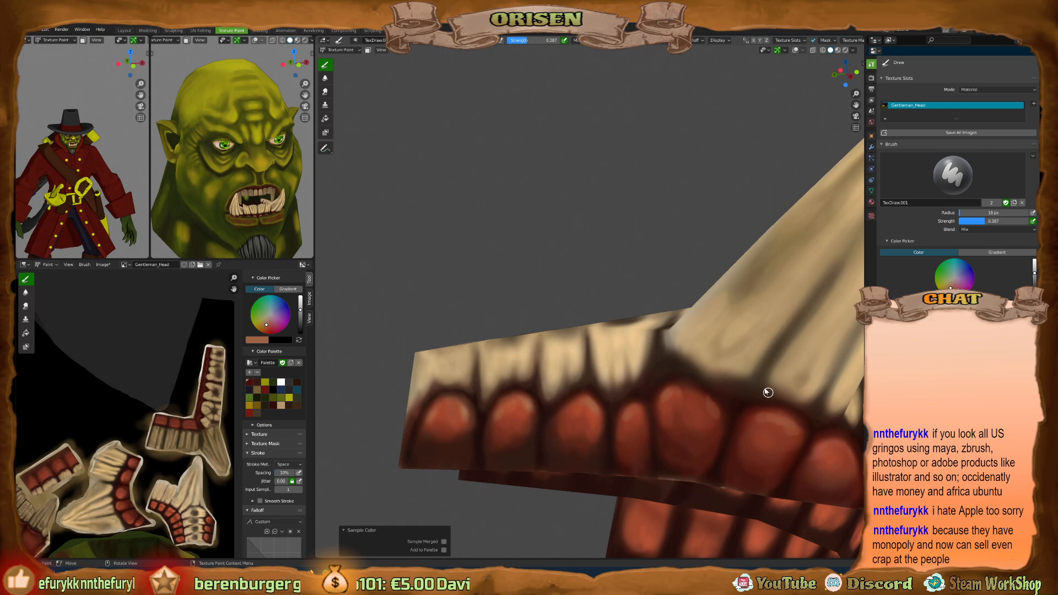
Soften the new gum highlights beneath the tusk, enlarging the brush radius to 26 px.
key(shift+space)
click(682, 400)
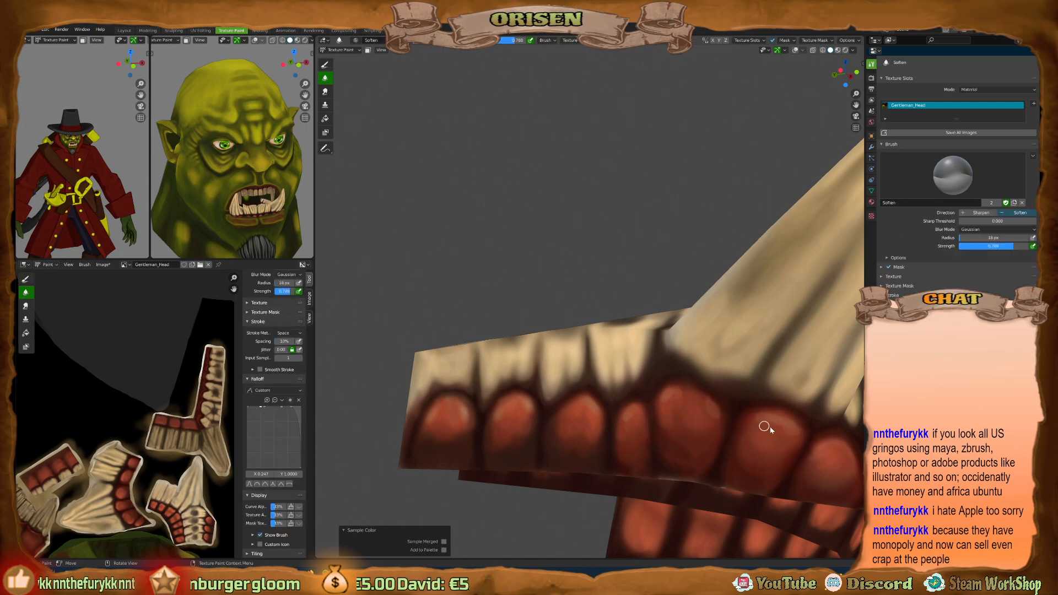
key(bracketright)
key(bracketright)
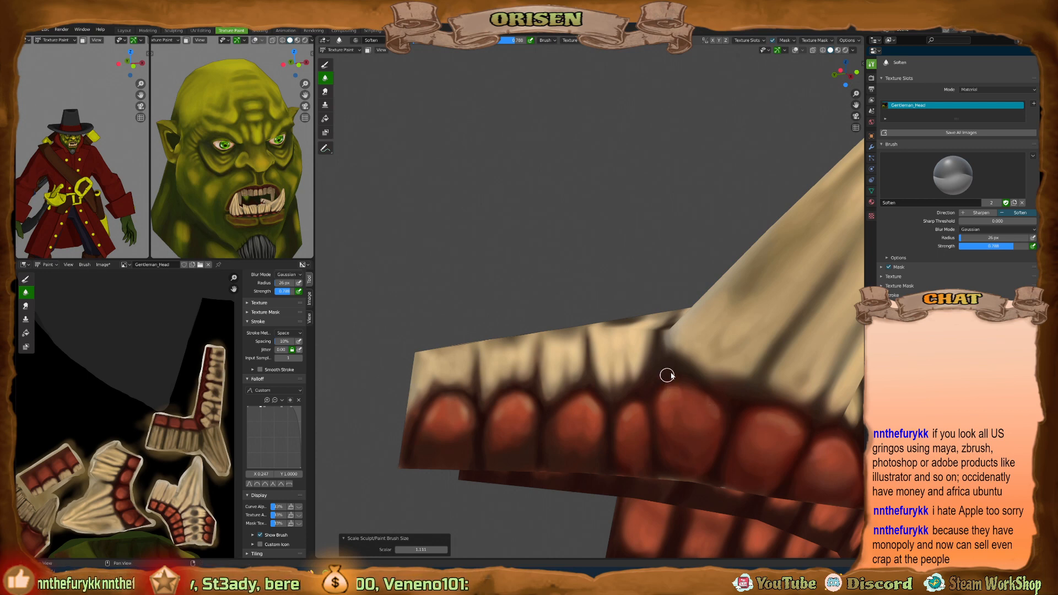
Examine the back teeth, the tusk base and the inner and outer gums from several angles.
middle_drag(668, 373, 632, 413)
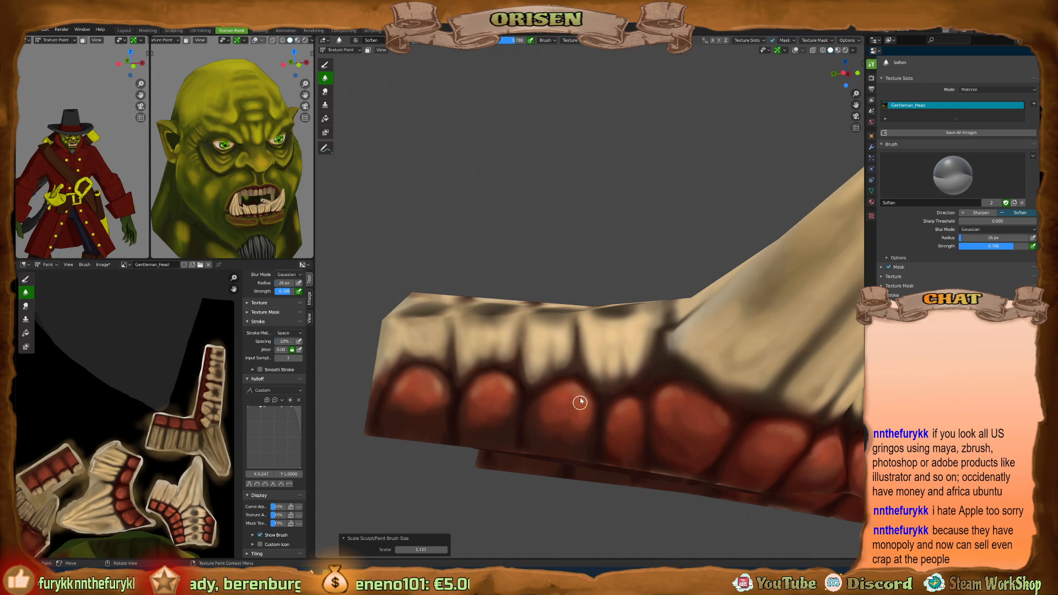
middle_drag(539, 351, 633, 319)
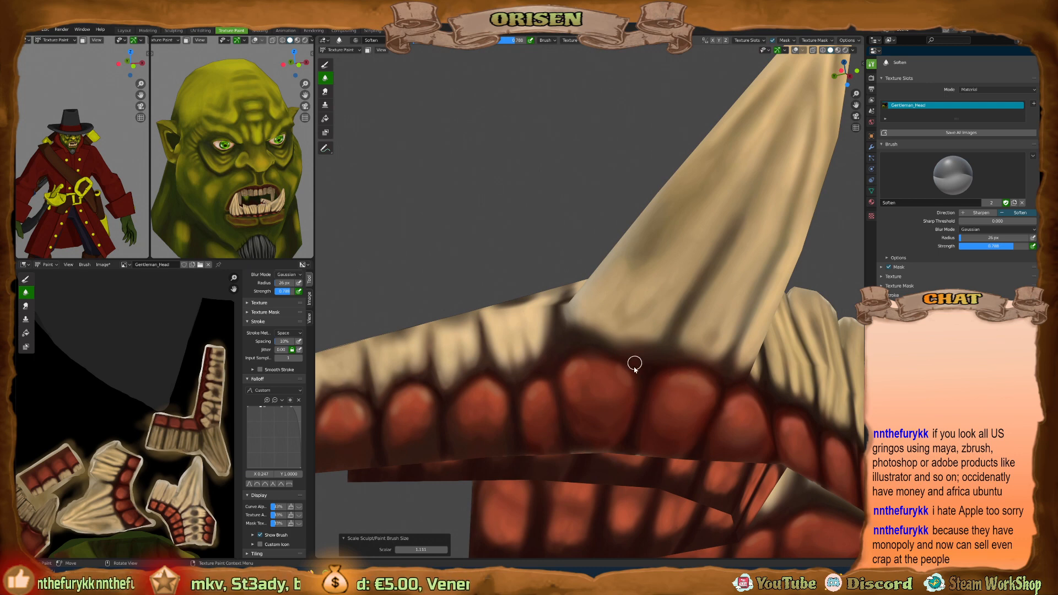
middle_drag(578, 388, 591, 349)
scroll(547, 376, down, 2)
middle_drag(683, 306, 684, 359)
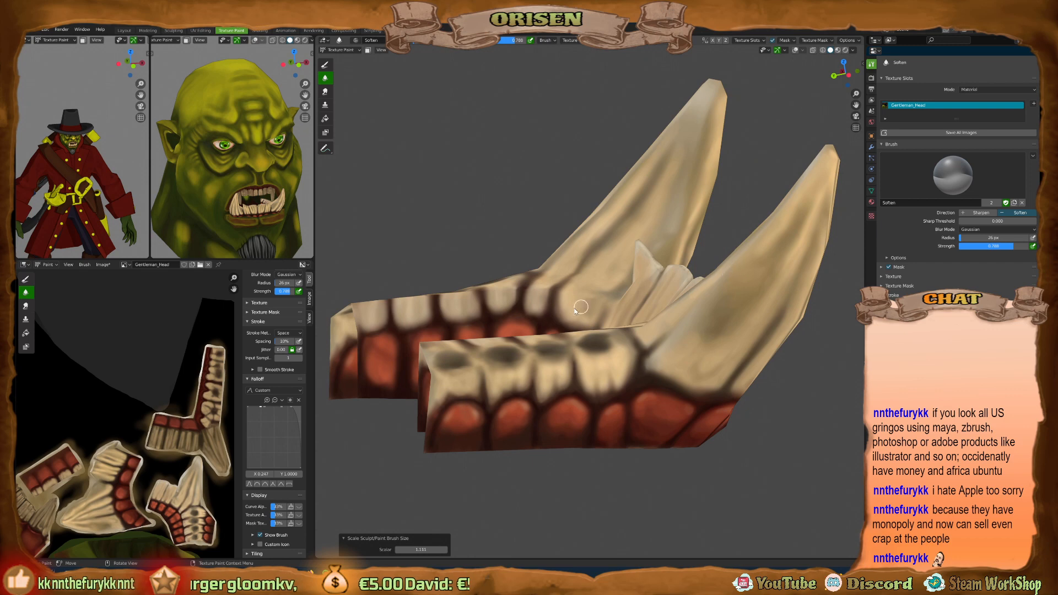
scroll(575, 310, up, 2)
scroll(649, 329, up, 3)
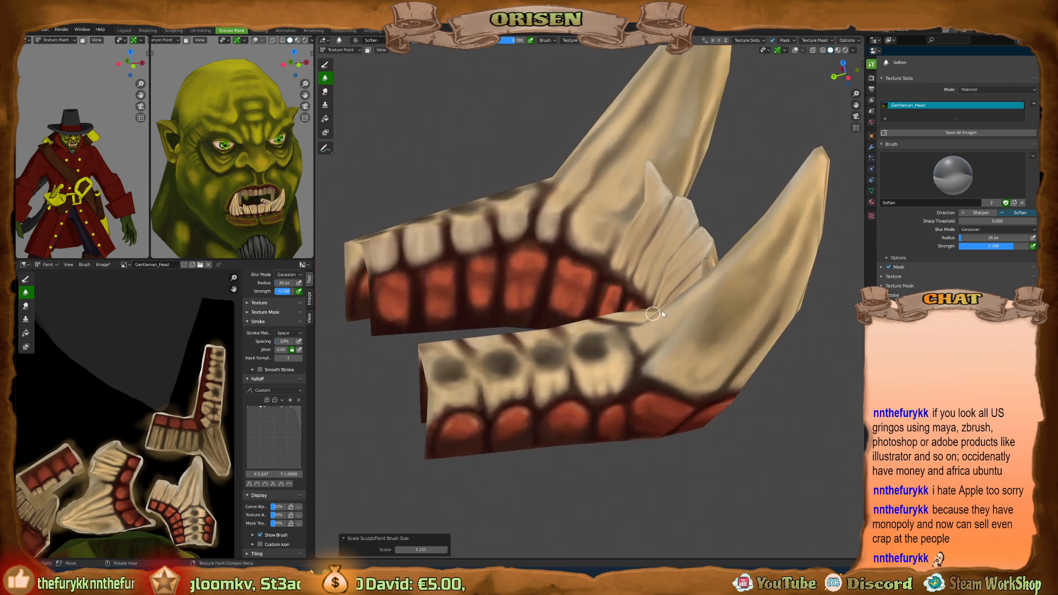
mouse_move(652, 314)
middle_down()
mouse_move(618, 331)
mouse_move(655, 334)
mouse_move(725, 314)
mouse_move(598, 342)
mouse_move(525, 385)
mouse_move(678, 340)
mouse_move(661, 324)
middle_up()
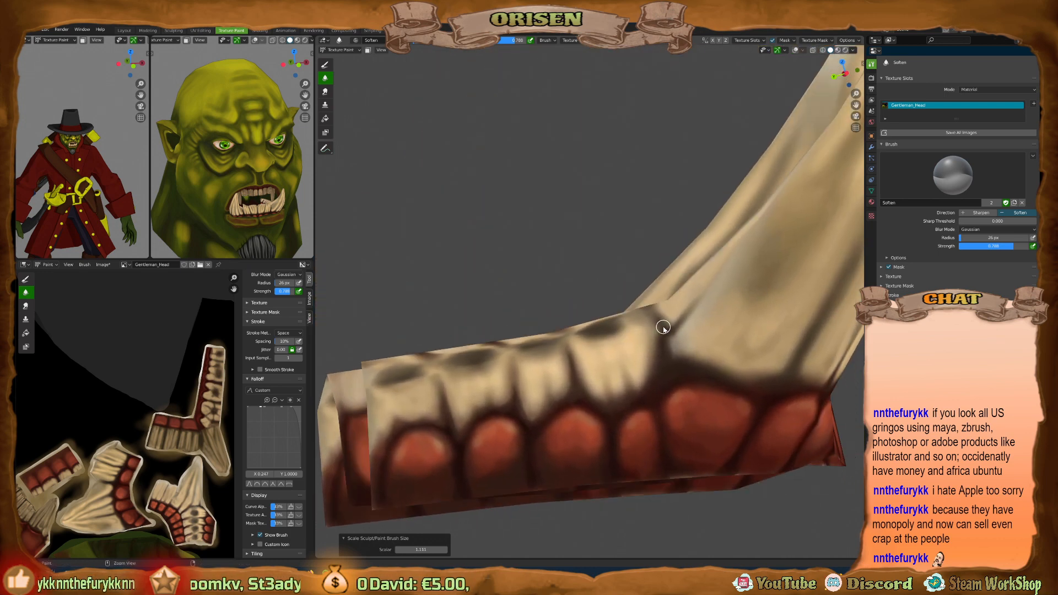
Save the Blender file and the painted head texture, and save the texture again over Gentleman_Head.tga.
key(ctrl+s)
scroll(136, 426, up, 1)
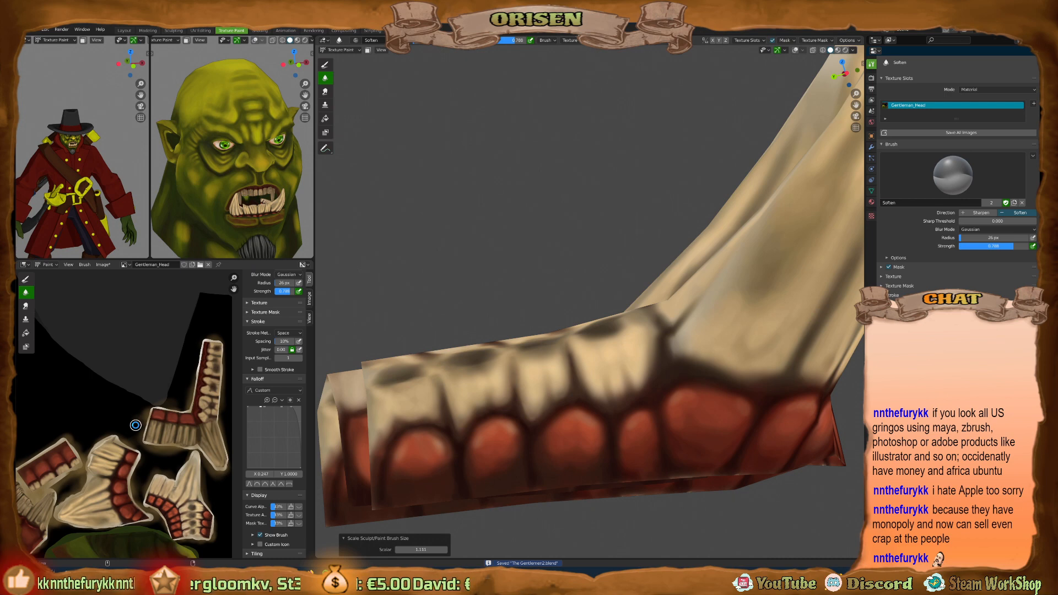
key(alt+s)
click(102, 265)
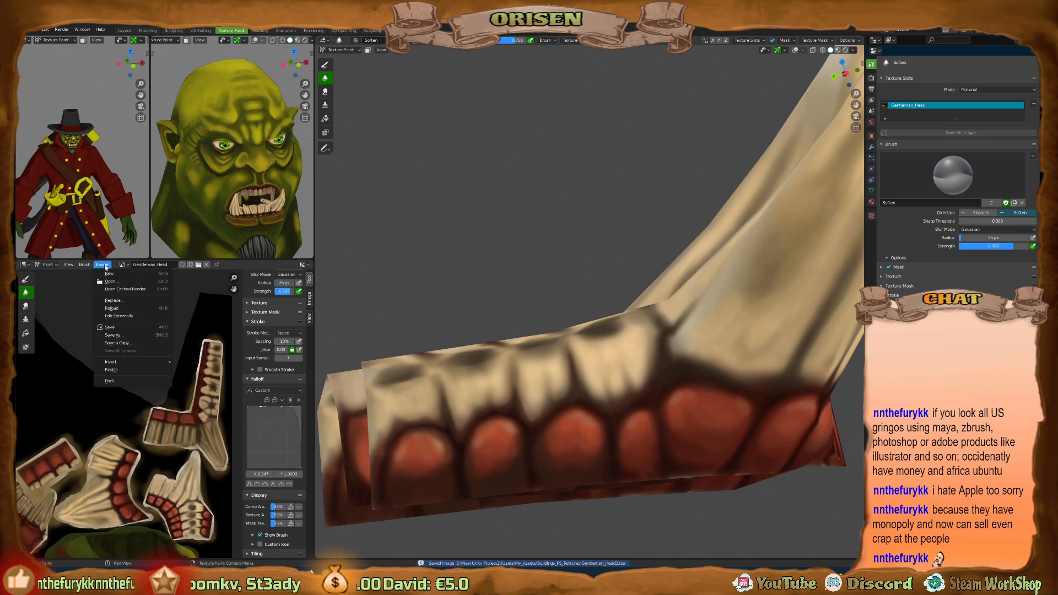
click(114, 335)
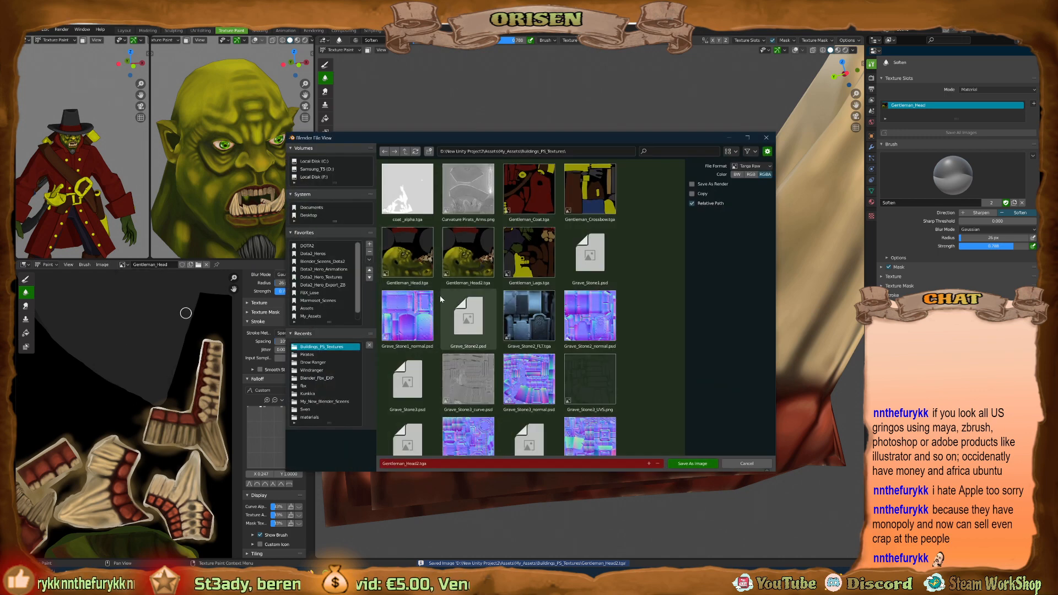
double_click(419, 256)
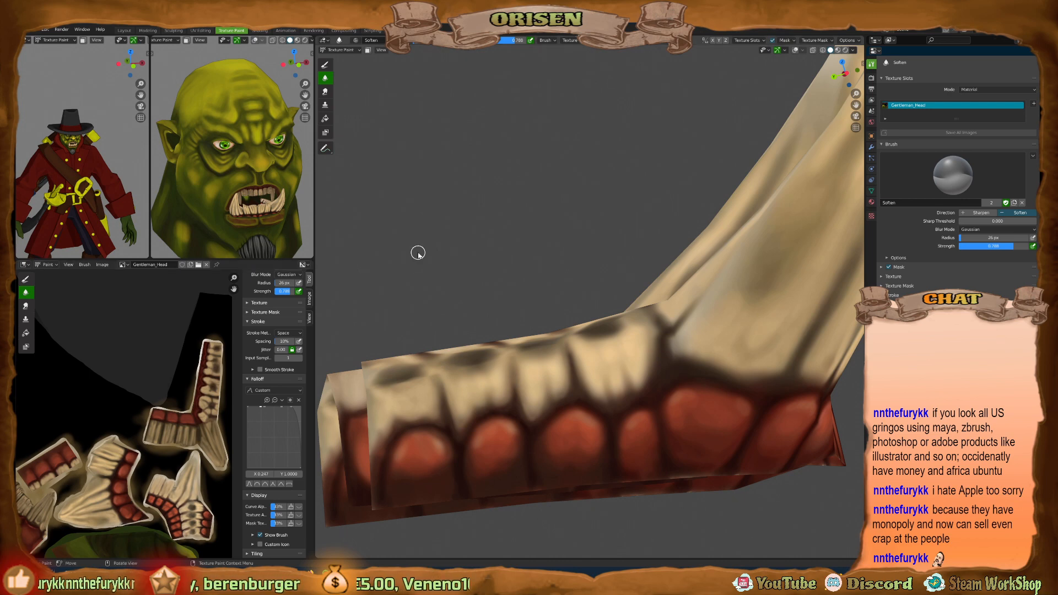
Soften the shading on the inner tusk base where it meets the neighbouring front tooth.
middle_drag(535, 358, 631, 353)
scroll(631, 354, up, 4)
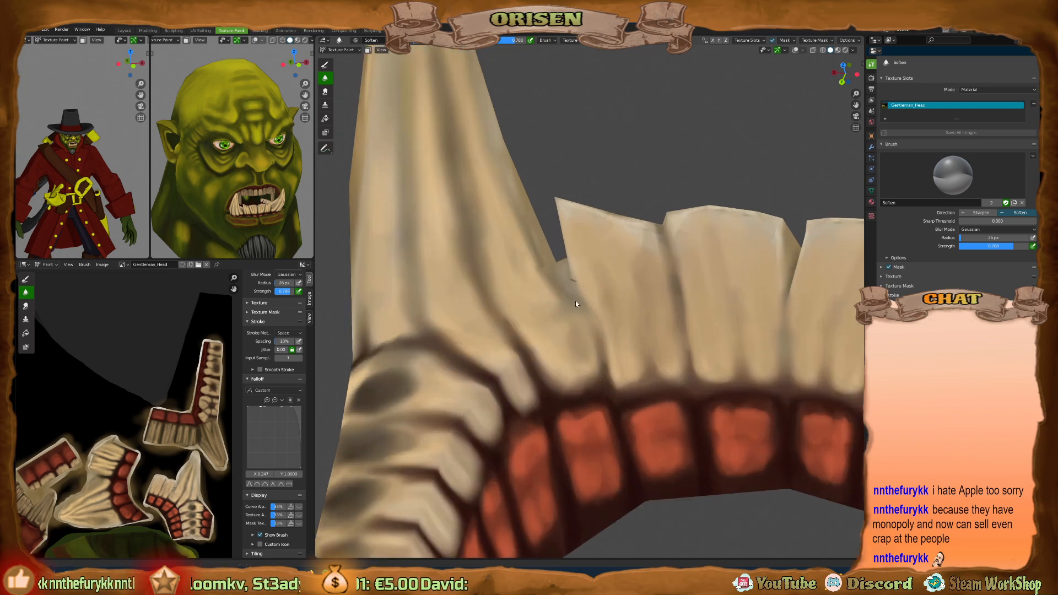
scroll(611, 368, down, 4)
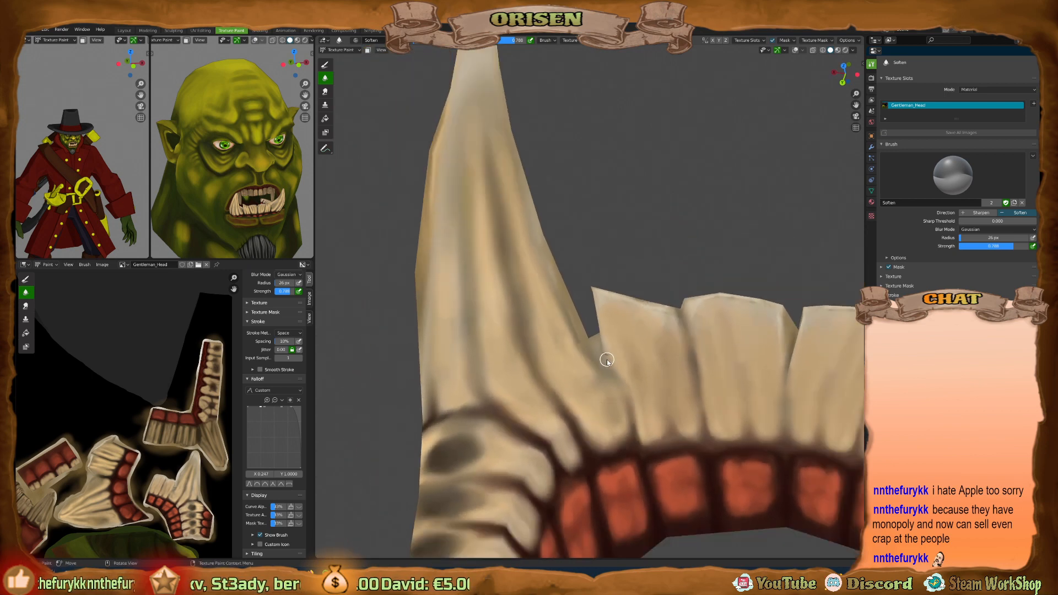
scroll(586, 319, up, 4)
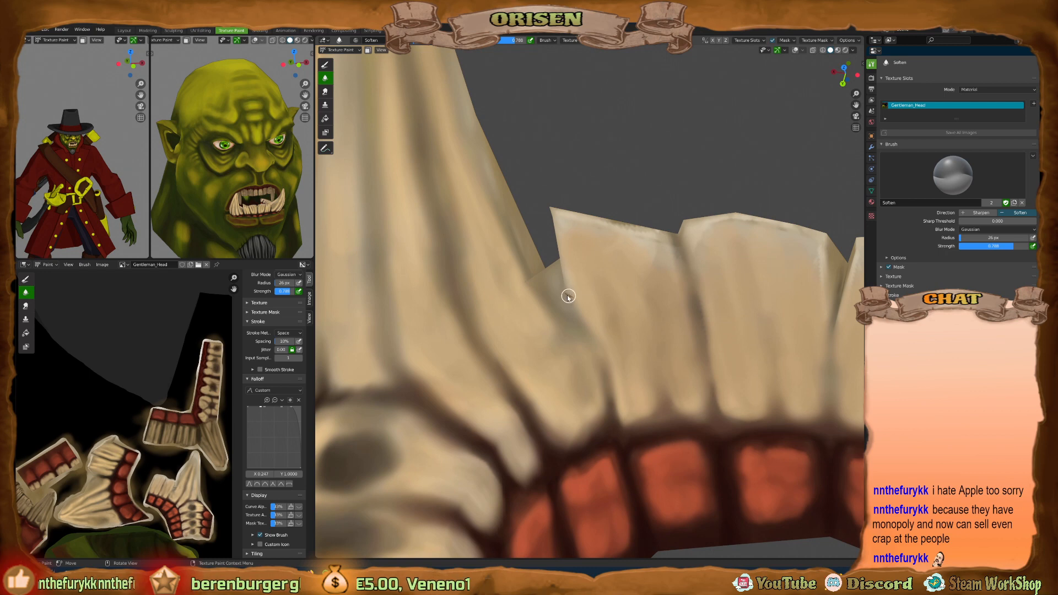
middle_drag(576, 305, 662, 403)
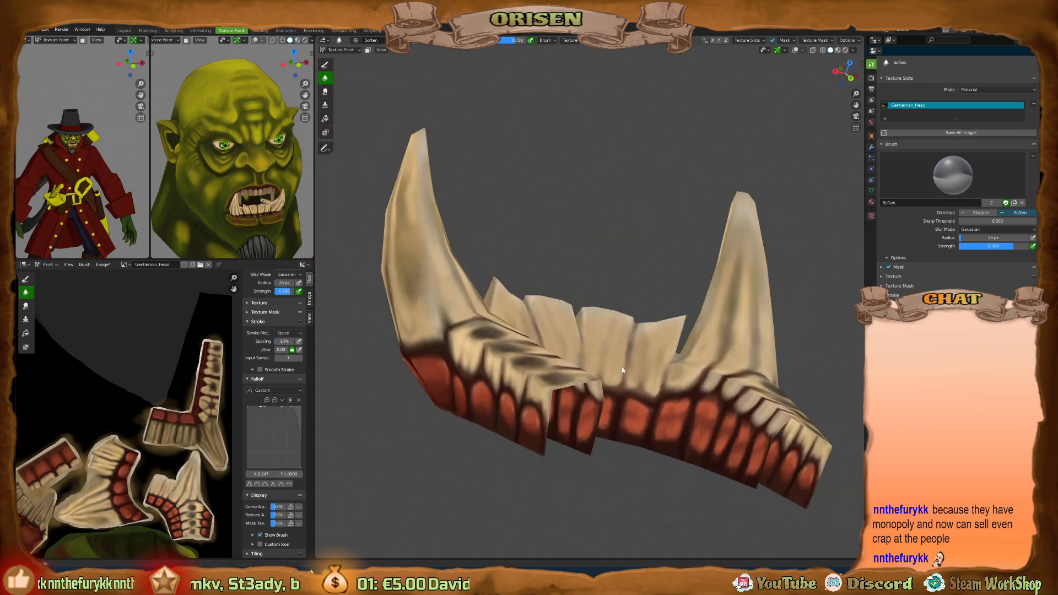
Sample the light highlight colour from an outer gum bump and paint highlights on the inner gums behind the front teeth with the Draw brush.
scroll(667, 410, up, 5)
key(shift+space)
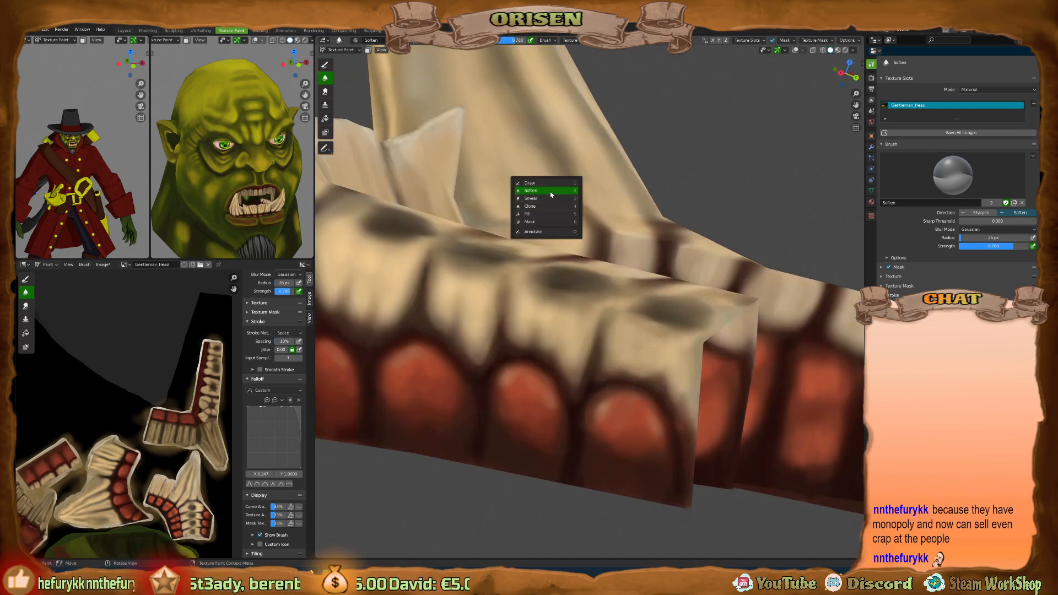
click(550, 188)
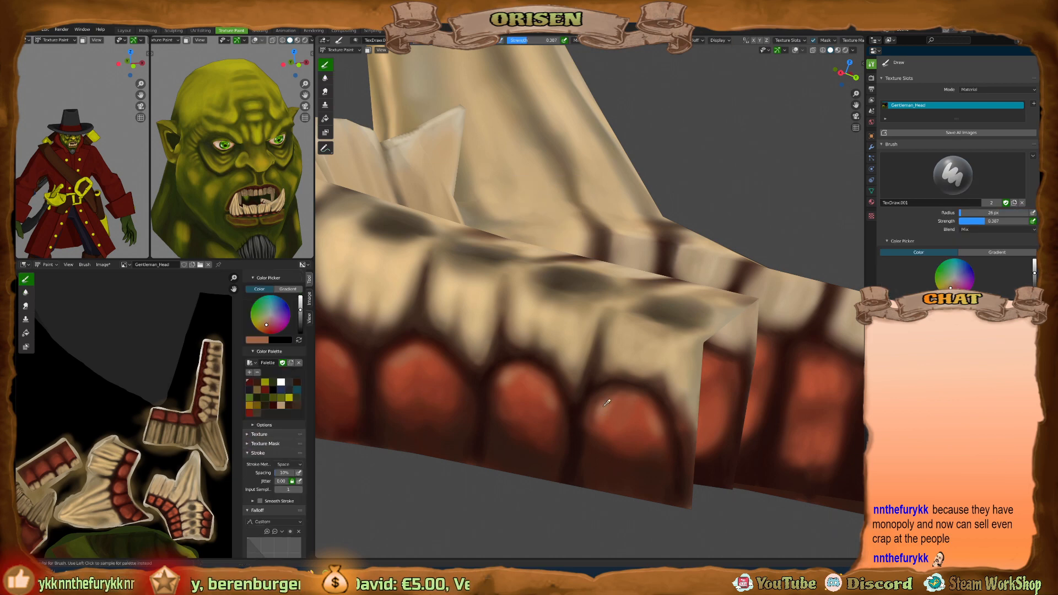
click(606, 403)
middle_drag(733, 267, 560, 317)
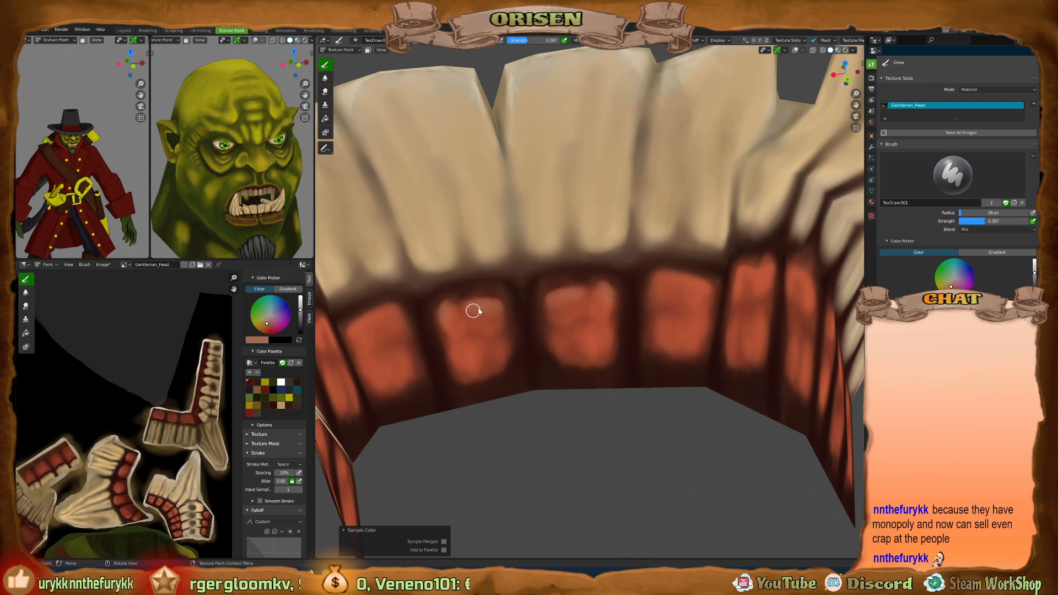
middle_drag(539, 274, 413, 322)
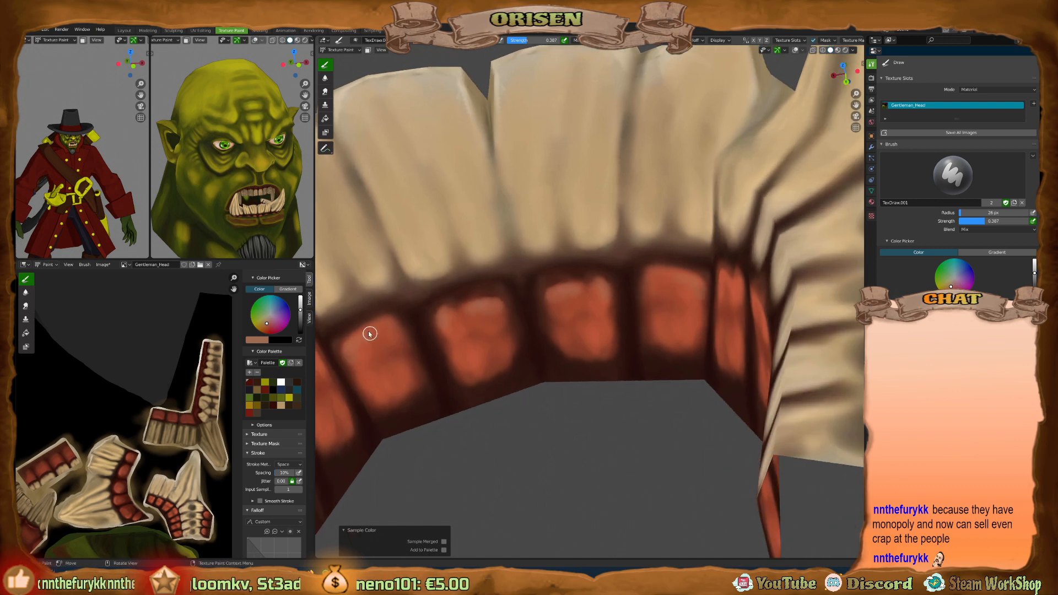
Extend the gum highlights along the inner row beneath the tusk and back teeth.
middle_drag(448, 311, 598, 326)
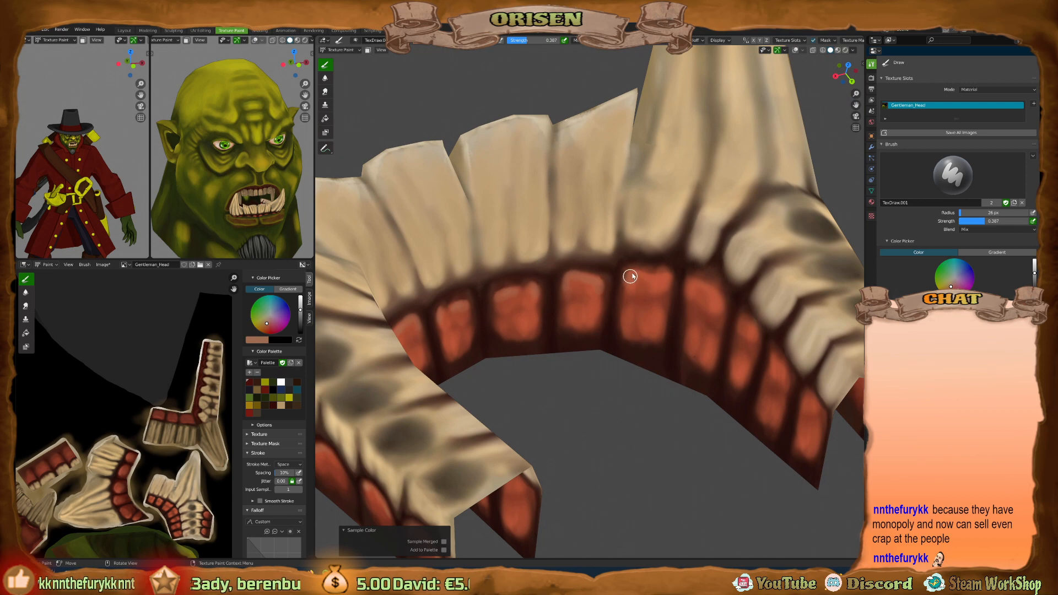
mouse_move(630, 276)
middle_down()
mouse_move(695, 290)
mouse_move(779, 345)
middle_up()
middle_drag(810, 383, 838, 374)
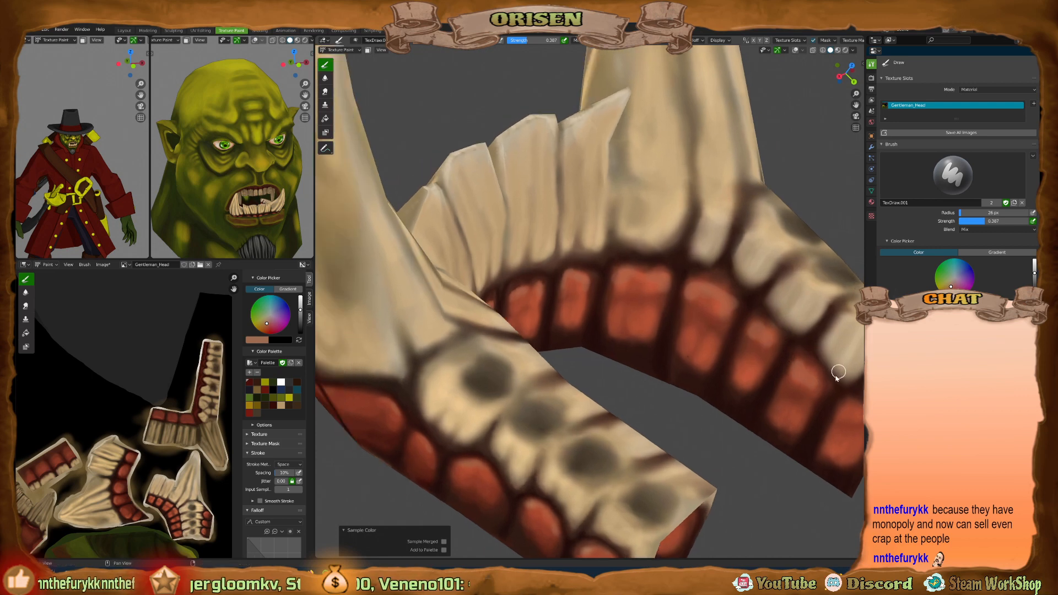
mouse_move(692, 288)
middle_down()
mouse_move(529, 281)
mouse_move(688, 419)
middle_up()
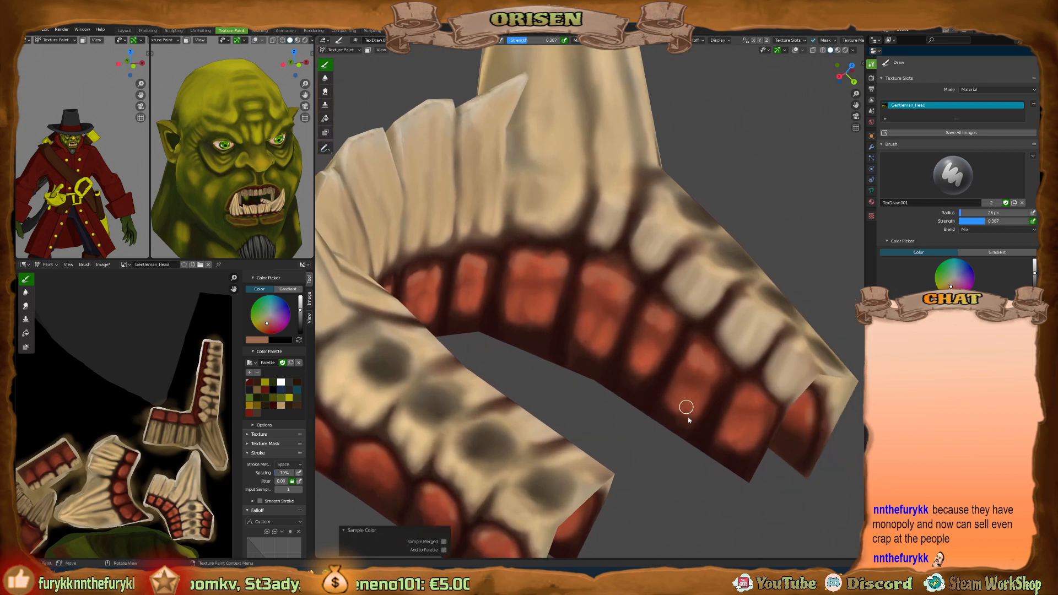
drag(753, 407, 751, 404)
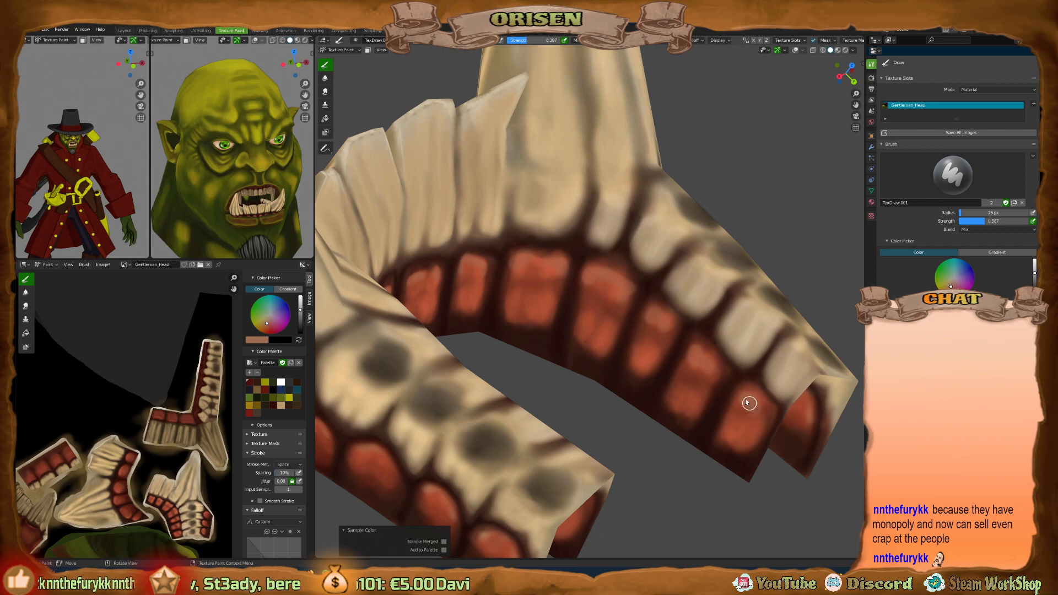
Soften the new highlights along the inner gums with the Soften brush.
key(shift+space)
click(668, 370)
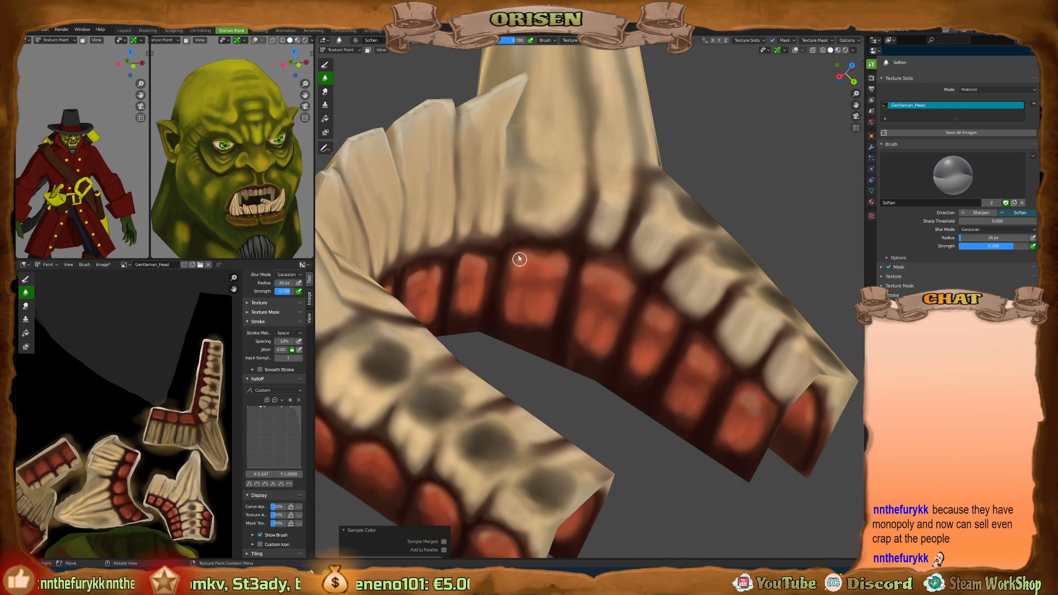
mouse_move(524, 264)
middle_down()
mouse_move(514, 296)
mouse_move(445, 252)
mouse_move(456, 298)
mouse_move(391, 288)
middle_up()
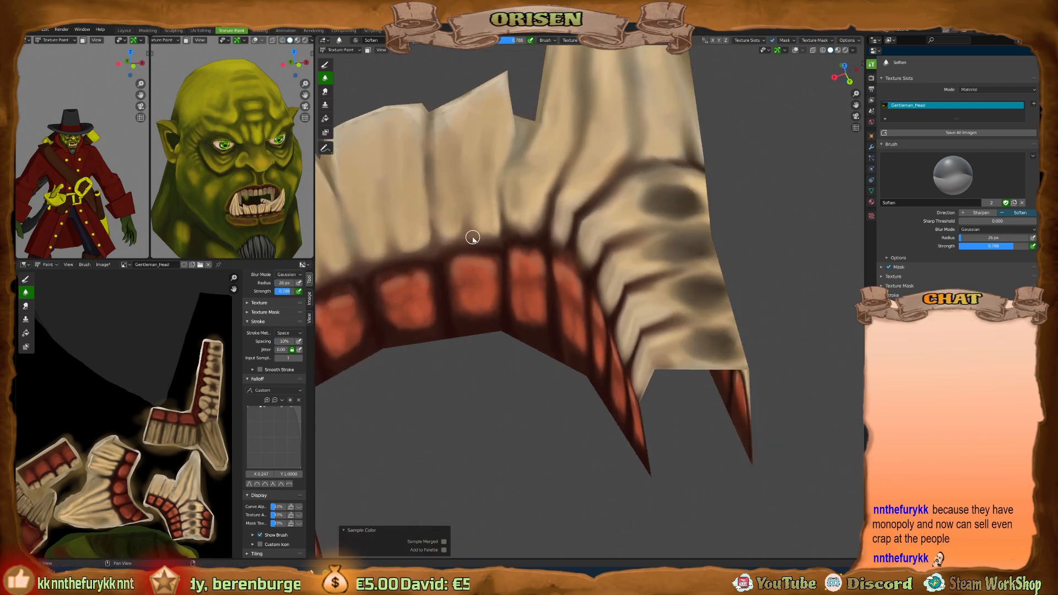
middle_drag(472, 238, 781, 272)
middle_drag(644, 319, 555, 359)
Switch the teeth to Object Mode, then save the painted head texture and the Blender file.
key(ctrl+Tab)
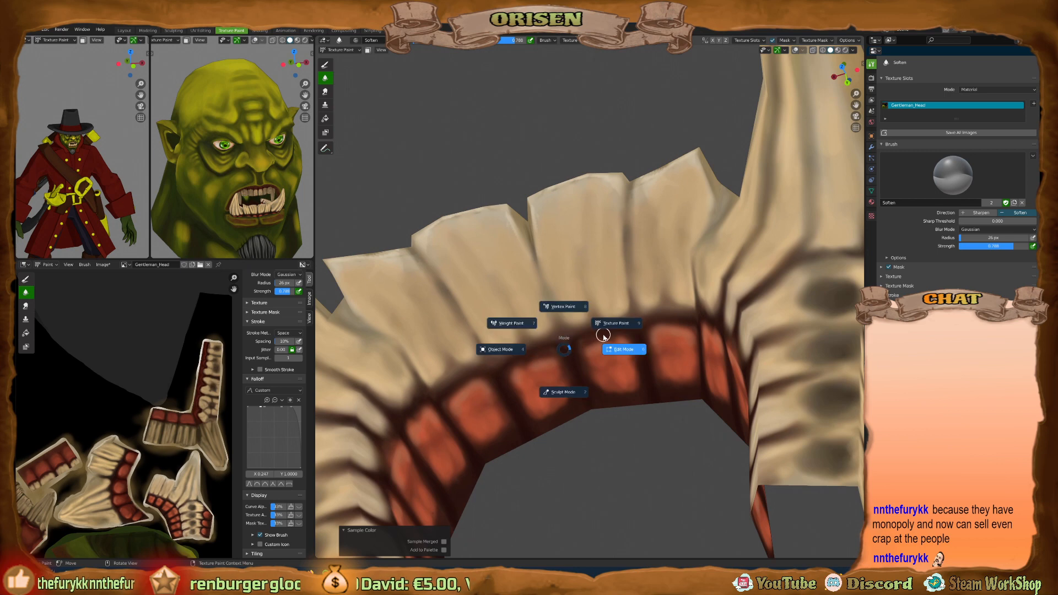
click(497, 349)
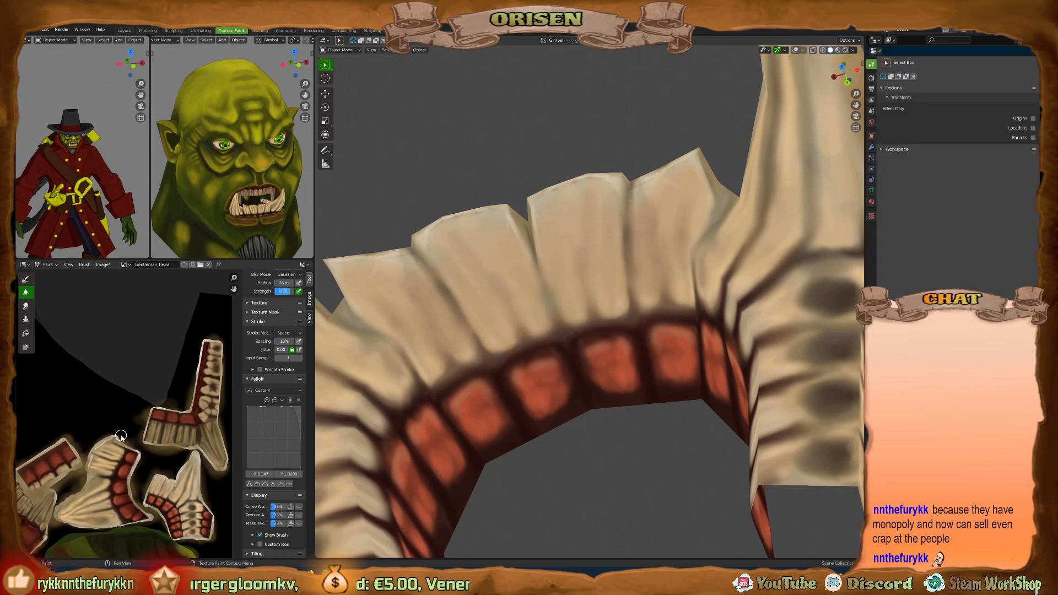
scroll(120, 435, down, 2)
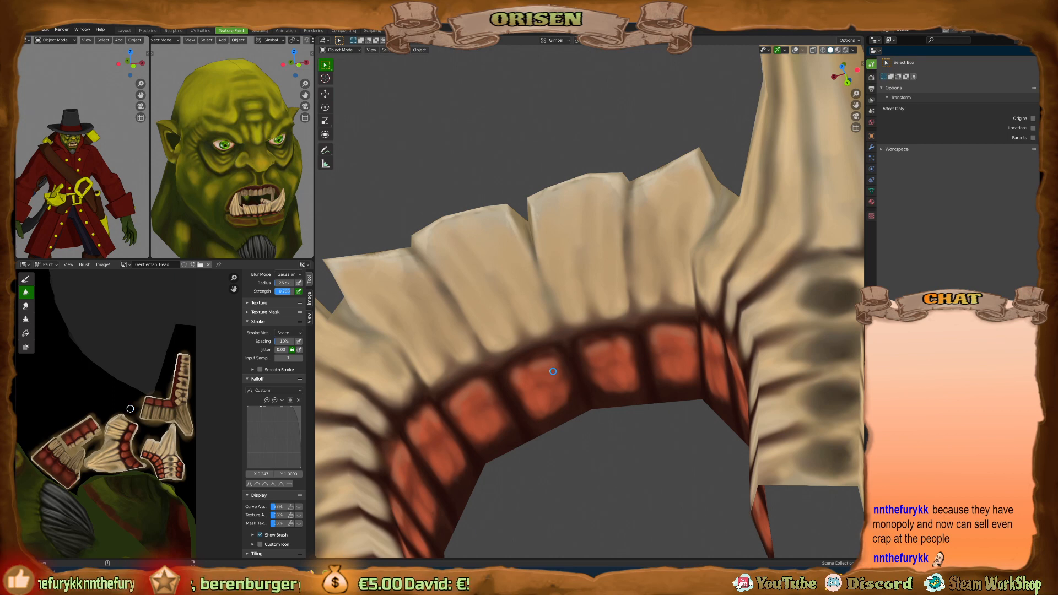
key(alt+s)
scroll(554, 376, down, 5)
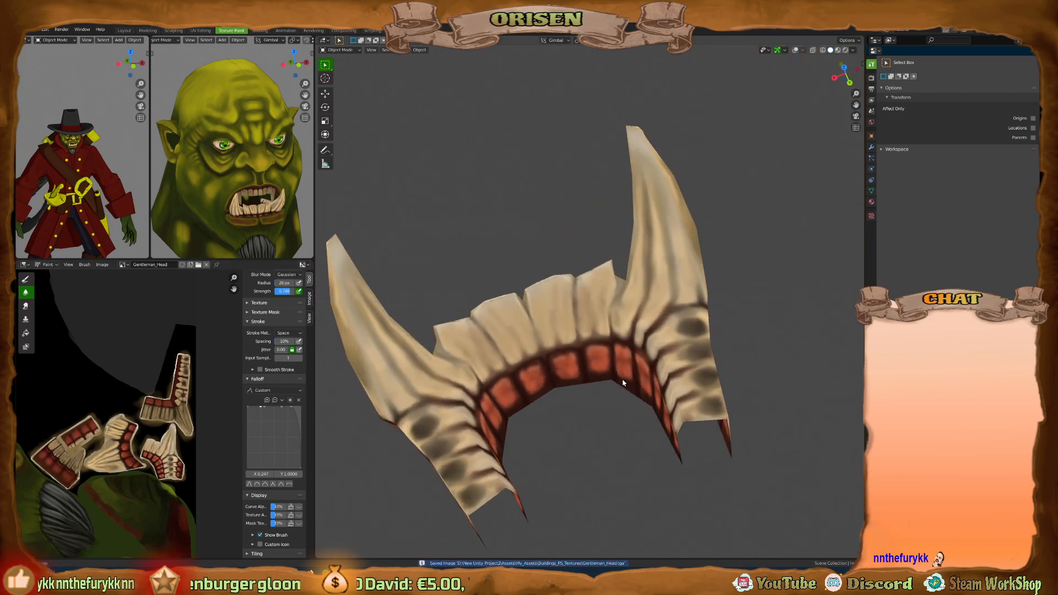
middle_drag(557, 376, 609, 412)
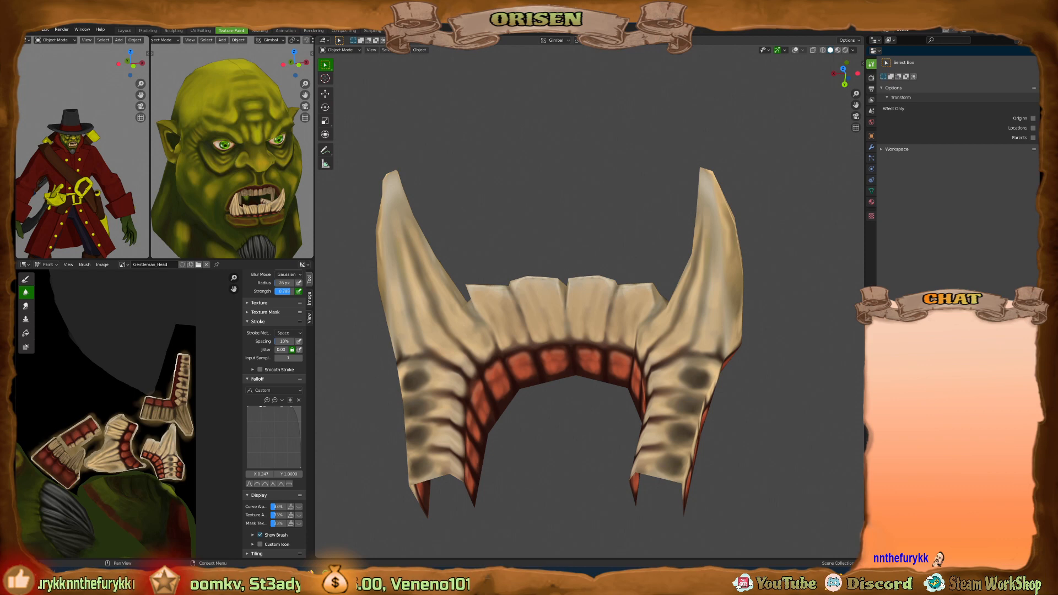
middle_drag(554, 197, 558, 196)
key(ctrl+s)
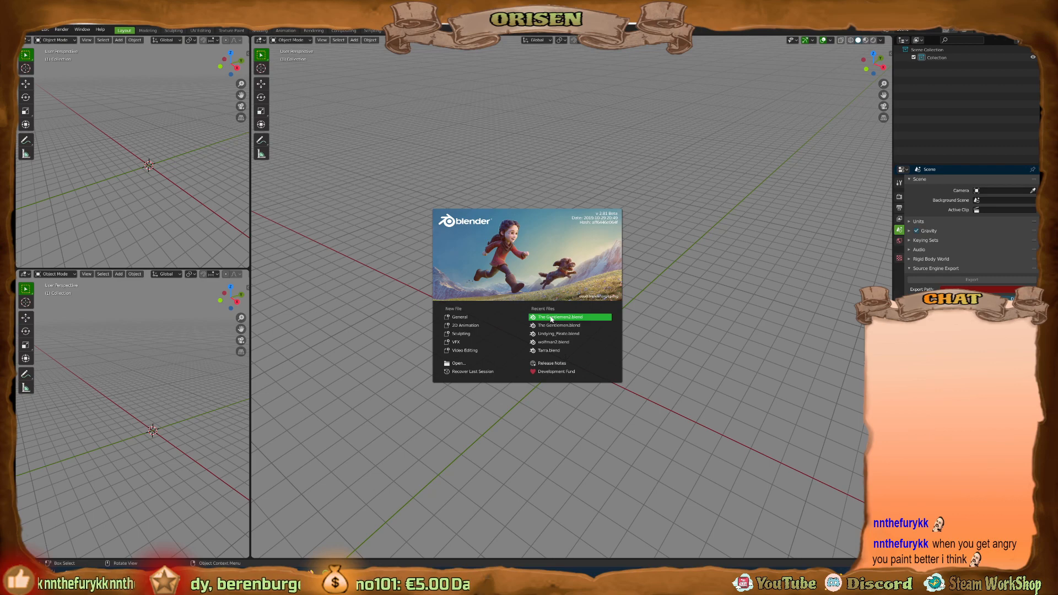
Reopen the most recent character file and bring the teeth model into view.
click(551, 317)
middle_drag(551, 319, 490, 270)
shift+middle_drag(553, 305, 577, 291)
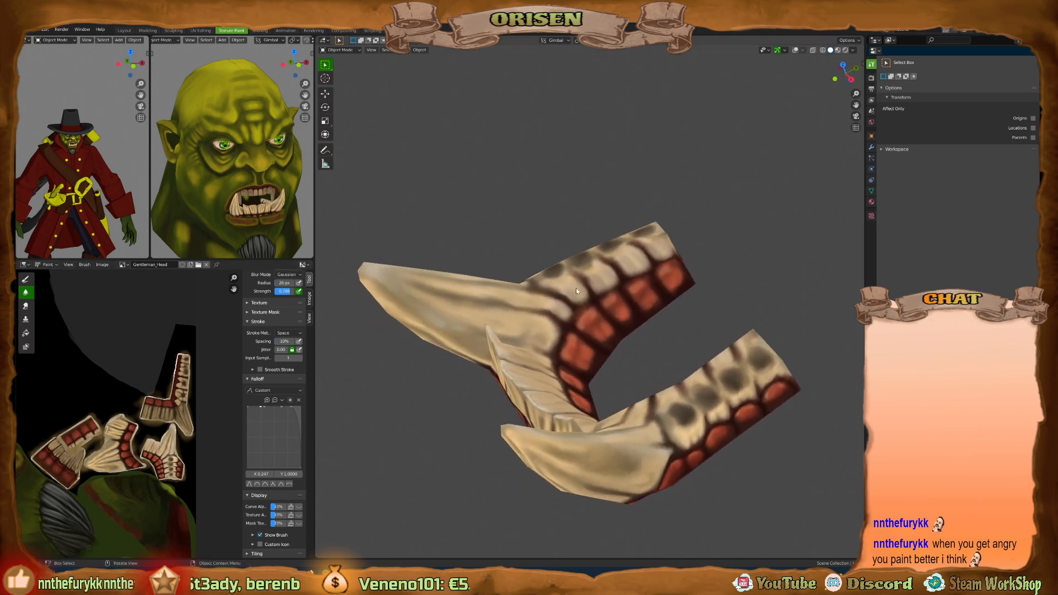
mouse_move(607, 328)
shift+middle_down()
mouse_move(606, 317)
mouse_move(598, 321)
shift+middle_up()
Examine the full head texture and check the painted teeth, tusks and gums from several angles.
scroll(70, 459, down, 2)
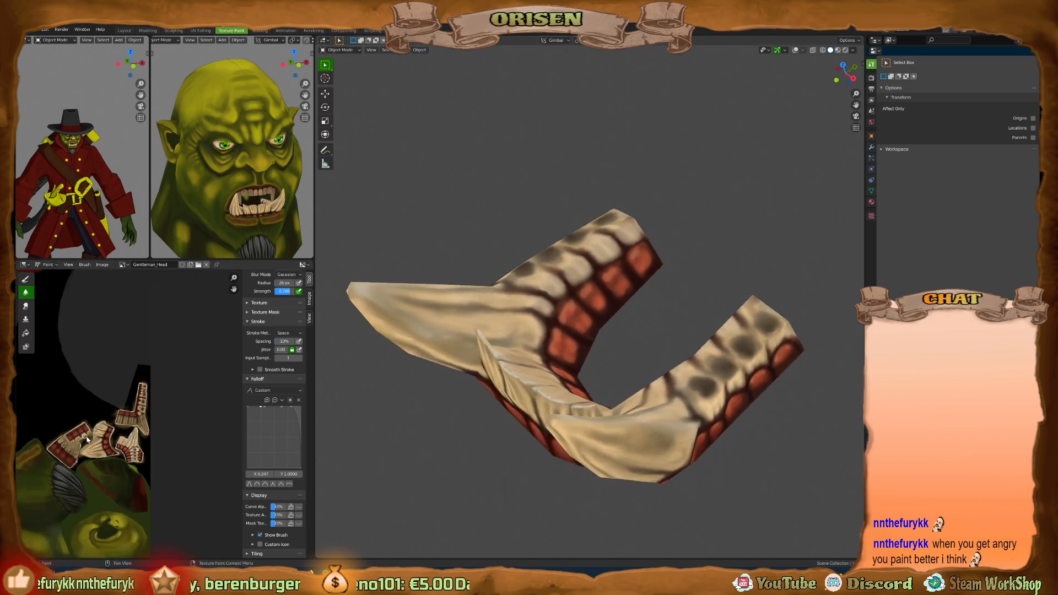
middle_drag(70, 459, 176, 449)
scroll(153, 452, down, 2)
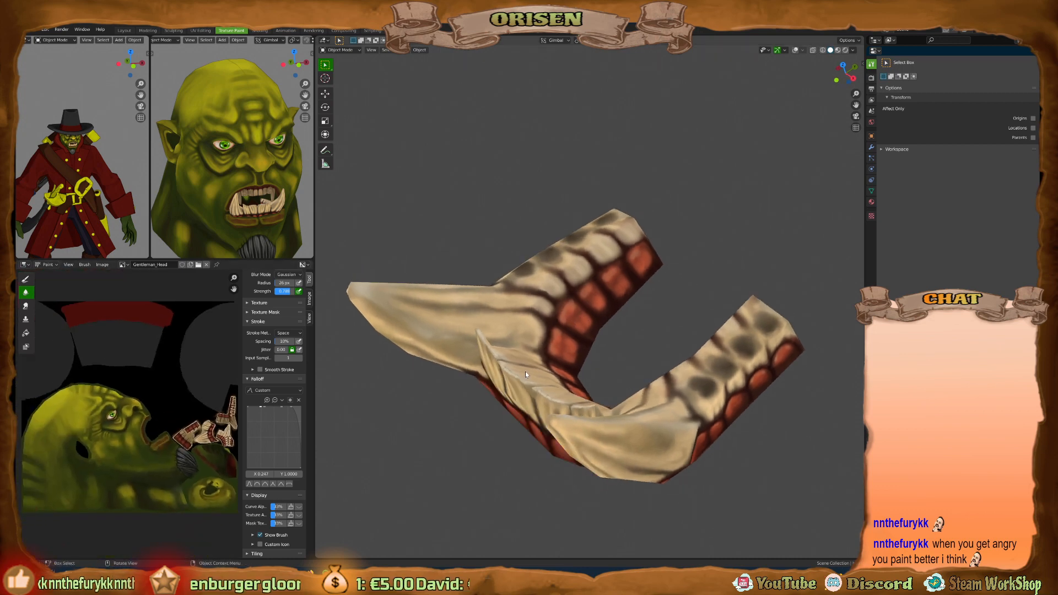
middle_drag(523, 371, 539, 395)
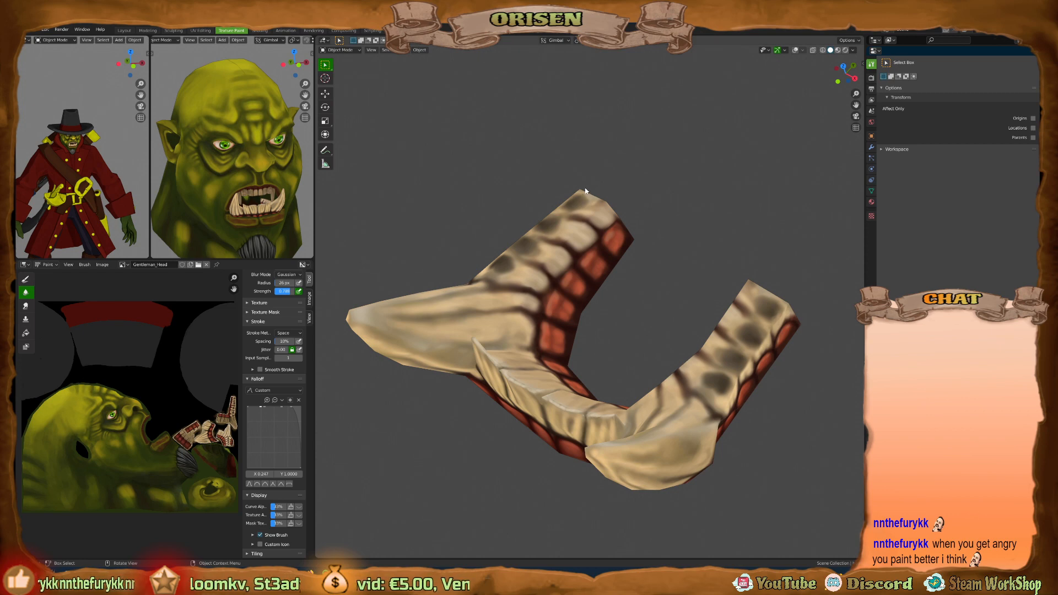
middle_drag(578, 208, 628, 287)
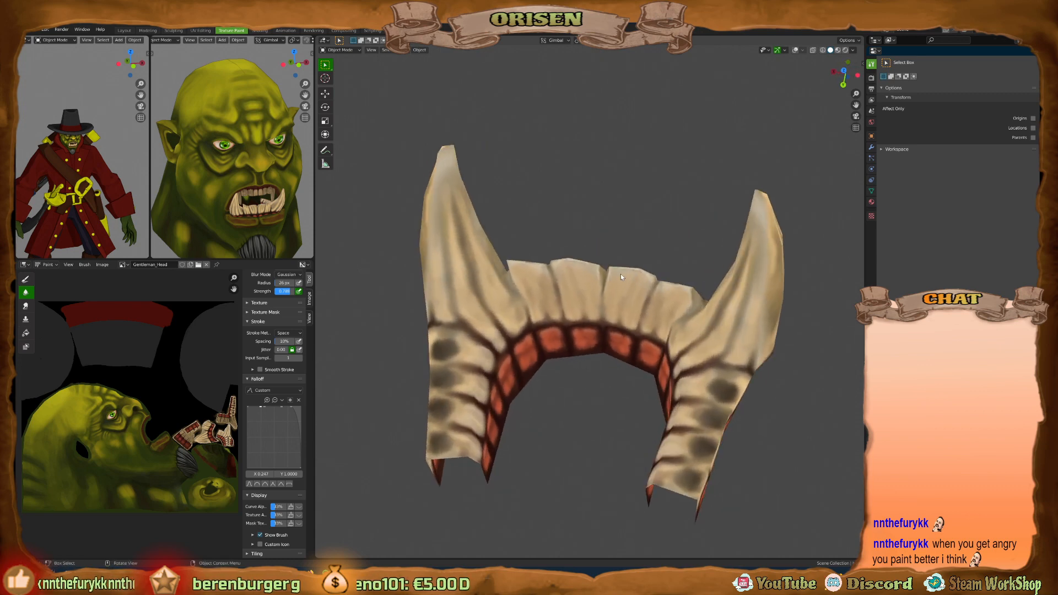
middle_drag(621, 273, 576, 306)
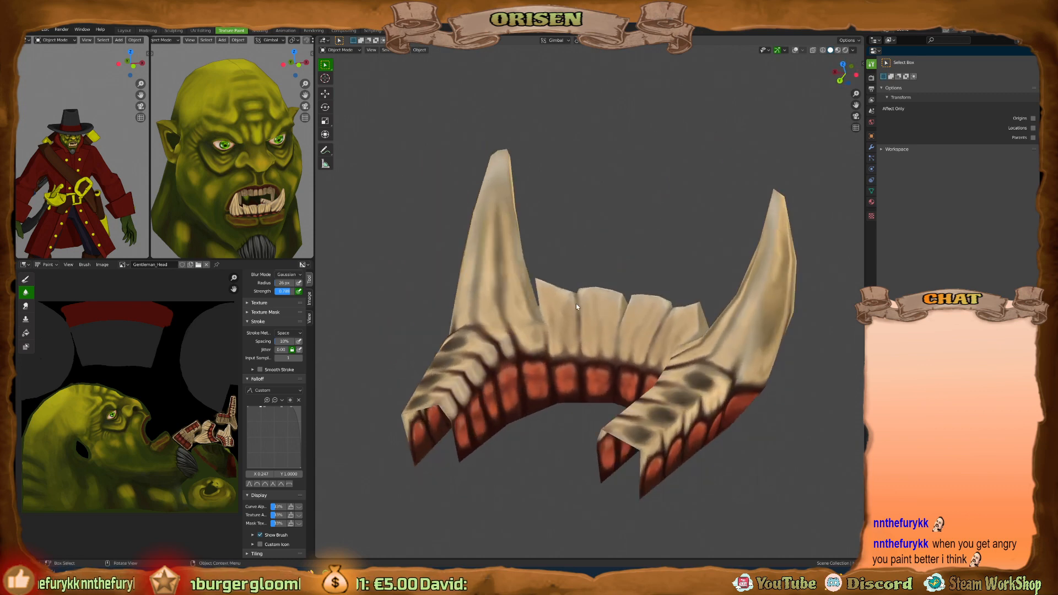
middle_drag(656, 305, 615, 297)
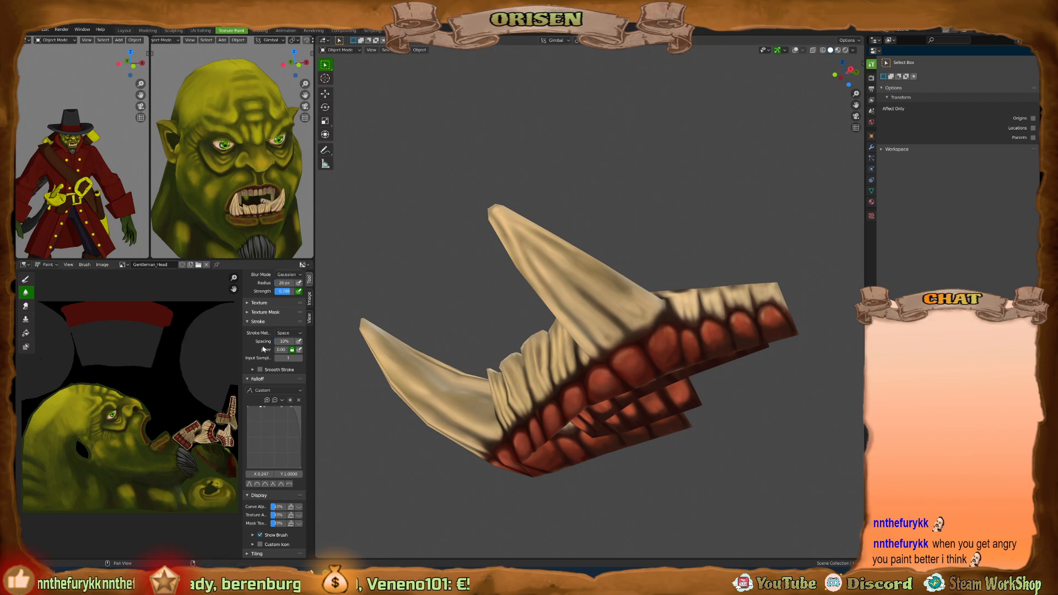
middle_drag(526, 365, 574, 319)
scroll(574, 318, up, 4)
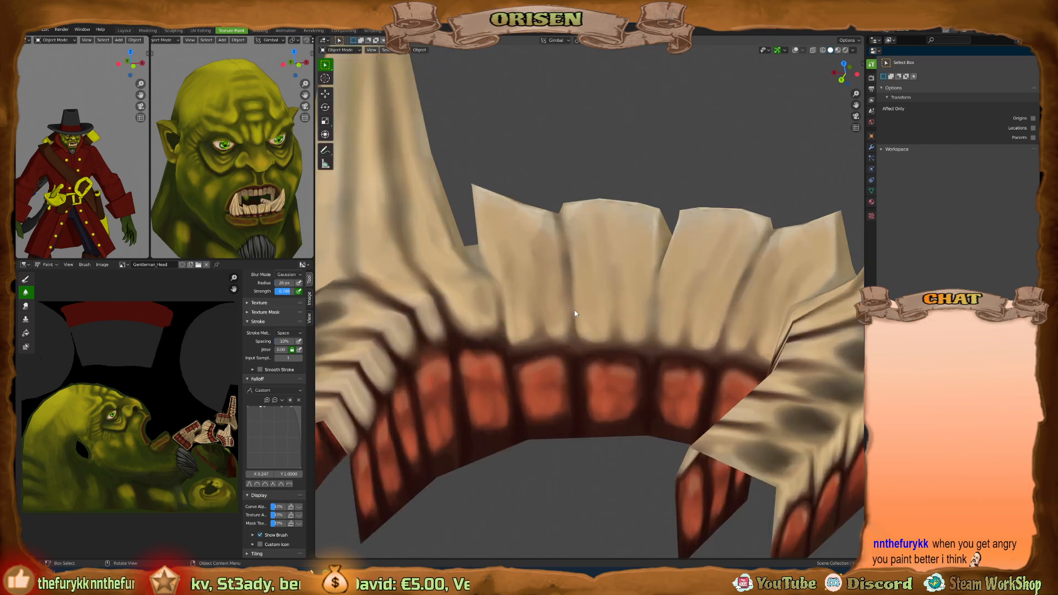
key(s)
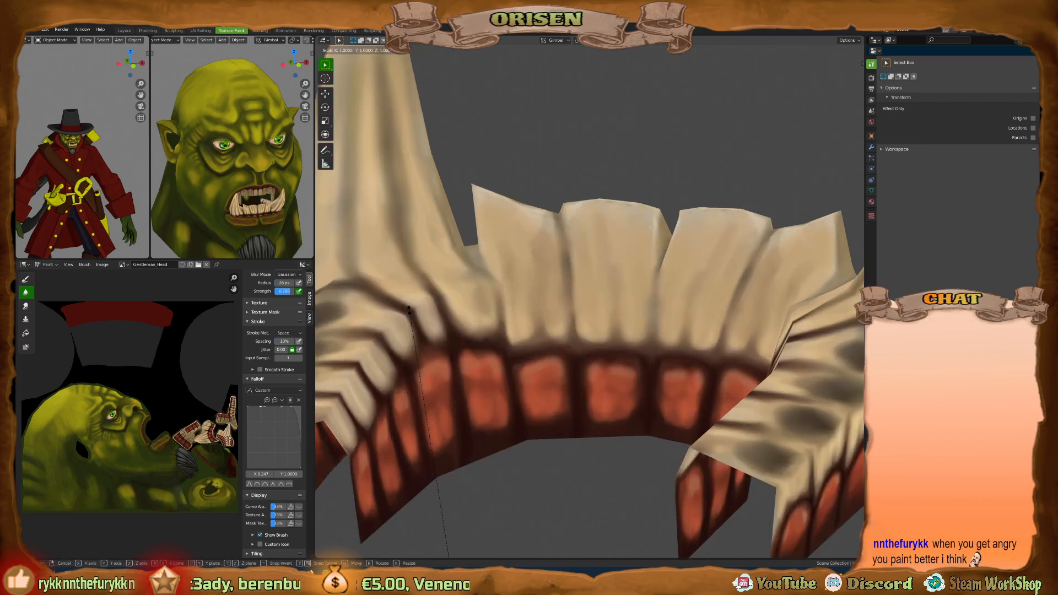
click(478, 295)
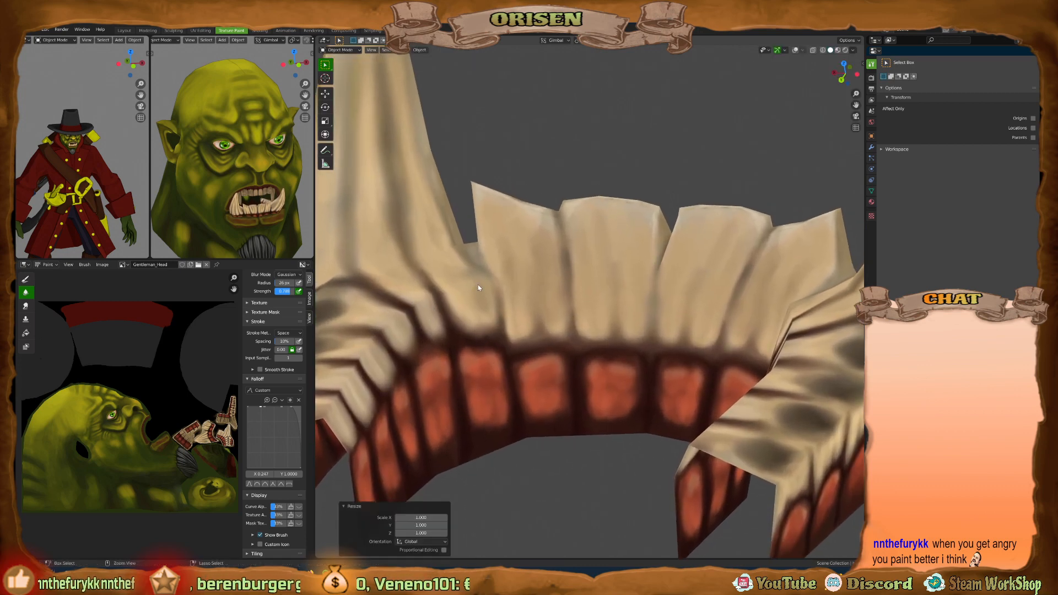
scroll(551, 287, down, 5)
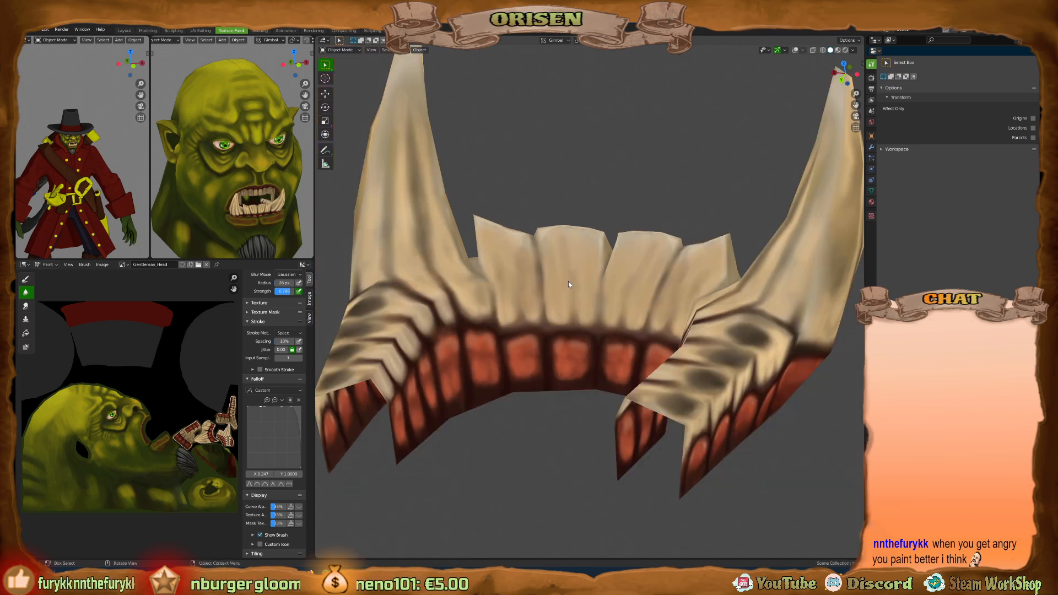
middle_drag(567, 281, 589, 307)
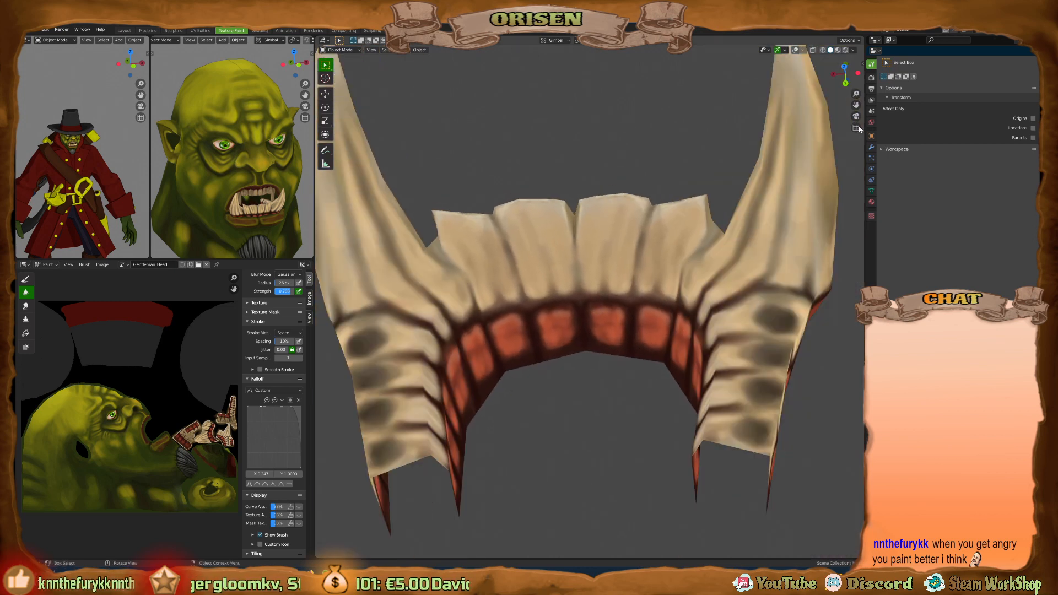
Return to Texture Paint mode and soften the inner tusk base beside the front tooth with the brush radius reduced to 16 px.
key(ctrl+Tab)
click(692, 173)
scroll(569, 264, up, 3)
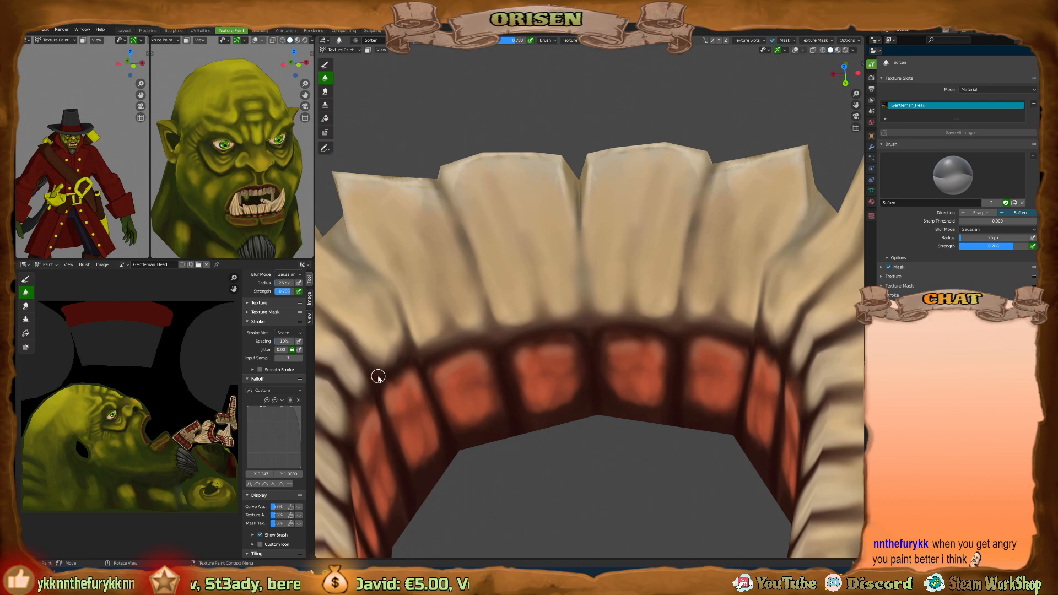
key(bracketleft)
key(bracketleft)
key(bracketleft)
key(bracketleft)
drag(357, 260, 369, 269)
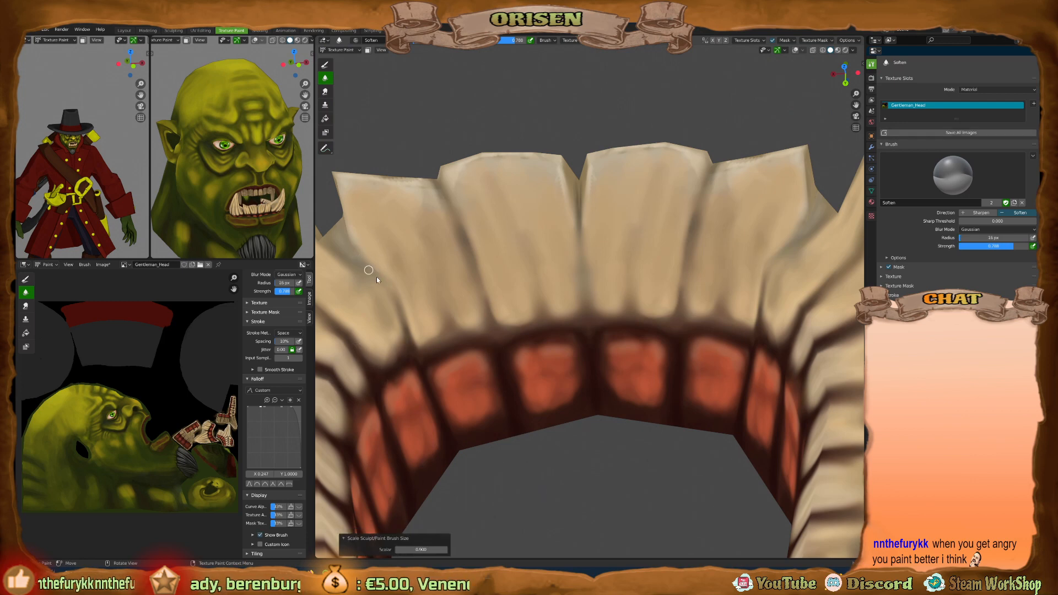
With the Draw brush and a sampled dark gum colour, darken the gaps between the inner front teeth and add thin grooves rising from their bases.
key(shift+space)
click(436, 203)
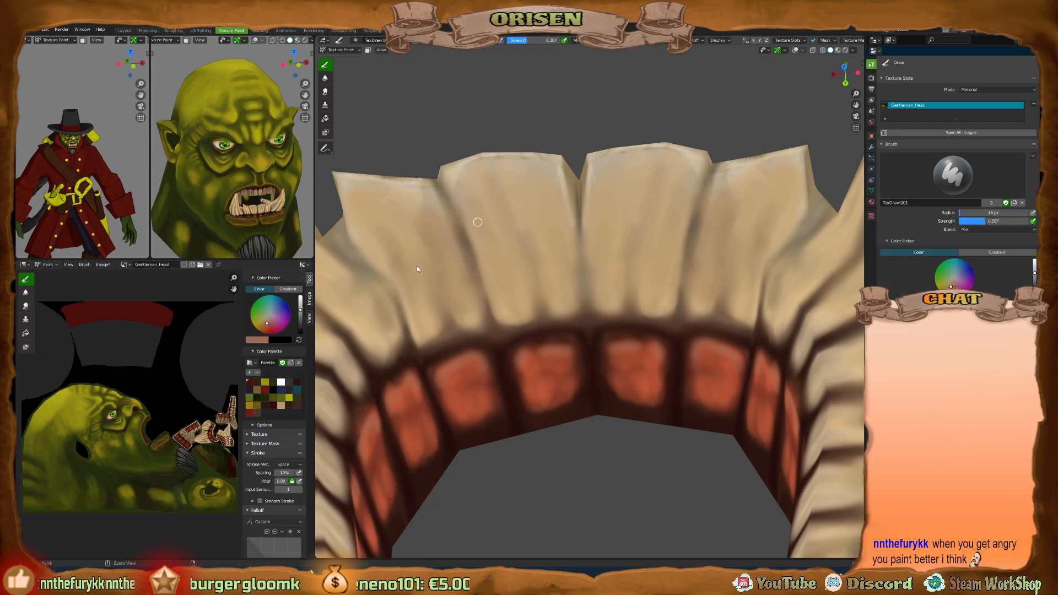
key(s)
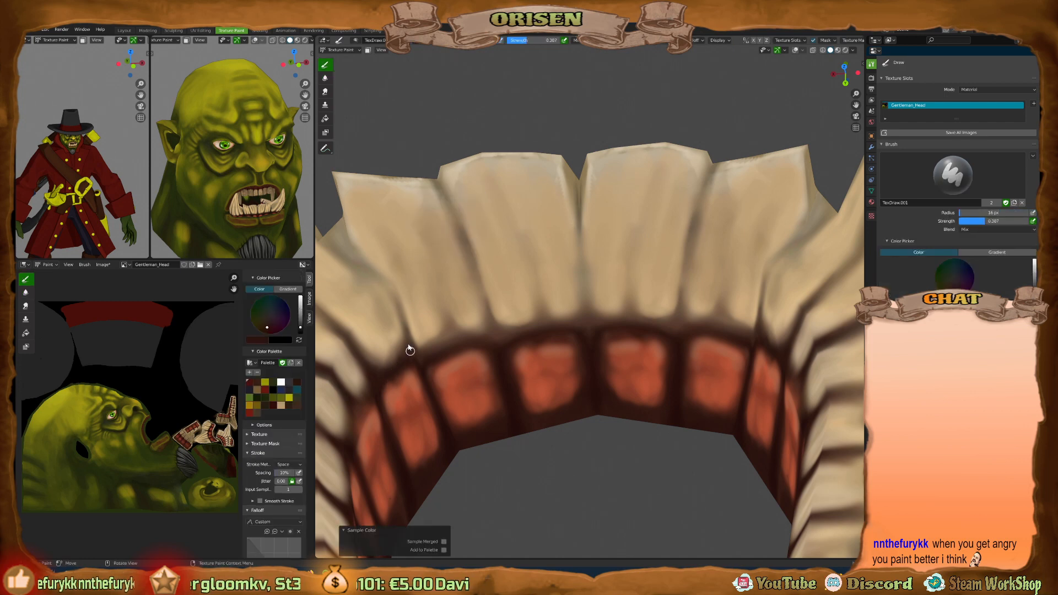
mouse_move(410, 350)
mouse_down()
mouse_move(392, 293)
mouse_move(341, 223)
mouse_up()
mouse_move(458, 232)
mouse_down()
mouse_move(453, 213)
mouse_move(494, 332)
mouse_move(510, 333)
mouse_move(448, 333)
mouse_move(499, 339)
mouse_move(538, 315)
mouse_move(516, 229)
mouse_move(549, 295)
mouse_move(588, 326)
mouse_move(577, 234)
mouse_up()
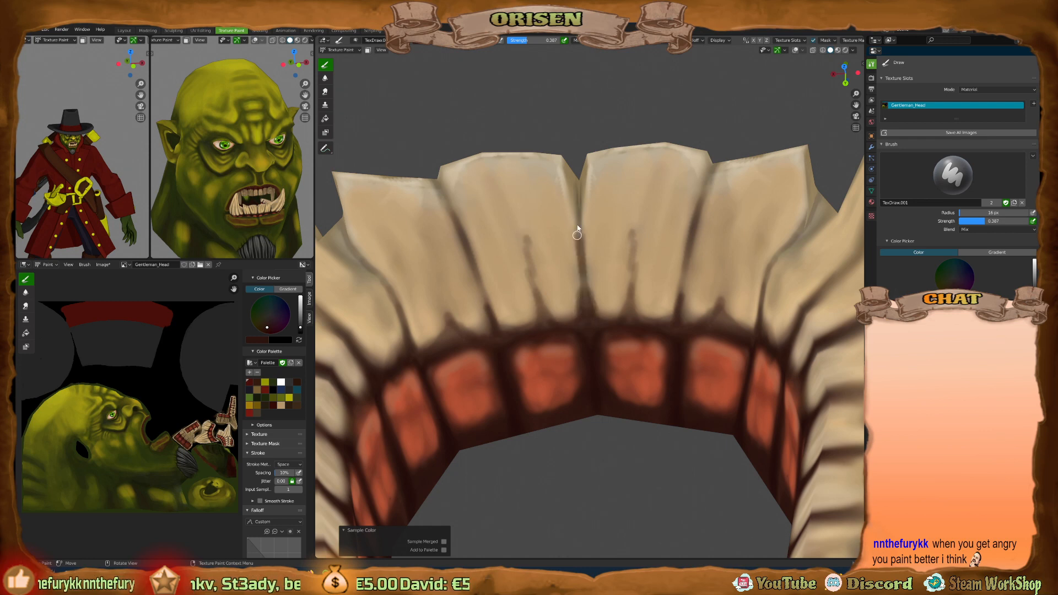
mouse_move(694, 283)
mouse_down()
mouse_move(680, 319)
mouse_move(720, 323)
mouse_up()
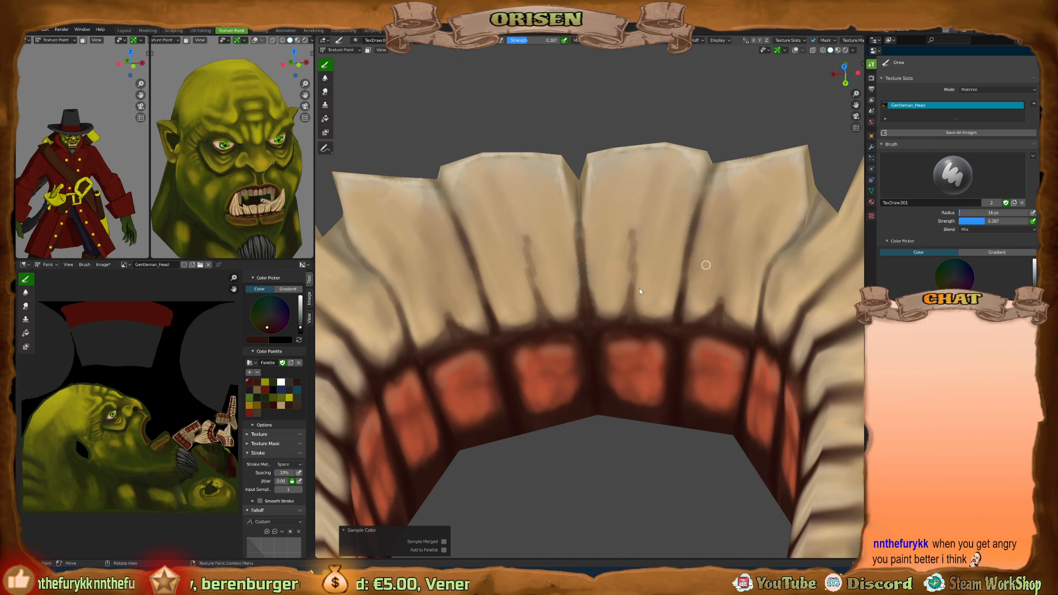
Turn on Emulate 3 Button Mouse in the Input preferences and close the preferences window.
click(489, 584)
click(485, 557)
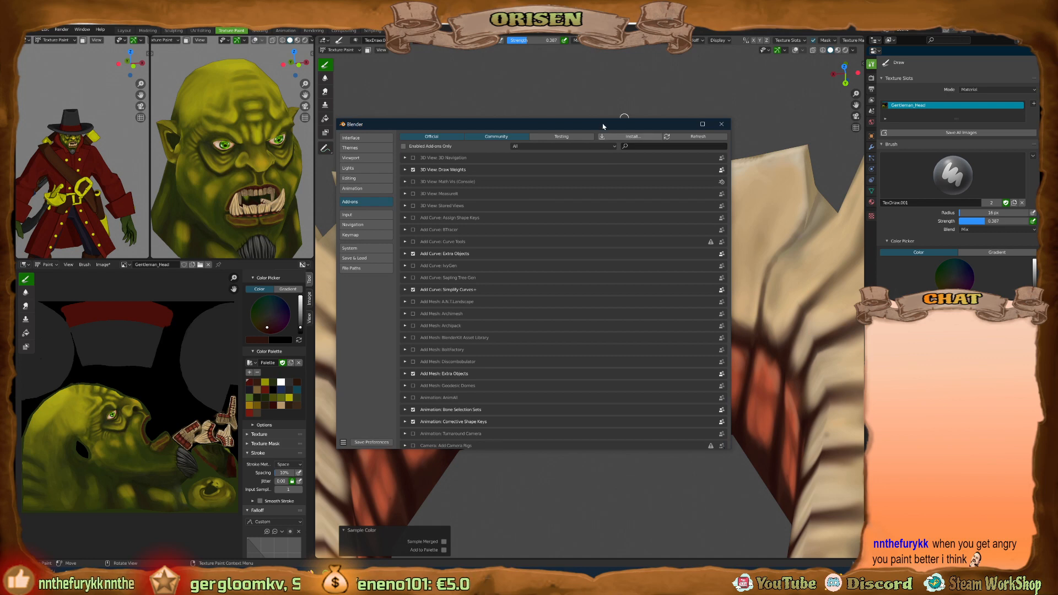
drag(607, 124, 615, 105)
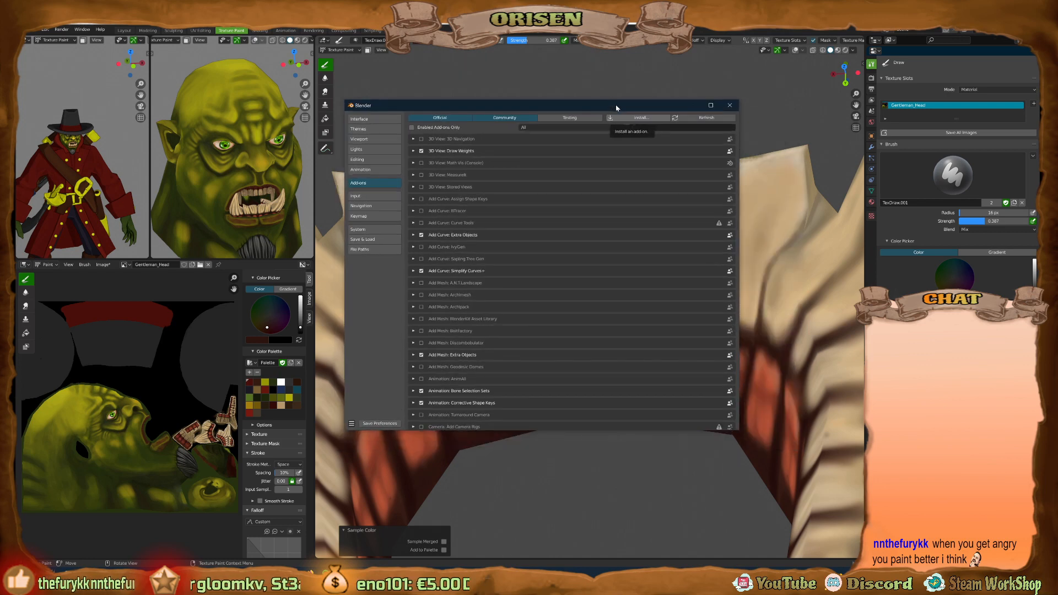
click(377, 195)
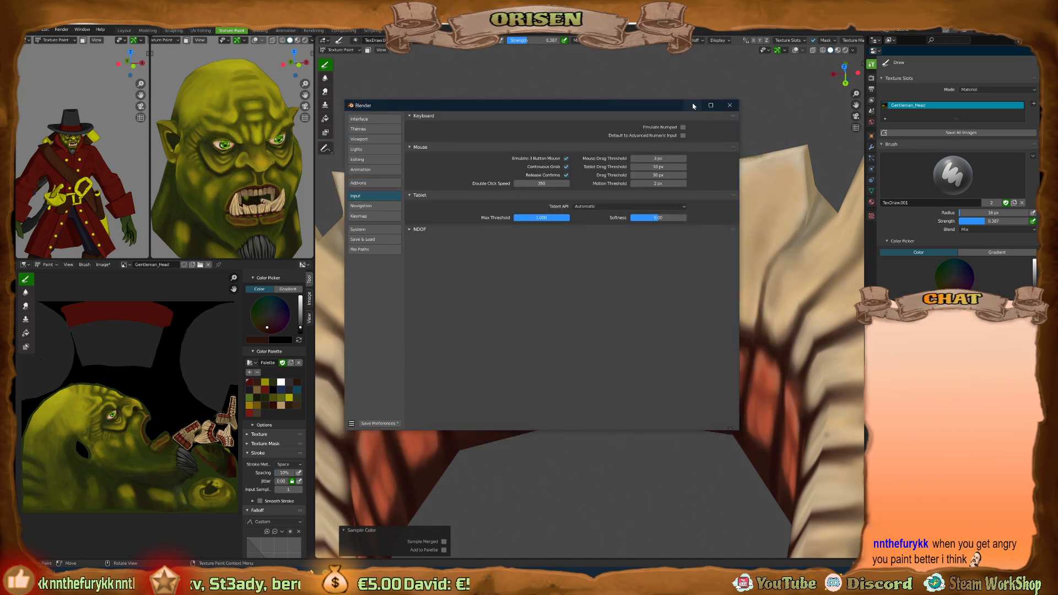
click(730, 105)
Switch to the Soften brush and blend the dark grooves and gaps on the inner front teeth.
mouse_move(619, 347)
middle_down()
mouse_move(628, 325)
mouse_move(610, 305)
middle_up()
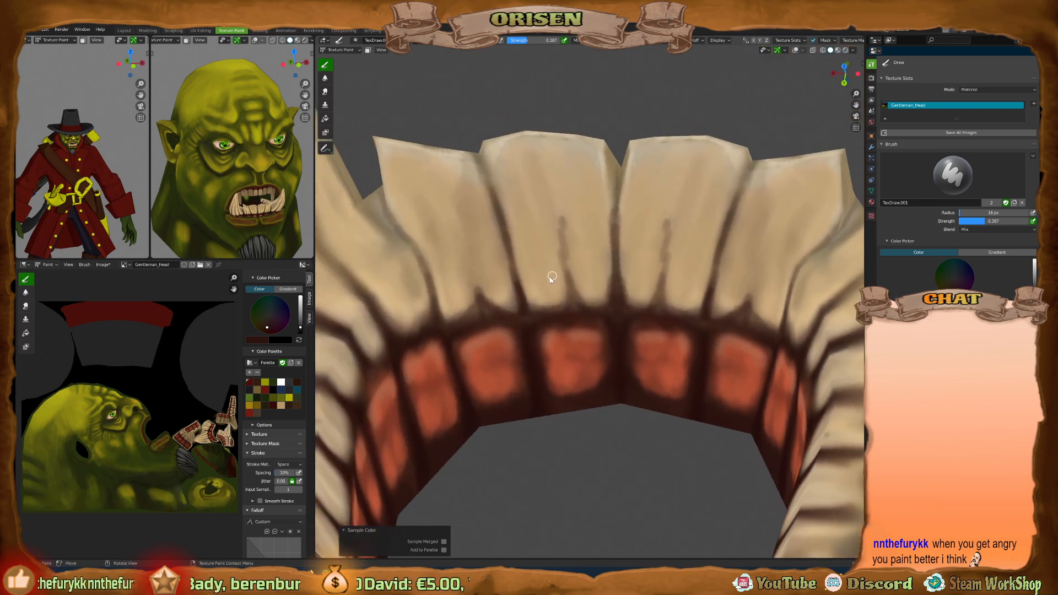
key(shift+space)
click(532, 290)
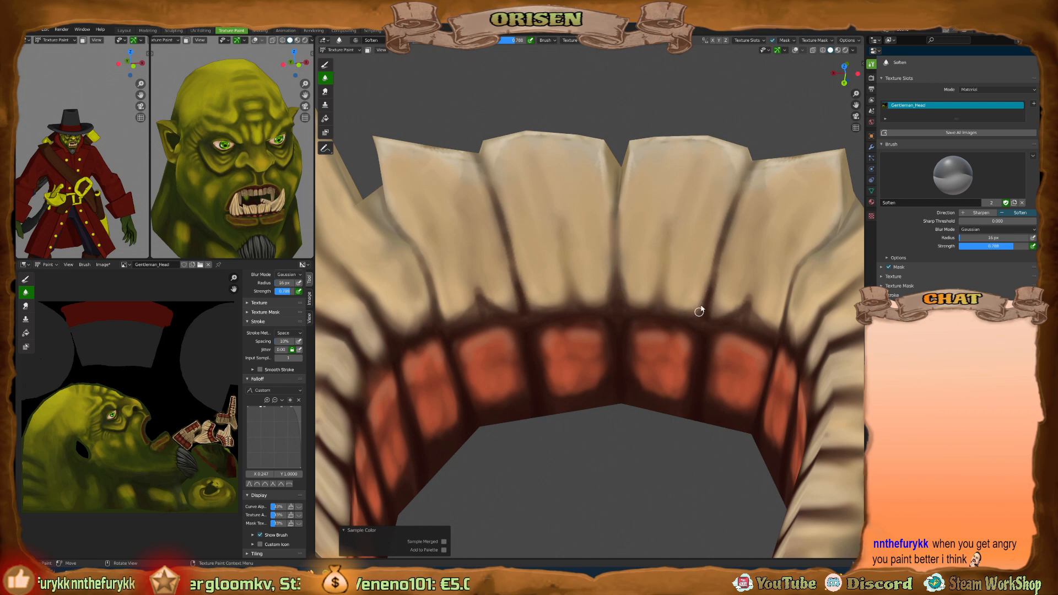
middle_drag(698, 311, 705, 291)
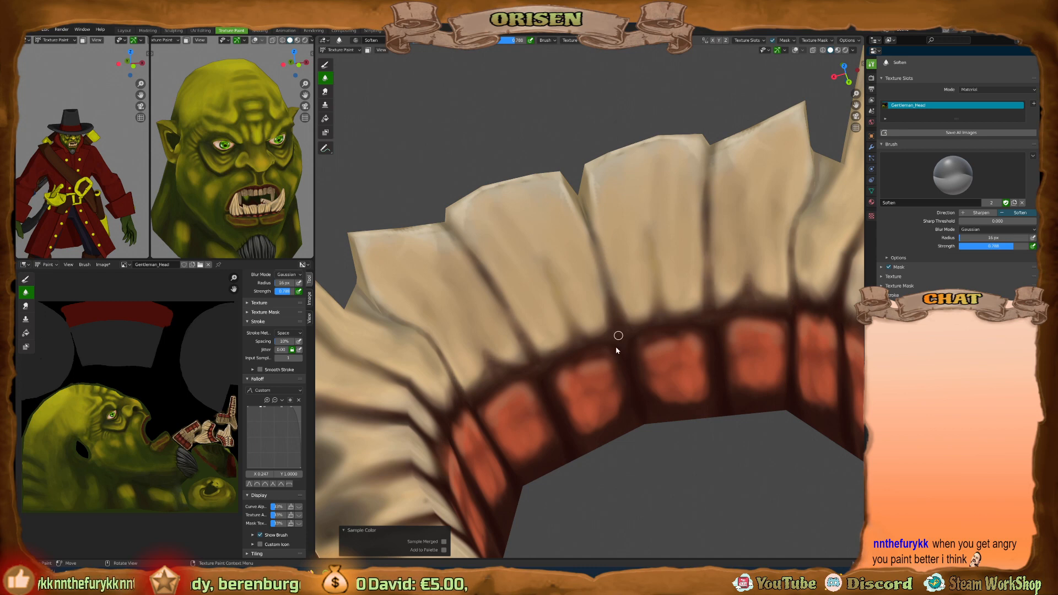
middle_drag(562, 354, 591, 249)
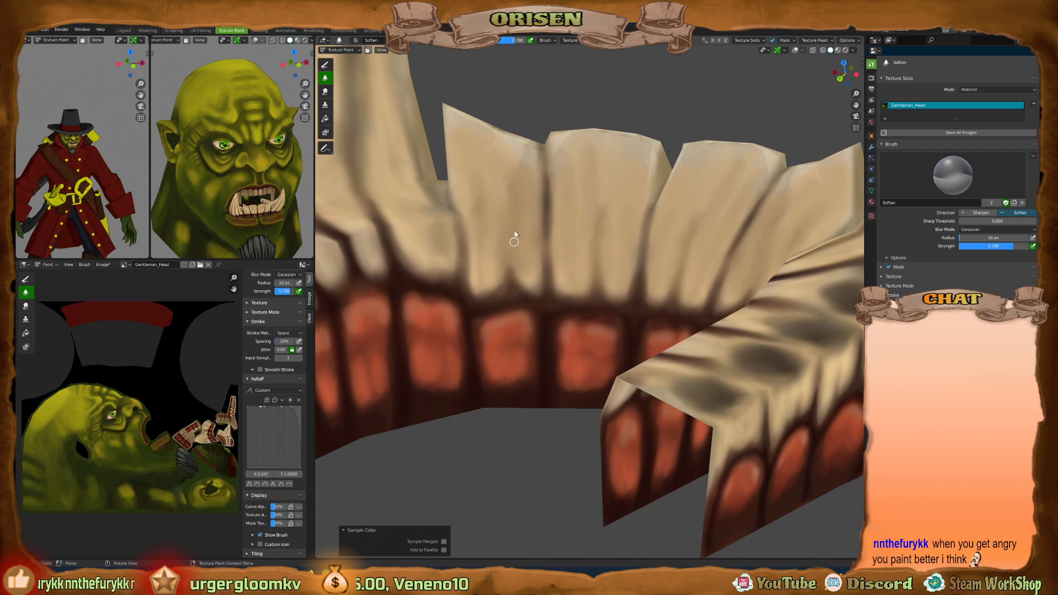
Leave the isolated teeth view to show the whole character and switch to Object Mode.
scroll(561, 132, down, 5)
middle_drag(557, 281, 600, 275)
key(KP_Divide)
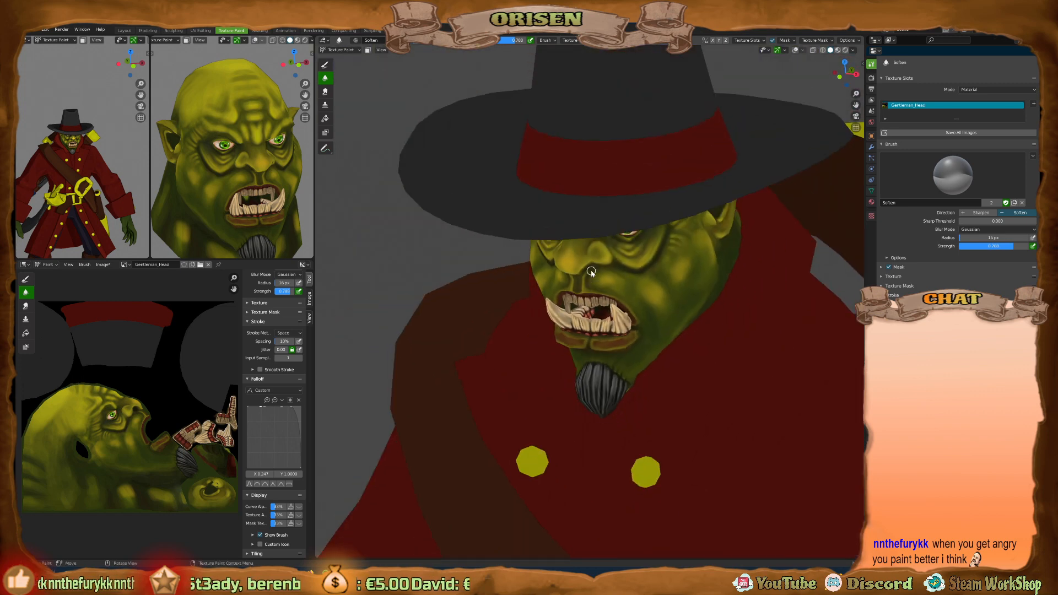
key(ctrl+Tab)
click(547, 287)
Turn off Emulate 3 Button Mouse in the Input preferences and put the preferences window away.
mouse_move(605, 320)
middle_down()
mouse_move(656, 301)
mouse_move(615, 288)
mouse_move(613, 317)
middle_up()
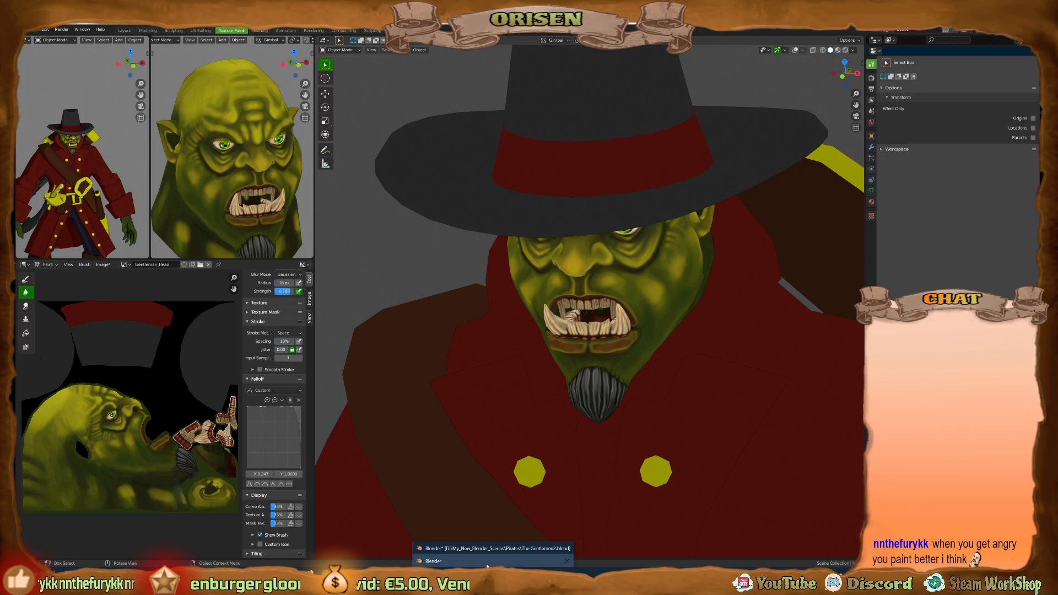
key(ctrl+comma)
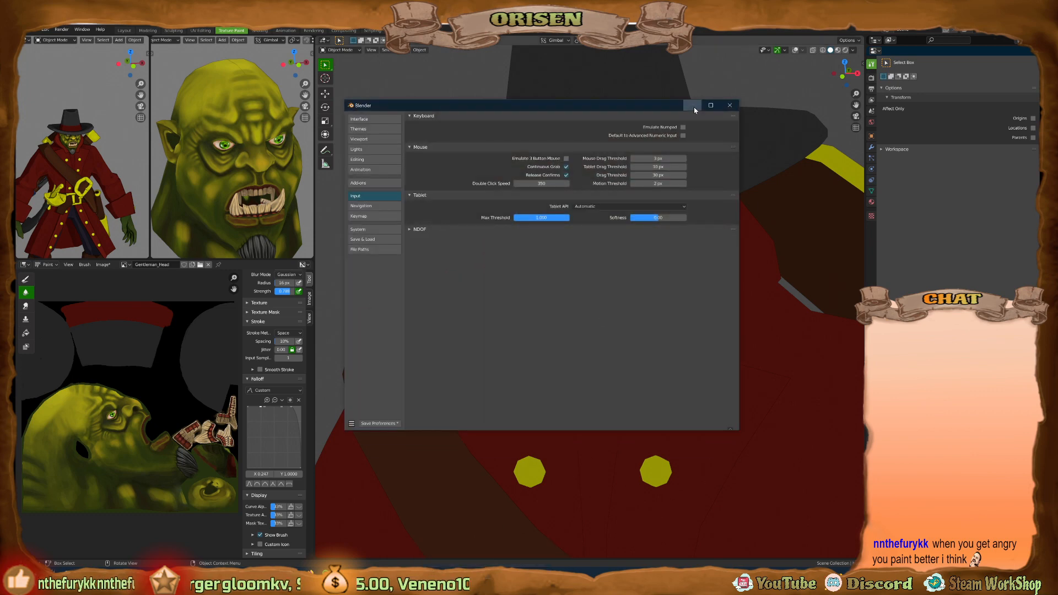
click(694, 107)
Inspect the painted character from the side and the front, and view the separate head preview from a new angle.
mouse_move(657, 280)
middle_down()
mouse_move(598, 286)
mouse_move(663, 287)
middle_up()
click(834, 73)
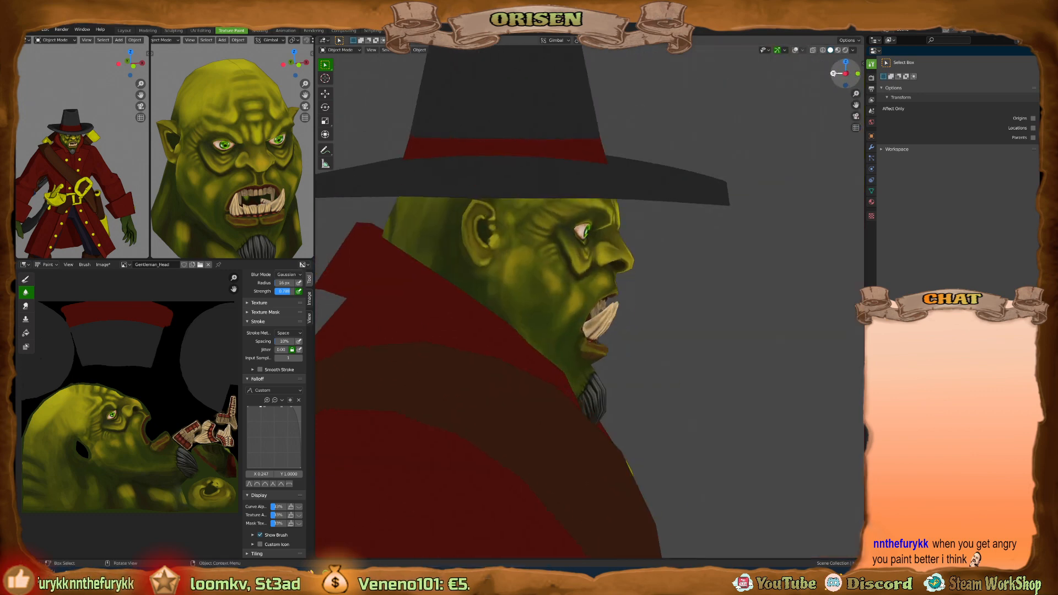
middle_drag(722, 224, 550, 220)
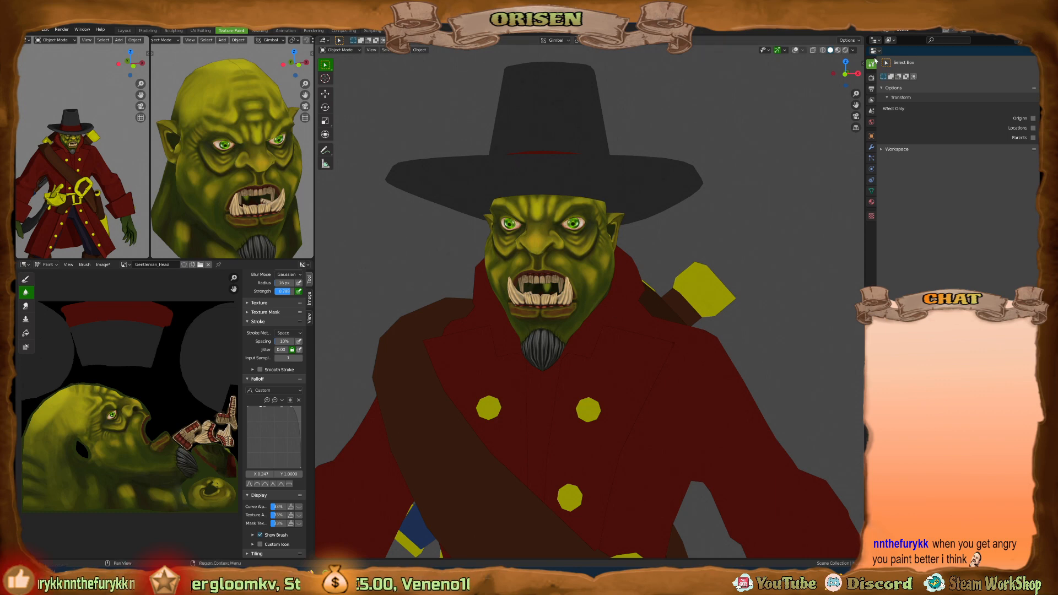
click(858, 73)
middle_drag(635, 236, 610, 220)
scroll(255, 185, down, 1)
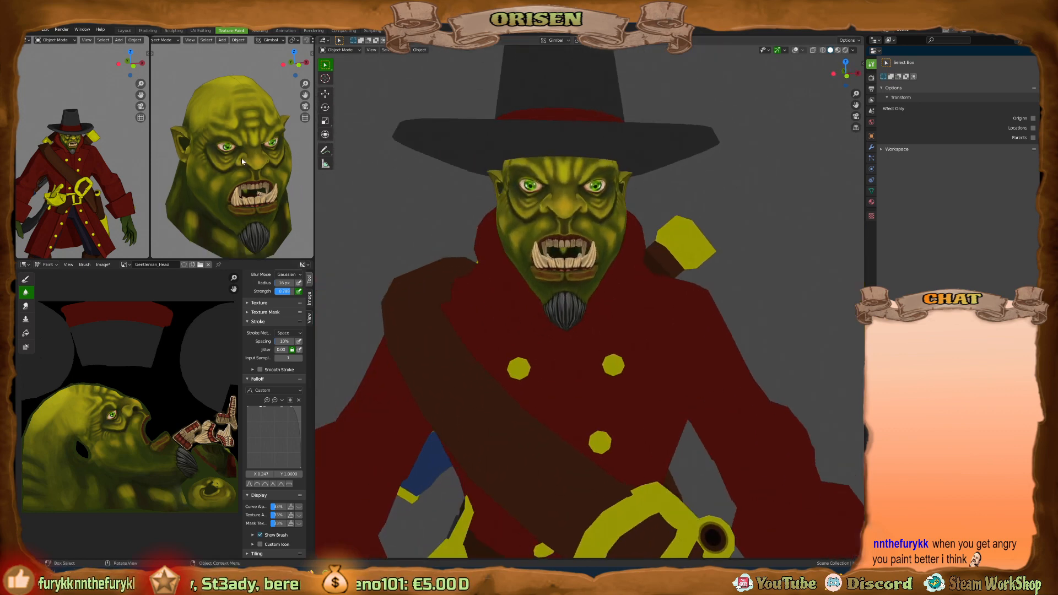
middle_drag(255, 185, 243, 178)
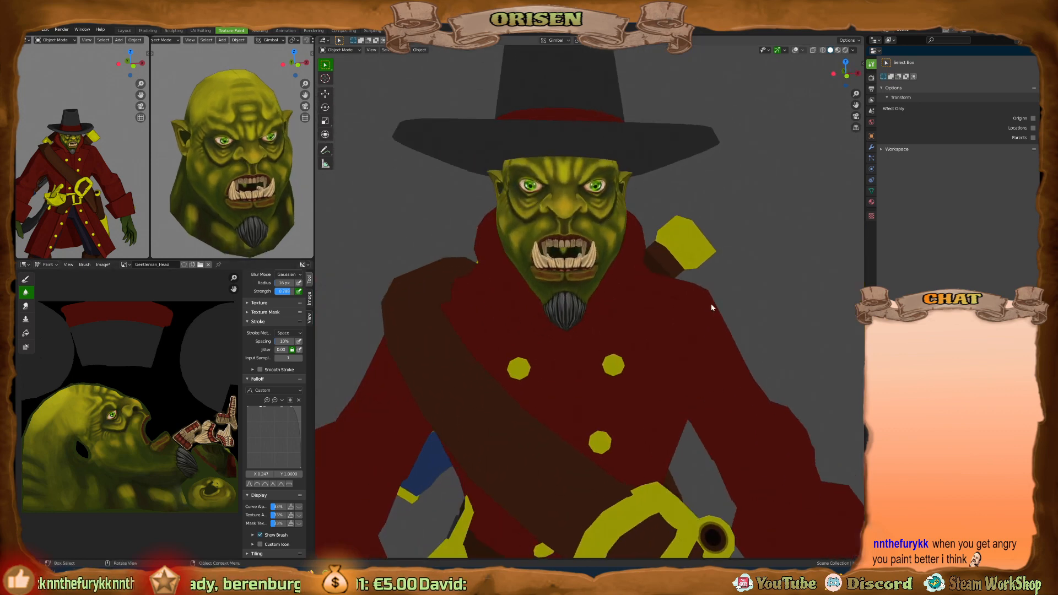
Switch the main viewport to orthographic projection and examine the face and mouth up close.
click(856, 128)
middle_drag(566, 261, 608, 262)
scroll(567, 234, up, 2)
middle_drag(608, 262, 630, 289)
scroll(601, 274, up, 2)
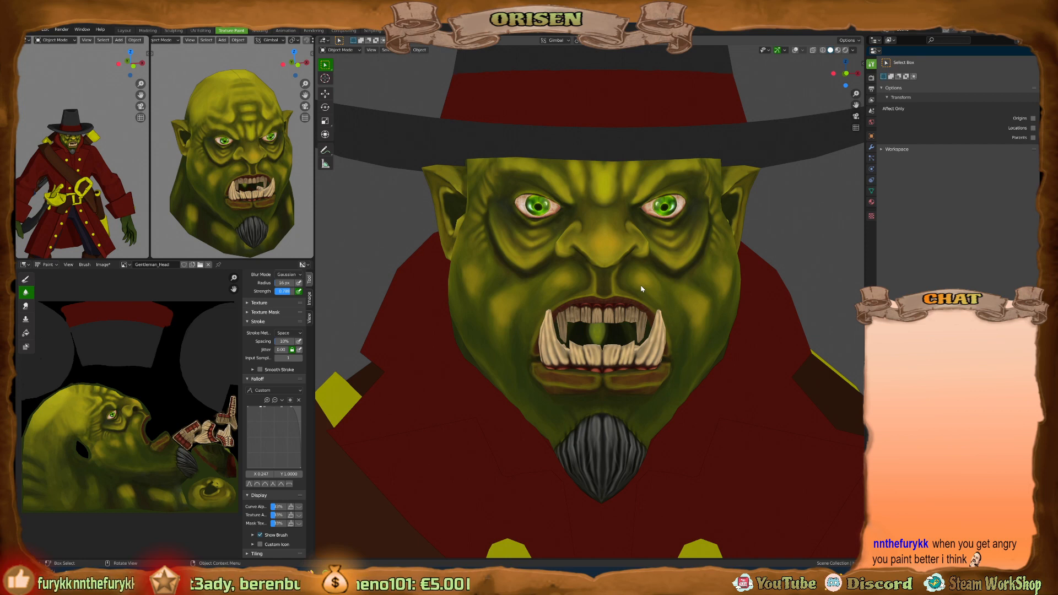
middle_drag(632, 284, 544, 248)
scroll(551, 342, up, 3)
middle_drag(553, 347, 605, 346)
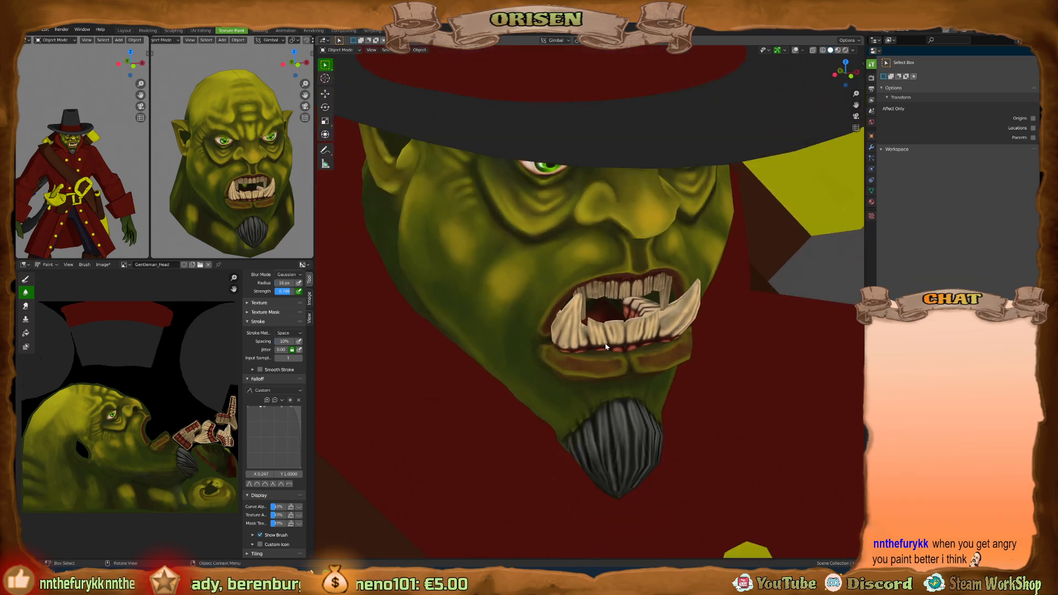
Check the lower teeth in isolation, bring back the full character, and review the mouth in profile and three-quarter views.
key(KP_Divide)
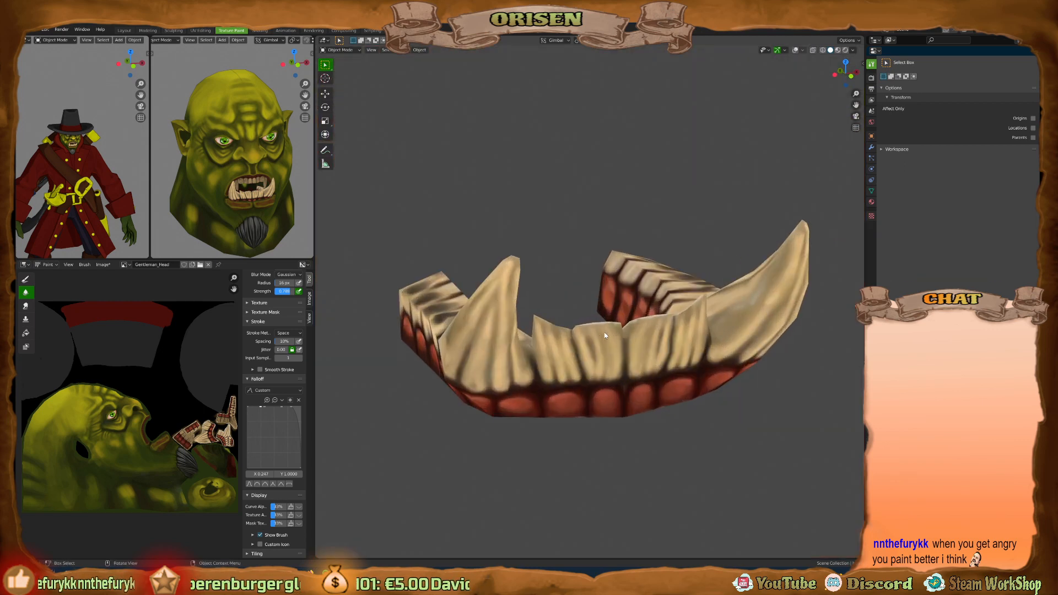
key(KP_Divide)
middle_drag(605, 335, 652, 282)
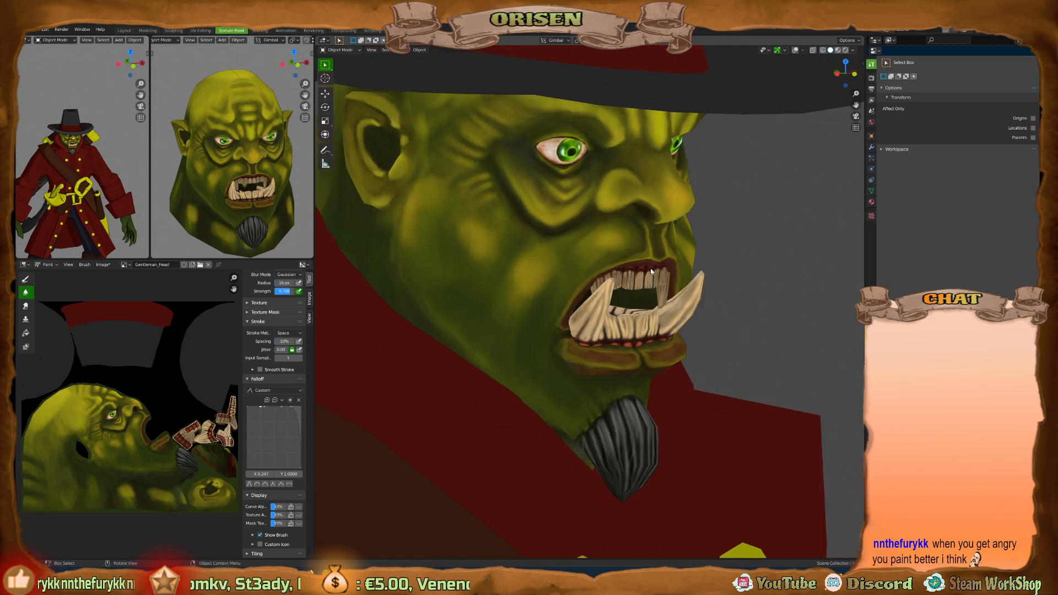
middle_drag(654, 258, 692, 275)
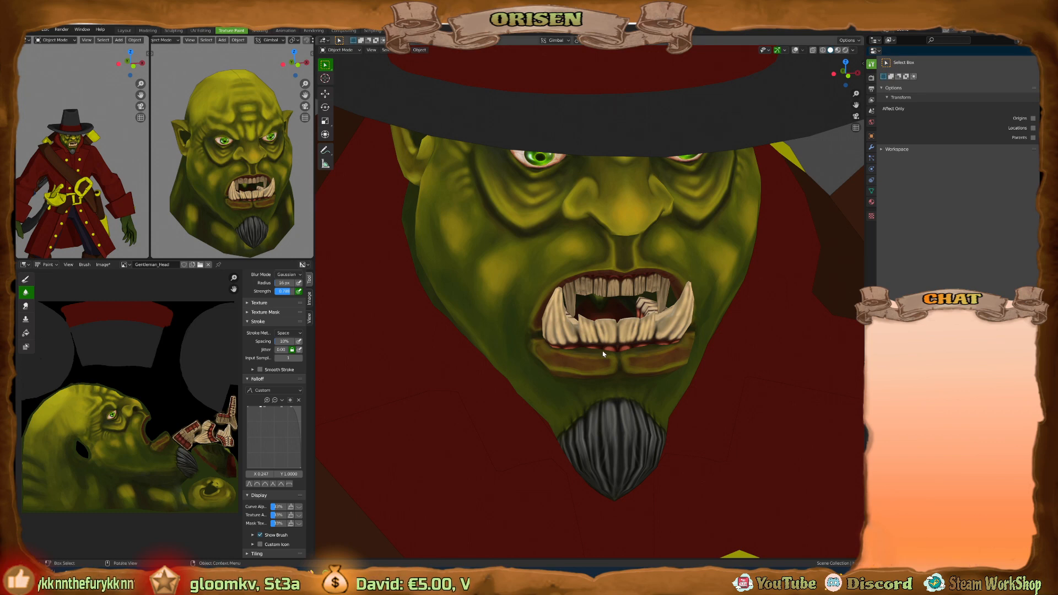
Examine how the tusks, teeth and gums sit in the face from several three-quarter and front angles.
scroll(604, 346, down, 3)
middle_drag(603, 346, 578, 338)
middle_drag(658, 295, 633, 295)
scroll(616, 259, up, 2)
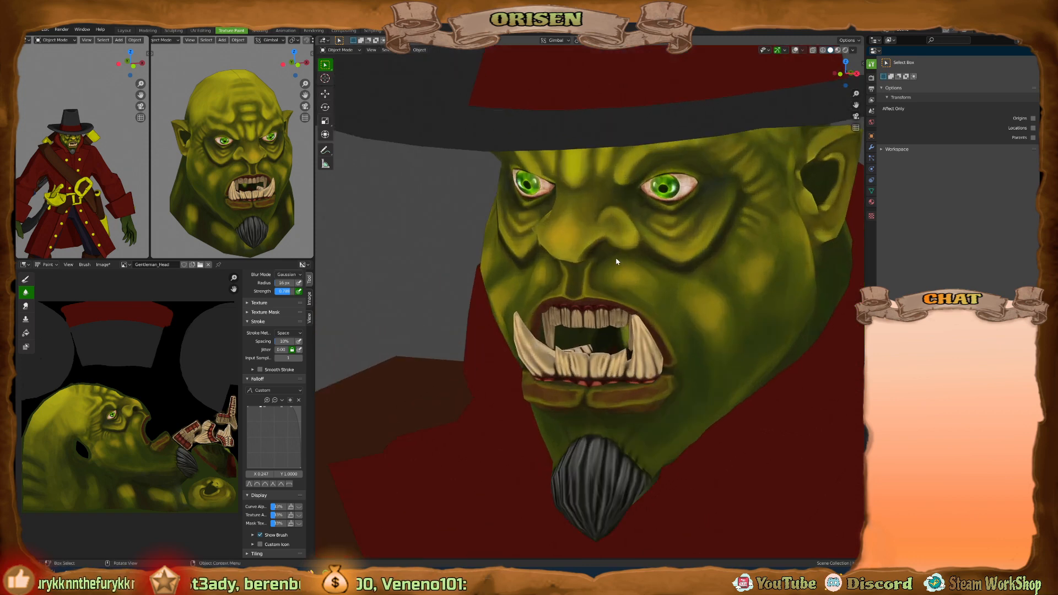
middle_drag(609, 260, 618, 265)
middle_drag(163, 372, 165, 412)
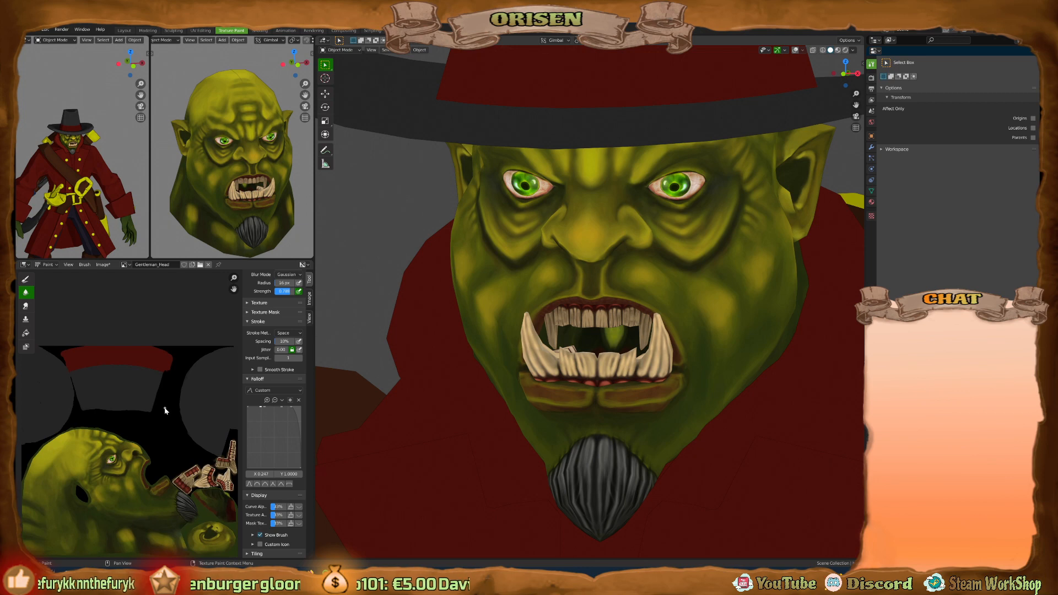
middle_drag(677, 307, 661, 311)
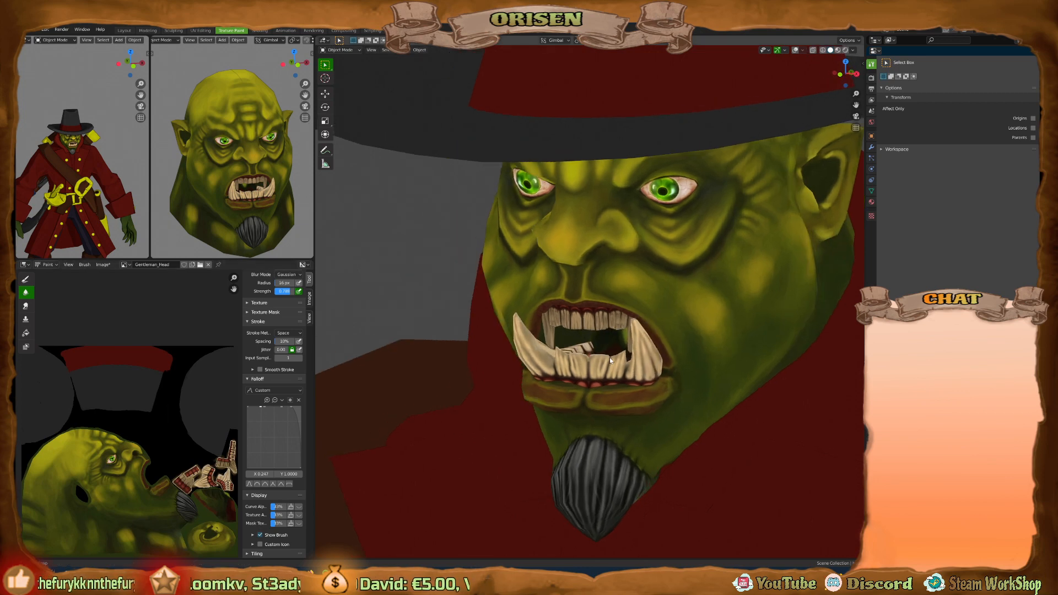
middle_drag(610, 357, 616, 353)
scroll(616, 351, down, 2)
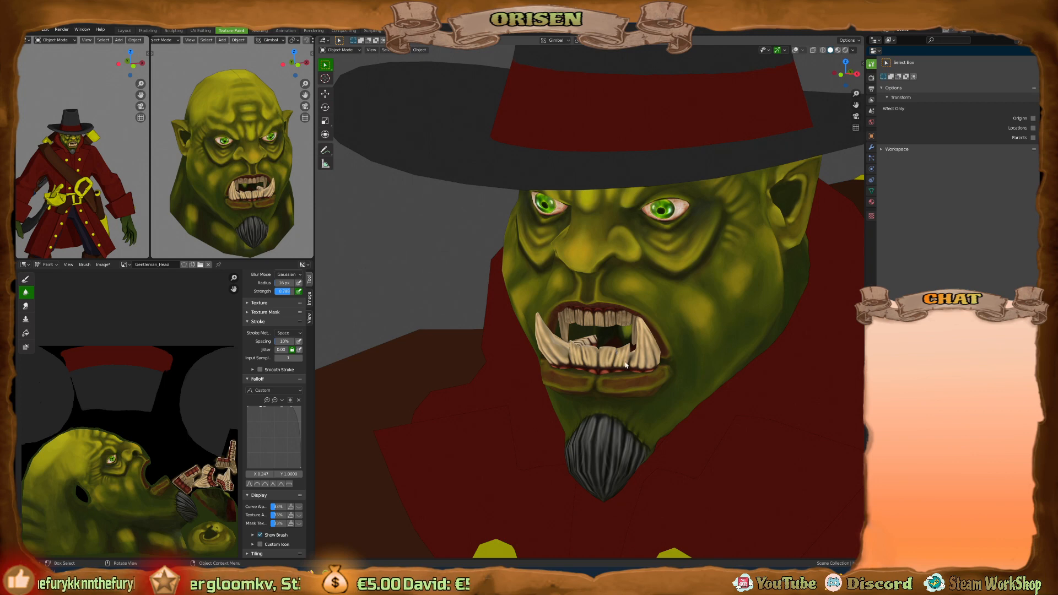
middle_drag(626, 365, 636, 368)
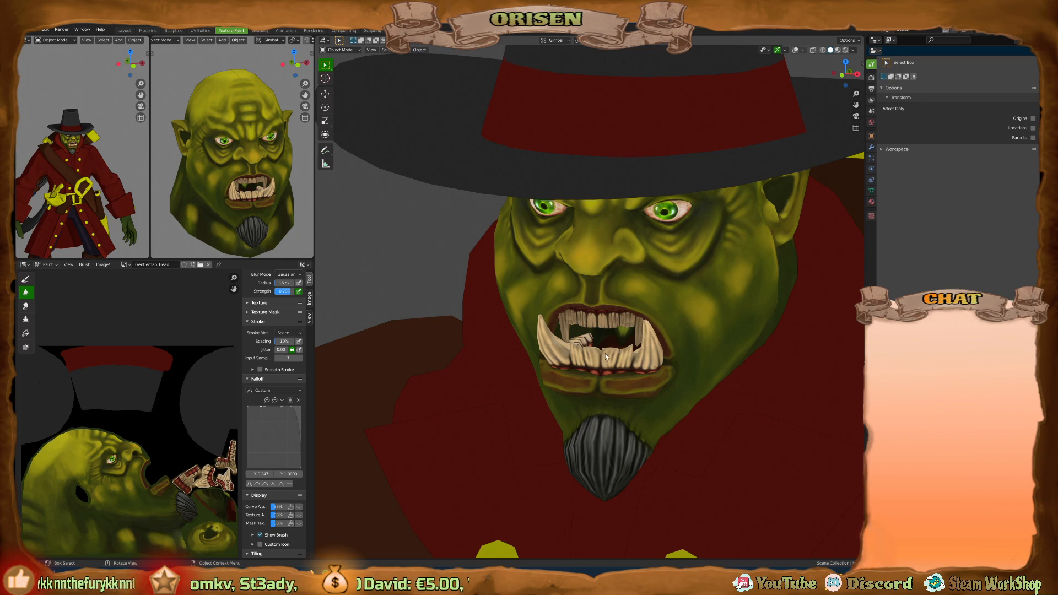
middle_drag(604, 348, 630, 336)
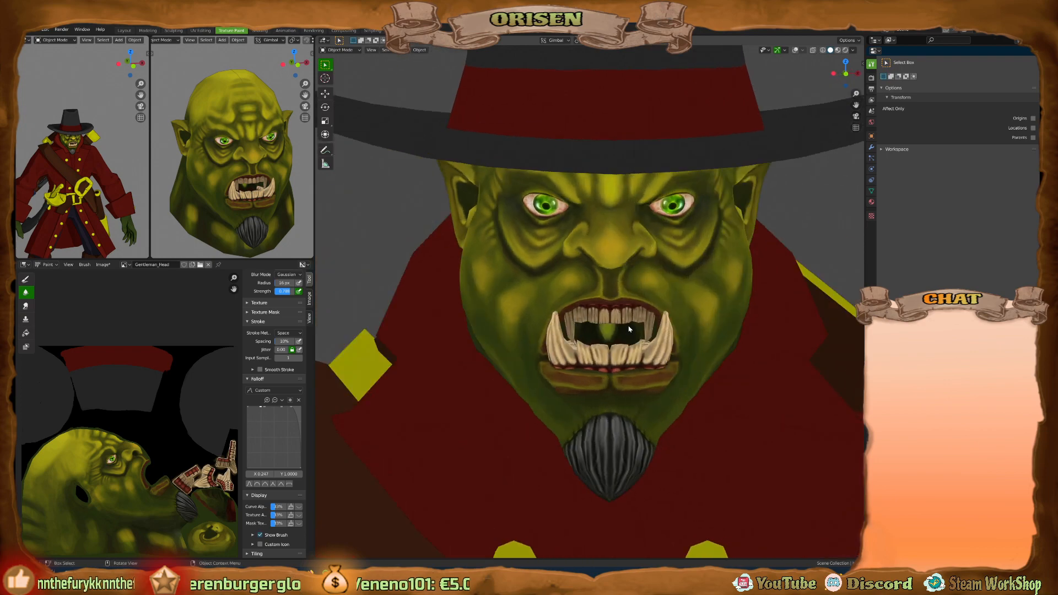
Show the wireframe overlay to inspect the mesh around the eyes, ear and mouth, then hide the overlays again.
scroll(630, 329, up, 6)
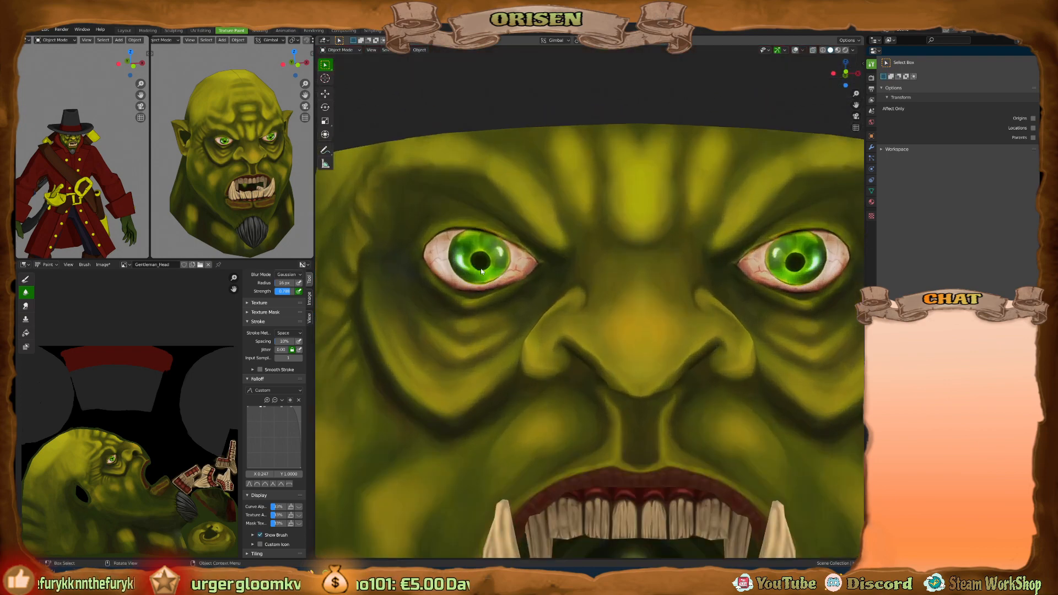
key(shift+alt+z)
middle_drag(481, 271, 638, 285)
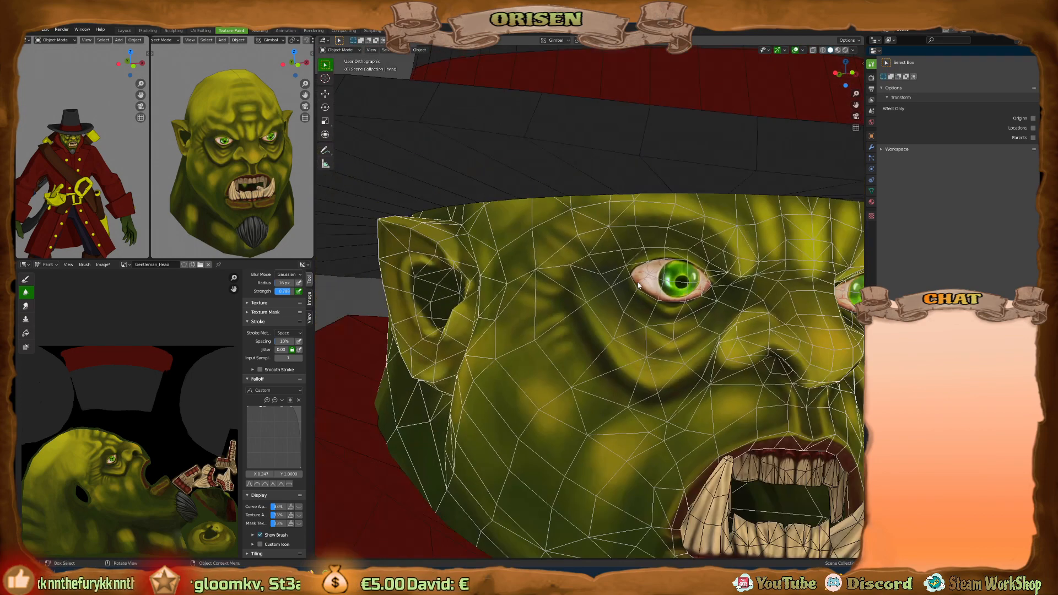
scroll(639, 284, down, 5)
key(shift+alt+z)
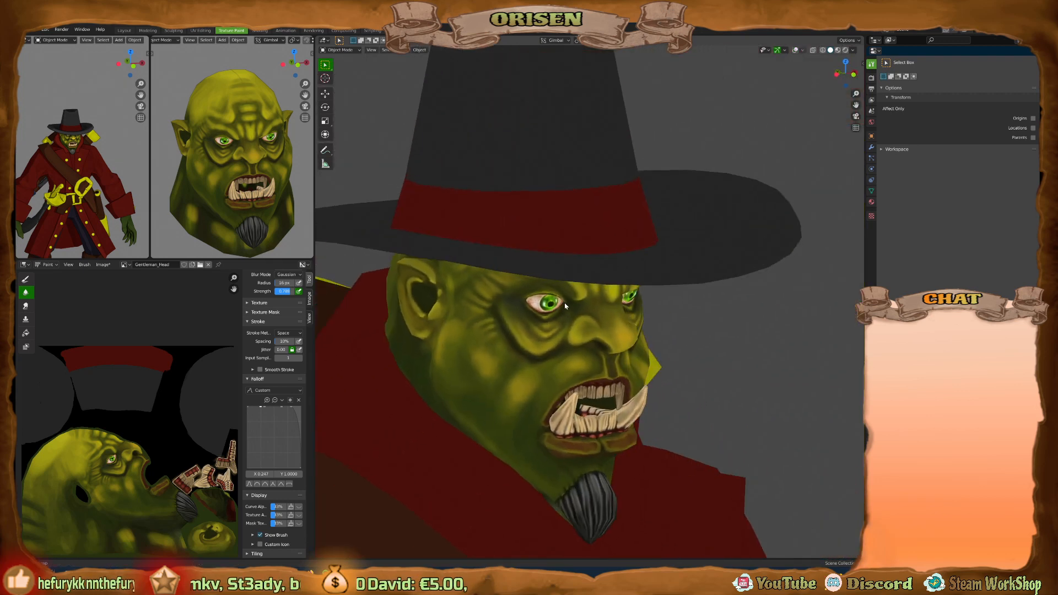
Review the finished head with its hat from both sides, checking the tusks and facial shading.
scroll(565, 306, up, 3)
middle_drag(568, 308, 592, 274)
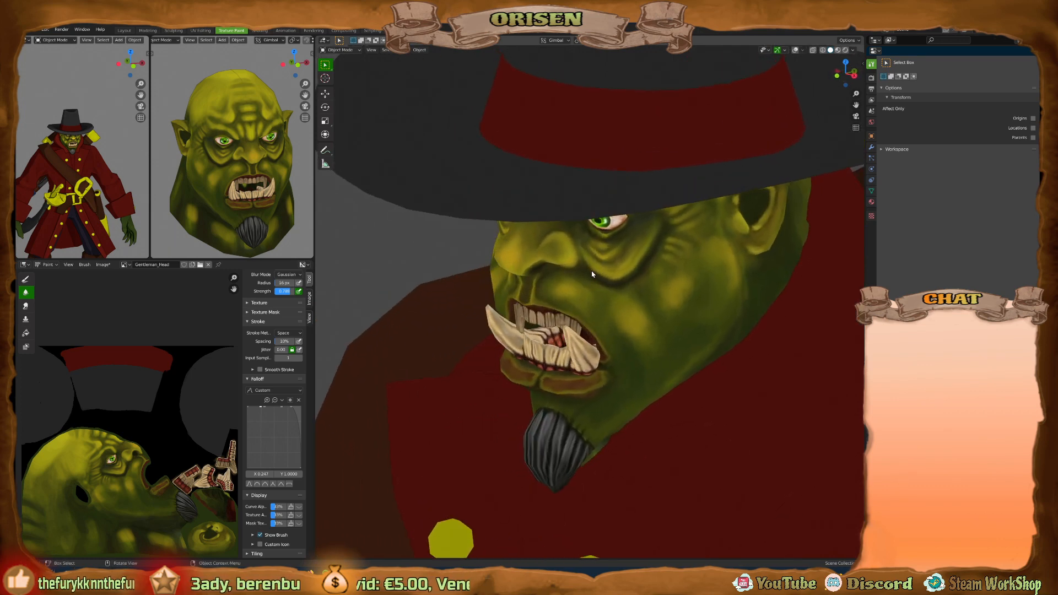
mouse_move(597, 280)
middle_down()
mouse_move(604, 271)
mouse_move(591, 280)
middle_up()
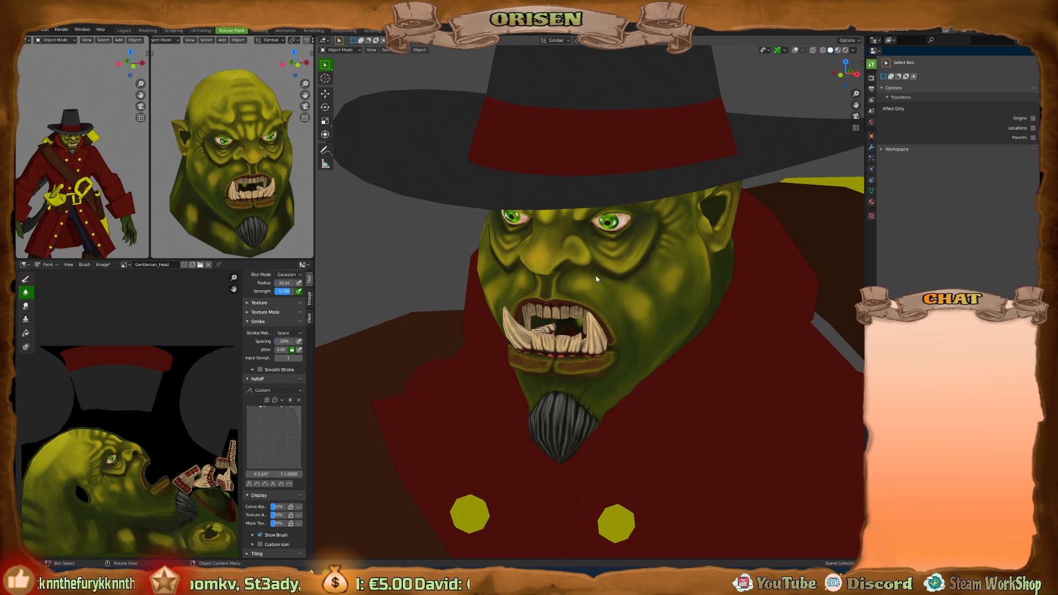
middle_drag(625, 279, 596, 255)
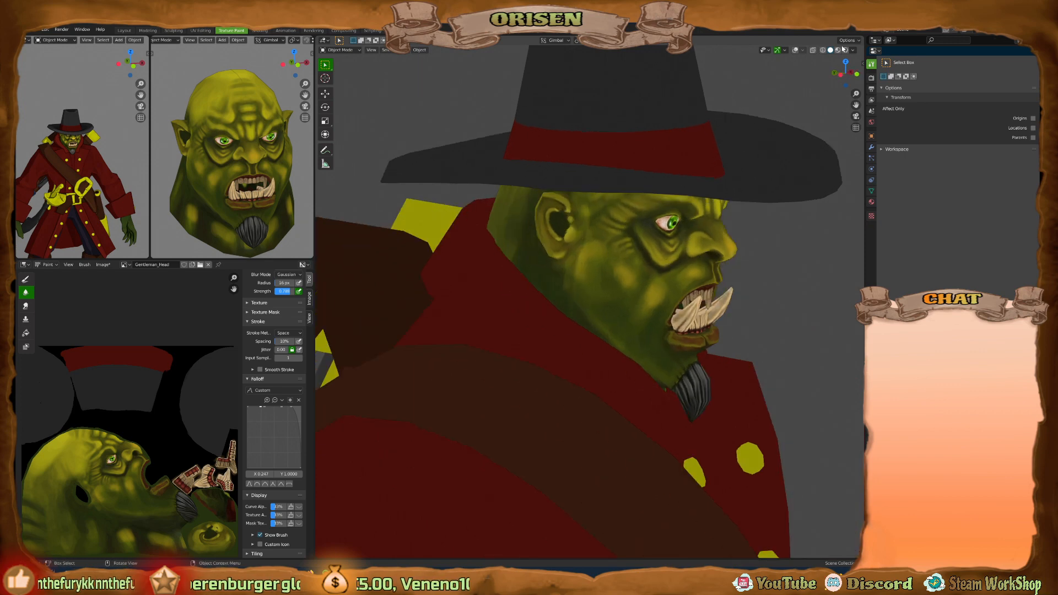
Isolate the bare head mesh and inspect its painted skin from both sides and from the front.
key(KP_Divide)
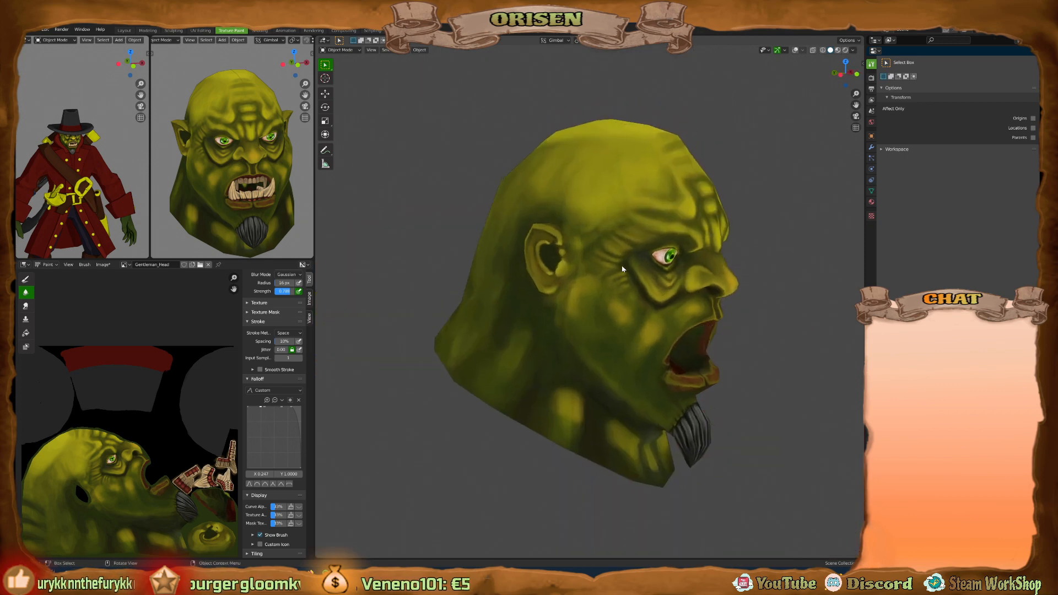
middle_drag(736, 243, 604, 232)
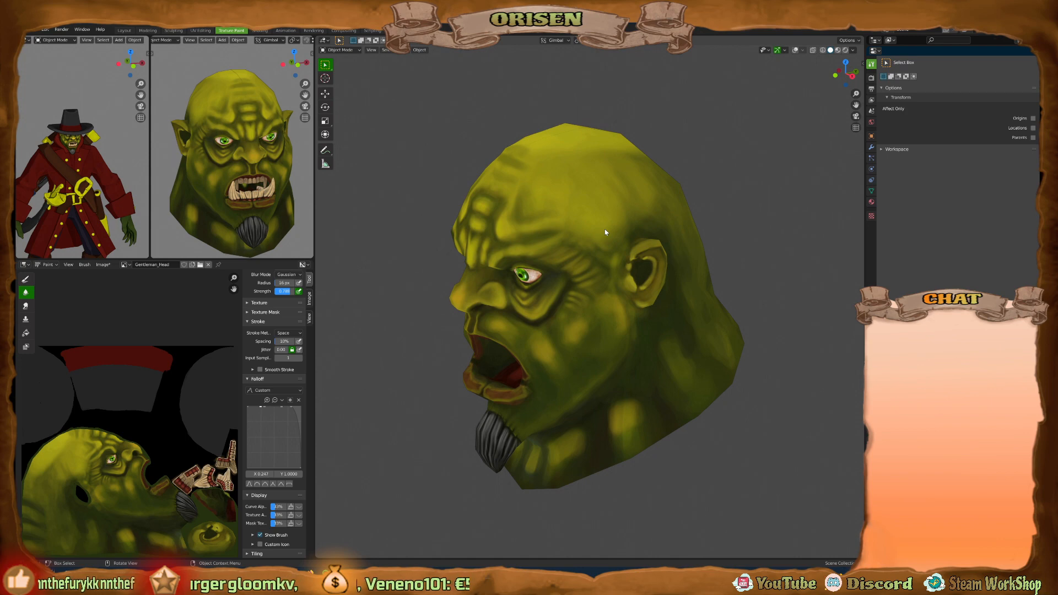
mouse_move(605, 232)
middle_down()
mouse_move(652, 222)
mouse_move(540, 229)
mouse_move(588, 233)
mouse_move(571, 243)
mouse_move(554, 228)
mouse_move(581, 218)
mouse_move(656, 223)
mouse_move(584, 234)
mouse_move(577, 223)
mouse_move(594, 219)
middle_up()
scroll(617, 221, up, 5)
scroll(567, 217, down, 5)
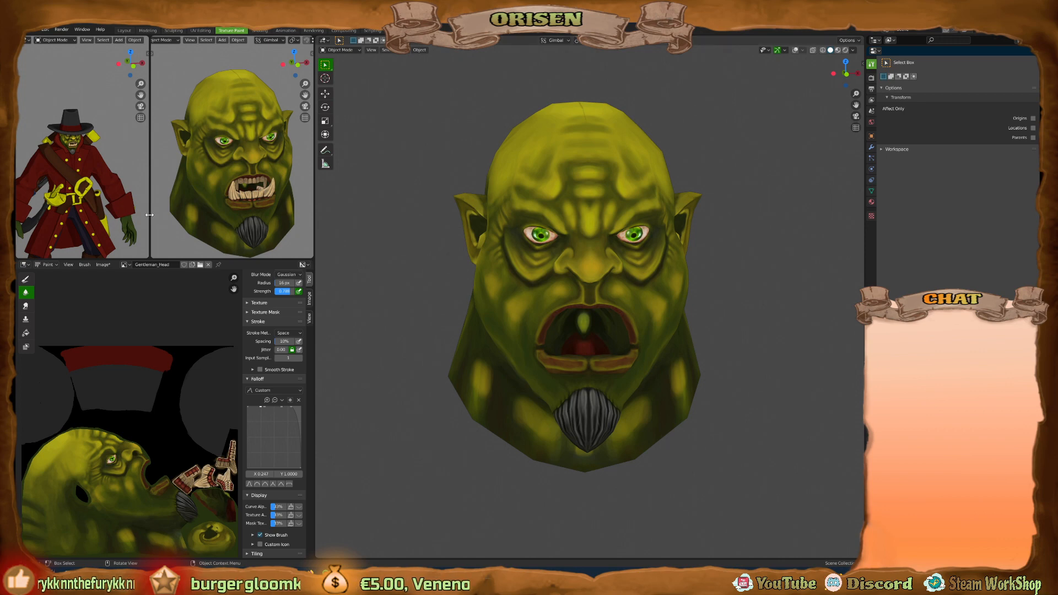
Widen the small character preview slightly and reframe the preview views on the upper body and painted head.
drag(150, 219, 155, 219)
scroll(101, 200, up, 5)
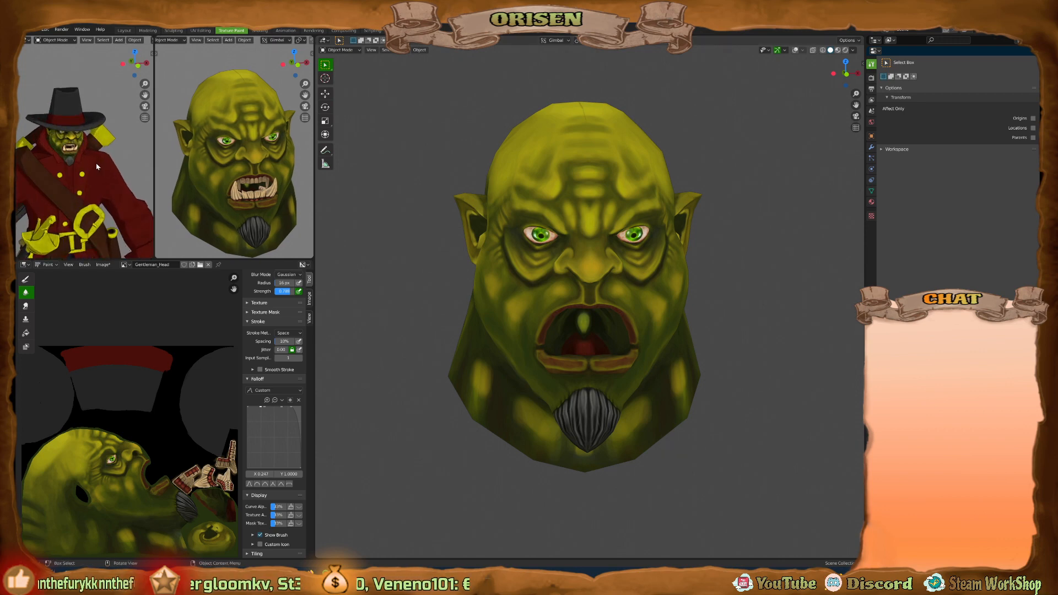
scroll(99, 110, down, 2)
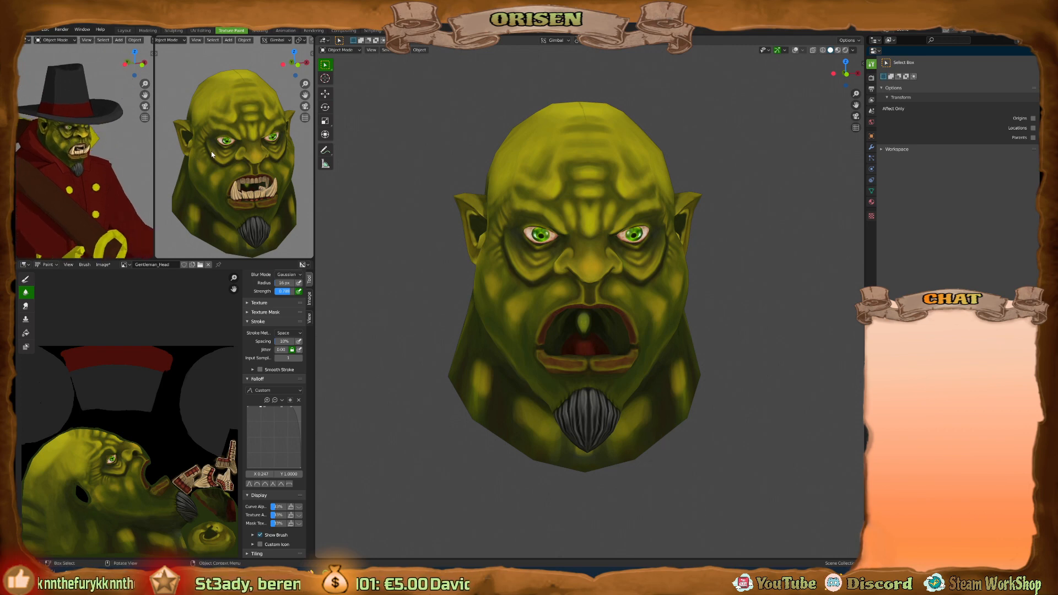
middle_drag(212, 155, 220, 149)
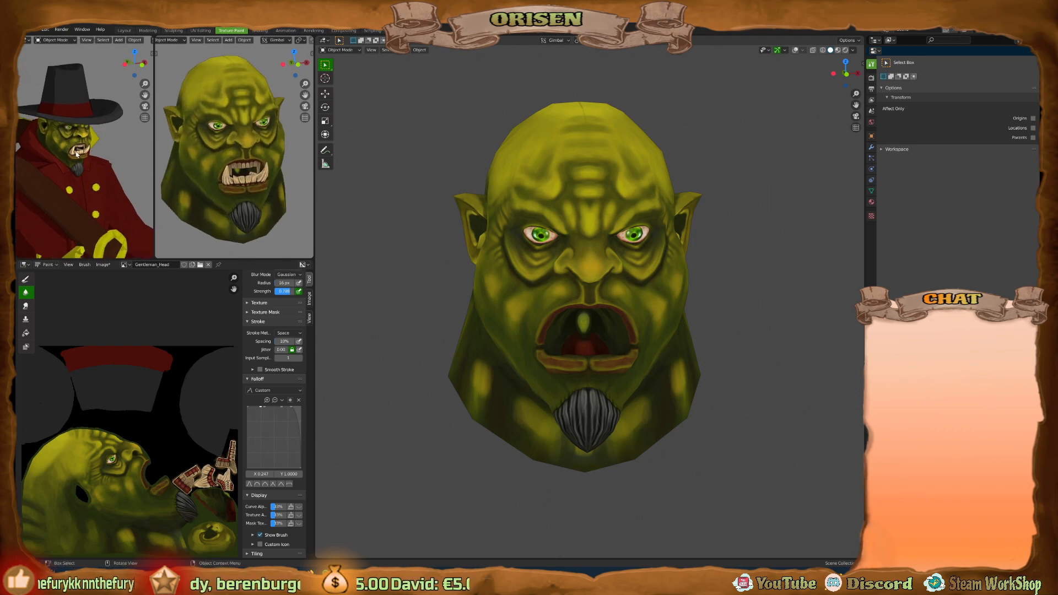
middle_drag(77, 155, 64, 152)
mouse_move(680, 255)
middle_down()
mouse_move(556, 248)
mouse_move(650, 249)
middle_up()
Bring back the full character and turn on shadows in the main viewport's shading.
key(KP_Divide)
click(852, 50)
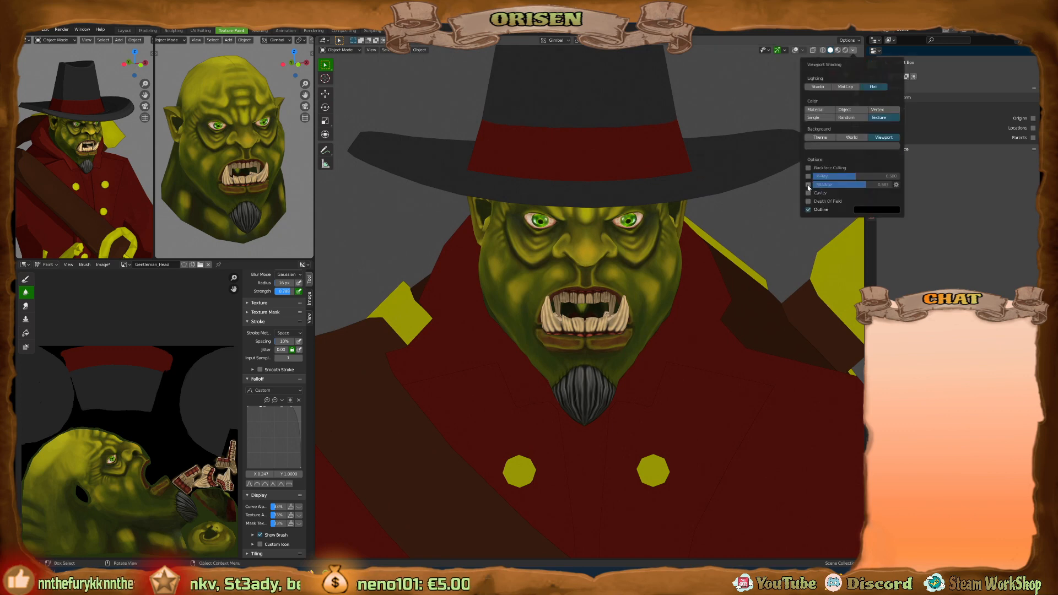
click(808, 185)
Examine the mouth up close with shadows on, and view the hatted head from three-quarter and front angles.
mouse_move(643, 238)
middle_down()
mouse_move(580, 237)
mouse_move(621, 252)
middle_up()
scroll(623, 332, up, 5)
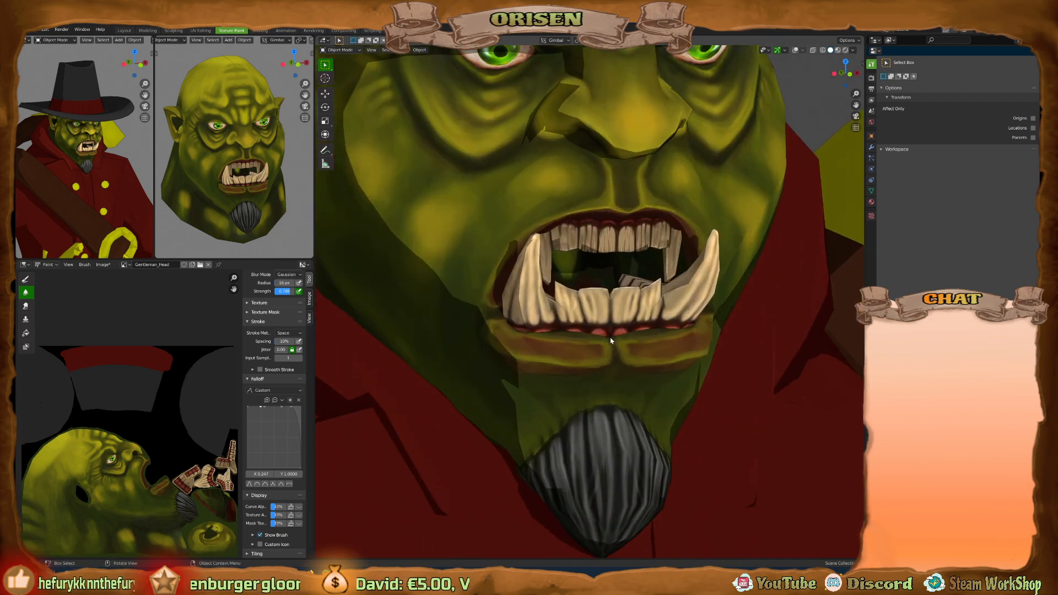
middle_drag(611, 340, 598, 328)
scroll(601, 342, down, 4)
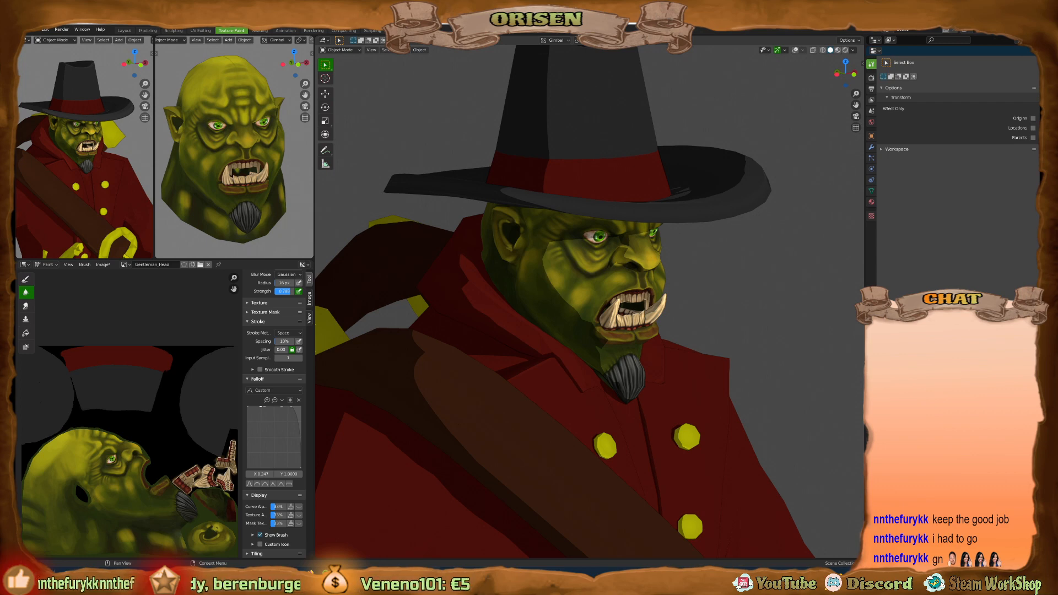
middle_drag(651, 310, 551, 298)
mouse_move(626, 291)
middle_down()
mouse_move(520, 292)
mouse_move(645, 293)
middle_up()
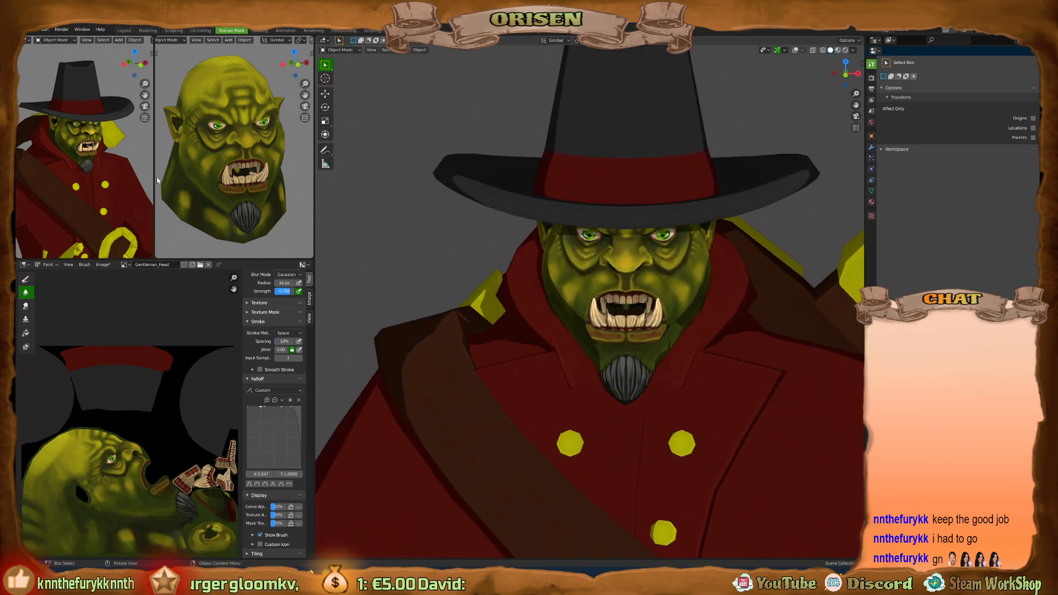
mouse_move(247, 185)
middle_down()
mouse_move(225, 184)
mouse_move(248, 192)
middle_up()
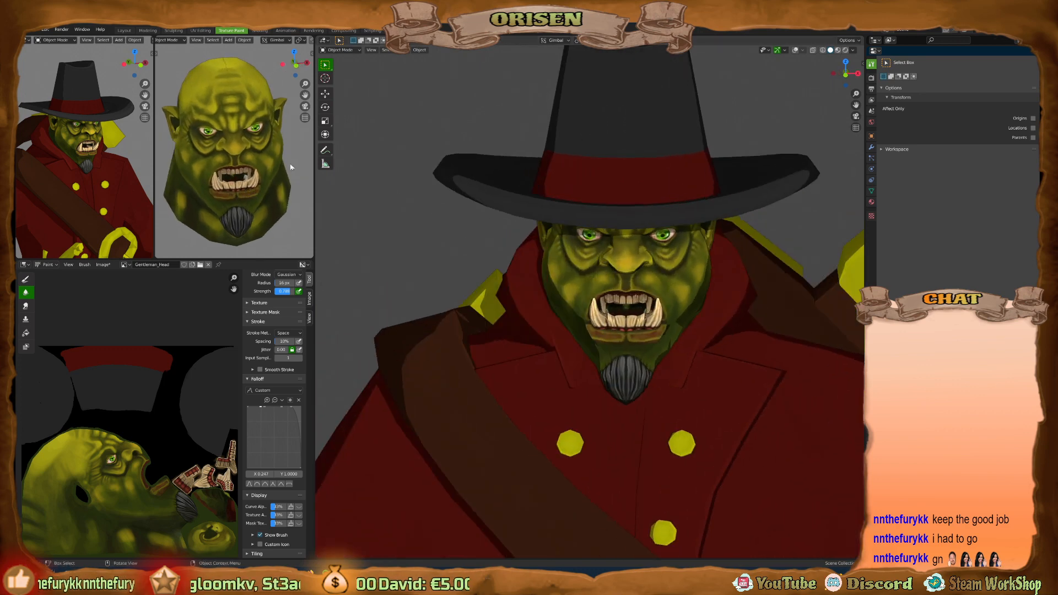
Check the Input and Navigation settings in the preferences and close them without changes.
click(504, 583)
click(502, 560)
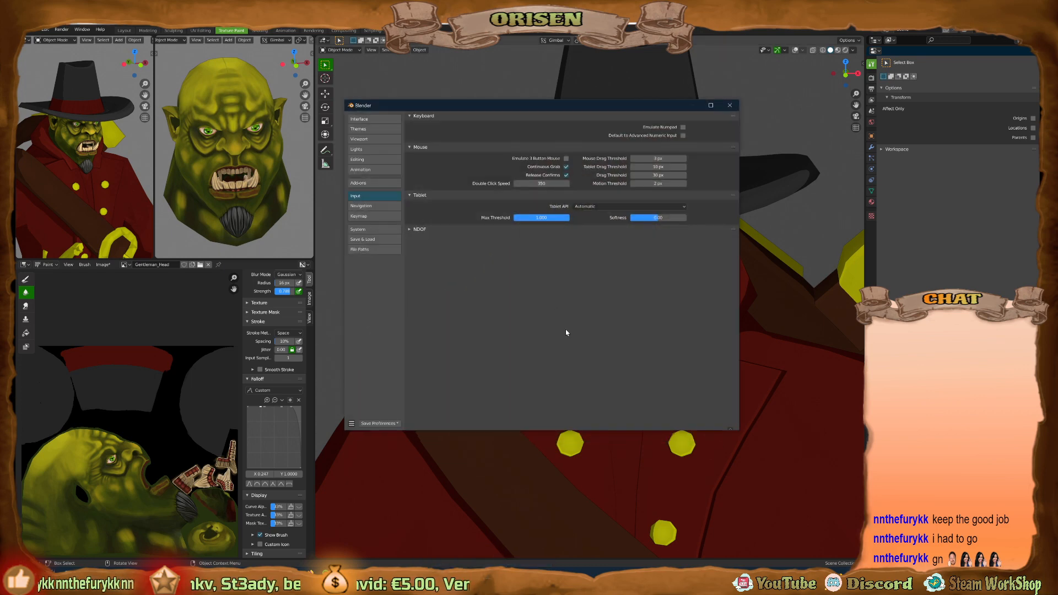
click(370, 206)
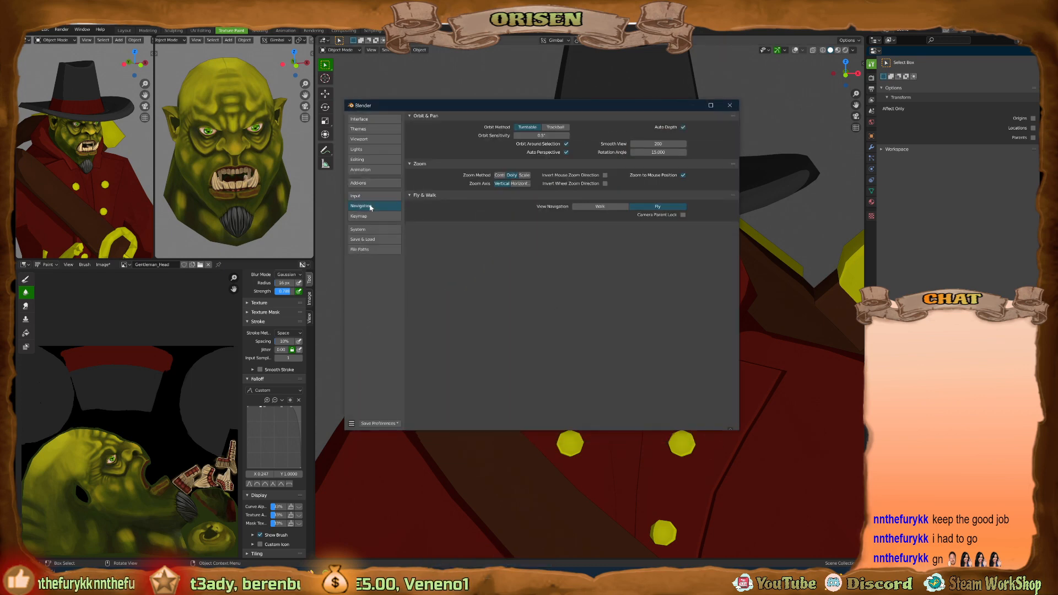
click(729, 105)
Review the shadowed character from side, three-quarter and front angles, both at full upper-body distance and close to the face.
middle_drag(689, 248, 664, 248)
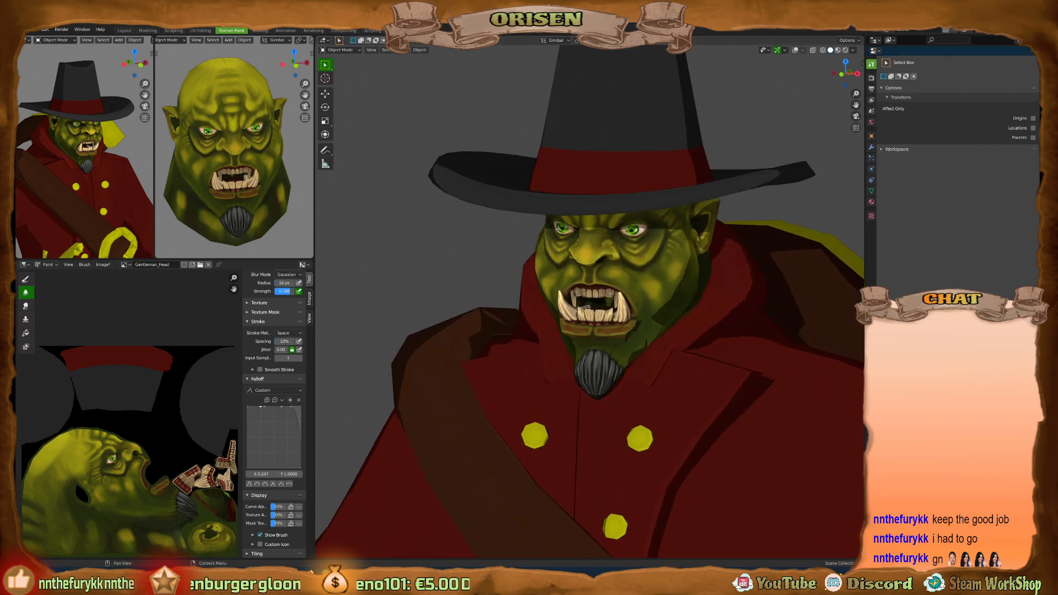
middle_drag(704, 370, 742, 380)
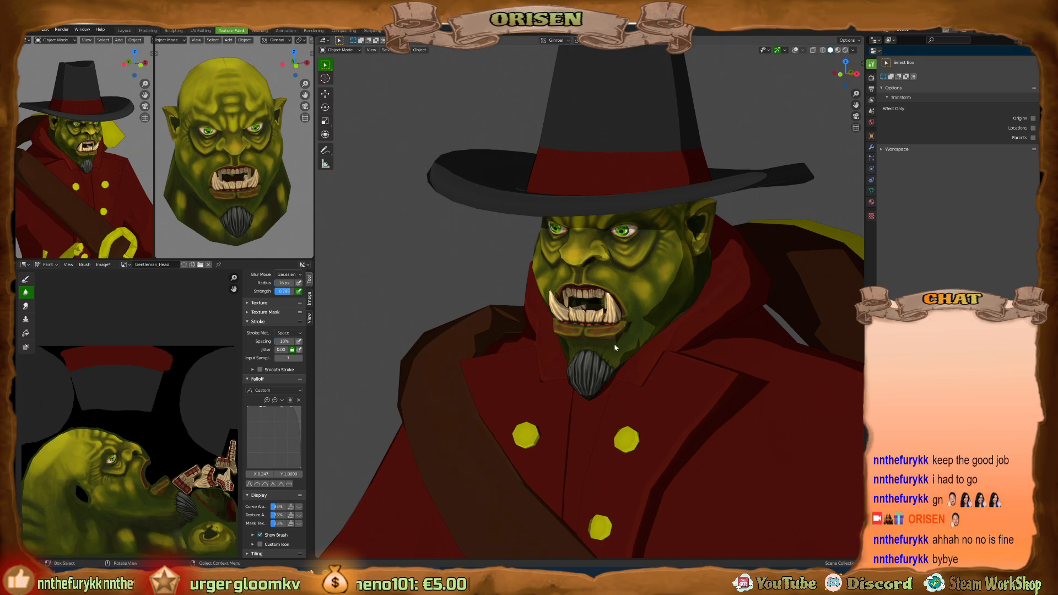
middle_drag(601, 340, 618, 337)
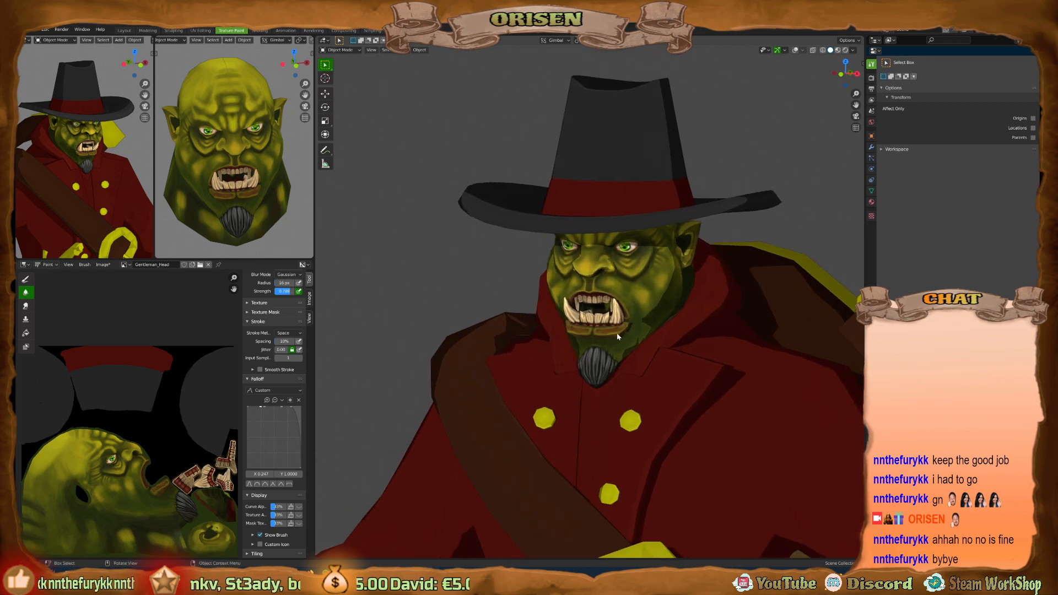
middle_drag(618, 337, 598, 292)
mouse_move(63, 165)
middle_down()
mouse_move(71, 171)
mouse_move(68, 161)
middle_up()
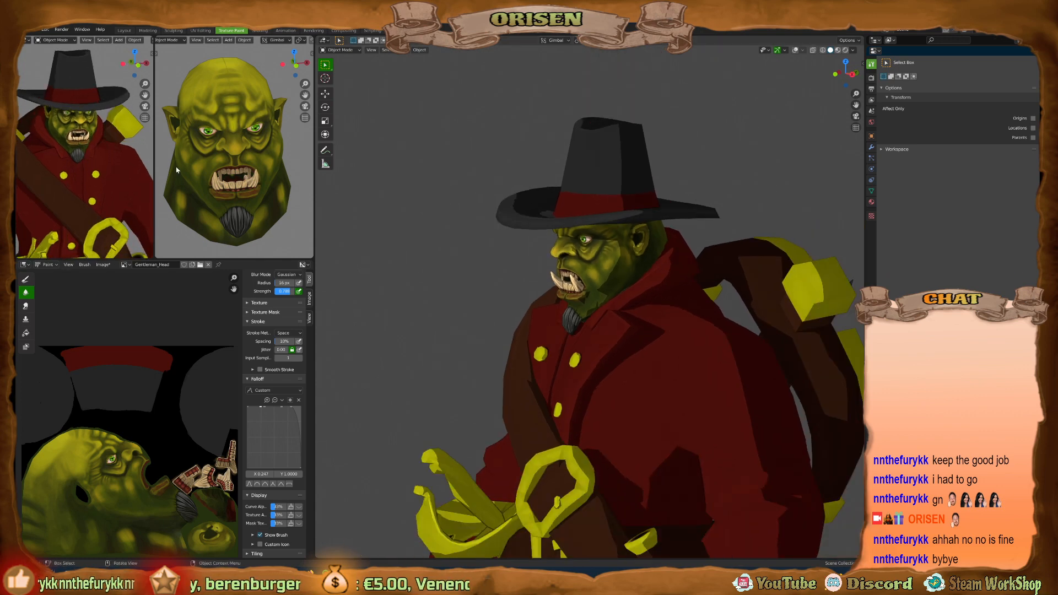
shift+middle_drag(596, 293, 622, 242)
scroll(586, 237, down, 1)
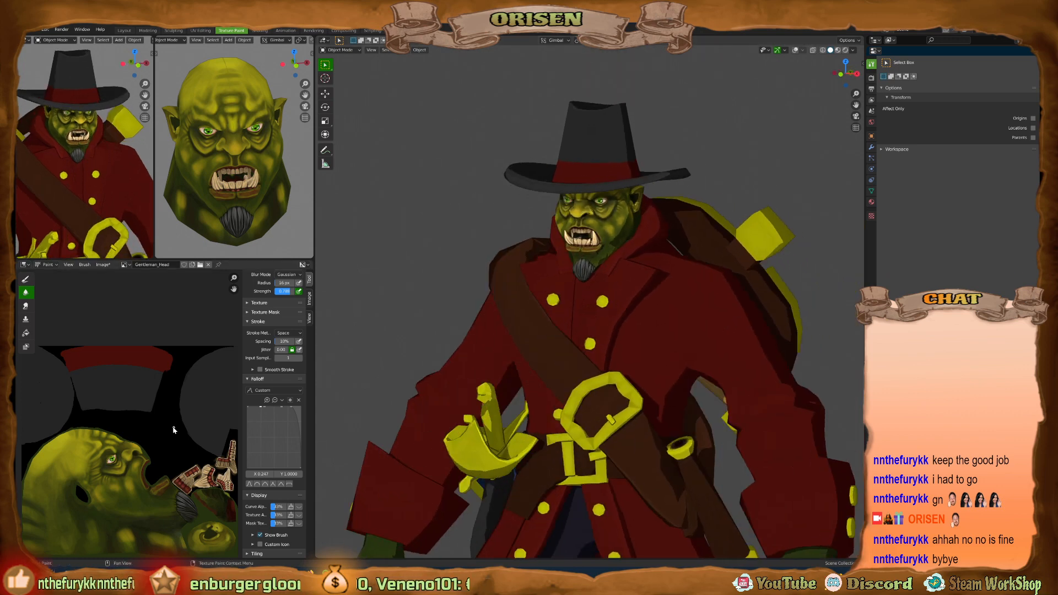
mouse_move(175, 419)
middle_down()
mouse_move(168, 402)
mouse_move(175, 414)
middle_up()
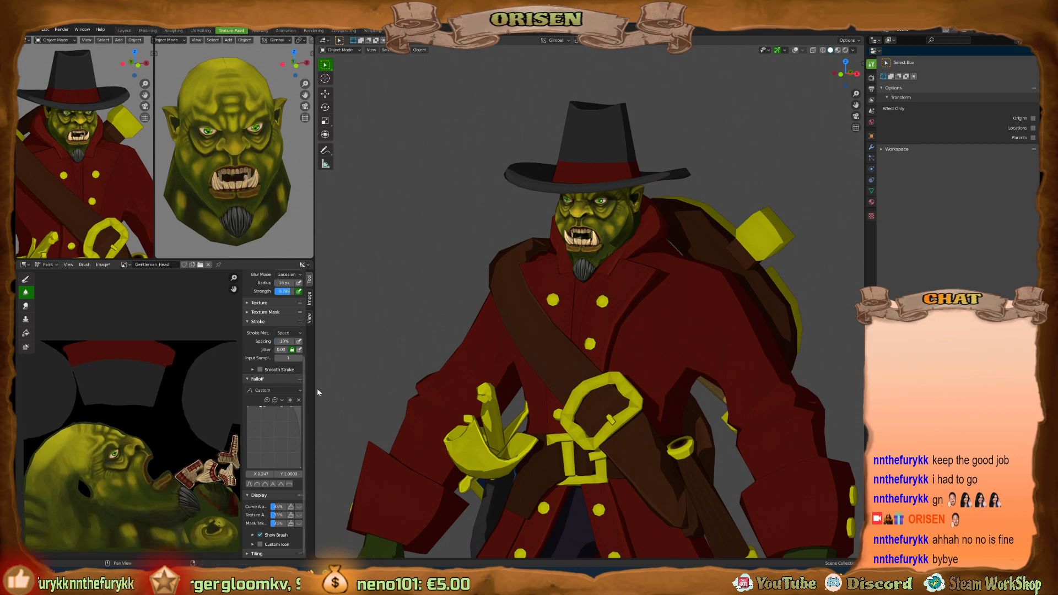
middle_drag(542, 321, 562, 319)
scroll(562, 318, up, 6)
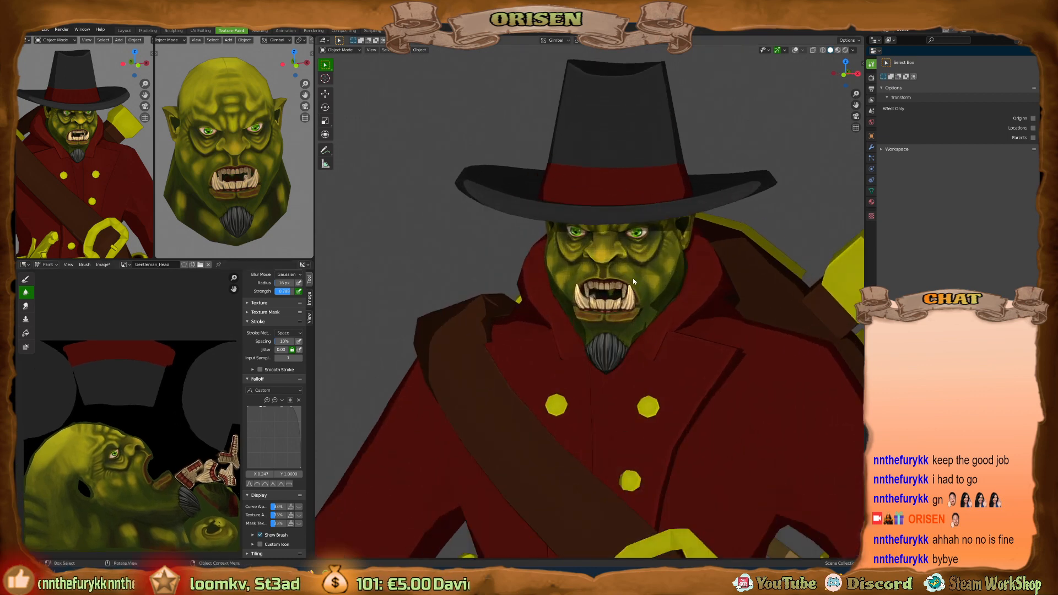
scroll(560, 301, up, 3)
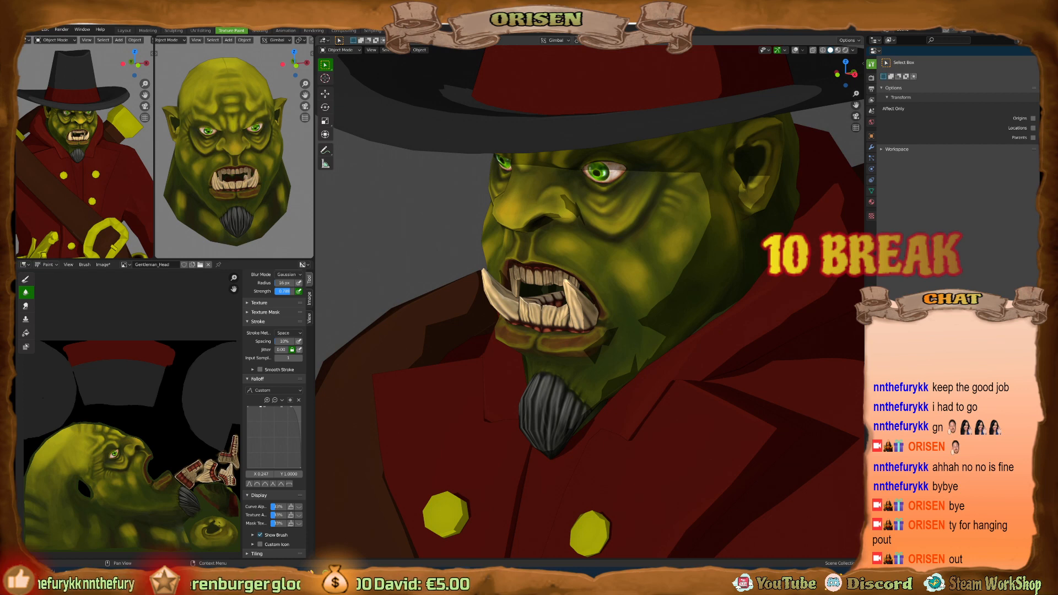
Change the light direction that casts the viewport shadows on the character.
click(853, 50)
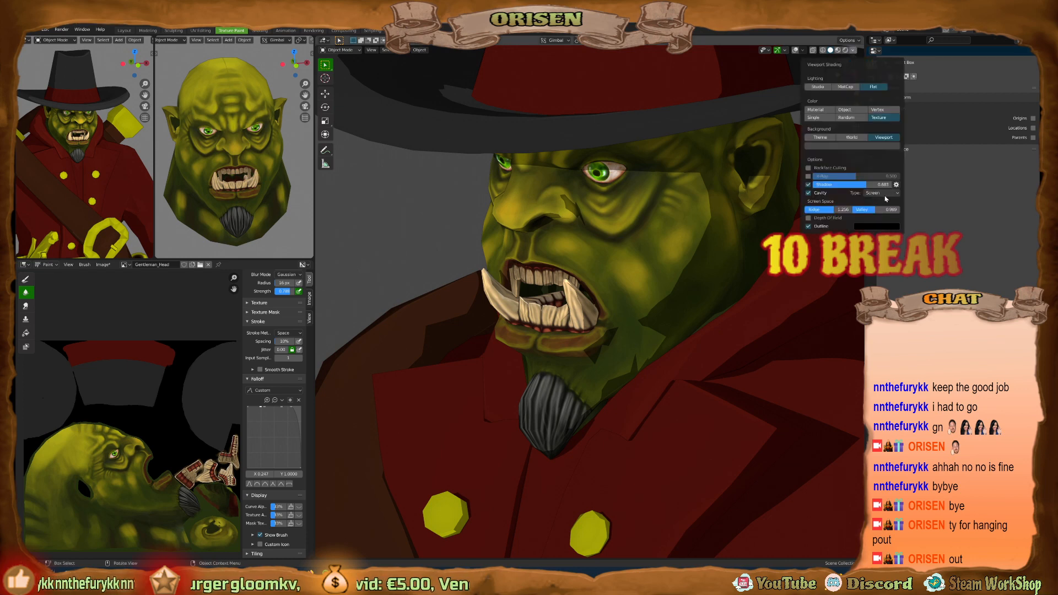
click(897, 185)
mouse_move(909, 207)
mouse_down()
mouse_move(938, 195)
mouse_move(913, 226)
mouse_move(879, 231)
mouse_move(916, 231)
mouse_move(922, 212)
mouse_move(933, 216)
mouse_up()
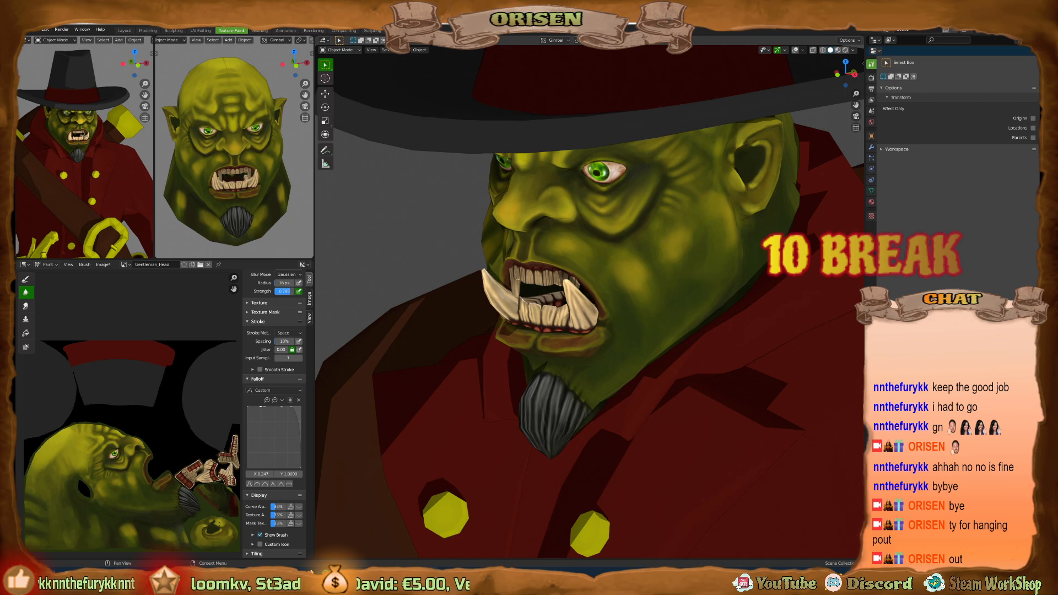
Switch to the streaming software's Text (GDI+) settings for the 10 BREAK overlay and set its outline colour to black.
drag(859, 556, 553, 78)
scroll(671, 468, down, 3)
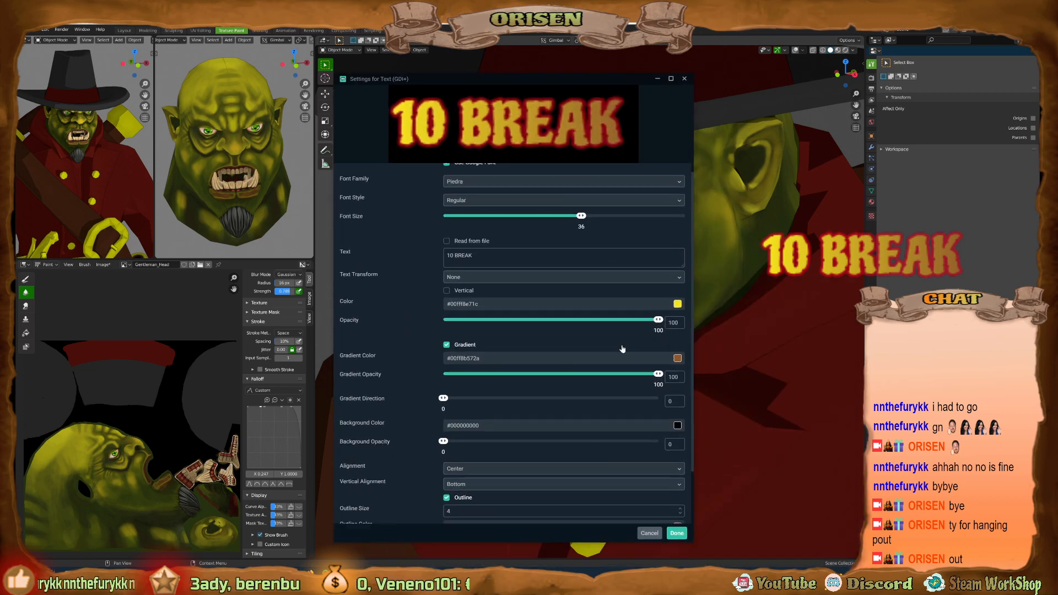
click(676, 465)
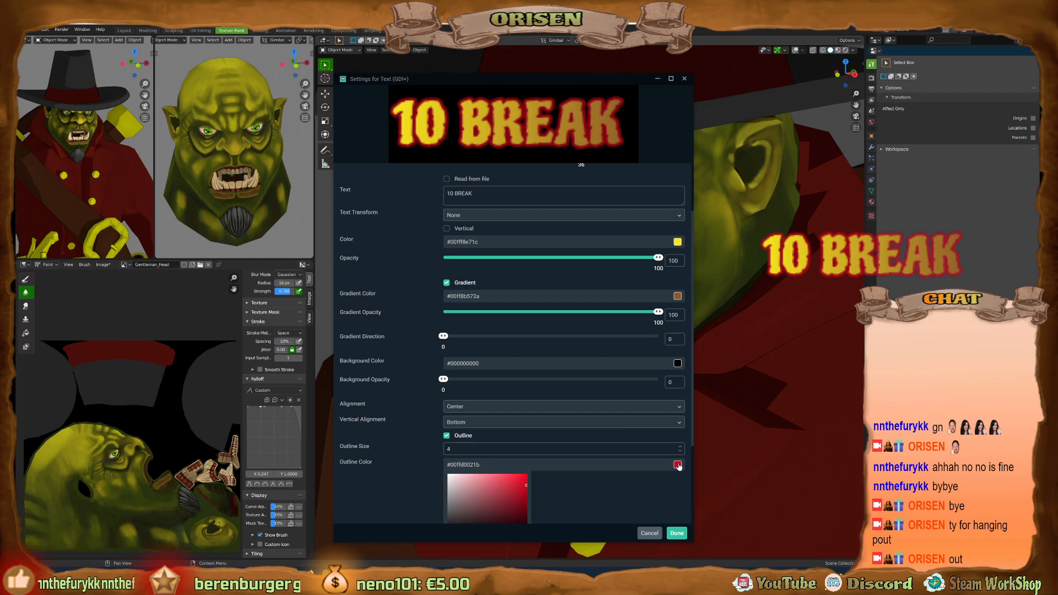
scroll(500, 495, down, 4)
click(482, 477)
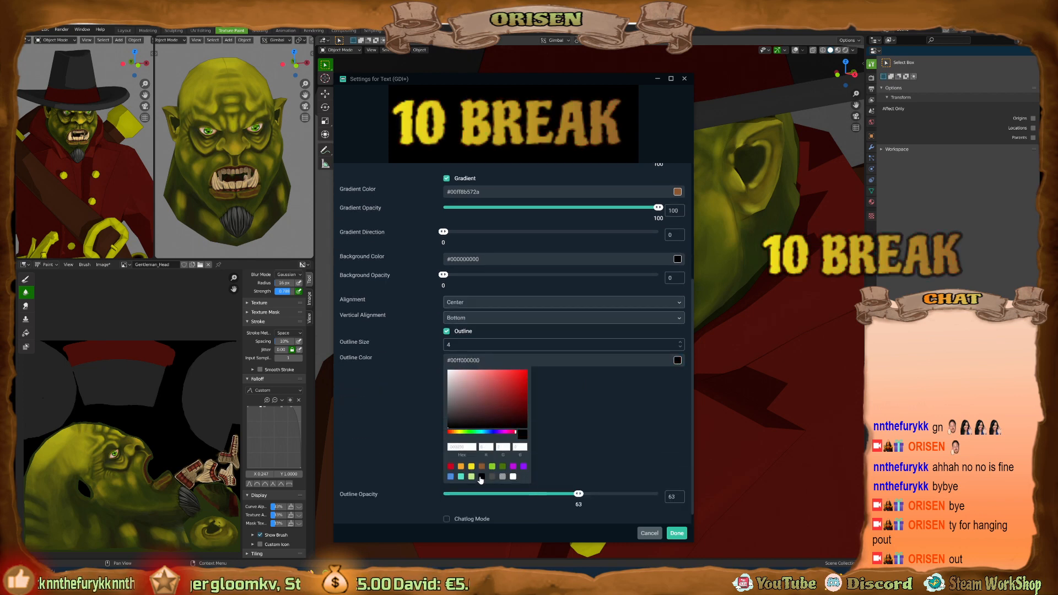
Try light green for the 10 BREAK text's main colour and settle on brown (8b572a).
scroll(677, 331, up, 7)
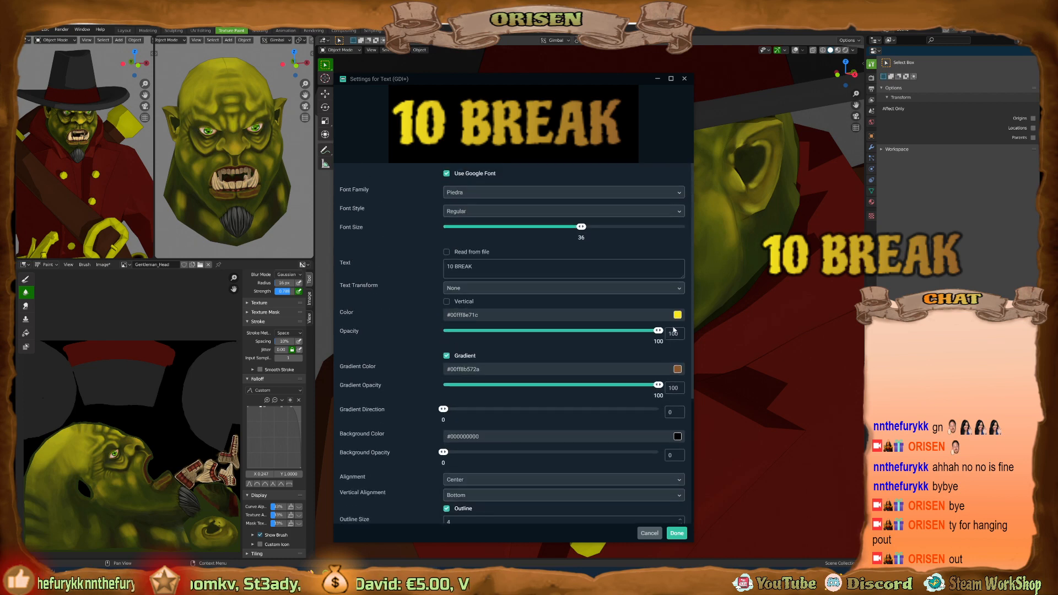
click(677, 316)
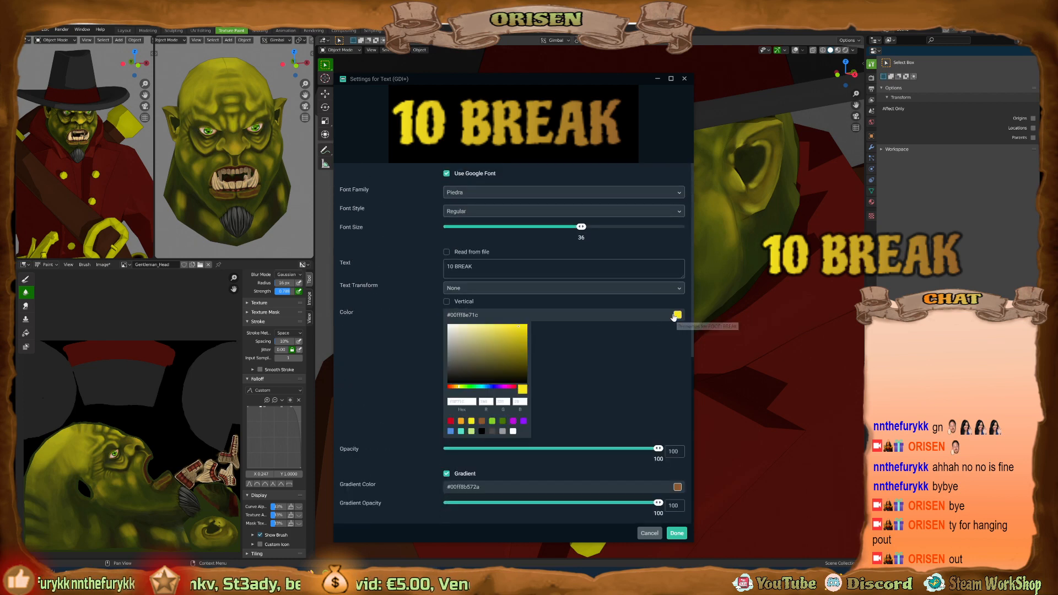
click(471, 432)
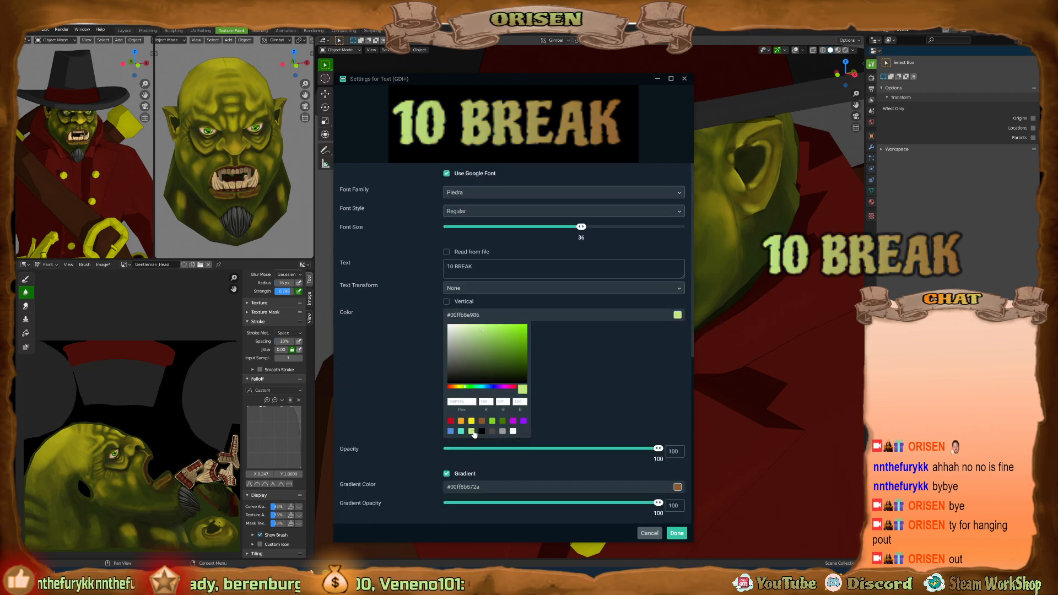
click(482, 421)
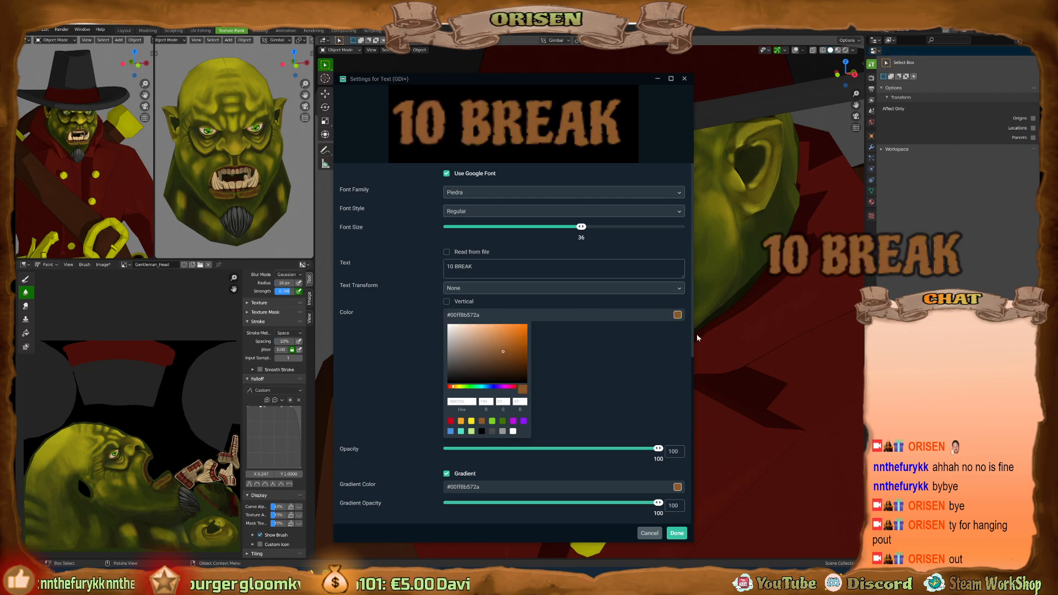
Try yellow and light green as the text's gradient colour, set the gradient direction to 288.5, and choose brown (8b572a) as the gradient colour.
click(677, 487)
scroll(491, 432, down, 3)
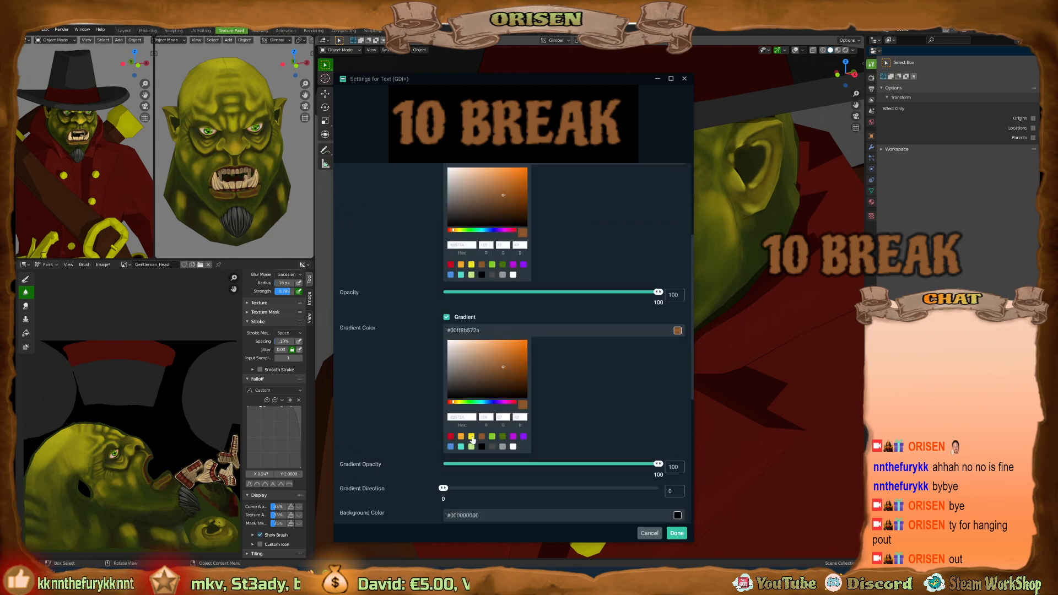
click(471, 437)
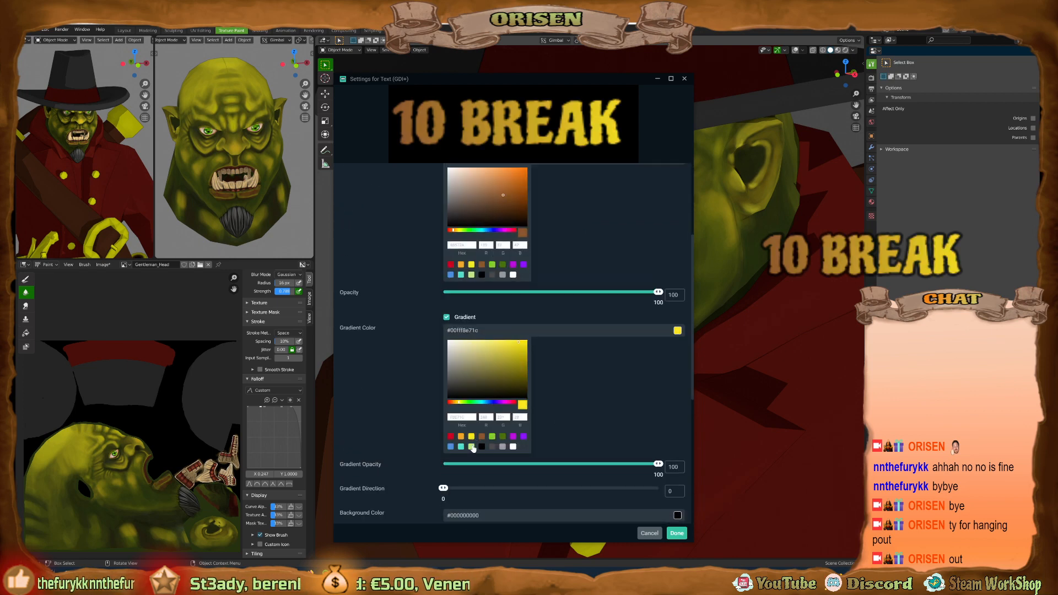
click(472, 447)
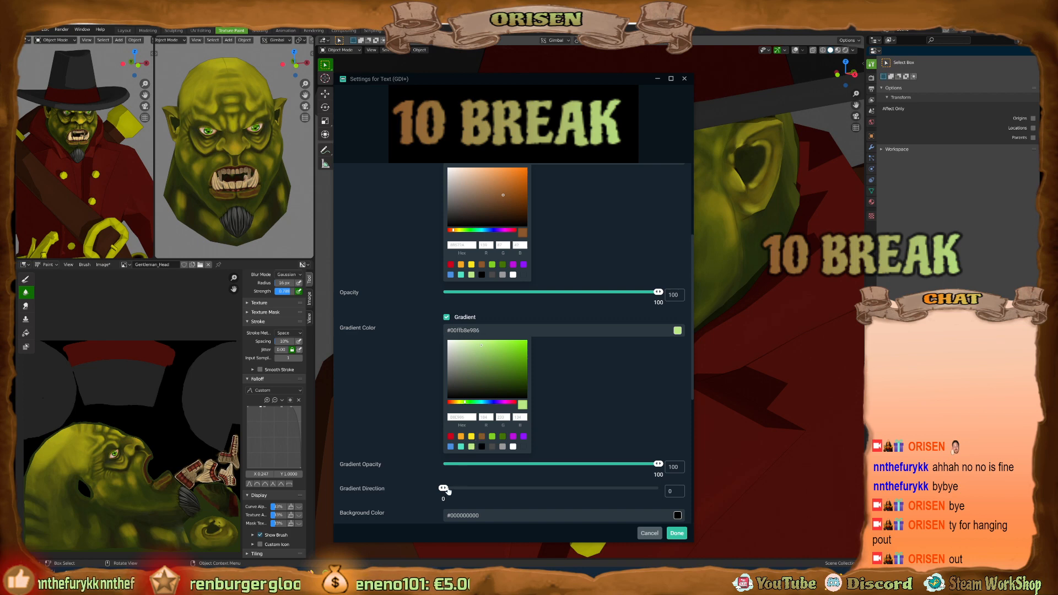
drag(448, 490, 616, 489)
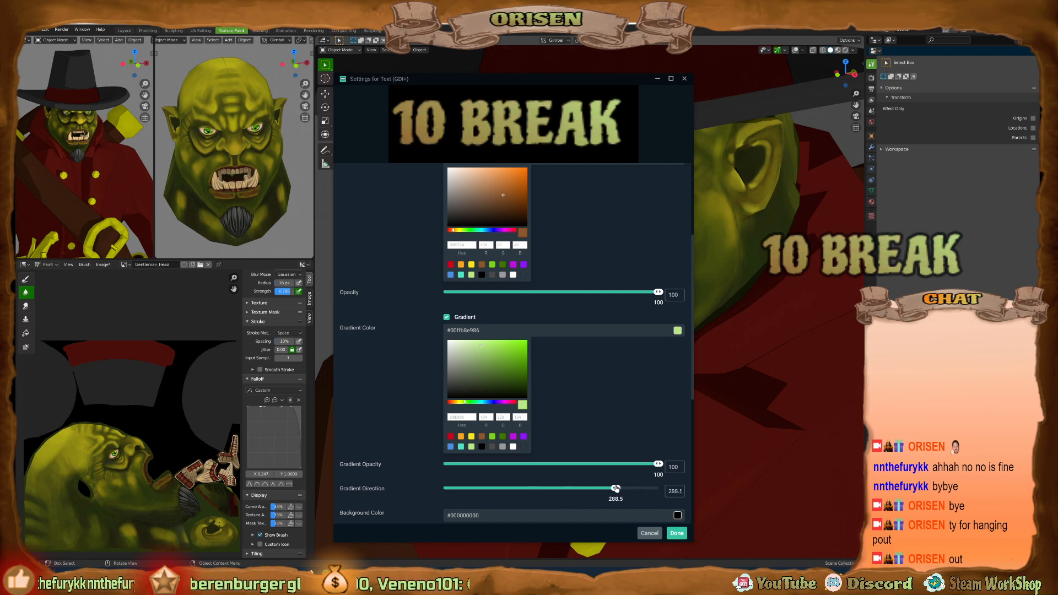
click(482, 437)
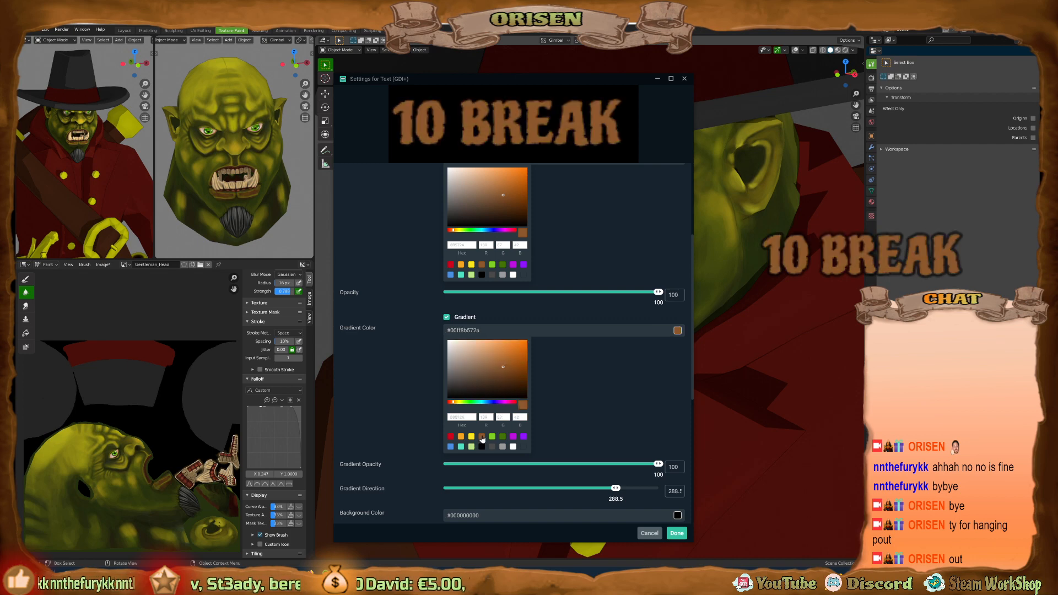
Set the 10 BREAK text's gradient colour to yellow (f8e71c), lower the gradient direction slightly, and accept the text settings.
scroll(643, 288, up, 3)
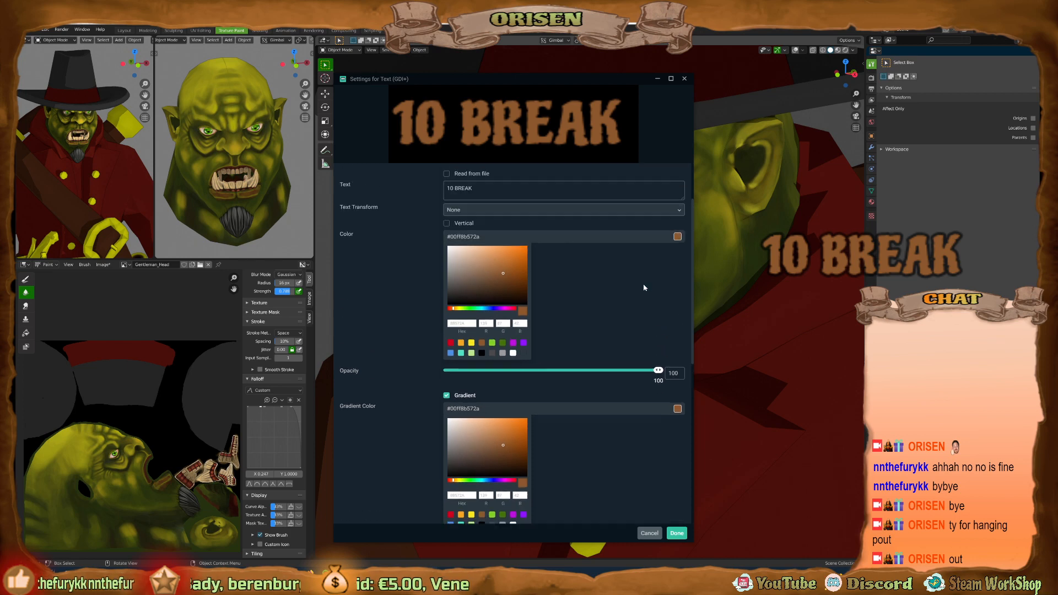
click(677, 237)
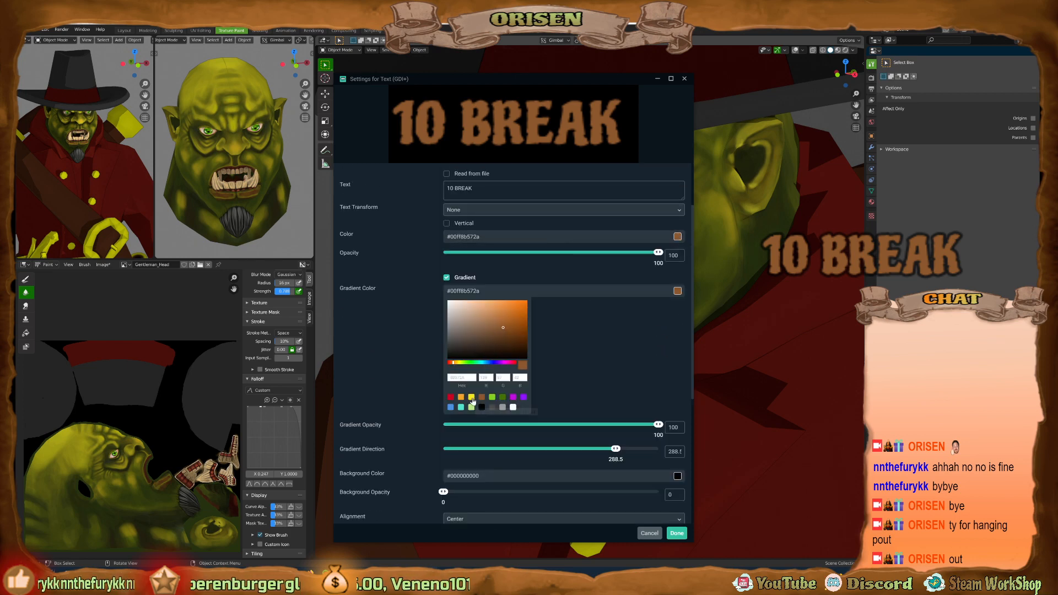
click(472, 397)
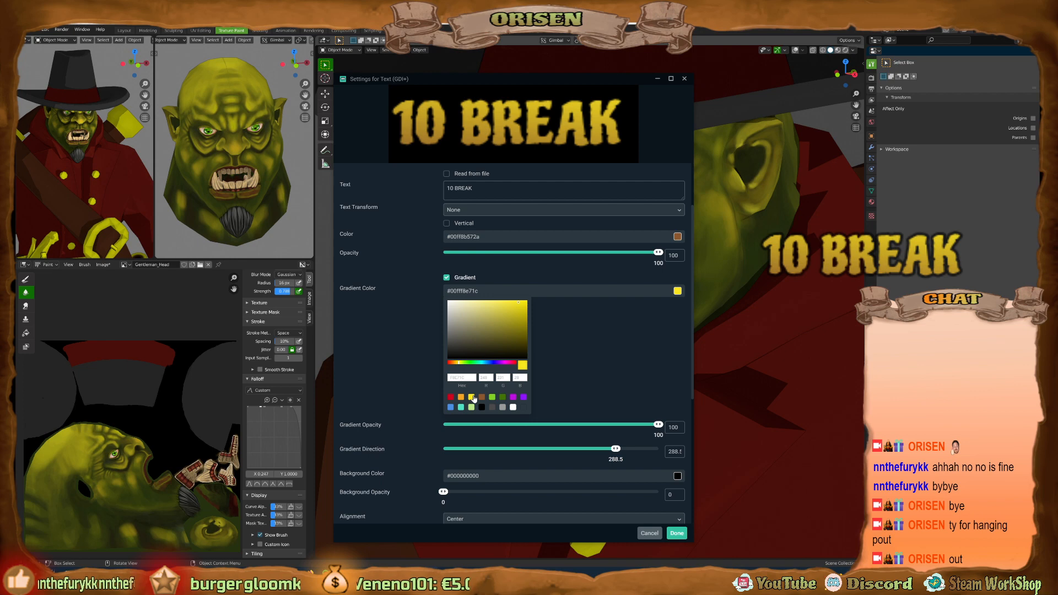
drag(616, 449, 601, 450)
click(680, 533)
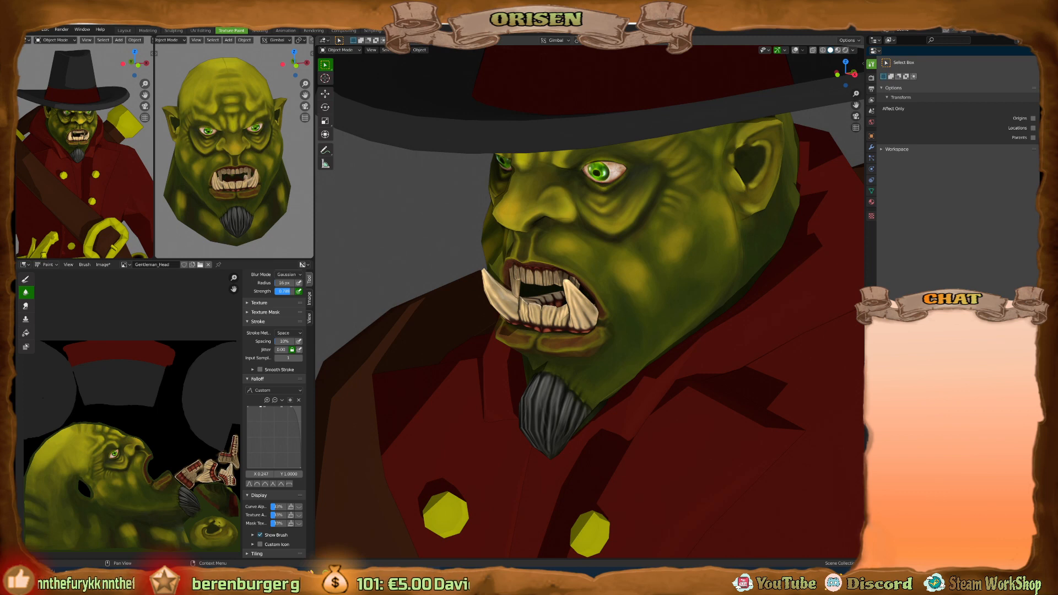
Switch back to Blender and examine the orc's face under the hat with viewport shadows, from the side and the front.
scroll(718, 353, down, 3)
middle_drag(718, 335, 707, 315)
scroll(708, 315, down, 2)
scroll(708, 315, up, 1)
shift+middle_drag(636, 309, 619, 297)
scroll(619, 297, up, 1)
middle_drag(634, 221, 678, 204)
scroll(680, 182, up, 2)
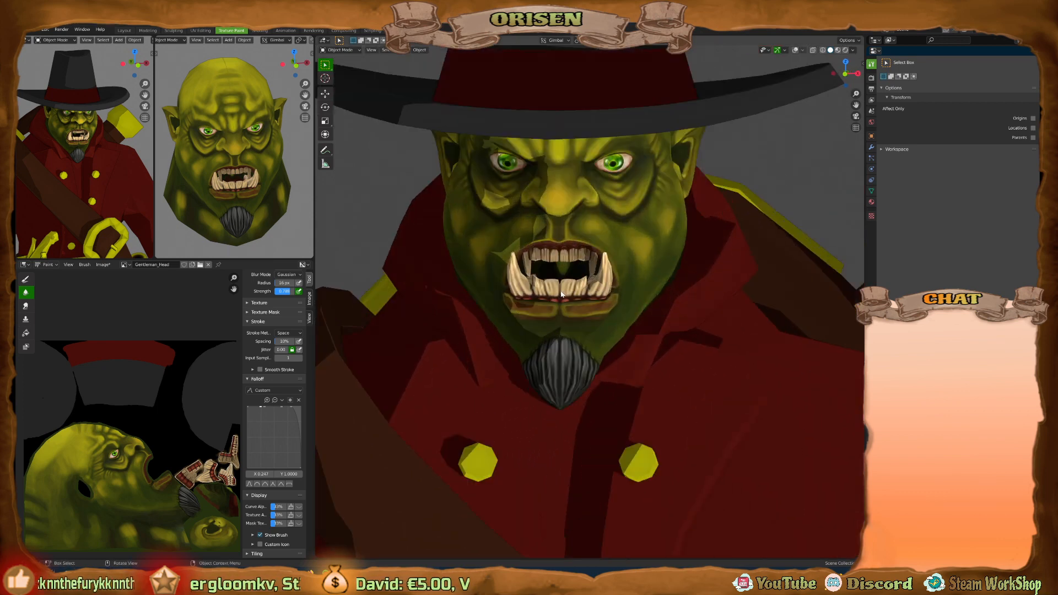
scroll(687, 144, up, 1)
shift+middle_drag(687, 143, 715, 183)
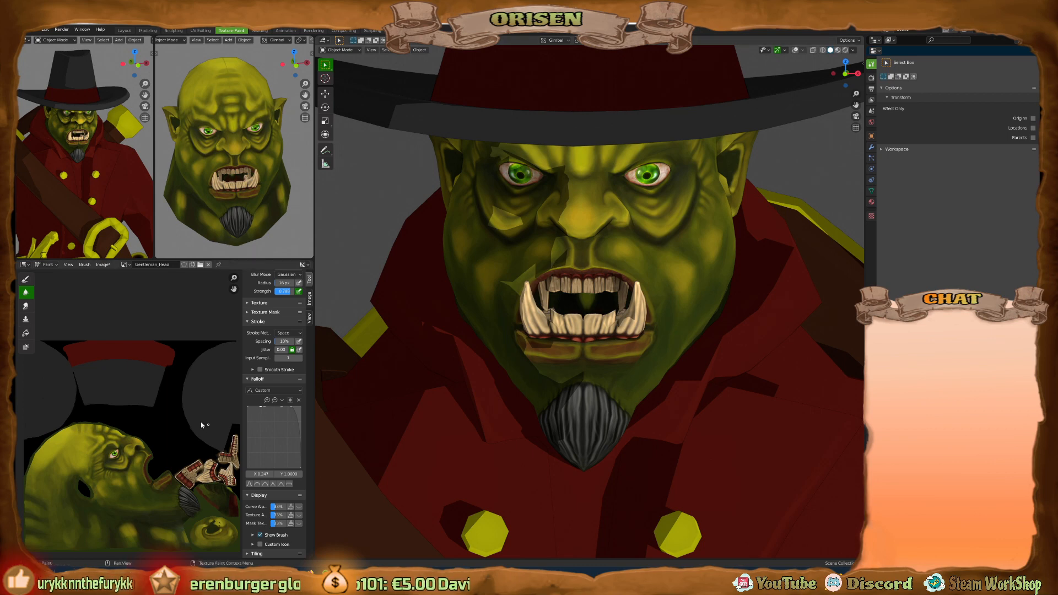
Save the painted Gentleman_Head texture image.
middle_drag(198, 424, 198, 414)
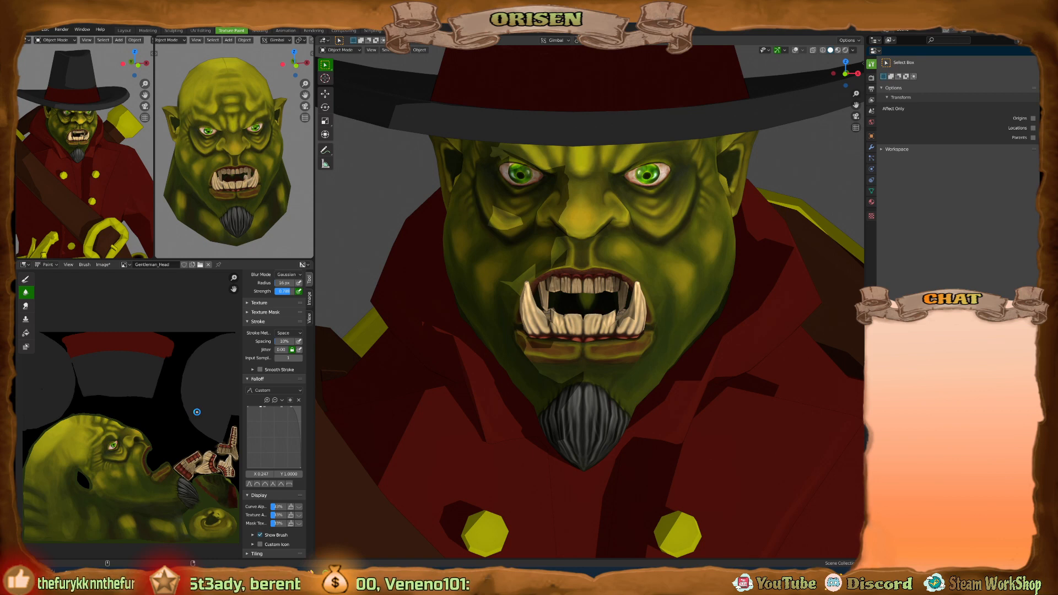
key(alt+s)
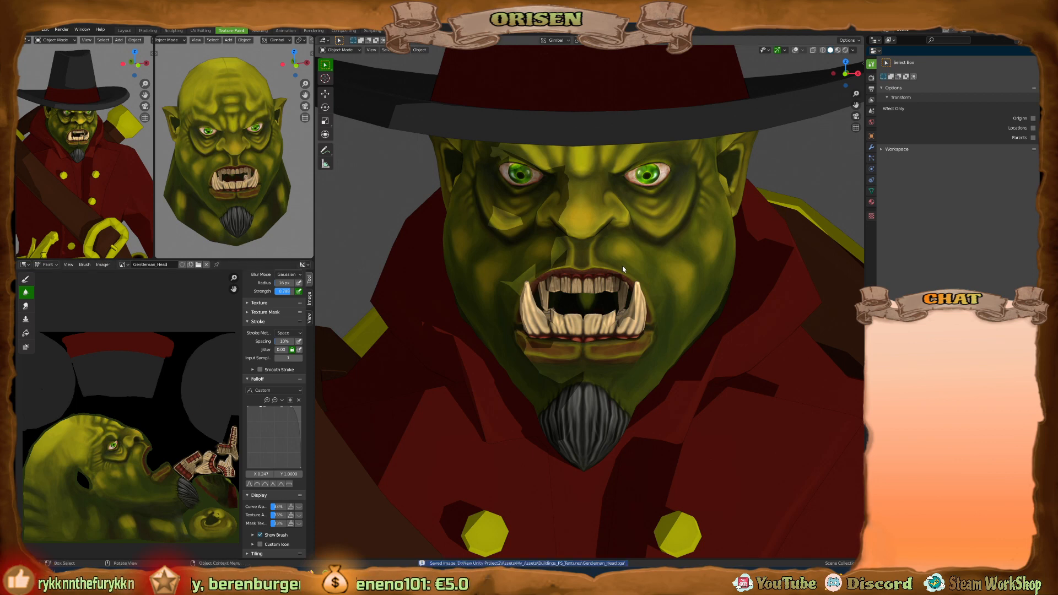
Turn off Shadow in the main viewport's shading options.
middle_drag(620, 266, 613, 194)
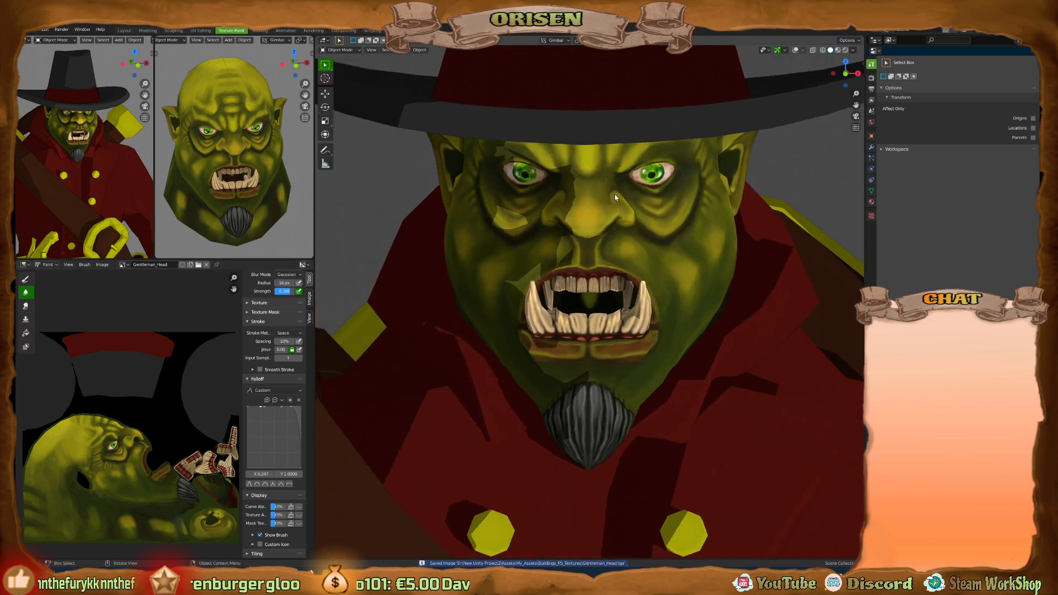
click(852, 50)
click(808, 185)
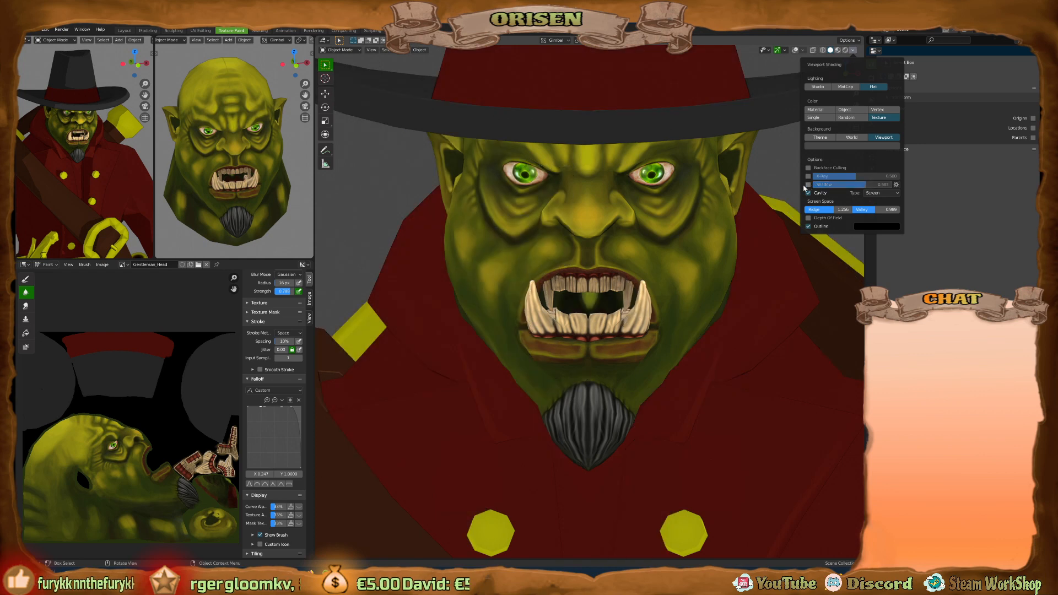
Examine the shadowless orc head close up from several angles, and review the full character in its coat and hat.
middle_drag(596, 246, 560, 249)
scroll(598, 195, up, 5)
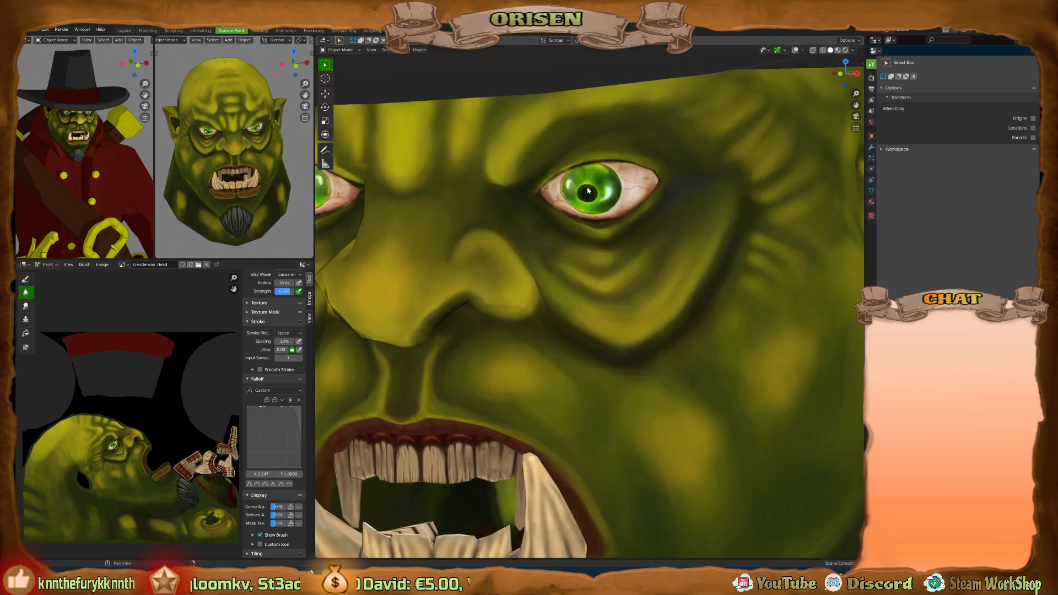
scroll(606, 168, down, 3)
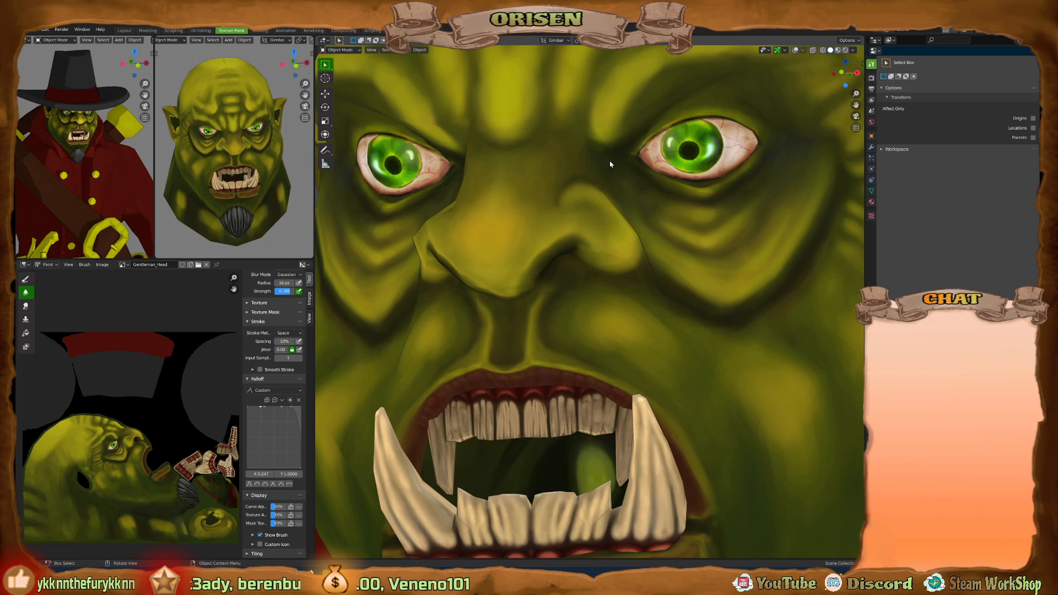
scroll(611, 165, down, 3)
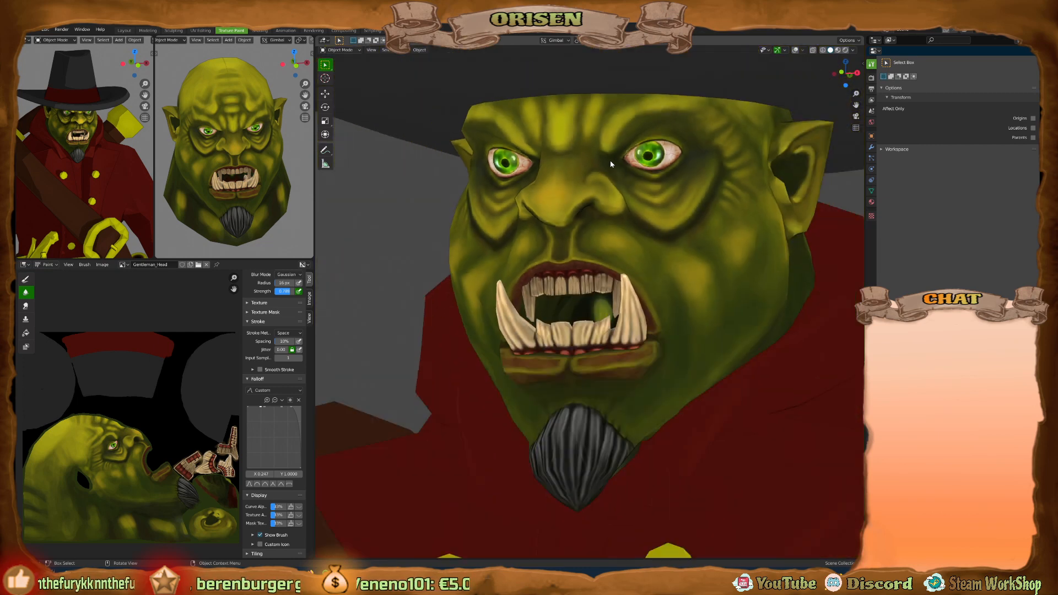
middle_drag(632, 164, 710, 173)
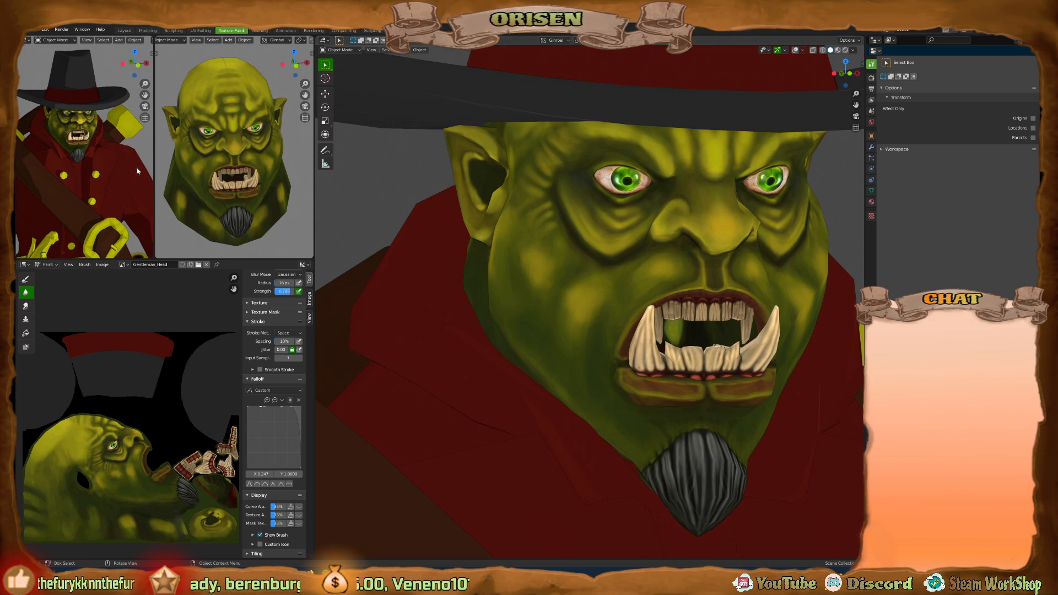
middle_drag(88, 155, 89, 182)
scroll(115, 153, down, 4)
scroll(251, 175, down, 5)
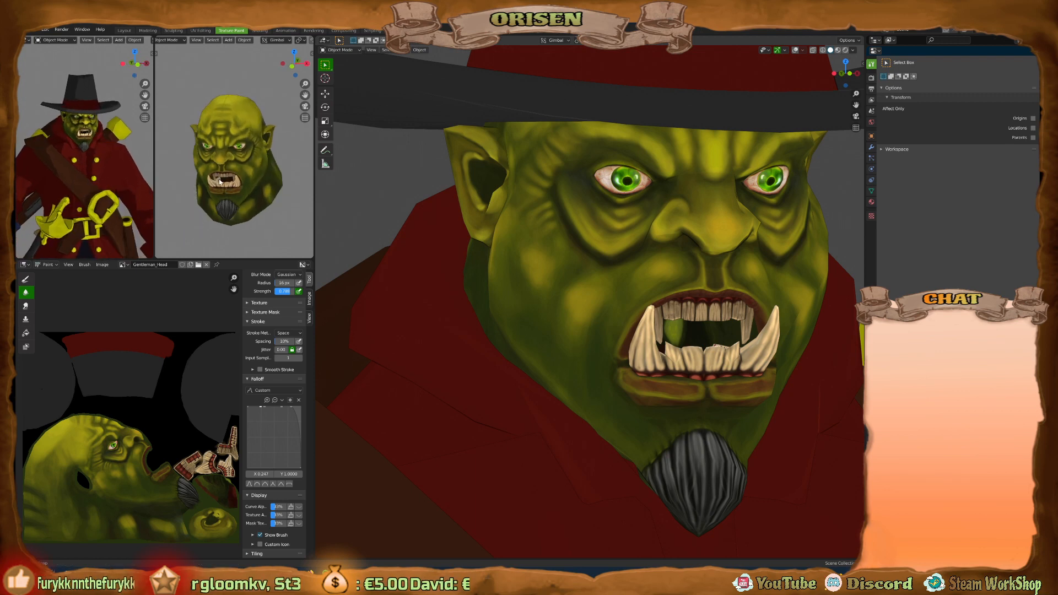
scroll(689, 276, down, 8)
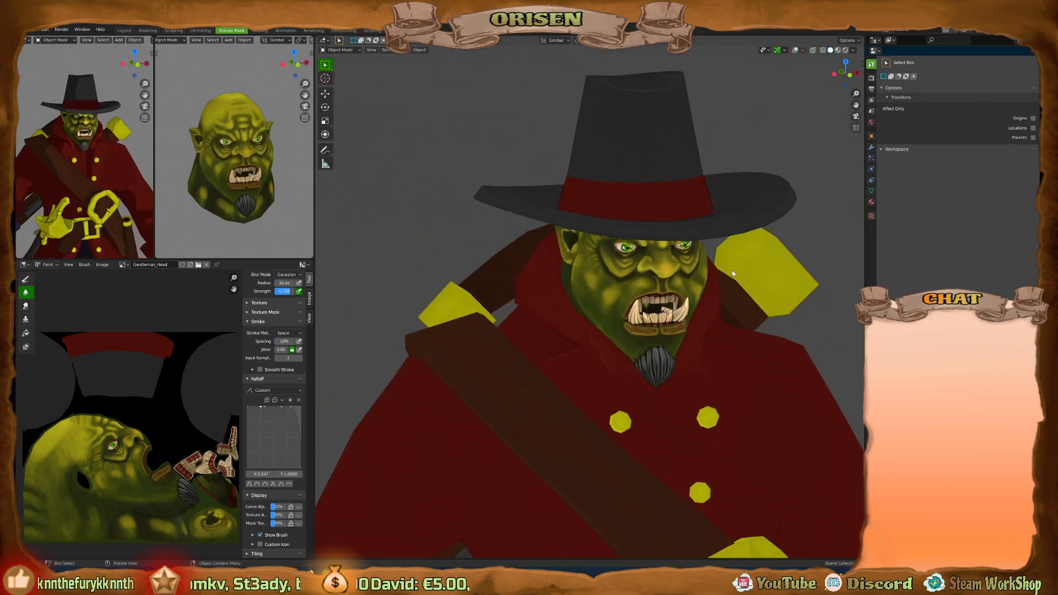
scroll(663, 284, down, 3)
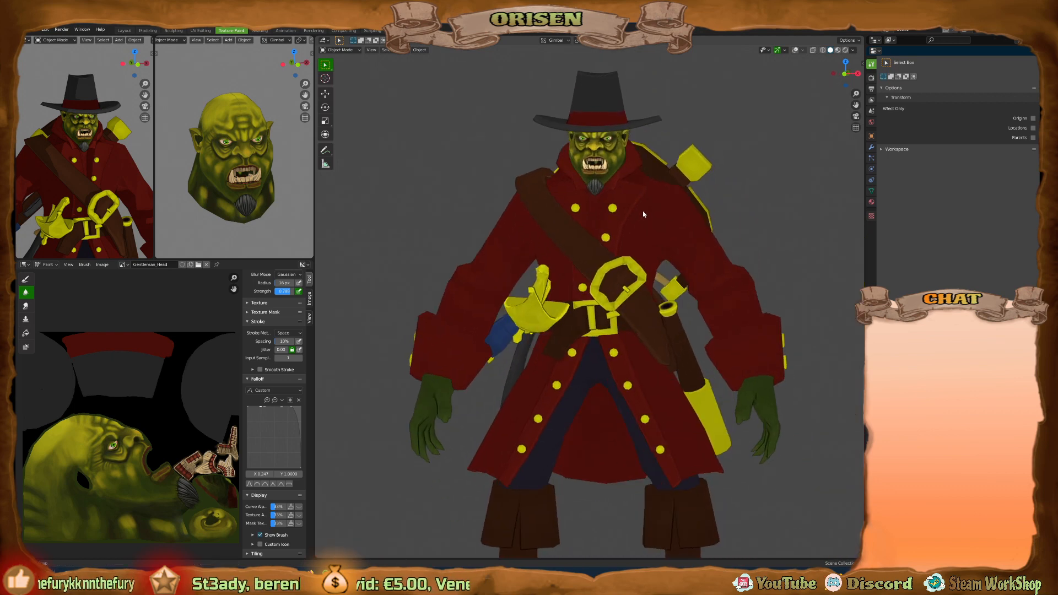
middle_drag(662, 279, 612, 209)
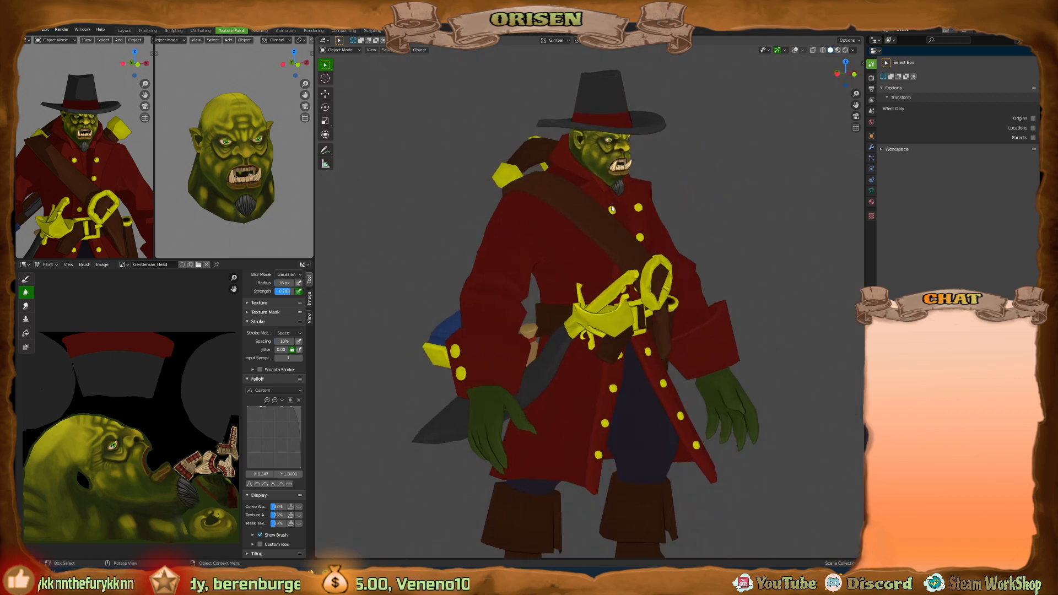